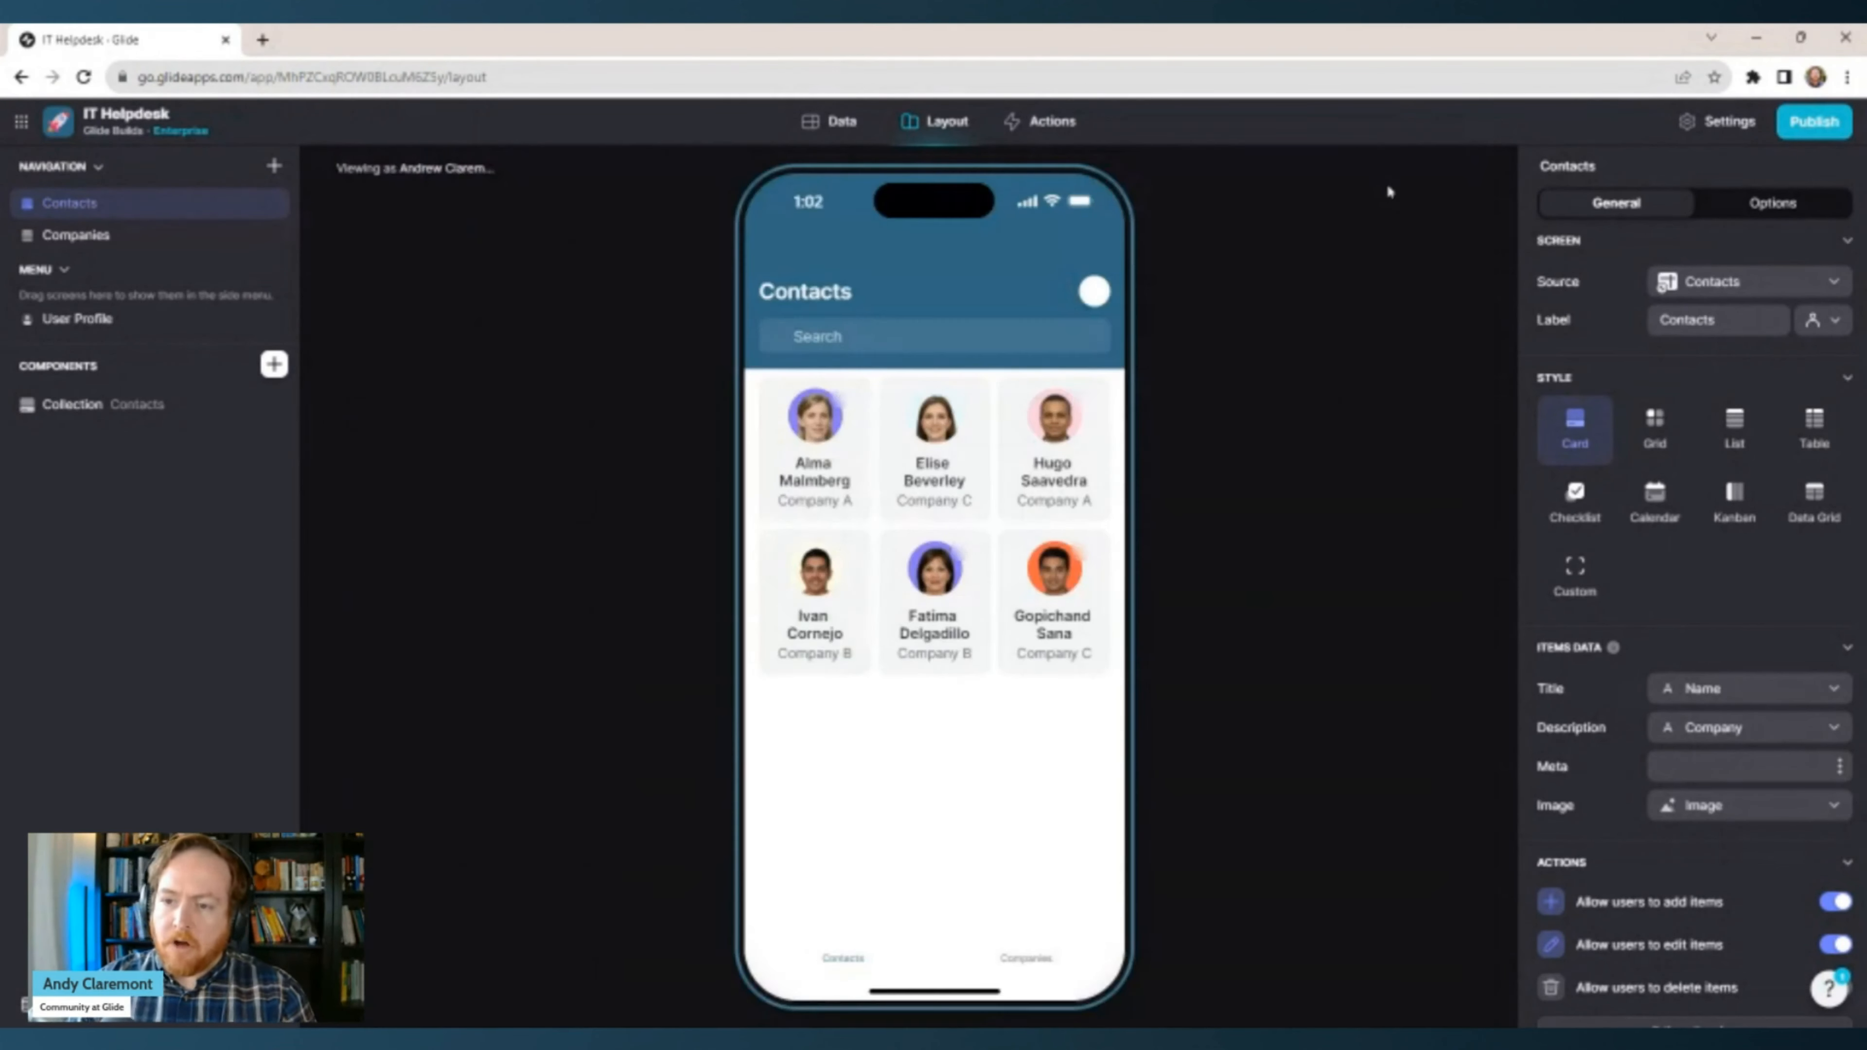
Preview the app in phone, desktop and full-screen views, and open its Companies and Contacts screens.
click(1381, 175)
click(1494, 169)
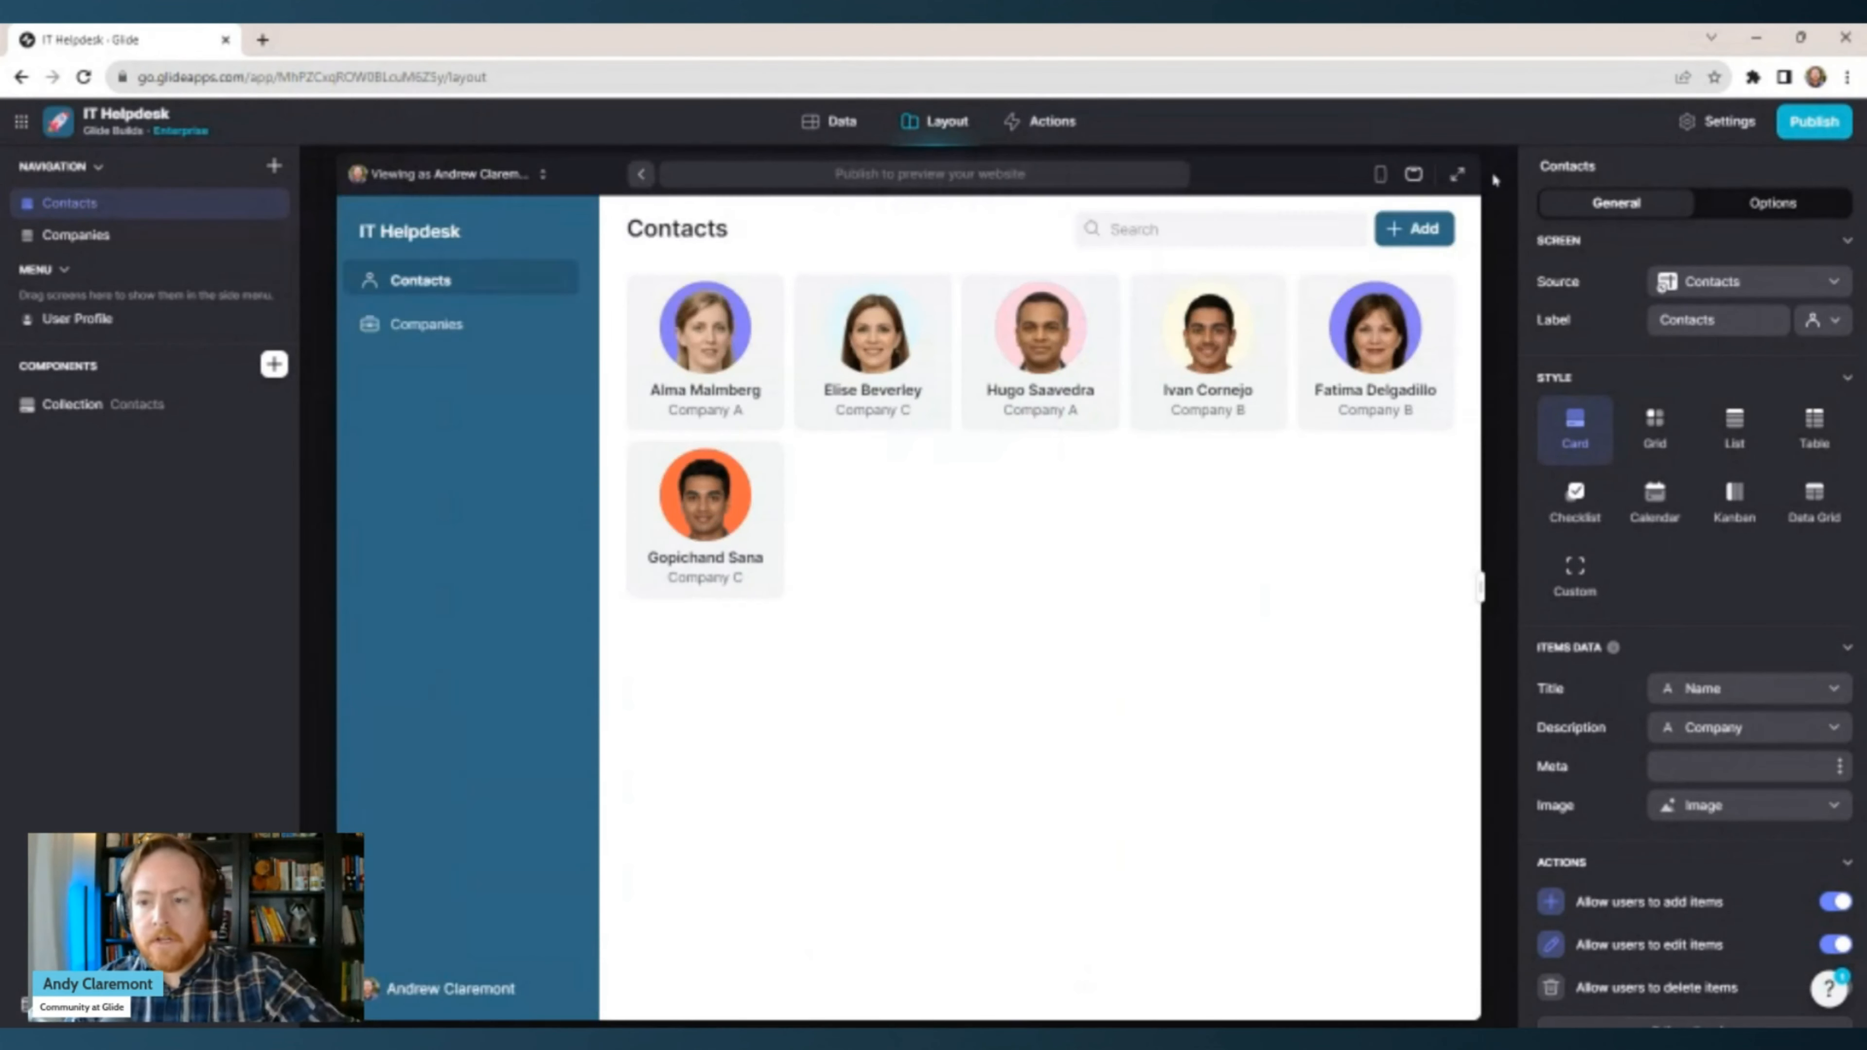
click(1389, 174)
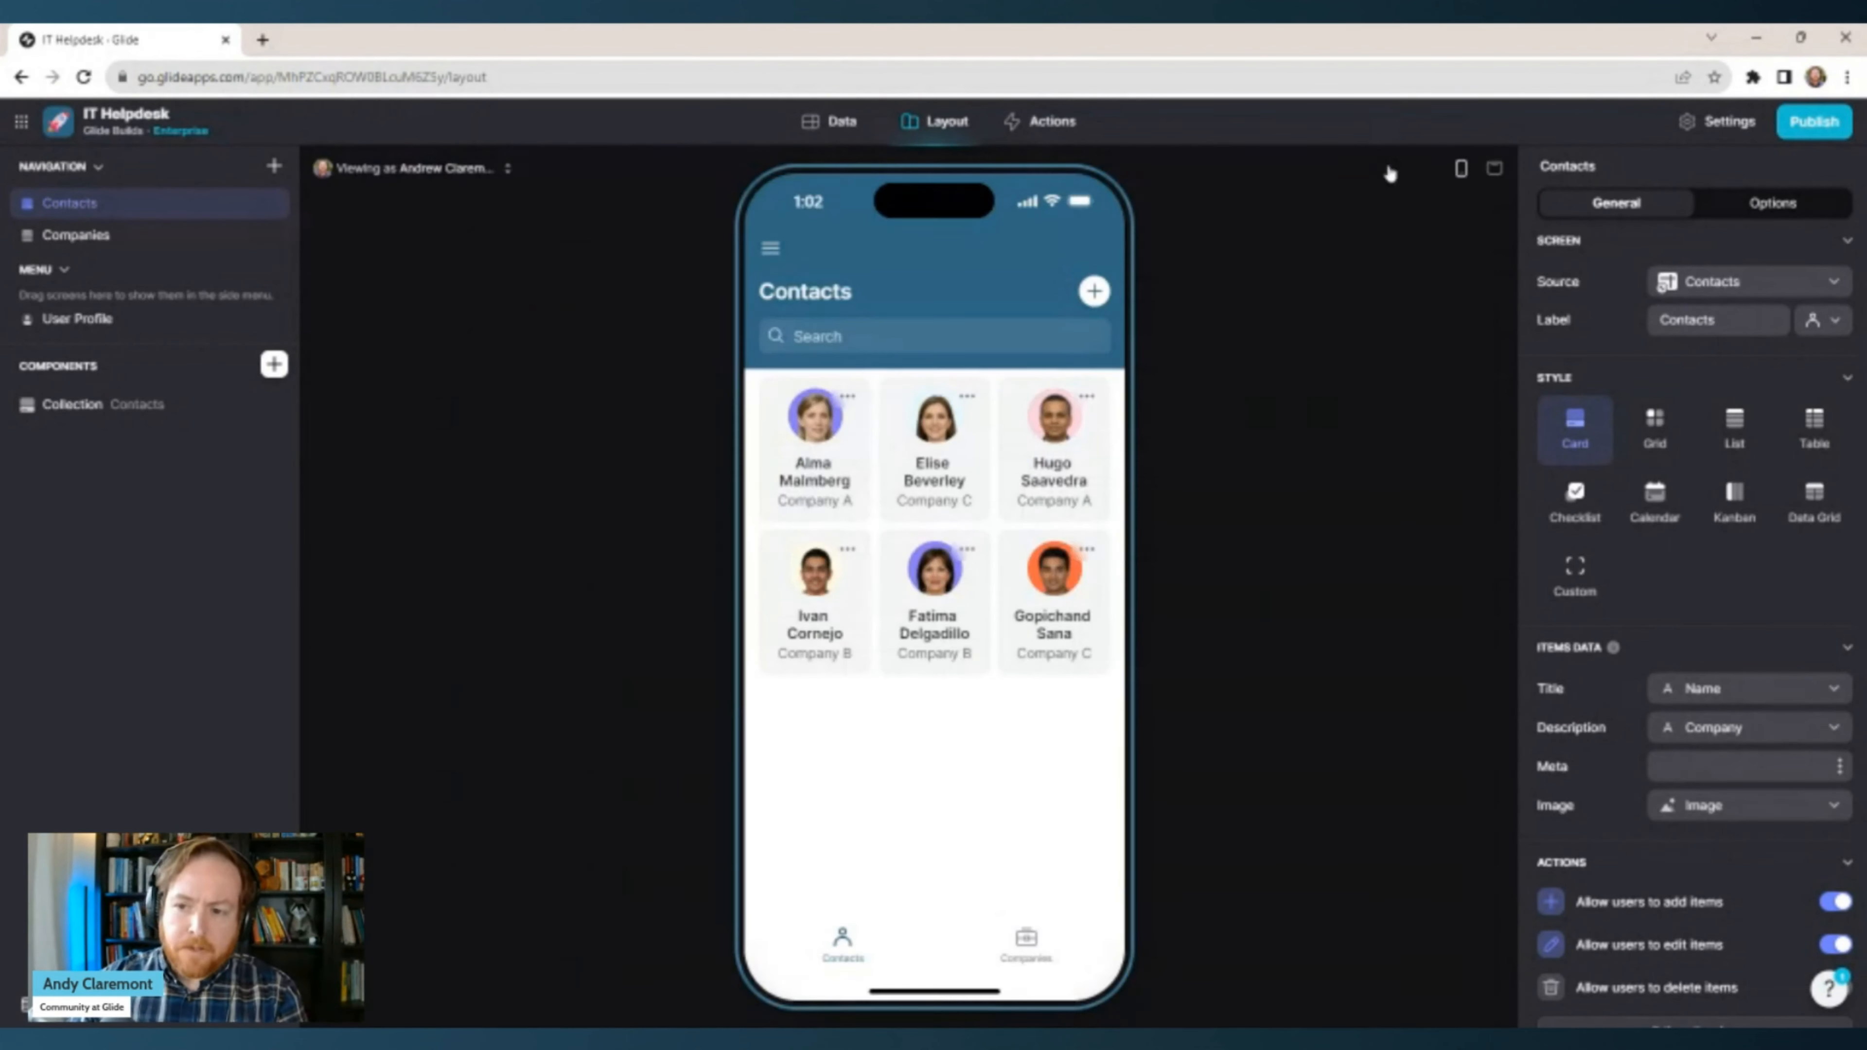
click(1493, 168)
click(1458, 177)
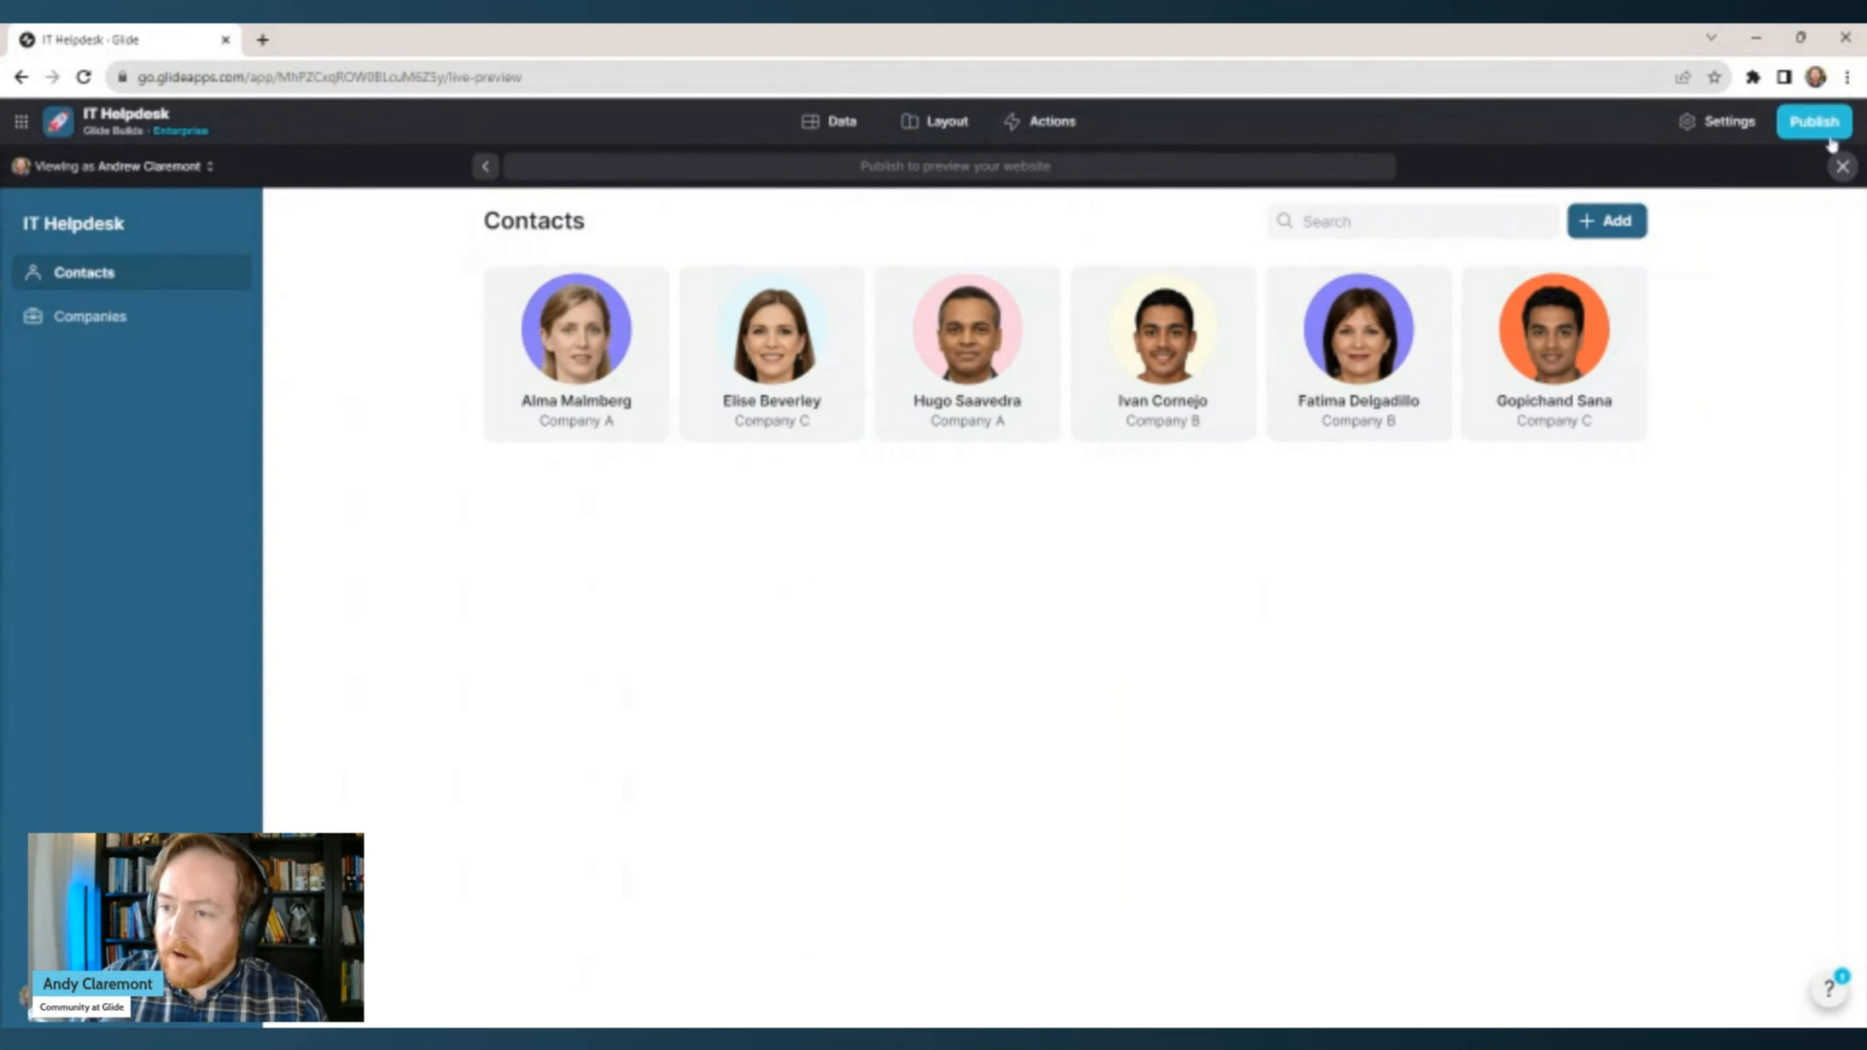
click(1842, 168)
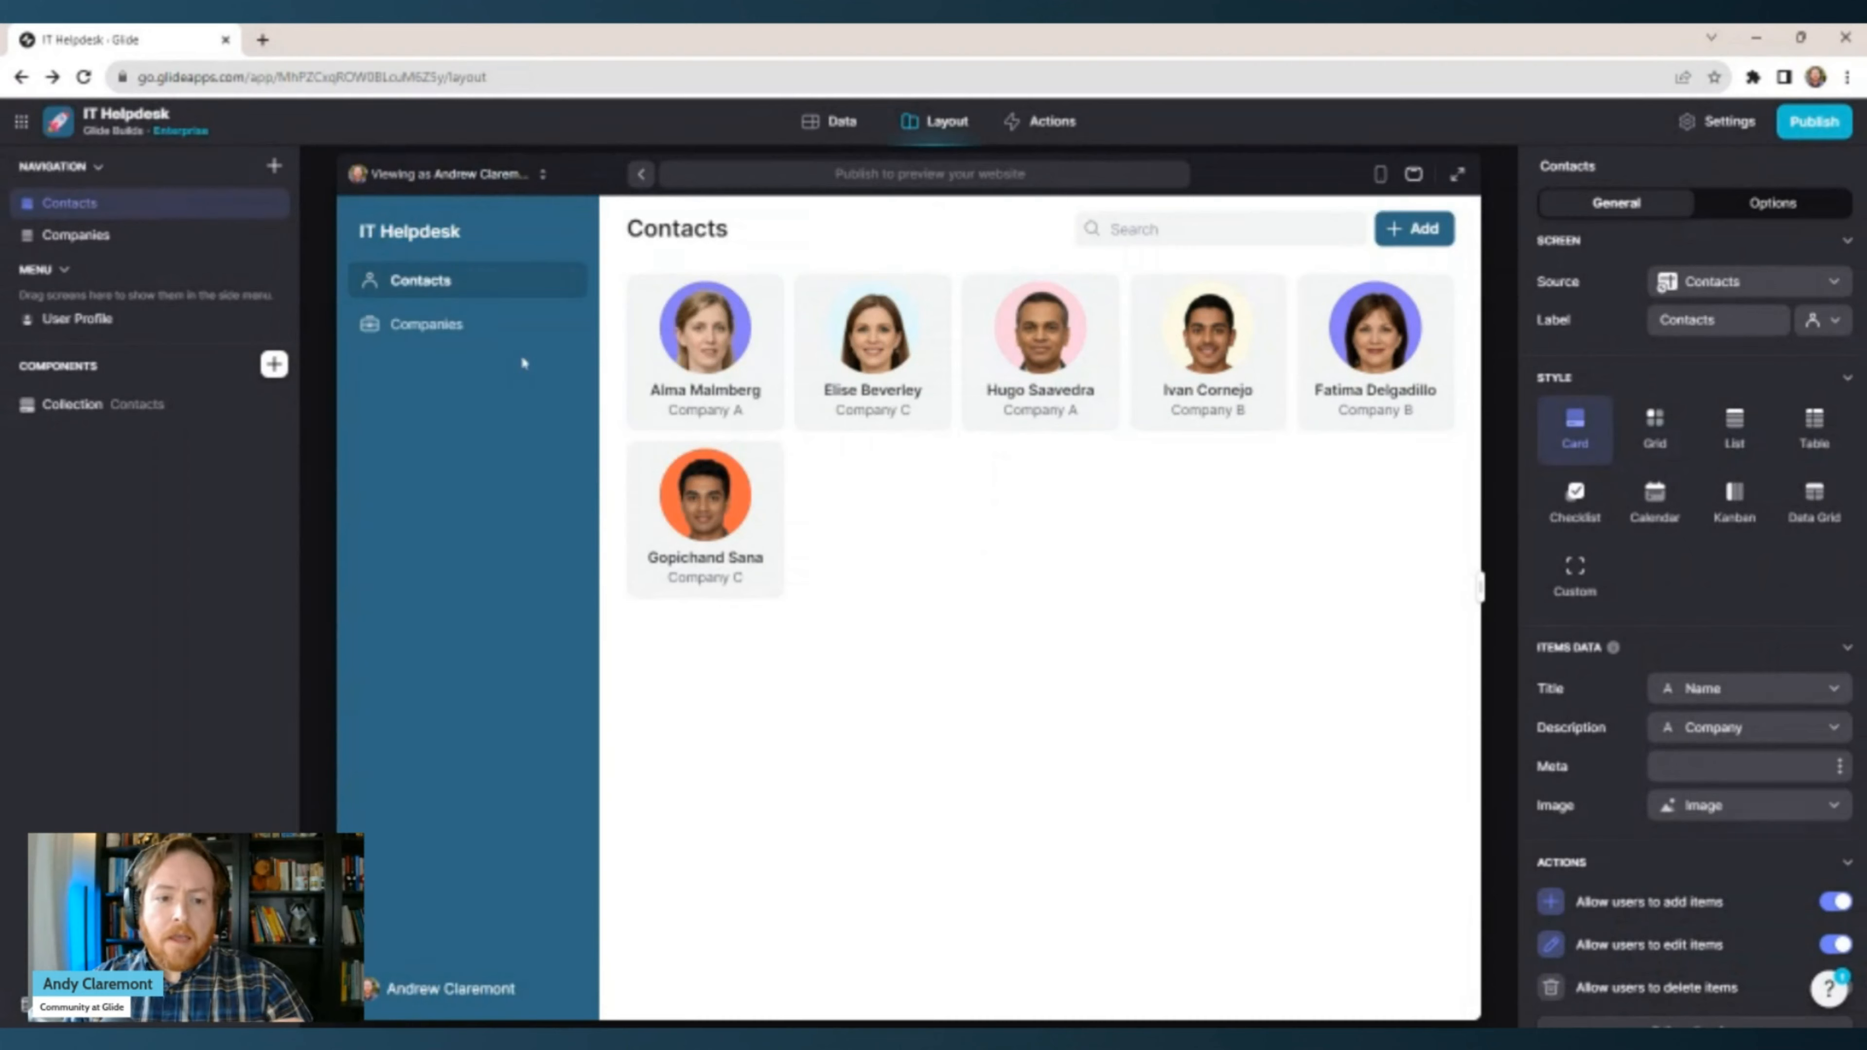
click(457, 324)
click(456, 288)
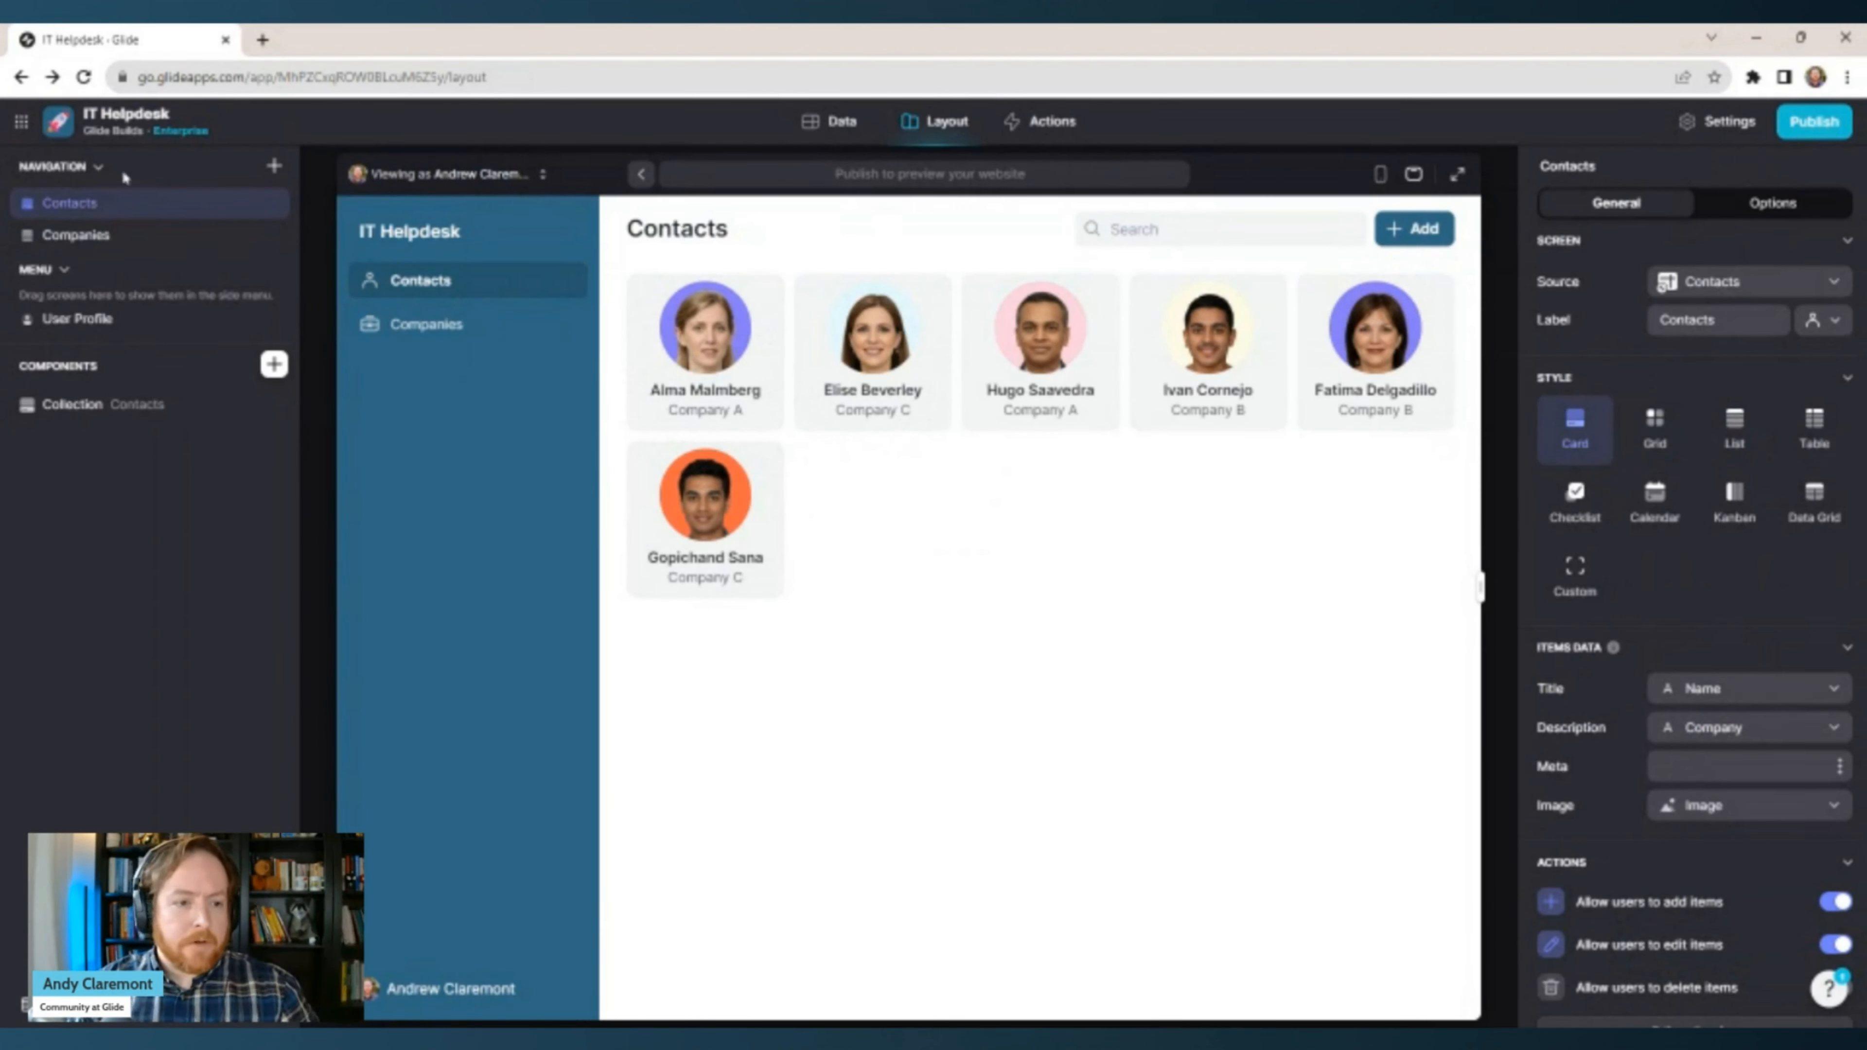
Delete the Contacts and Companies screens from the app's navigation.
right_click(129, 205)
click(121, 272)
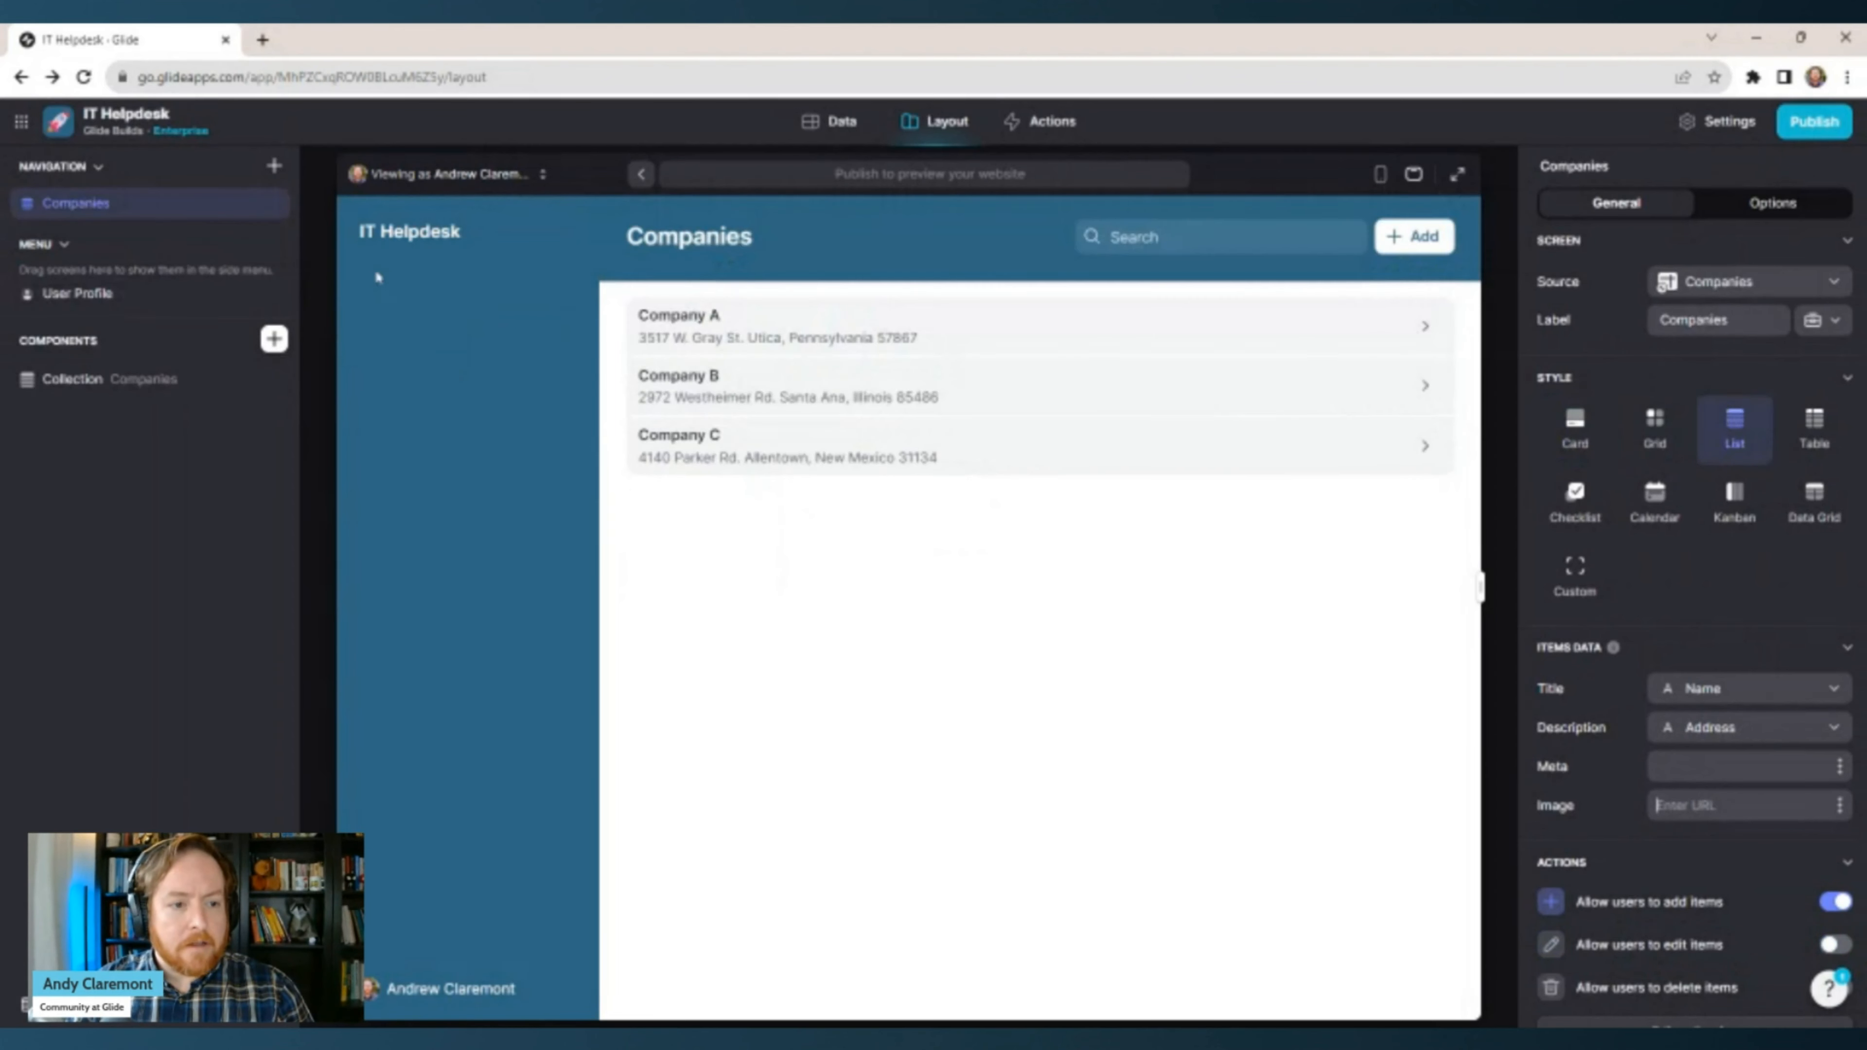
right_click(140, 208)
click(124, 271)
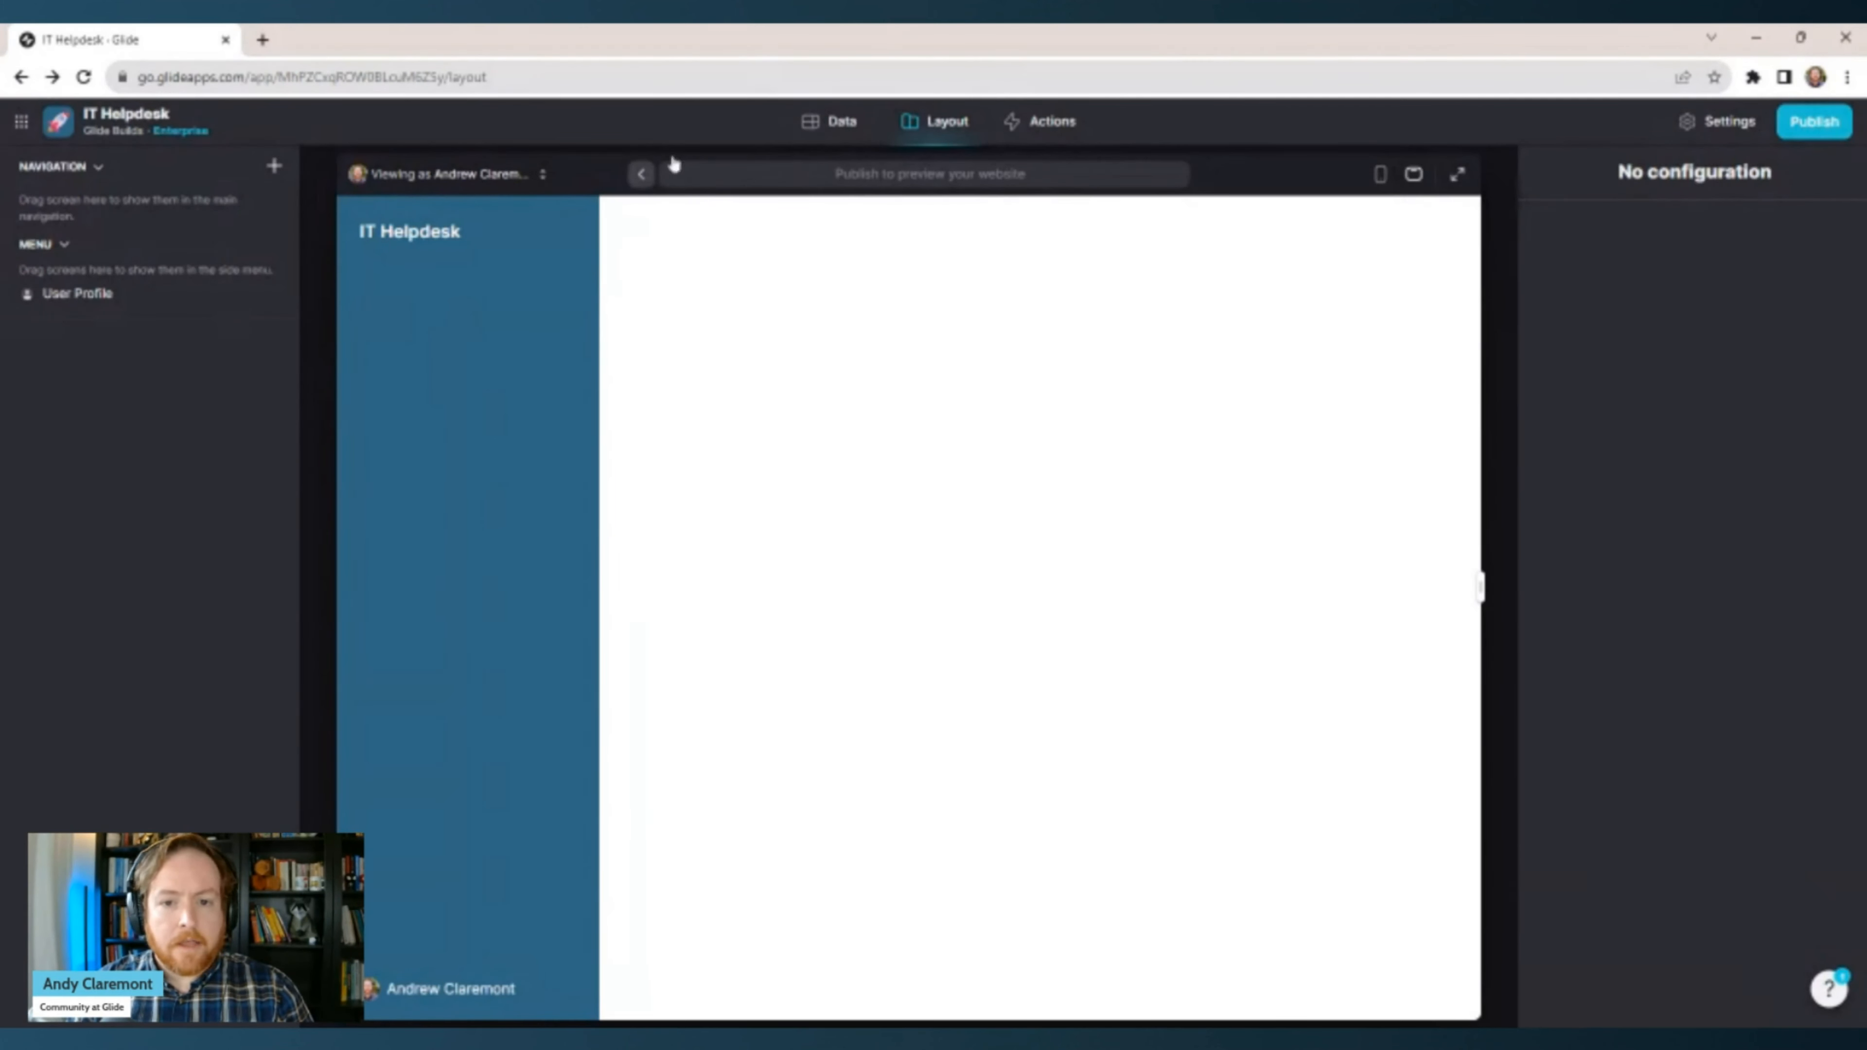
Delete the Contacts and Companies tables from the app's data.
click(820, 127)
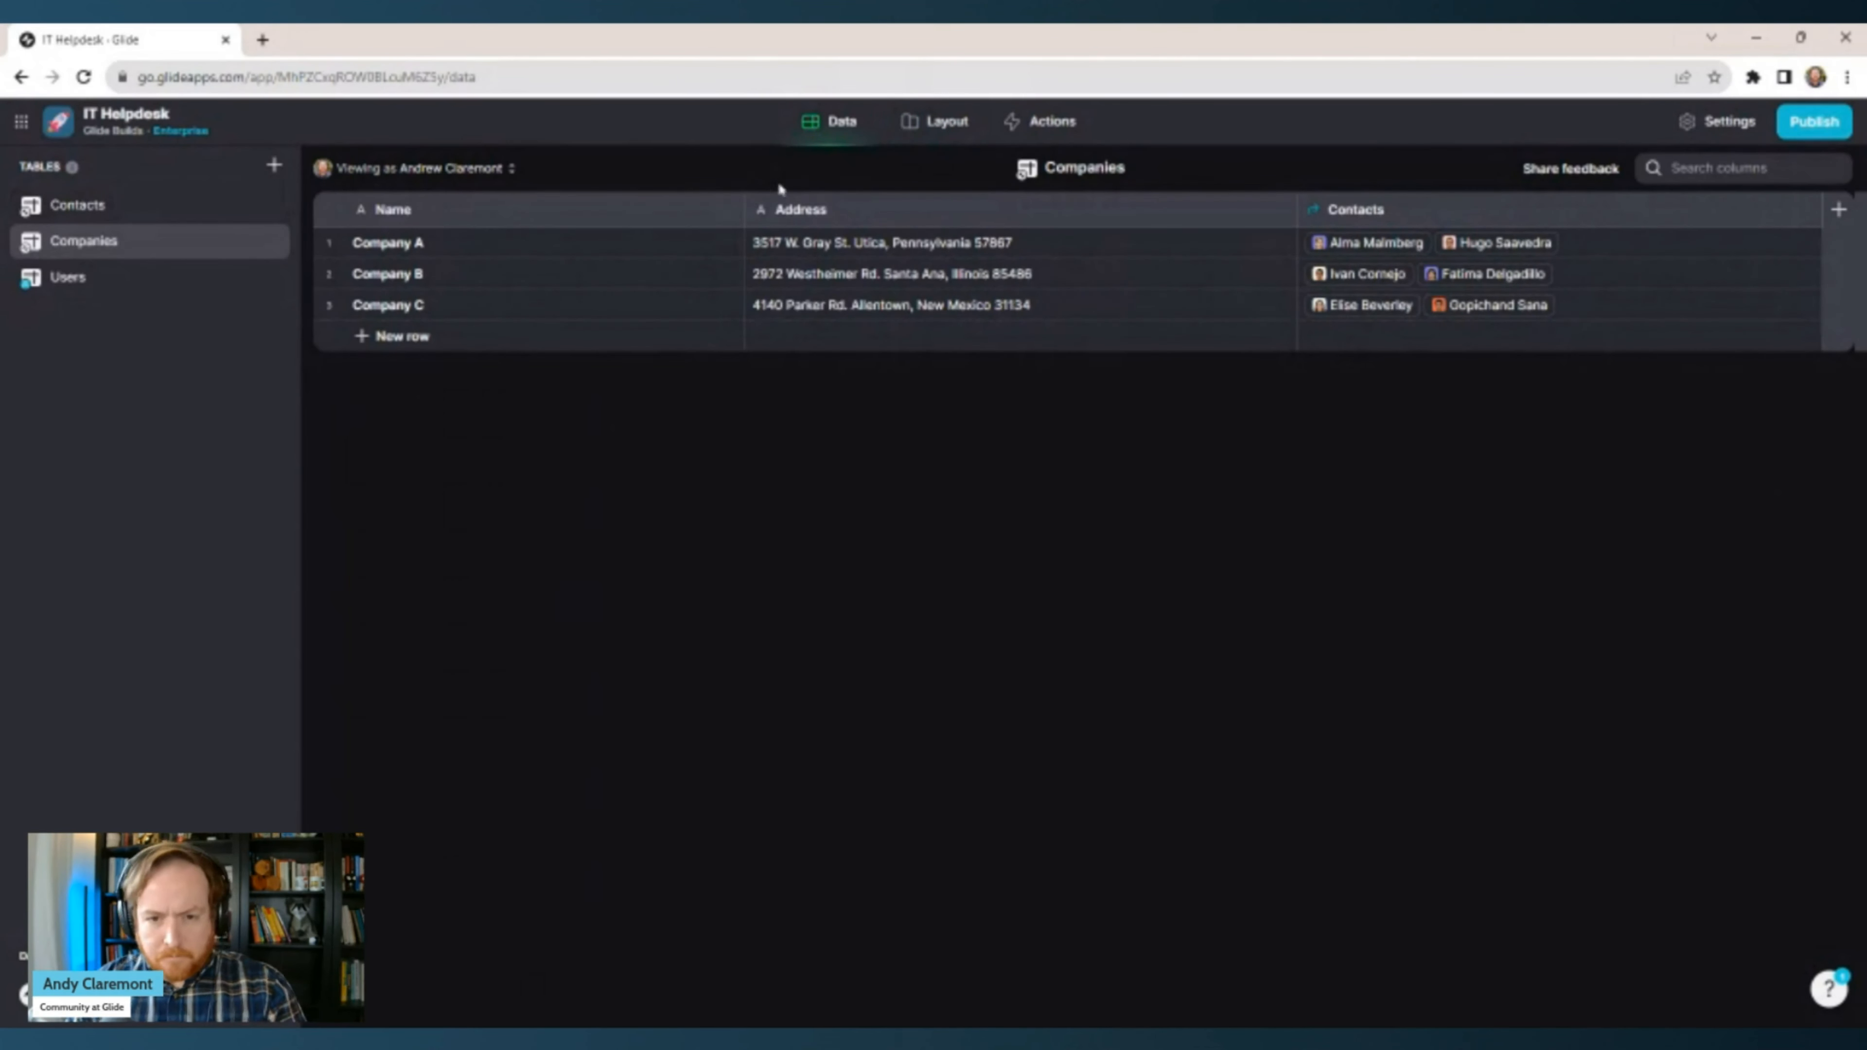
right_click(219, 210)
click(66, 306)
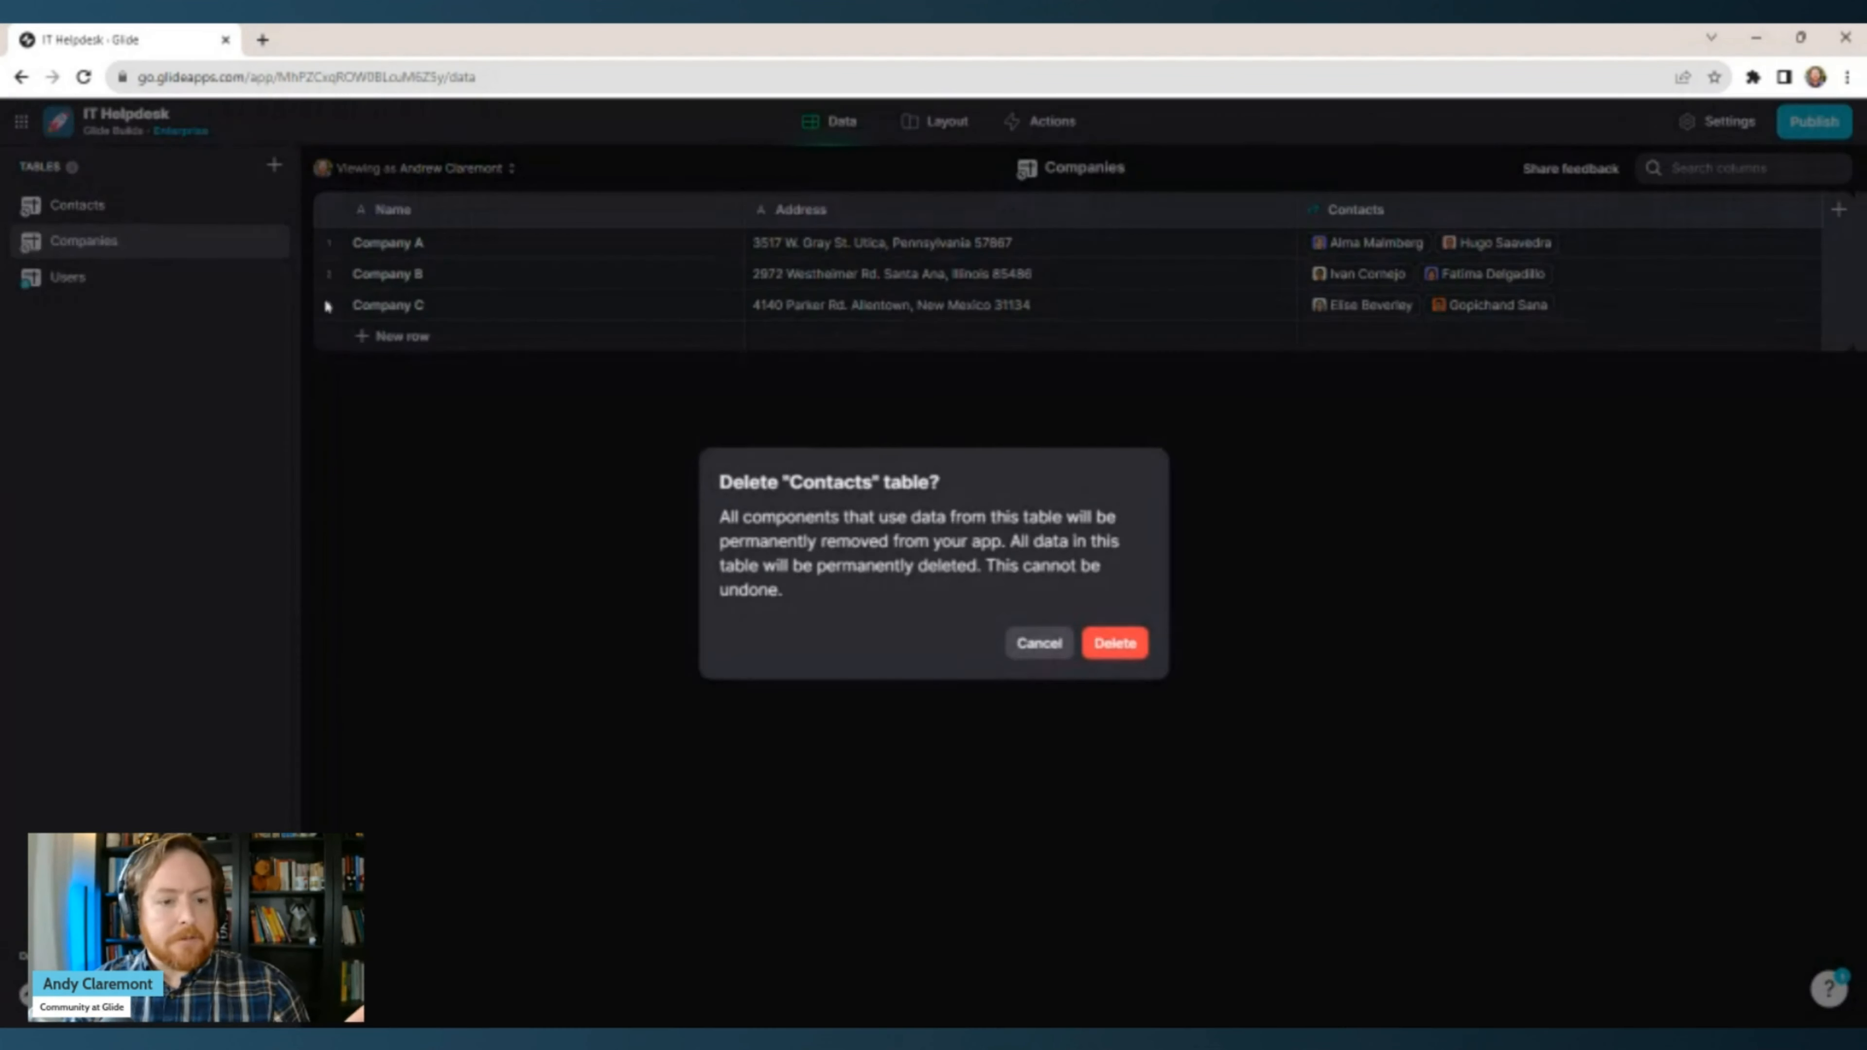
click(1106, 638)
right_click(189, 218)
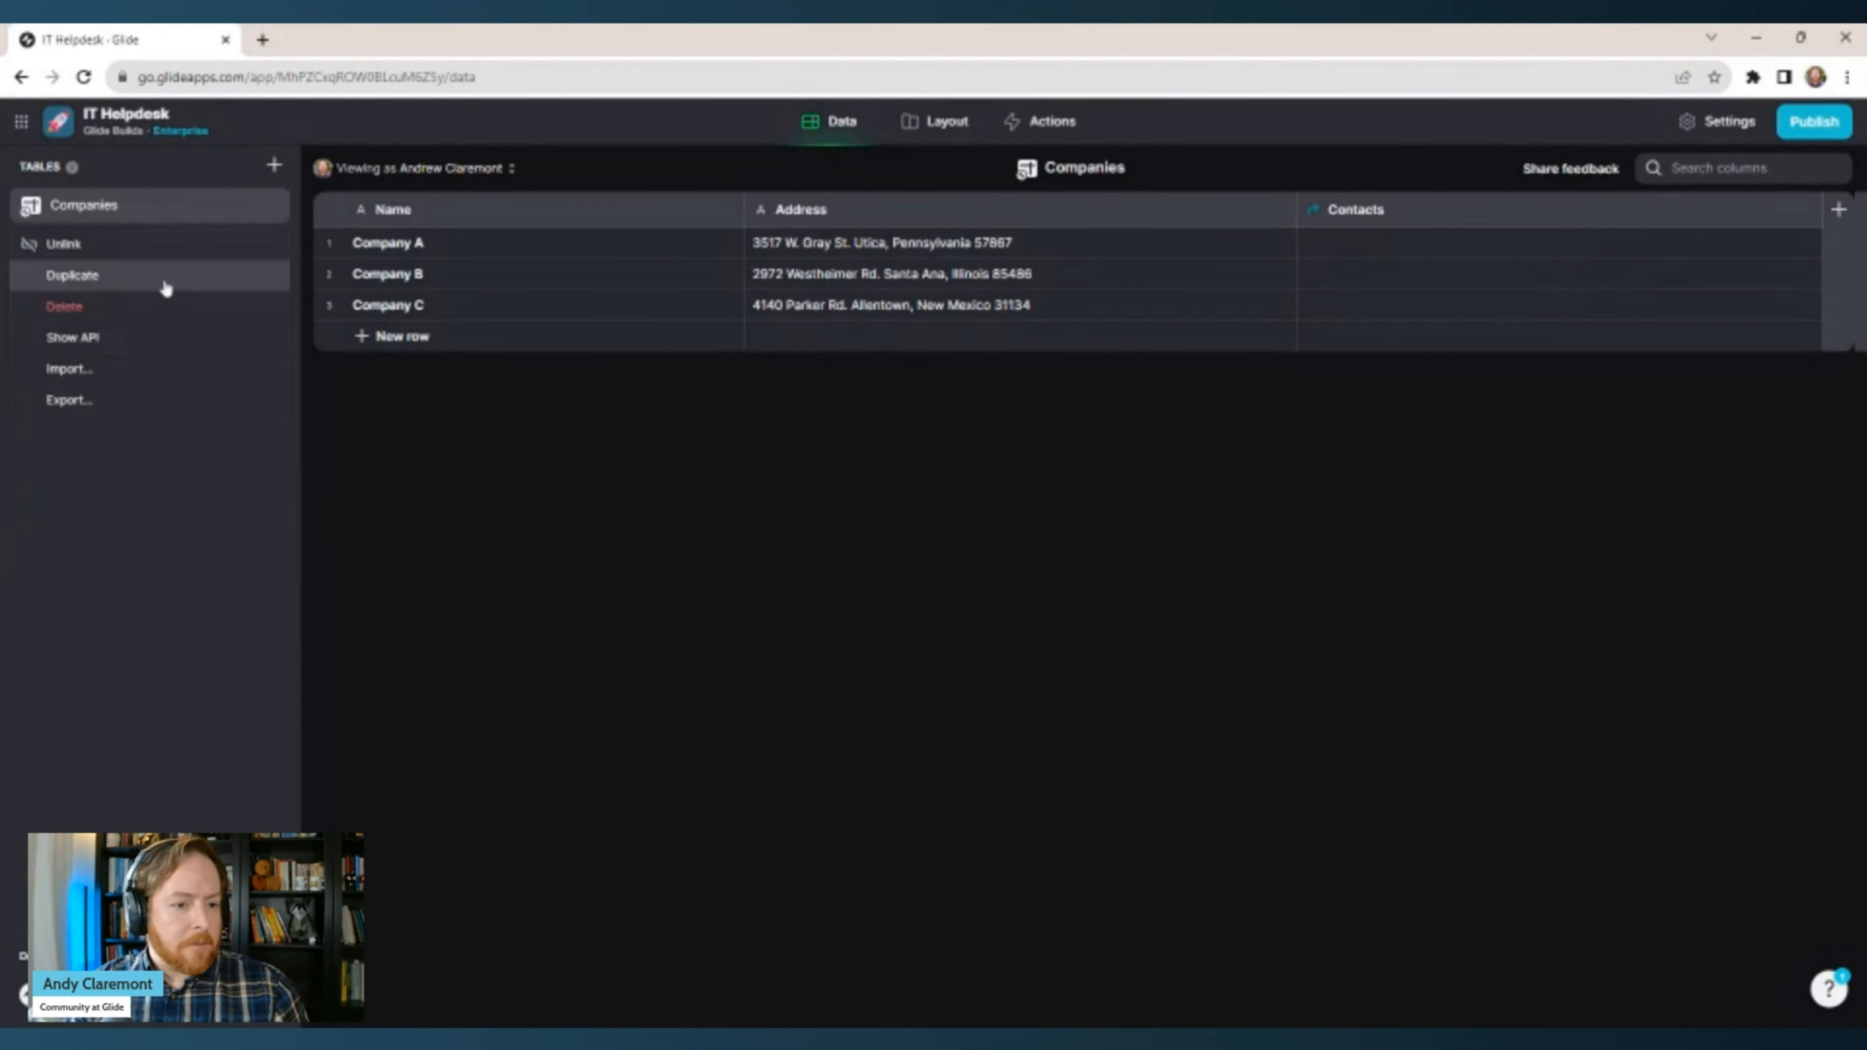
click(115, 307)
click(1107, 639)
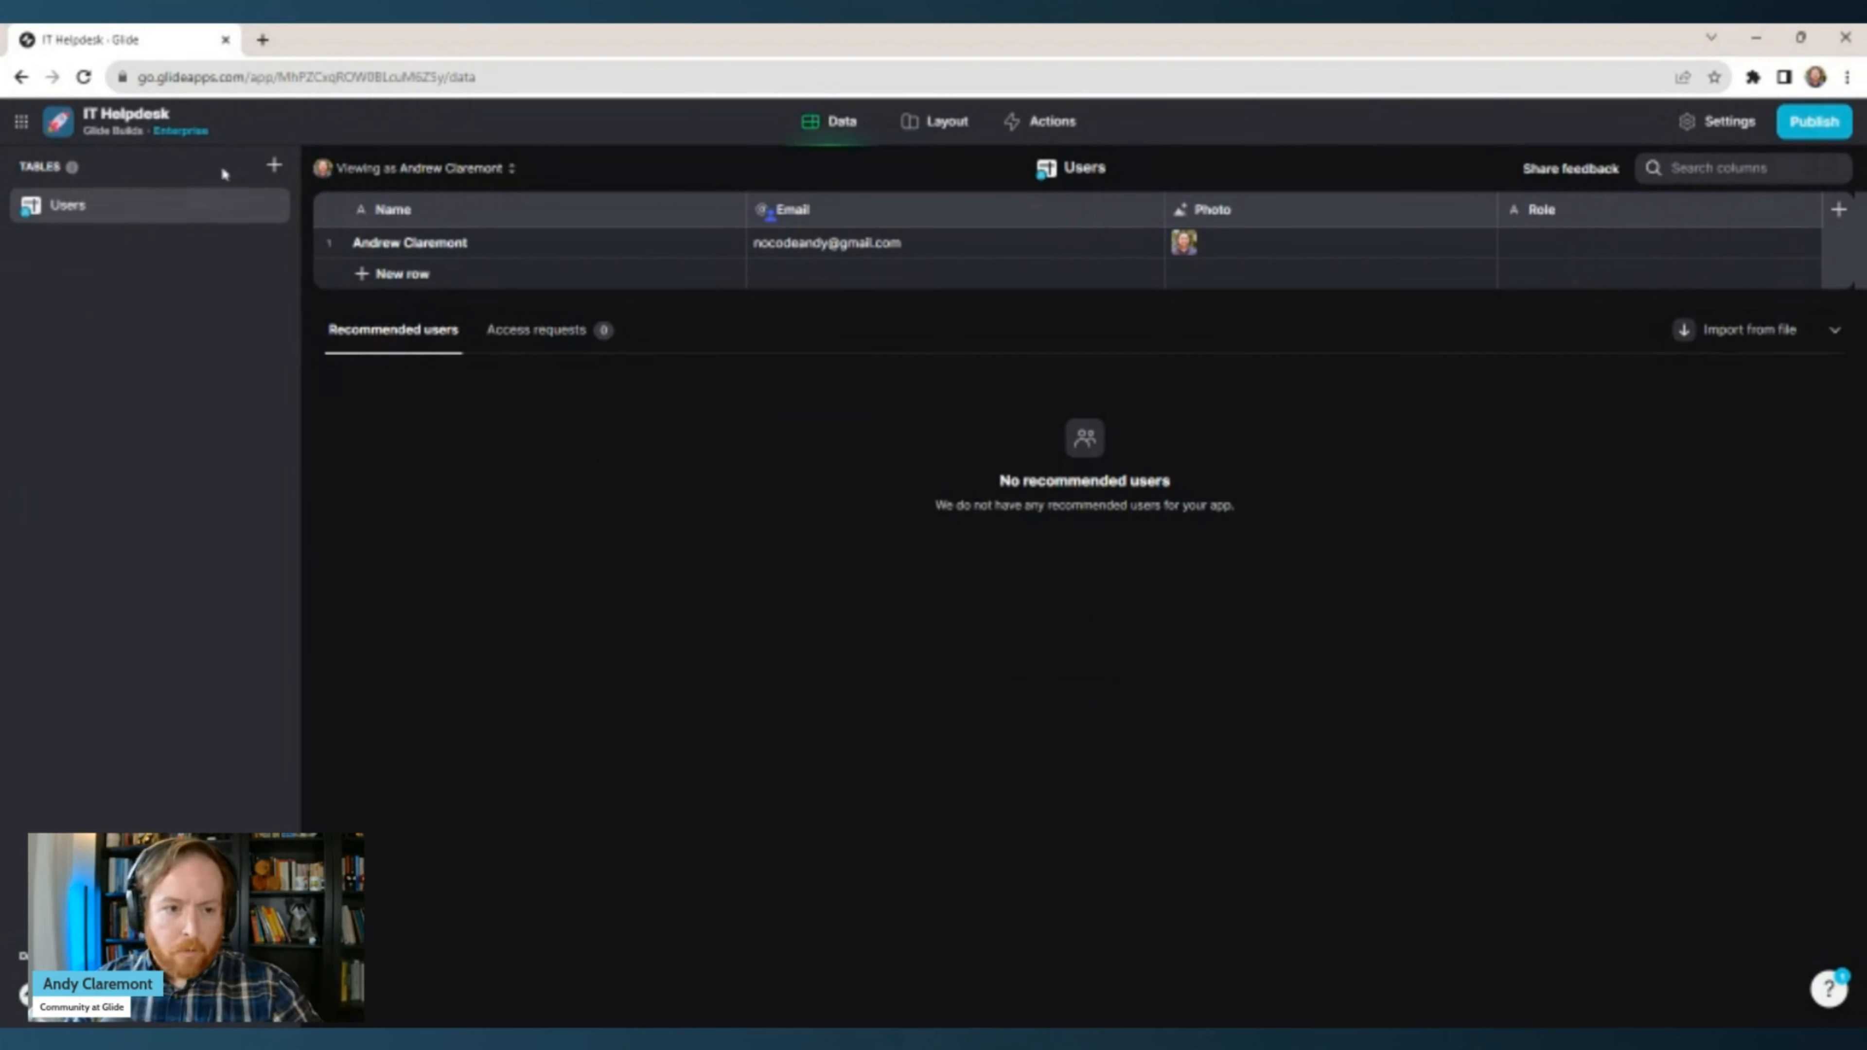
Create a new empty data table named Tickets.
click(273, 164)
click(323, 199)
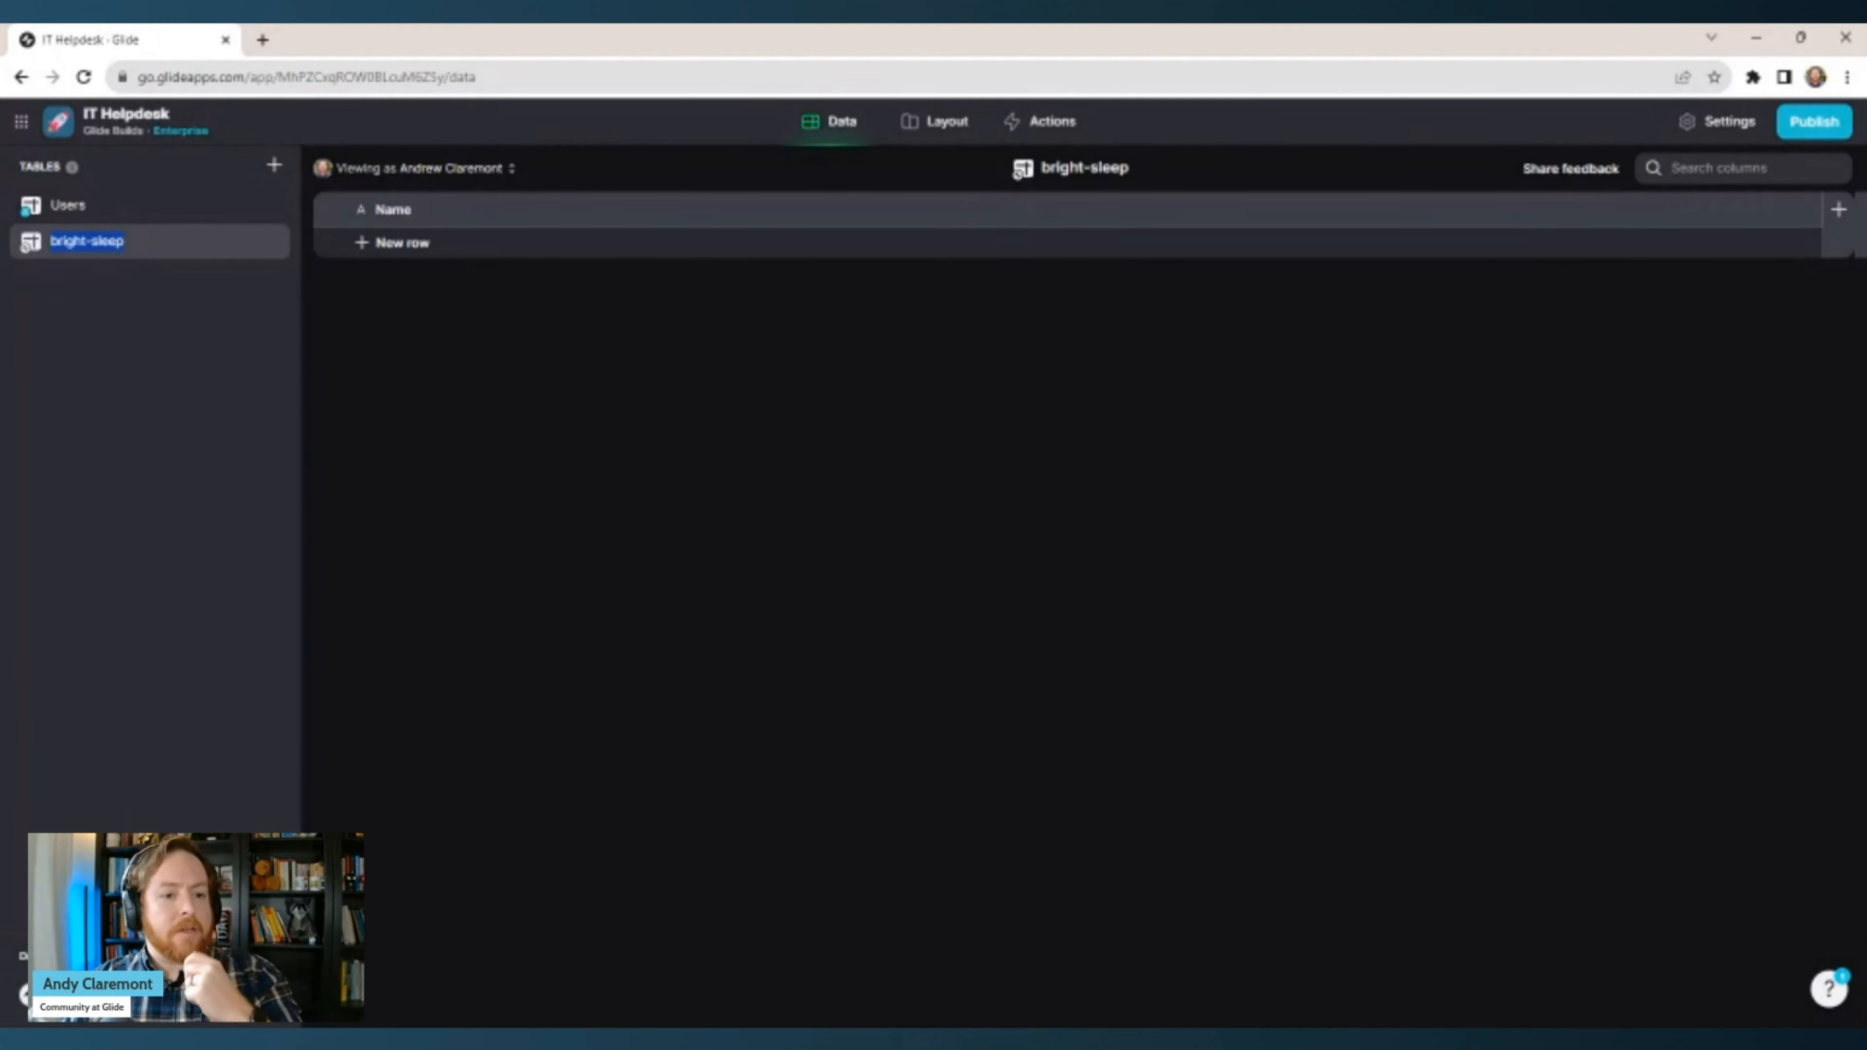
text(Tickets)
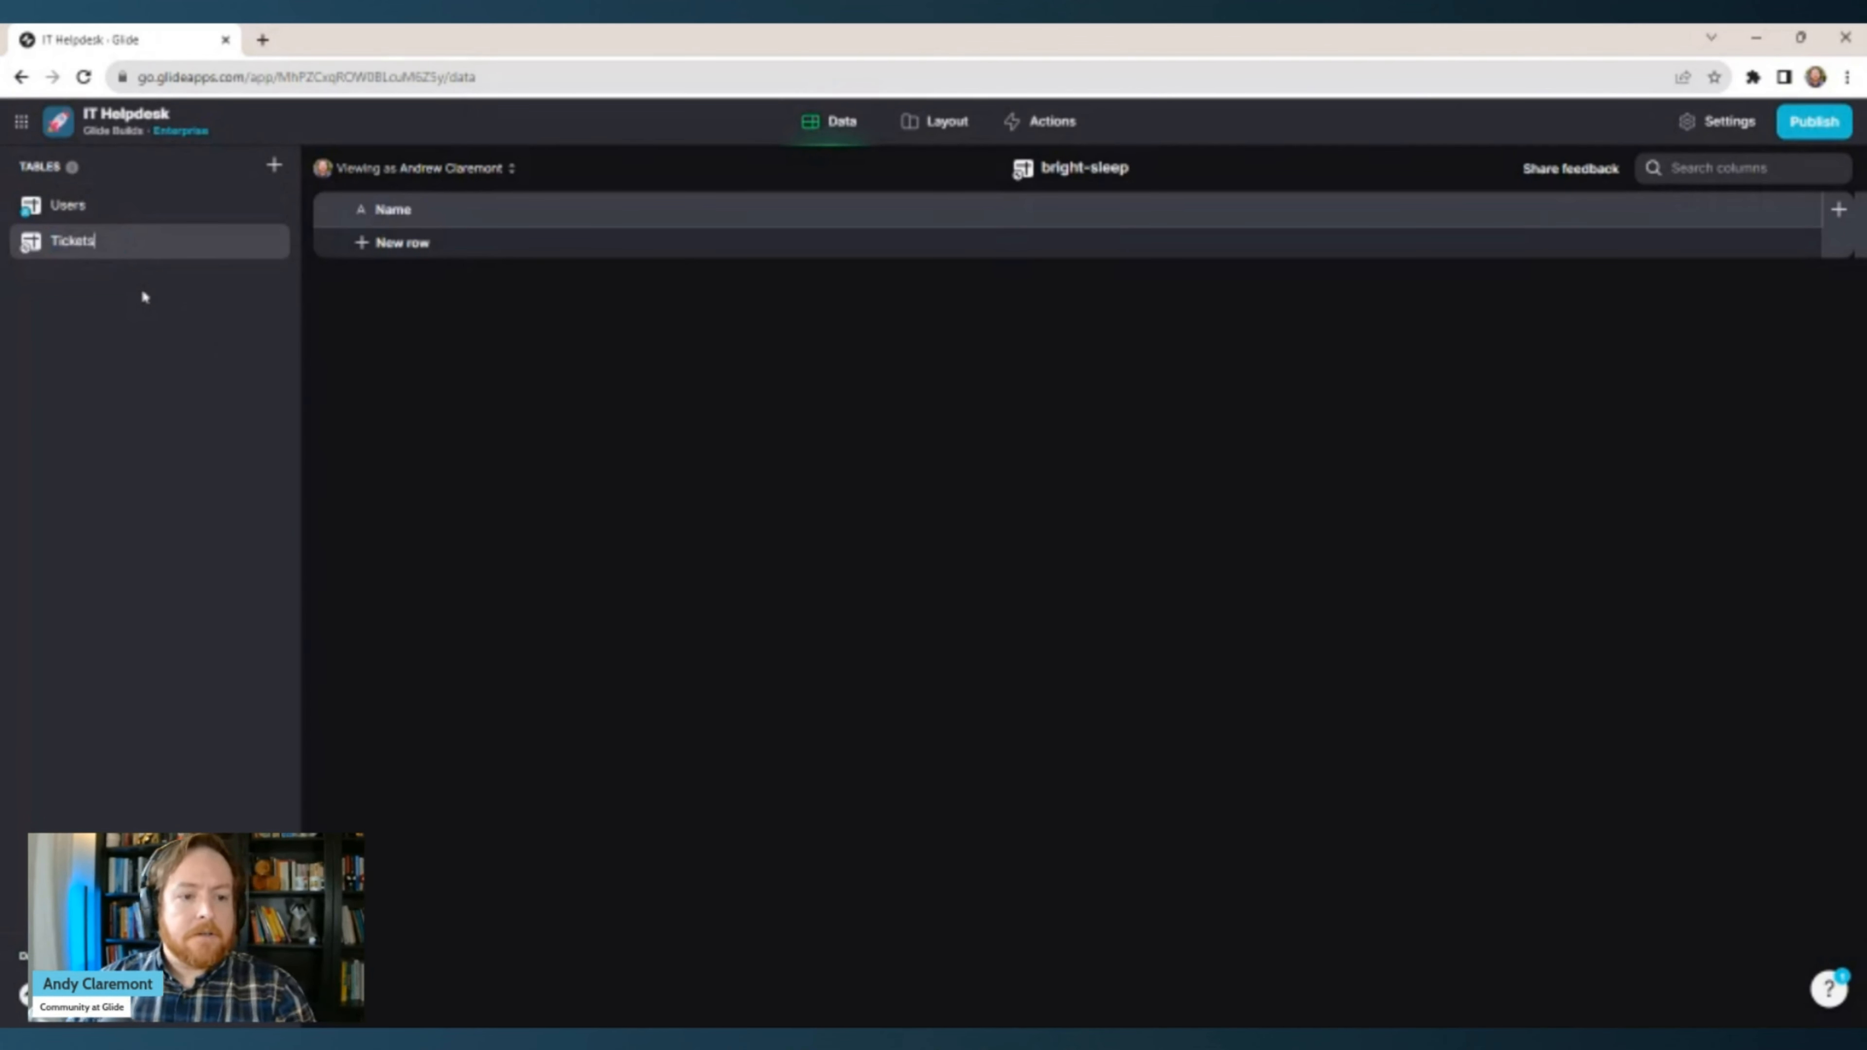
key(Return)
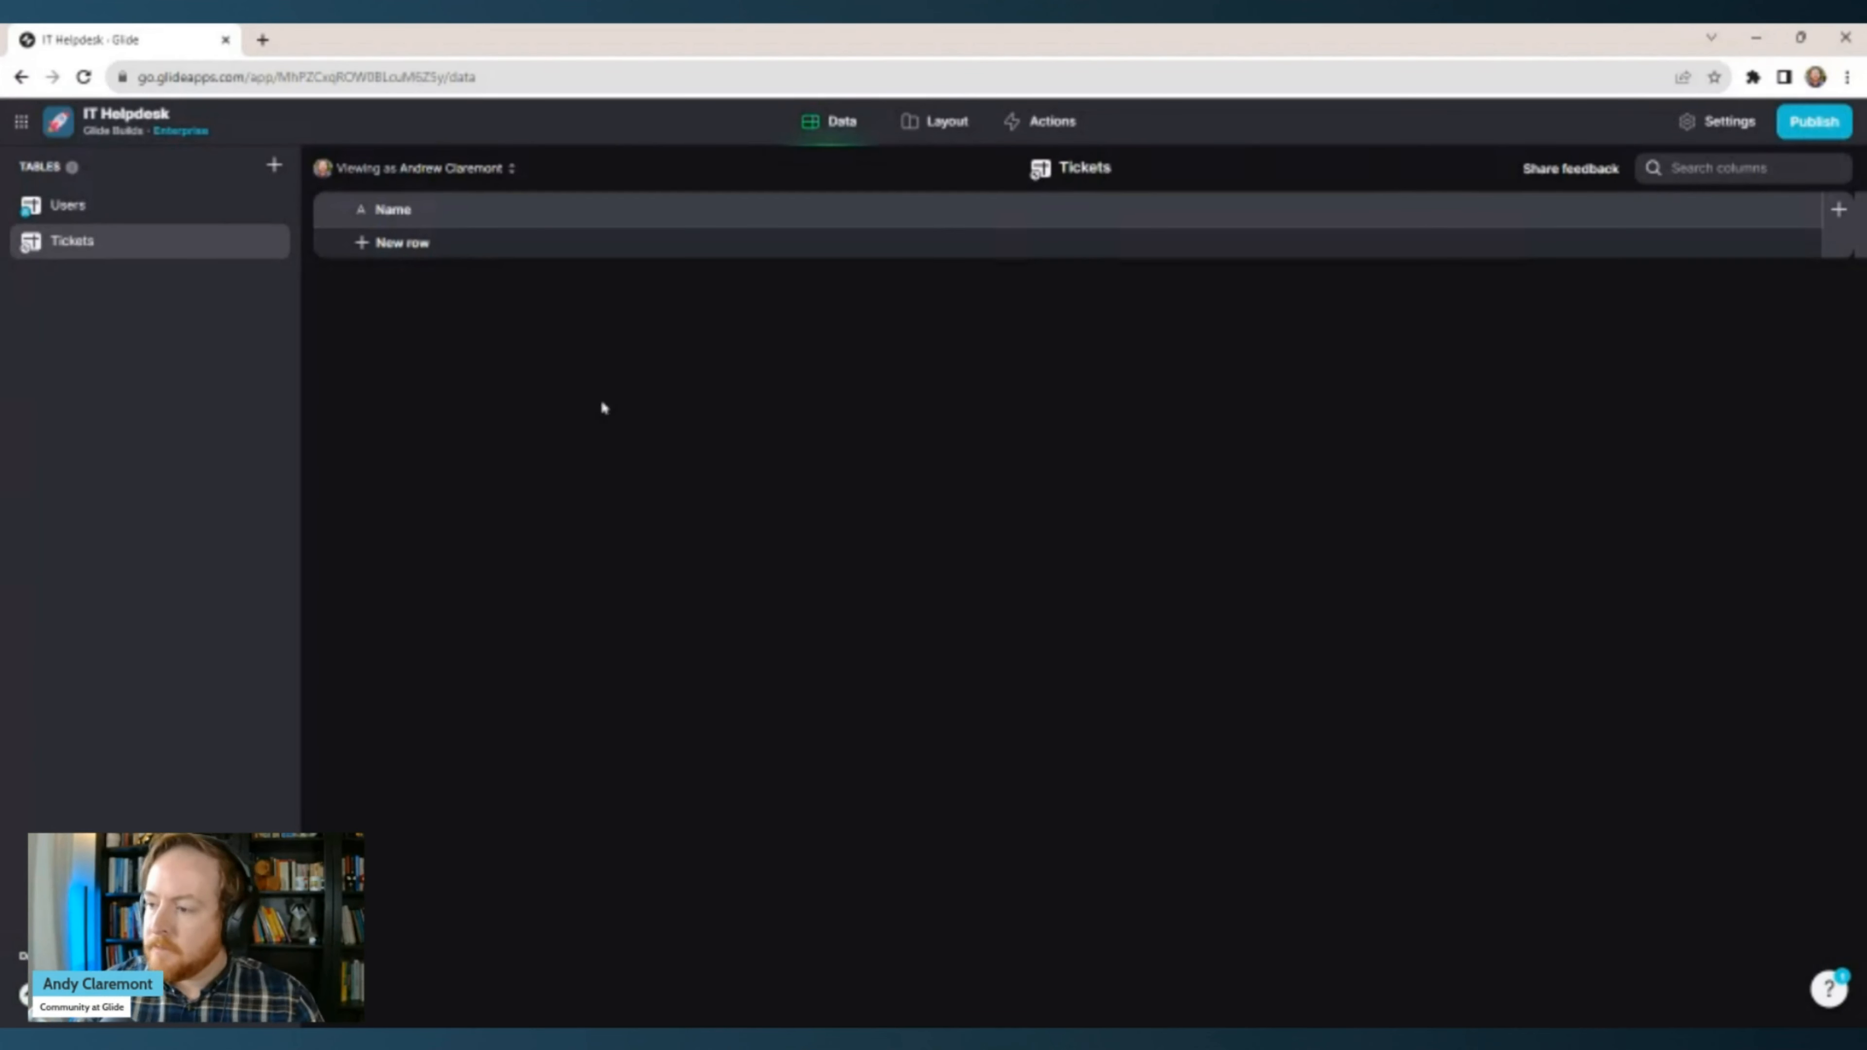
Add an empty row and a Row ID column to the Tickets table.
click(1814, 242)
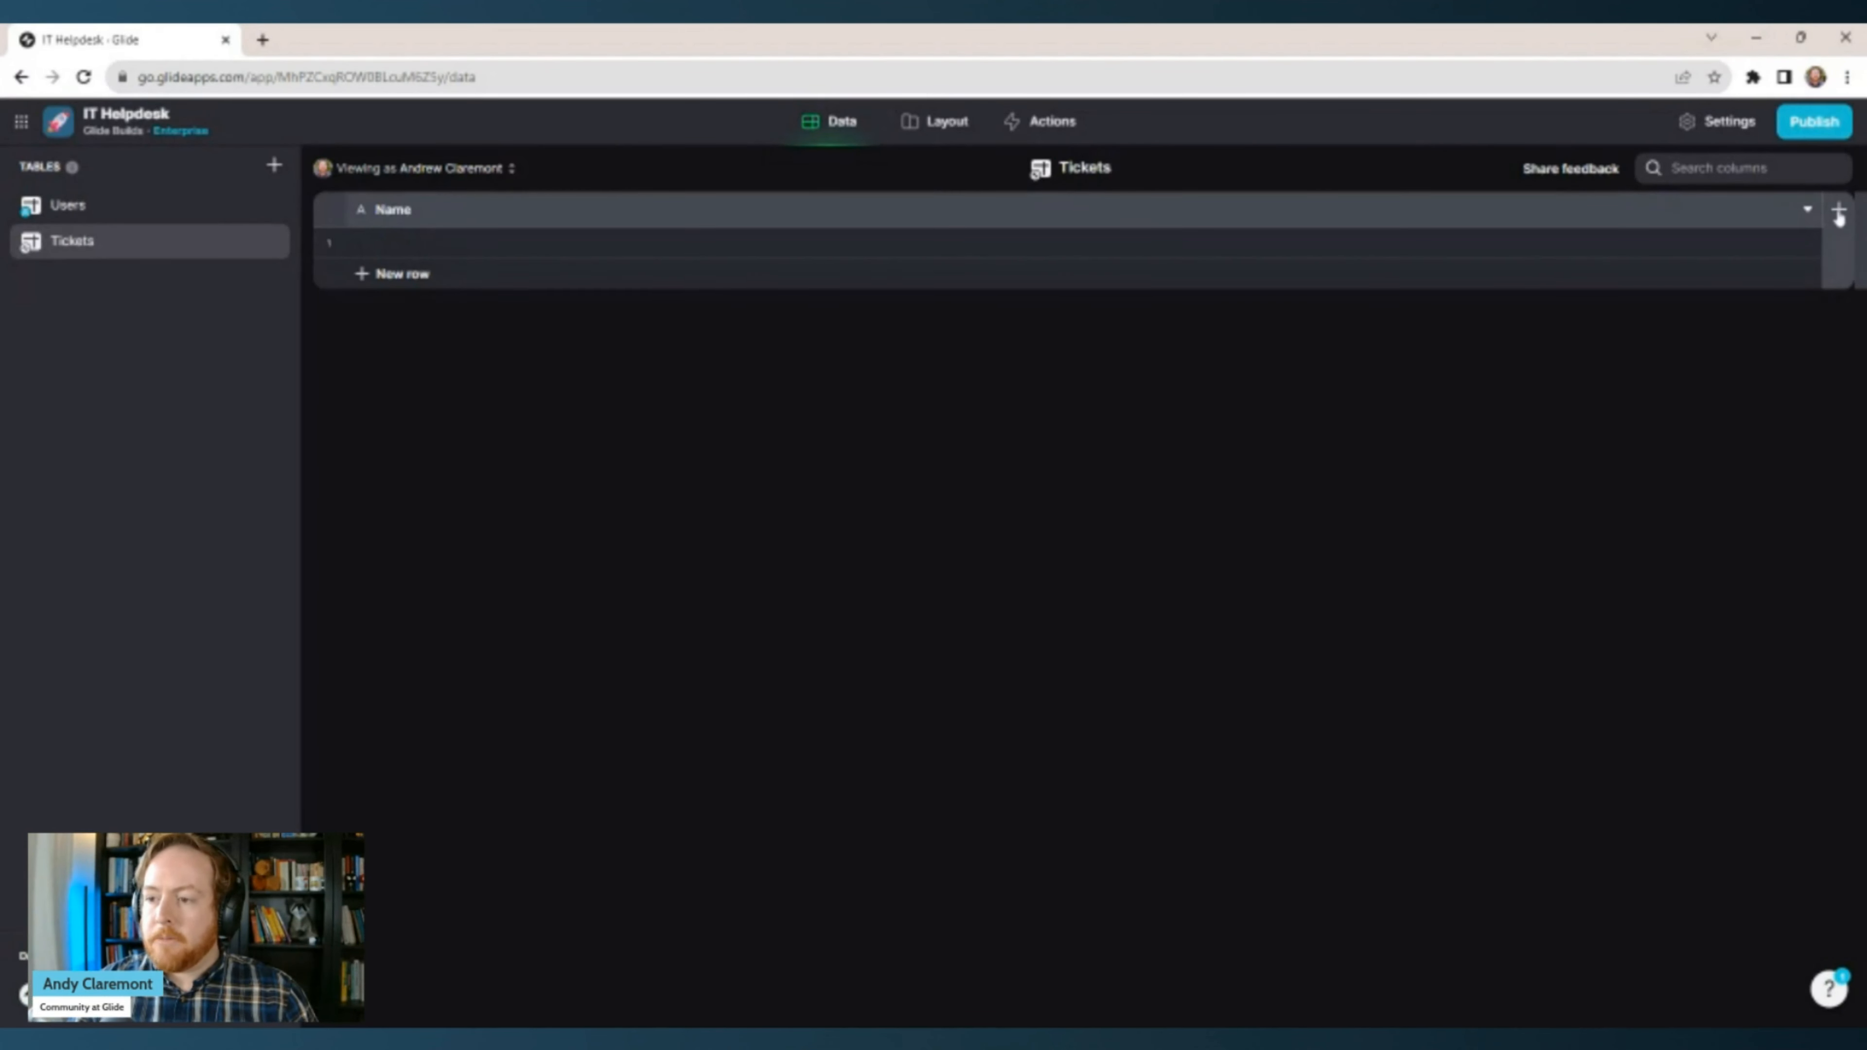
click(1838, 210)
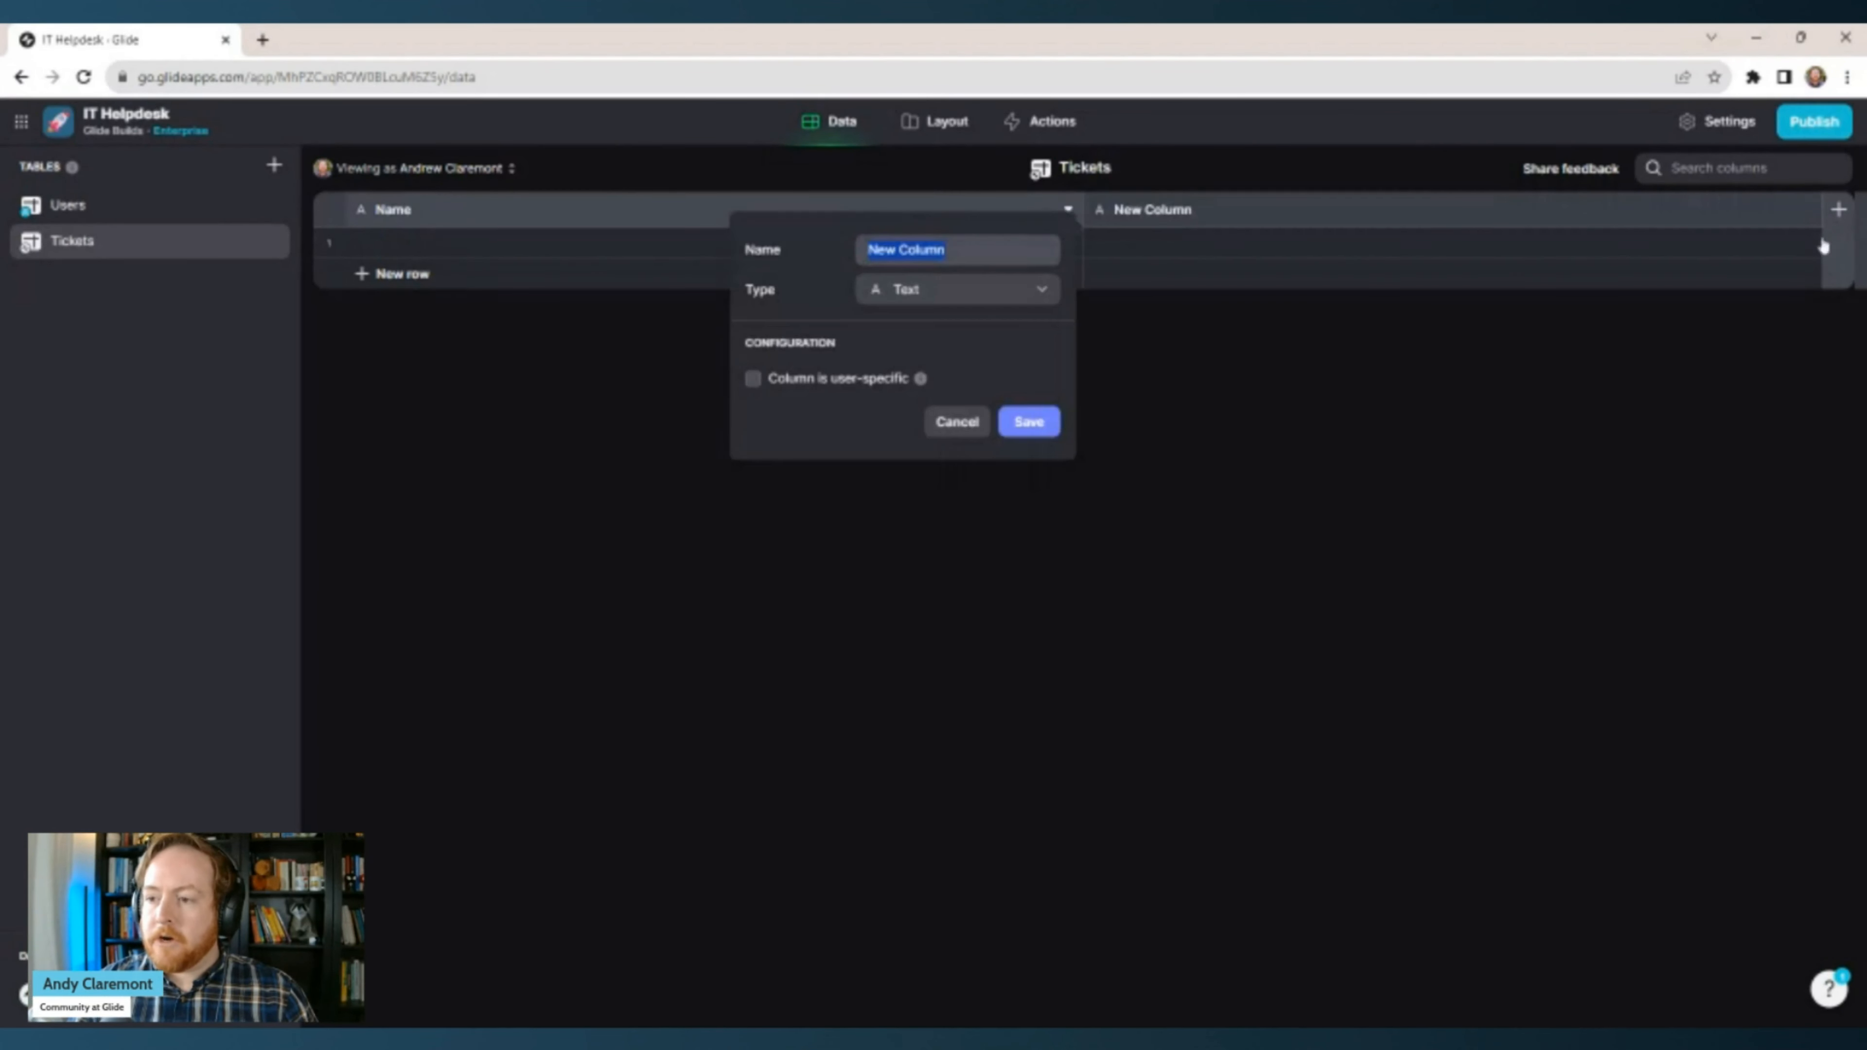
click(1021, 290)
click(1148, 553)
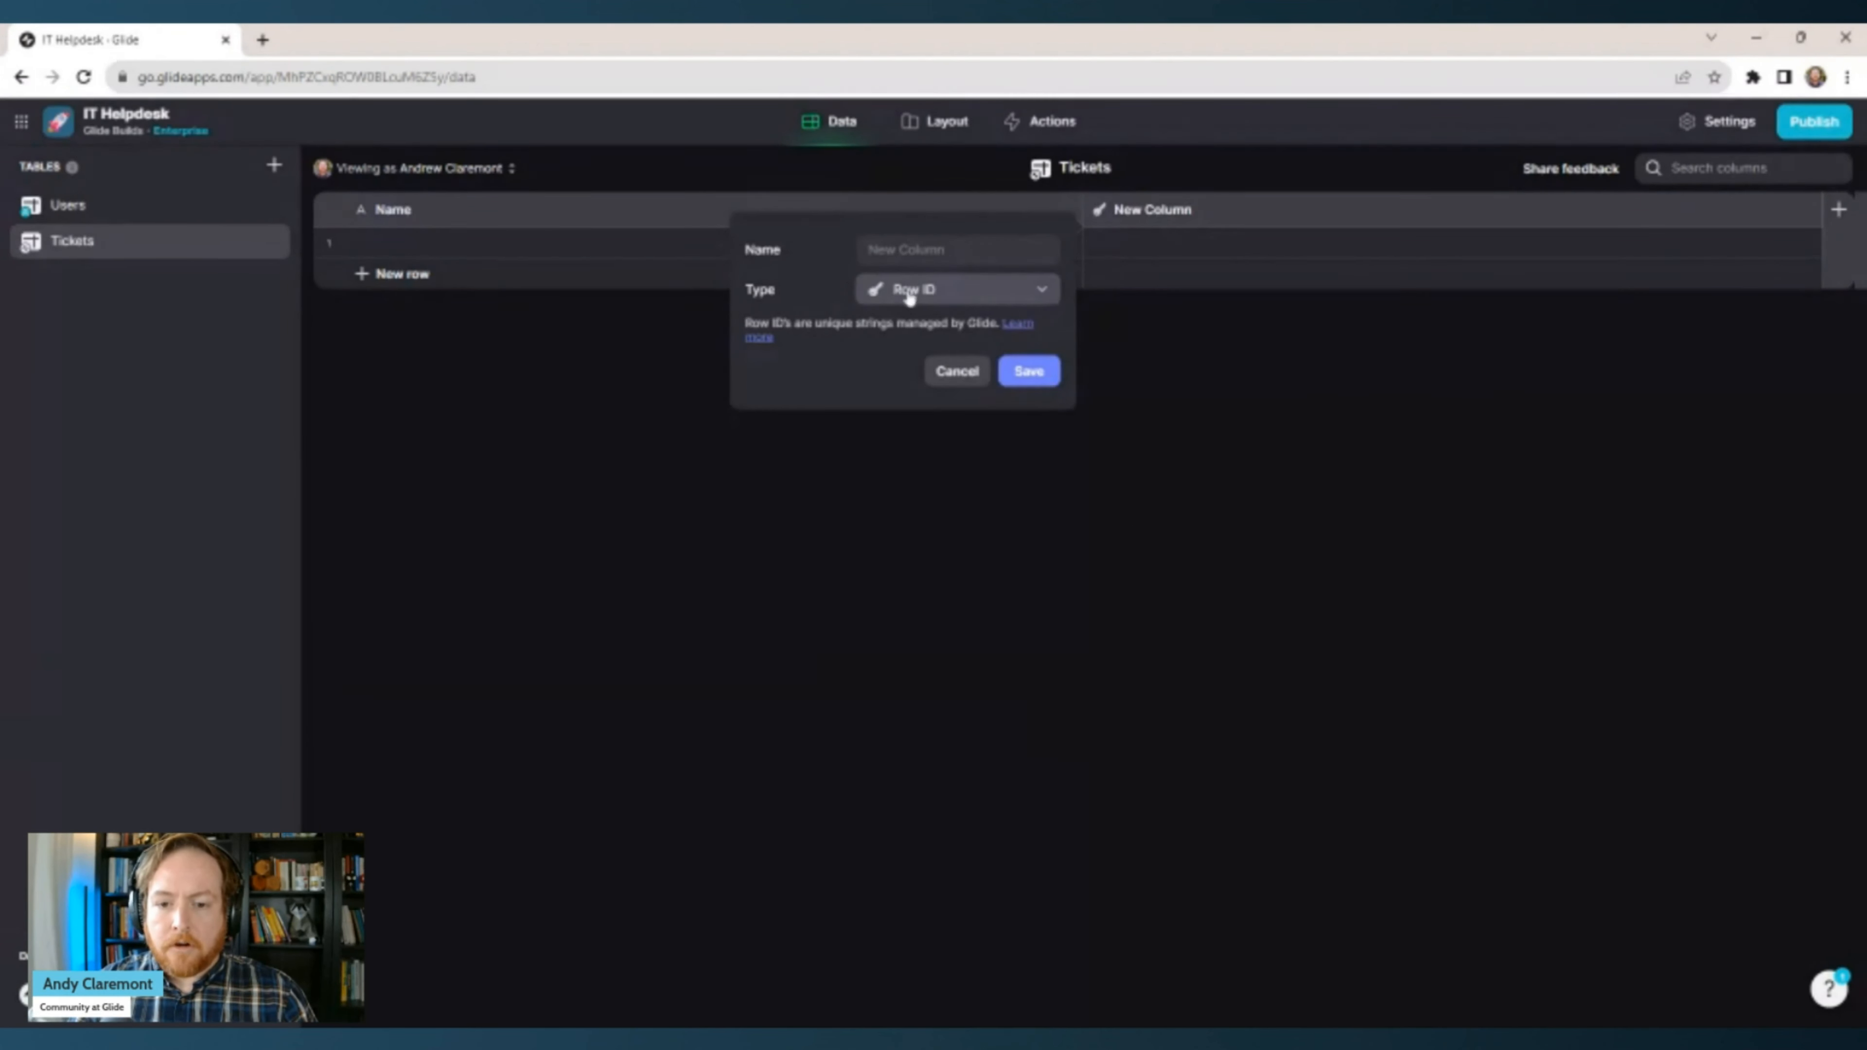
click(1030, 371)
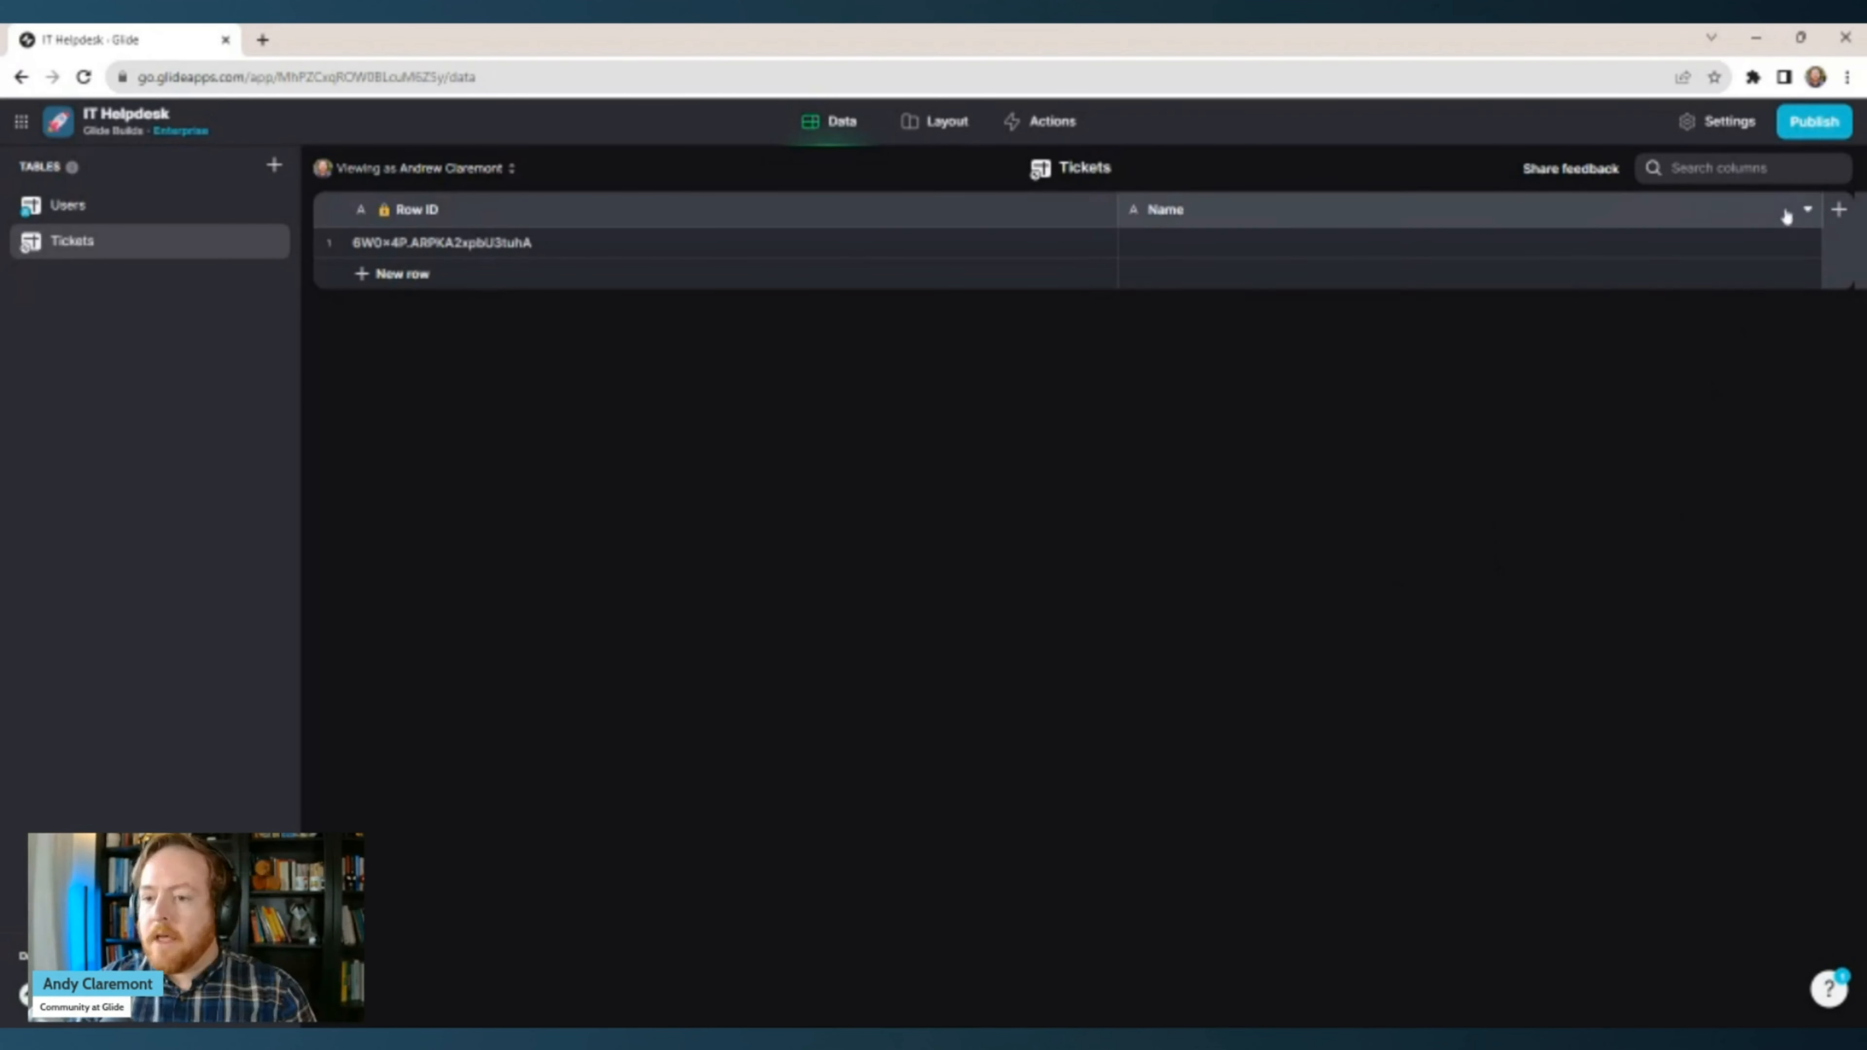
Rename the Tickets table's Name column to Ticket_Title.
click(1795, 213)
click(1617, 254)
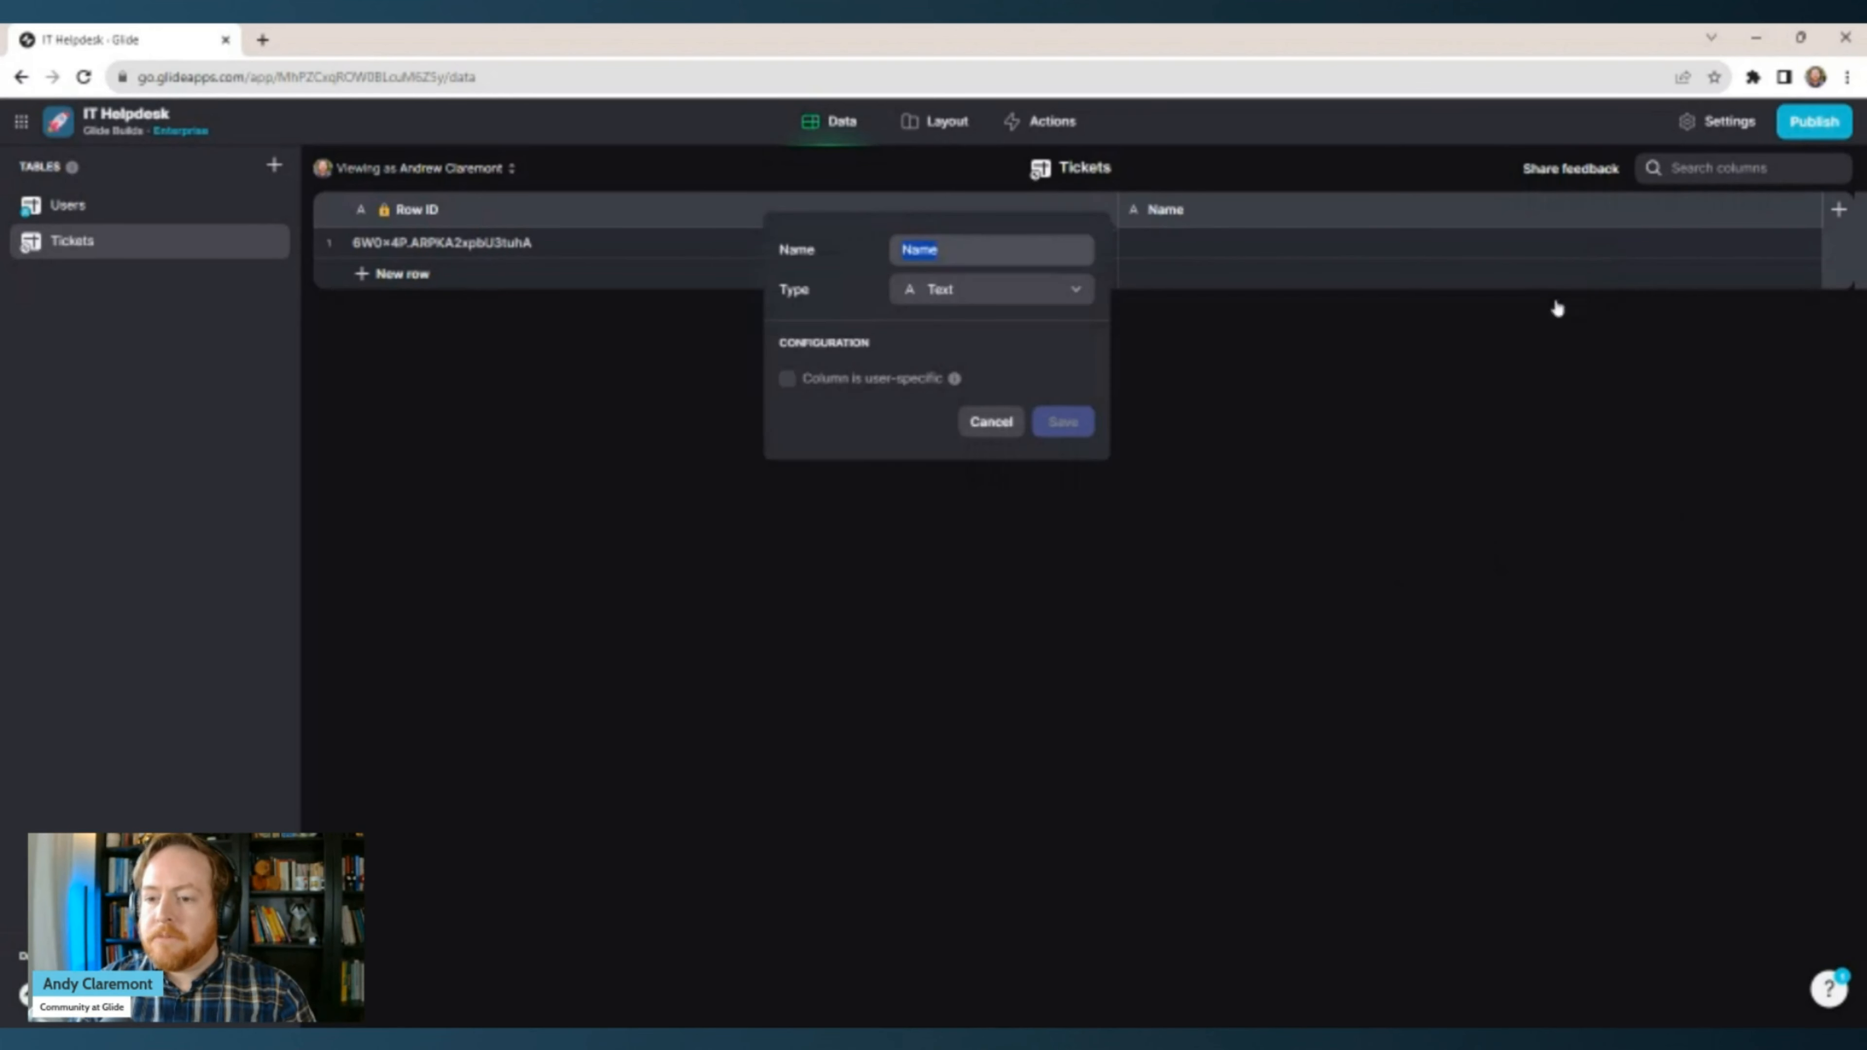
text(Tick)
key(BackSpace)
key(BackSpace)
key(BackSpace)
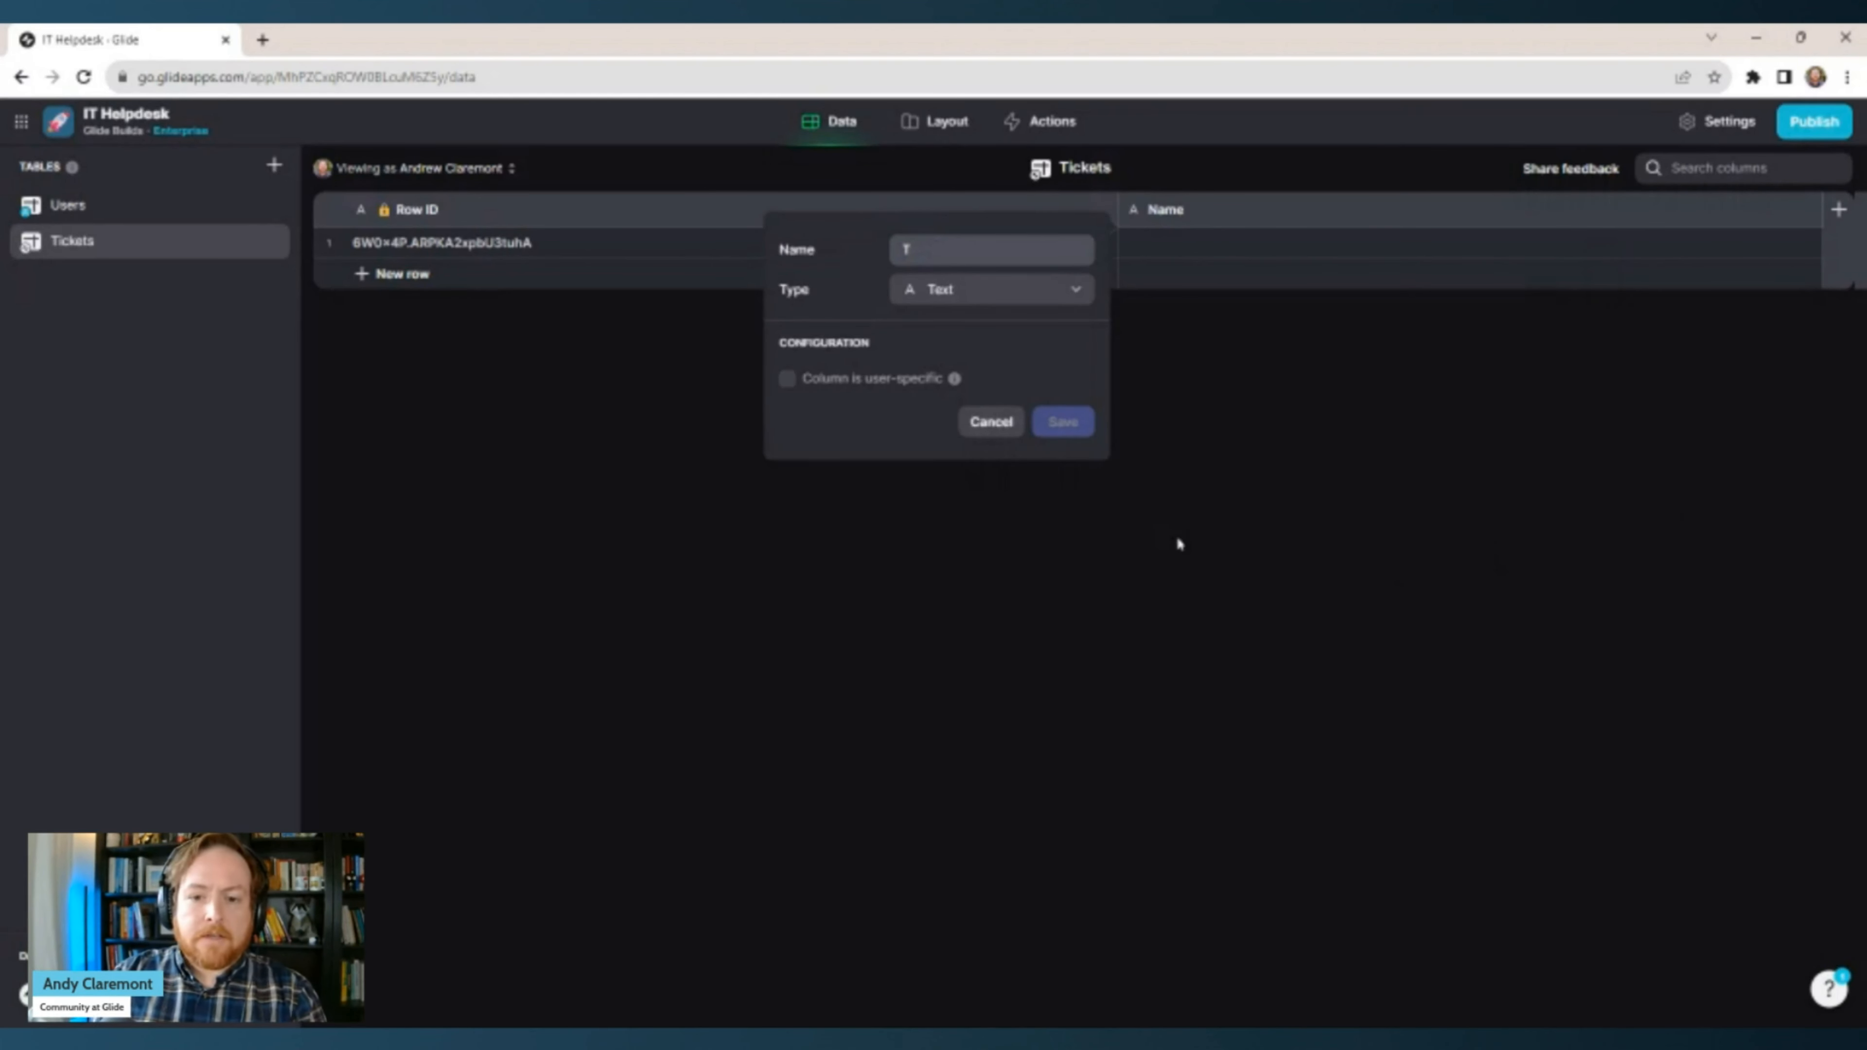
text(icket_Title)
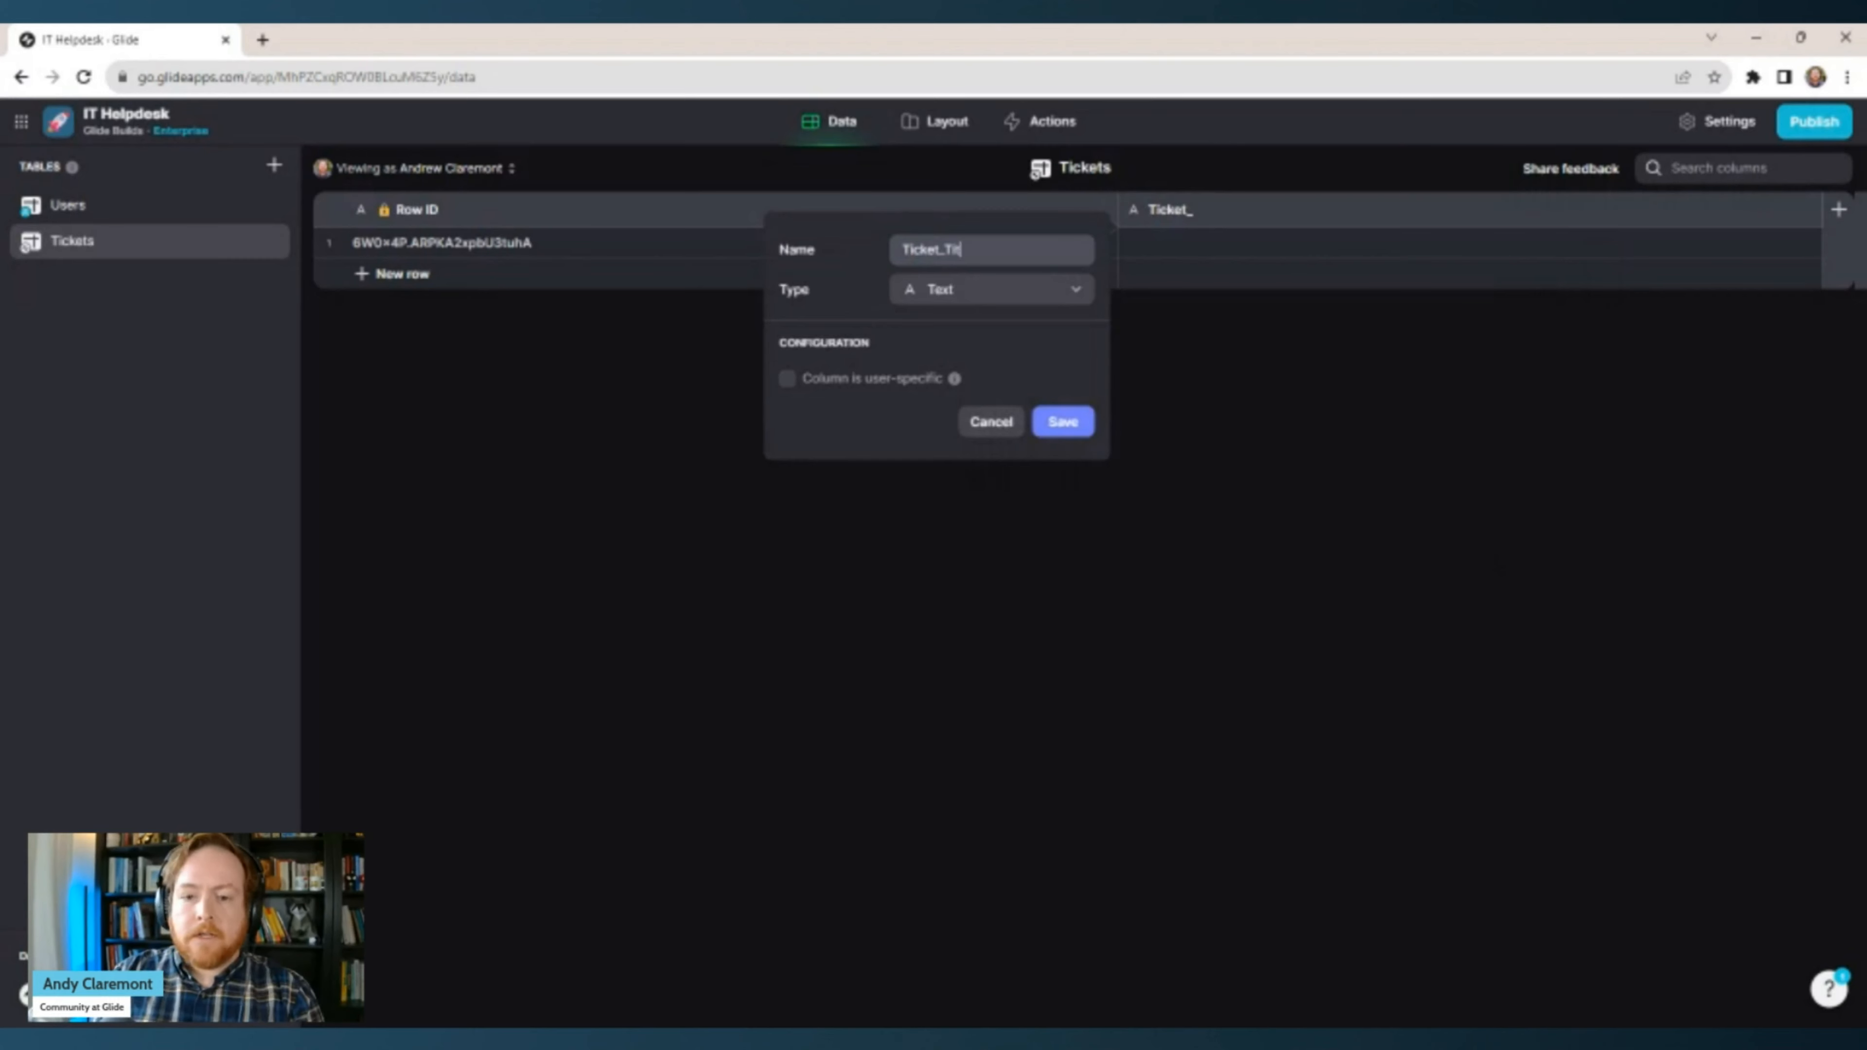
click(1041, 427)
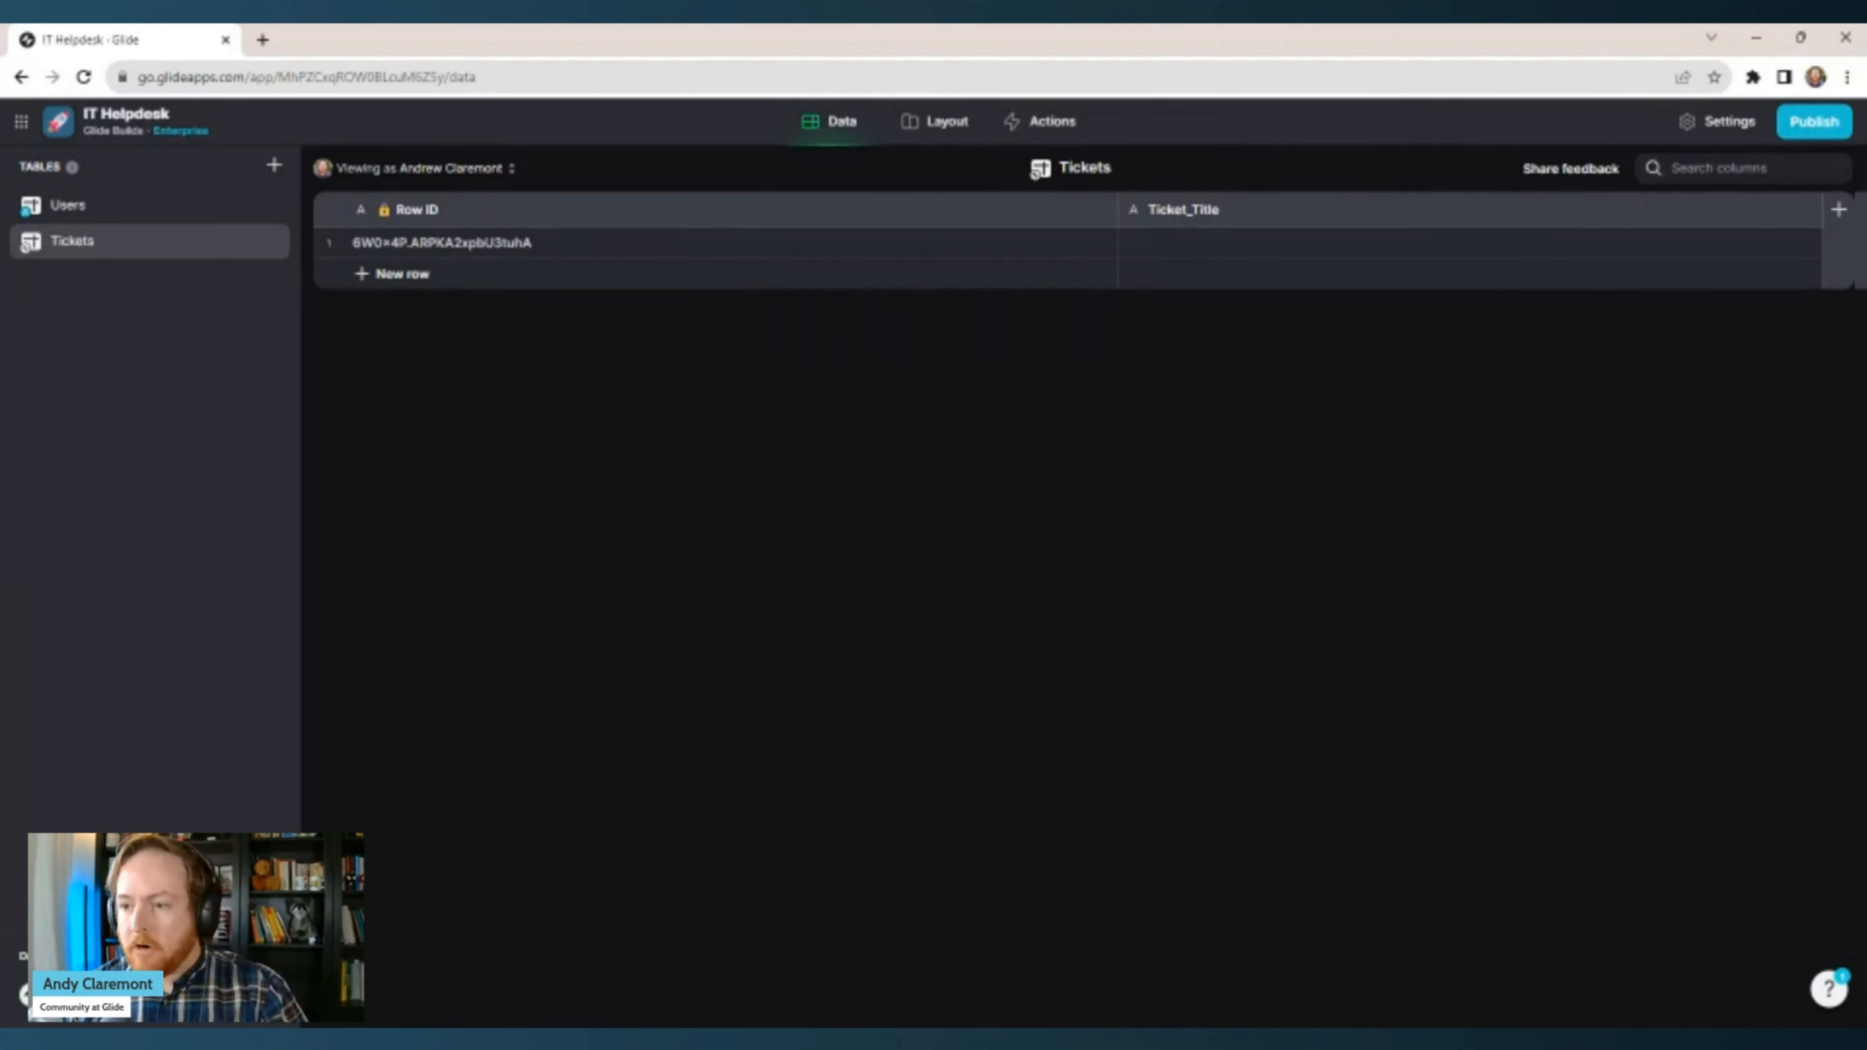
Add two text columns named Ticket_Status and Ticket_Category to the Tickets table.
click(1838, 209)
text(Ticket_Status)
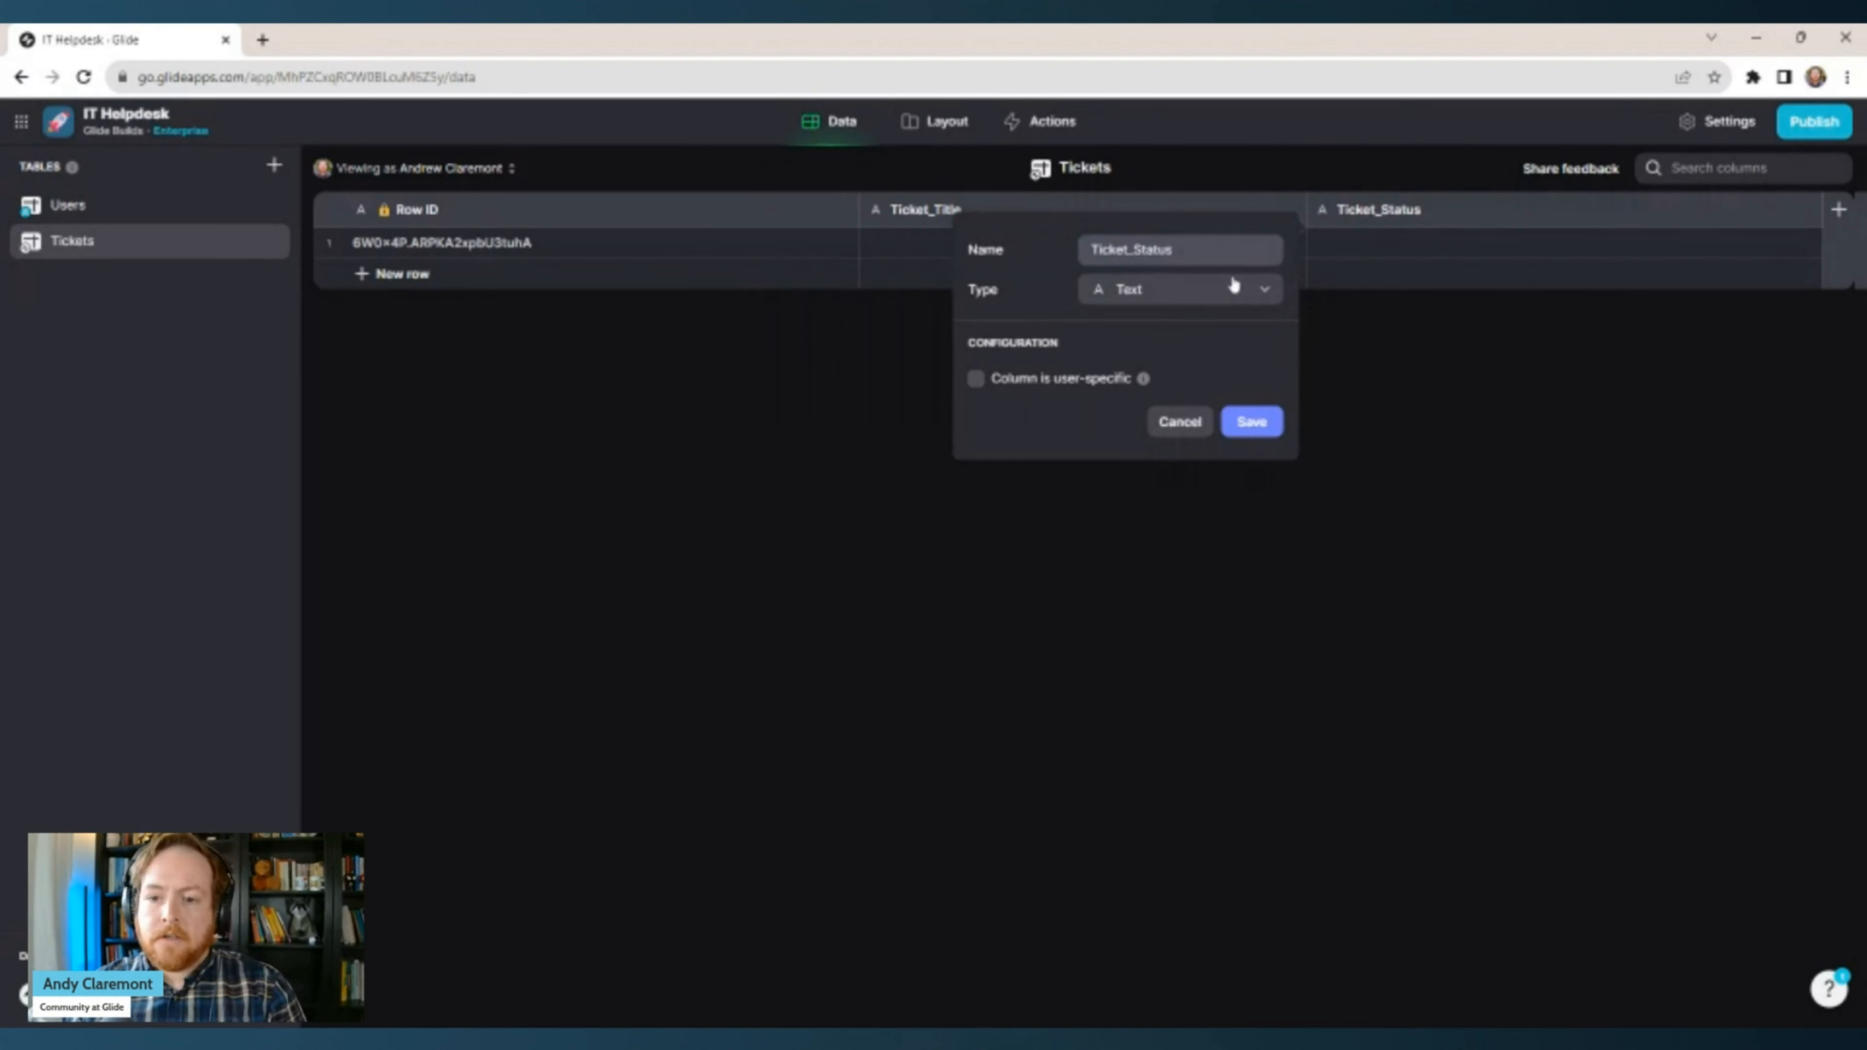
click(1252, 422)
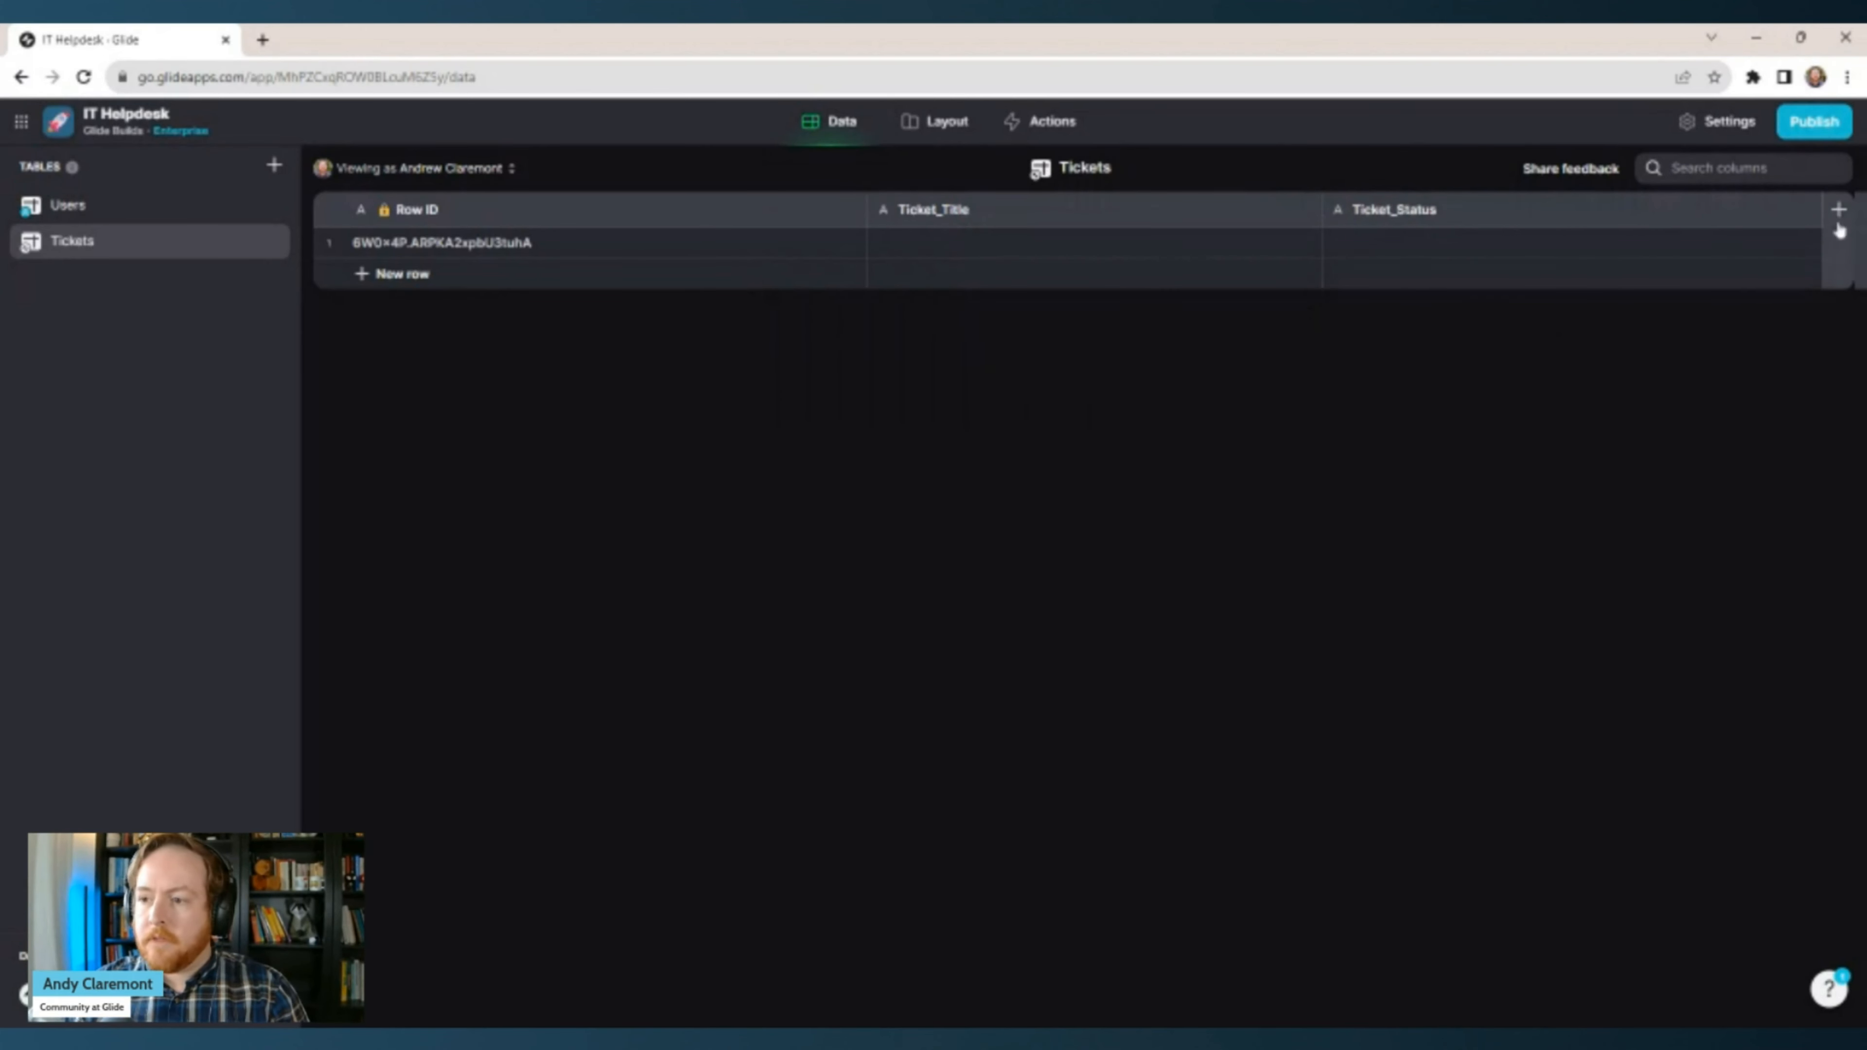
click(1838, 209)
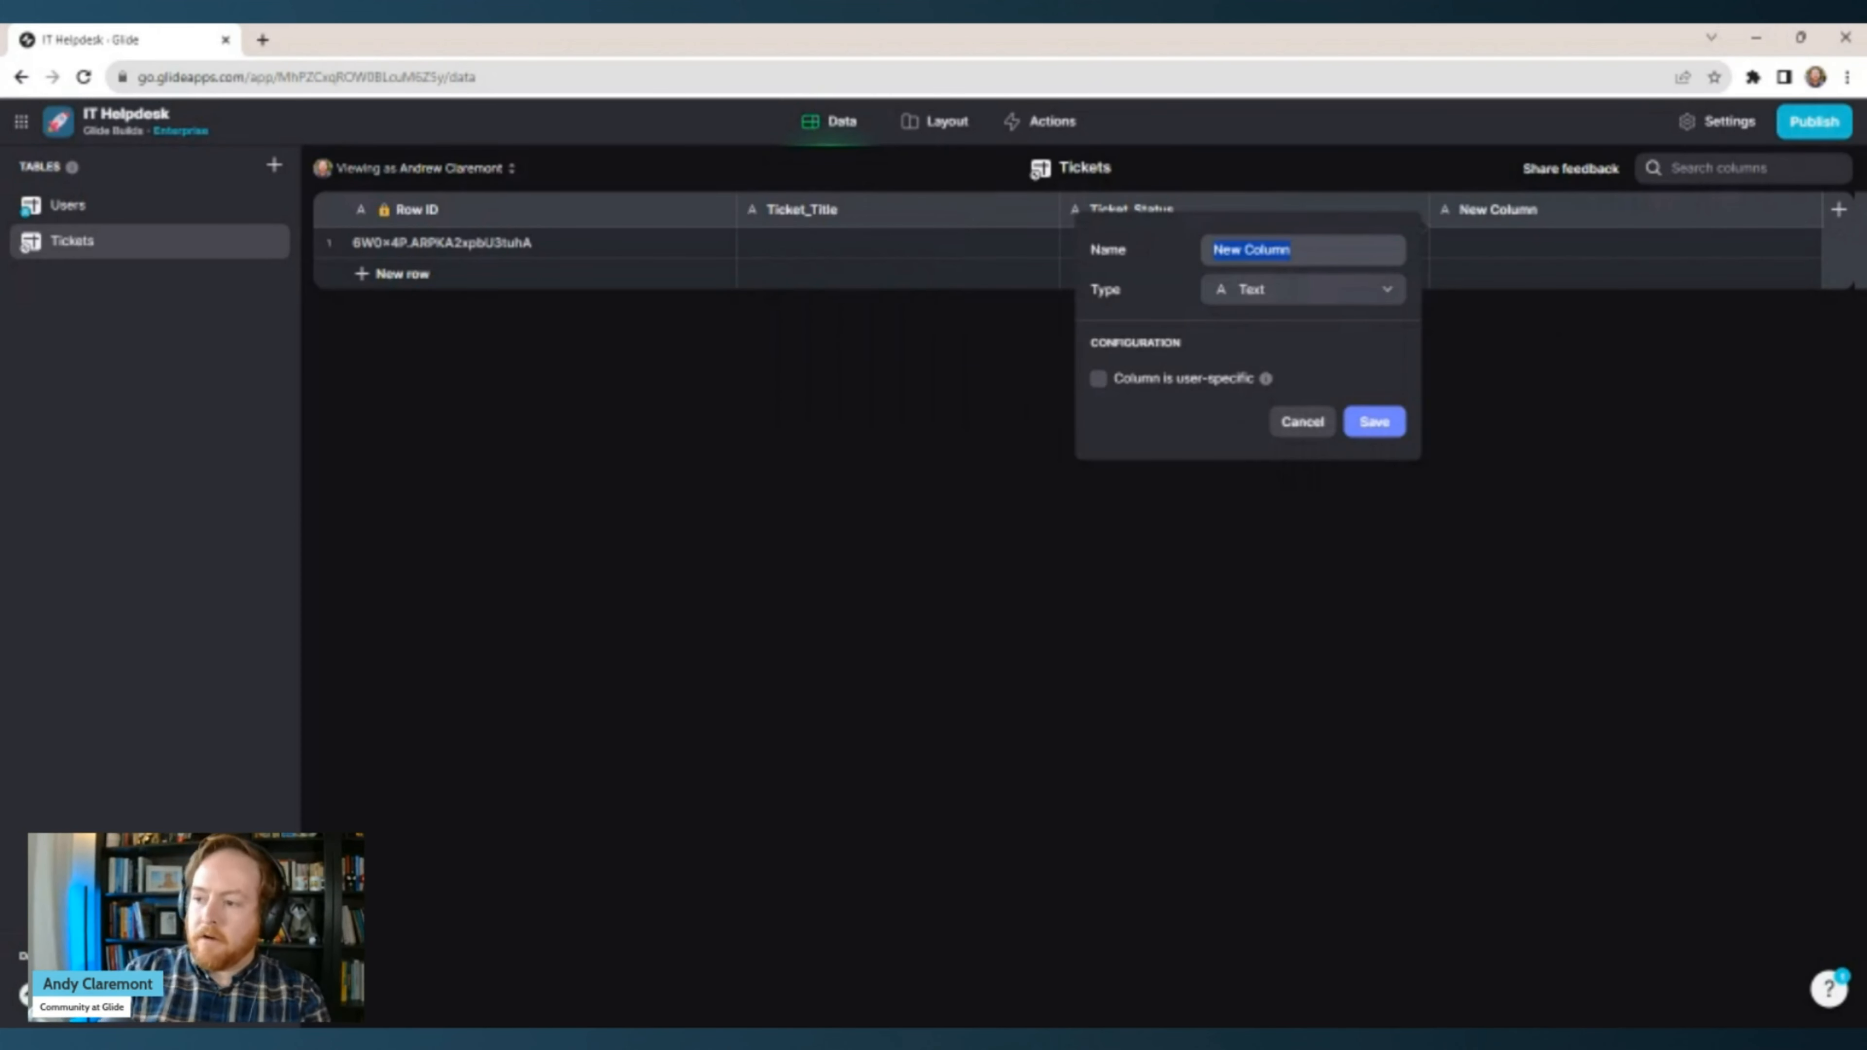
text(Ticket_Category)
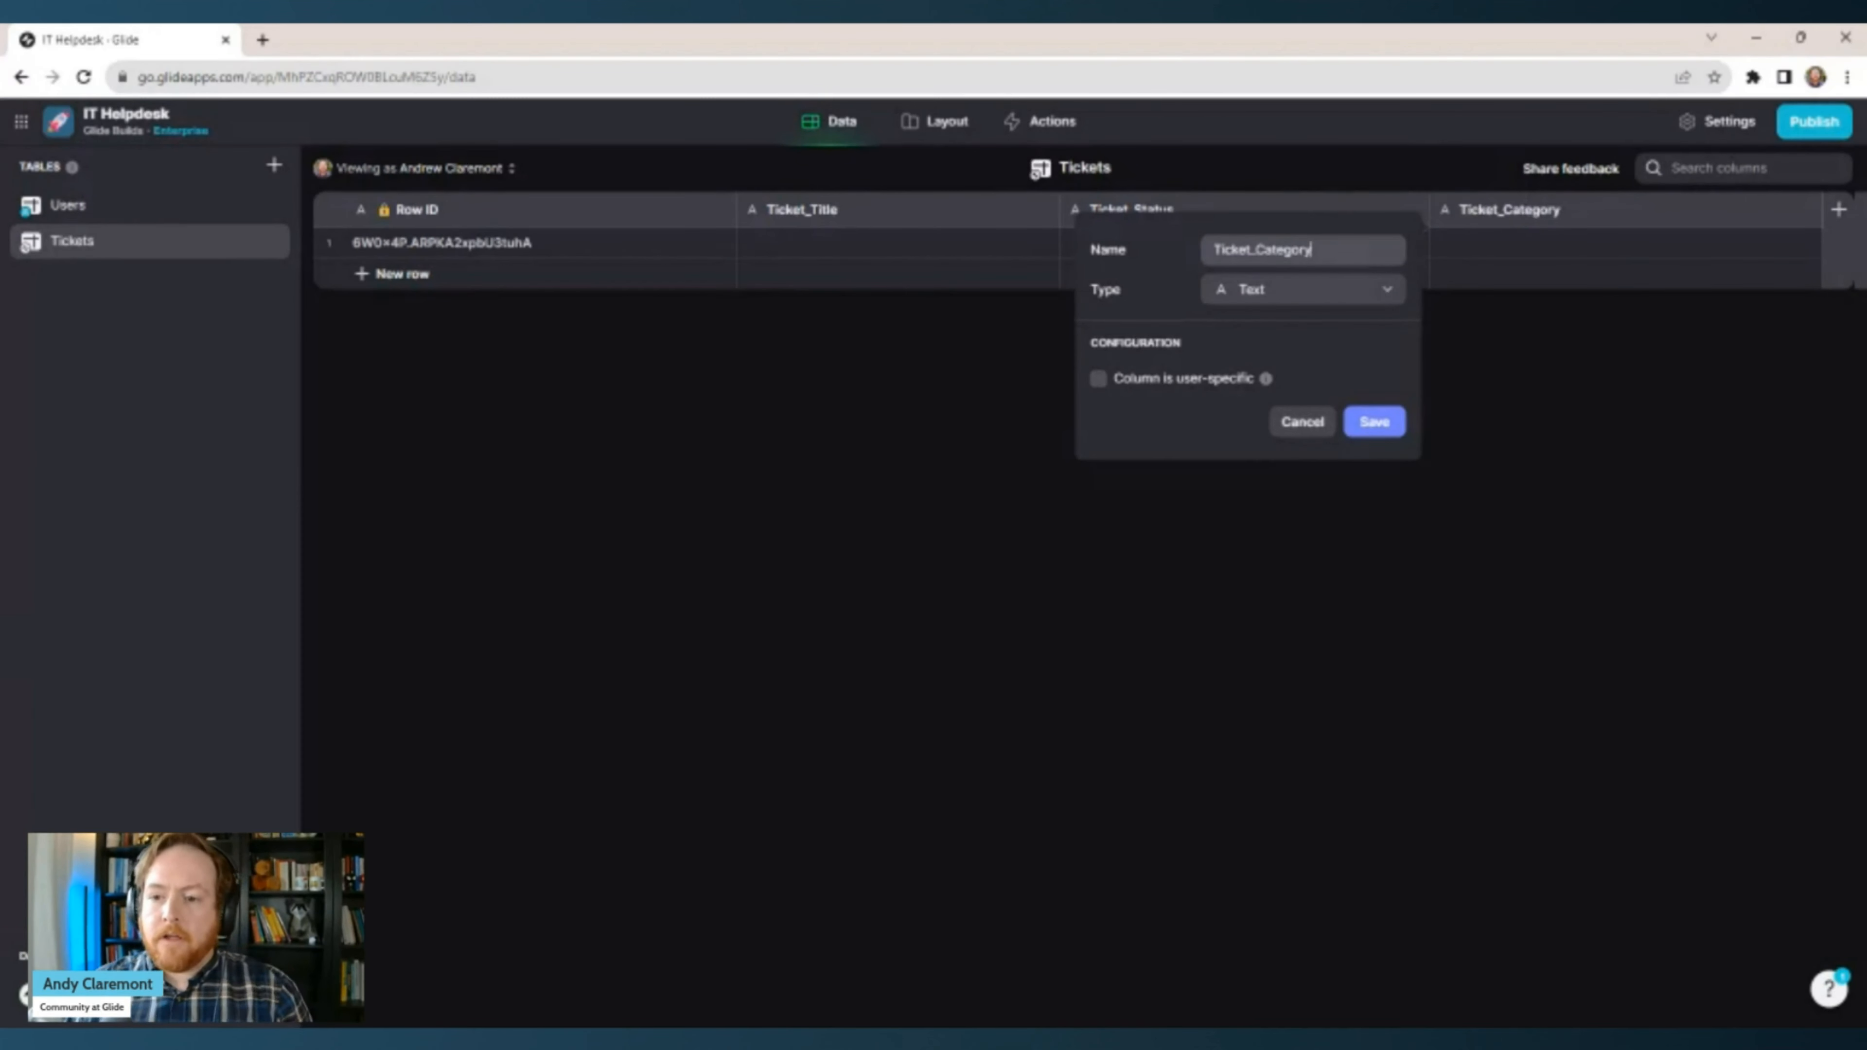
click(1374, 422)
Add two text columns named Ticket_Description and Ticket_Author to the Tickets table.
click(1838, 210)
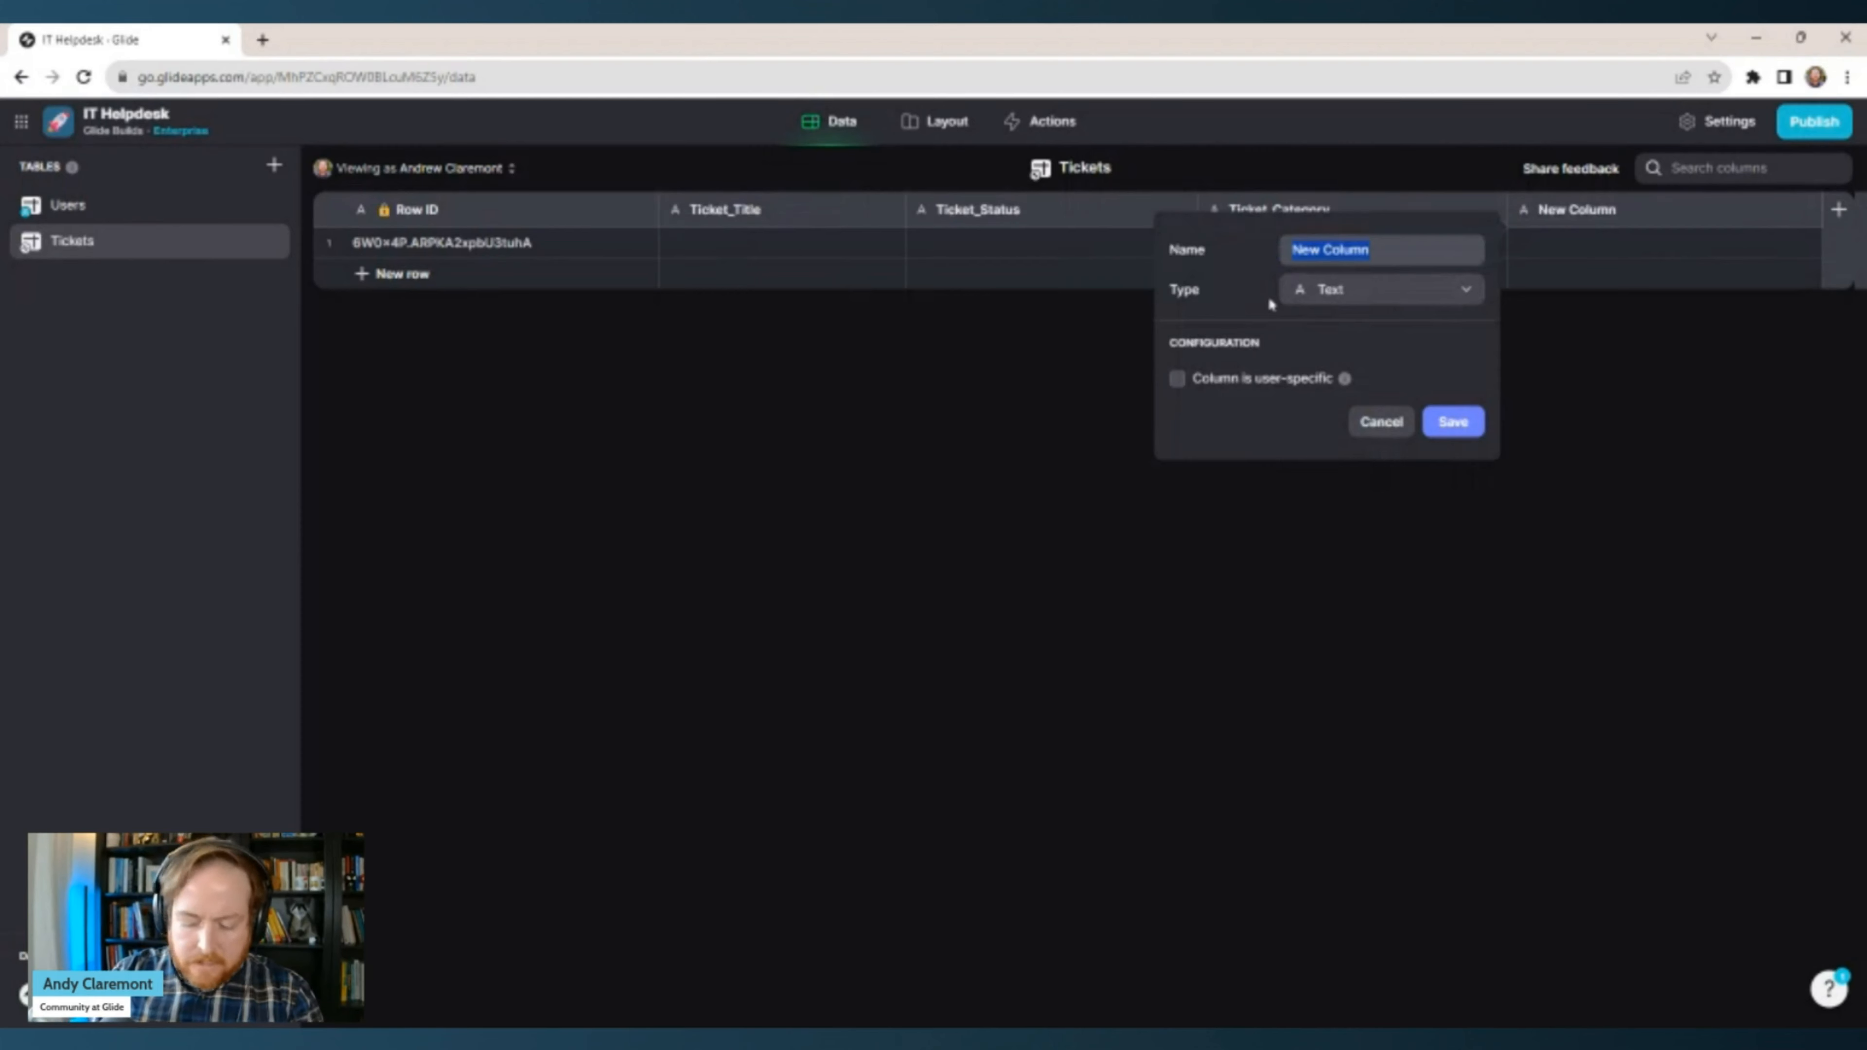
text(Ticket_Description)
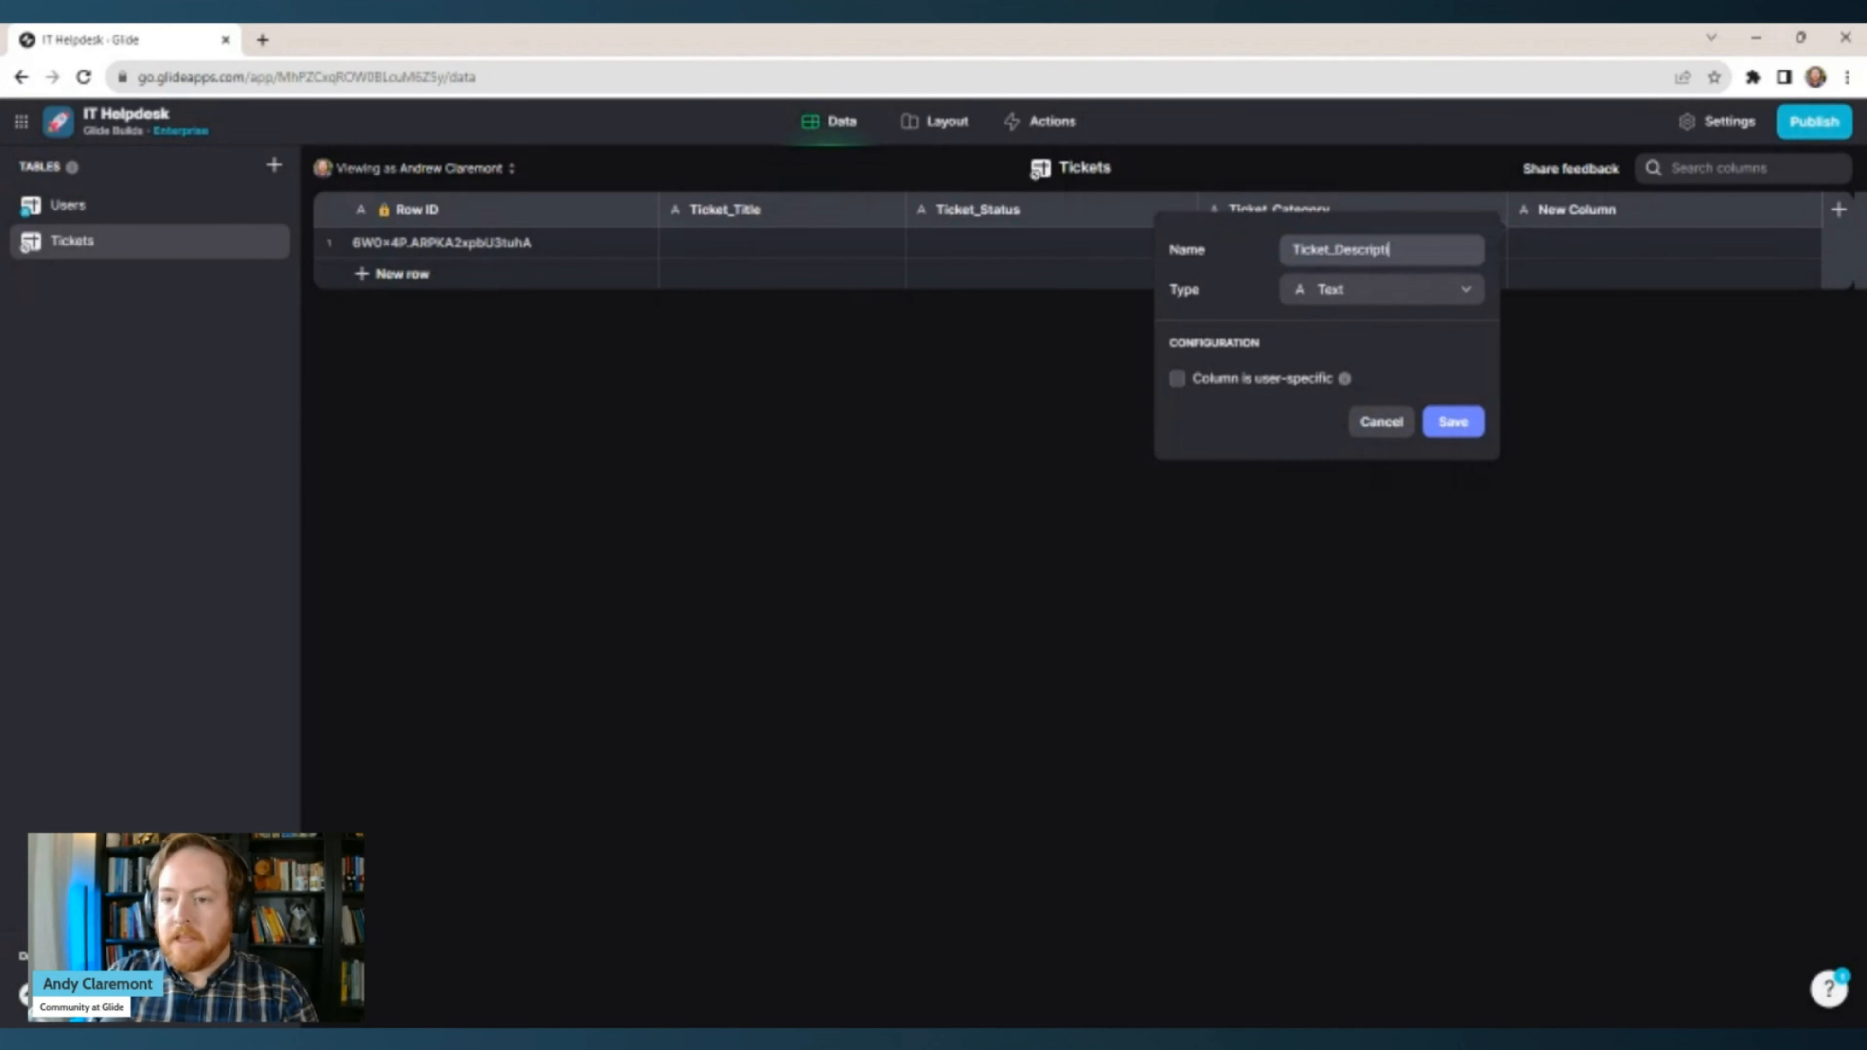
click(1450, 437)
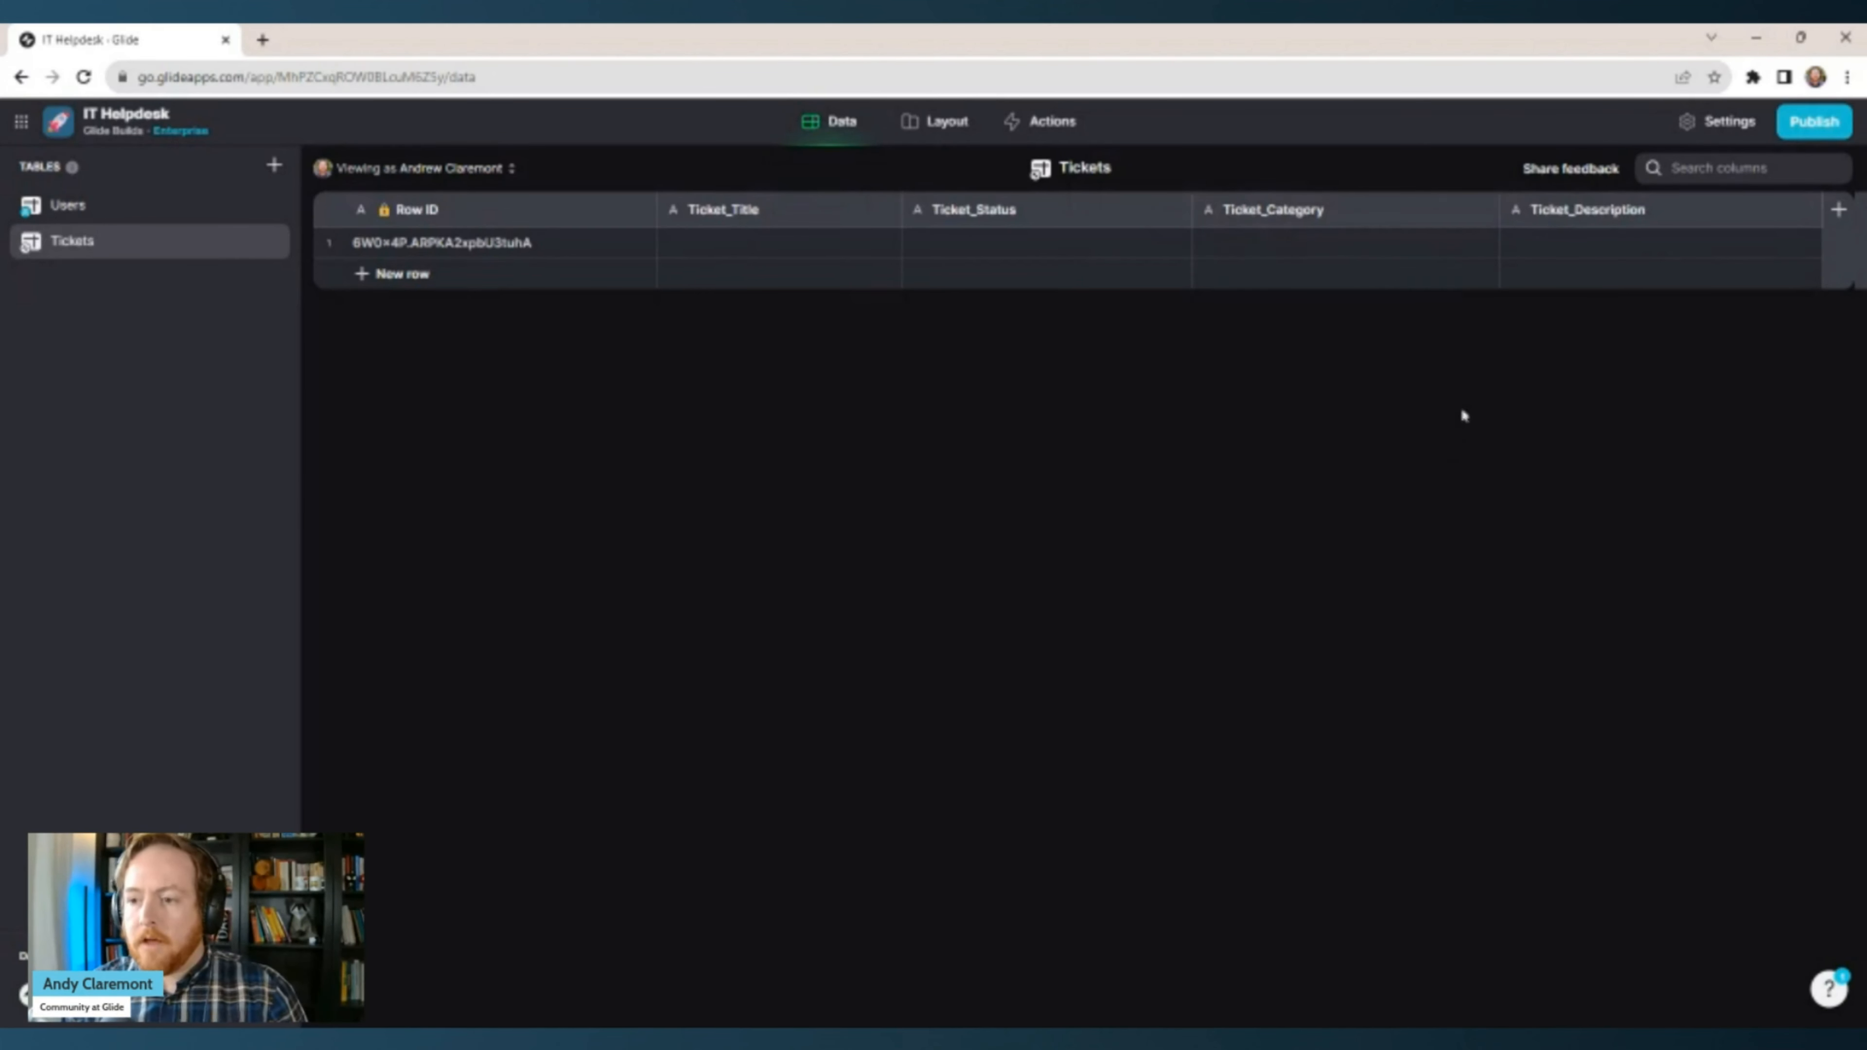
click(1837, 212)
text(Tic)
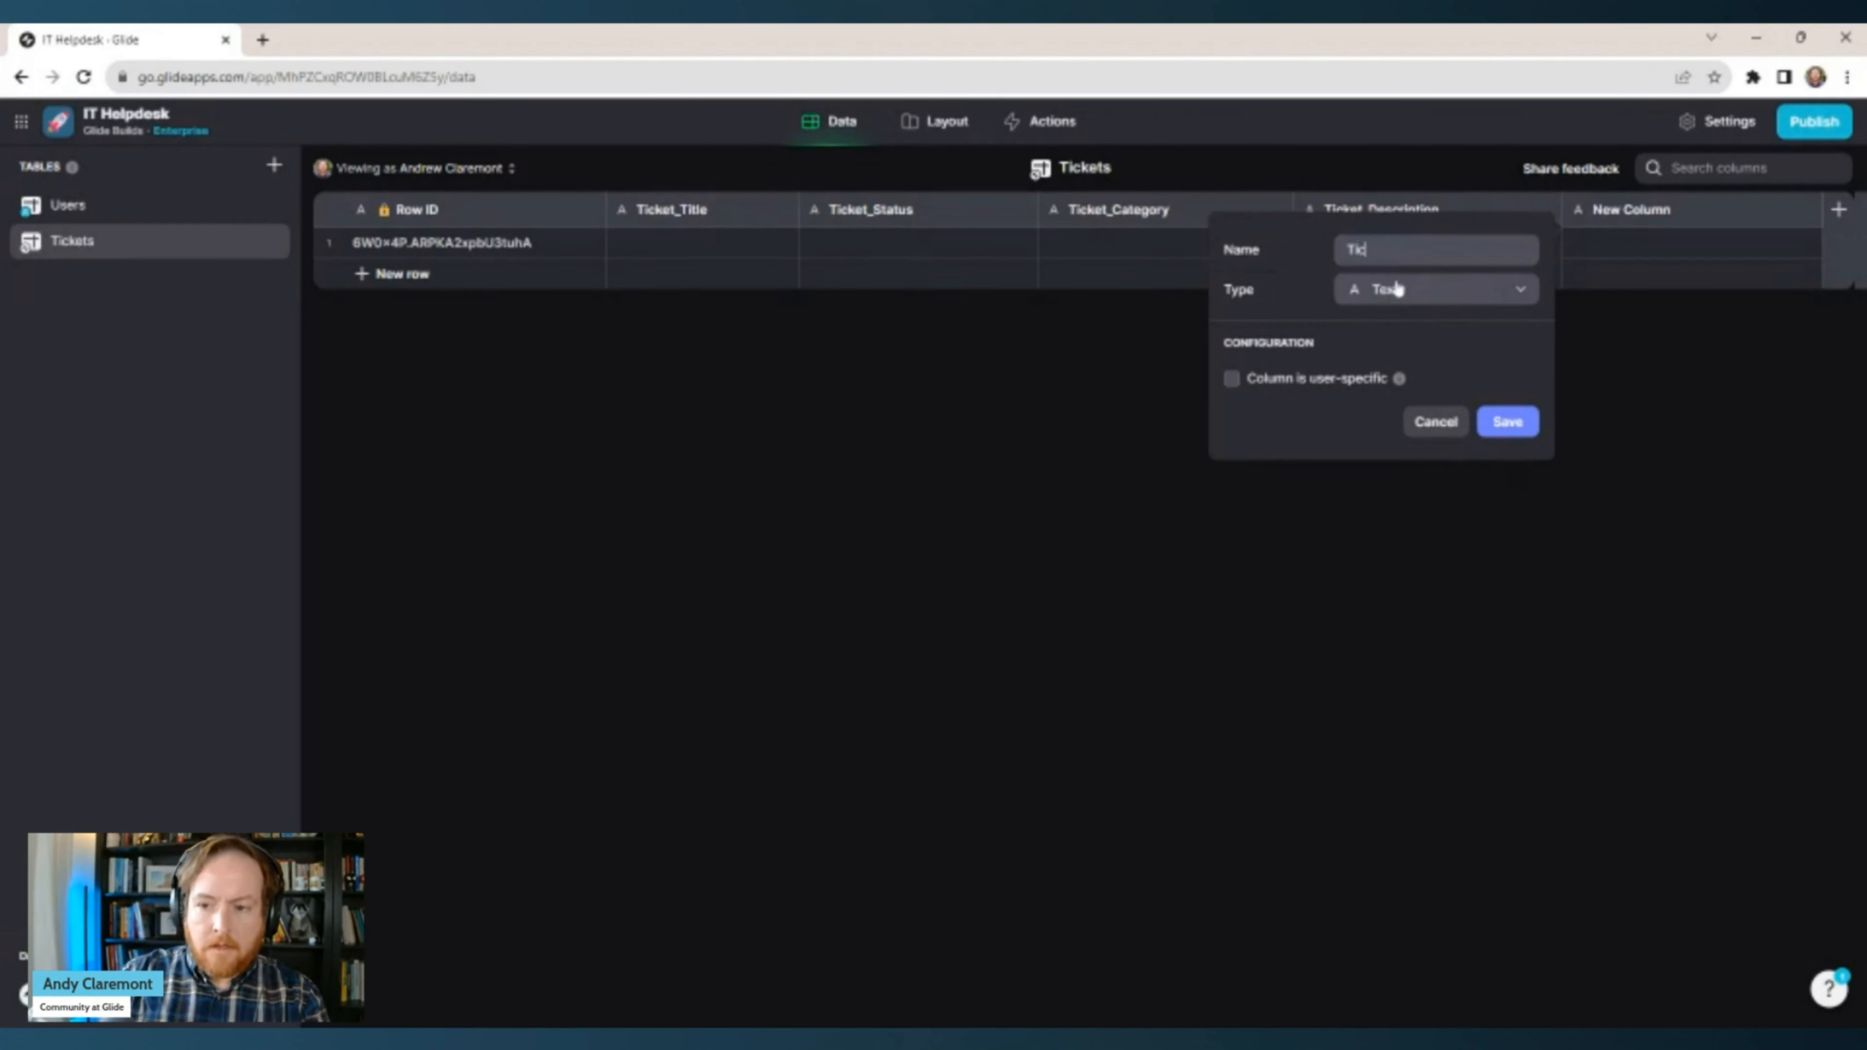
text(ket_Author)
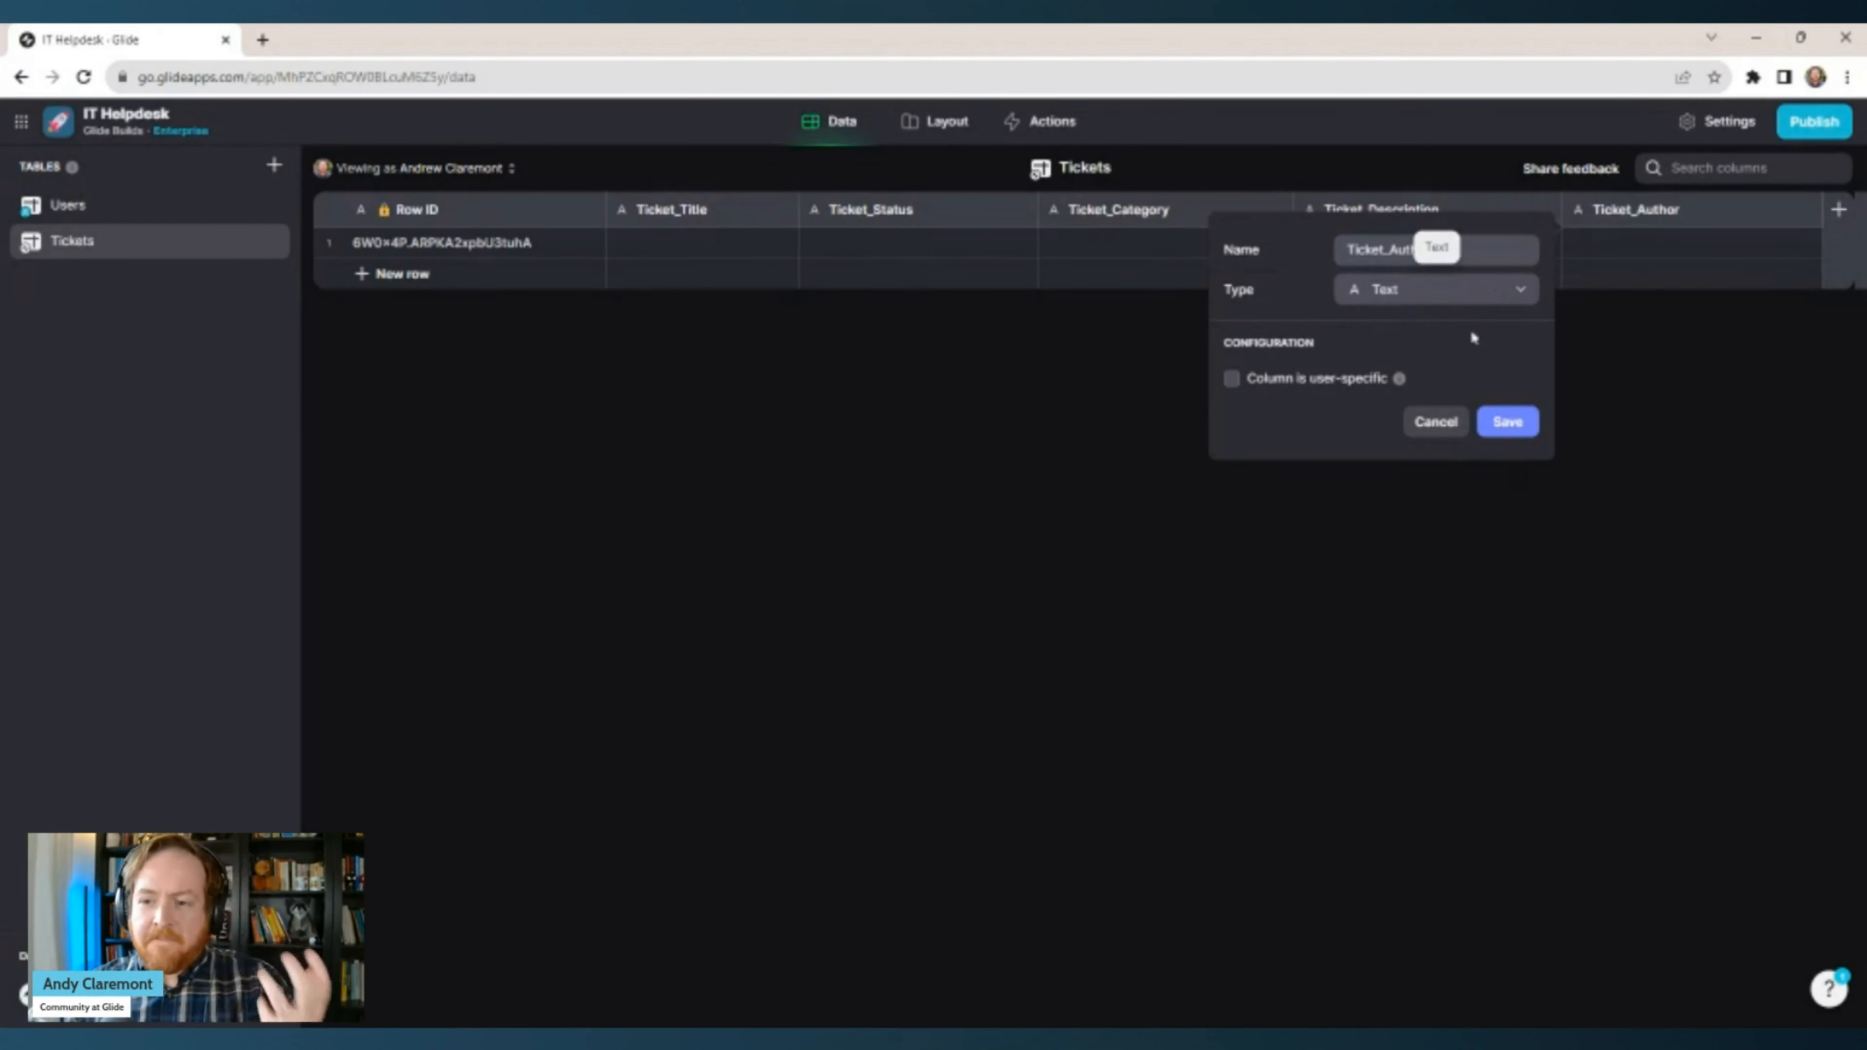
click(1508, 422)
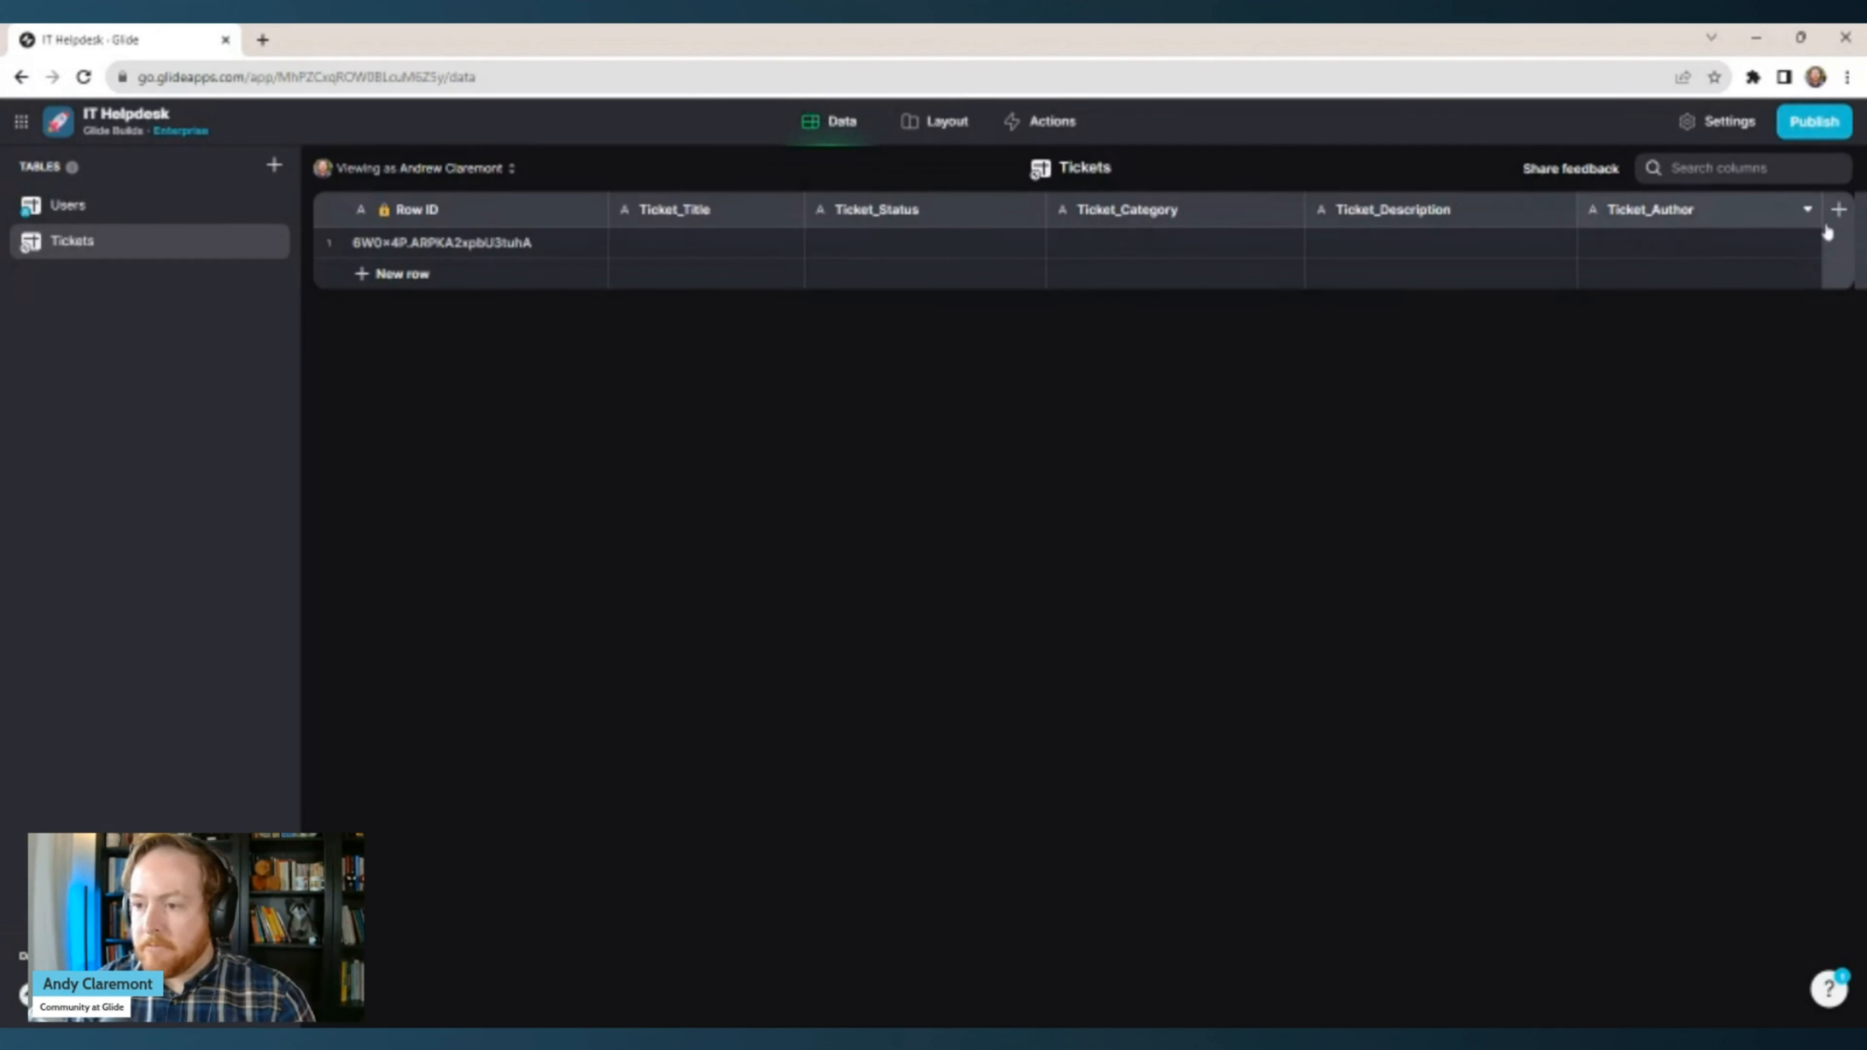
Add a Date & Time column named Ticket_Timestamp to the Tickets table.
click(1836, 211)
click(1514, 290)
mouse_move(1445, 360)
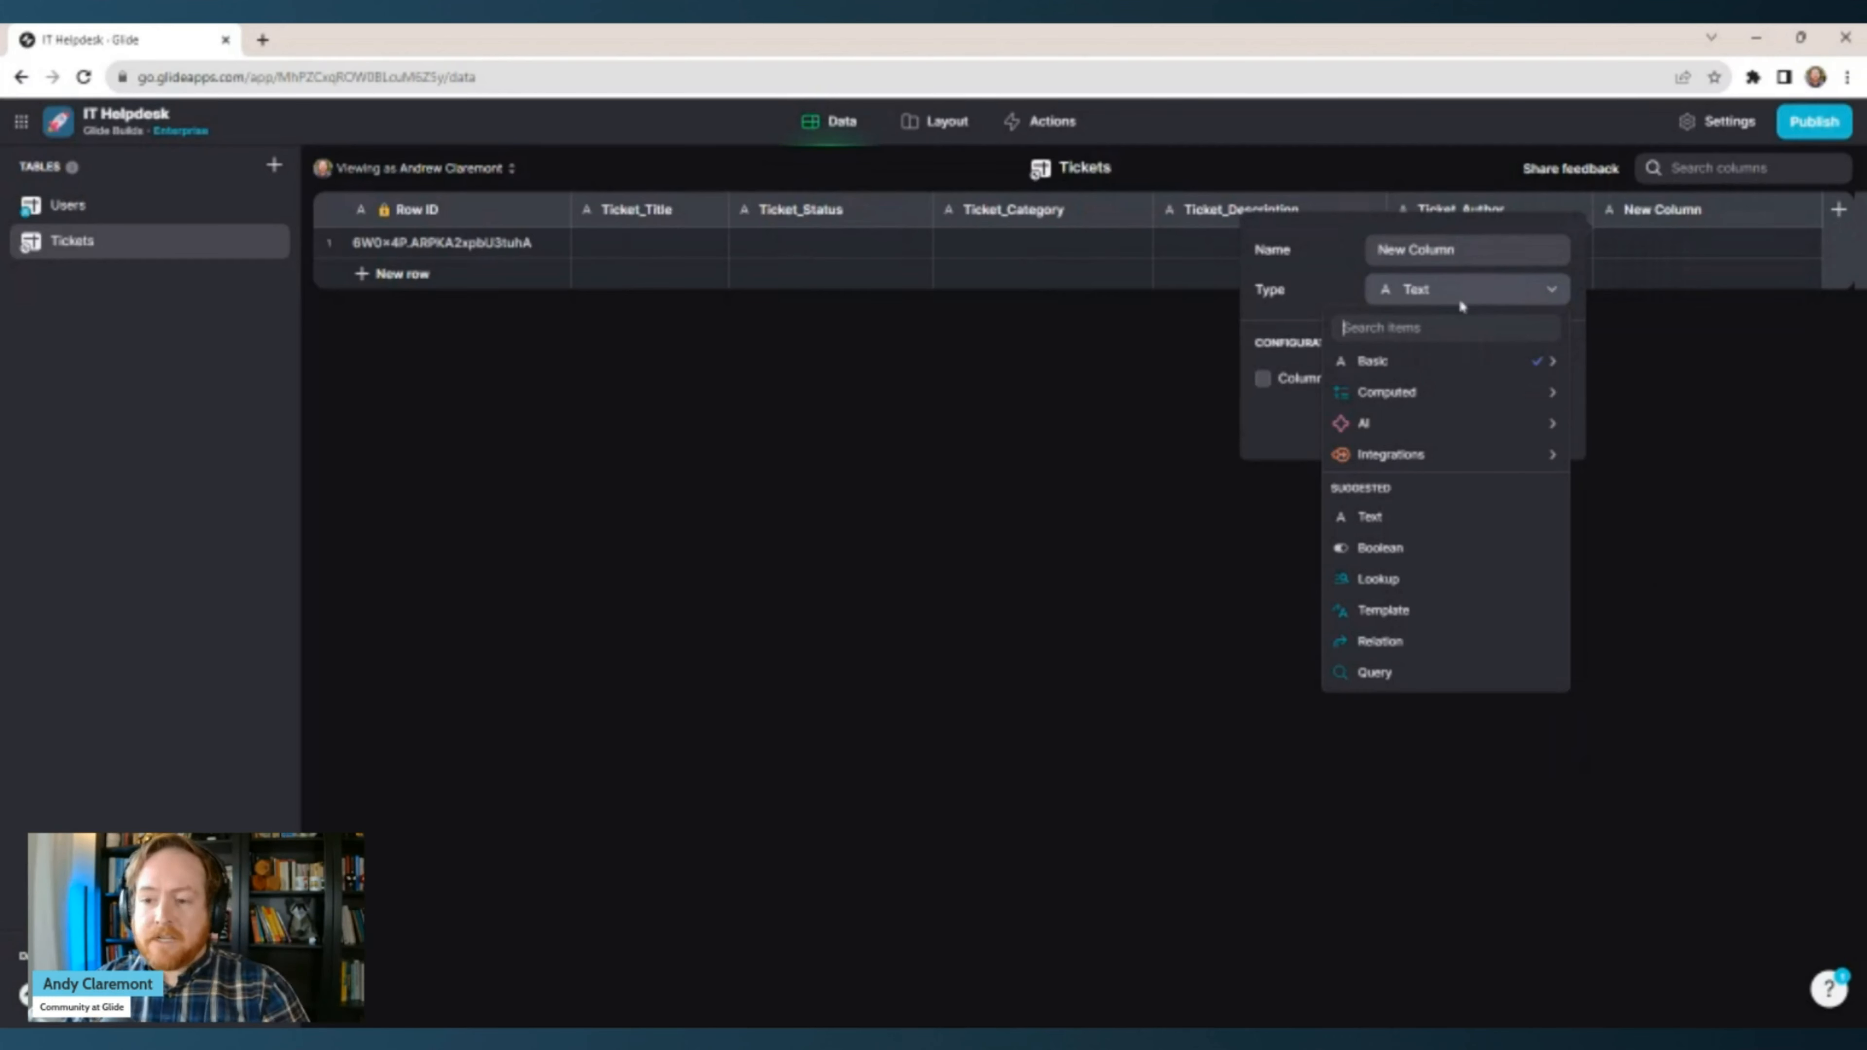
triple_click(1463, 251)
text(Ticket_Timestamp)
mouse_move(1465, 364)
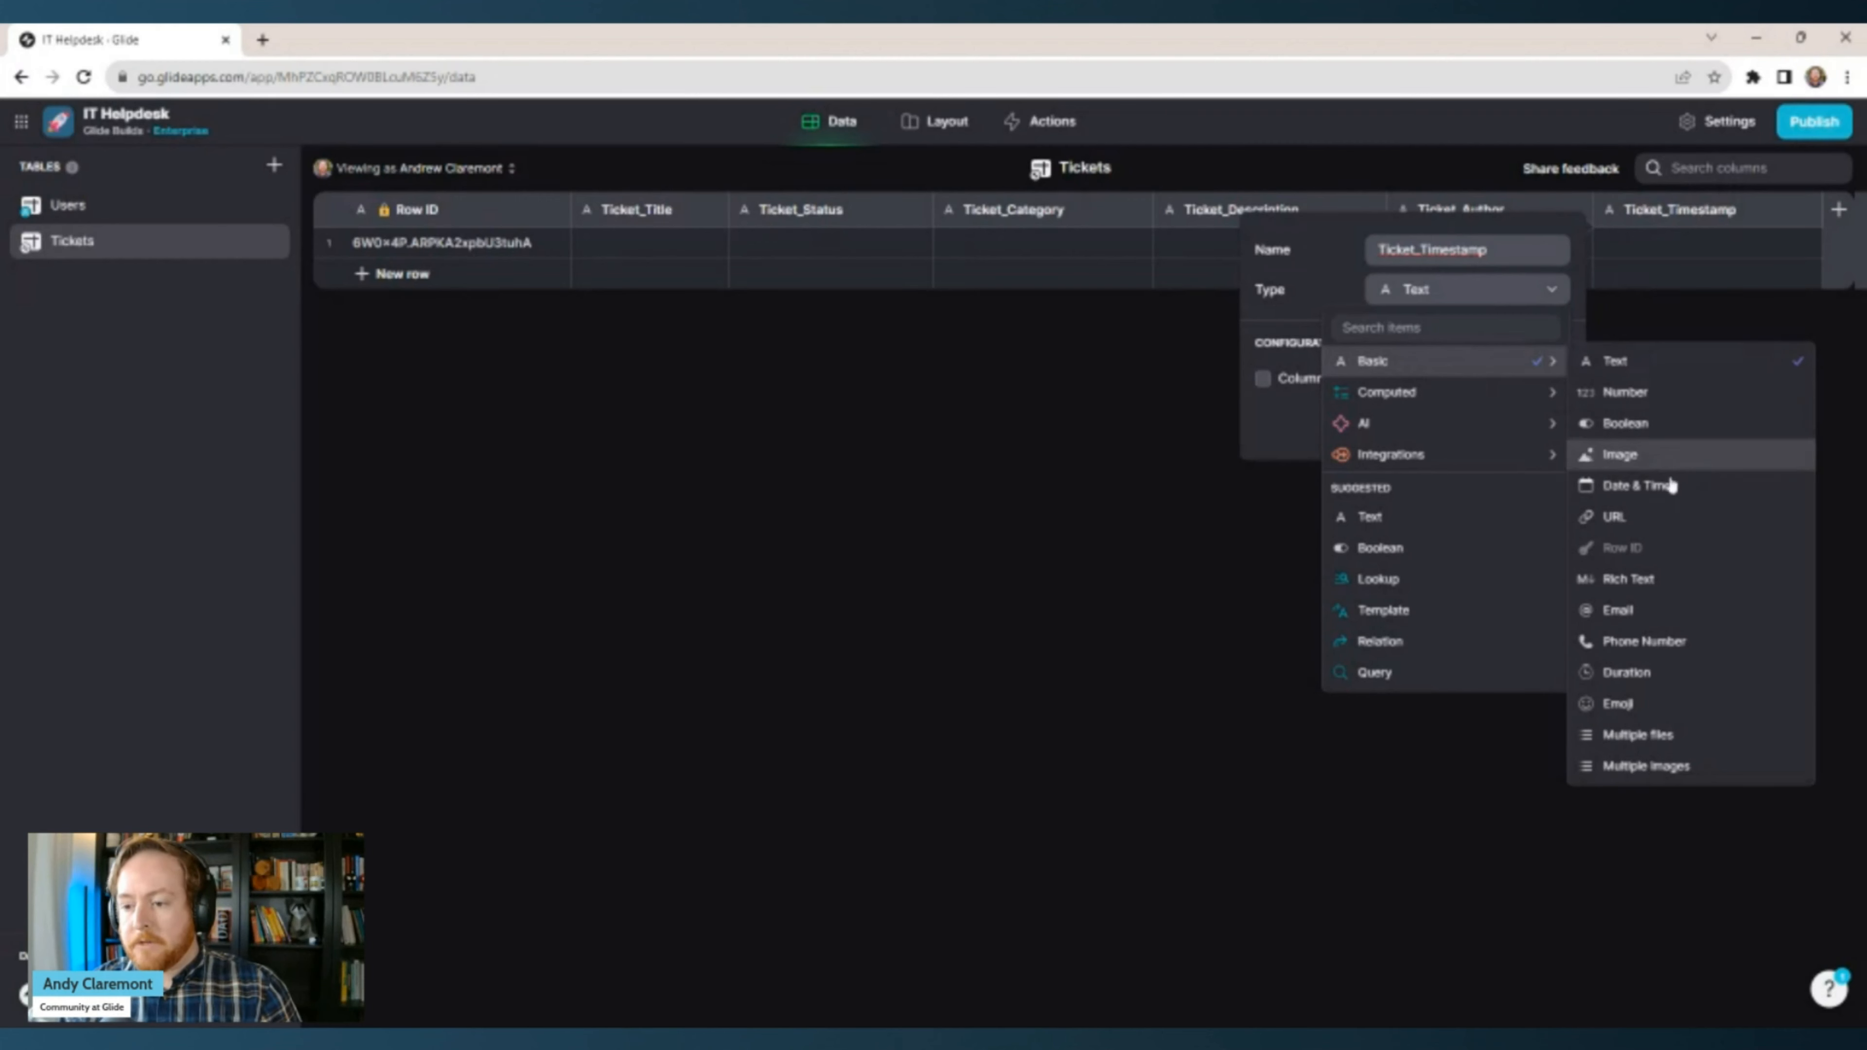
click(1646, 485)
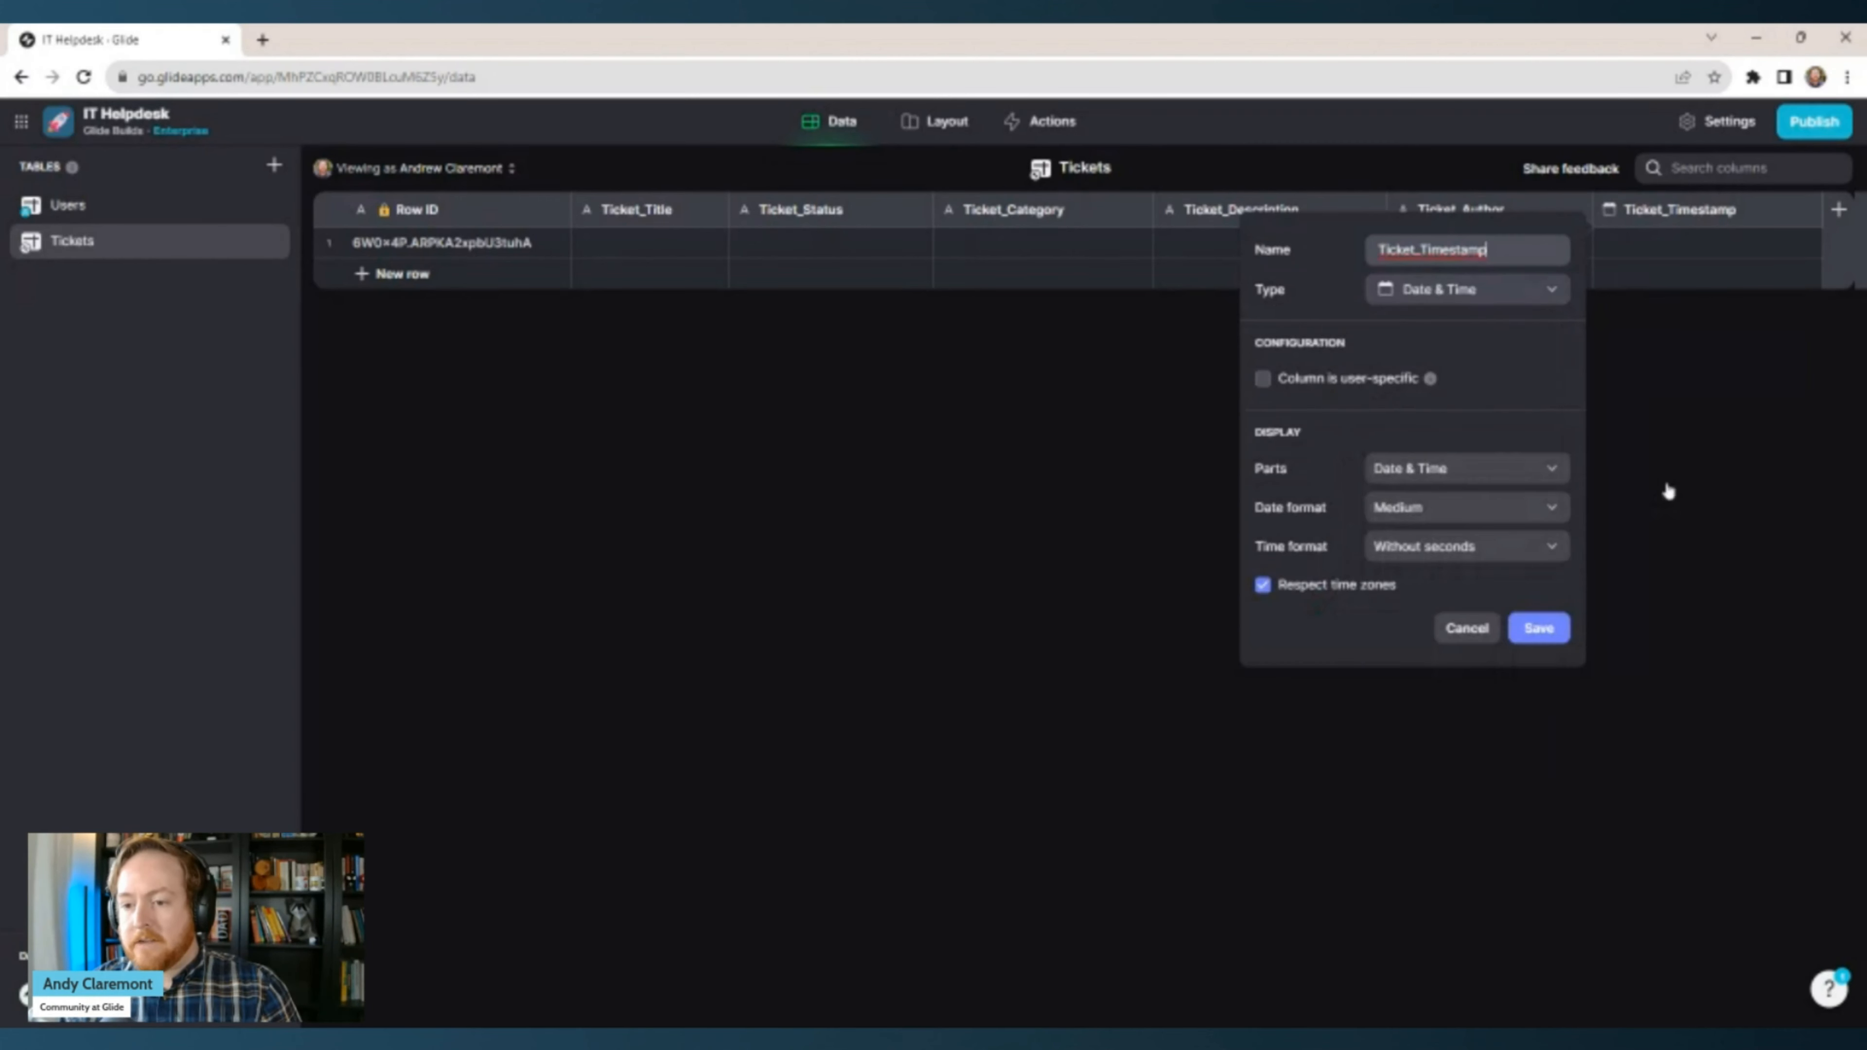
click(1547, 634)
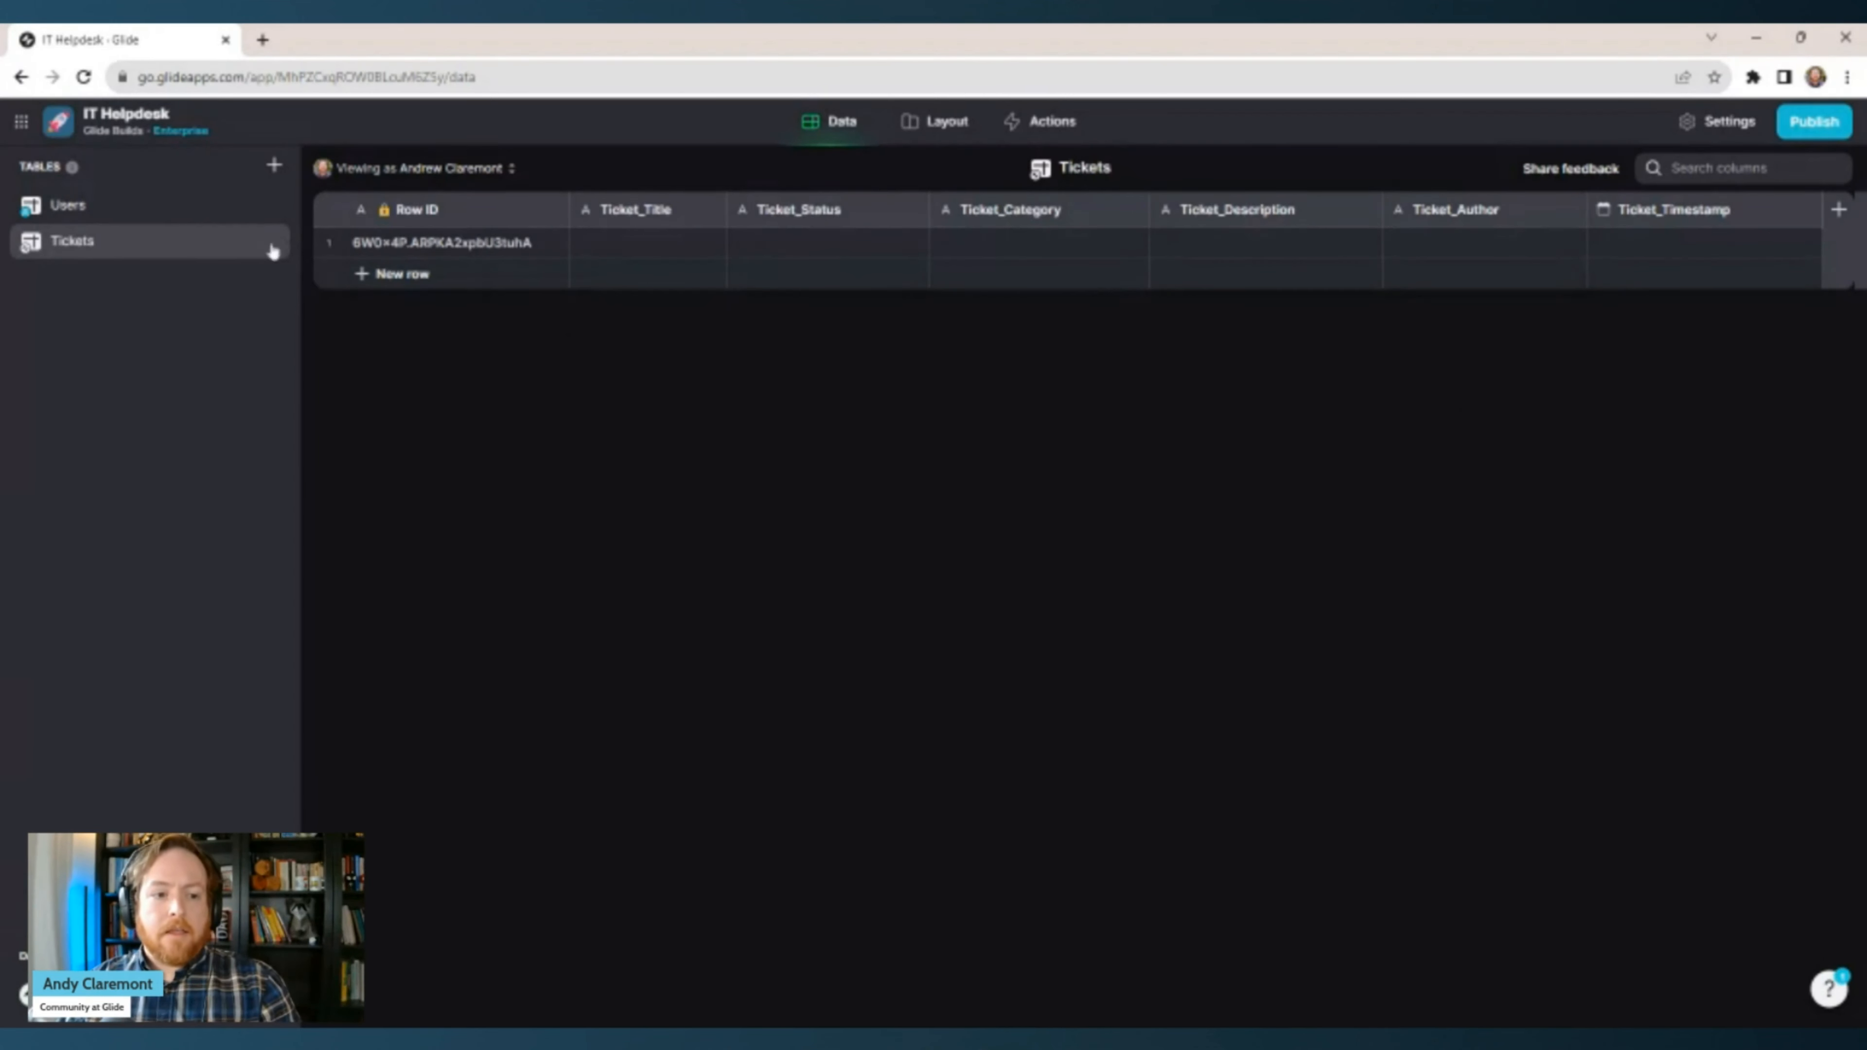
Create a new blank table and name it Options.
click(274, 172)
click(425, 253)
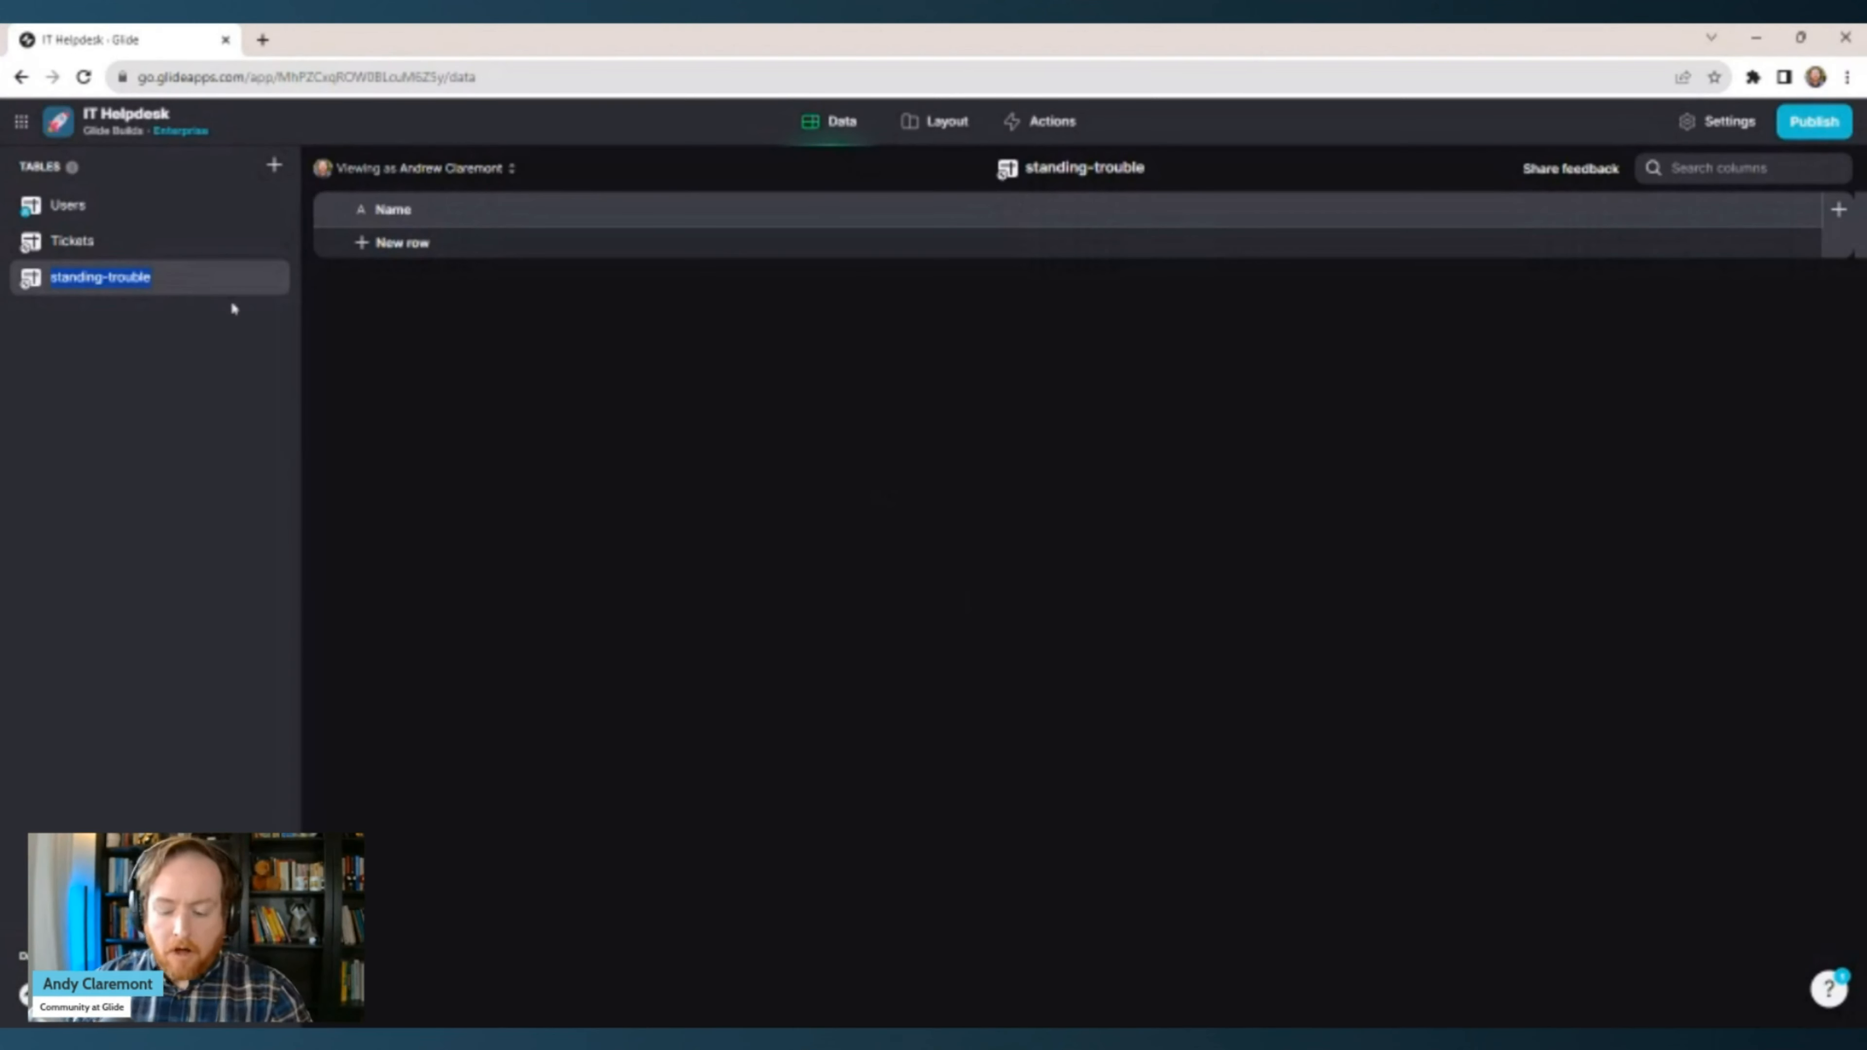
text(Options)
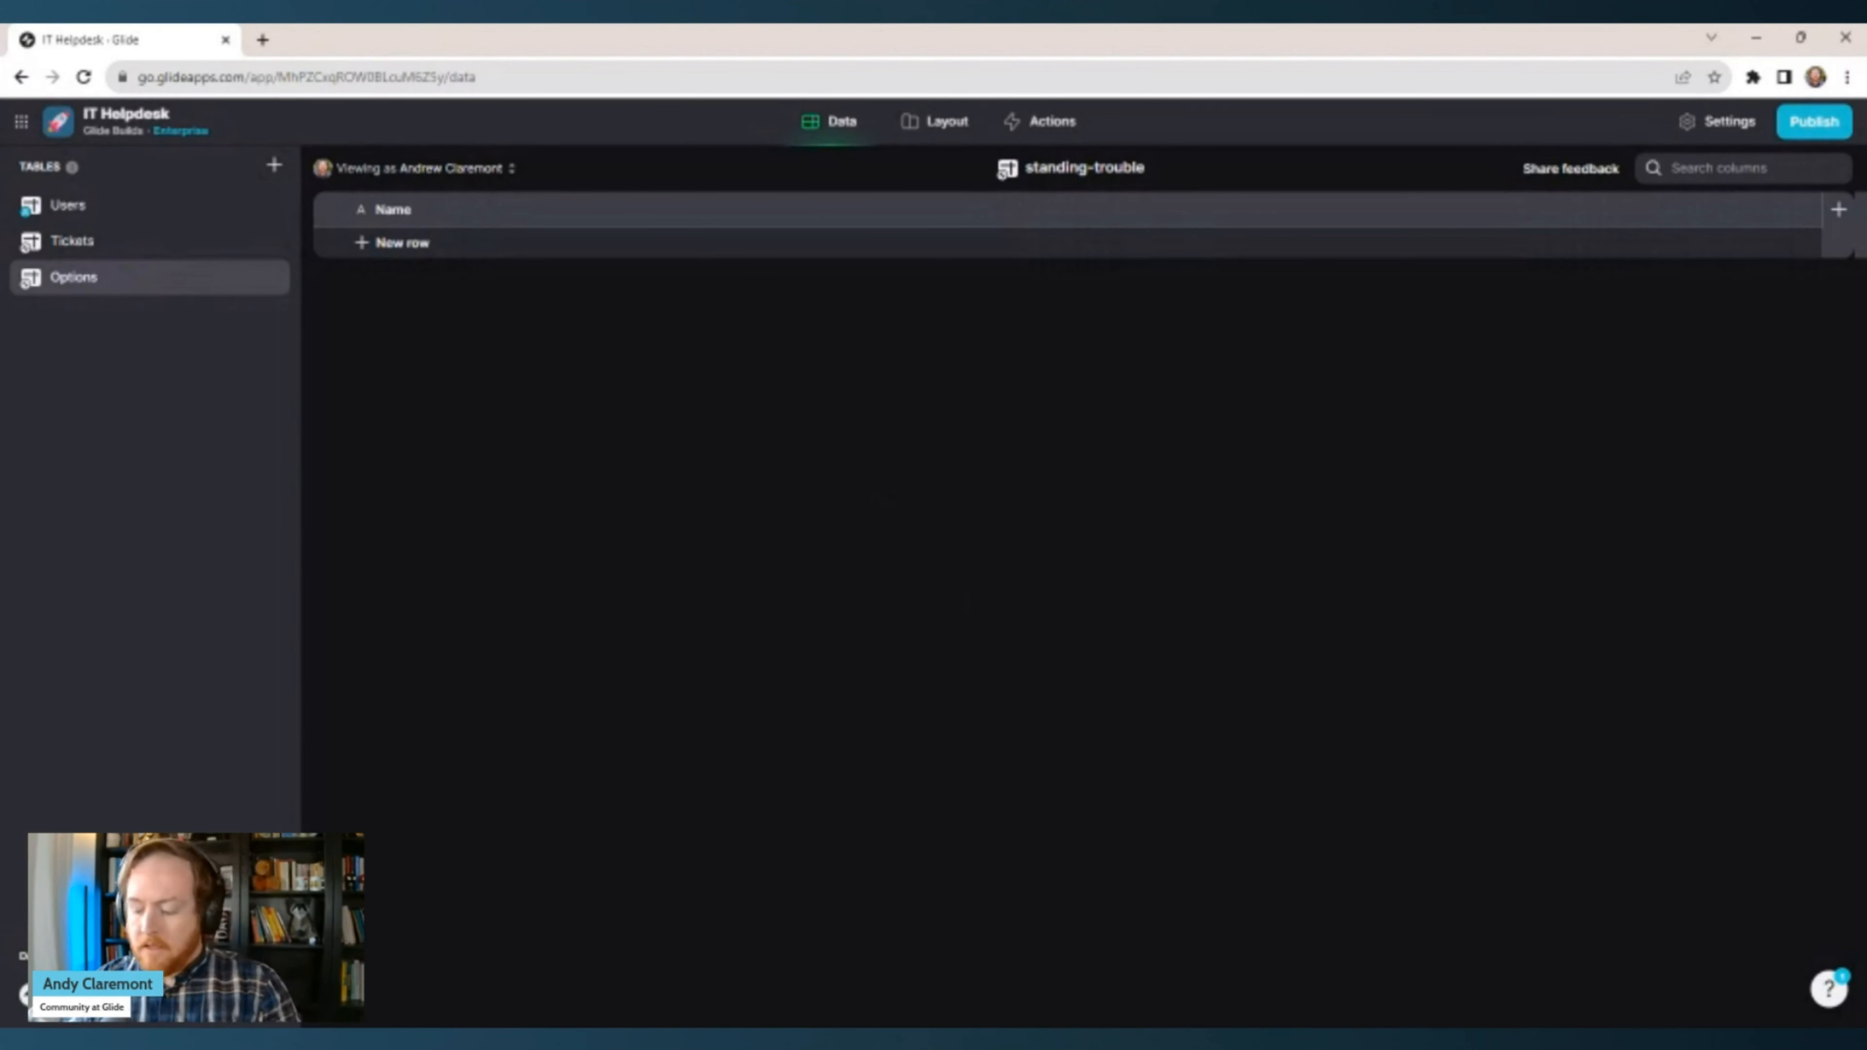
key(Return)
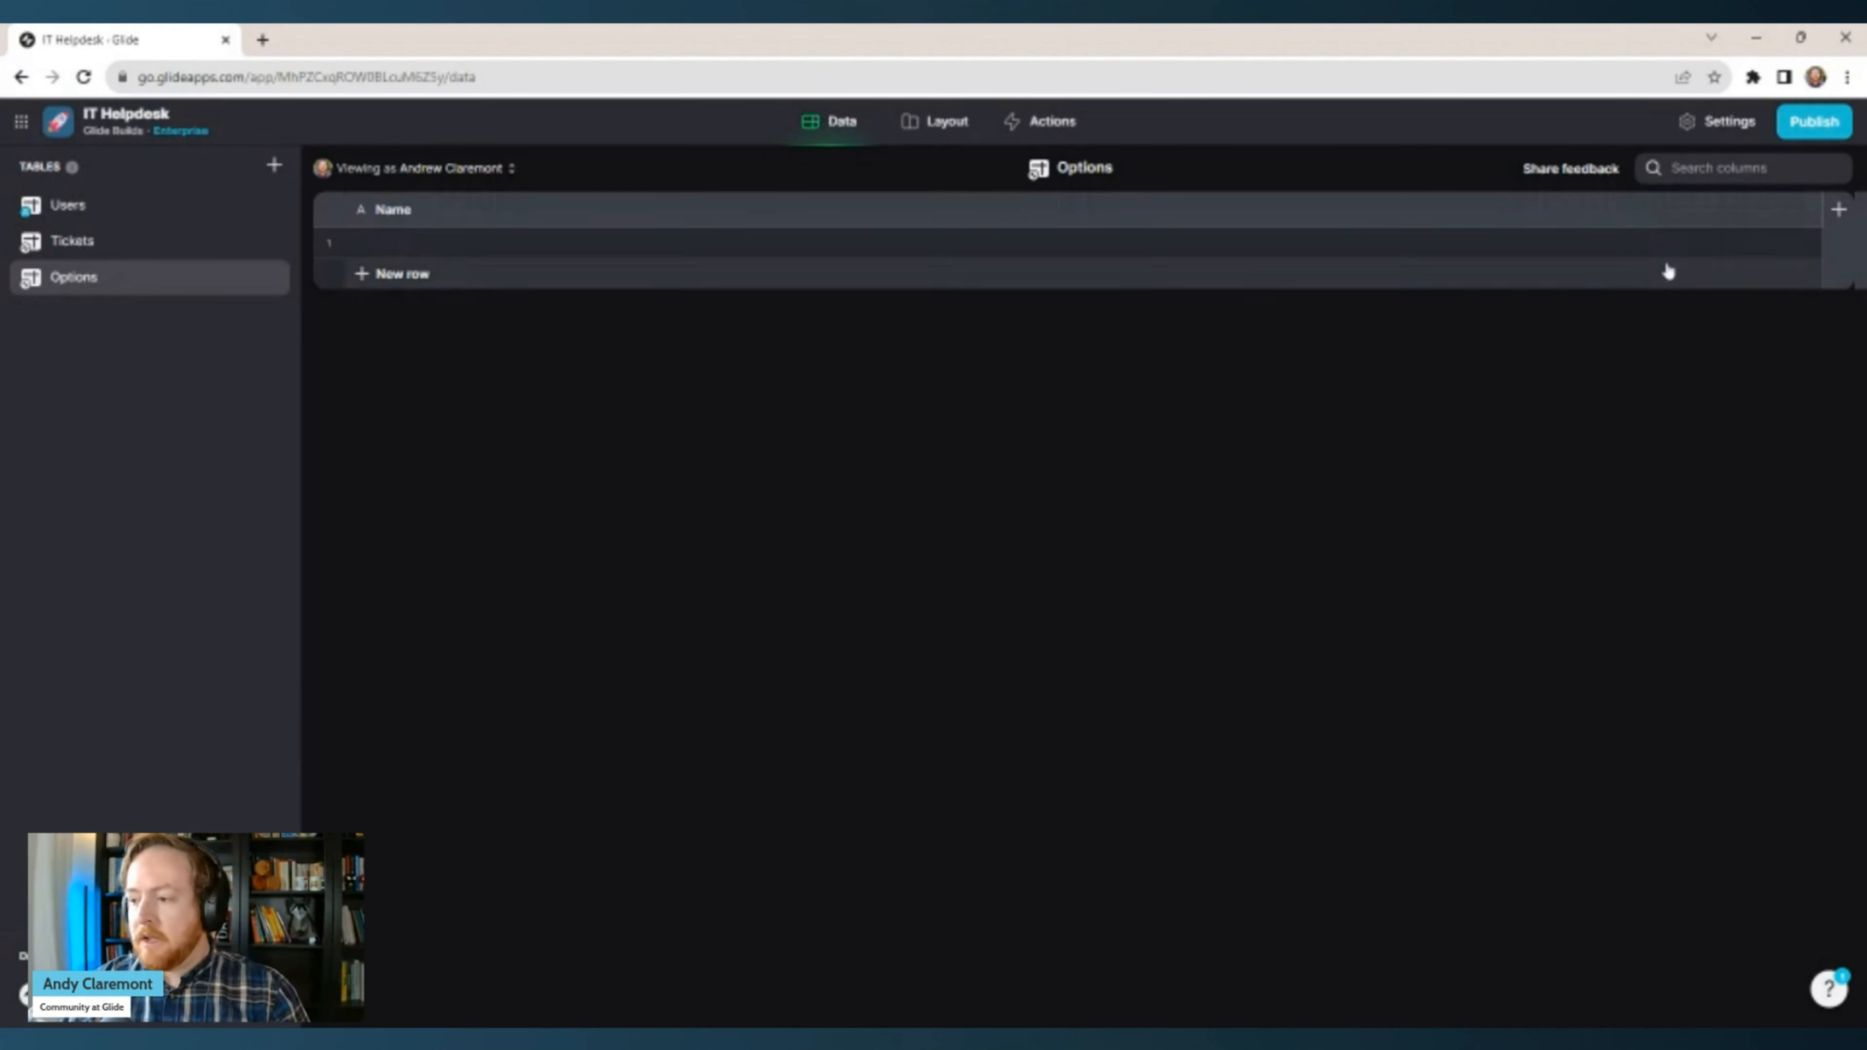
Add a text column named Ticket_Categories to the Options table and rename its Name column to Ticket_Status.
click(1838, 210)
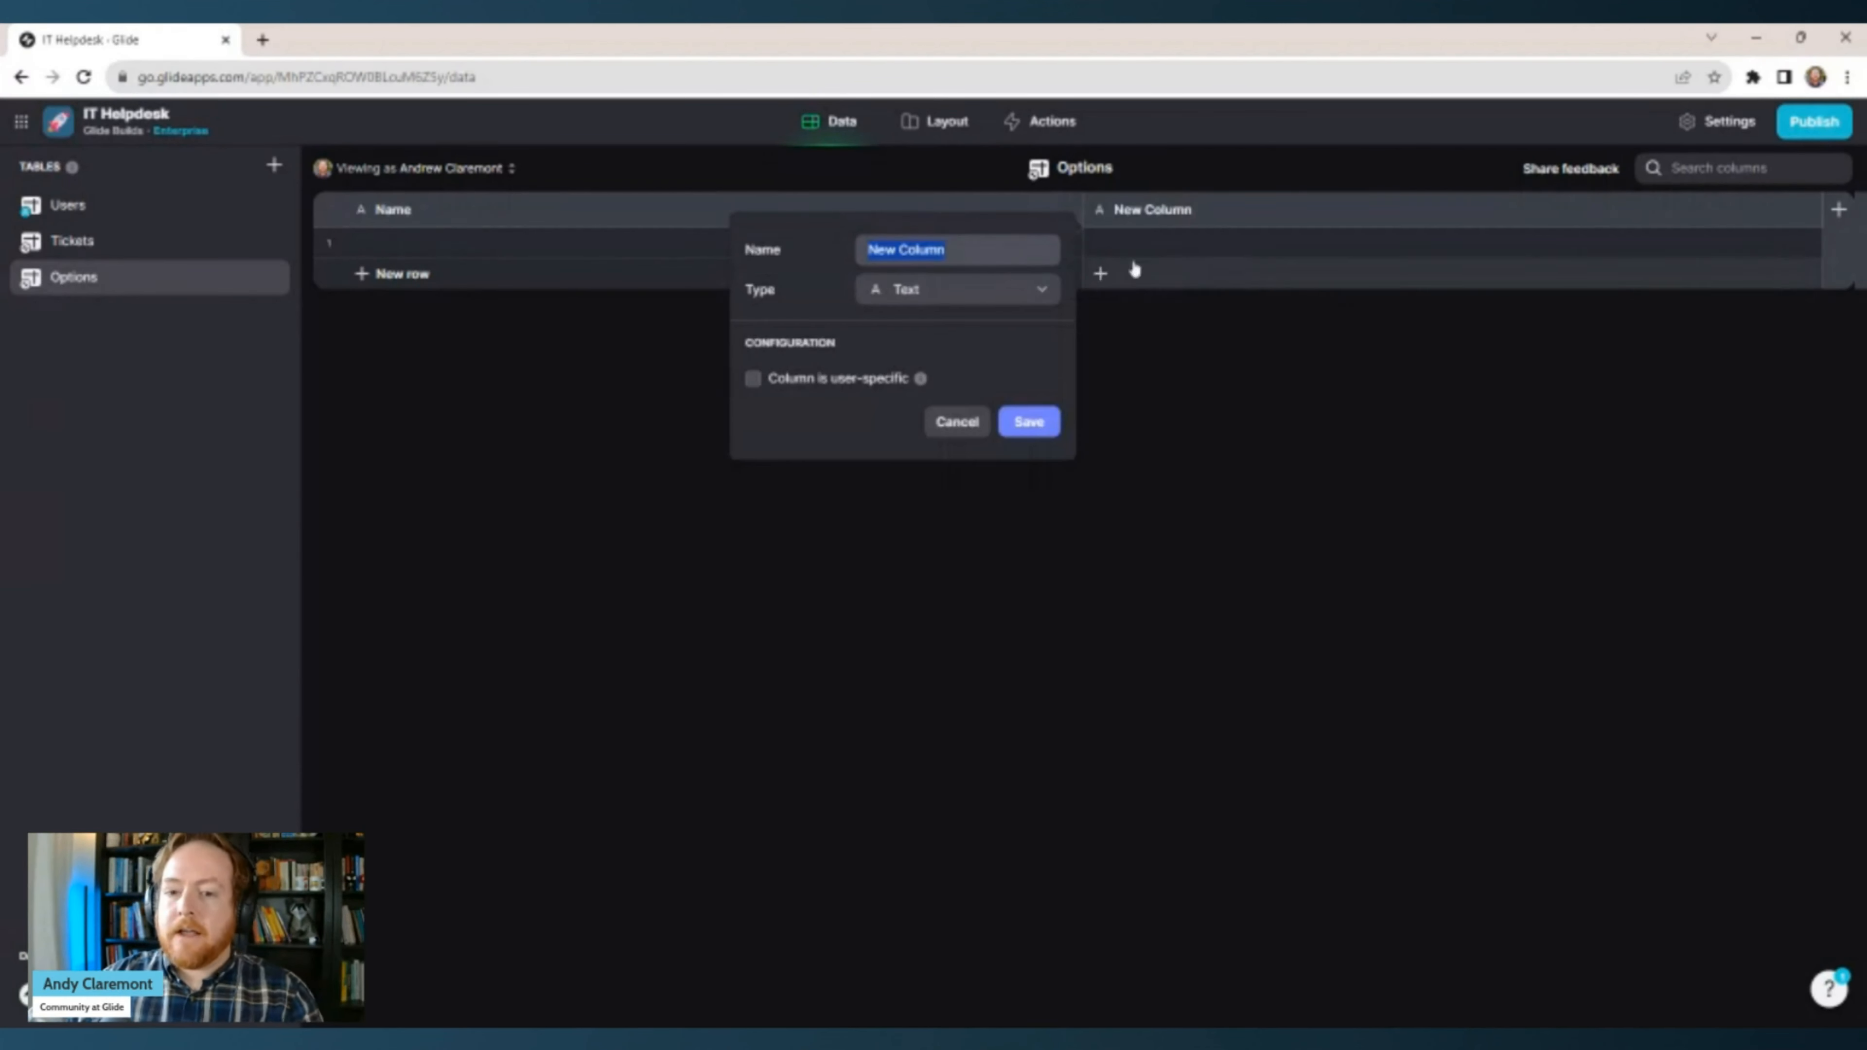
text(Ticket_Categories)
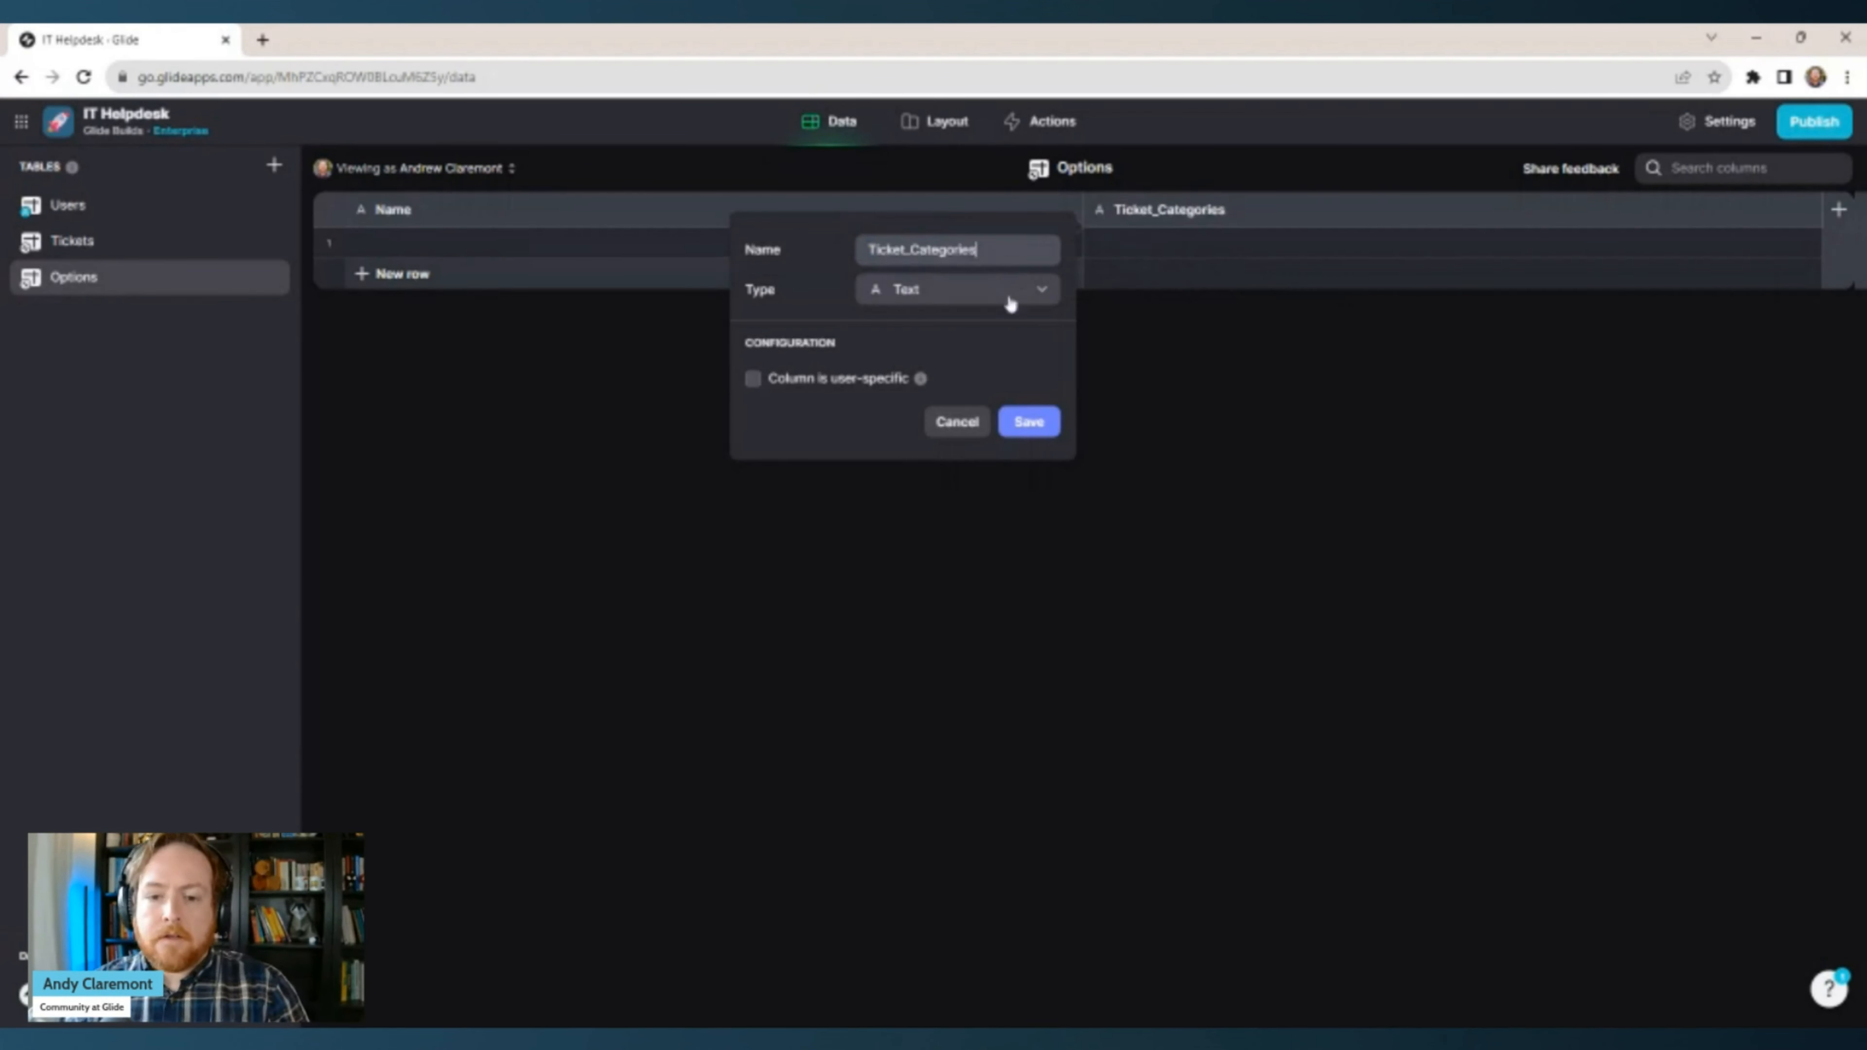
click(1036, 423)
click(1067, 212)
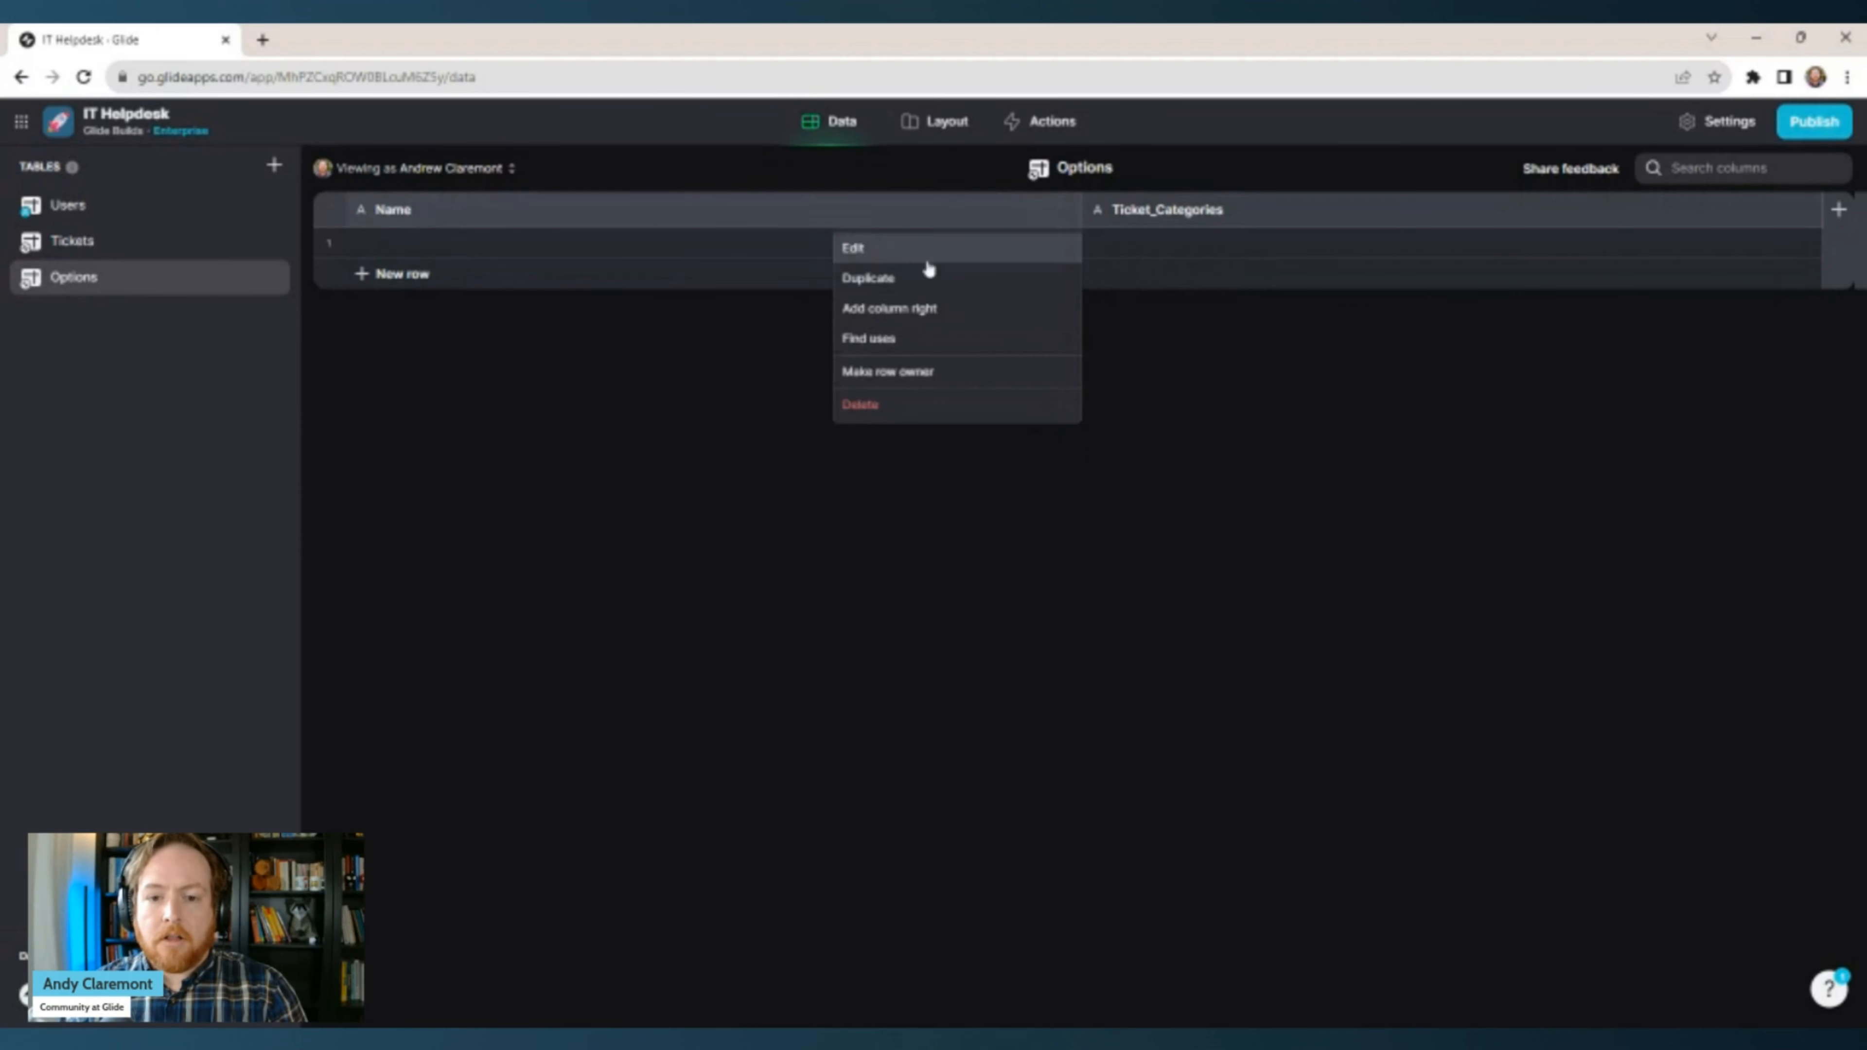
click(883, 249)
text(Ticket_Status)
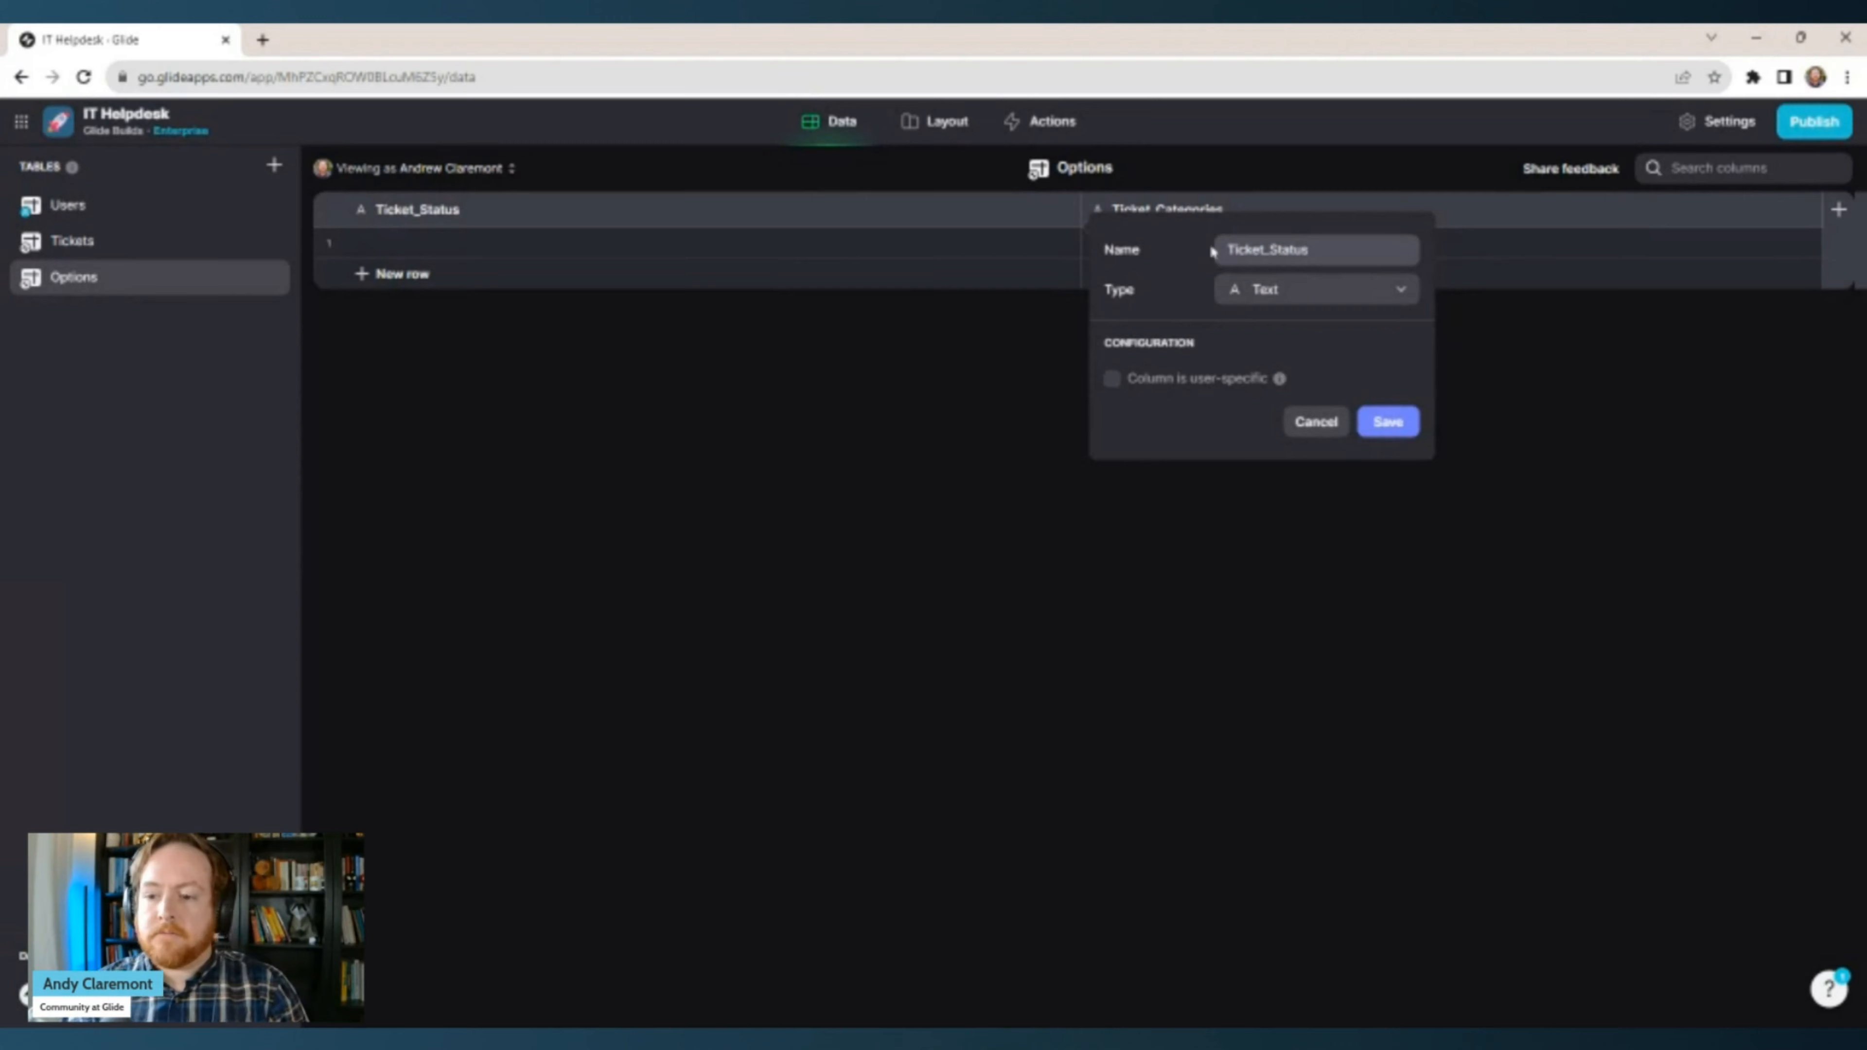
click(1383, 423)
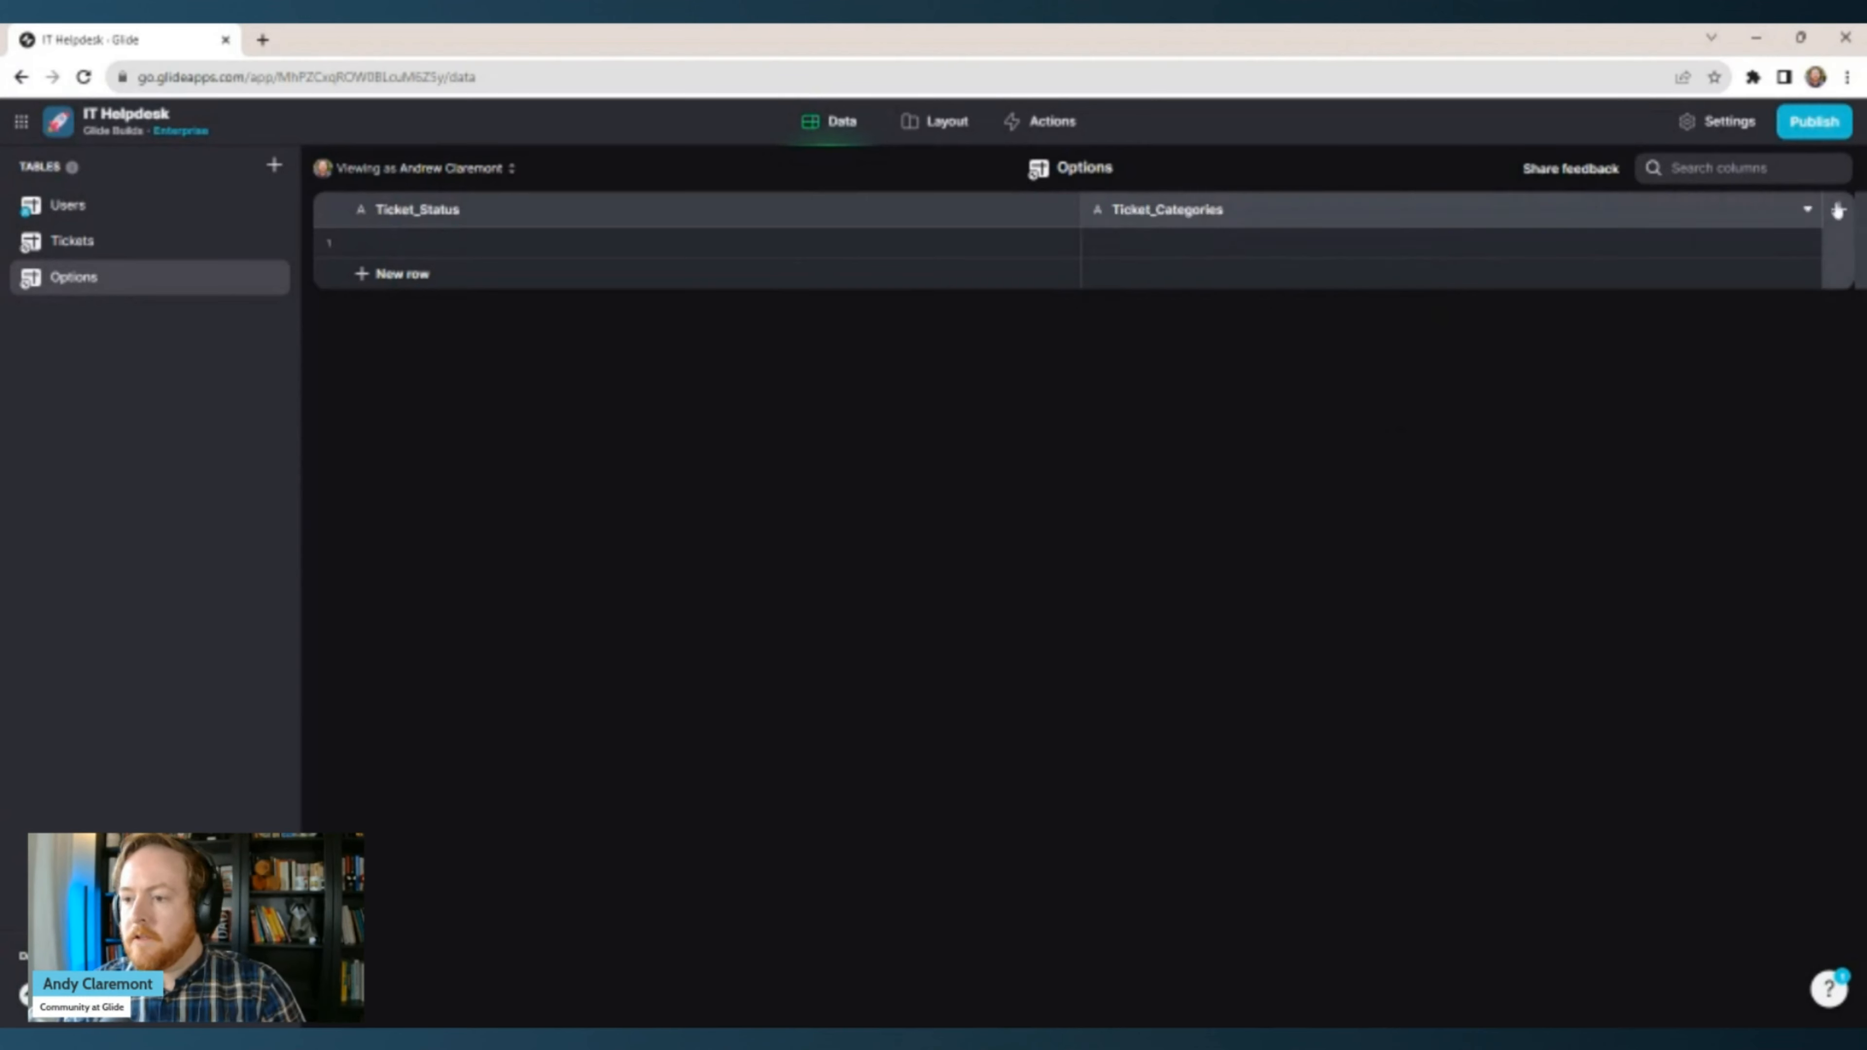
Add two text columns named User_Roles and User_Department to the Options table.
click(1837, 211)
text(User_Roles)
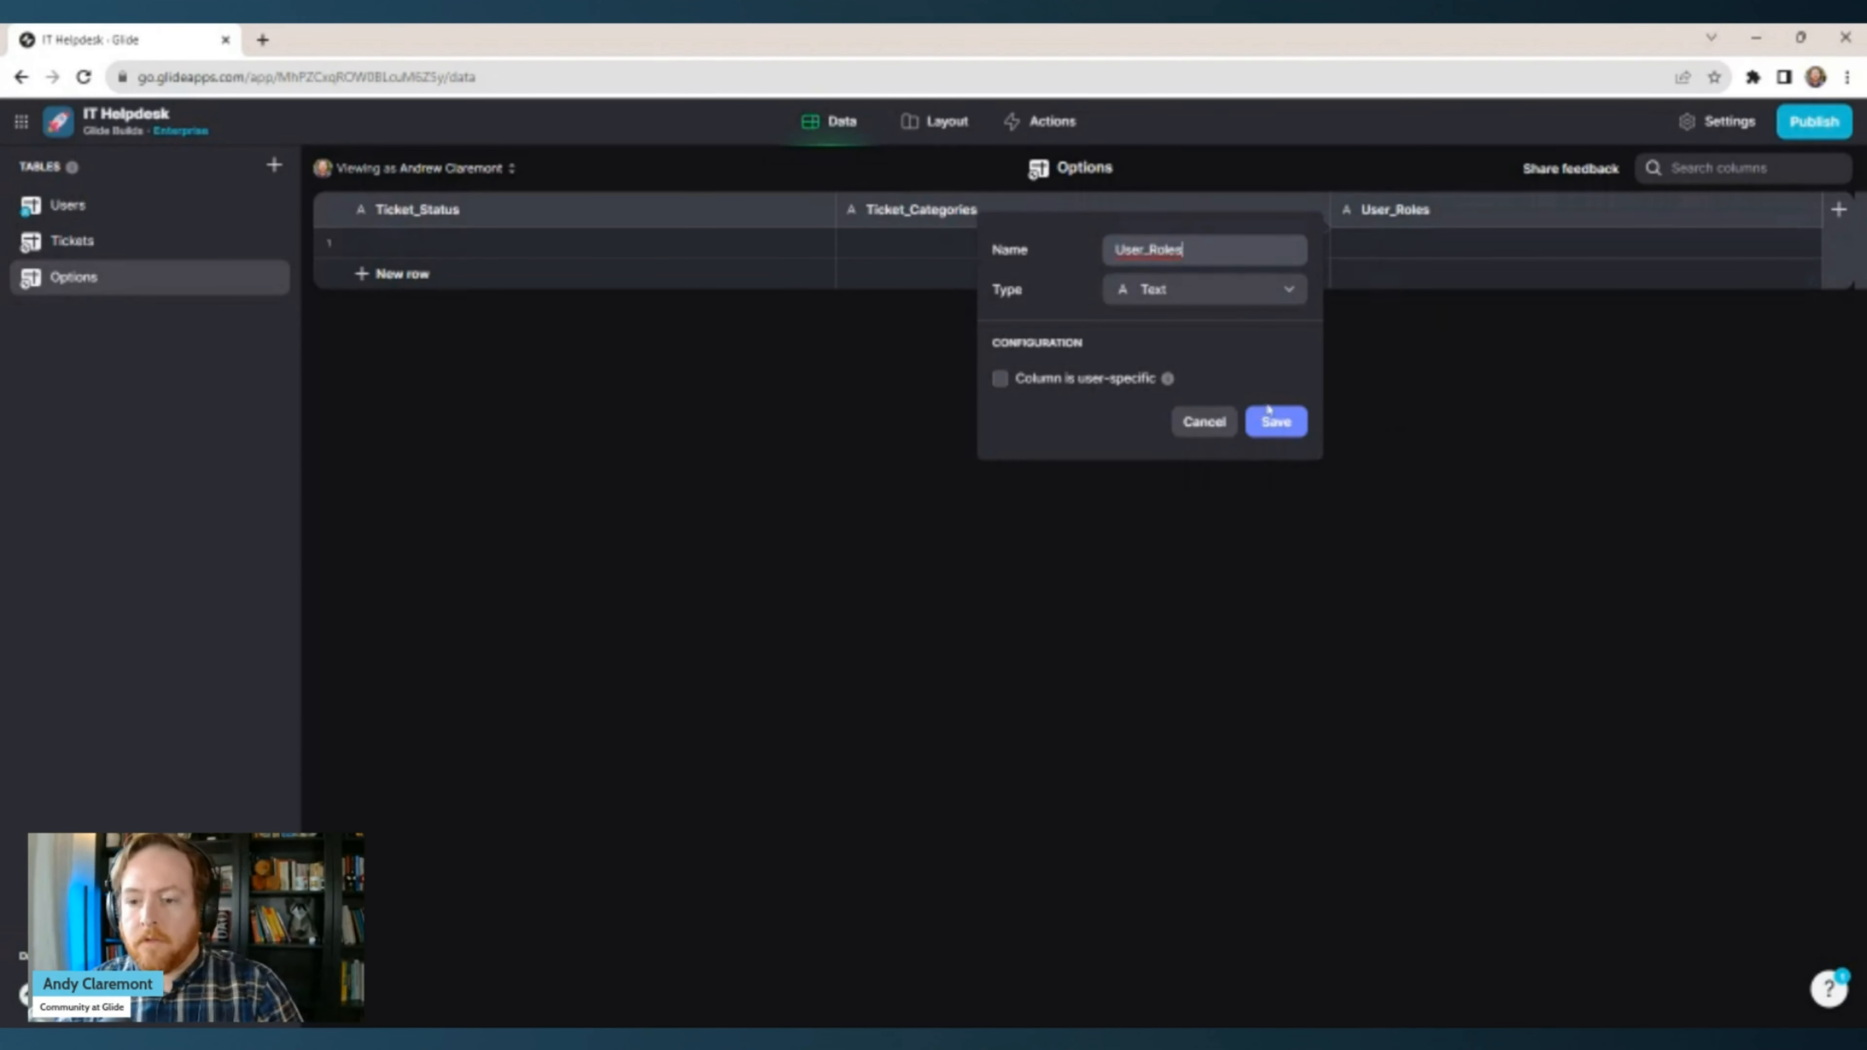
click(1270, 420)
click(1838, 211)
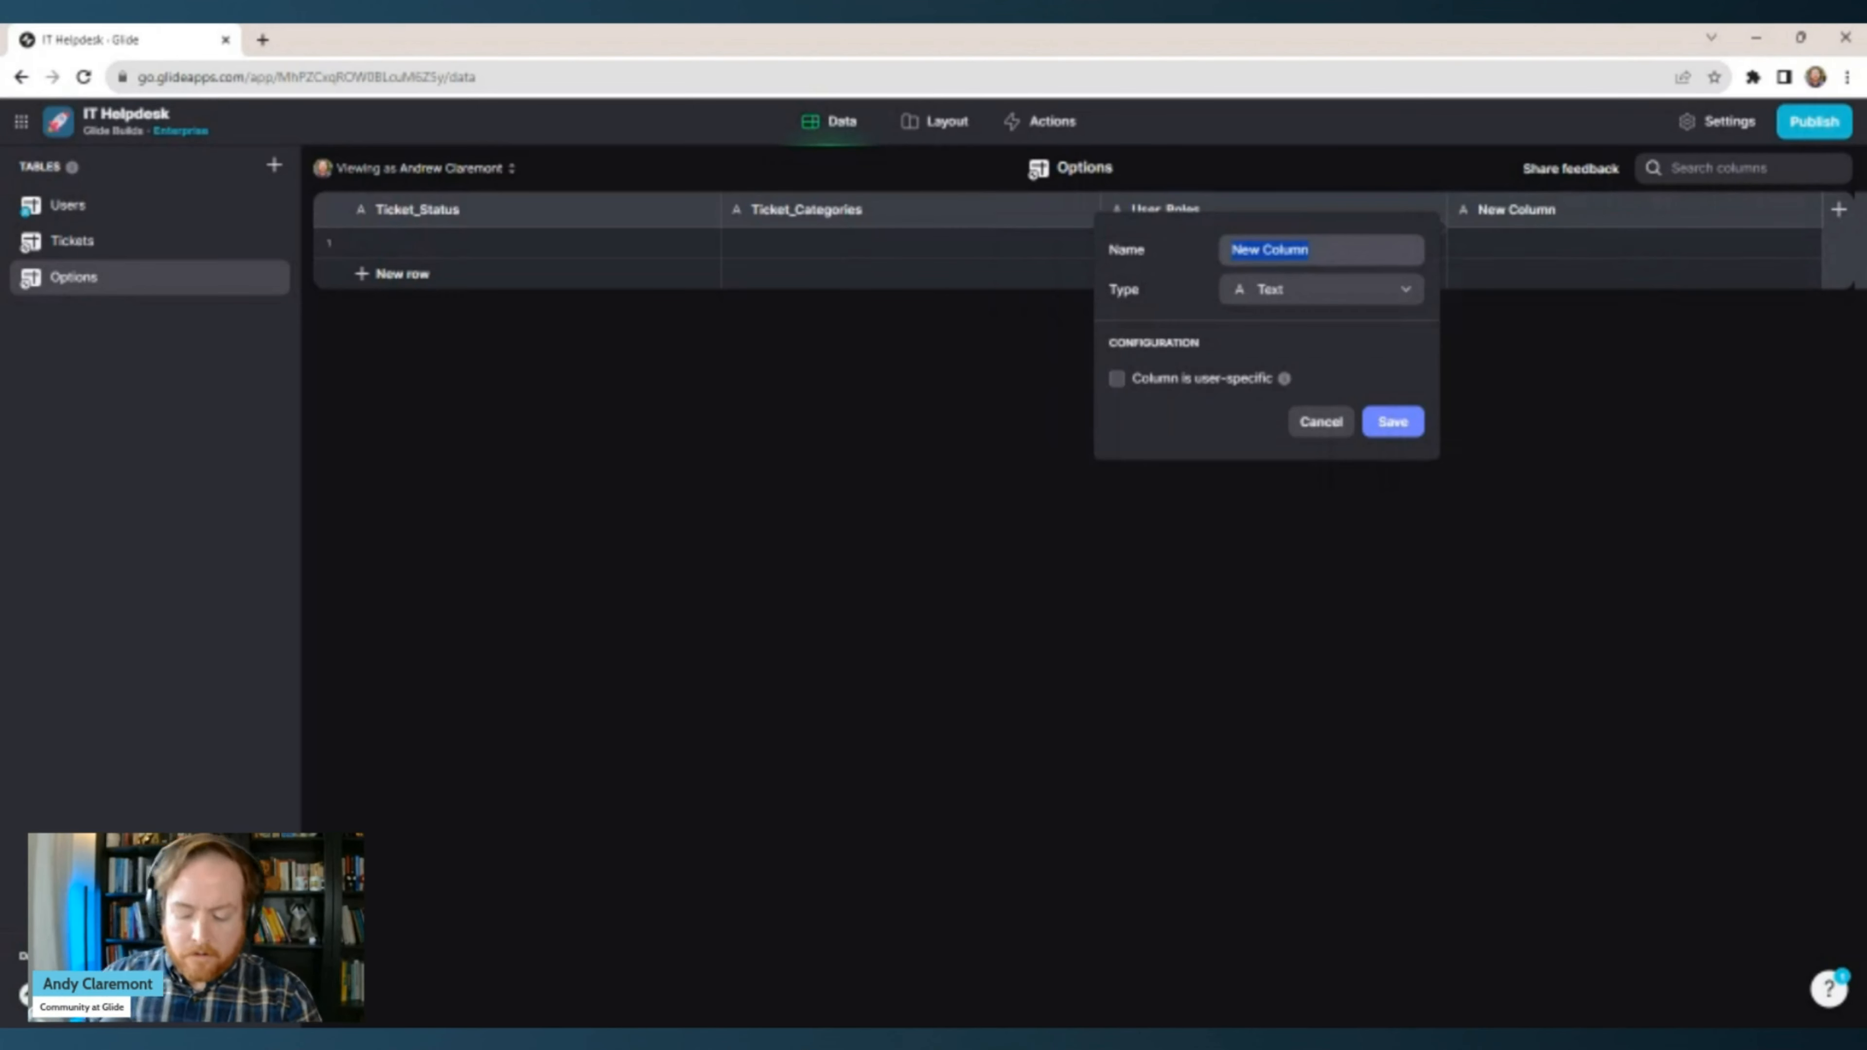
text(User_Department)
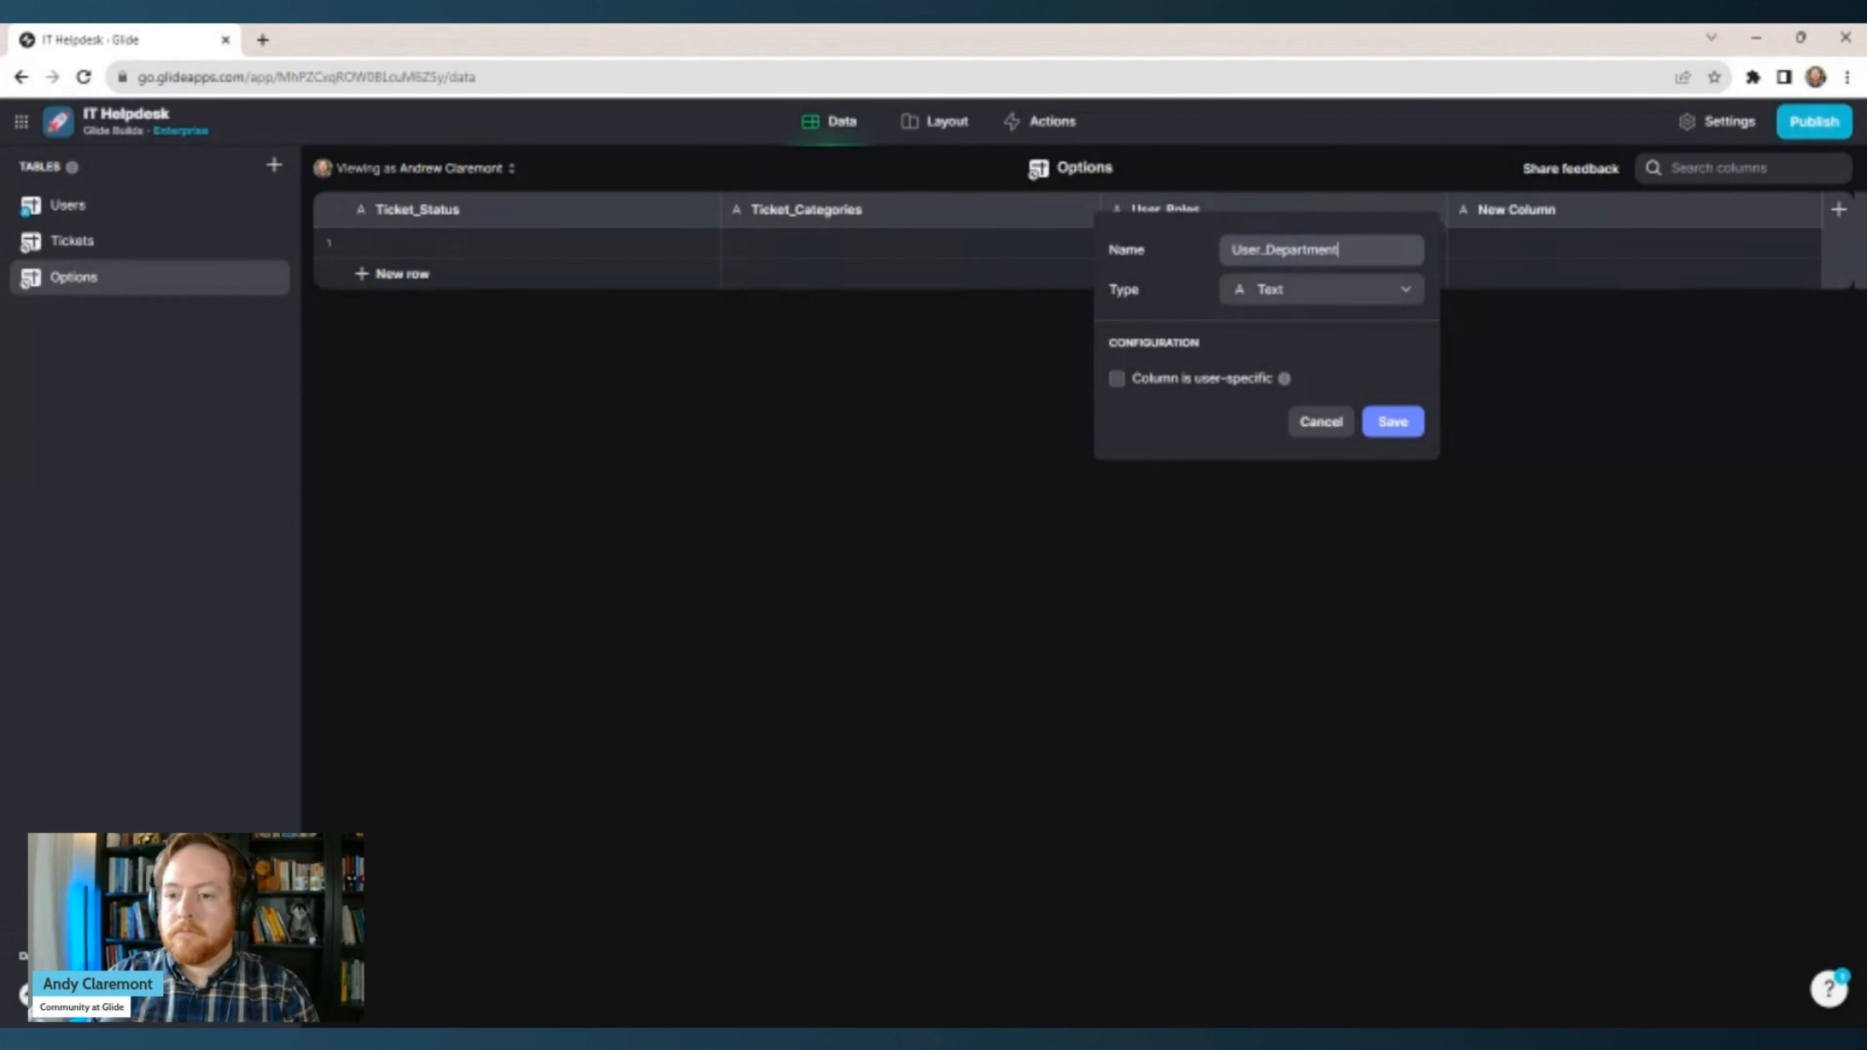
click(1382, 427)
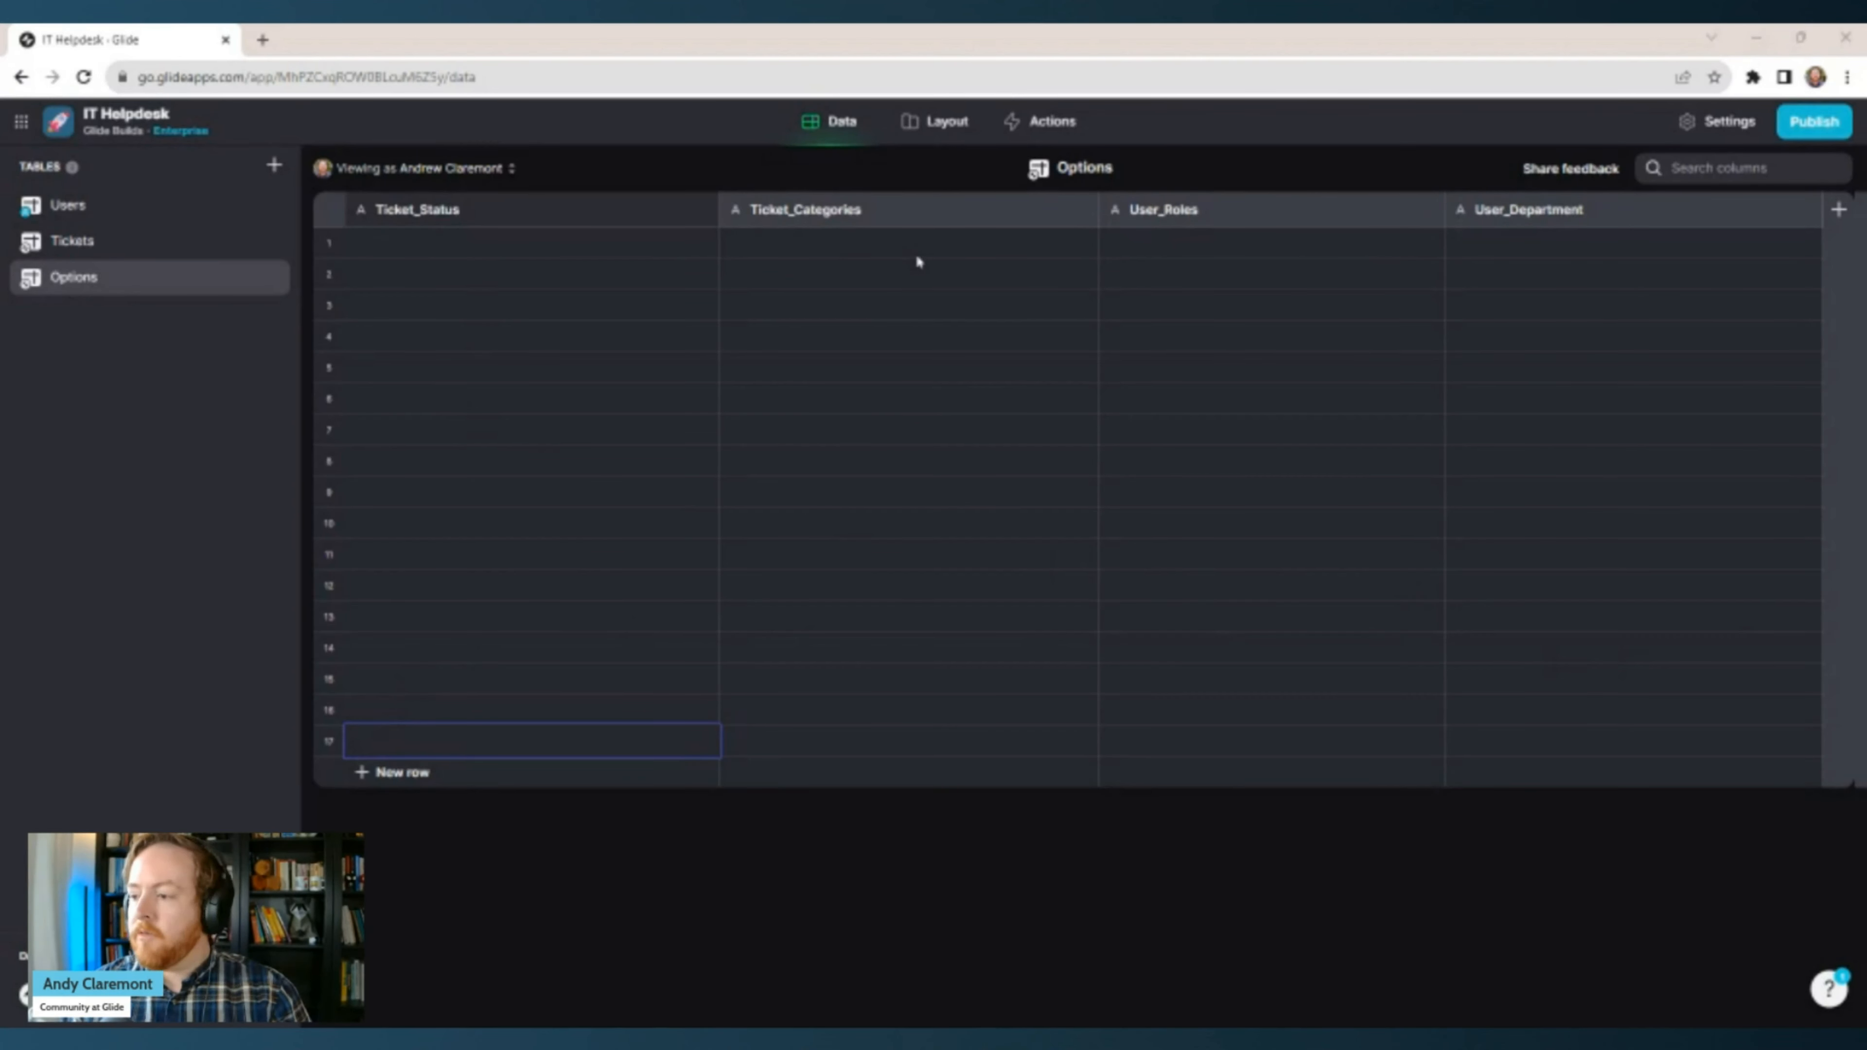
Fill the Ticket_Categories column with User Support, Network Administration, Cybersecurity, Cloud Services and Procurement, one per row.
click(883, 248)
text(User Support Network Administration Cybersecurity Cloud Services Procurement)
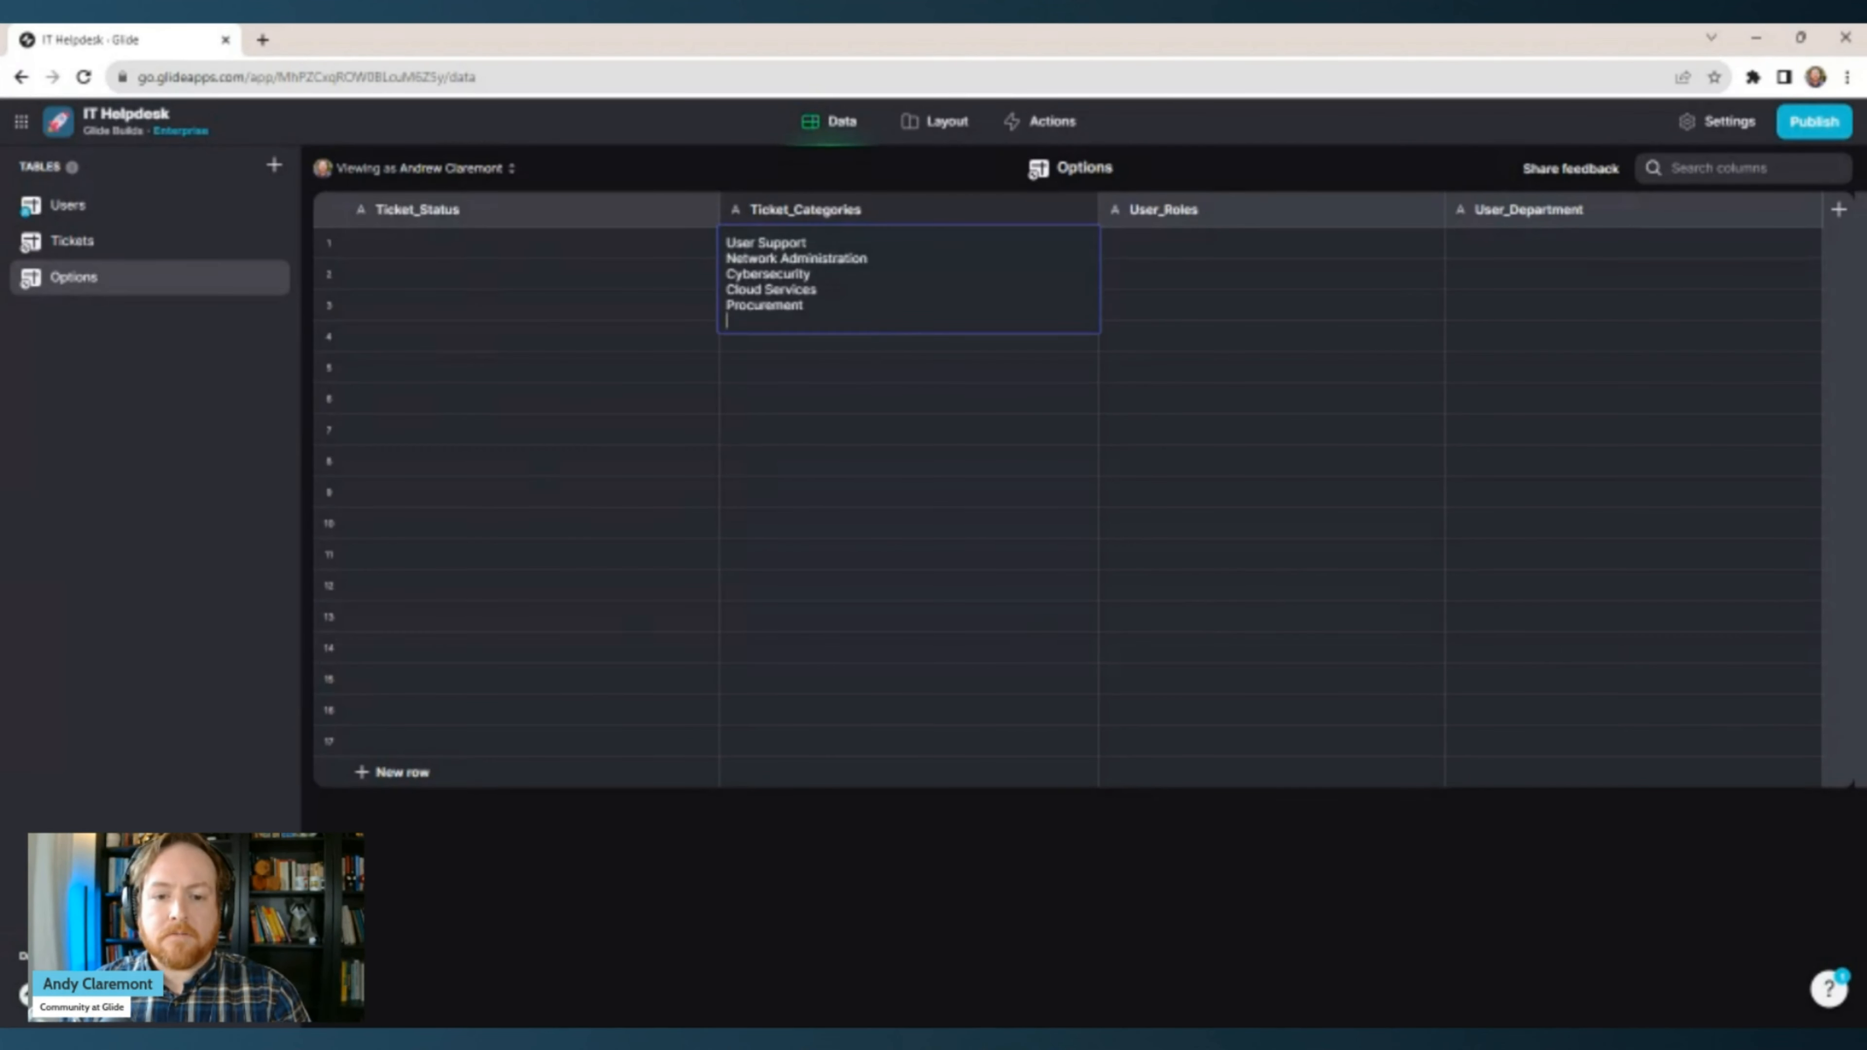
click(814, 279)
click(814, 282)
click(781, 275)
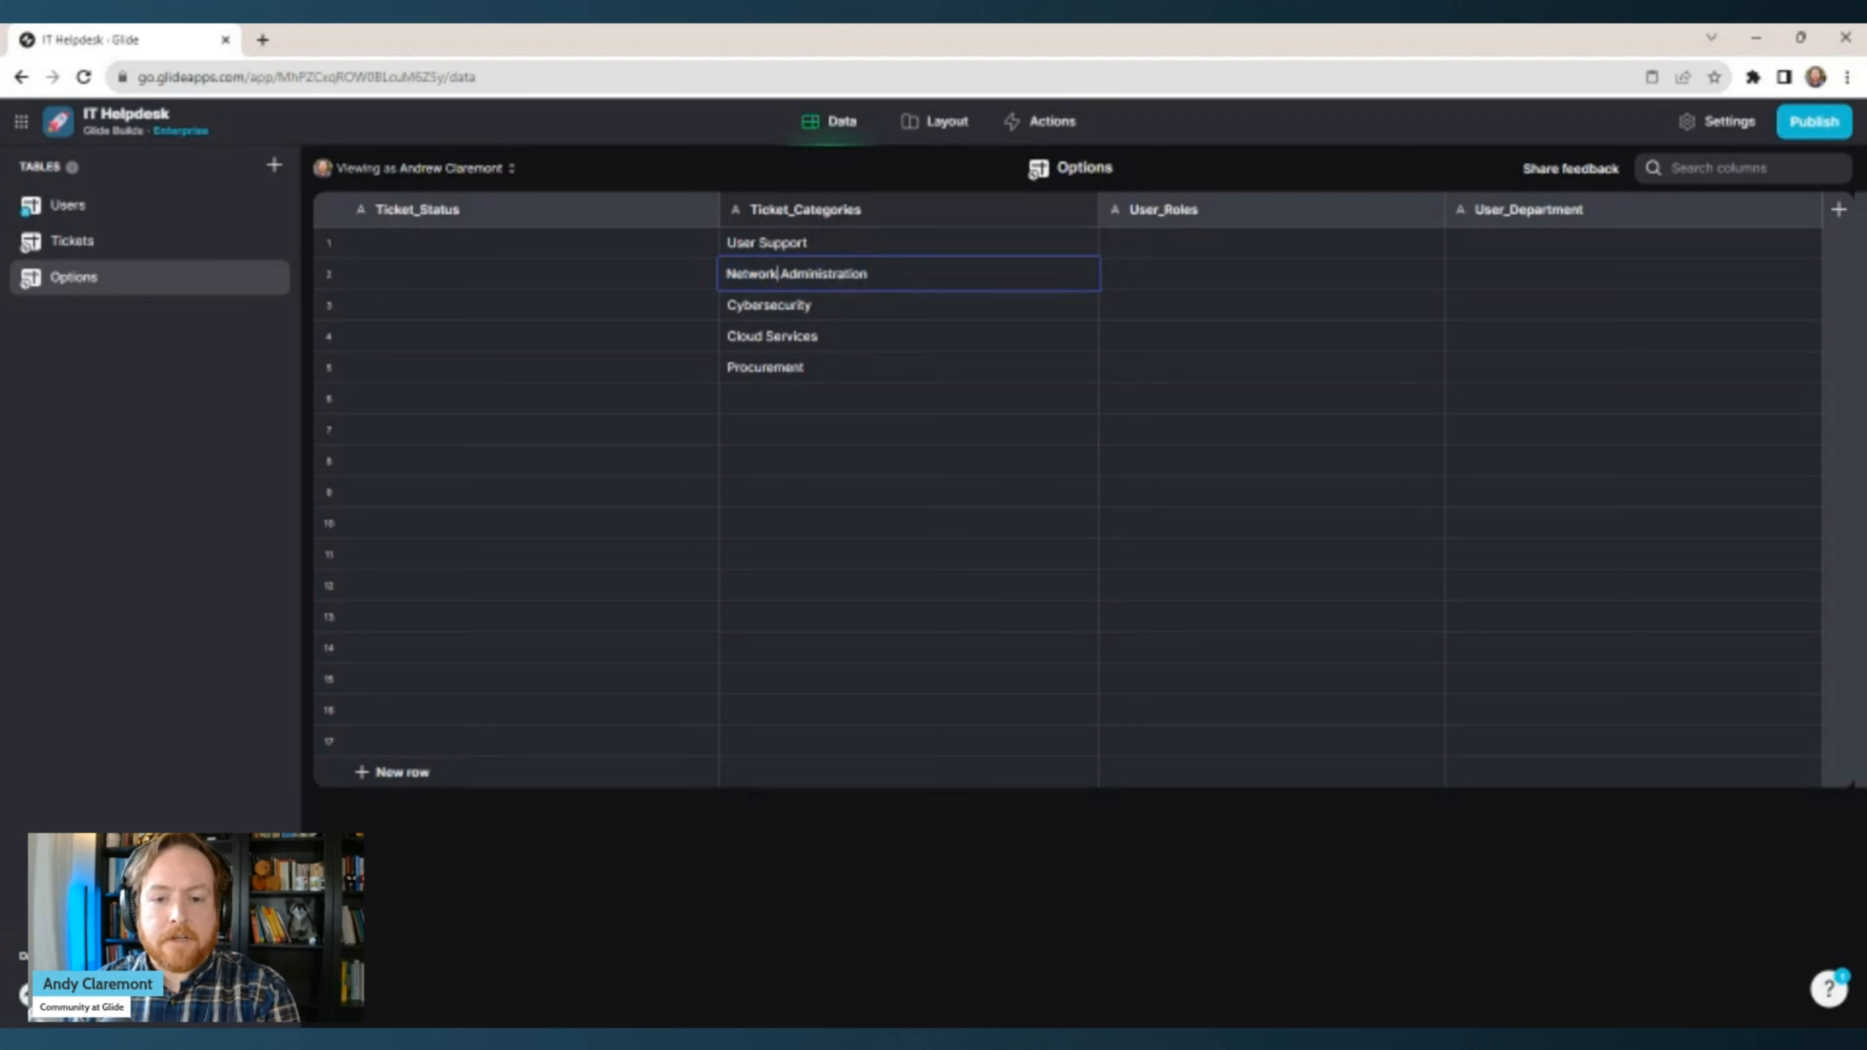
key(BackSpace)
double_click(814, 307)
double_click(822, 336)
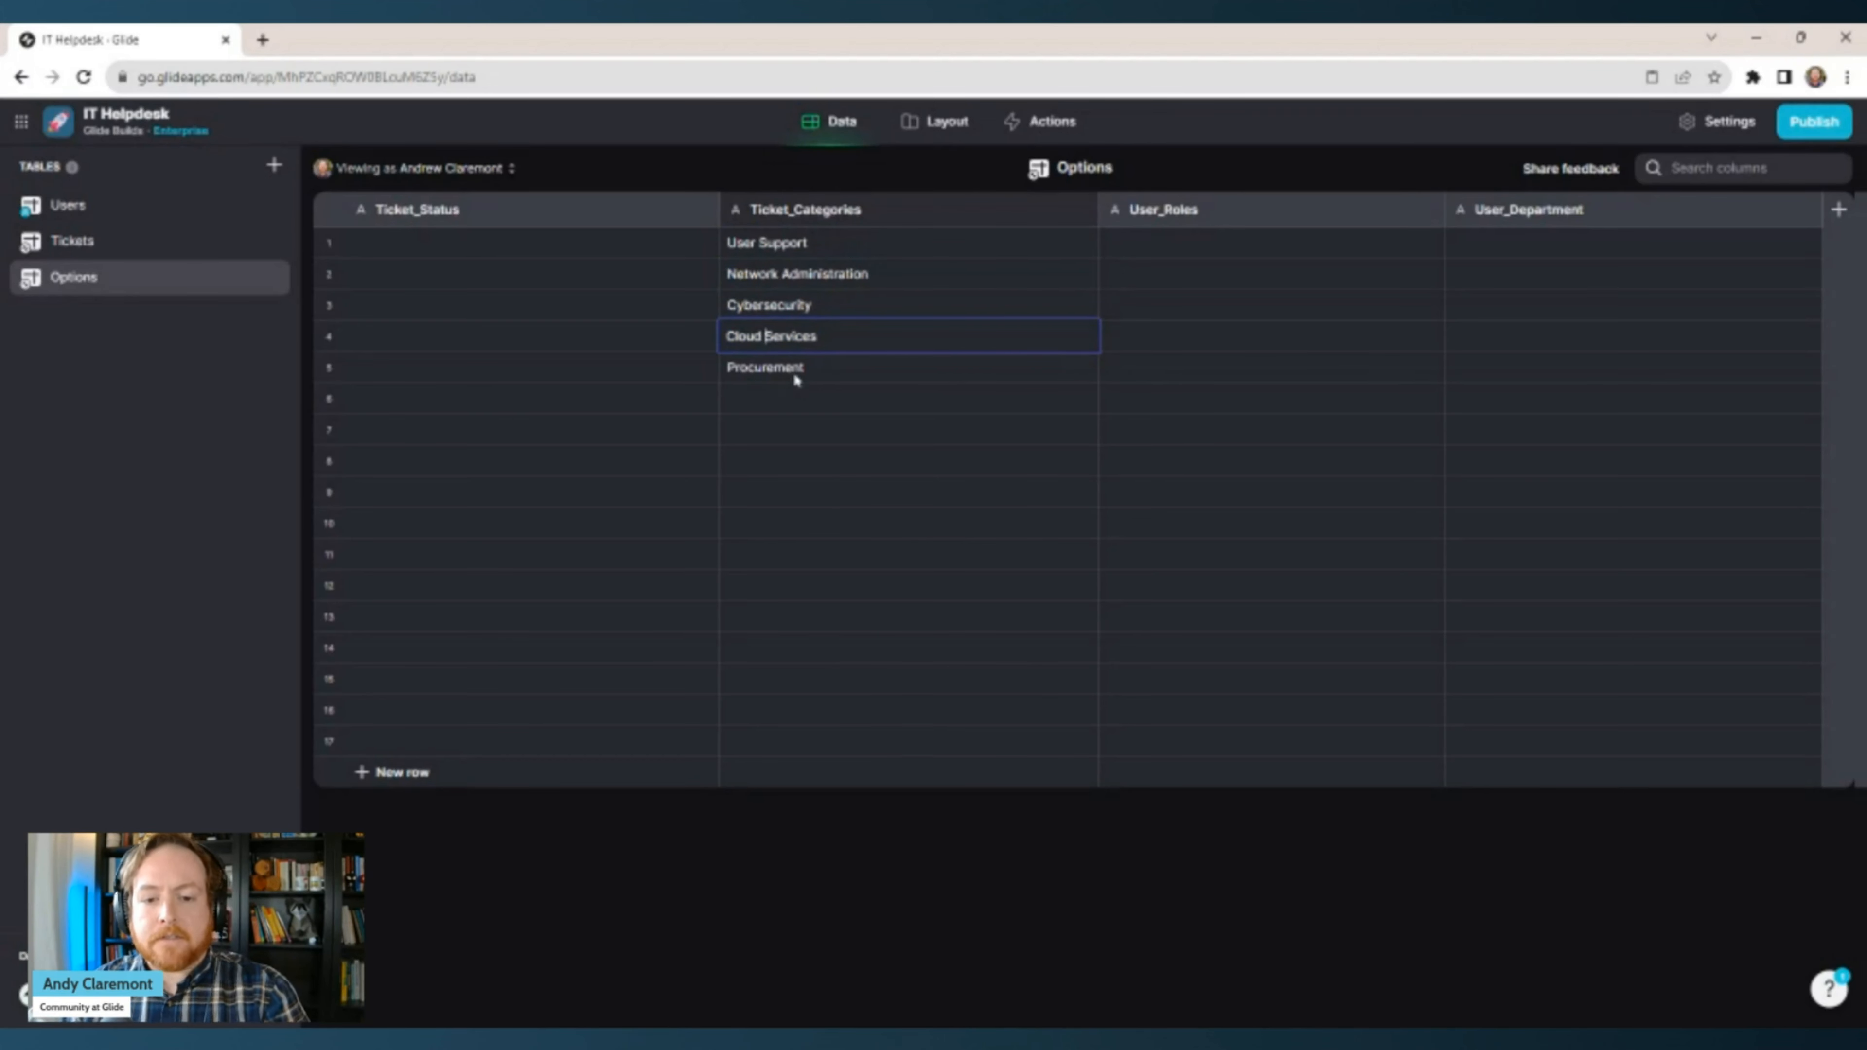
click(794, 405)
key(Down)
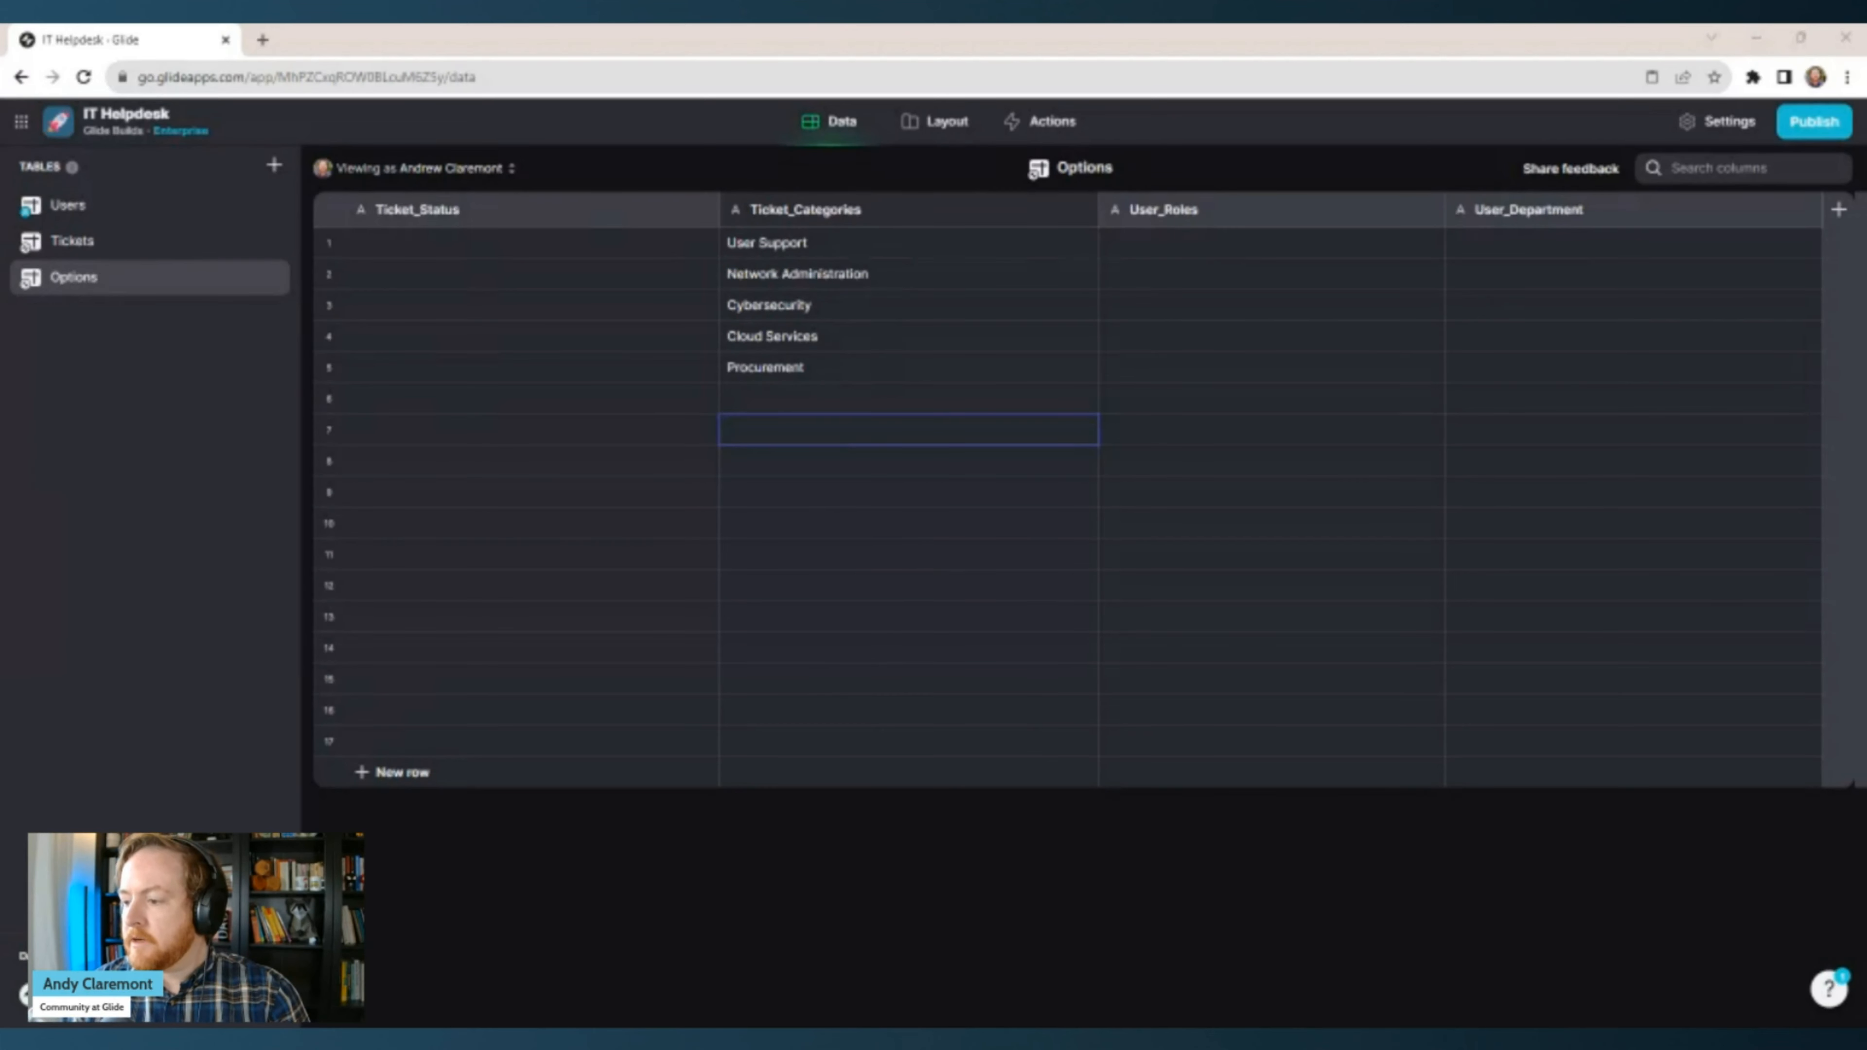
Fill the Ticket_Status column with New, Working On, Pending, Blocked, Resolved and Closed, one per row.
double_click(413, 278)
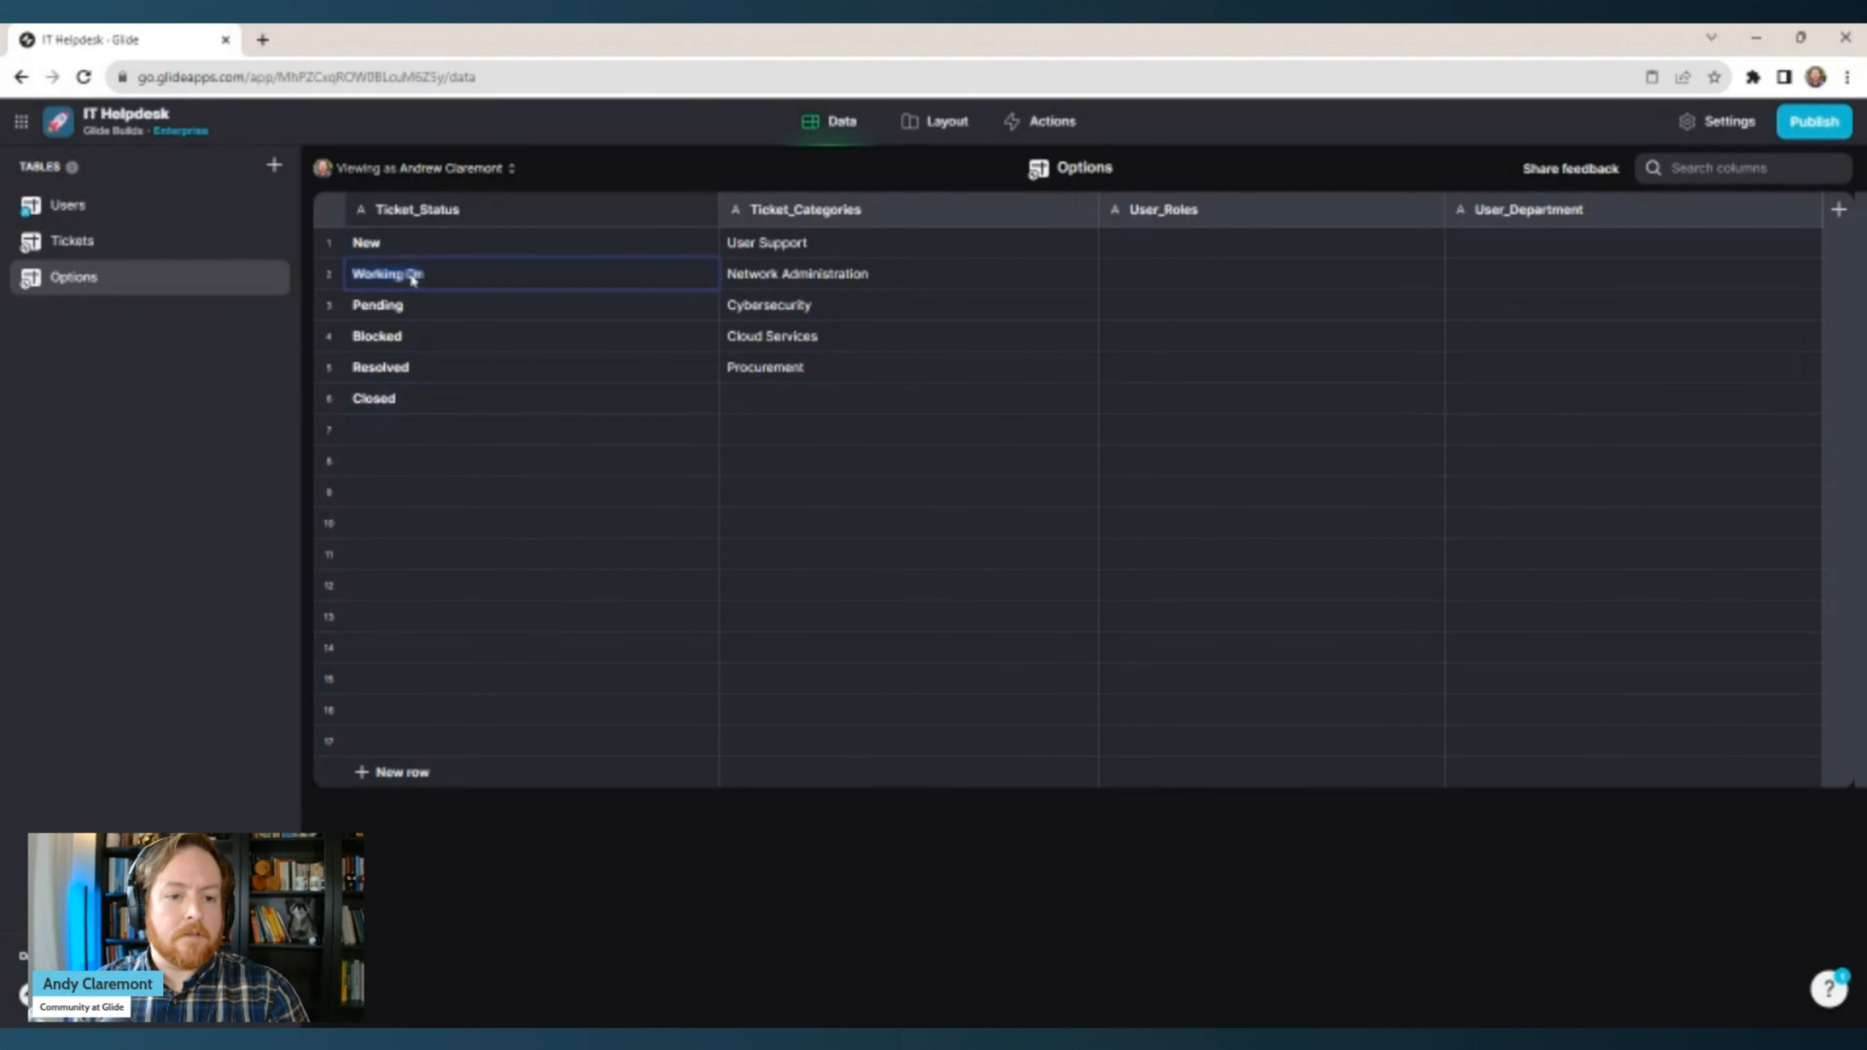
click(408, 277)
click(416, 305)
click(417, 399)
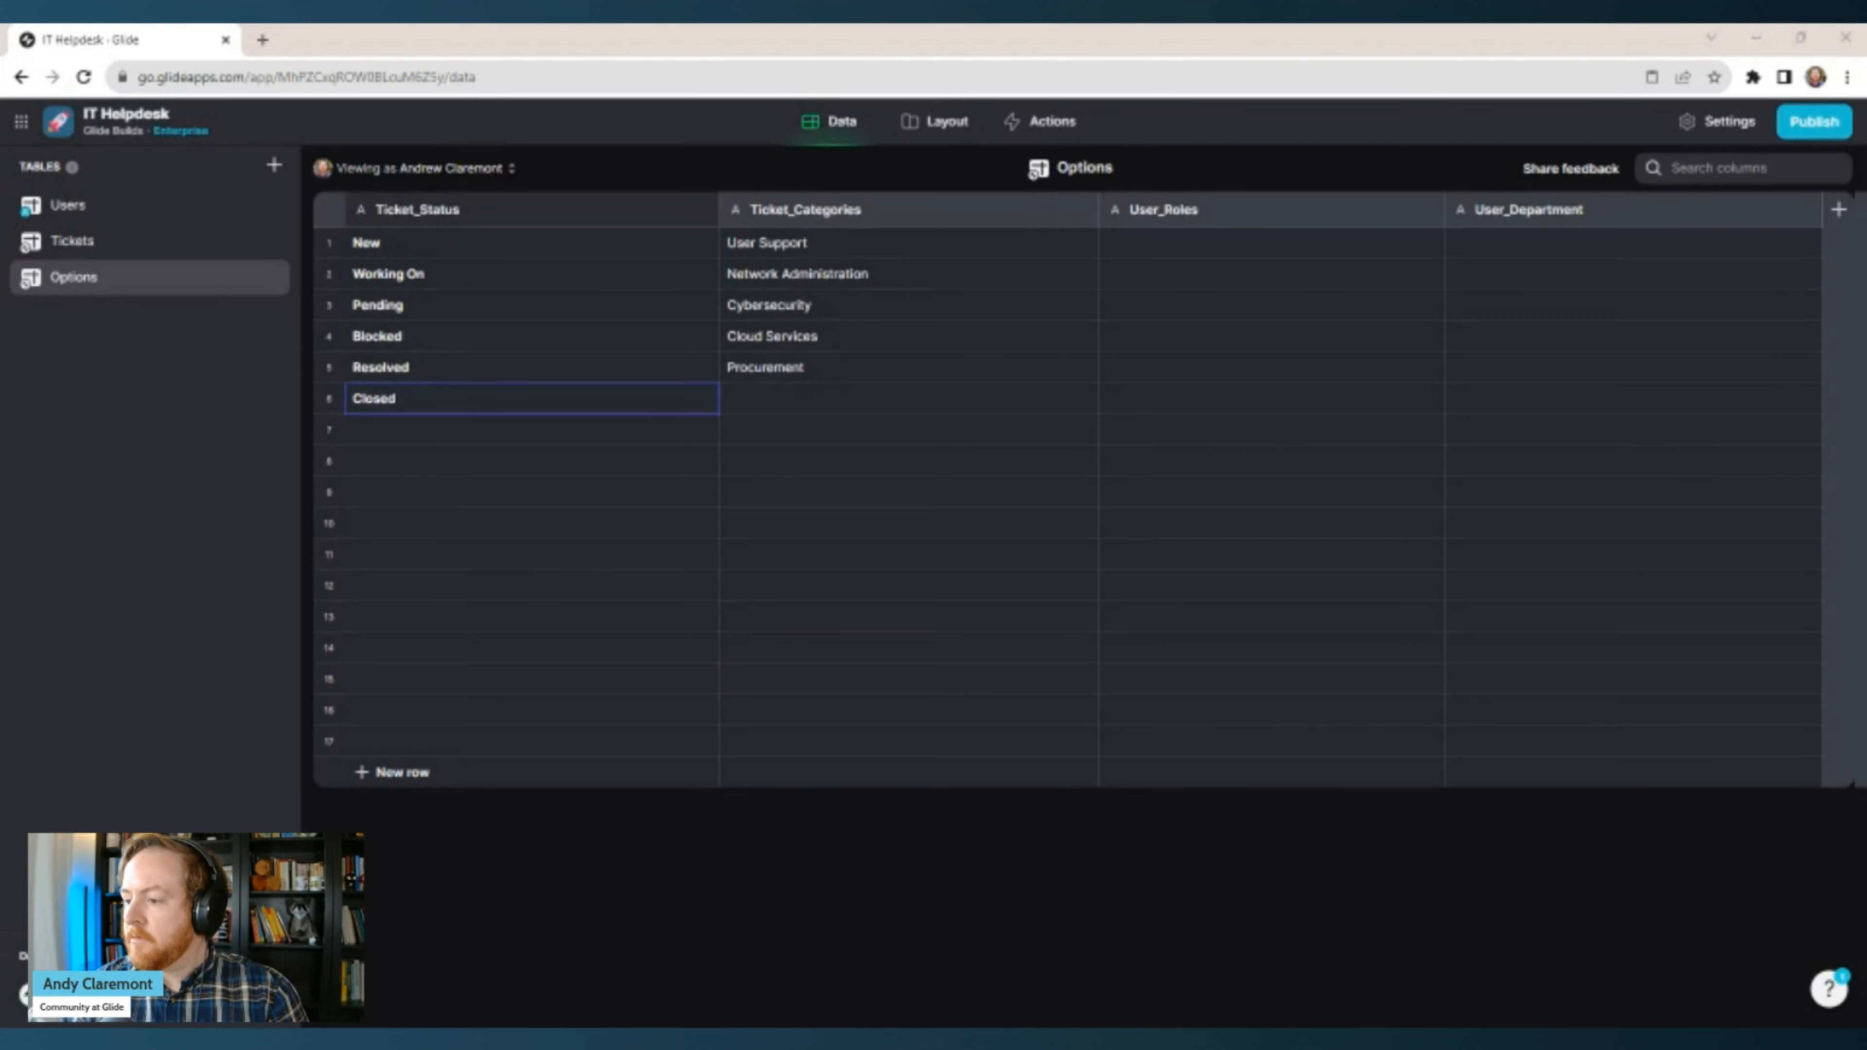
Fill the User_Roles column with Admin, Agent and Employee, and User_Department with IT, Sales, Marketing, HR, Operations, Finance and Legal, one per row.
click(1178, 244)
text(Admin Agent Employee)
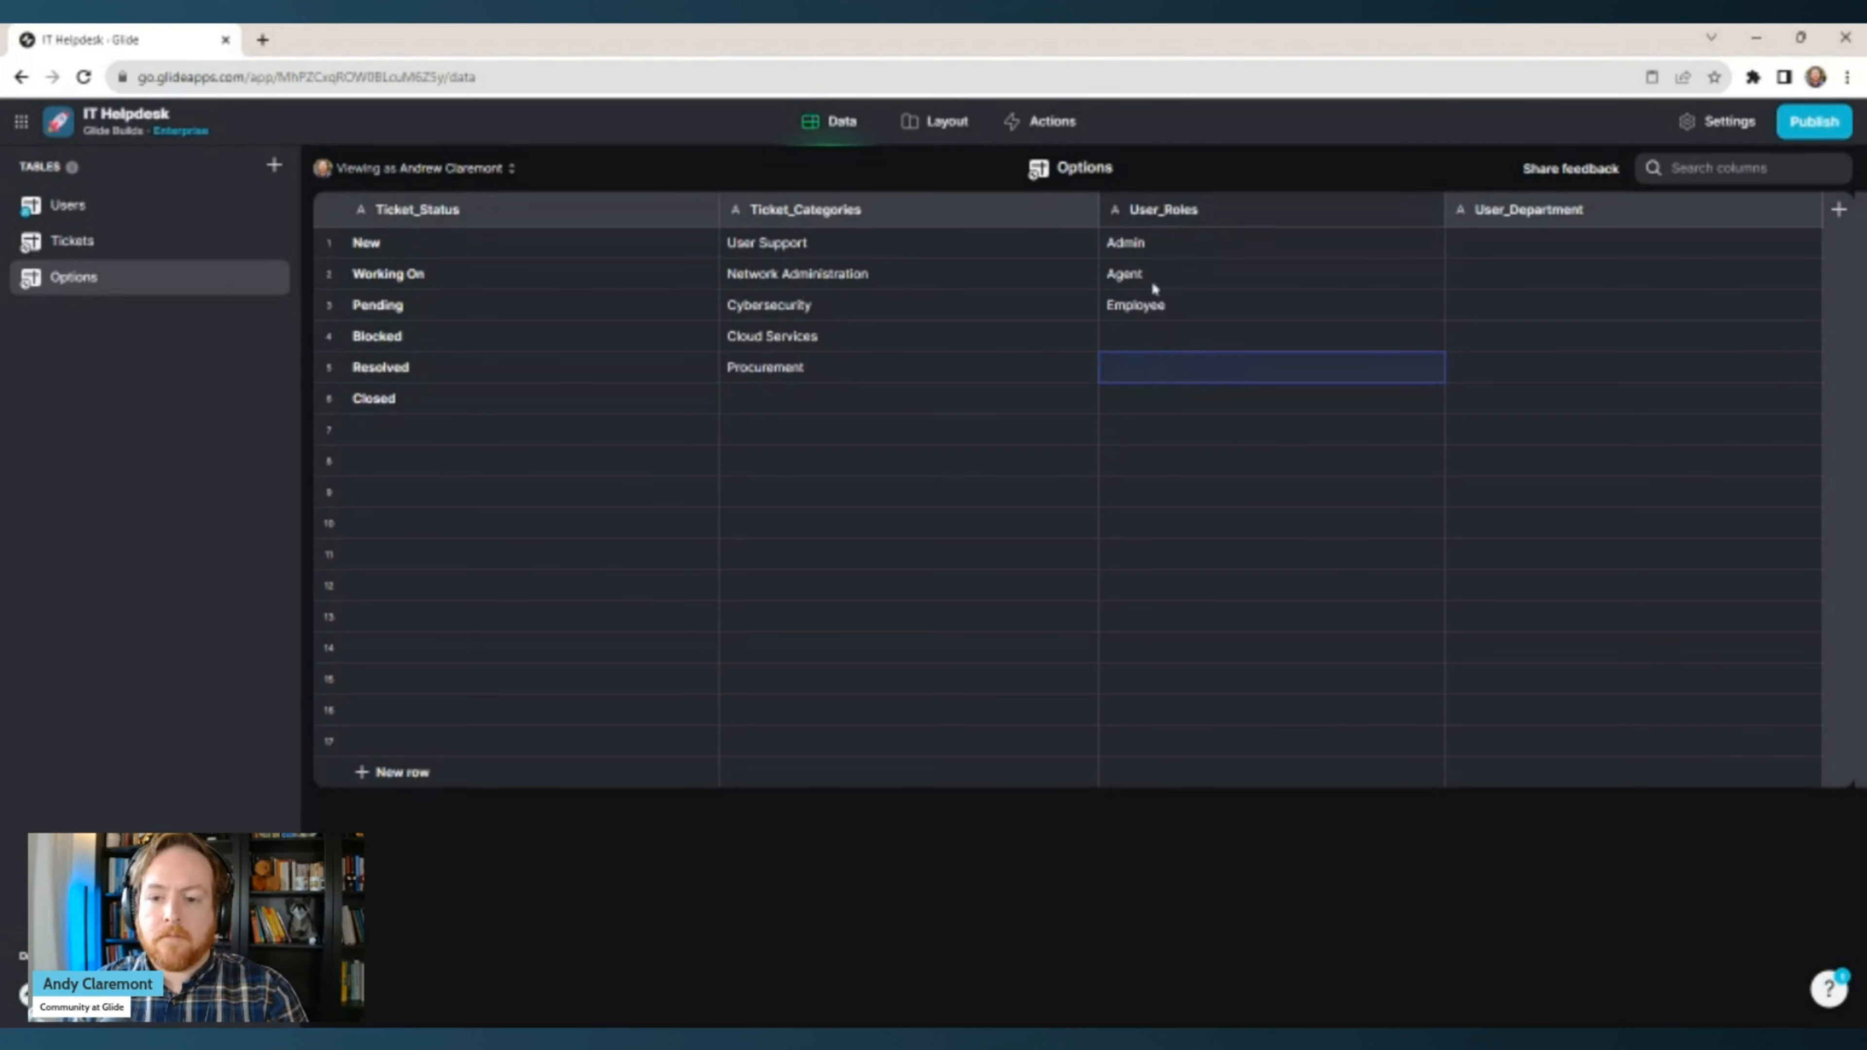
click(1159, 304)
click(1160, 338)
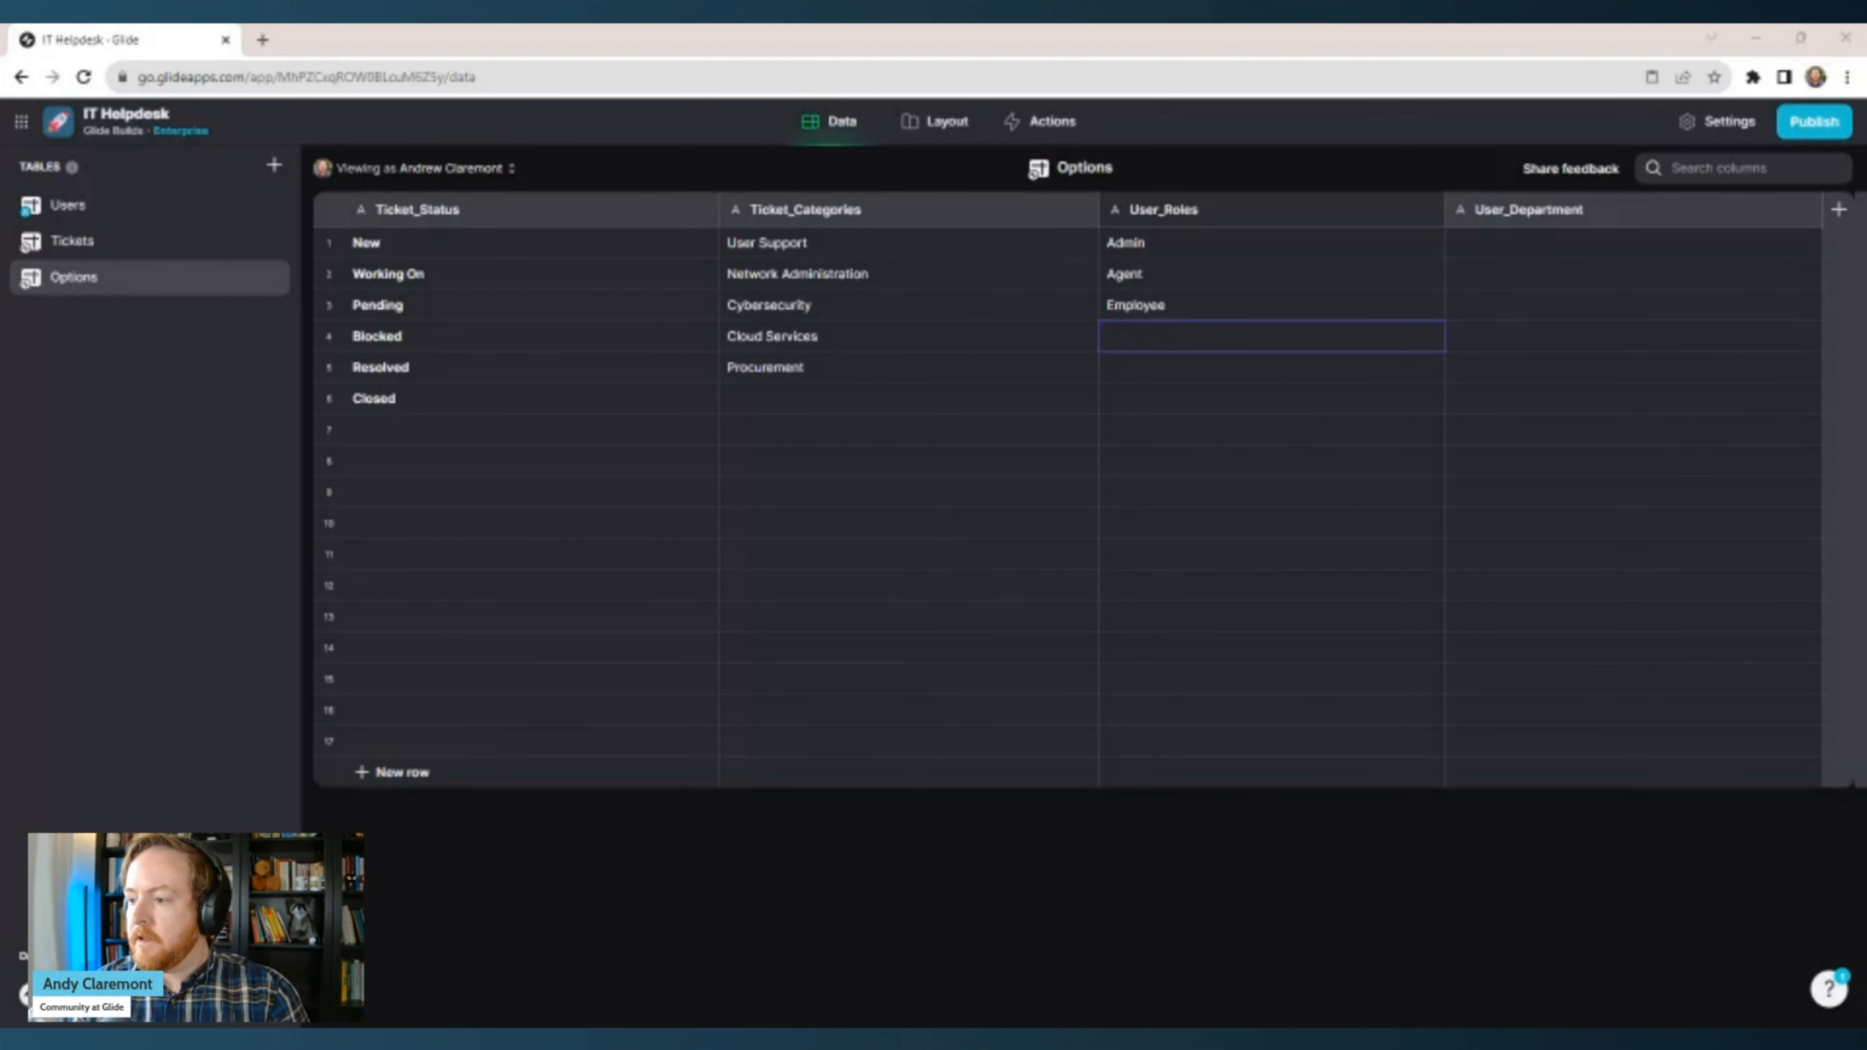
click(1464, 251)
text(IT Sales Marketing HR Operations Finance Legal)
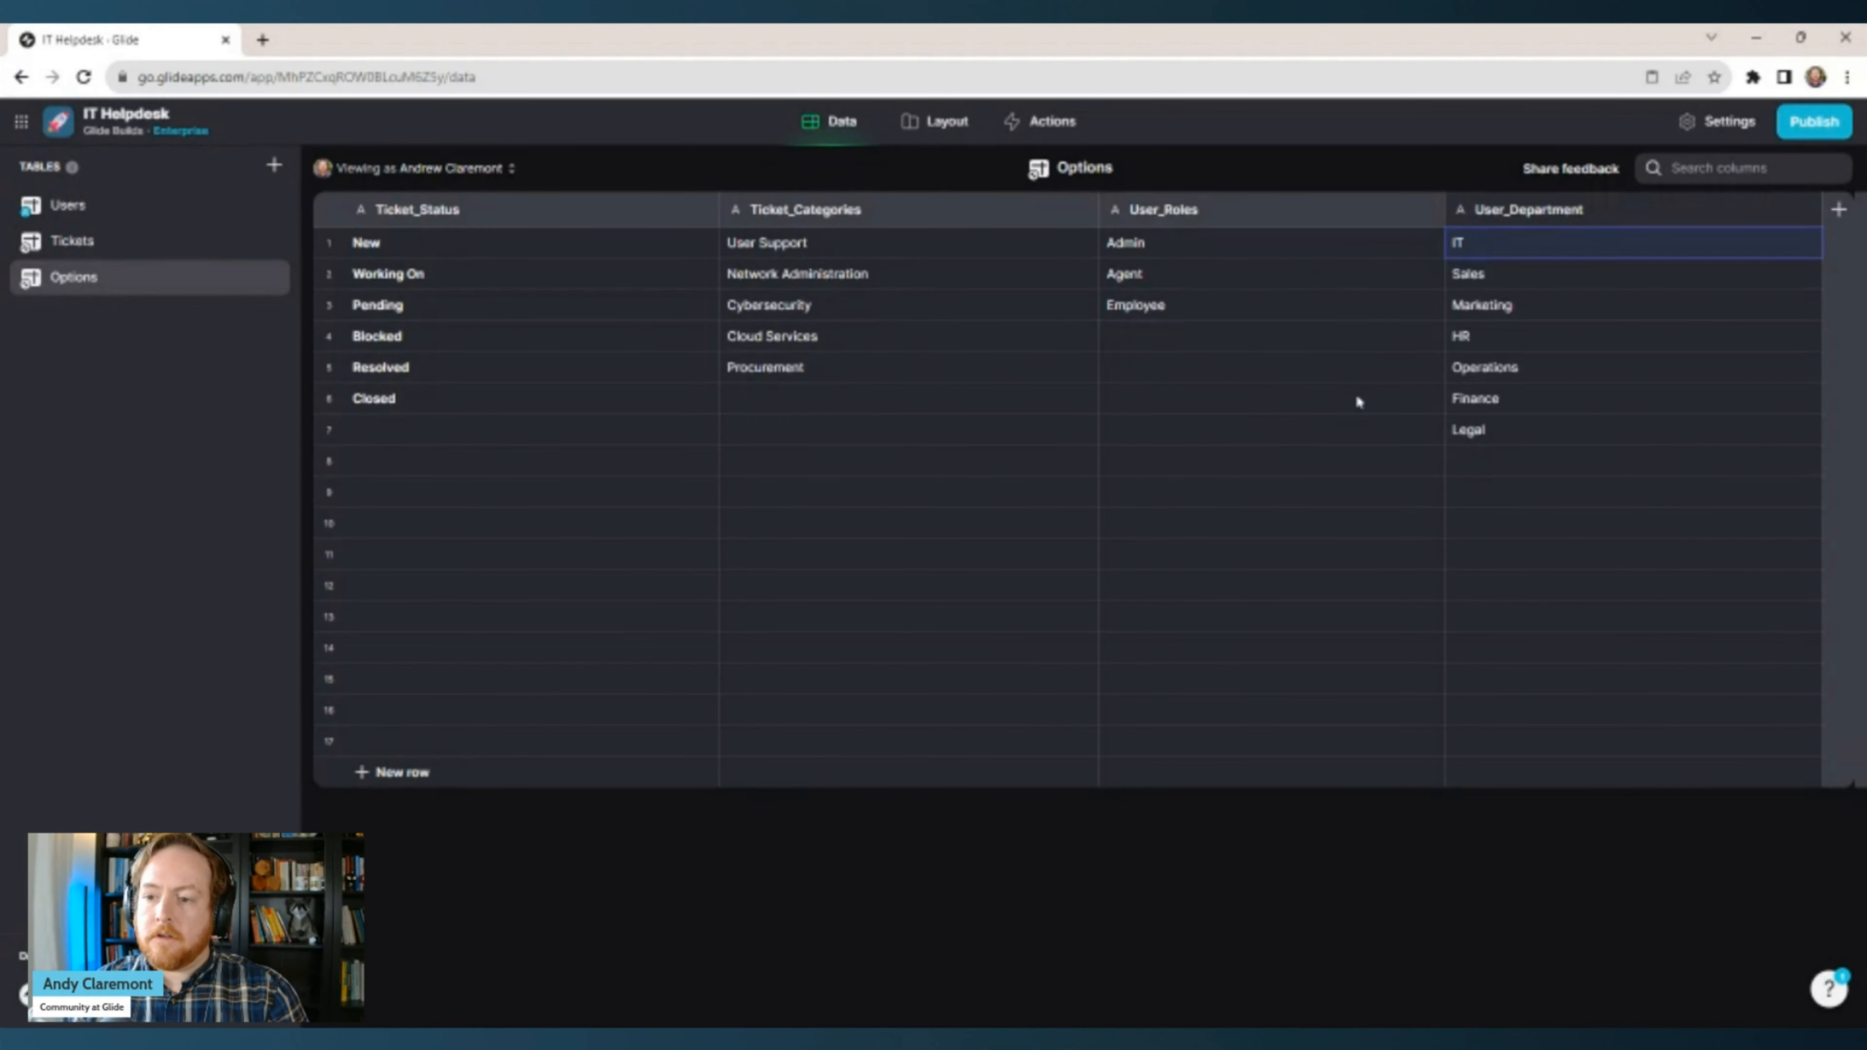
Reorder the Options columns so User_Department comes before User_Roles and Ticket_Categories comes before Ticket_Status.
drag(1709, 209, 1286, 212)
click(964, 394)
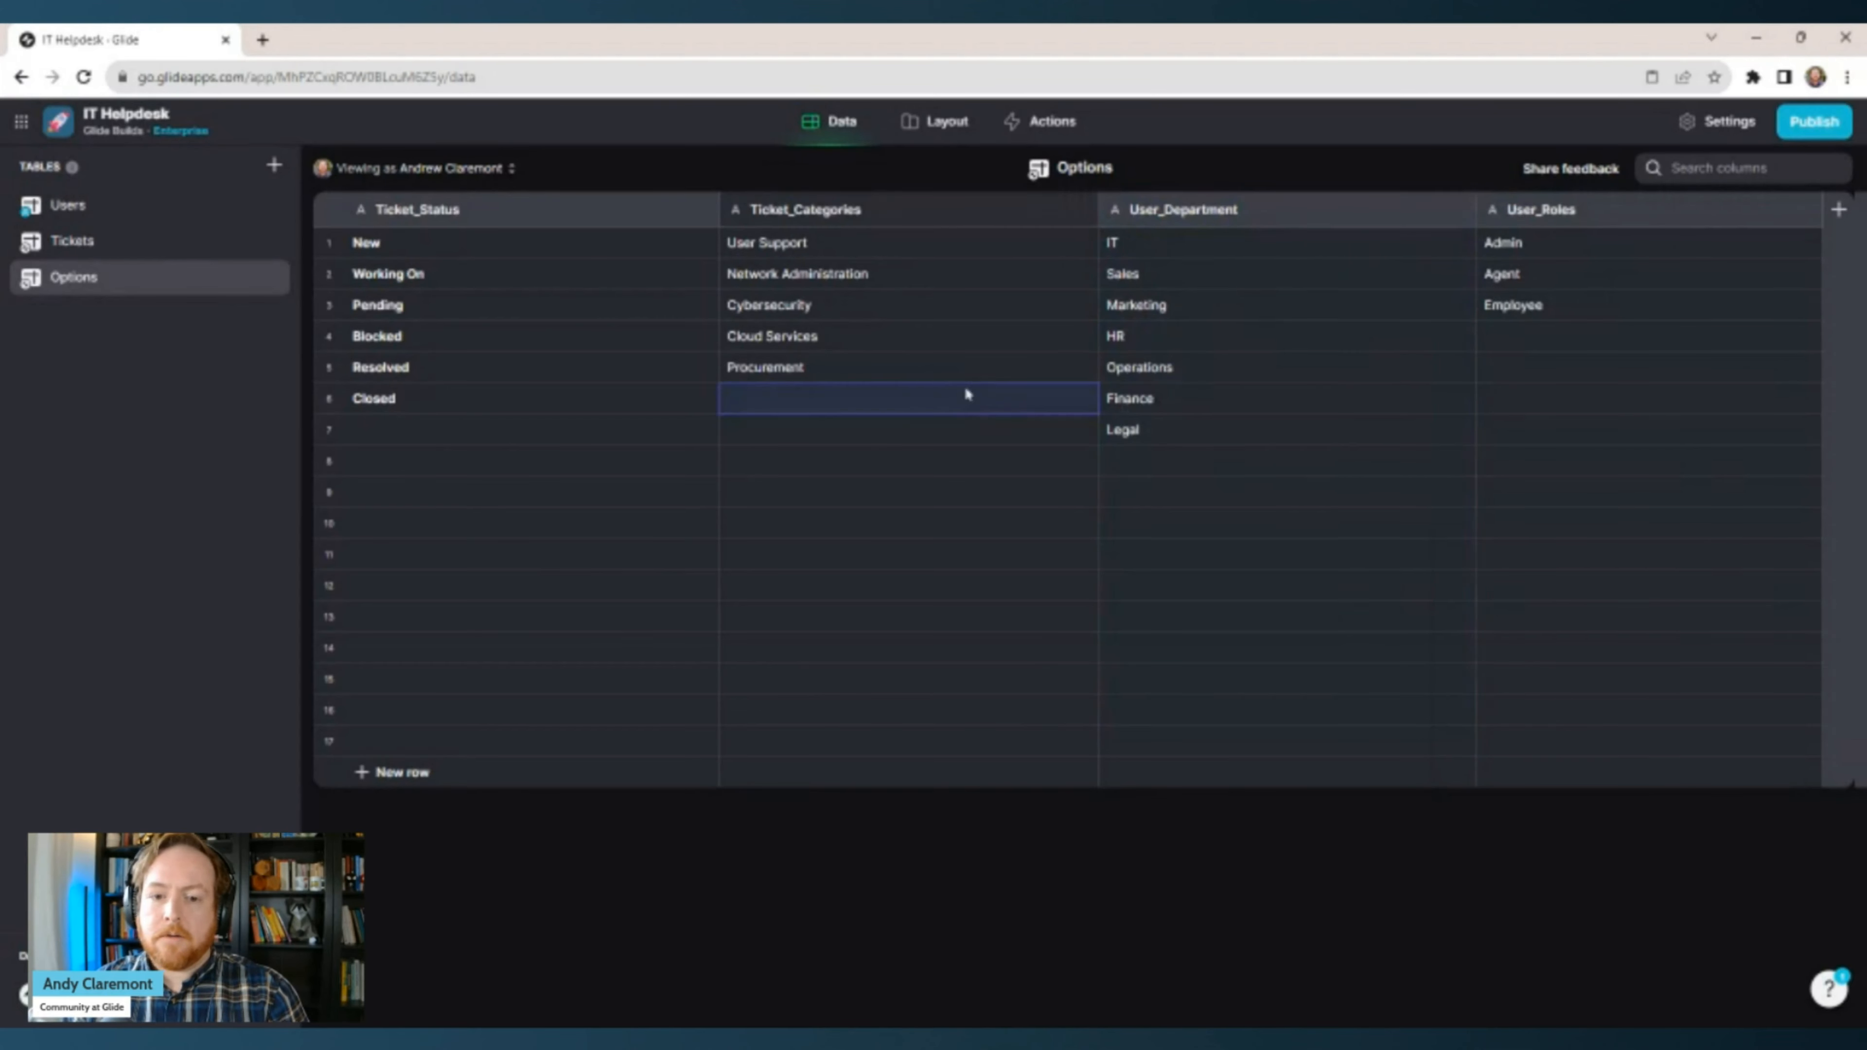
drag(807, 209, 580, 287)
click(889, 368)
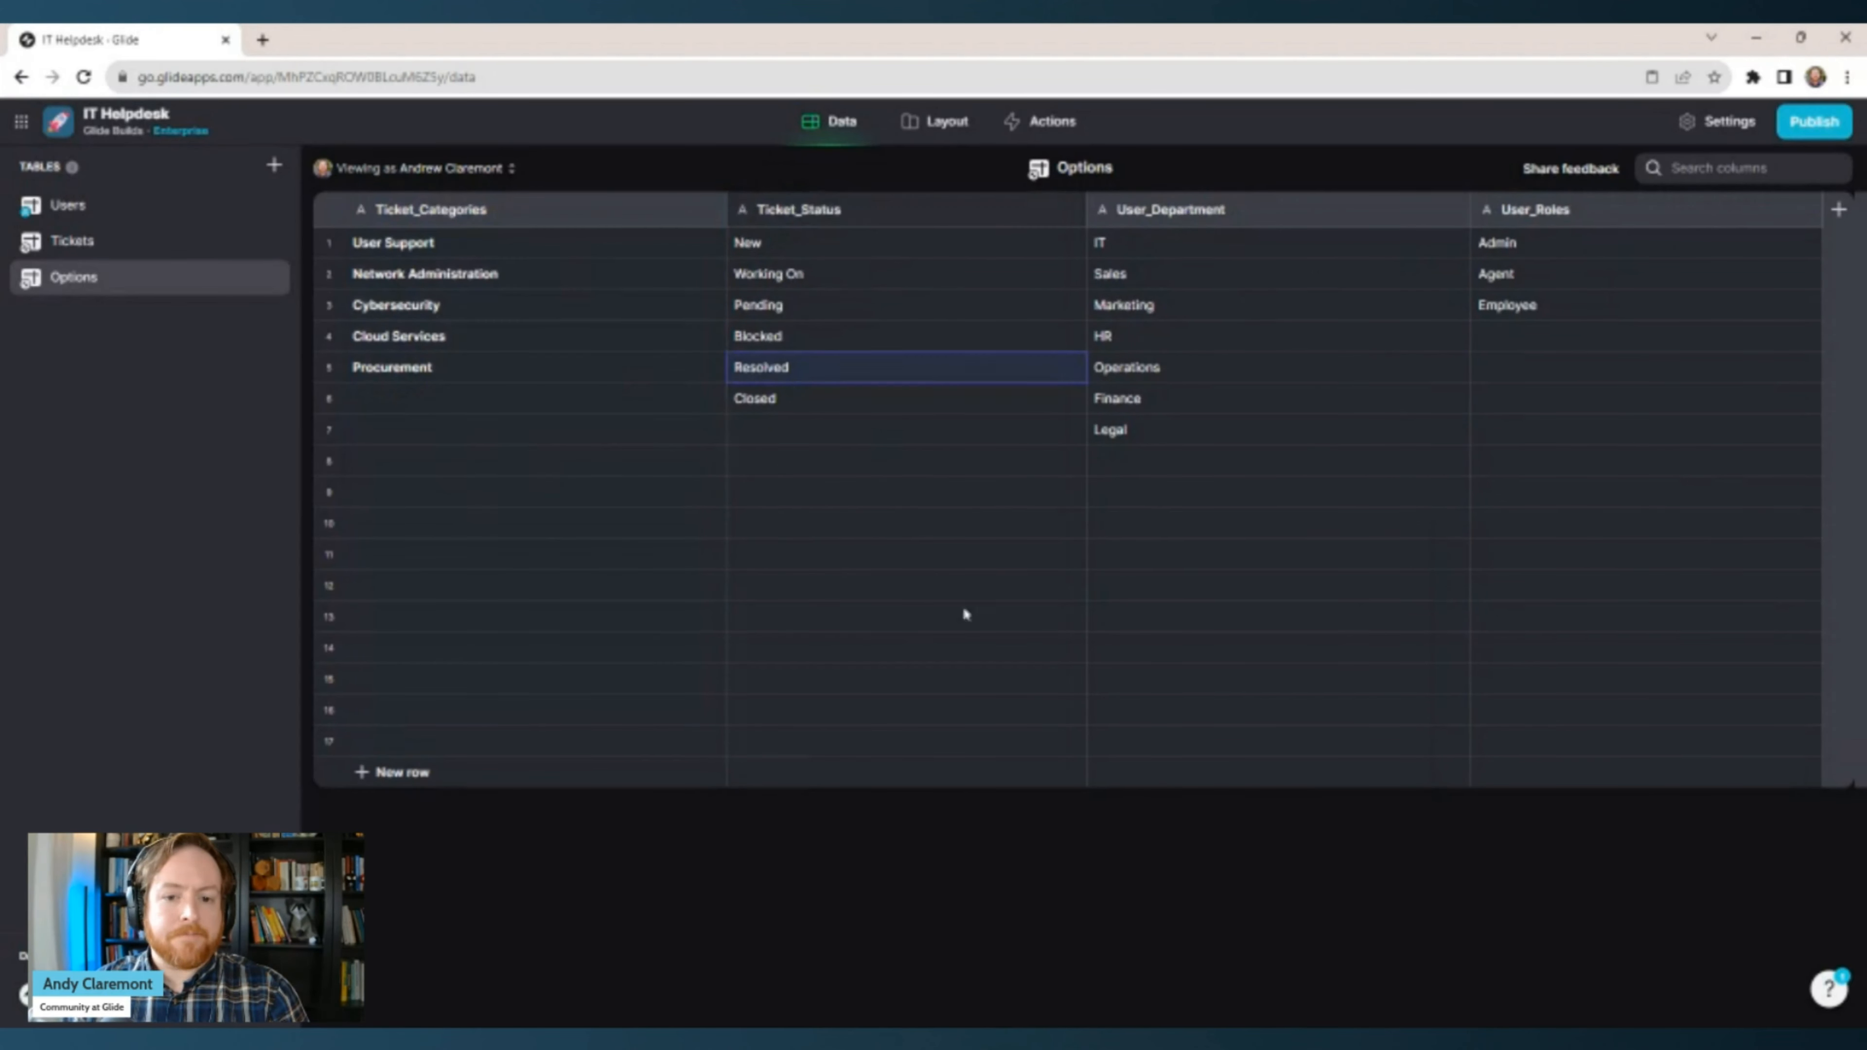
Review the category, status, department and role values in the Options table.
click(857, 457)
click(849, 300)
click(1160, 371)
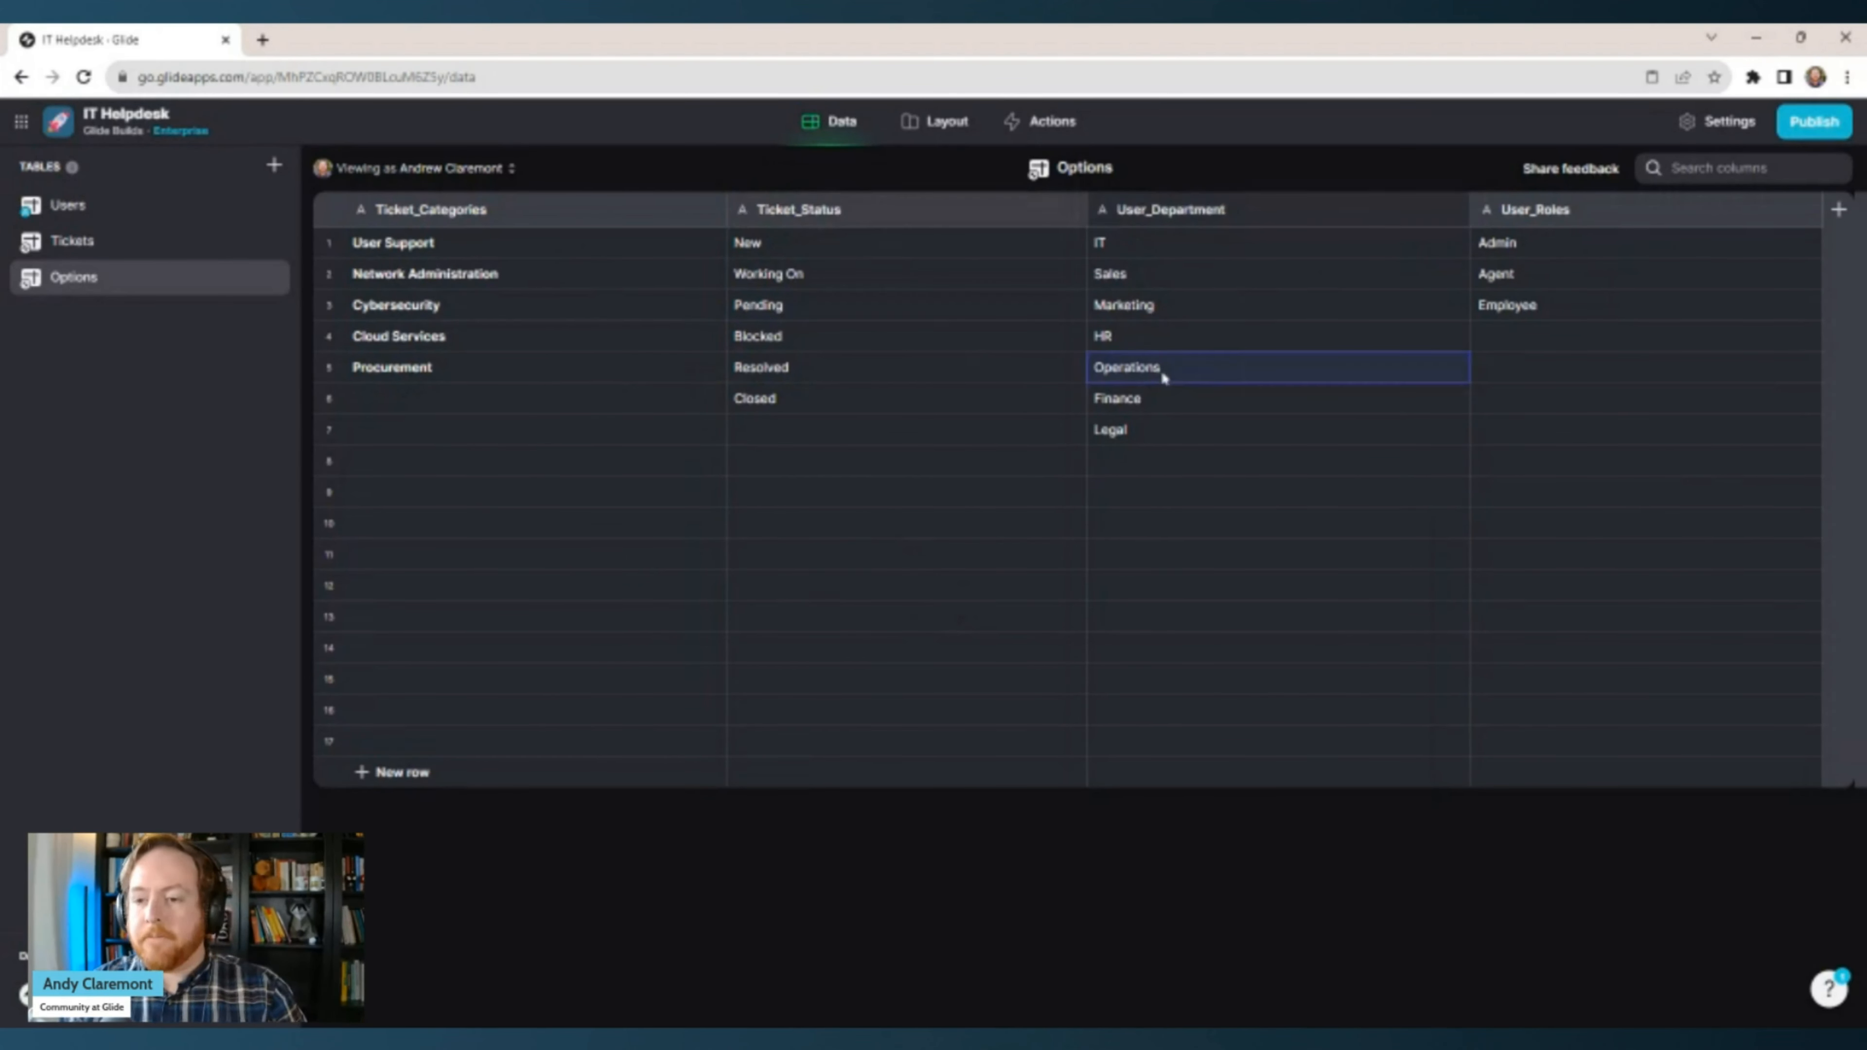
click(1566, 298)
click(617, 263)
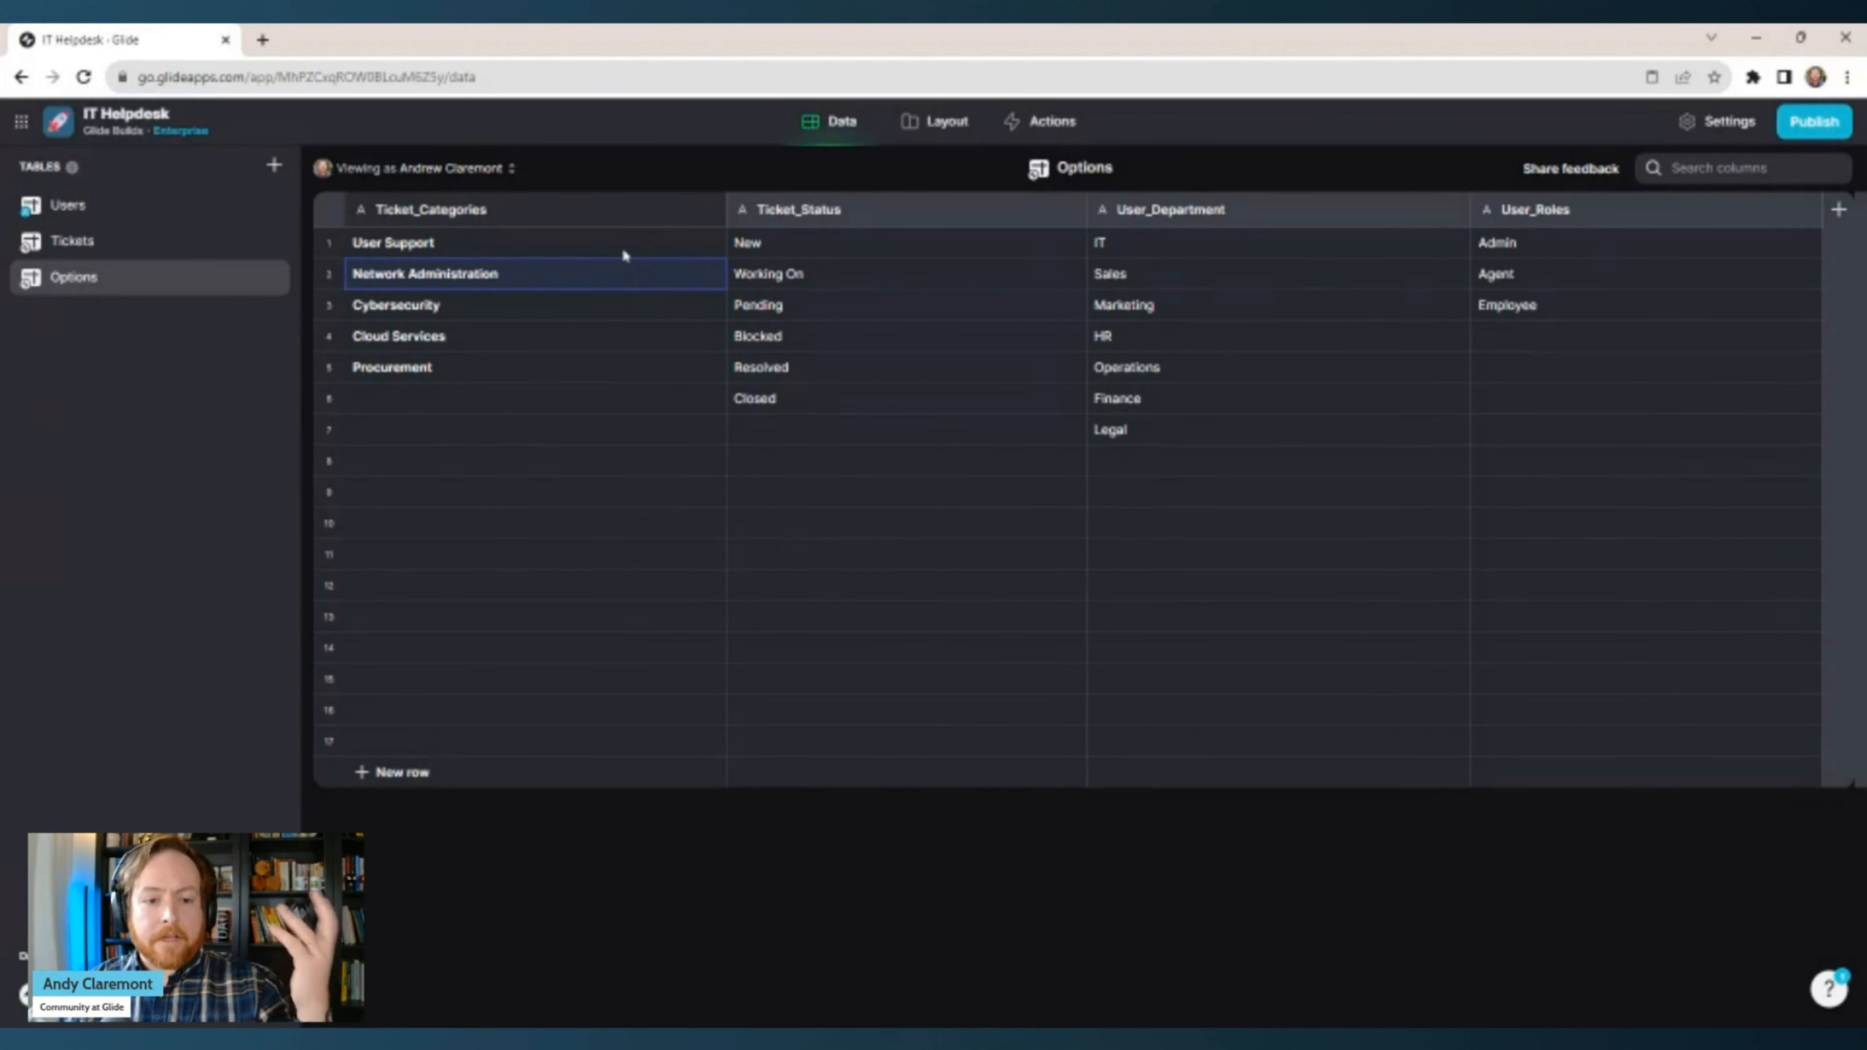
click(621, 248)
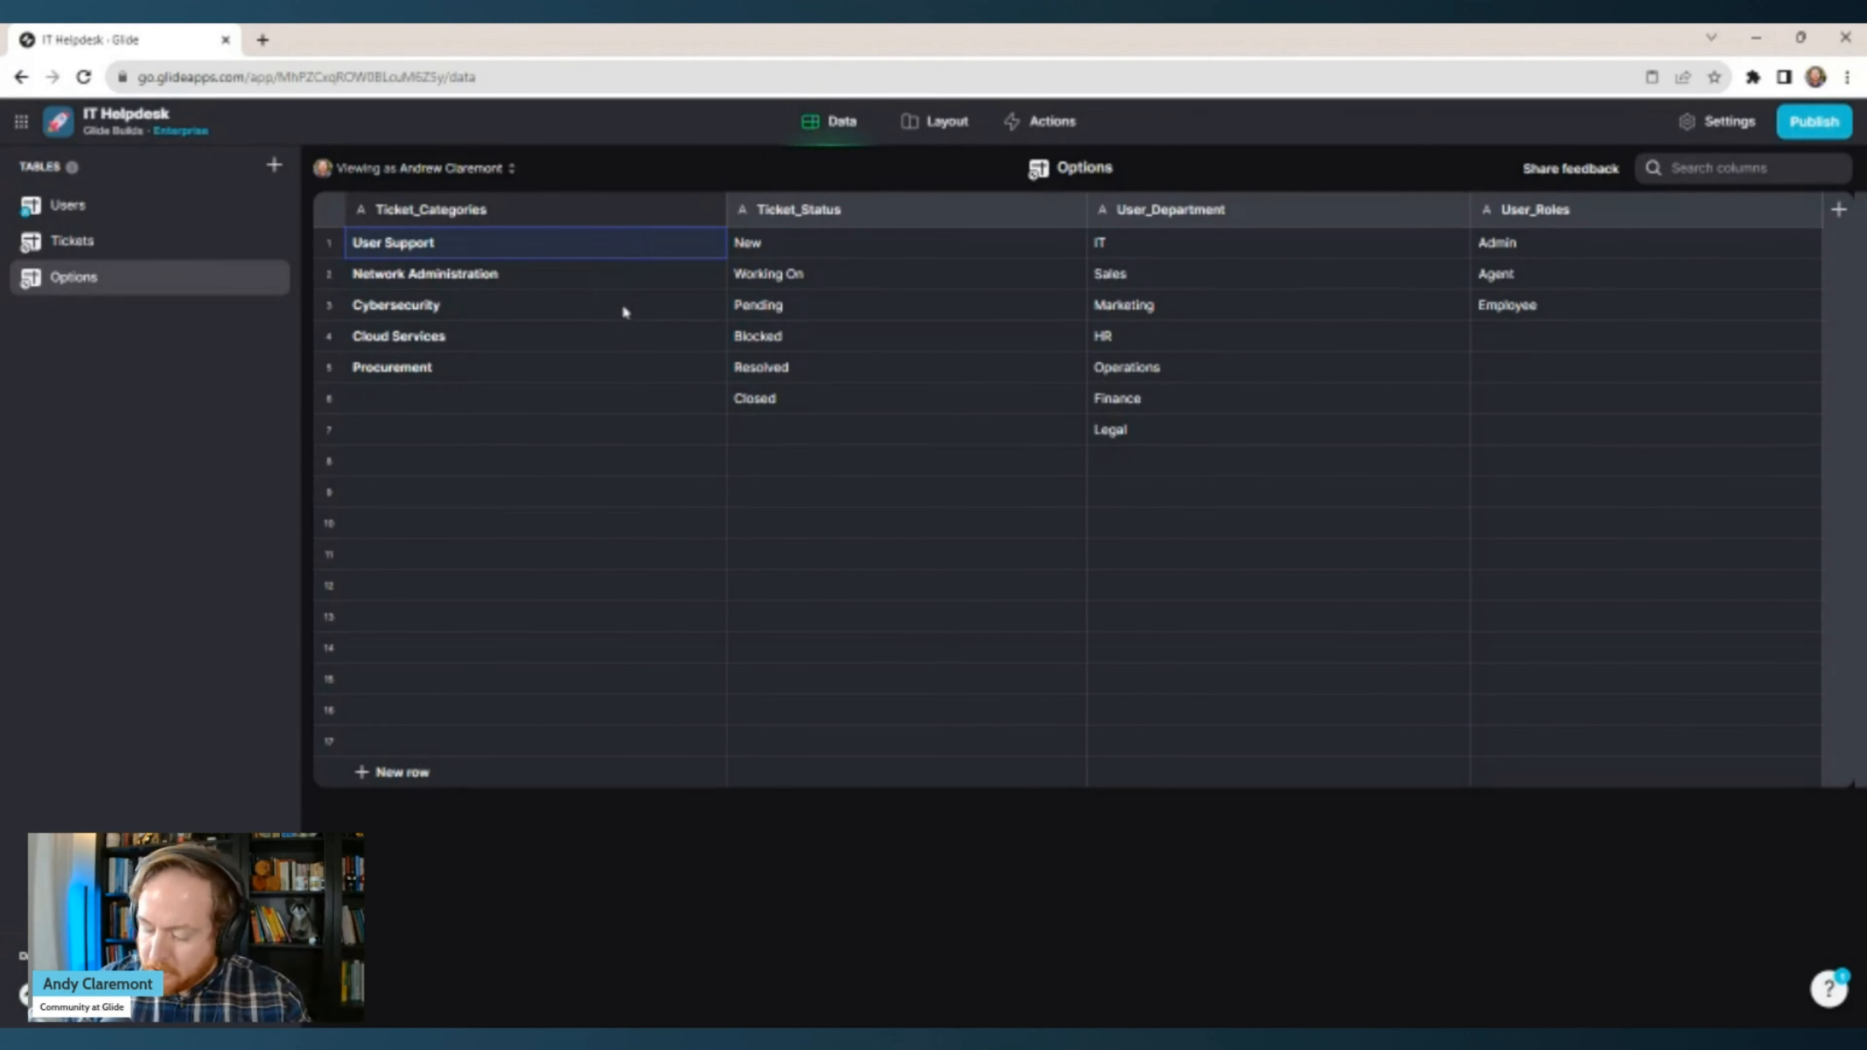
click(849, 253)
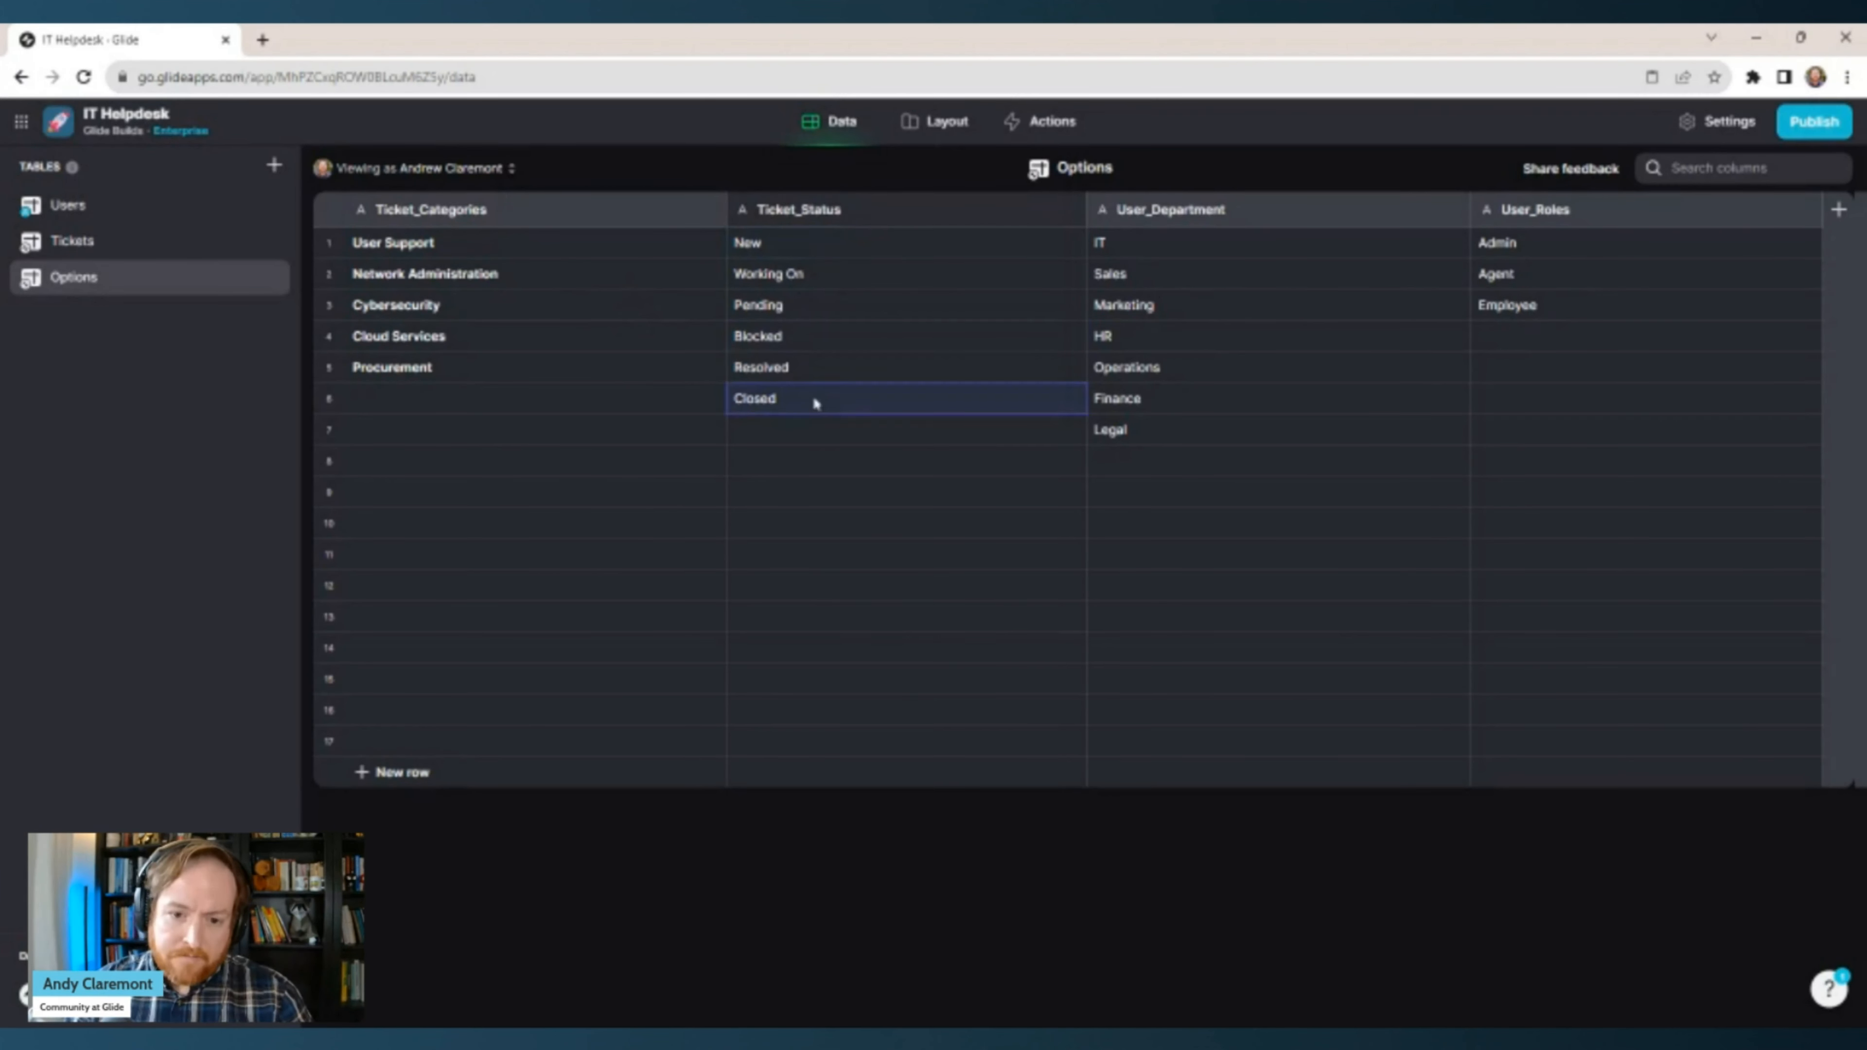
click(847, 461)
drag(1237, 245, 1215, 423)
click(1064, 454)
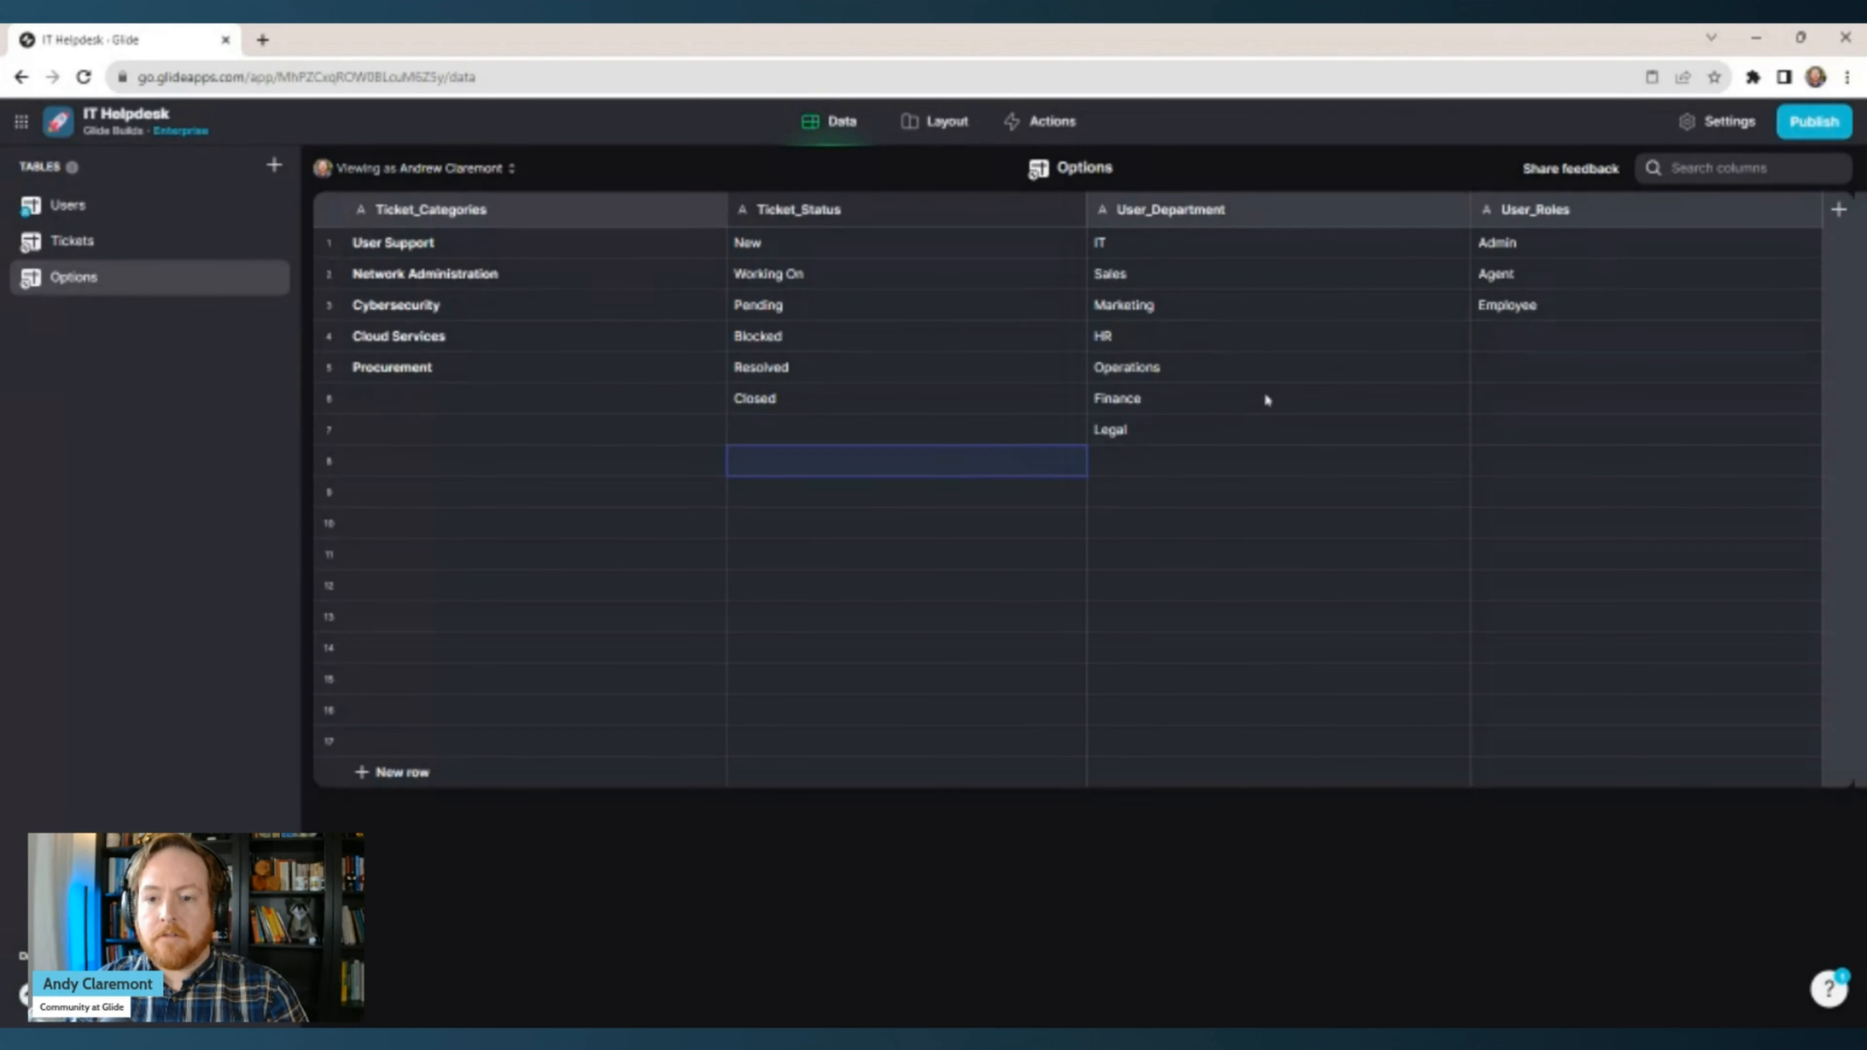
drag(1541, 248, 1543, 308)
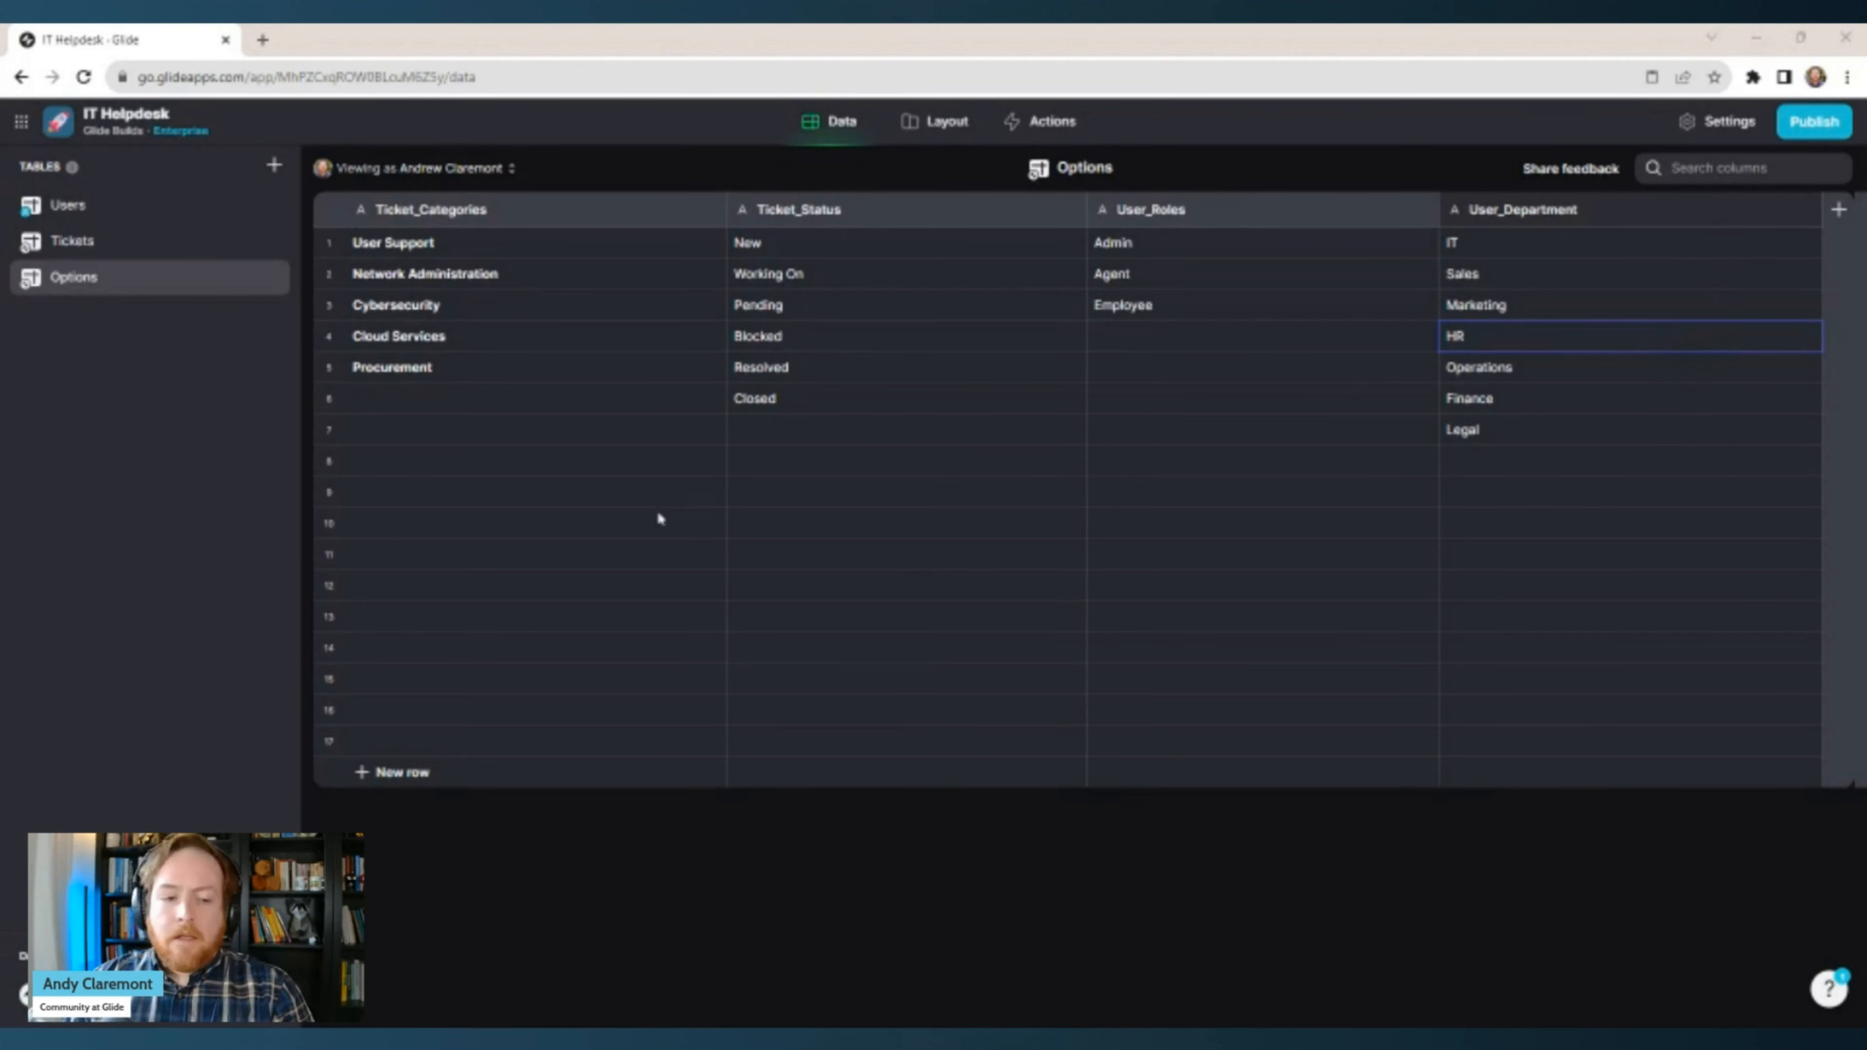
Move the Users table below Options in the table list and open it.
drag(109, 219, 109, 305)
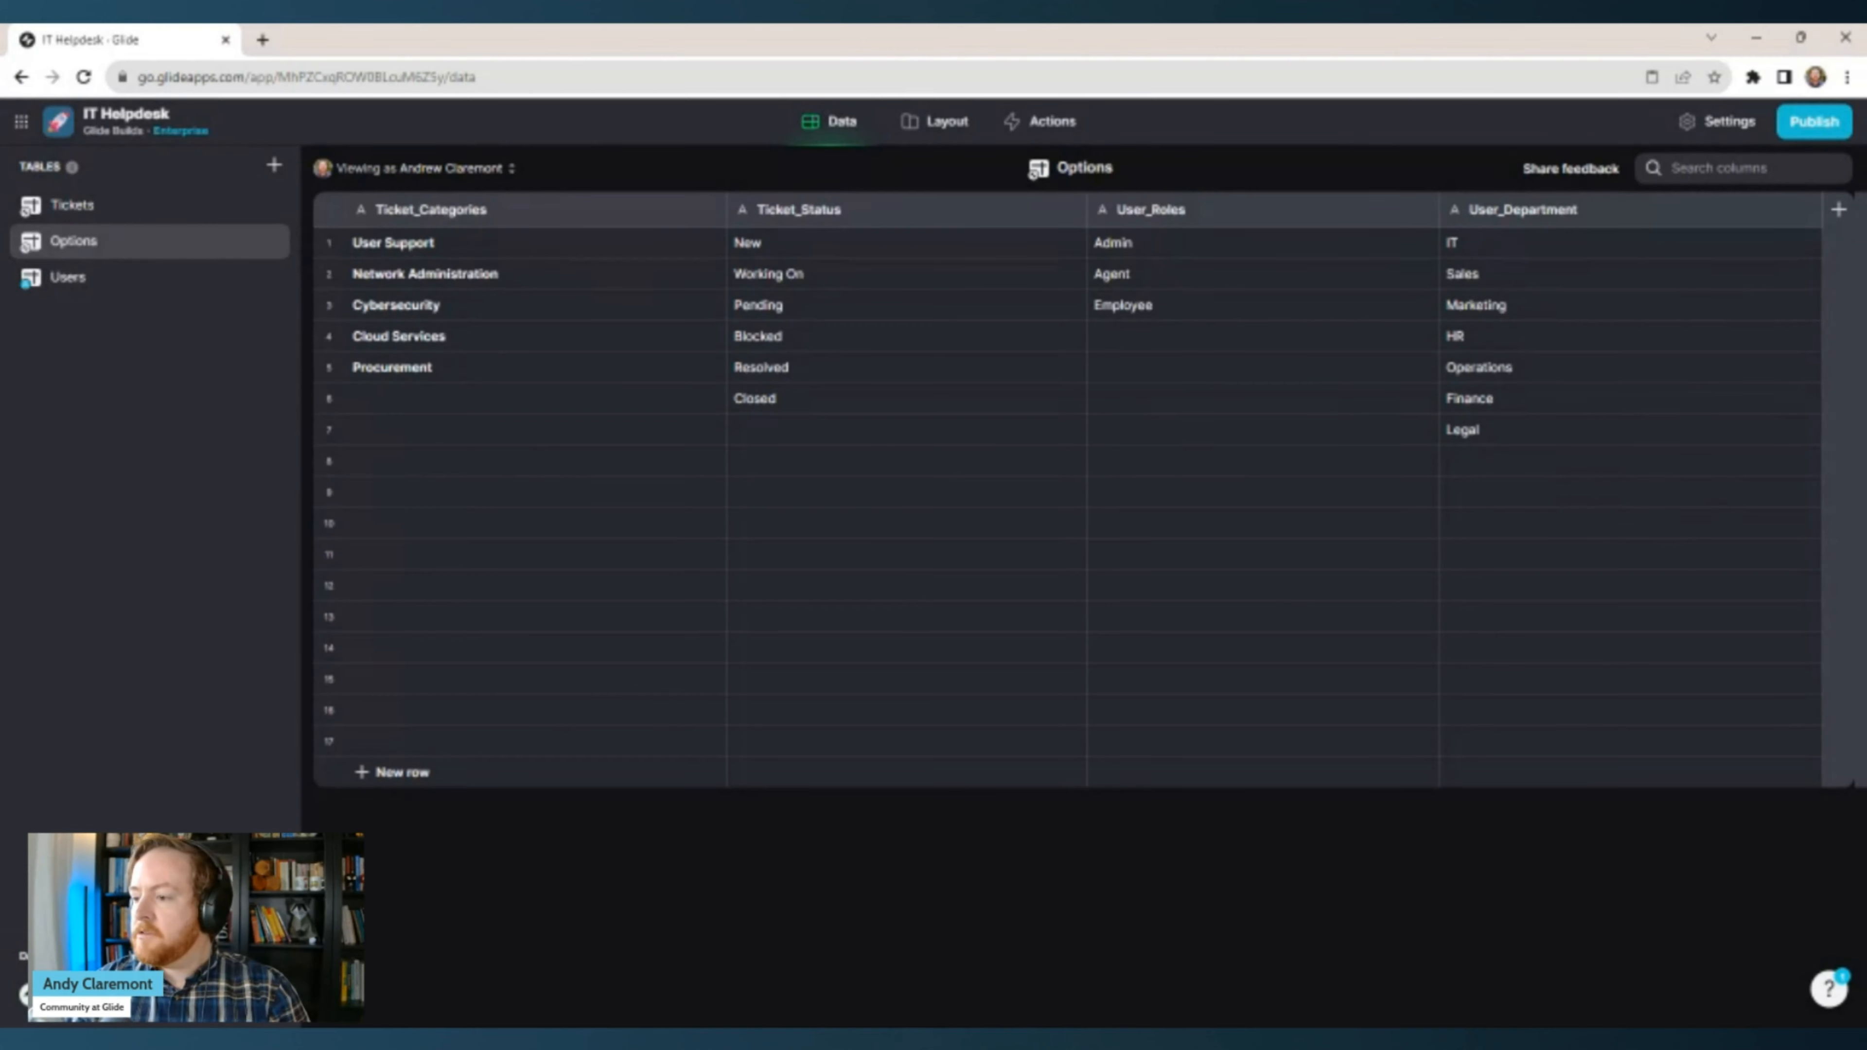
click(99, 277)
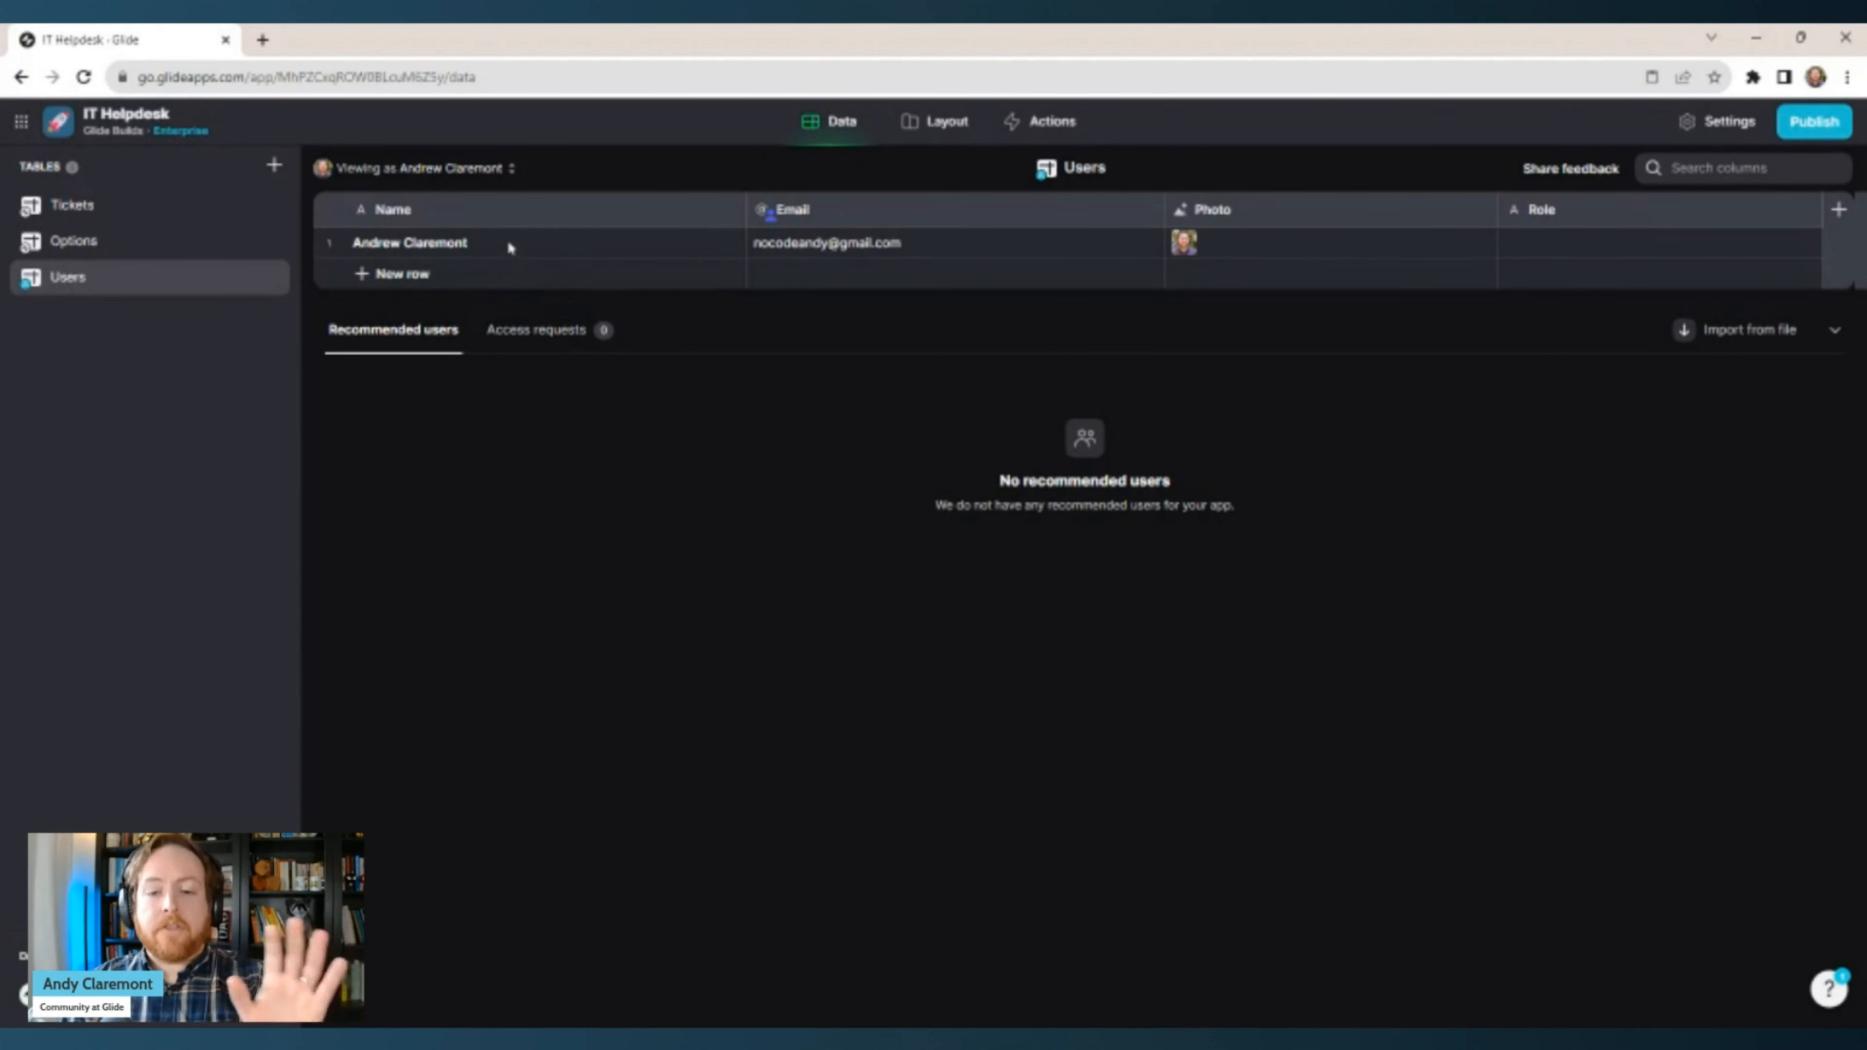
Add two text columns named Department and Helpdesk_Group to the Users table.
click(1042, 247)
click(1287, 254)
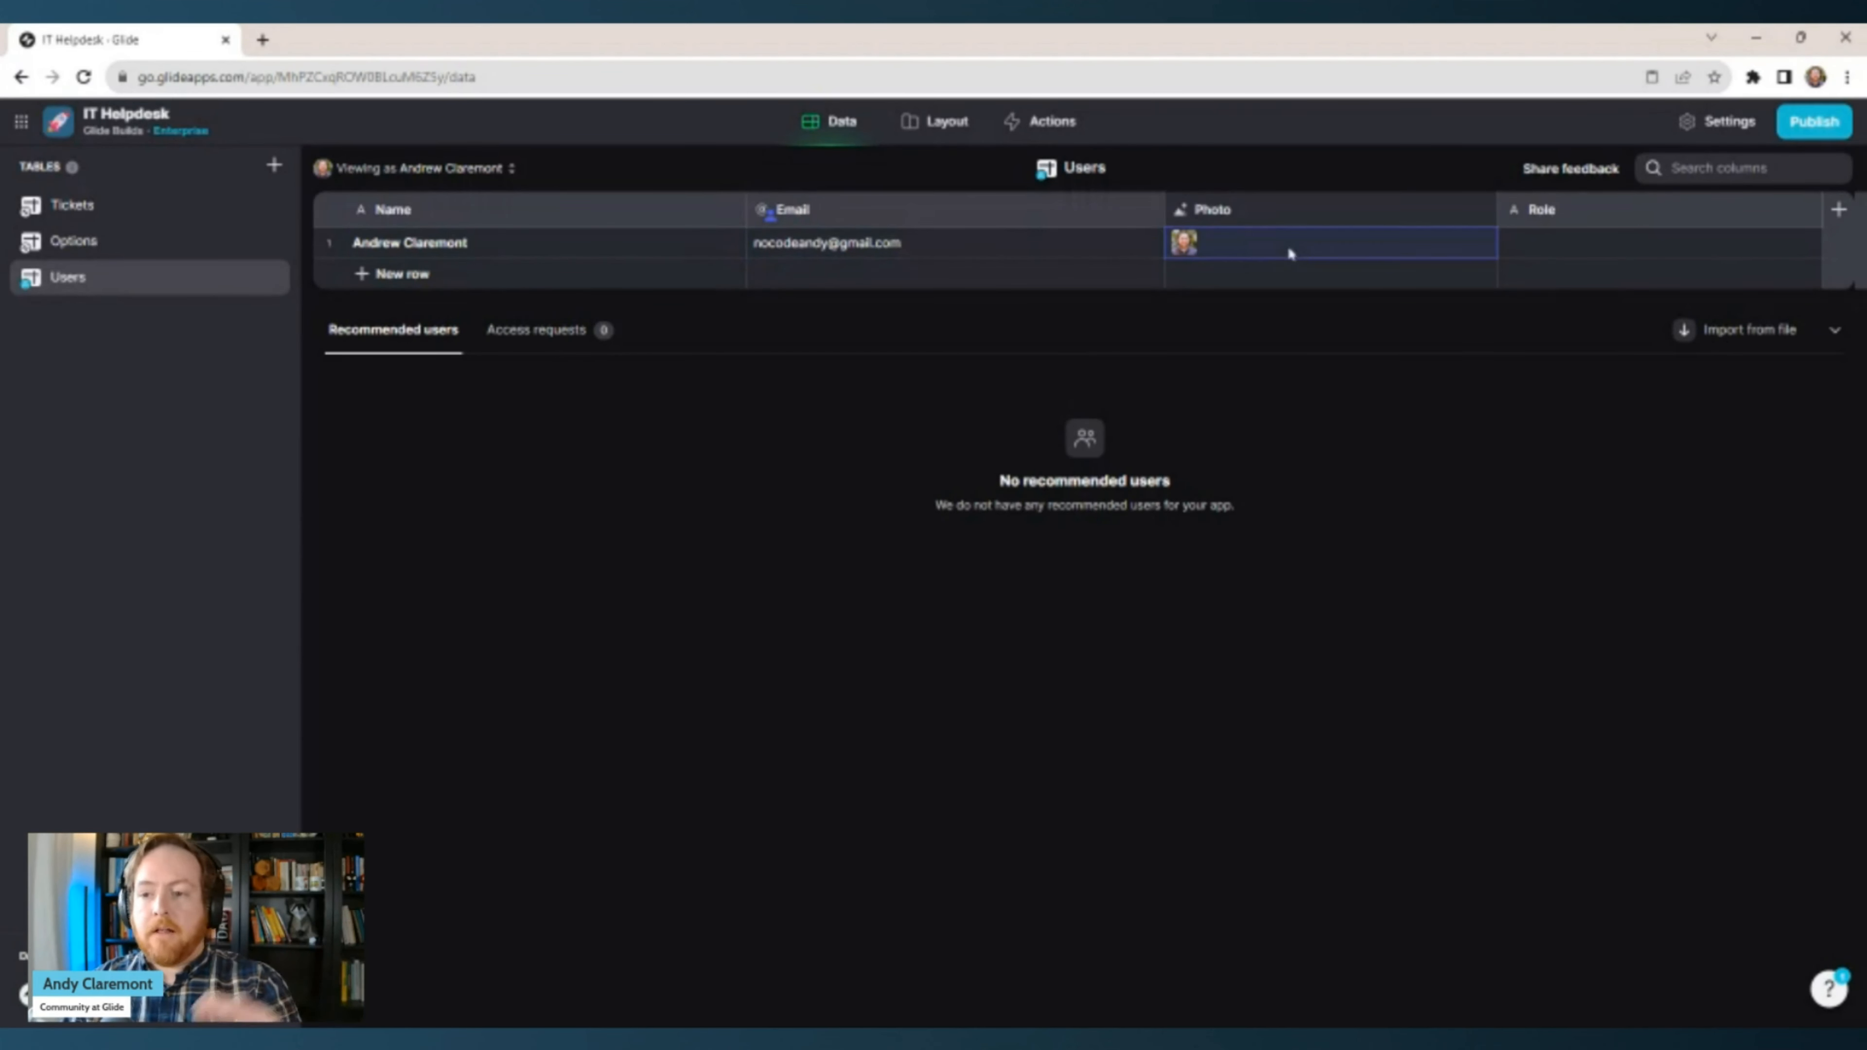
click(1562, 250)
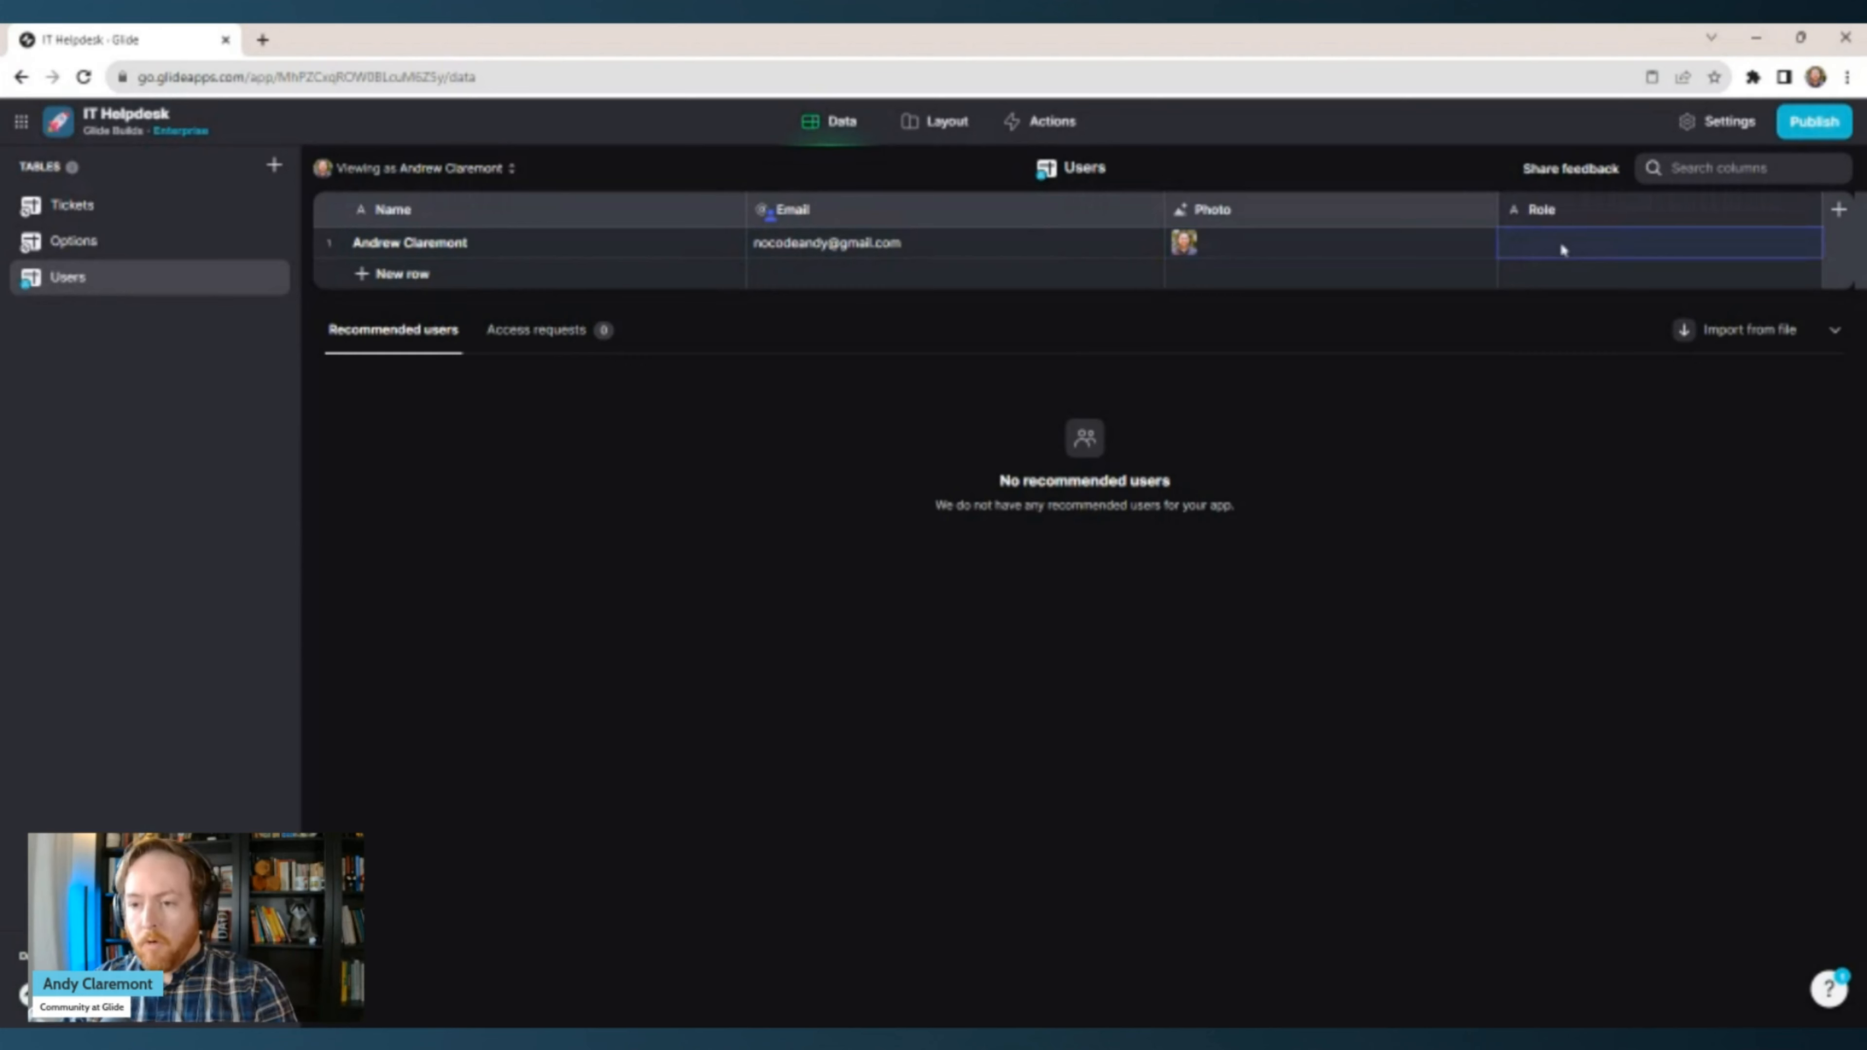
click(1837, 209)
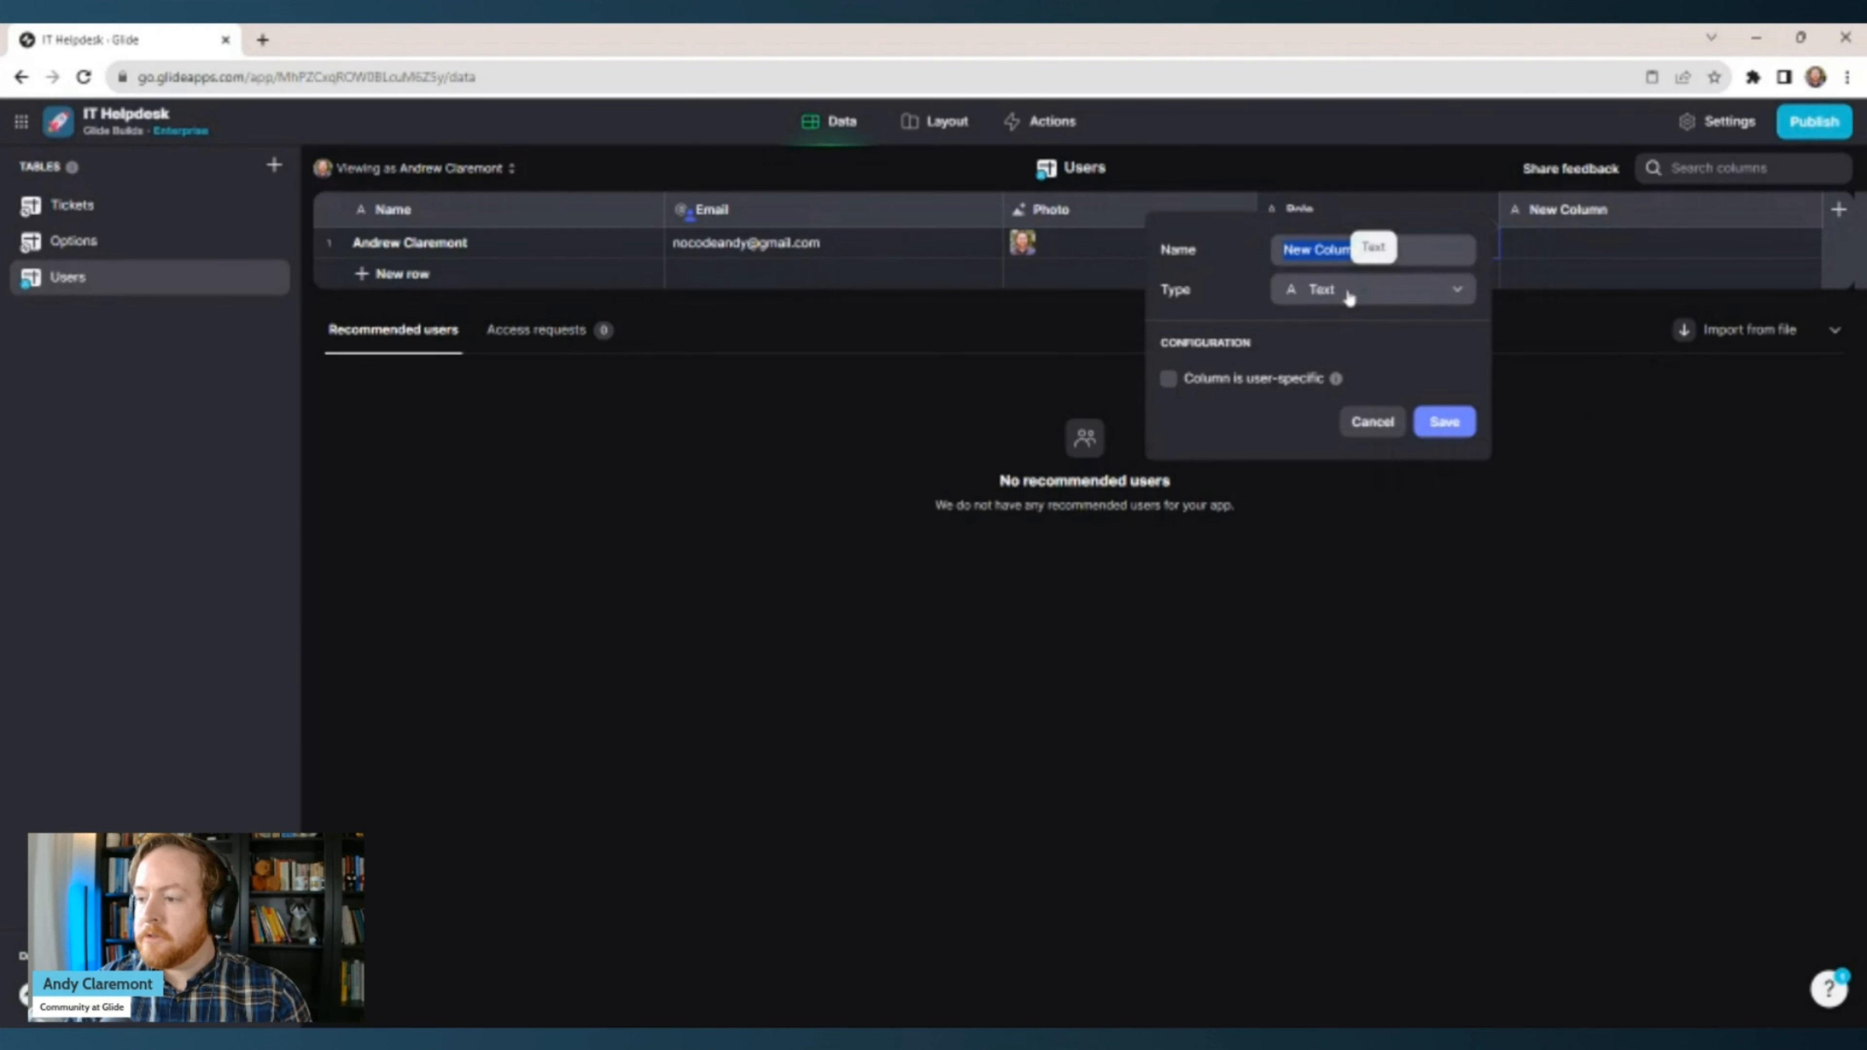
text(Dp)
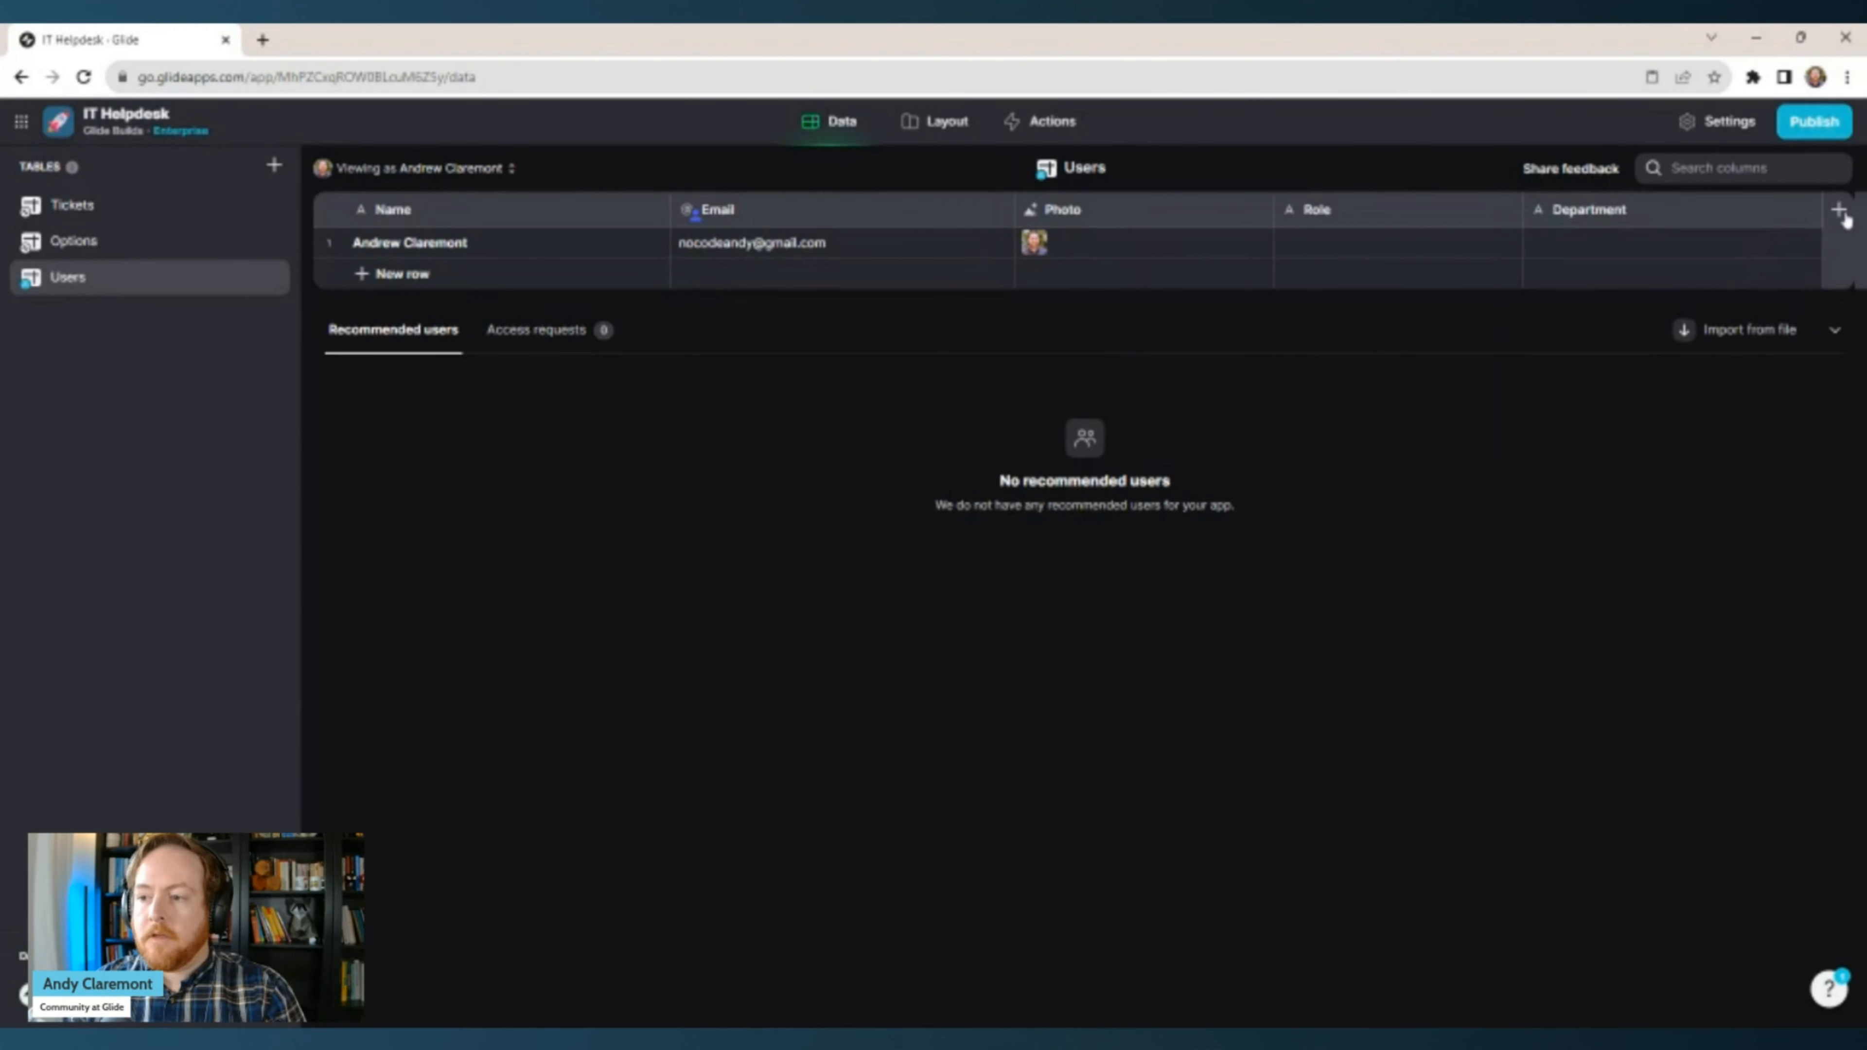
click(1839, 212)
text(Helpdesk_C)
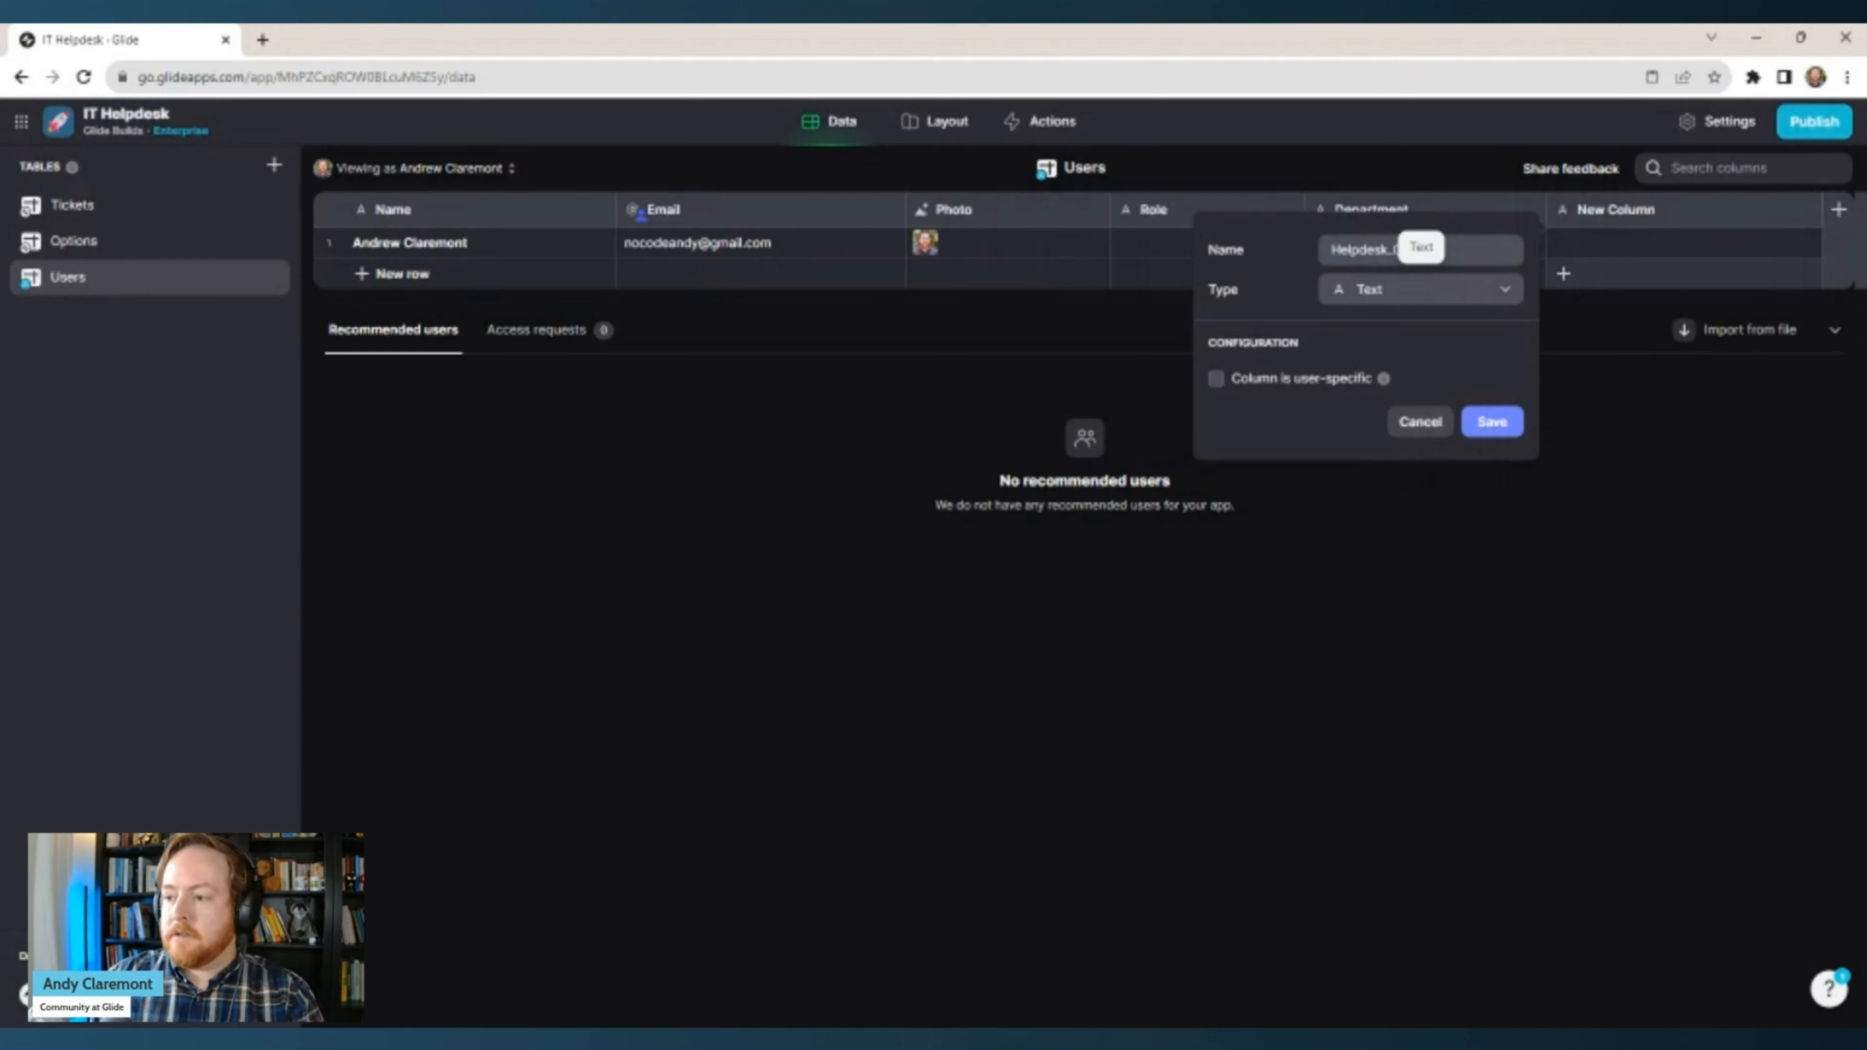
text(roup)
key(Return)
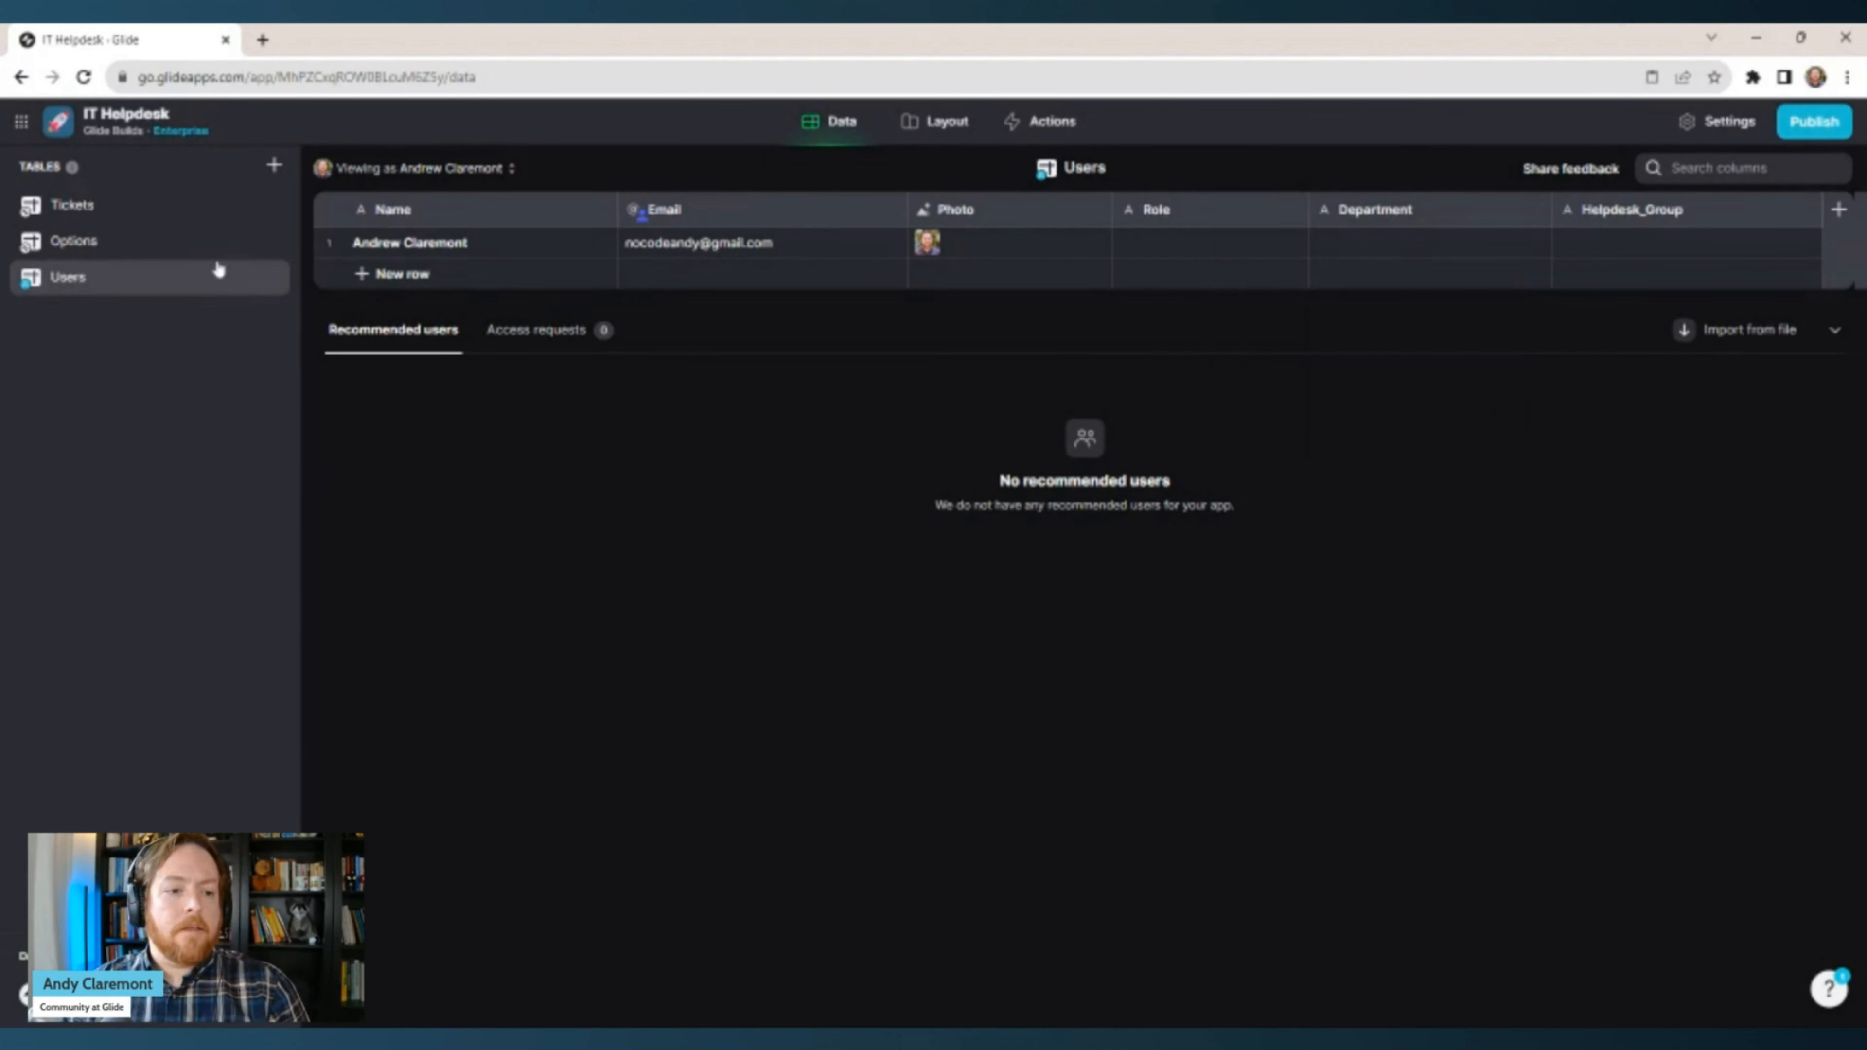
Check the choice values in the Options table, including Ticket_Categories, and return to the Users table.
click(169, 218)
click(165, 249)
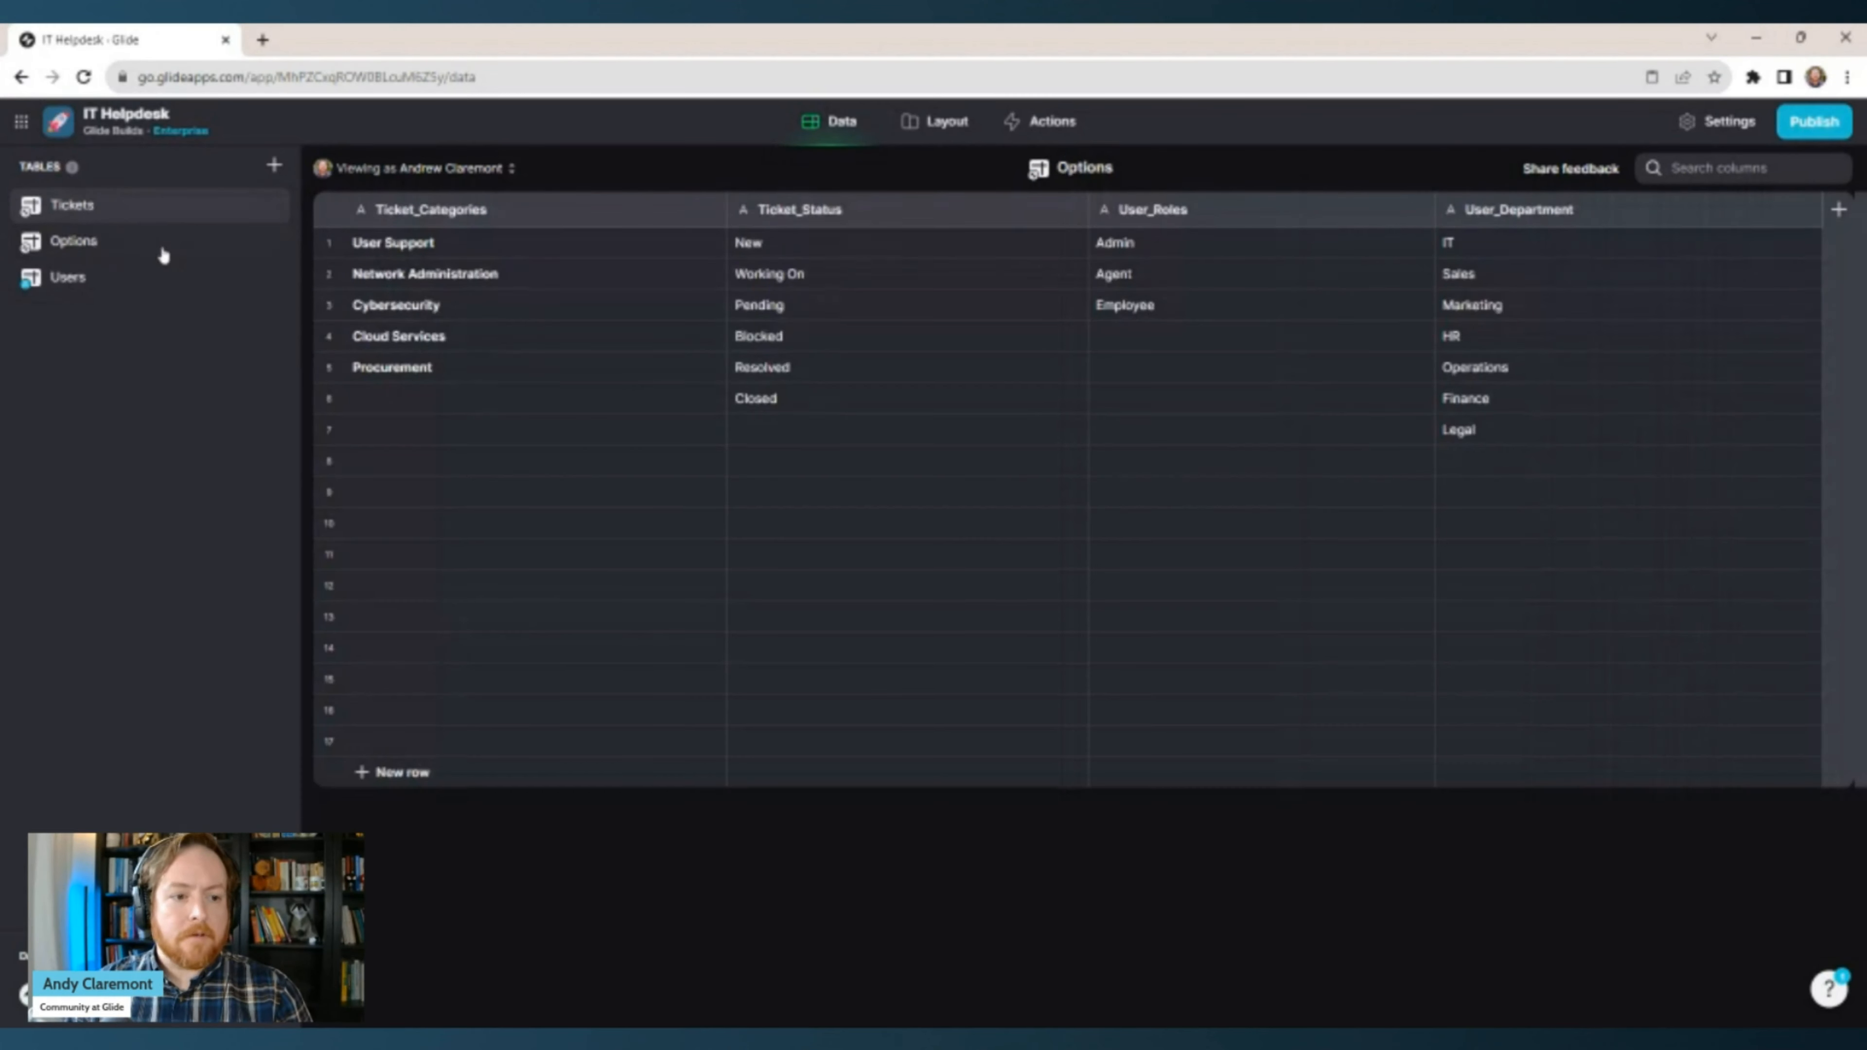
click(158, 279)
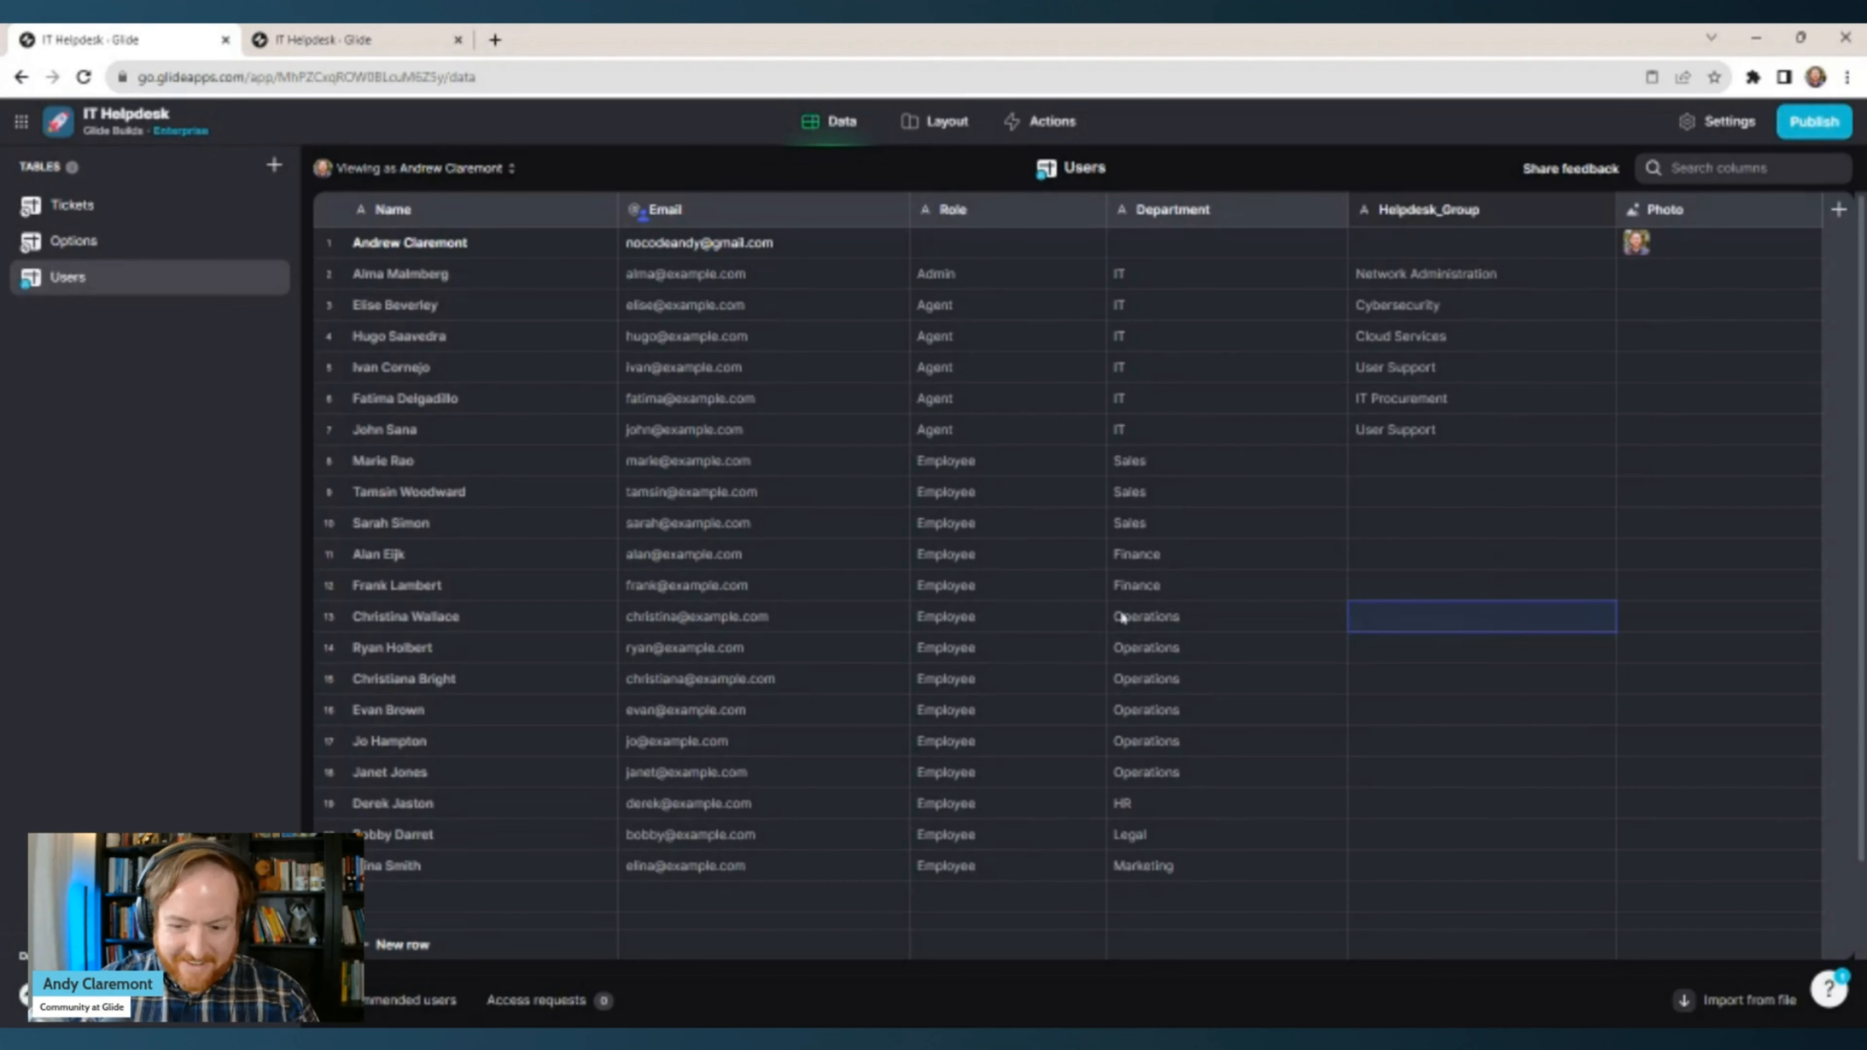
Review the sample users' names, emails, roles, departments and helpdesk groups in the Users table.
click(1071, 527)
click(1231, 400)
click(1258, 492)
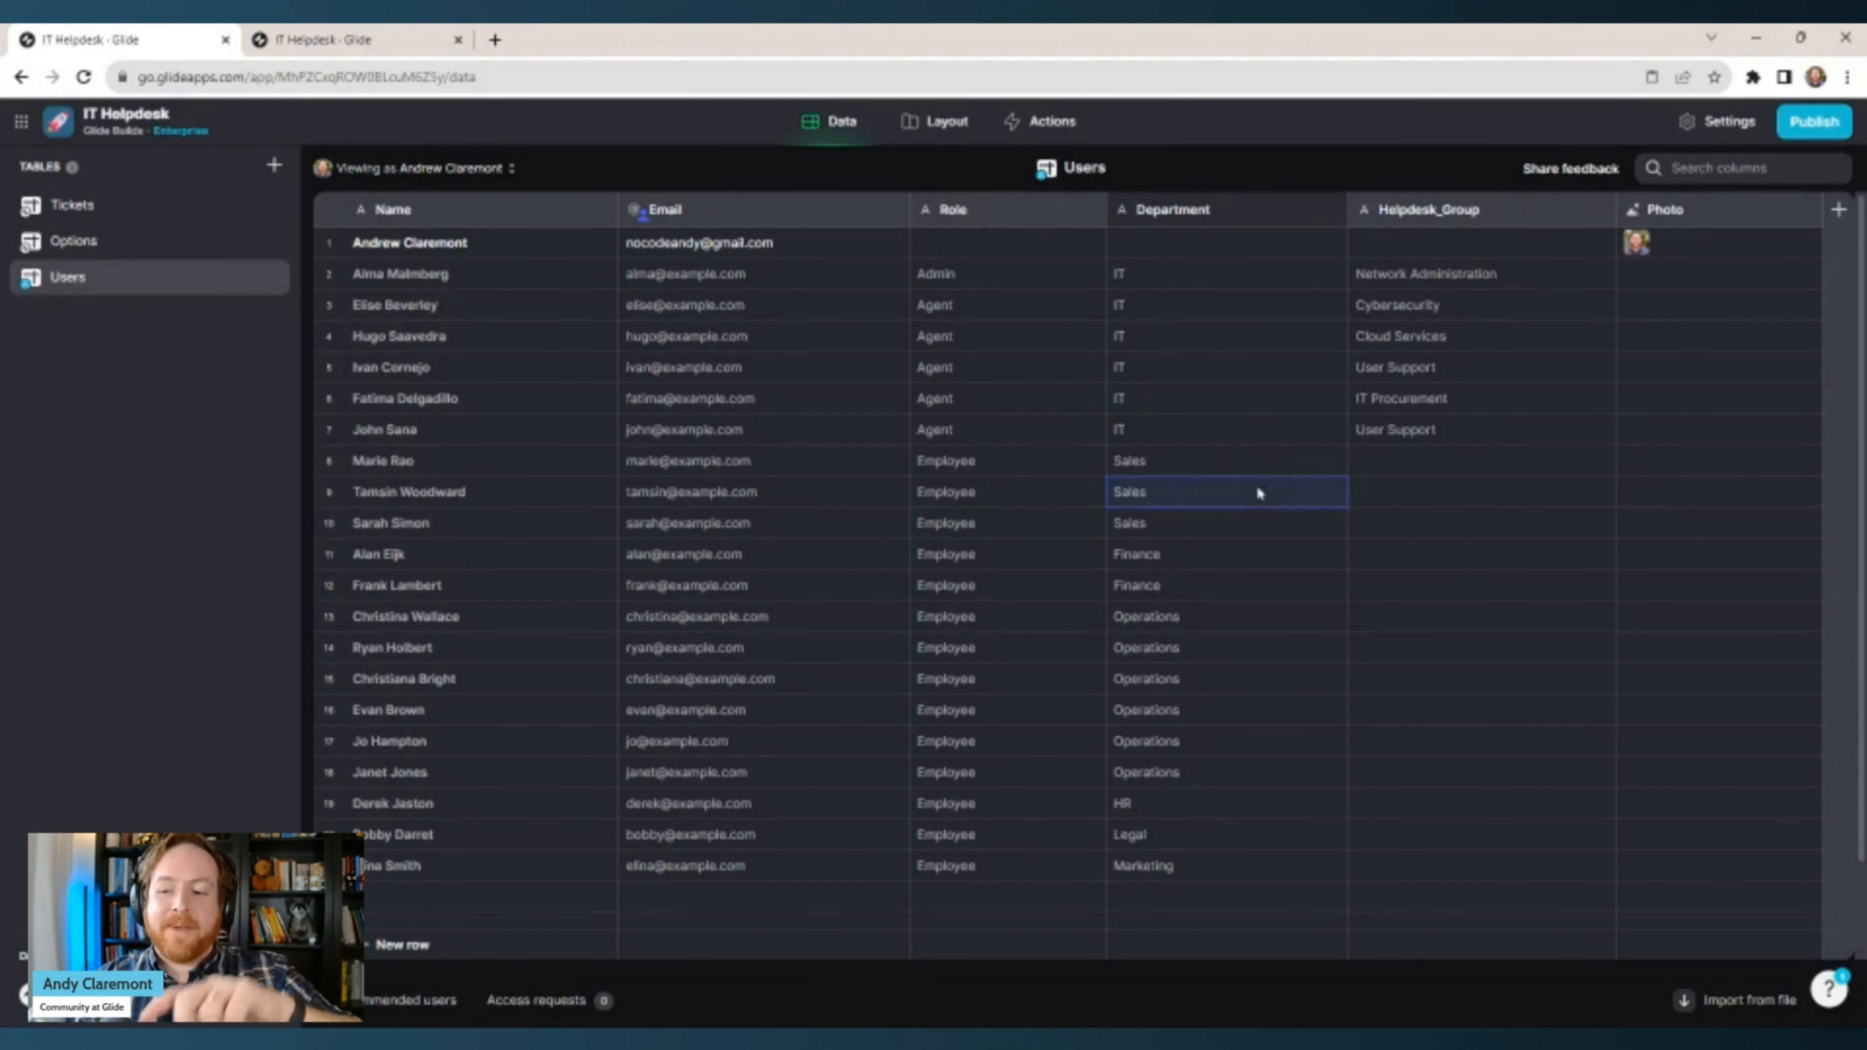
click(1392, 463)
click(1383, 556)
click(1384, 556)
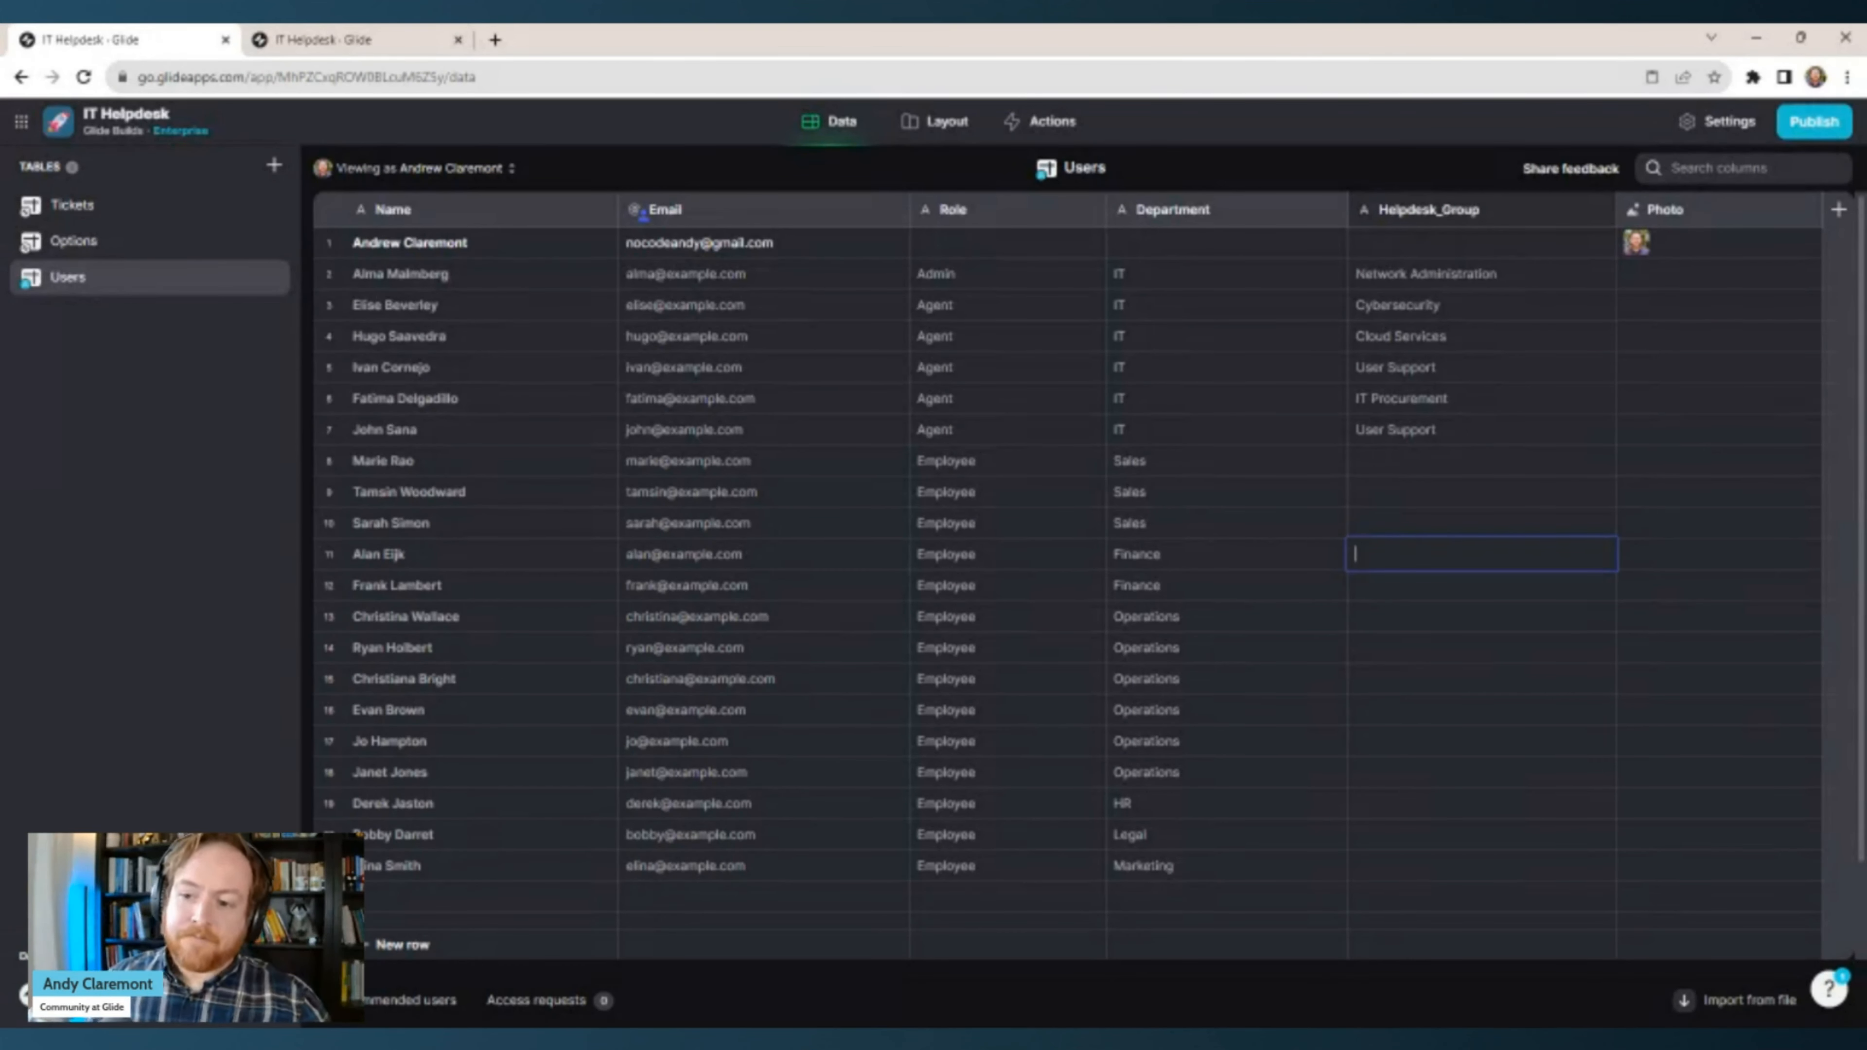
click(500, 287)
drag(498, 289, 508, 871)
drag(794, 287, 815, 805)
drag(974, 279, 1011, 704)
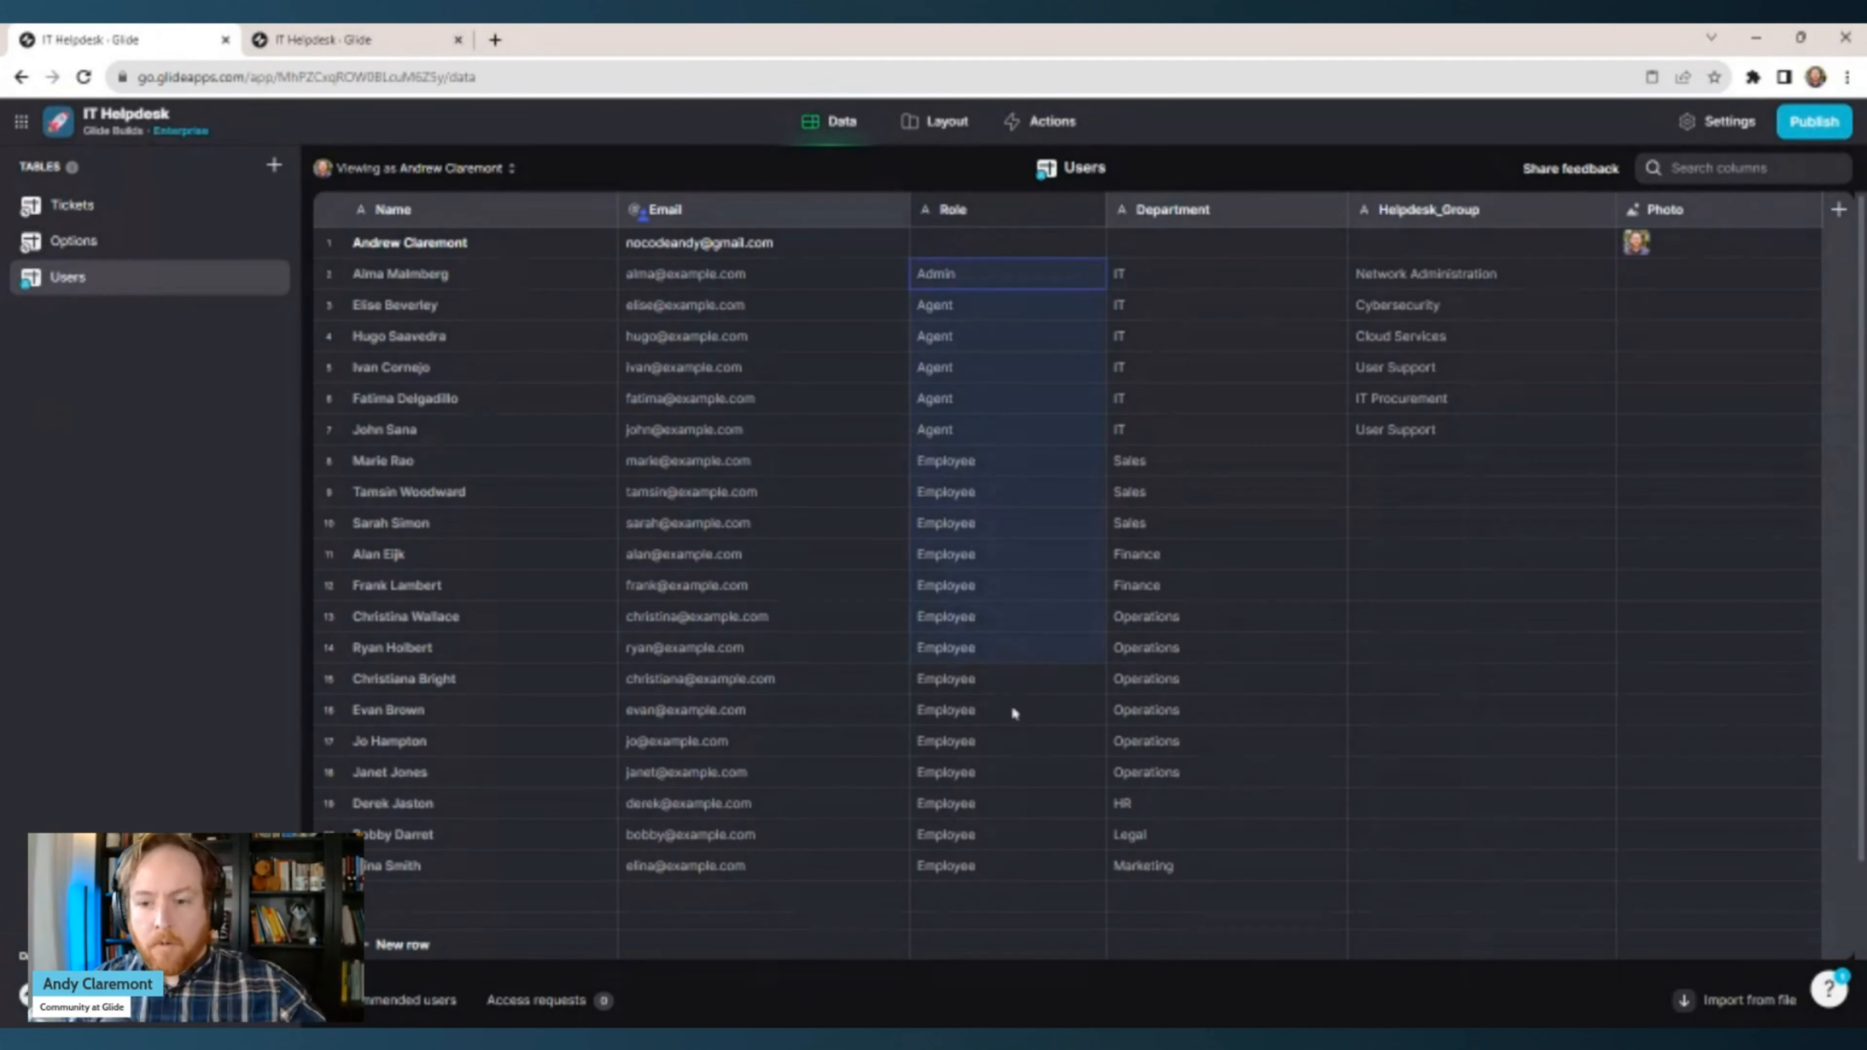
drag(1205, 242, 1249, 491)
click(1358, 404)
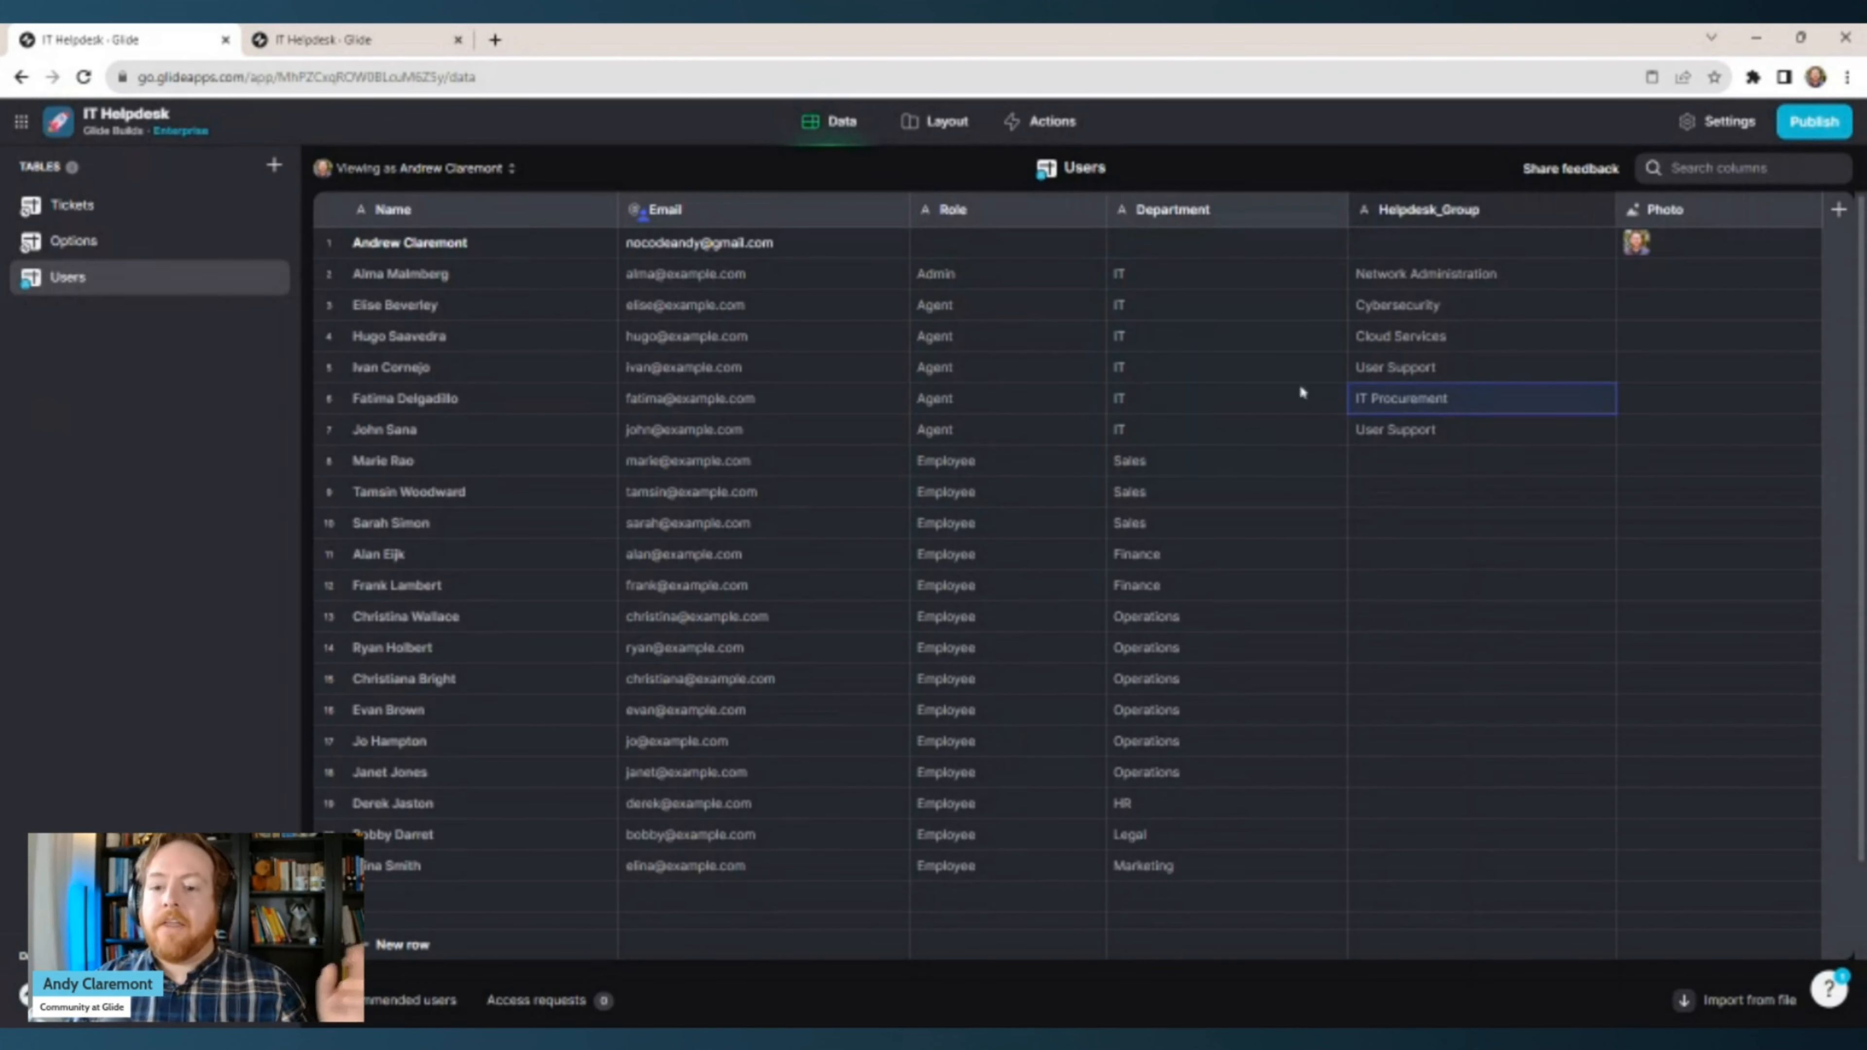
drag(1163, 271, 1179, 419)
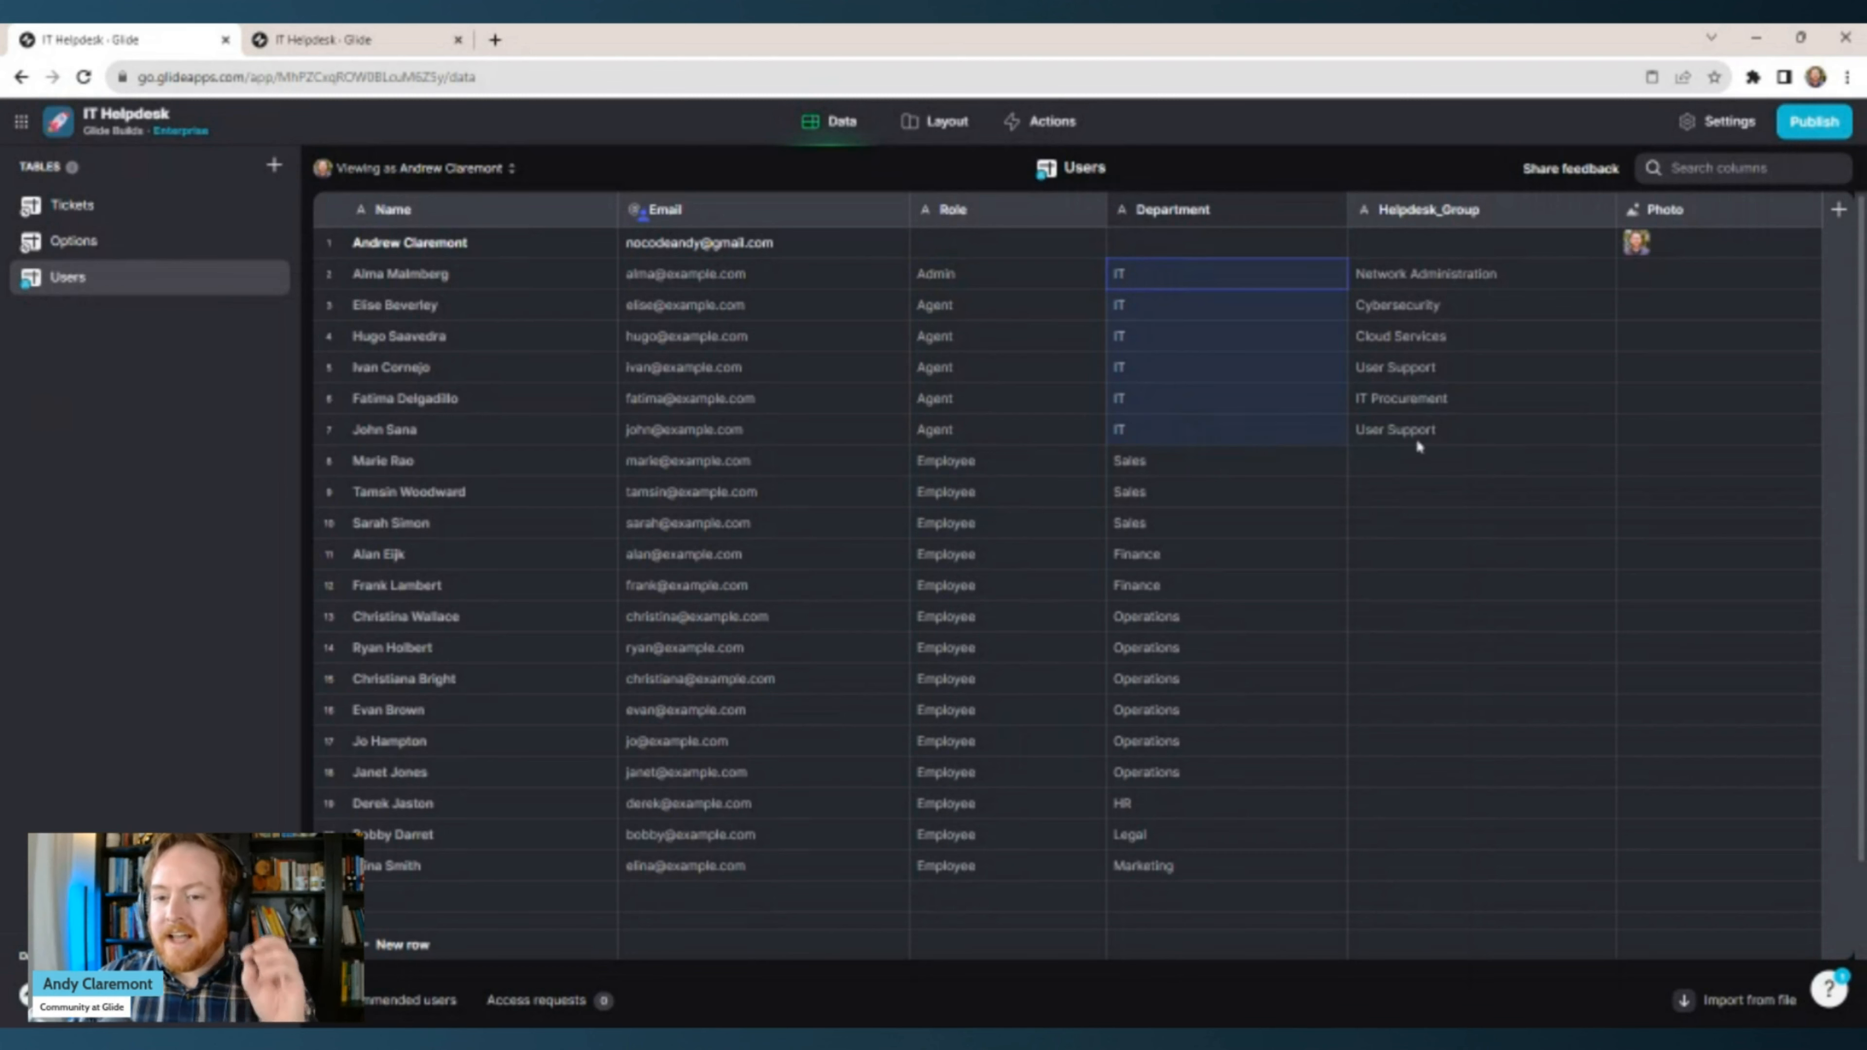
drag(1446, 278, 1459, 432)
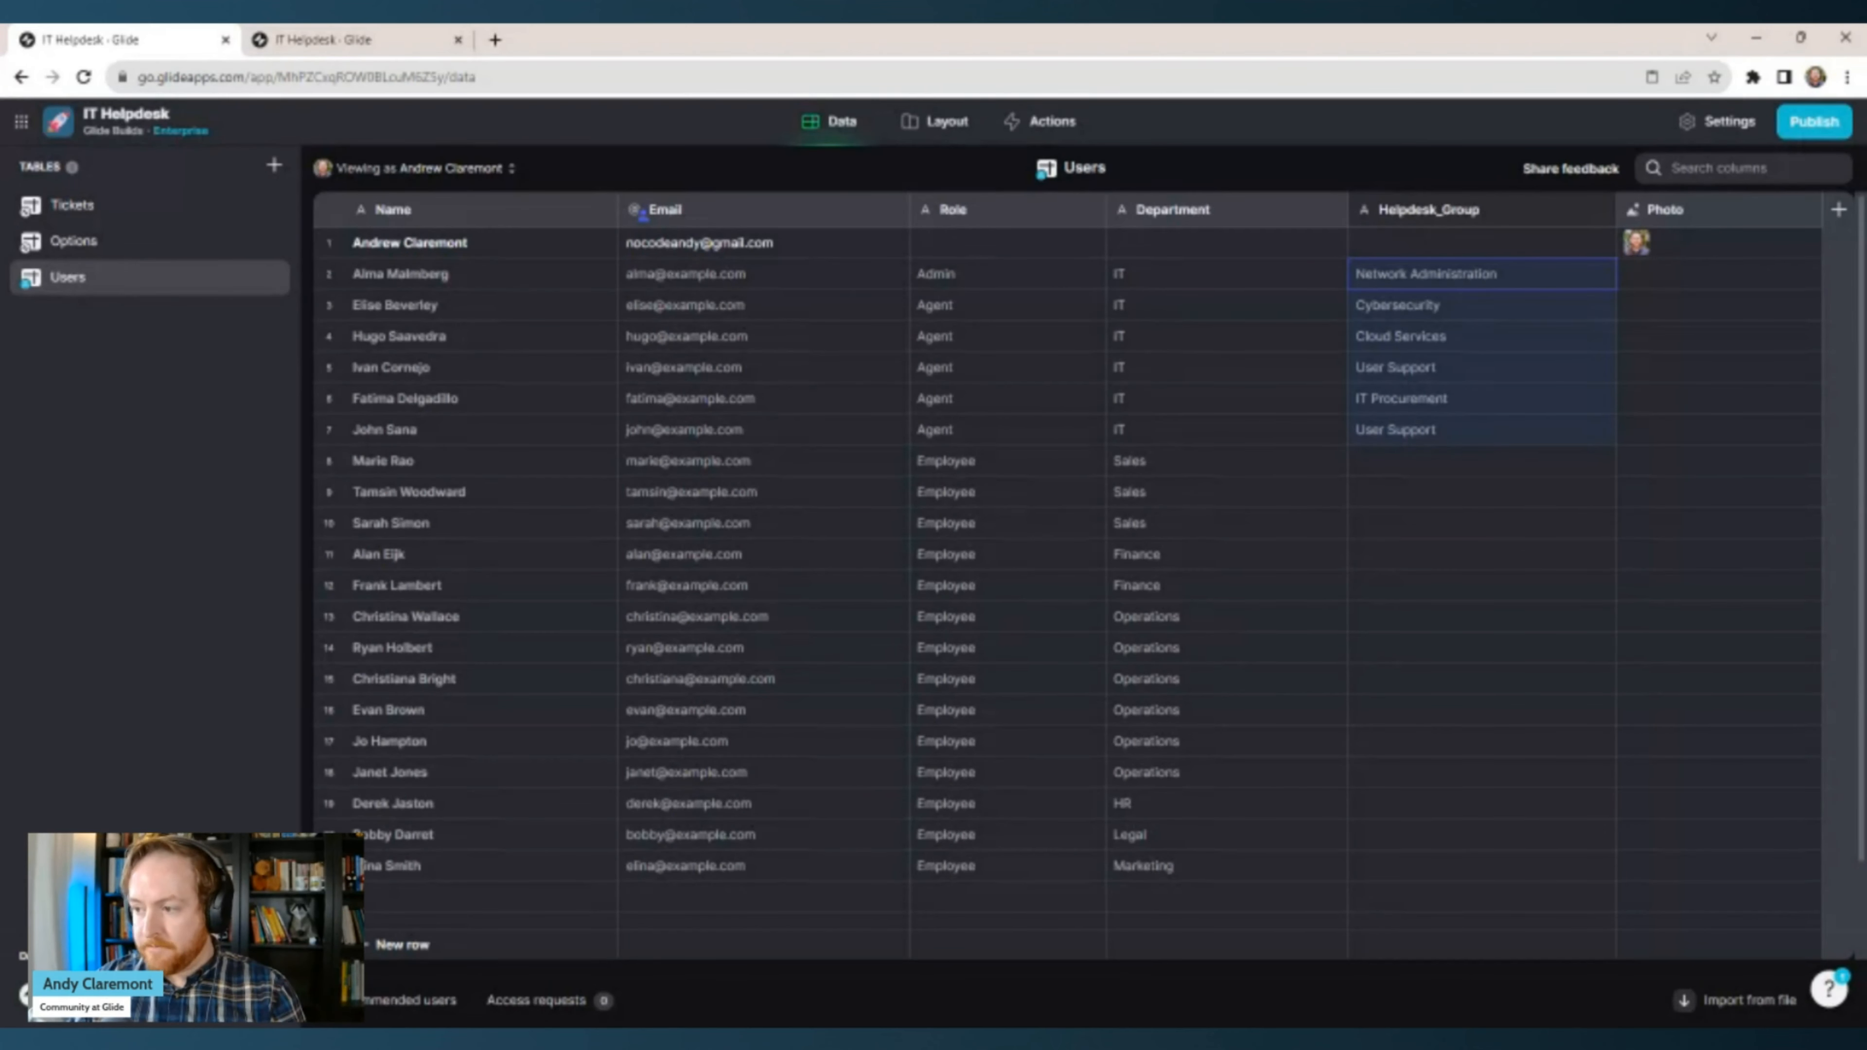
Examine the row owner setting on the Email column and the individual user rows it applies to.
click(789, 267)
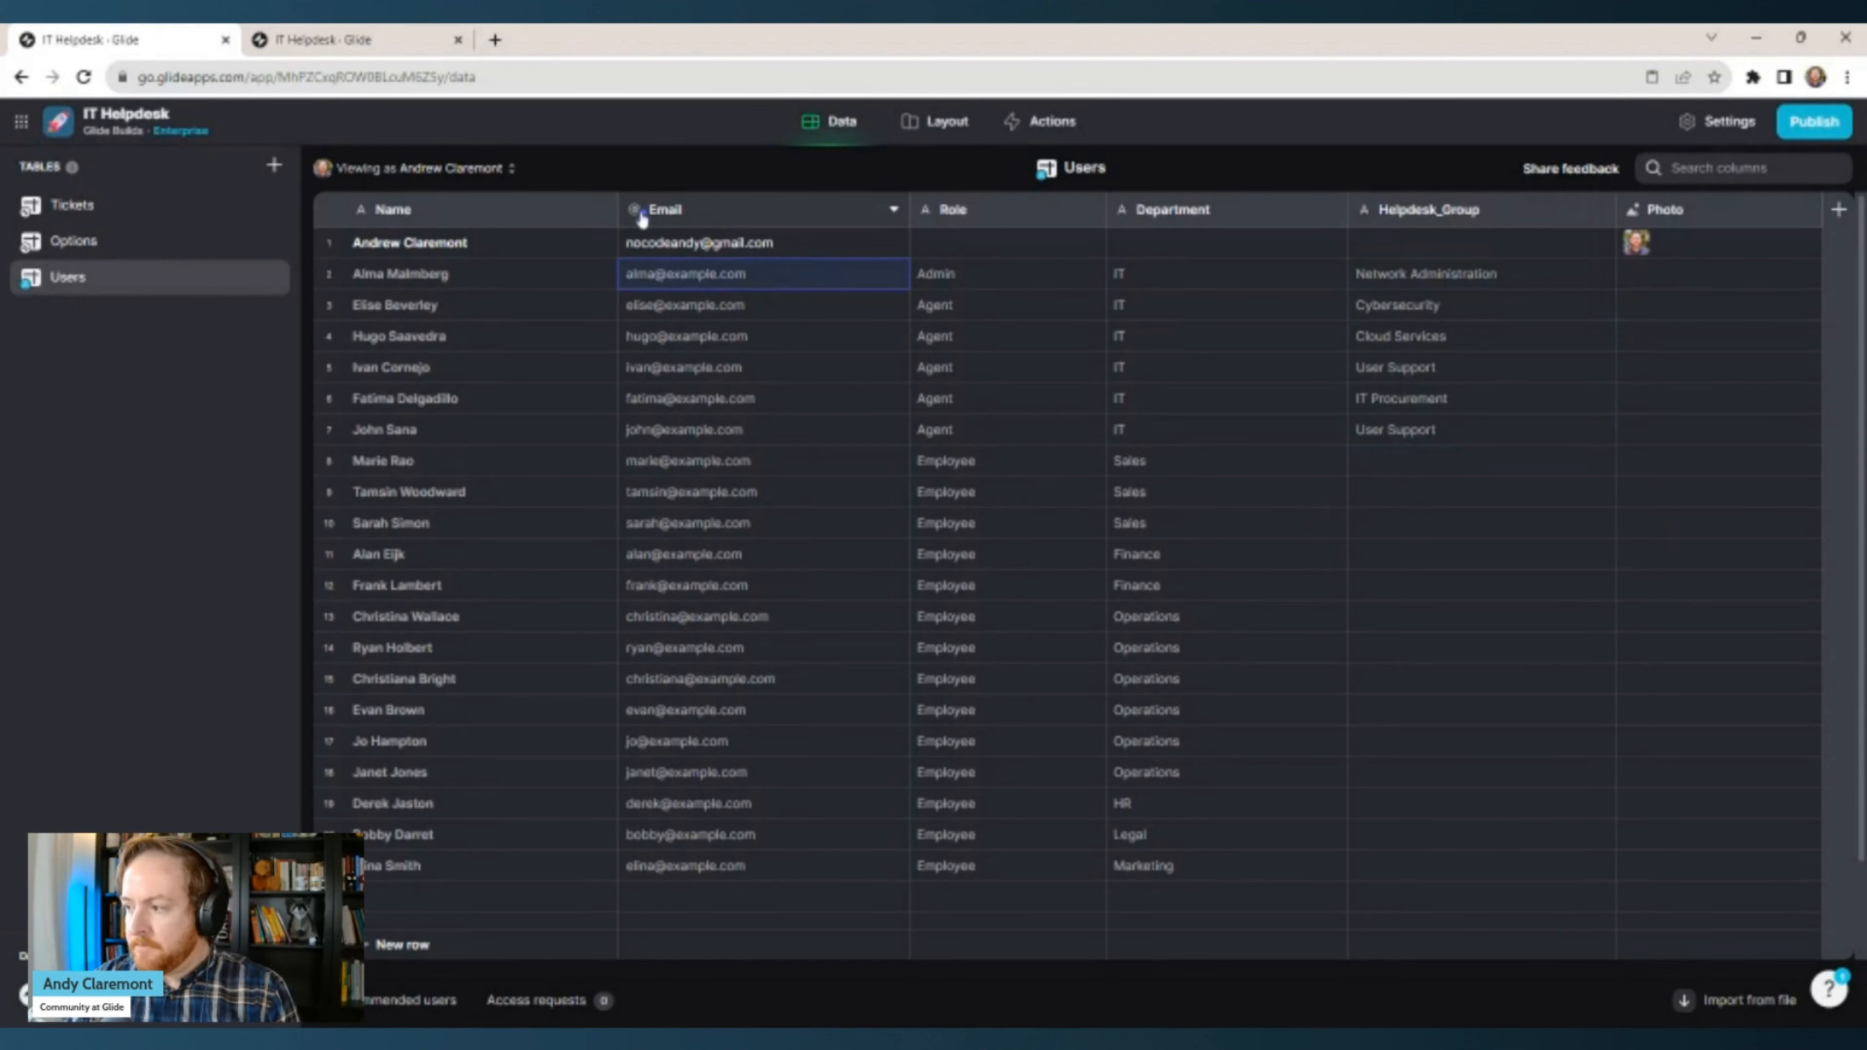
key(ctrl+plus)
key(ctrl+plus)
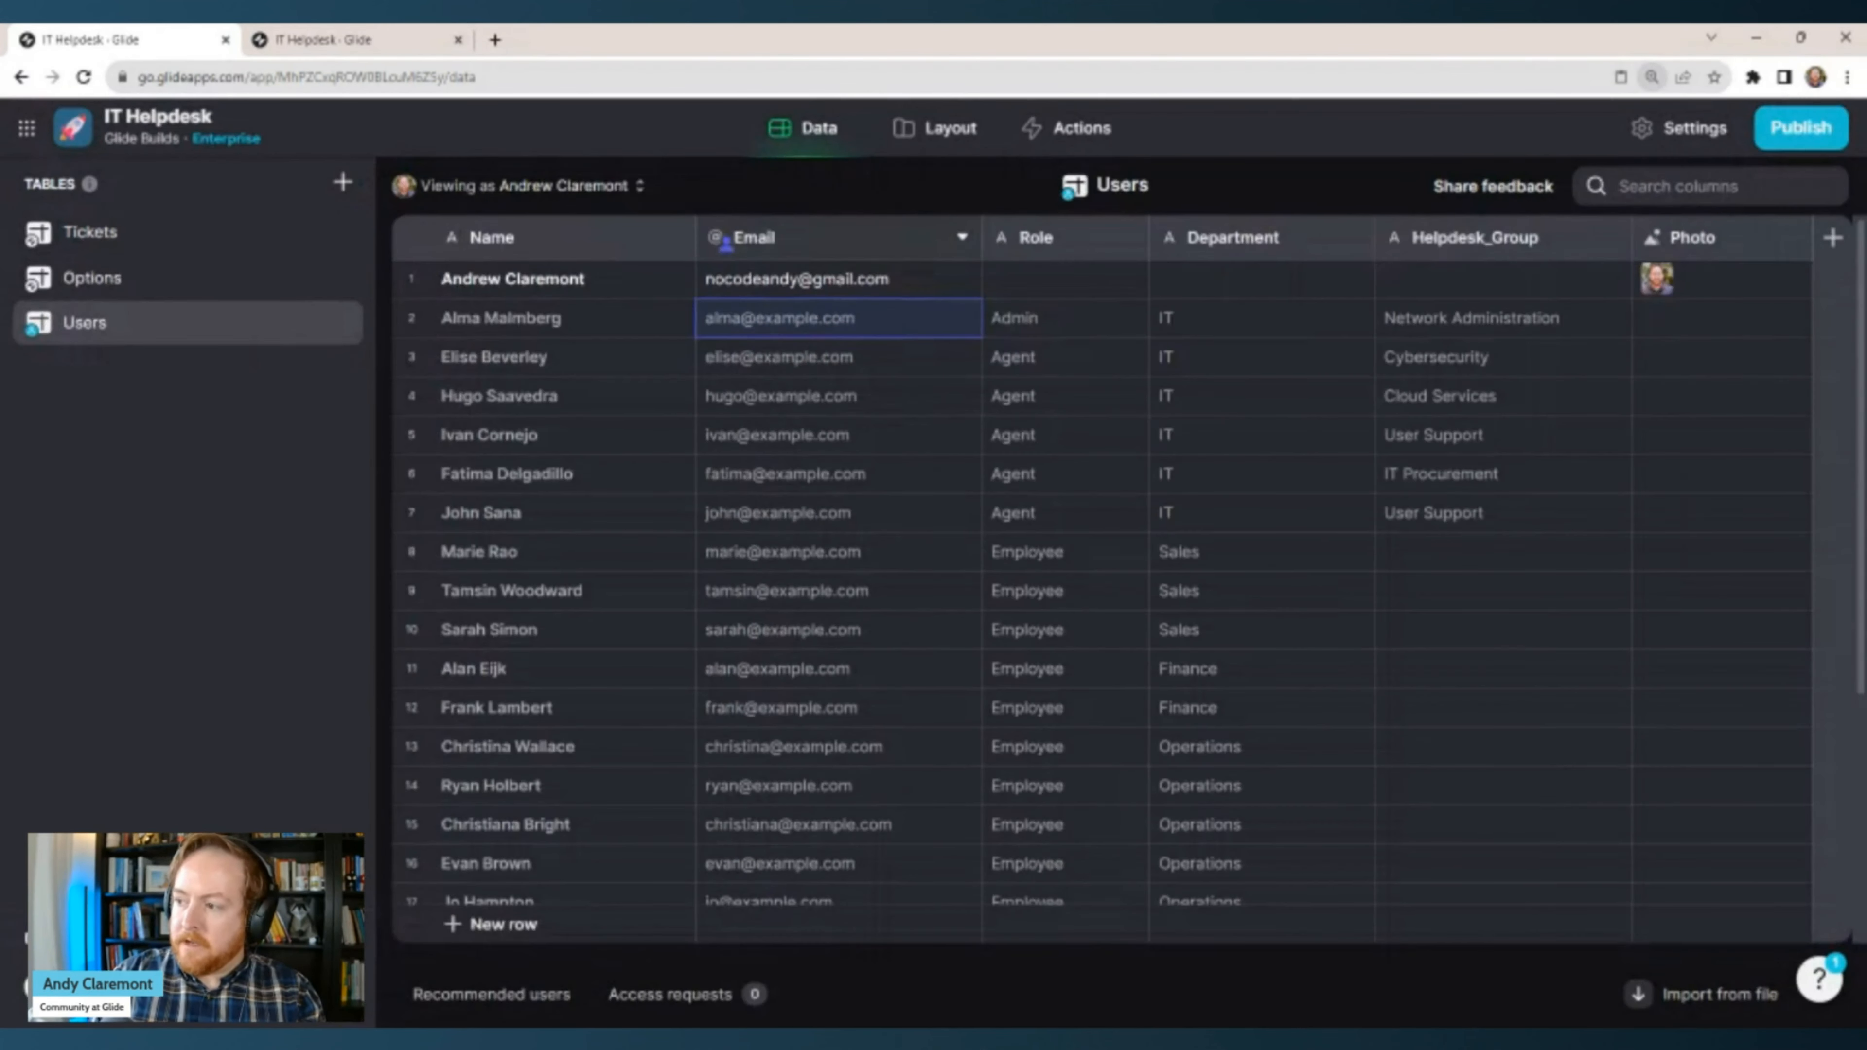
click(961, 236)
click(1033, 305)
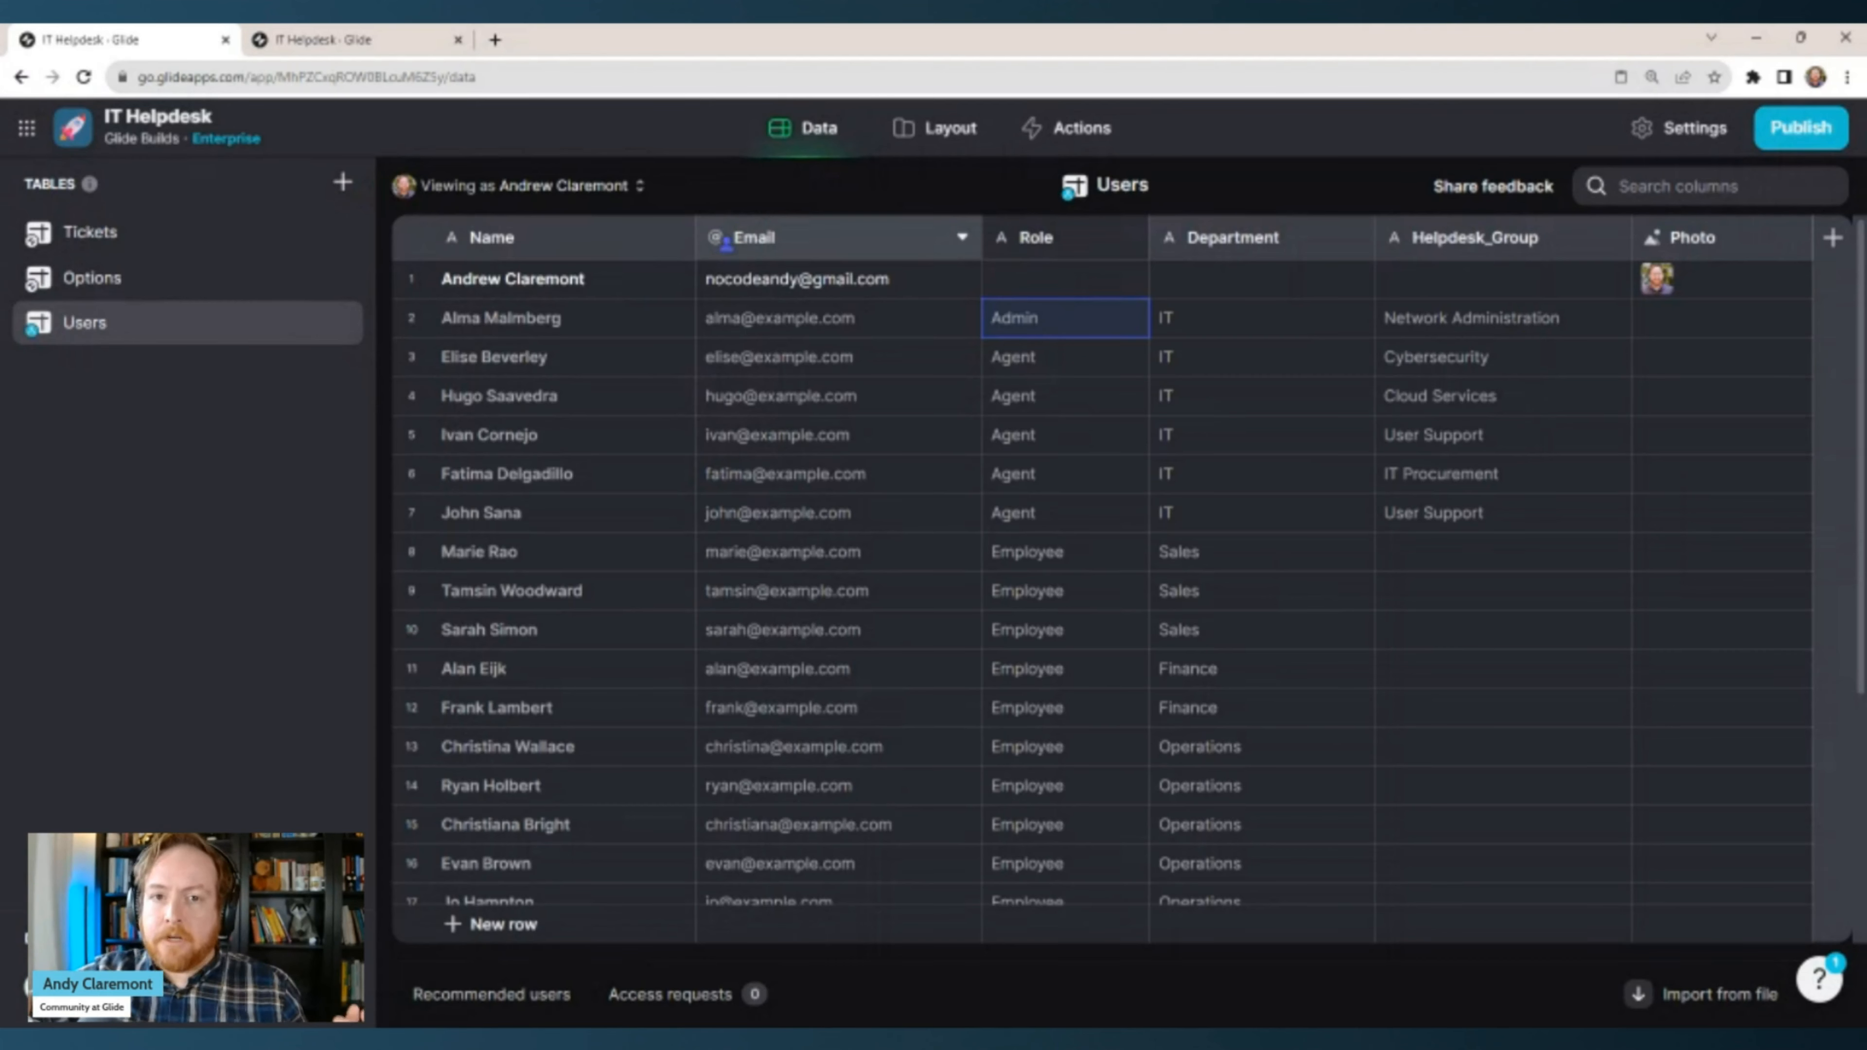
click(941, 282)
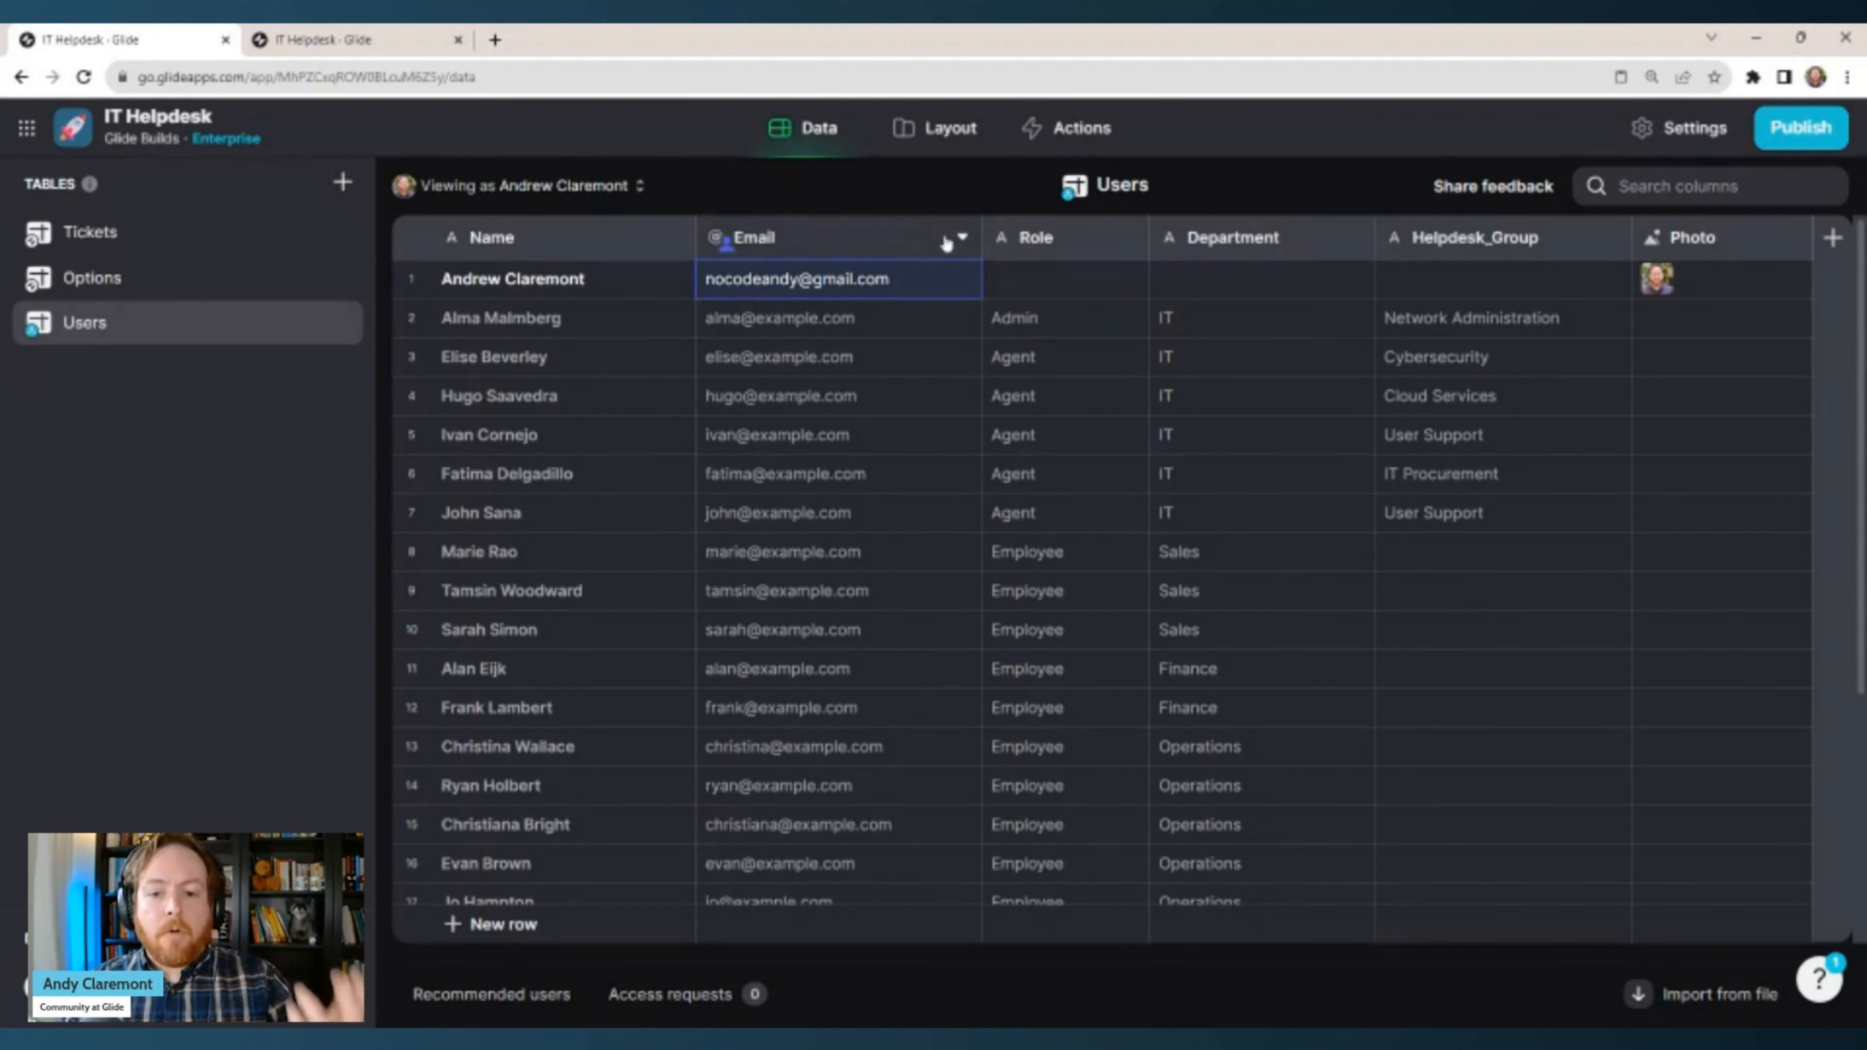
click(947, 315)
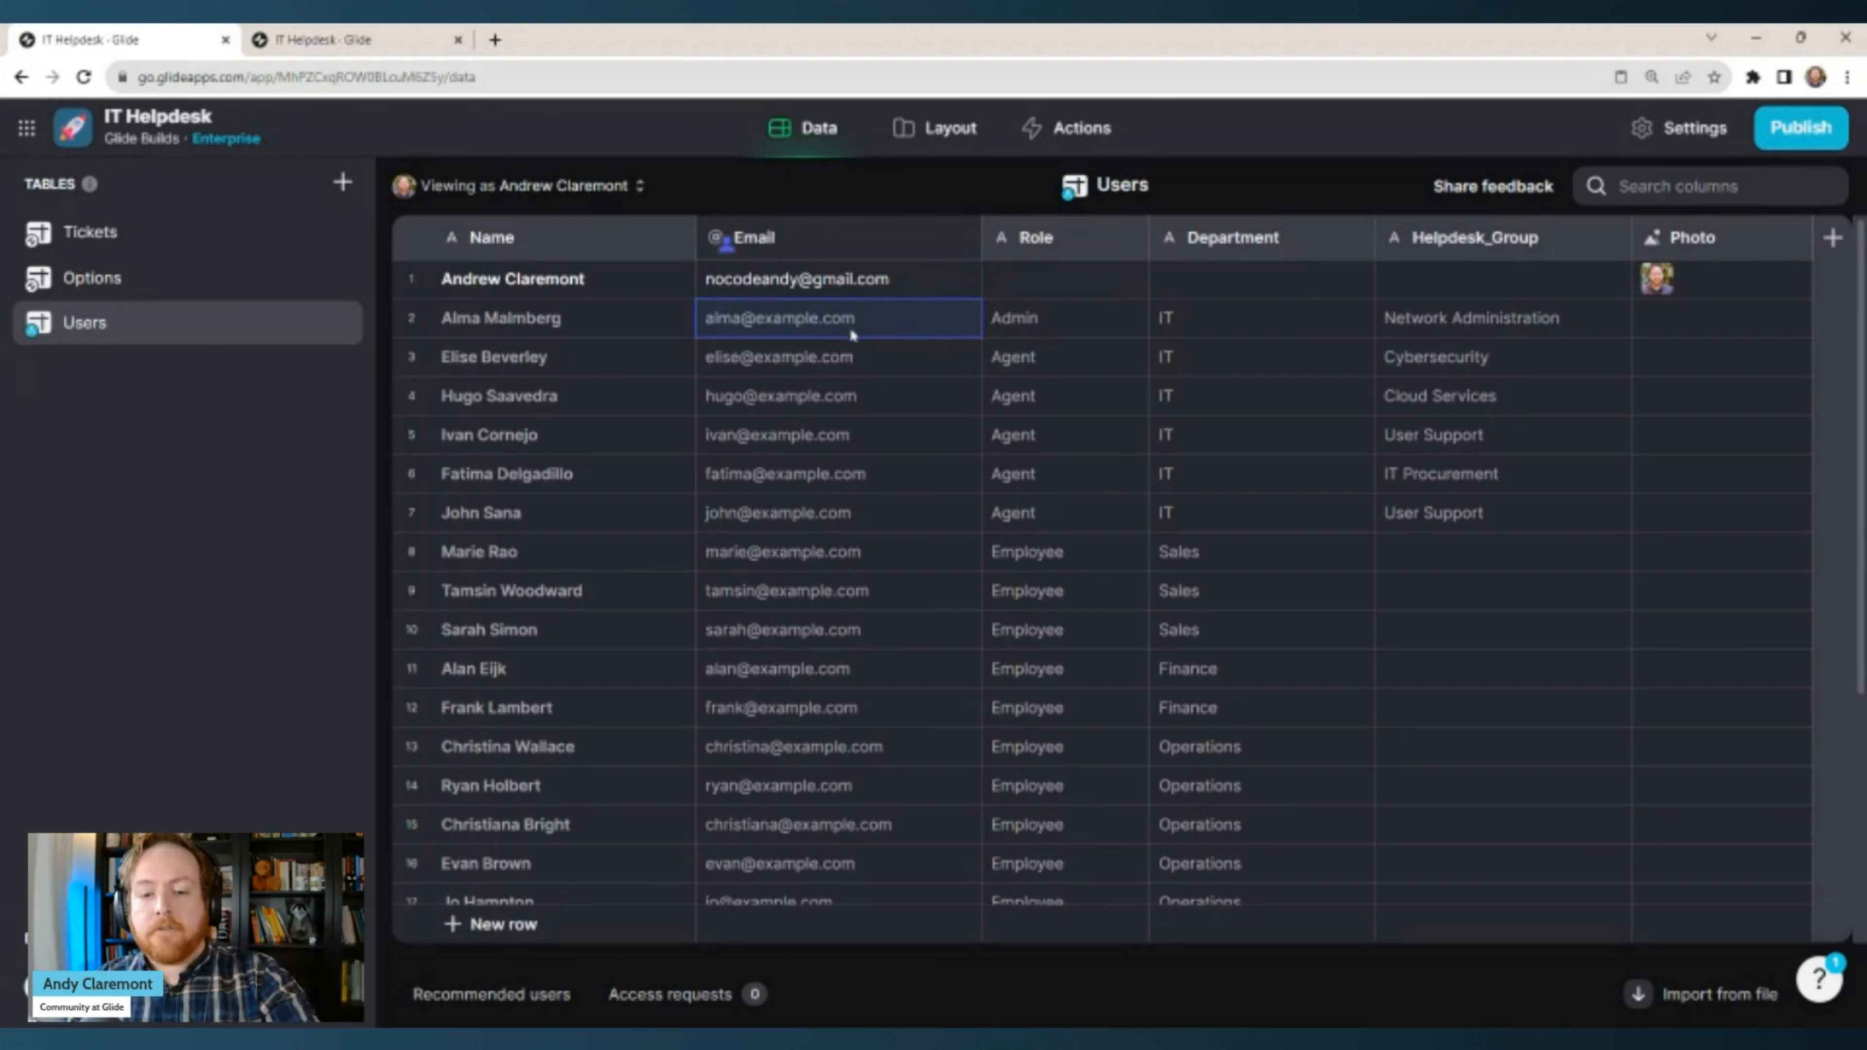
click(870, 358)
click(905, 433)
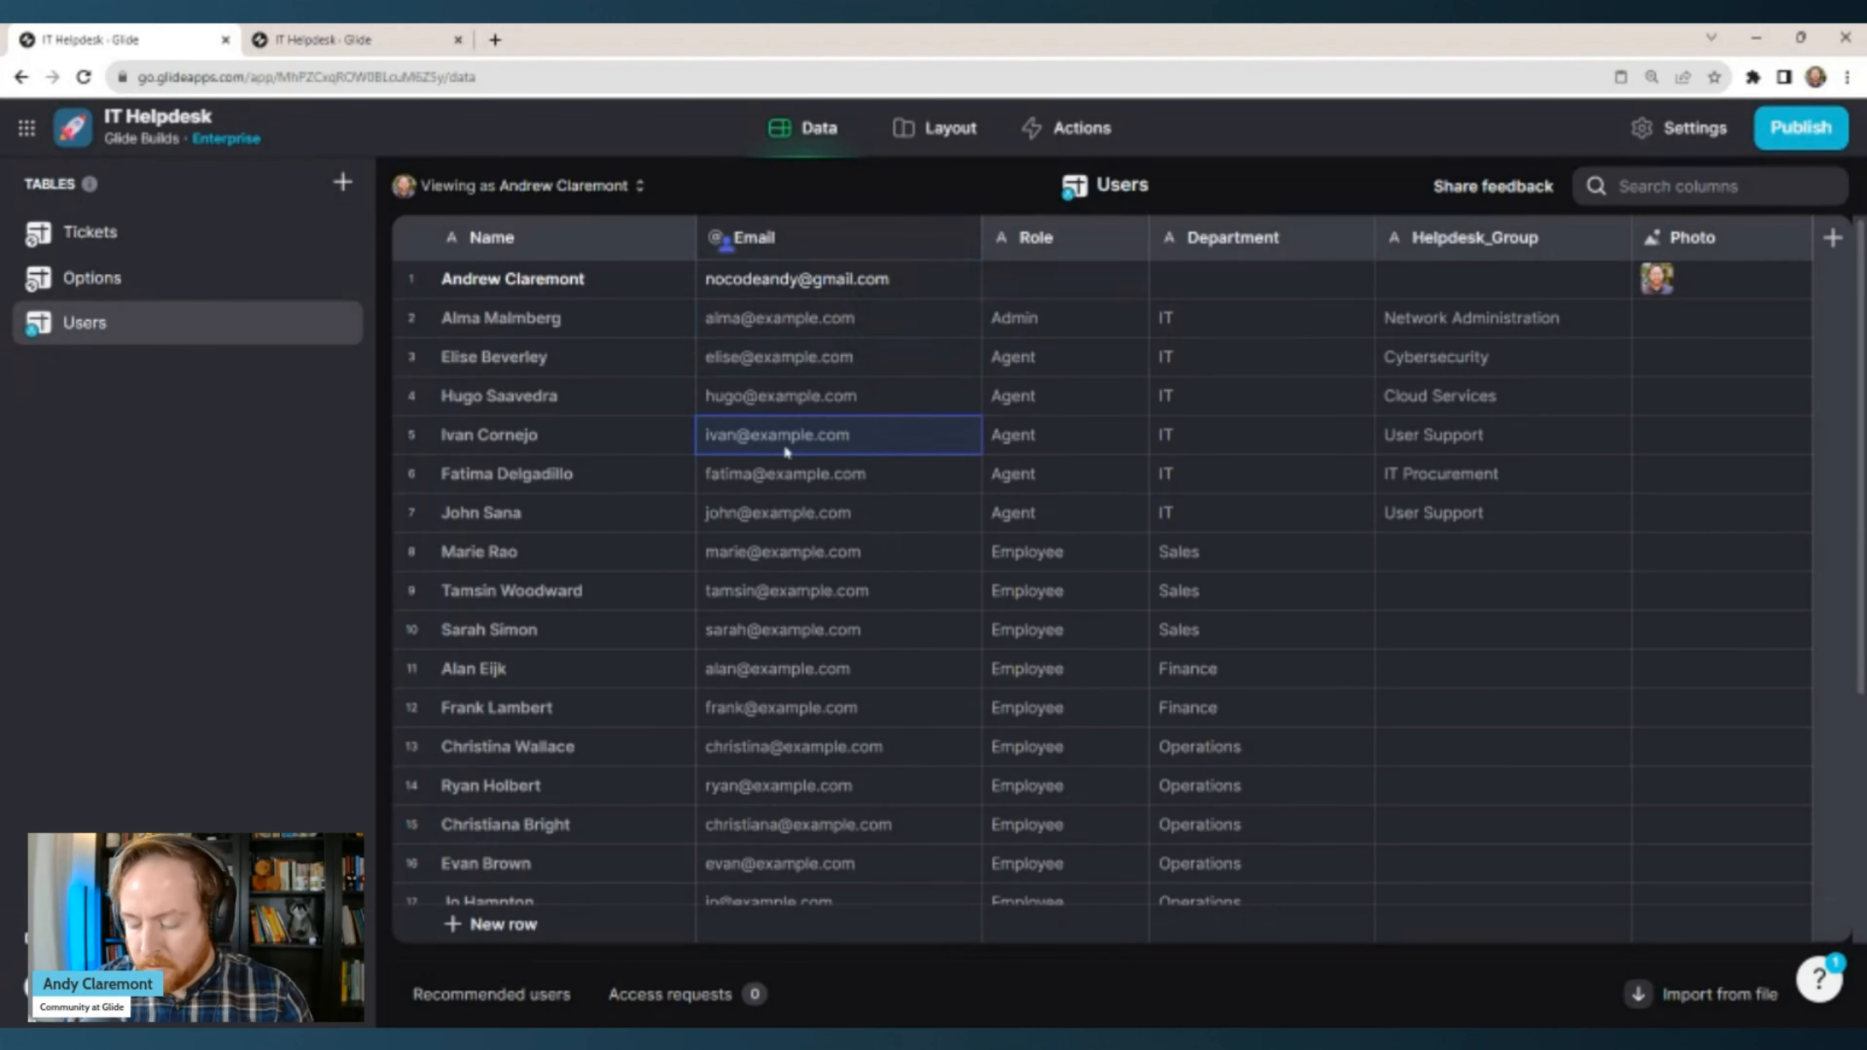
click(607, 435)
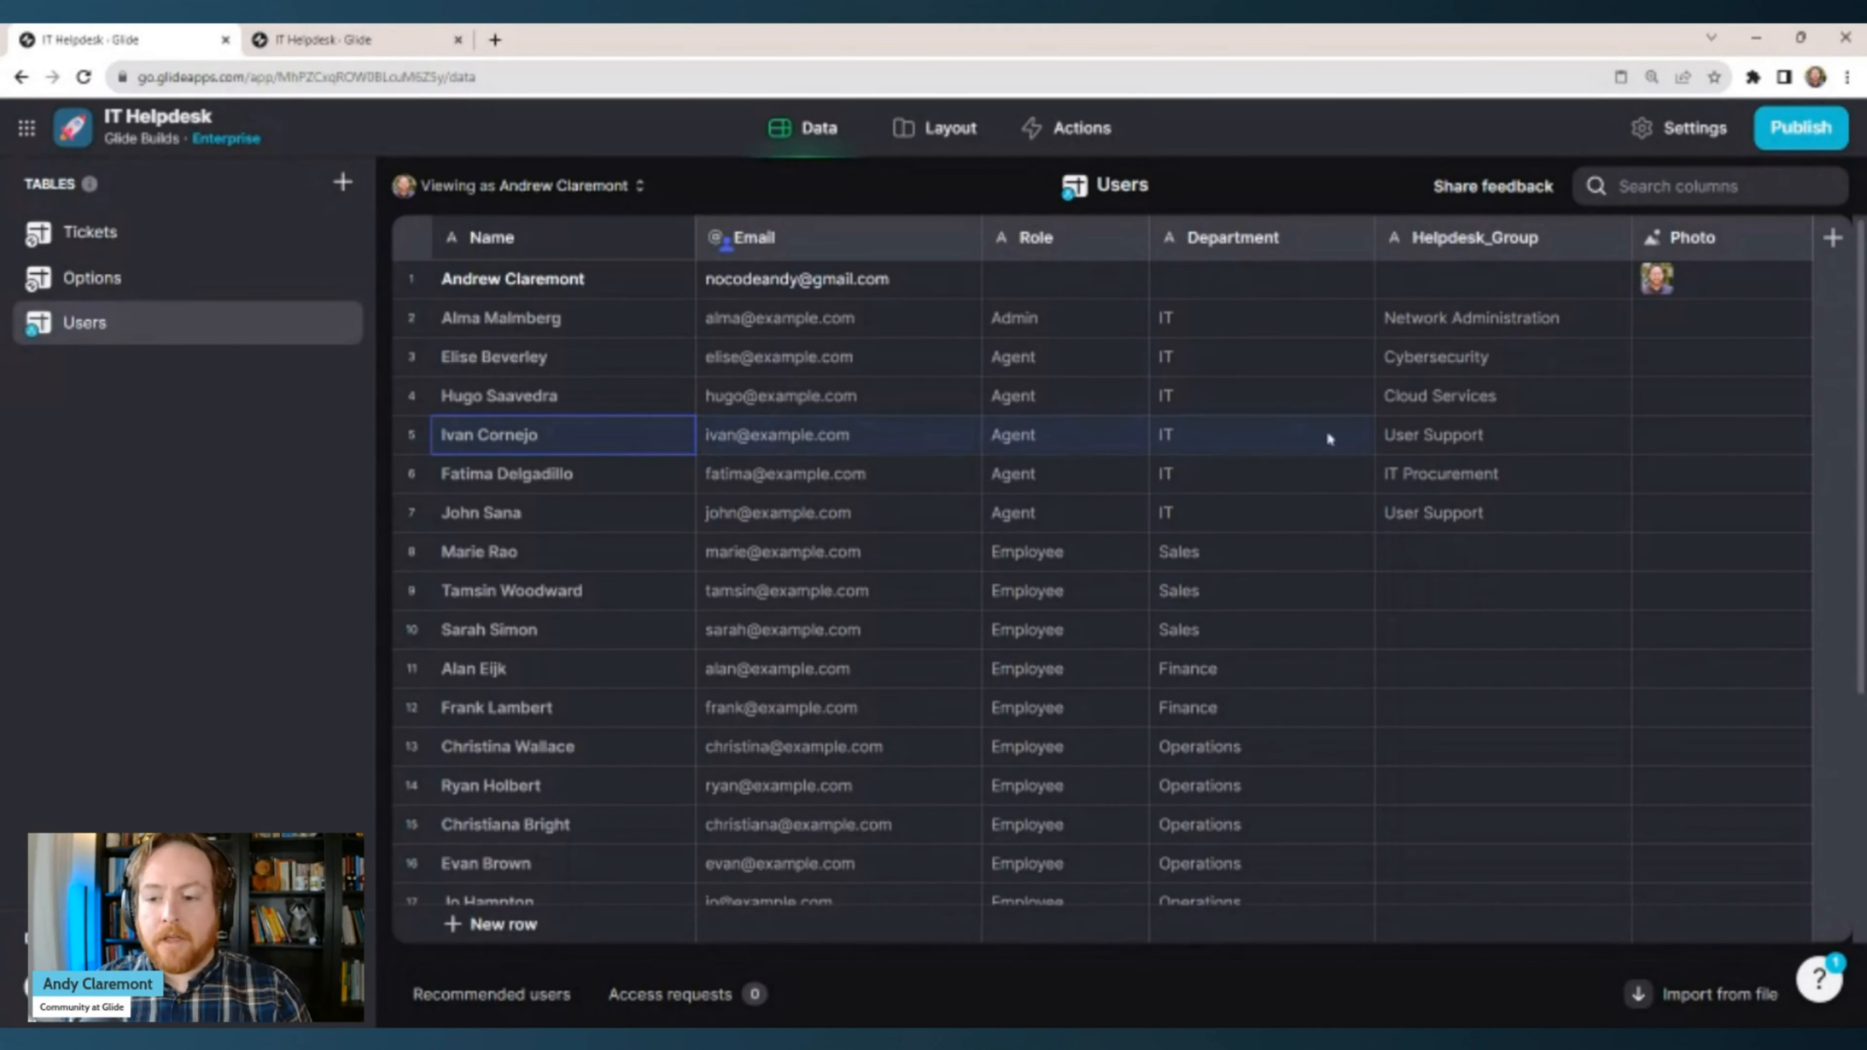
click(969, 514)
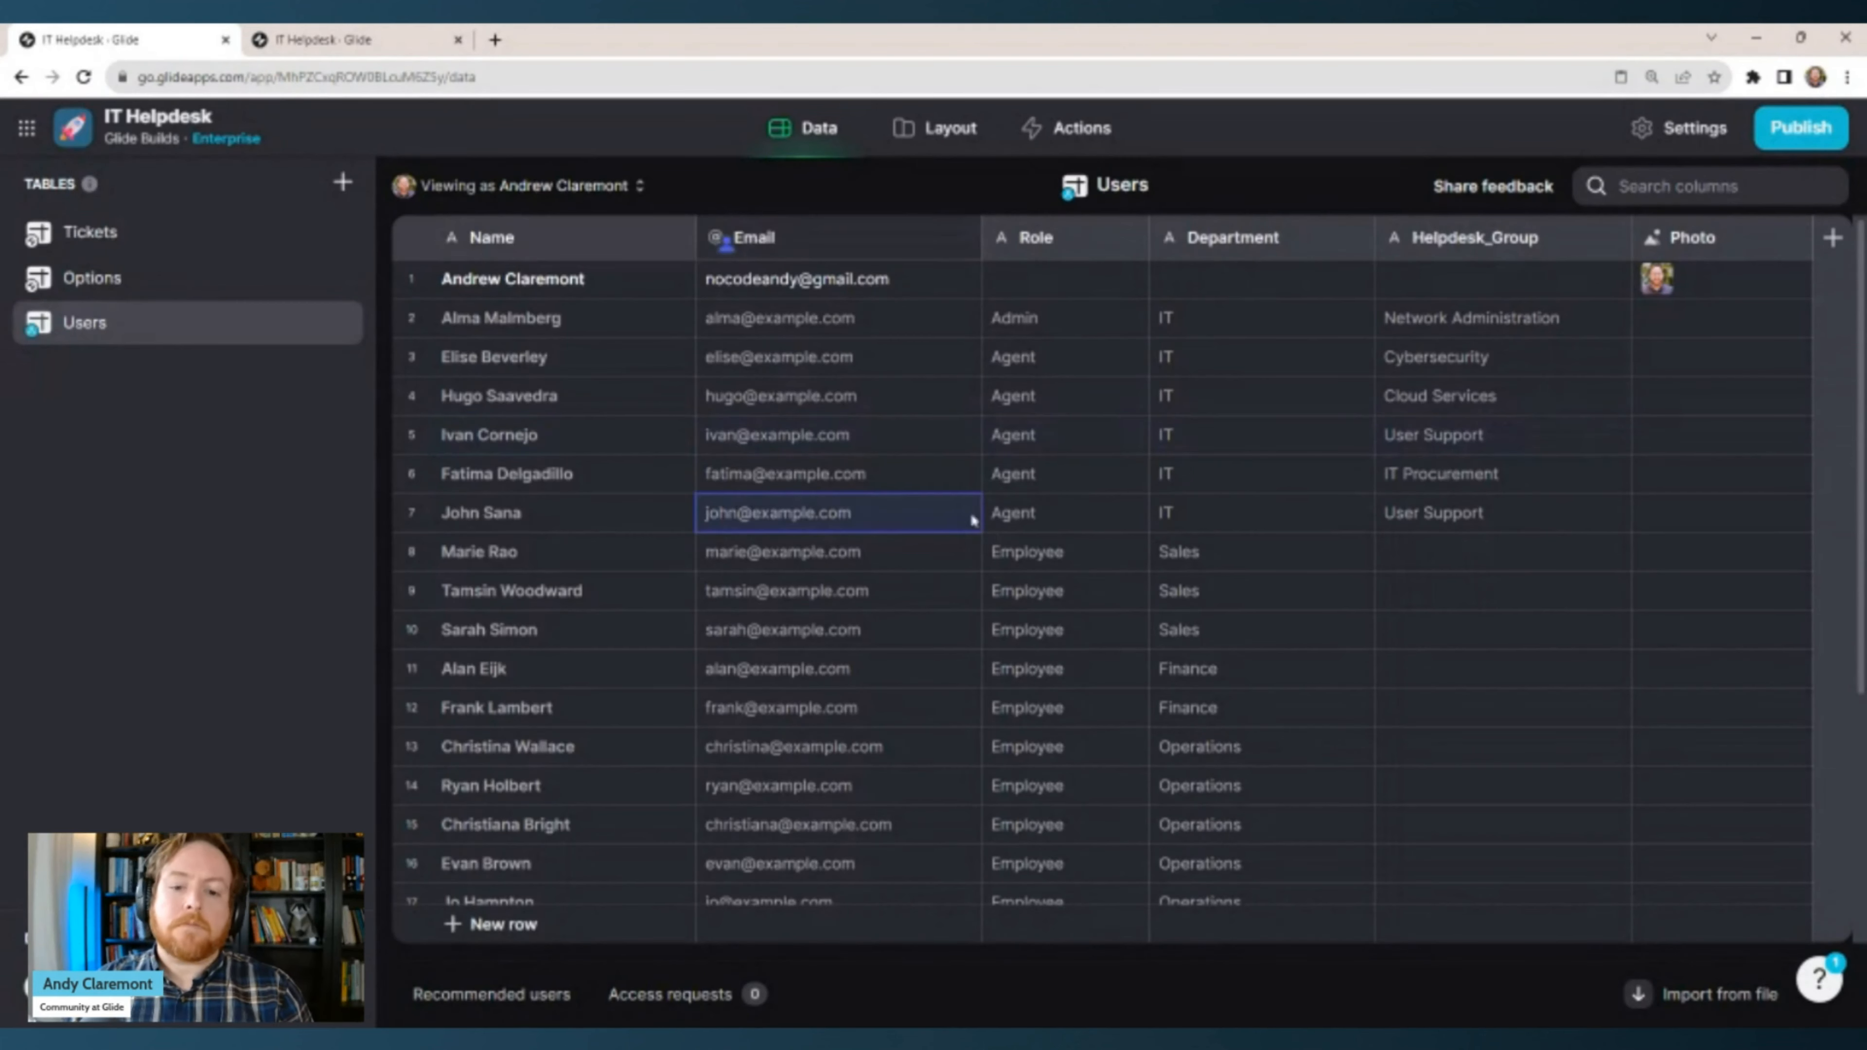
click(929, 292)
click(566, 294)
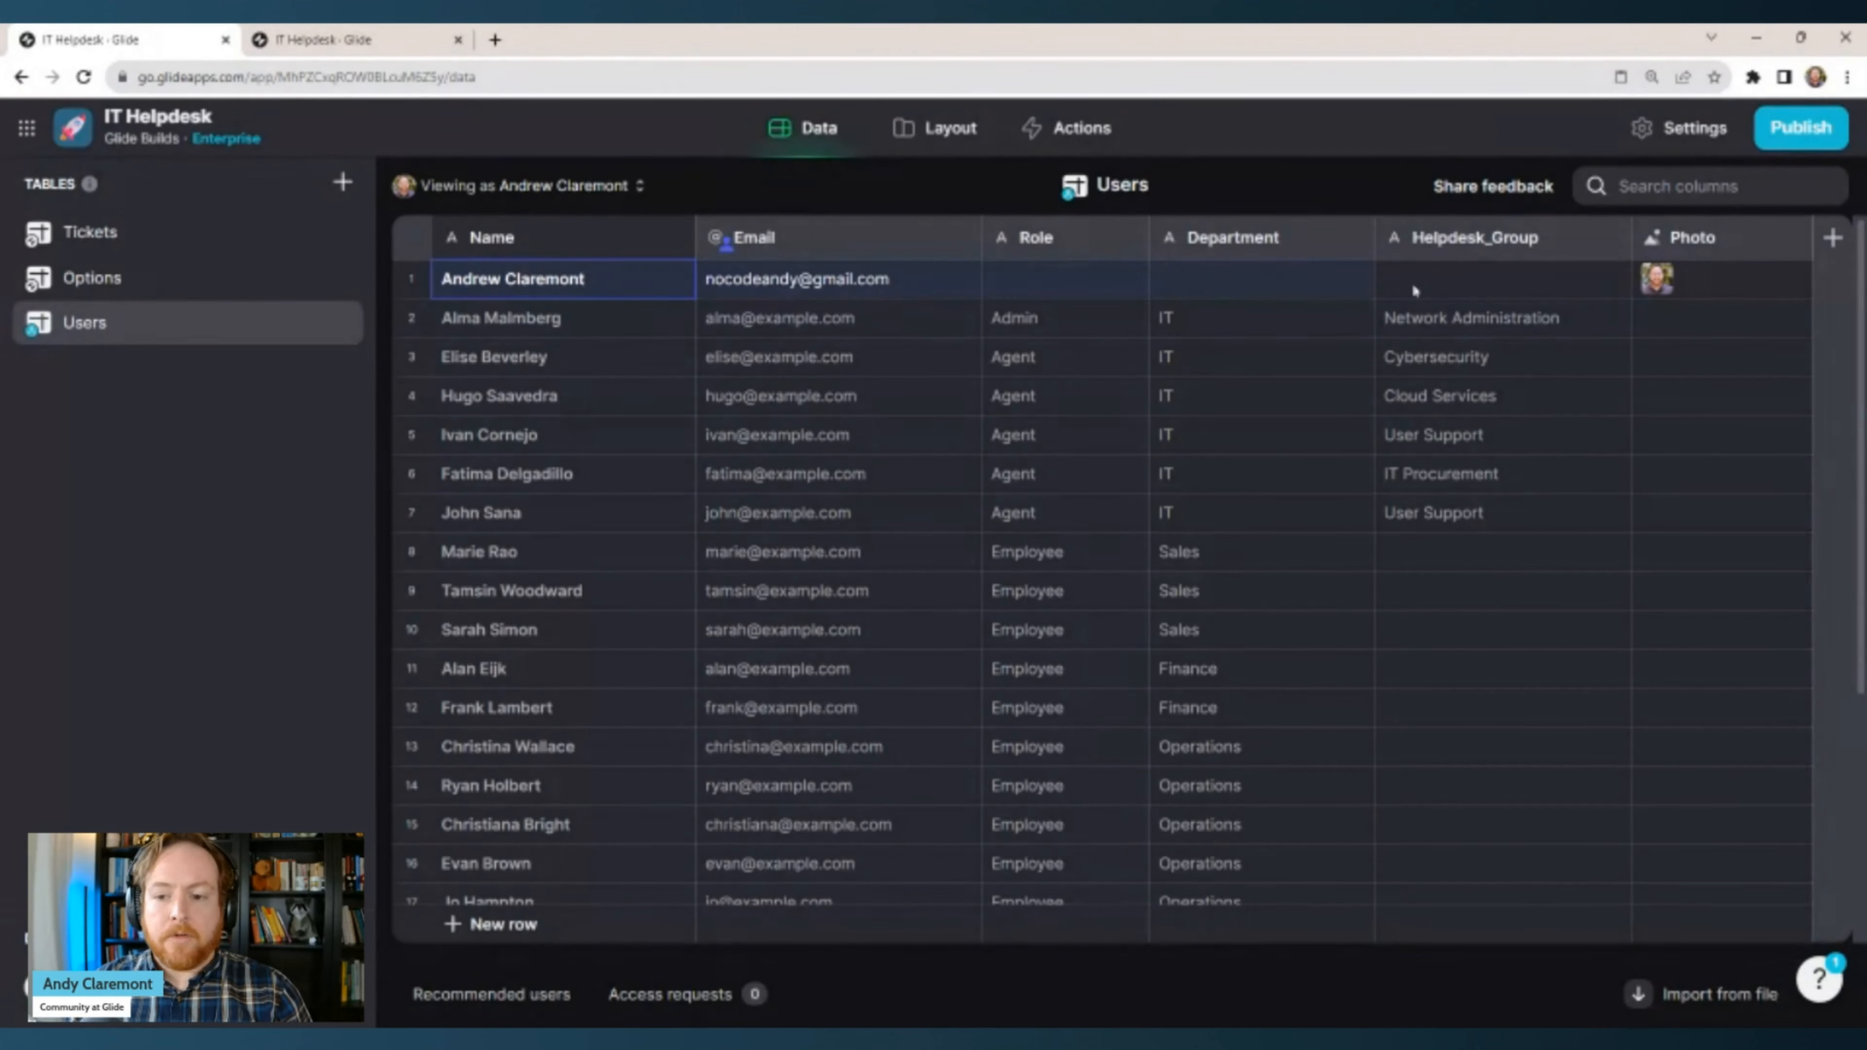
click(746, 358)
click(645, 421)
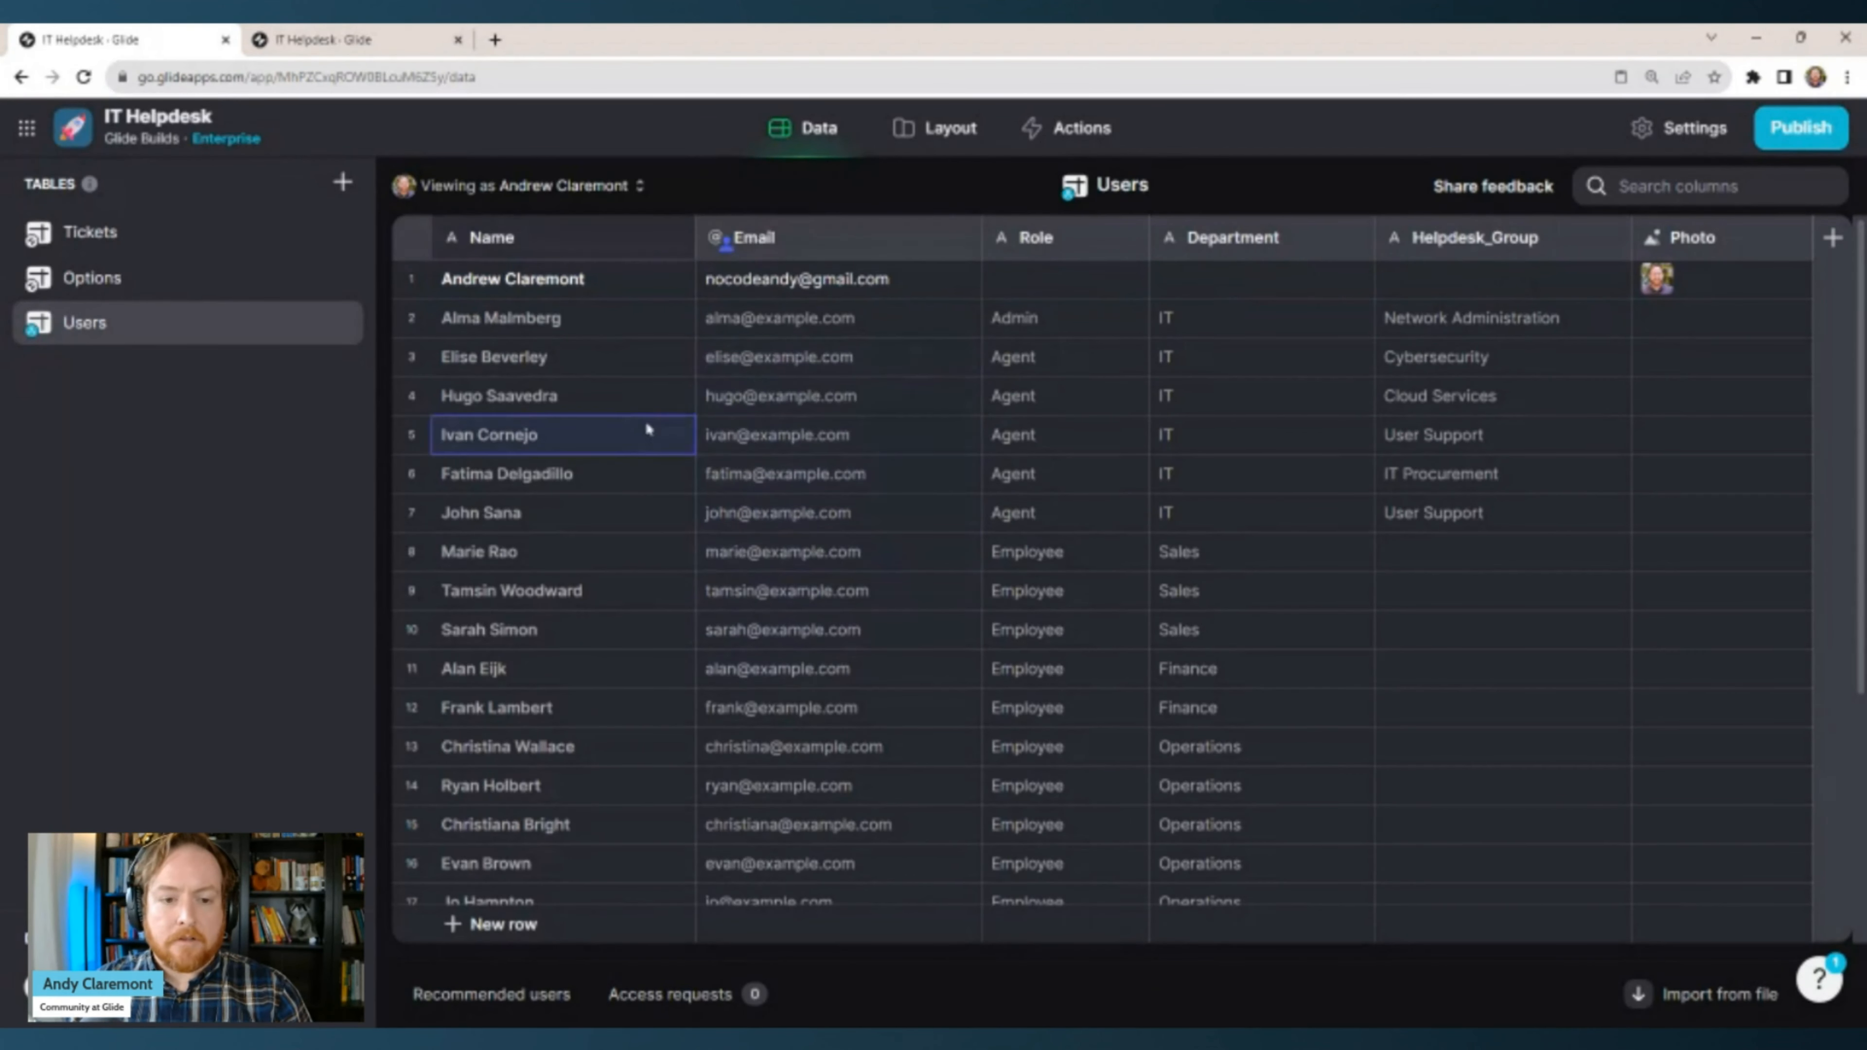
Switch the viewing user to the sample user with the Admin role and inspect that user's row in the Users table.
click(563, 185)
click(481, 399)
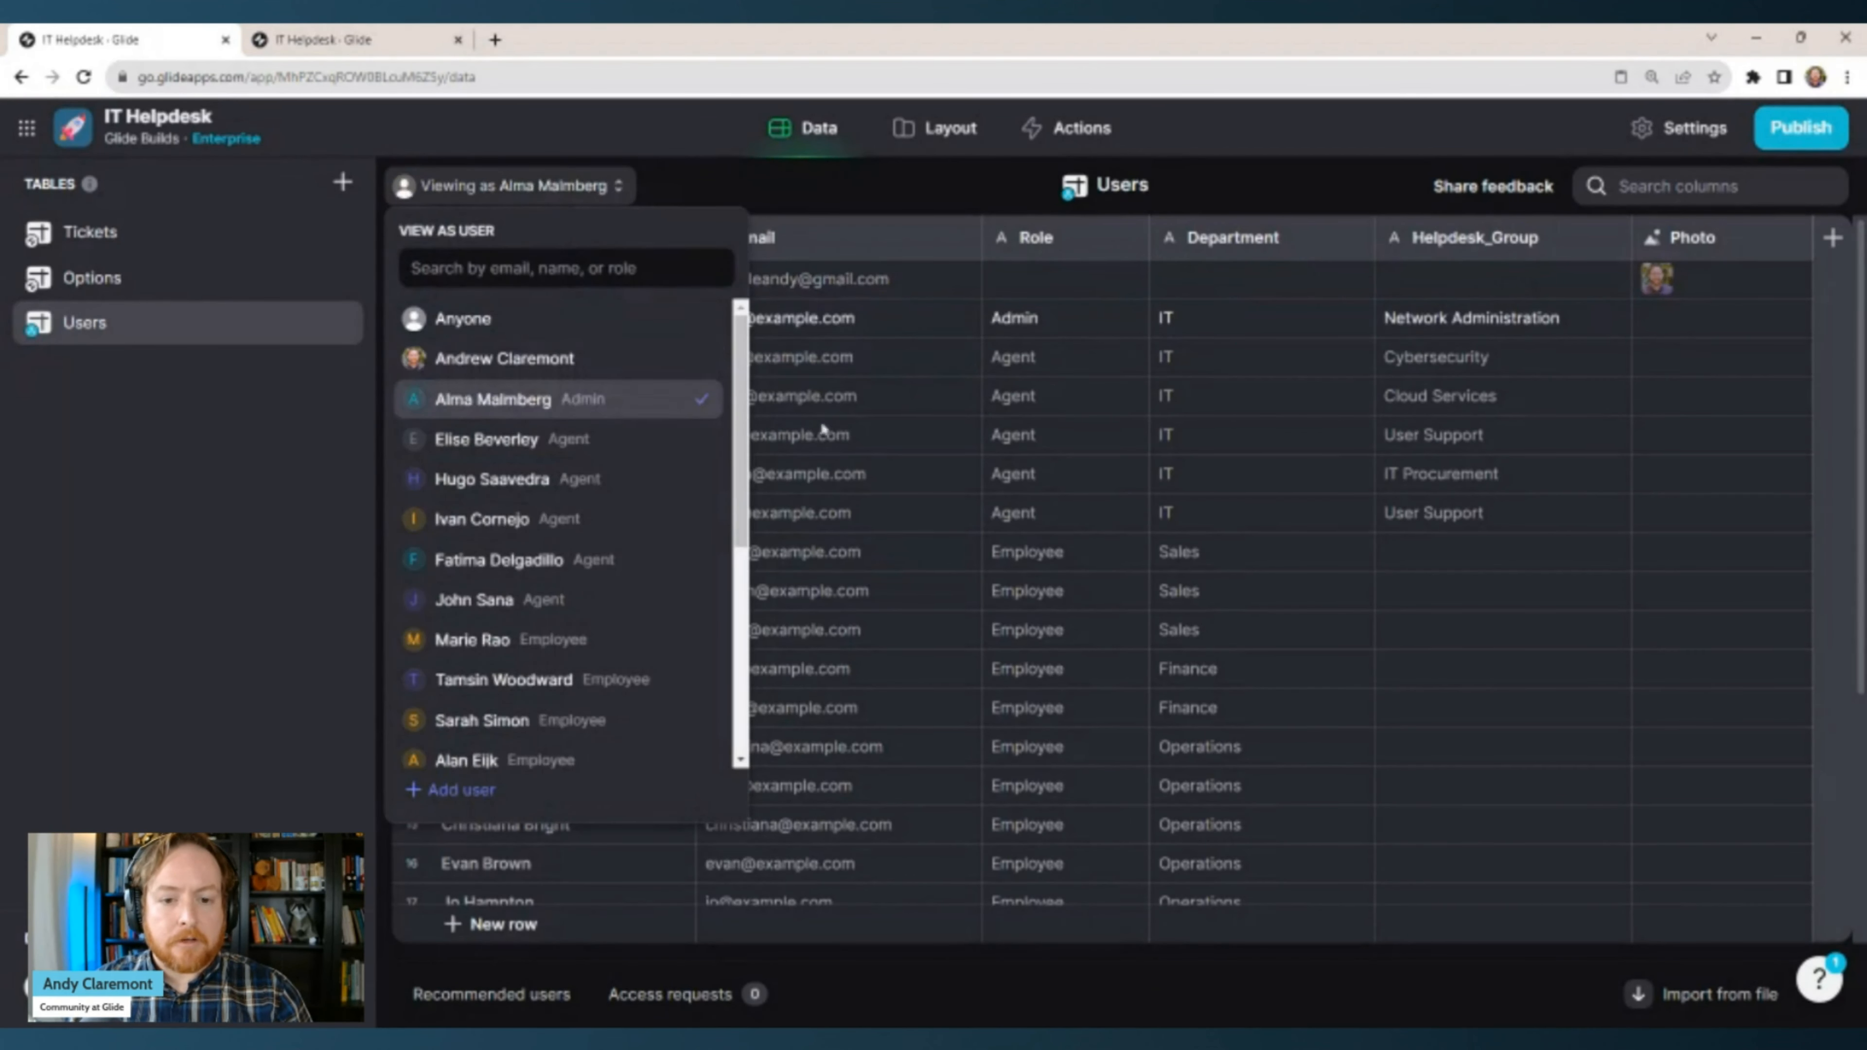
click(874, 357)
click(572, 324)
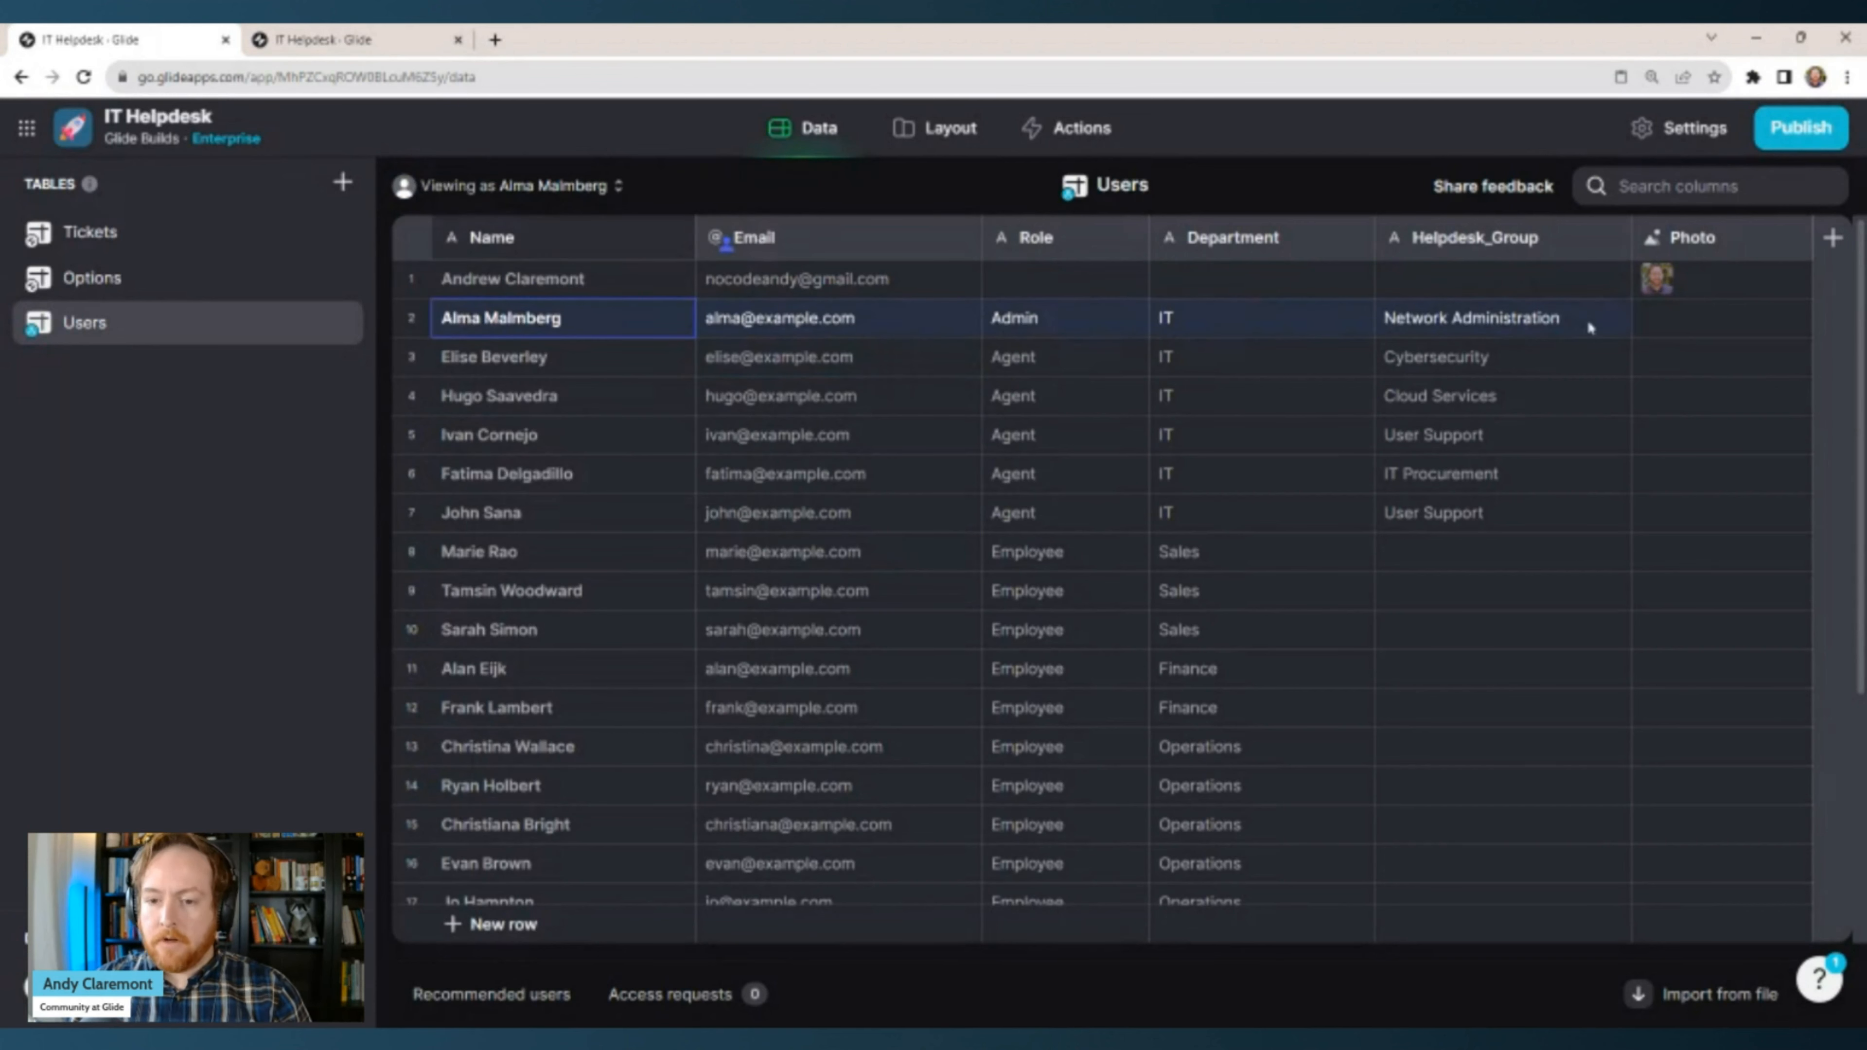
click(1224, 393)
click(928, 293)
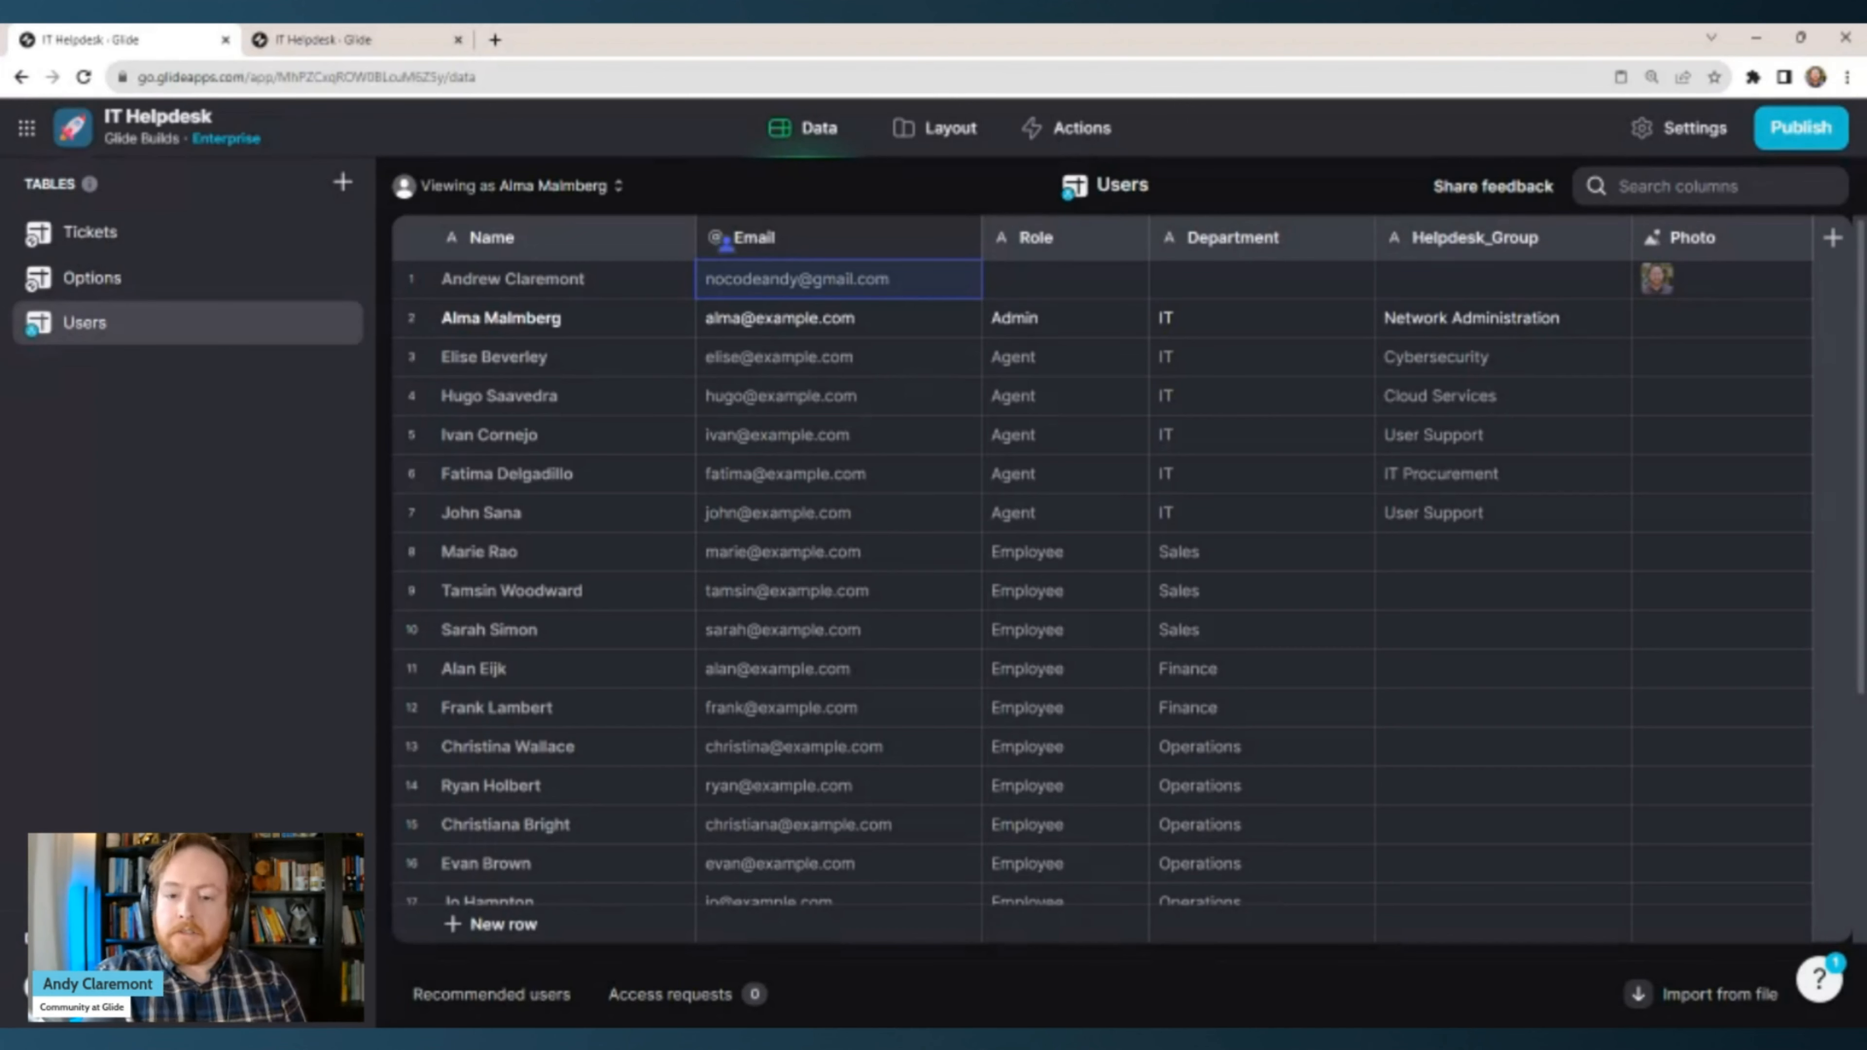
Remove the row owner setting from the Email column of the Users table.
click(936, 340)
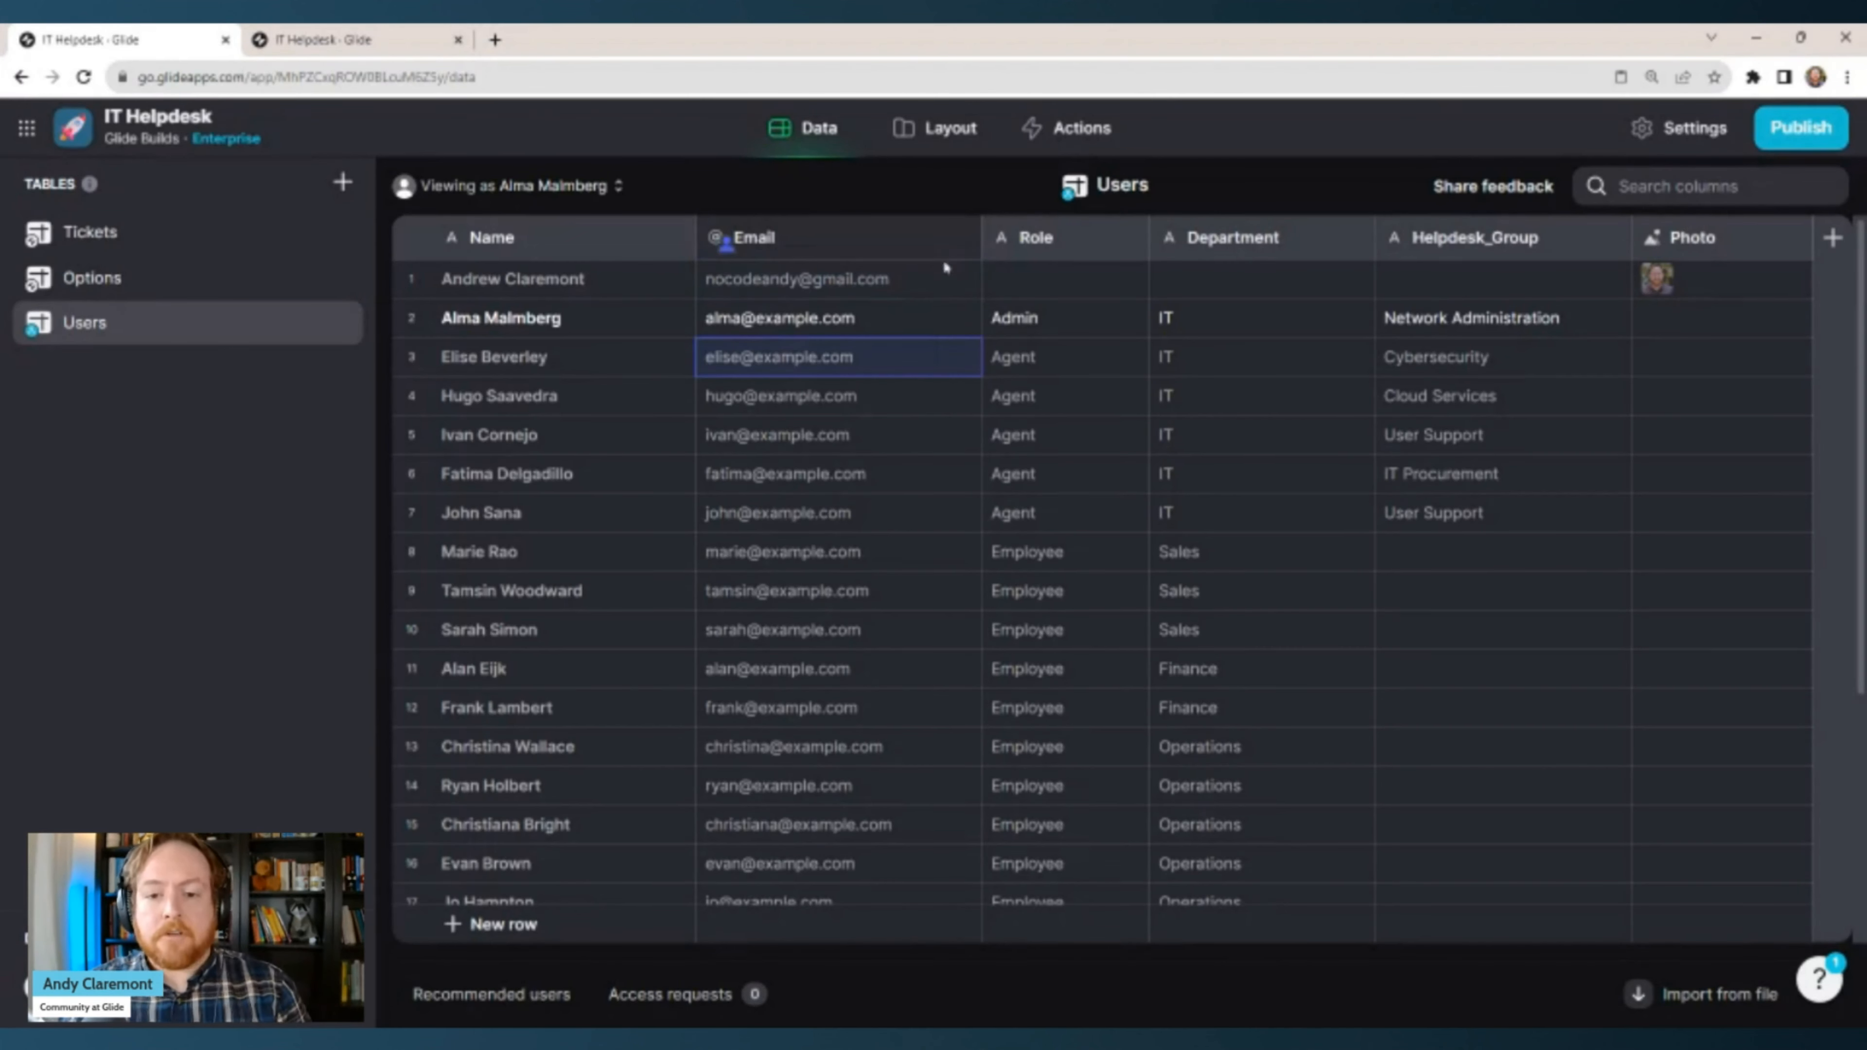
click(897, 231)
click(964, 237)
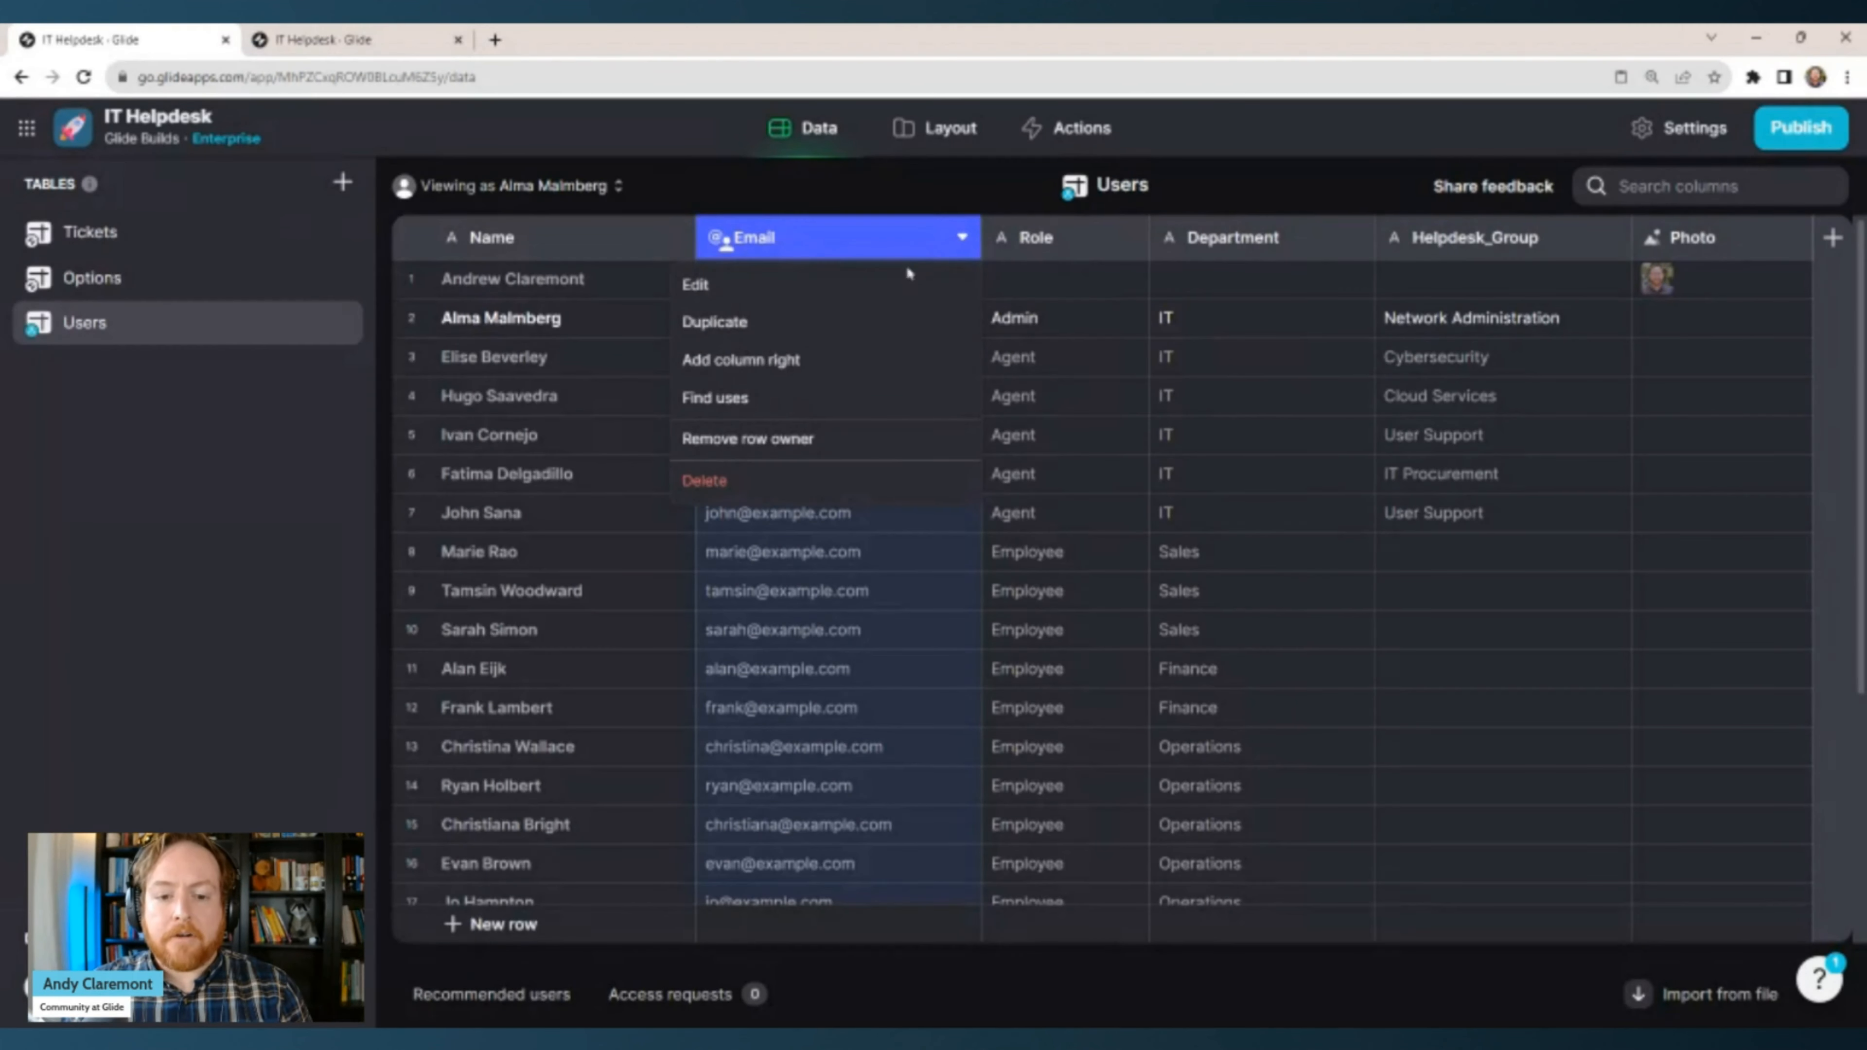
click(809, 438)
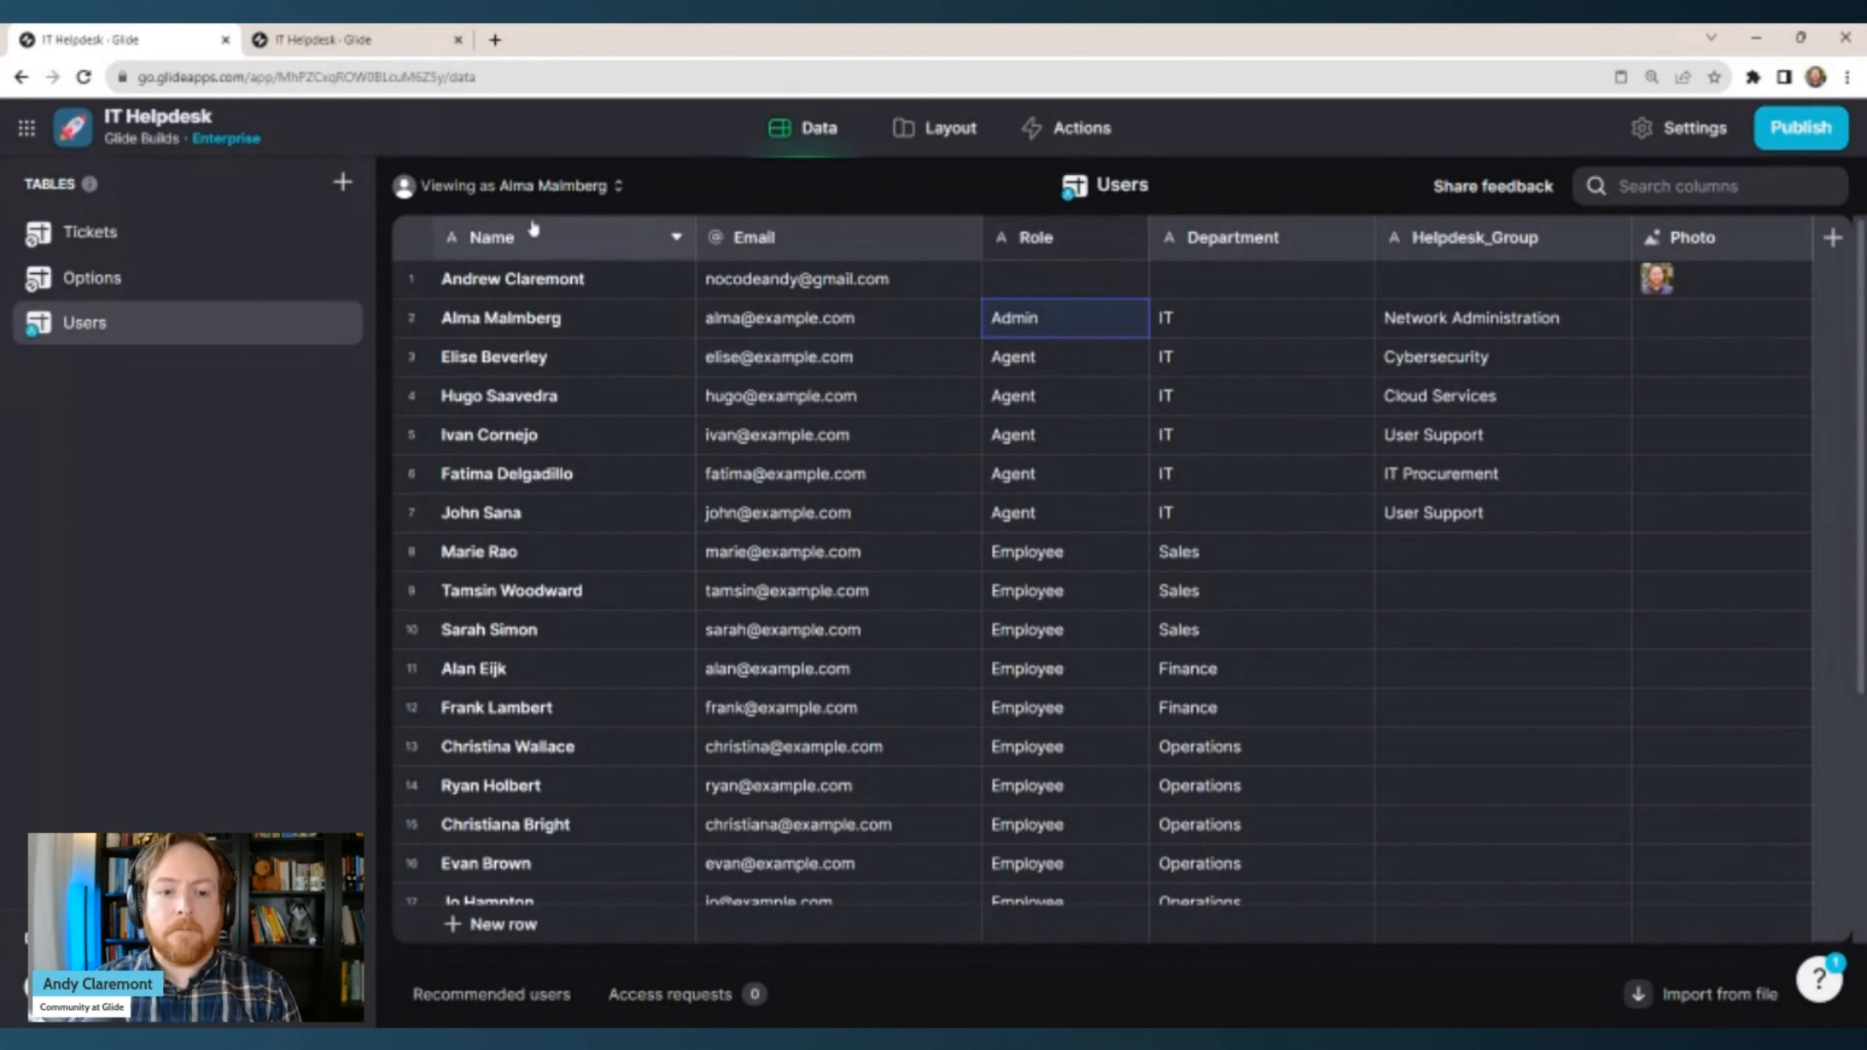
Permanently delete the first row of the Users table, the one without a role, and check the list of users available for viewing.
click(412, 279)
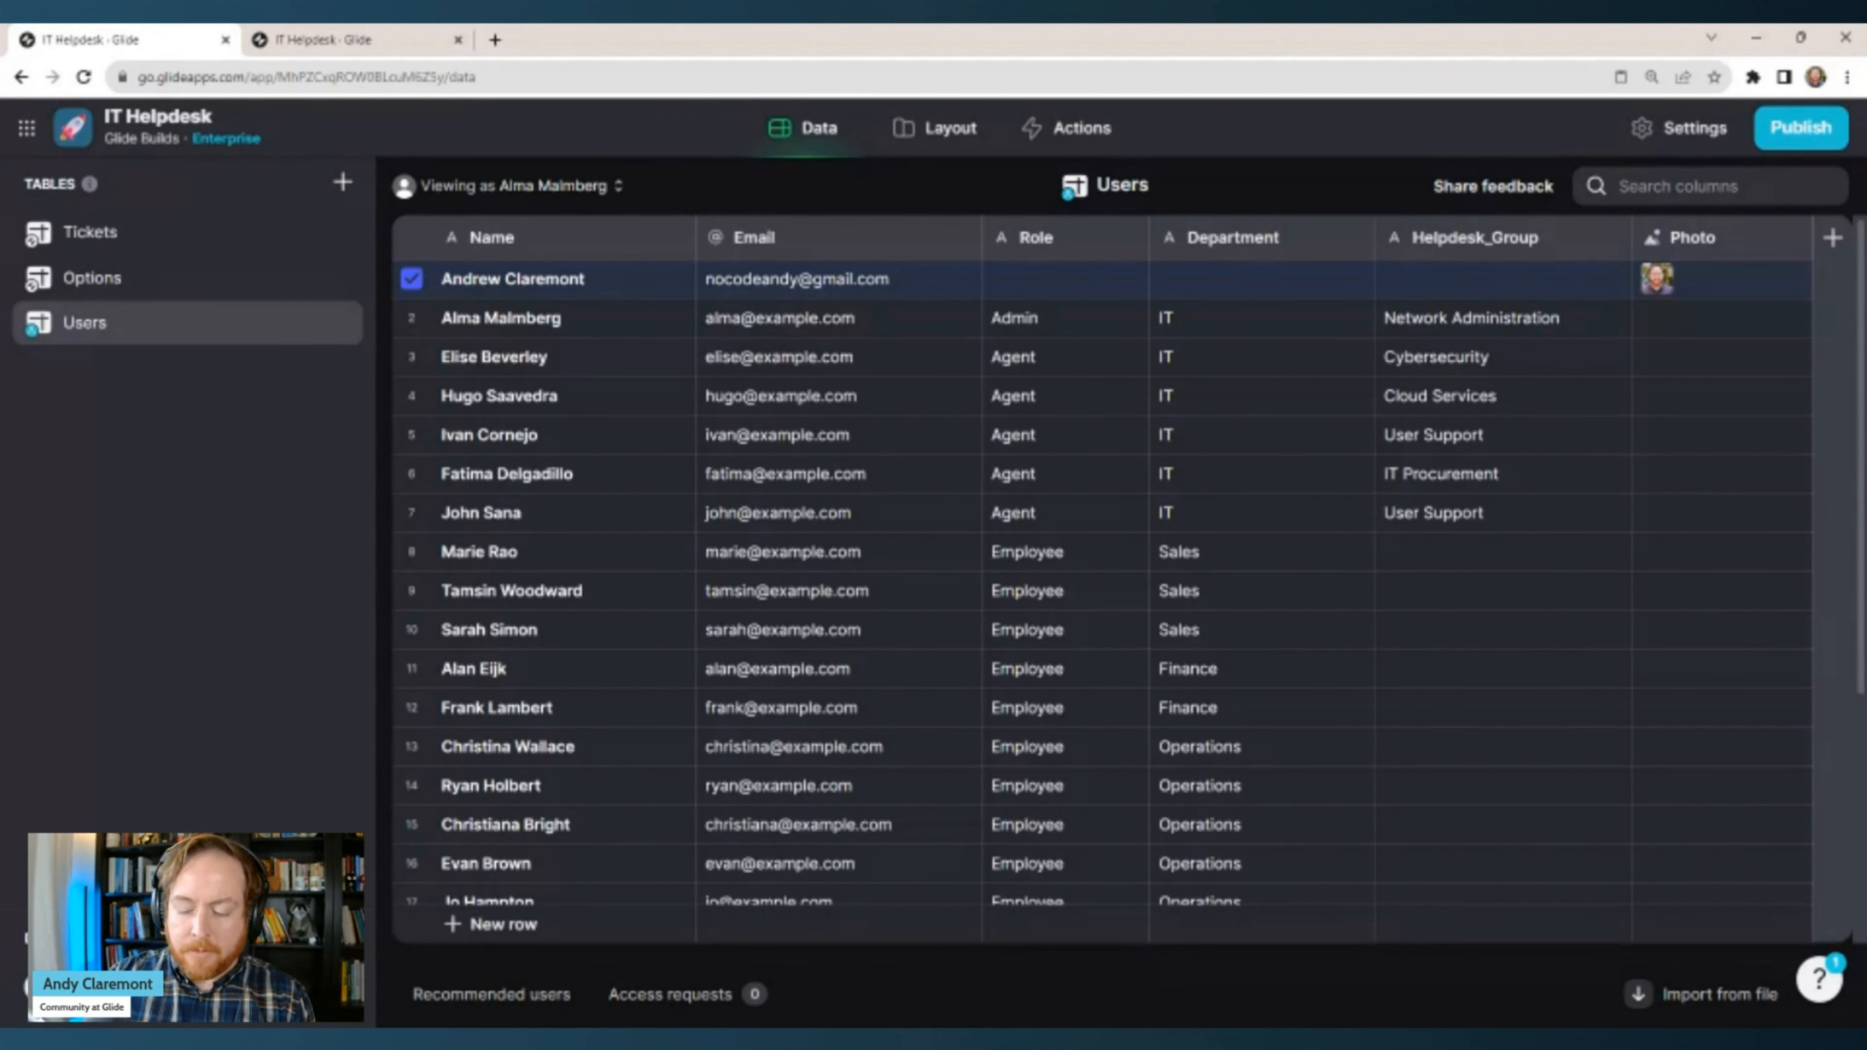
key(Delete)
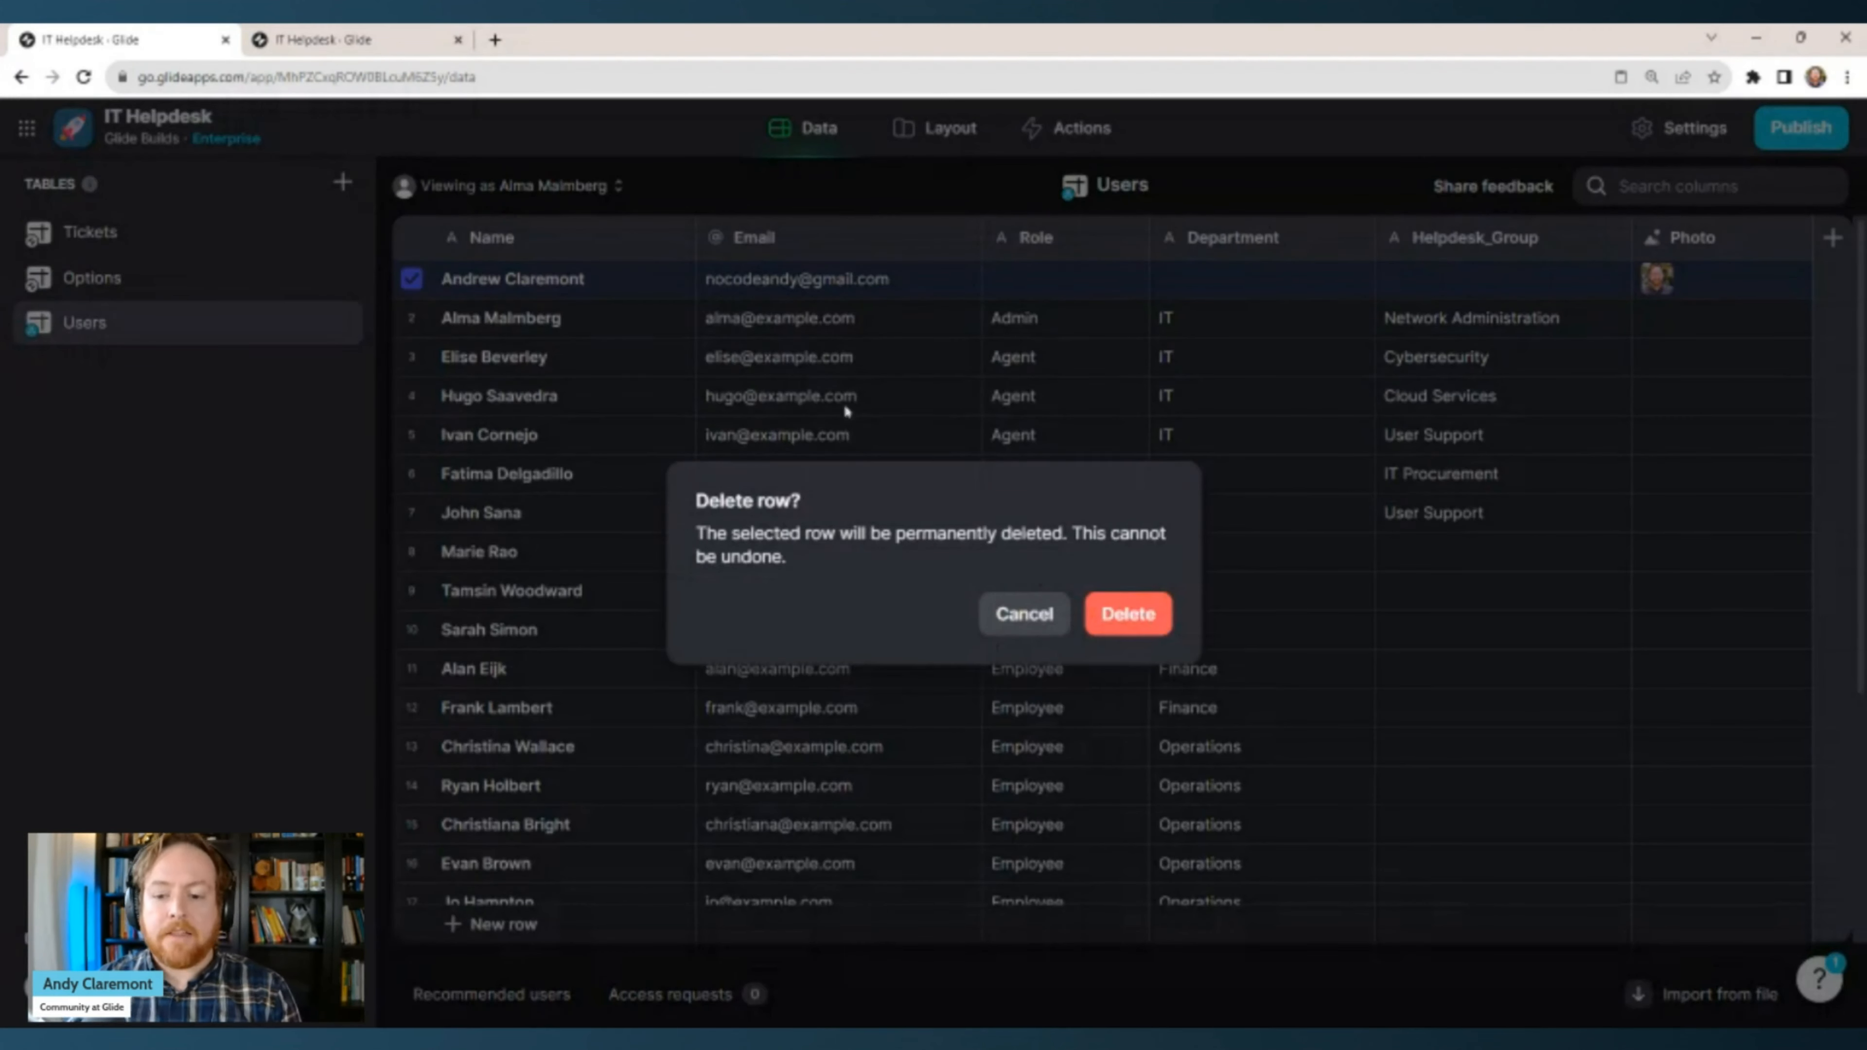
click(1147, 614)
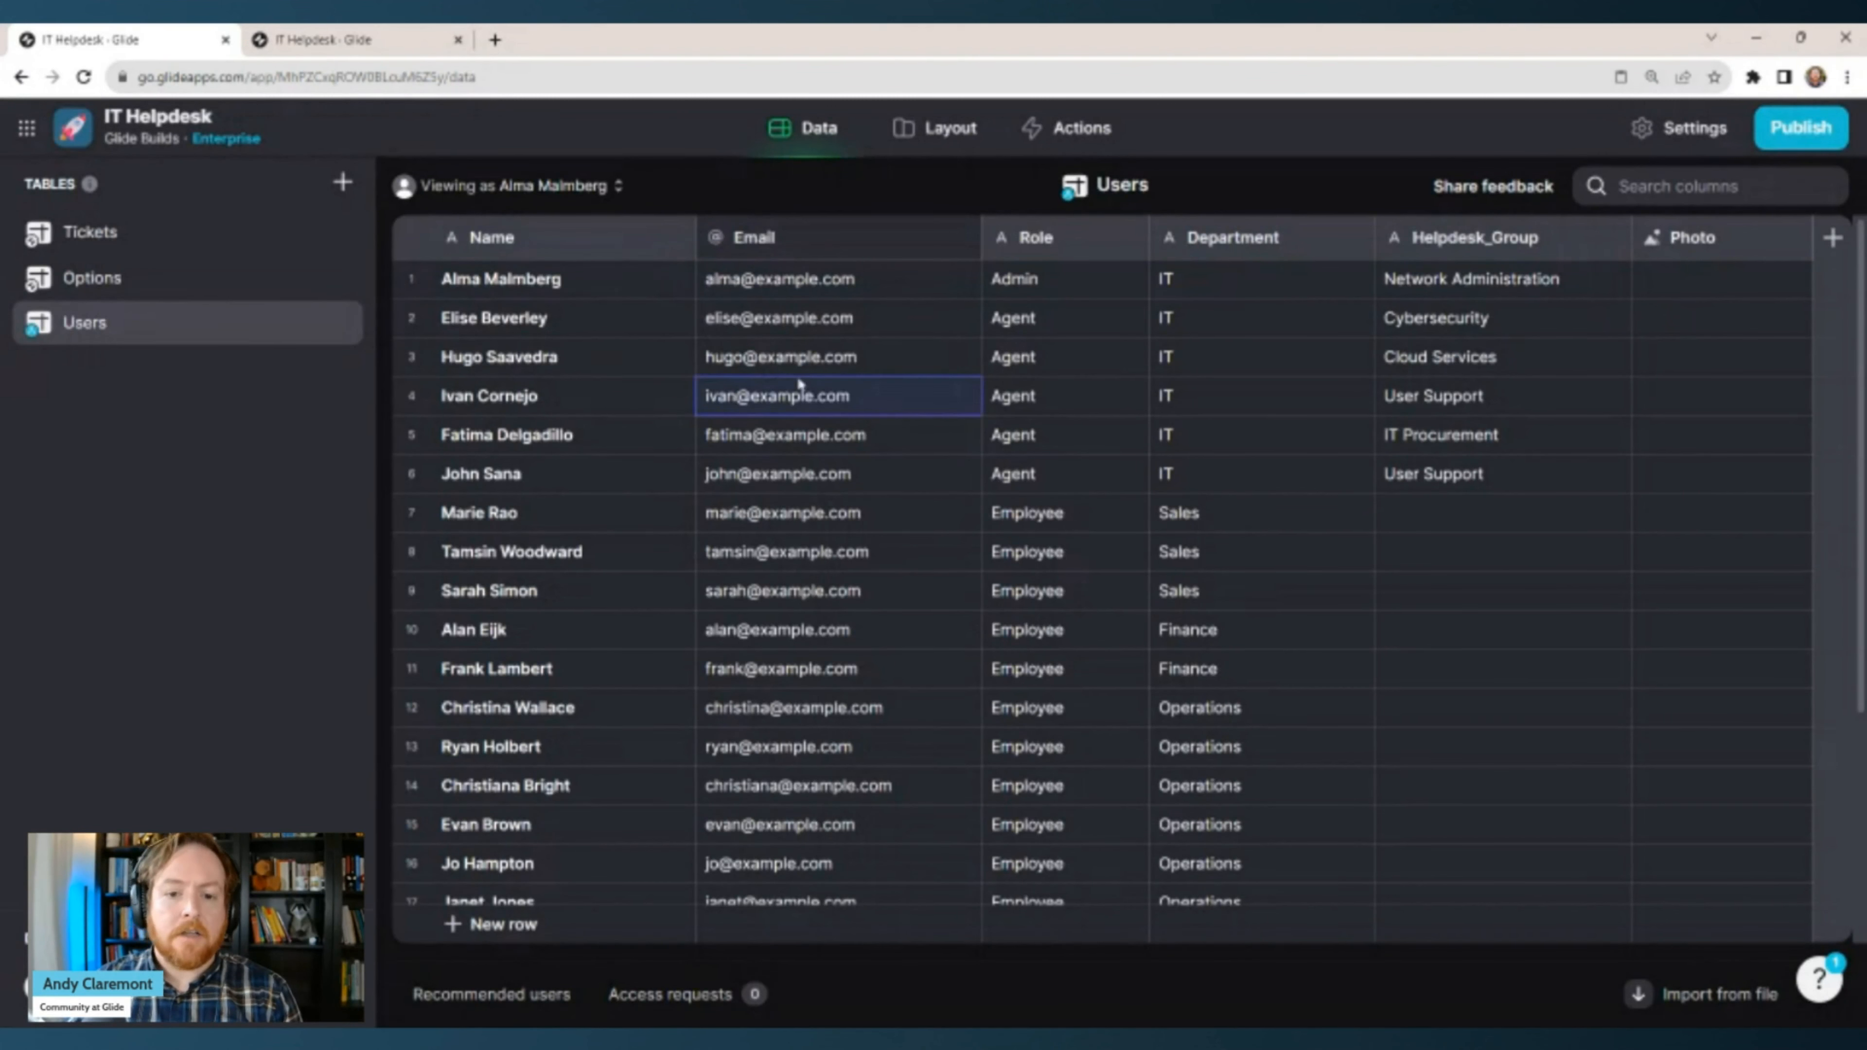
click(540, 190)
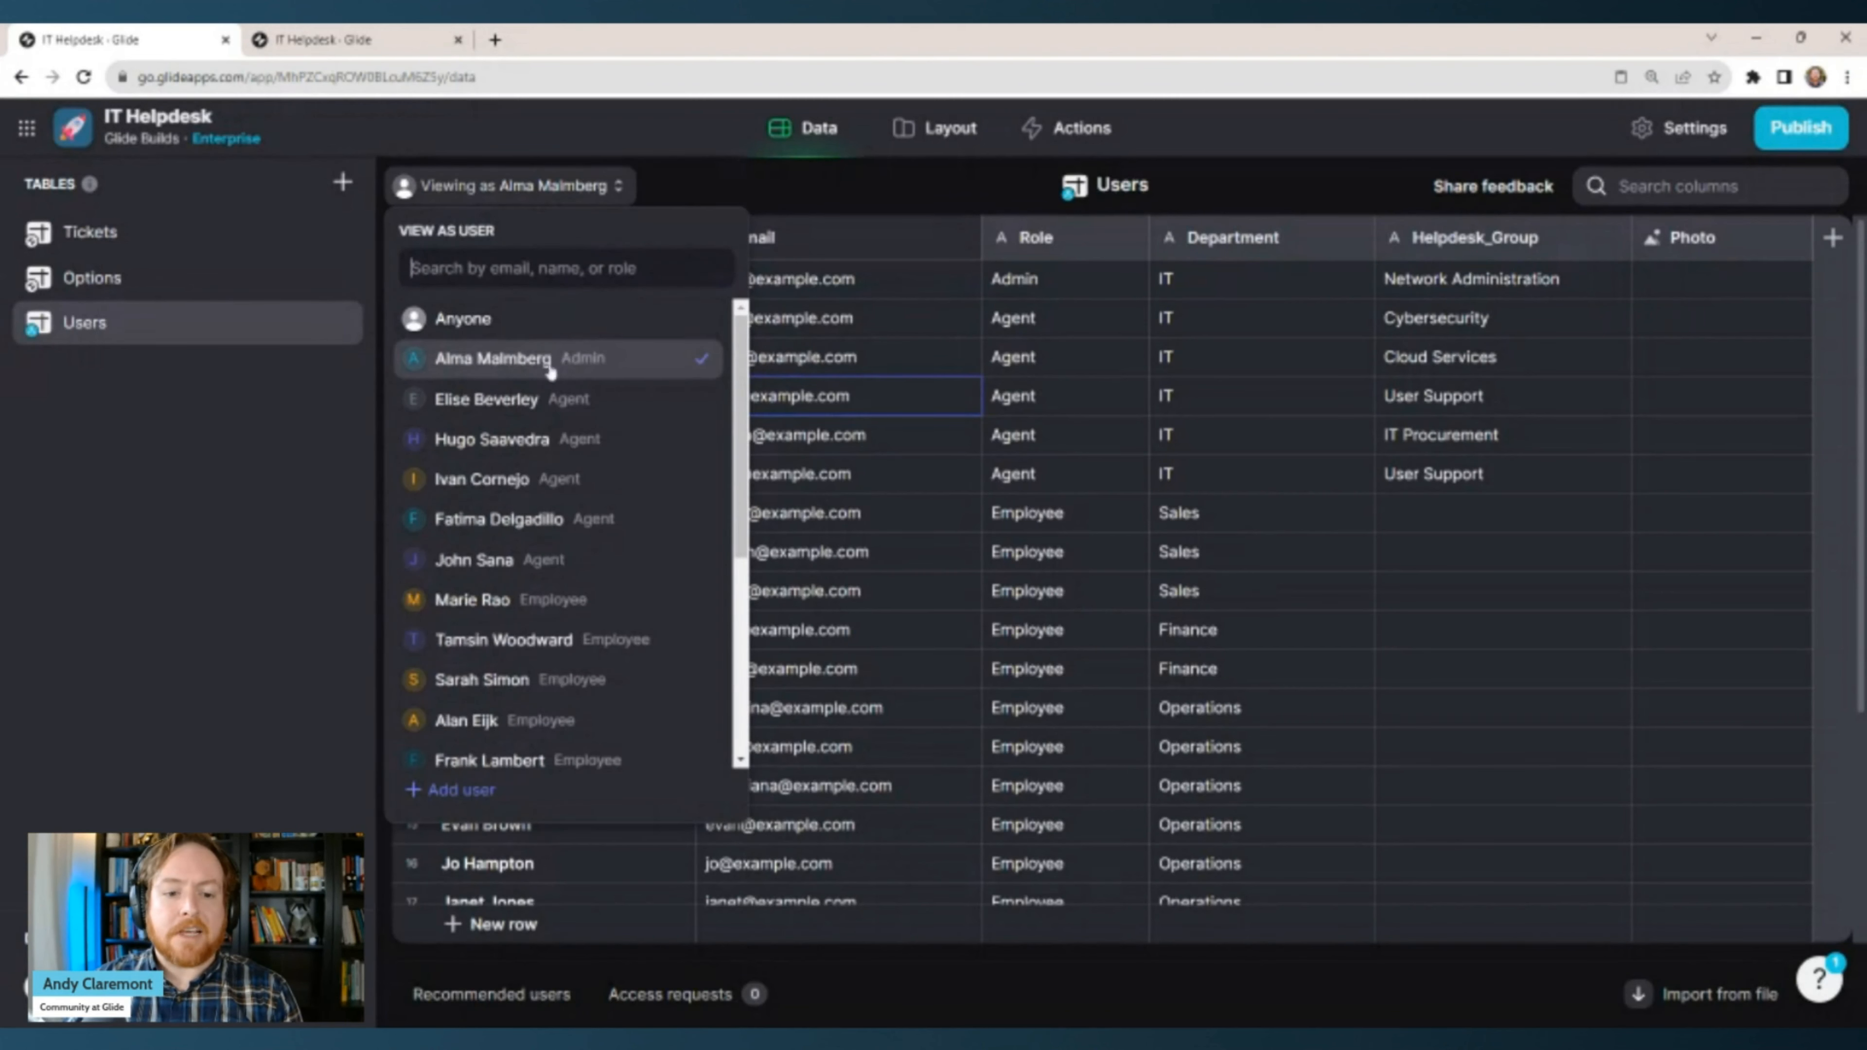
click(887, 287)
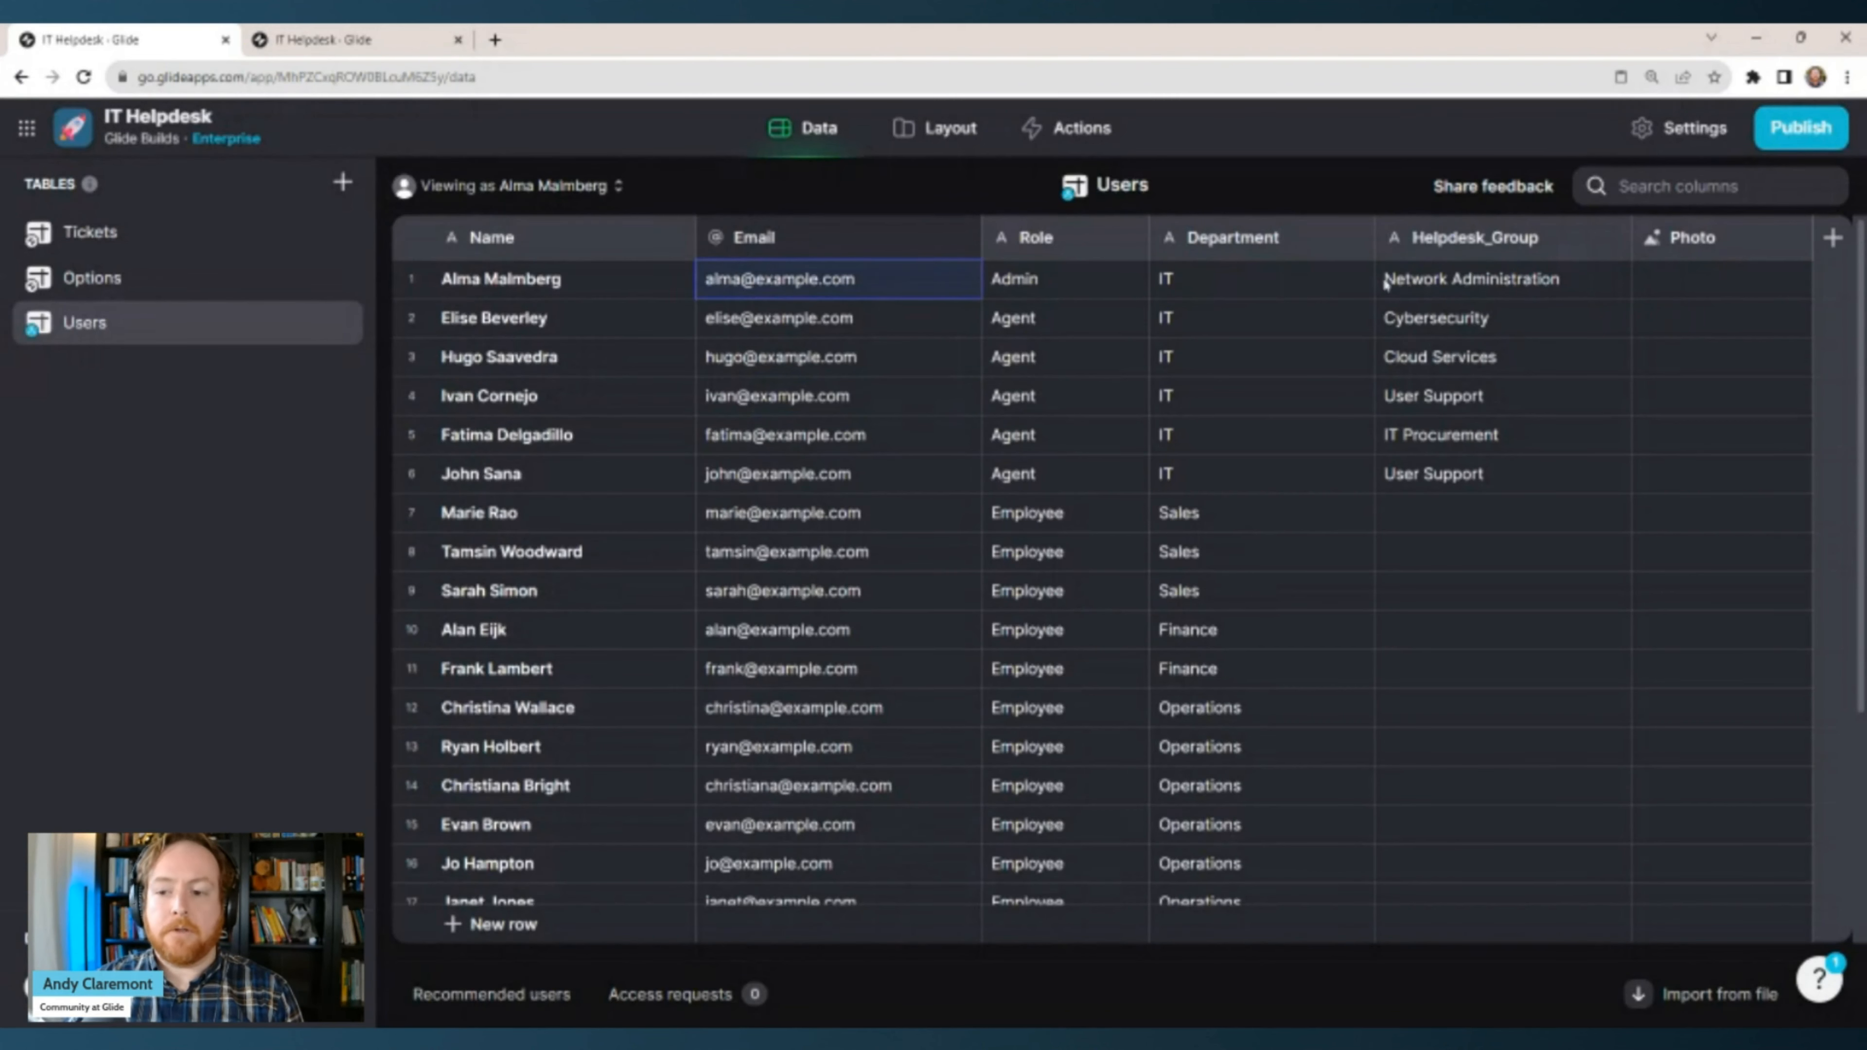
Review the sample users' names and roles in the Users table against the list of users available for viewing.
click(1021, 281)
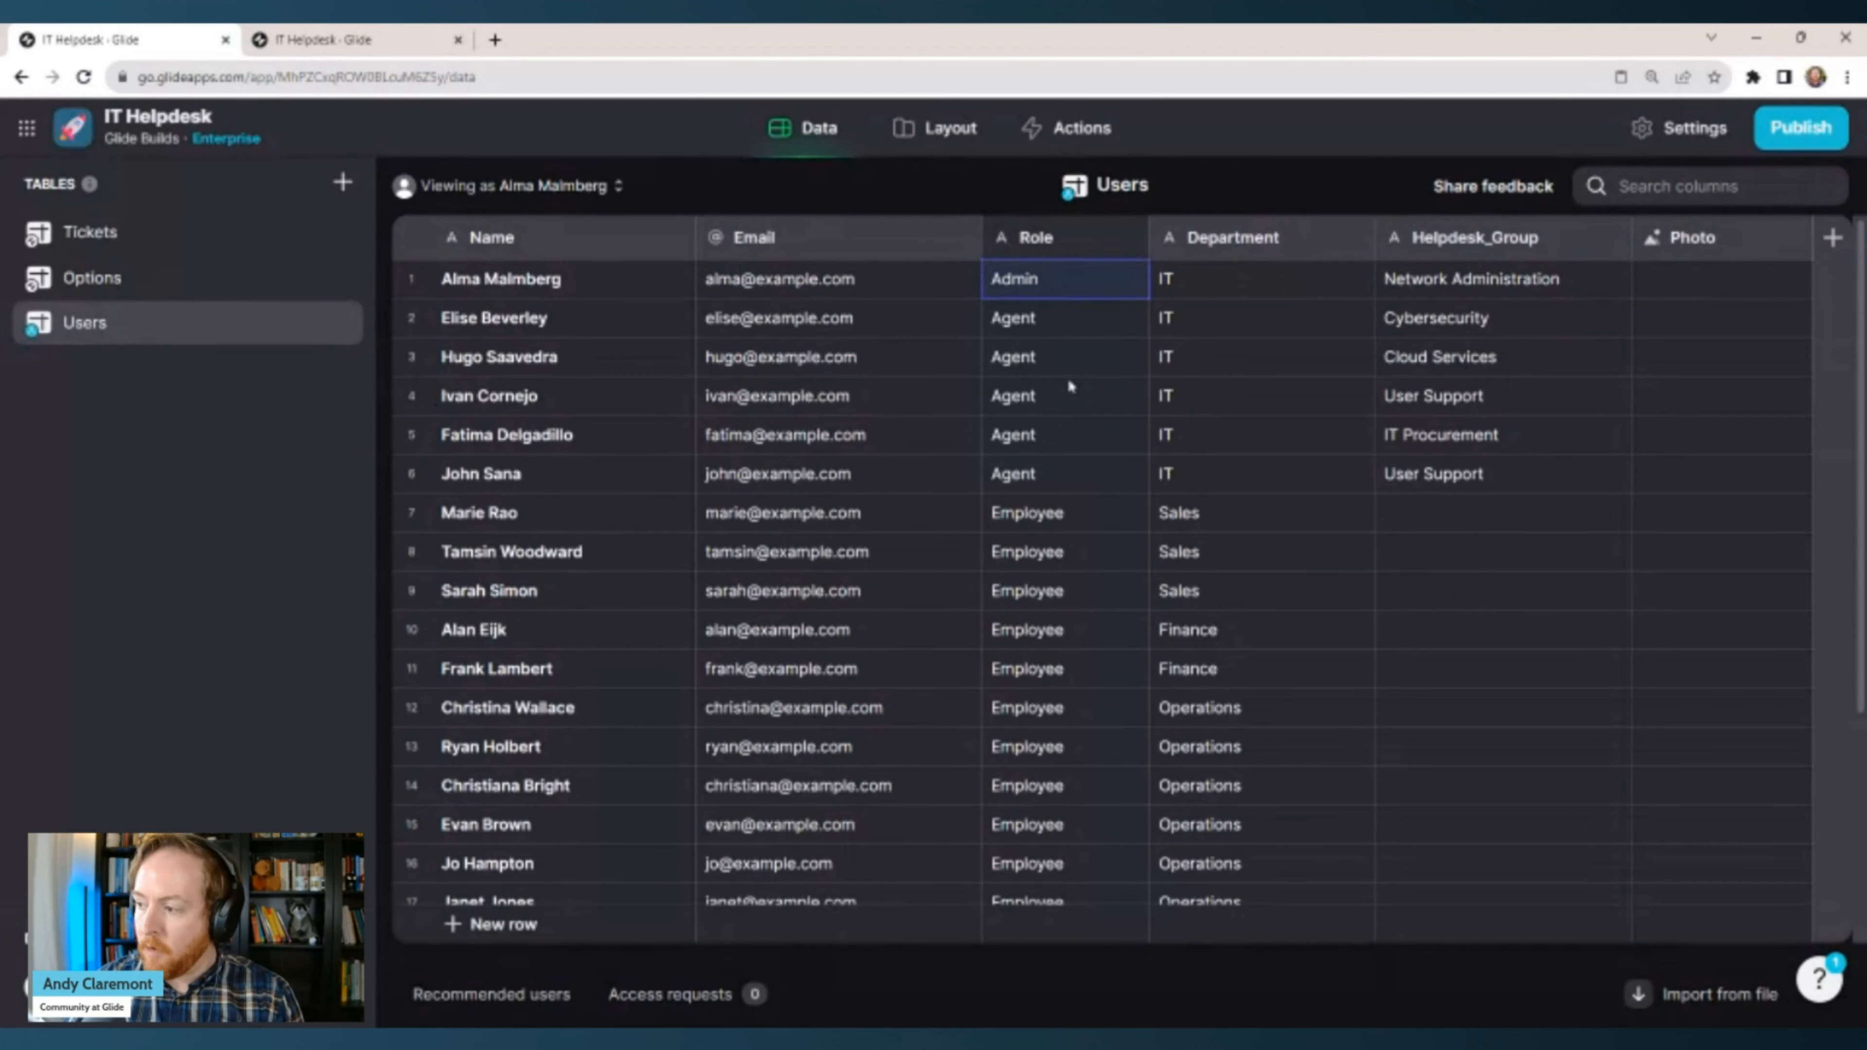
click(562, 284)
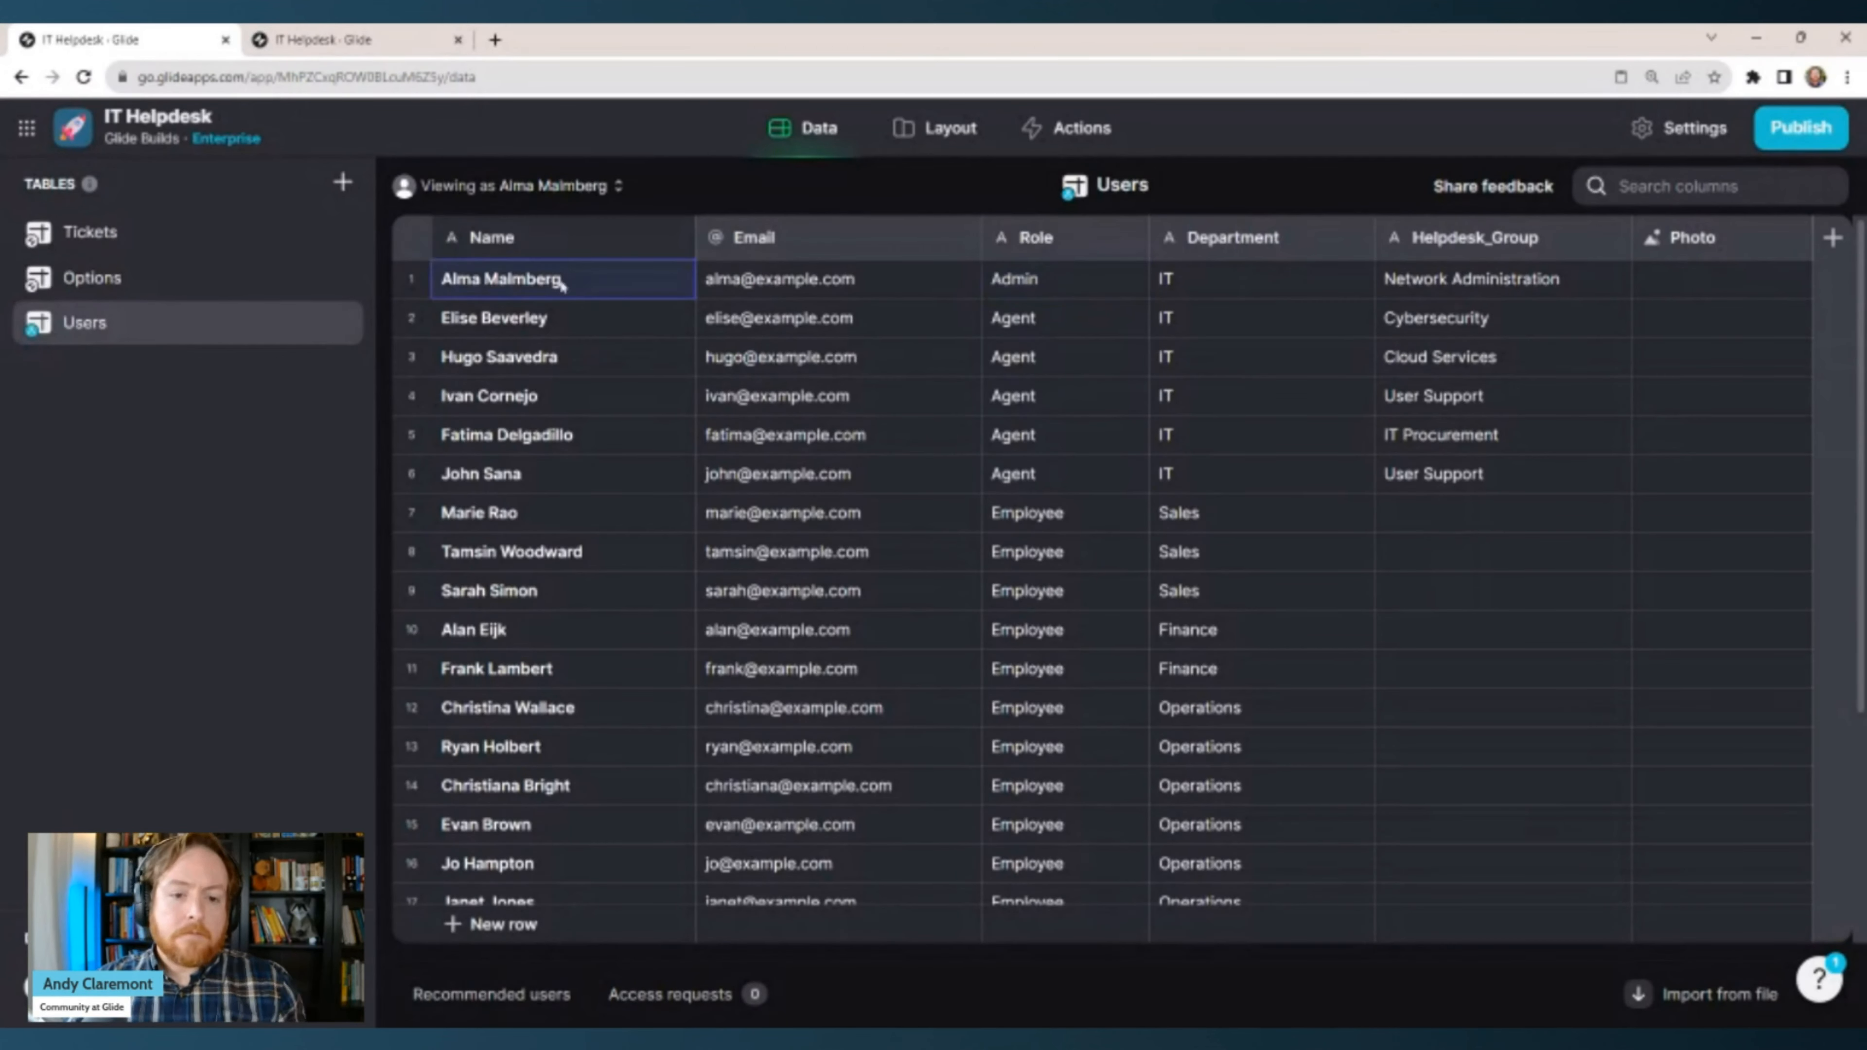
click(574, 318)
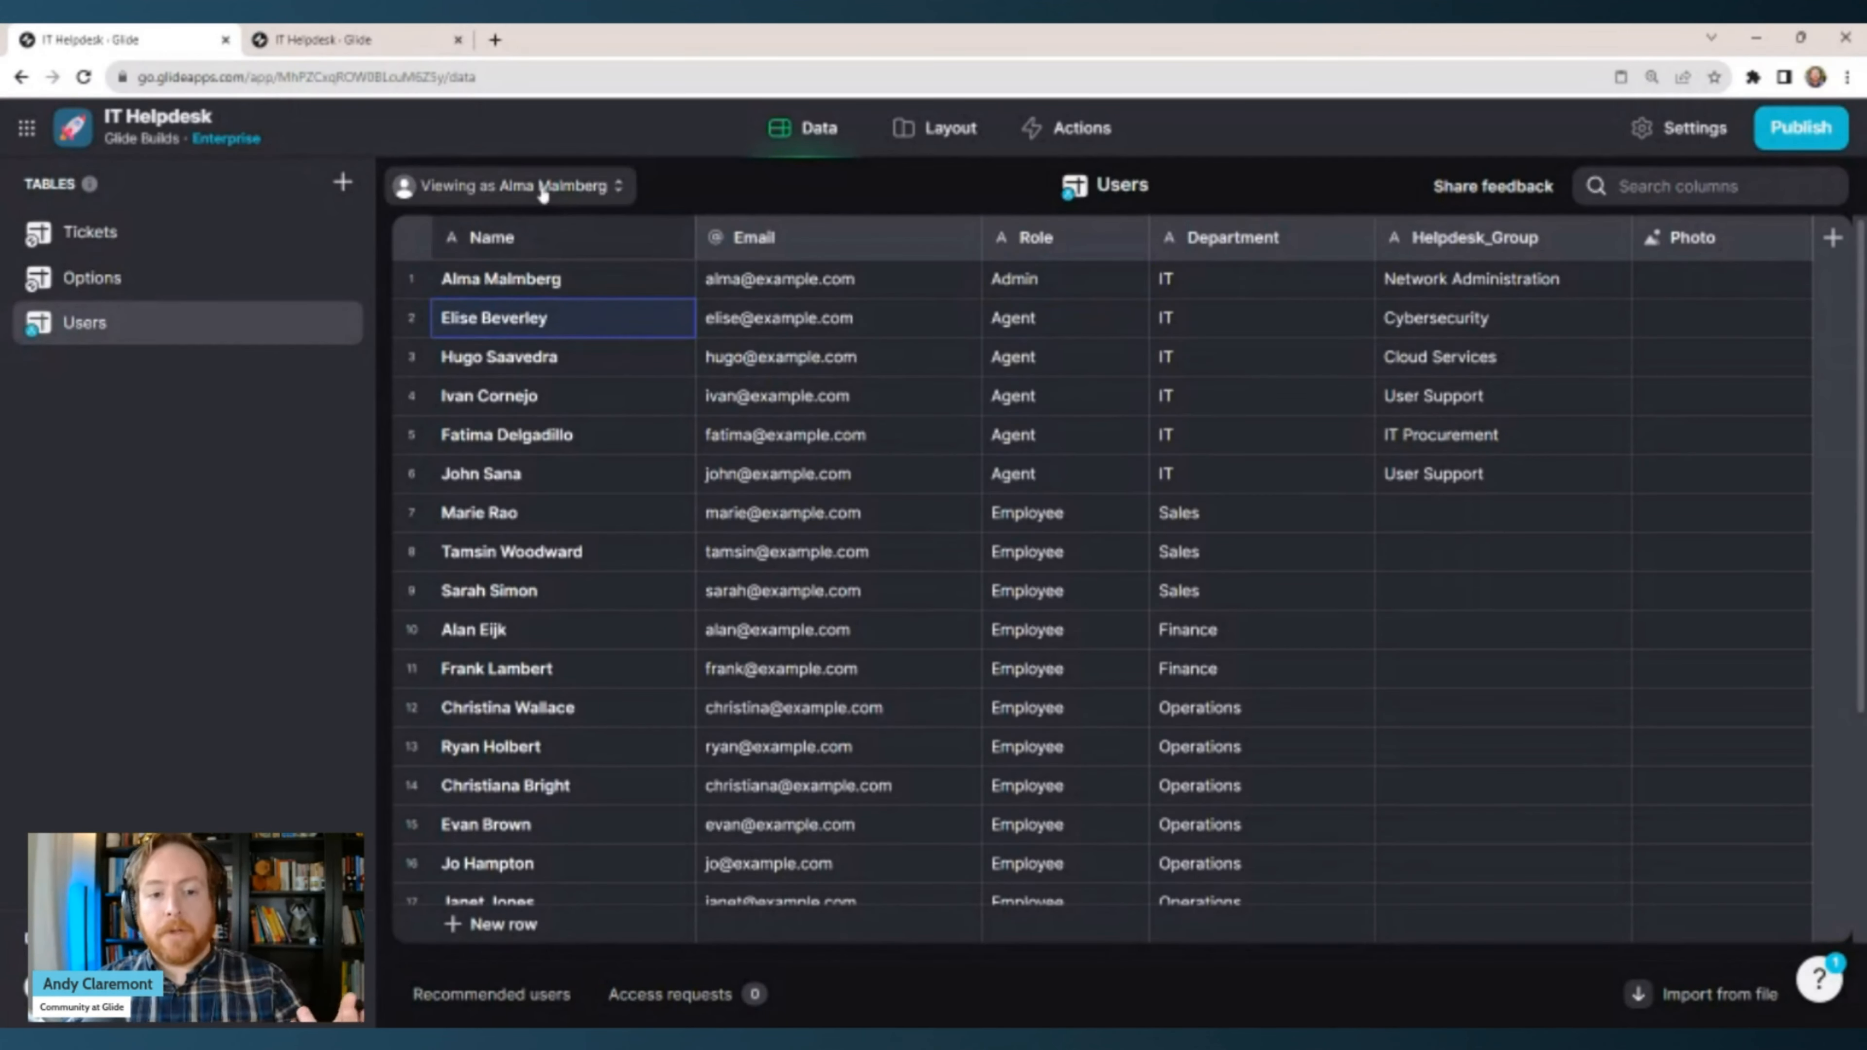
click(541, 188)
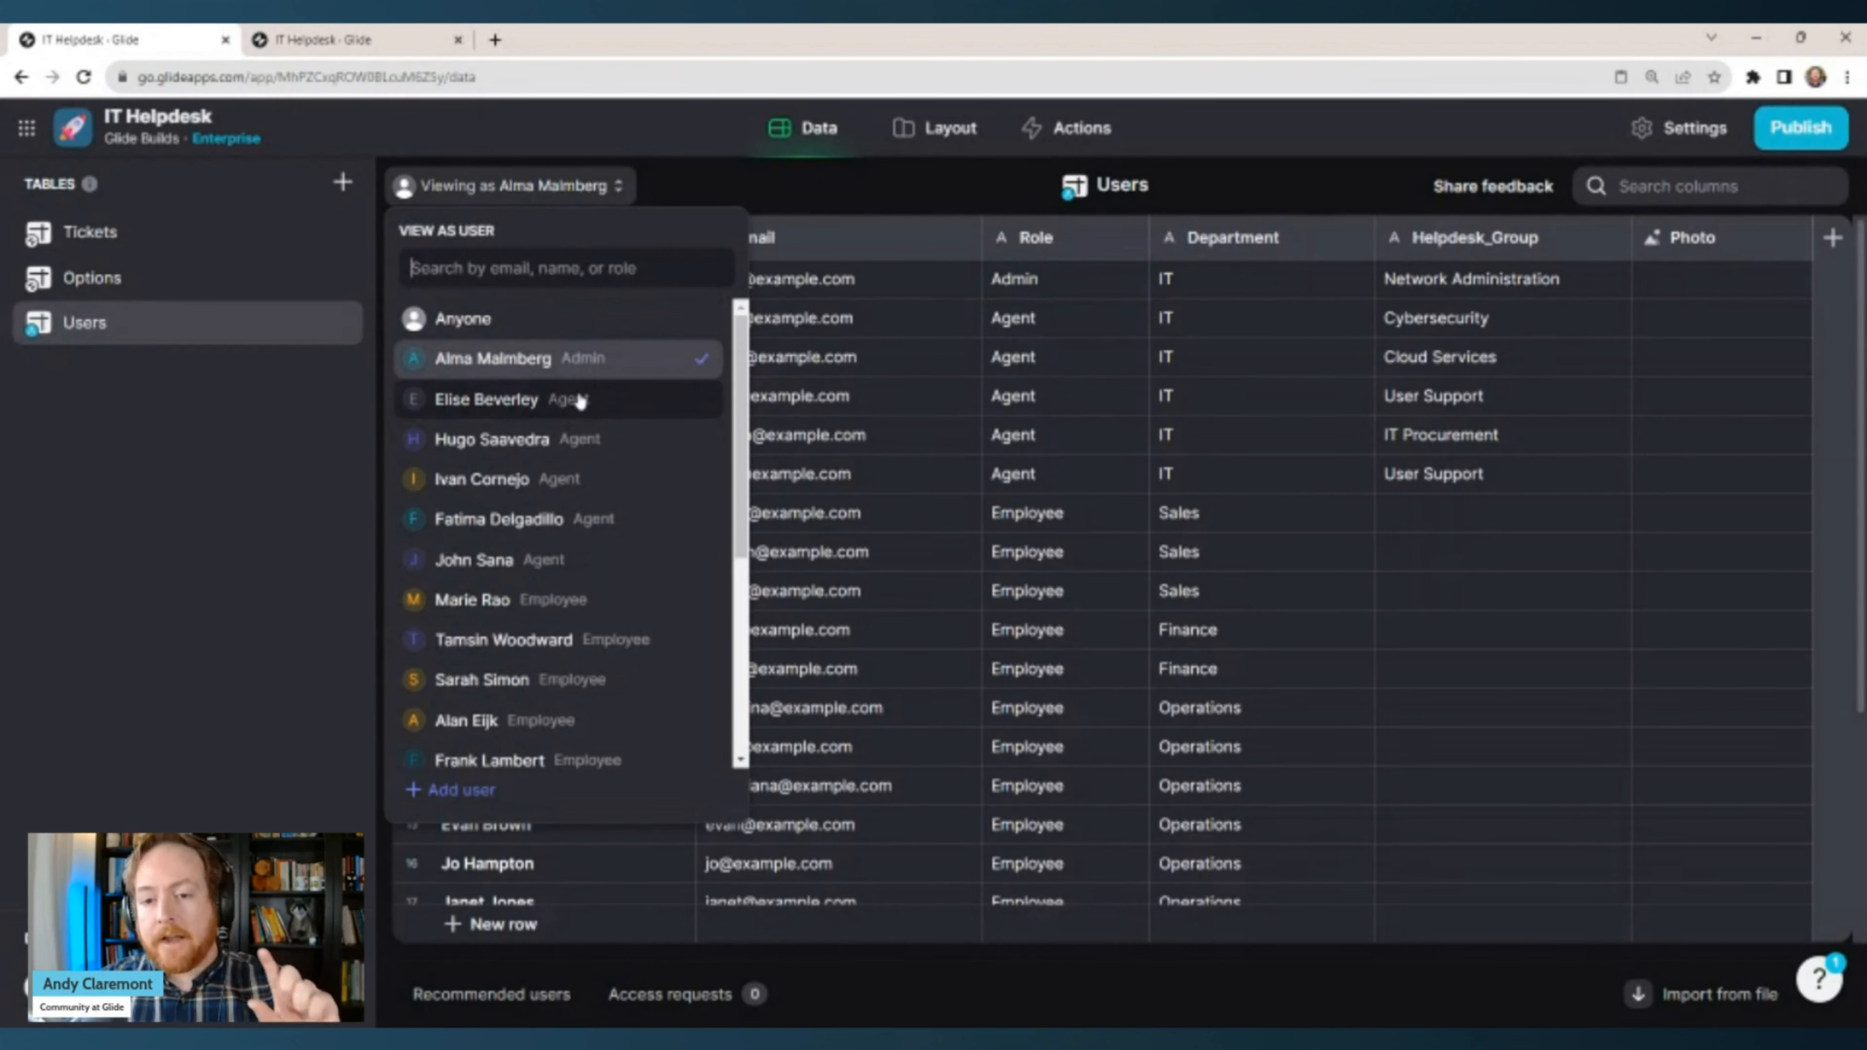
click(914, 365)
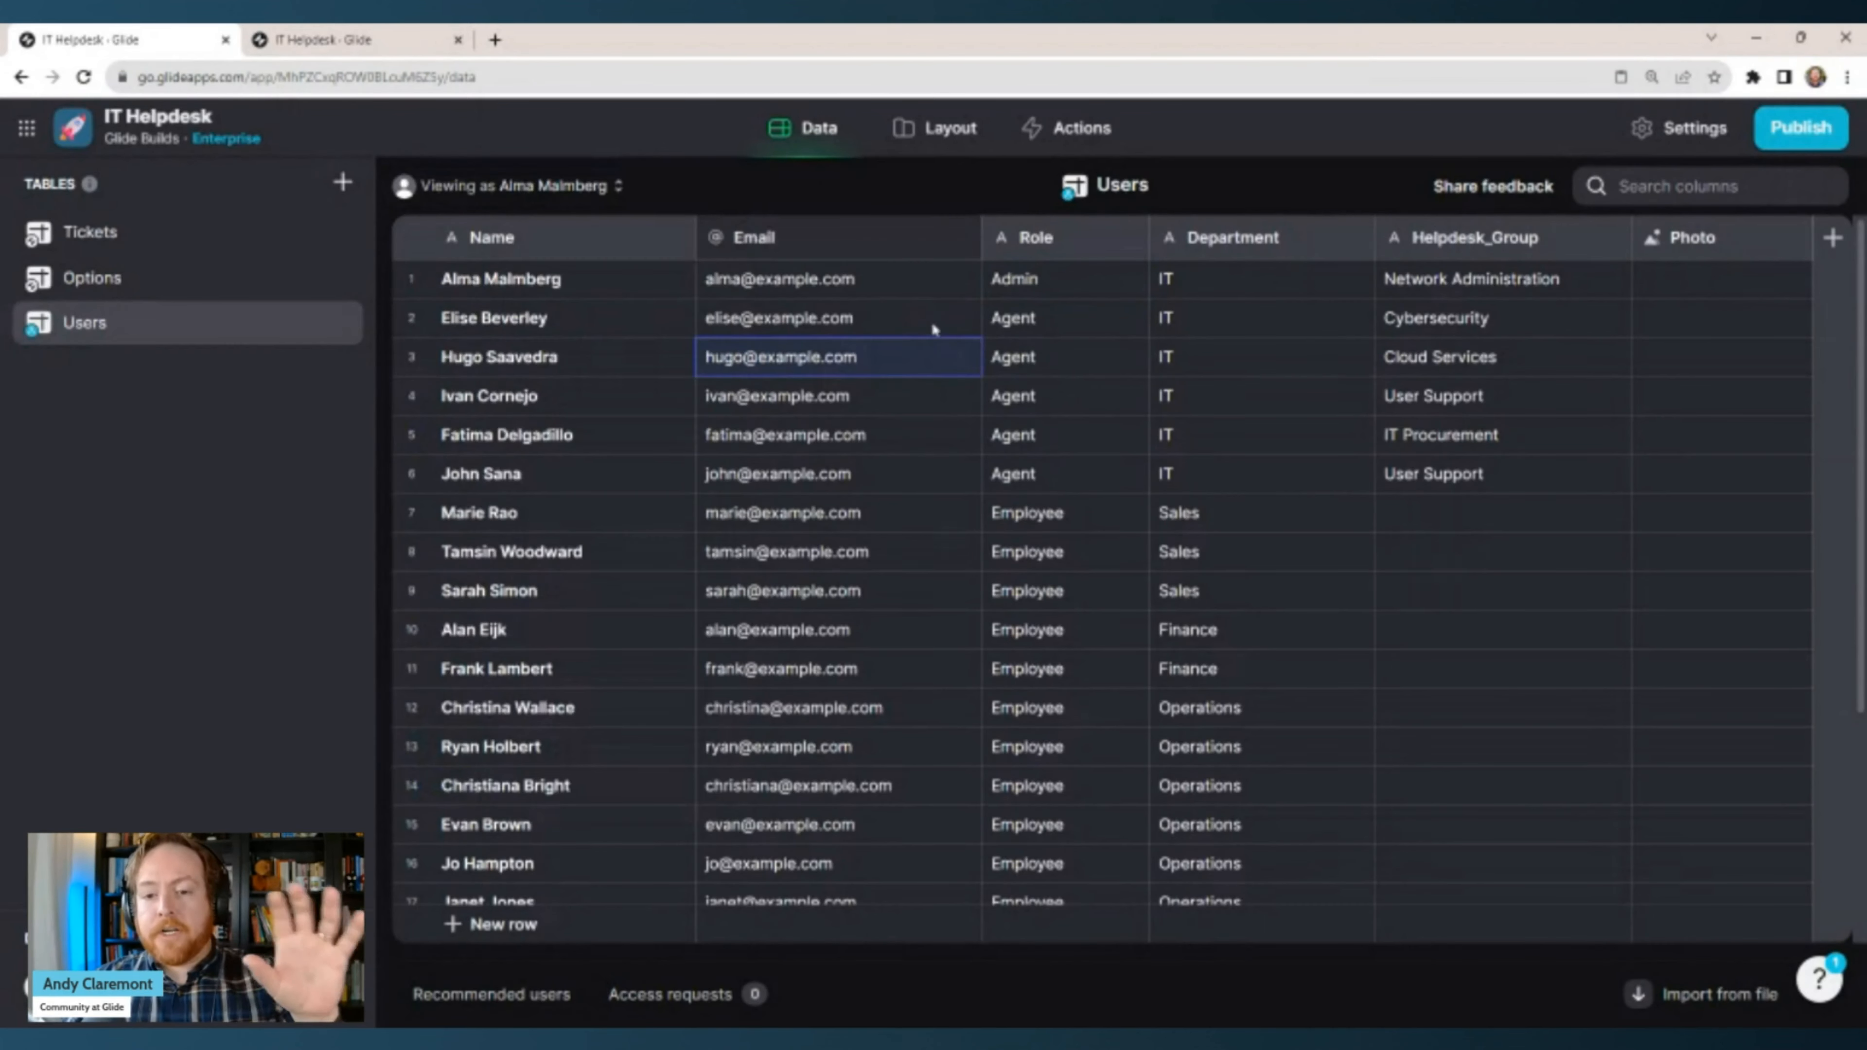
Check in the layout editor which sample users the app can be previewed as.
click(909, 129)
click(787, 136)
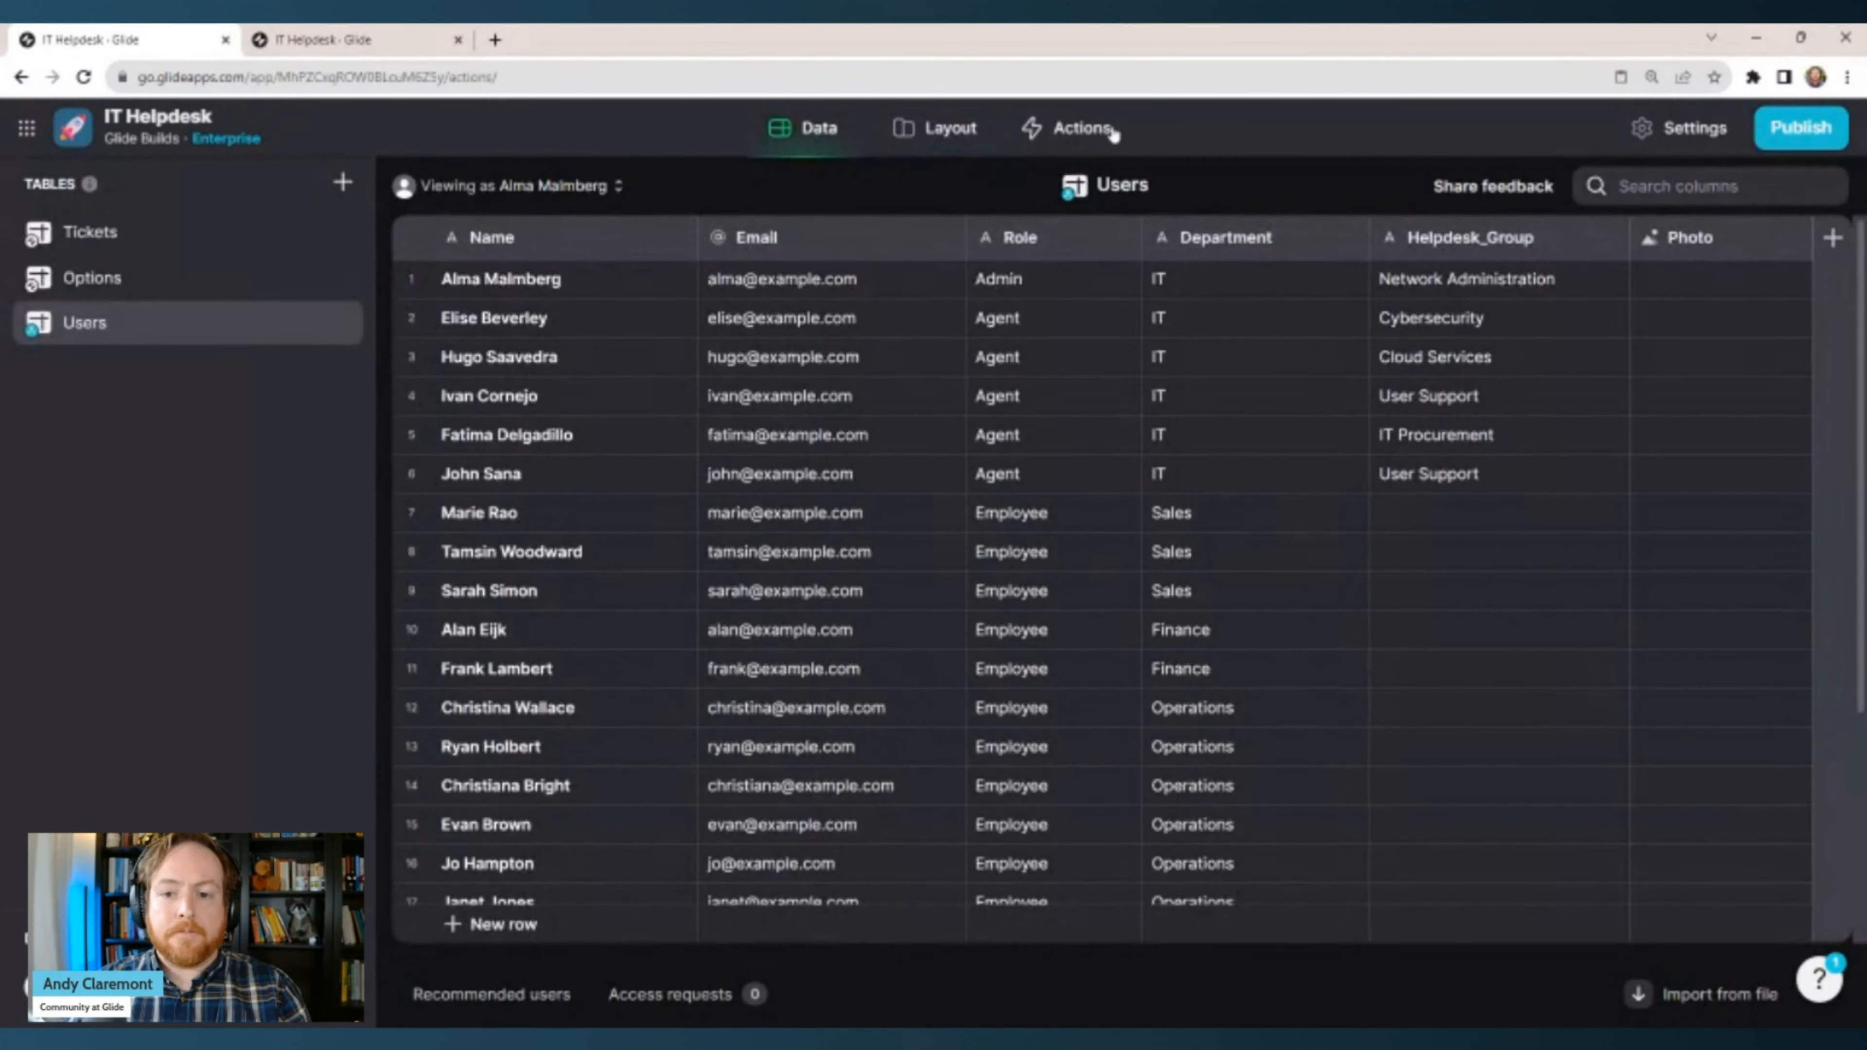
click(952, 138)
click(518, 193)
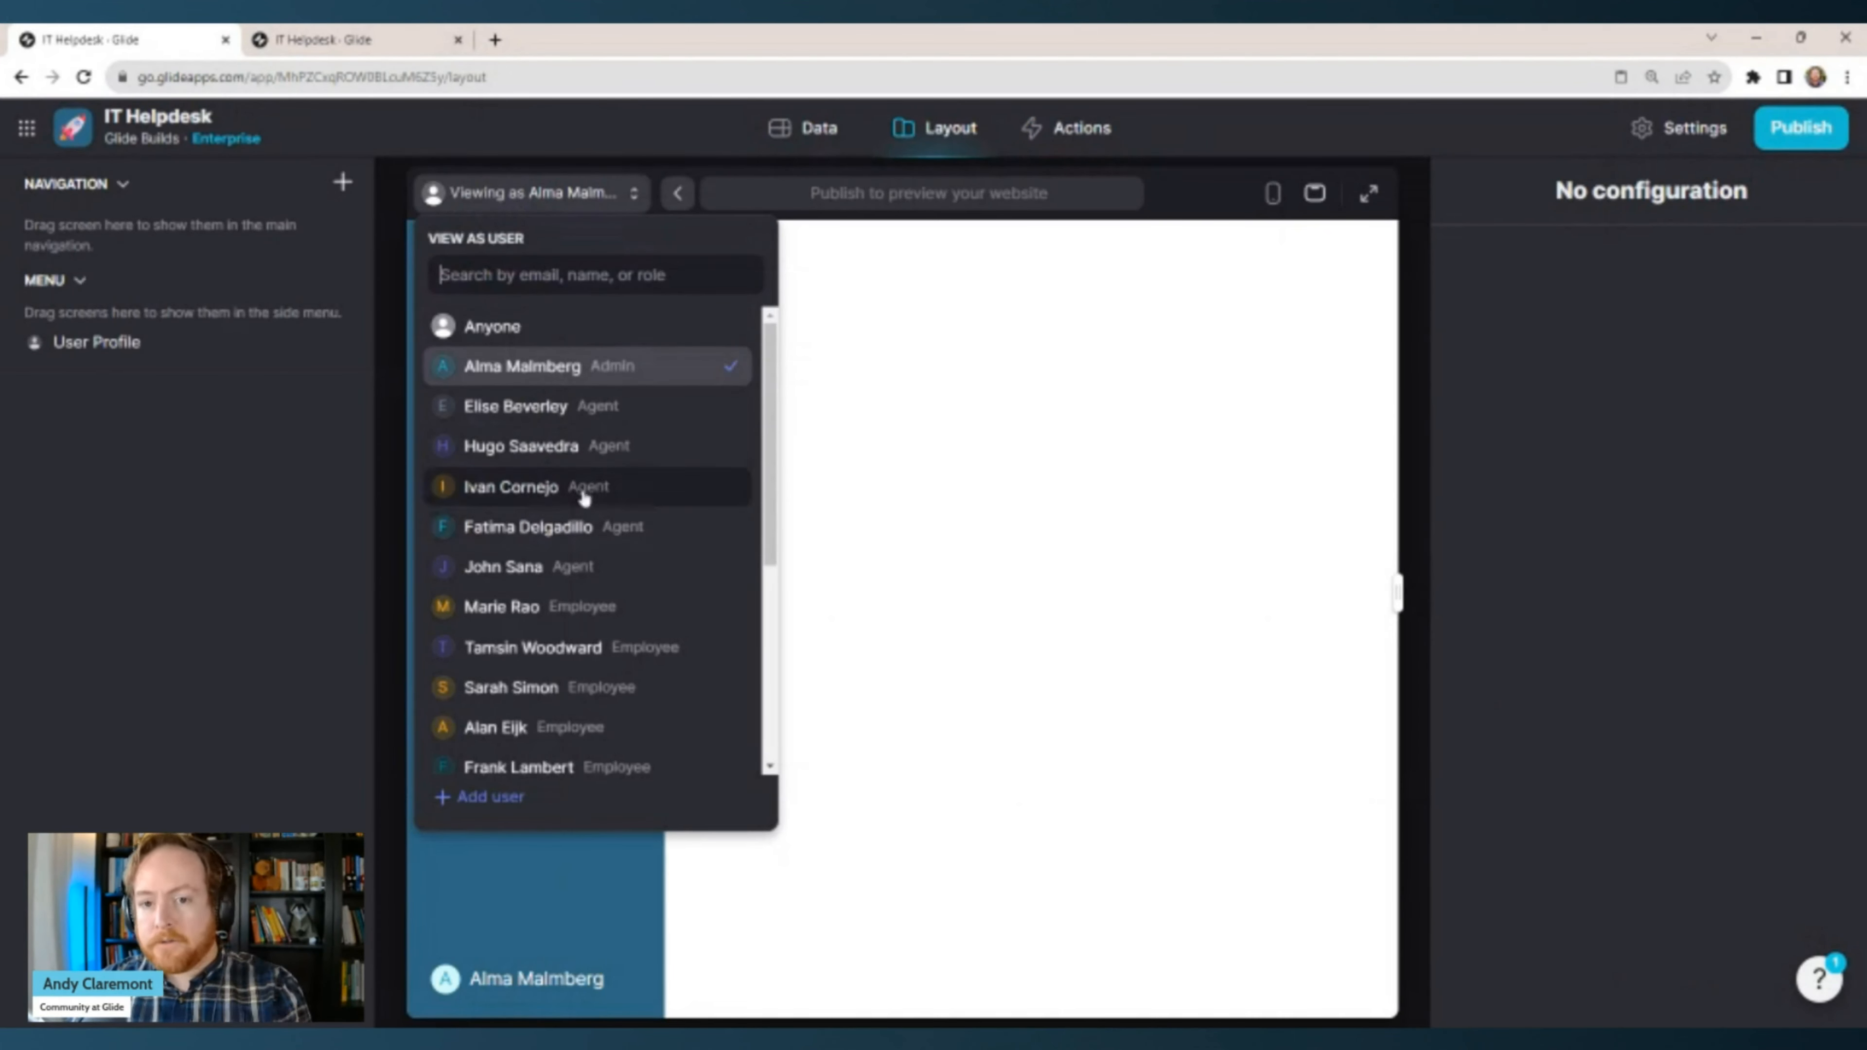
click(816, 130)
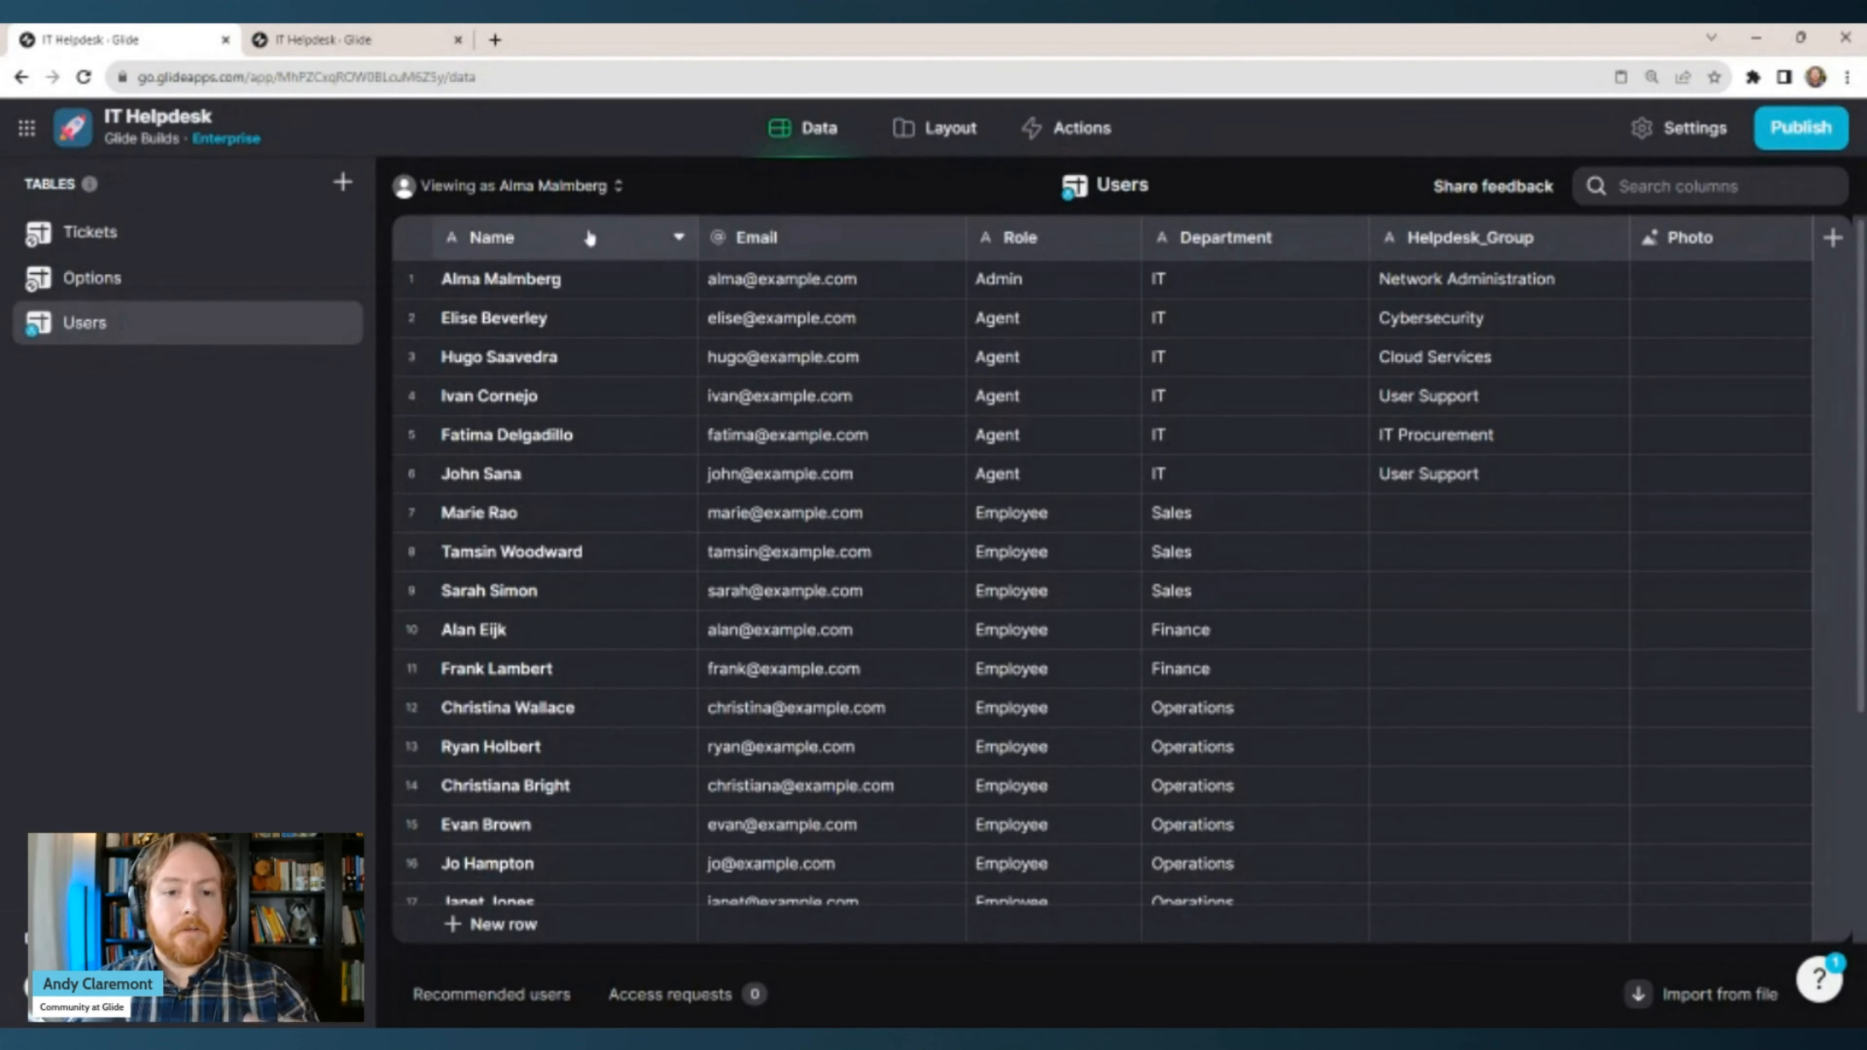
Look through the Tickets, Options and Users tables once more in the data editor.
click(951, 399)
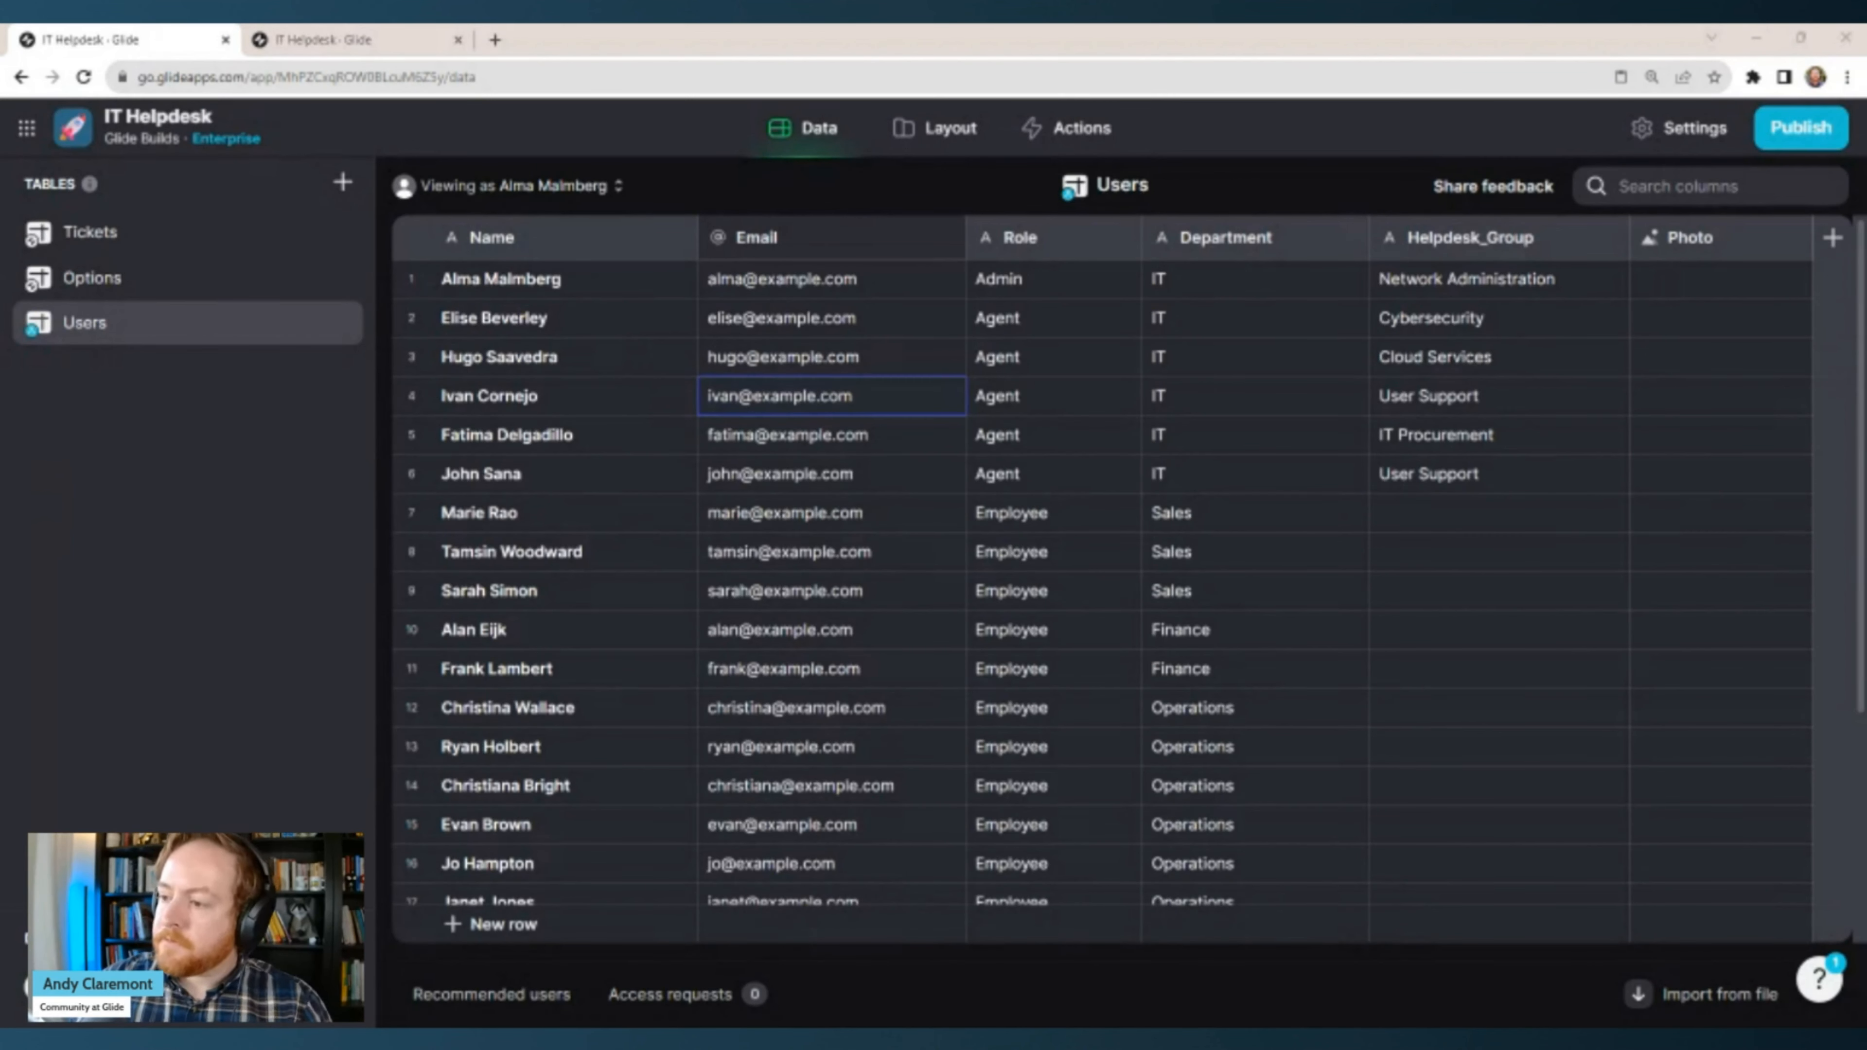
click(159, 241)
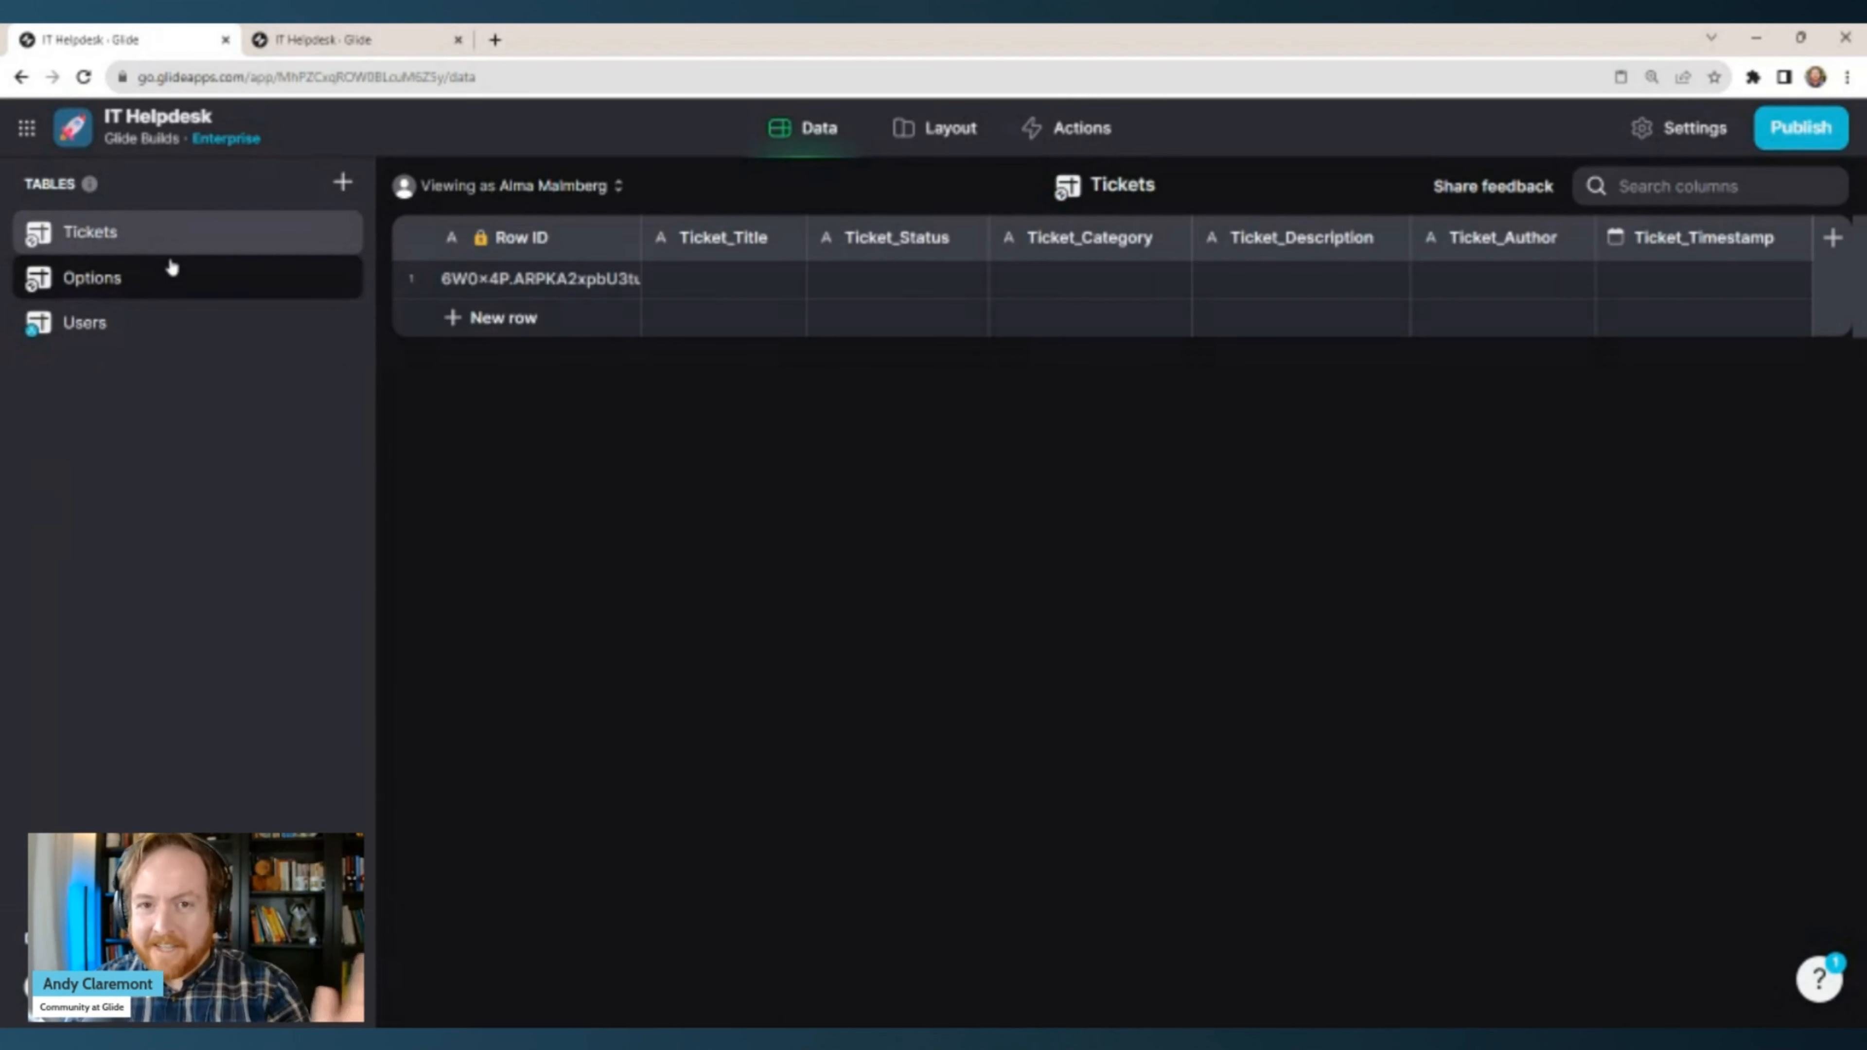
click(171, 272)
click(179, 320)
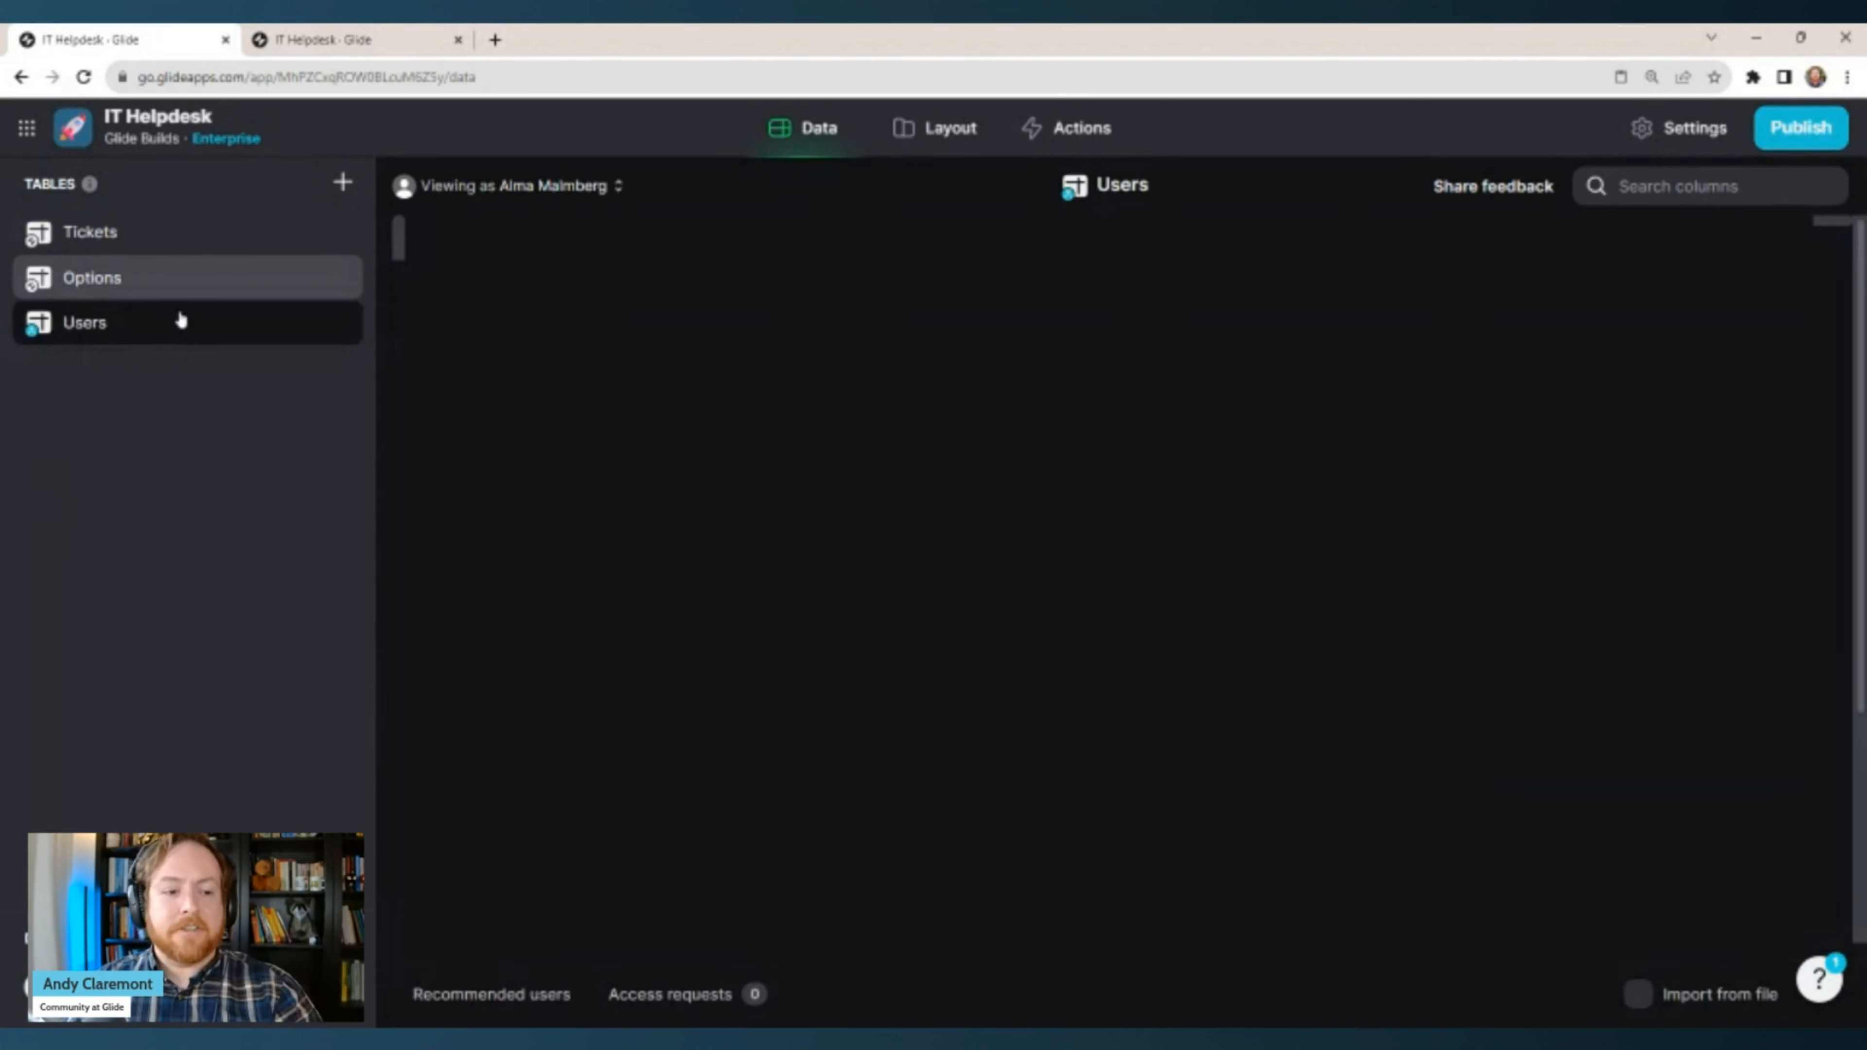
click(1058, 448)
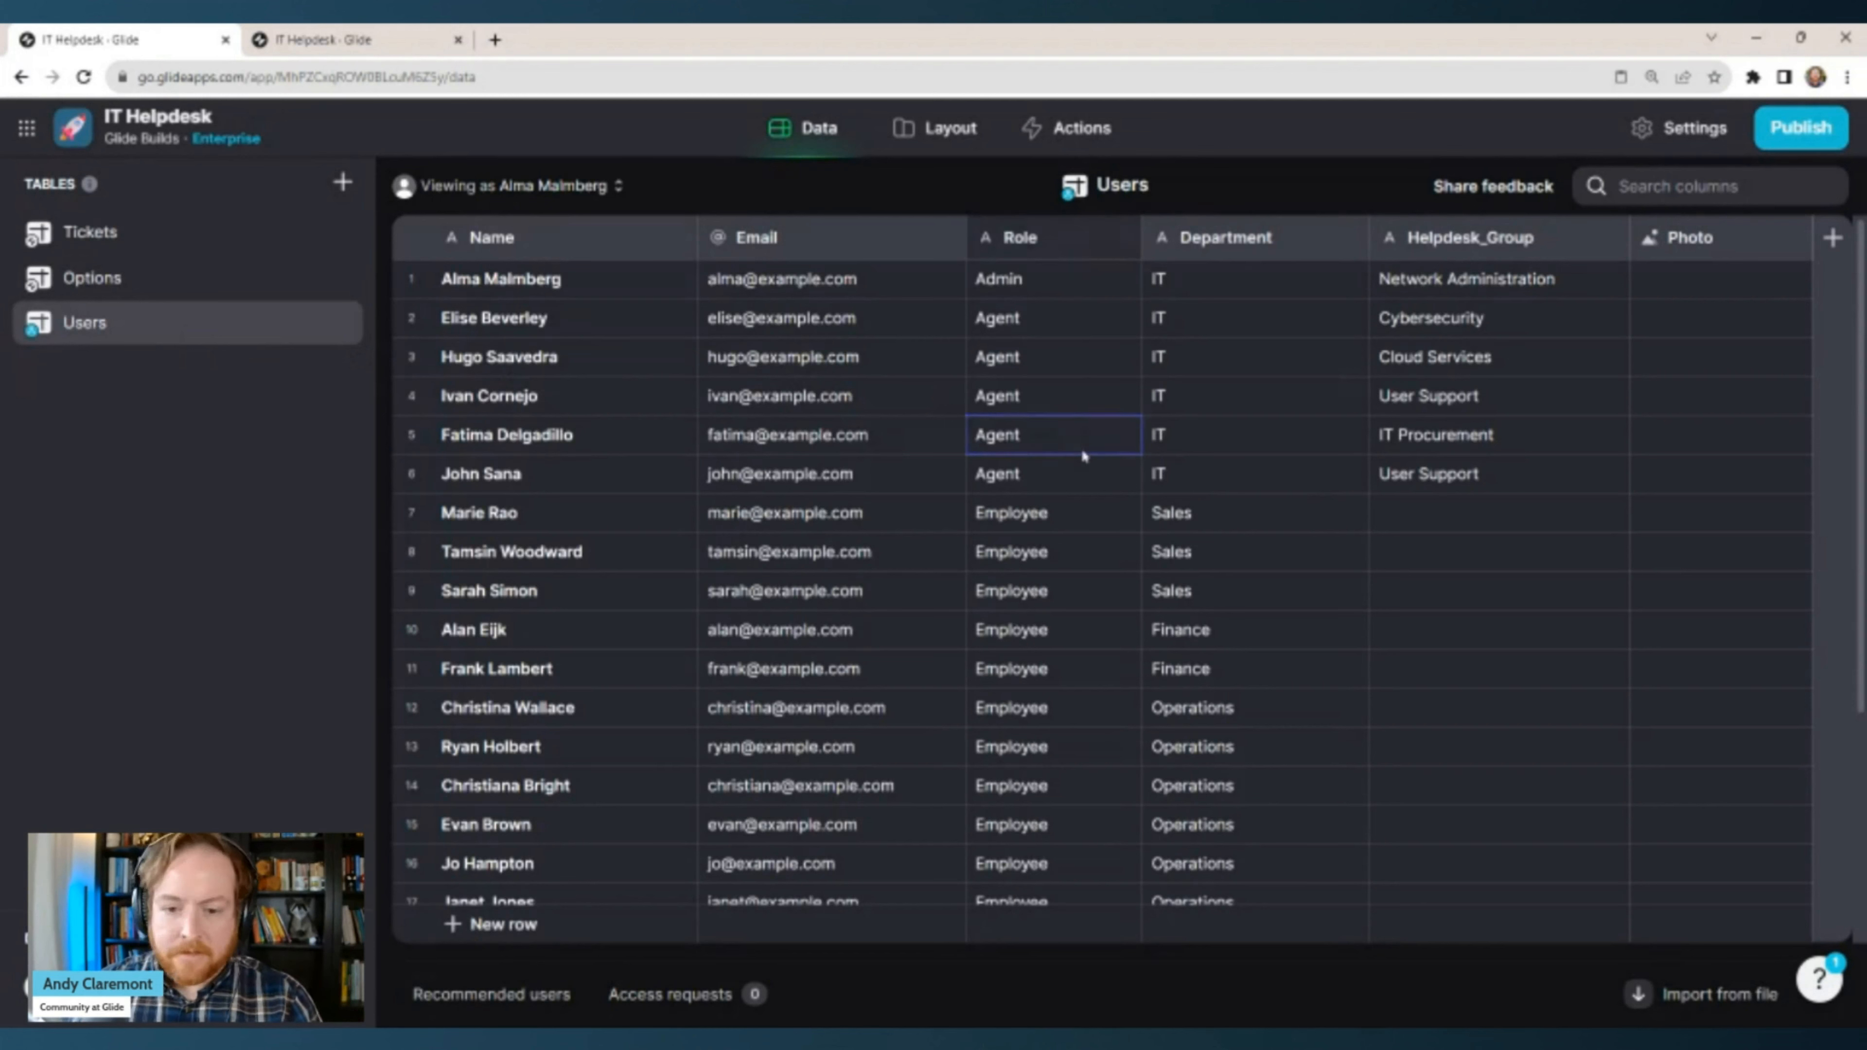
Add a custom screen to the app's navigation in the layout editor.
click(935, 129)
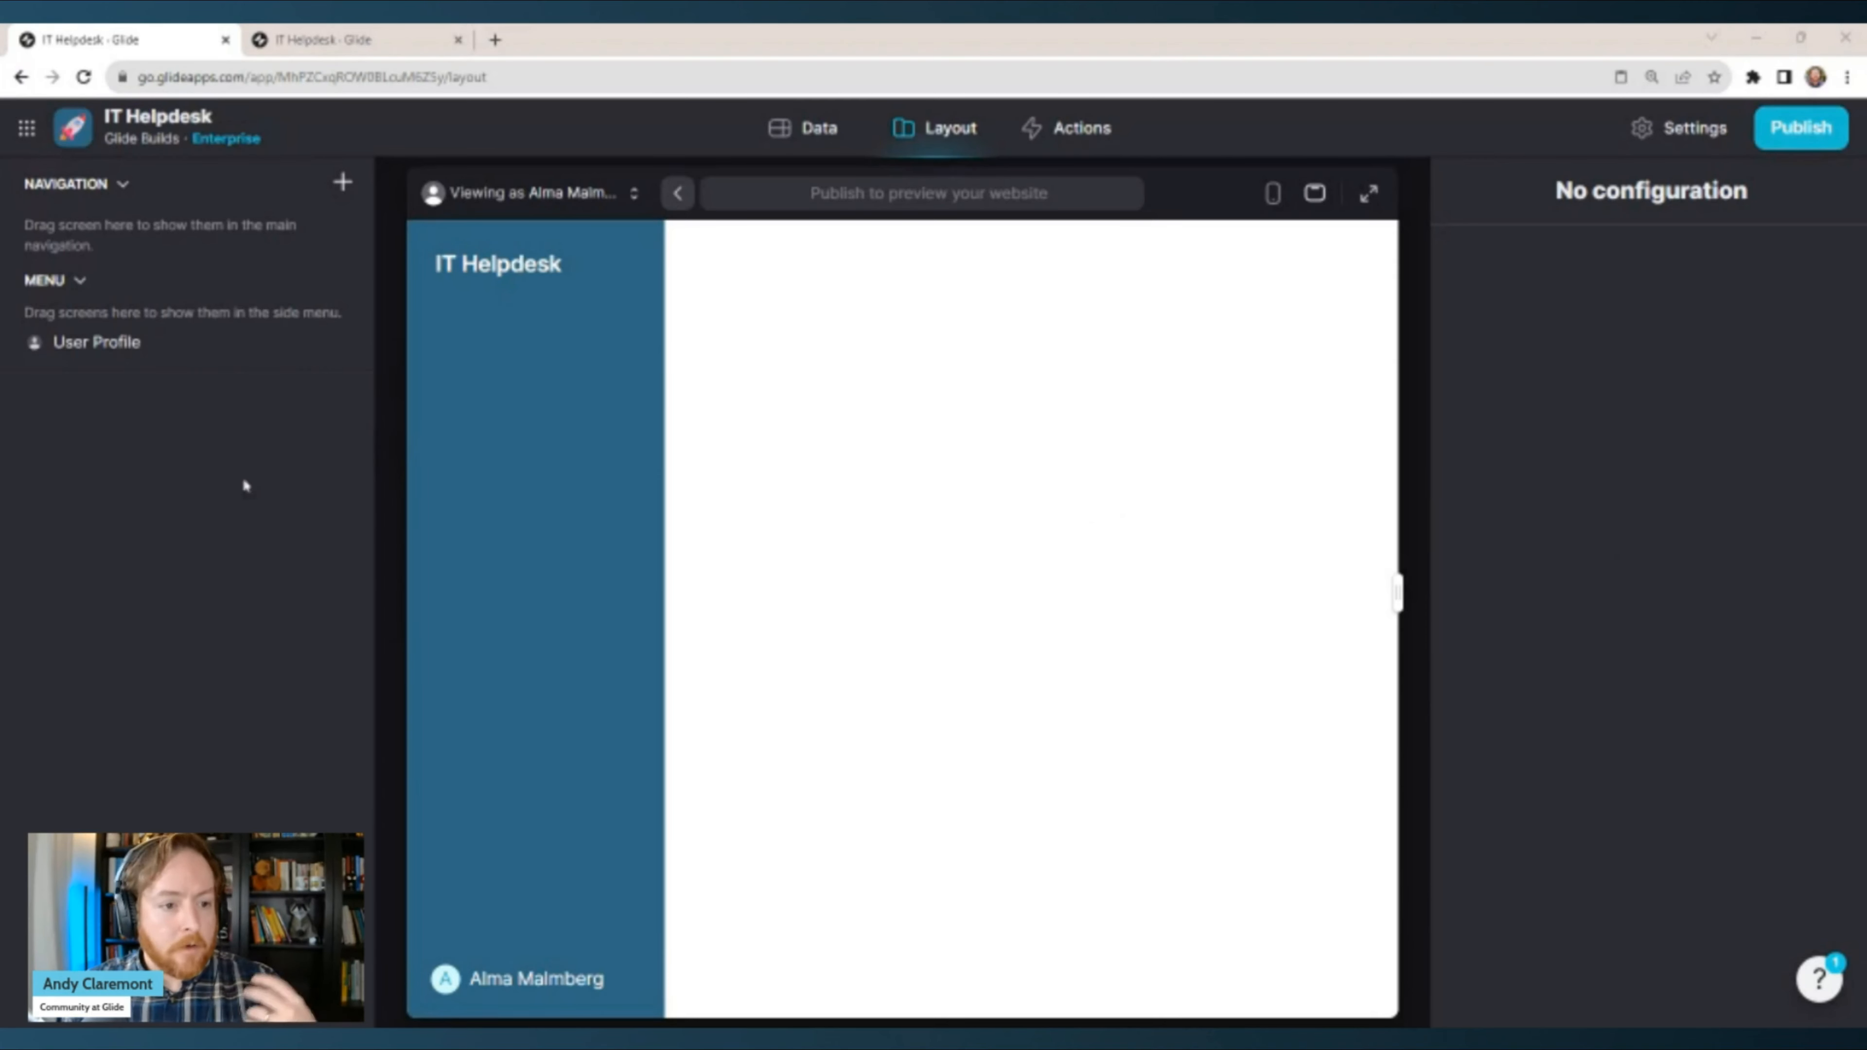
click(343, 182)
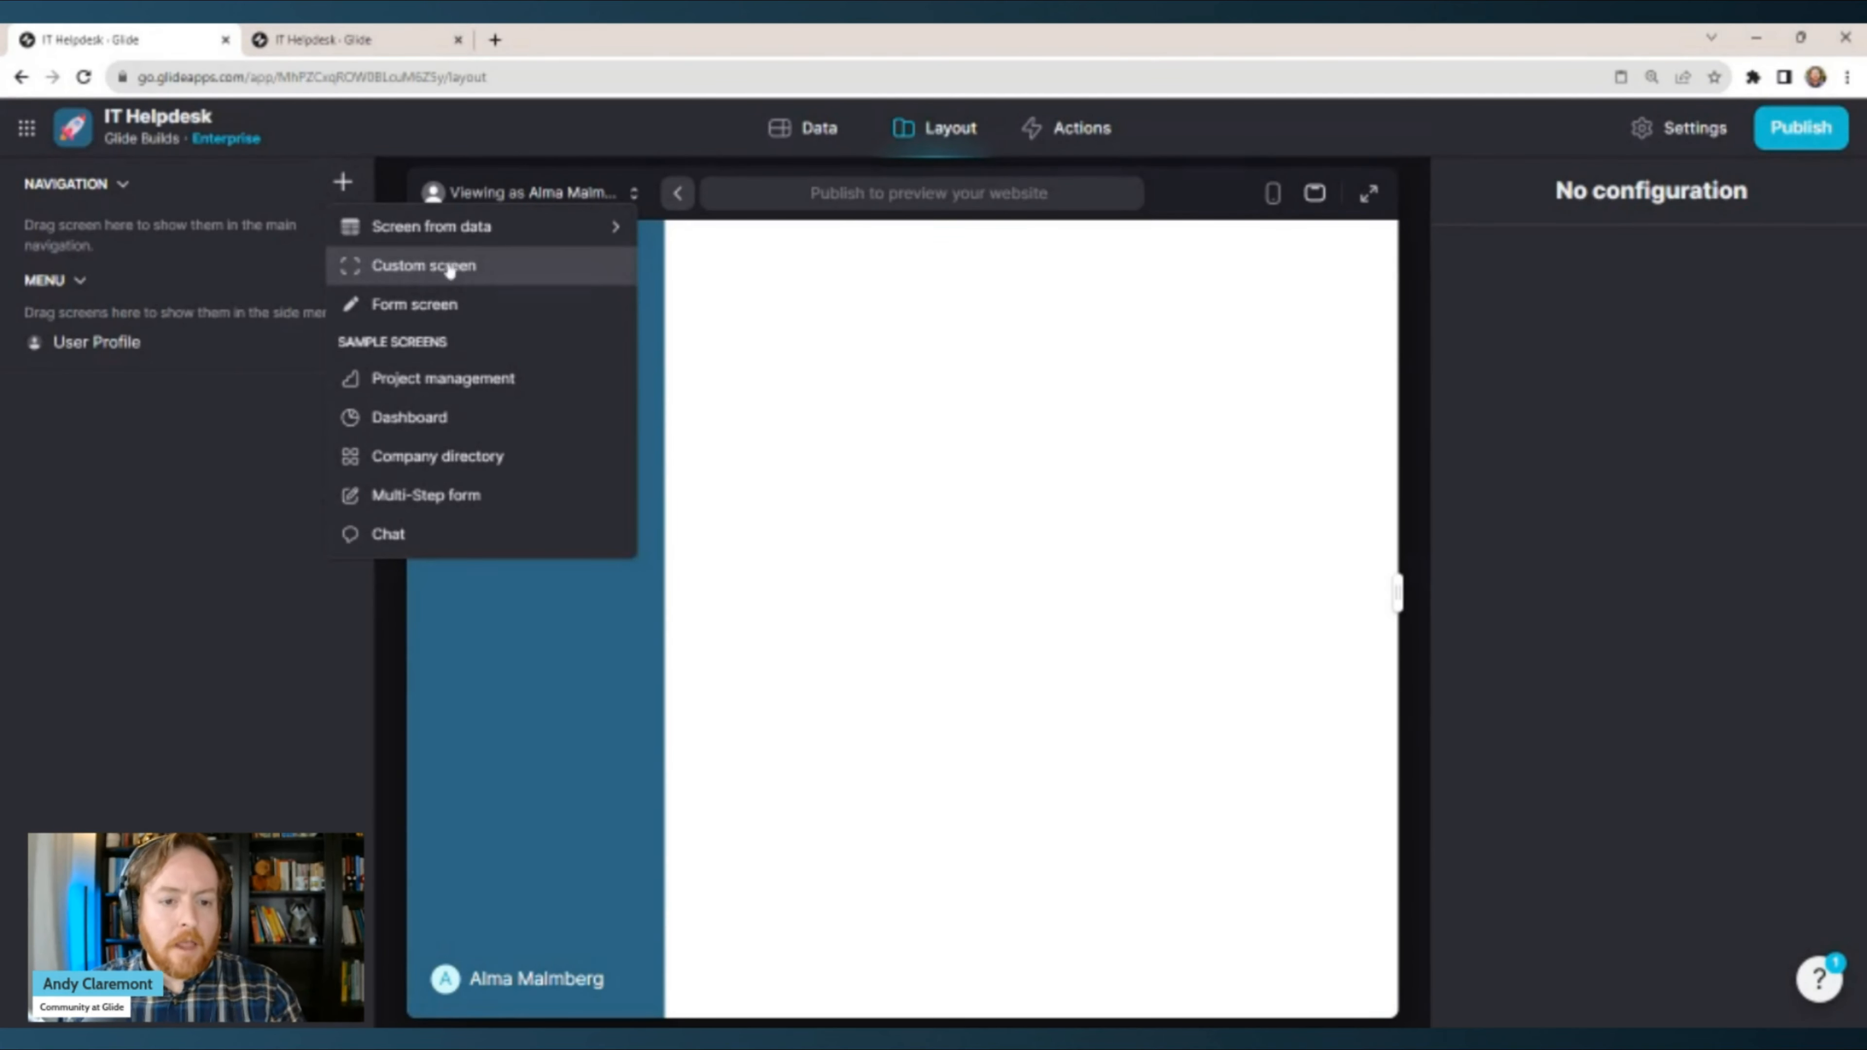
click(208, 435)
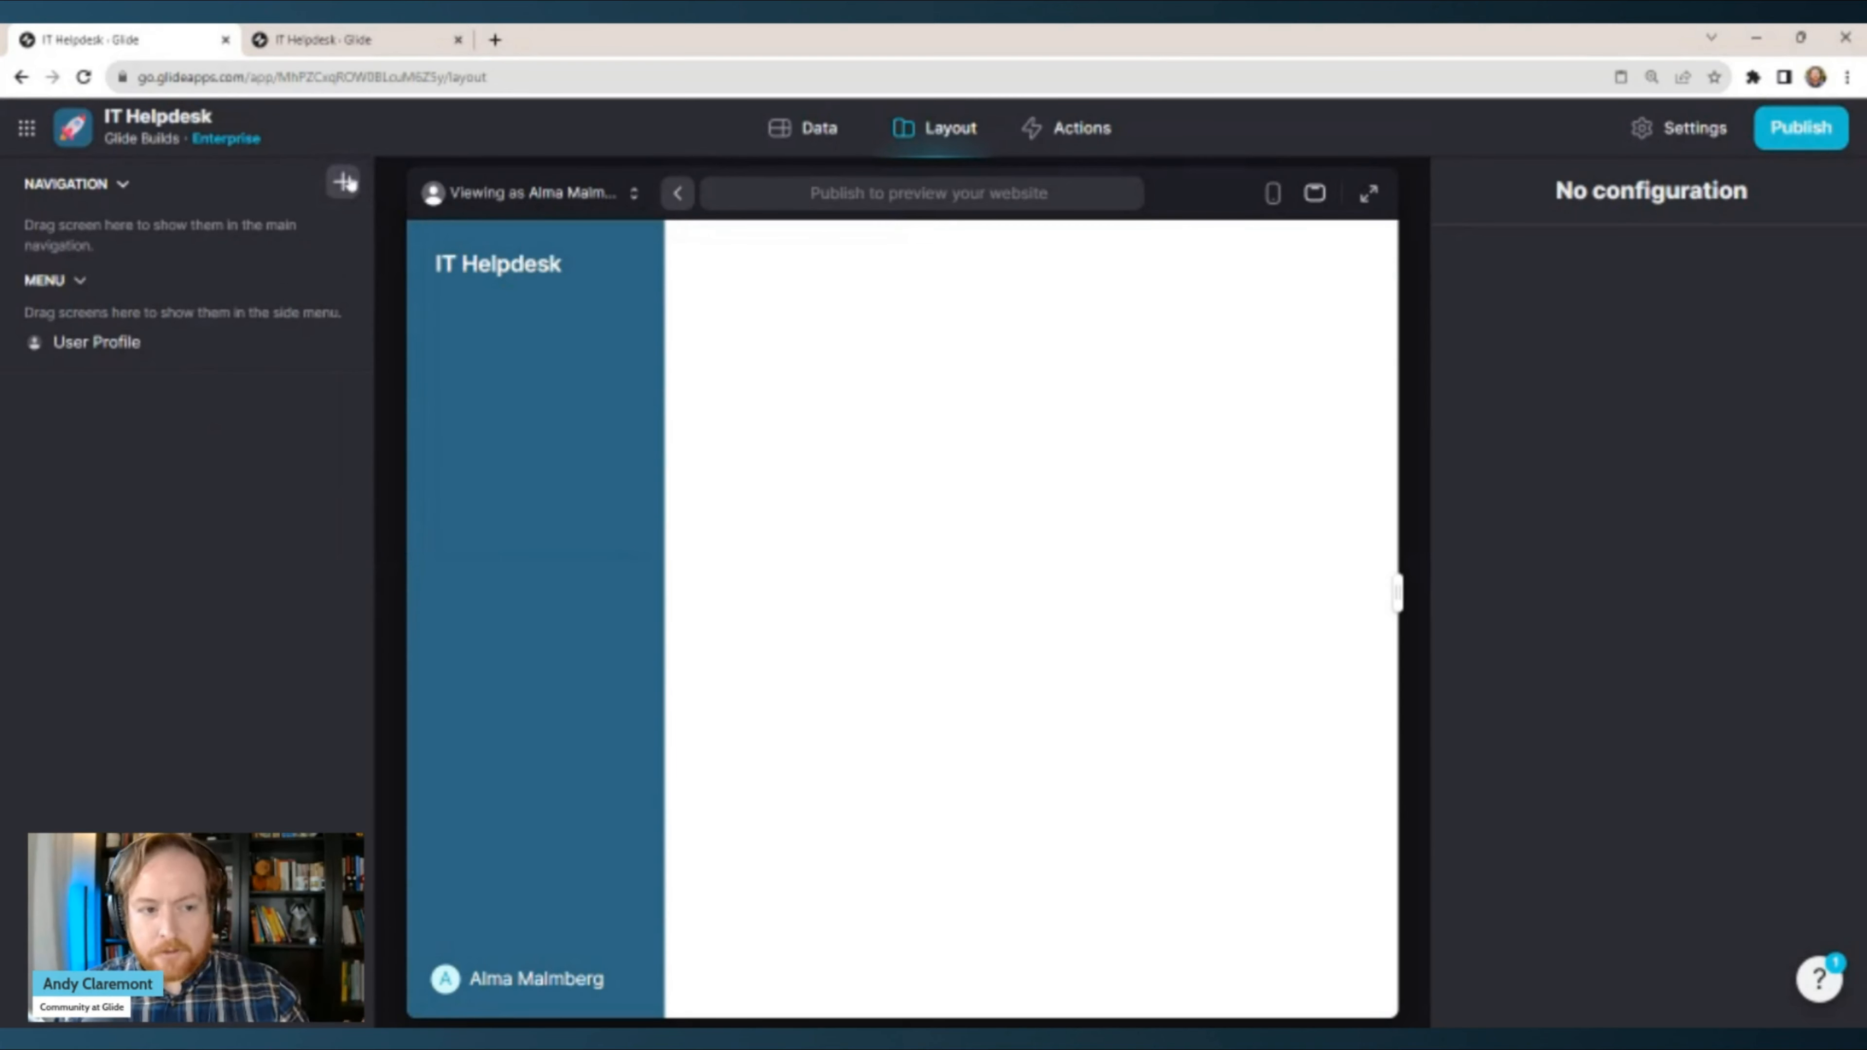
click(348, 184)
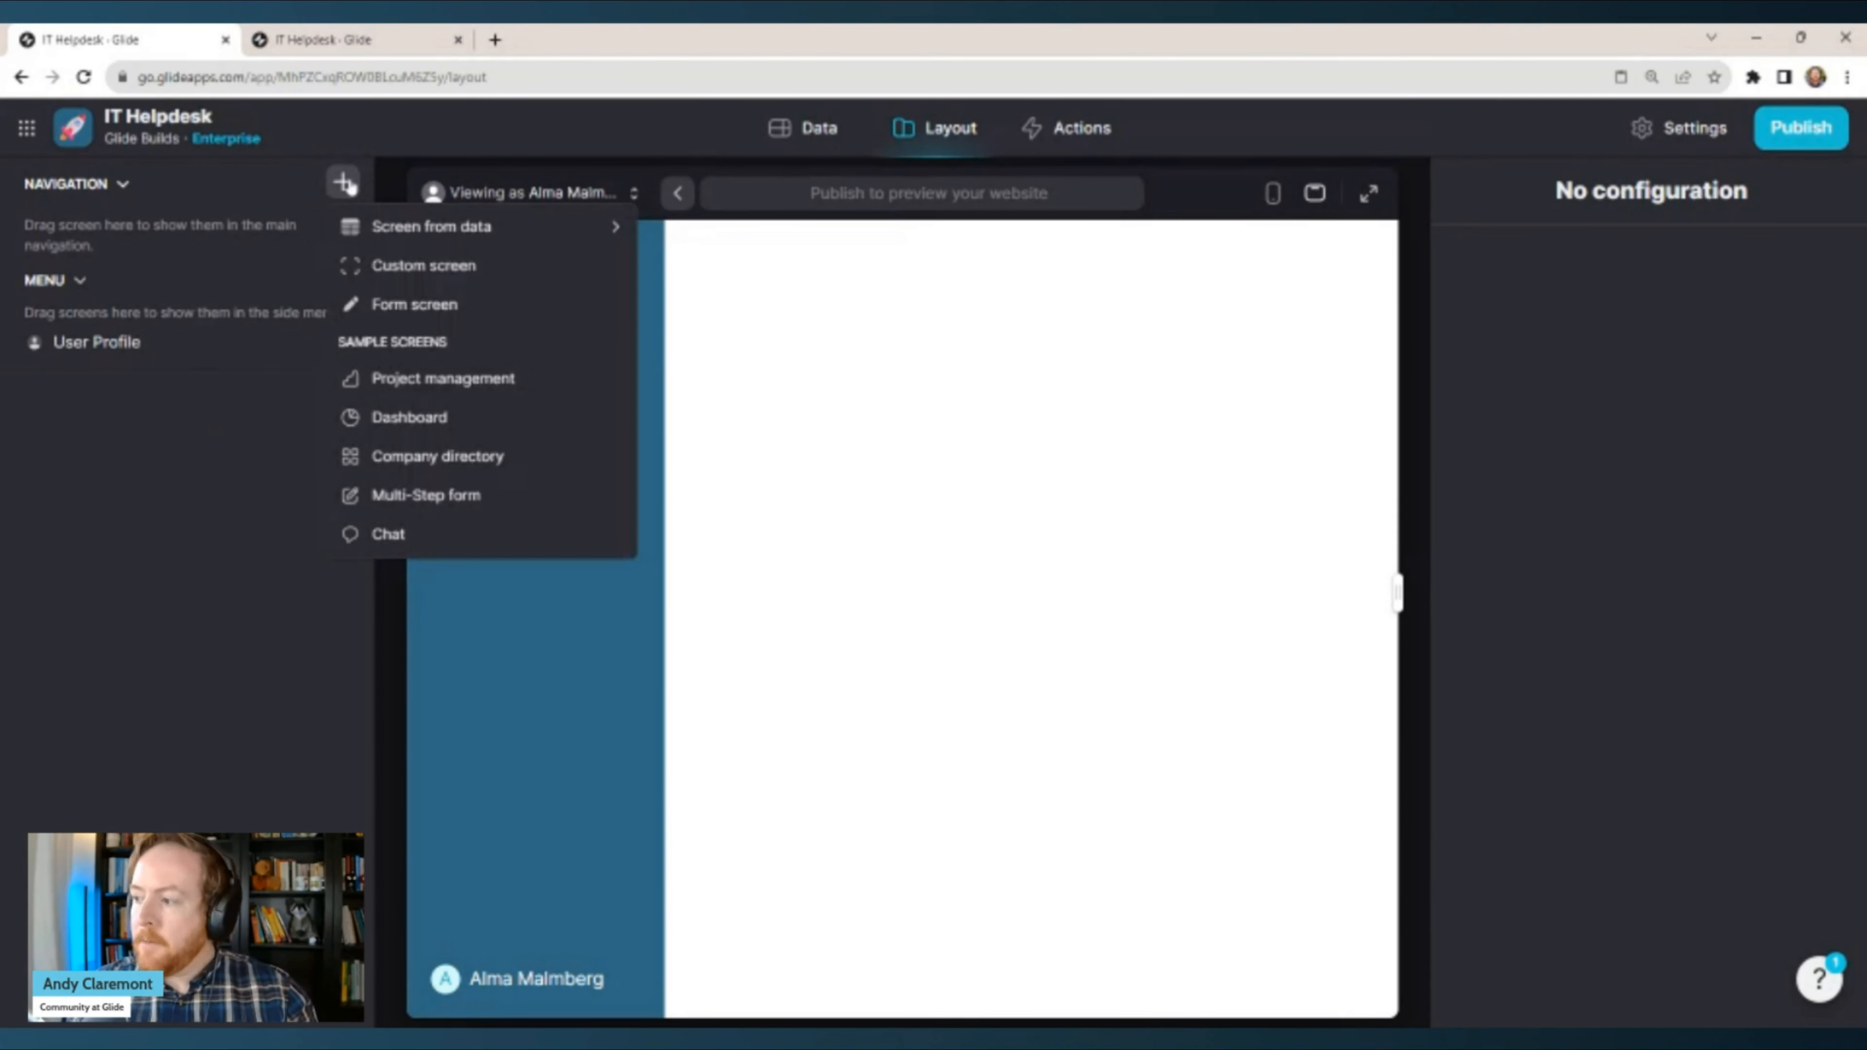
click(398, 276)
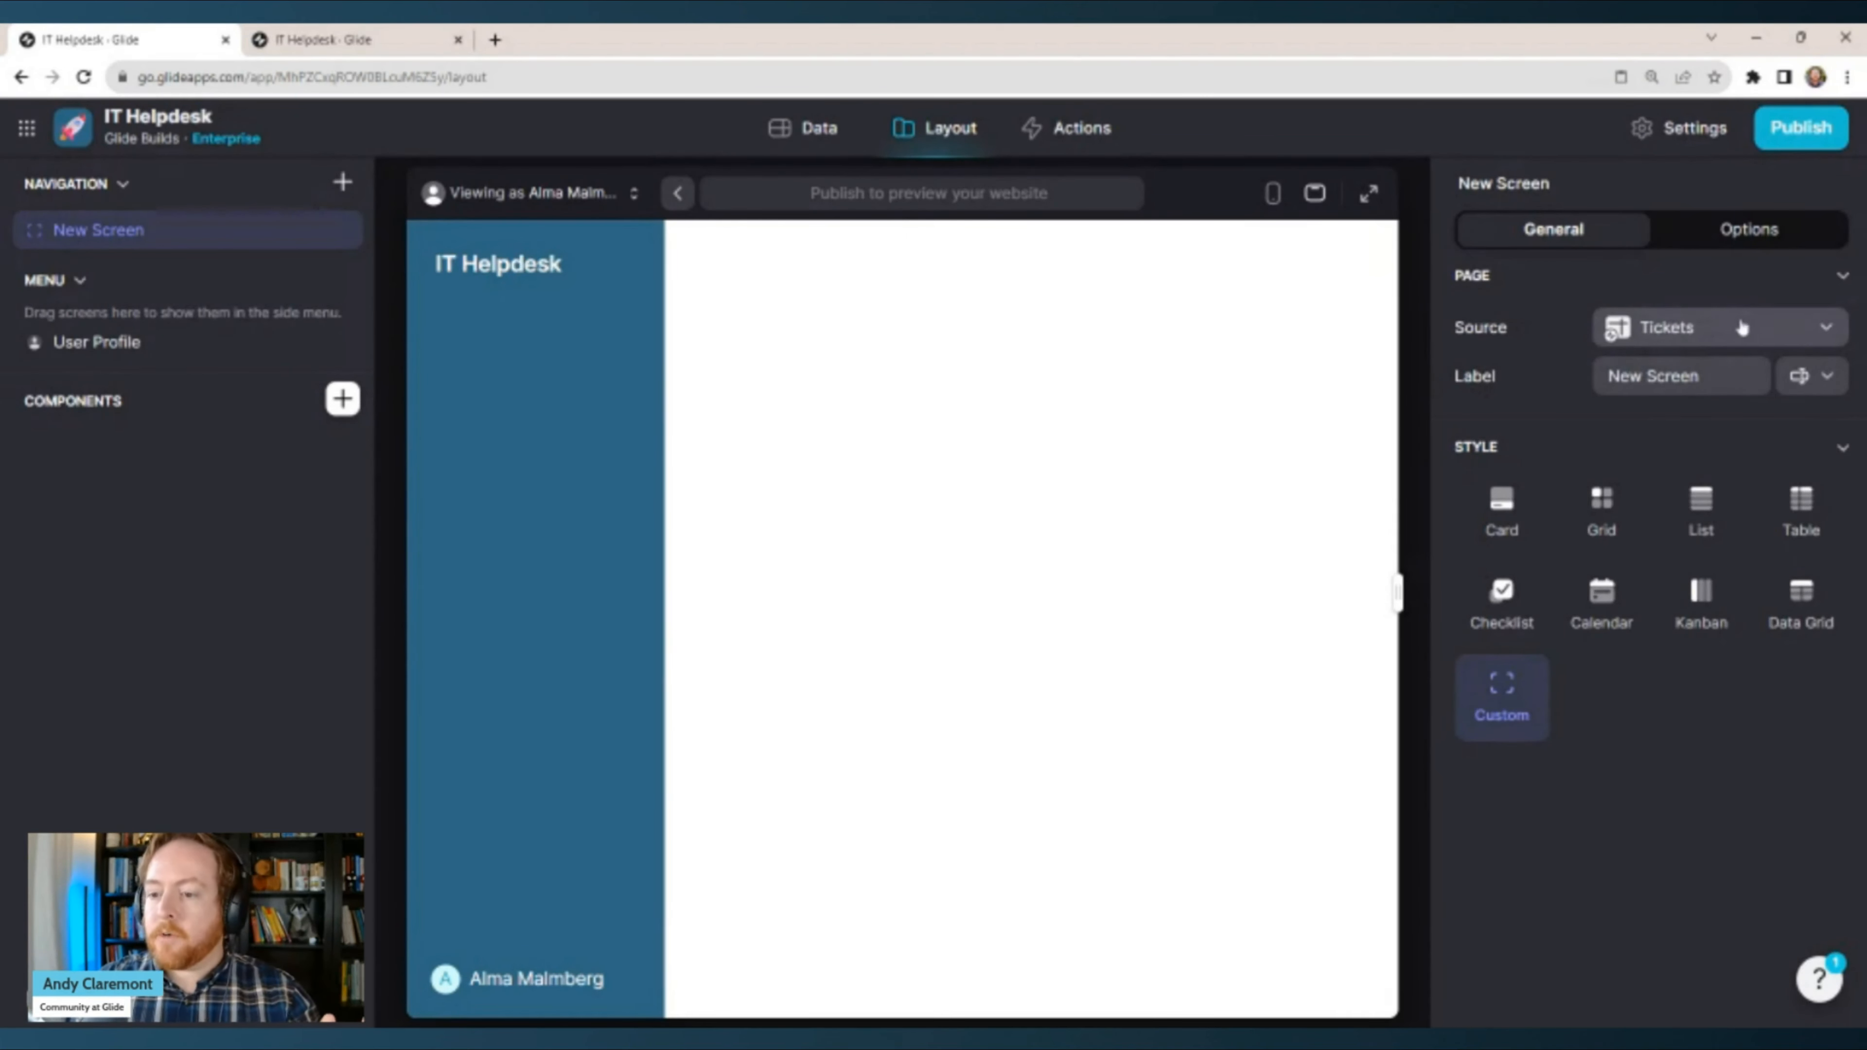
Label the new screen All Tickets and give it the inbox icon with an envelope from the Objects group.
drag(1700, 376, 1607, 376)
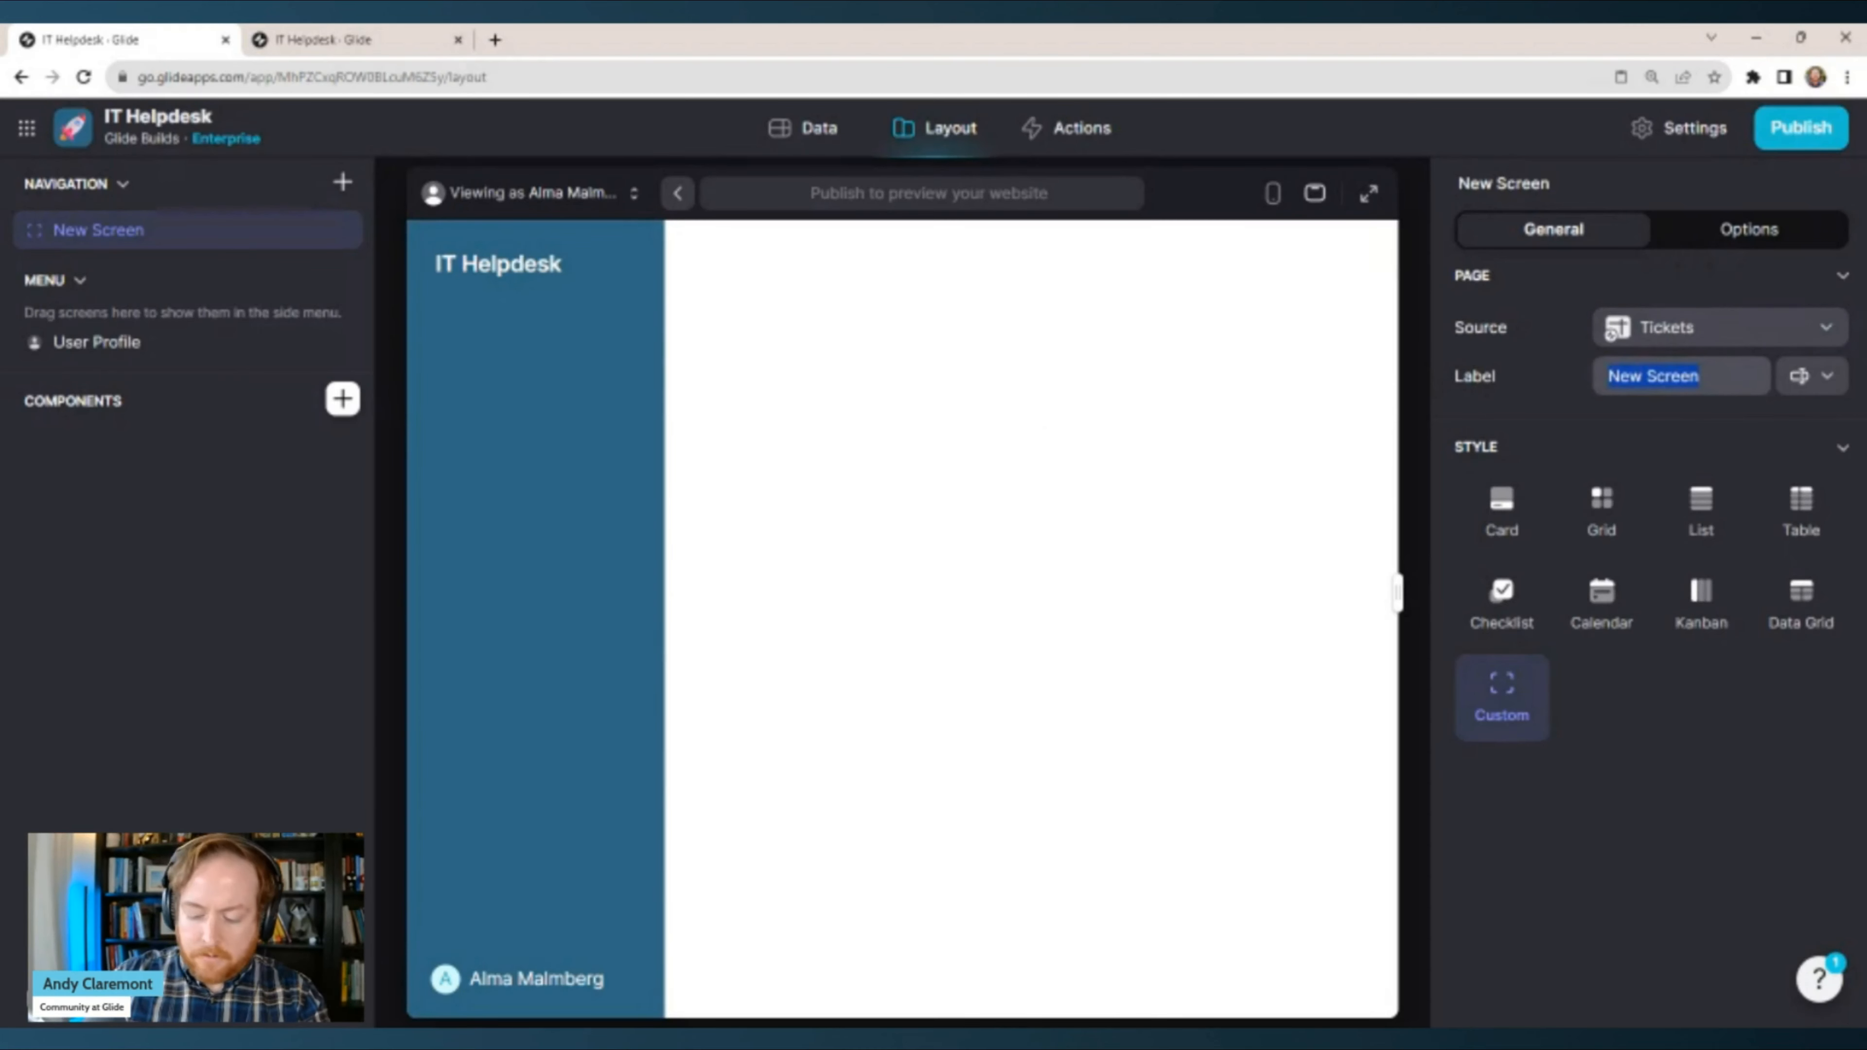
text(All Tickets)
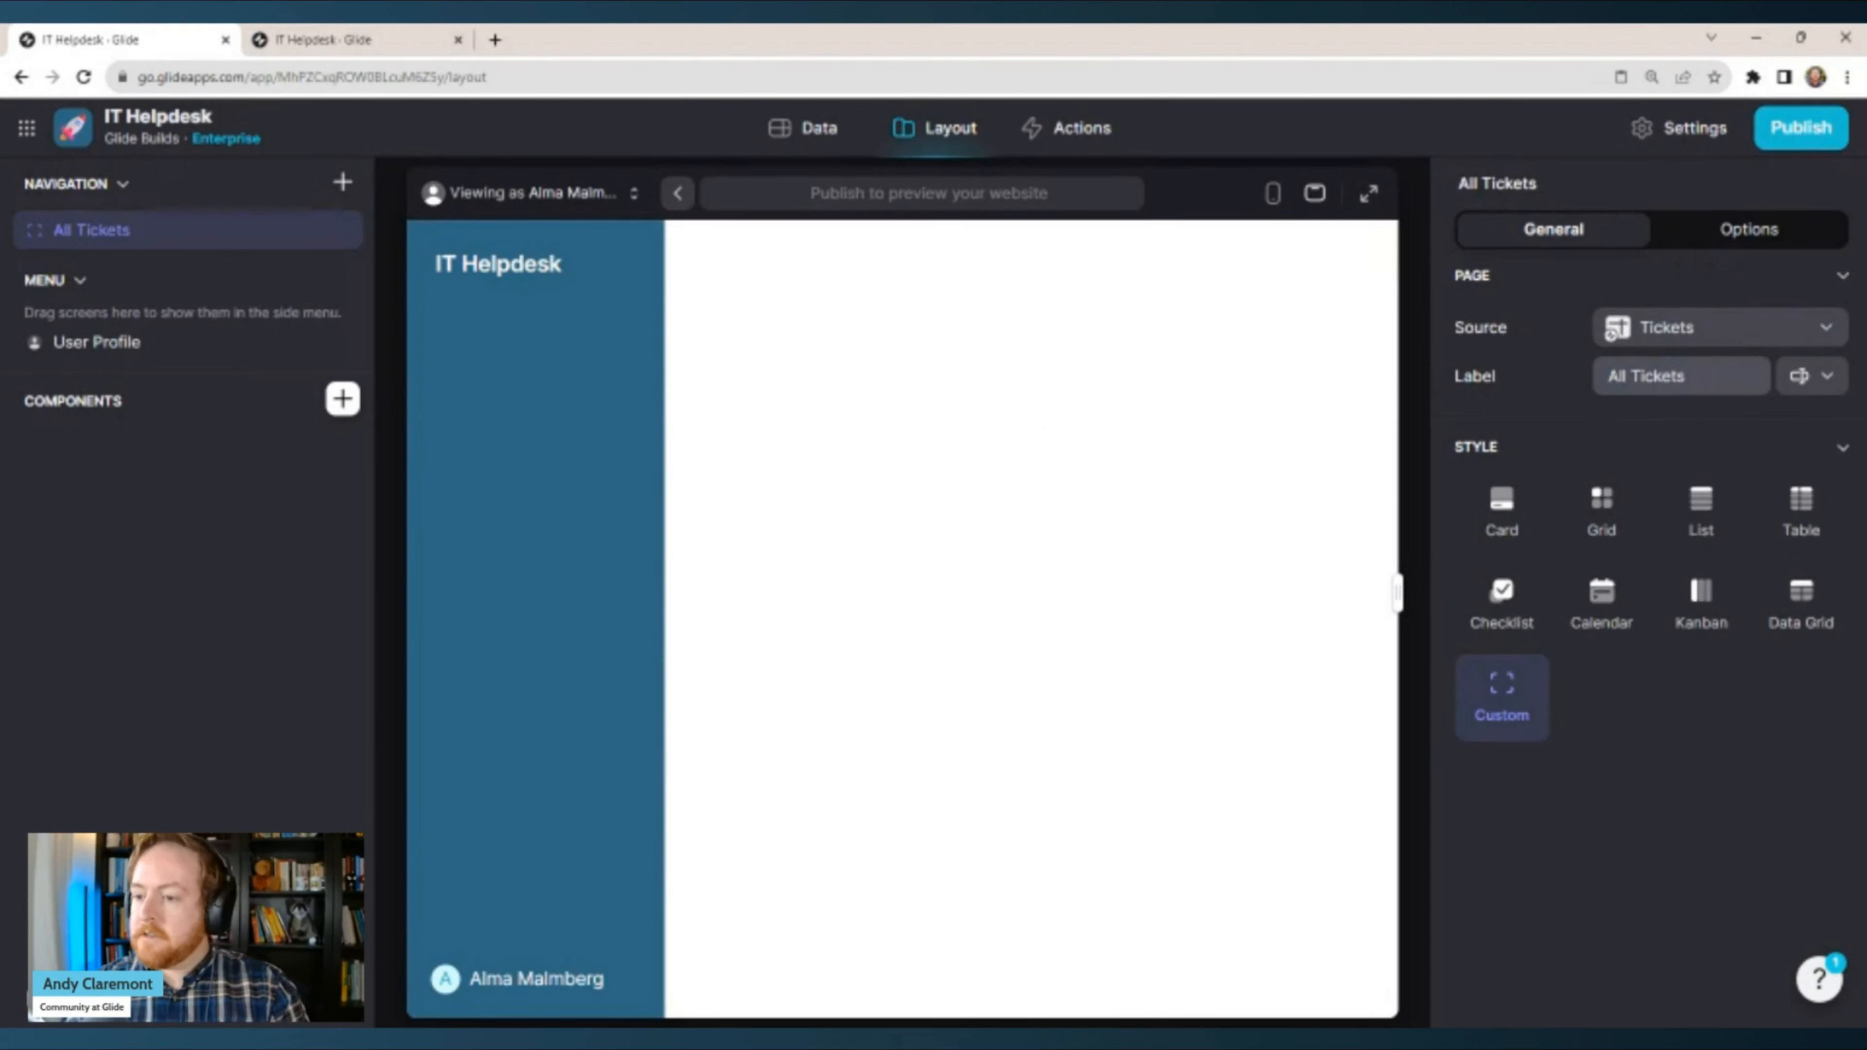
click(1809, 376)
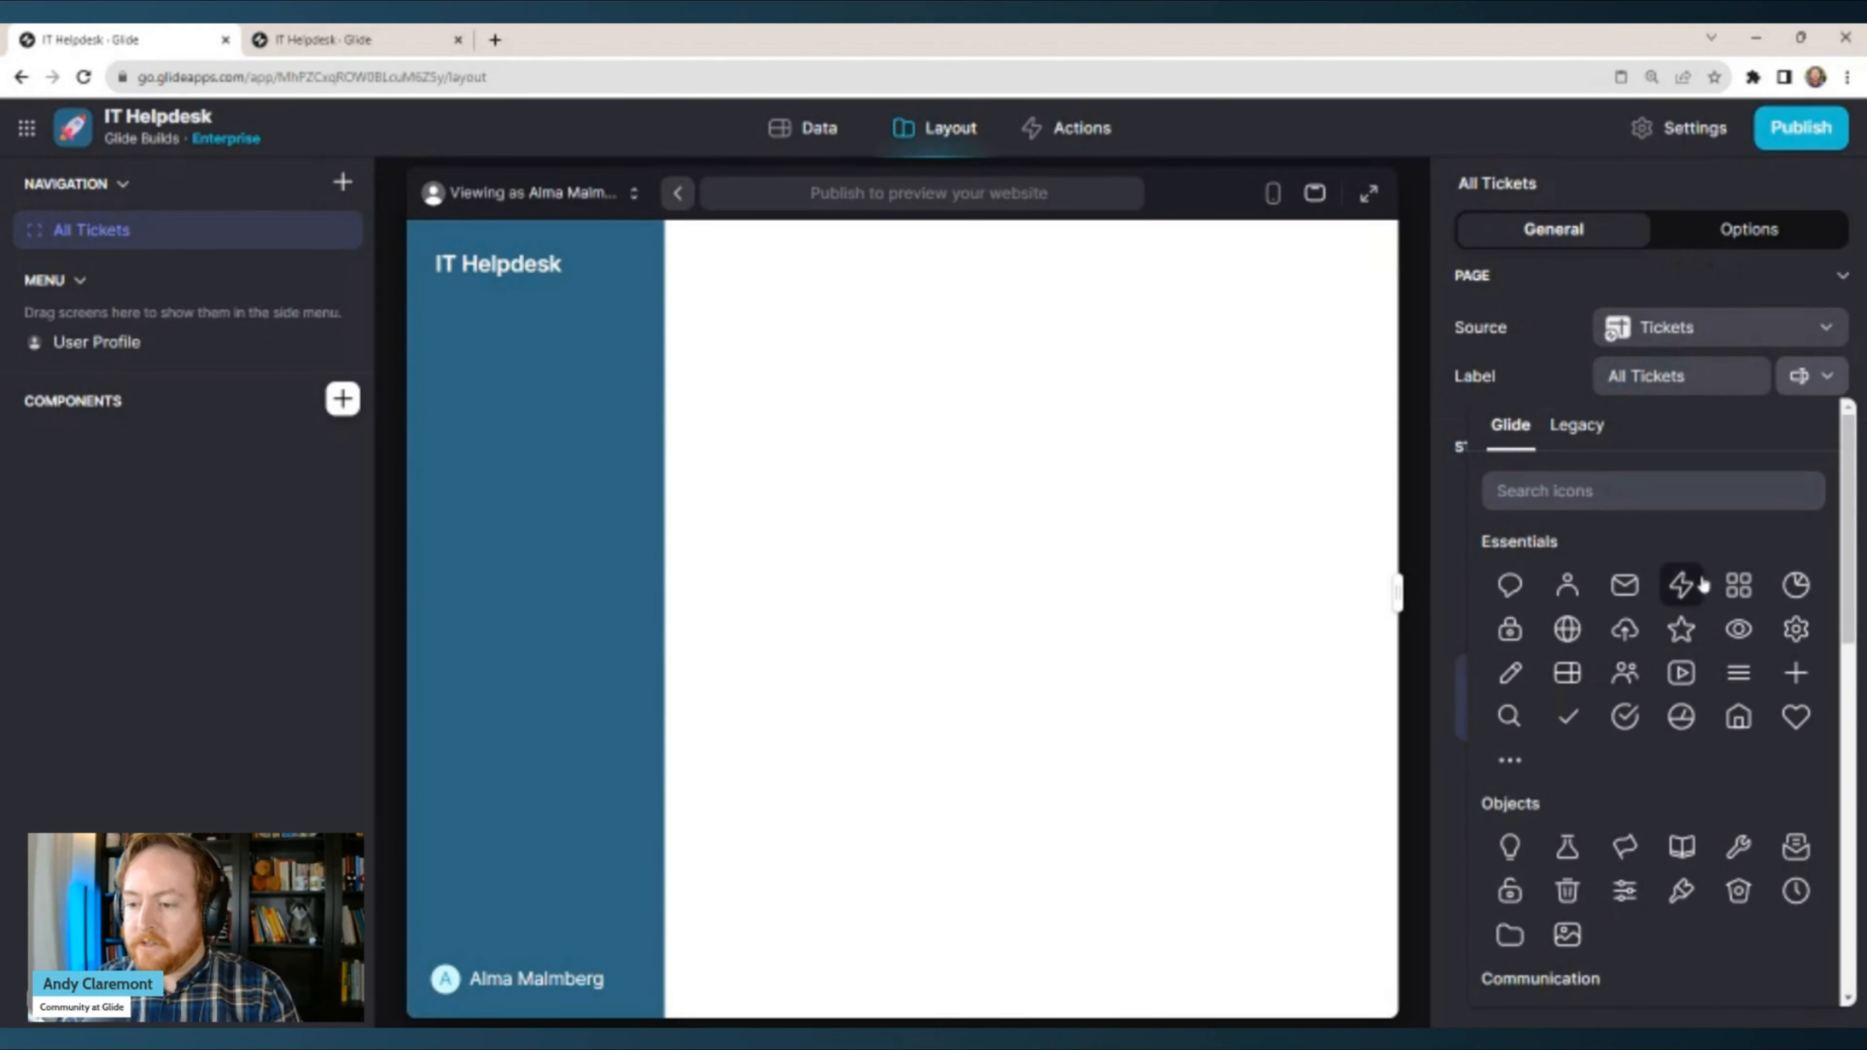
click(1796, 846)
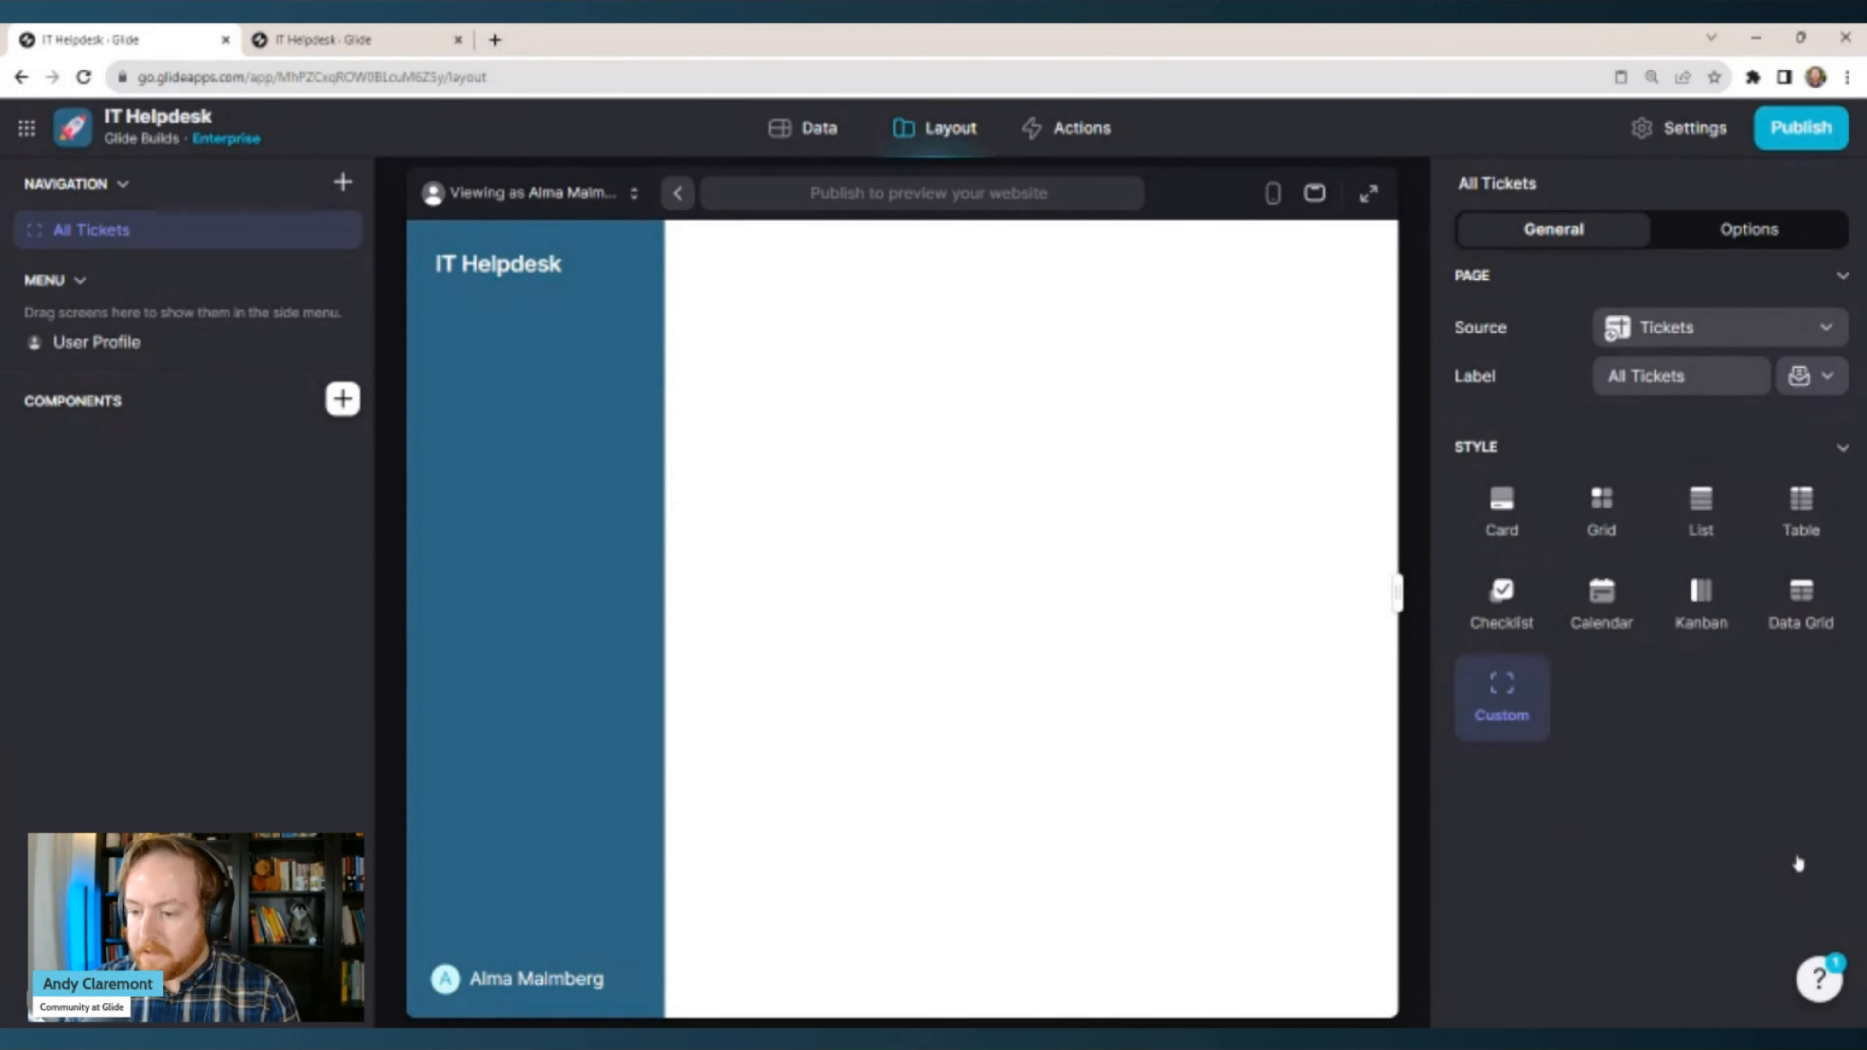
Set the All Tickets screen to the List style and open its form for adding an item.
click(1701, 529)
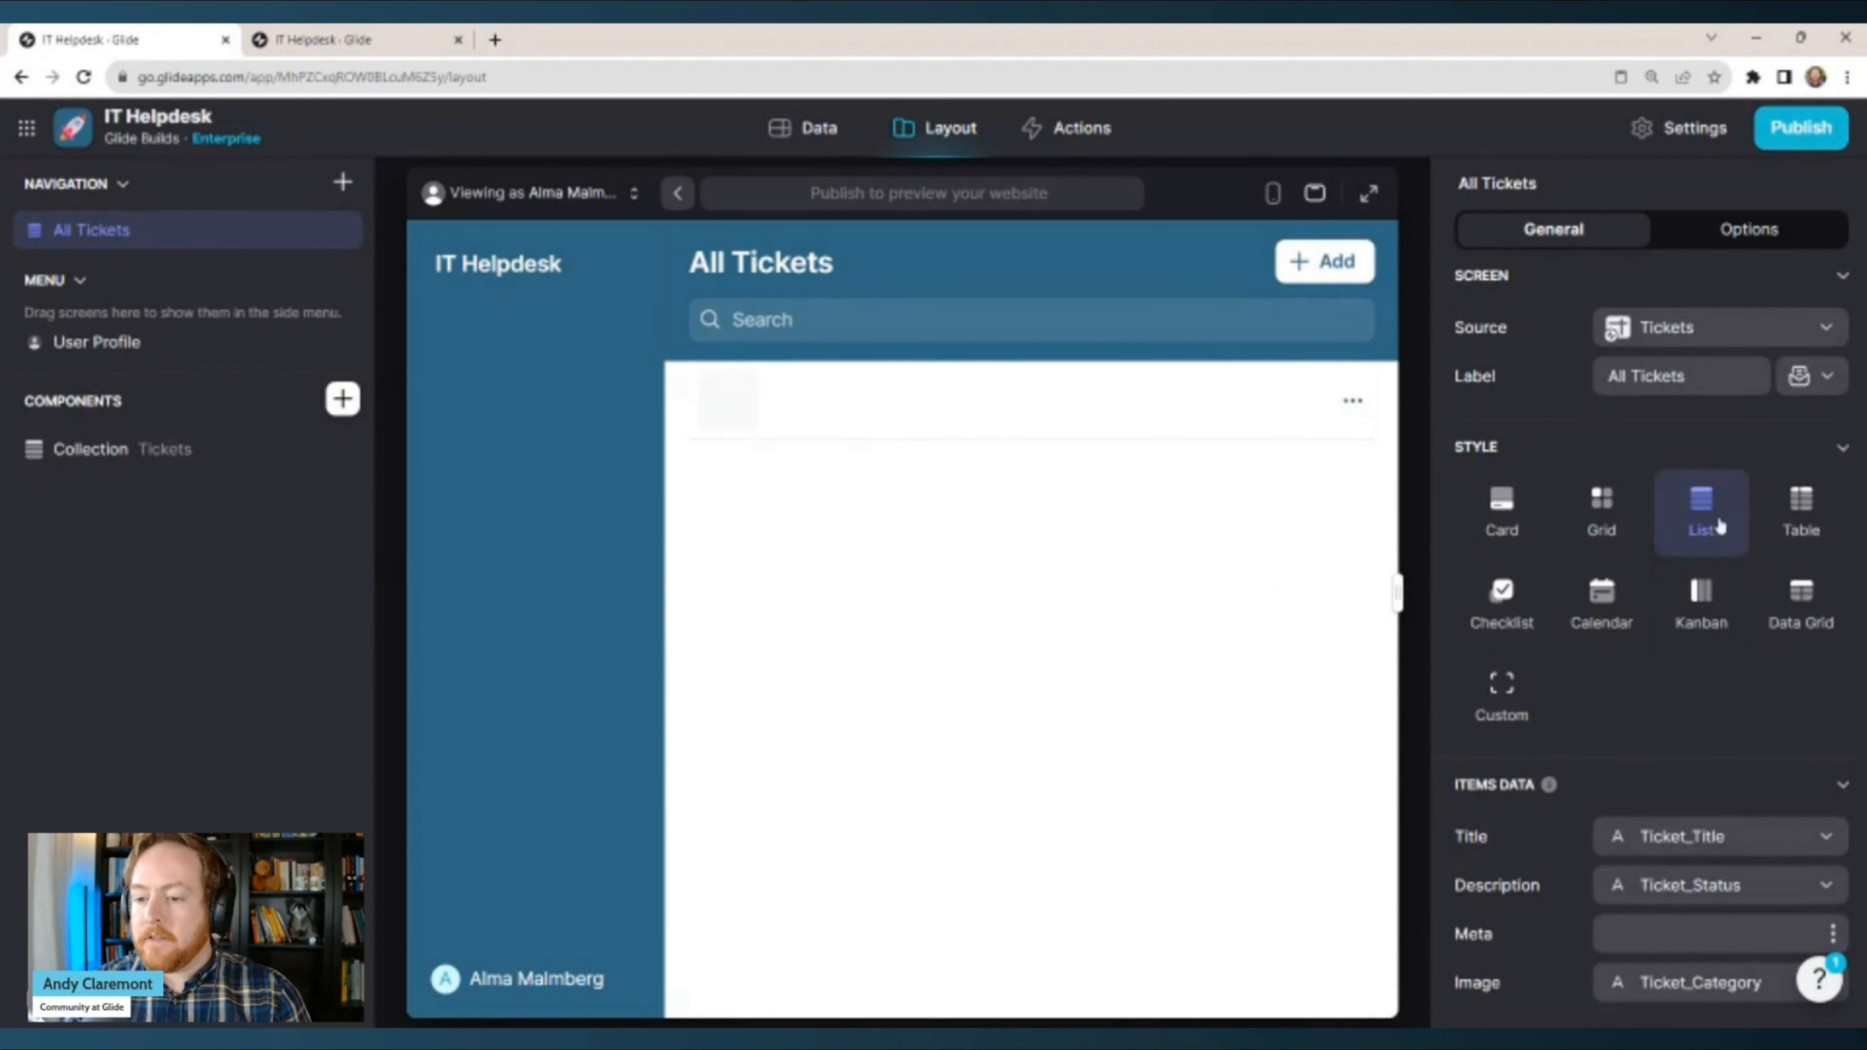
click(189, 455)
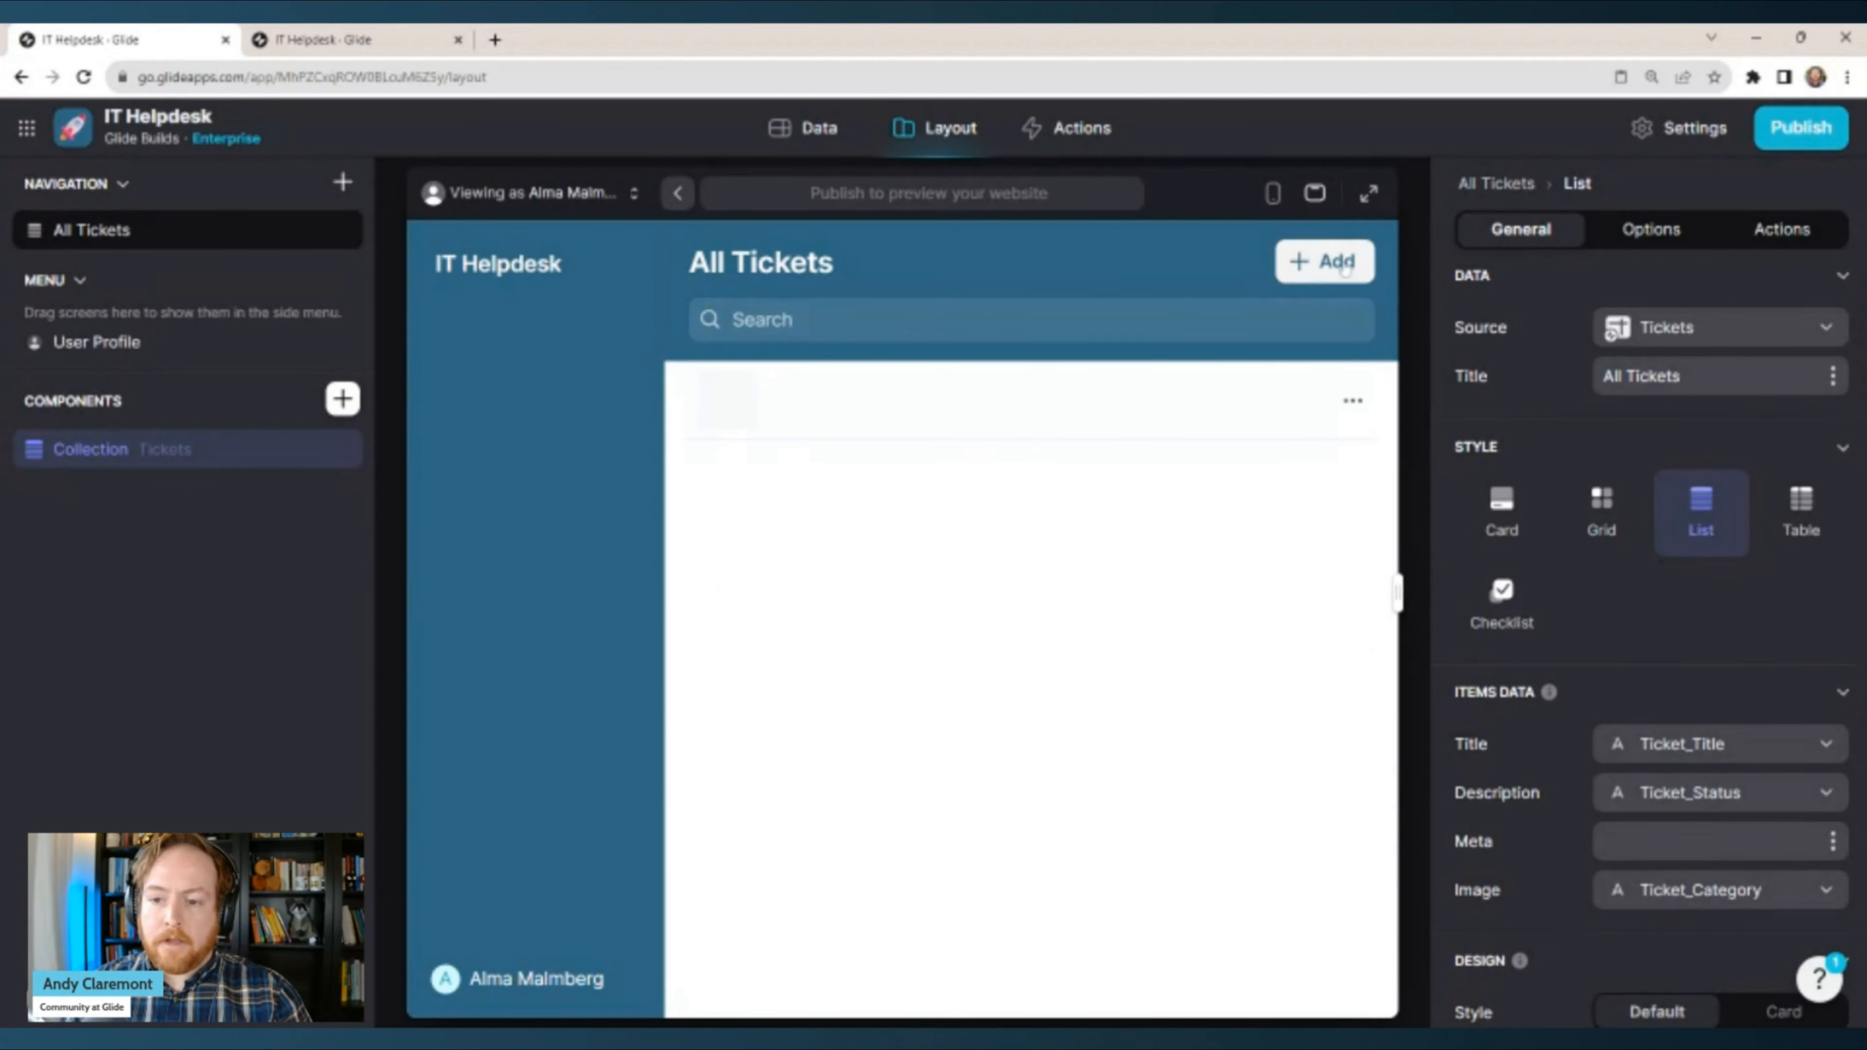
click(1335, 261)
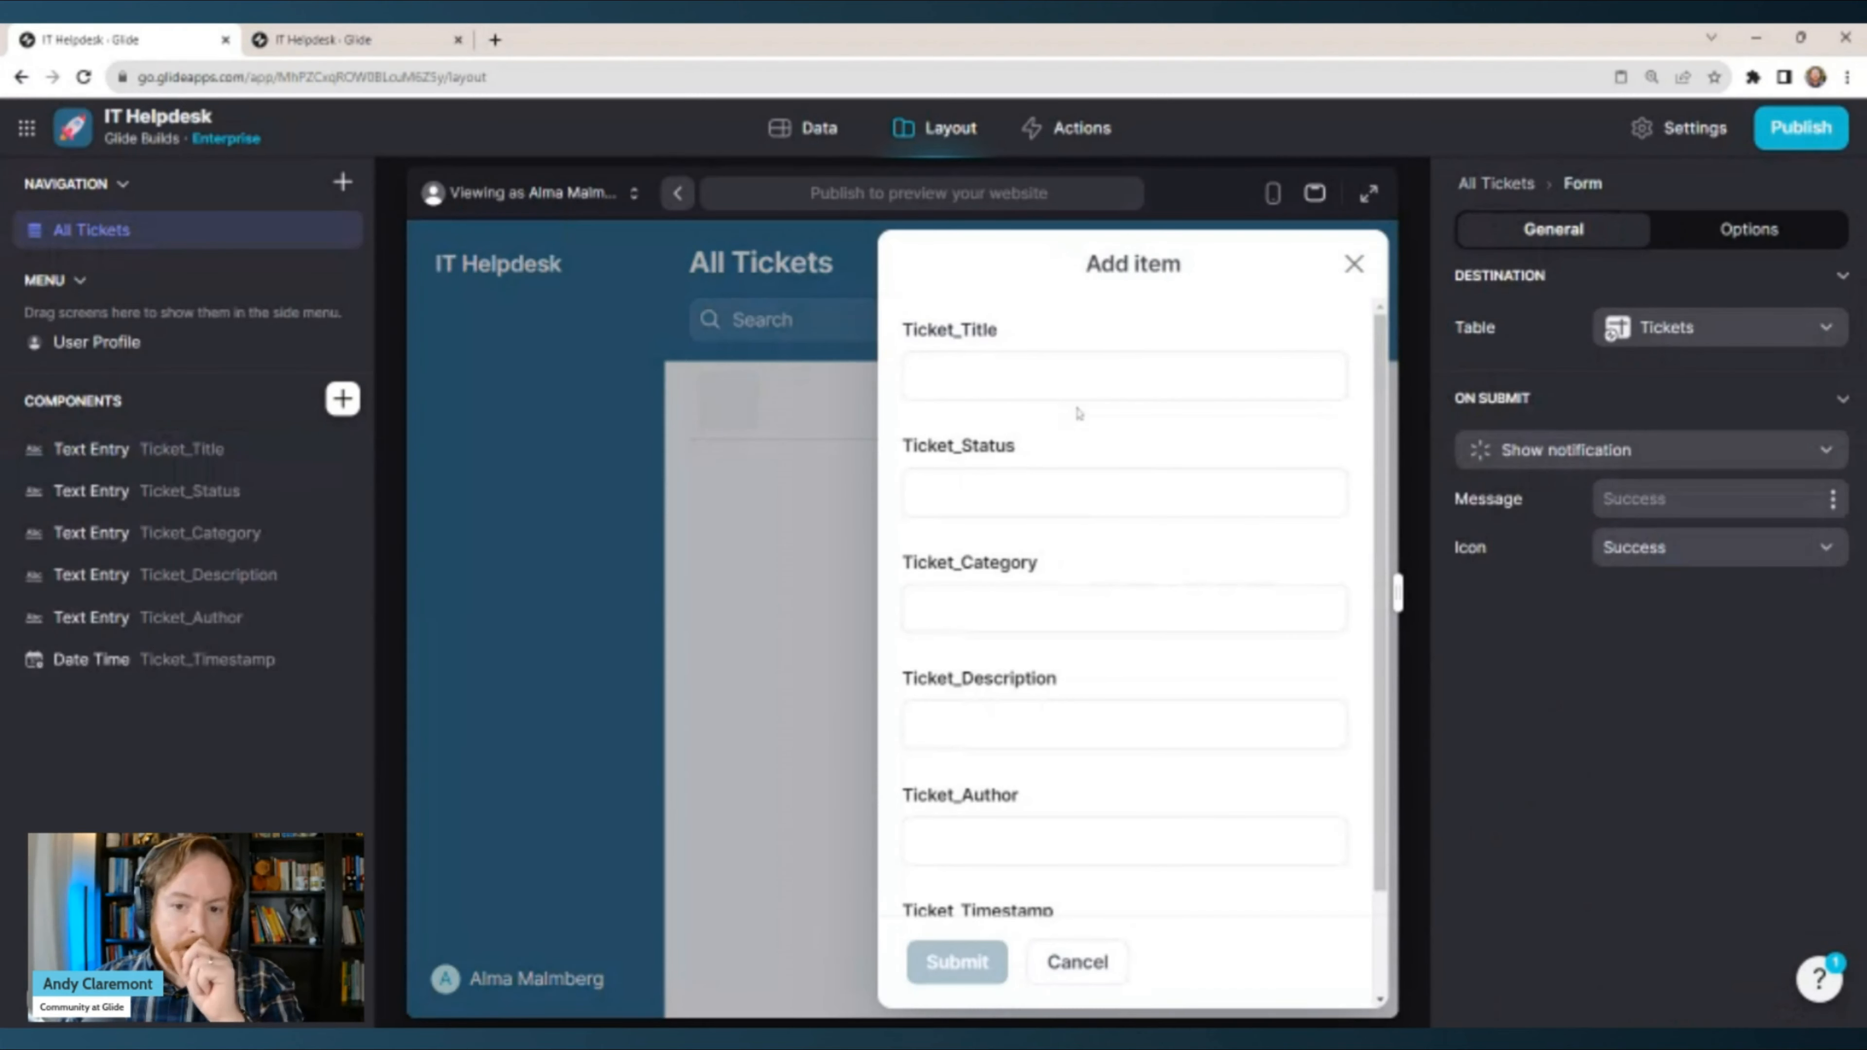
Examine the add-item form's title, status, category, description and author text entry components.
click(1125, 376)
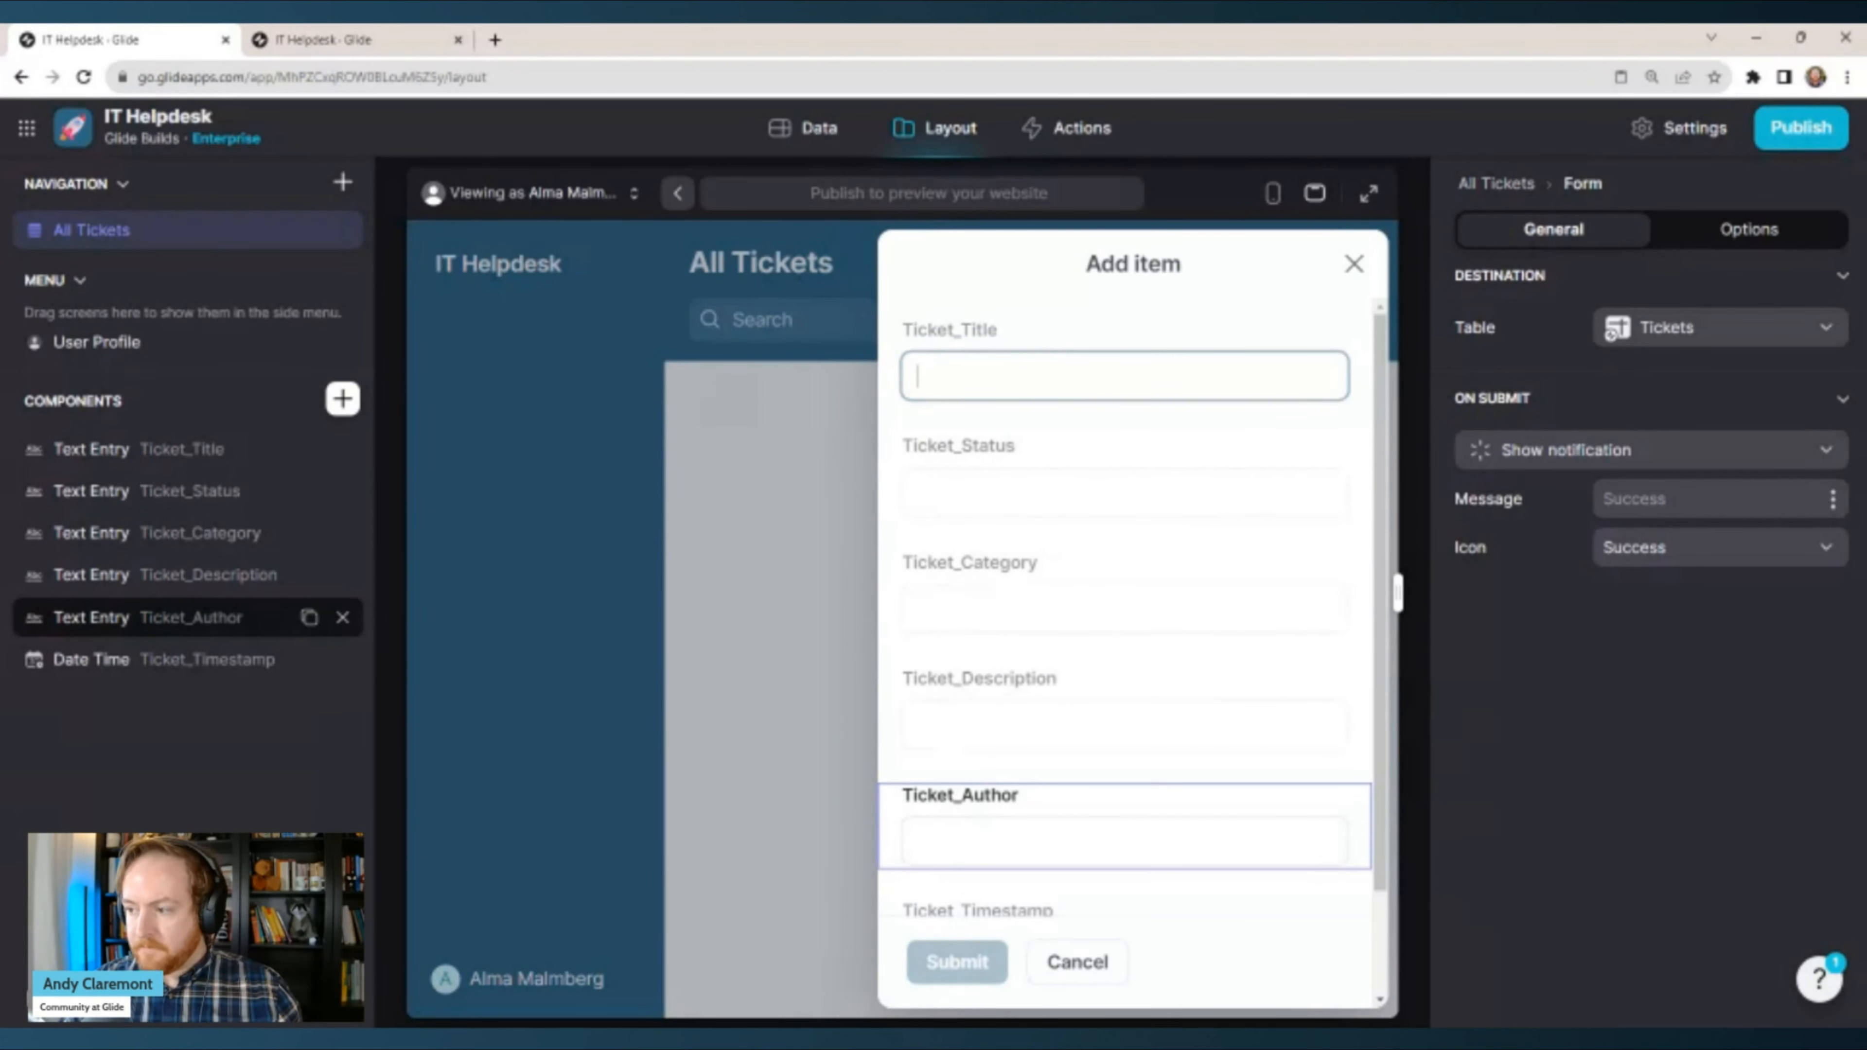
click(169, 452)
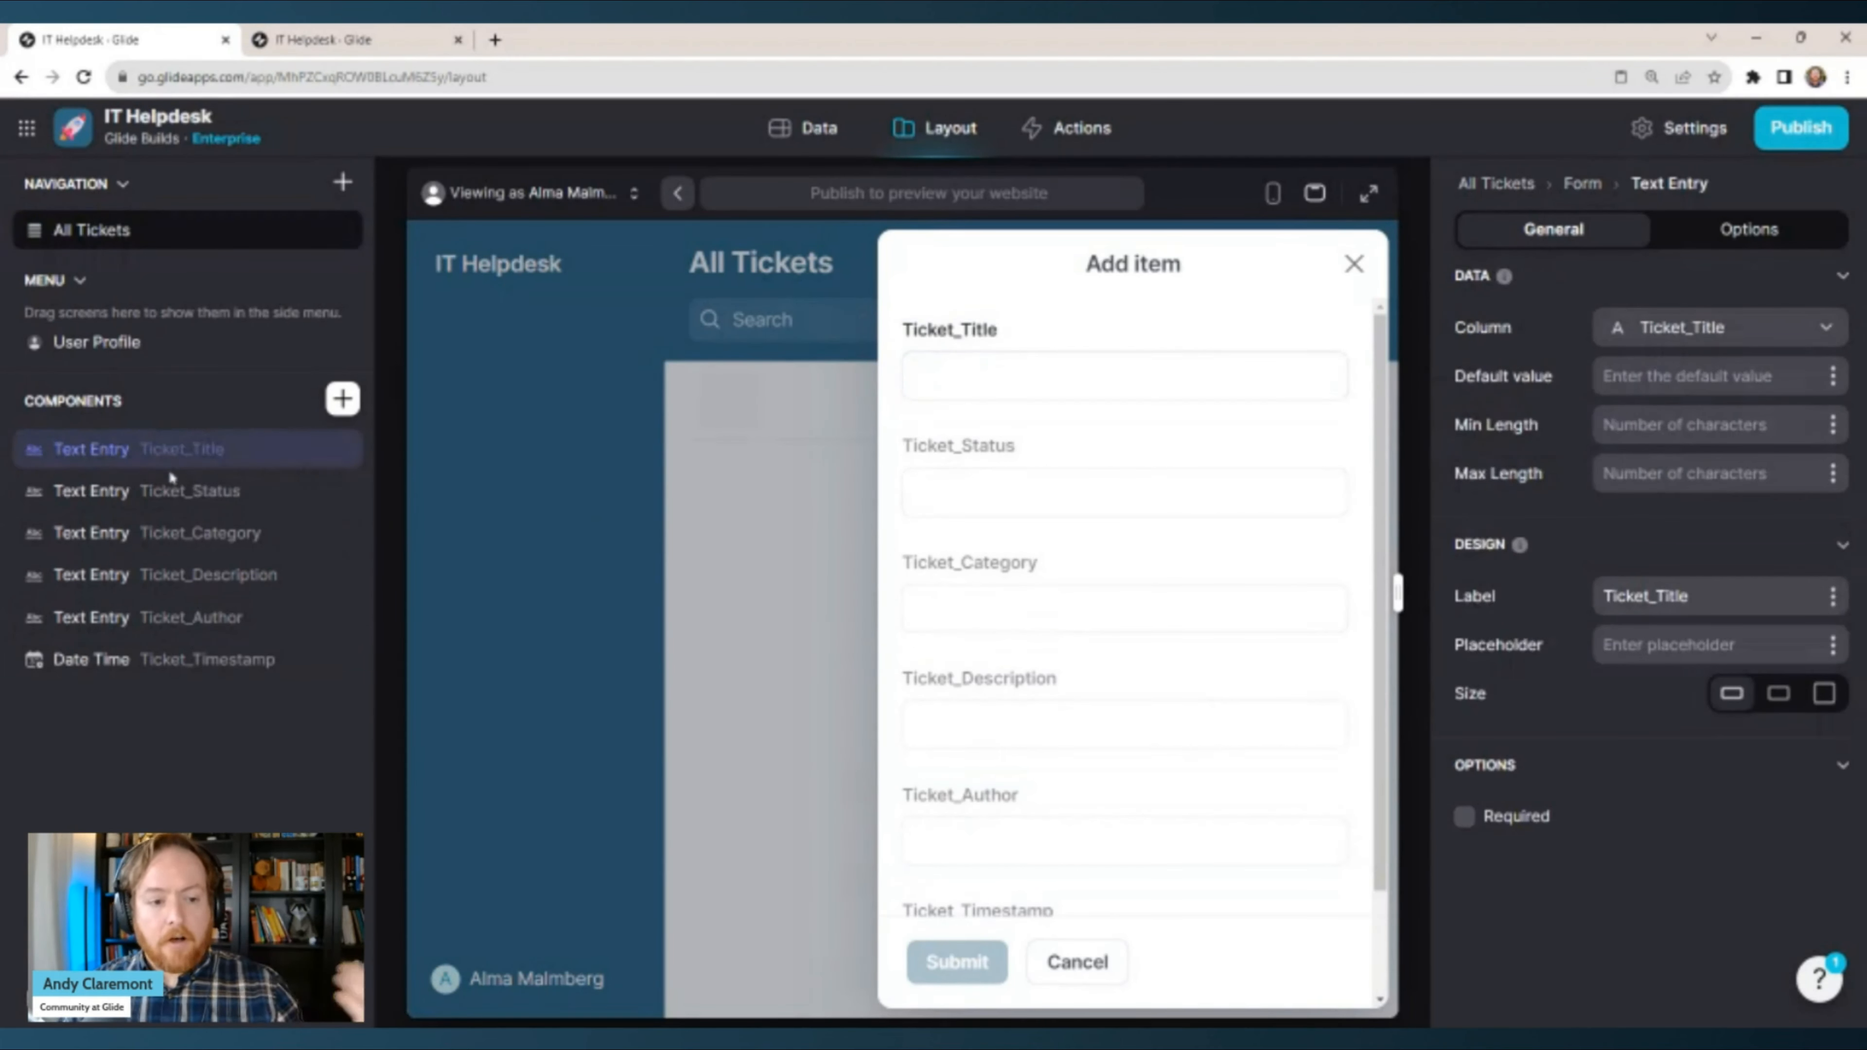
click(167, 471)
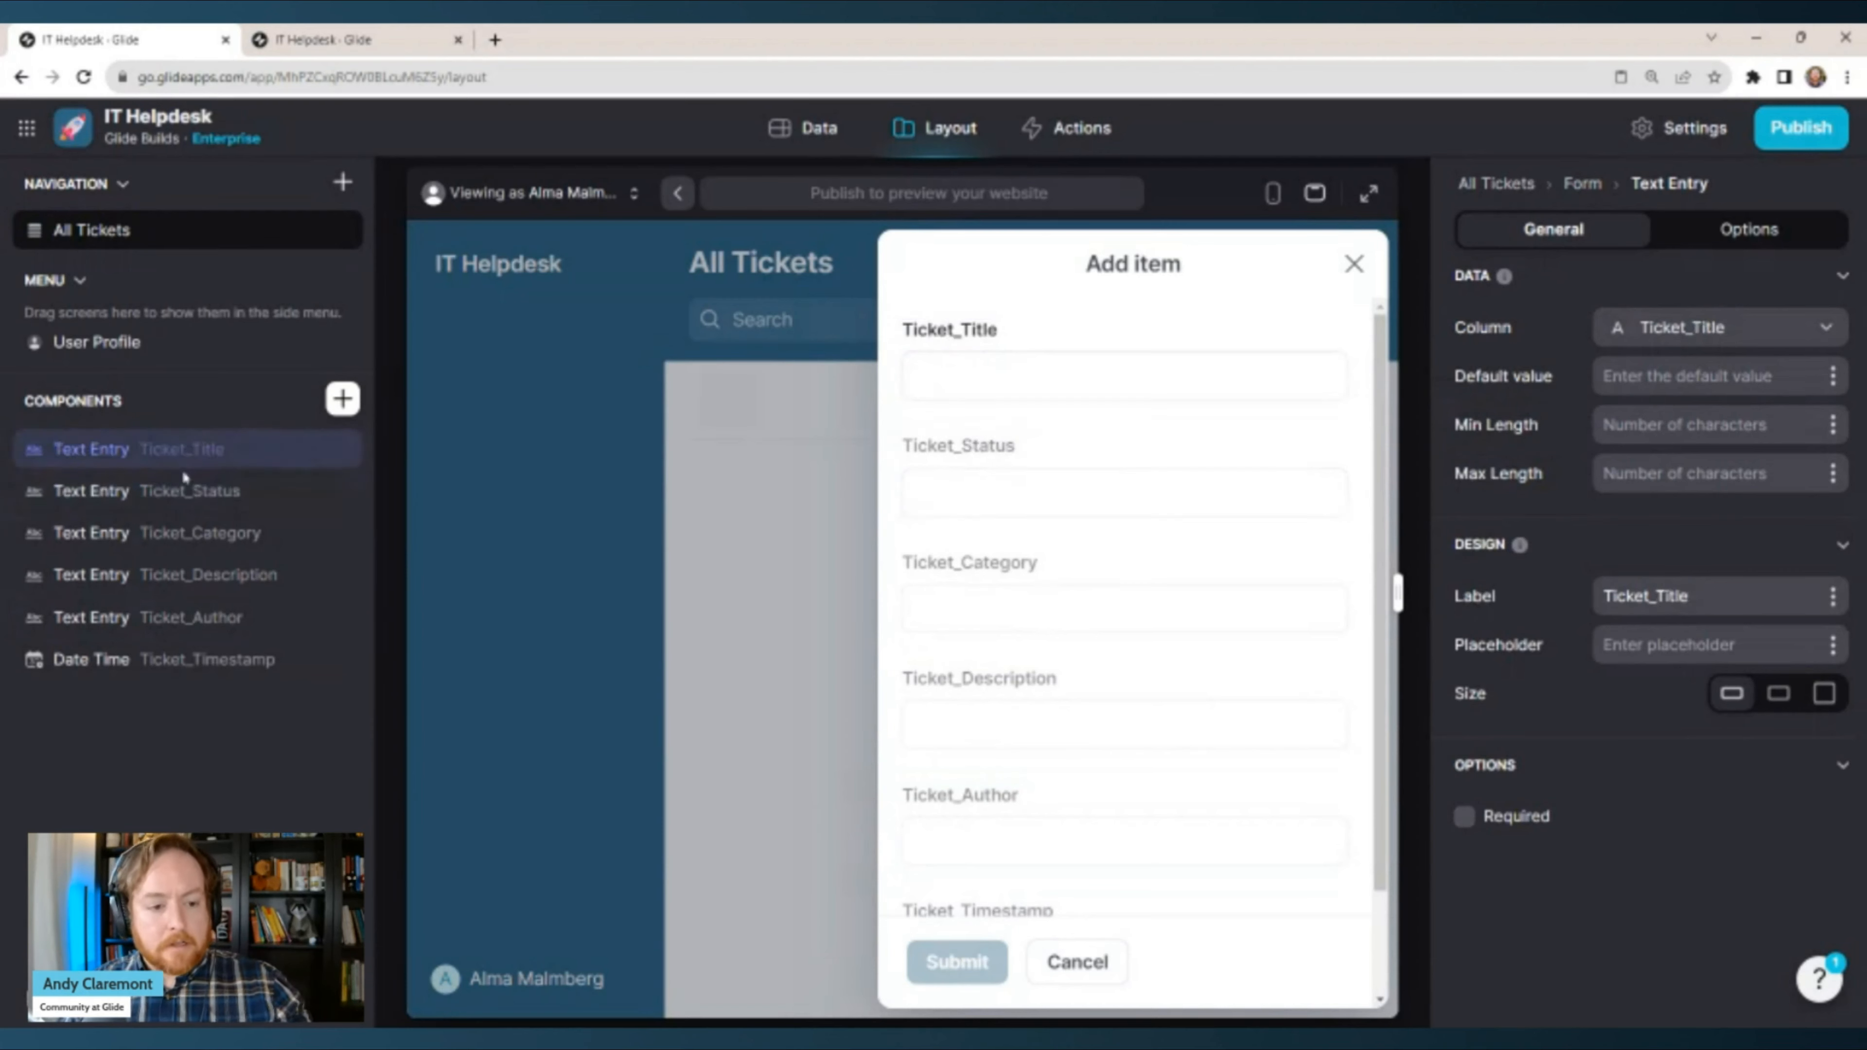
double_click(177, 490)
click(183, 535)
click(184, 574)
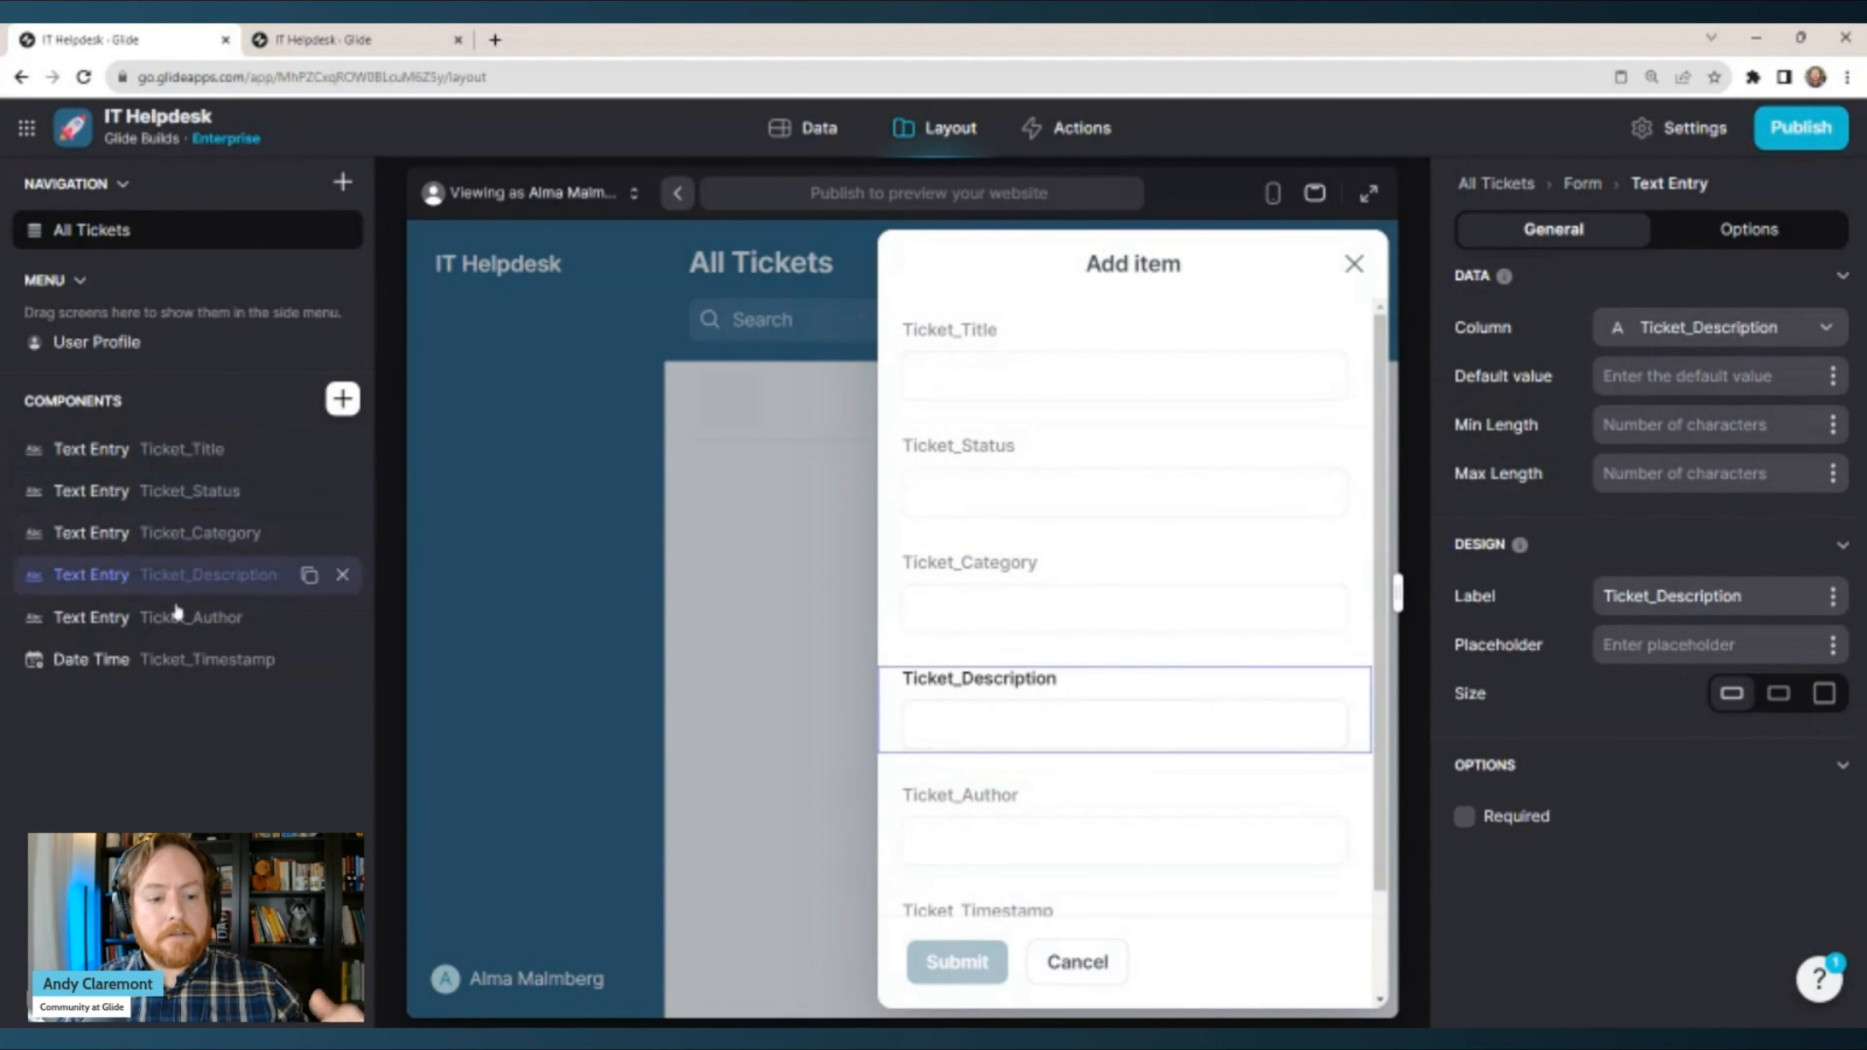
click(173, 617)
Label the form's Ticket_Title text entry Subject and make it required.
click(152, 463)
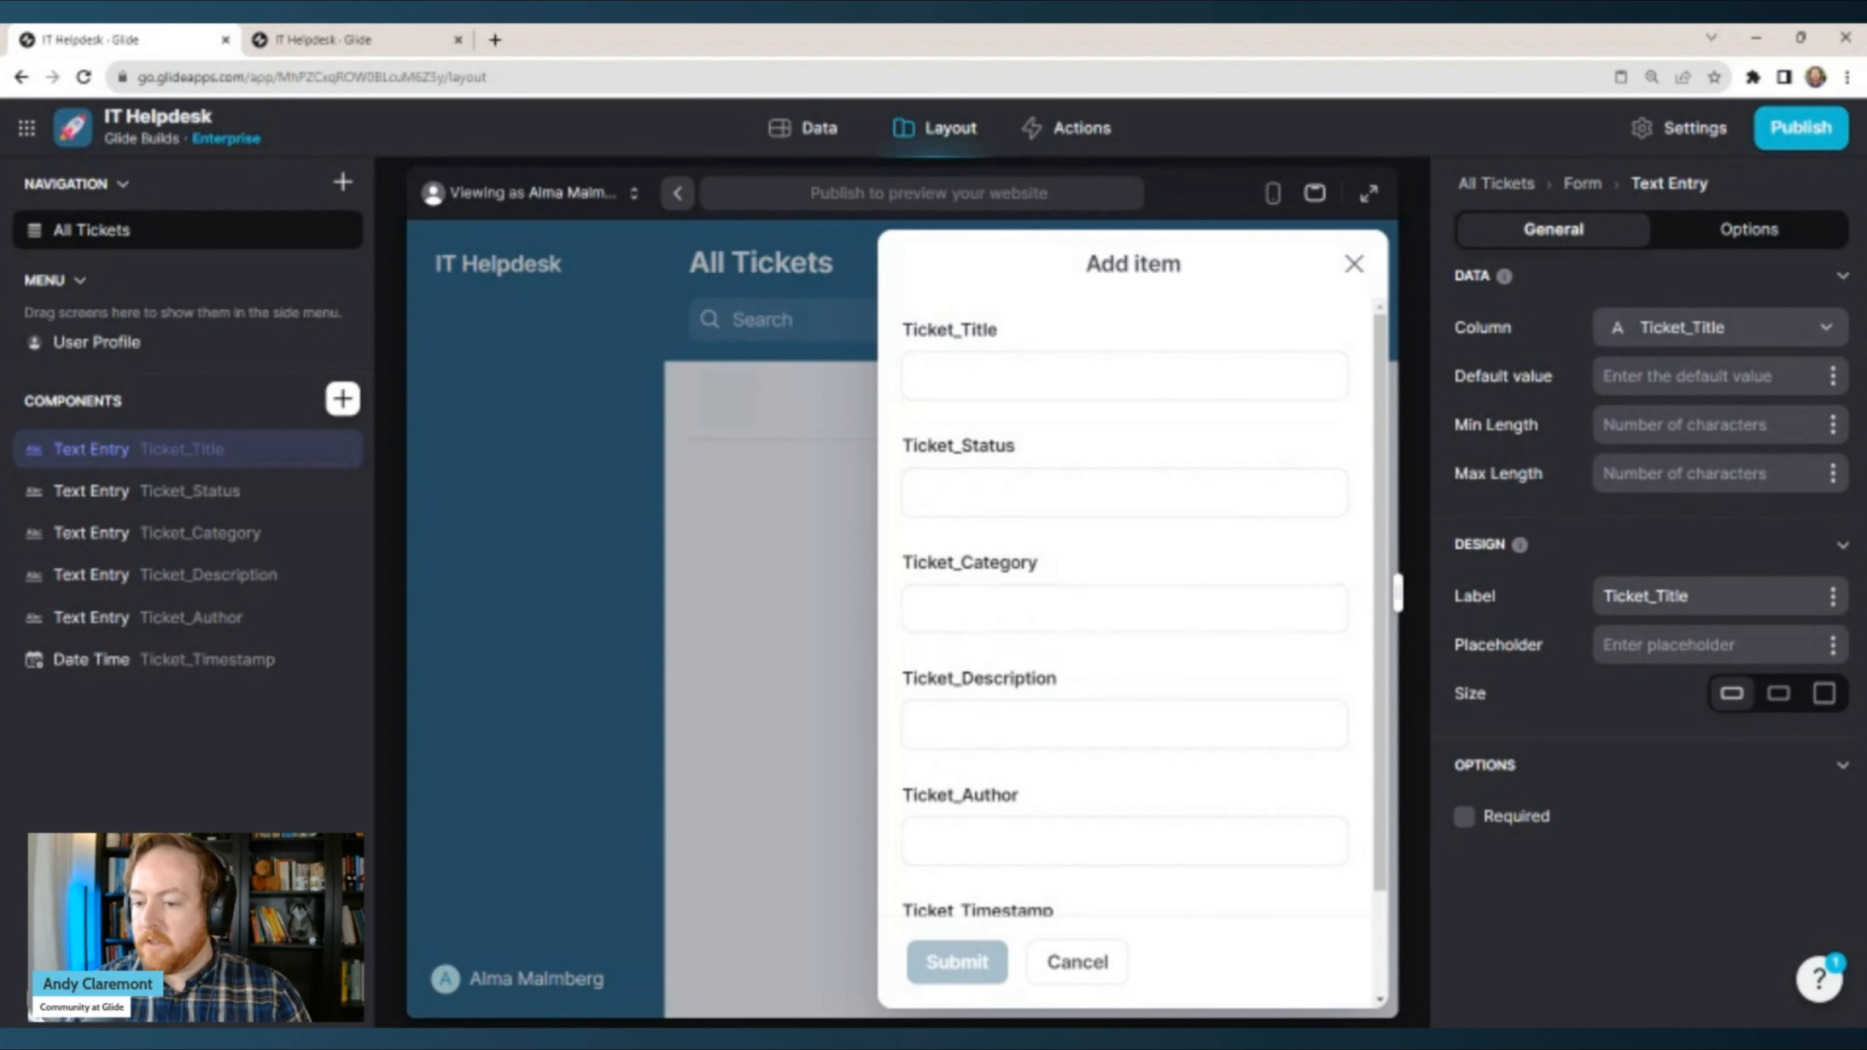
text(Subject)
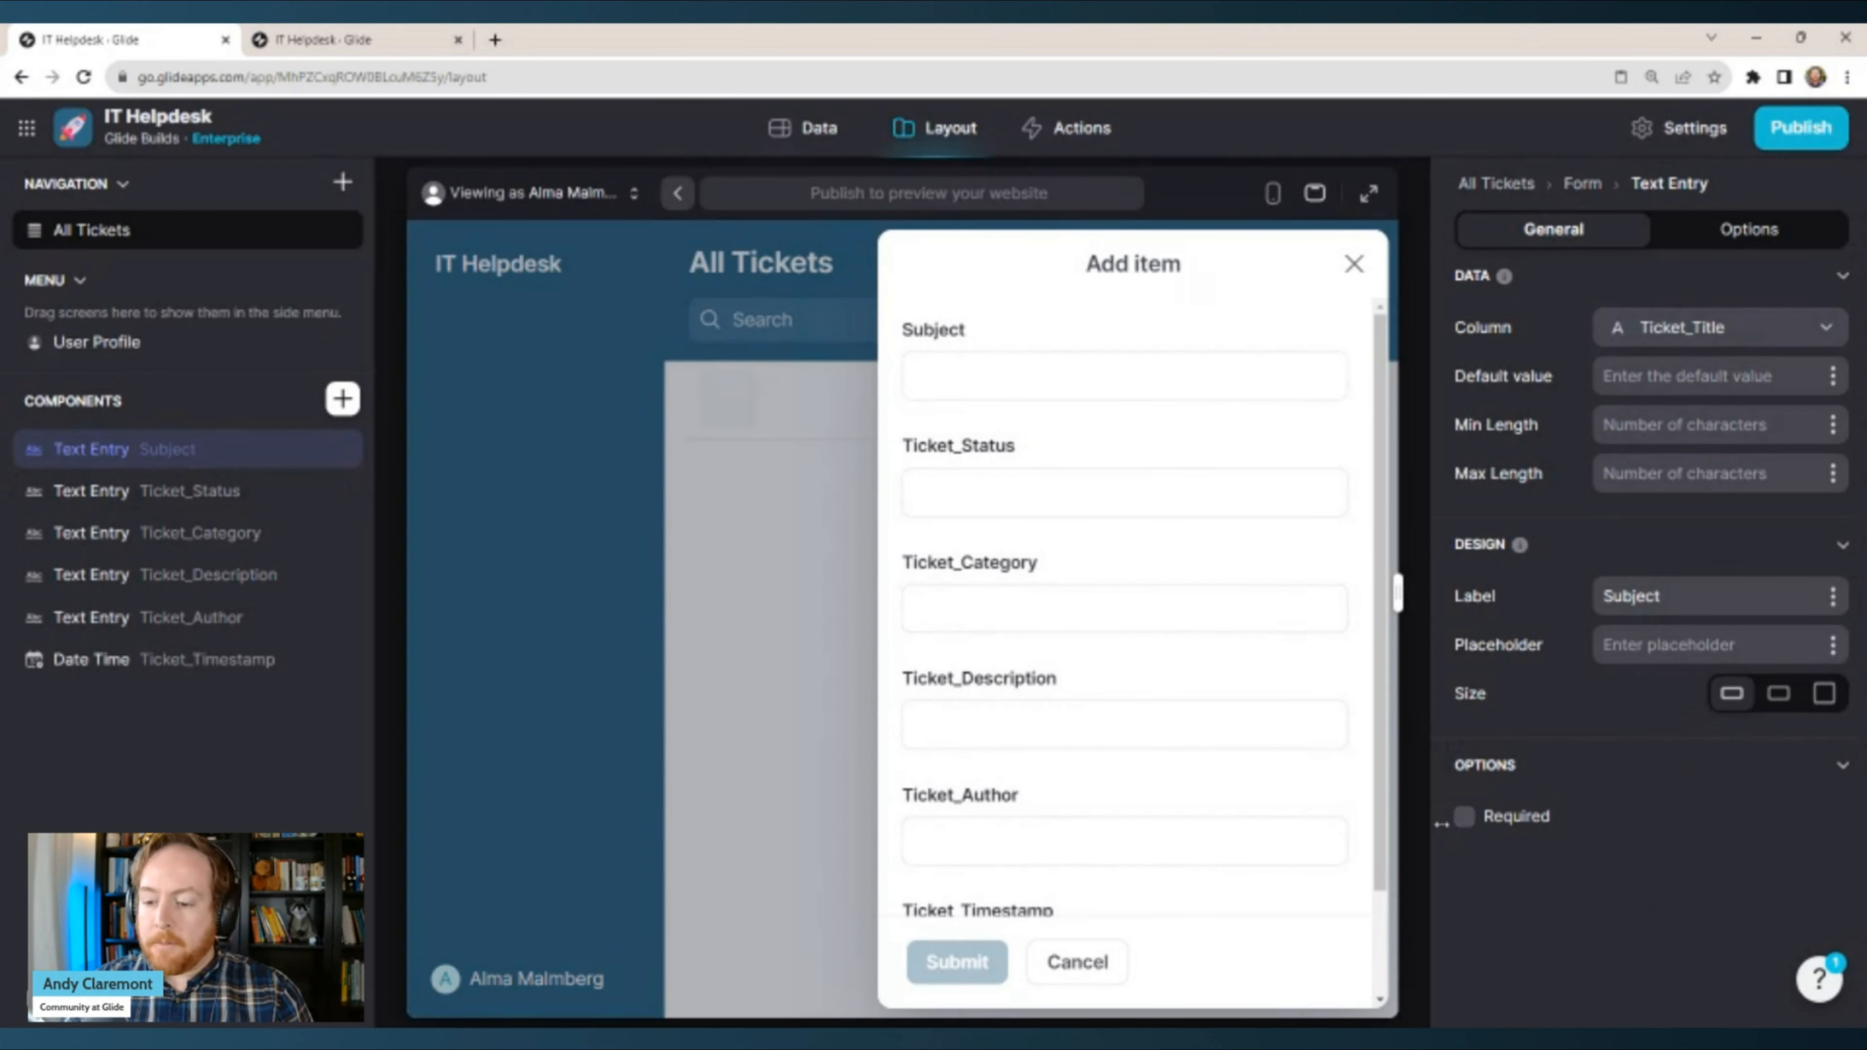
click(1463, 817)
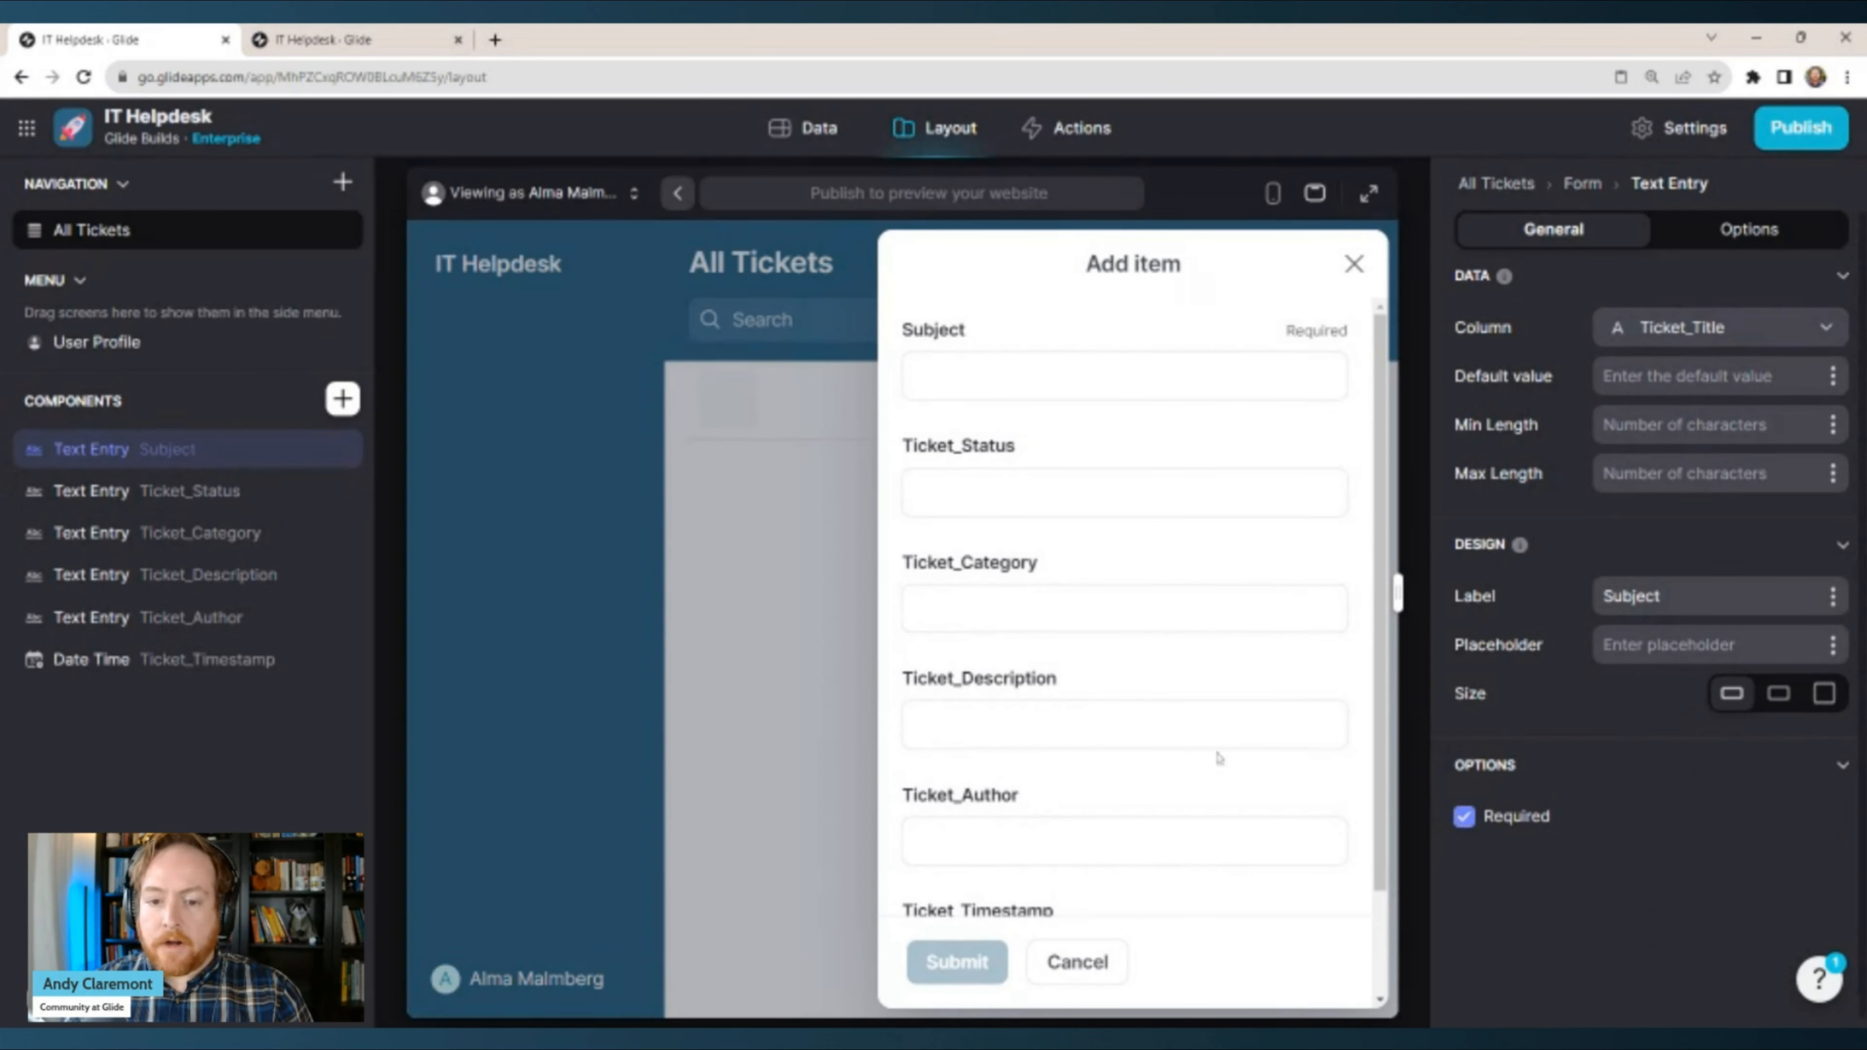
Remove the Ticket_Status and Ticket_Category text entries from the add-item form.
click(132, 493)
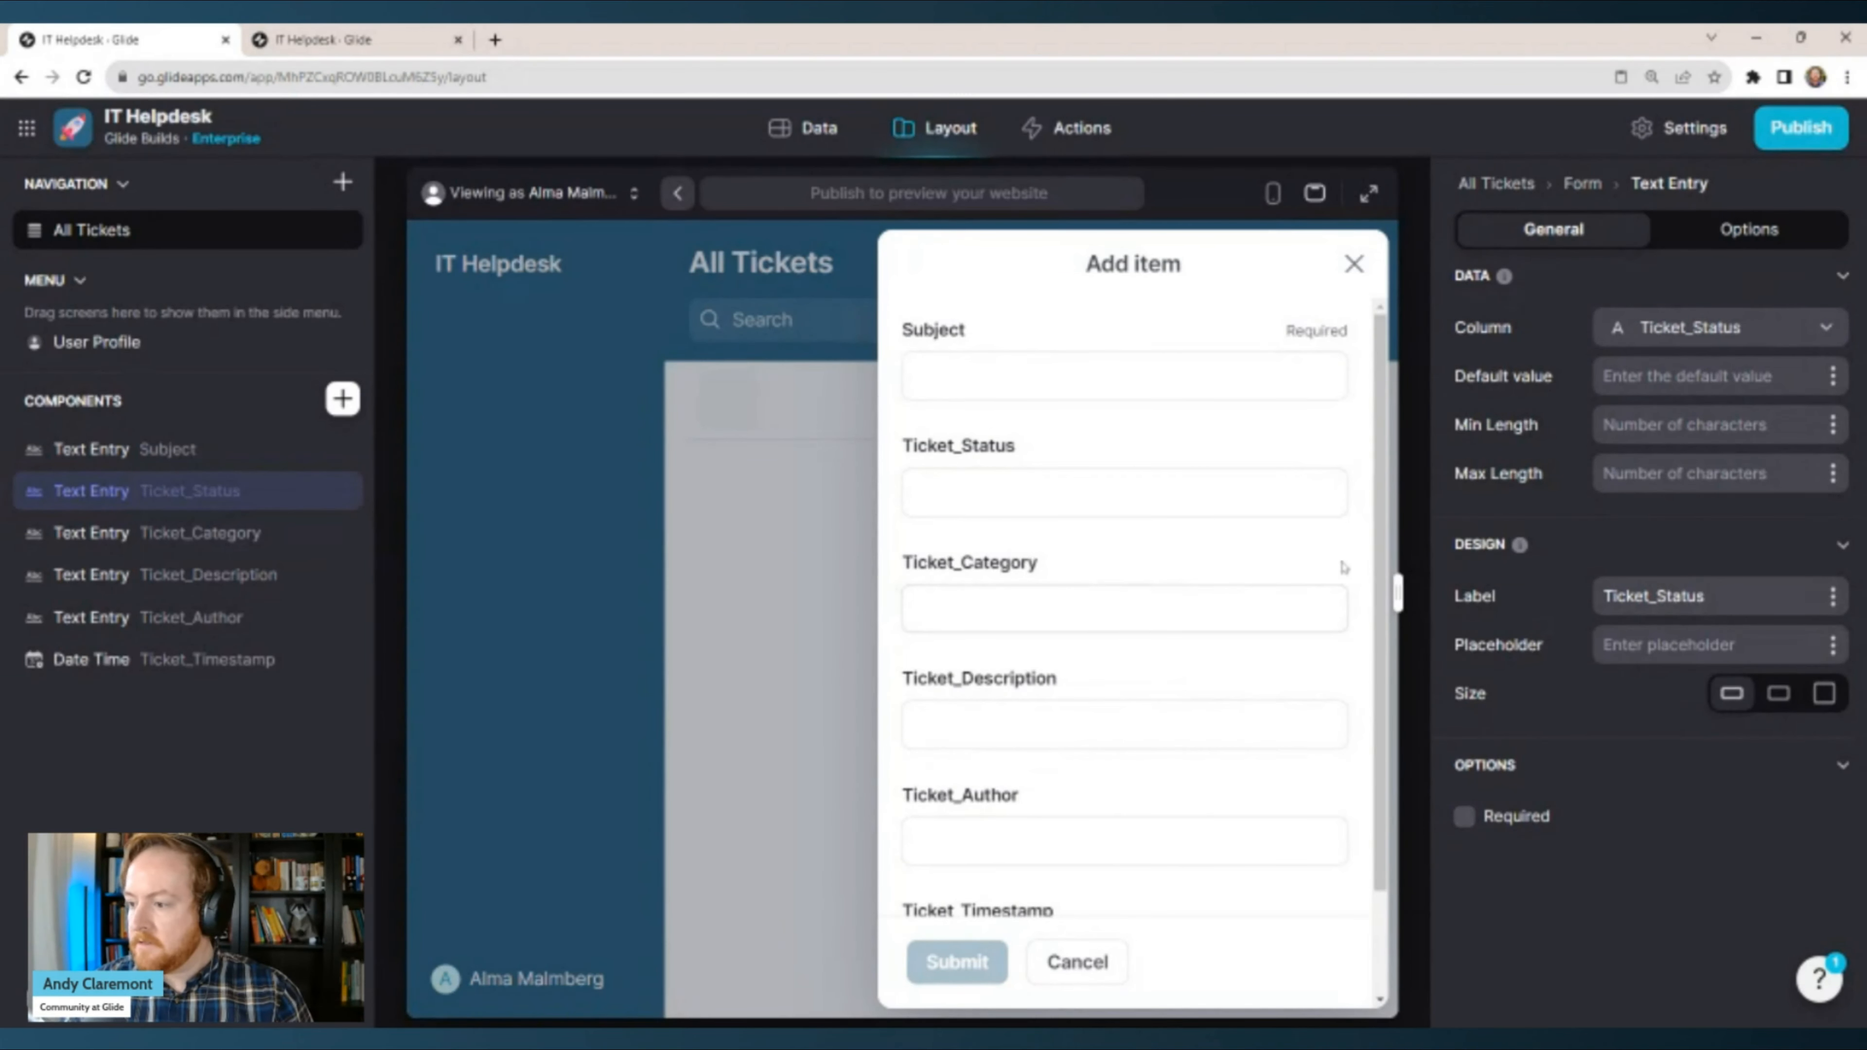
mouse_move(353, 489)
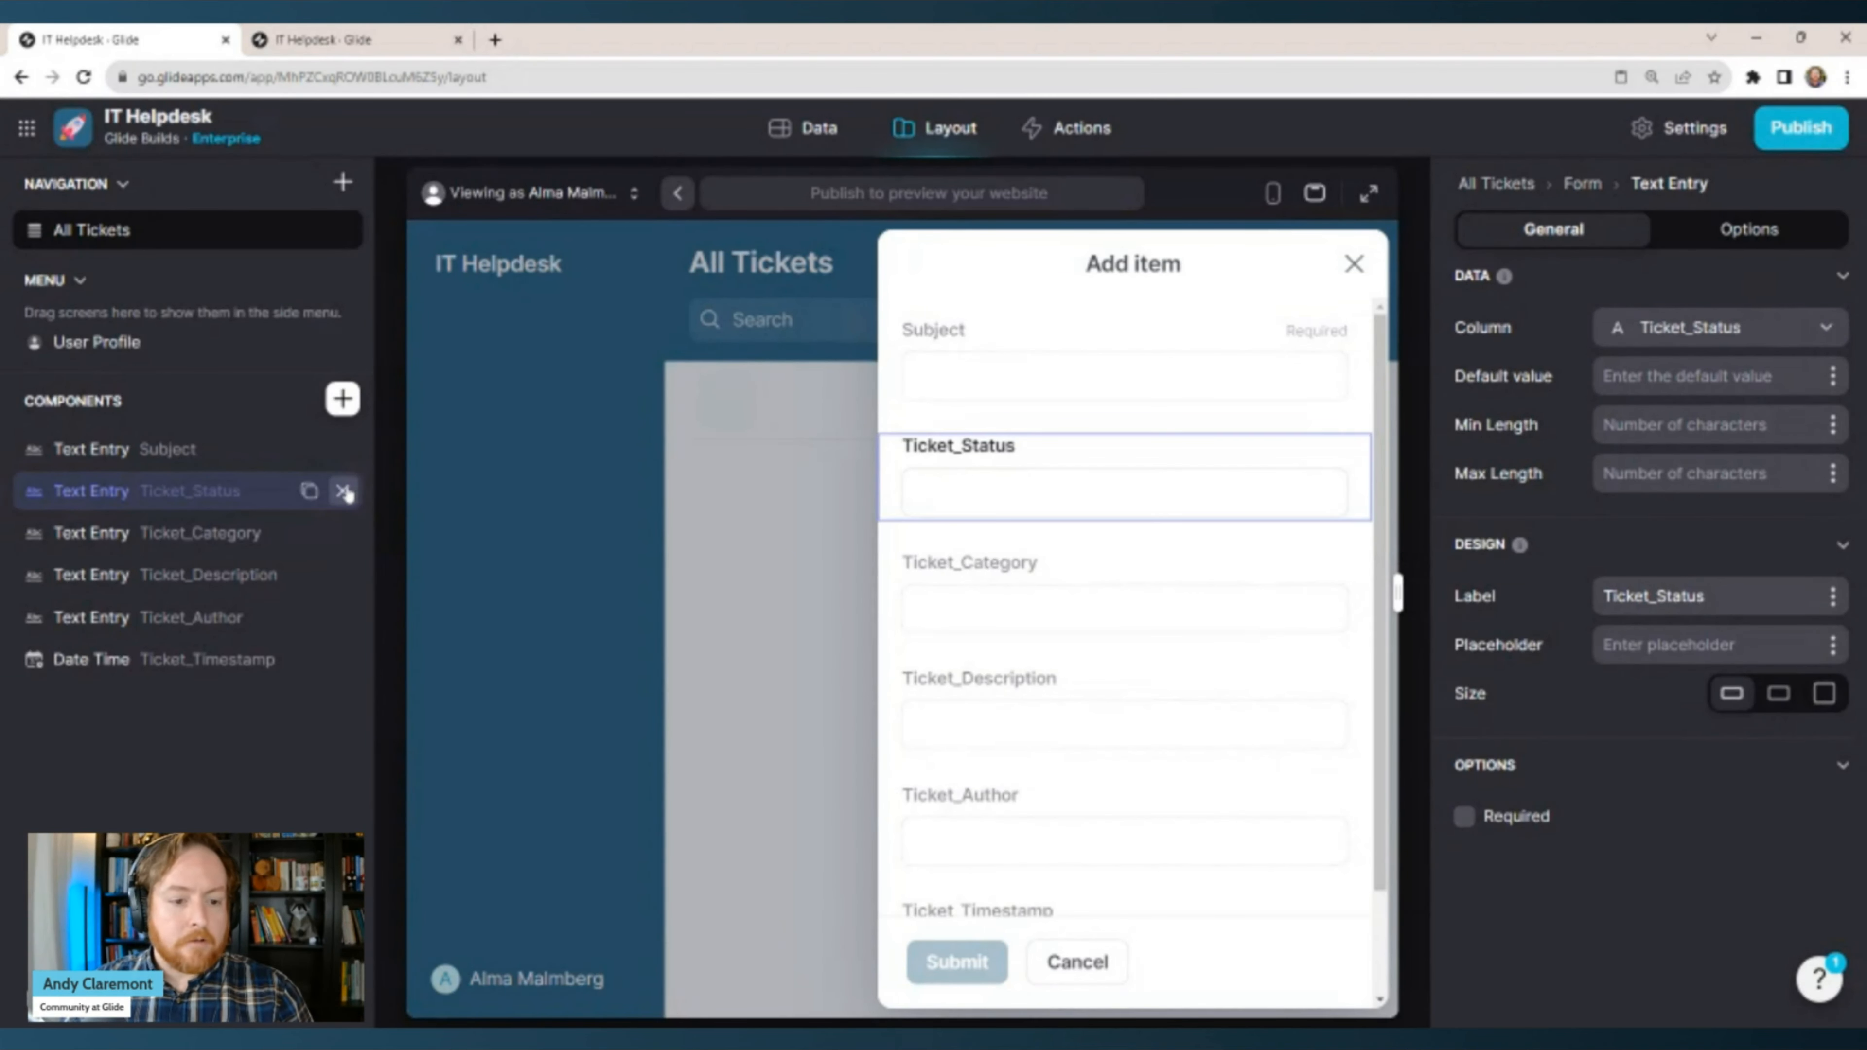
click(343, 491)
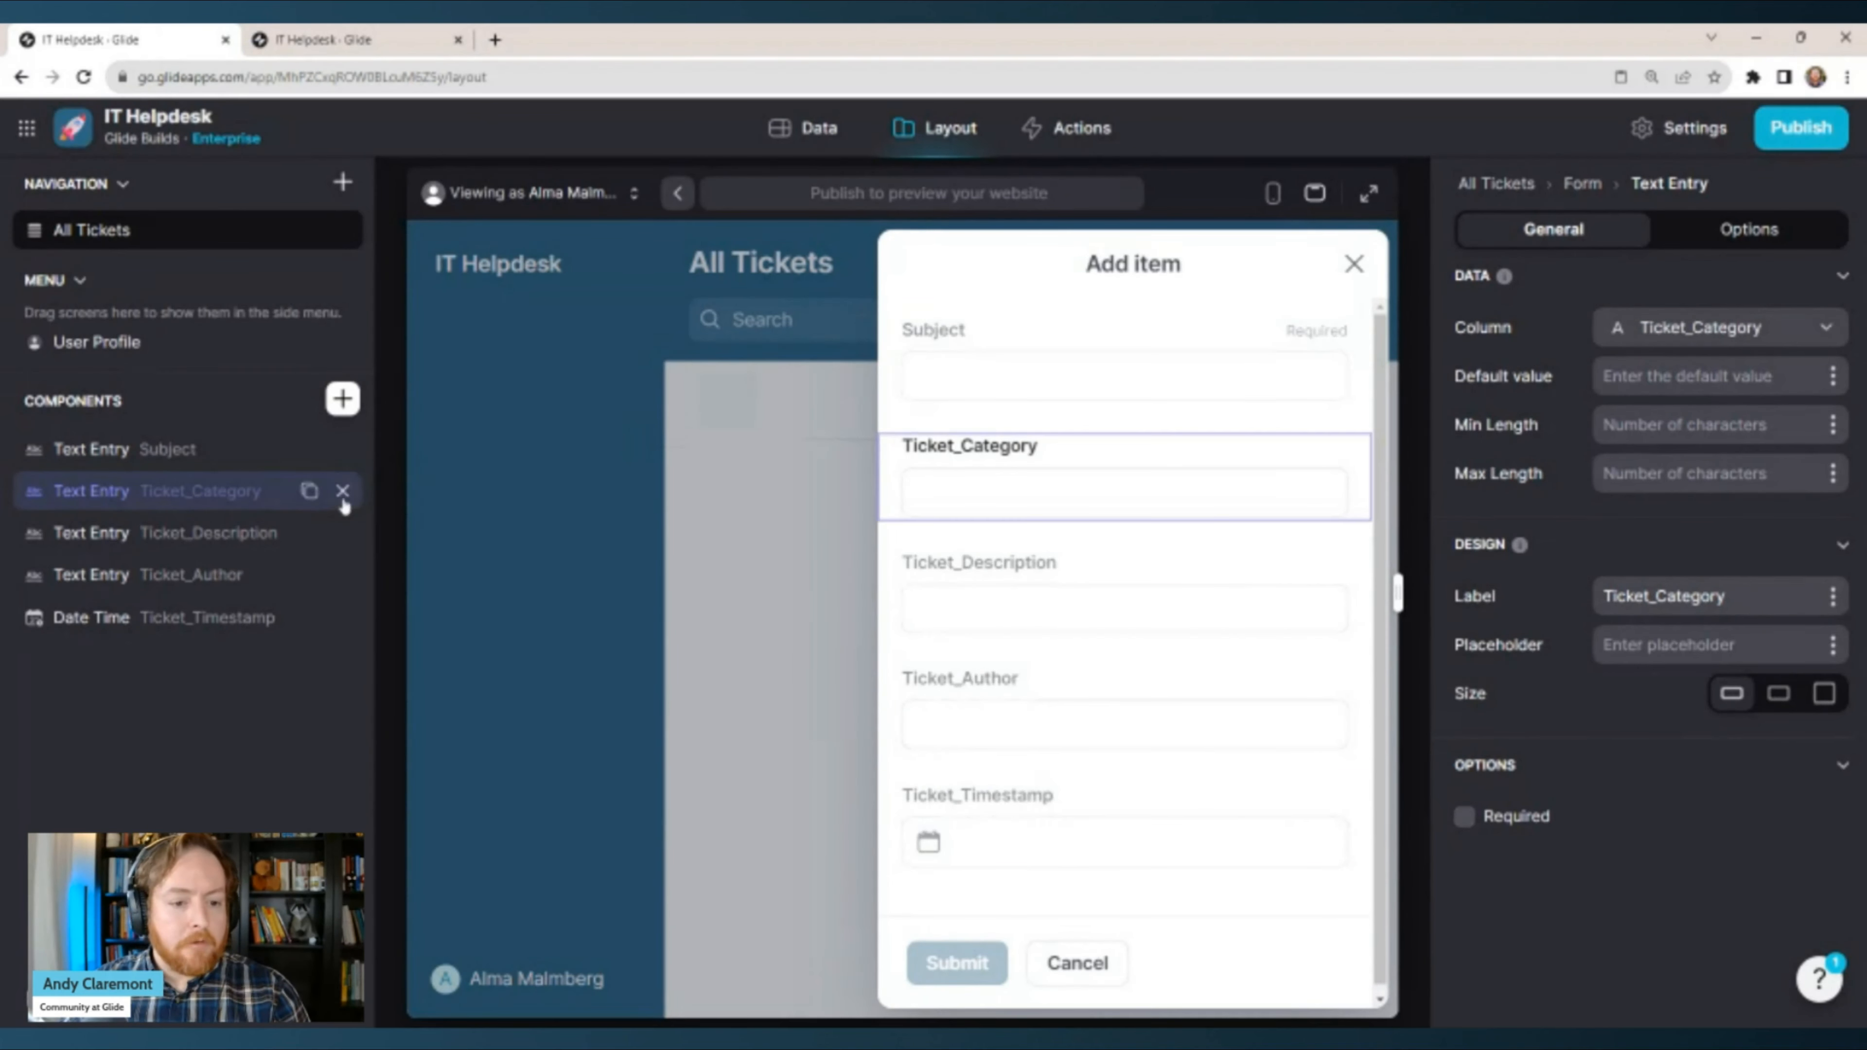
click(343, 492)
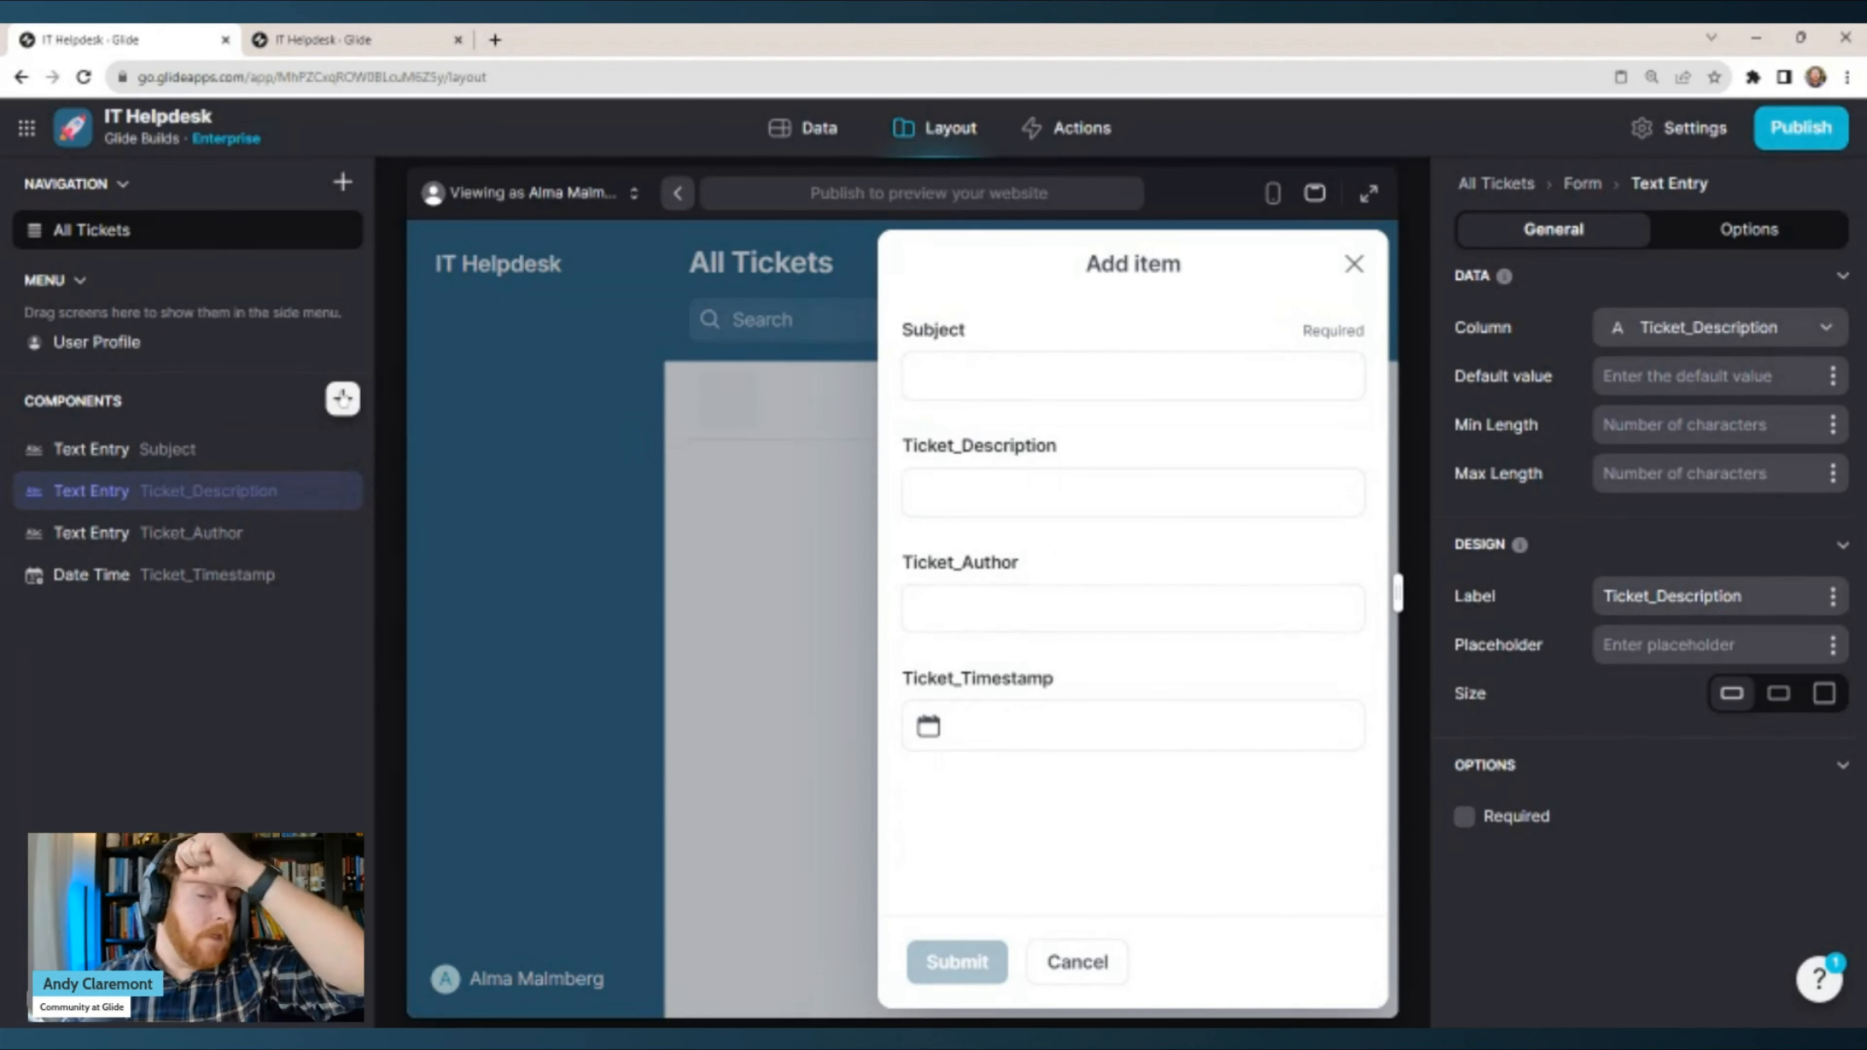
Check the ticket categories stored in the Options table, then return to the add-item form's layout.
click(342, 399)
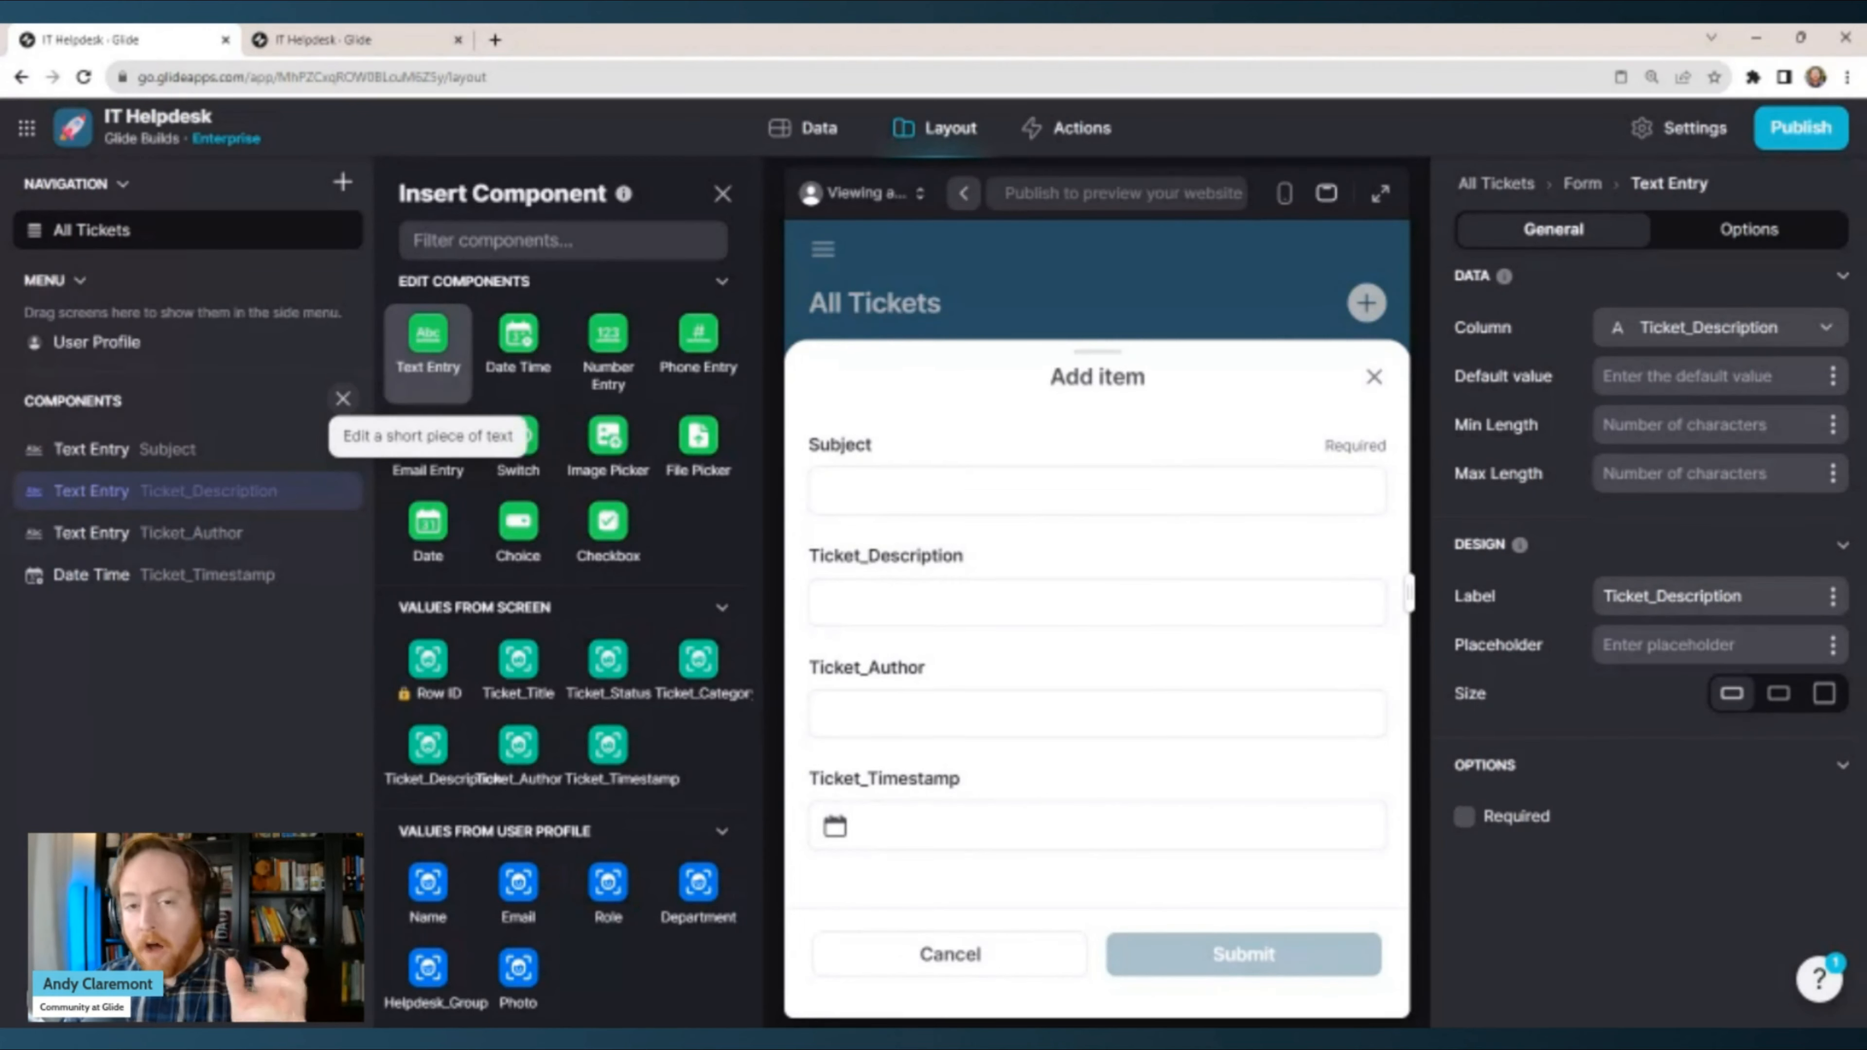
click(803, 131)
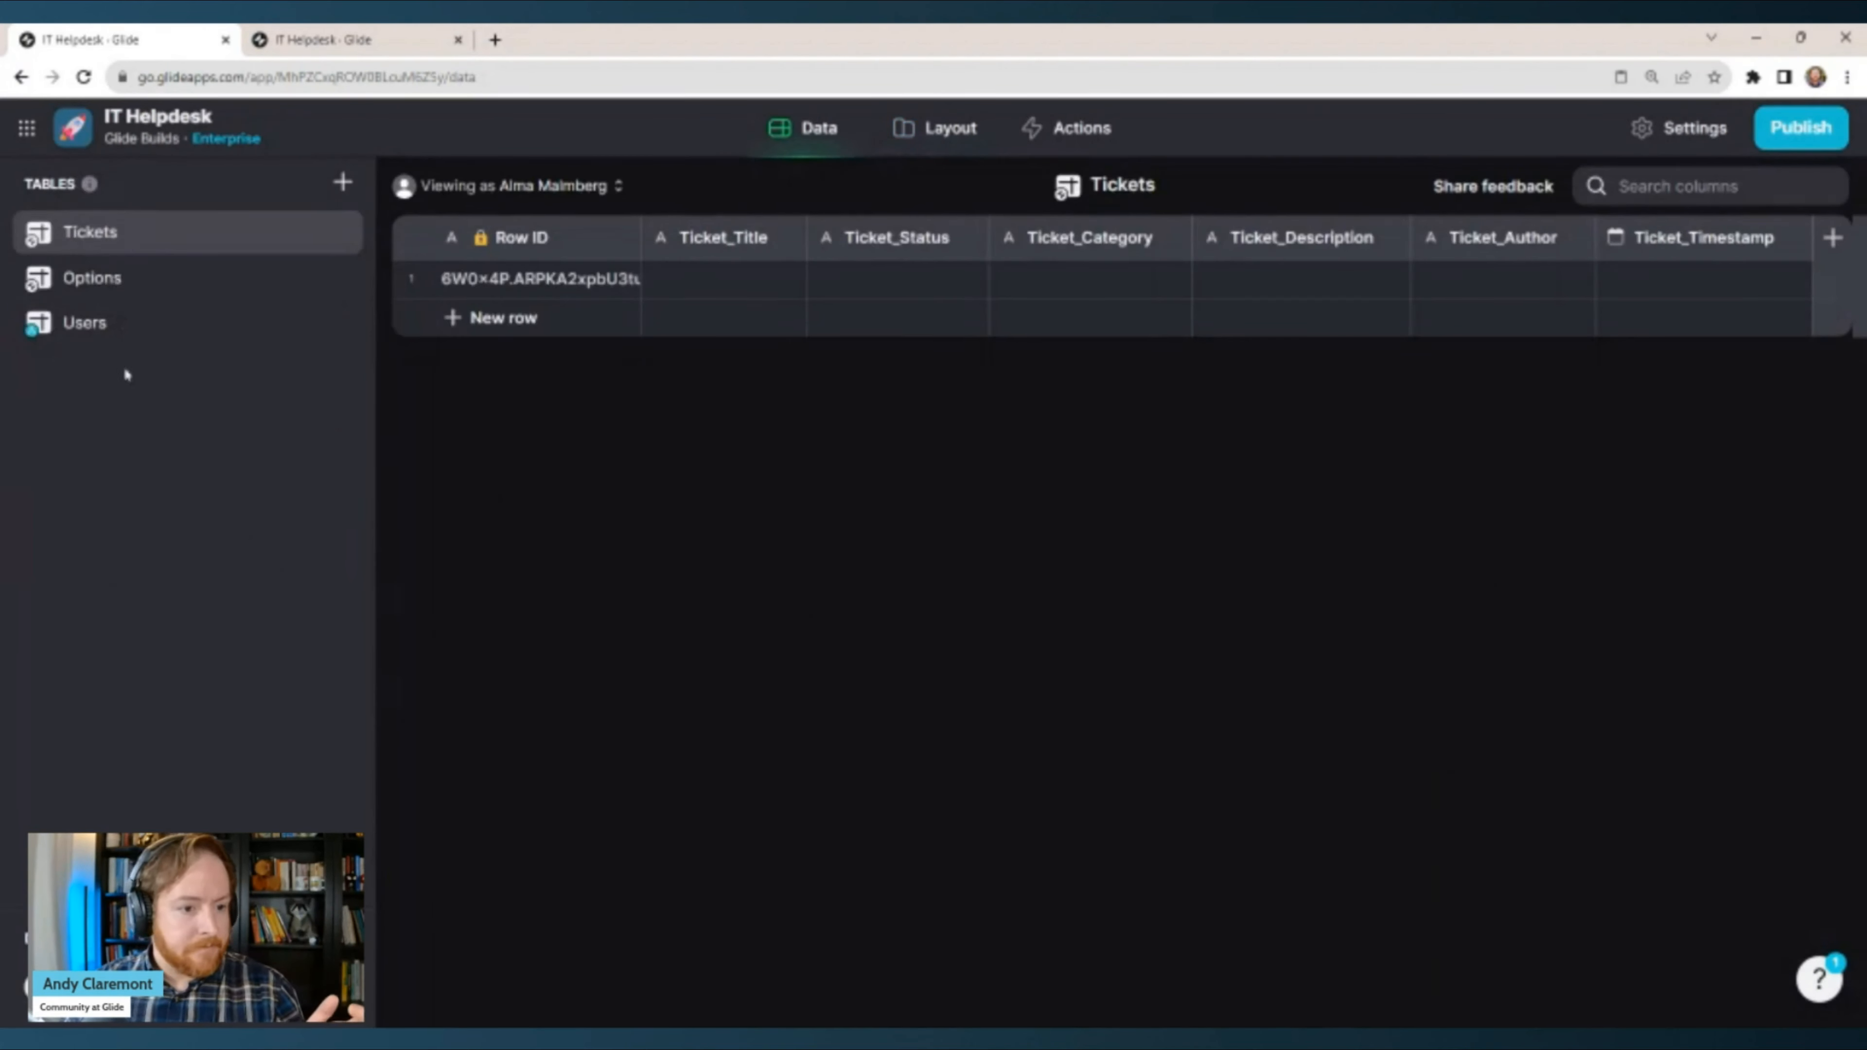
click(139, 281)
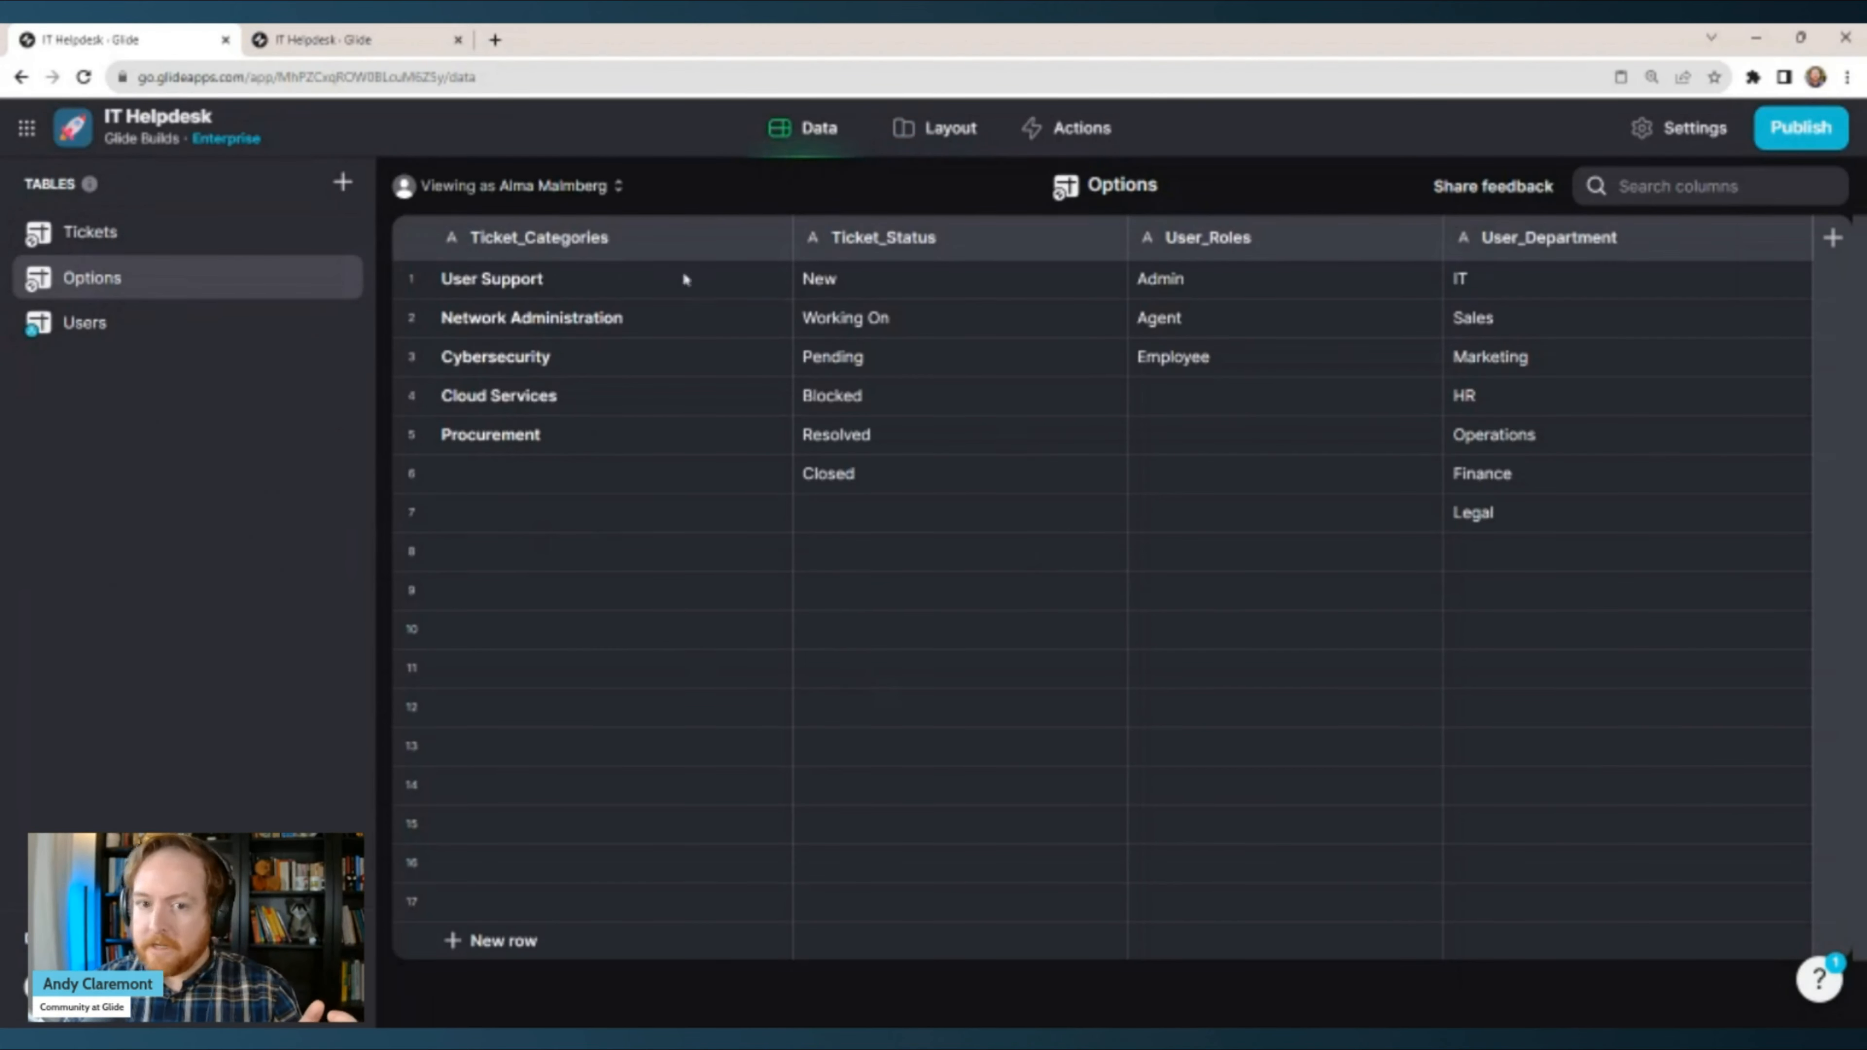
click(948, 129)
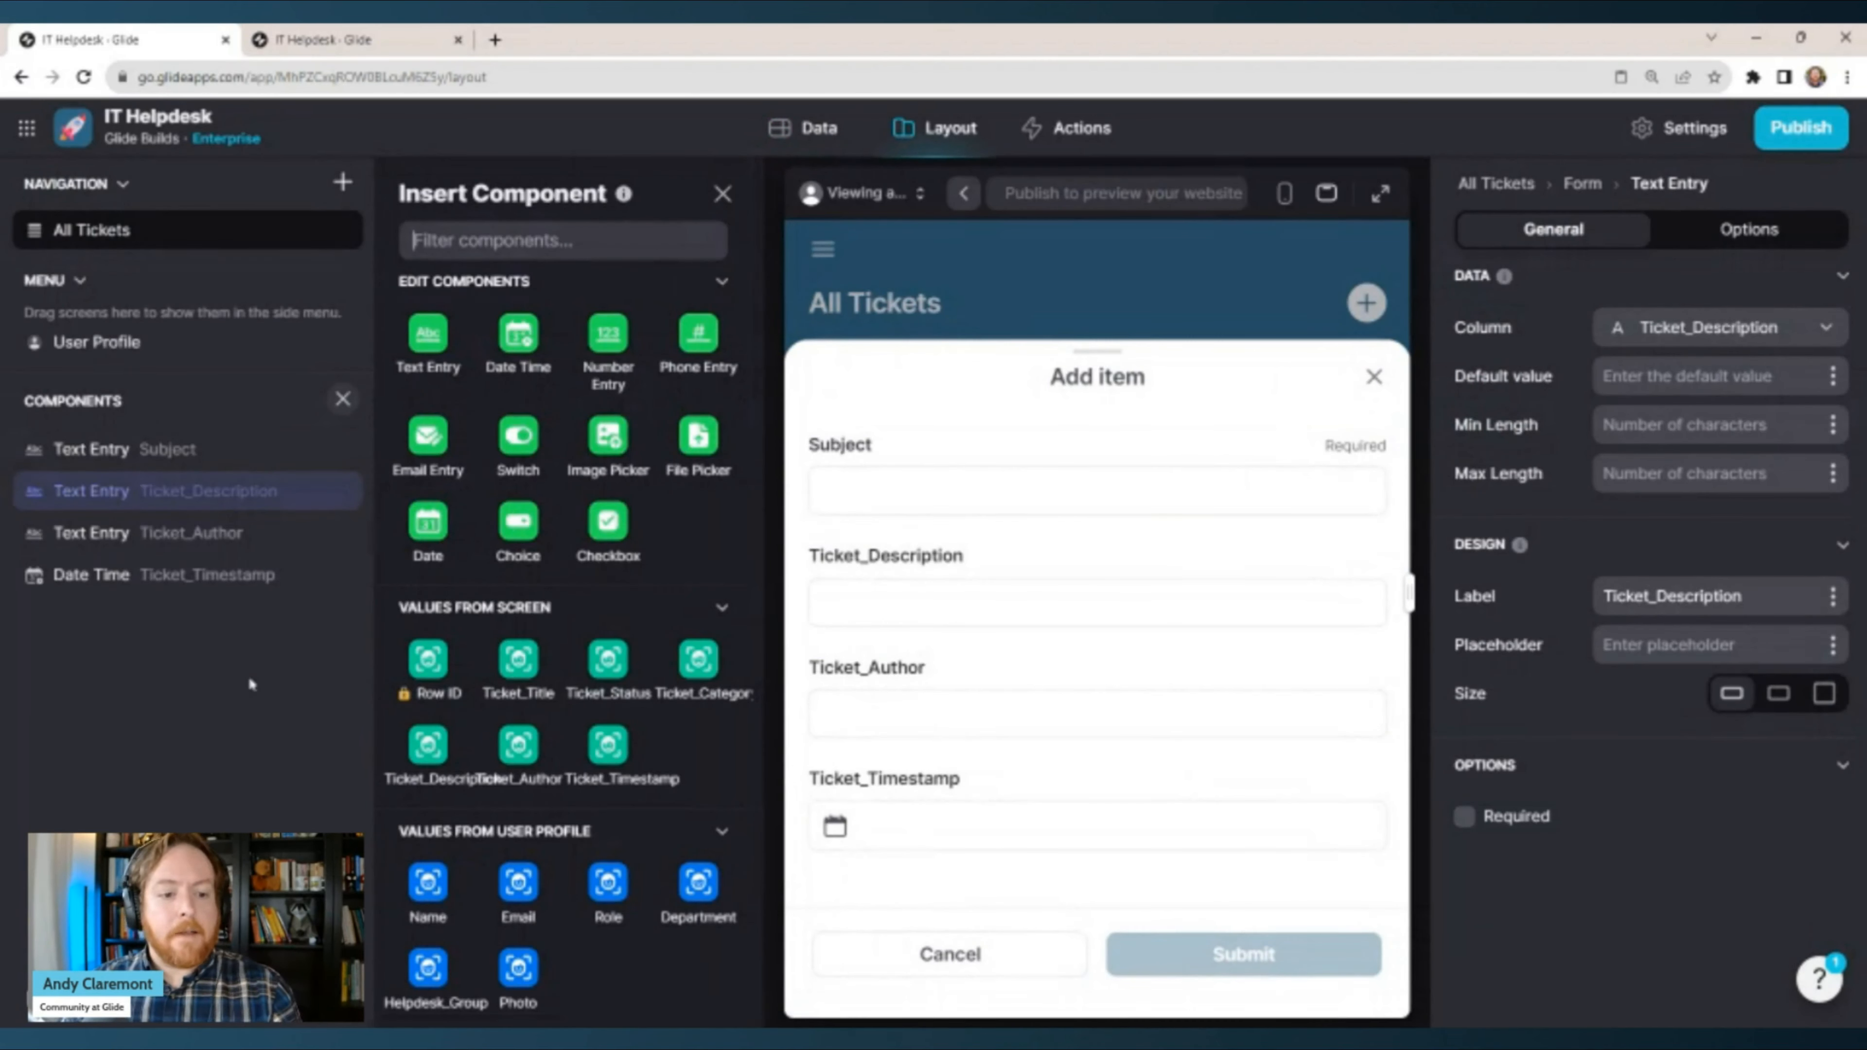
click(202, 651)
click(343, 399)
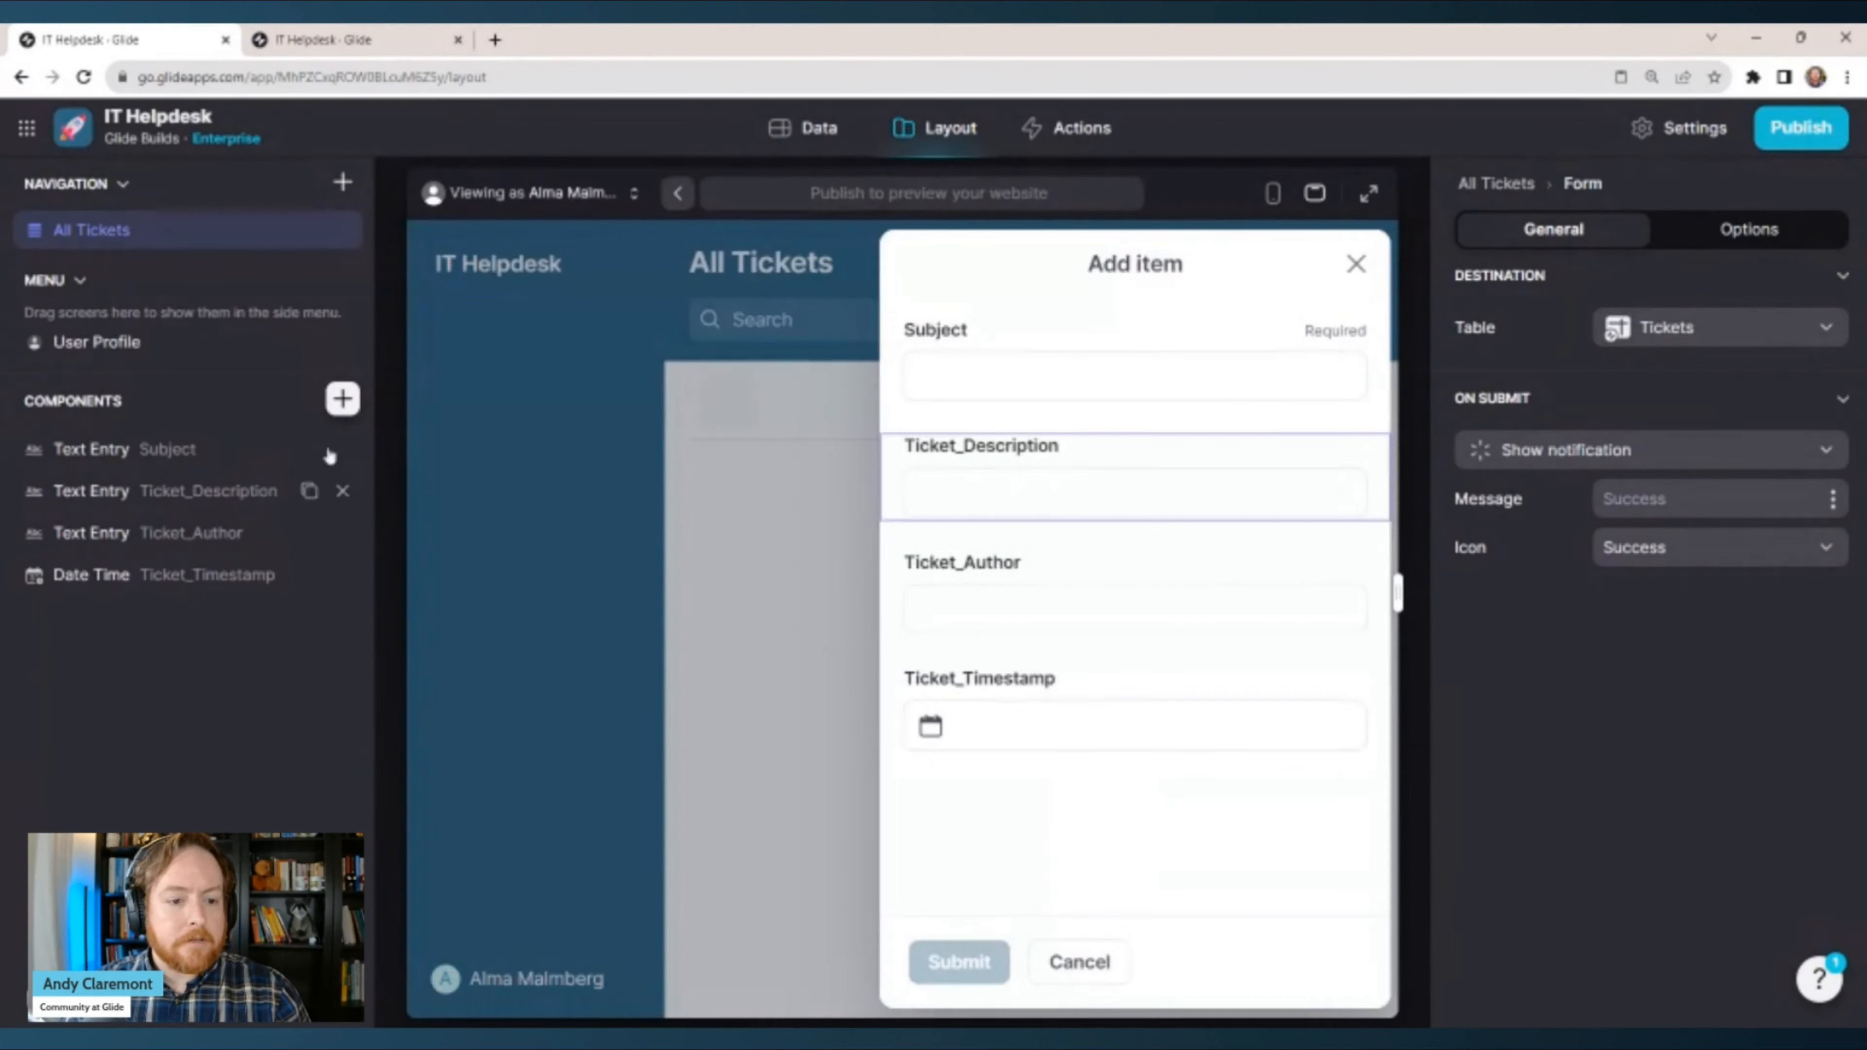
Add a Choice component to the add-item form and place it directly below the Subject entry.
click(343, 399)
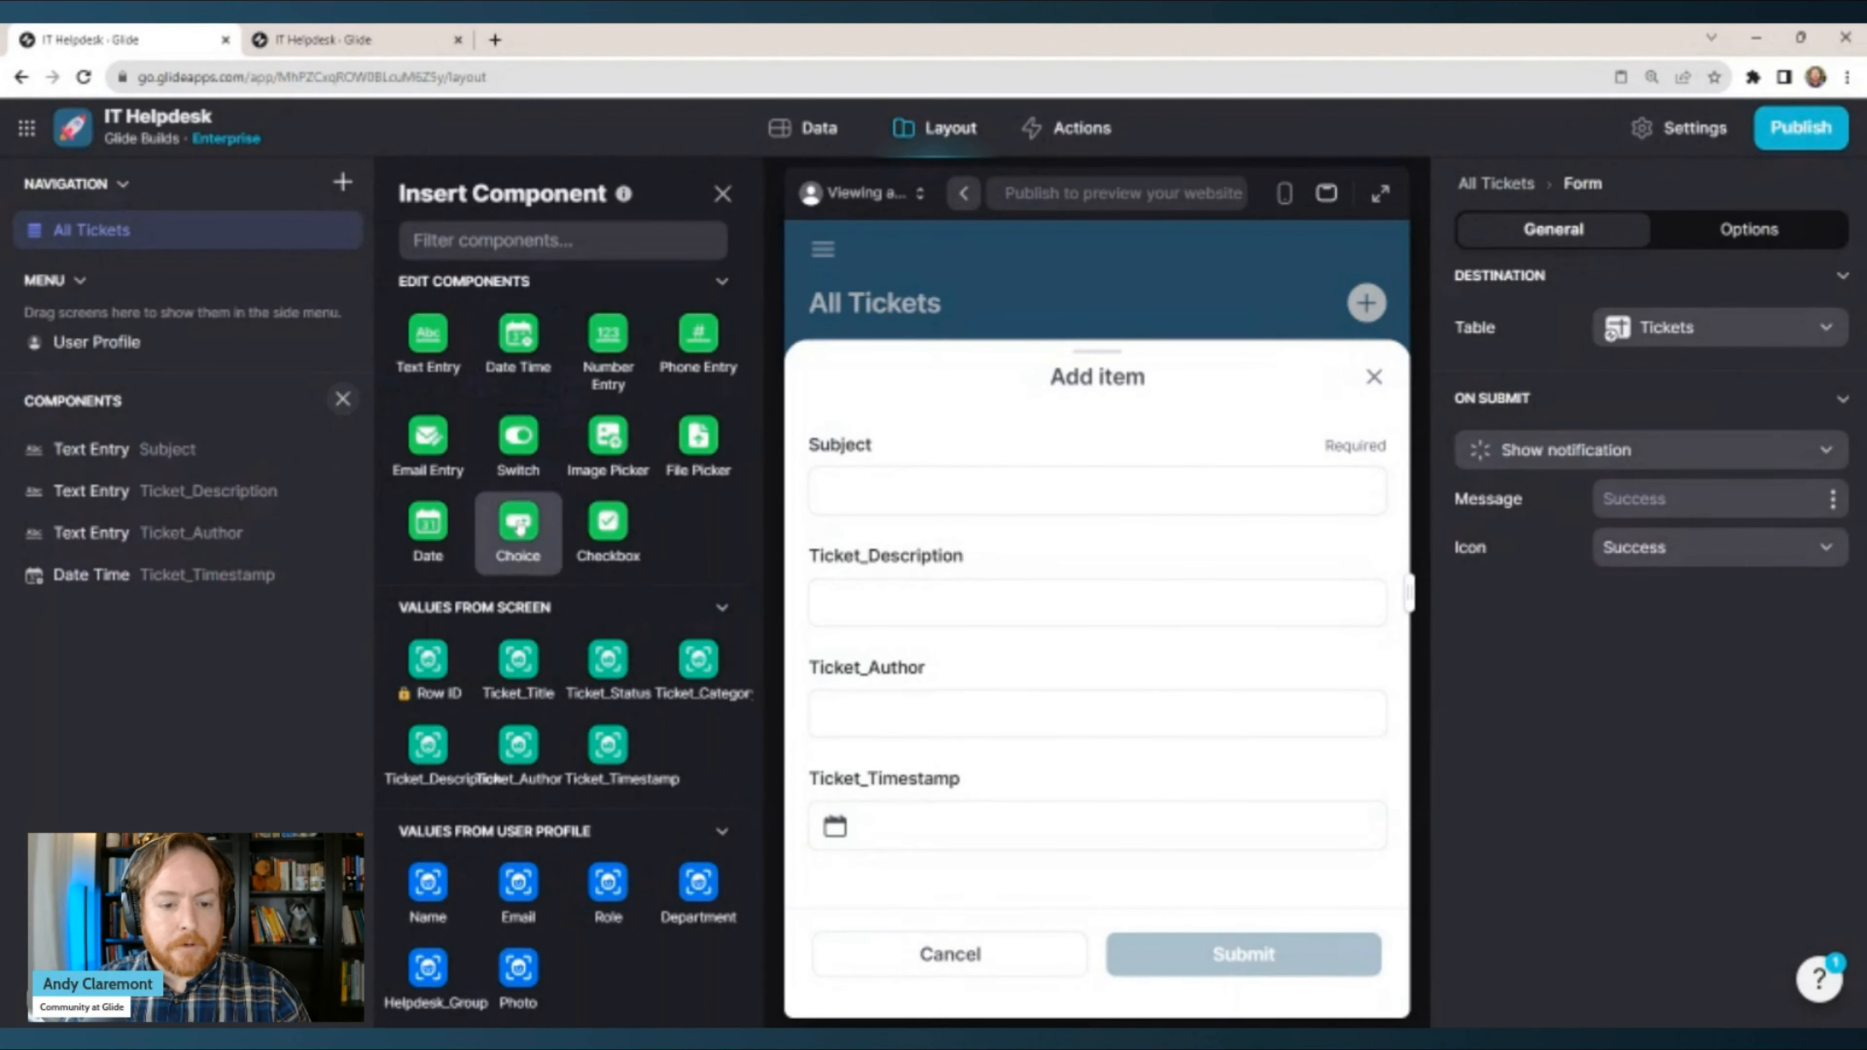
click(518, 526)
drag(90, 645, 118, 490)
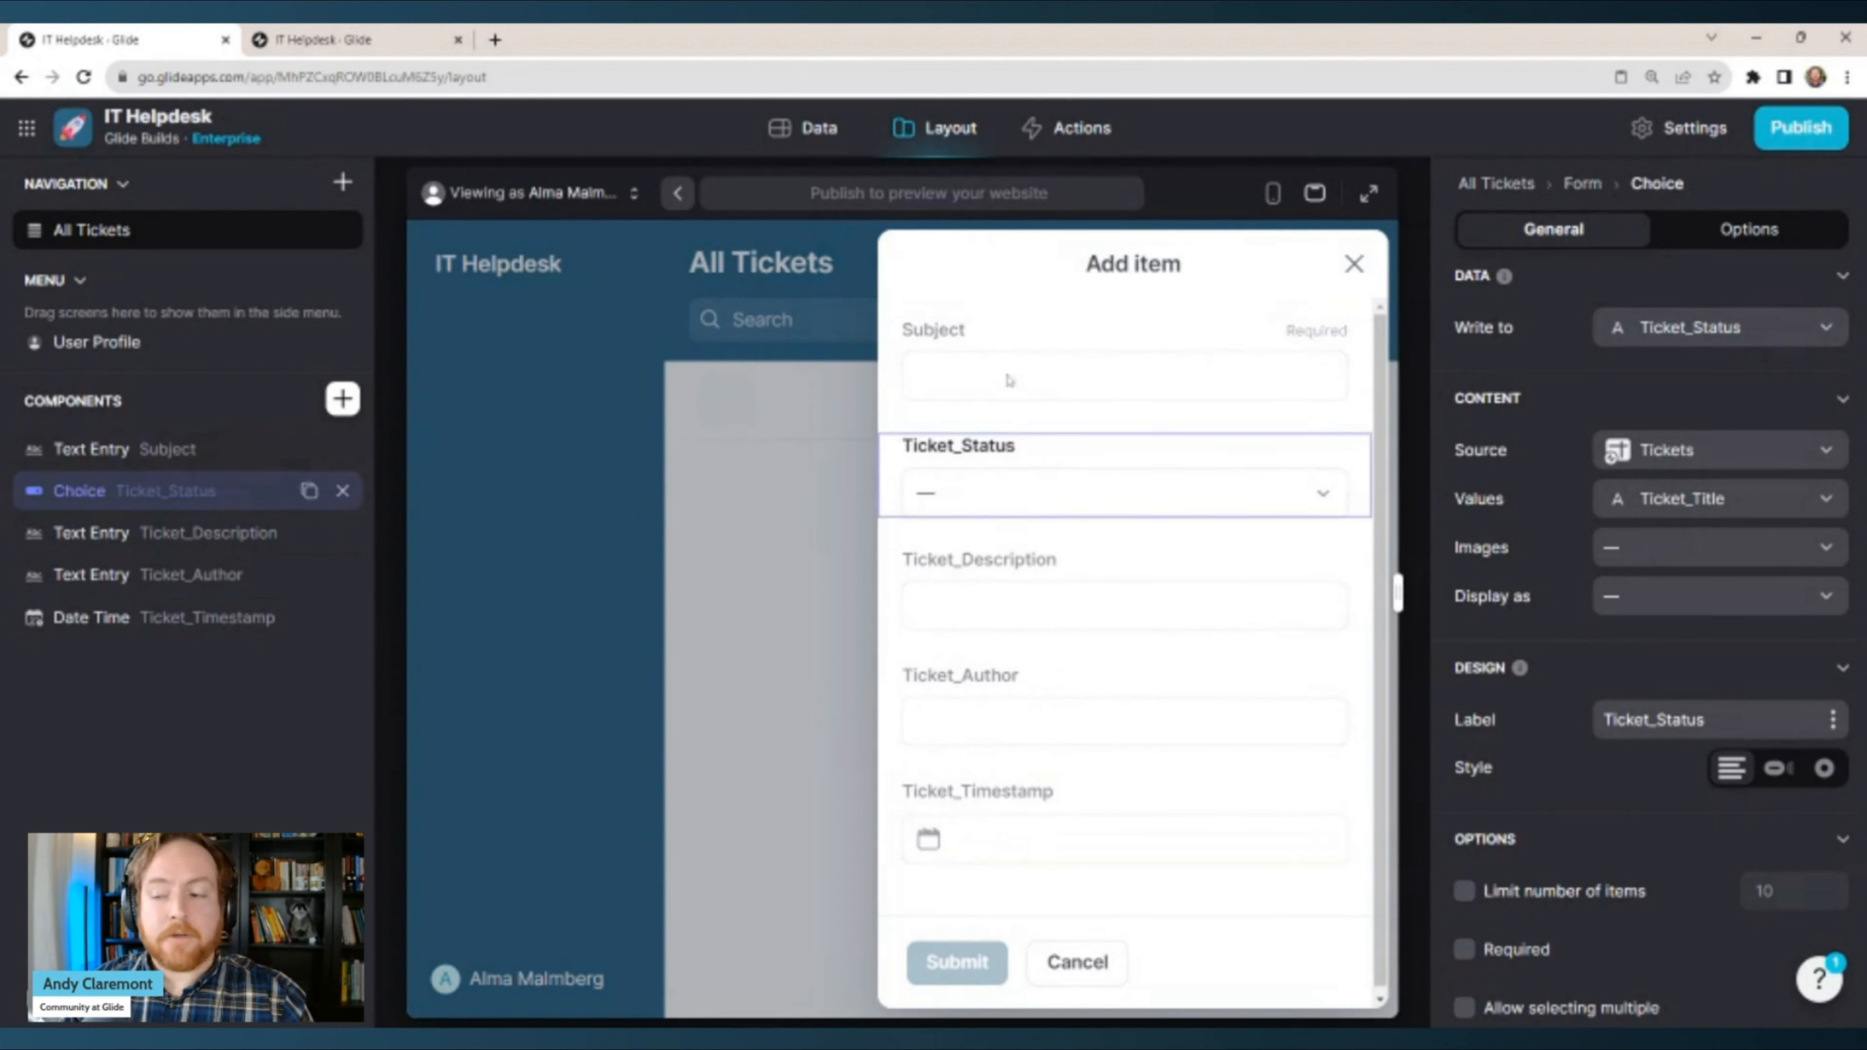
Make the choice component write to Ticket_Category, using the Options table's Ticket_Categories column for its values.
click(1728, 324)
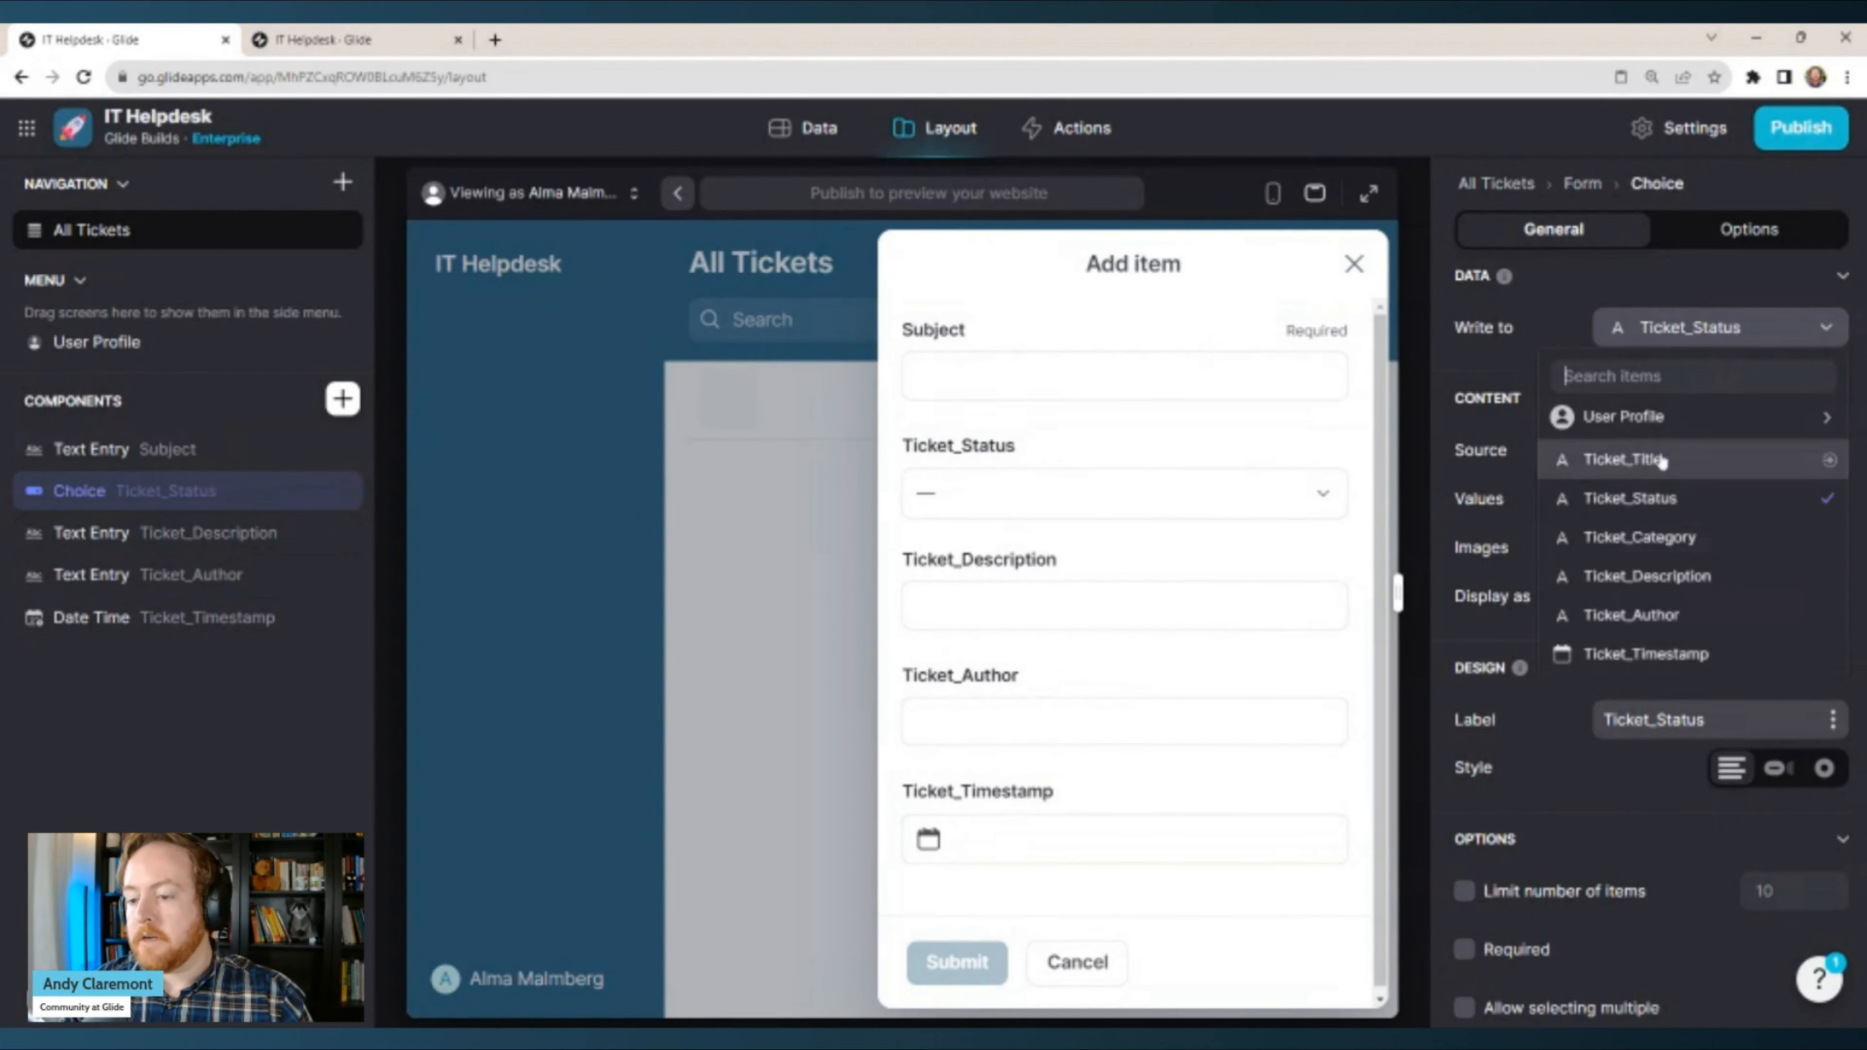
click(1674, 546)
click(1695, 449)
click(1703, 574)
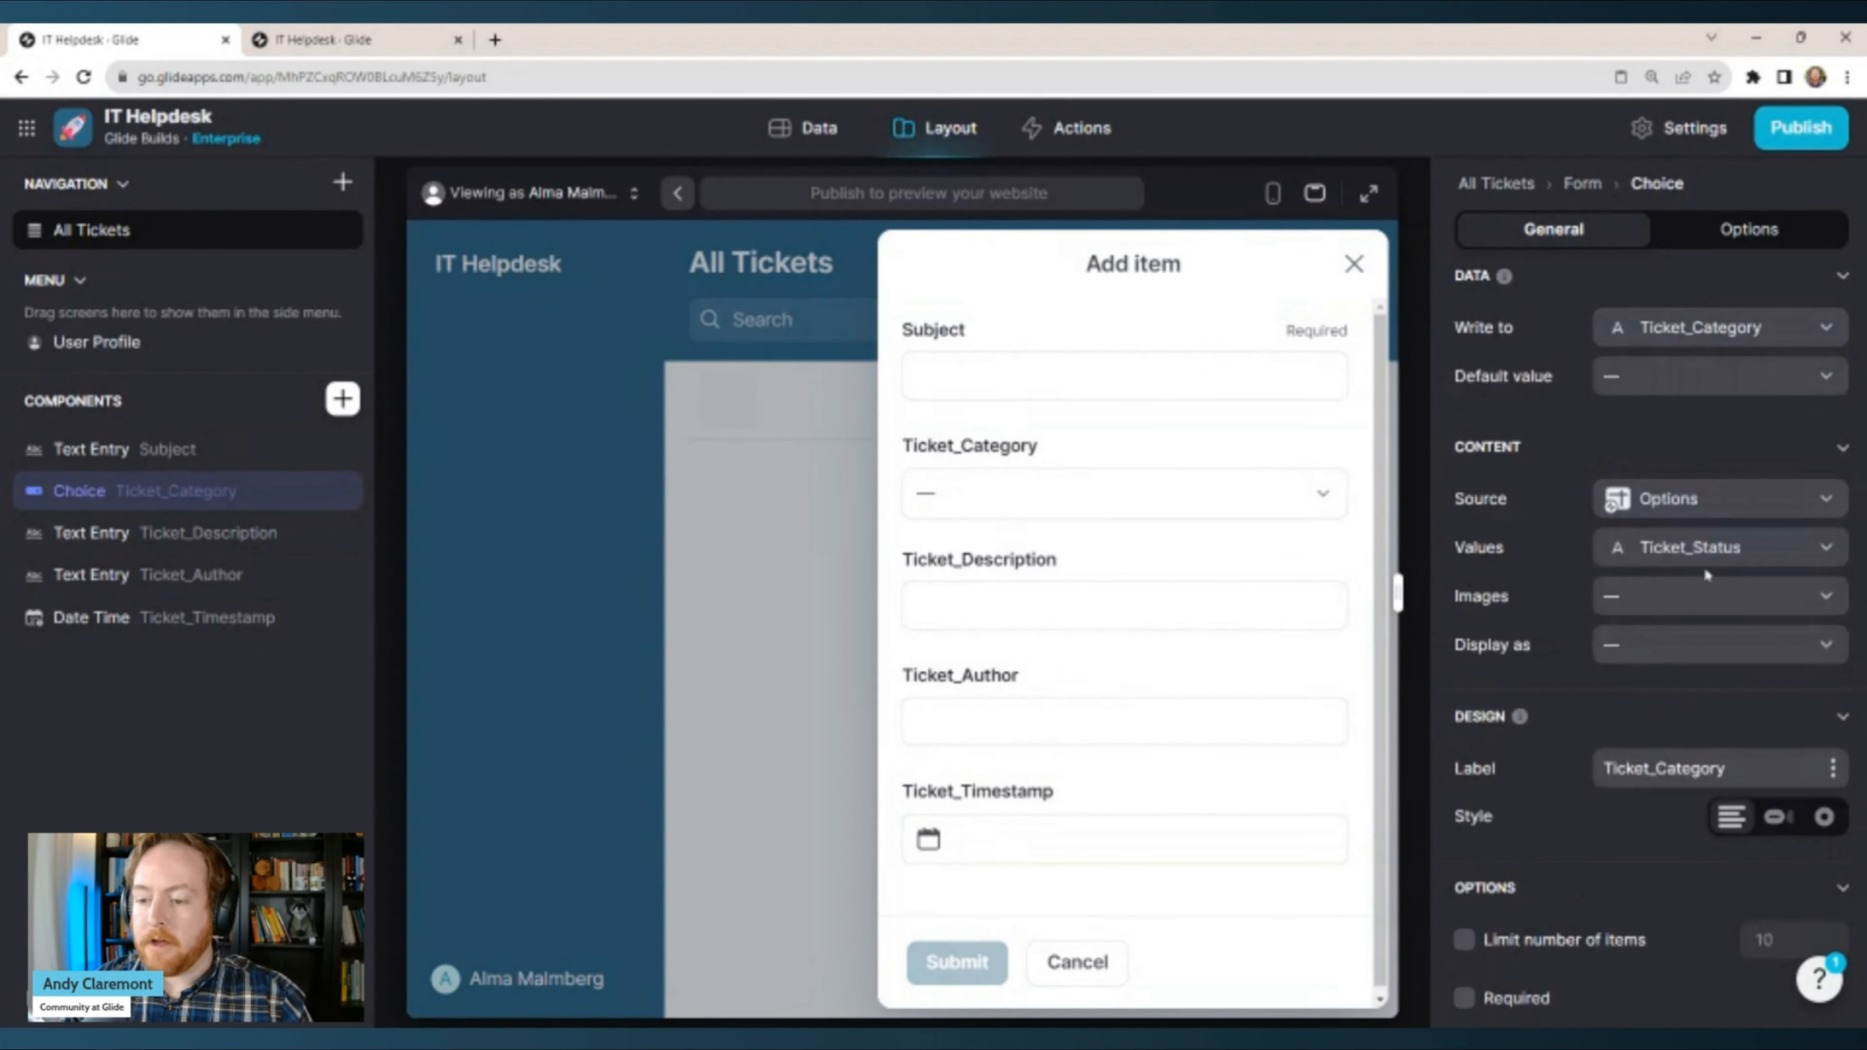
click(1717, 547)
click(1700, 637)
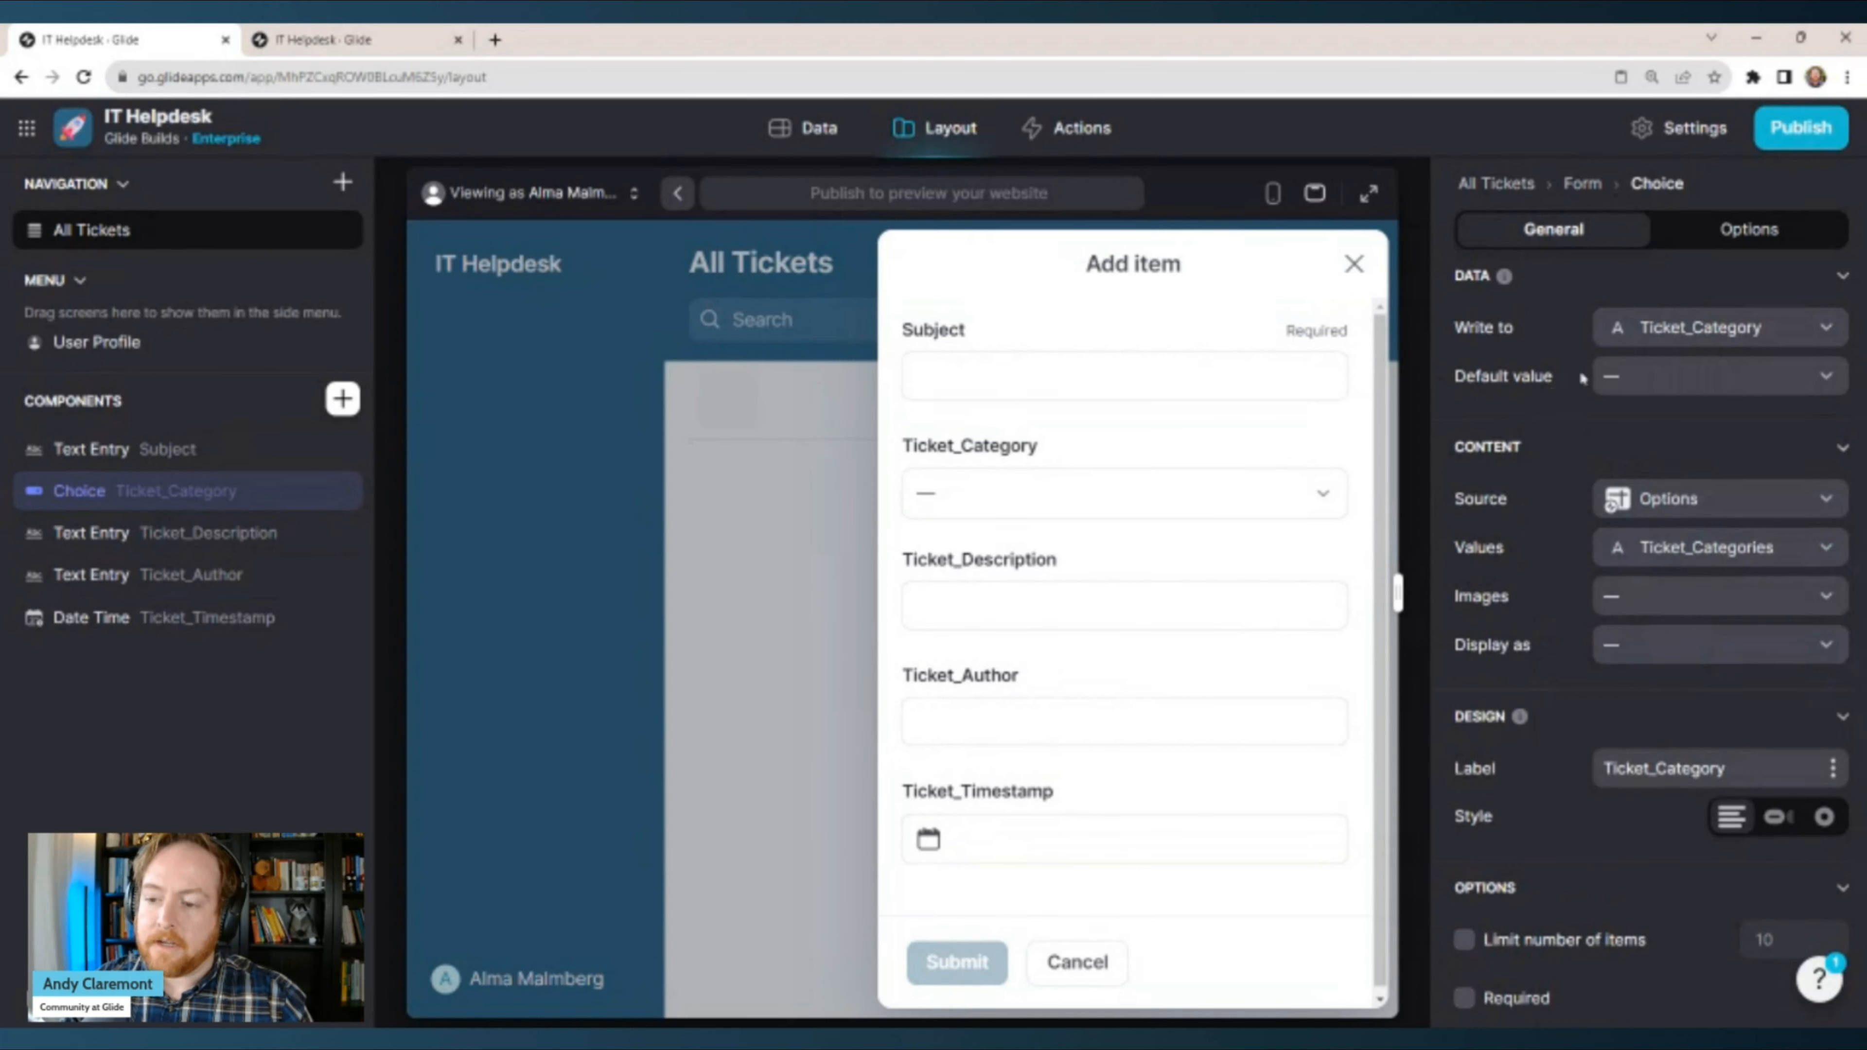
Set the category choice's default value to User Support and make it required.
click(1613, 376)
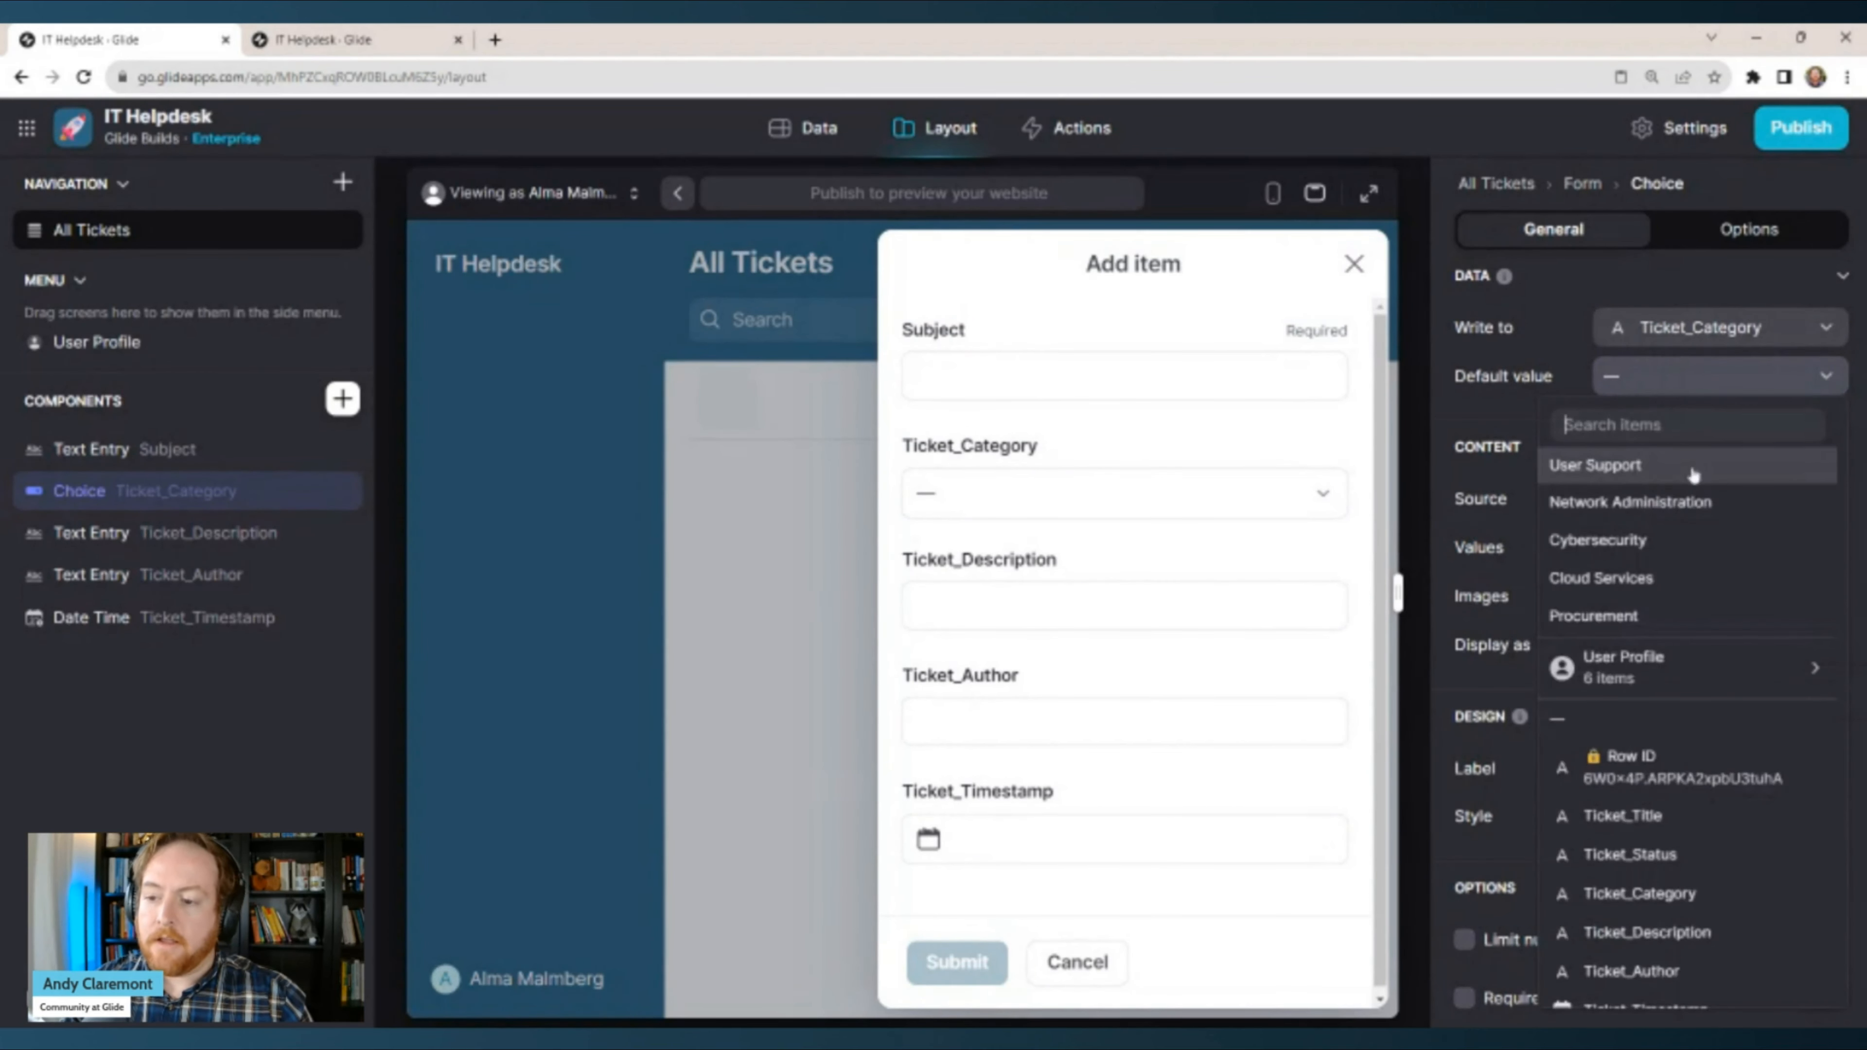
click(1693, 470)
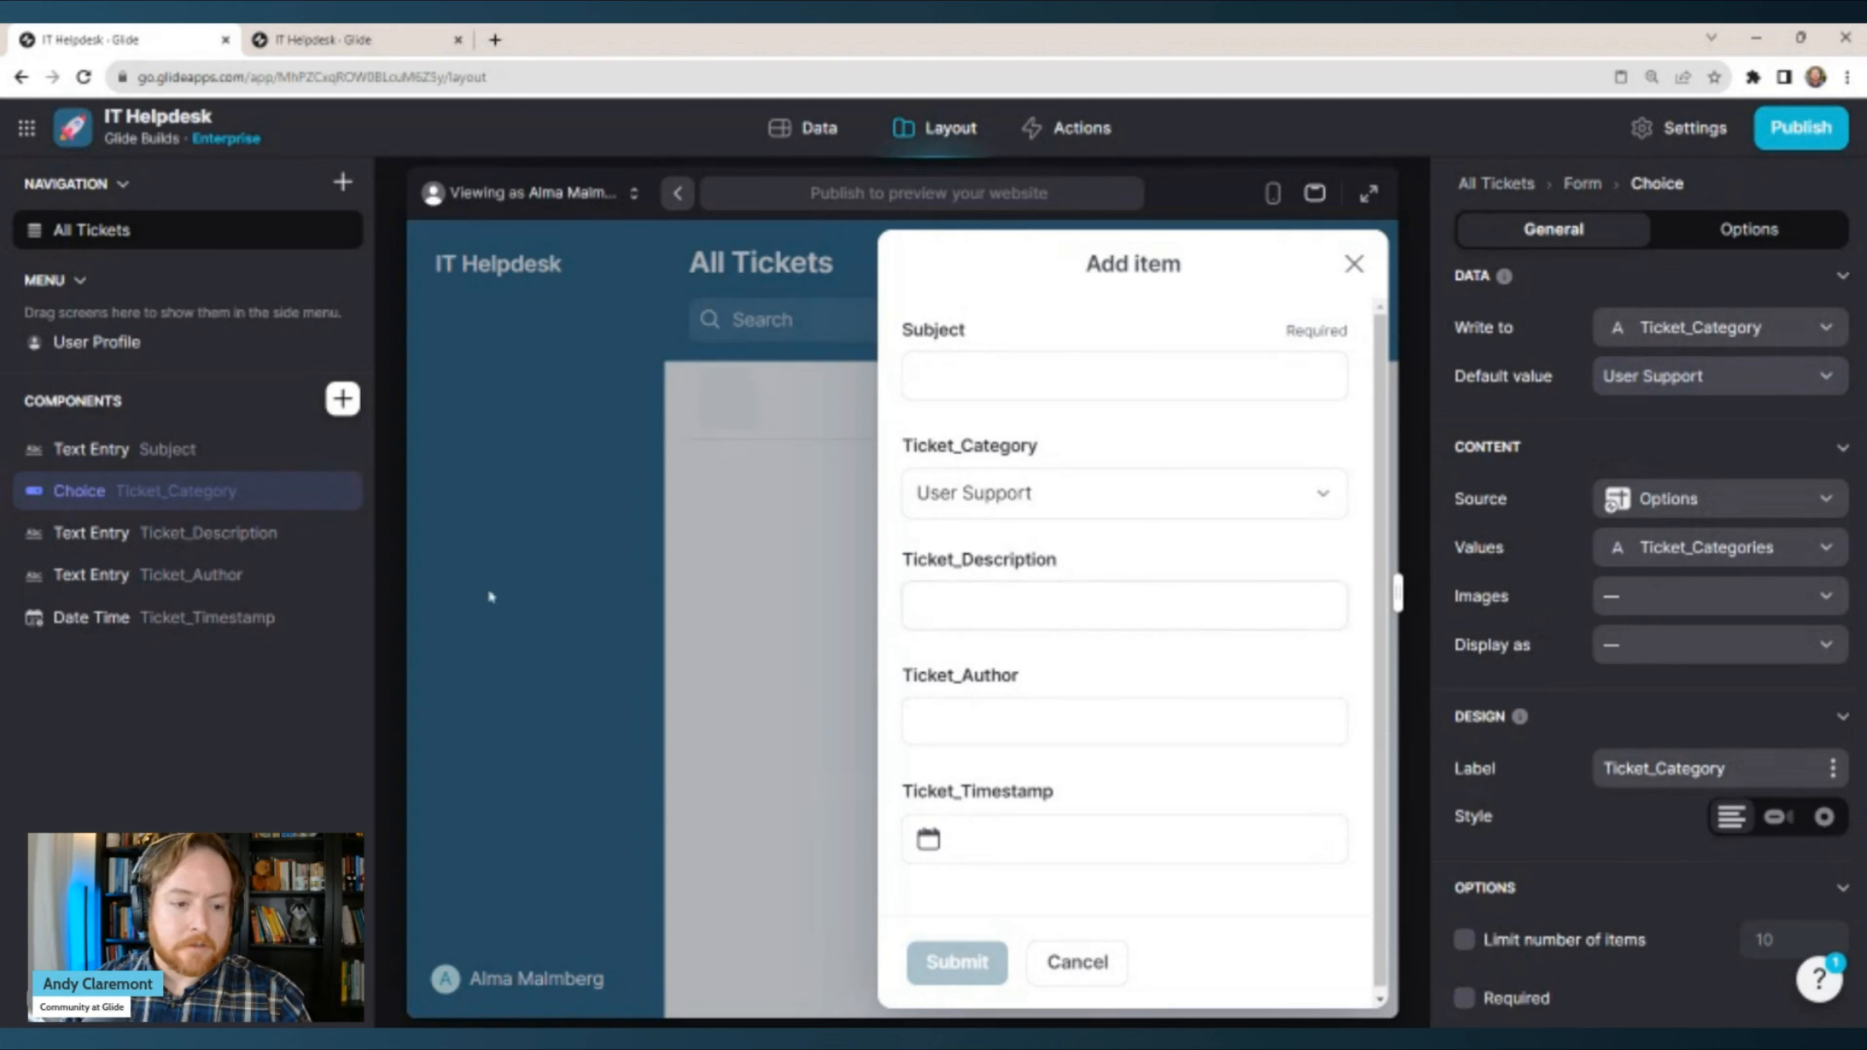
scroll(1516, 692, down, 3)
click(1520, 805)
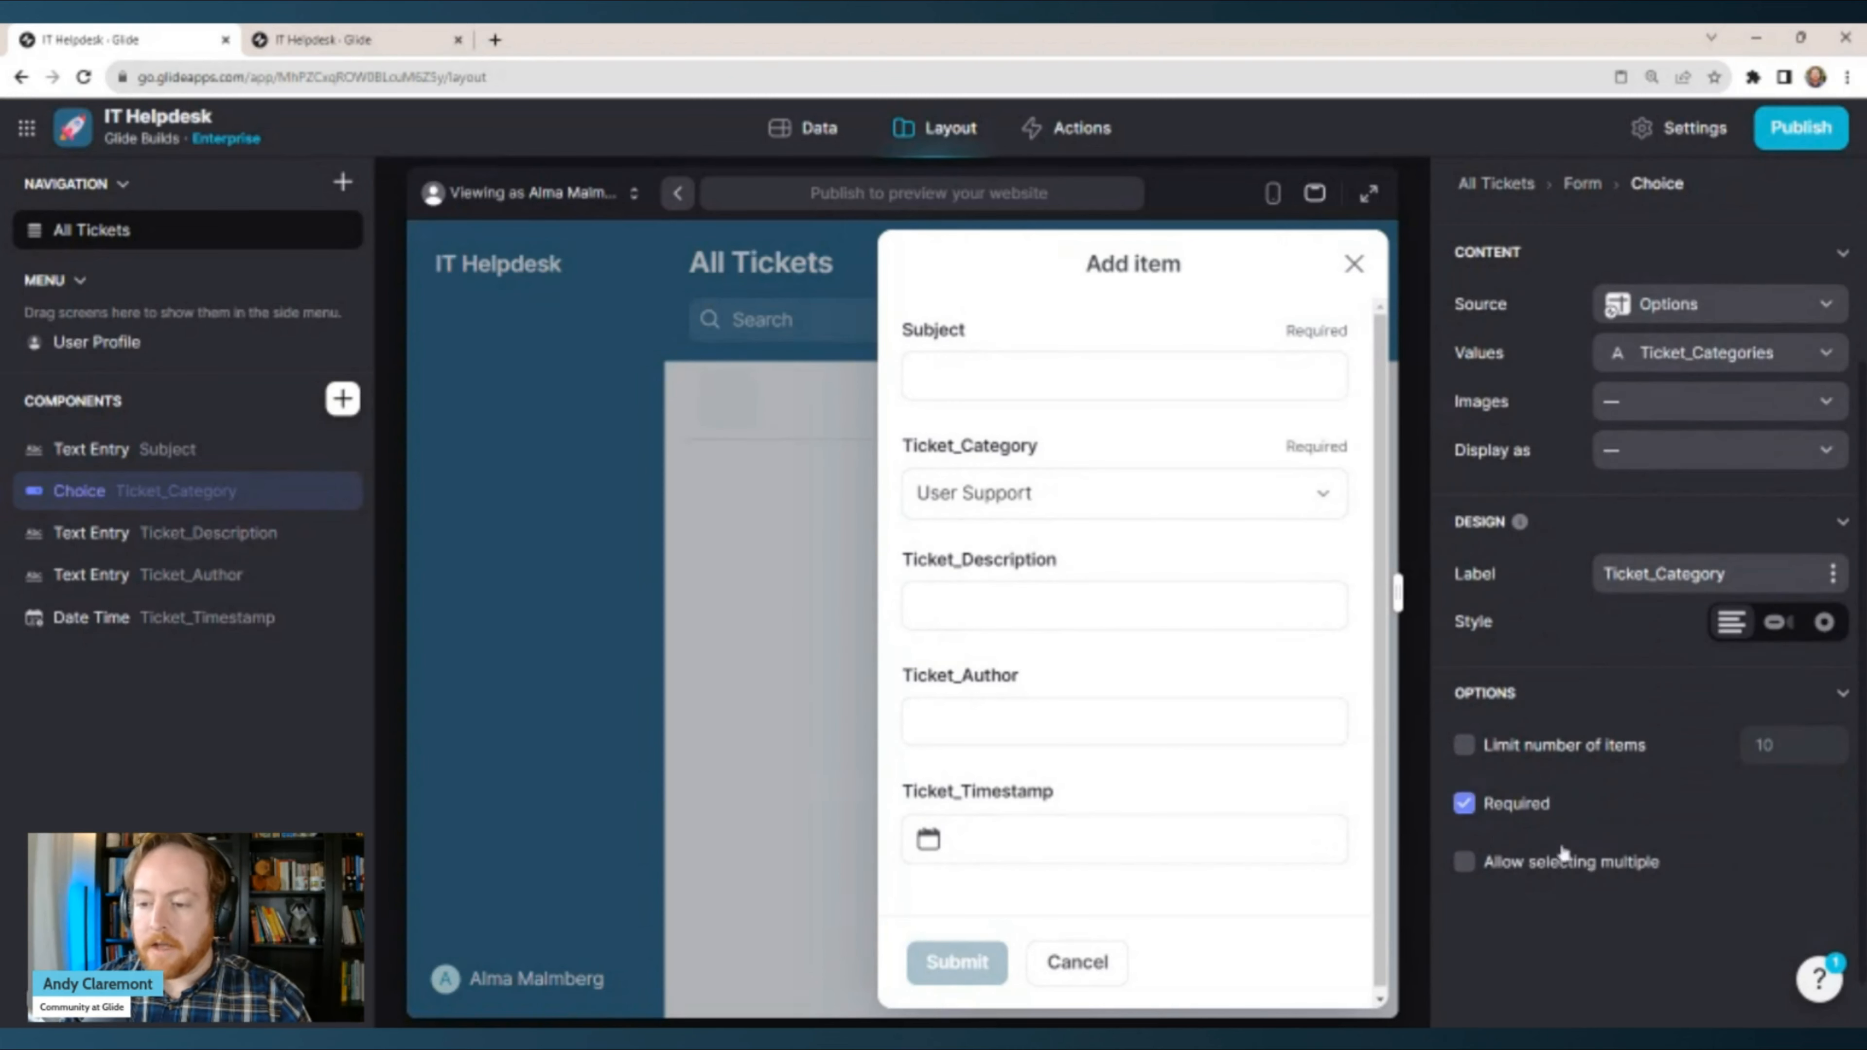
Change the label of the Ticket_Category choice to Category.
double_click(1693, 575)
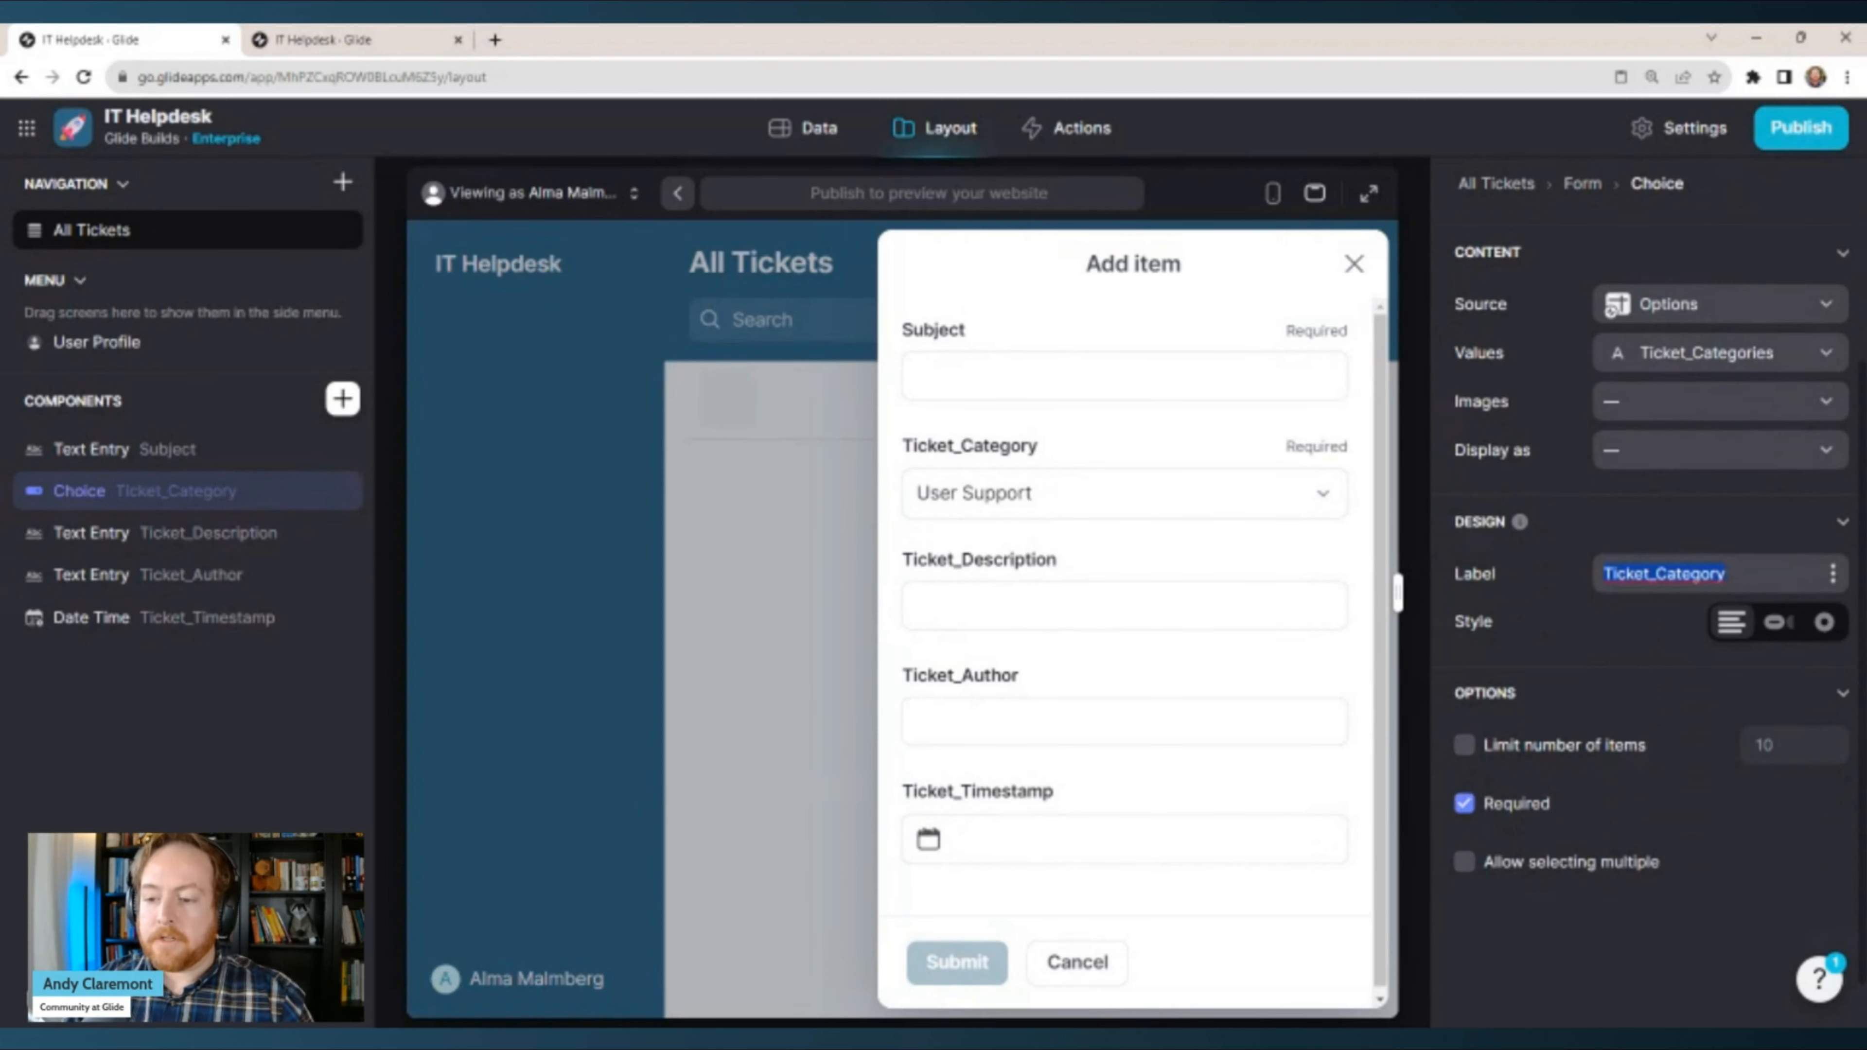
key(BackSpace)
text(Category)
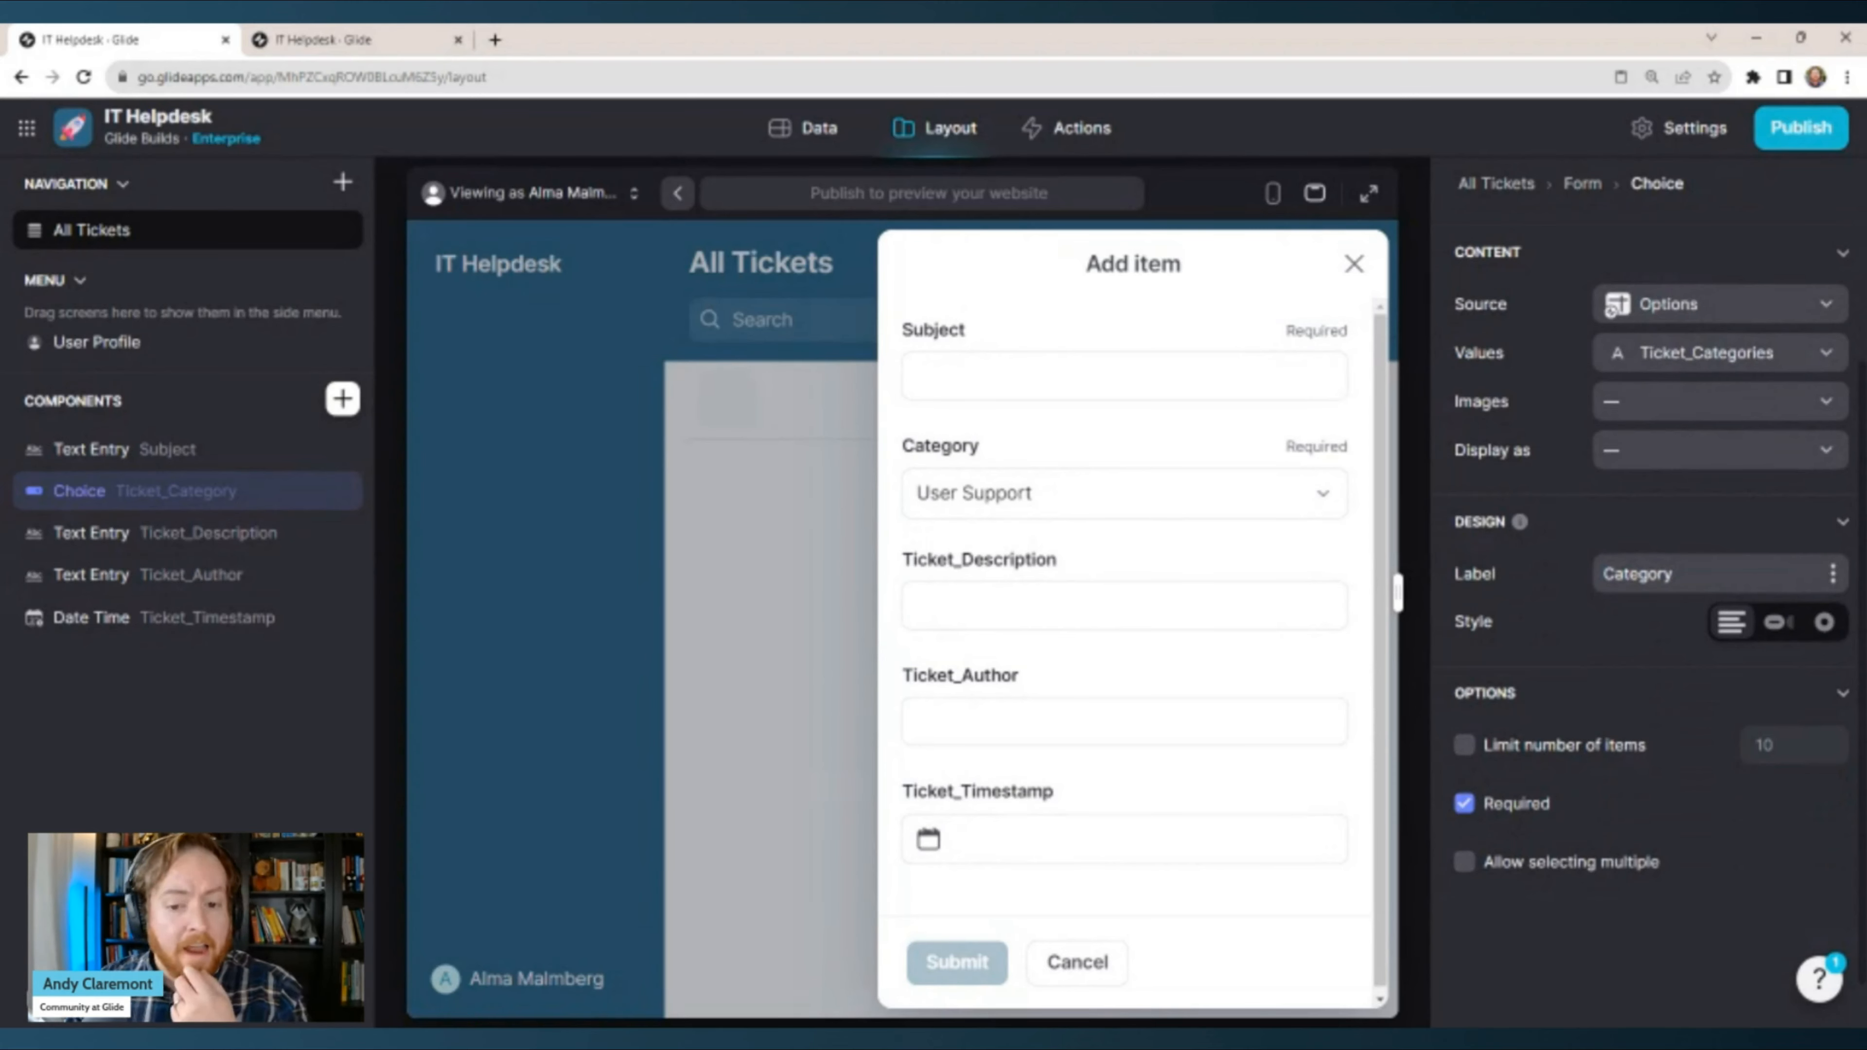
click(281, 645)
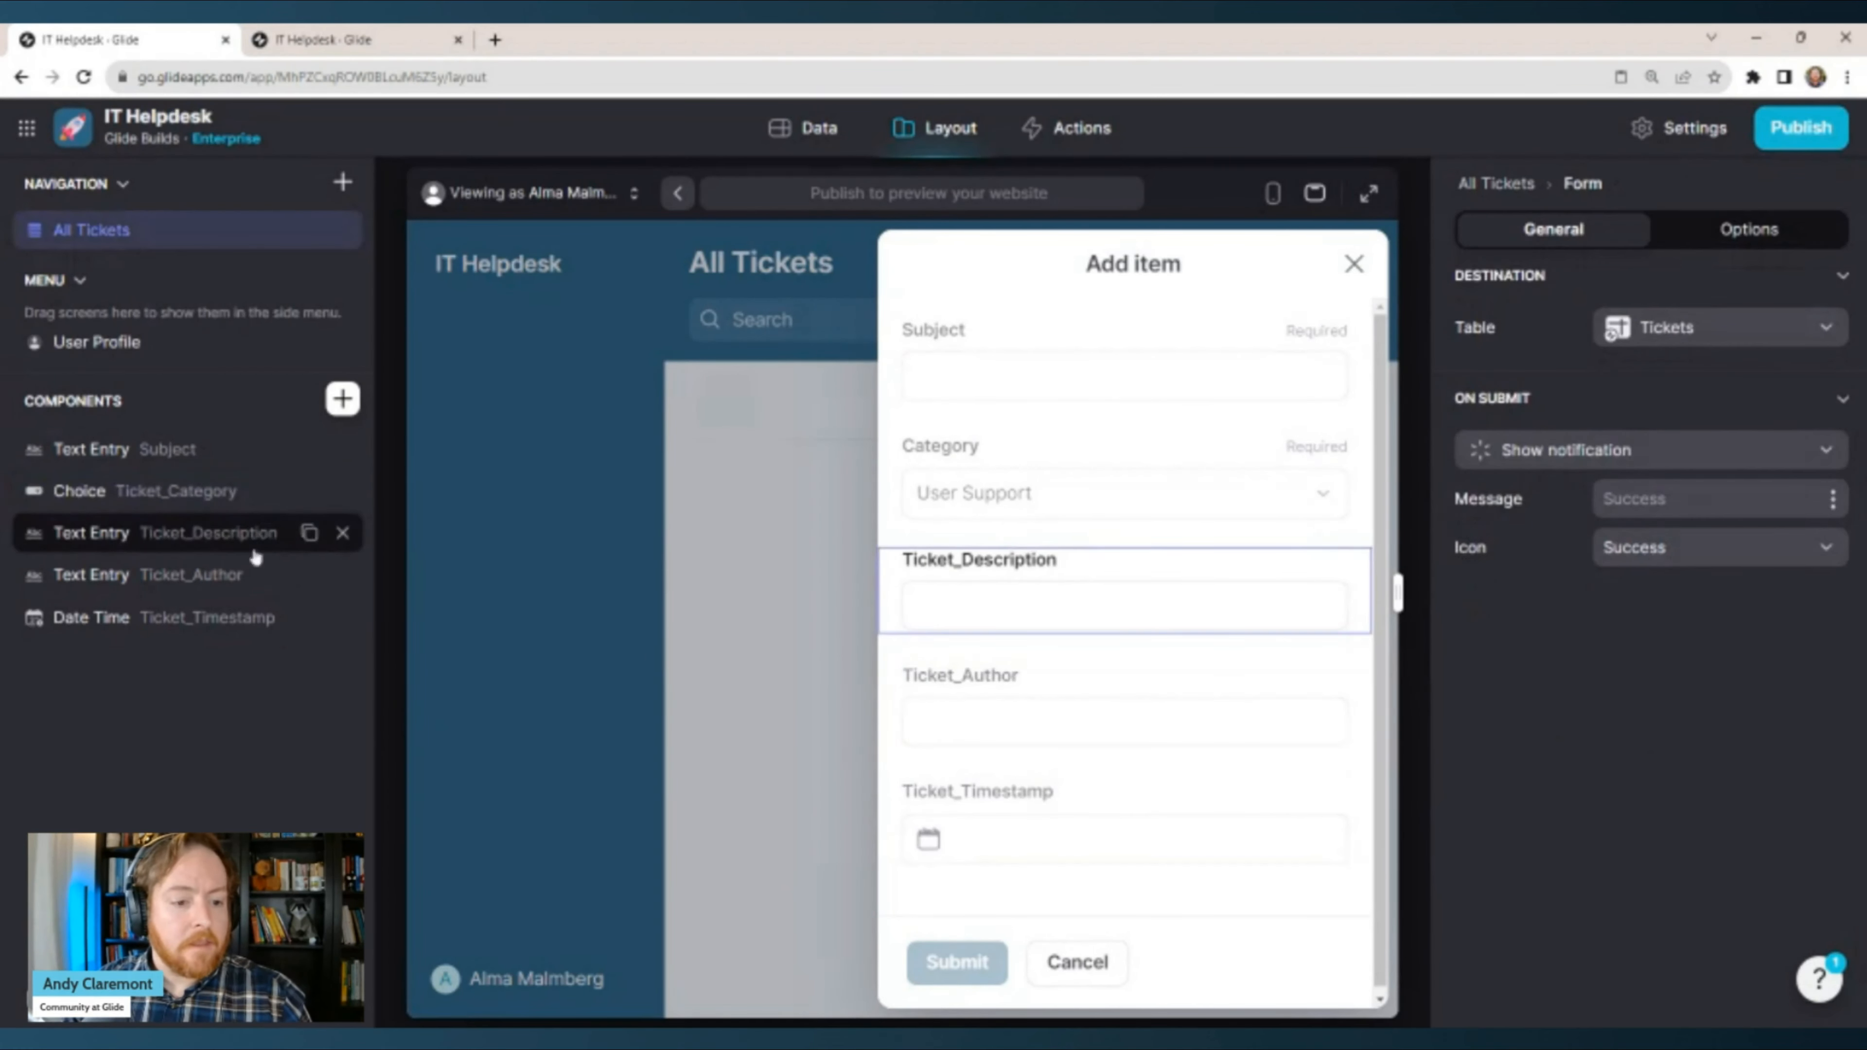
Remove the Ticket_Author text entry and the Ticket_Timestamp date time component from the form.
click(254, 581)
click(343, 575)
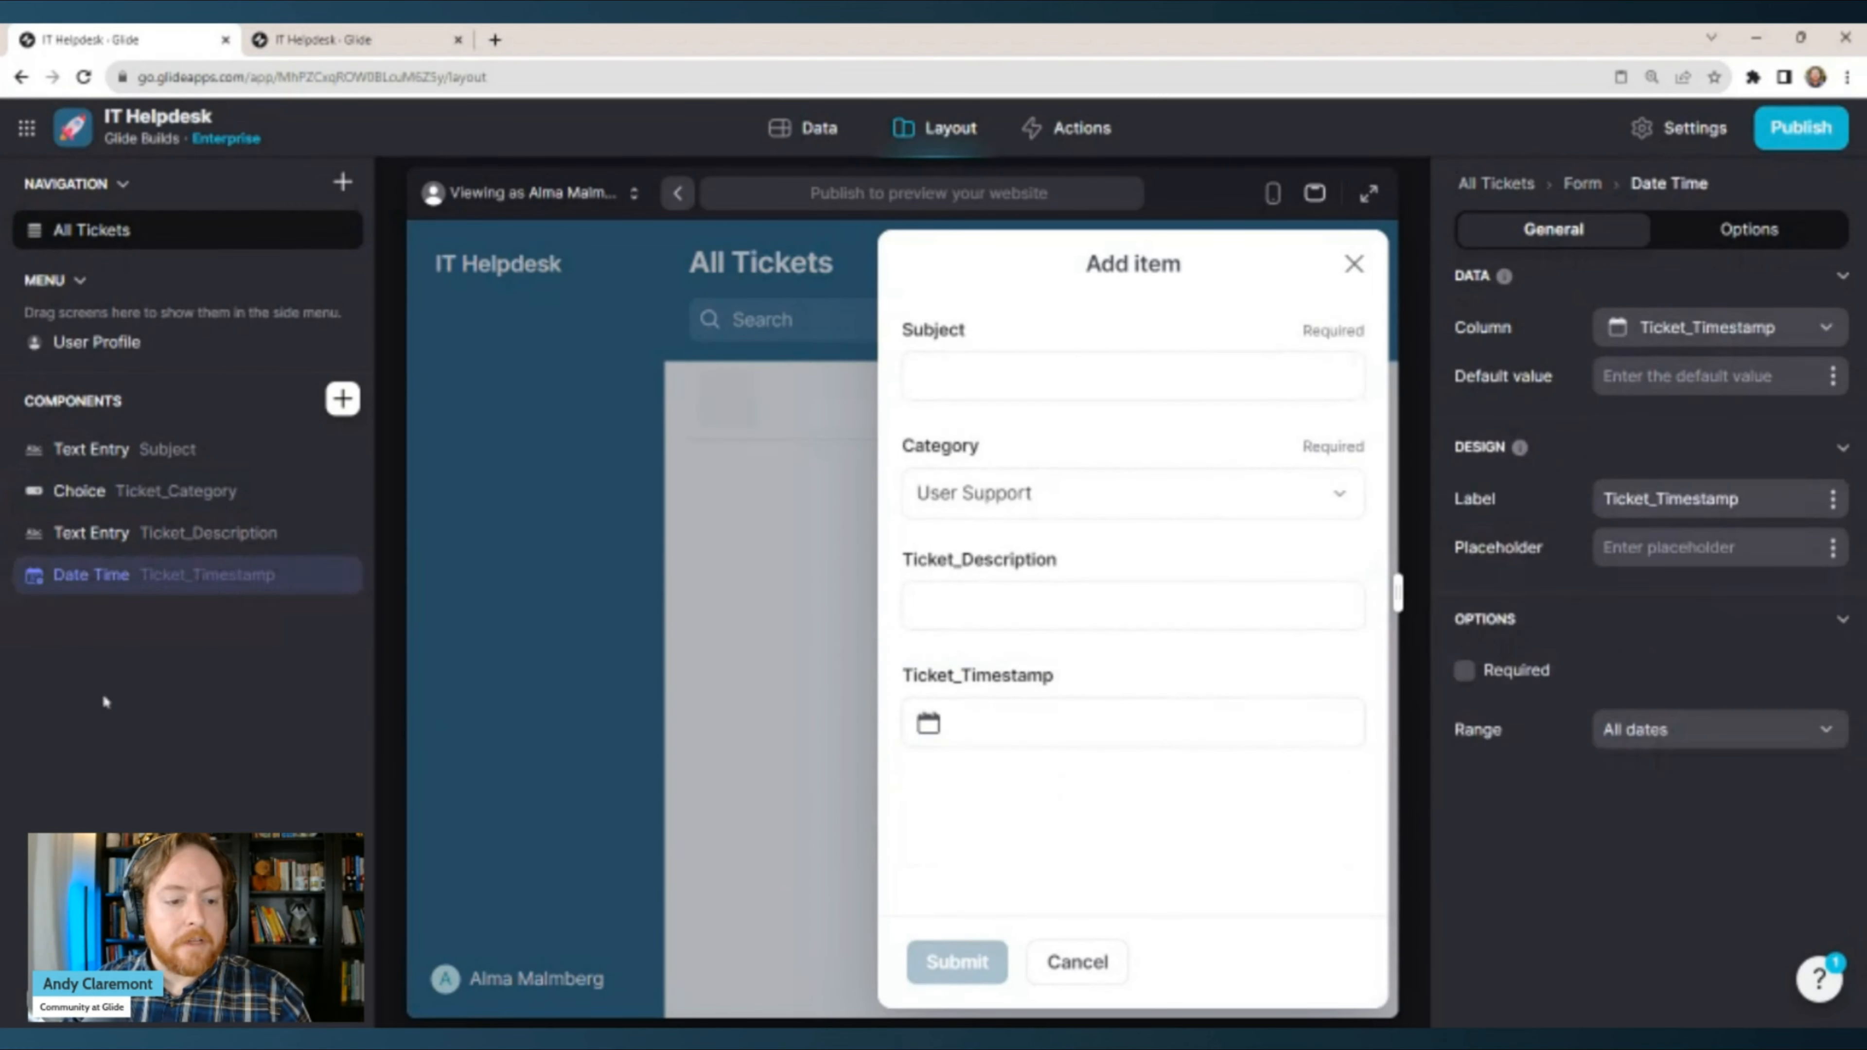
click(343, 575)
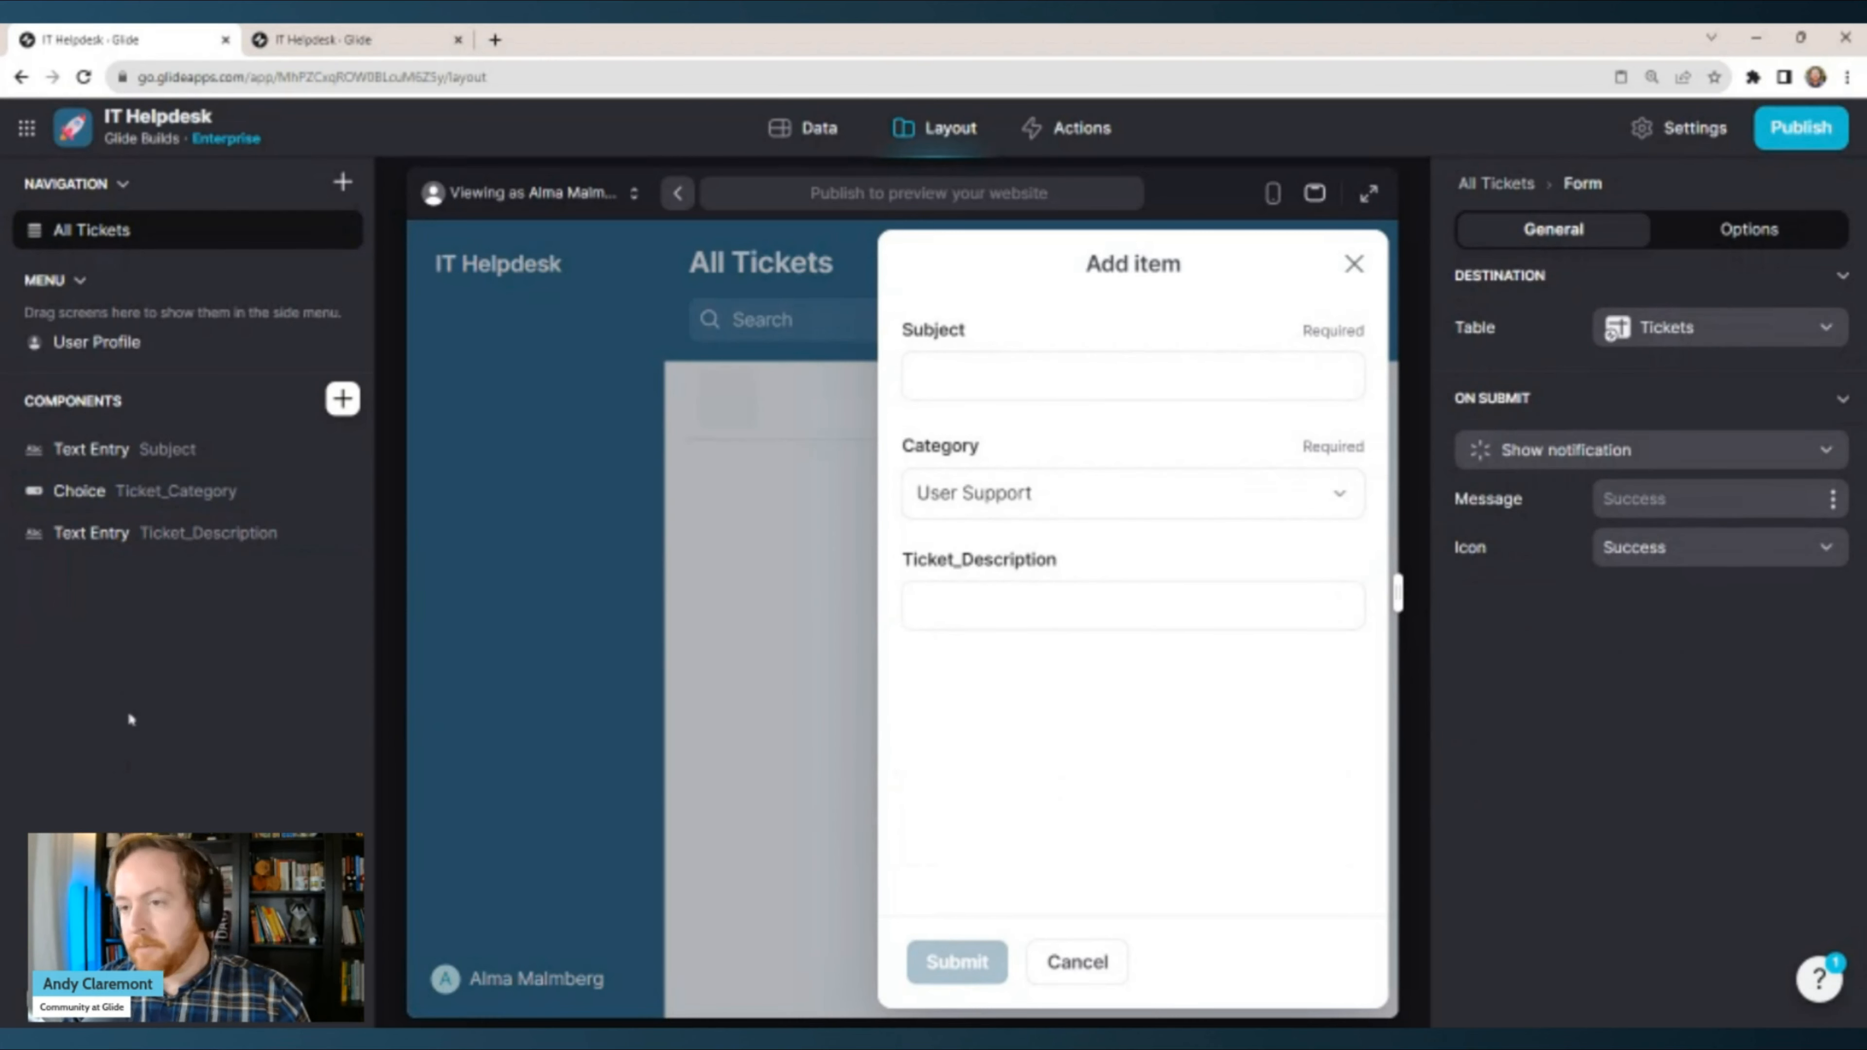
Configure the Ticket_Description text entry as a required field of the largest size labelled "Describe your issue".
click(126, 536)
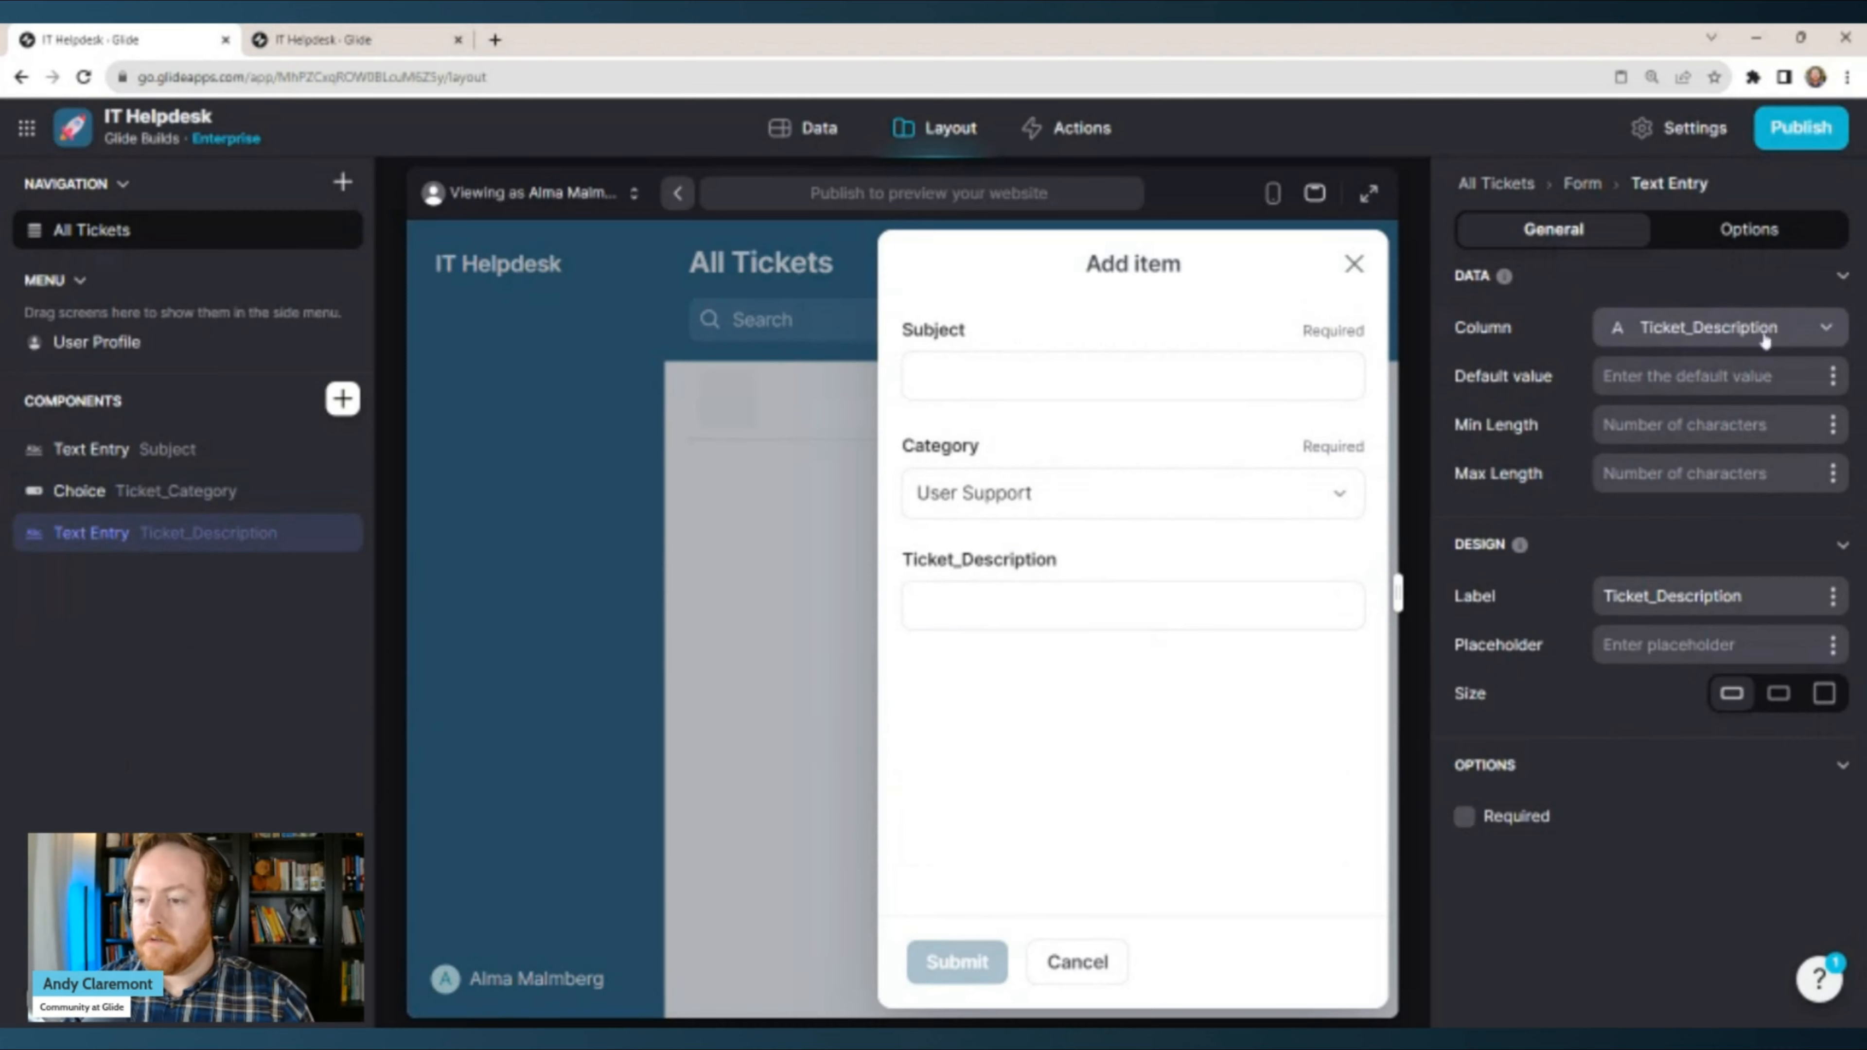
triple_click(1717, 596)
text(D)
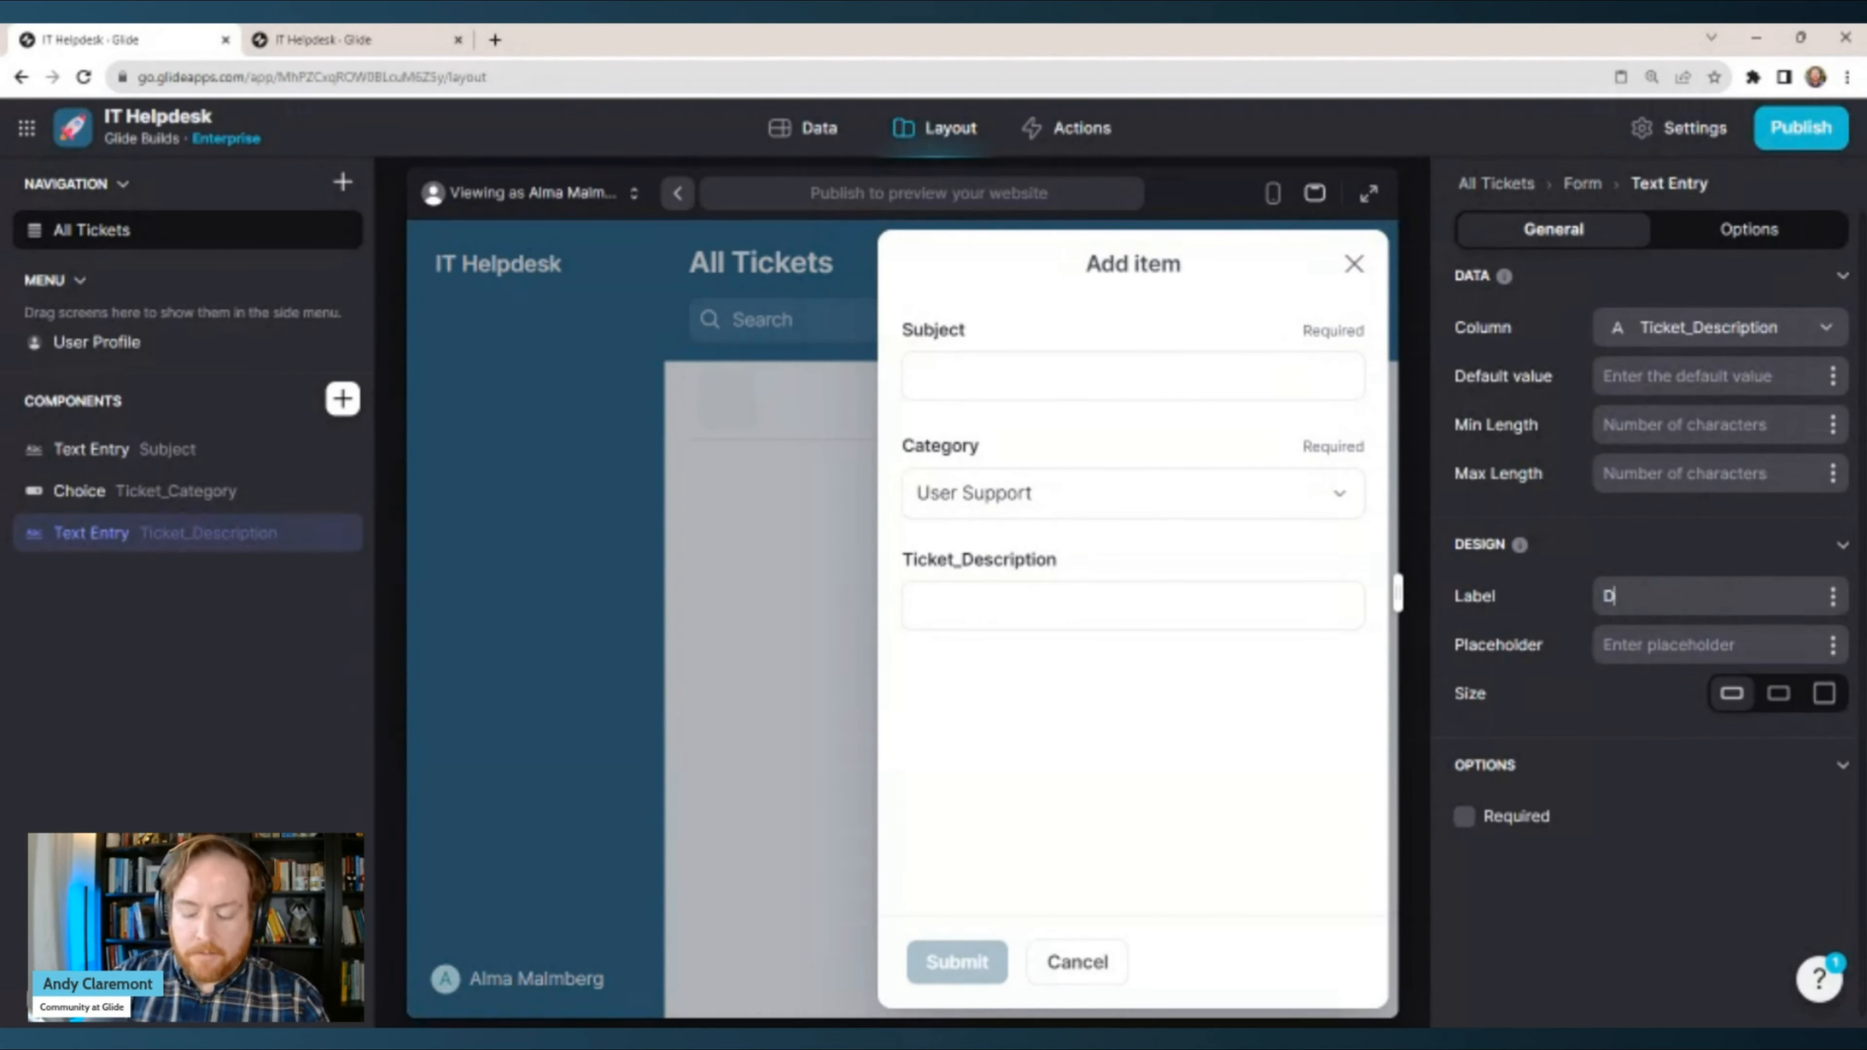
text(escri)
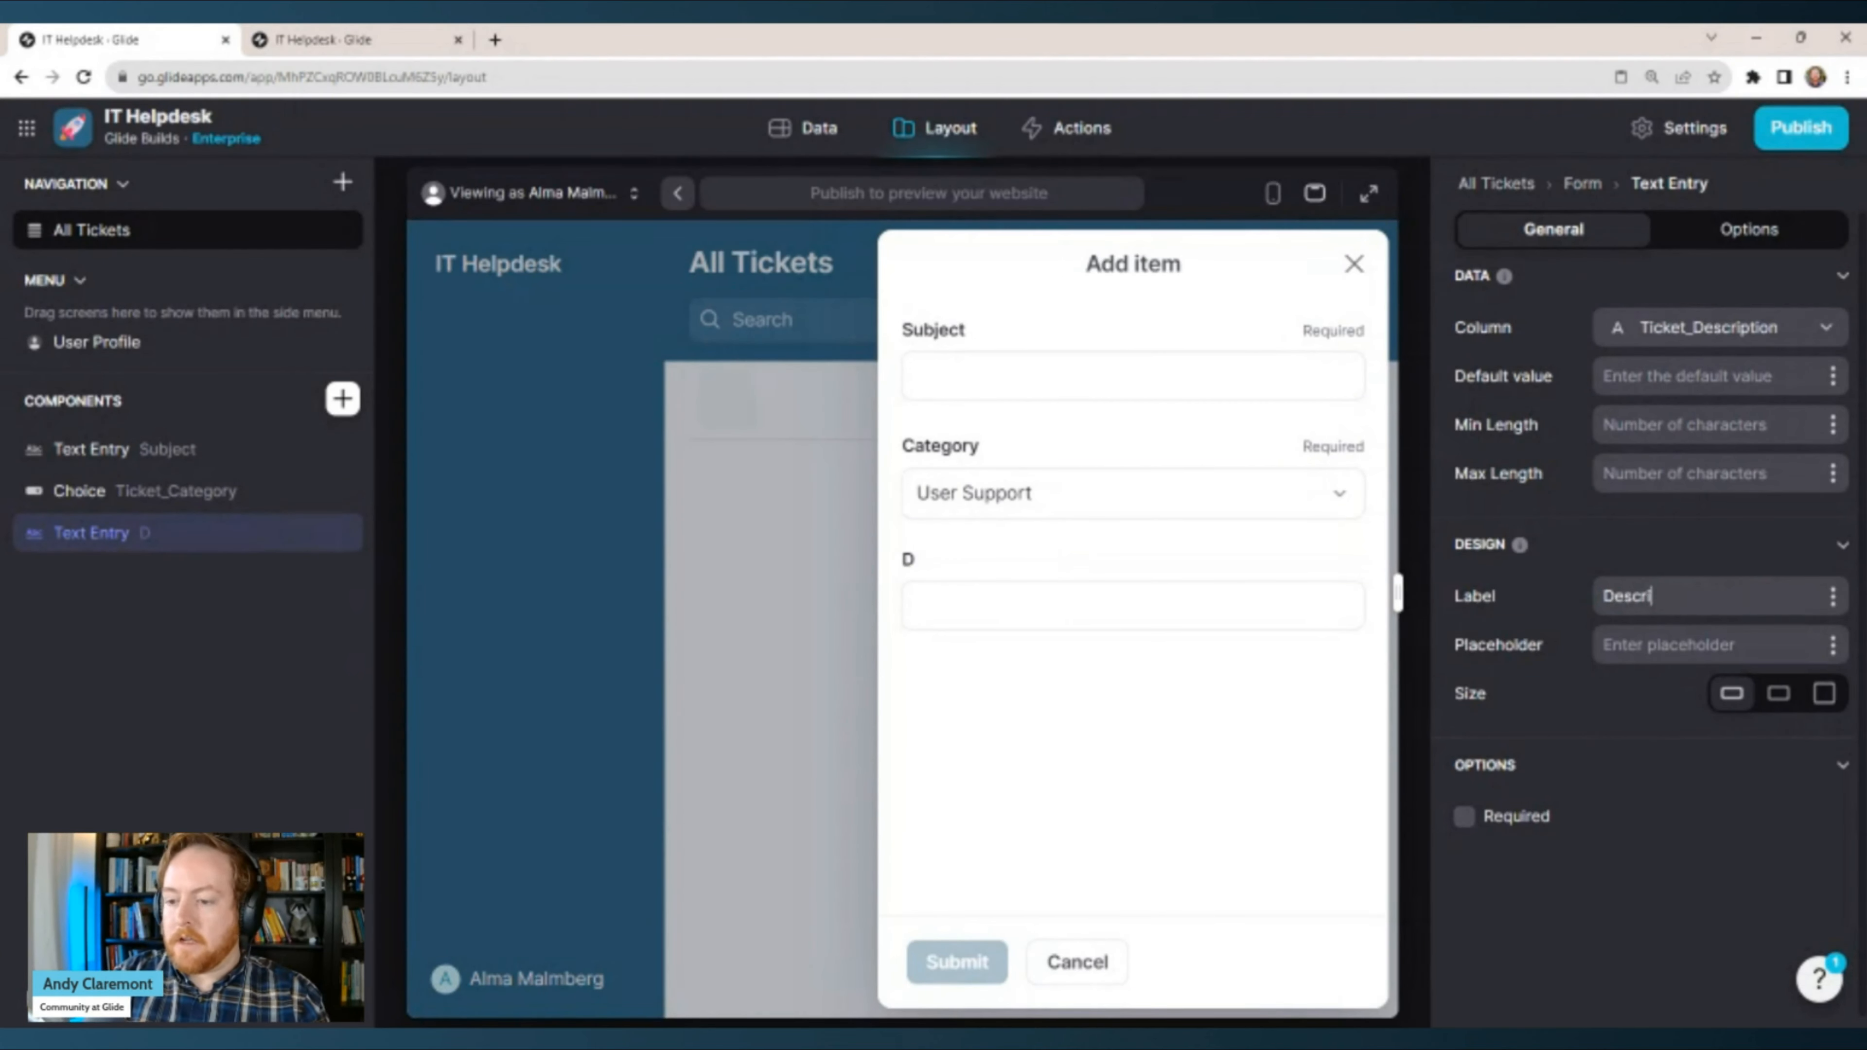
text(be your issue)
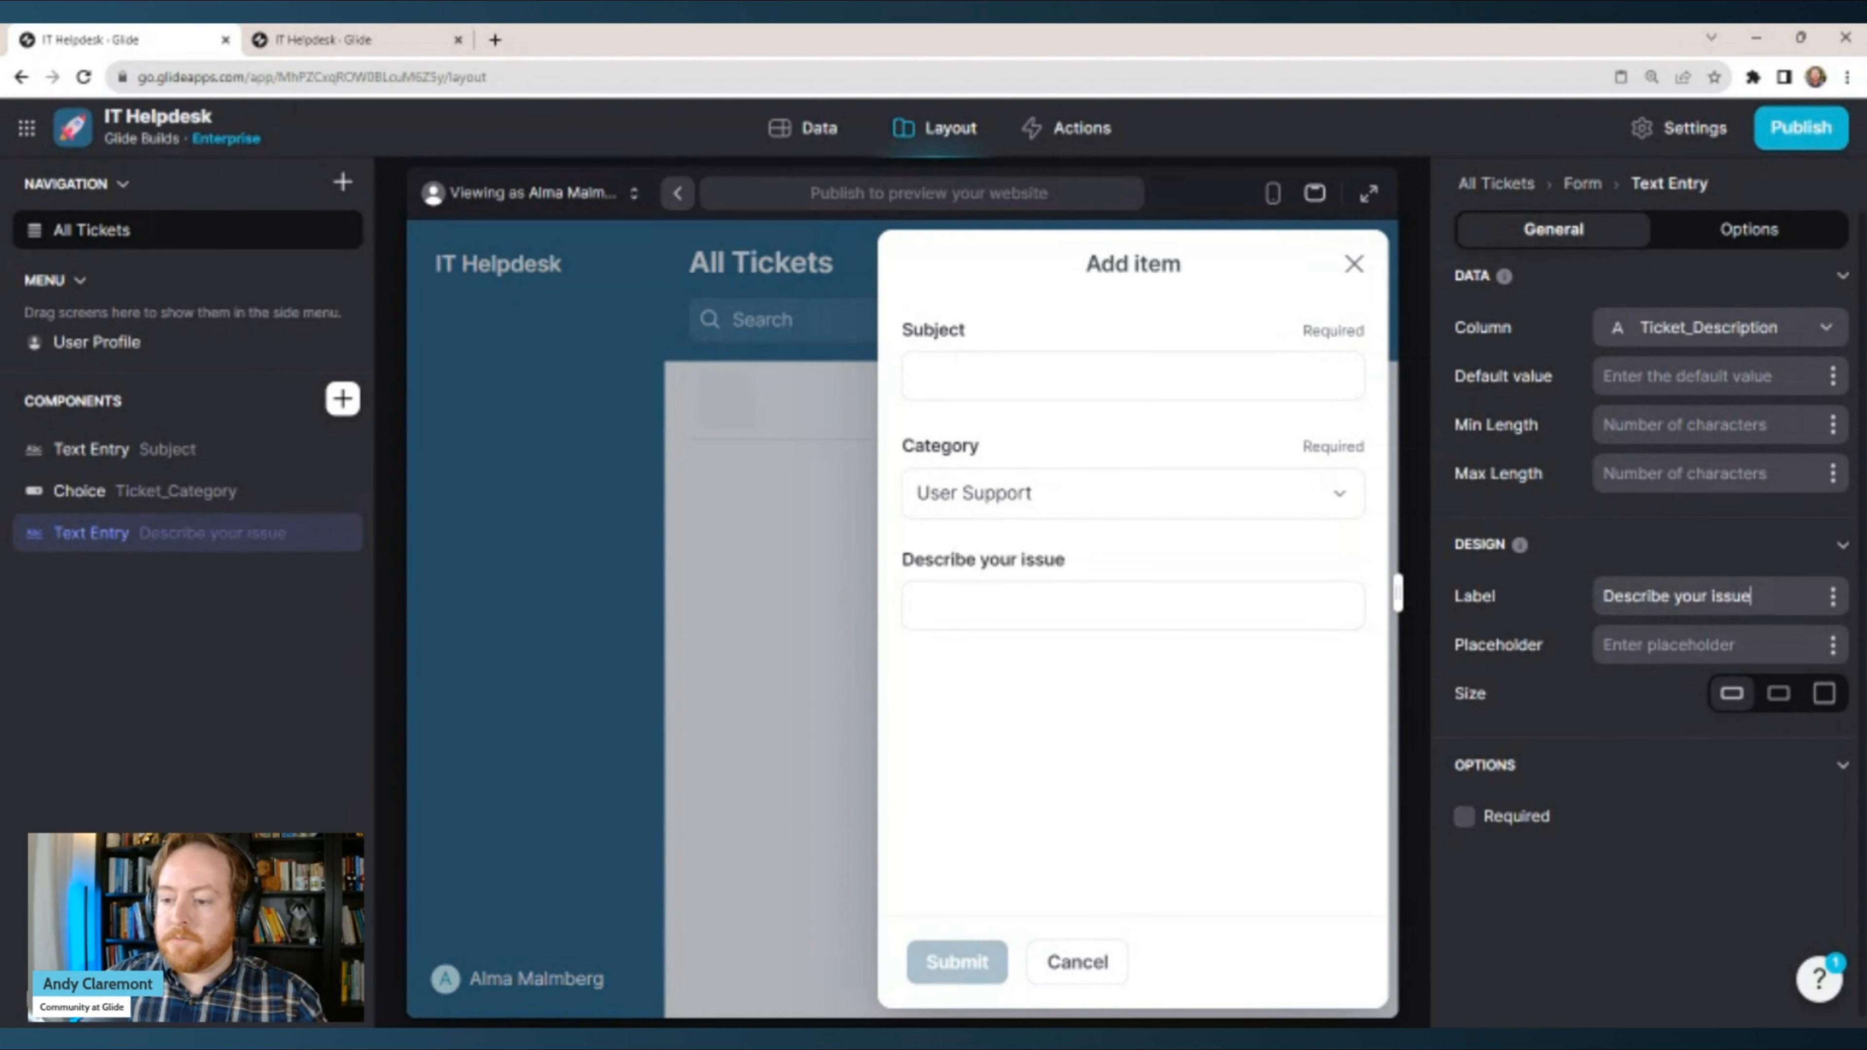
click(1825, 692)
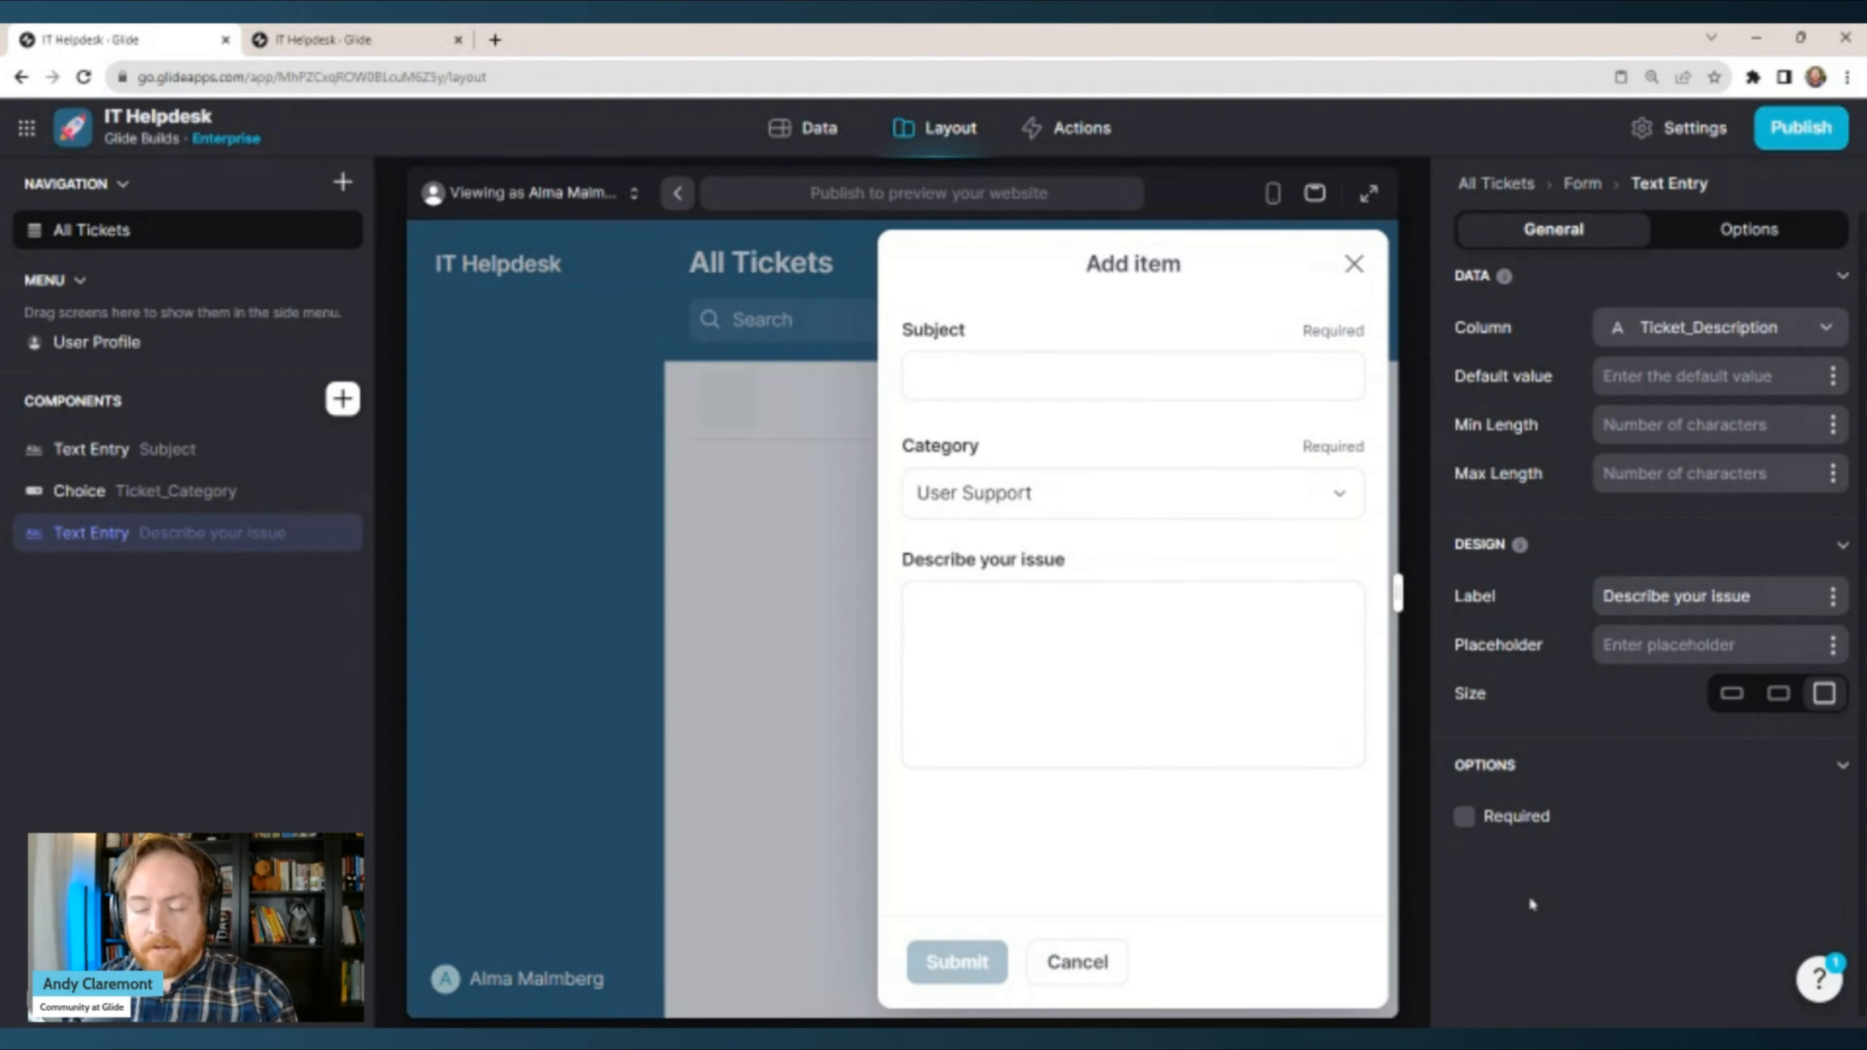
click(1499, 817)
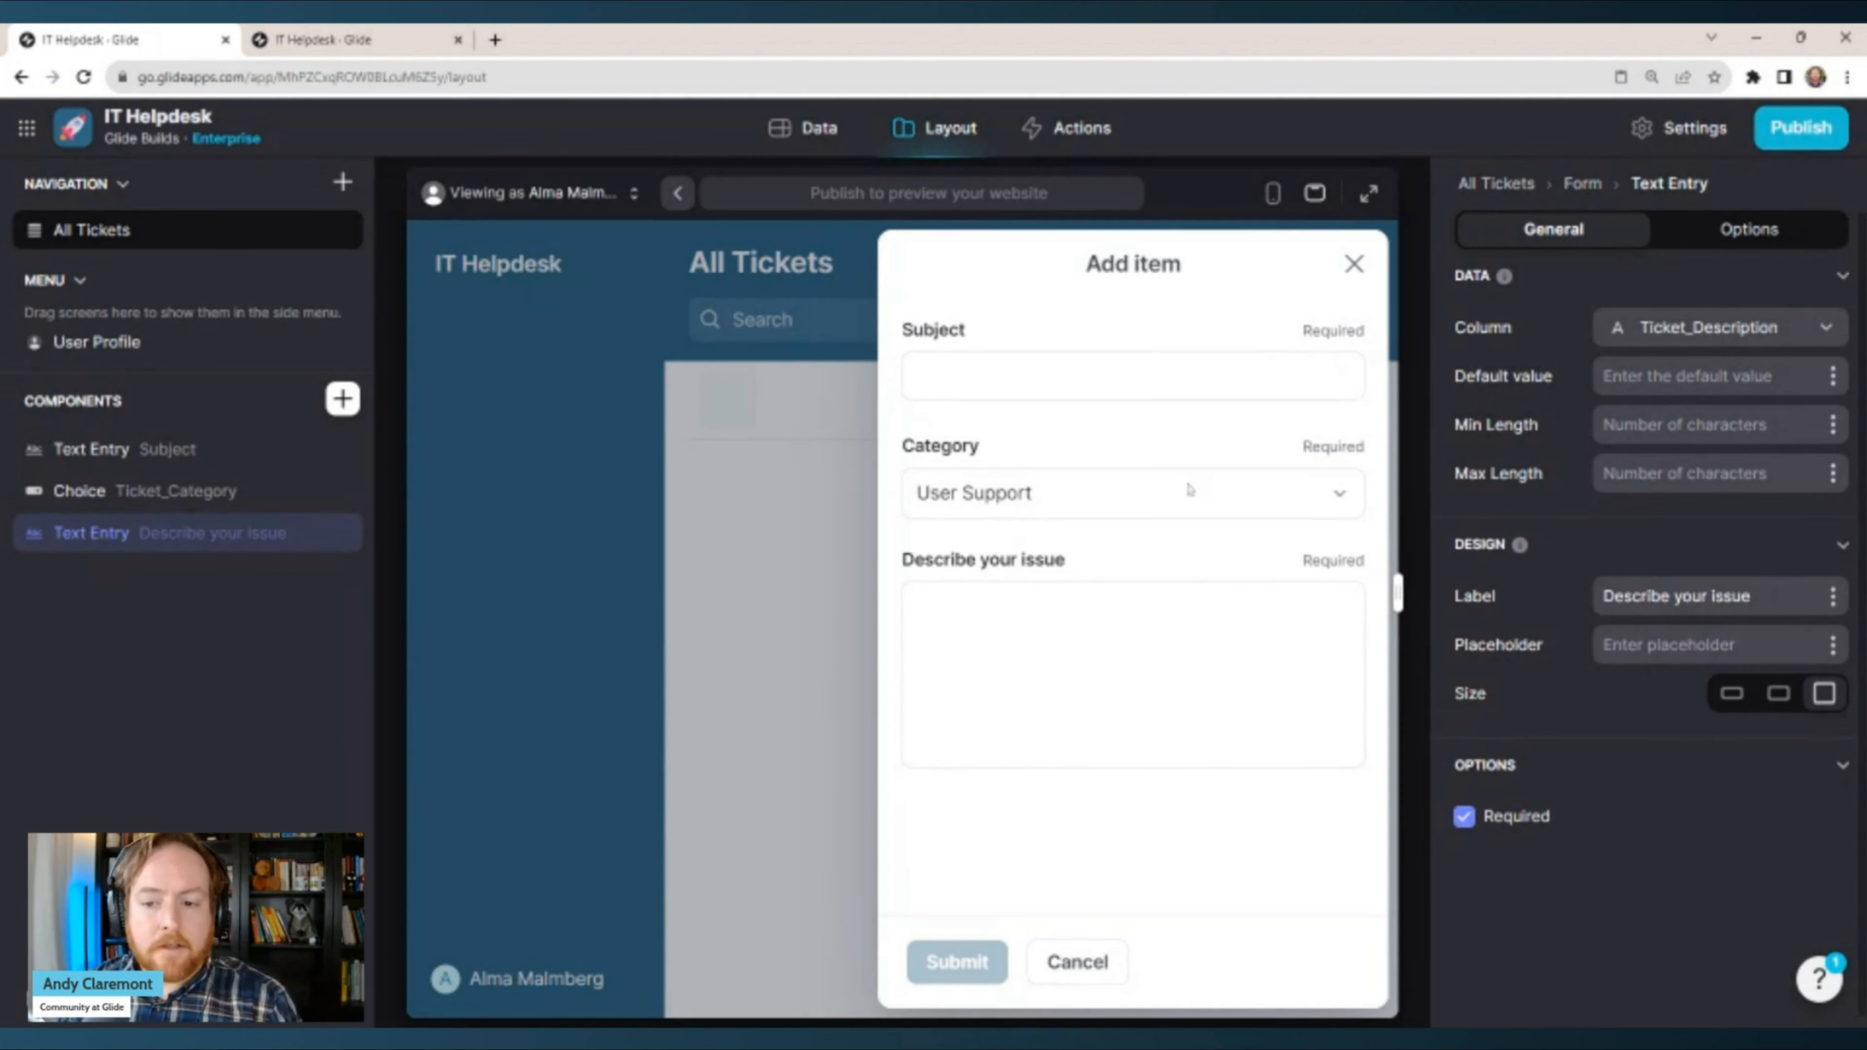
Set the add-item form's title to New Ticket.
click(1584, 186)
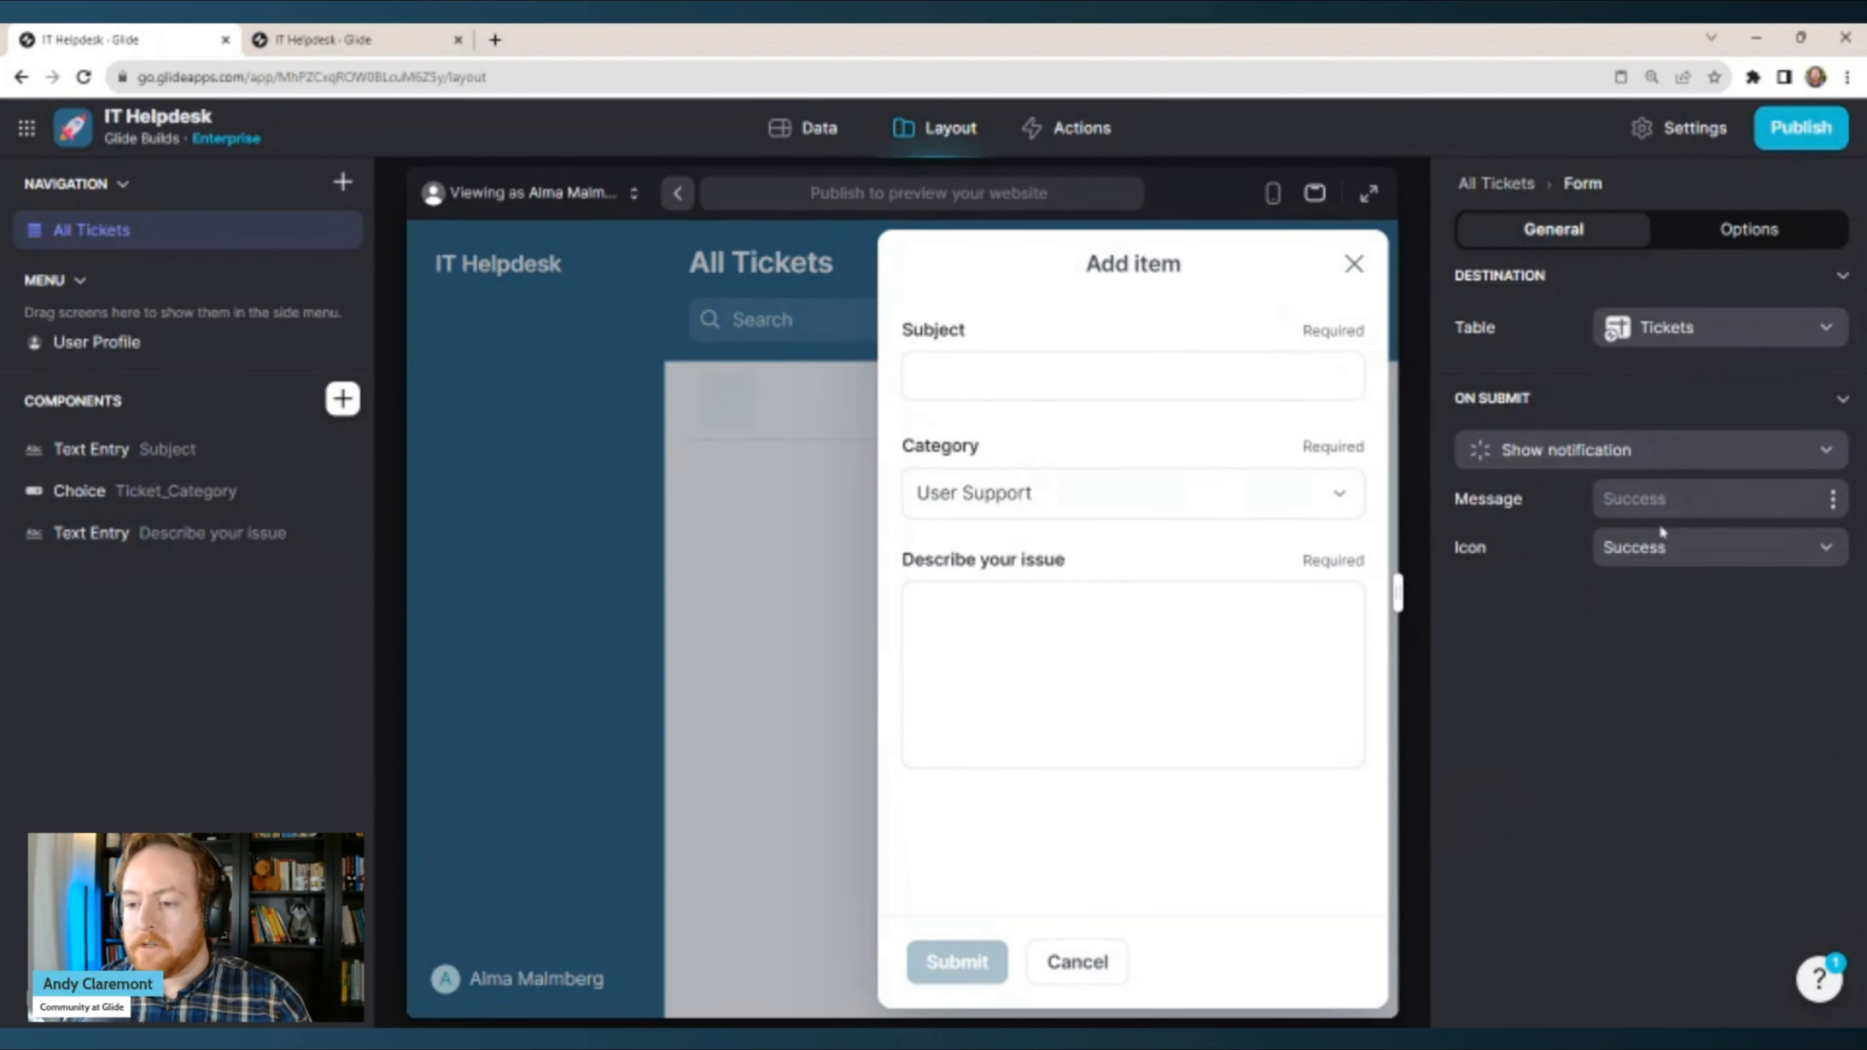
click(1700, 232)
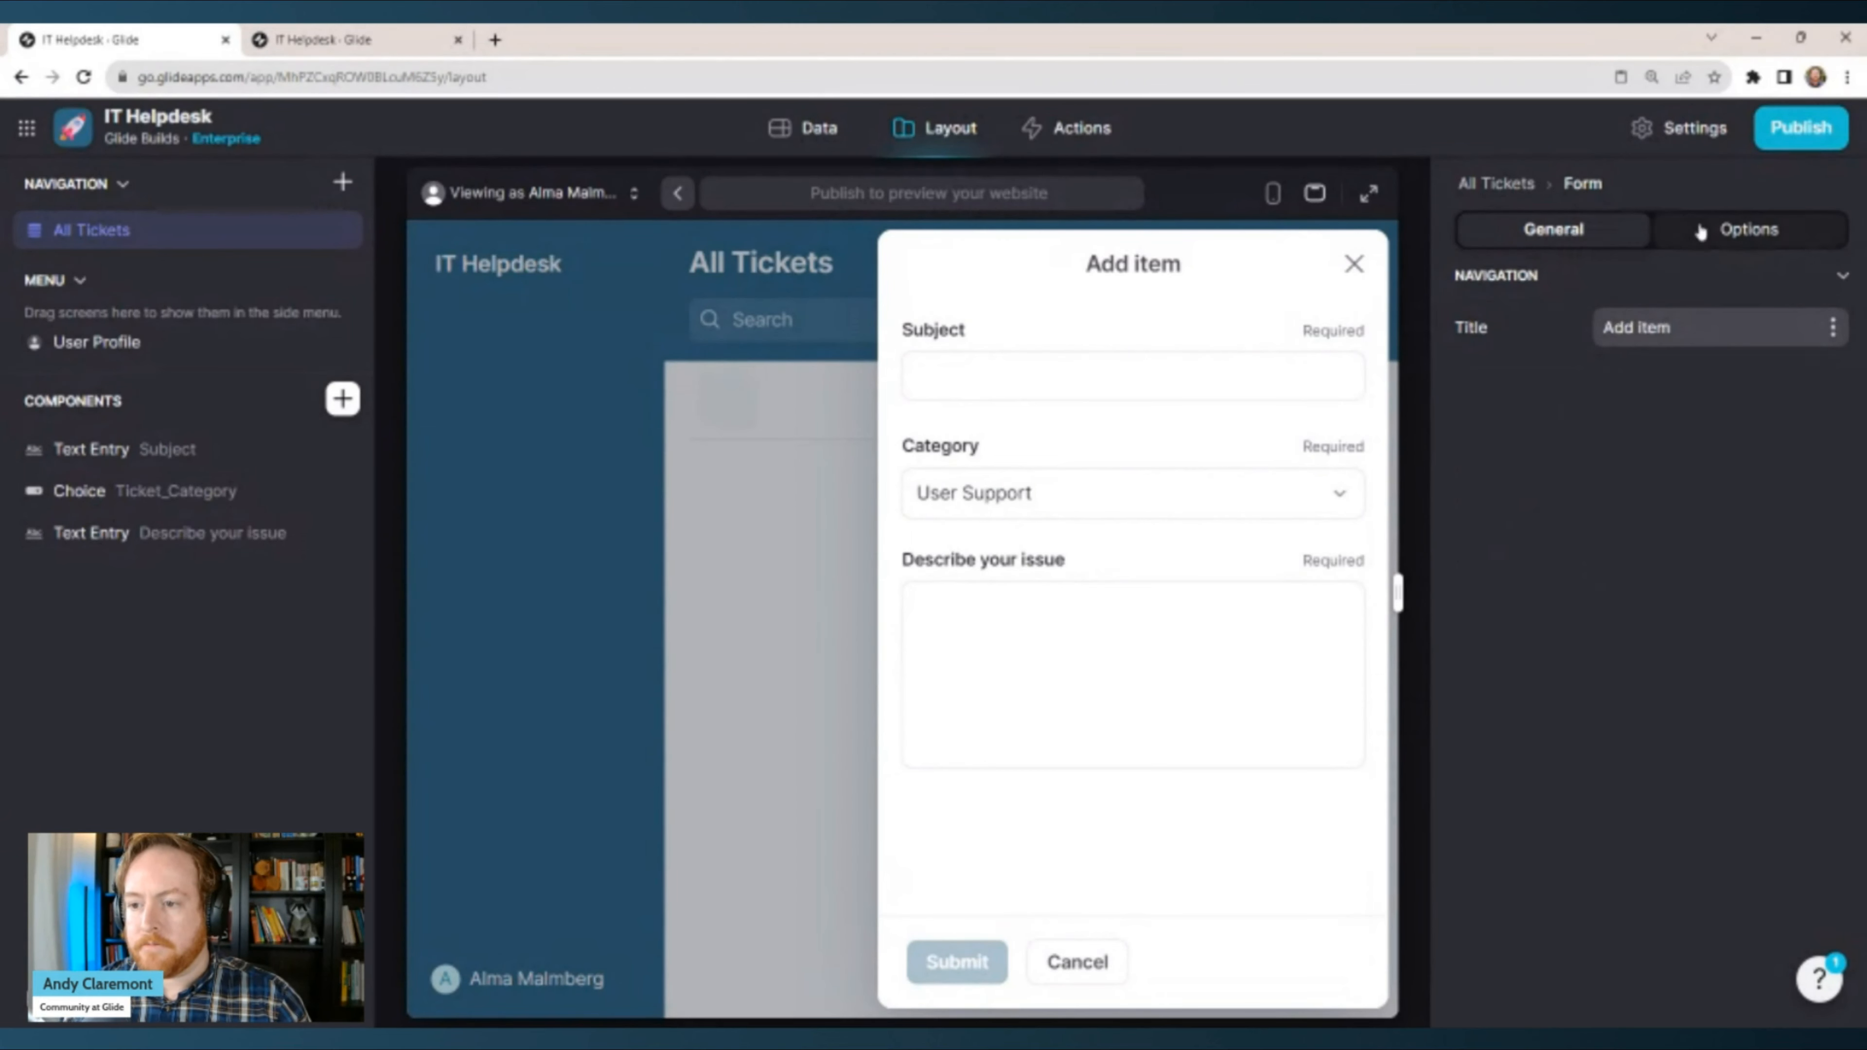
double_click(1657, 328)
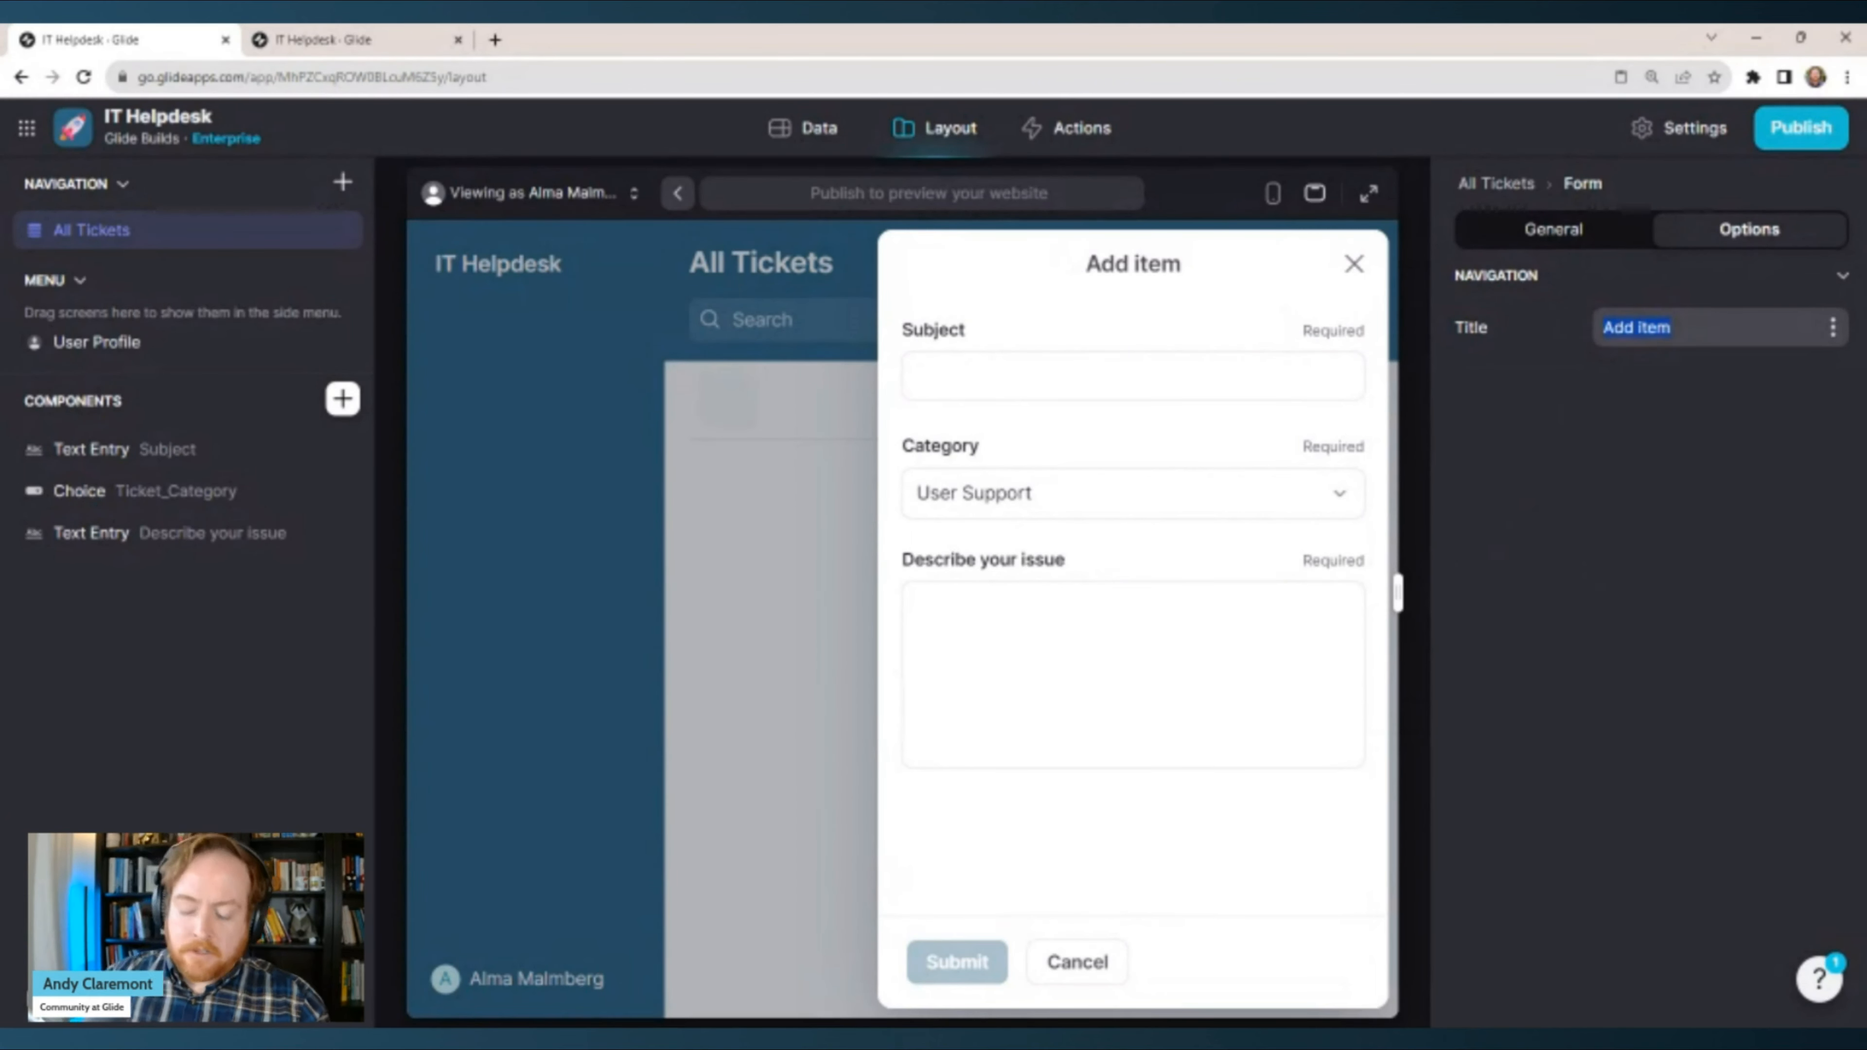
text(New Ticket)
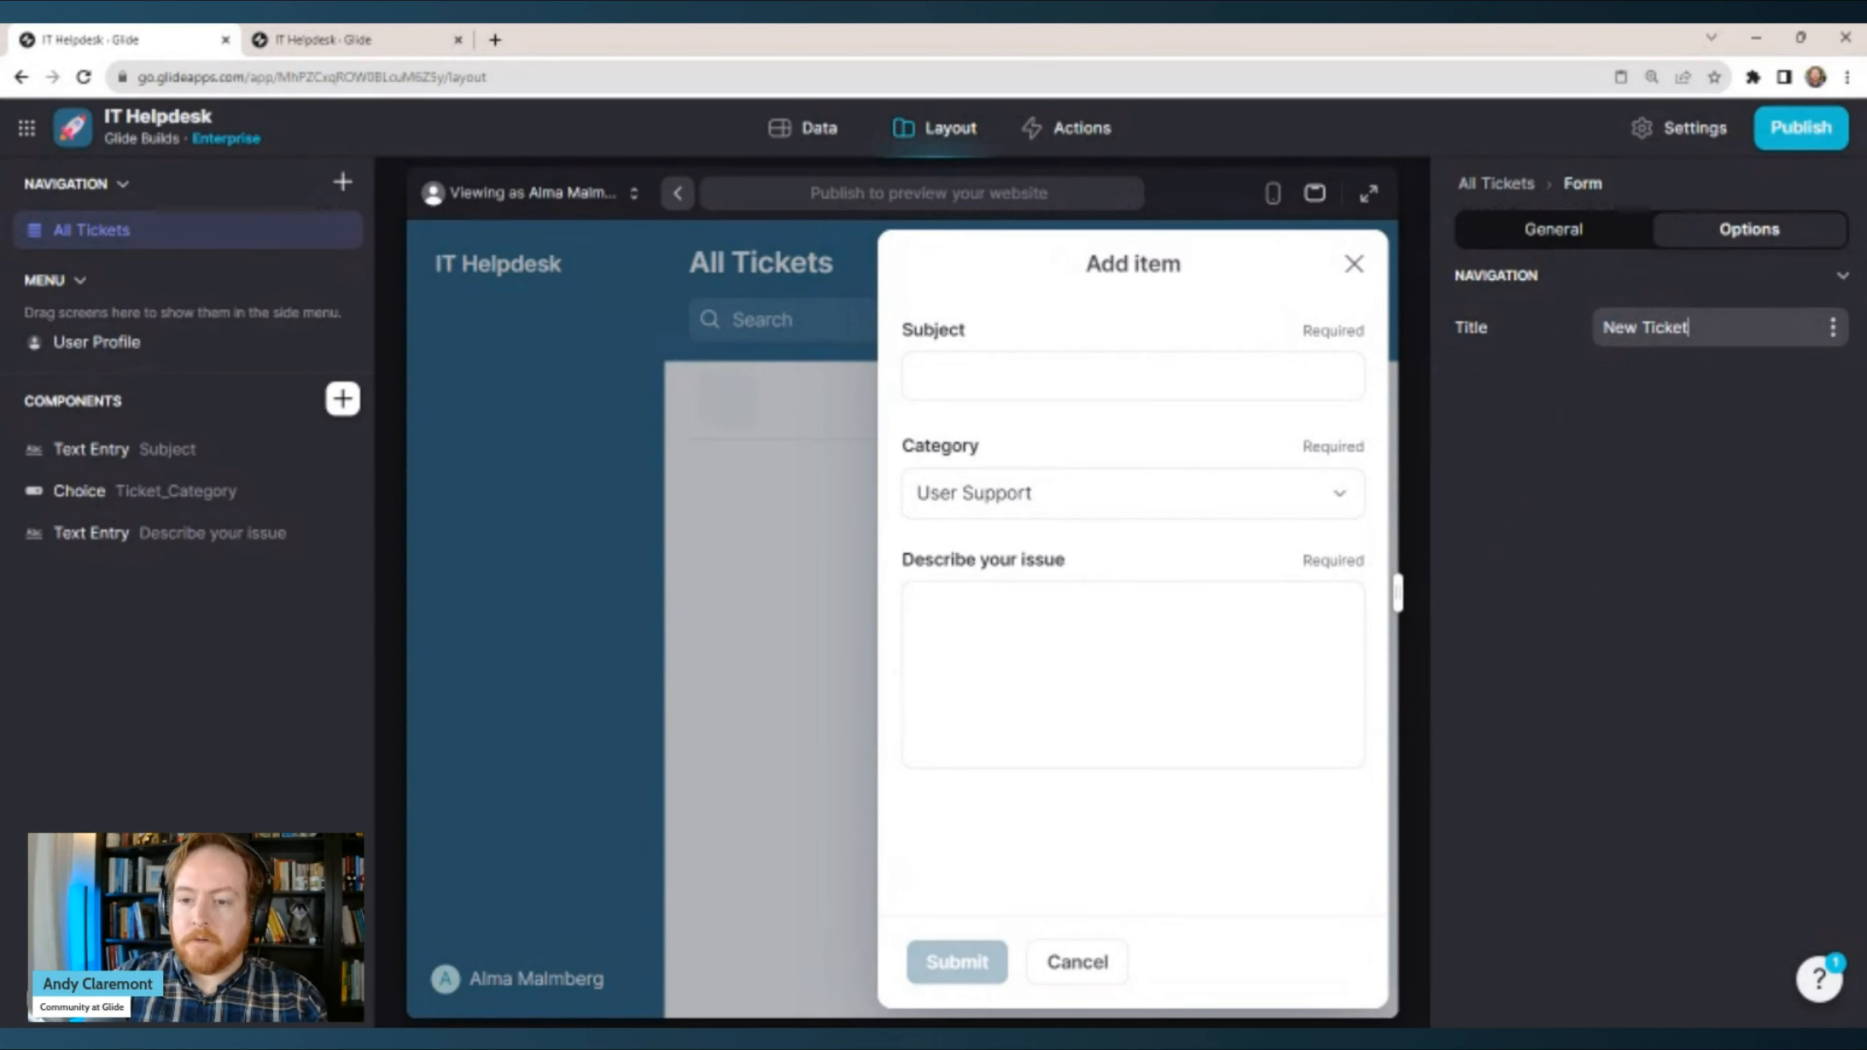
Enter sample tickets titled "Can't connect my printer", "Suspicious emails from vendors?" and "Can't see shared drive".
click(1111, 378)
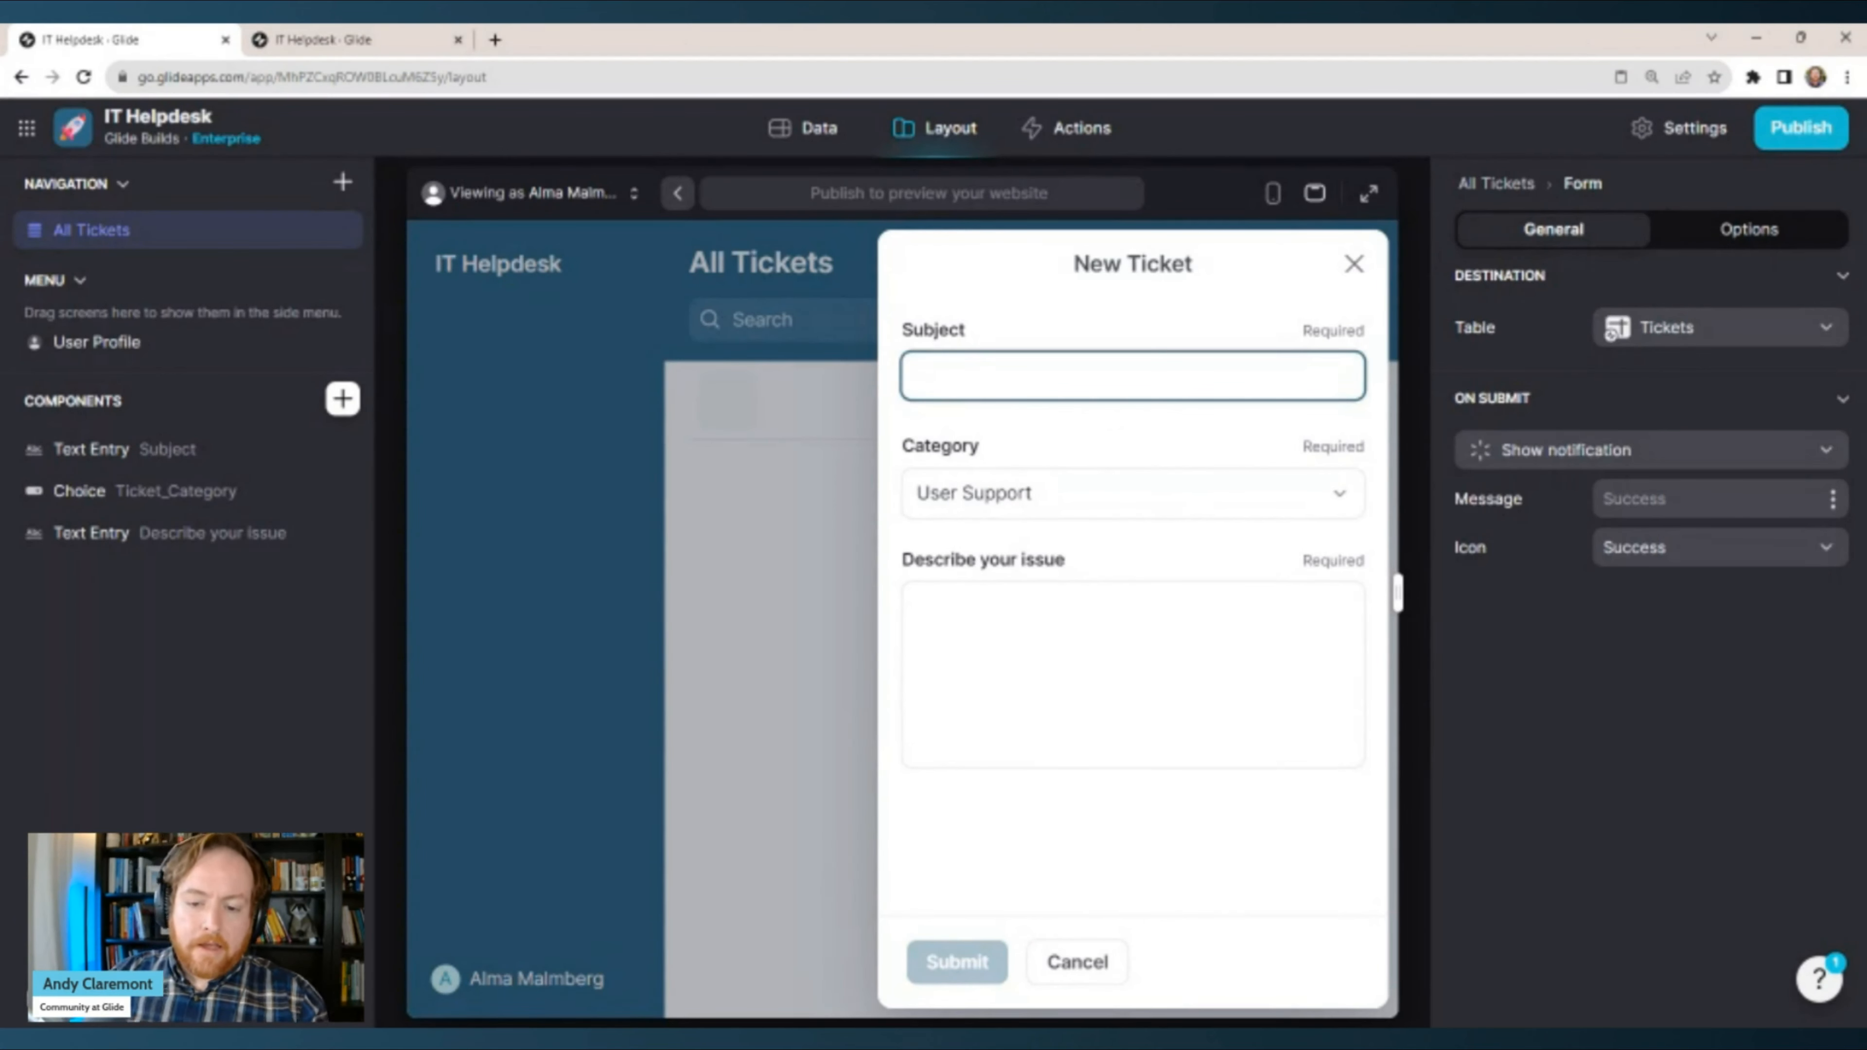
text(Can)
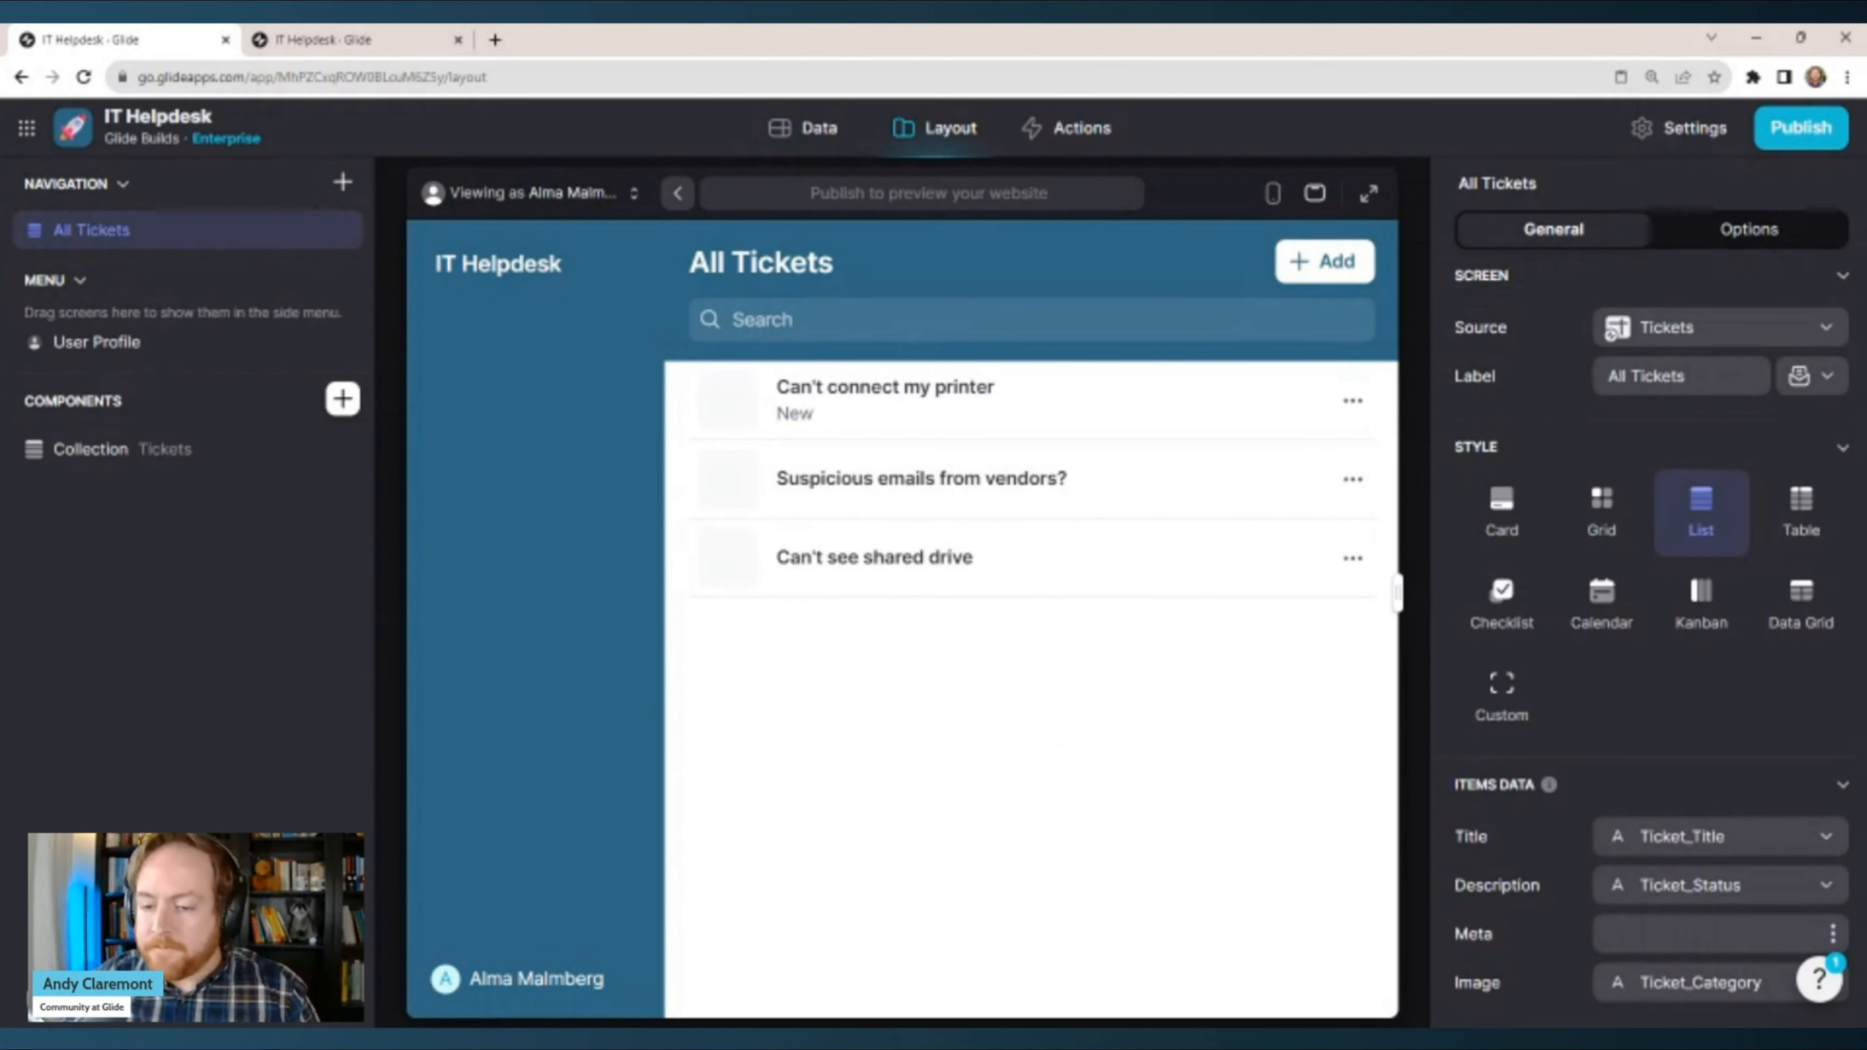
Open the "Suspicious emails from vendors?" ticket and examine the breadcrumbs, title and fields components of its details screen.
click(1071, 460)
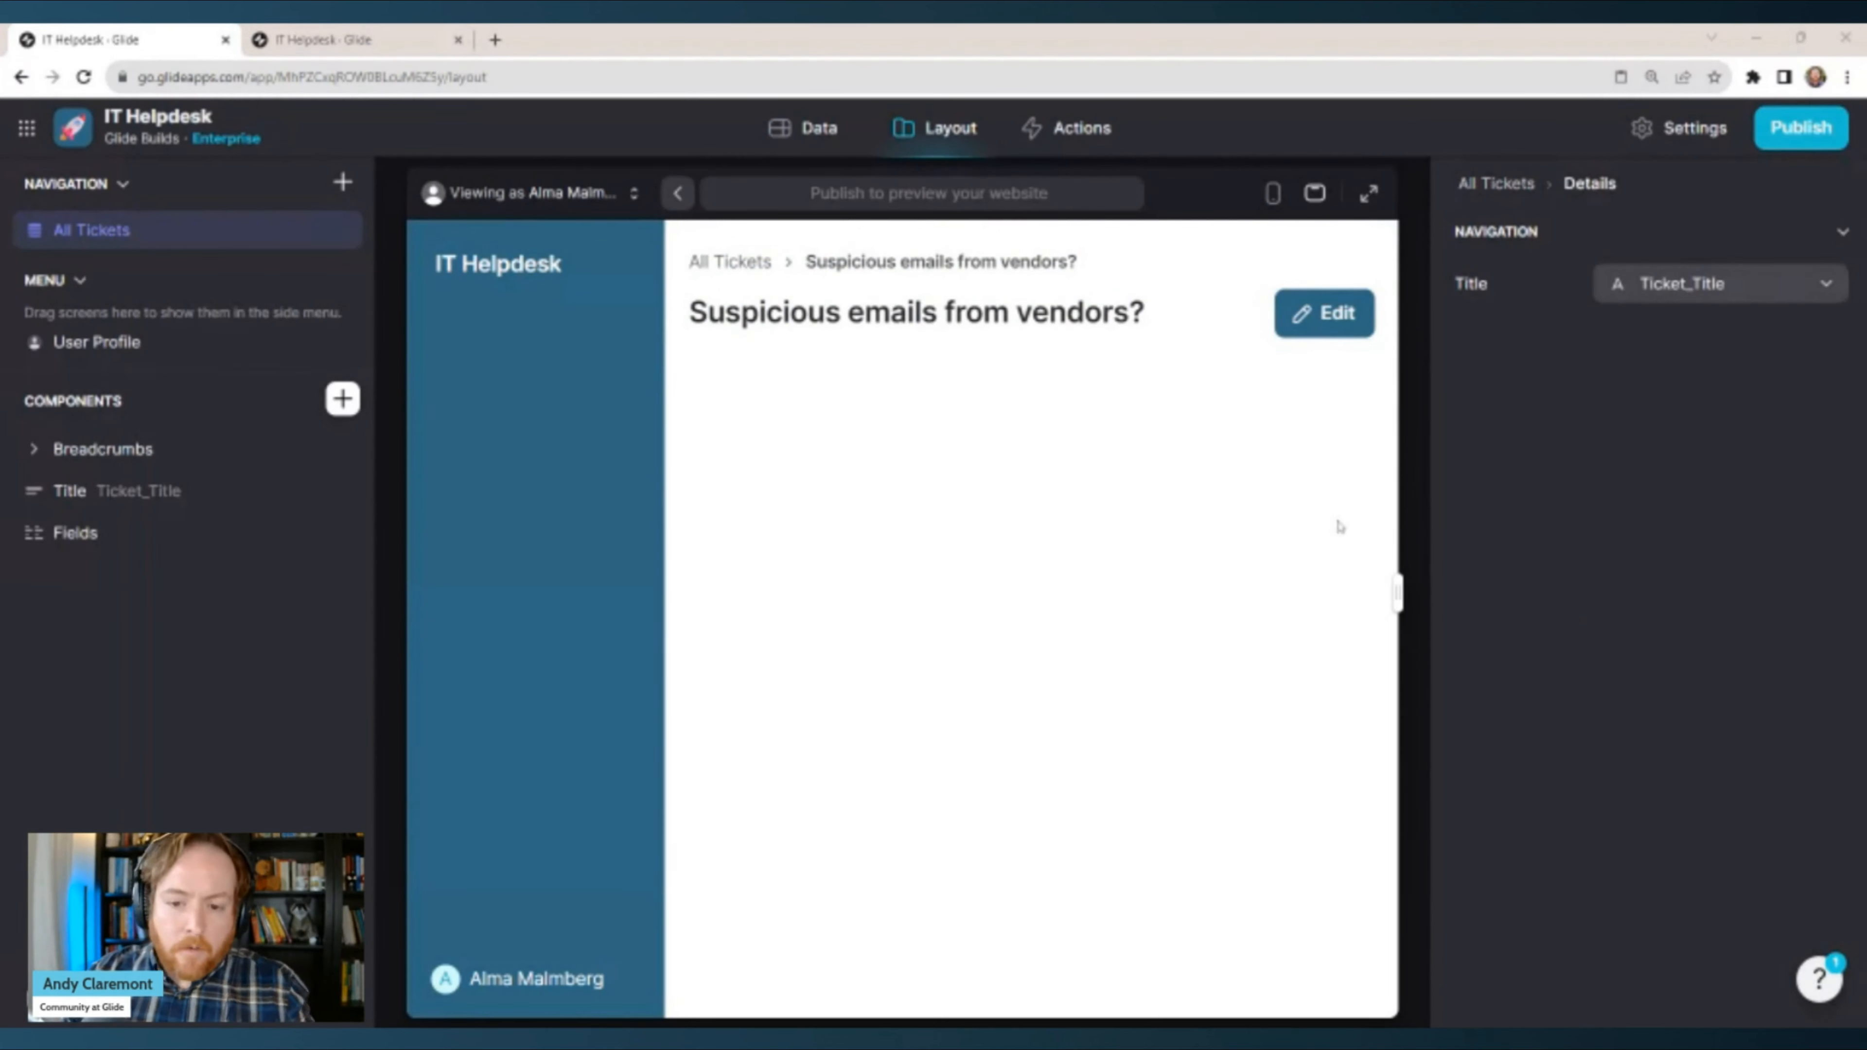
click(142, 539)
click(135, 457)
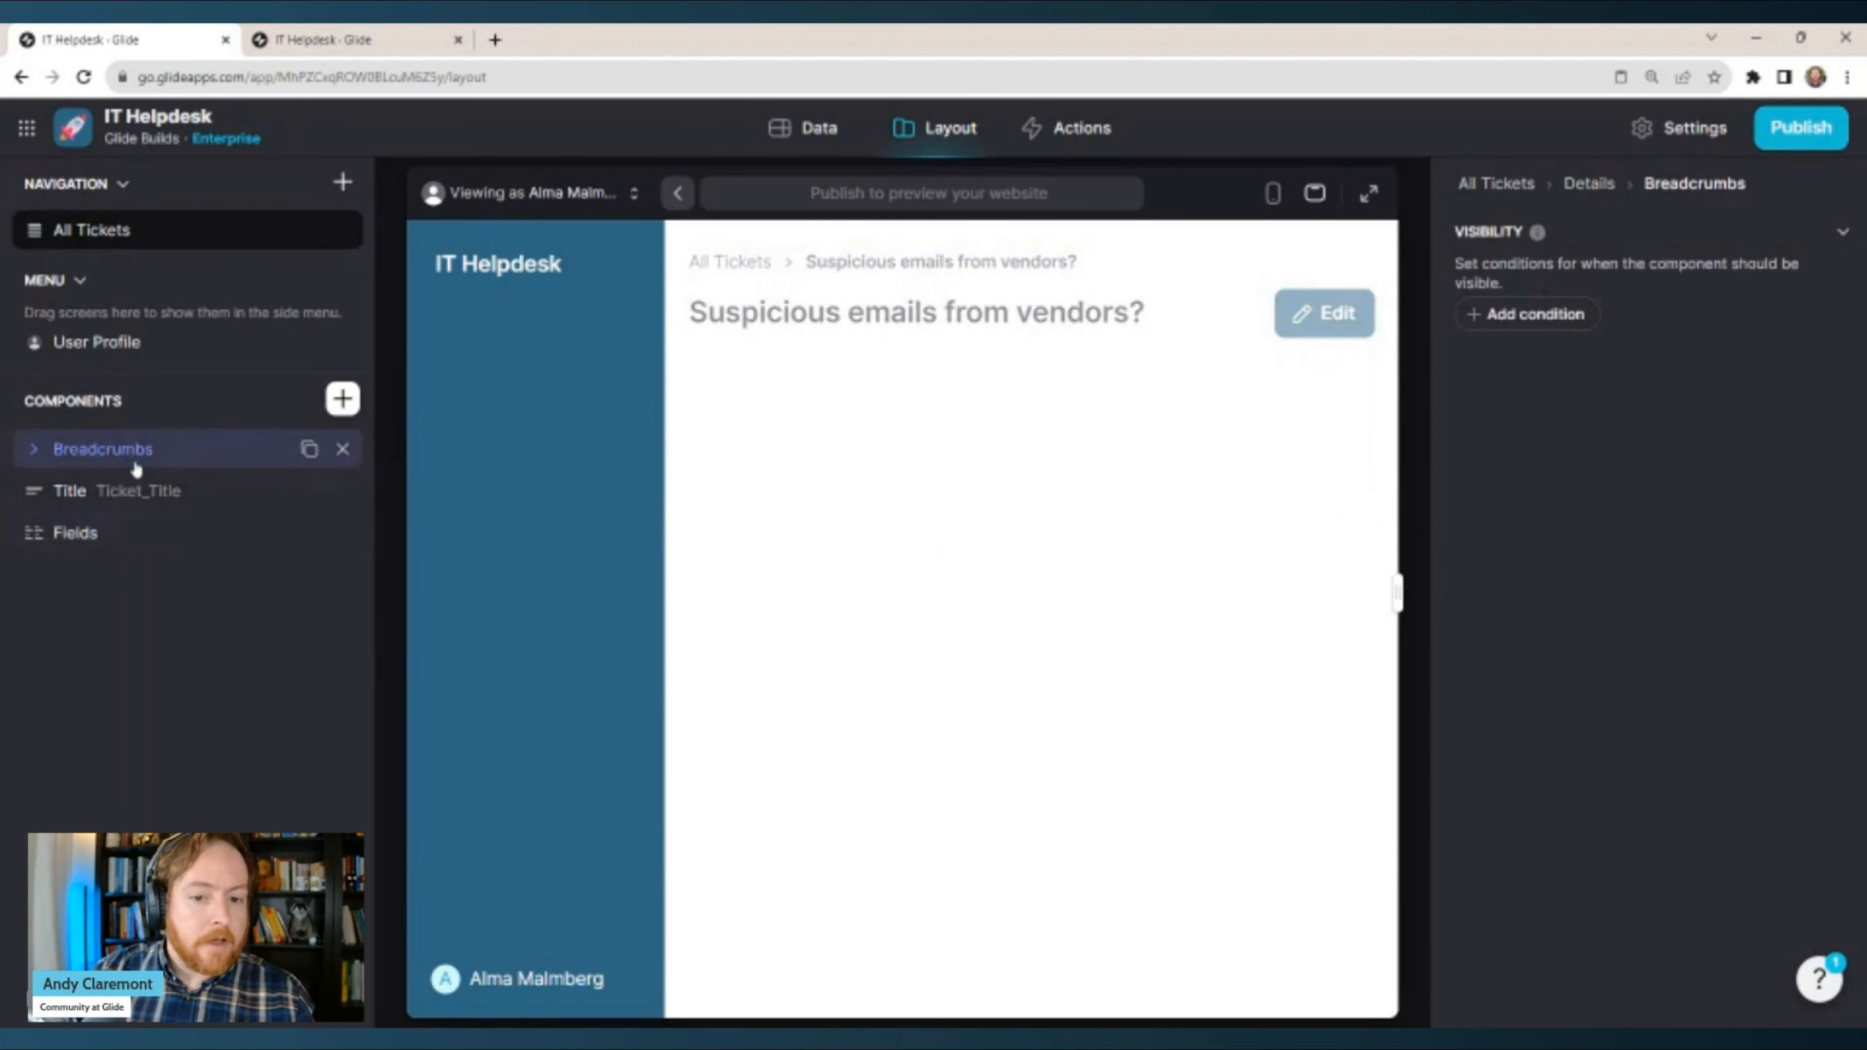
click(145, 485)
Add Ticket_Title, Ticket_Status, Ticket_Category and Ticket_Description items to the Fields component on the ticket details screen.
click(133, 540)
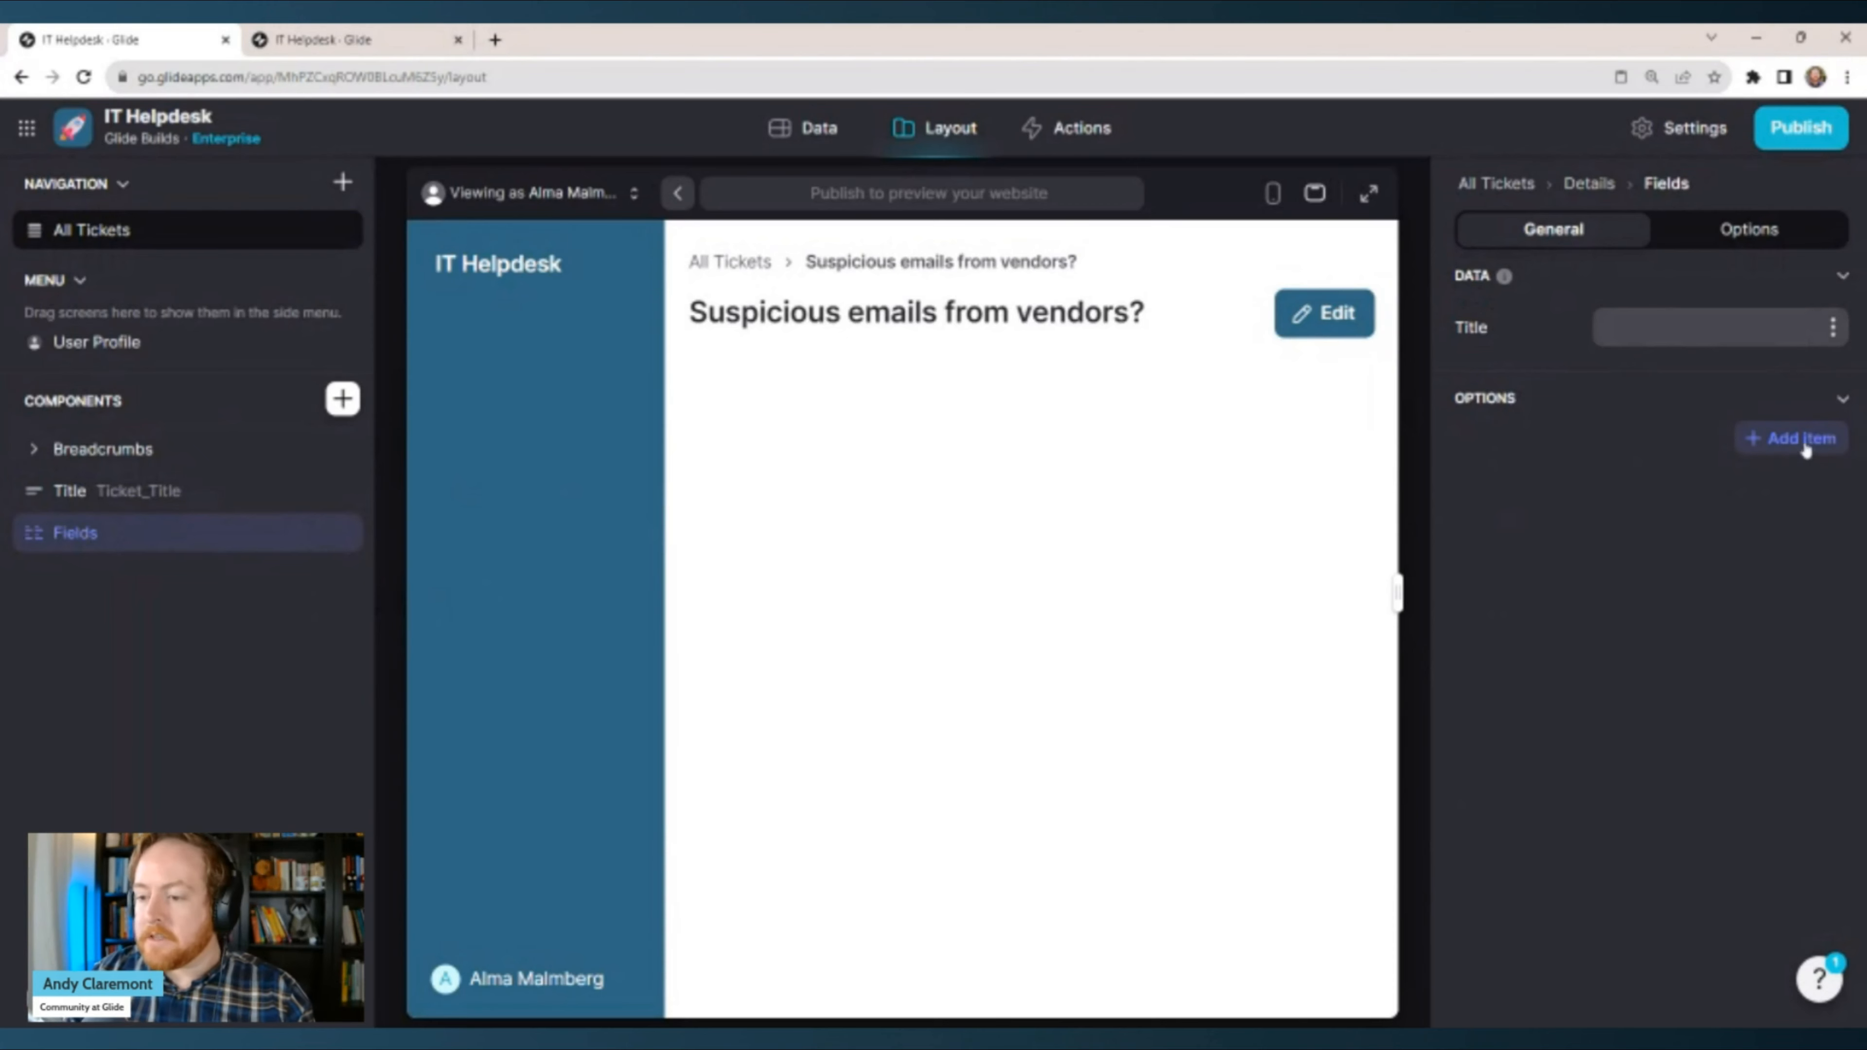
click(1785, 442)
click(1798, 498)
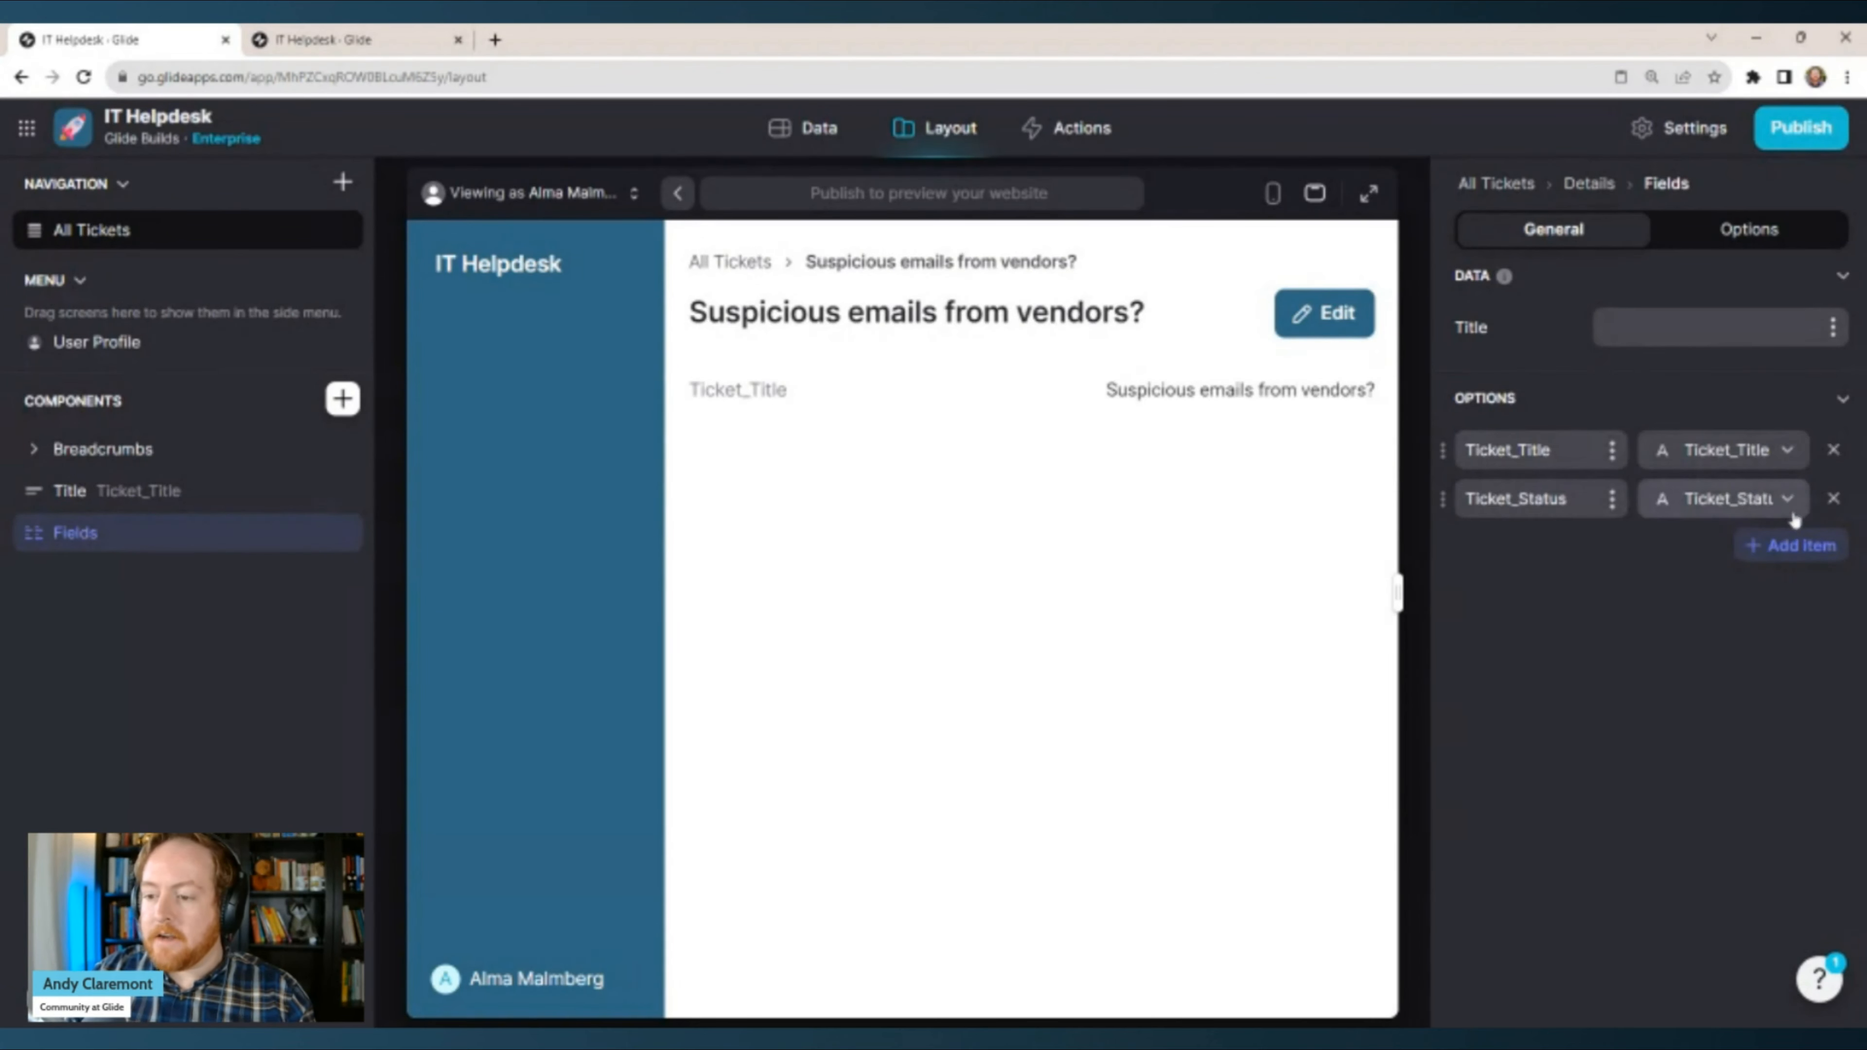
click(1794, 545)
click(1749, 600)
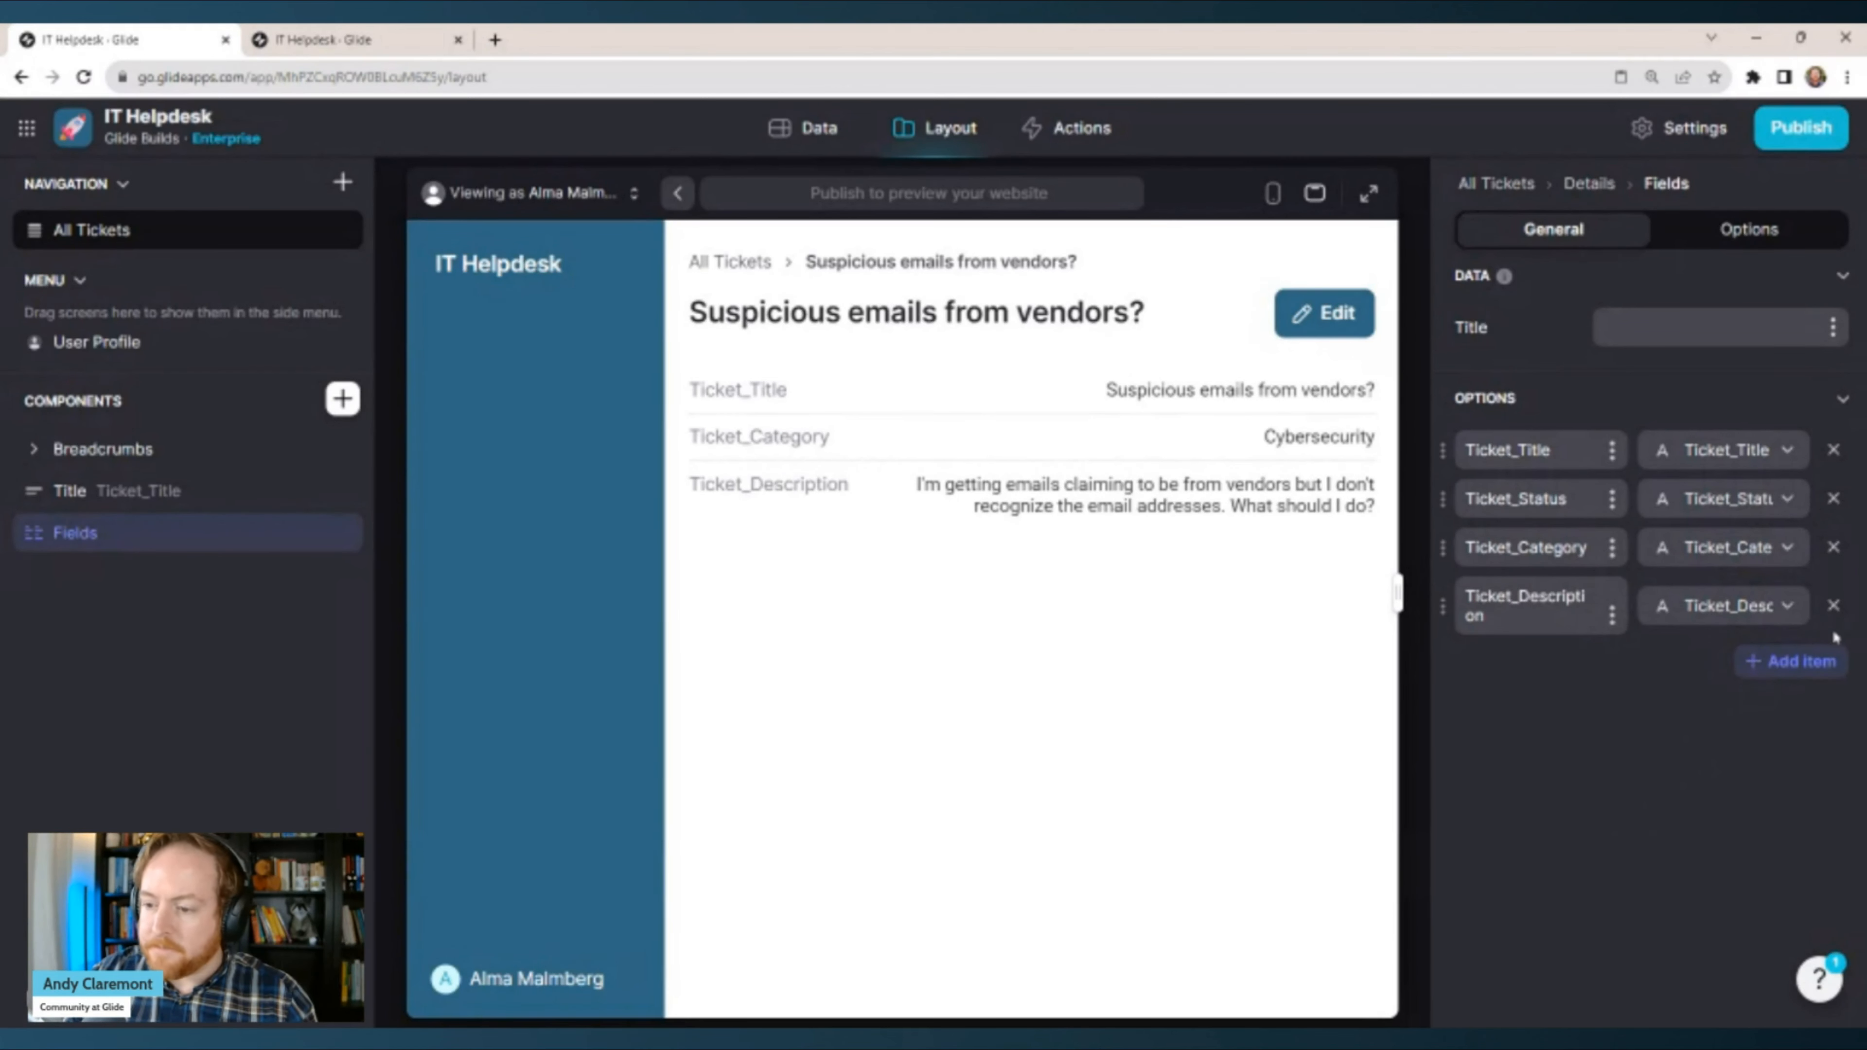
Remove the Ticket_Description item from the Fields component and nest that component inside a new container.
click(1834, 606)
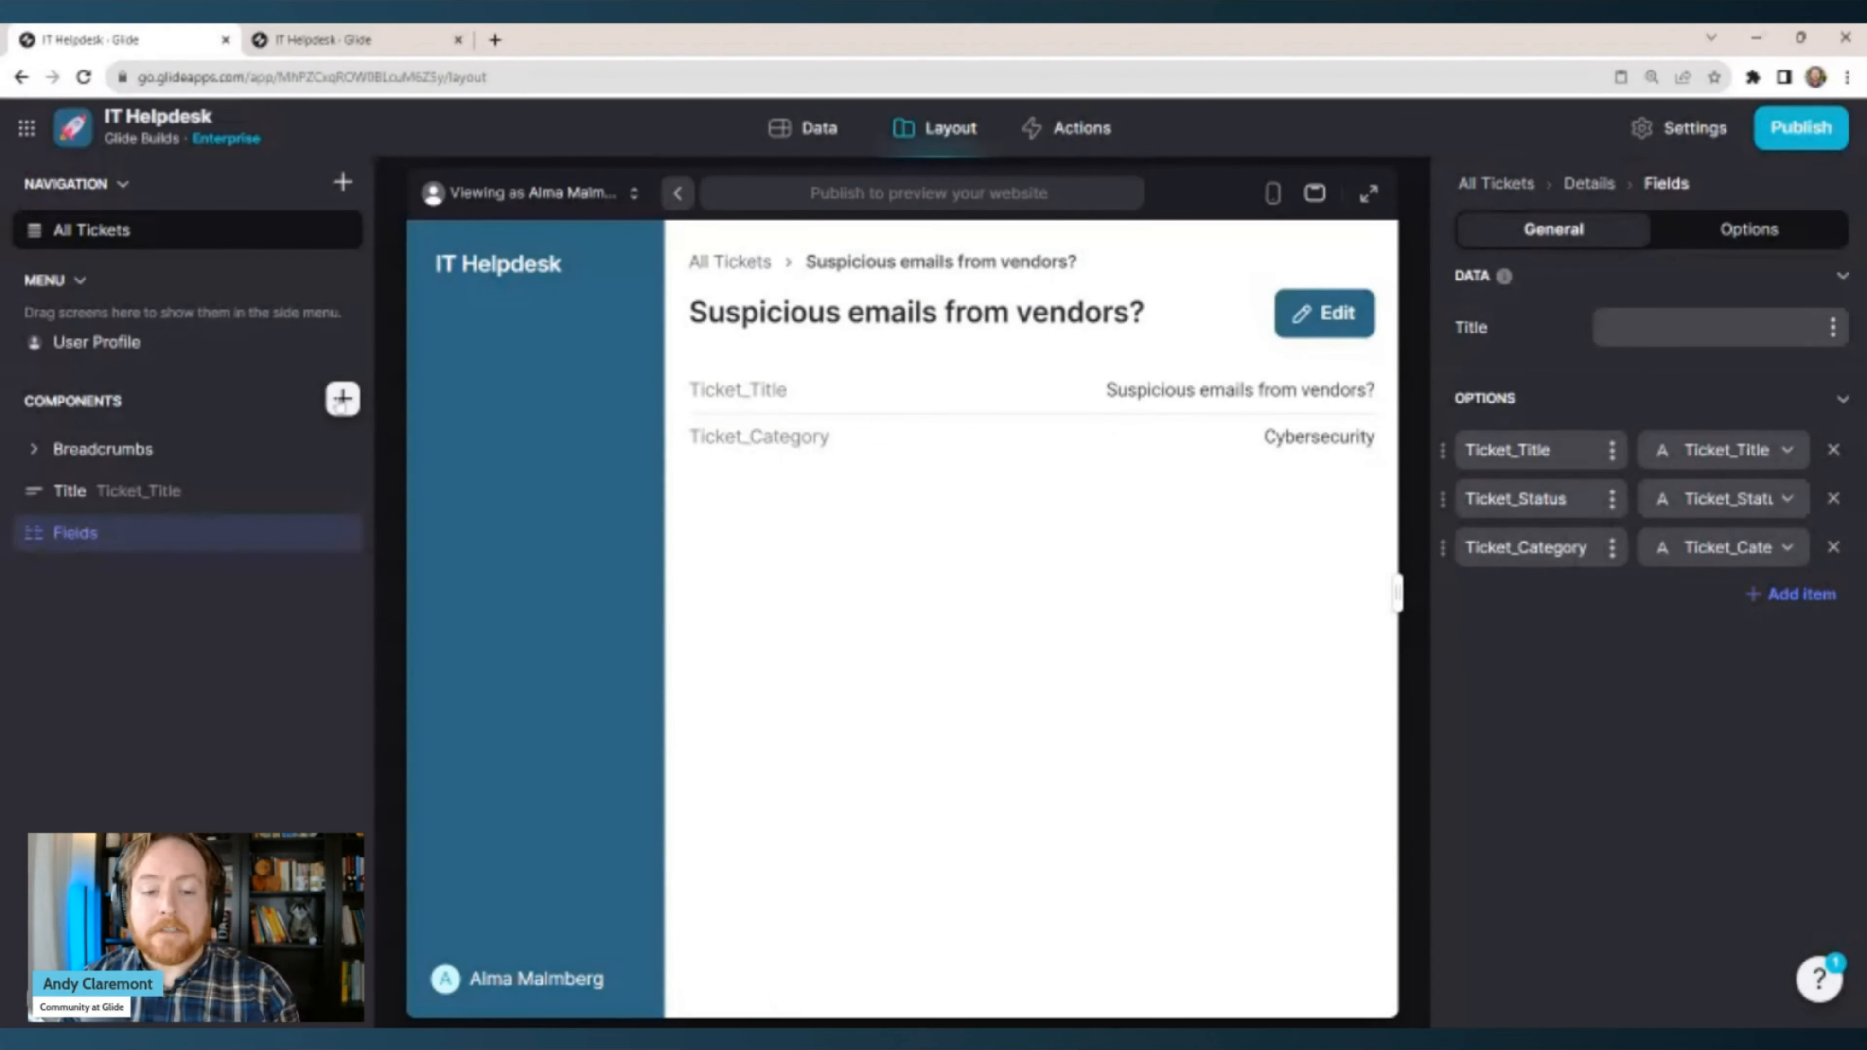
click(342, 399)
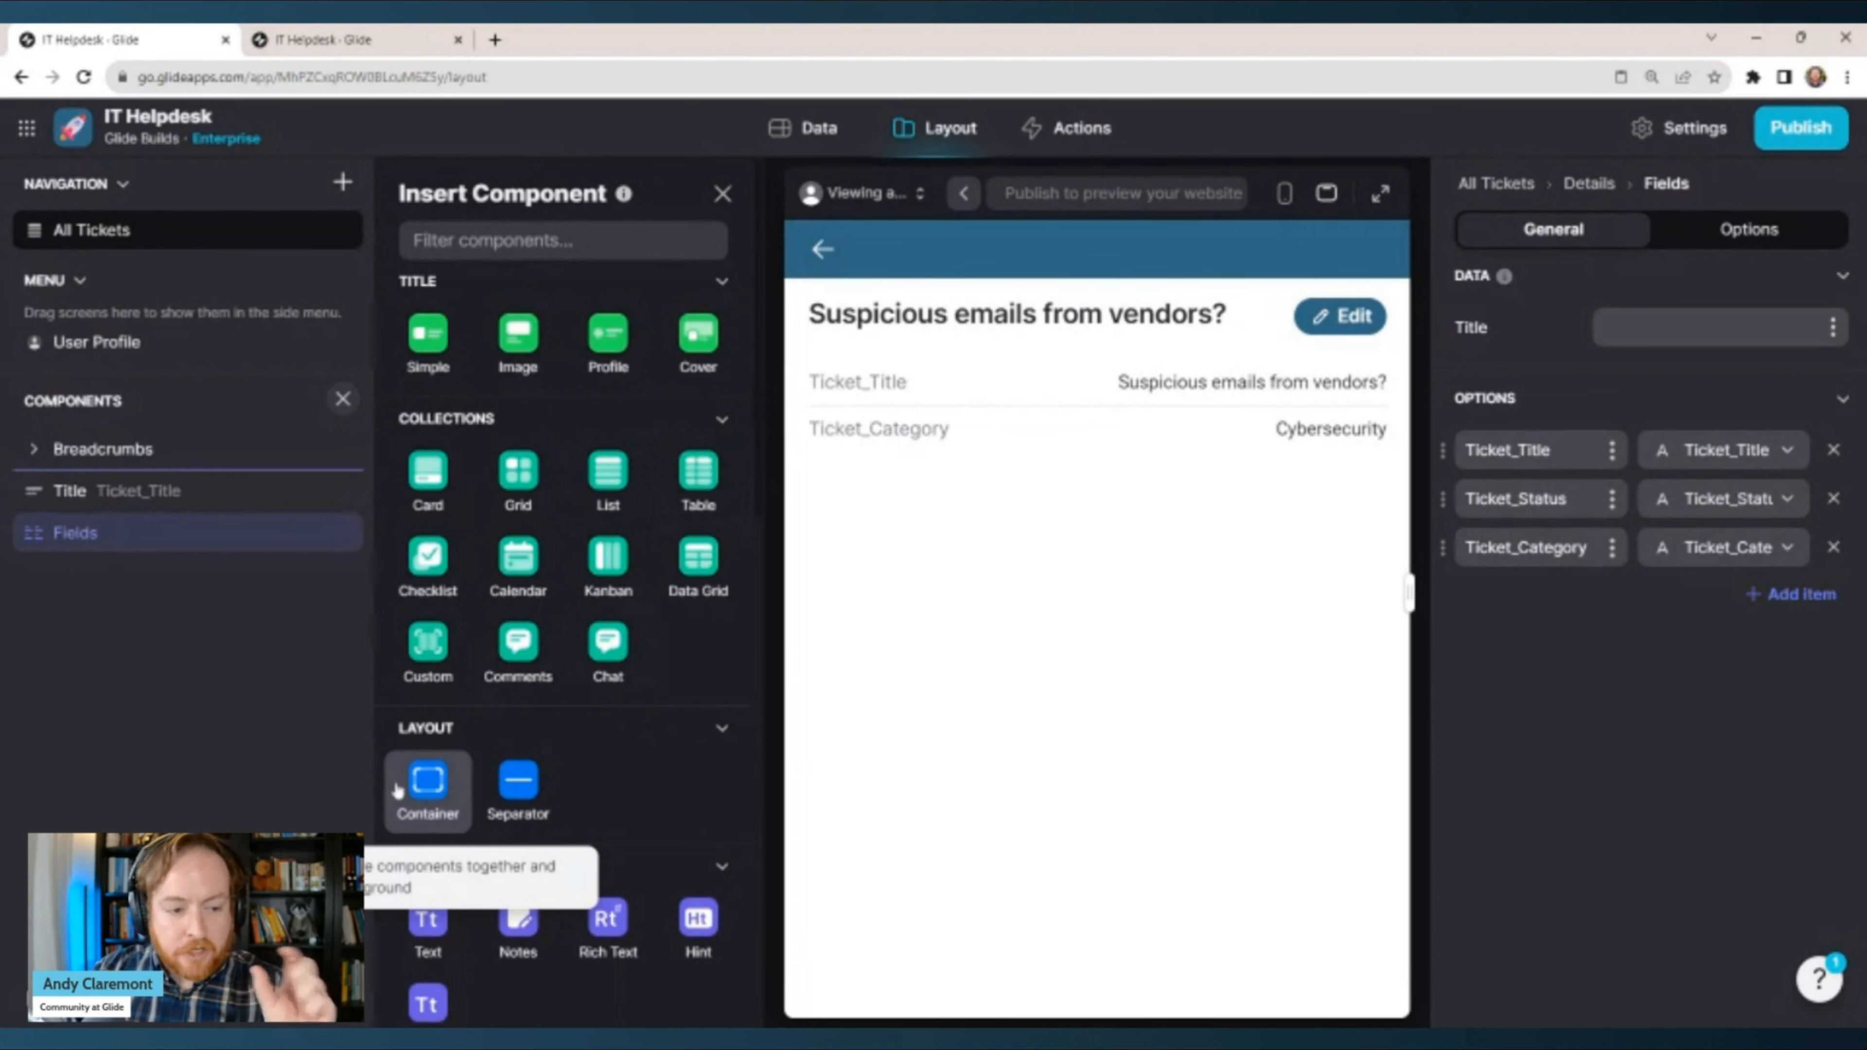
click(428, 783)
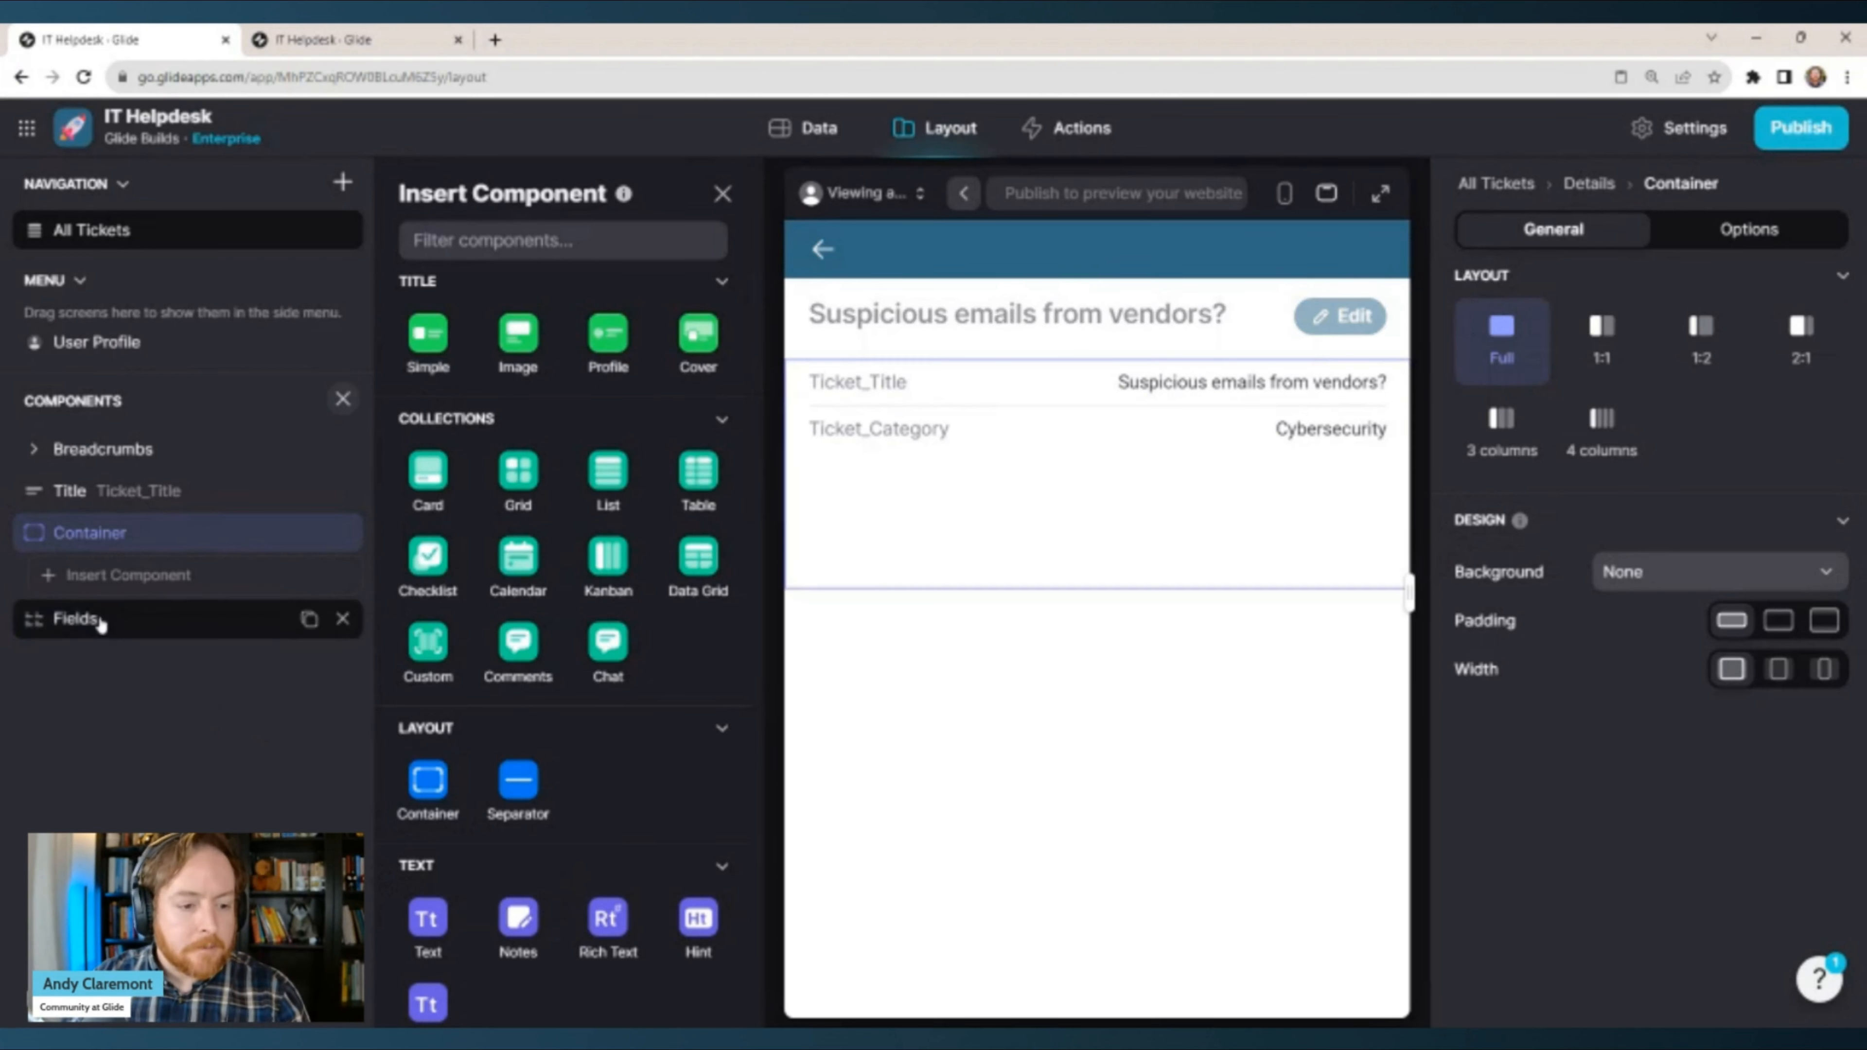
drag(101, 625, 118, 533)
Set the background of the container around the ticket fields to Card.
click(221, 533)
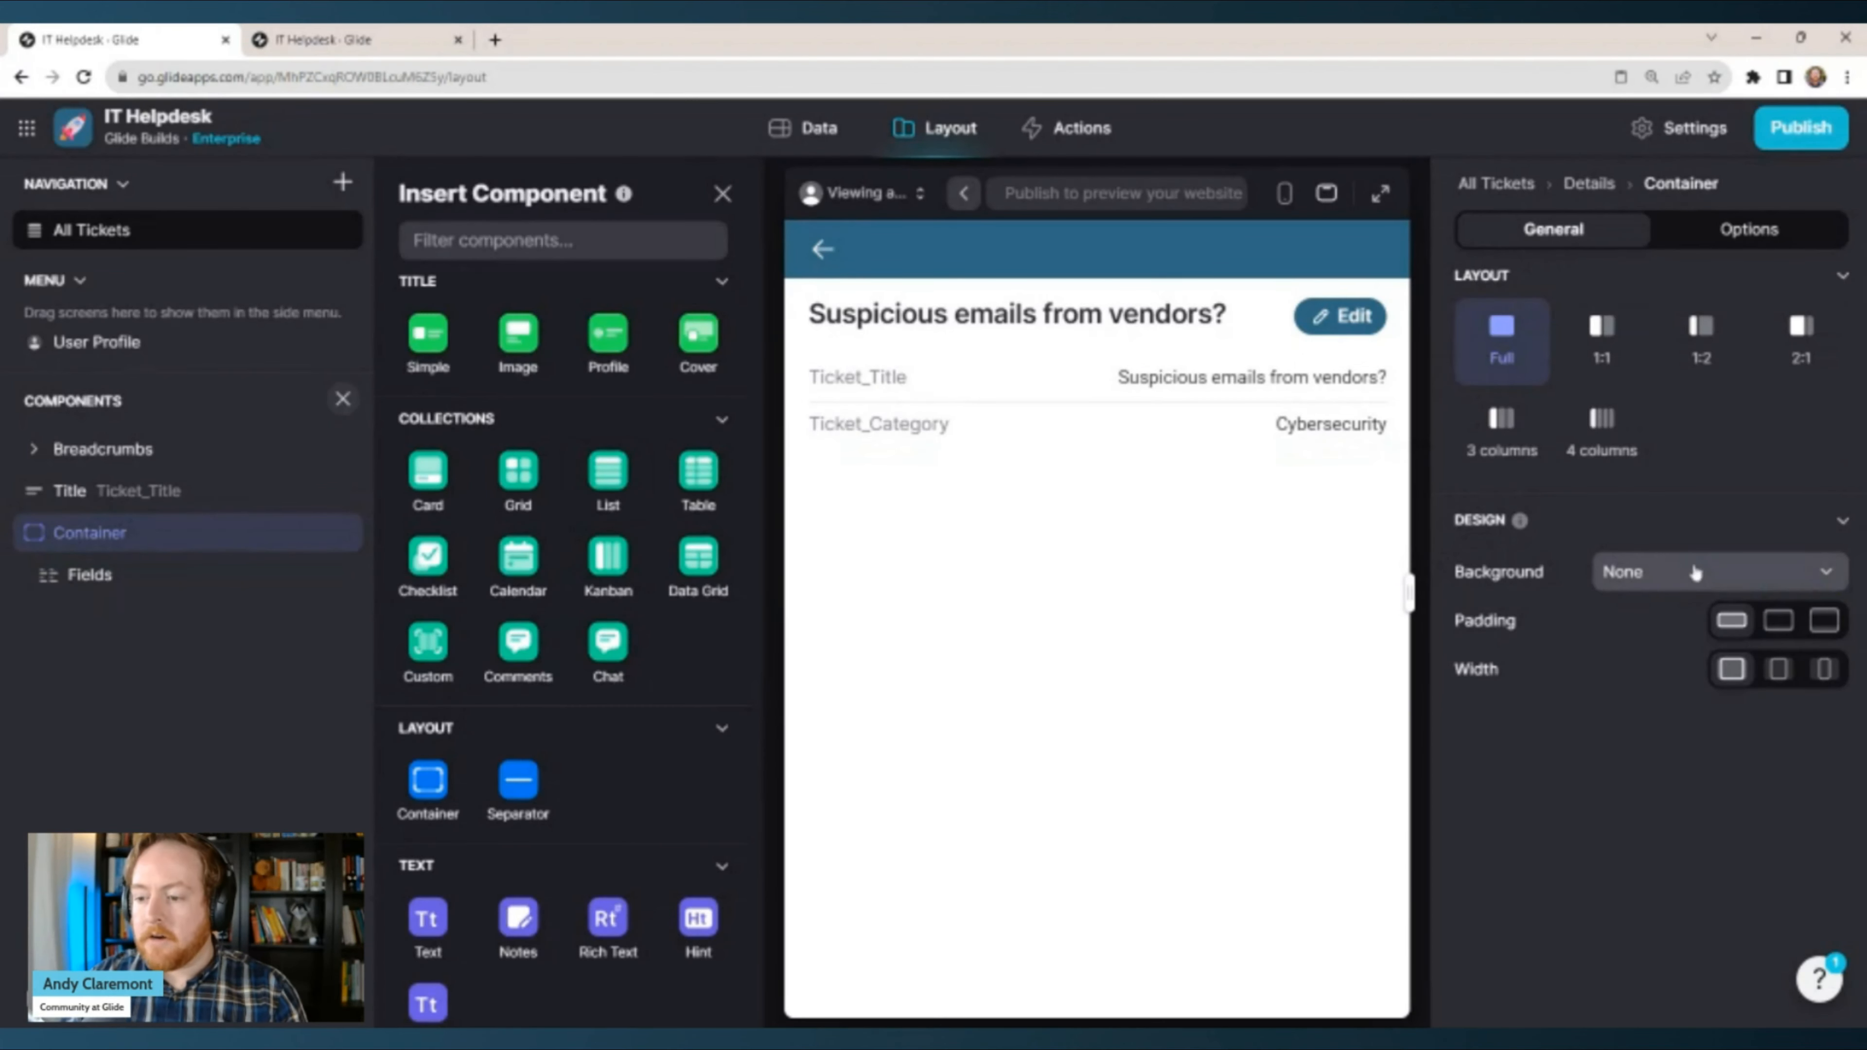
click(1687, 581)
click(1609, 702)
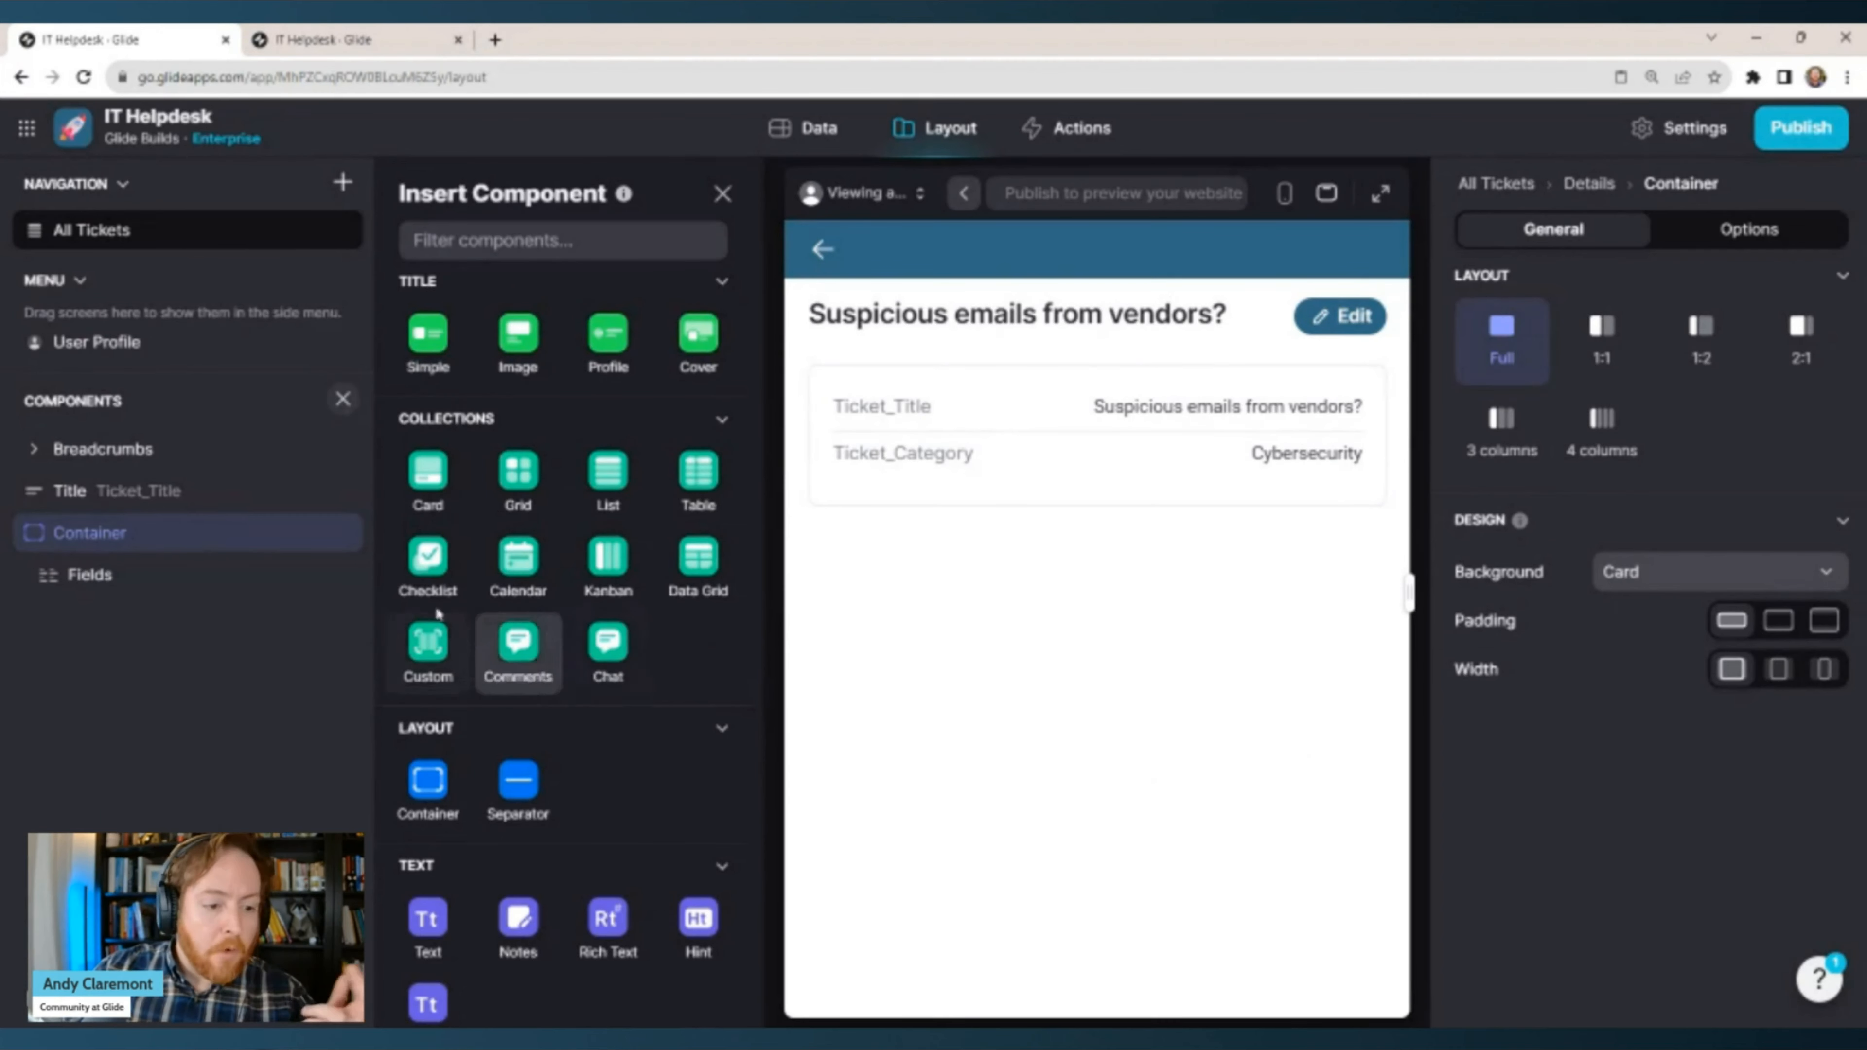
Add a Rich Text component inside the container, directly below the Fields component.
scroll(633, 581, down, 4)
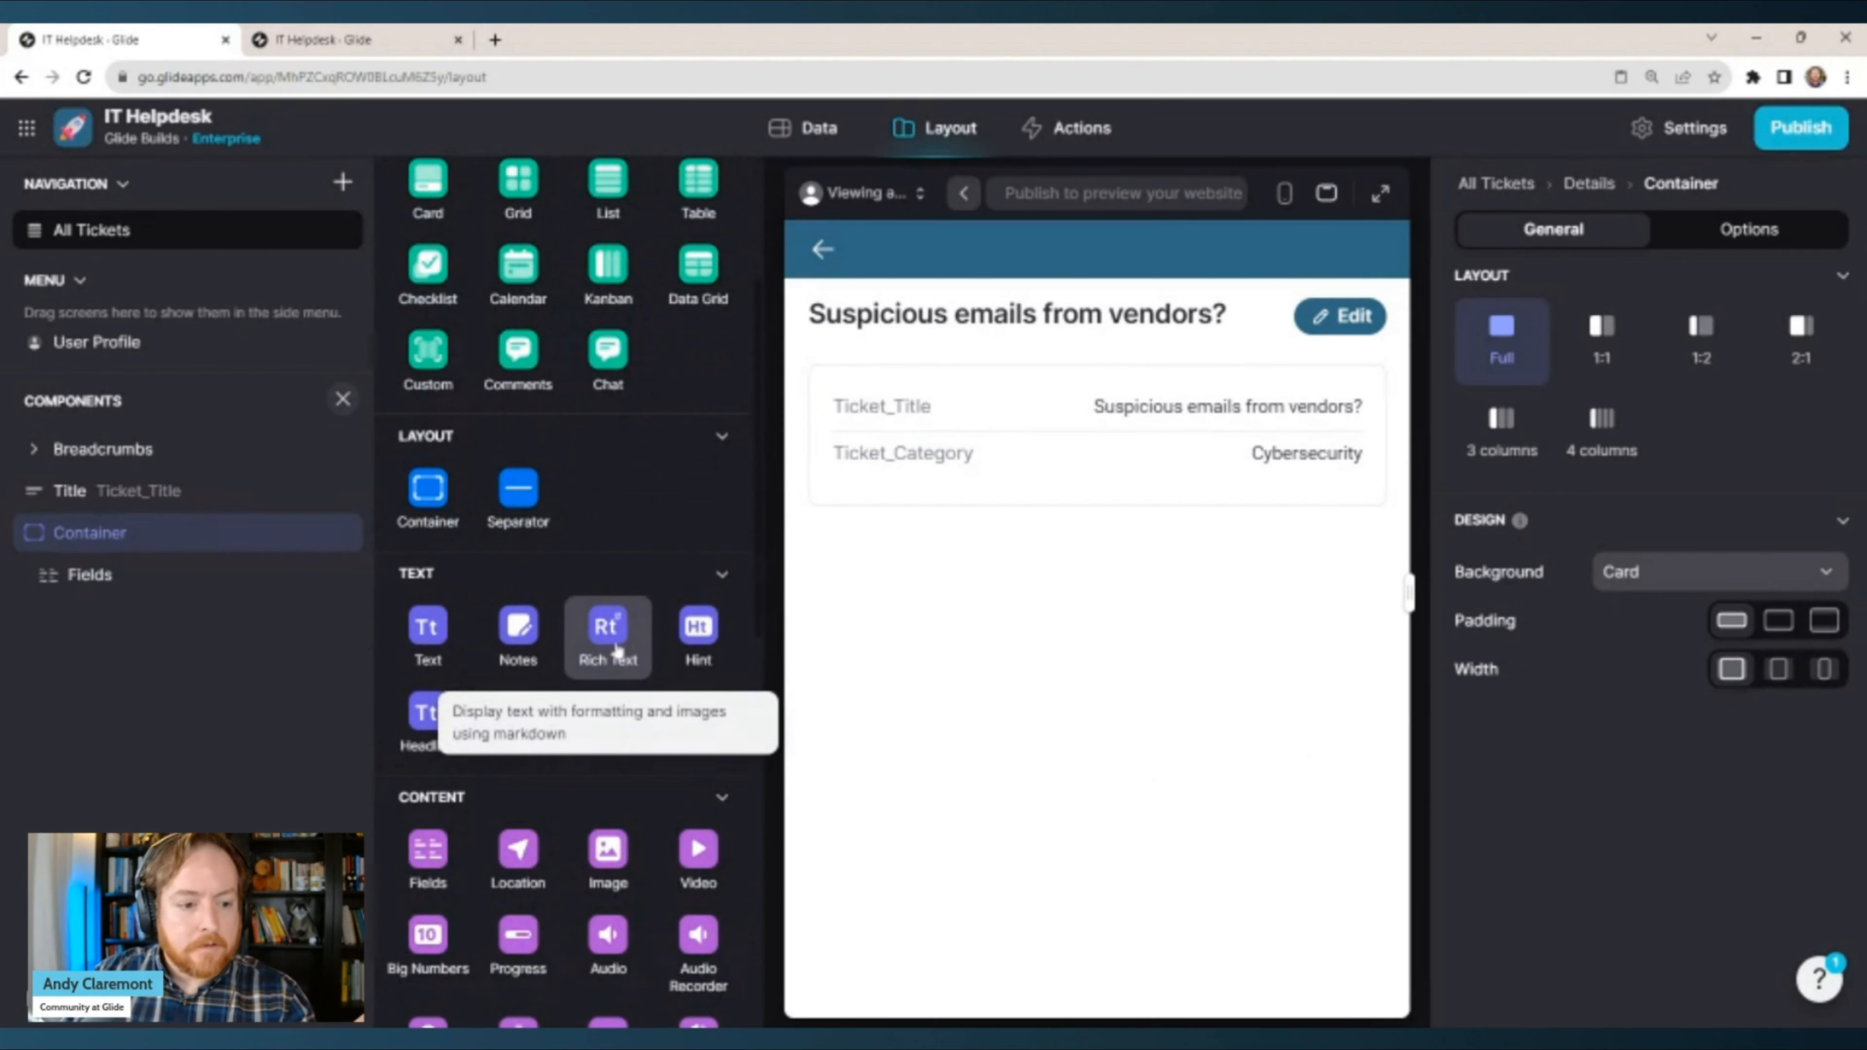
key(Up)
key(Up)
key(Down)
key(Down)
key(Down)
key(Up)
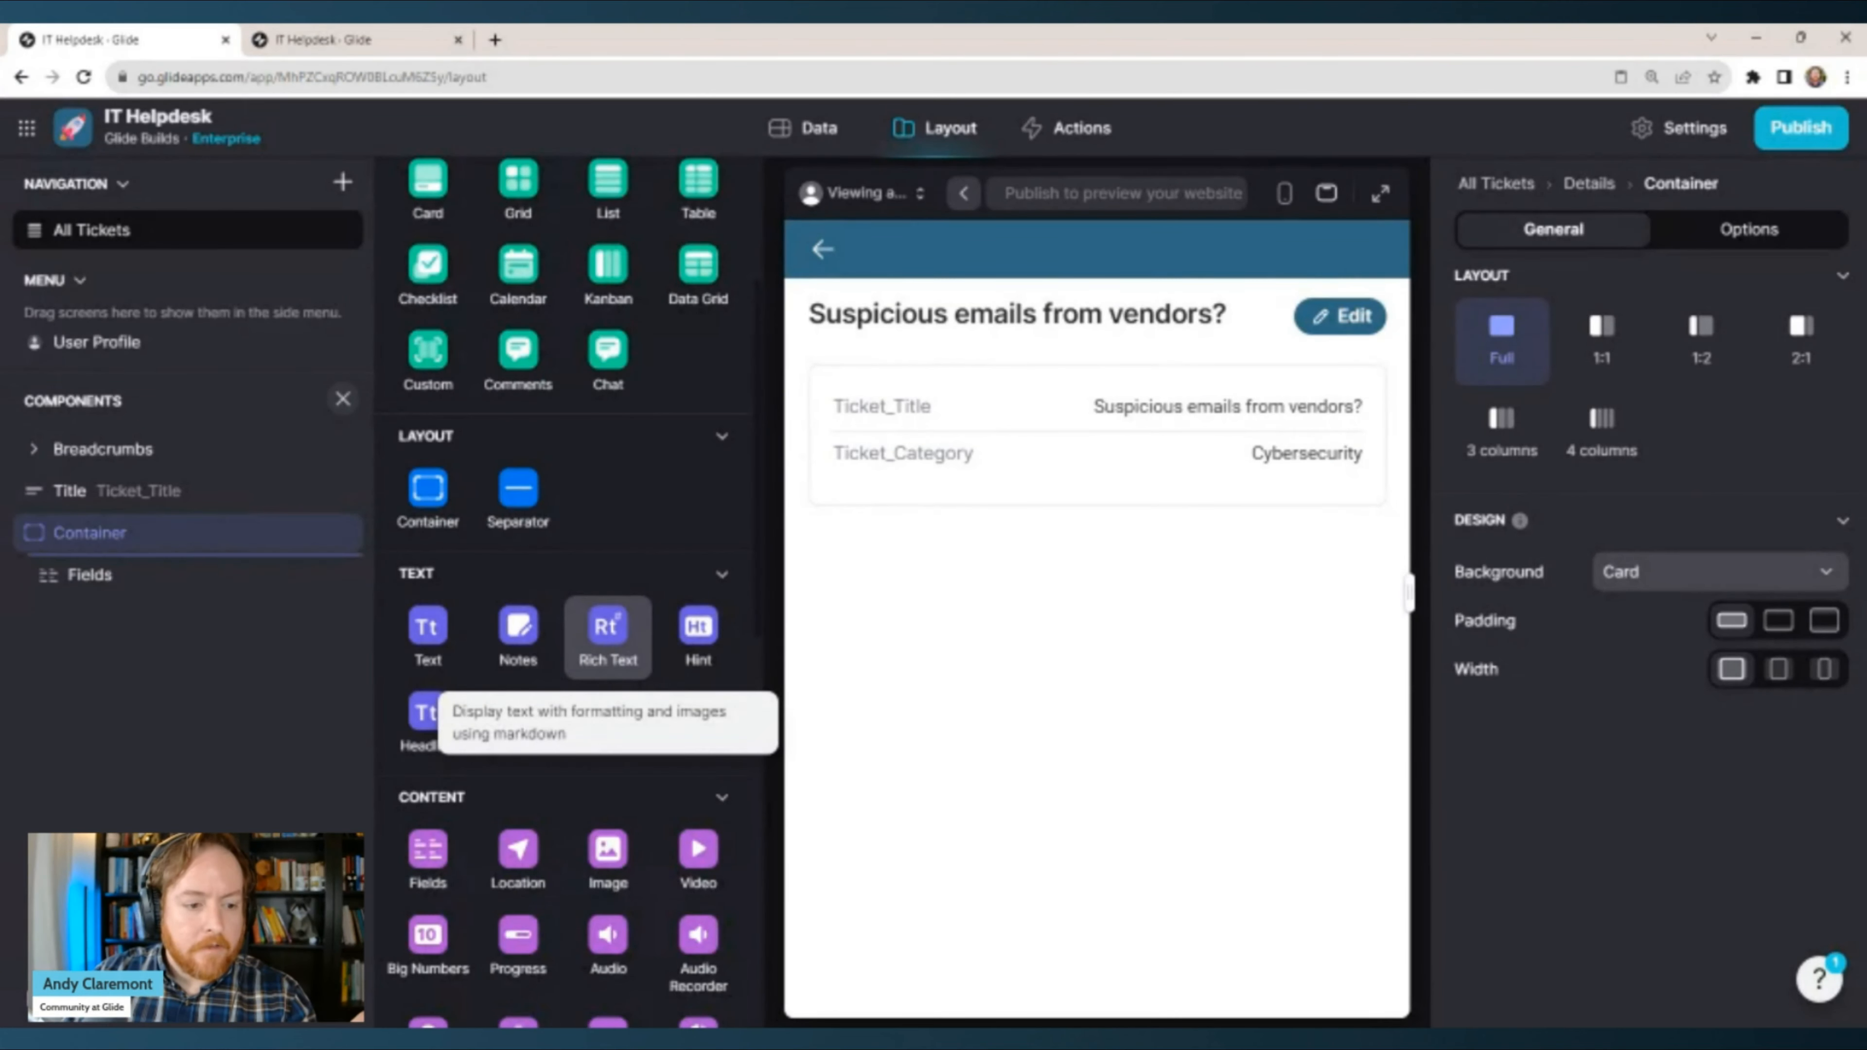
click(607, 632)
drag(187, 576, 233, 640)
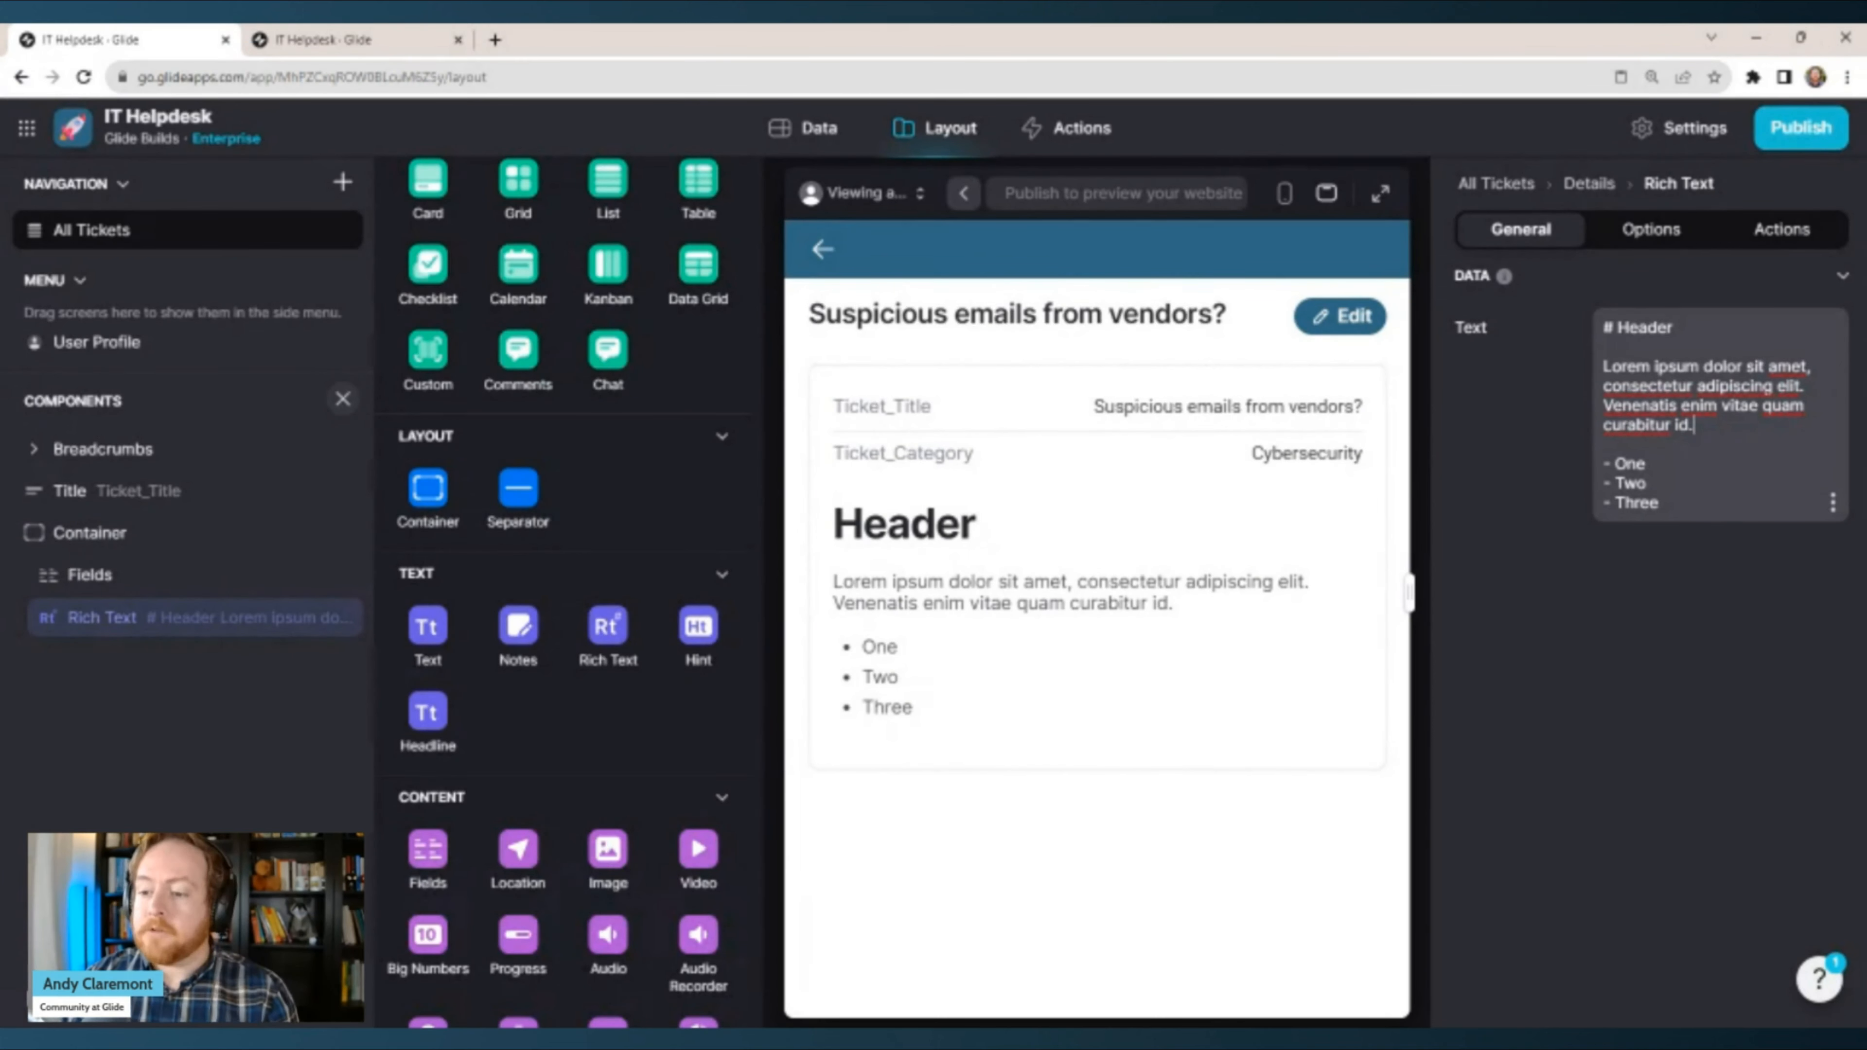
Replace the Rich Text component's placeholder content with the Ticket_Description column.
drag(1665, 504, 1605, 365)
click(1690, 427)
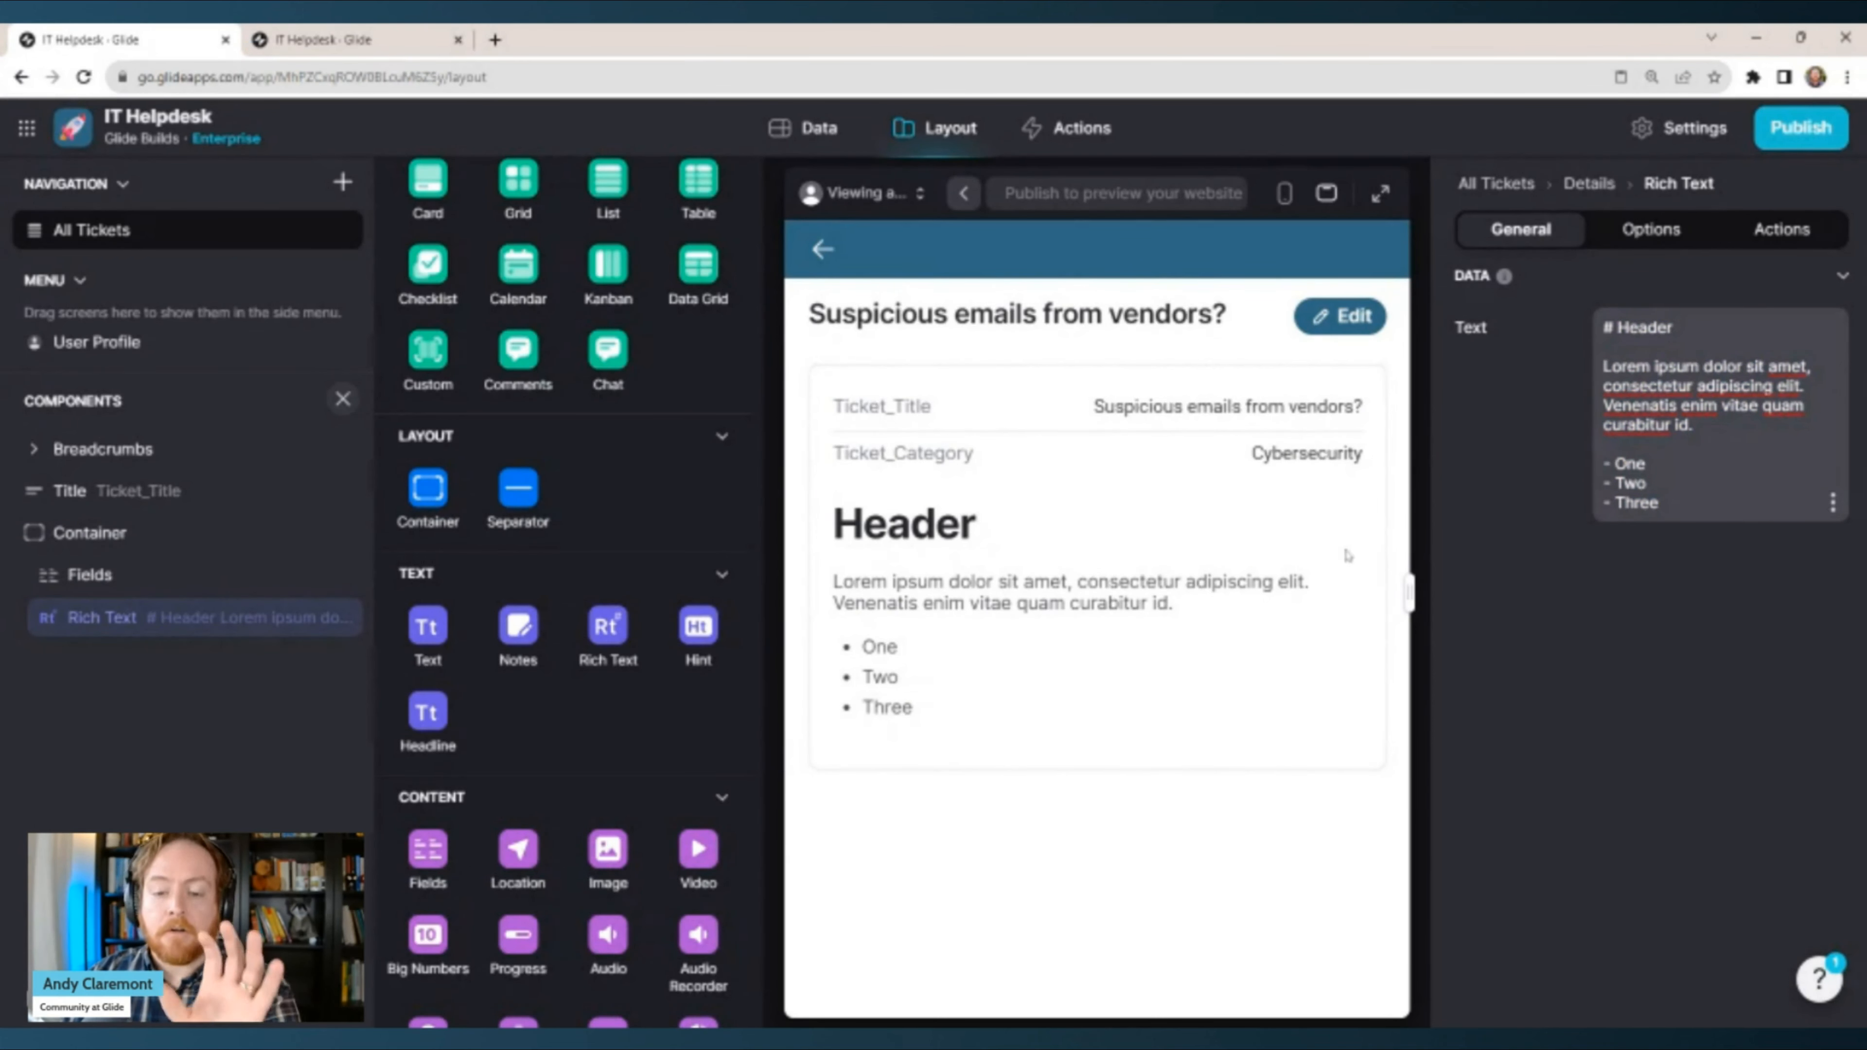
click(1833, 502)
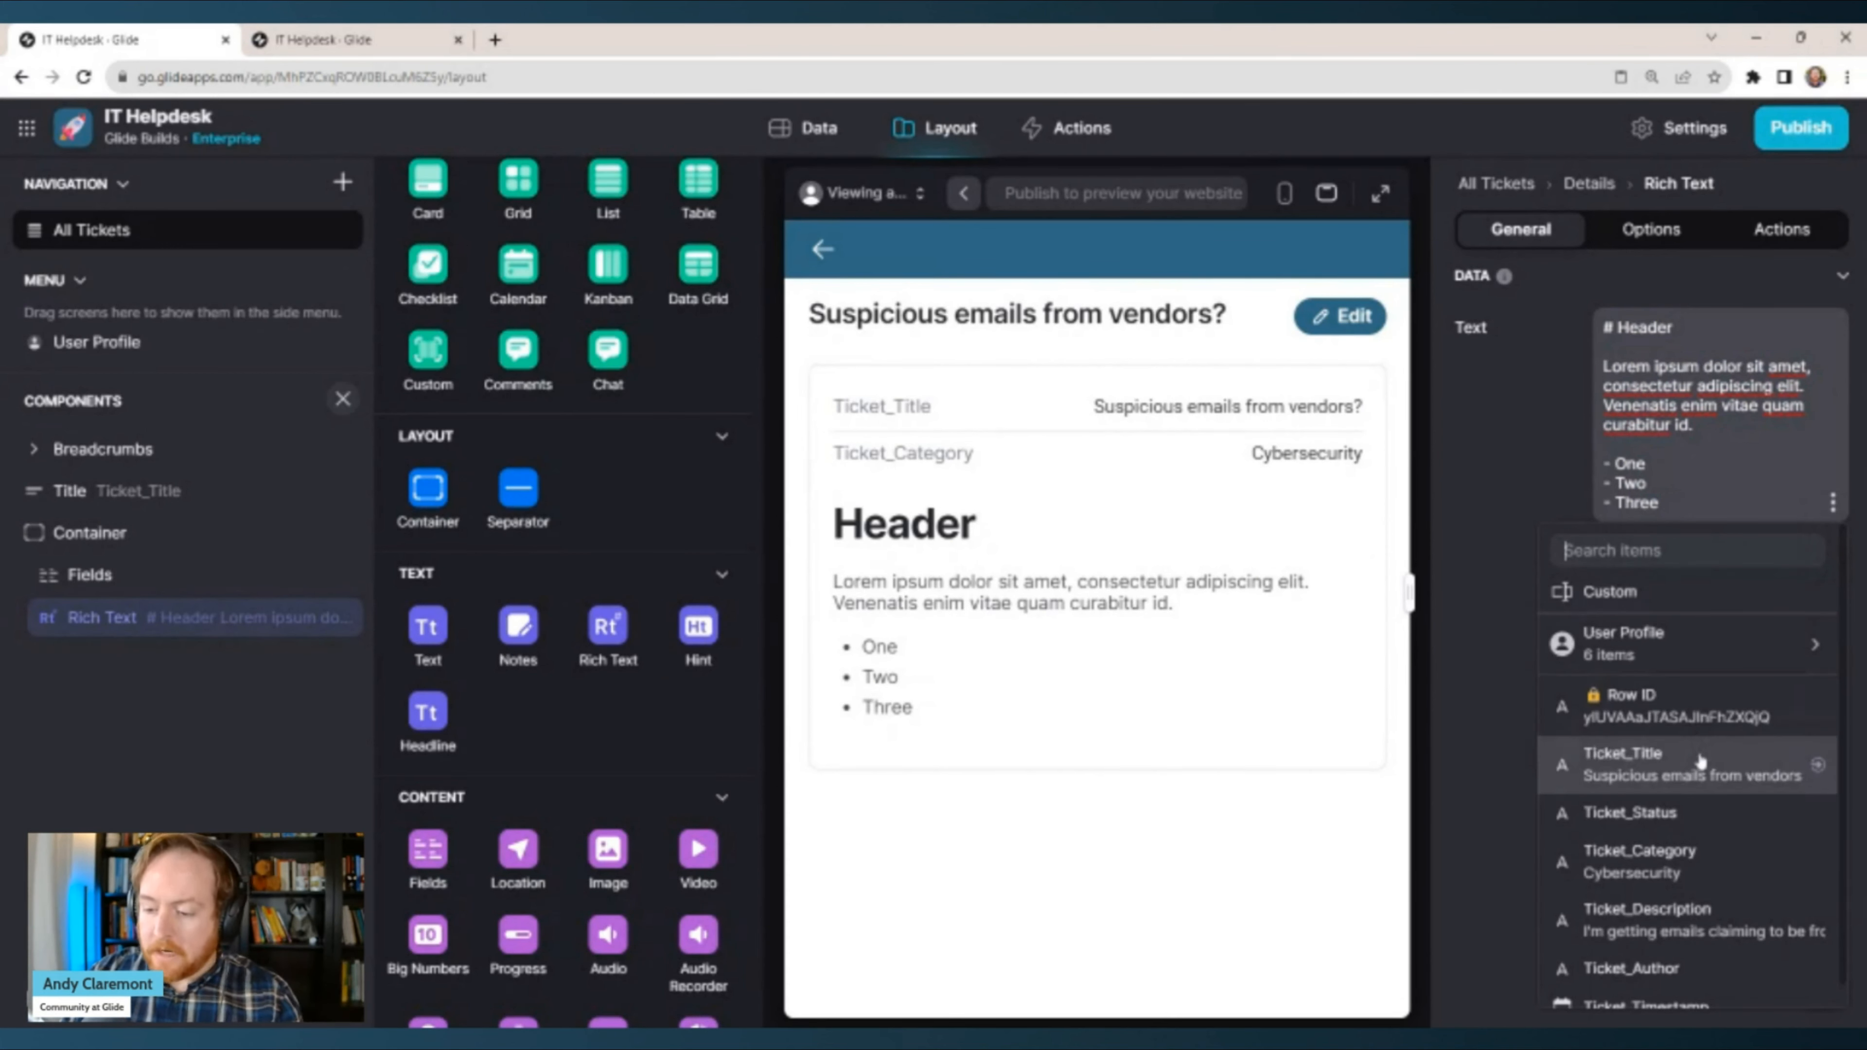
click(1688, 898)
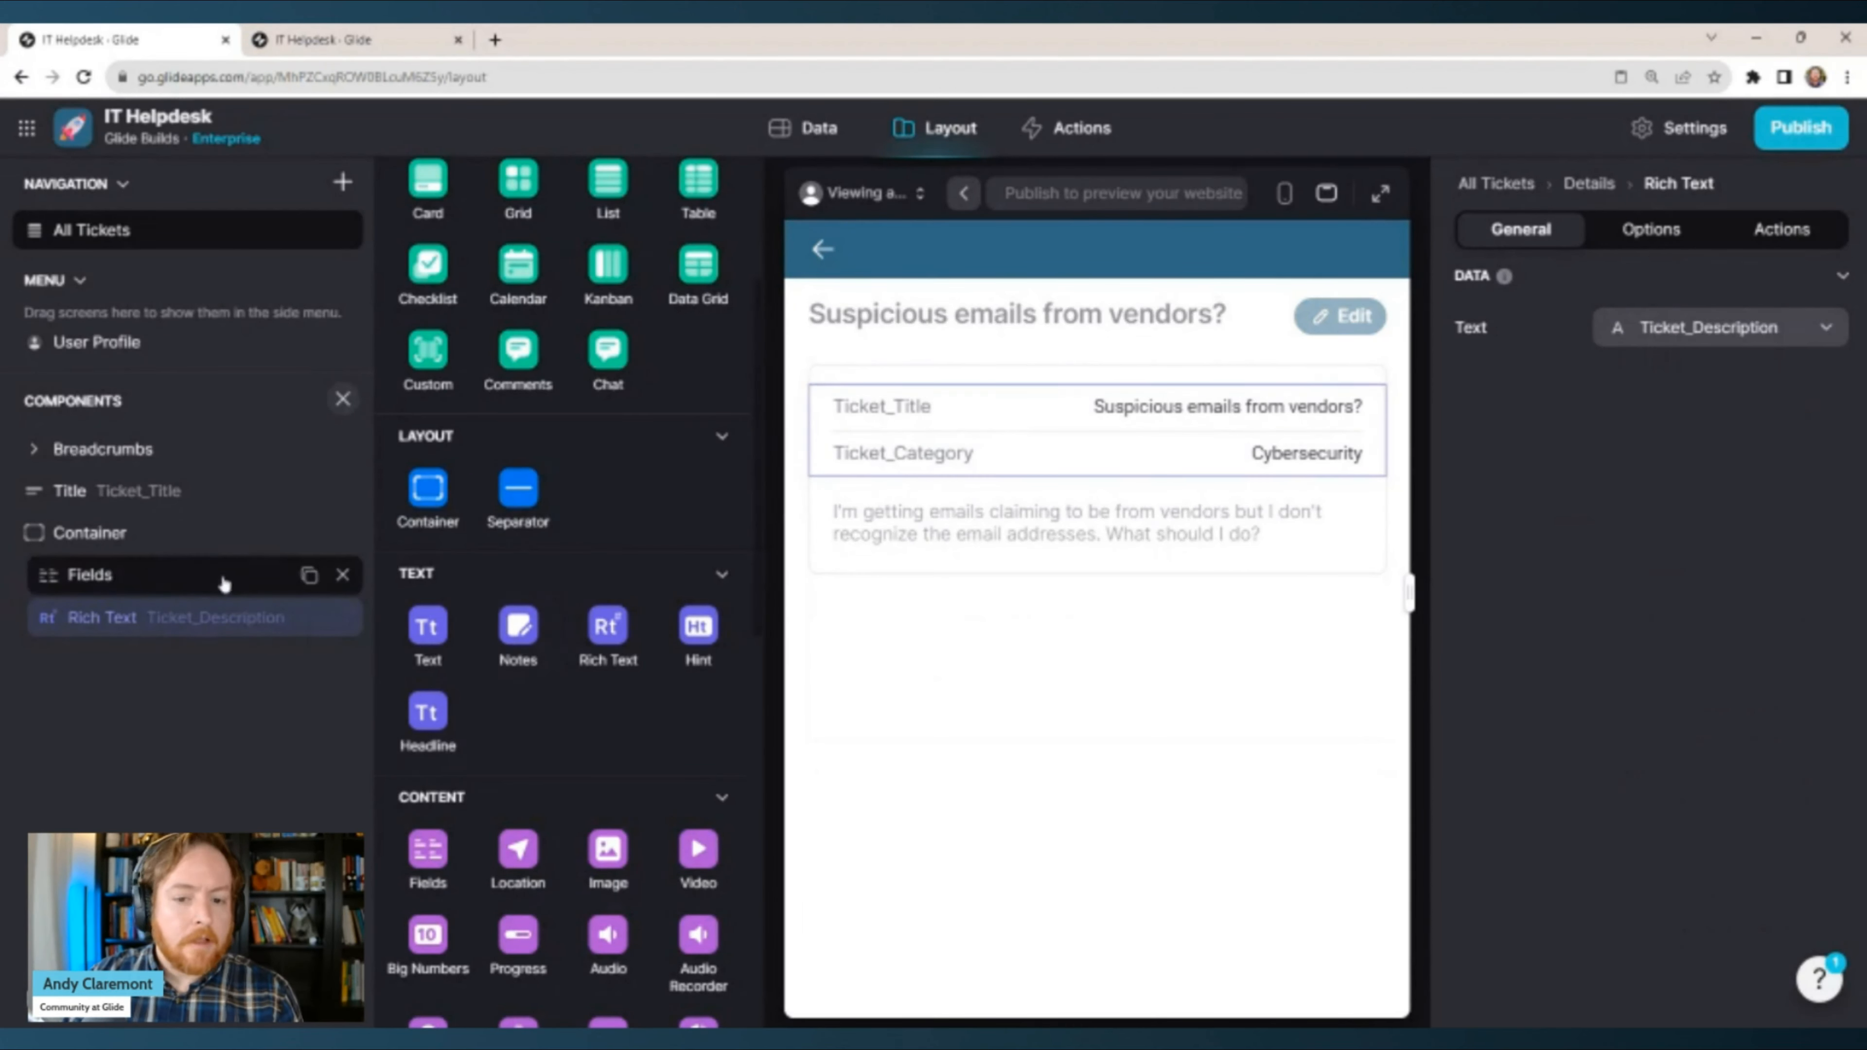
click(224, 581)
click(213, 618)
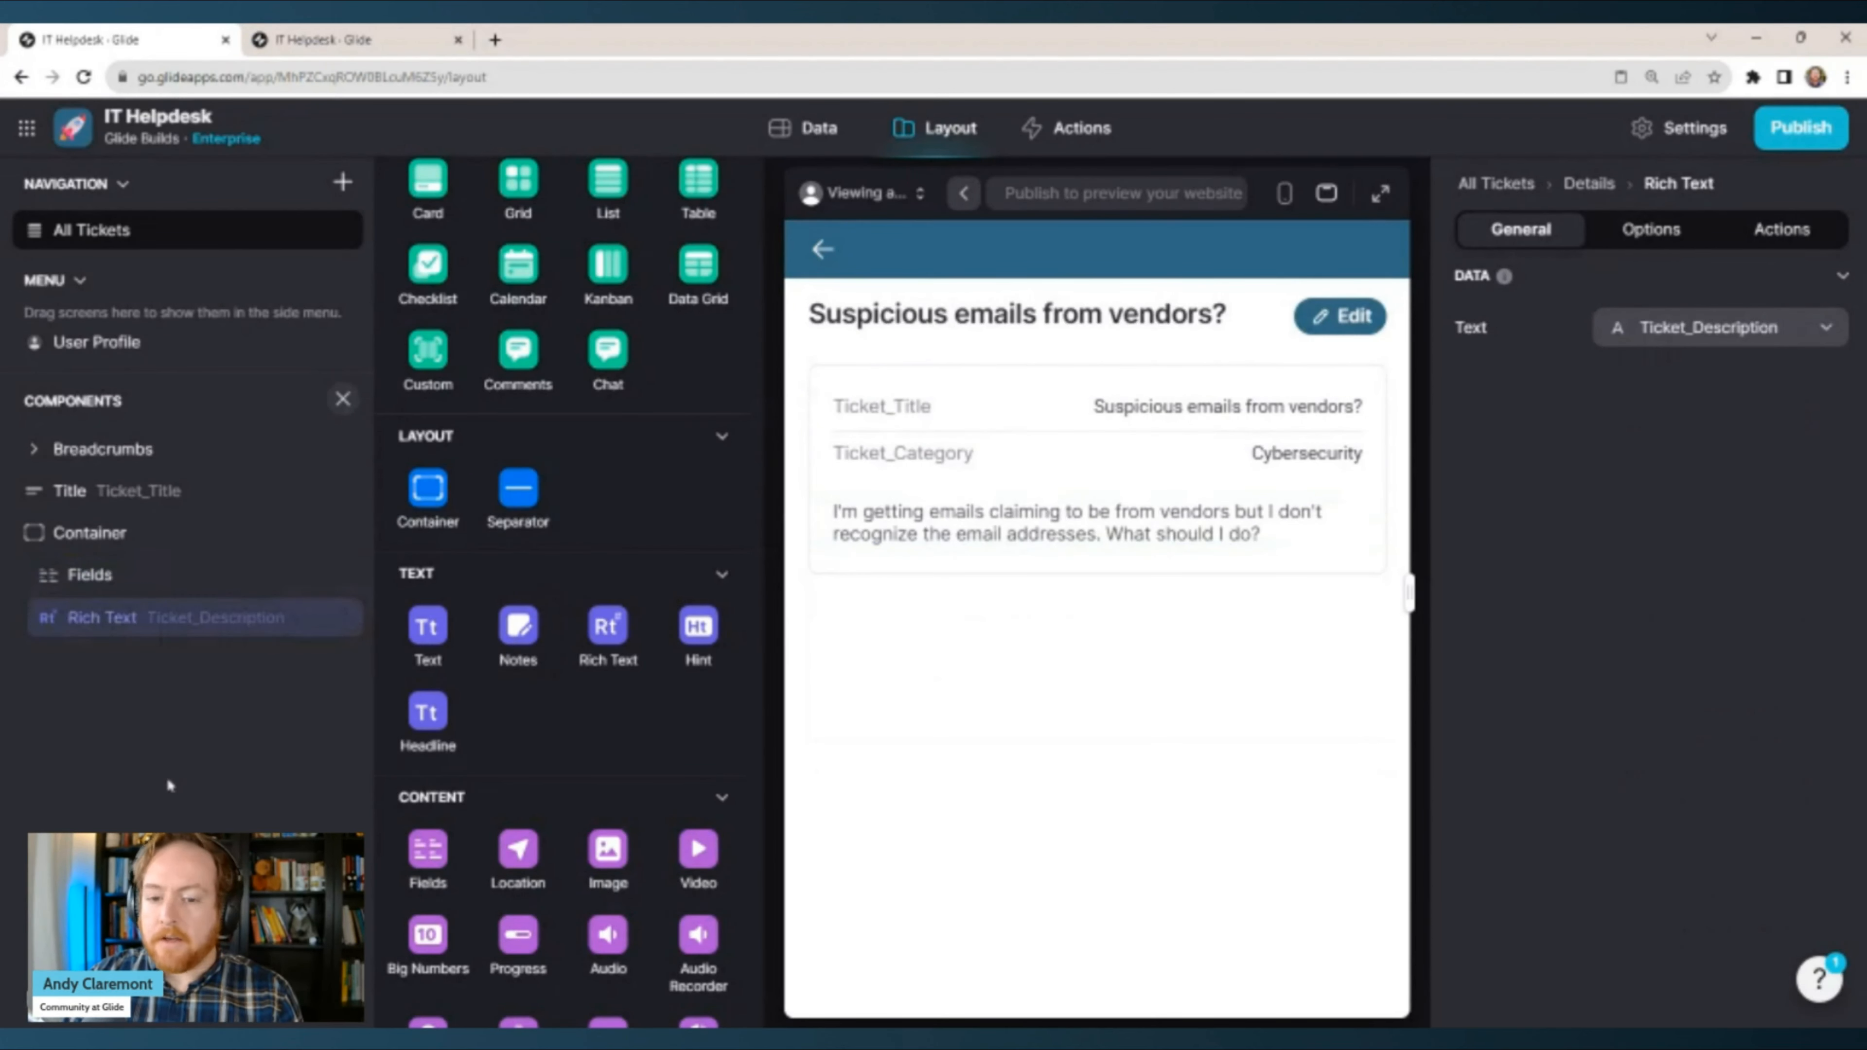
click(142, 585)
click(156, 621)
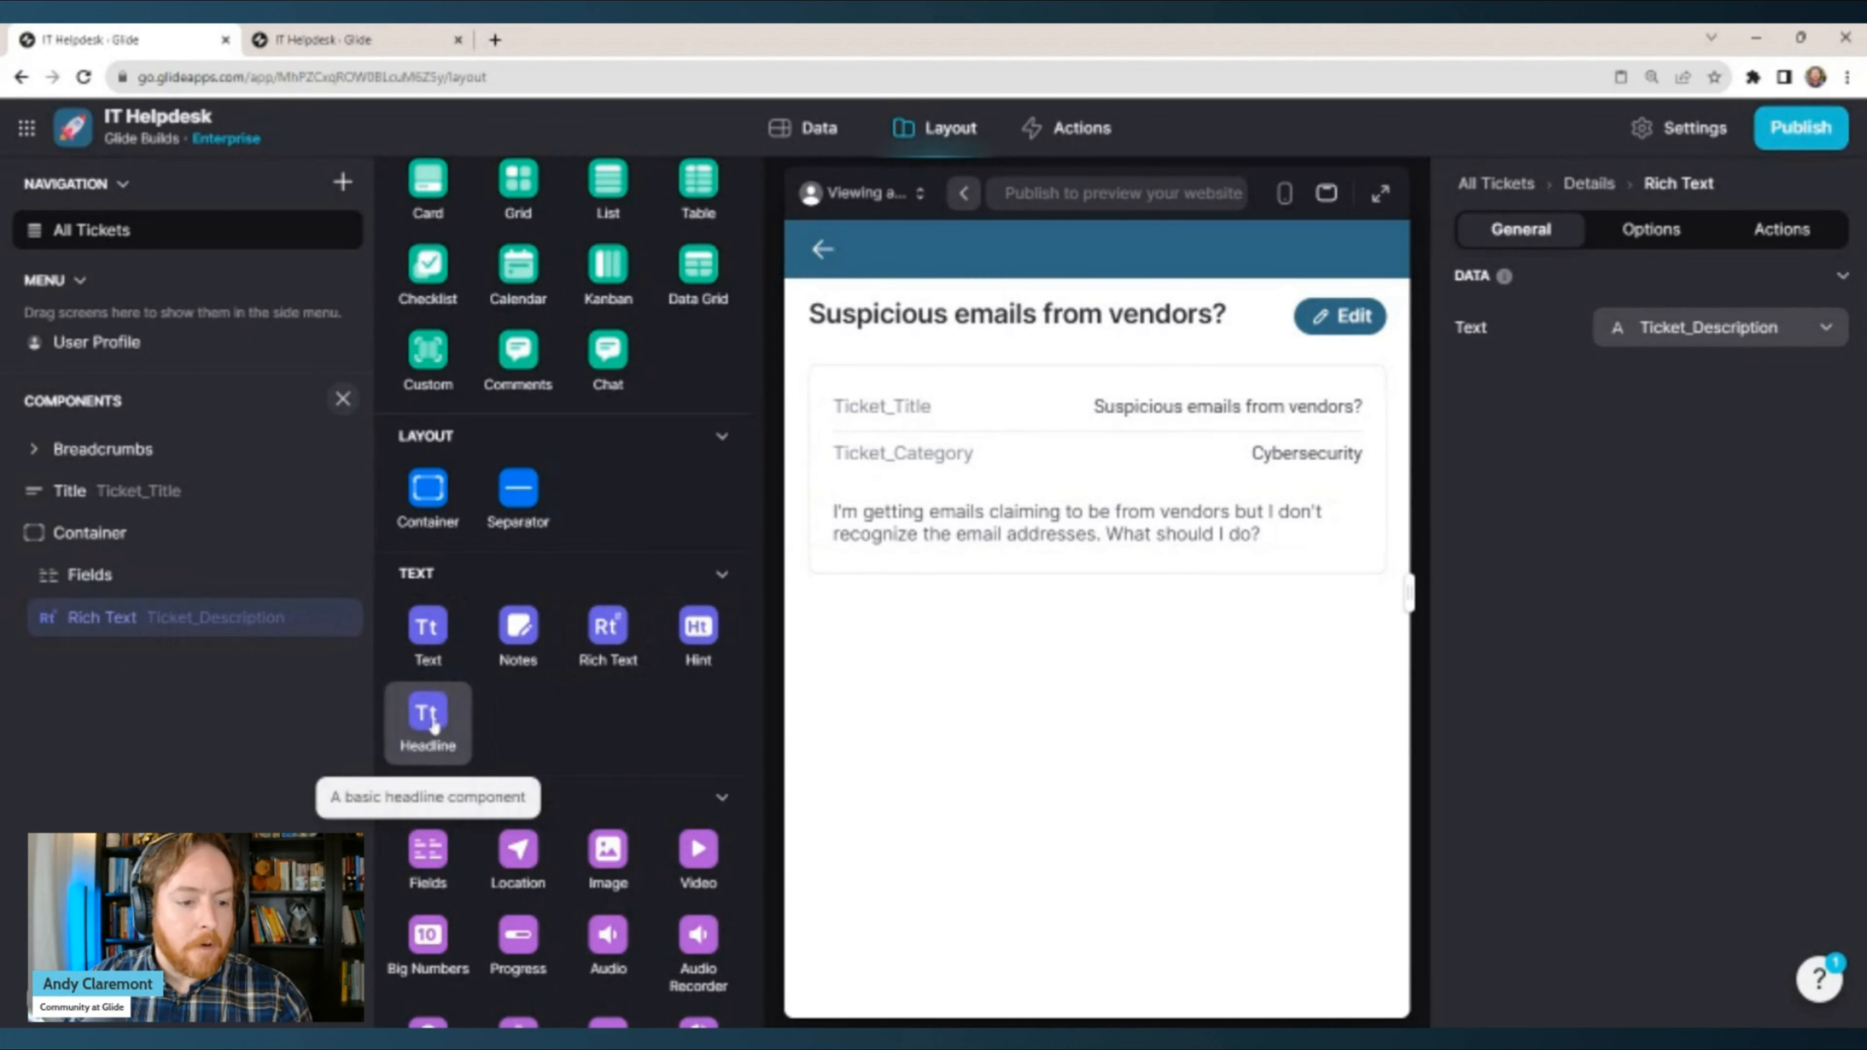
Add a headline above Fields in the container, reading "Ticket Details" in the Meta Text style.
drag(415, 719, 169, 577)
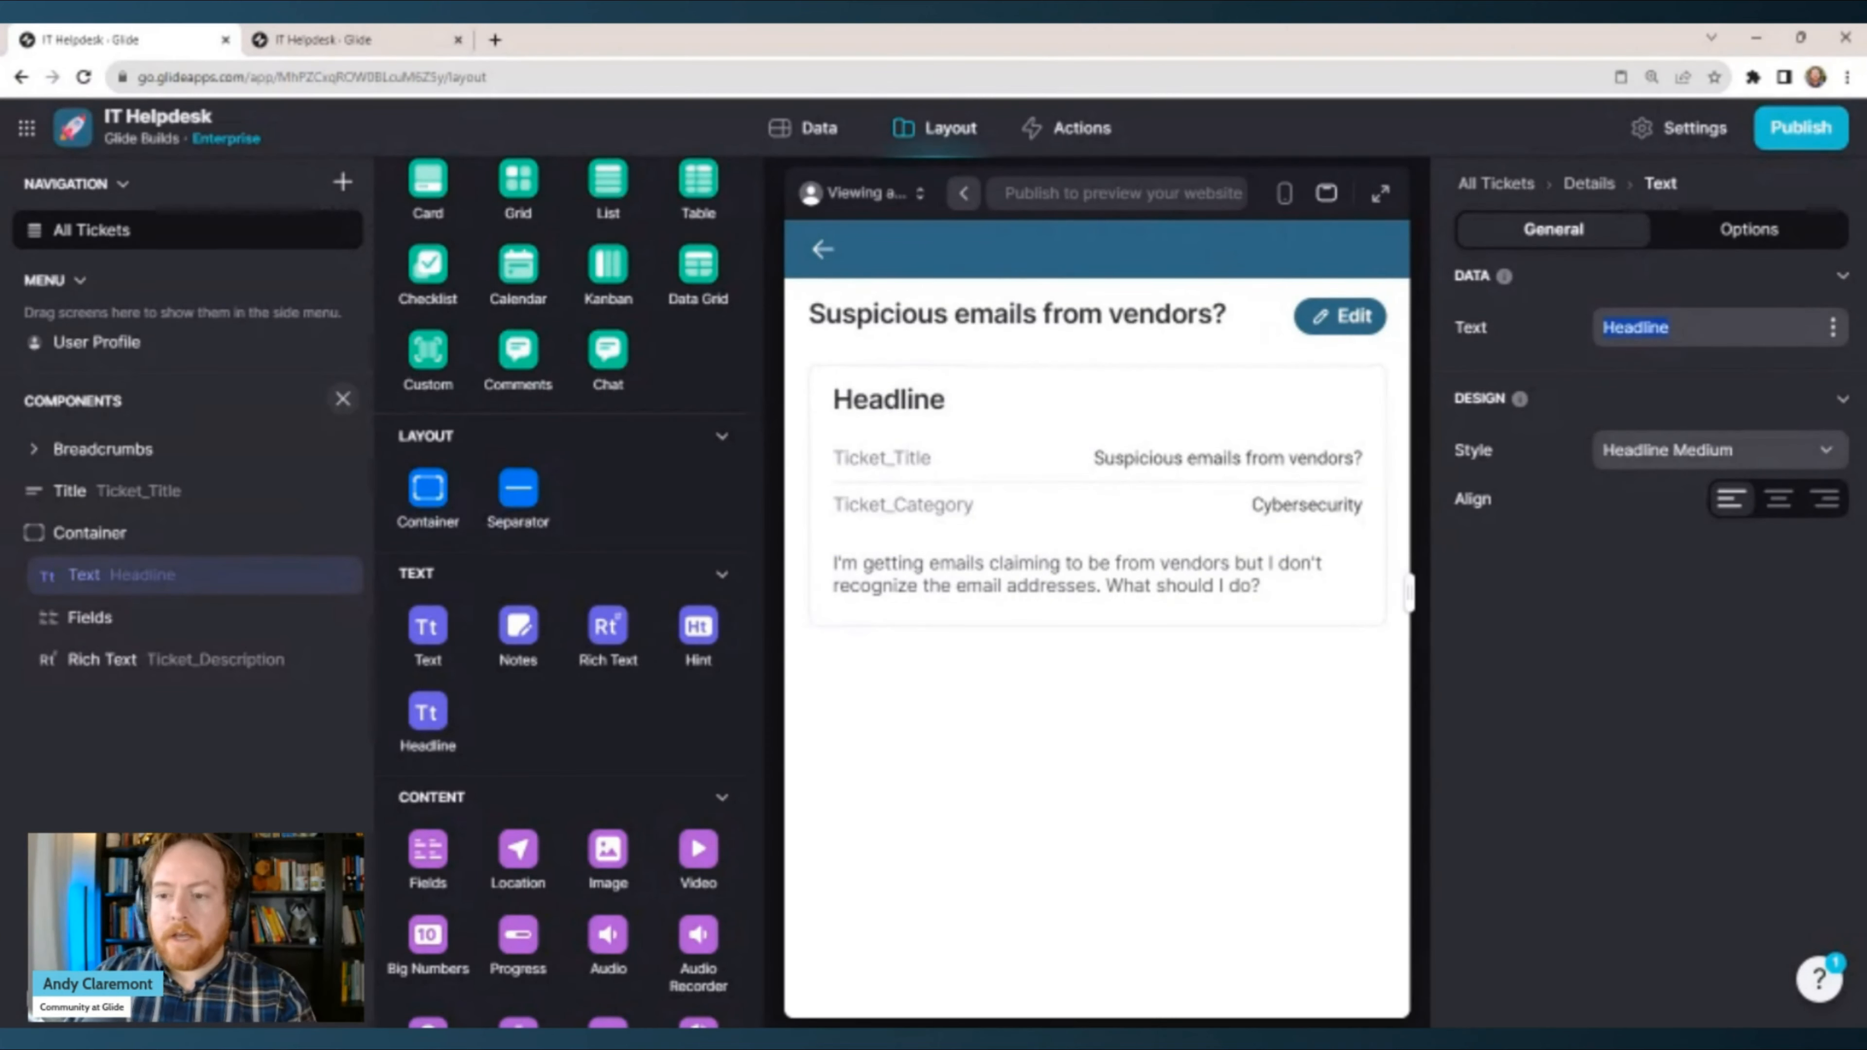
text(Ticket Details)
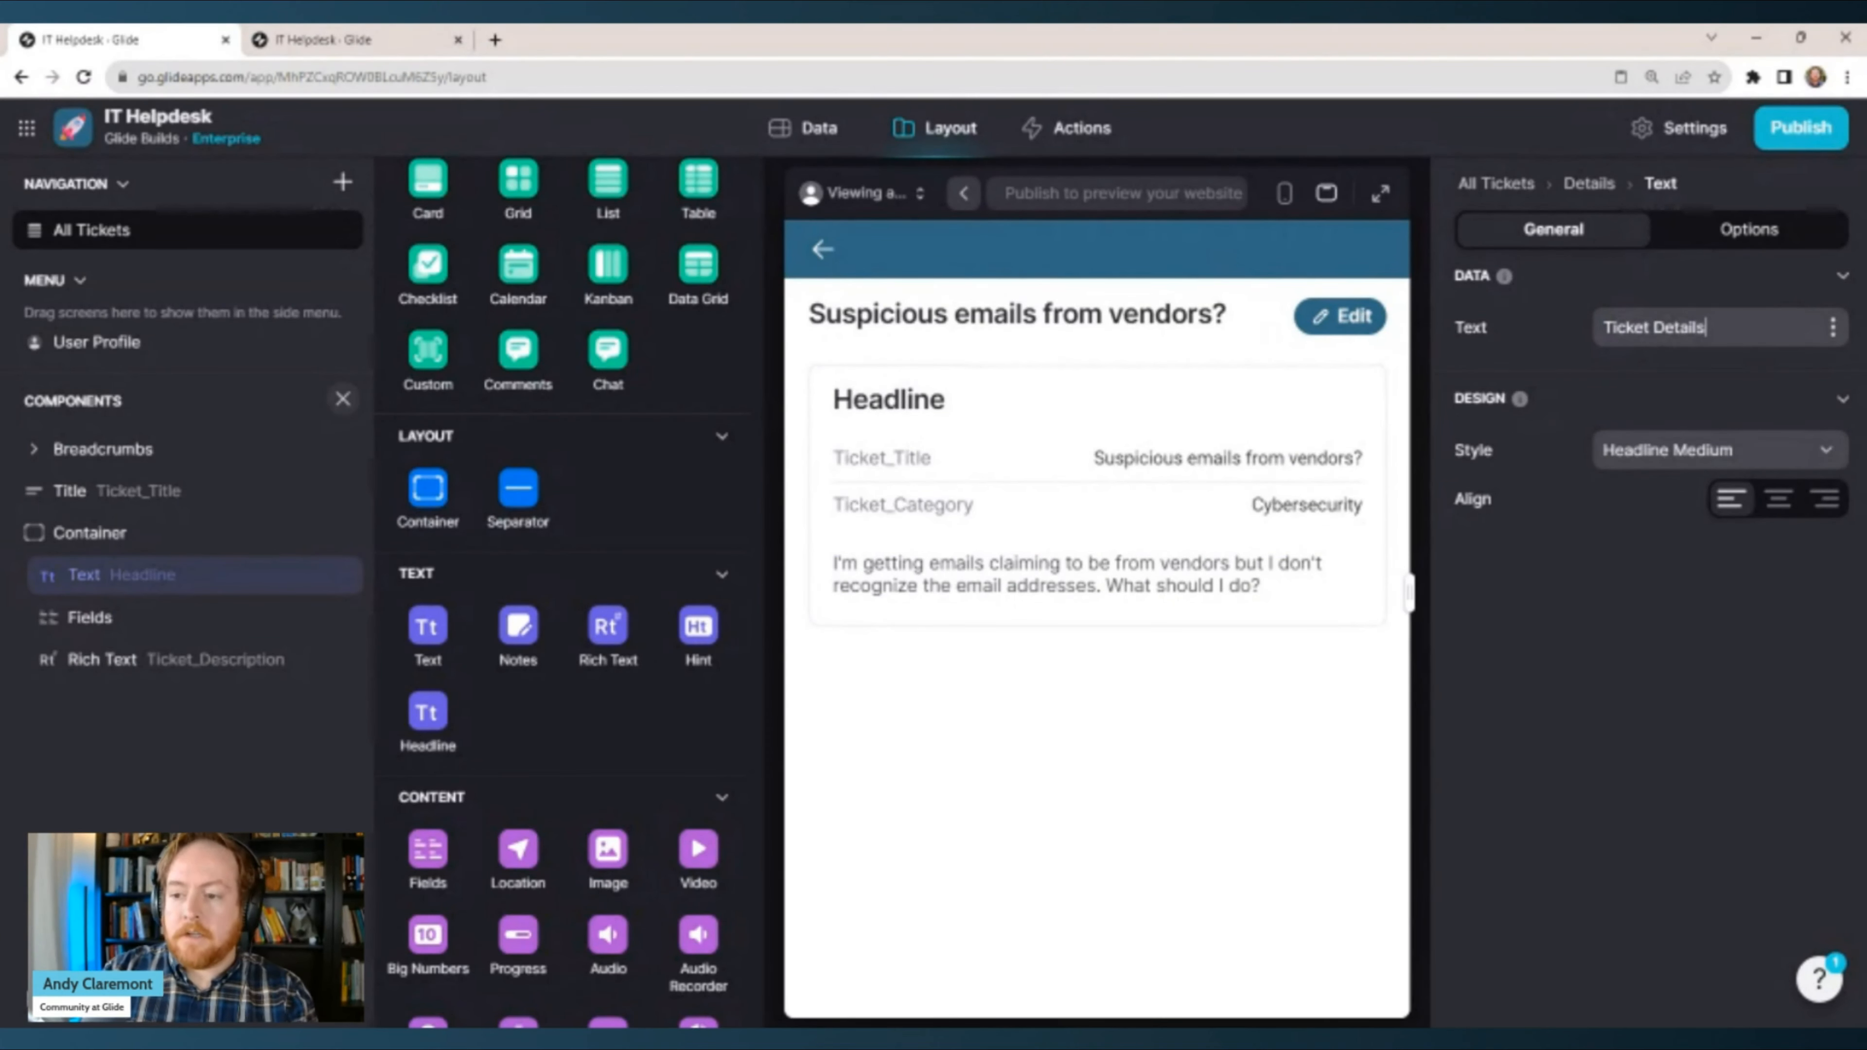
click(1755, 456)
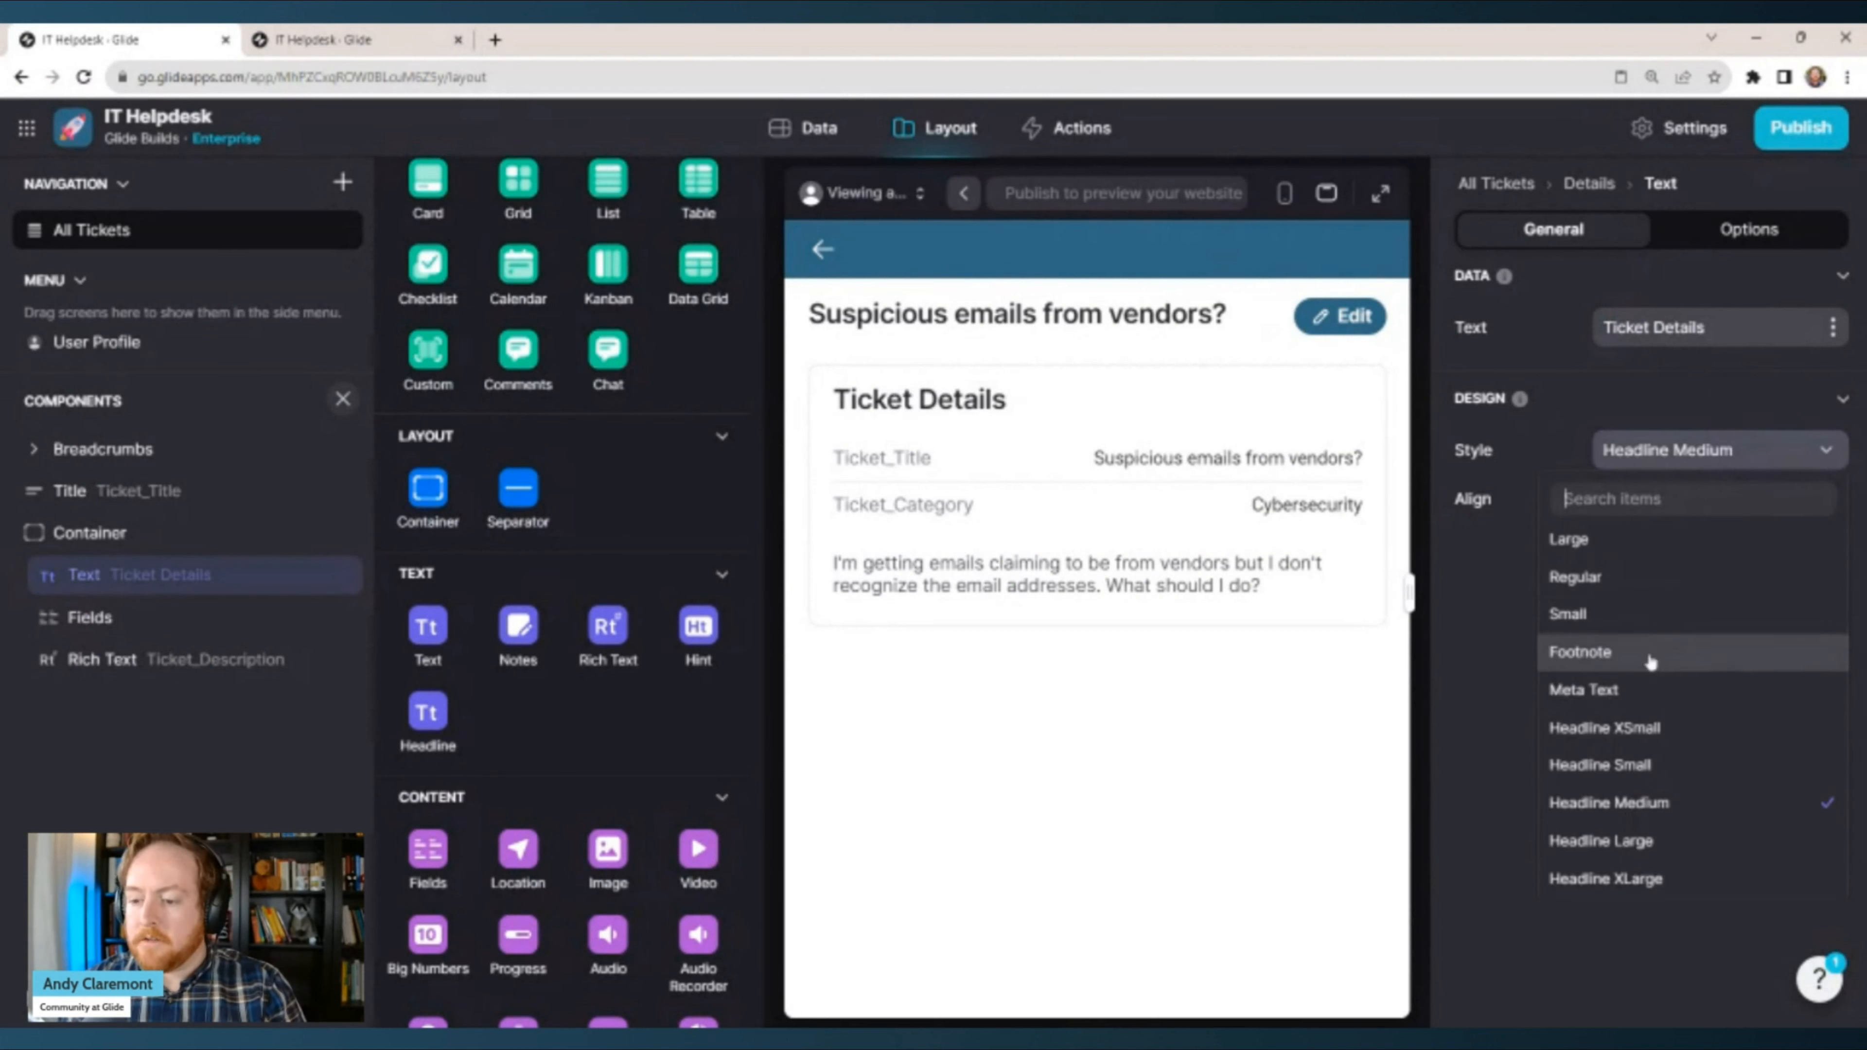
click(1650, 692)
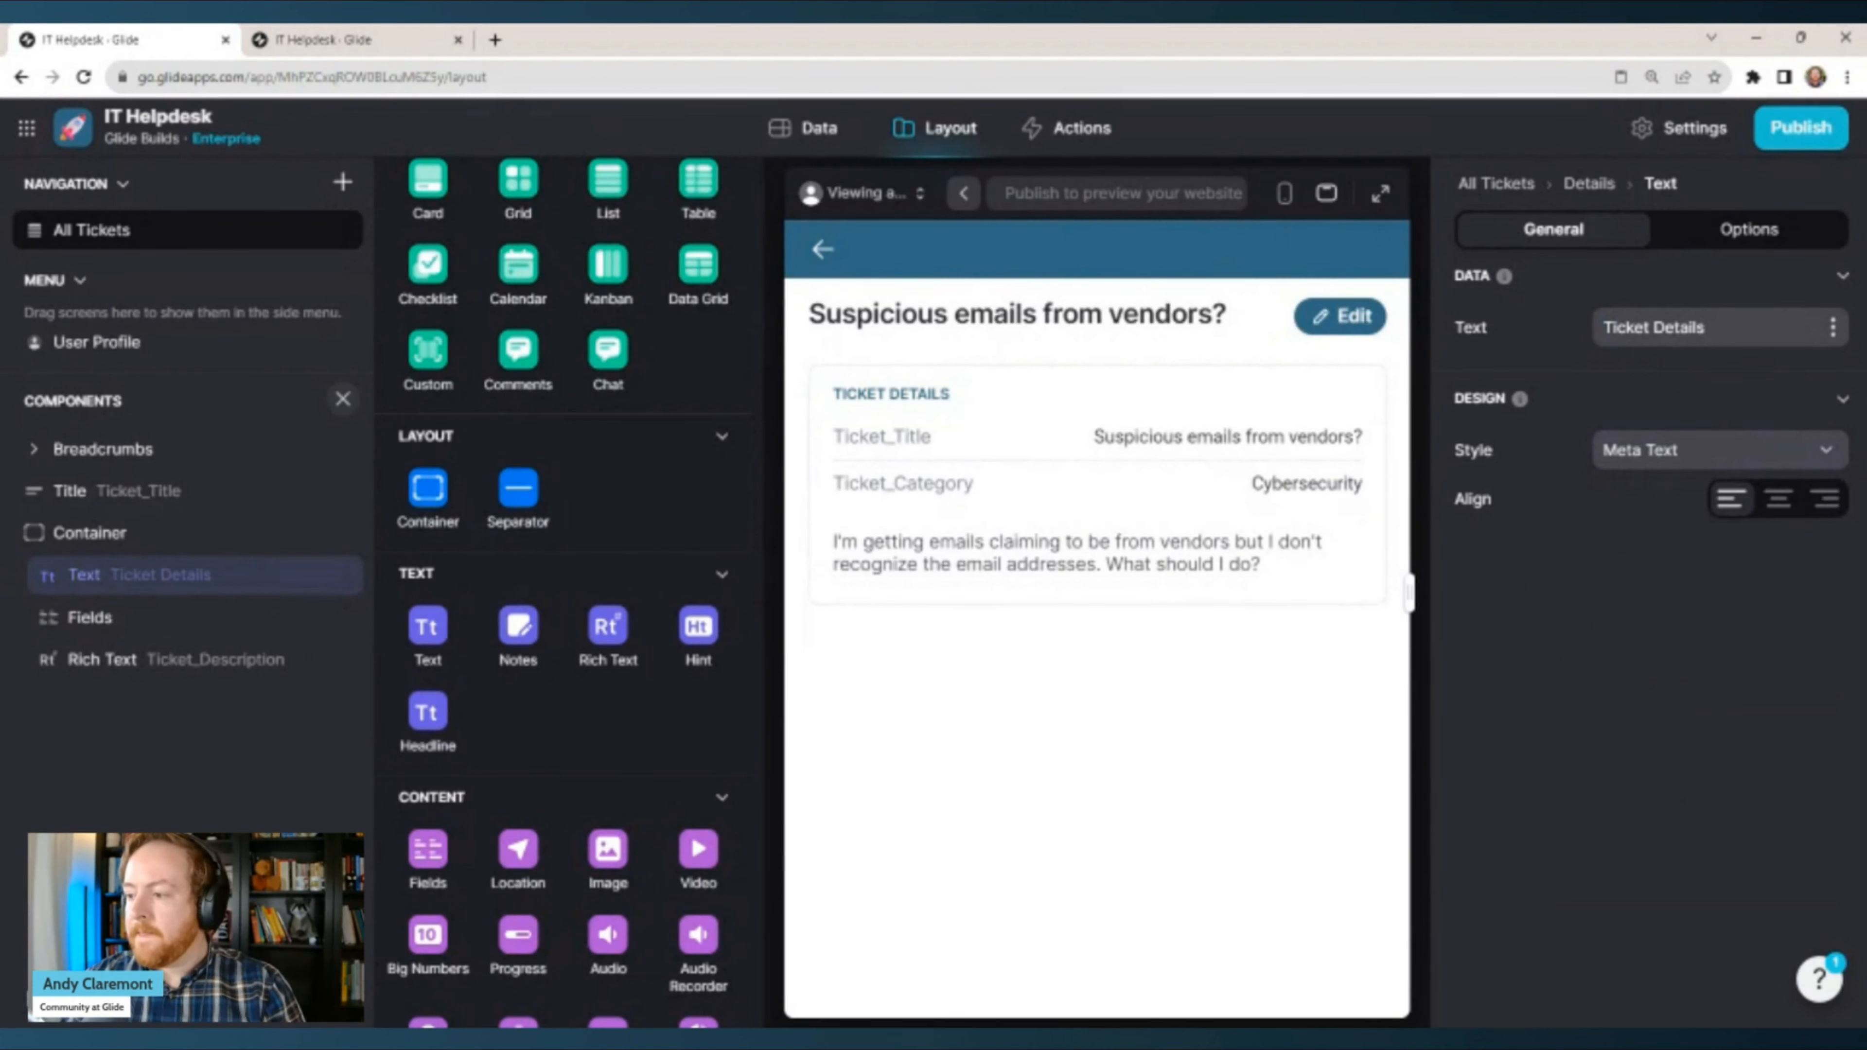
click(309, 574)
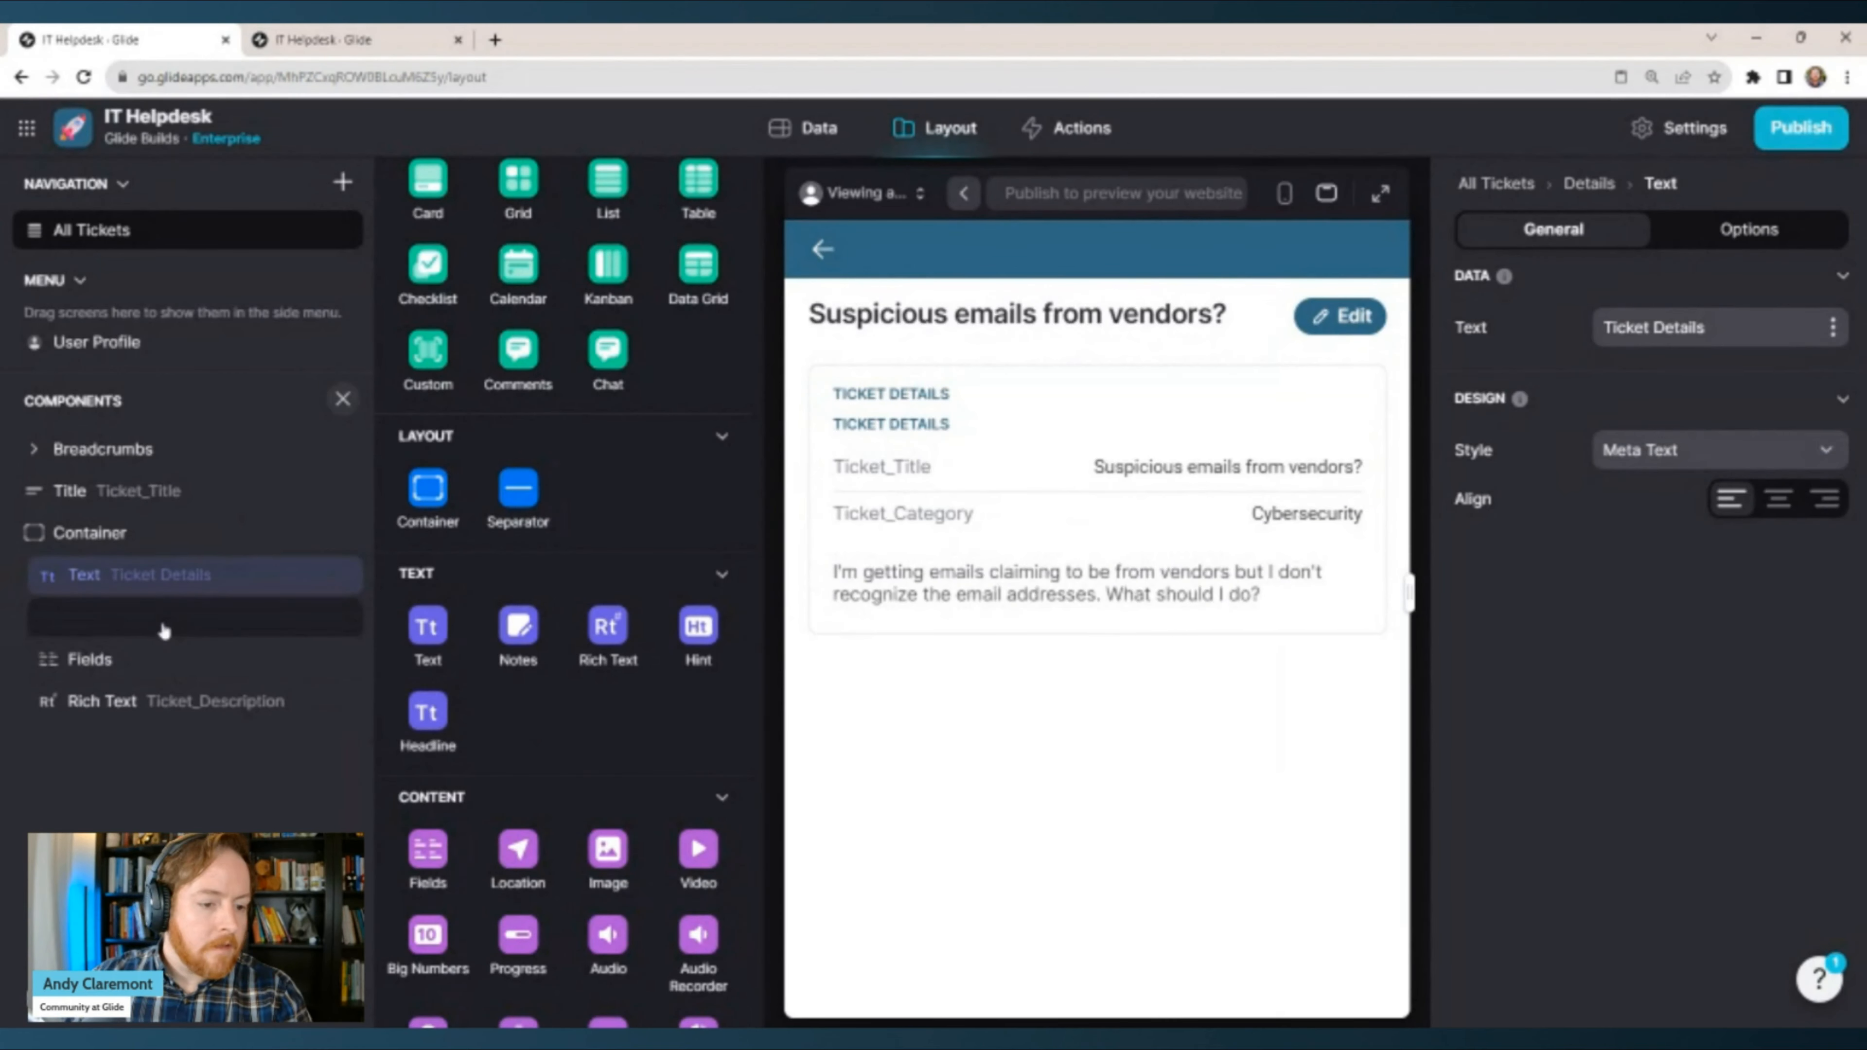
click(343, 618)
click(264, 584)
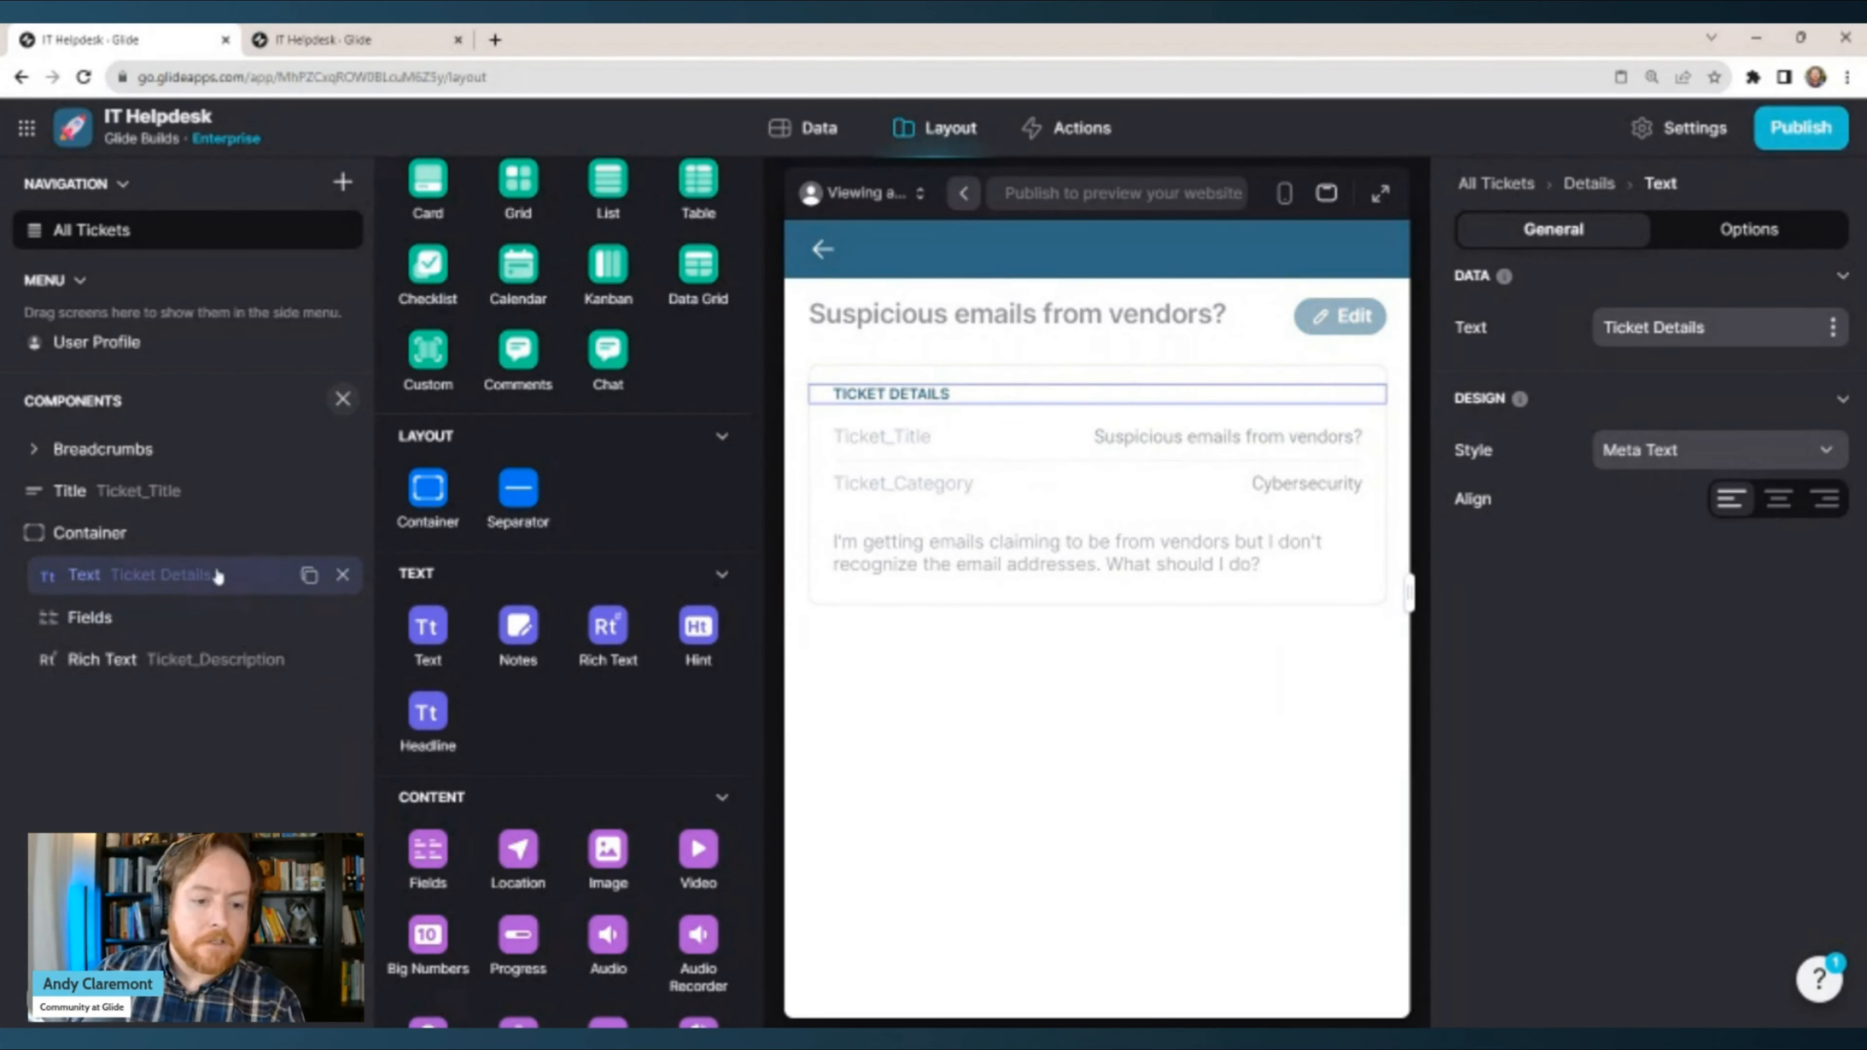
Duplicate the Ticket Details heading, place the copy above the Rich Text component and change its text to "Ticket Description".
click(309, 574)
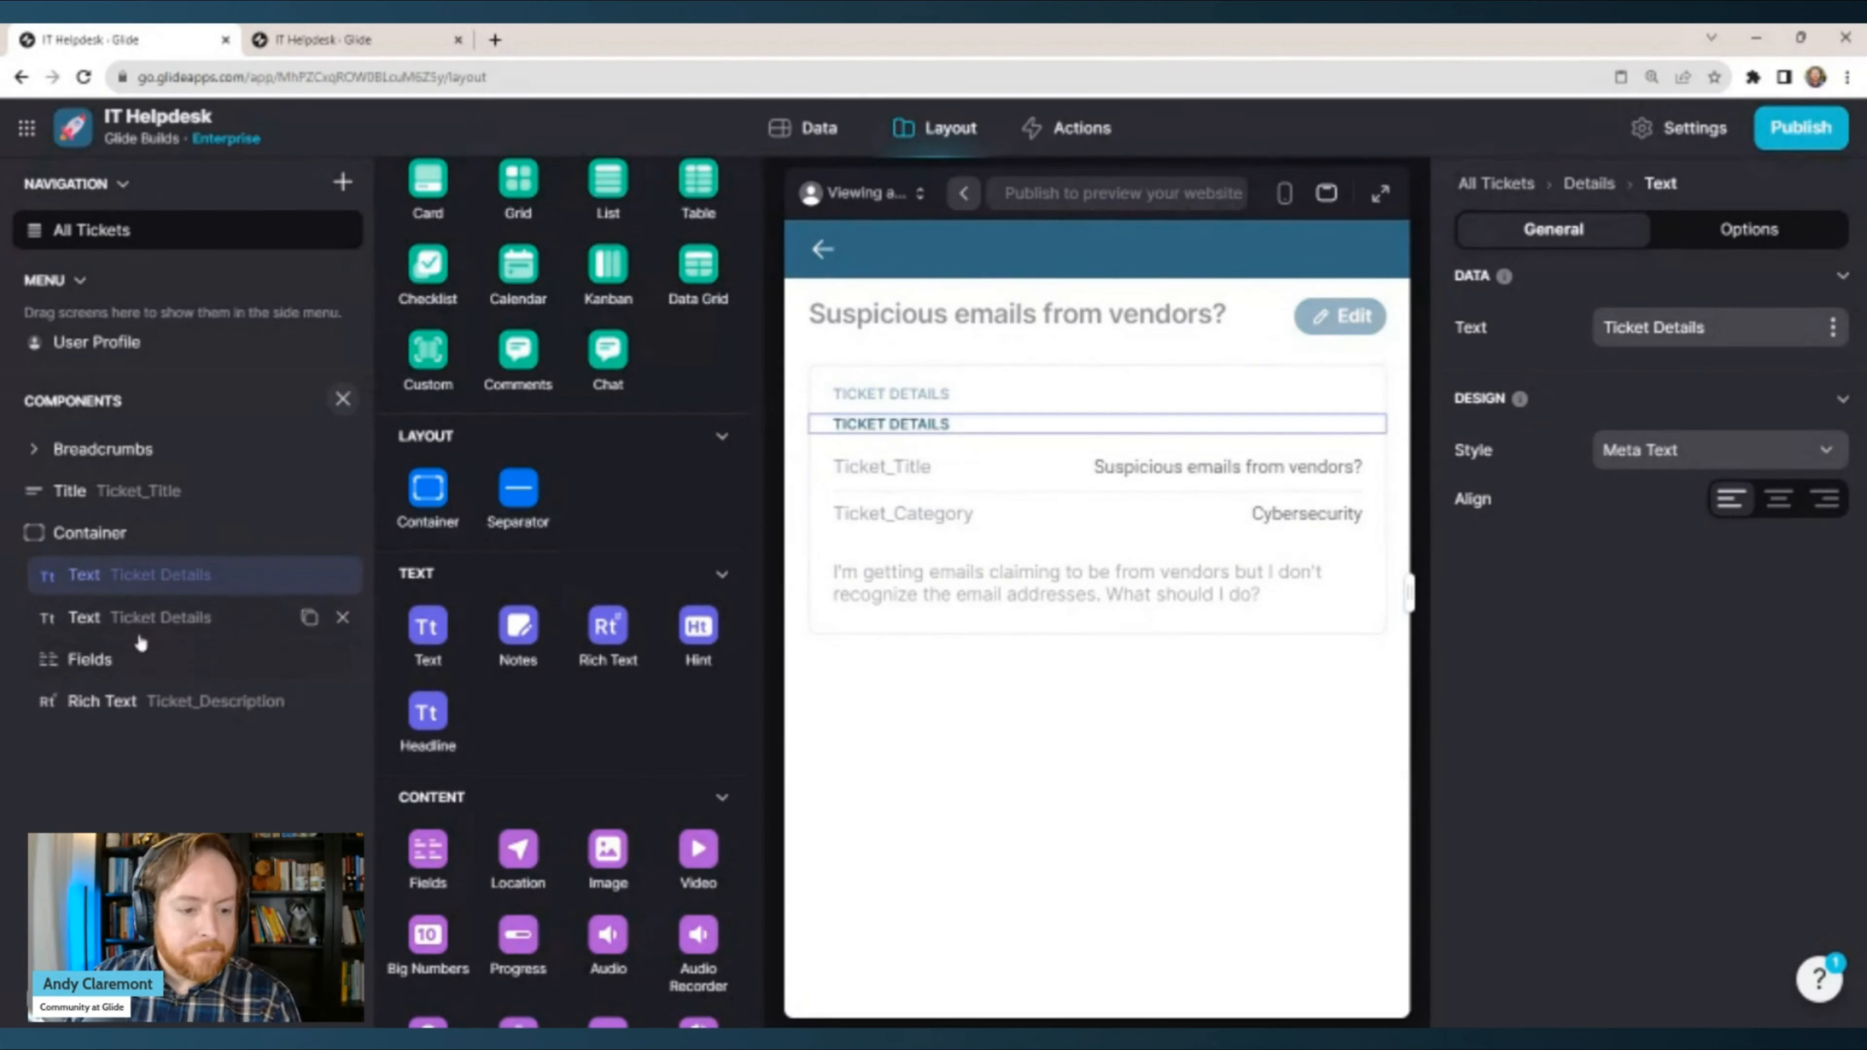
drag(137, 617, 179, 671)
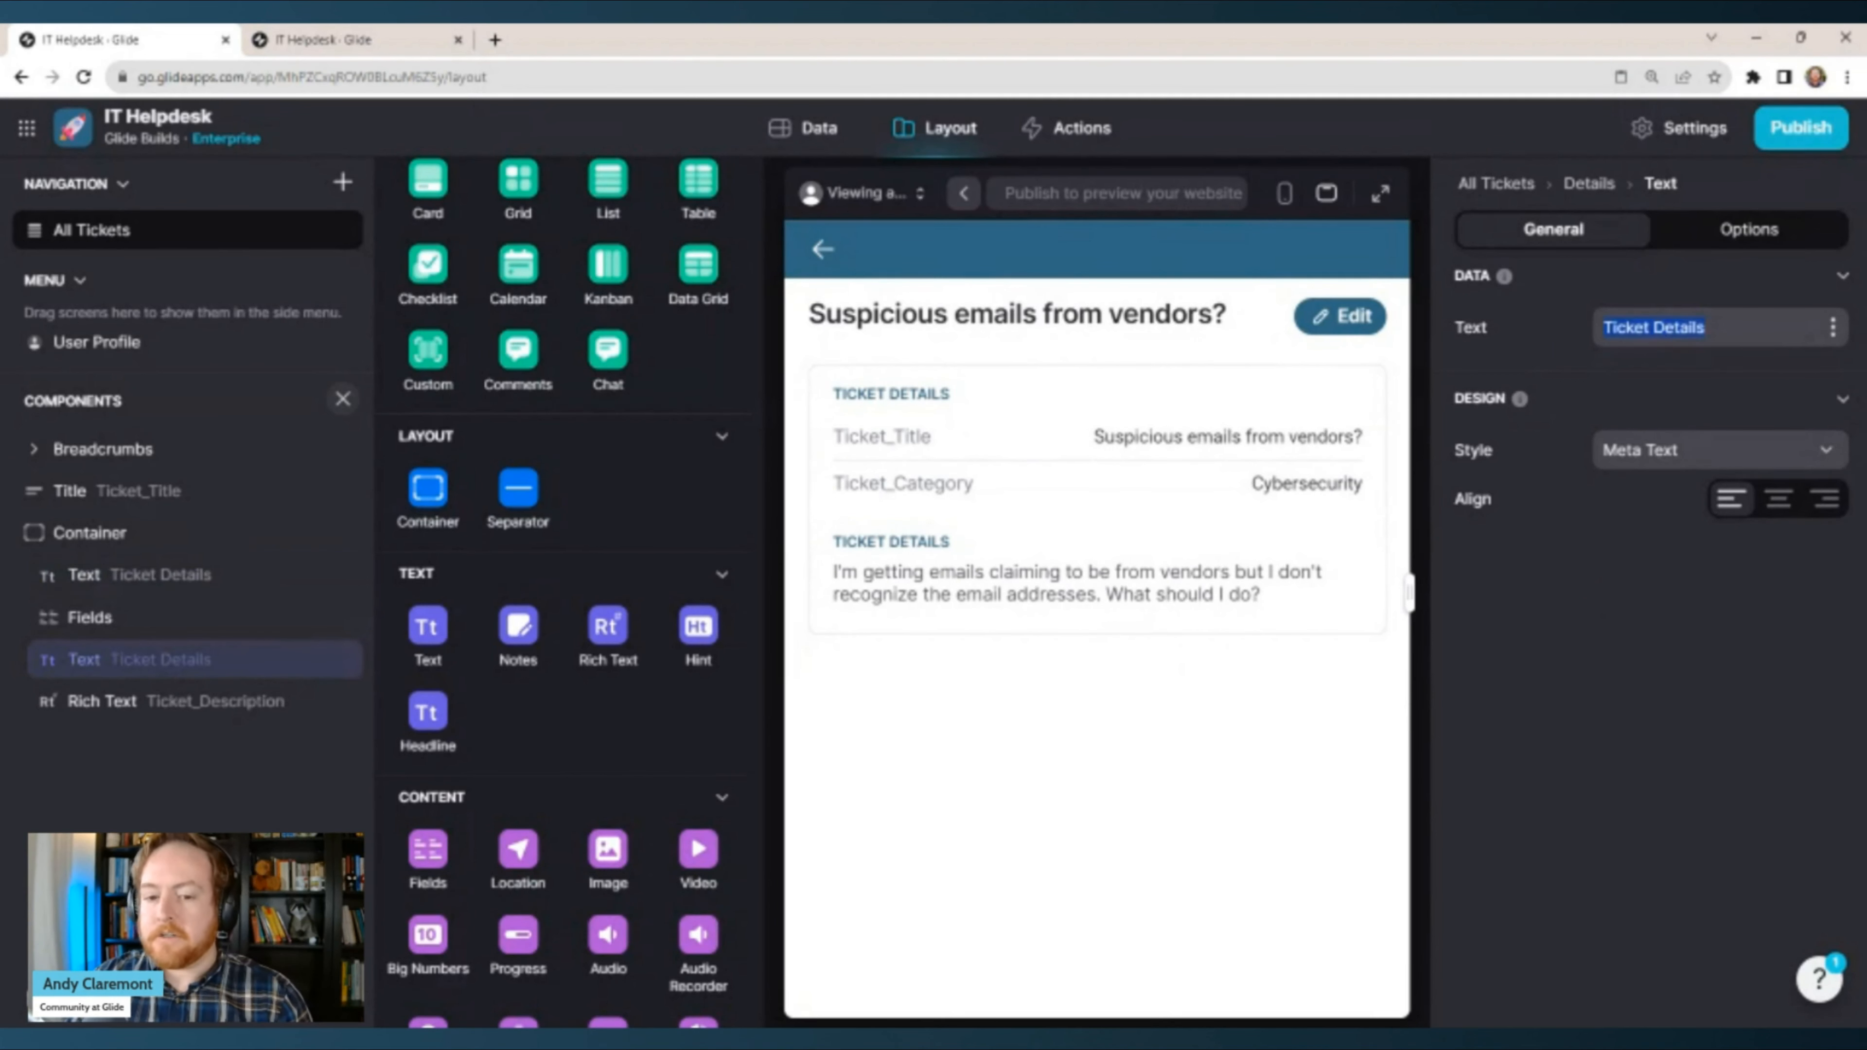
text(Ticket Description)
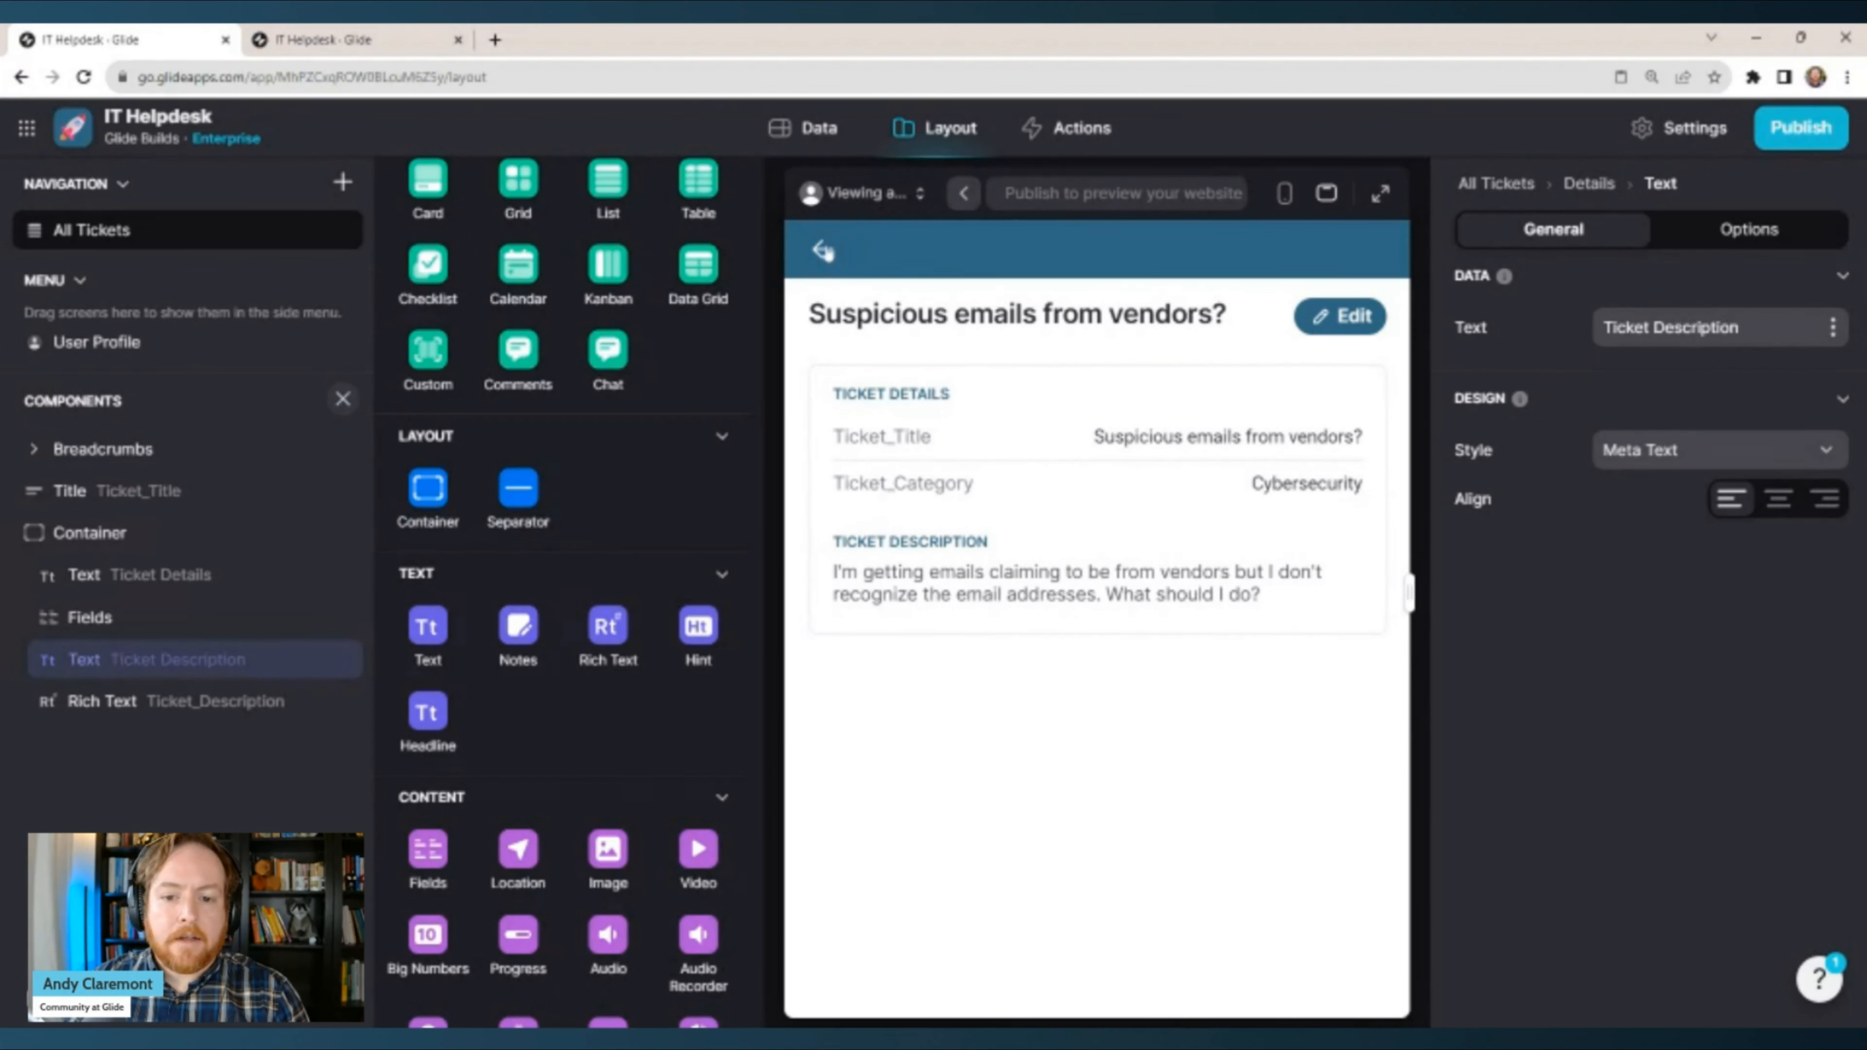
Return to the All Tickets list in mobile preview and set the Meta of its items to Ticket_Category.
click(1322, 195)
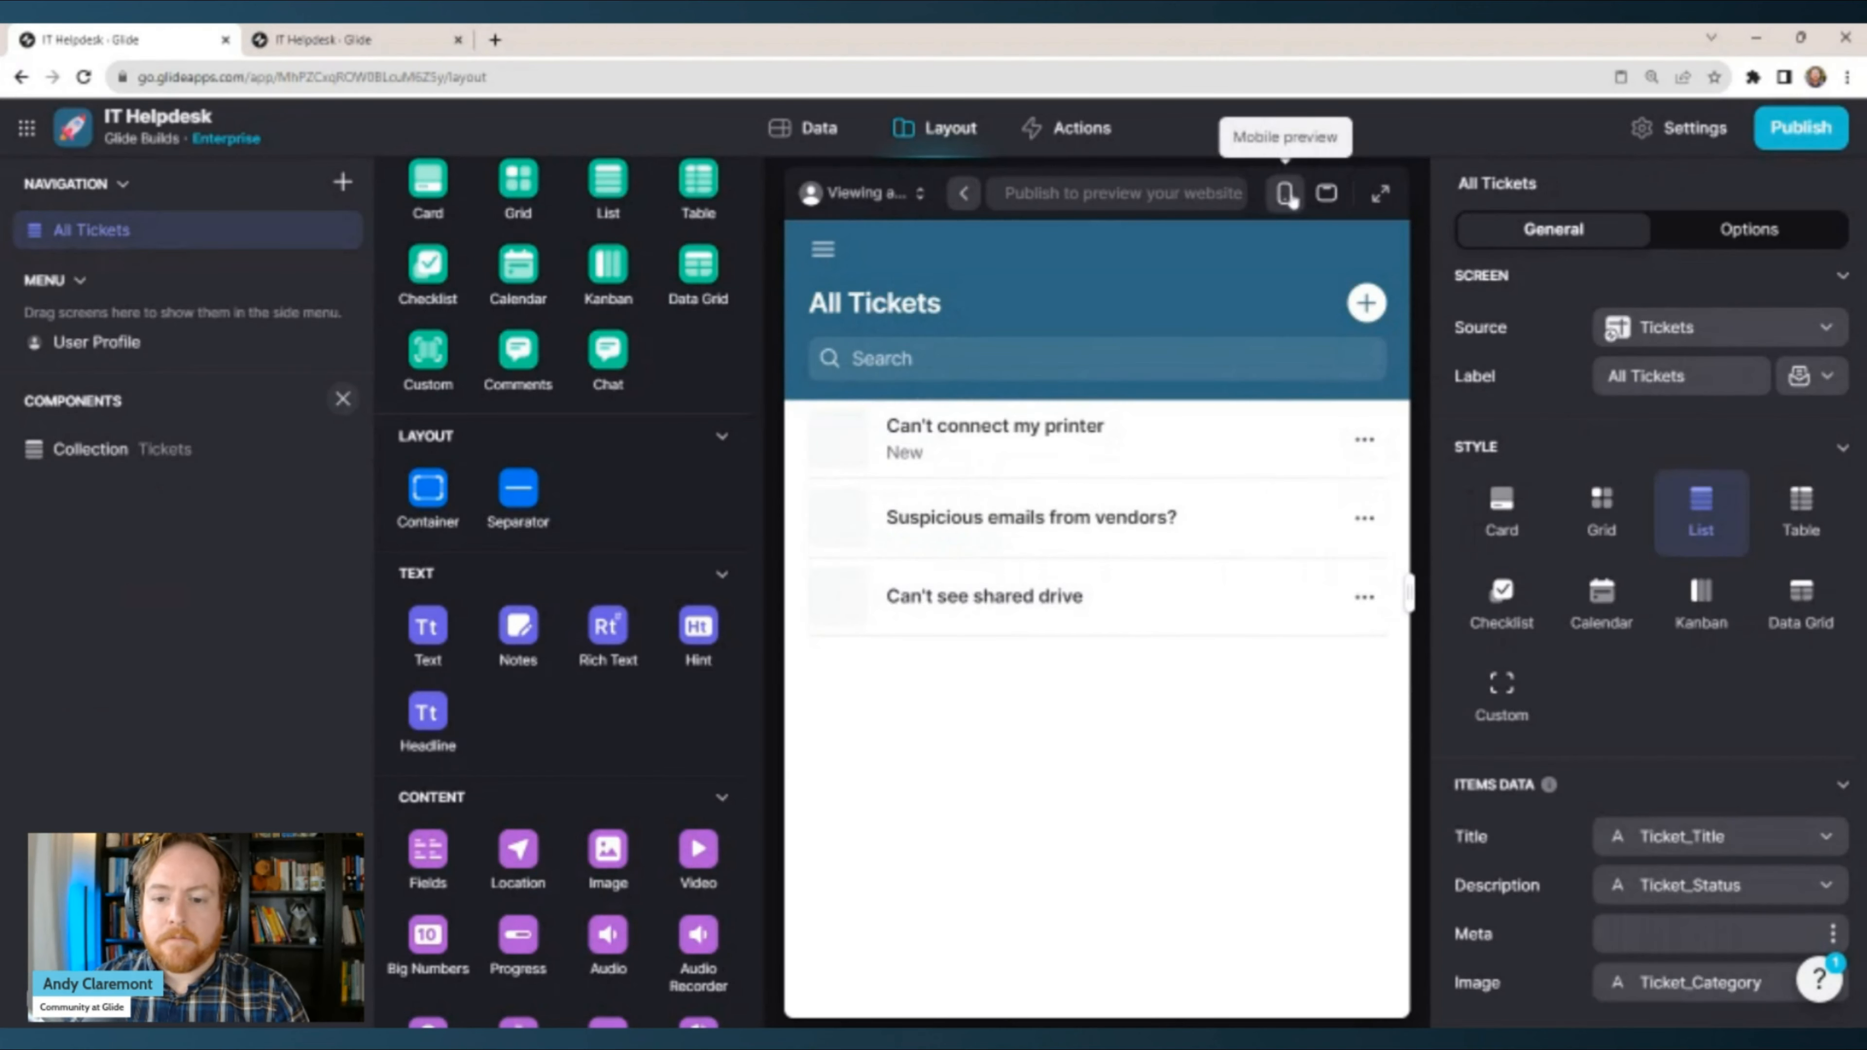
click(1288, 196)
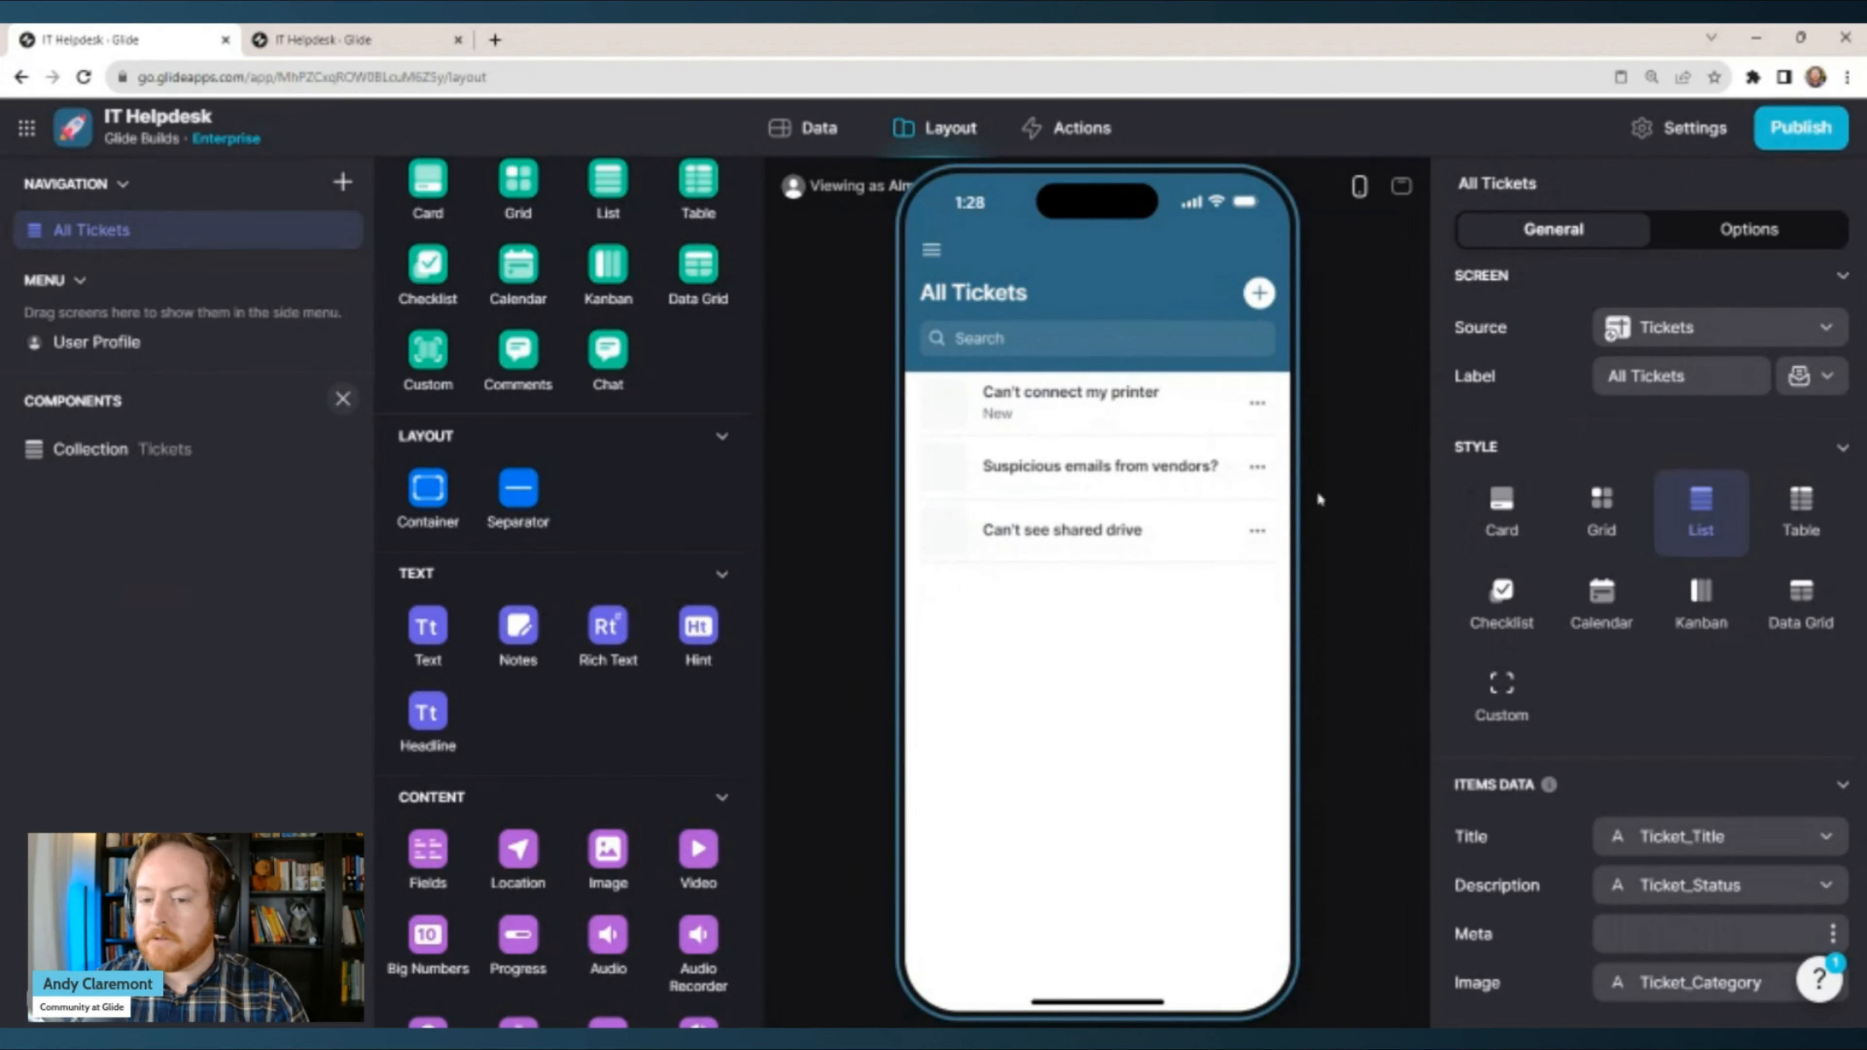
click(154, 450)
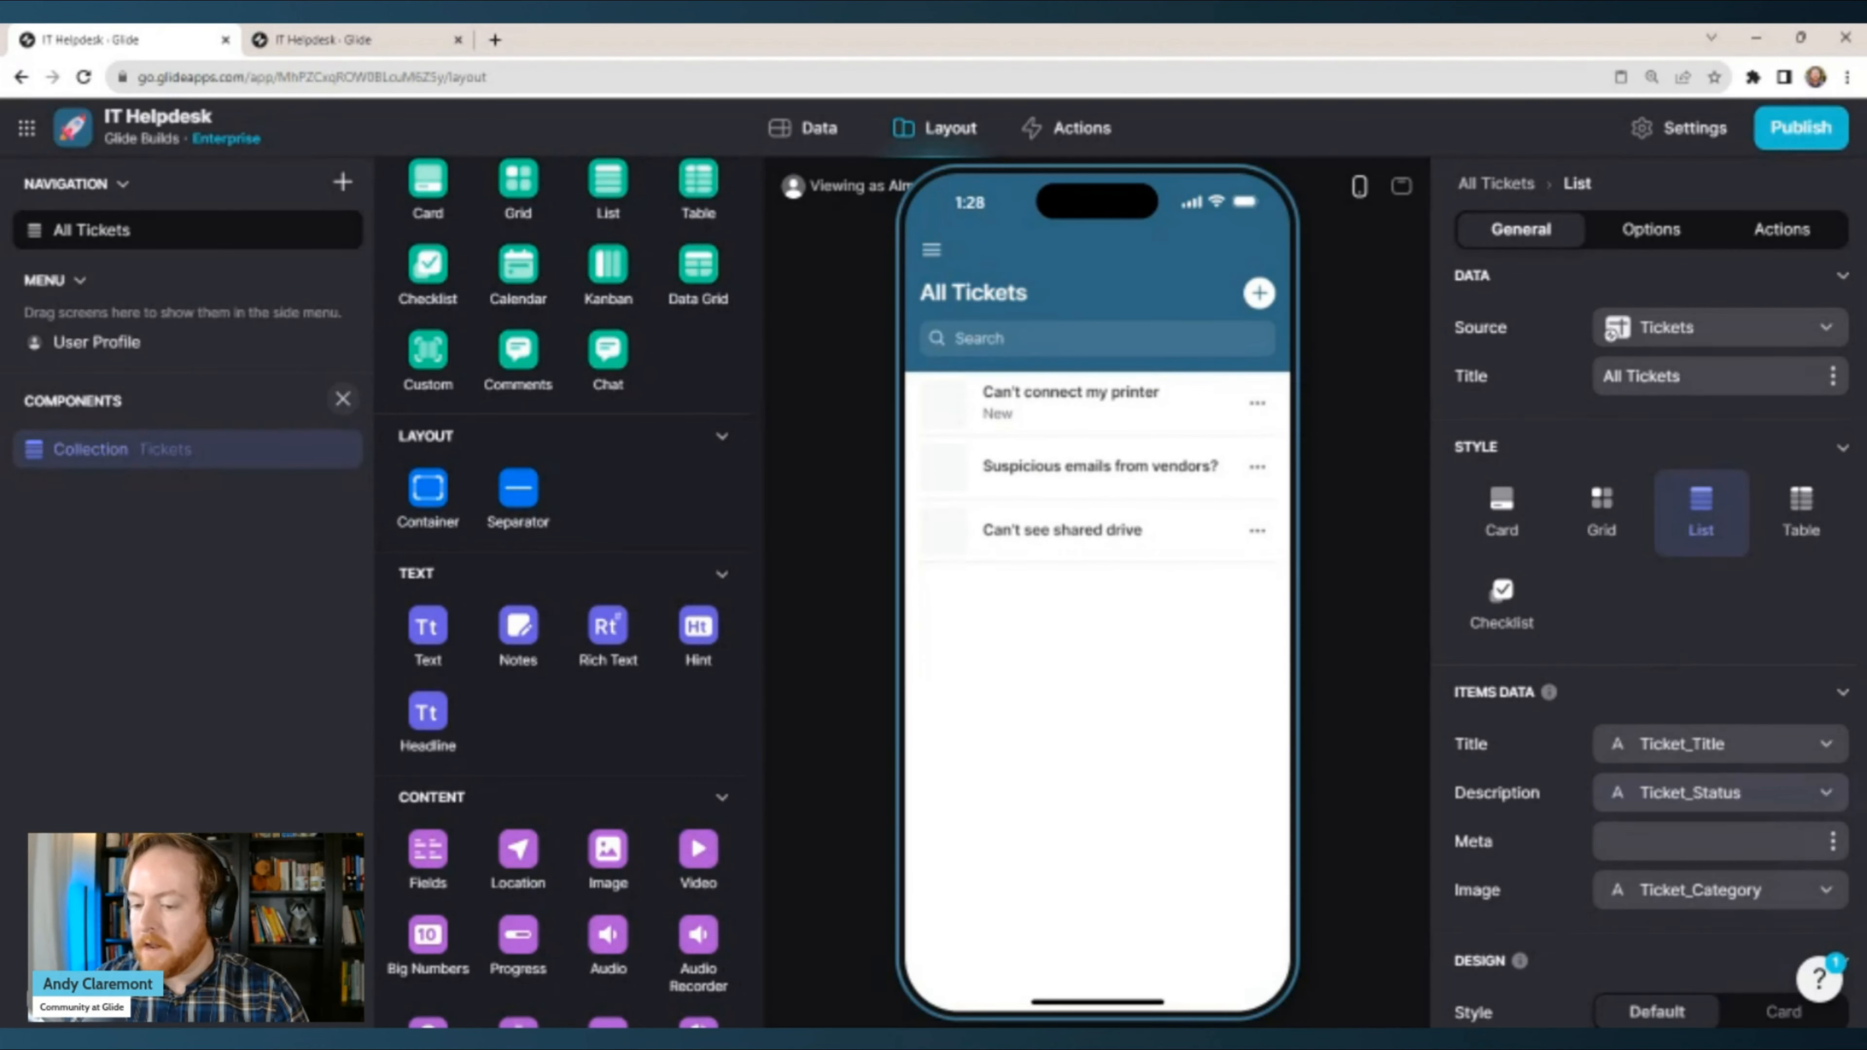
scroll(1515, 563, down, 3)
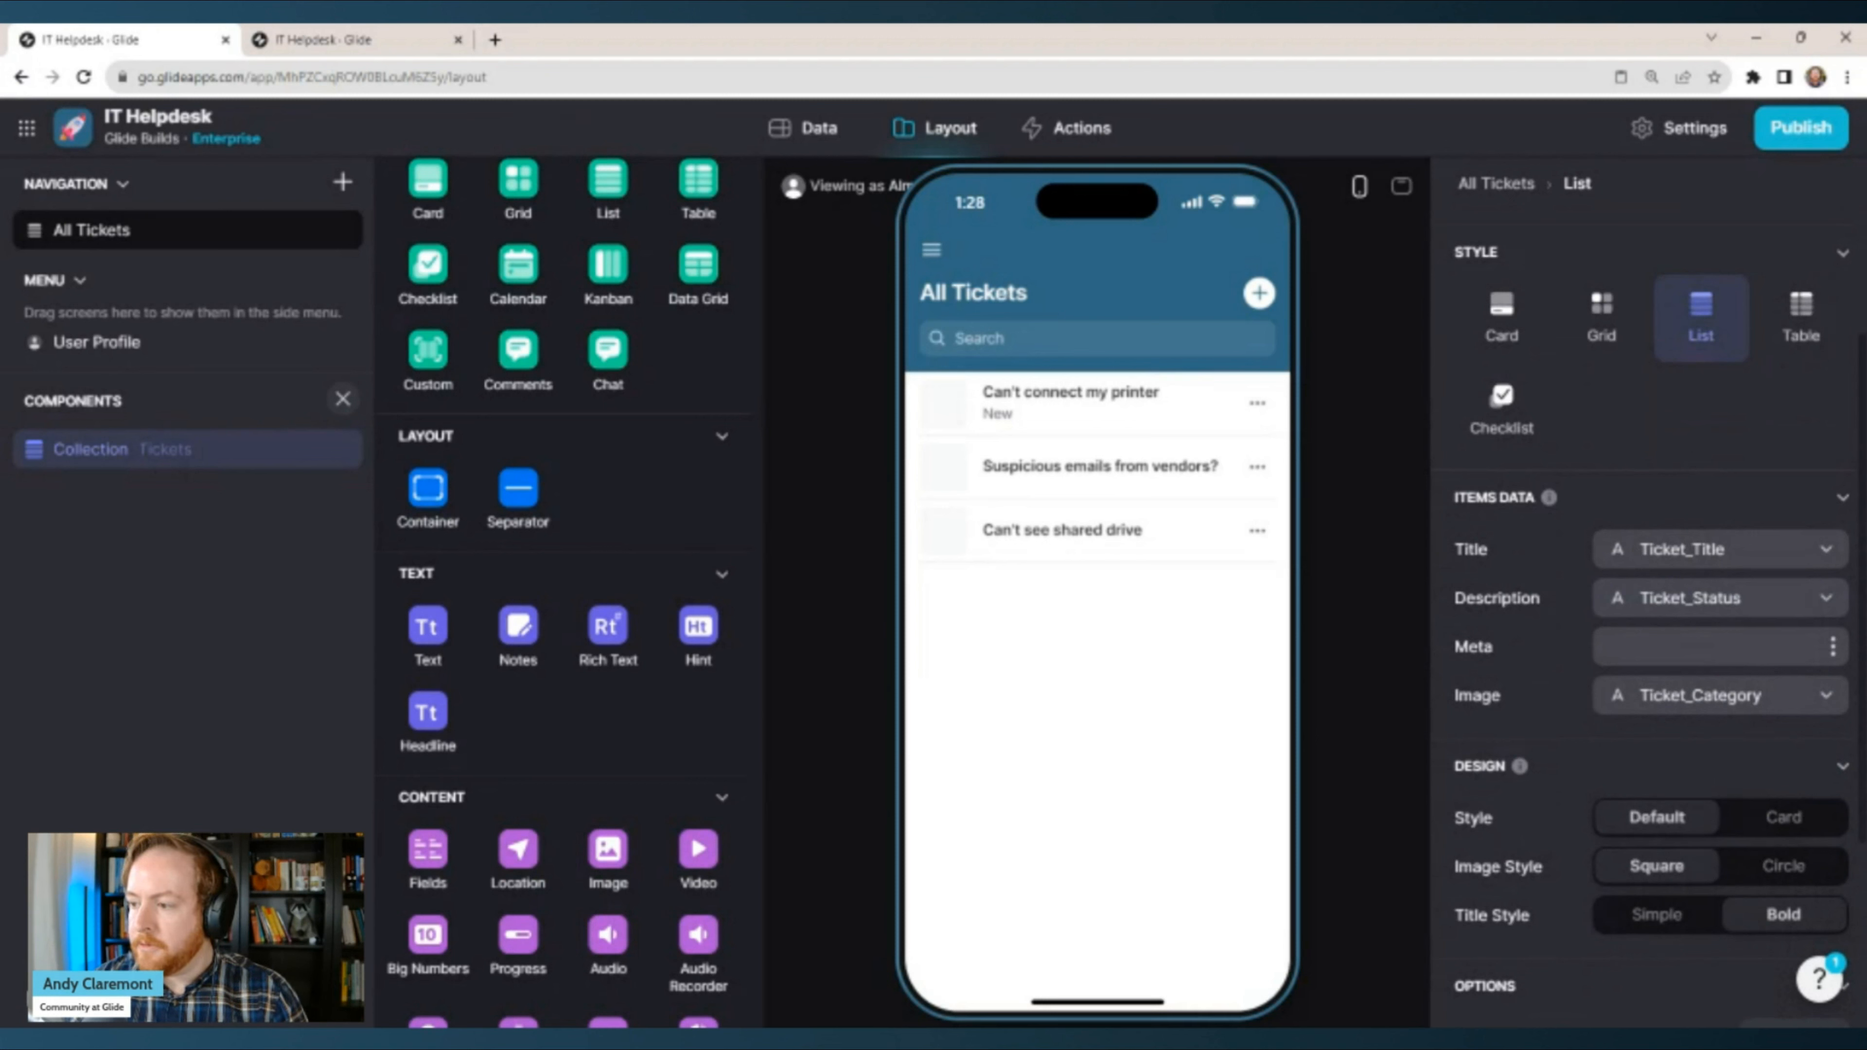
click(1825, 654)
click(1680, 491)
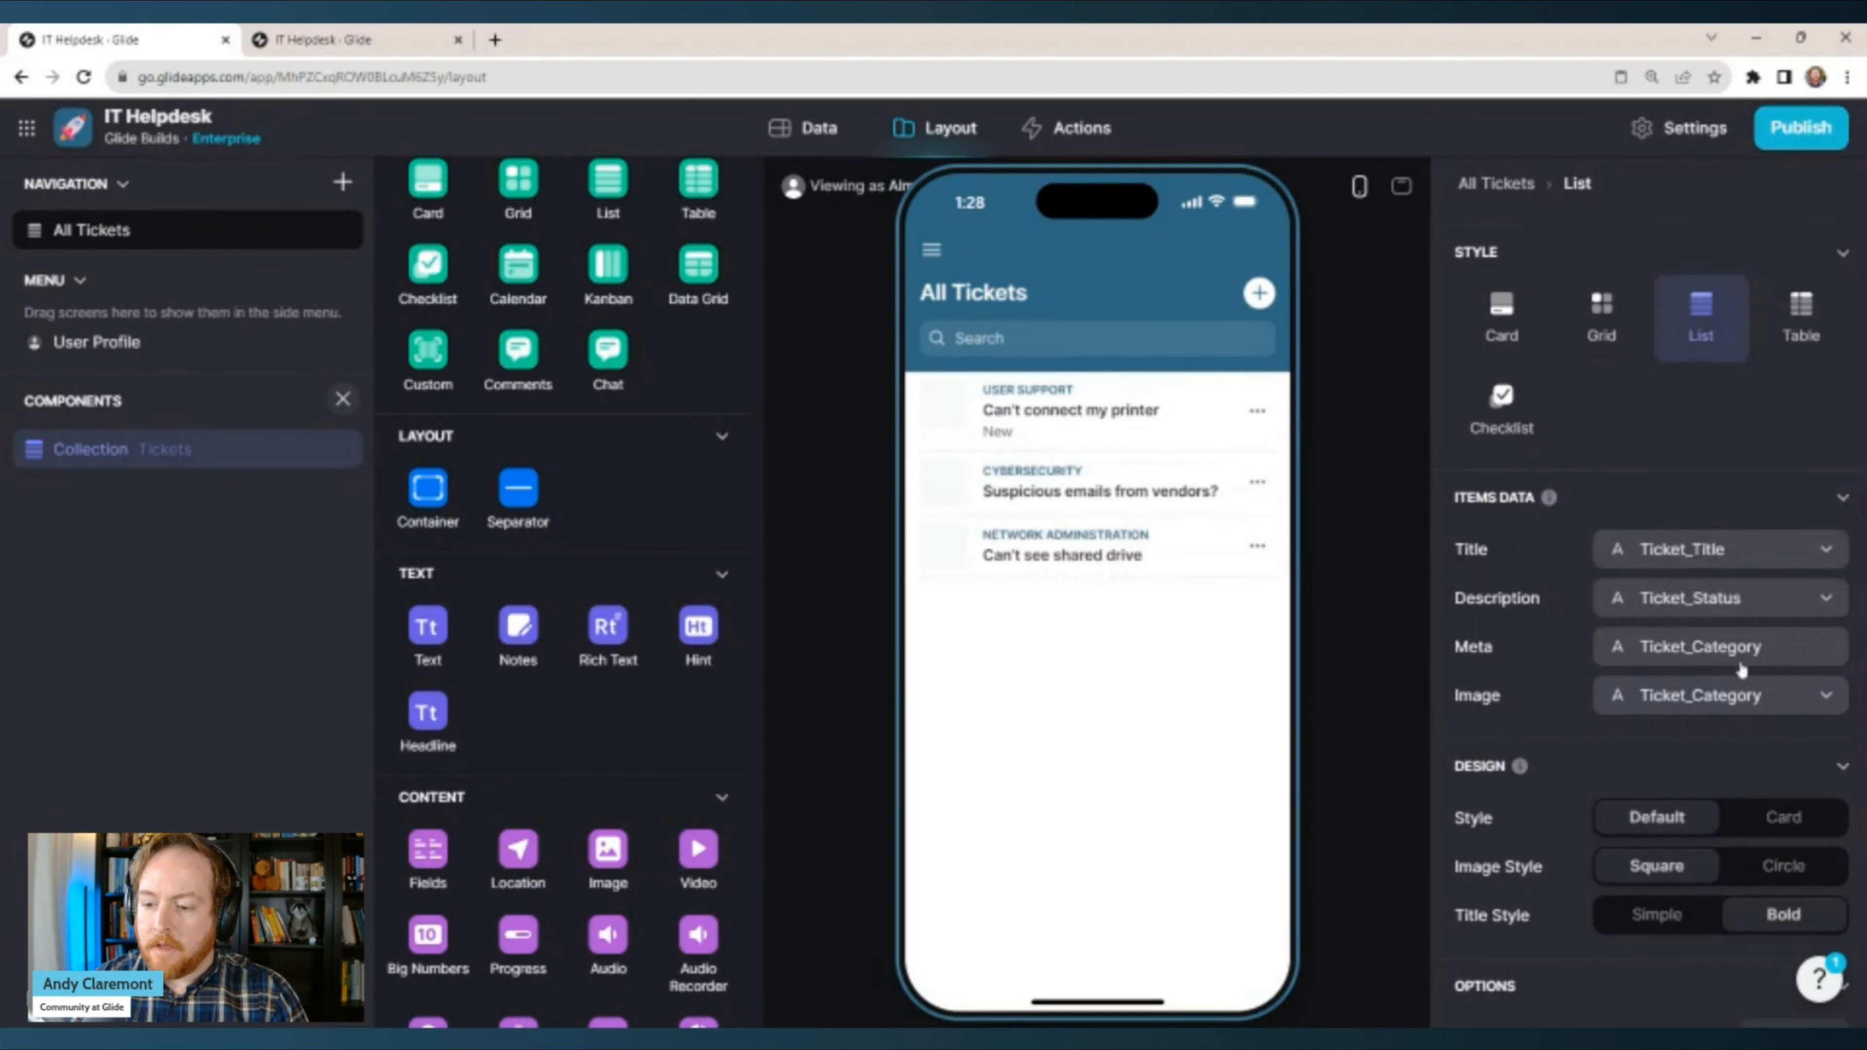
Switch the ticket list's Image source from Ticket_Category to From URL and leave the URL empty.
click(1811, 711)
click(1639, 294)
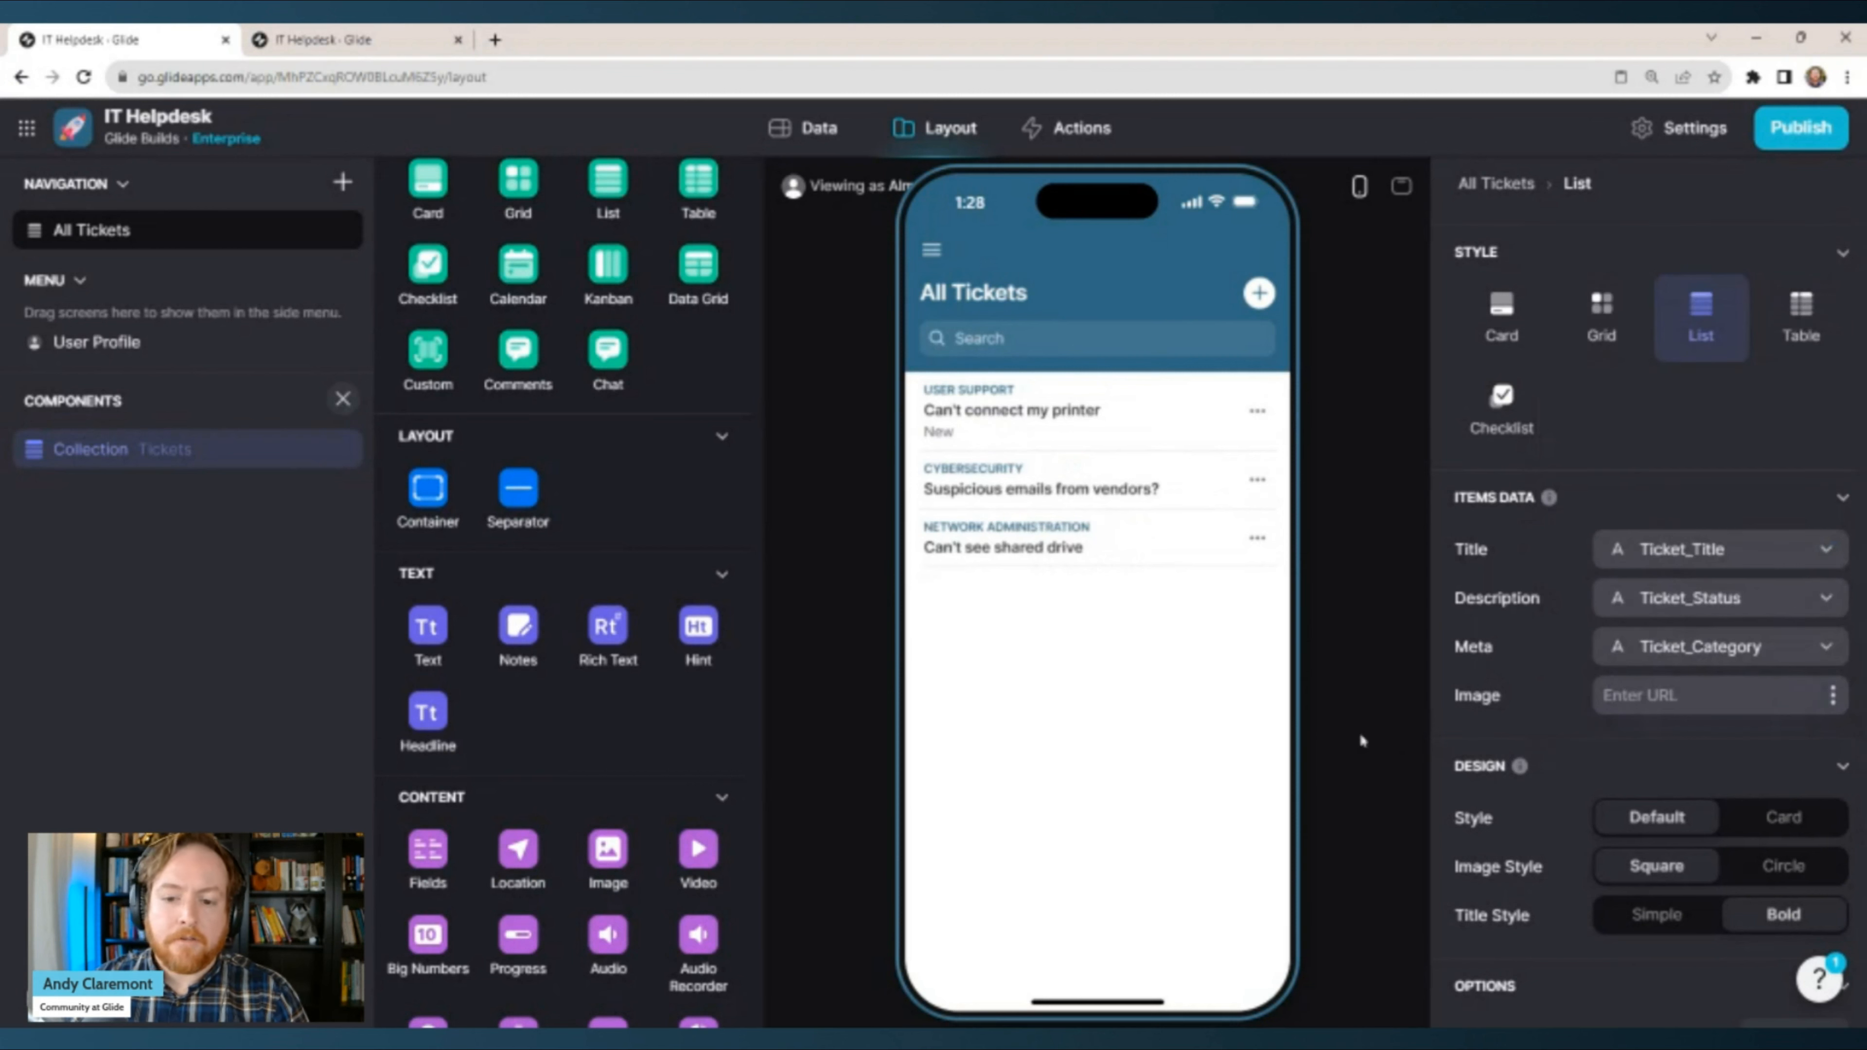
click(1832, 695)
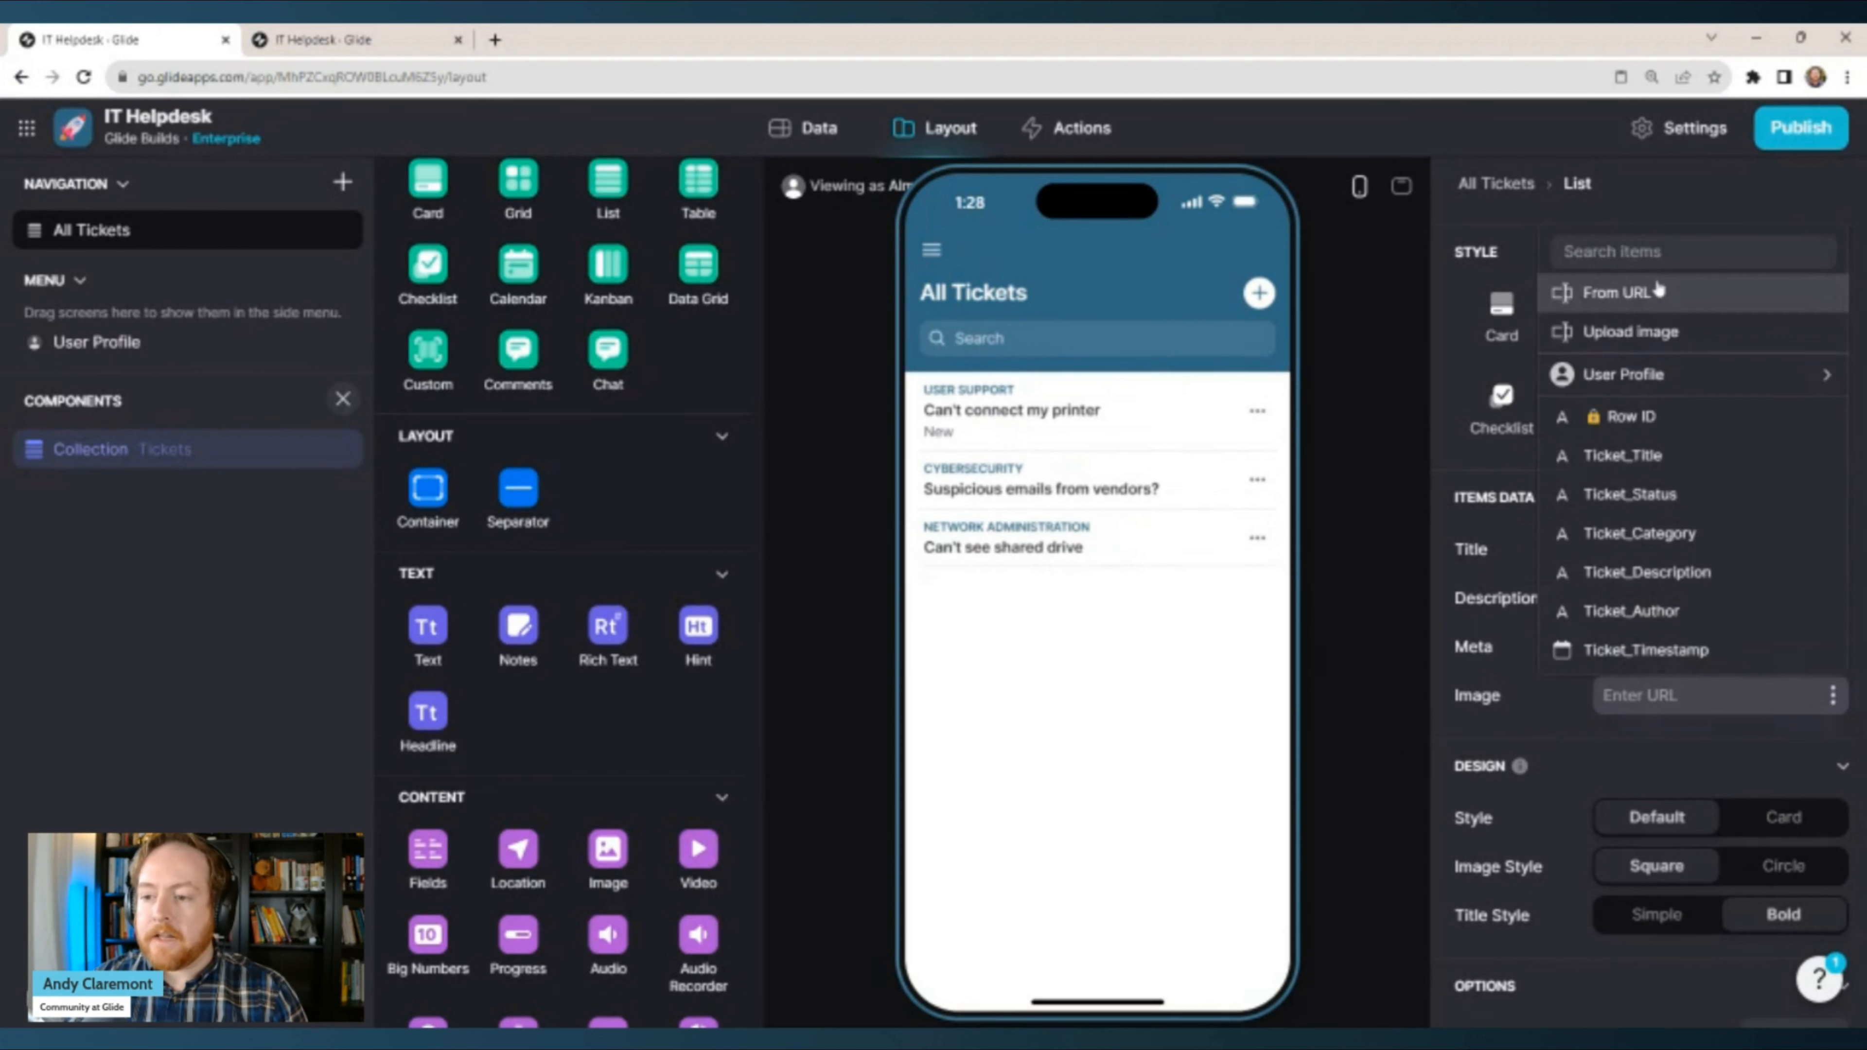
click(1601, 734)
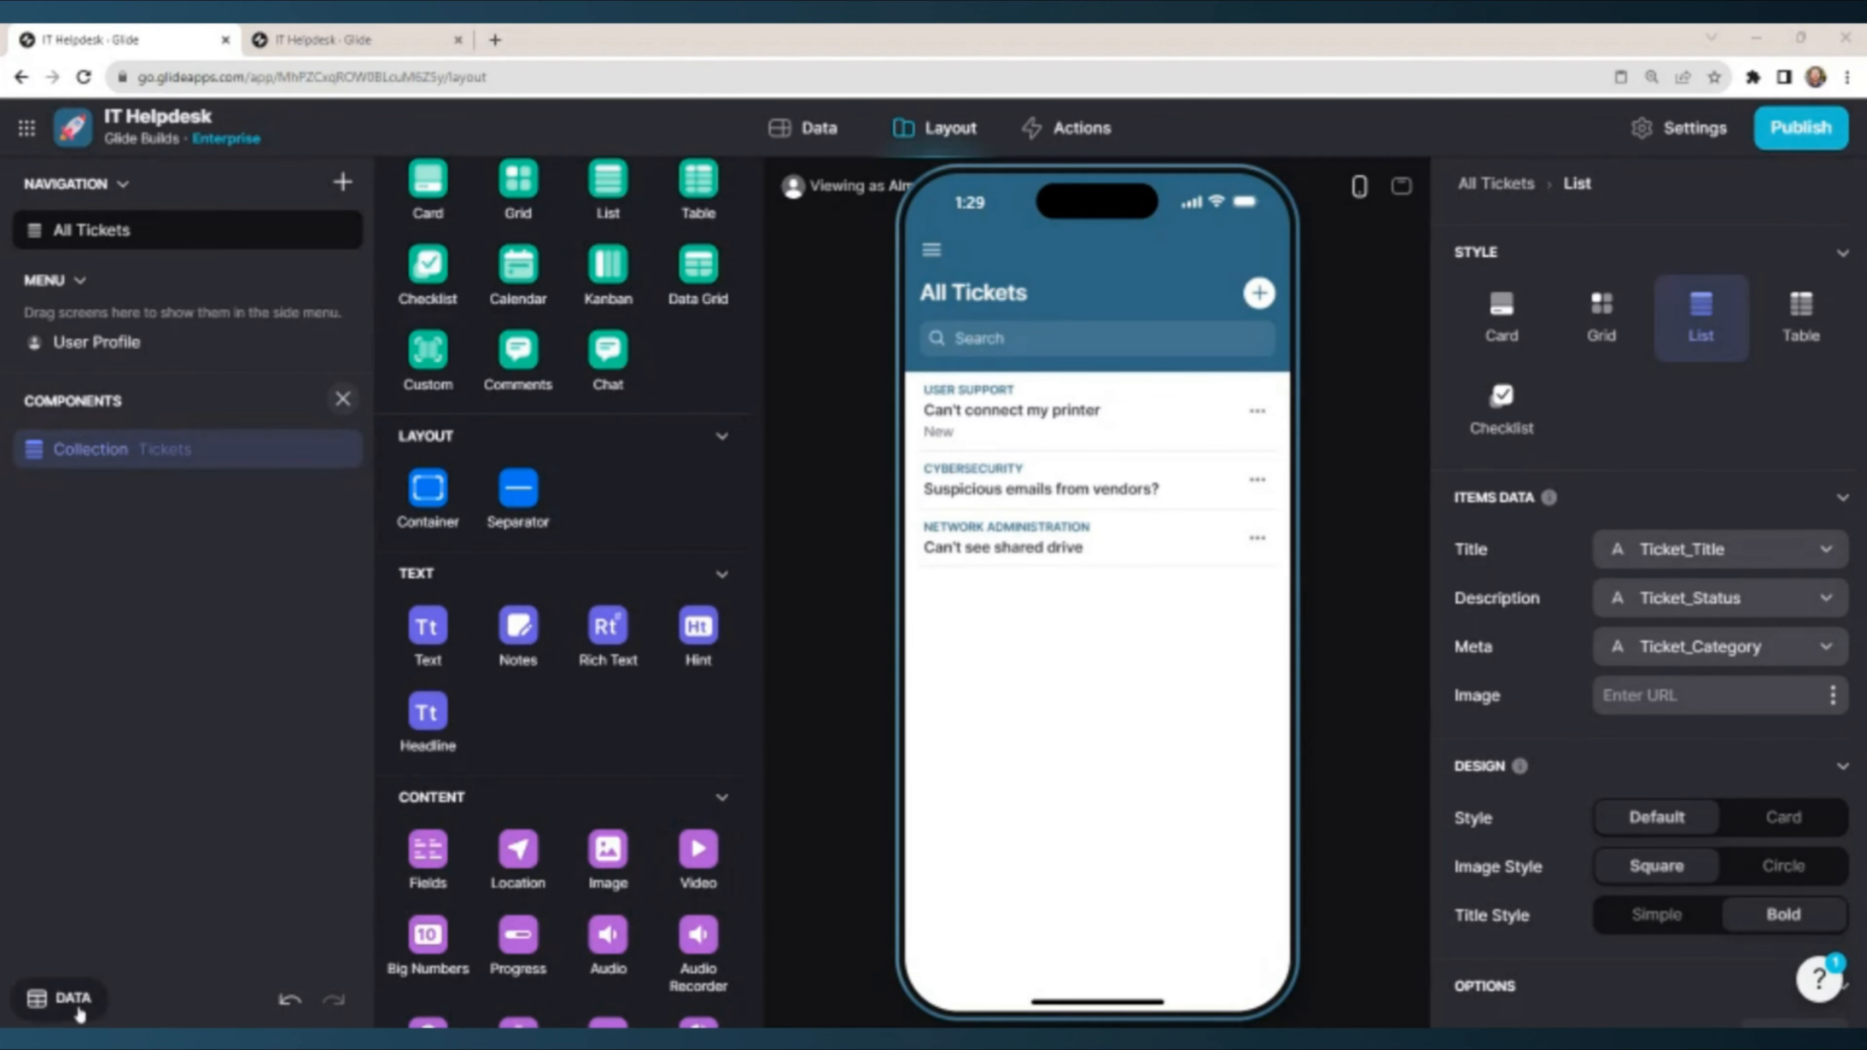
Clear the Ticket_Status value of the "Can't connect my printer" row in the Tickets data.
click(63, 1002)
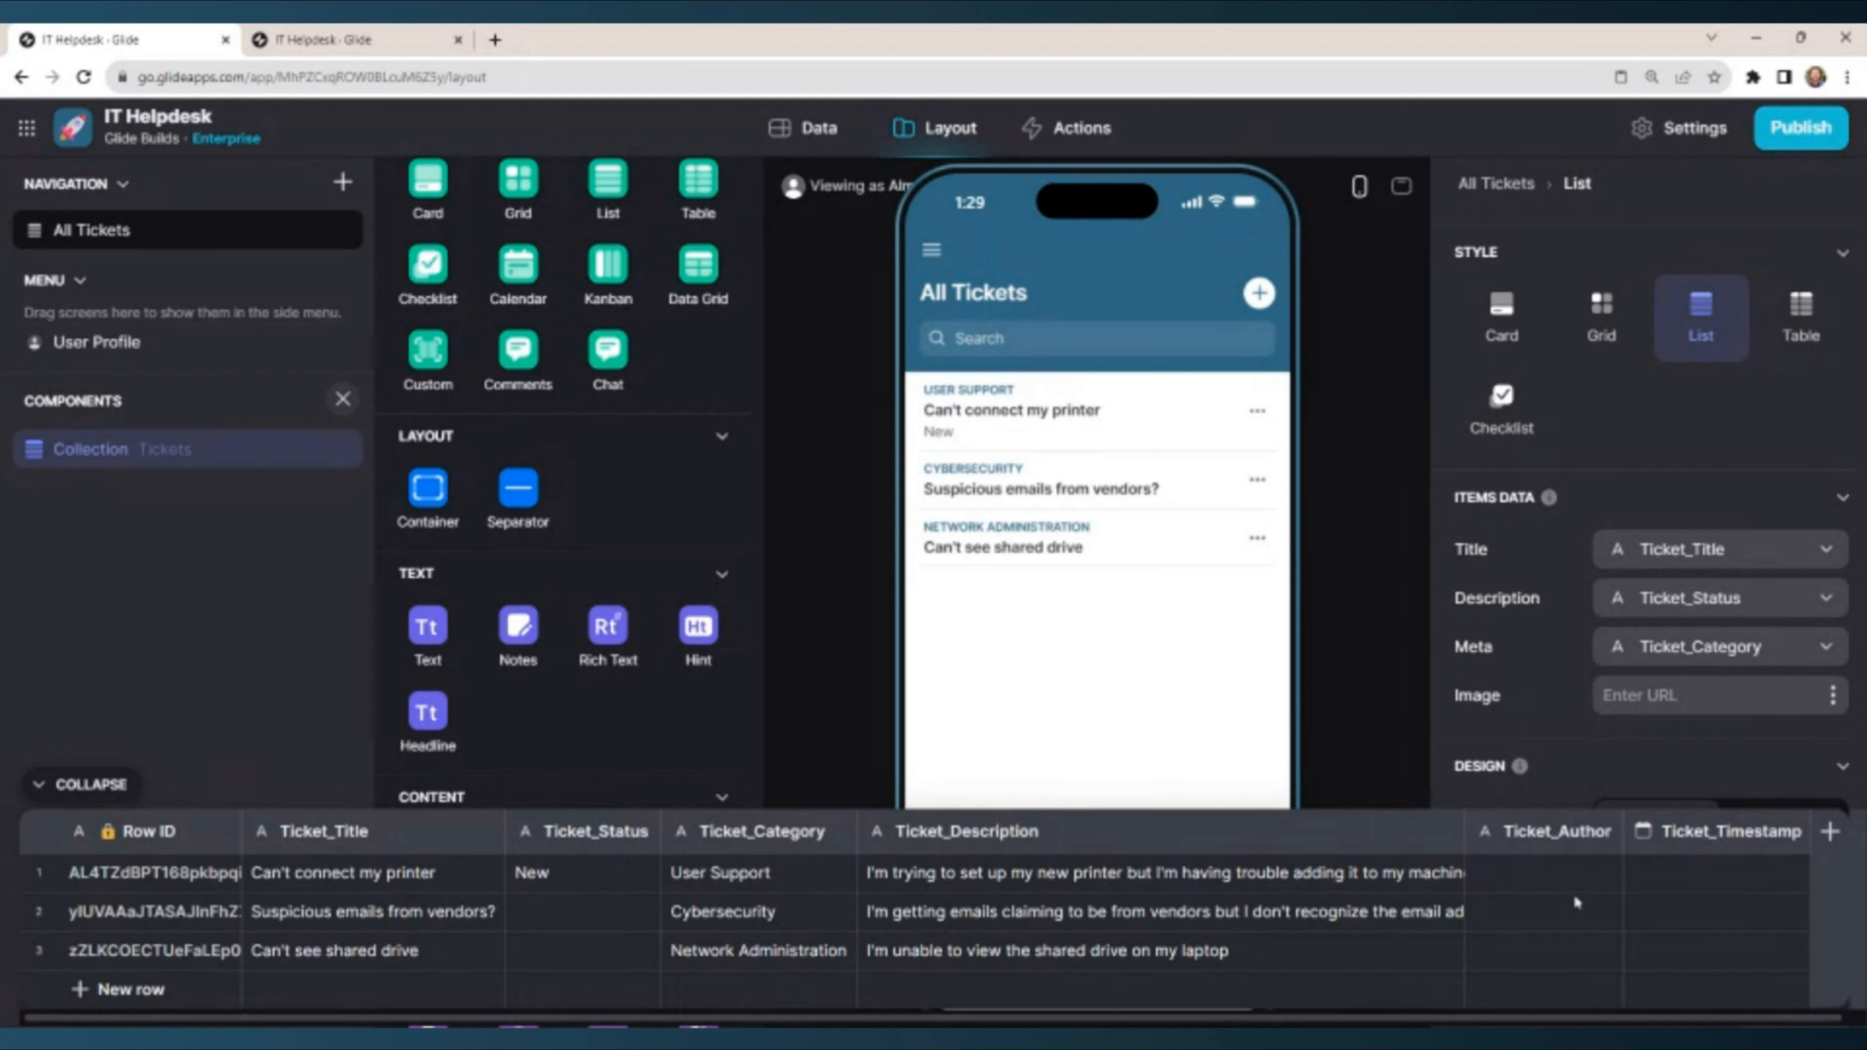
drag(1177, 1019, 1320, 1020)
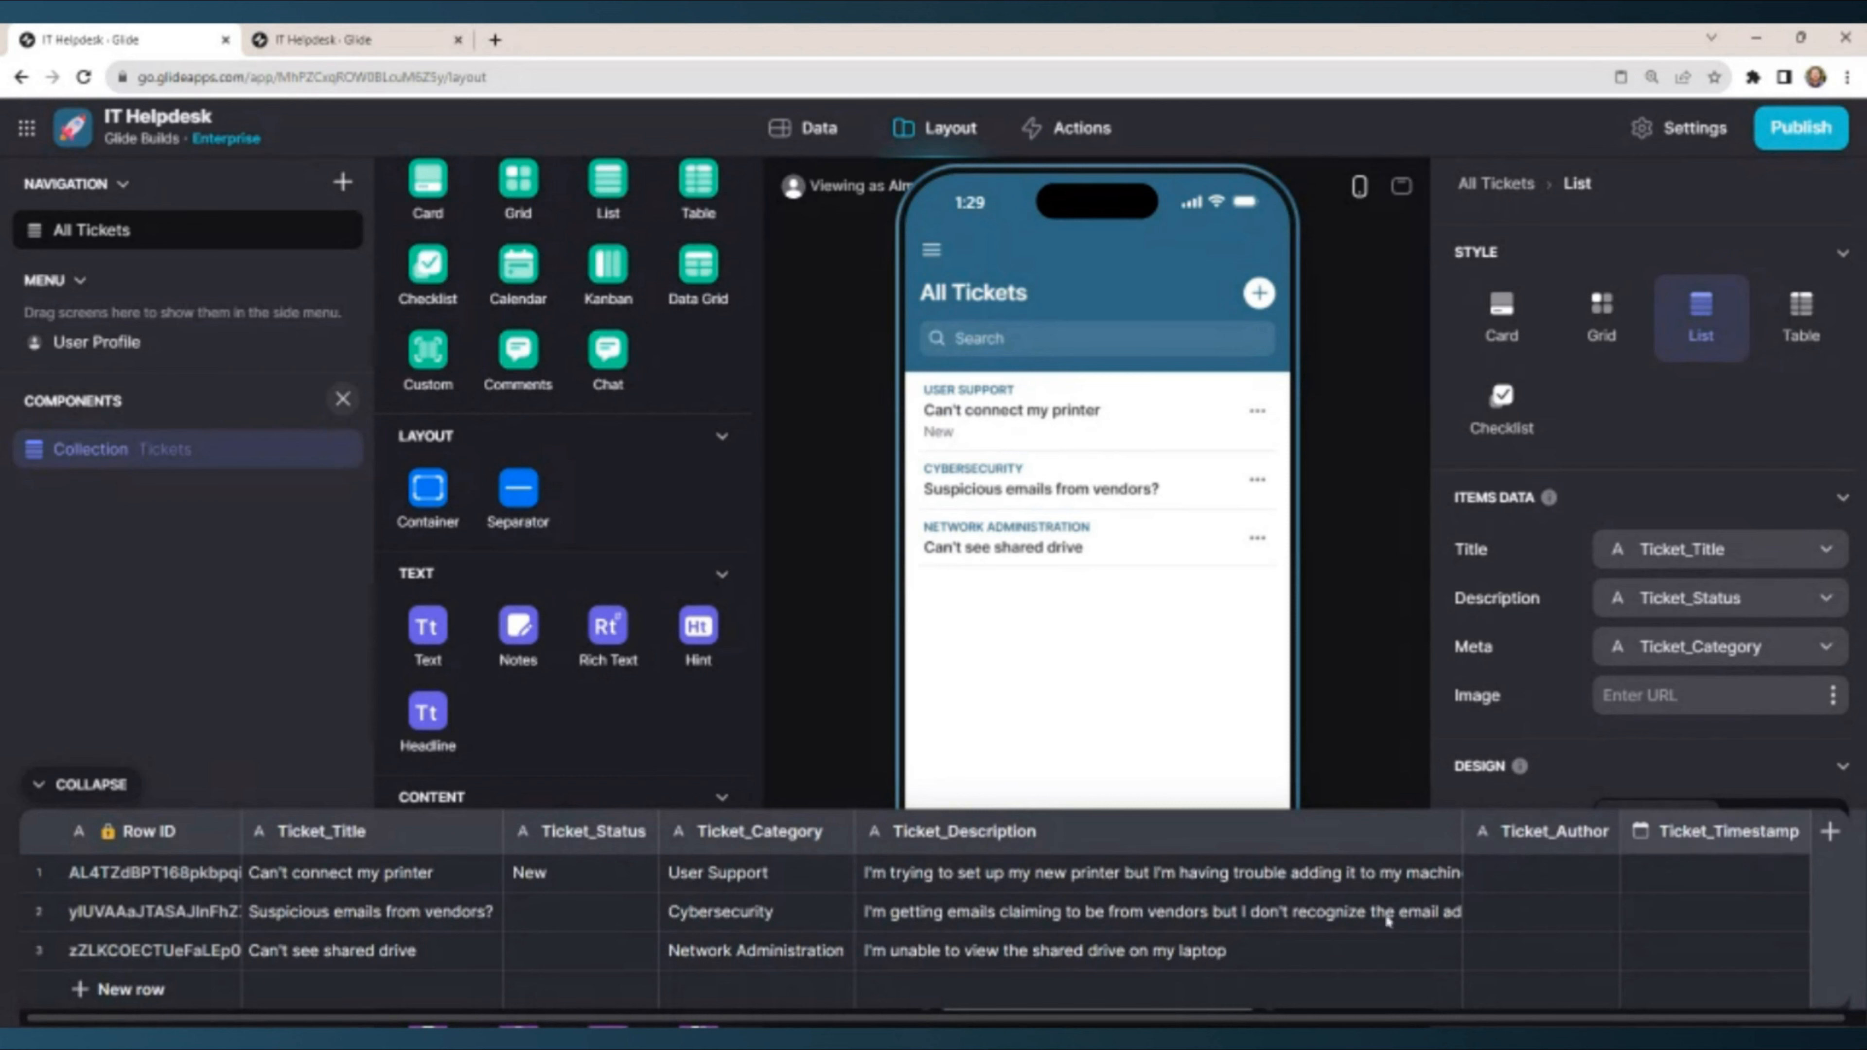
double_click(593, 873)
key(BackSpace)
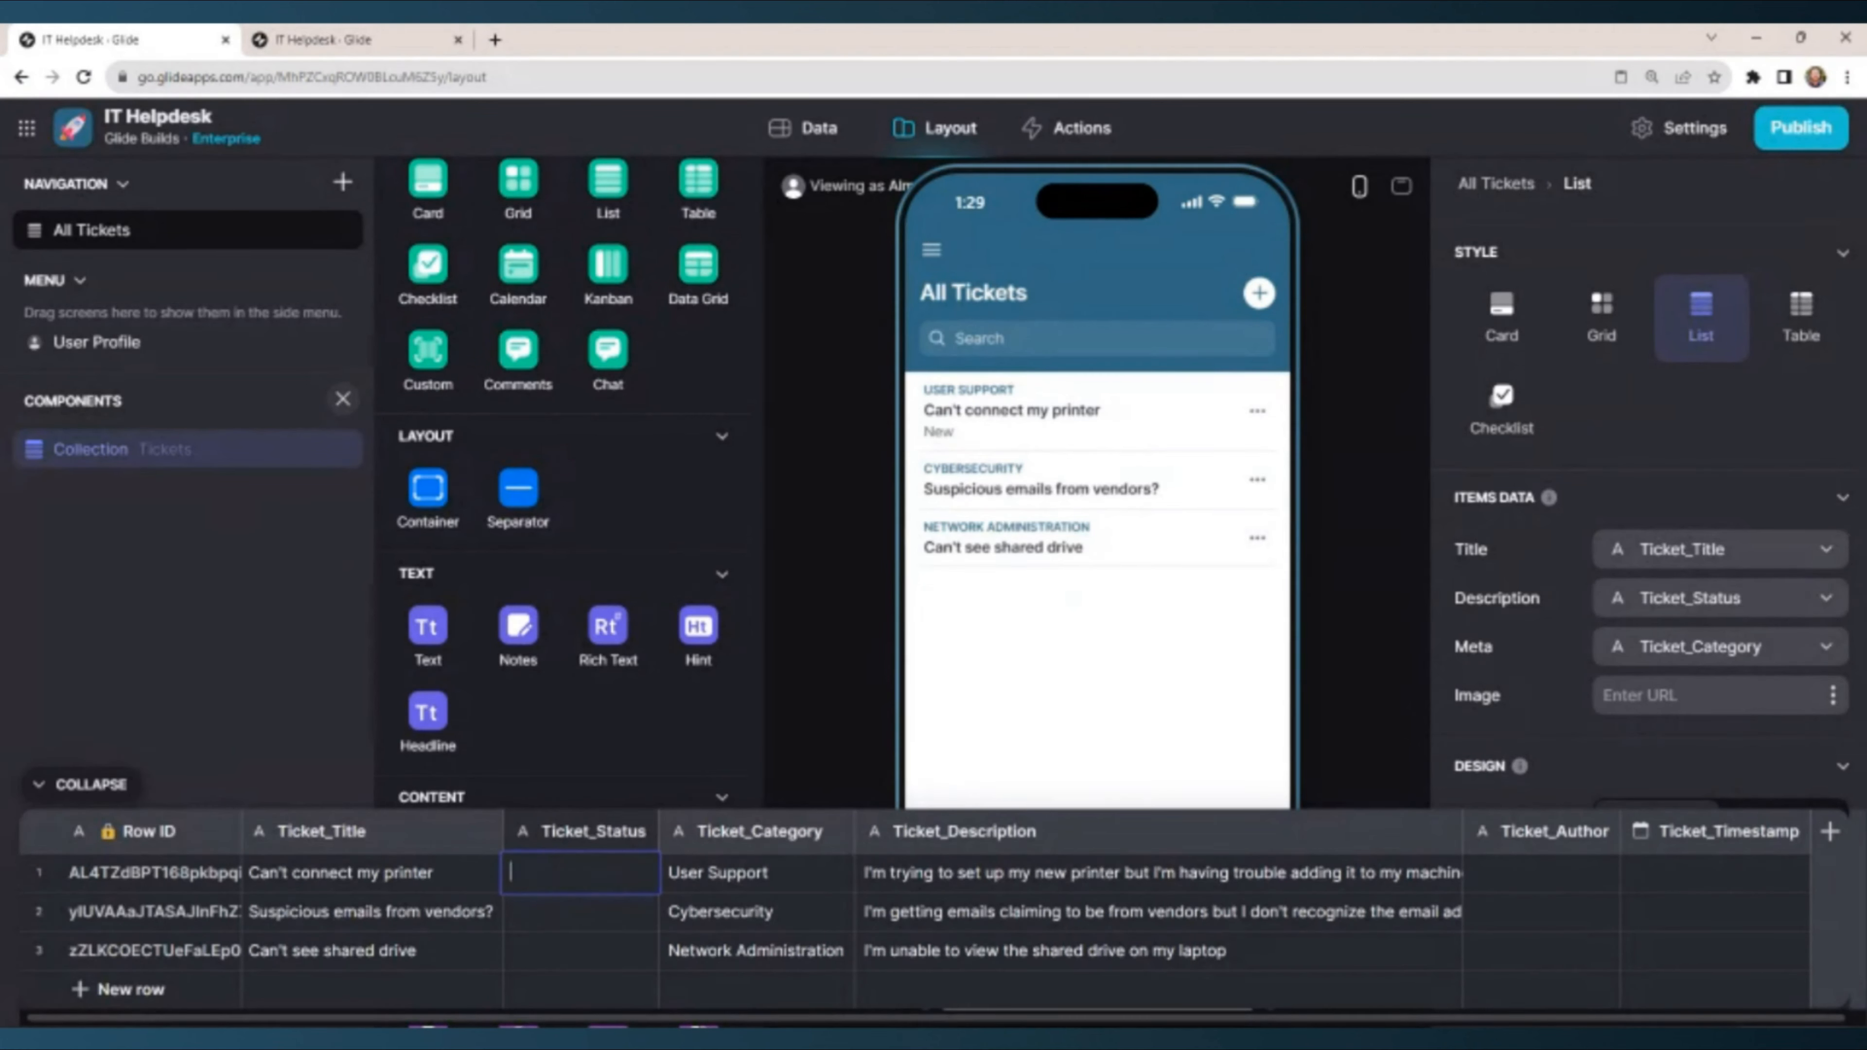
click(720, 897)
click(600, 872)
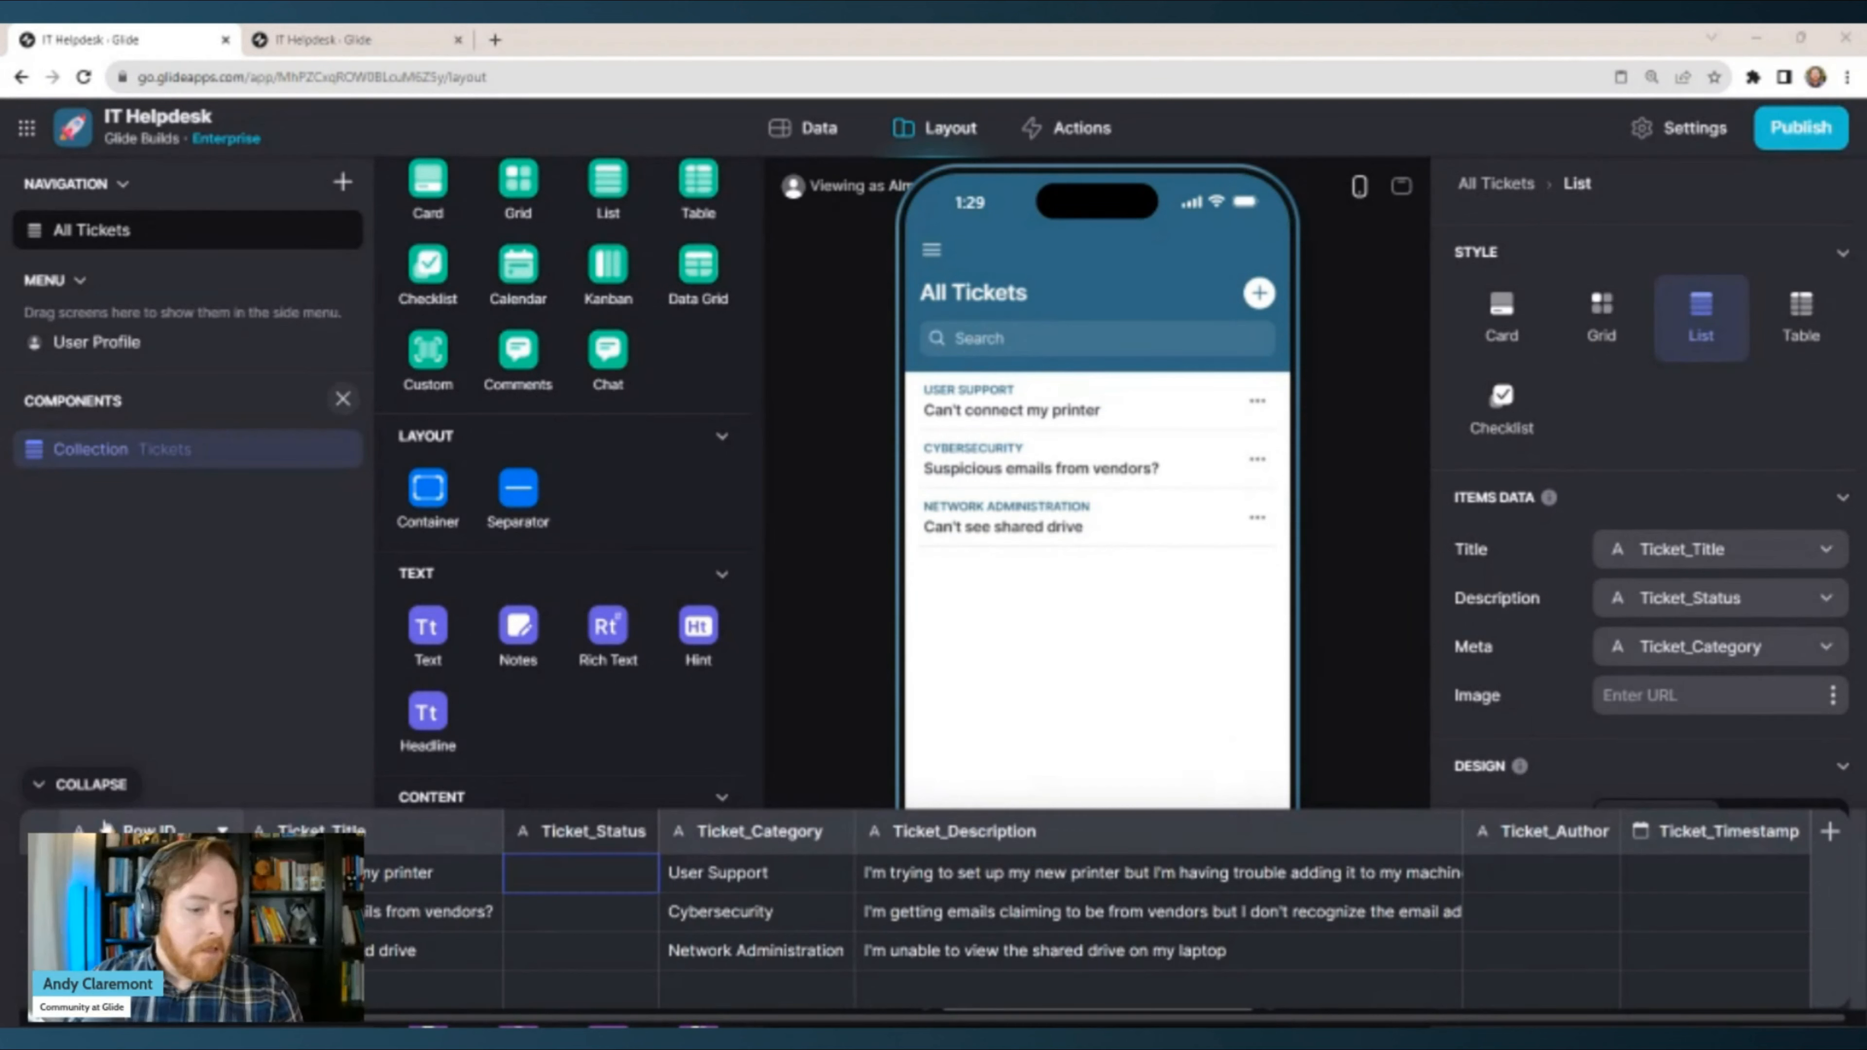
click(69, 789)
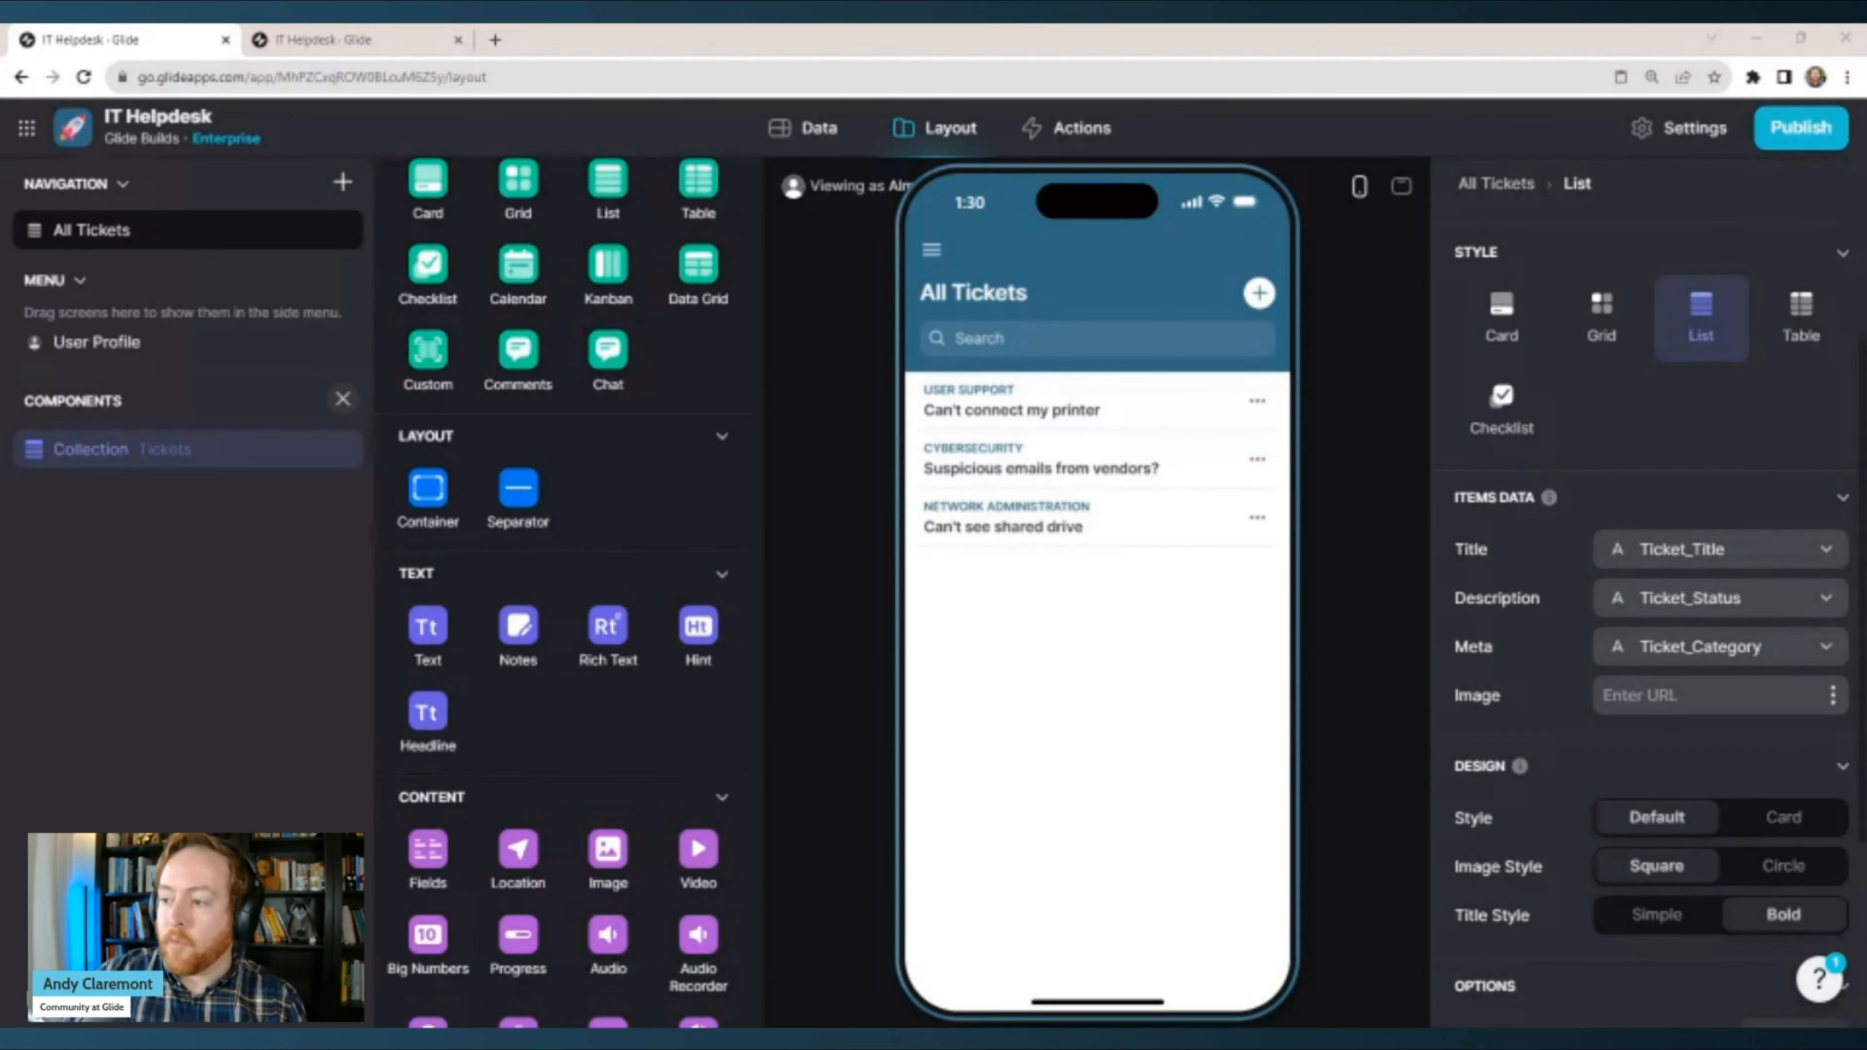
Create a new custom action and name it "Submit Ticket".
click(1075, 127)
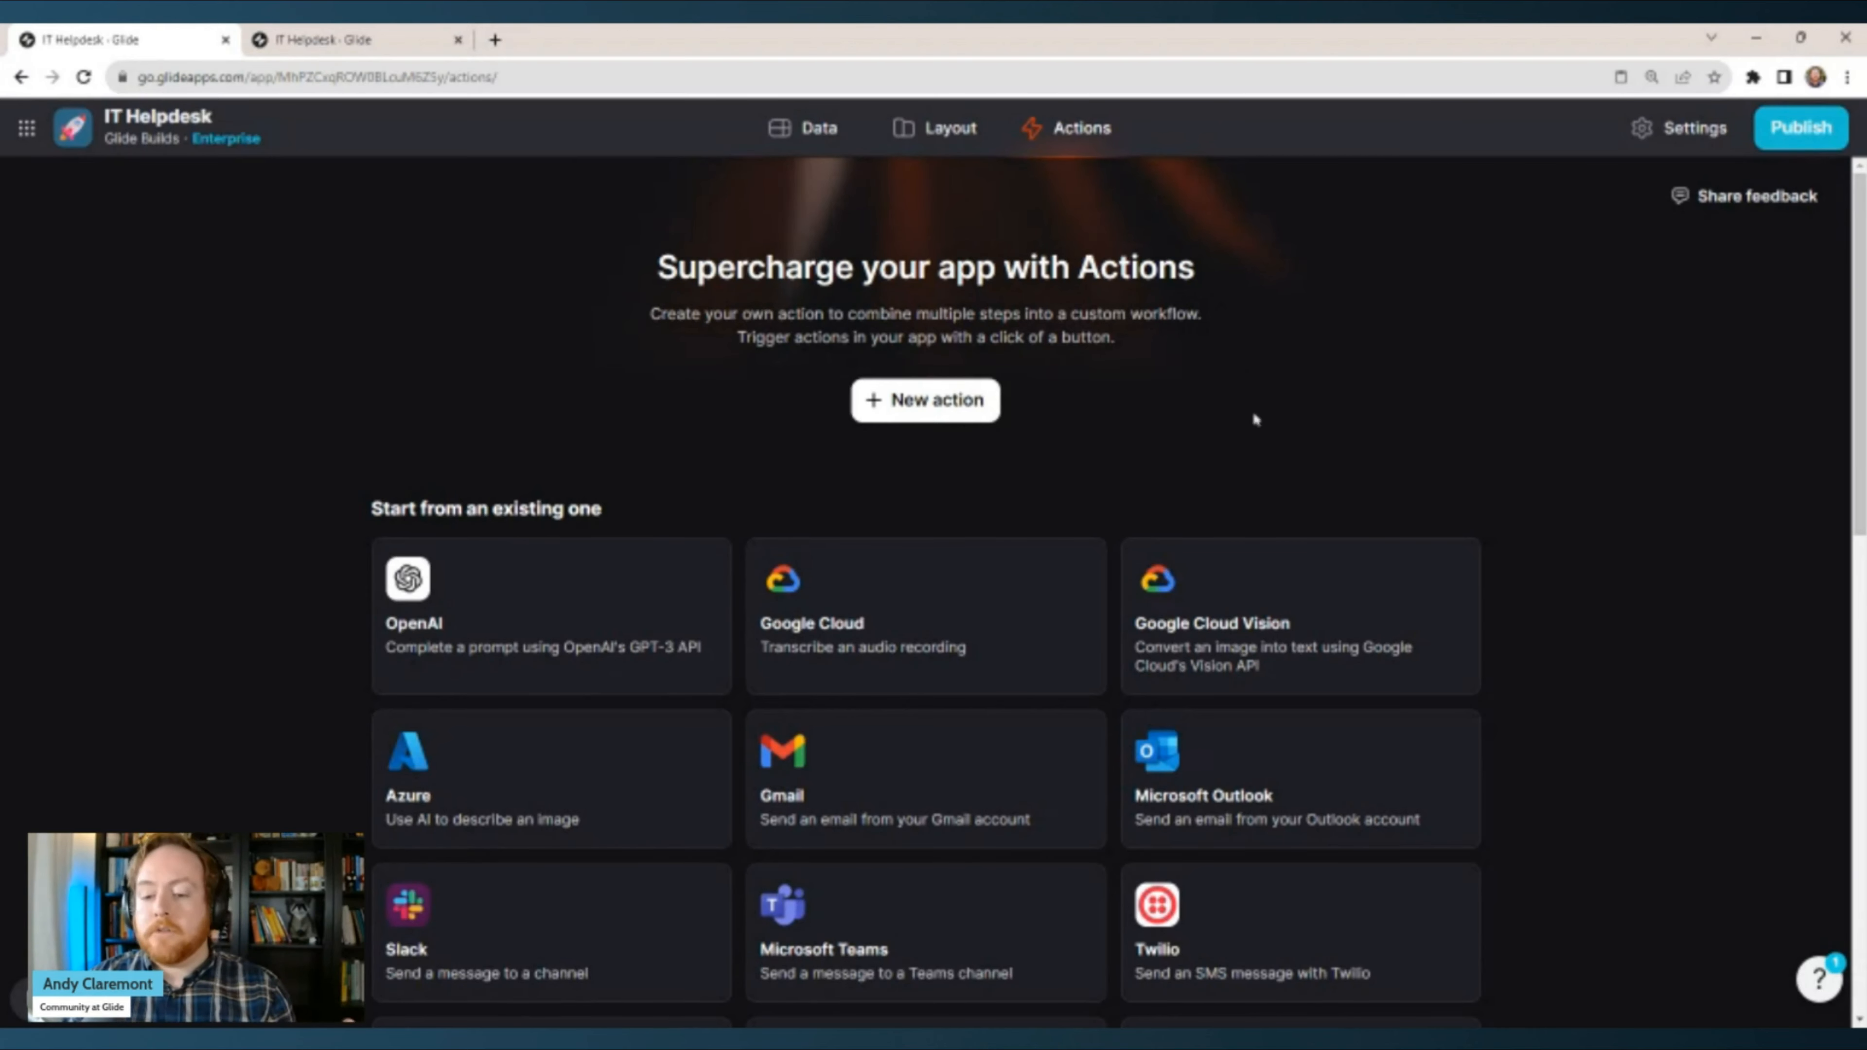
scroll(787, 588, down, 1)
scroll(895, 488, up, 1)
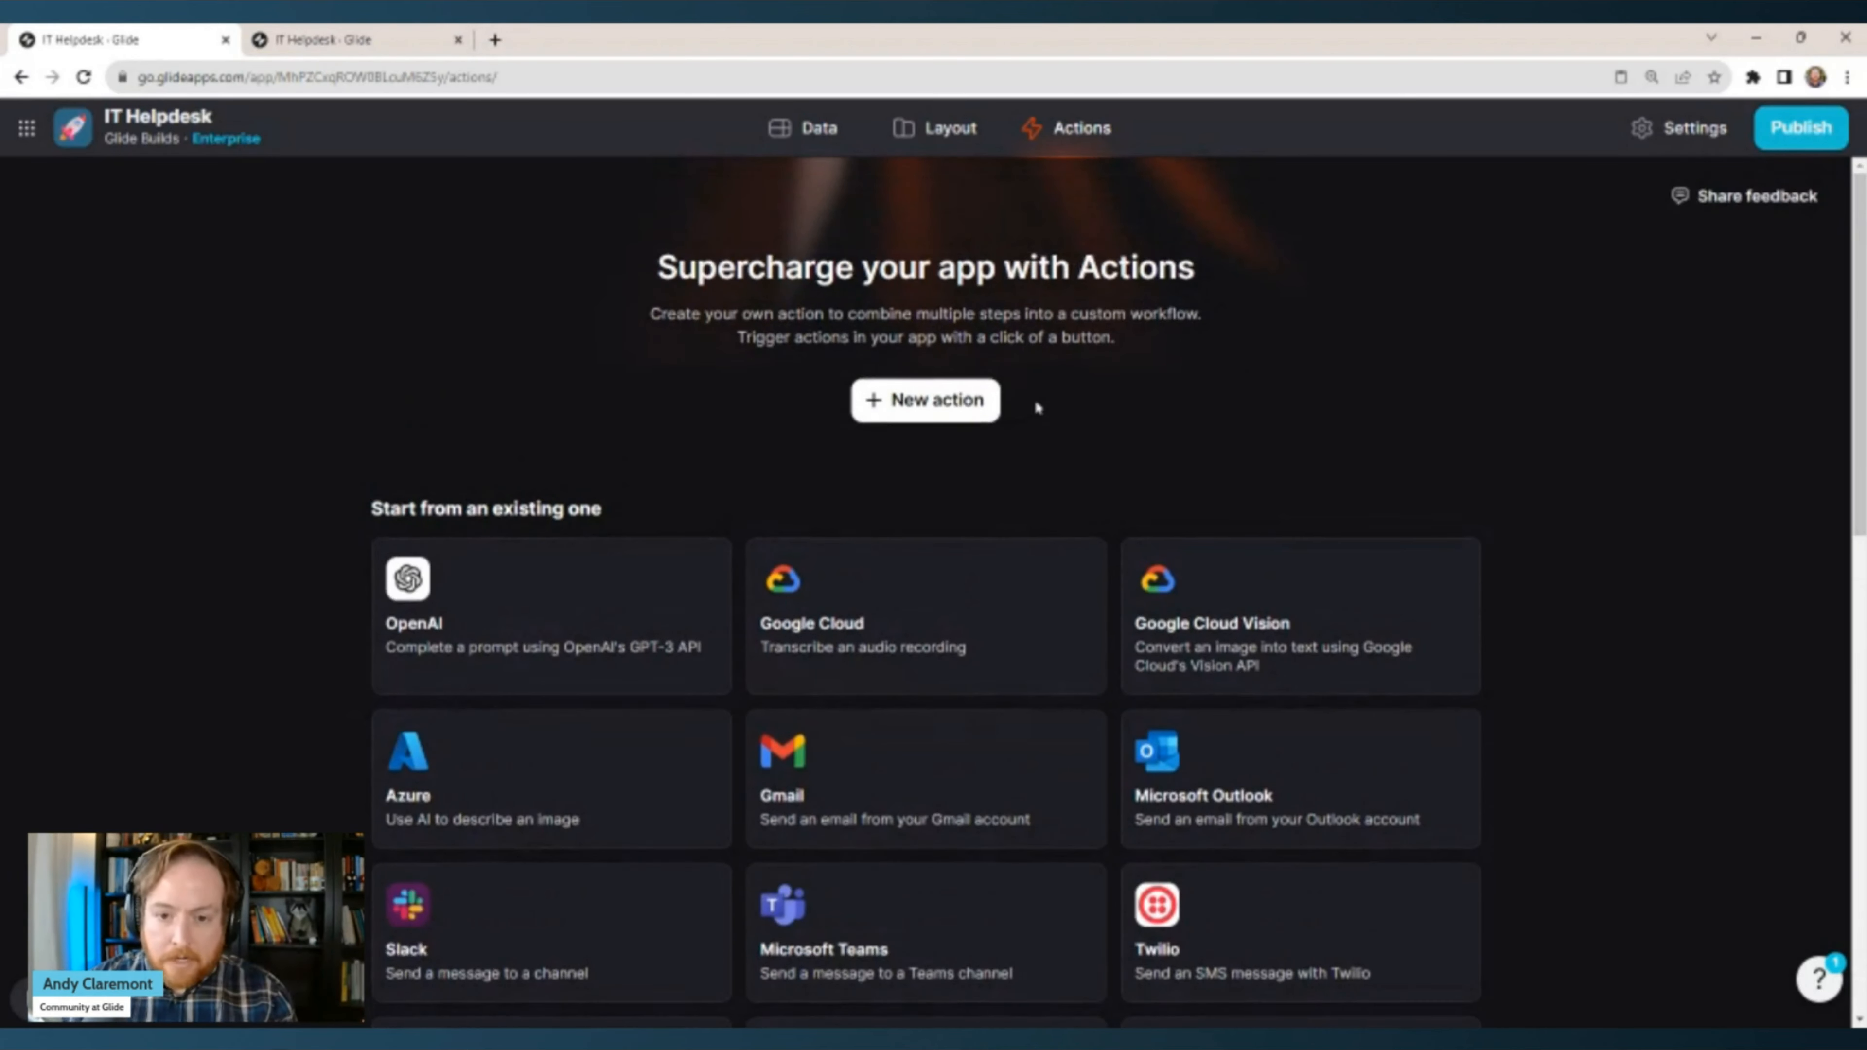
double_click(1101, 406)
click(1118, 393)
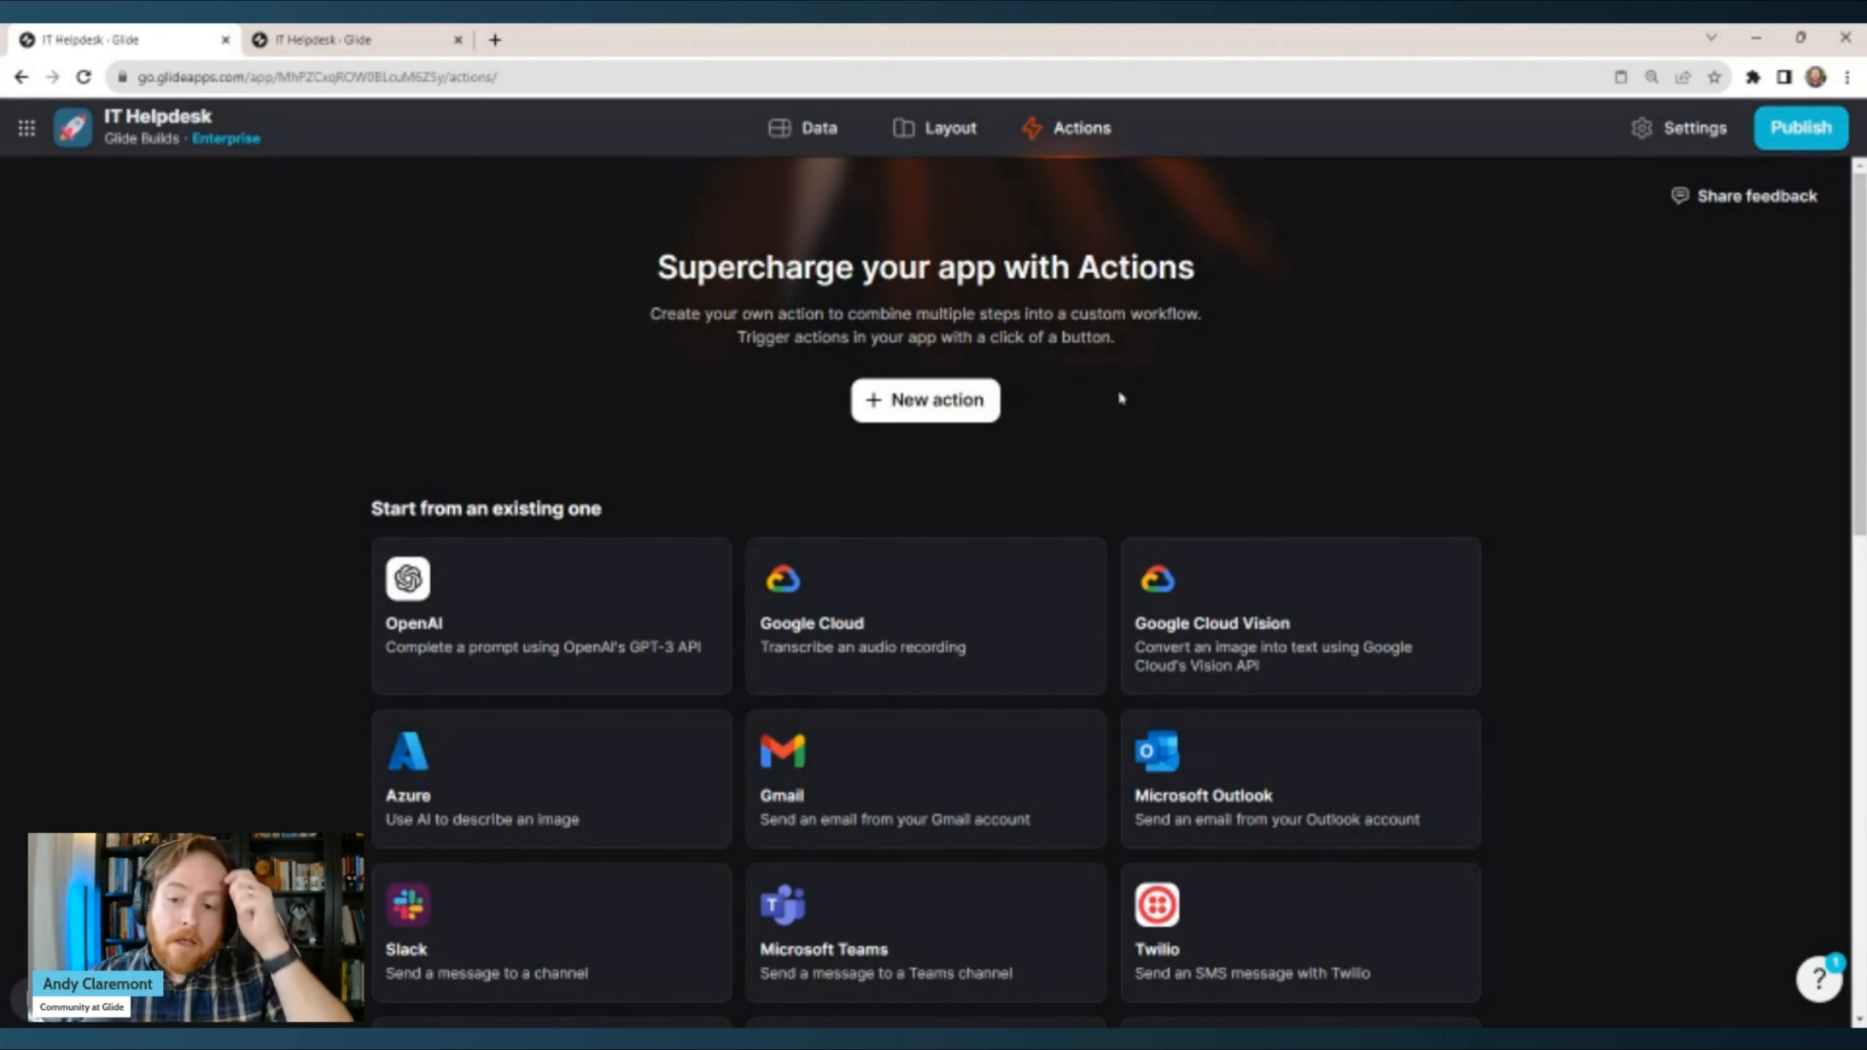
click(944, 406)
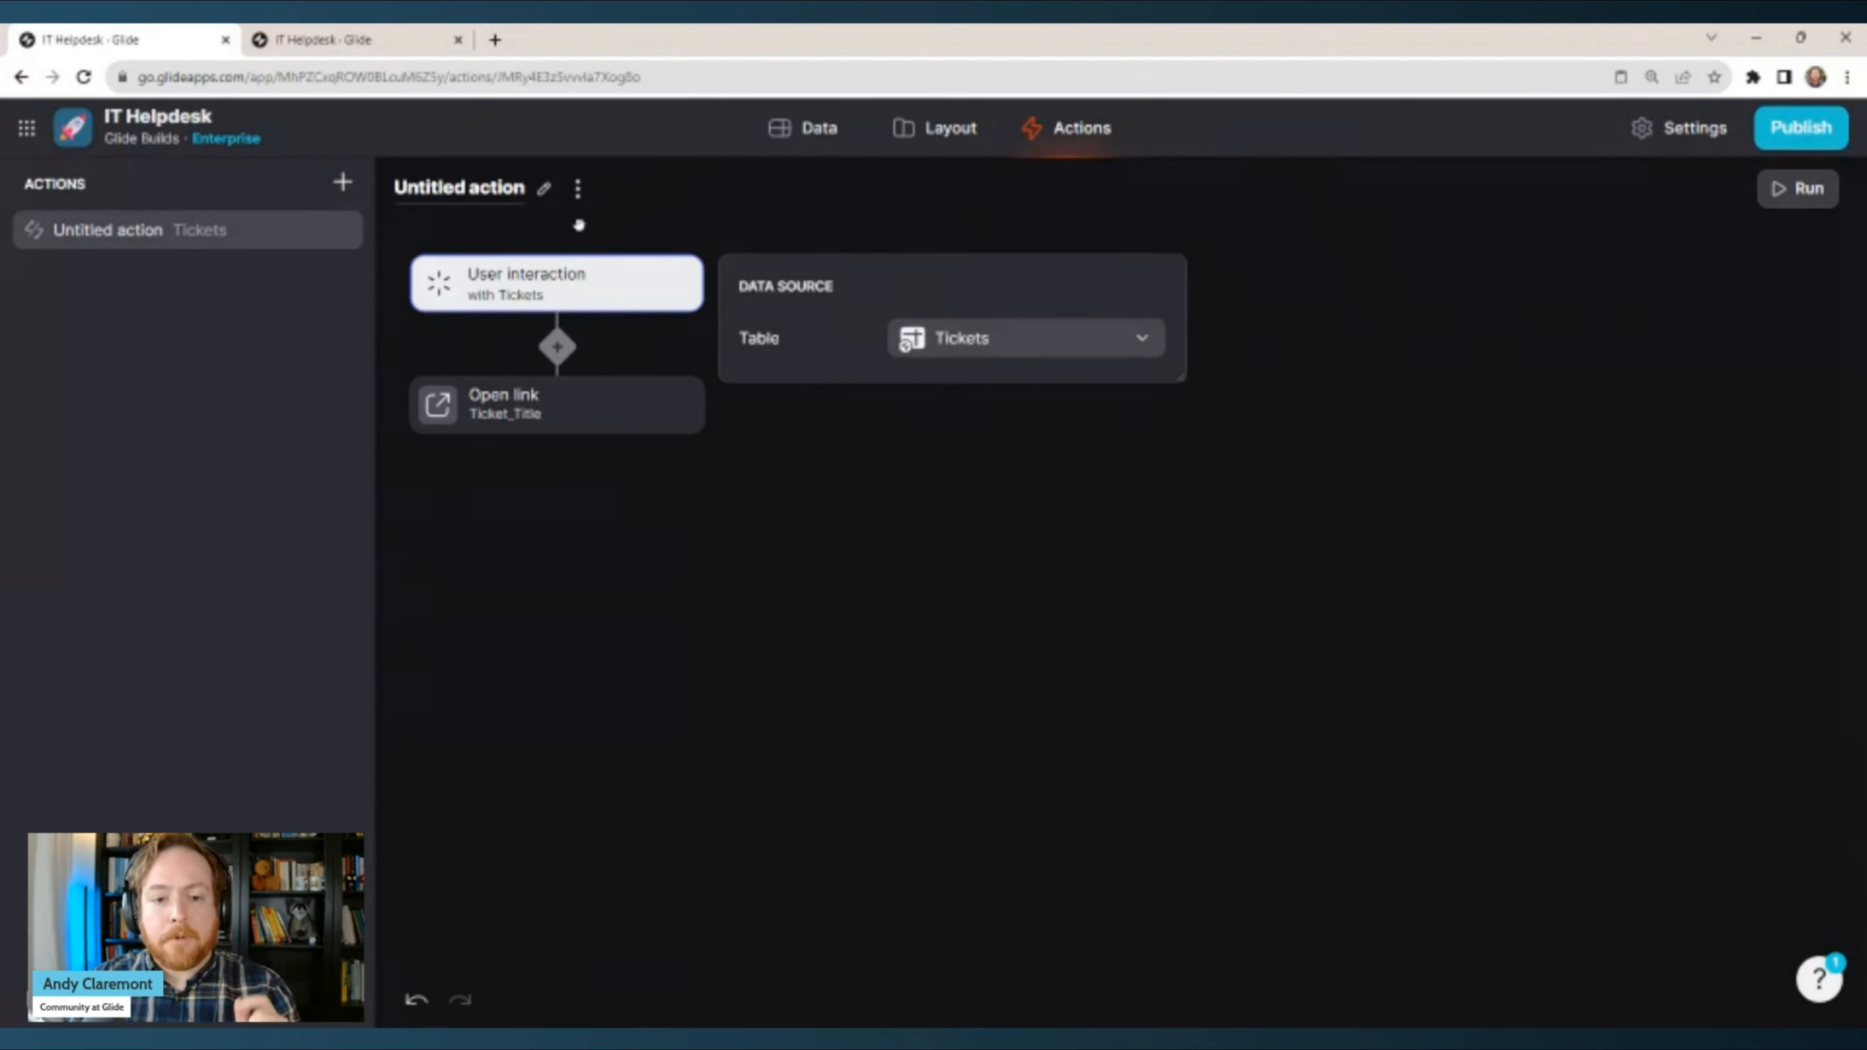
click(544, 188)
text(Submit Ticket)
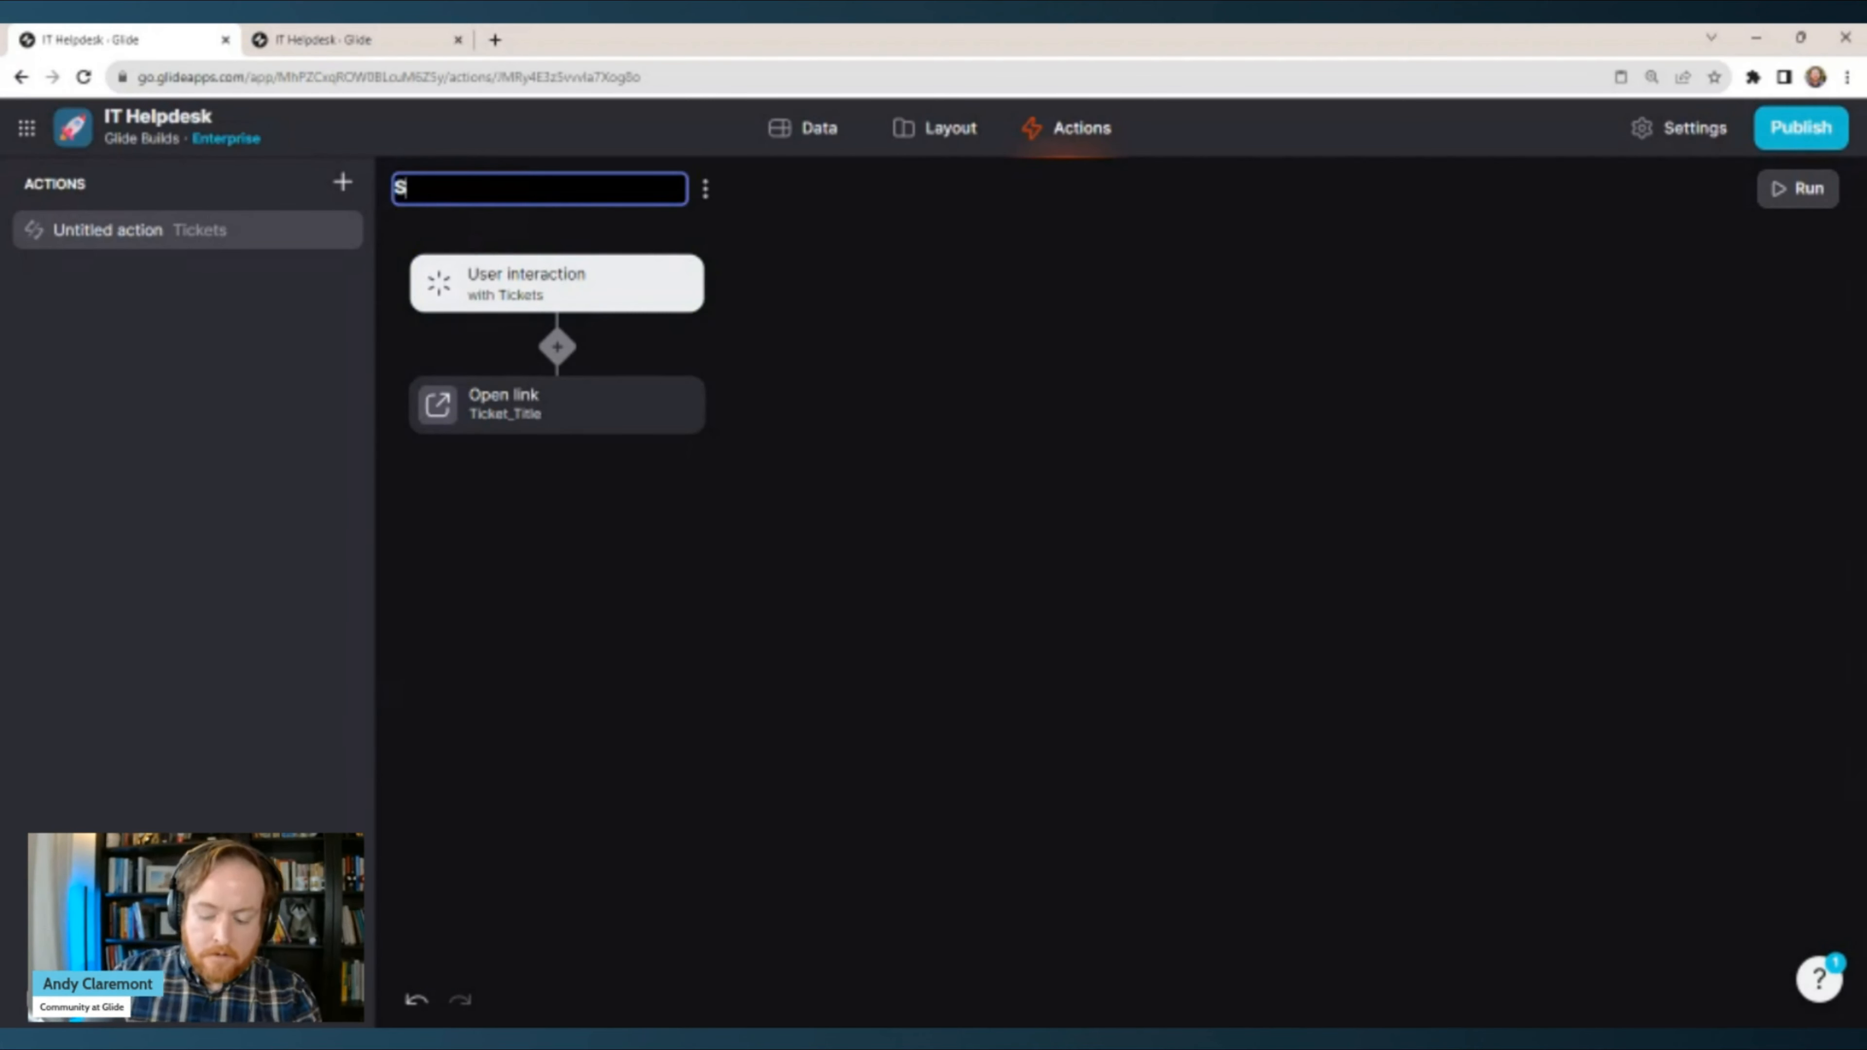
key(Return)
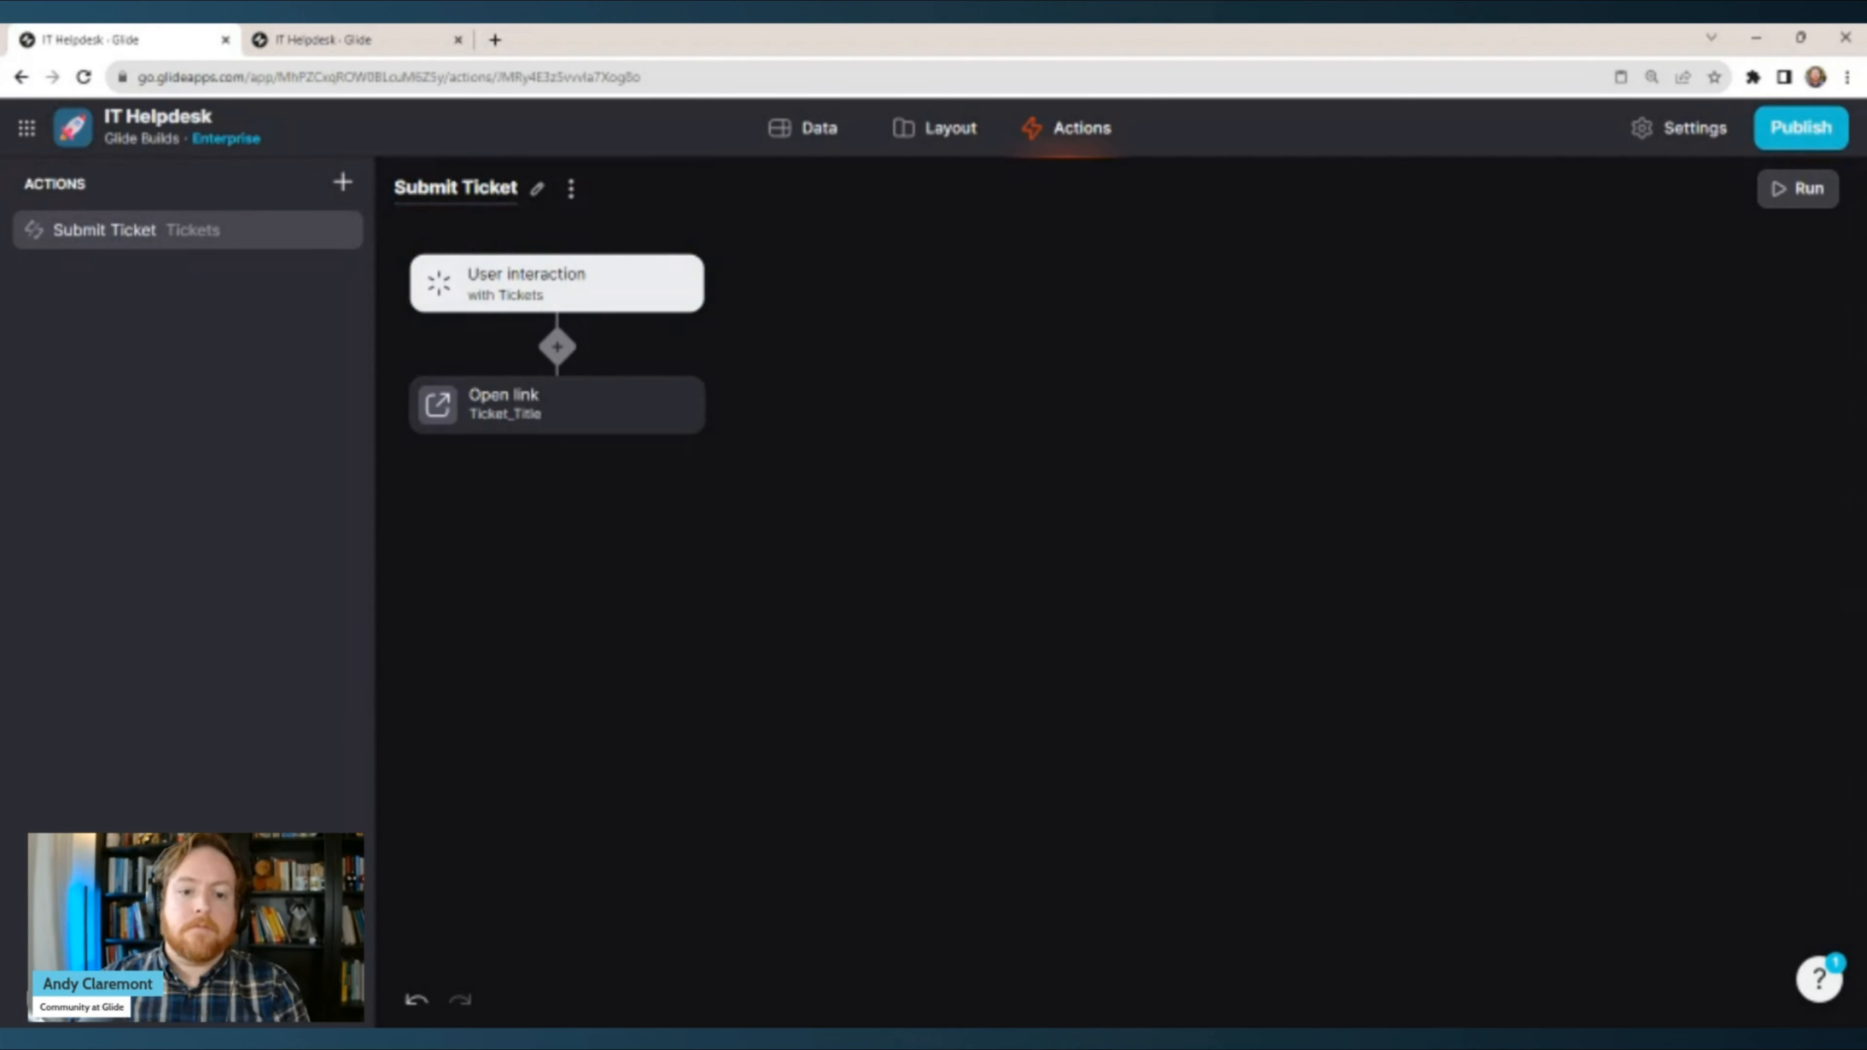
Examine the Submit Ticket action's default steps and the Ticket_Status and Ticket_Timestamp columns of the Tickets data, and return to the action.
click(631, 293)
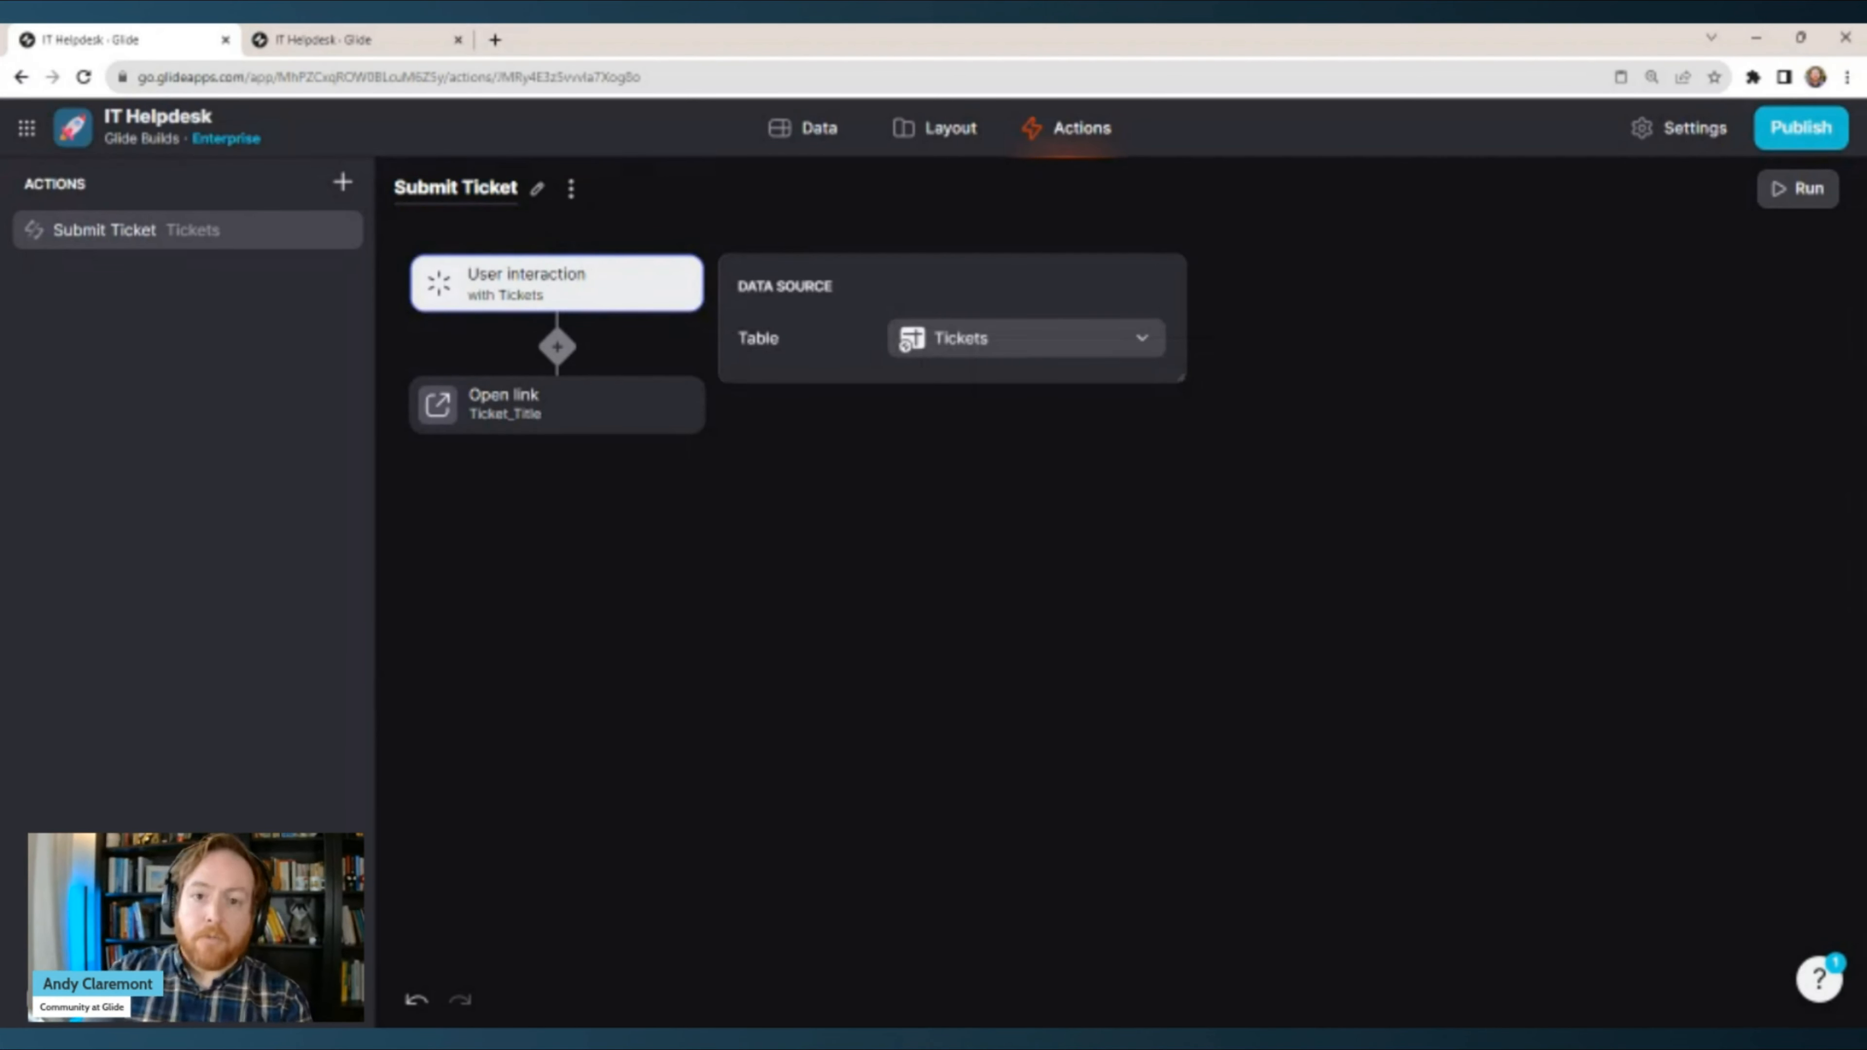
click(625, 404)
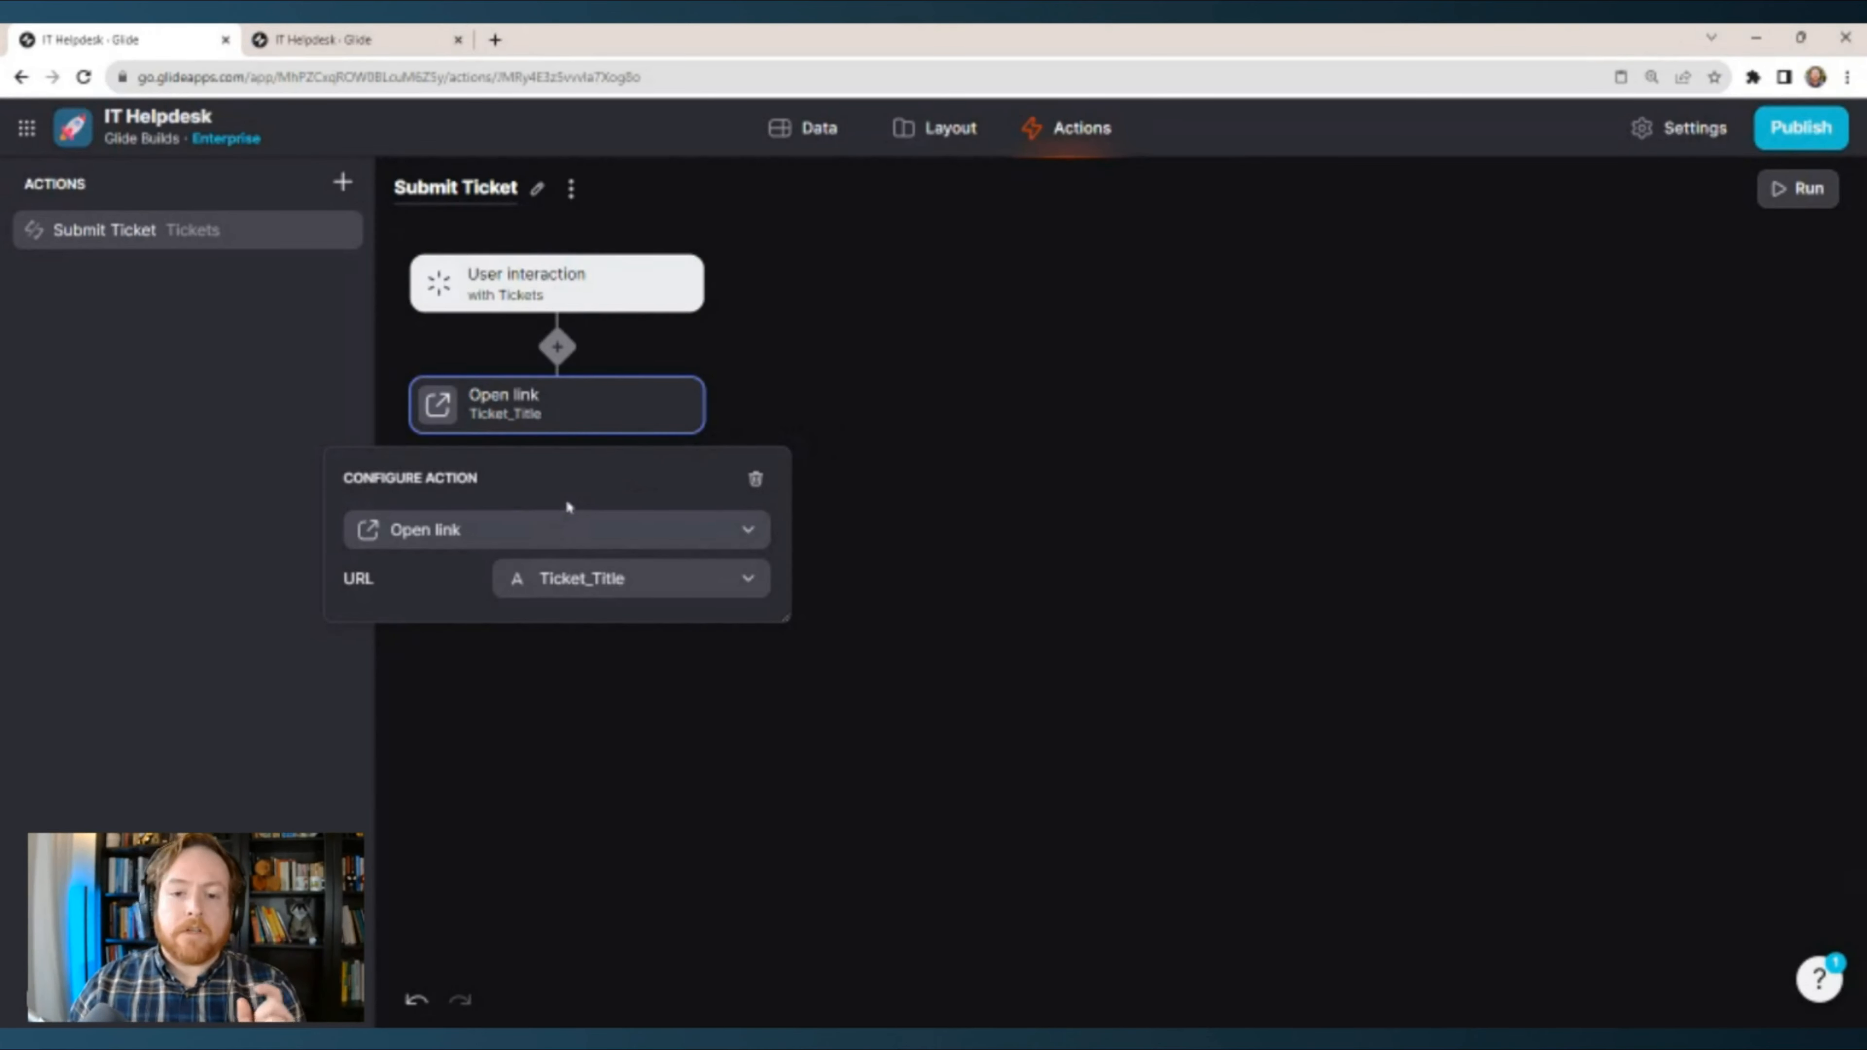
click(952, 129)
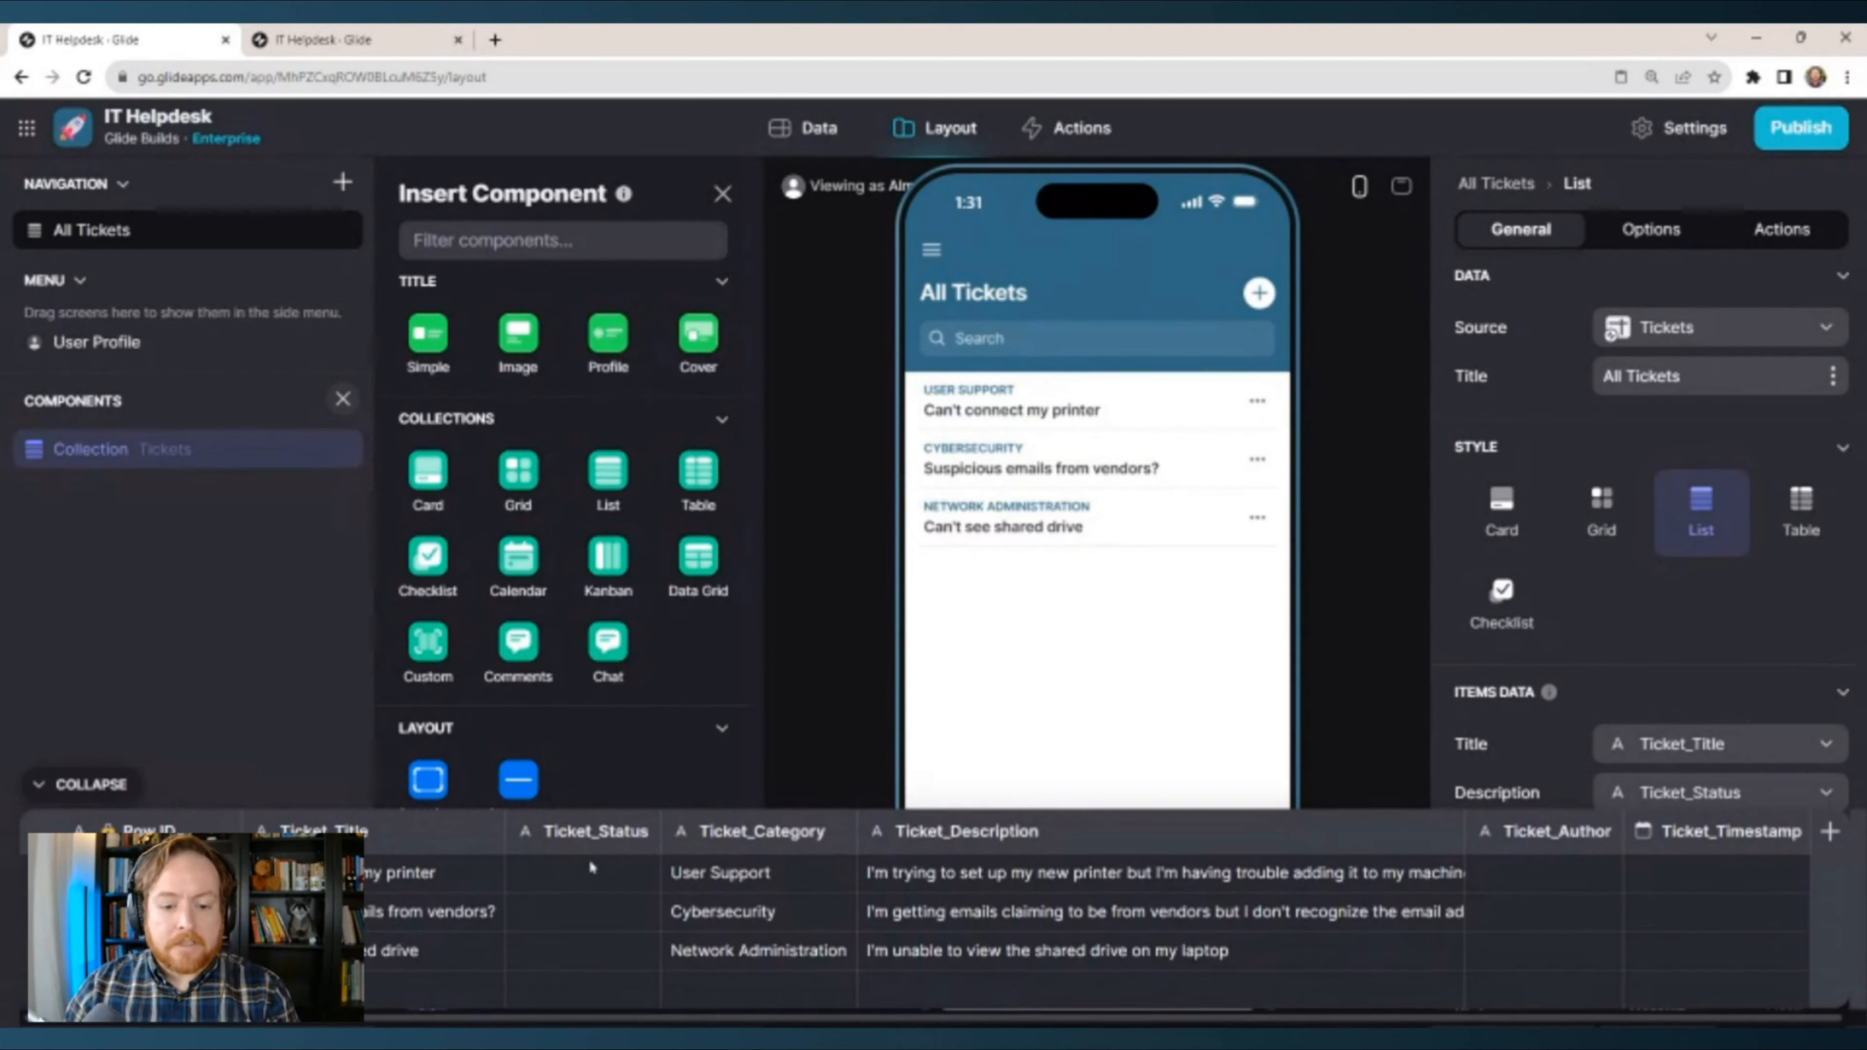
click(589, 865)
click(1690, 871)
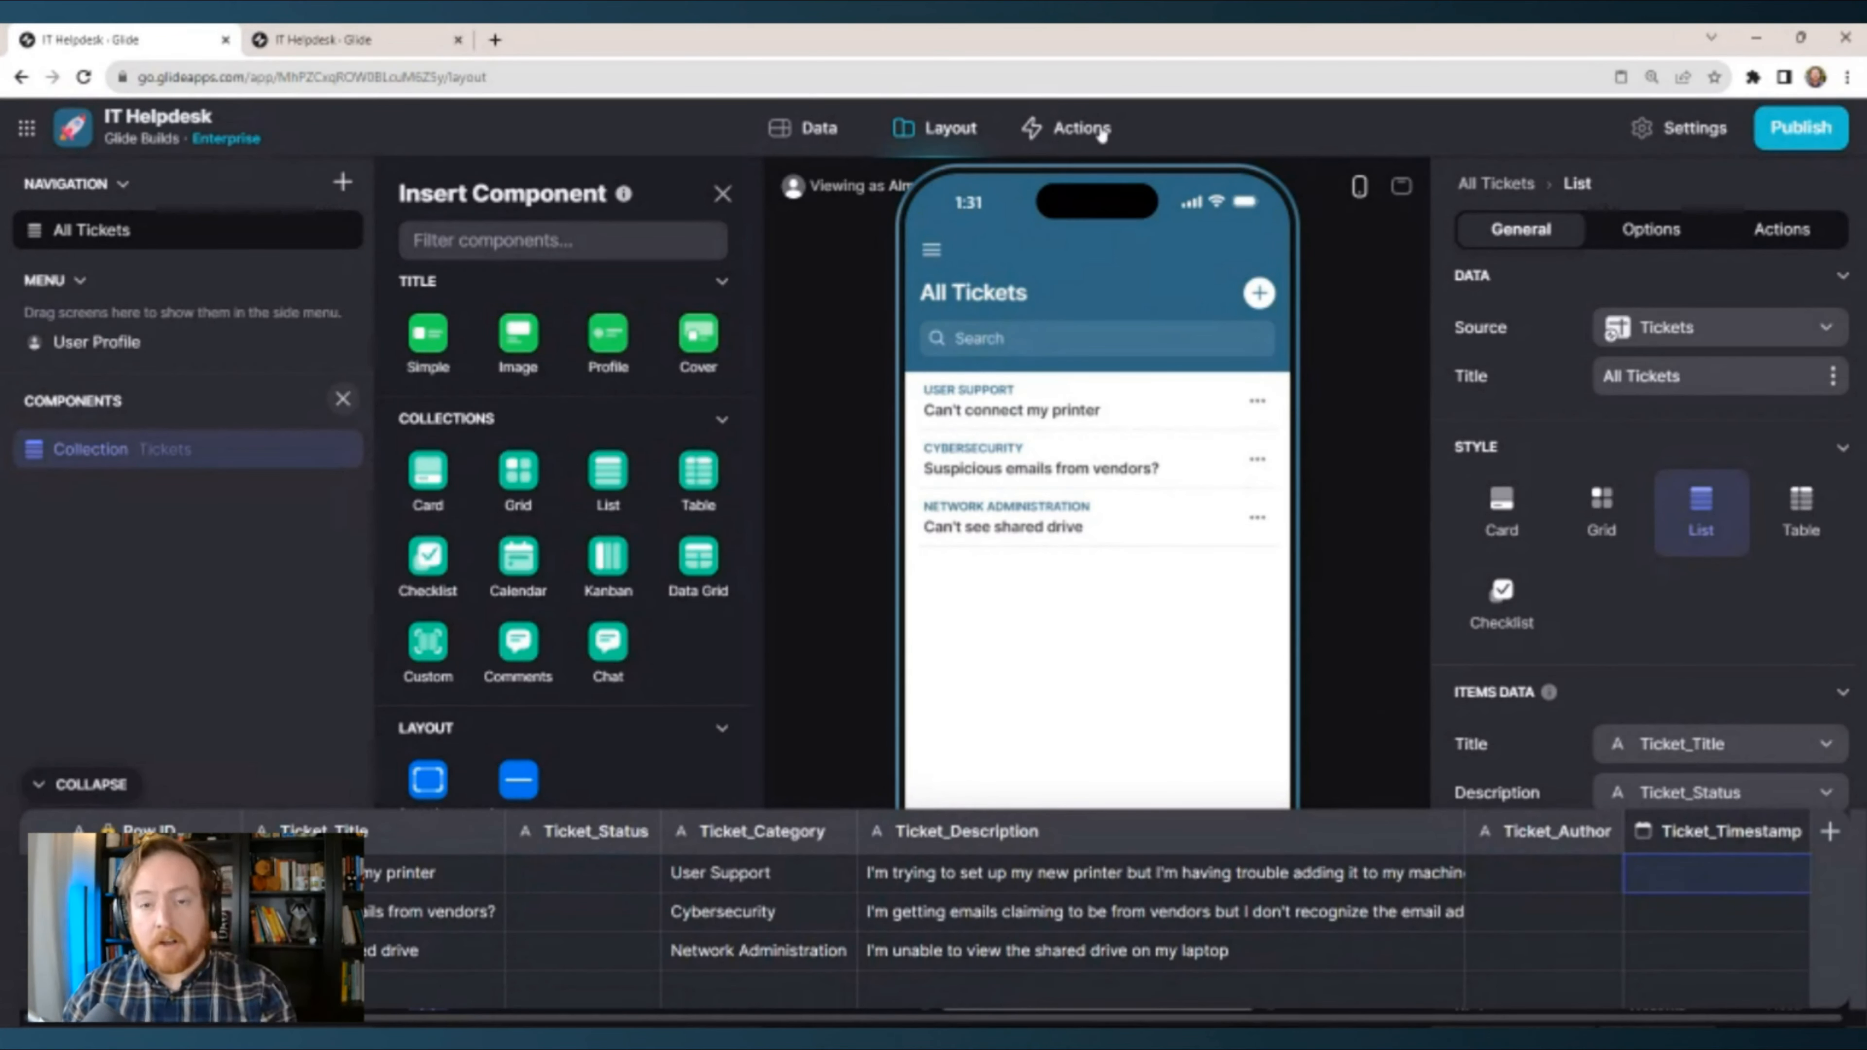
click(1077, 129)
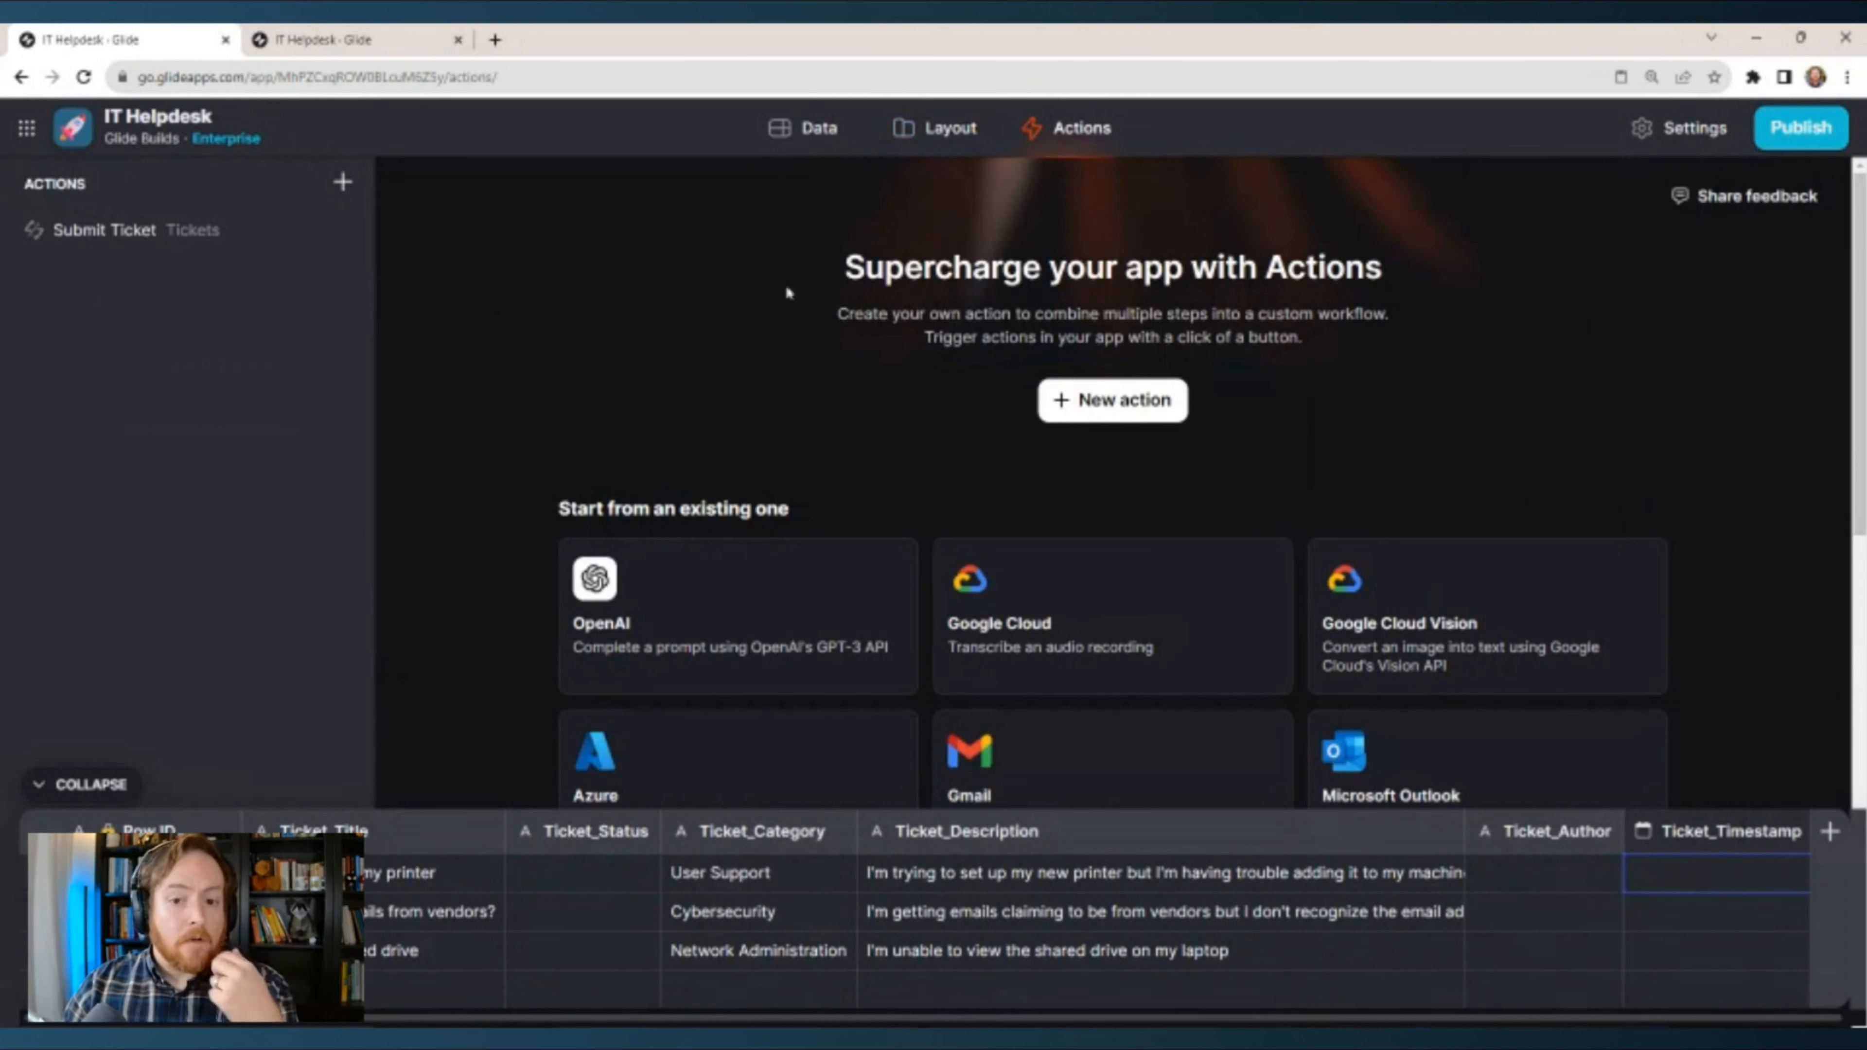
click(124, 232)
click(87, 784)
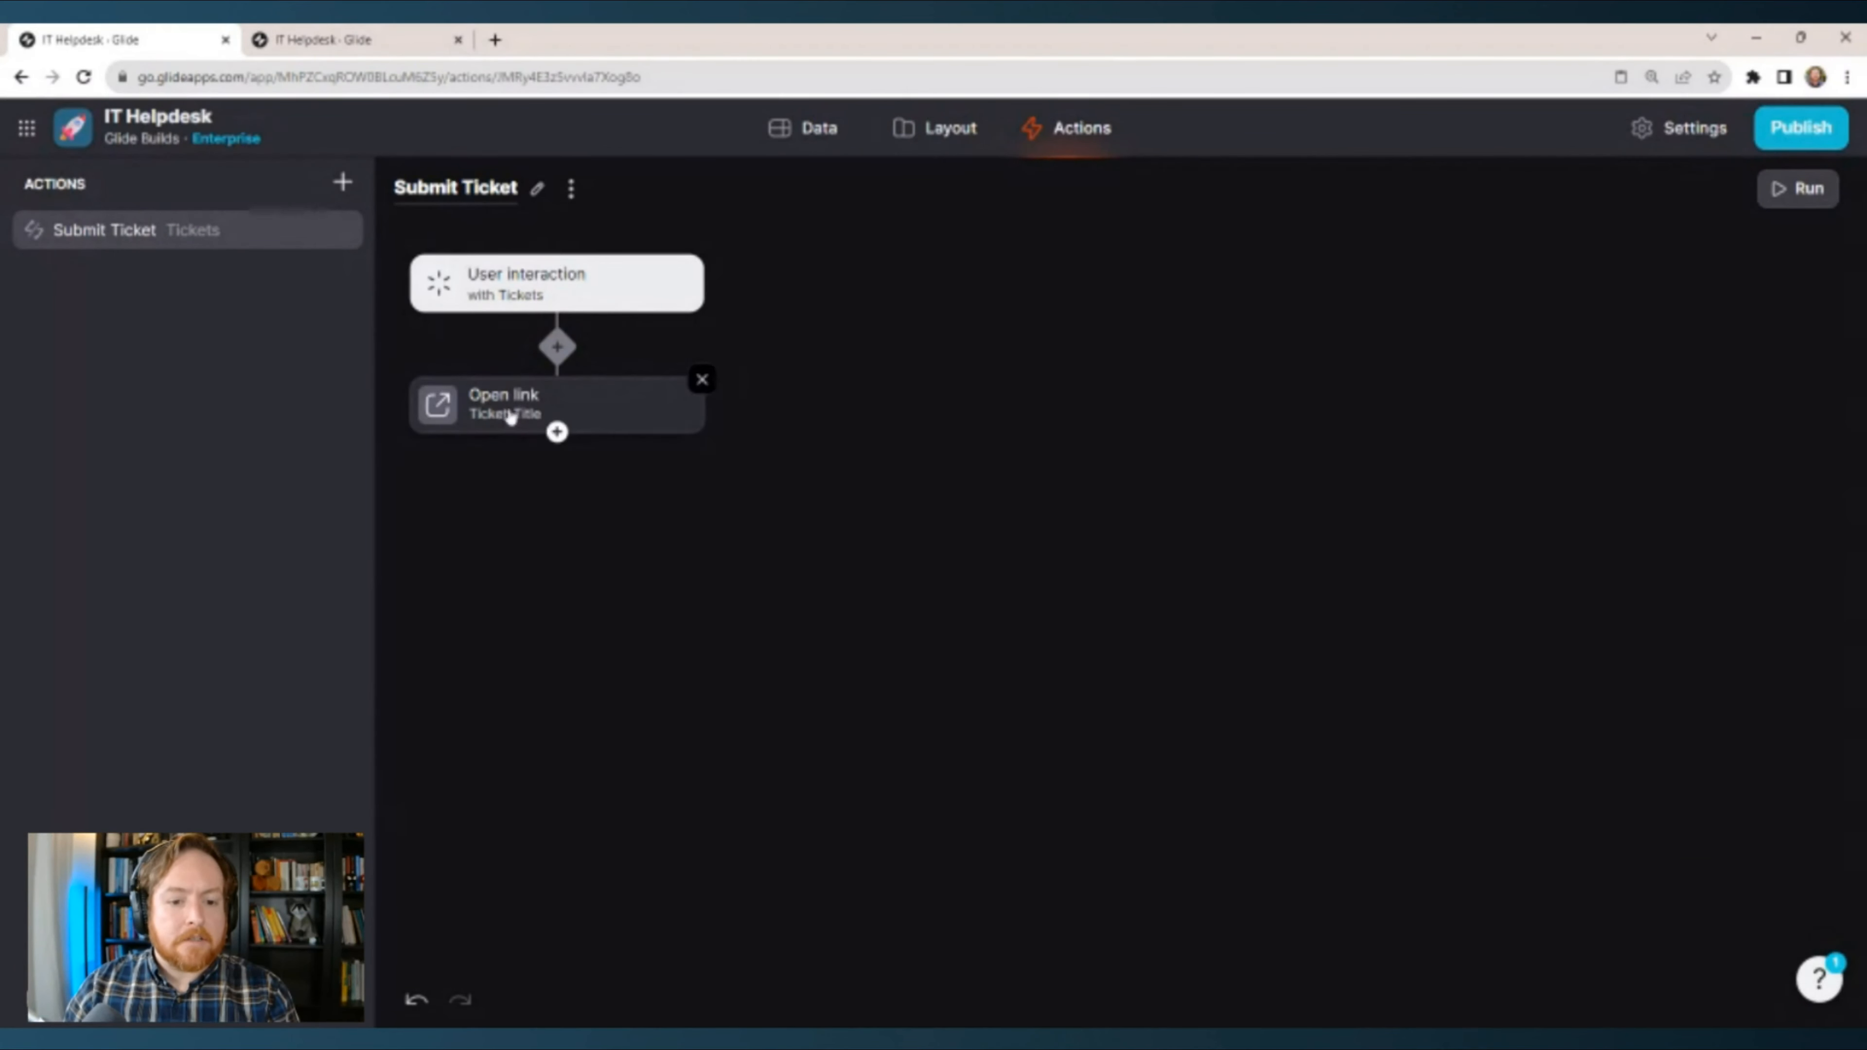
Change the Open link step to Set column values for this item and set Ticket_Status to "New".
click(513, 418)
click(531, 533)
mouse_move(505, 657)
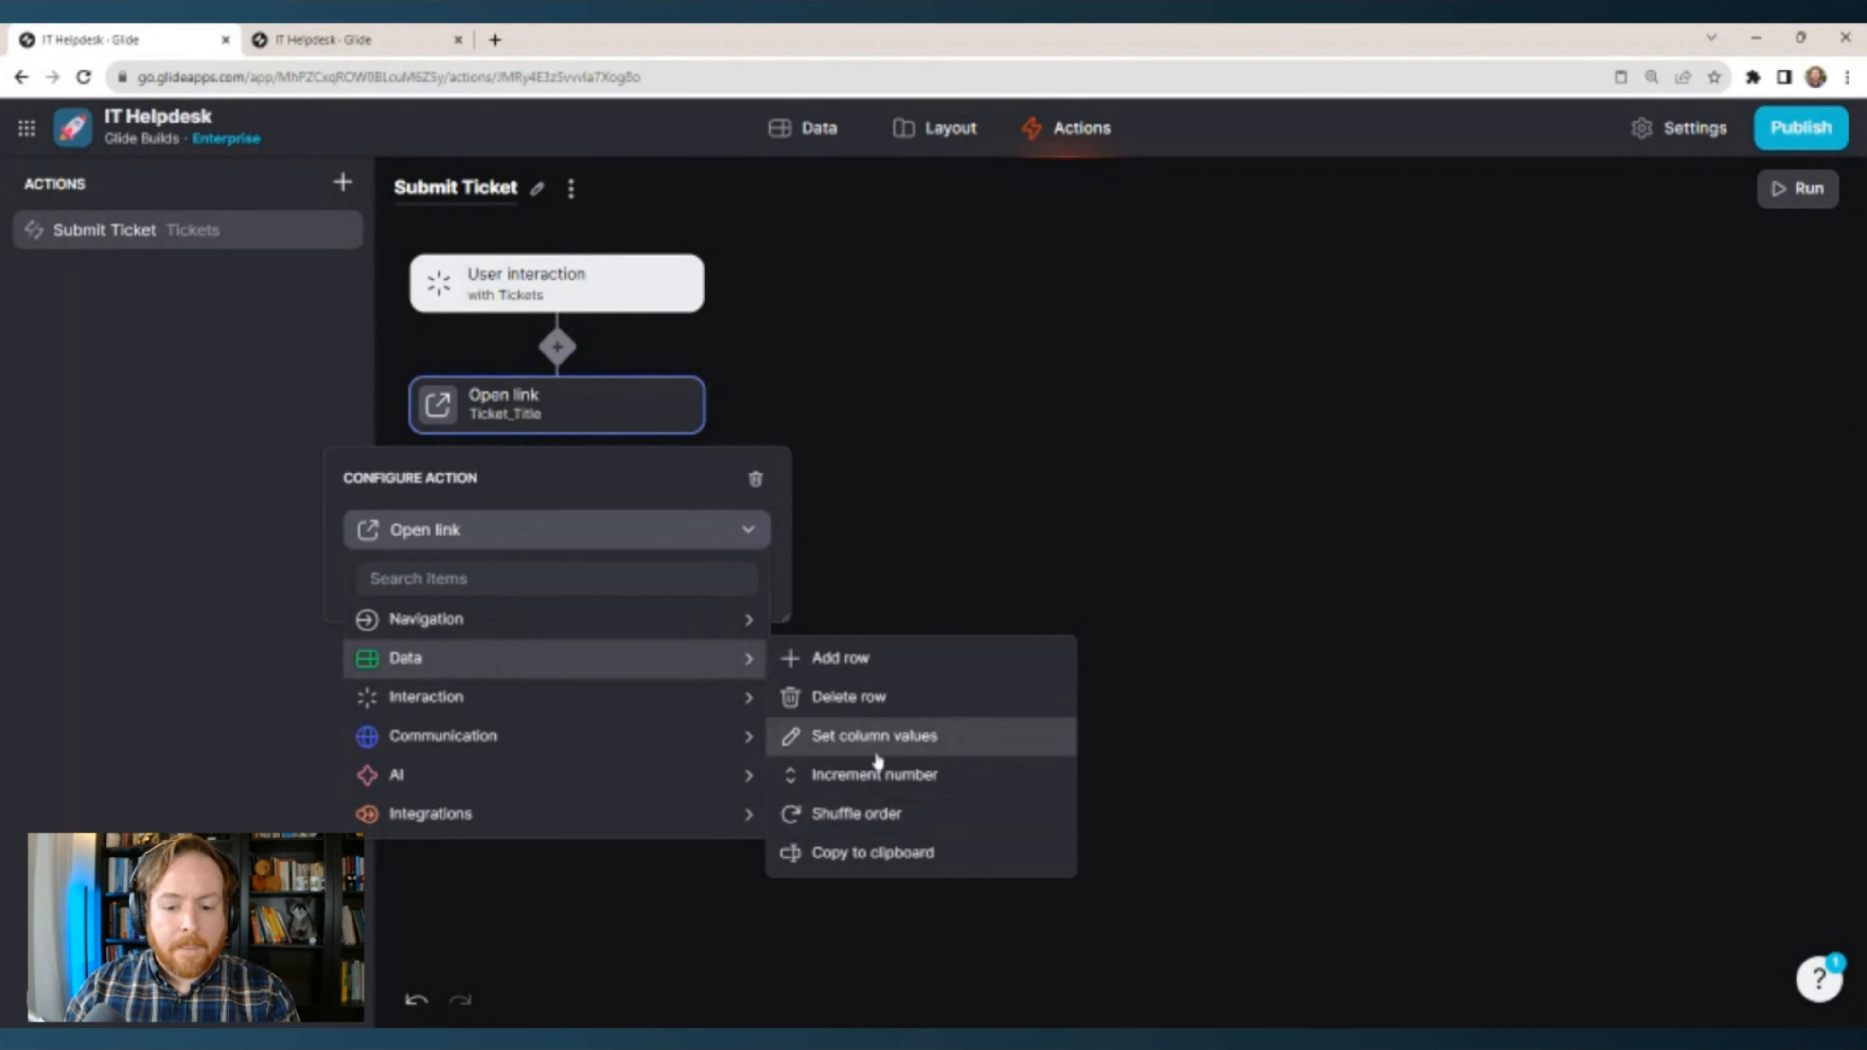
click(879, 740)
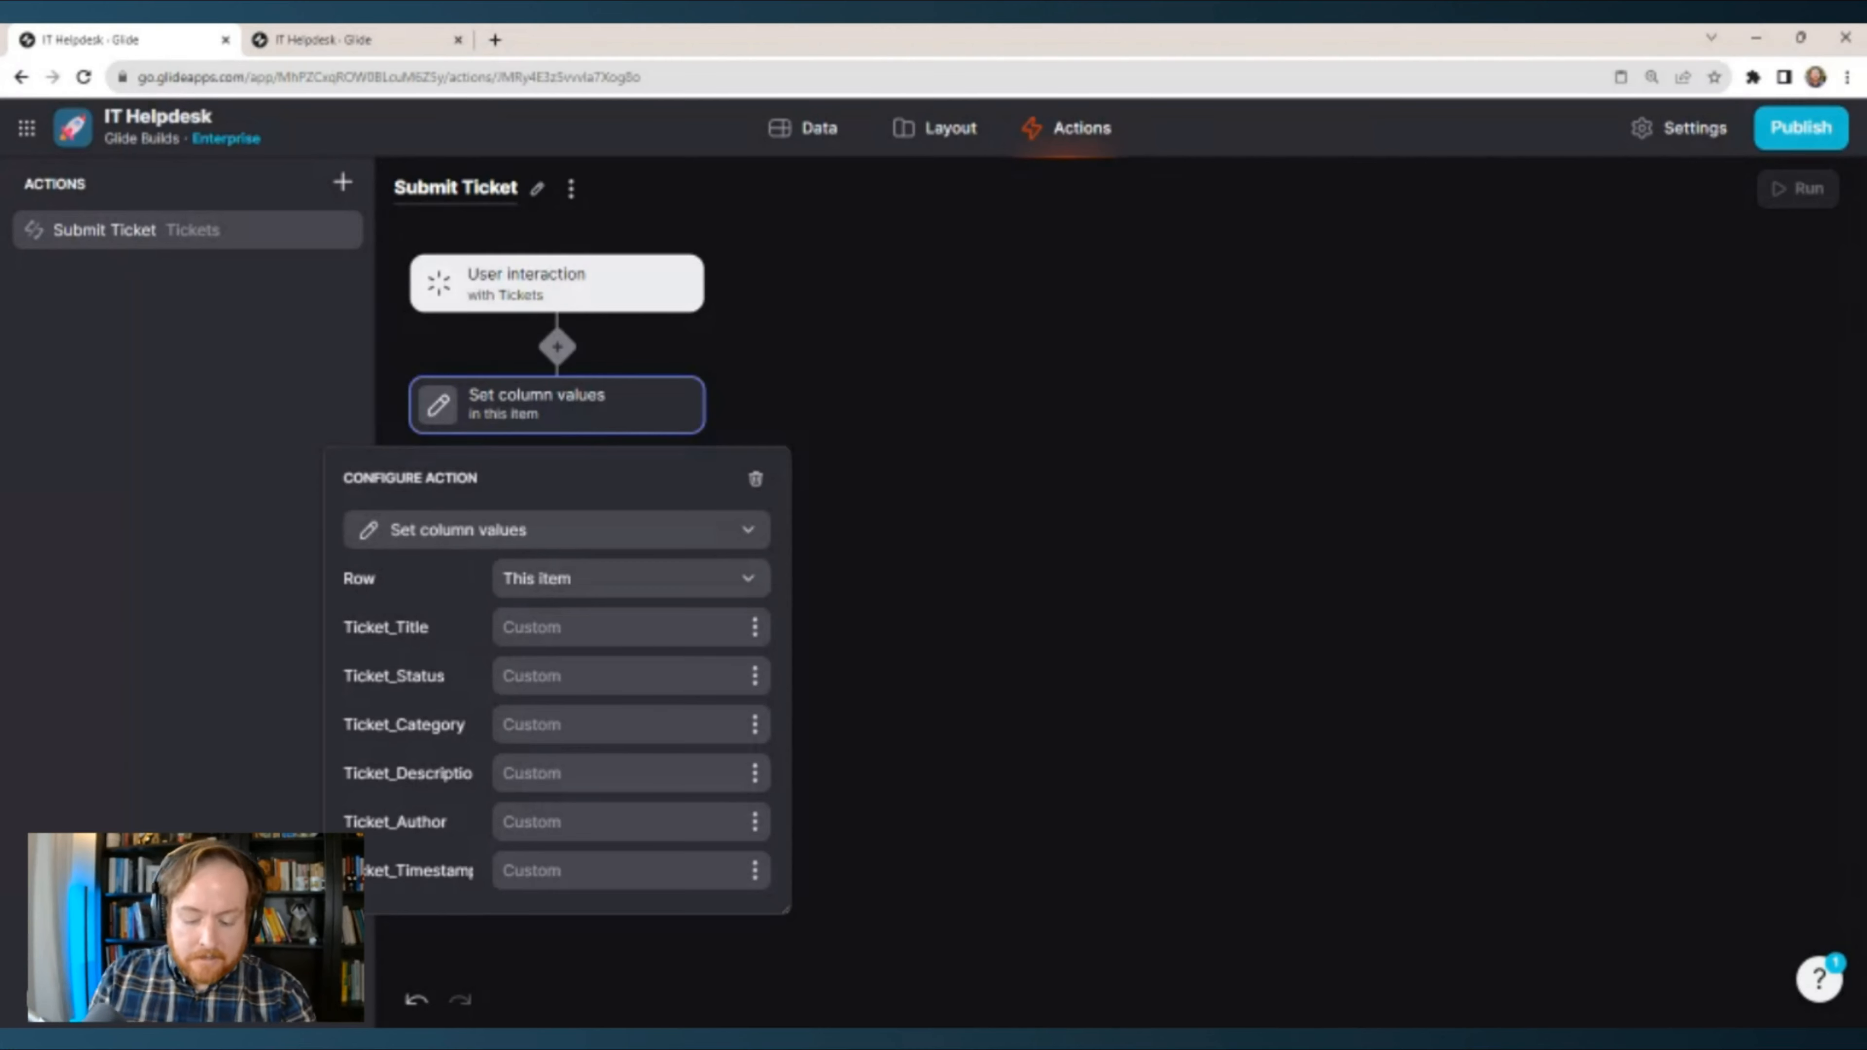
text(New)
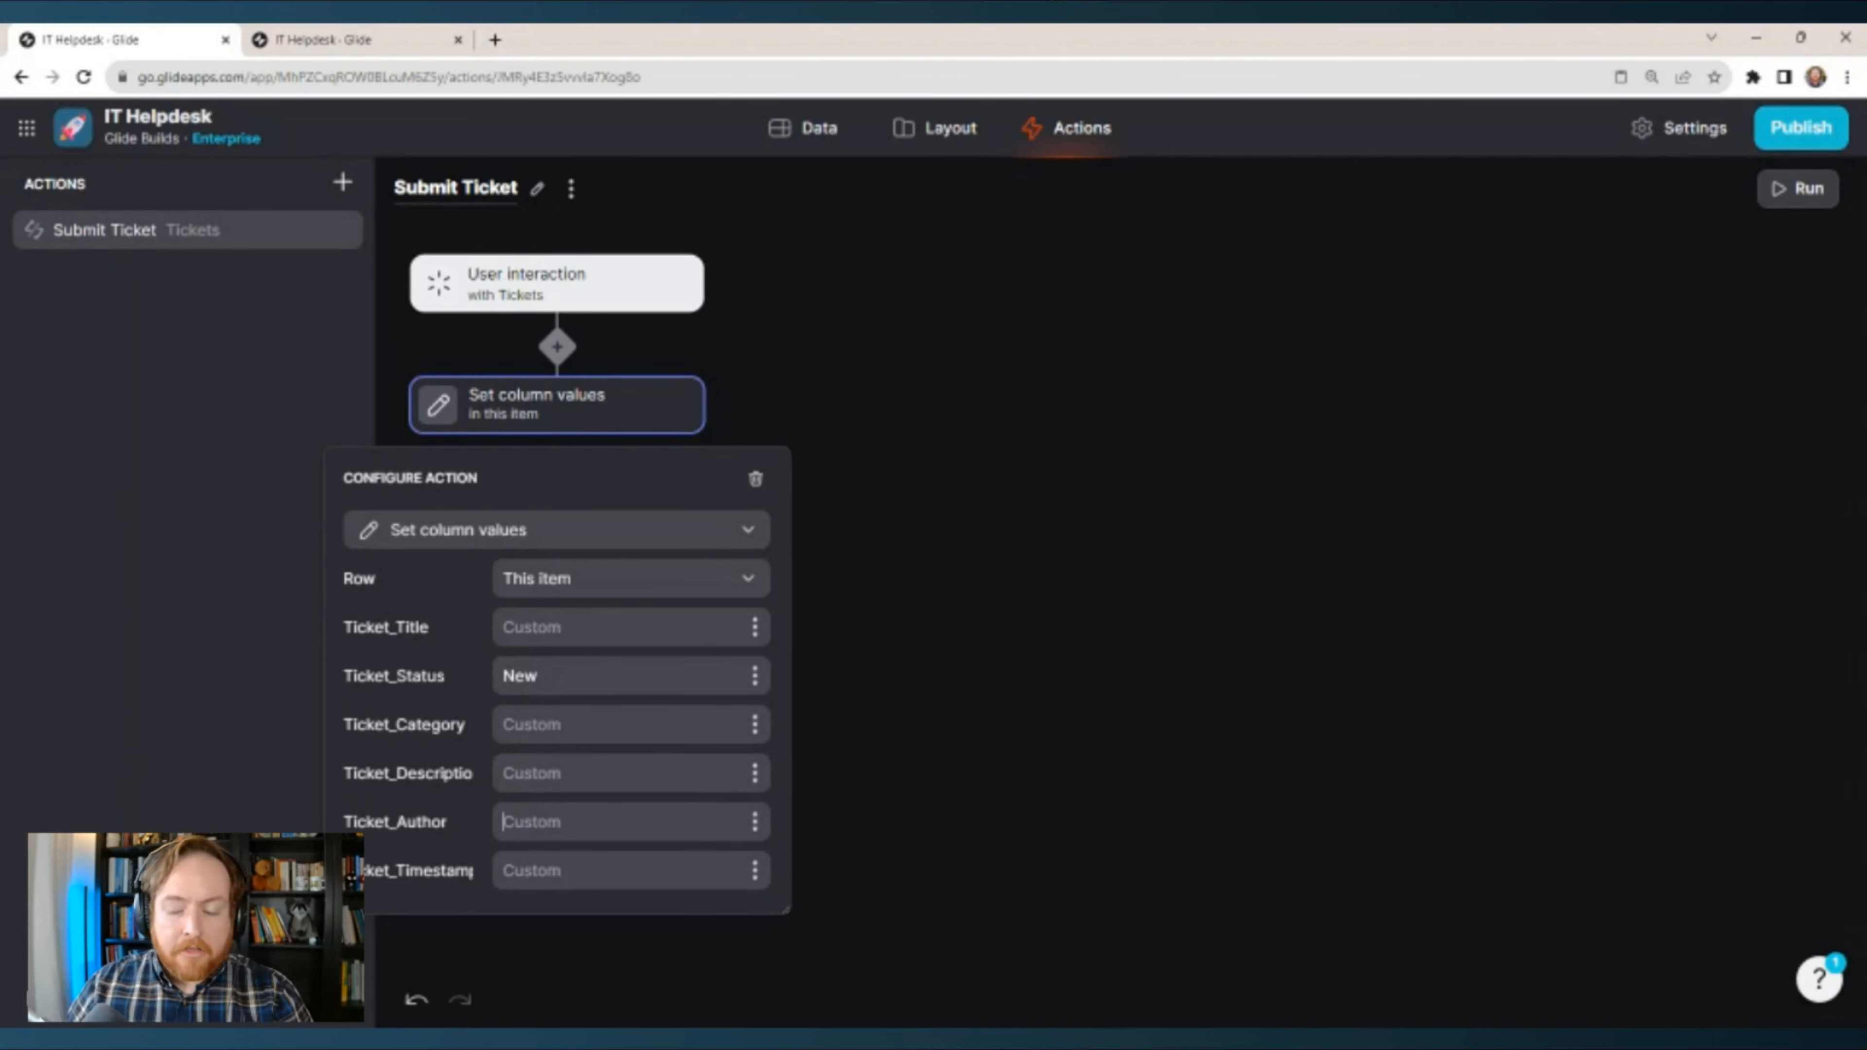
Set Ticket_Author to the User Profile's Email and Ticket_Timestamp to Current date/time in the Set column values step.
click(754, 822)
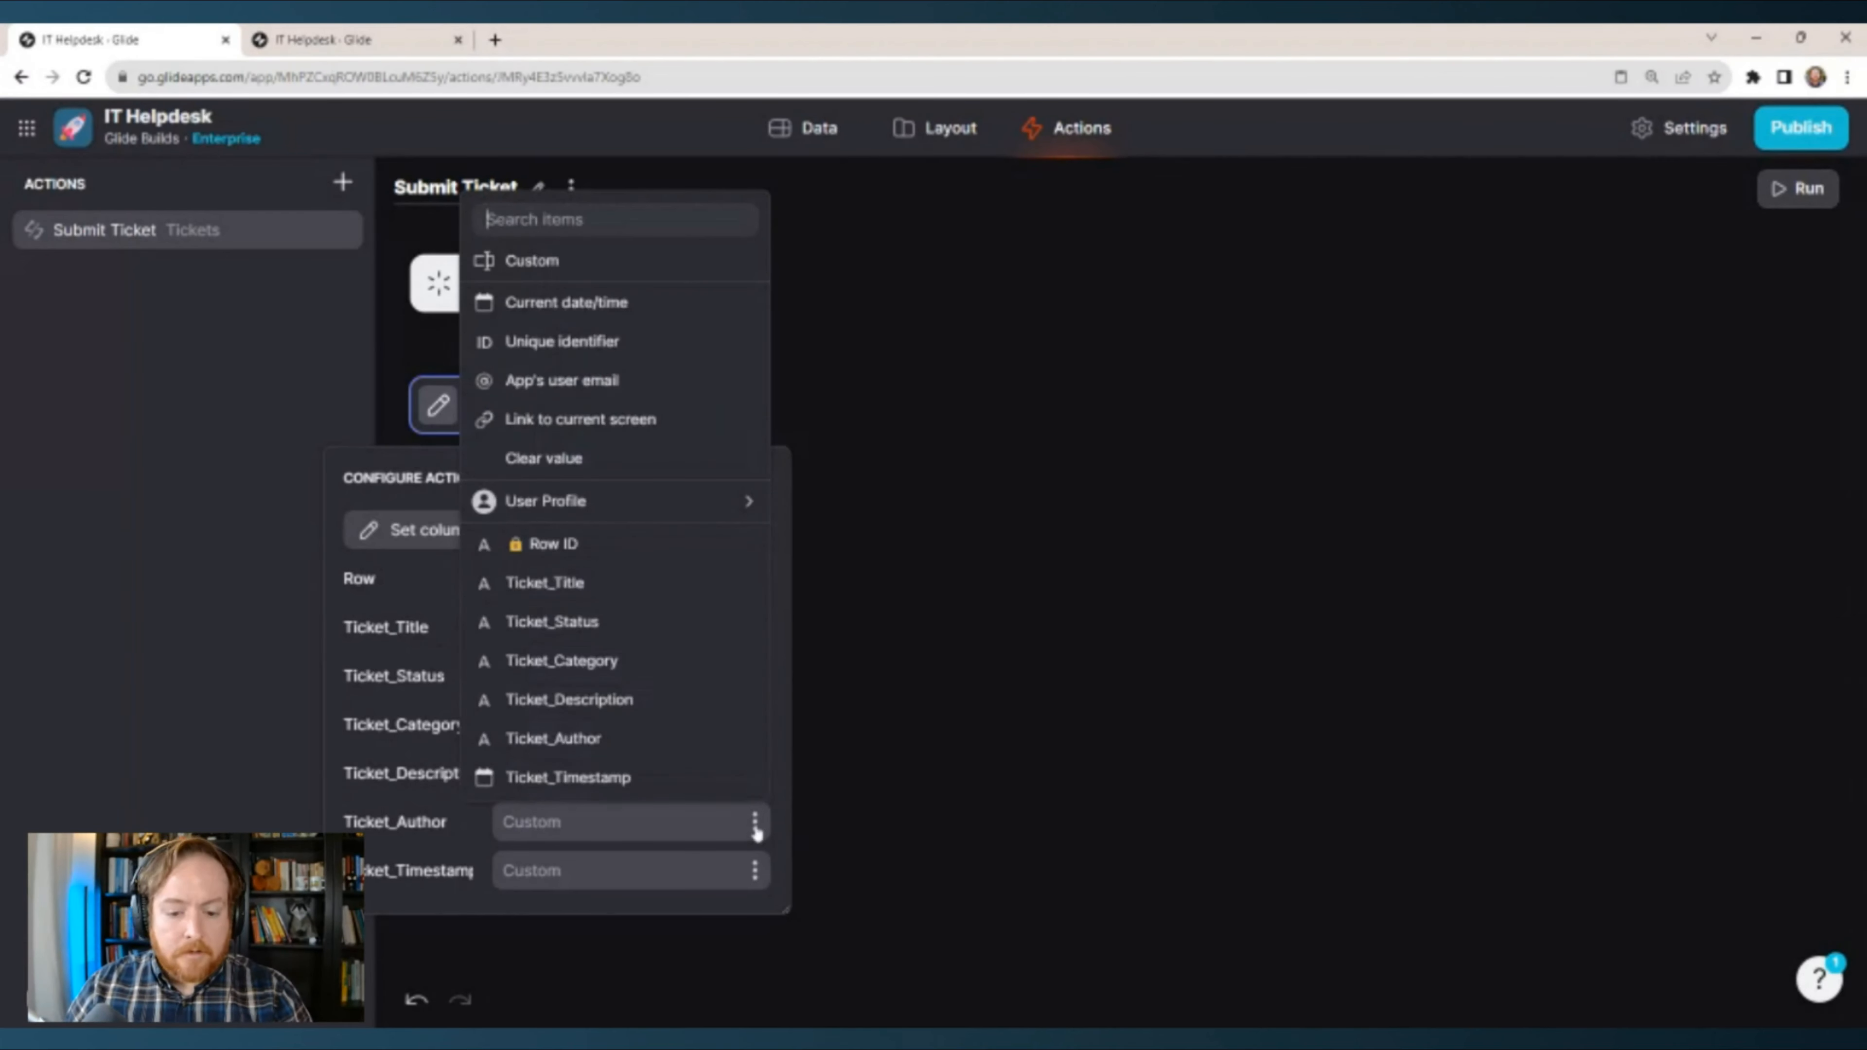
mouse_move(612, 503)
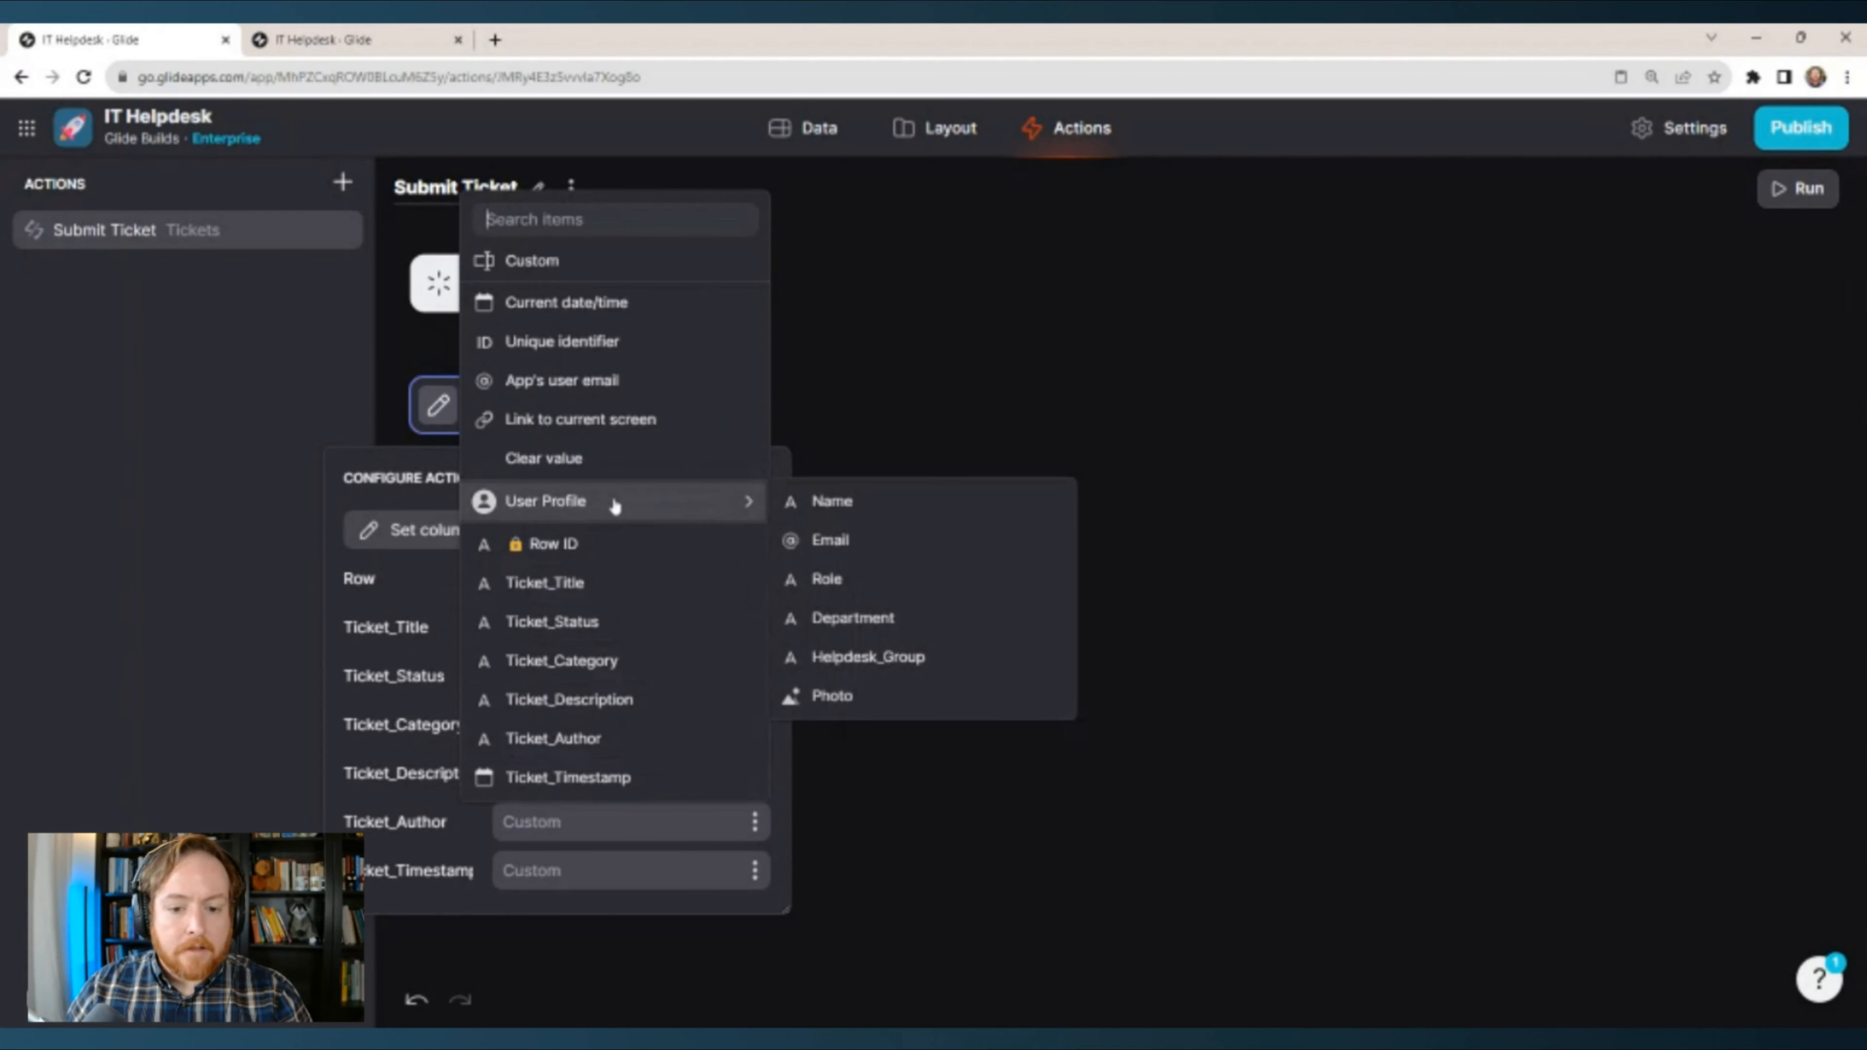
click(847, 541)
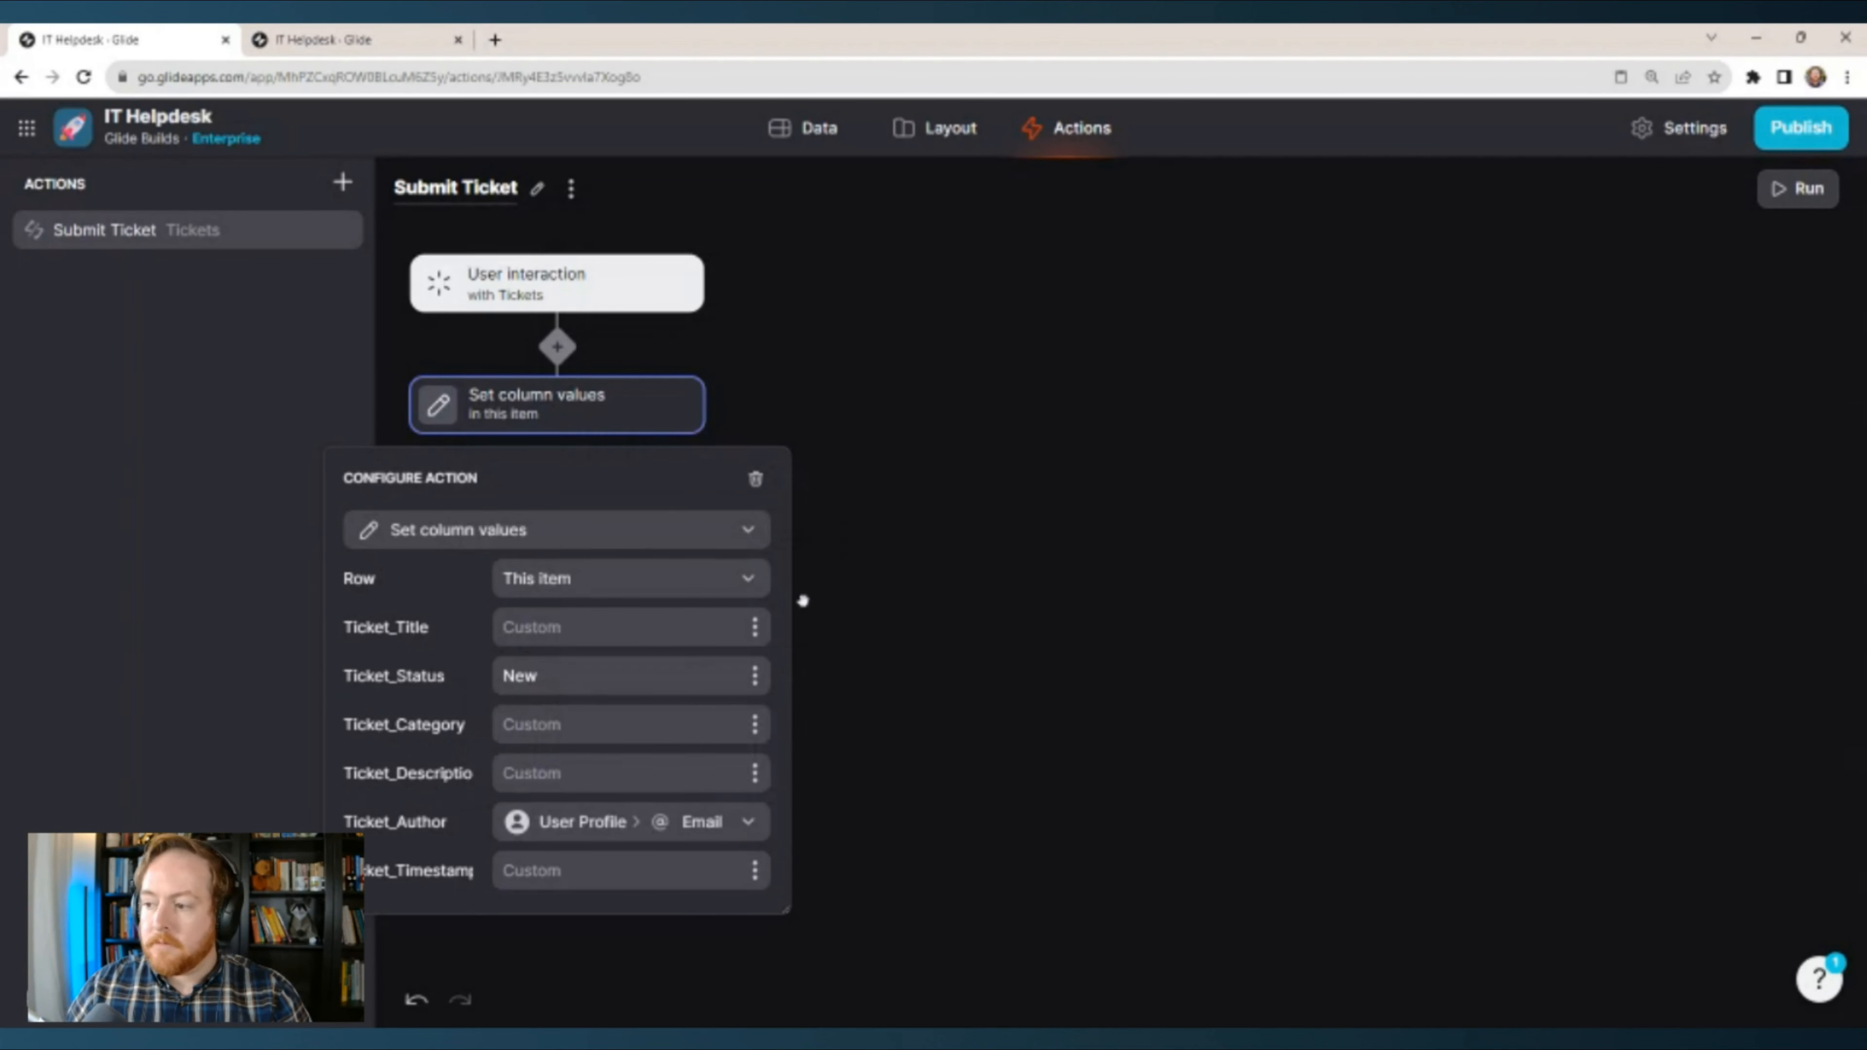
click(754, 870)
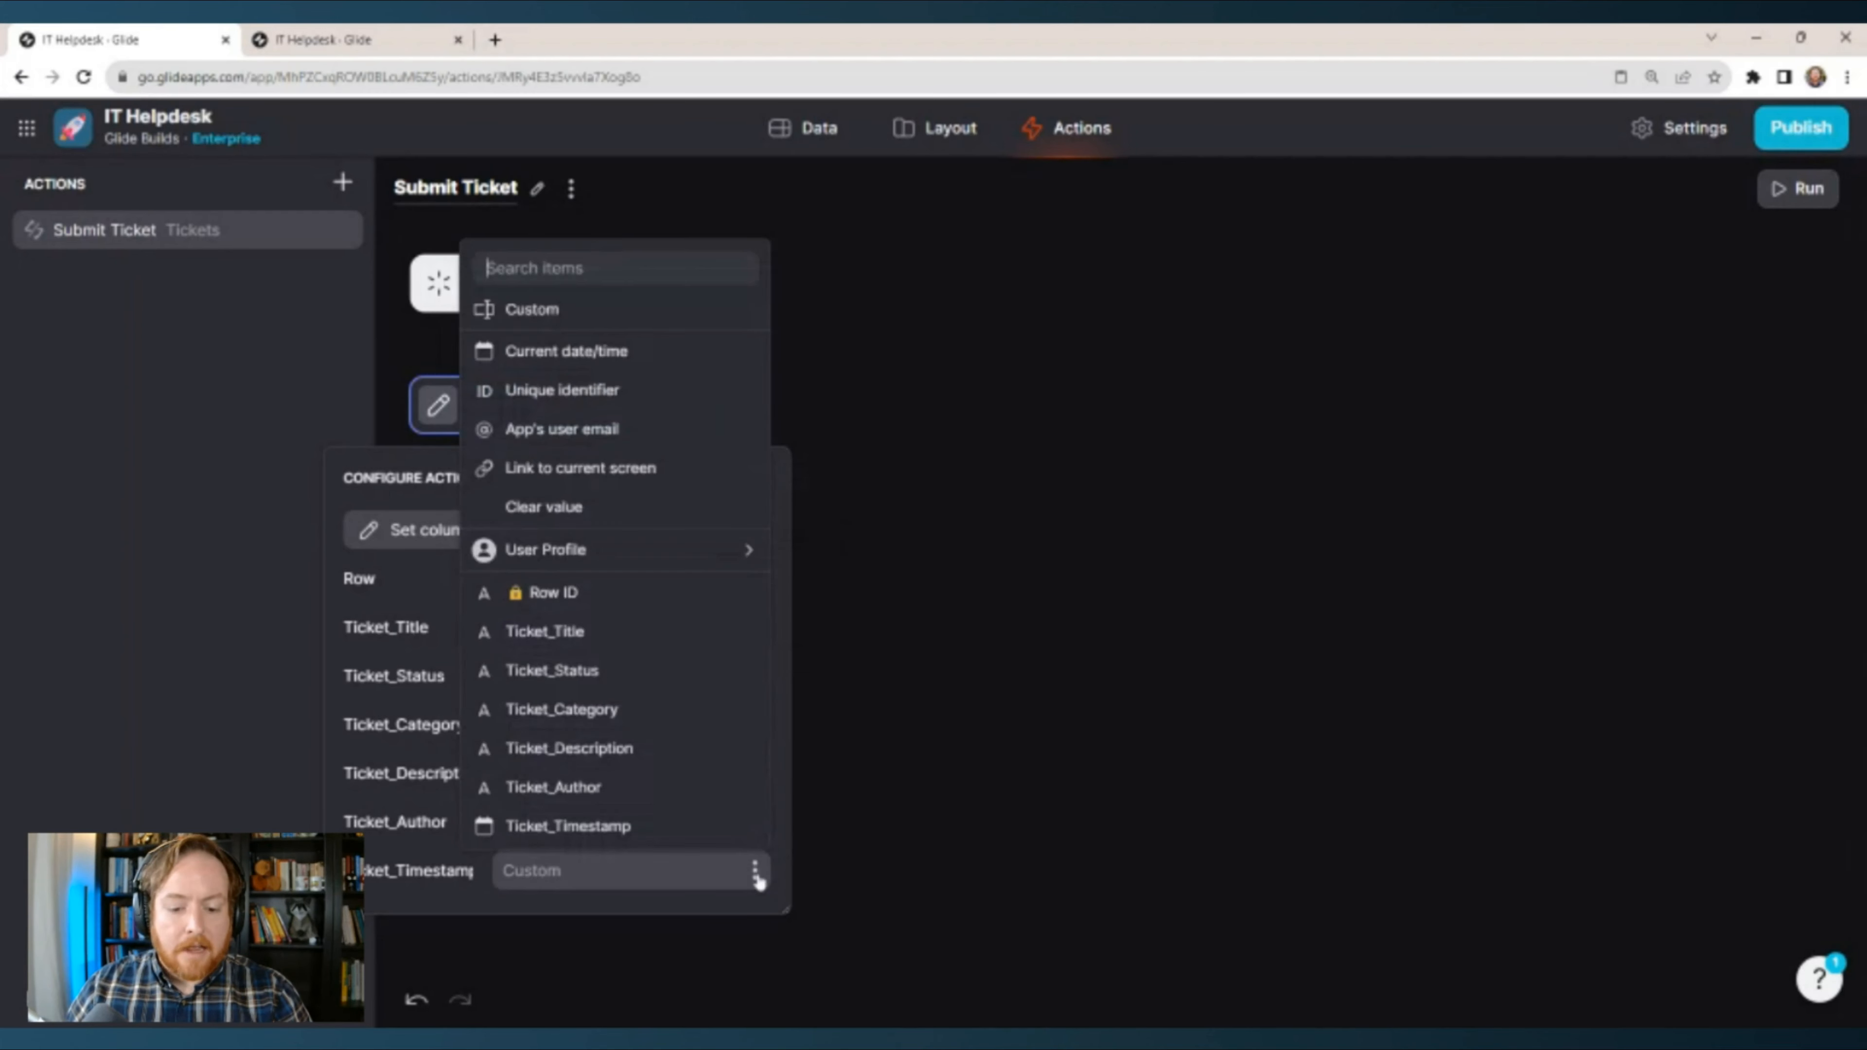
click(592, 347)
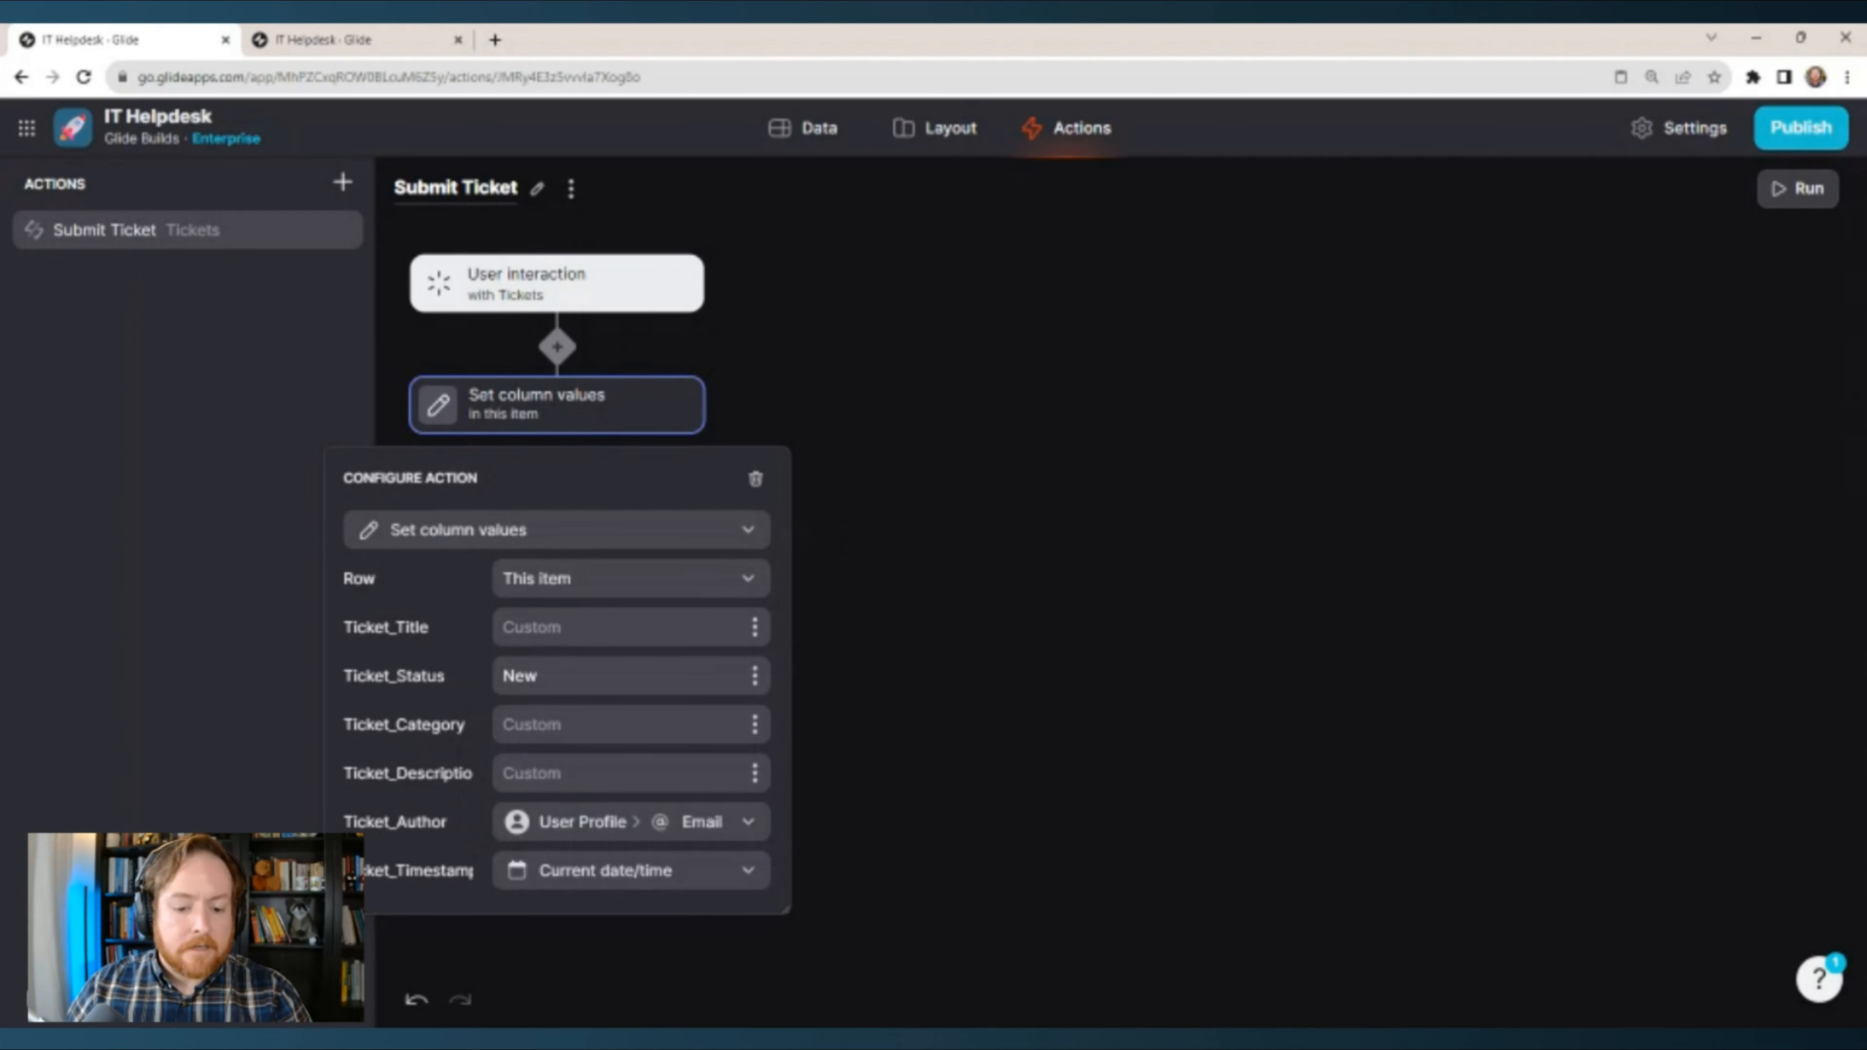
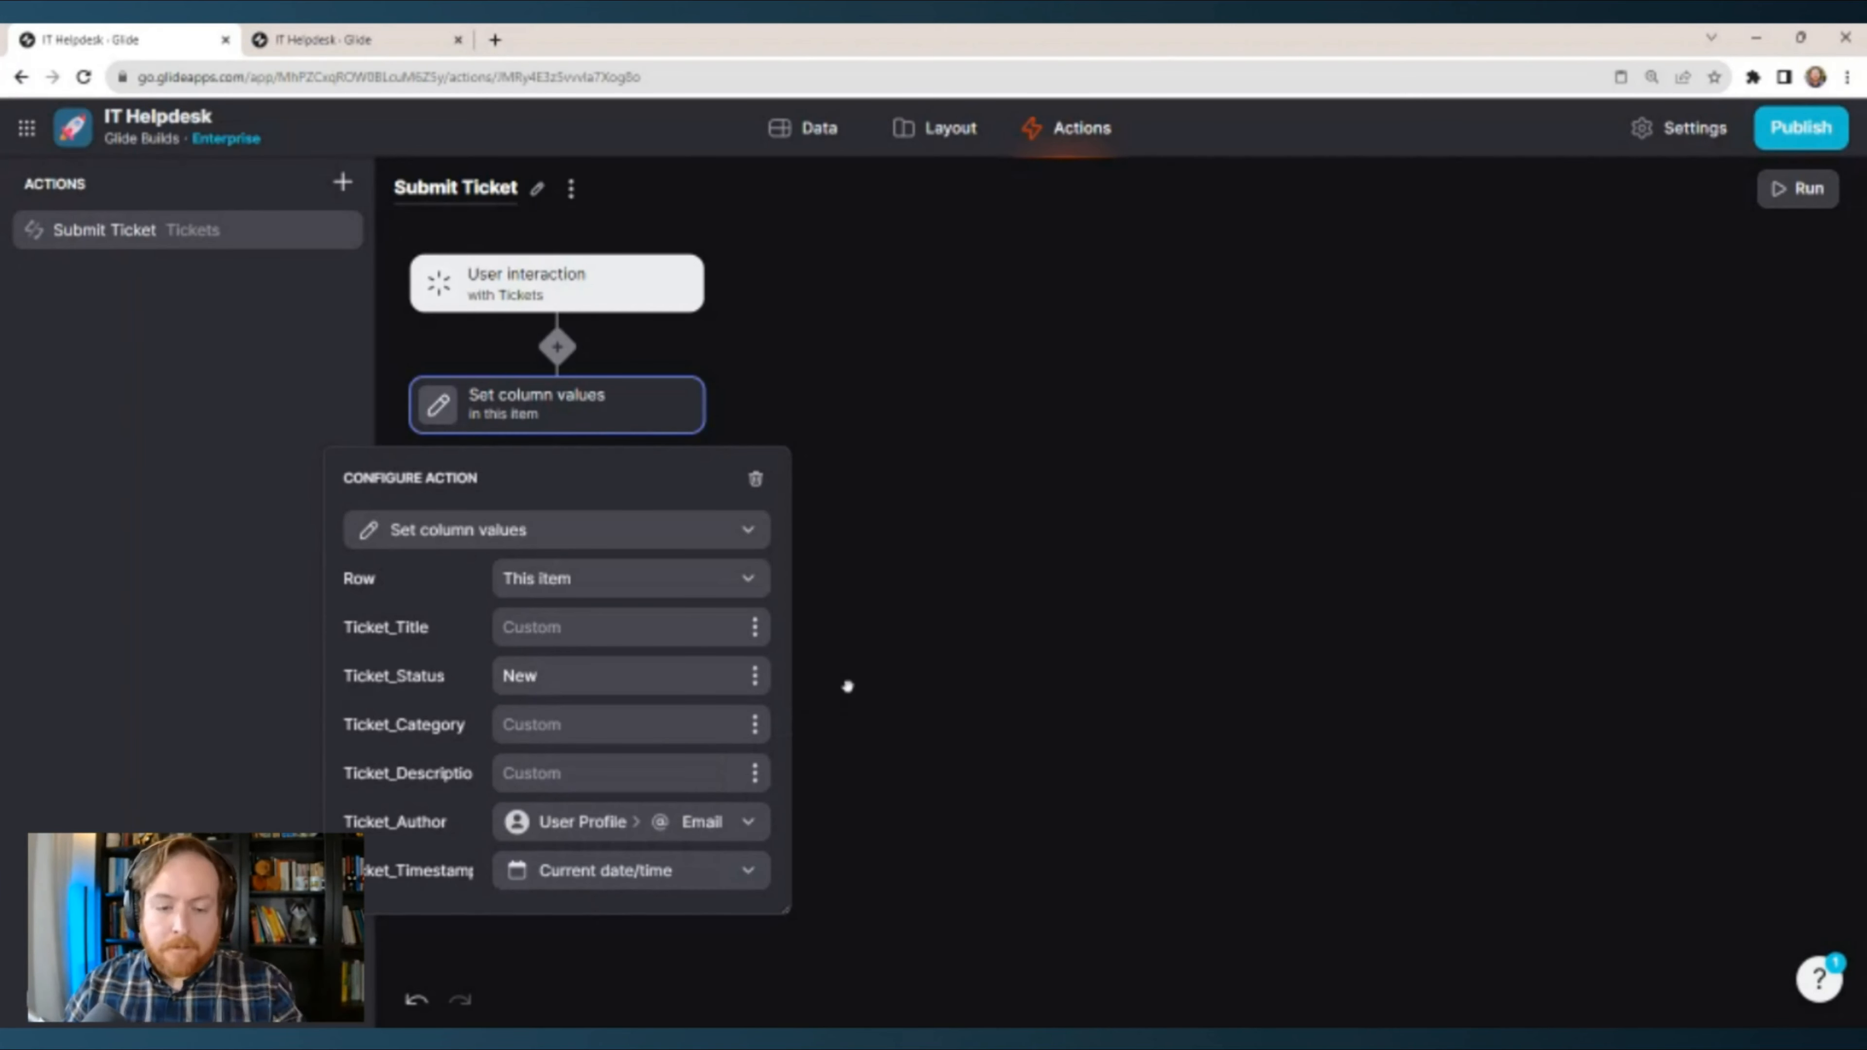
click(900, 620)
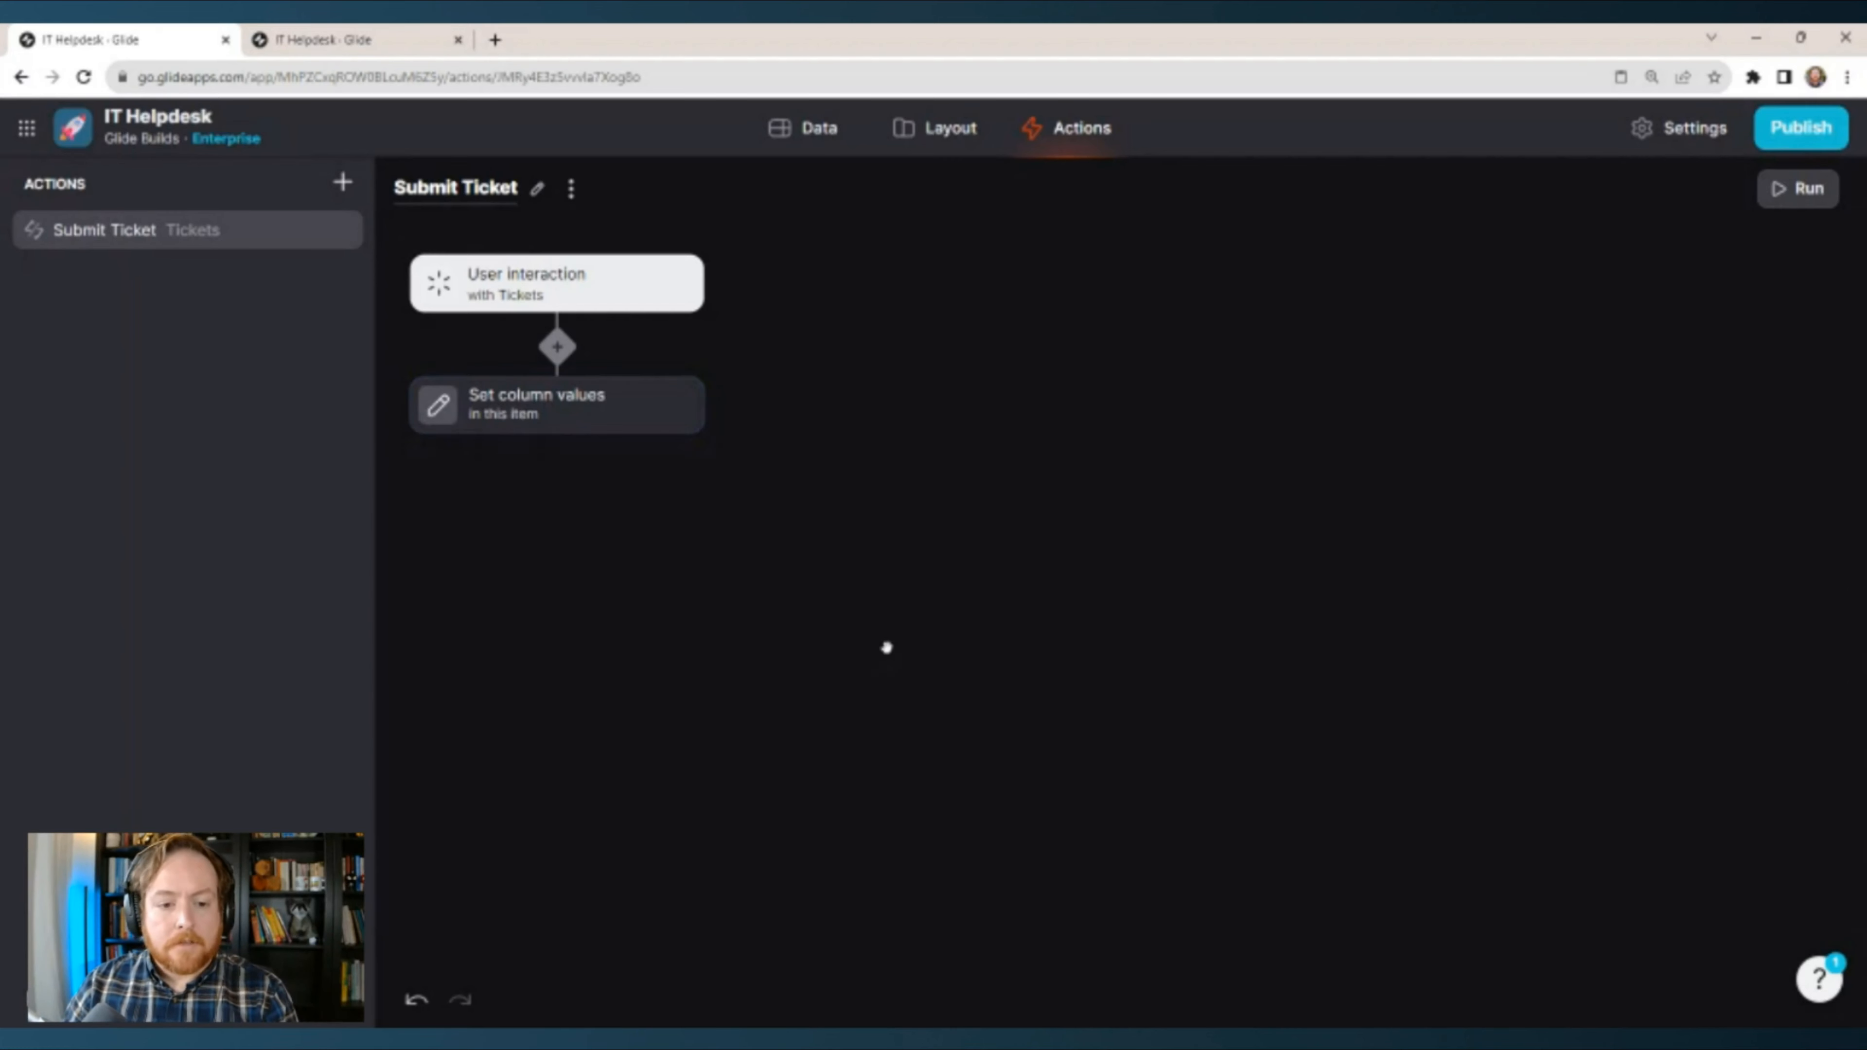
Add a Show detail screen step for this item after Set column values, with its navigation target set to Main.
click(555, 435)
mouse_move(673, 513)
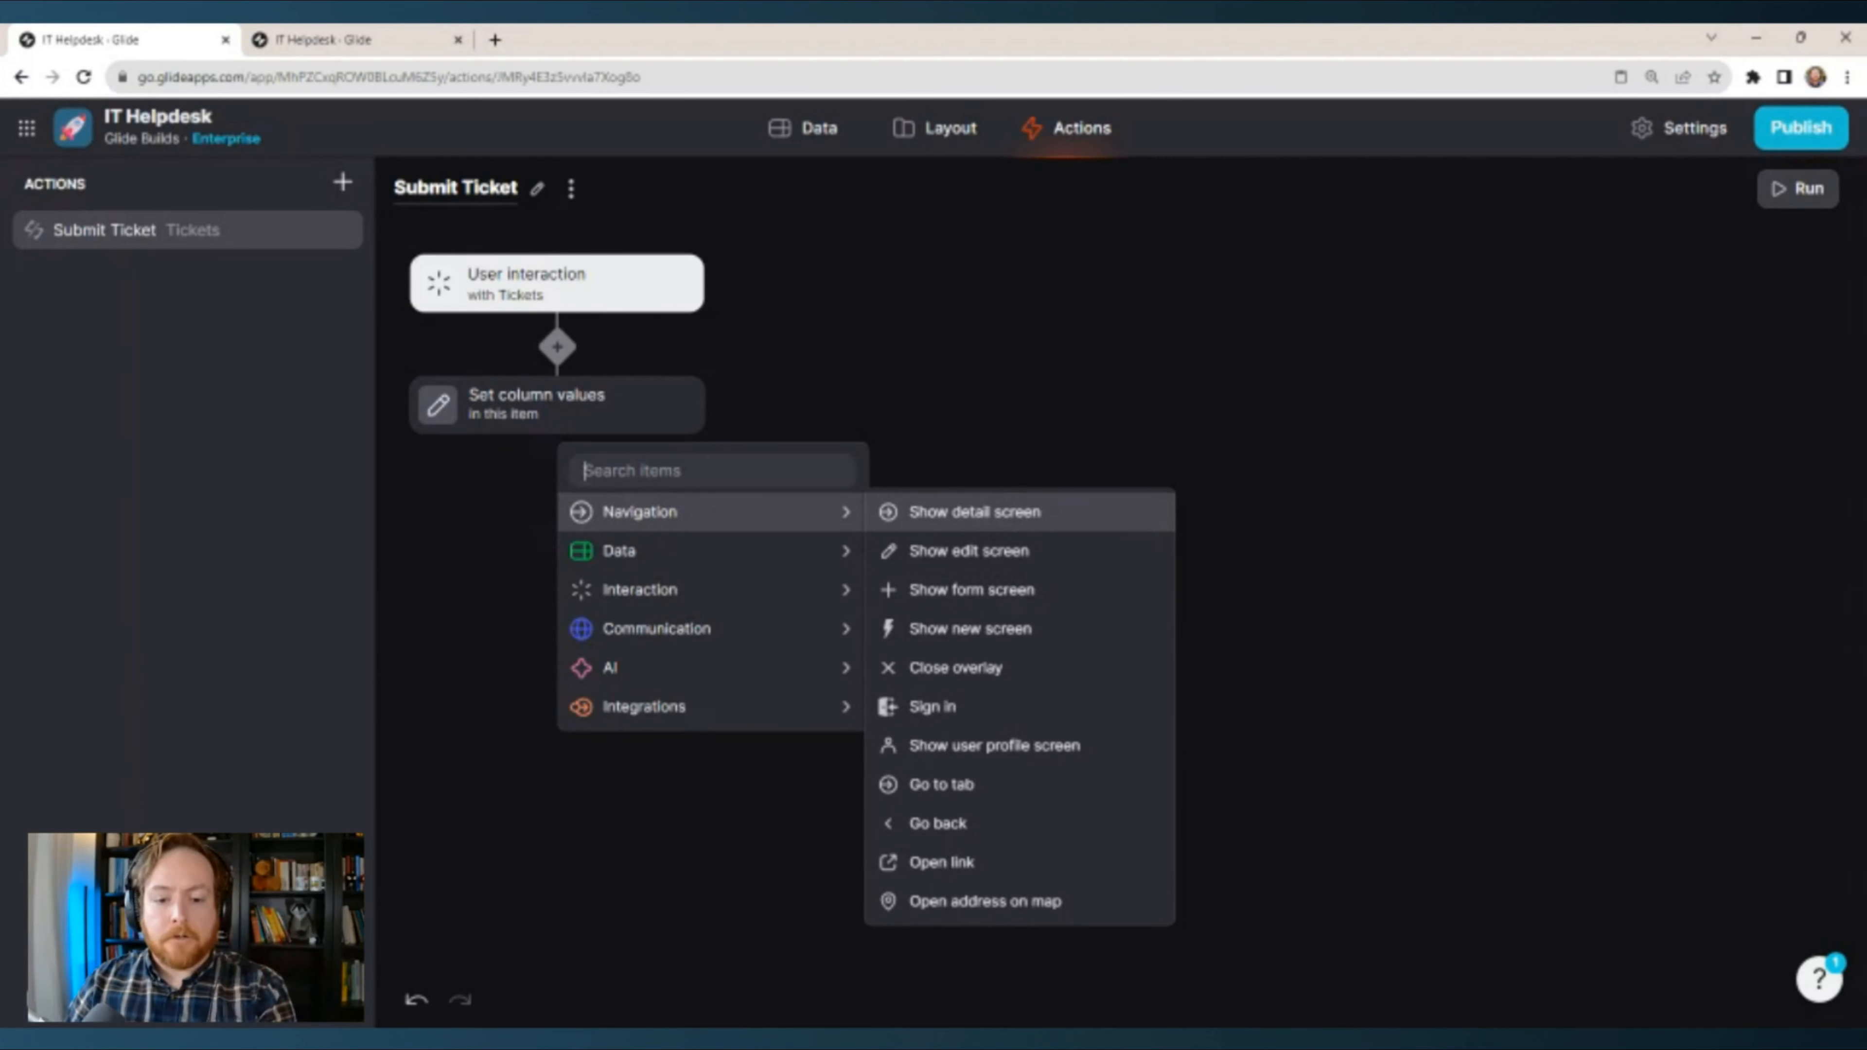
click(998, 516)
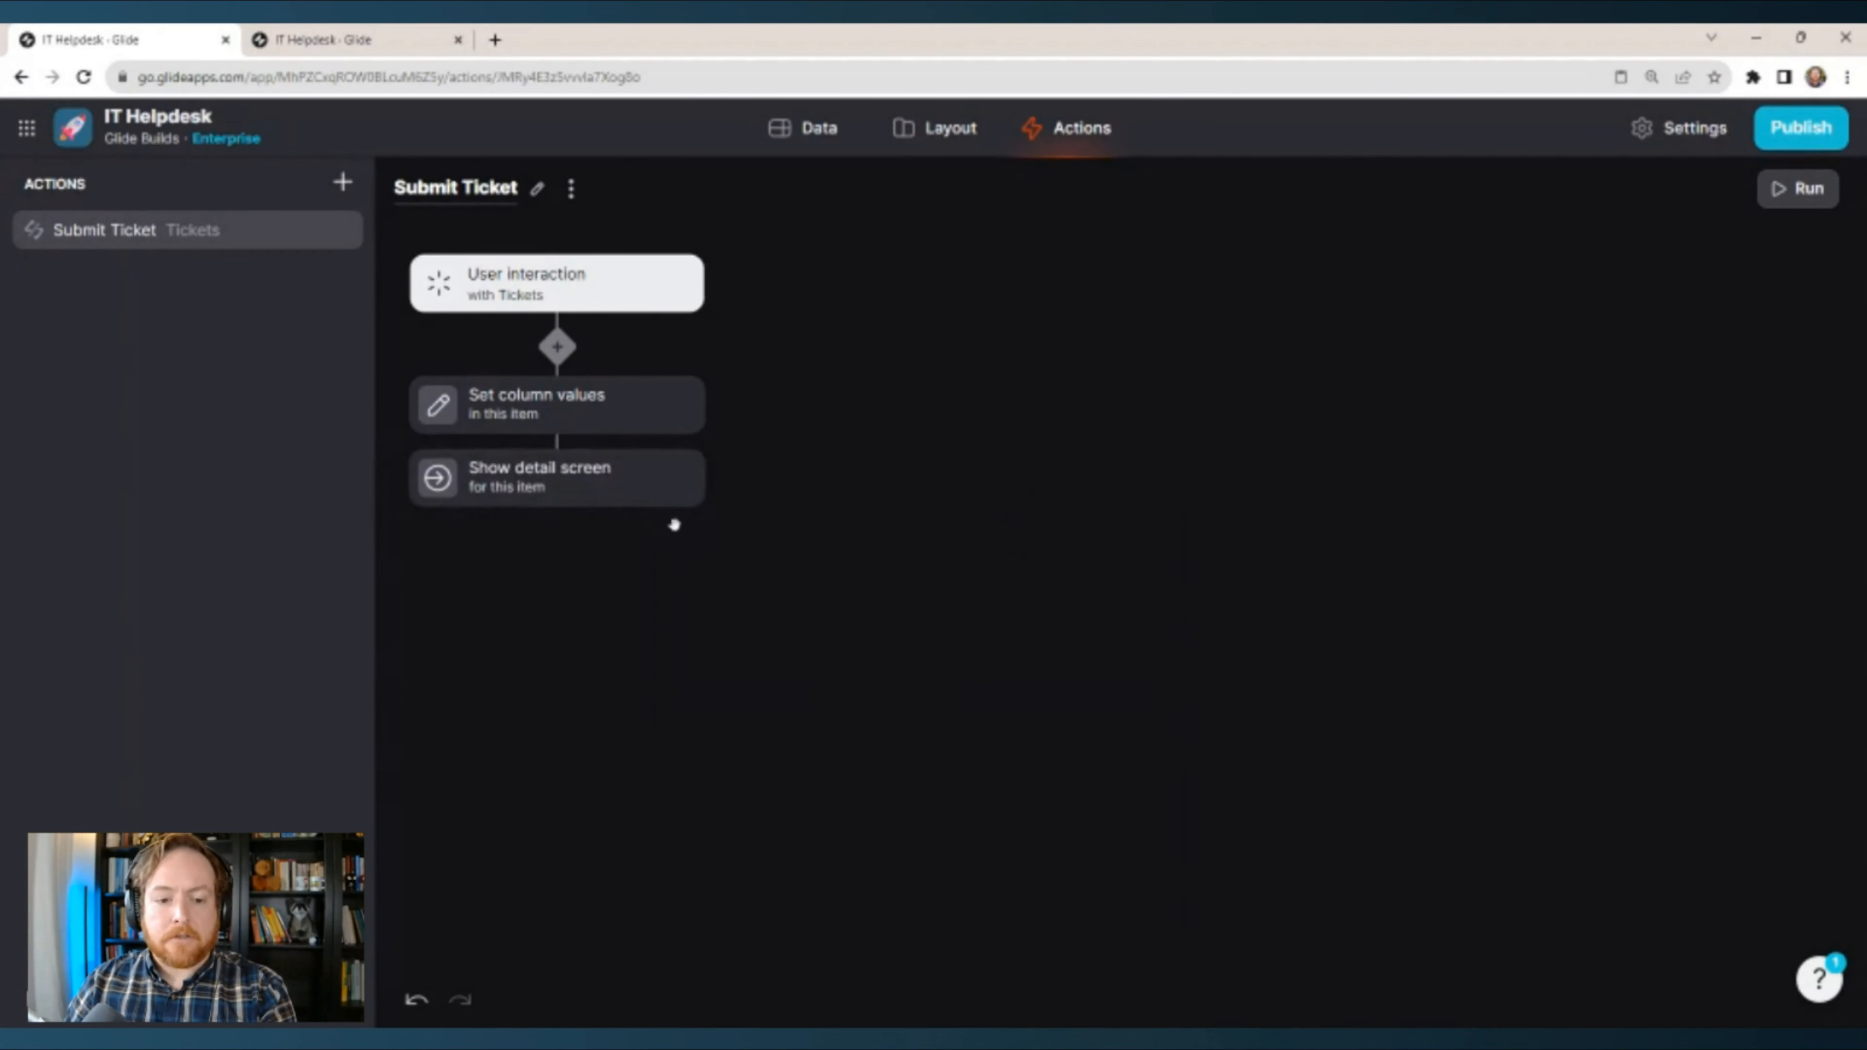
click(585, 478)
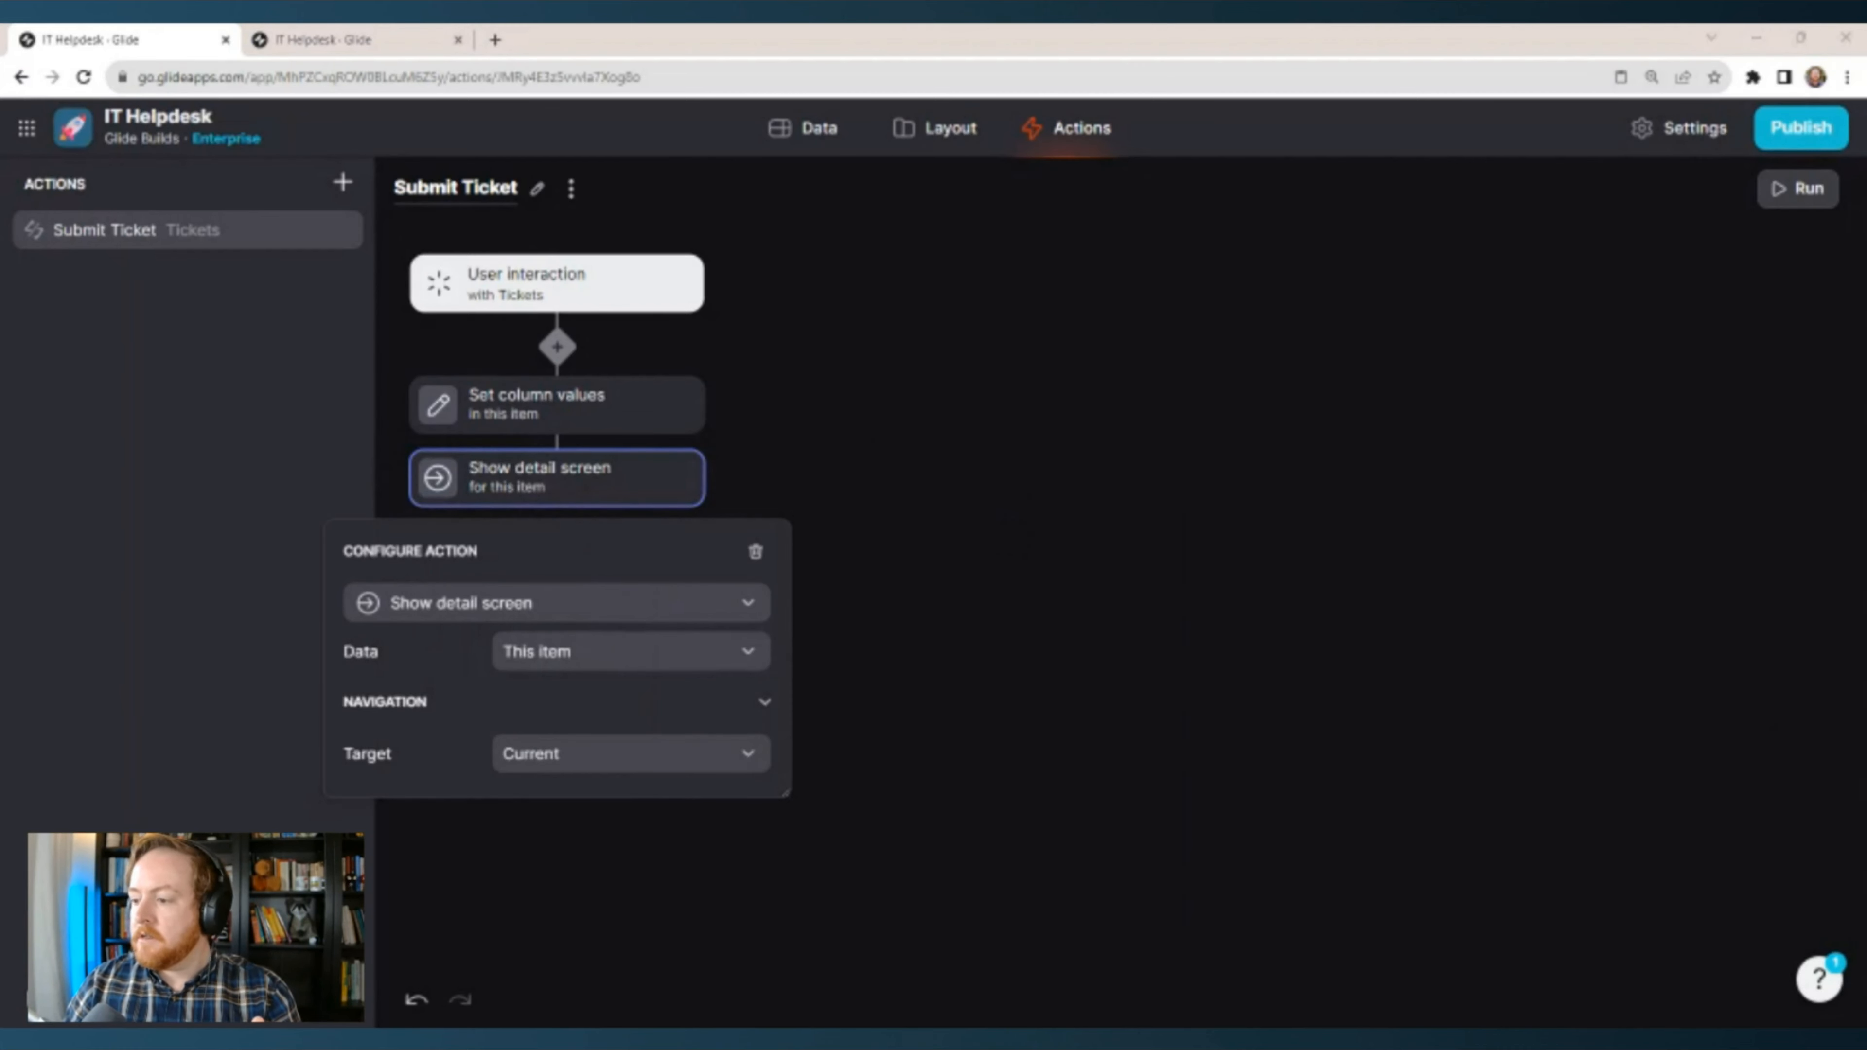
click(617, 752)
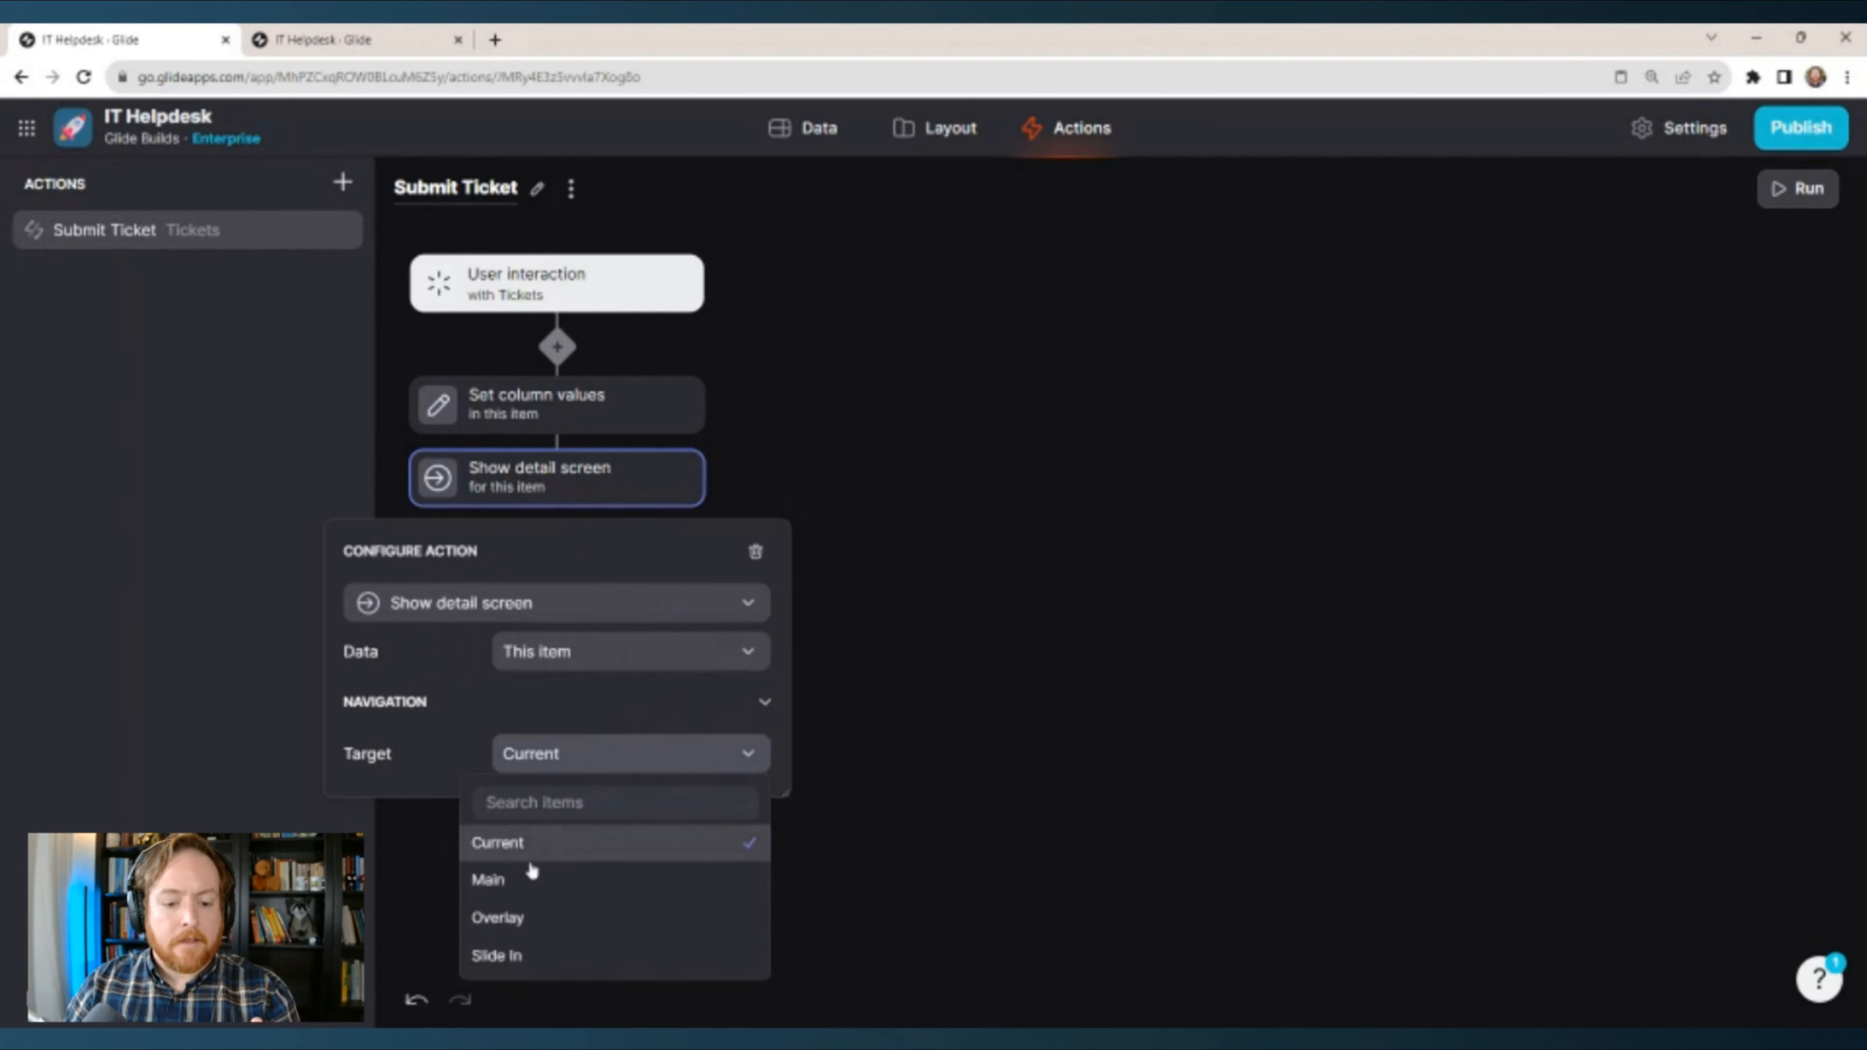
click(527, 878)
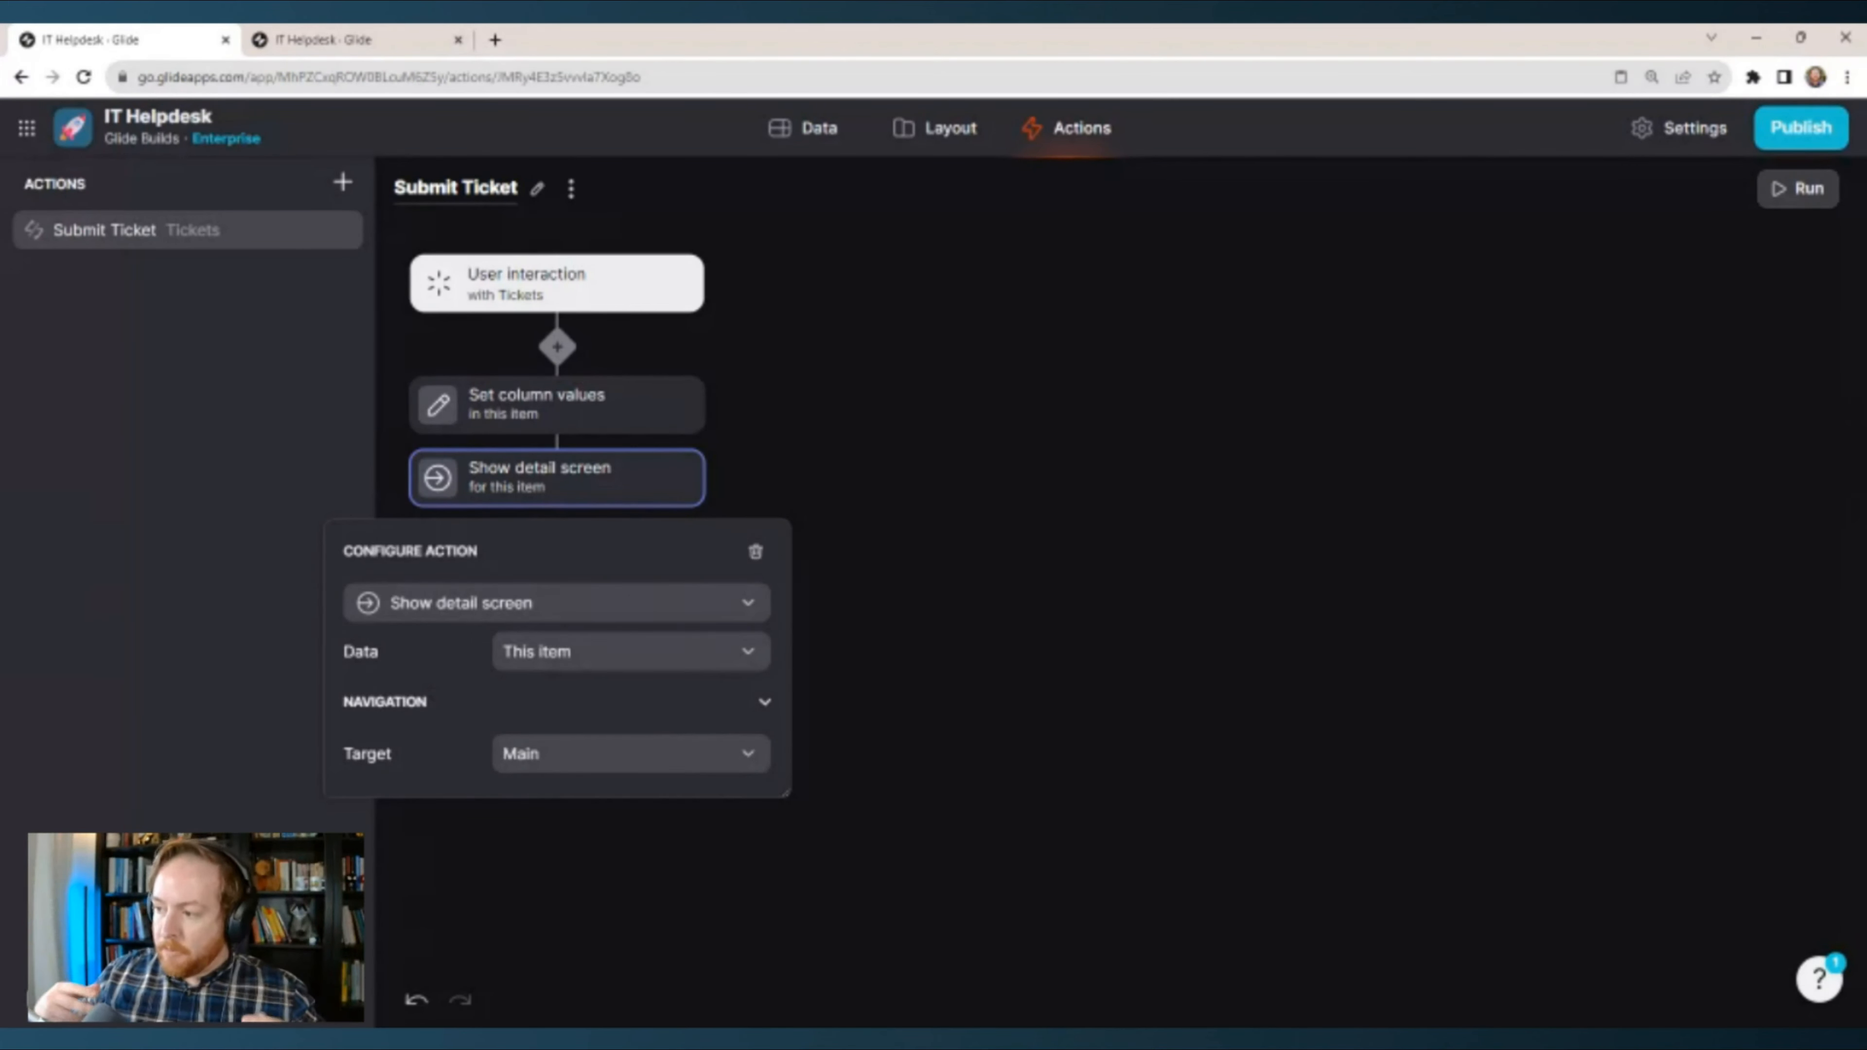
click(1008, 479)
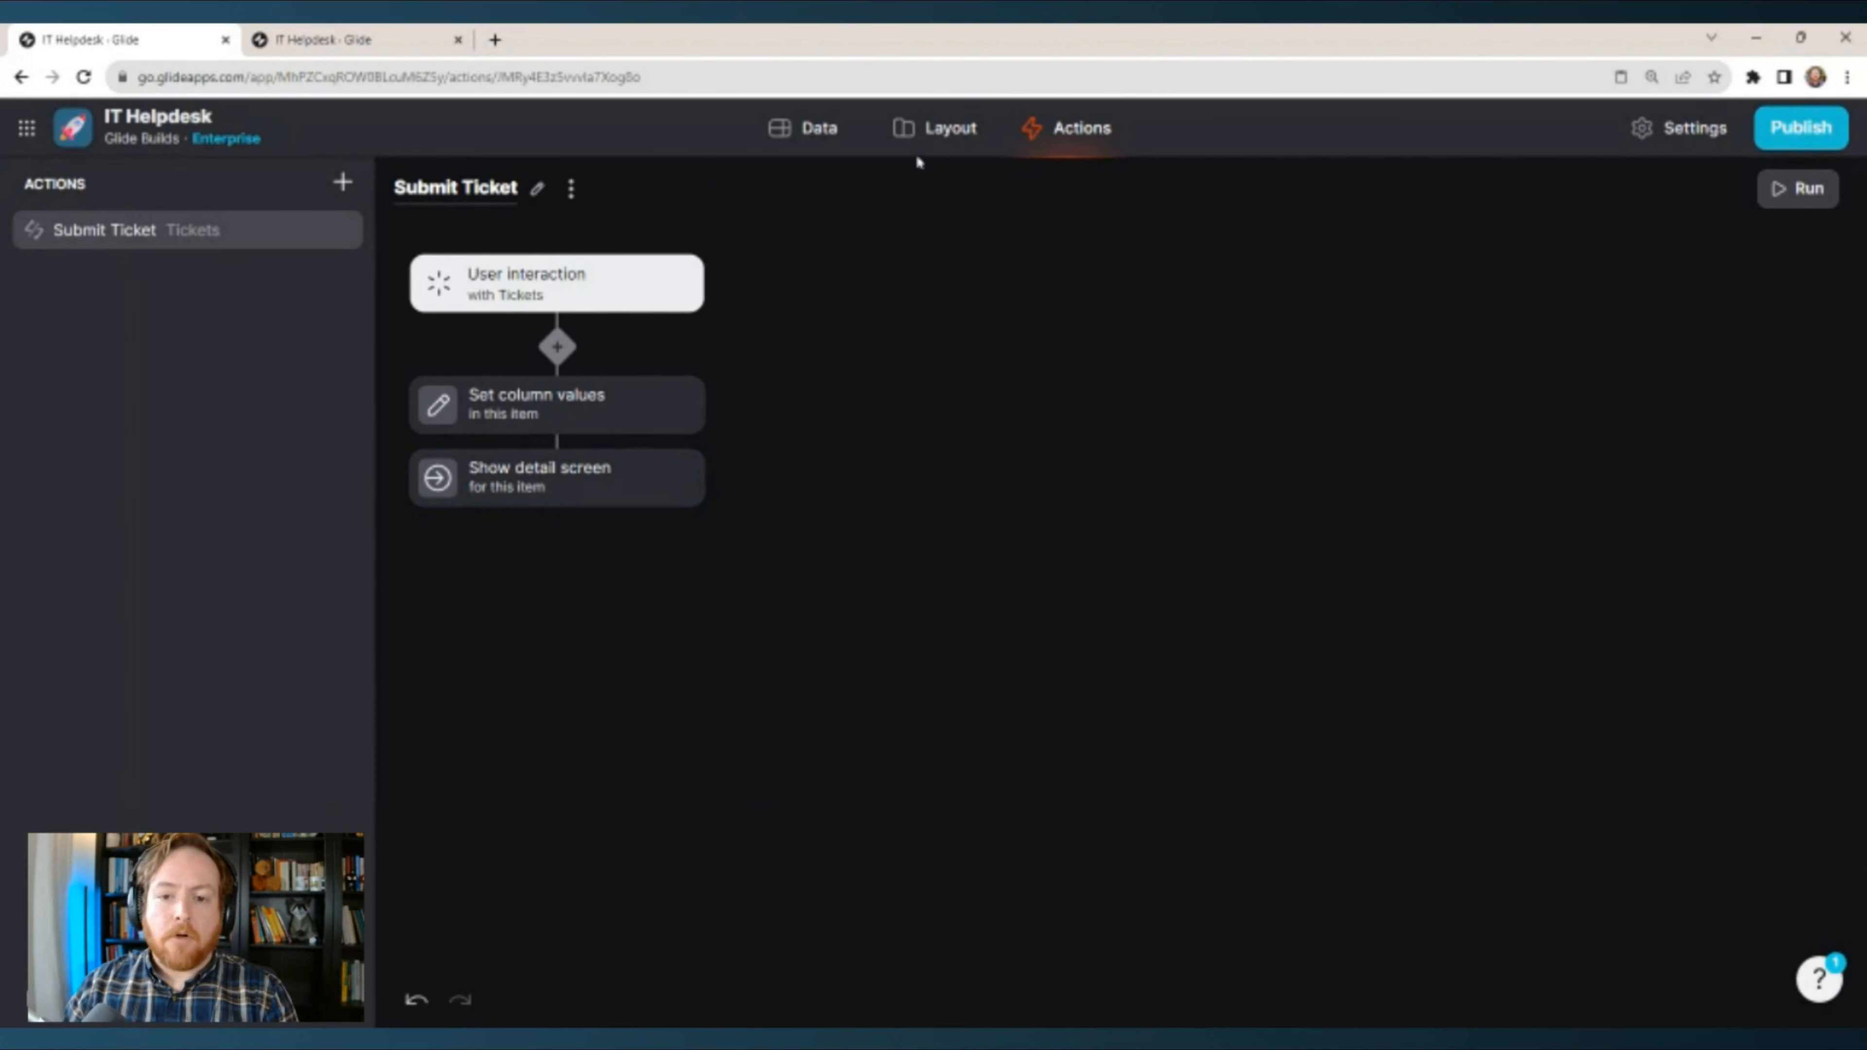
Open the New Ticket form from the All Tickets layout and set its On Submit action to Submit Ticket.
click(937, 129)
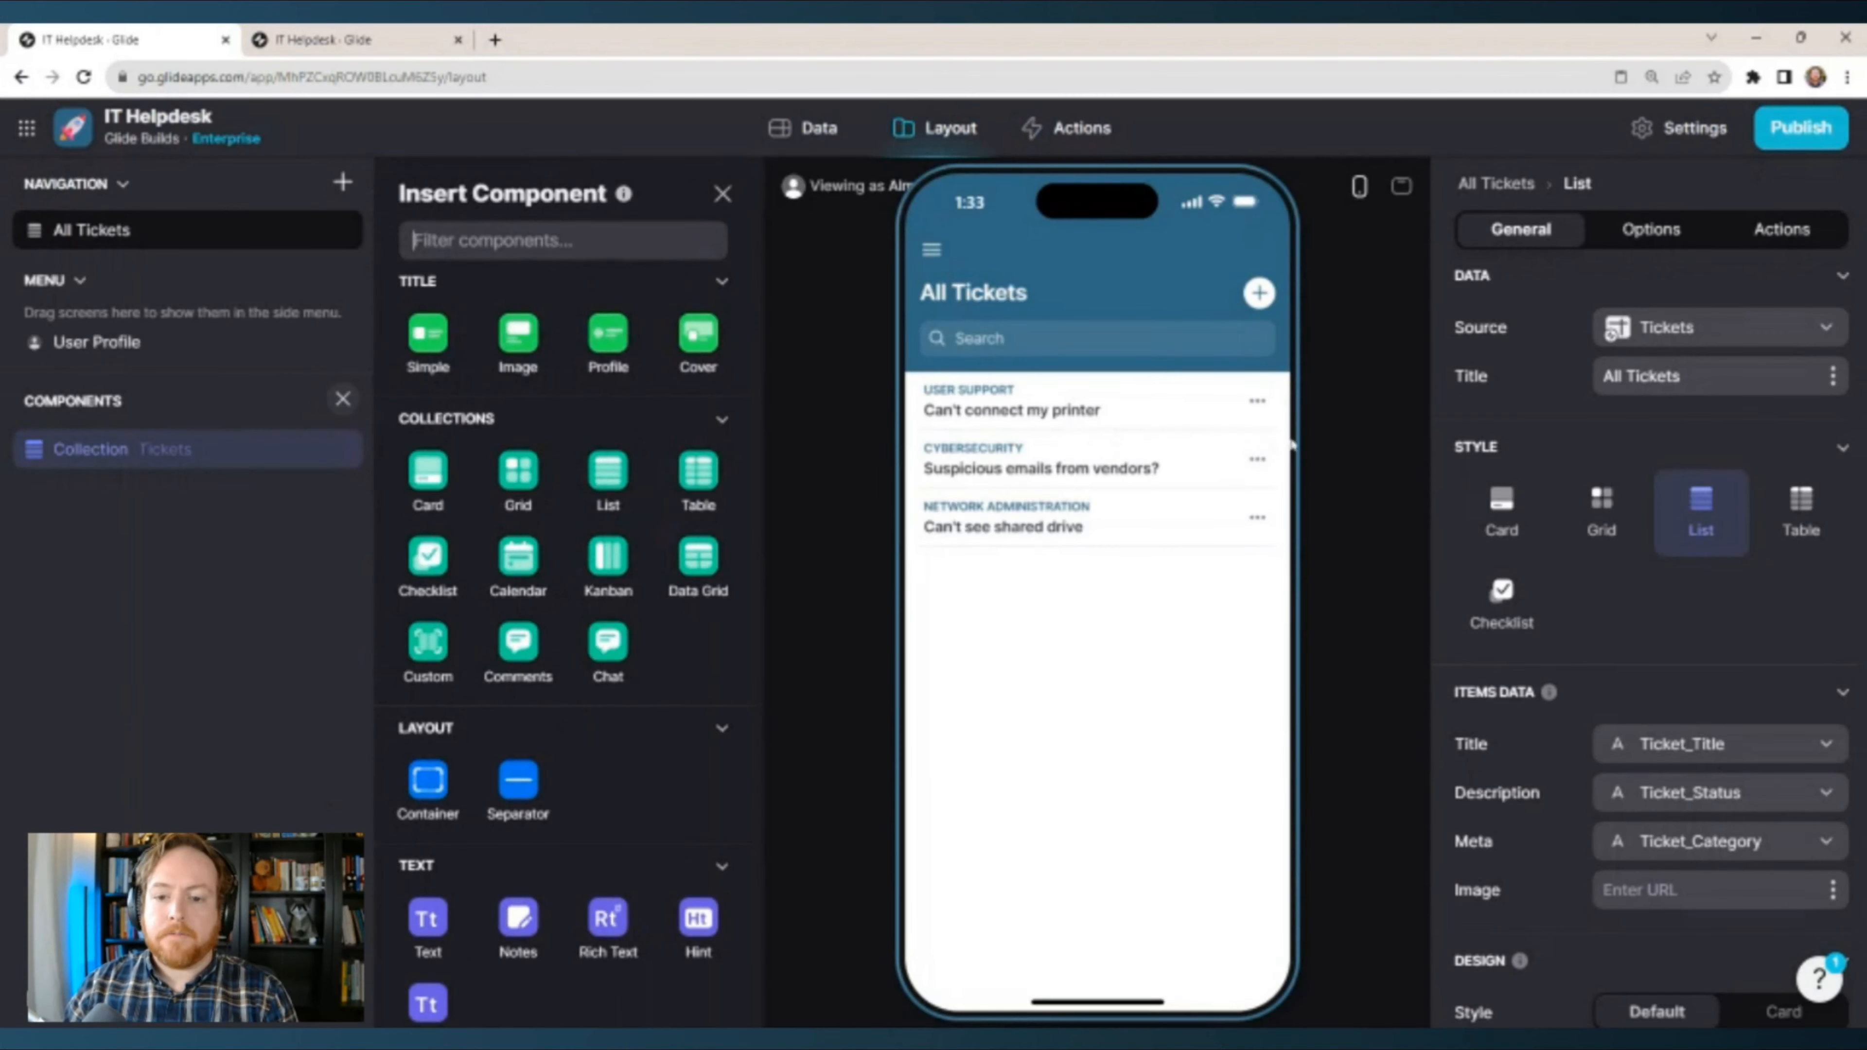
click(1259, 293)
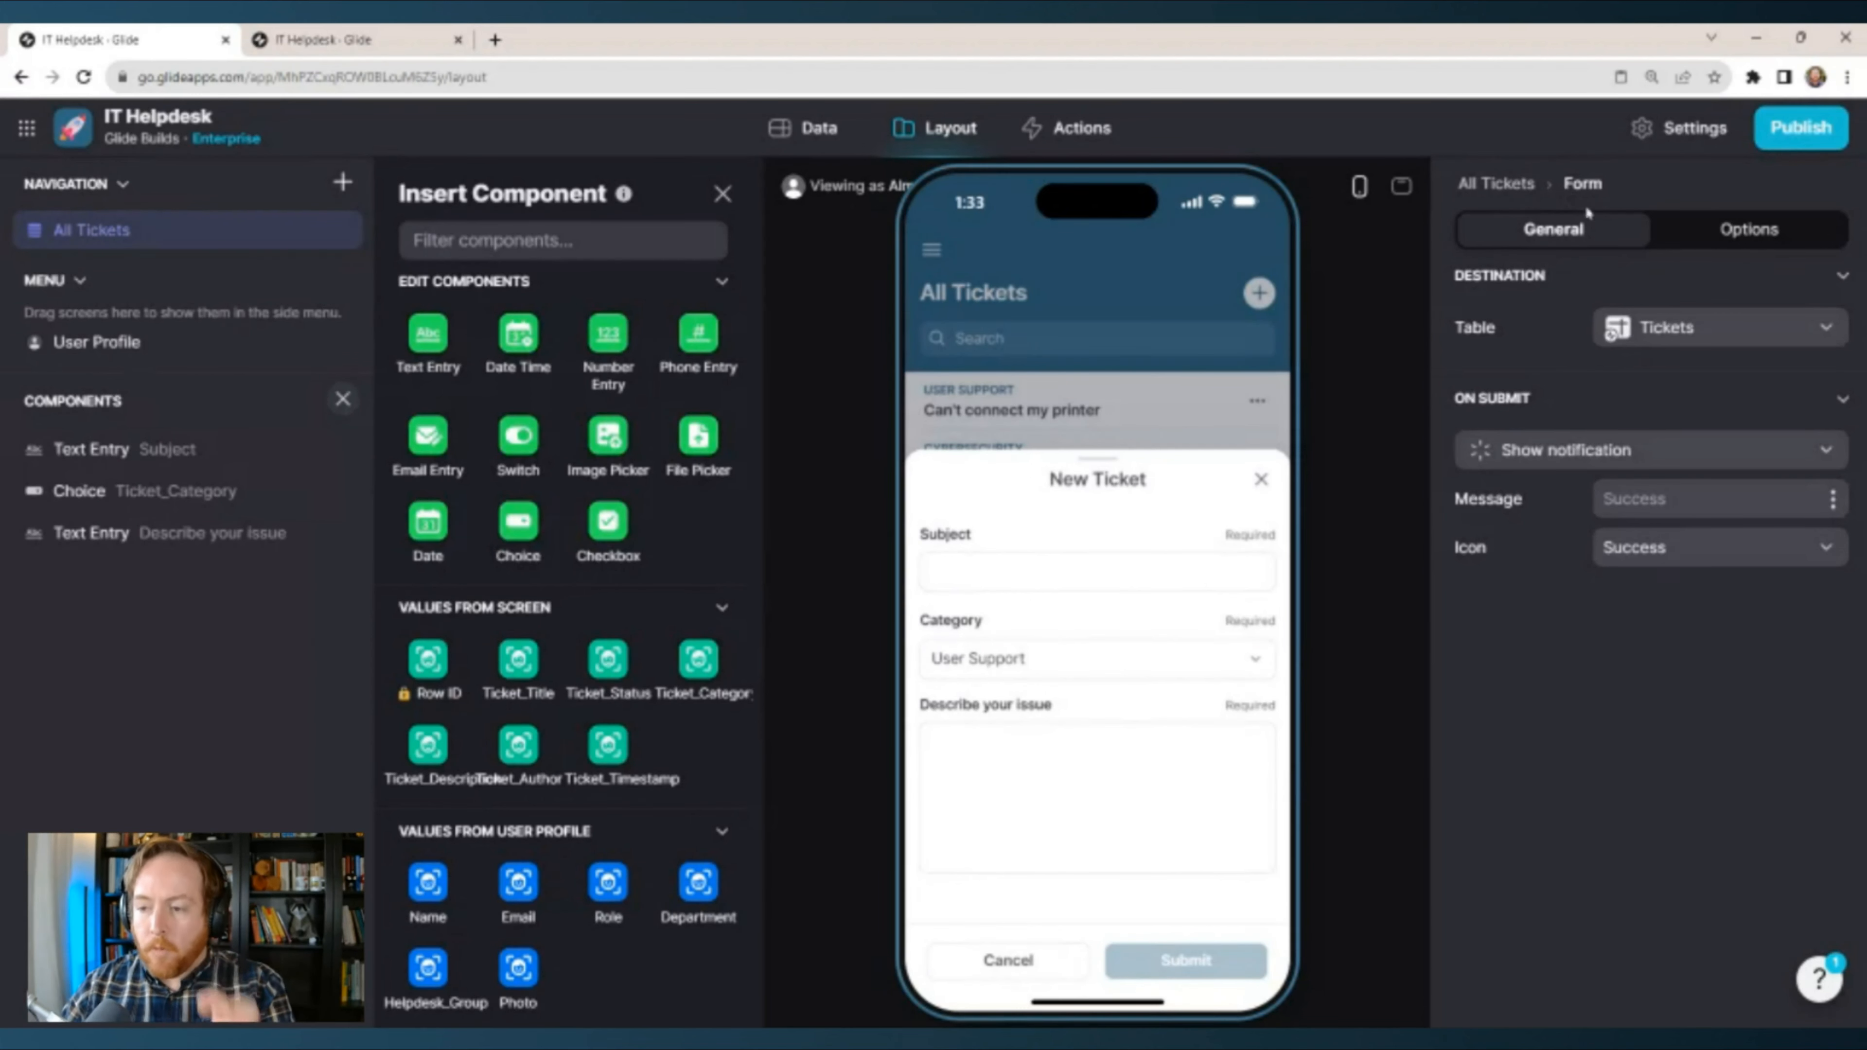
click(1753, 234)
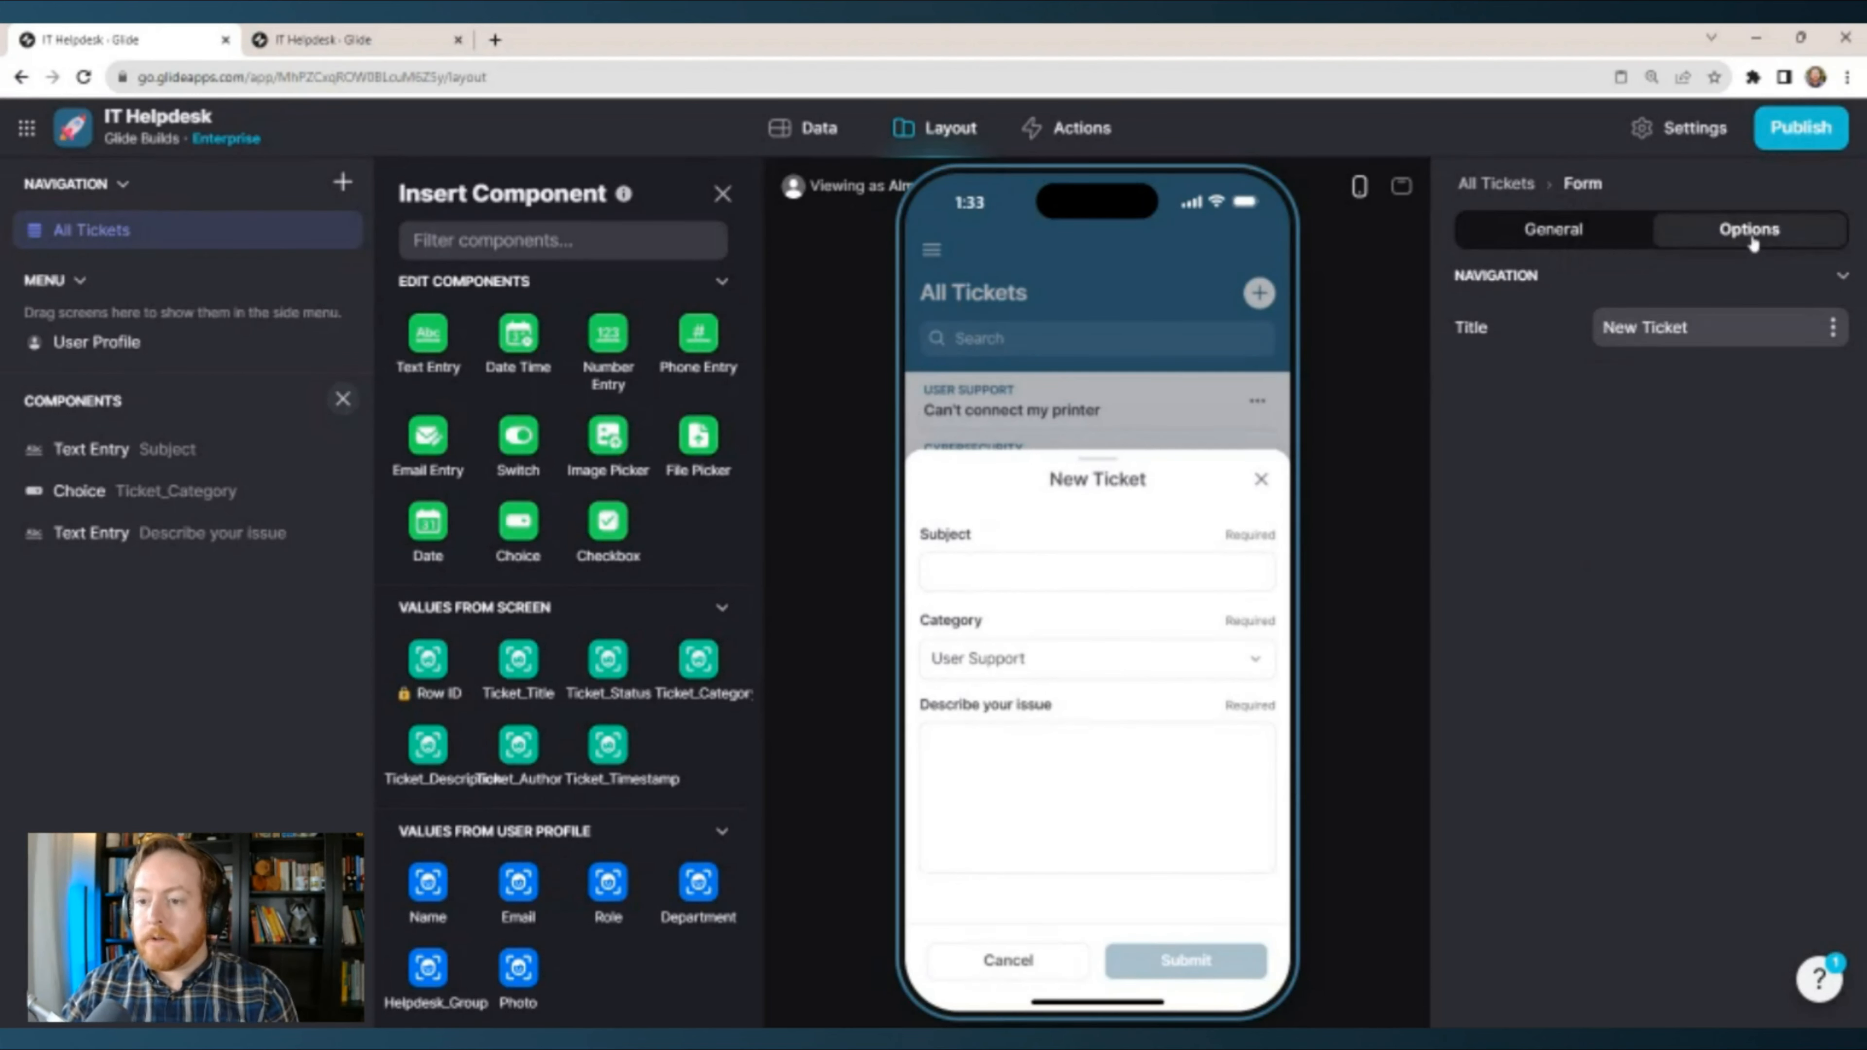
click(1588, 234)
click(1566, 451)
mouse_move(1594, 599)
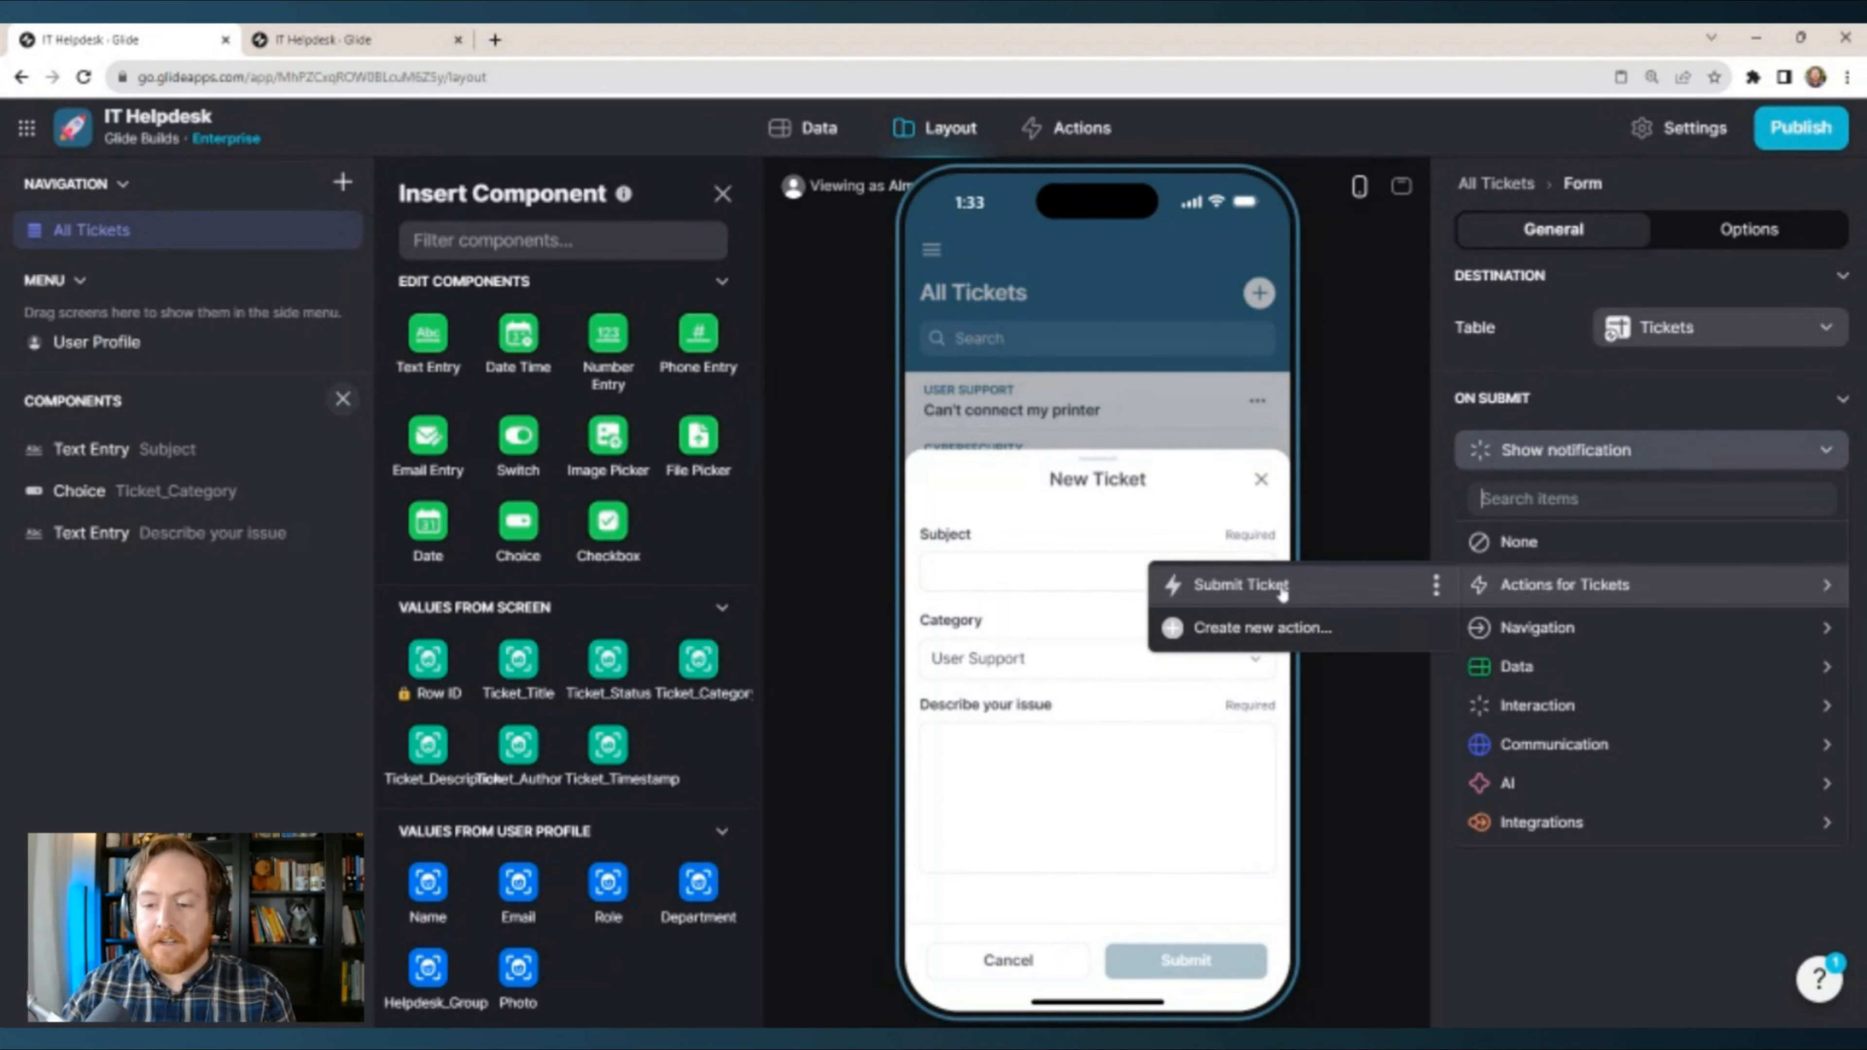
click(1312, 586)
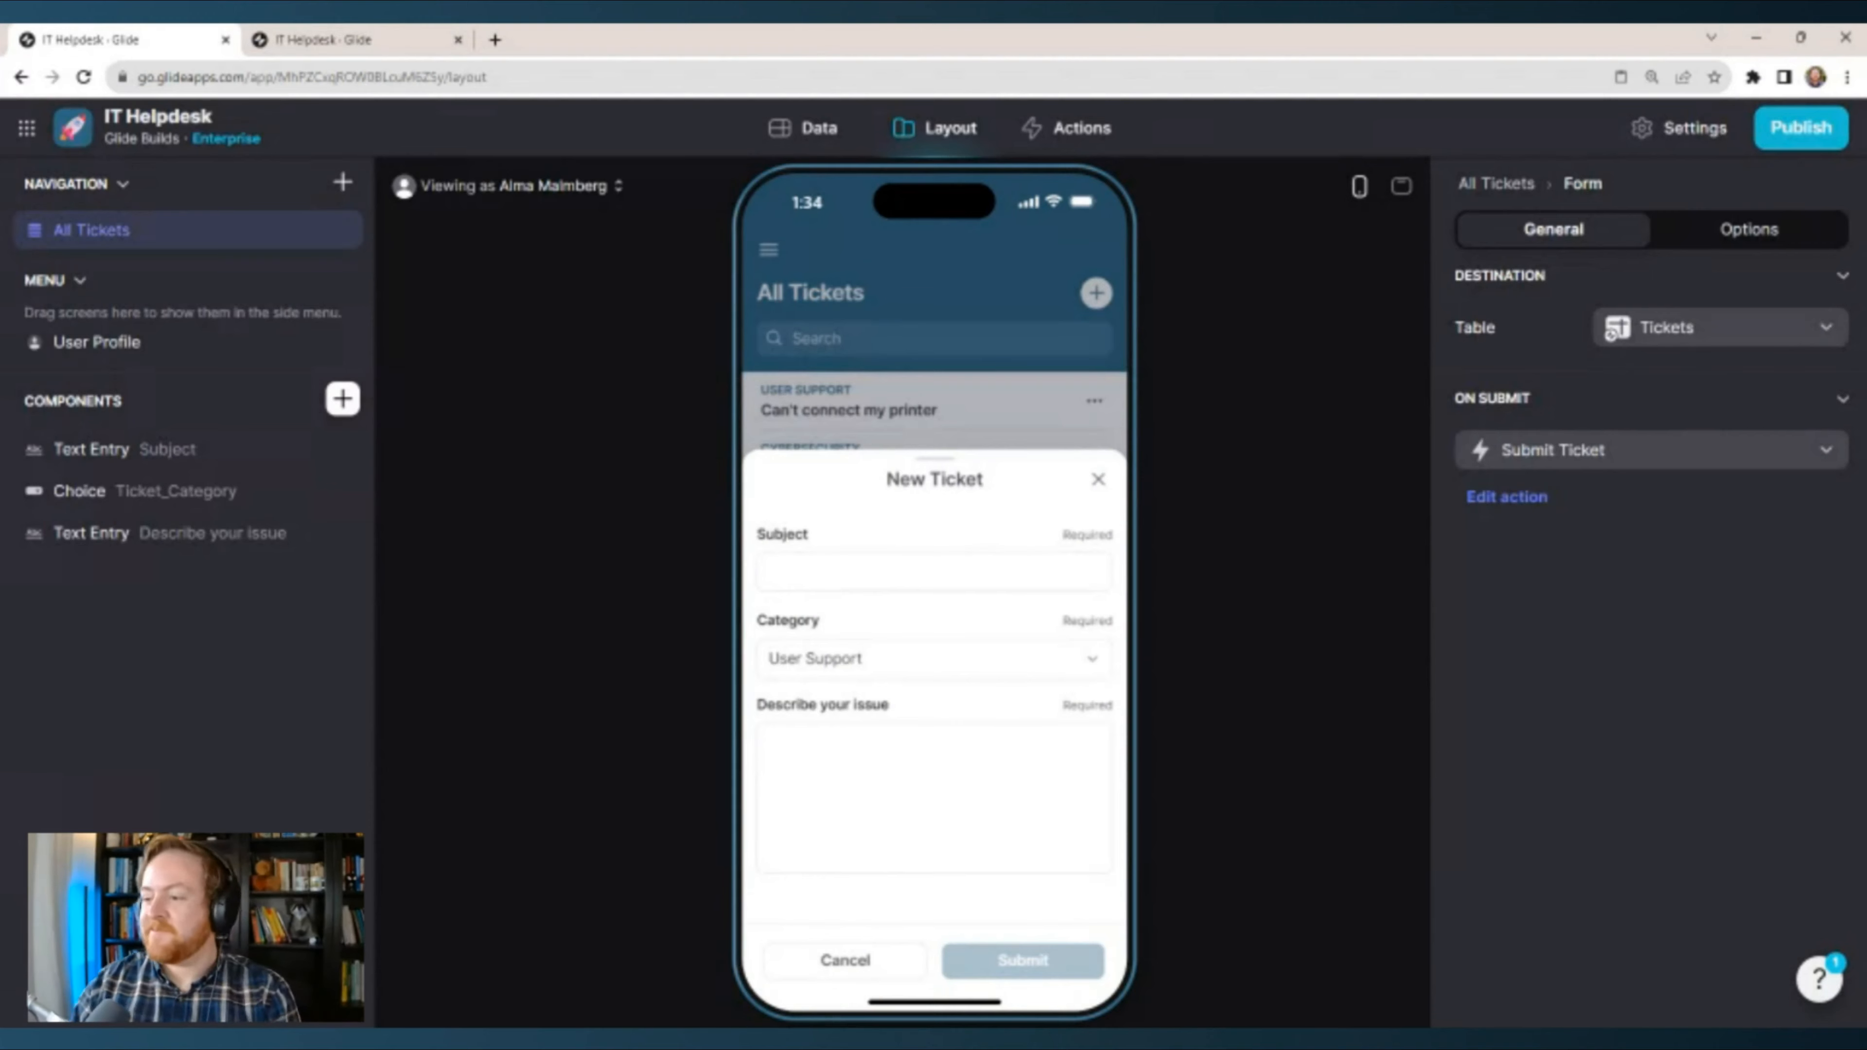
Switch the app preview to view as the third listed user with the Employee role.
click(536, 187)
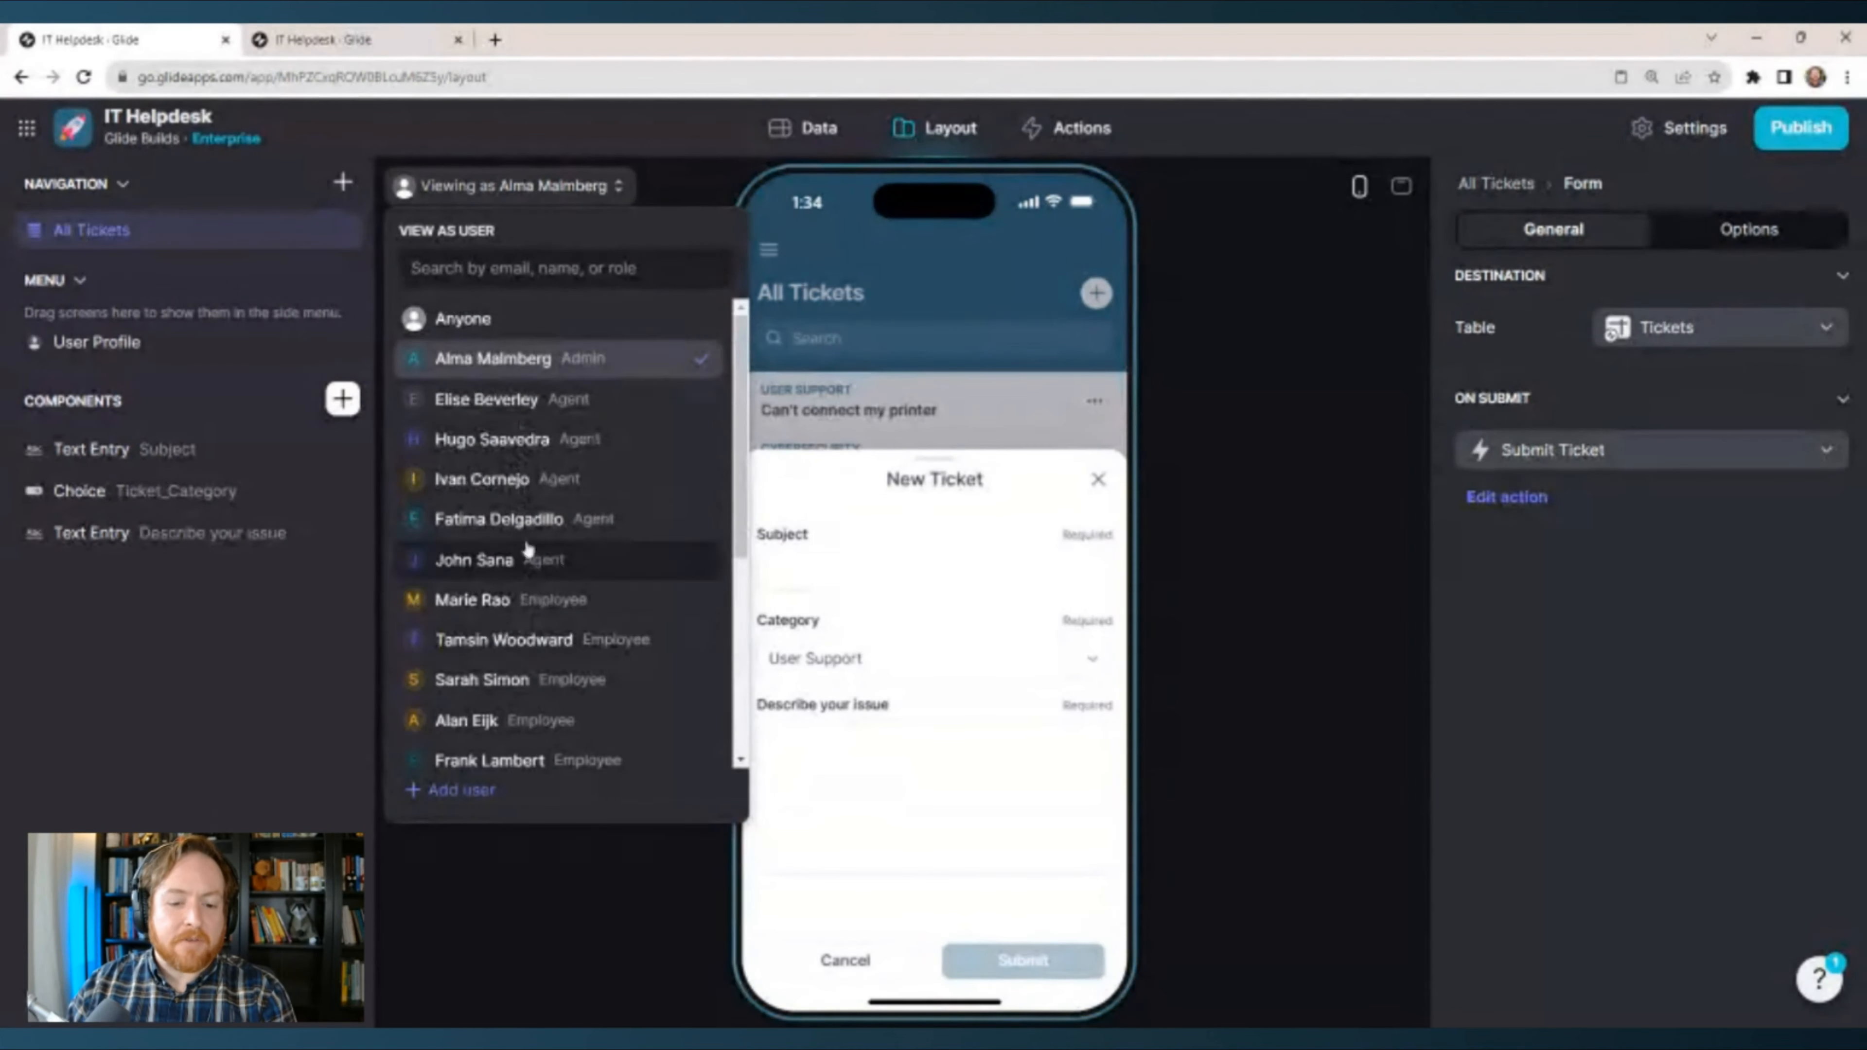
scroll(519, 559, down, 3)
click(522, 488)
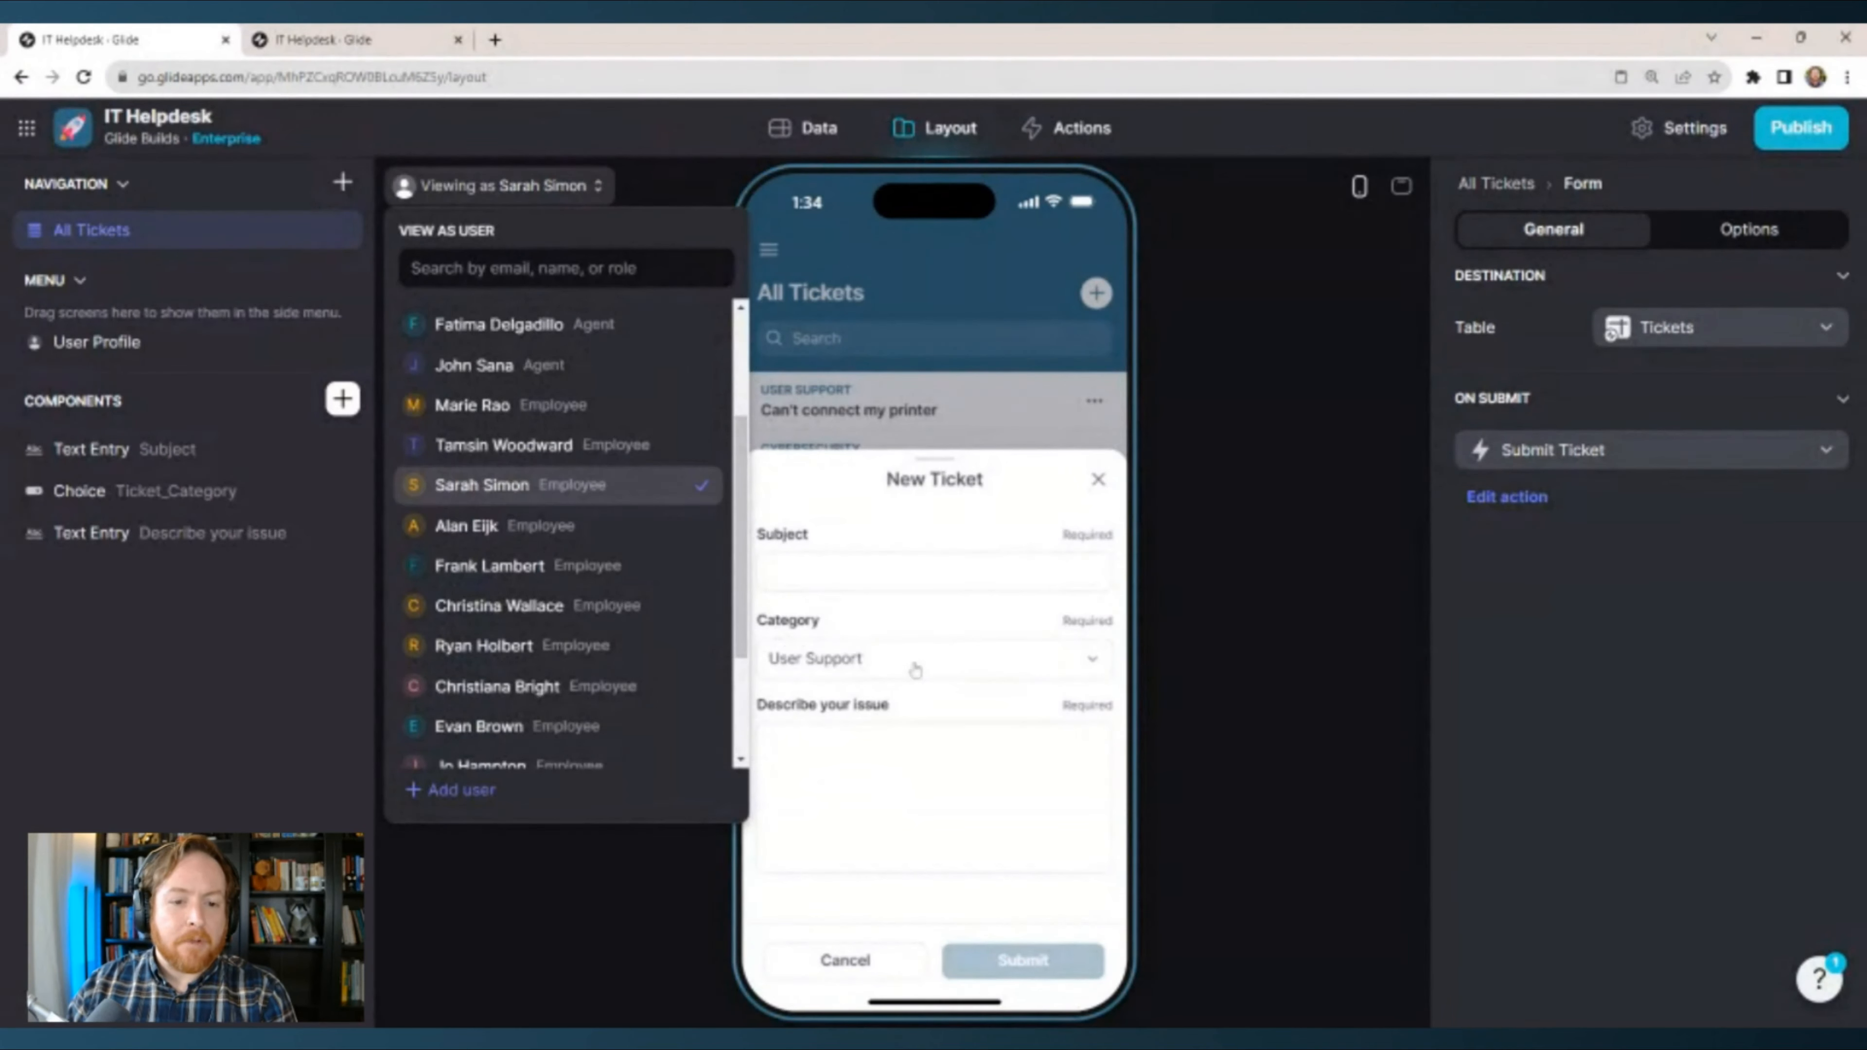
Enter "Can't connect my monitor" as the Subject of the new ticket in the app preview.
click(882, 572)
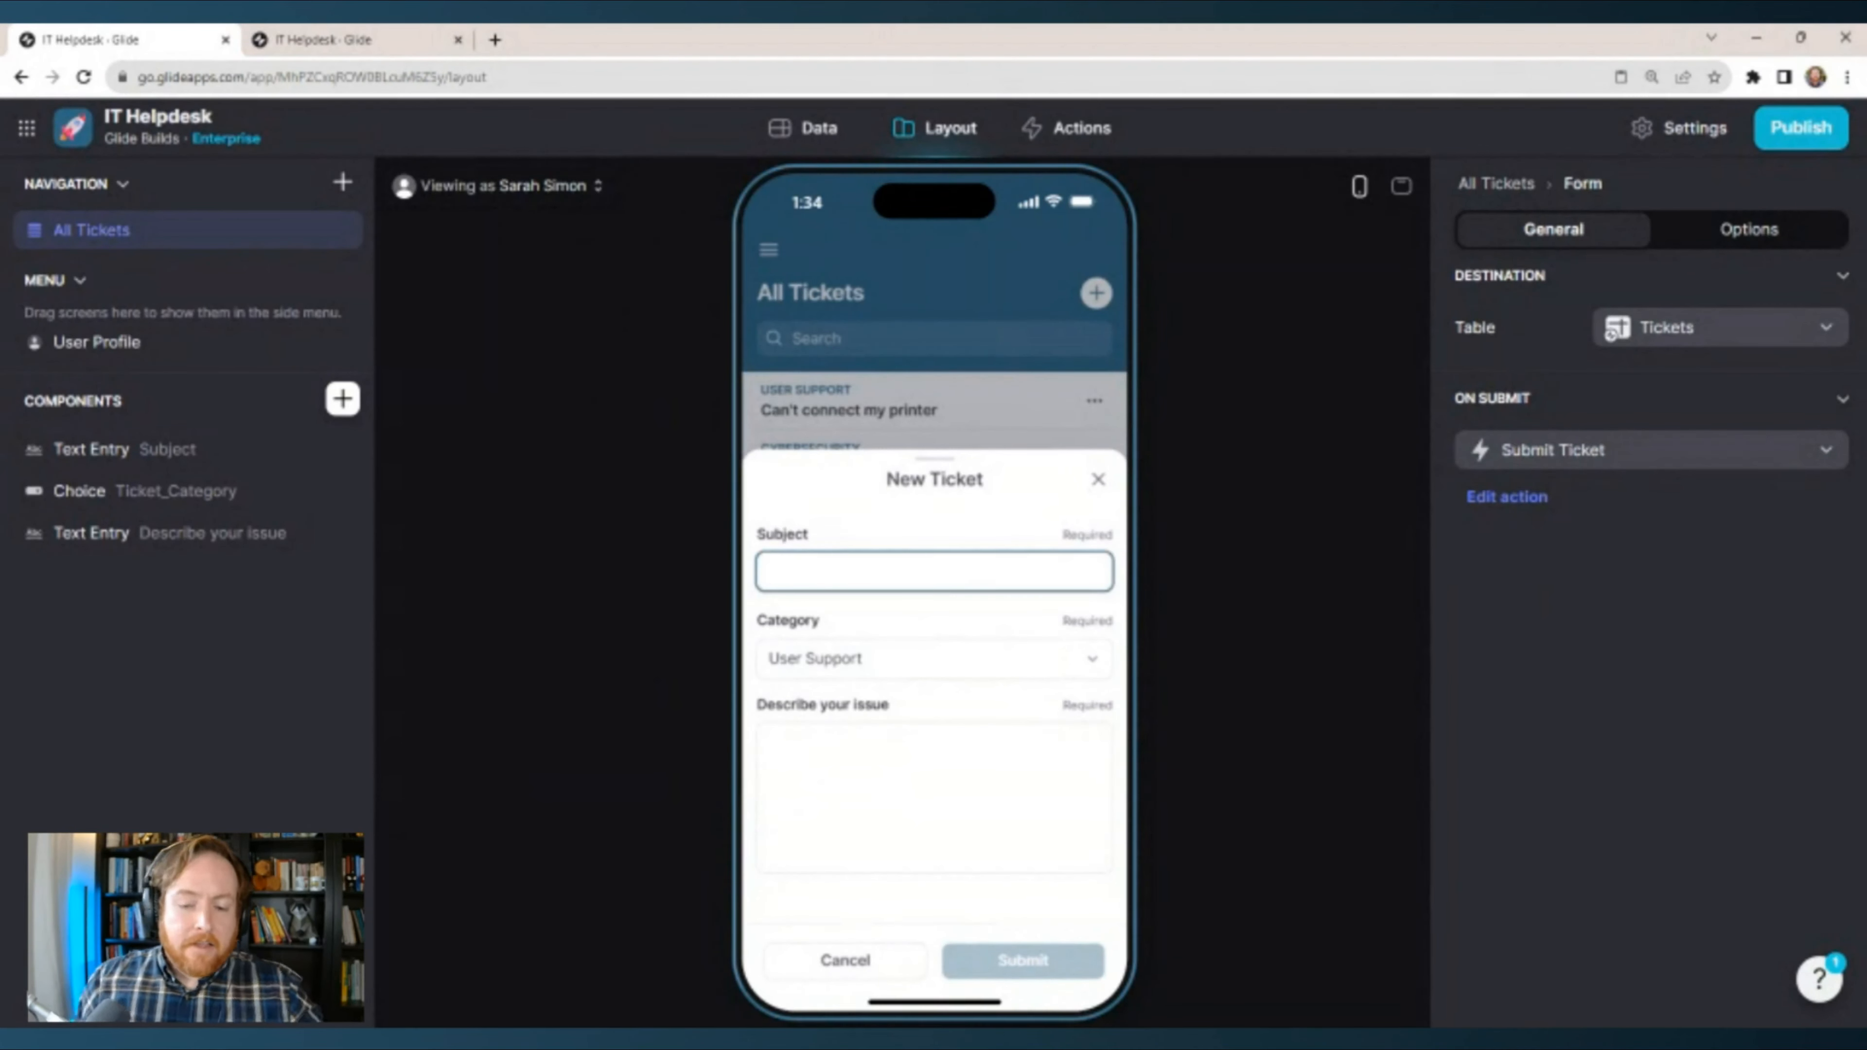
text(Ca)
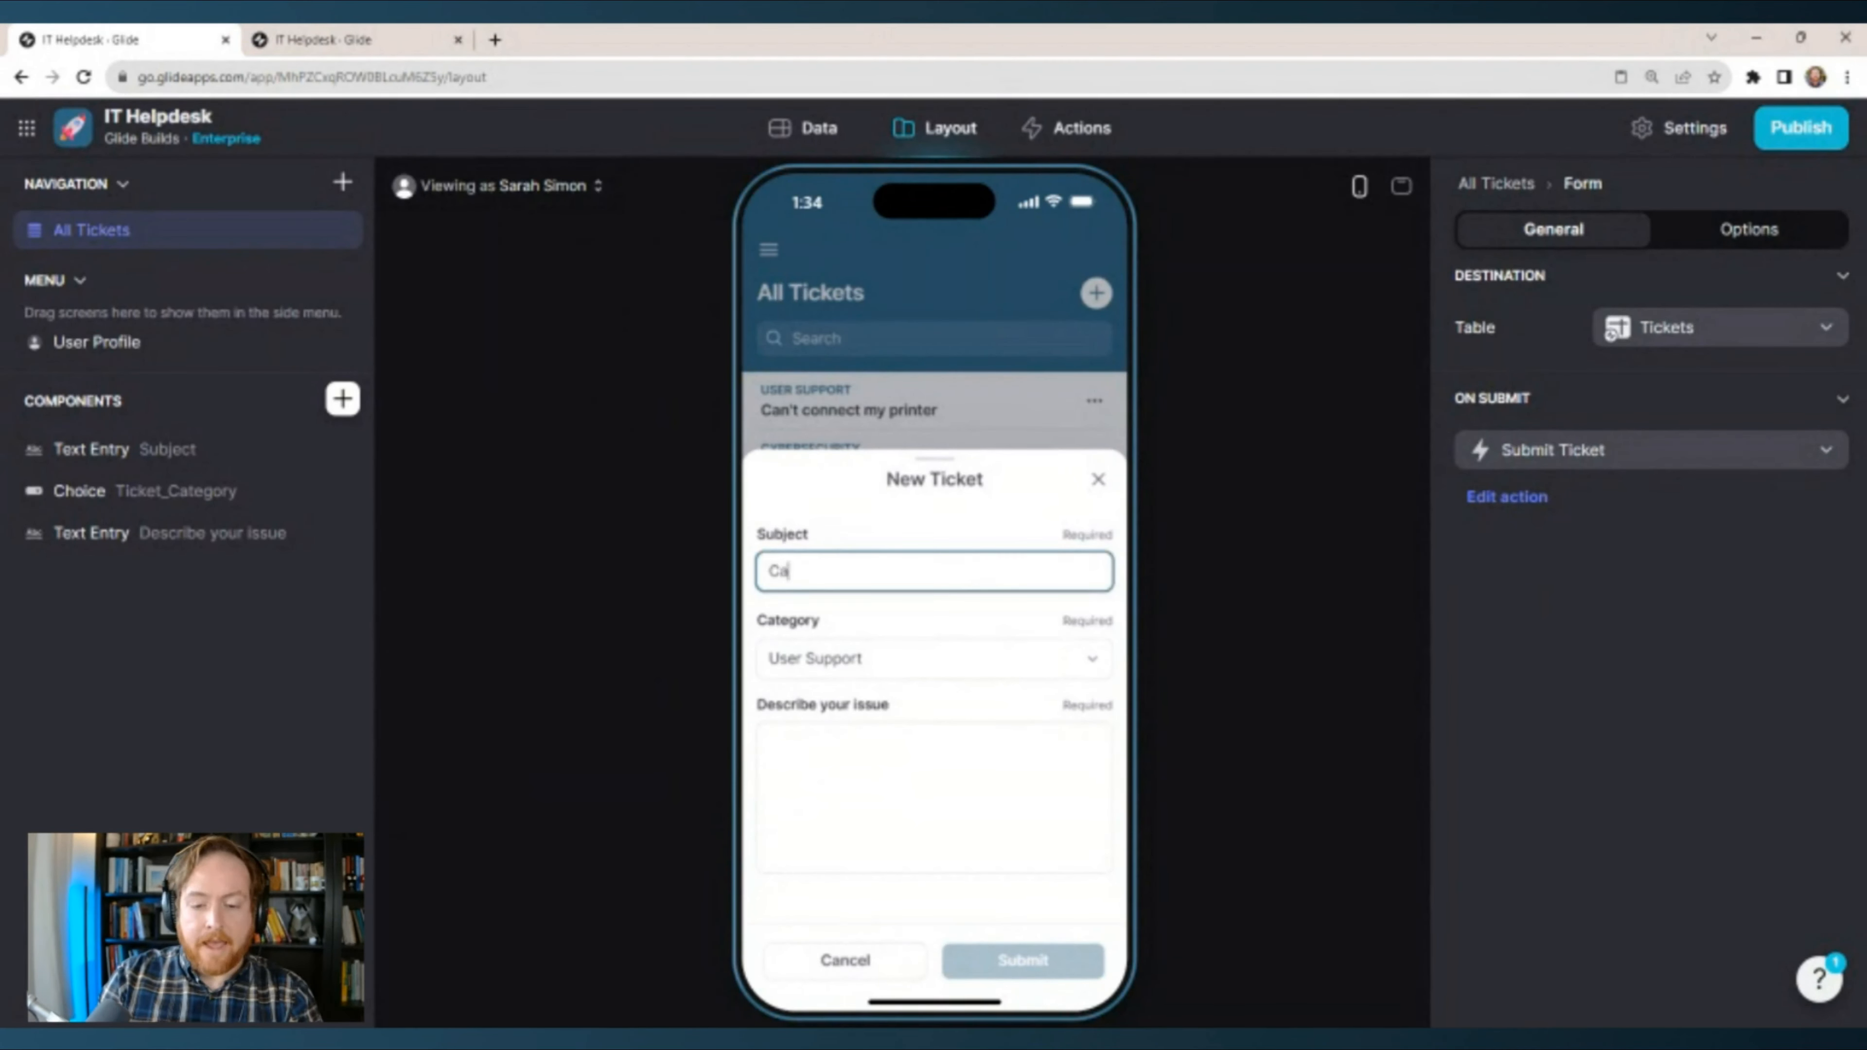
text(n't connect my monitor)
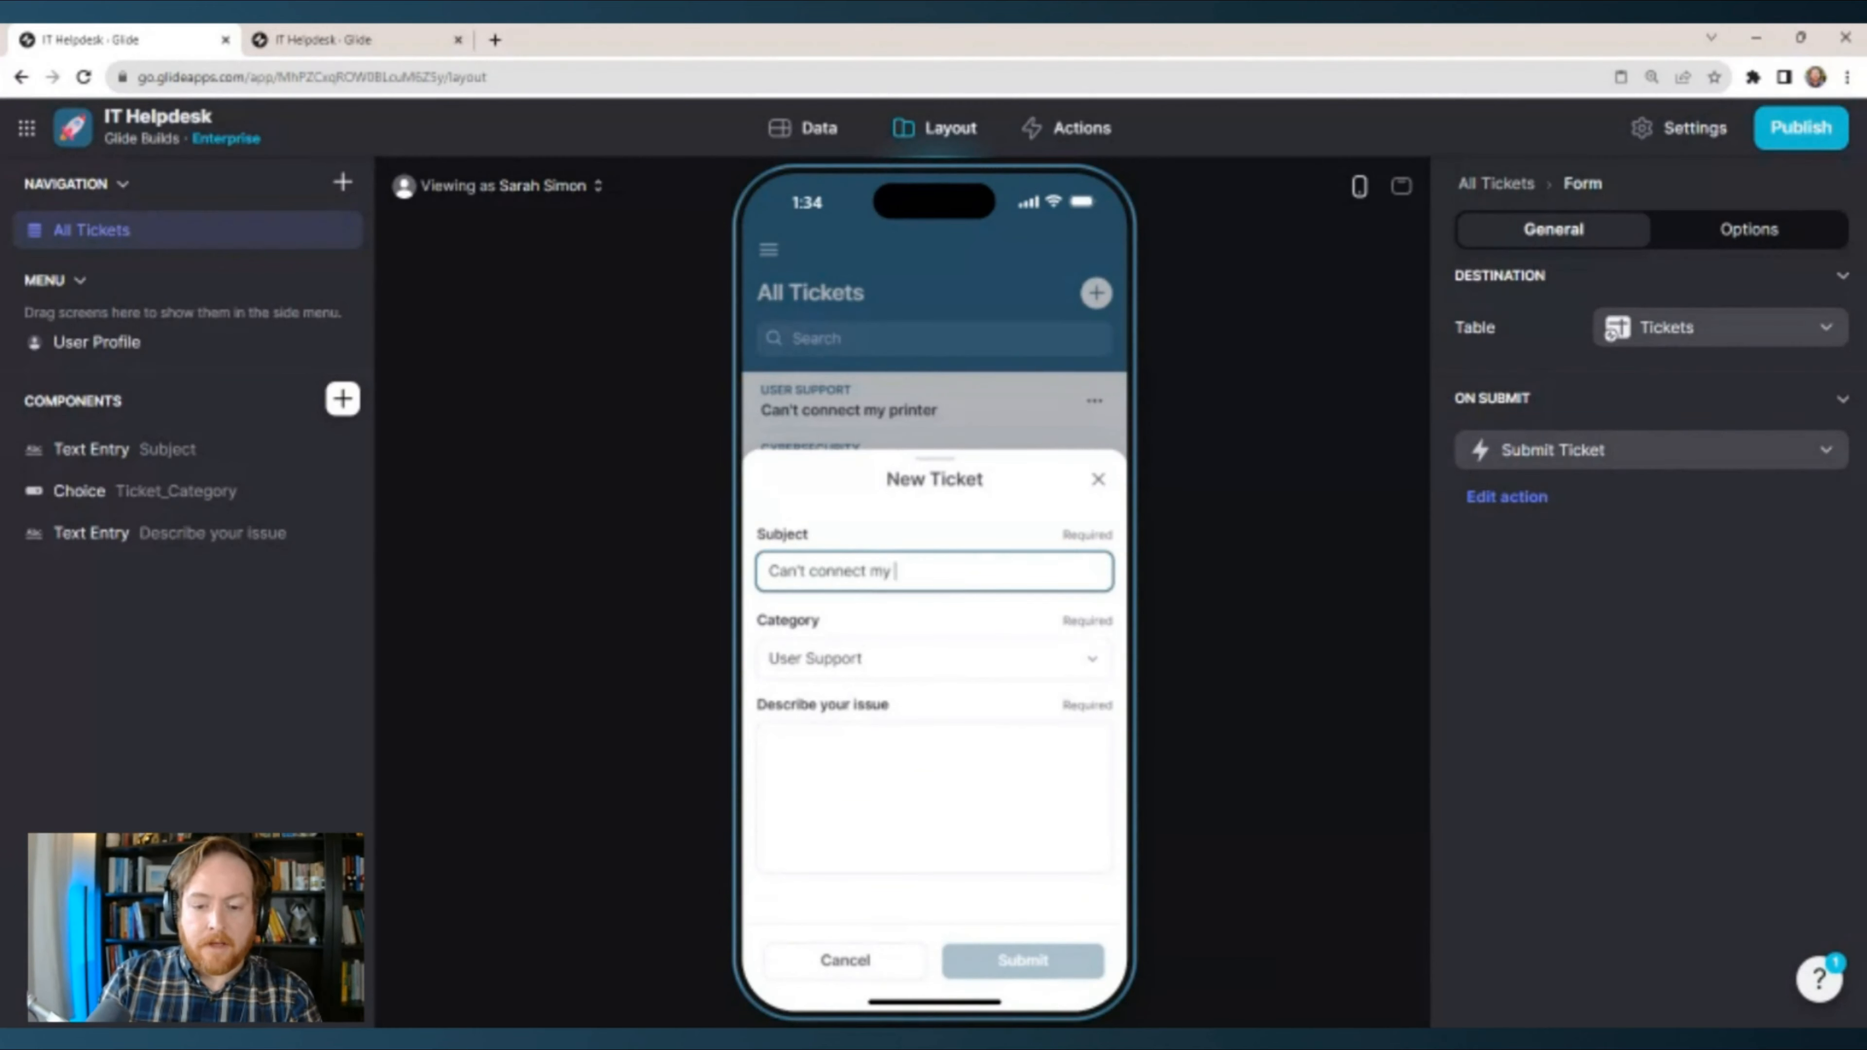
Describe the issue as "The cable provided for my monitor doesn't fit into my laptop. Can someone help?" and submit the ticket.
key(Tab)
key(Tab)
text(T)
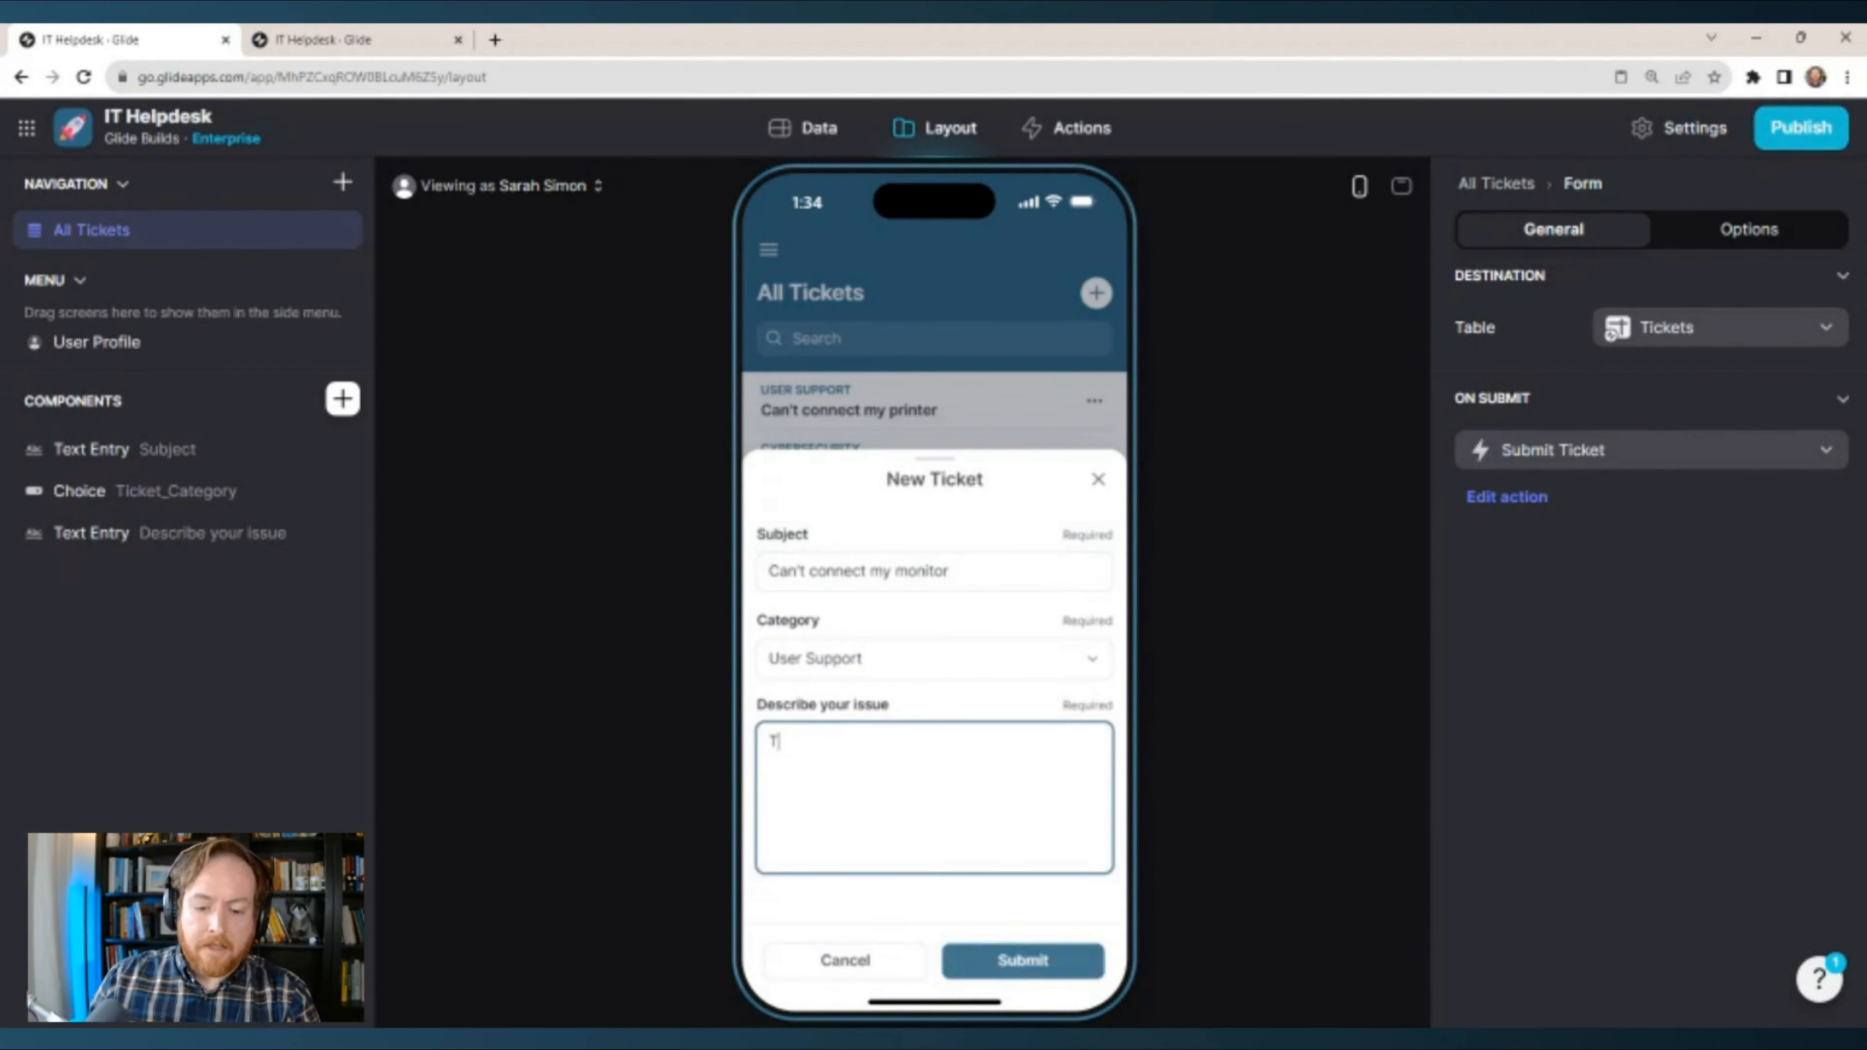
text(he mable)
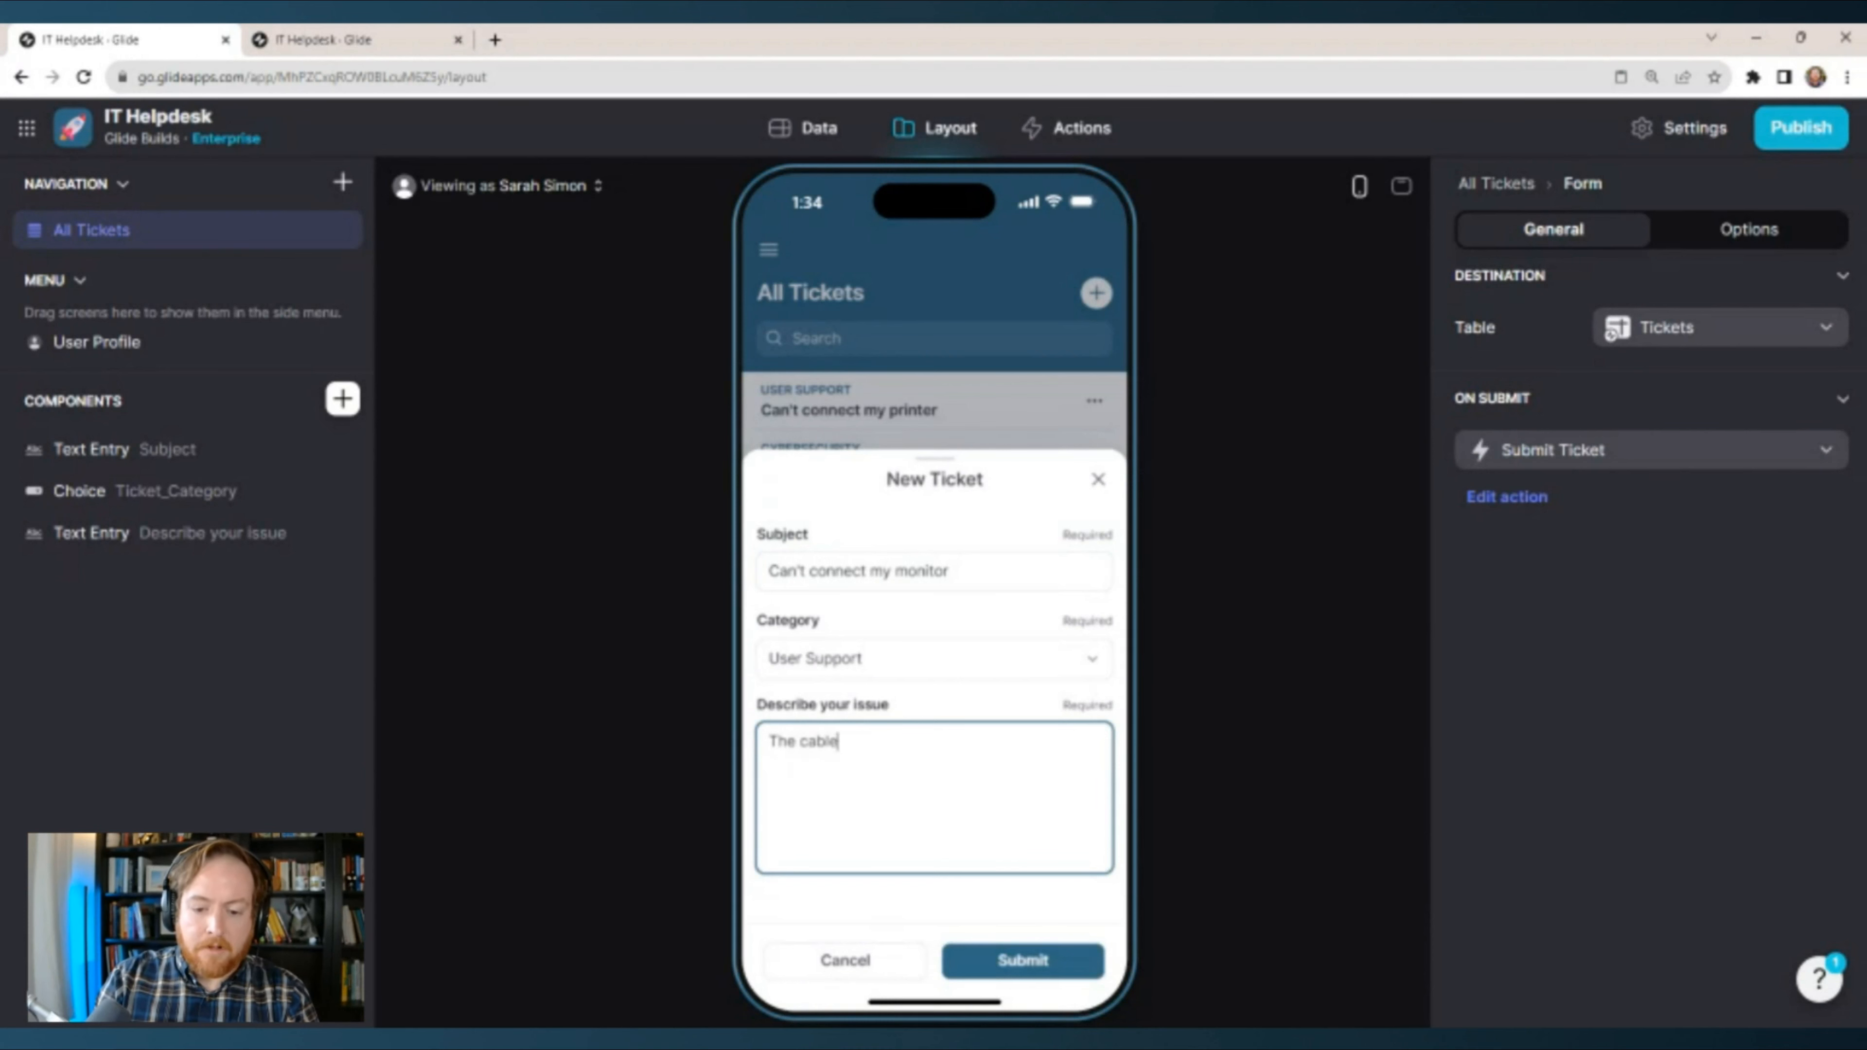
text( provided fo)
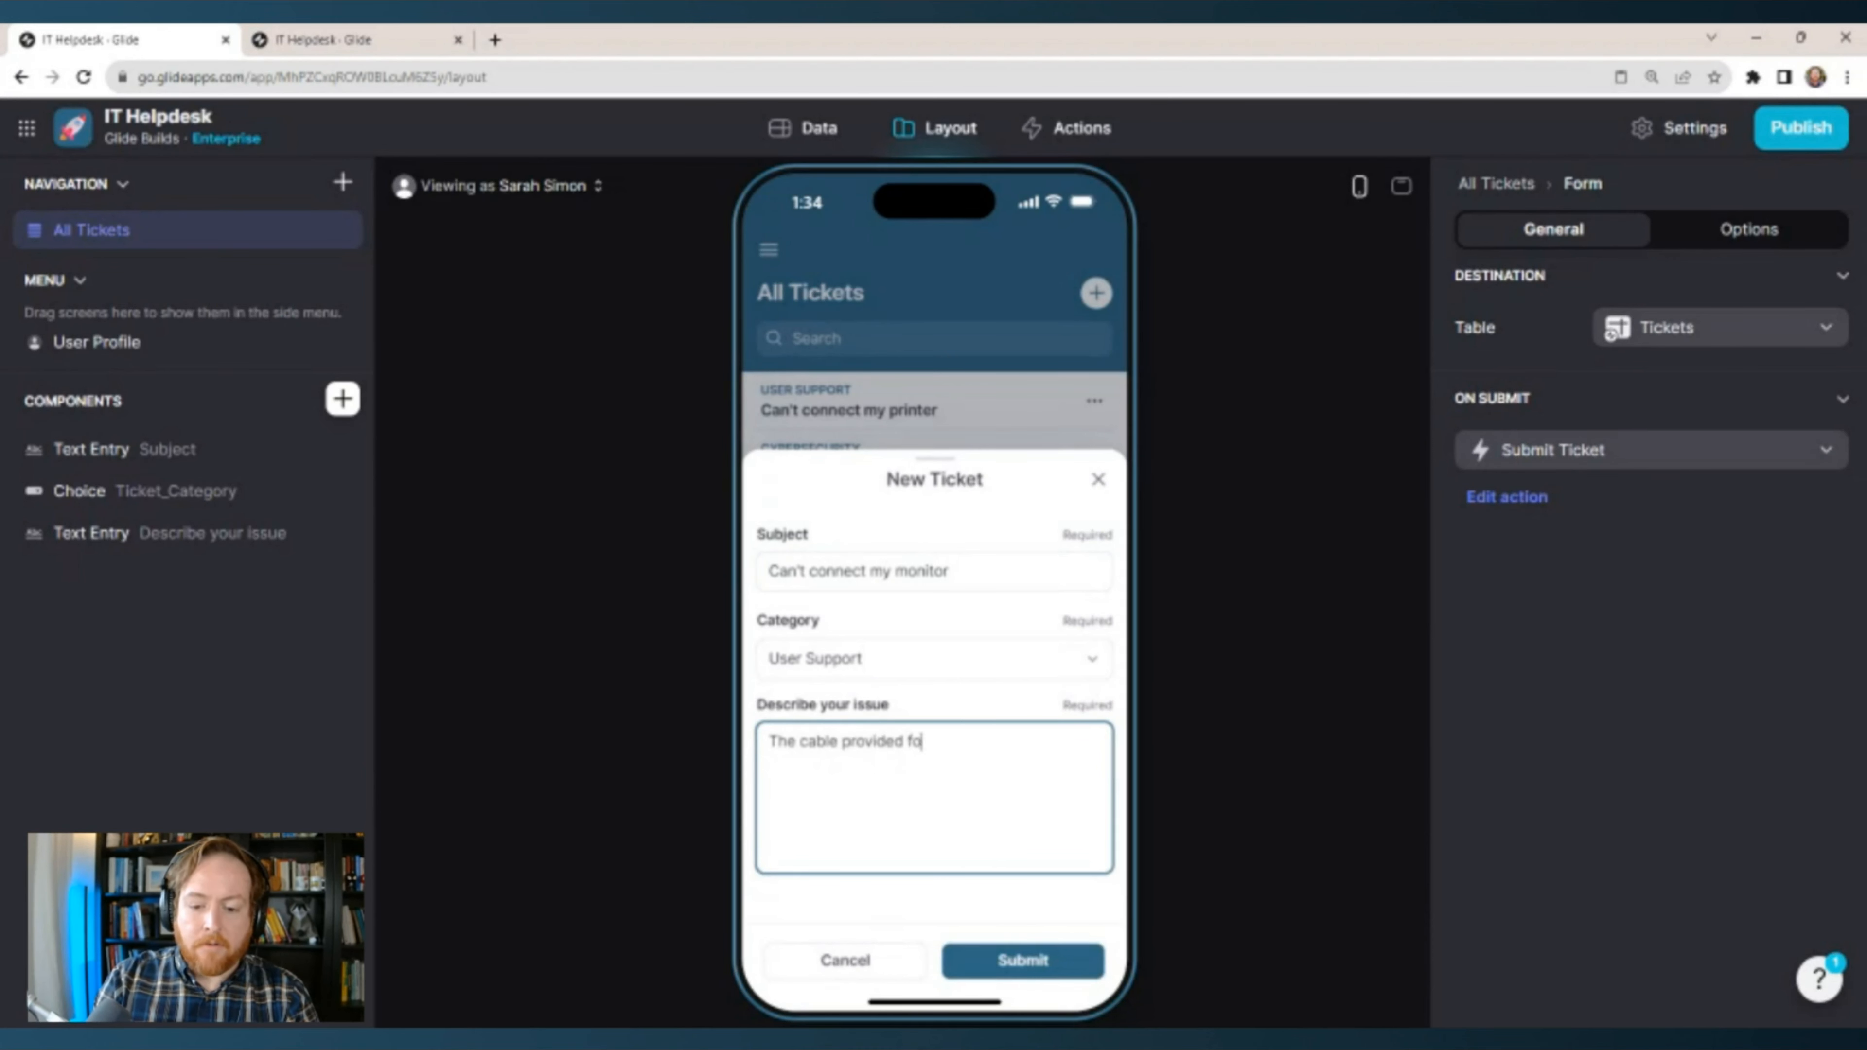
text(r my monitor doesn't f)
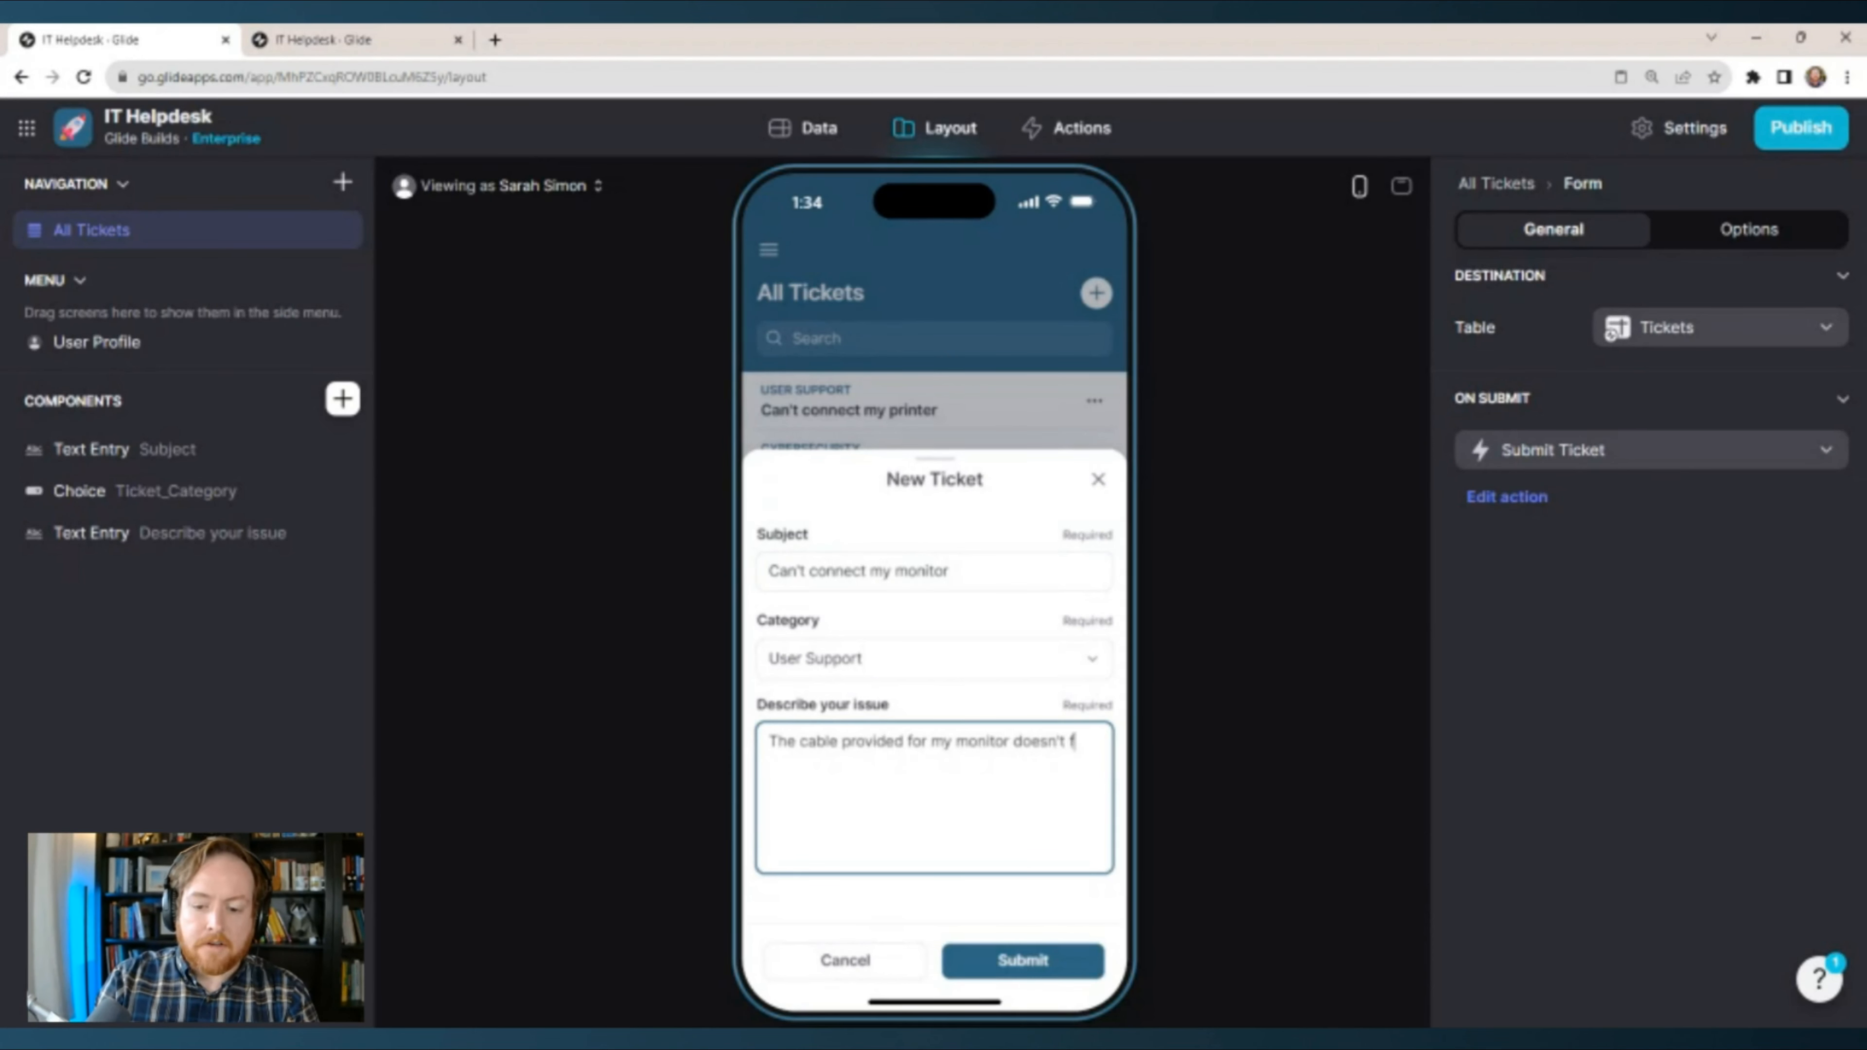
text(it in)
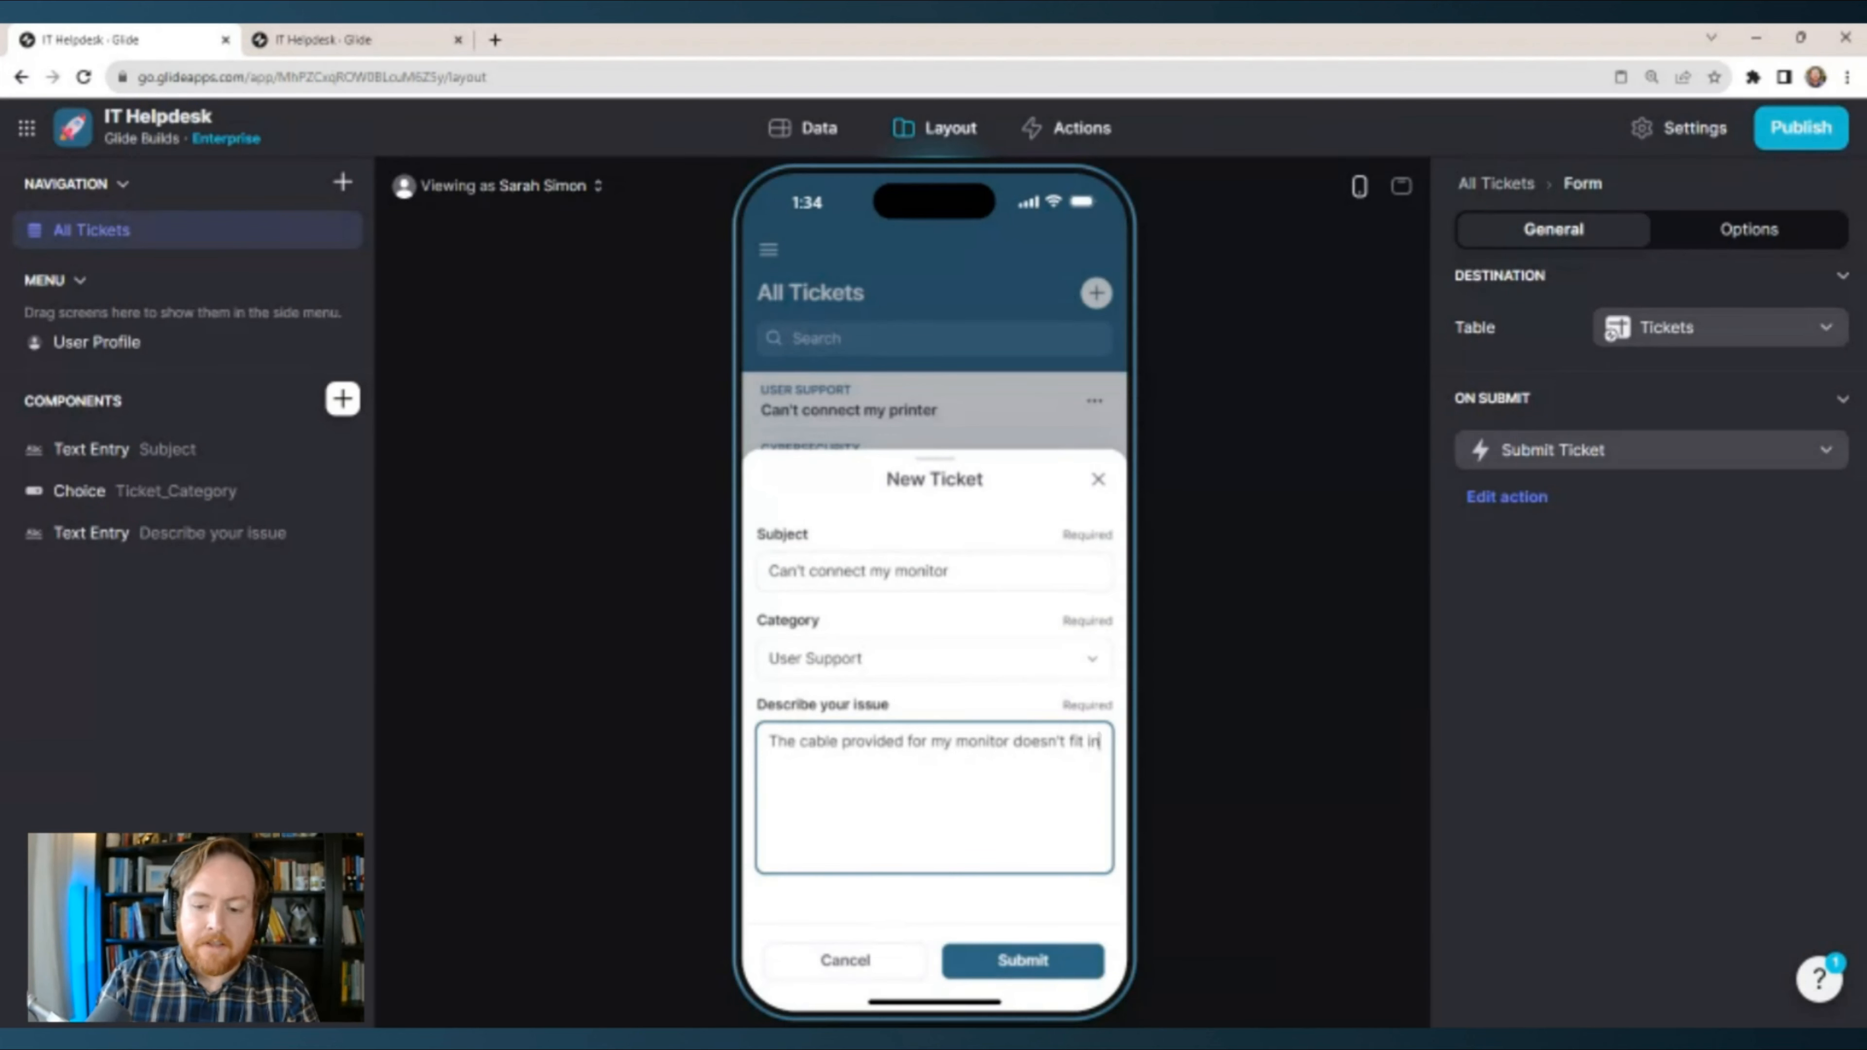
text(to my laptop)
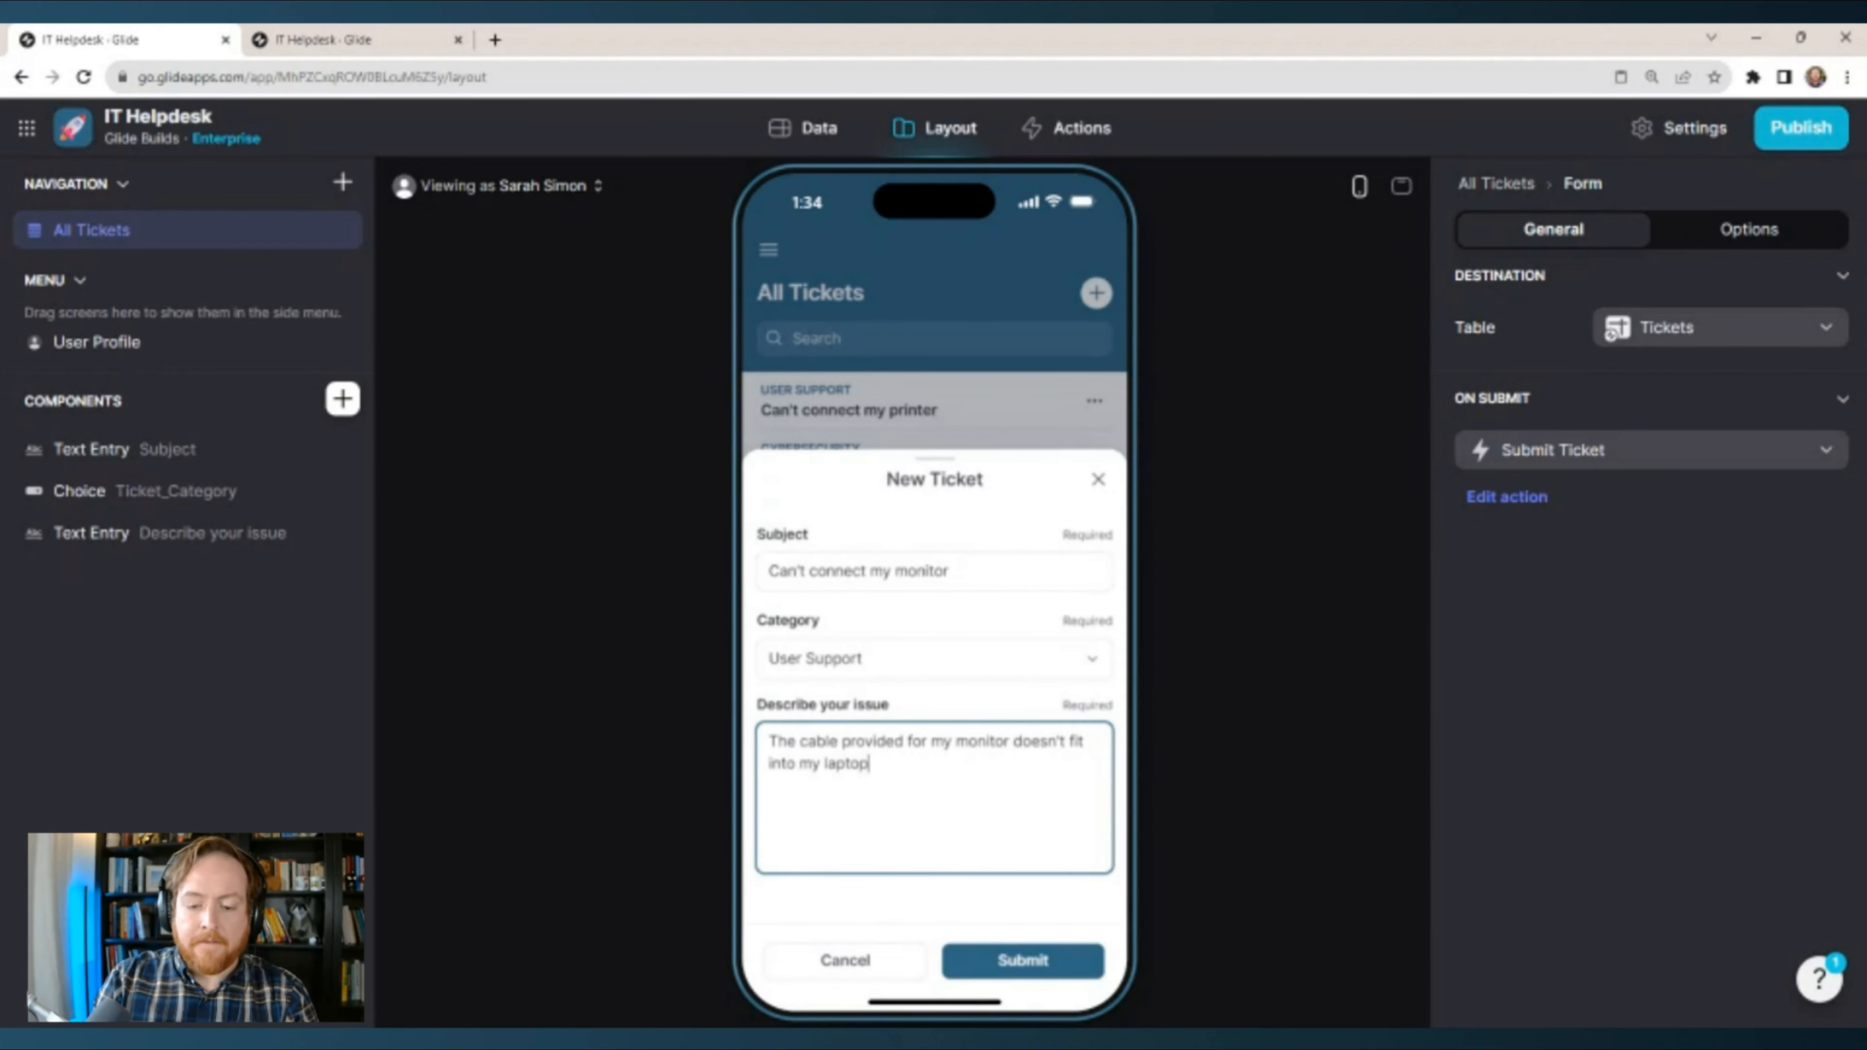
text(.)
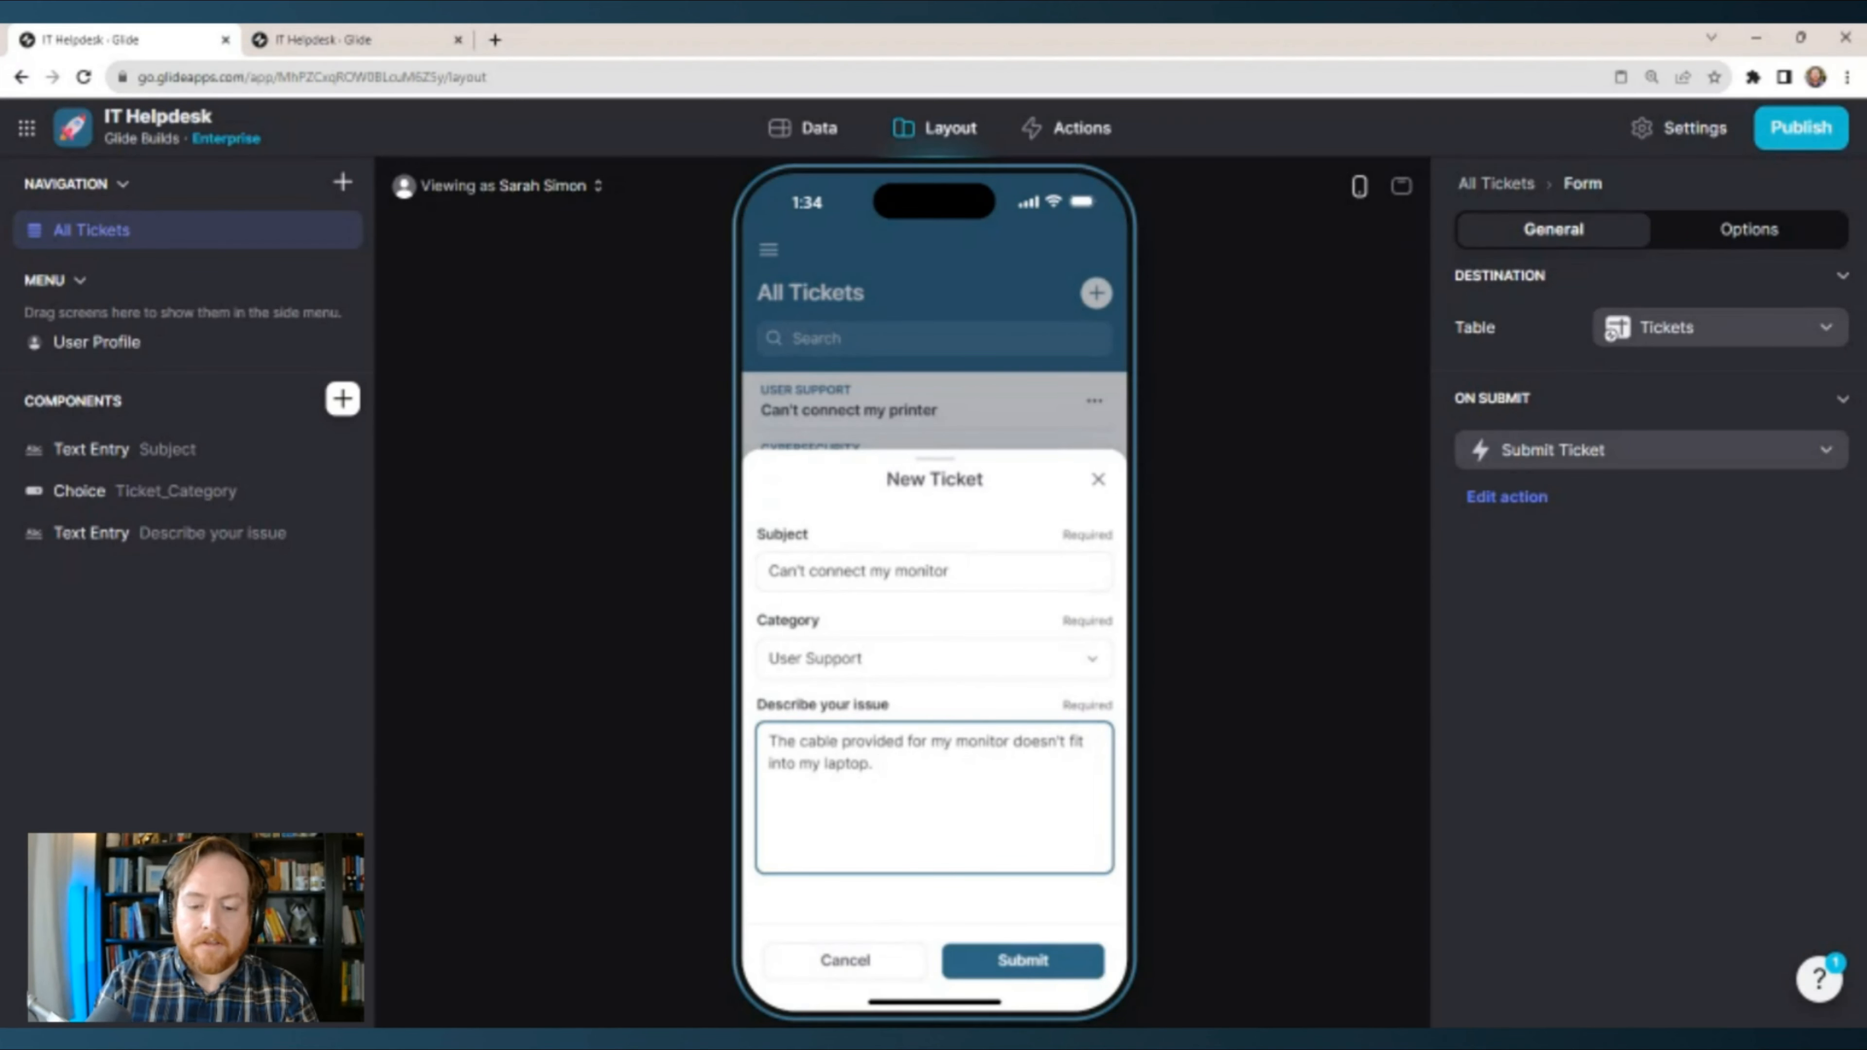
text( Can someoin)
key(BackSpace)
key(BackSpace)
key(BackSpace)
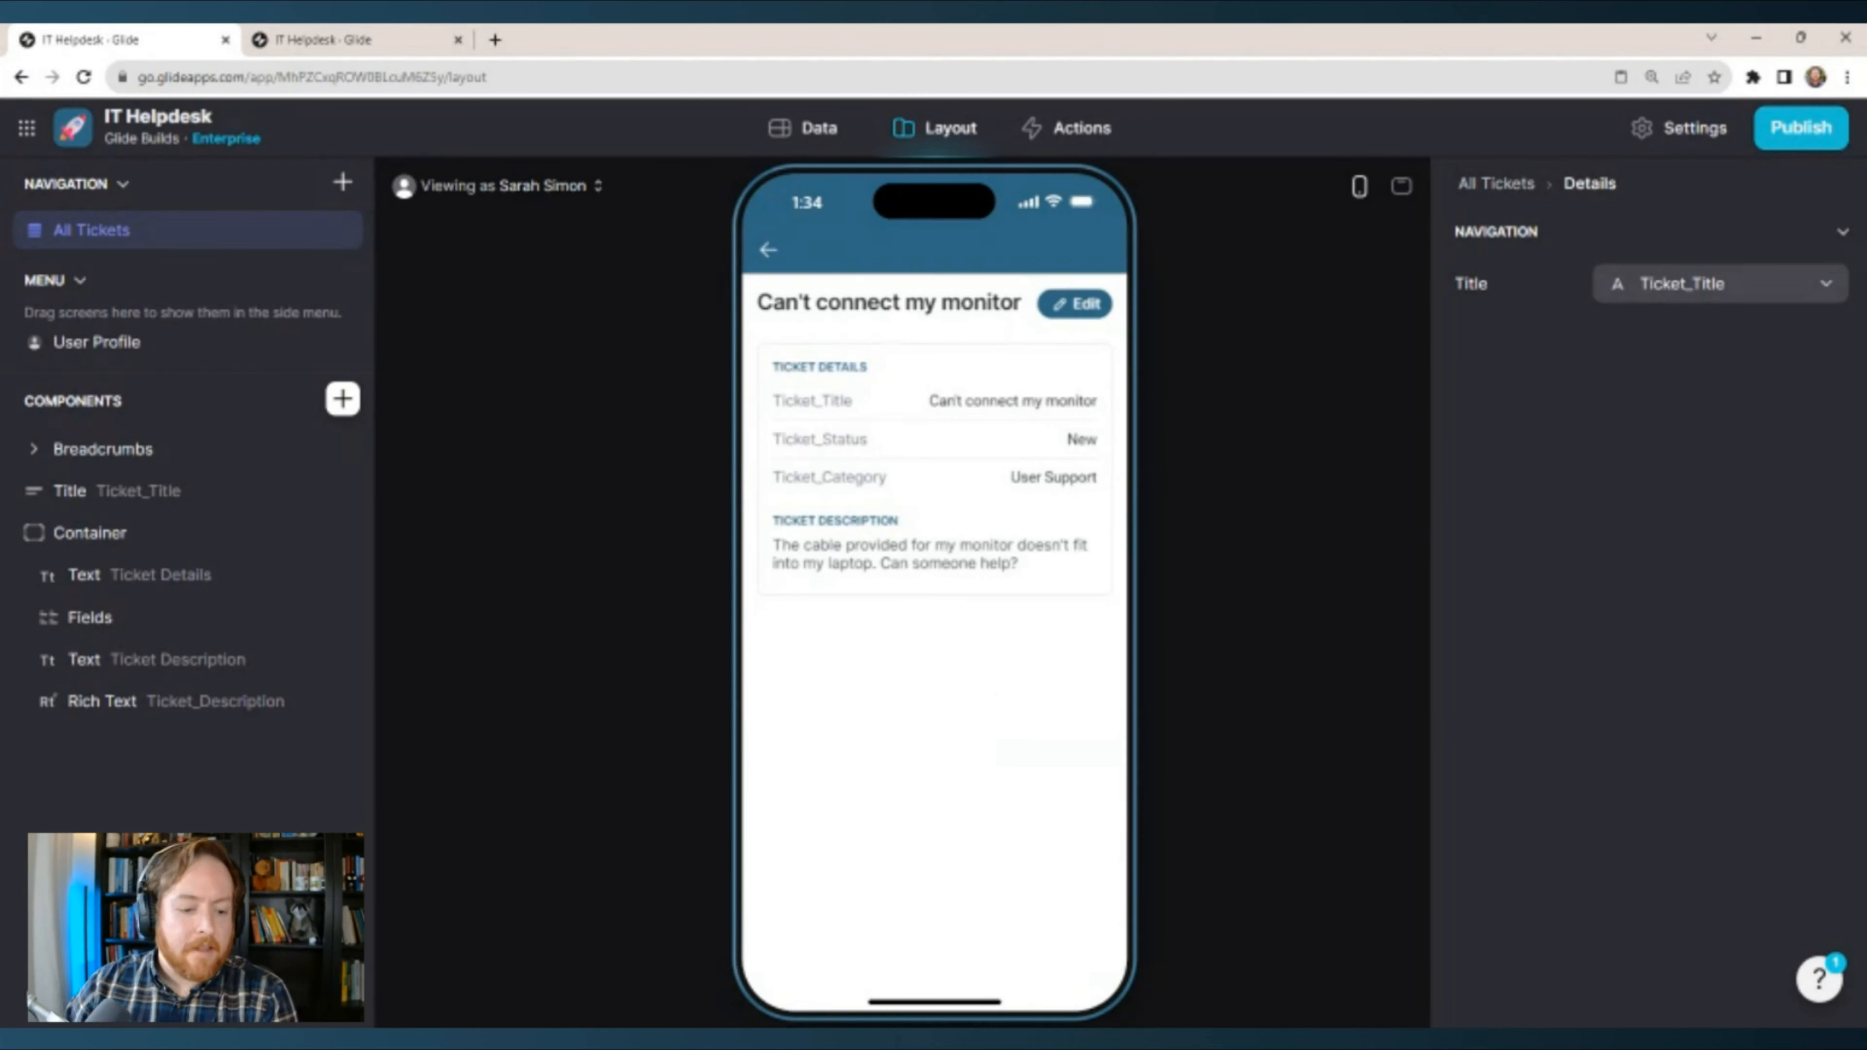
Inspect the submitted ticket's data row, checking its status, category, description, author and timestamp, and collapse the data view.
click(80, 1005)
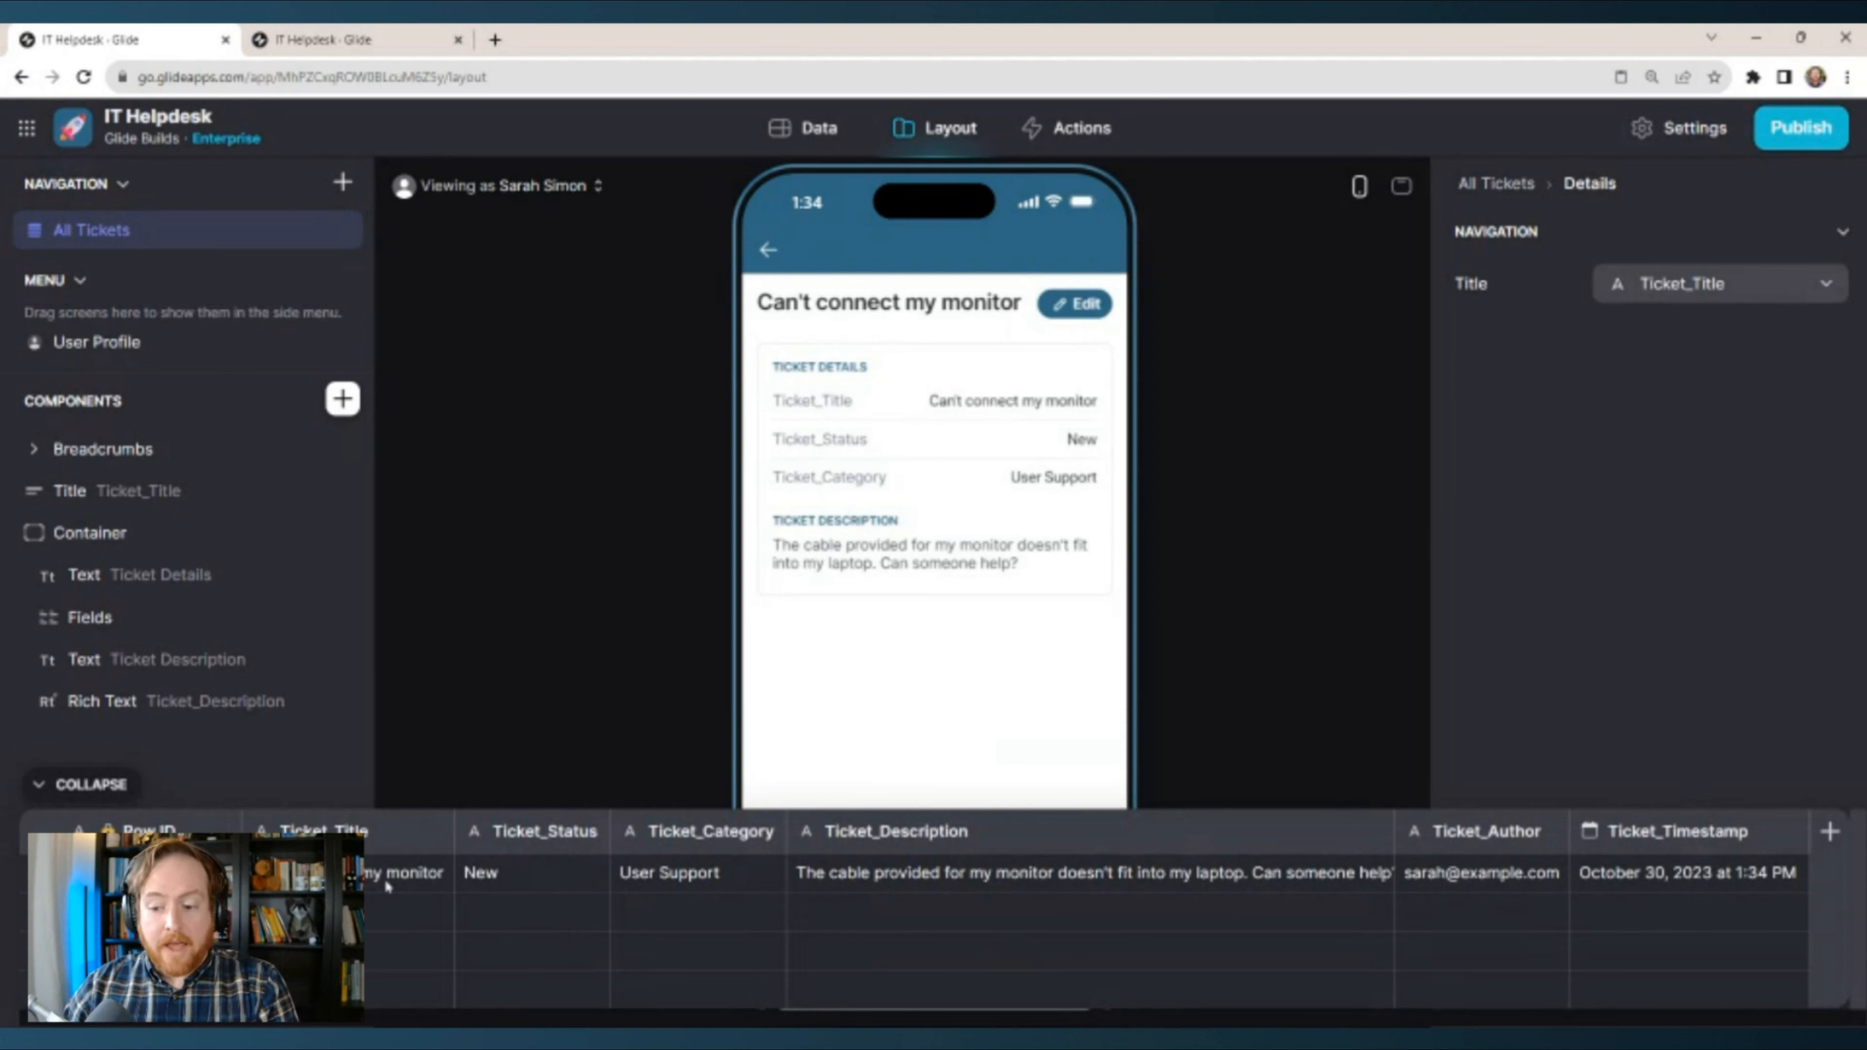
click(510, 878)
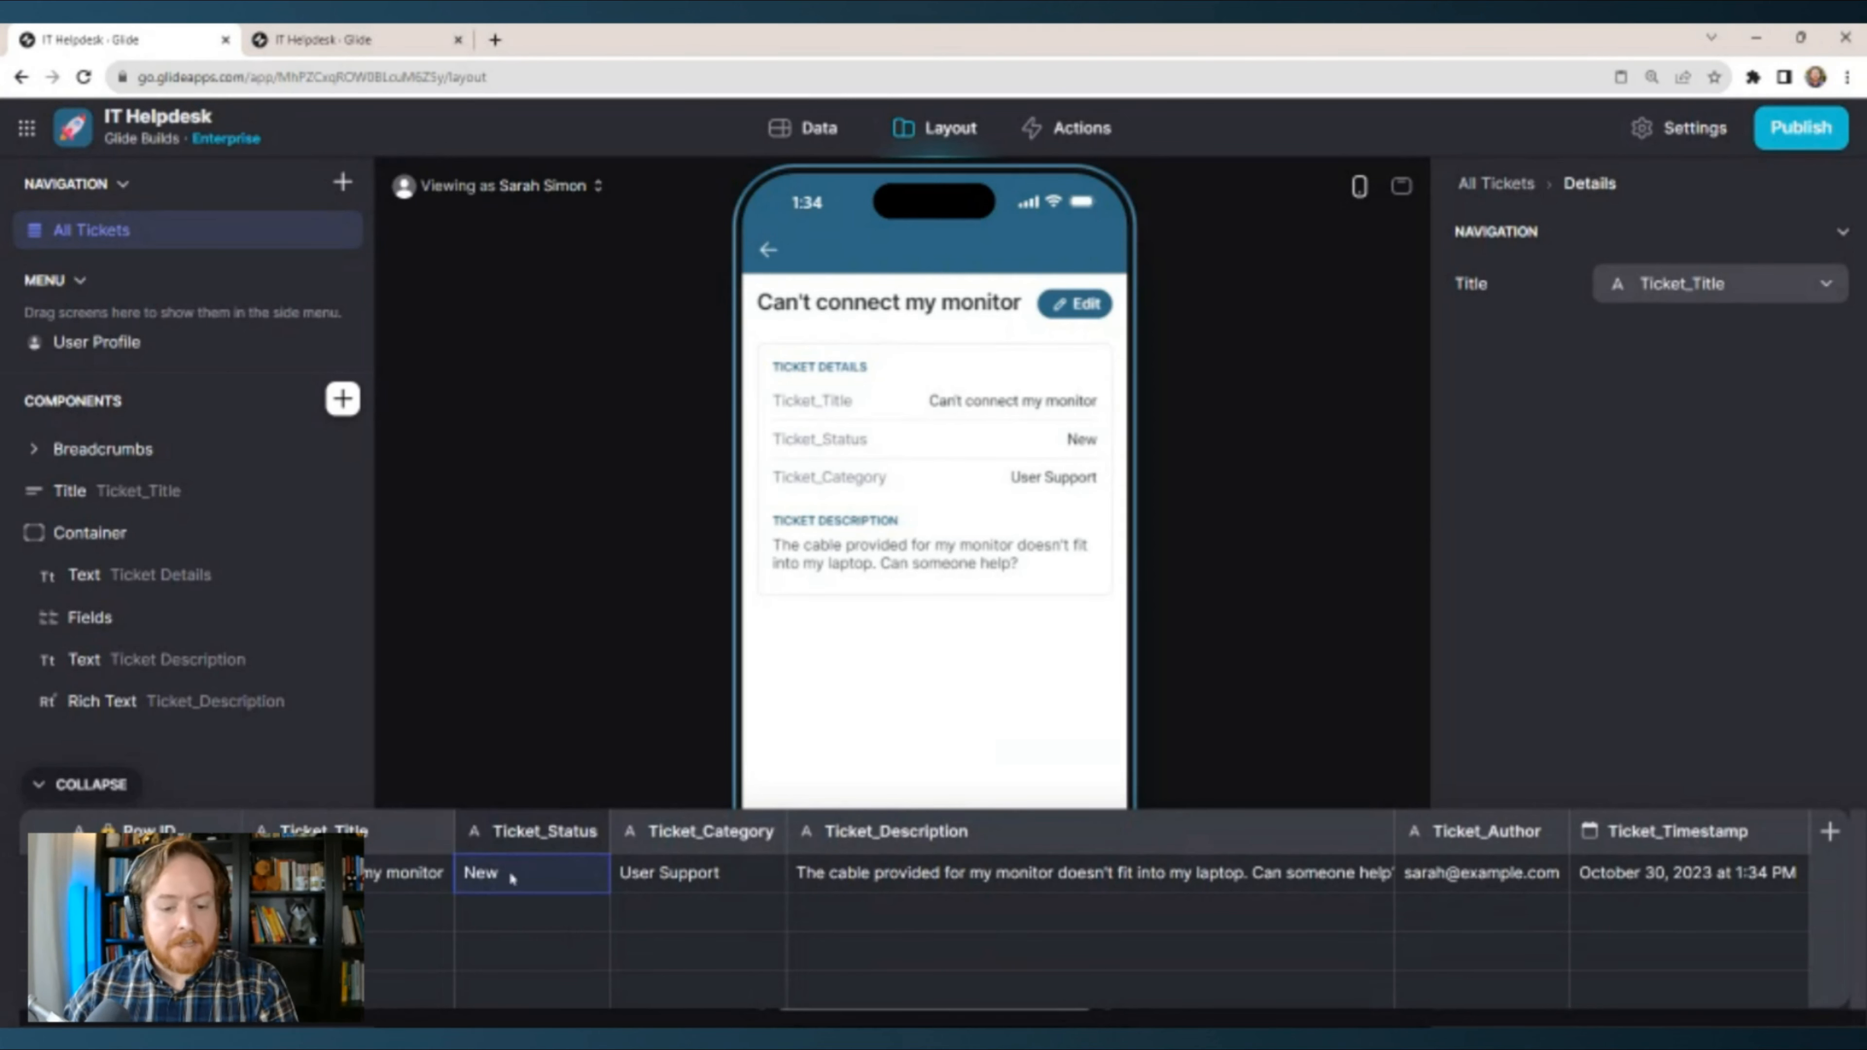
click(694, 881)
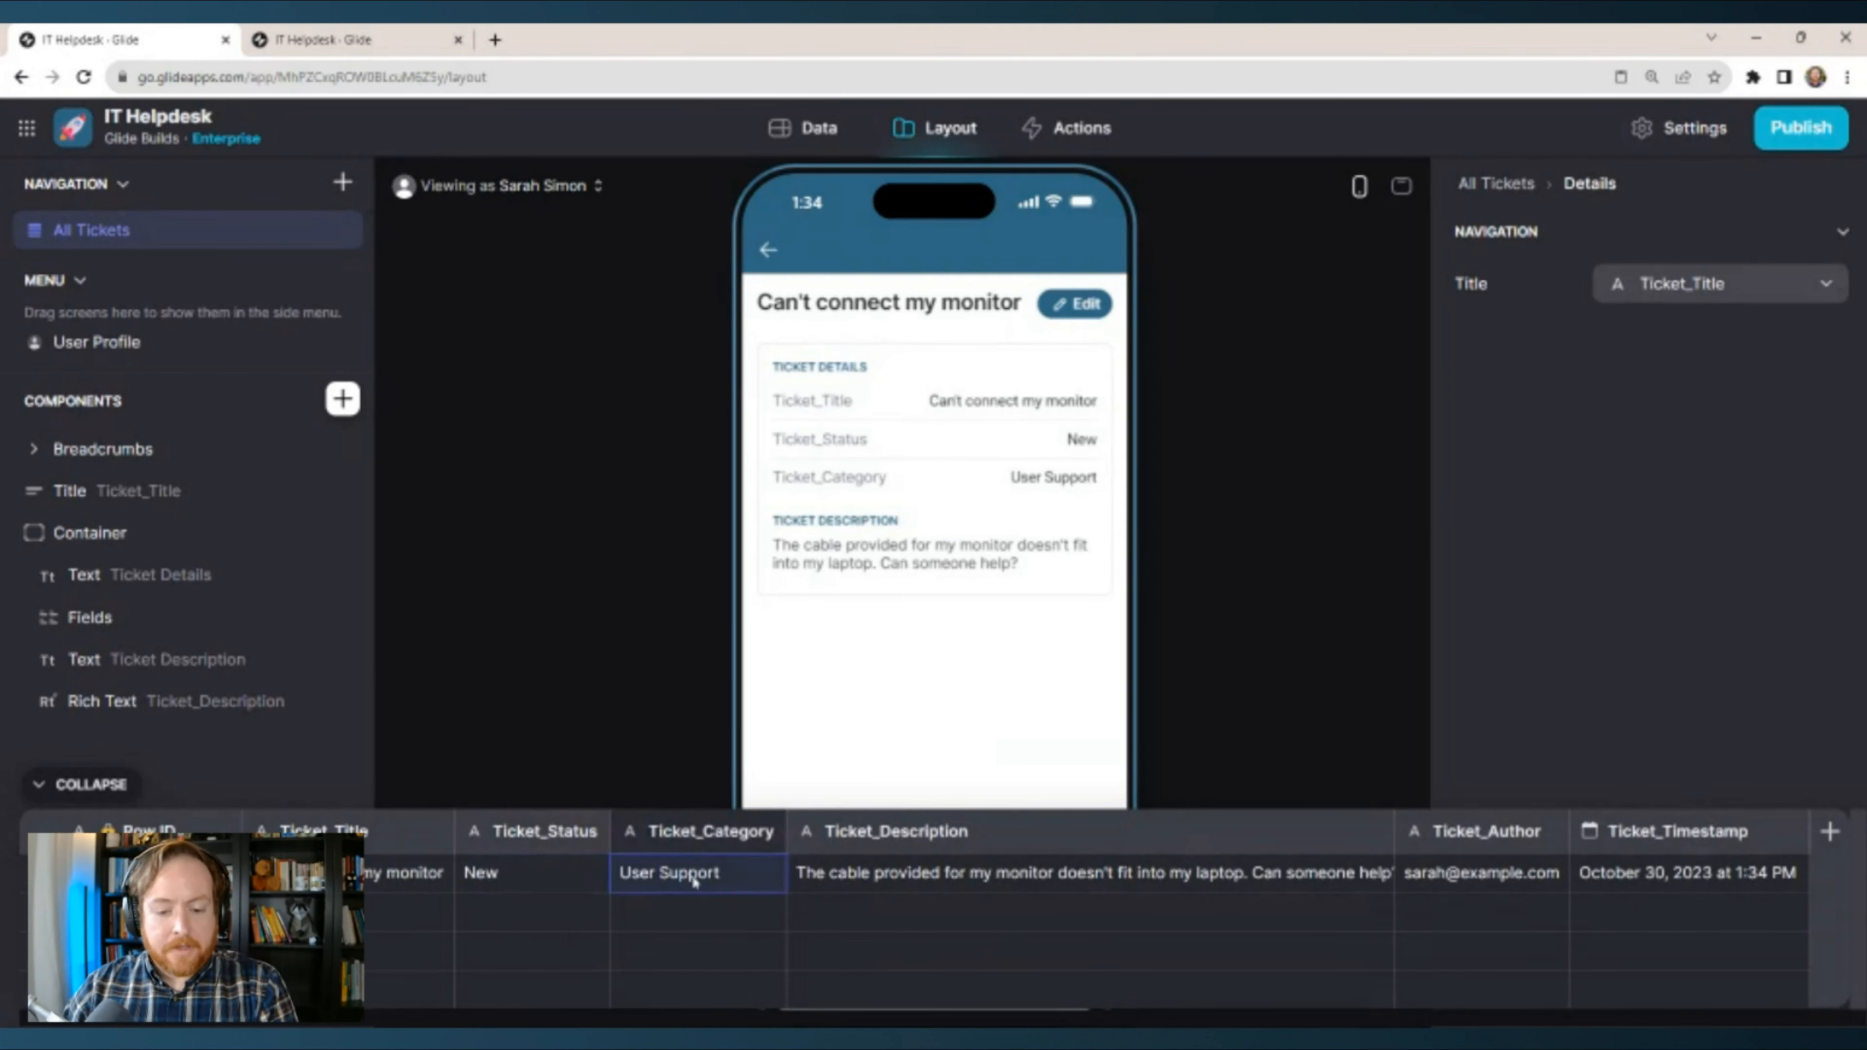
click(935, 879)
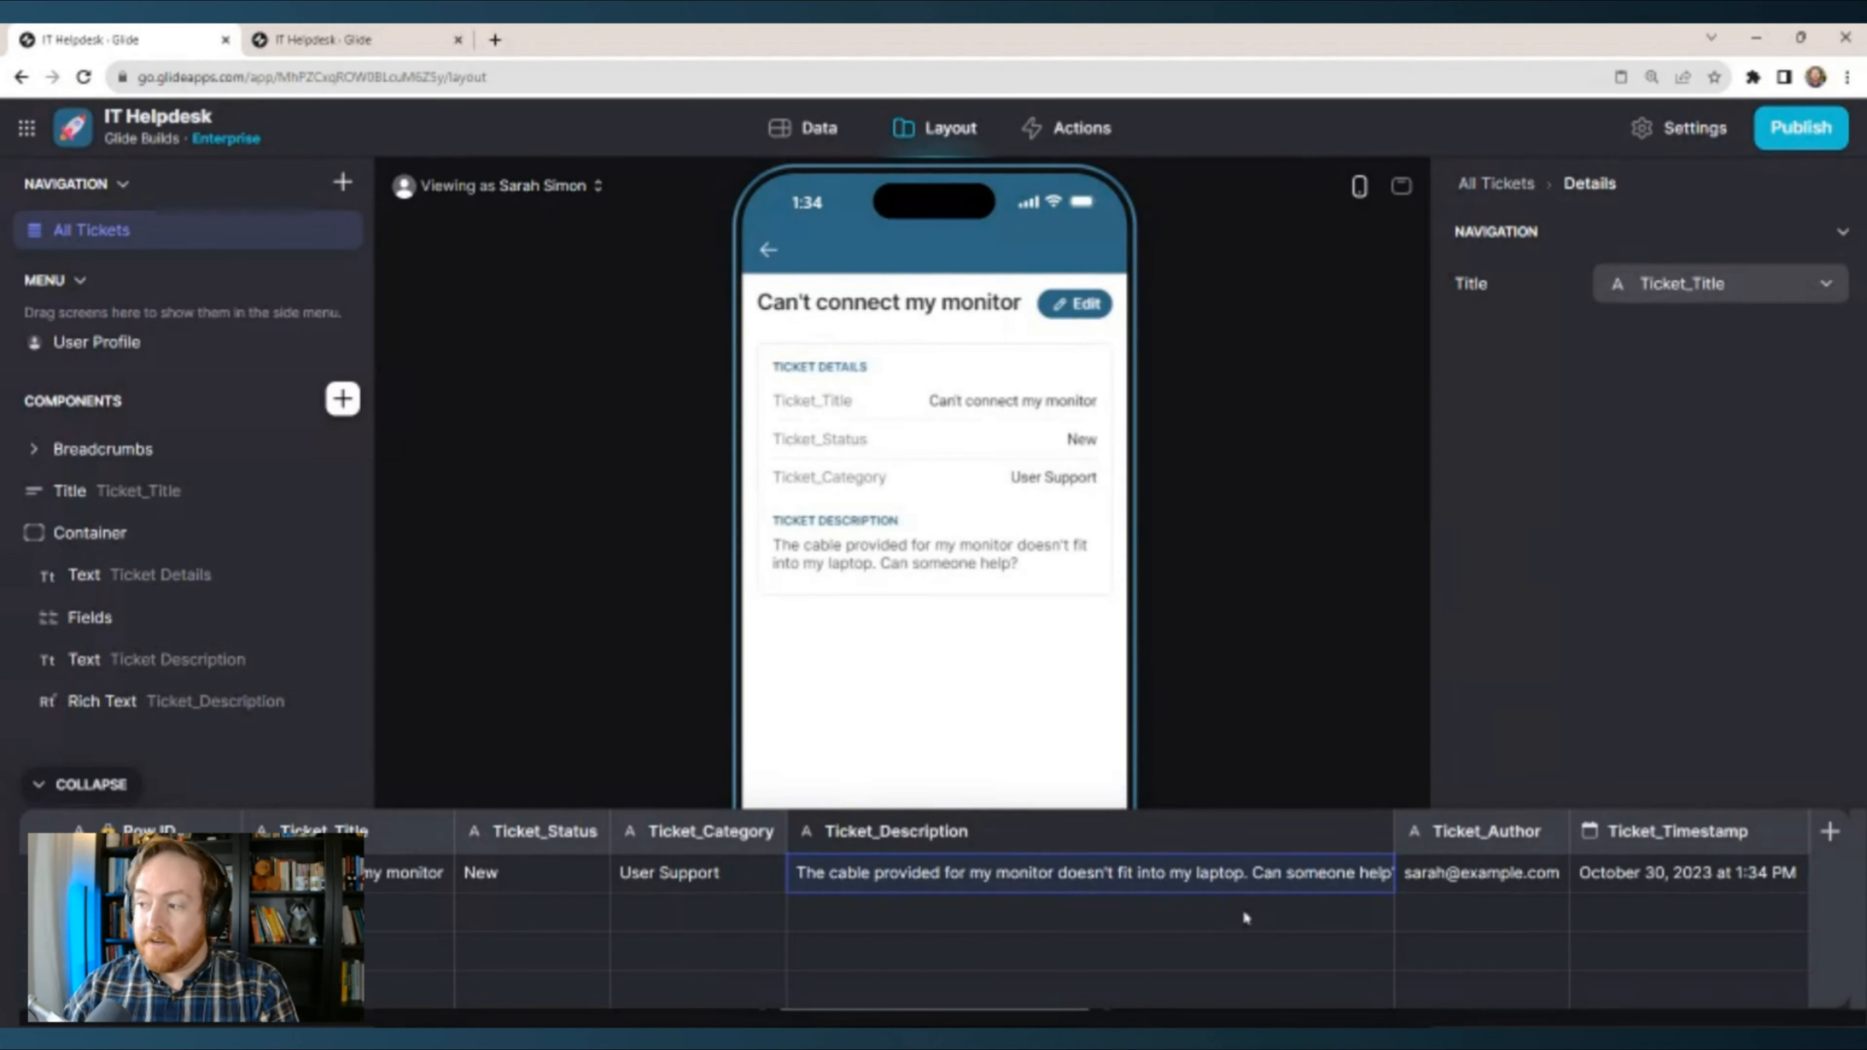
click(1481, 882)
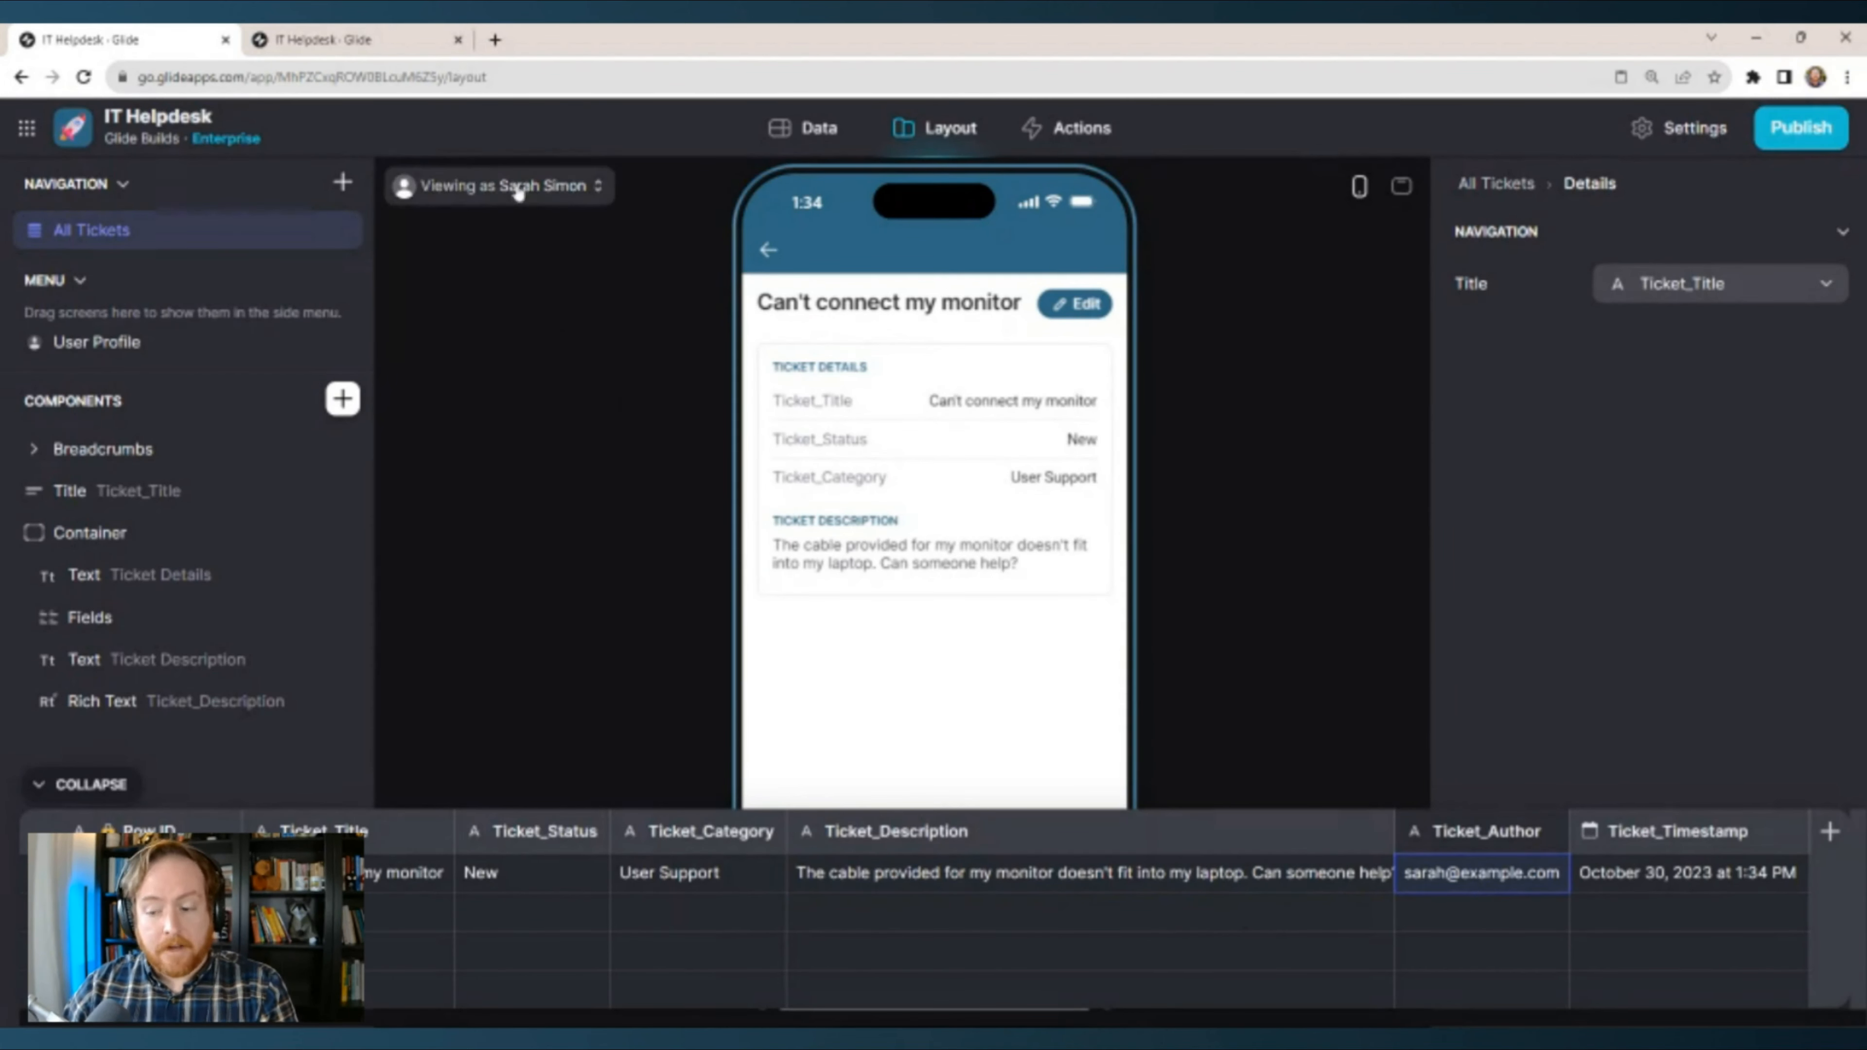
click(1718, 886)
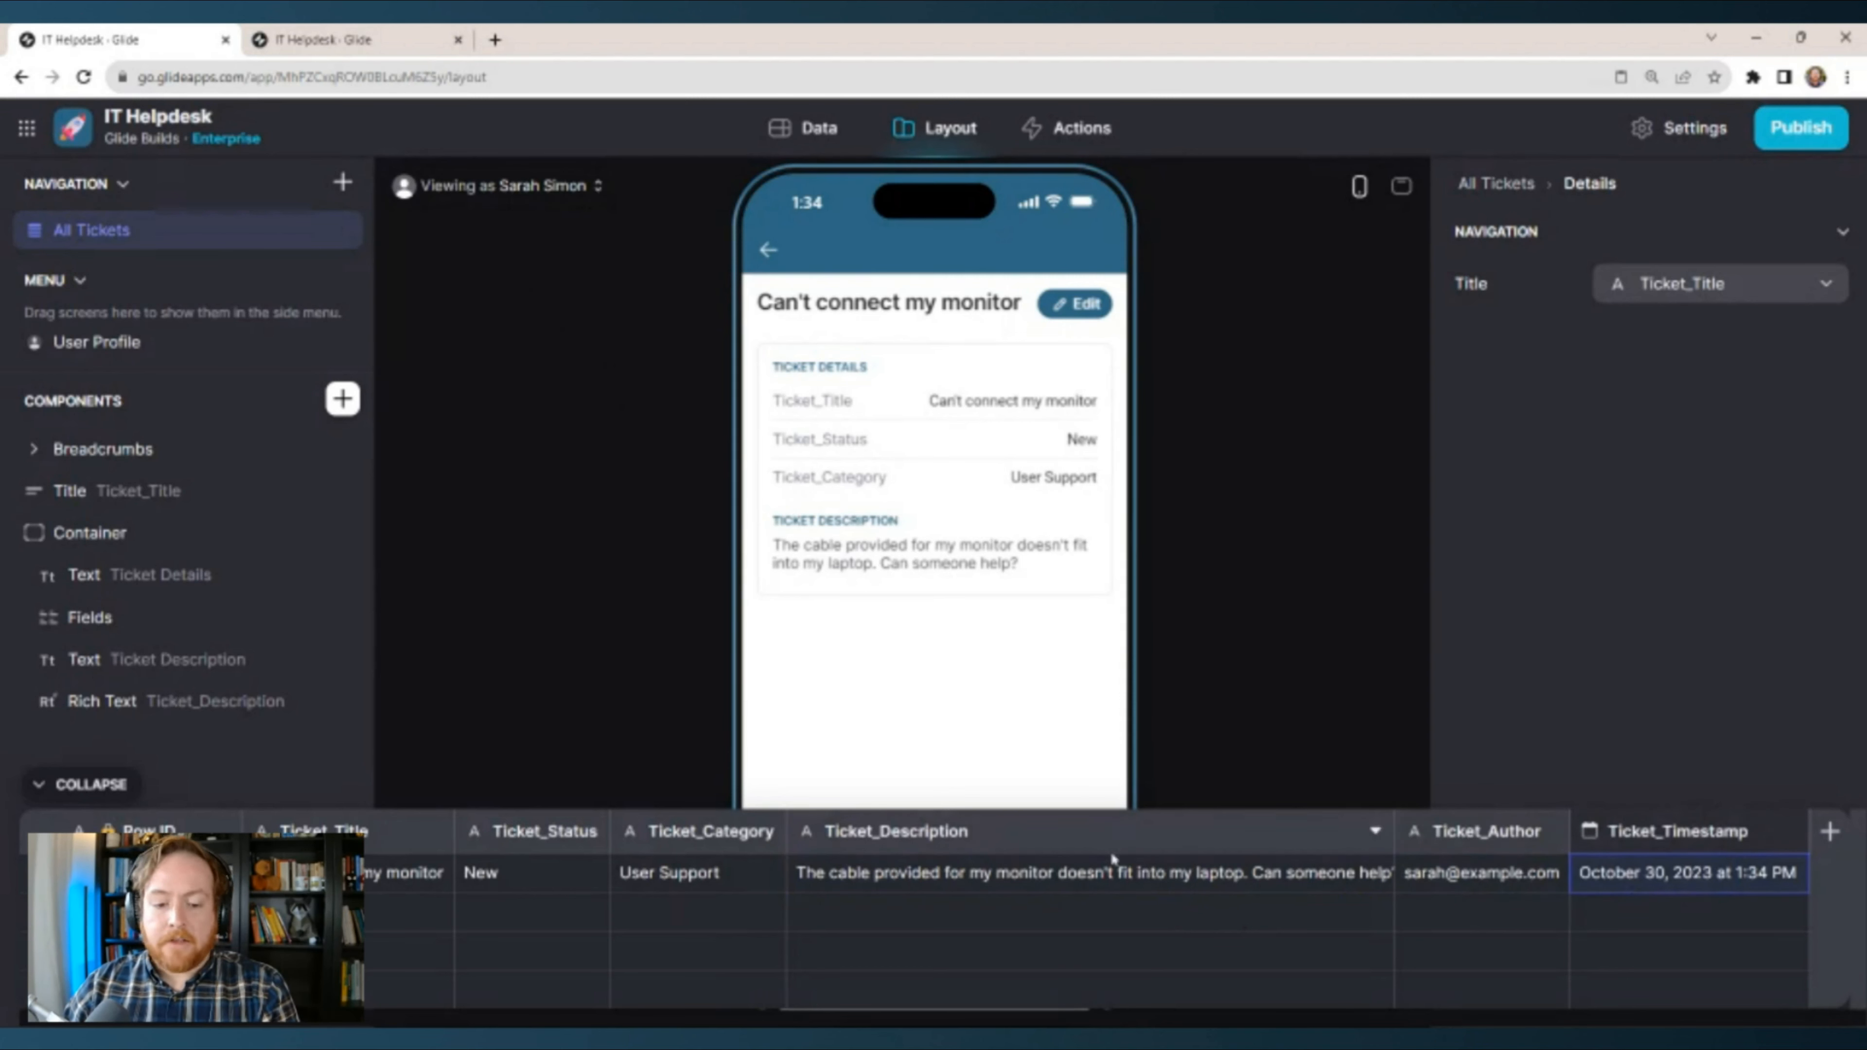
click(558, 875)
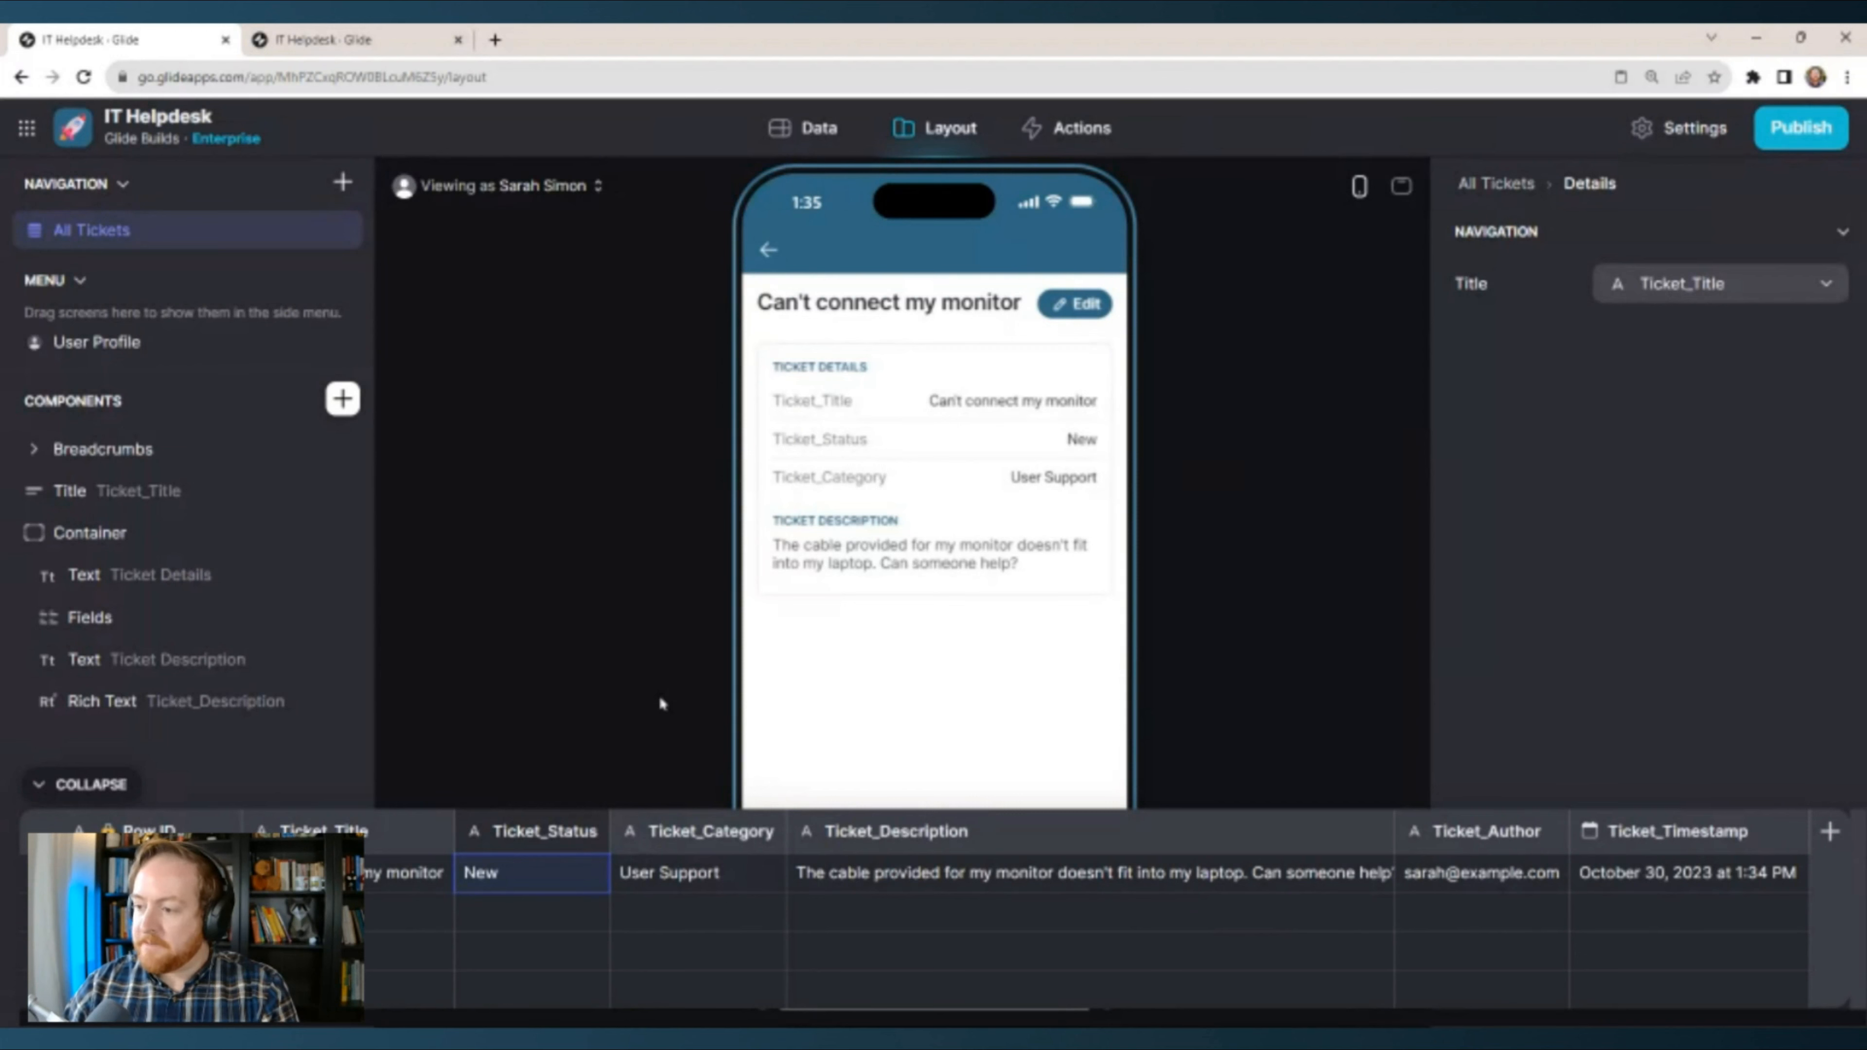
click(82, 784)
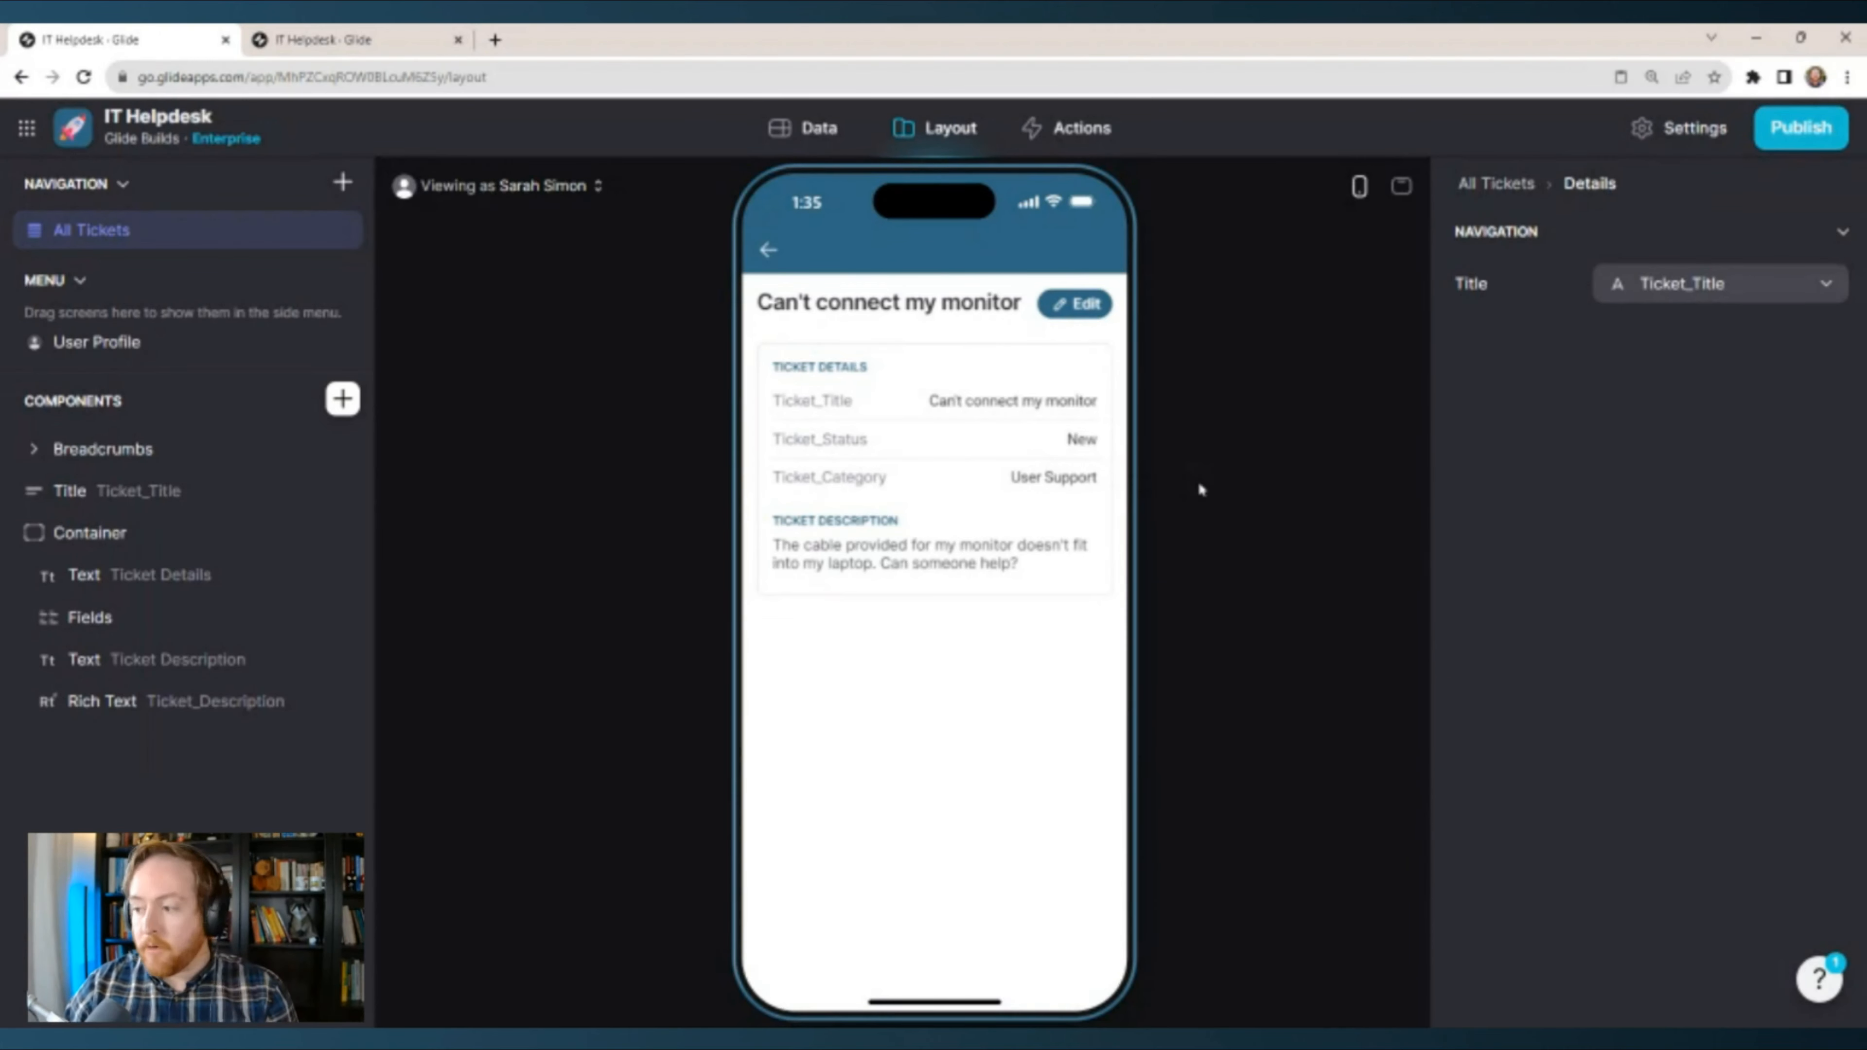
Examine the Department and Helpdesk_Group values of the IT staff in the Users table.
click(813, 128)
click(142, 320)
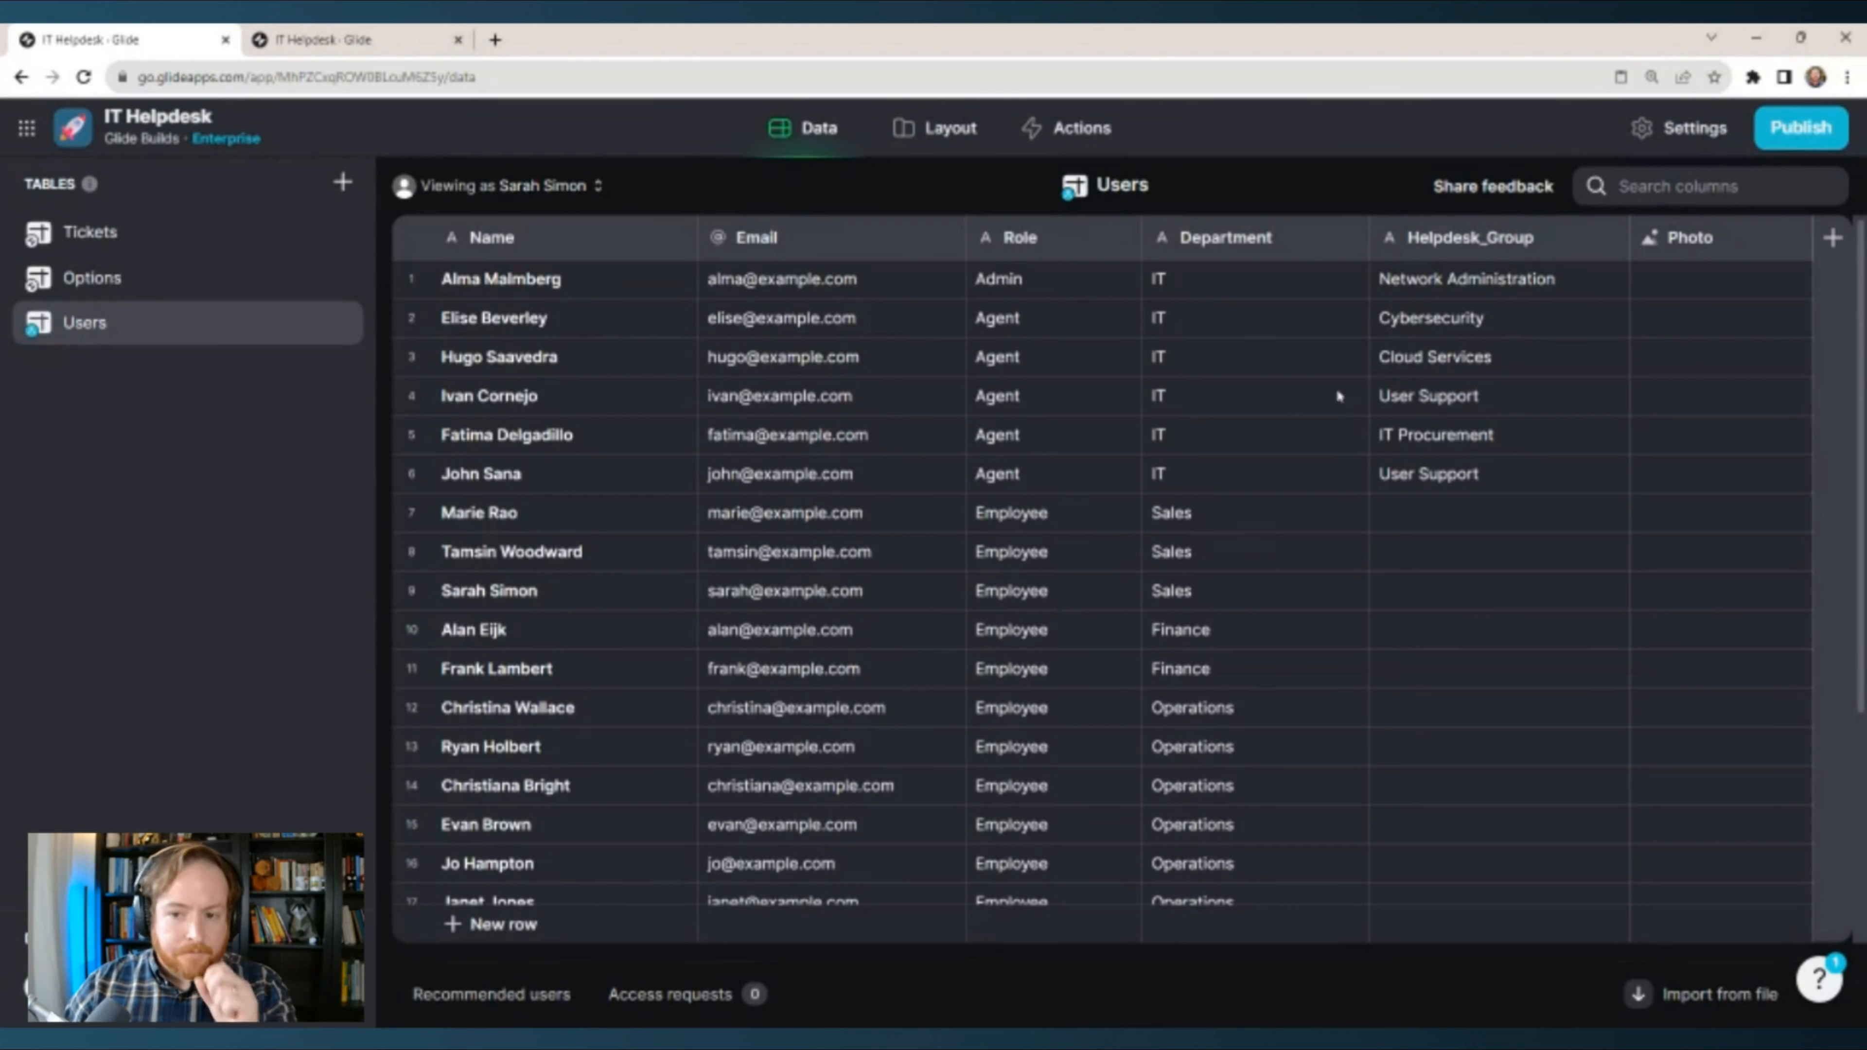
click(1248, 285)
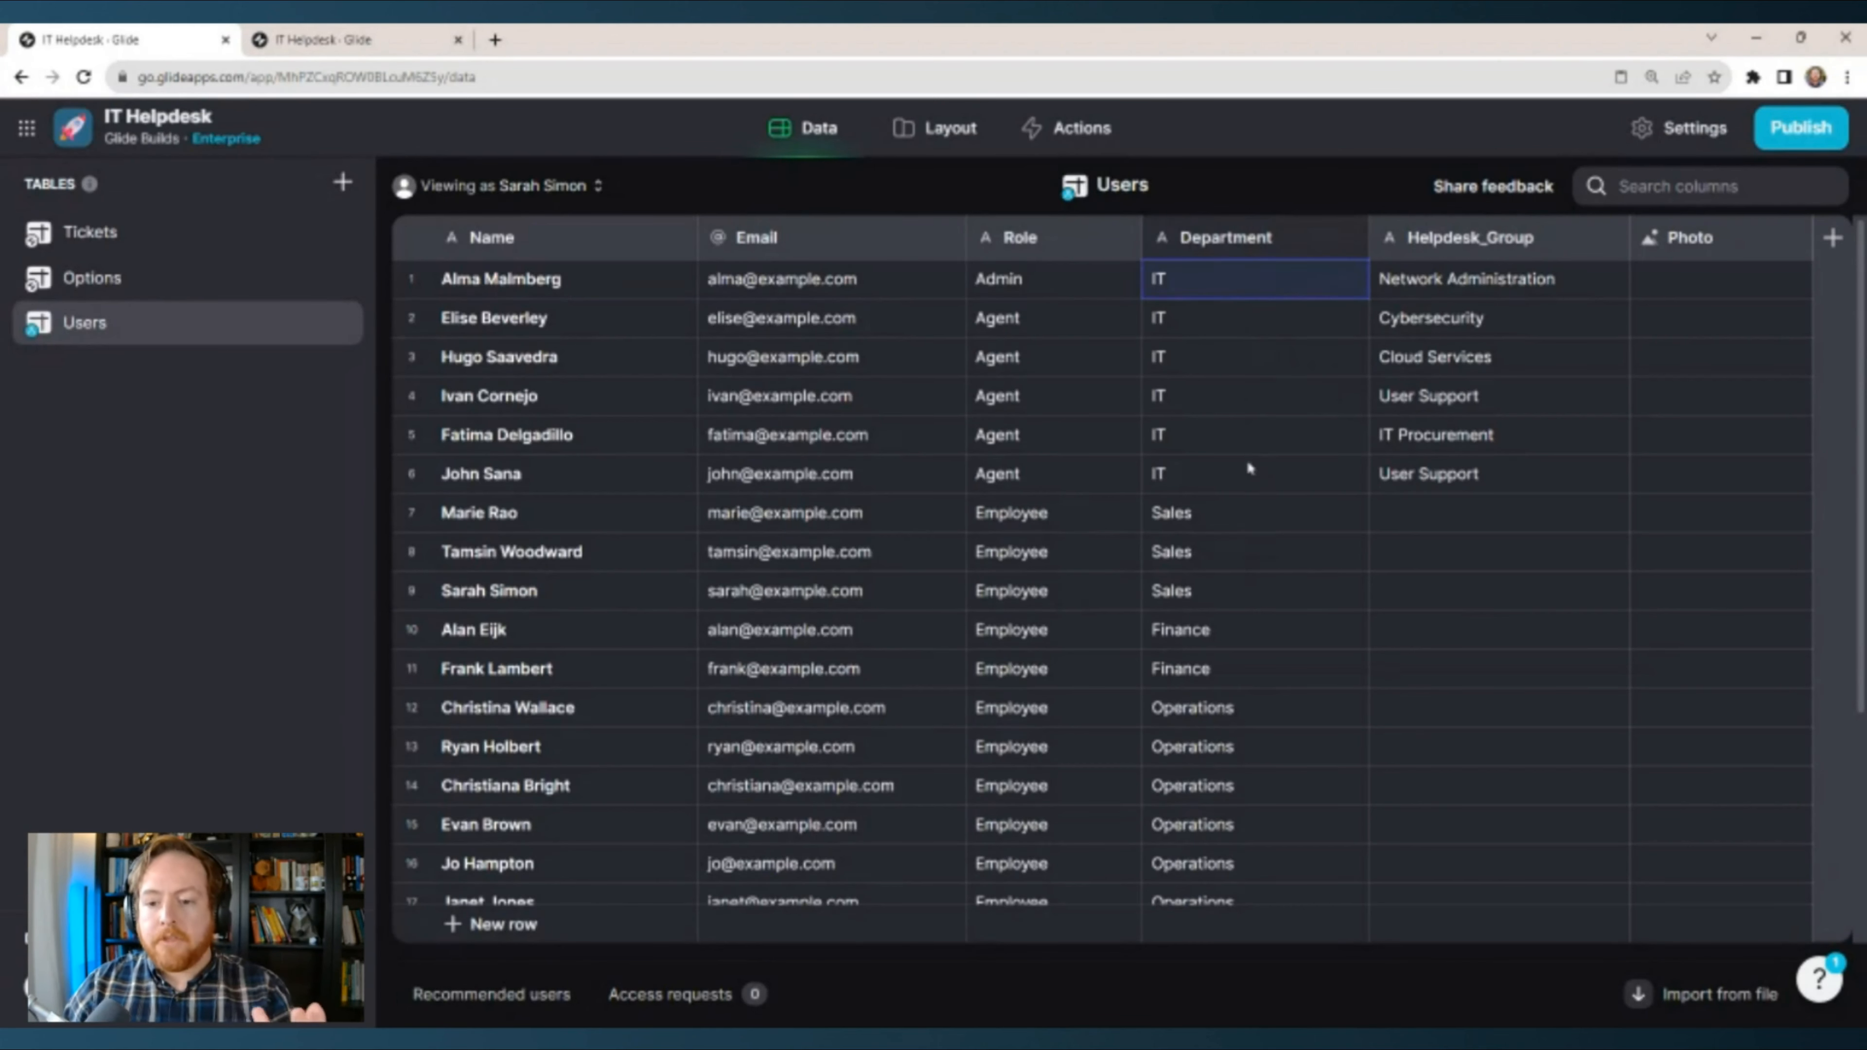
click(1245, 473)
click(1424, 290)
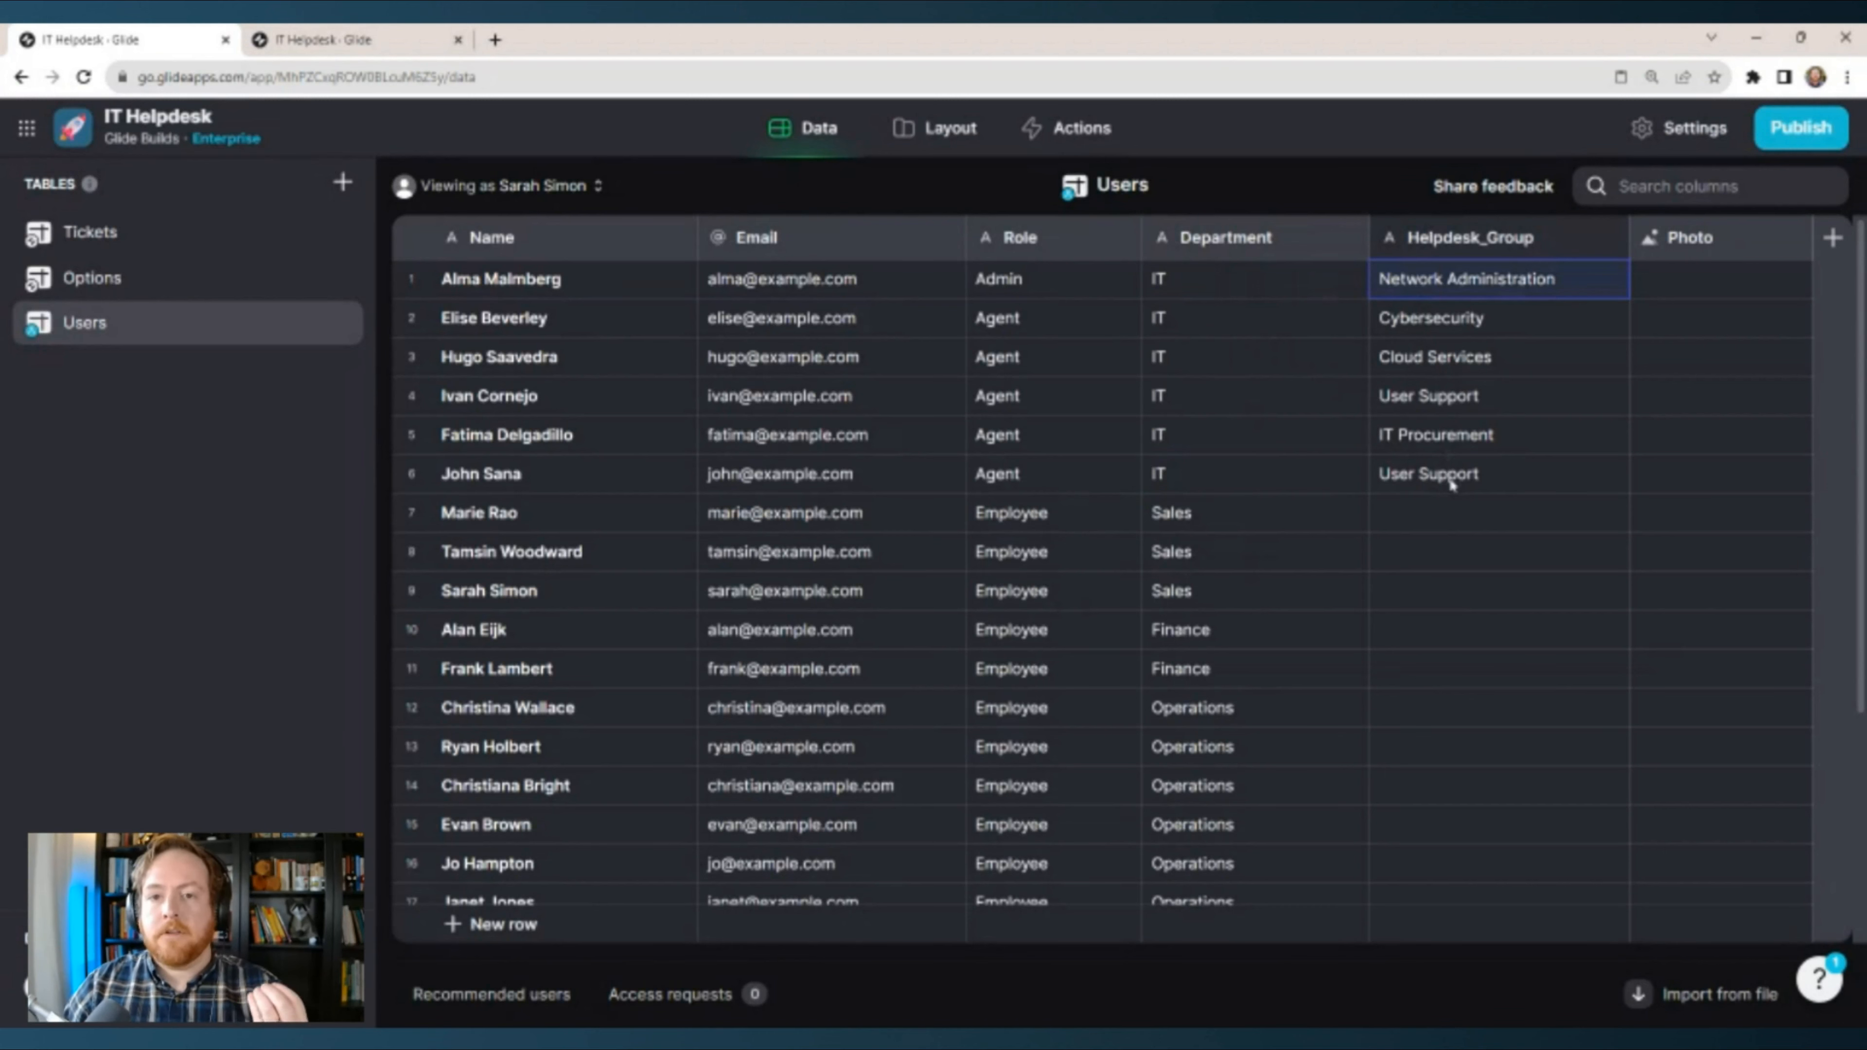
drag(1452, 484, 1448, 298)
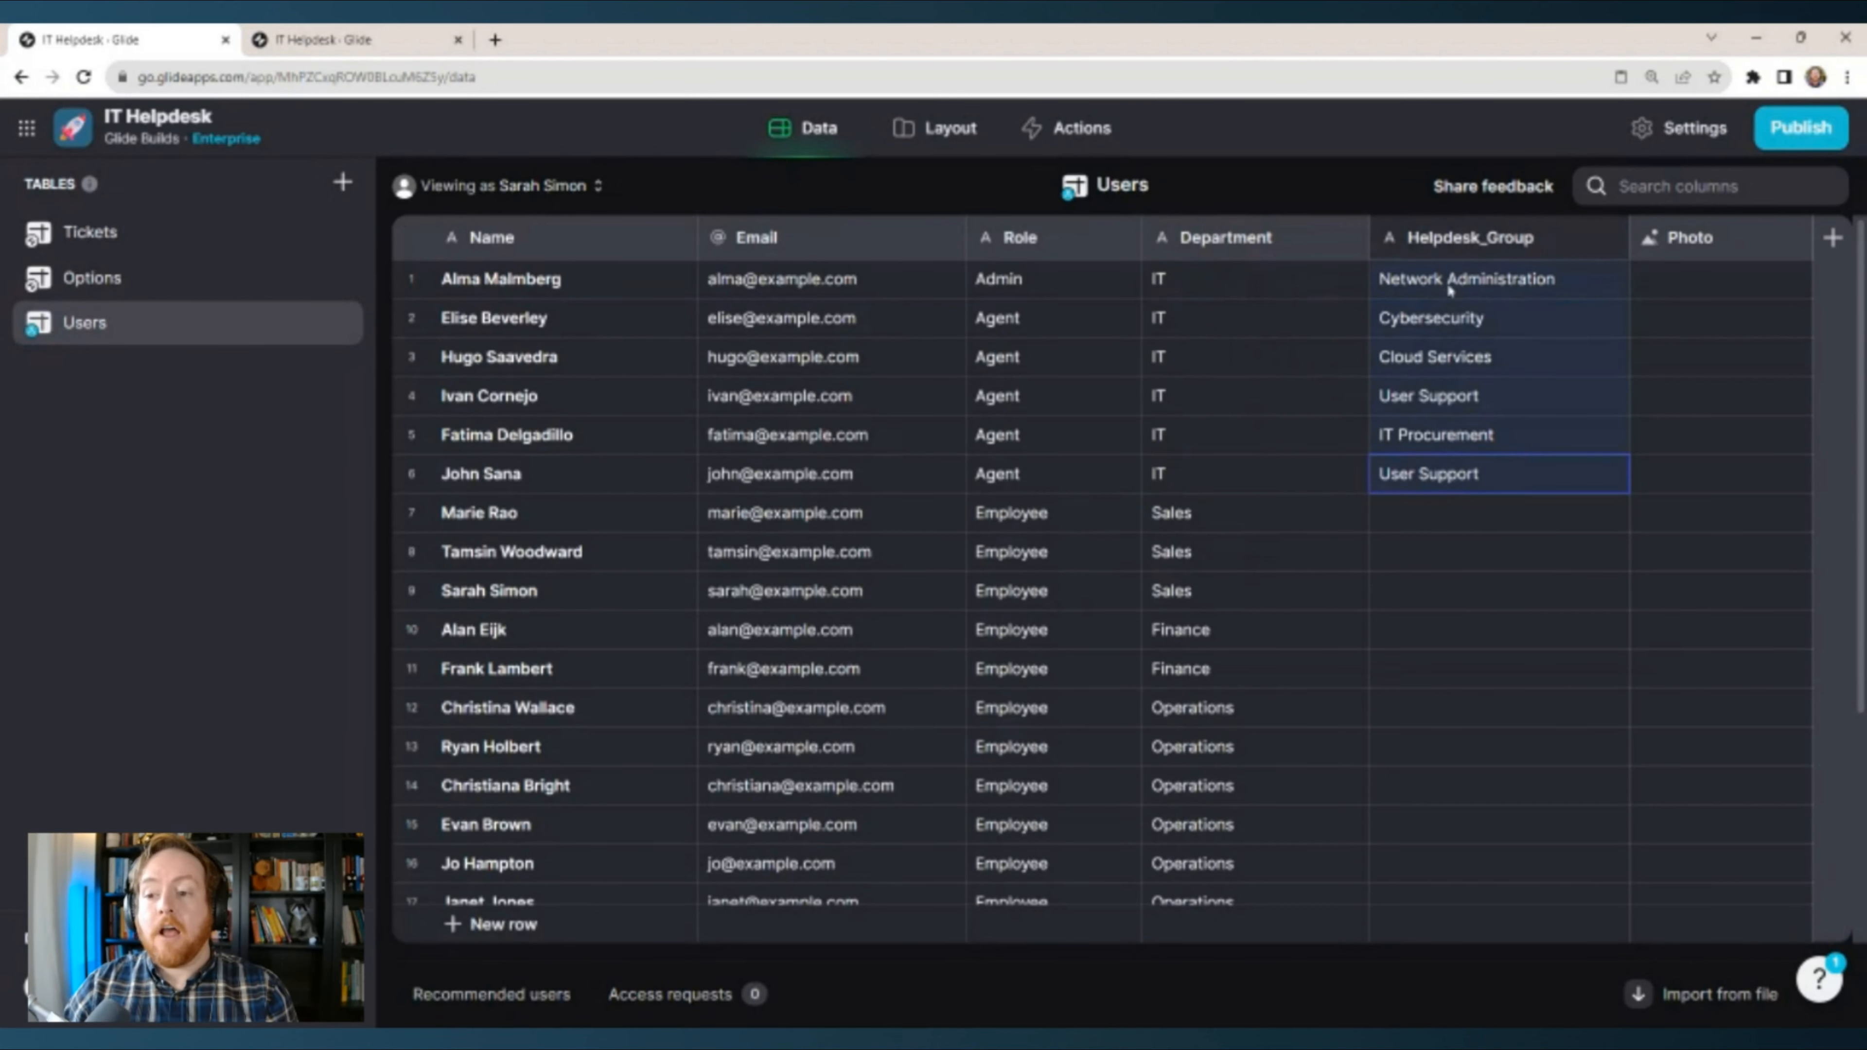
Review the Ticket_Categories values in the Options table and return to the layout.
click(177, 278)
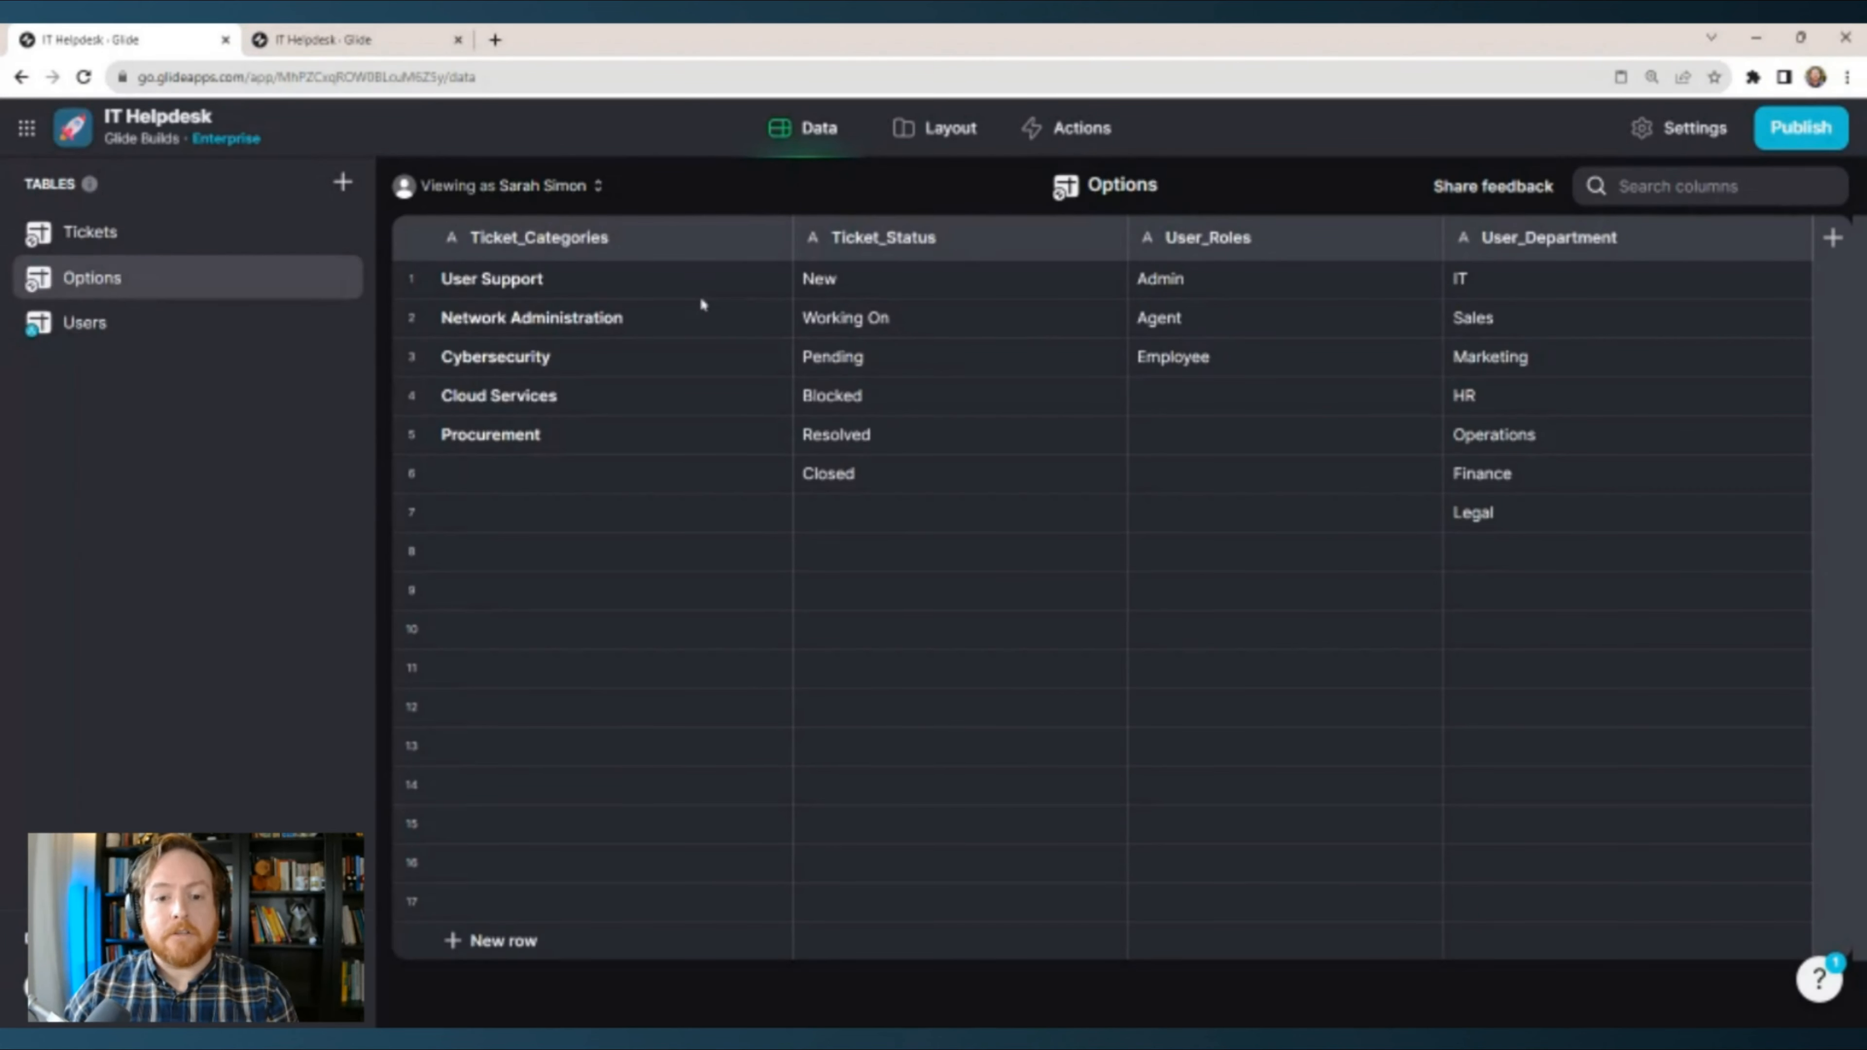
drag(634, 288, 632, 415)
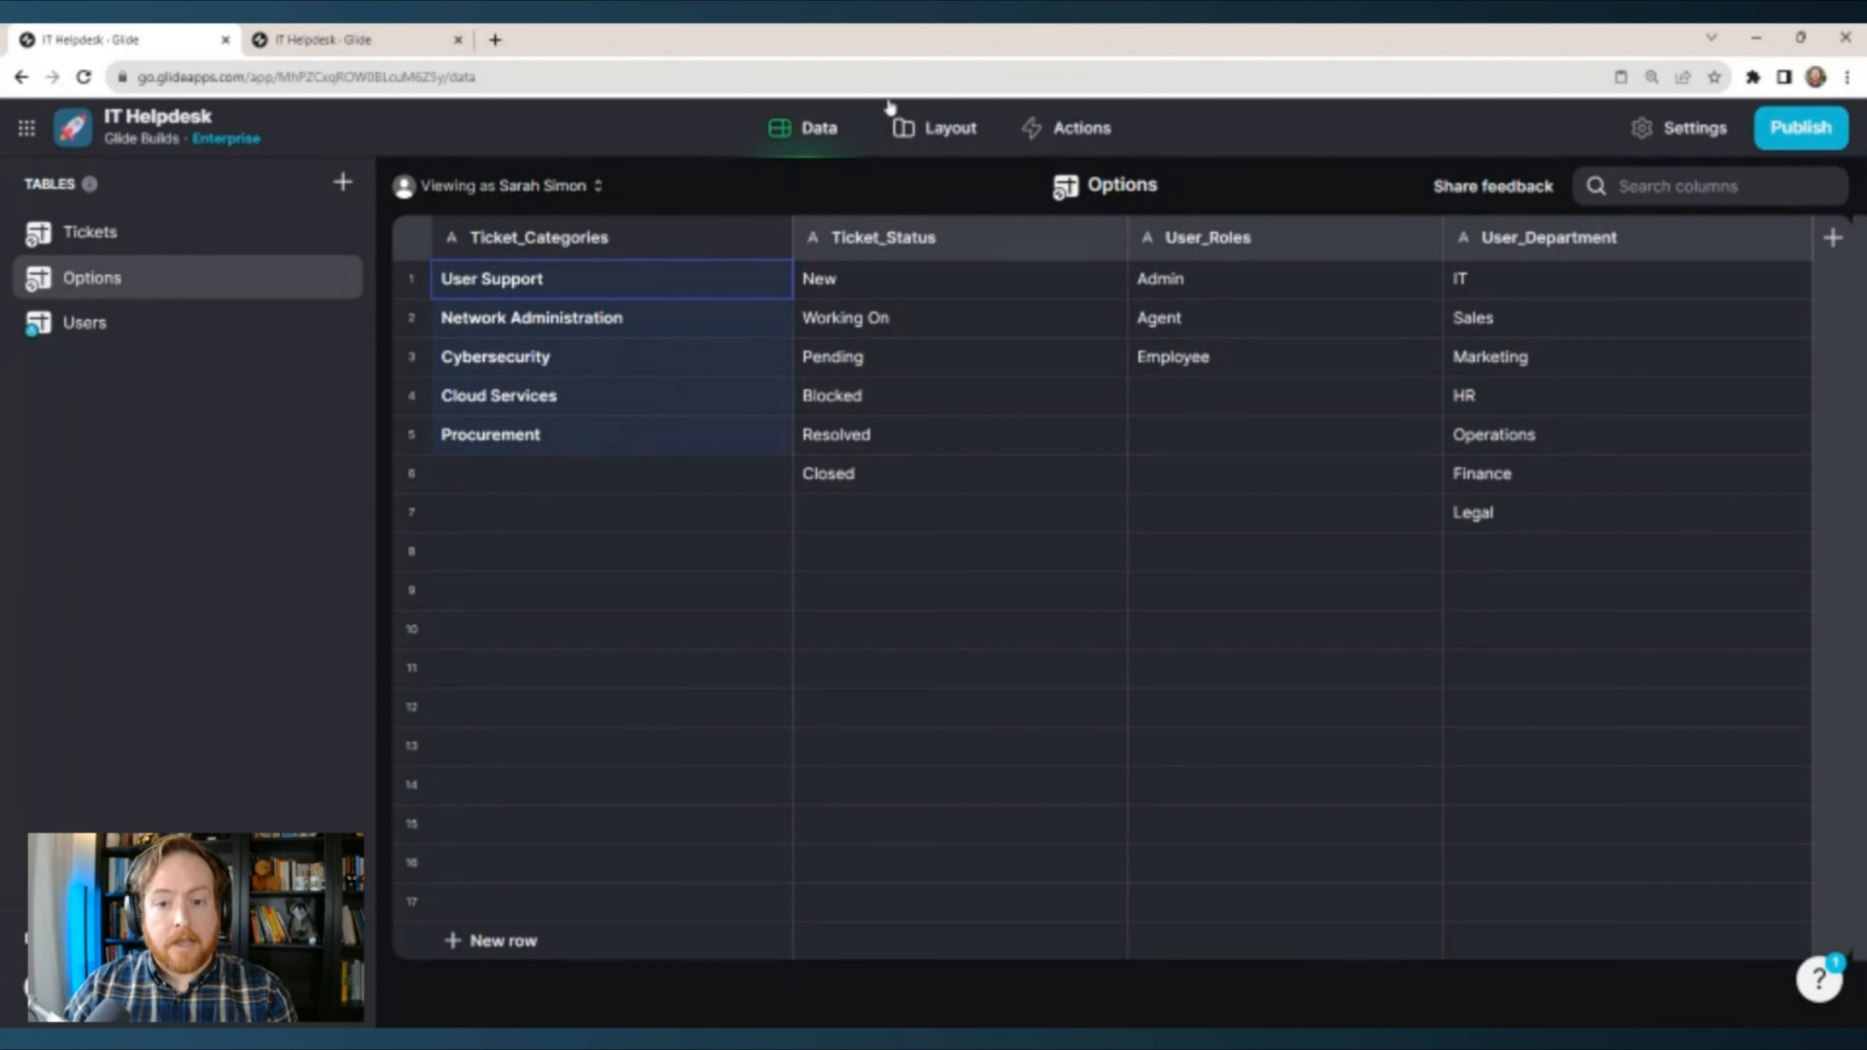
click(933, 132)
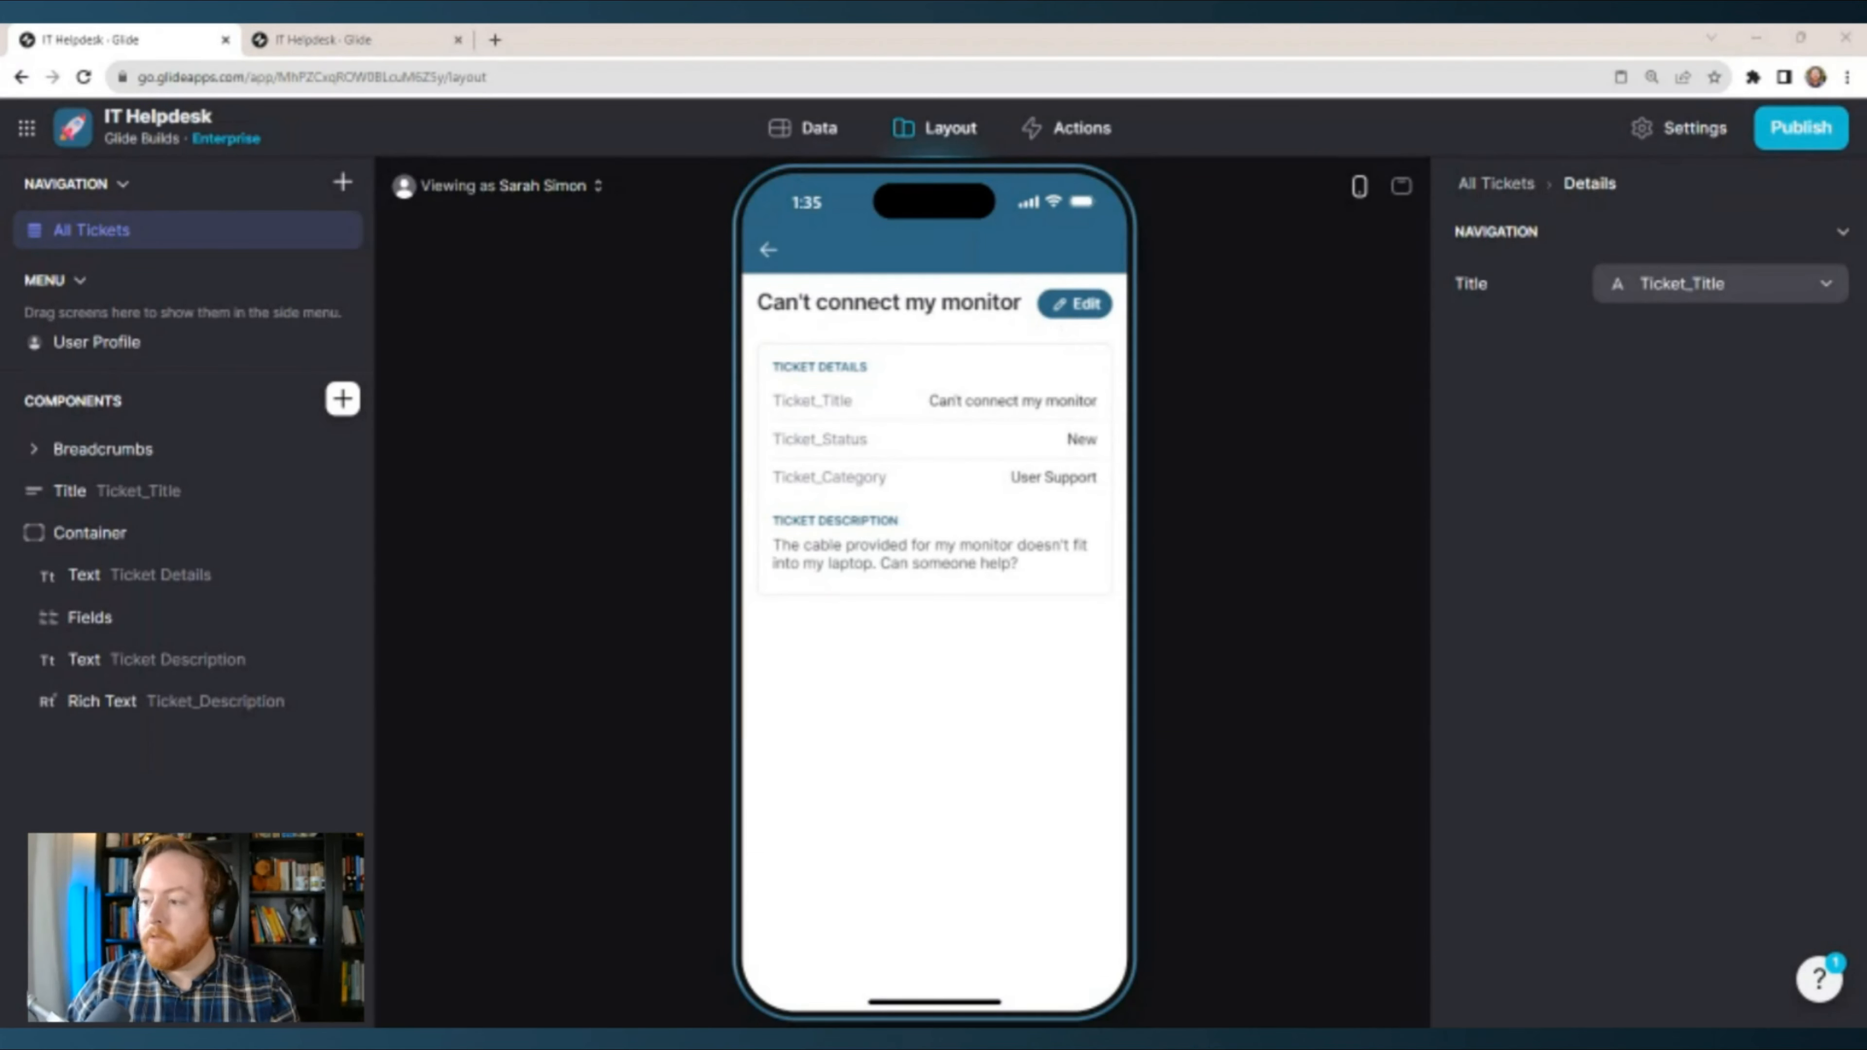
Insert a new column directly after Ticket_Category in the Tickets table and name it Ticket_Category_Rel.
click(808, 128)
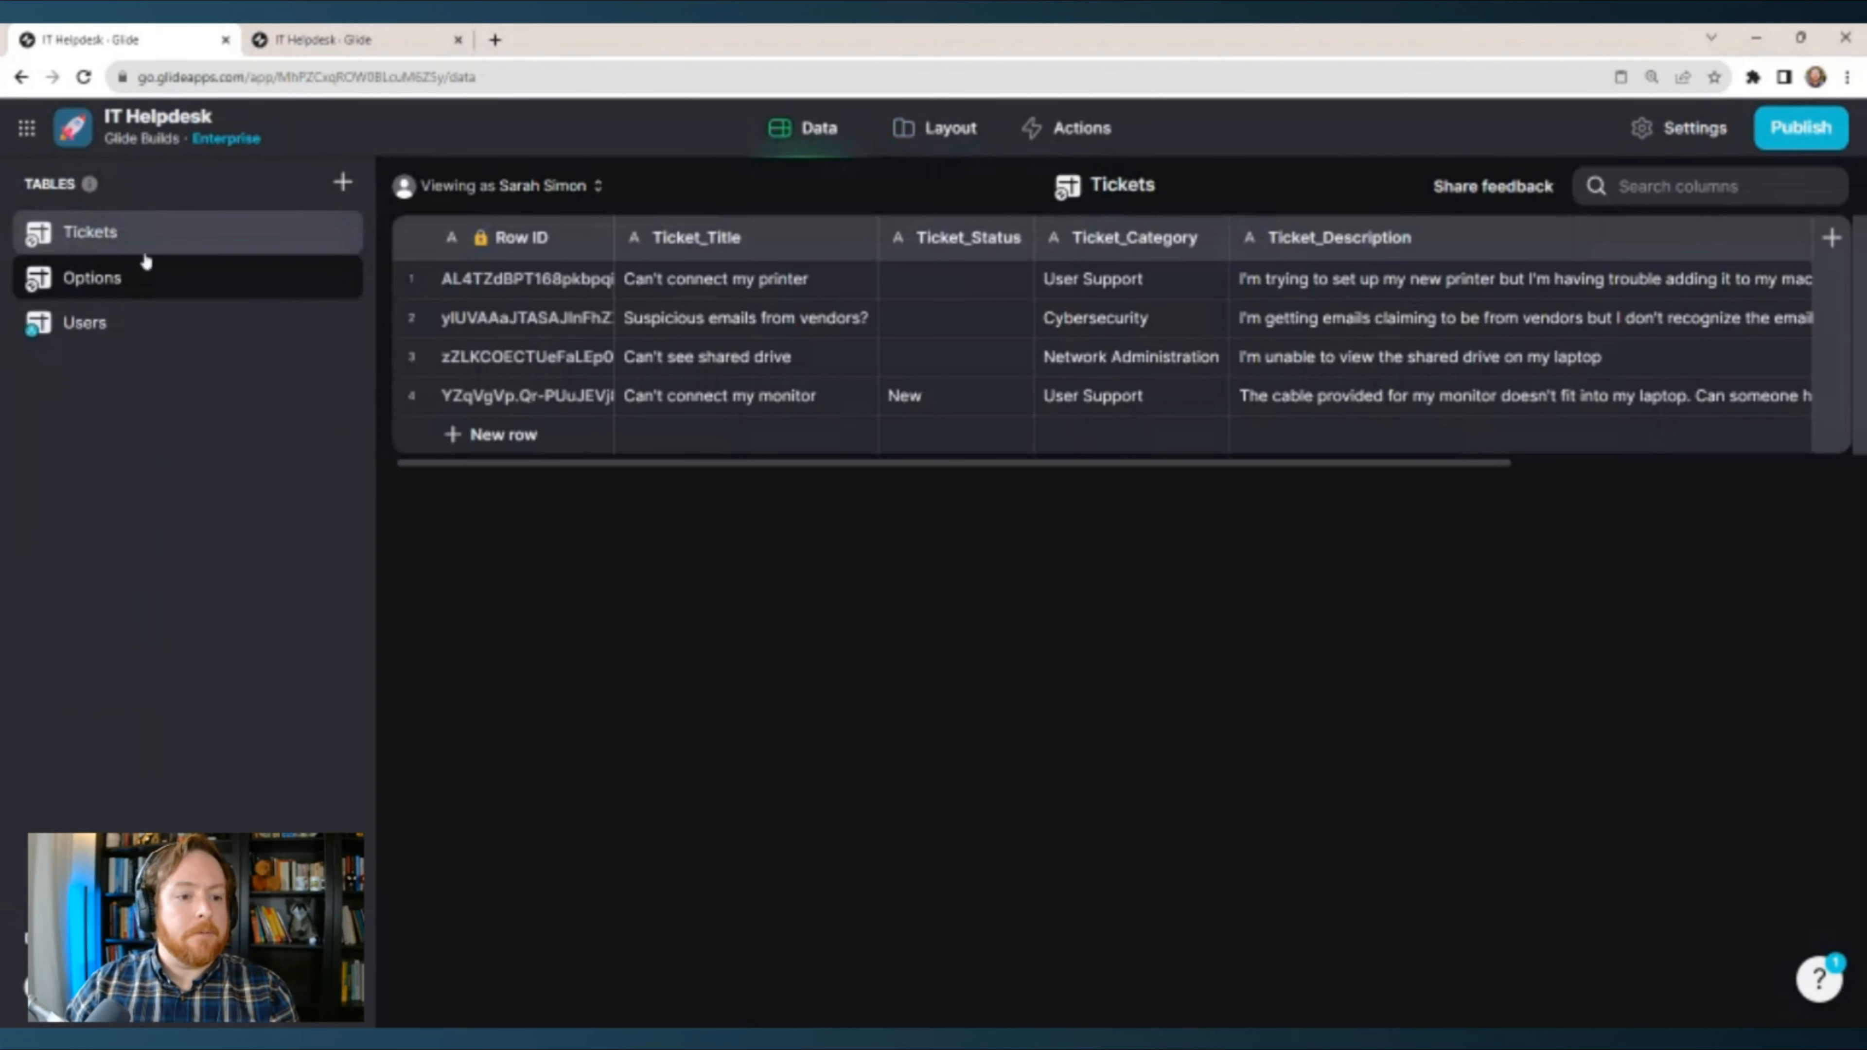
drag(938, 465, 1077, 465)
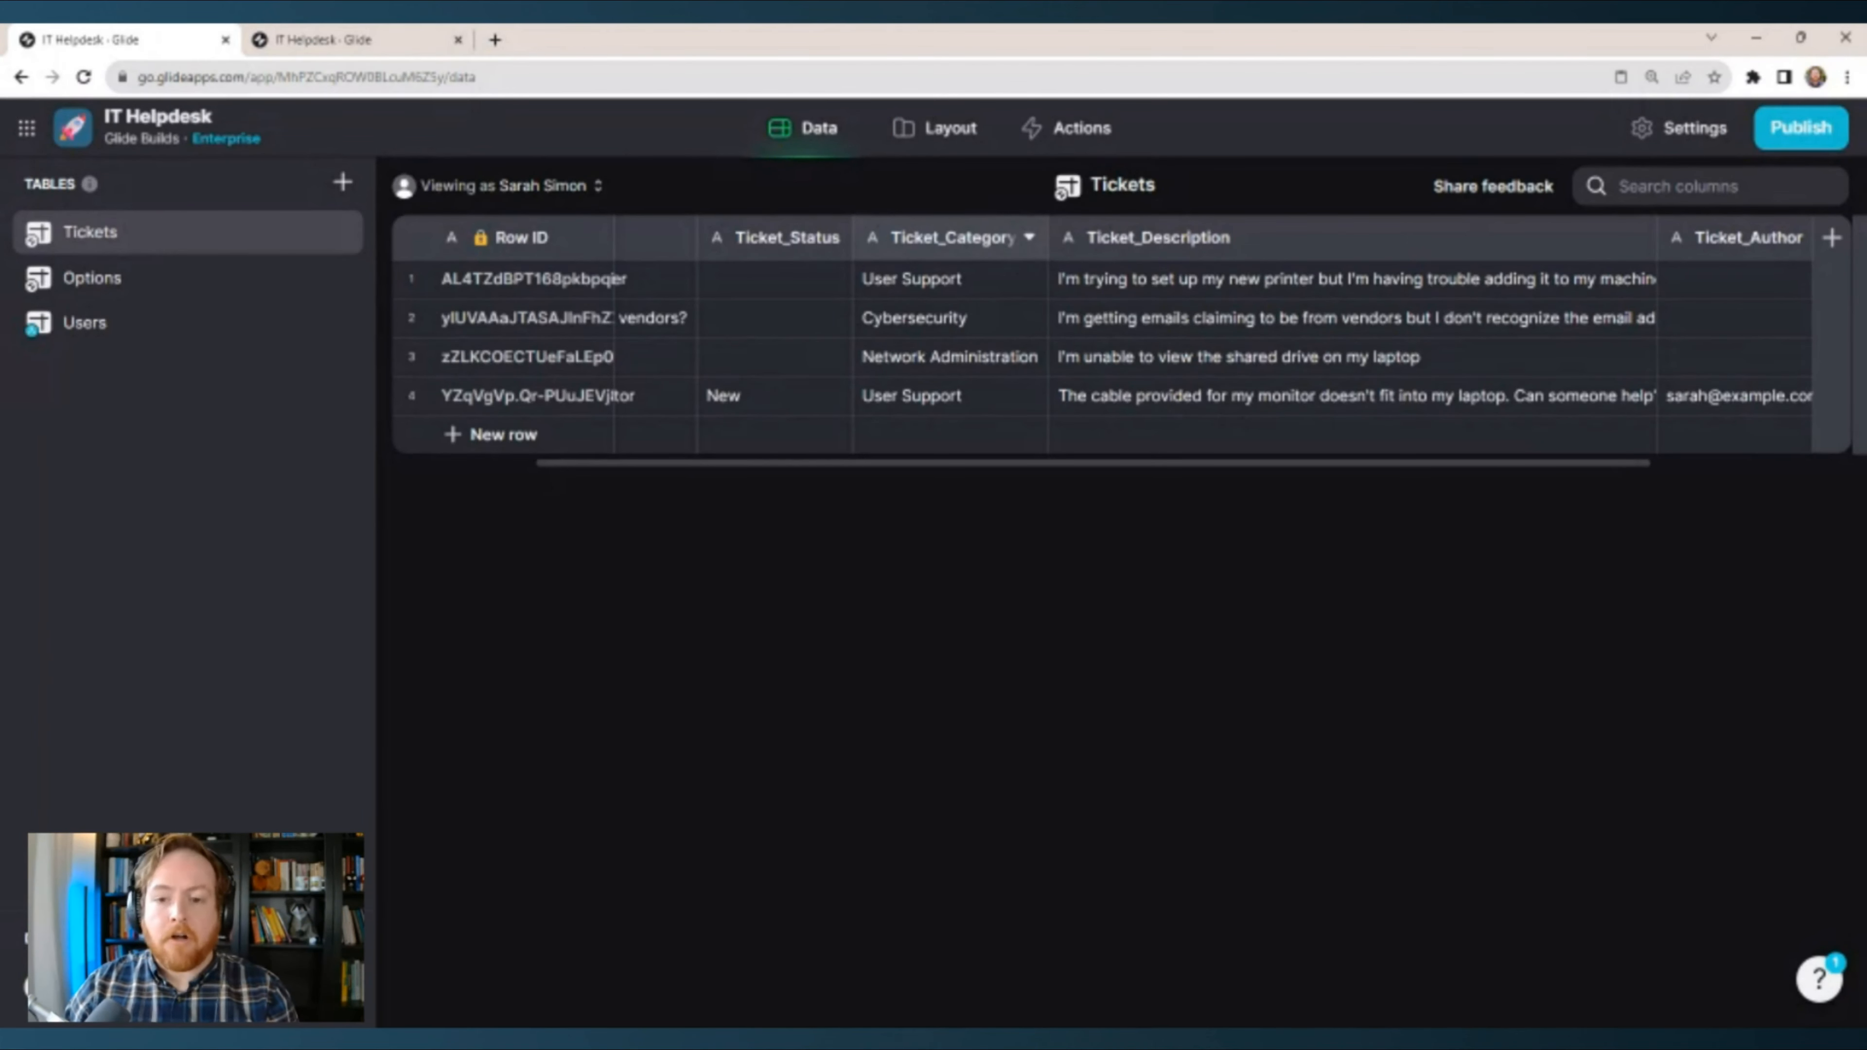
click(1029, 236)
click(930, 358)
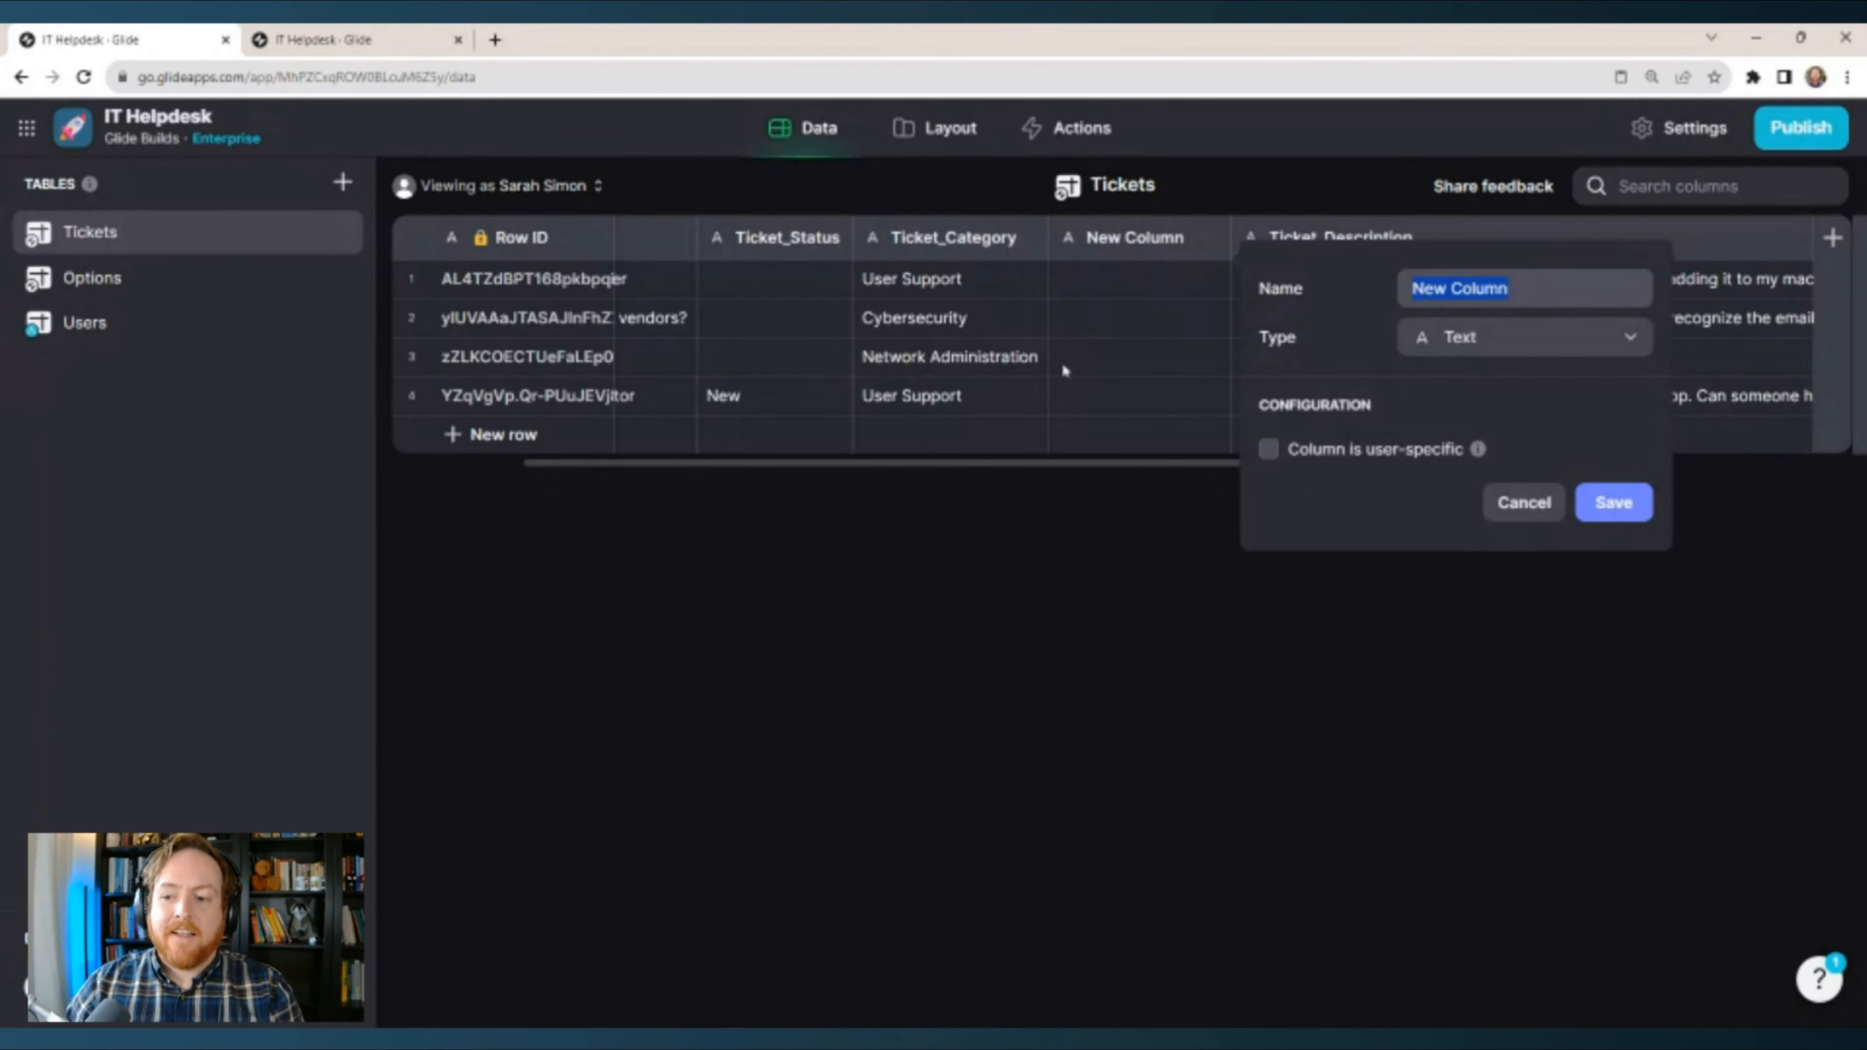
text(Ticket_Category)
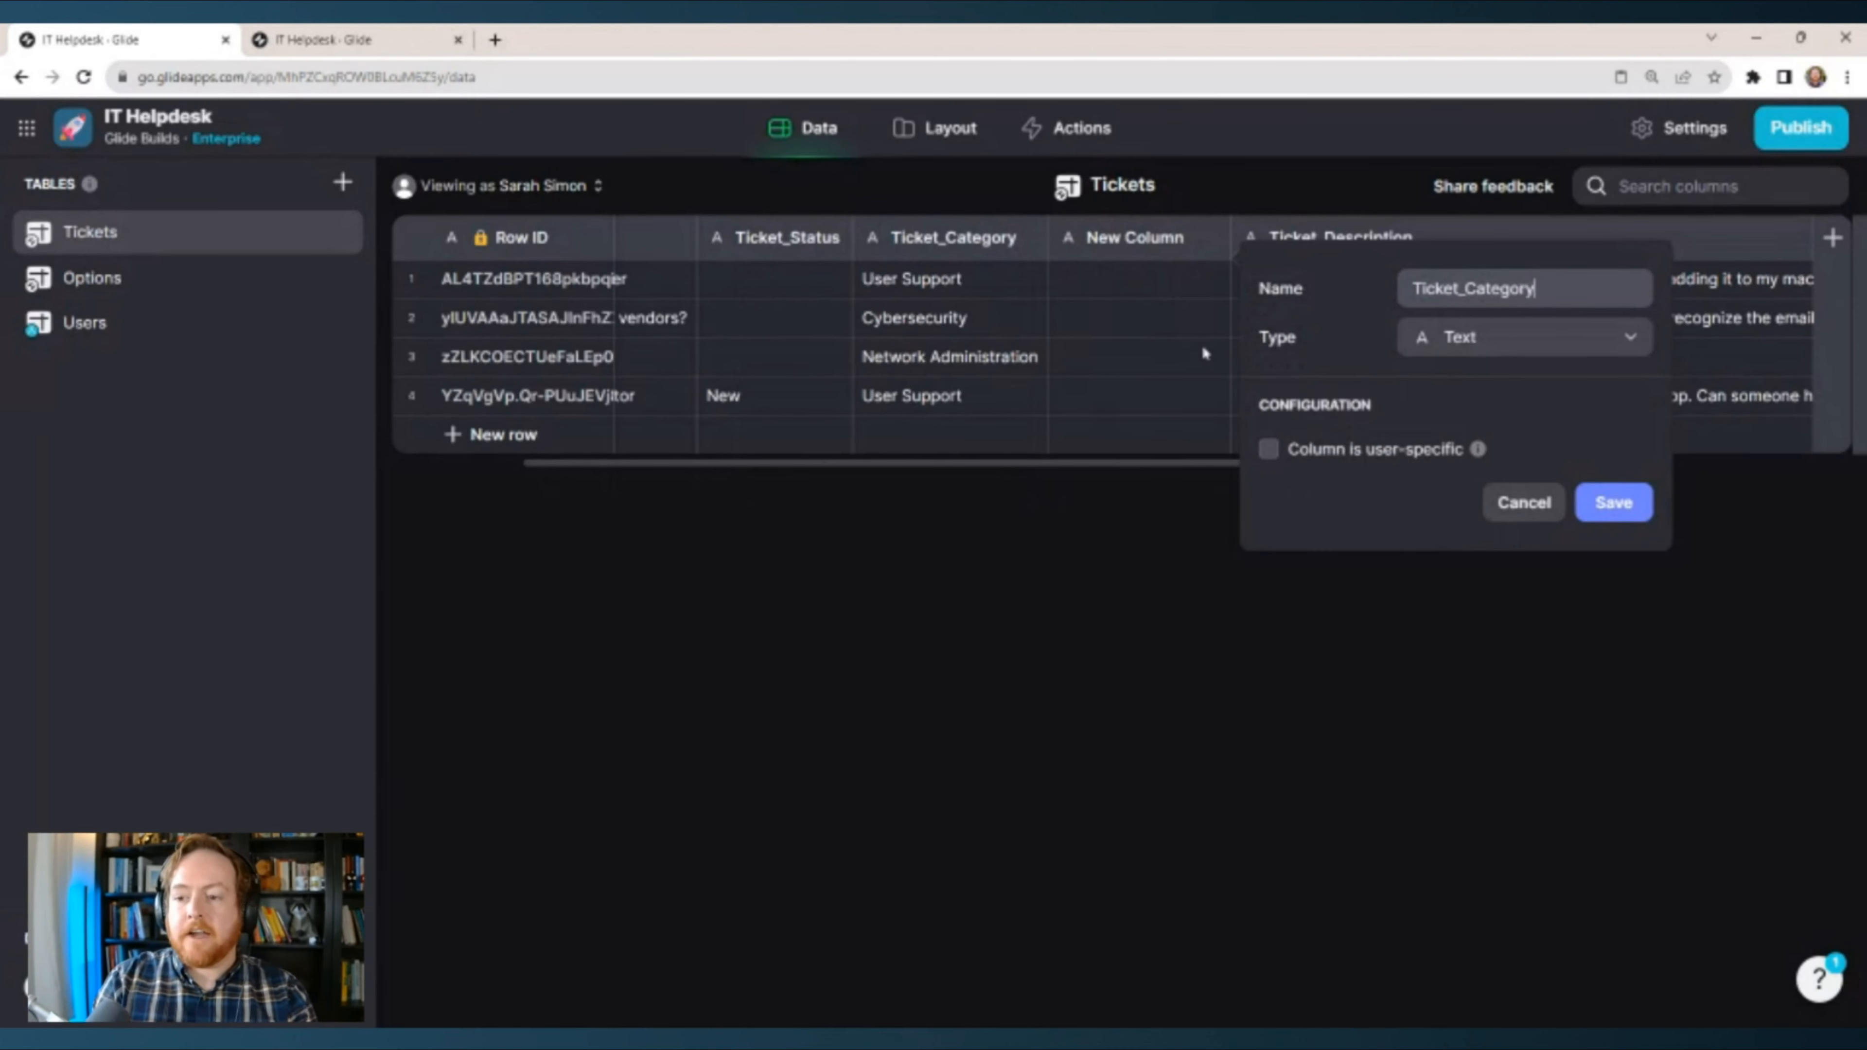
text(_Rel)
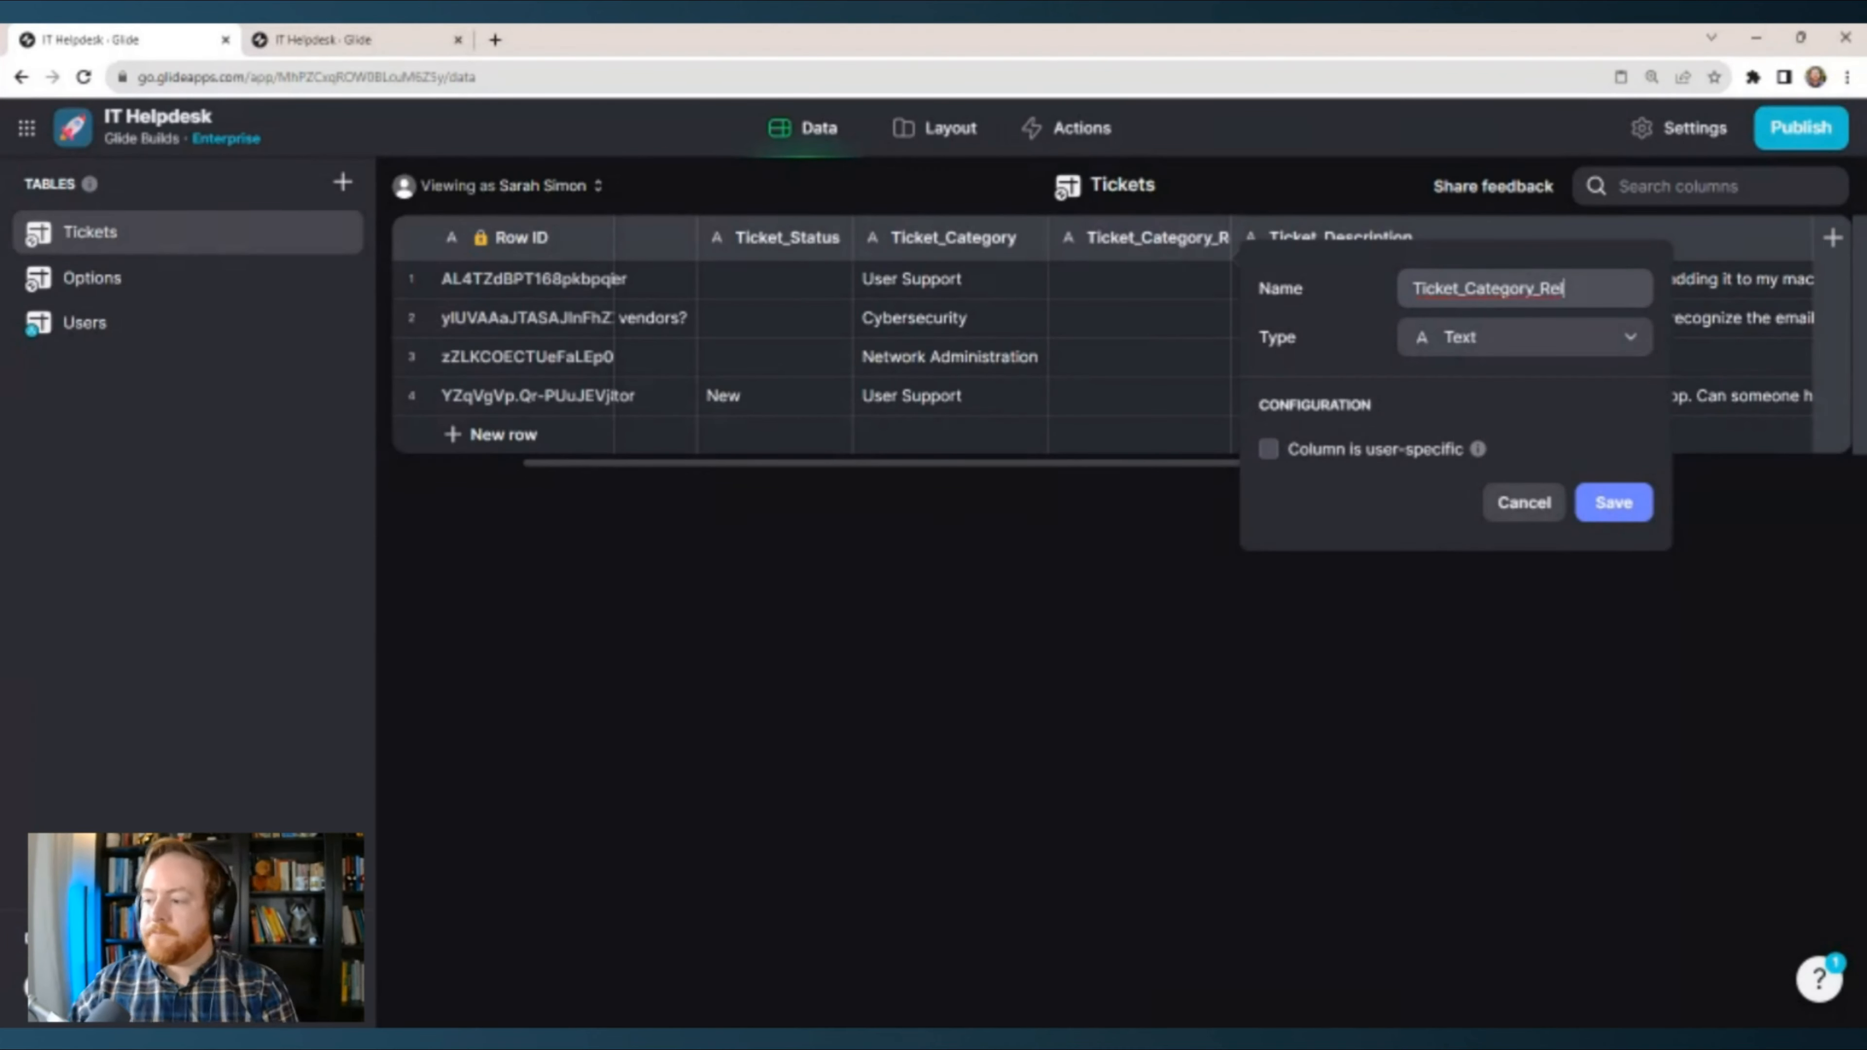
Make Ticket_Category_Rel a Relation column that matches Ticket_Category to Helpdesk_Group in the Users table, and save it.
click(1535, 346)
mouse_move(1503, 470)
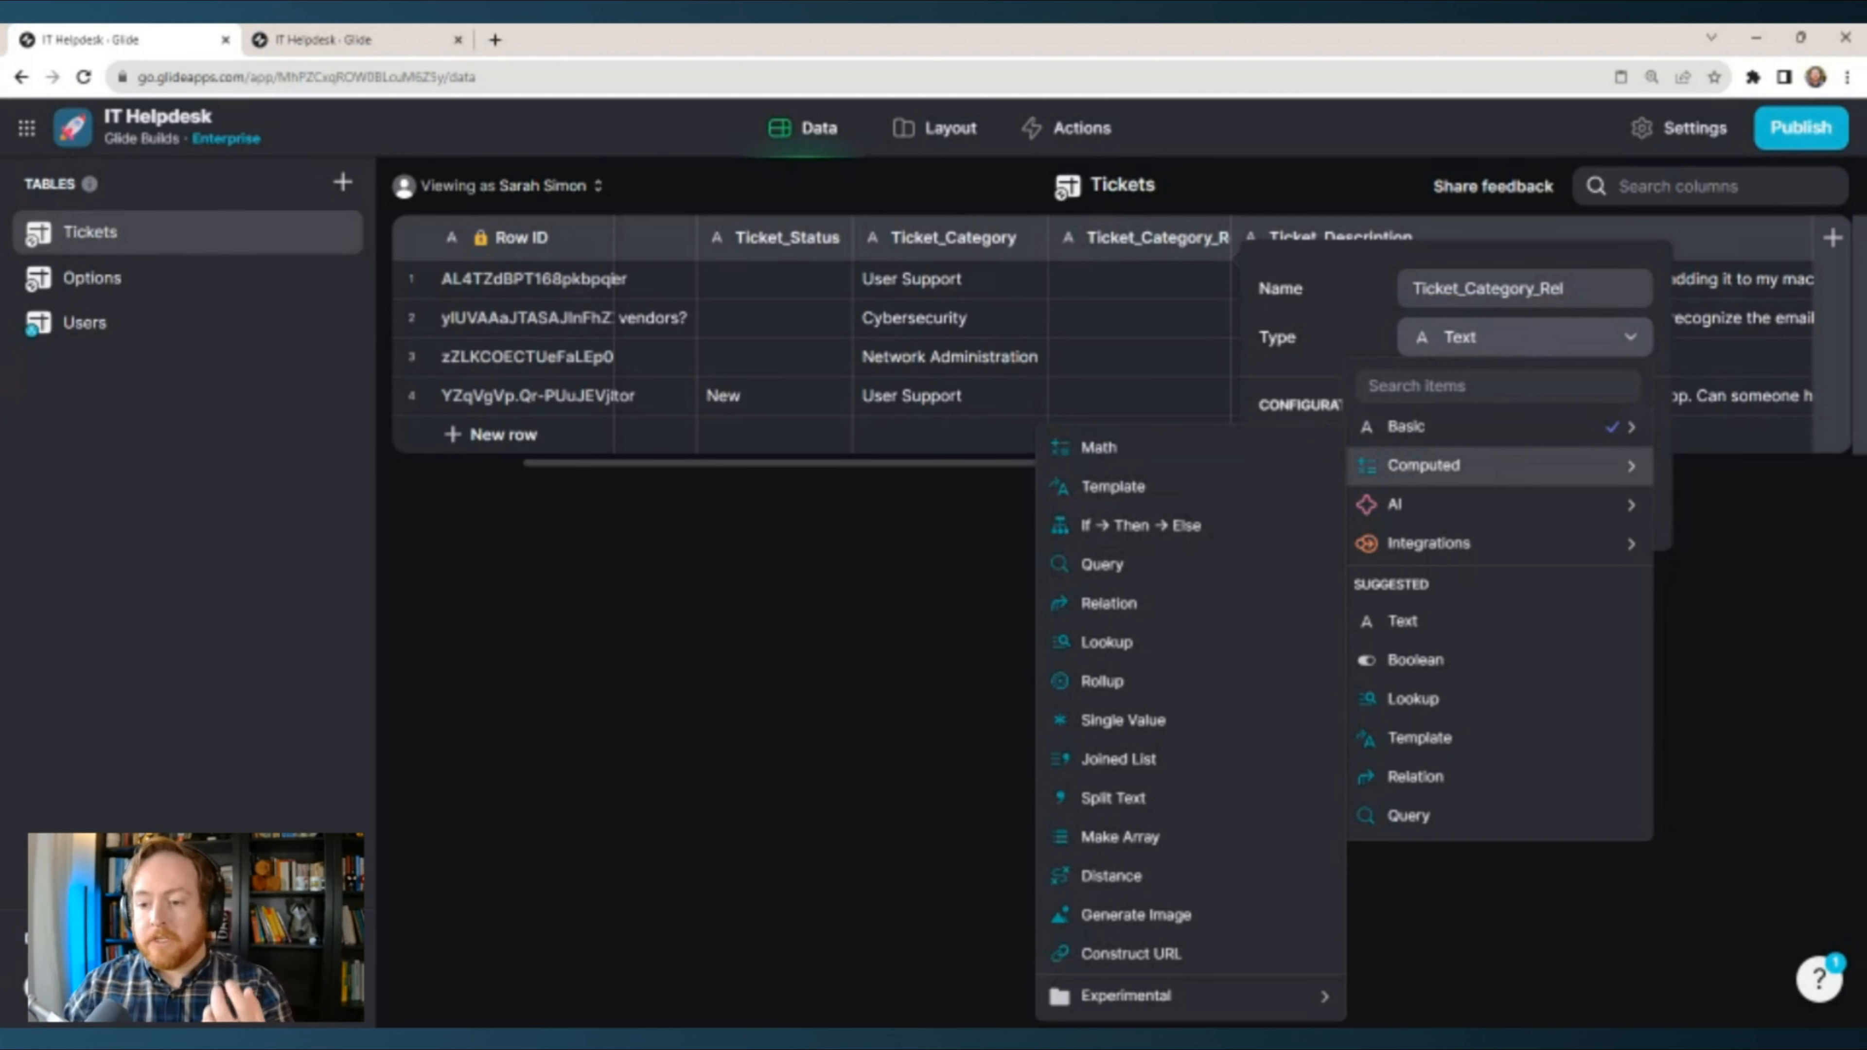
click(1194, 605)
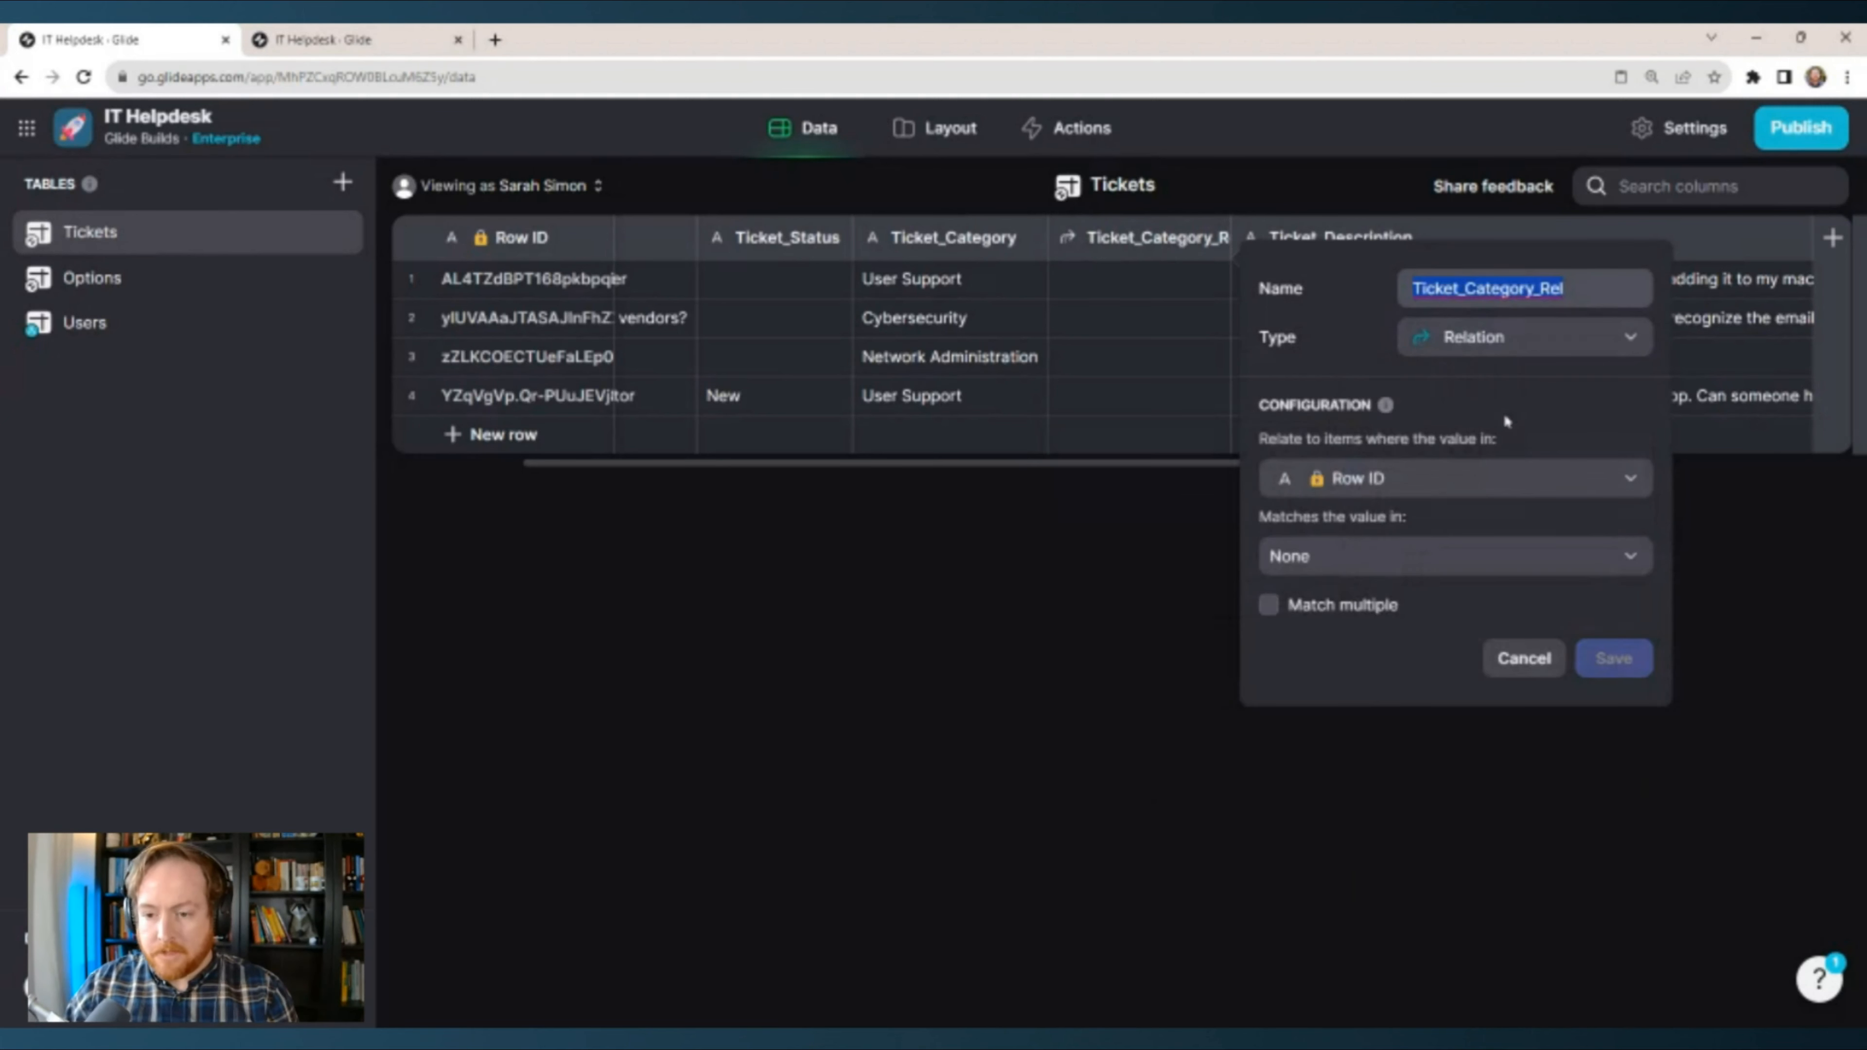
click(1548, 382)
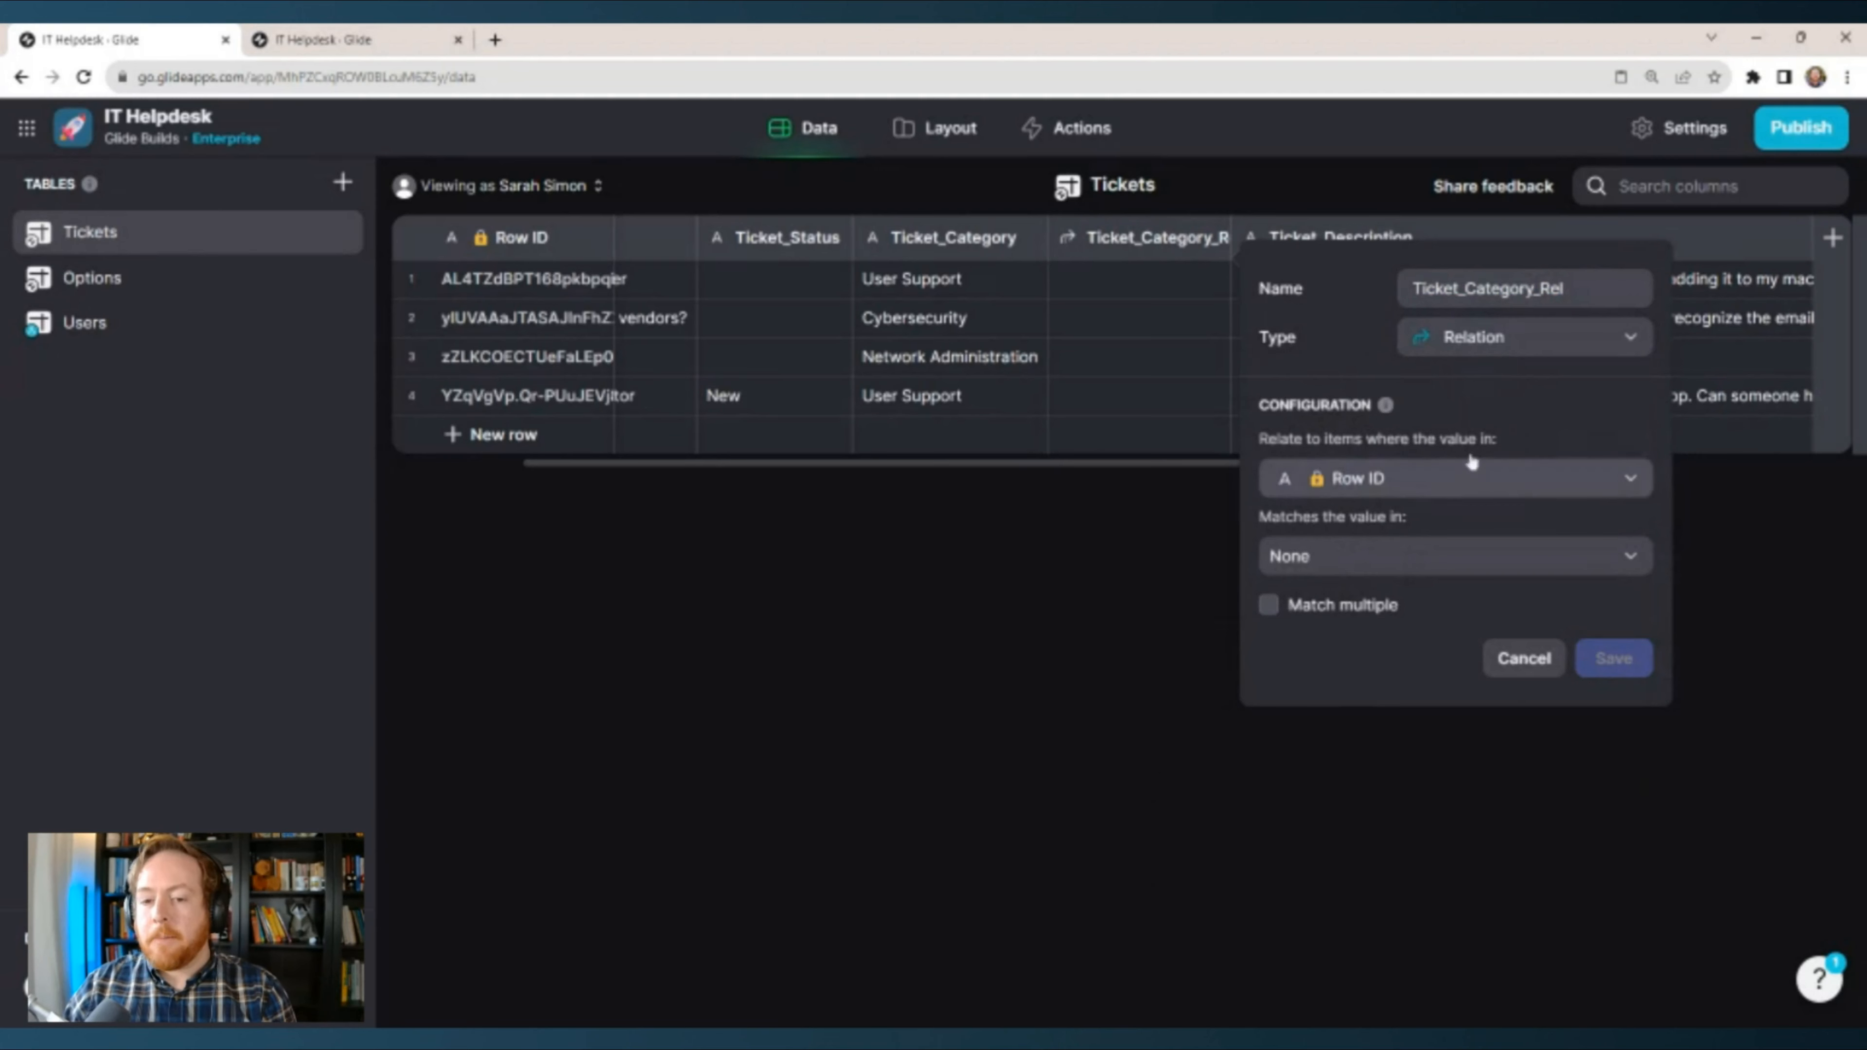
click(1440, 478)
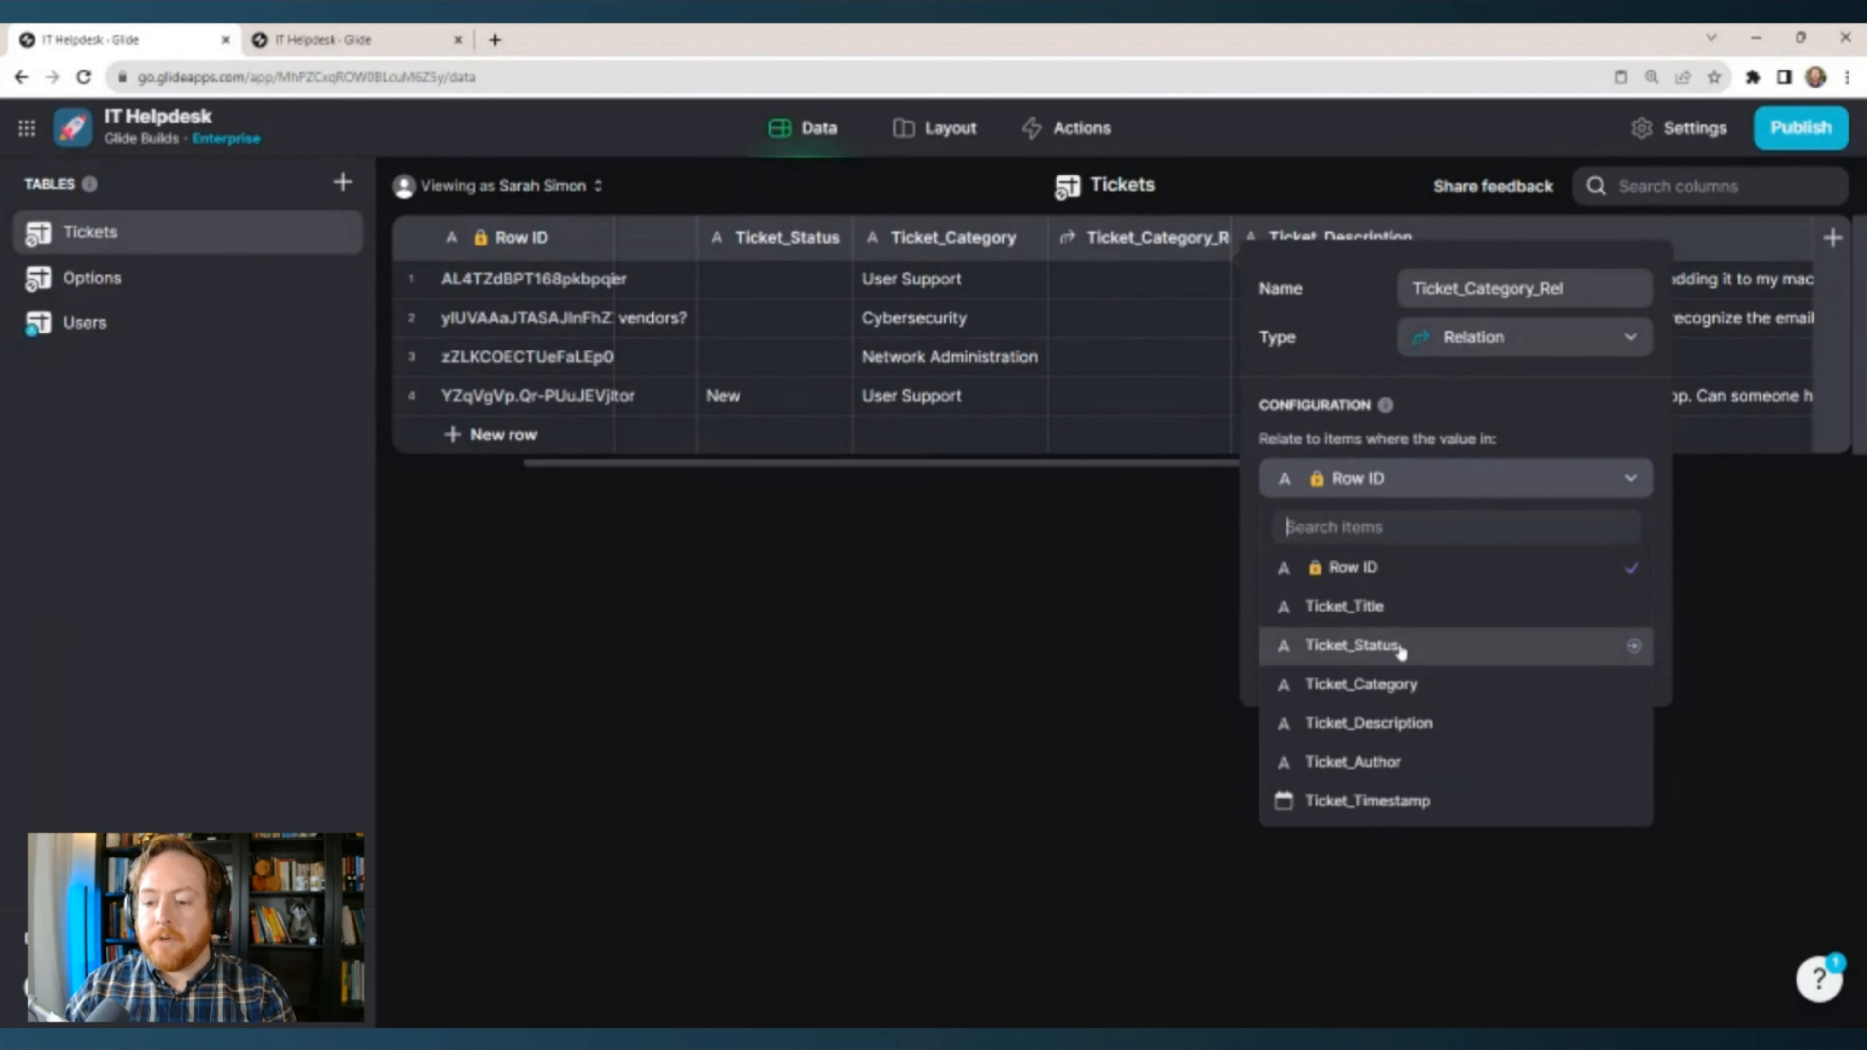
click(1408, 684)
click(1453, 568)
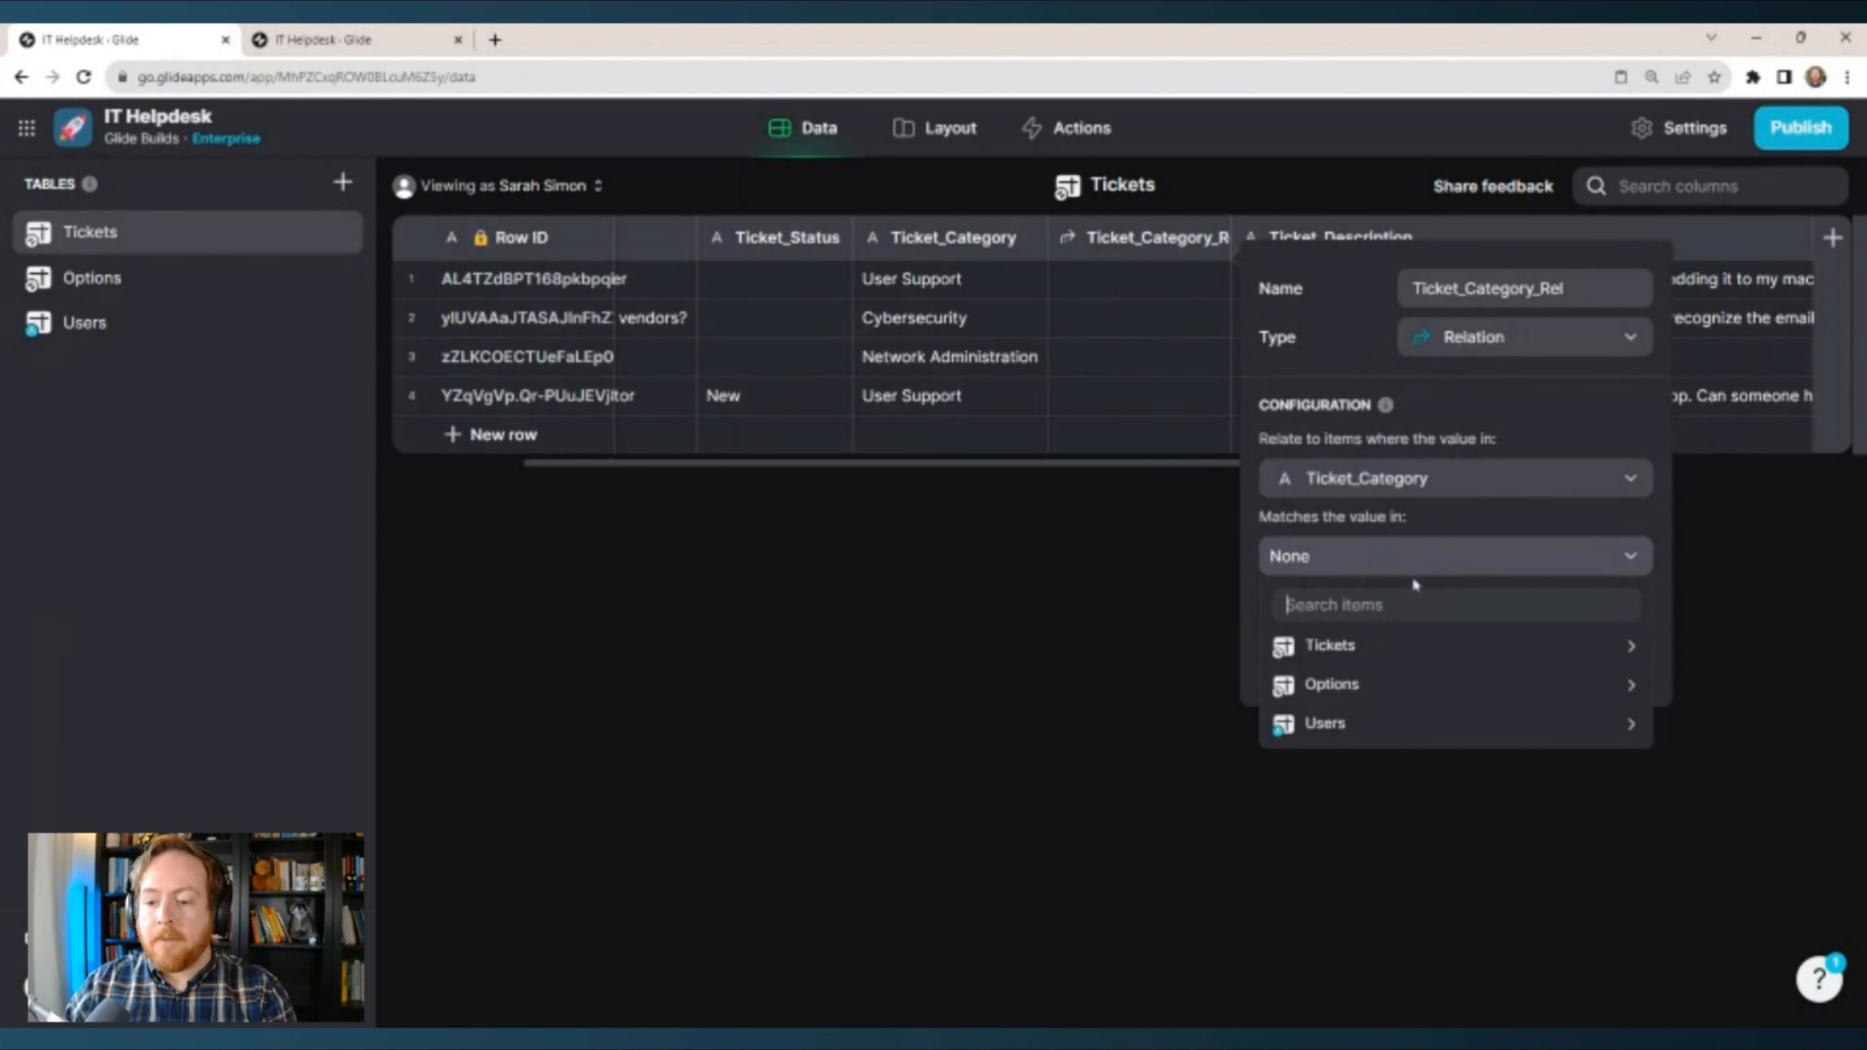
mouse_move(1383, 738)
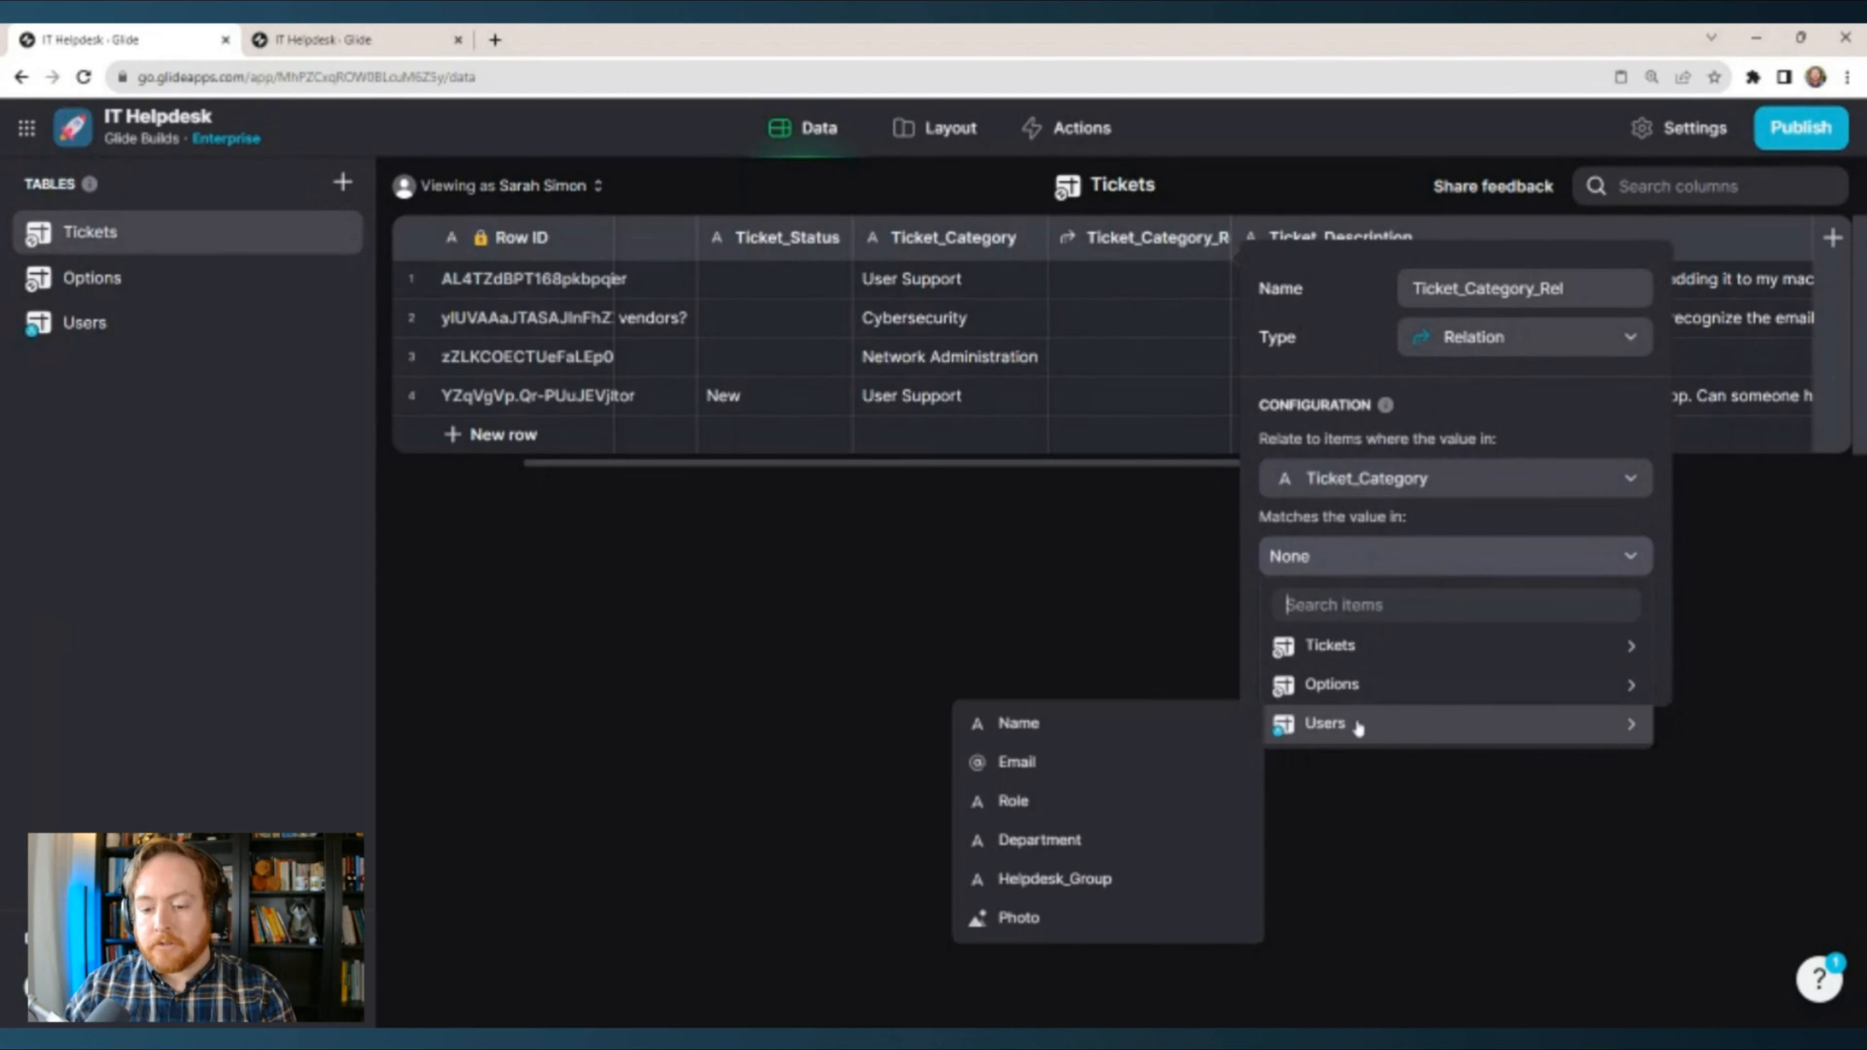
click(1096, 880)
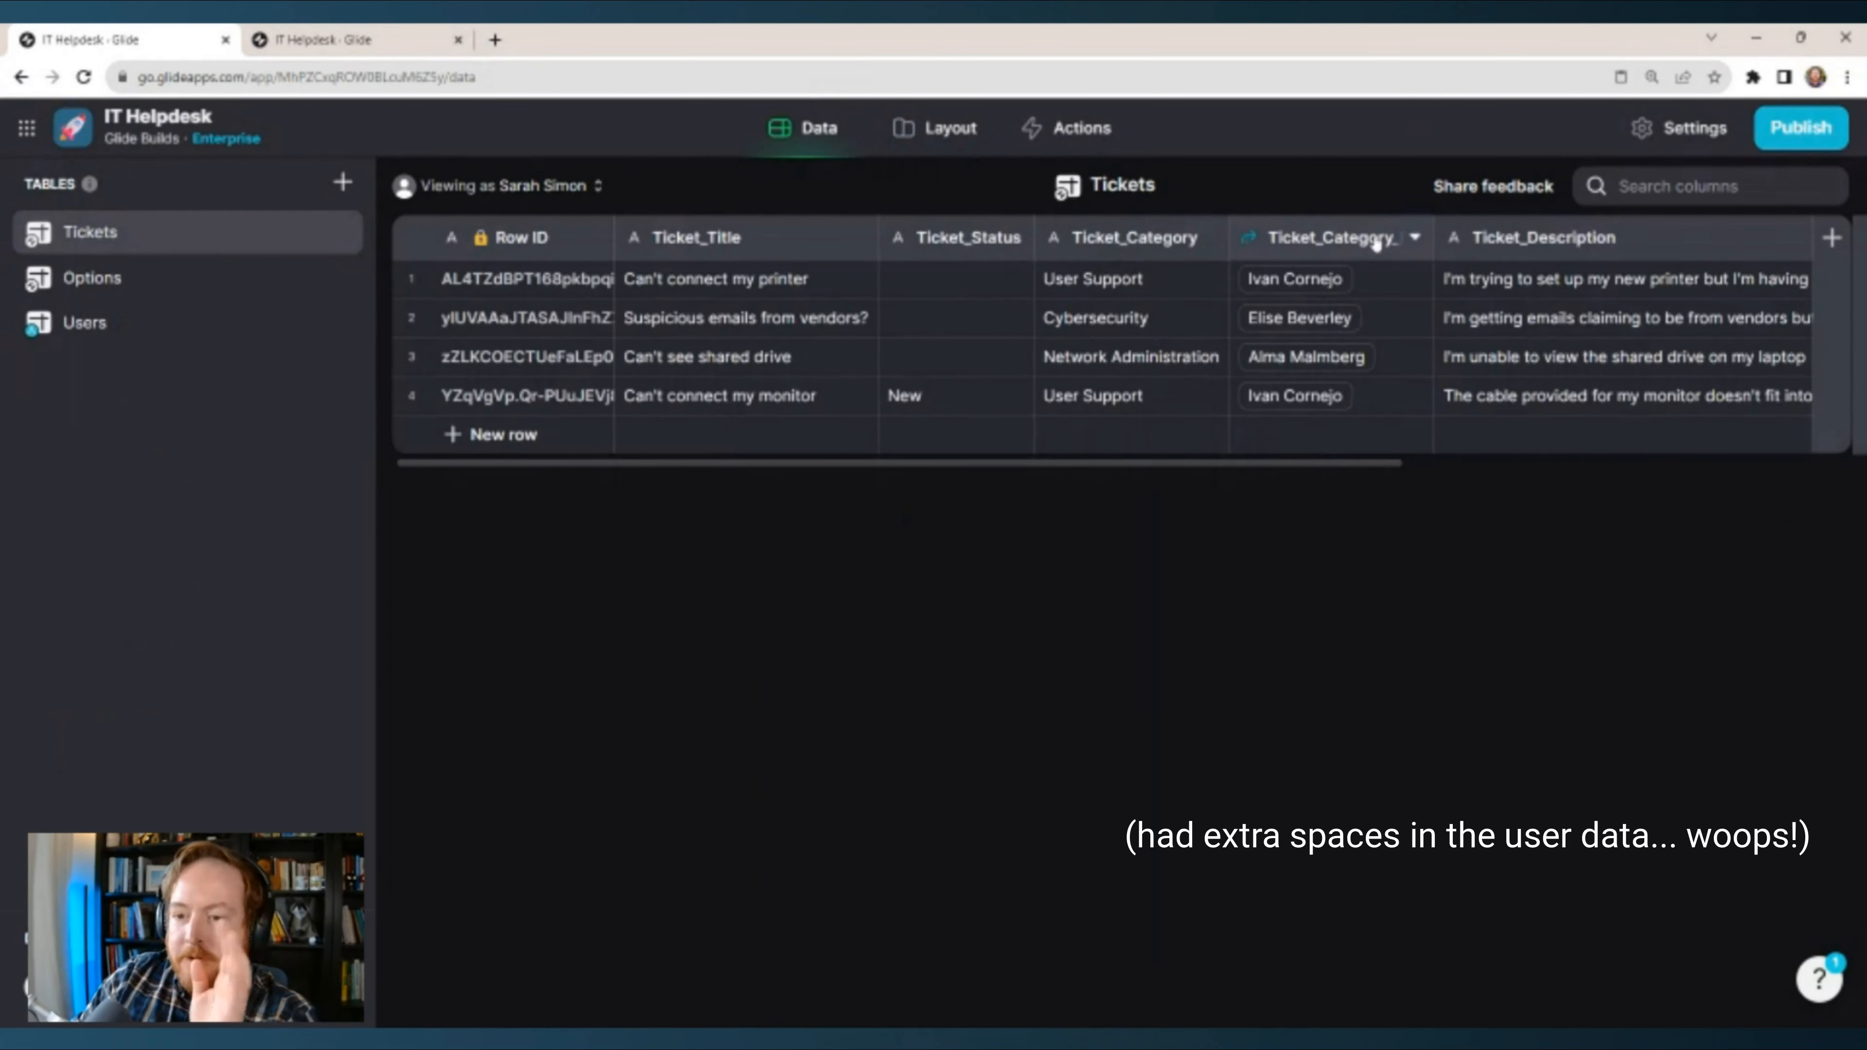
Inspect the ticket categories beside their related users and open the Ticket_Category_Rel column's relation settings.
drag(1367, 470, 1467, 468)
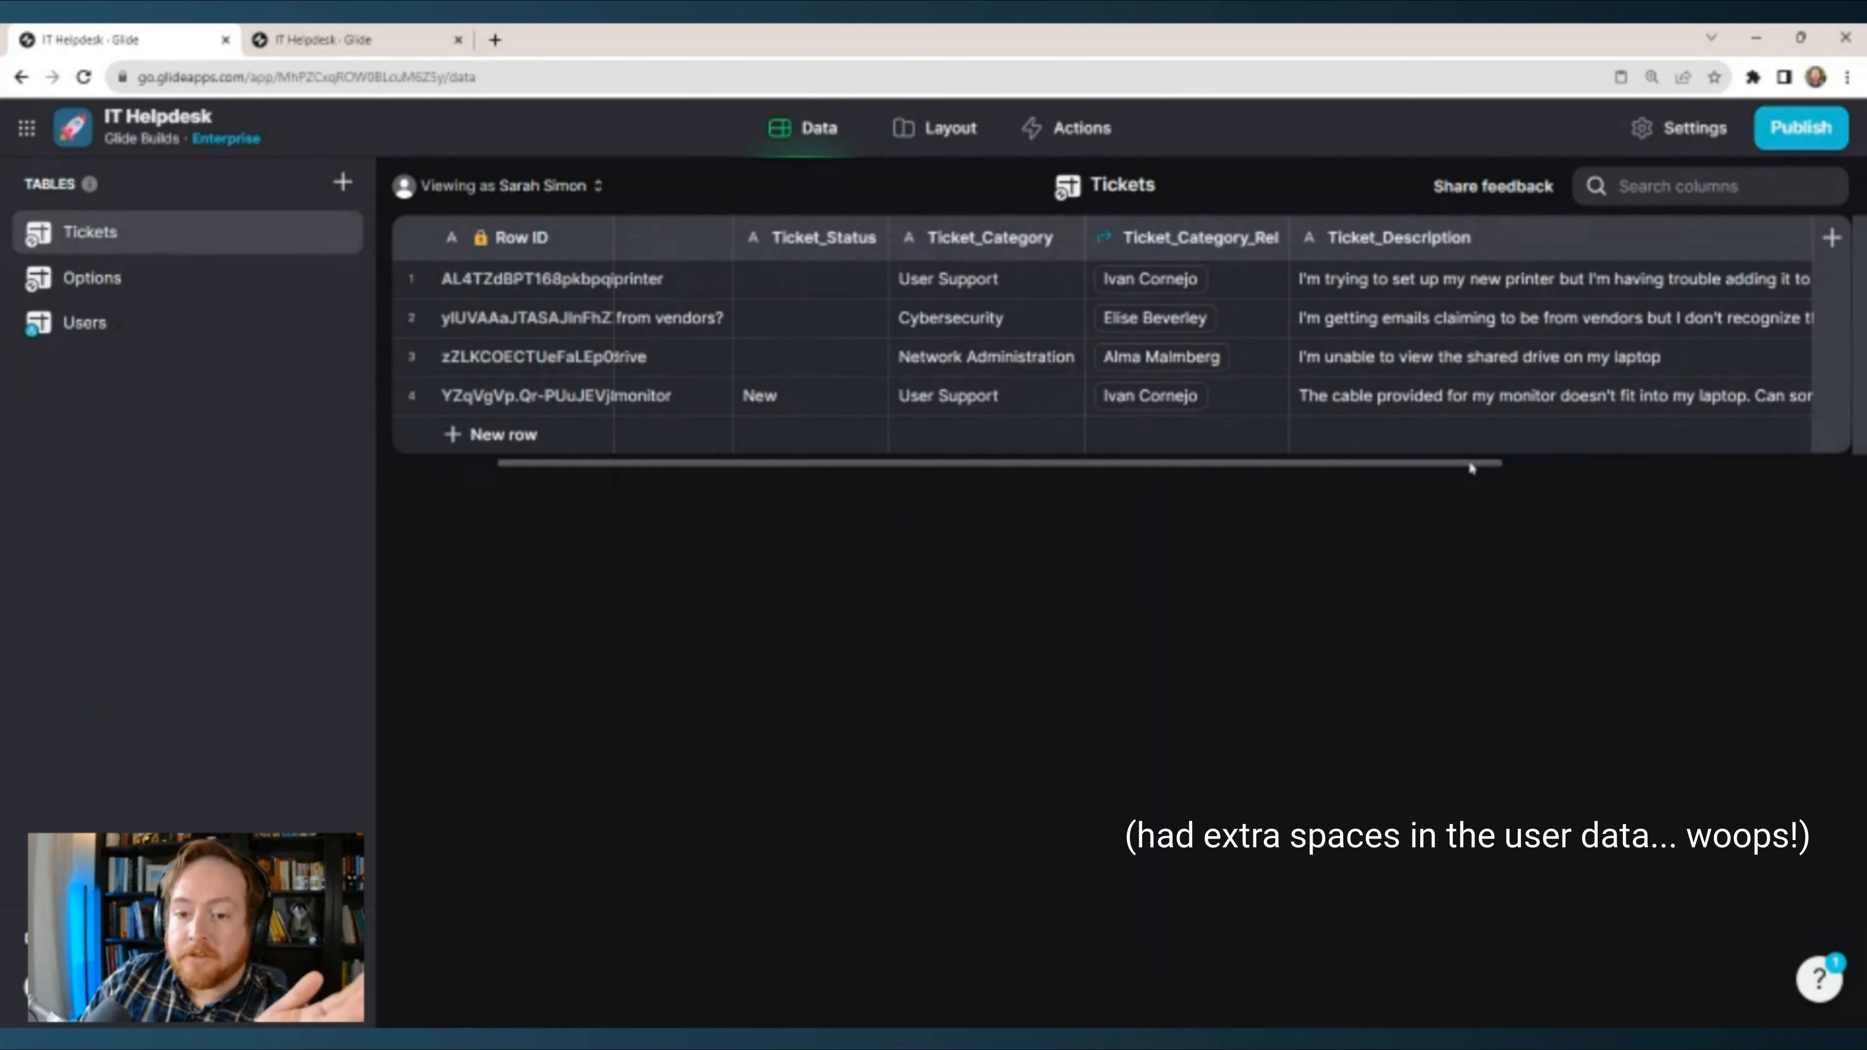
click(1026, 283)
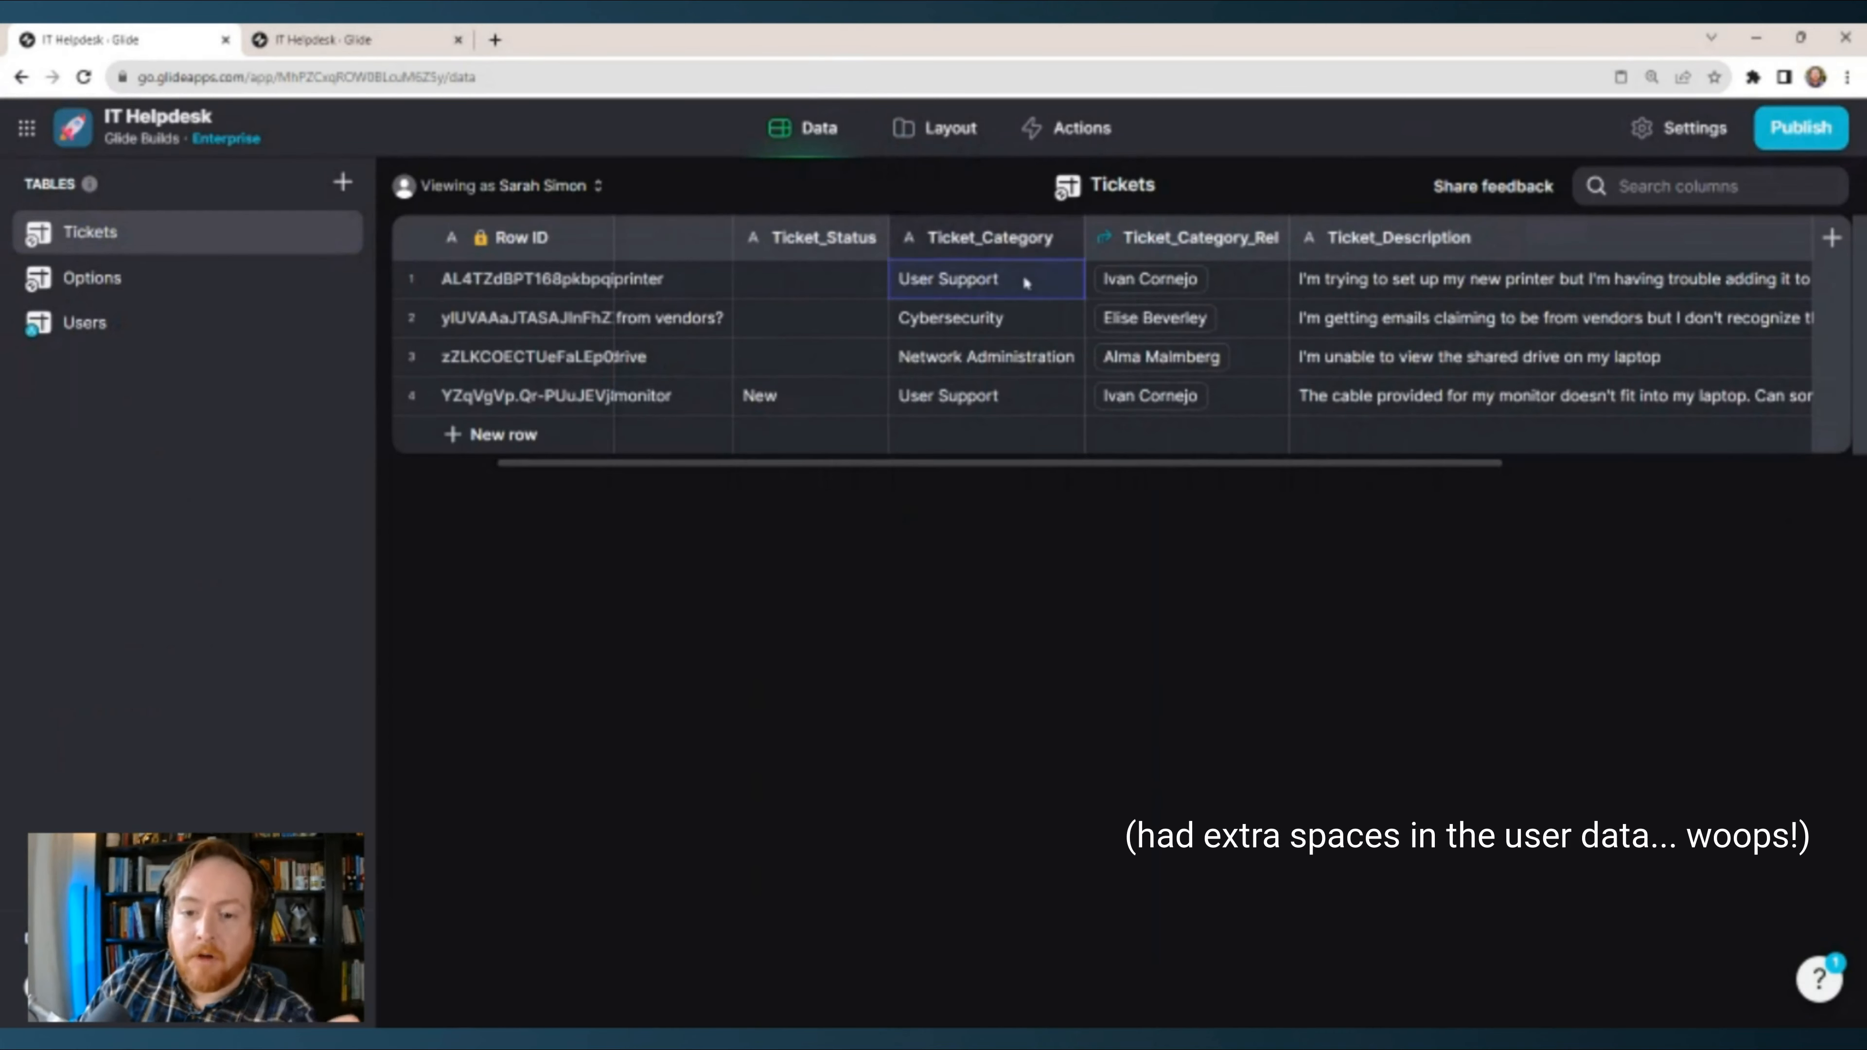
click(997, 290)
click(831, 287)
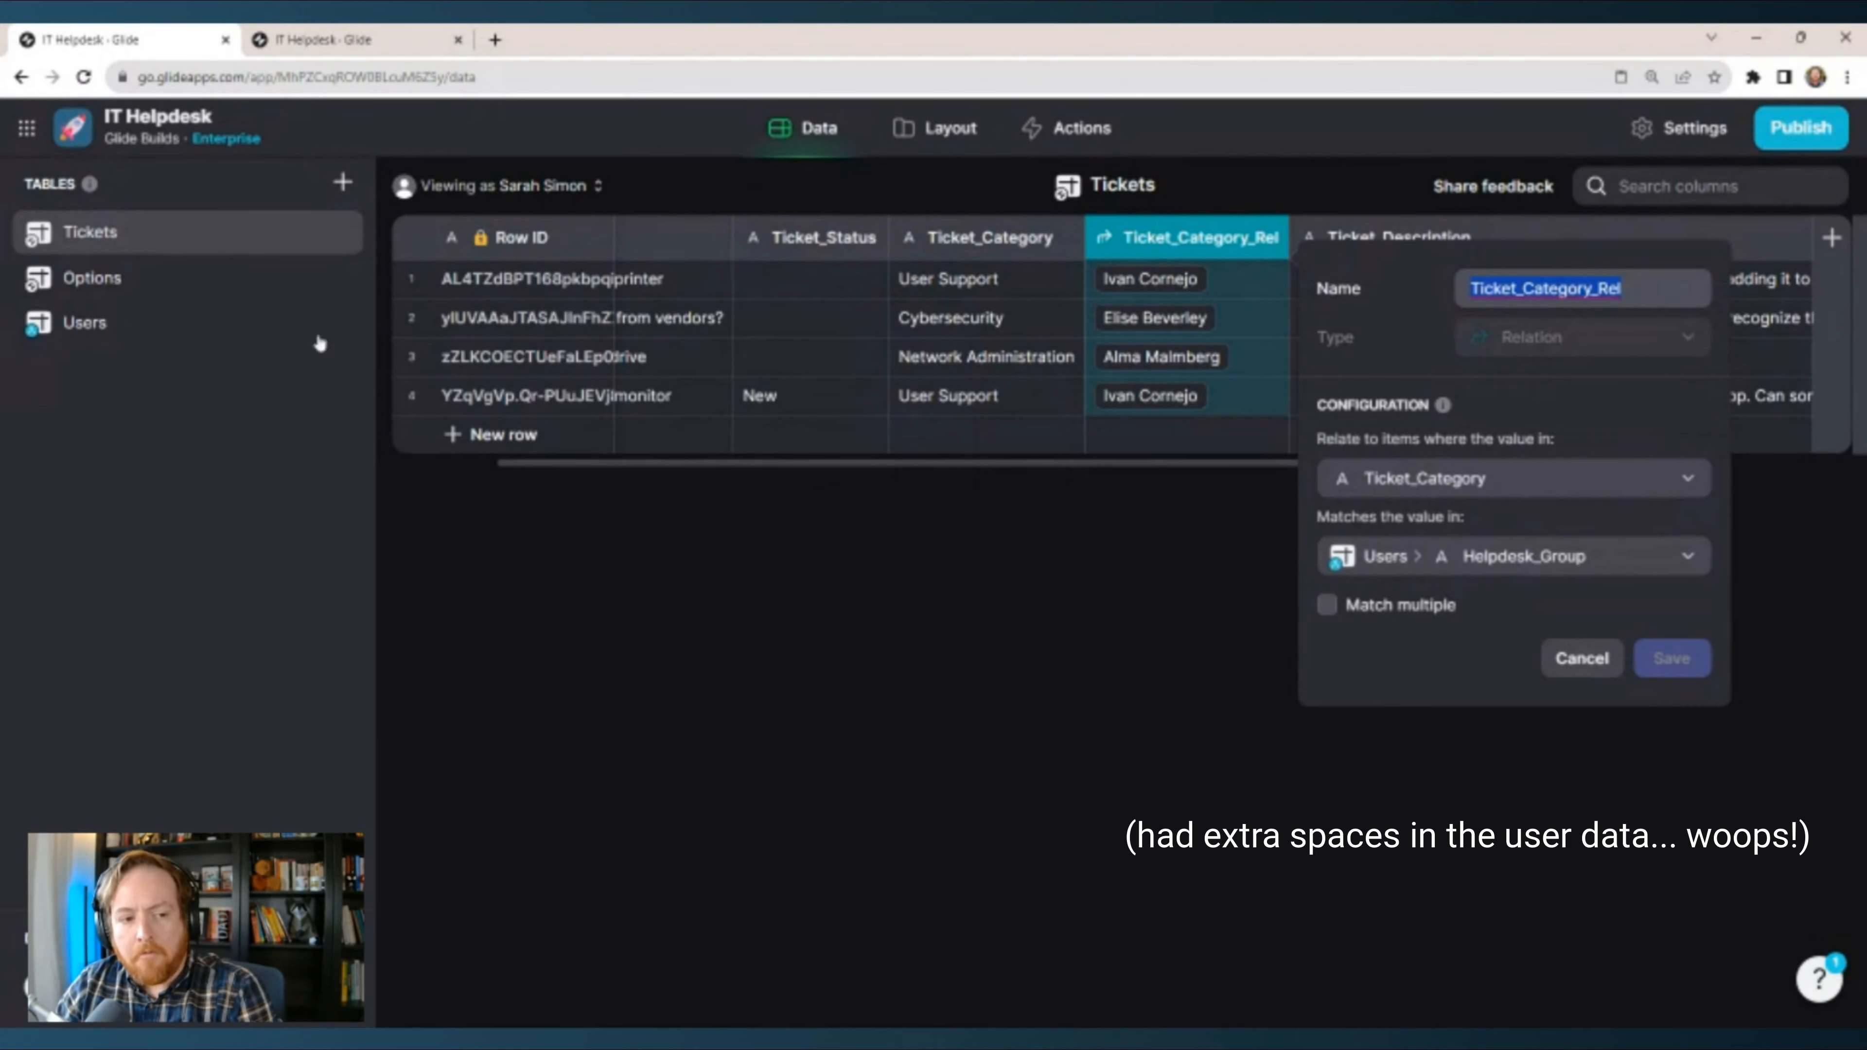
Examine the Helpdesk_Group values of the six IT staff in the Users table and leave the table.
click(179, 323)
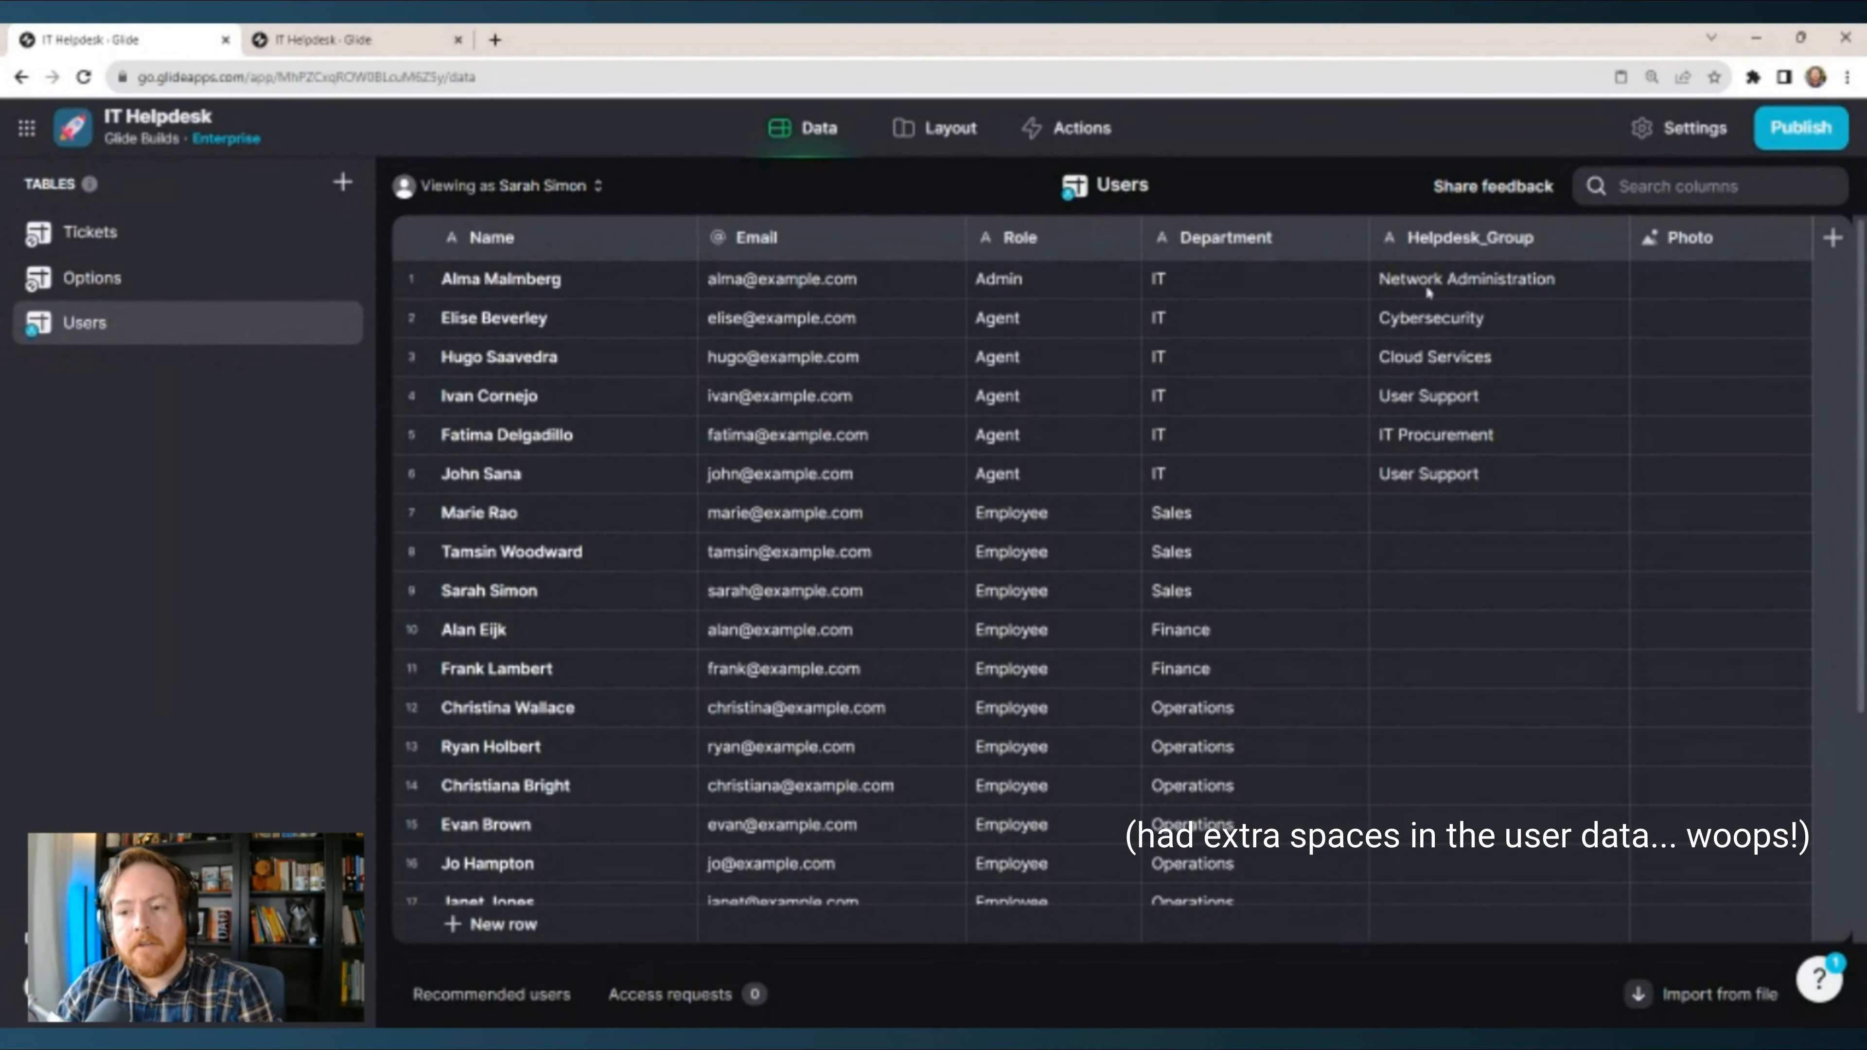
drag(1429, 288, 1437, 476)
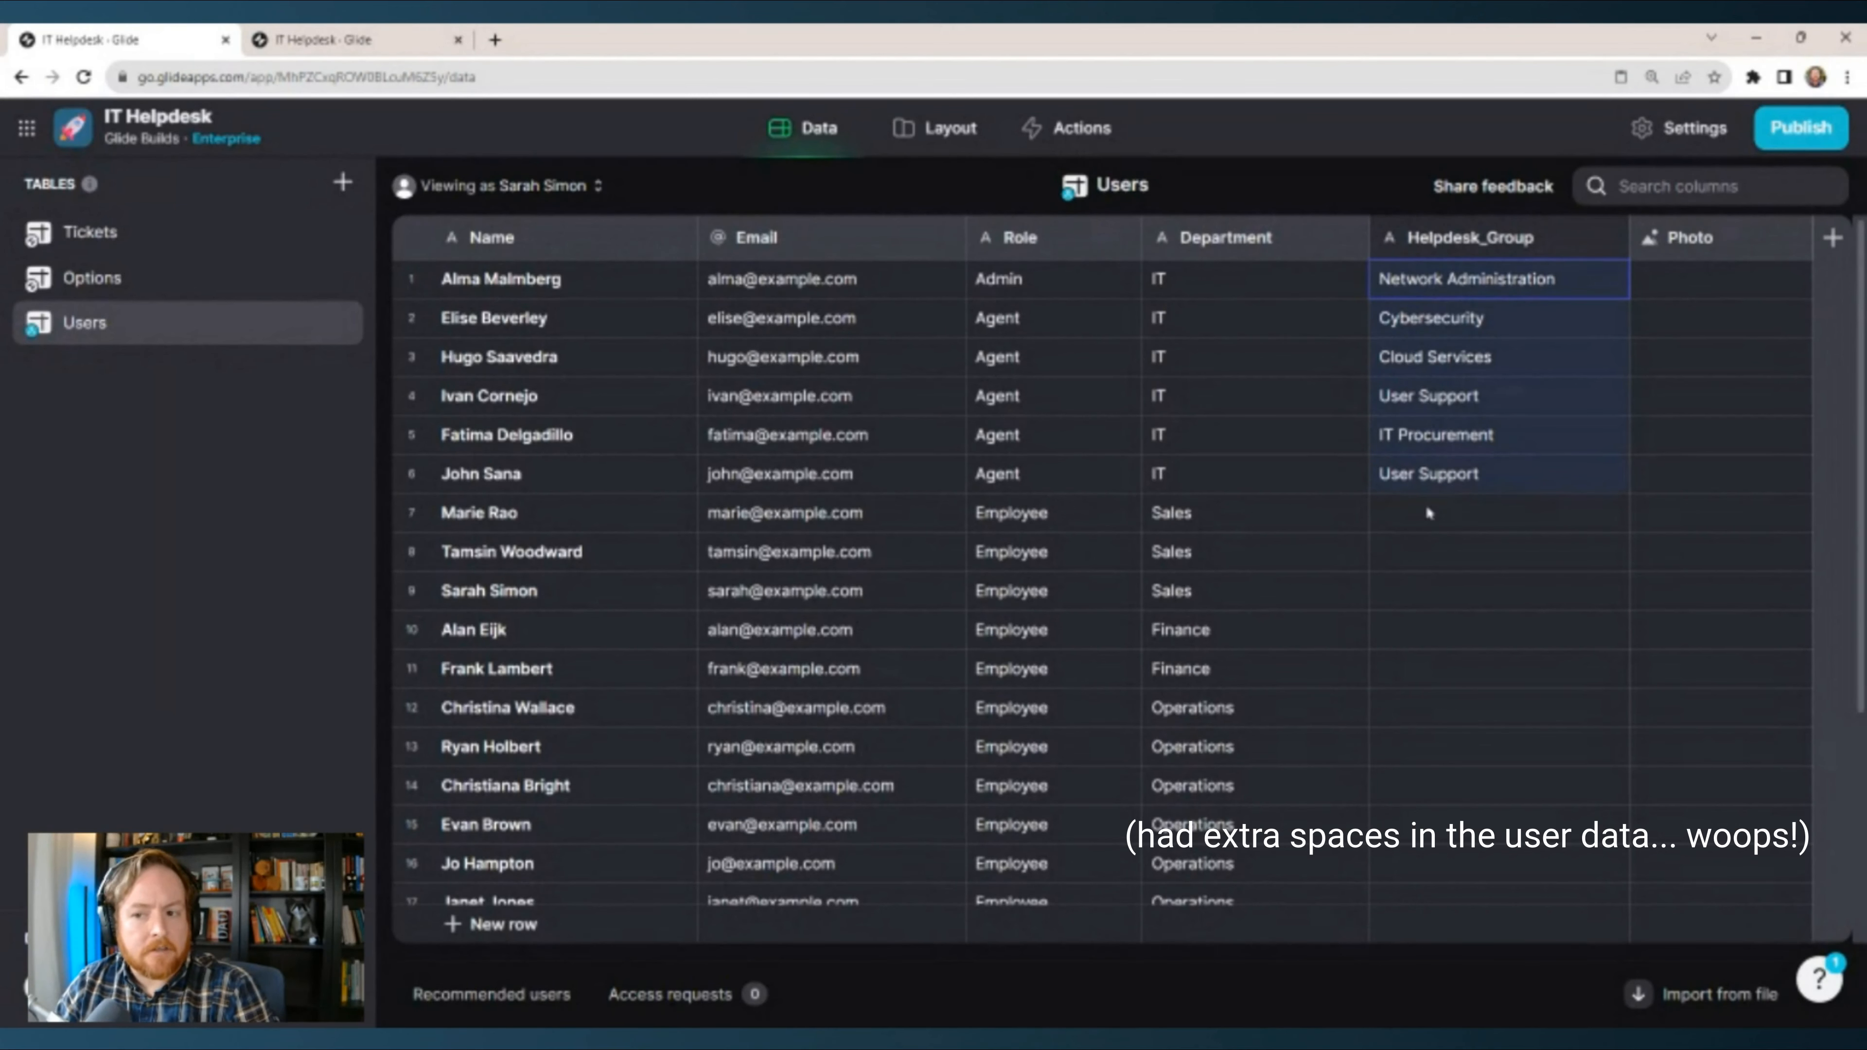
click(938, 133)
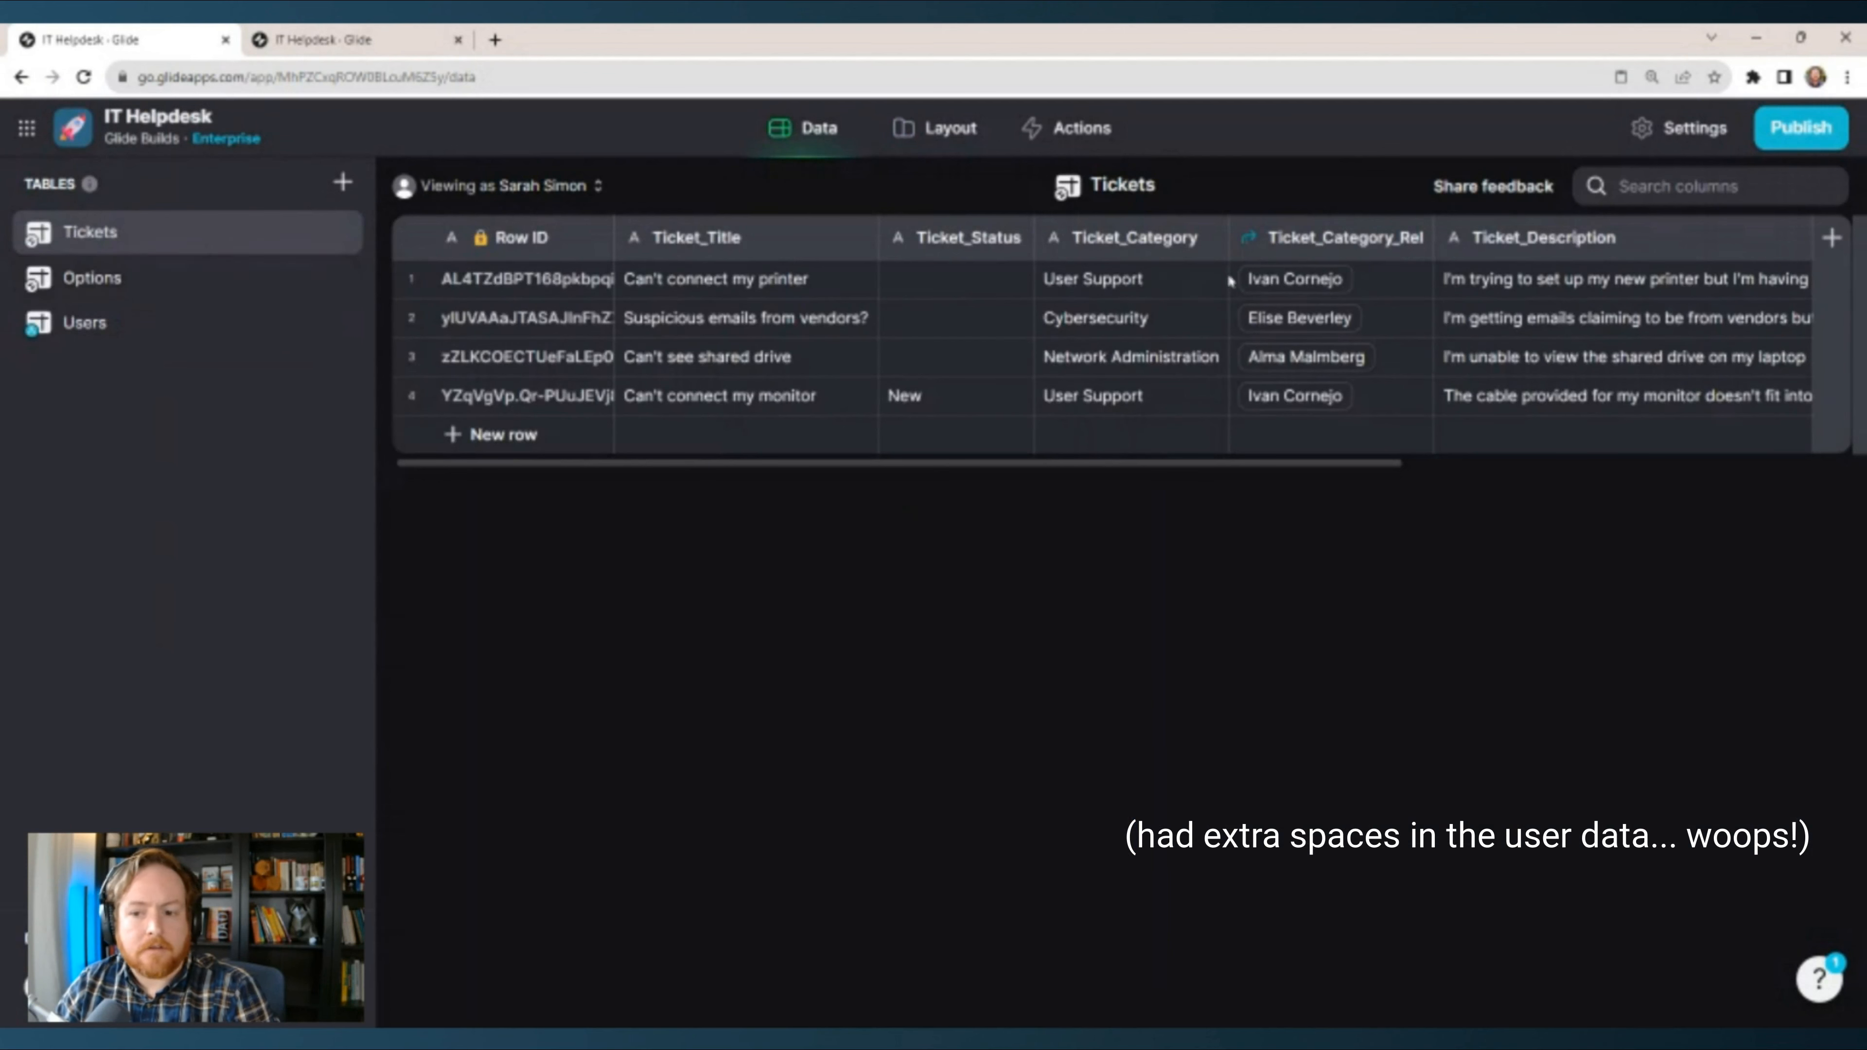
Review the relation configuration of Ticket_Category_Rel in the Tickets table and close it without changes.
click(1414, 237)
click(1396, 275)
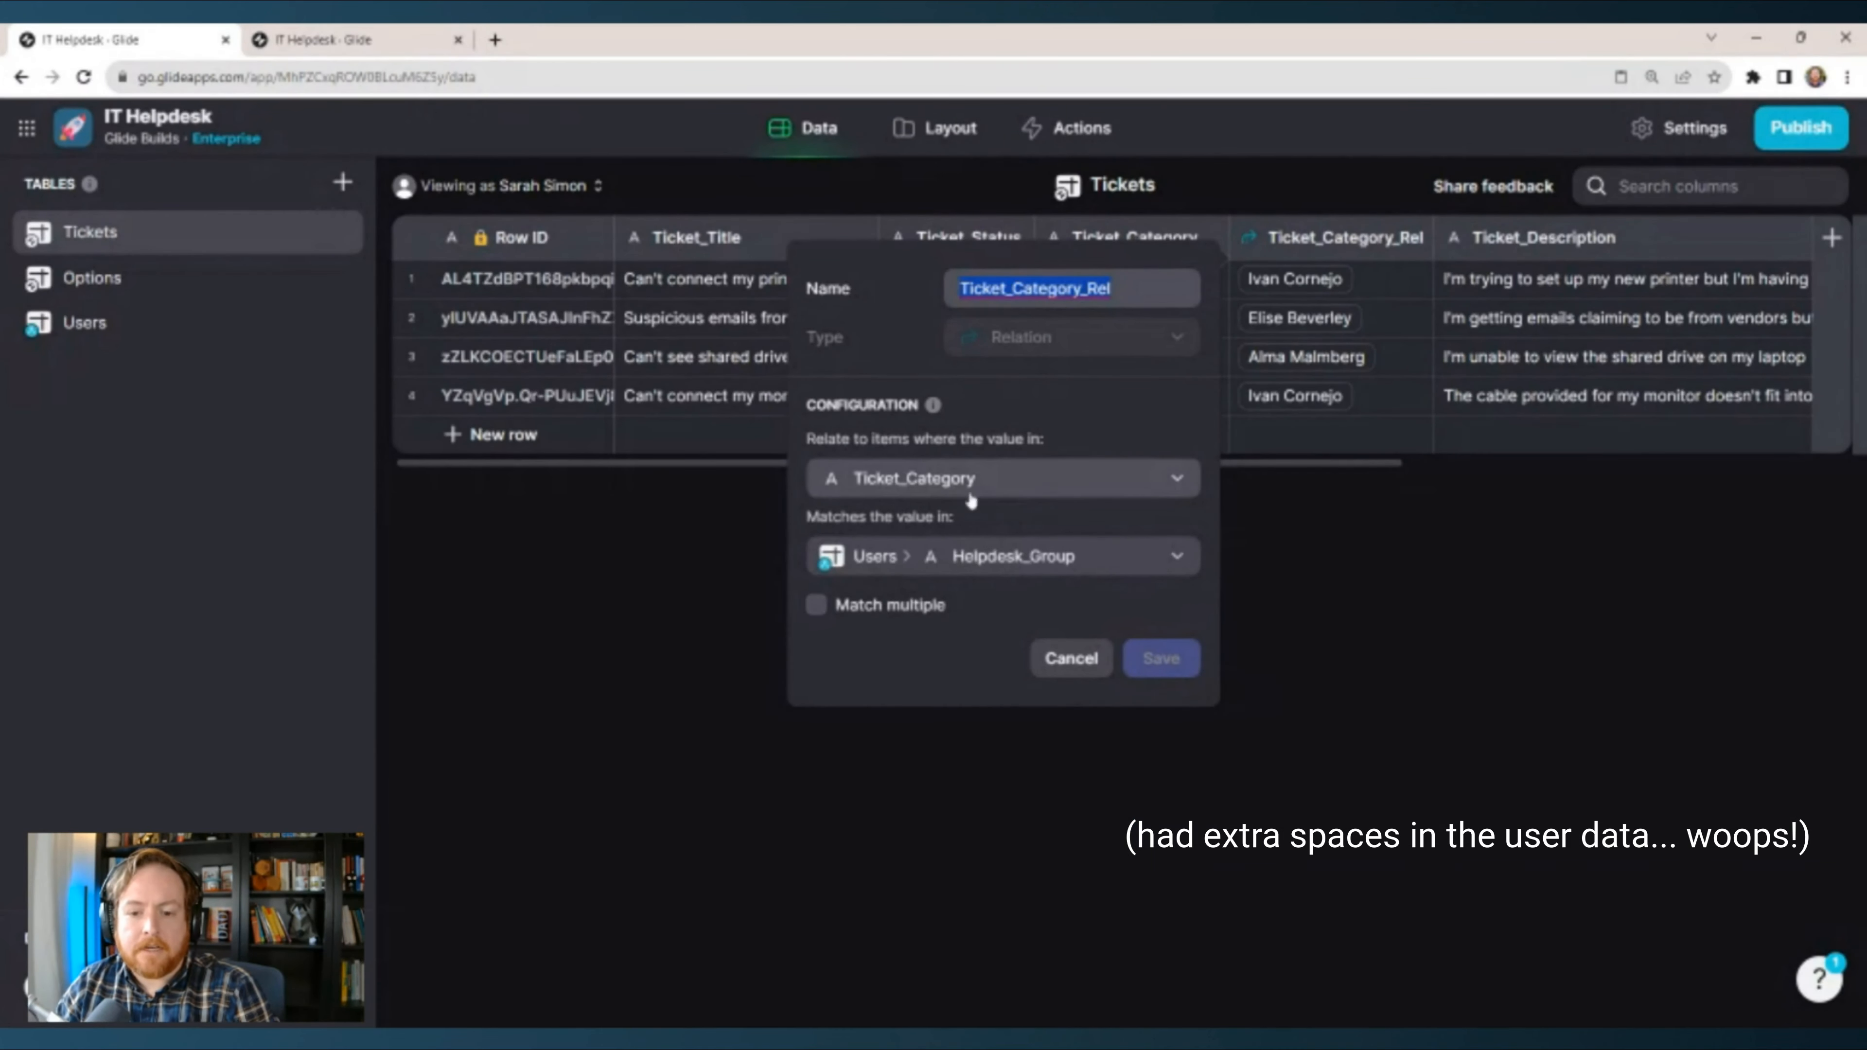
click(1053, 658)
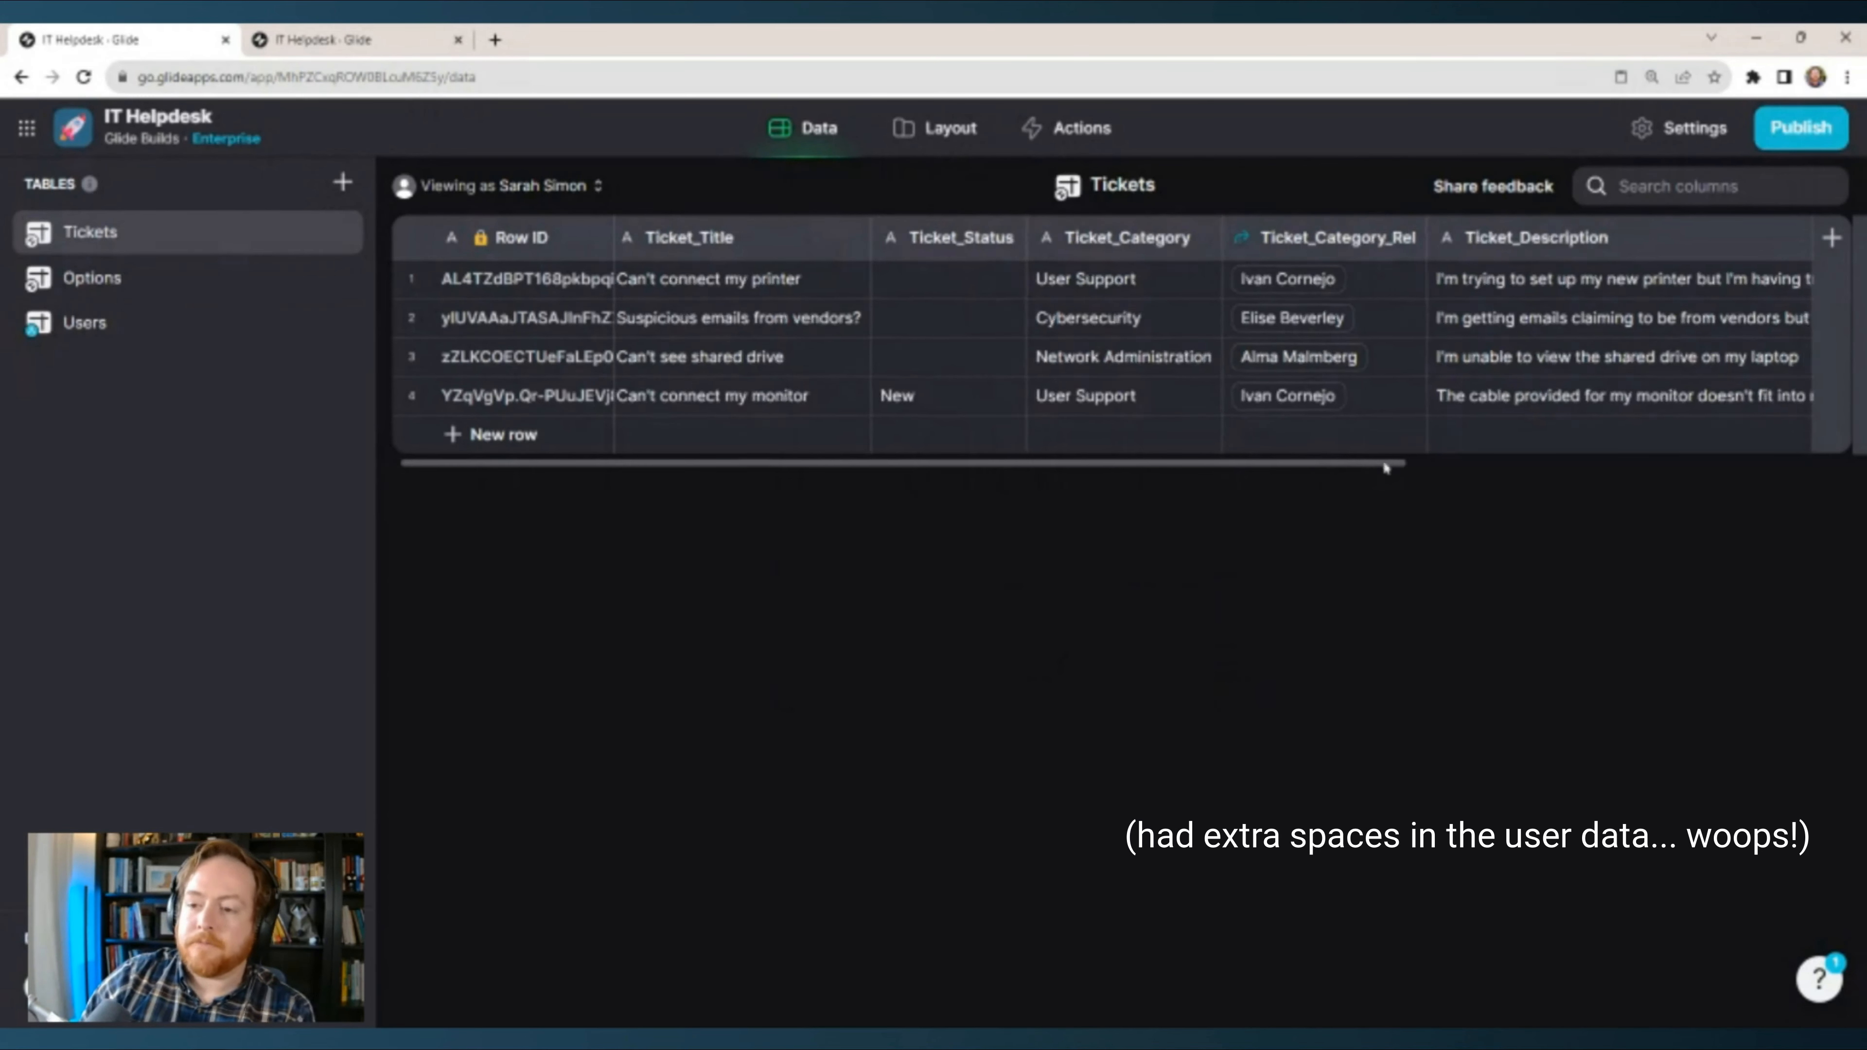
Insert a new column directly after Ticket_Category_Rel in the Tickets table and name it Ticket_Assigned.
scroll(1387, 466, right, 3)
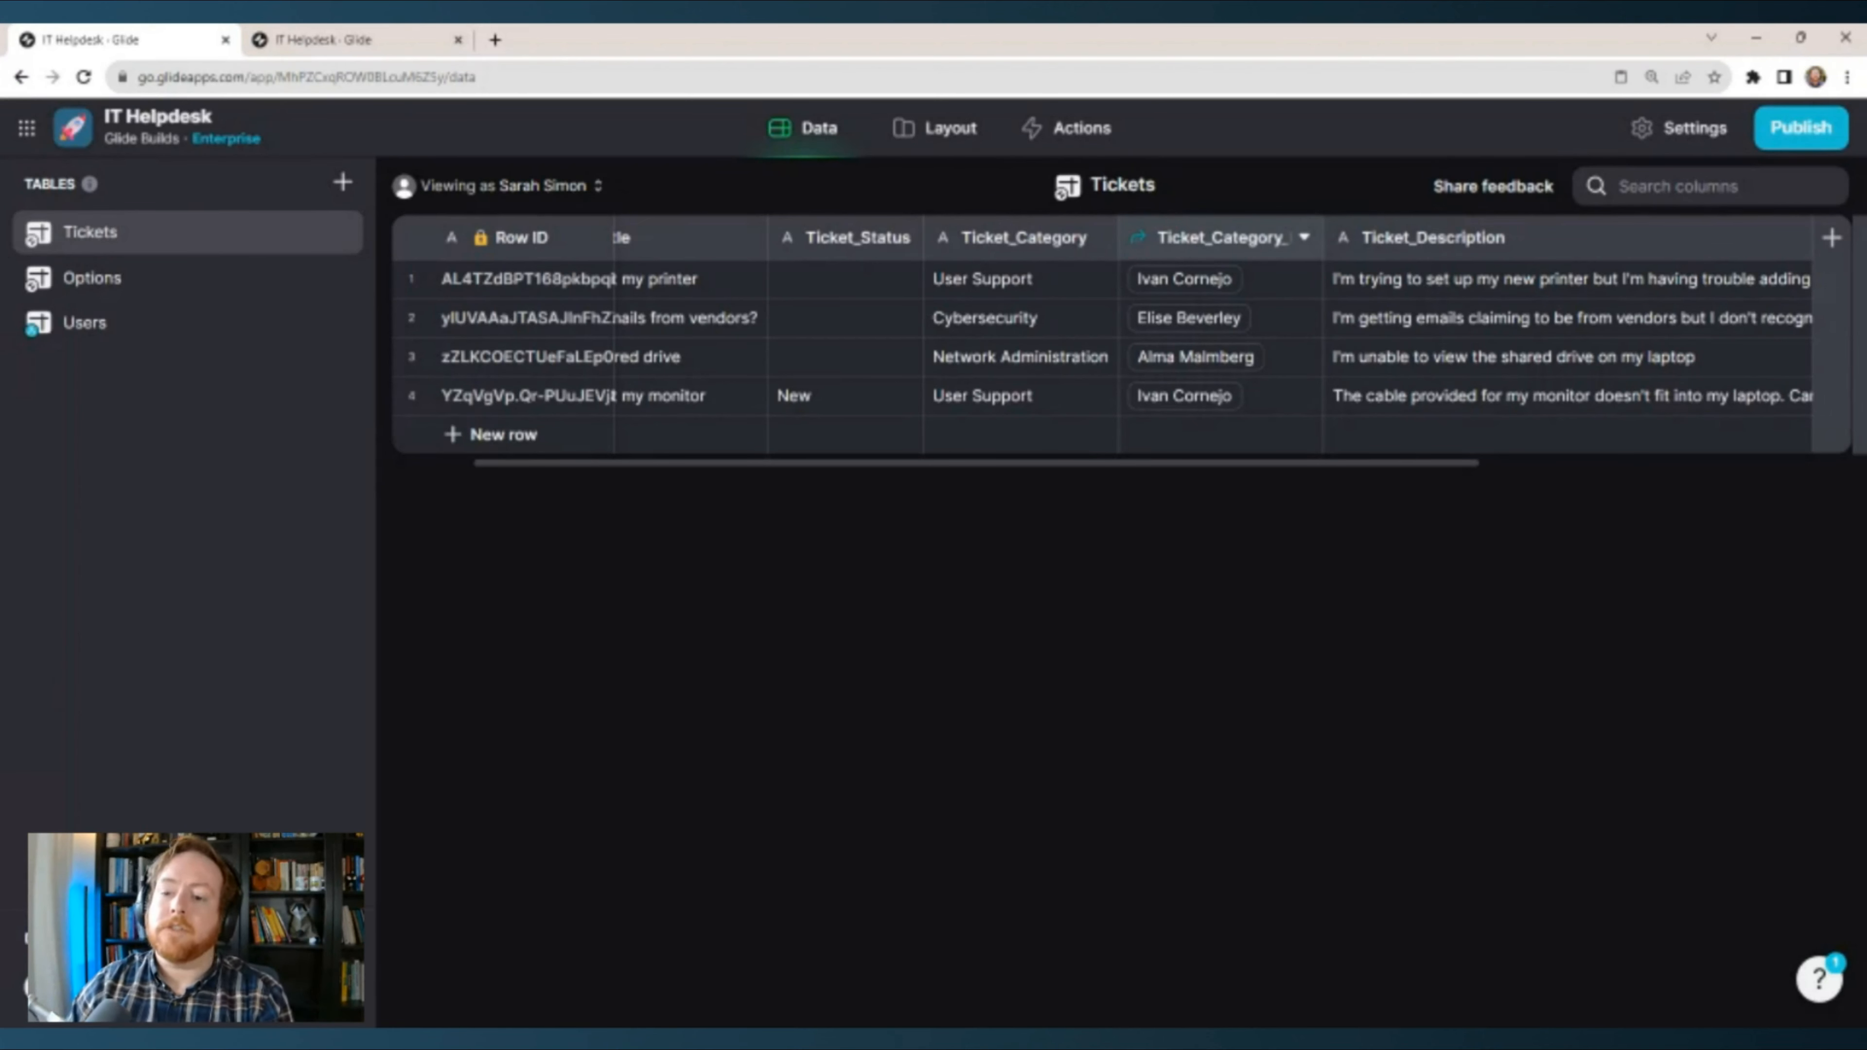
click(1250, 237)
click(1166, 360)
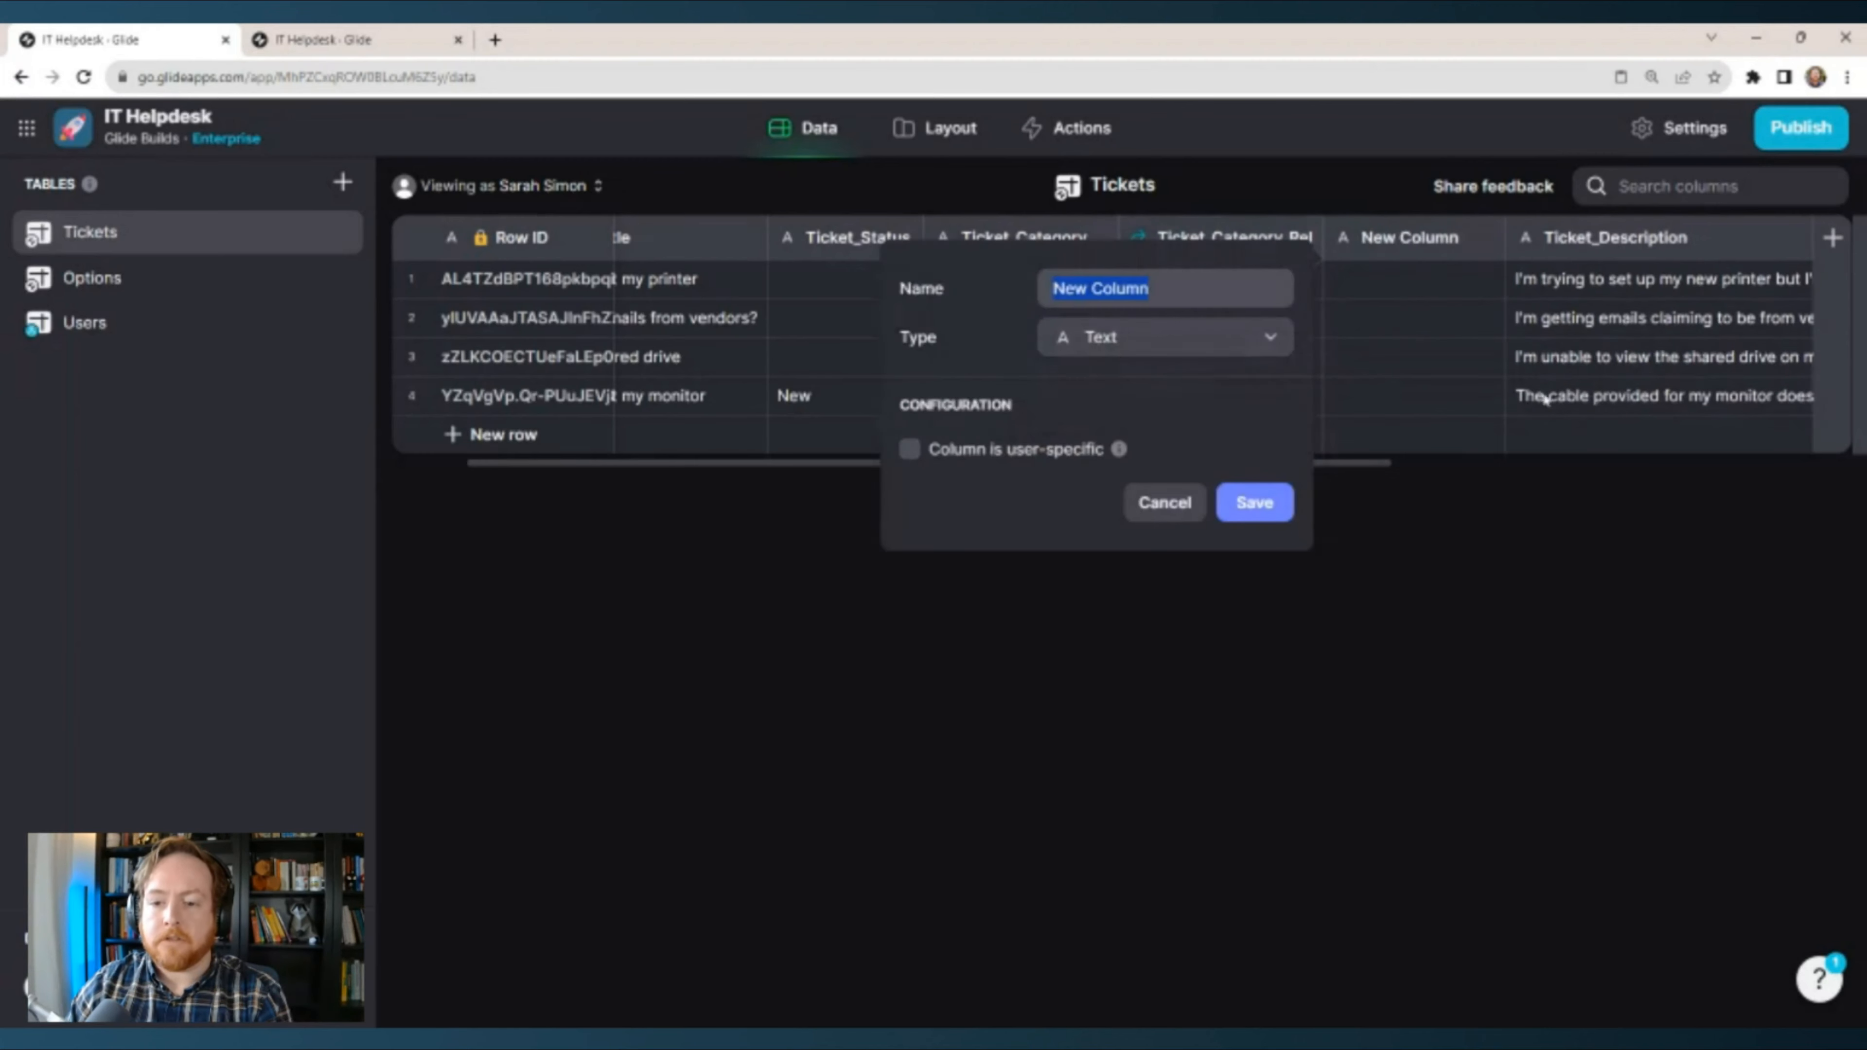
text(Ticket_Categ)
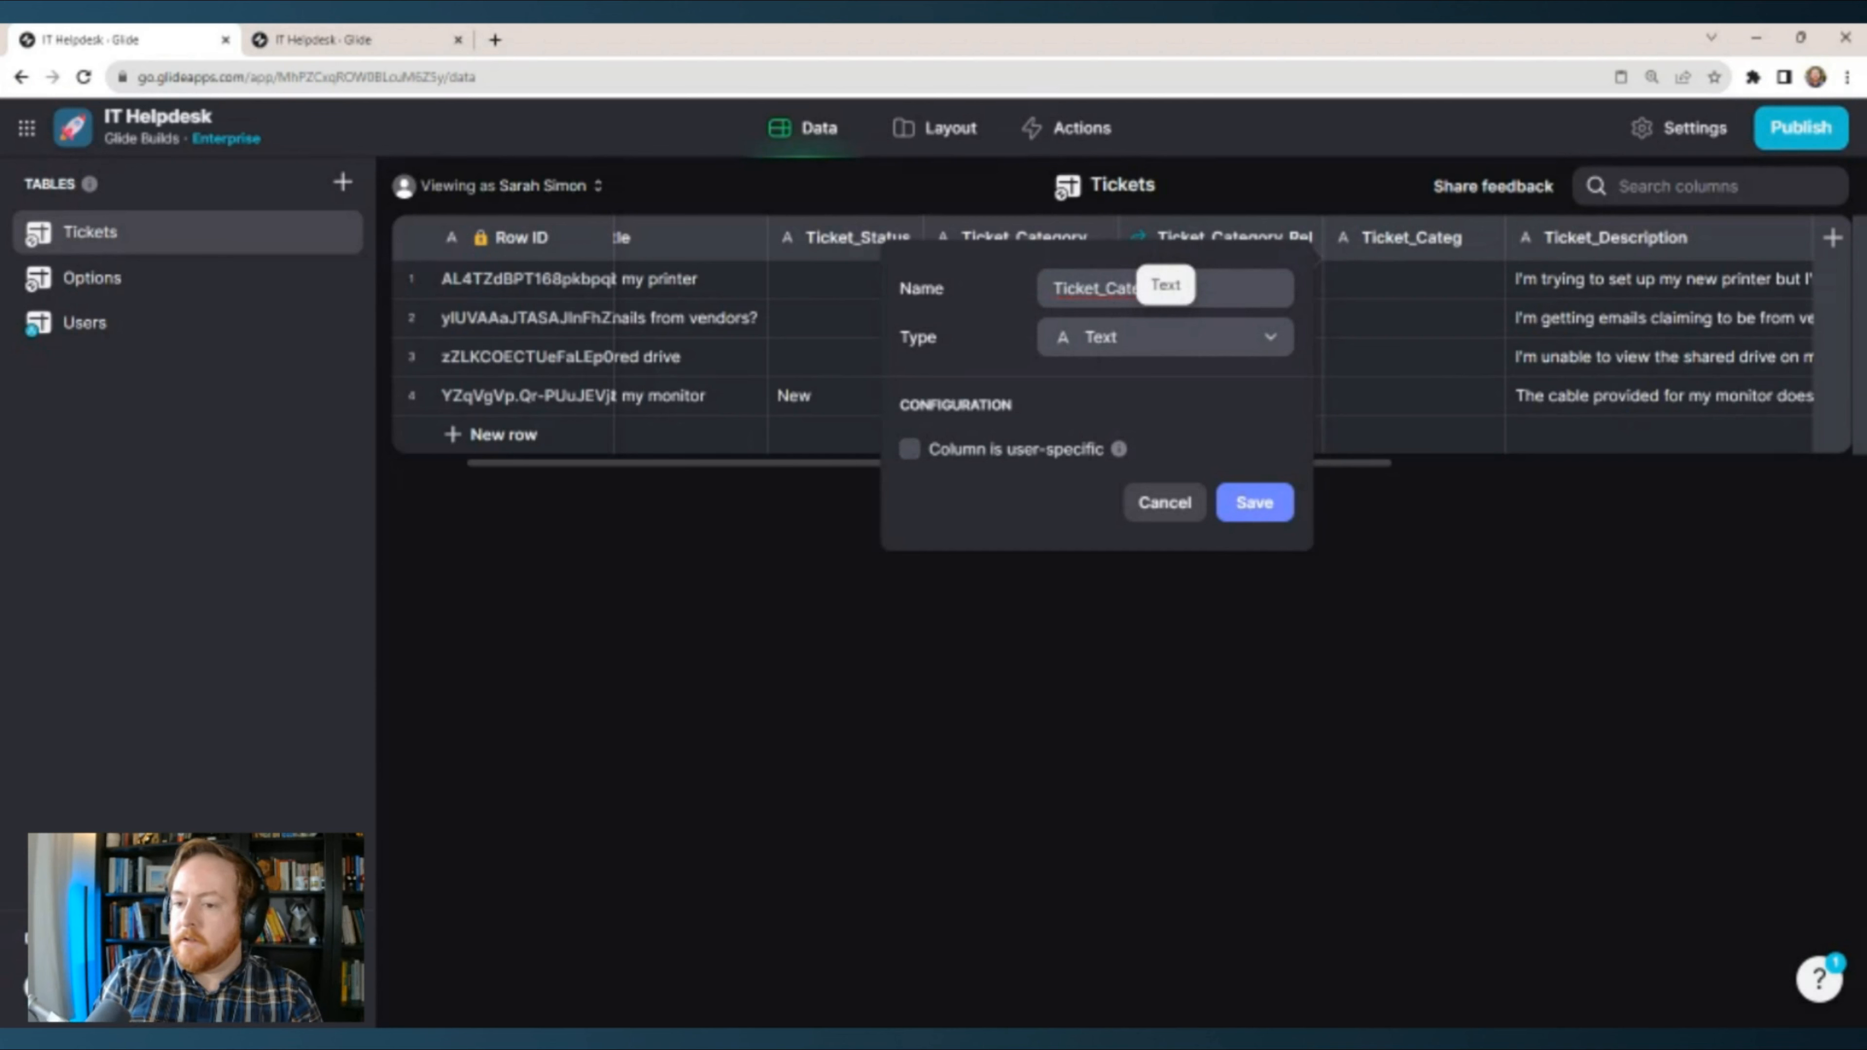
key(BackSpace)
key(BackSpace)
key(BackSpace)
key(BackSpace)
key(BackSpace)
text(Assi)
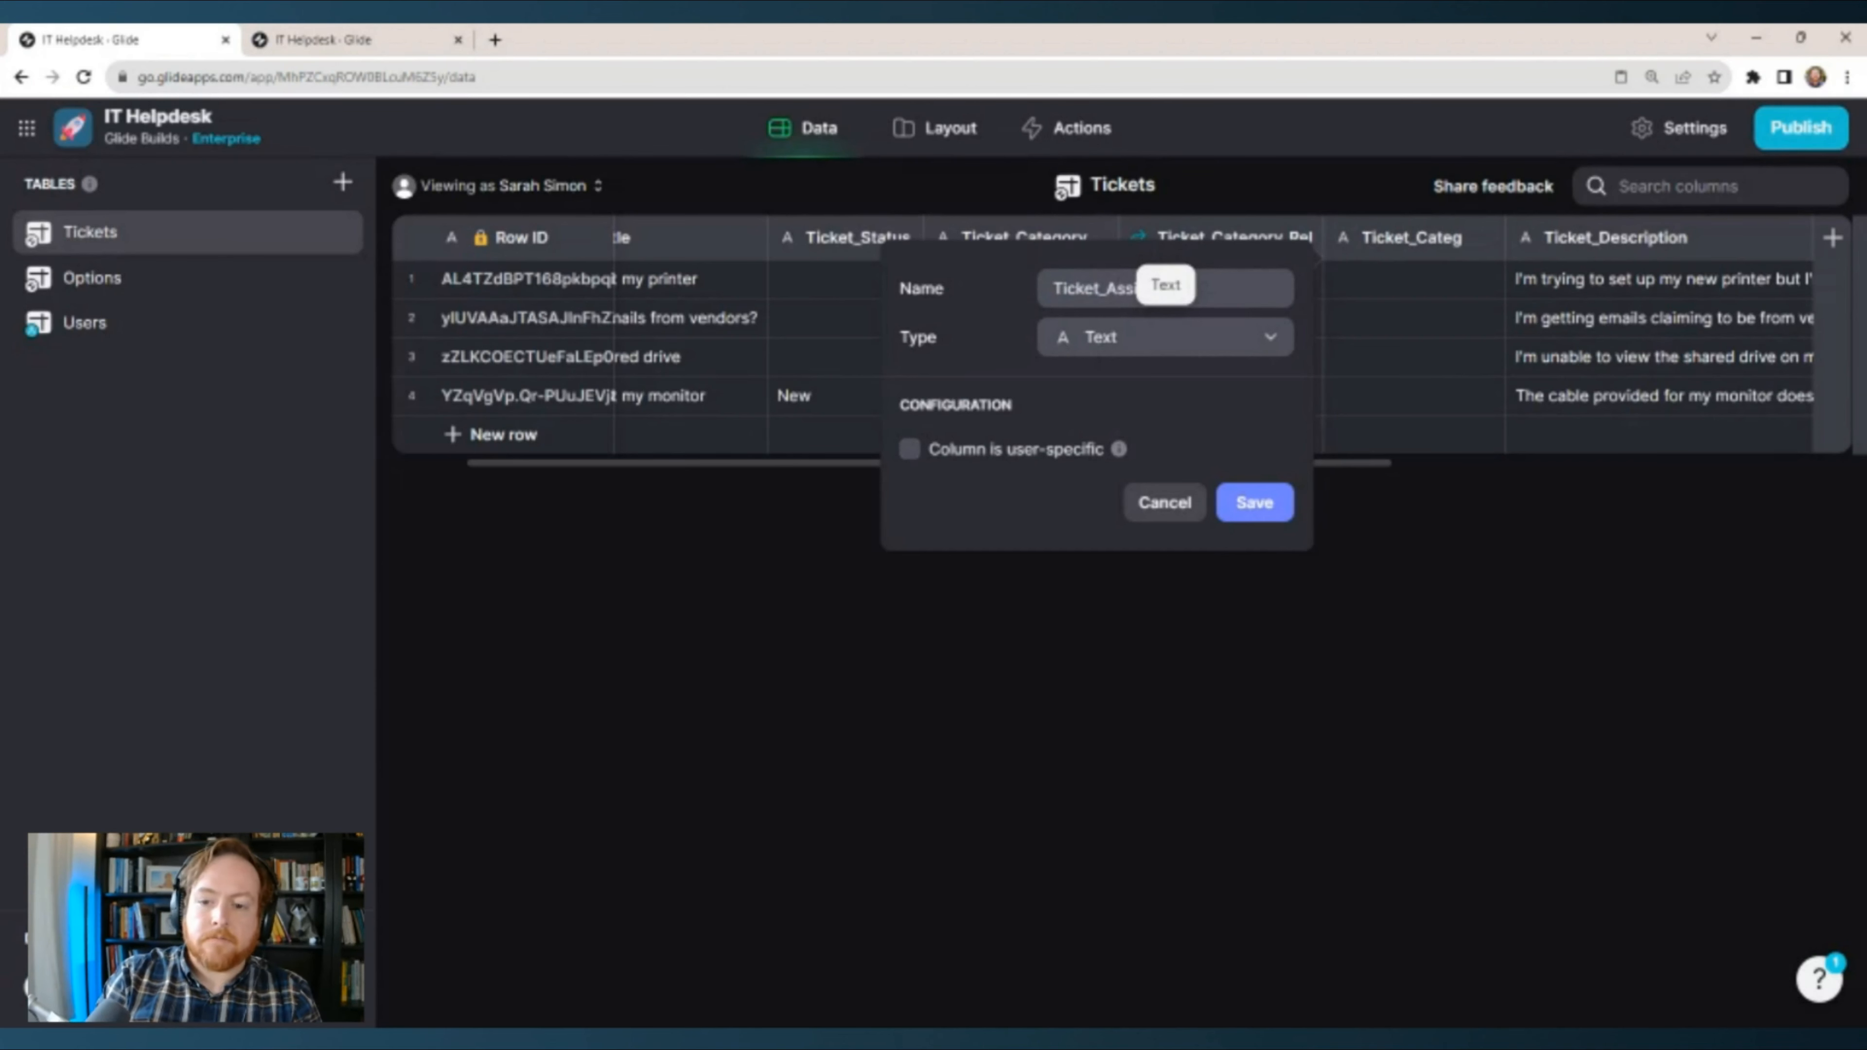
text(gned)
Make Ticket_Assigned a Lookup column that returns the user's Name through Ticket_Category_Rel, and save it.
click(1221, 340)
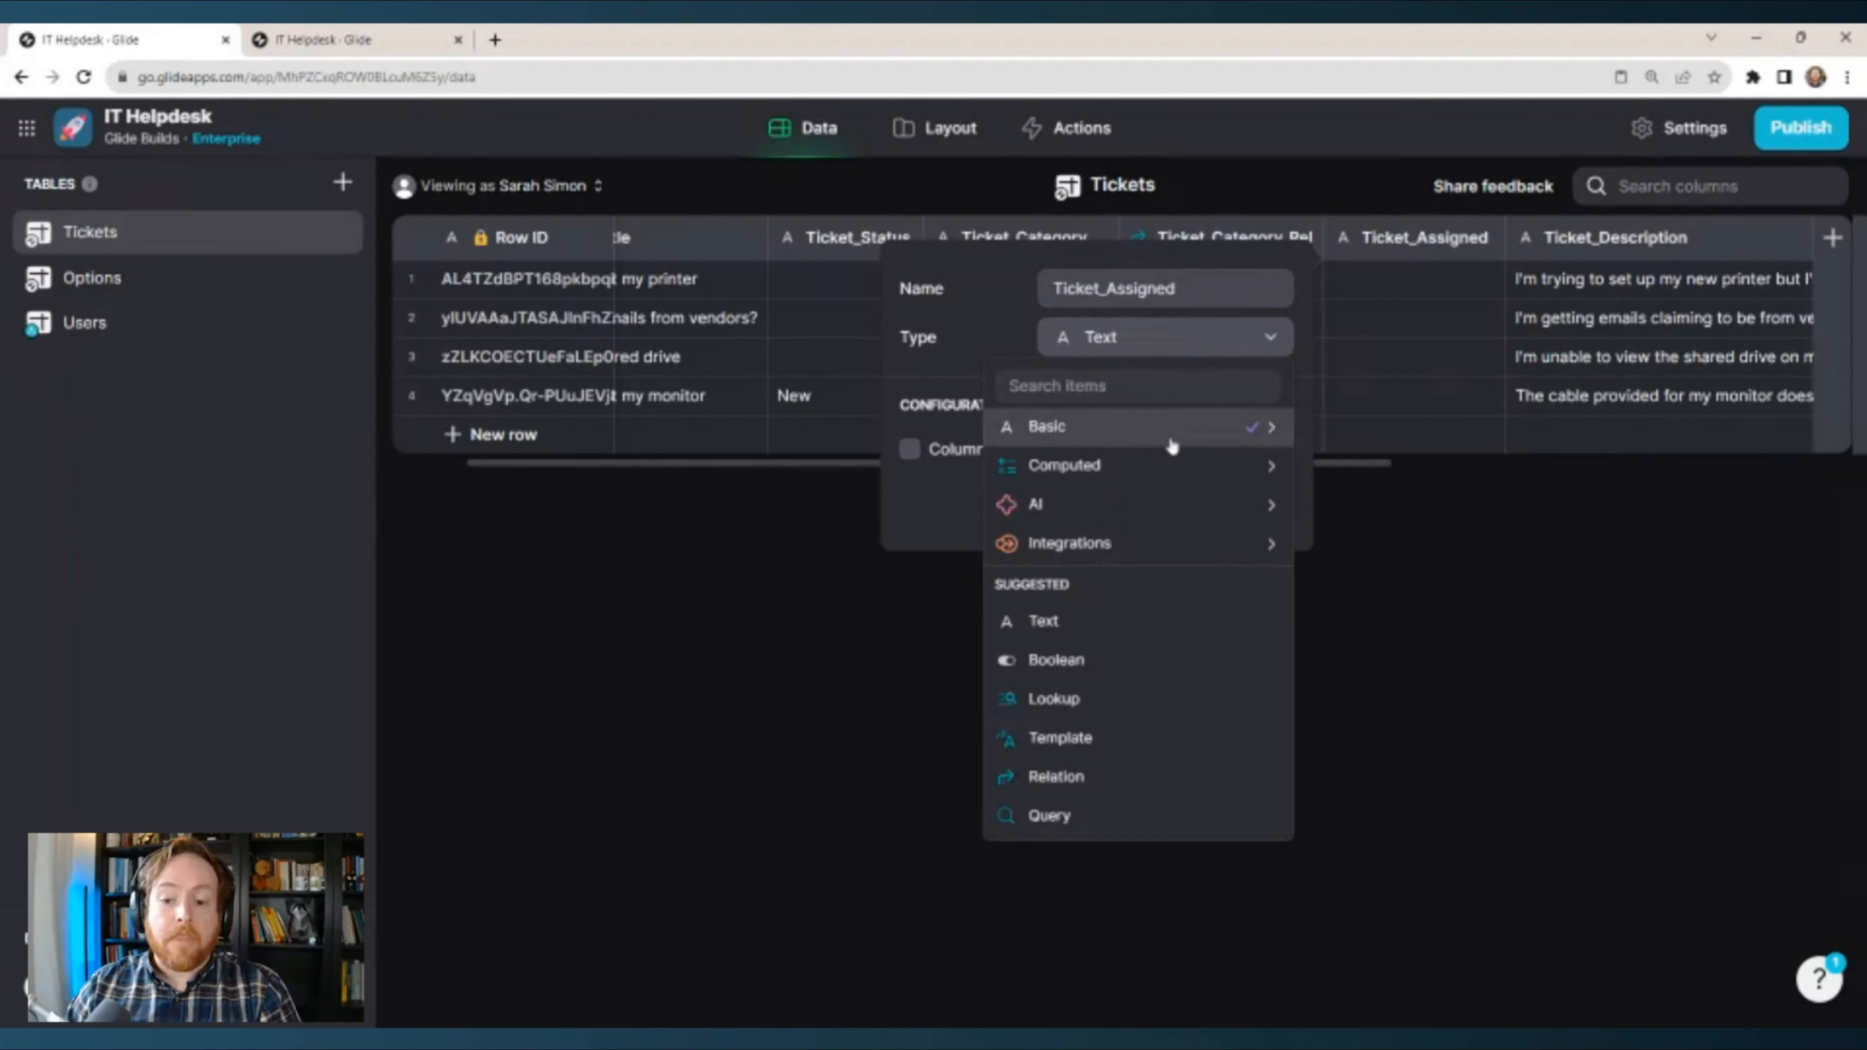
mouse_move(1173, 461)
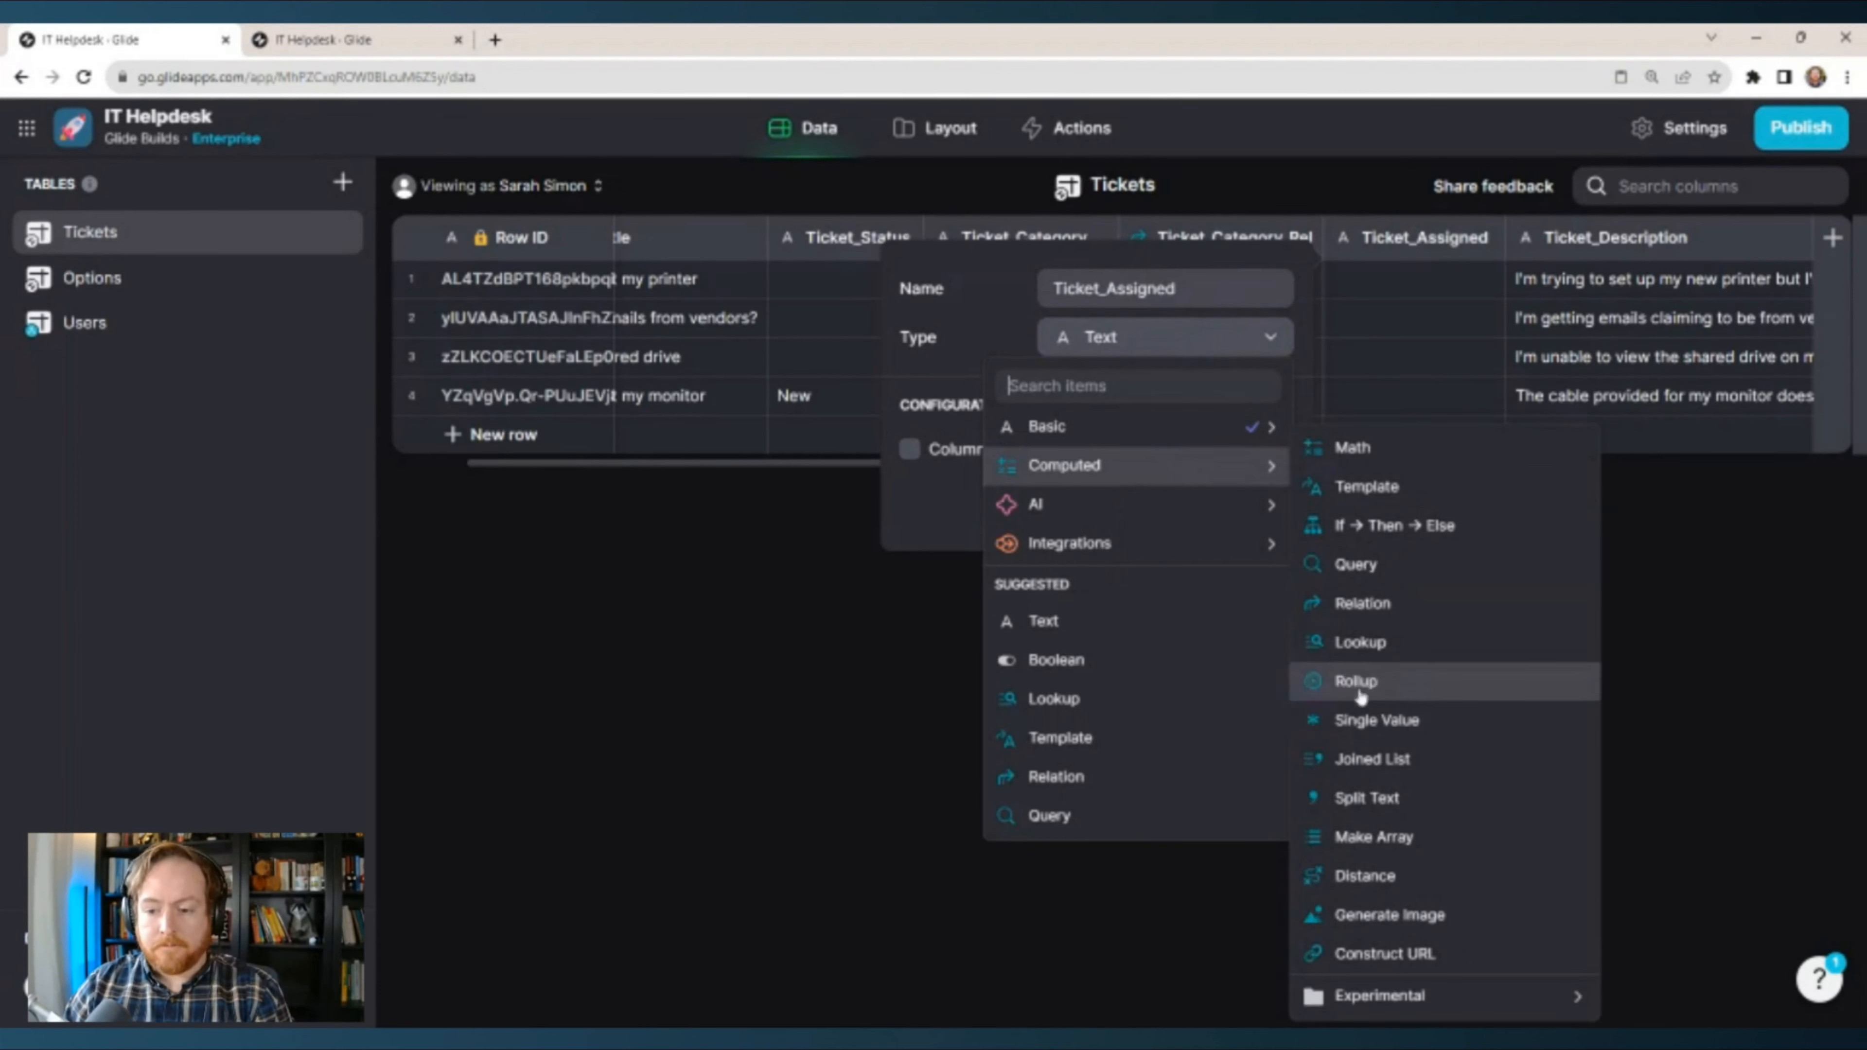
click(1364, 654)
click(1041, 482)
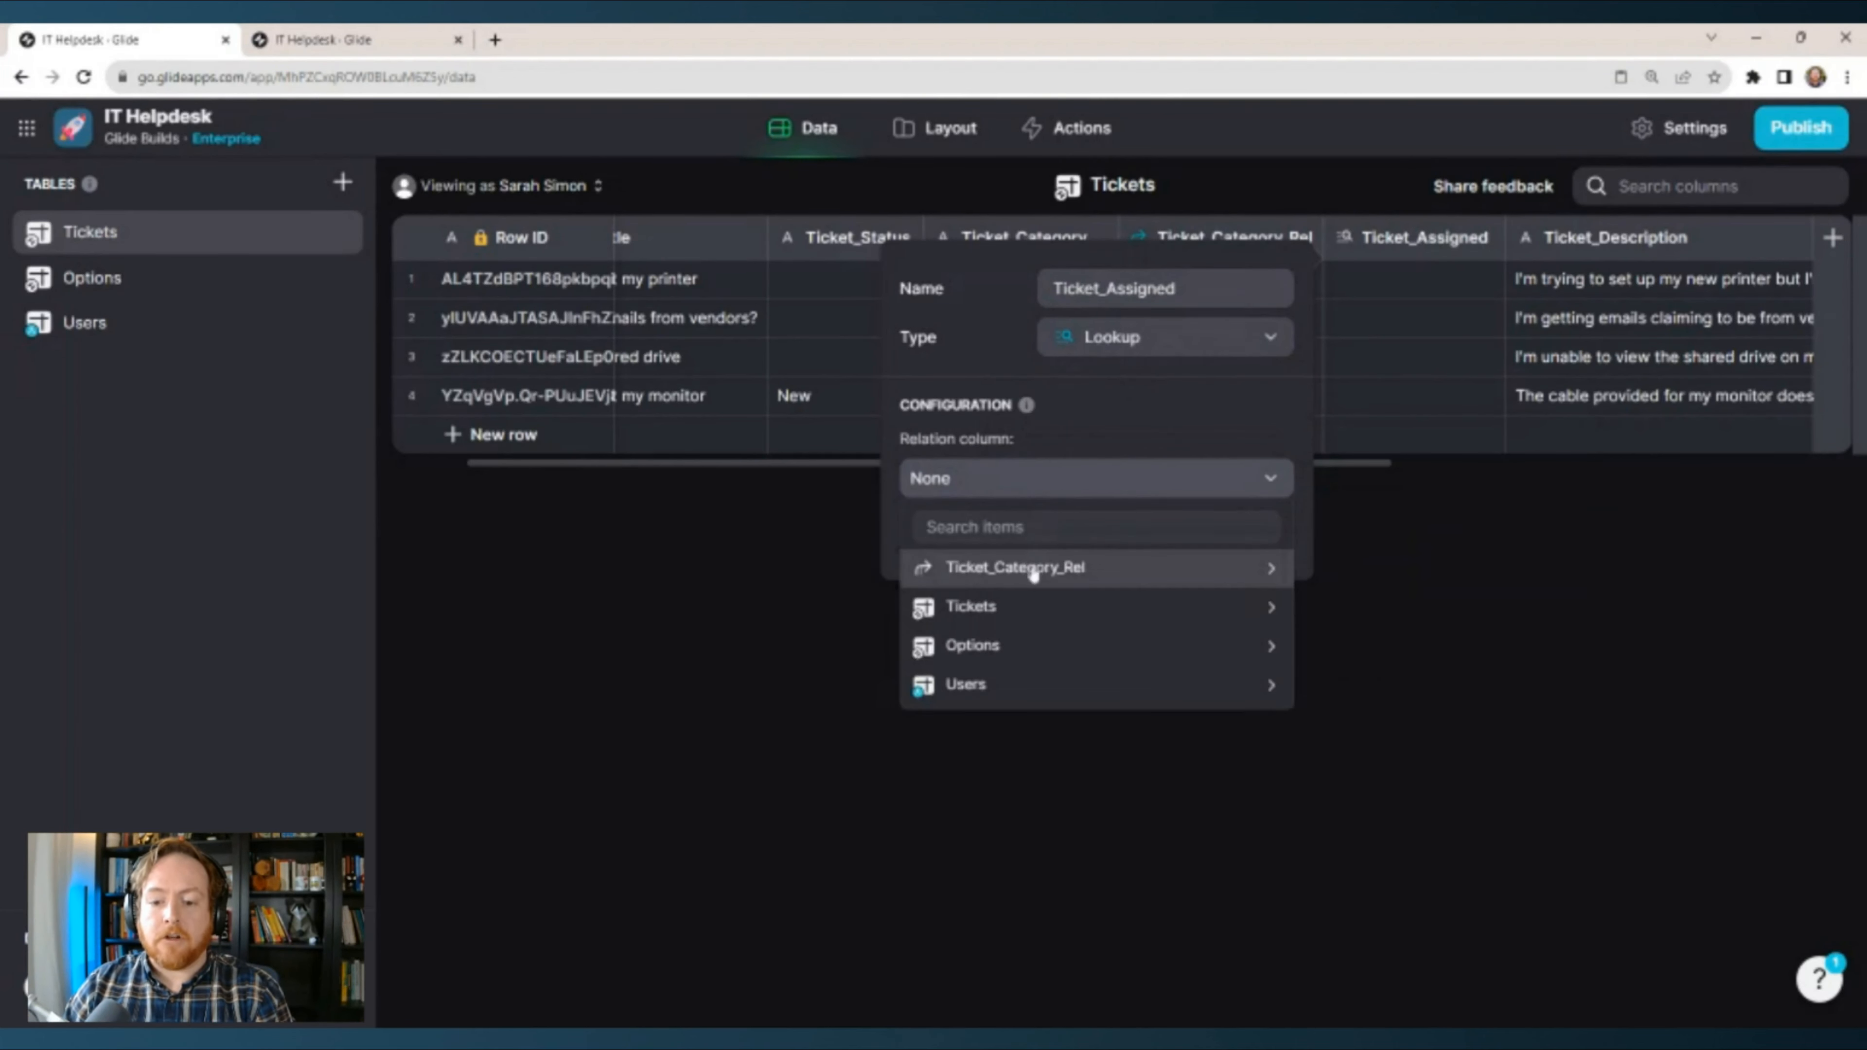
mouse_move(1056, 577)
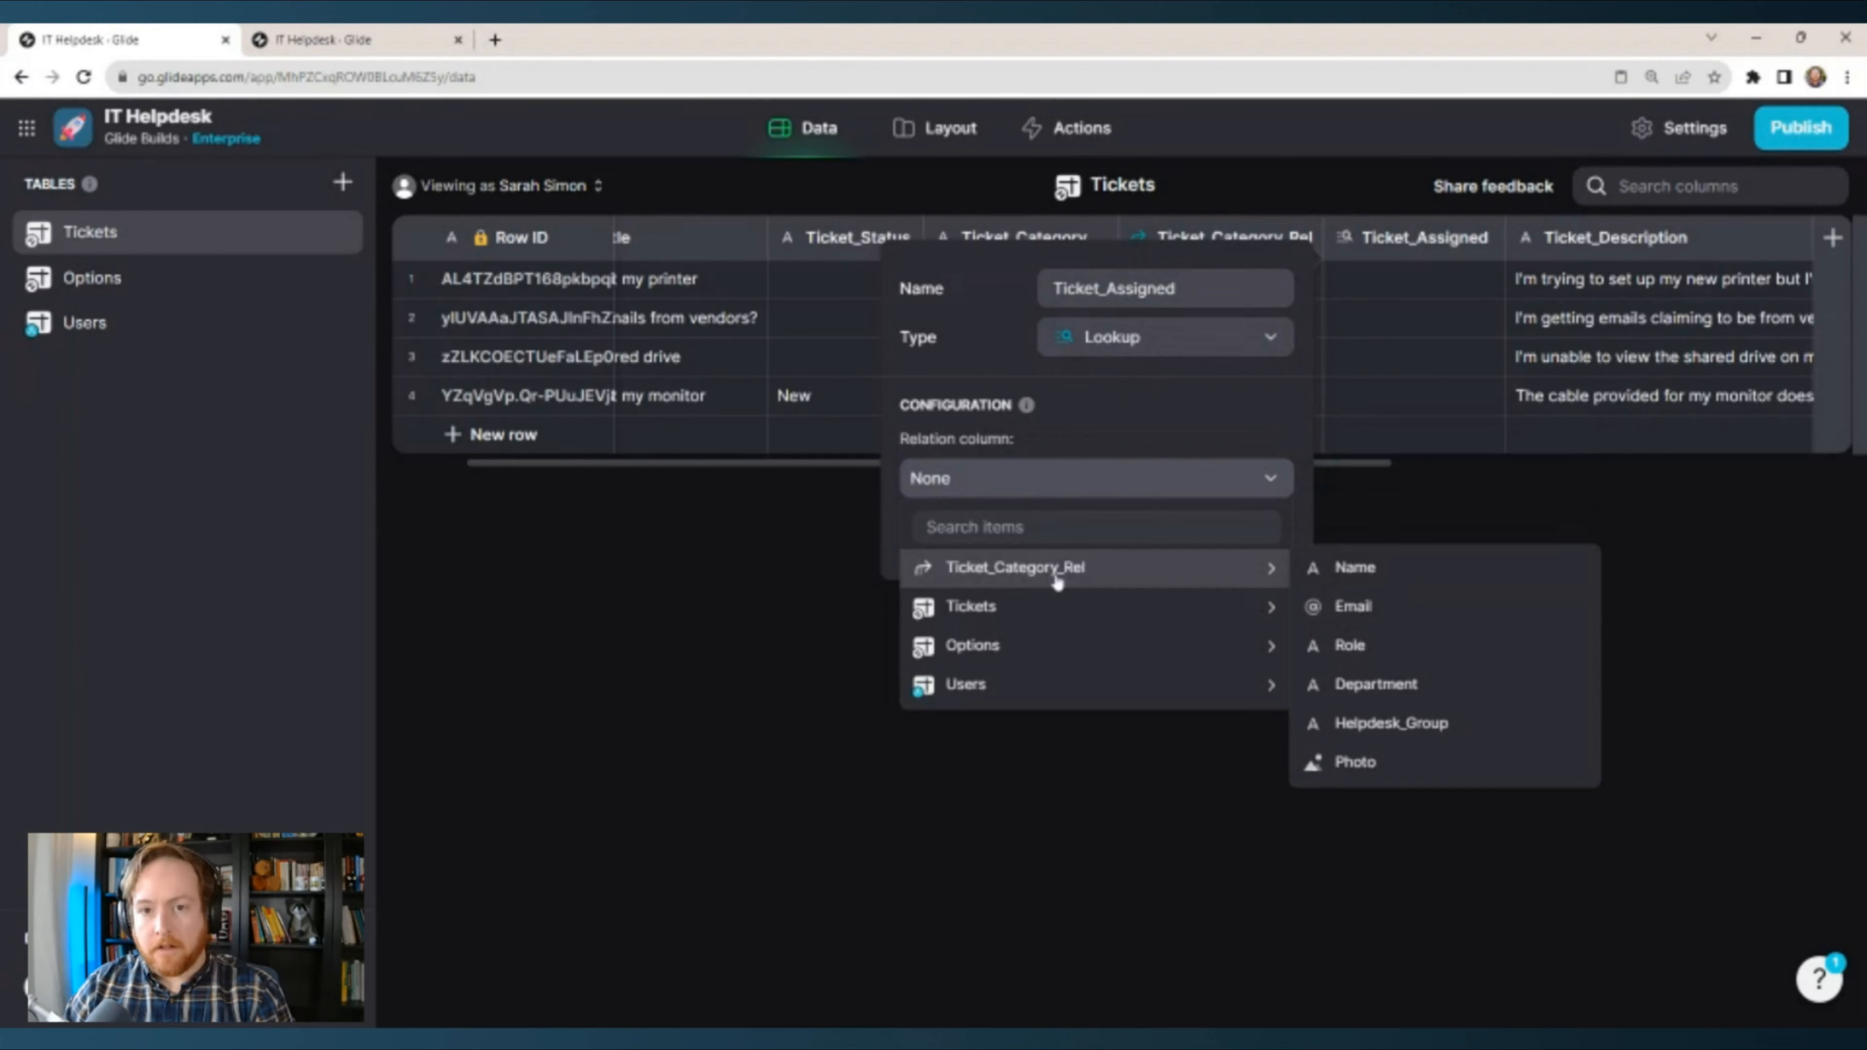
click(1367, 575)
click(1253, 532)
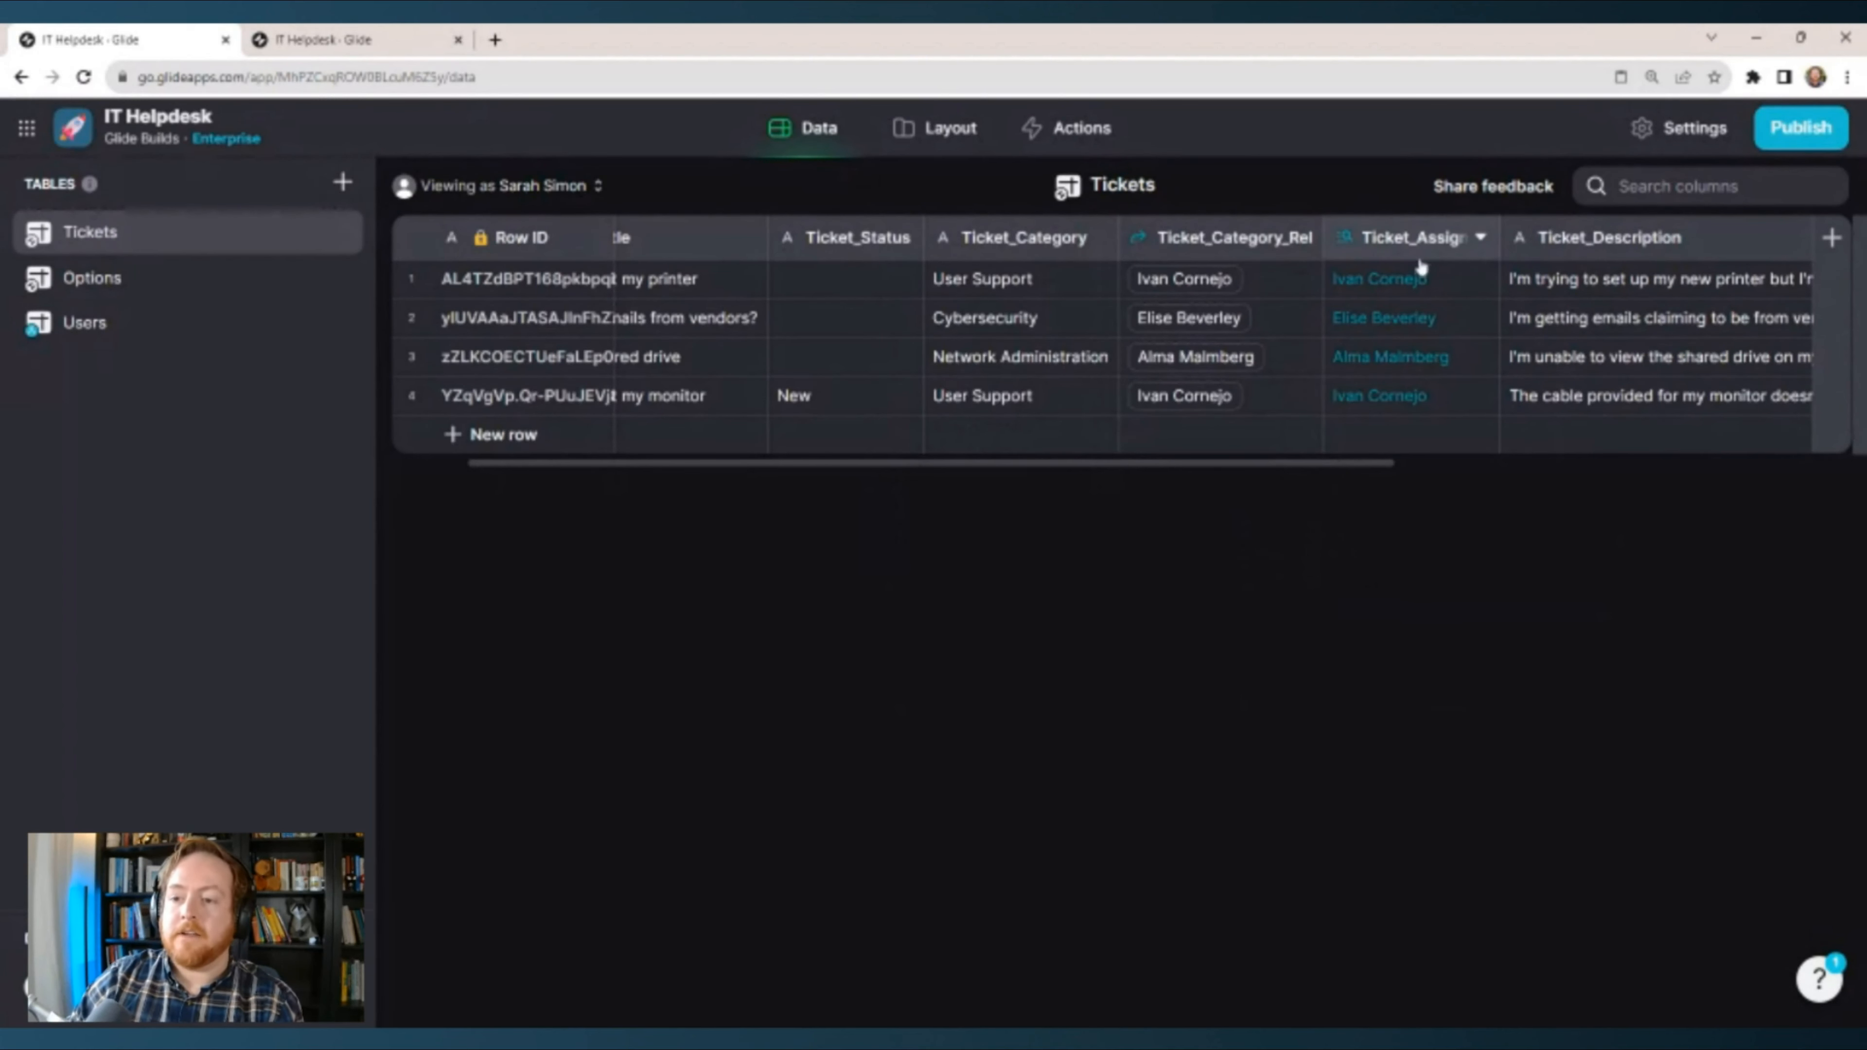
Compare the Ticket_Assigned lookup values with the related users in the Ticket_Category_Rel column.
click(1417, 281)
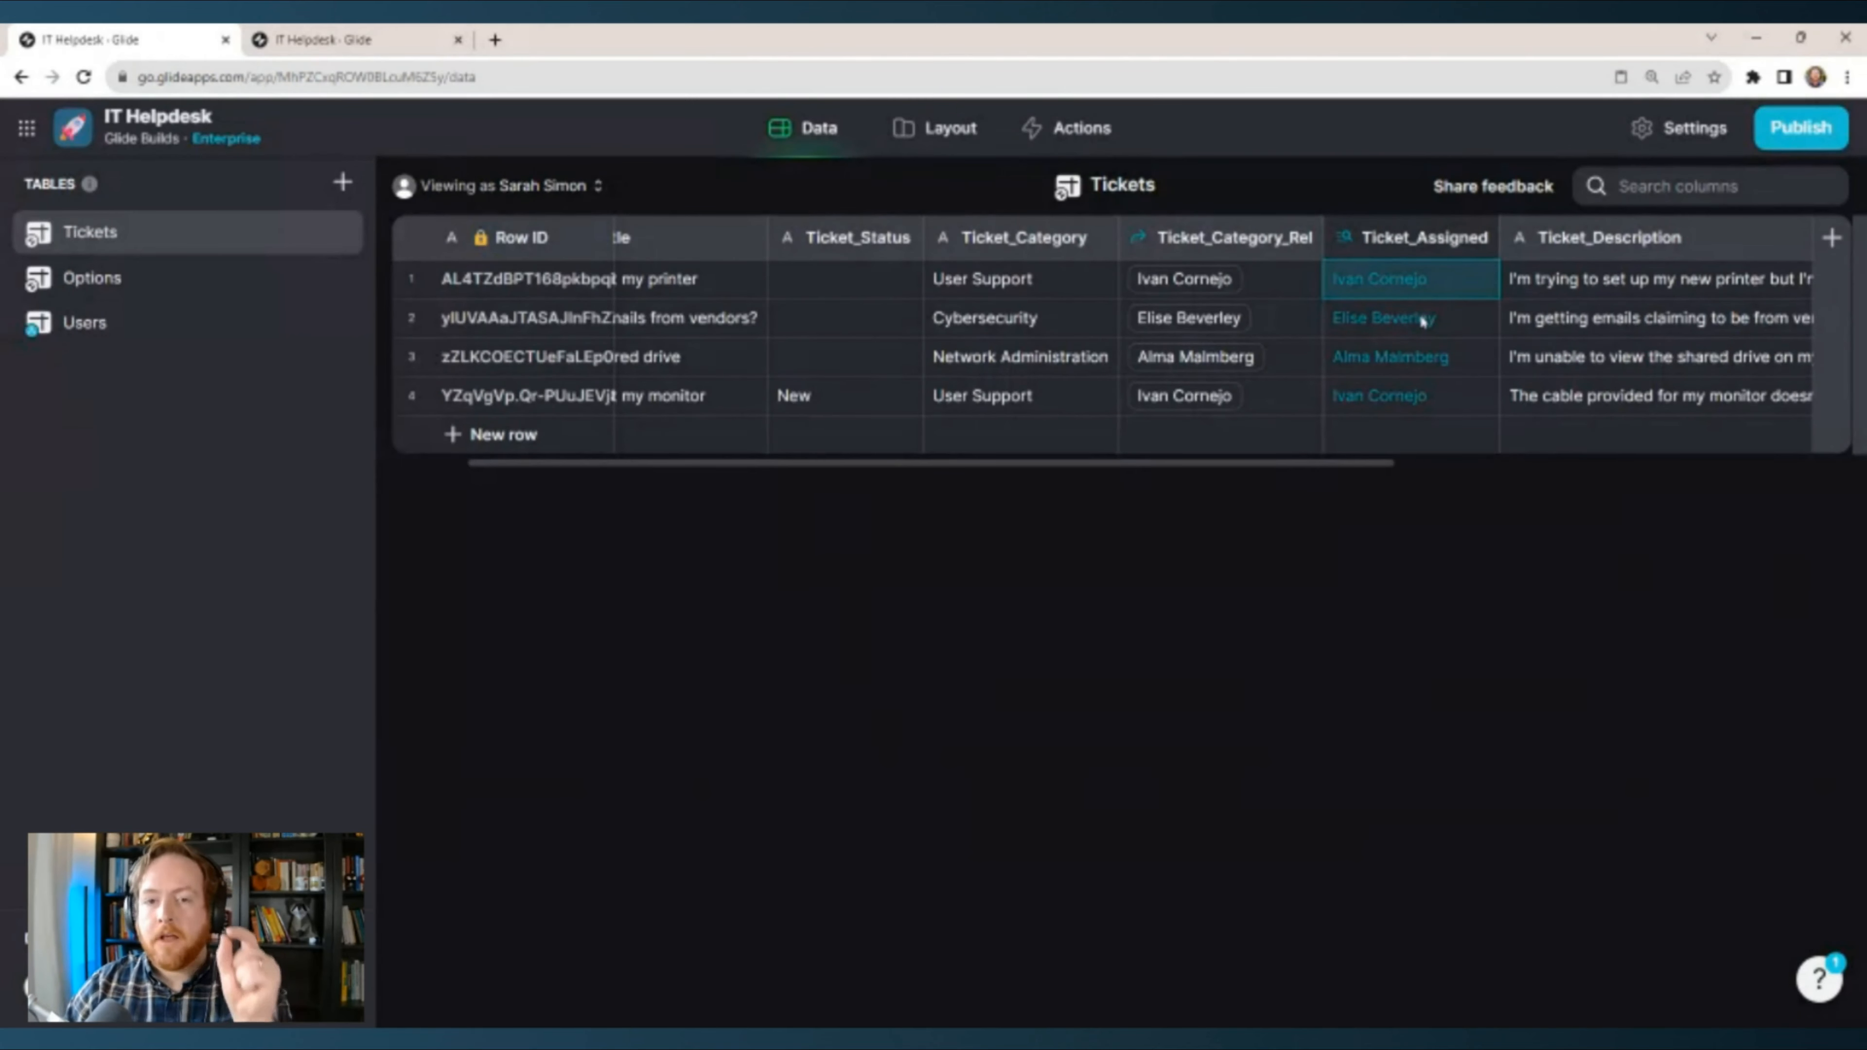
click(1250, 247)
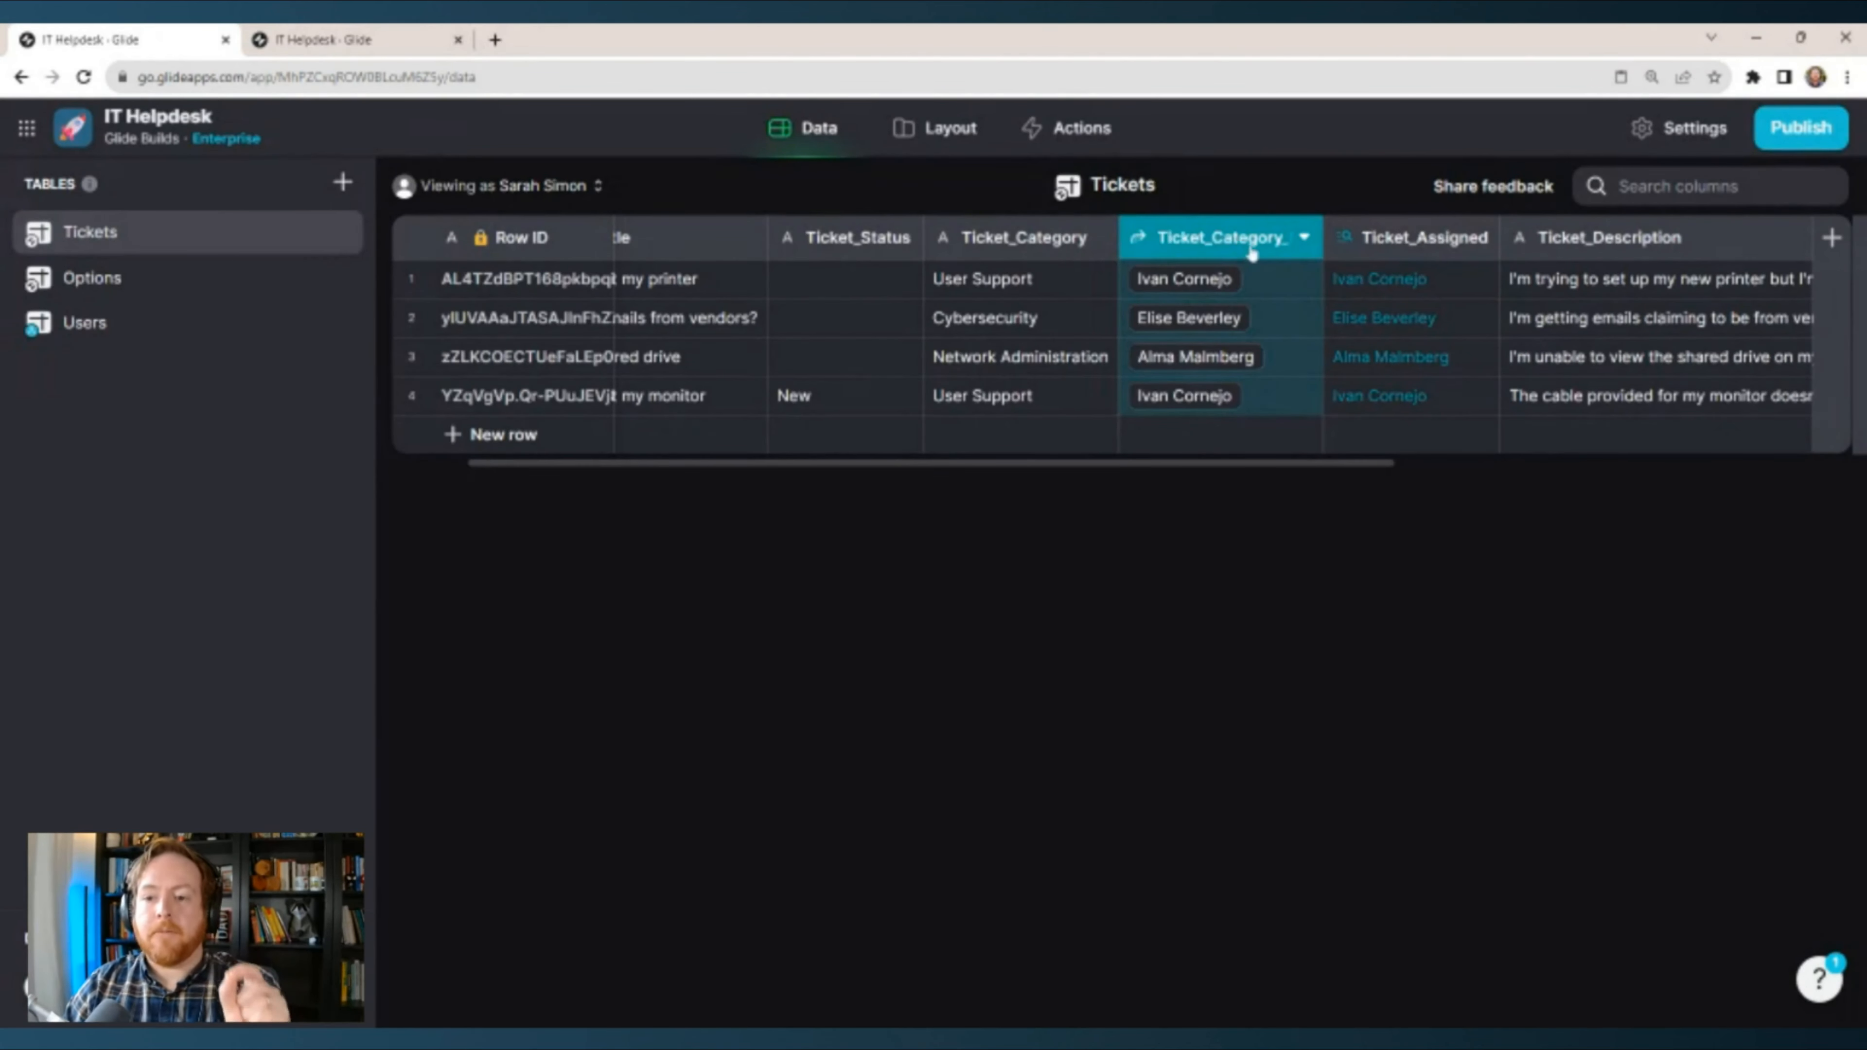
click(1364, 279)
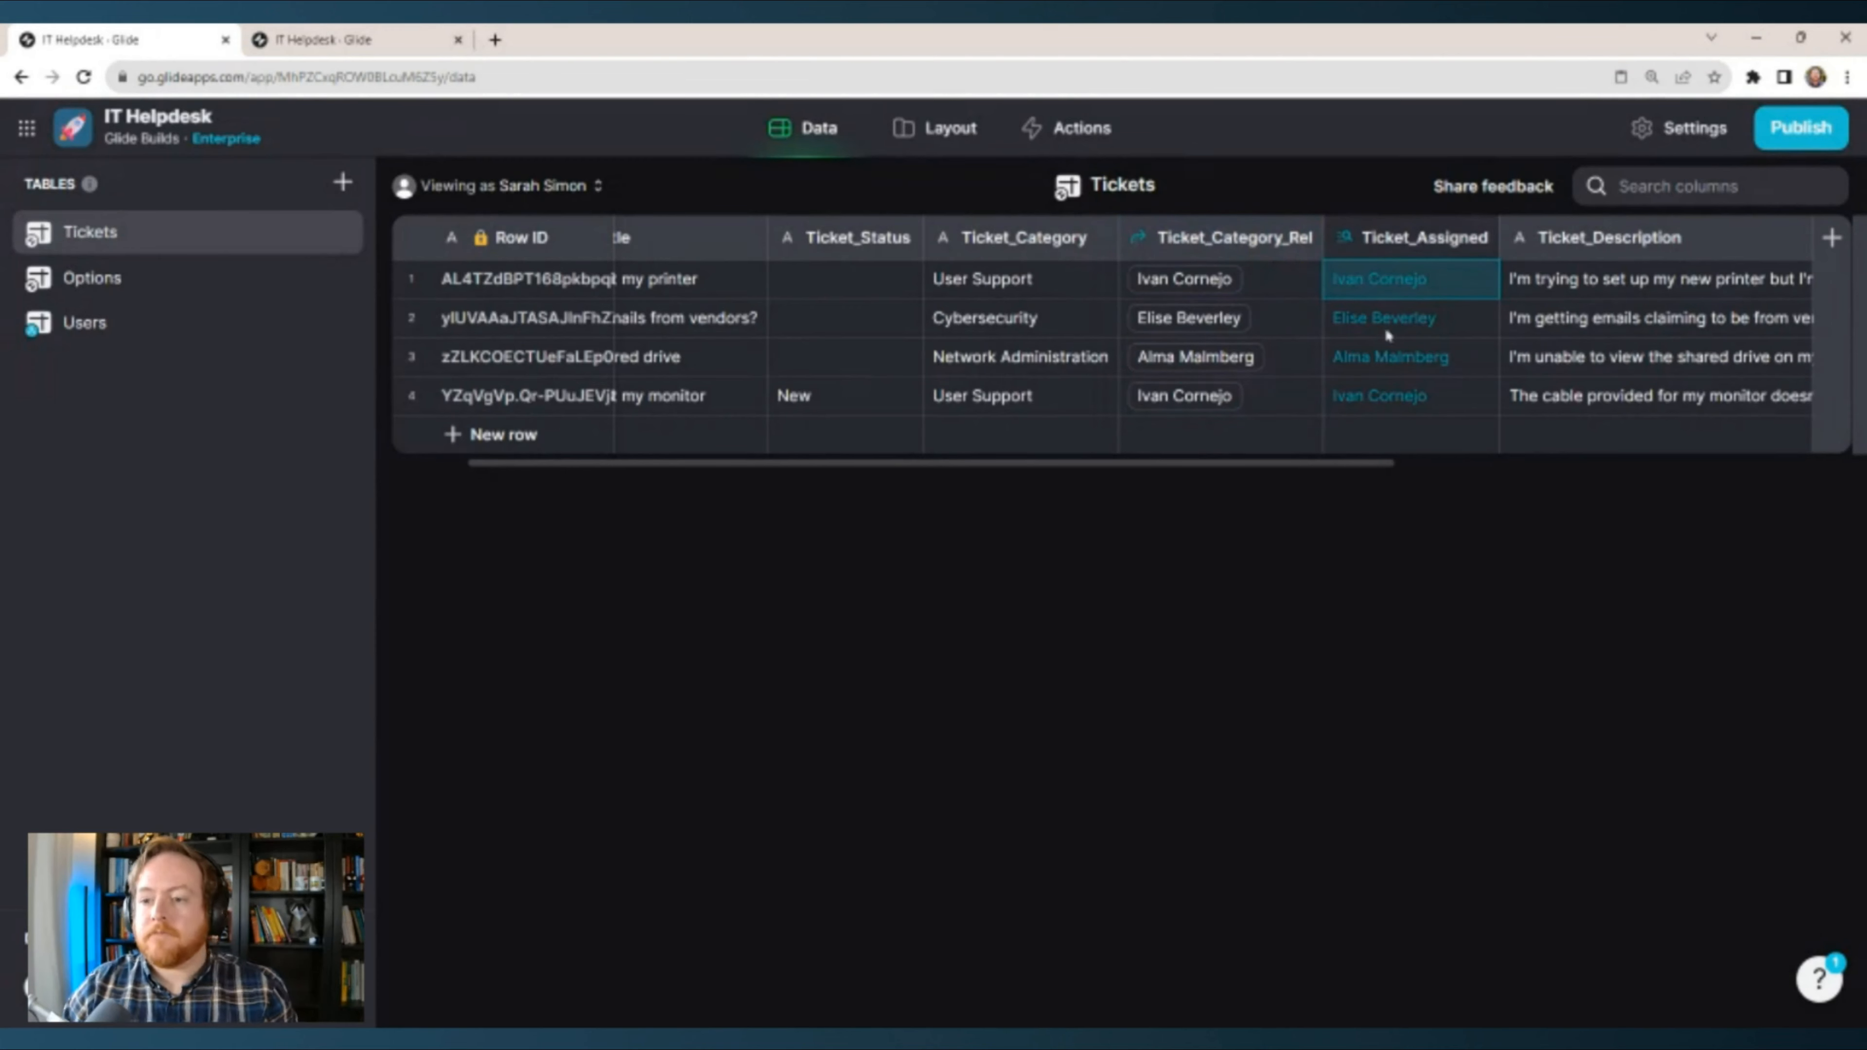
Insert a new column directly after Ticket_Author in the Tickets table and name it Ticket_Author_Rel.
drag(1381, 463, 1820, 469)
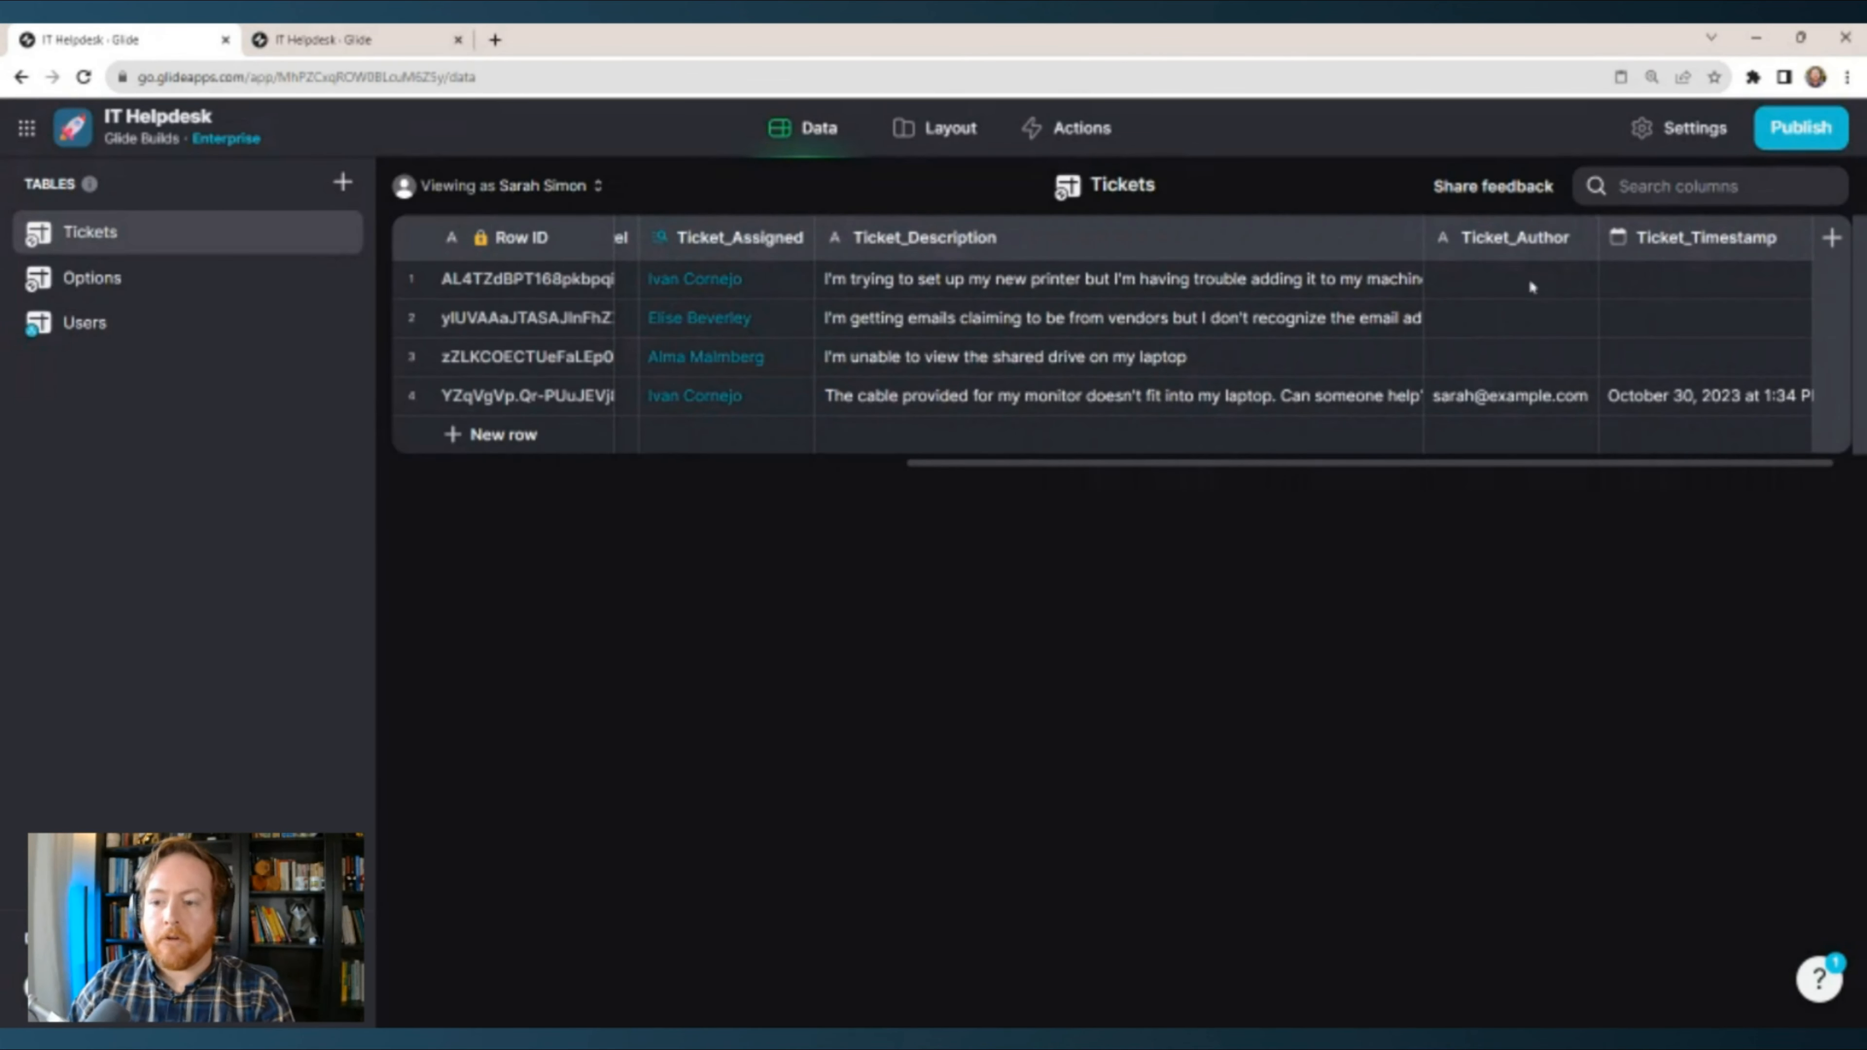
click(1521, 405)
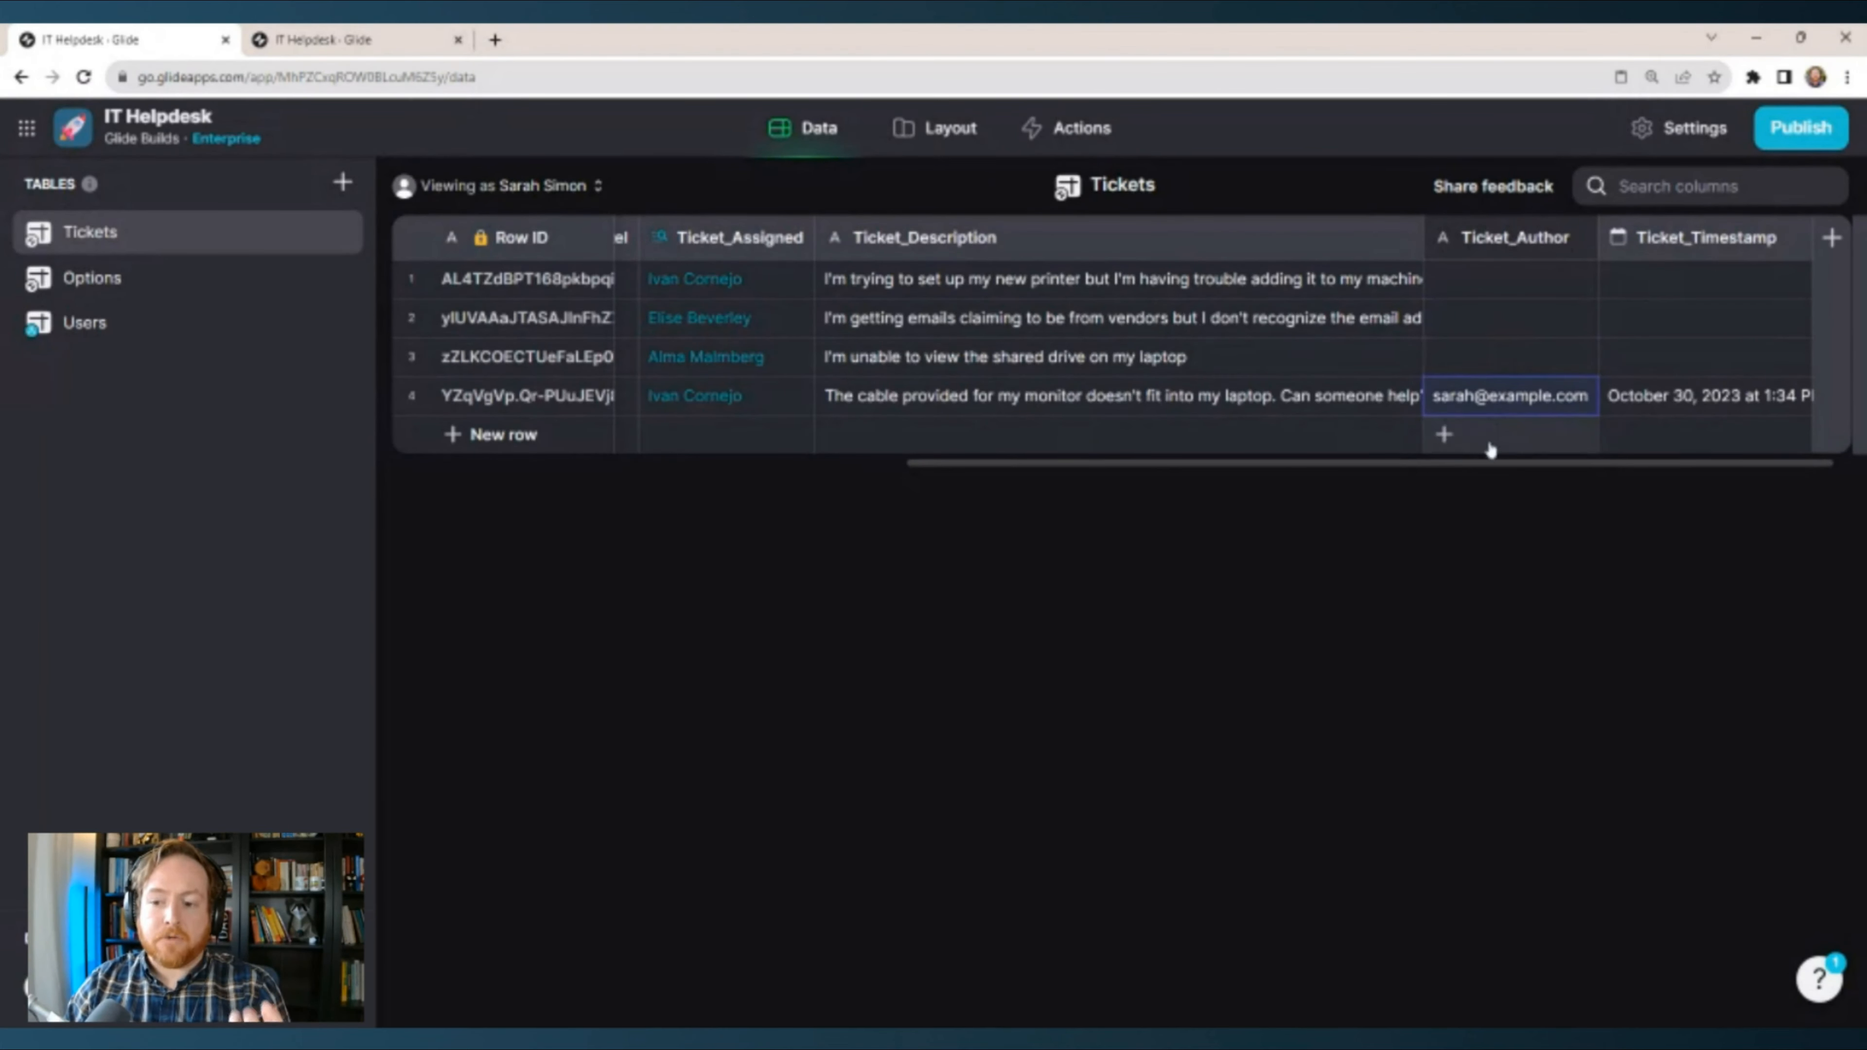
click(1577, 237)
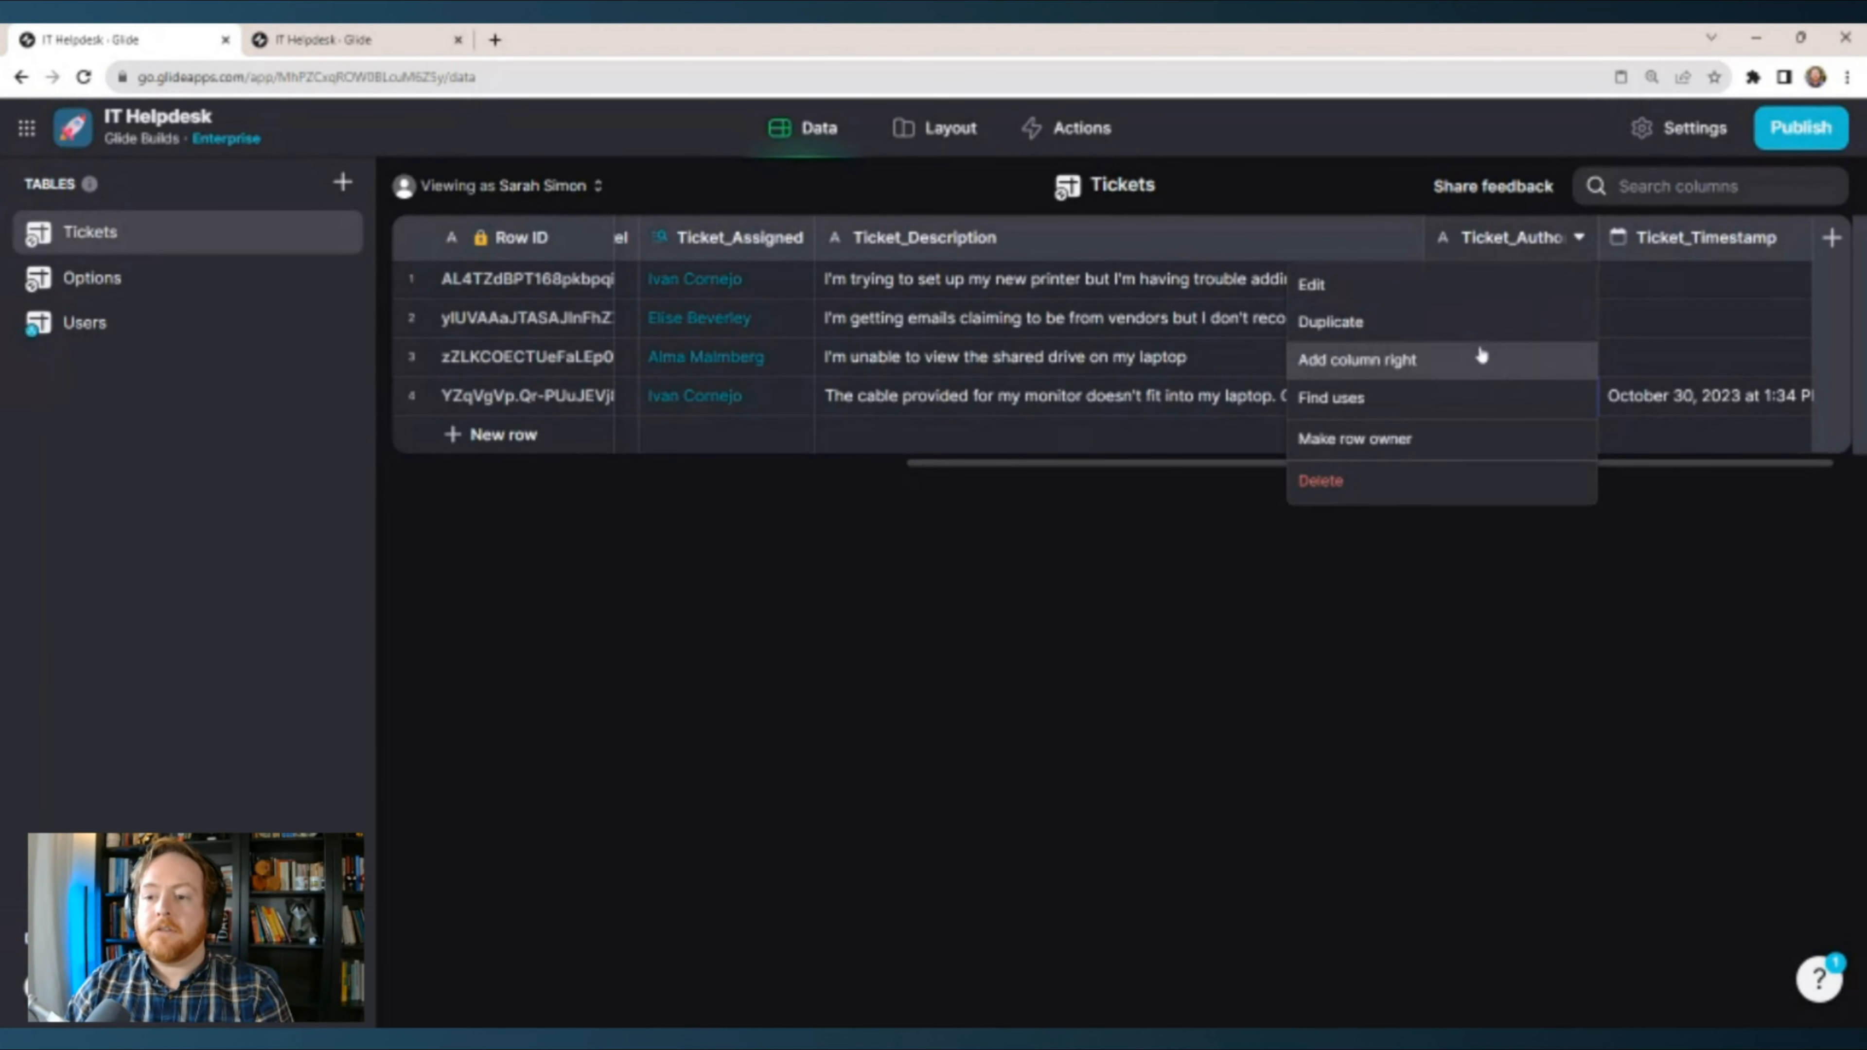
click(1485, 358)
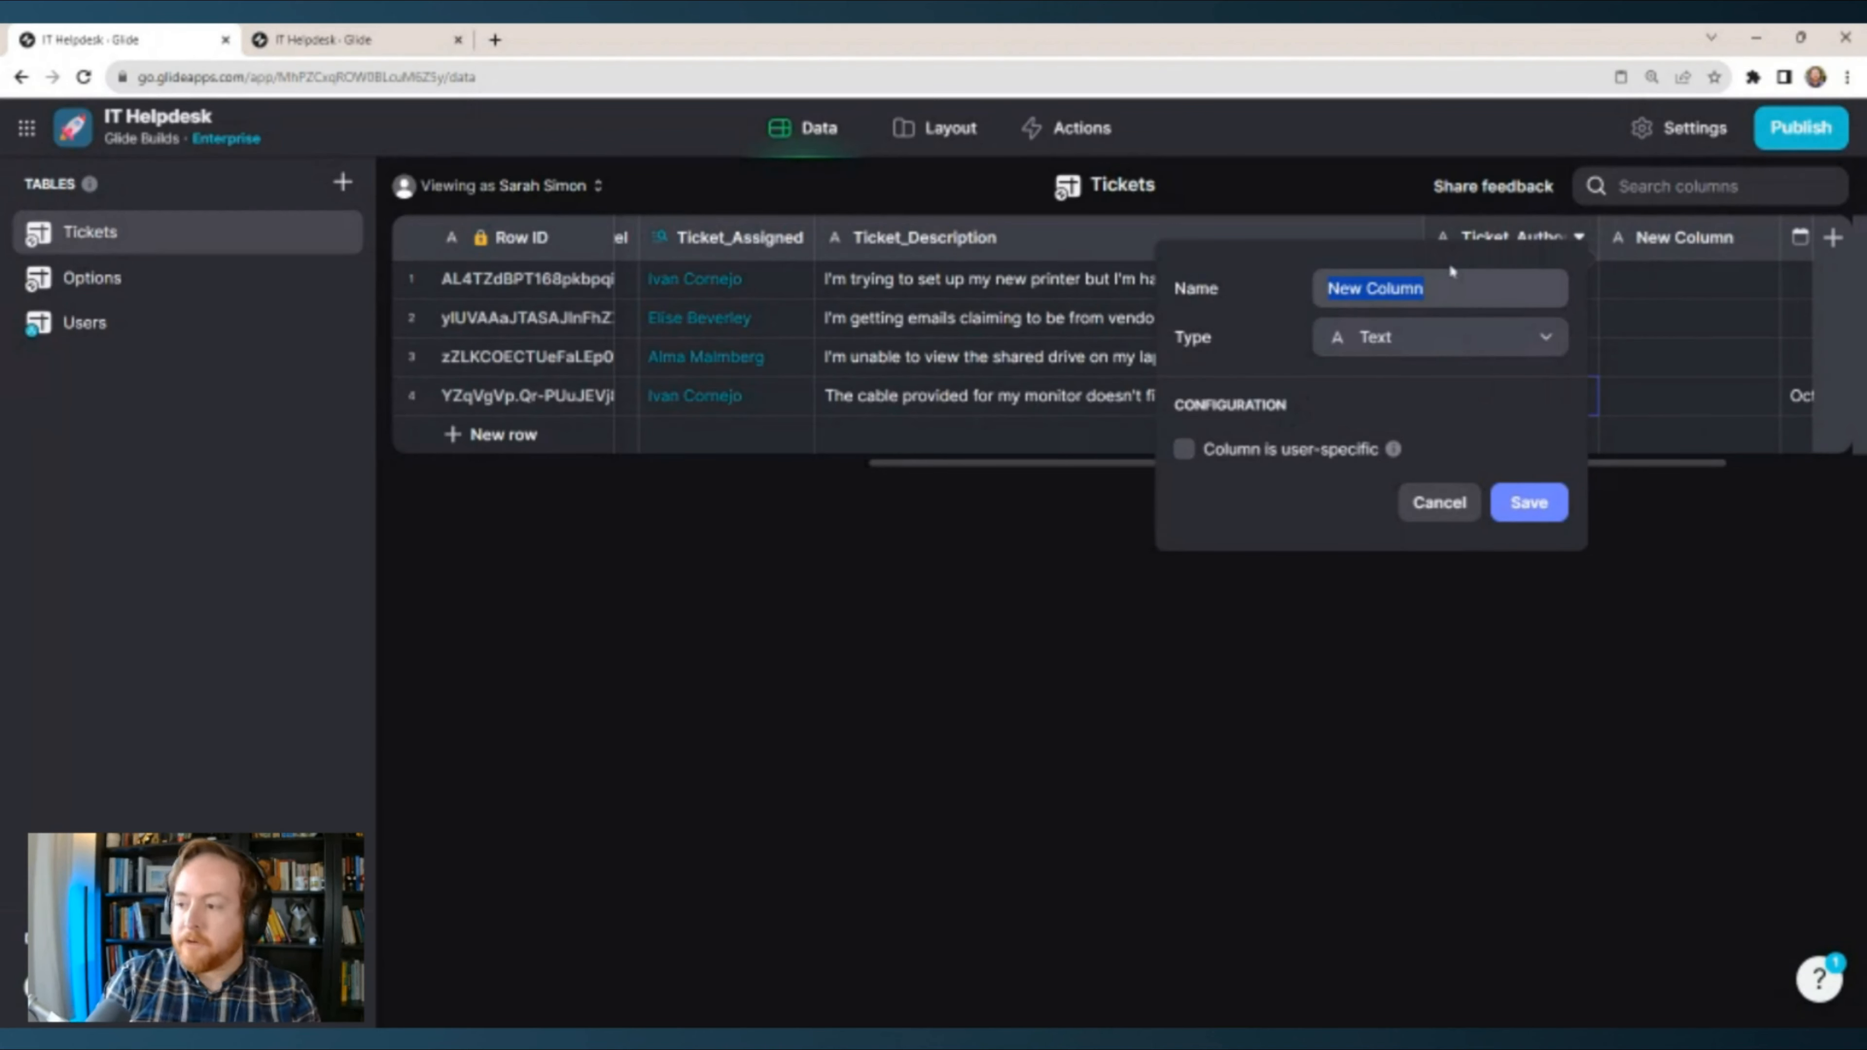
text(T)
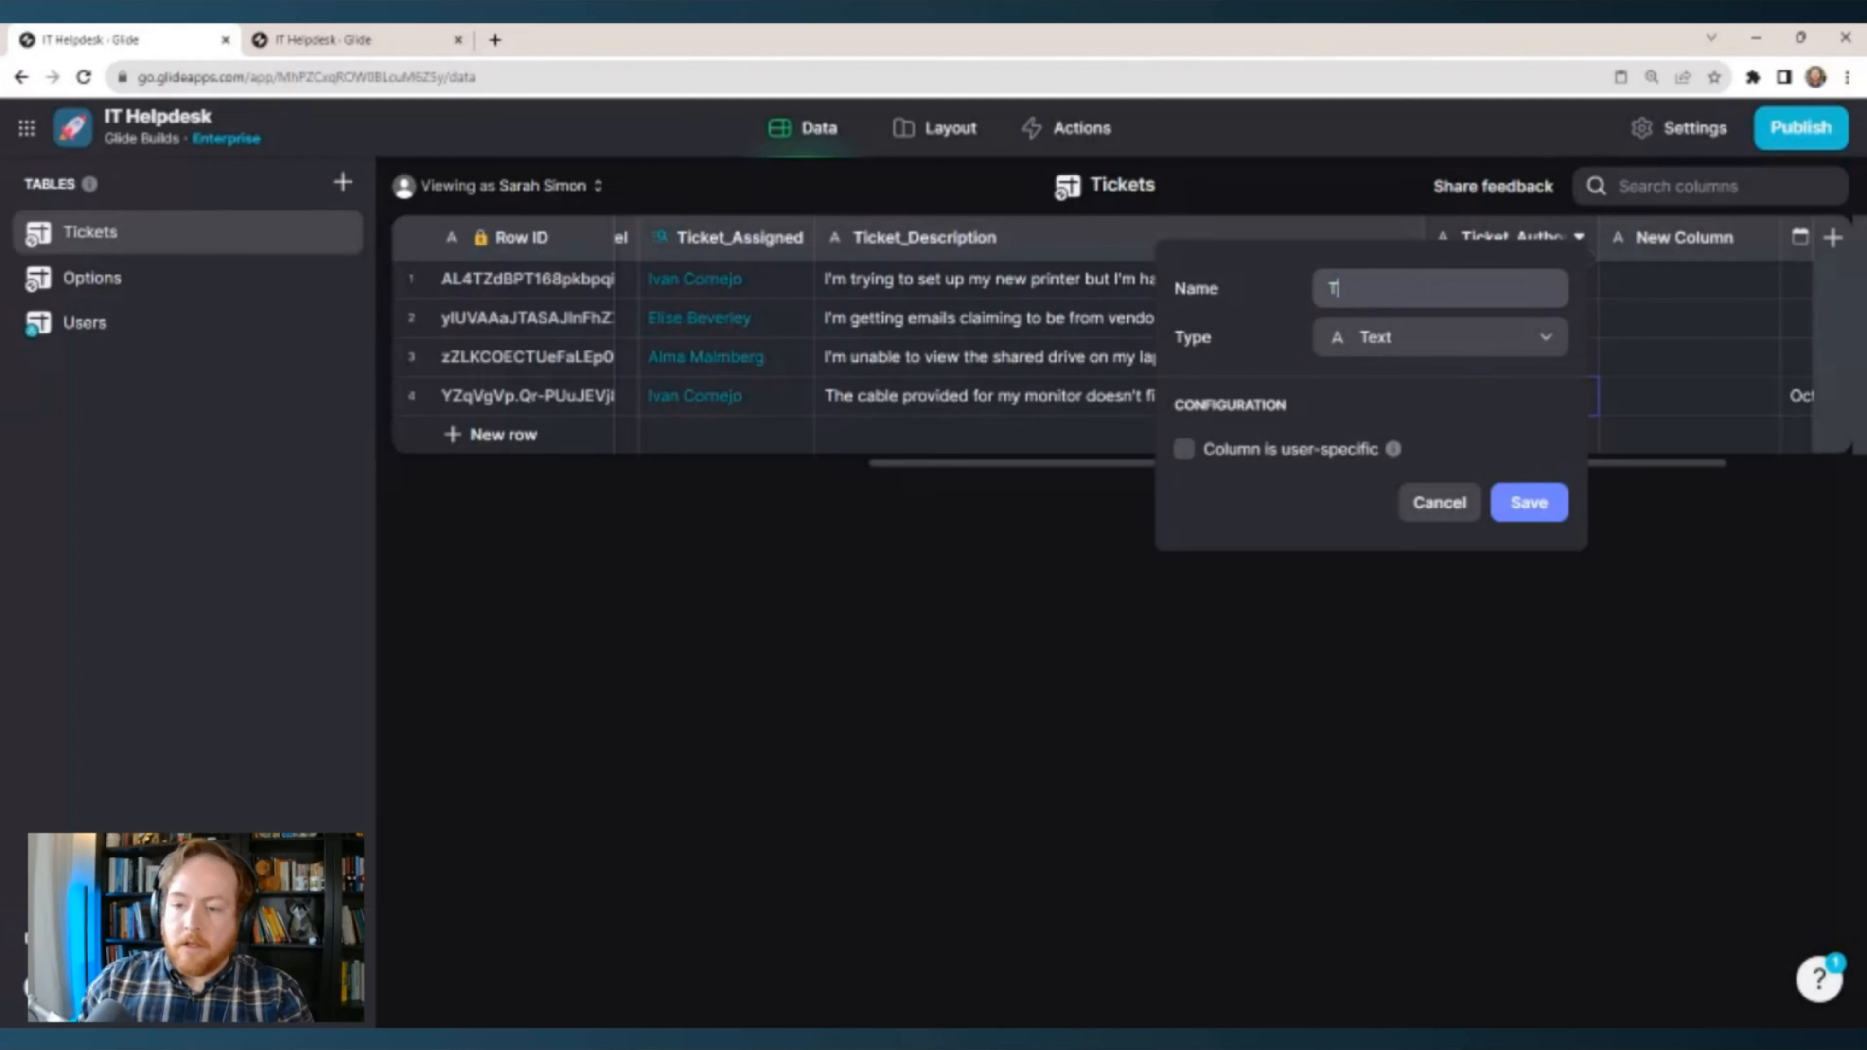
text(icket_Author_Rel)
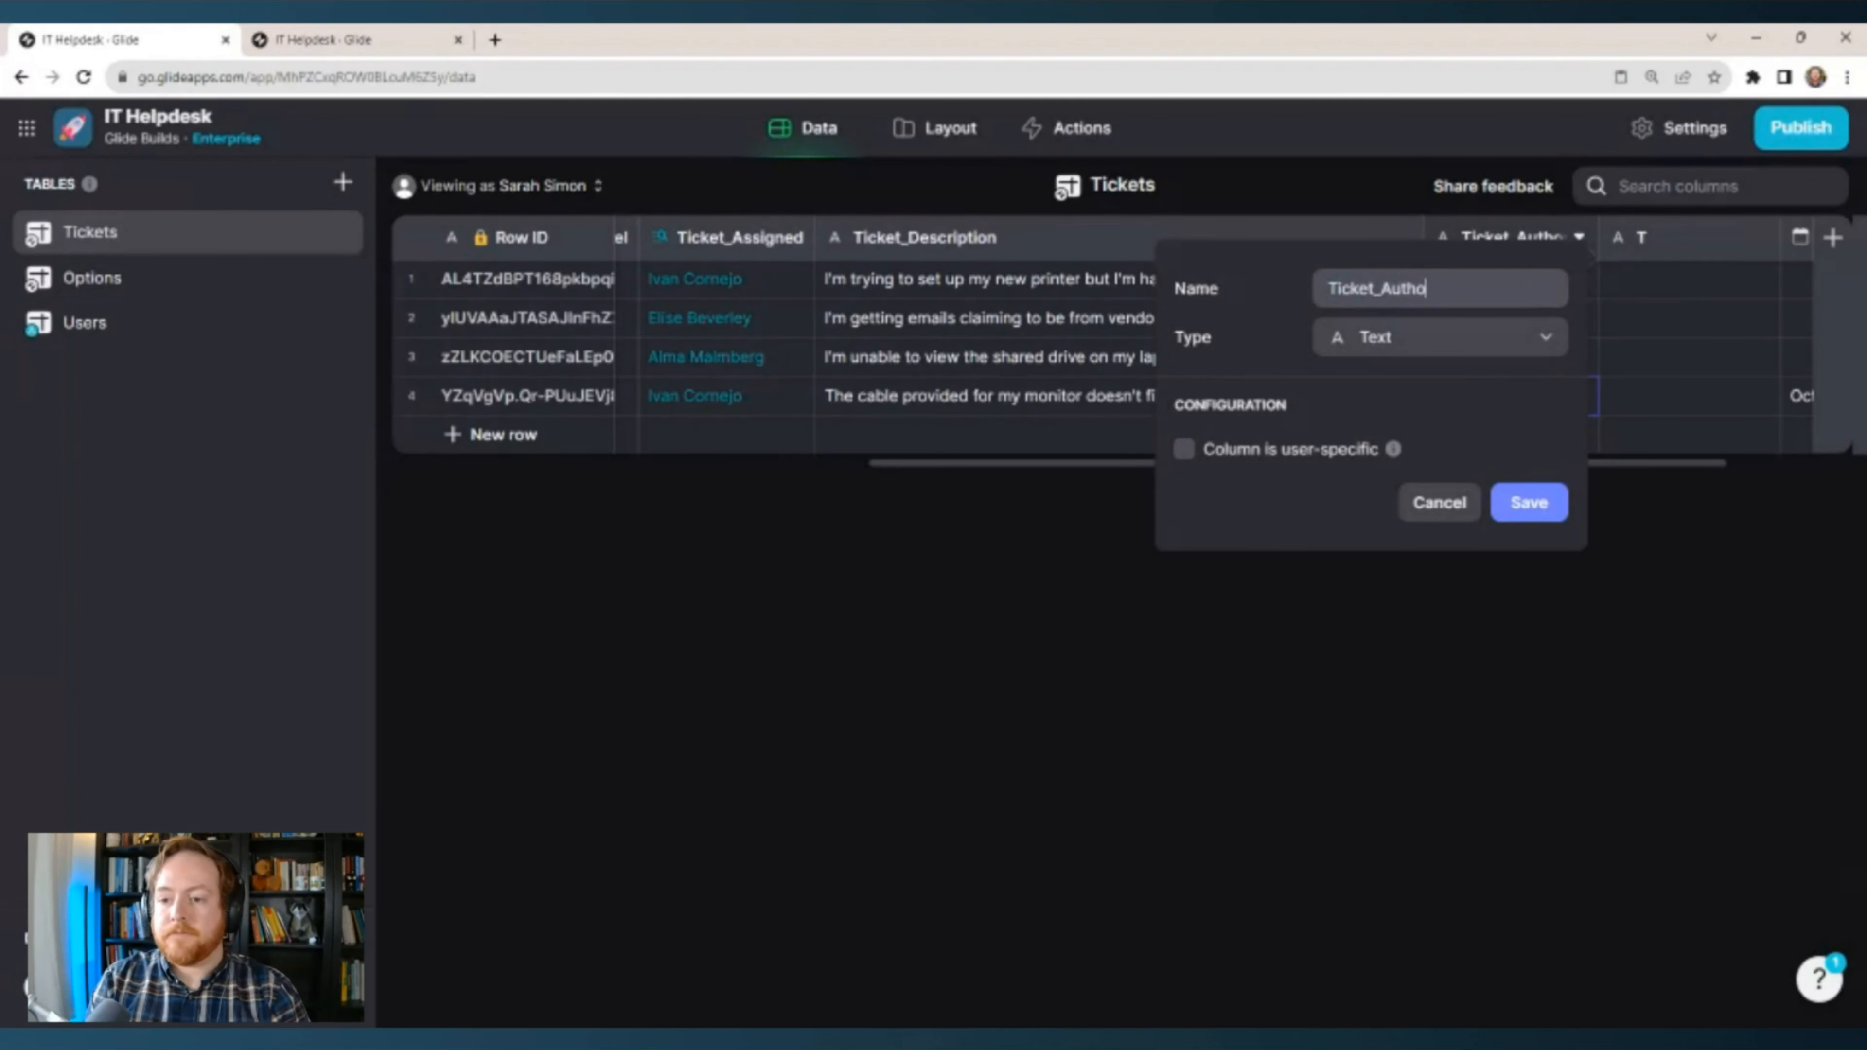
Make Ticket_Author_Rel a Relation column matching Ticket_Author to Email in the Users table, and save it.
click(1441, 337)
mouse_move(1387, 465)
click(1062, 602)
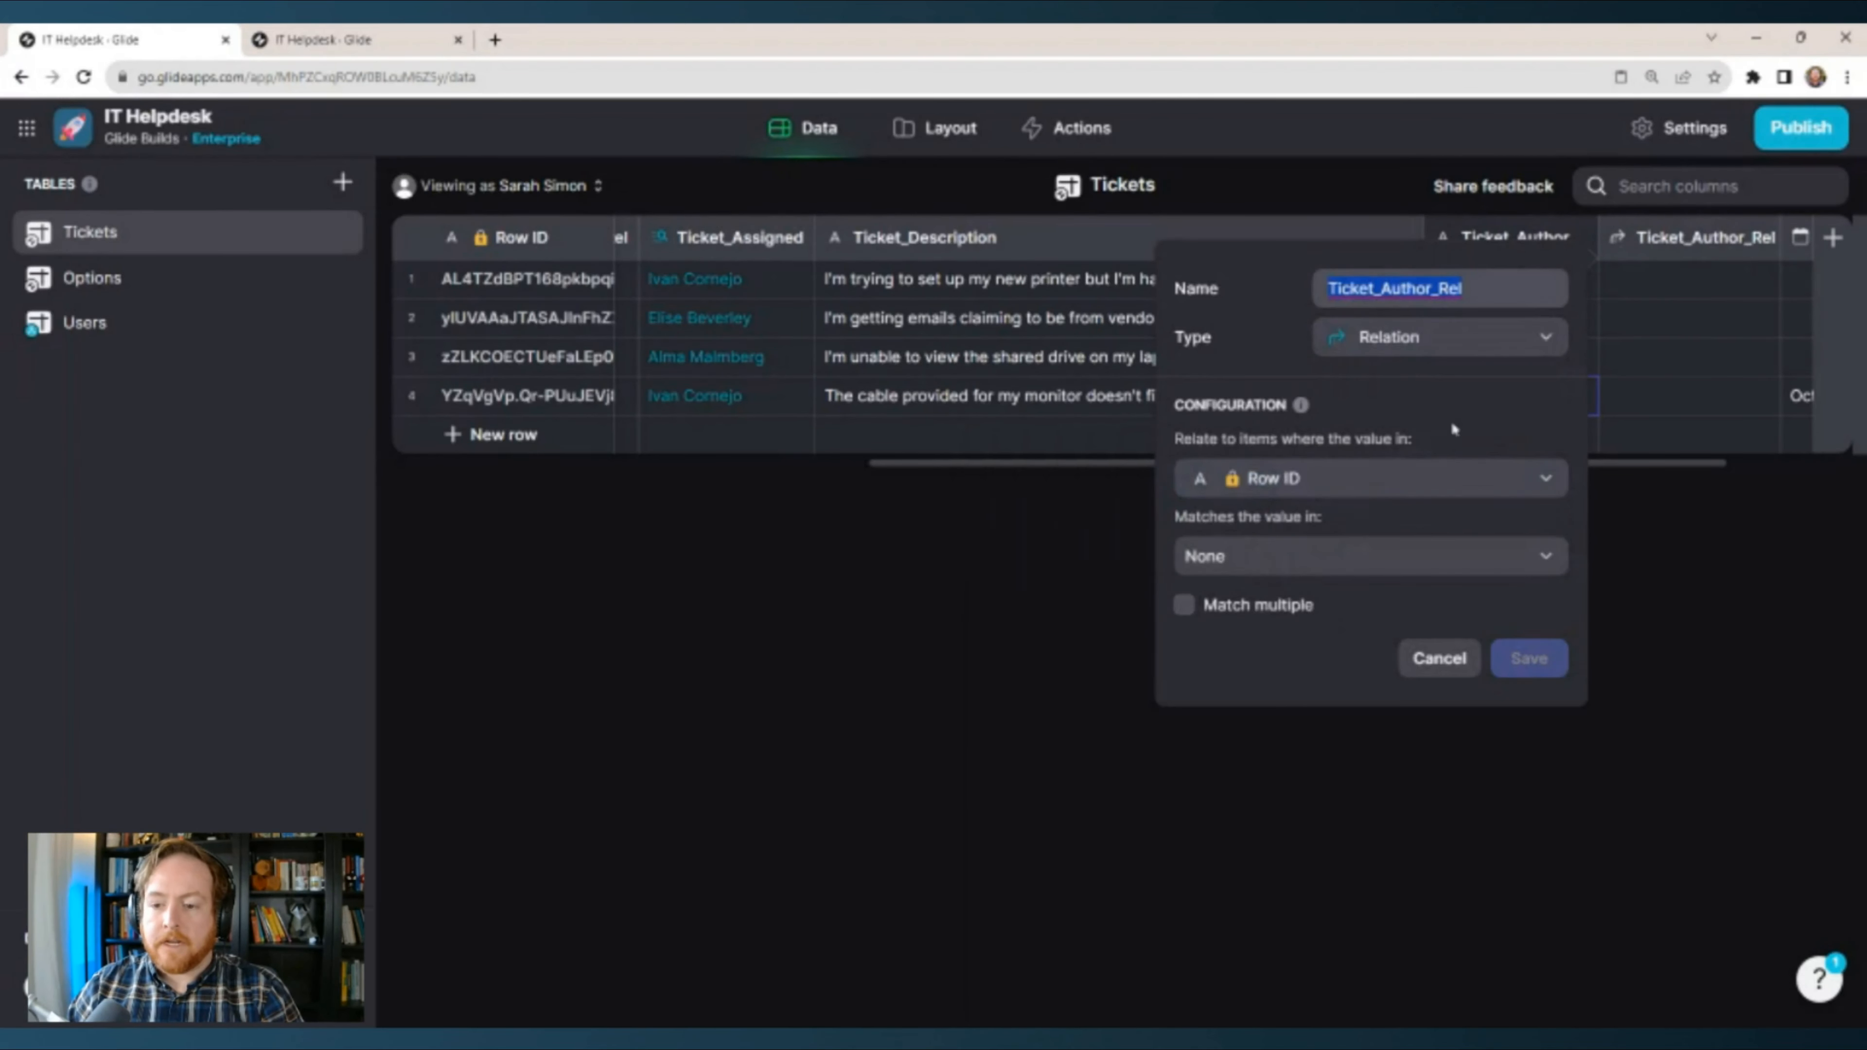
click(1371, 485)
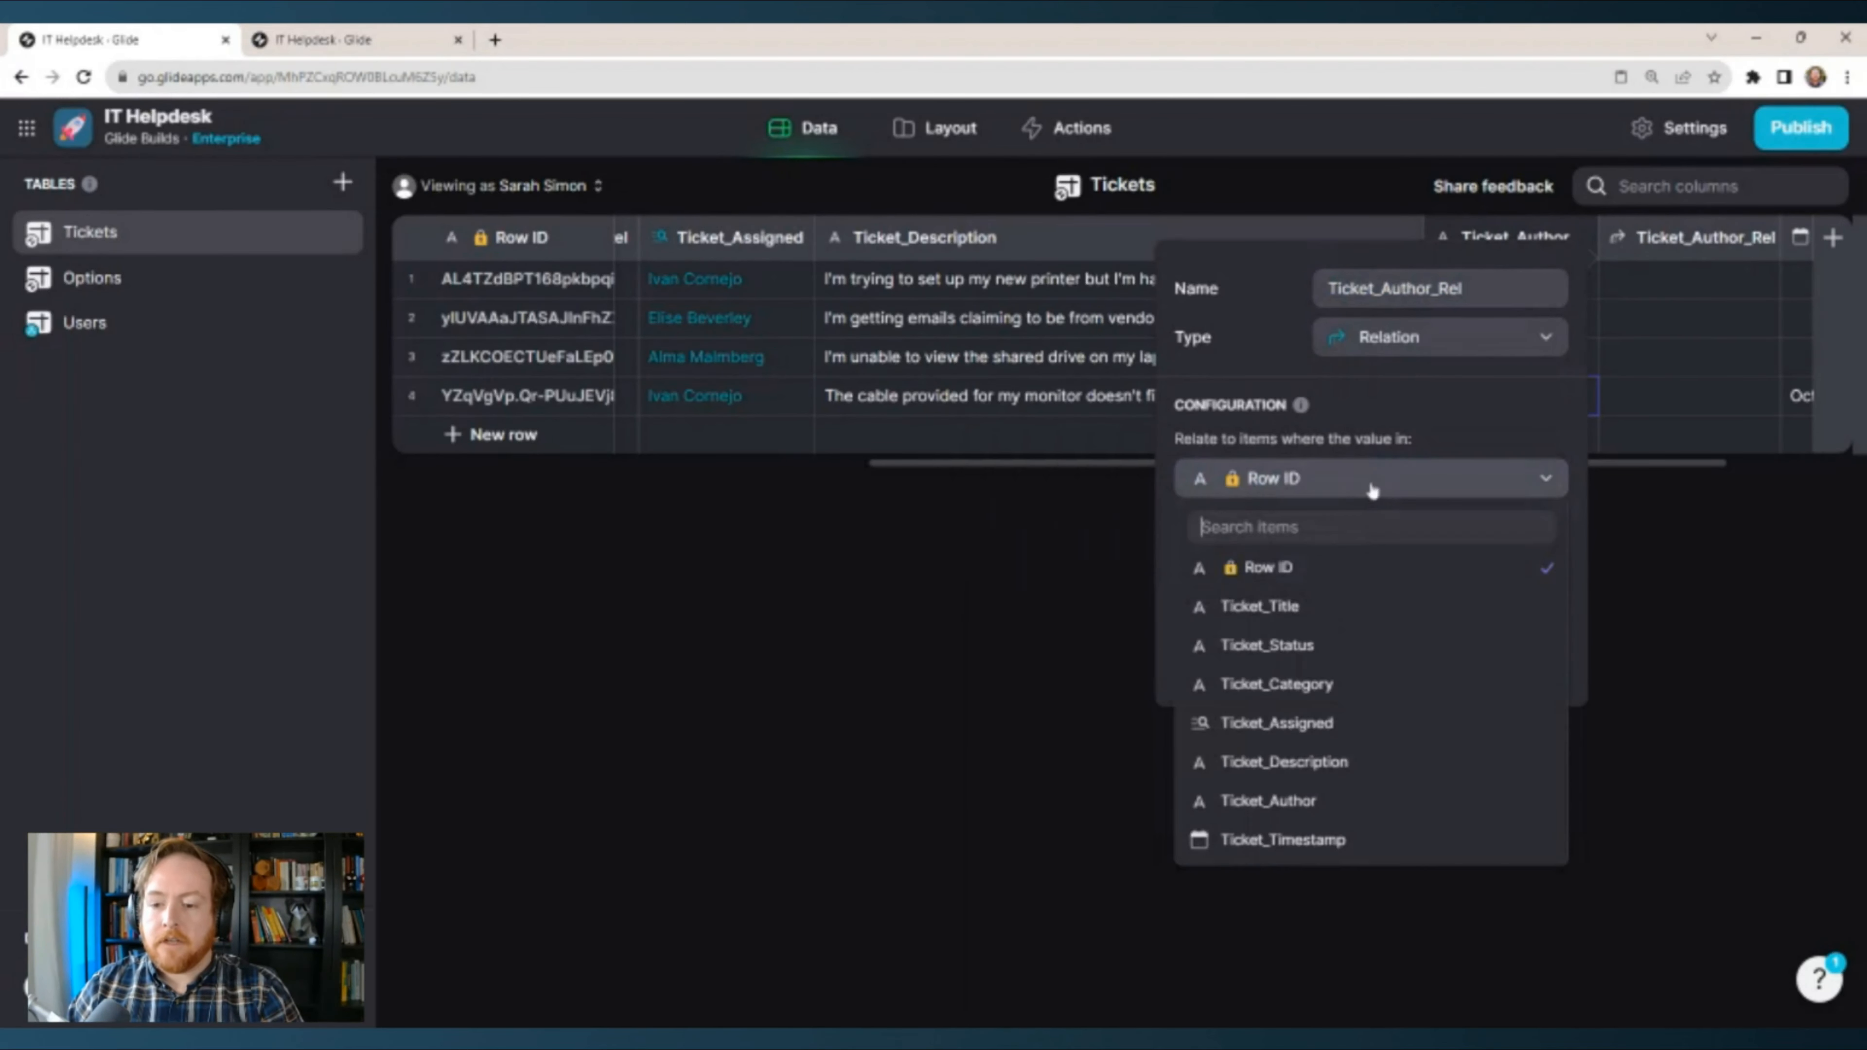
click(1304, 809)
click(1307, 562)
mouse_move(1273, 728)
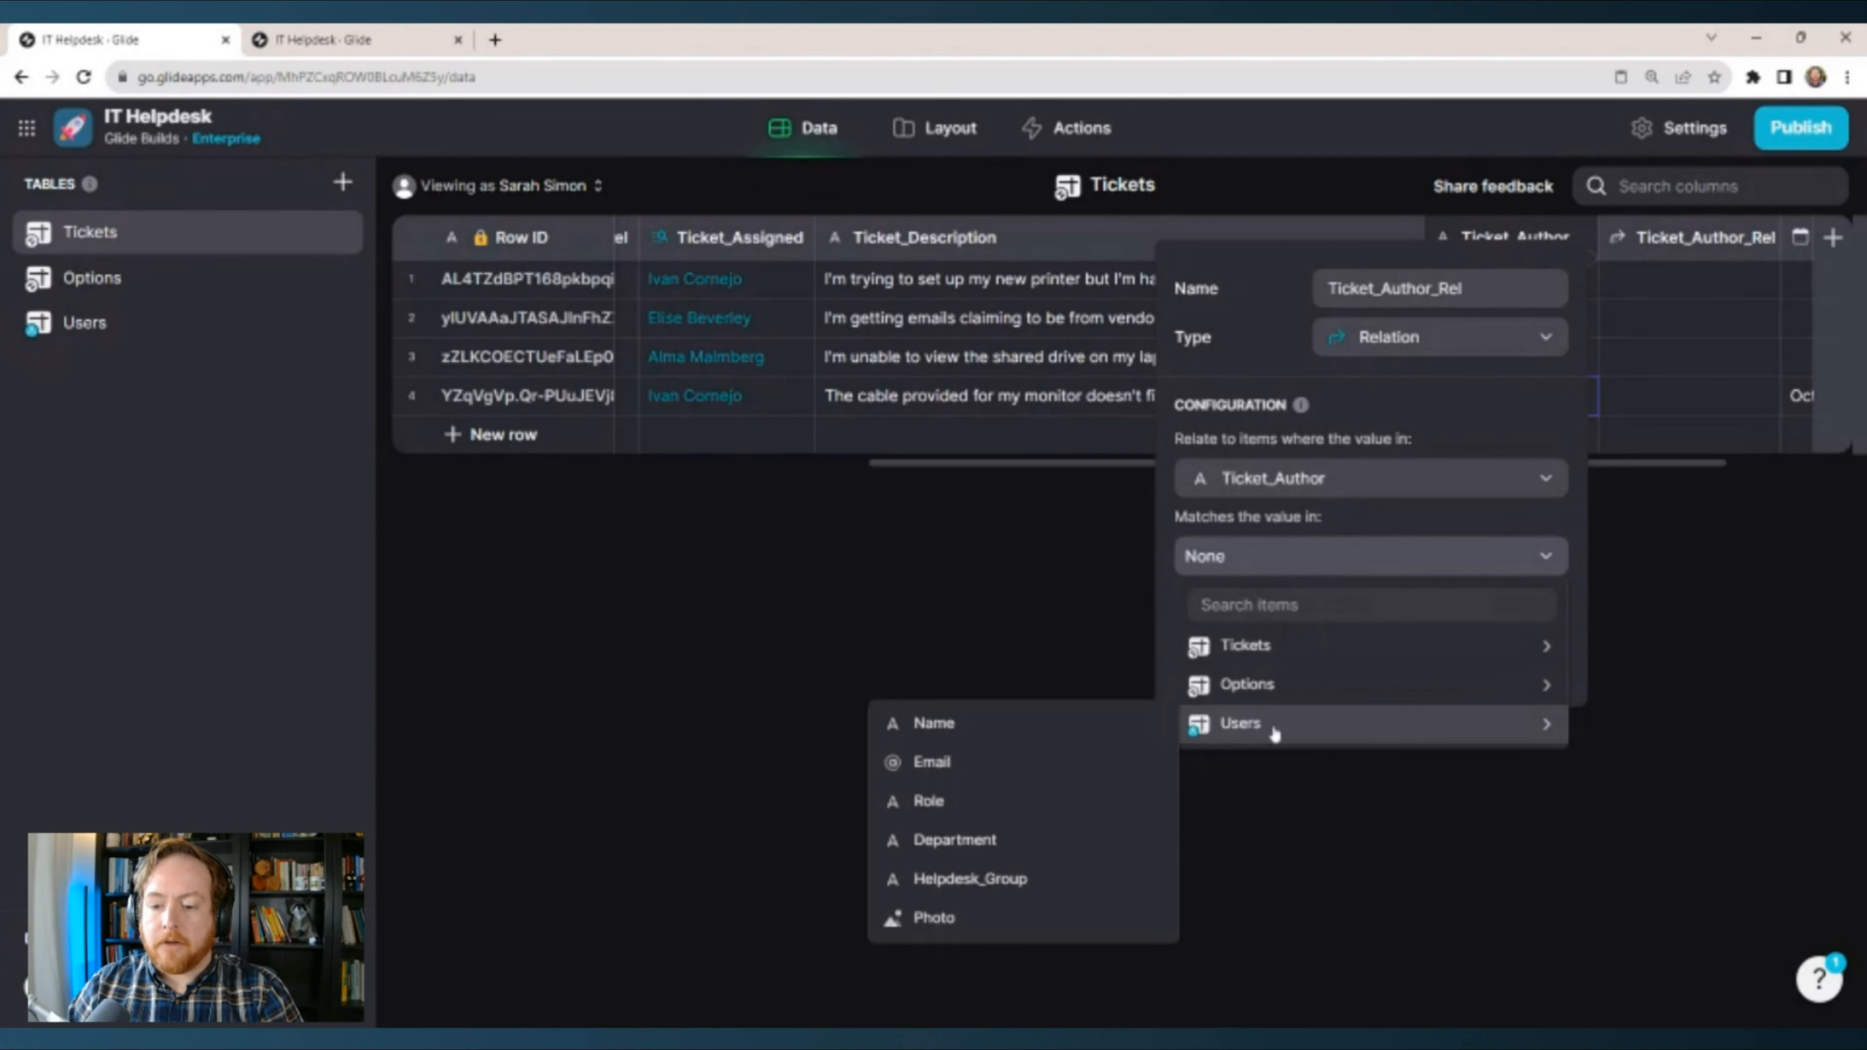
click(955, 762)
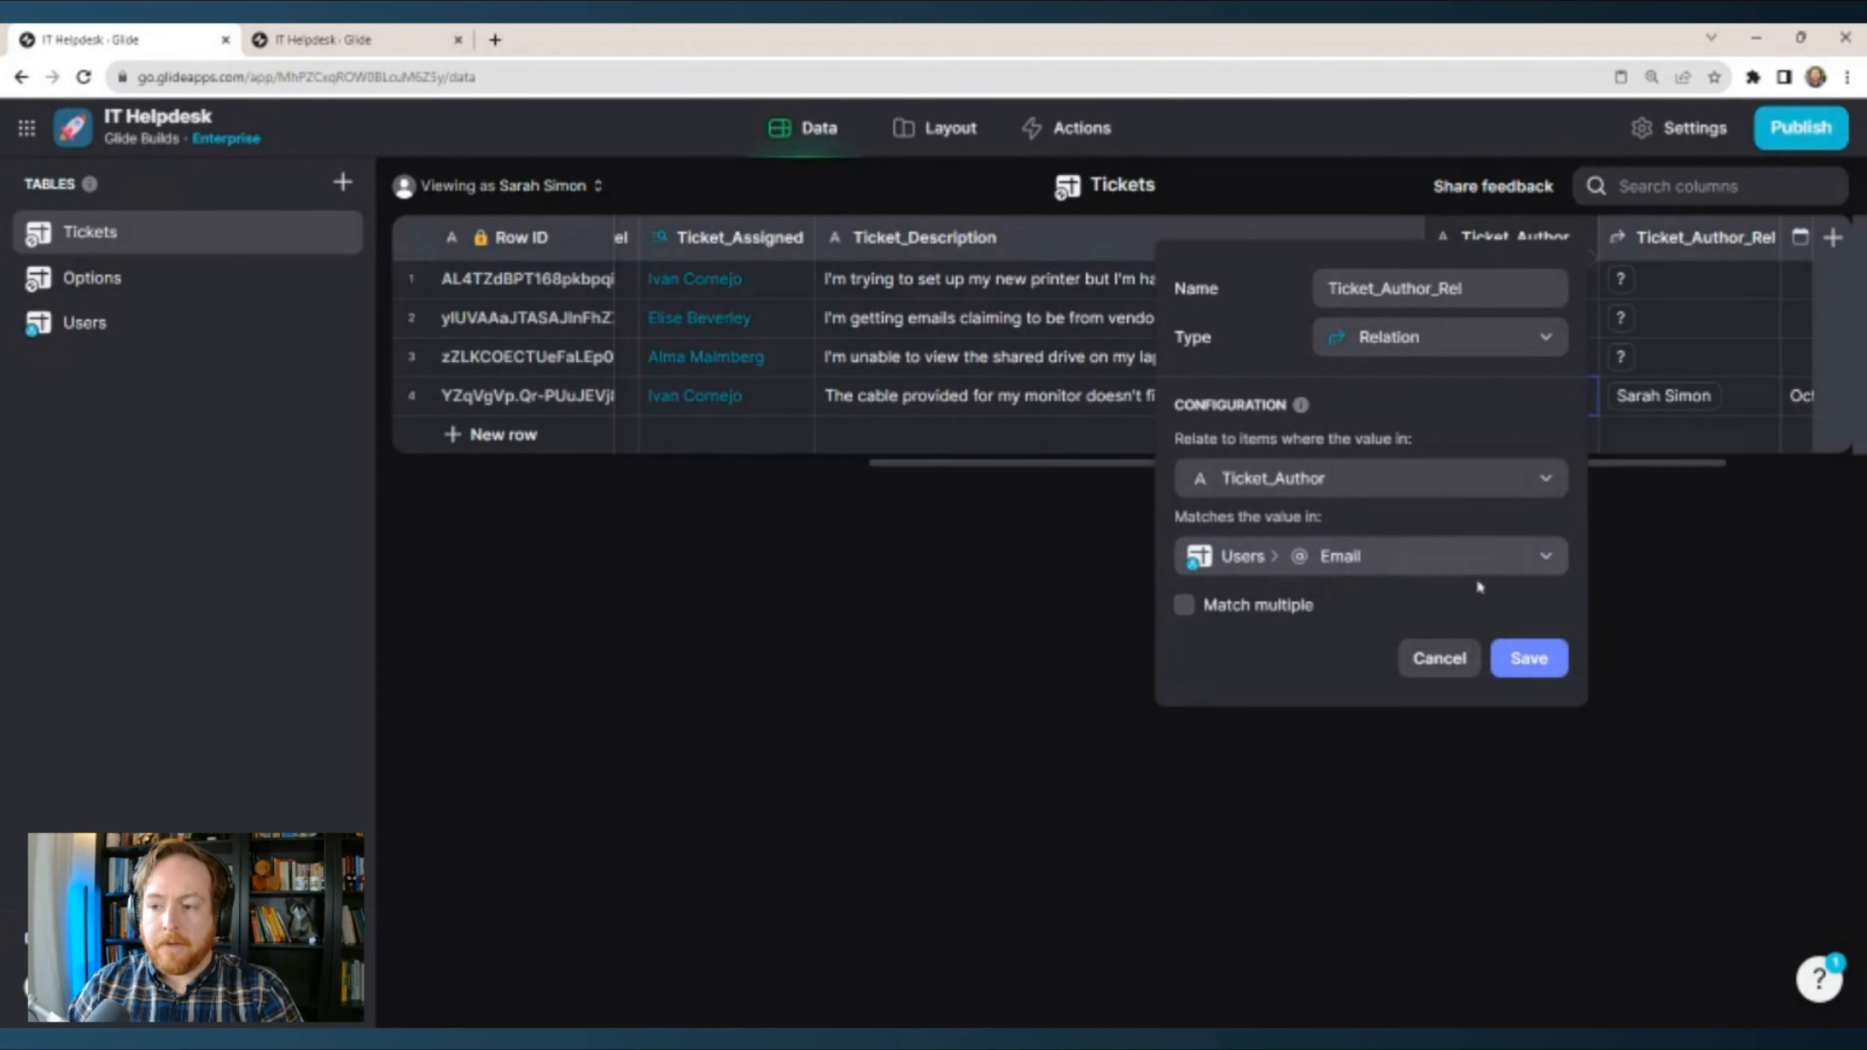
click(1527, 659)
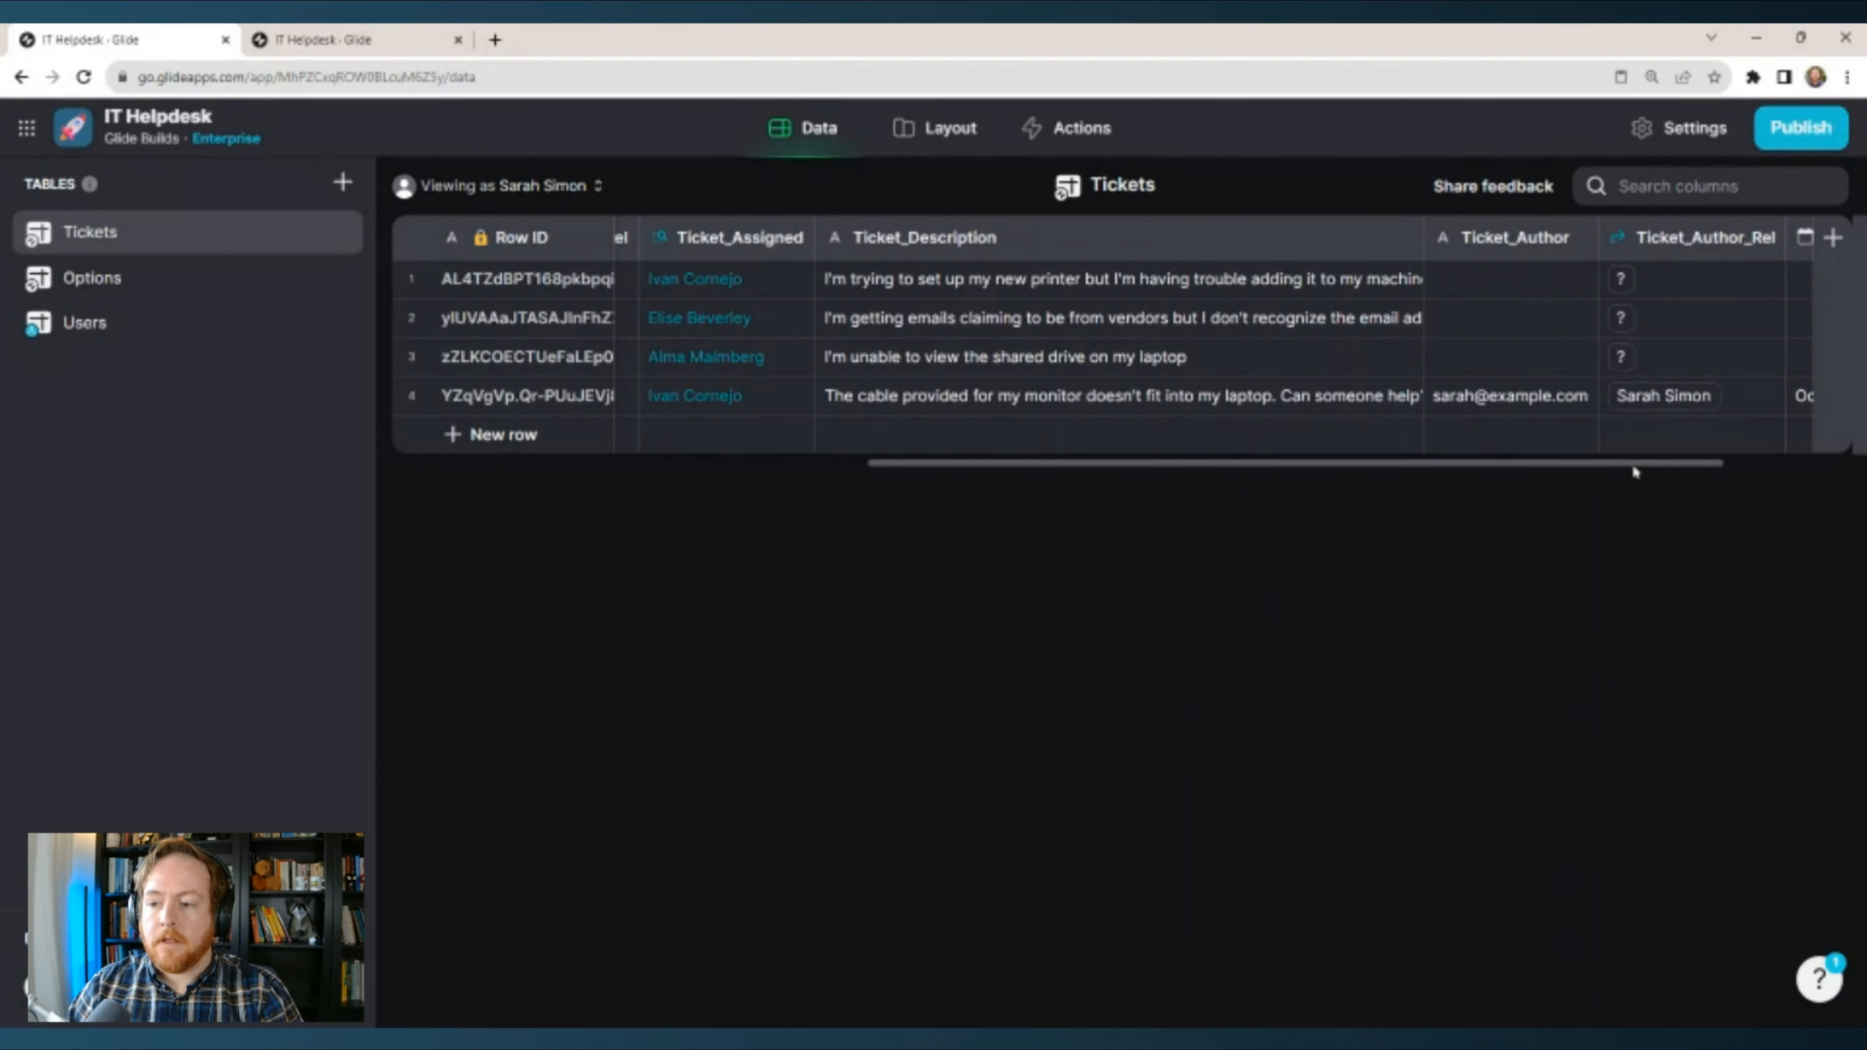
Compare the Ticket_Author entries with the related users in the Ticket_Author_Rel column for all ticket rows.
drag(1633, 468, 1756, 465)
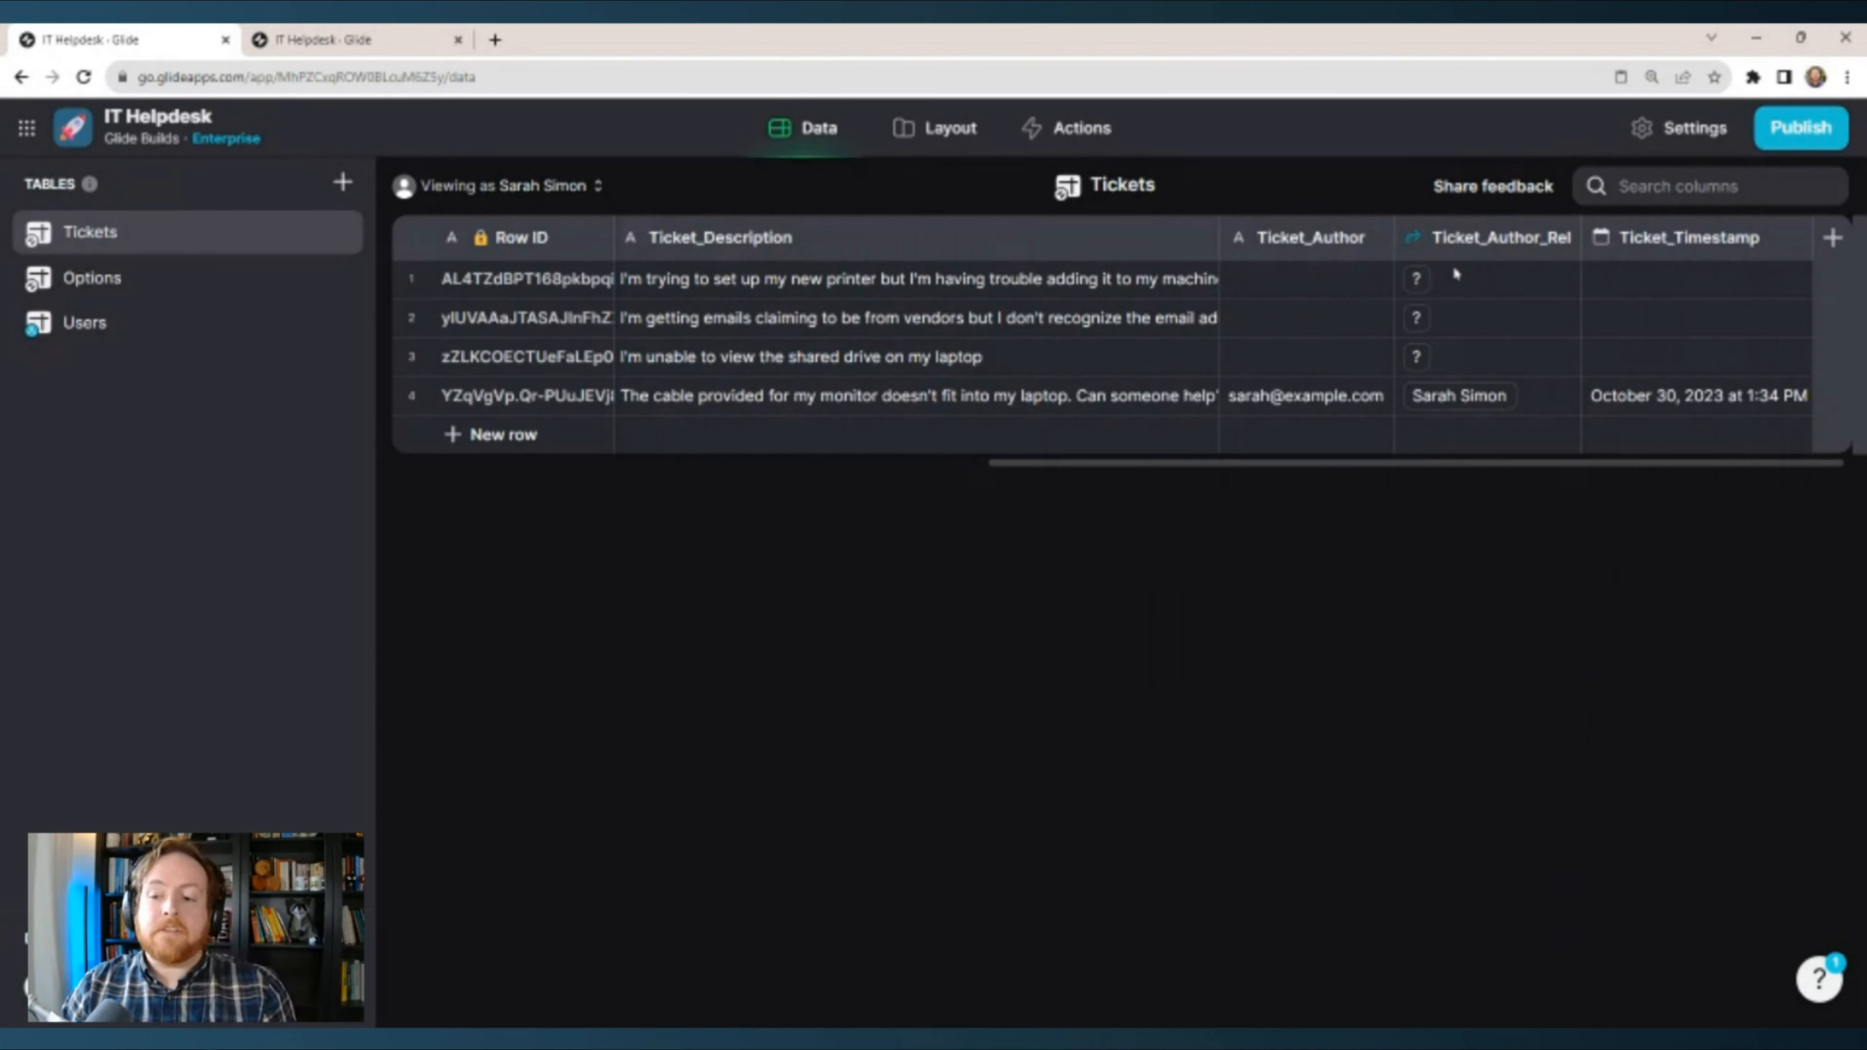
drag(1452, 276, 1494, 371)
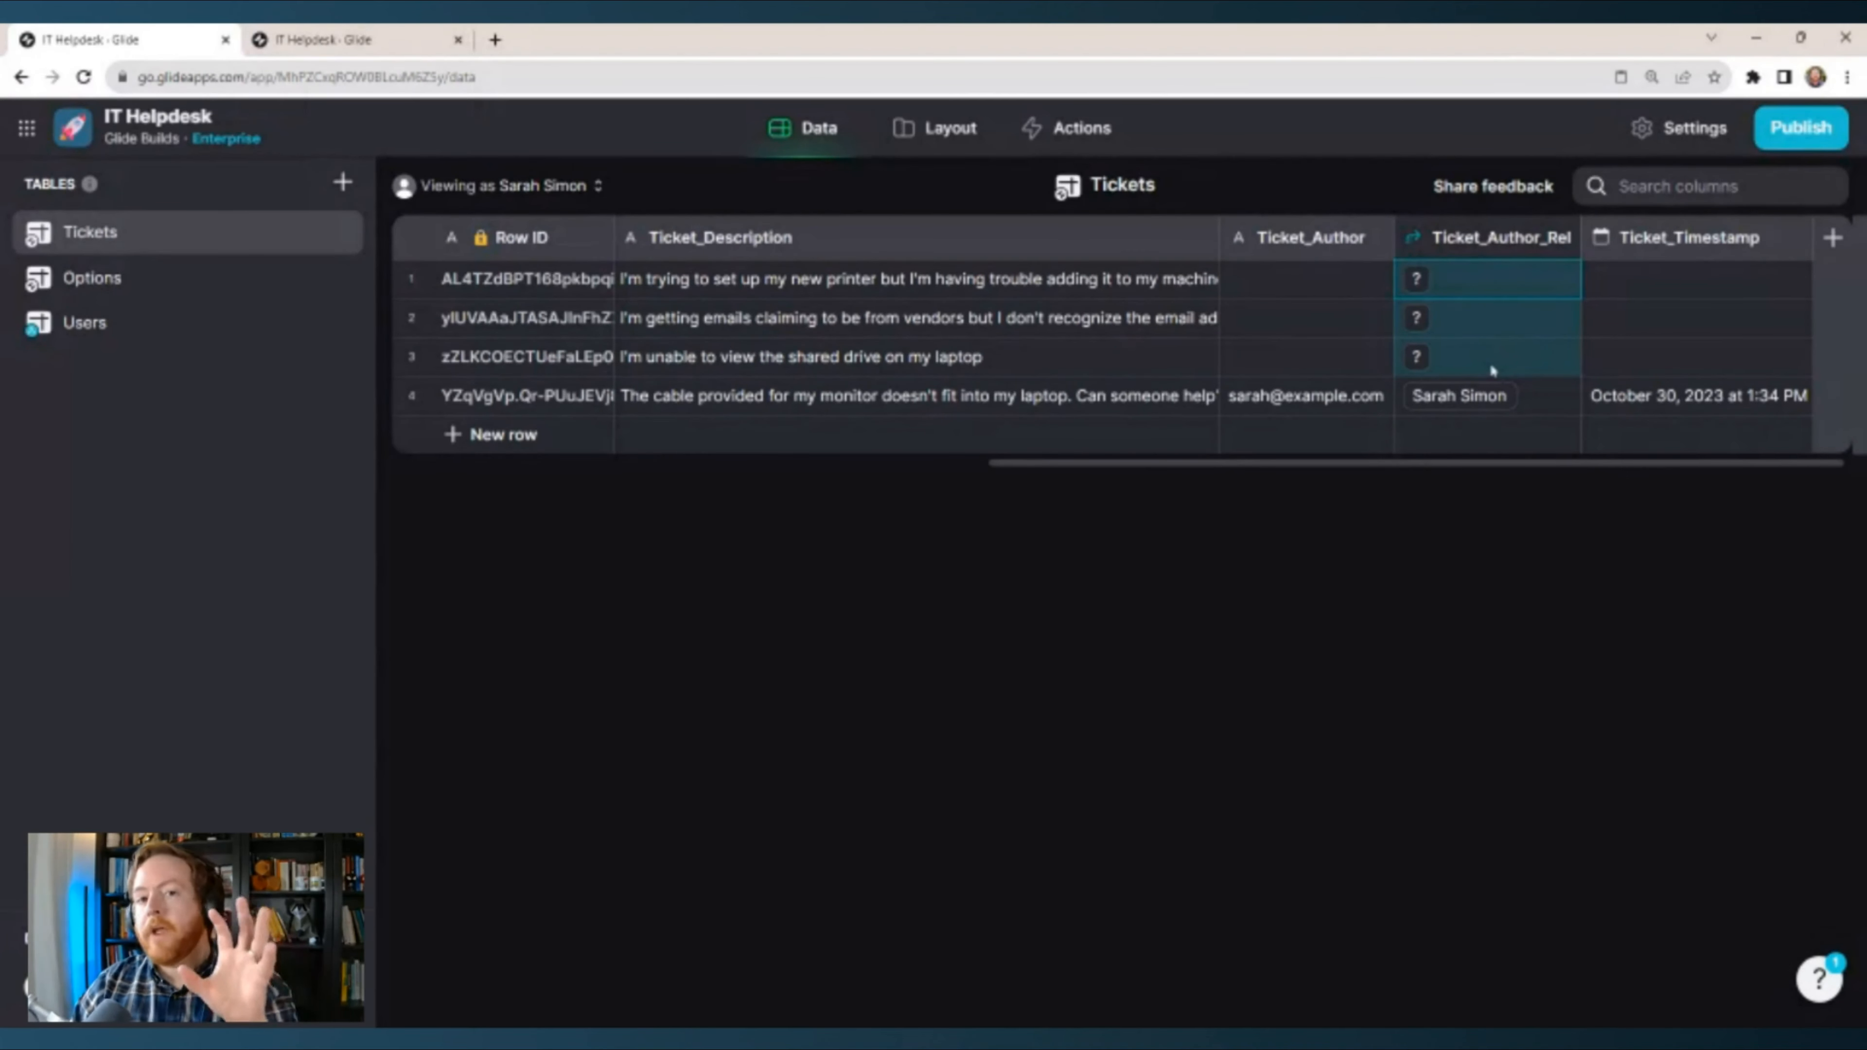
click(1309, 277)
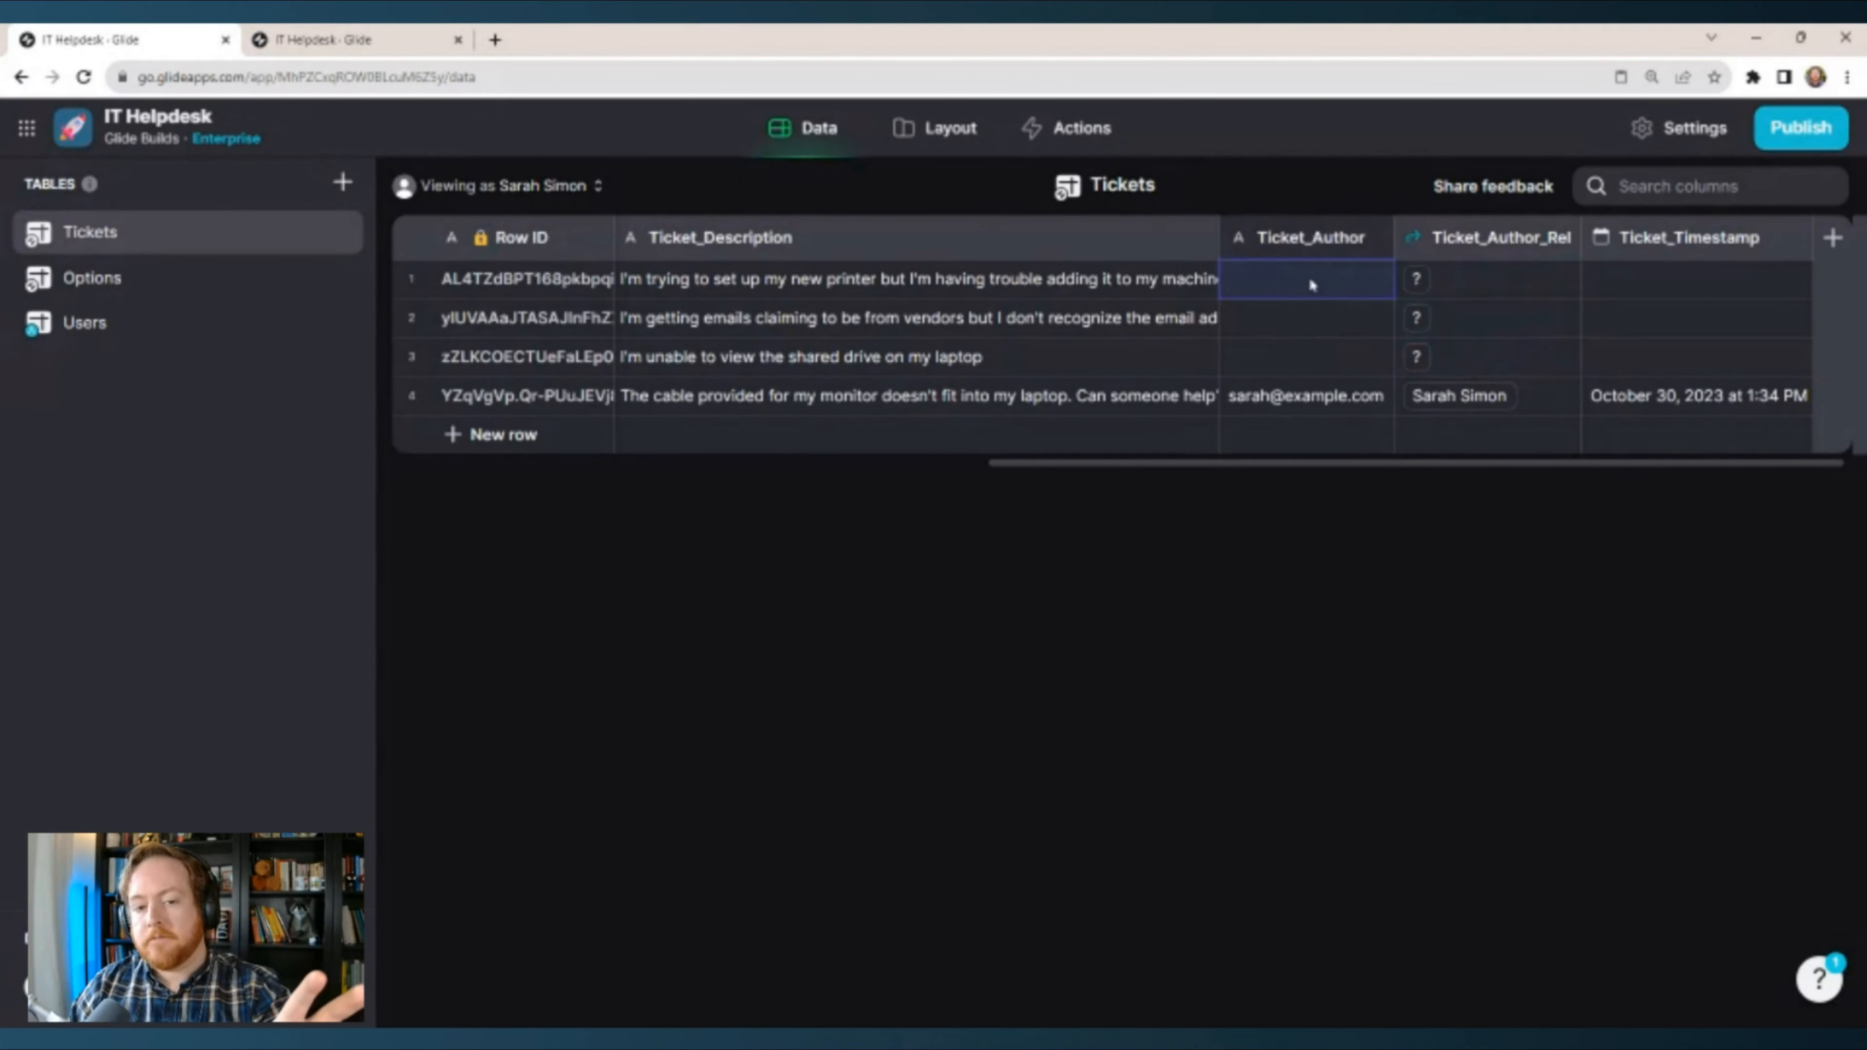
drag(1486, 293, 1500, 356)
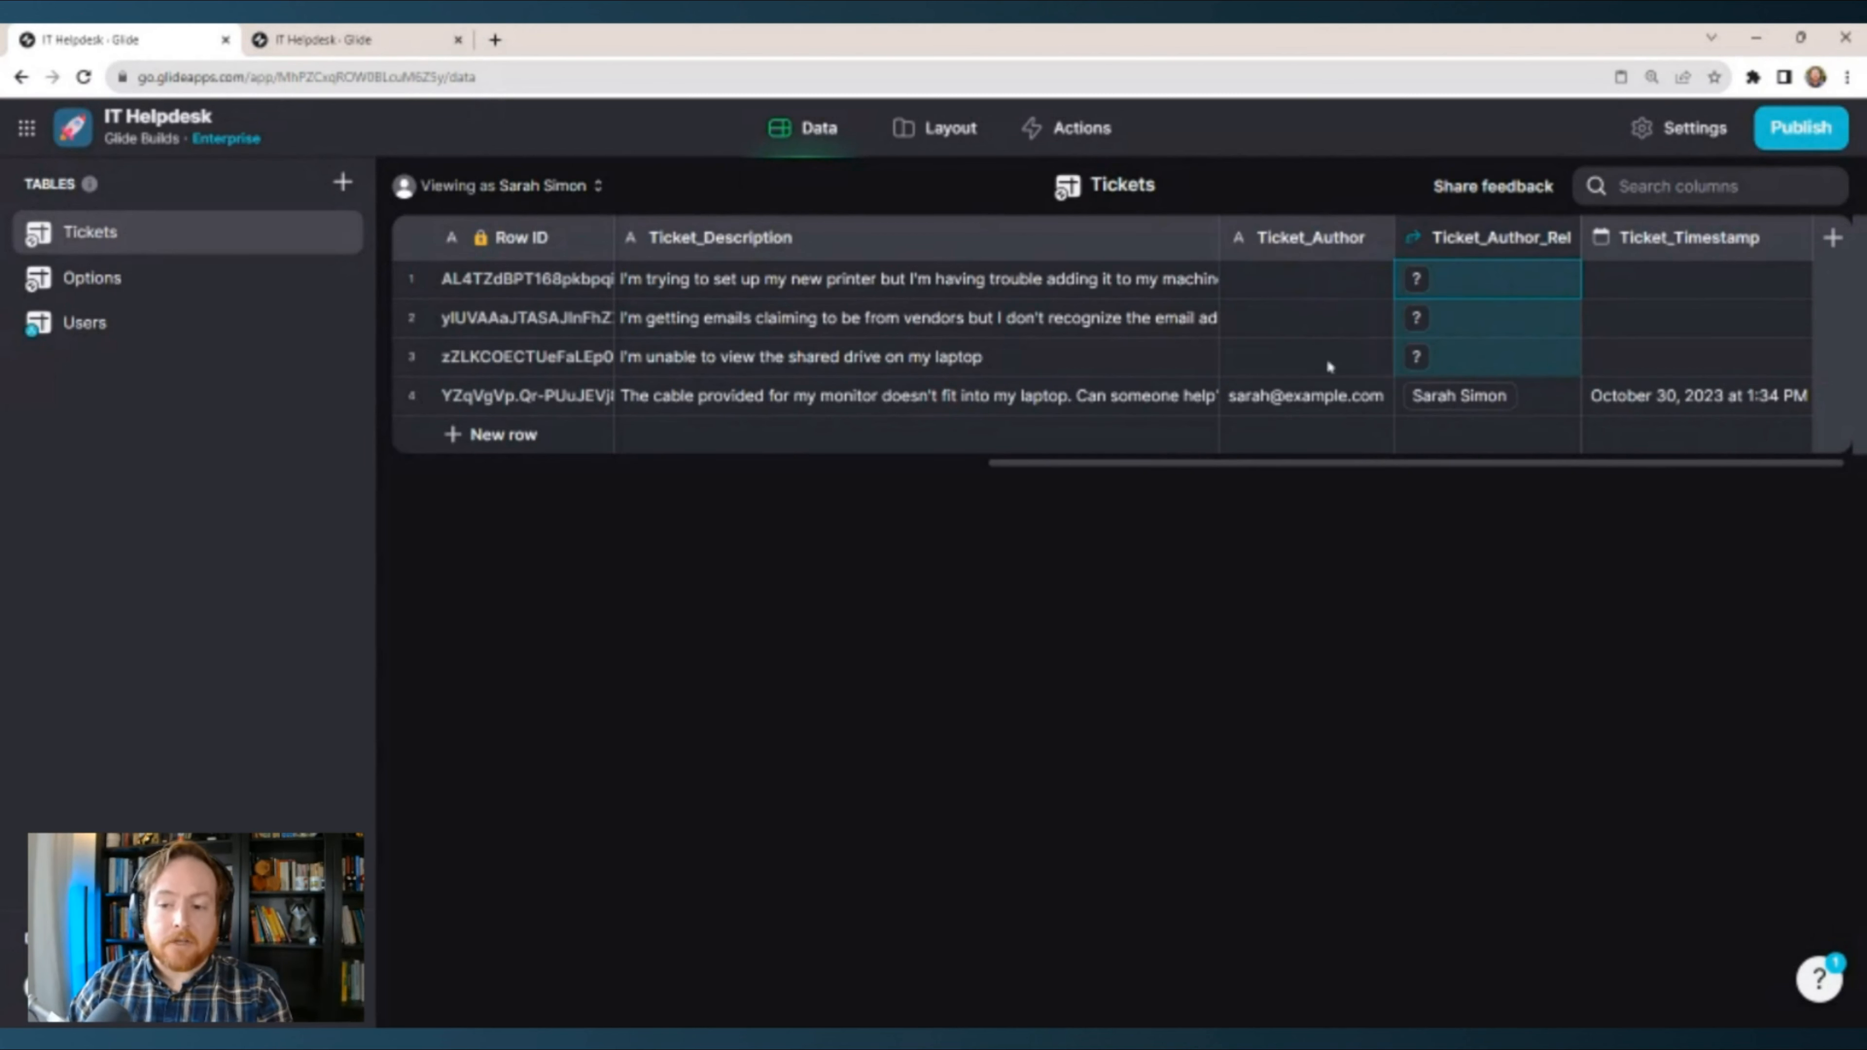
drag(1327, 367, 1332, 281)
click(1539, 394)
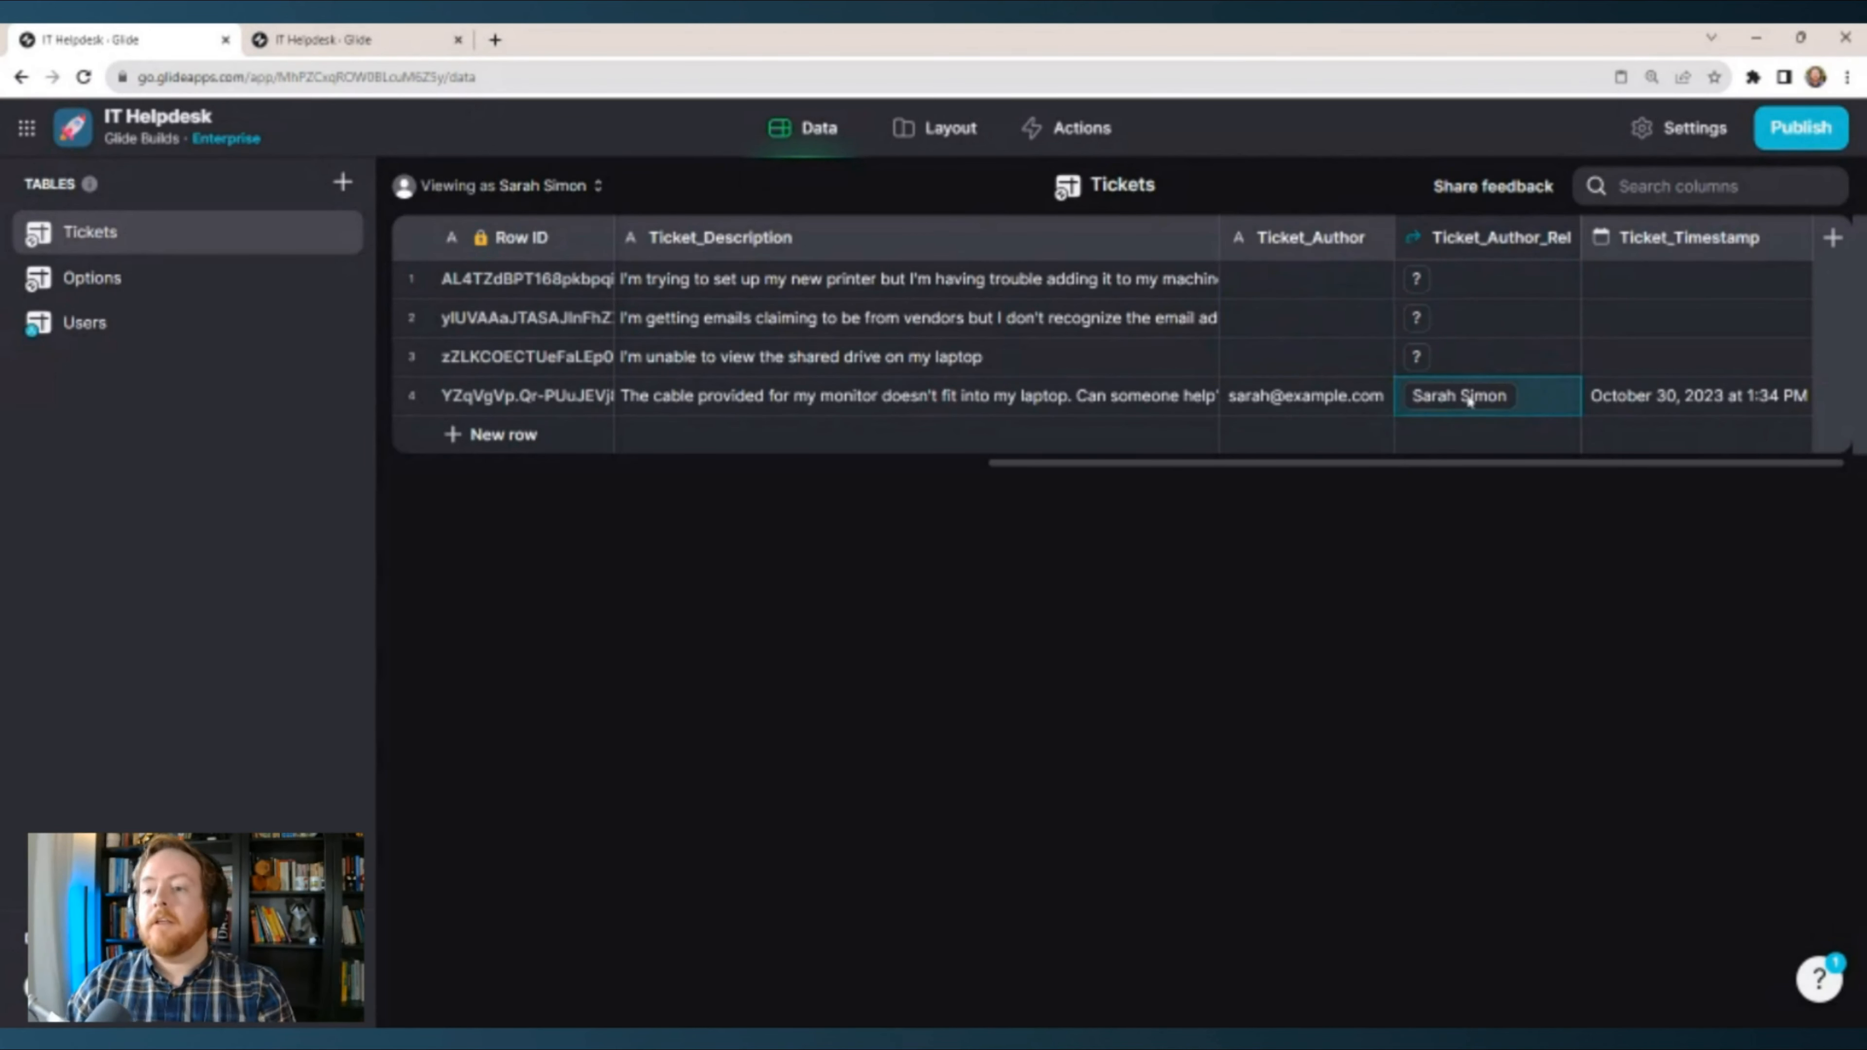
click(1325, 396)
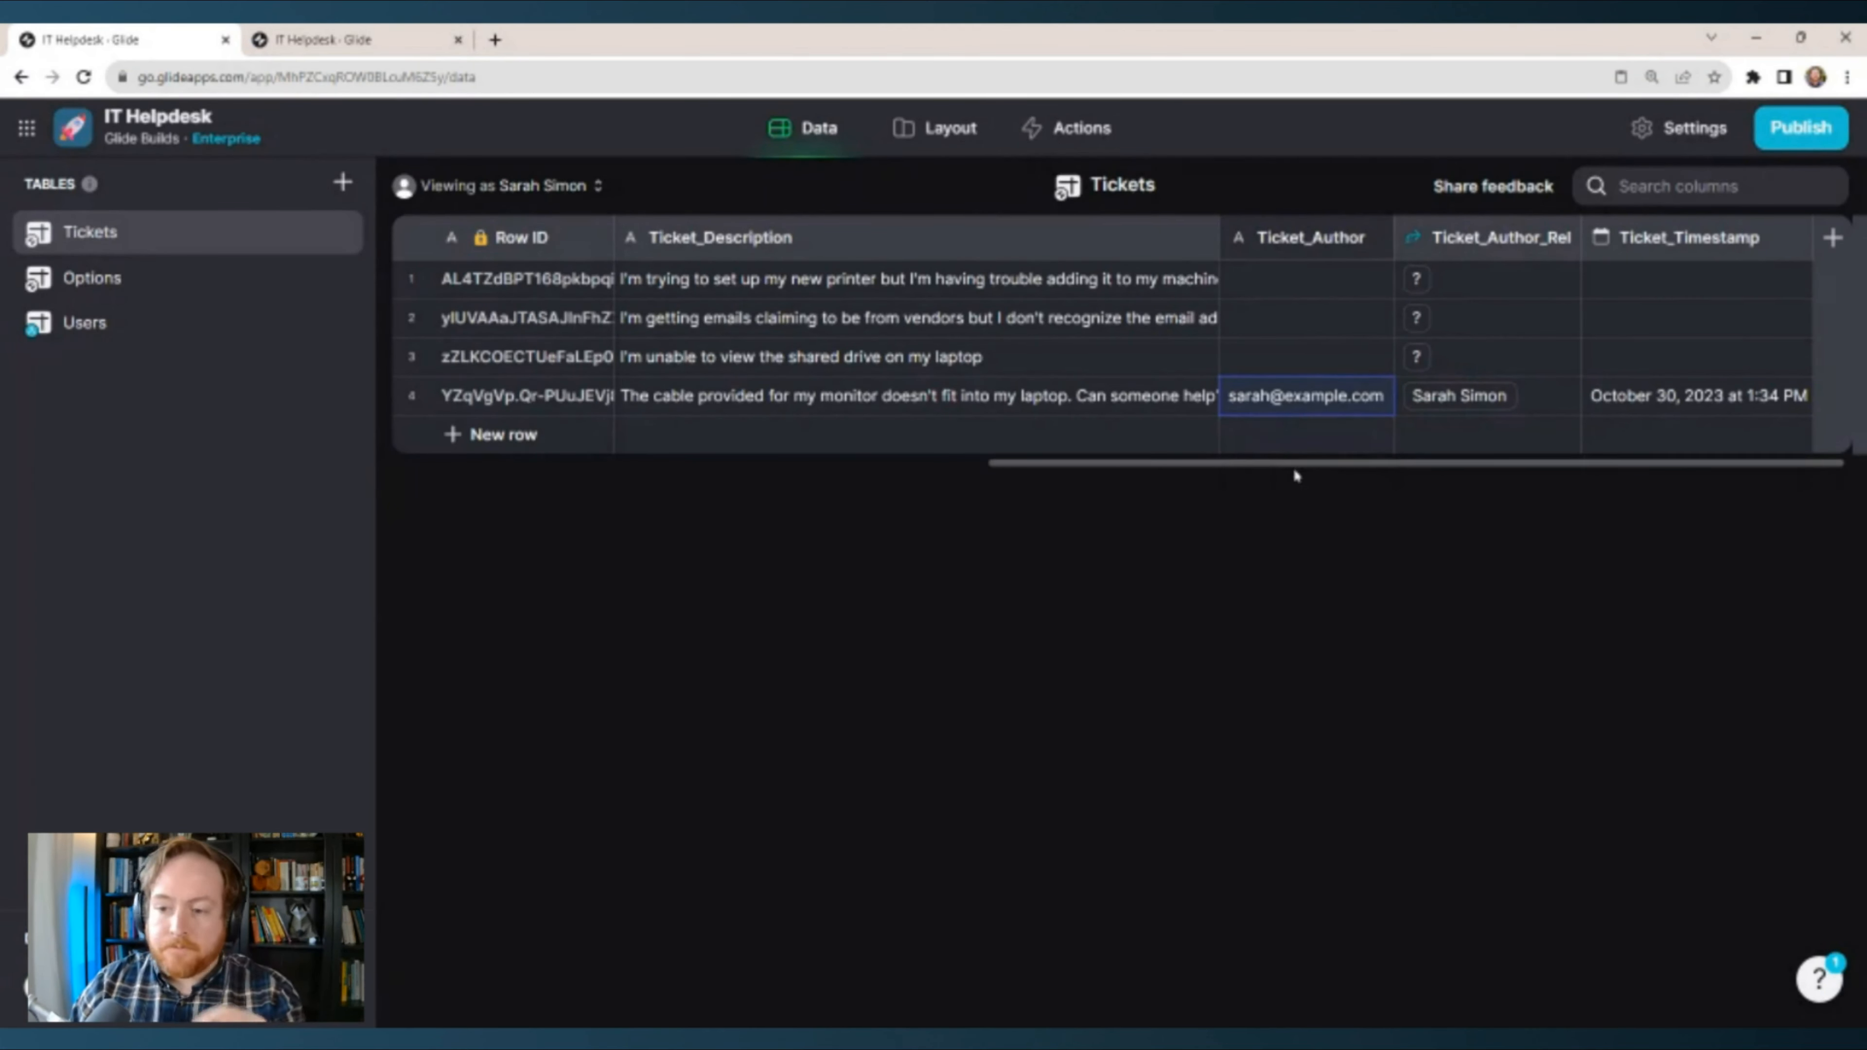
click(1538, 397)
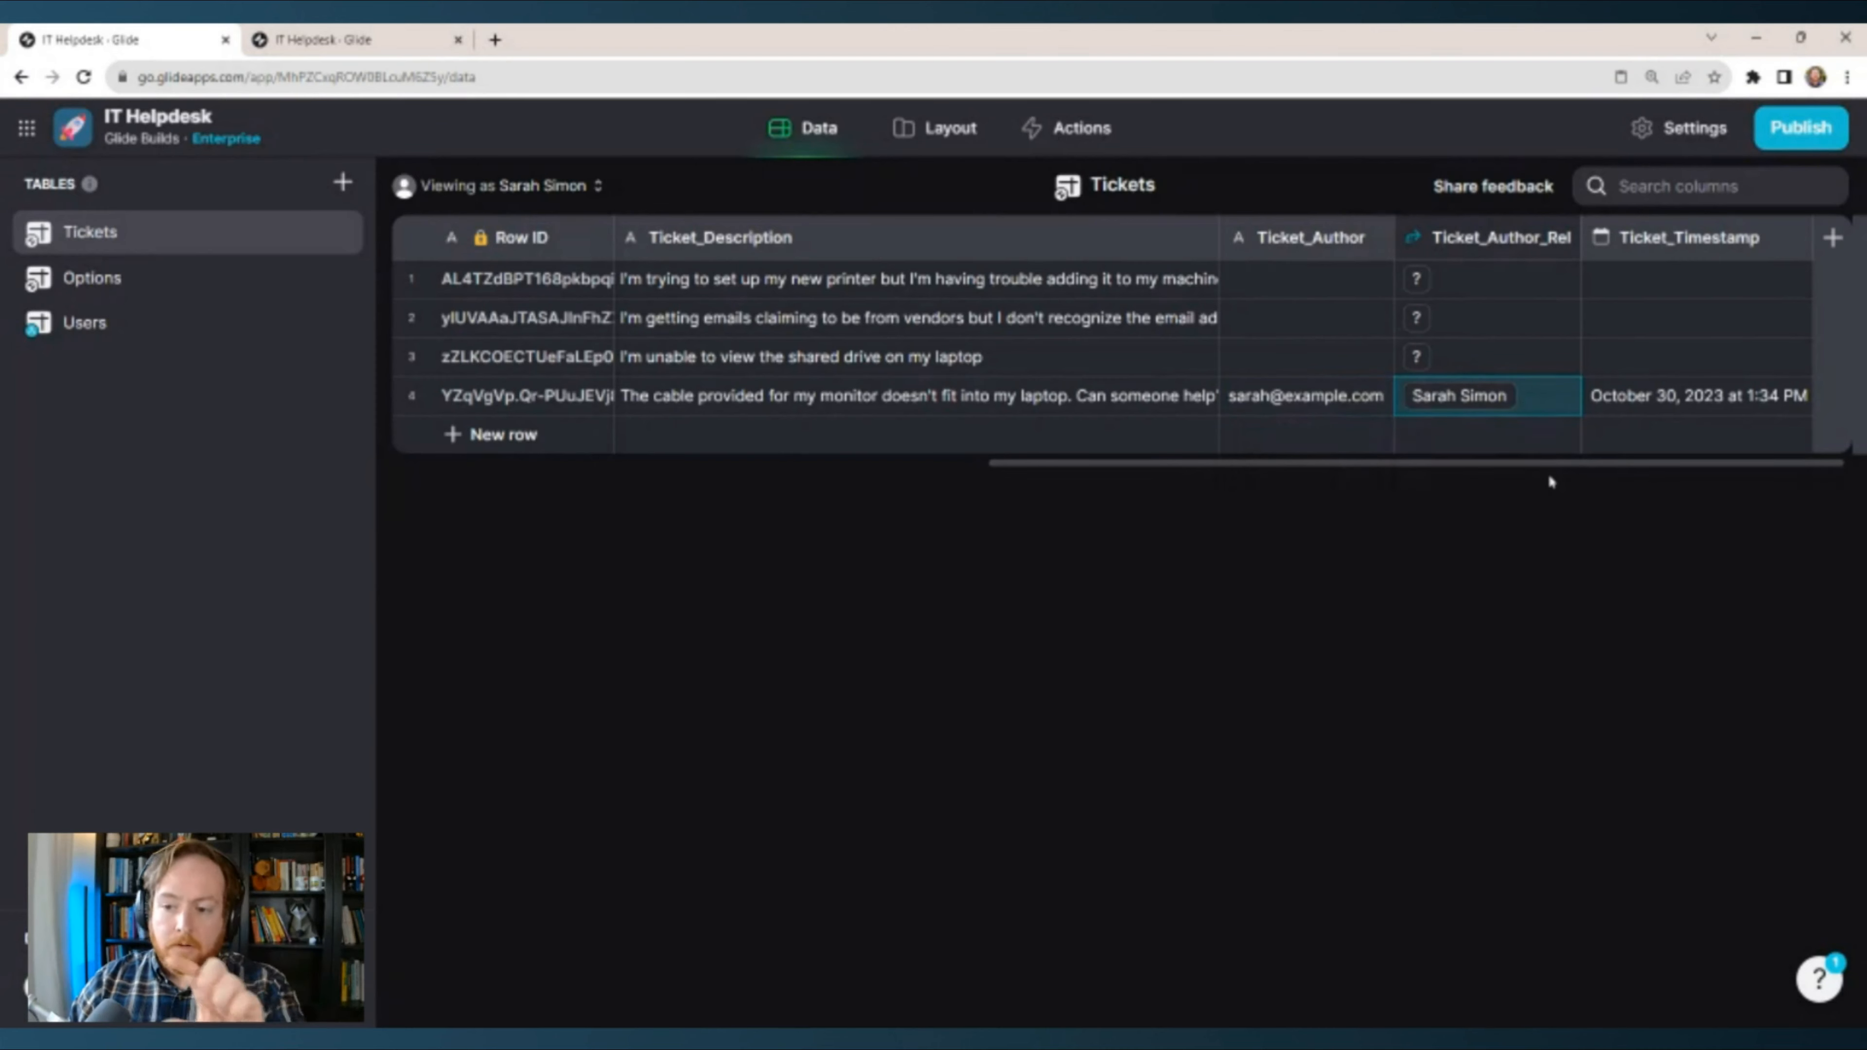
Insert a new column directly after Ticket_Author_Rel in the Tickets table and name it Ticket_Author_Name.
click(1562, 238)
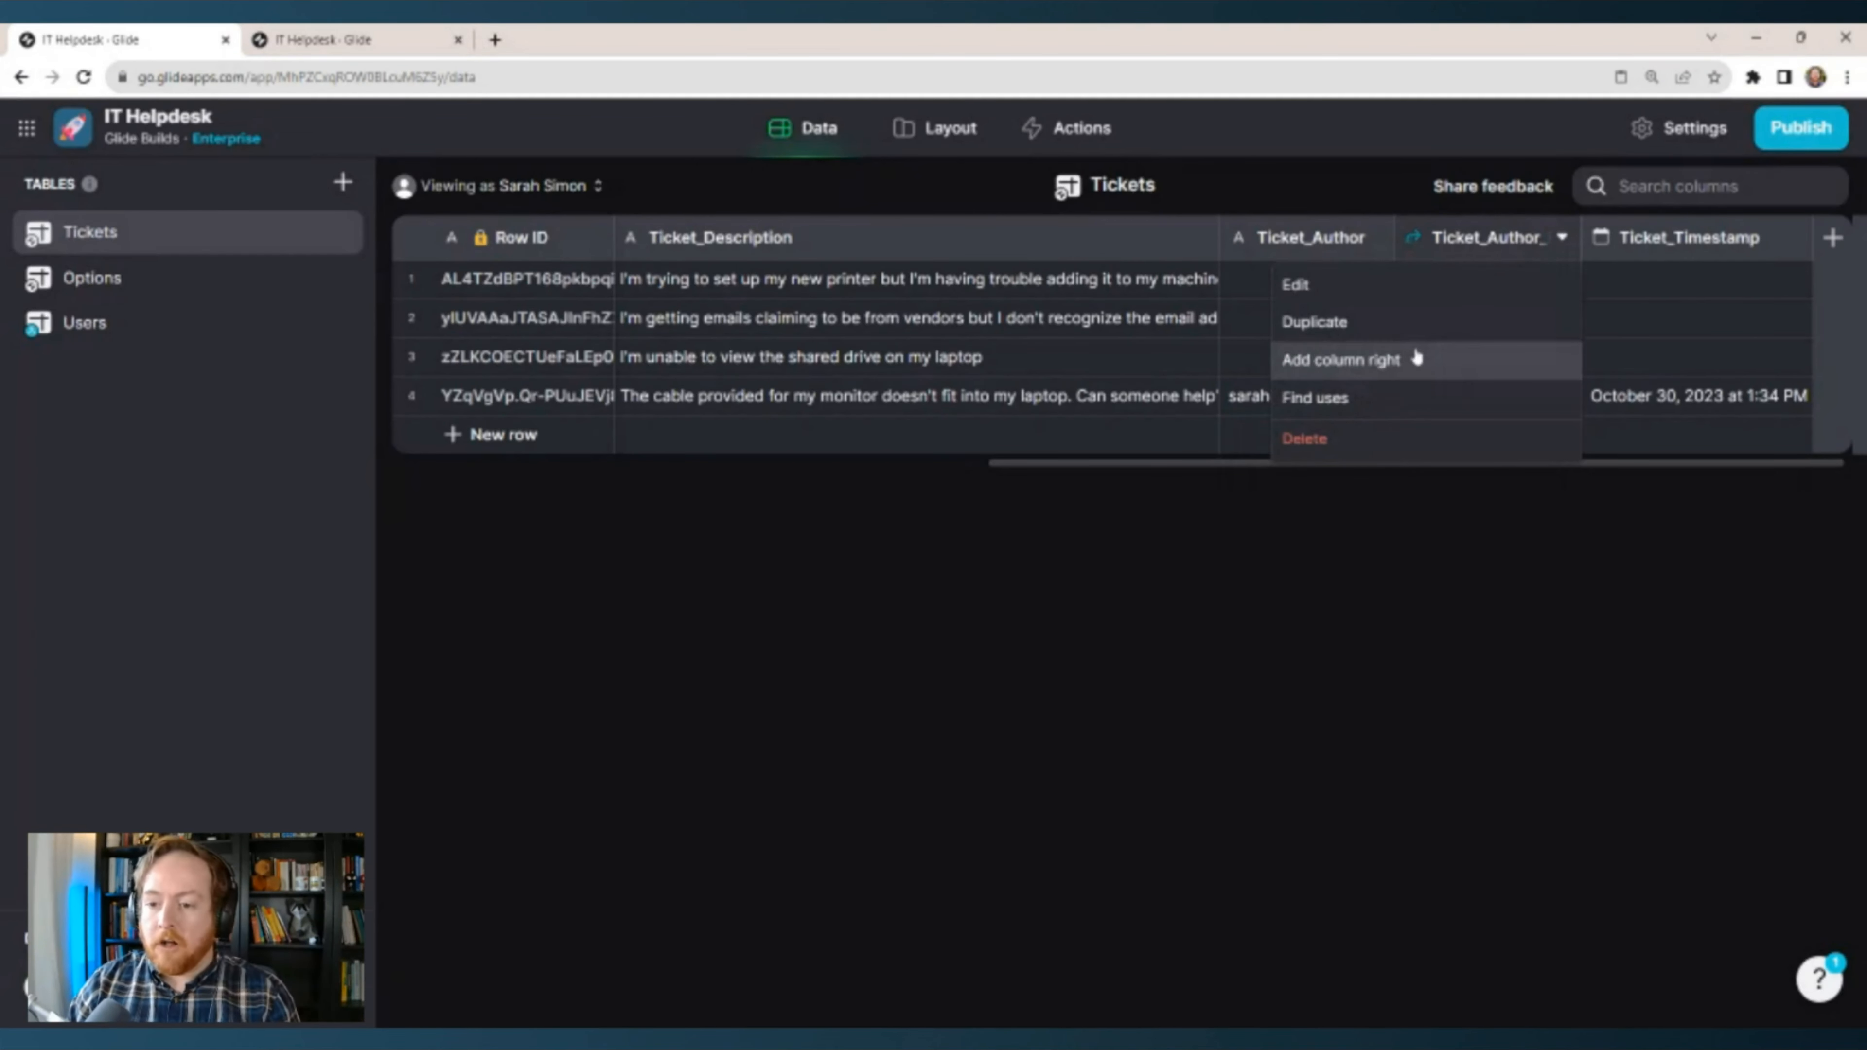
click(1411, 358)
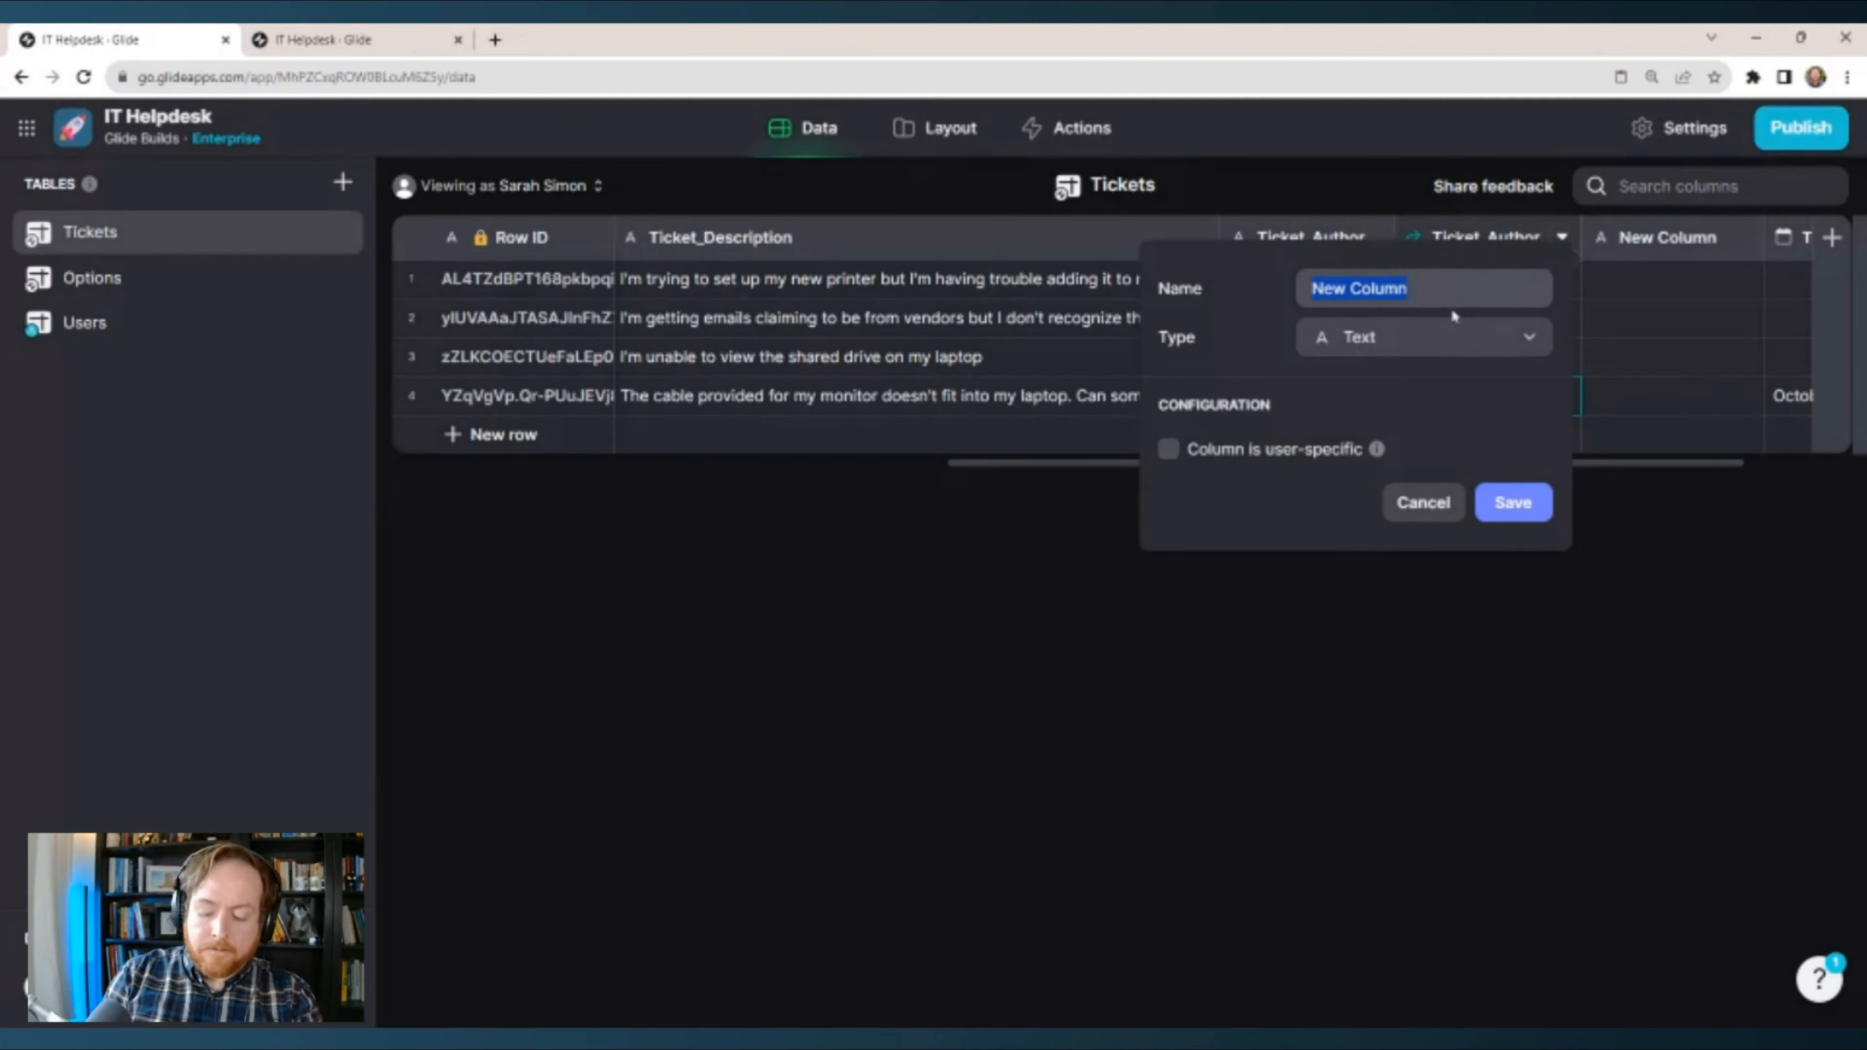
text(Ticket_Author_Name)
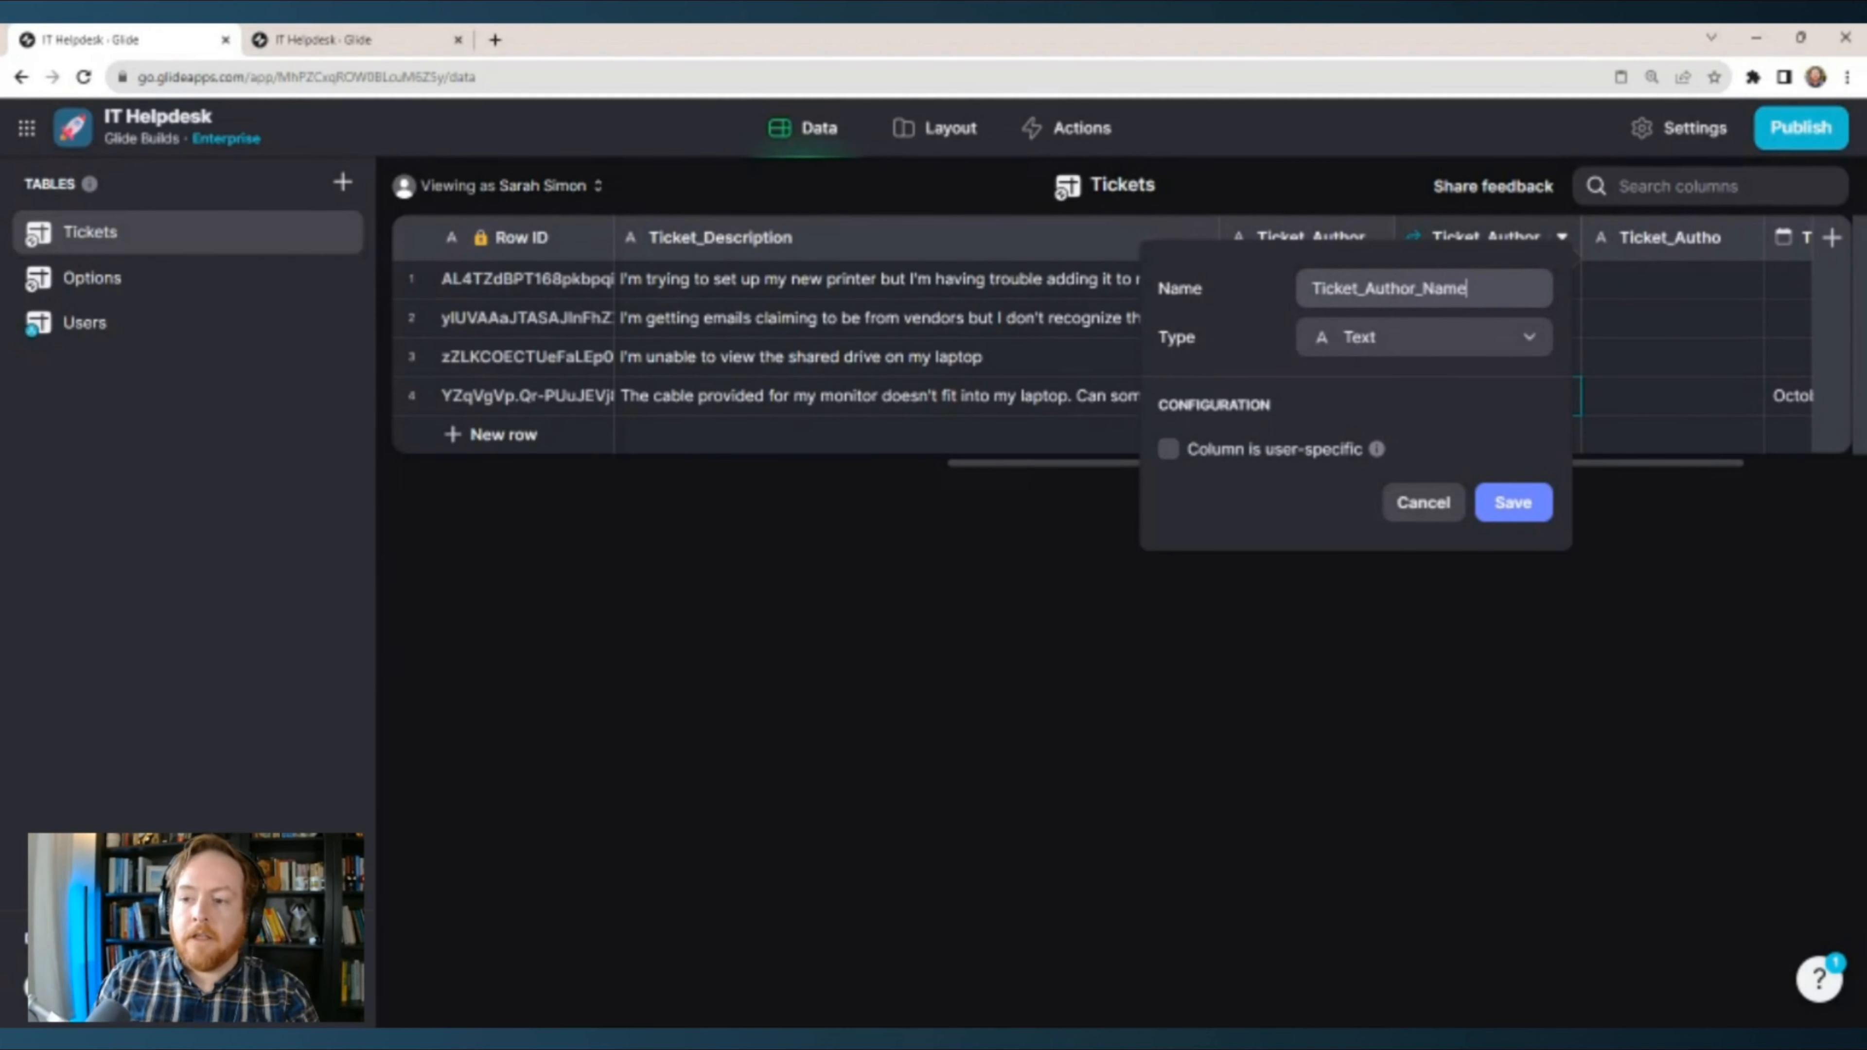
Make Ticket_Author_Name a Lookup column that goes through the Ticket_Author_Rel relation.
click(1423, 337)
mouse_move(1408, 467)
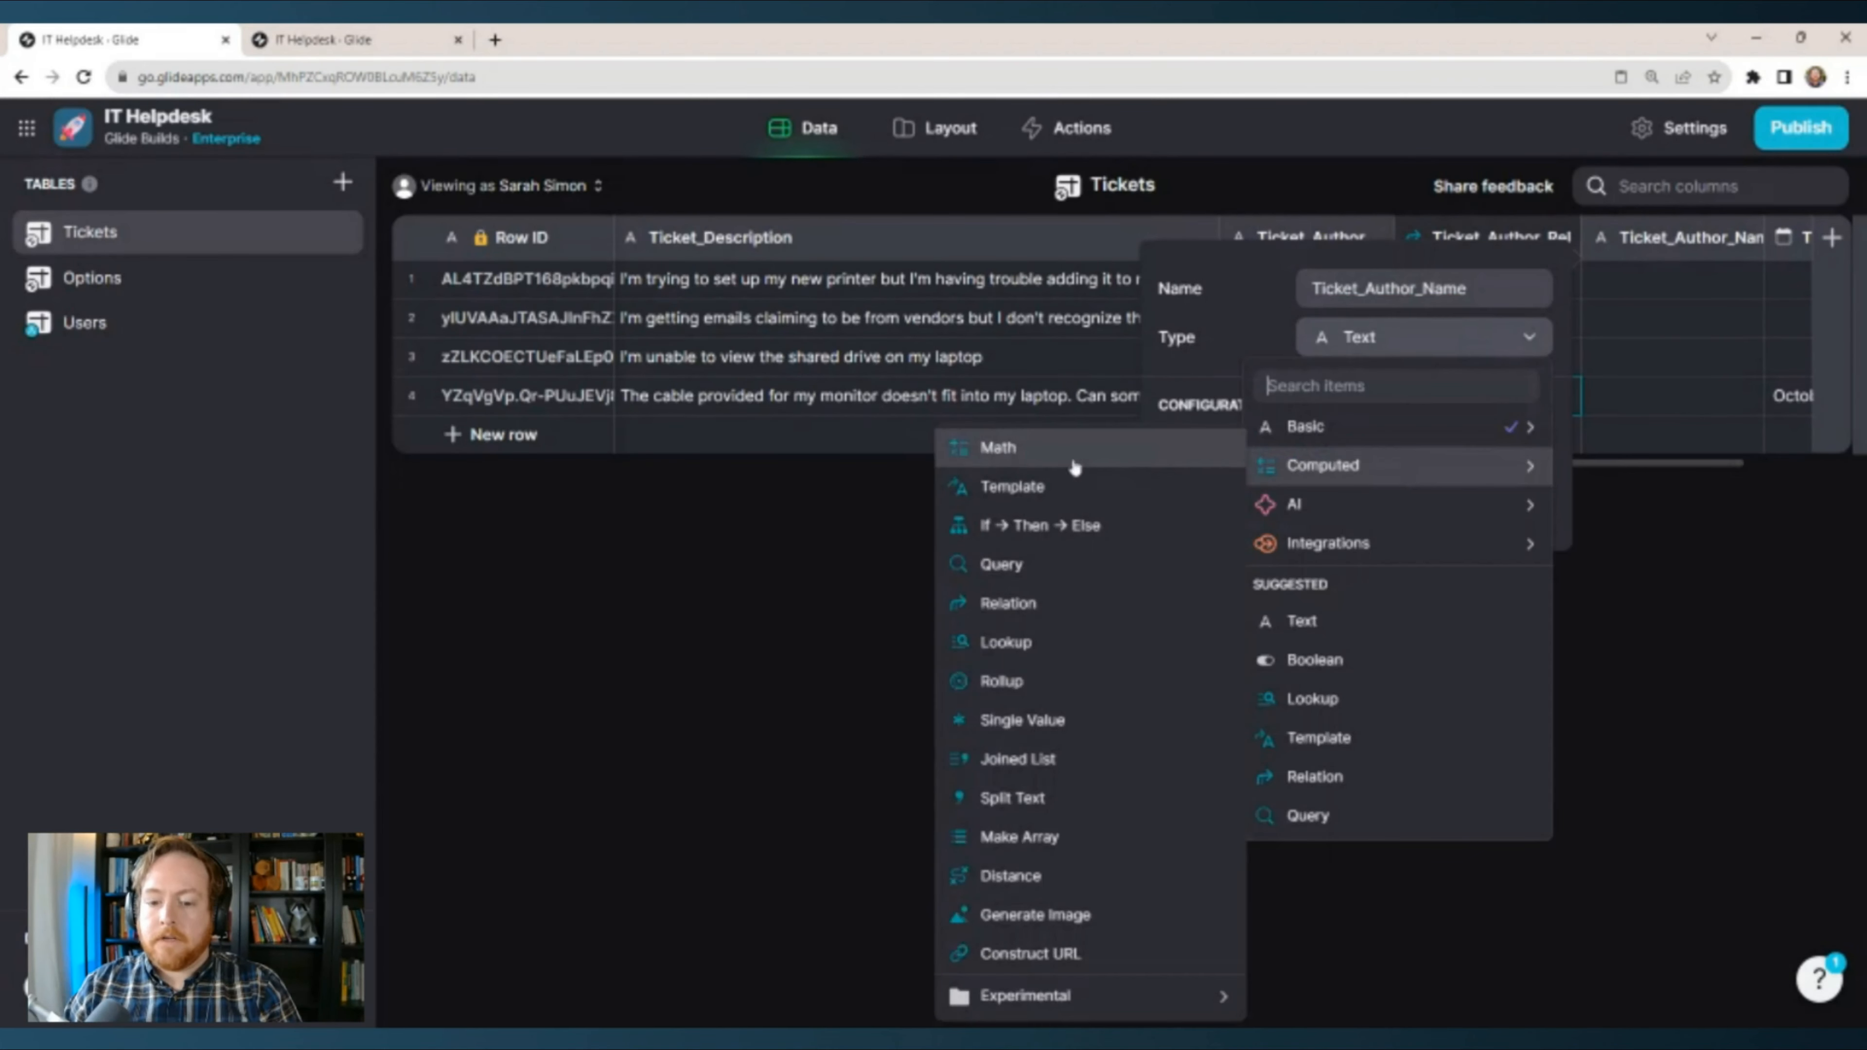
click(1044, 637)
click(1349, 460)
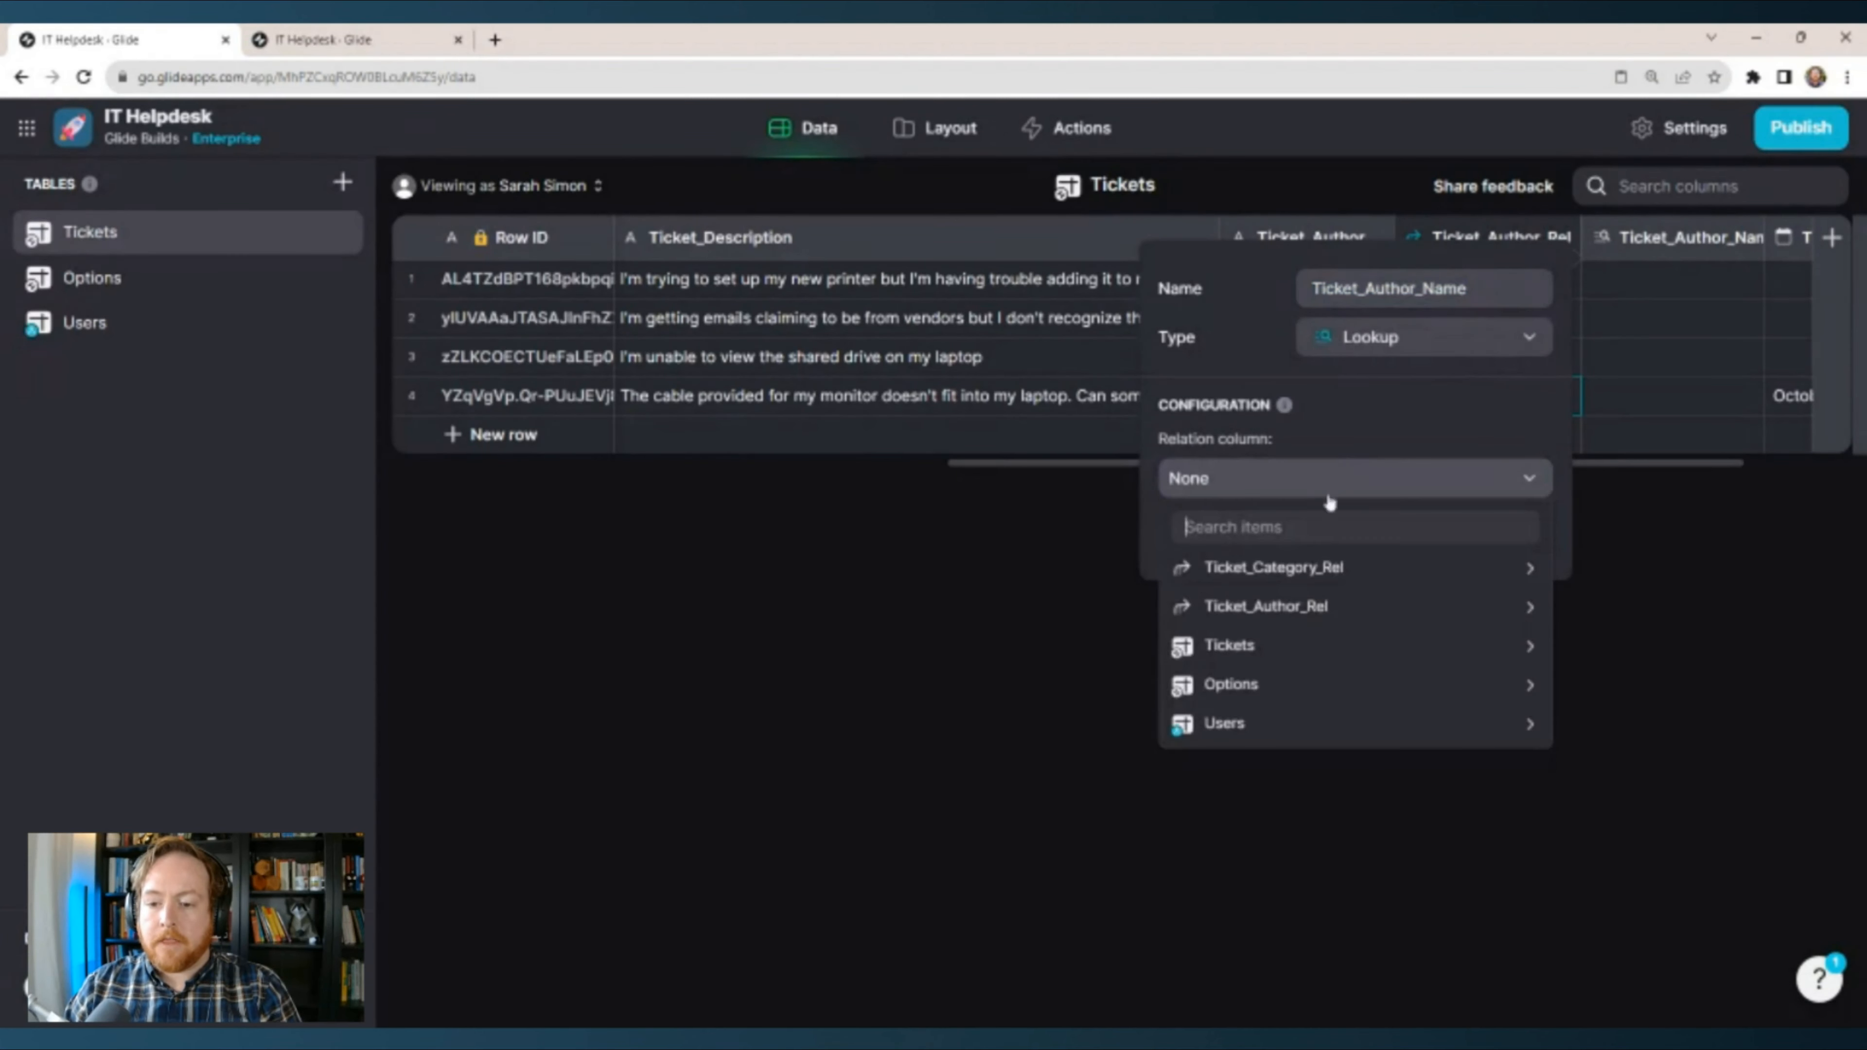
mouse_move(1304, 617)
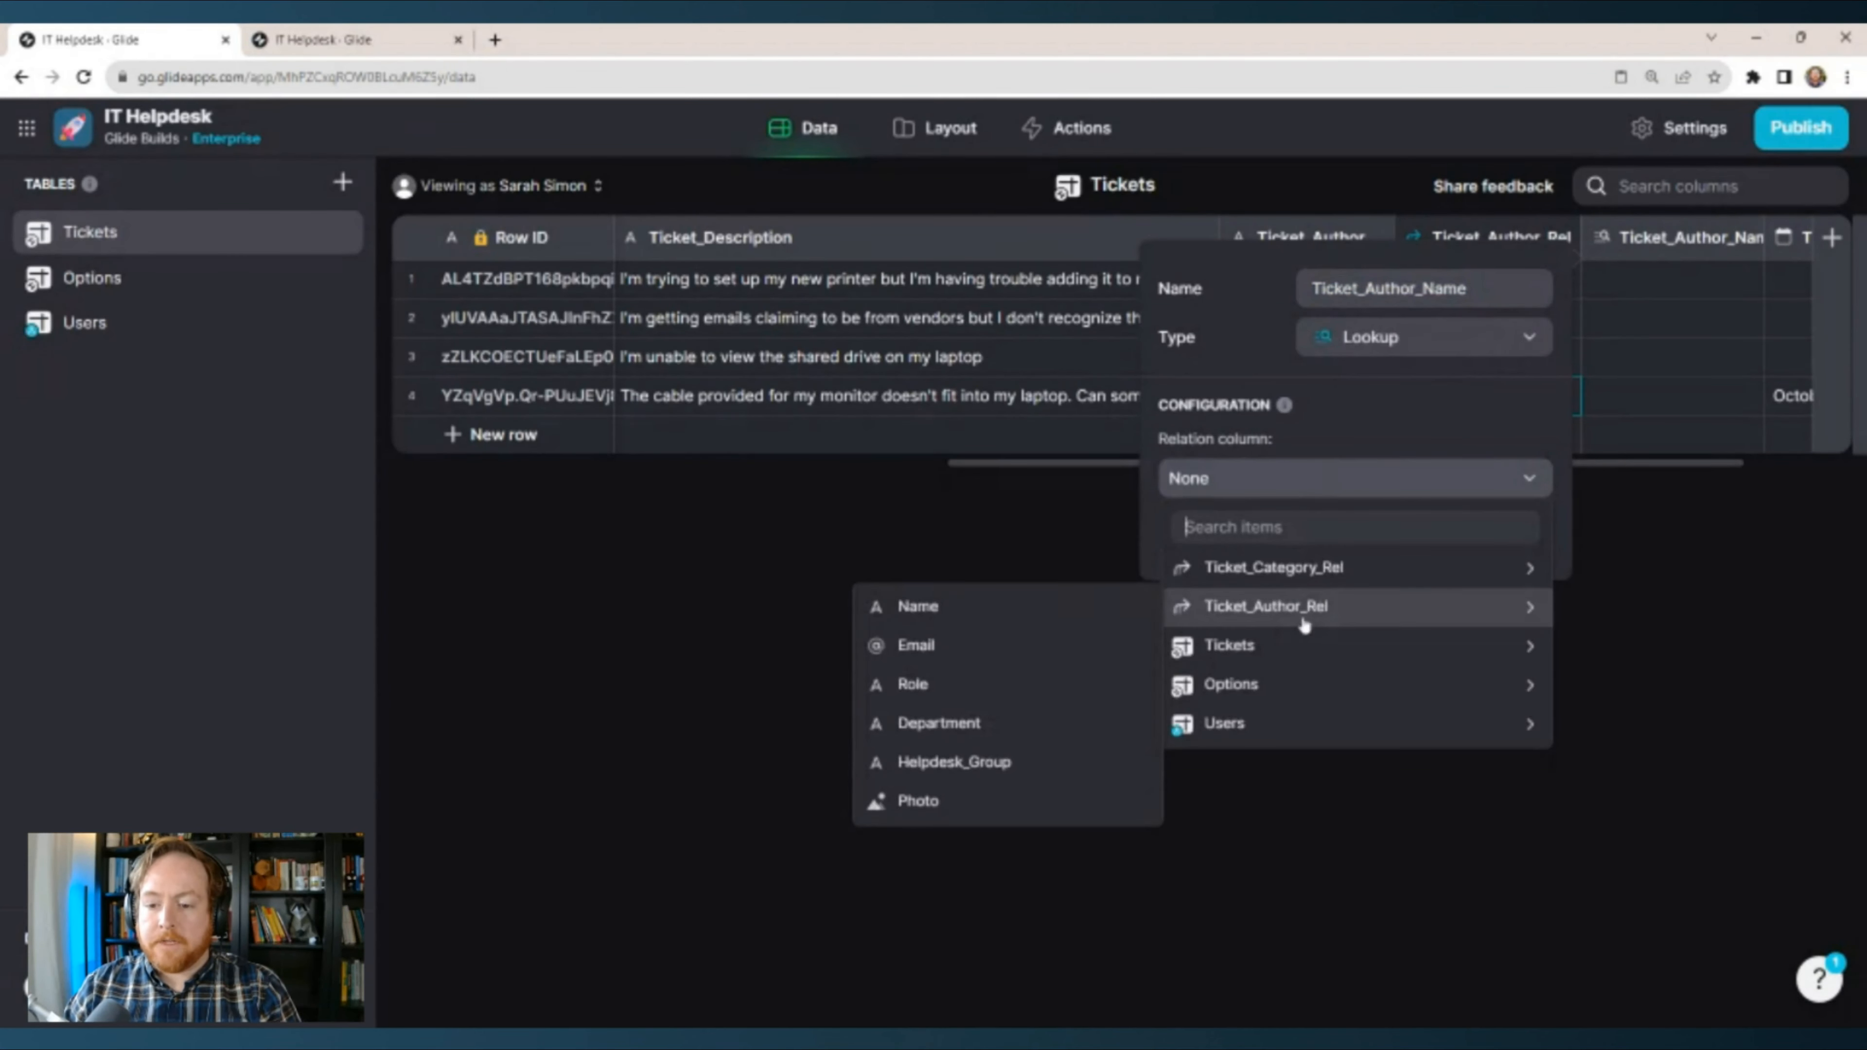
Set the Ticket_Author_Name lookup to return Name through Ticket_Author_Rel, and view it in the Tickets table.
click(1003, 609)
click(1505, 526)
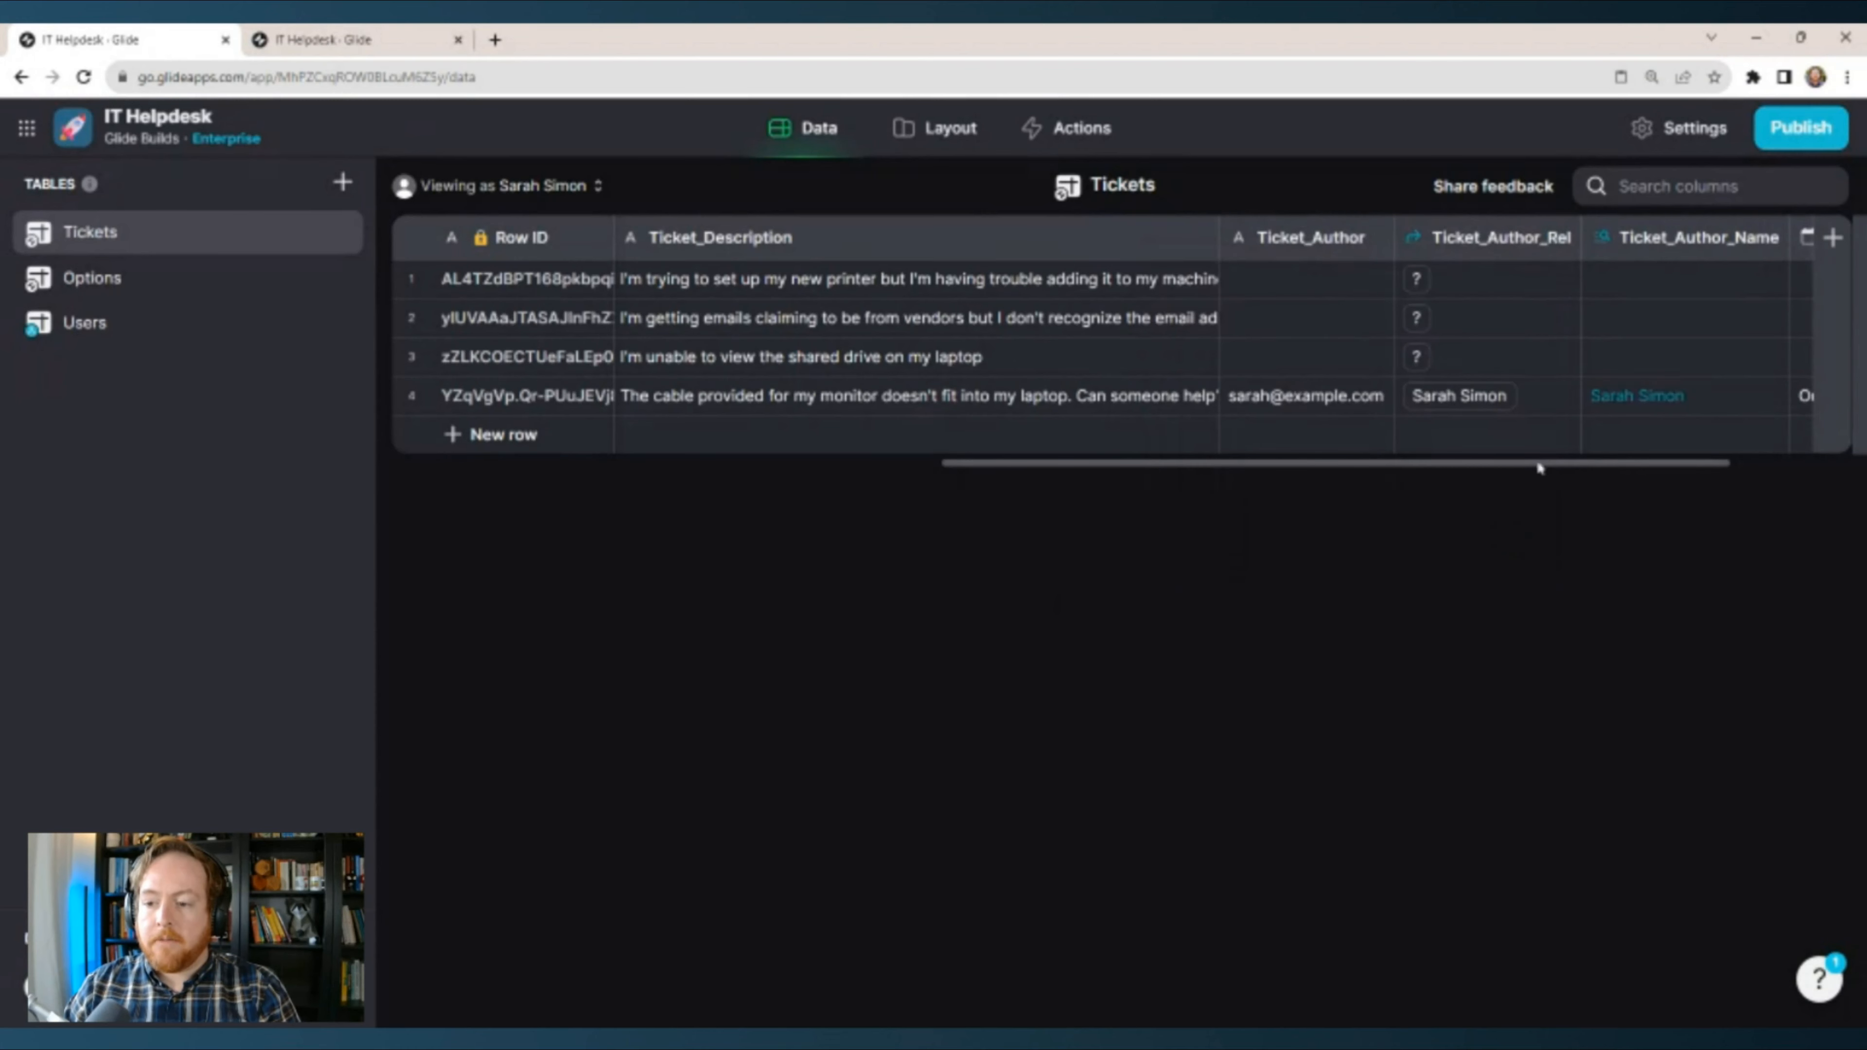
drag(1538, 465, 1687, 466)
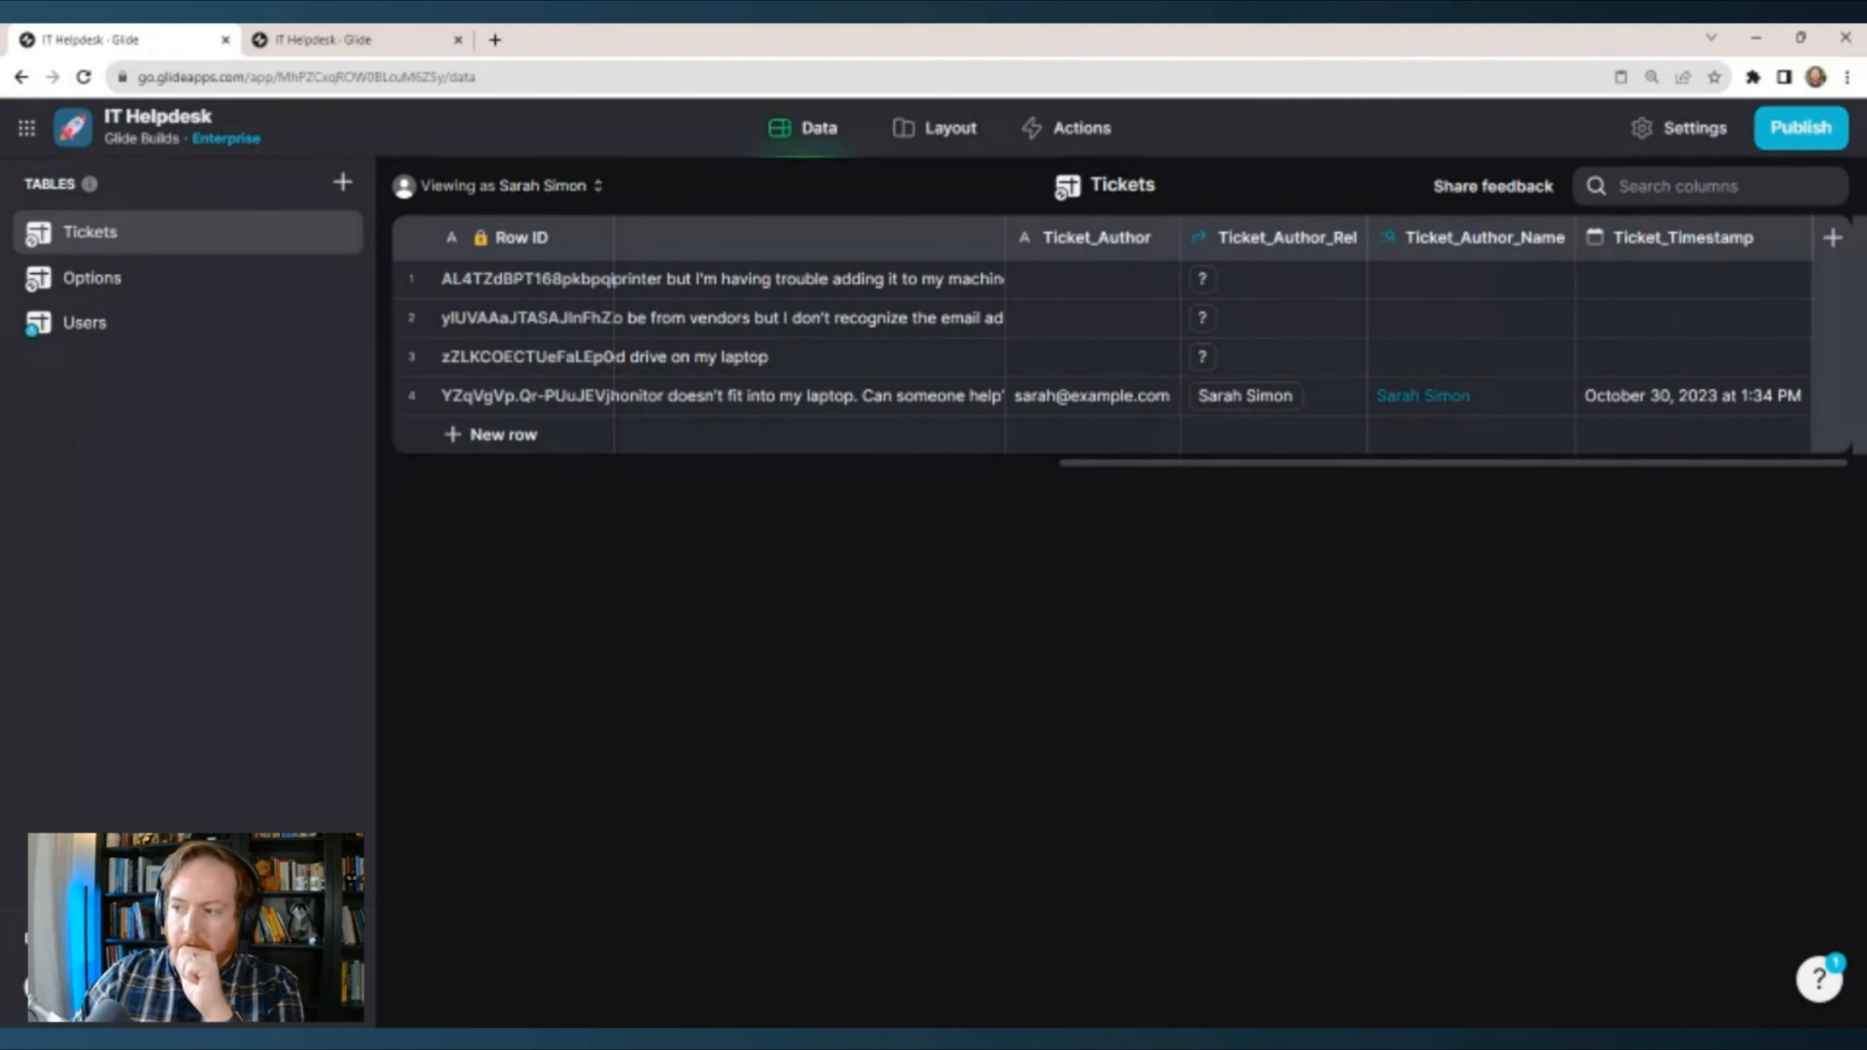
In the layout of the "Can't connect my monitor" ticket's details, show Ticket_Status in the first field and label it "Status".
click(943, 129)
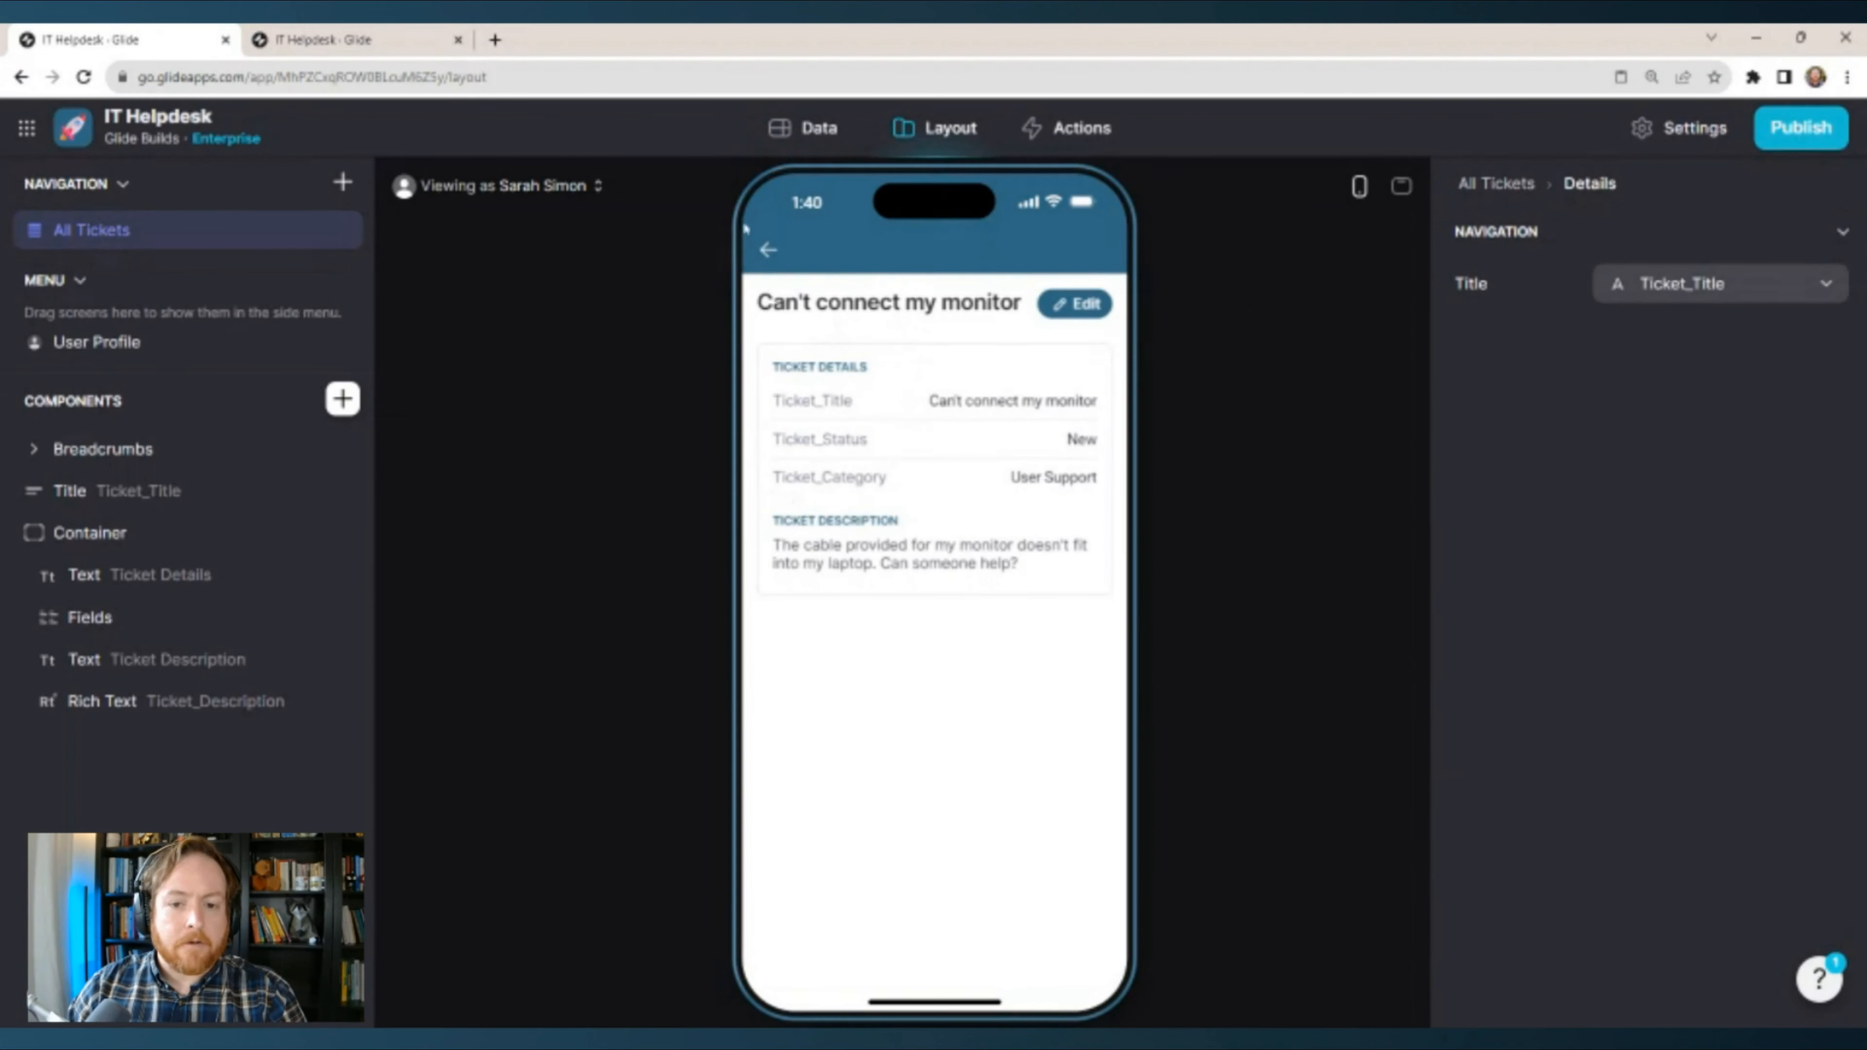
click(768, 250)
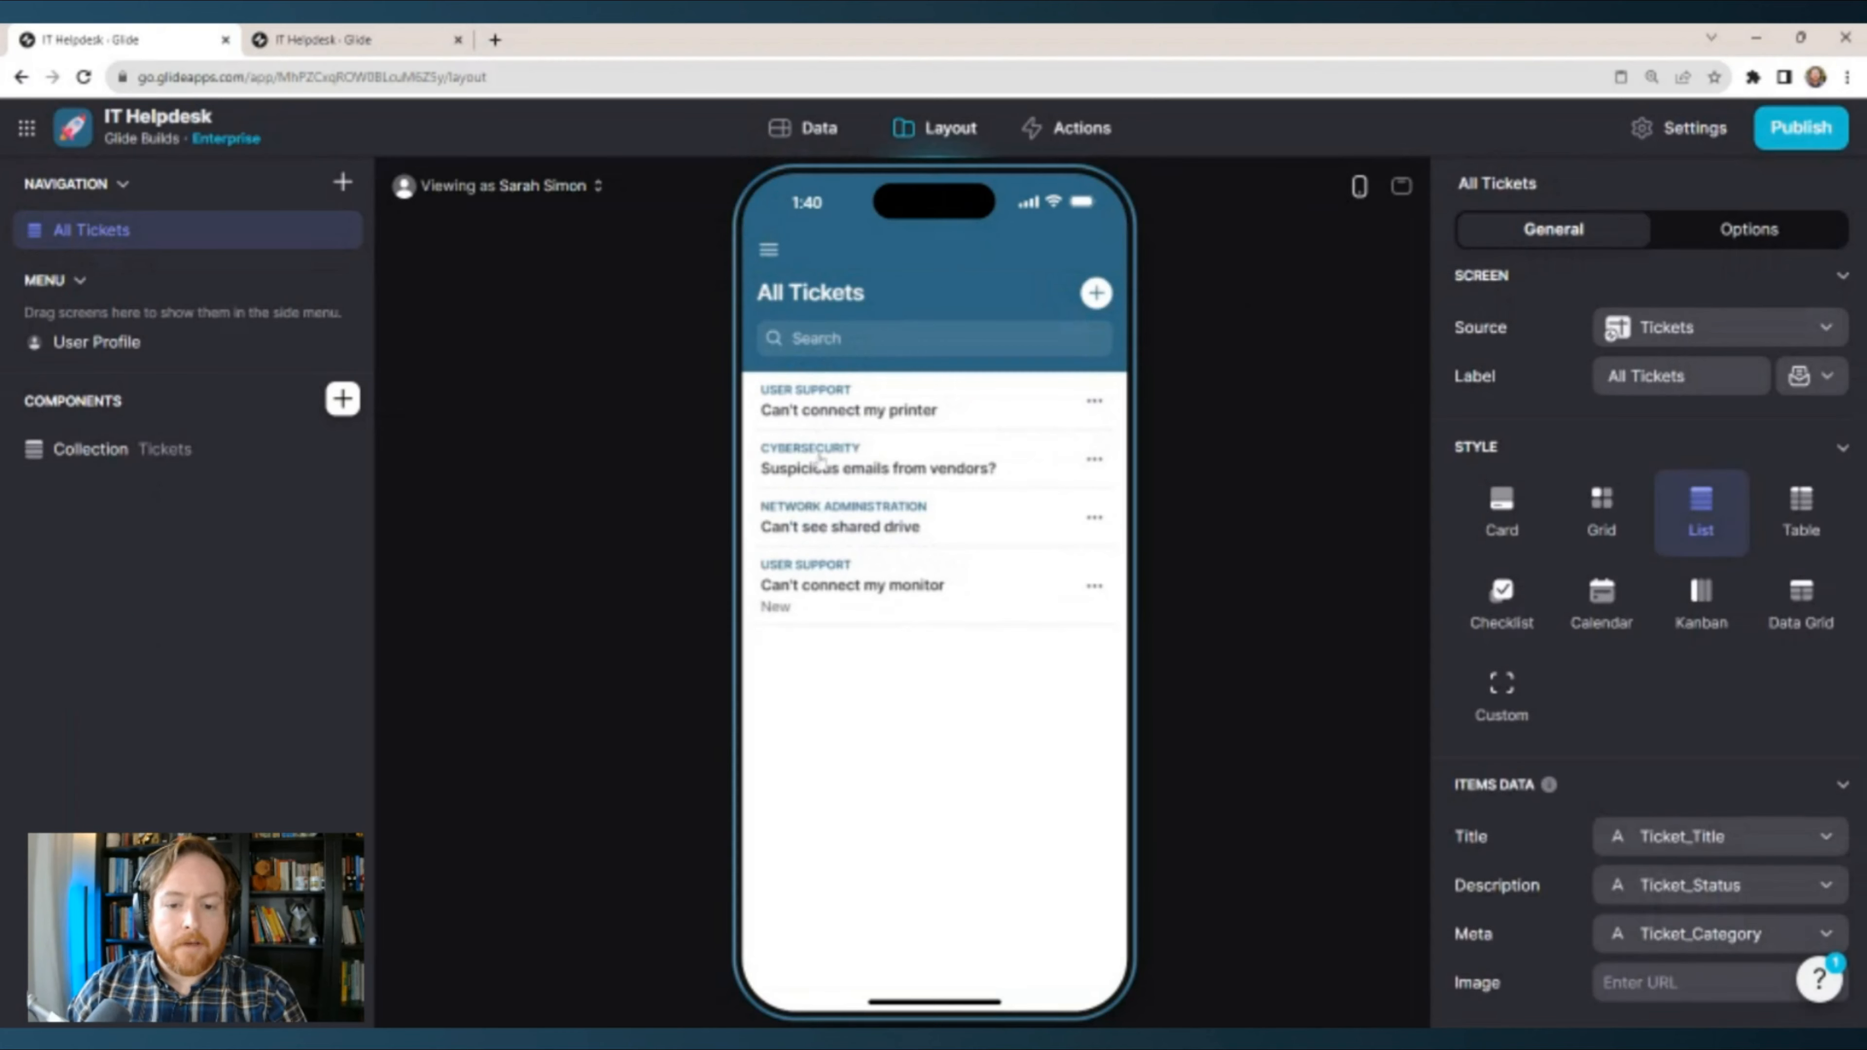
click(895, 621)
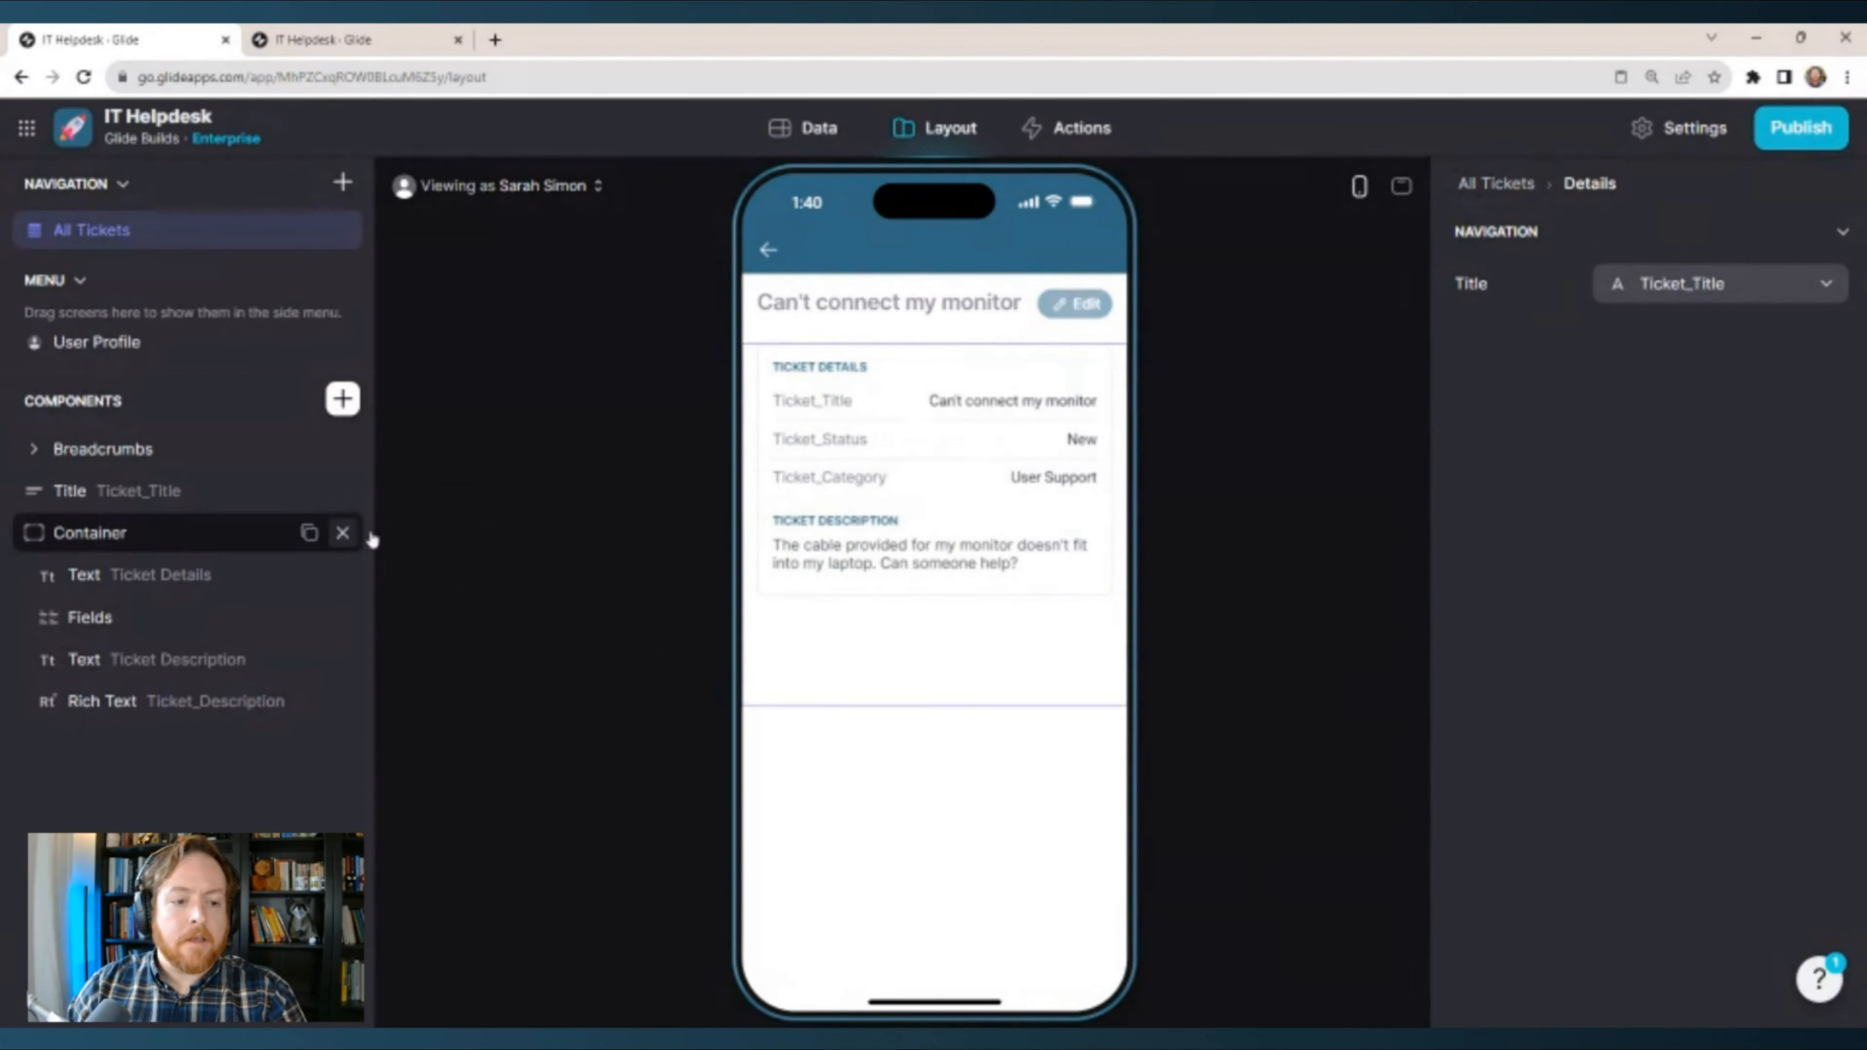
click(111, 619)
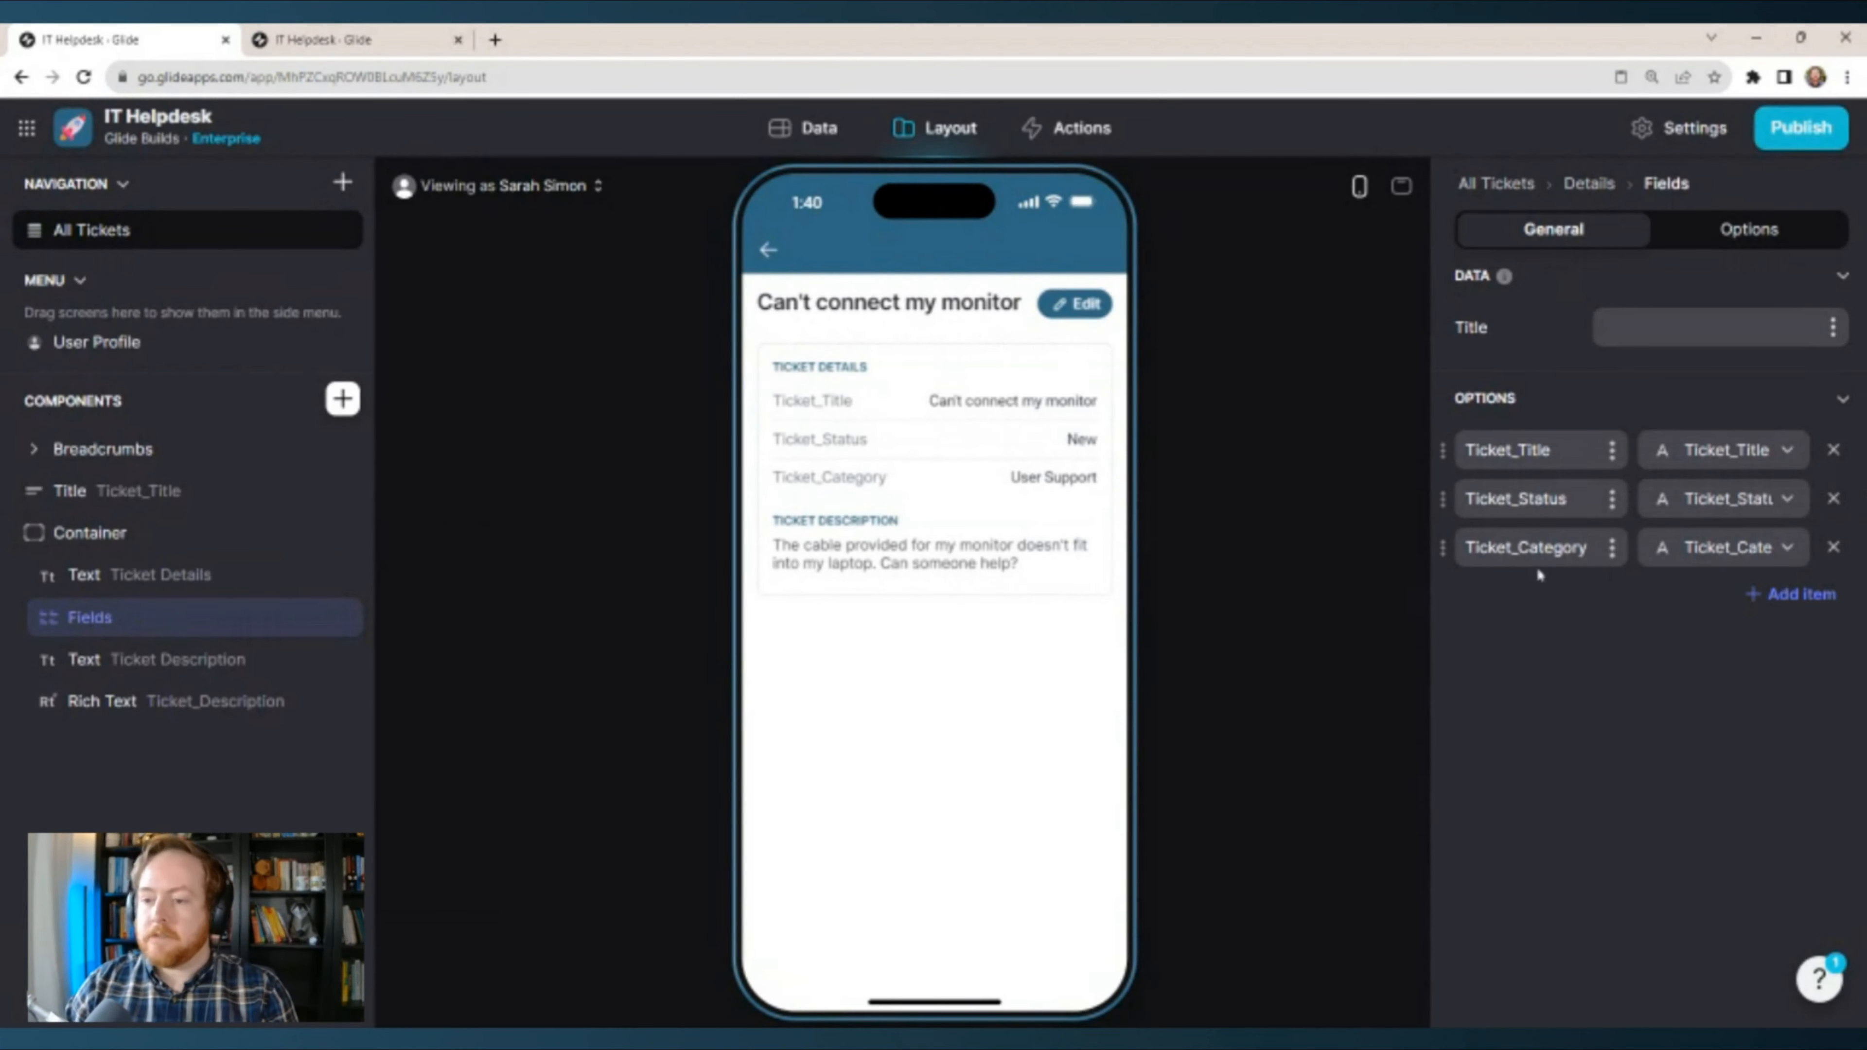
click(1690, 450)
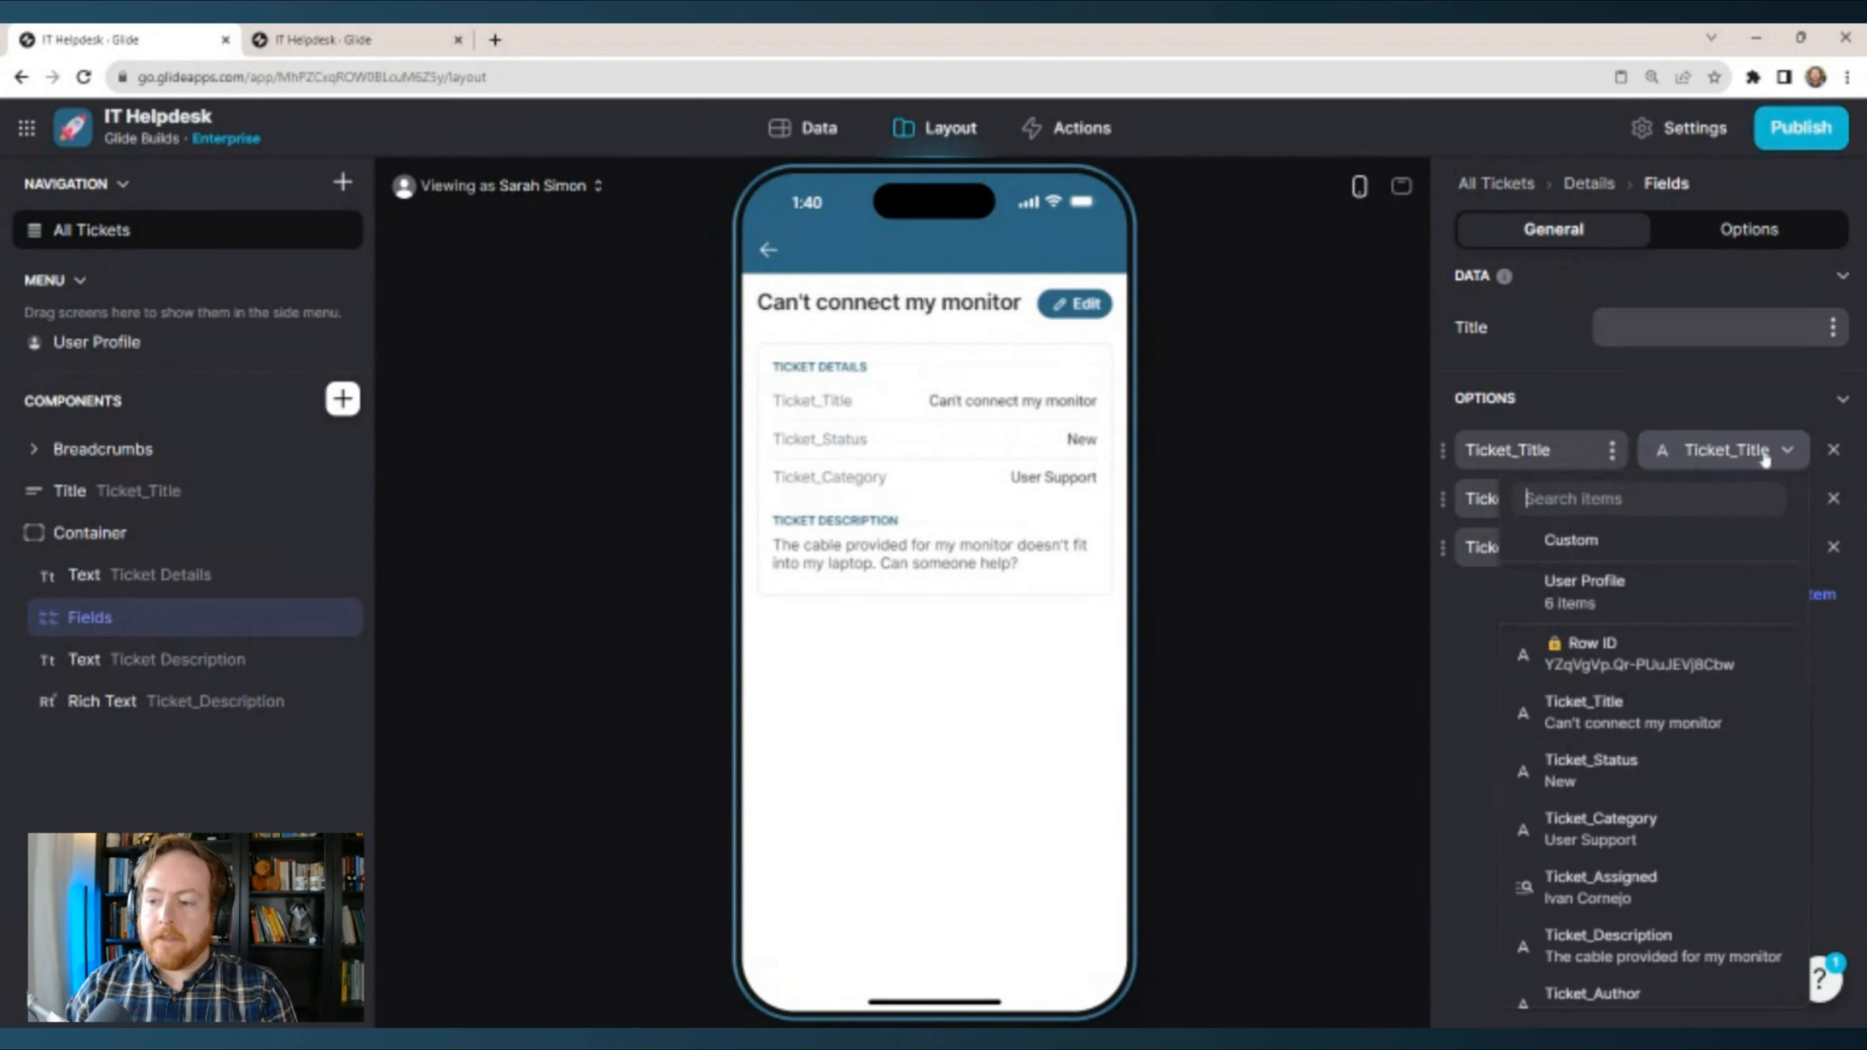
click(1636, 778)
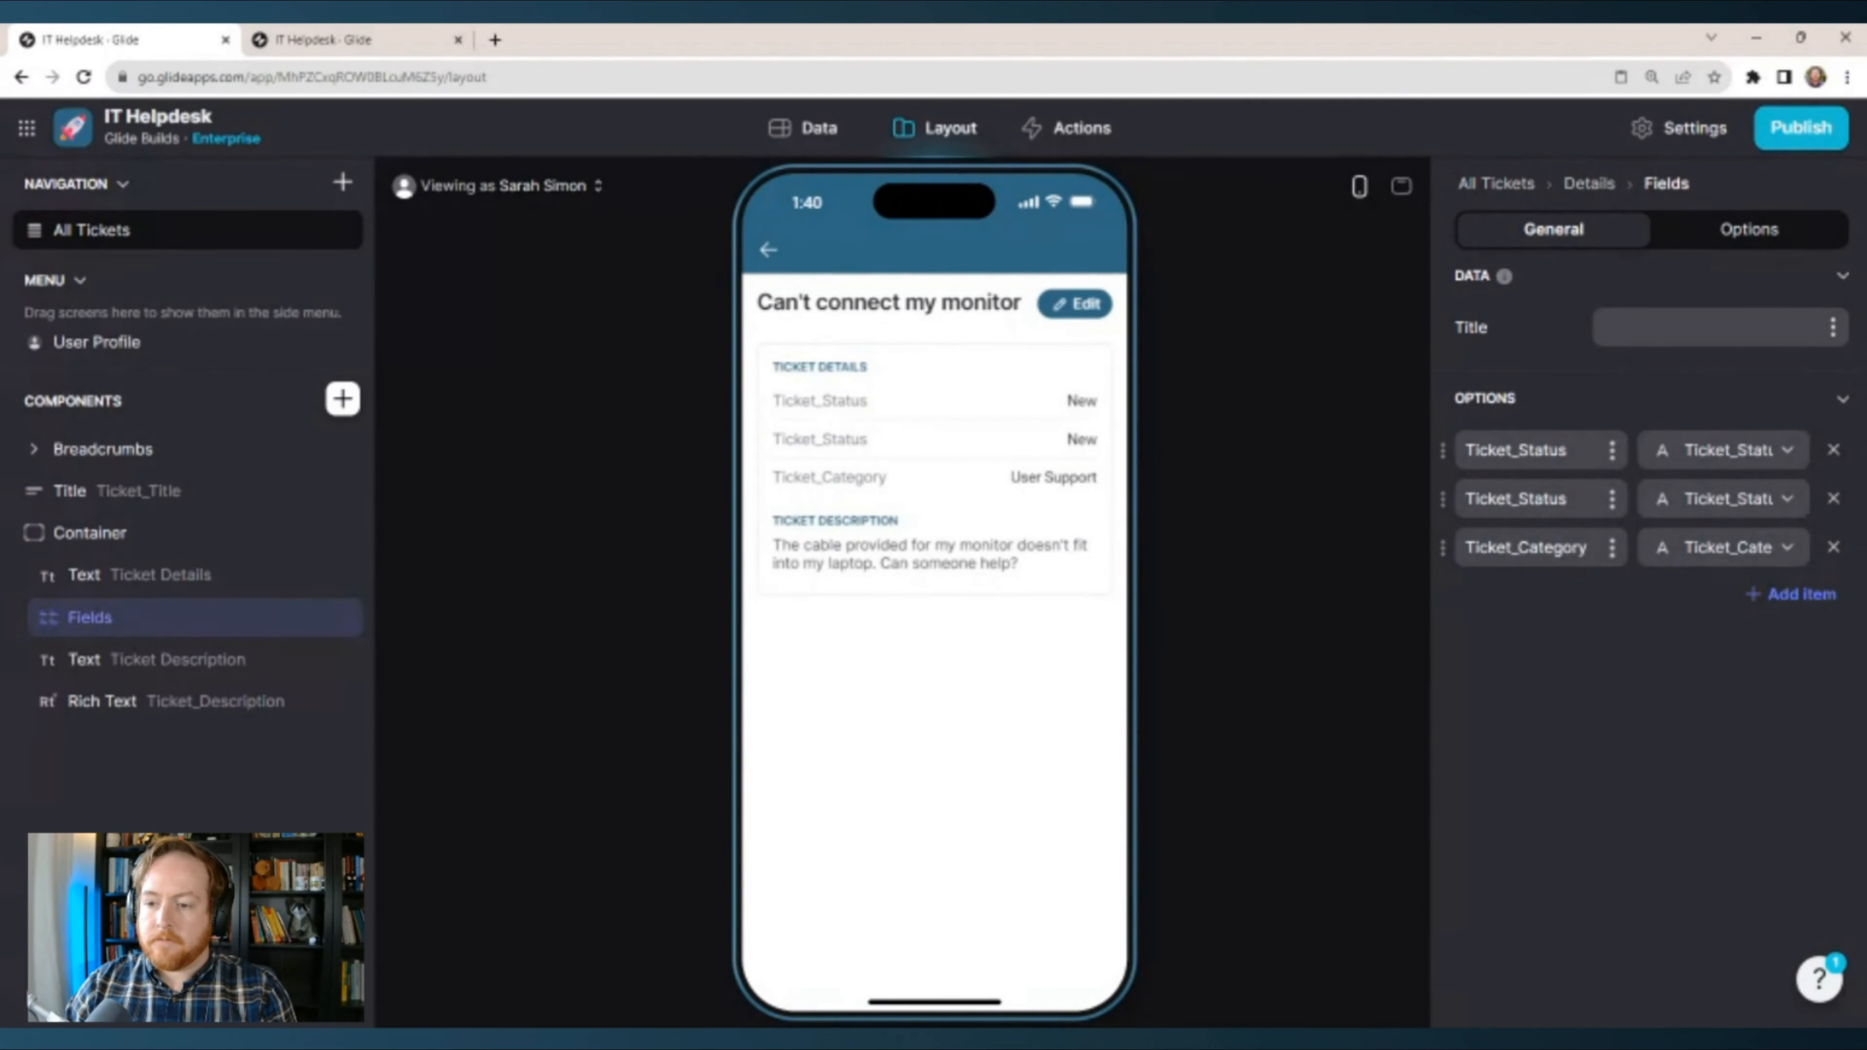
text(Status)
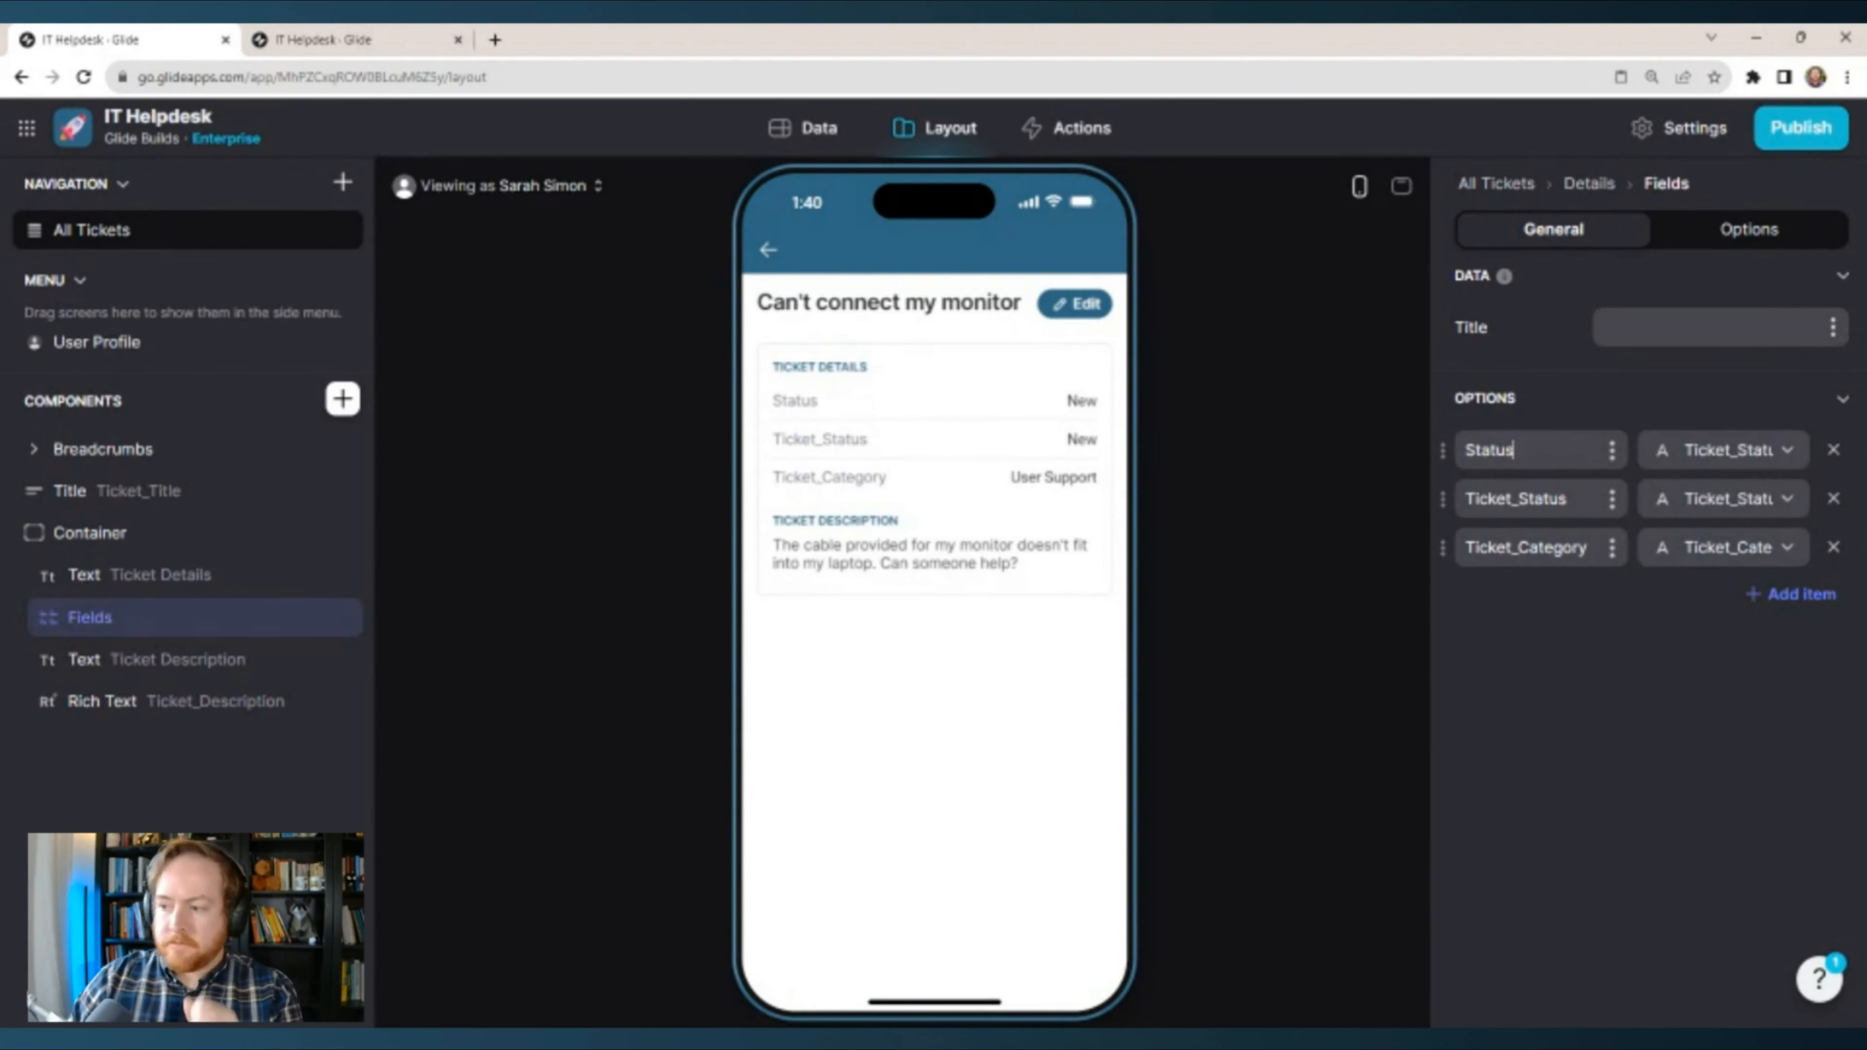
Set the second field to "Created by" showing Ticket_Author_Name and the third field to "Created at" showing Ticket_Timestamp.
text(Author)
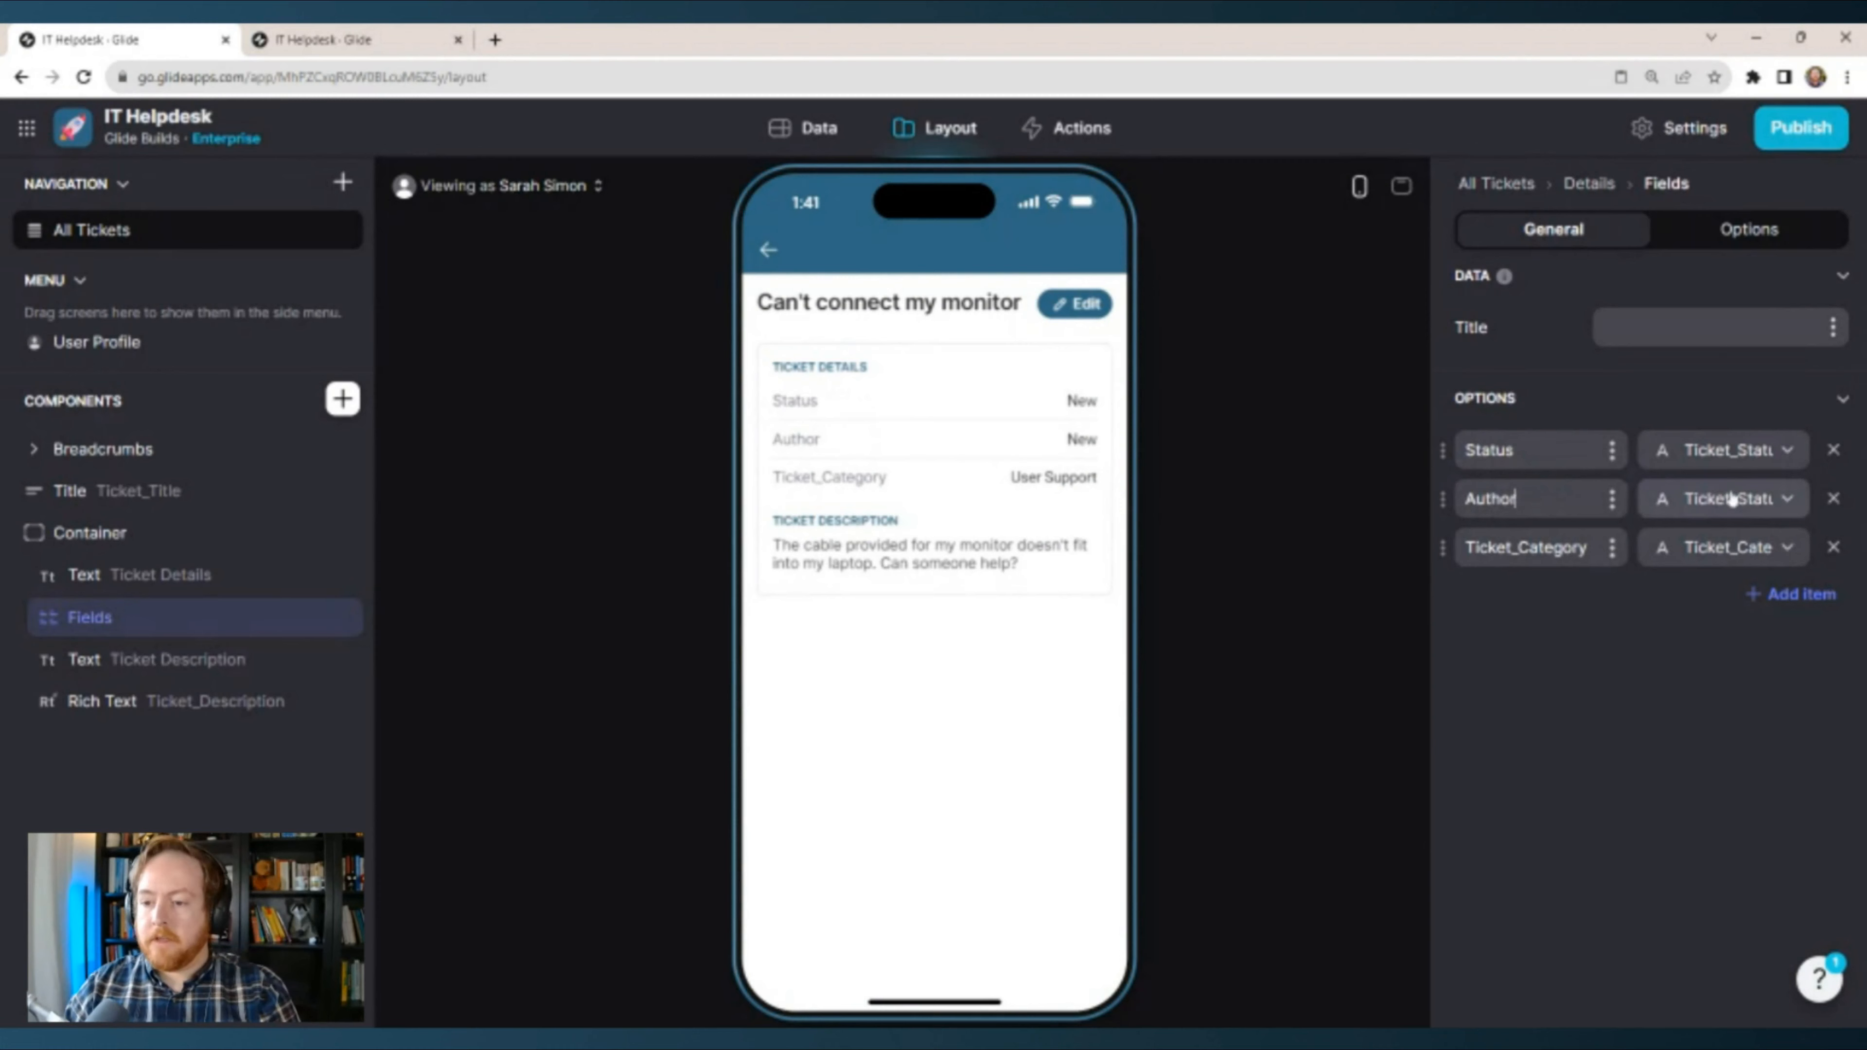
key(ctrl+a)
text(Created by)
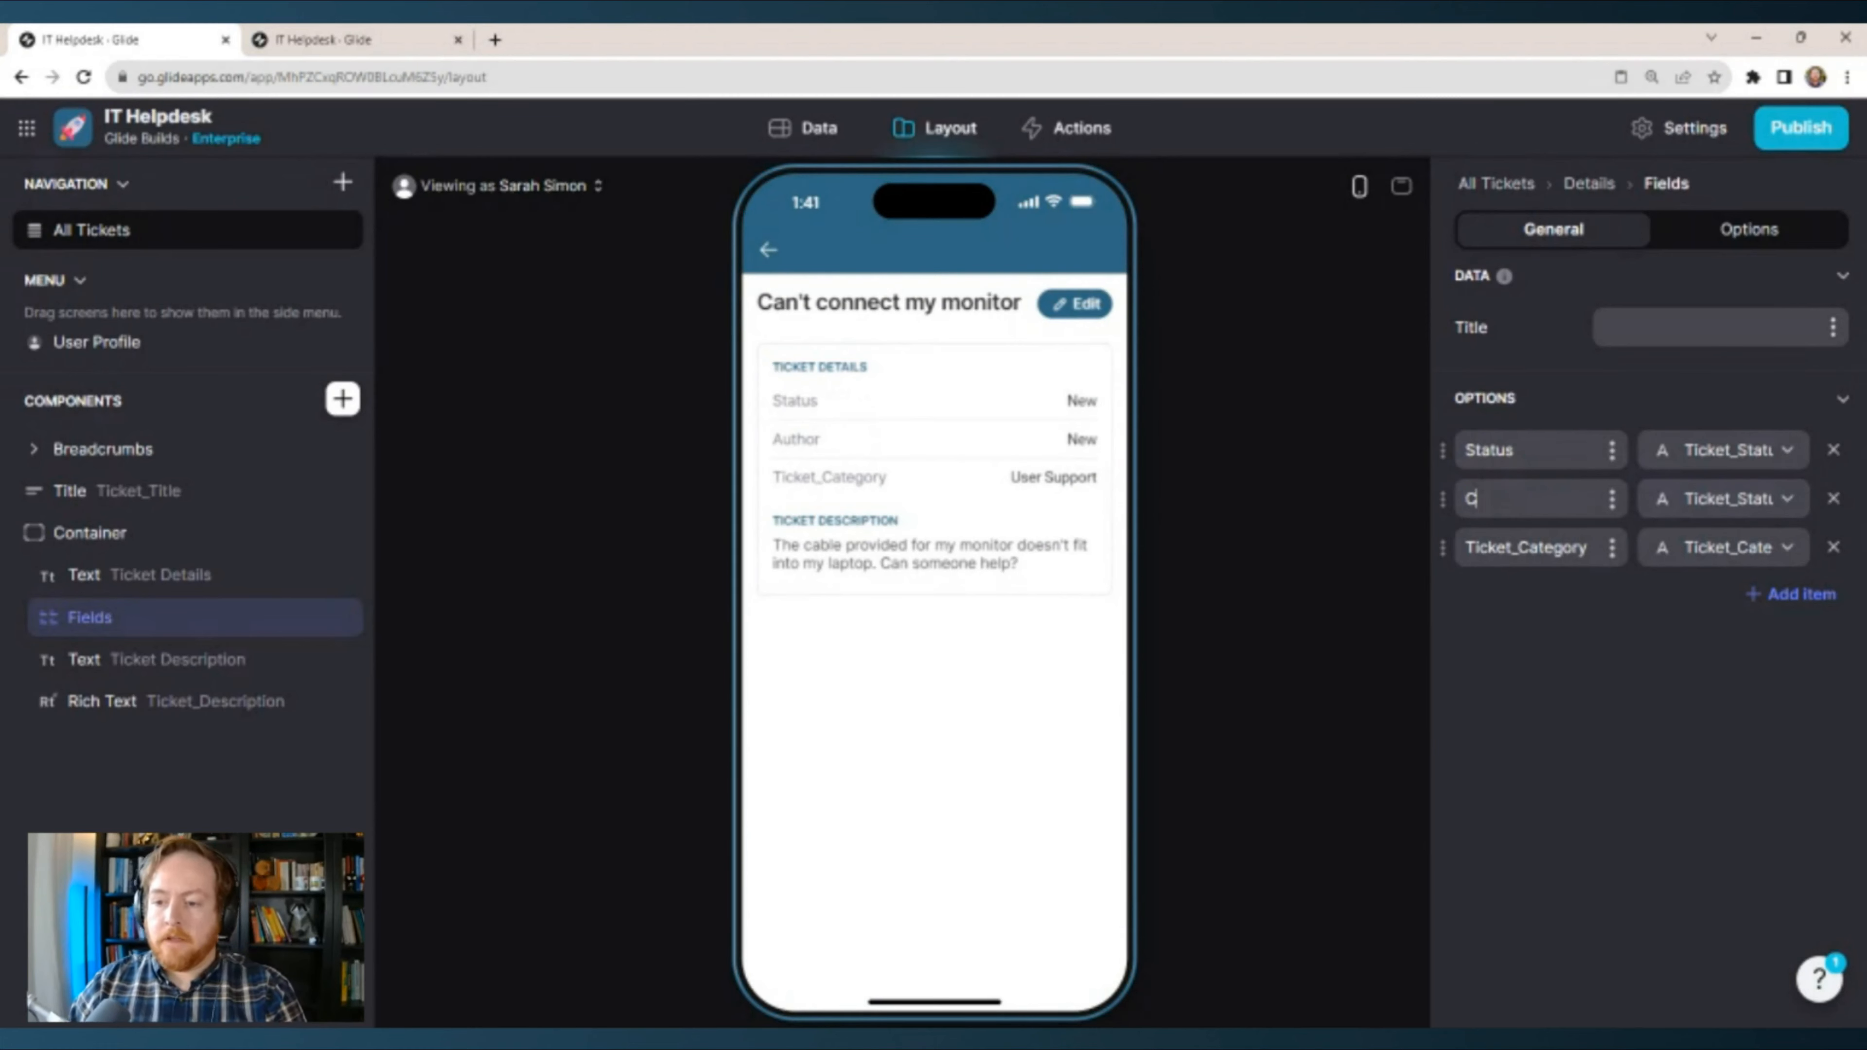
click(1709, 507)
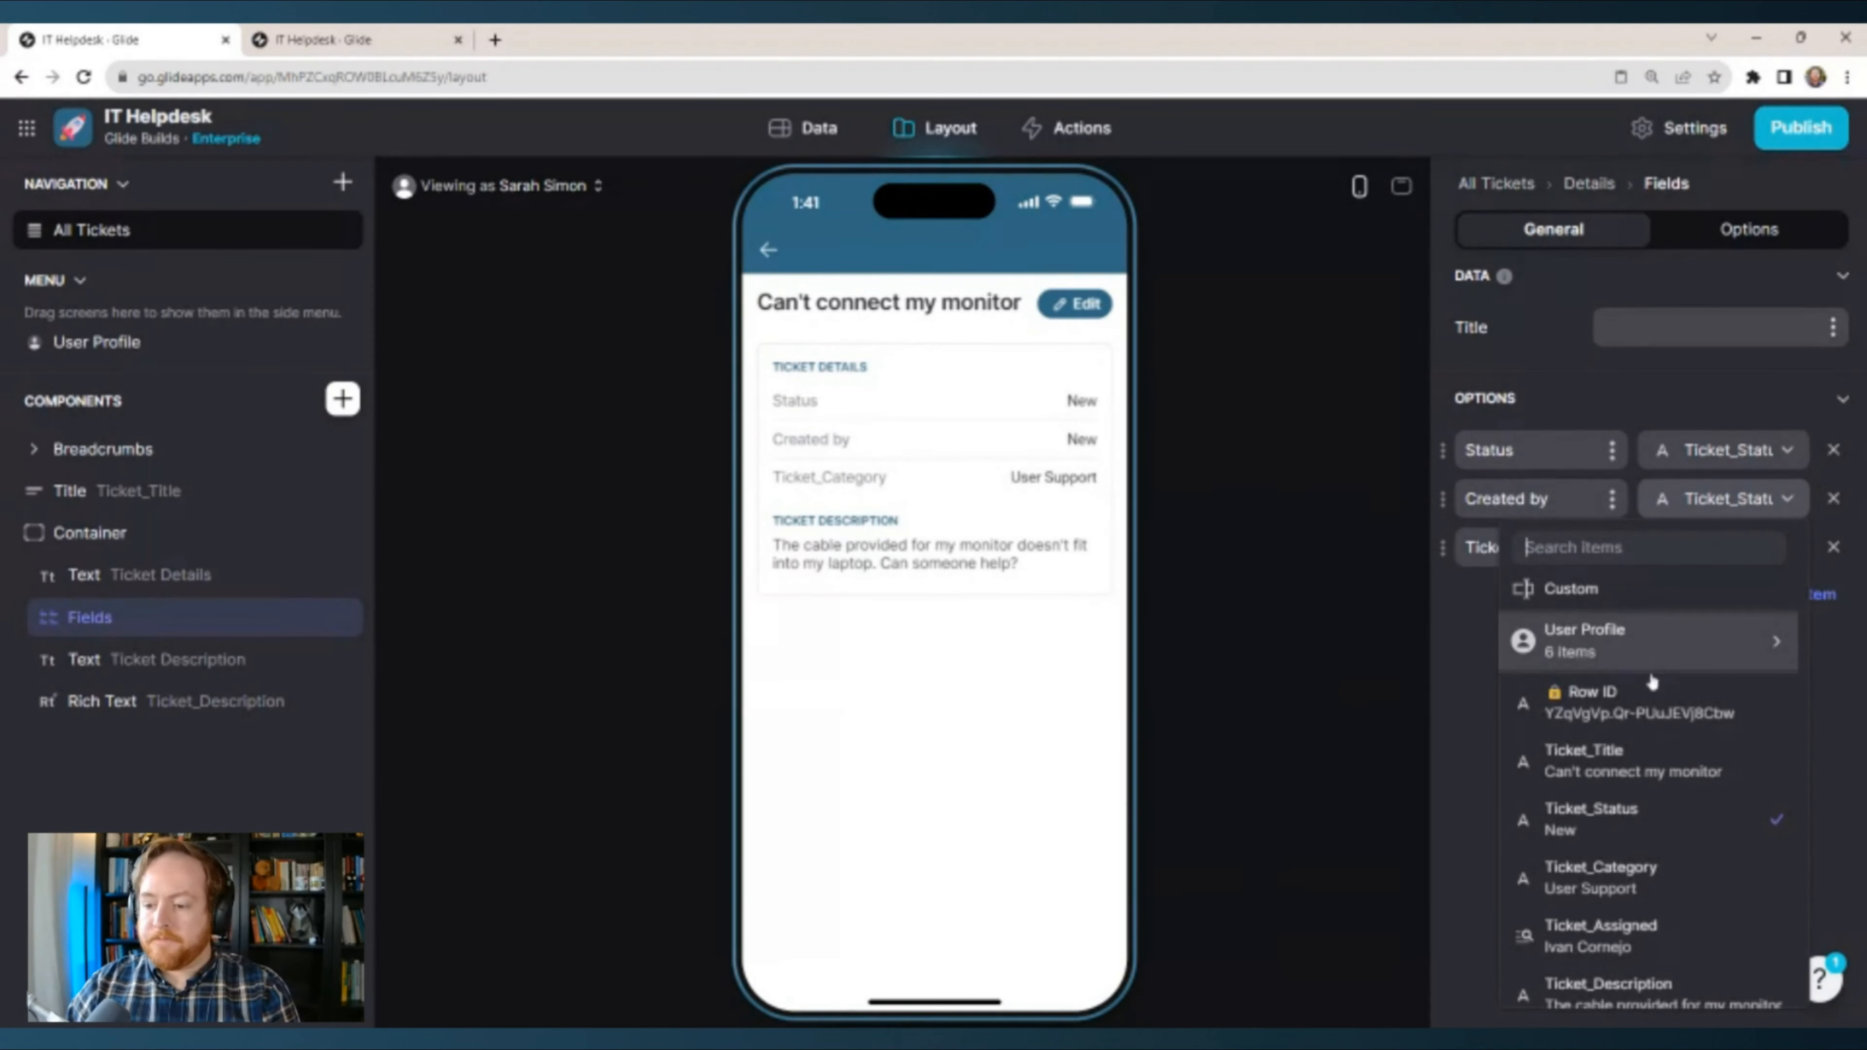
scroll(1650, 817, down, 3)
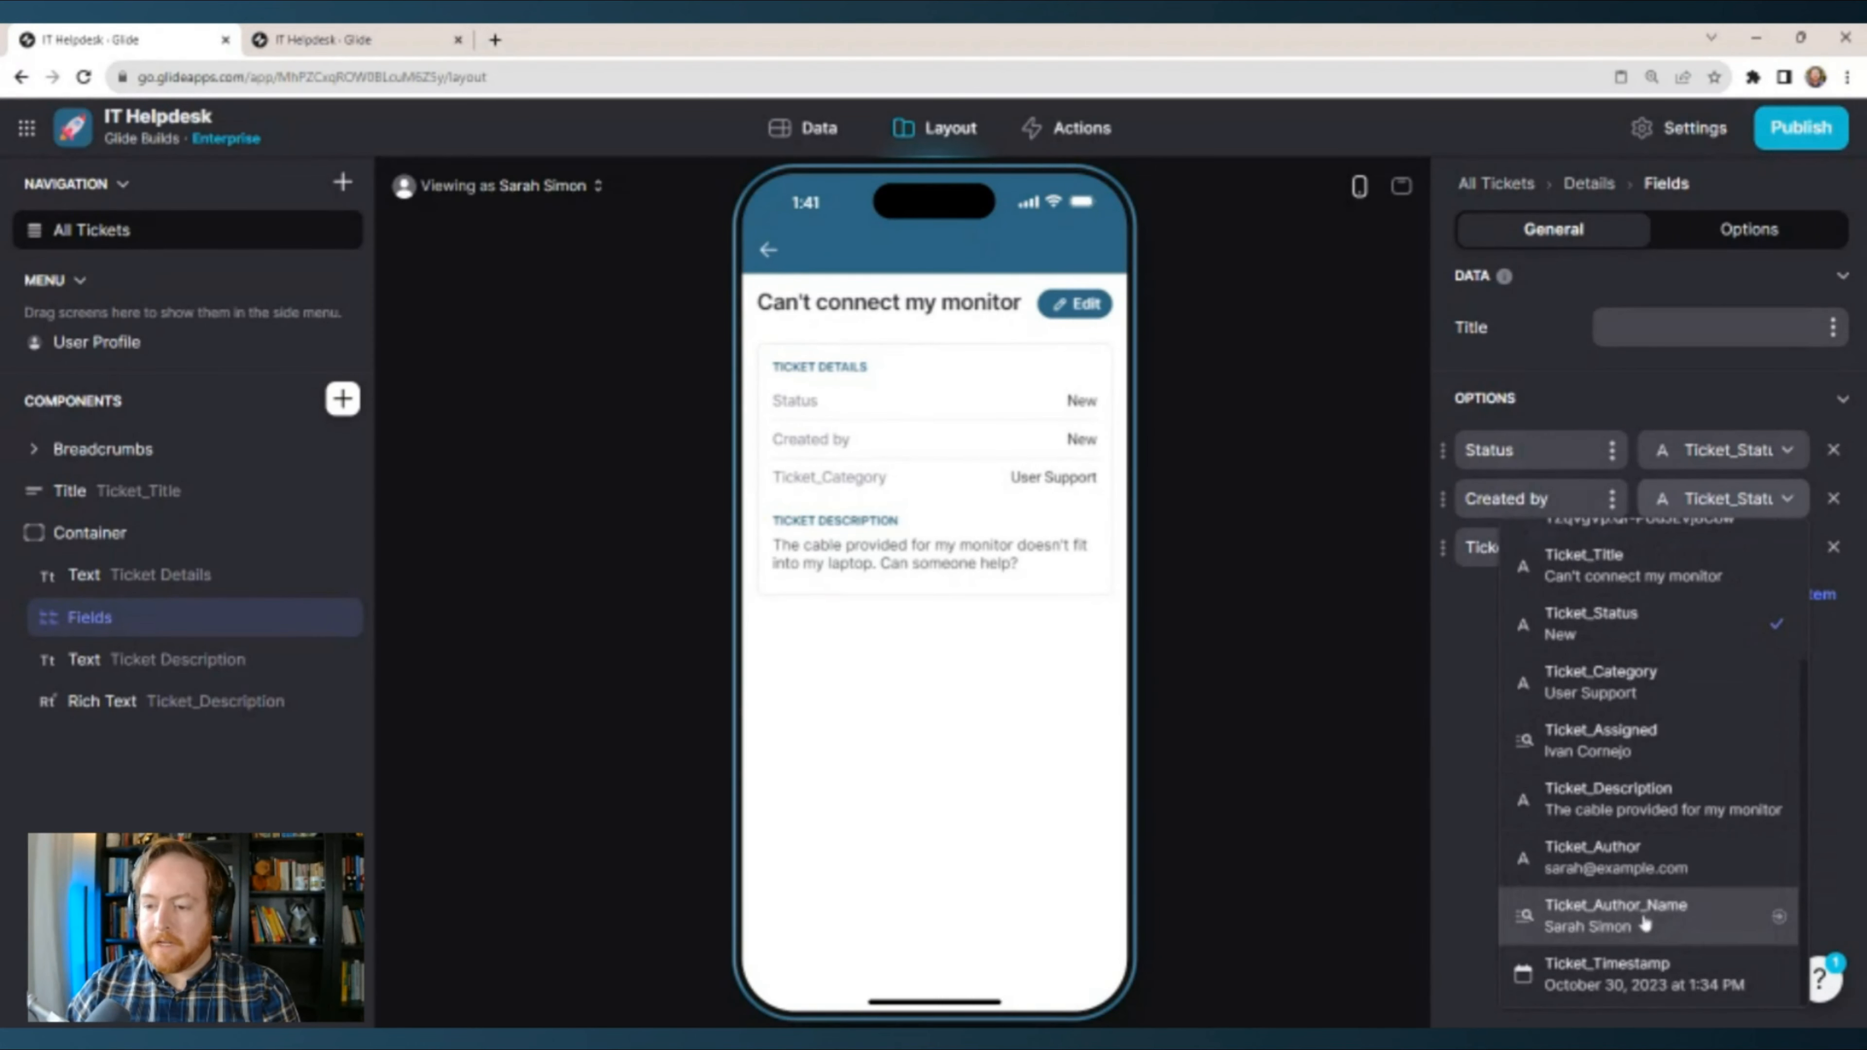
click(1648, 903)
double_click(1505, 547)
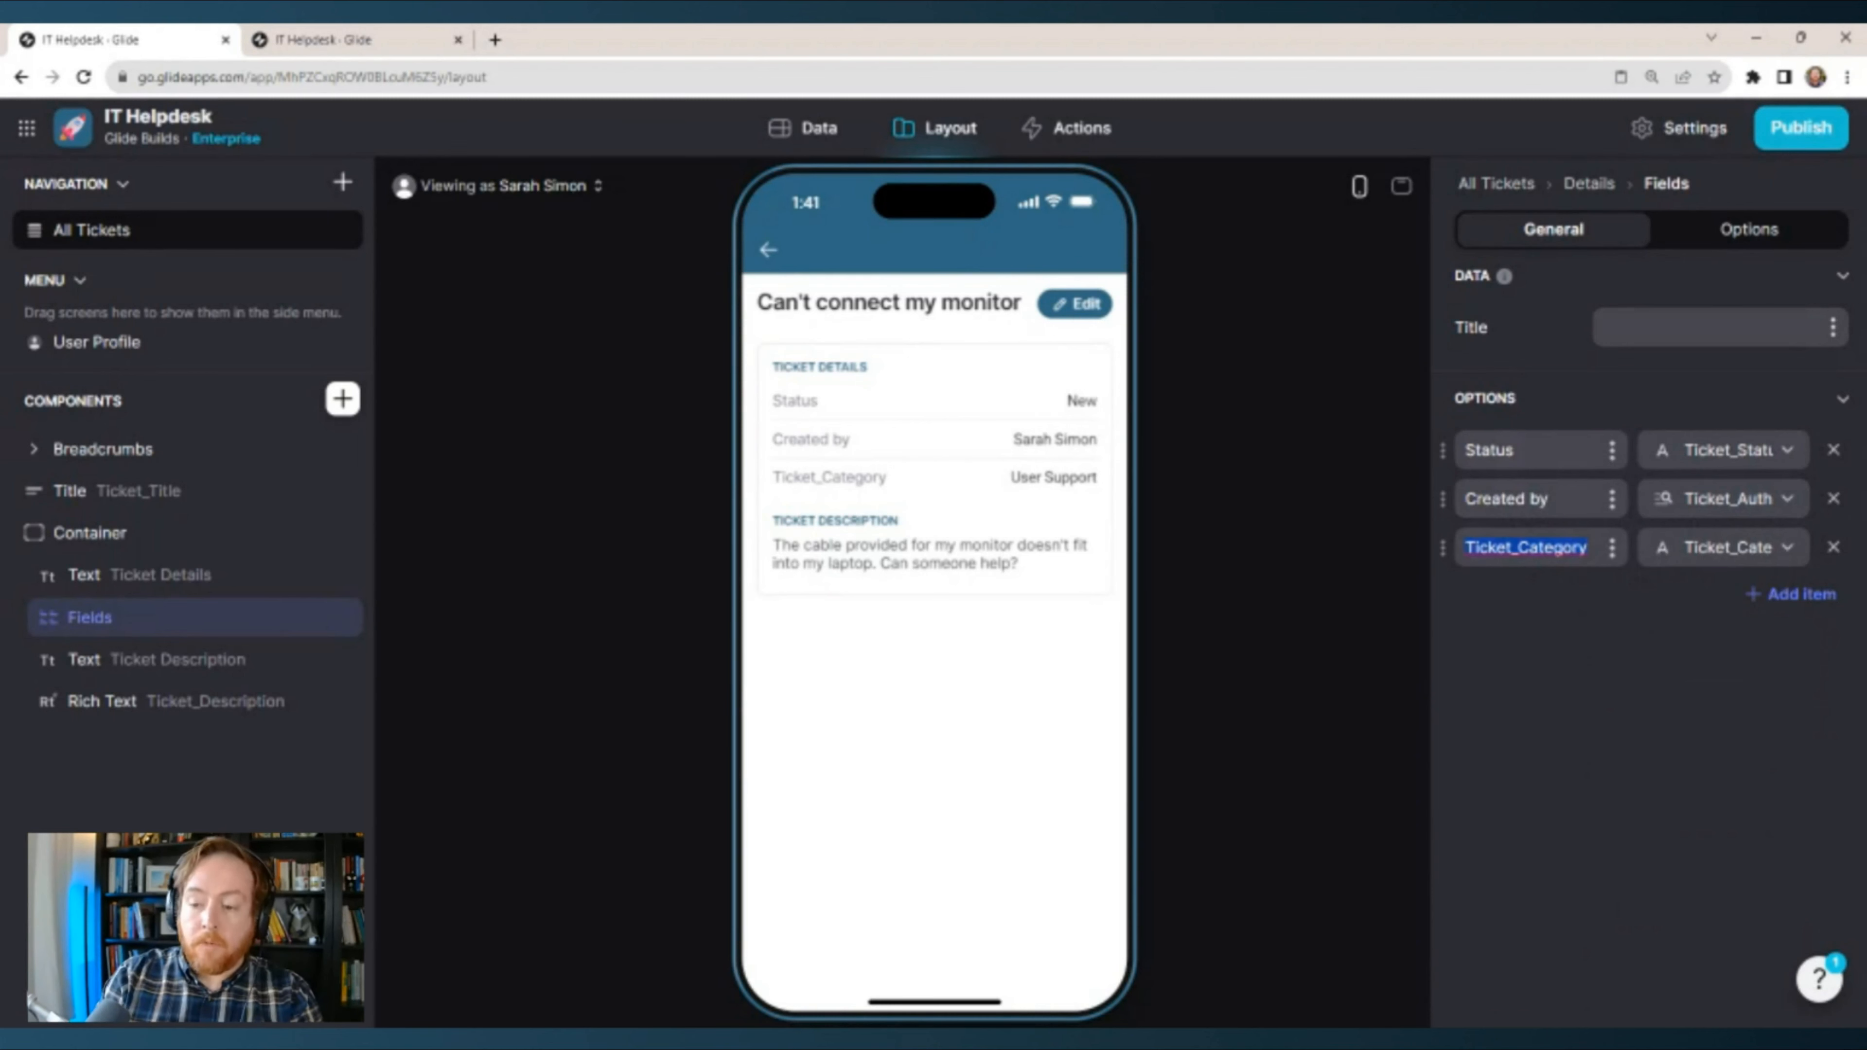
text(Created at)
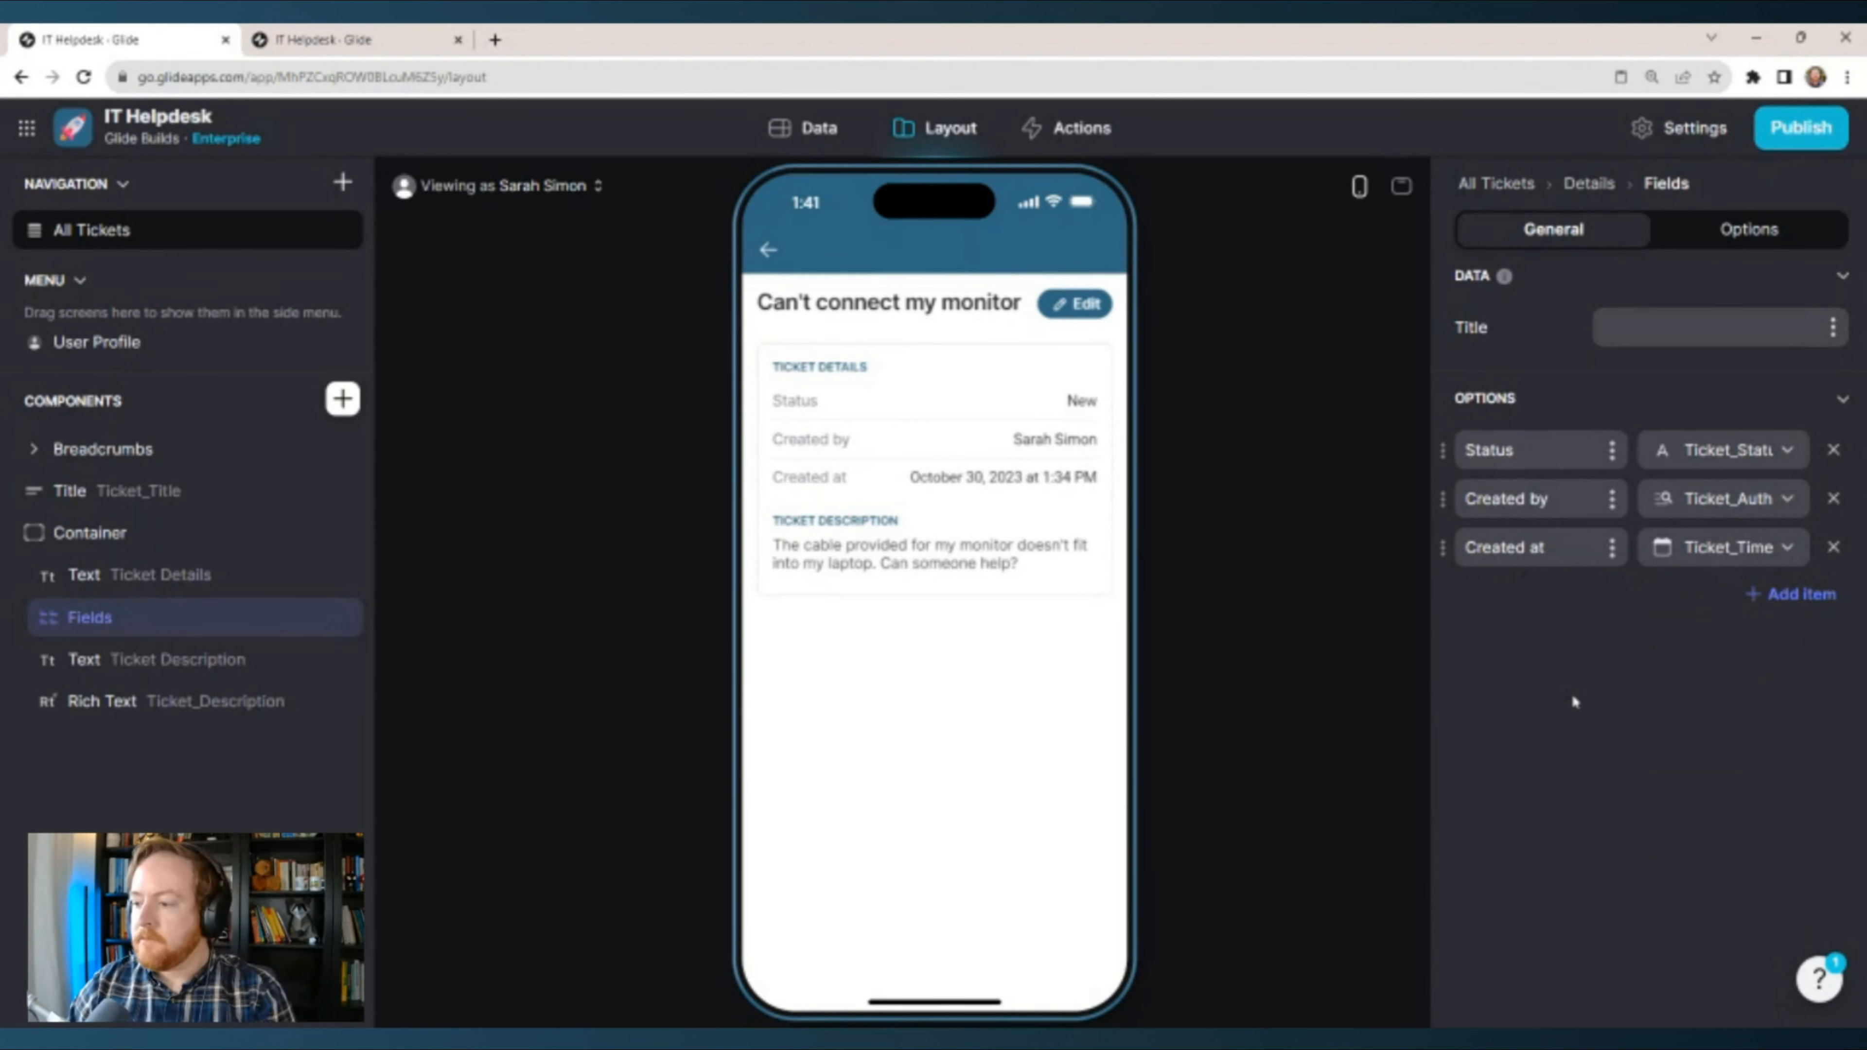
Add "Category" and "Assigned to" fields above "Created at", showing Ticket_Category and Ticket_Assigned.
click(1793, 594)
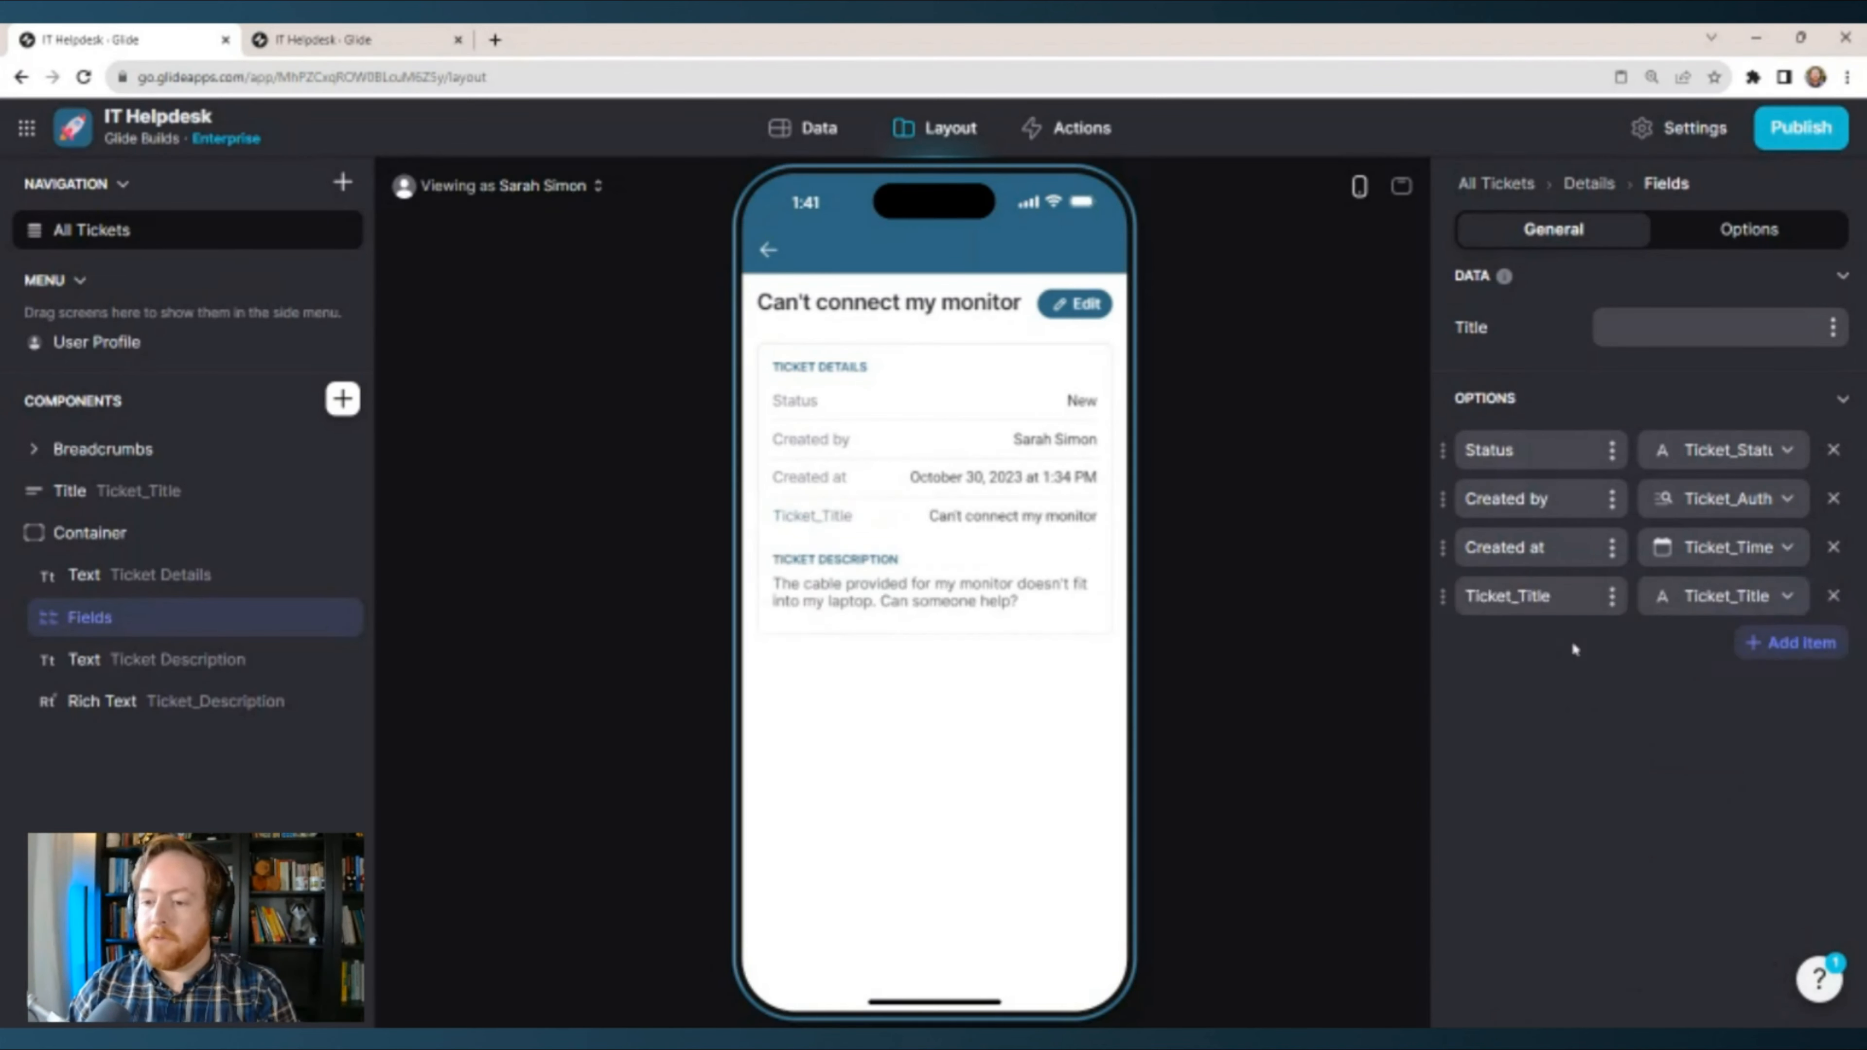
click(1548, 597)
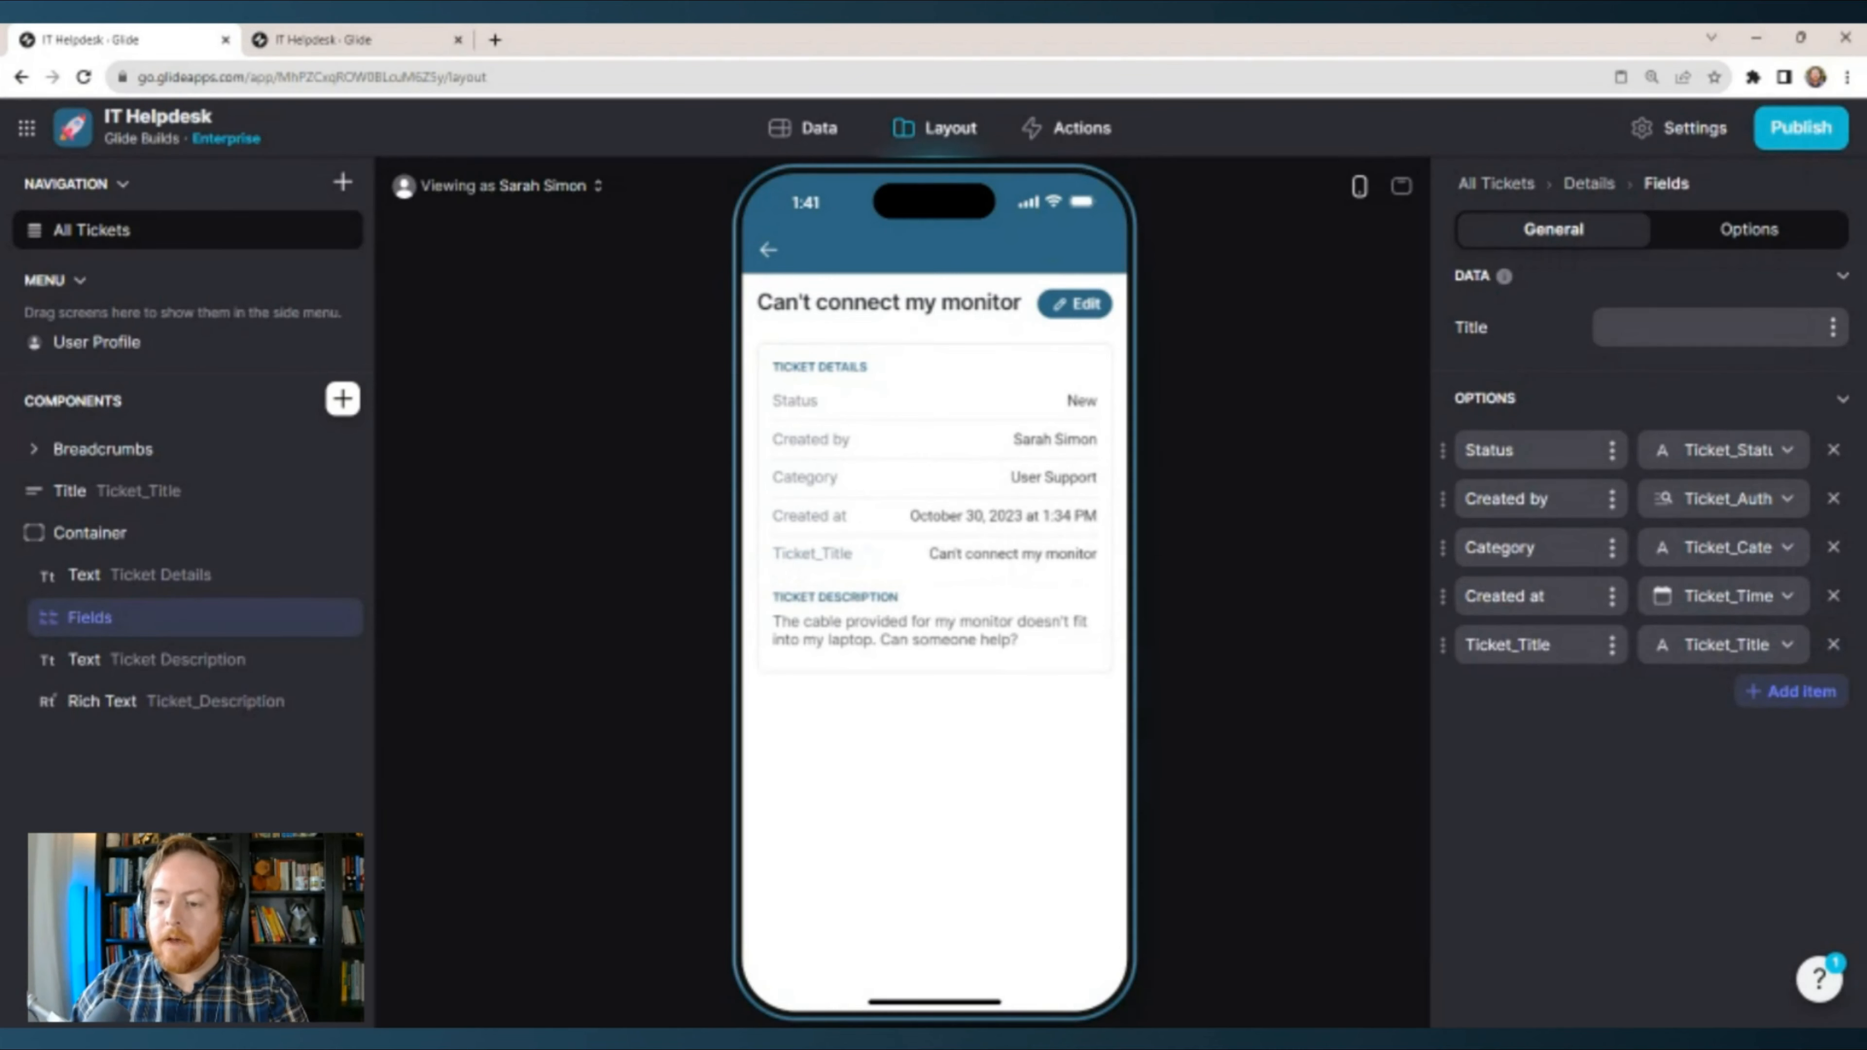
click(1541, 645)
text(Assigned to)
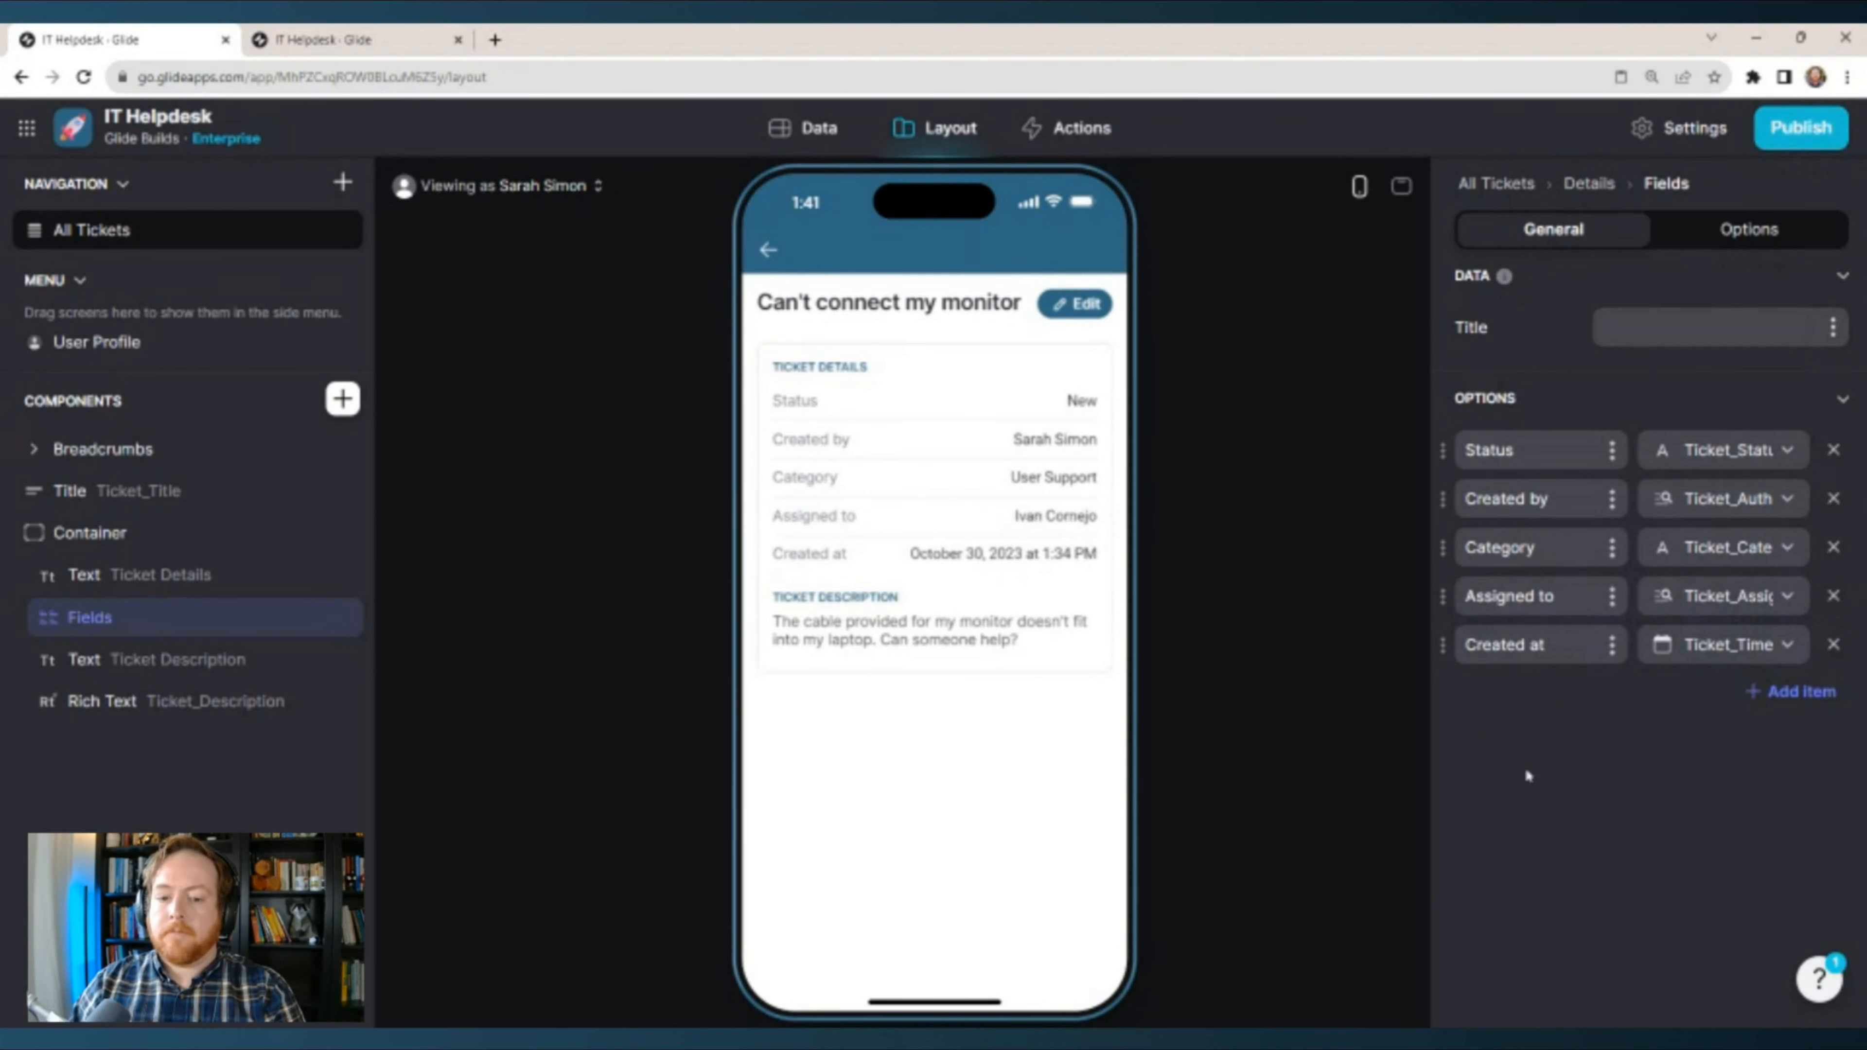
Compare the ticket details in the phone and desktop previews, ending on a zoomed-out desktop view.
click(1401, 186)
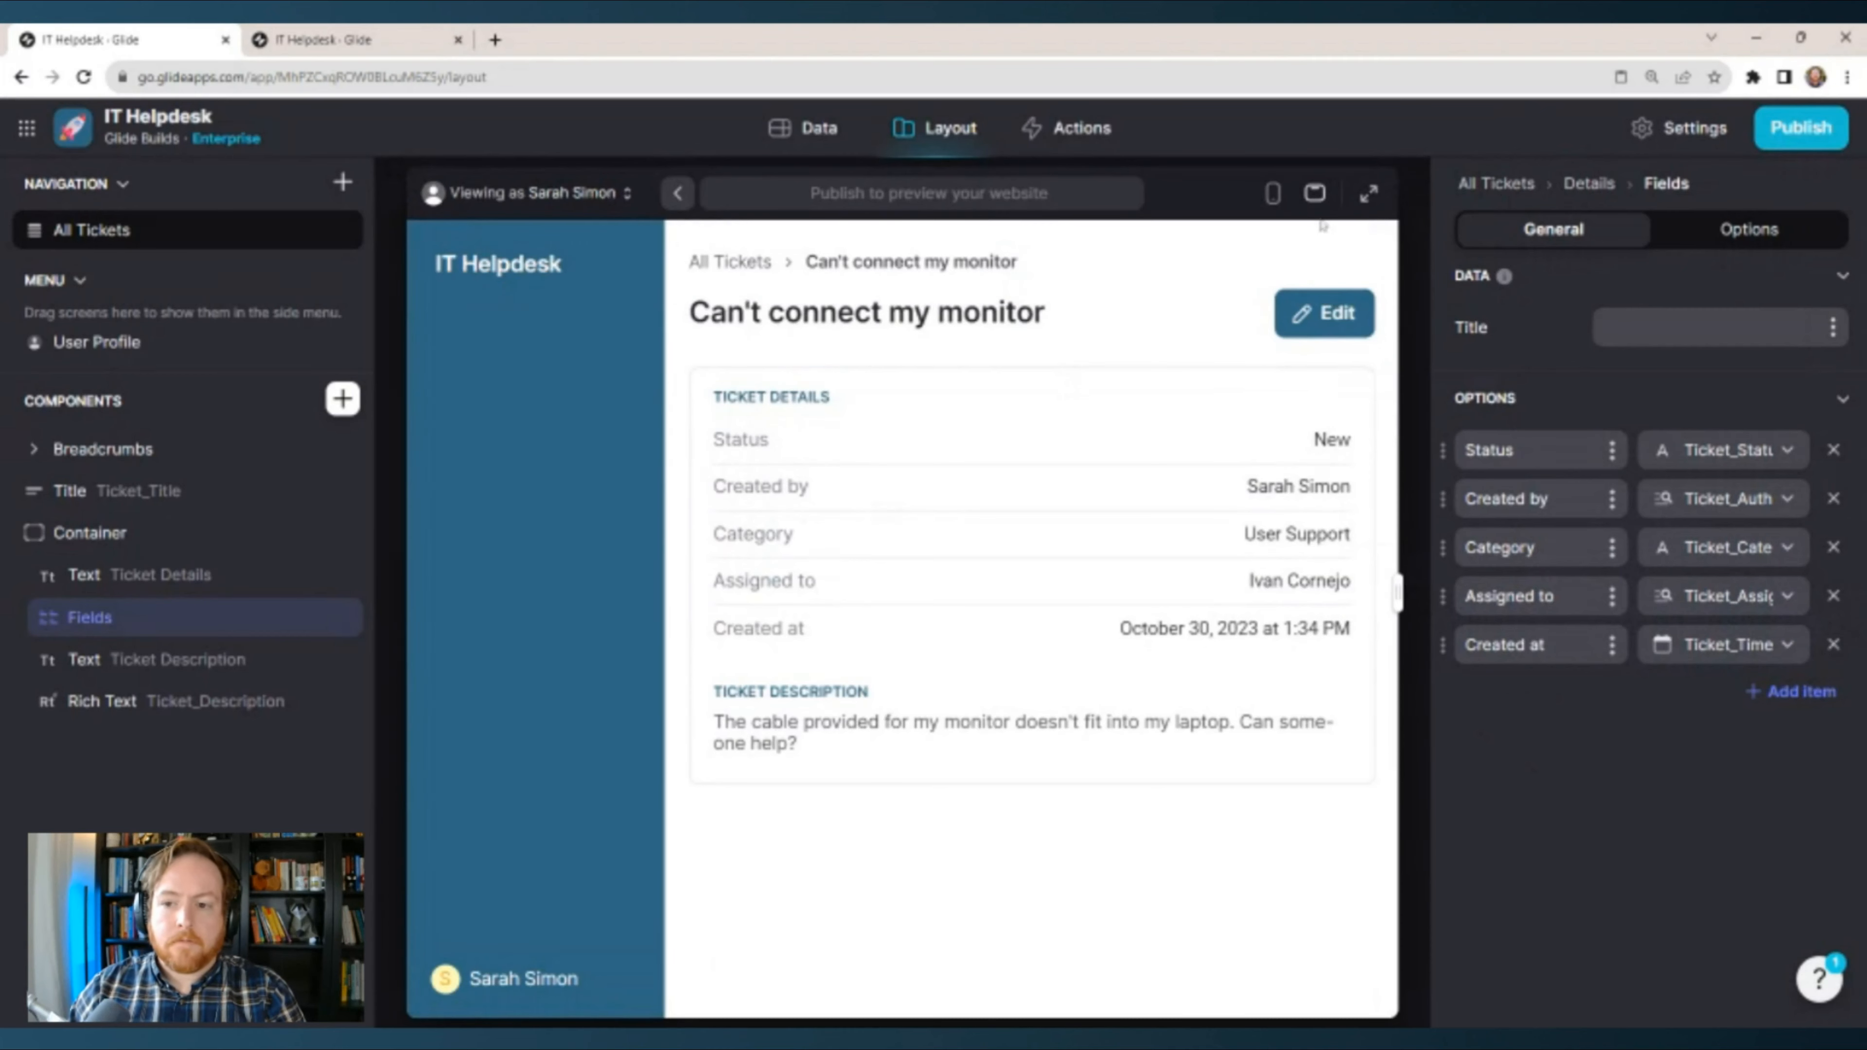
click(1283, 194)
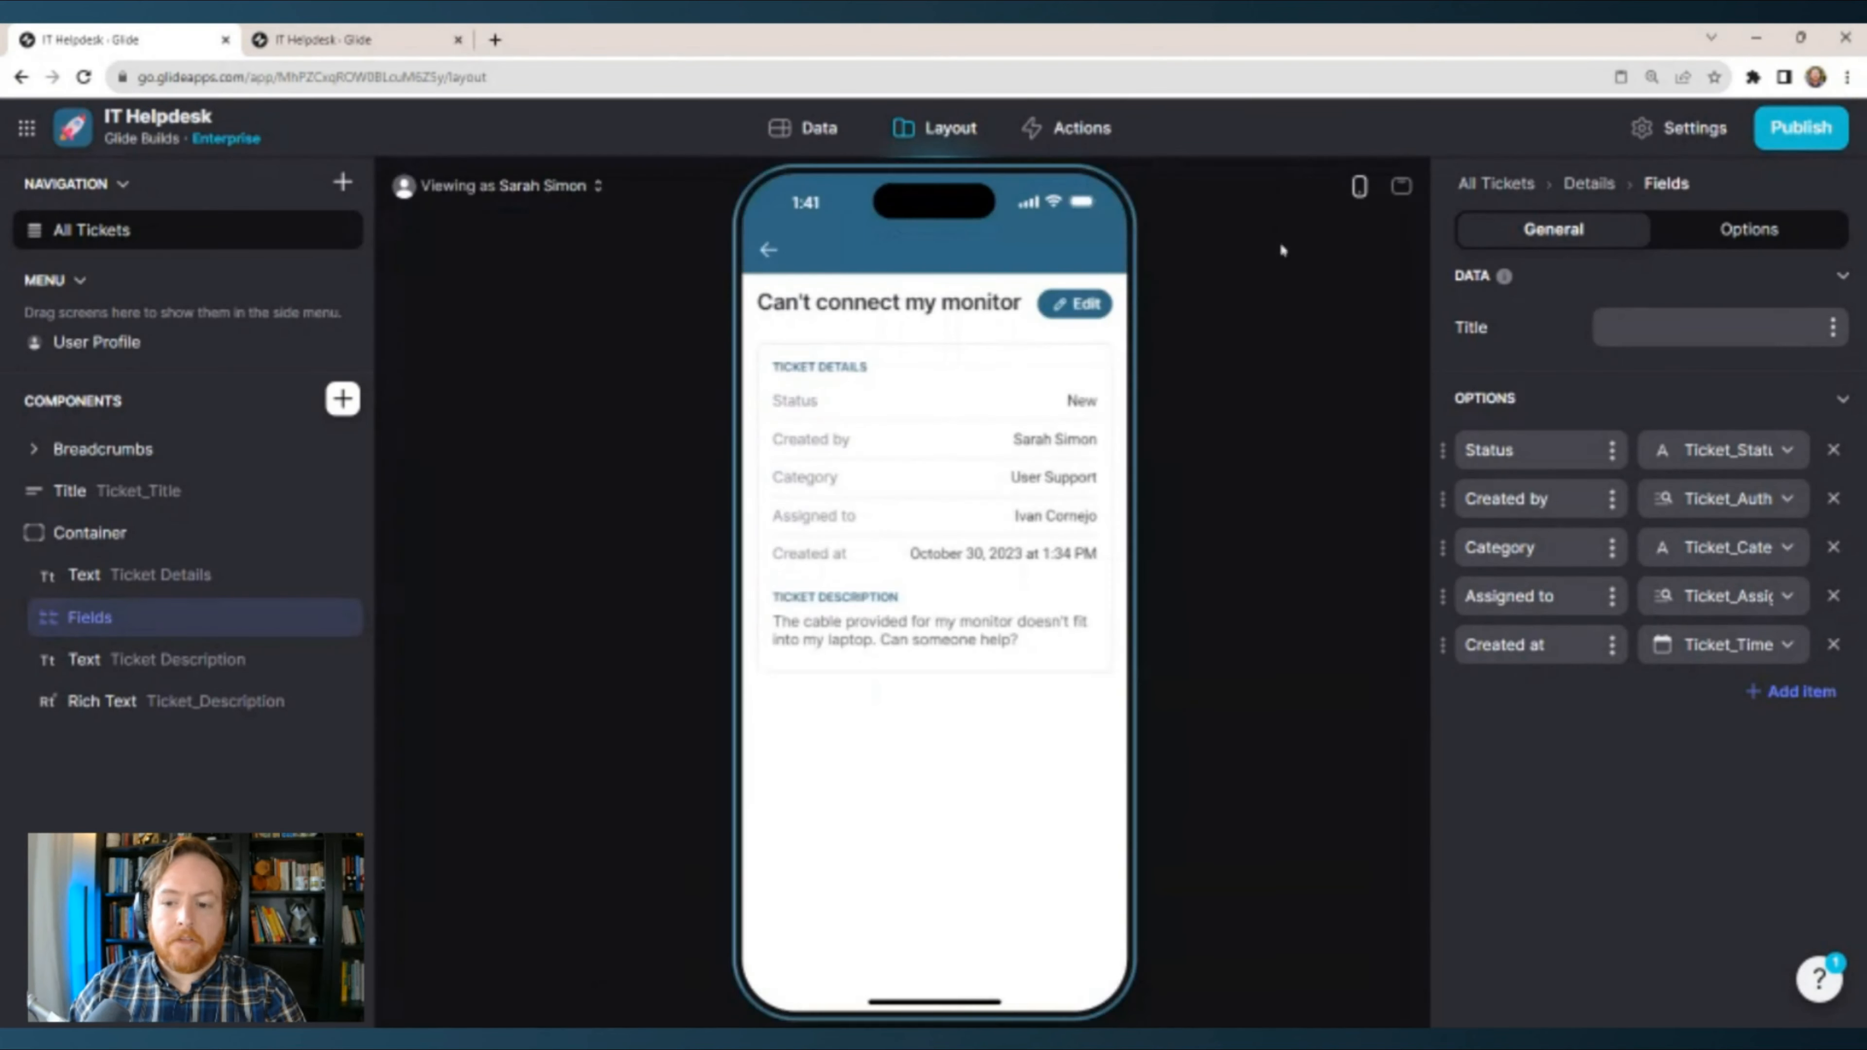
click(1401, 186)
key(ctrl+minus)
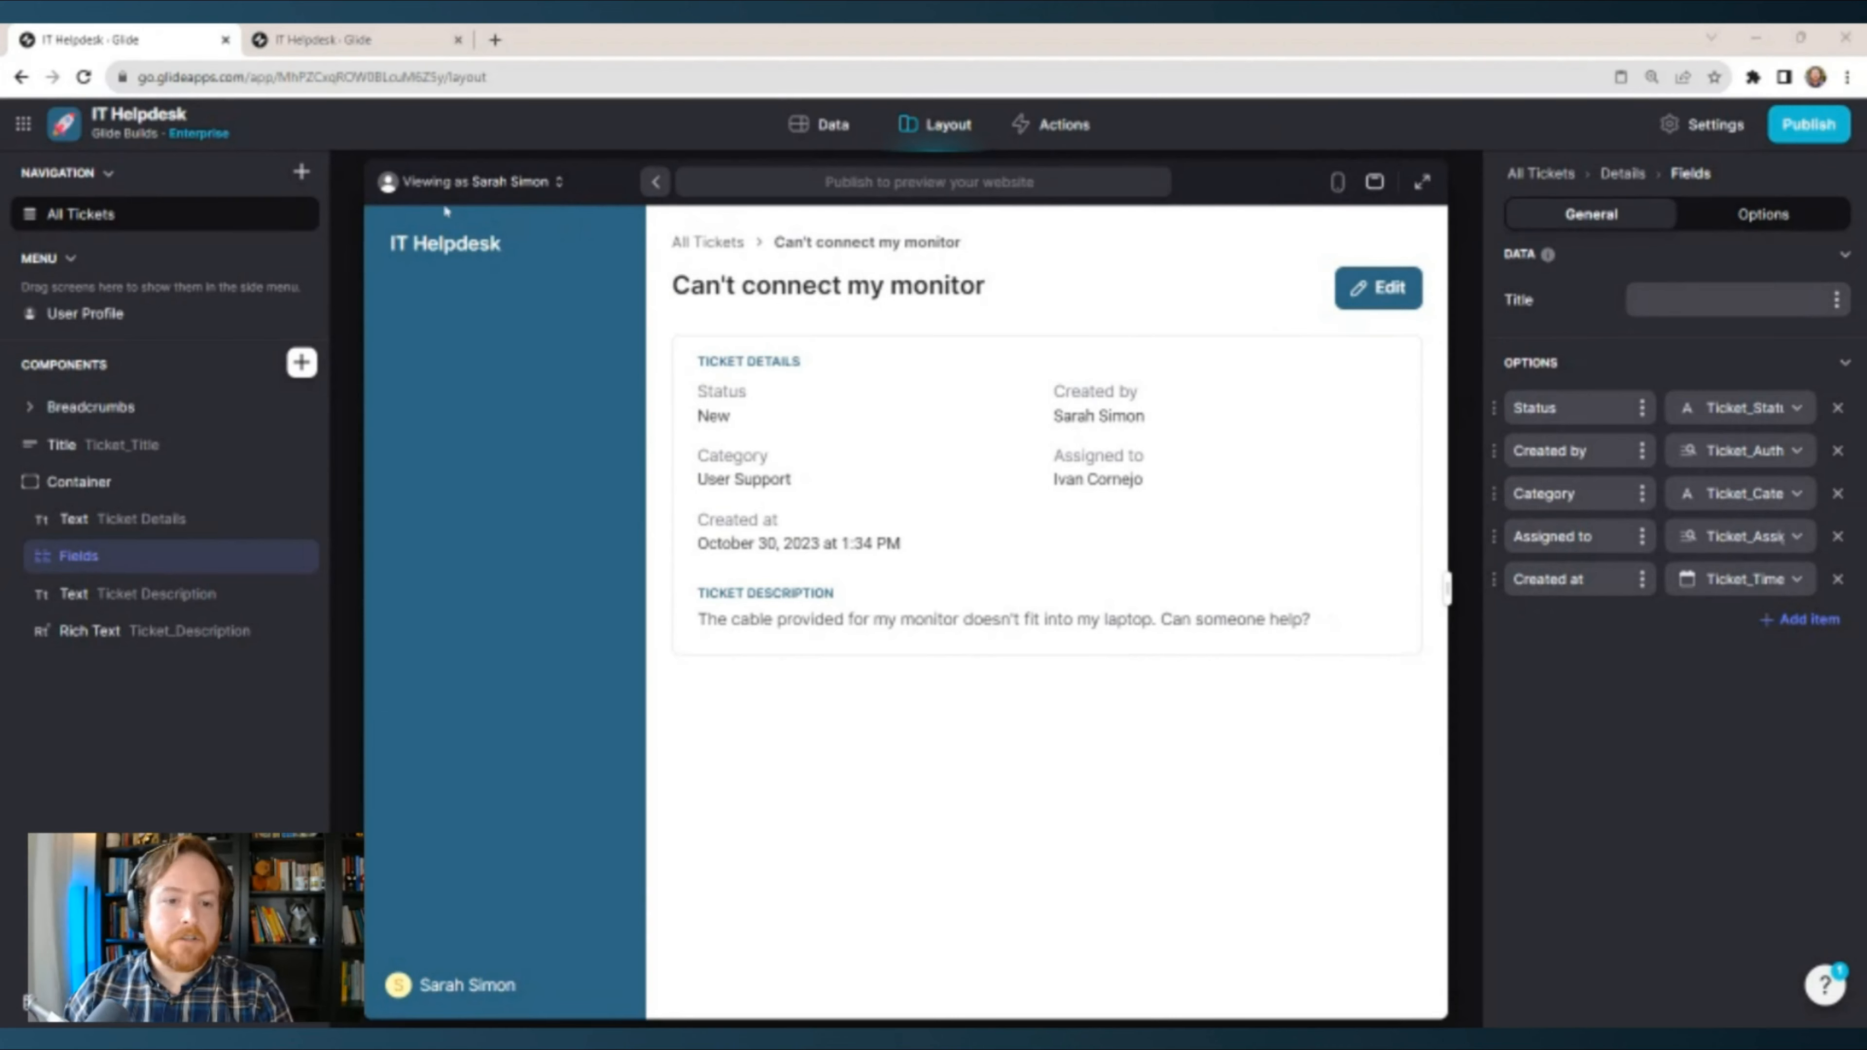
Return to the All Tickets list, preview the app as a different employee and start adding a ticket.
click(740, 244)
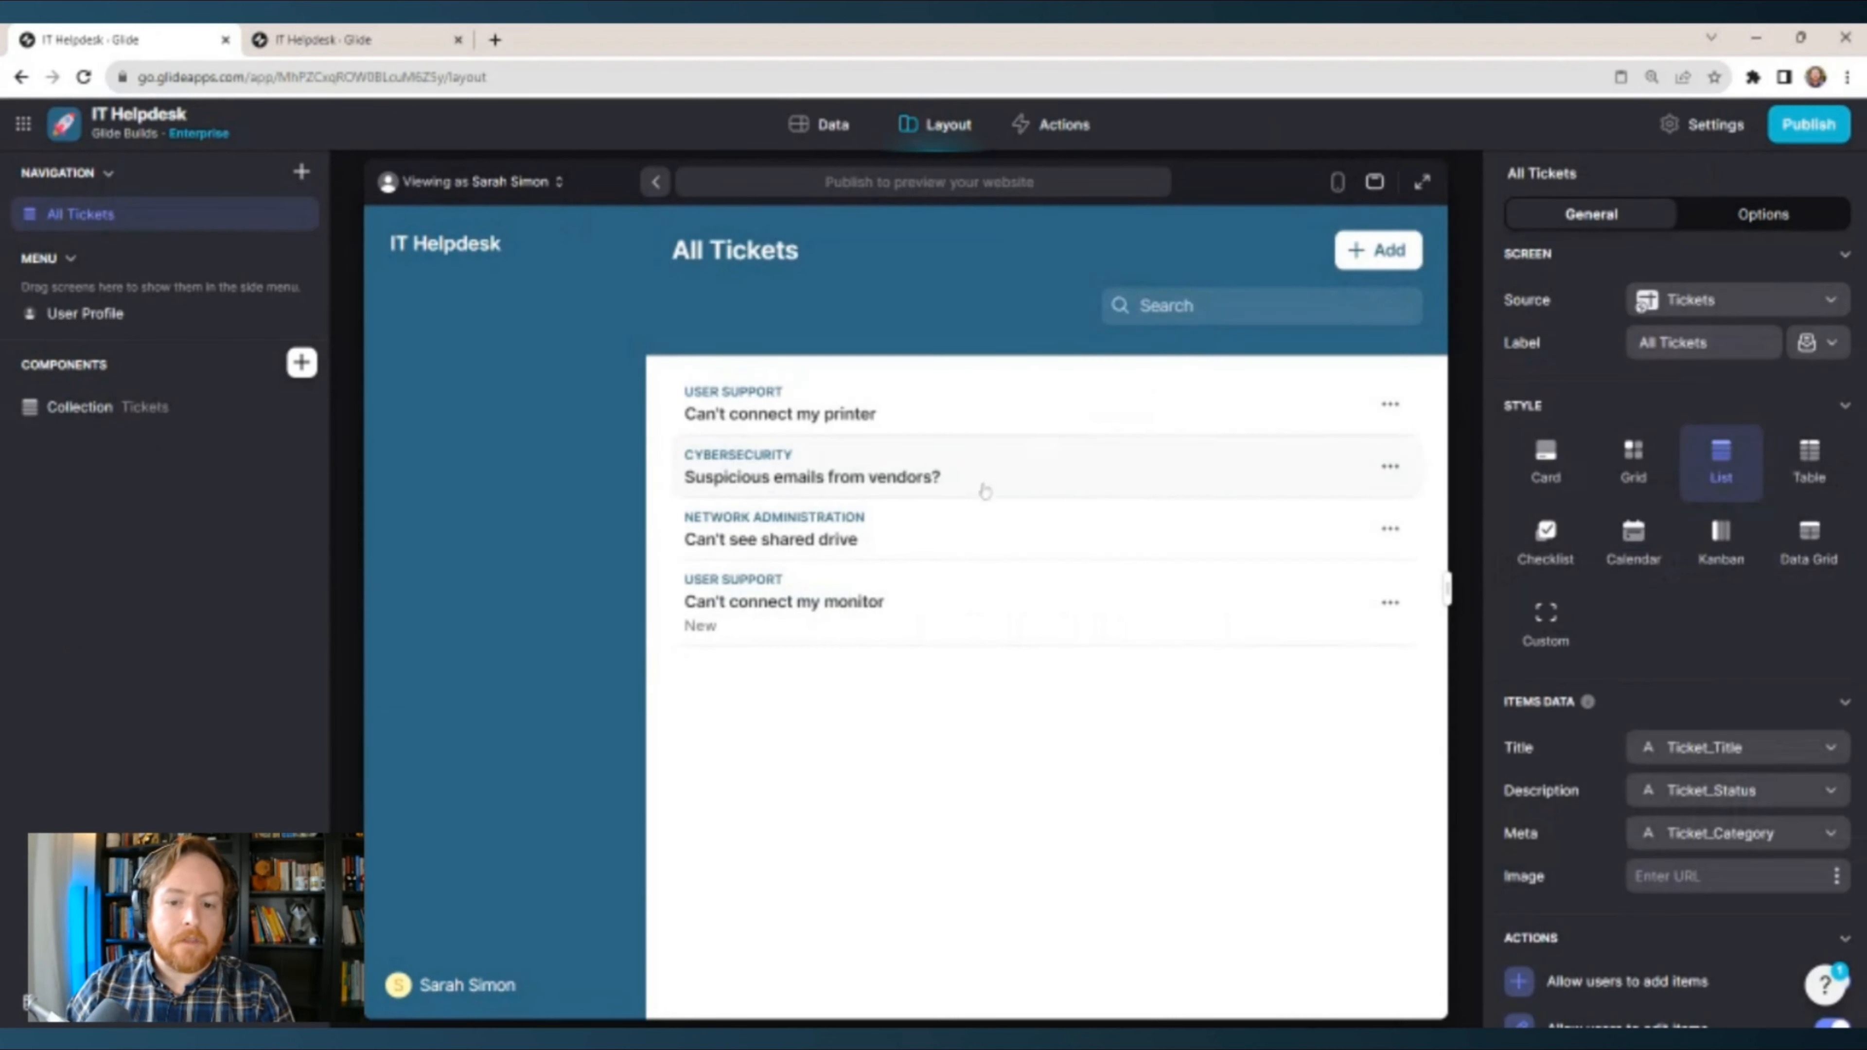
click(480, 182)
scroll(514, 547, down, 5)
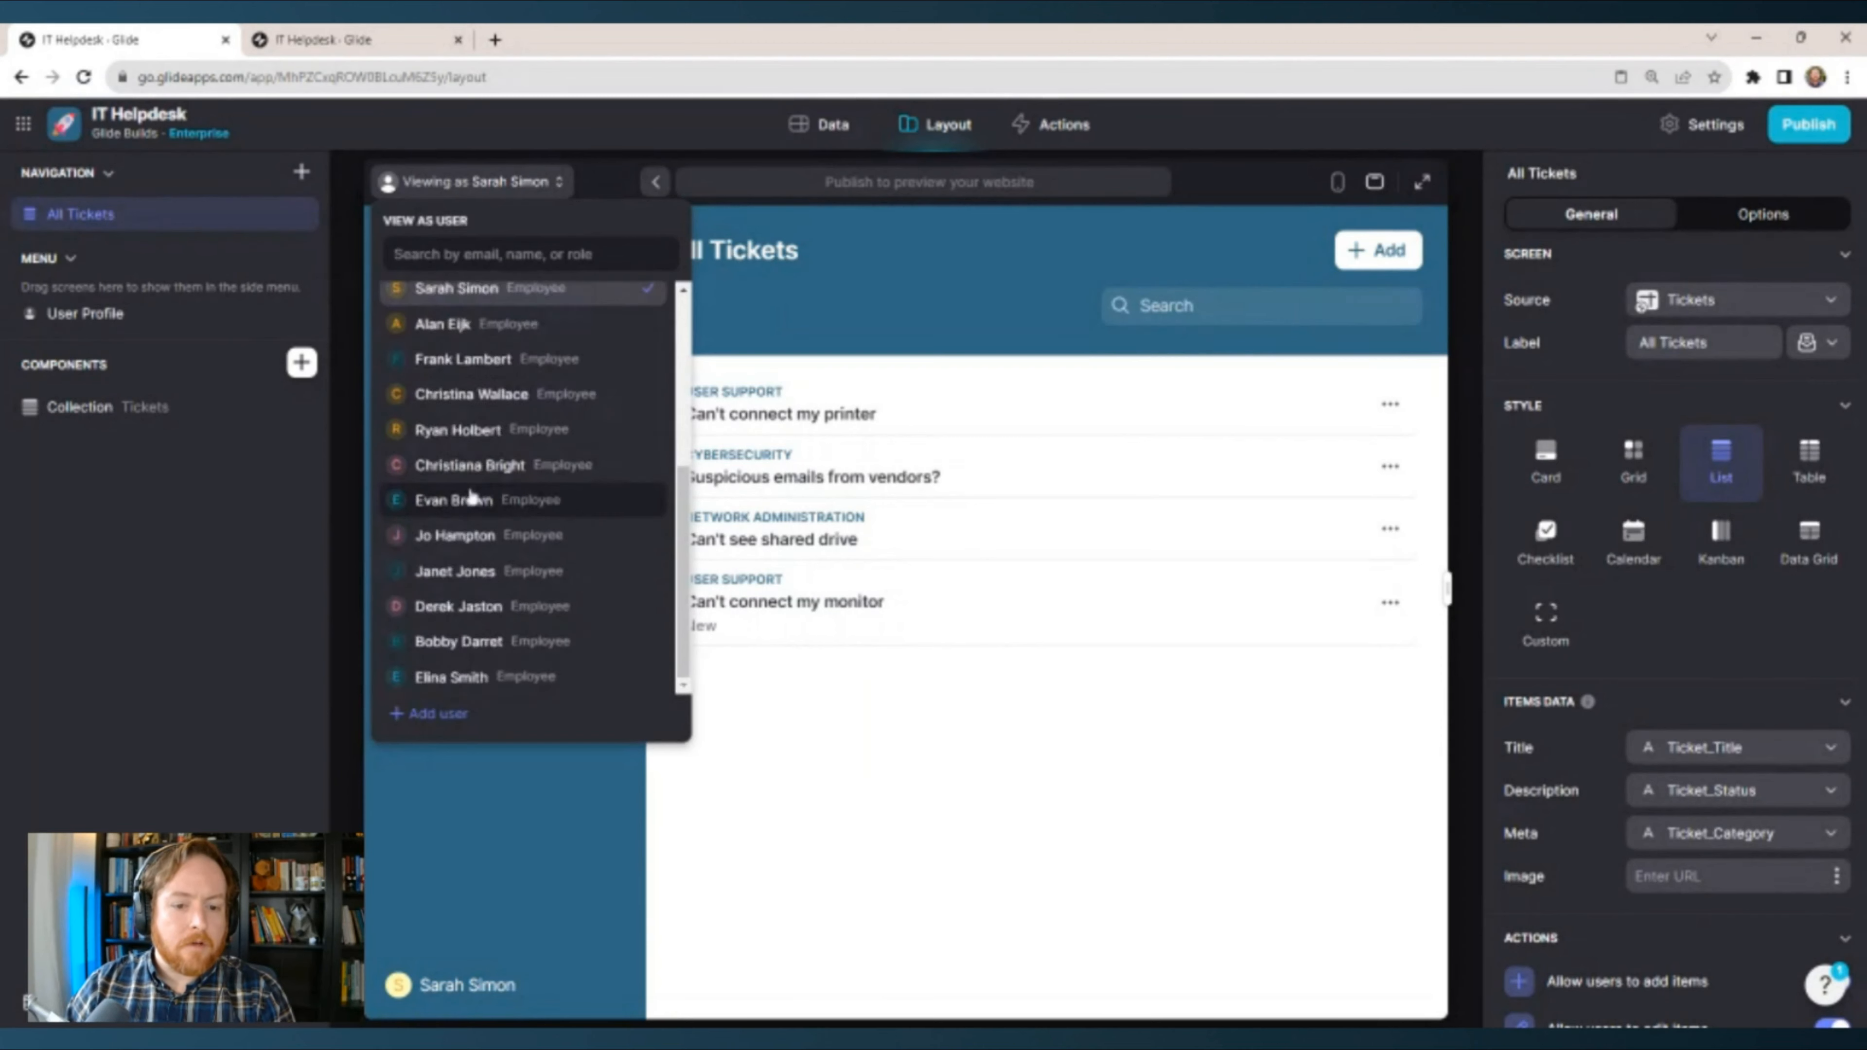
scroll(481, 501, up, 1)
click(471, 527)
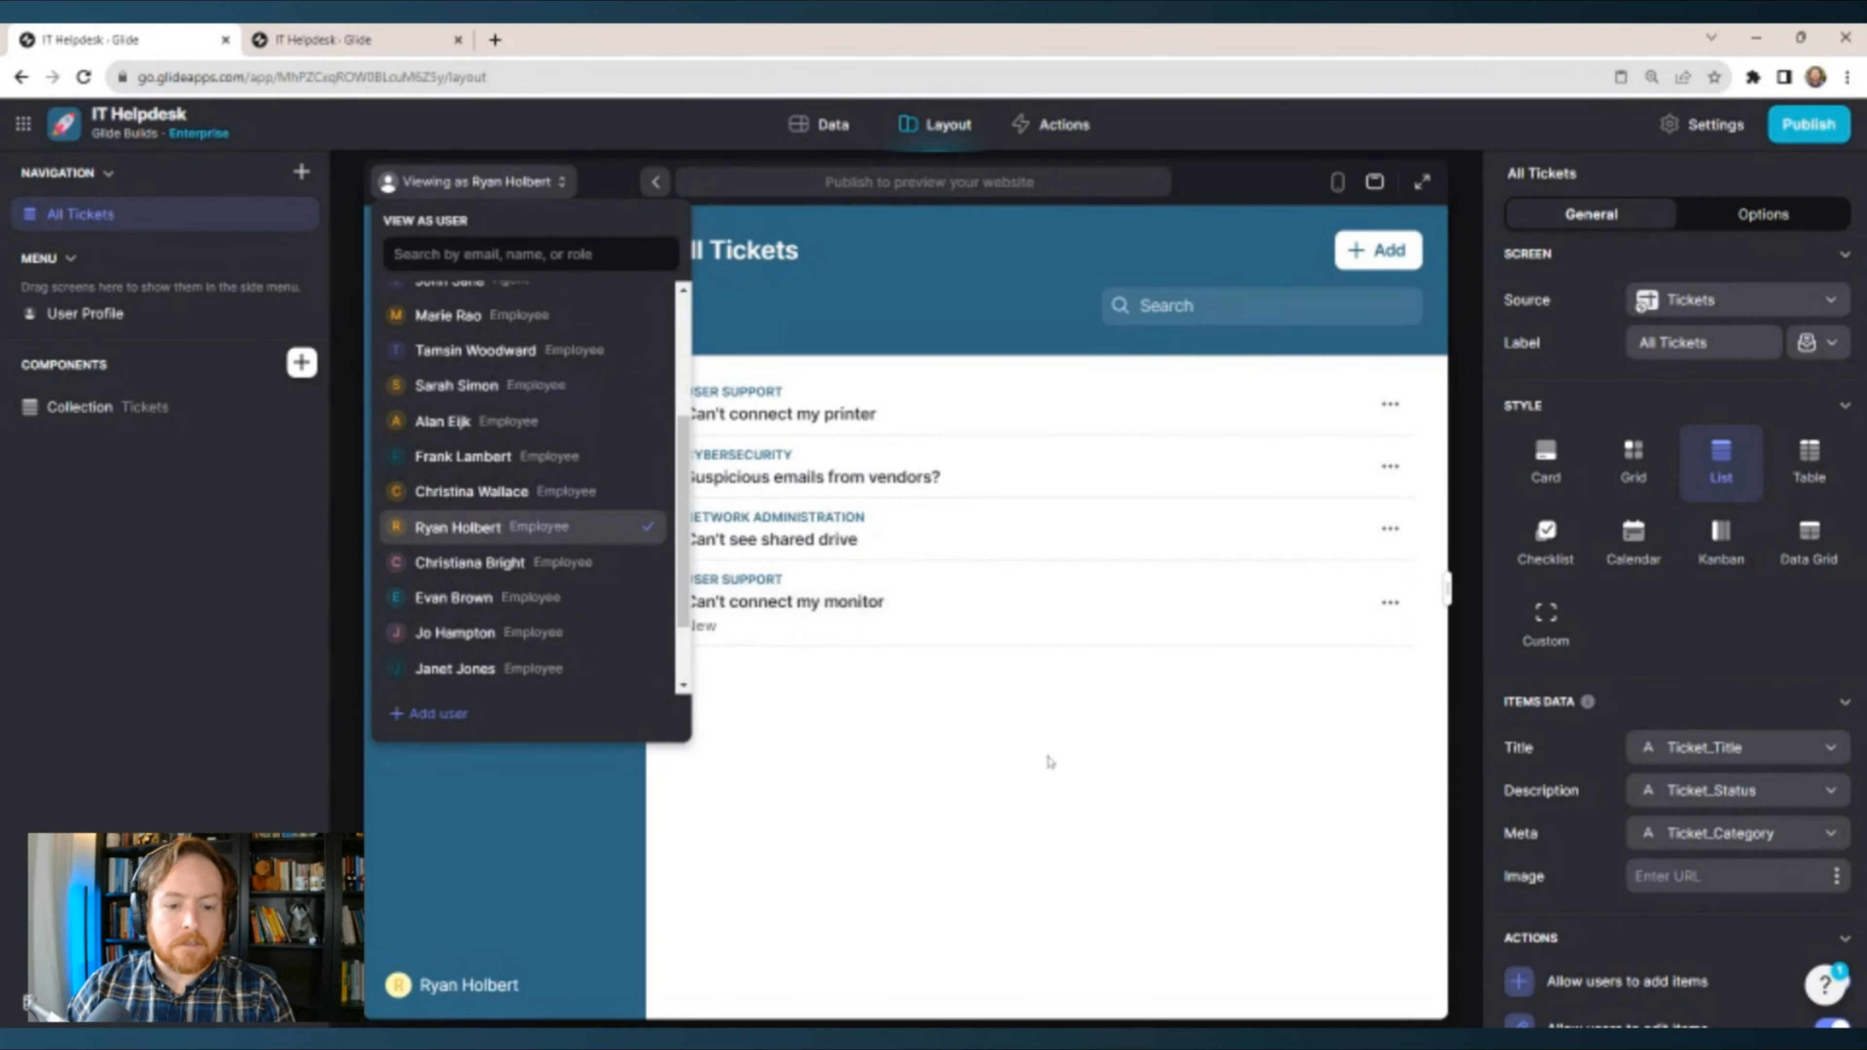
click(1367, 251)
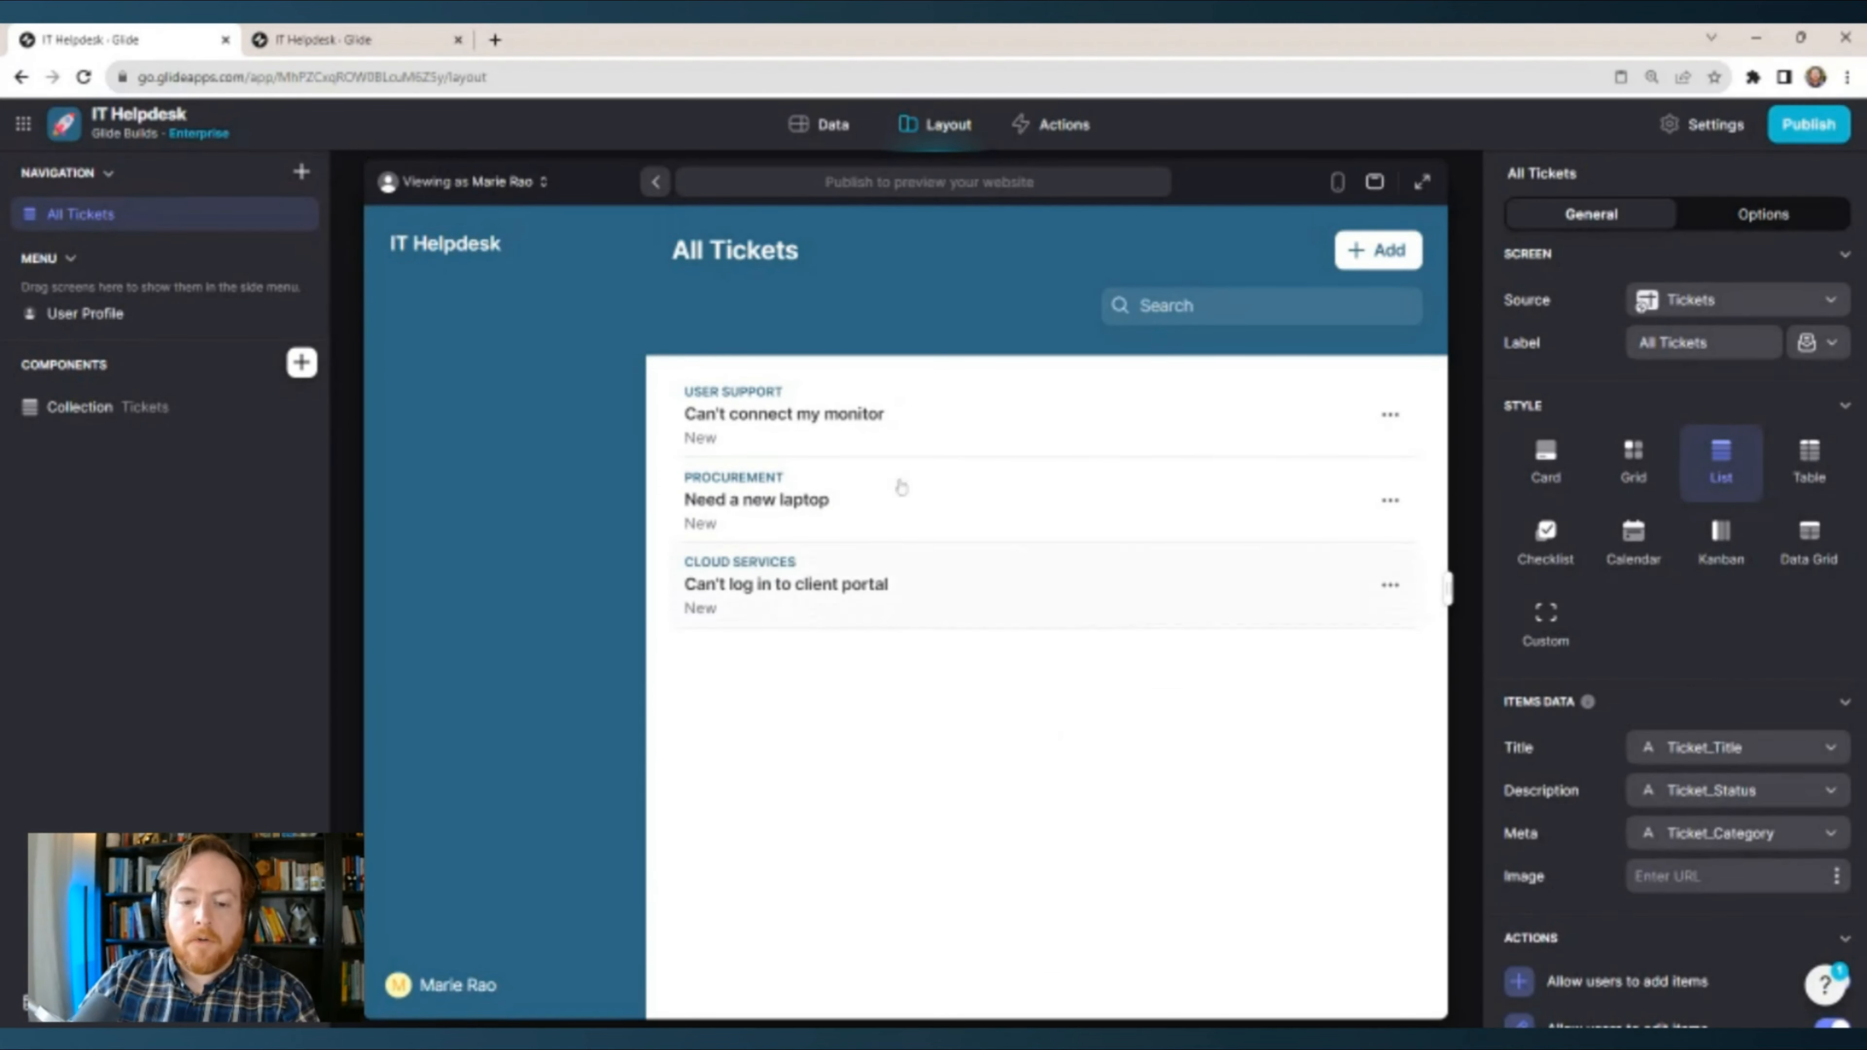
In the "Can't connect my monitor" details, set the Title component's Edit action to open its screen as Slide In.
click(933, 425)
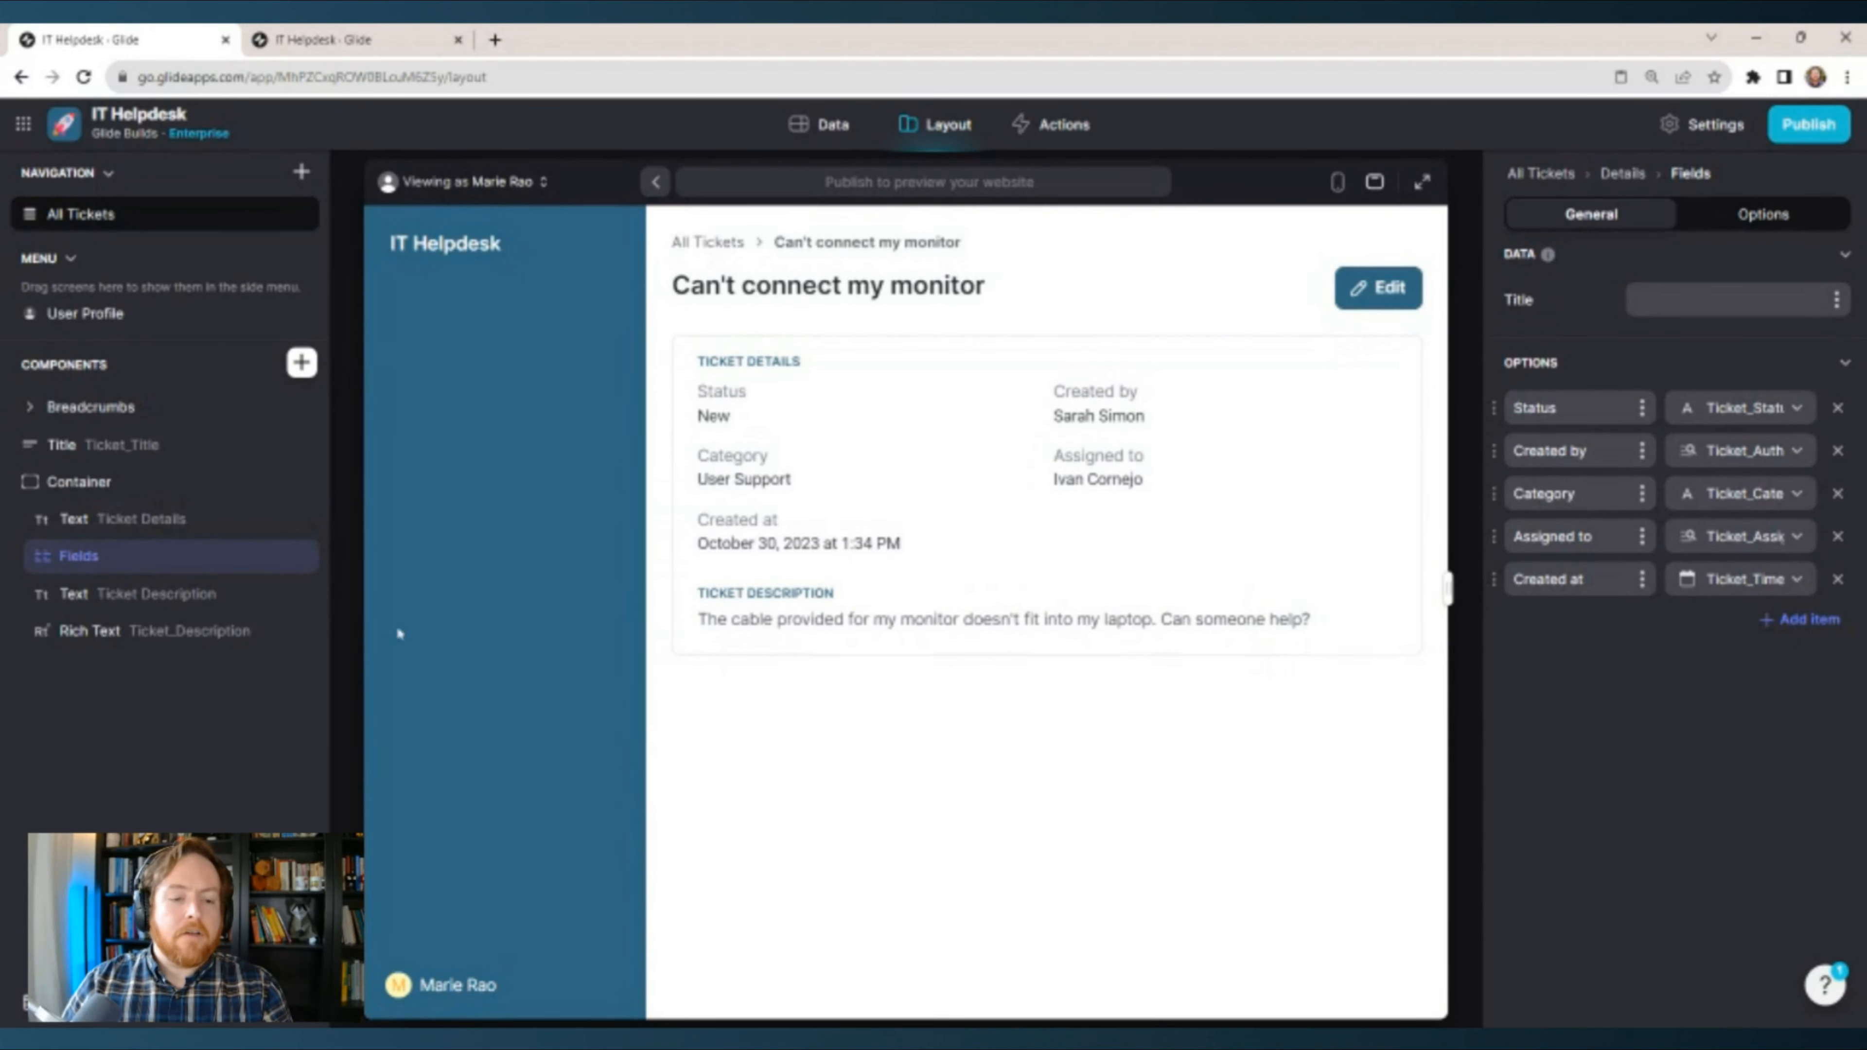
click(105, 444)
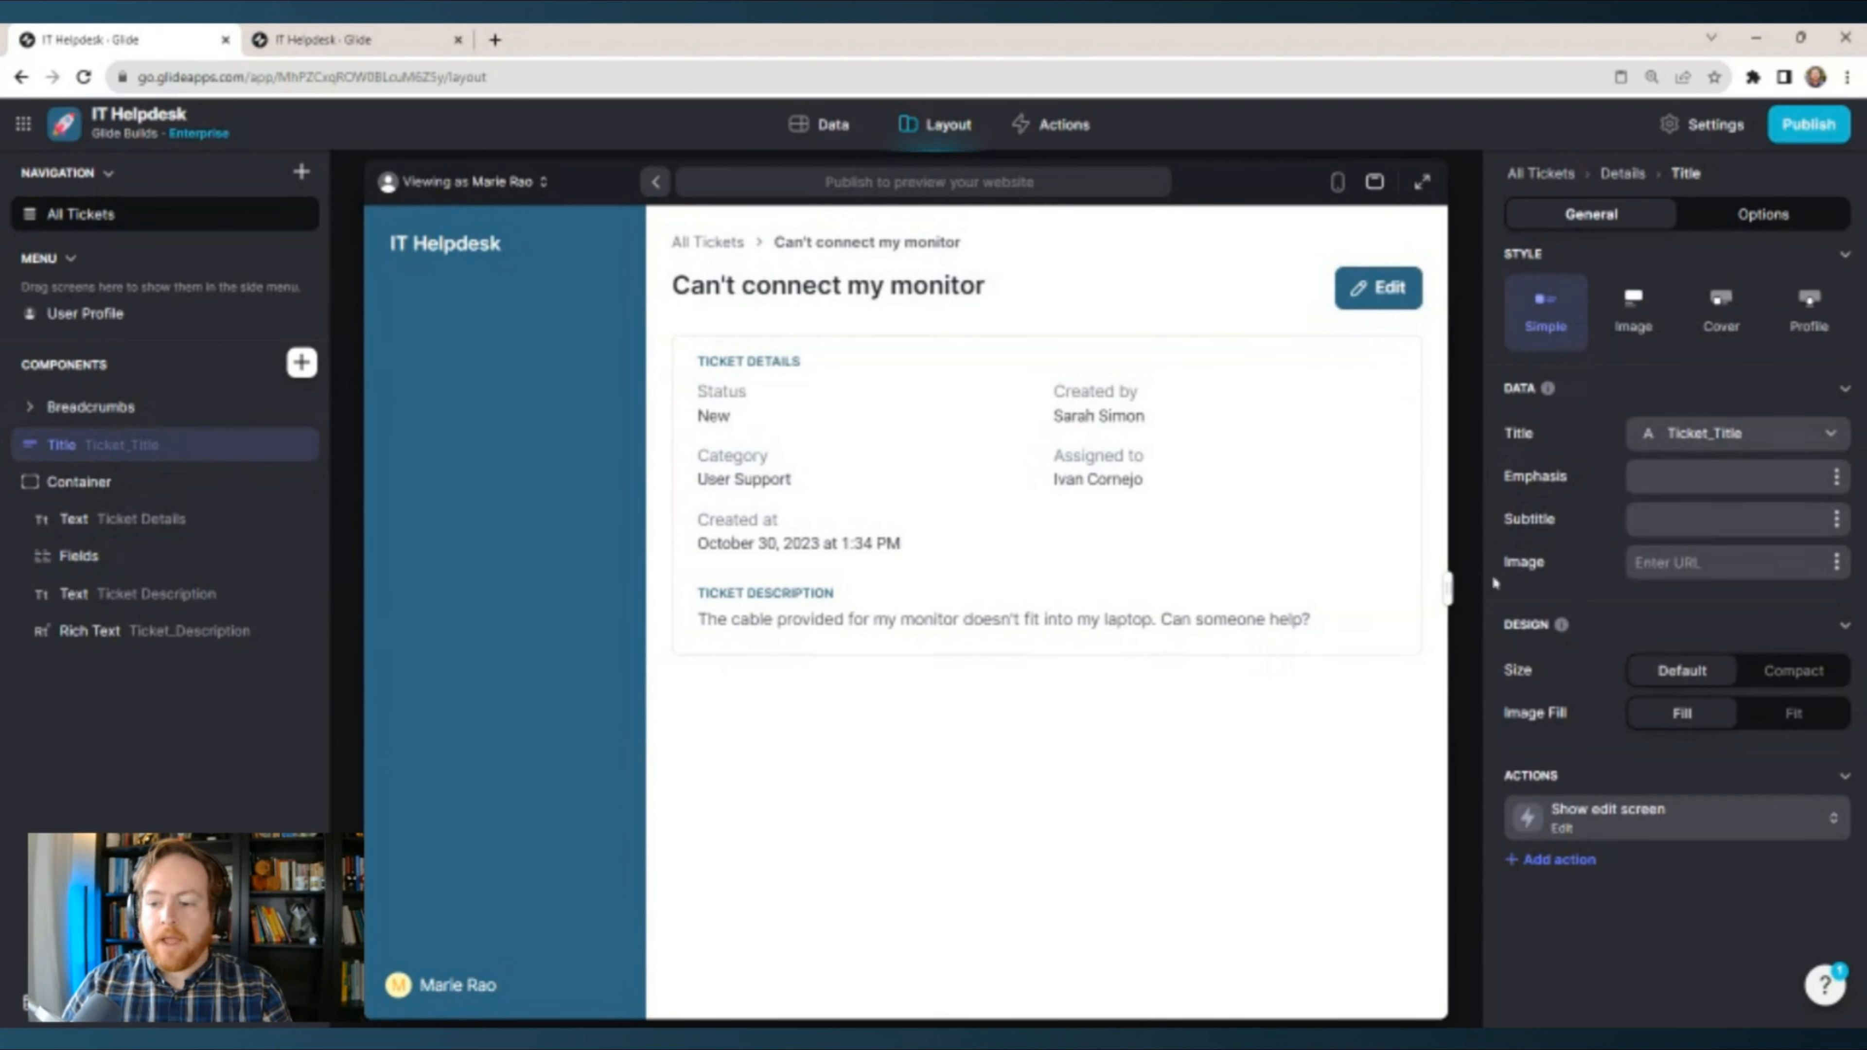
click(1713, 828)
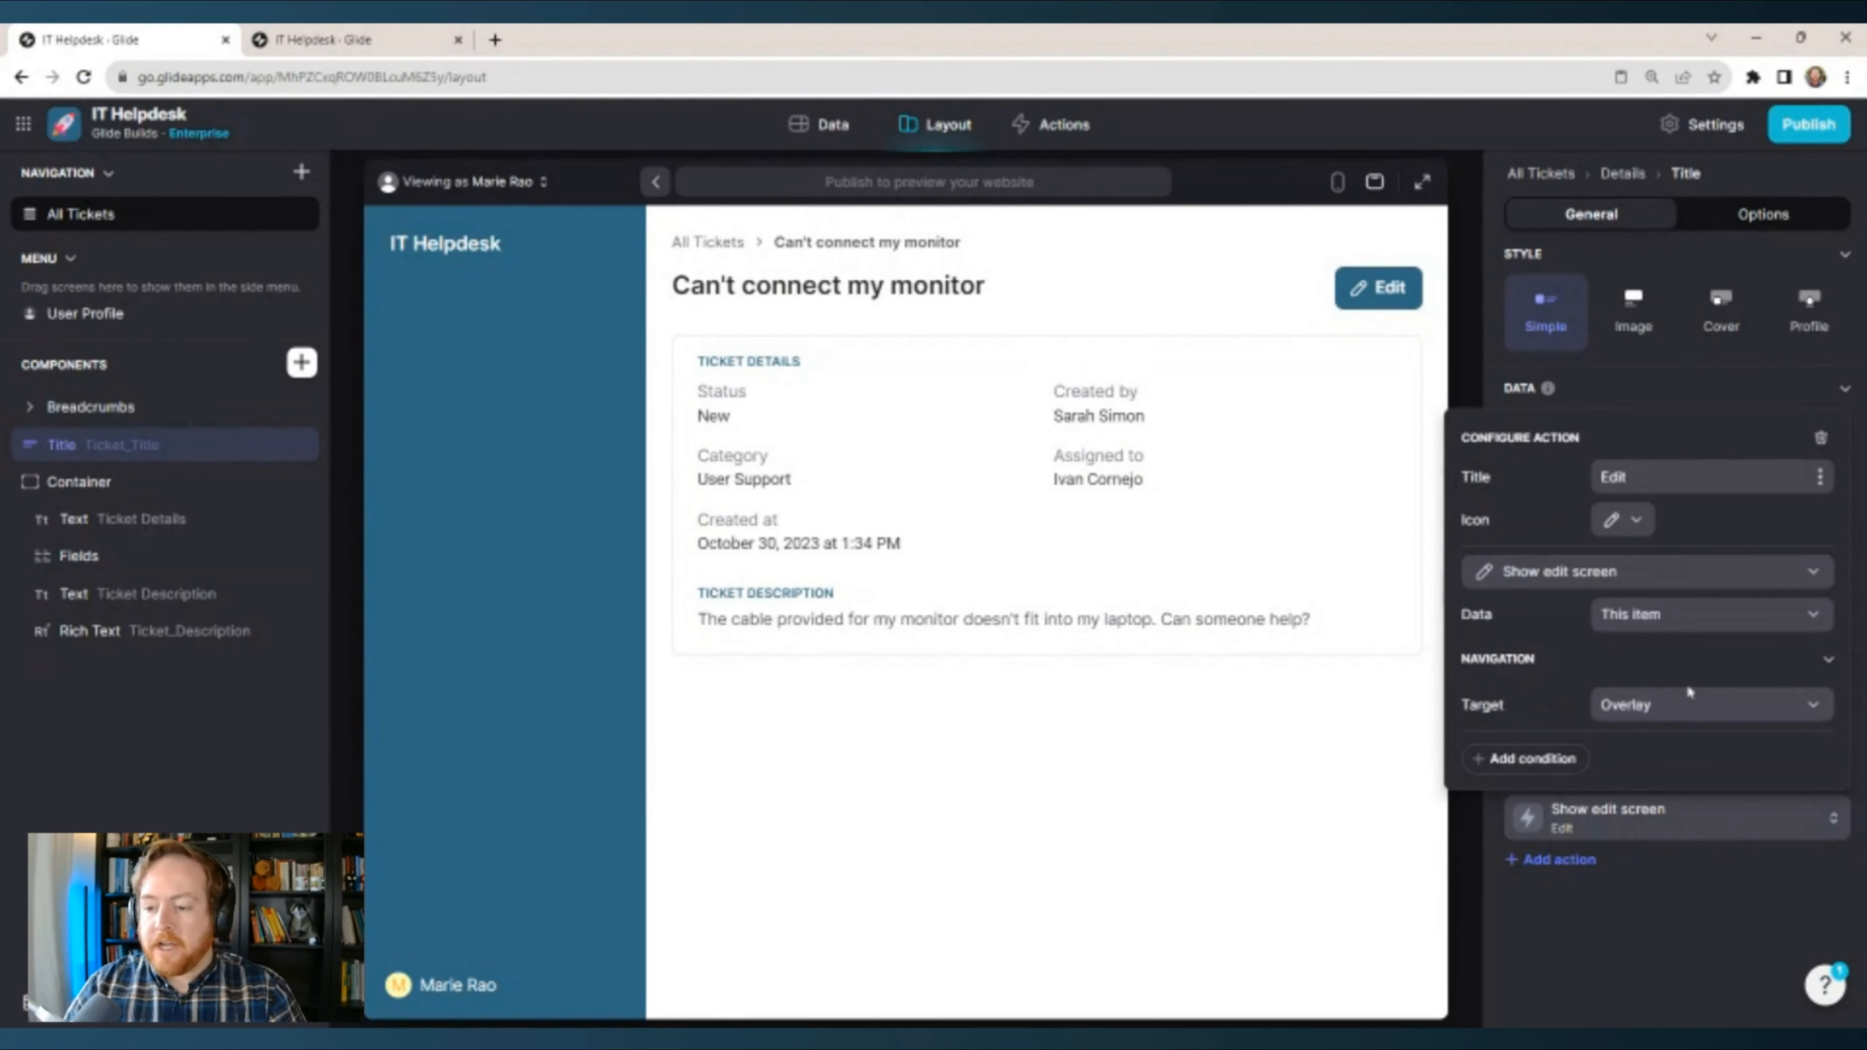
click(1685, 716)
click(1602, 846)
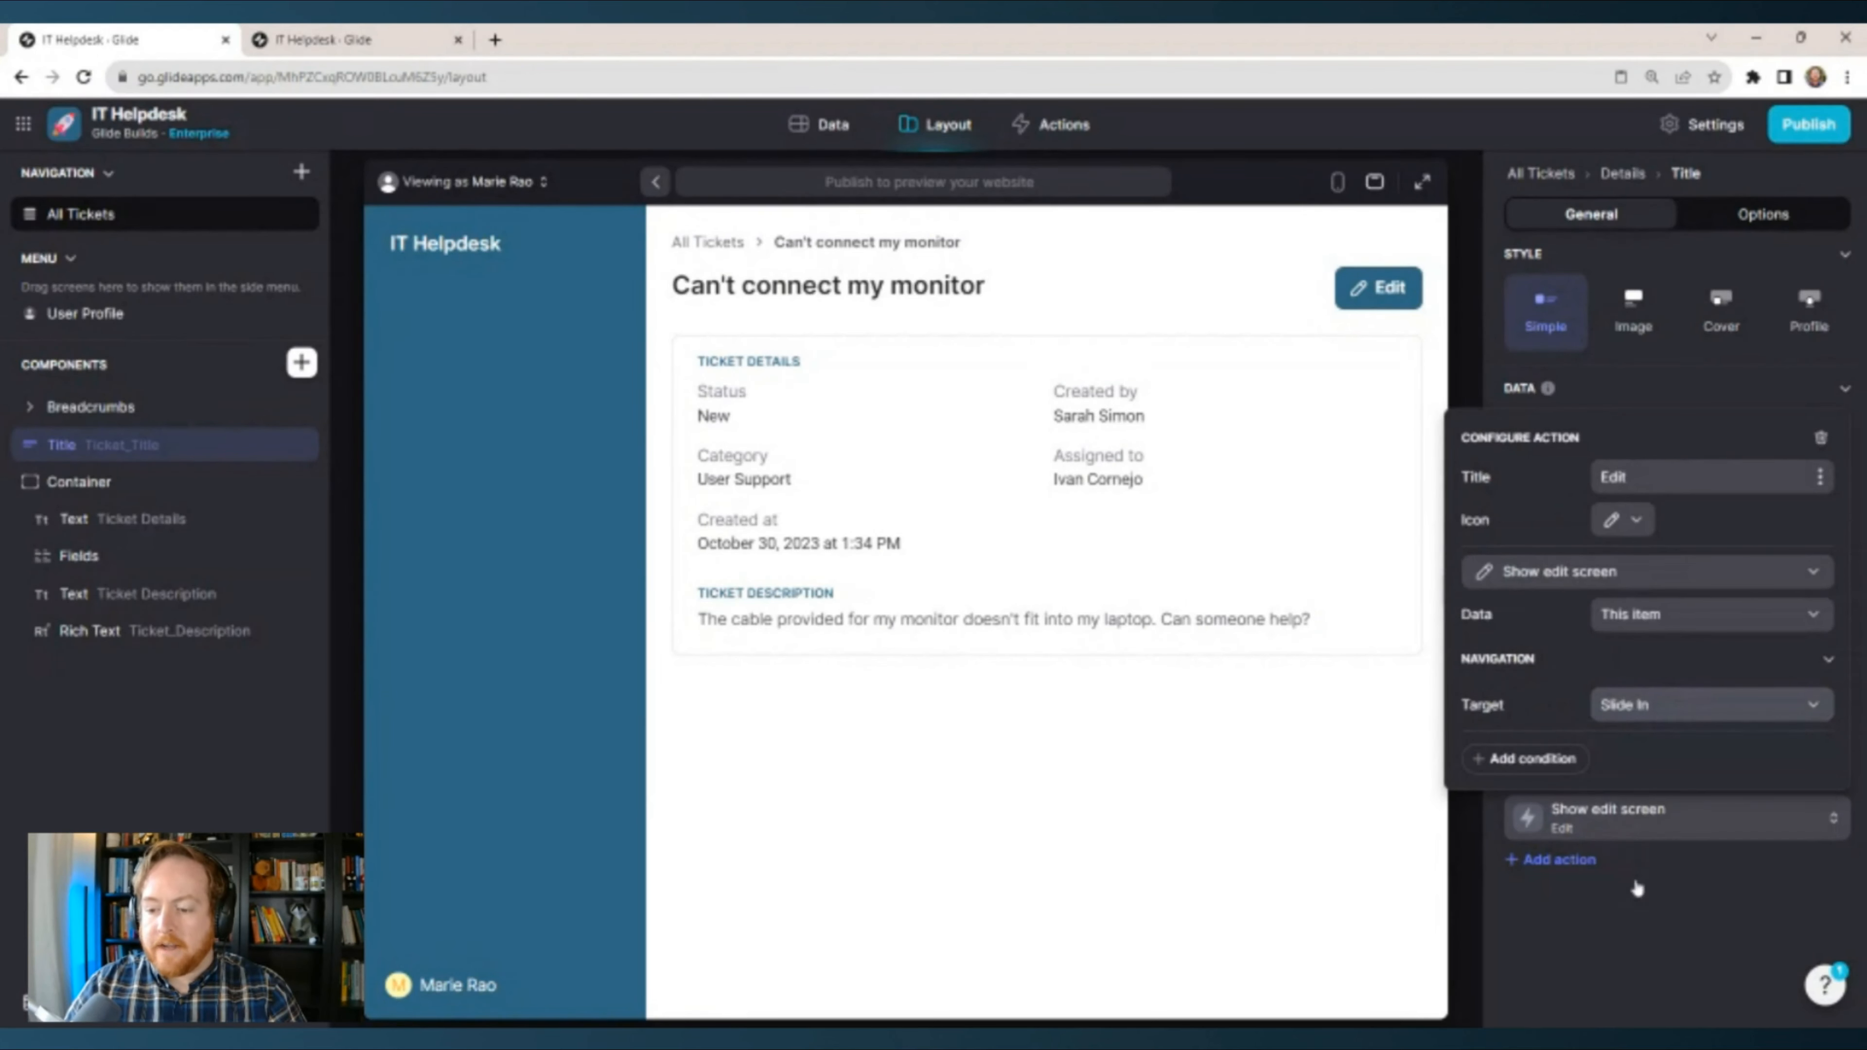
click(1622, 930)
Test the ticket's Edit action by opening and closing the slide-in edit form.
click(1369, 289)
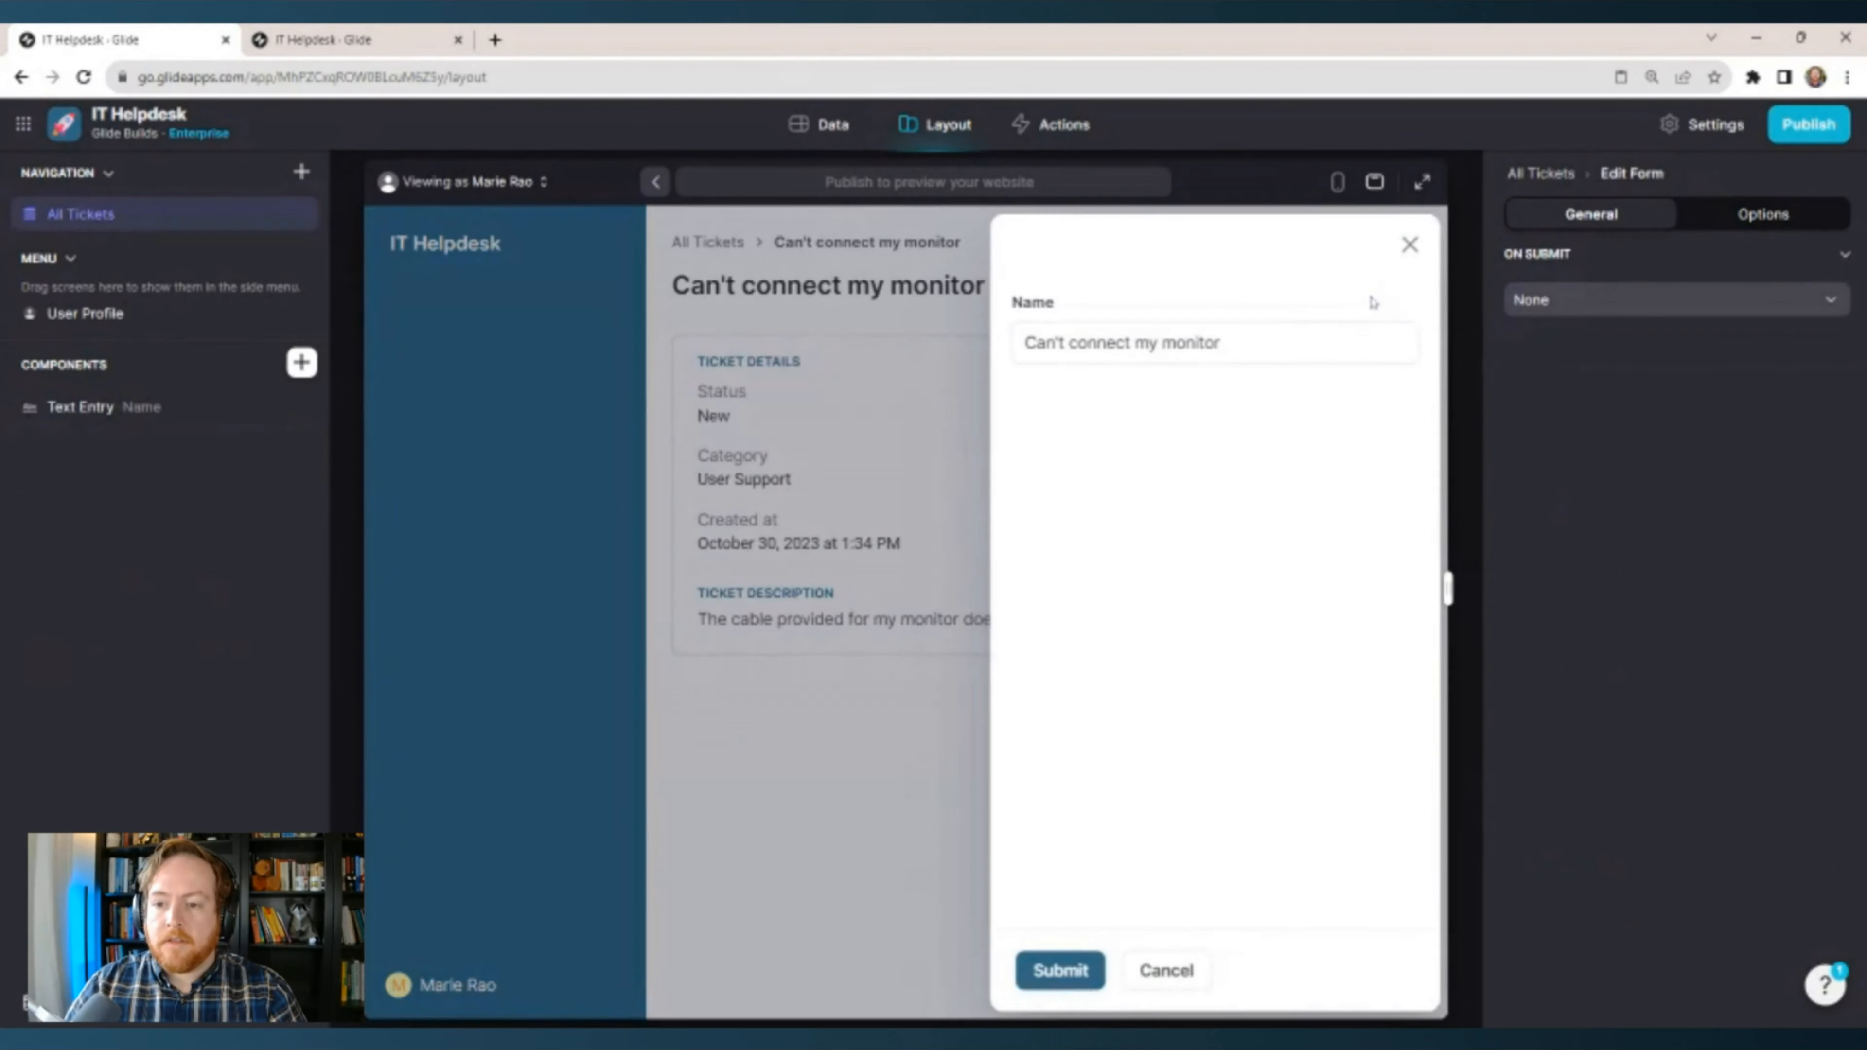
click(1404, 242)
click(1369, 289)
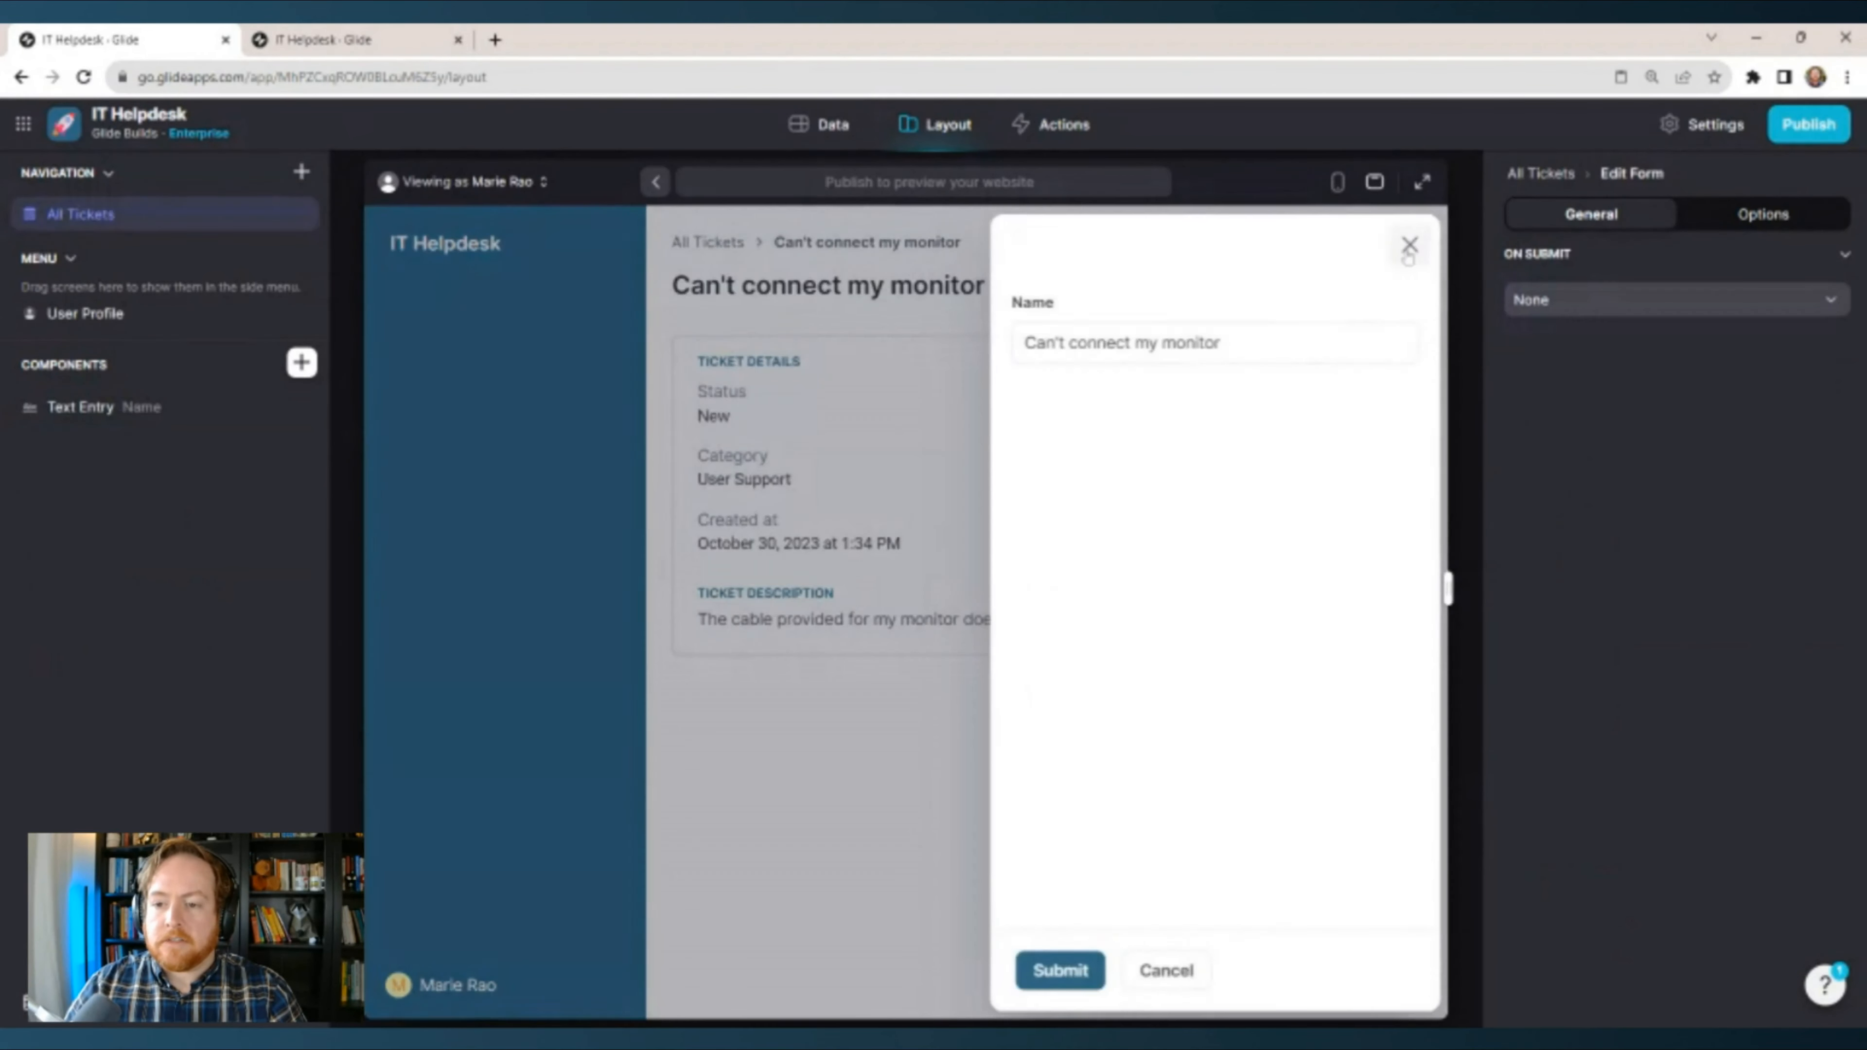
click(1408, 245)
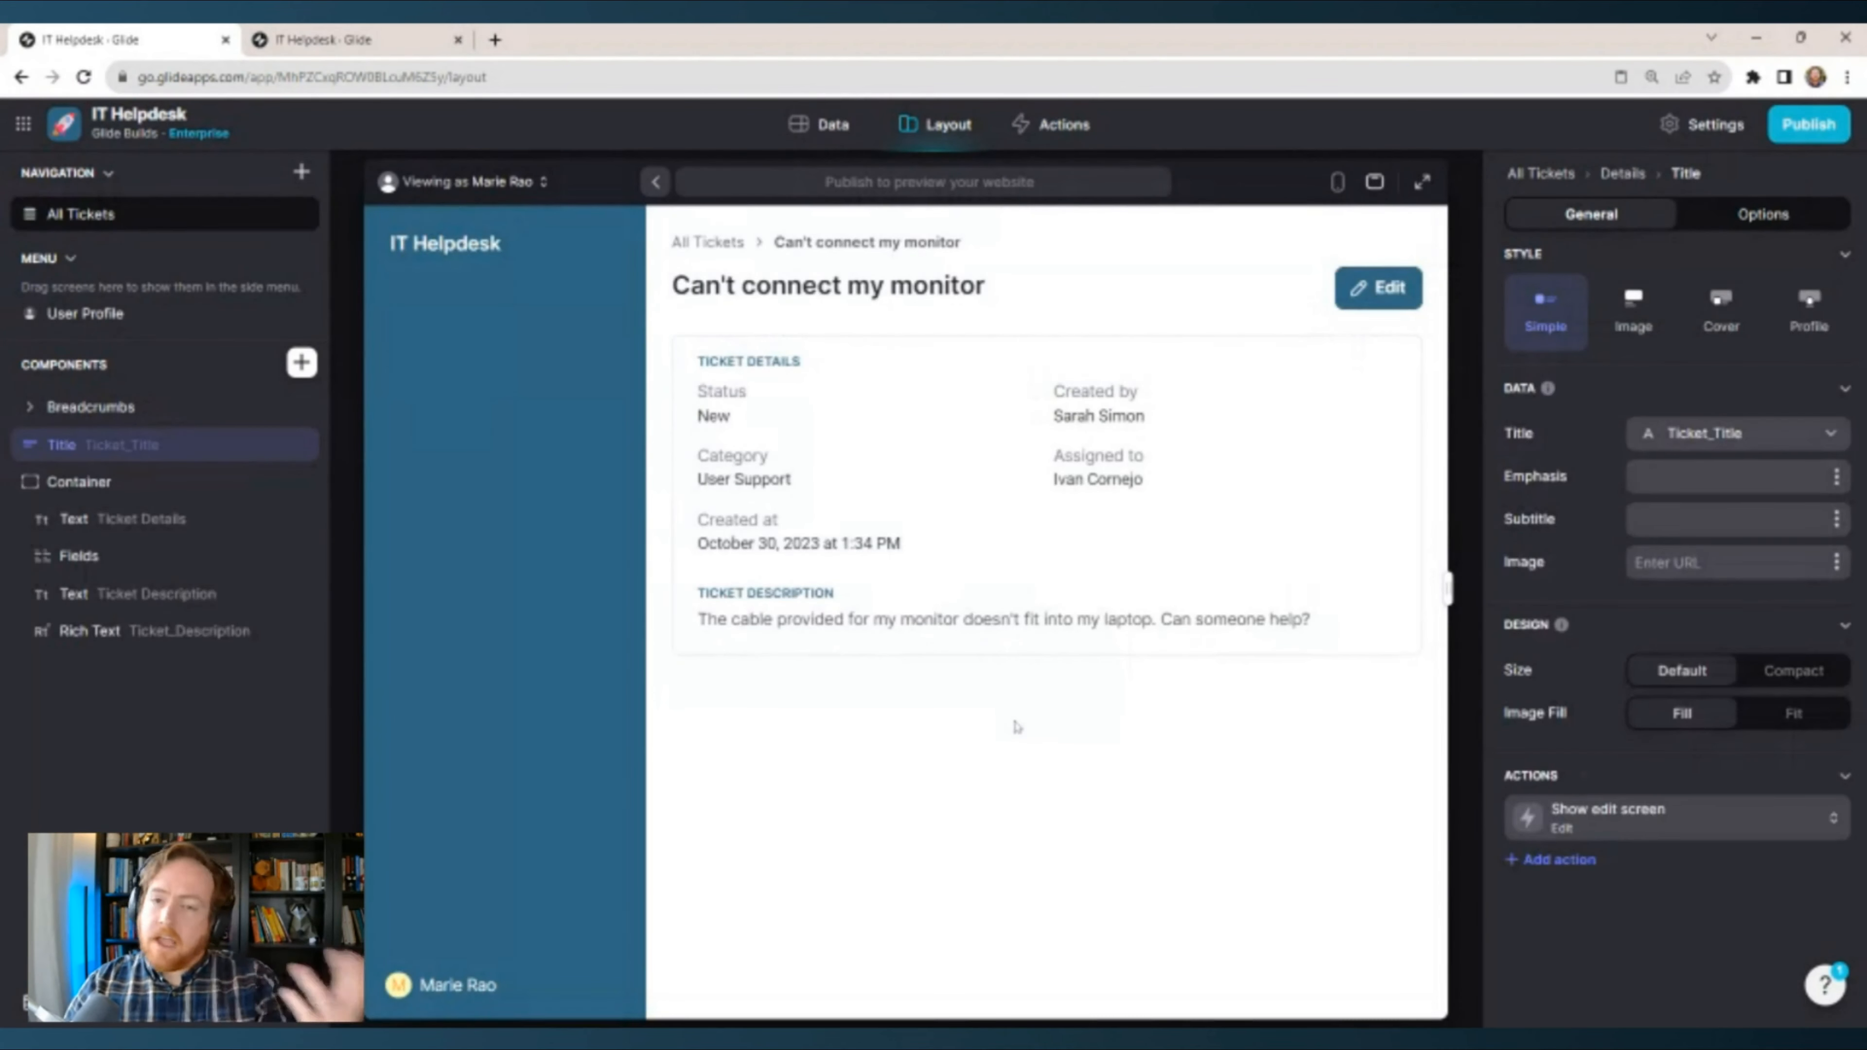
click(1406, 288)
click(1409, 245)
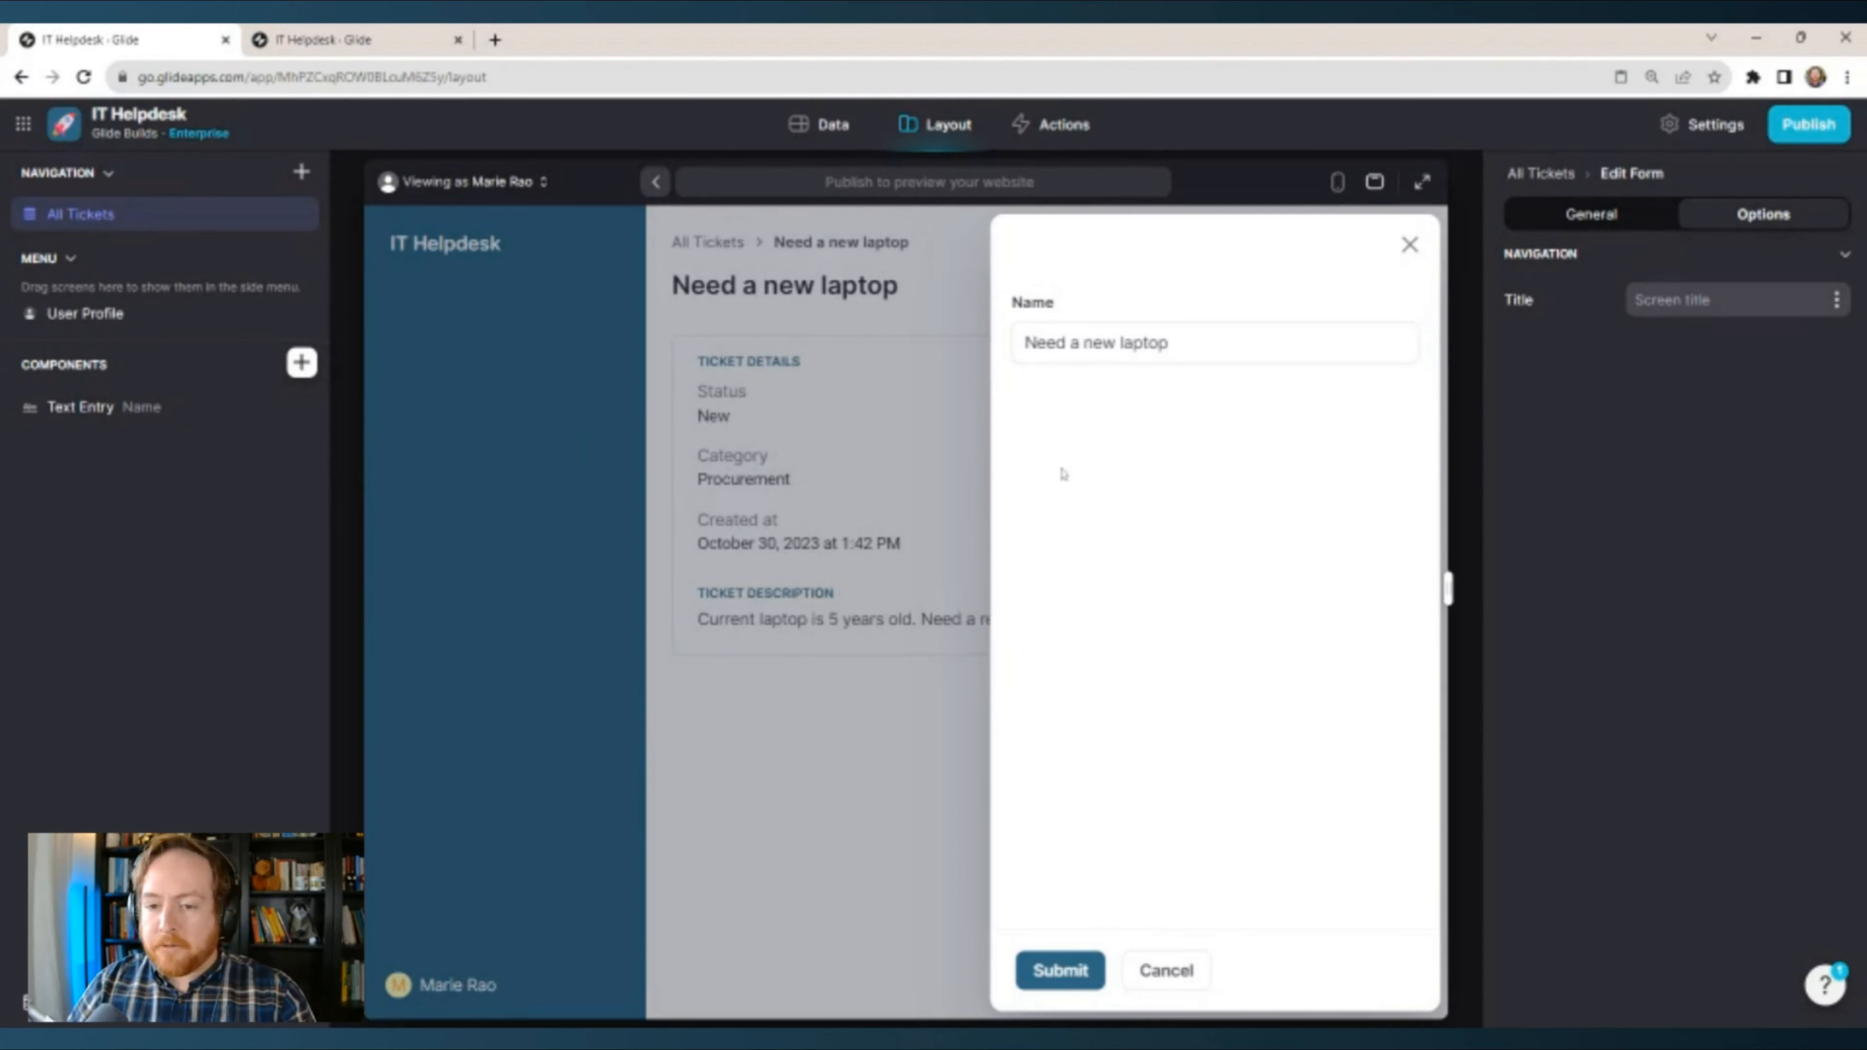
Make the Name text entry required in the "Need a new laptop" ticket's edit form.
click(96, 421)
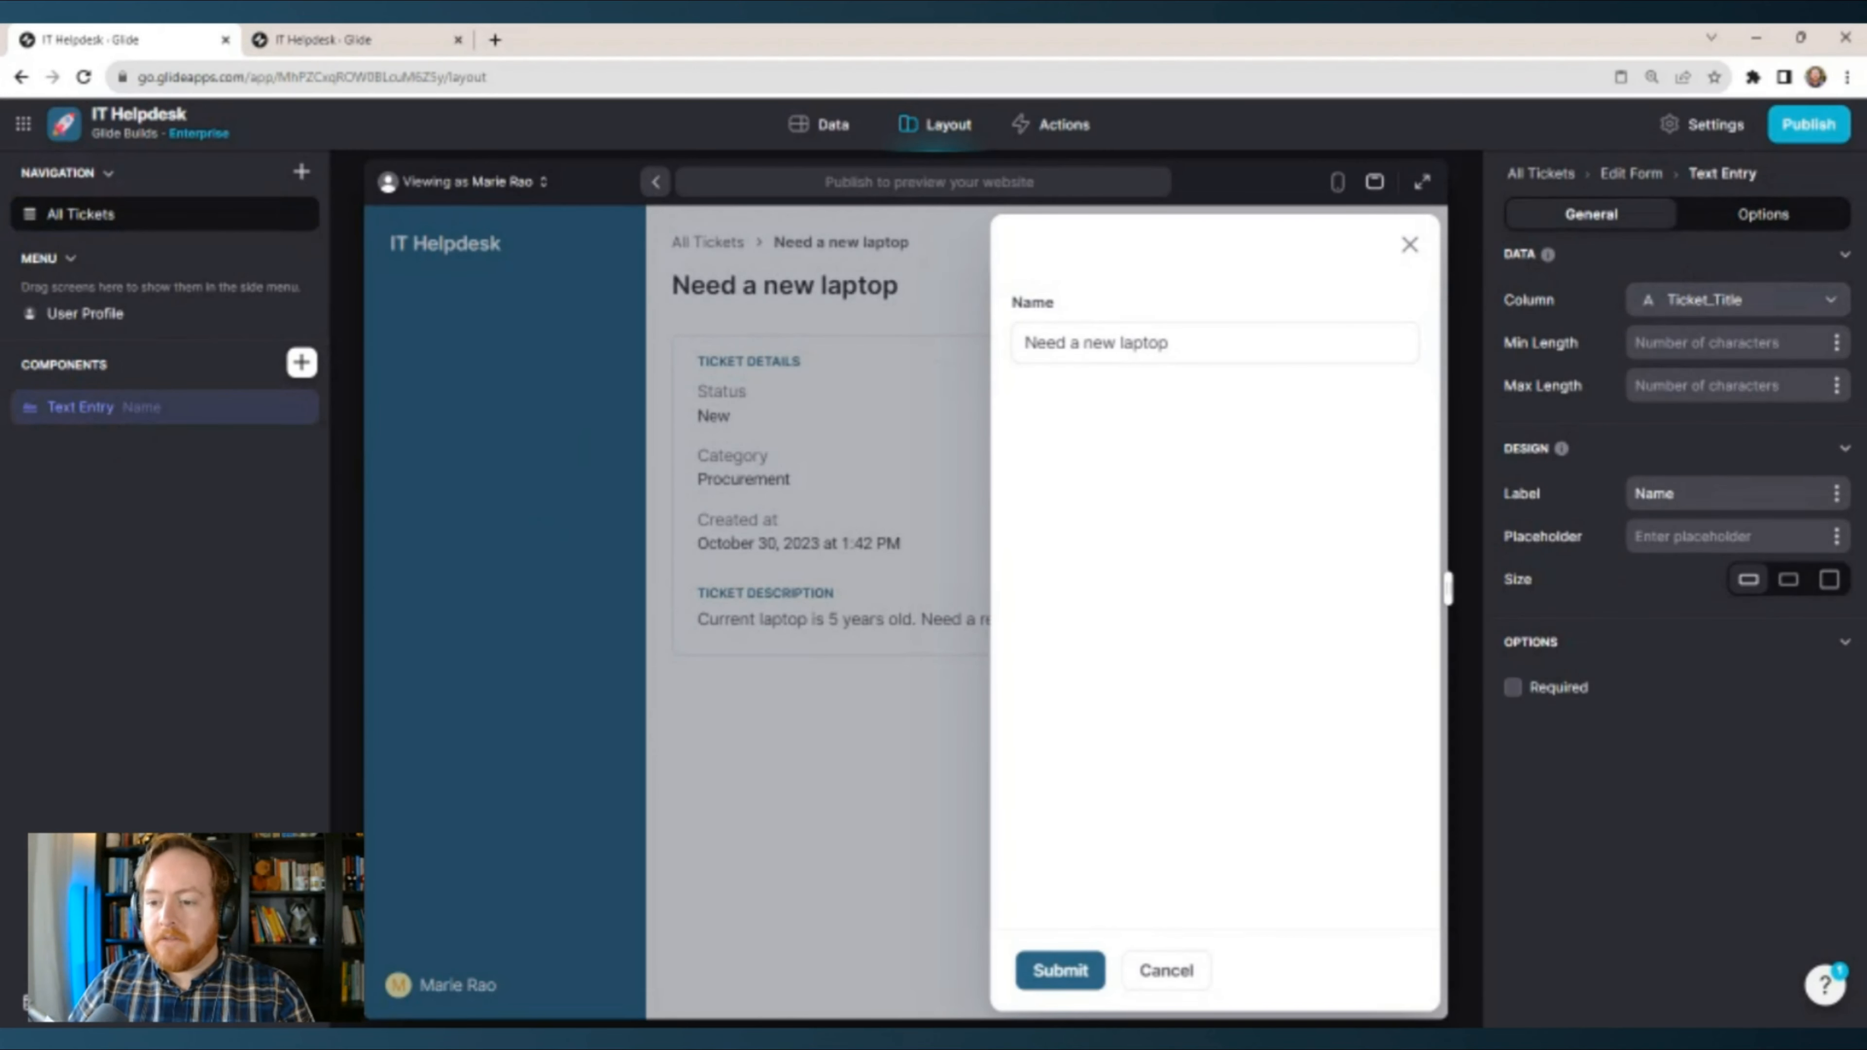
click(1512, 687)
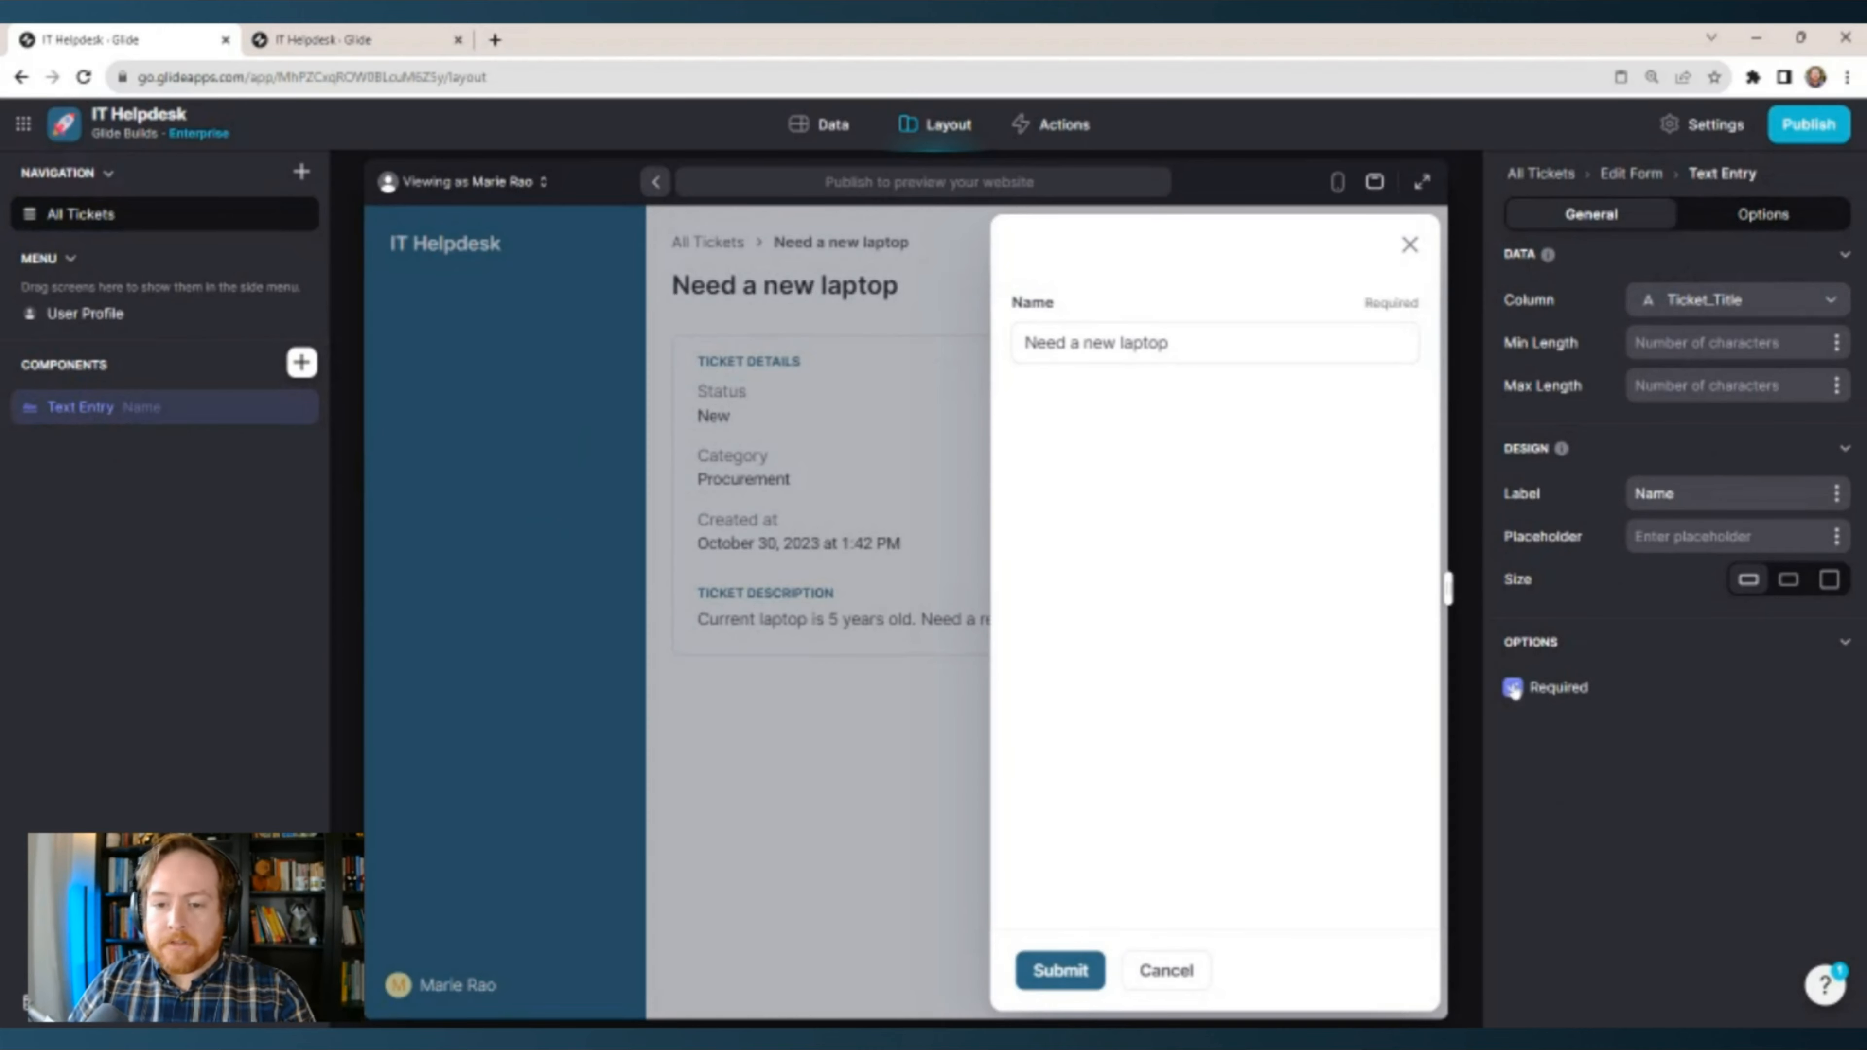
Add a Choice component below the Name entry in the ticket edit form and have it write to Ticket_Author.
click(222, 556)
click(302, 362)
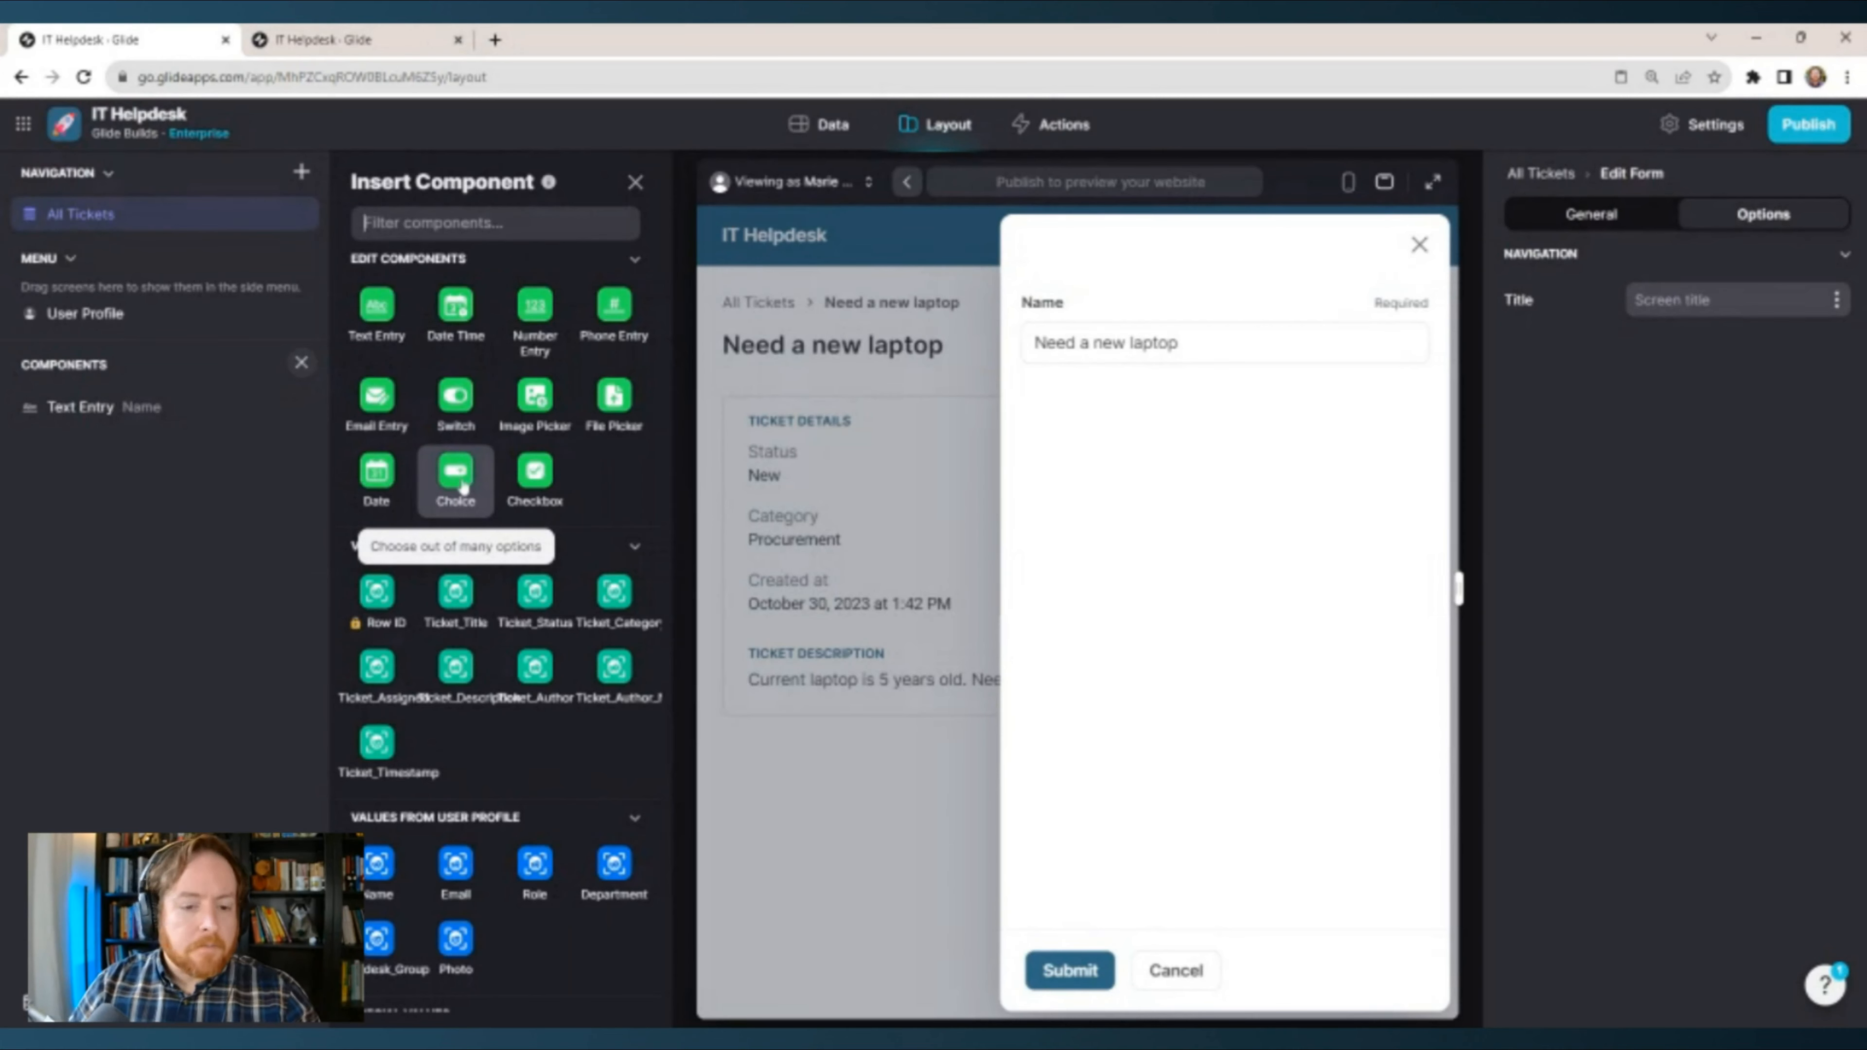
drag(462, 475, 58, 426)
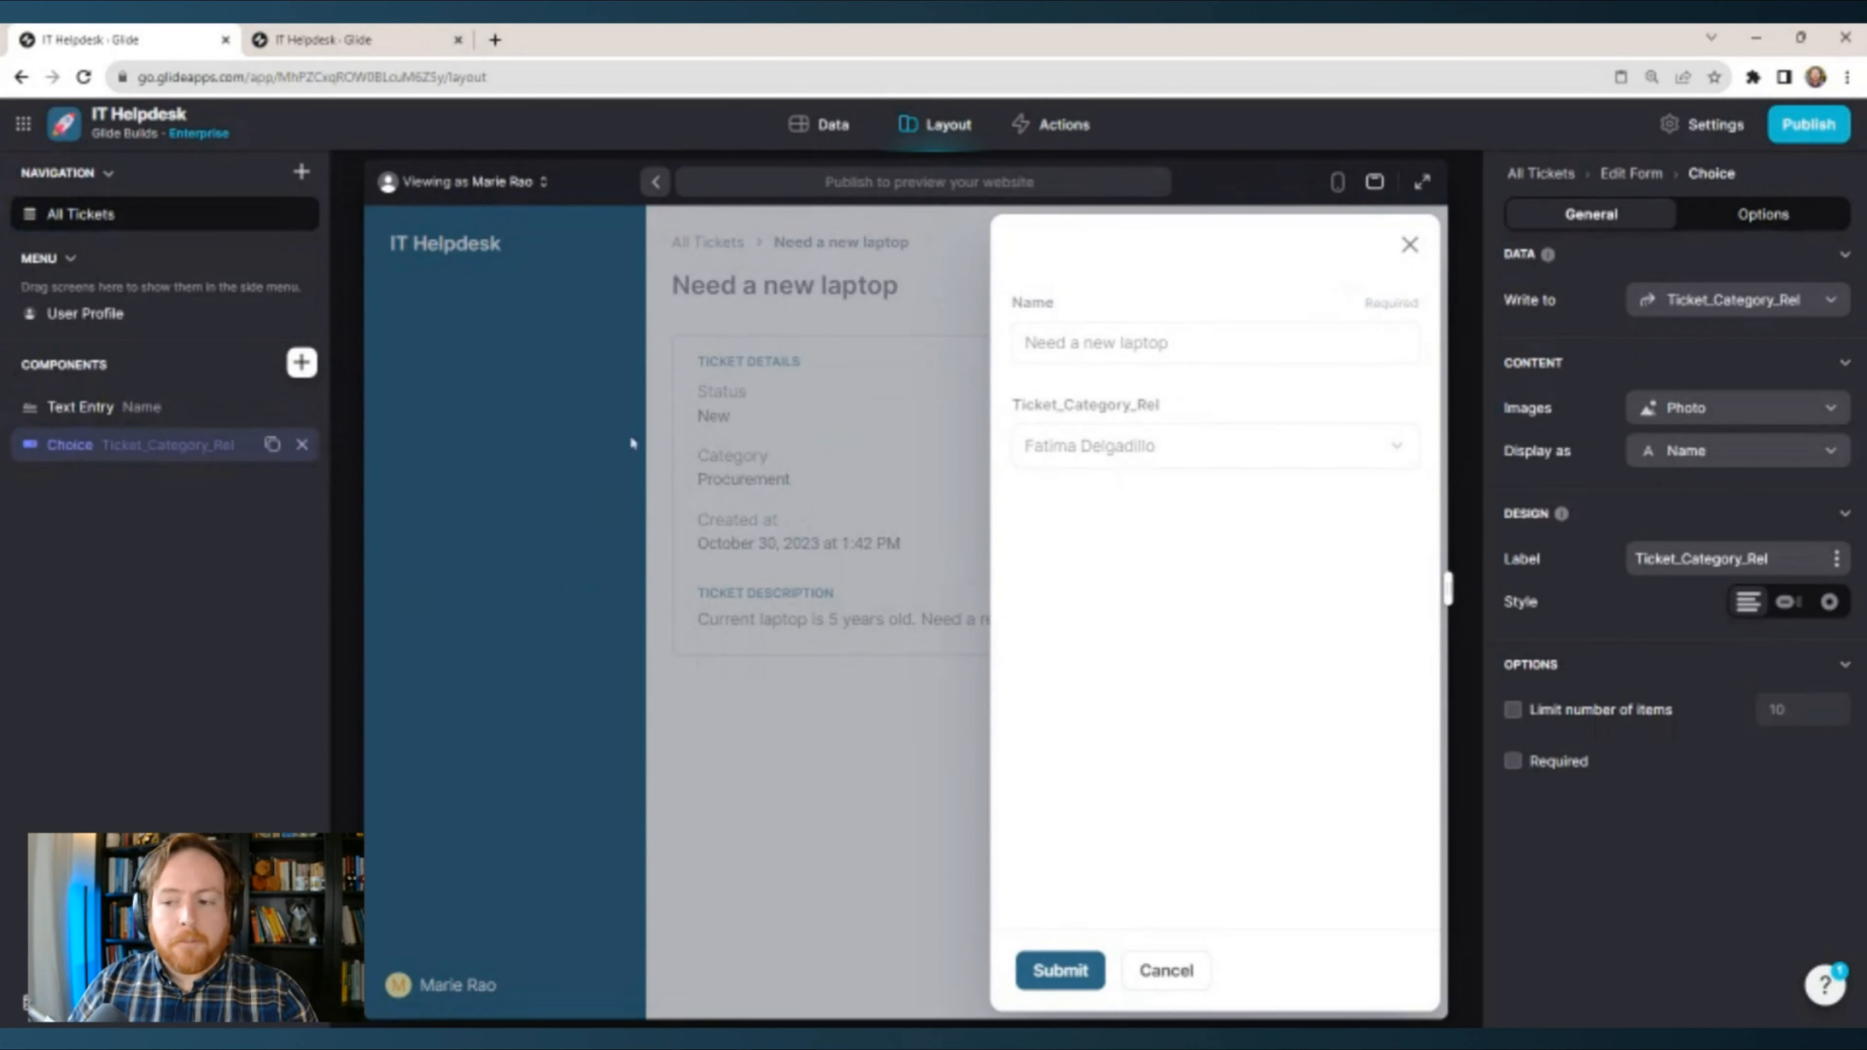
click(1727, 314)
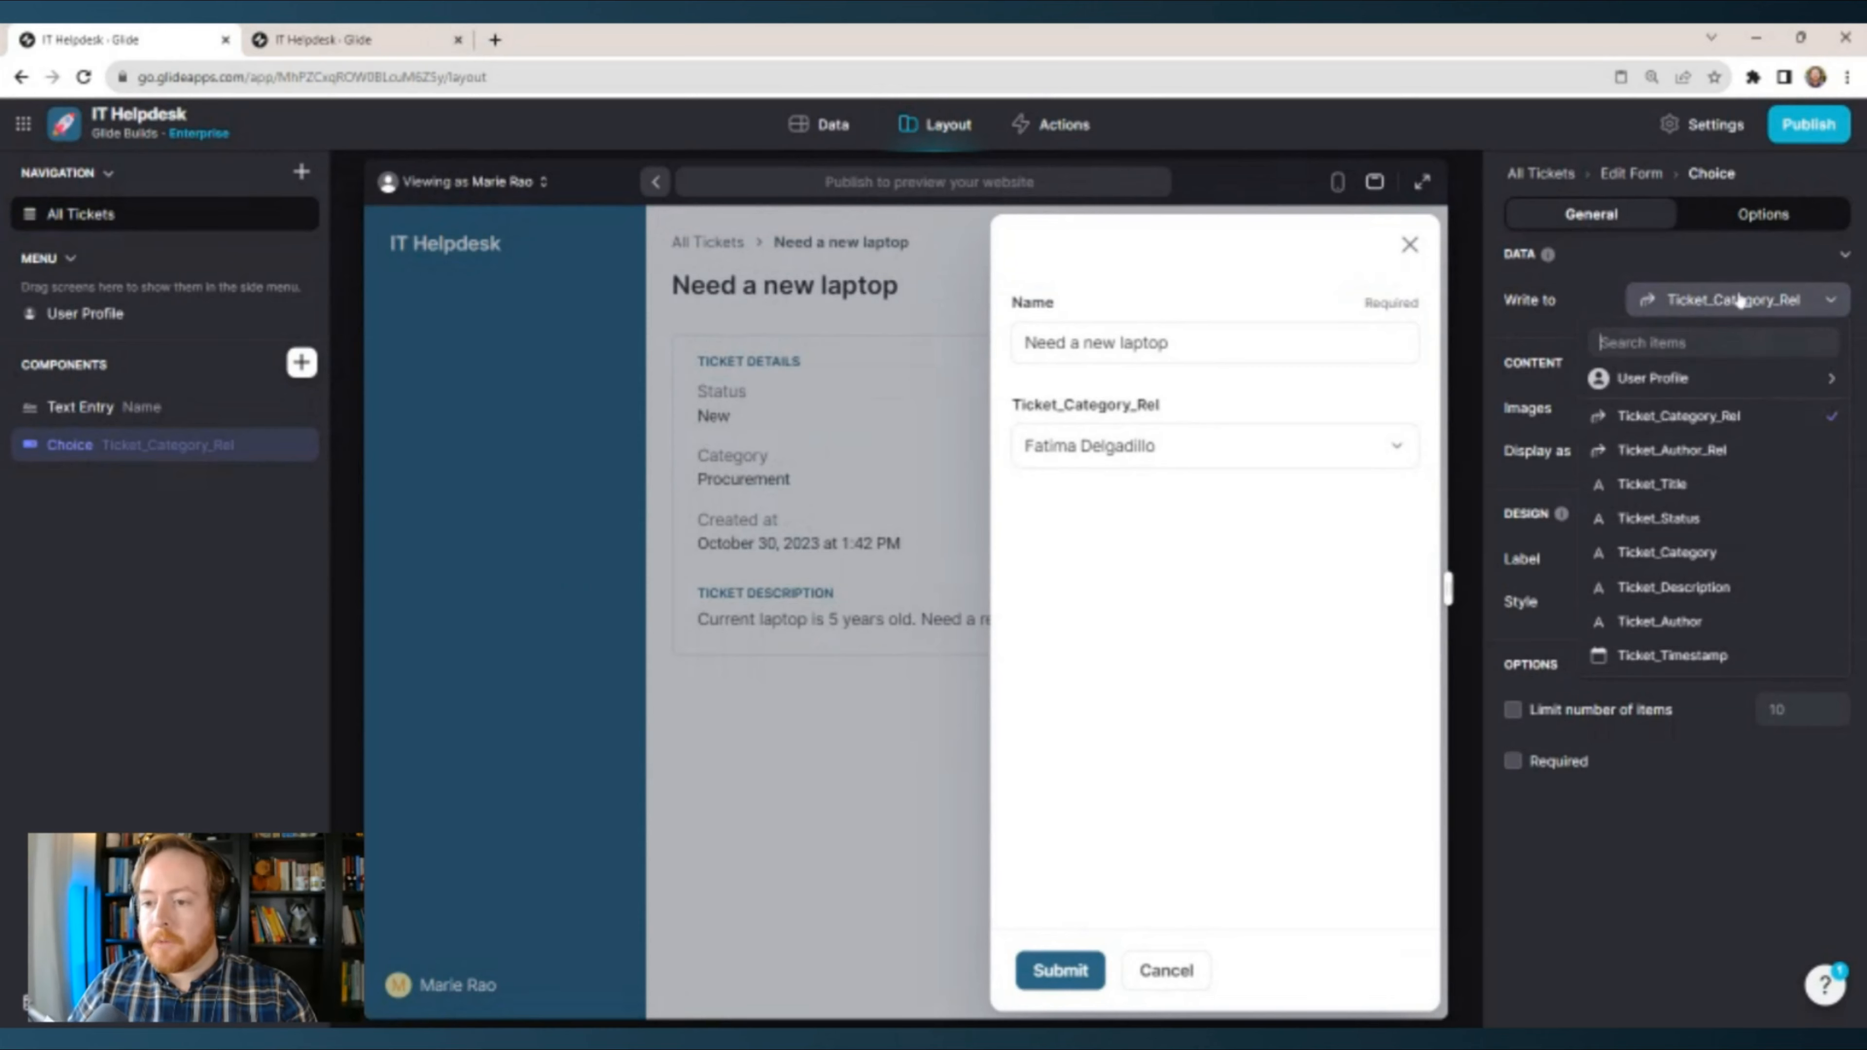
click(1740, 301)
click(1741, 301)
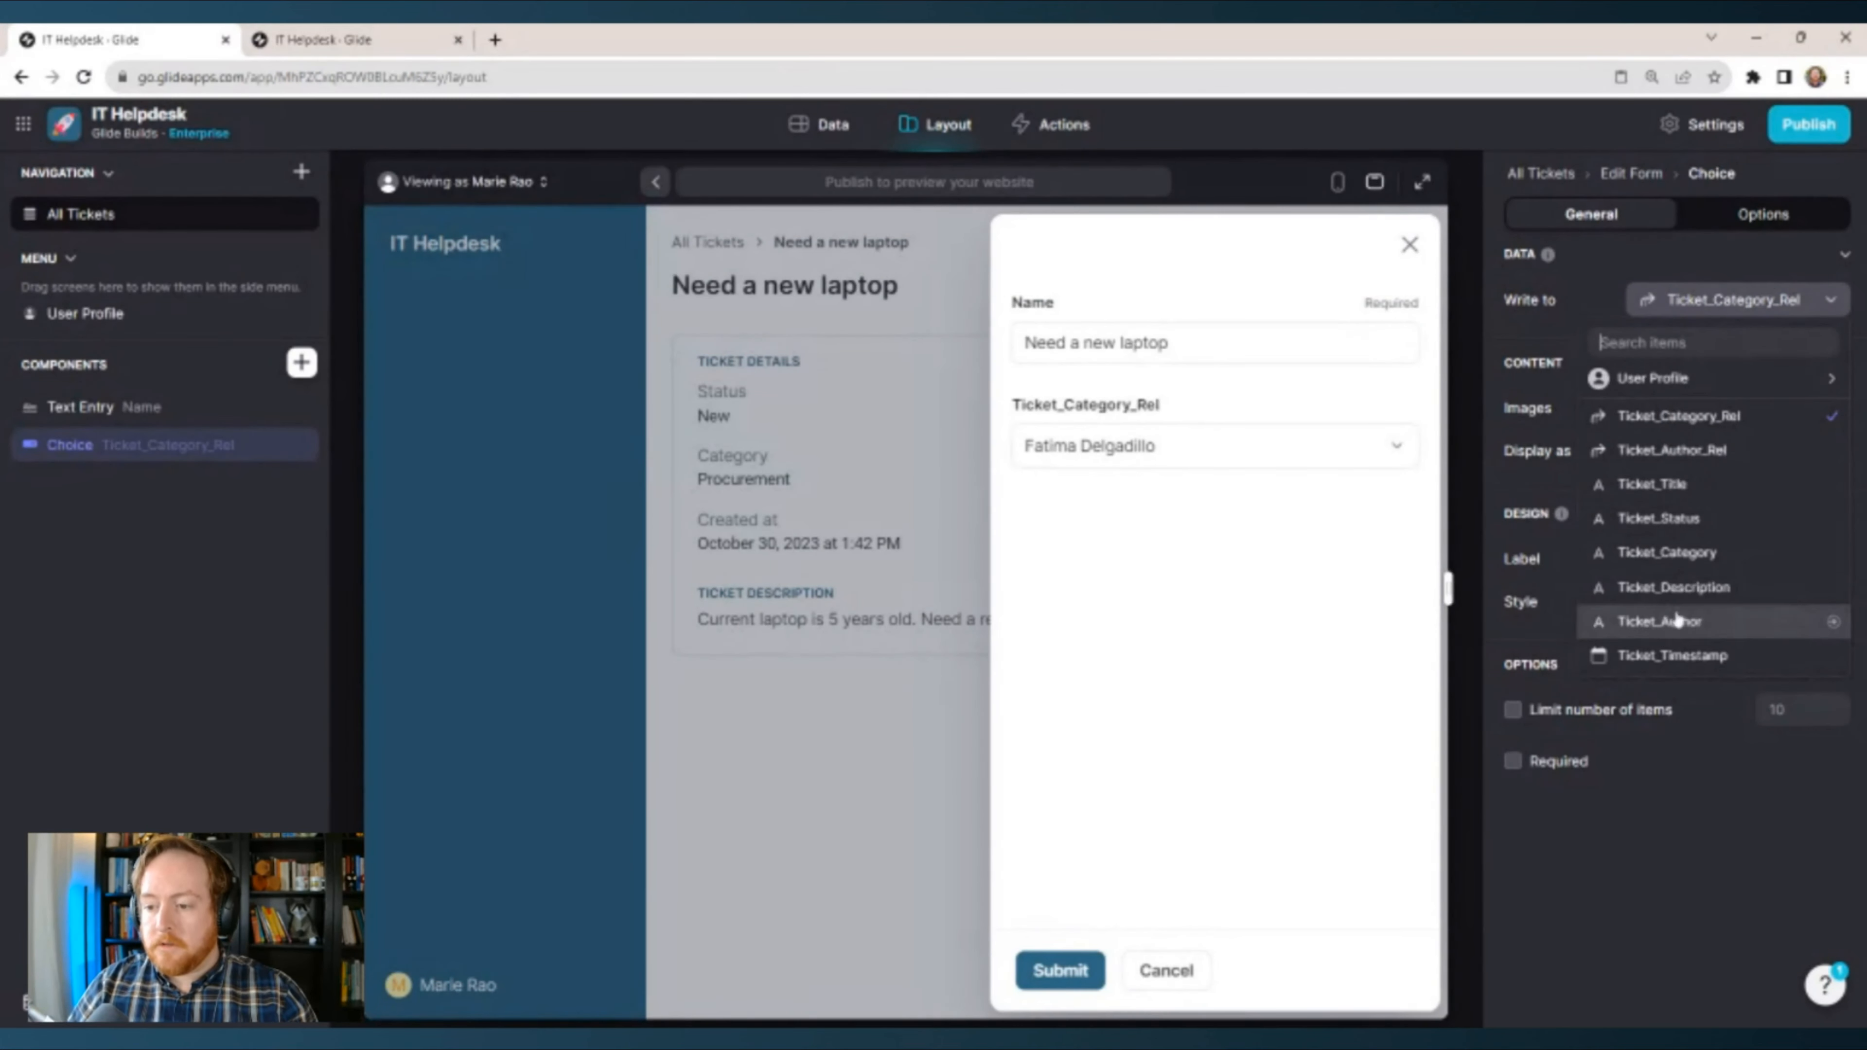
click(1674, 621)
Source the author choice from the Users table with Email as values, no images, and Name as the displayed text.
click(1746, 408)
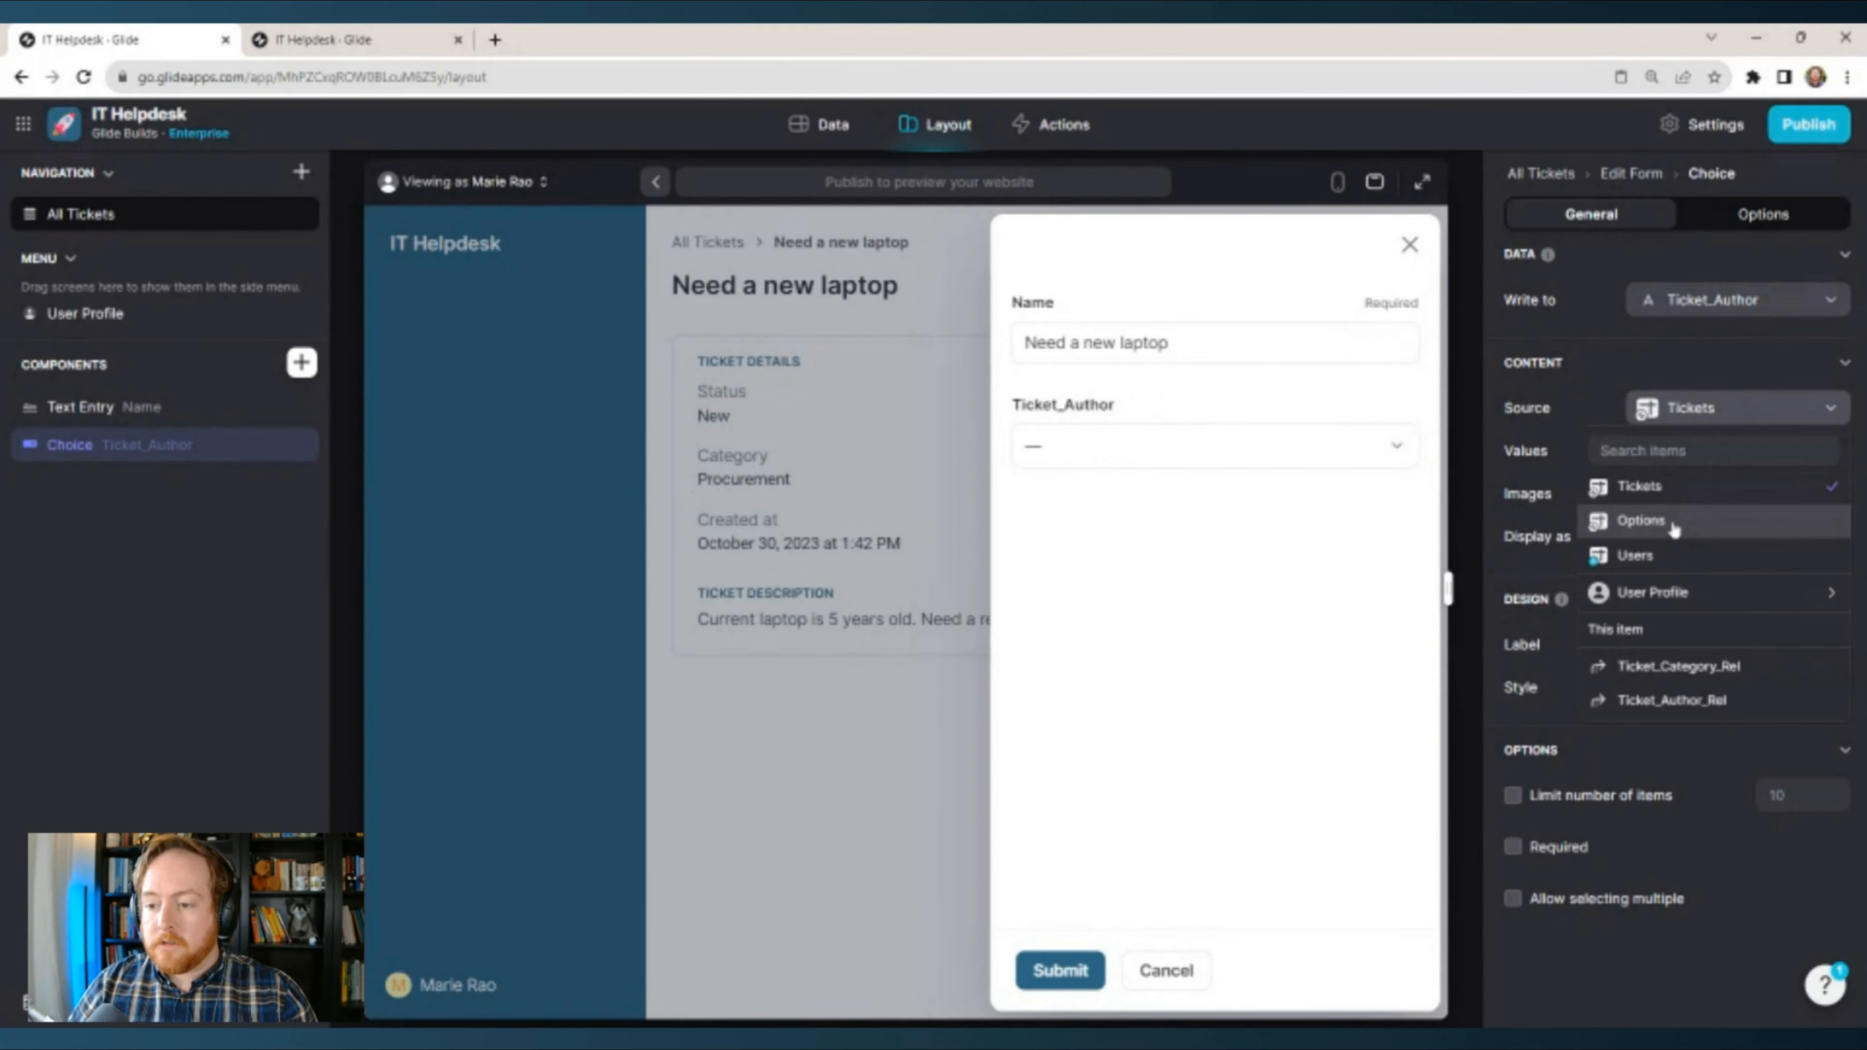
click(1679, 555)
click(1717, 454)
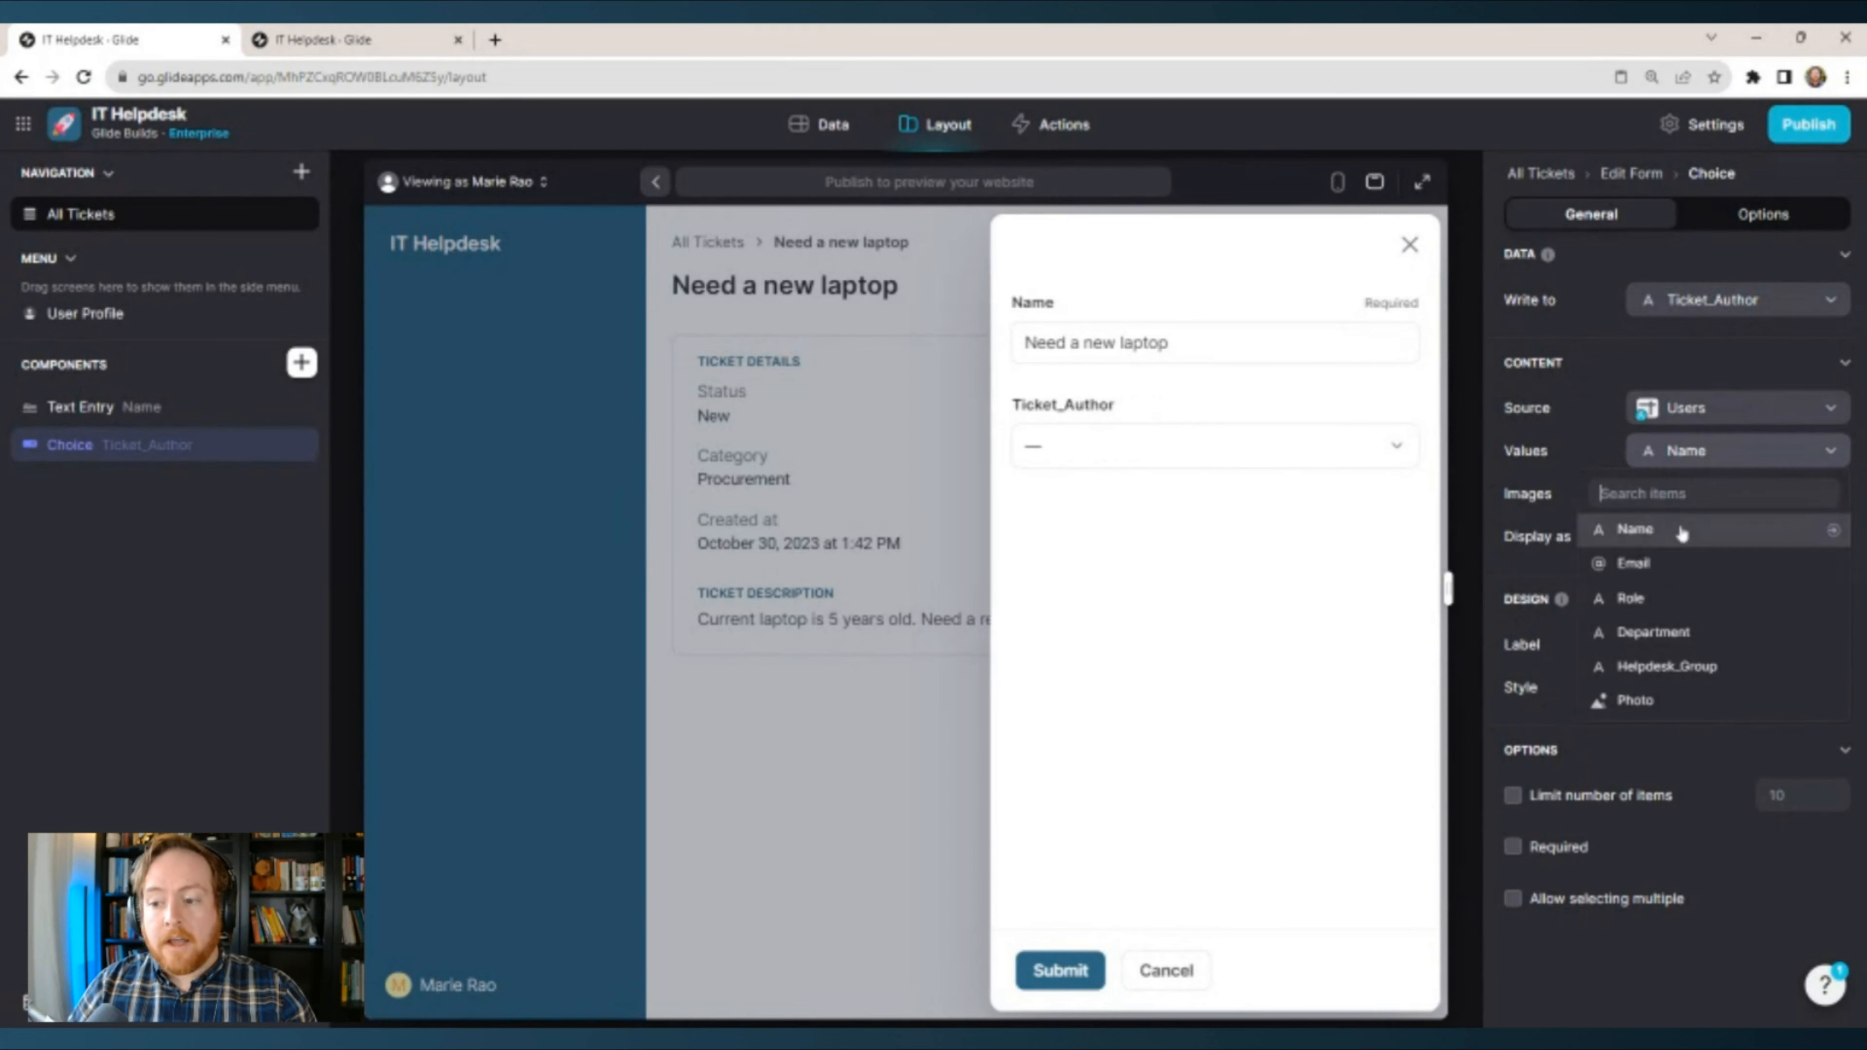
click(1720, 565)
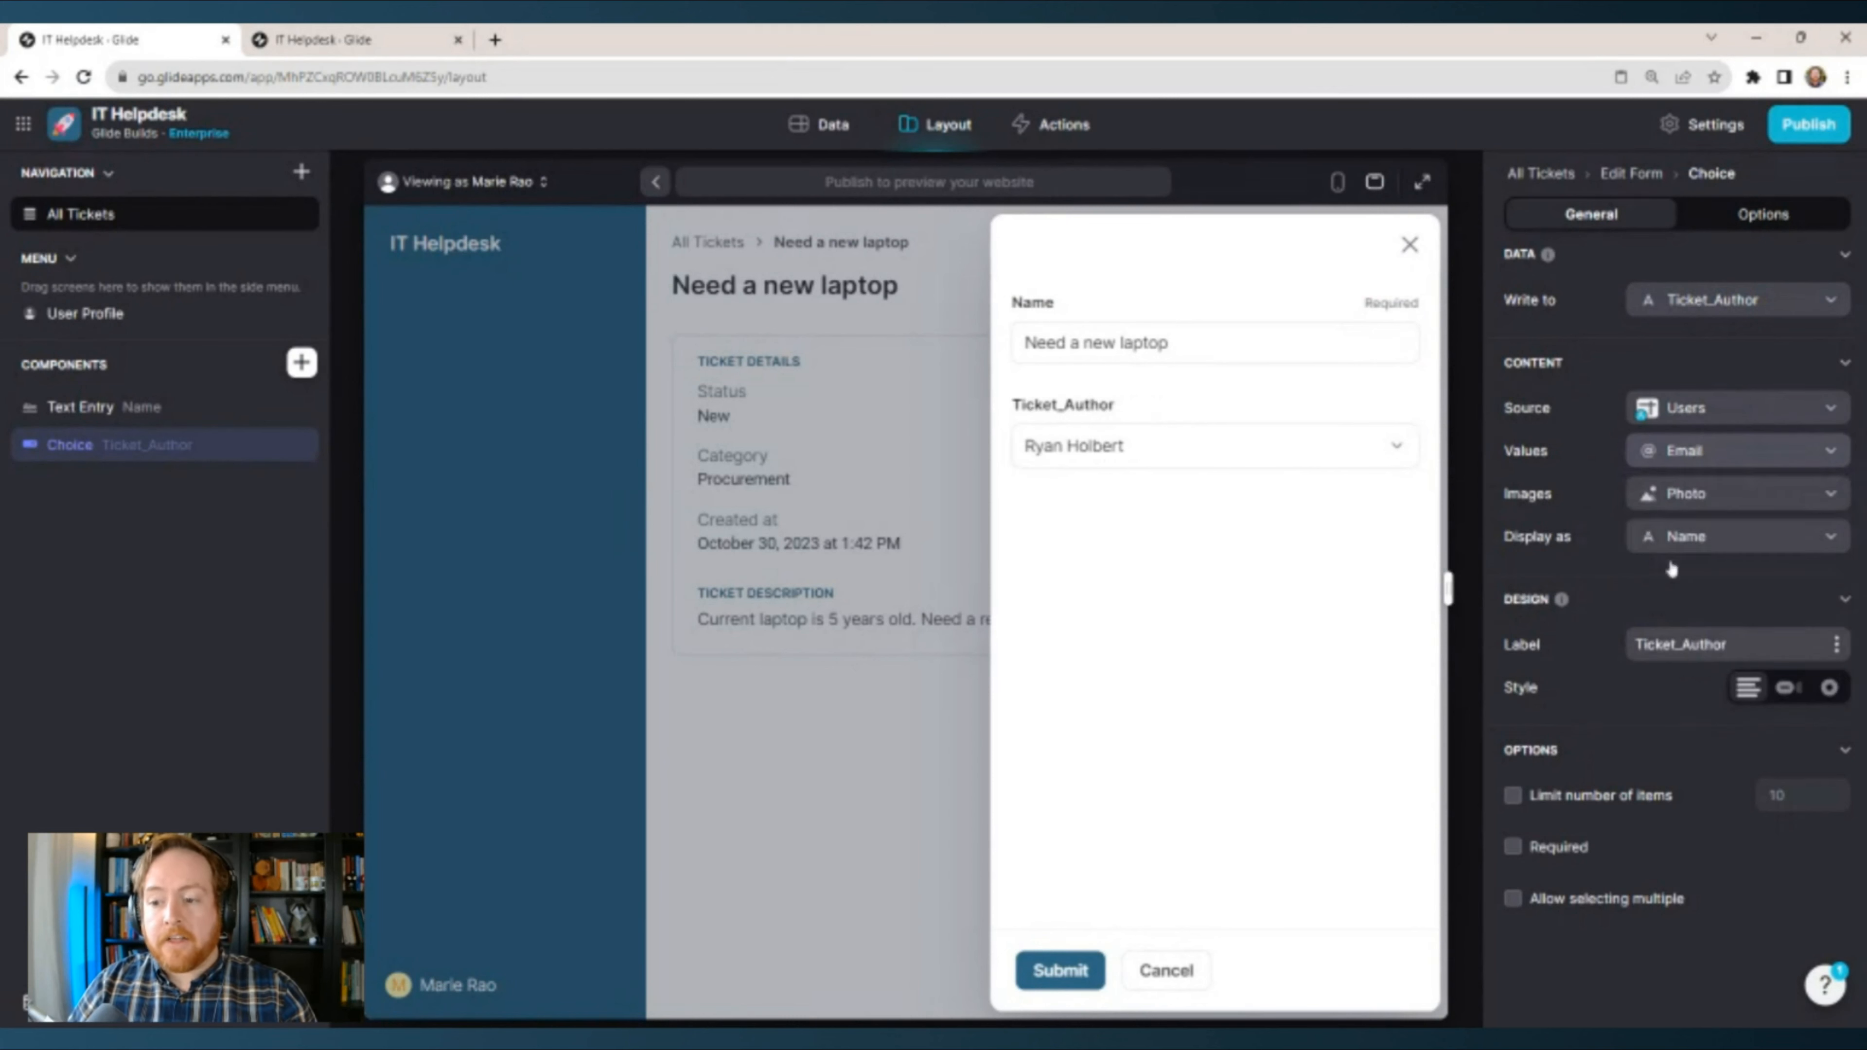
click(1735, 500)
click(1622, 571)
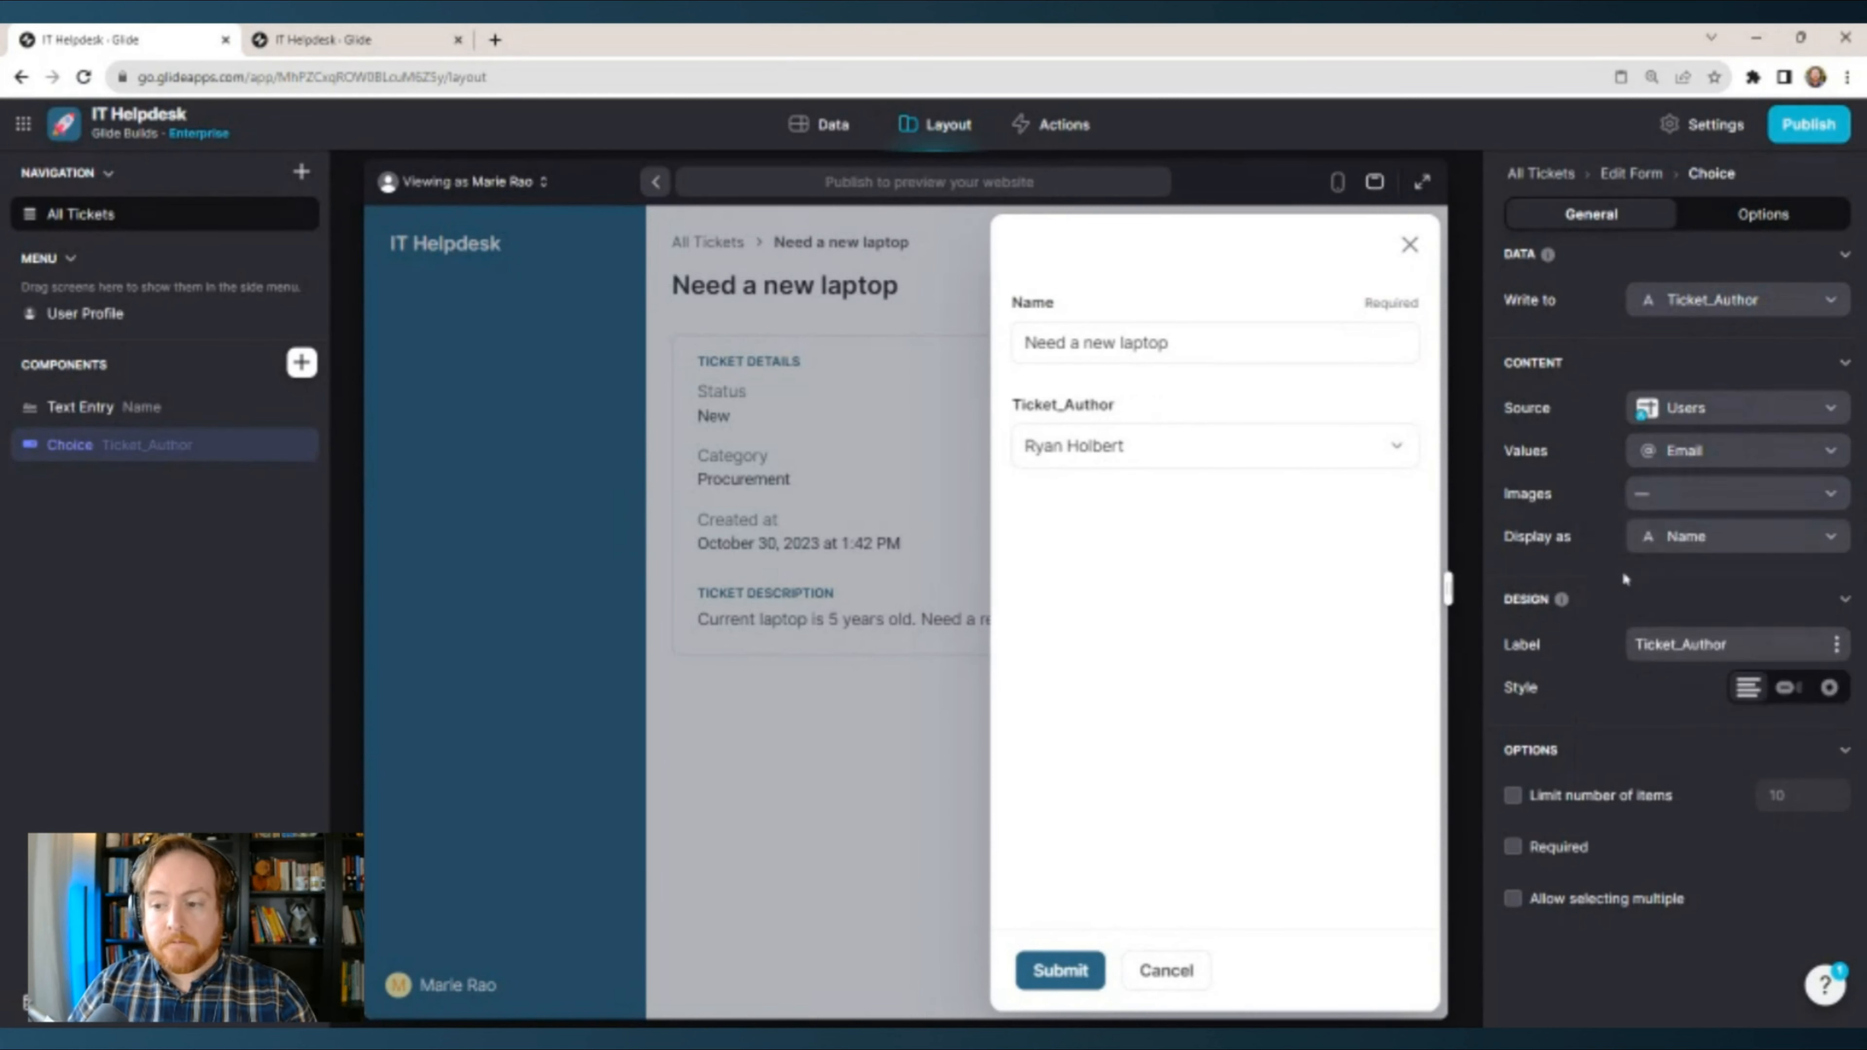
click(1711, 542)
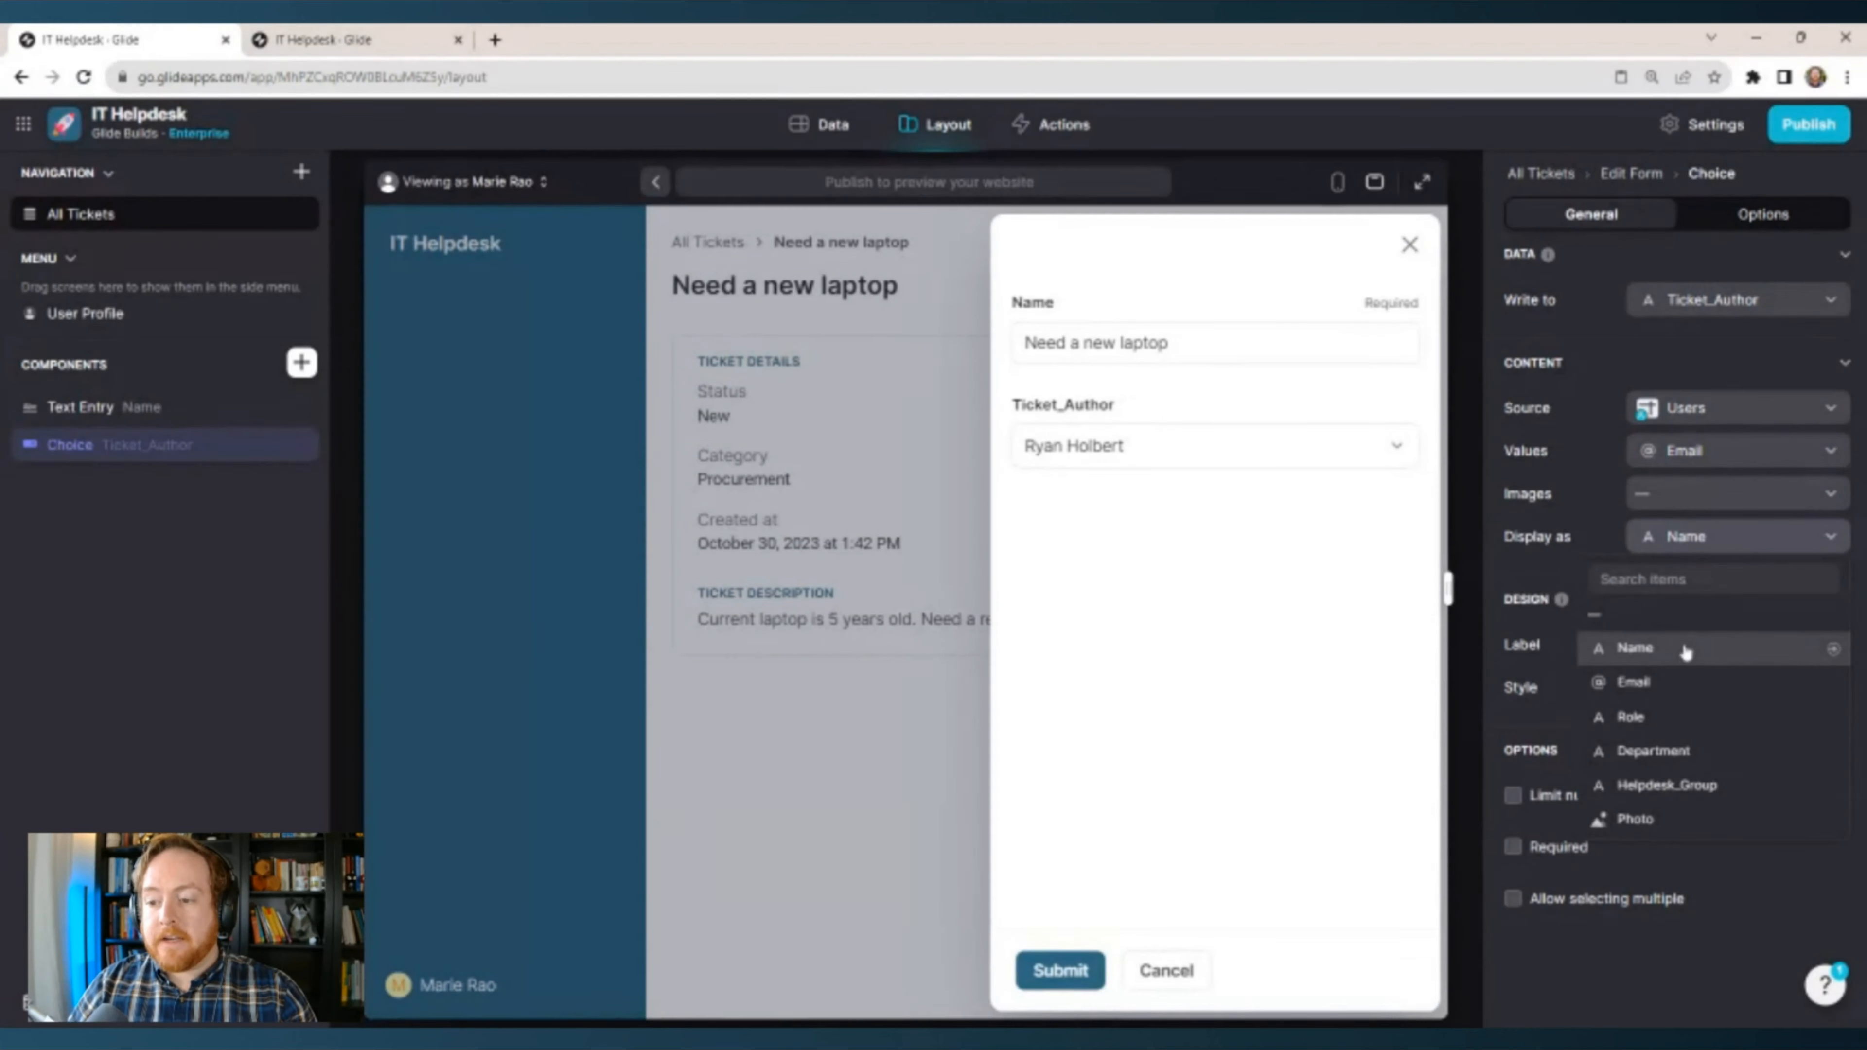
click(1554, 478)
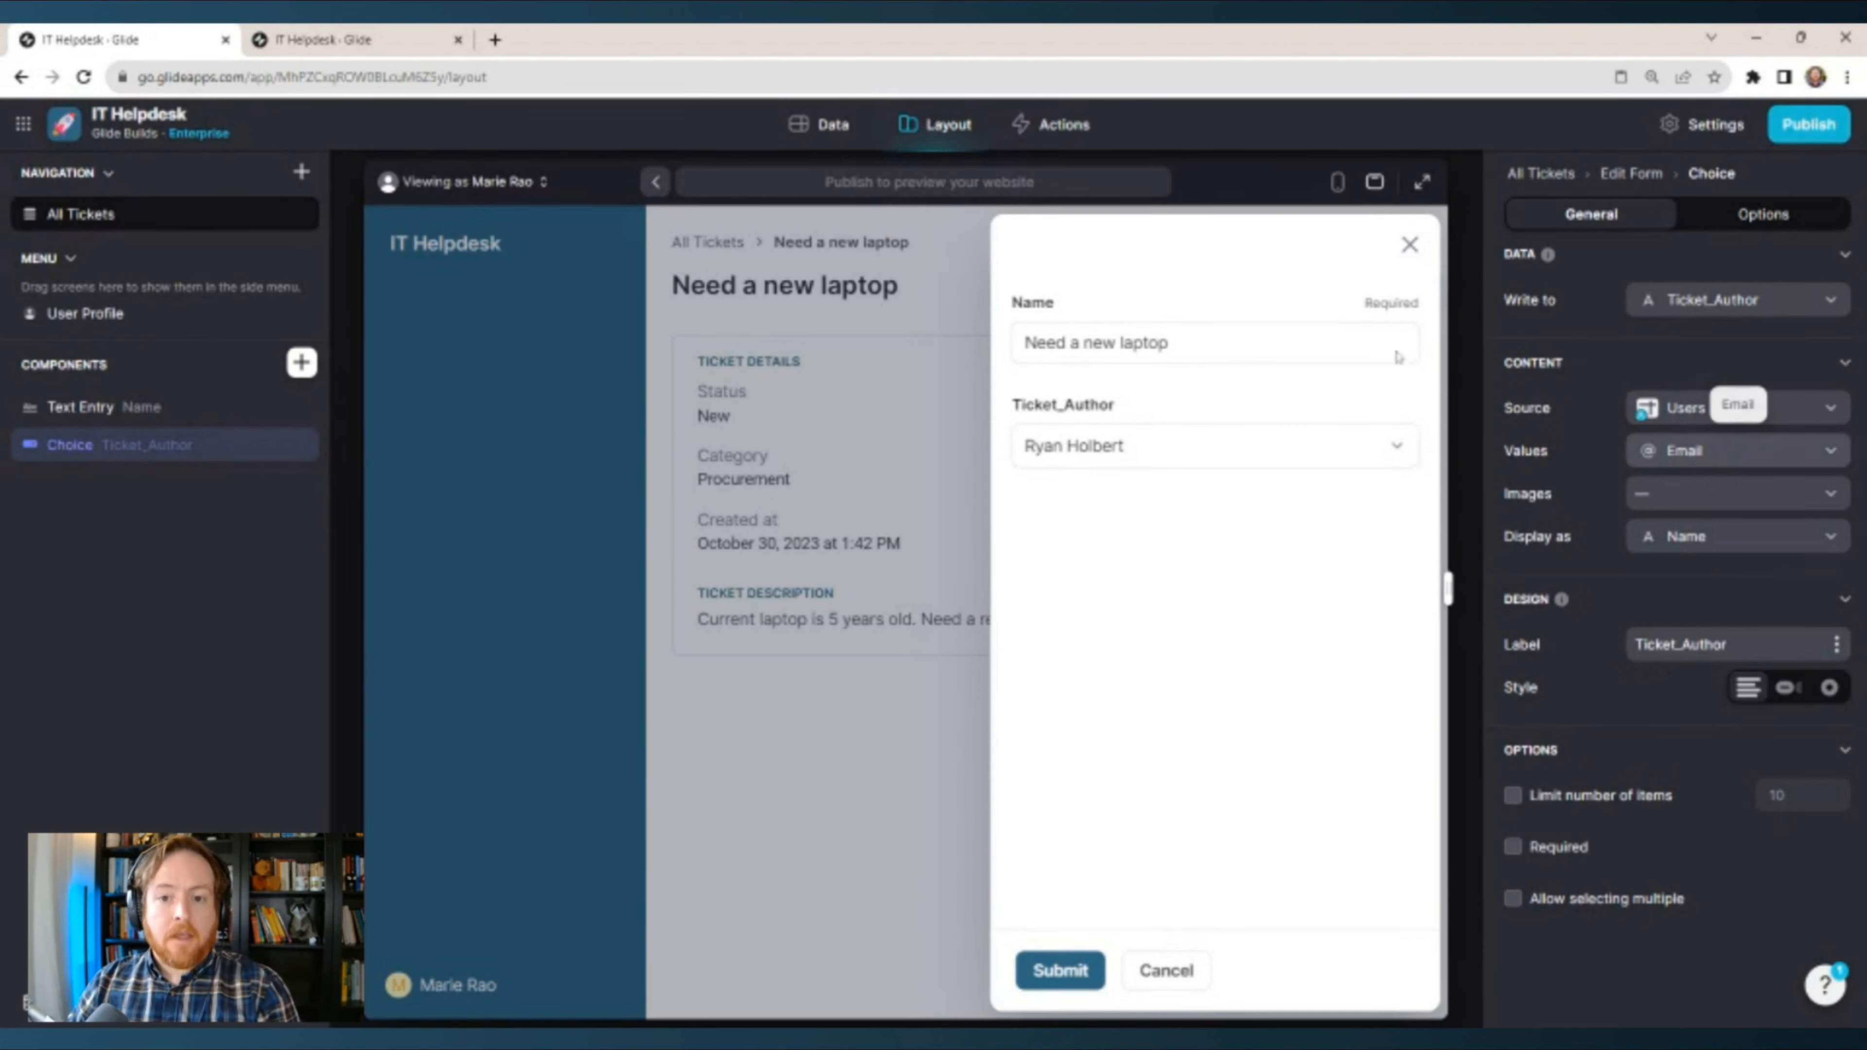
Examine the Ticket_Author entries in the Tickets data table and return to the form layout.
click(833, 125)
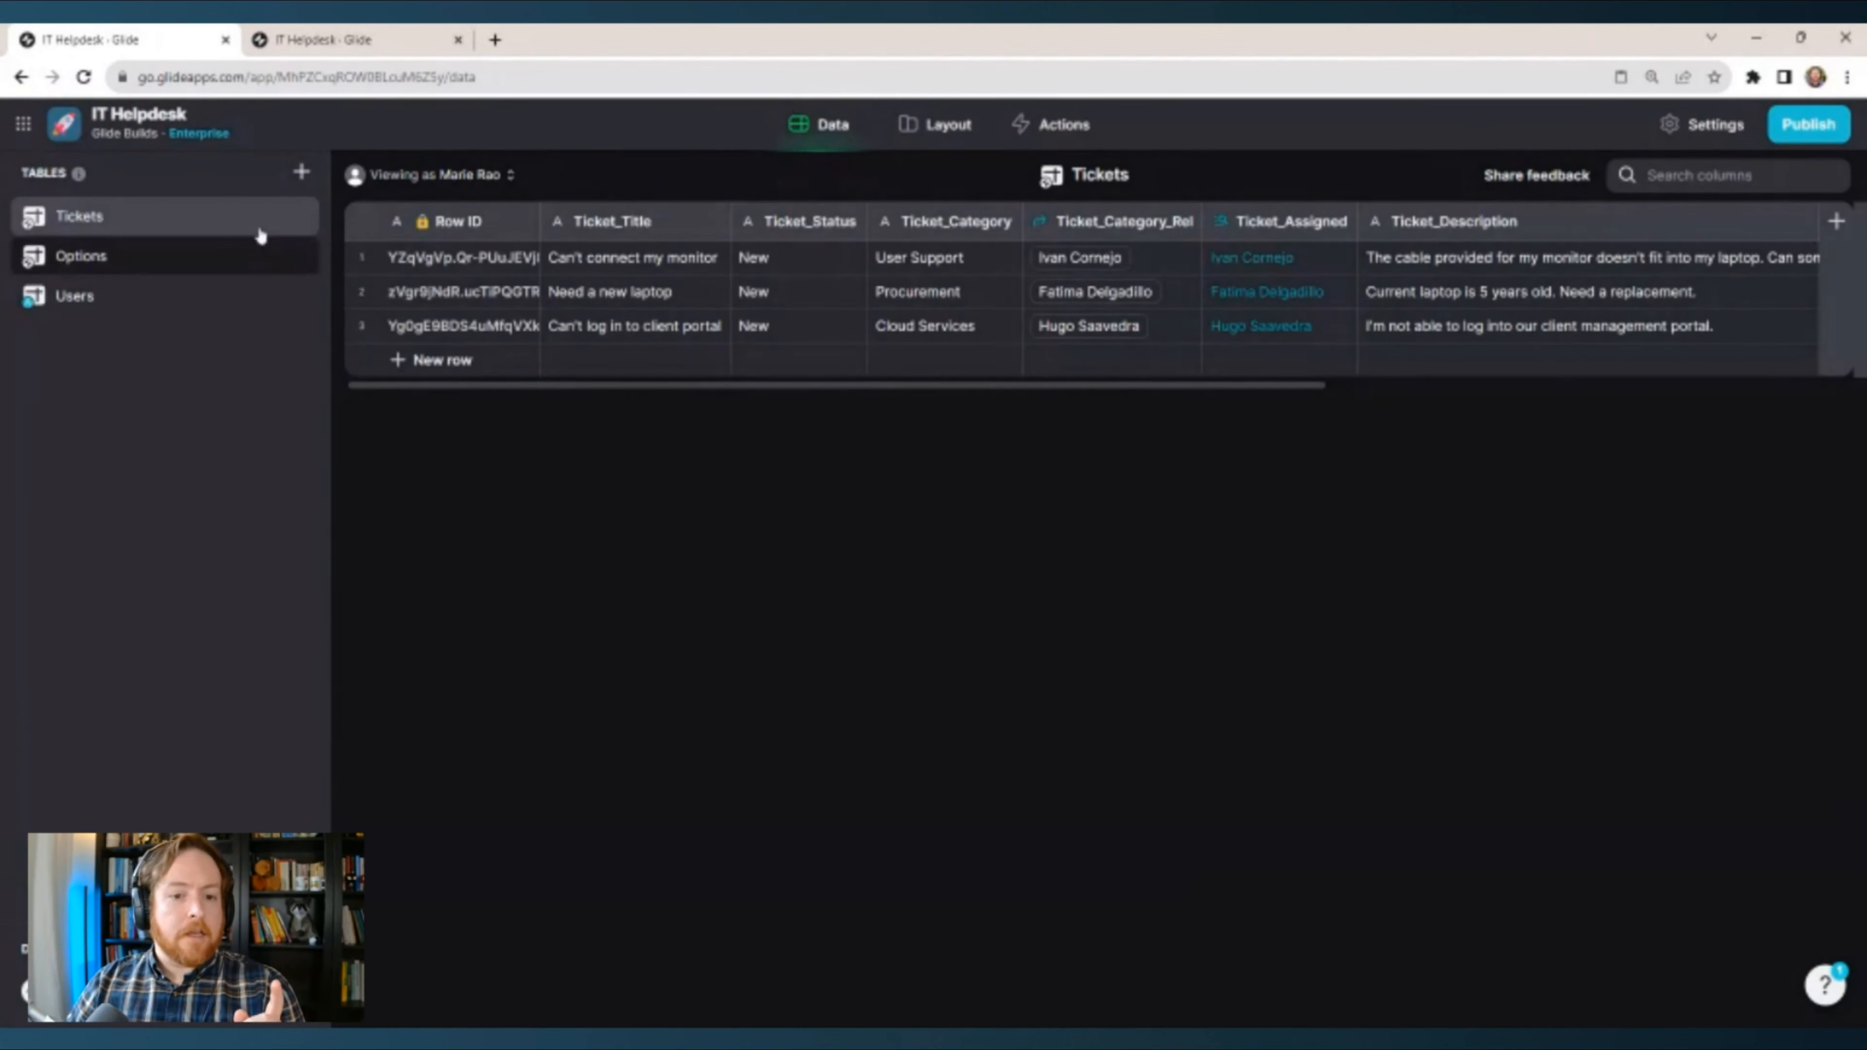
drag(990, 386, 1588, 388)
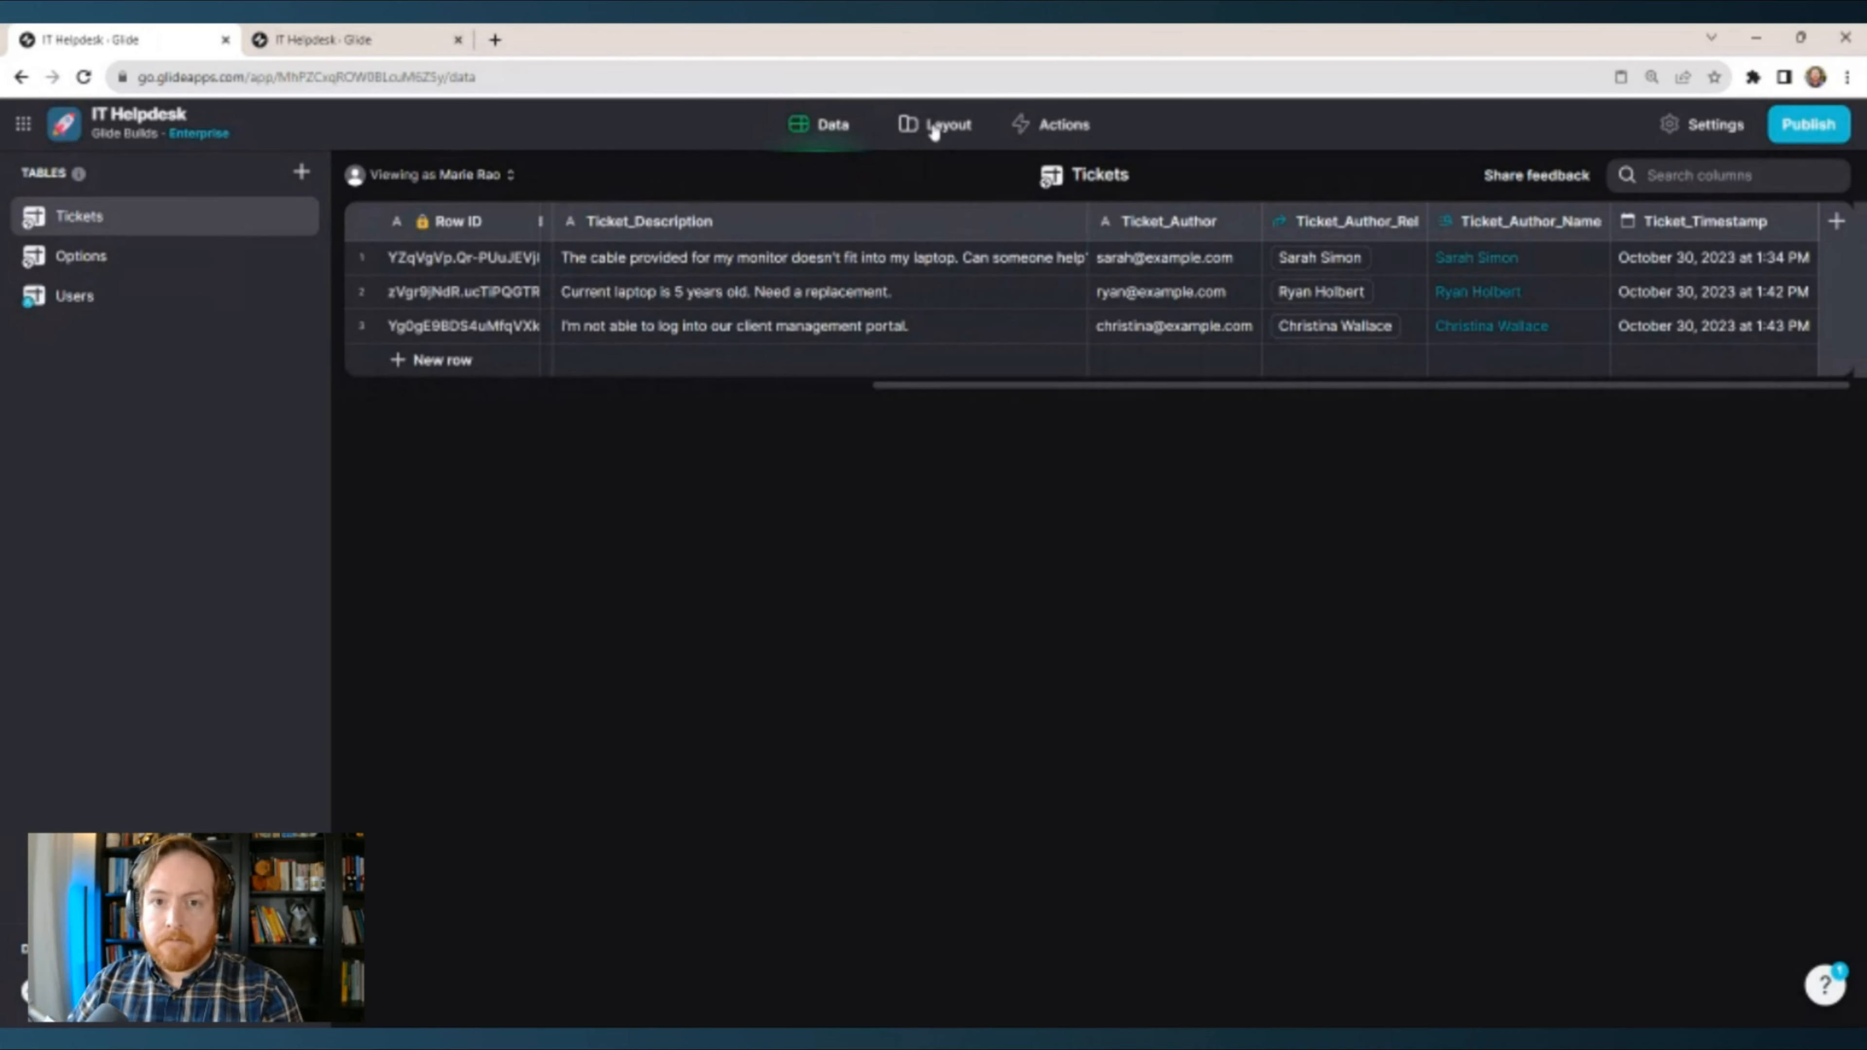
click(1178, 260)
click(1177, 296)
click(1174, 331)
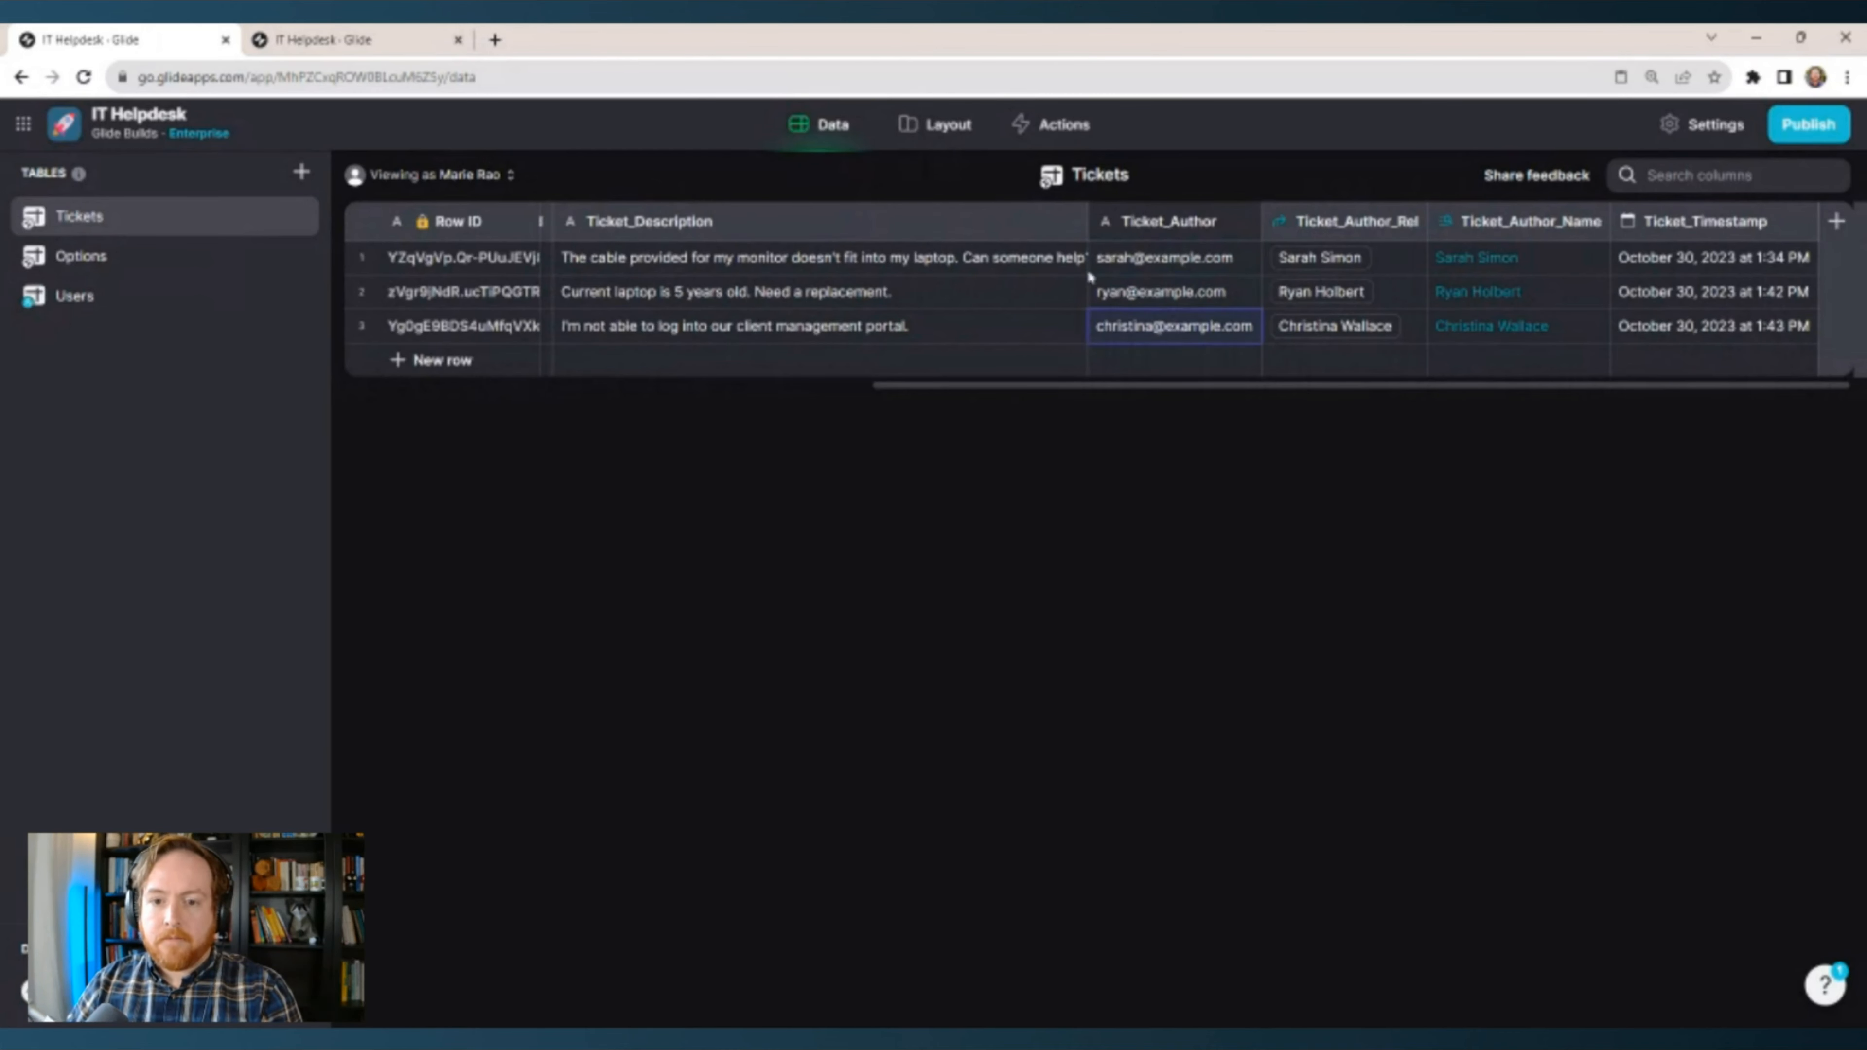
click(959, 129)
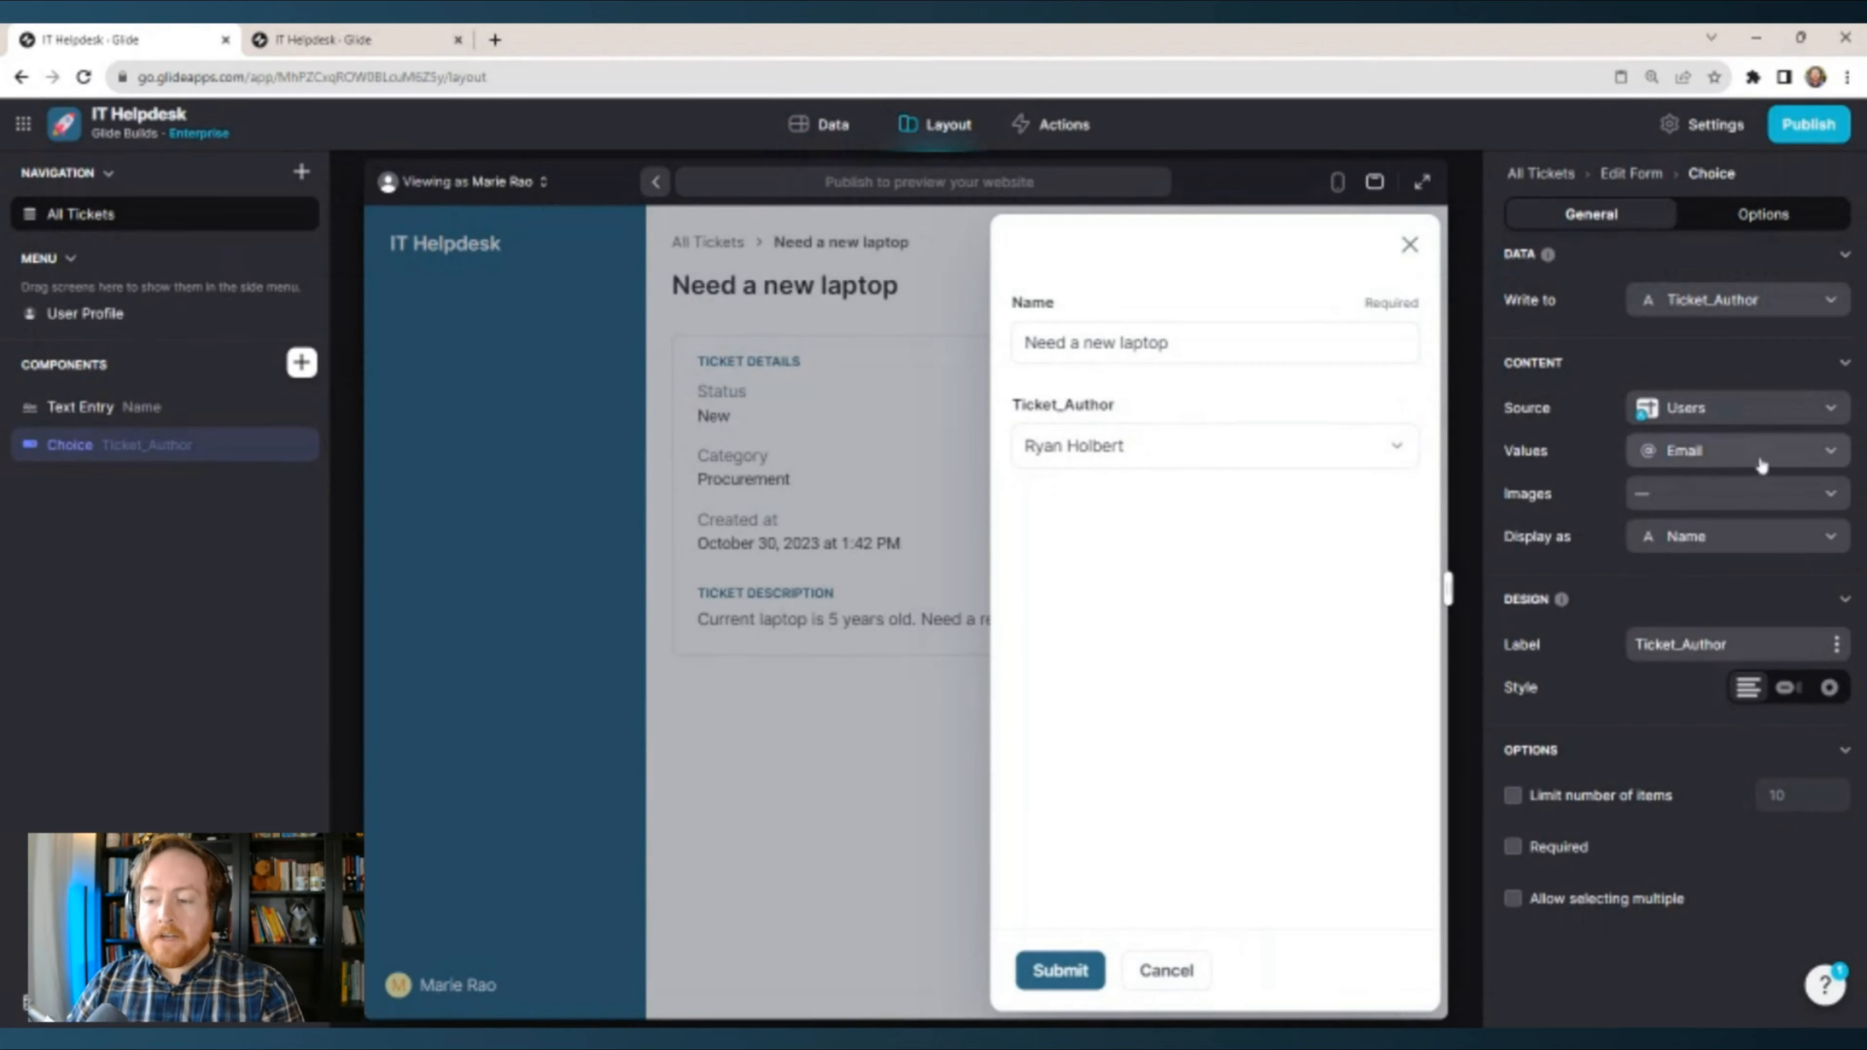
Check the author choice's value column setting and its list of selectable people.
click(1762, 465)
click(1786, 452)
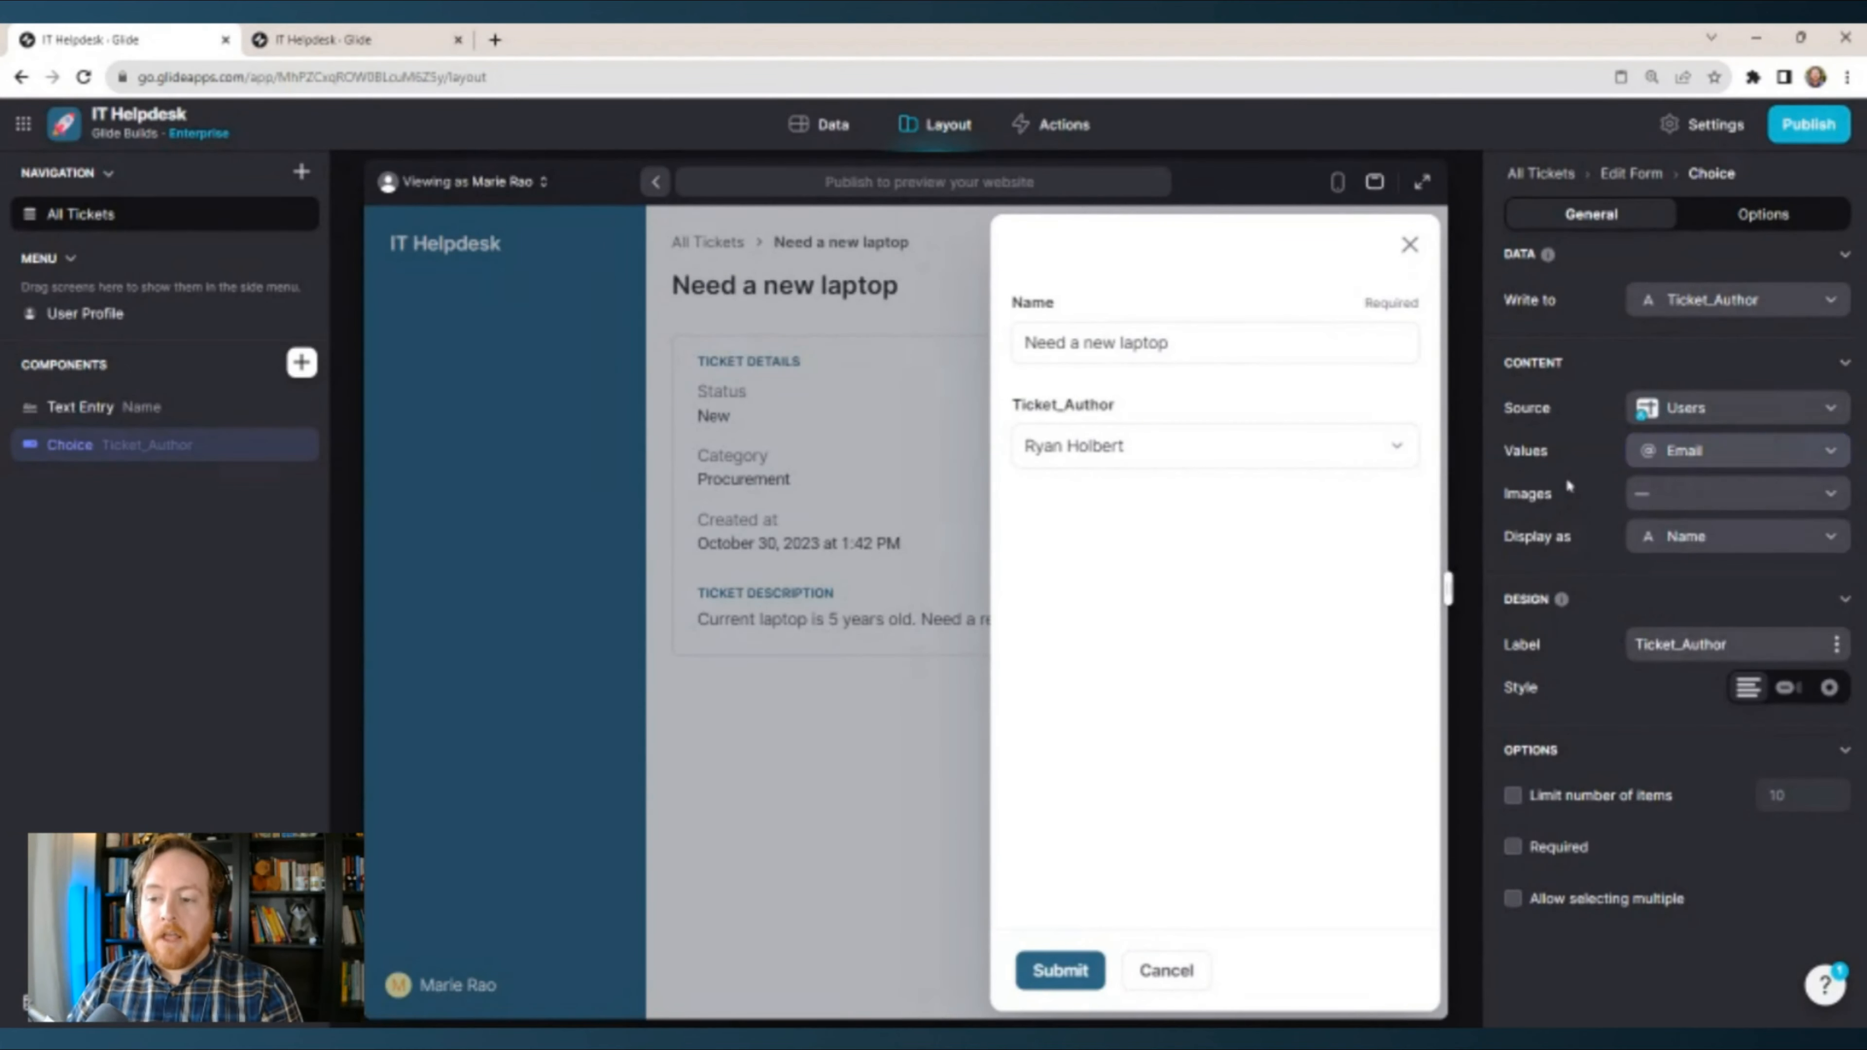
click(1397, 462)
click(1604, 353)
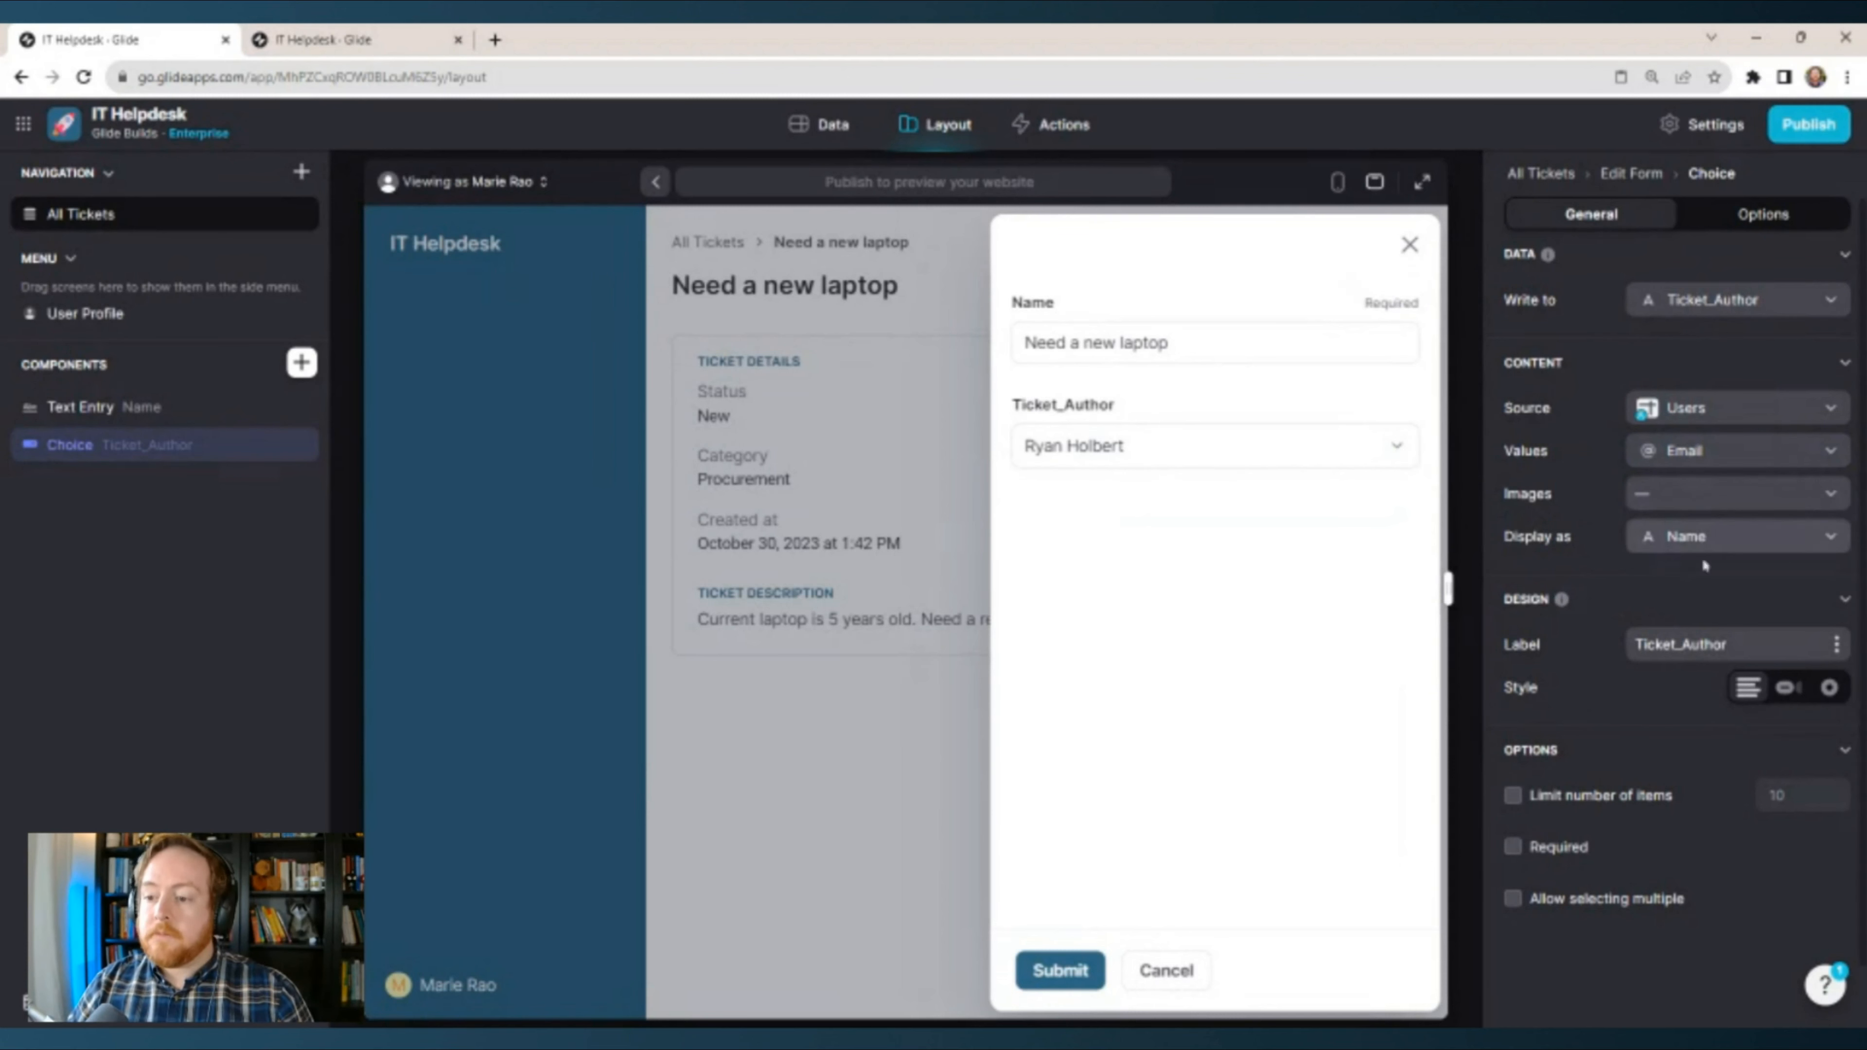
Label the author choice "Created by" and make it required.
click(1705, 544)
click(1687, 646)
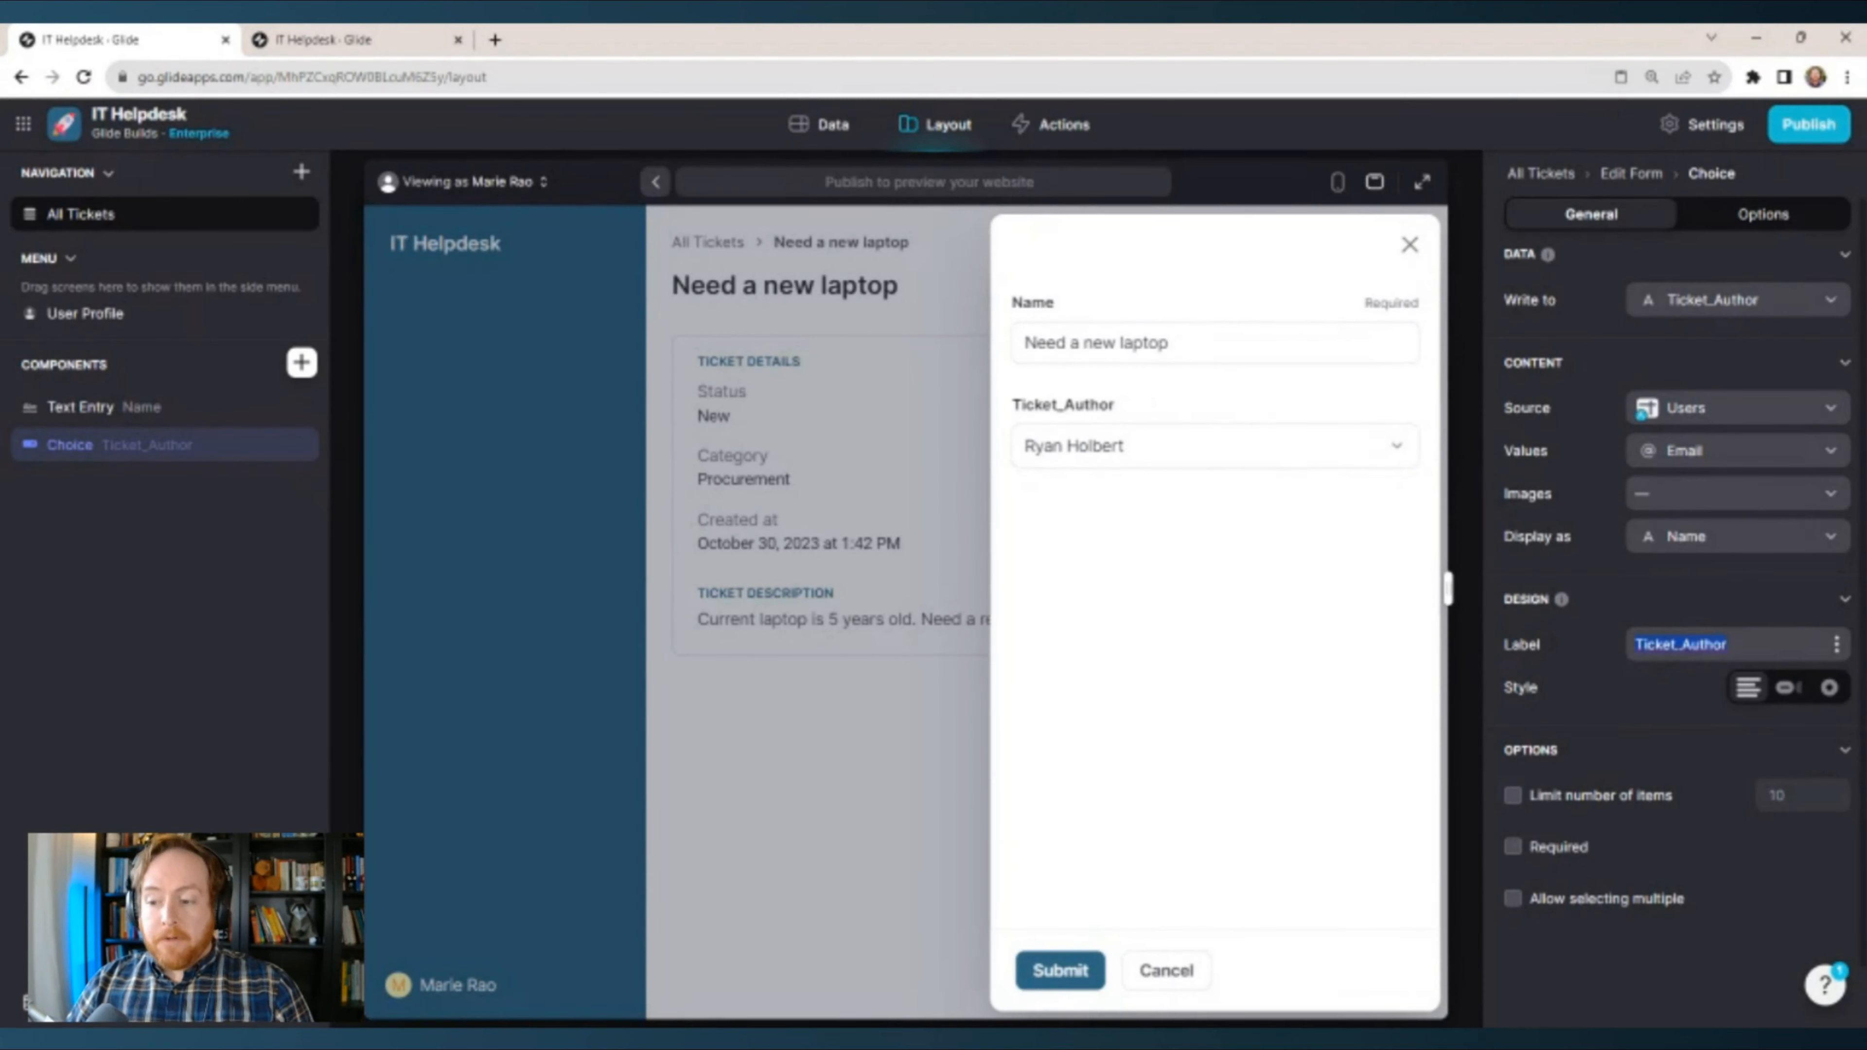
text(Created by)
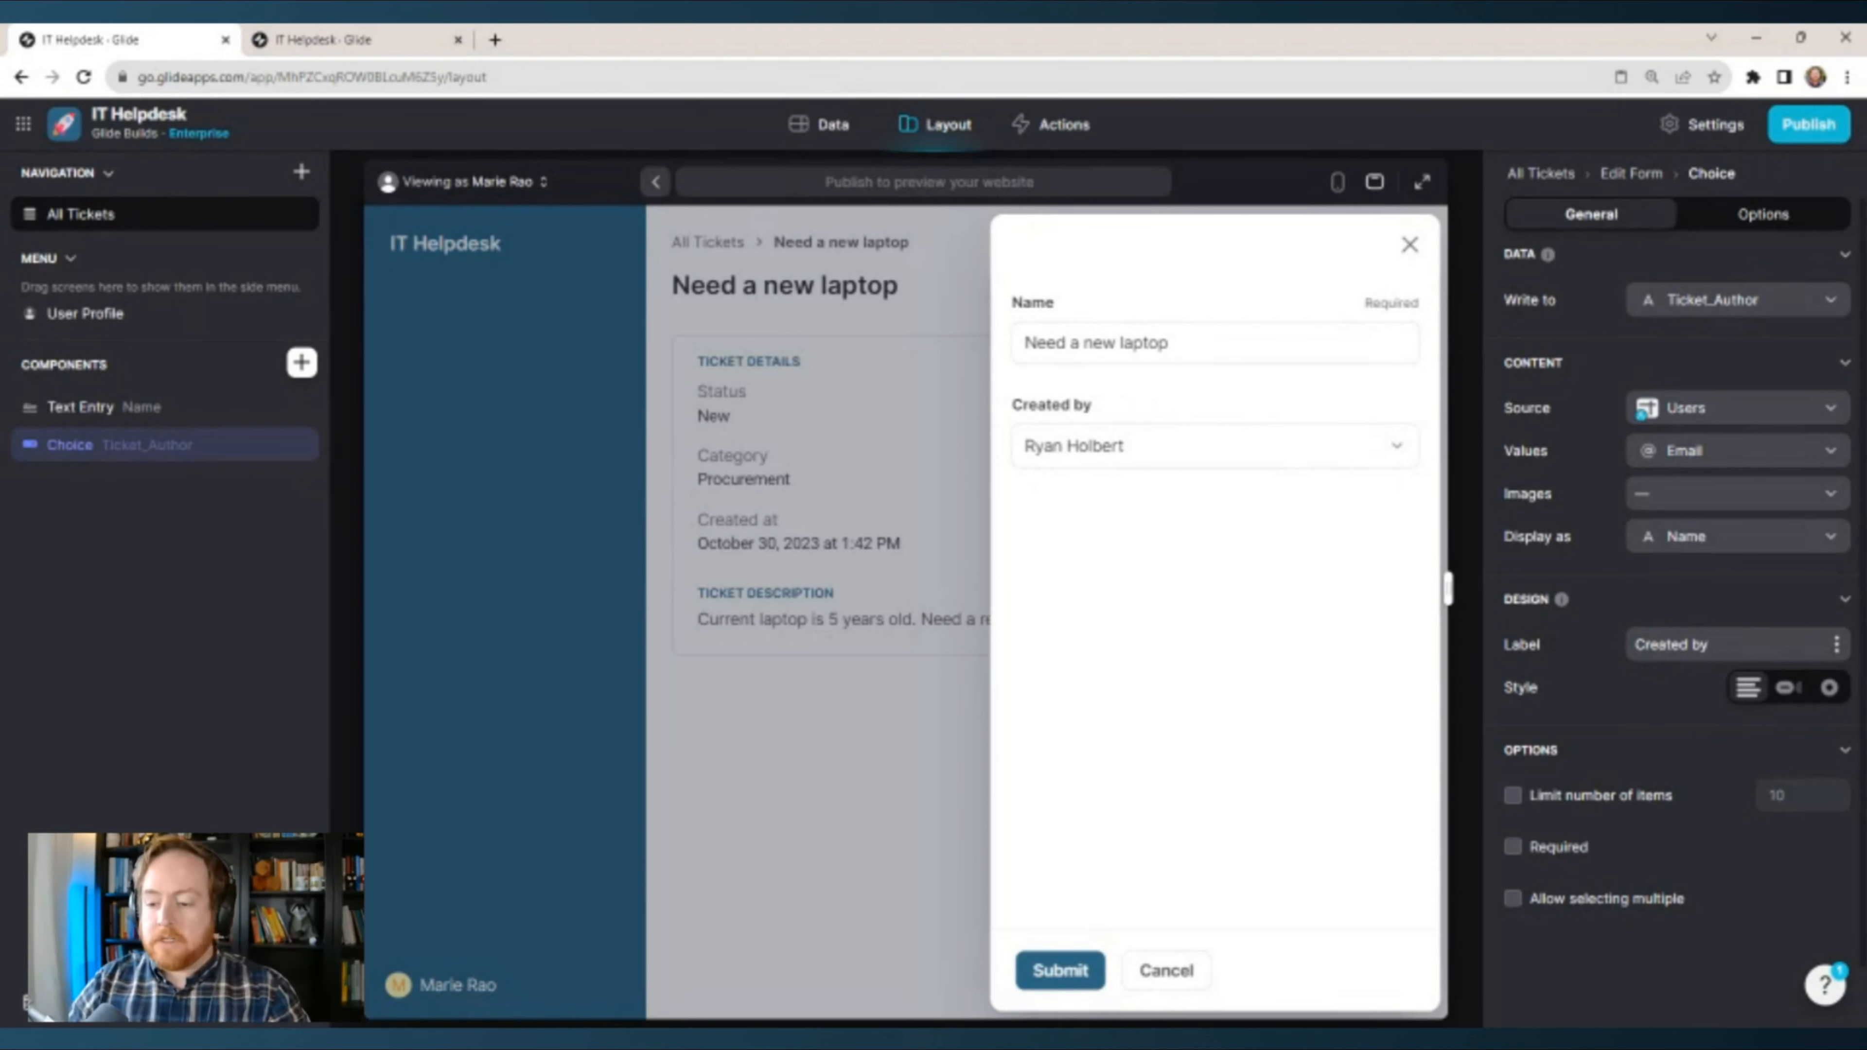
click(1554, 847)
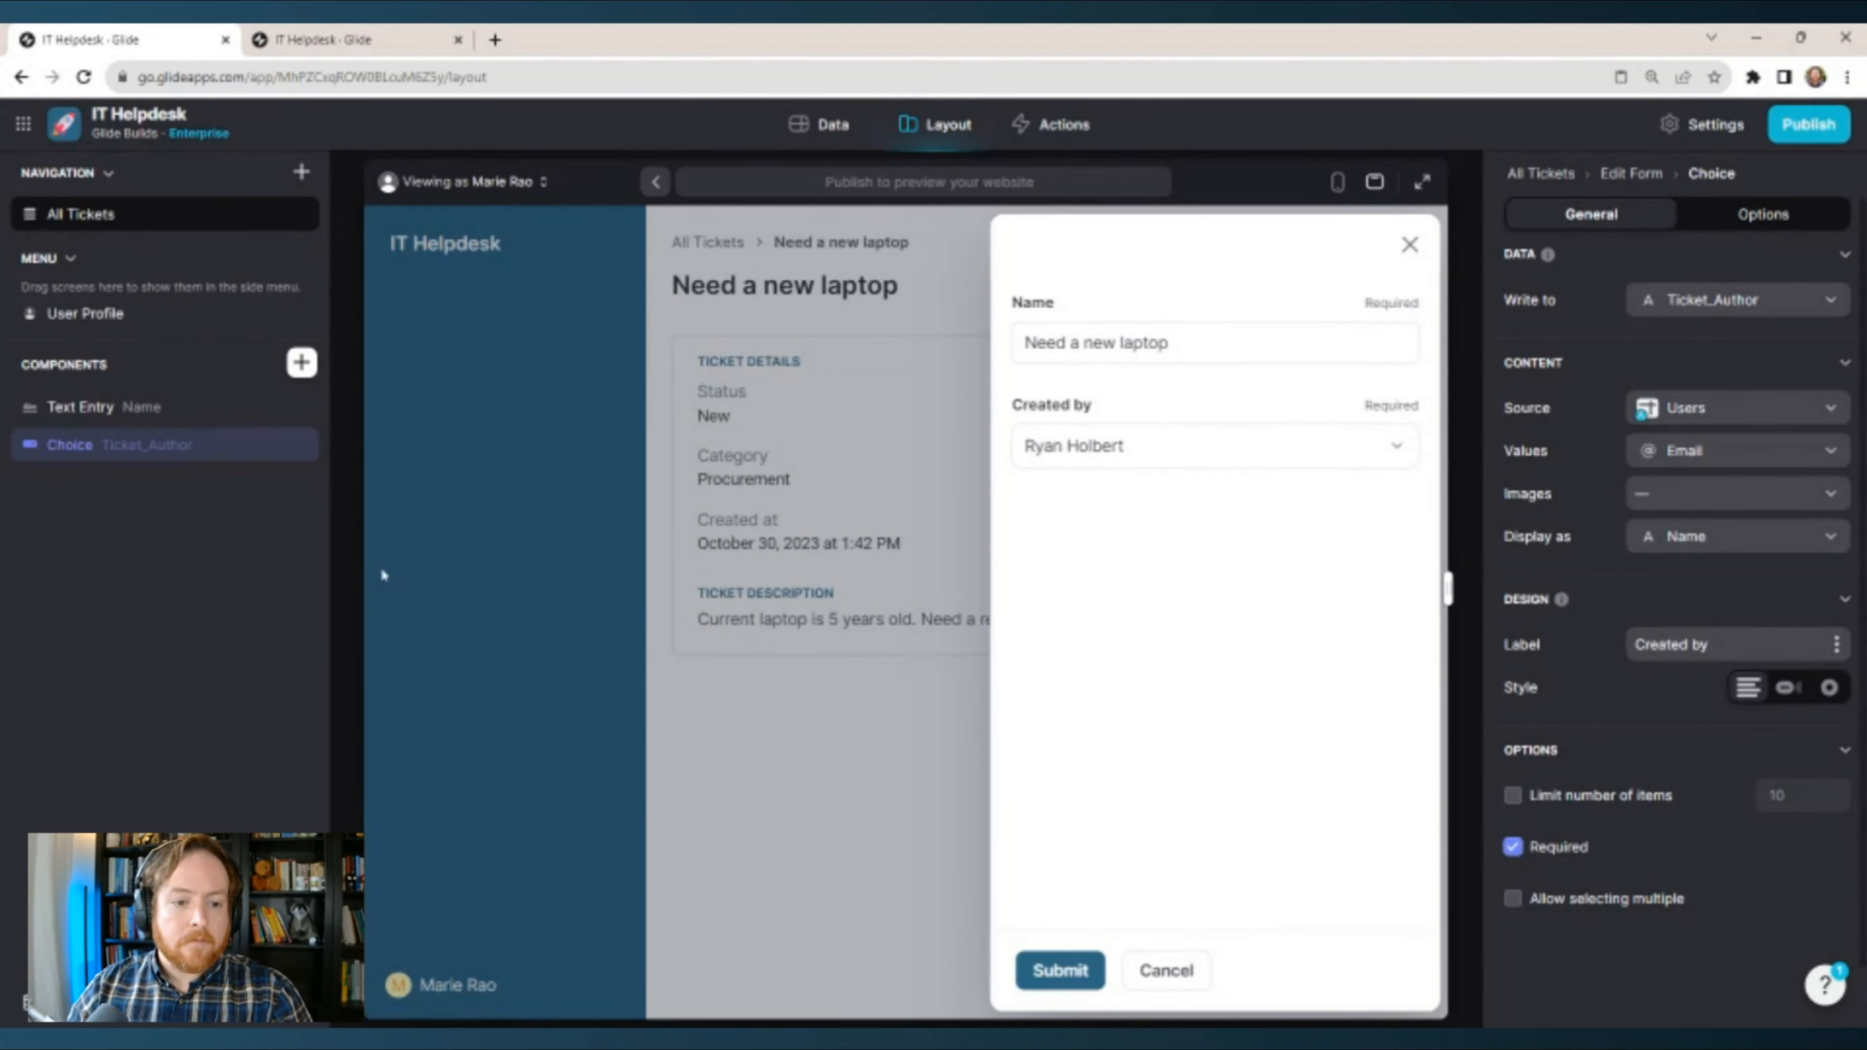
Add a second Choice component to the edit form and have it write to Ticket_Category.
click(263, 522)
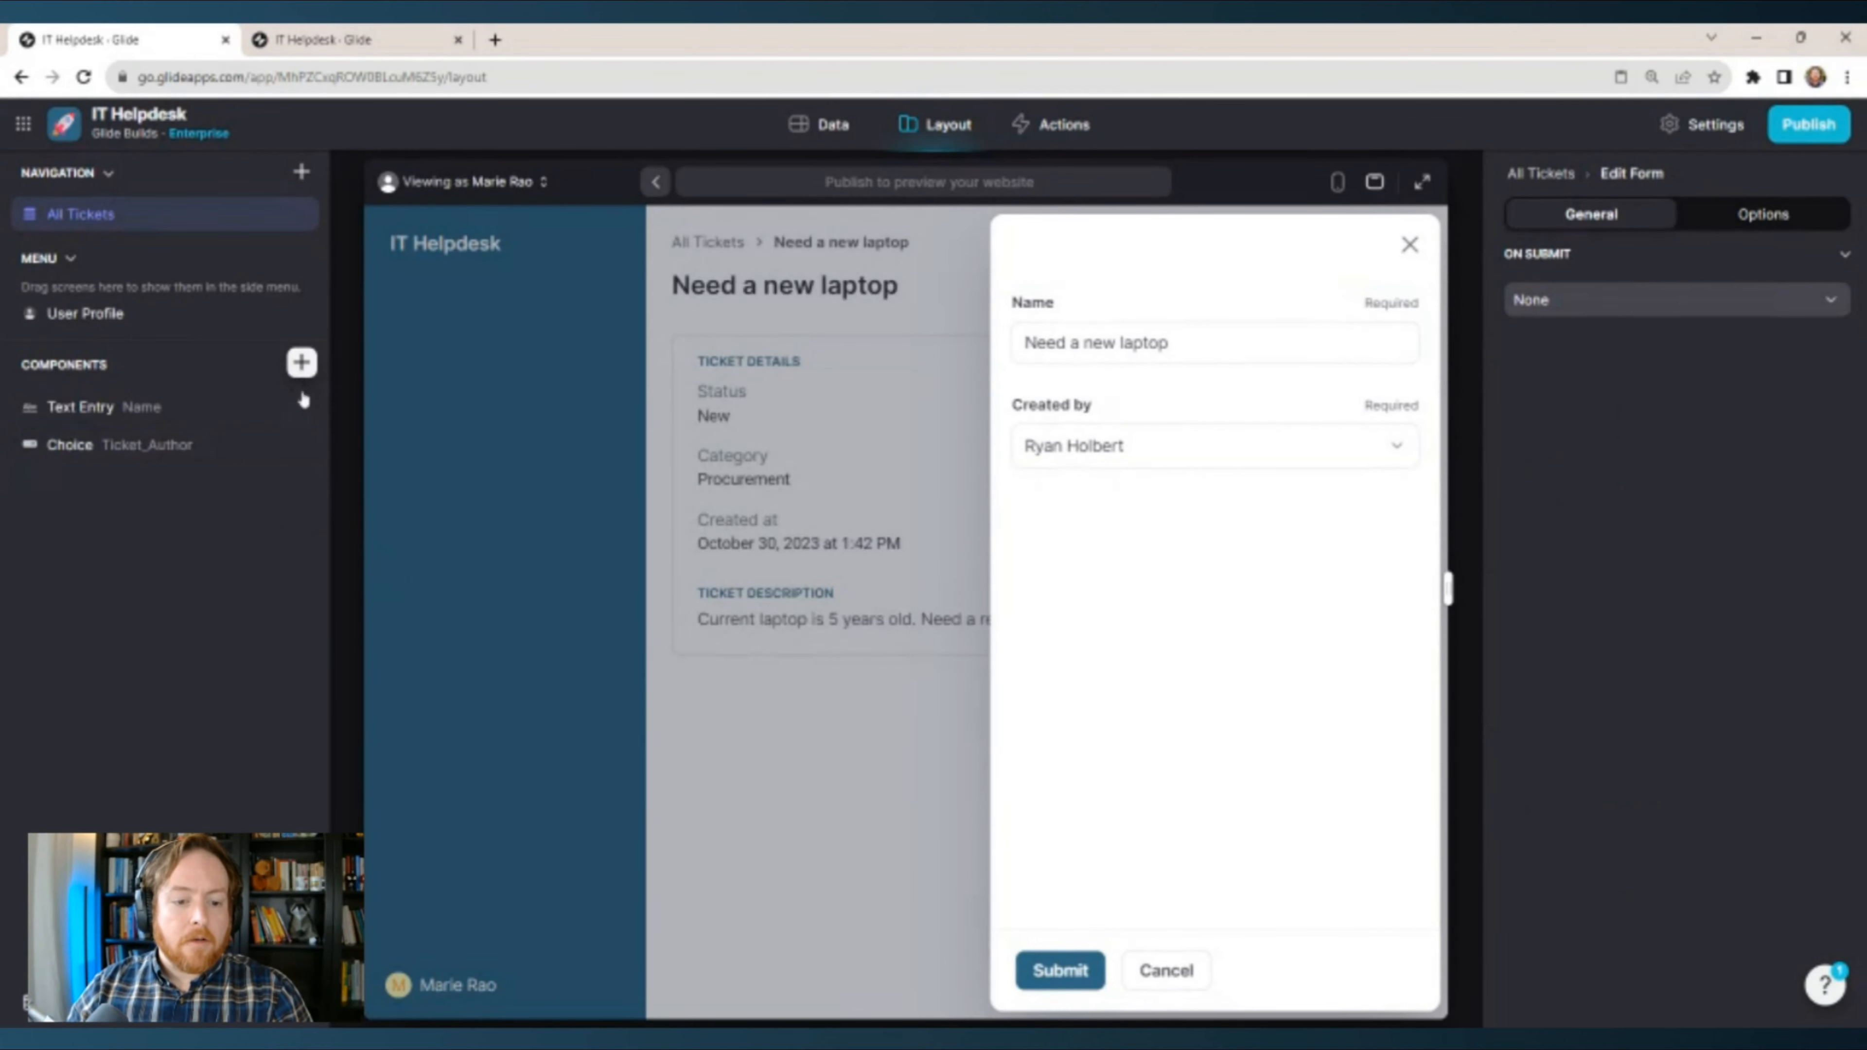
click(301, 362)
click(459, 473)
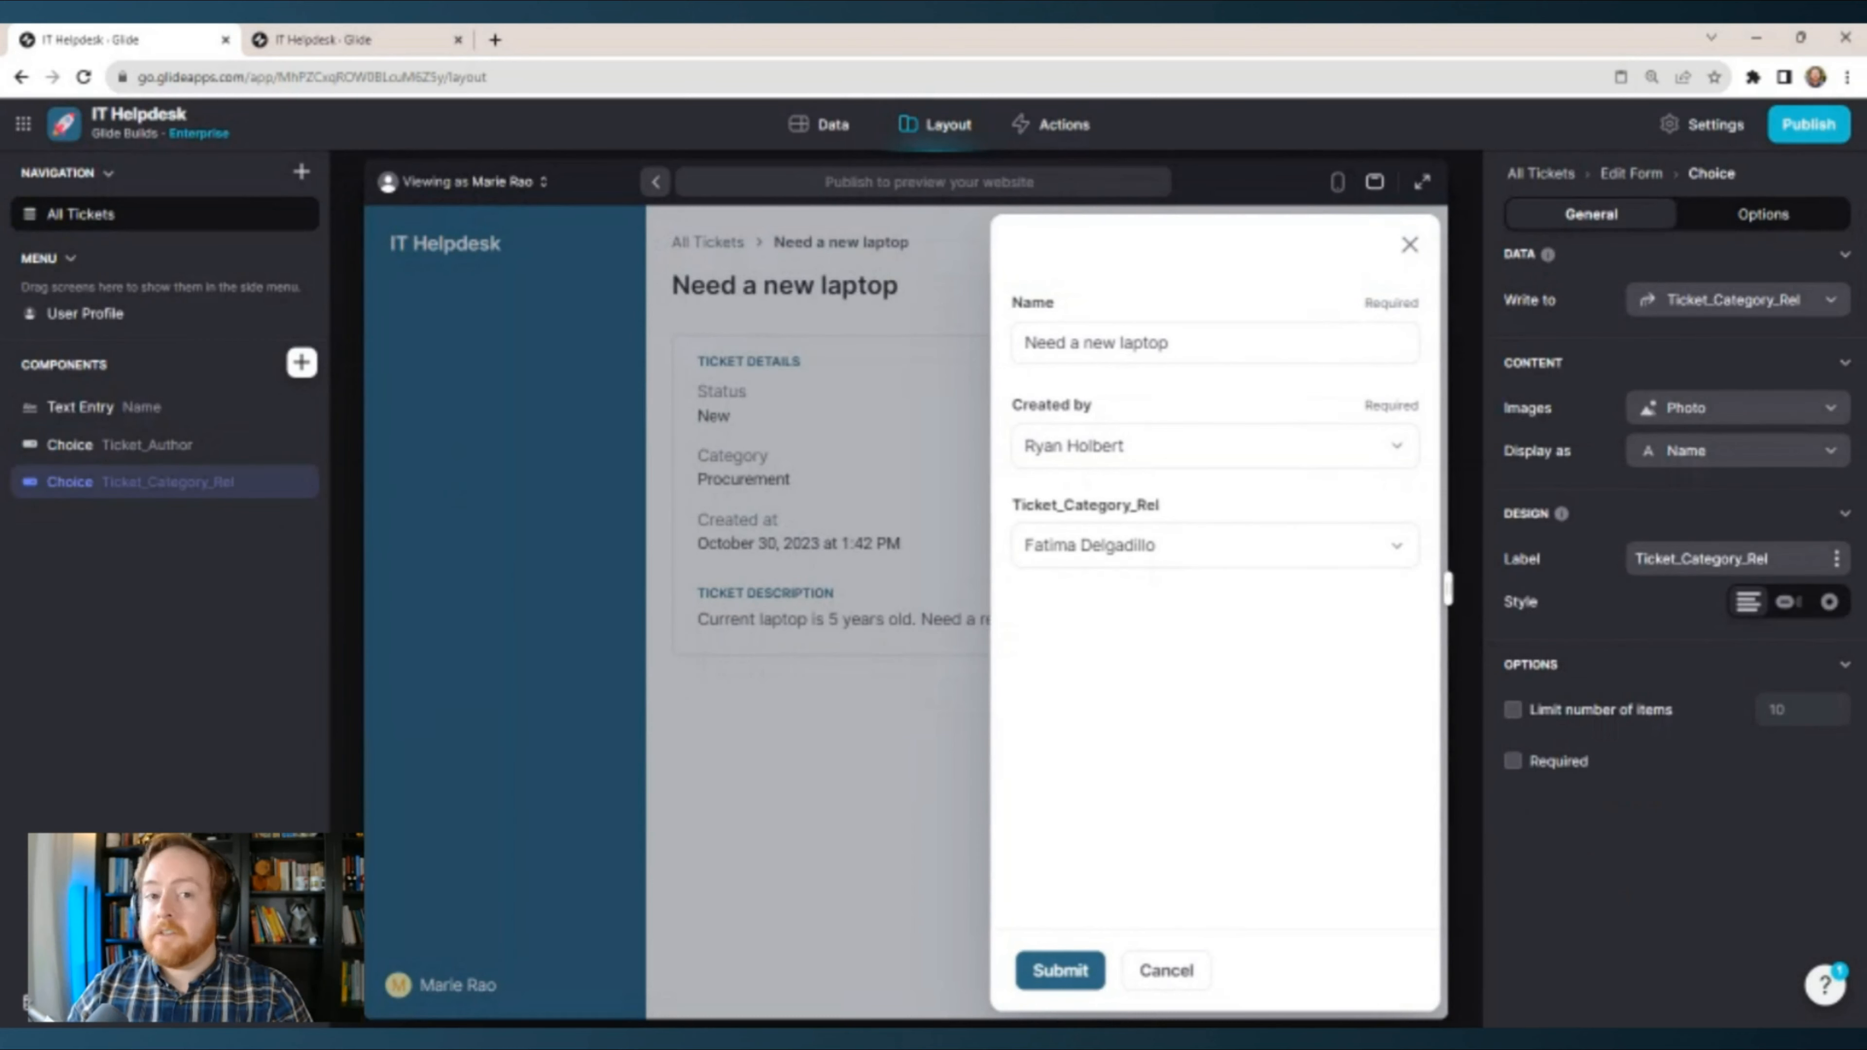
click(1828, 301)
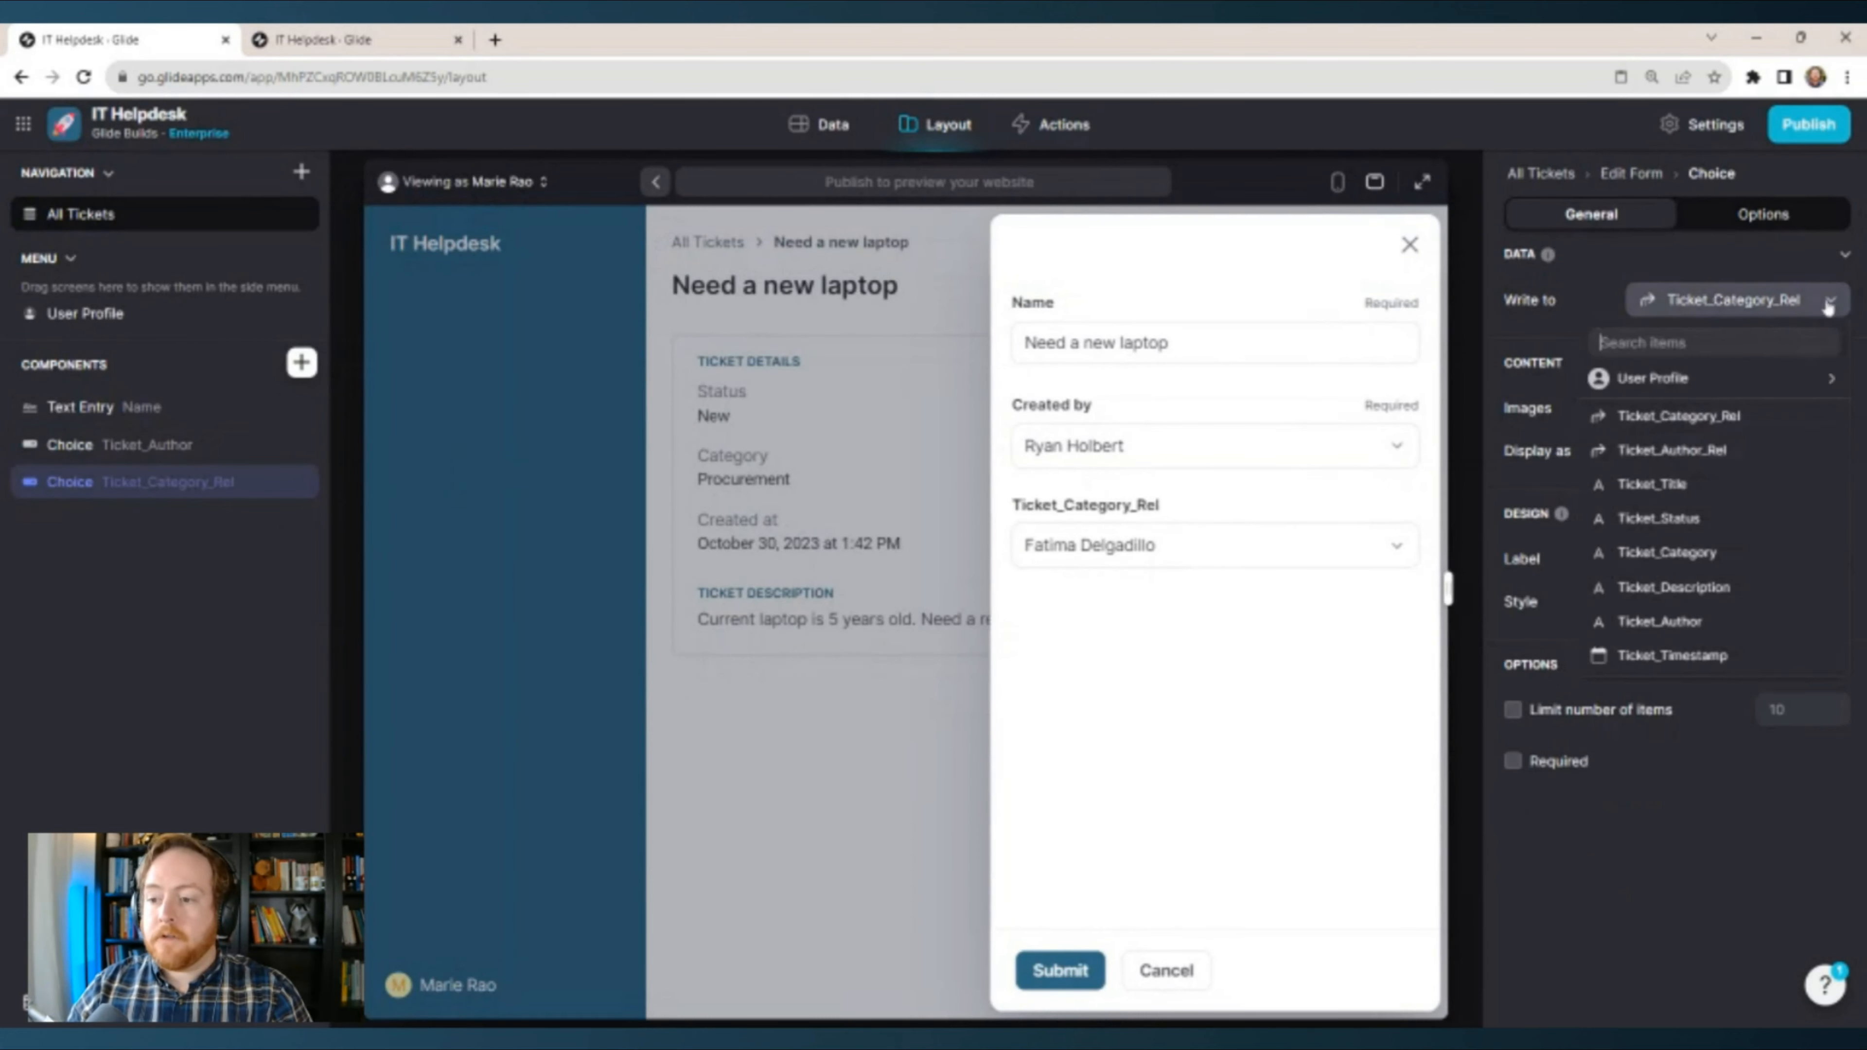
click(1715, 551)
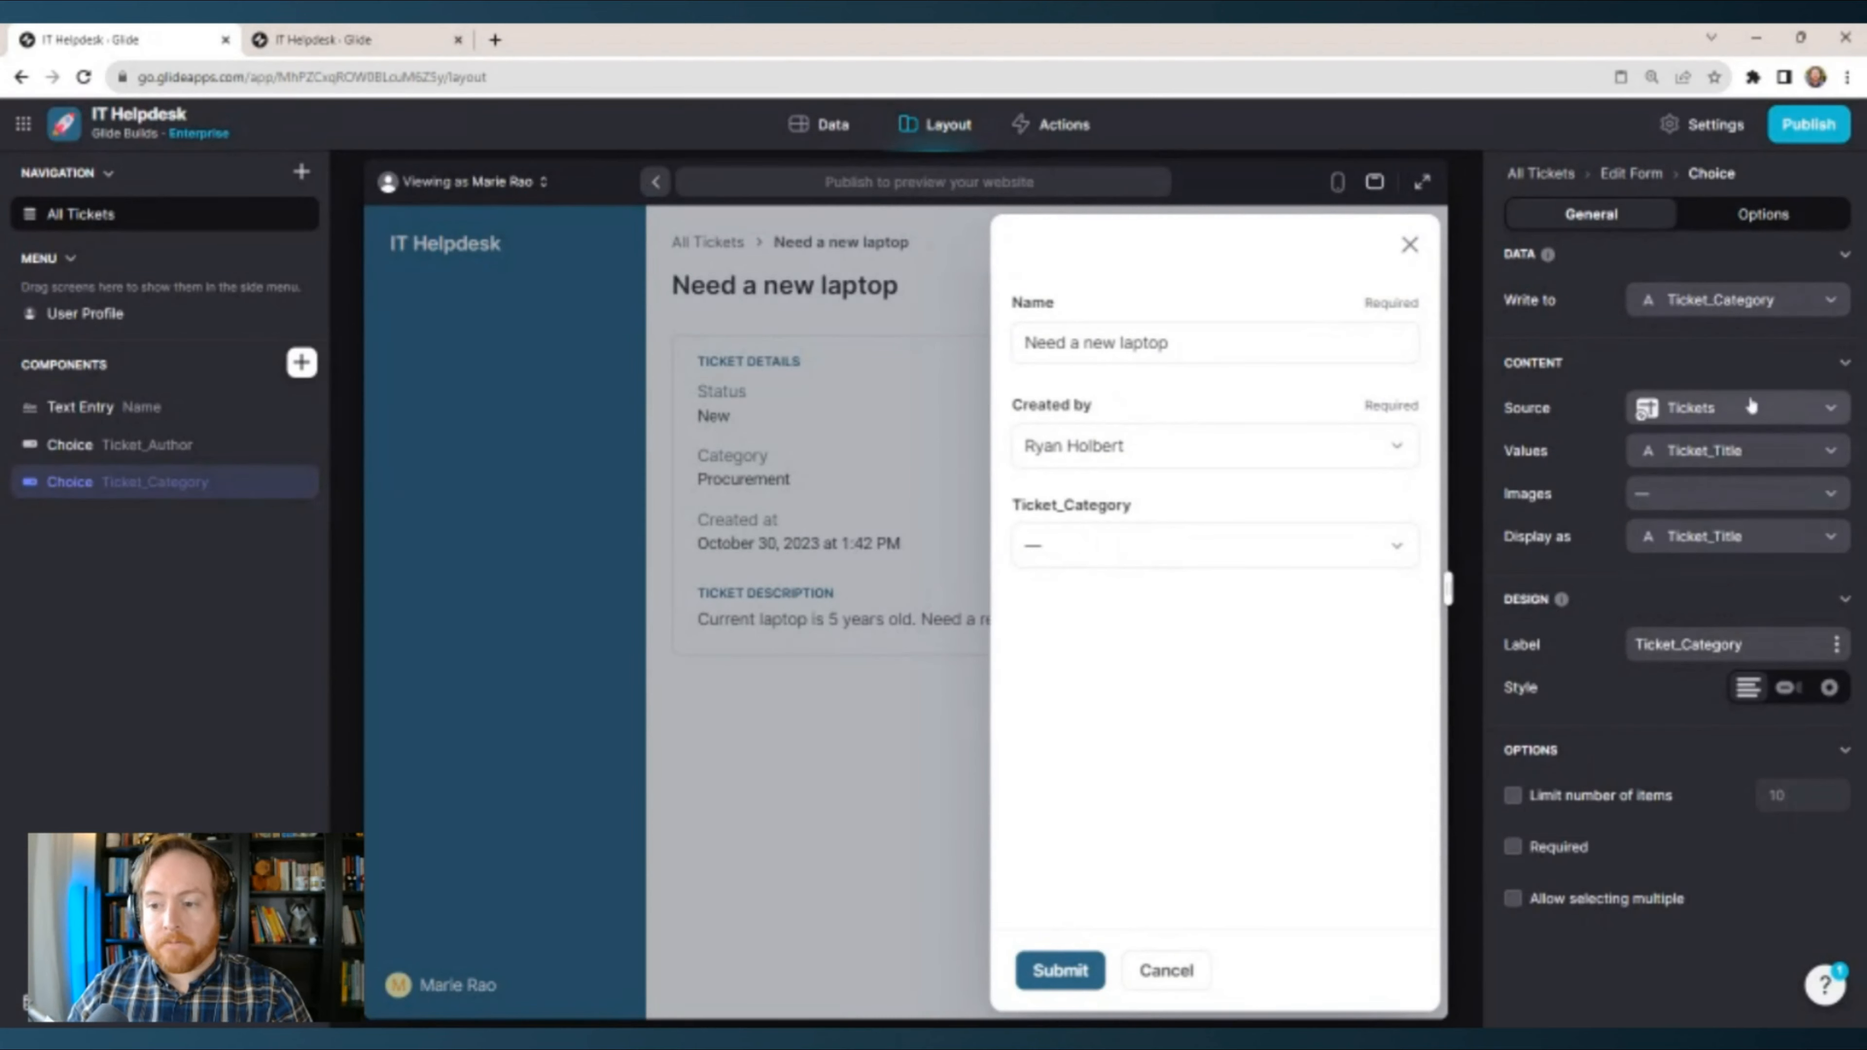
Source the category choice from the Options table, use Ticket_Categories for values and display, and make it required.
click(1752, 407)
click(1690, 516)
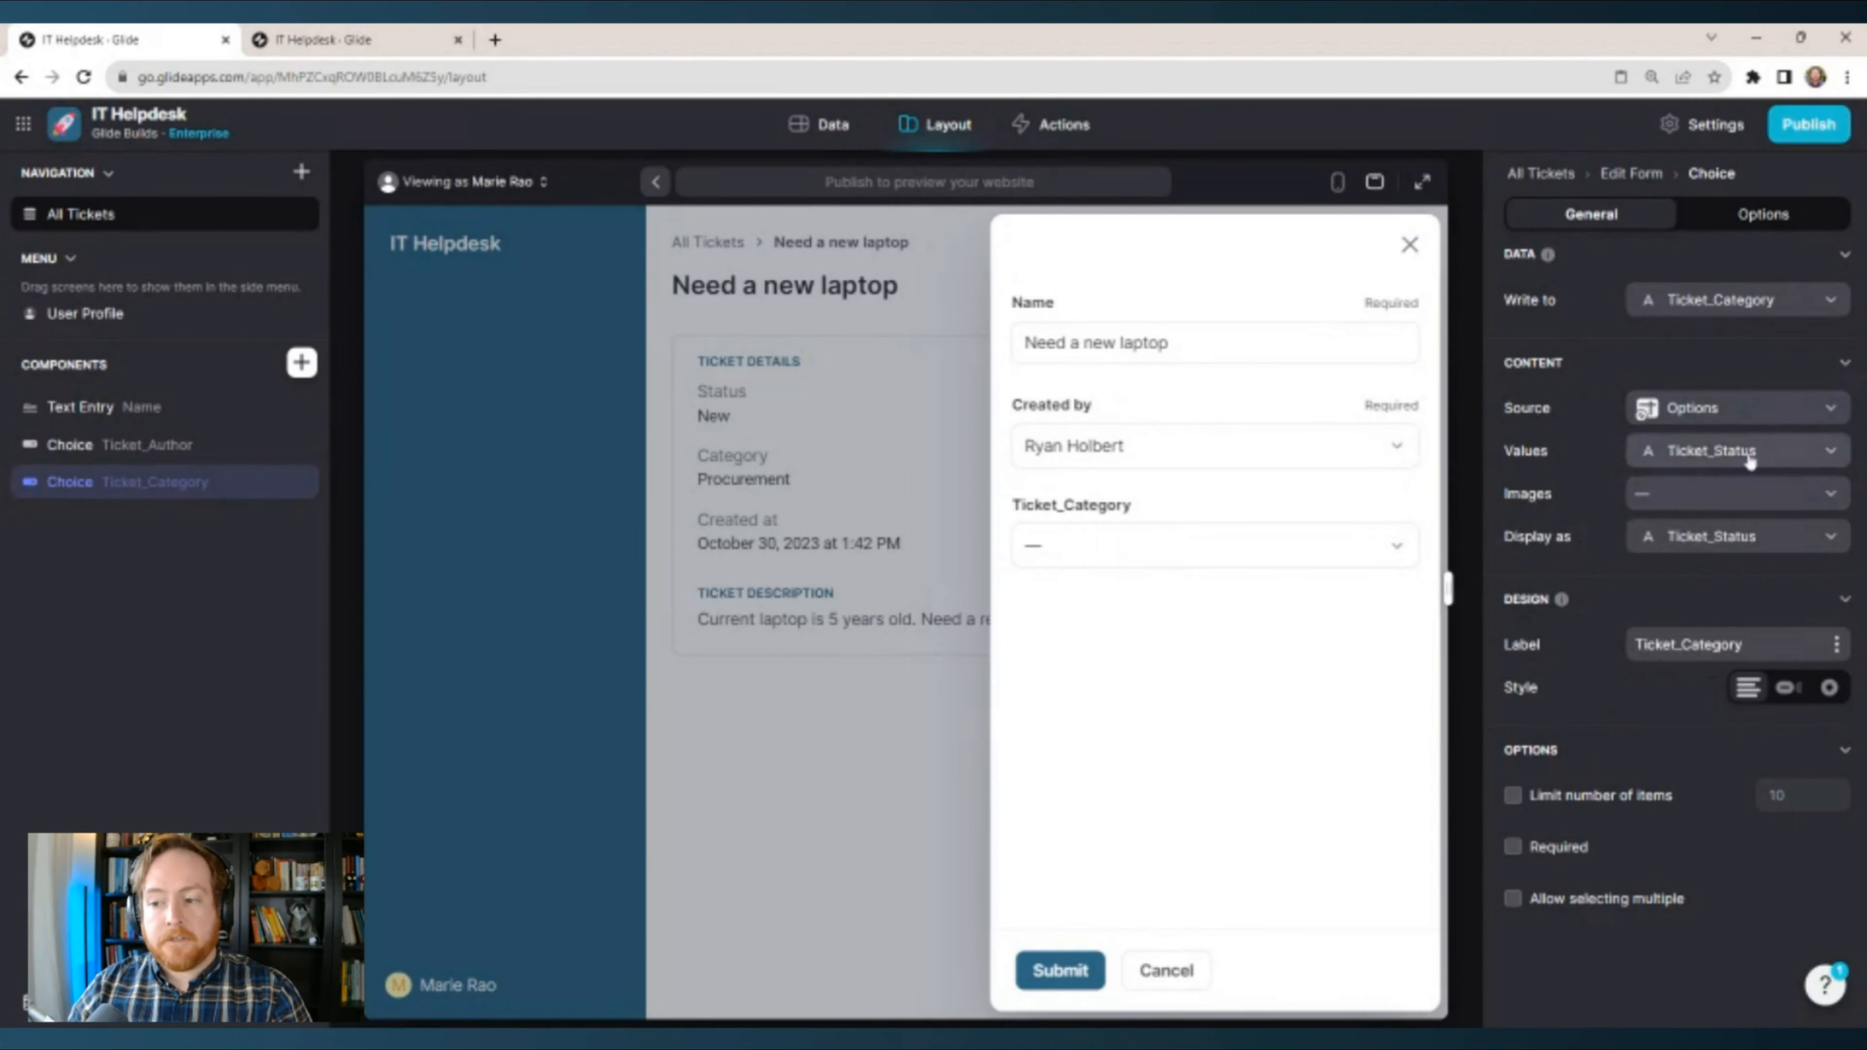
click(1750, 457)
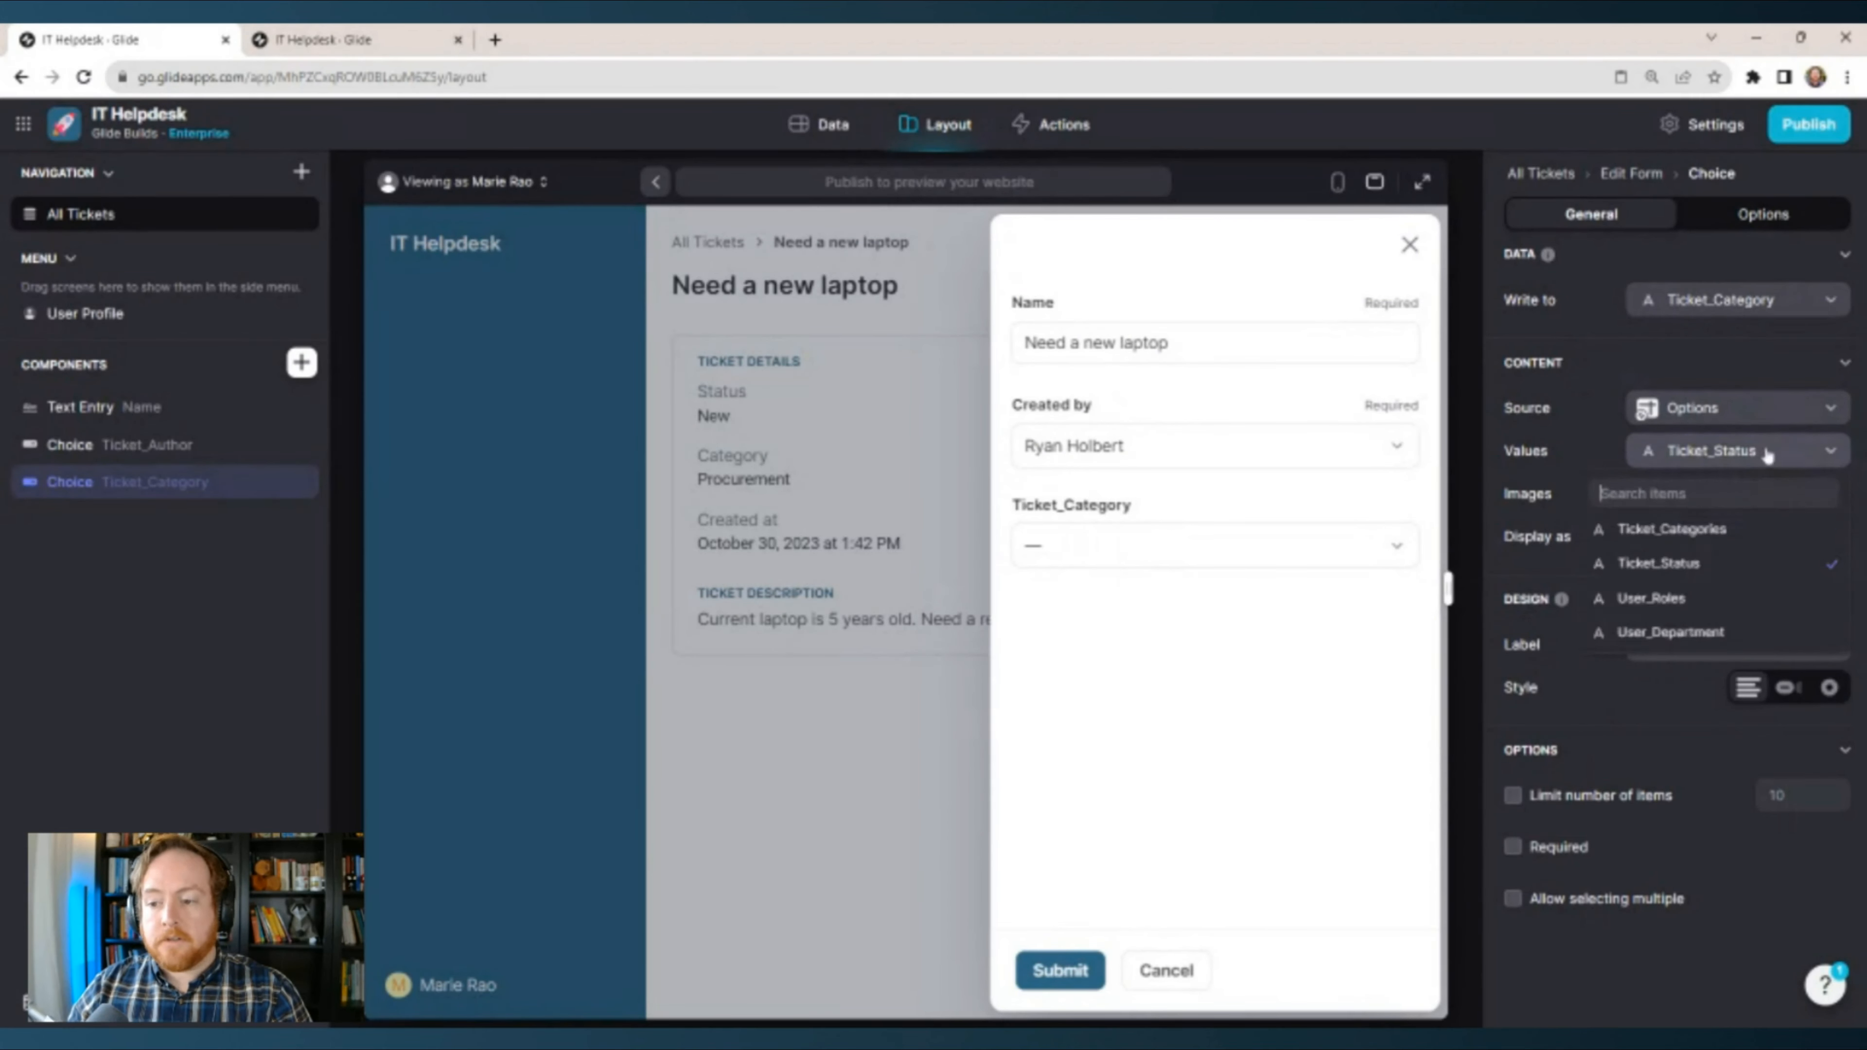
click(1699, 533)
click(1723, 536)
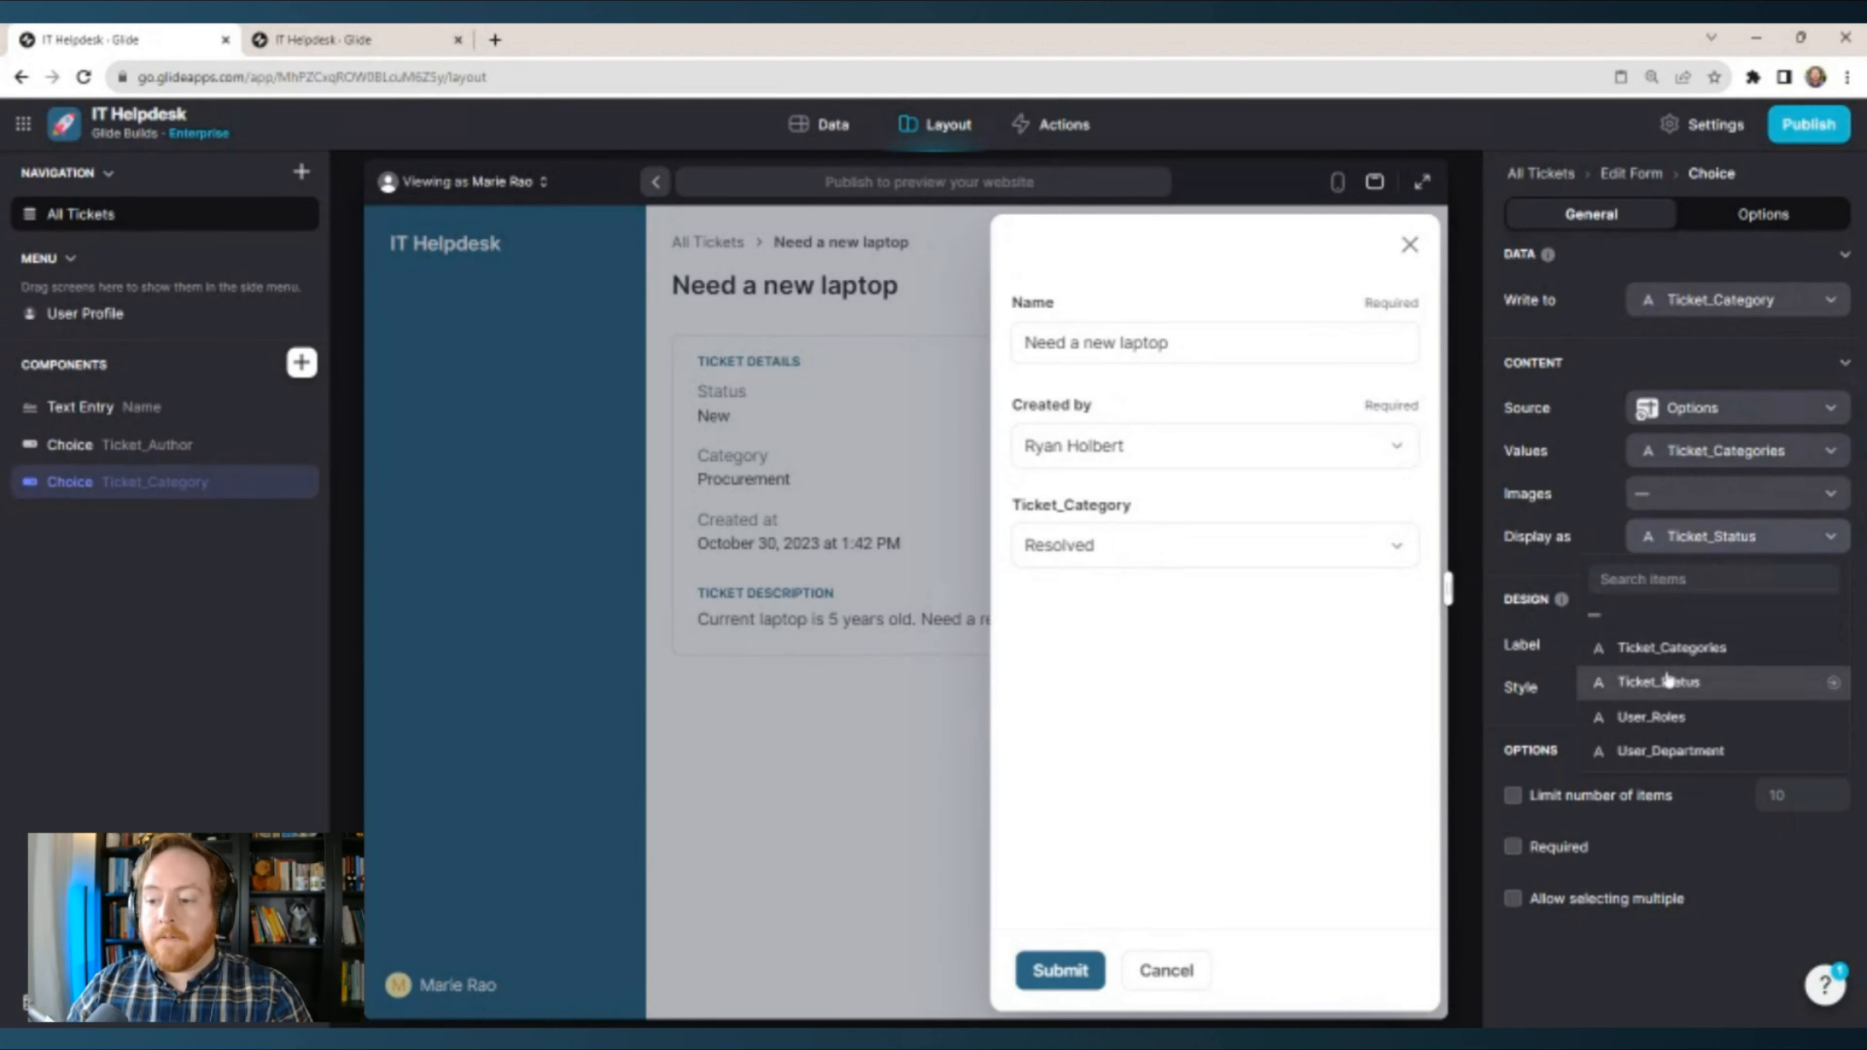
click(1668, 647)
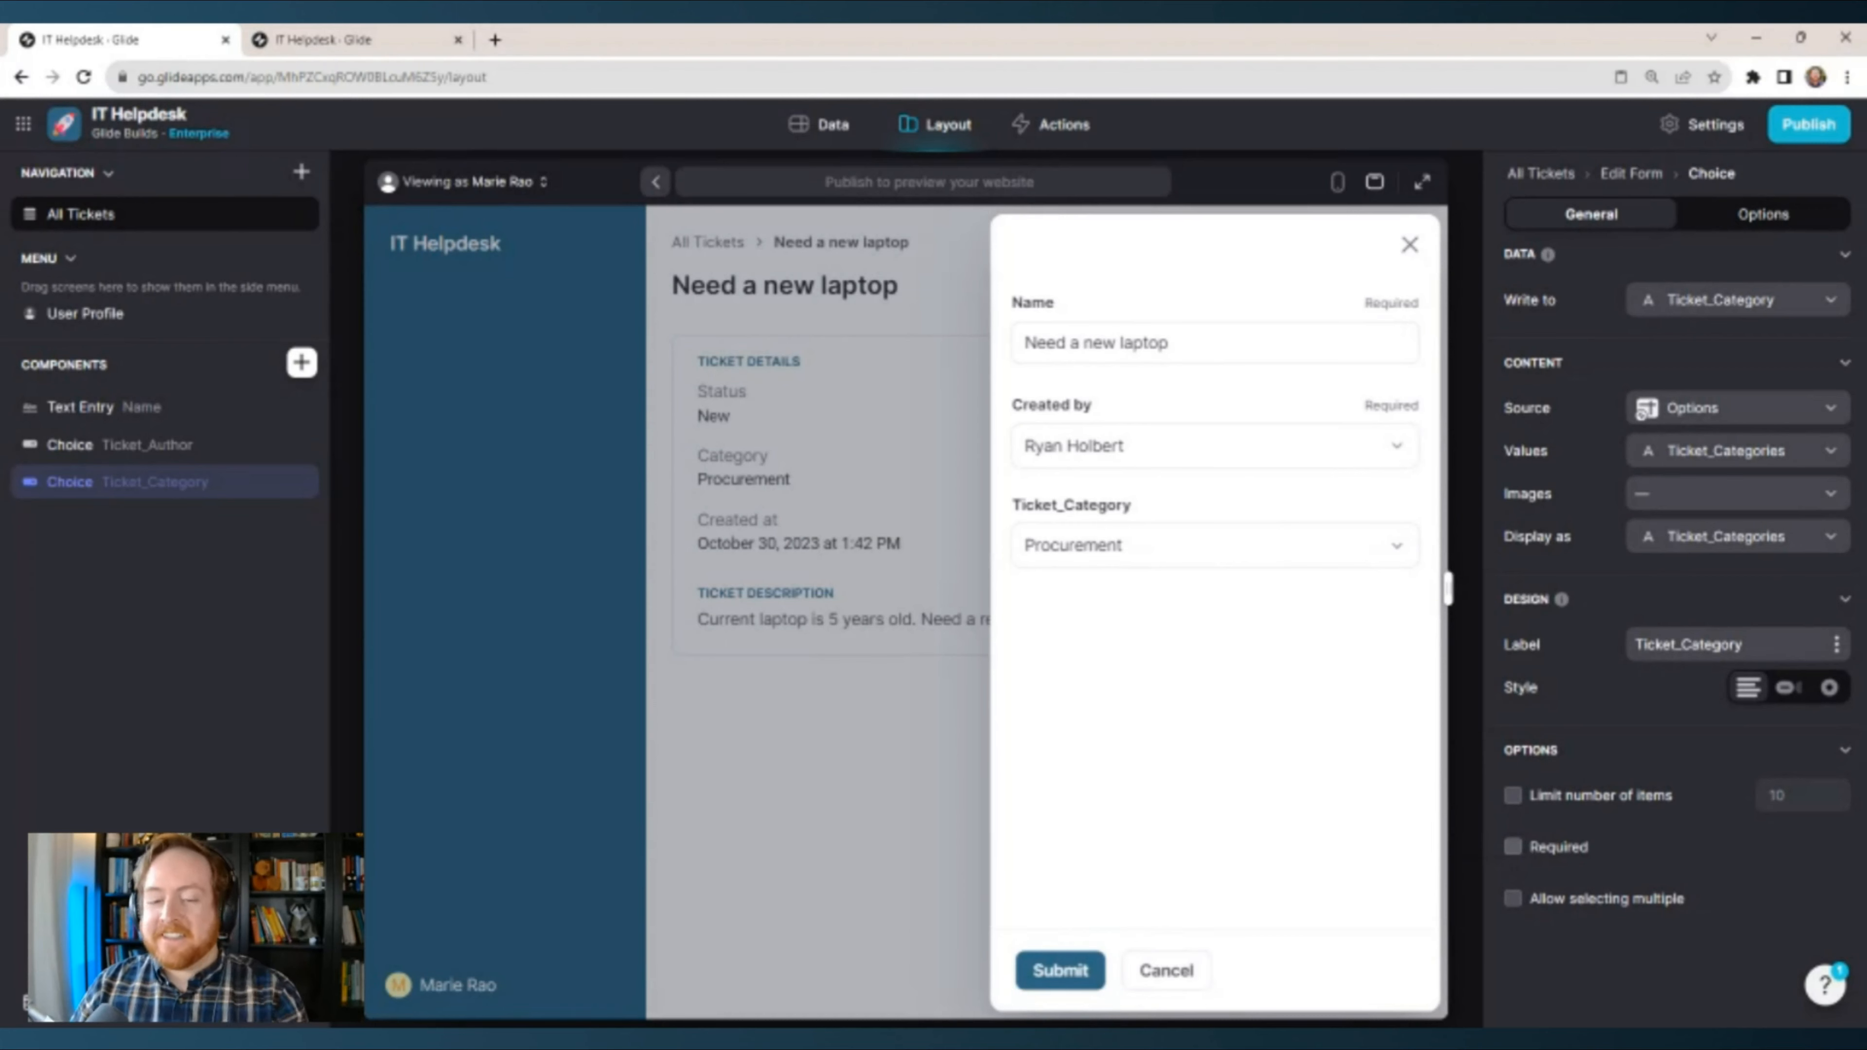
click(1512, 846)
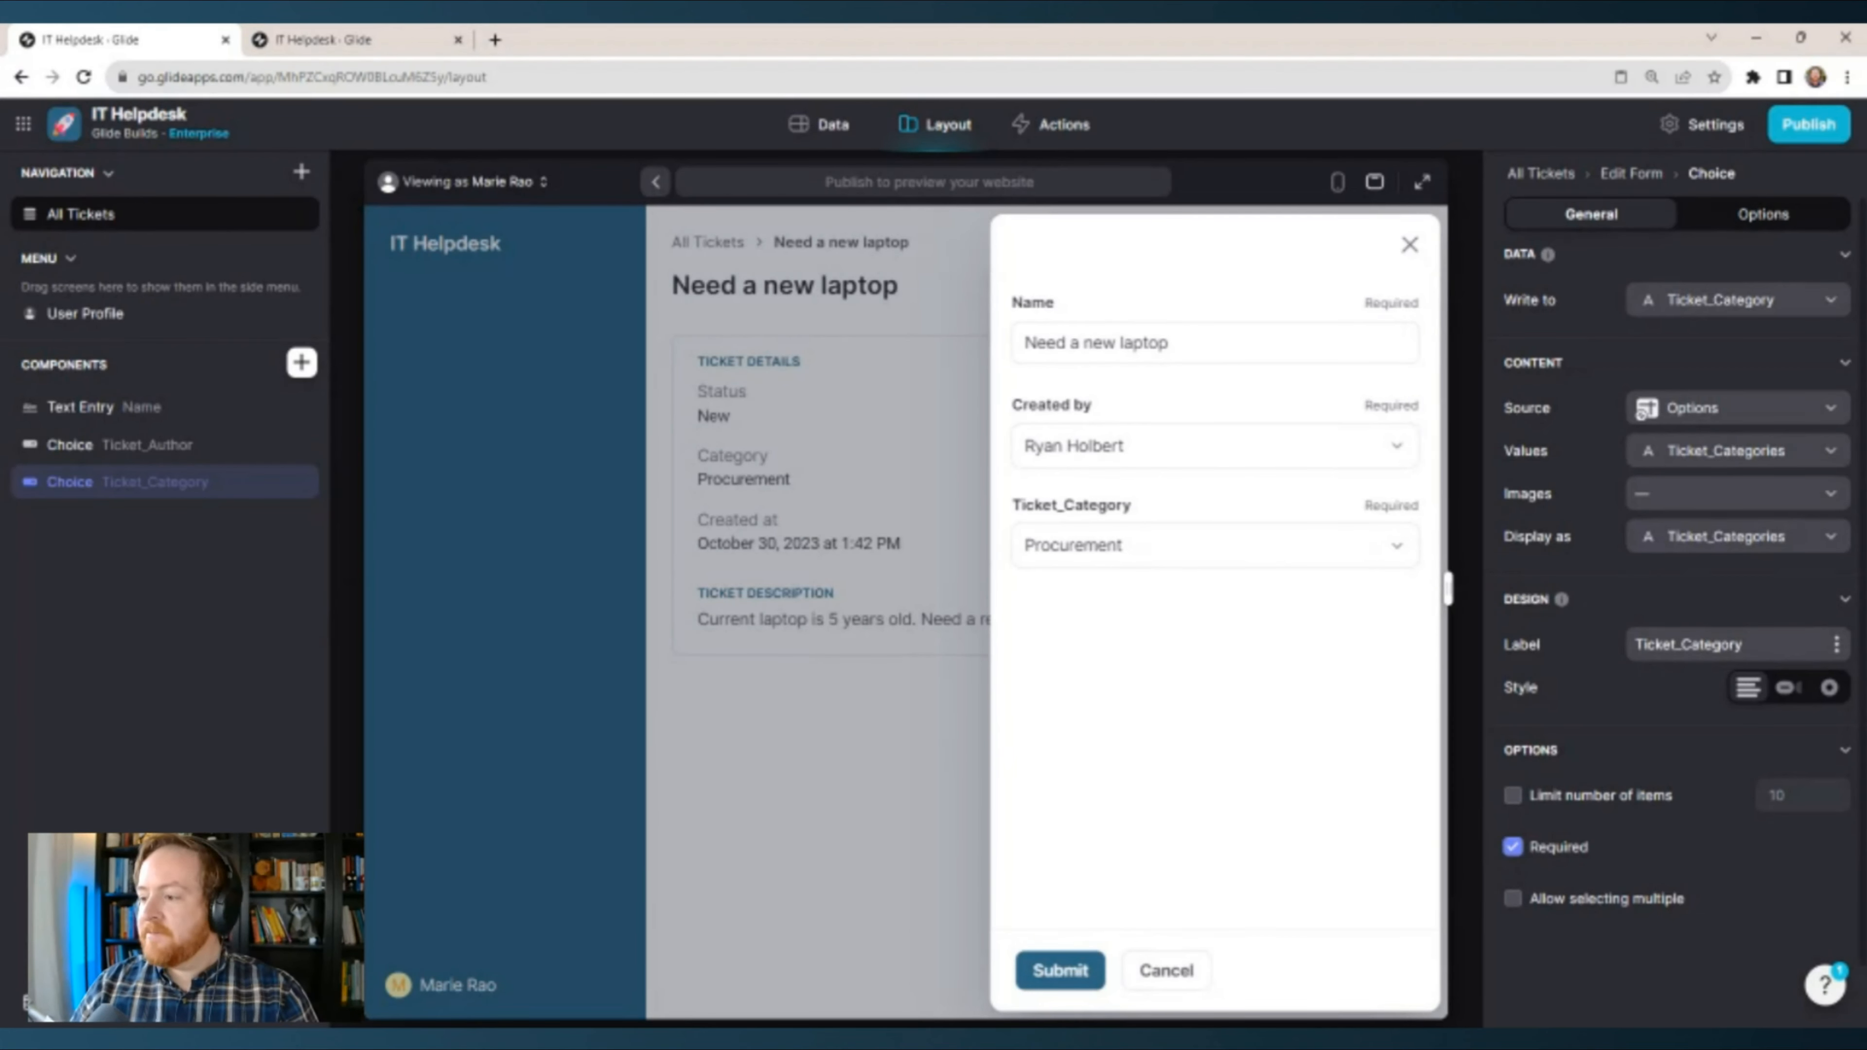
Add a third Choice component below the category choice and have it write to Ticket_Status.
click(302, 362)
drag(457, 486, 156, 523)
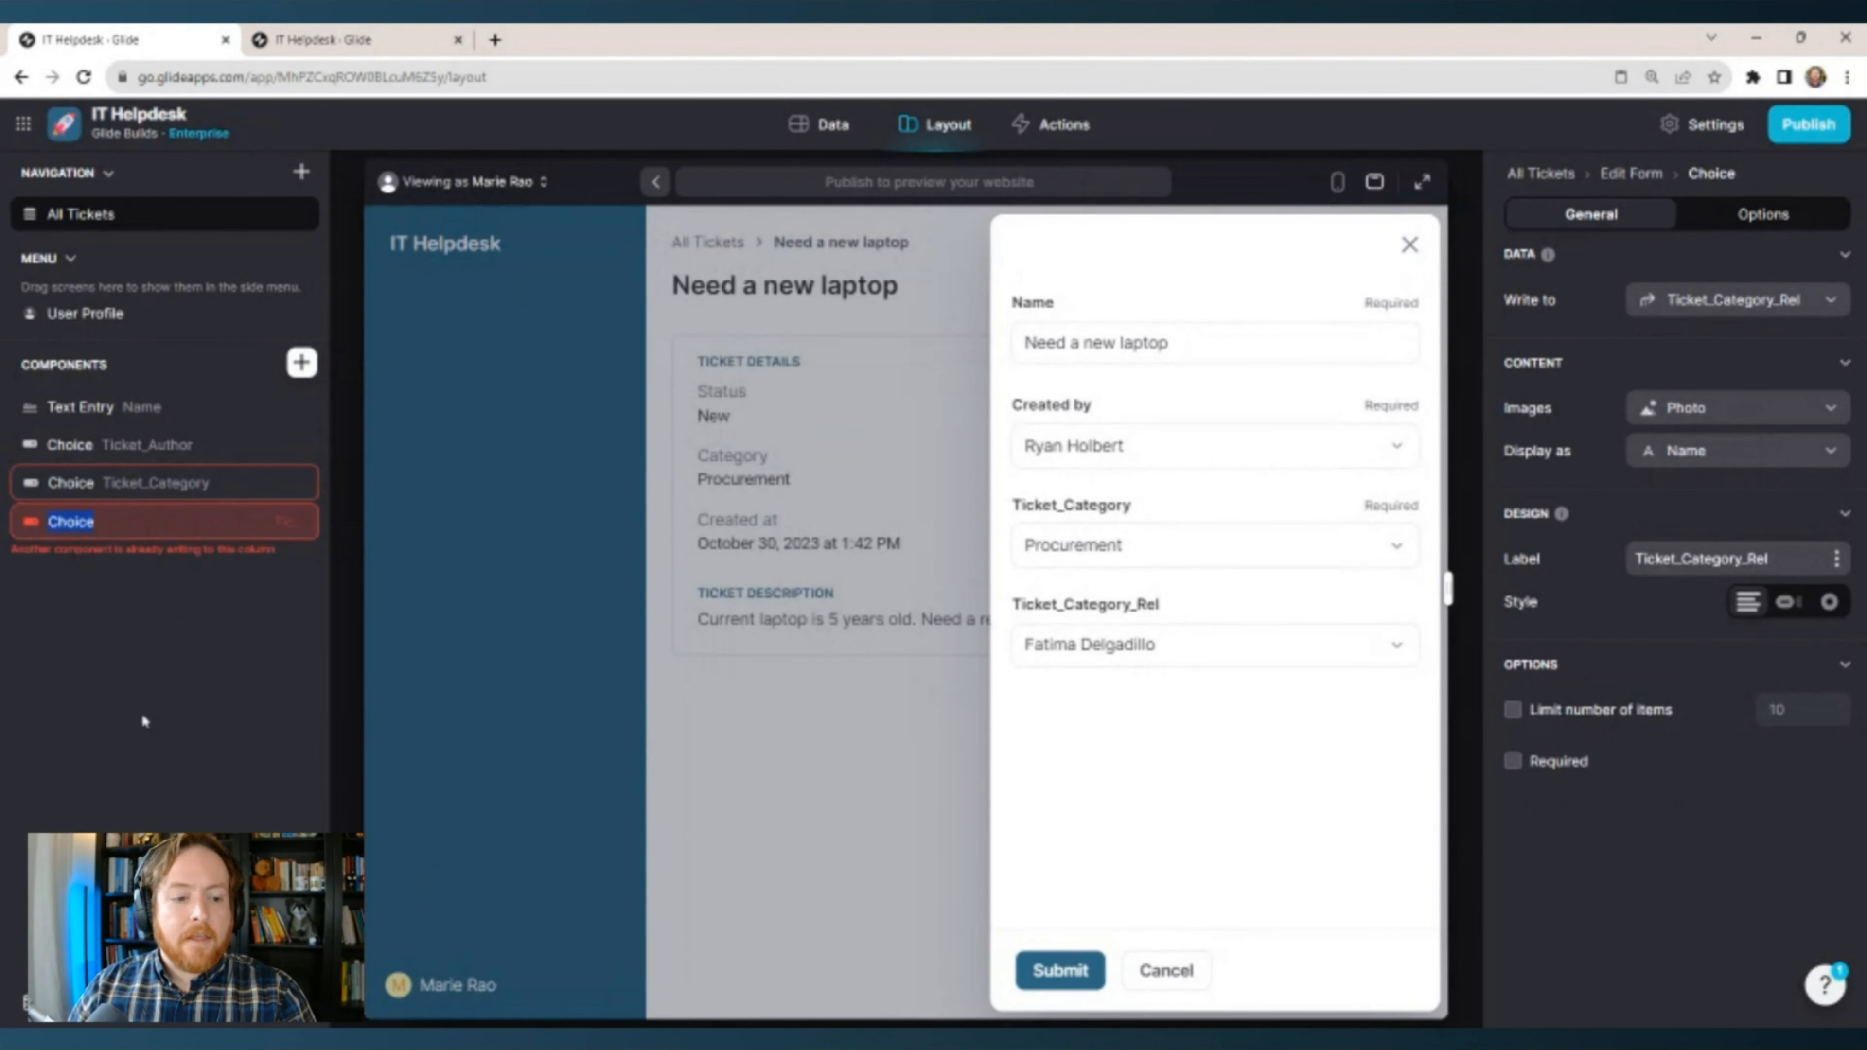
click(192, 528)
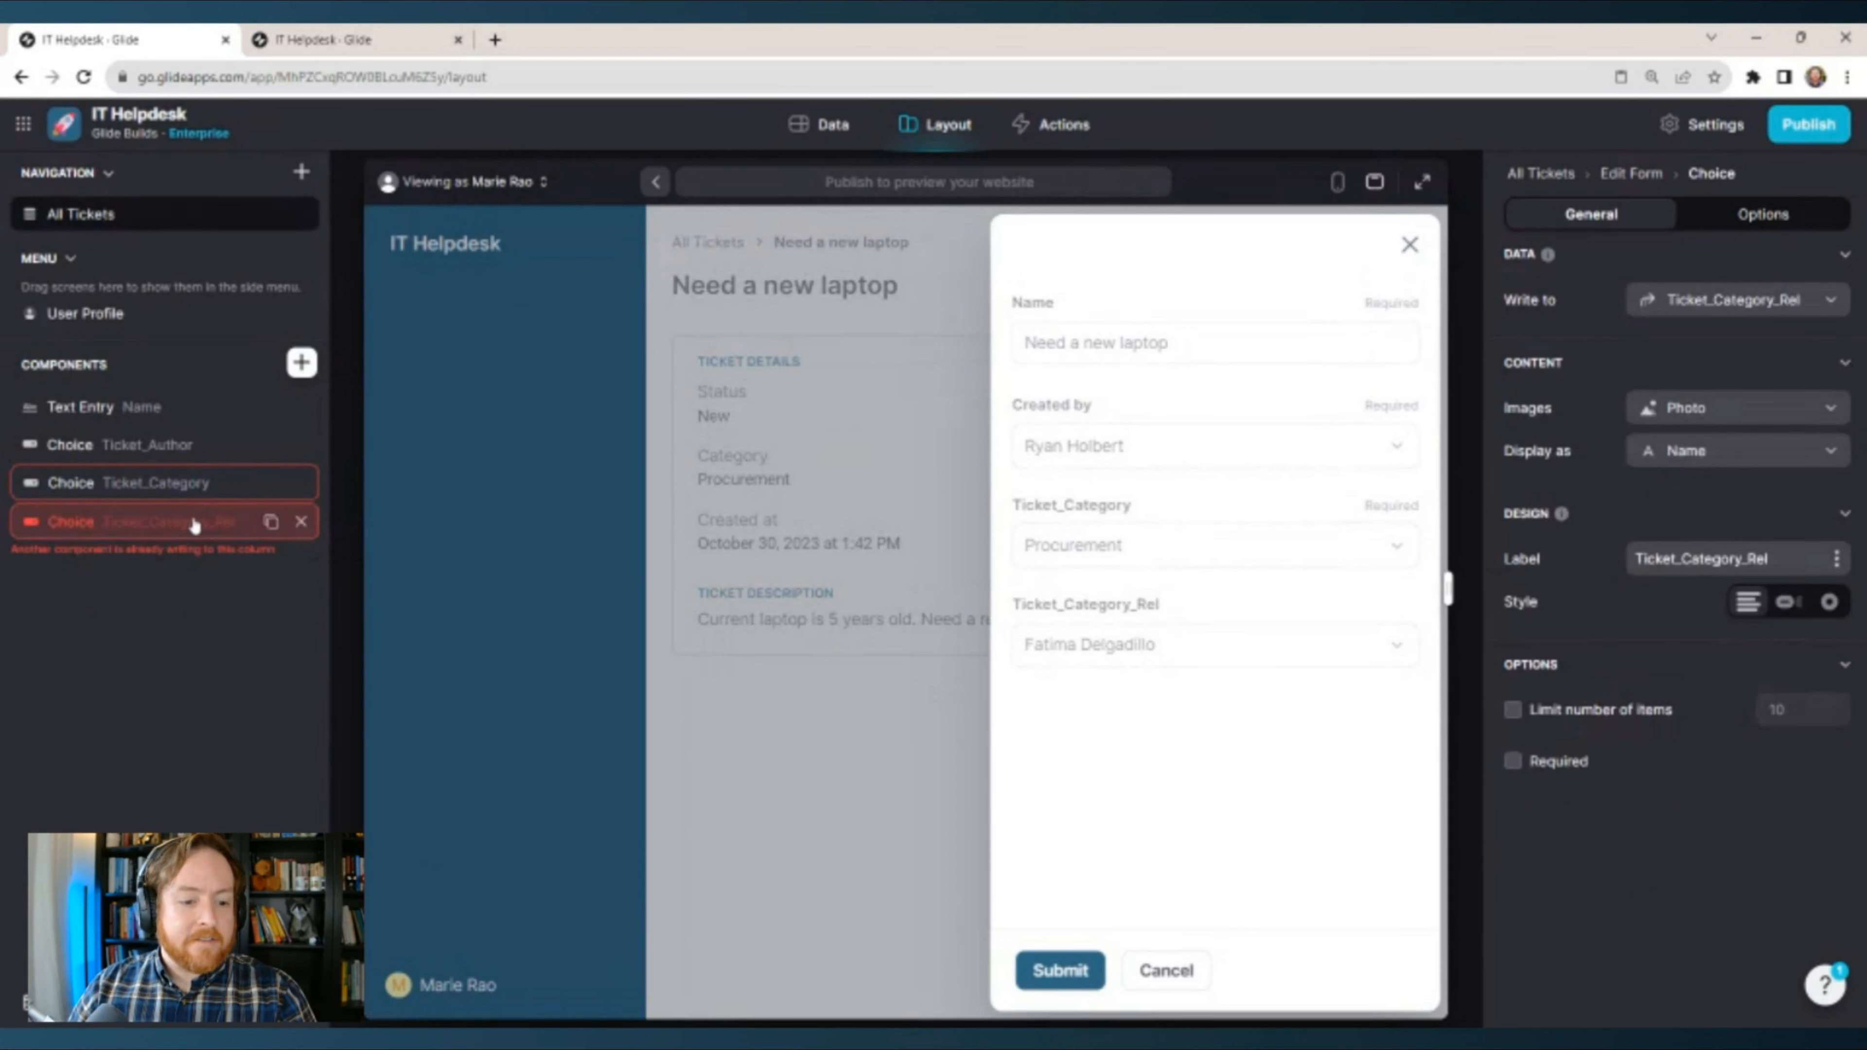
click(1719, 303)
click(1667, 518)
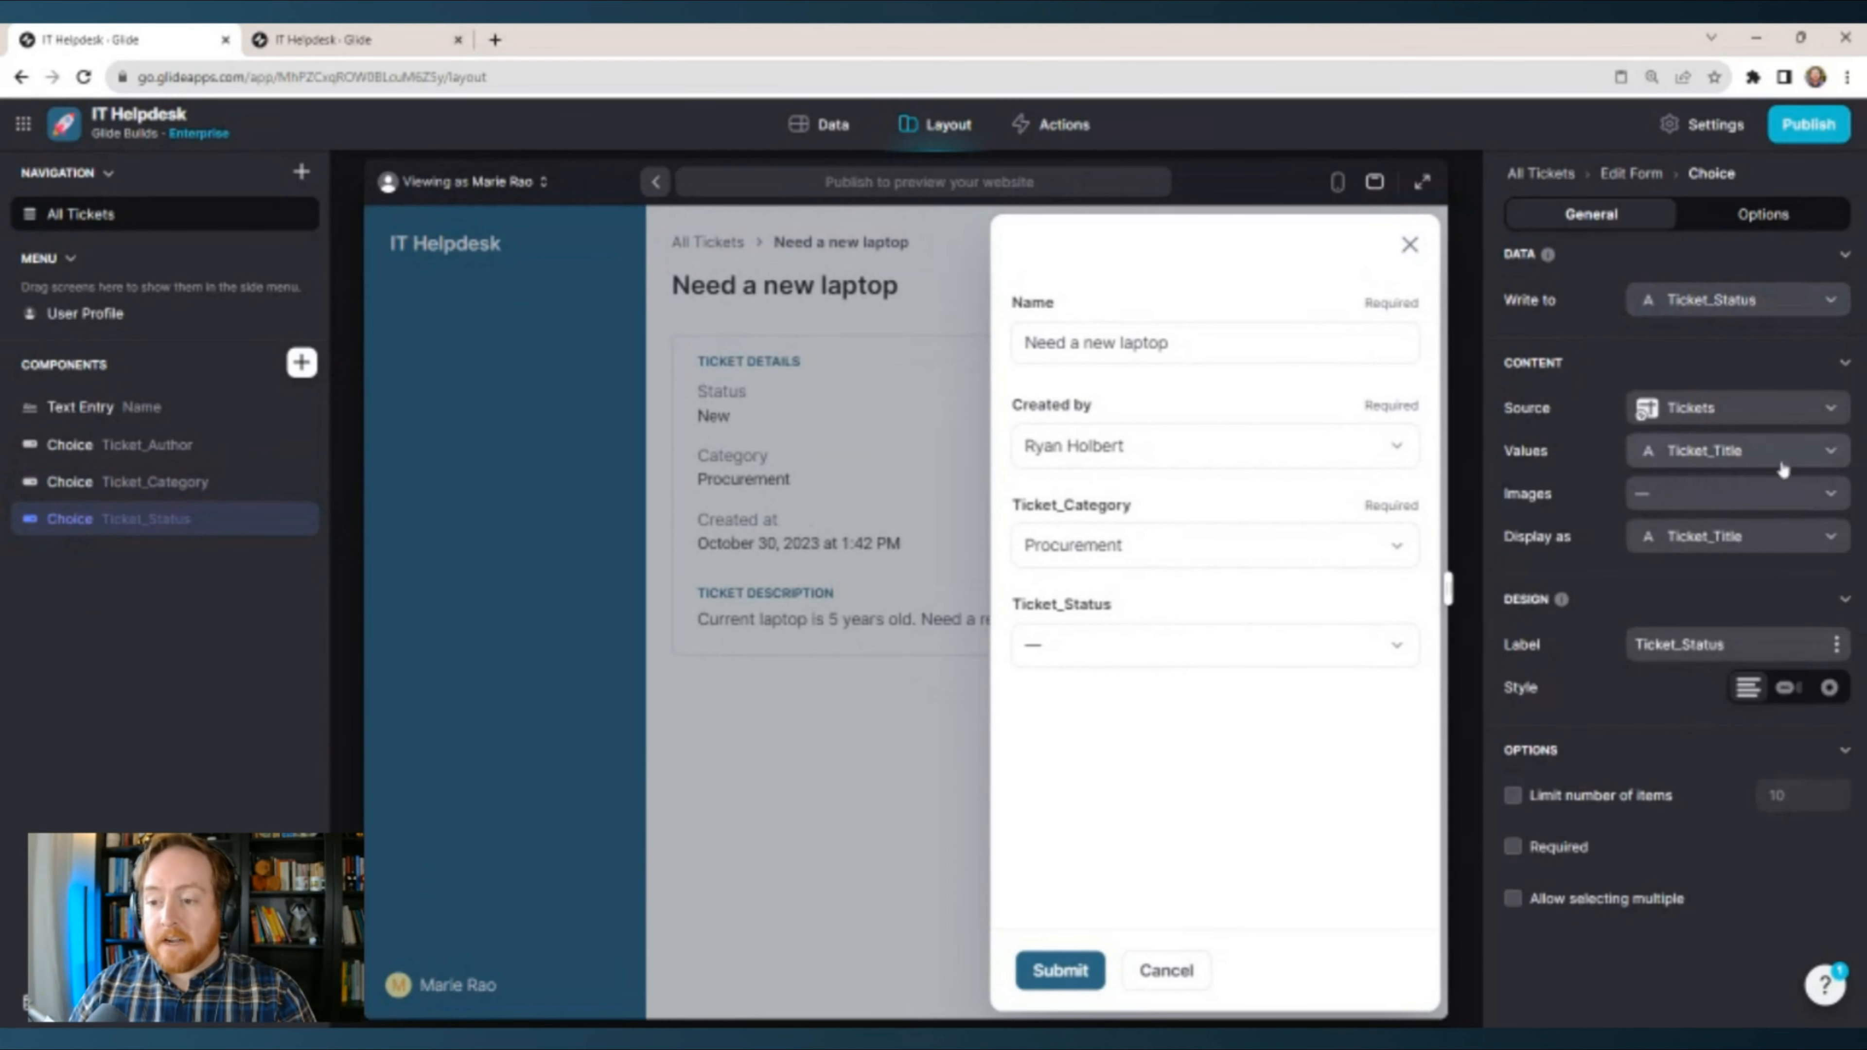
Source the status choice from the Options table and check that its values come from the Ticket_Status column.
click(1756, 415)
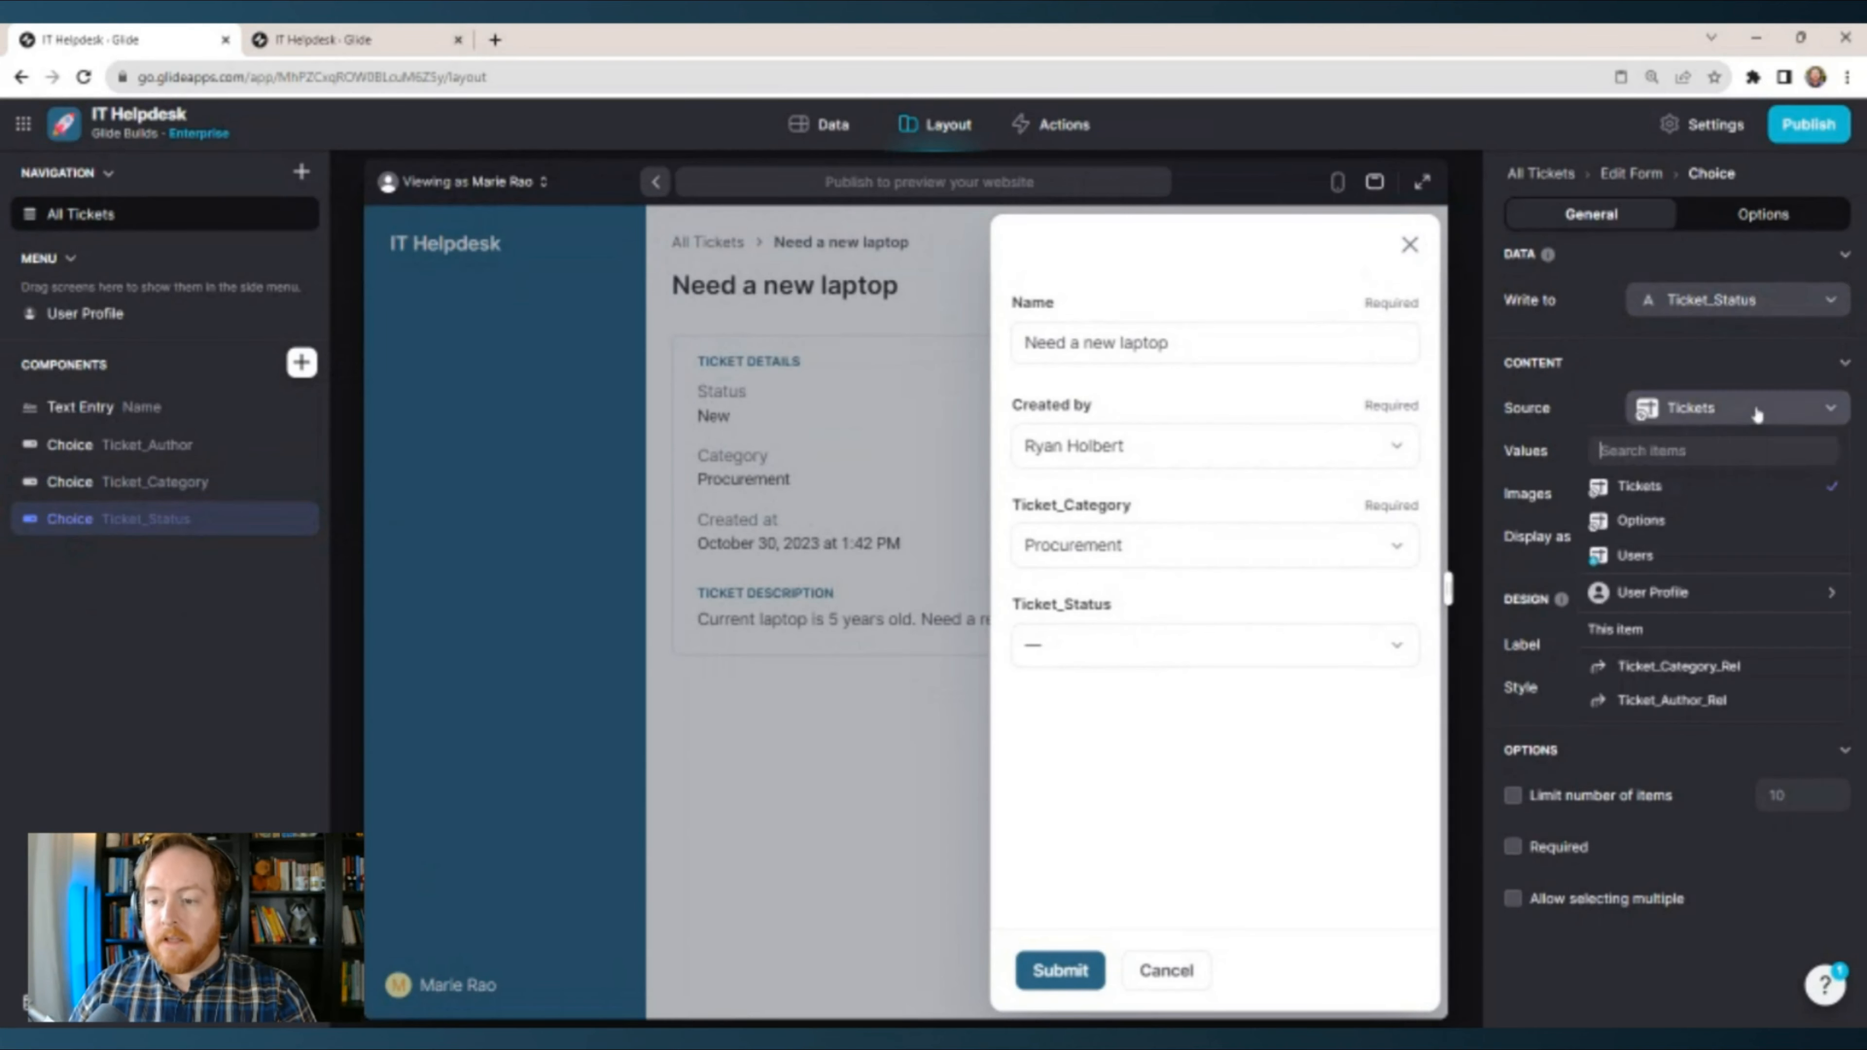
click(1692, 528)
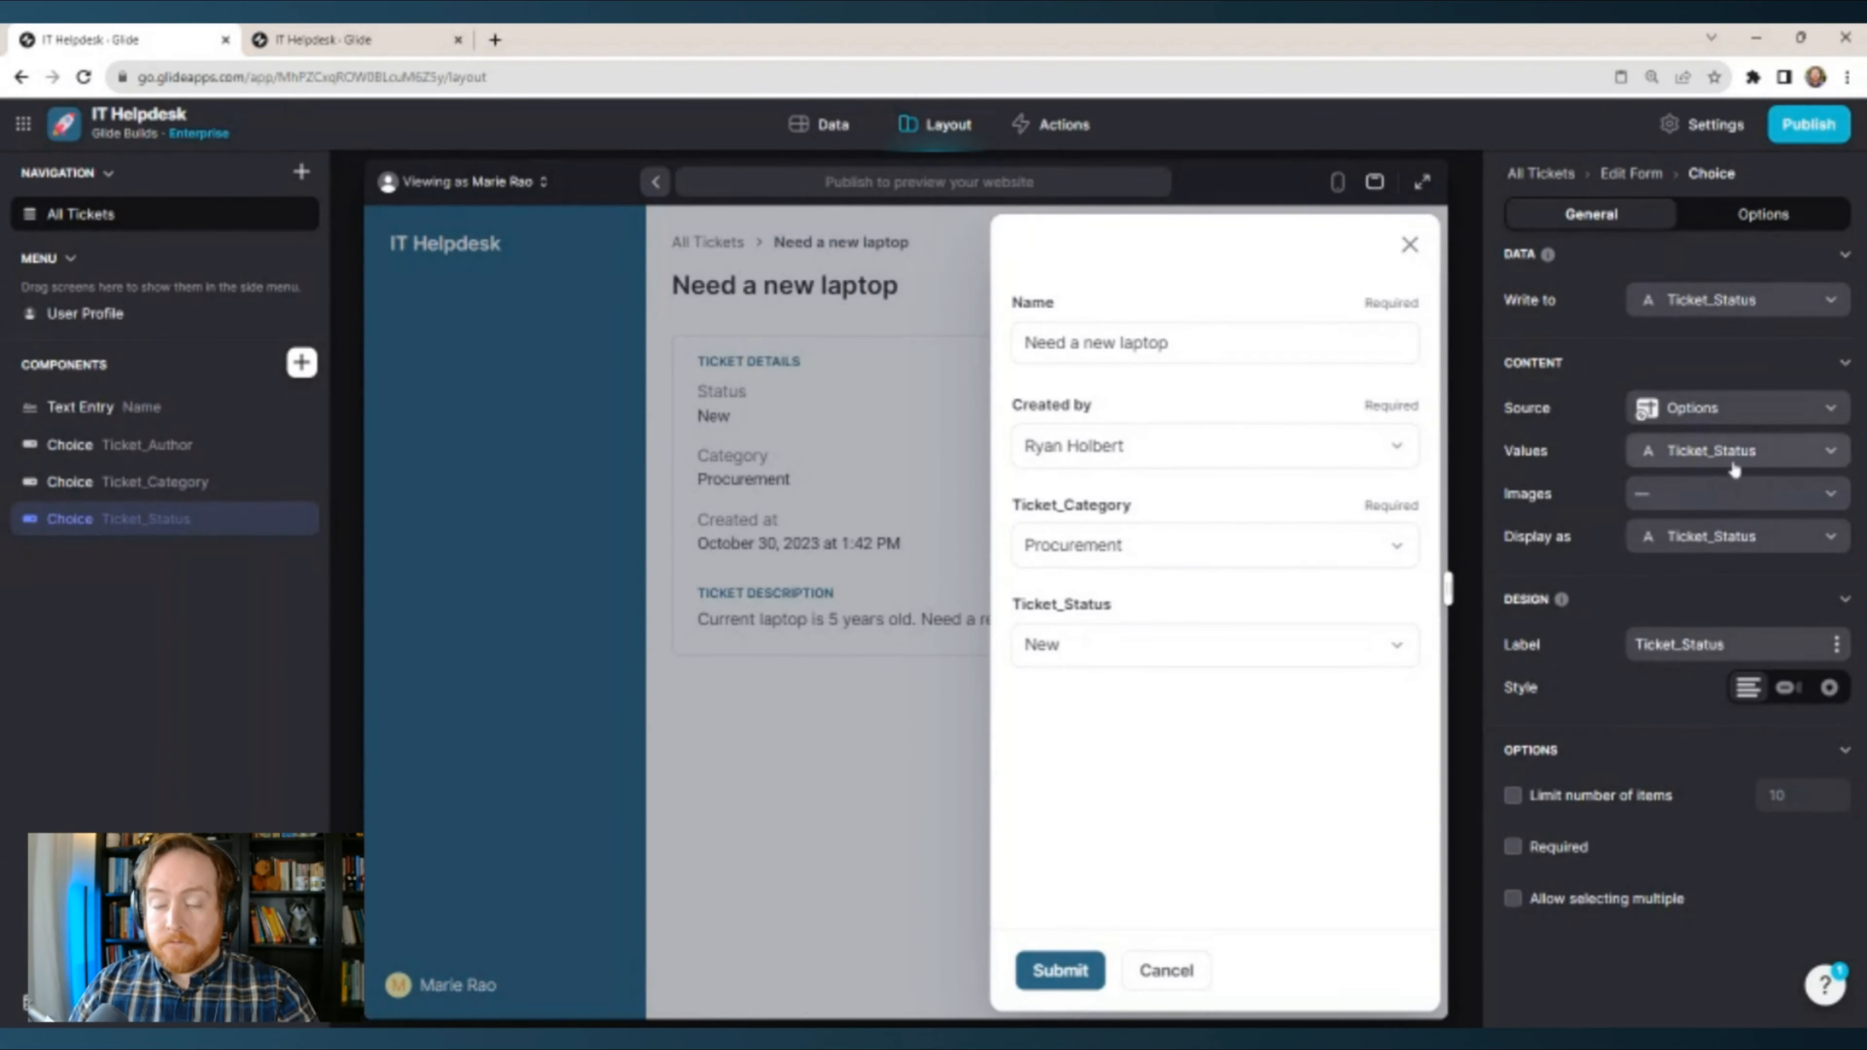
click(1768, 452)
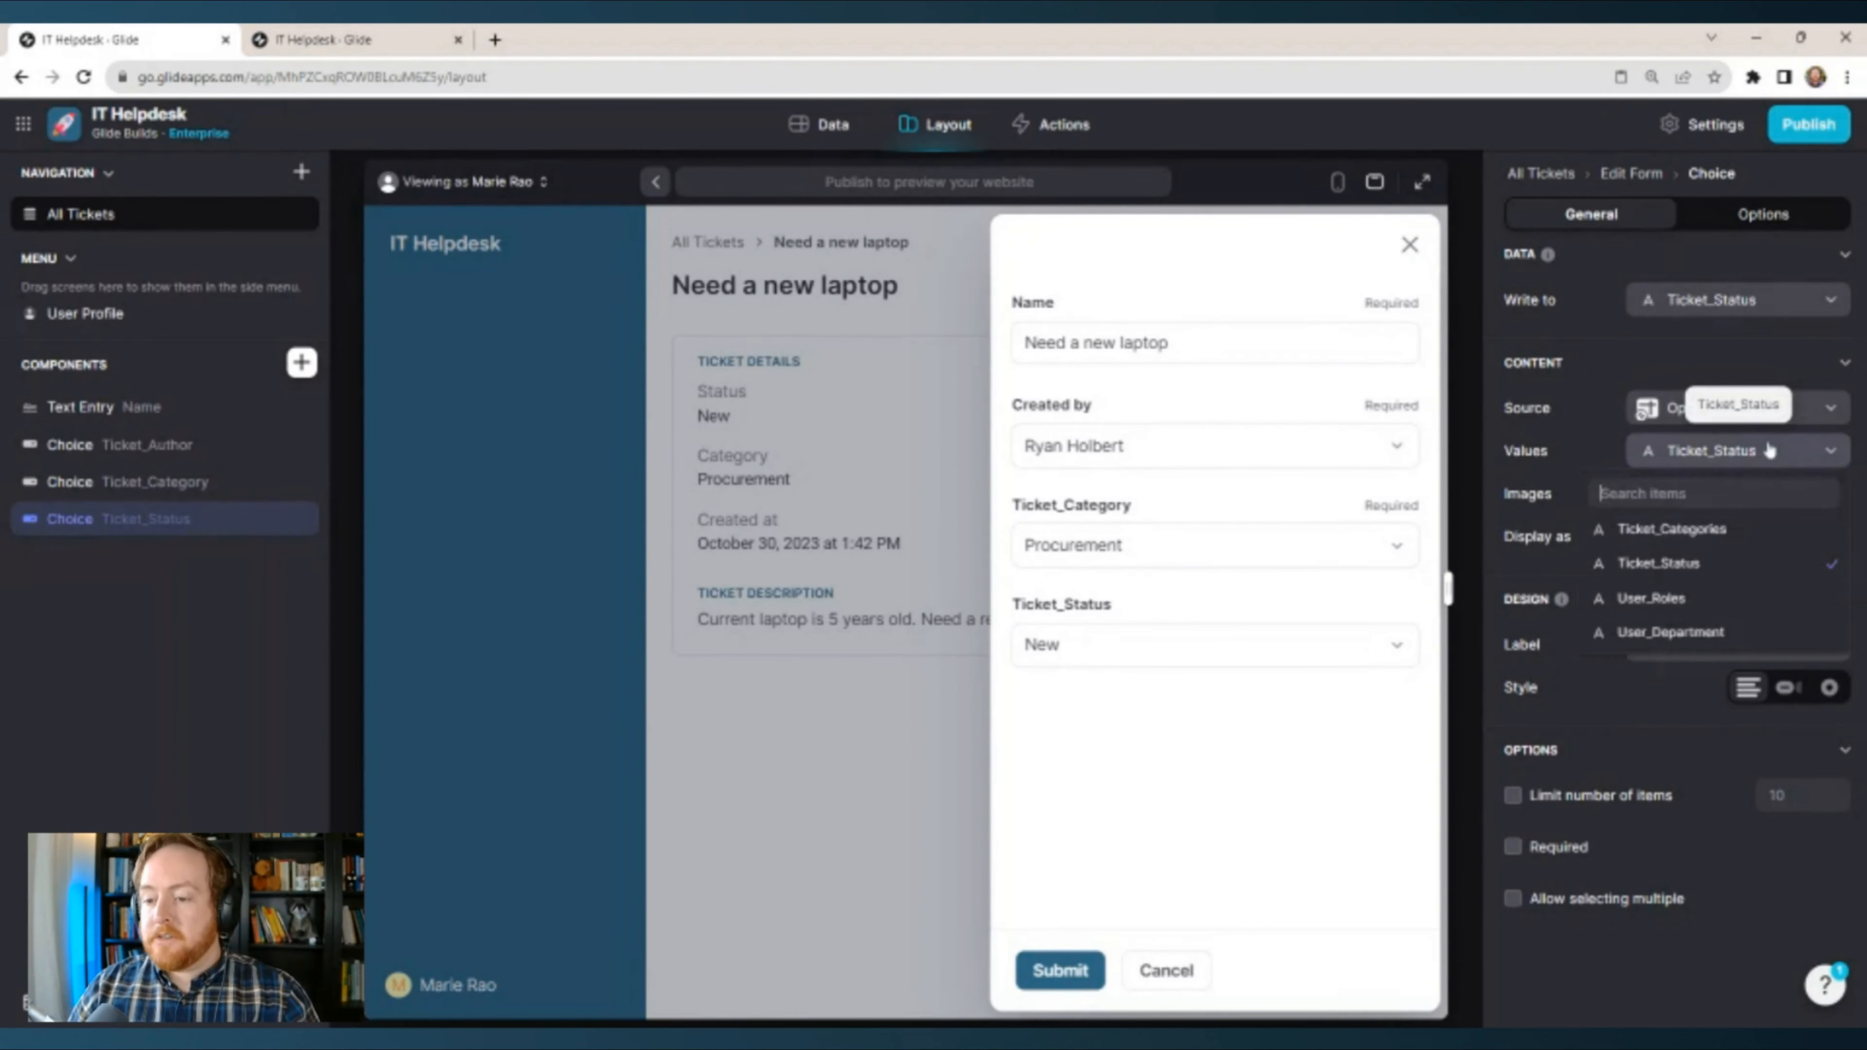
click(1769, 452)
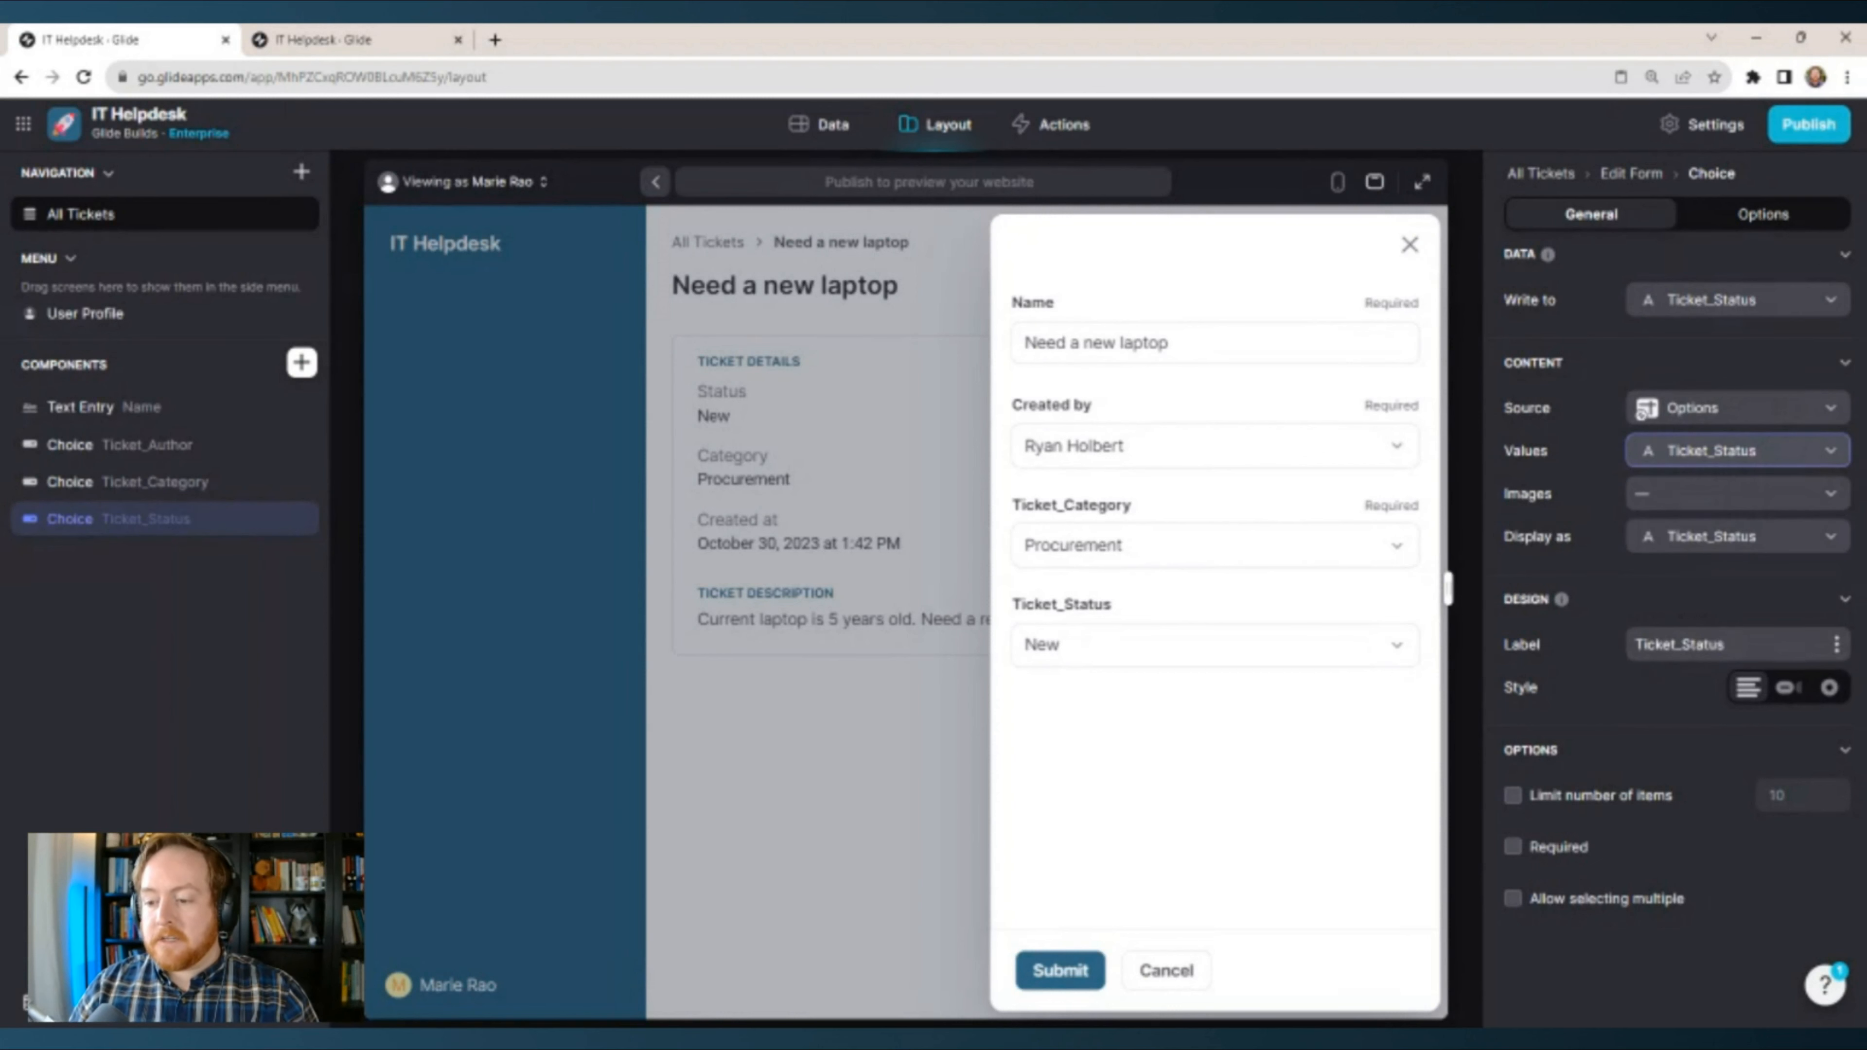
Label the status choice "Status", make it required, and move it directly below the Name text entry in the edit form.
double_click(1704, 644)
text(Status)
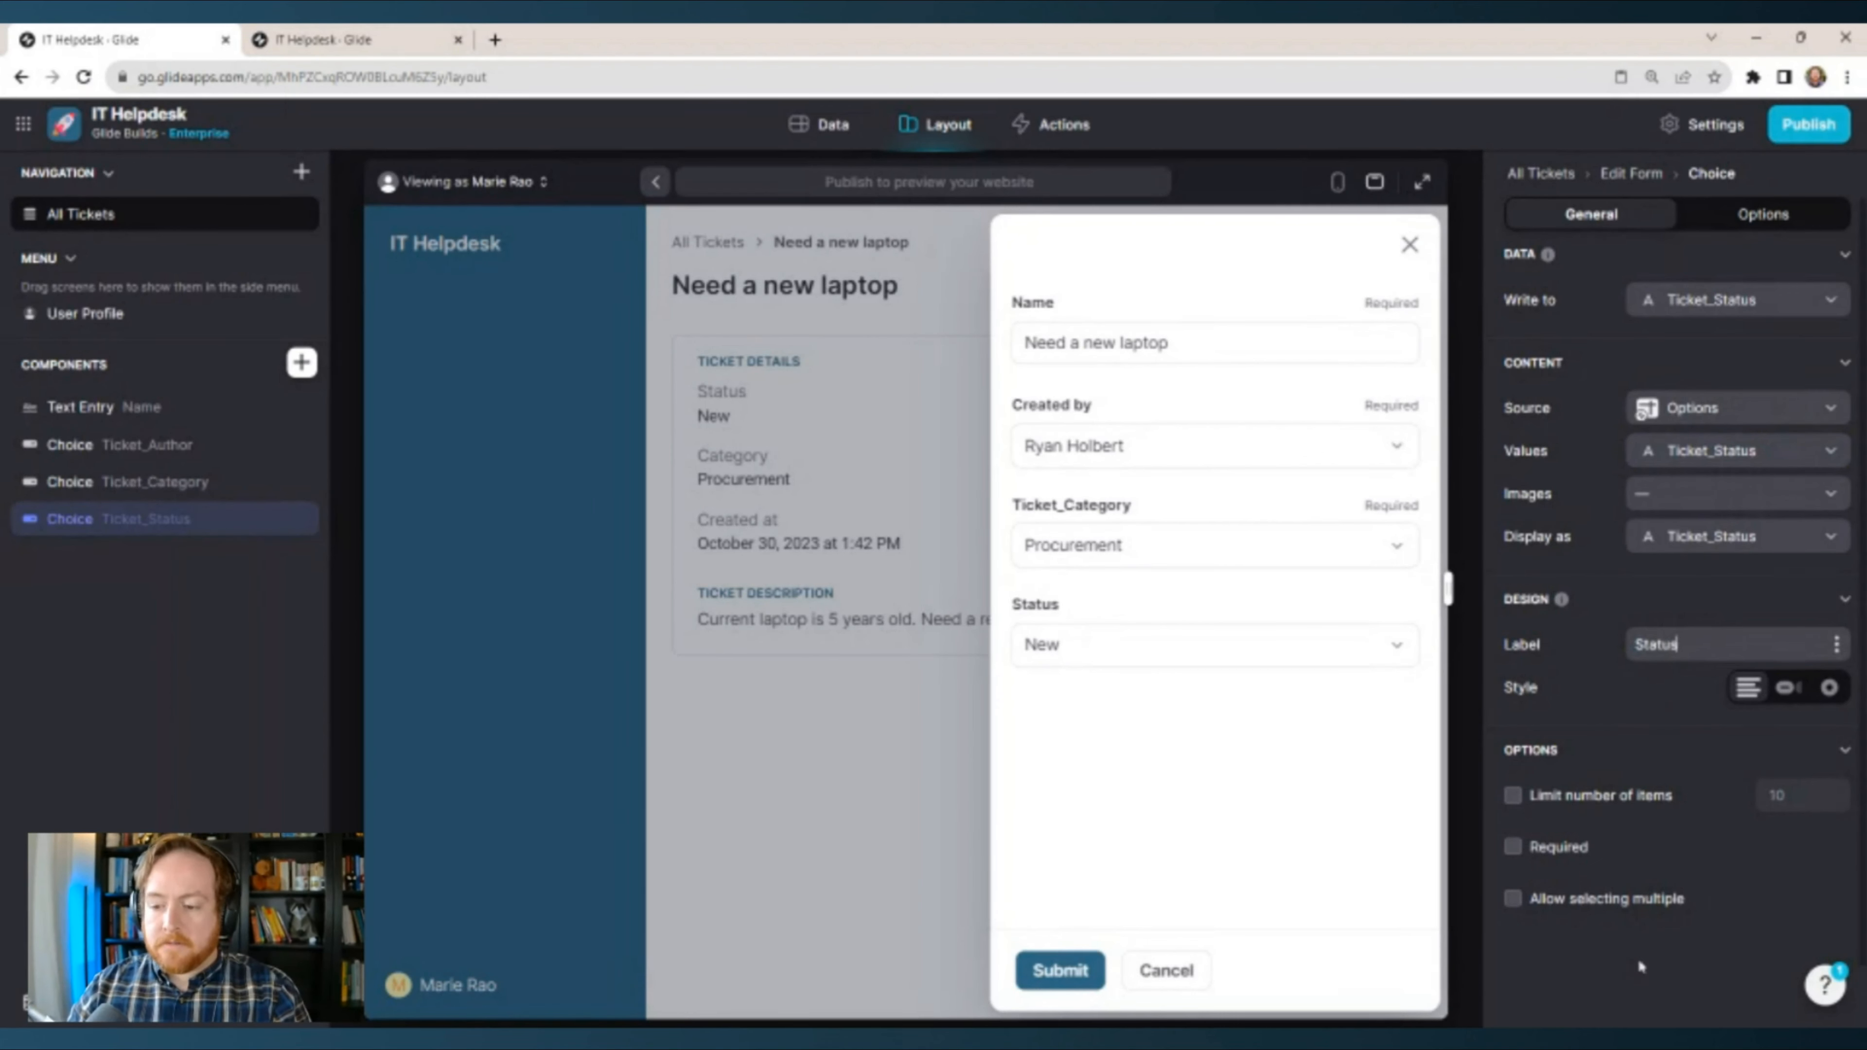
click(1559, 848)
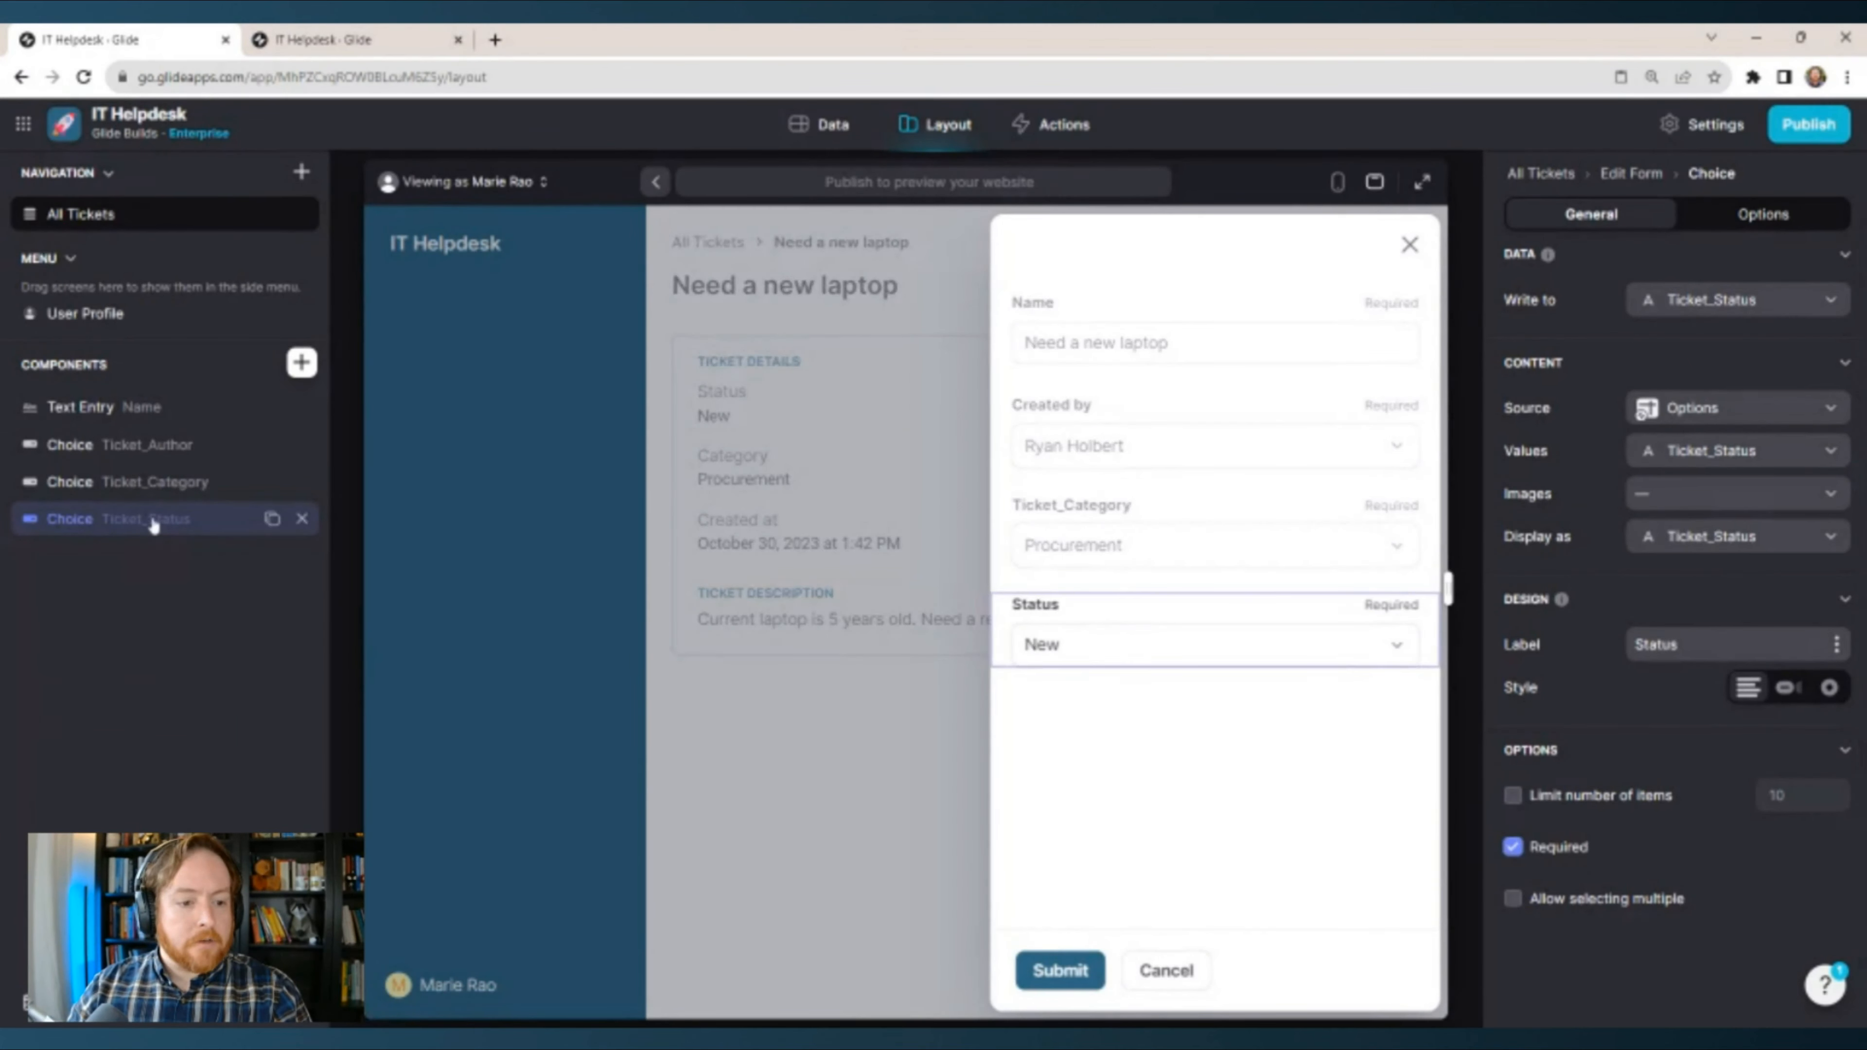
drag(153, 524, 153, 444)
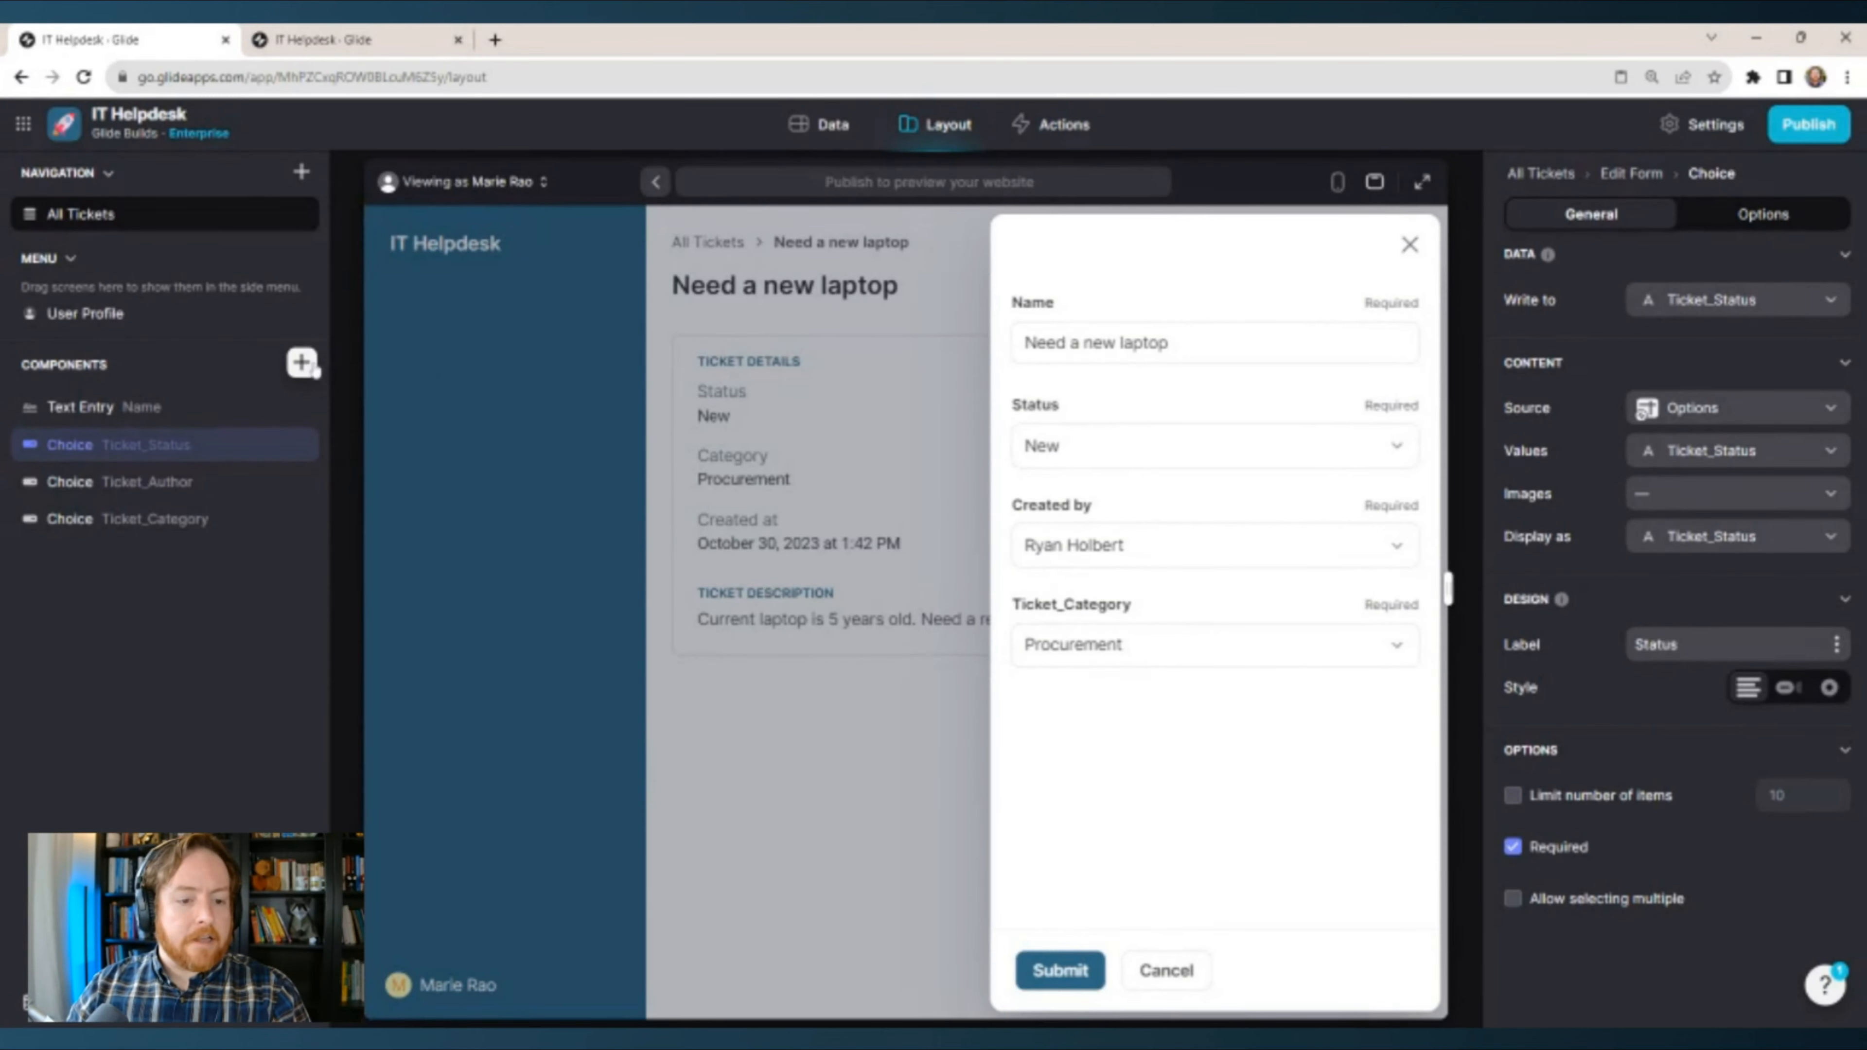
Add a Ticket_Description text entry to the edit form, labelled "Description", with the largest size and marked required.
click(302, 362)
click(455, 666)
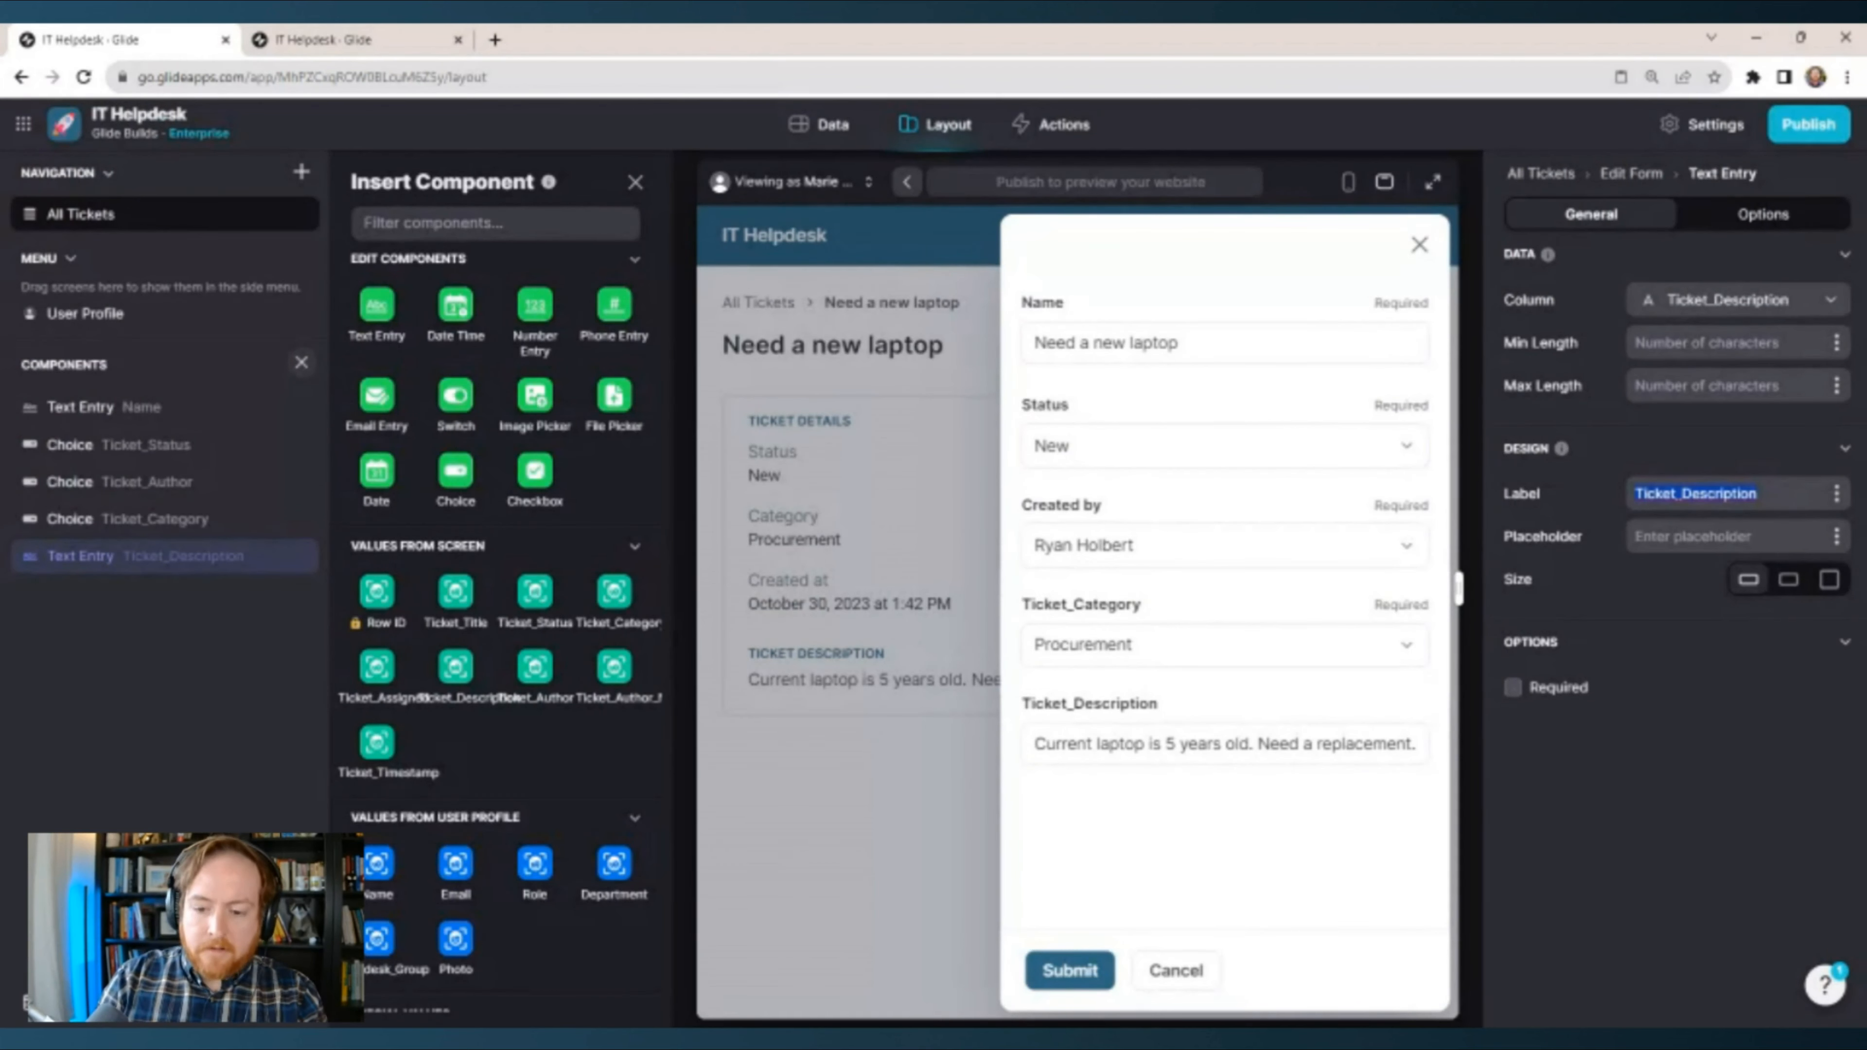
text(Description)
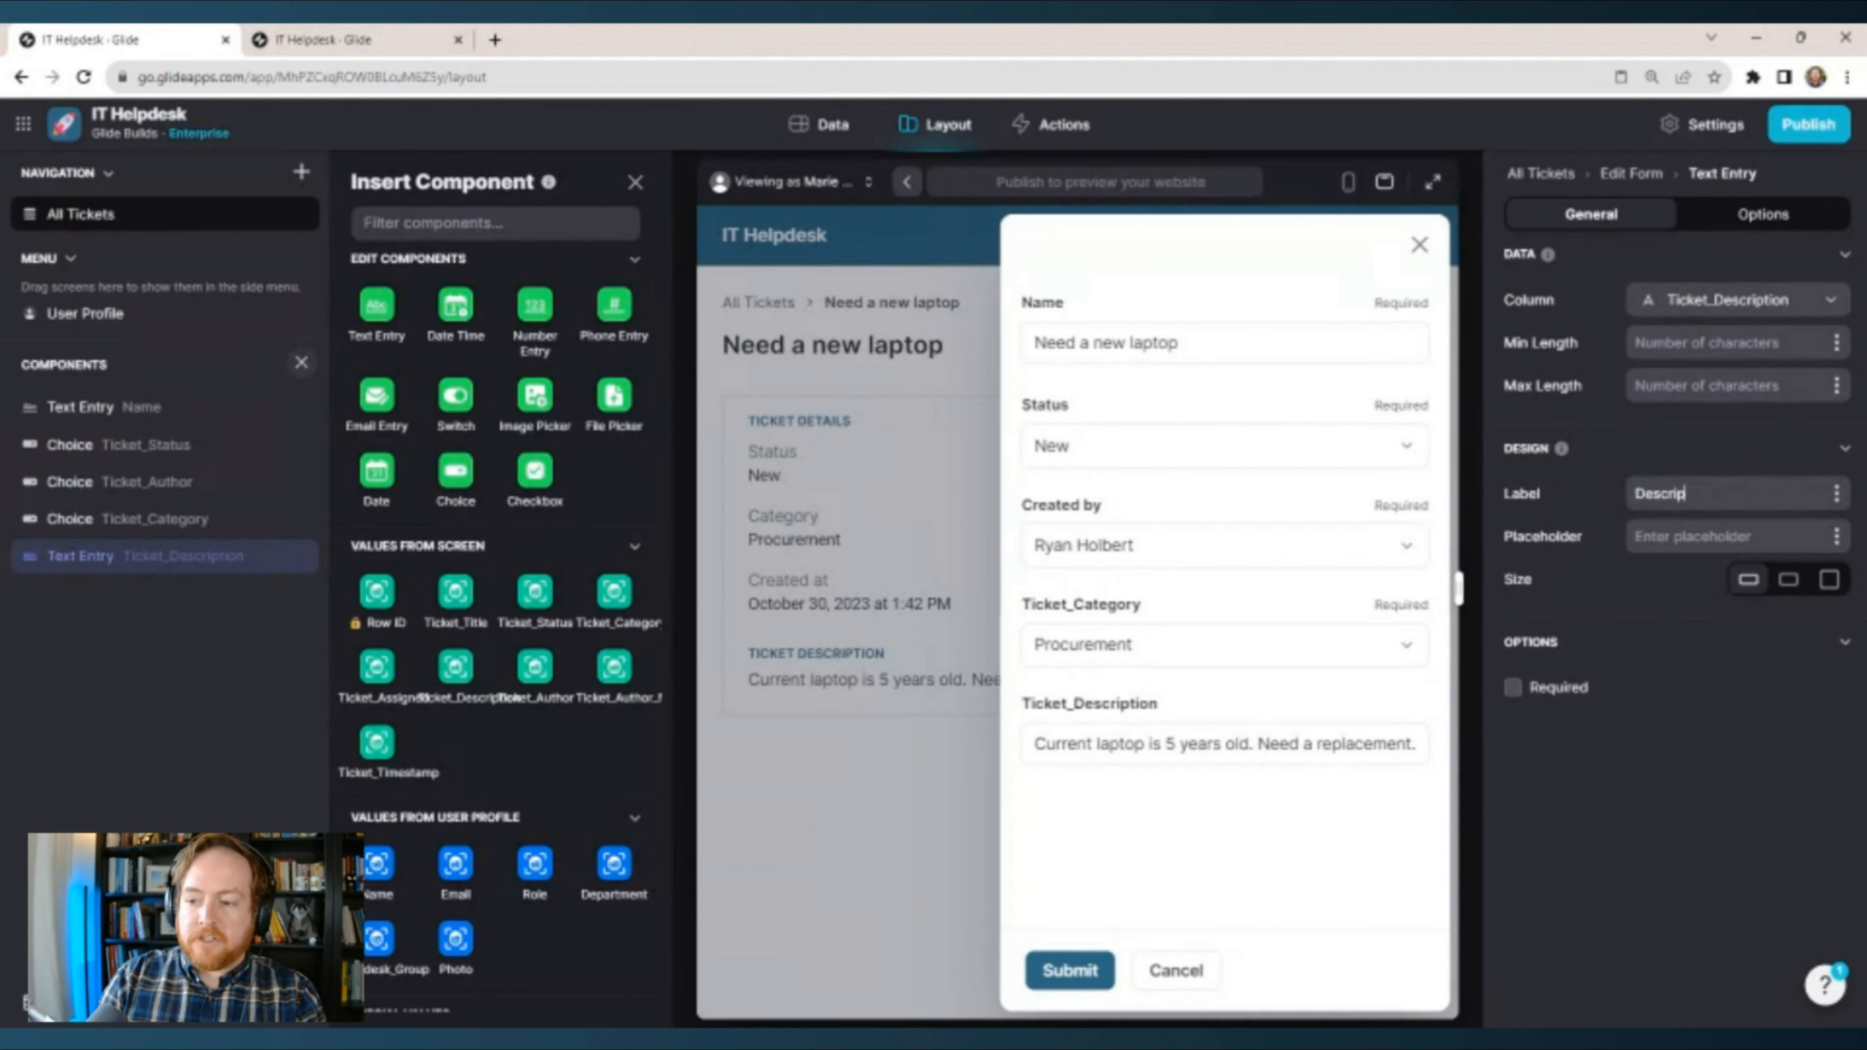
click(1829, 580)
click(1520, 688)
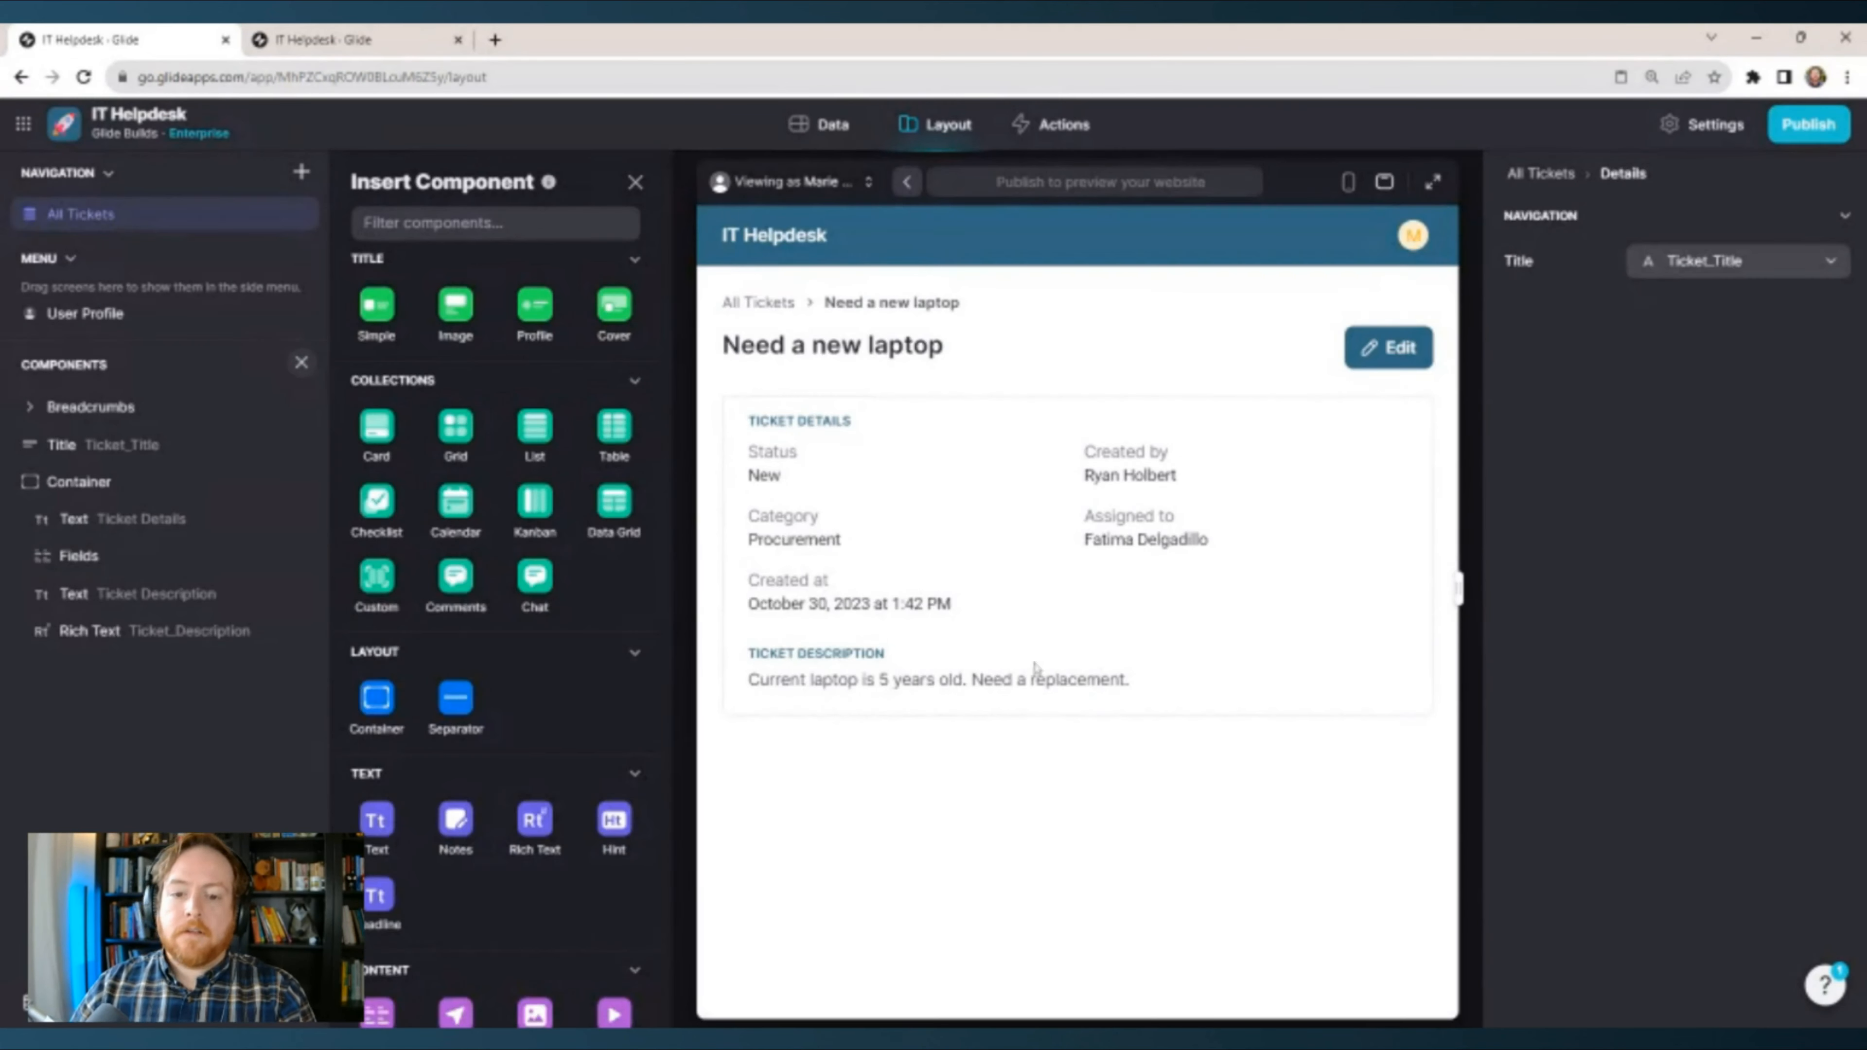
Review the edit form of the "Can't connect my monitor" ticket without submitting it, and look through the list of preview users.
click(784, 305)
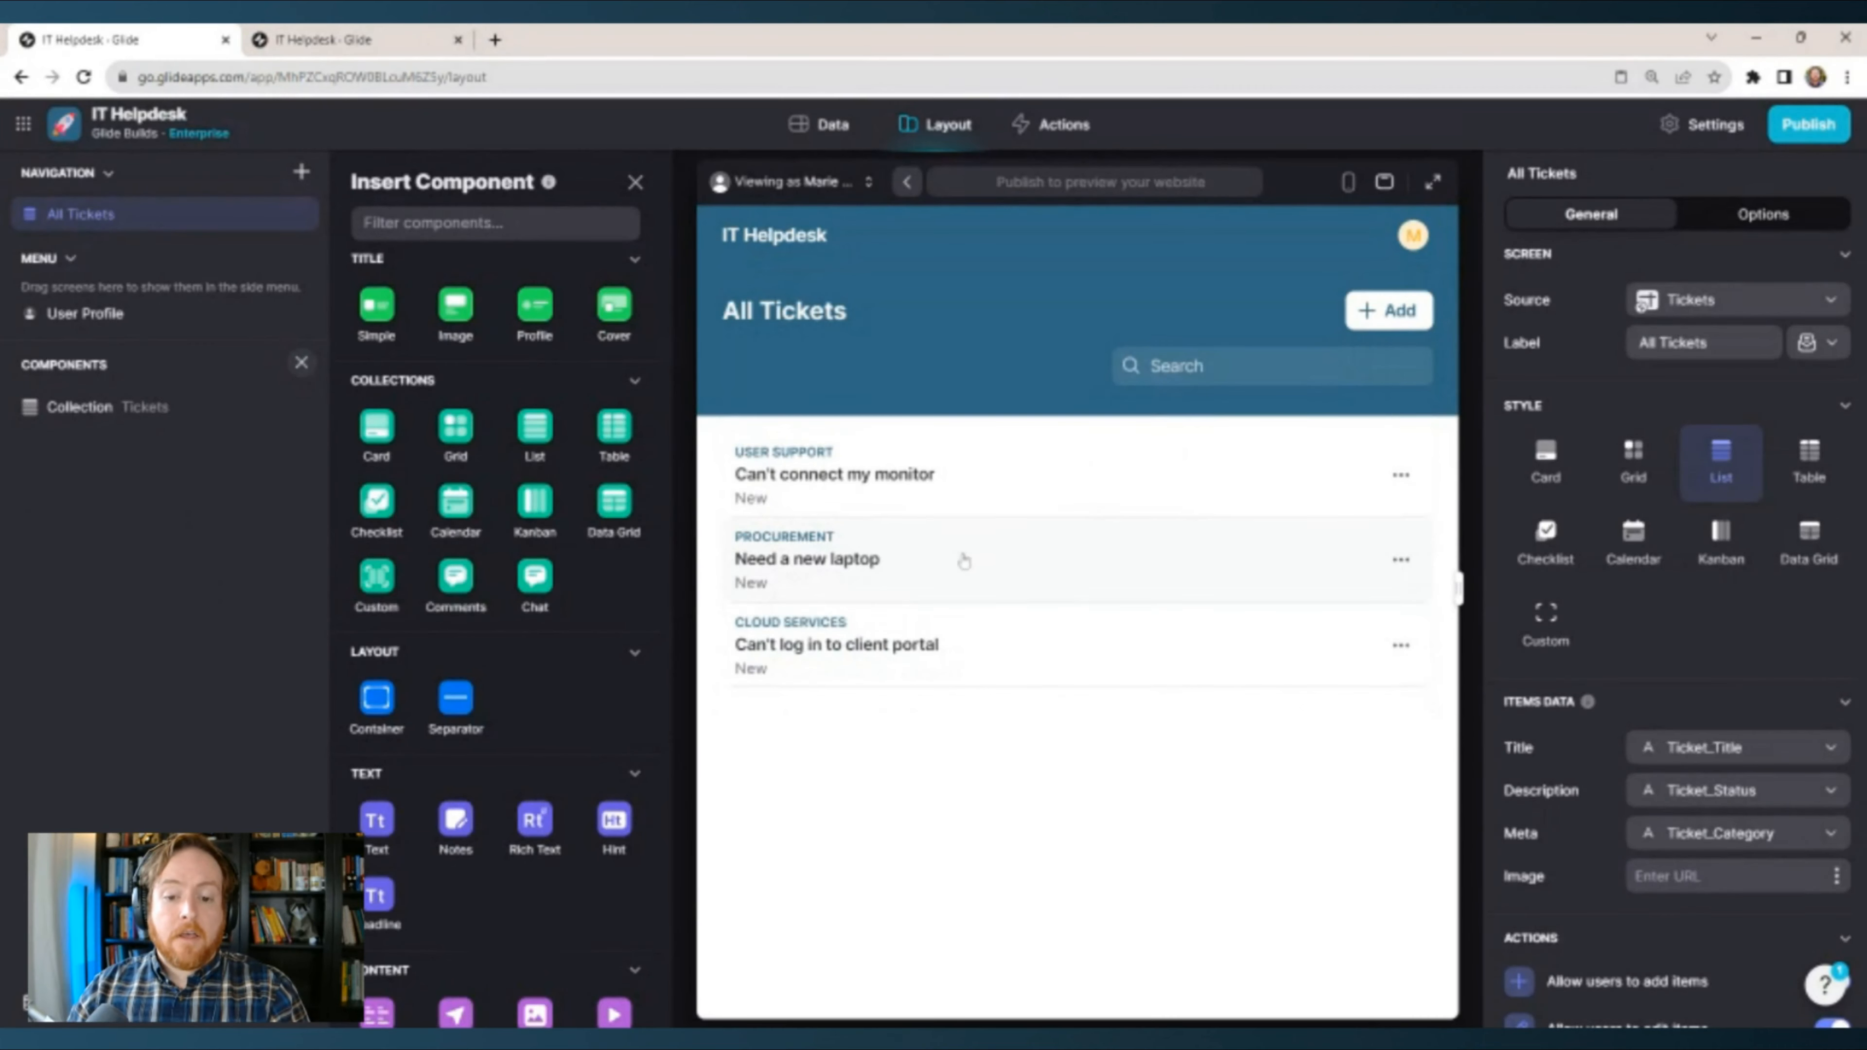
click(971, 490)
click(1369, 349)
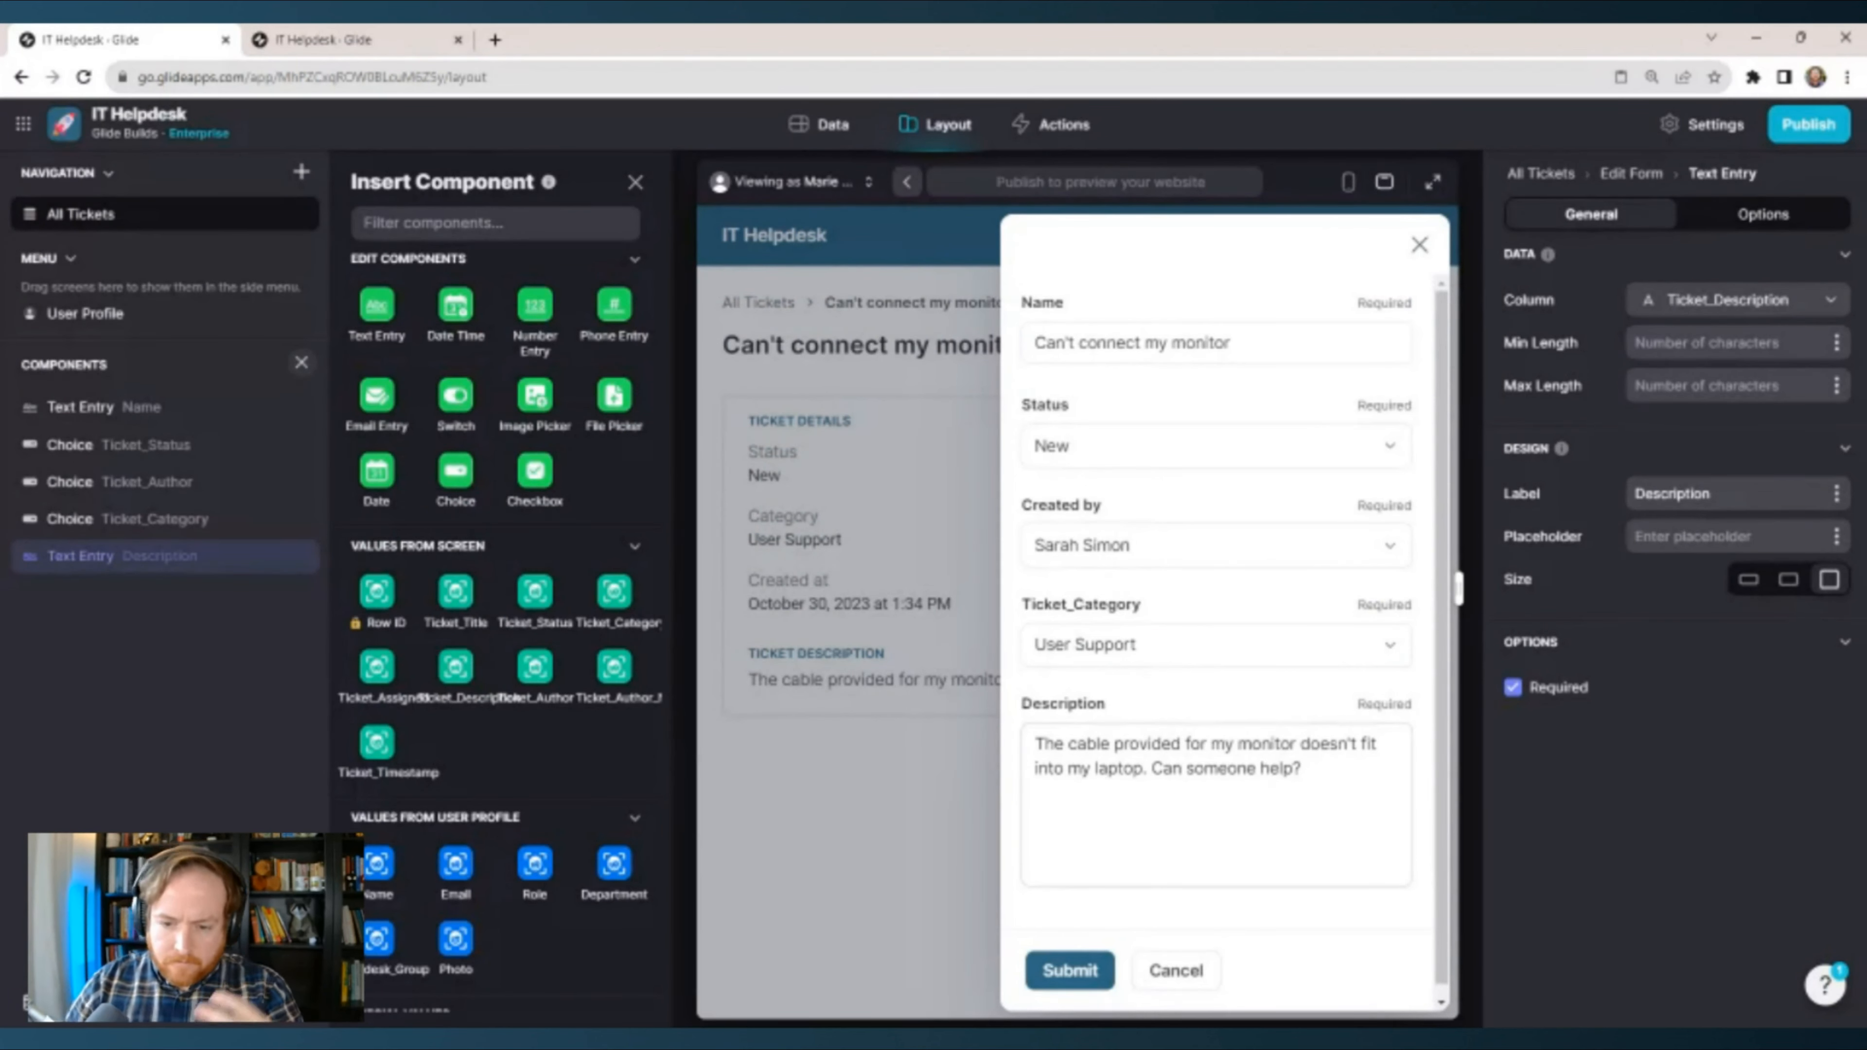
click(1189, 979)
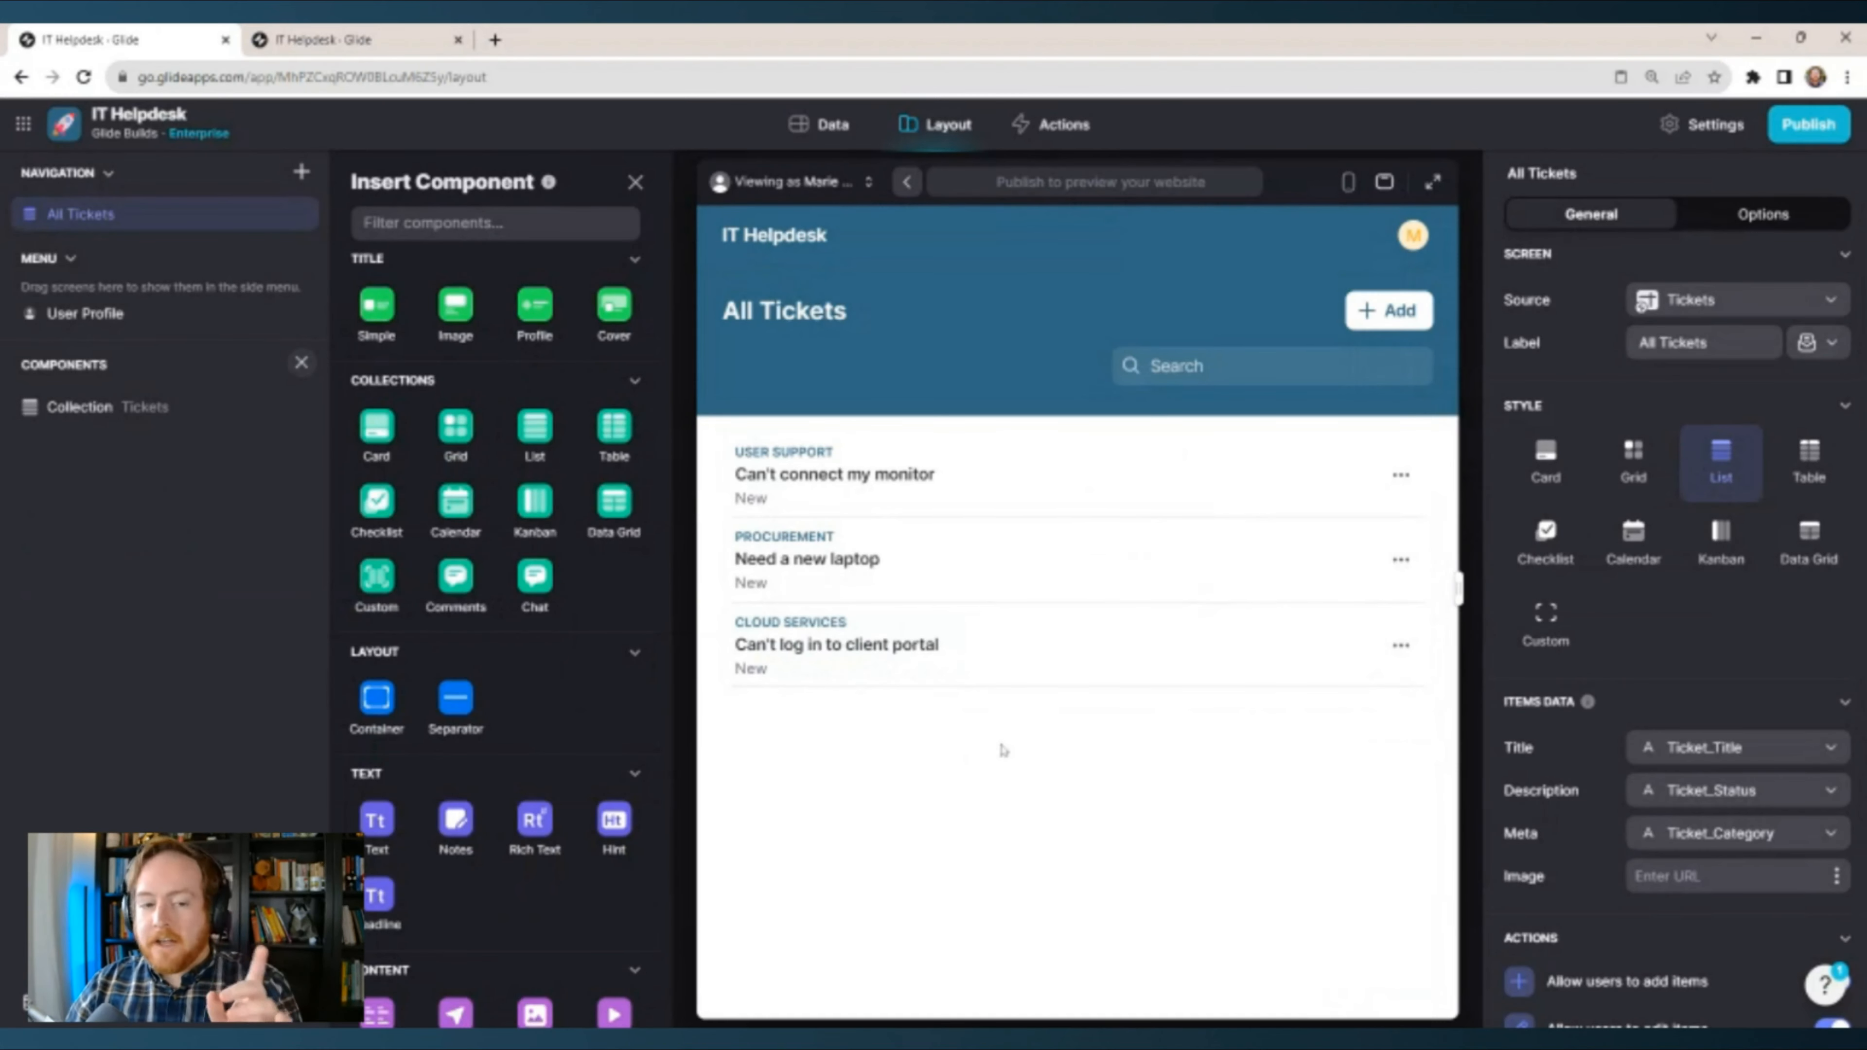
click(635, 182)
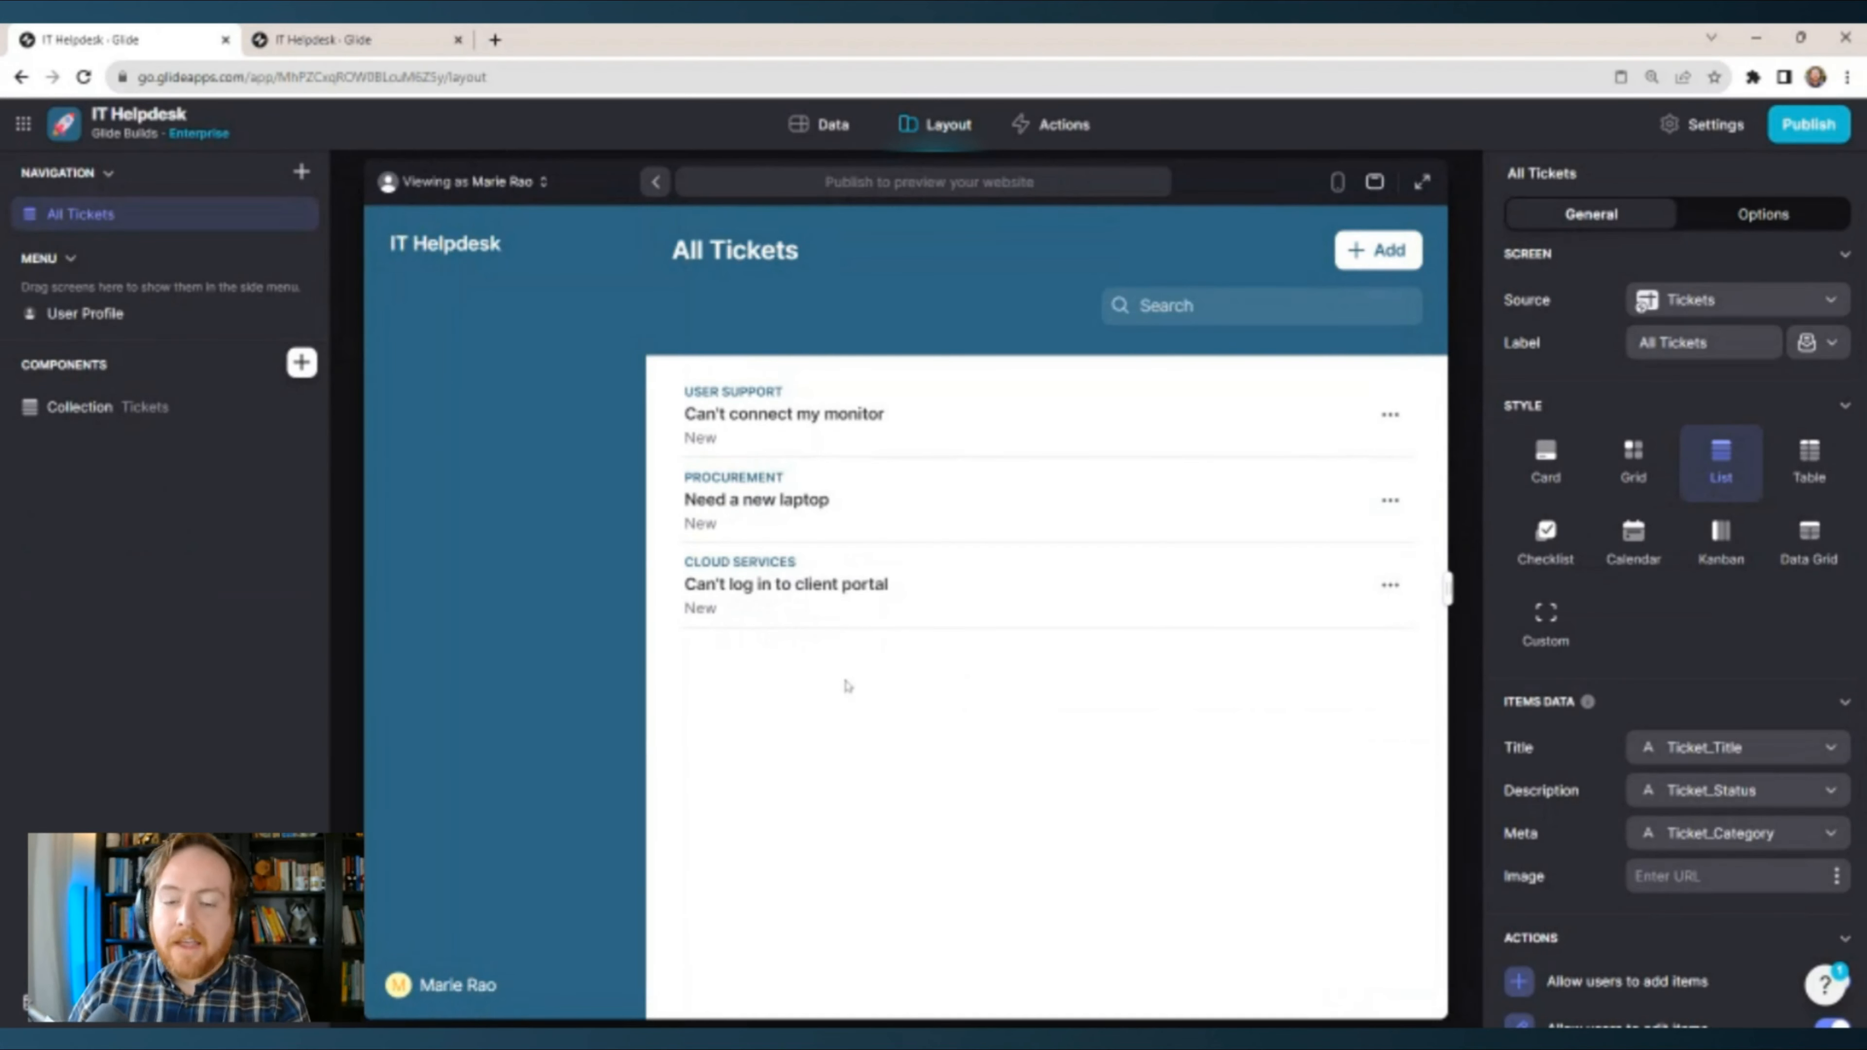
click(463, 182)
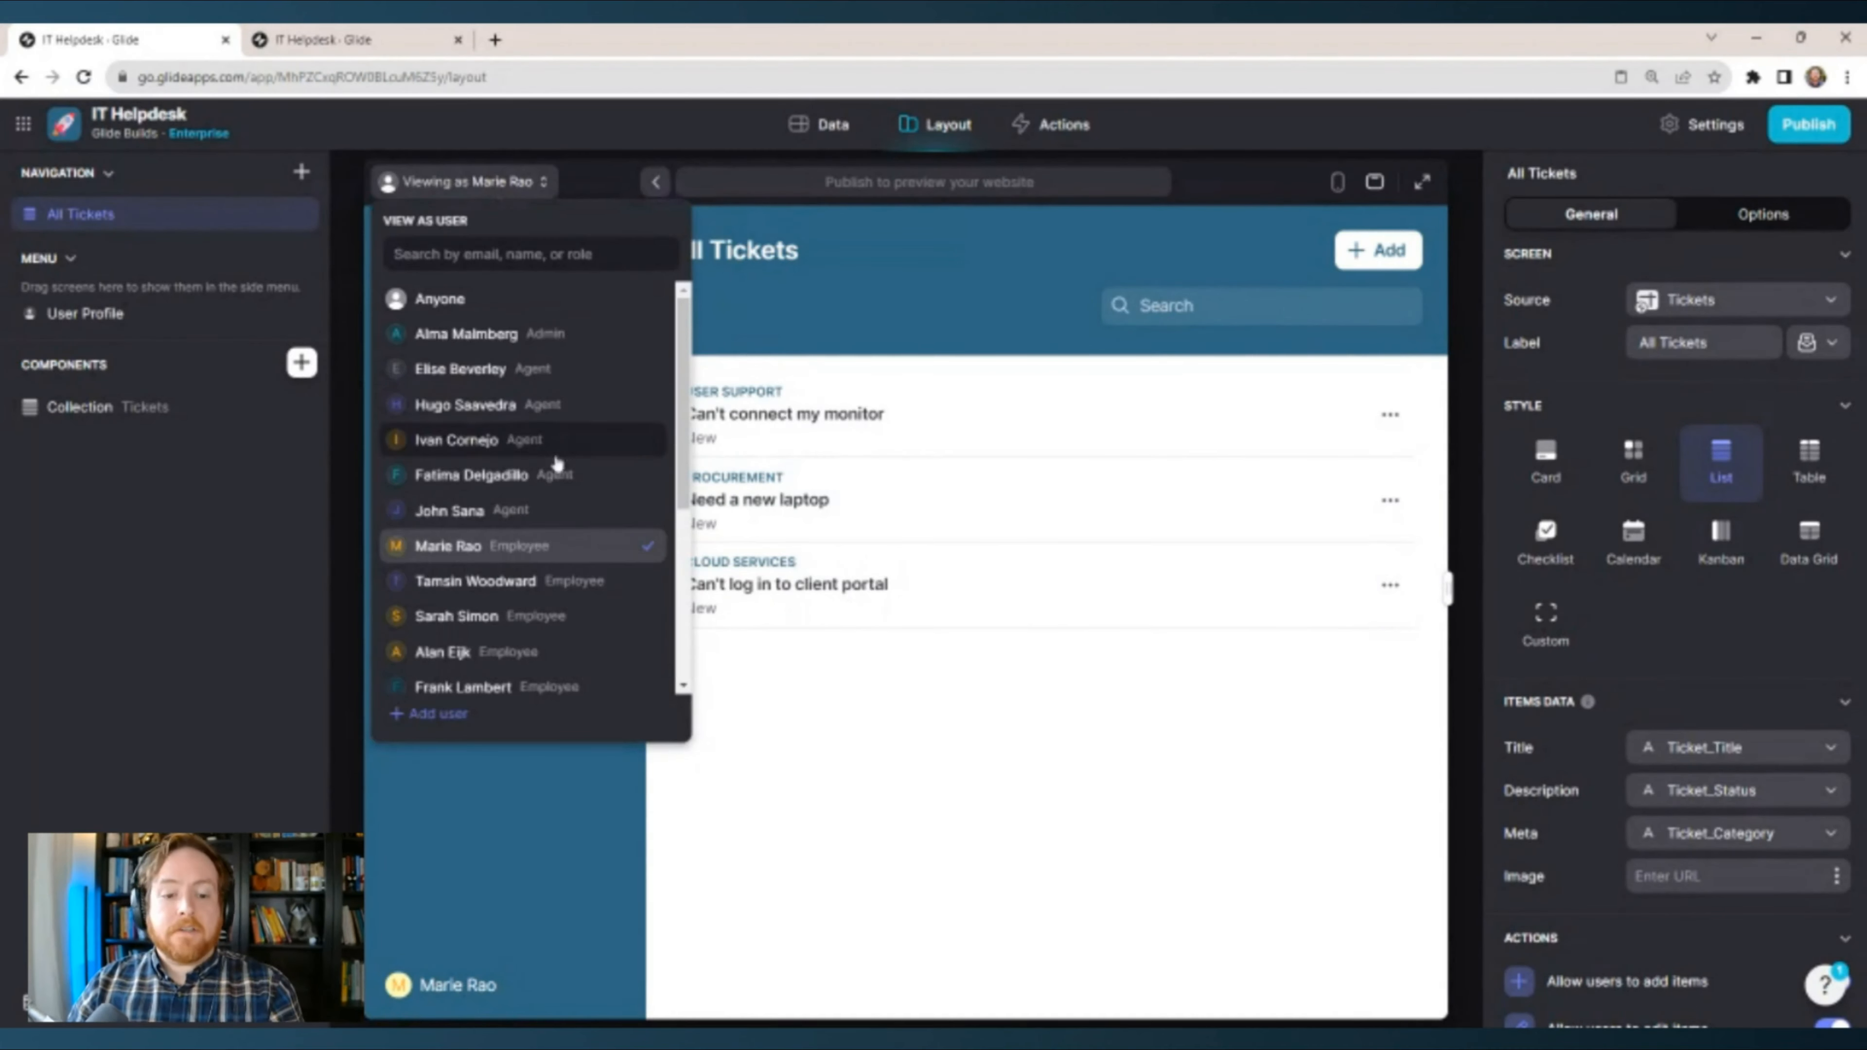
click(1043, 711)
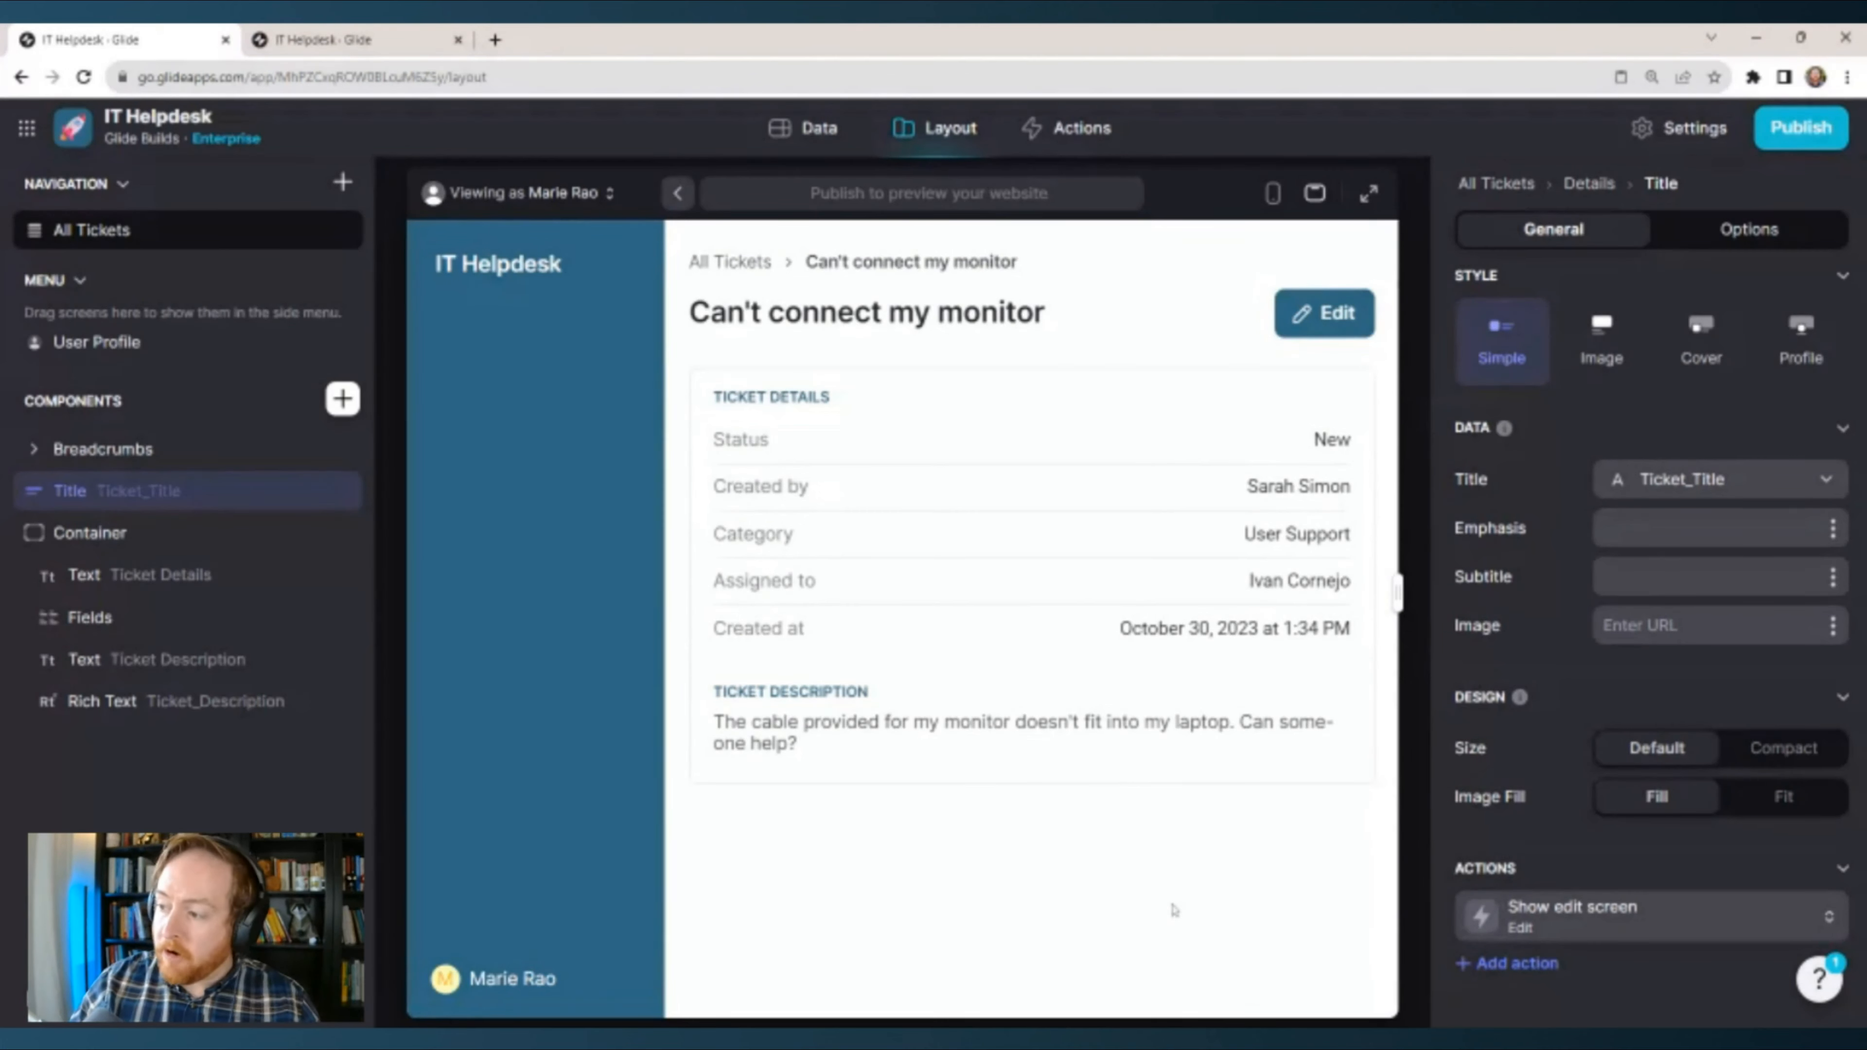
Add a condition to the ticket title's Edit action that allows it only when the user profile's Role is not Employee.
mouse_move(140, 501)
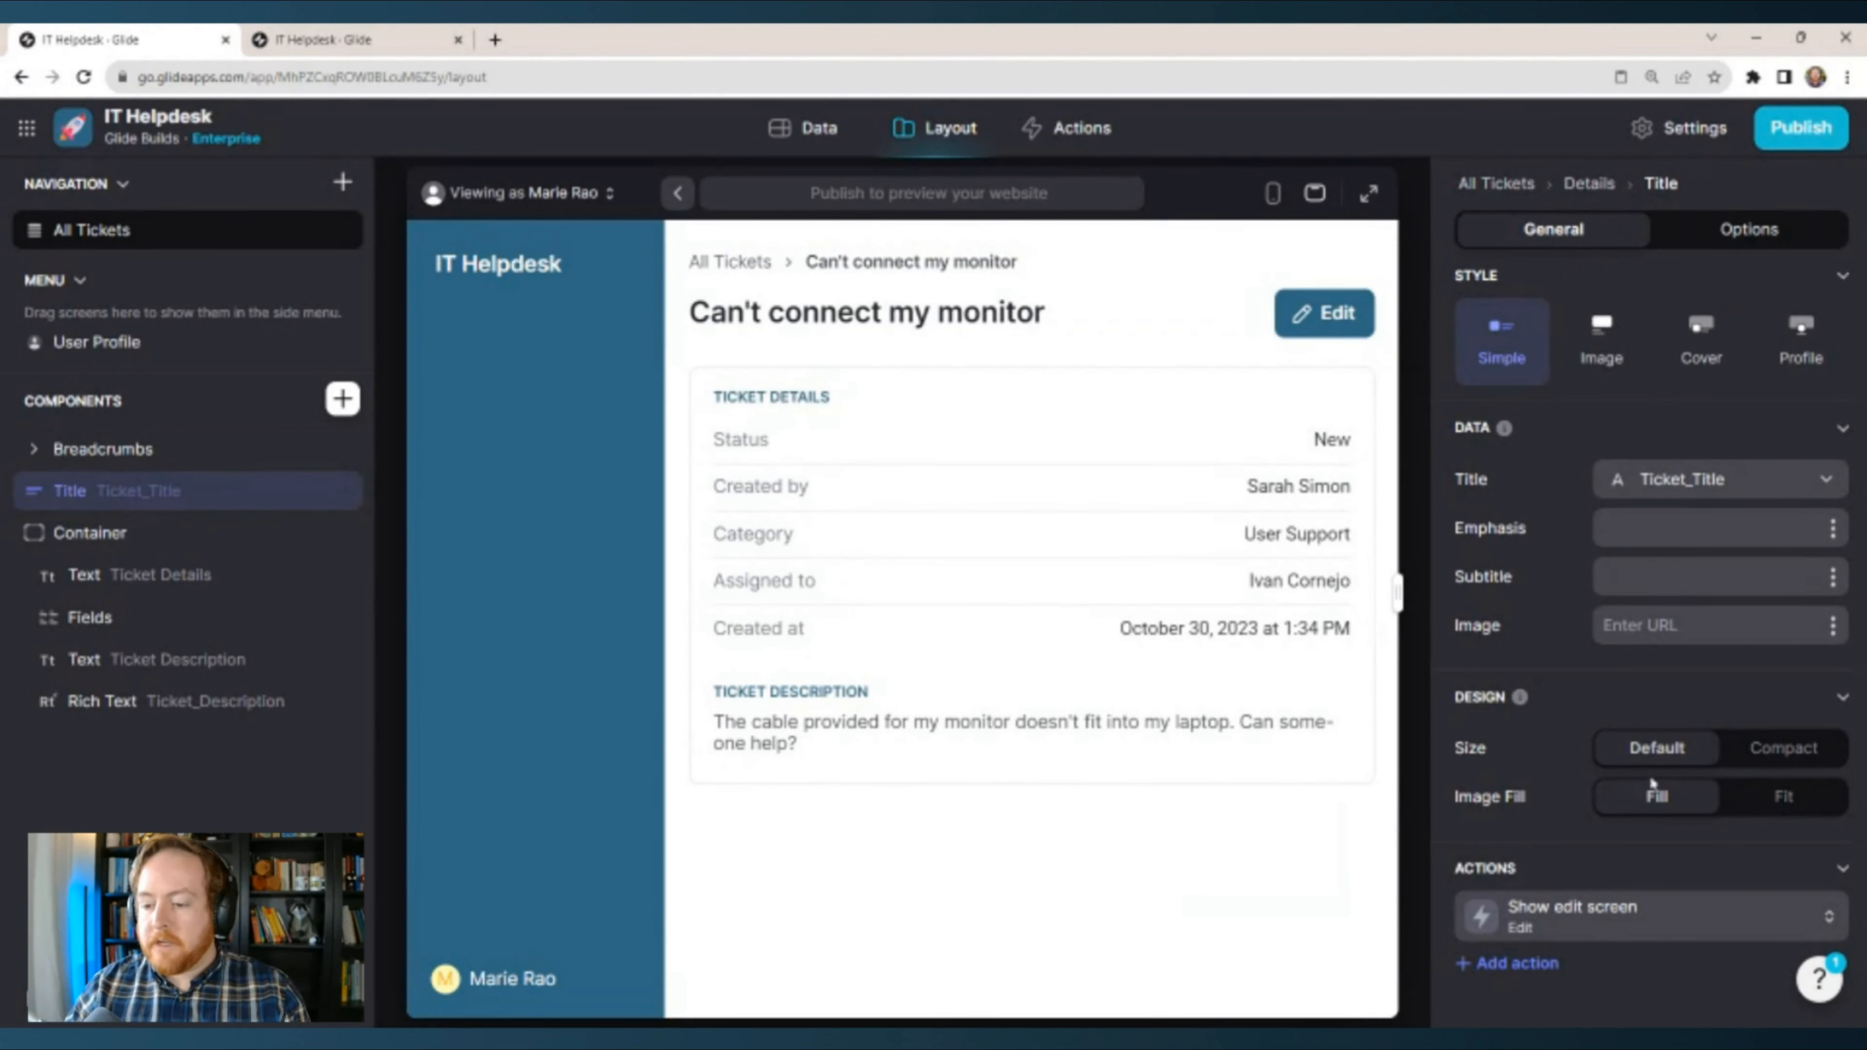
click(1622, 925)
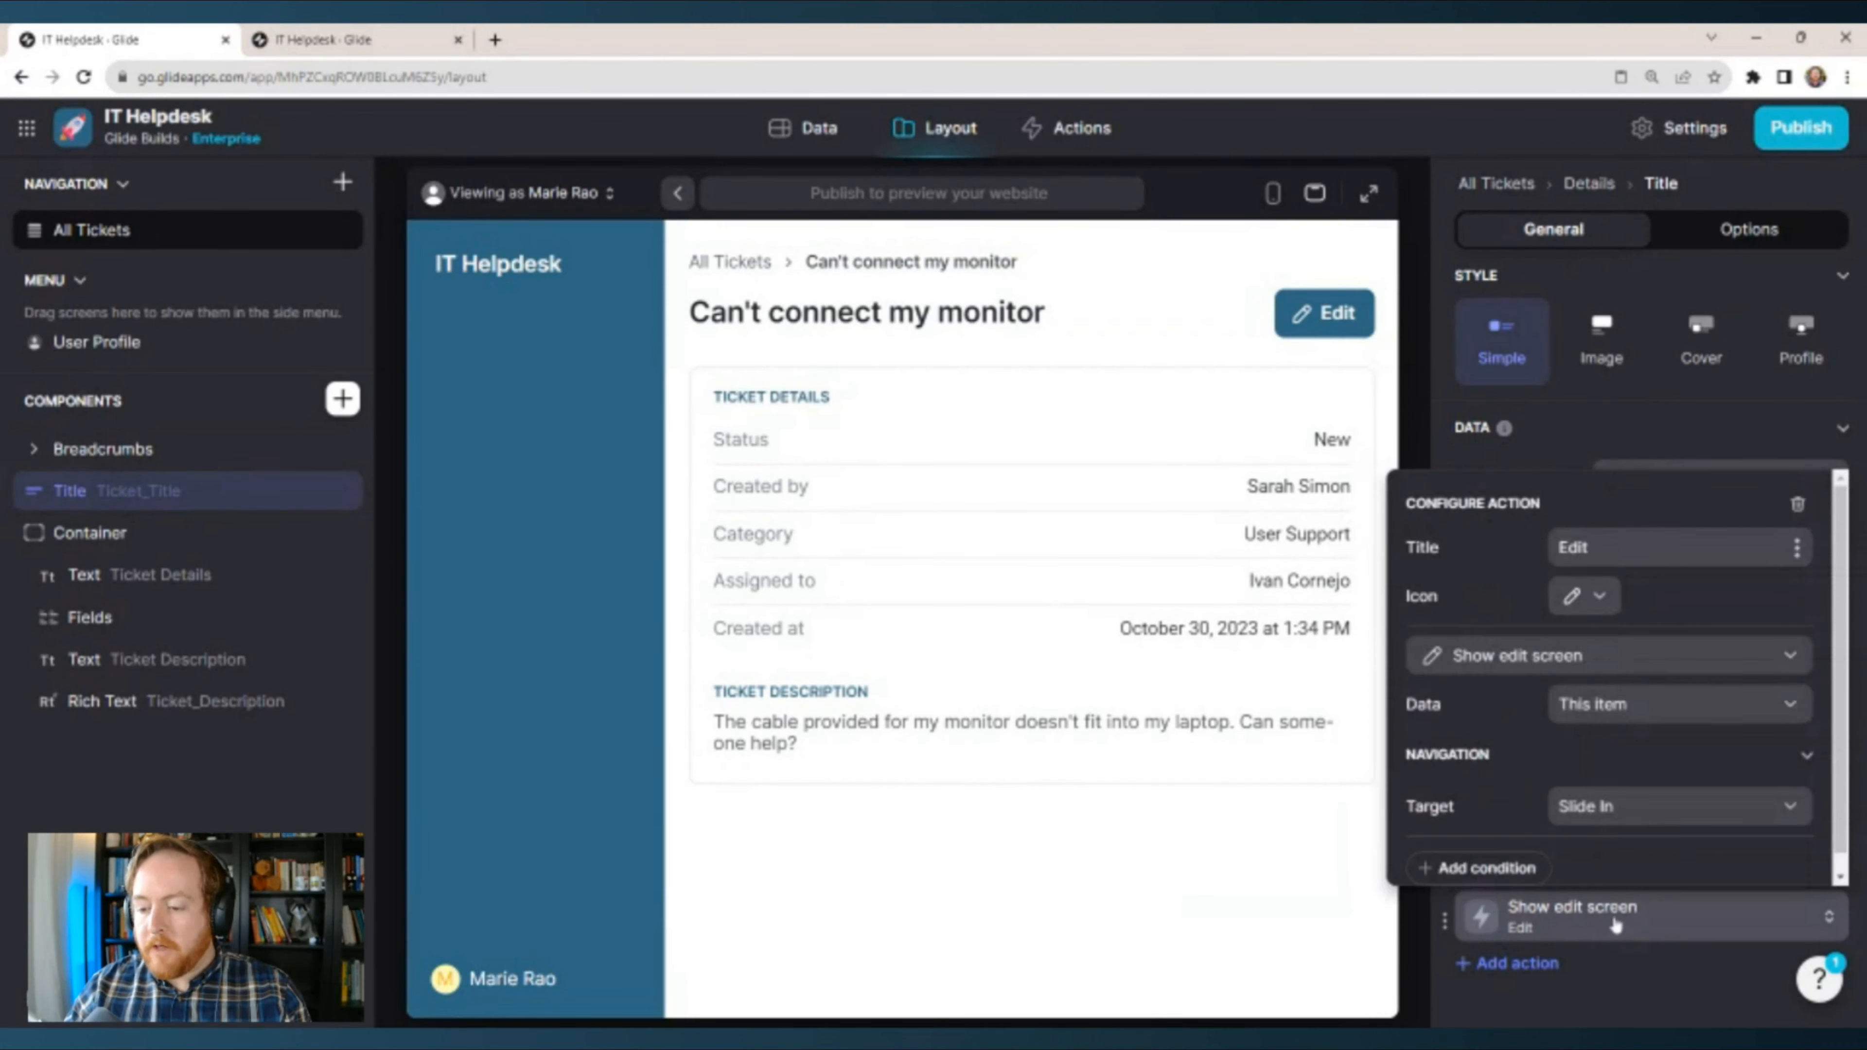
scroll(1475, 758, down, 1)
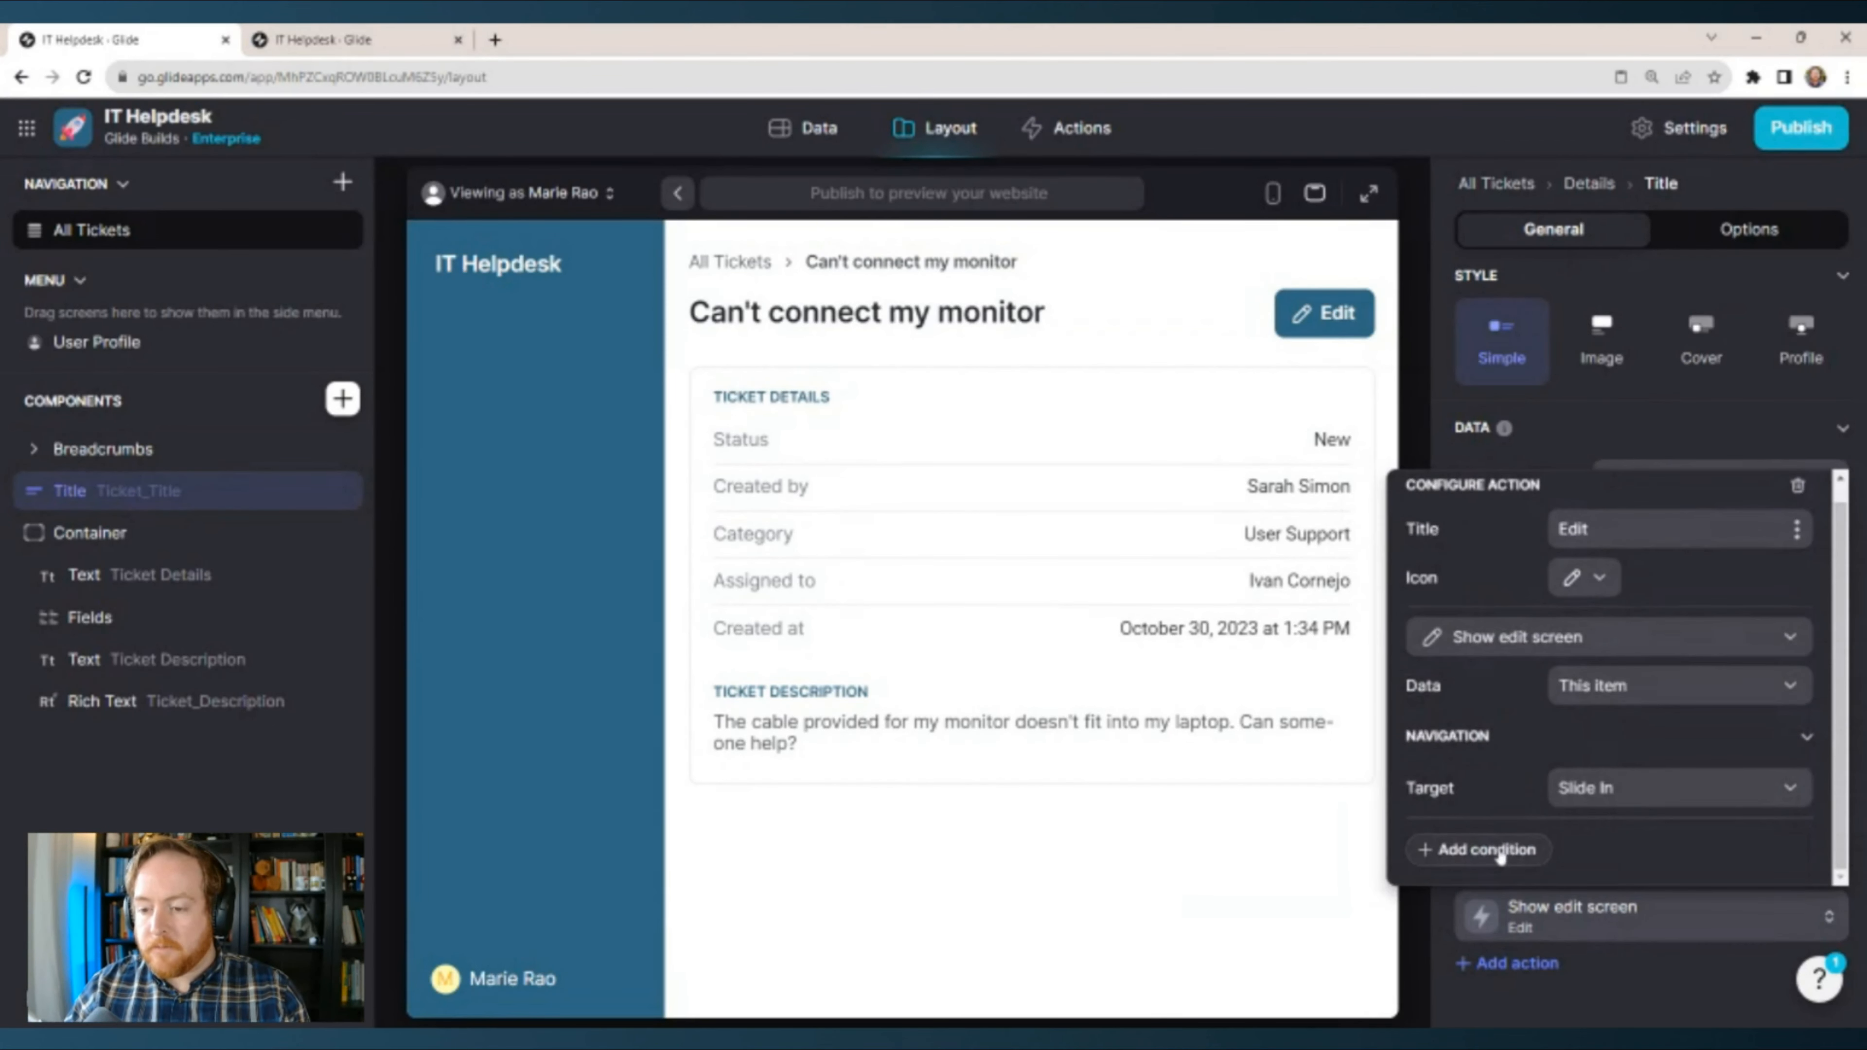
click(1500, 851)
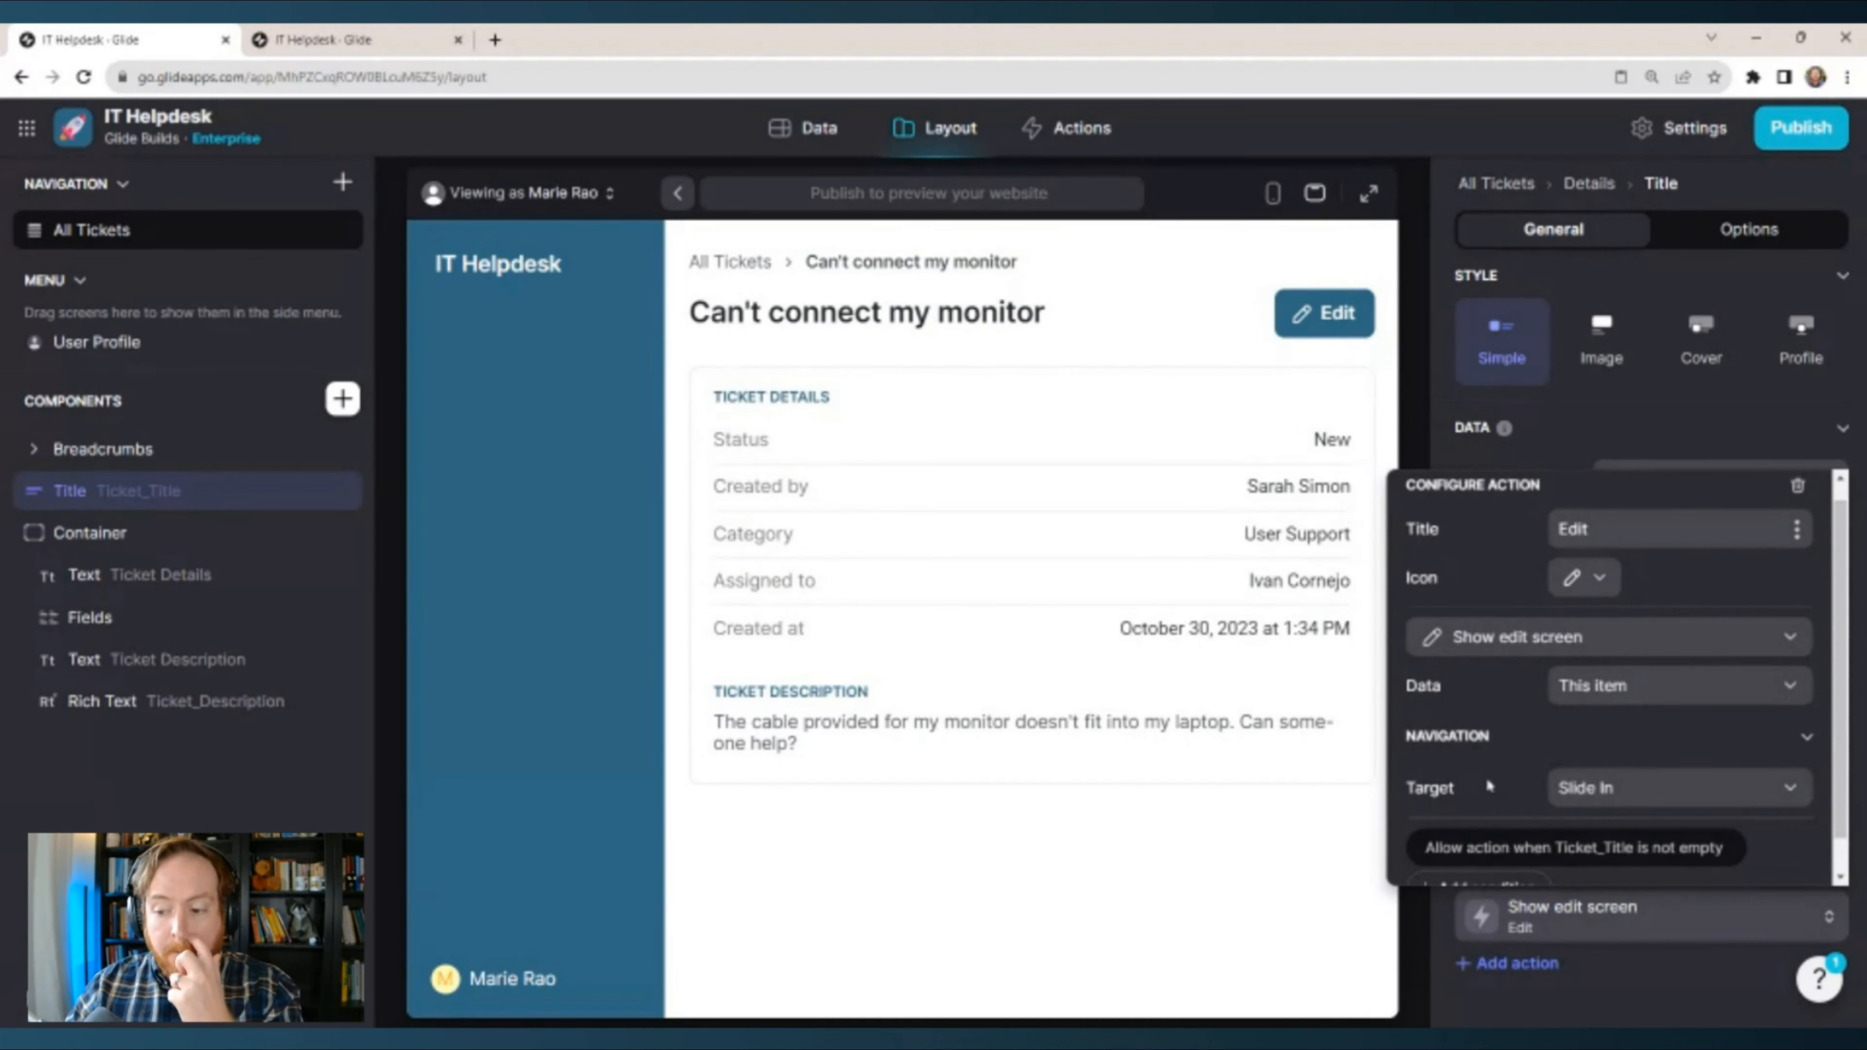
scroll(1486, 778, down, 1)
click(1485, 809)
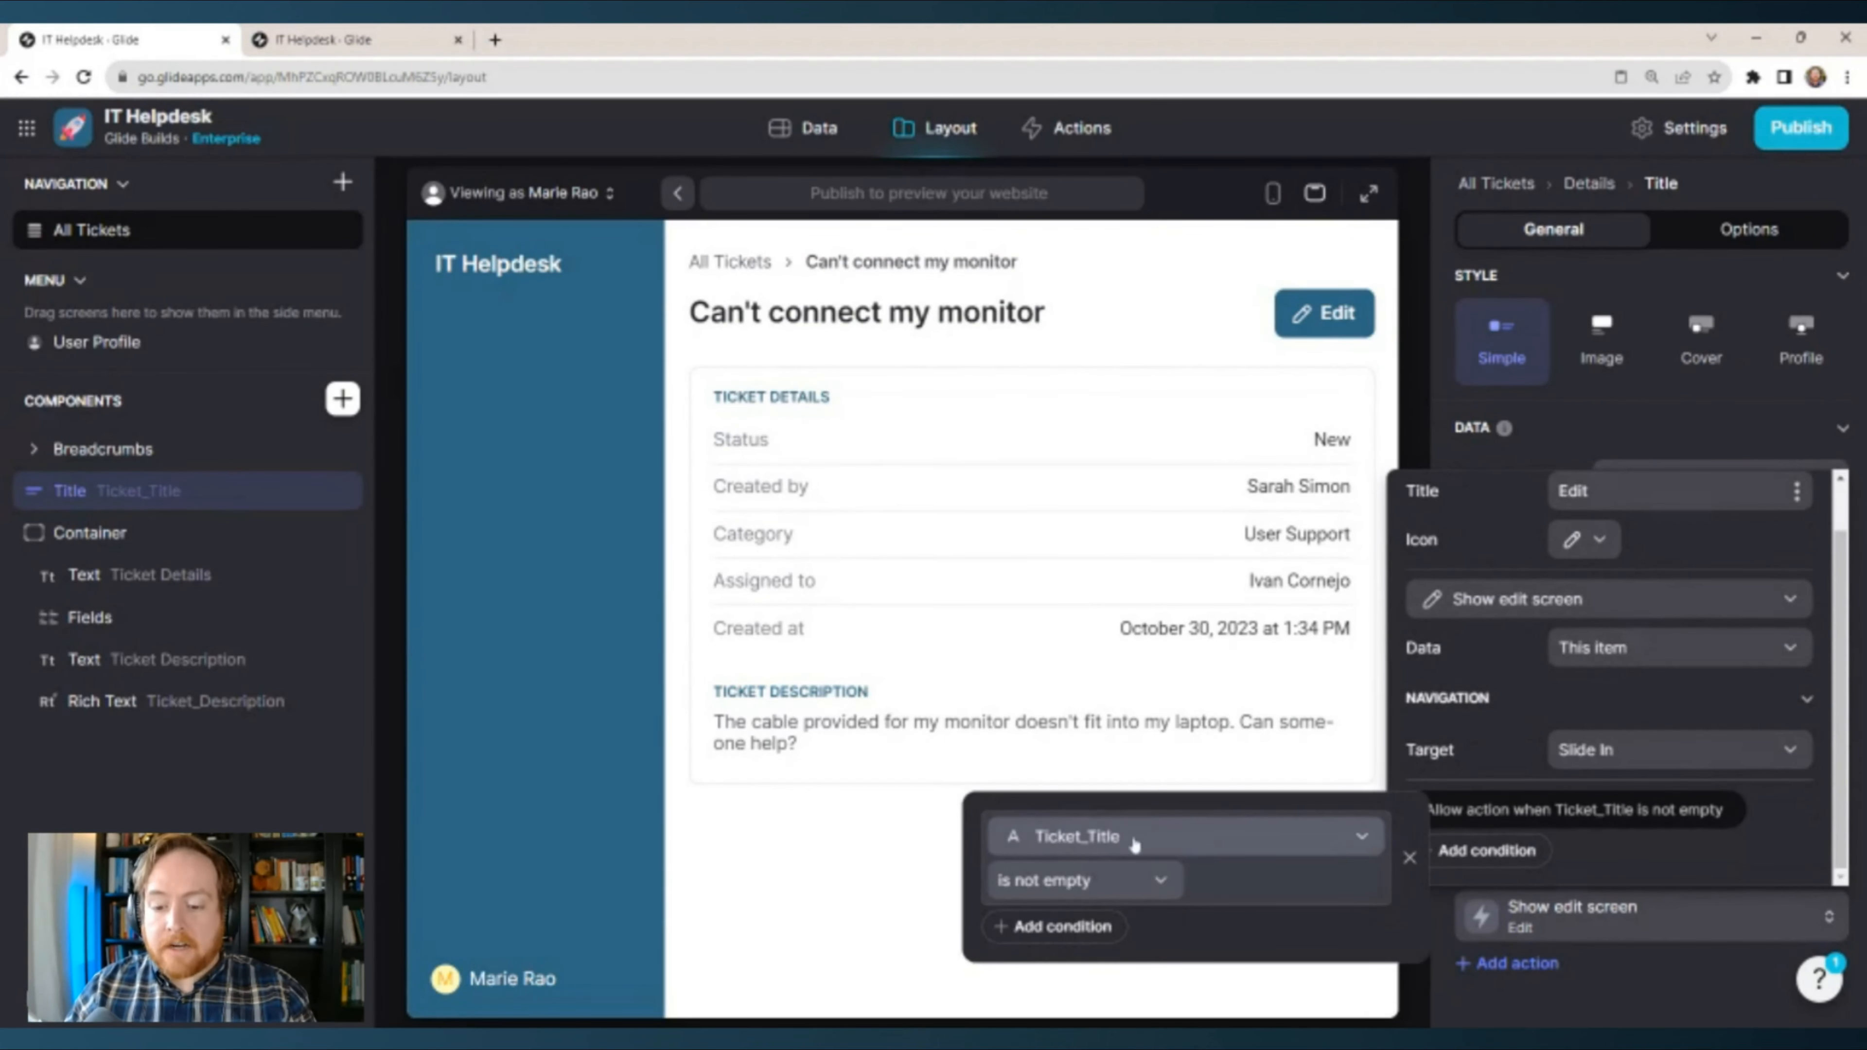
click(1136, 845)
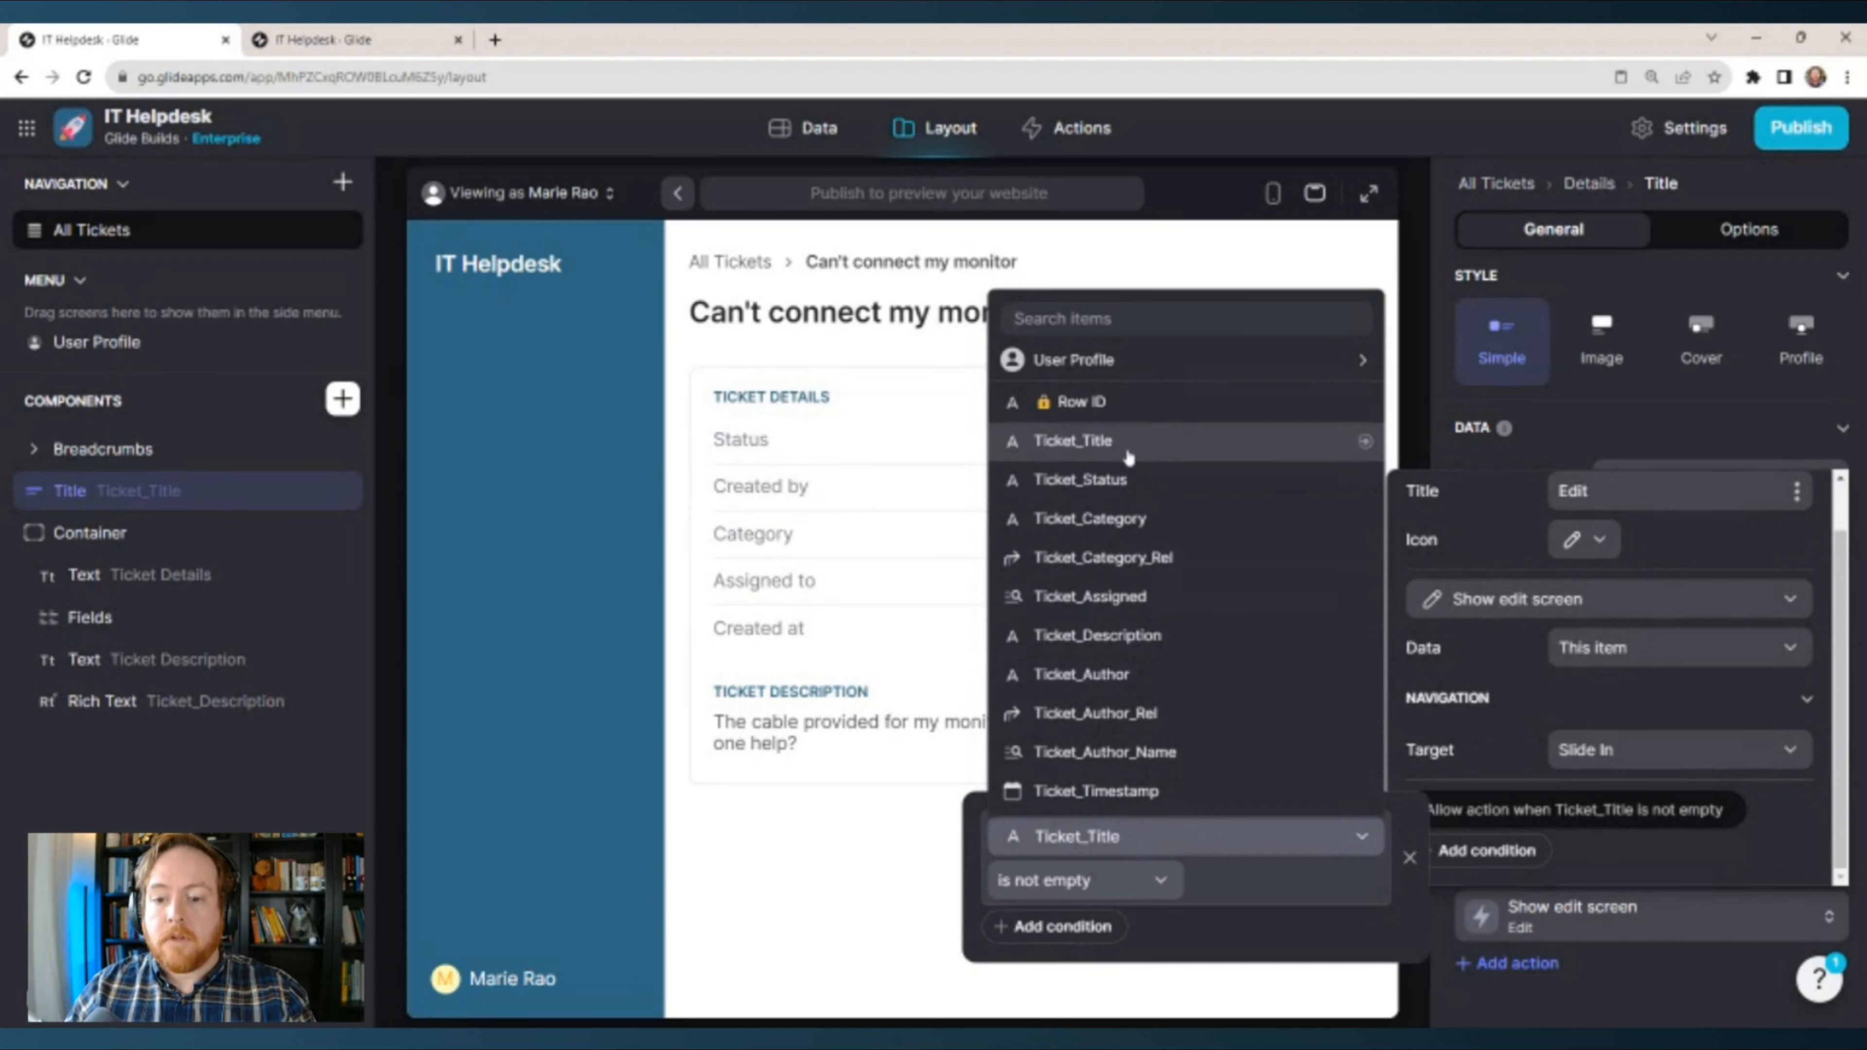
mouse_move(1250, 360)
click(1444, 439)
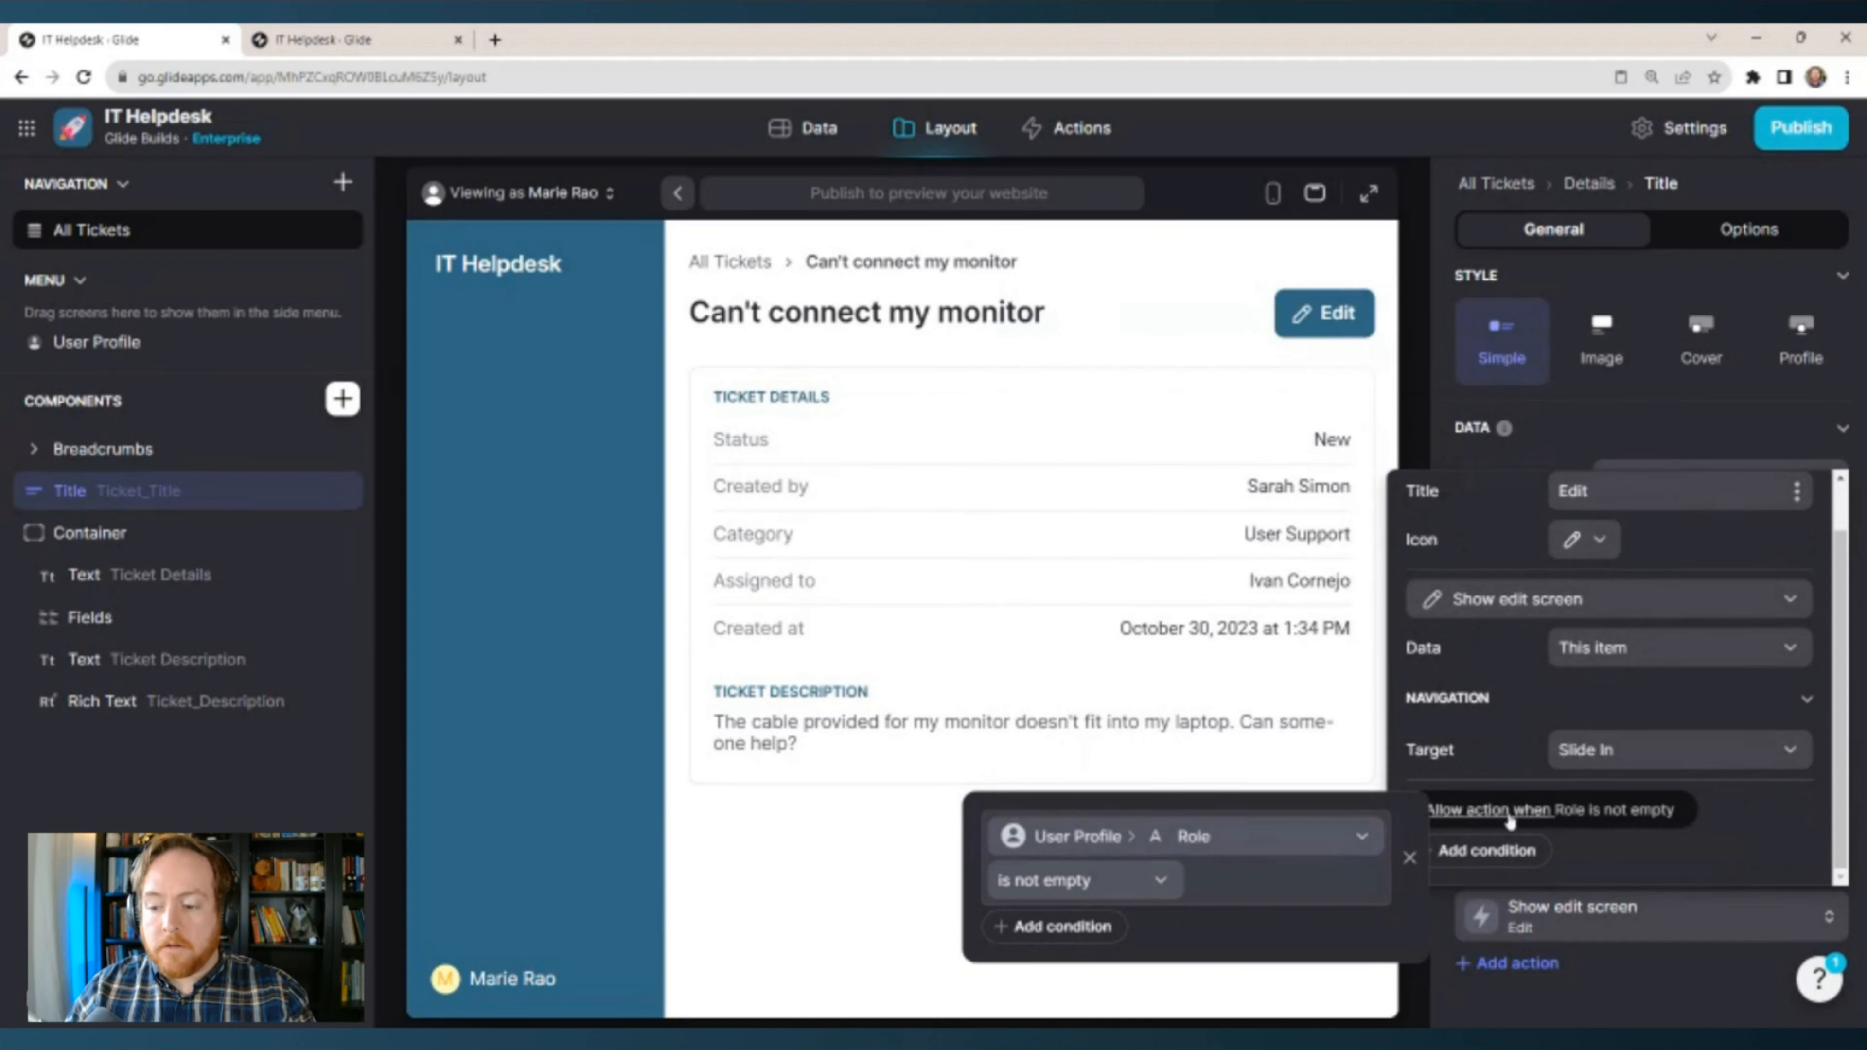
click(1063, 881)
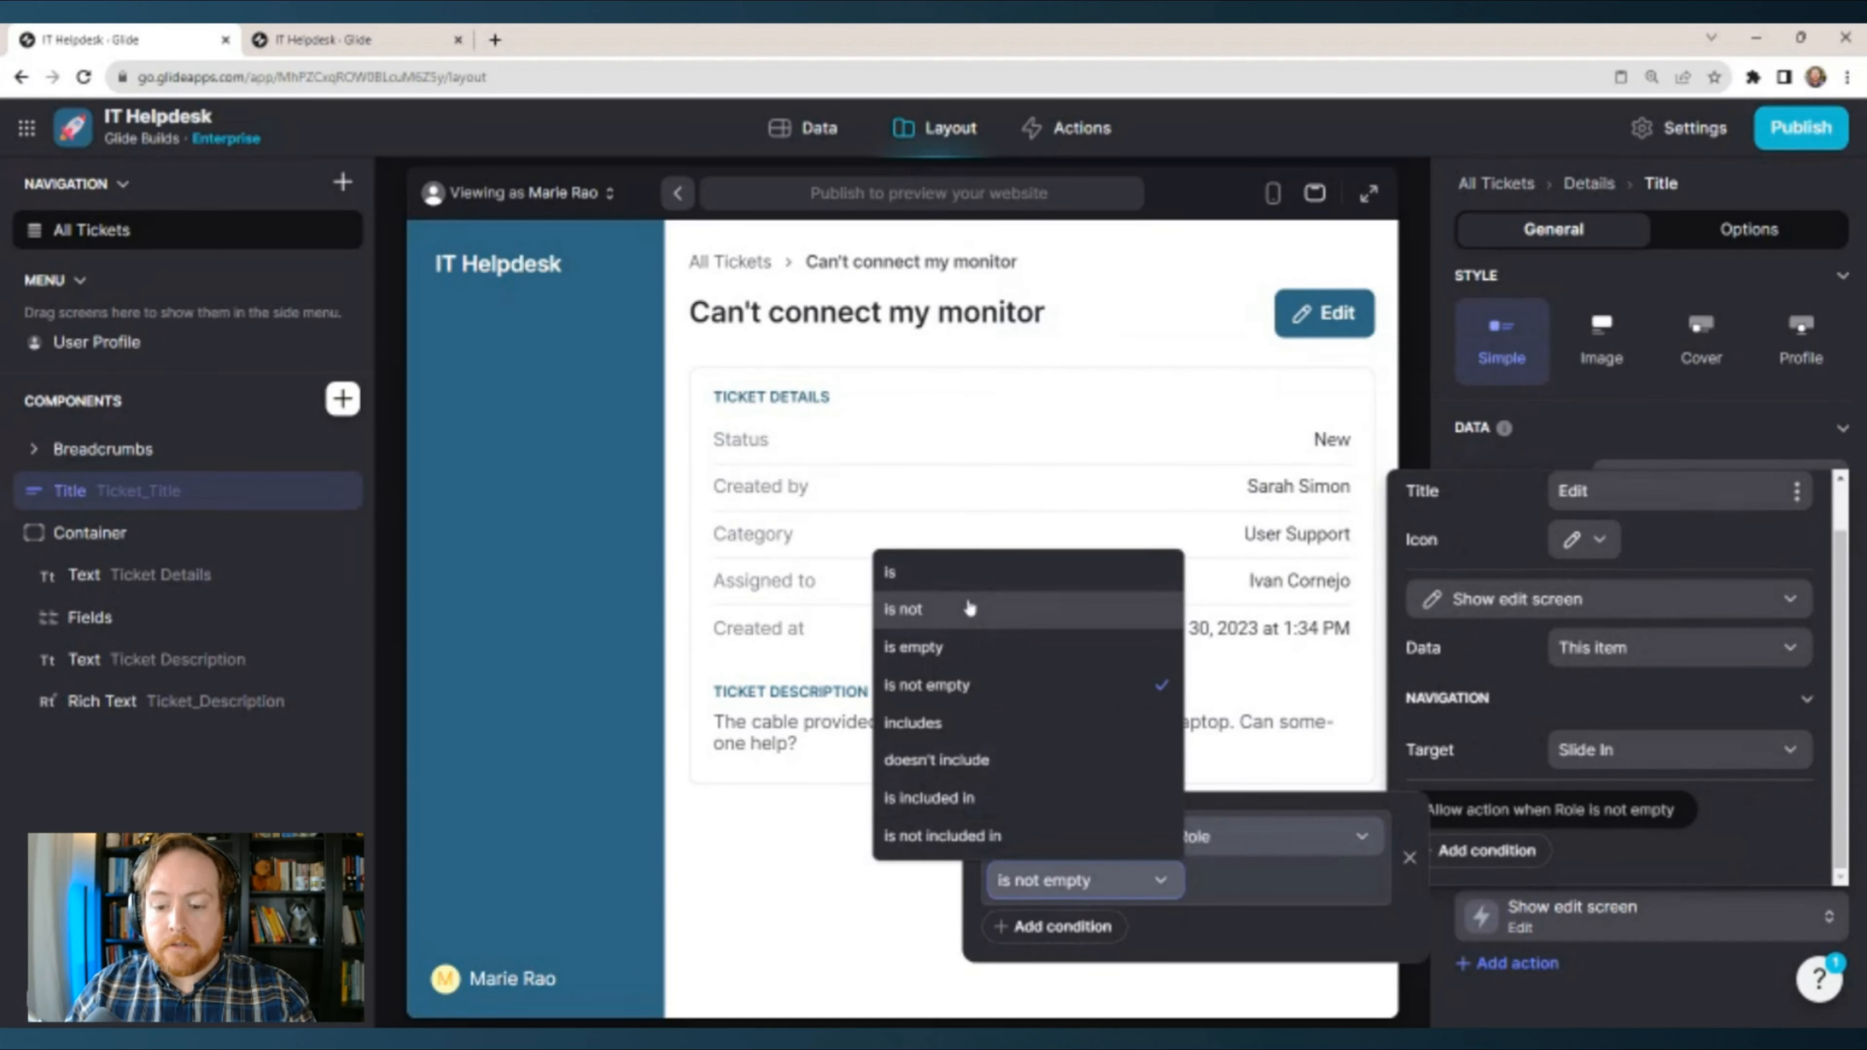
click(975, 608)
text(Employee)
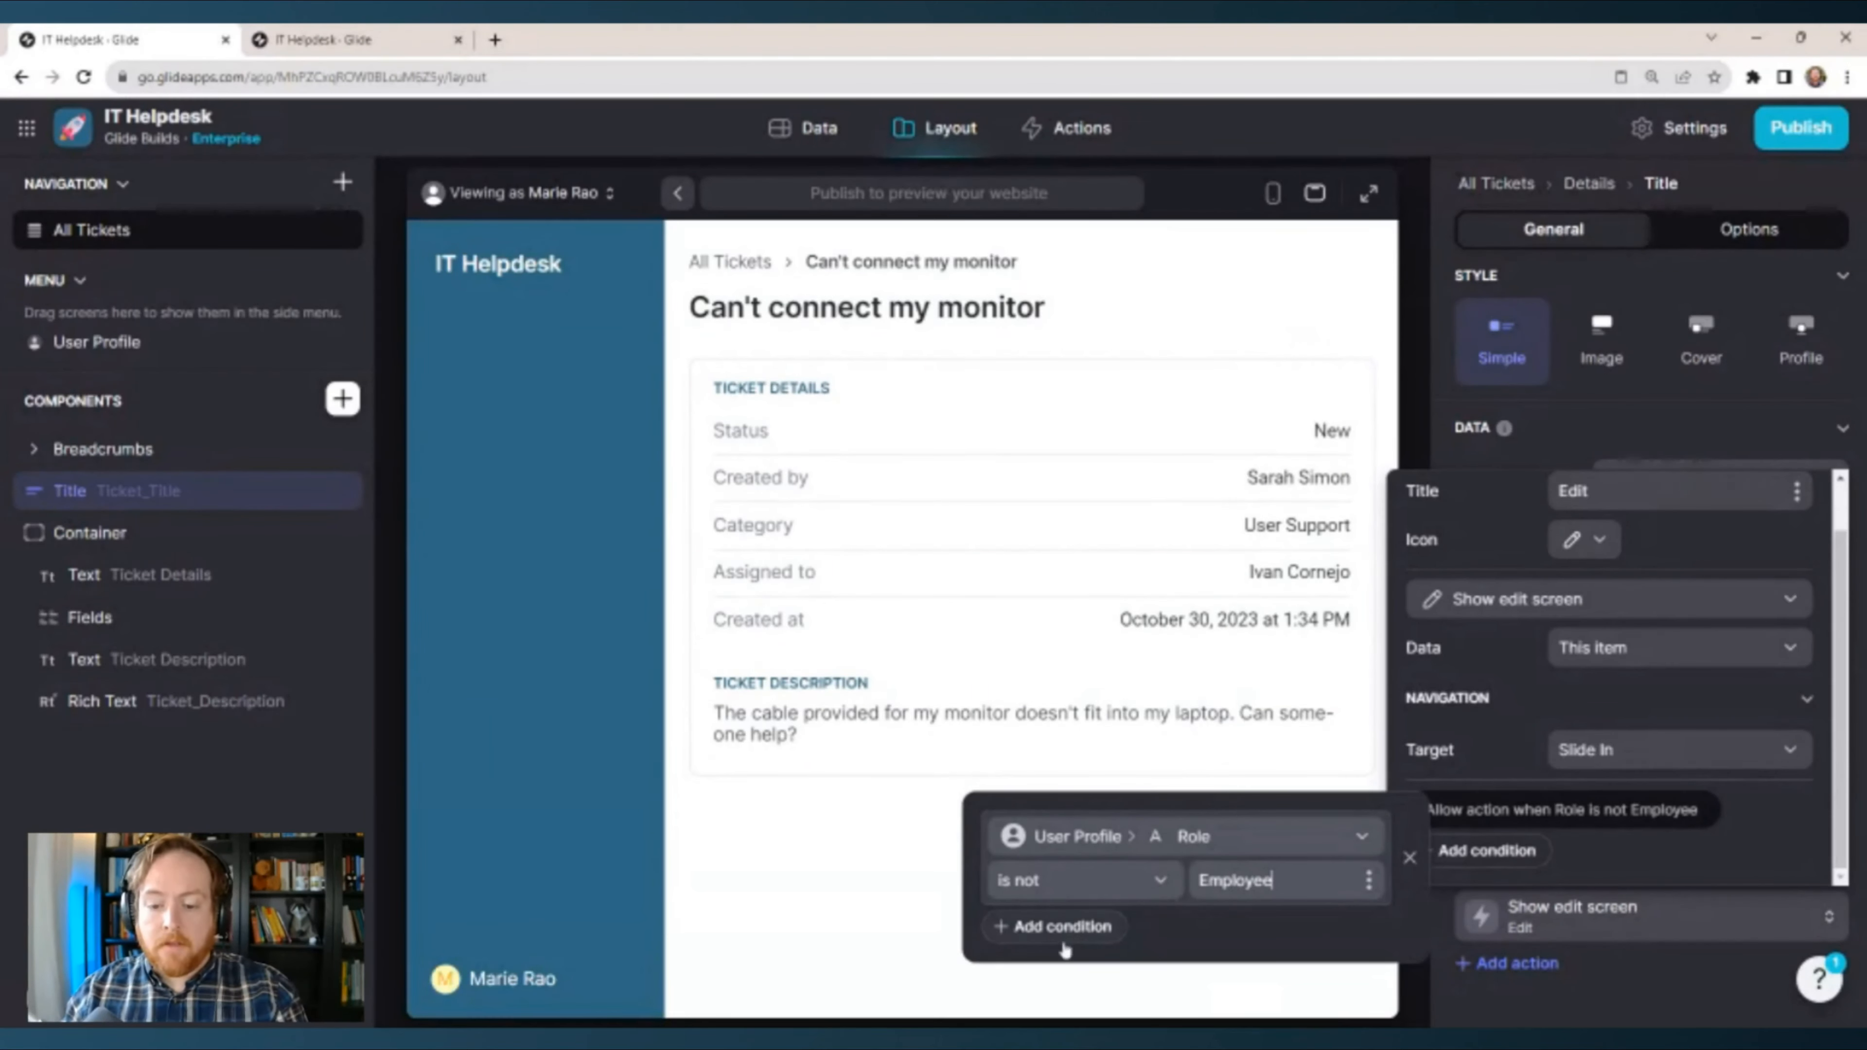
Add an Or condition to the Edit action so it is also allowed when the user profile's Email is Ticket_Author.
click(1063, 927)
click(1224, 723)
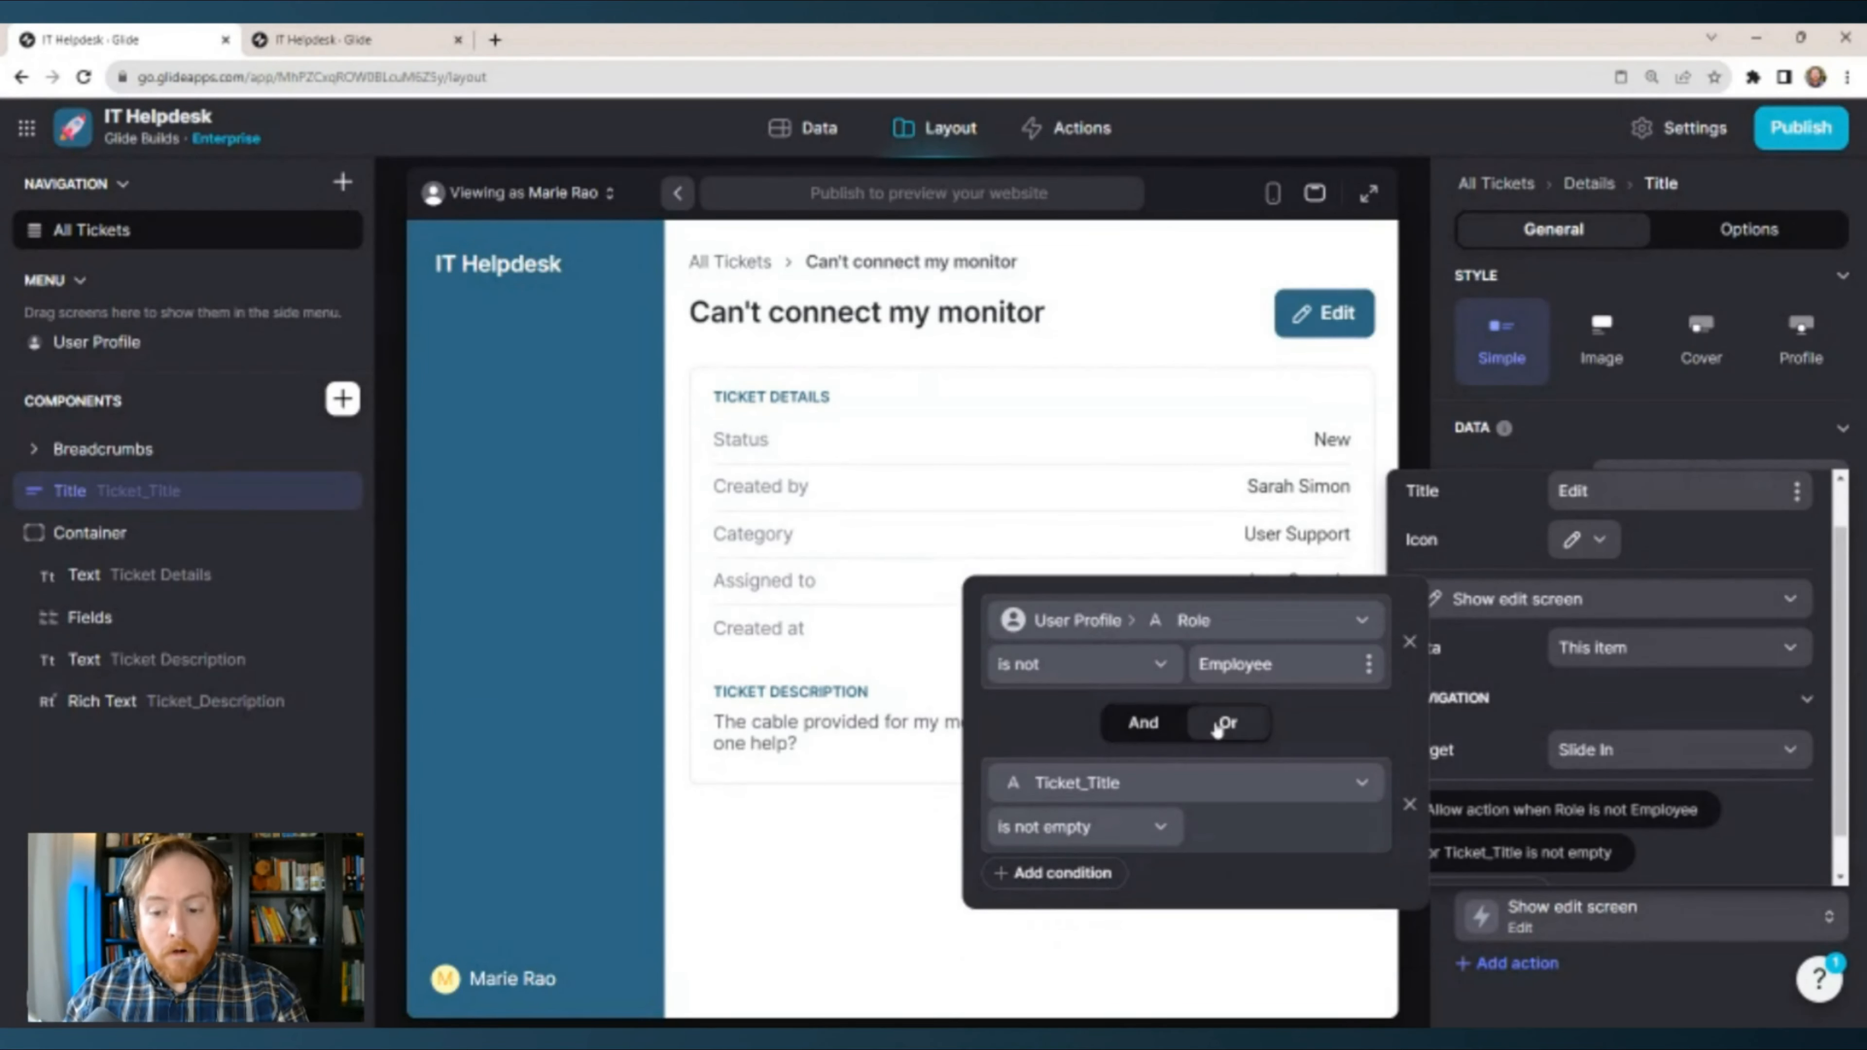
click(1135, 791)
mouse_move(1095, 312)
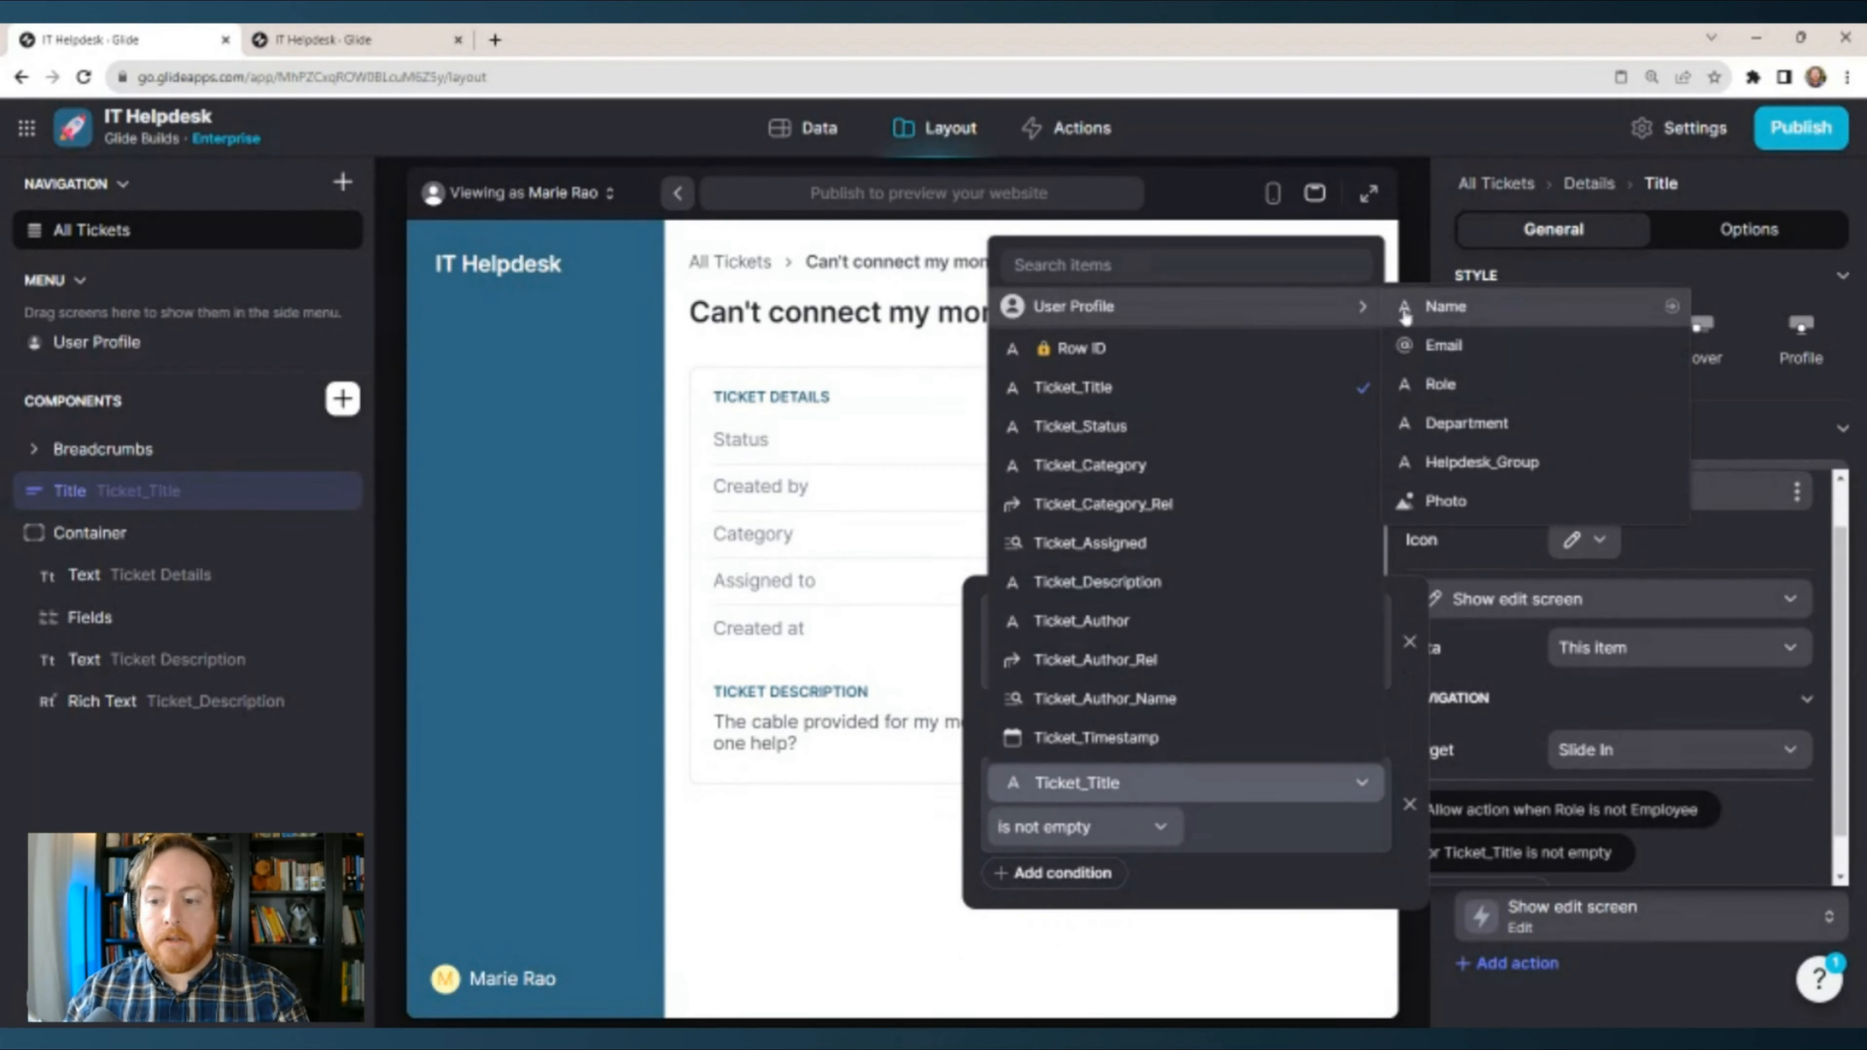
click(1441, 346)
click(1146, 816)
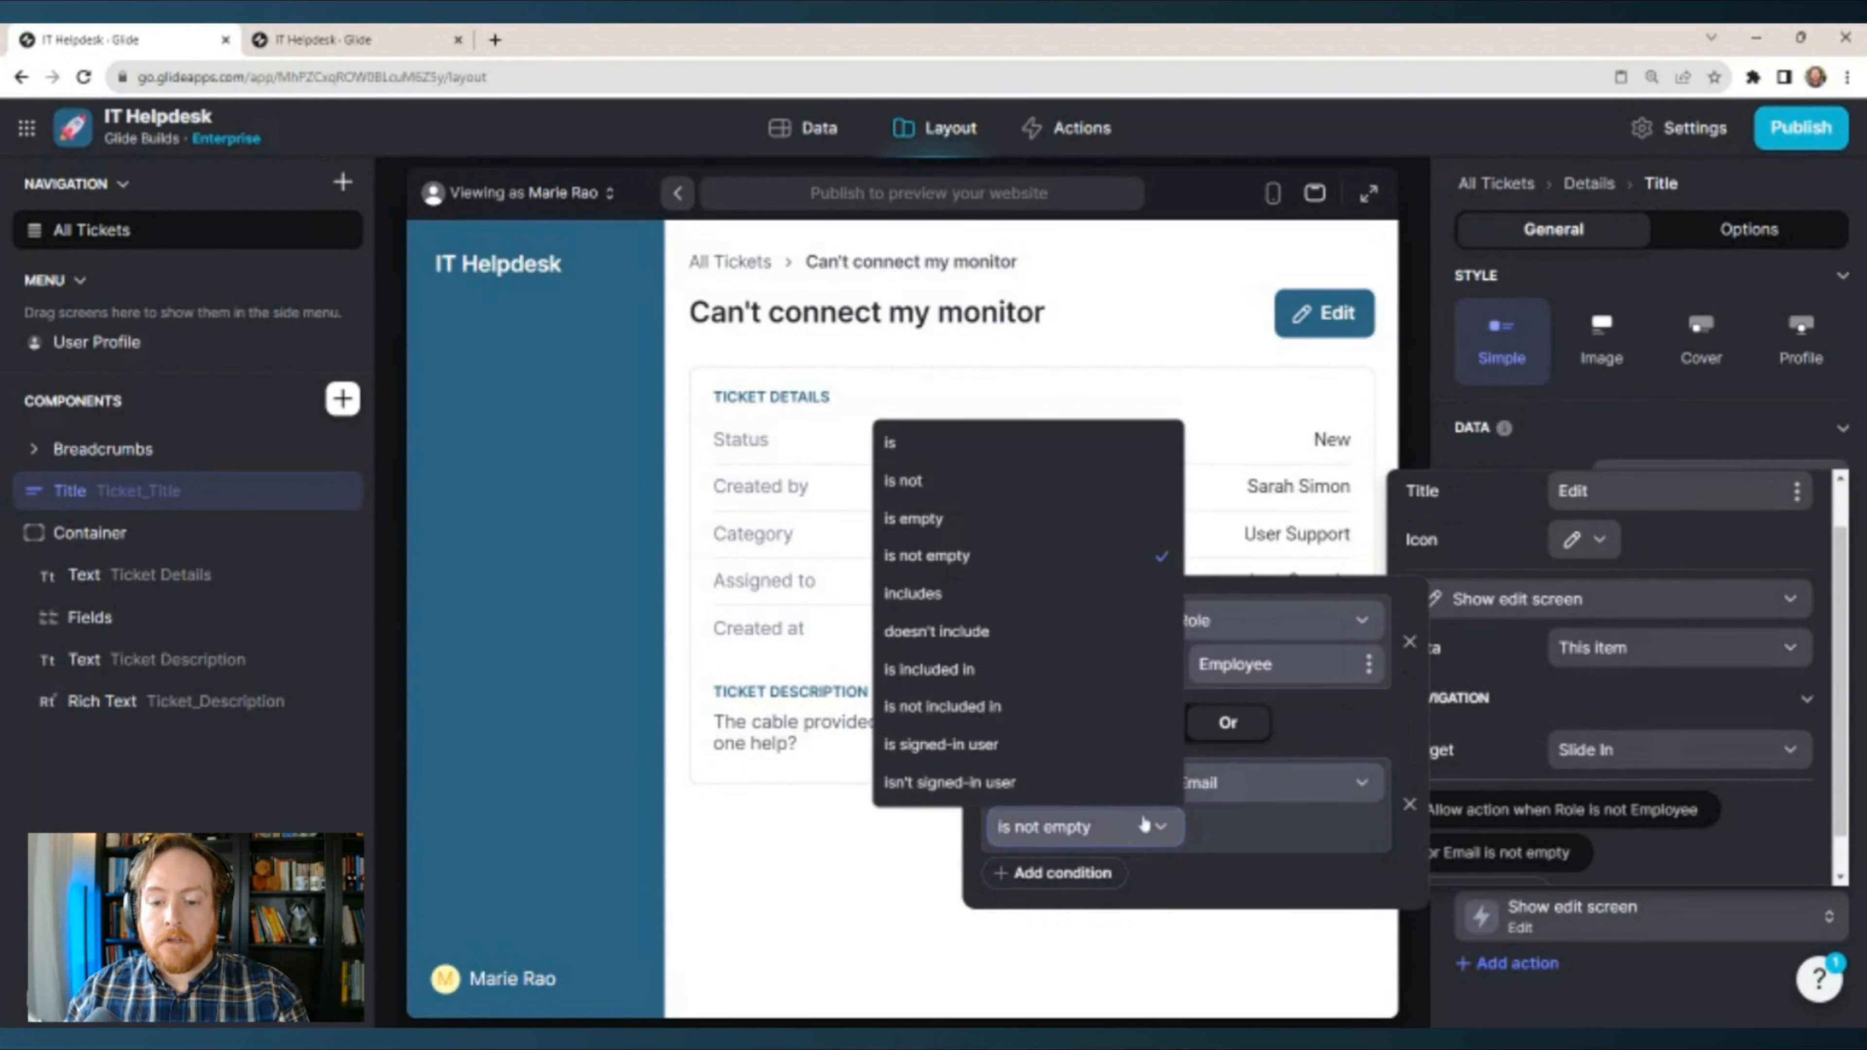
click(955, 442)
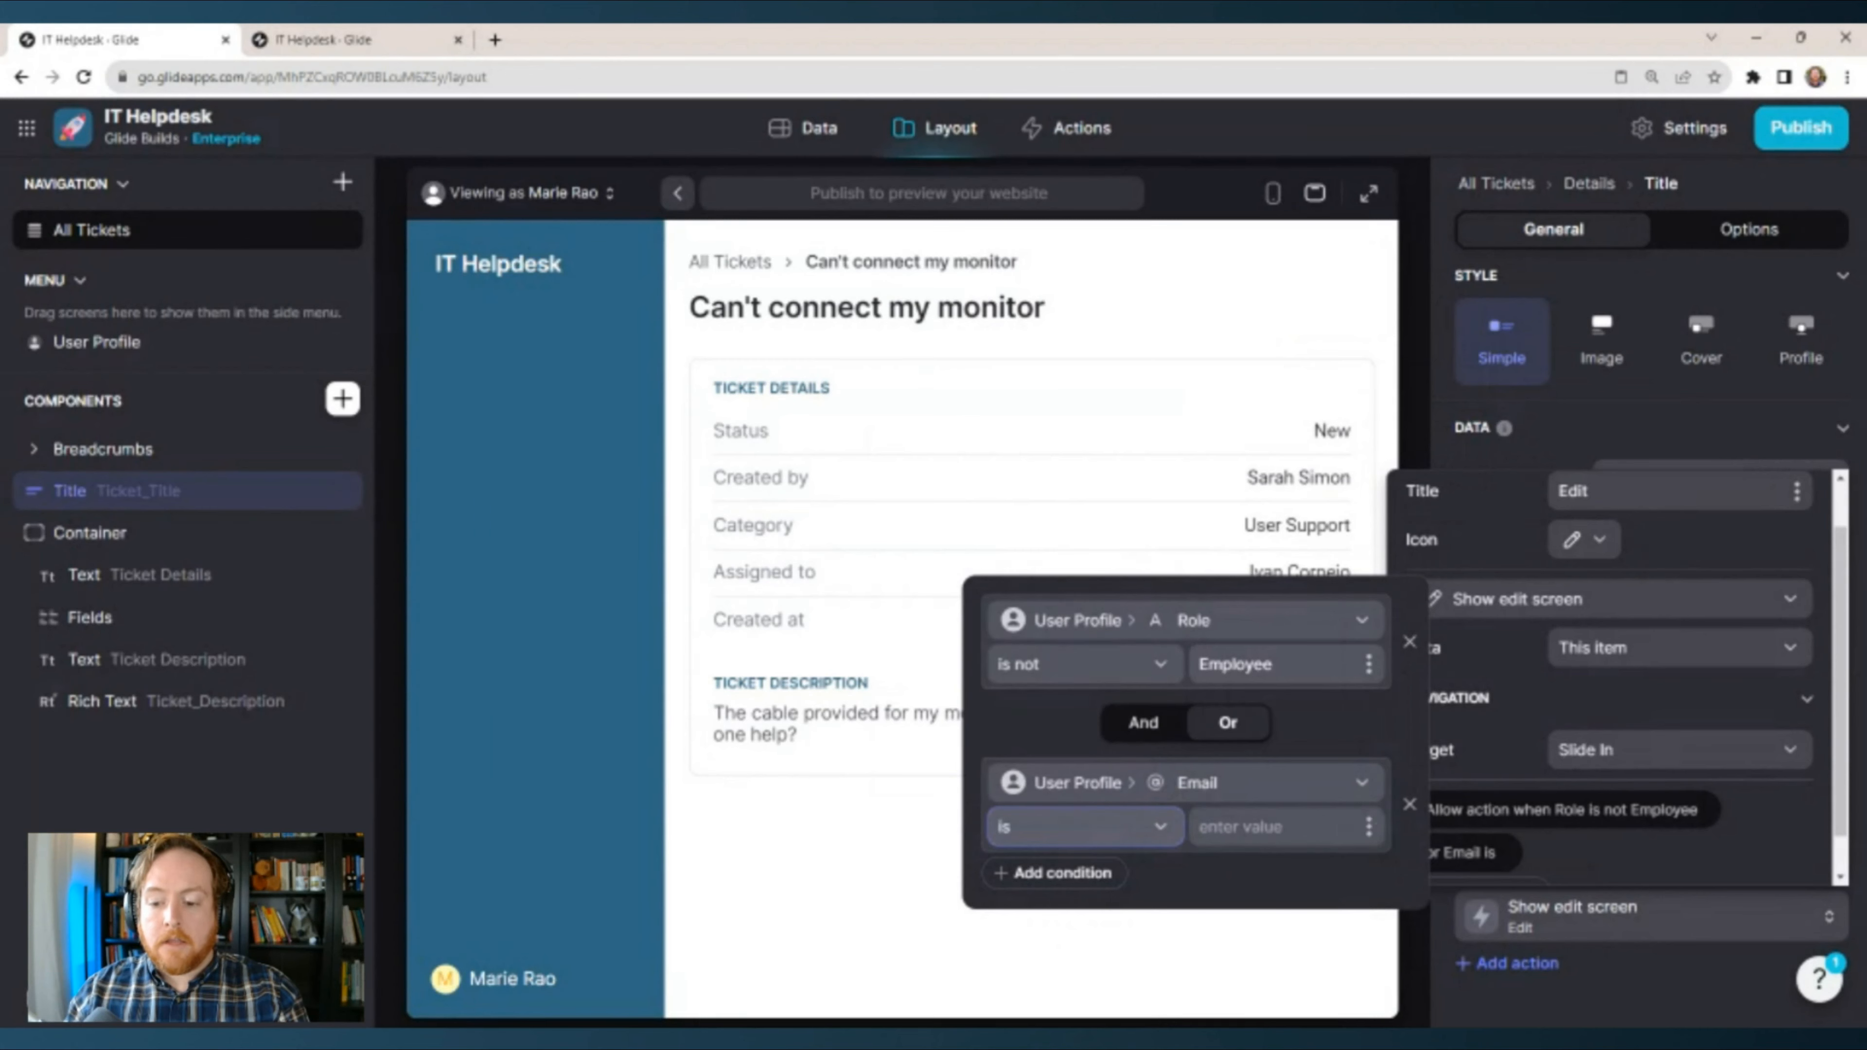
click(1359, 826)
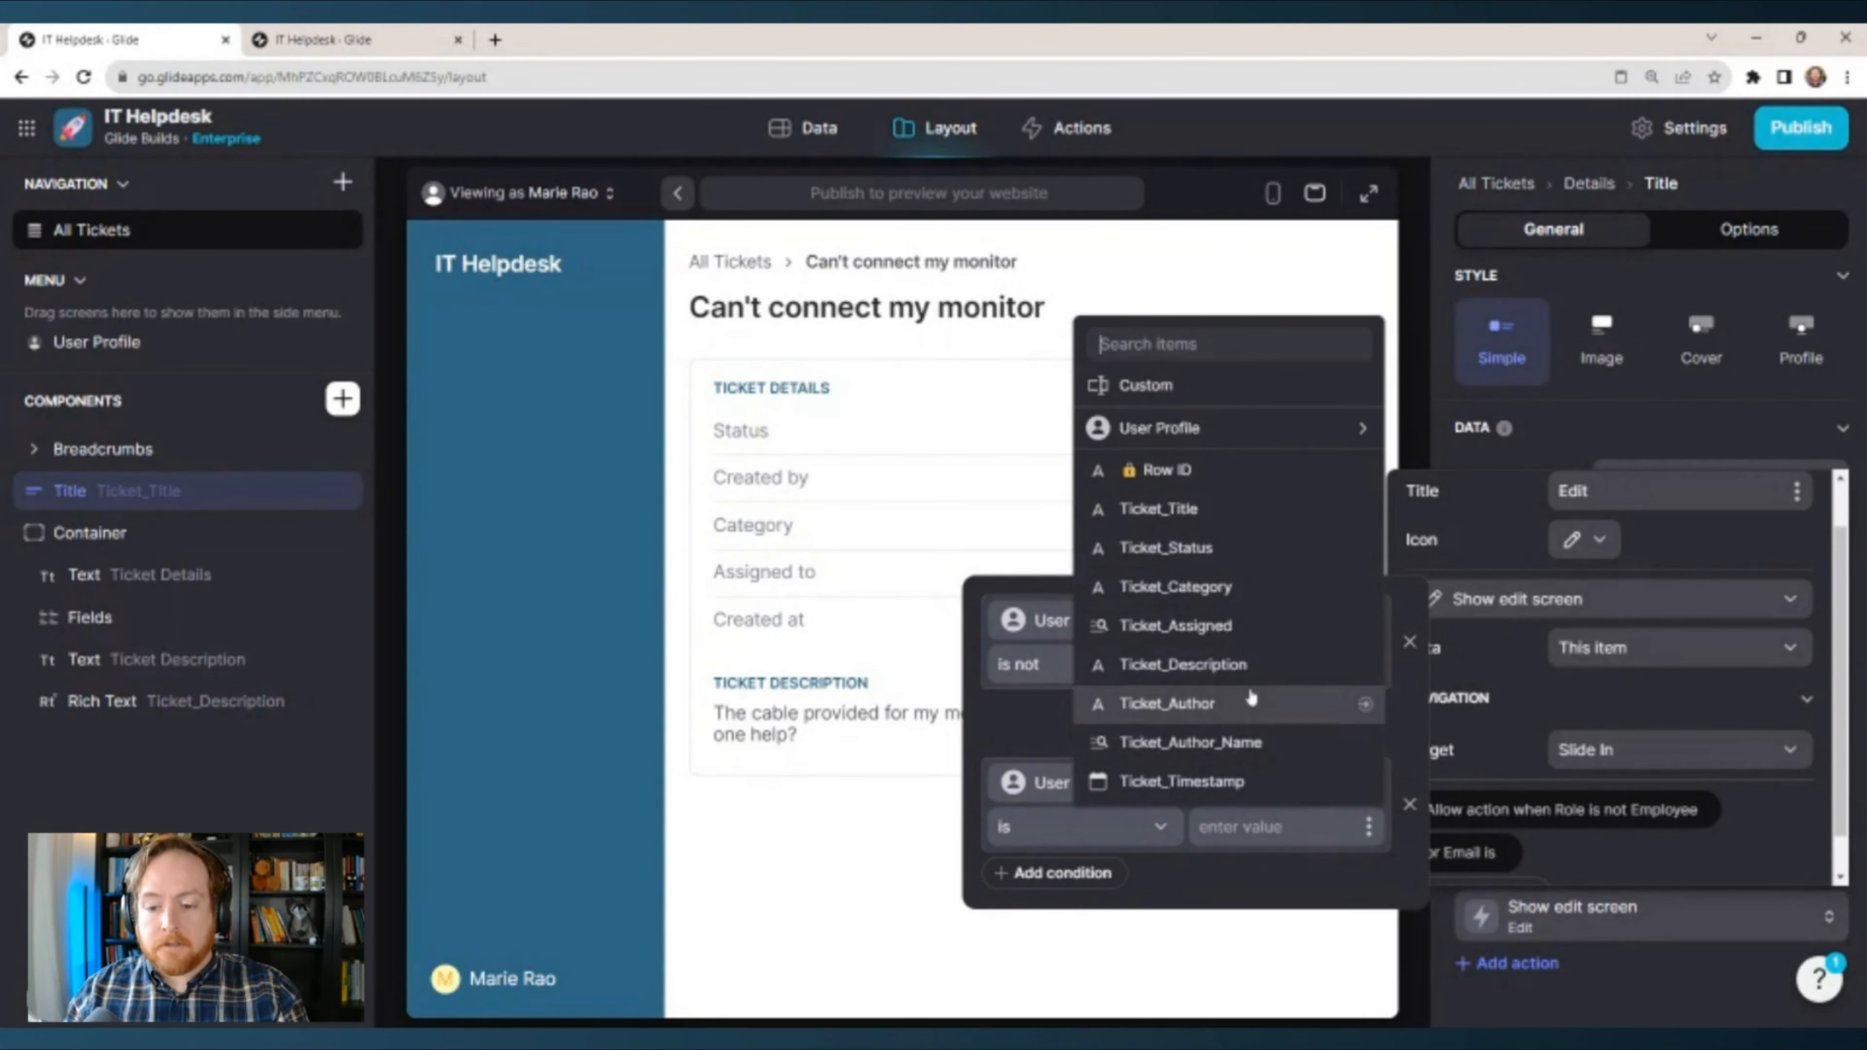
click(1252, 700)
click(1201, 946)
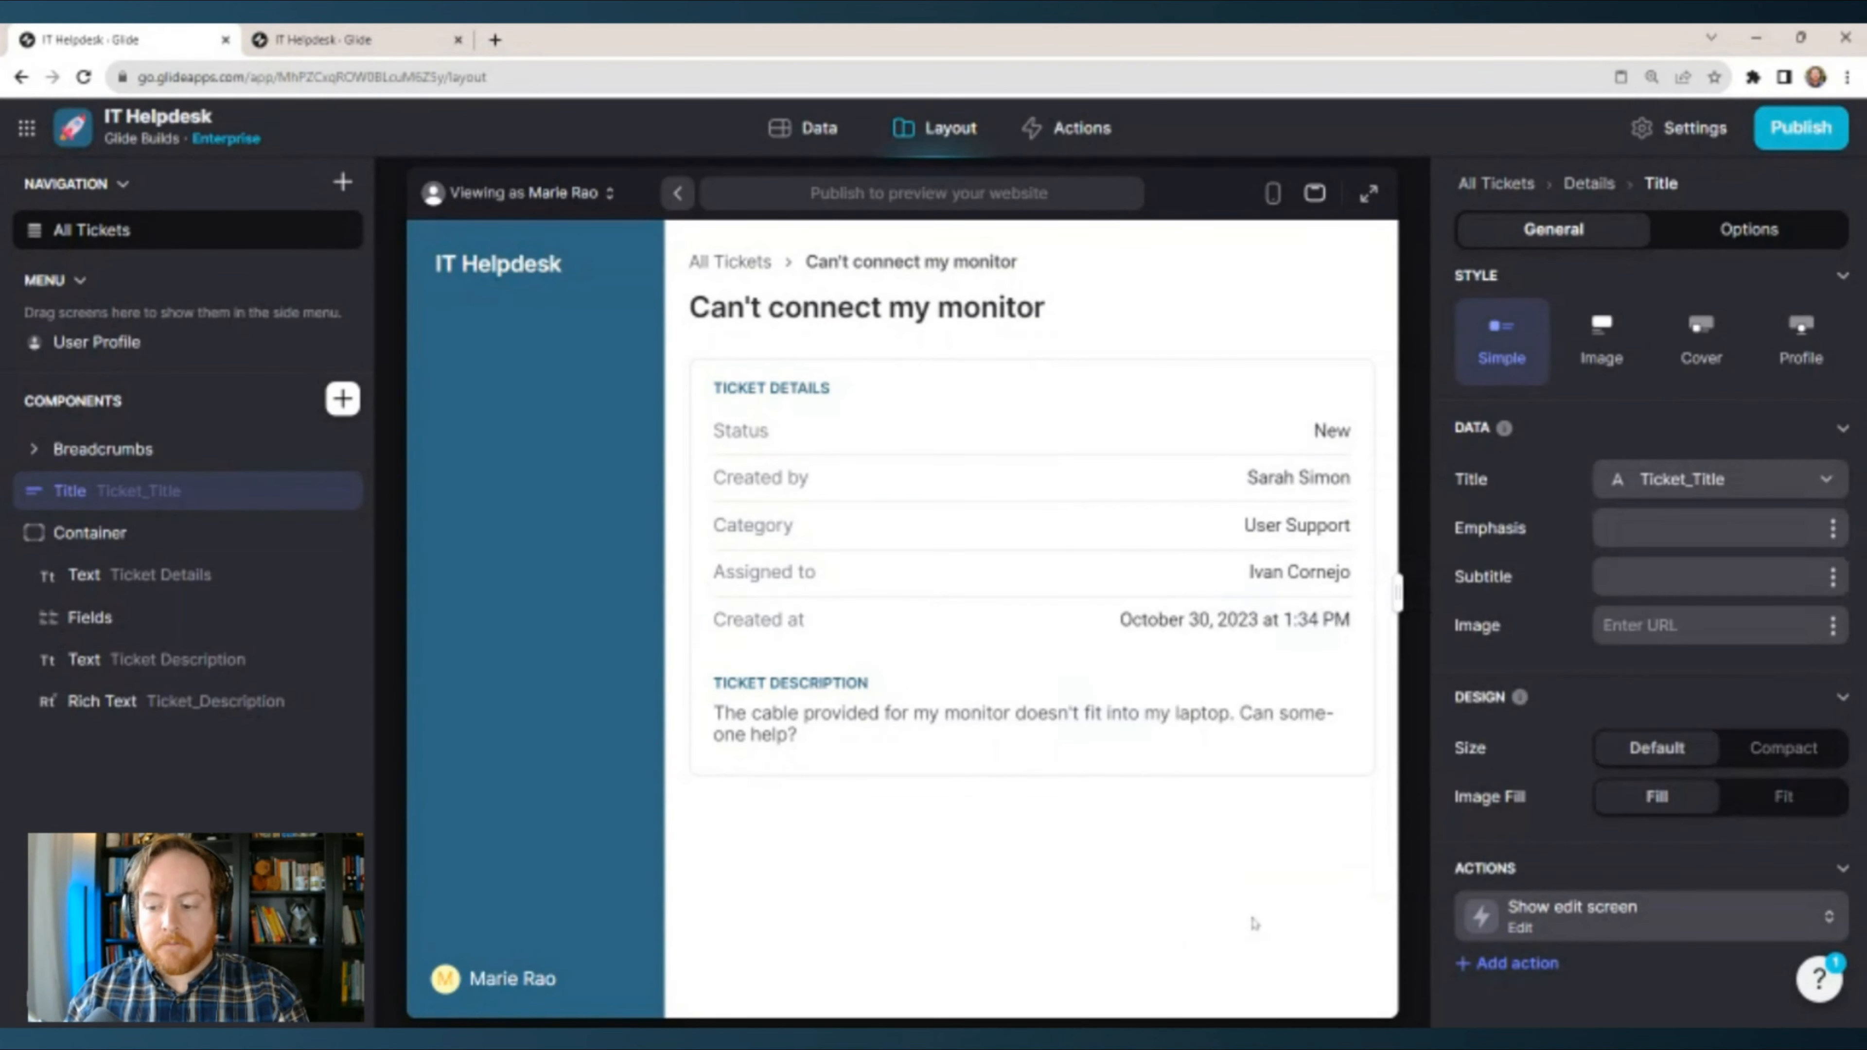
Review the conditions set on the ticket title's Edit action.
click(1646, 917)
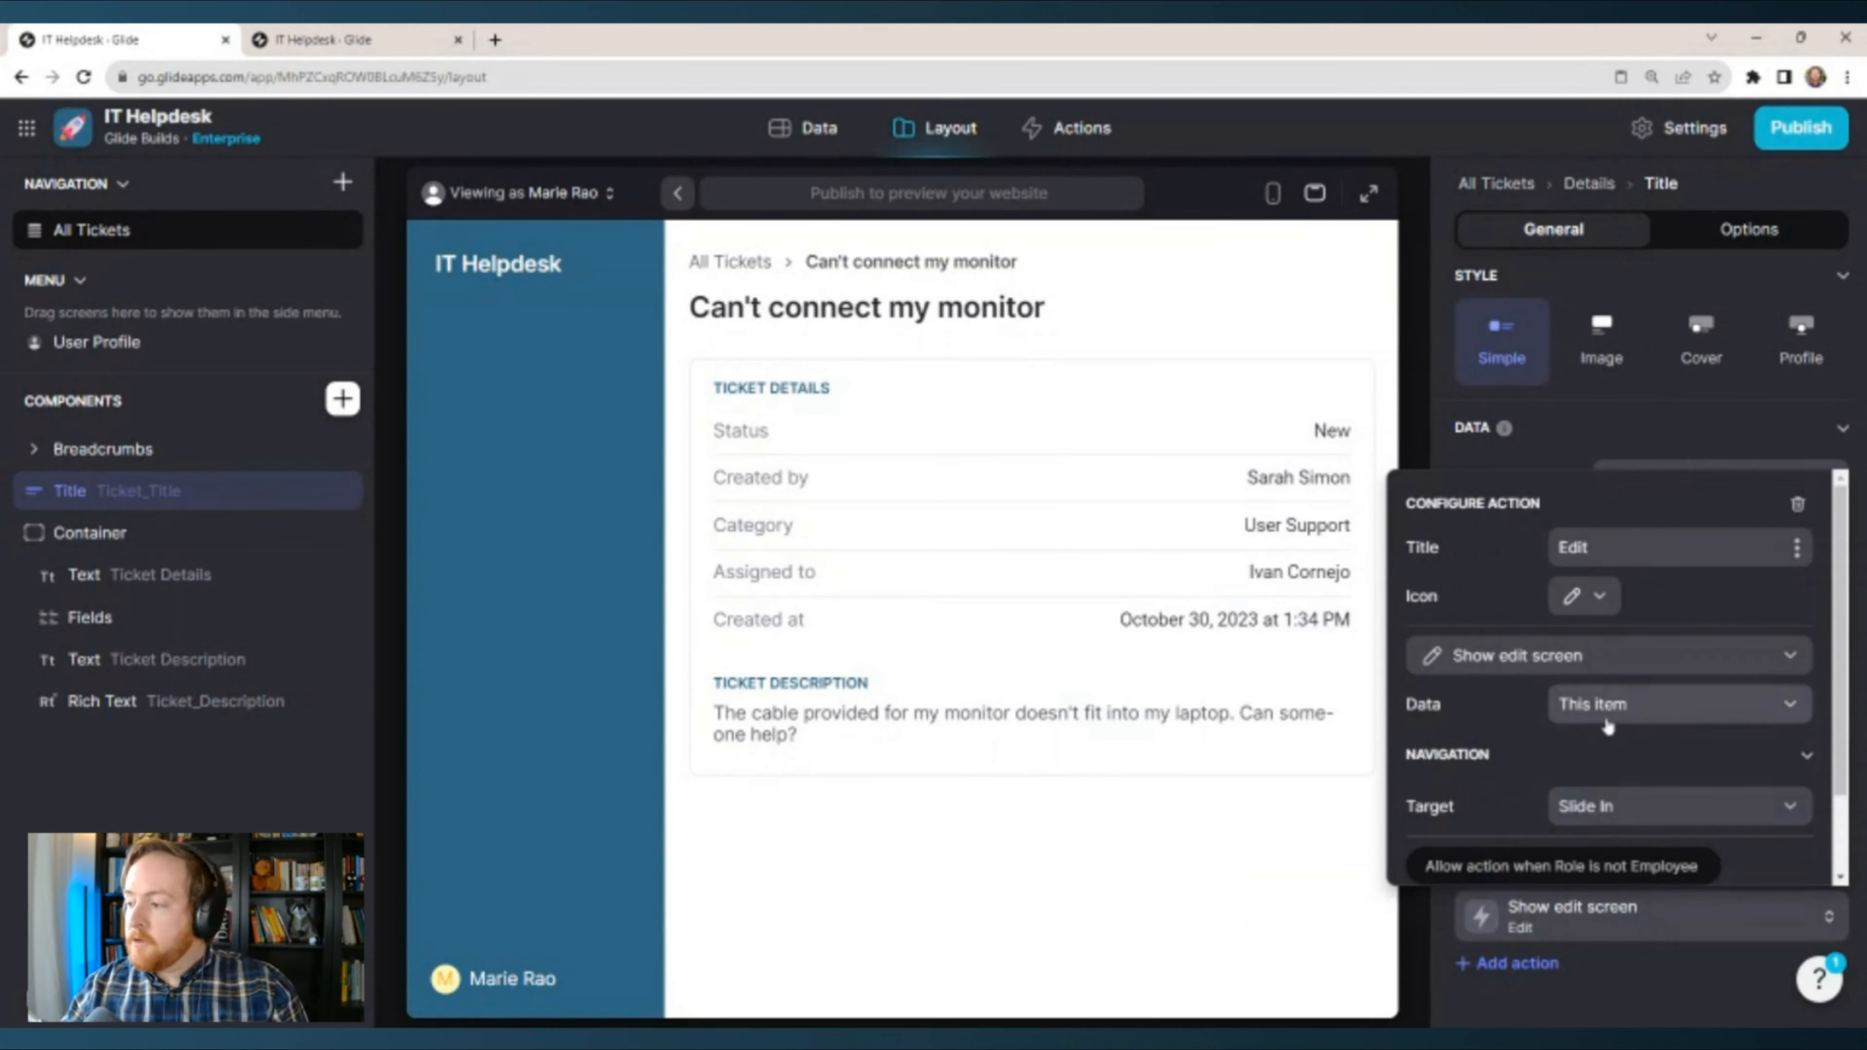
scroll(1607, 726, down, 1)
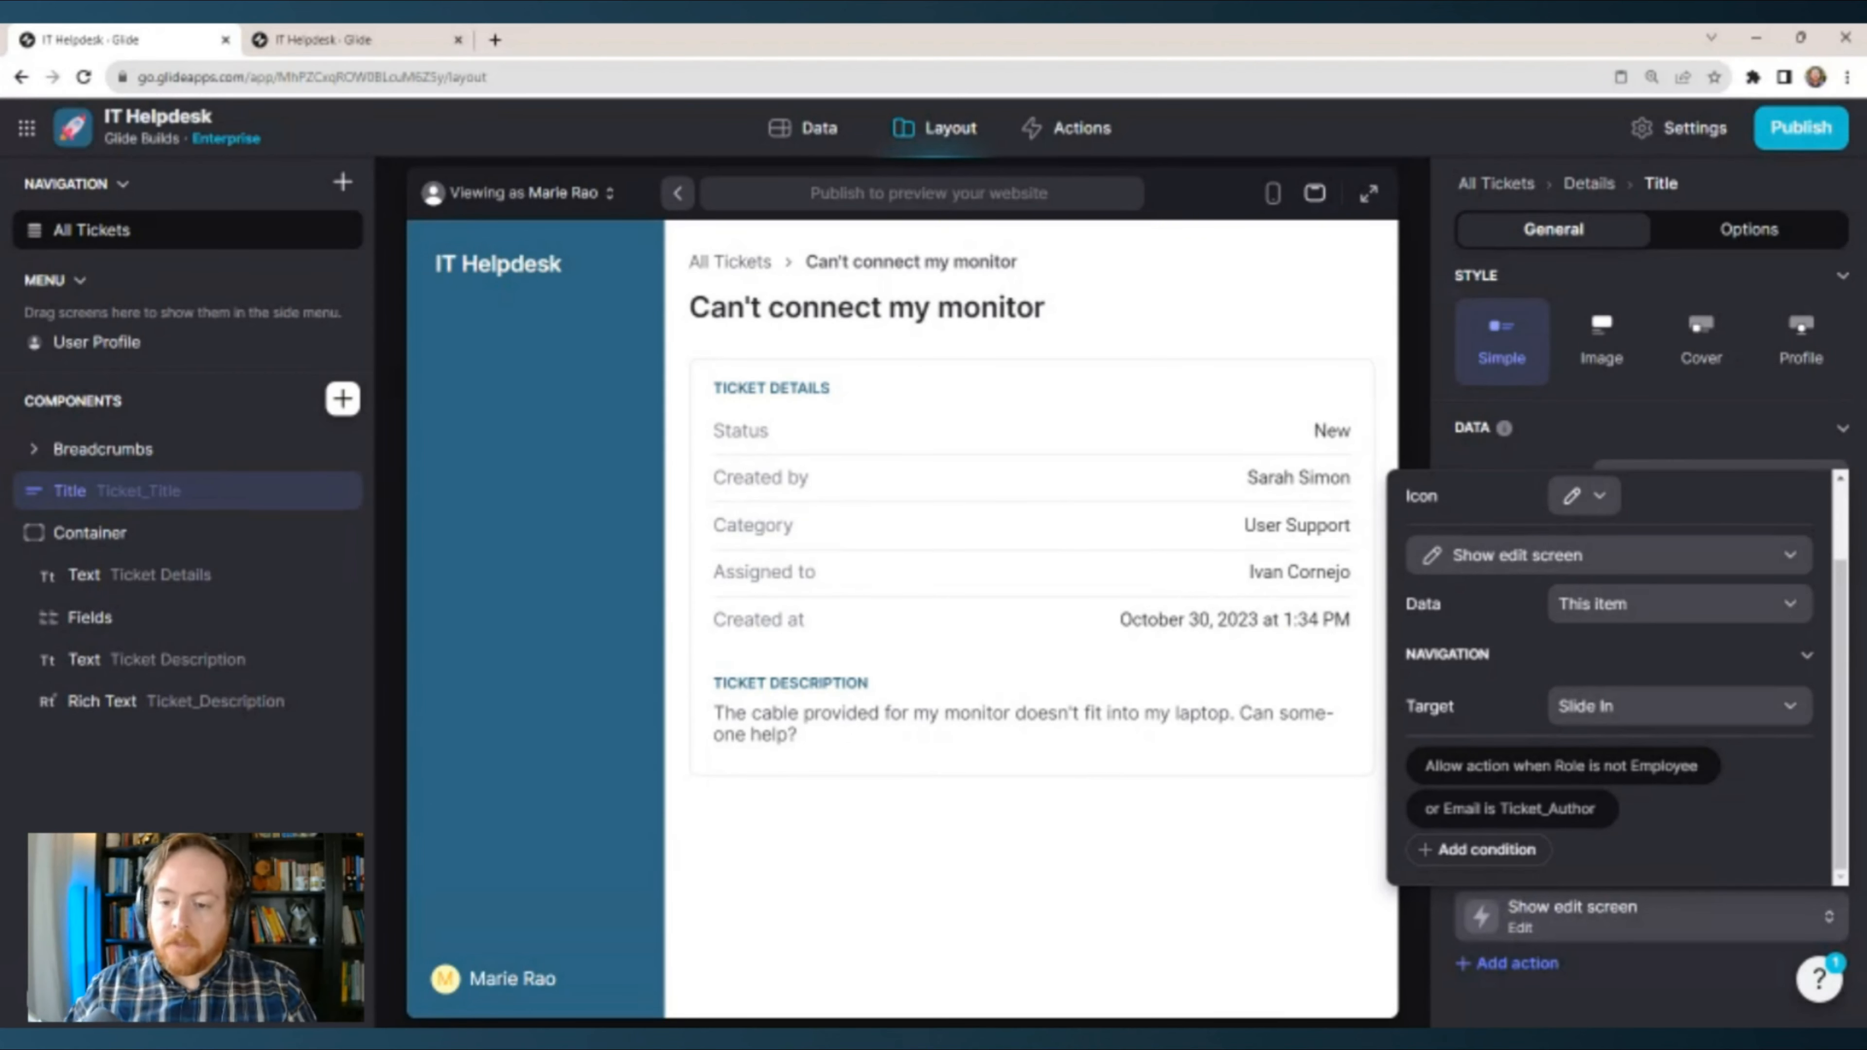
click(1076, 875)
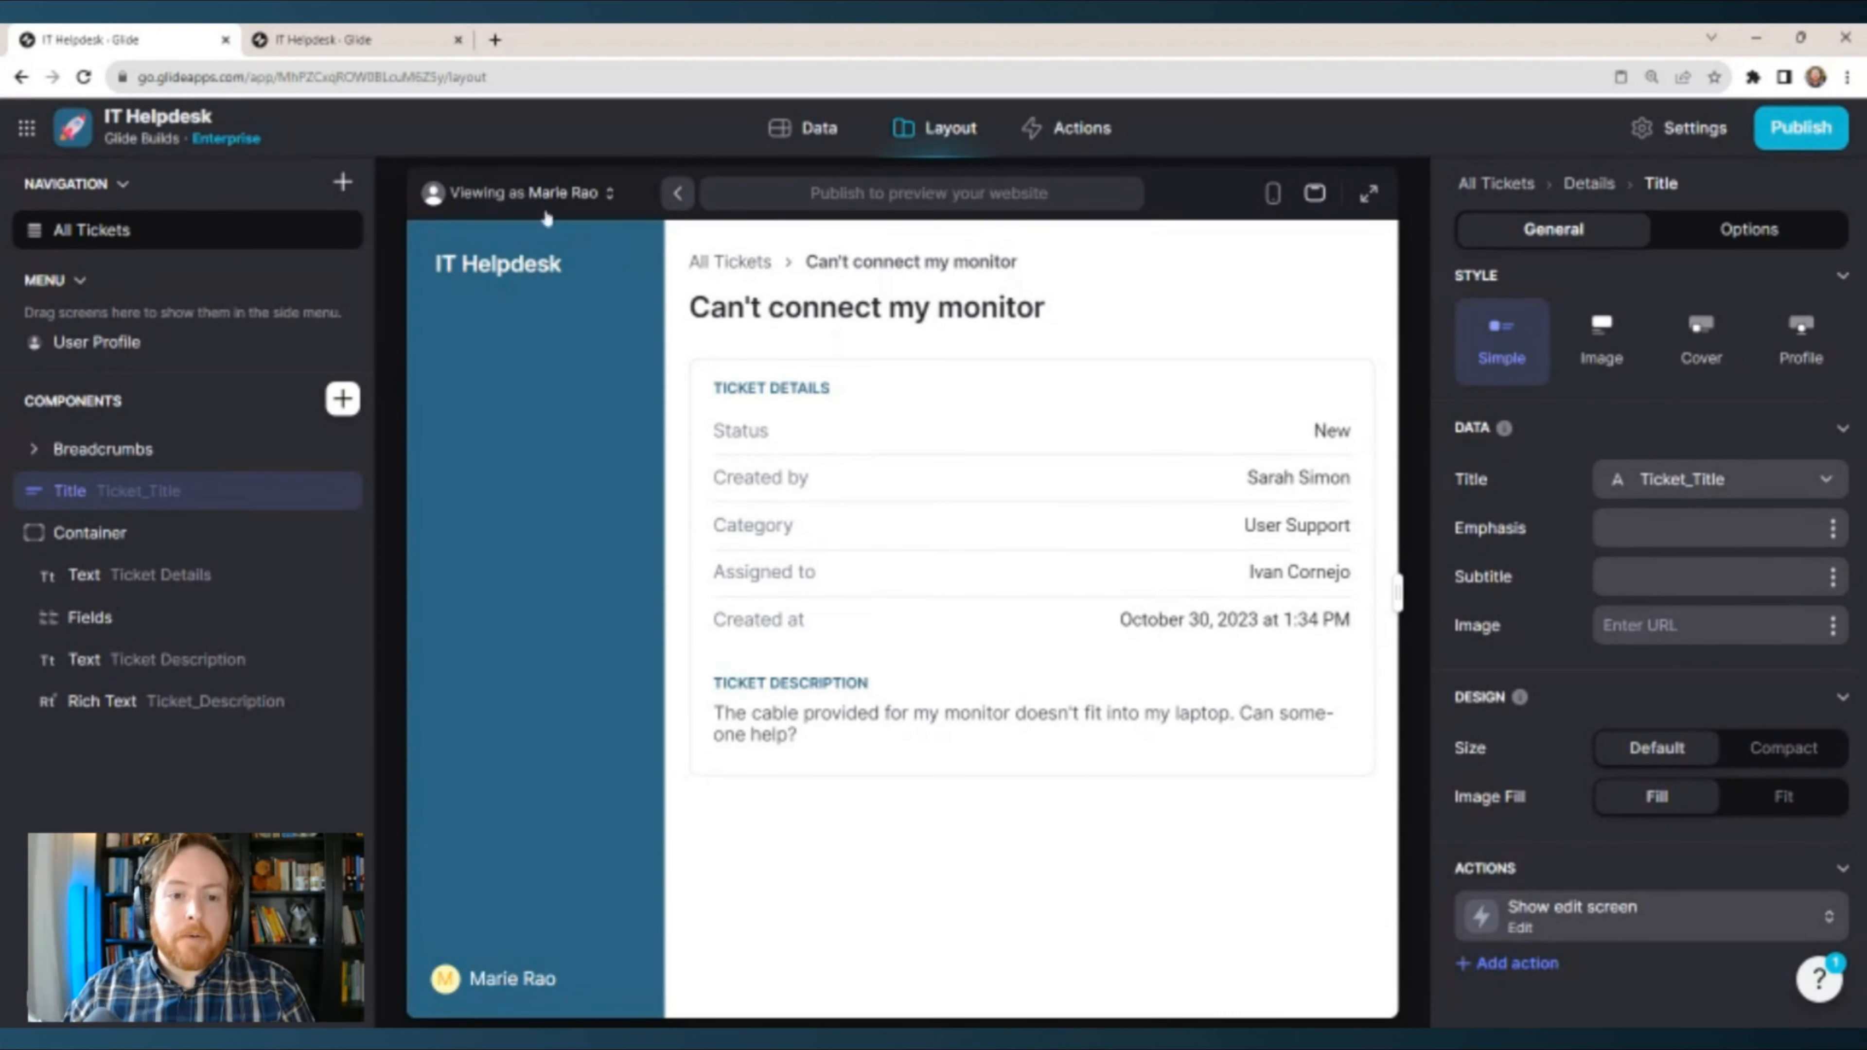
Preview the "Can't connect my monitor" ticket as the employee who created it and as an agent to check access to editing.
click(529, 200)
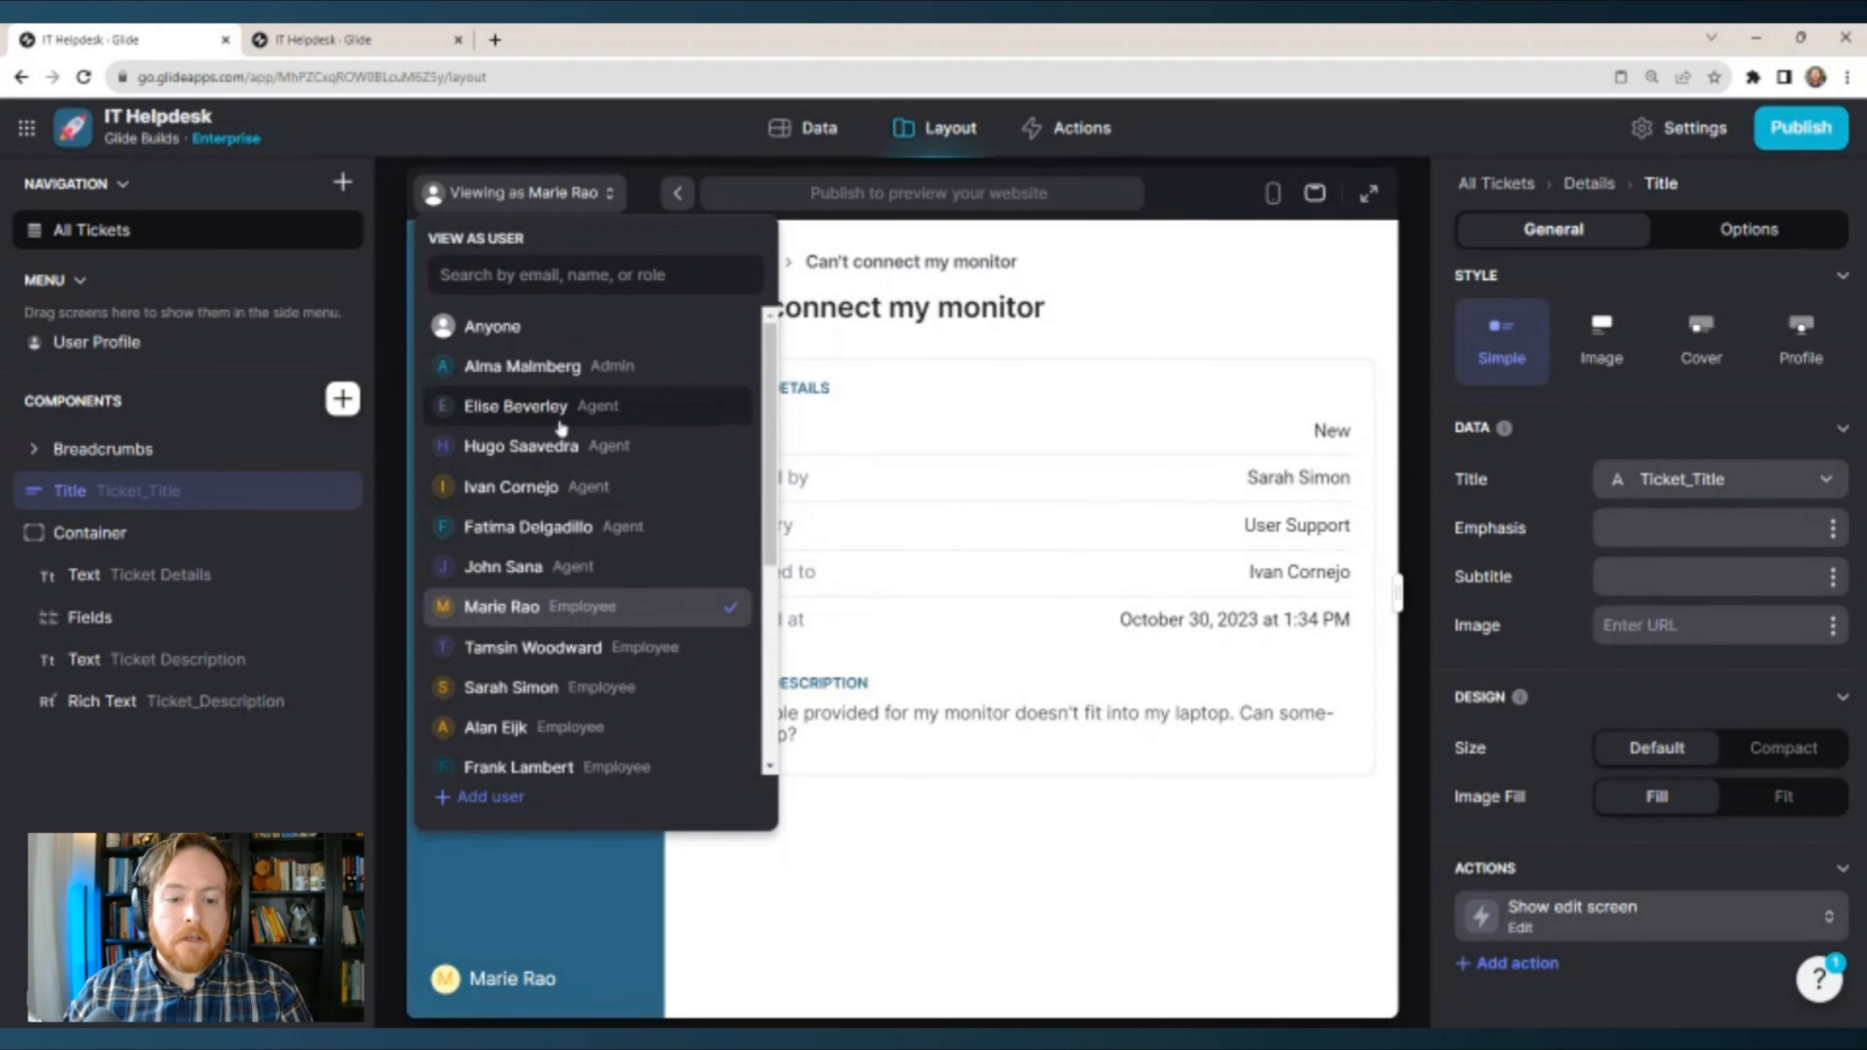
scroll(630, 471, down, 3)
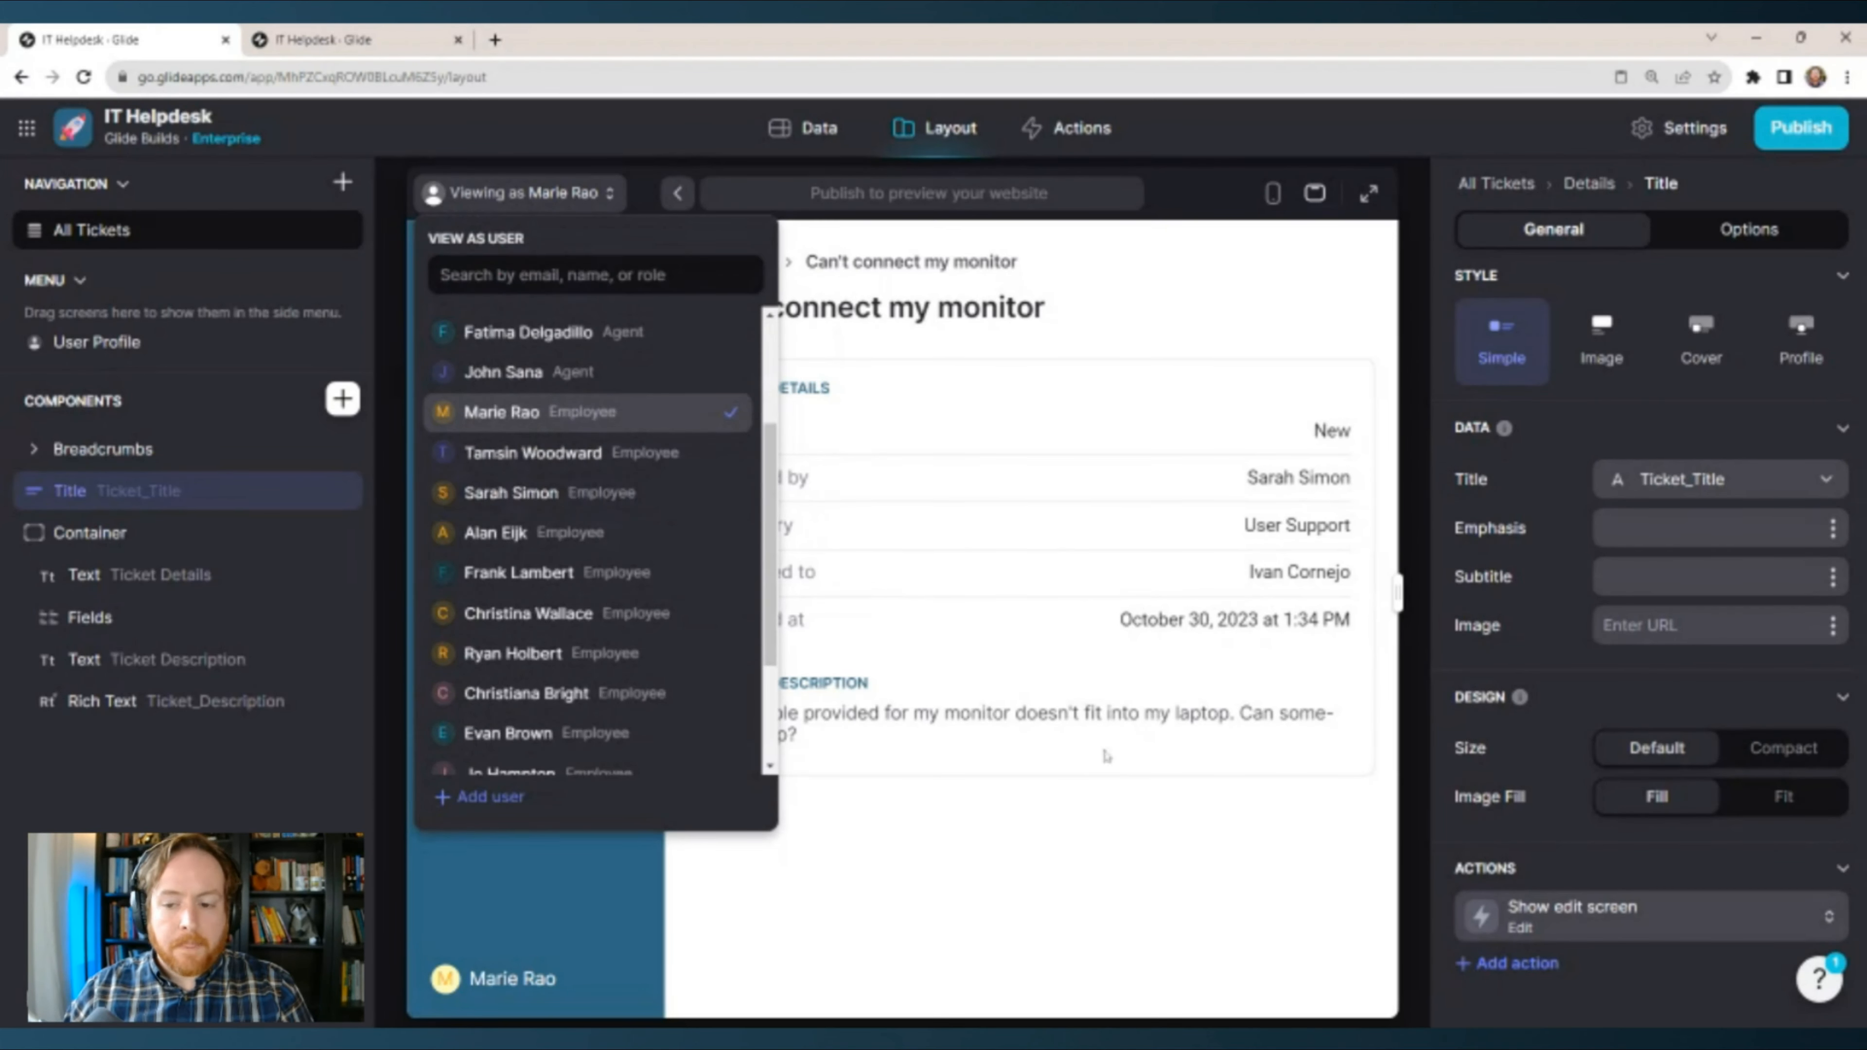
click(556, 498)
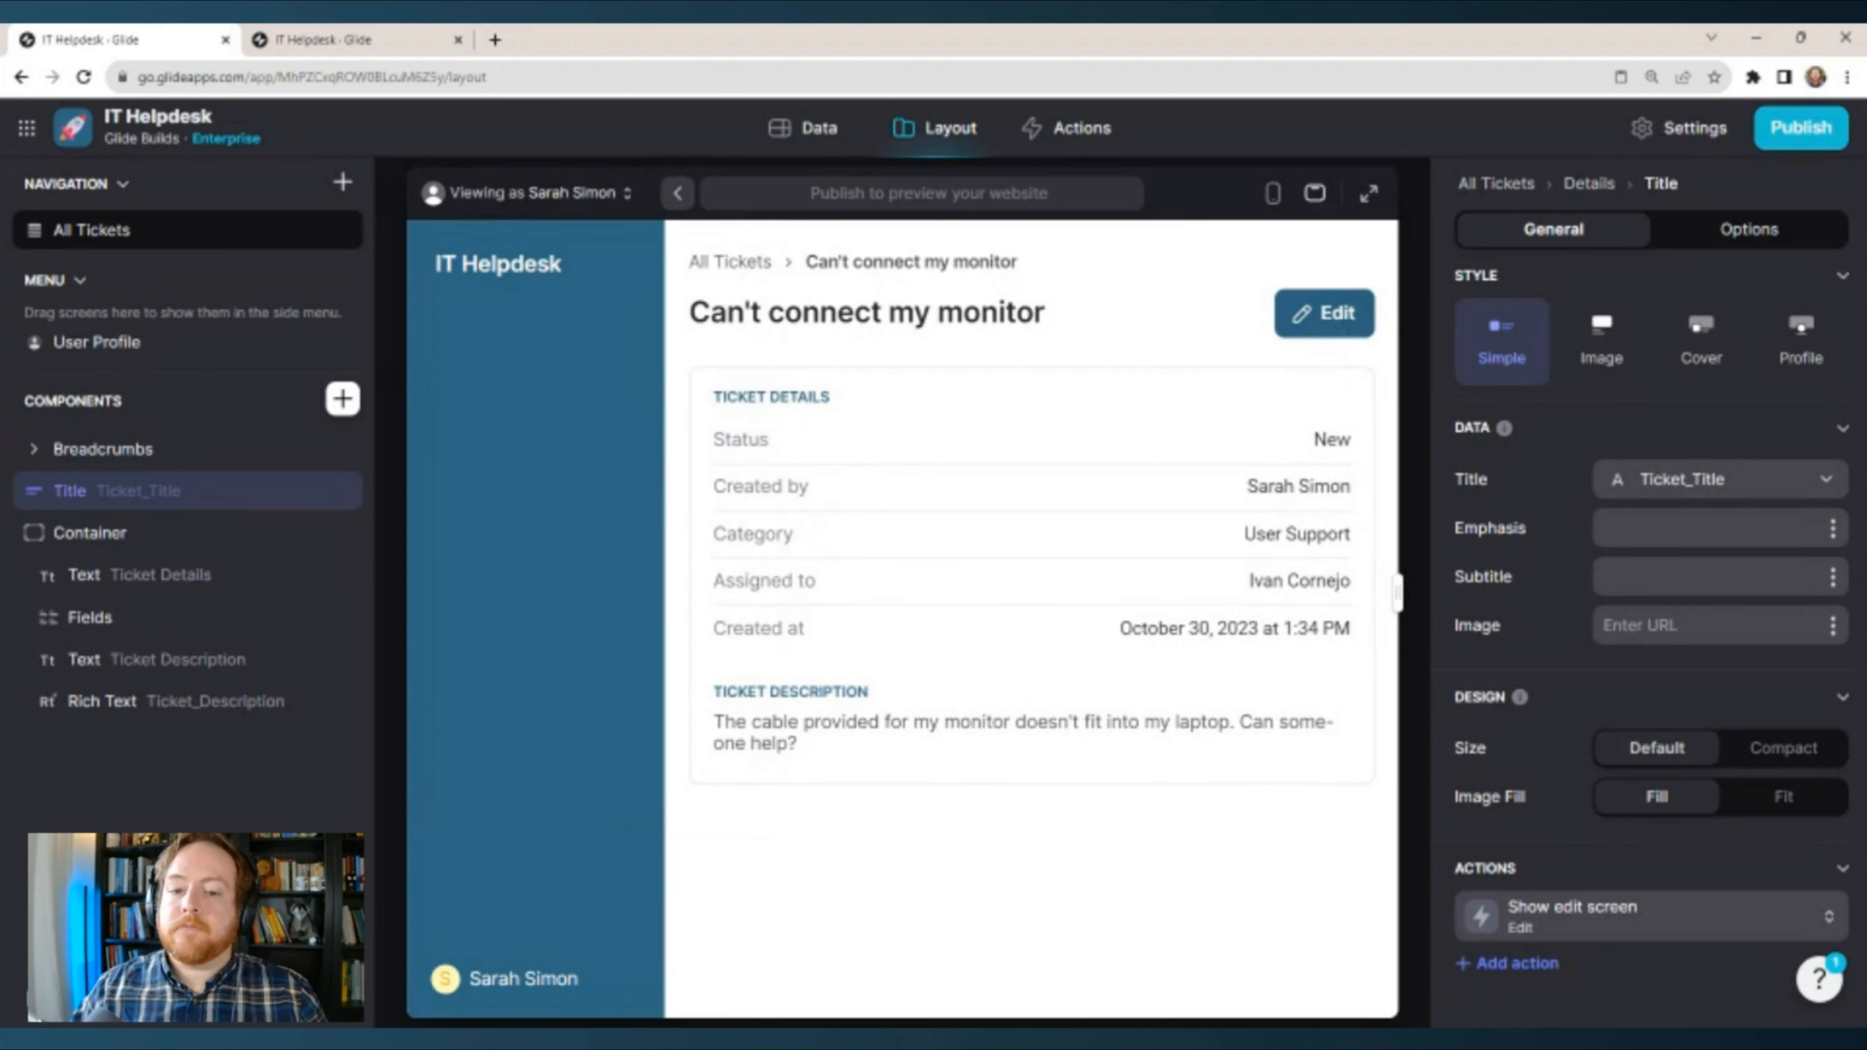
click(571, 193)
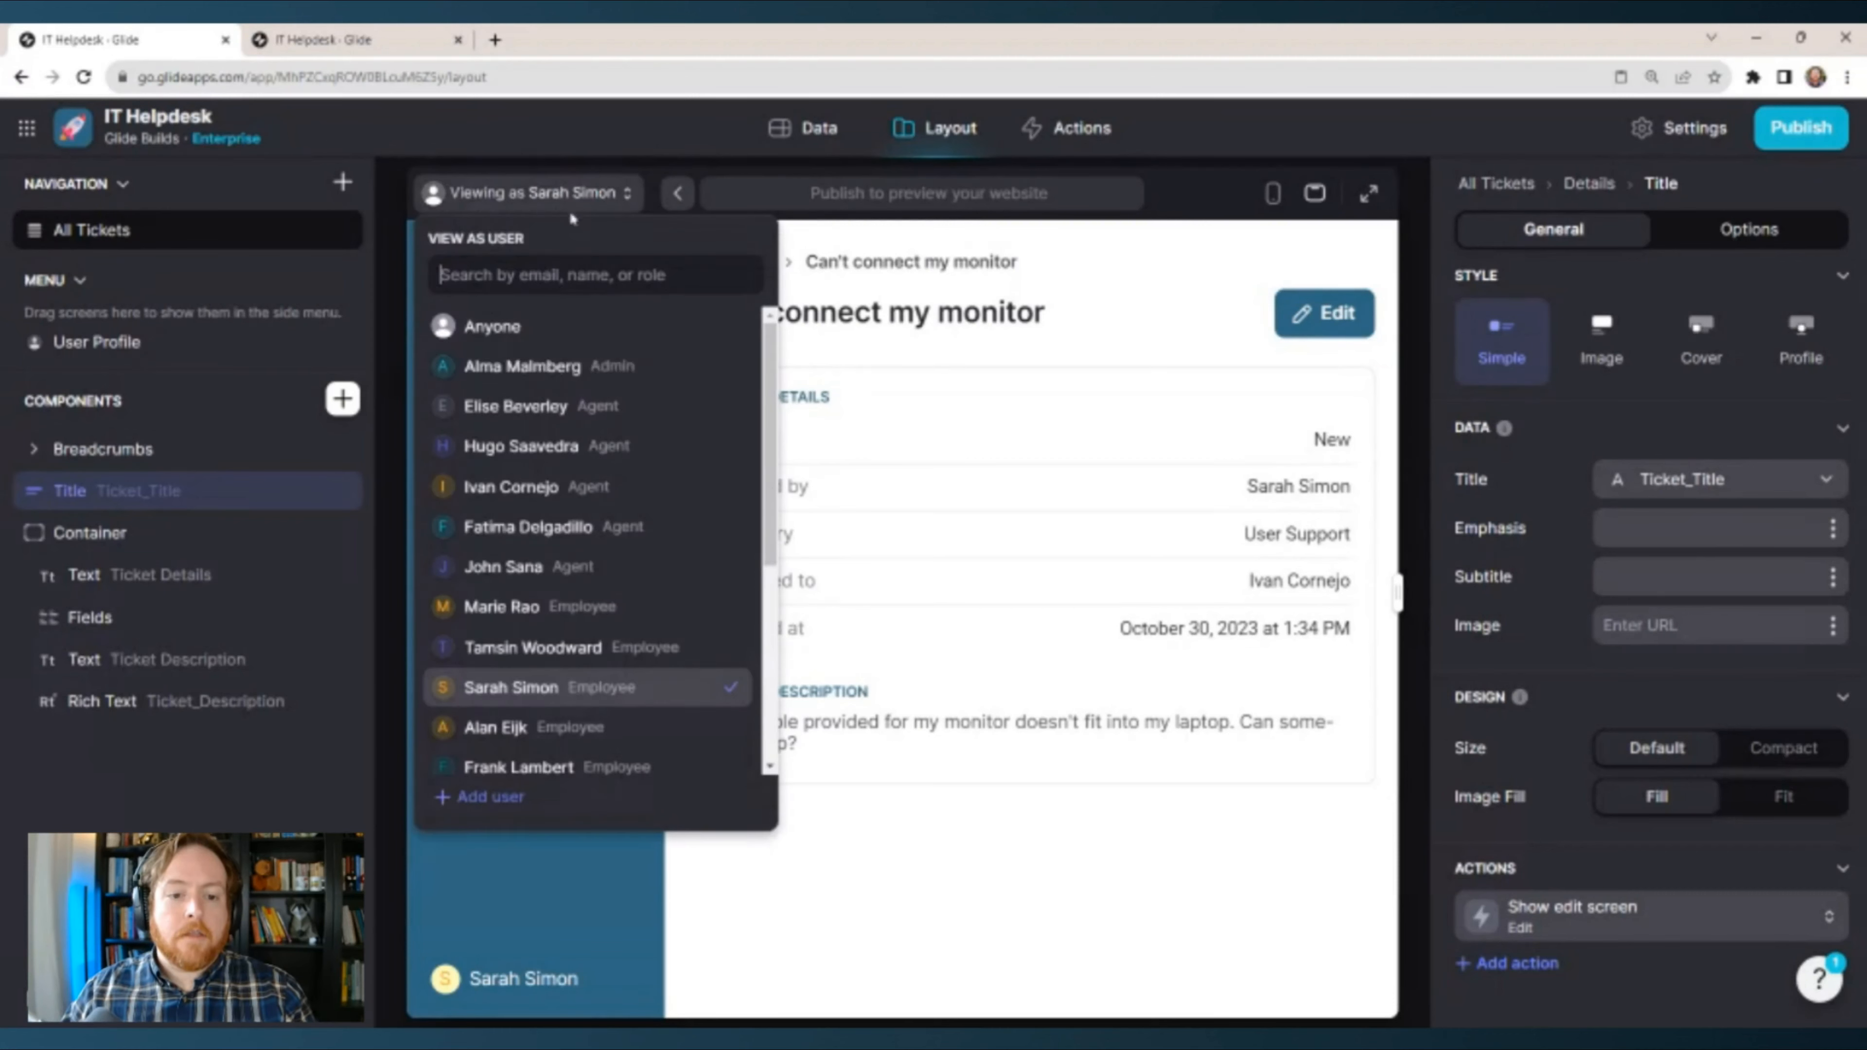
click(576, 409)
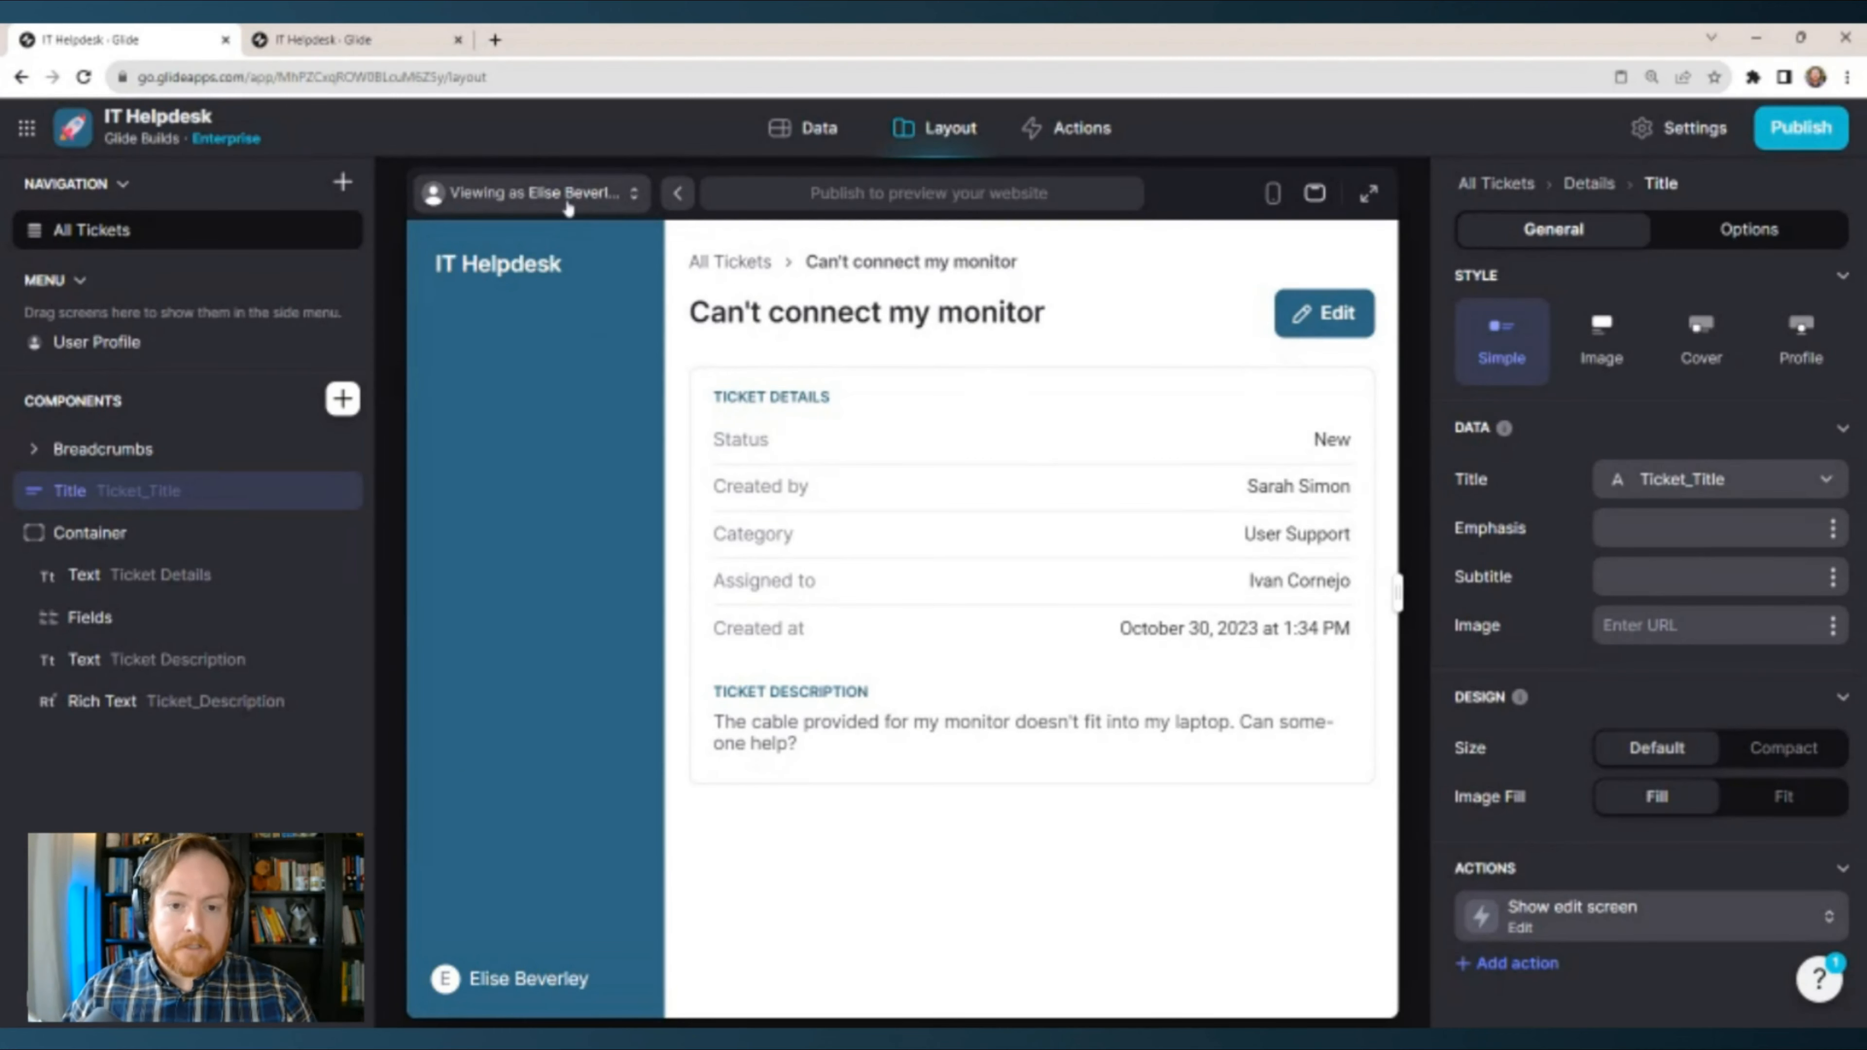
Preview the "Can't connect my monitor" ticket as the admin and as an employee who did not create it, then return to All Tickets.
click(568, 198)
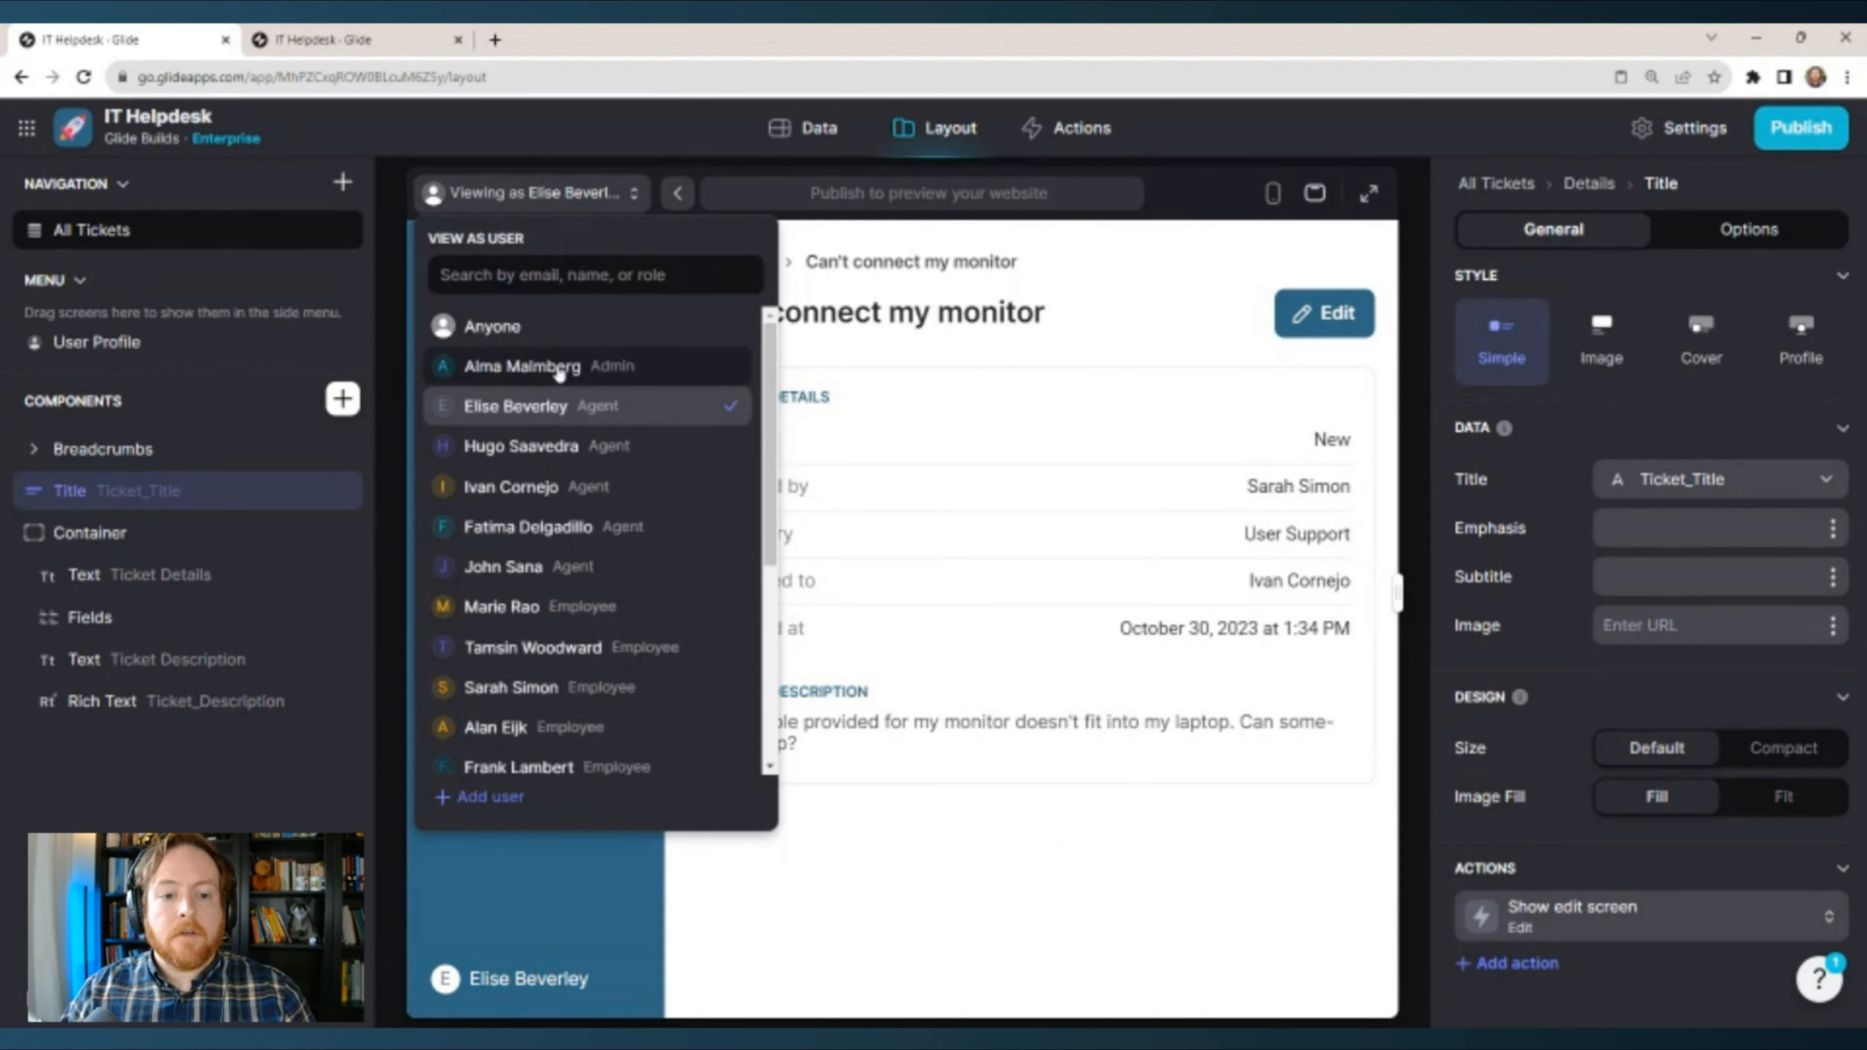
click(560, 366)
click(529, 192)
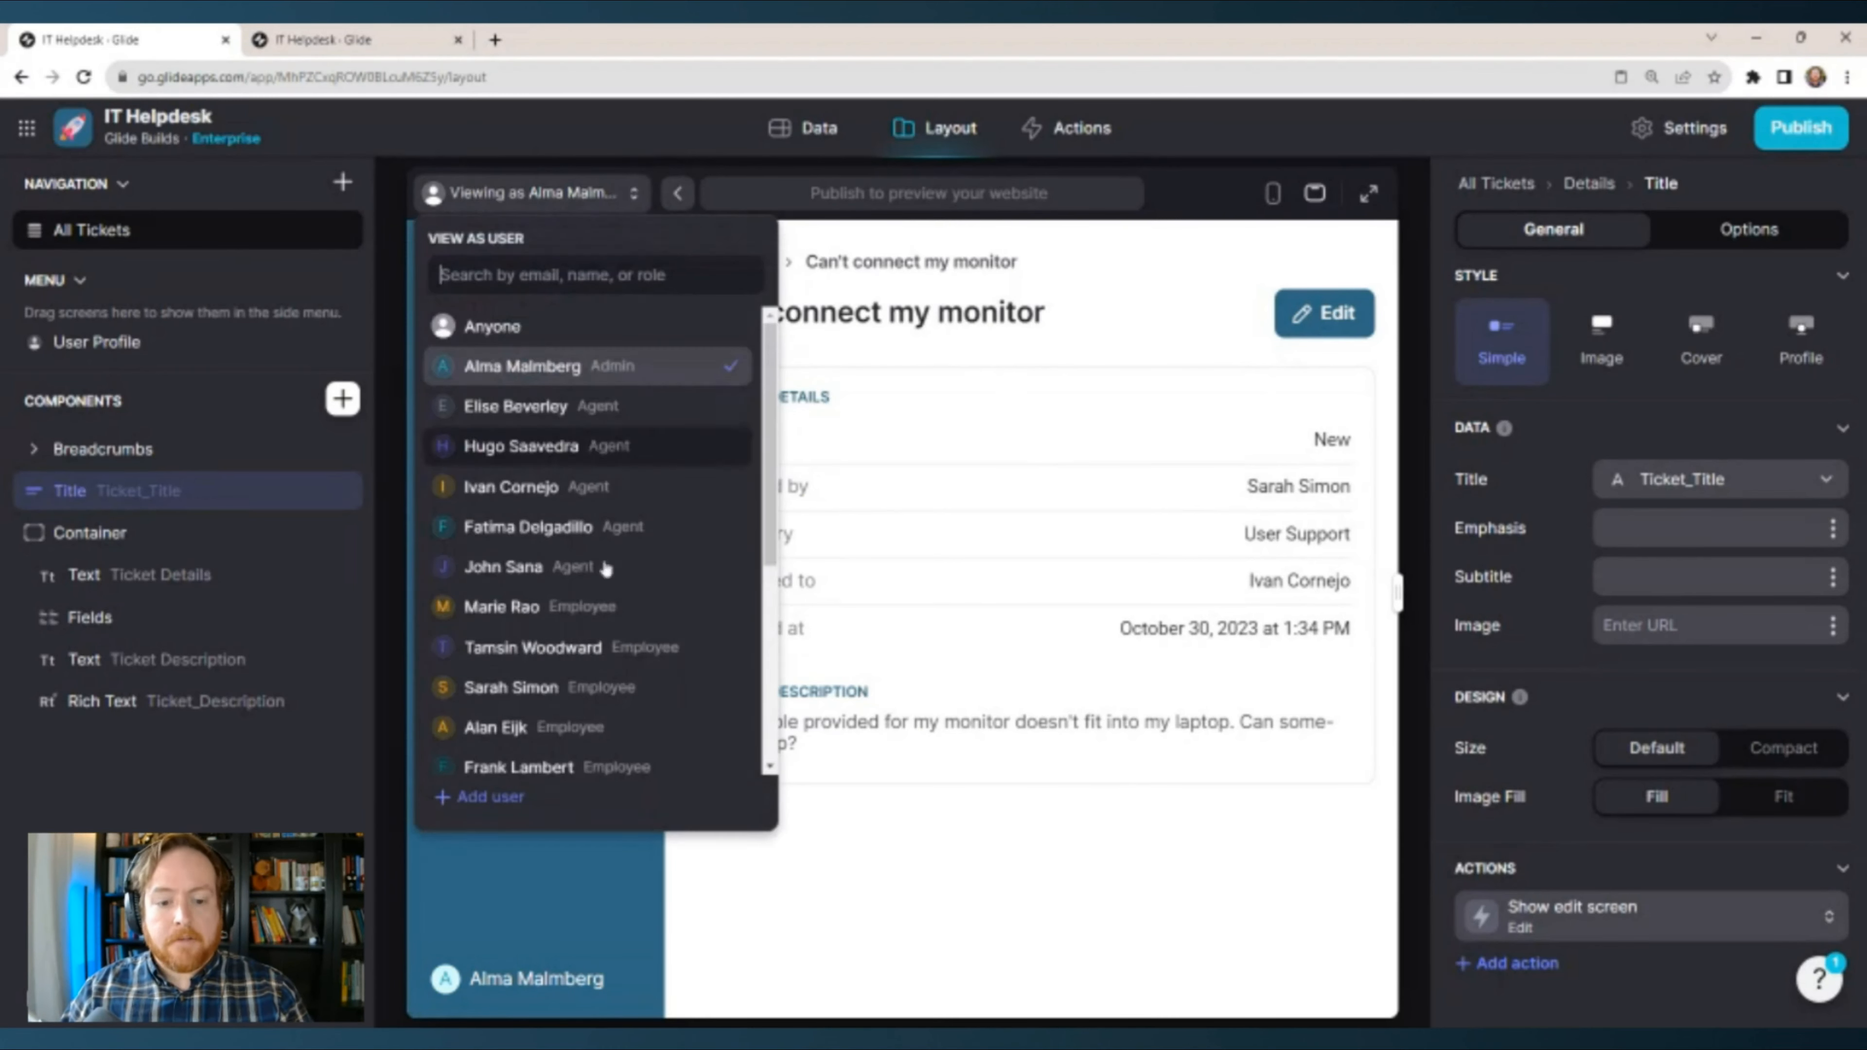
scroll(558, 566, down, 5)
click(526, 596)
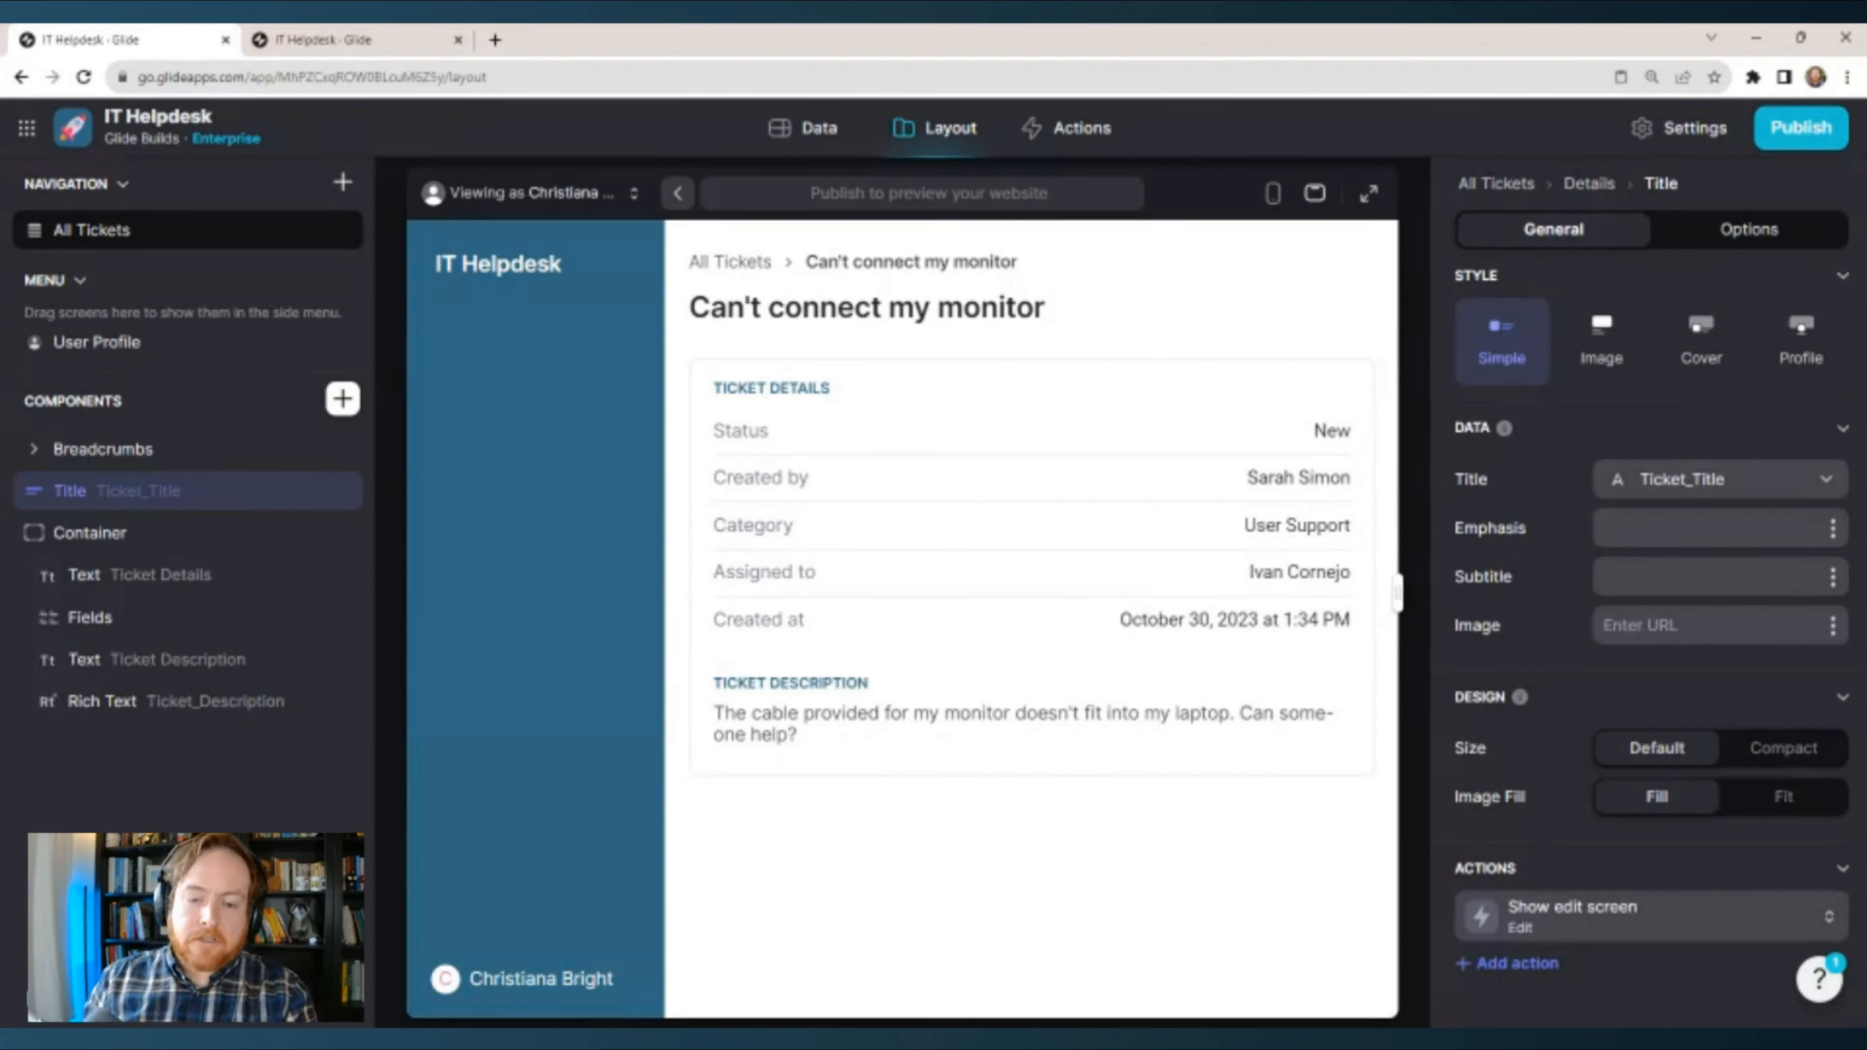
click(730, 261)
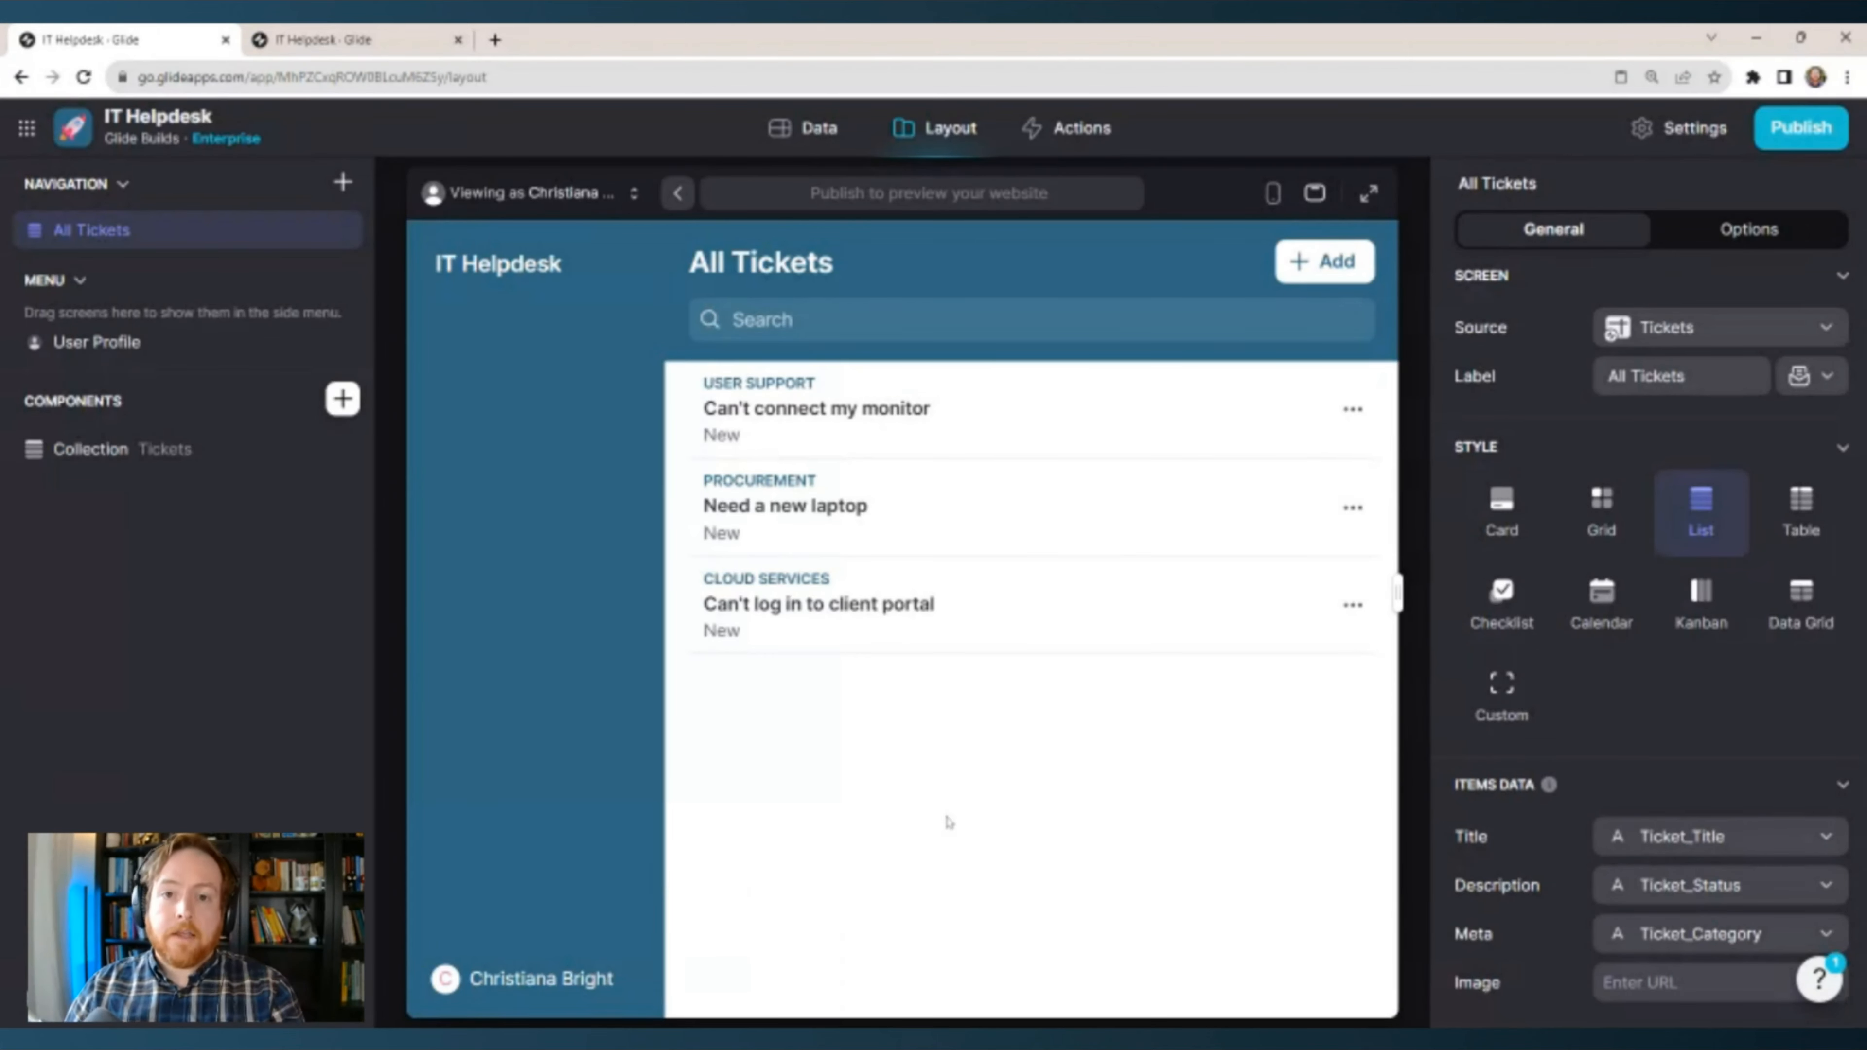
Add a computed If → Then → Else column named Ticket_Mine to the Tickets table.
click(807, 136)
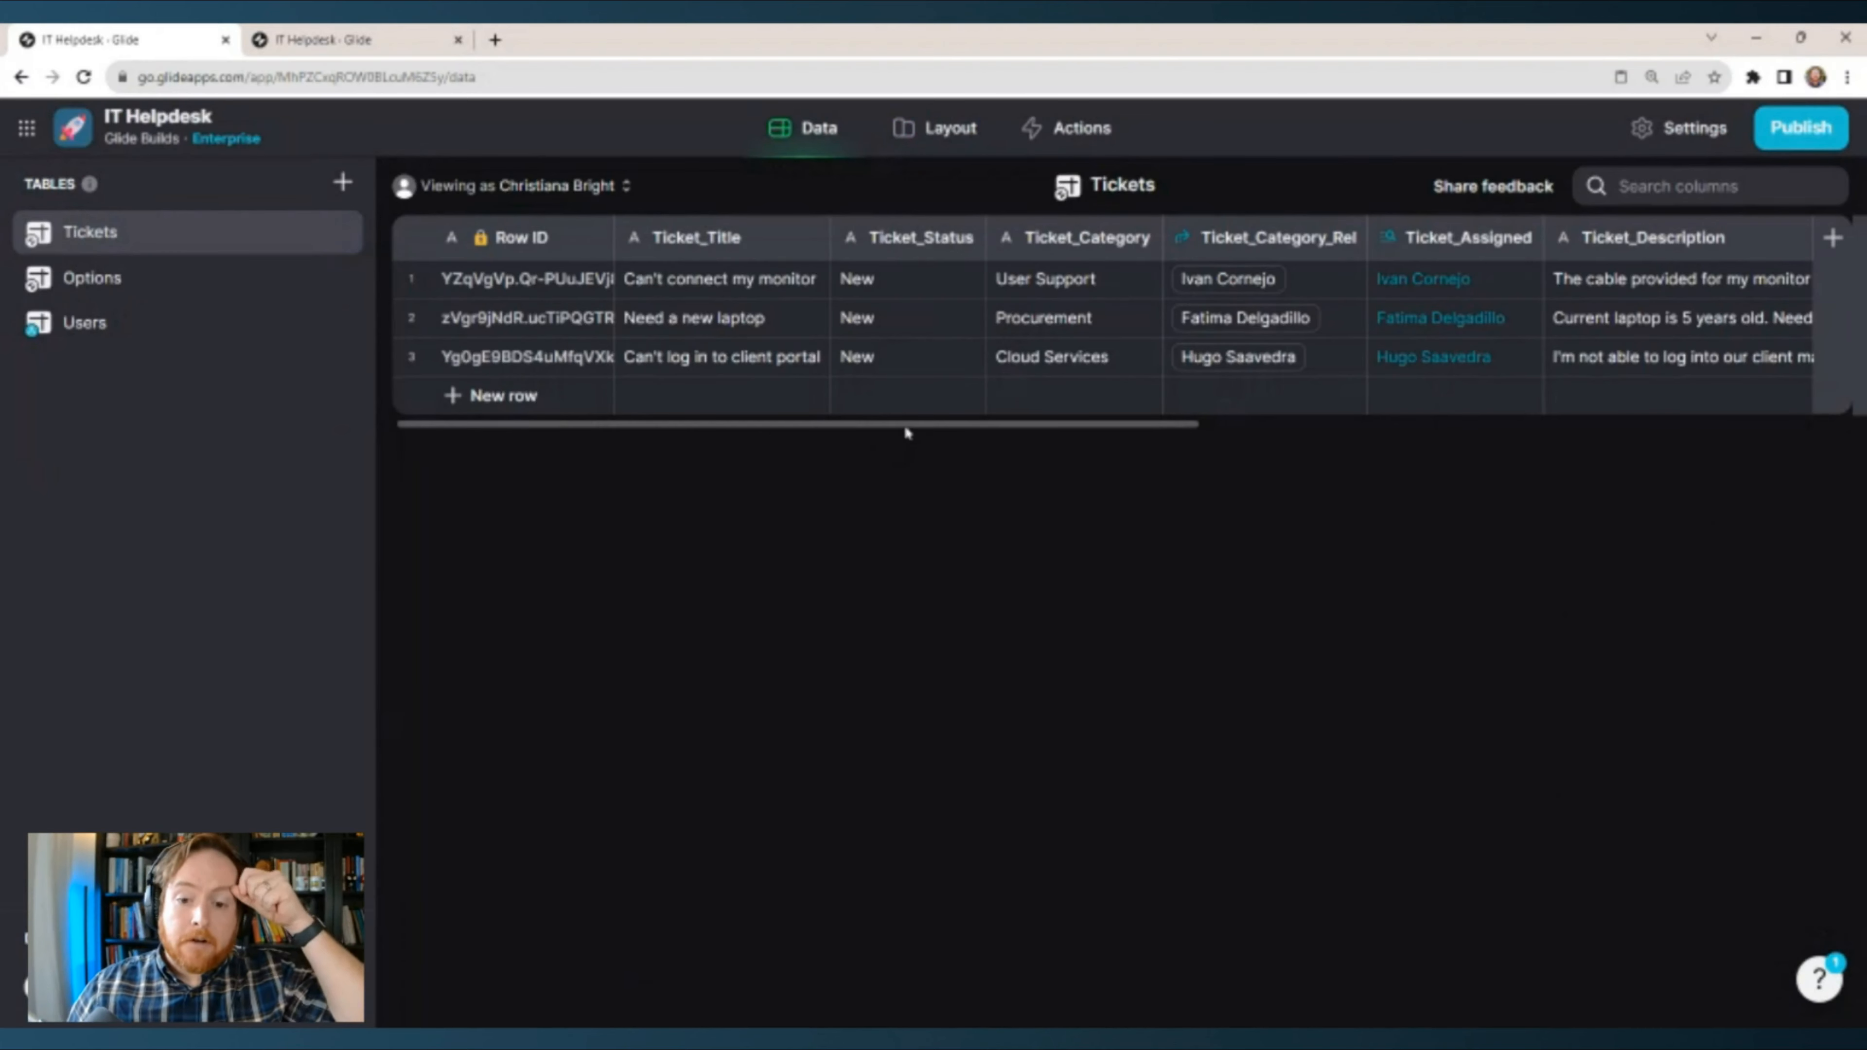
drag(906, 432, 1620, 463)
click(1833, 236)
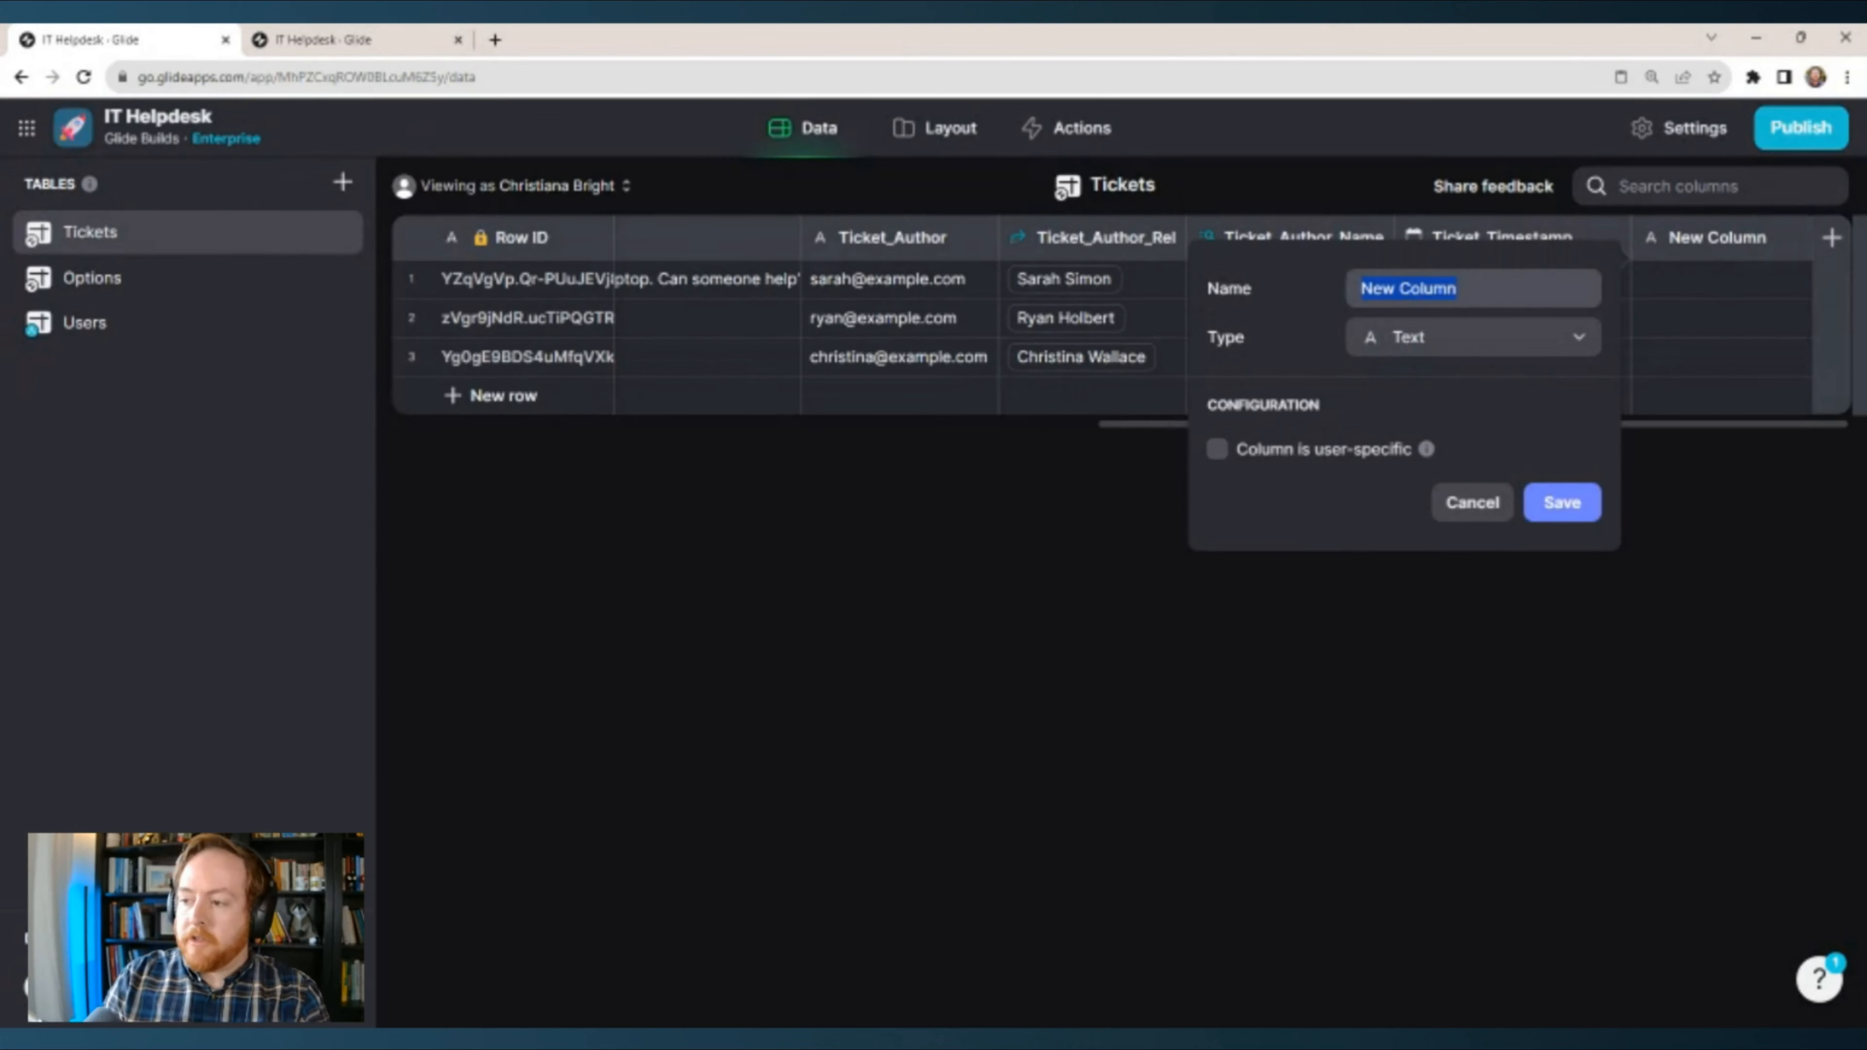
text(Ticket_Mine)
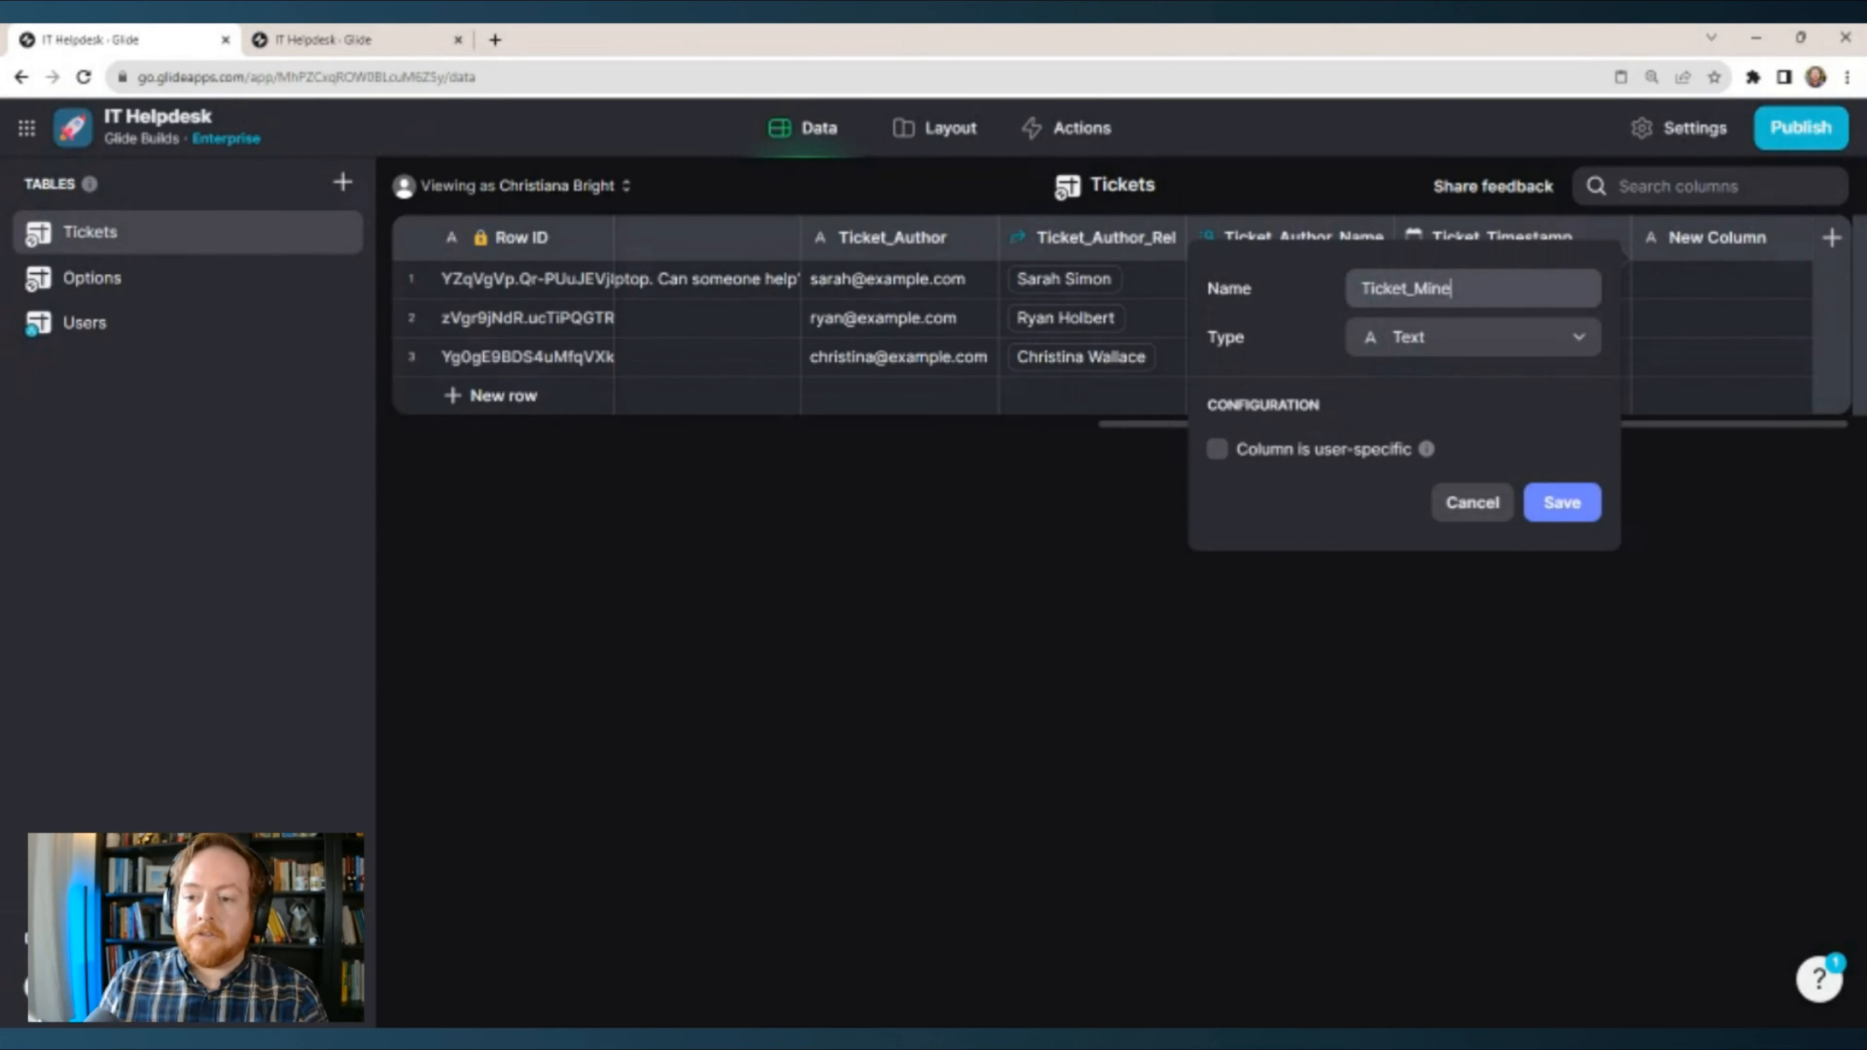
click(1437, 331)
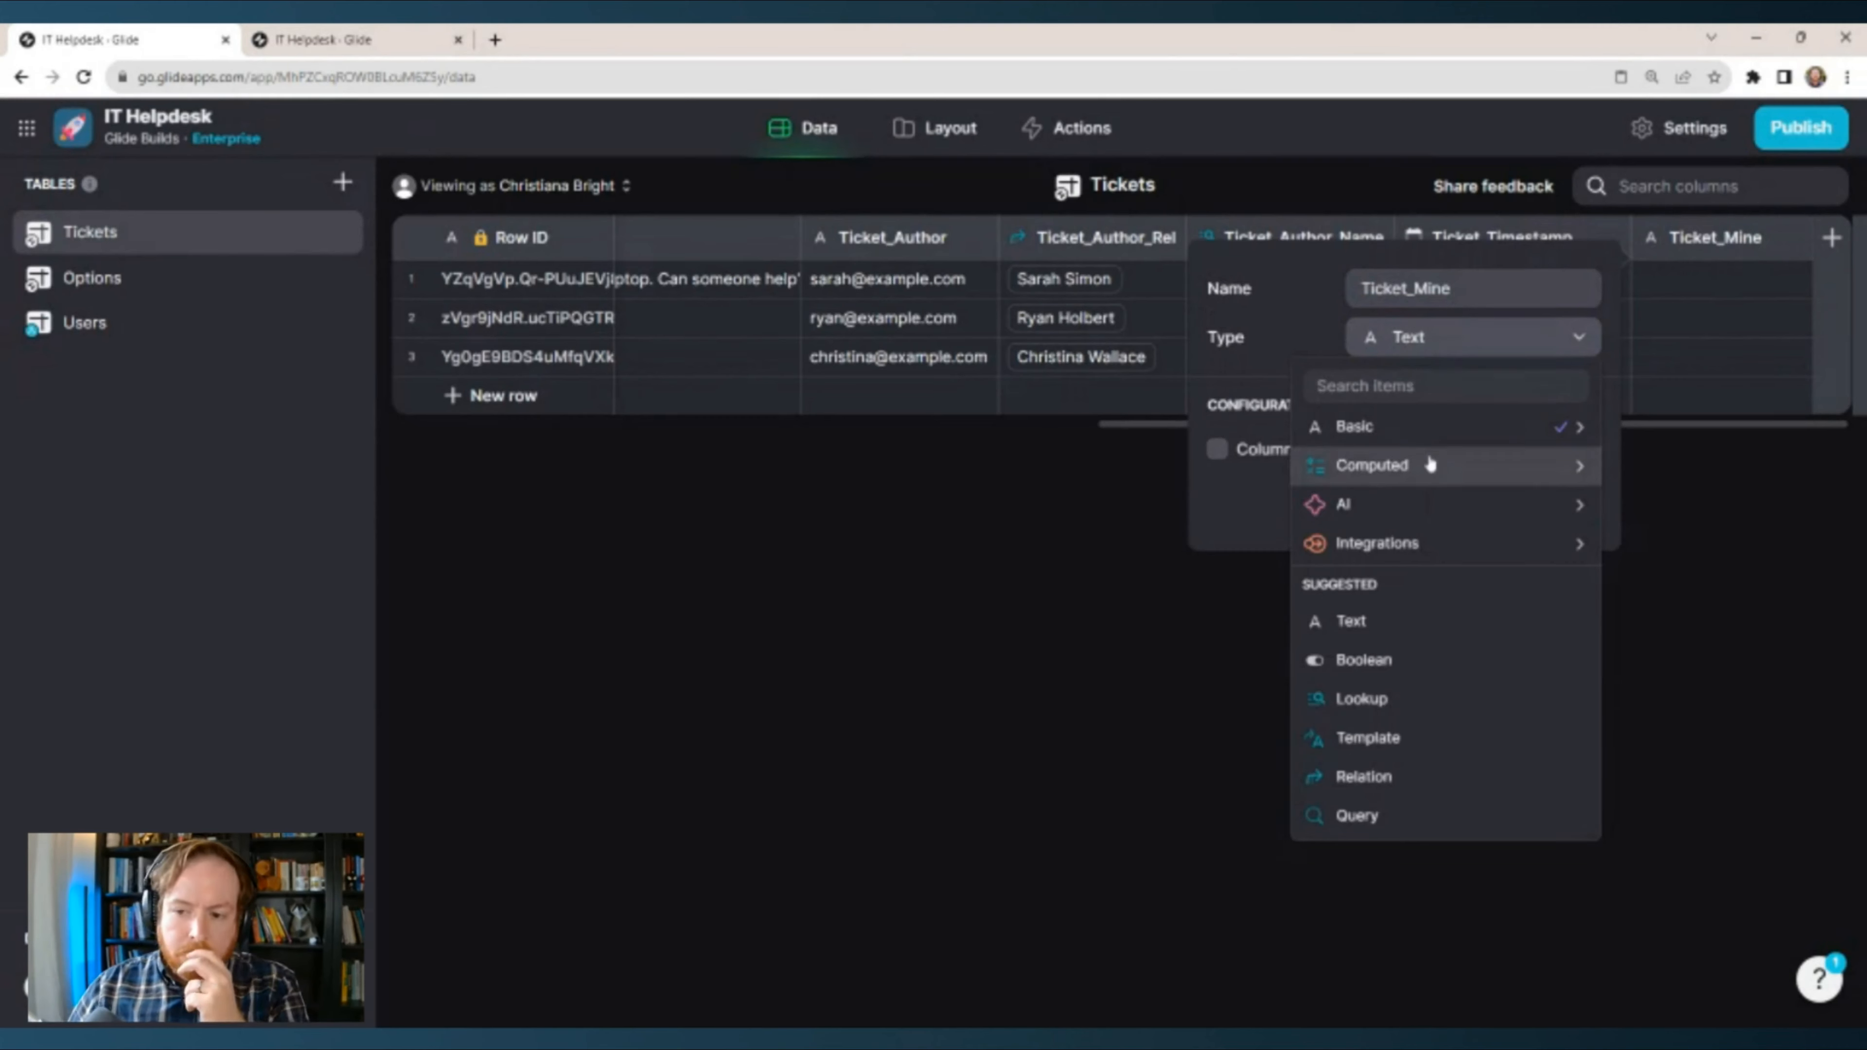
mouse_move(1430, 465)
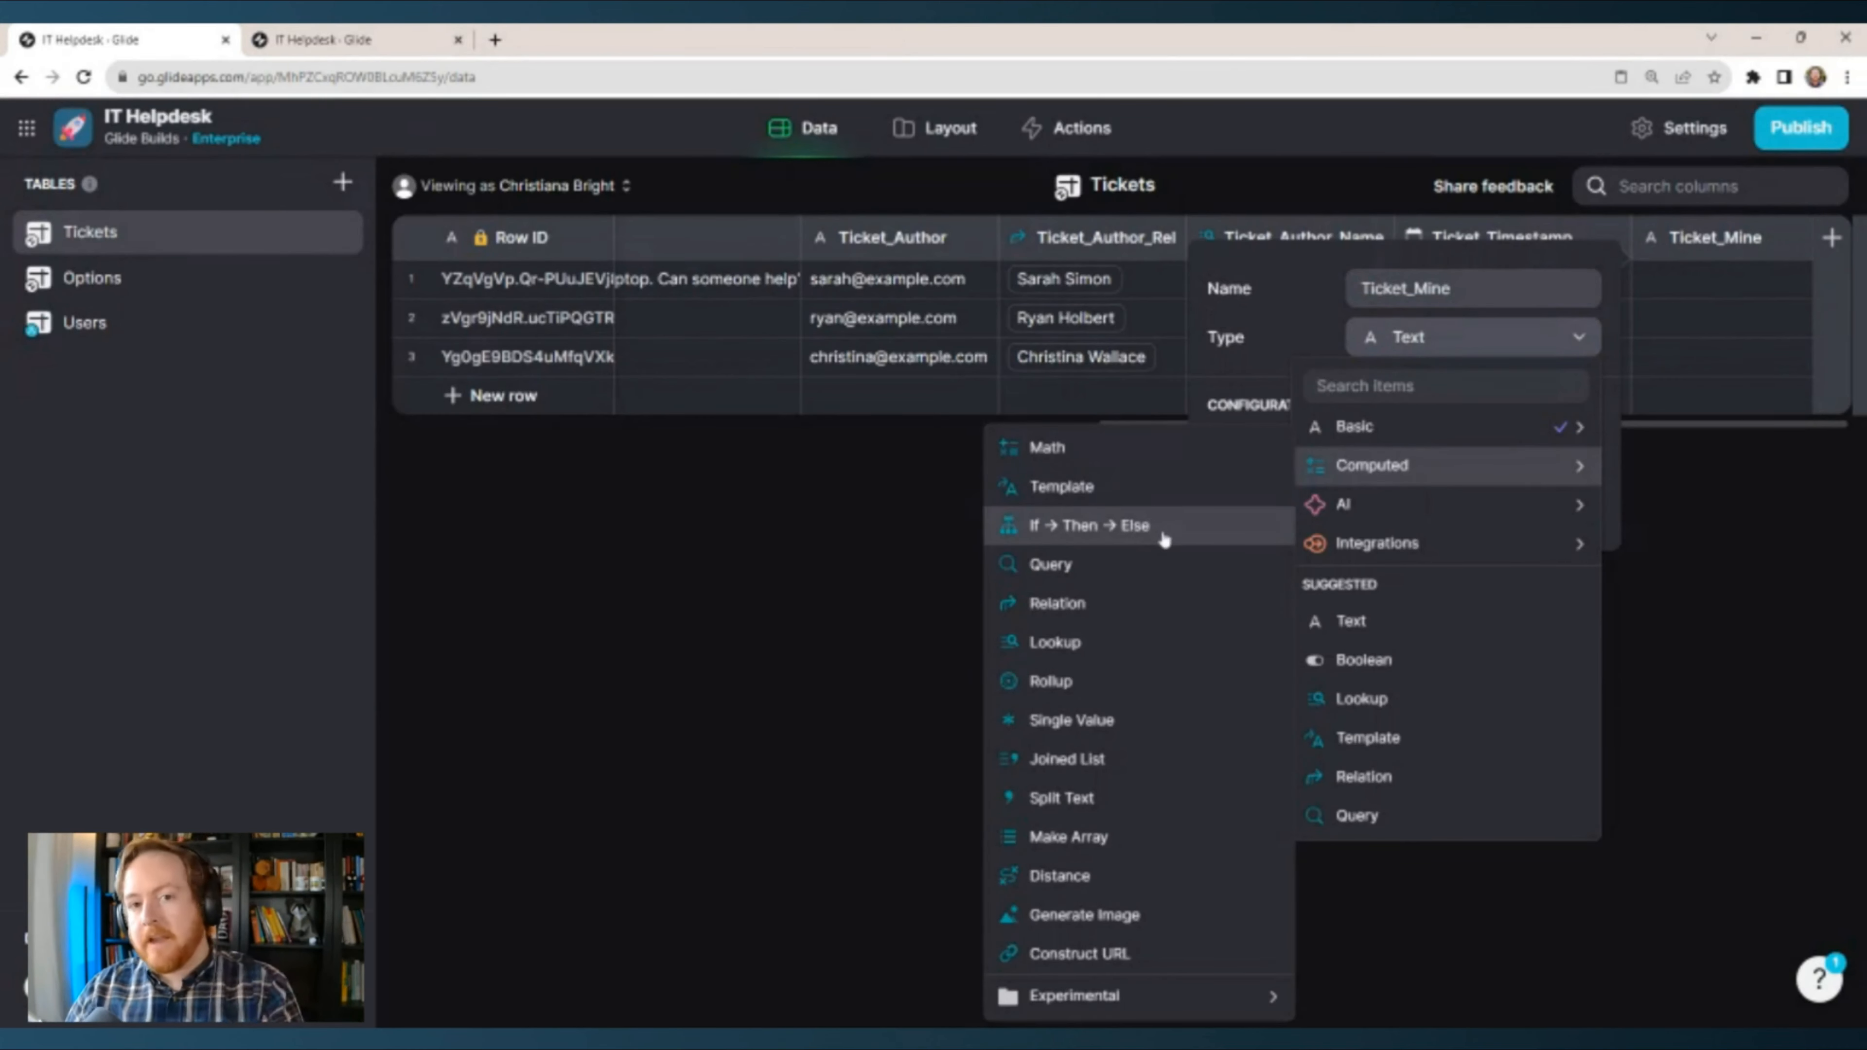
click(1168, 540)
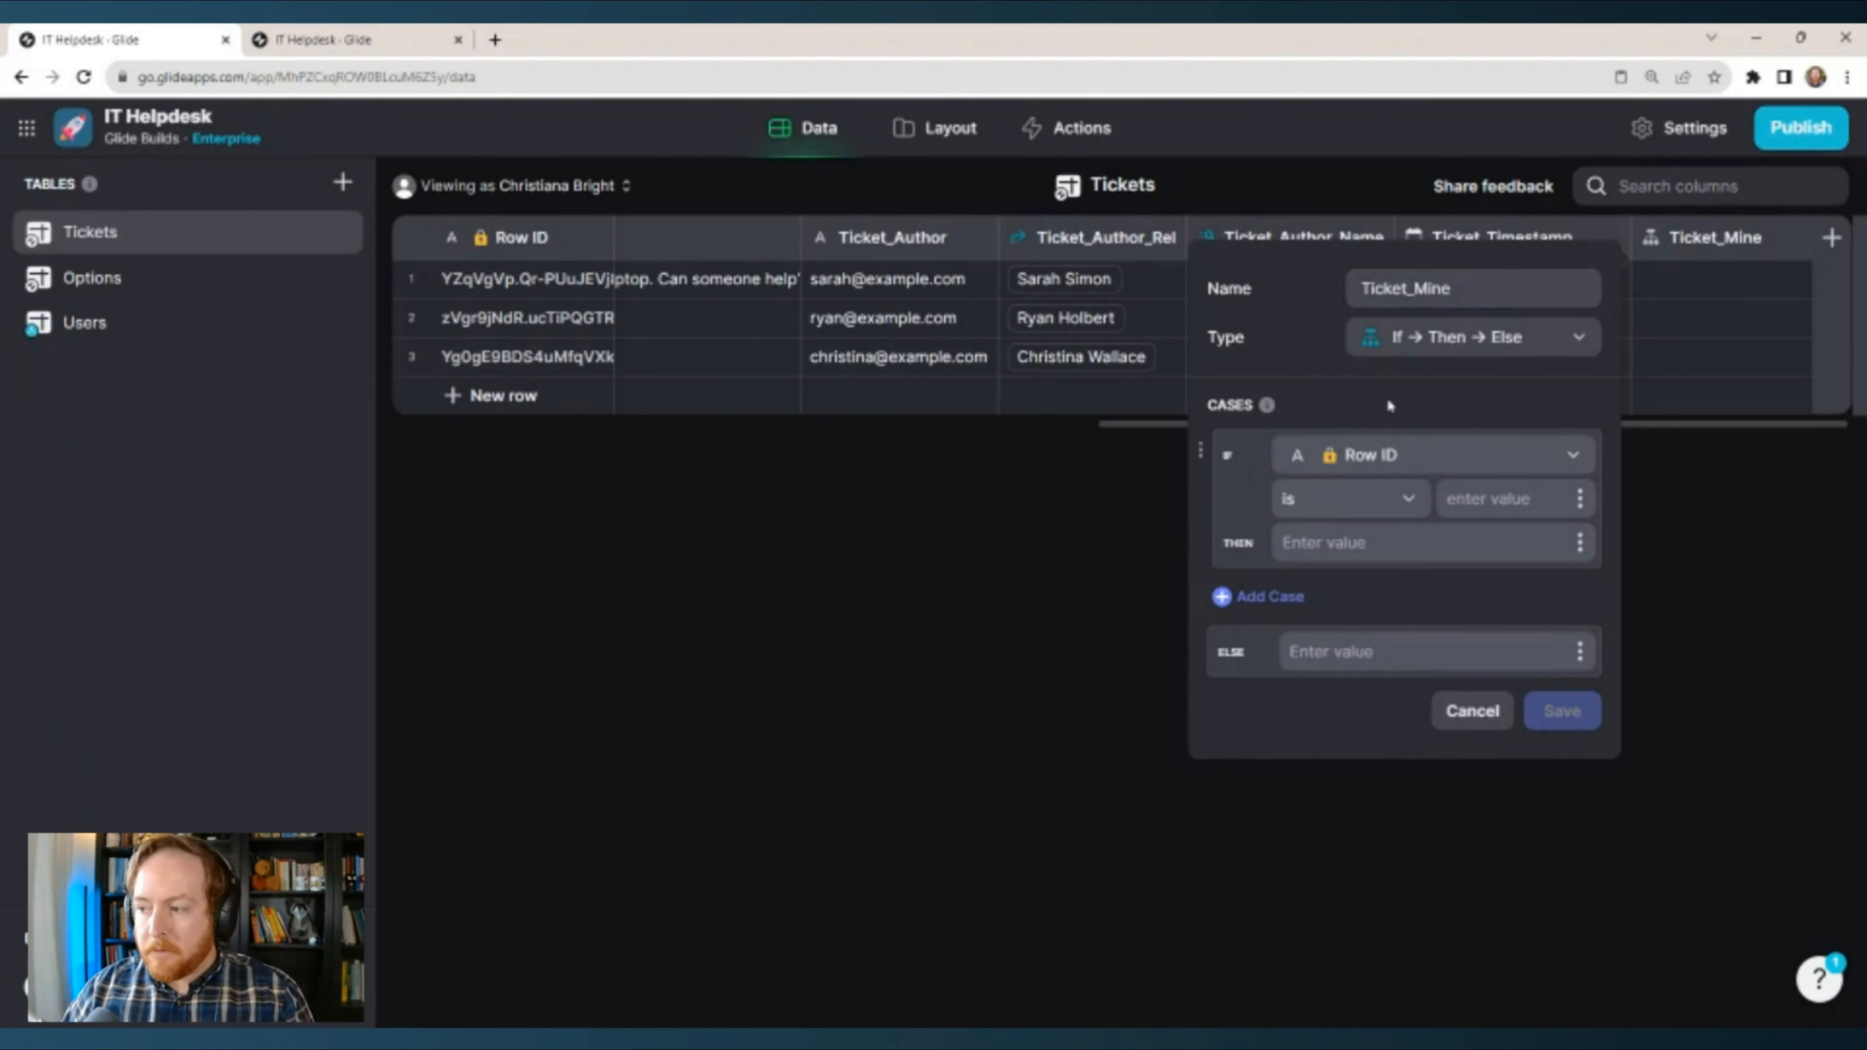
Set the first Ticket_Mine case to return True when Ticket_Author is the user profile's Email.
click(1393, 456)
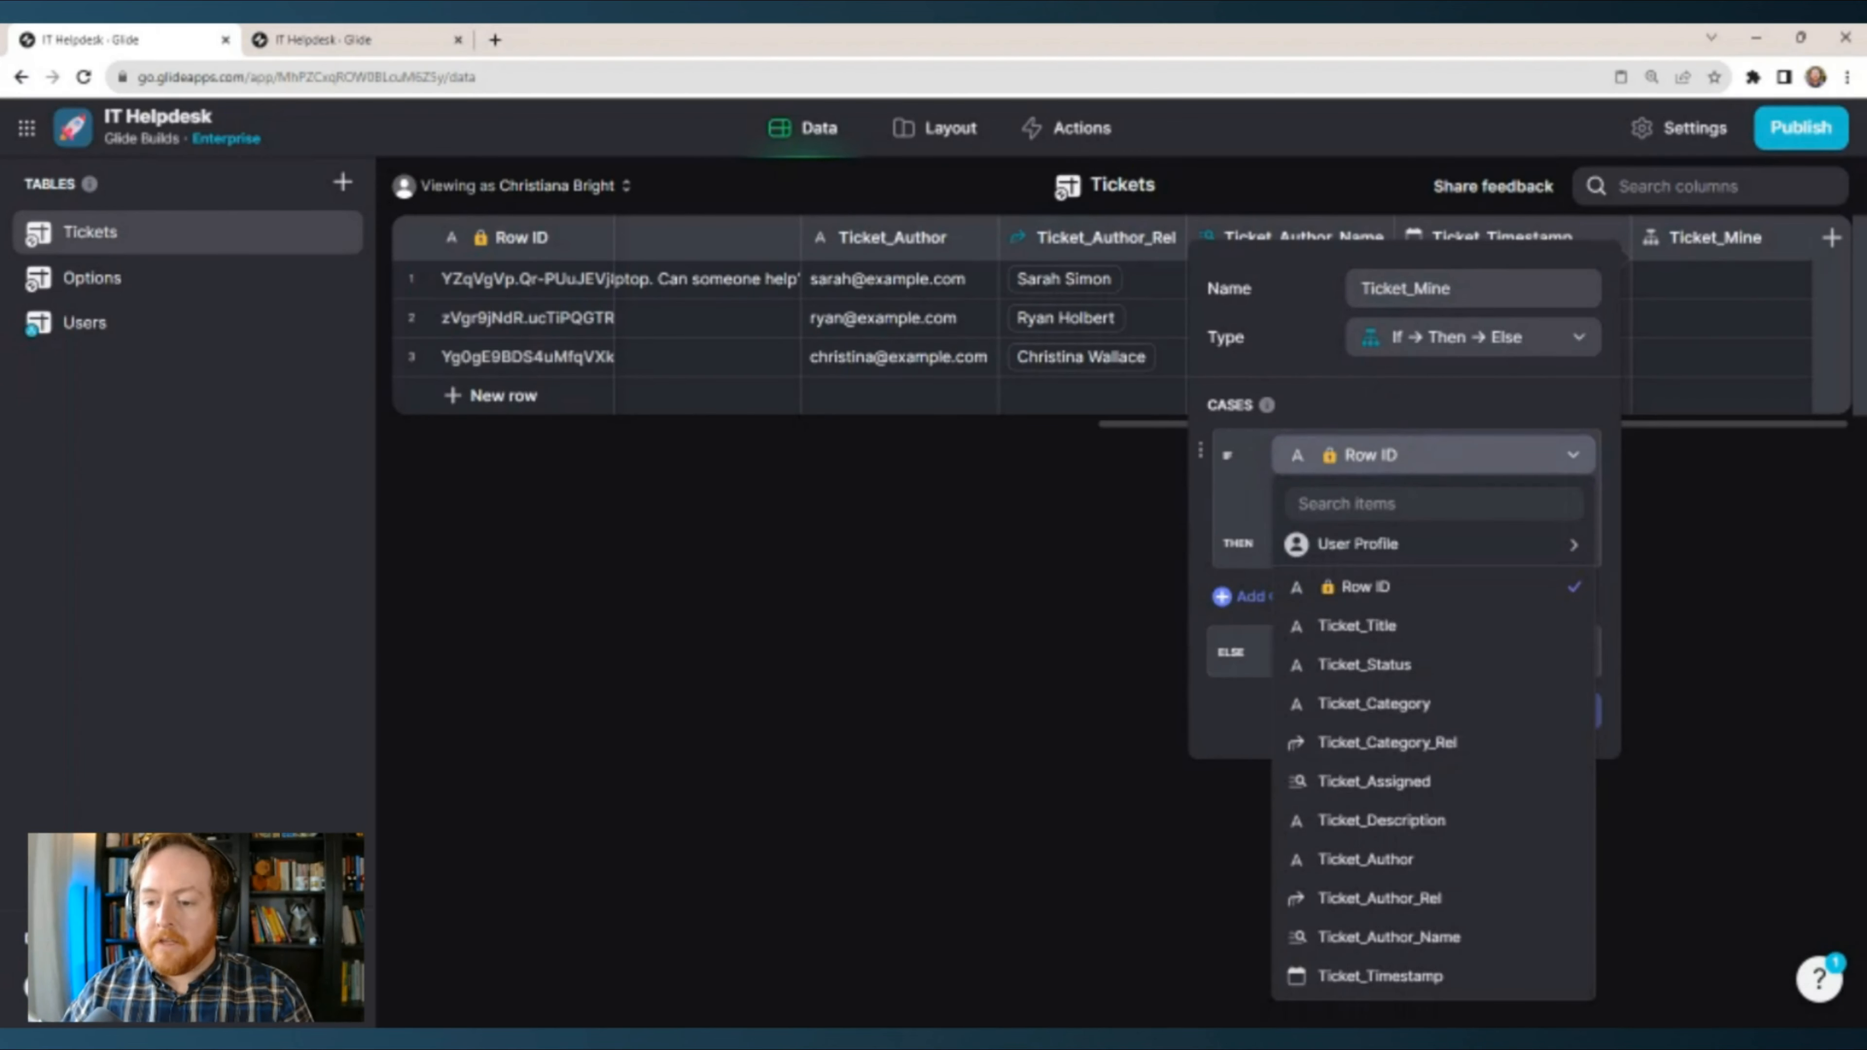
click(1414, 857)
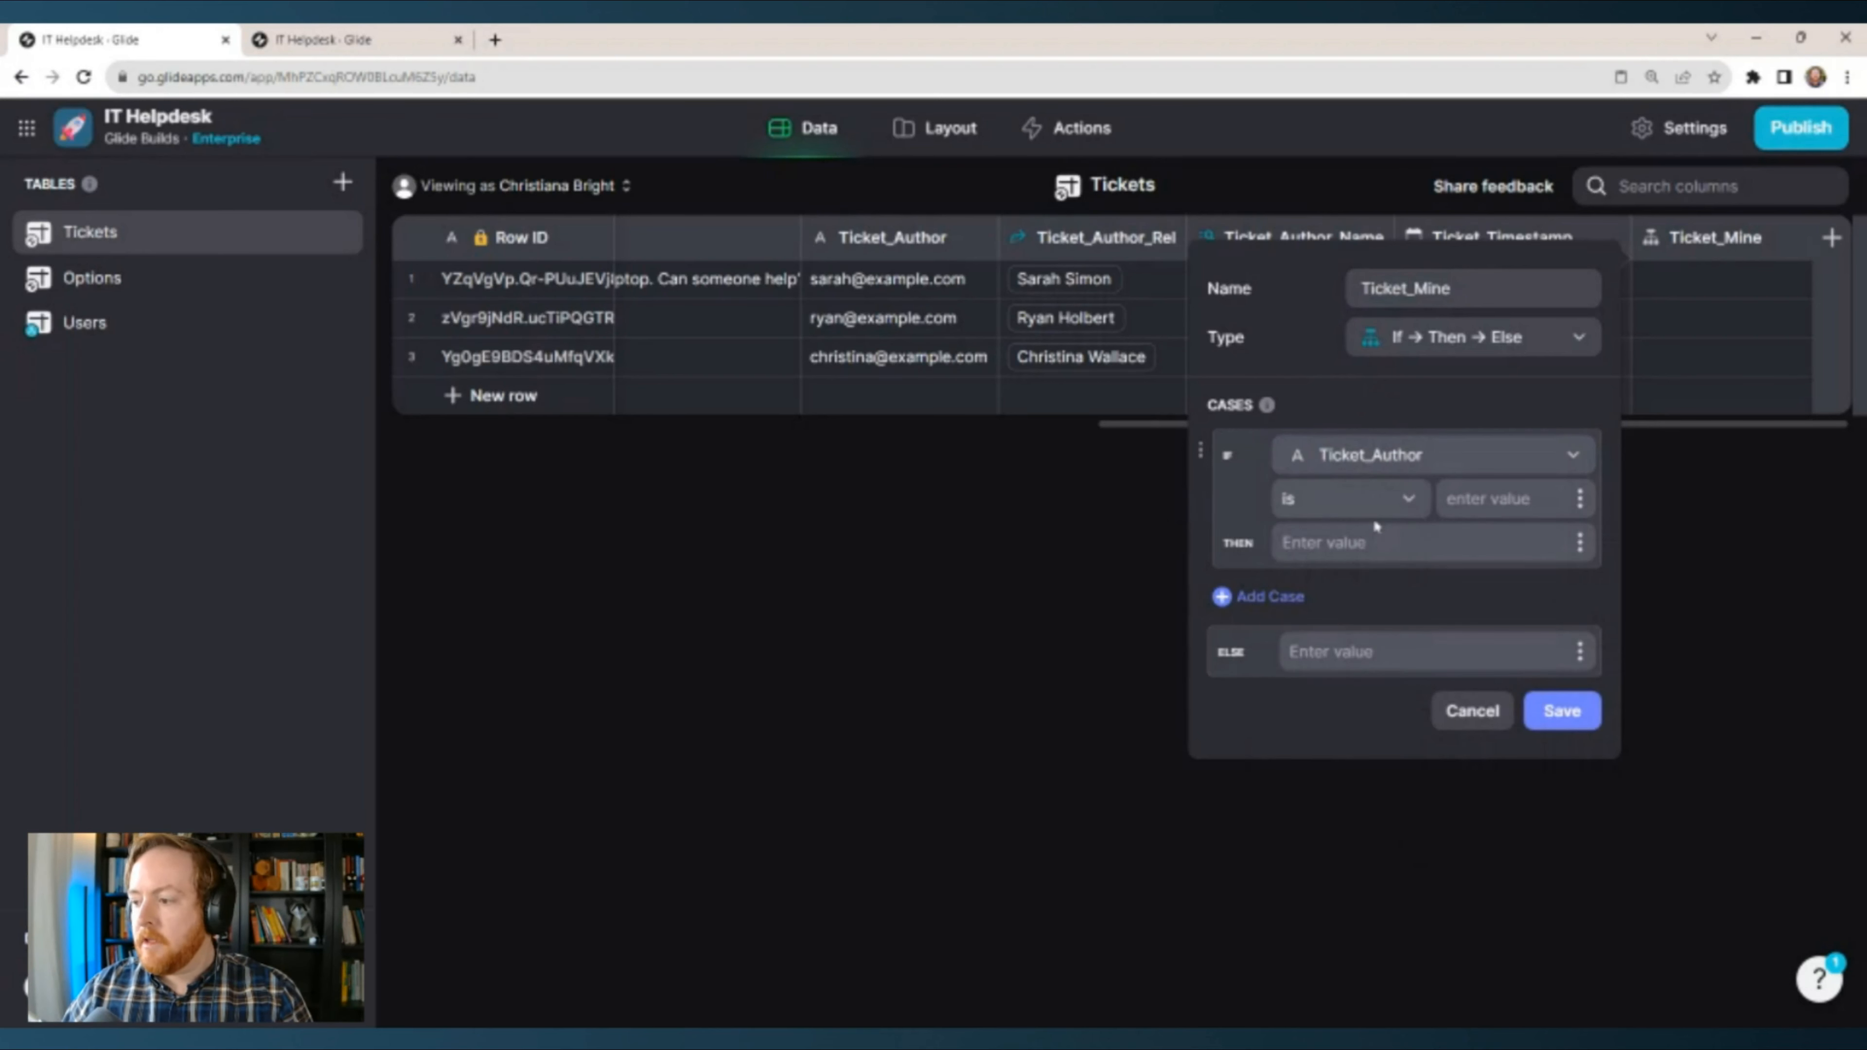
click(1577, 499)
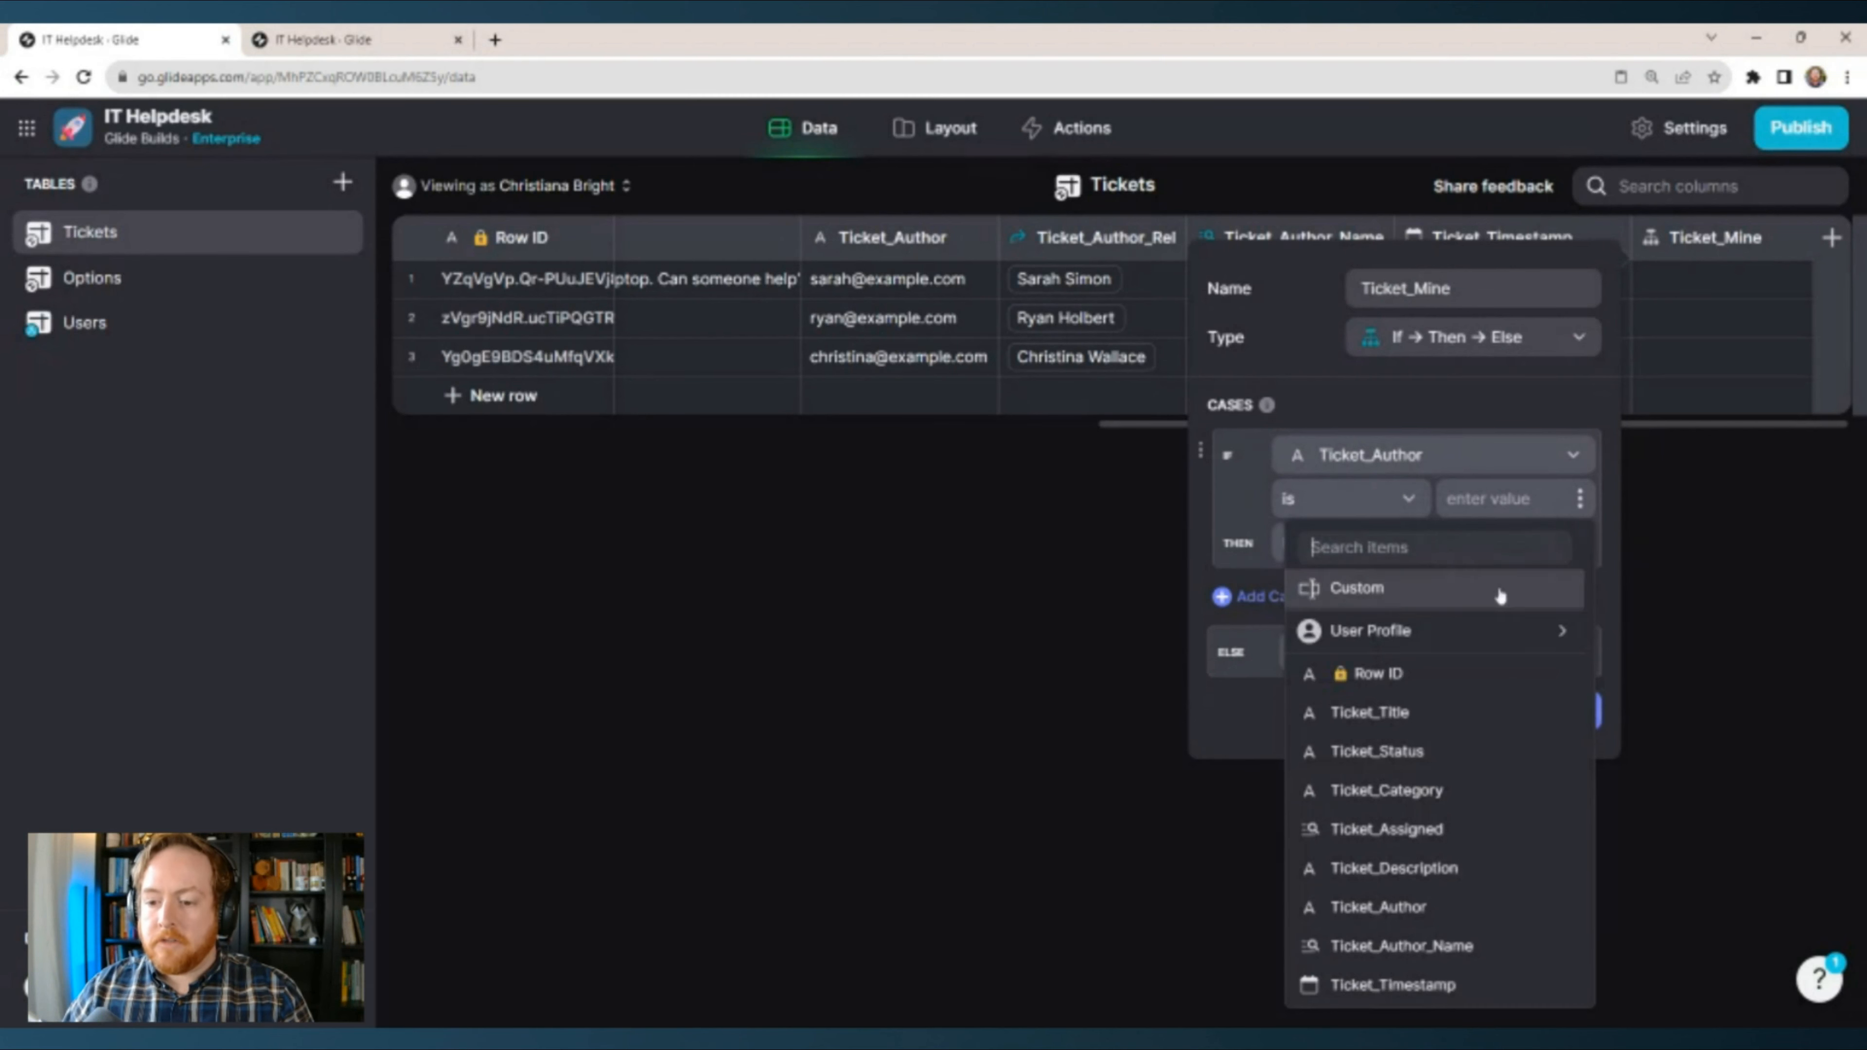
mouse_move(1468, 629)
click(1145, 665)
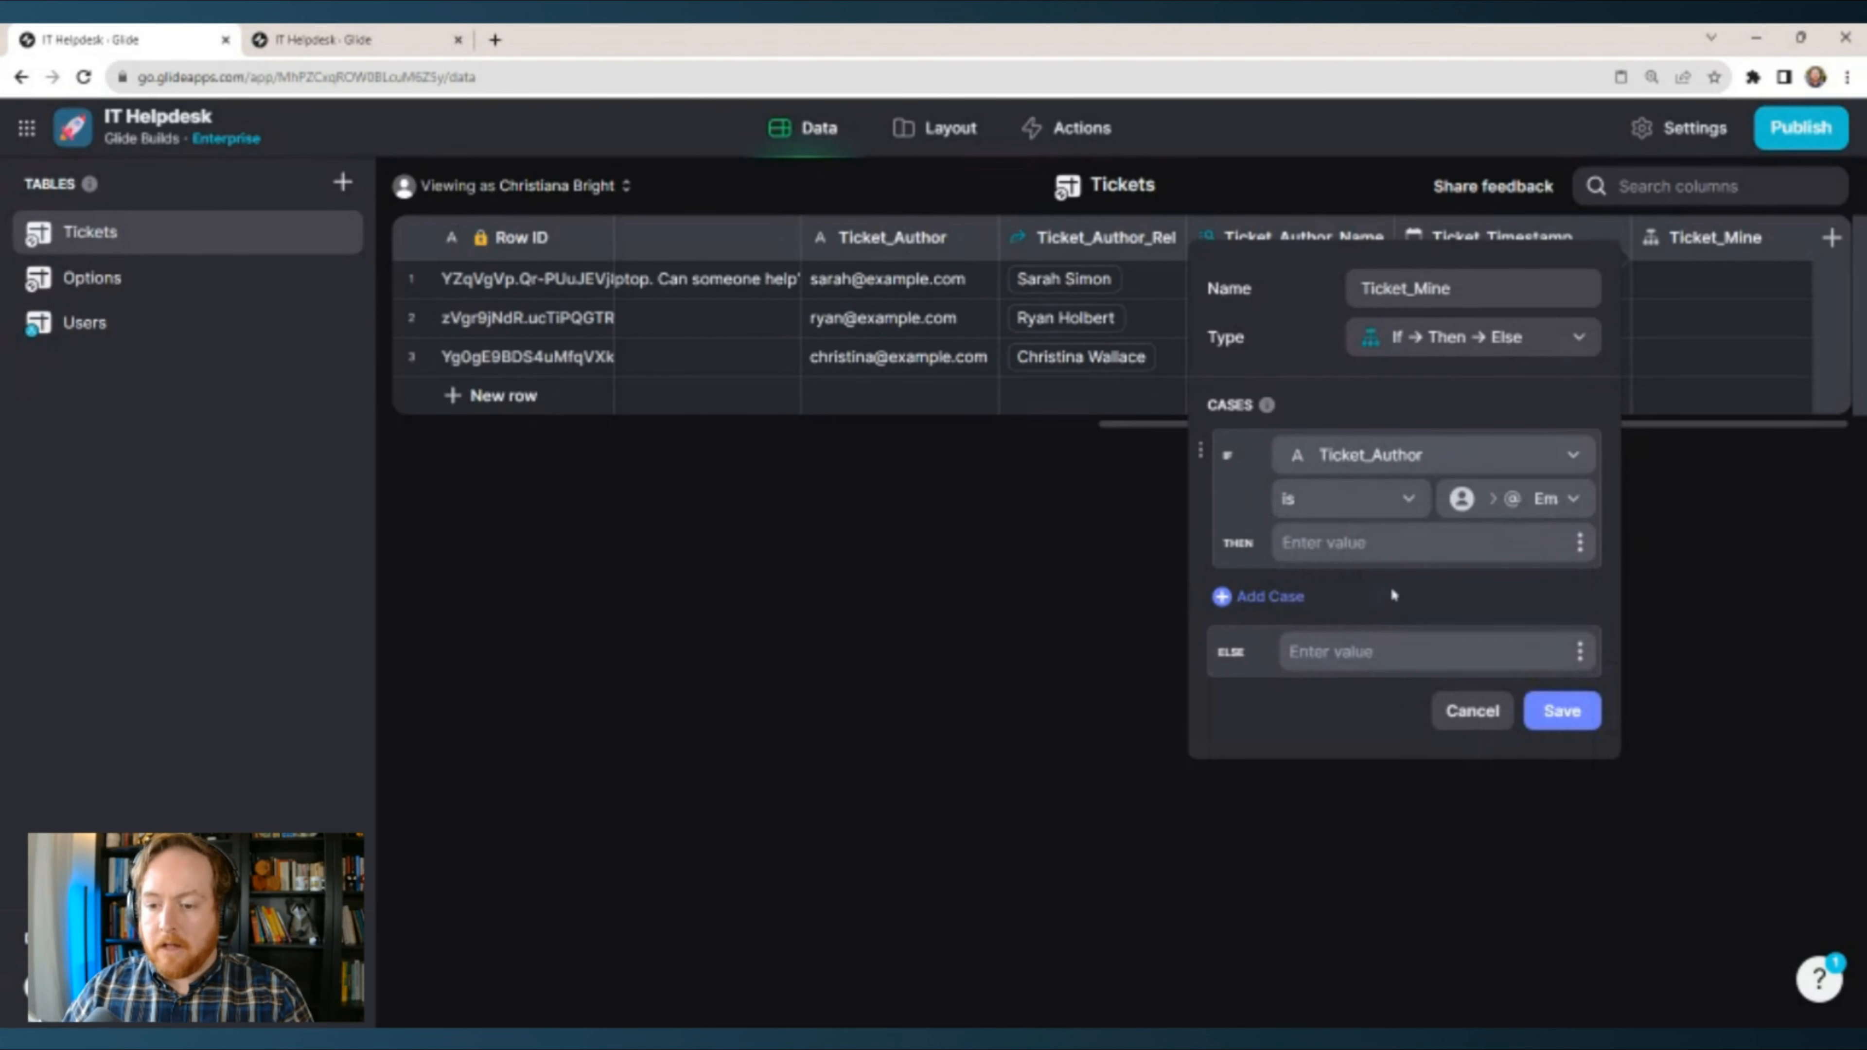
text(True)
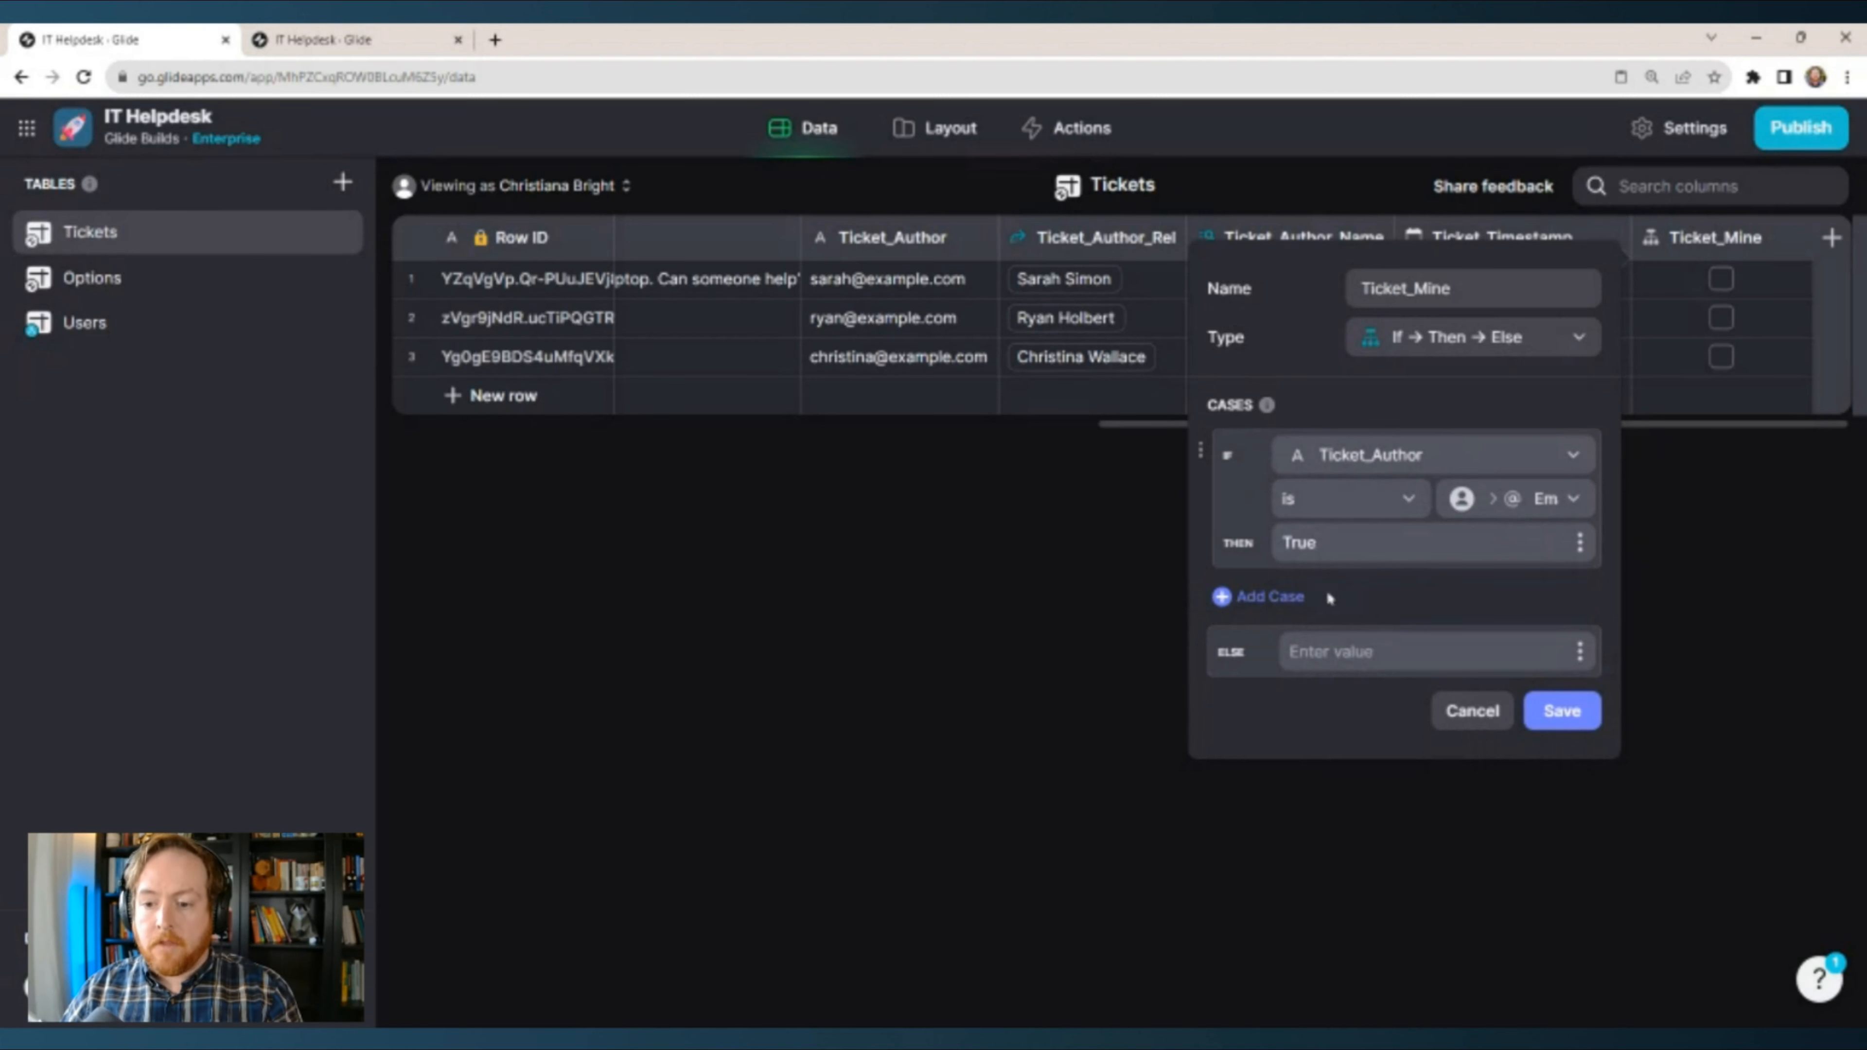
Add a second Ticket_Mine case that returns True when Ticket_Assigned is the user profile's Name, and save the column.
click(1286, 597)
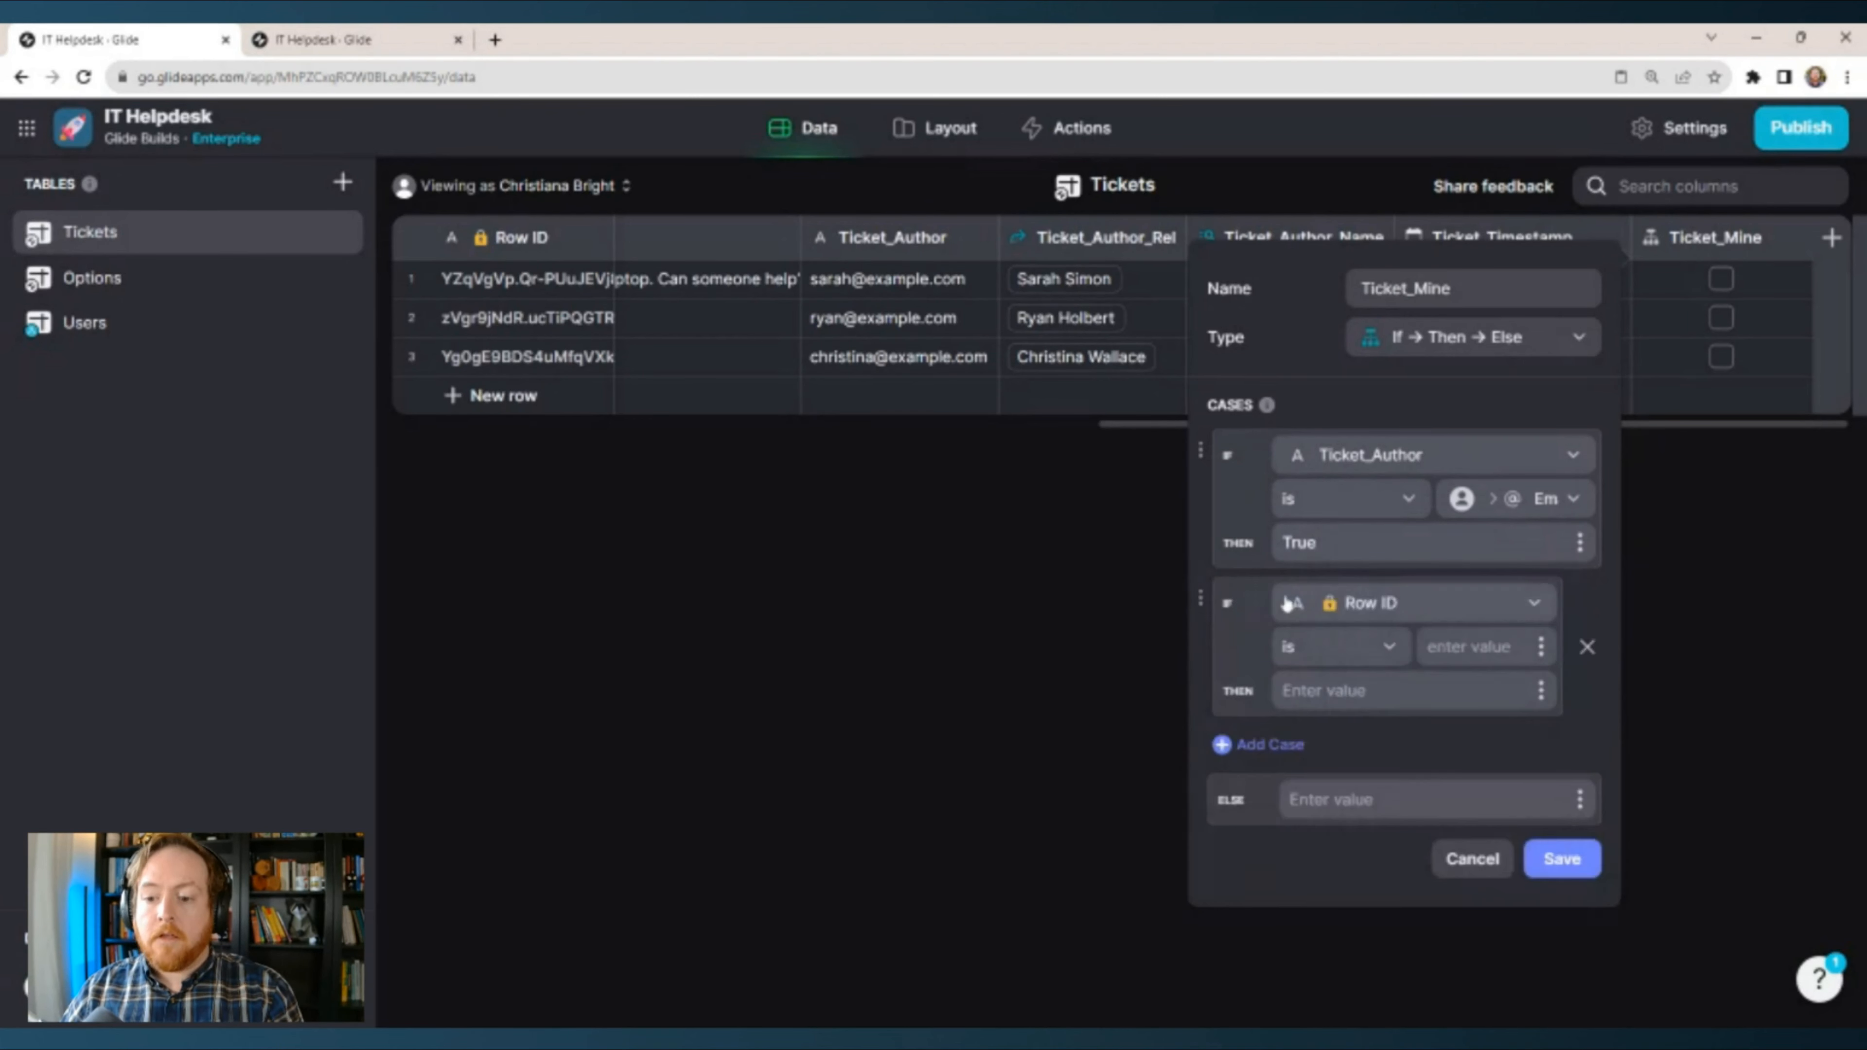
click(1383, 603)
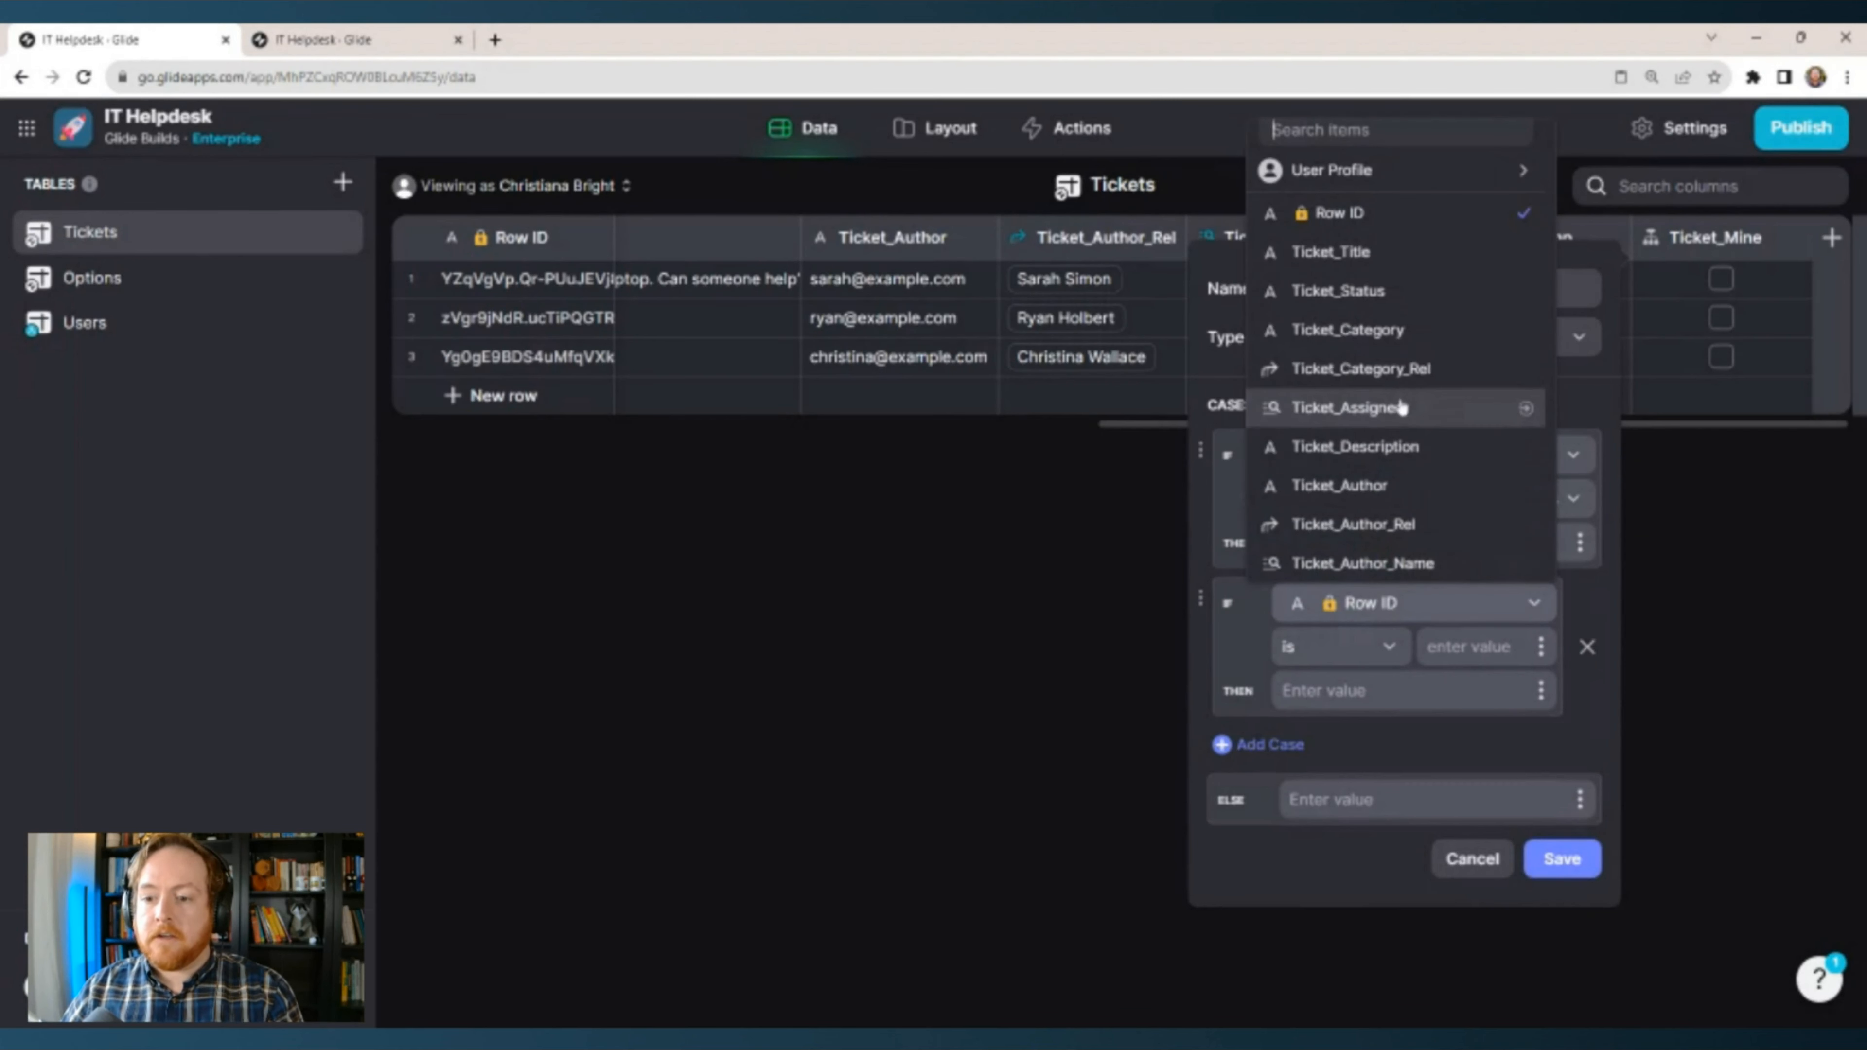
click(1400, 407)
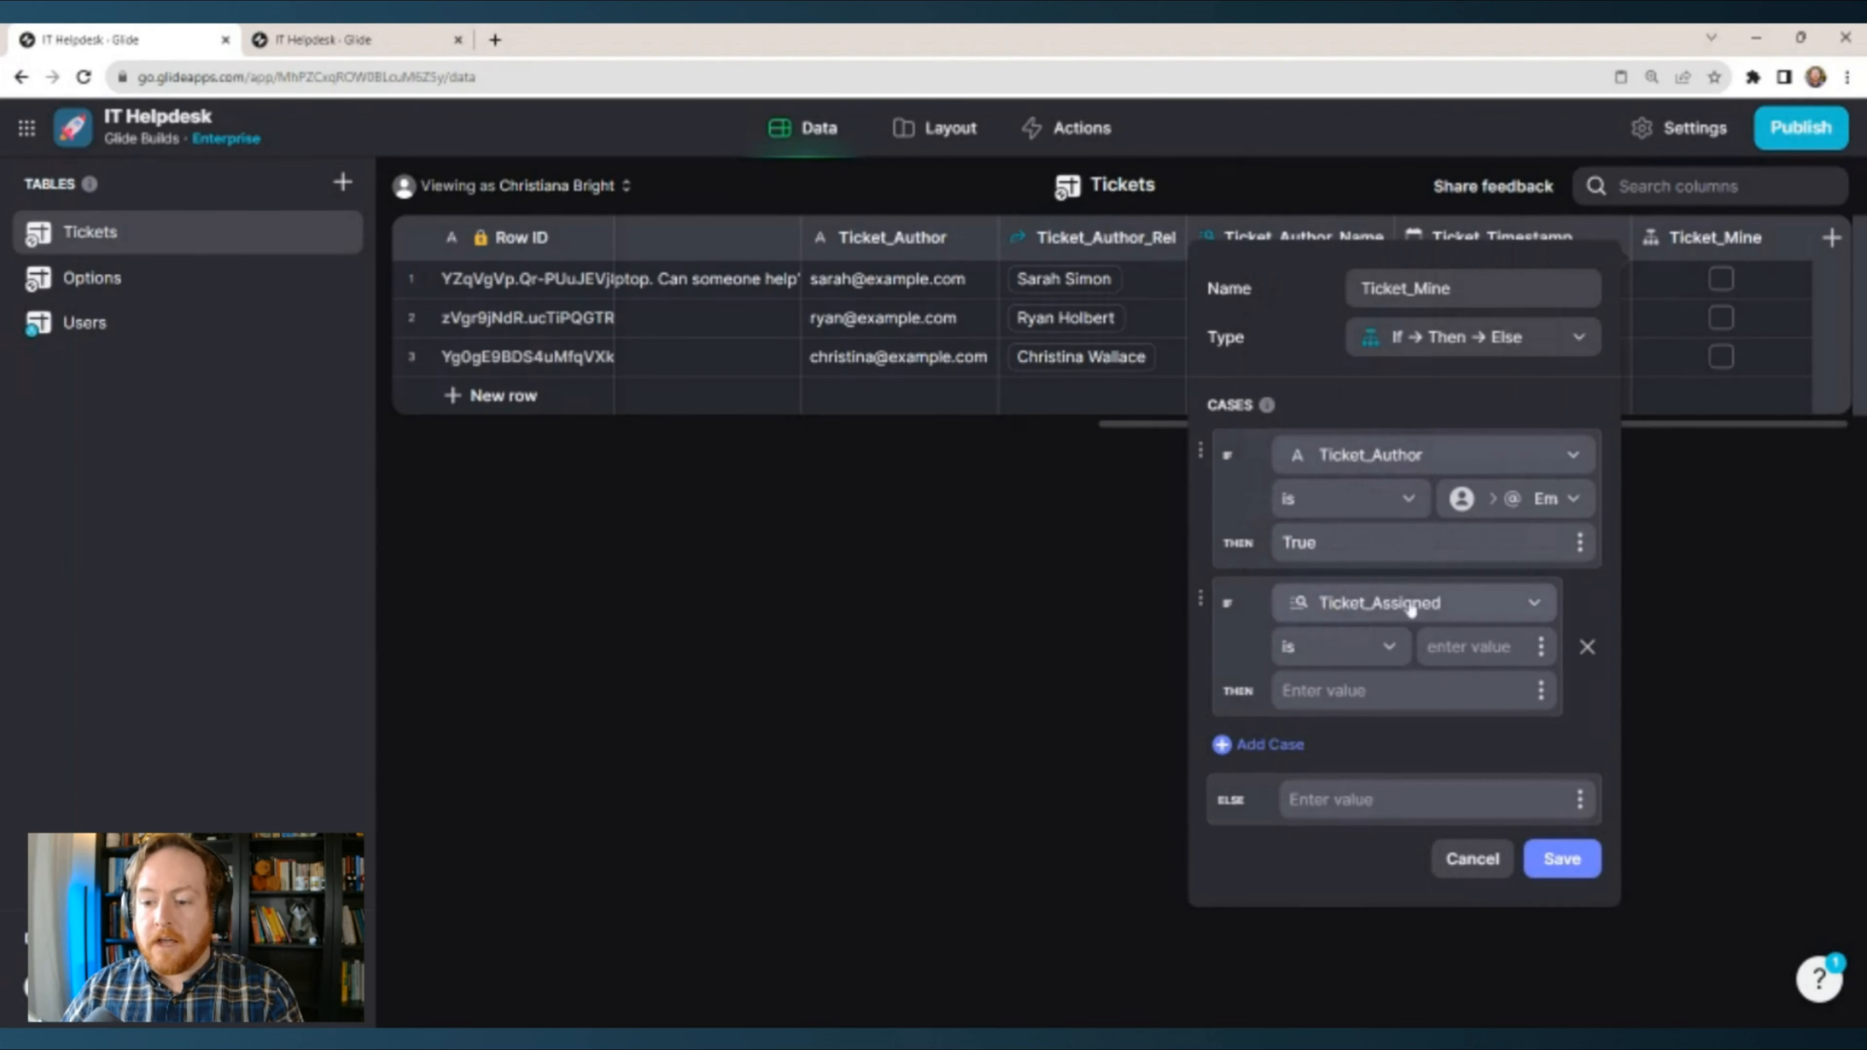
click(1543, 648)
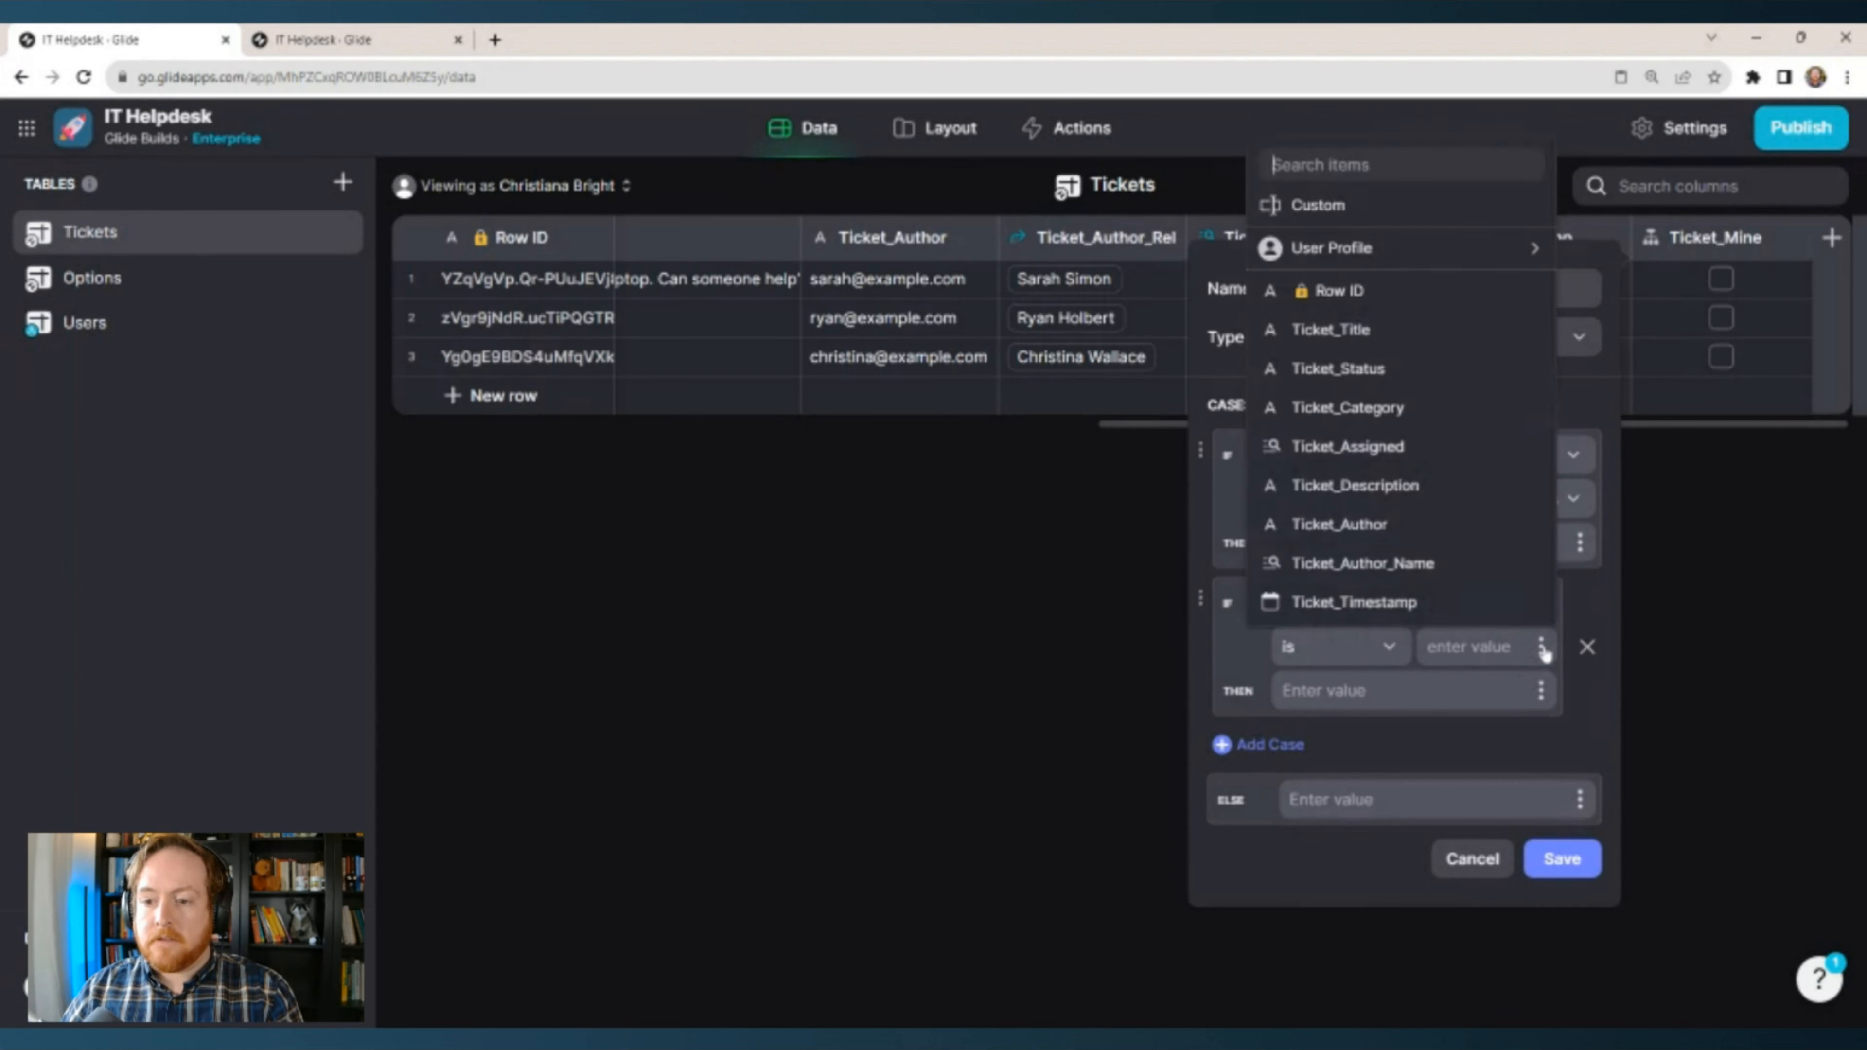
mouse_move(1432, 256)
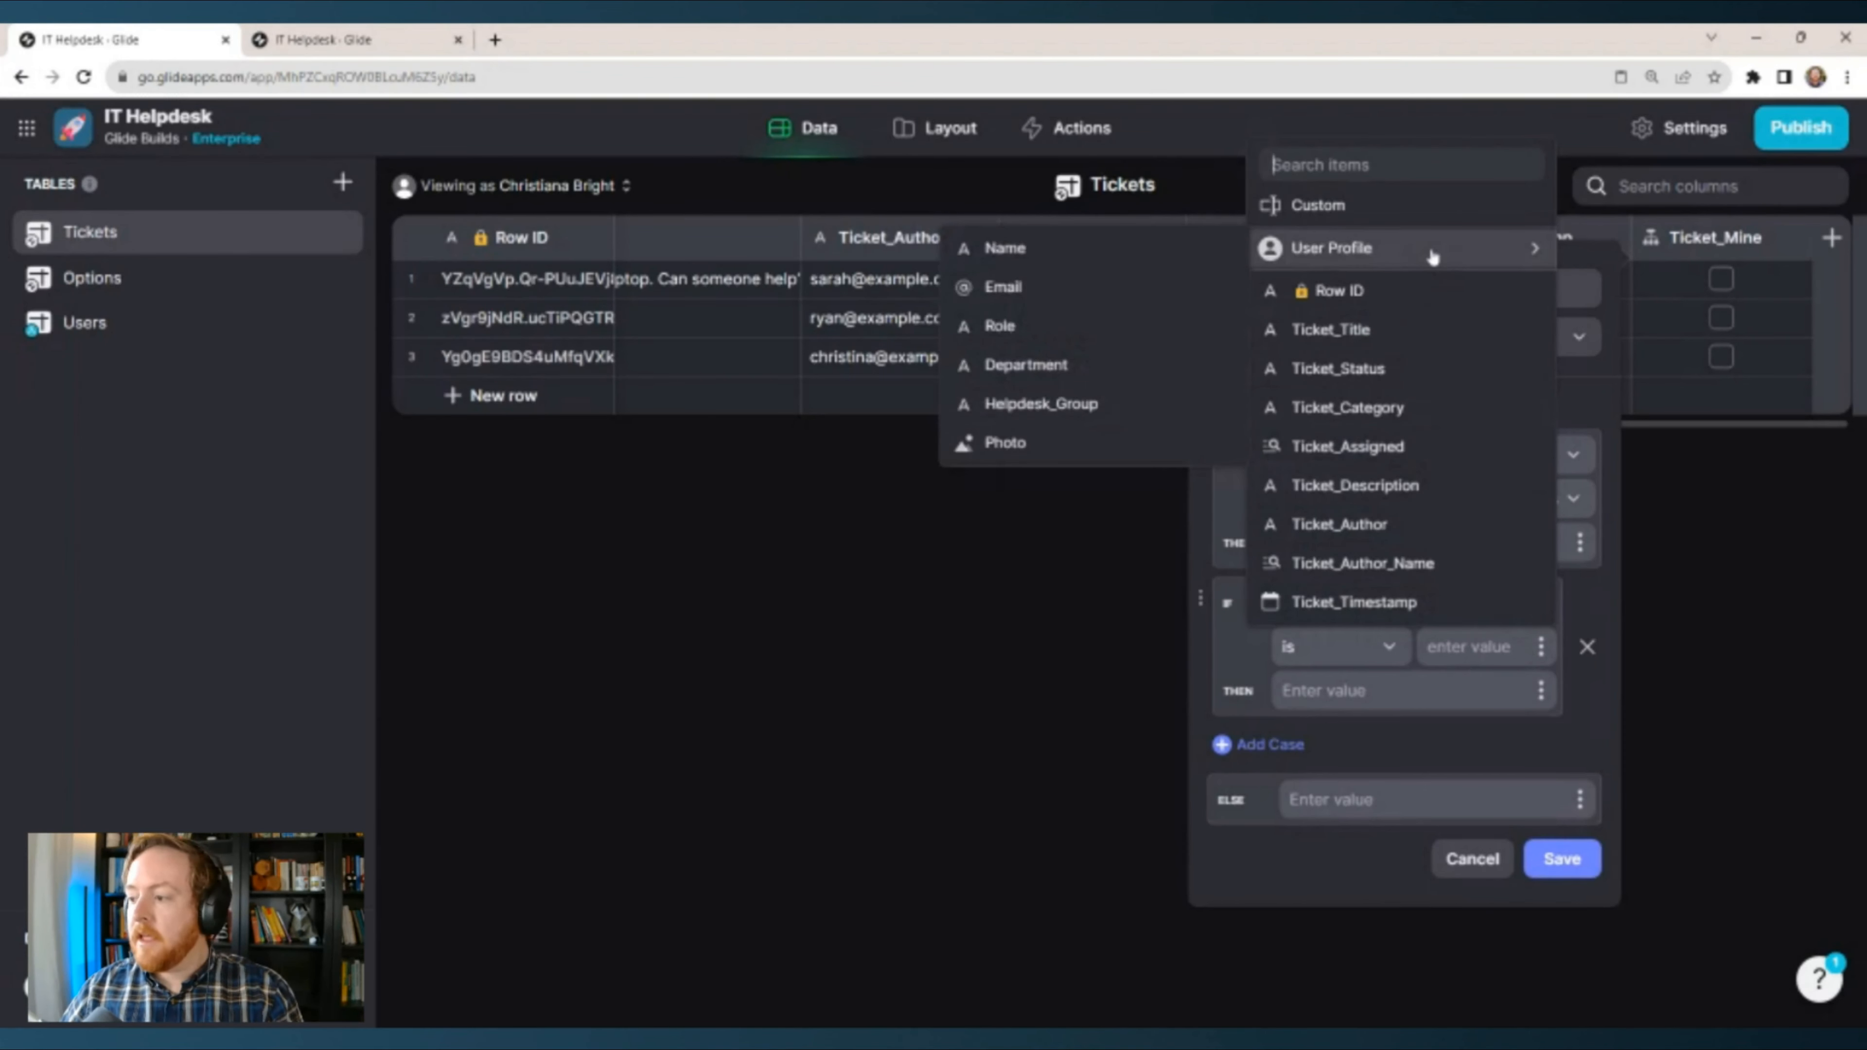
click(1150, 249)
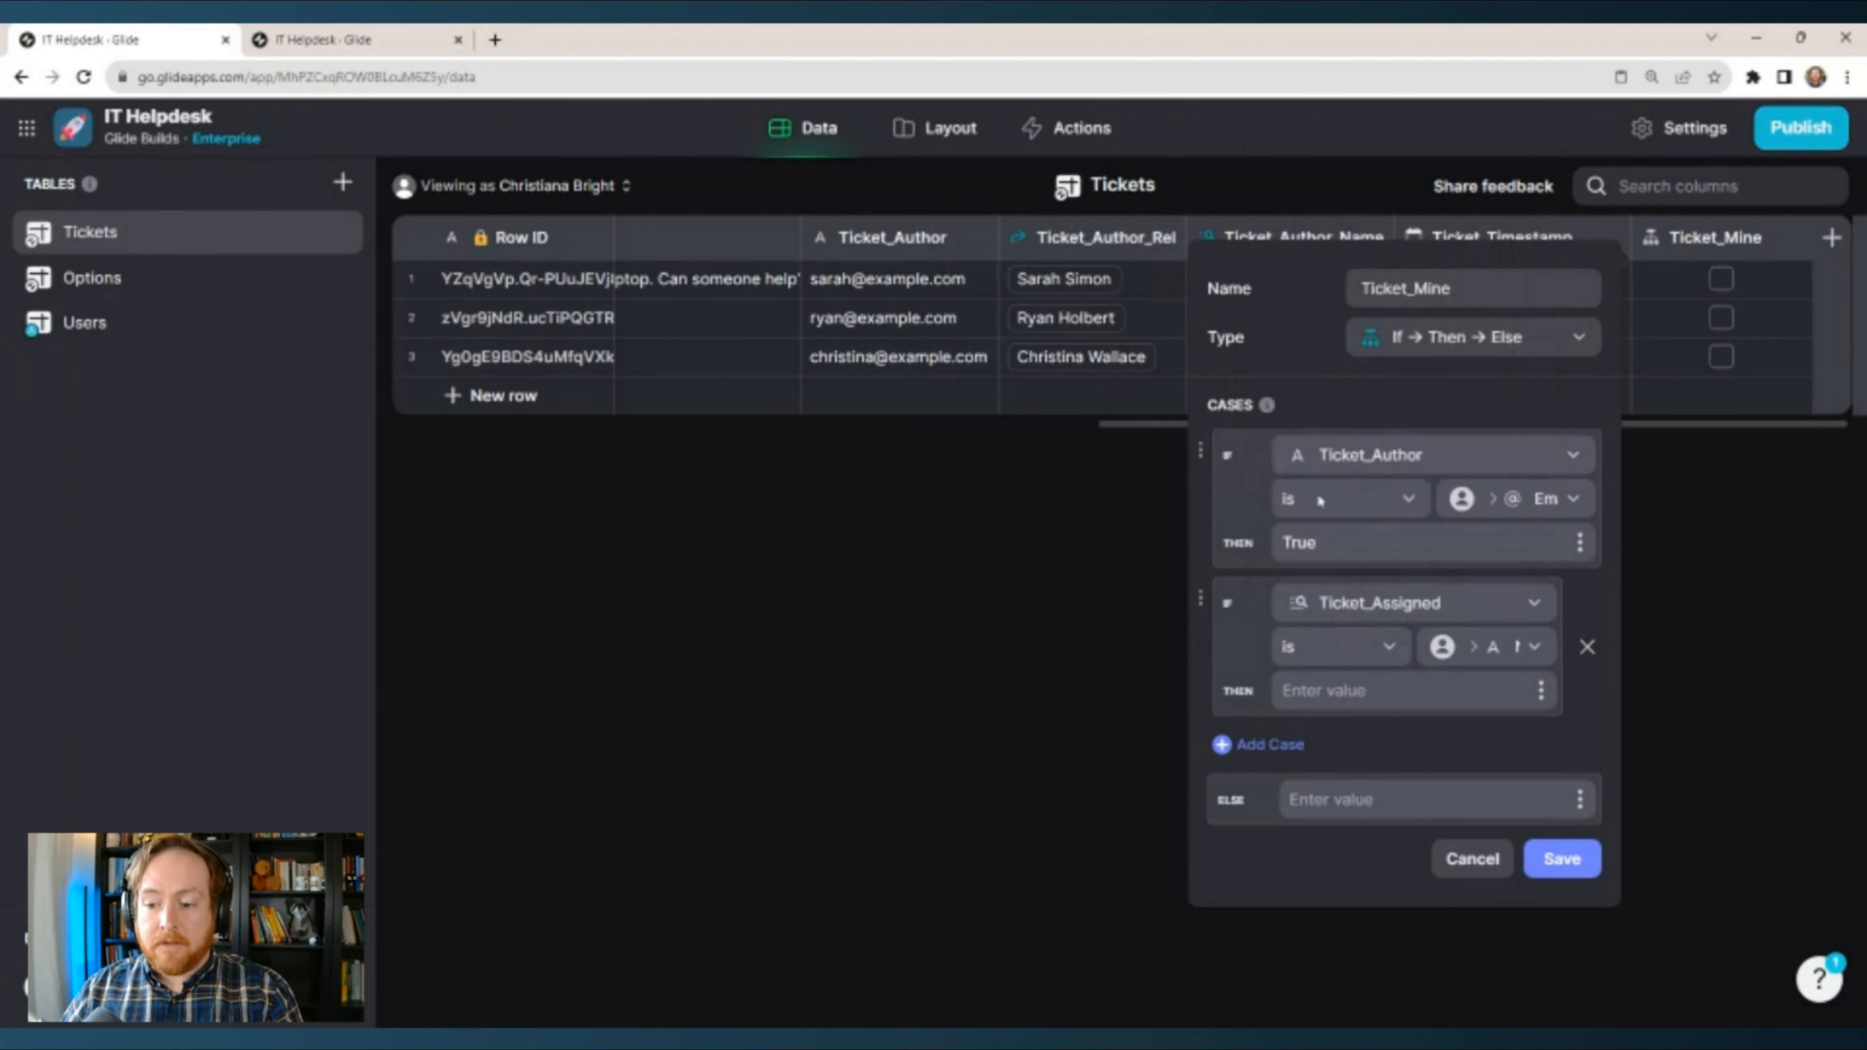
text(True)
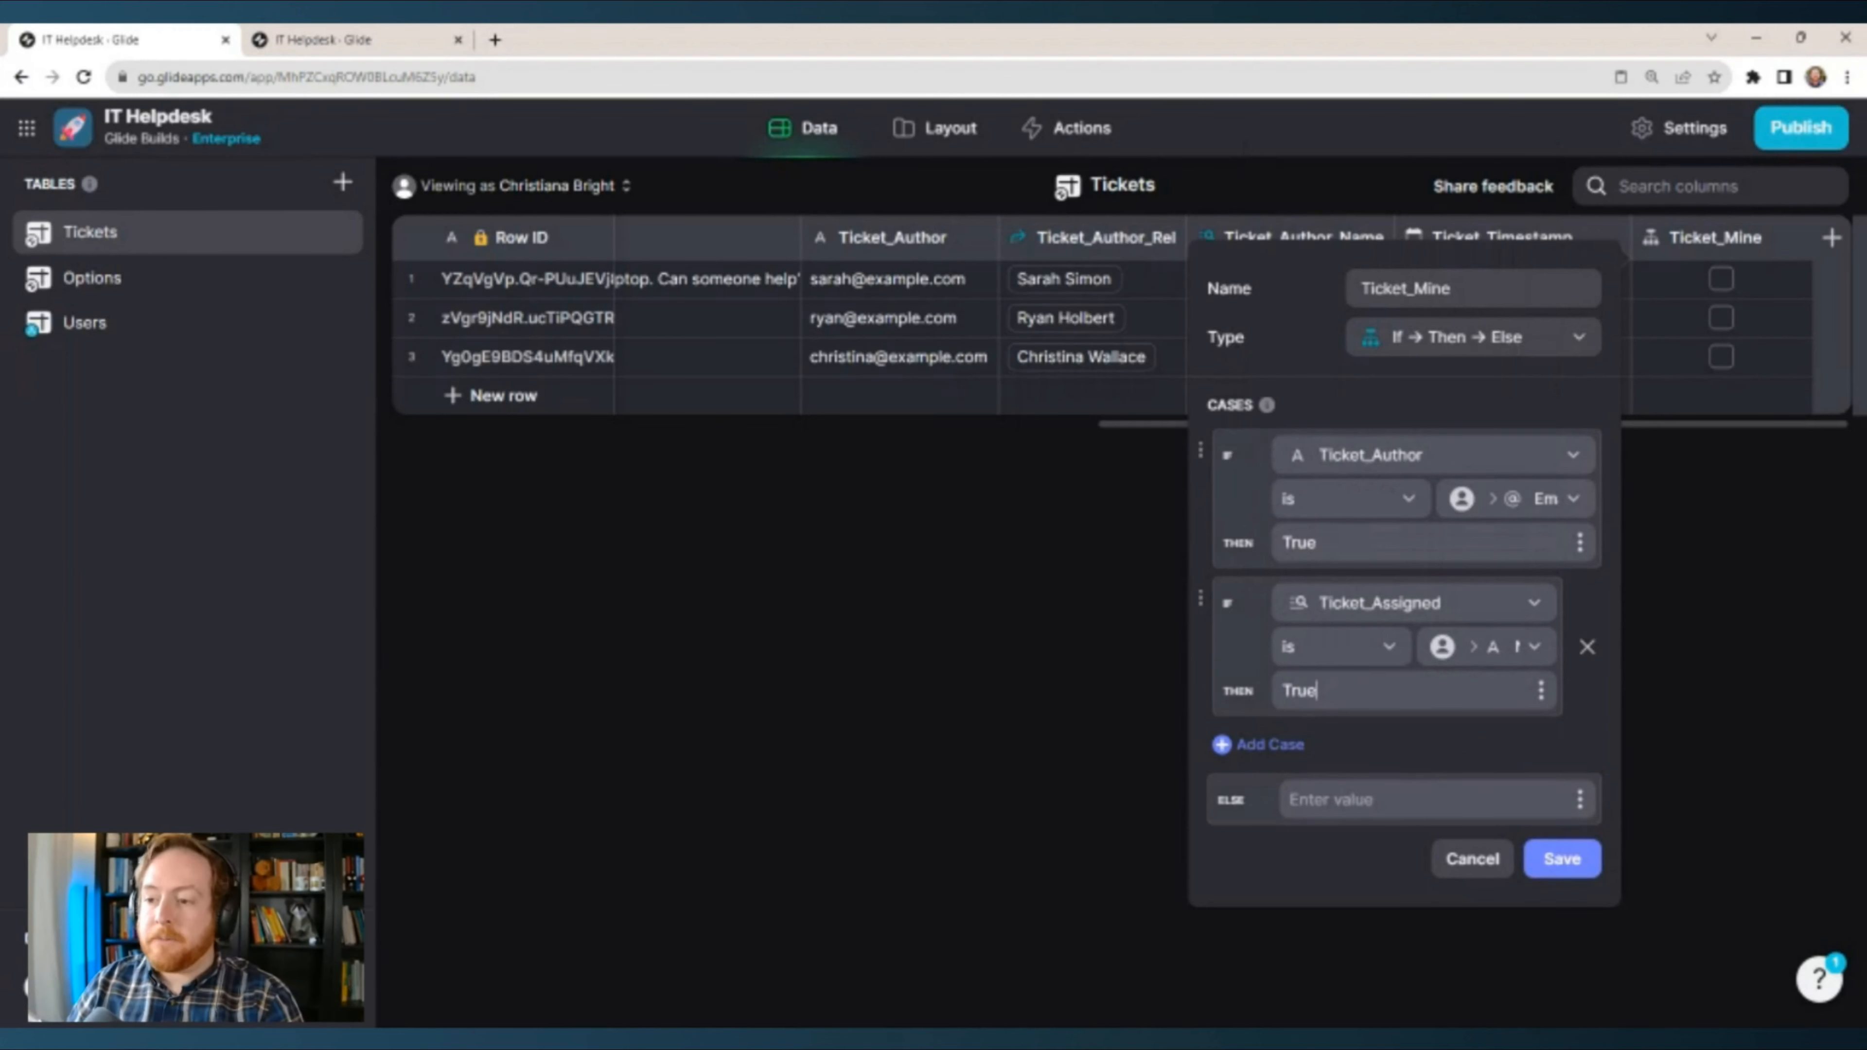
click(1562, 862)
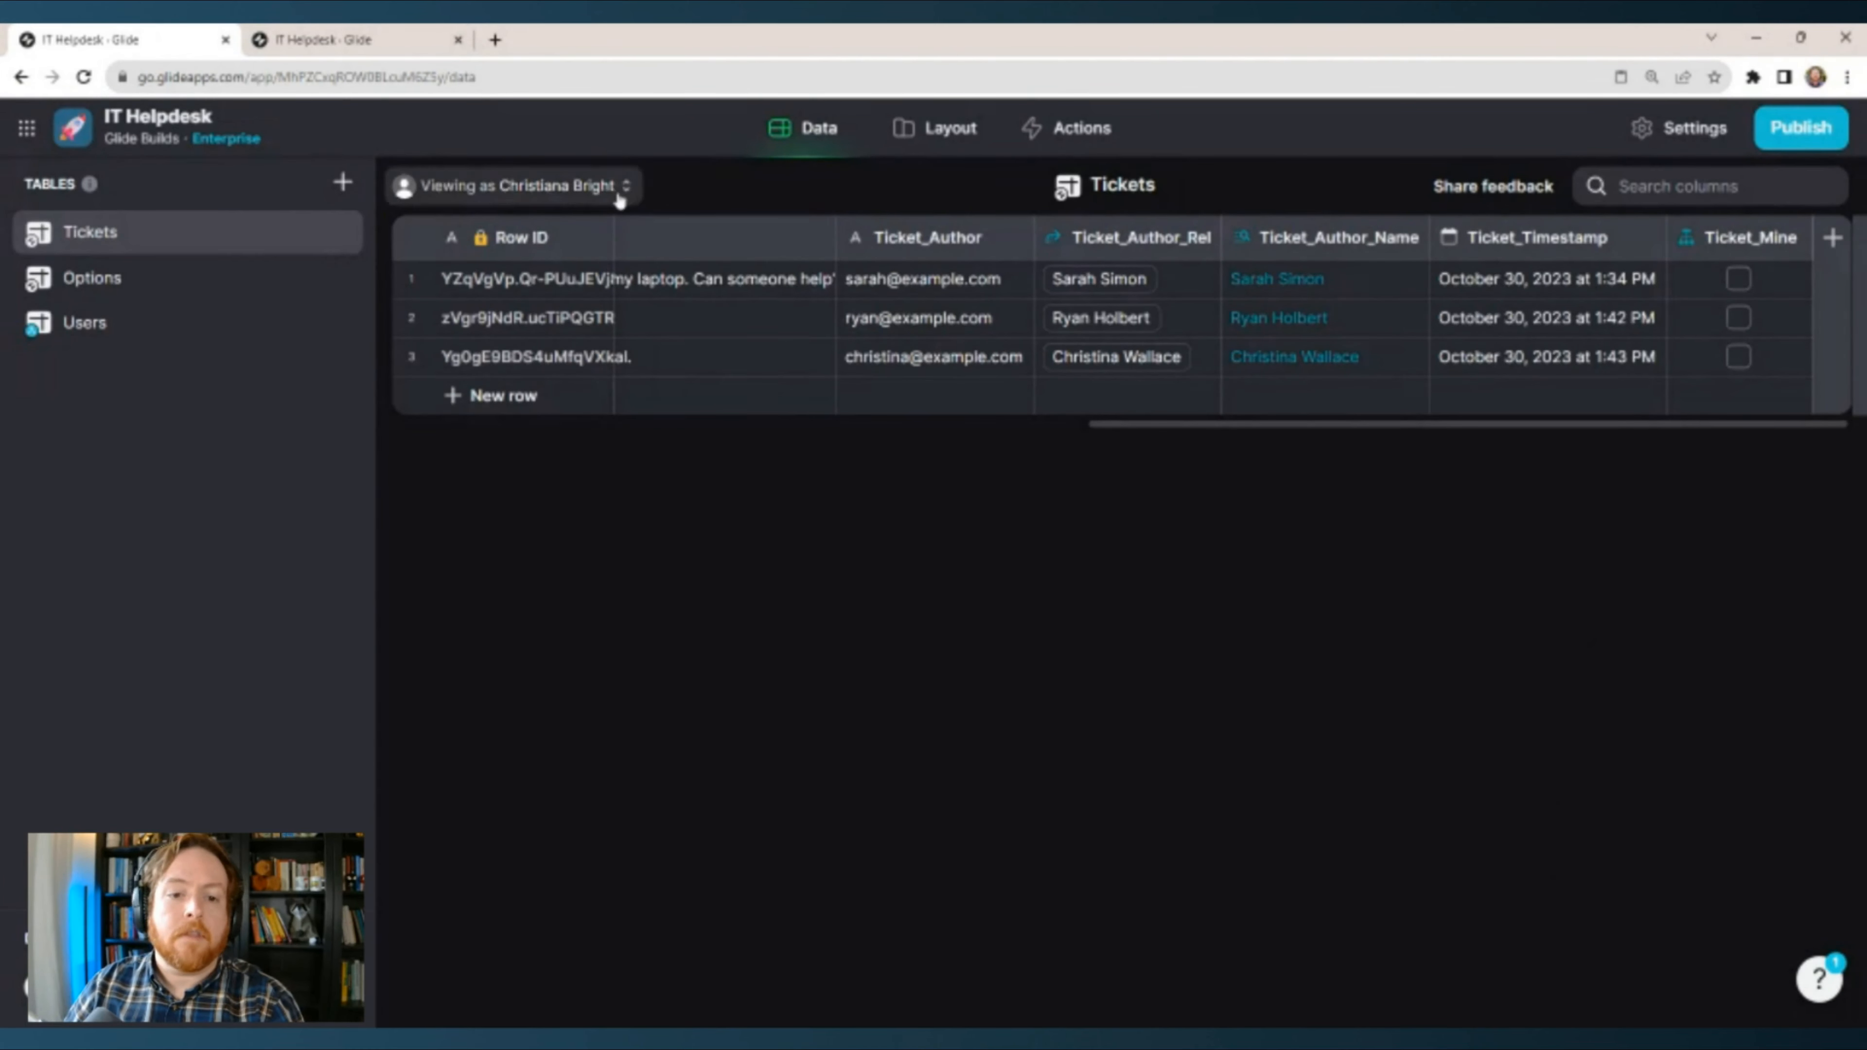
Check the Ticket_Mine column in the Tickets table as an agent without tickets and as the agent assigned to User Support.
click(599, 187)
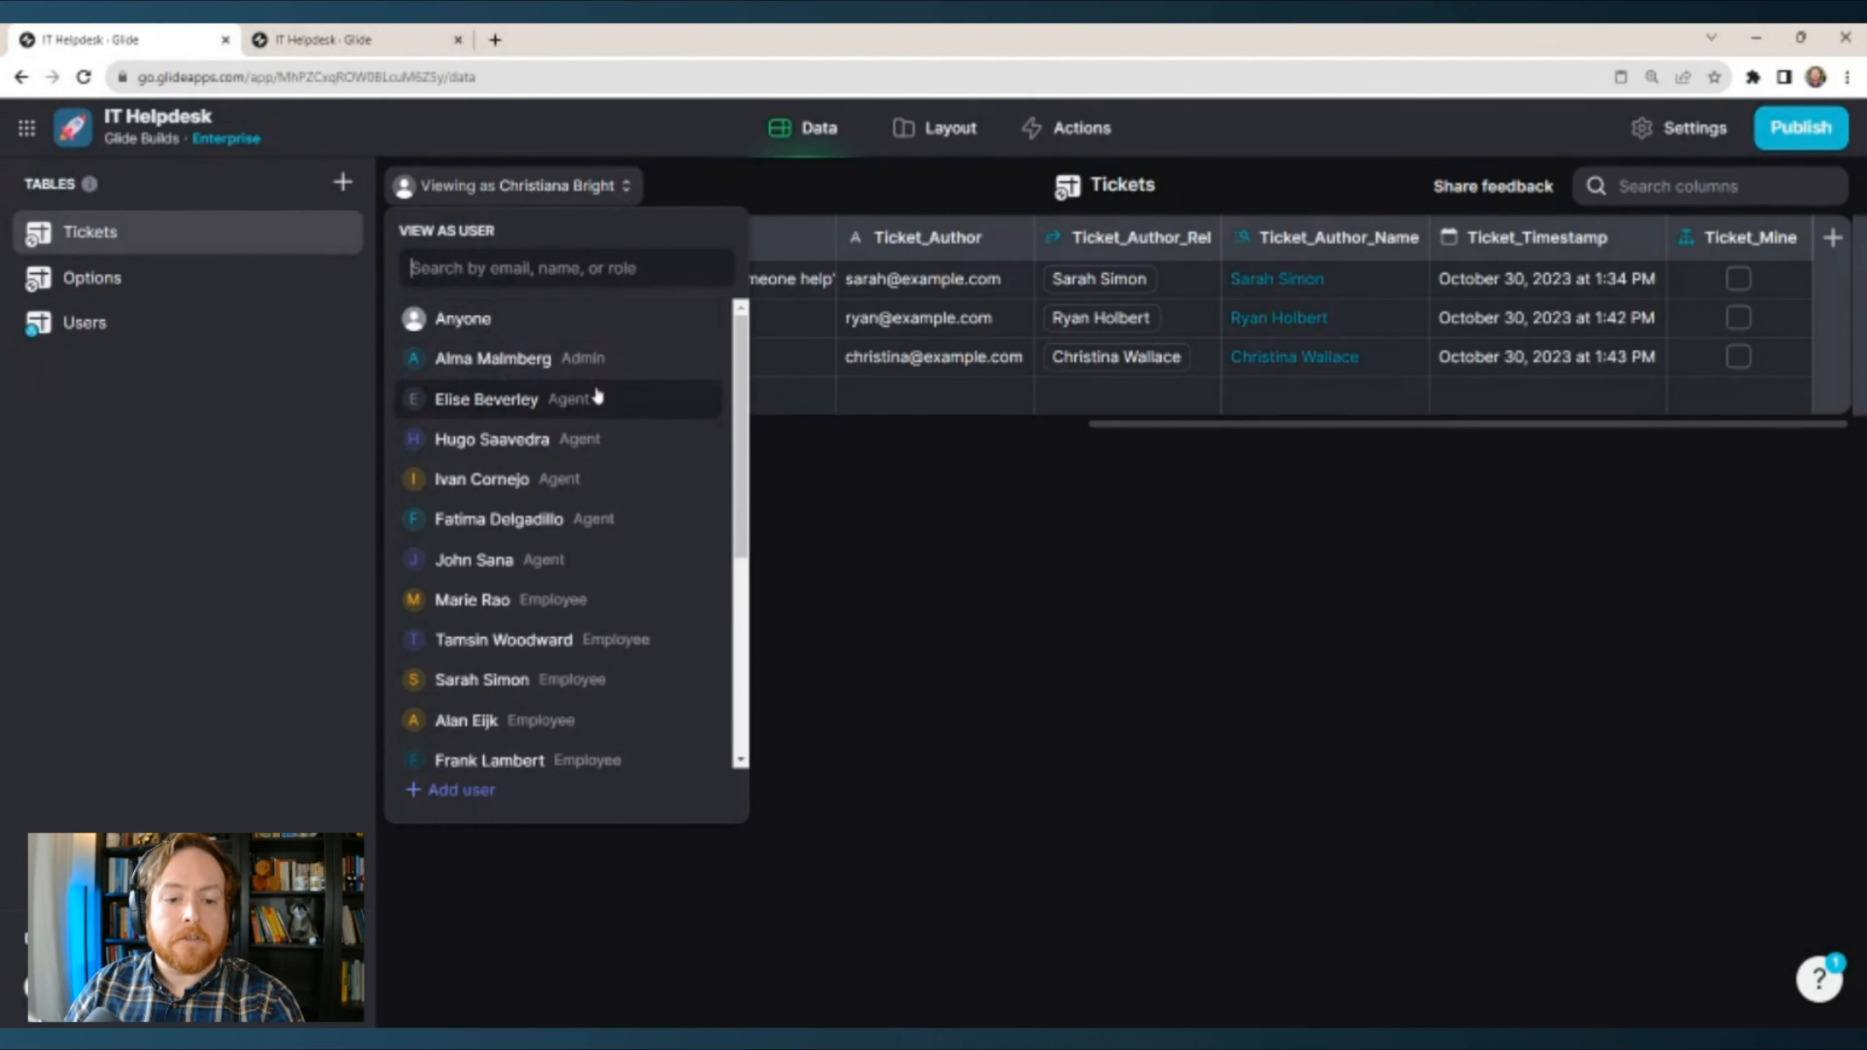
click(596, 399)
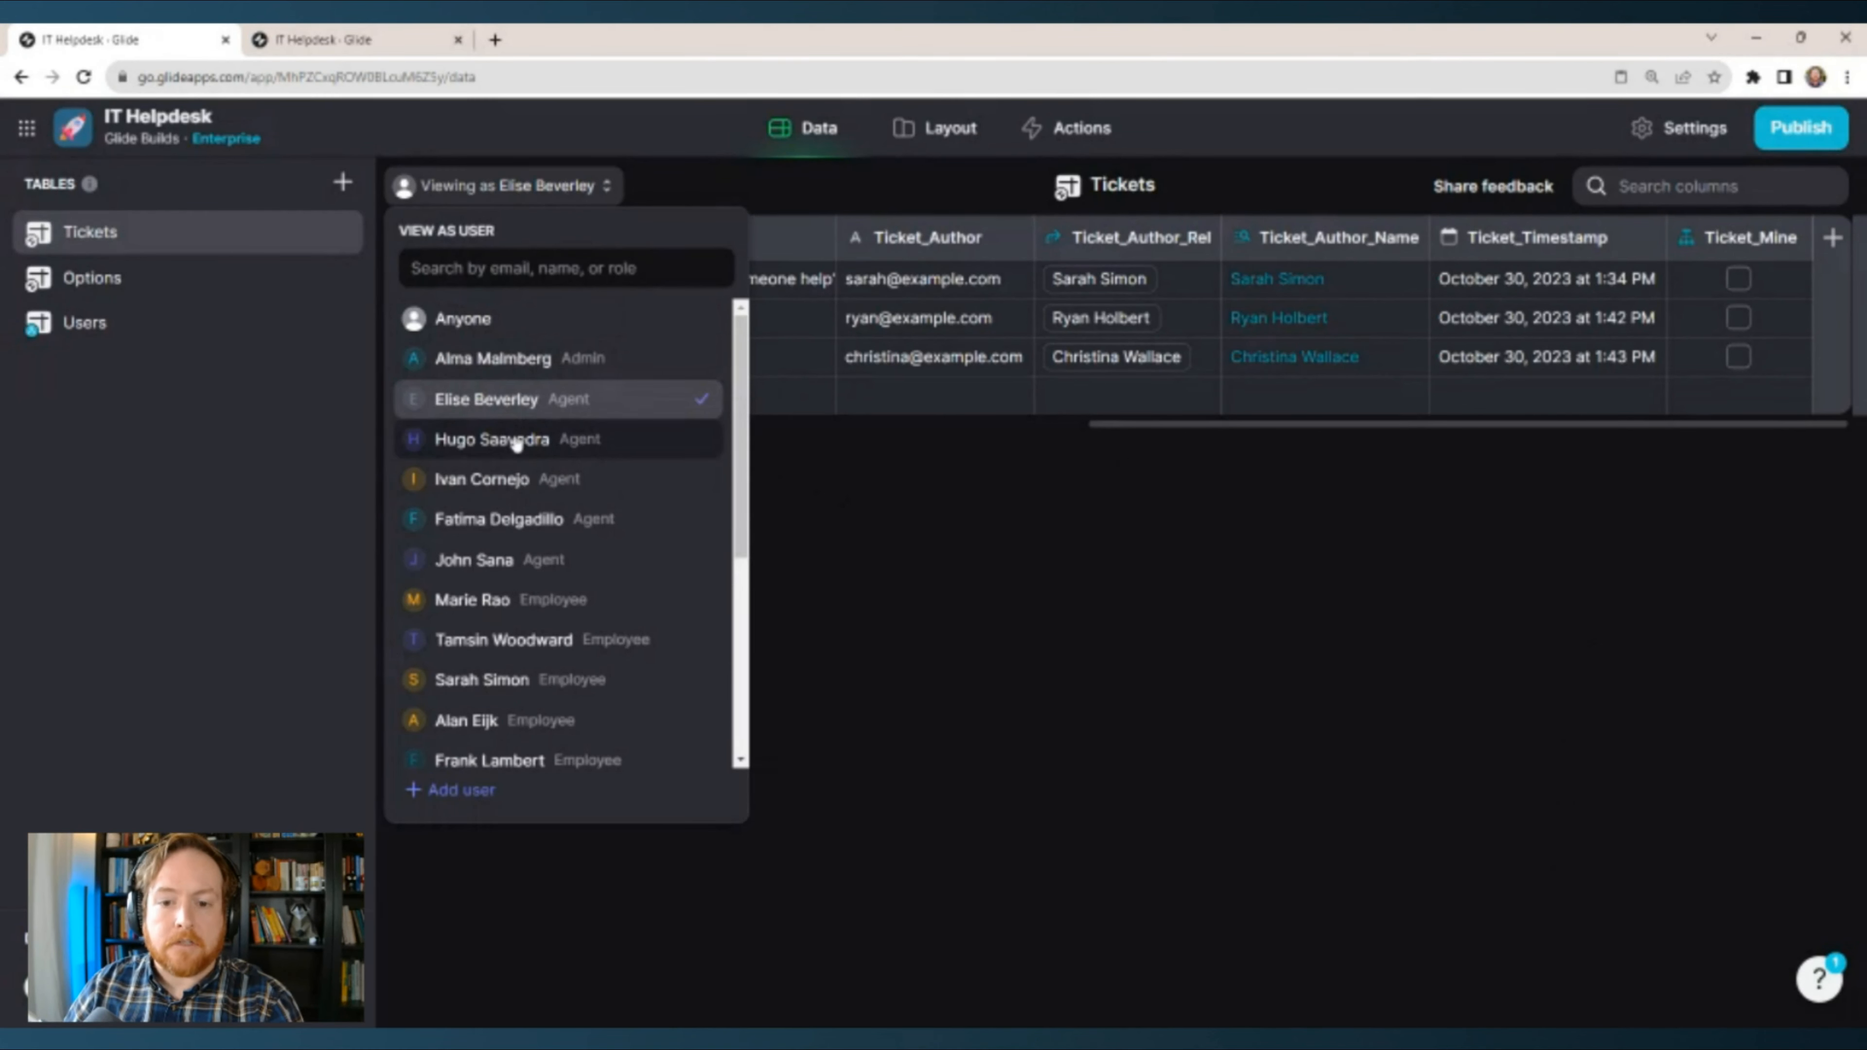
click(1114, 431)
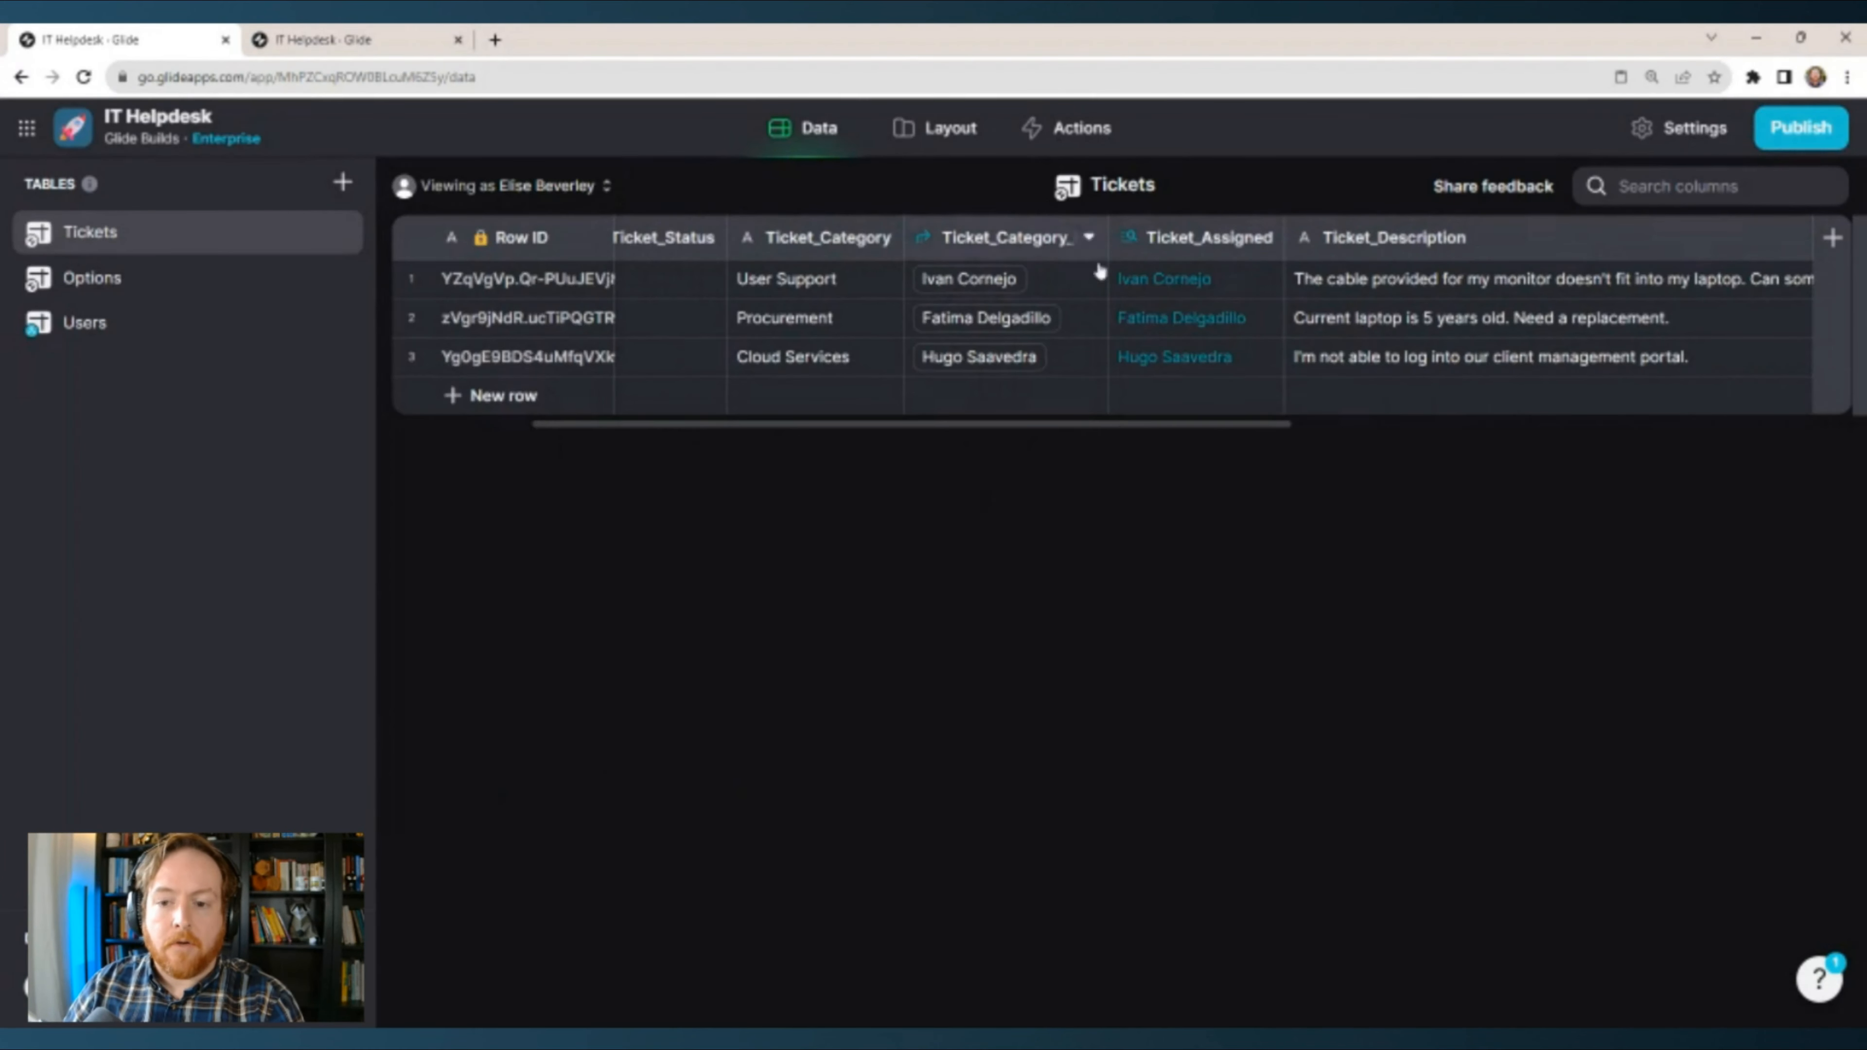
click(553, 185)
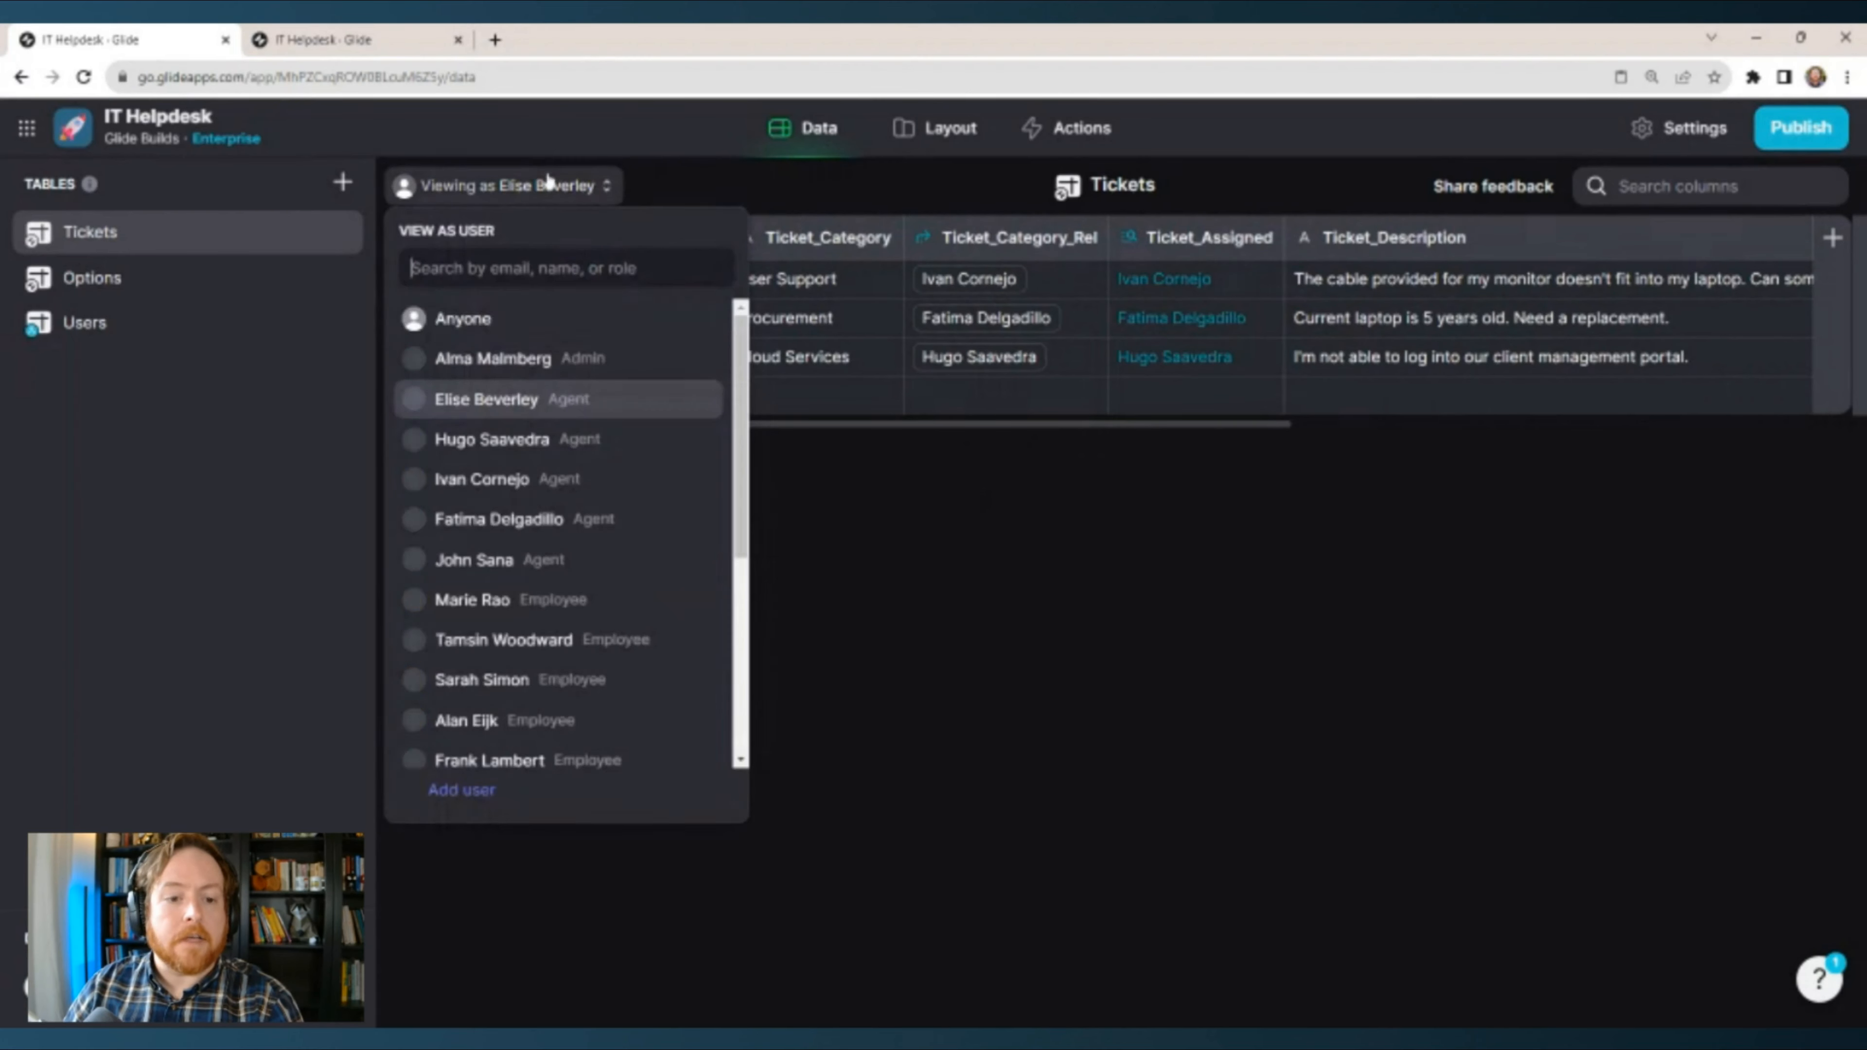
click(491, 481)
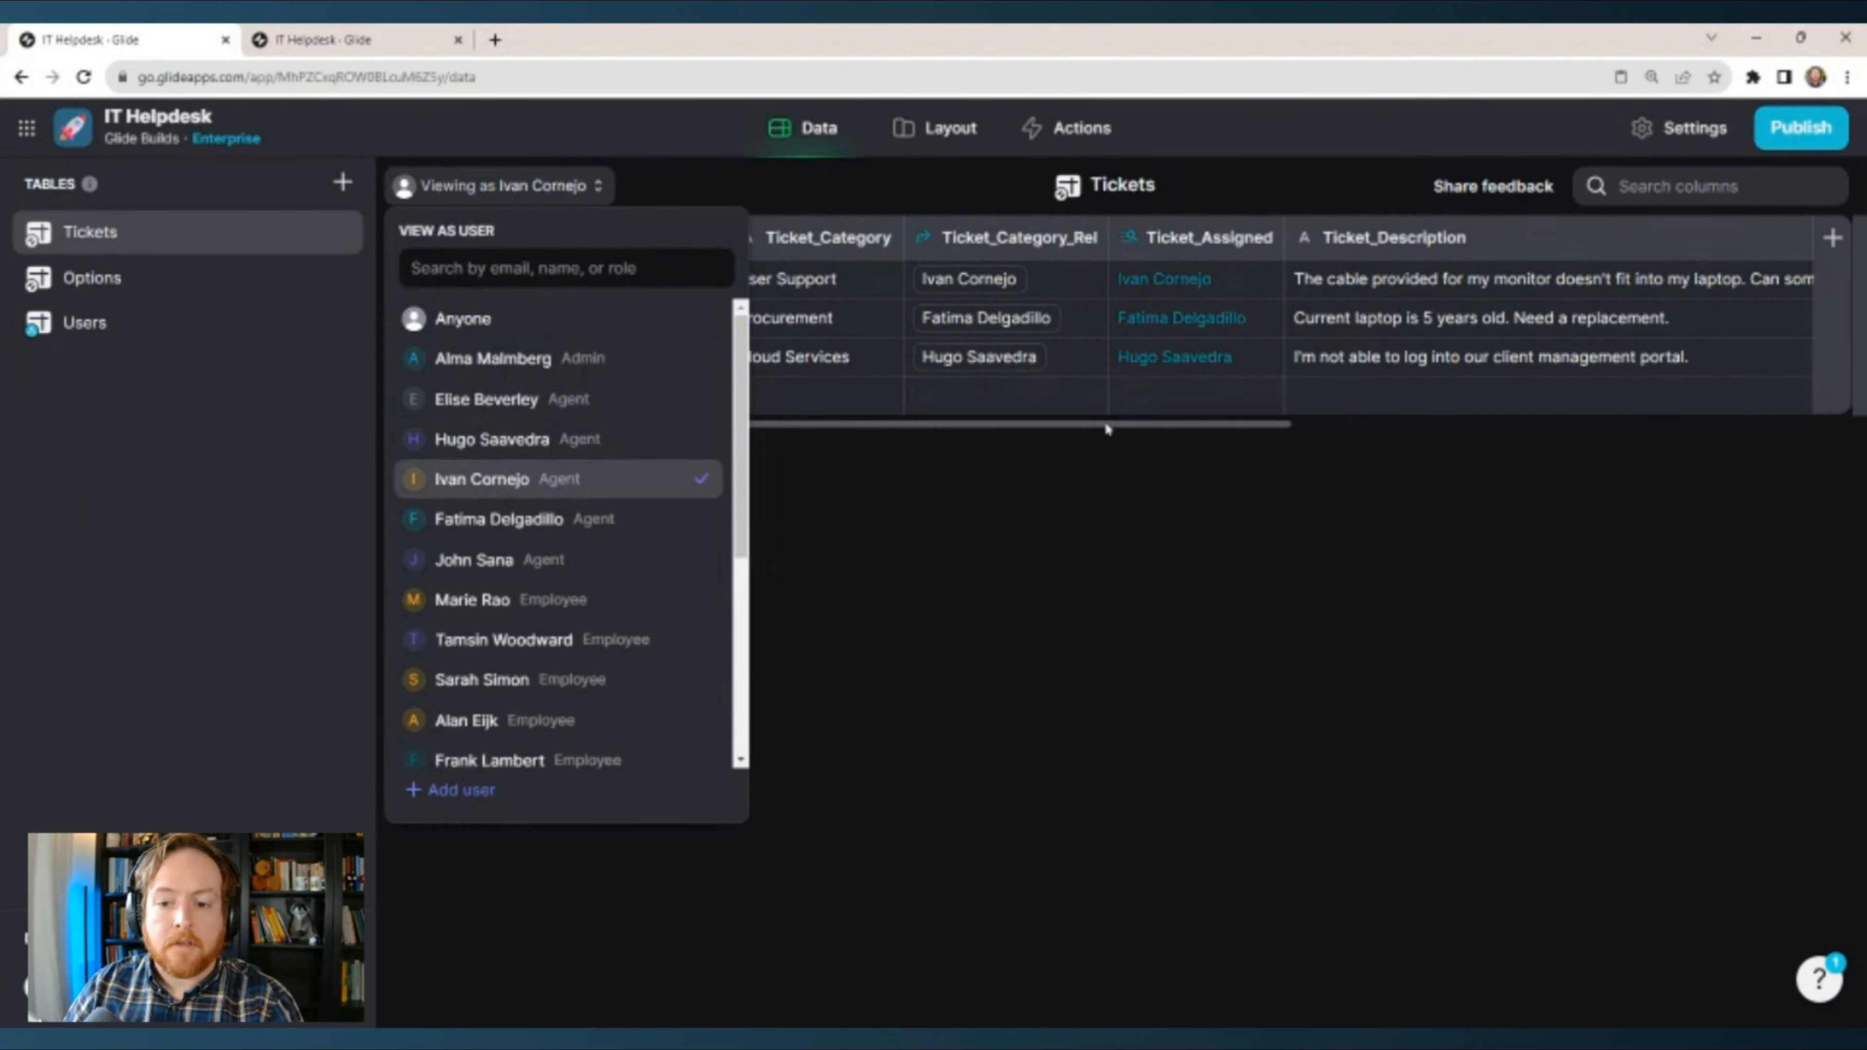
drag(1109, 425, 1683, 431)
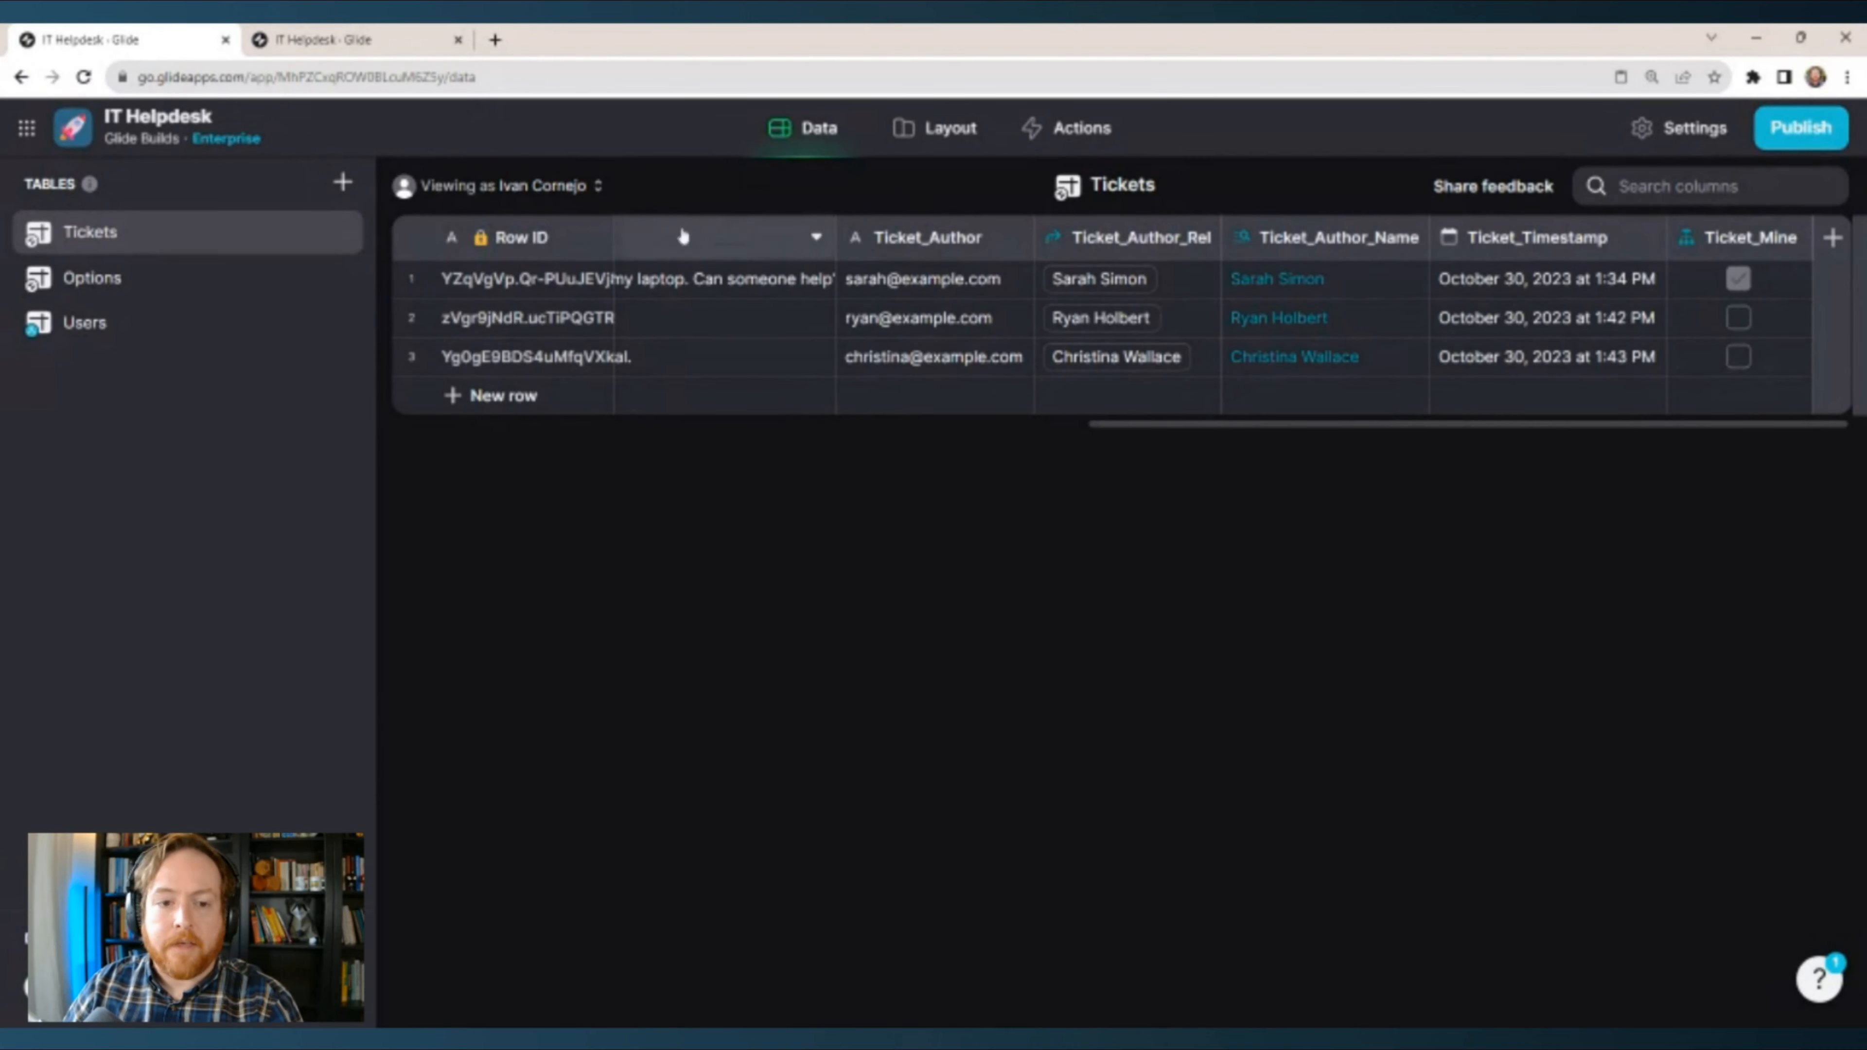
Check the Ticket_Mine column while viewing the Tickets table as the employee who authored the "Need a new laptop" ticket.
click(545, 197)
scroll(625, 574, down, 5)
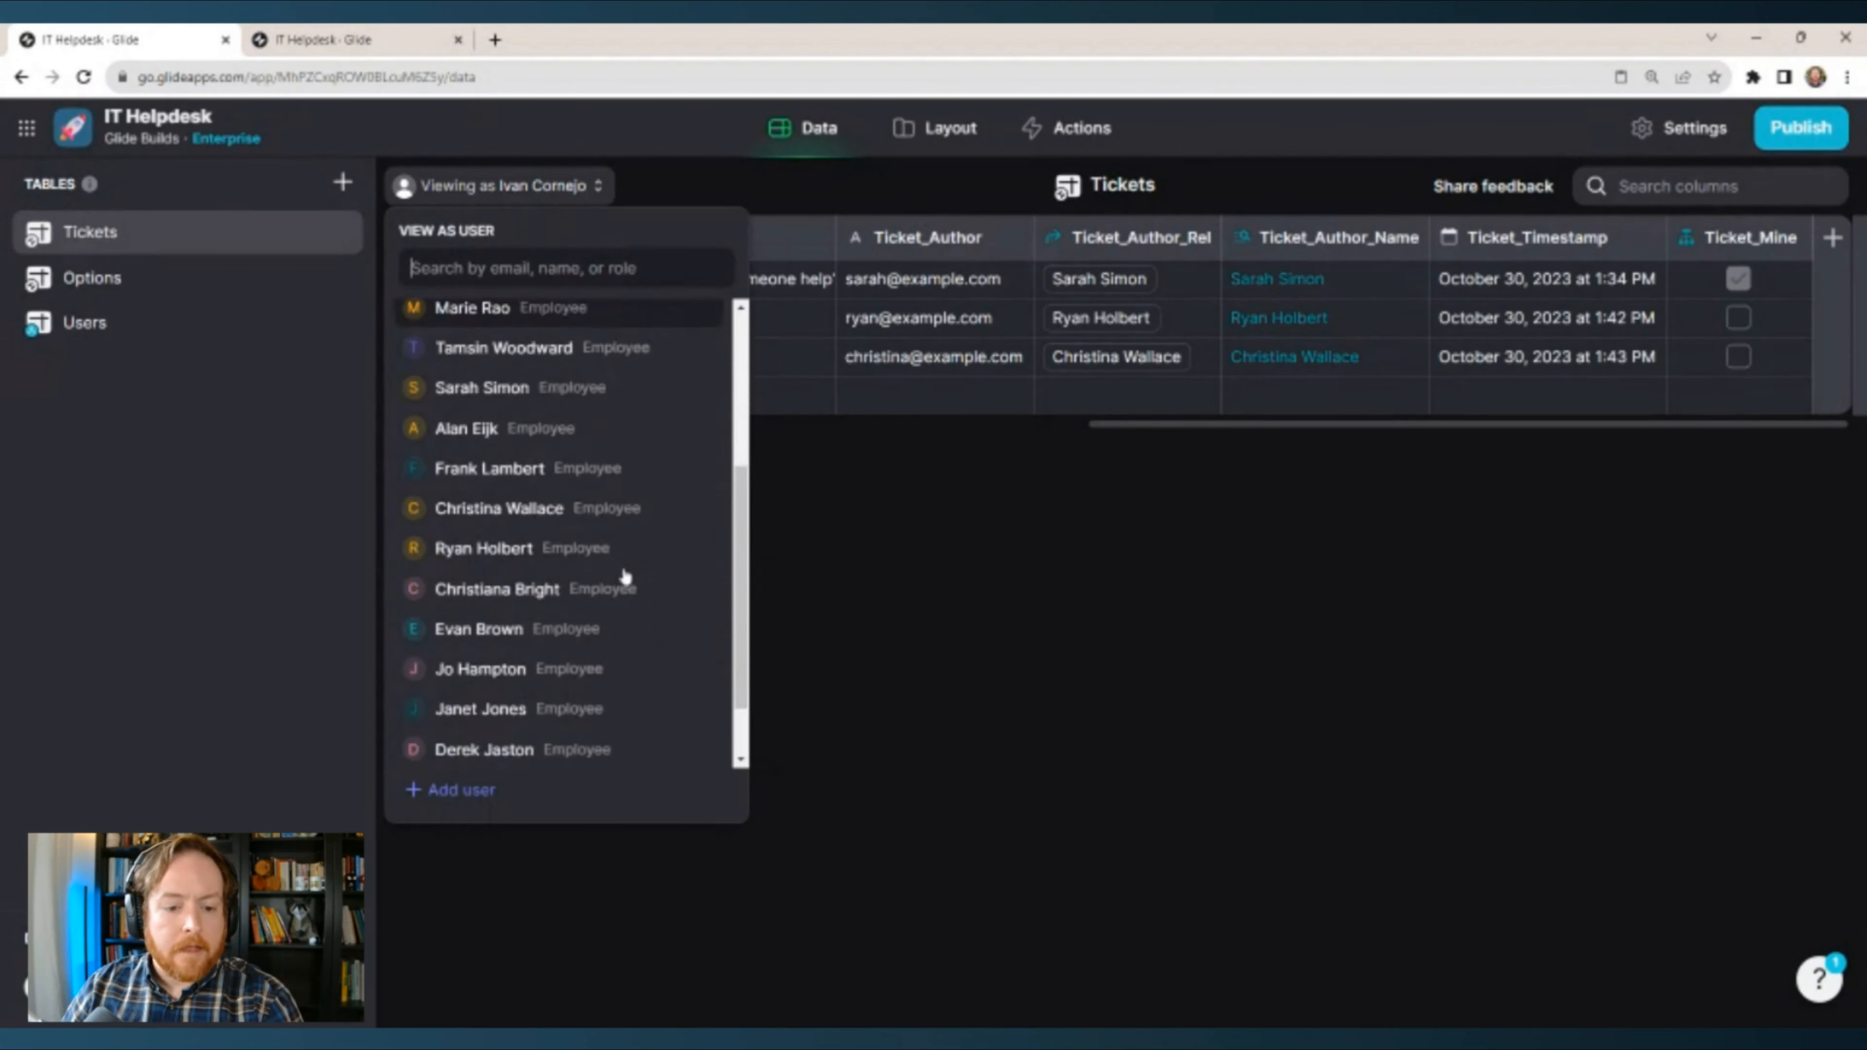
scroll(500, 508, up, 3)
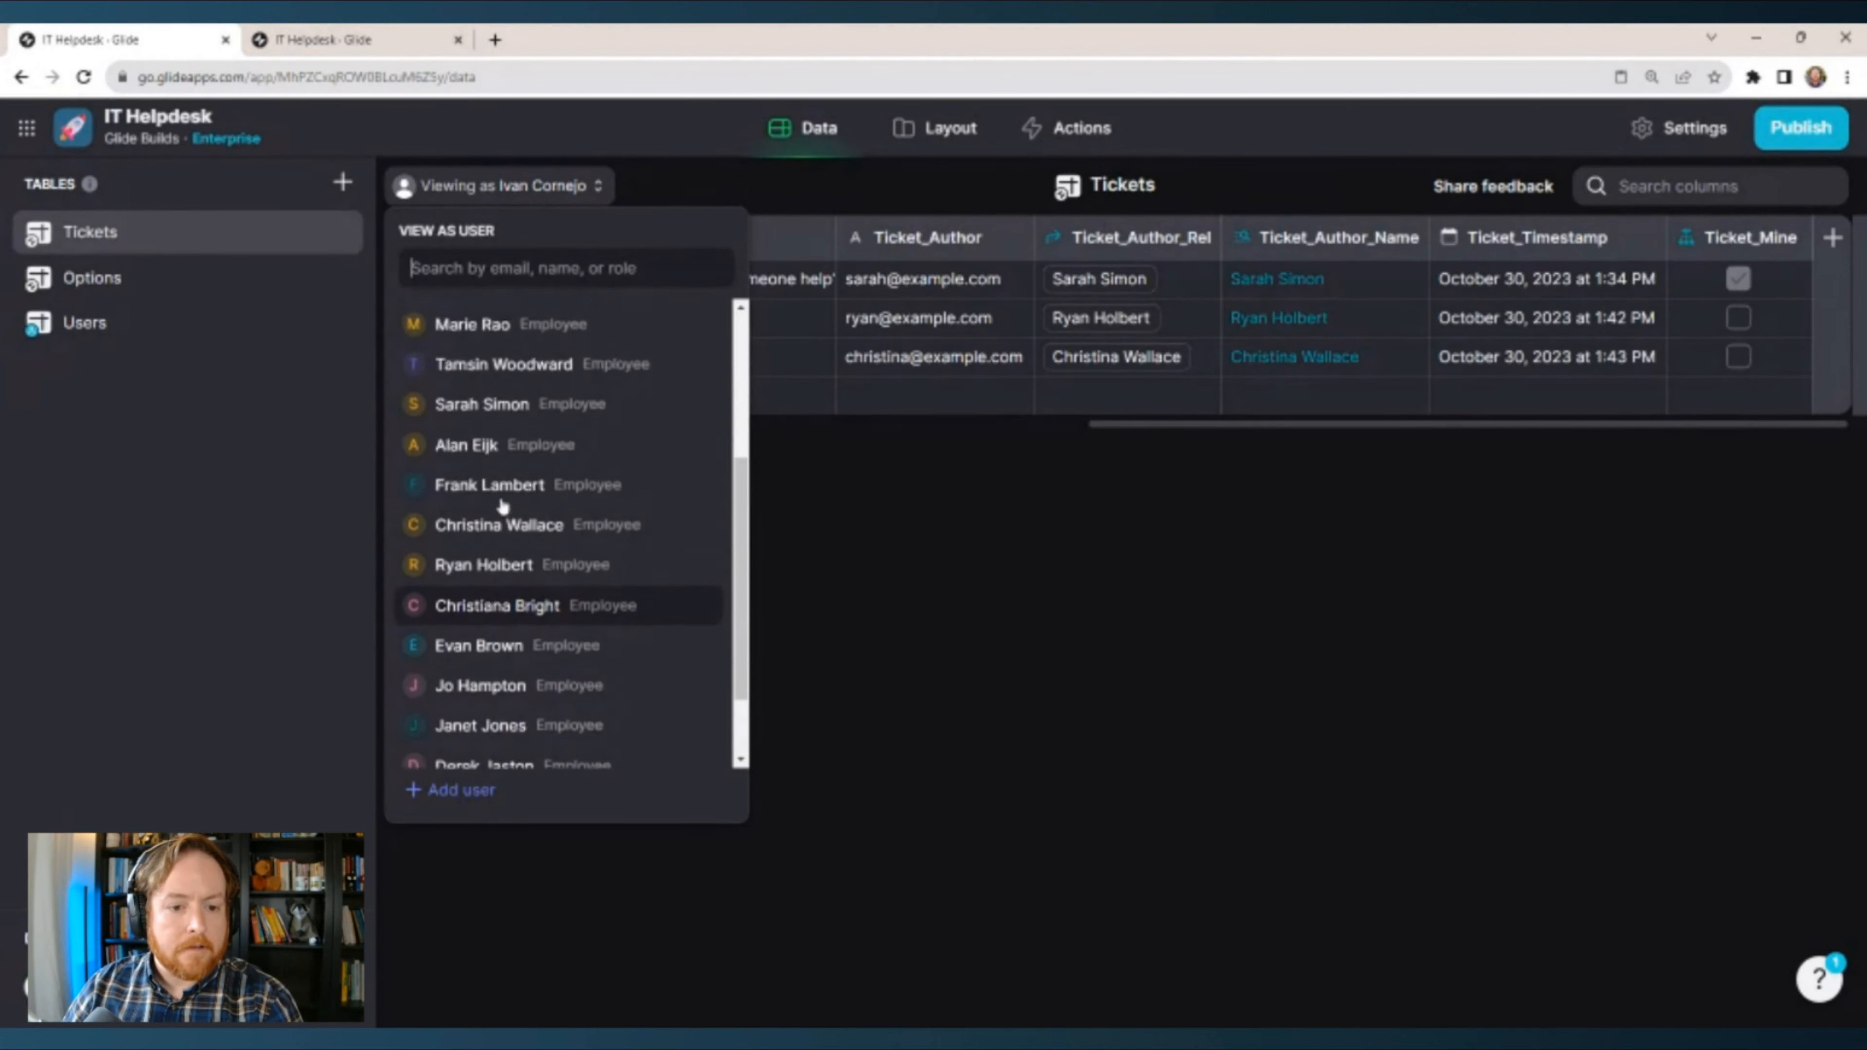
click(485, 607)
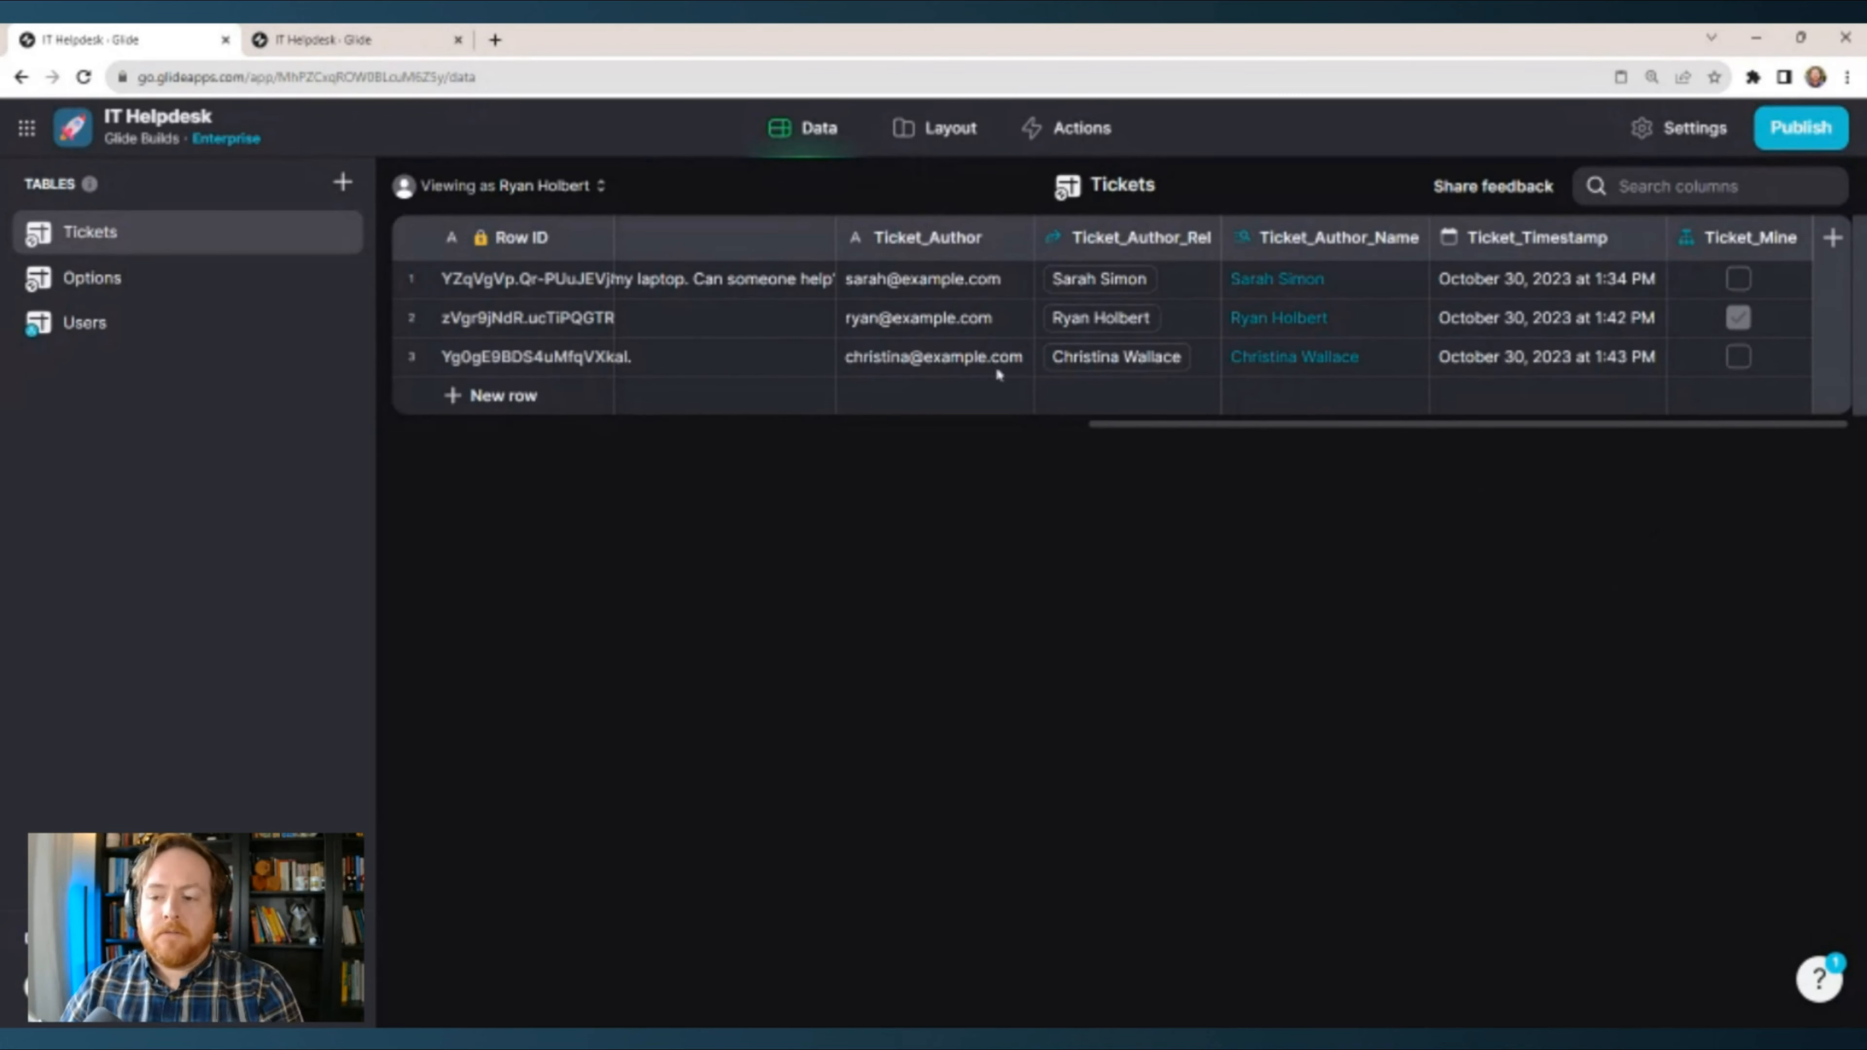
Duplicate the All Tickets screen, label the copy My Tickets, and place it above All Tickets in the navigation.
click(947, 133)
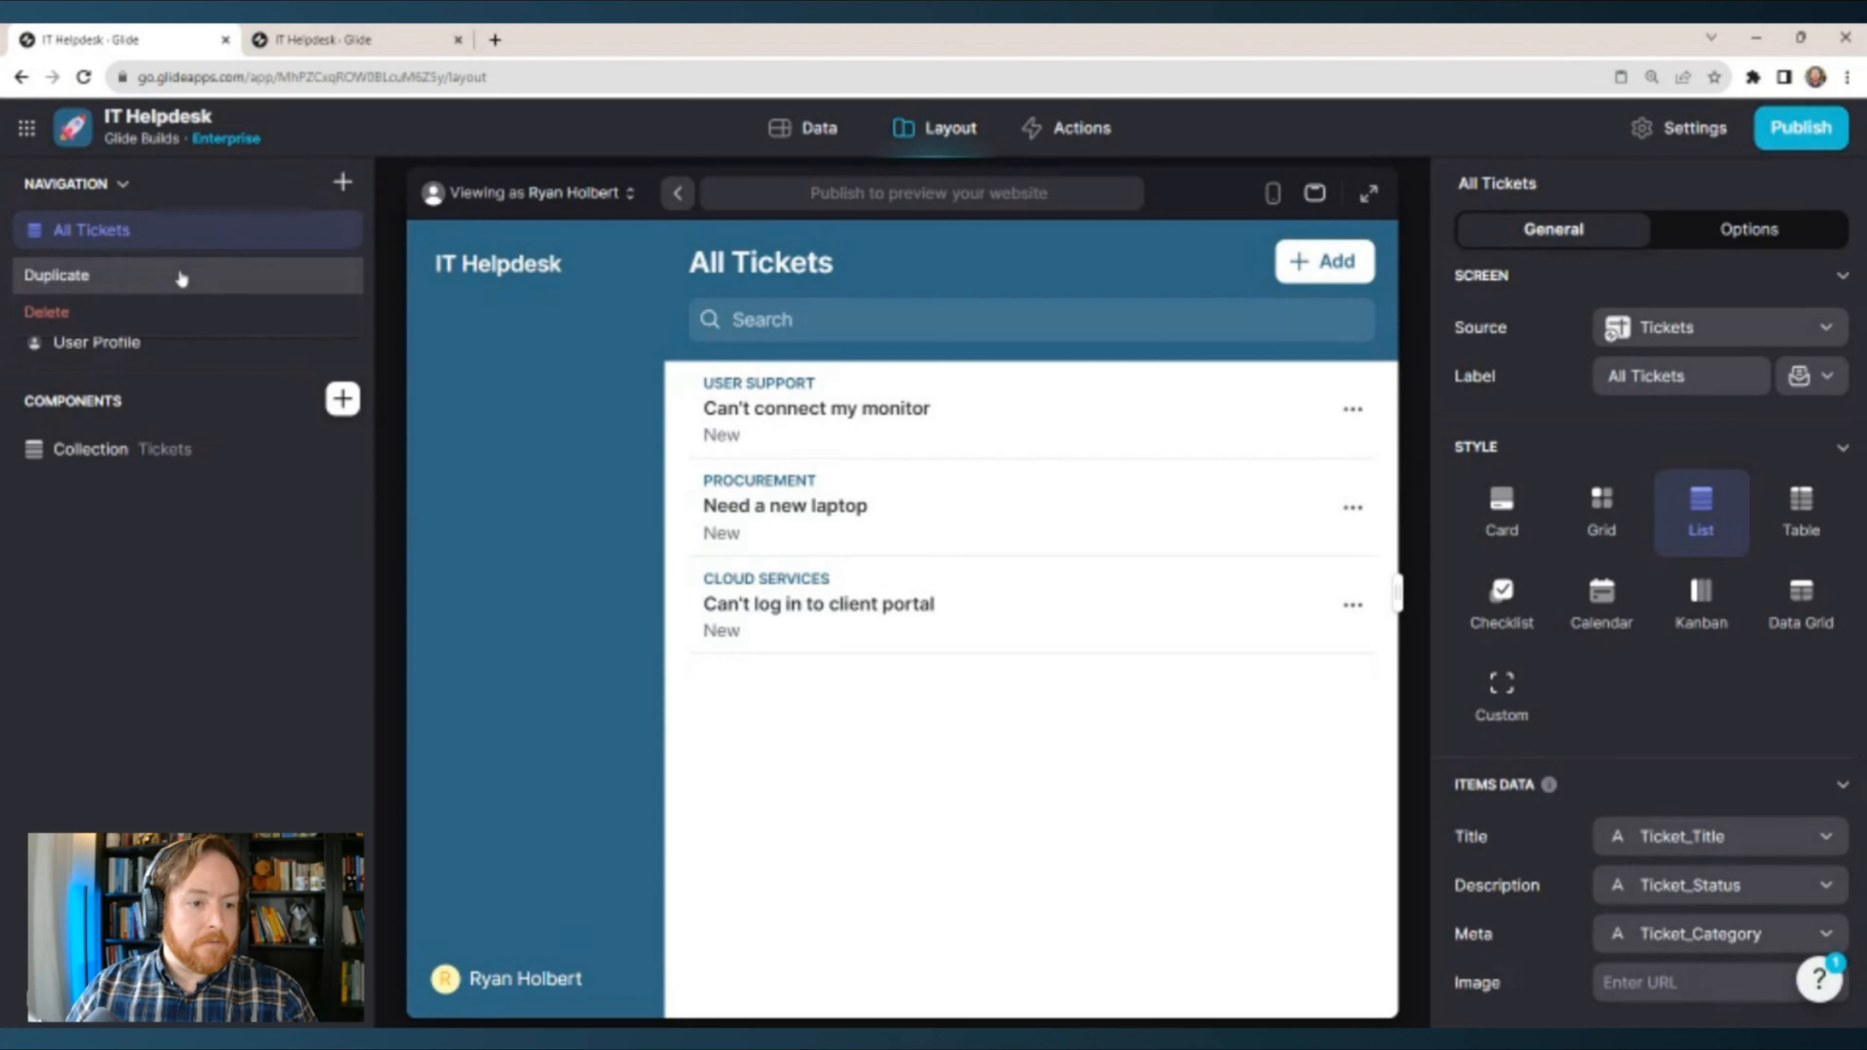
click(180, 284)
double_click(1657, 376)
key(ctrl+a)
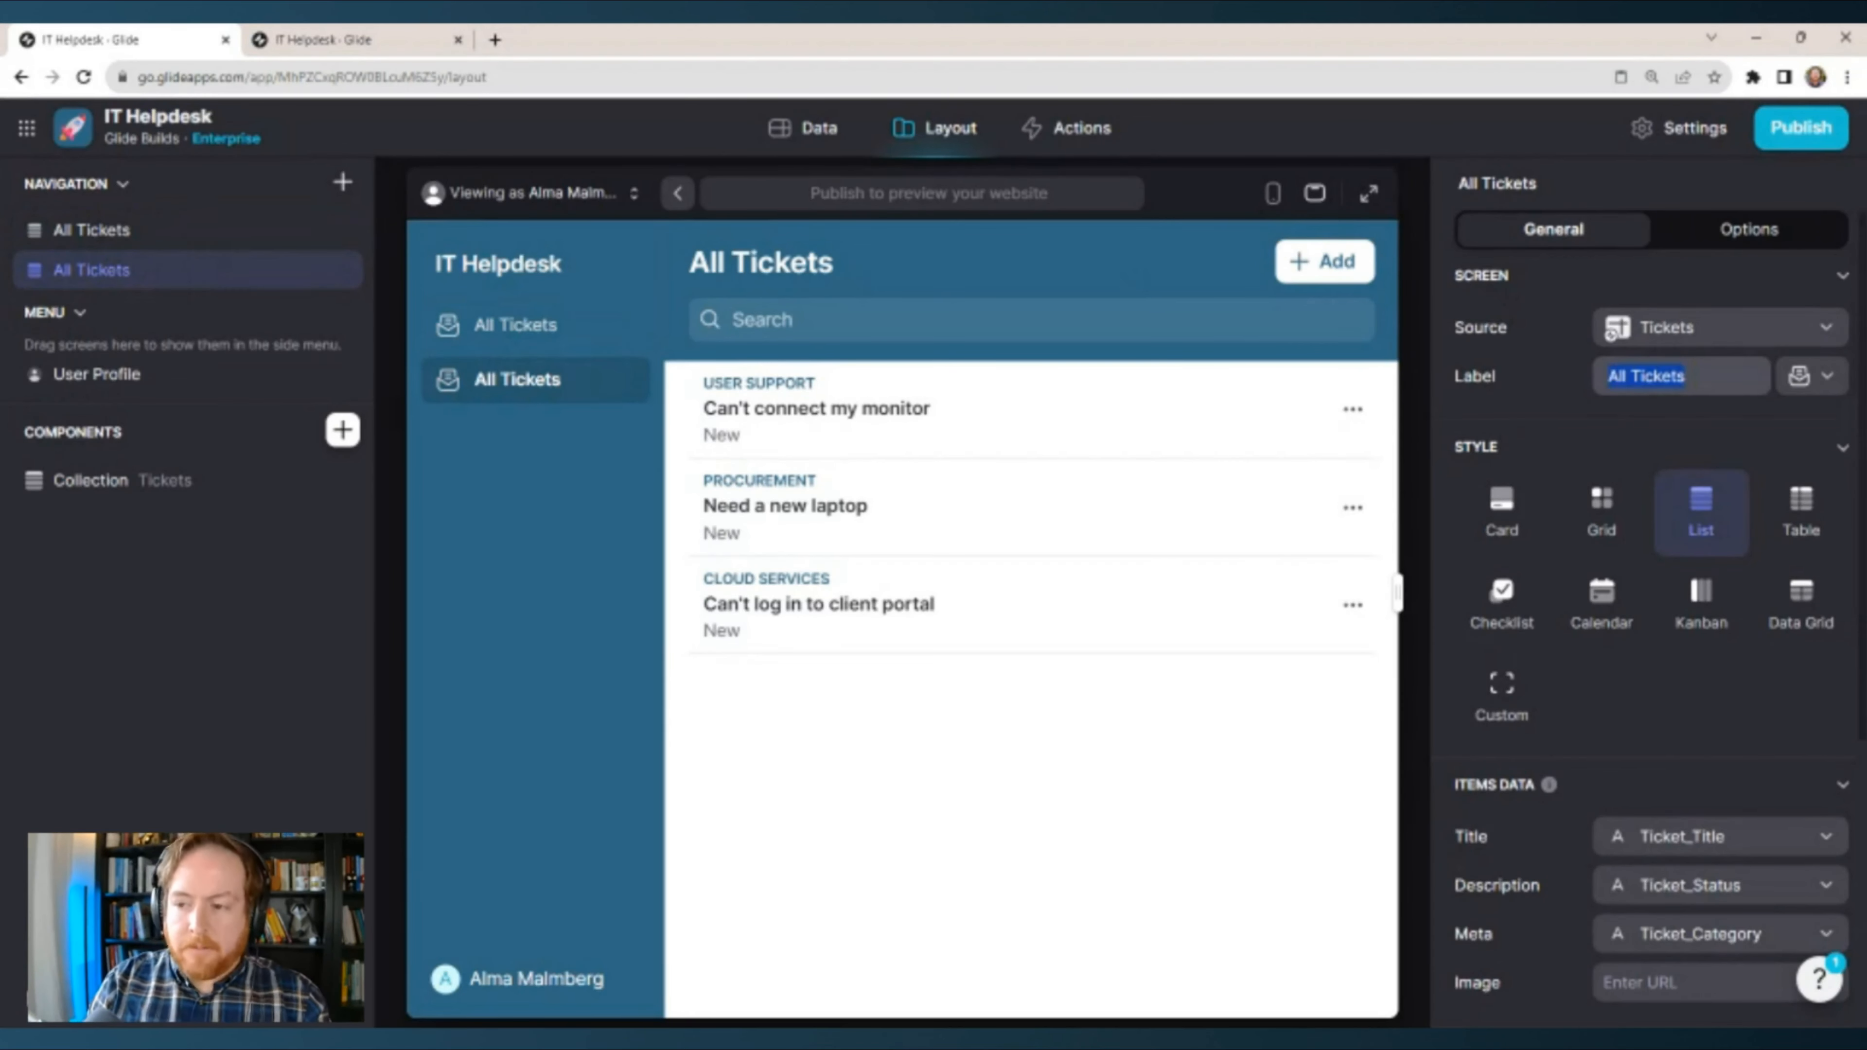
text(My Tickets)
drag(109, 268, 154, 243)
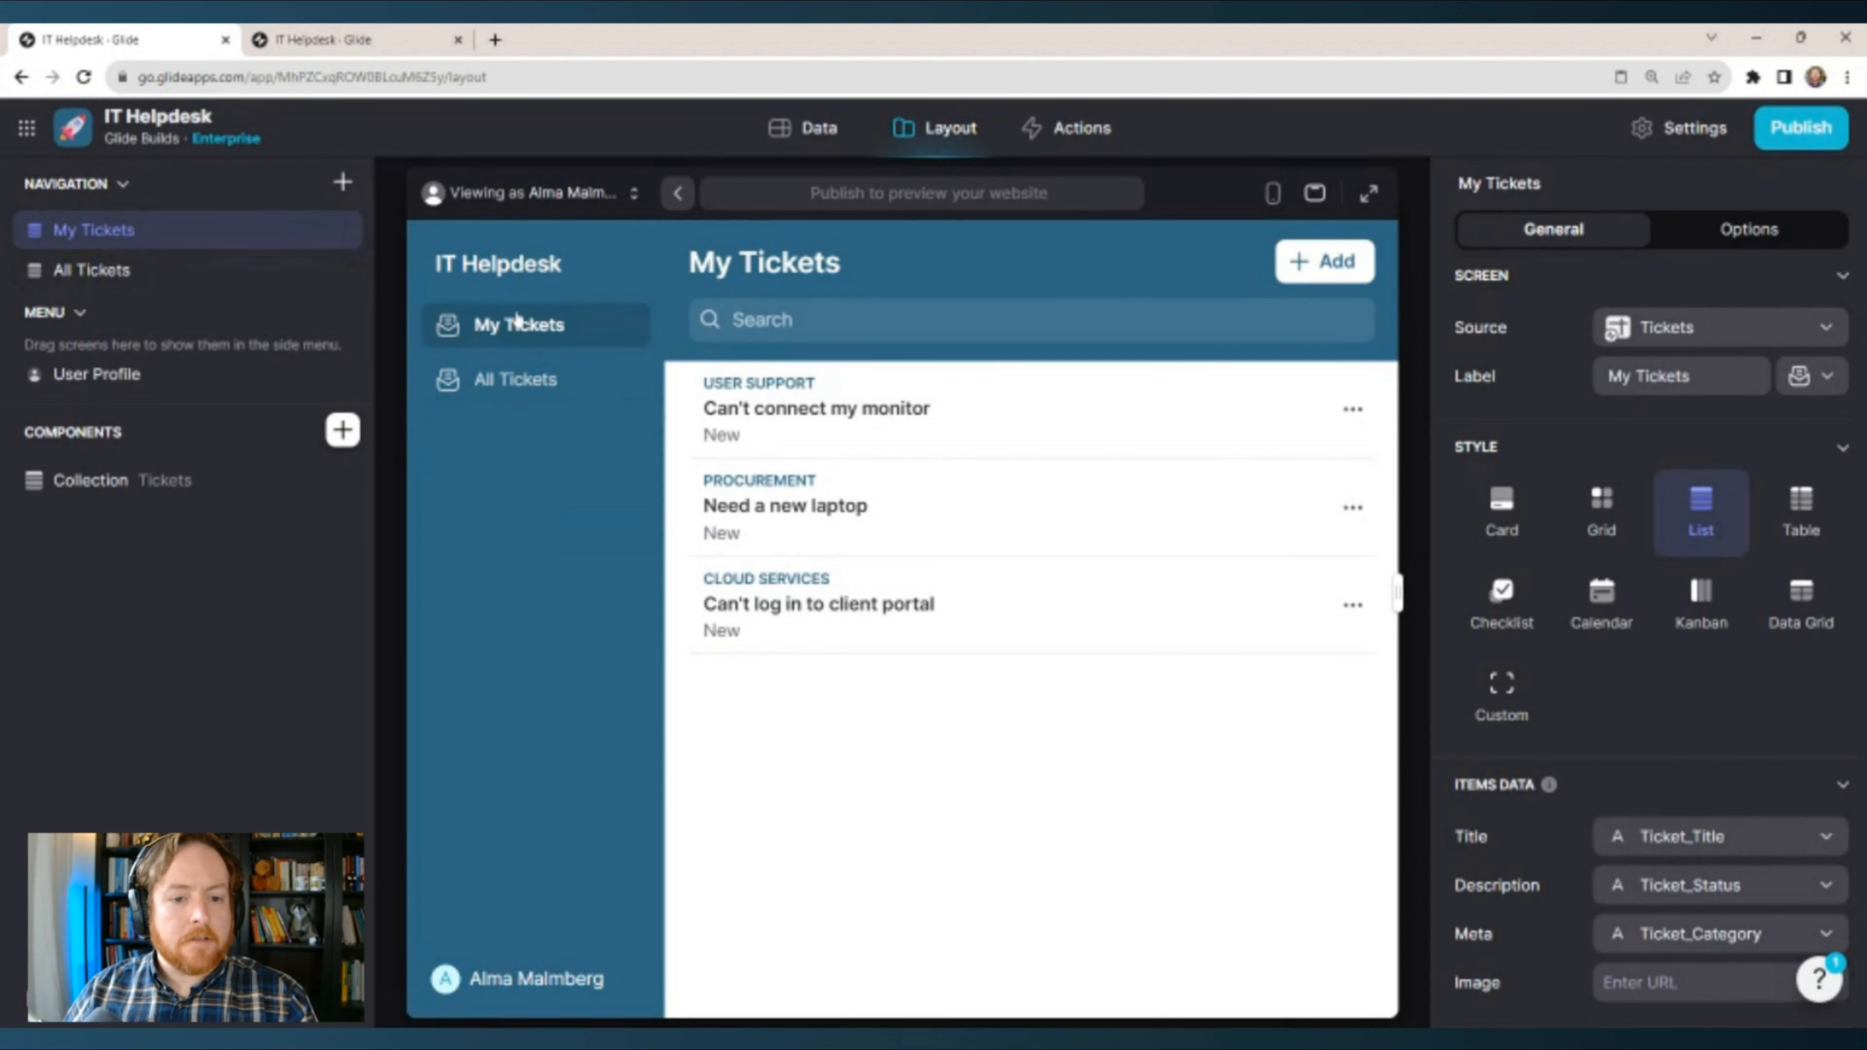
Add a visibility condition to the All Tickets screen that shows the tab when the user profile's Role is not Employee.
click(526, 376)
click(526, 331)
click(114, 270)
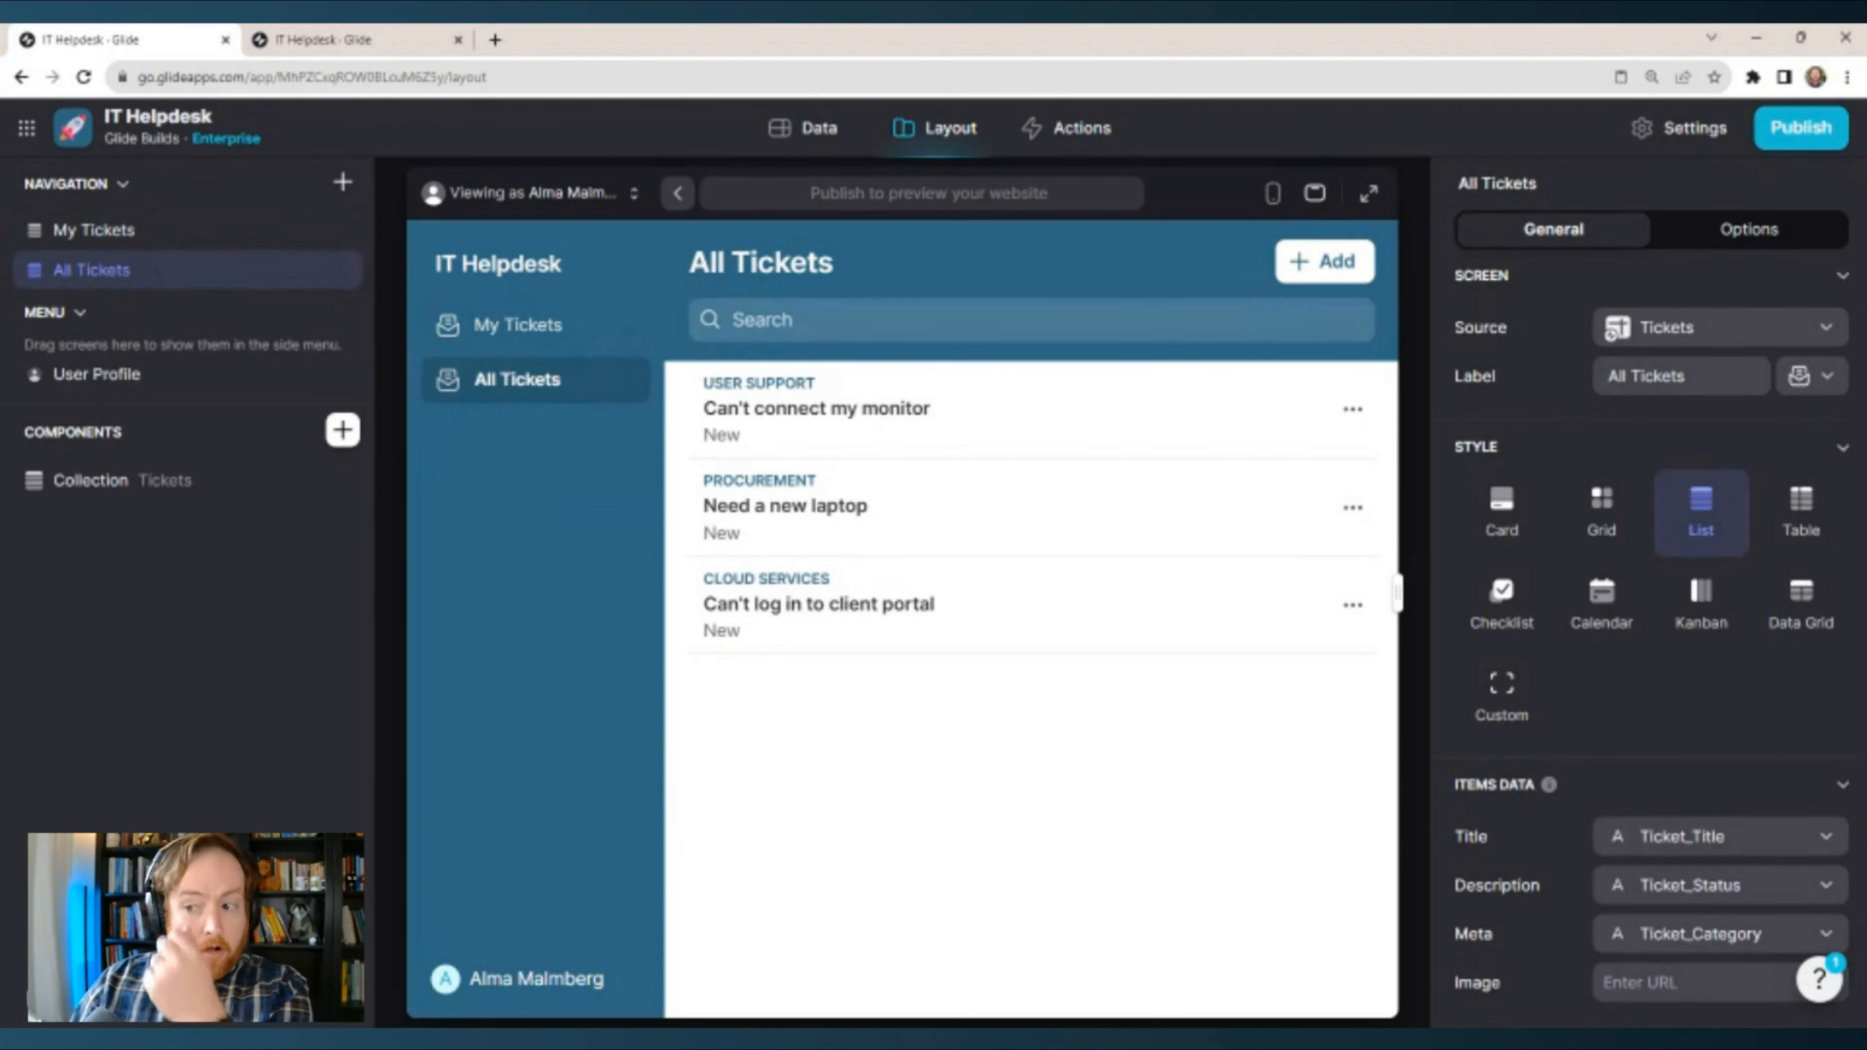
click(1755, 234)
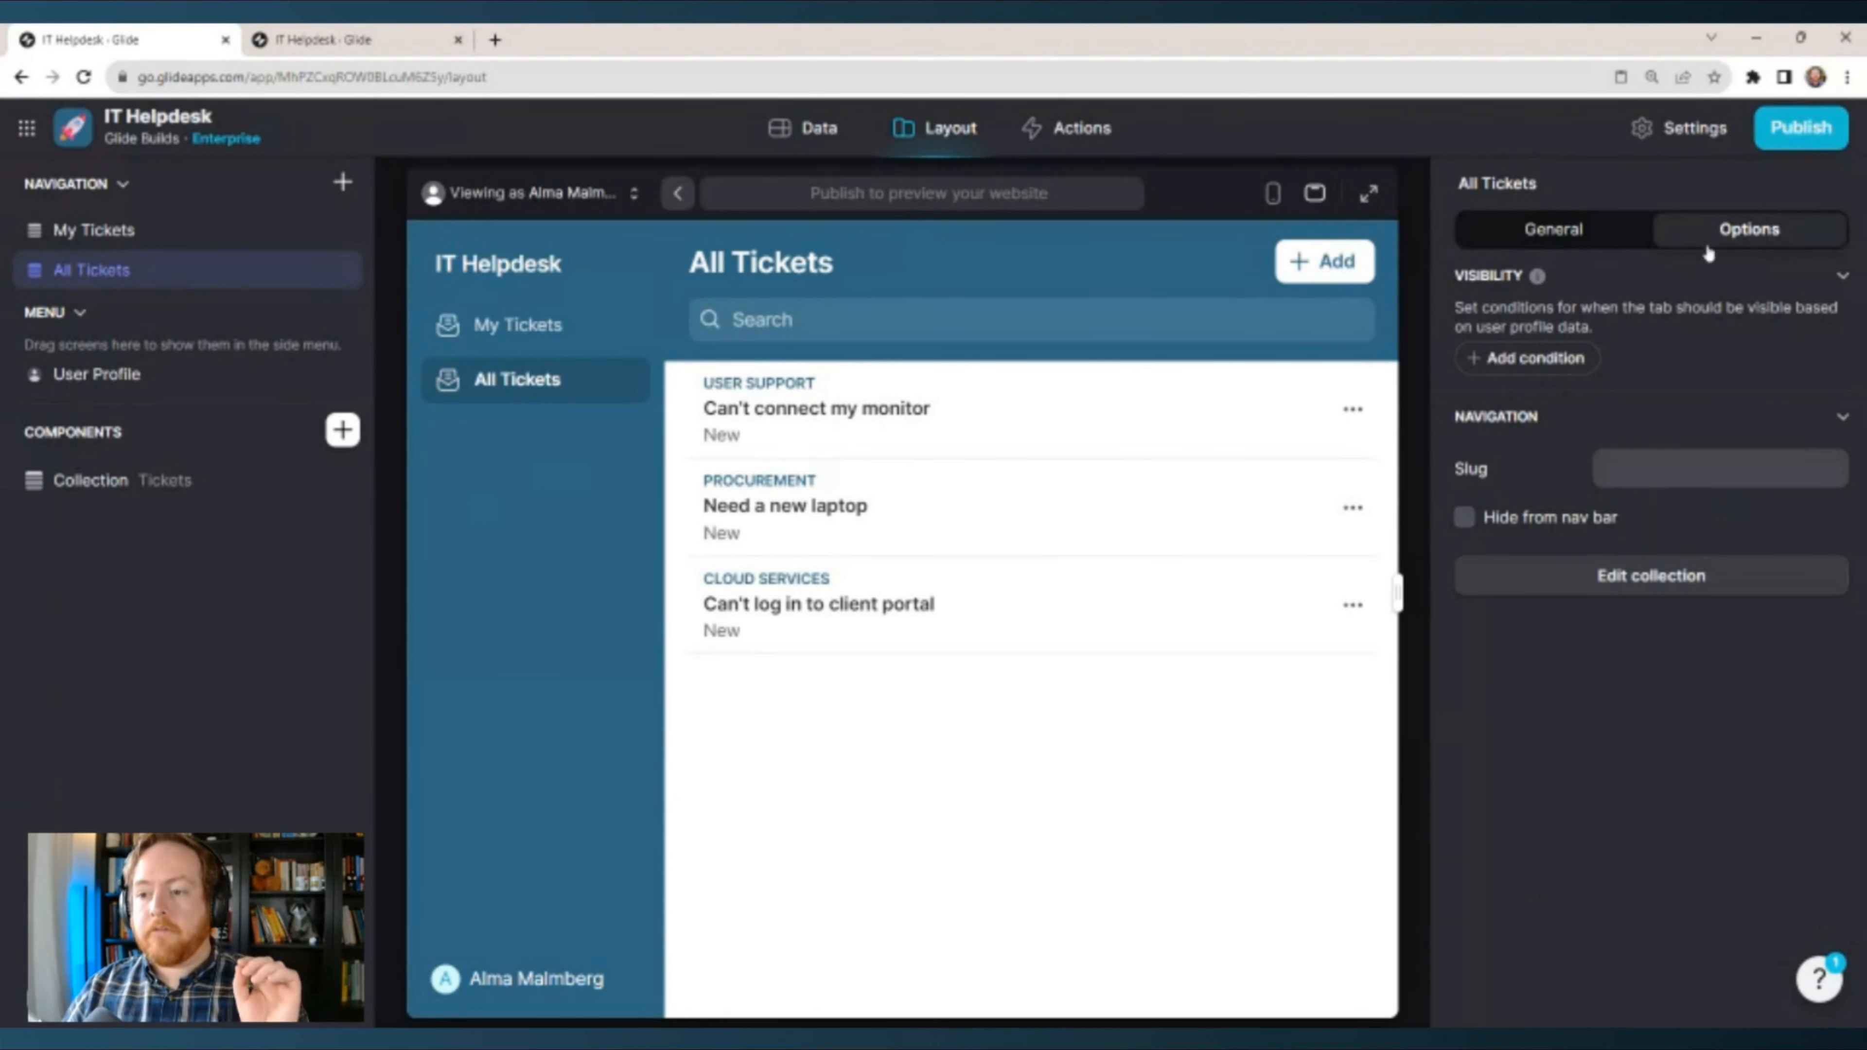
click(1567, 360)
click(1564, 317)
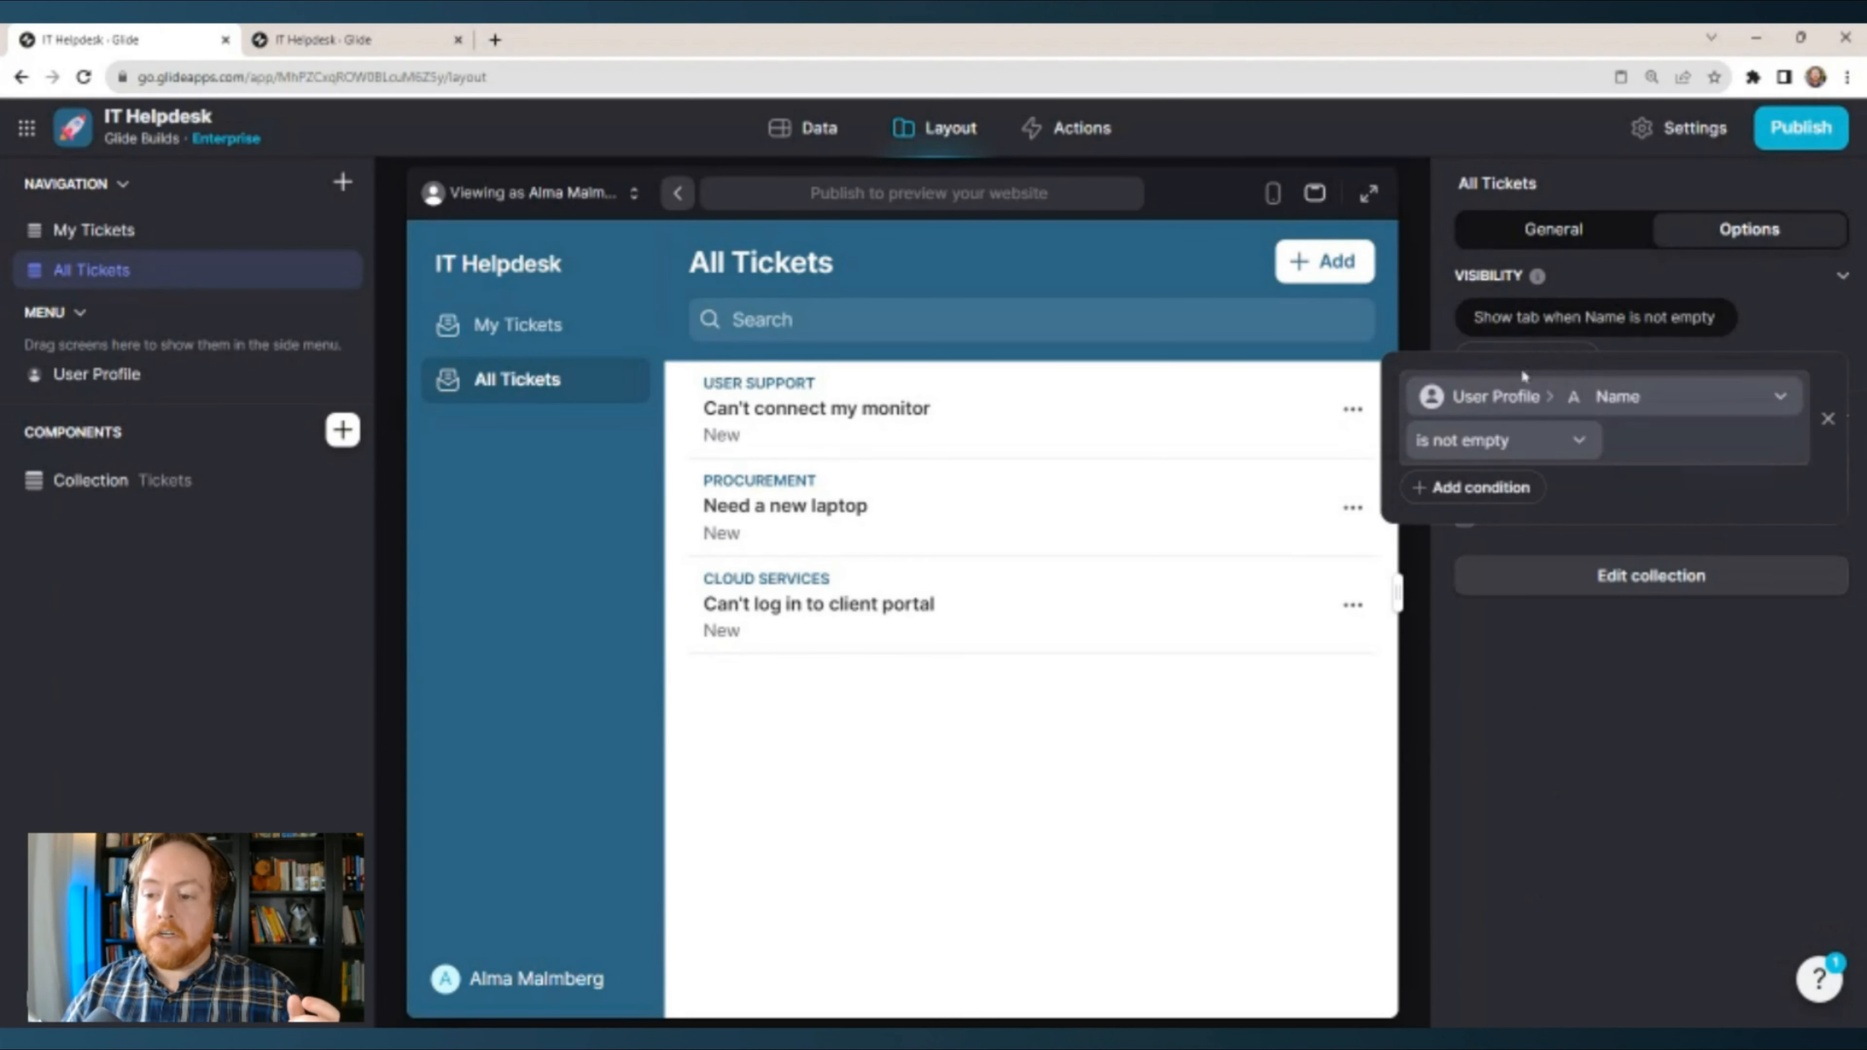
click(1616, 401)
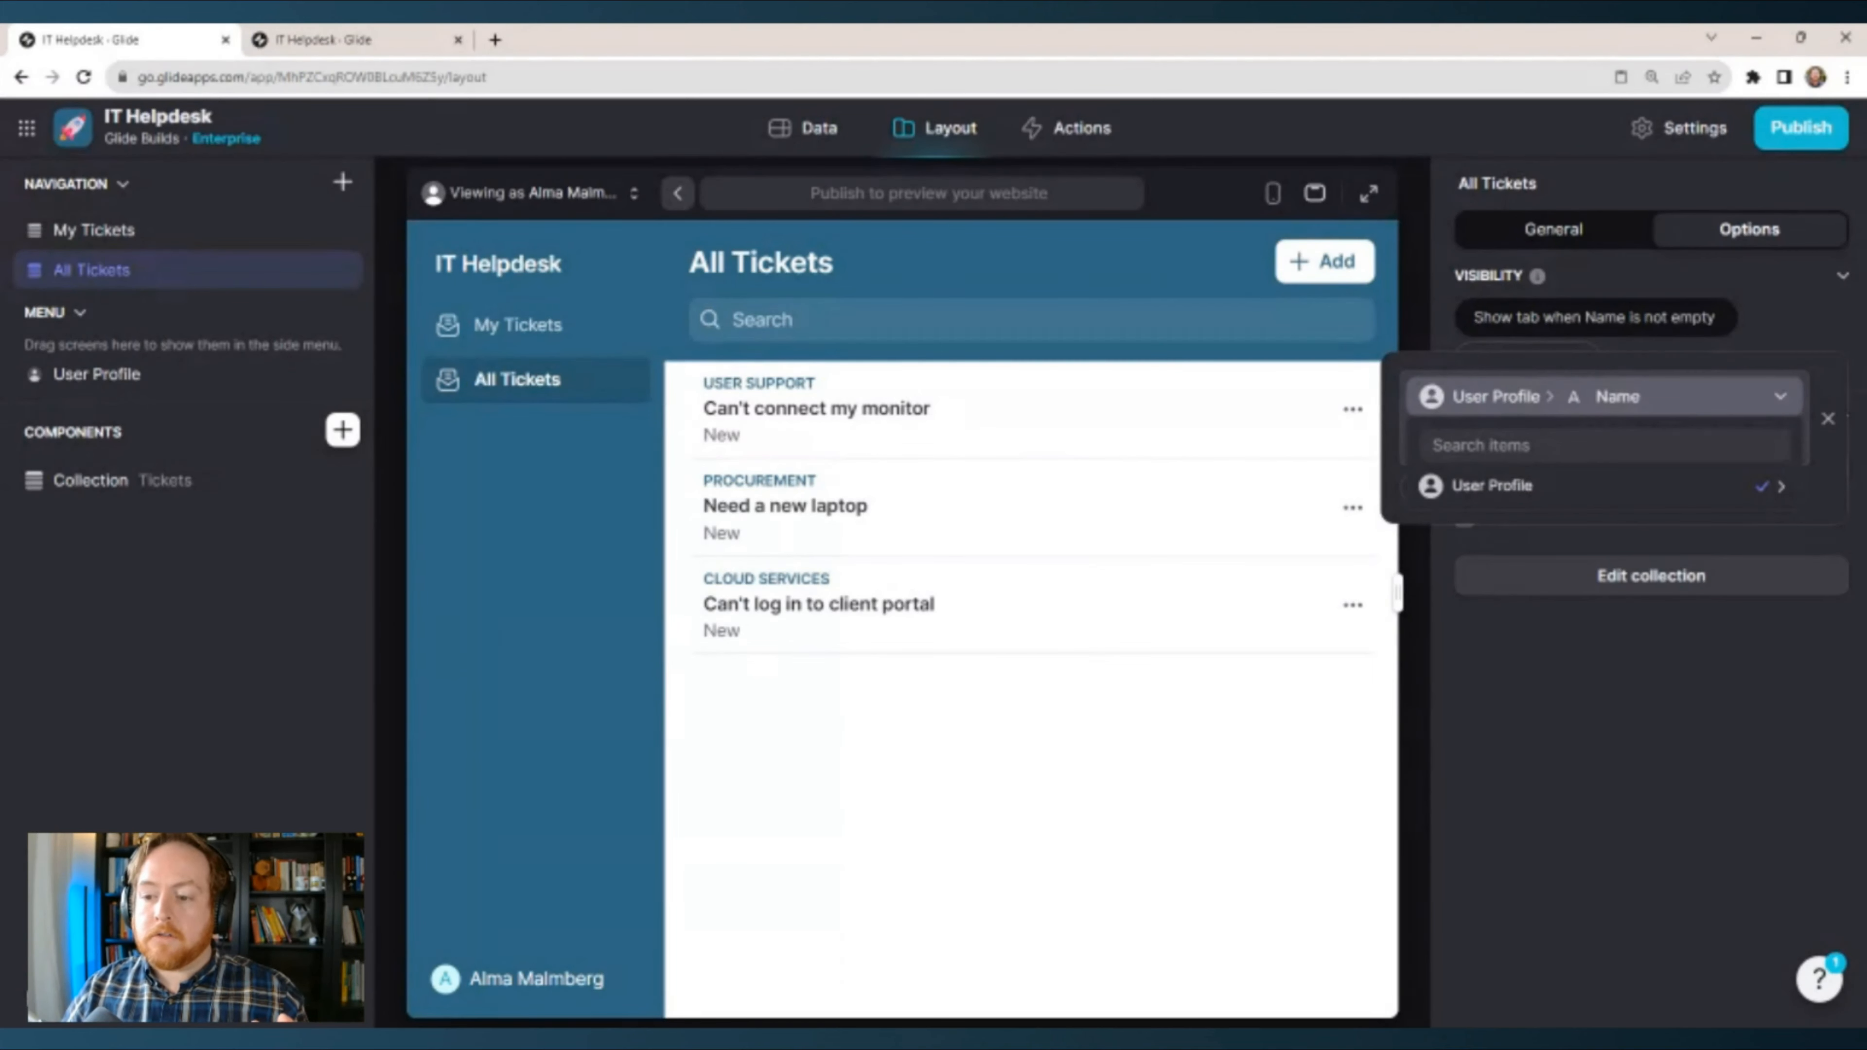
mouse_move(1580, 492)
click(1316, 559)
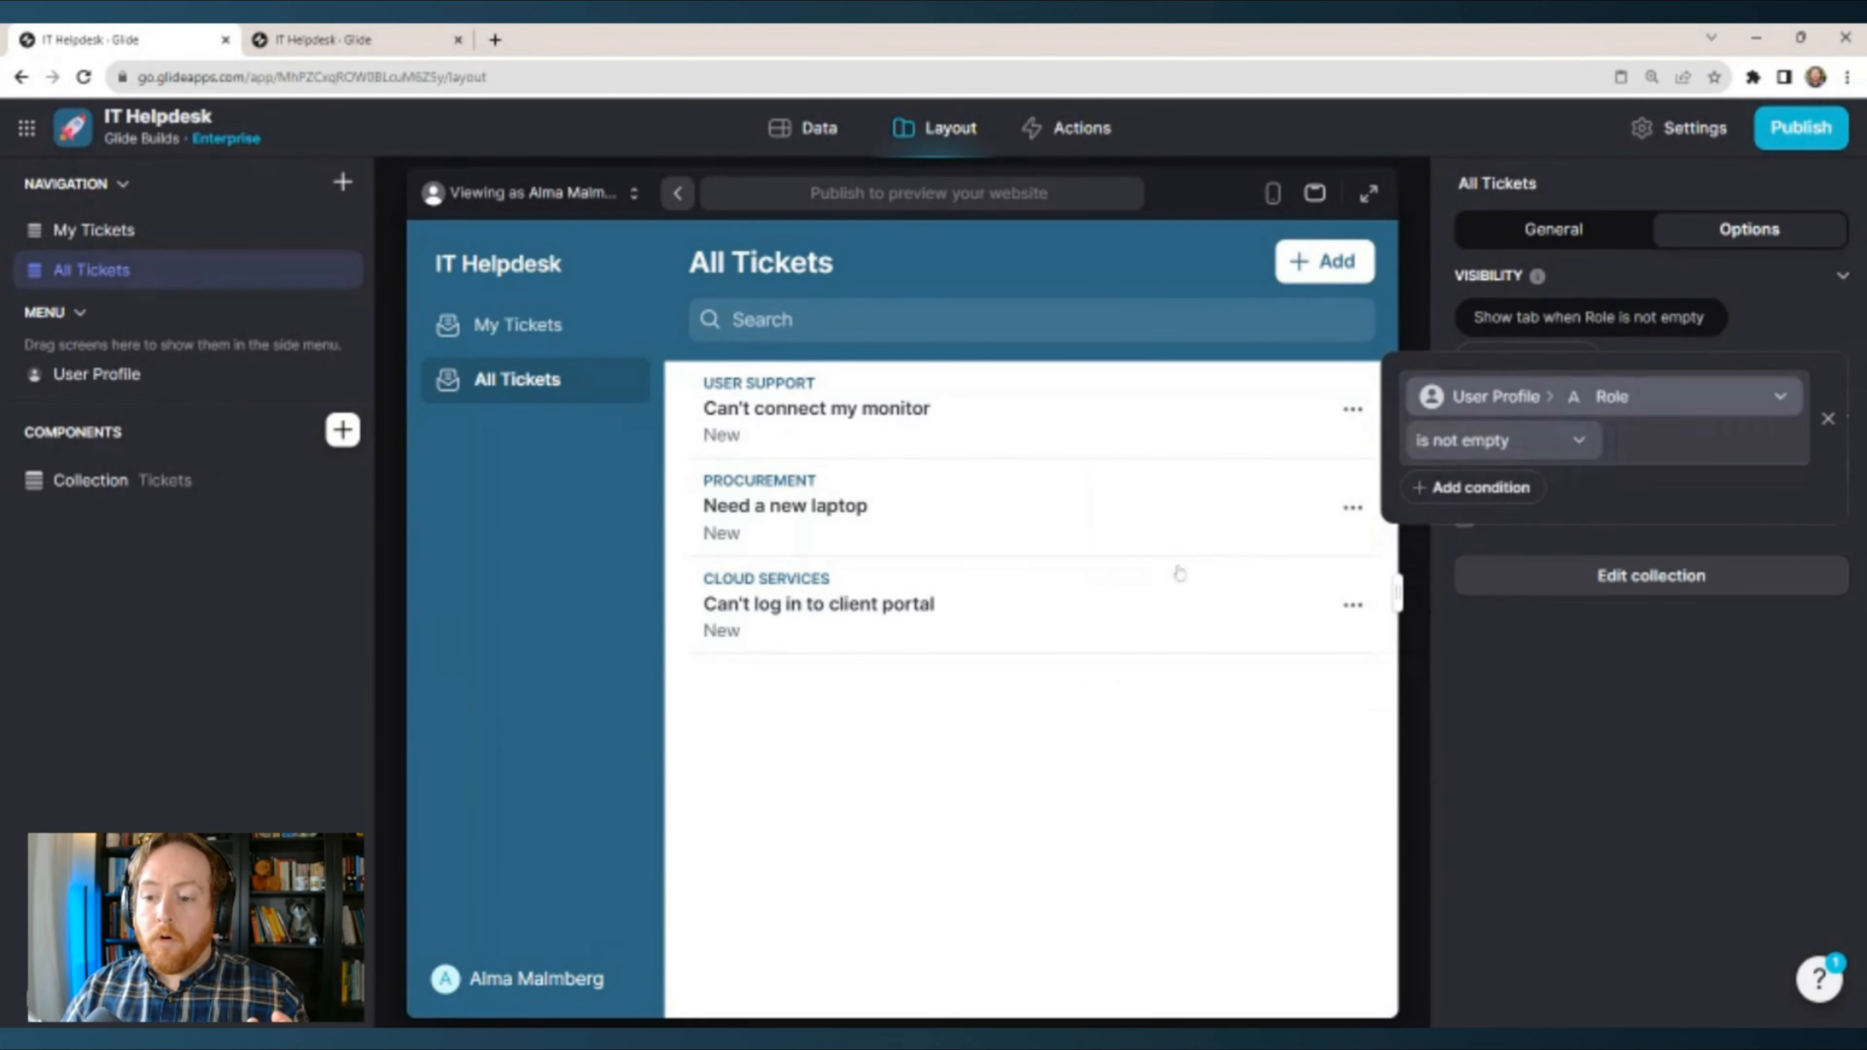
click(1502, 458)
click(1401, 515)
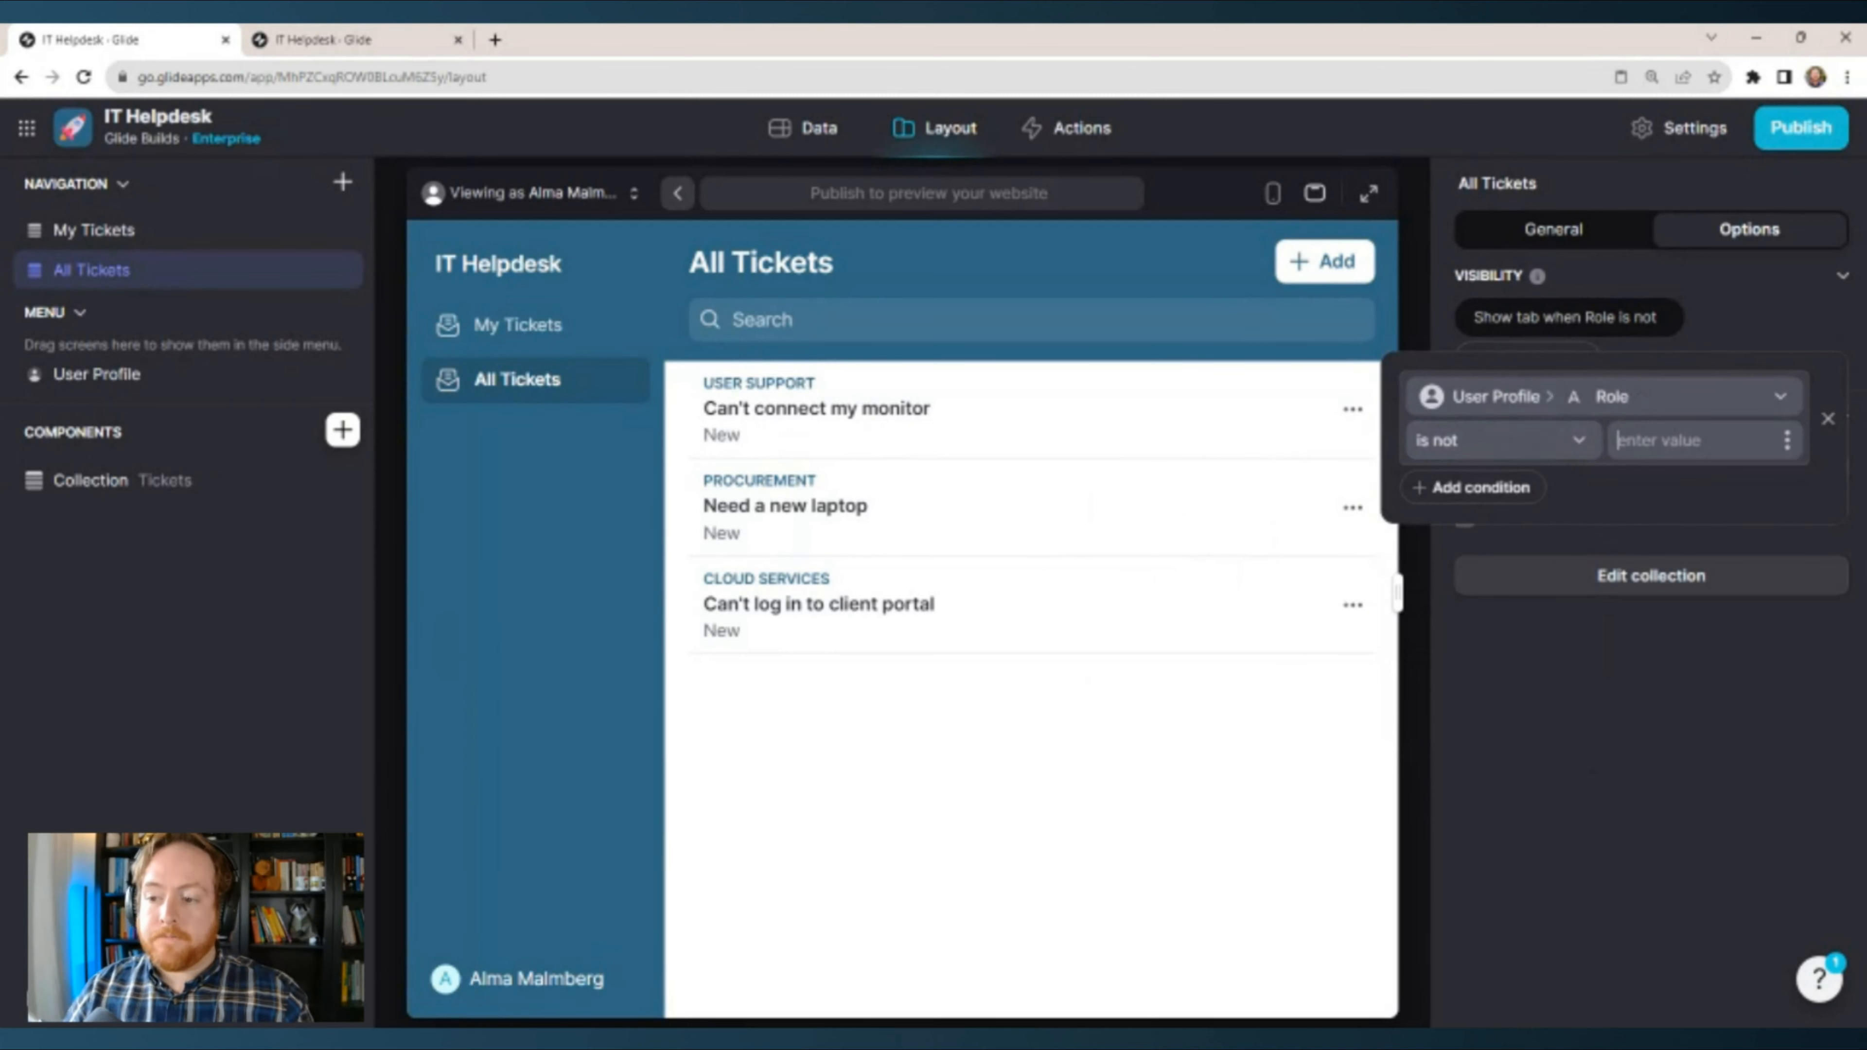
text(Employee)
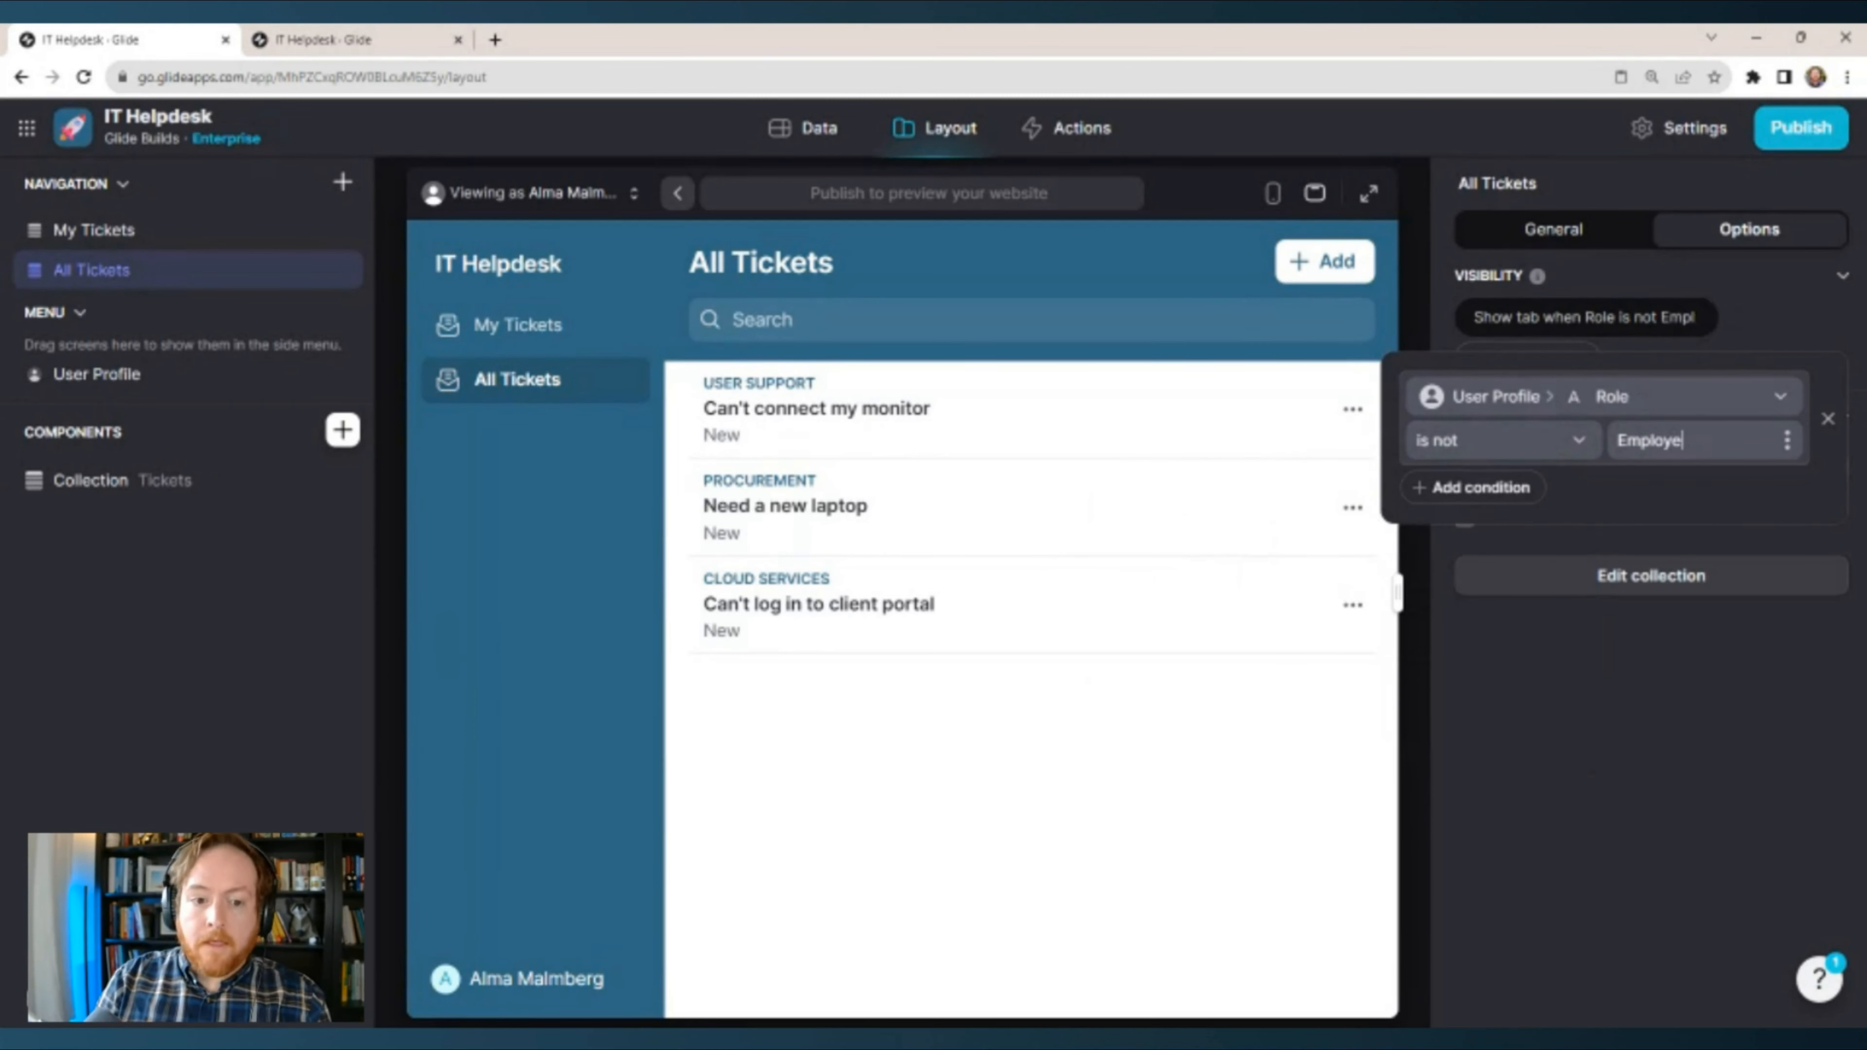
click(1581, 700)
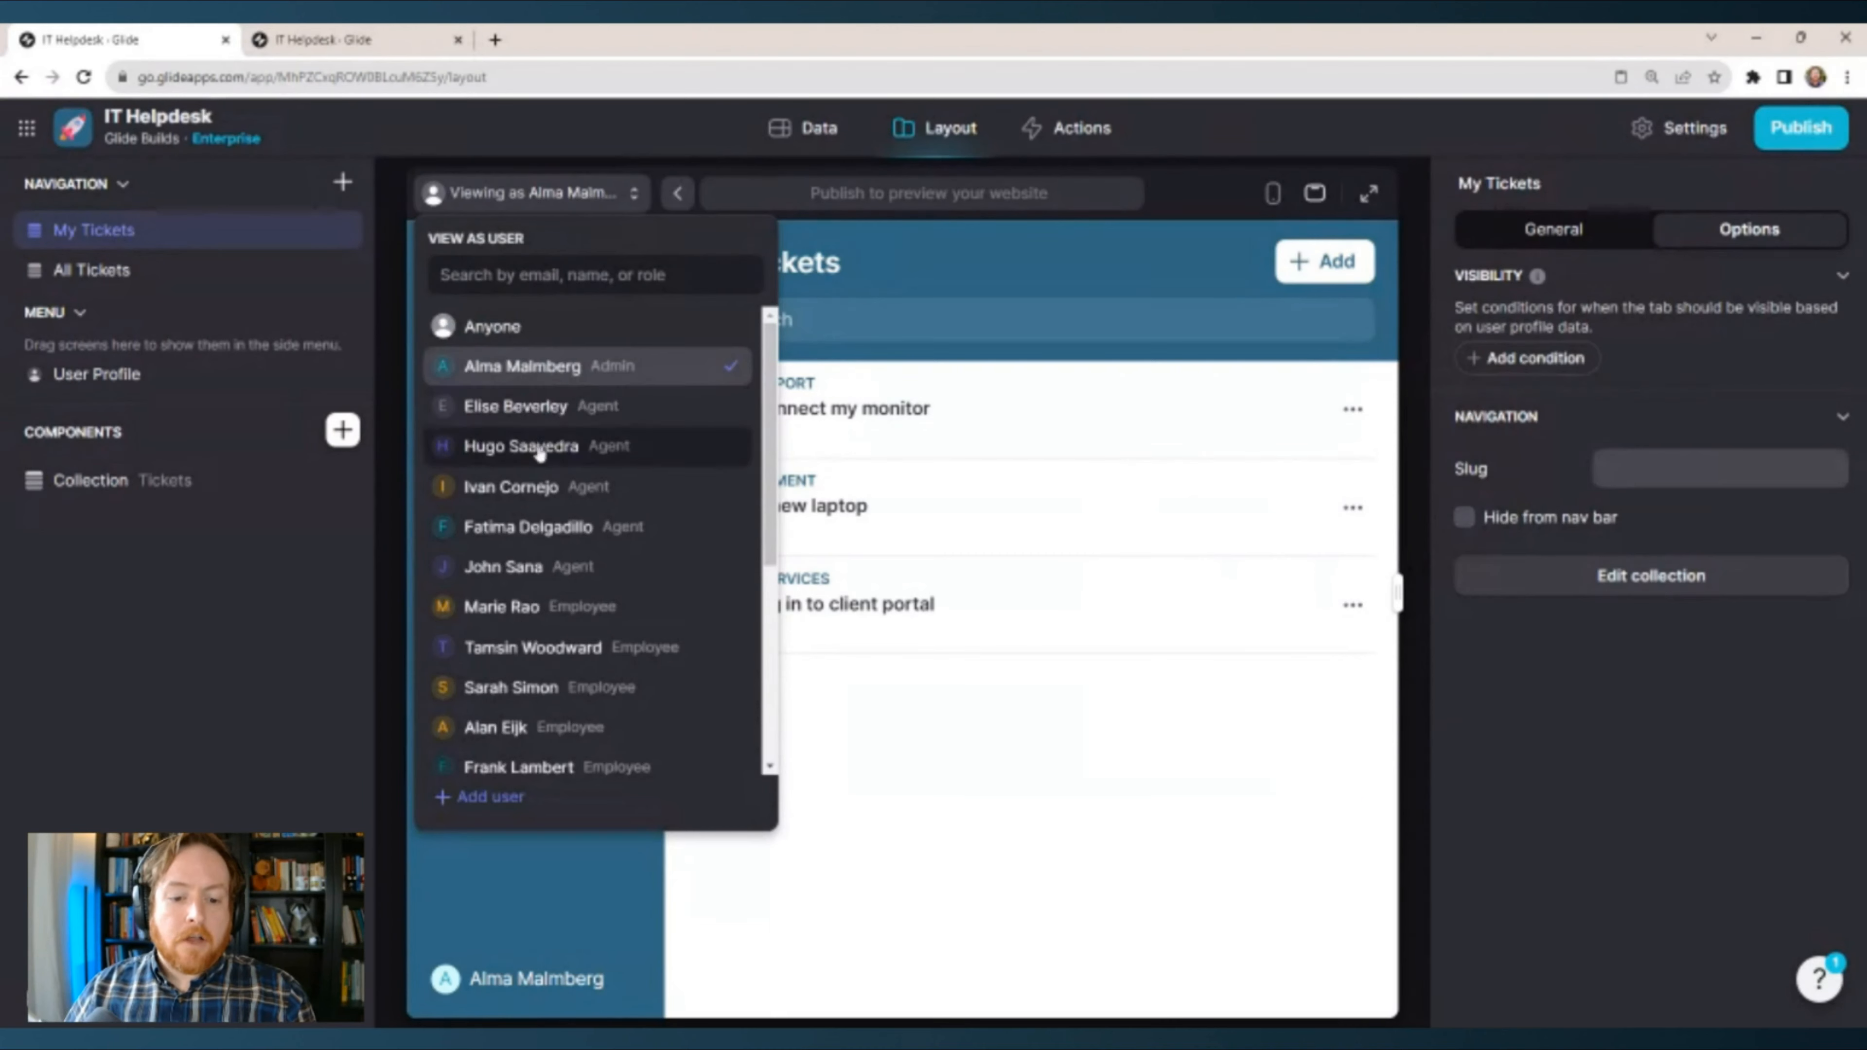
Preview the app as an employee to check which screens the navigation shows.
scroll(547, 501, down, 3)
click(507, 435)
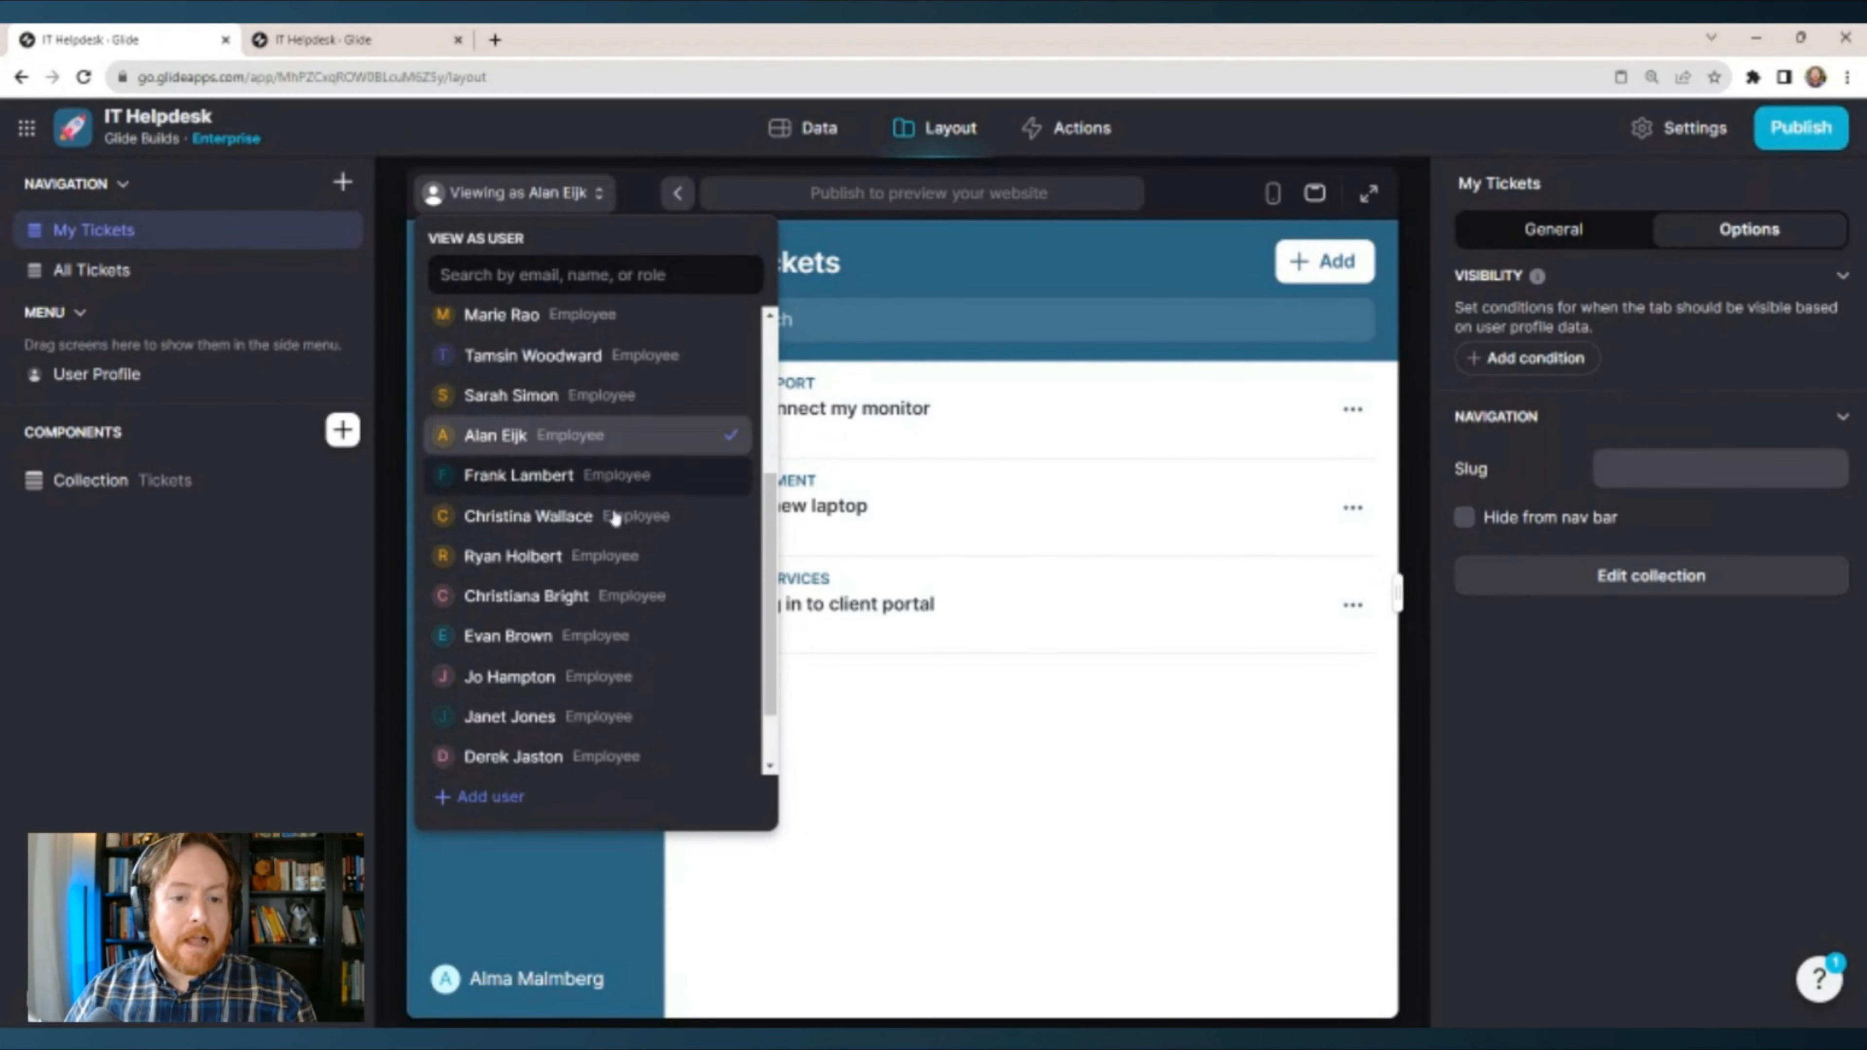
click(567, 877)
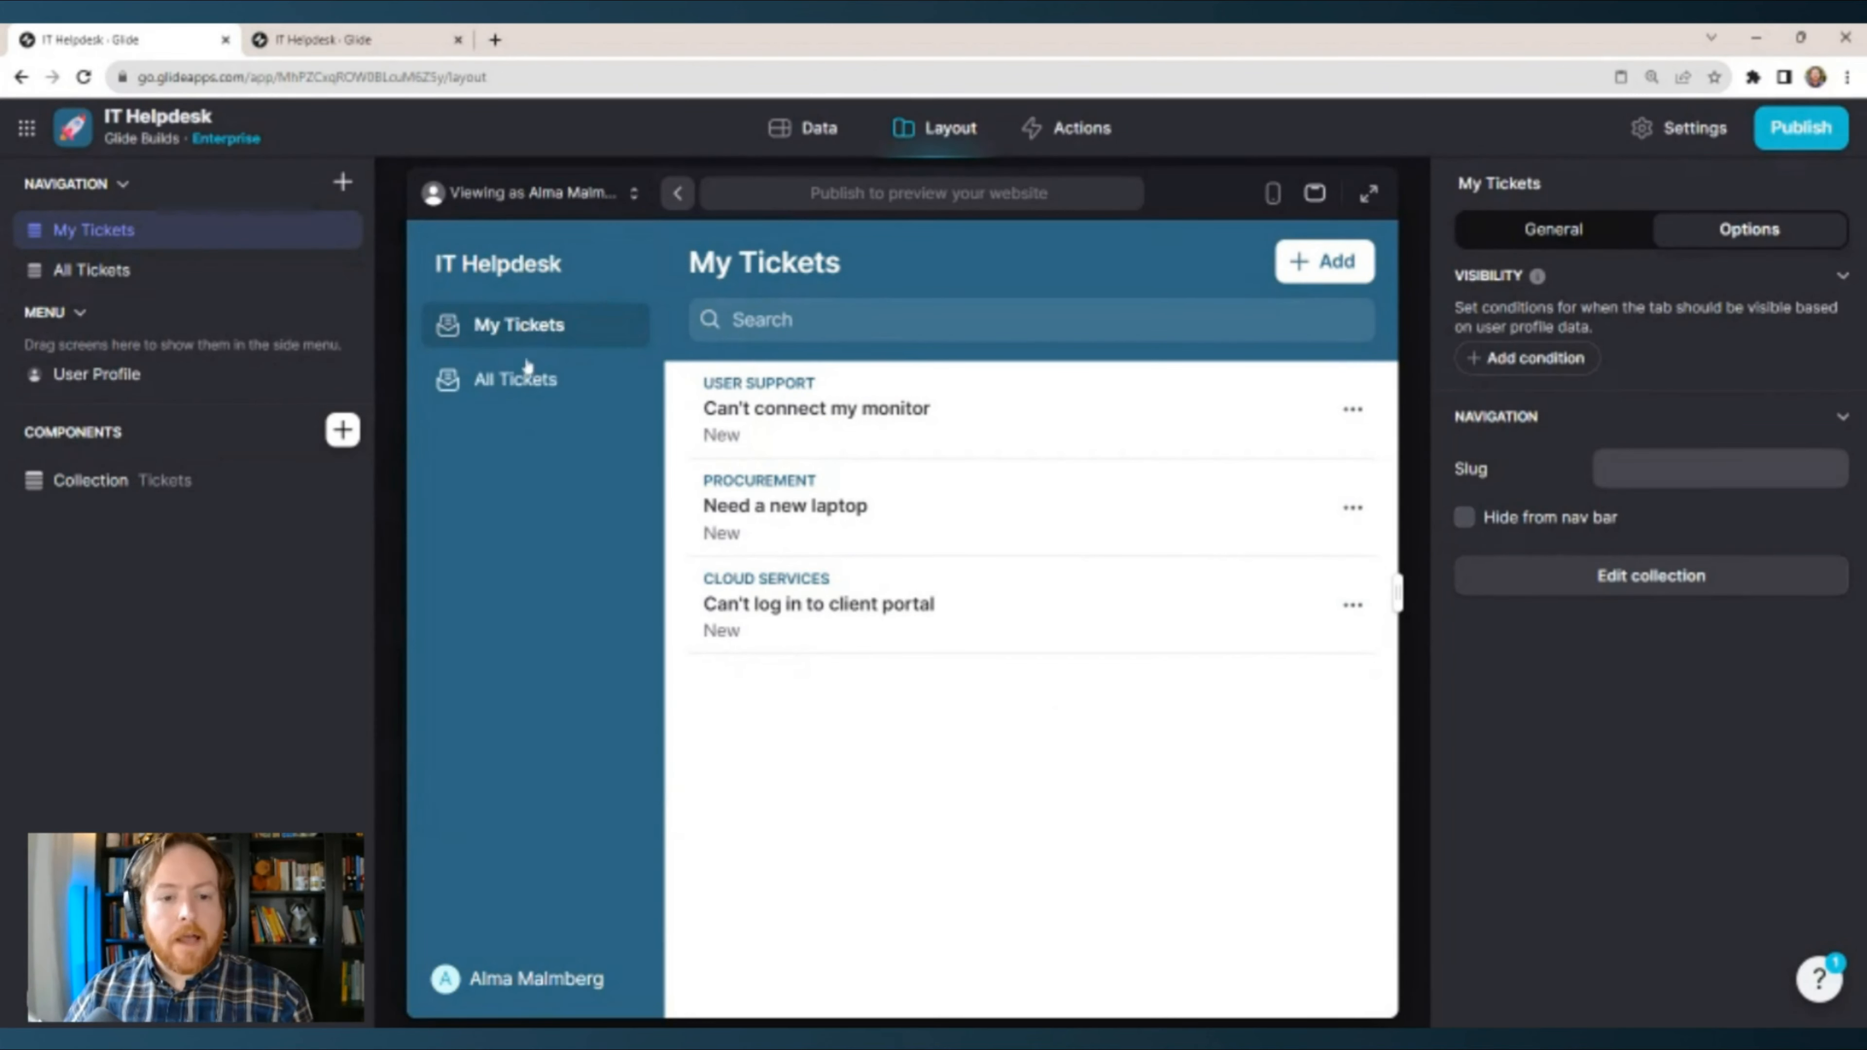
Filter the My Tickets collection to show only tickets where Ticket_Mine is true.
click(115, 482)
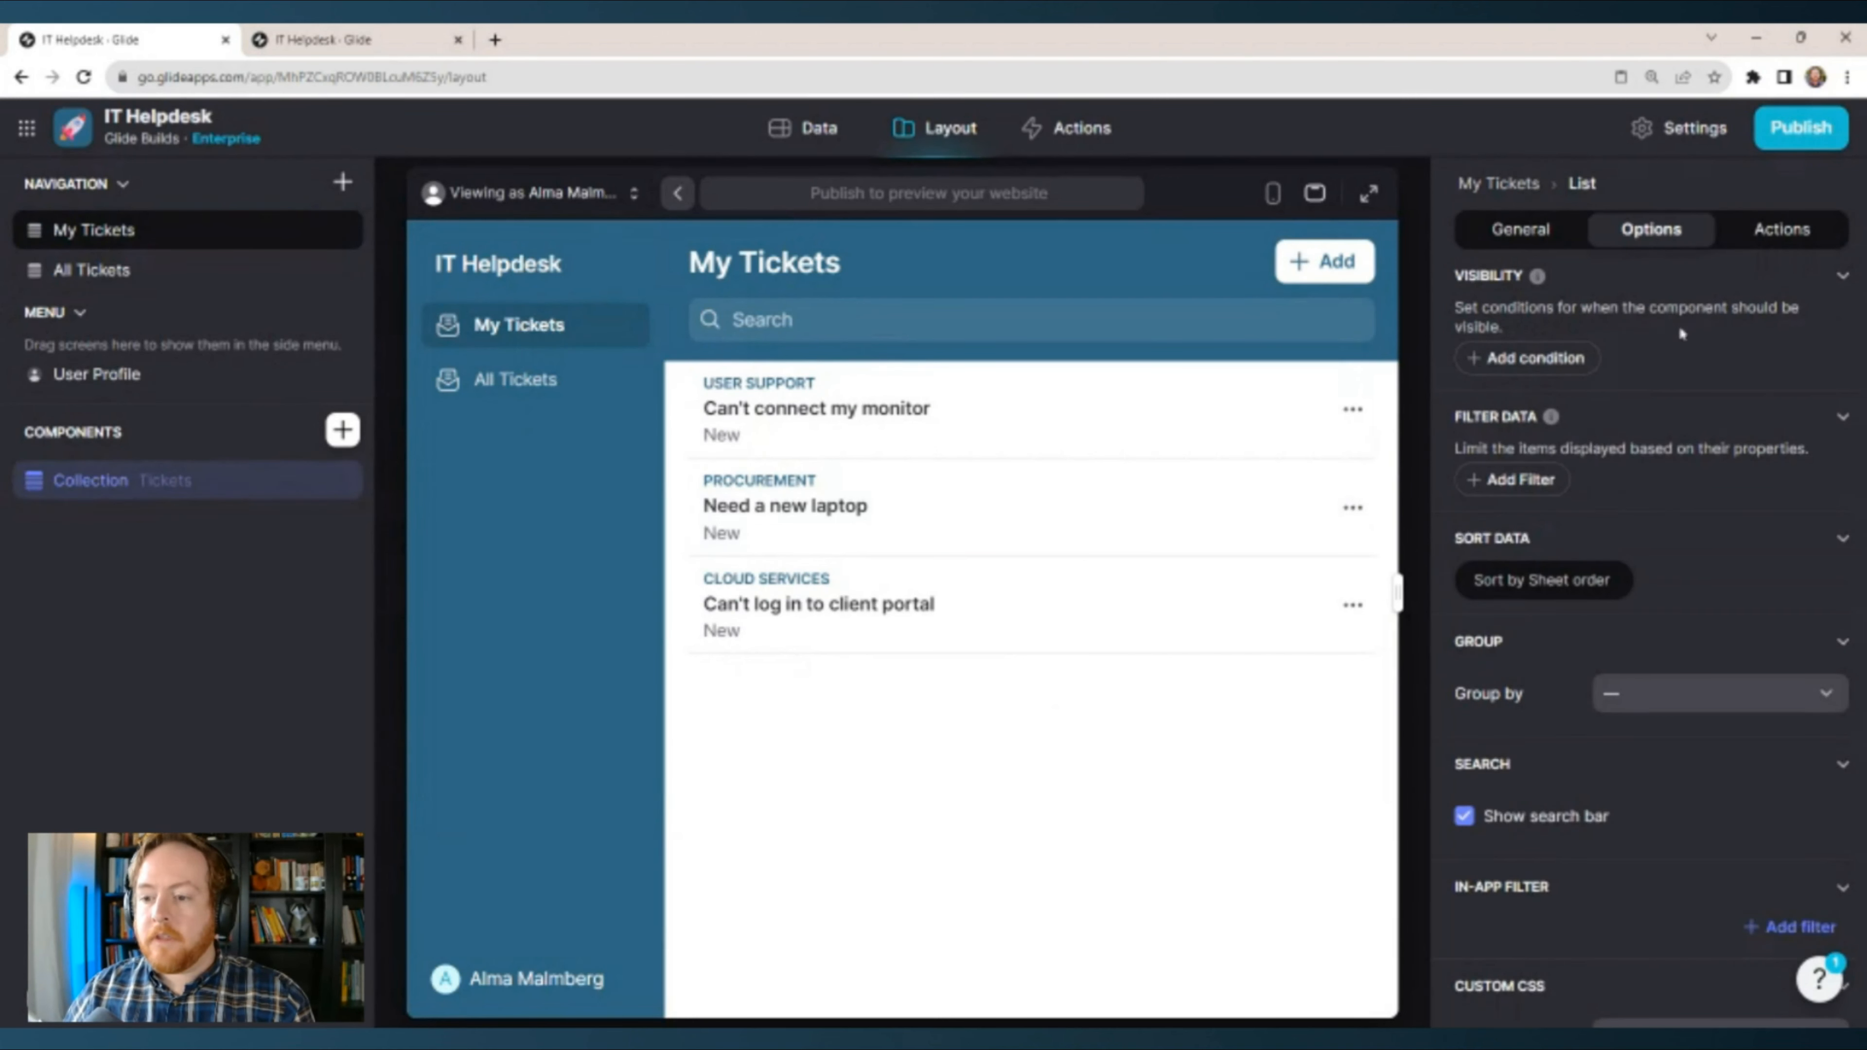
click(1534, 485)
click(1531, 462)
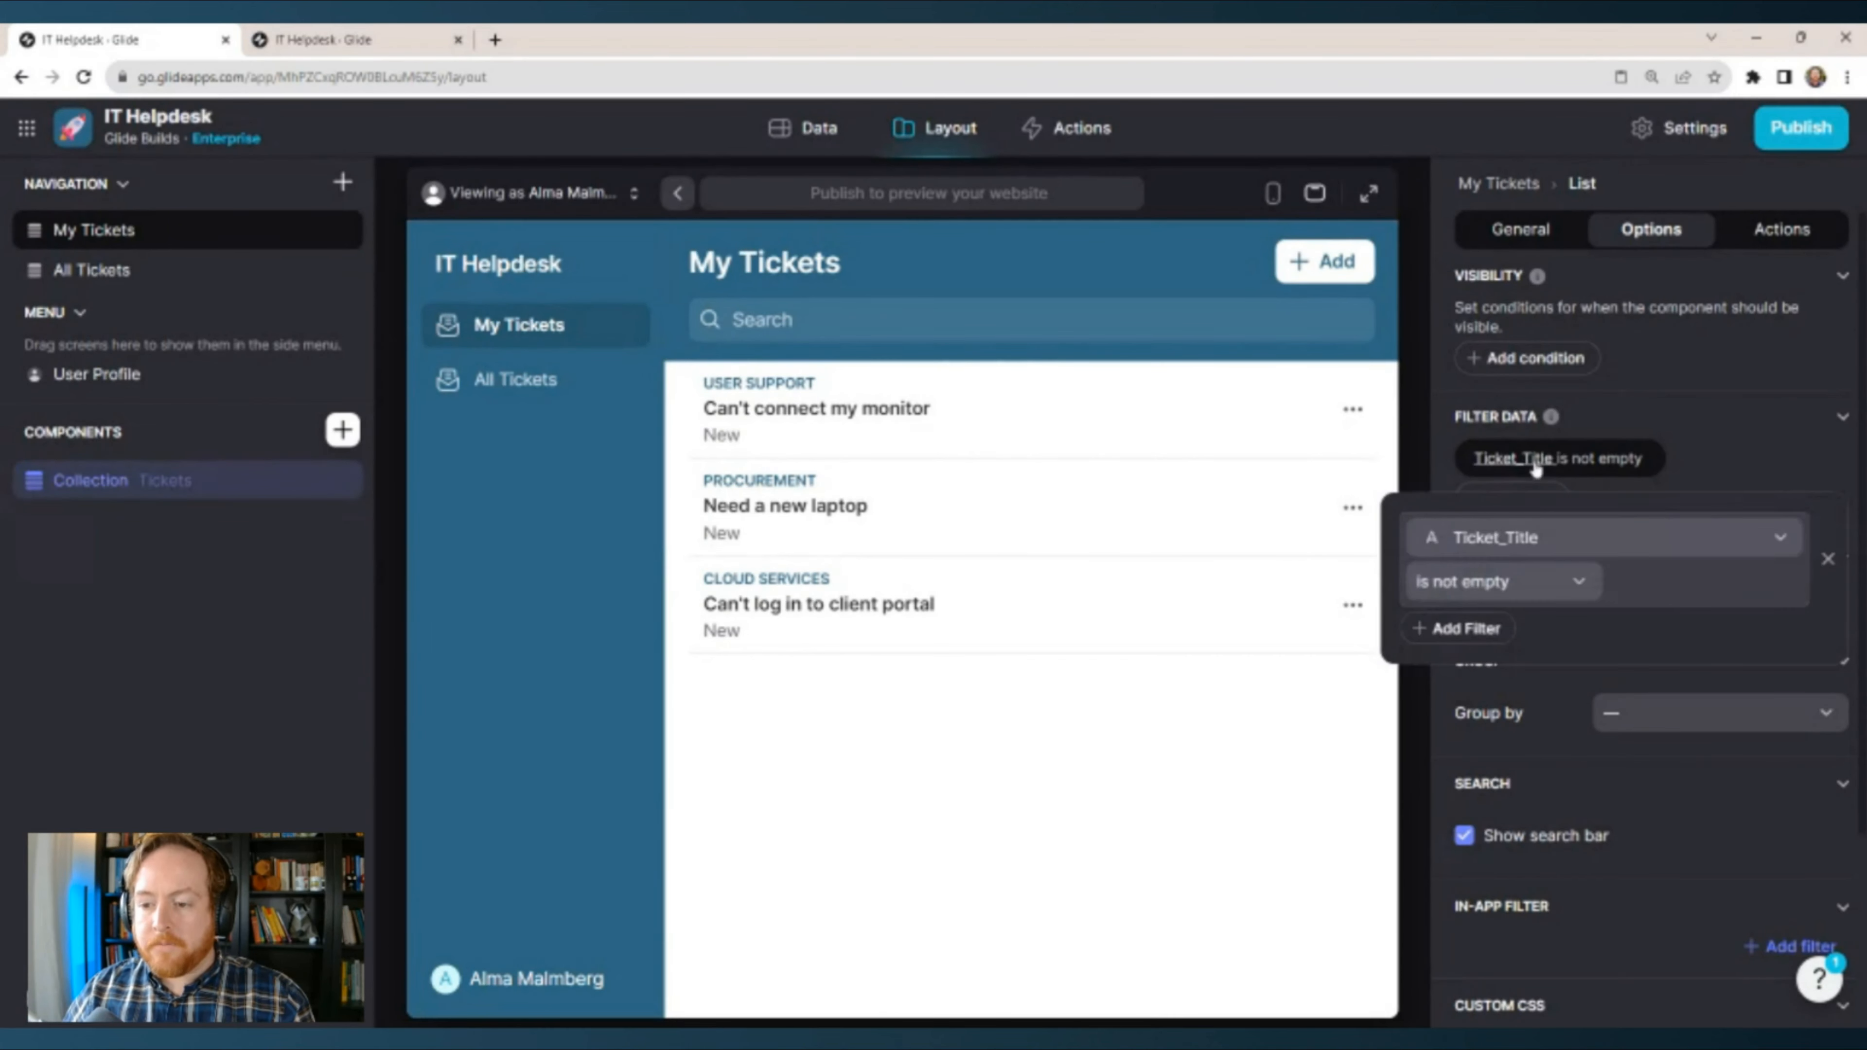
click(1540, 541)
scroll(1508, 783, down, 1)
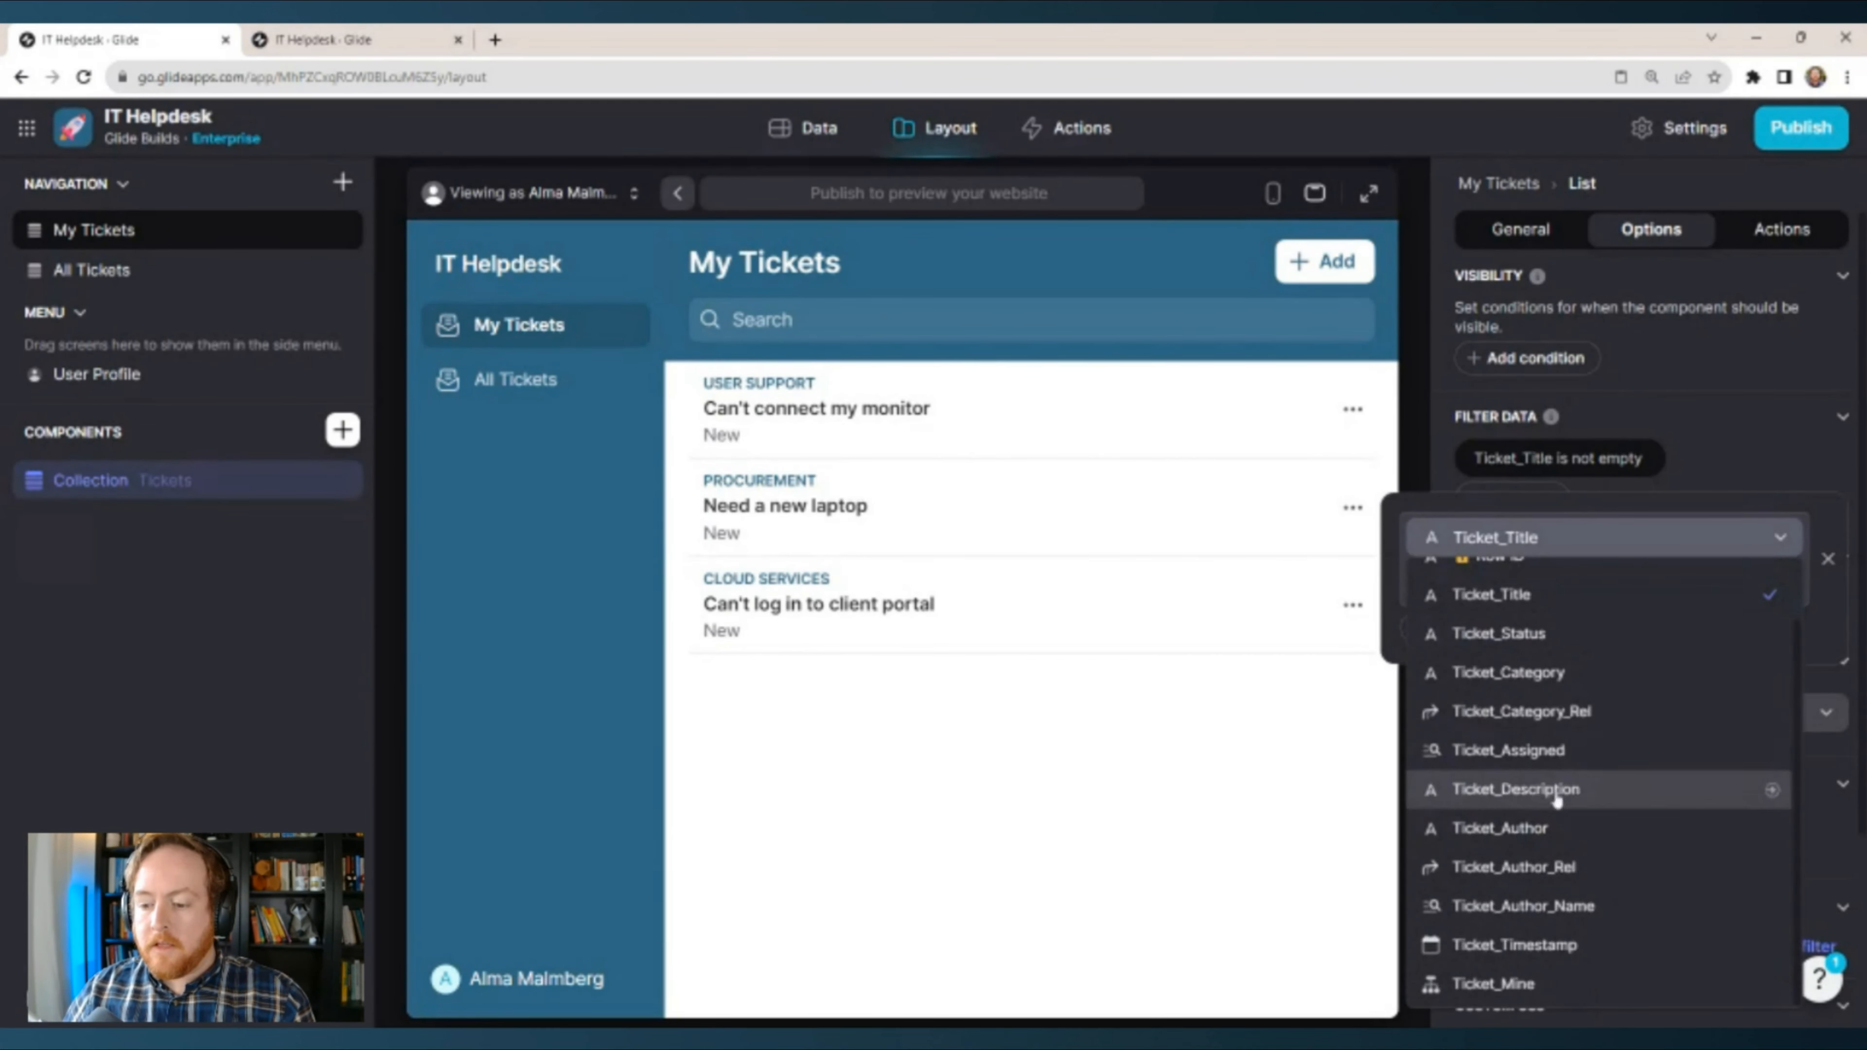
click(1528, 982)
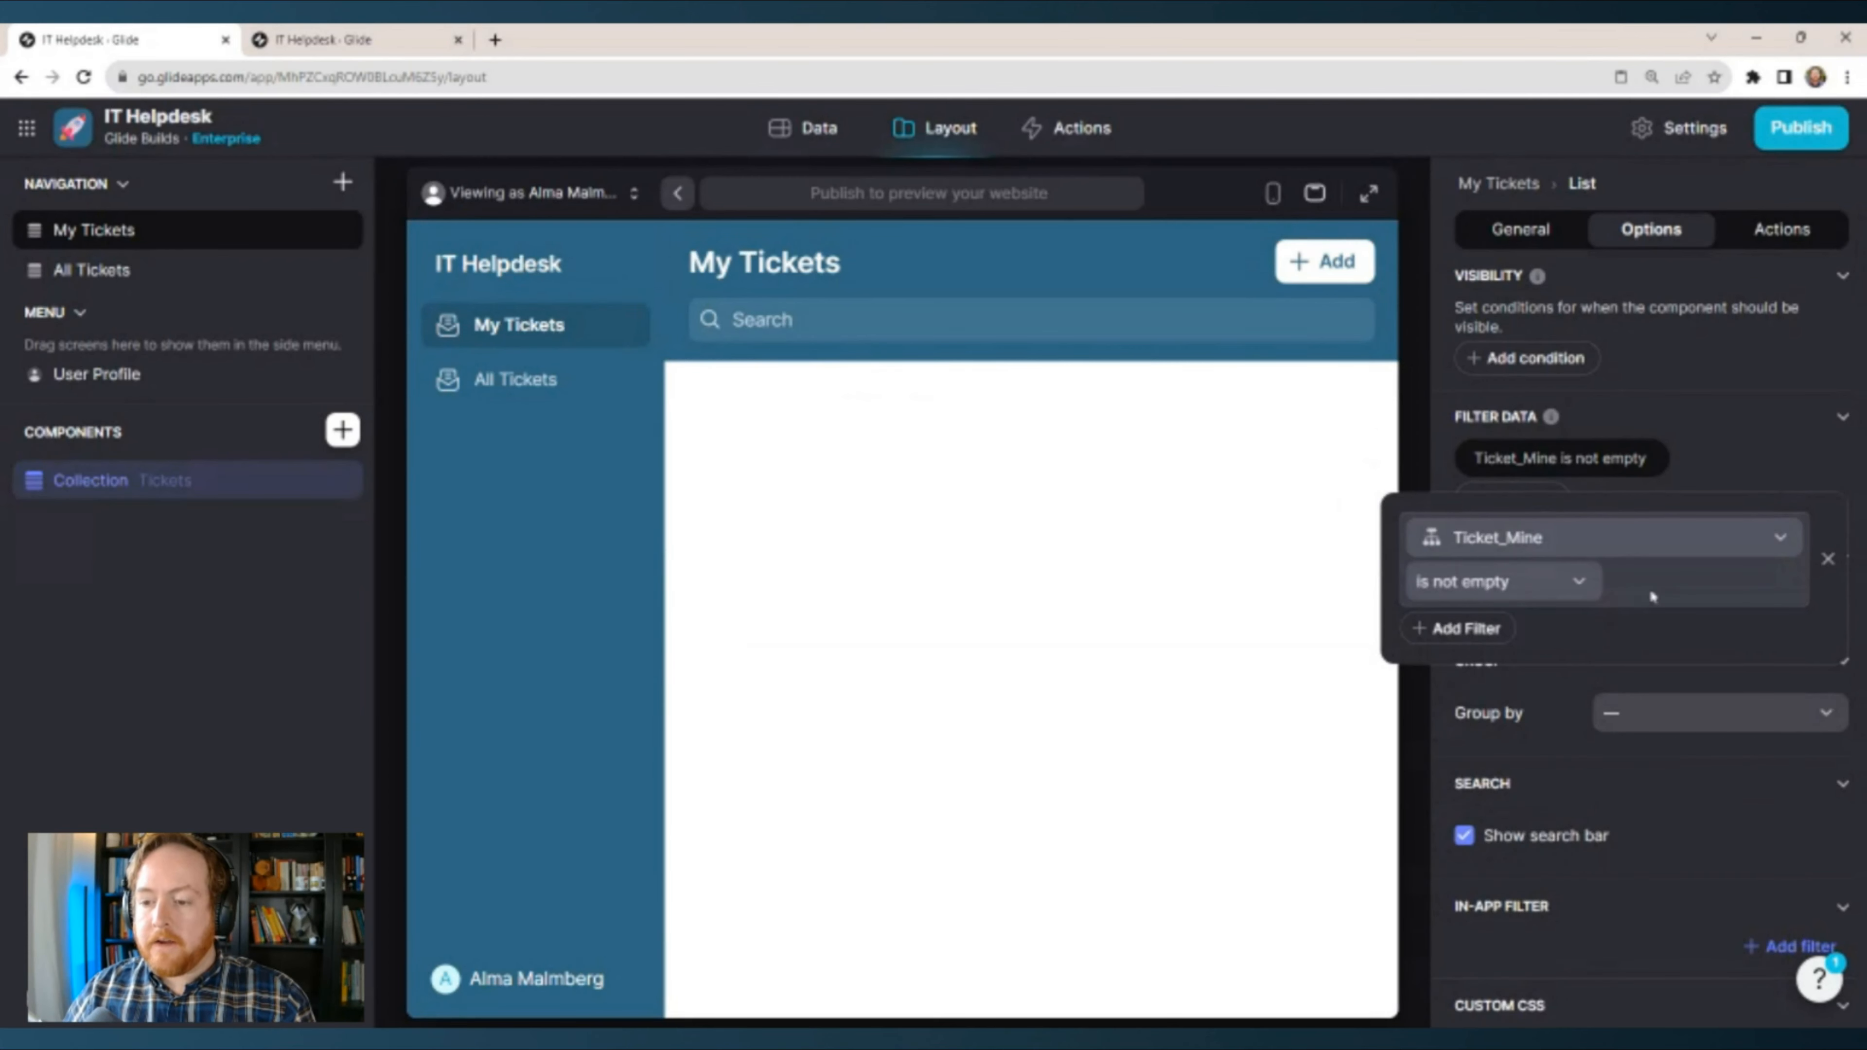
click(1583, 584)
click(1501, 784)
click(1812, 470)
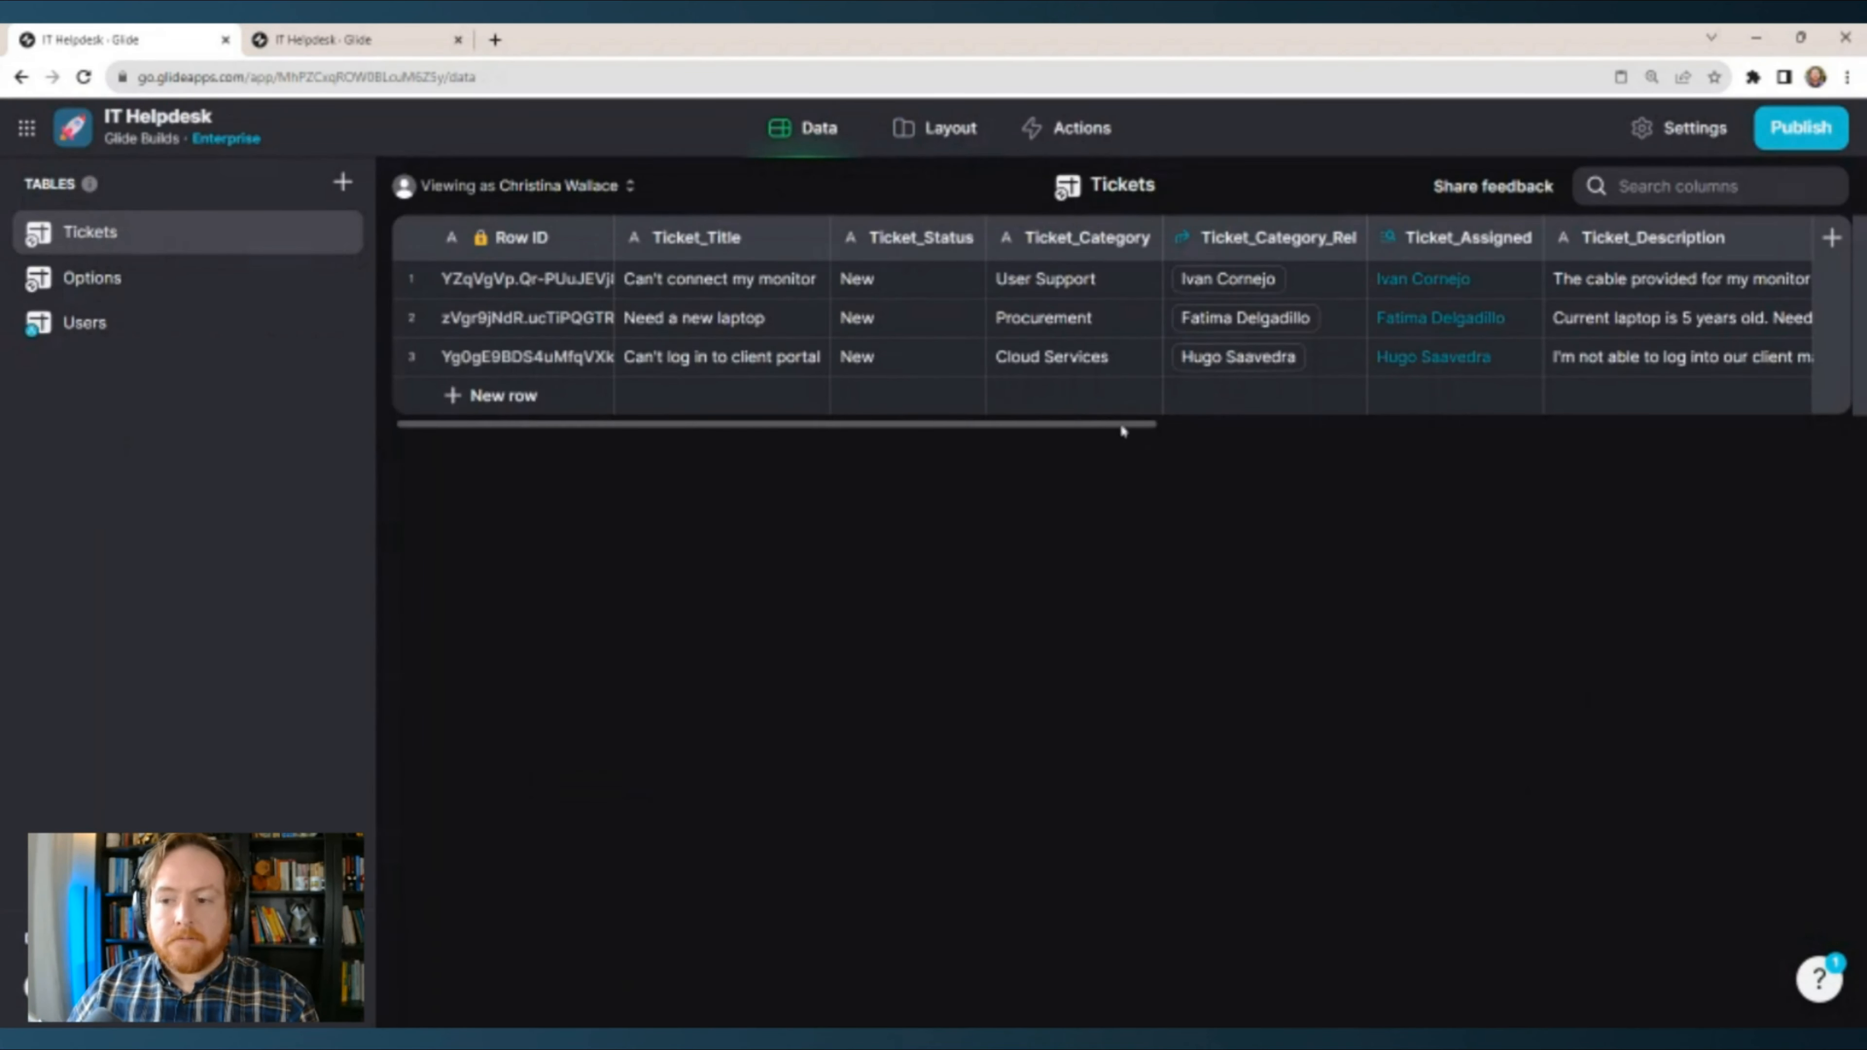
Check the Ticket_Mine column and the My Tickets screen as the employee who authored the "Can't log in to client portal" ticket.
drag(1123, 426, 1813, 426)
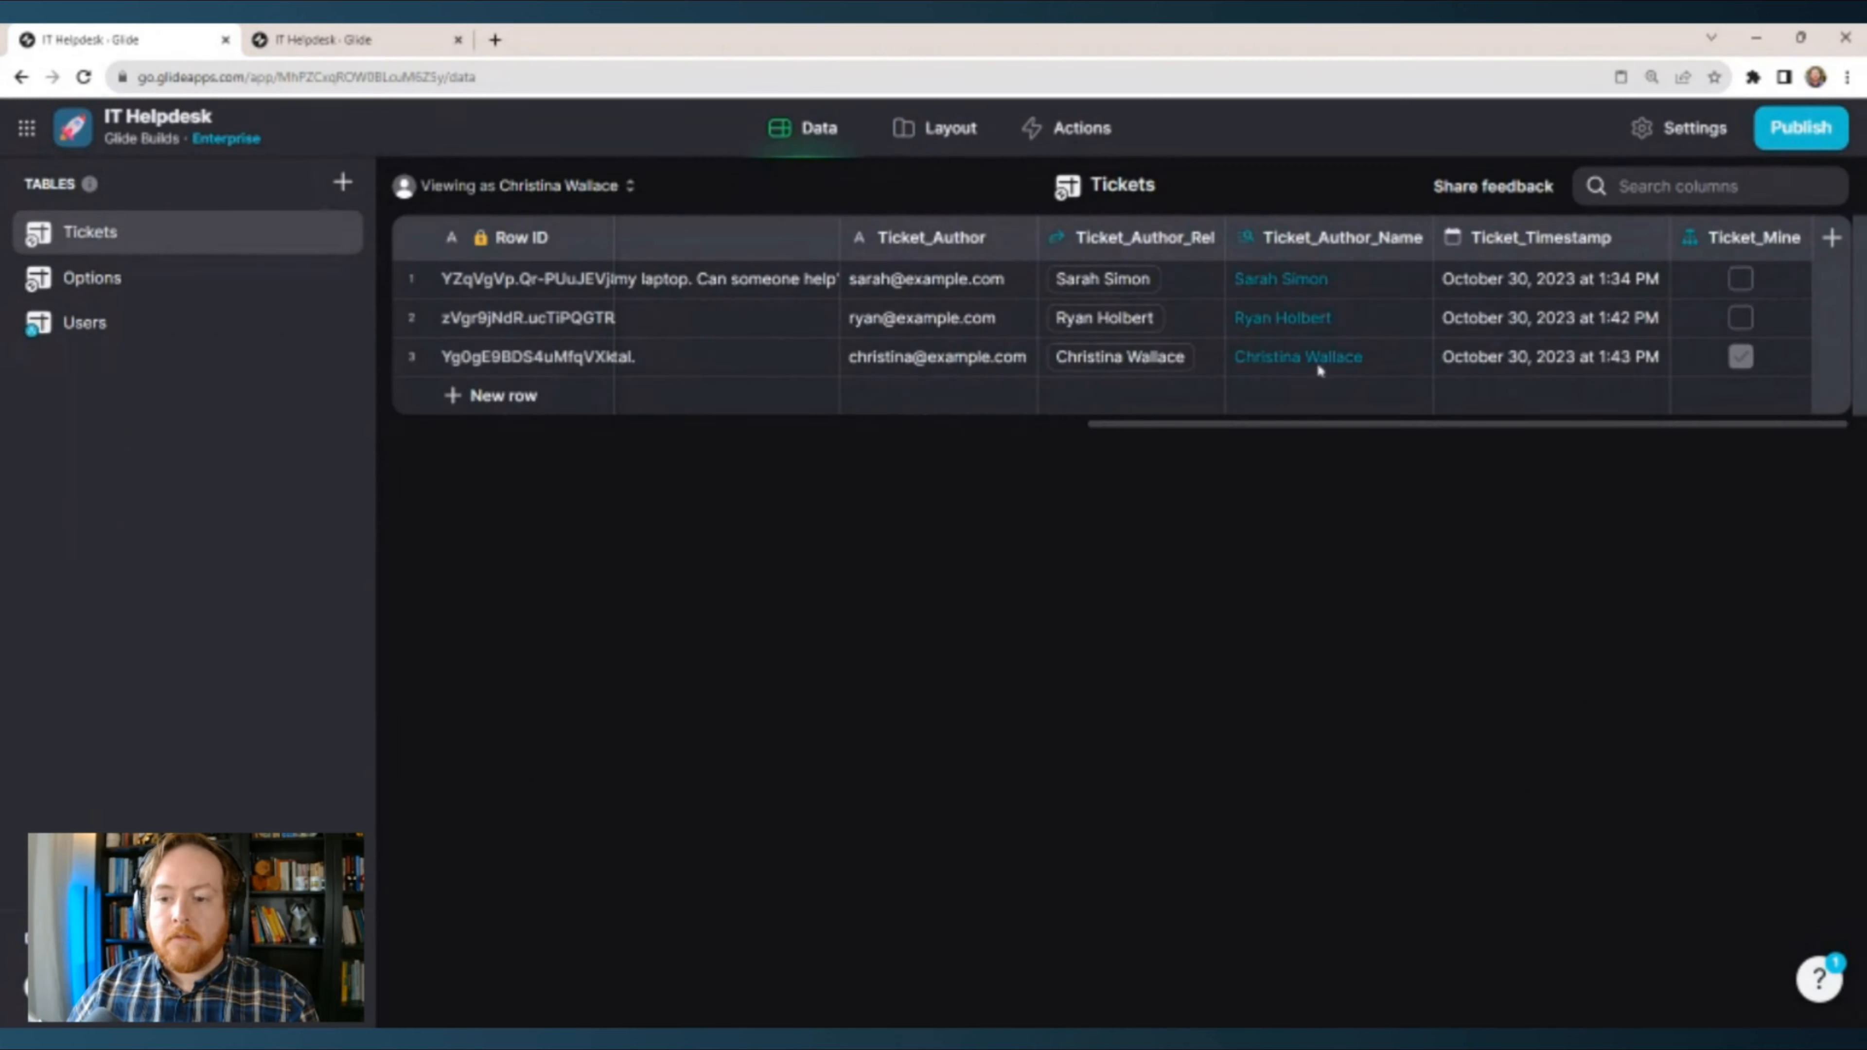
click(948, 131)
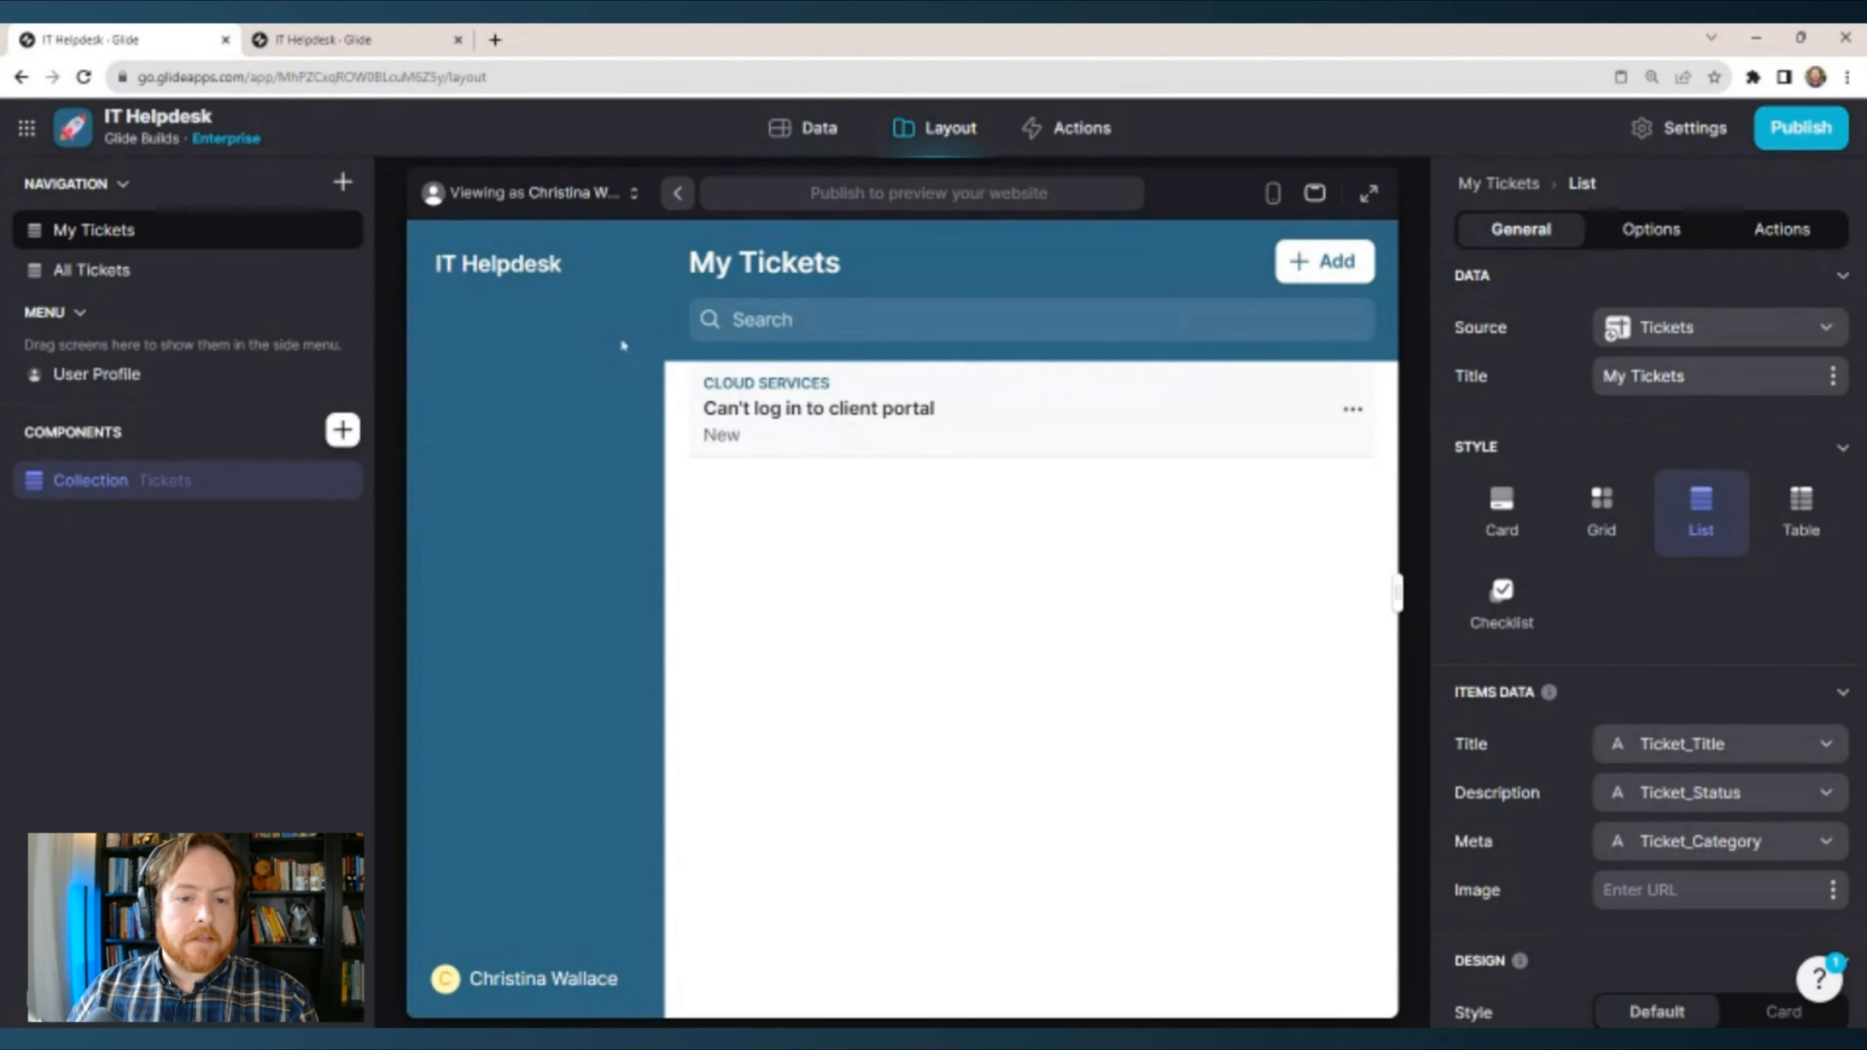
Preview the app as the agent assigned to Cloud Services and compare the My Tickets and All Tickets screens.
click(577, 191)
click(809, 131)
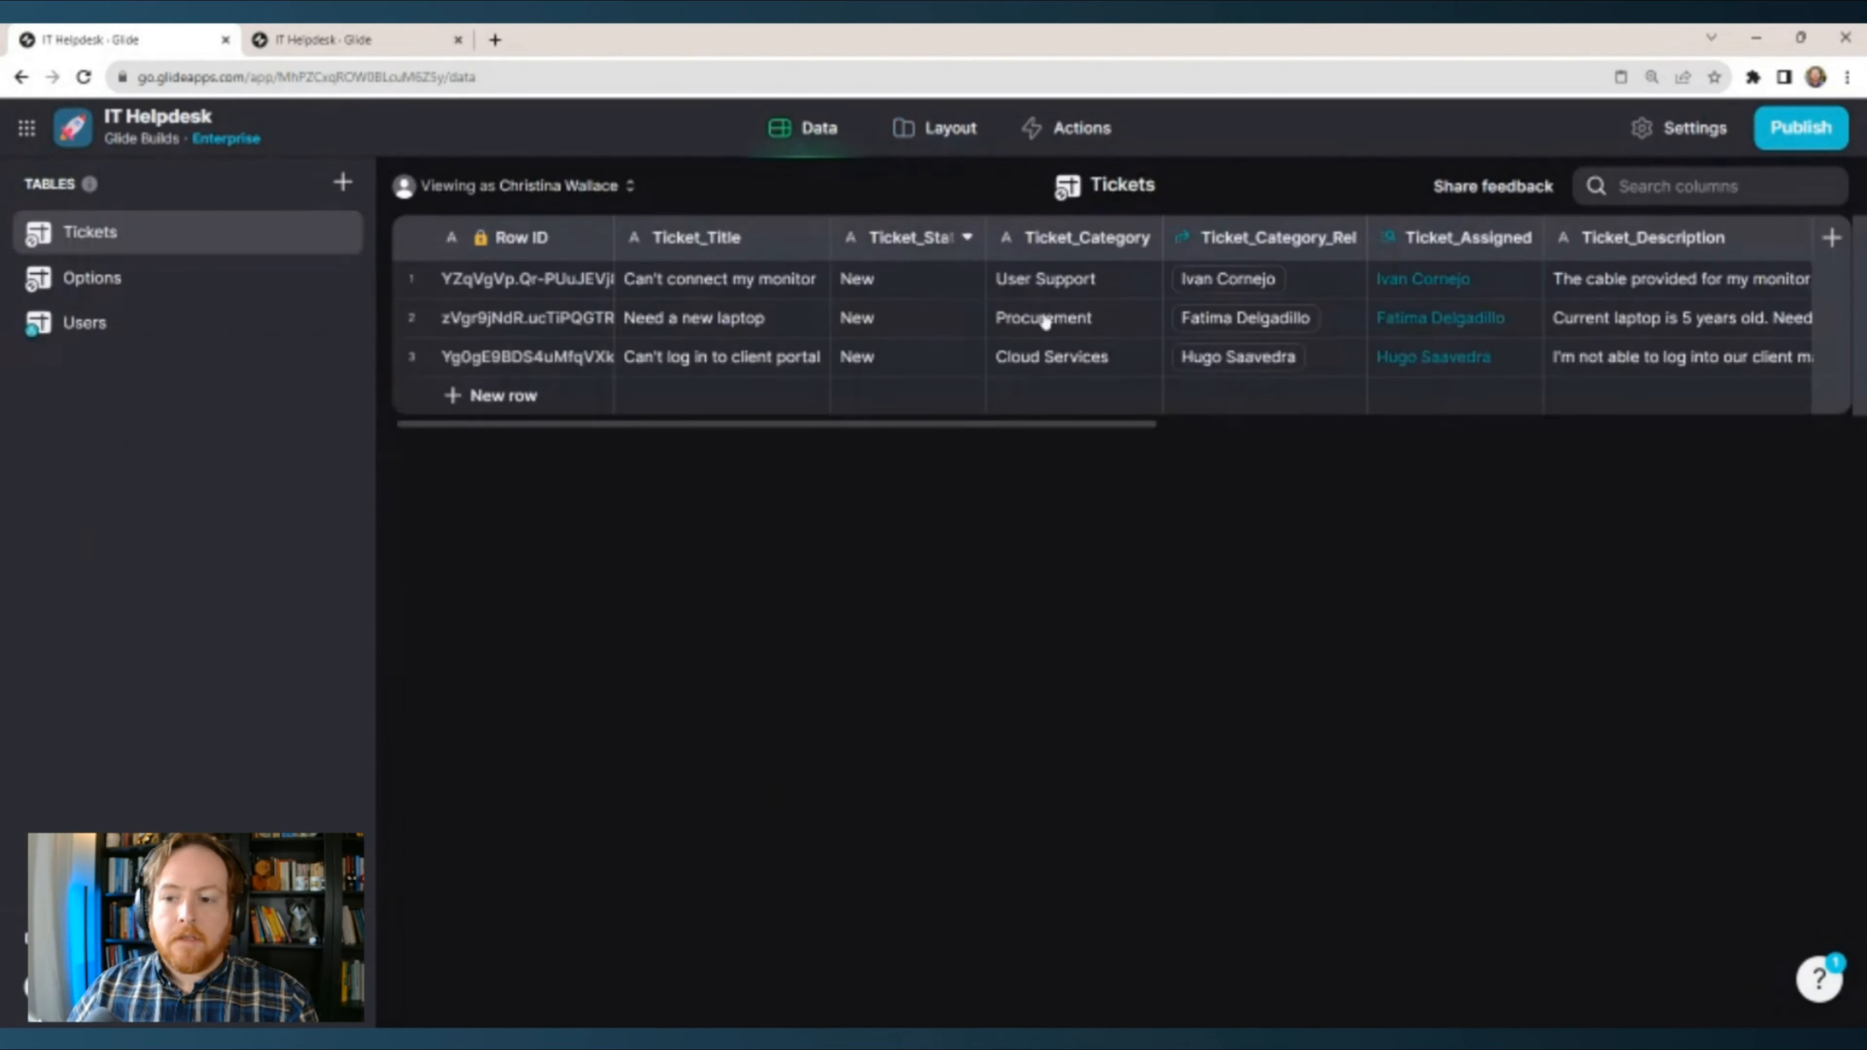
click(933, 136)
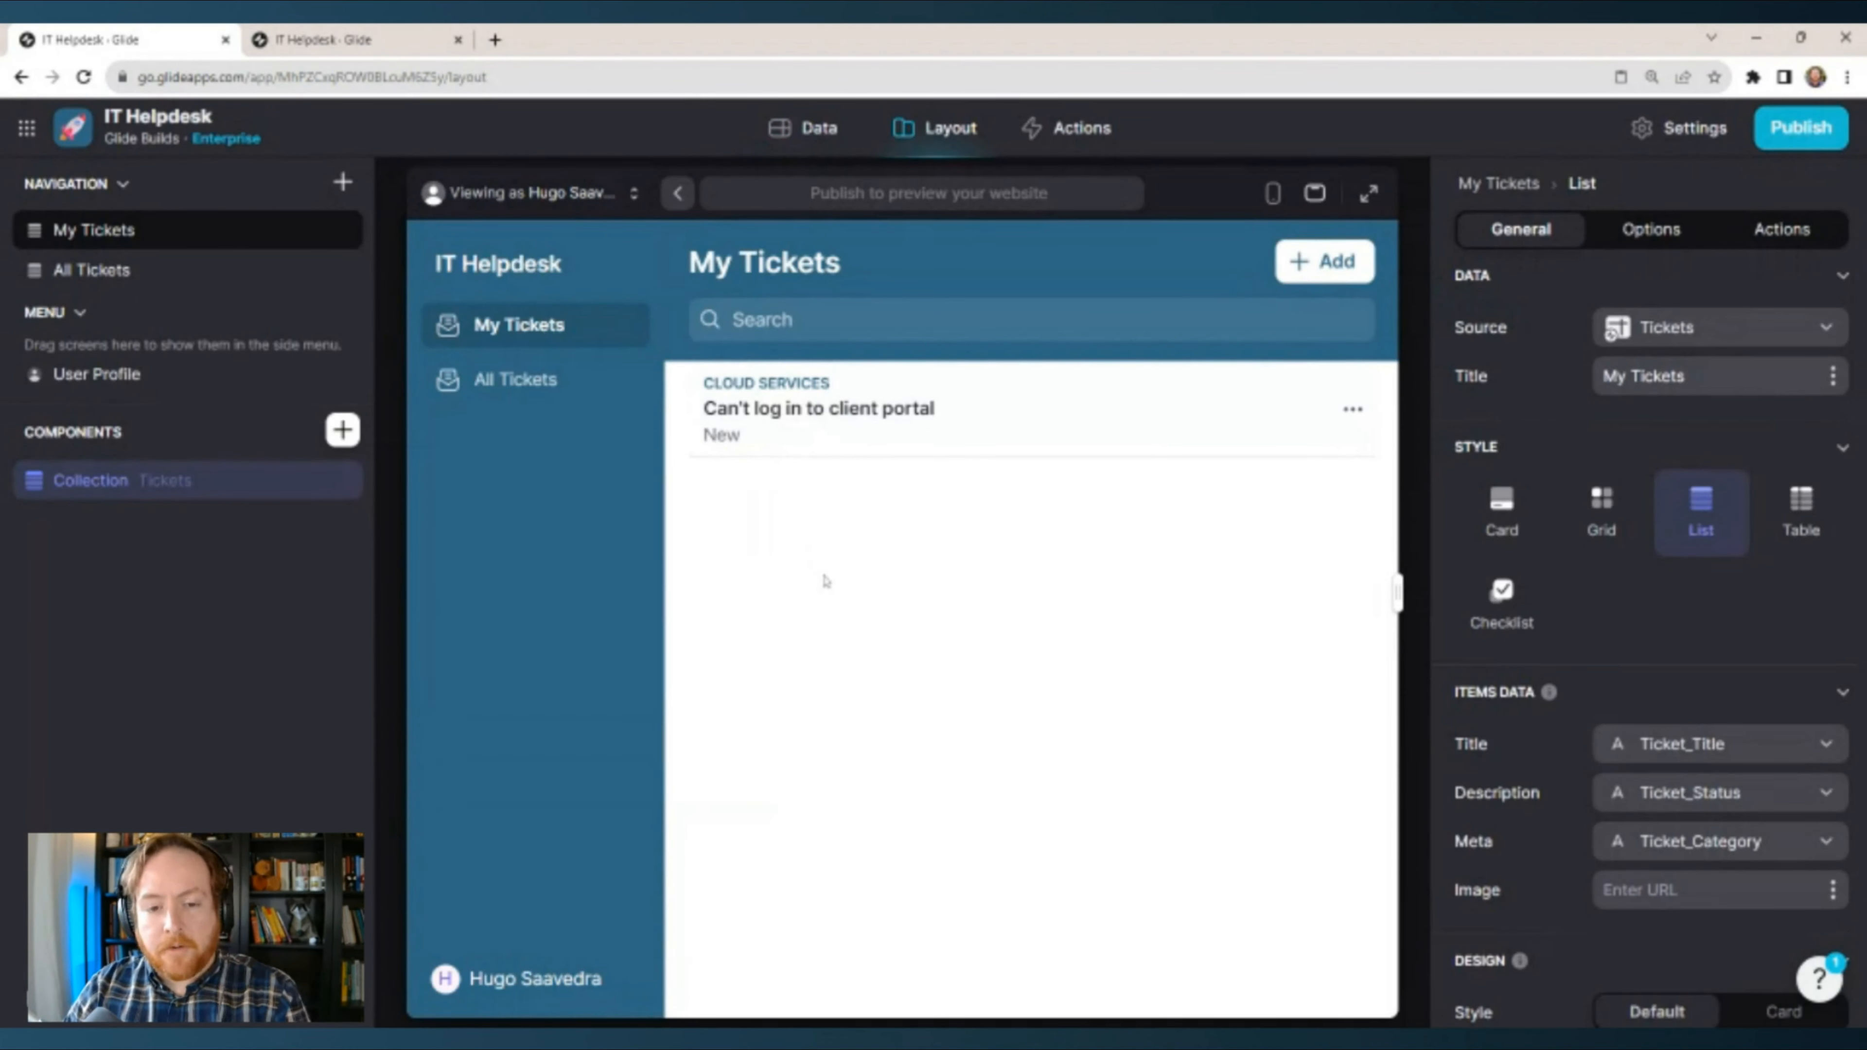
click(627, 389)
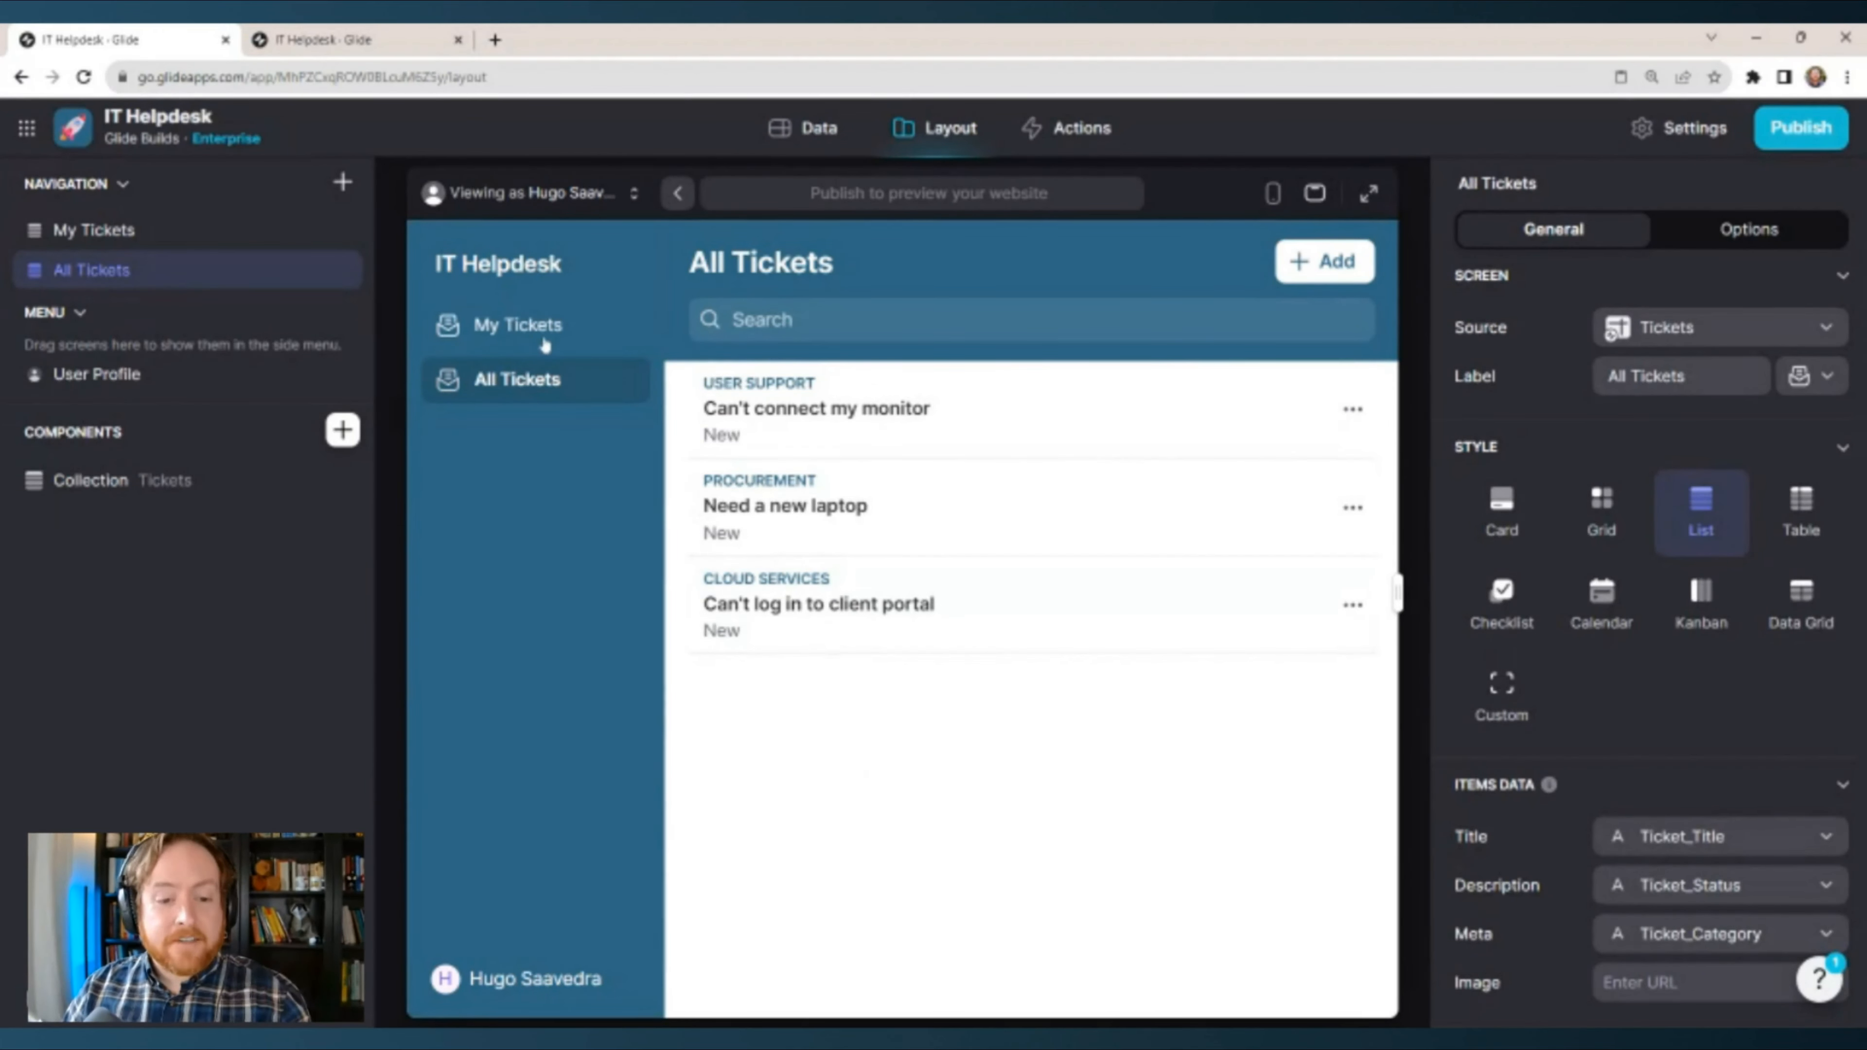
click(566, 326)
click(587, 376)
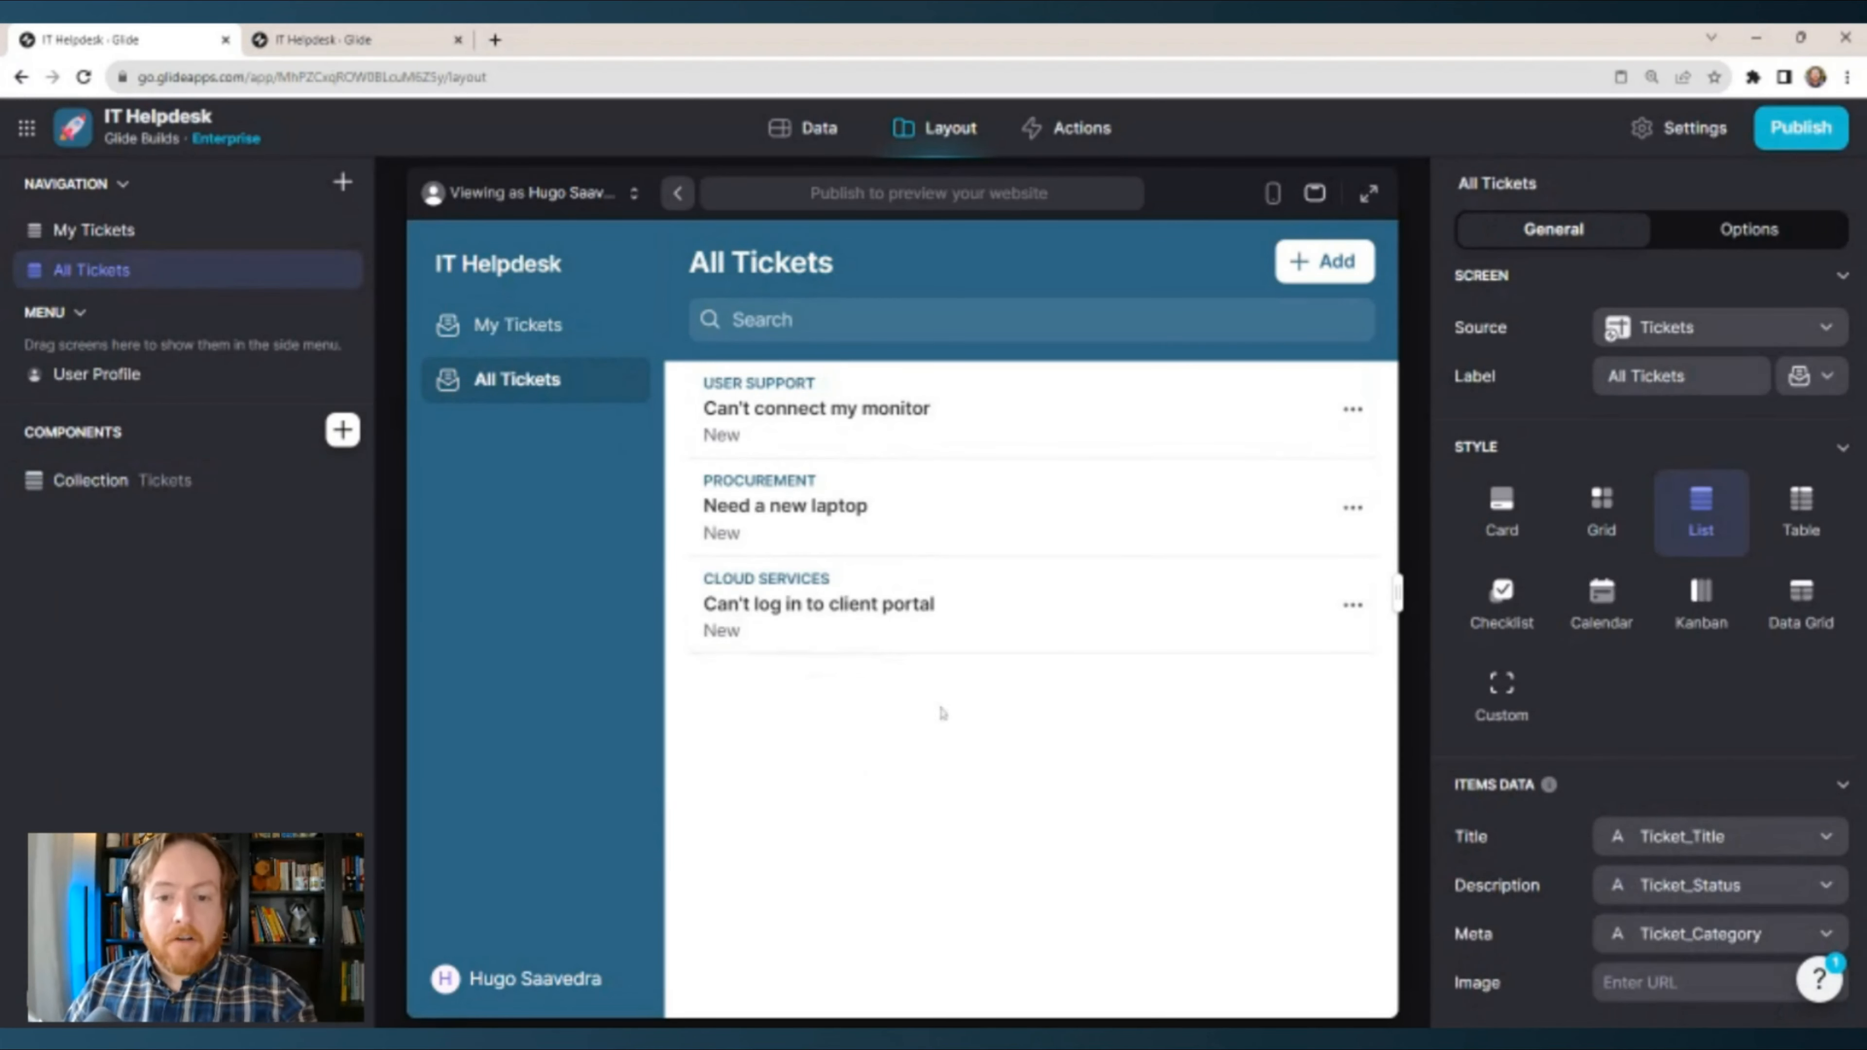
Review the Tickets table's columns from Ticket_Assigned through Ticket_Description and Ticket_Author to Ticket_Mine.
click(809, 131)
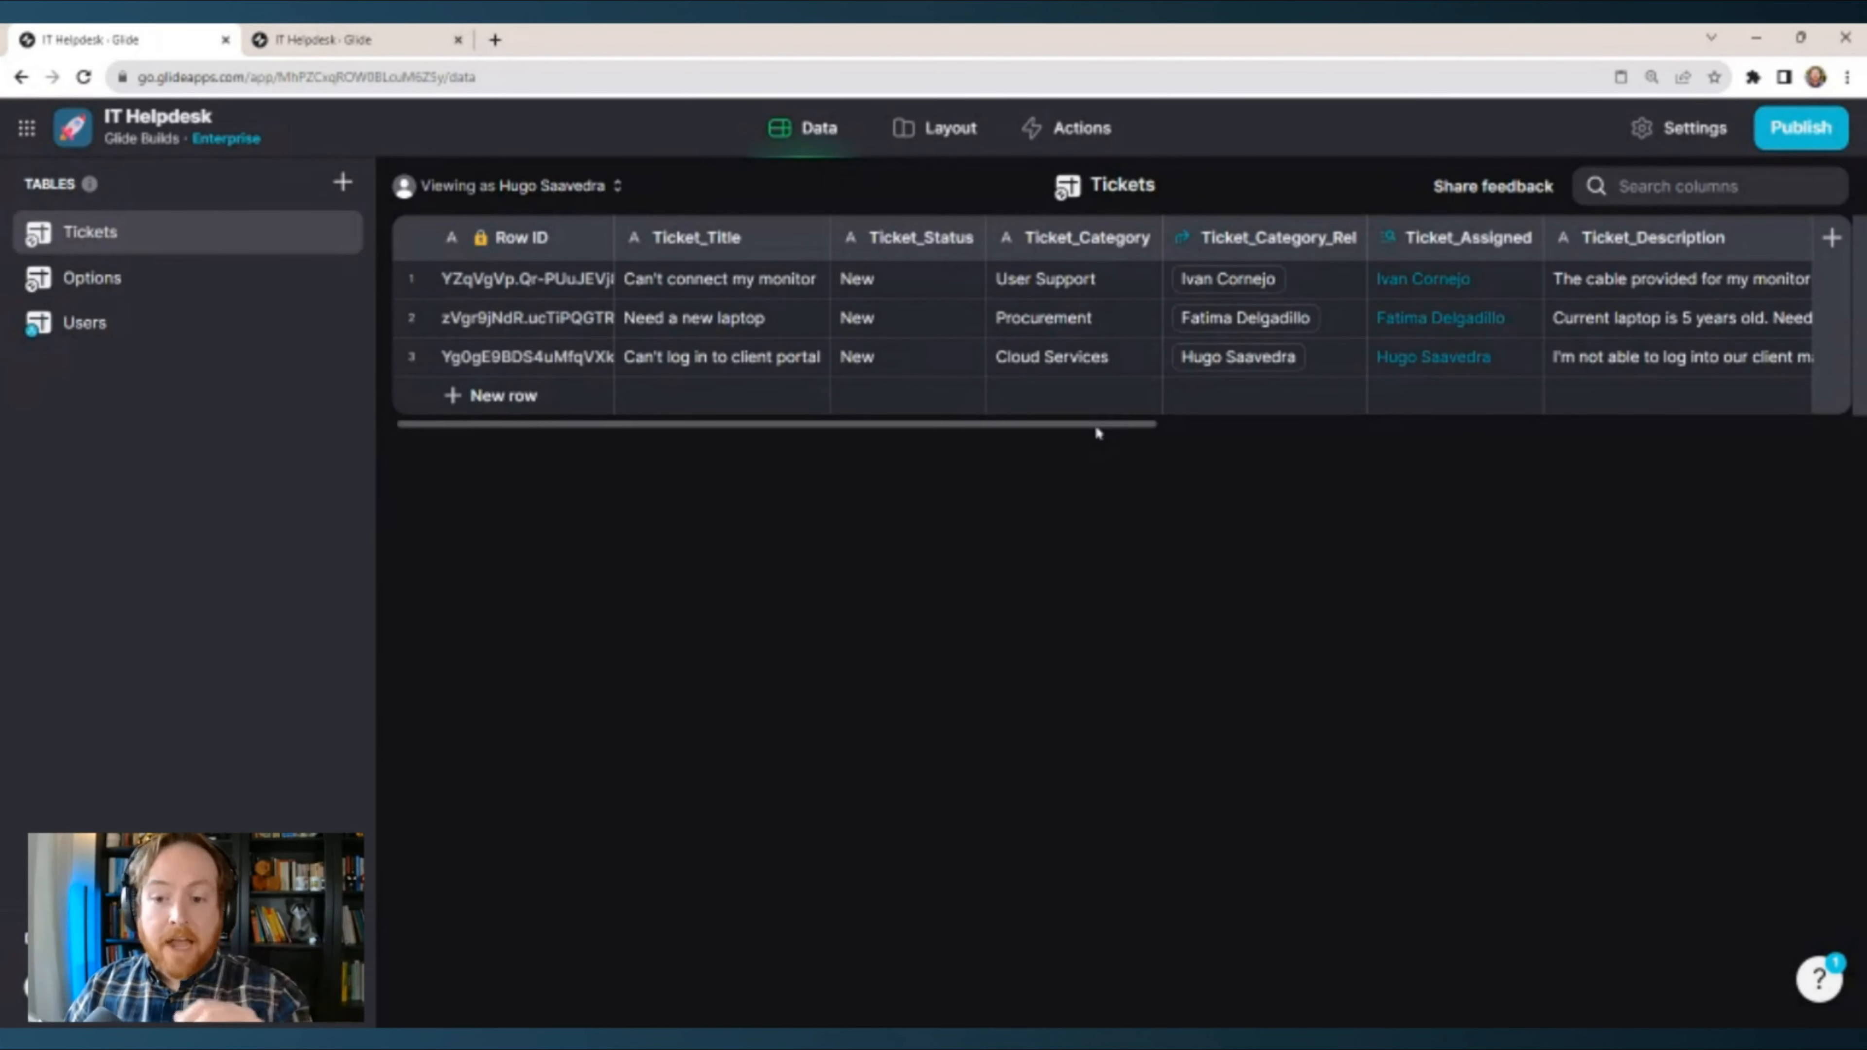
drag(1100, 425, 1295, 431)
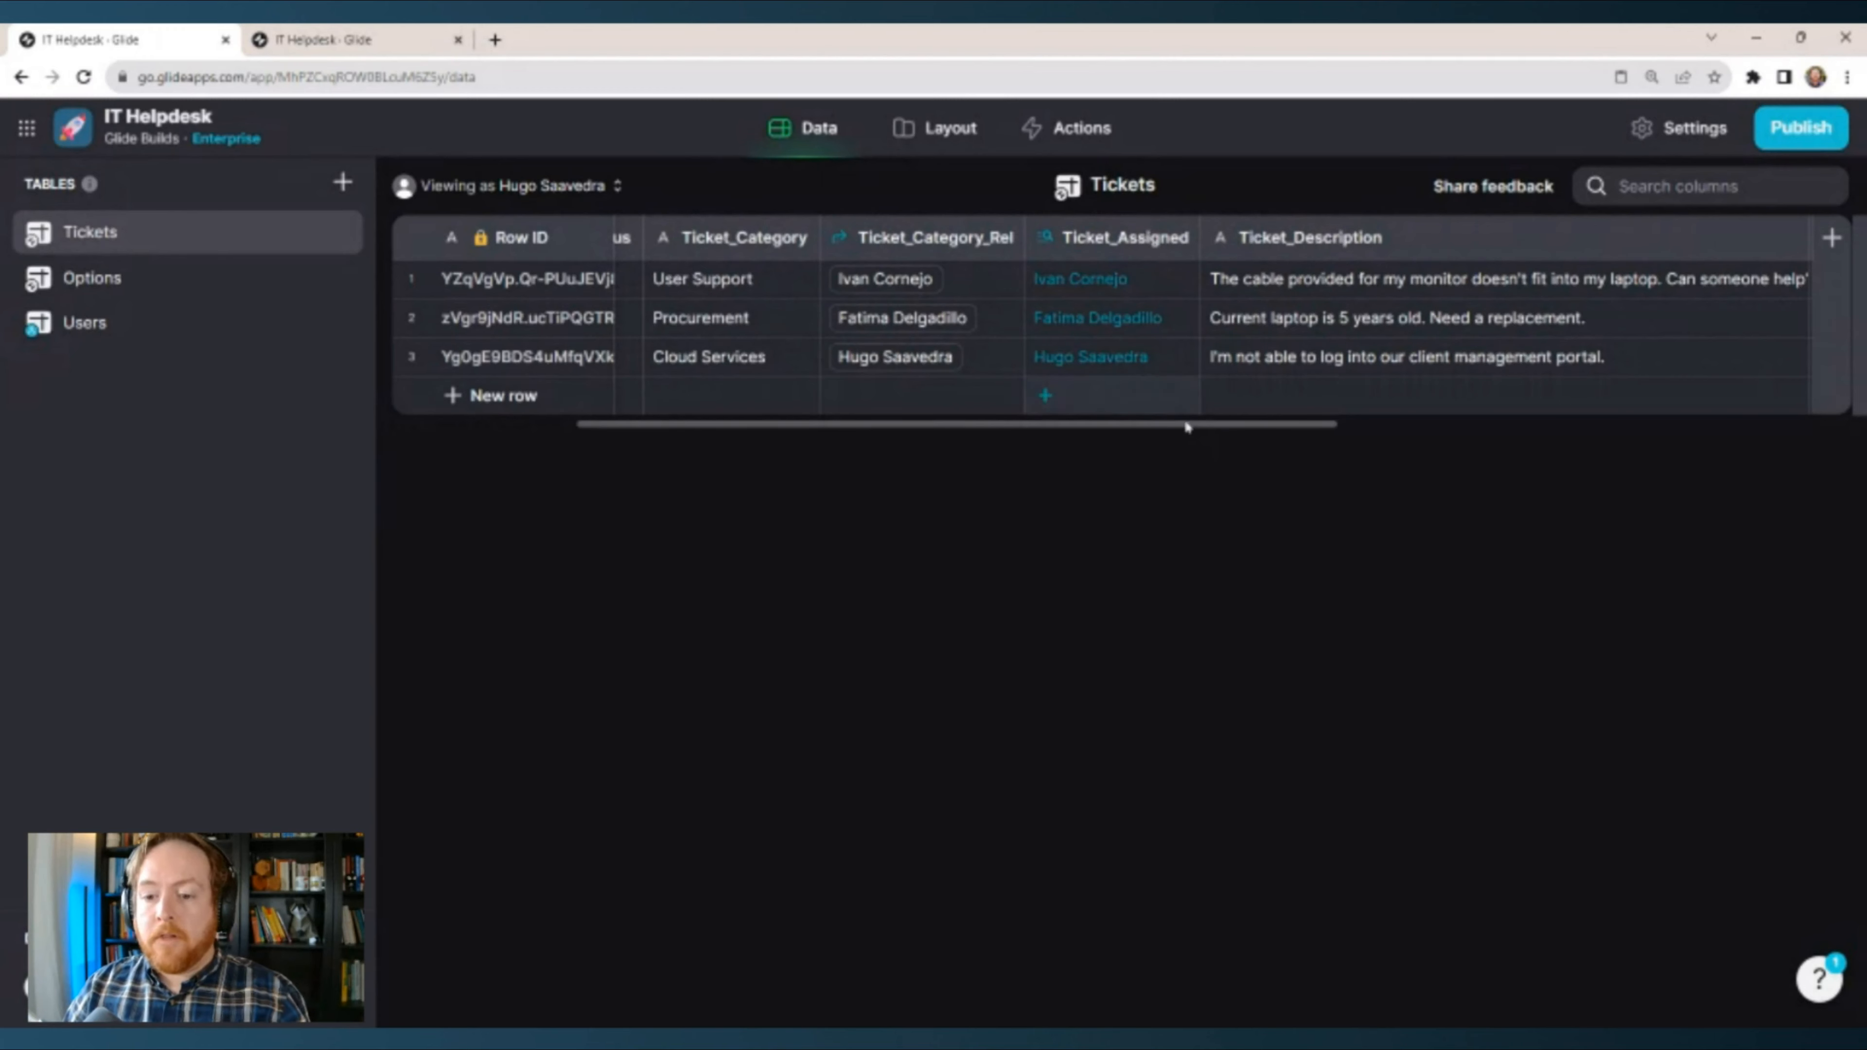
drag(1187, 427, 1472, 439)
click(1163, 287)
click(1102, 328)
click(1147, 359)
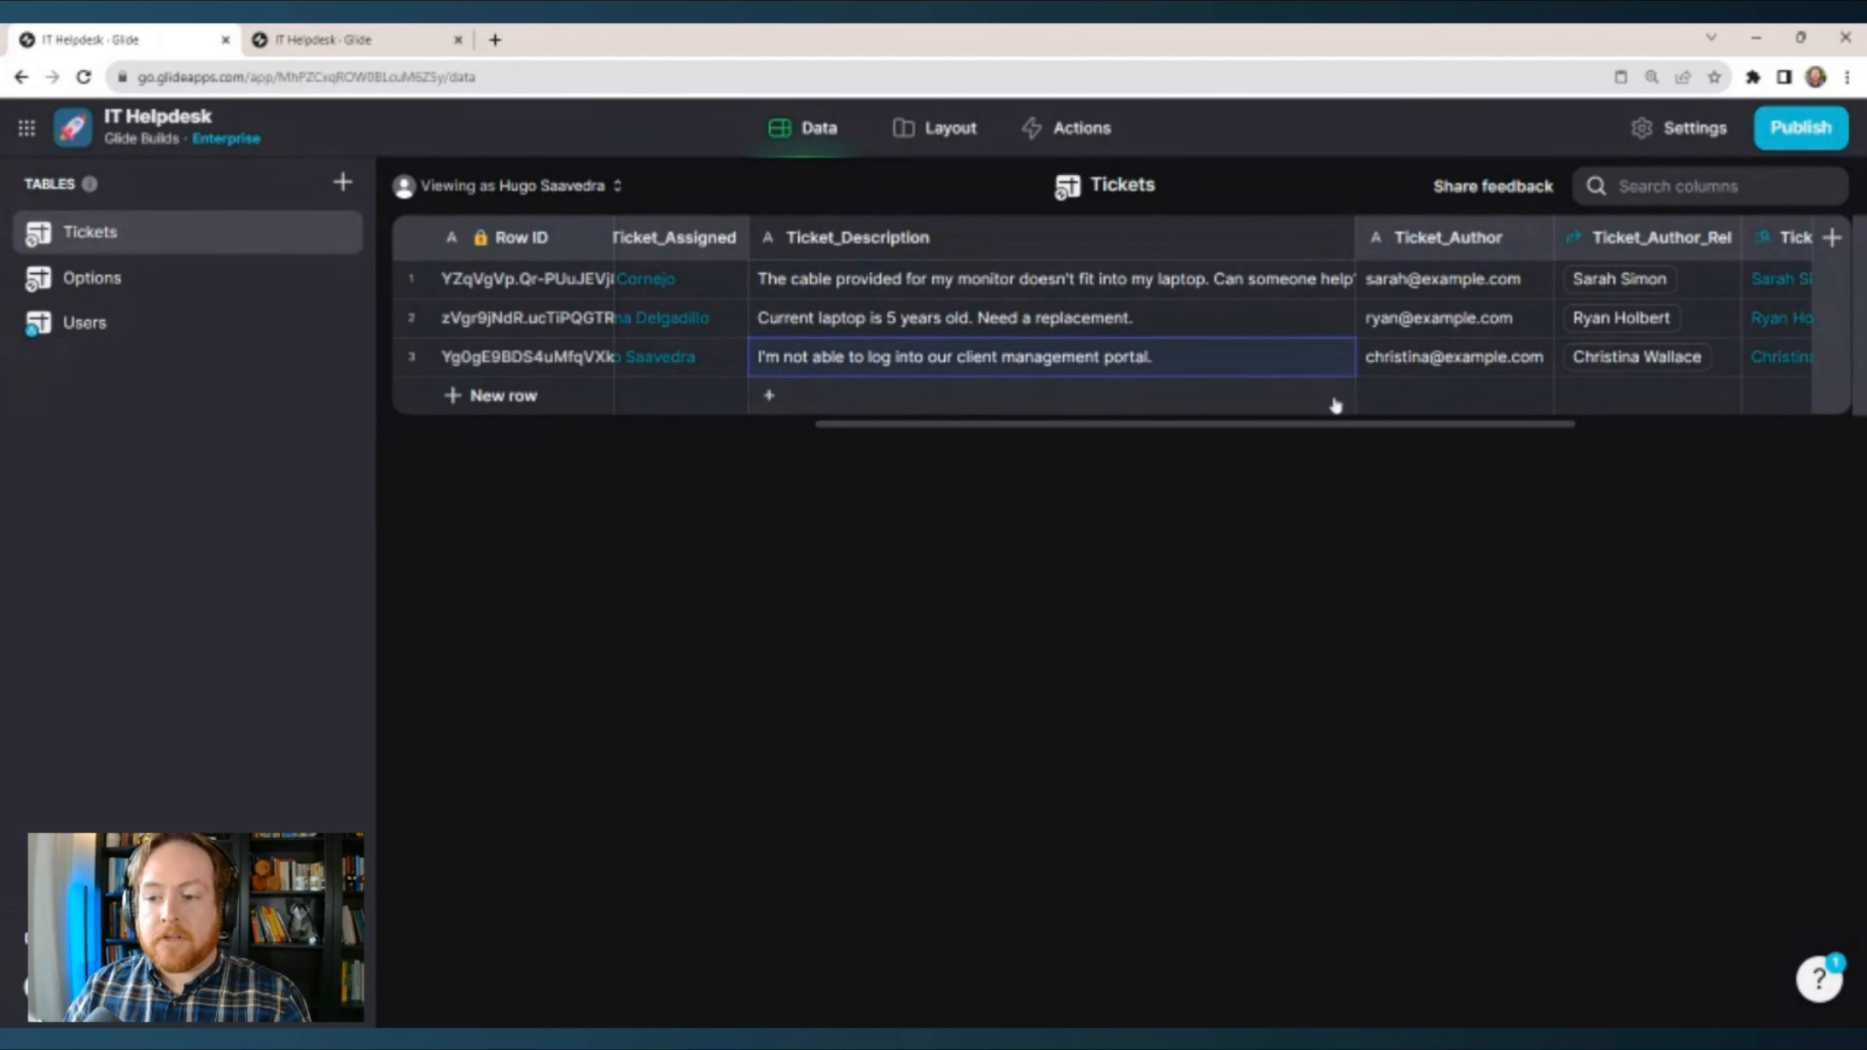
drag(1467, 425, 1727, 425)
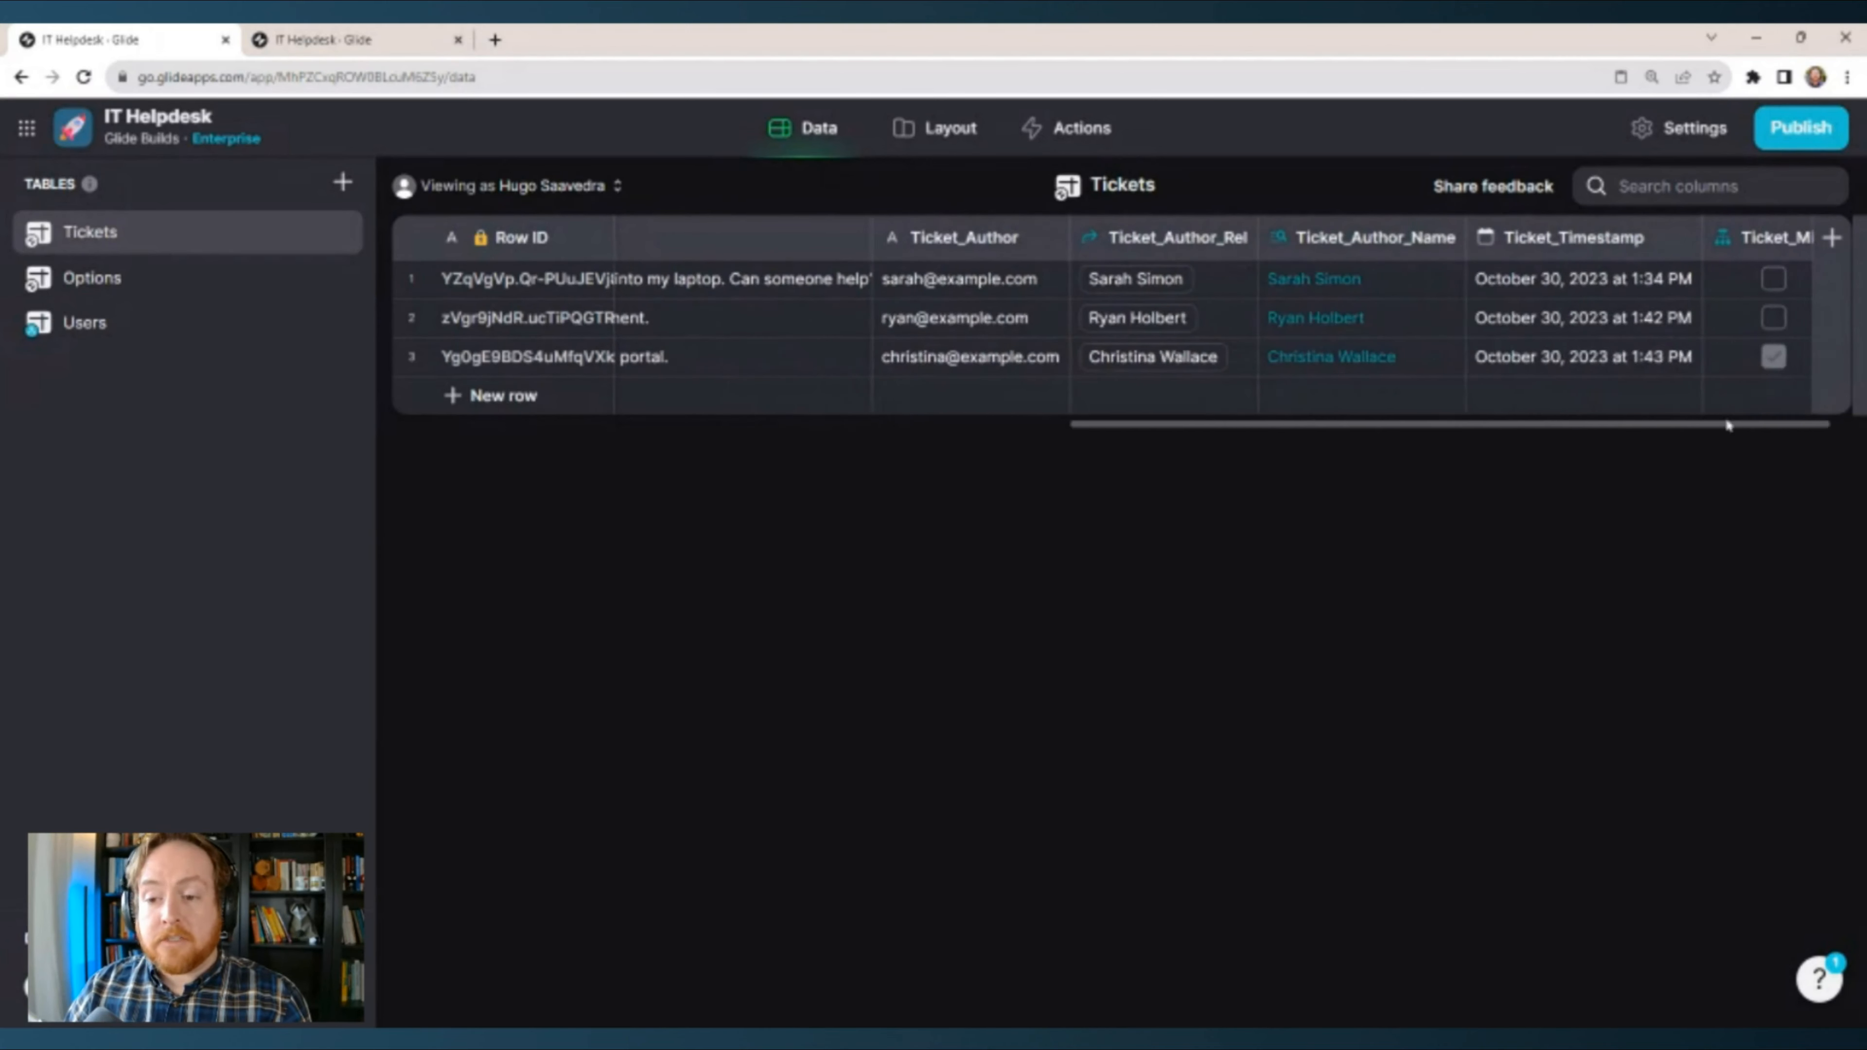
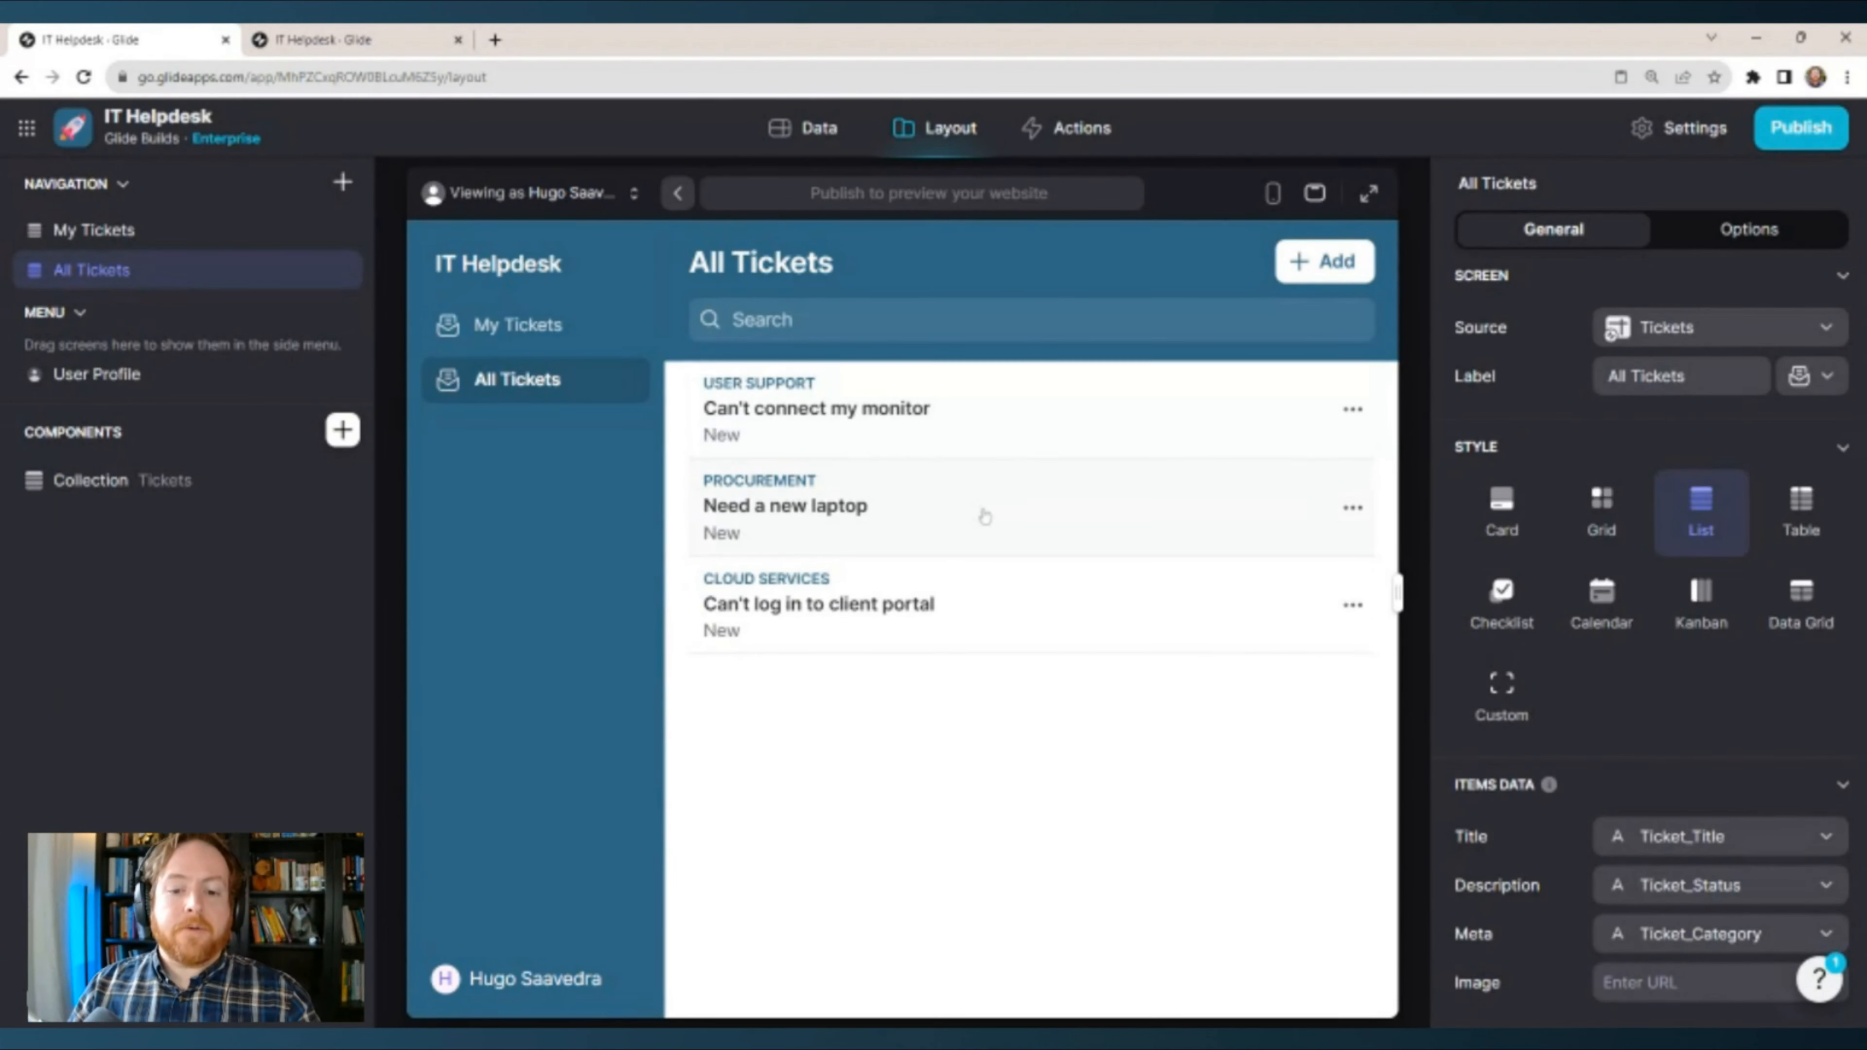
Examine the details screen of the "Need a new laptop" ticket from All Tickets.
click(983, 516)
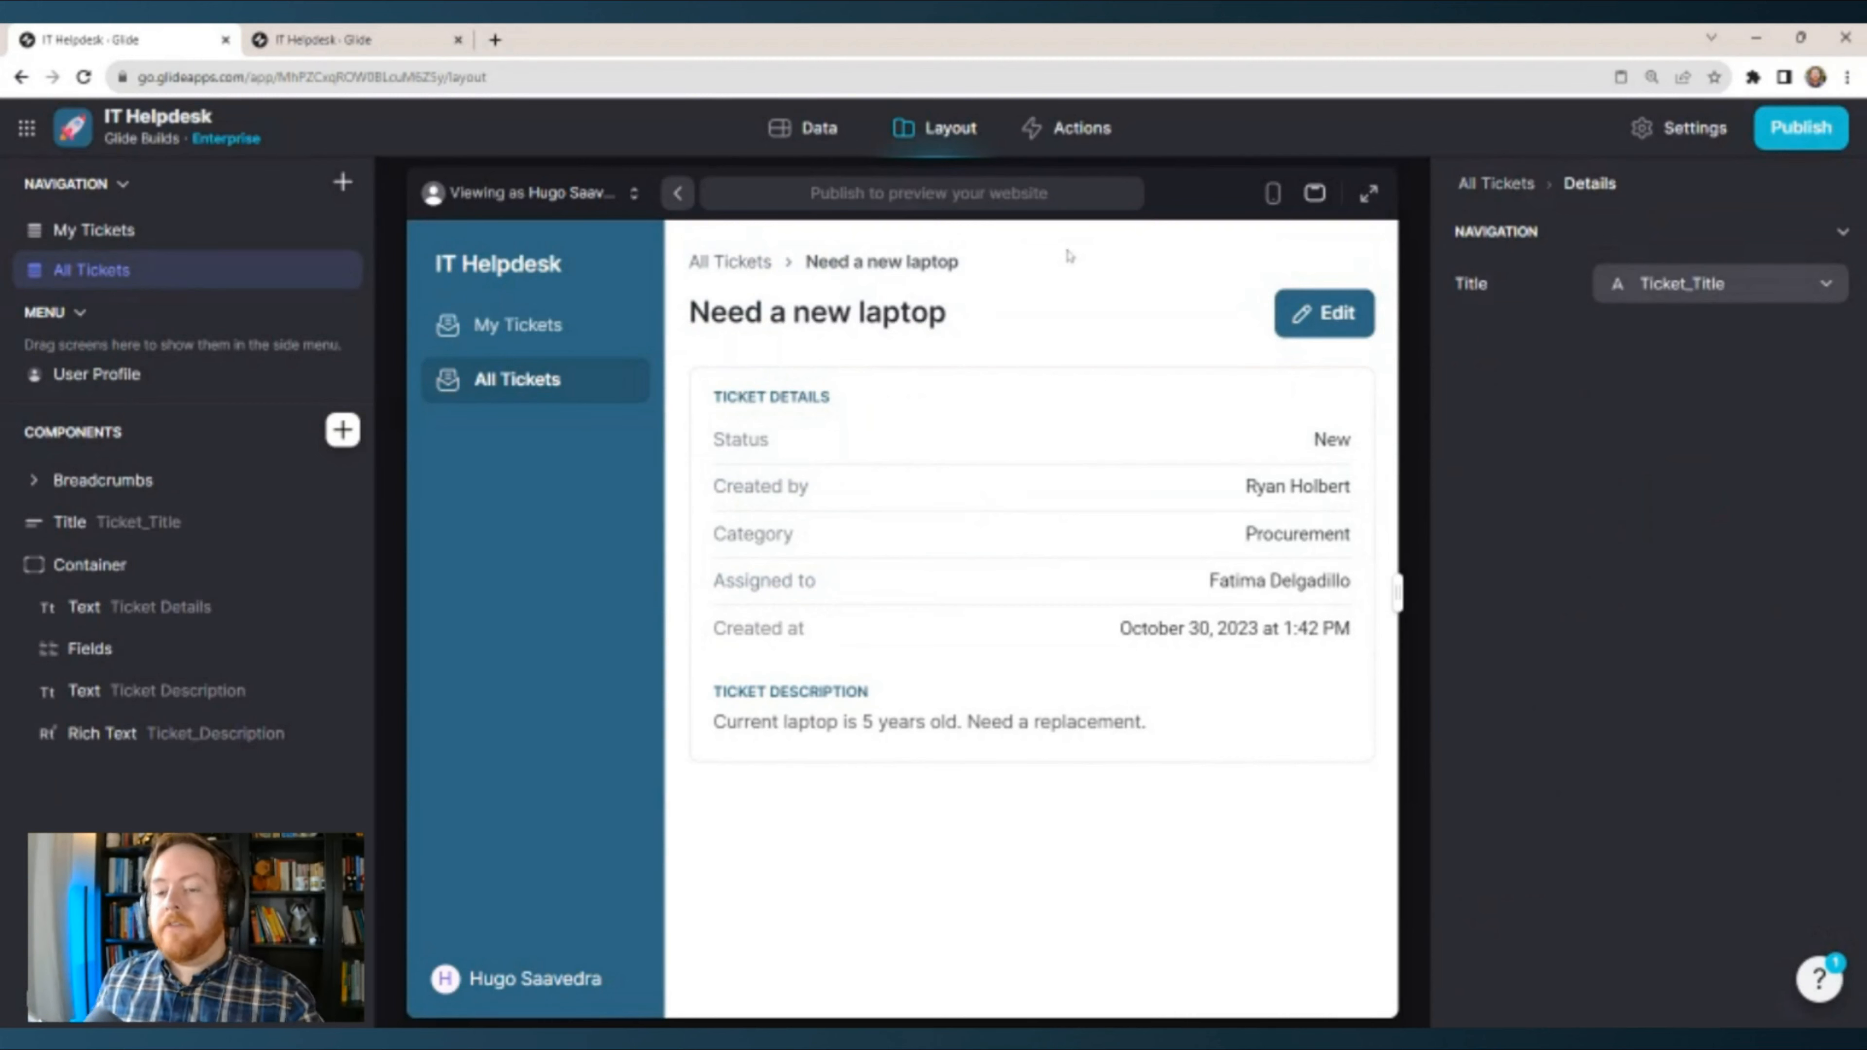
click(742, 272)
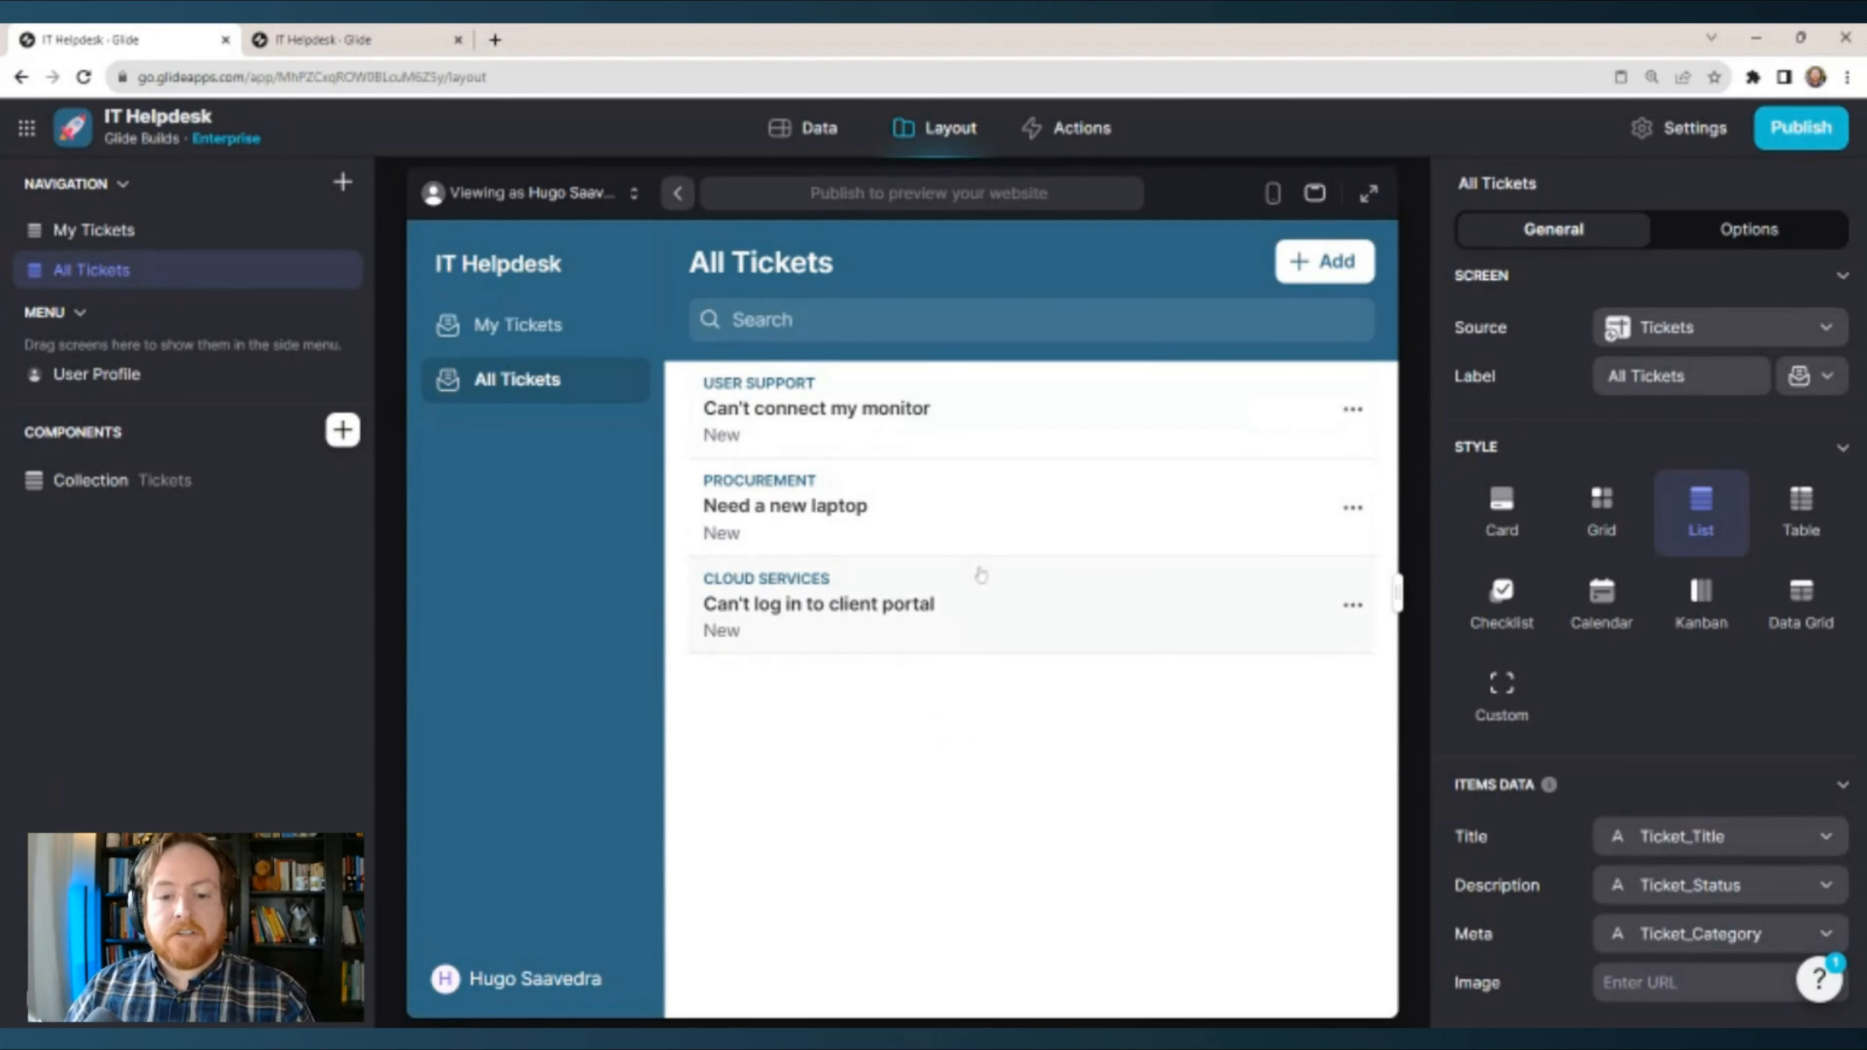
click(978, 542)
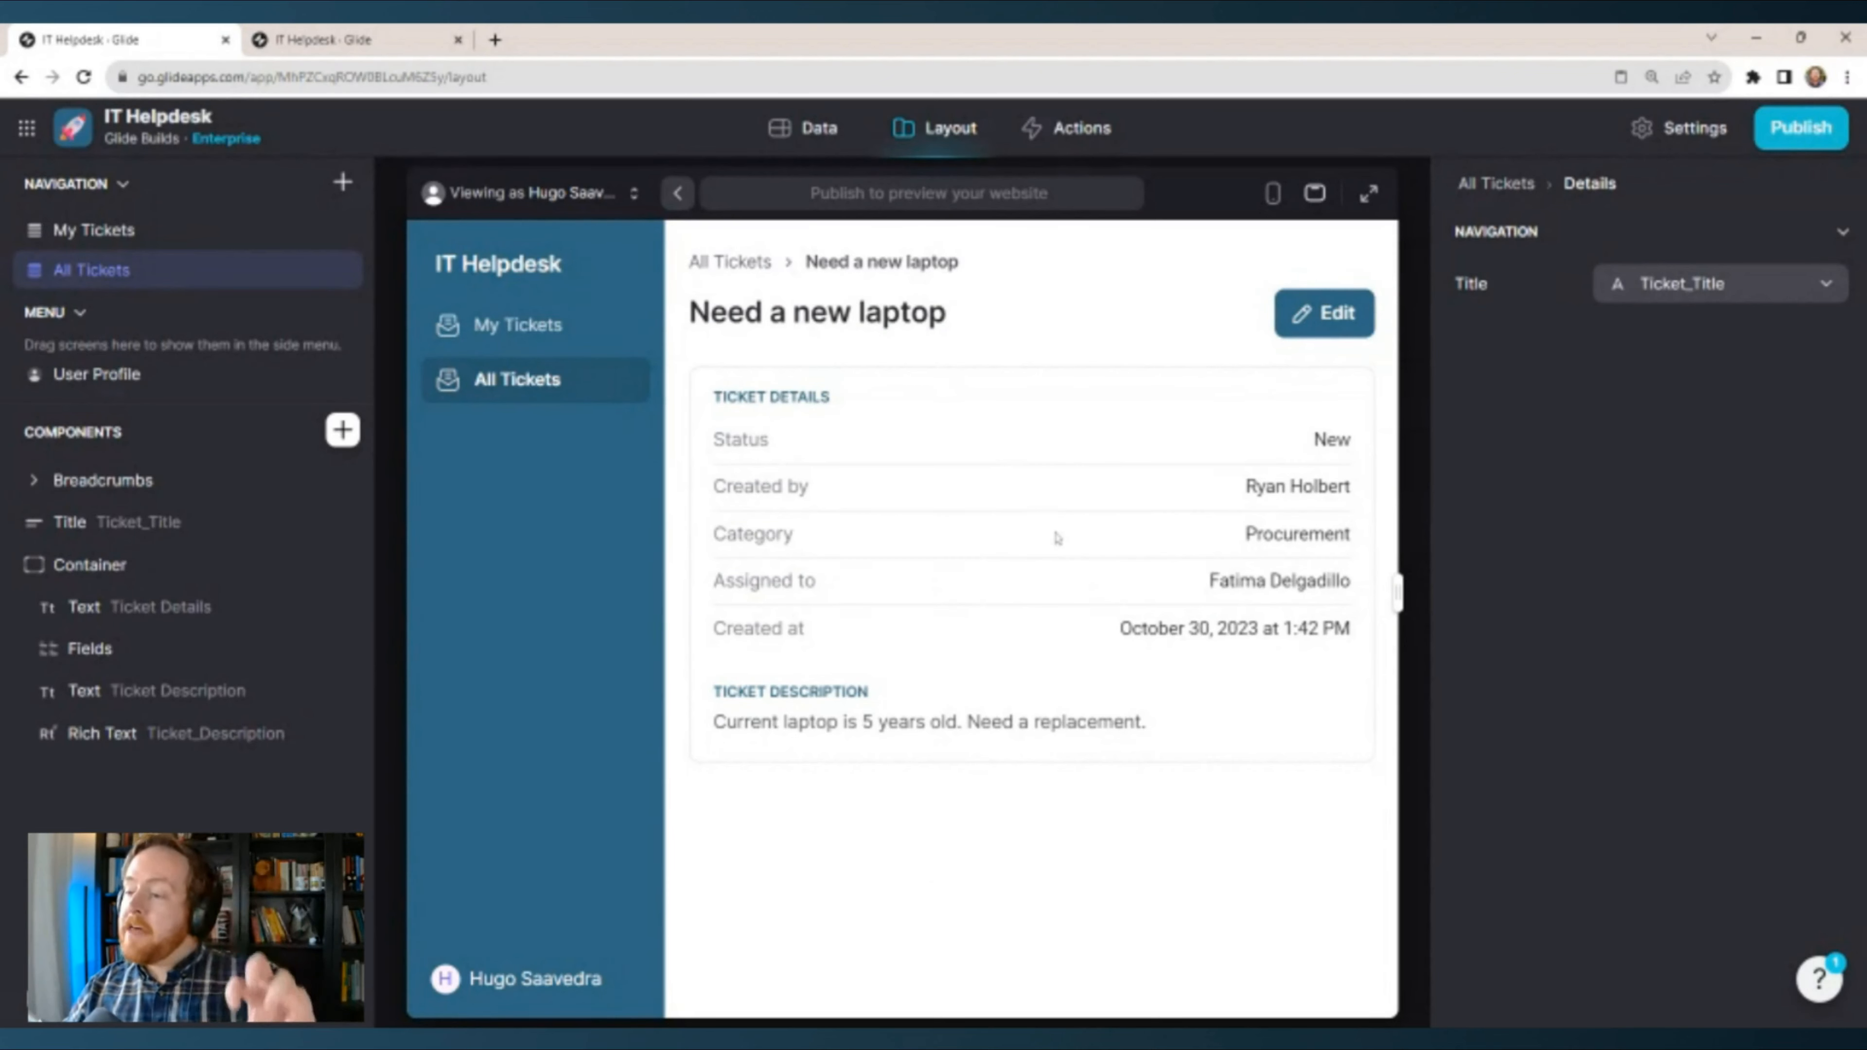
Create a new table named Ticket Comments and add a Row ID column to it.
click(816, 129)
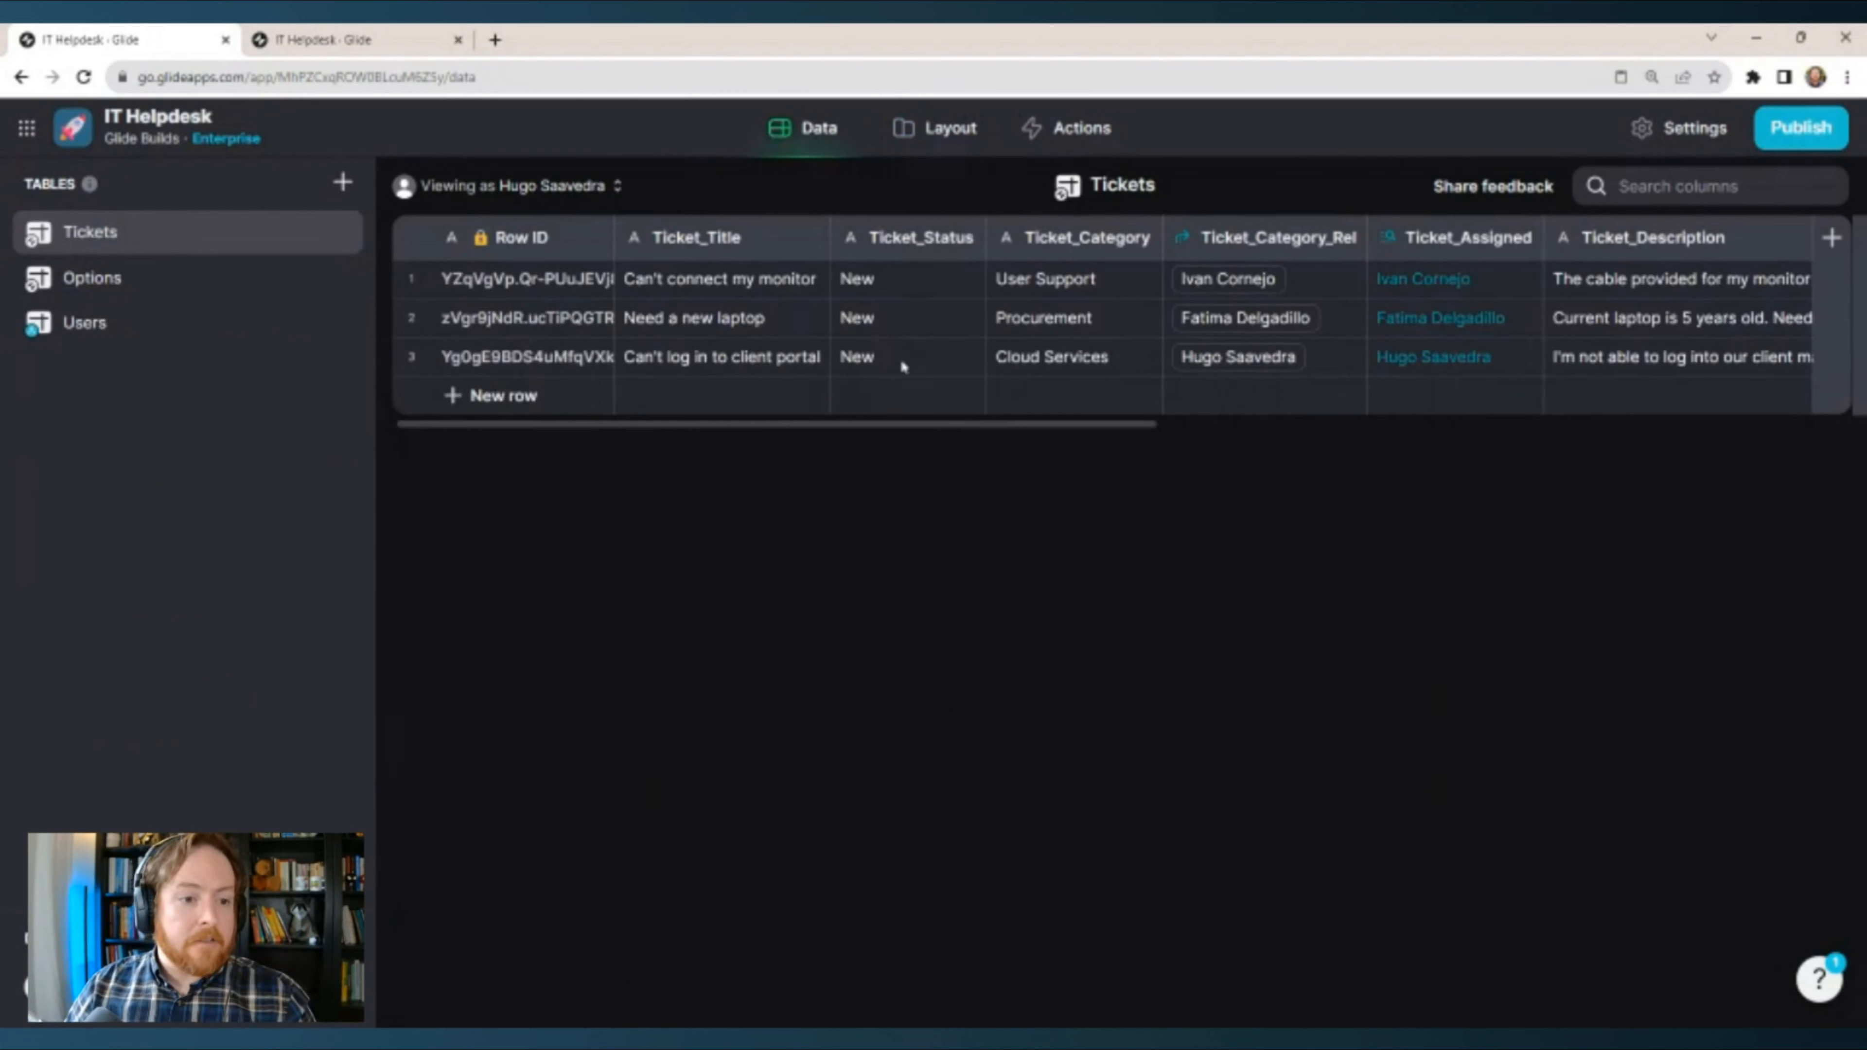
click(345, 184)
click(406, 228)
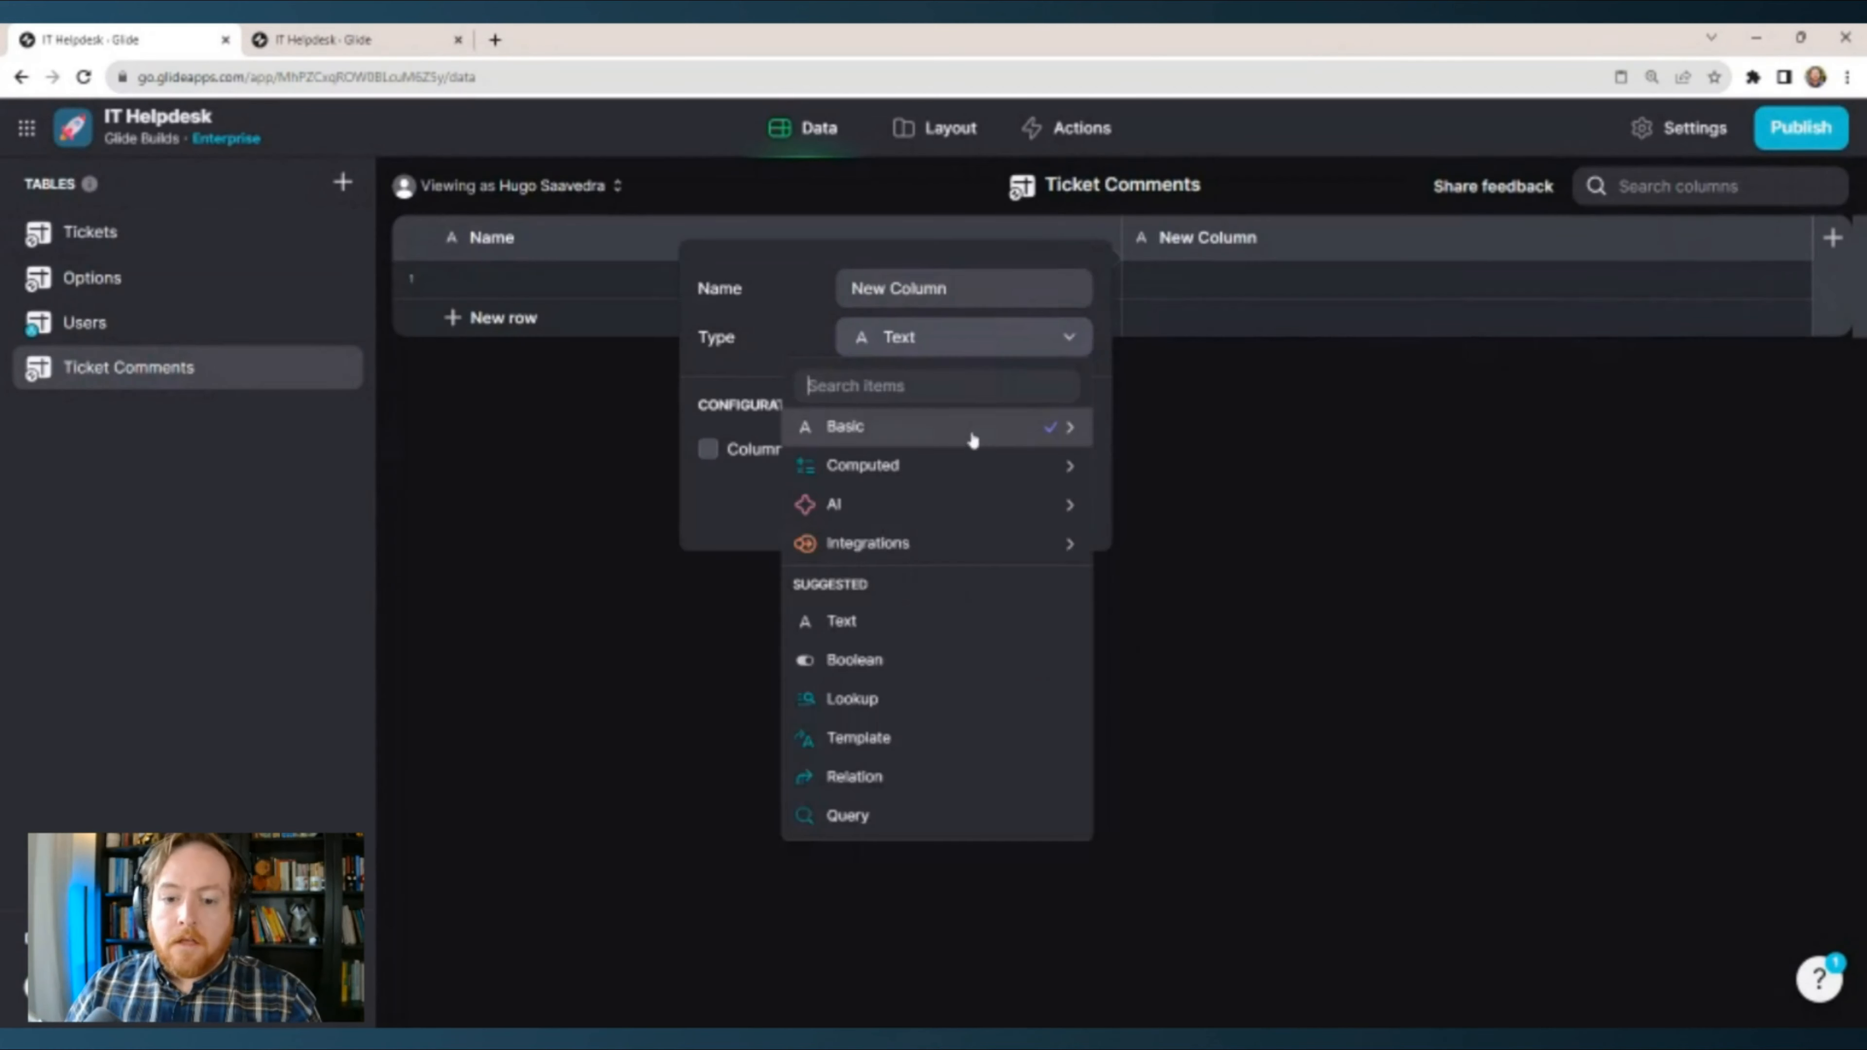
mouse_move(971, 448)
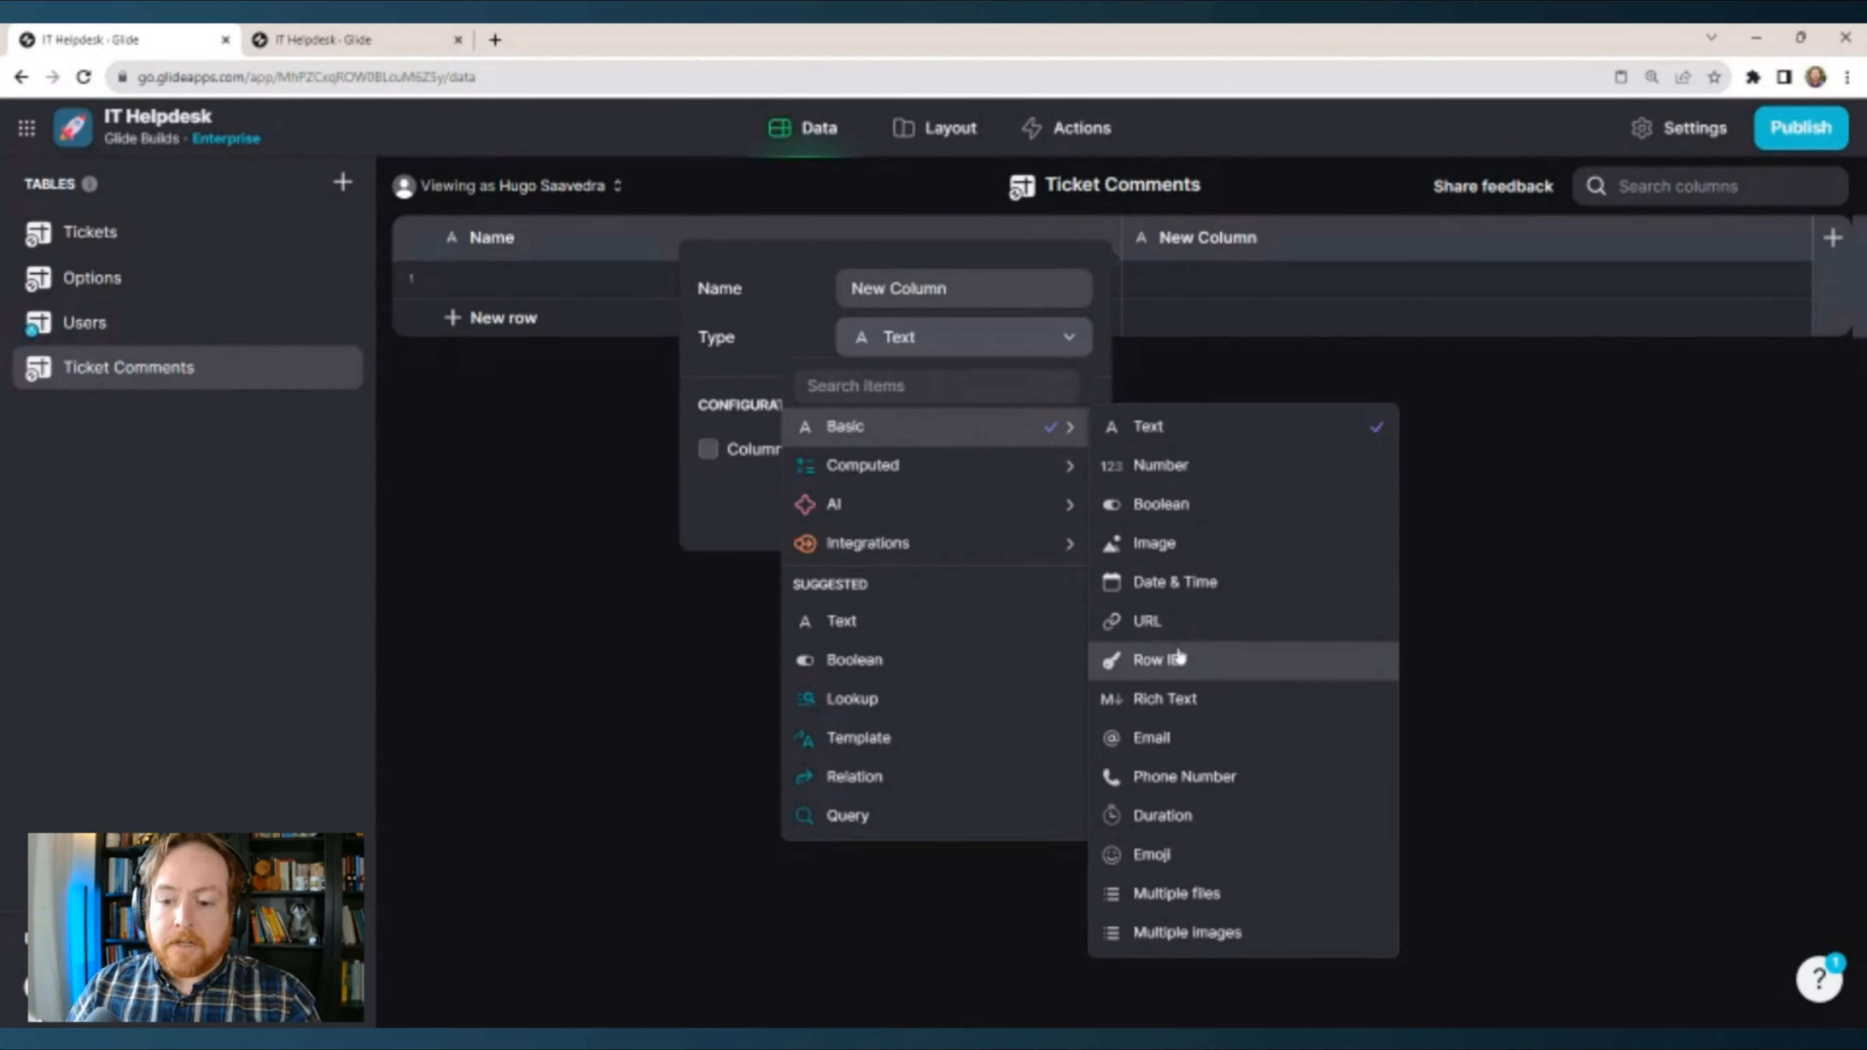
click(1178, 659)
click(1053, 439)
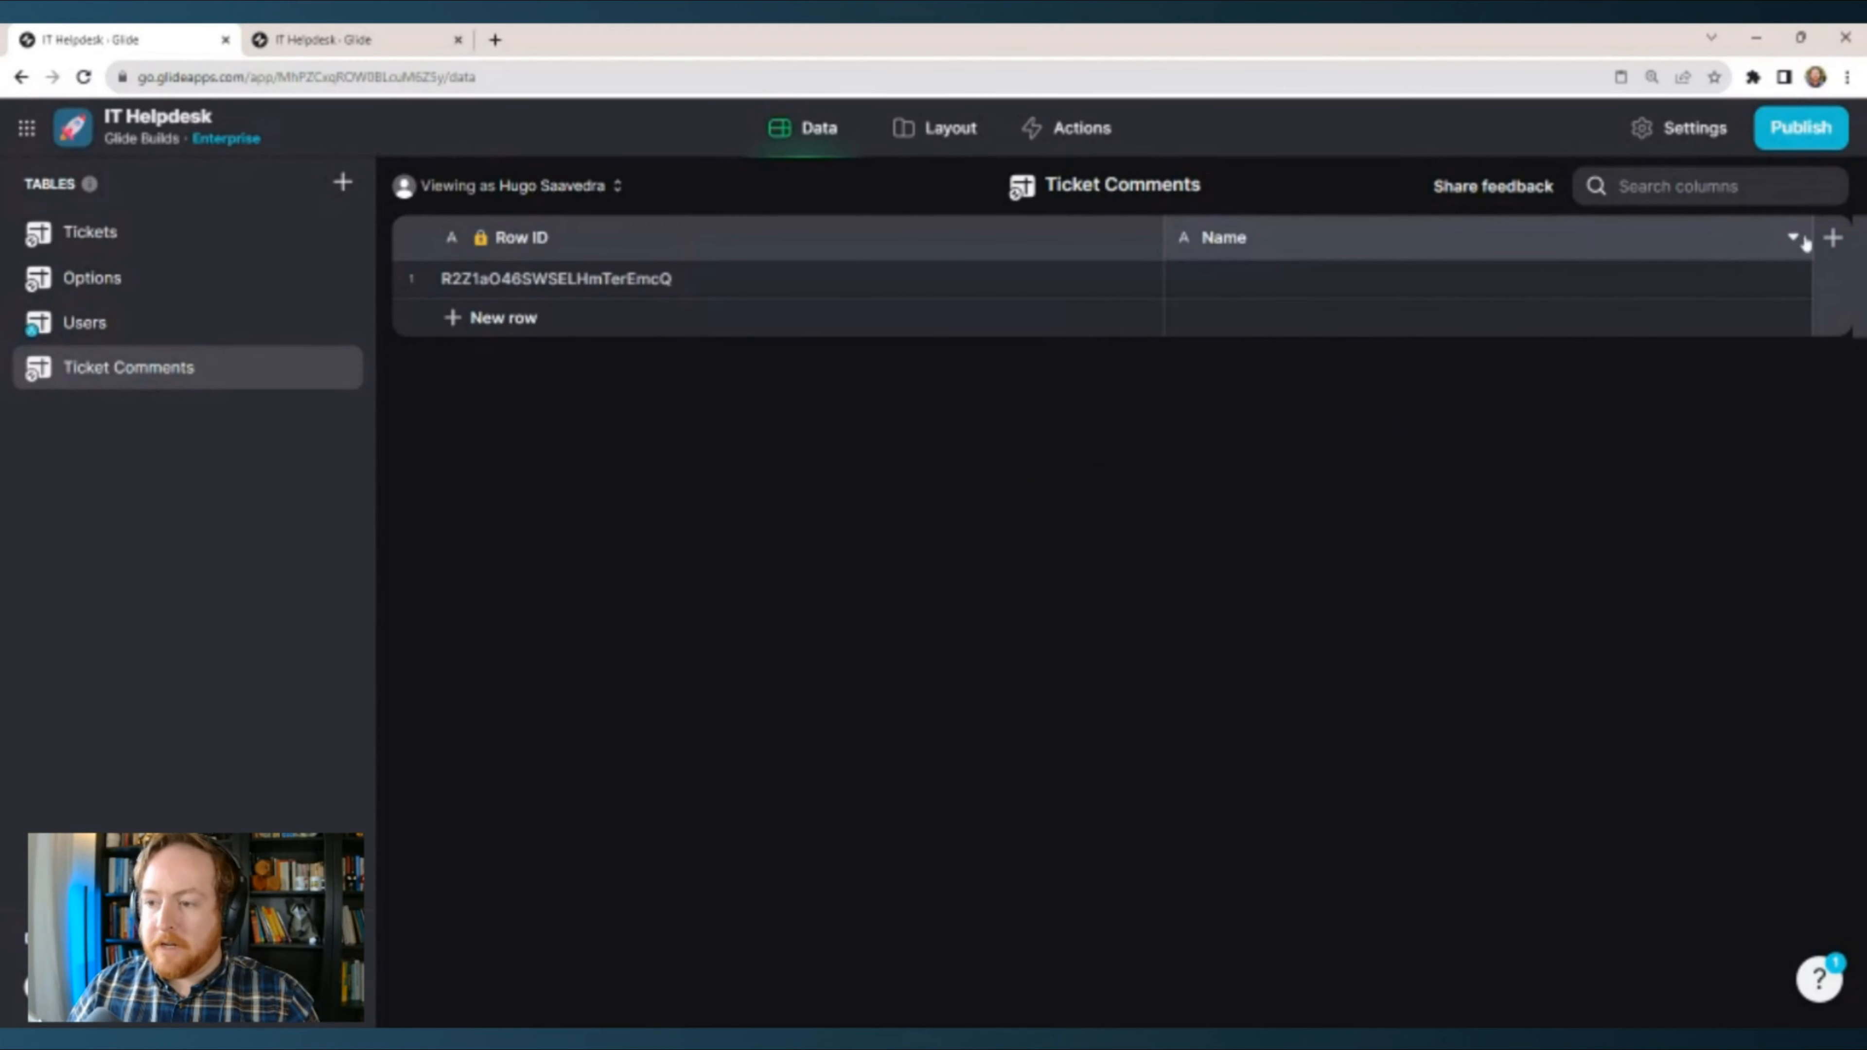
Rename the Ticket Comments table's Name column as Comment_Text, keeping the Text type.
click(1833, 238)
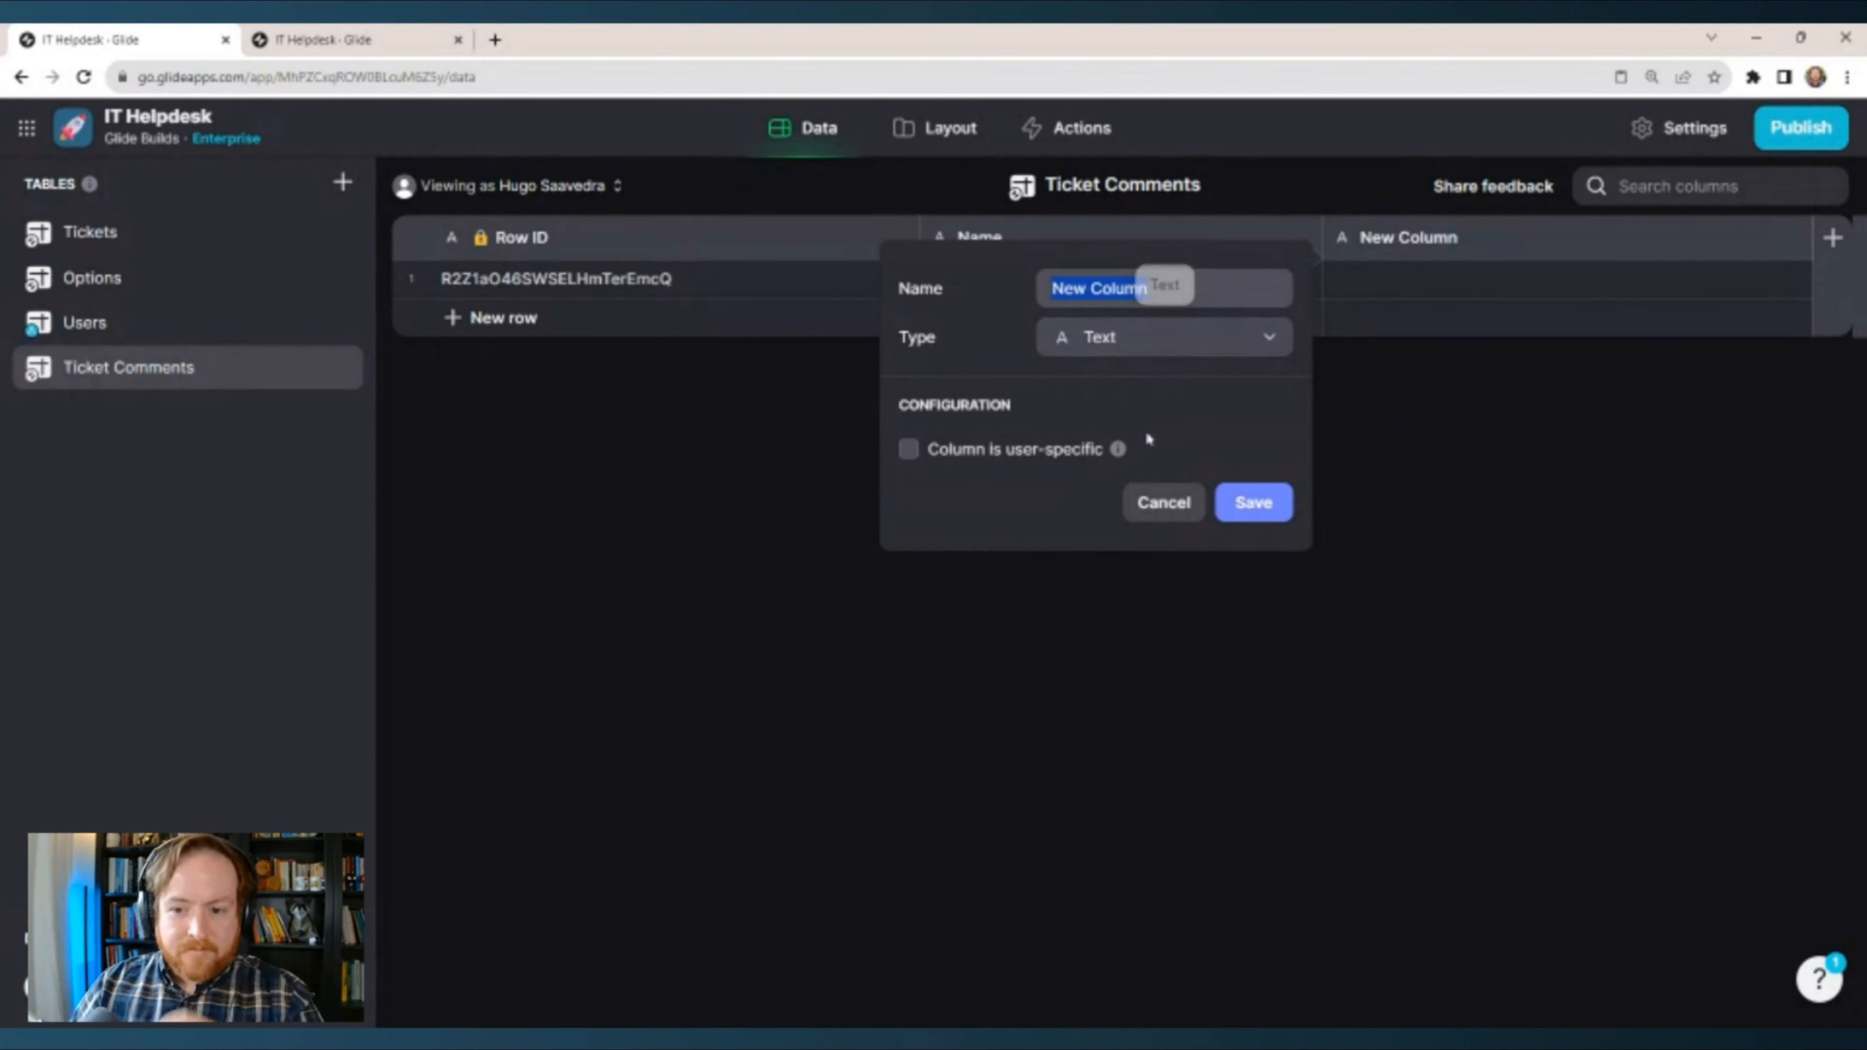
click(1161, 502)
click(1793, 237)
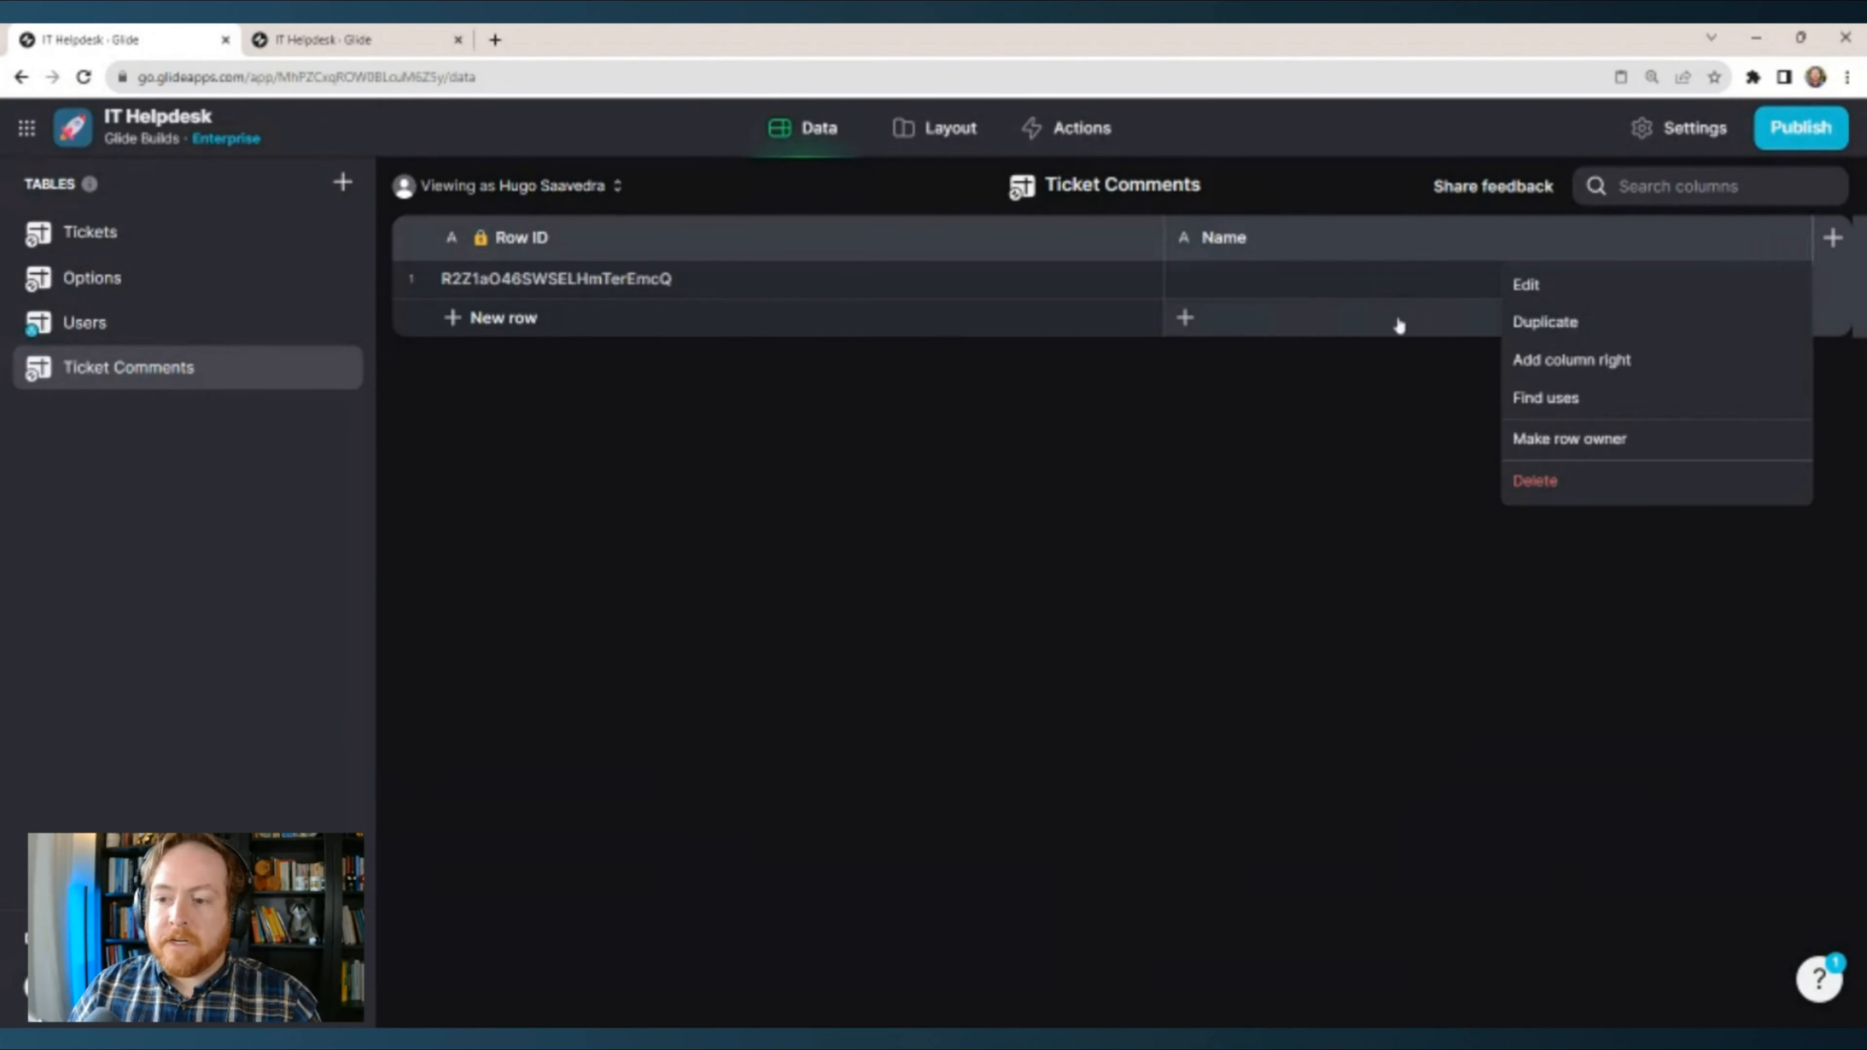
click(1552, 287)
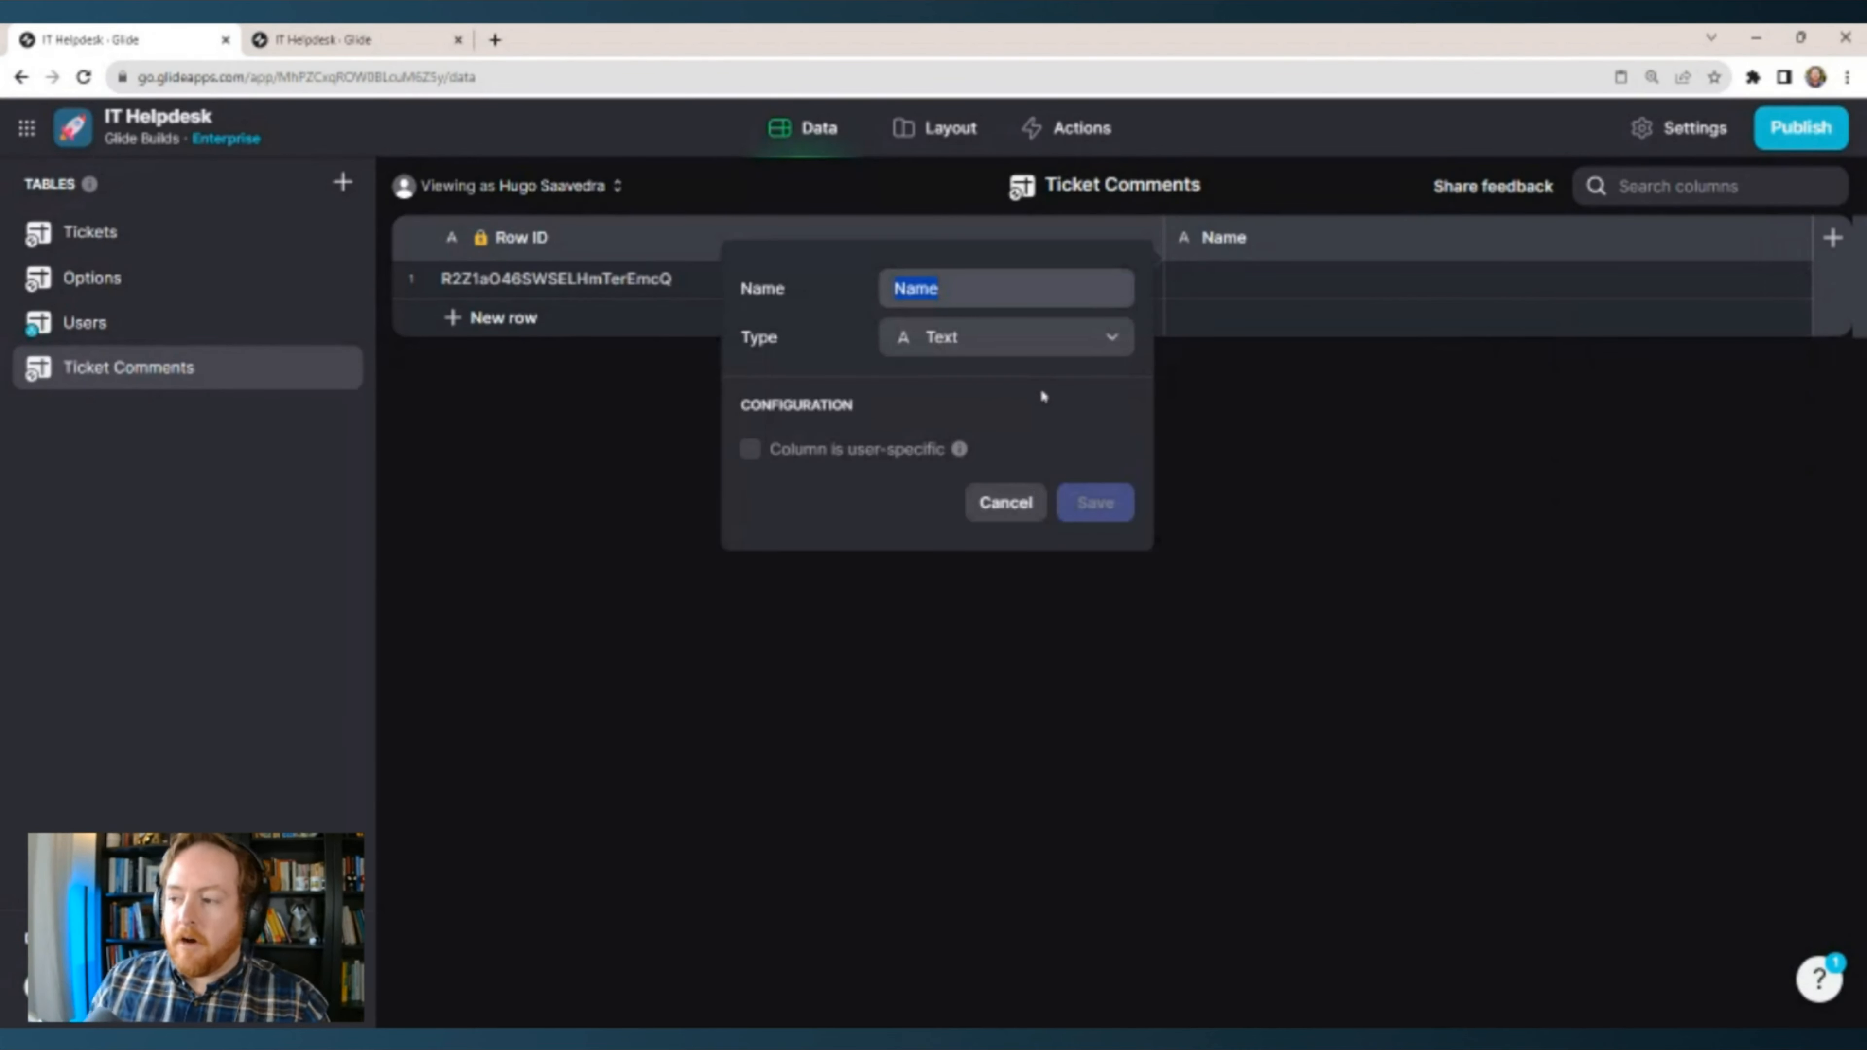
text(Ticket_)
key(ctrl+a)
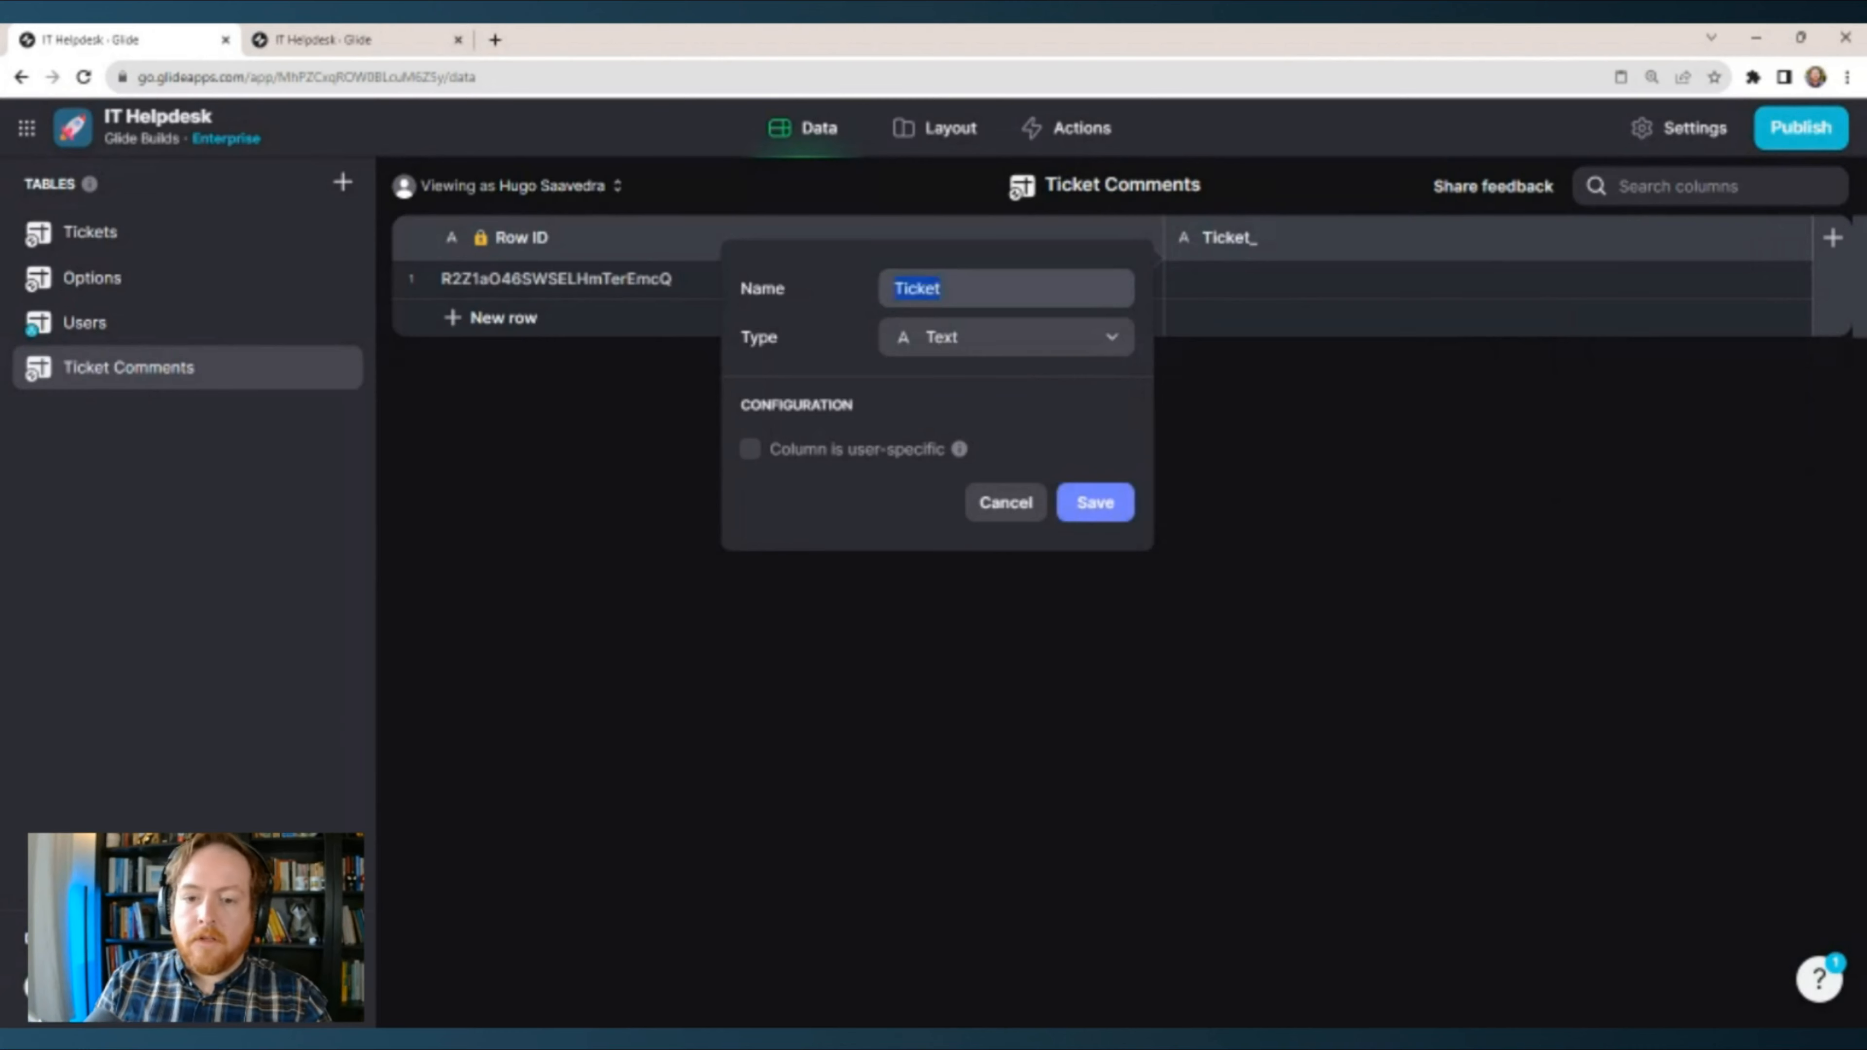
text(Comment_Tick)
key(BackSpace)
key(BackSpace)
key(BackSpace)
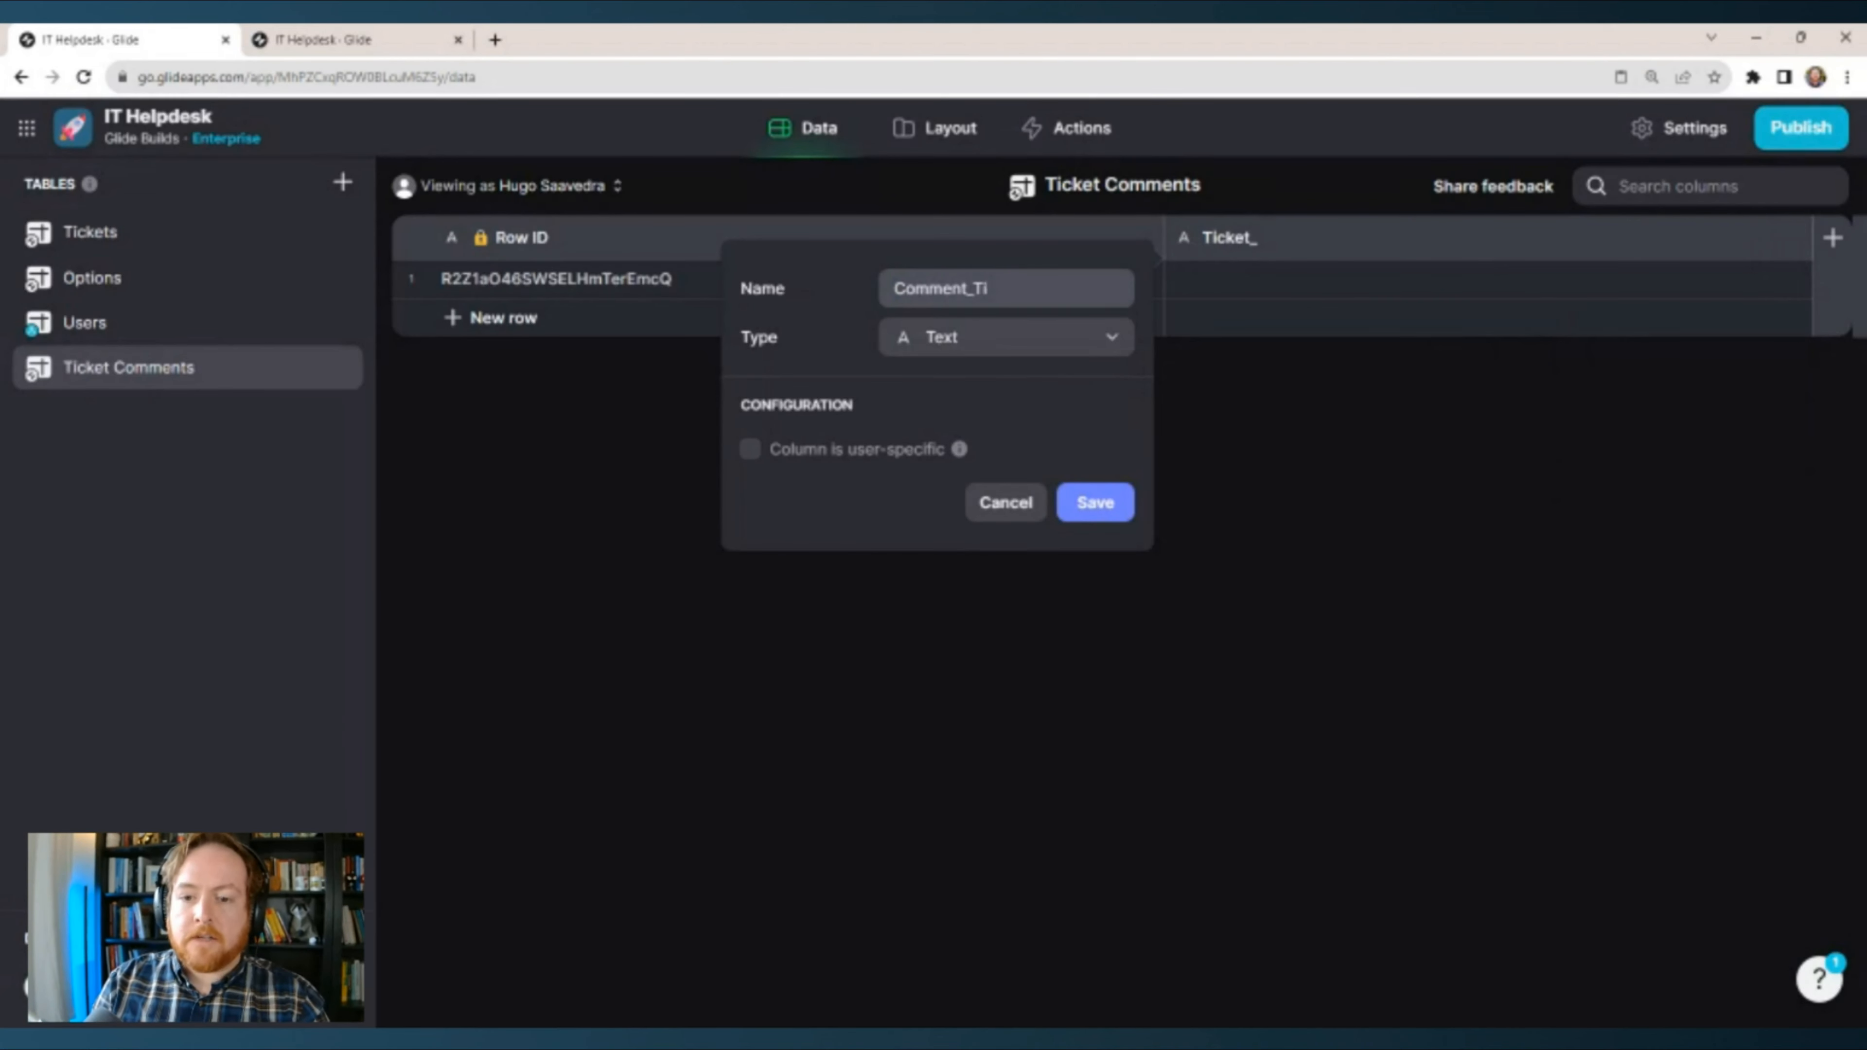
text(ext)
key(shift+Return)
Add two text columns named Comment_Ticket_ID and Comment_Author to the Ticket Comments table.
text(C)
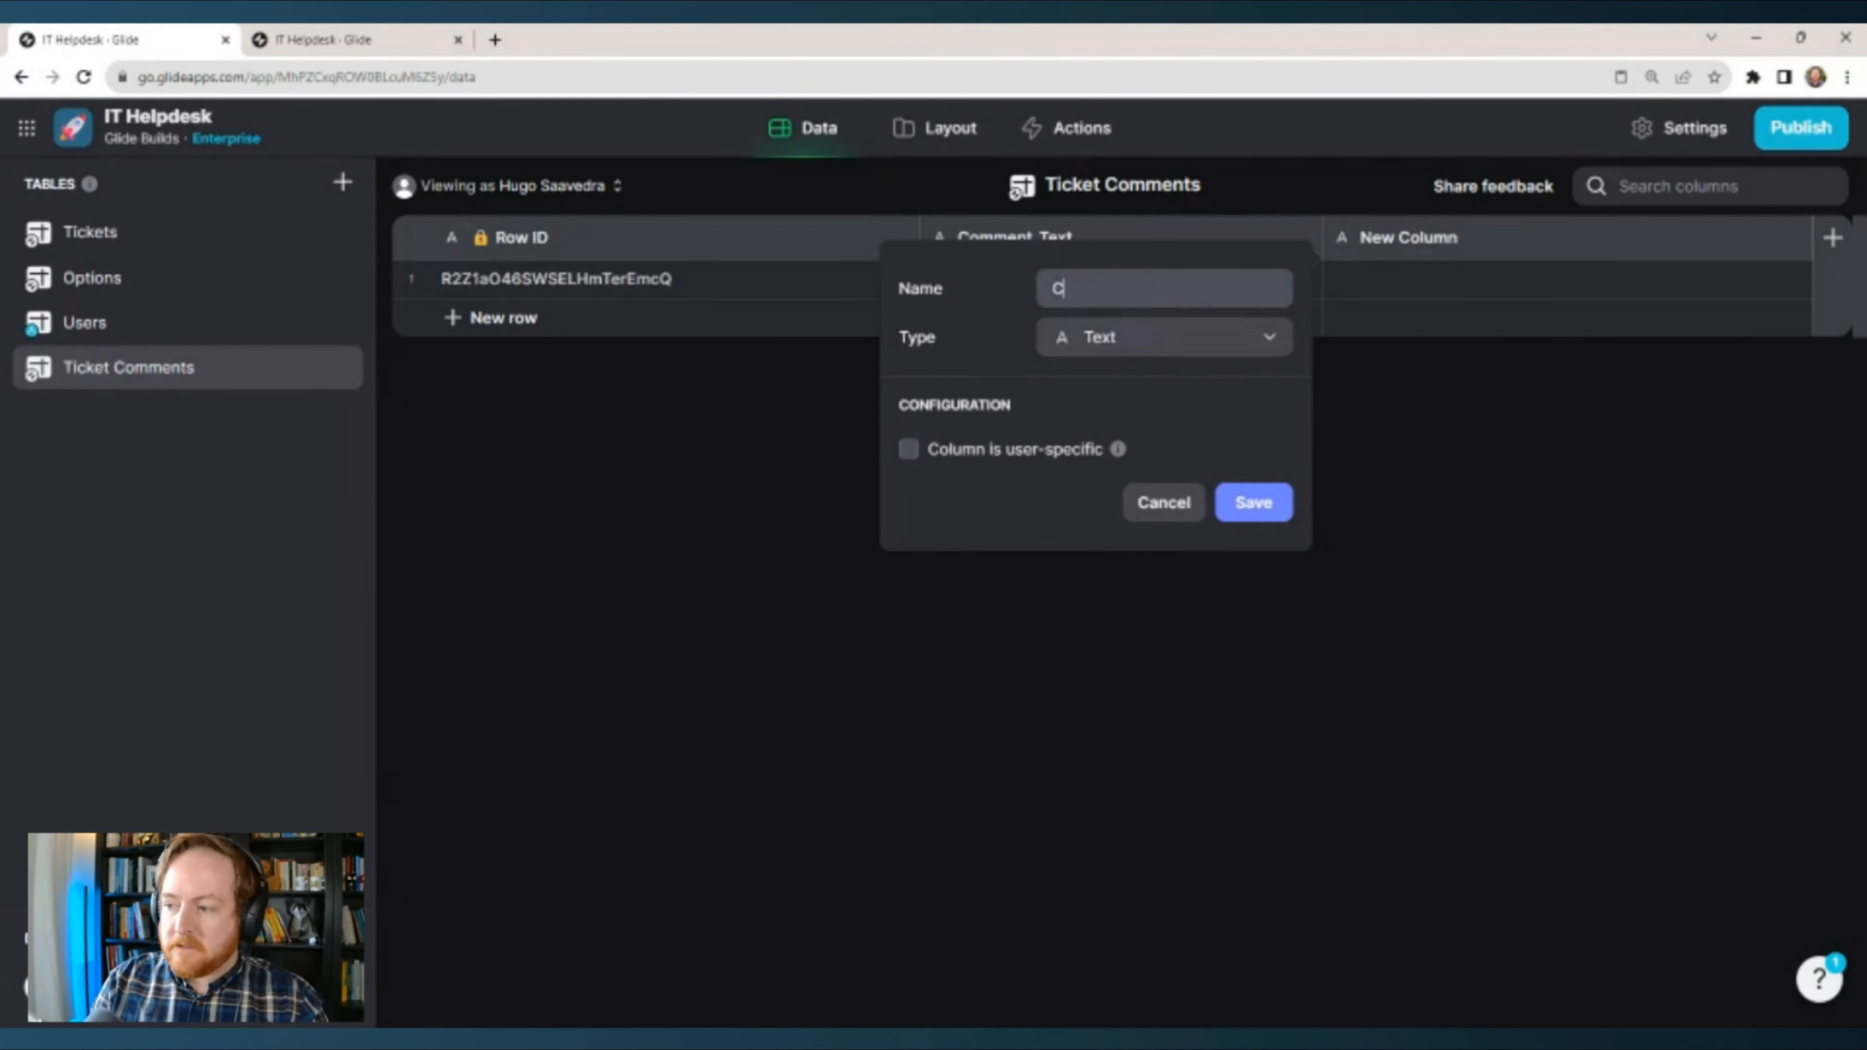
text(omment_Ticket_ID)
key(shift+Return)
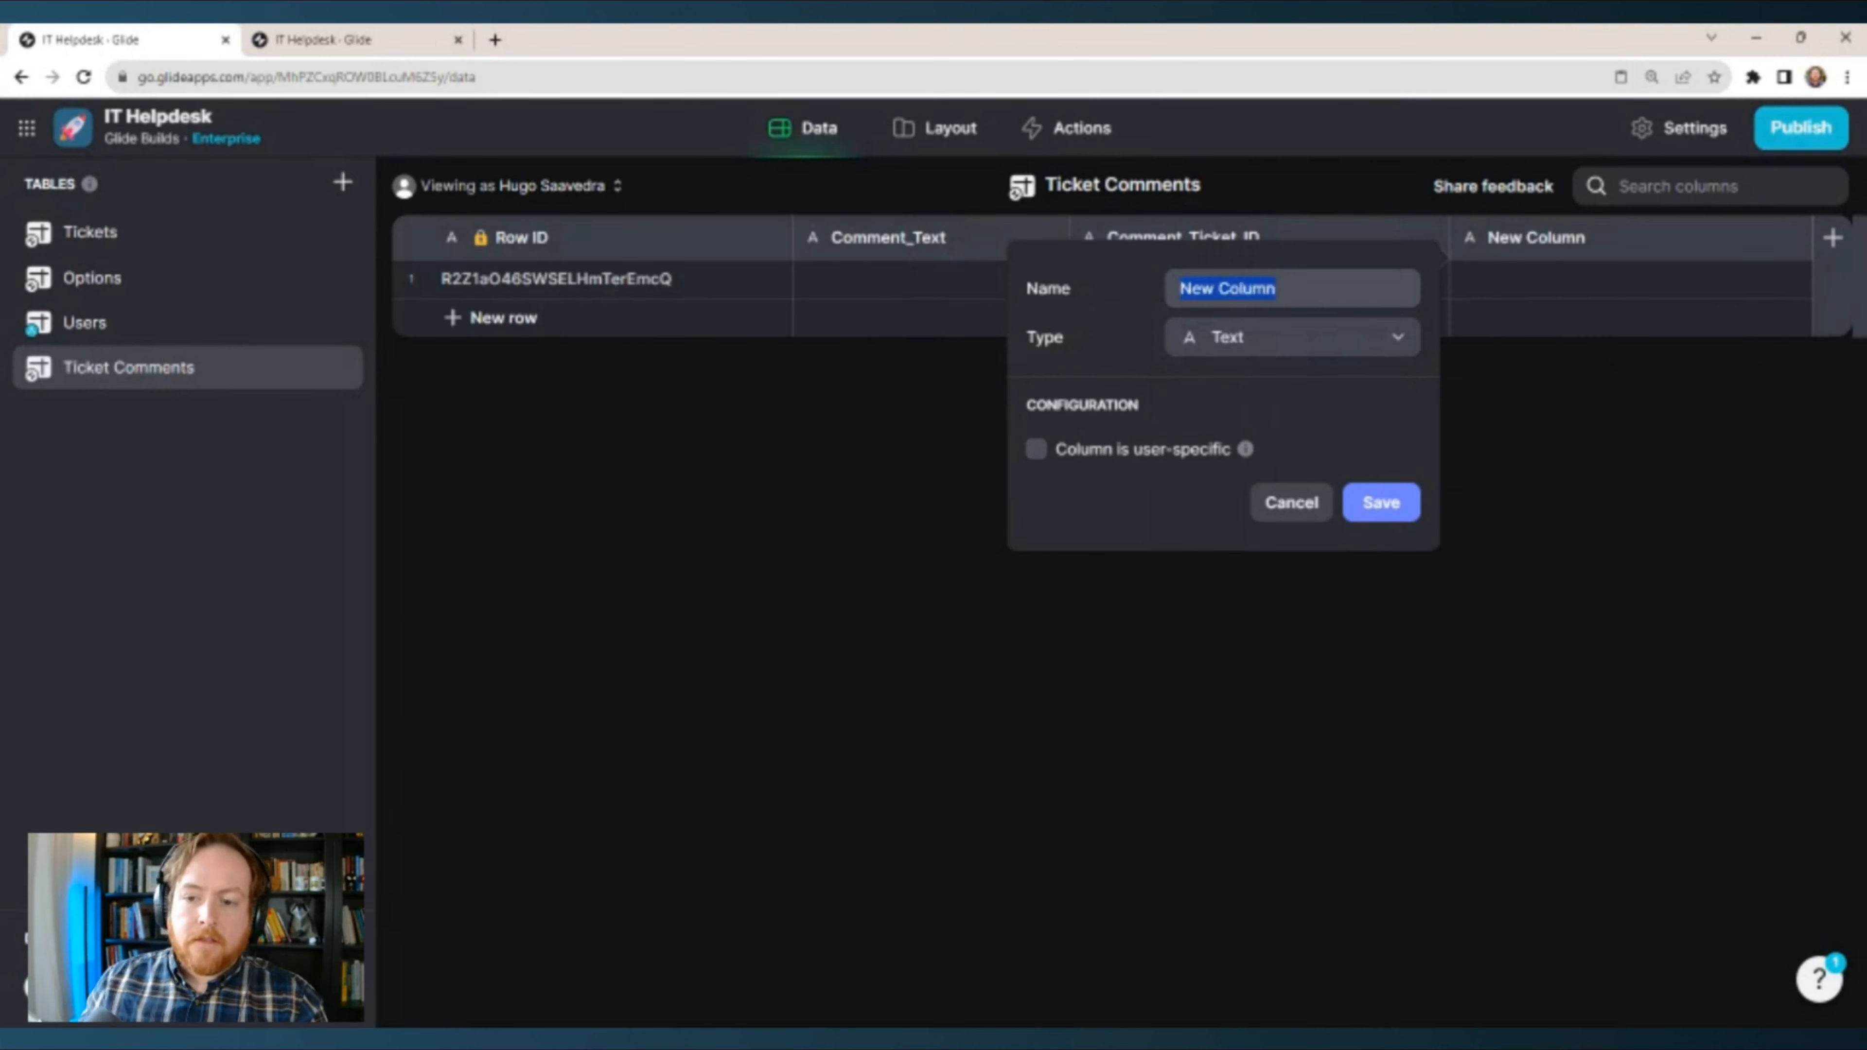
text(Comment_Author)
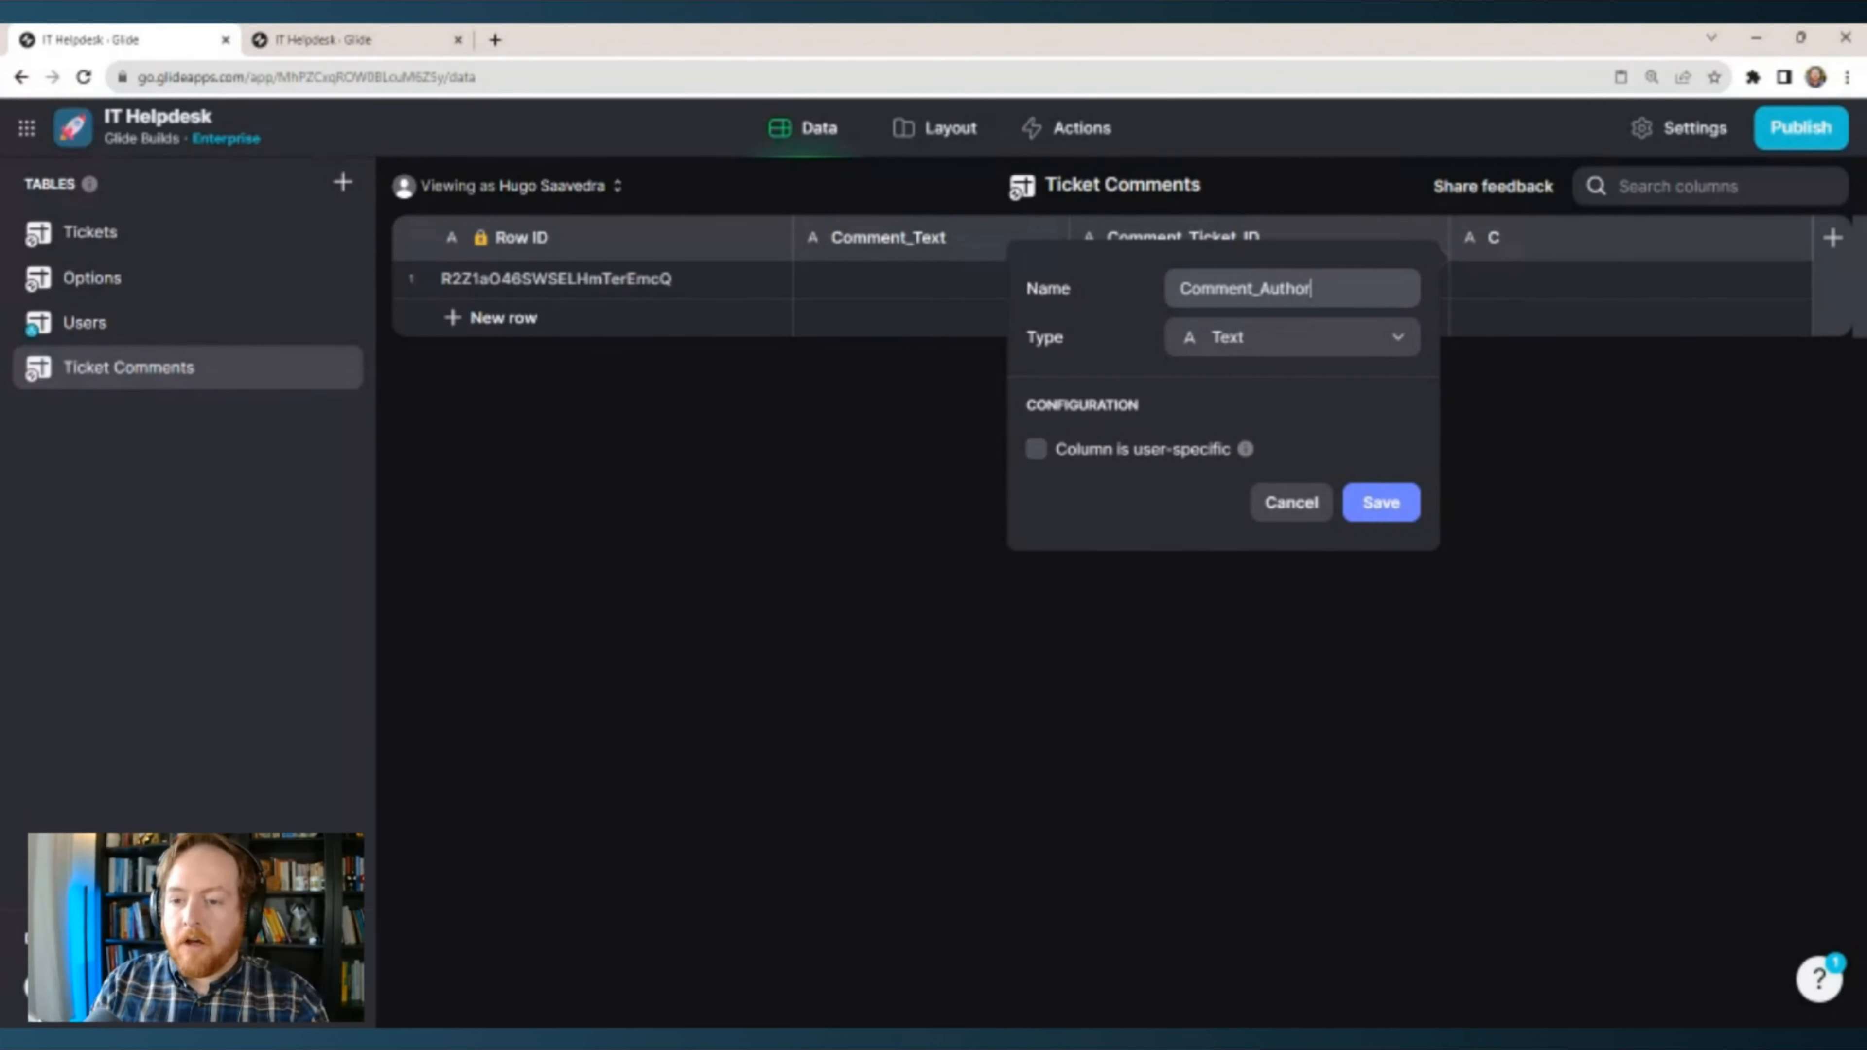
key(shift+Return)
Add a text column named Comment_Author_Name to the Ticket Comments table.
text(Com)
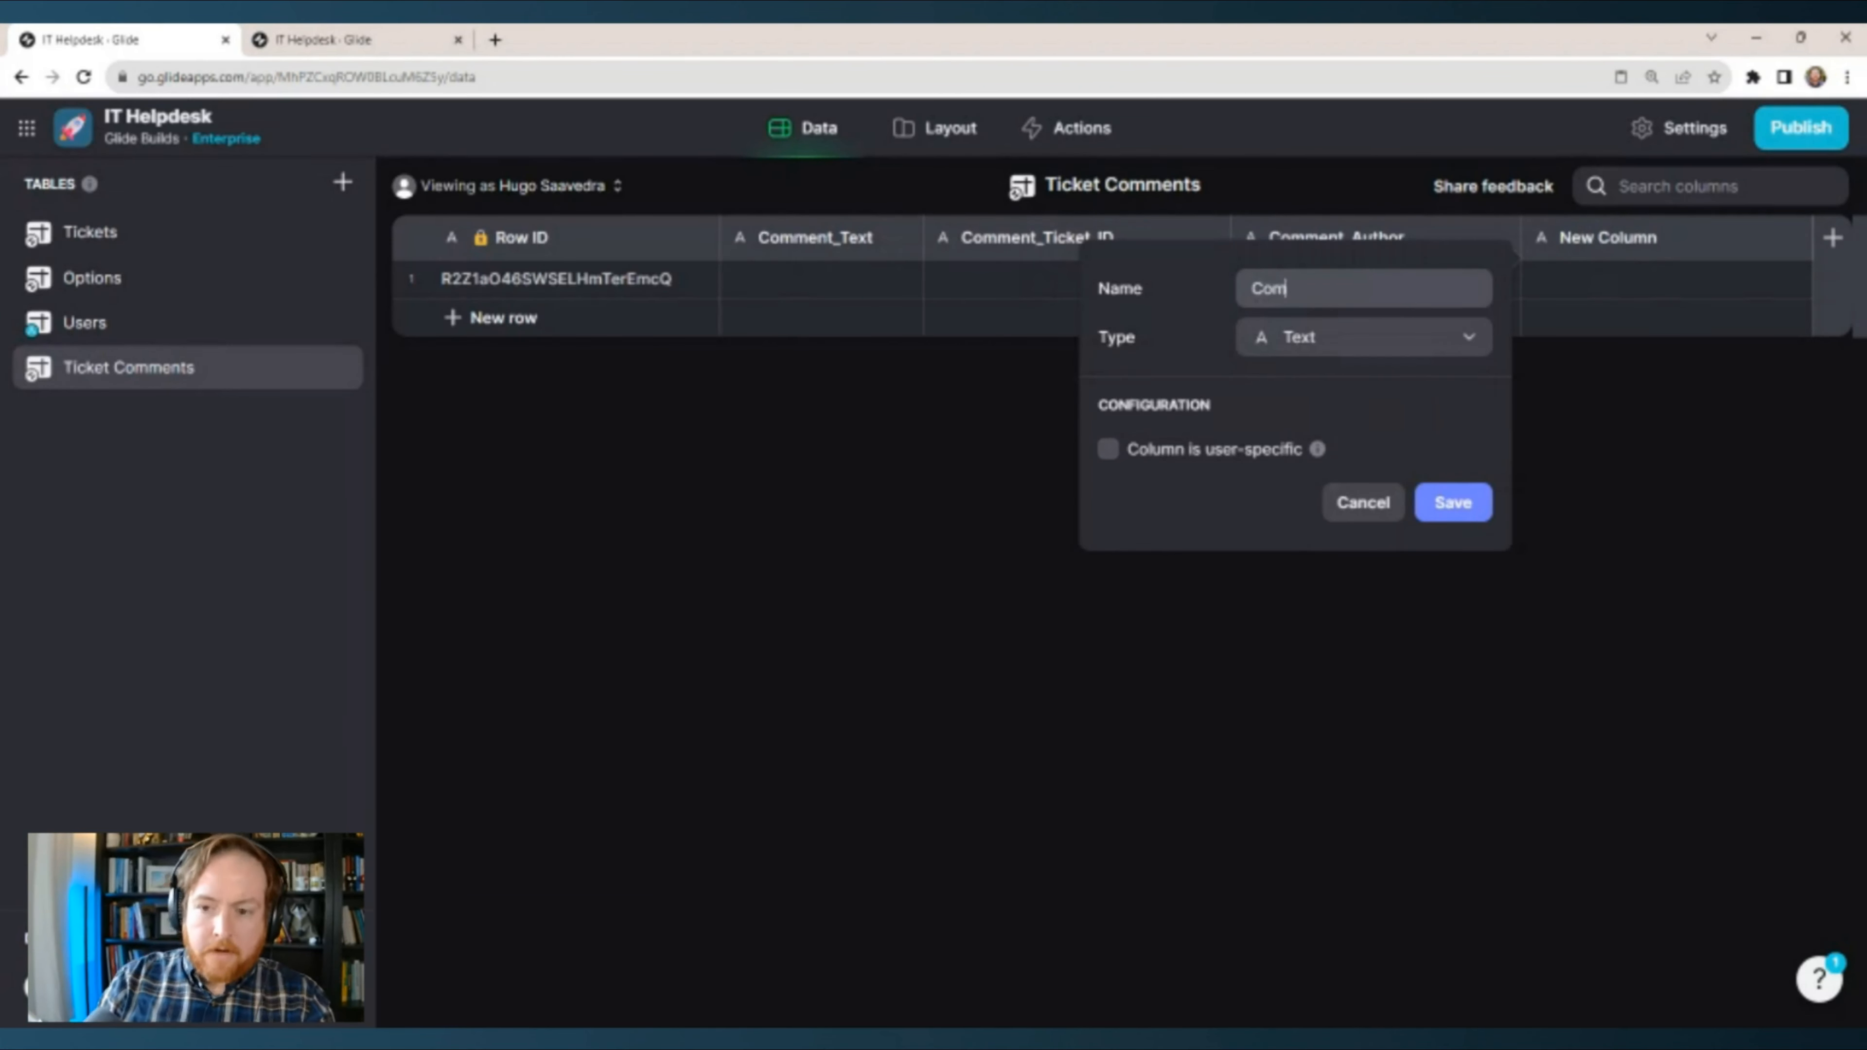
text(ment_Author-)
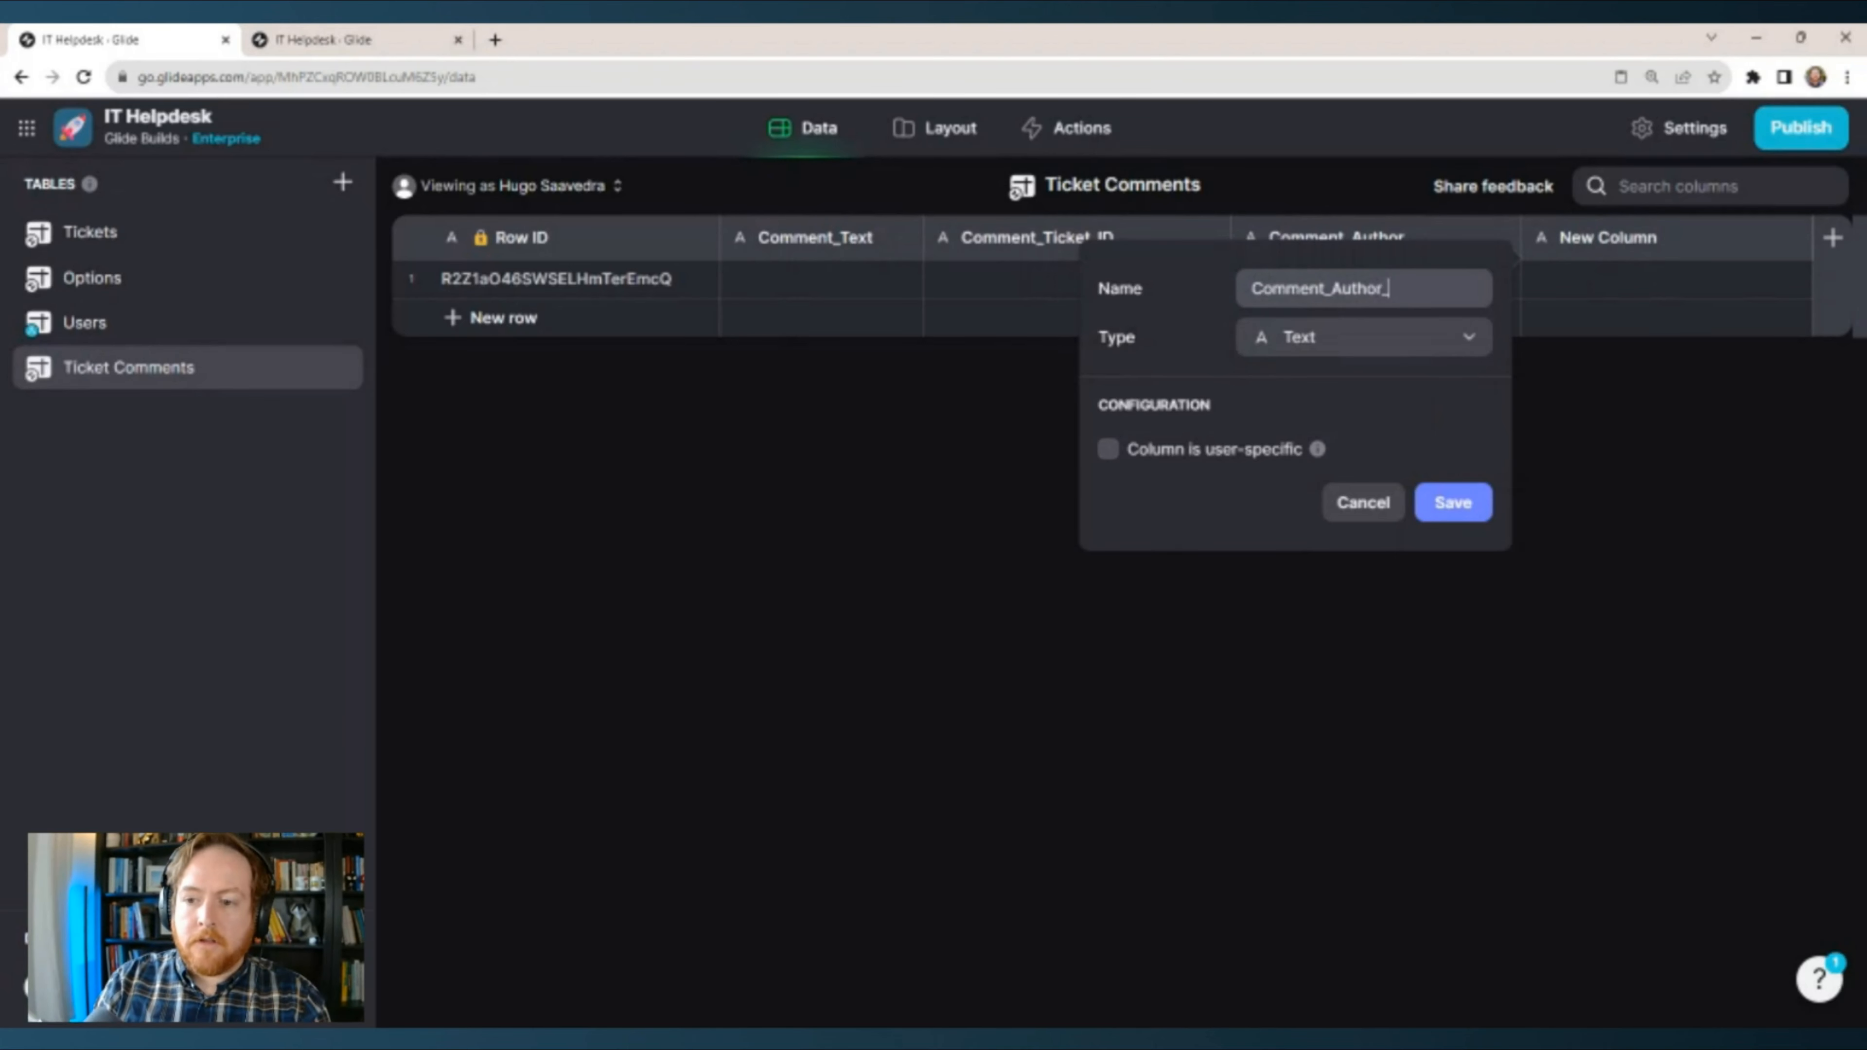
text(Name)
key(shift+Return)
Add a Date & Time column named Comment_Timestamp with its time format set to With seconds.
click(1442, 341)
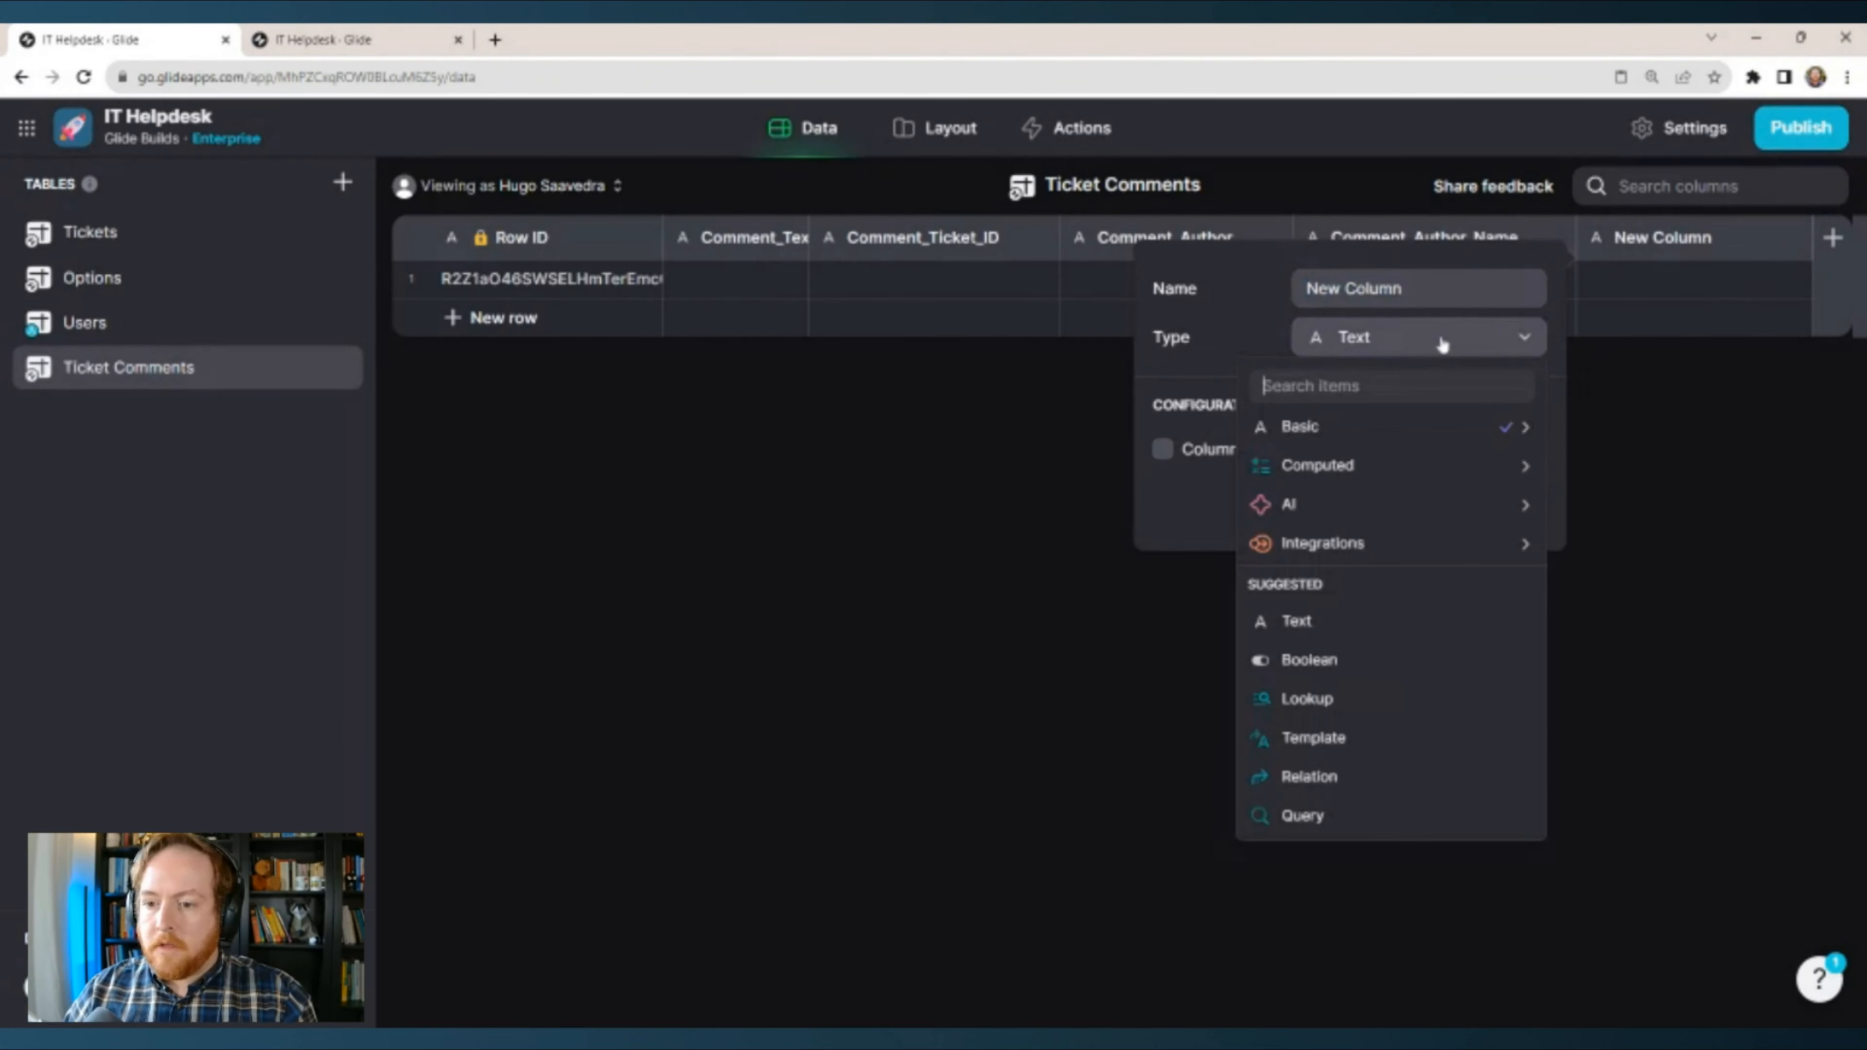
mouse_move(1408, 430)
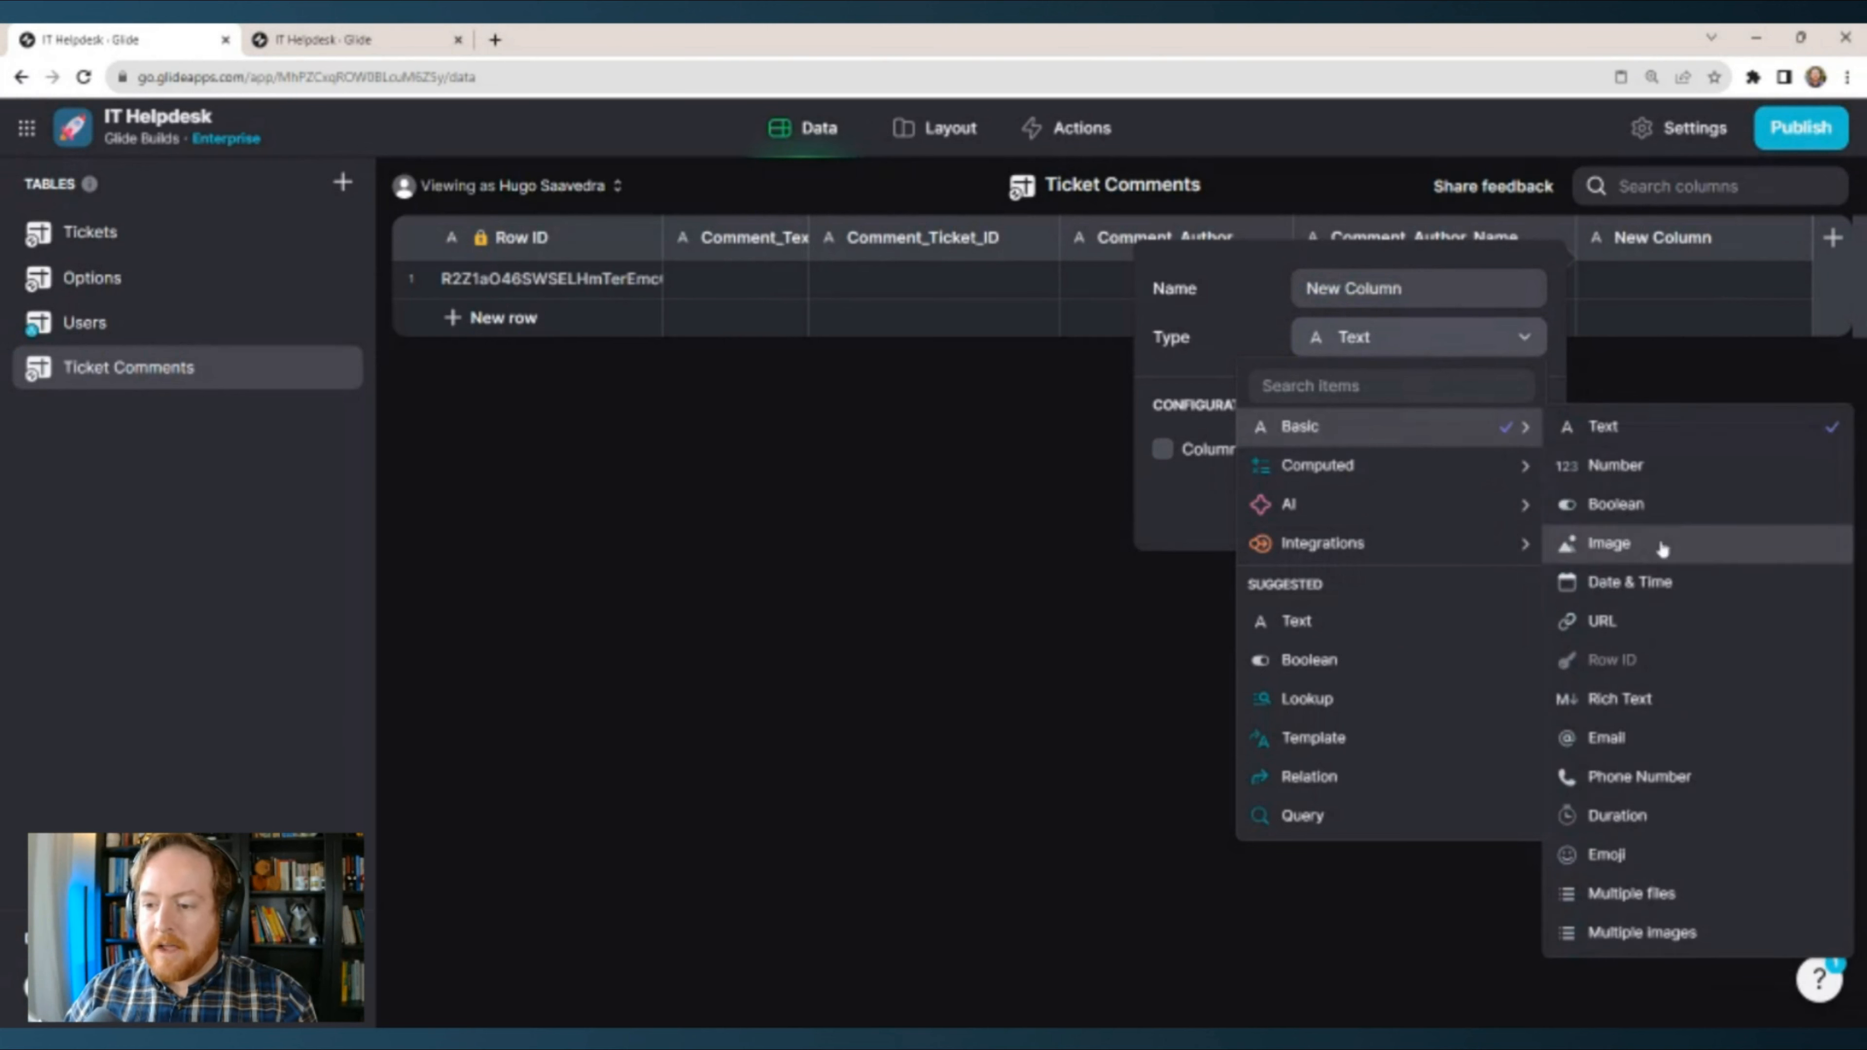
click(1659, 584)
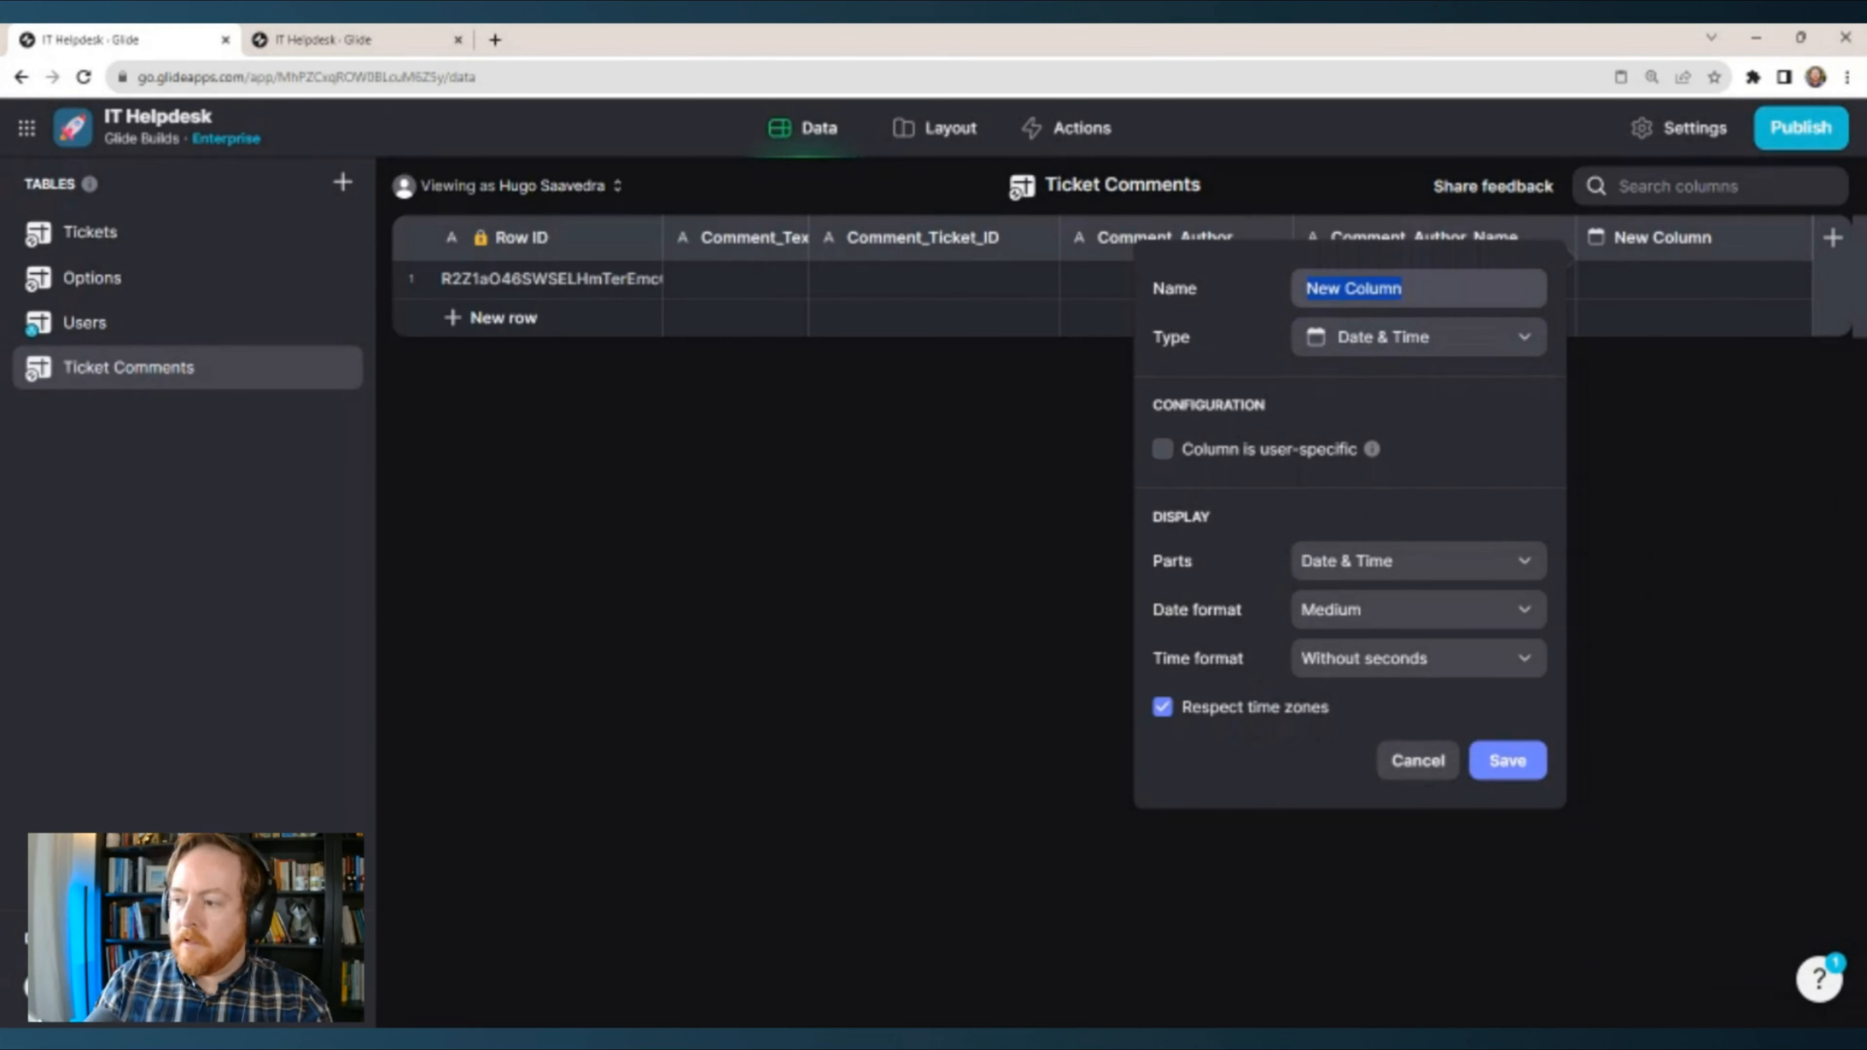
text(Comment_T)
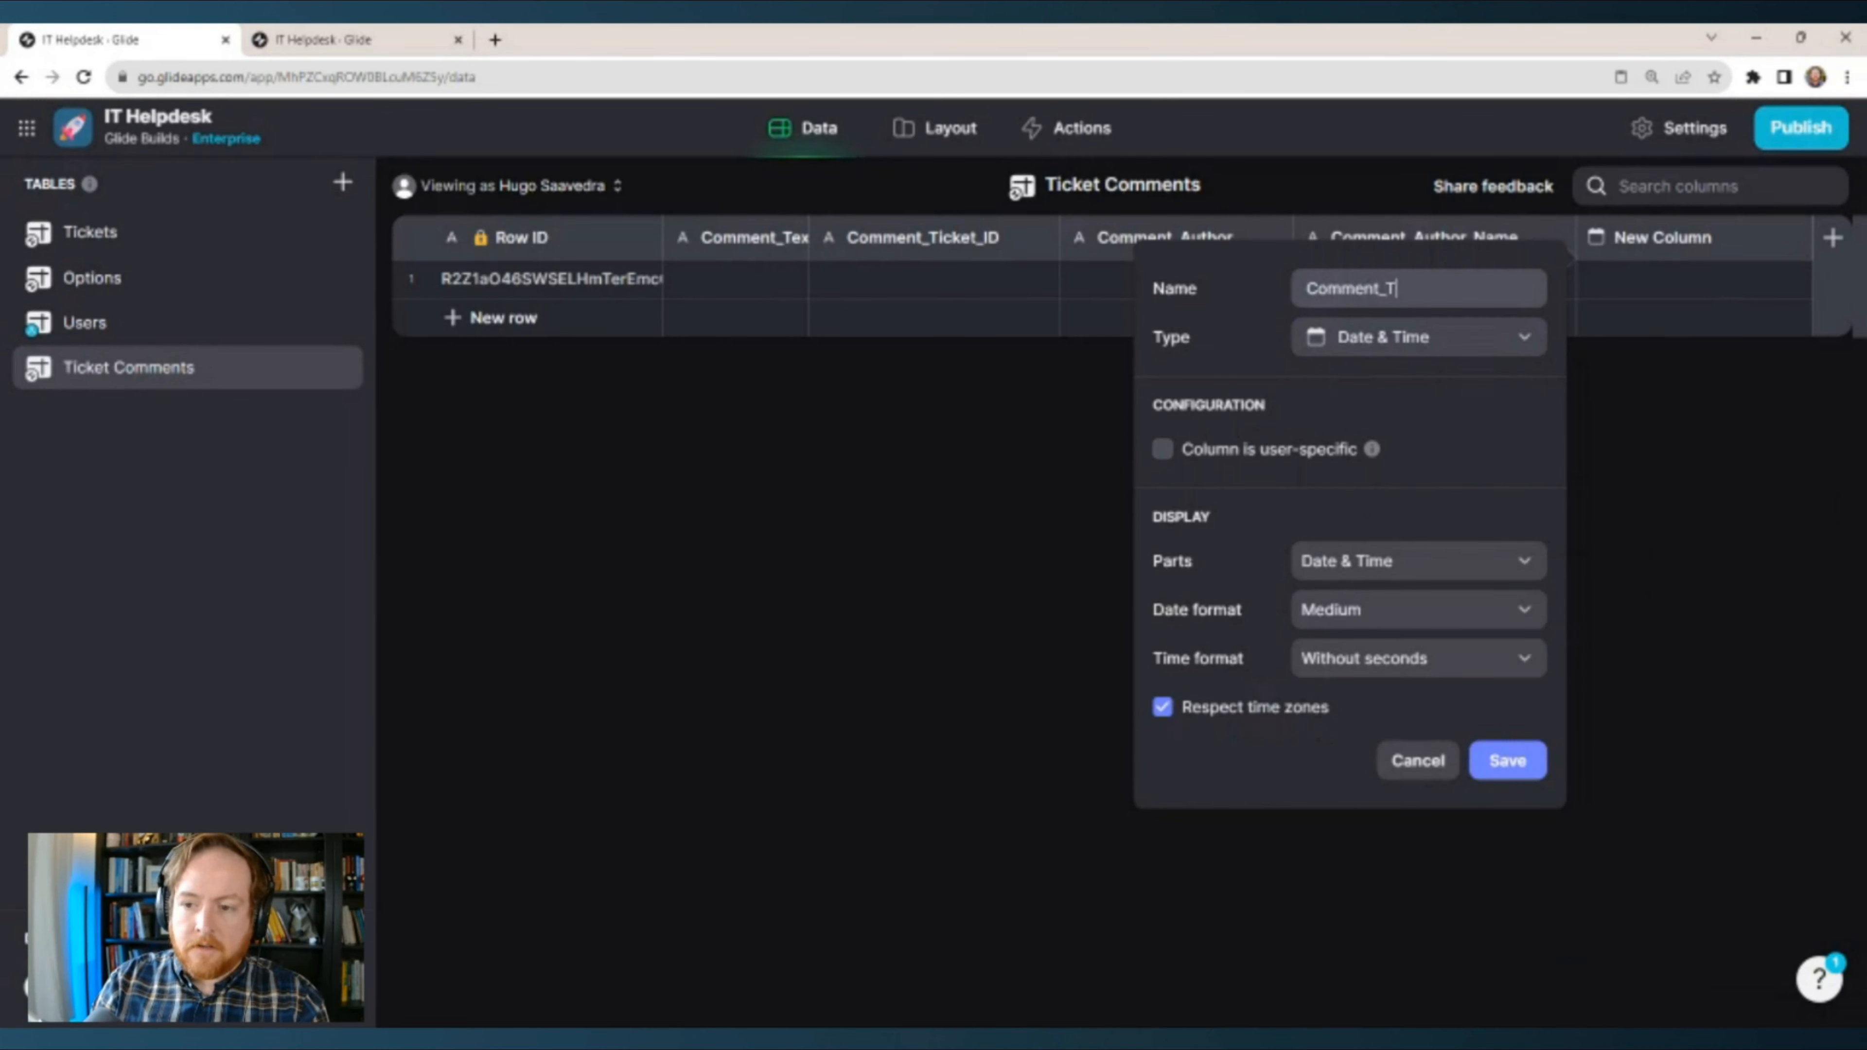
text(imestamp)
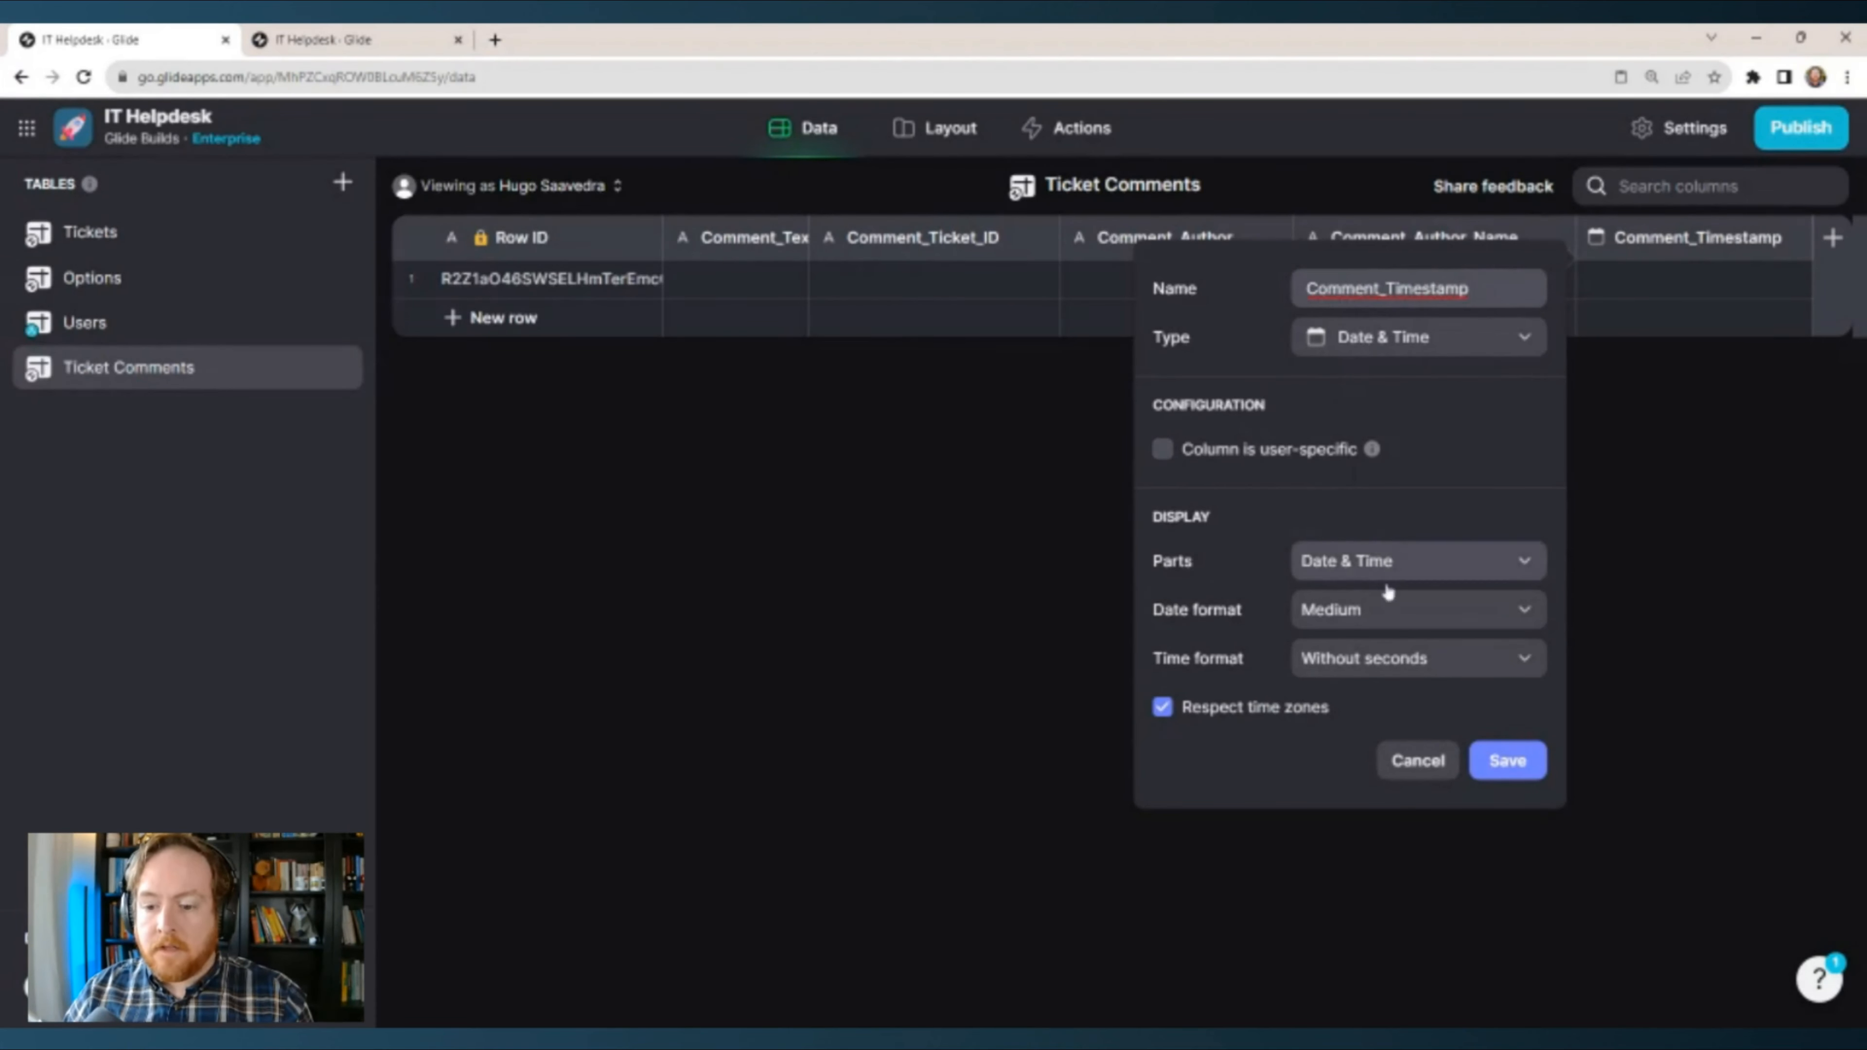
click(1387, 658)
click(1372, 736)
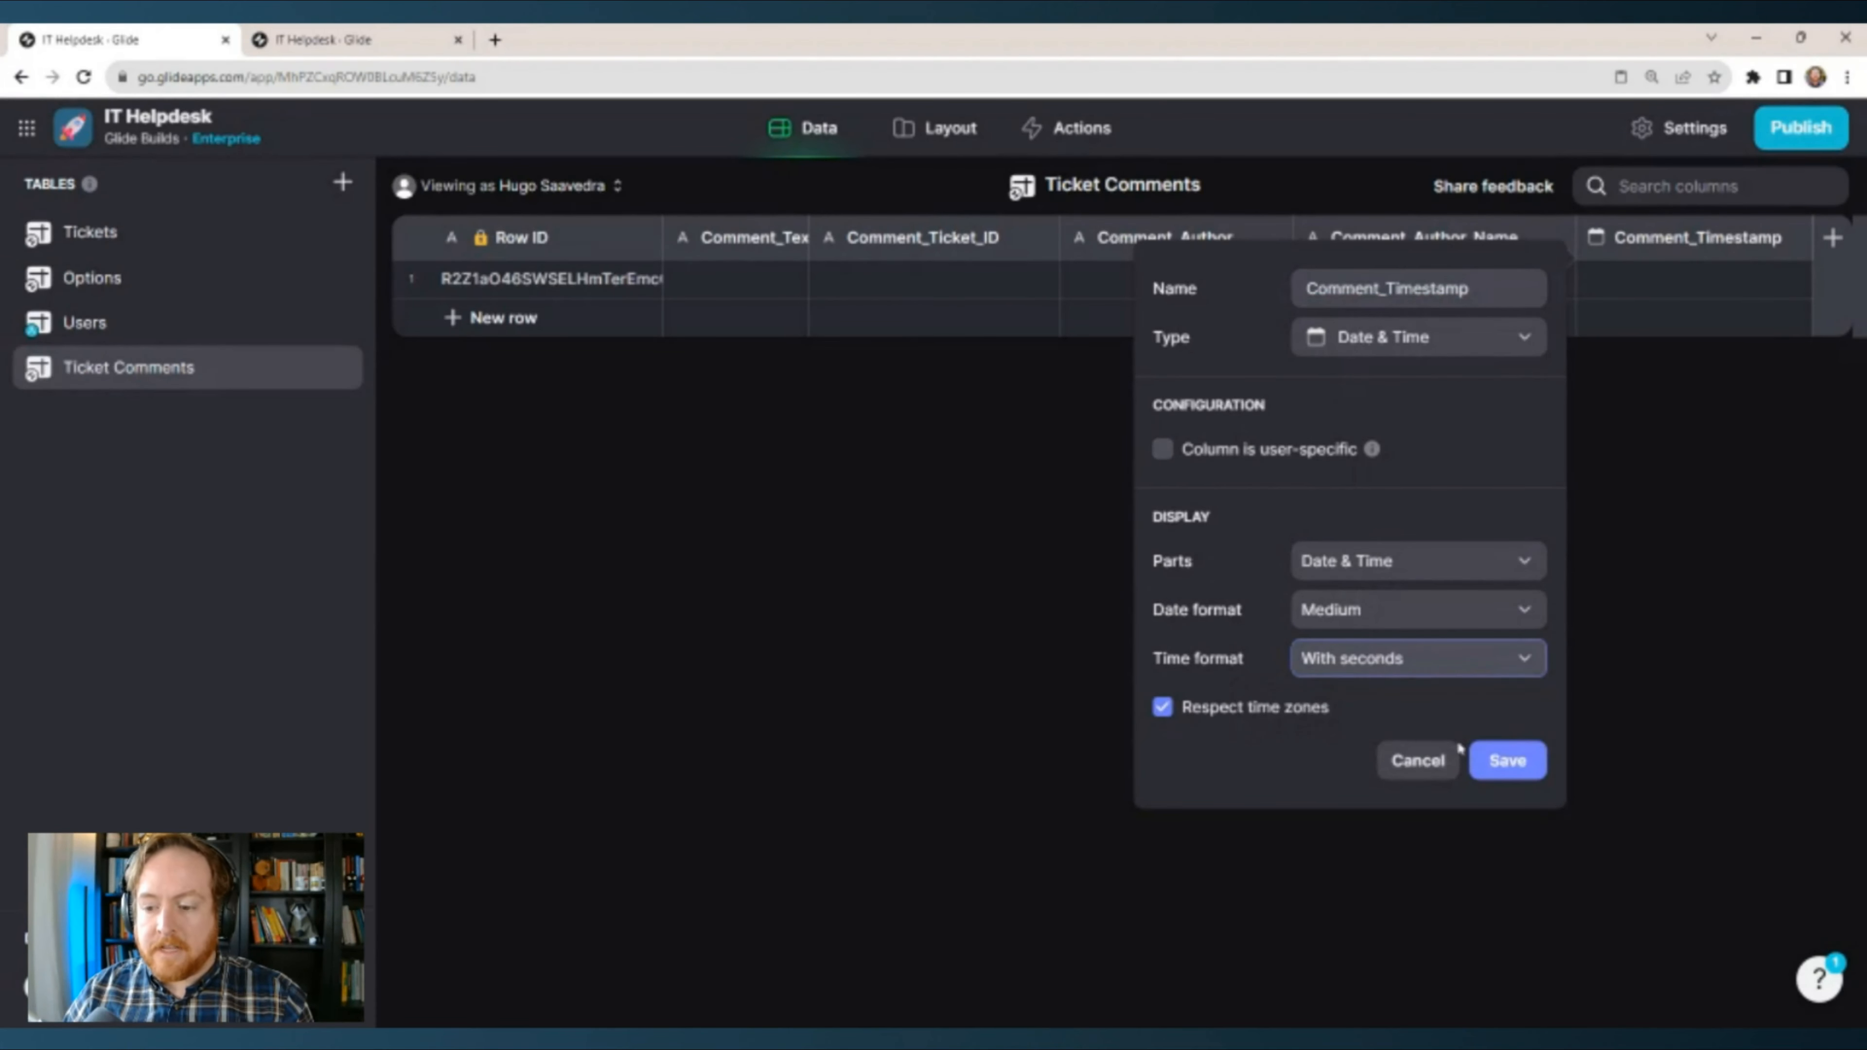
click(1521, 768)
Add an Image column named Comment_Author_Image to the Ticket Comments table.
click(1832, 237)
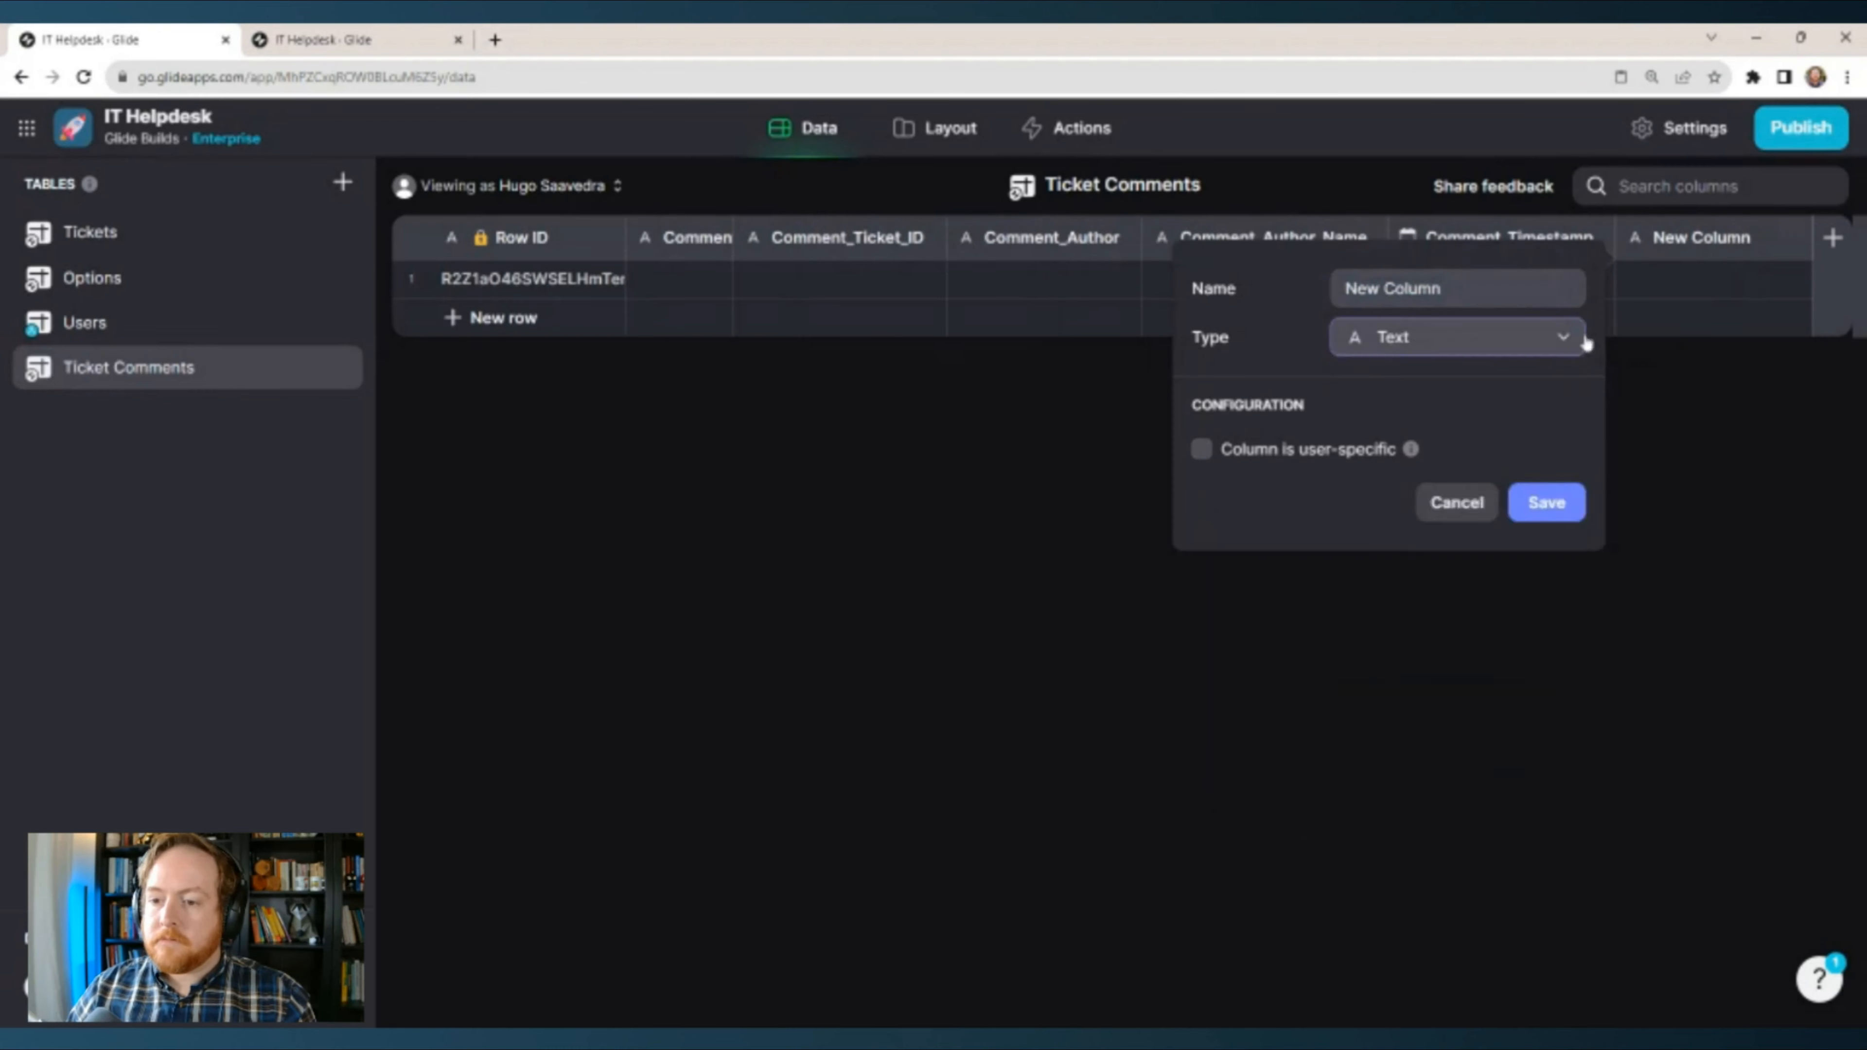
click(1564, 340)
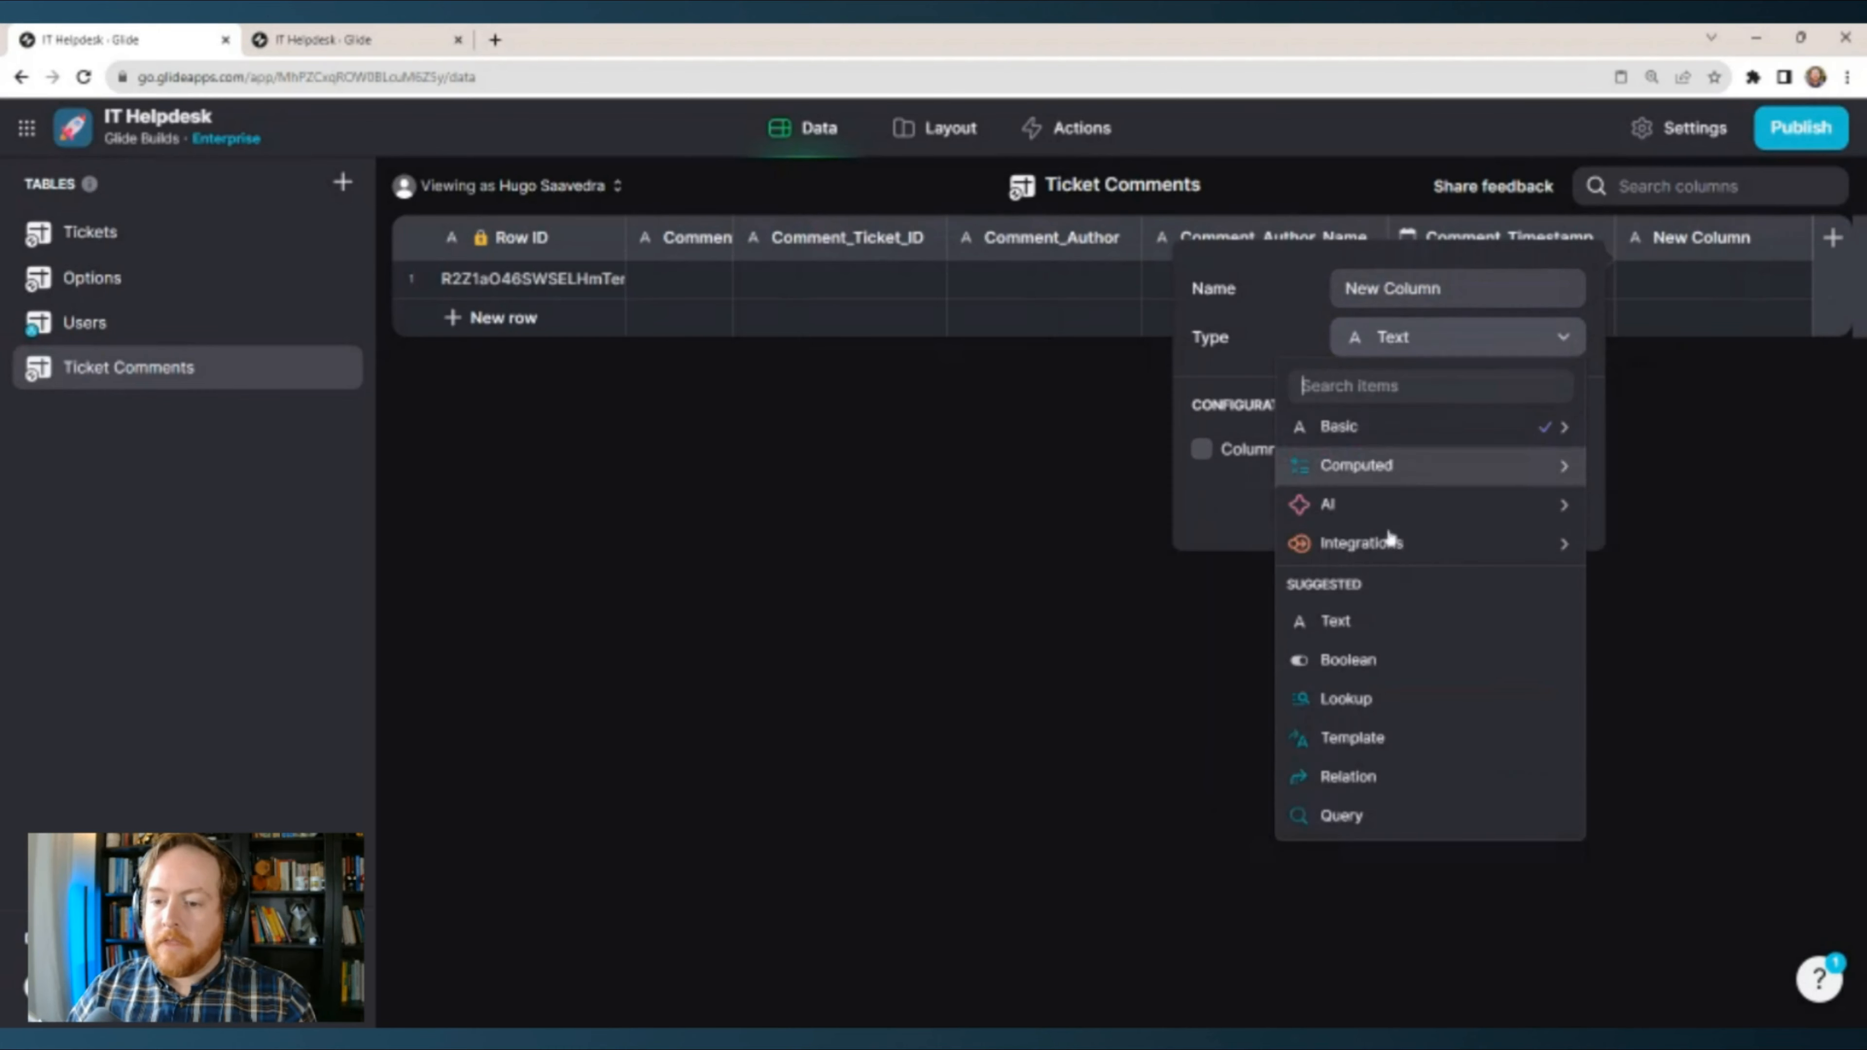
mouse_move(1404, 425)
click(1035, 543)
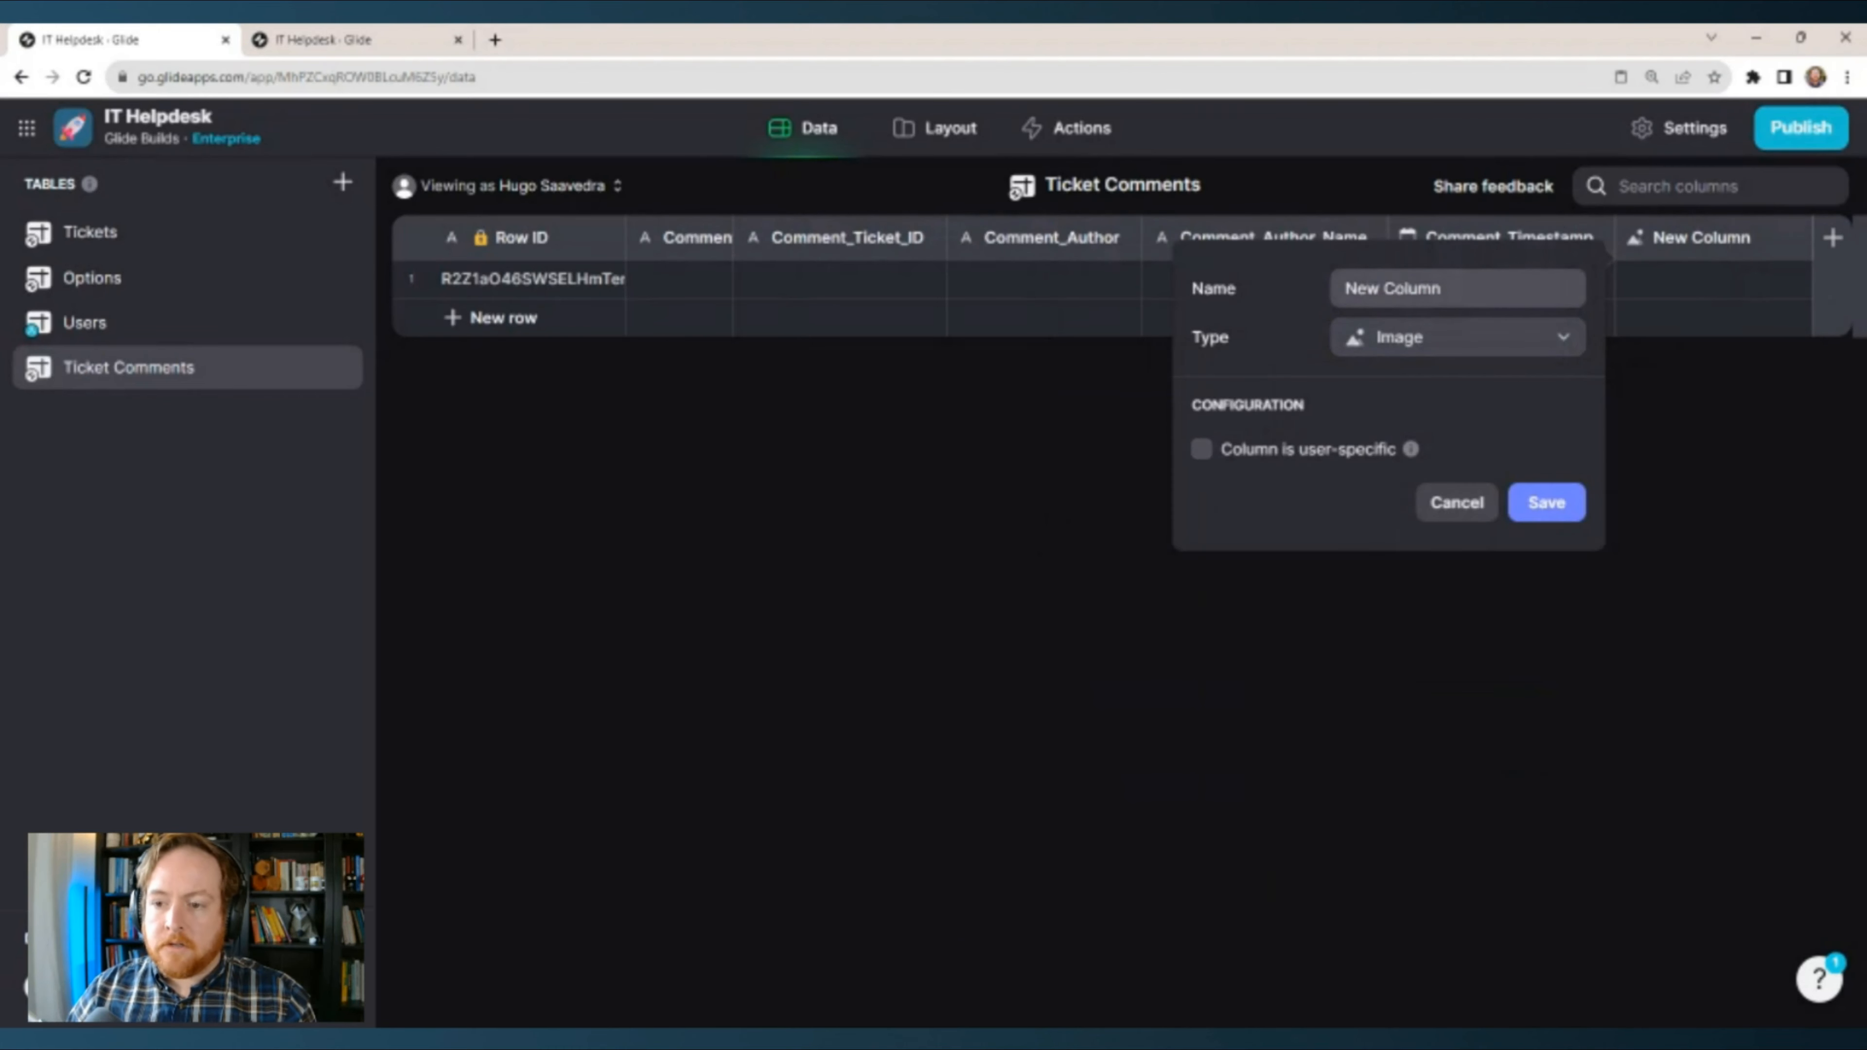
text(Comm)
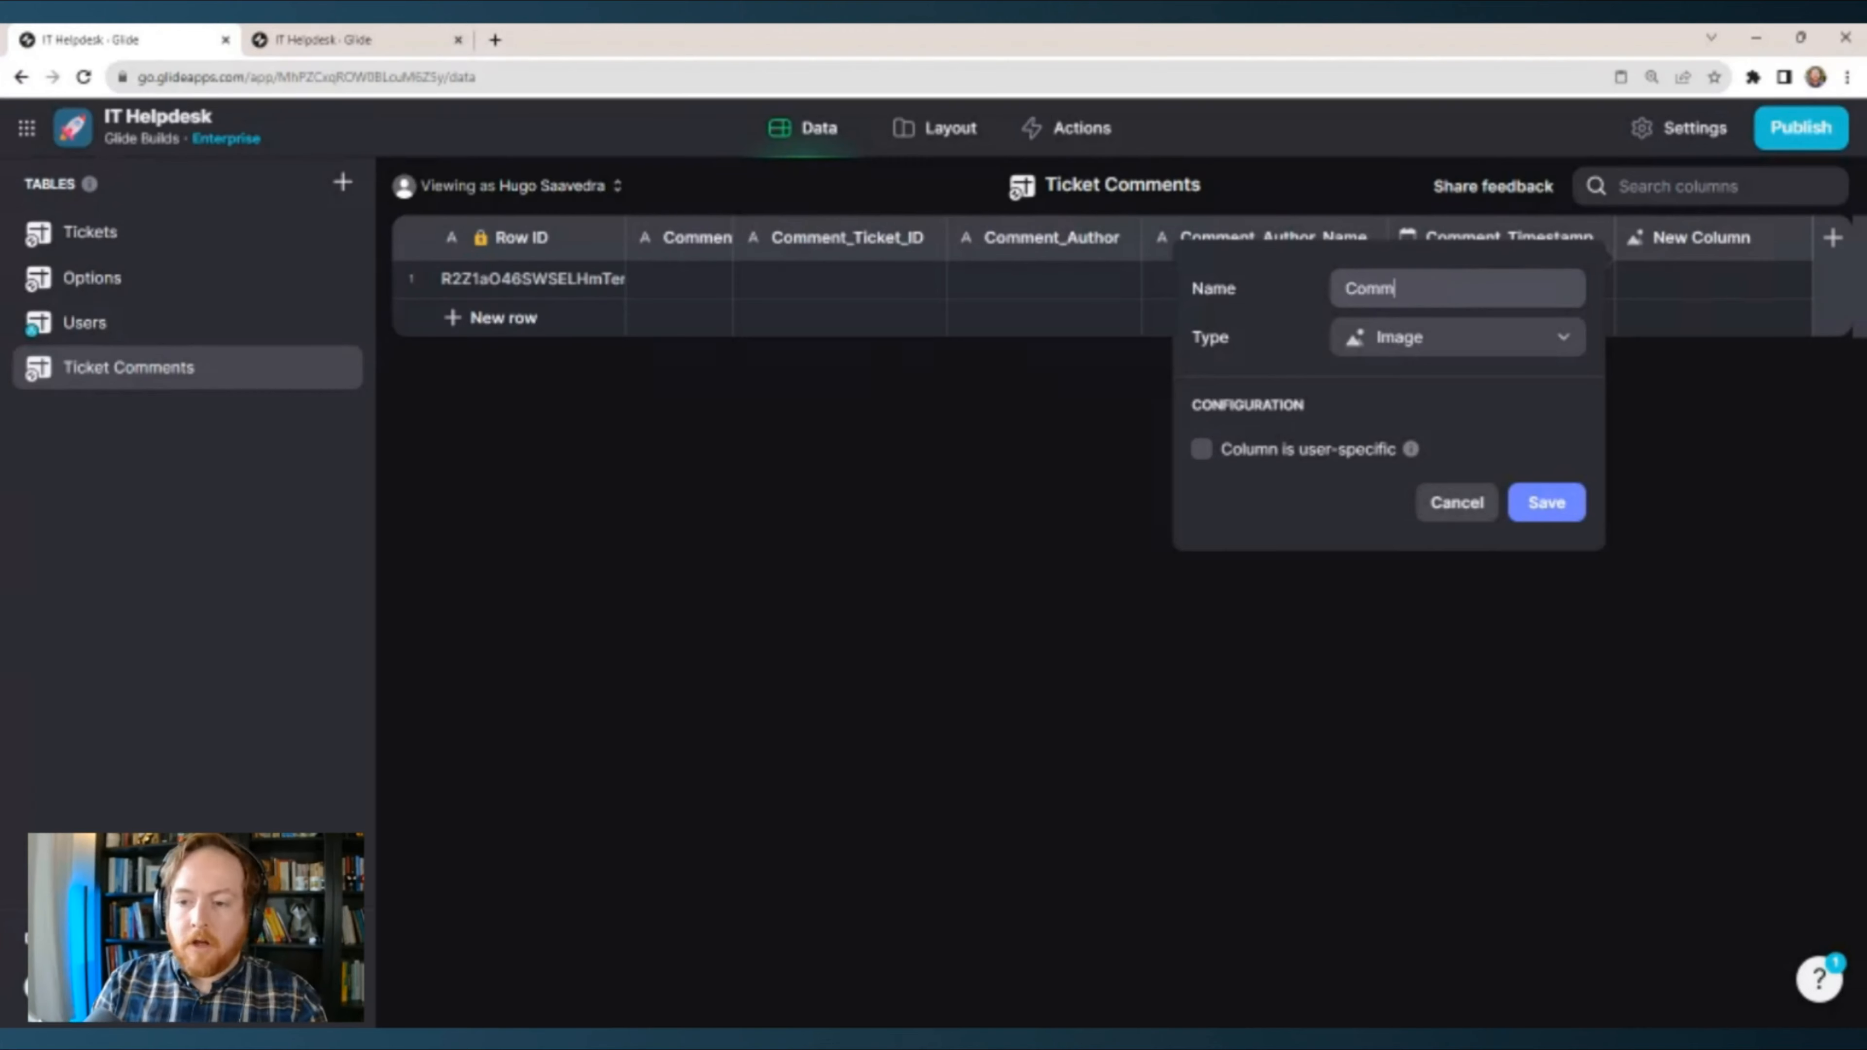
text(ent_Author_I)
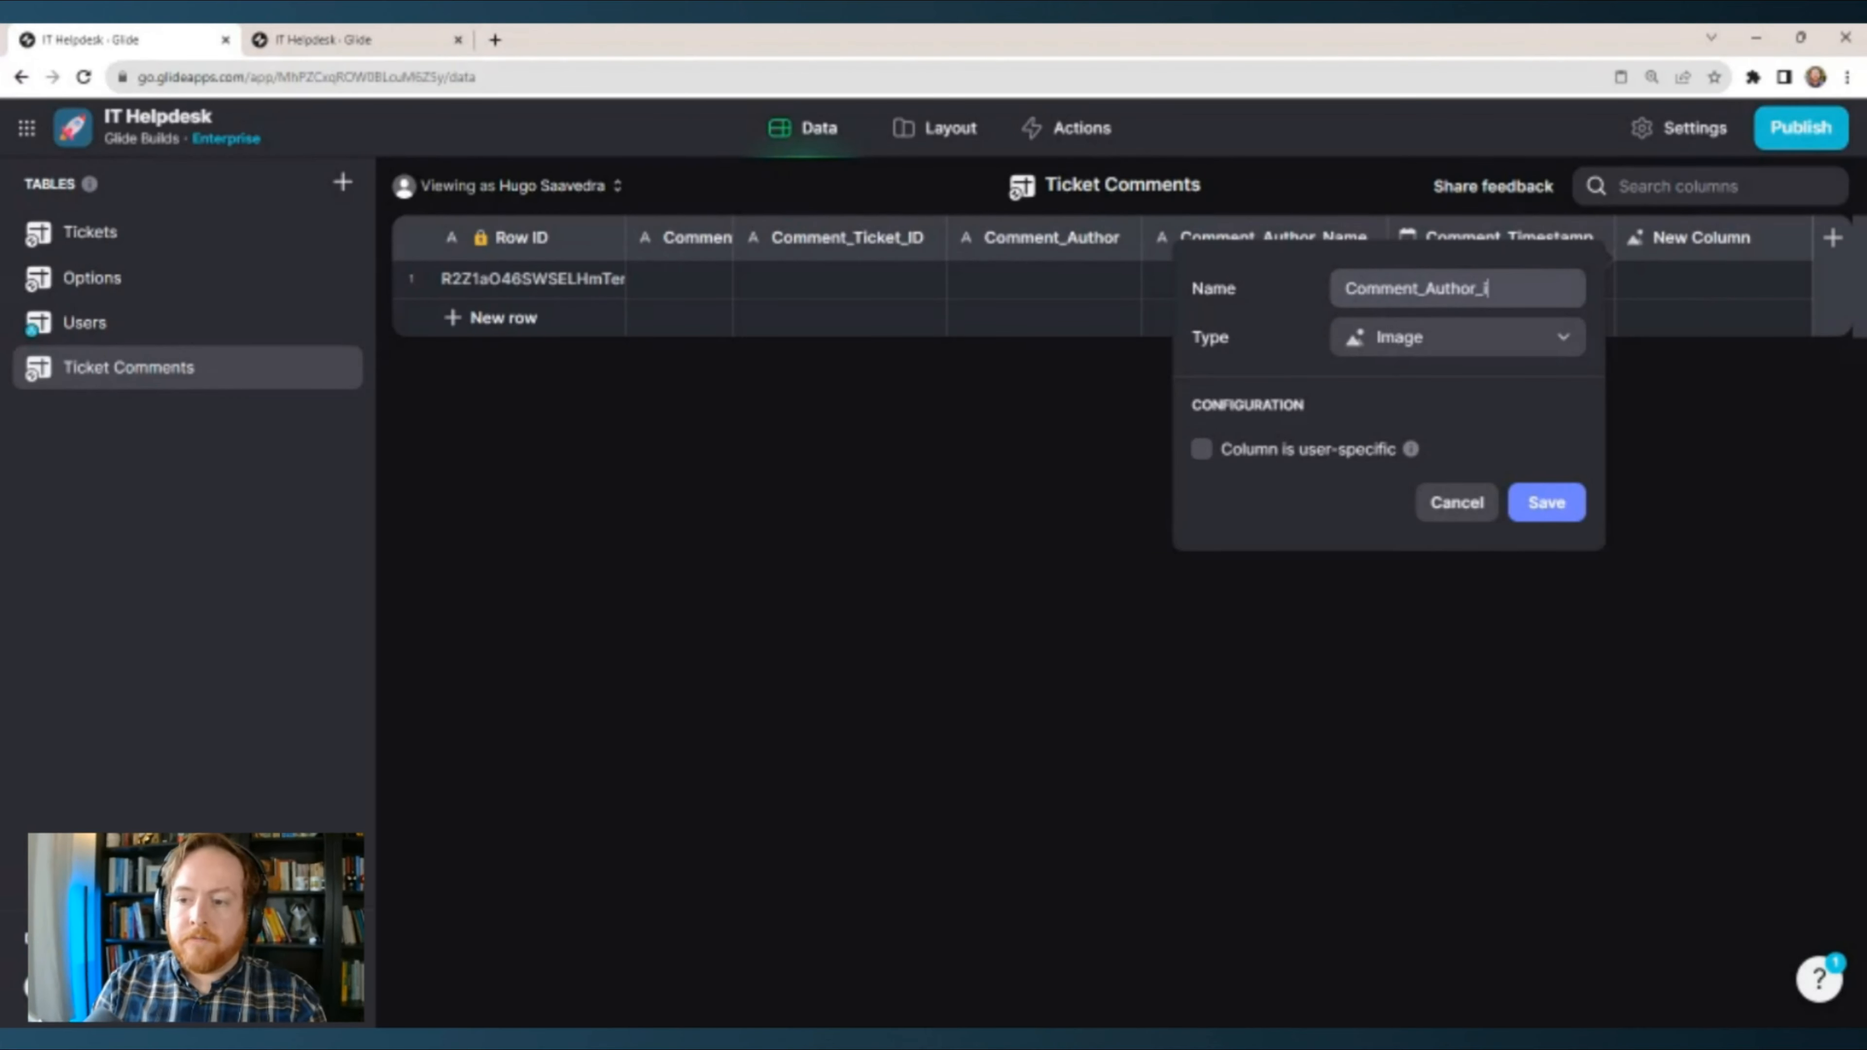
text(mage)
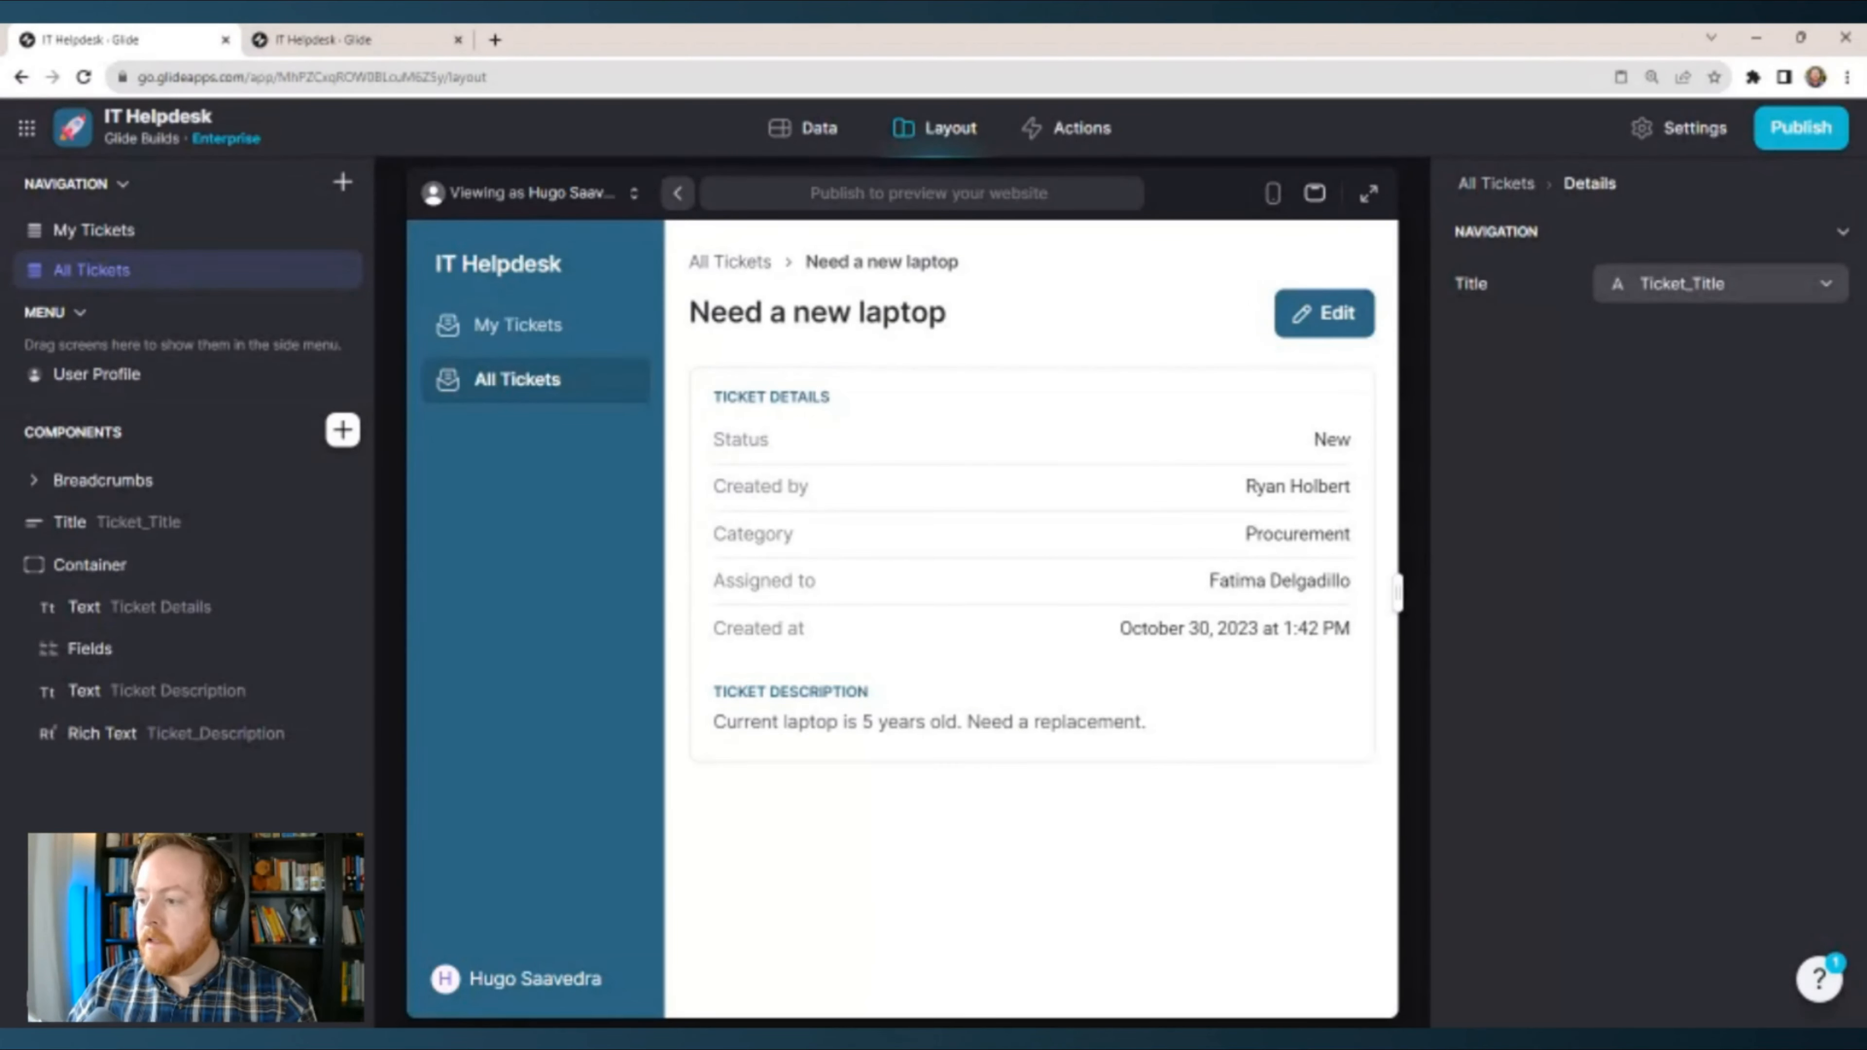
Insert a Comments component on the ticket details screen and set its source to the Ticket Comments table.
click(342, 431)
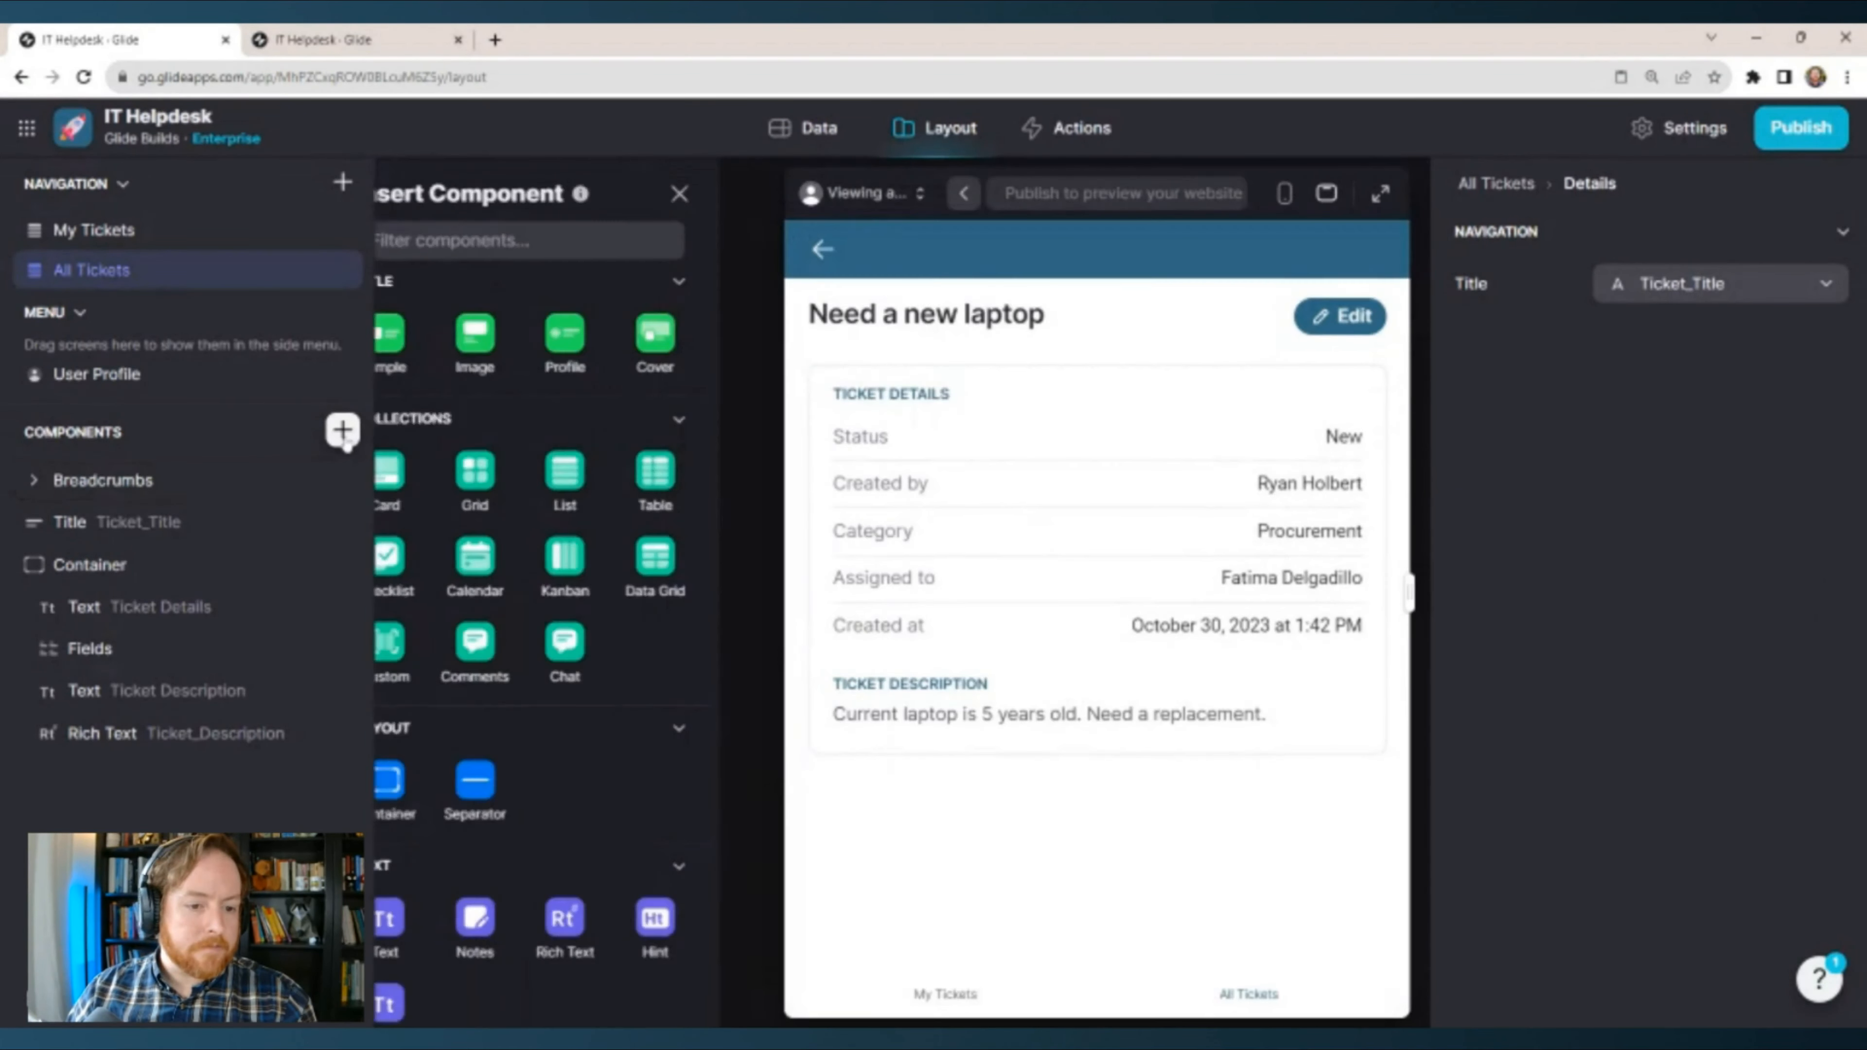
scroll(588, 423, down, 3)
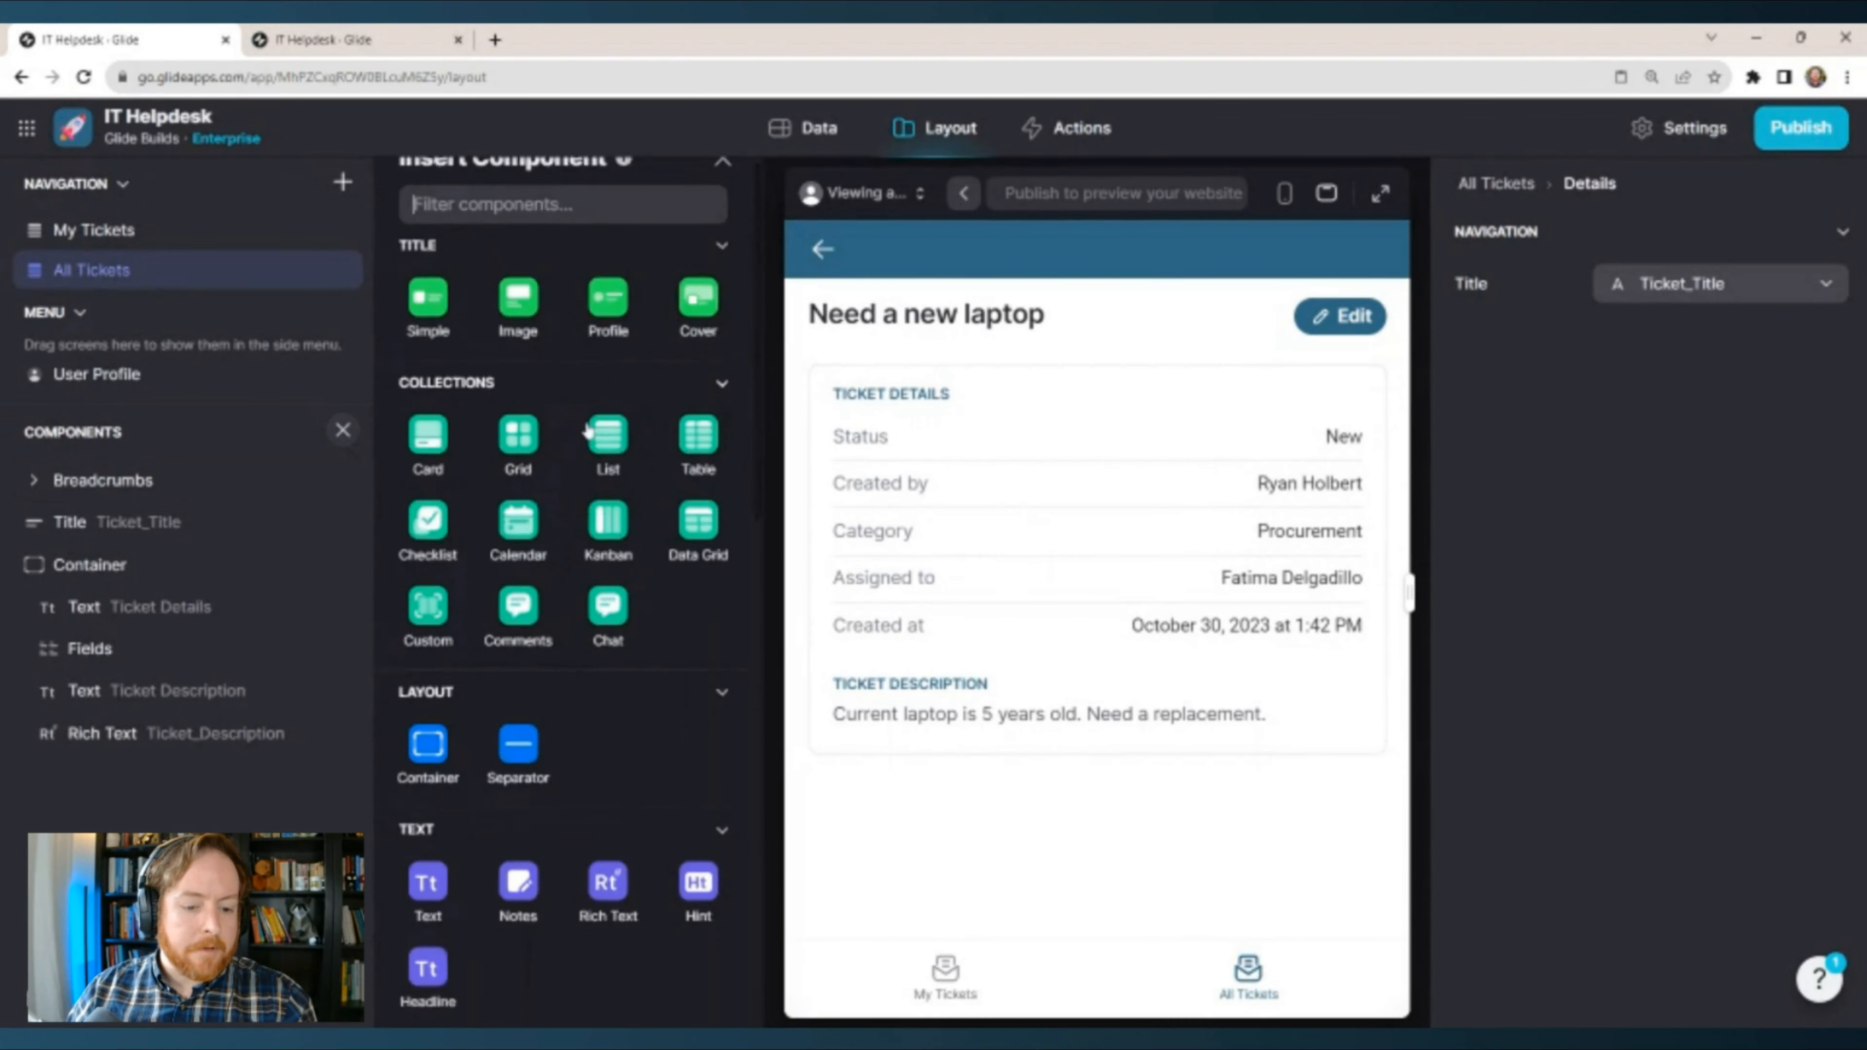
scroll(574, 505, up, 3)
text(commen)
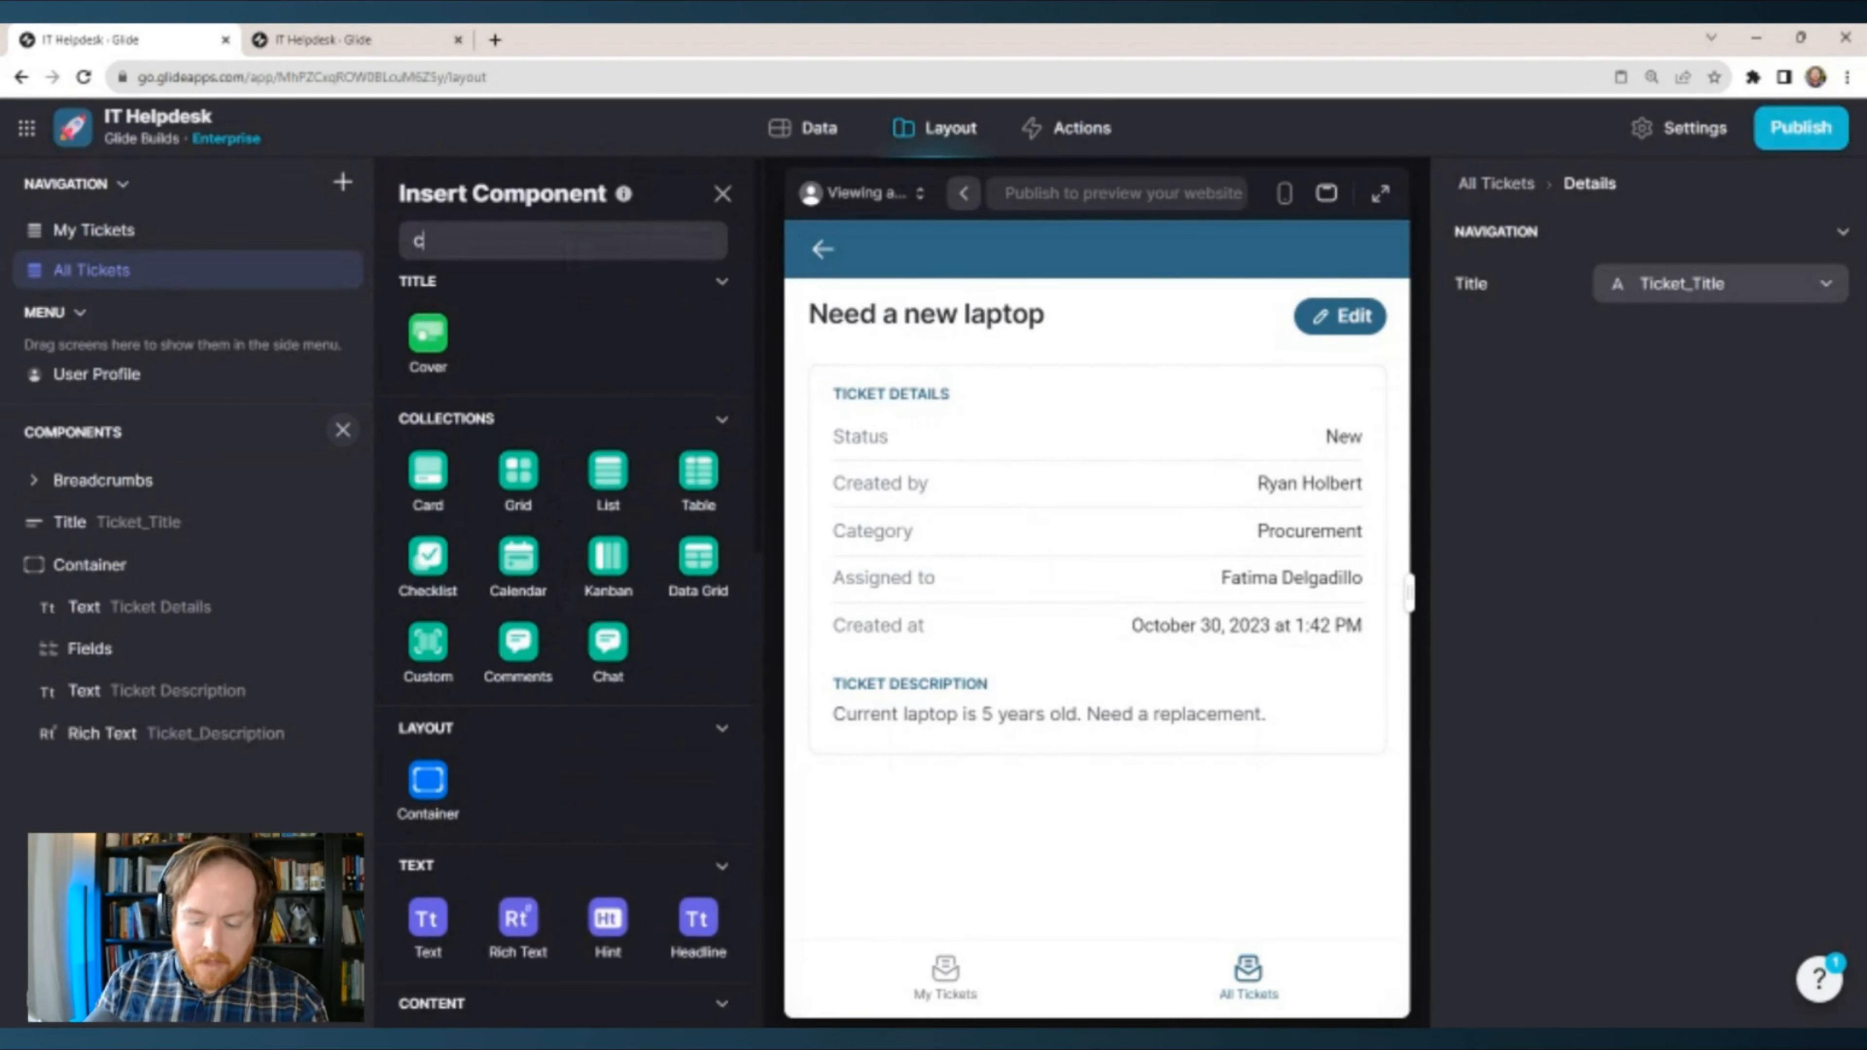
click(430, 333)
click(1761, 328)
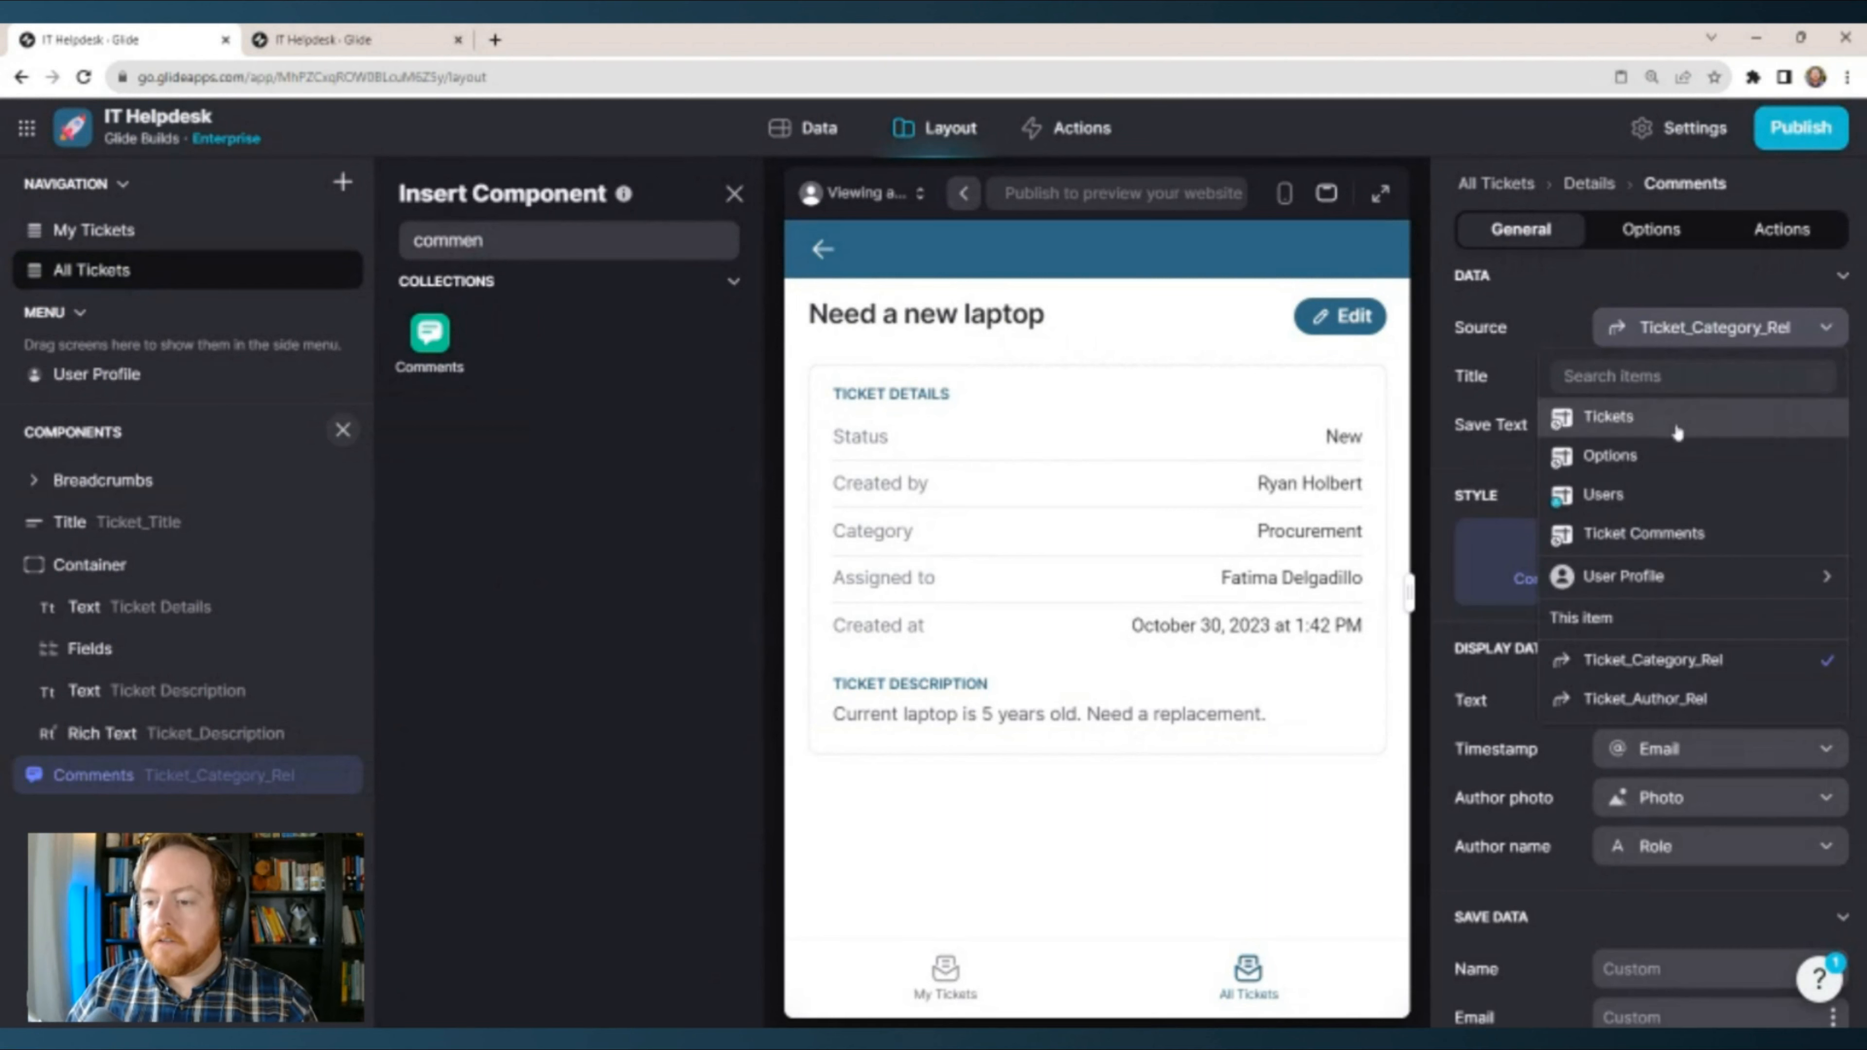
click(1667, 534)
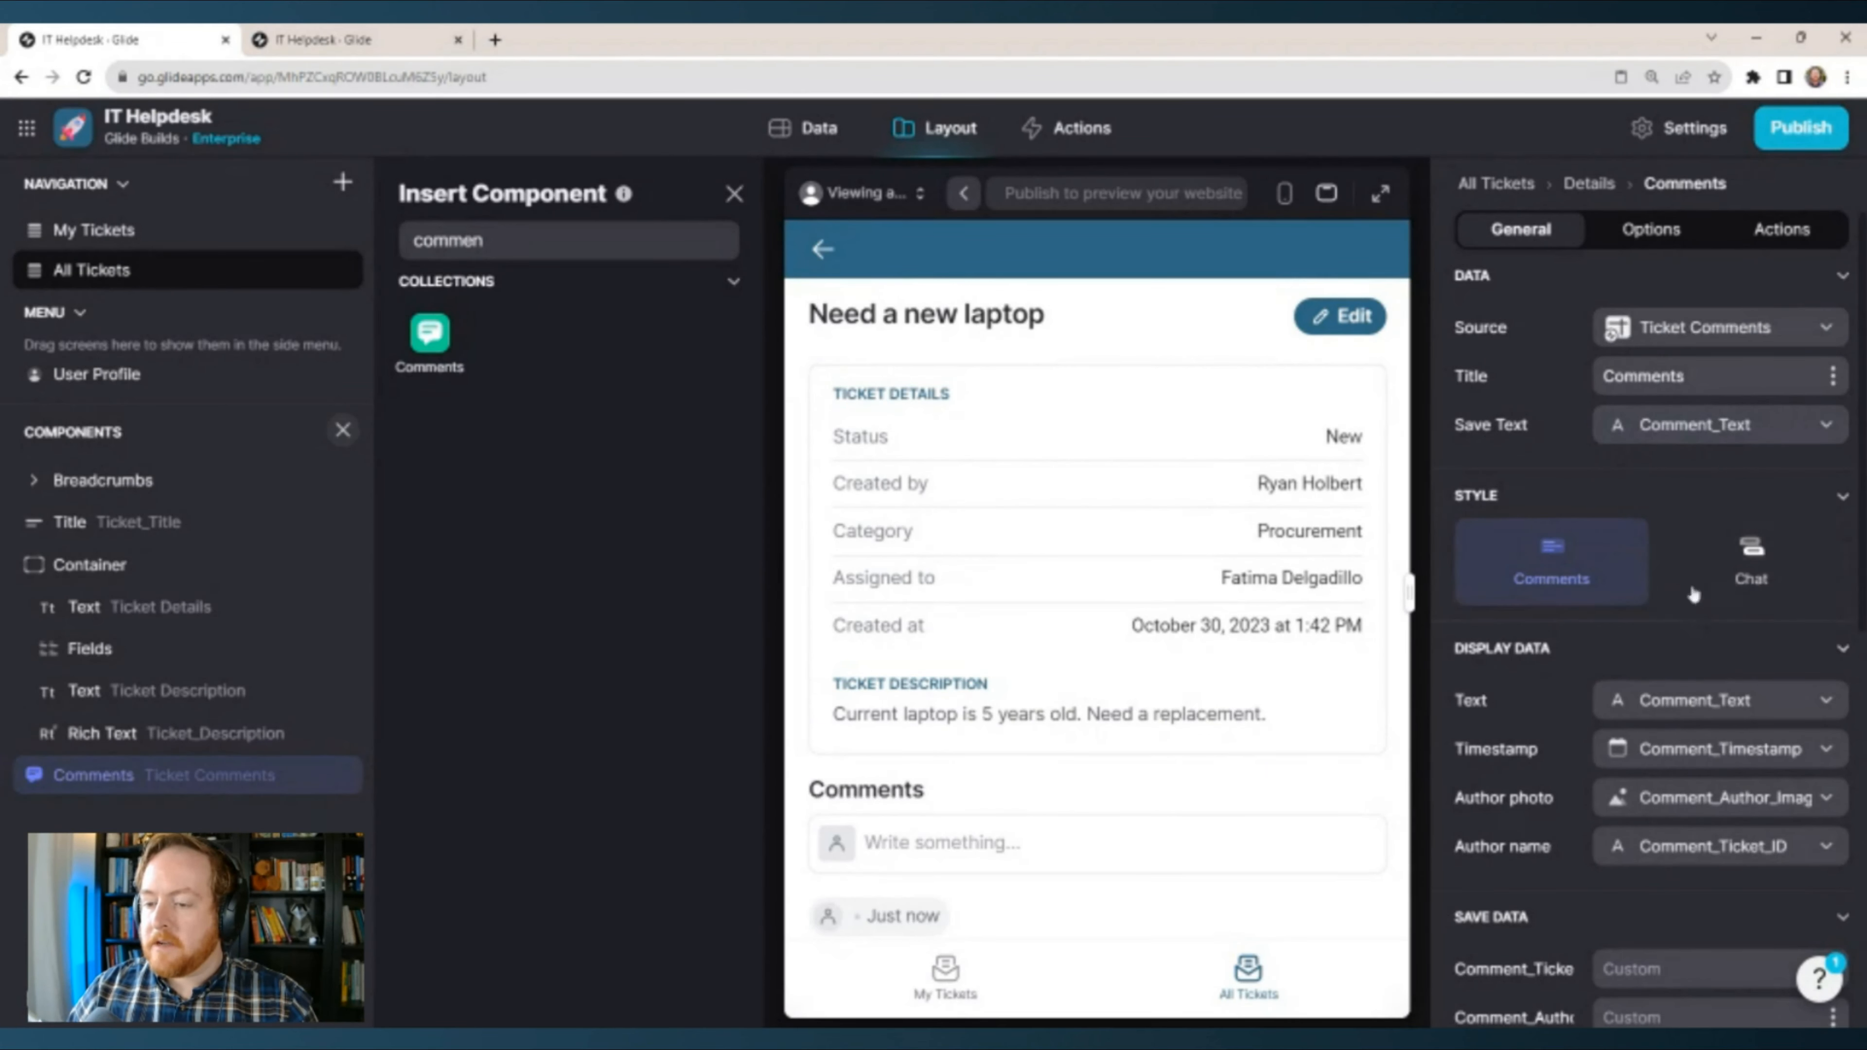
Check the Comments component's author photo mapping and set its author name to Comment_Author_Name.
scroll(1695, 515, down, 3)
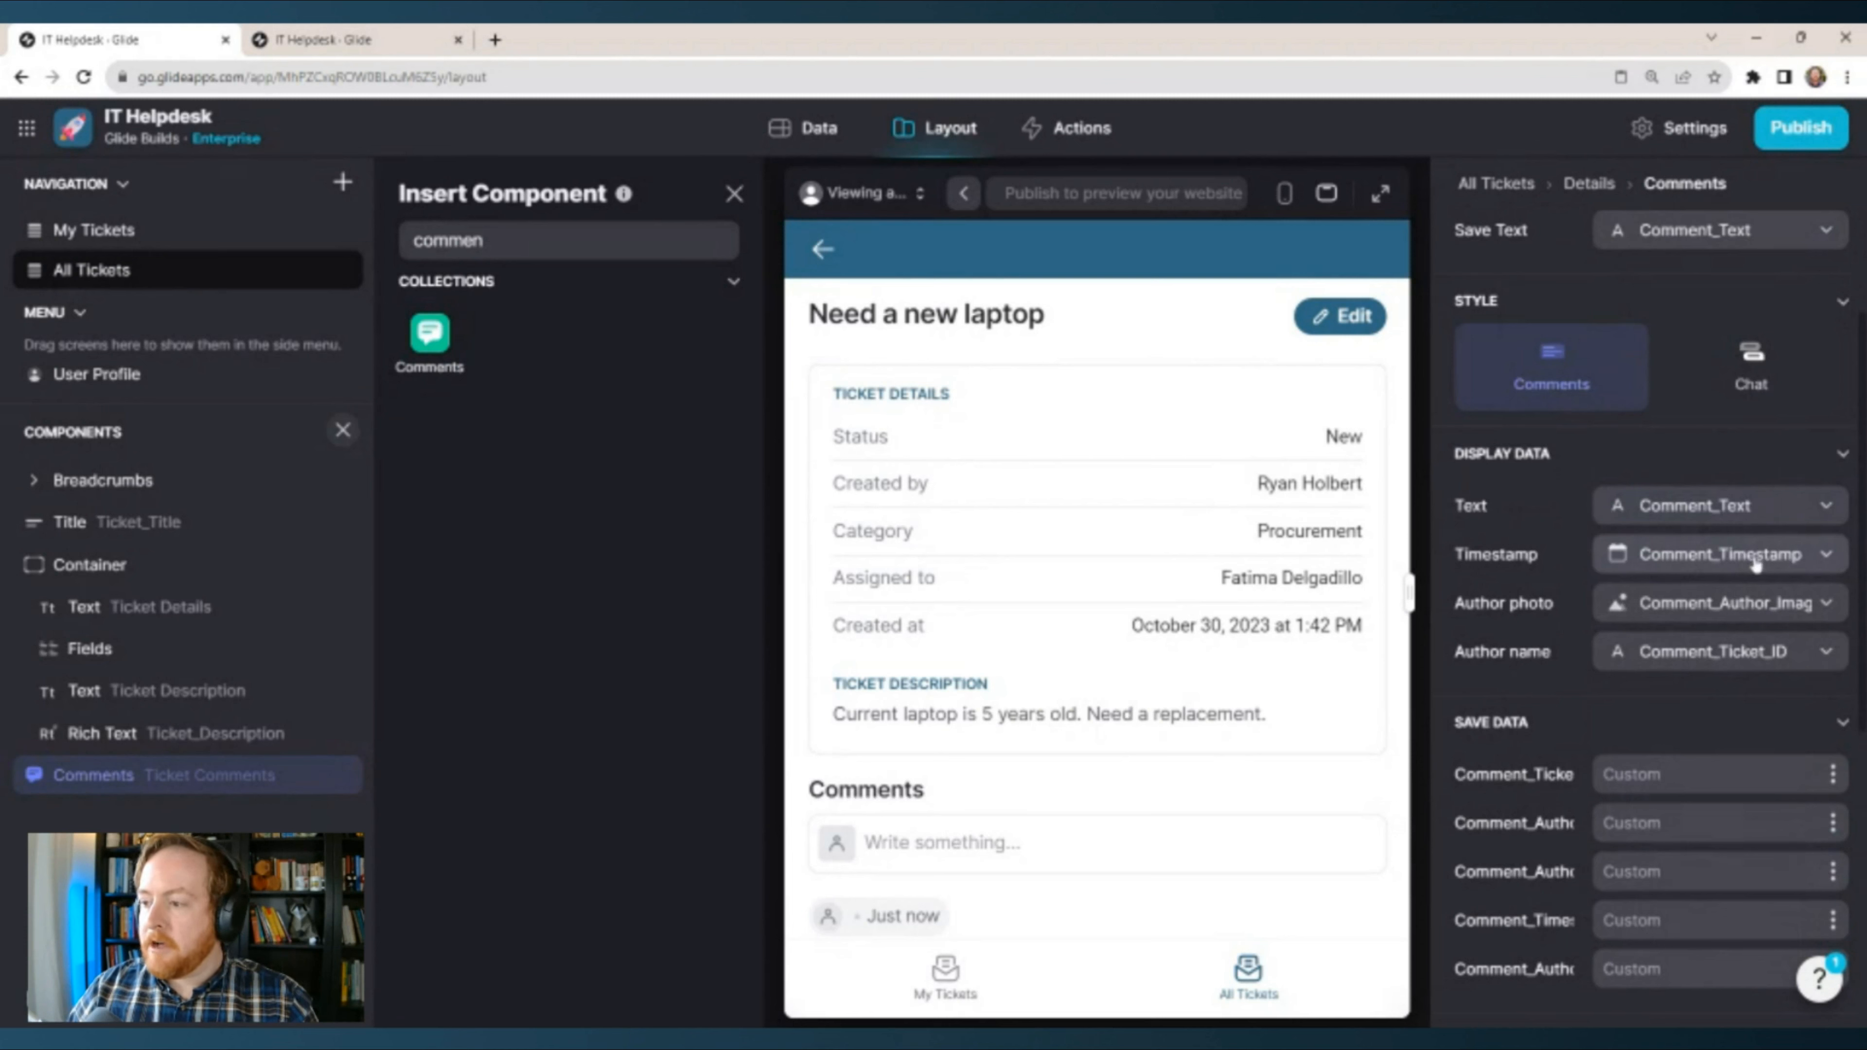
click(1742, 610)
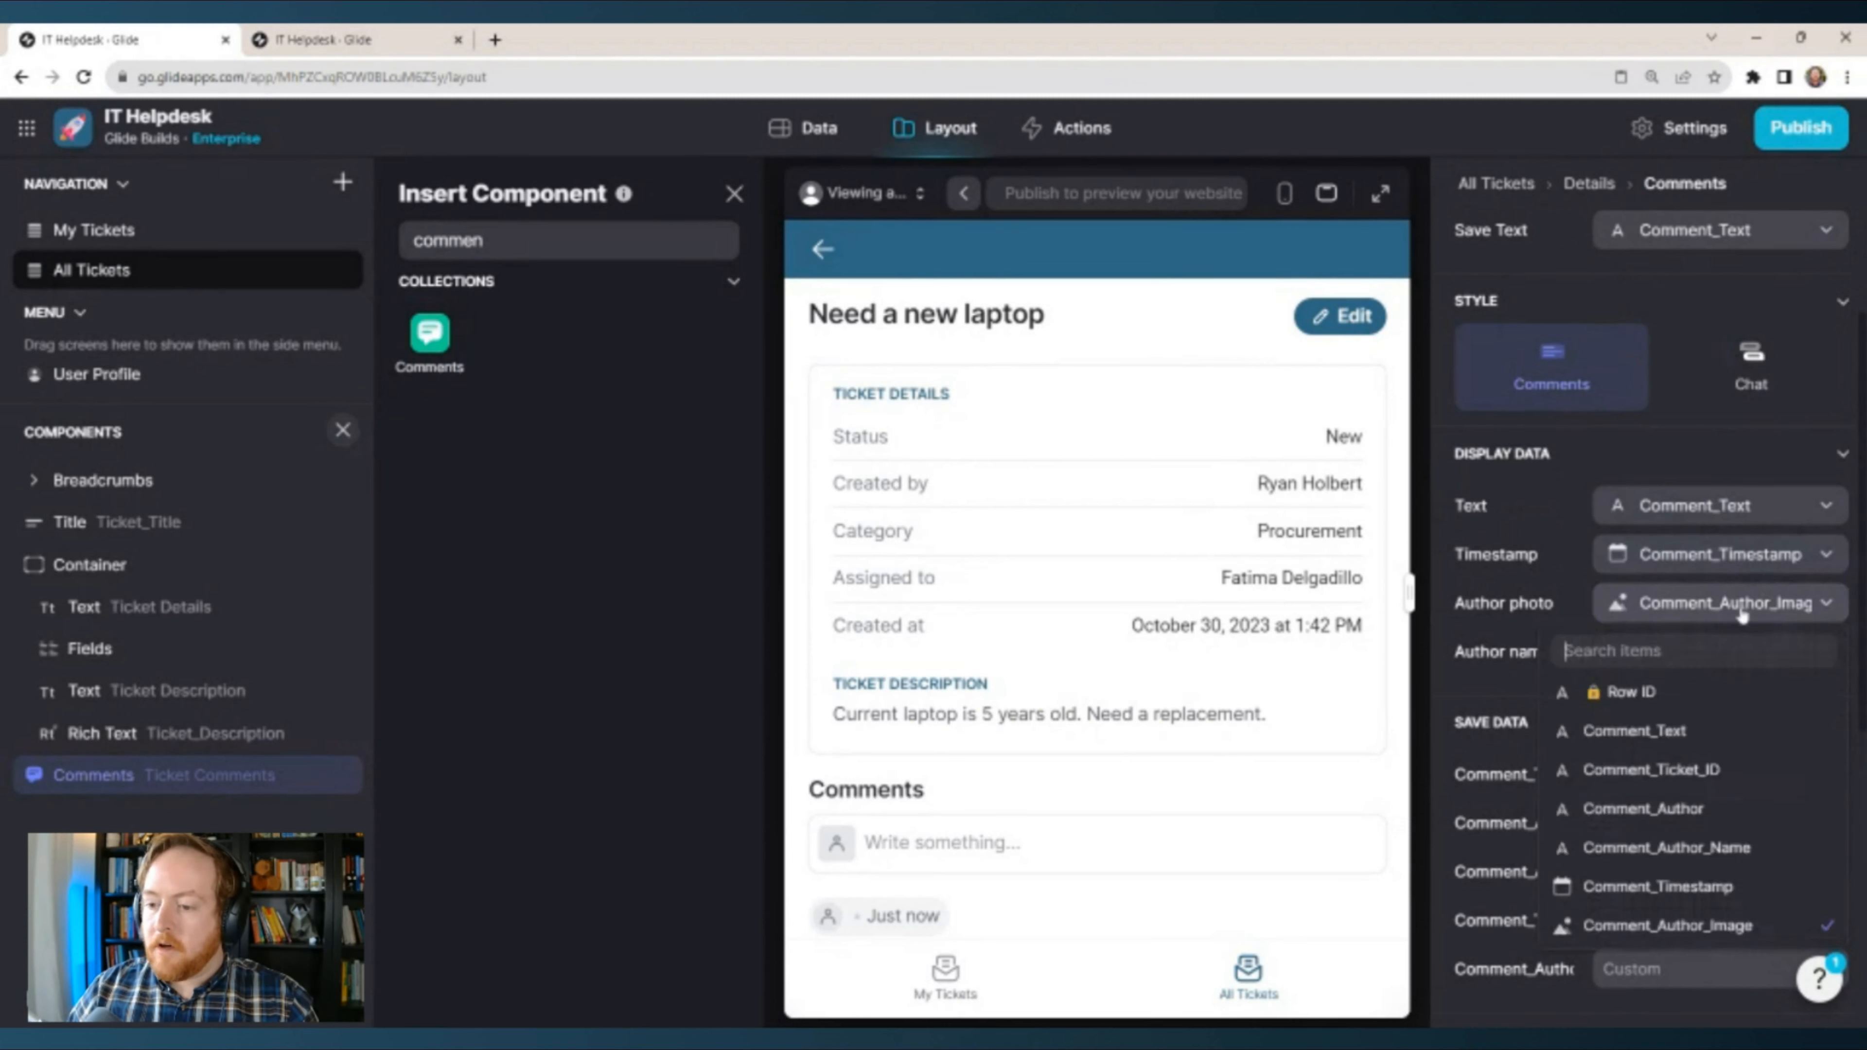
click(1742, 610)
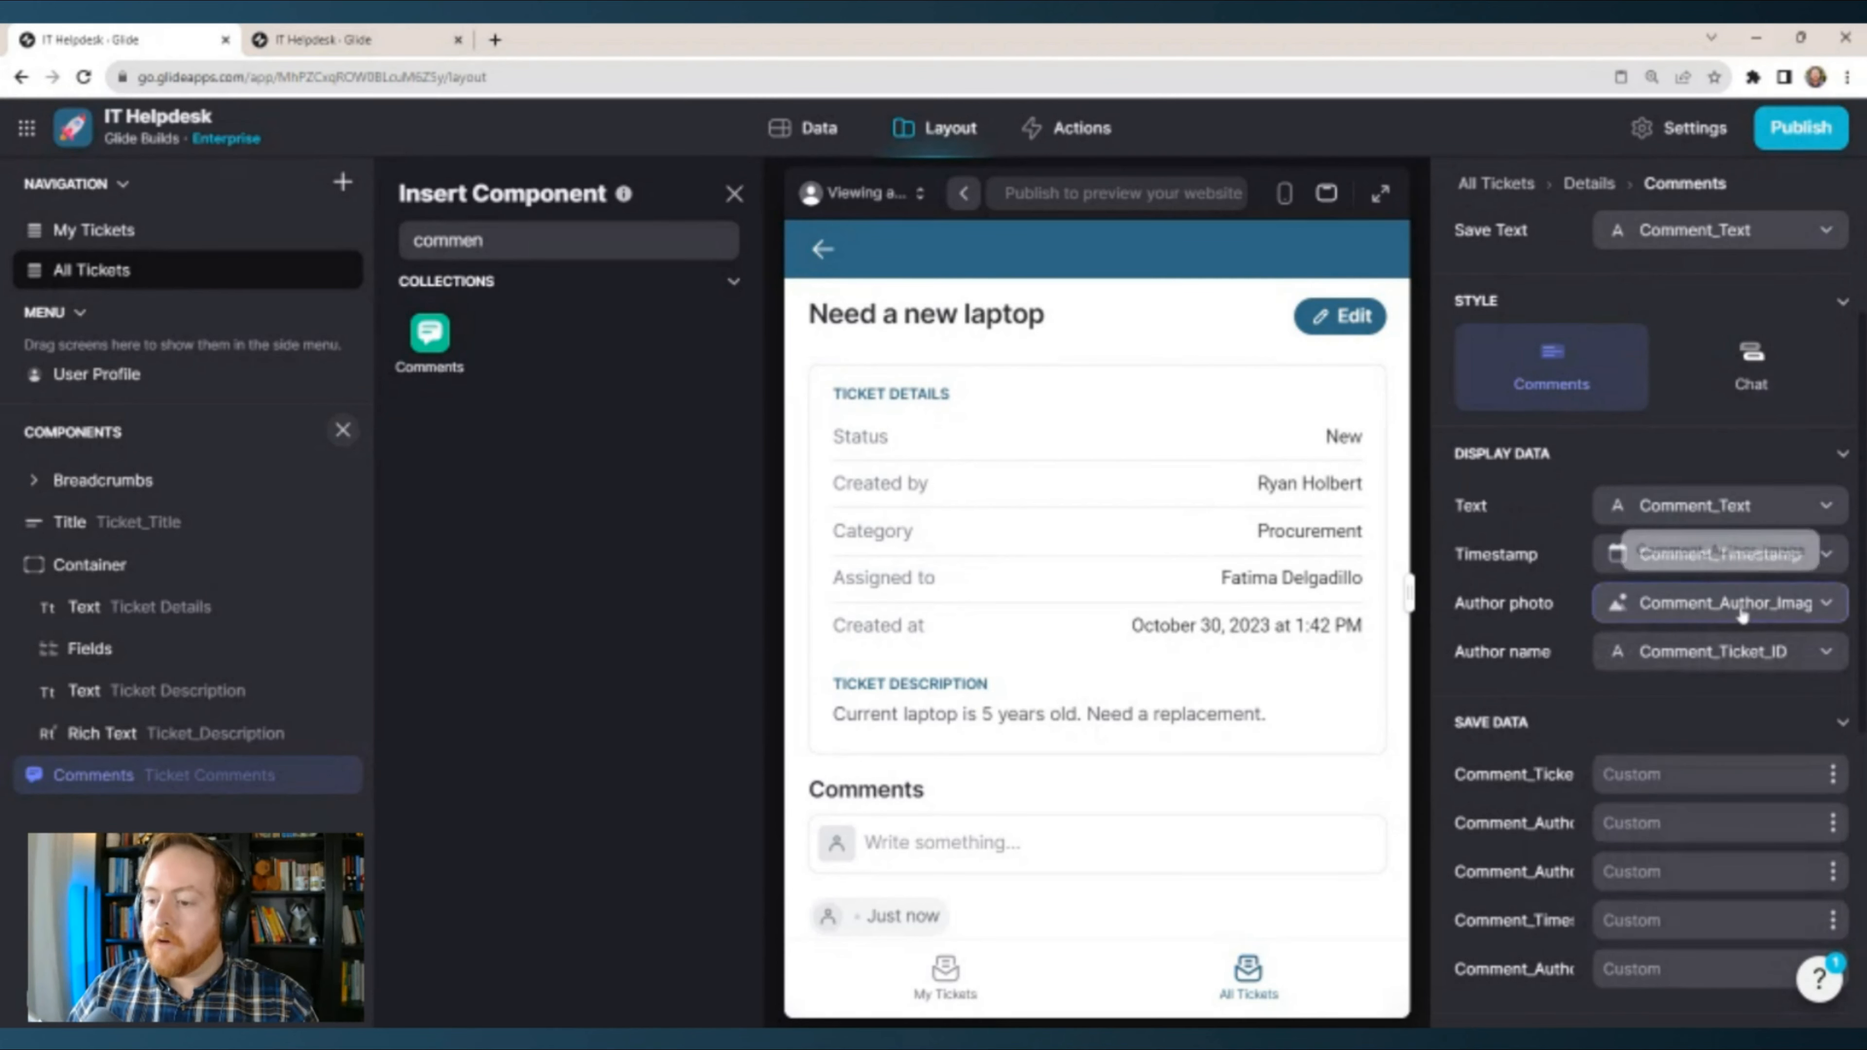
click(1742, 659)
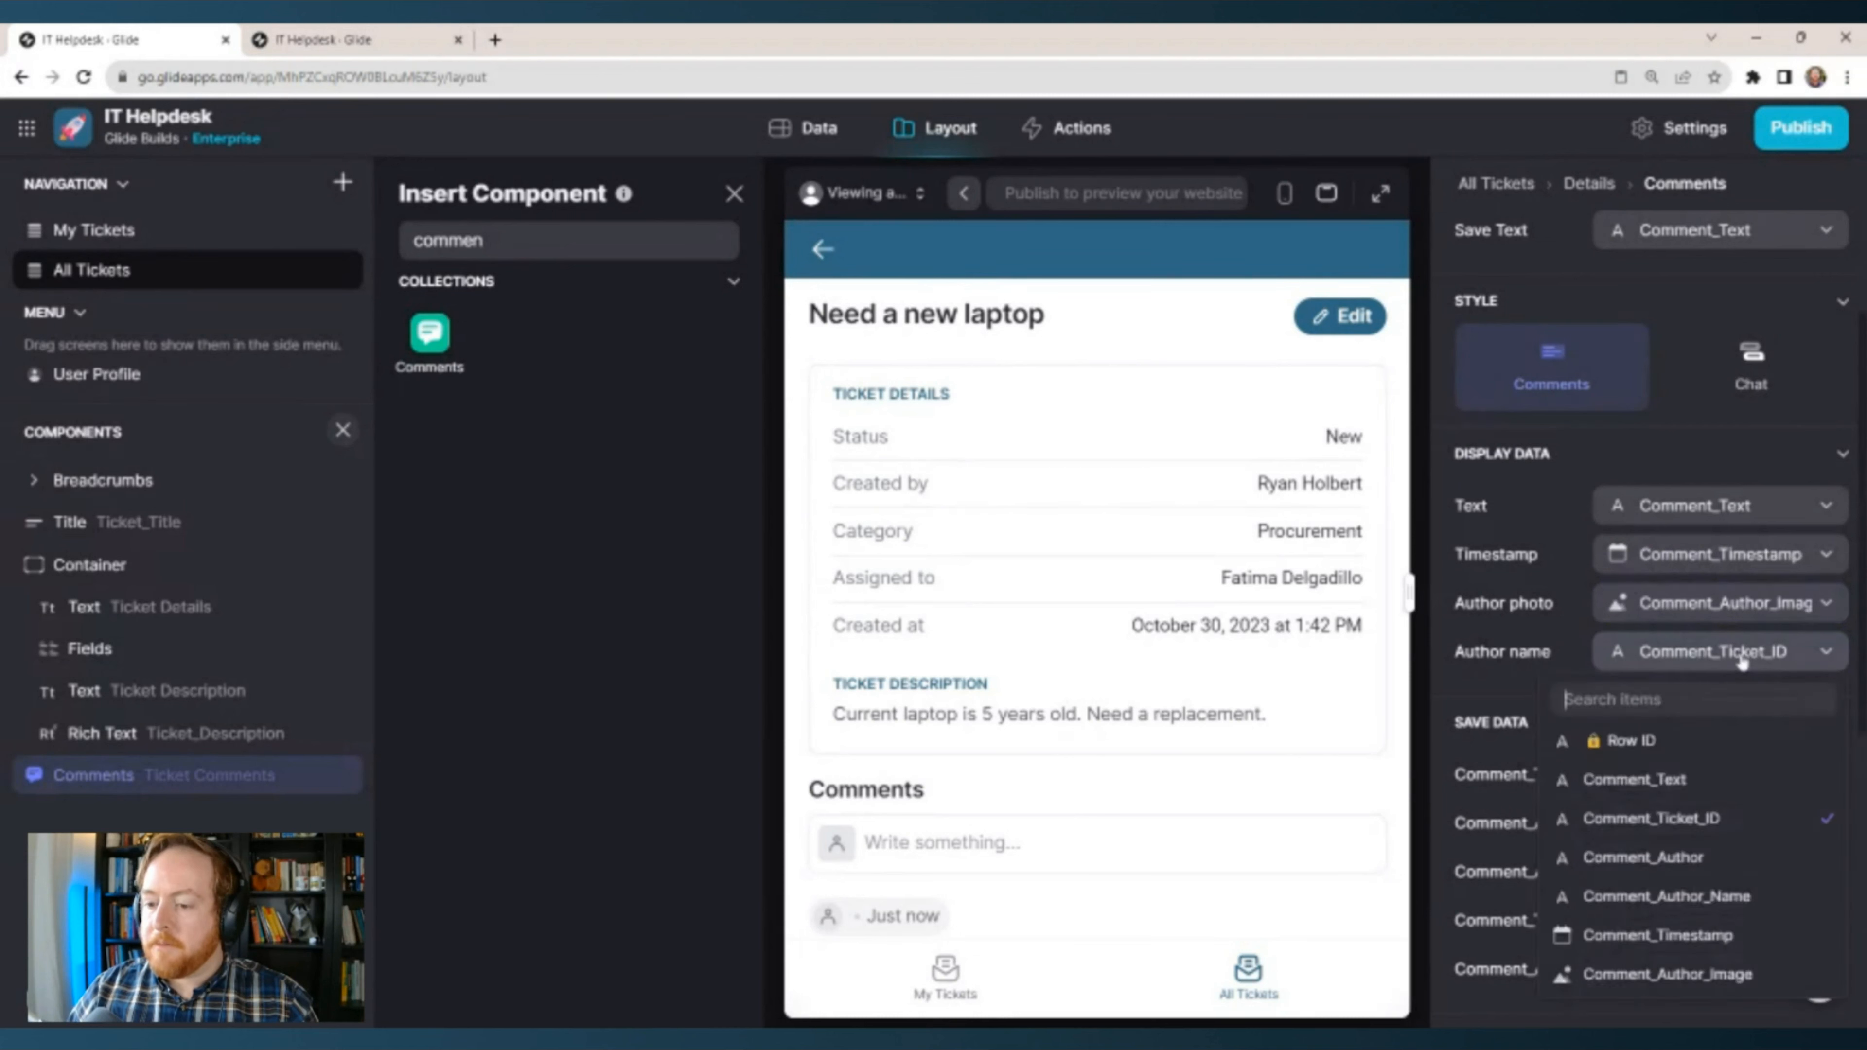
click(1710, 897)
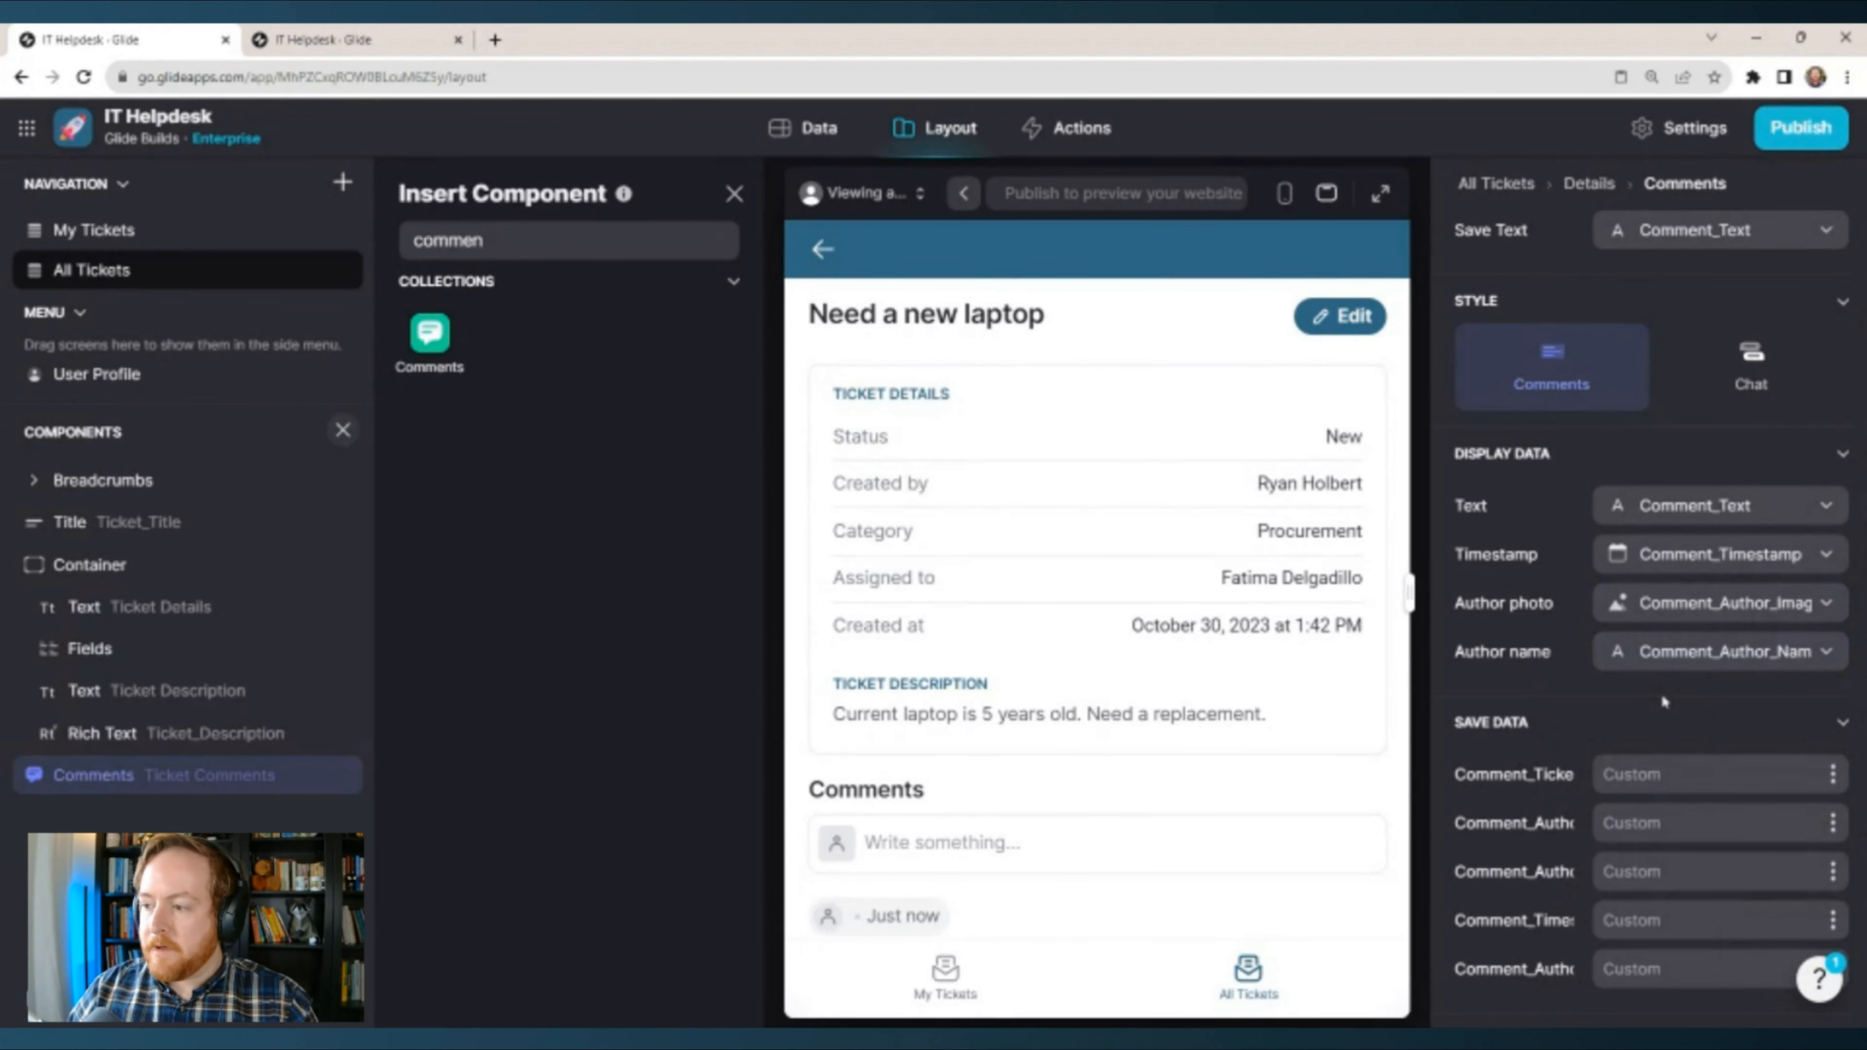
In the Comments component's save data, set Comment_Ticket_ID to the ticket's Row ID.
scroll(1662, 693, down, 4)
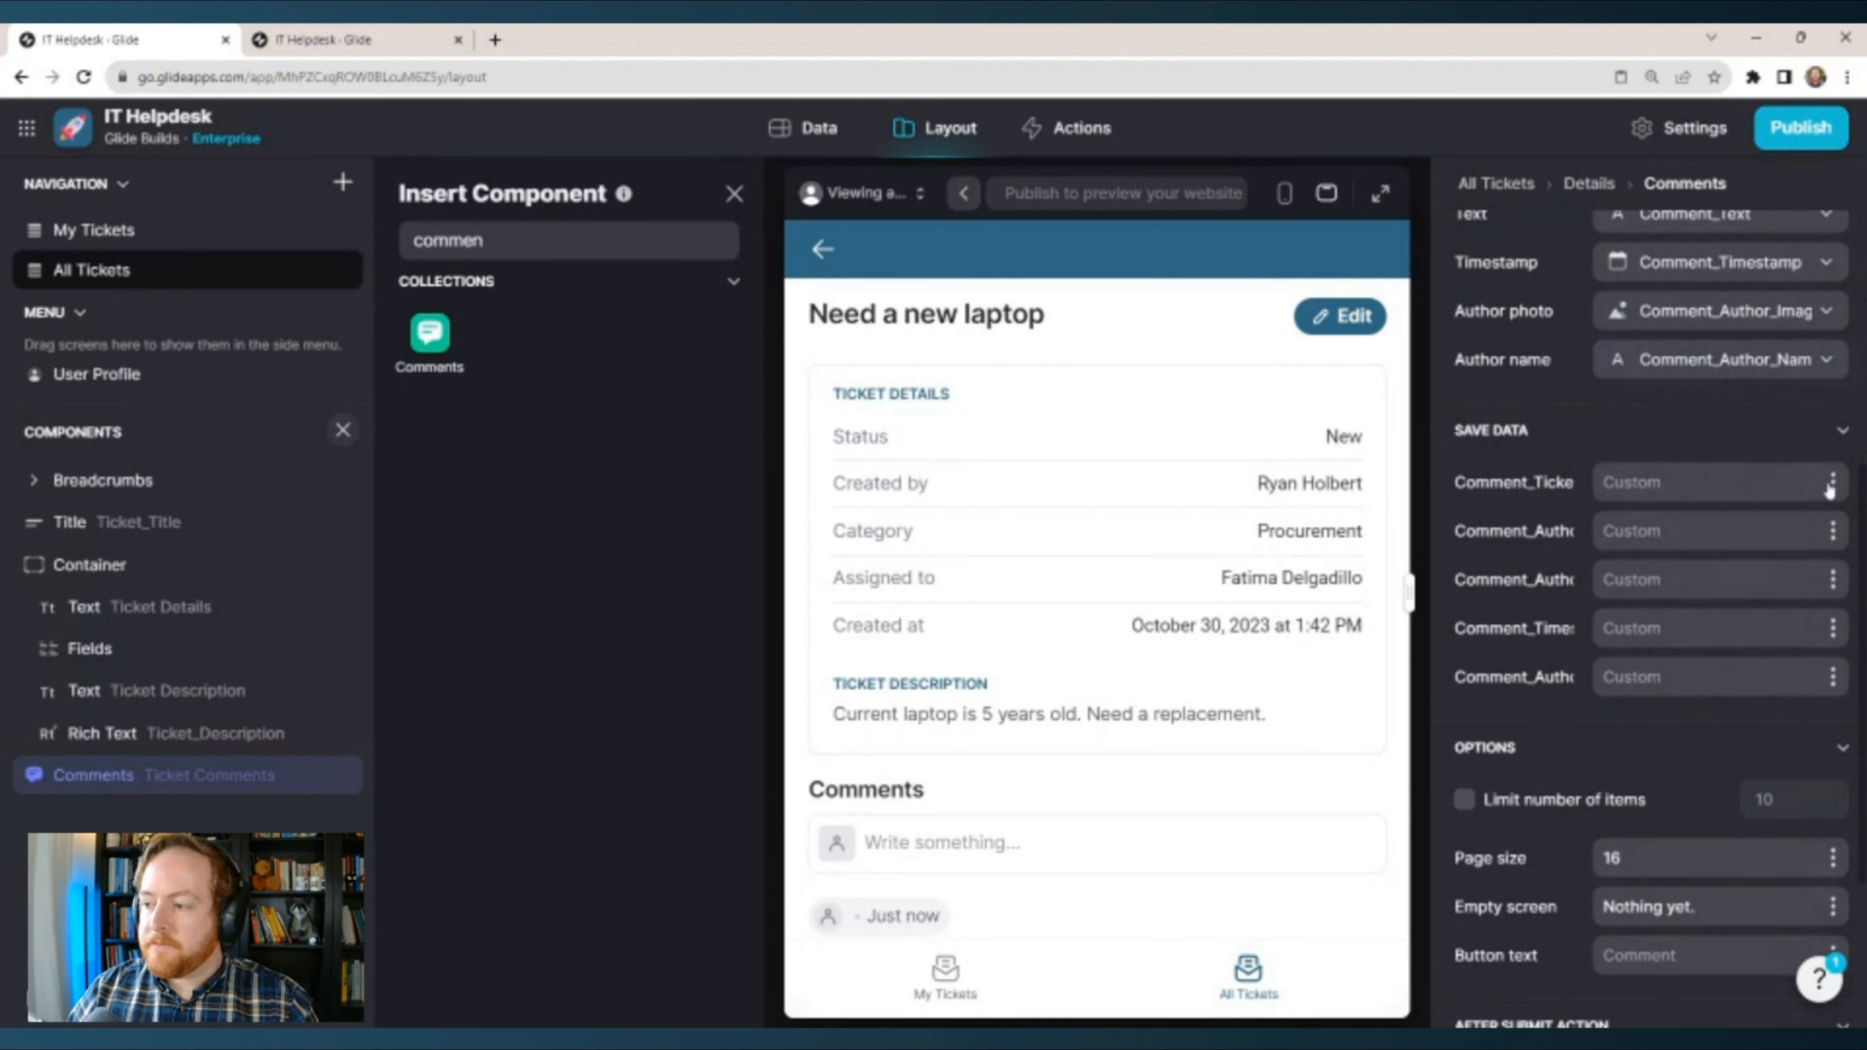
click(1830, 487)
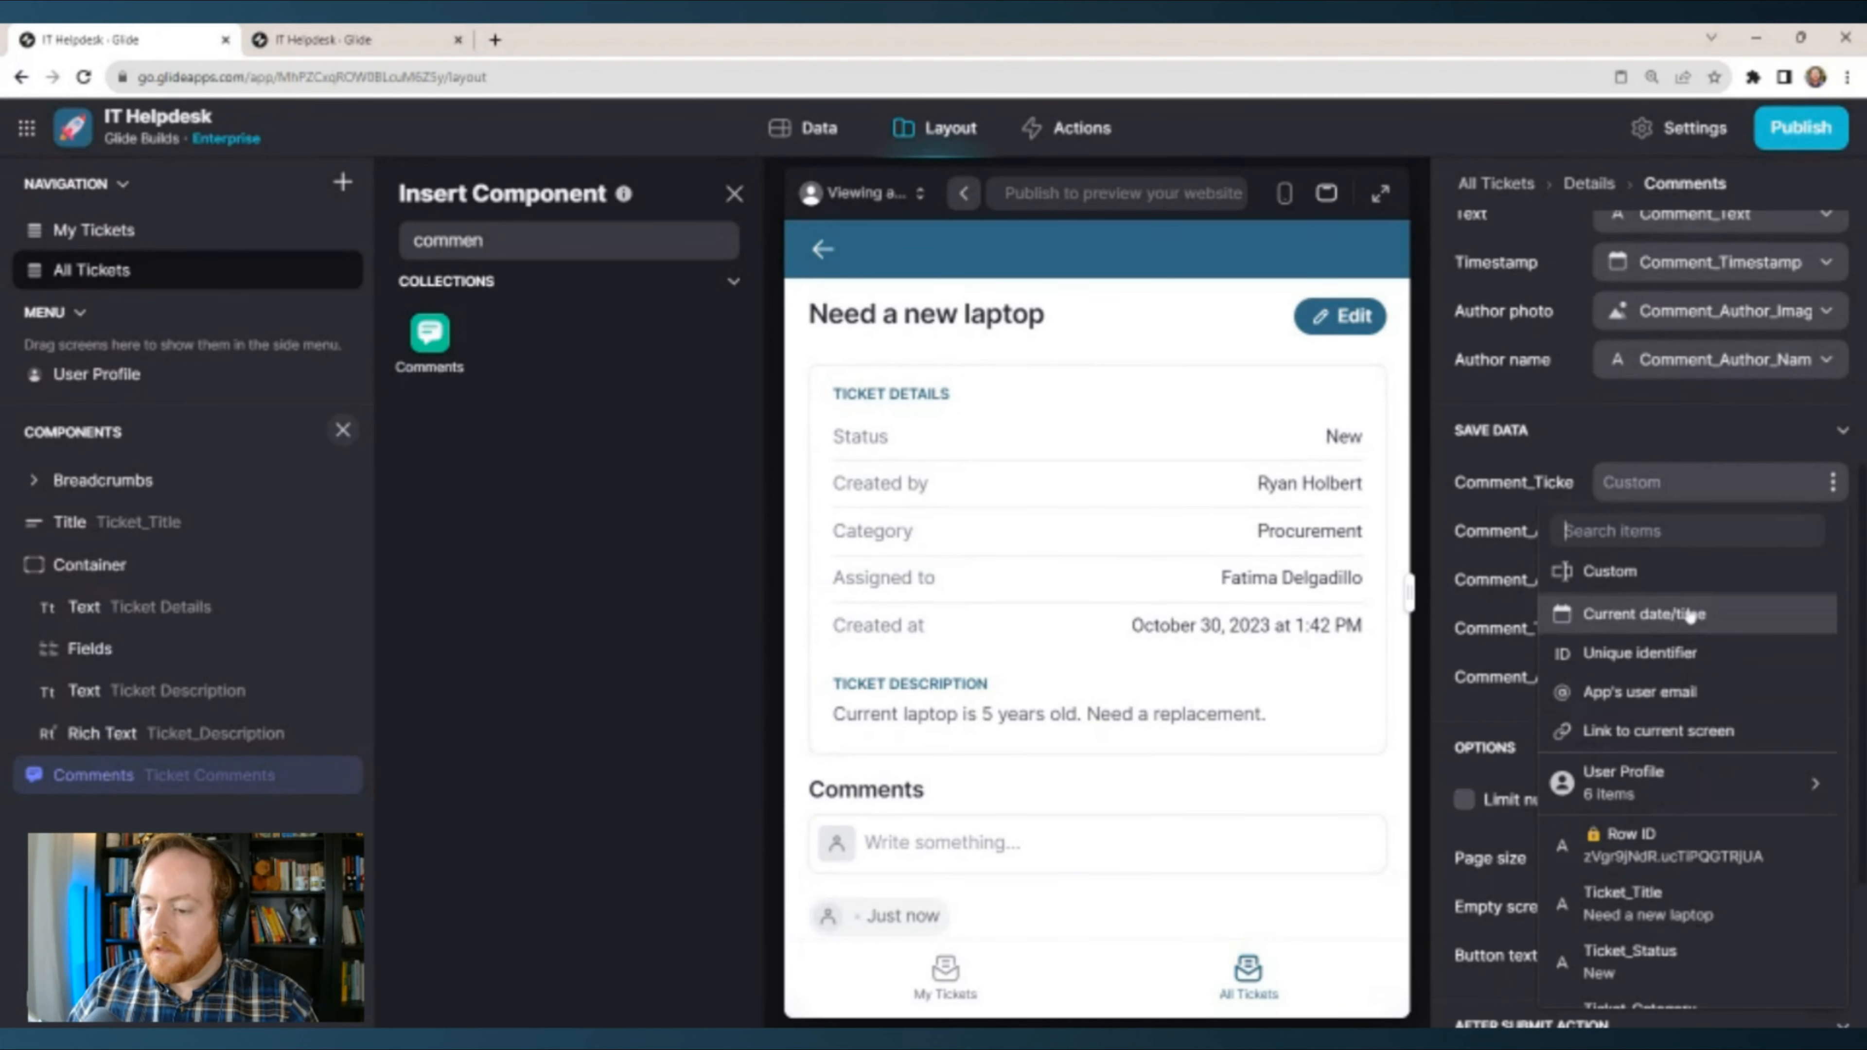
scroll(1689, 617, down, 5)
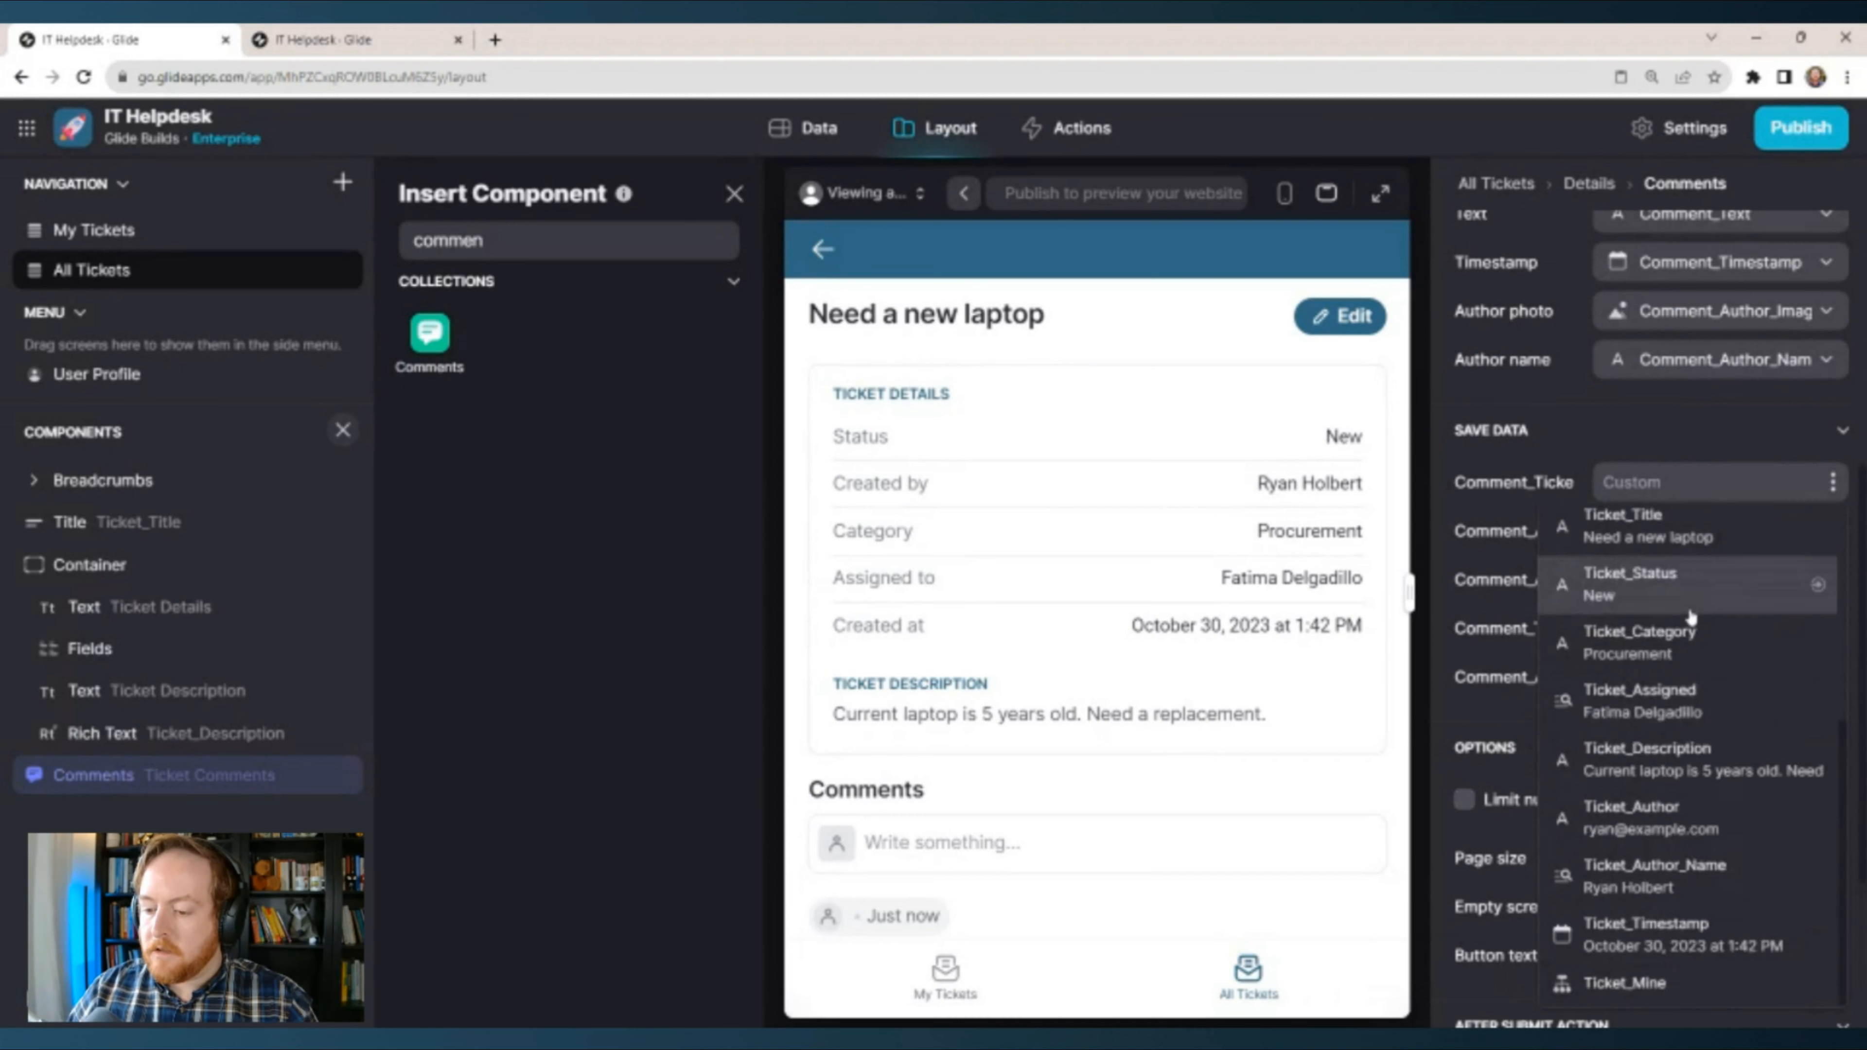
scroll(1689, 616, up, 5)
click(1653, 844)
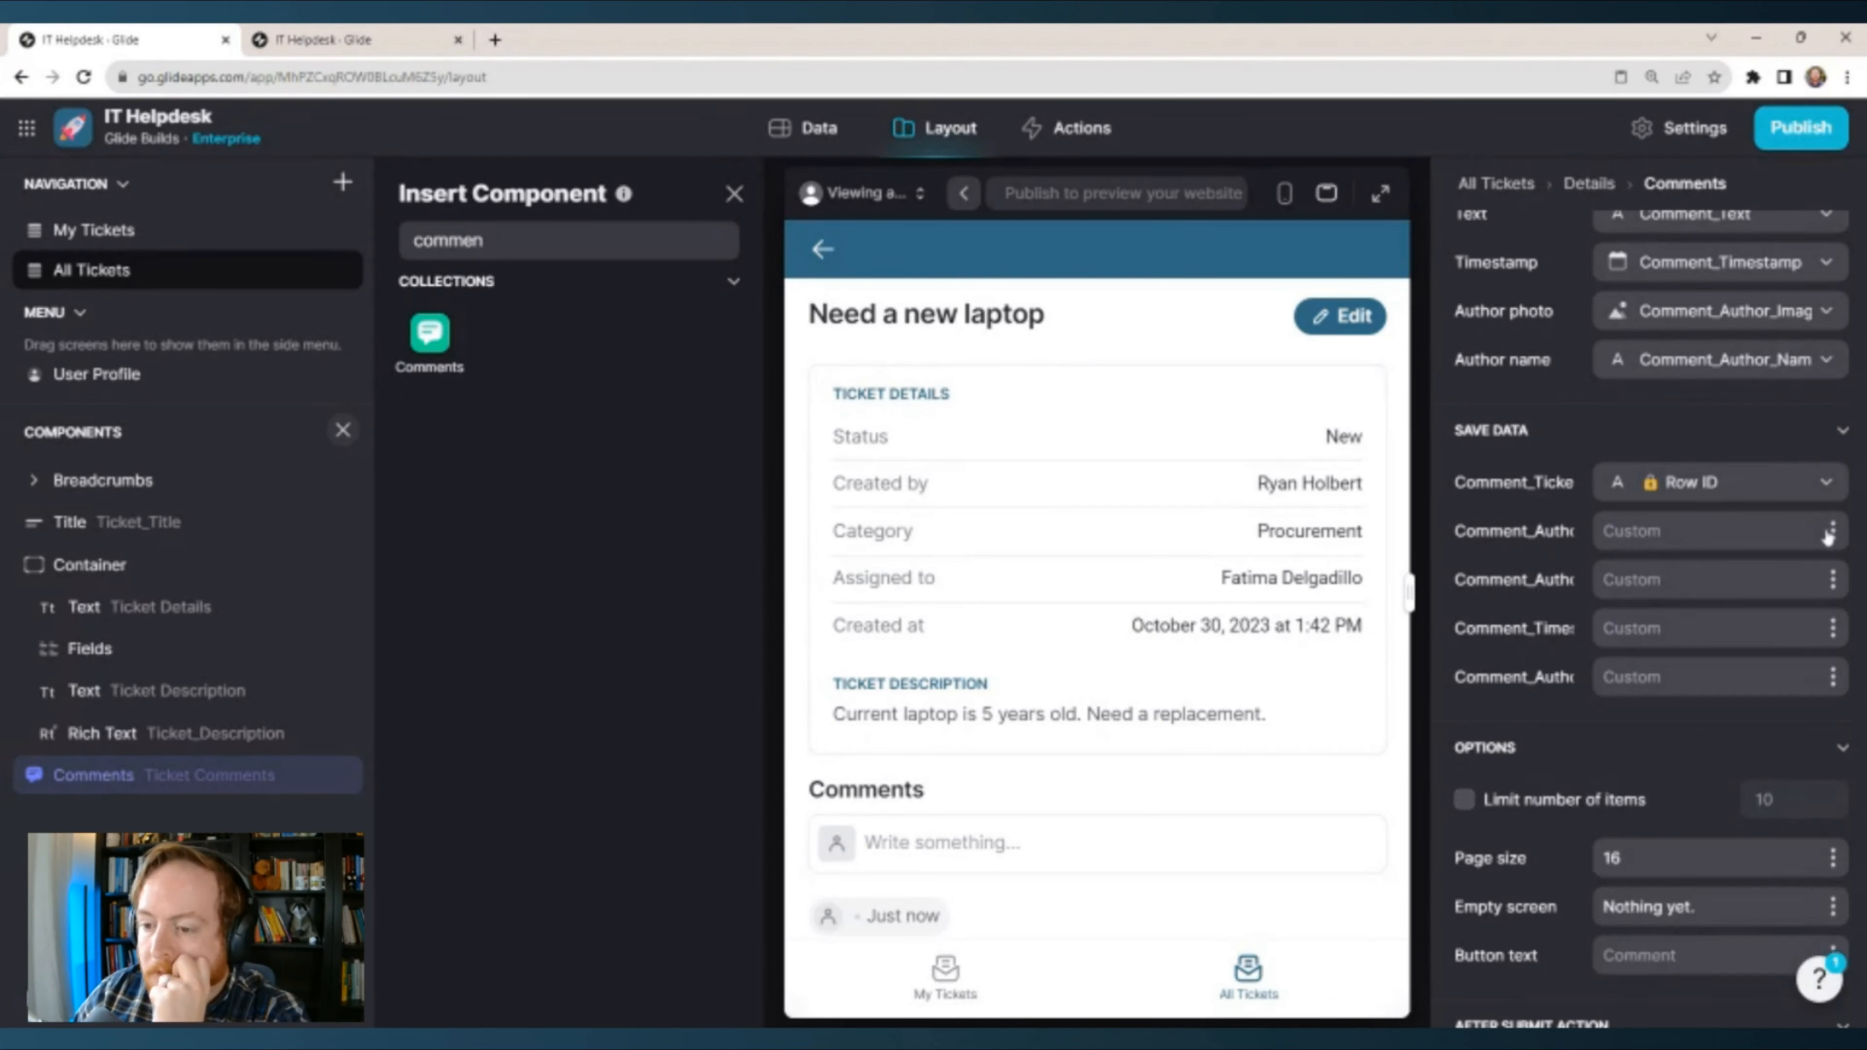
Save the app's user email to Comment_Author and the User Profile Name to Comment_Author_Name.
click(1832, 531)
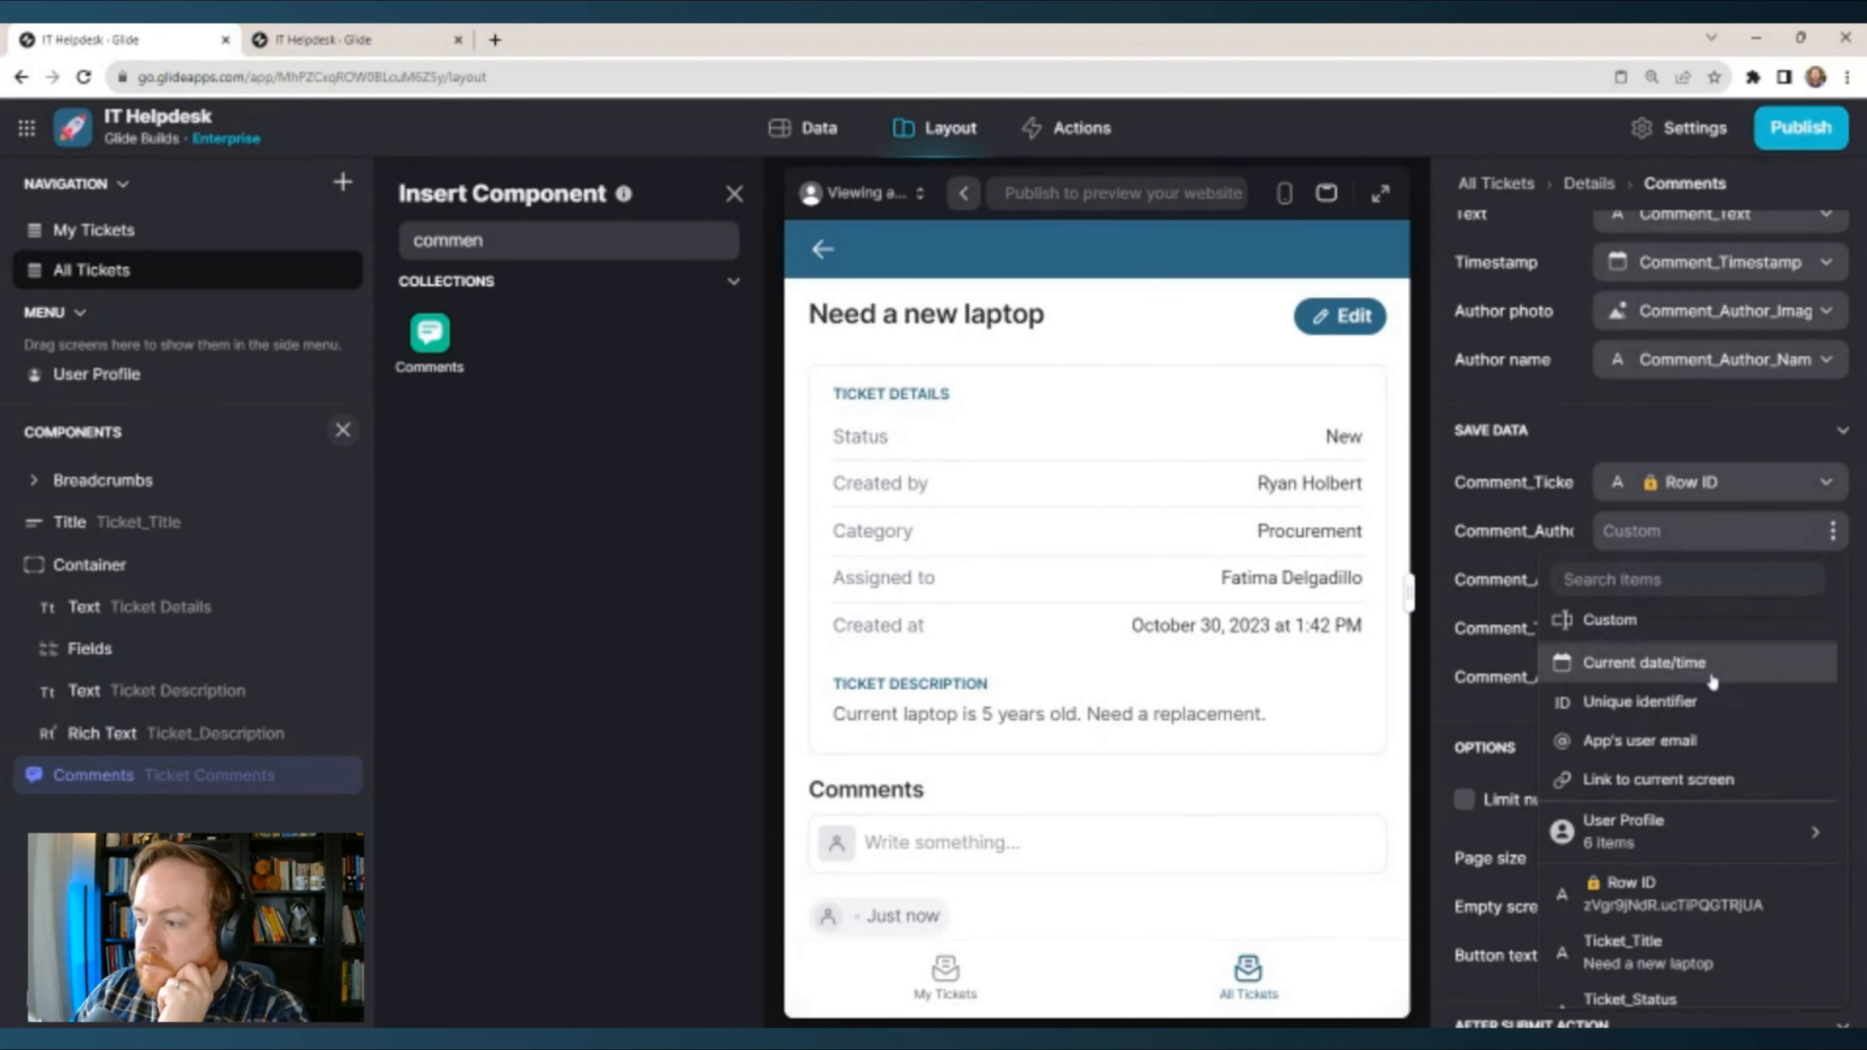
click(1700, 740)
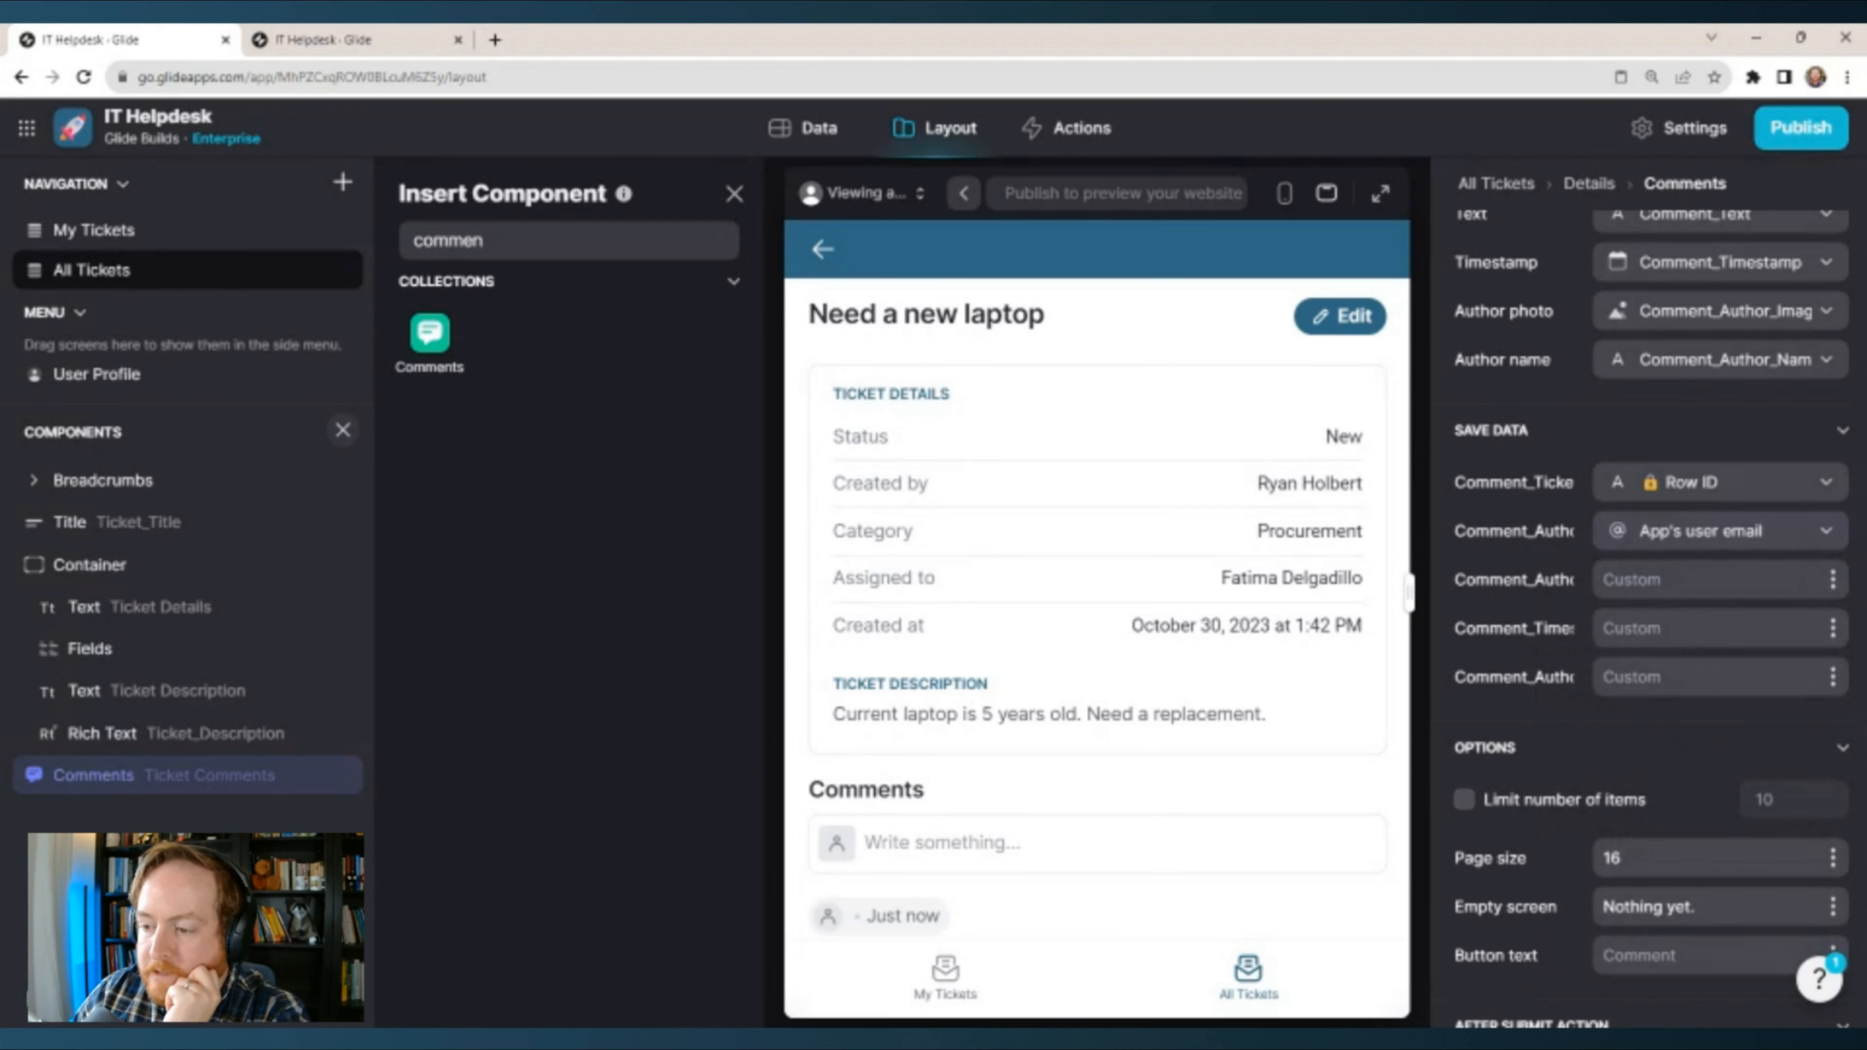
click(1833, 581)
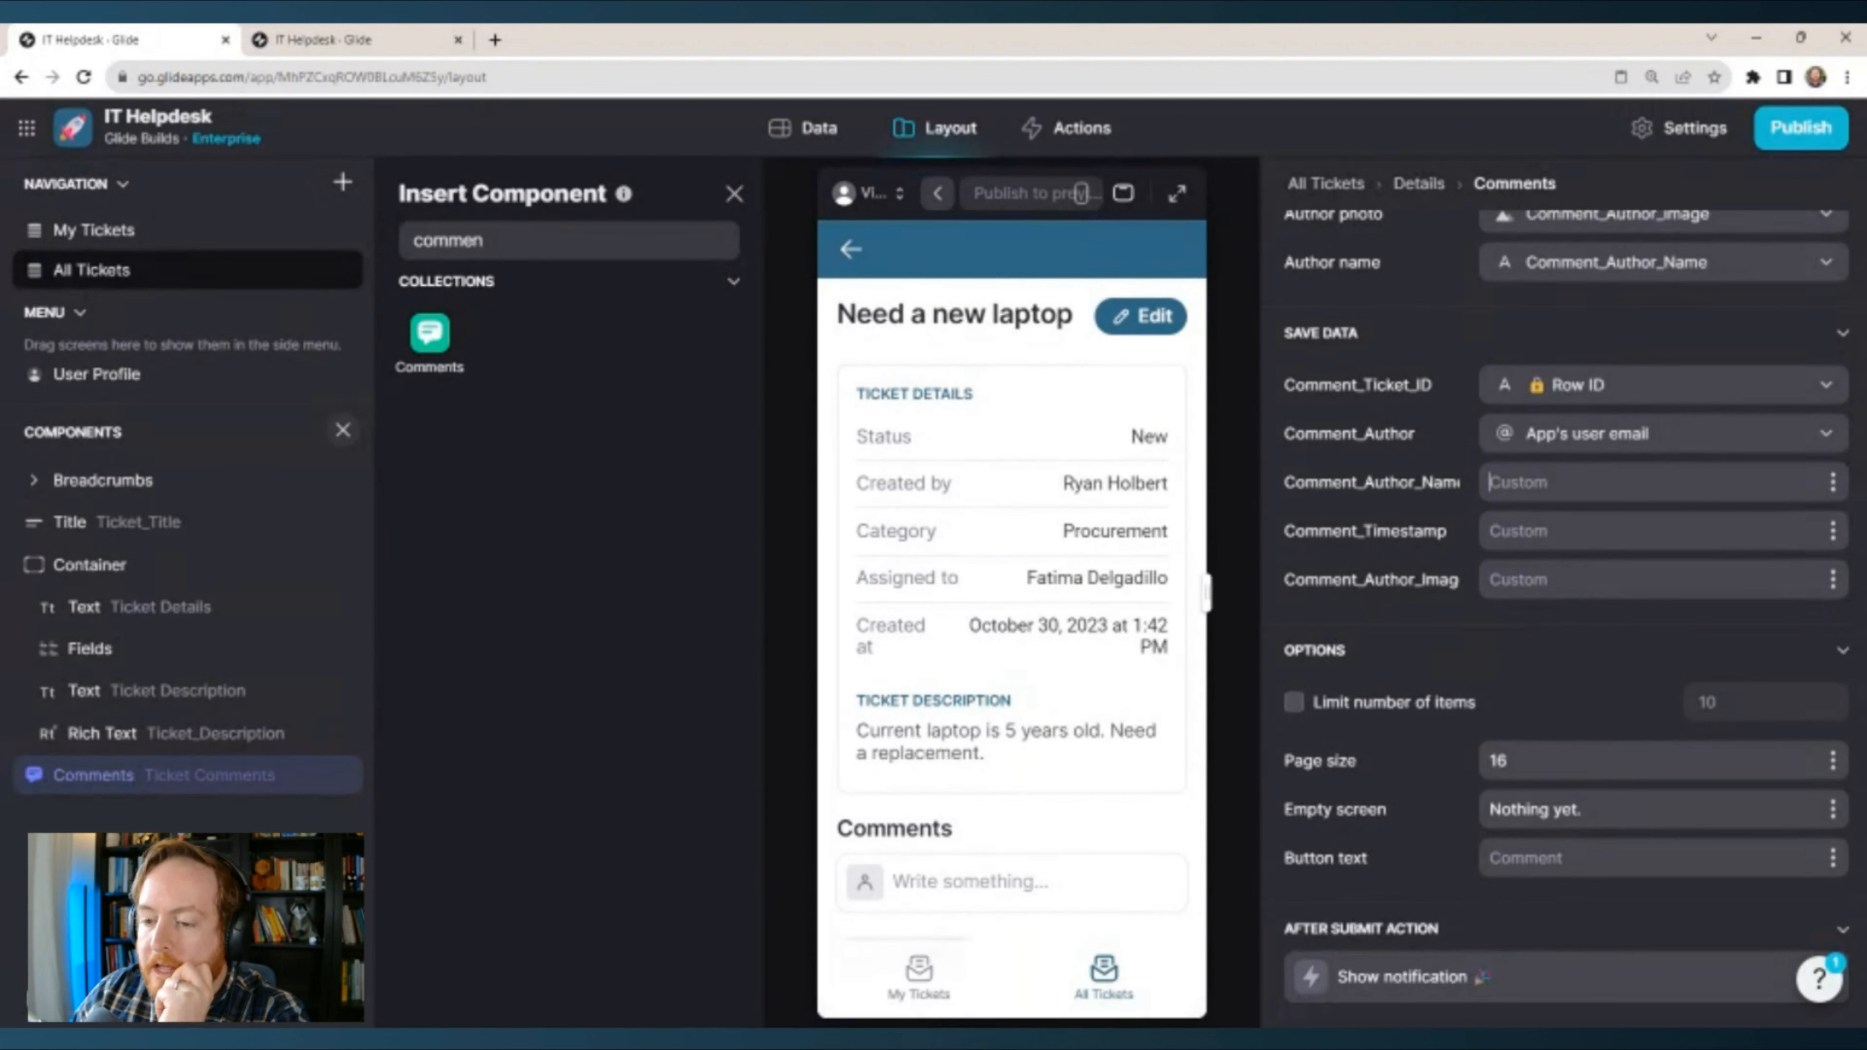
click(1833, 482)
mouse_move(1609, 585)
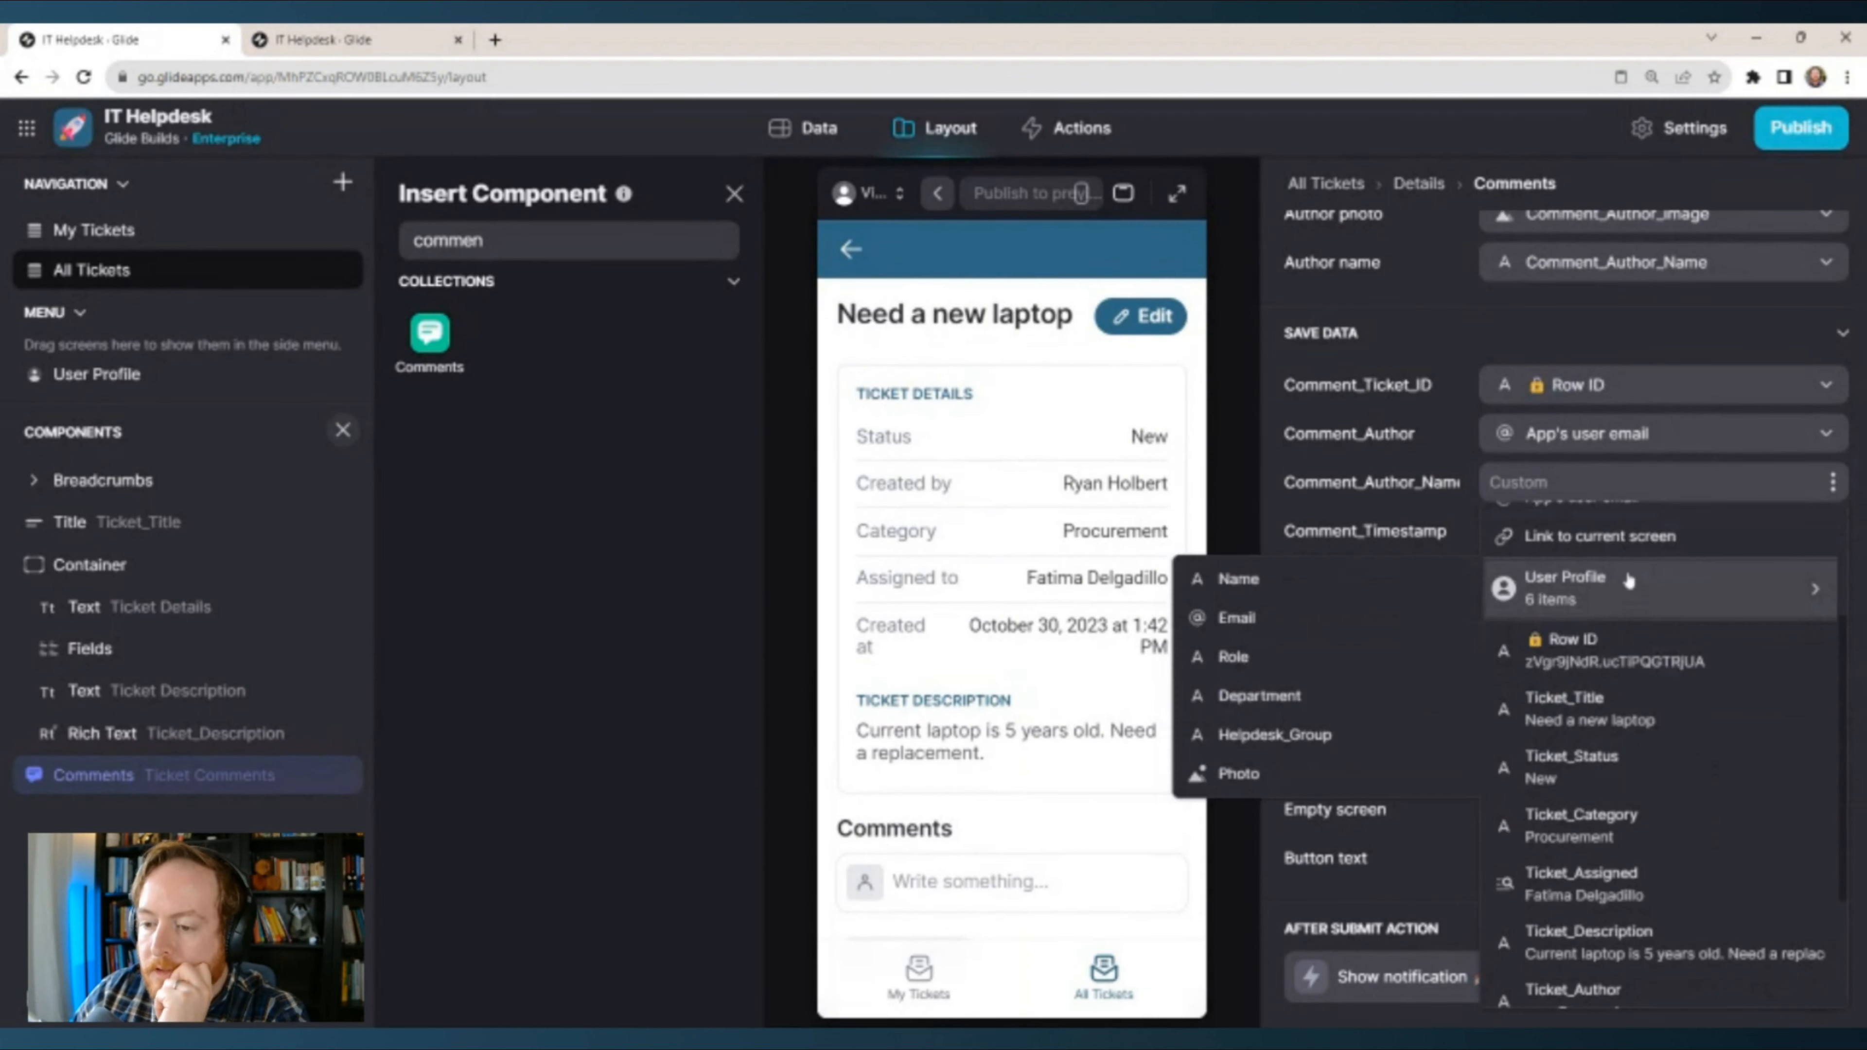
click(1258, 585)
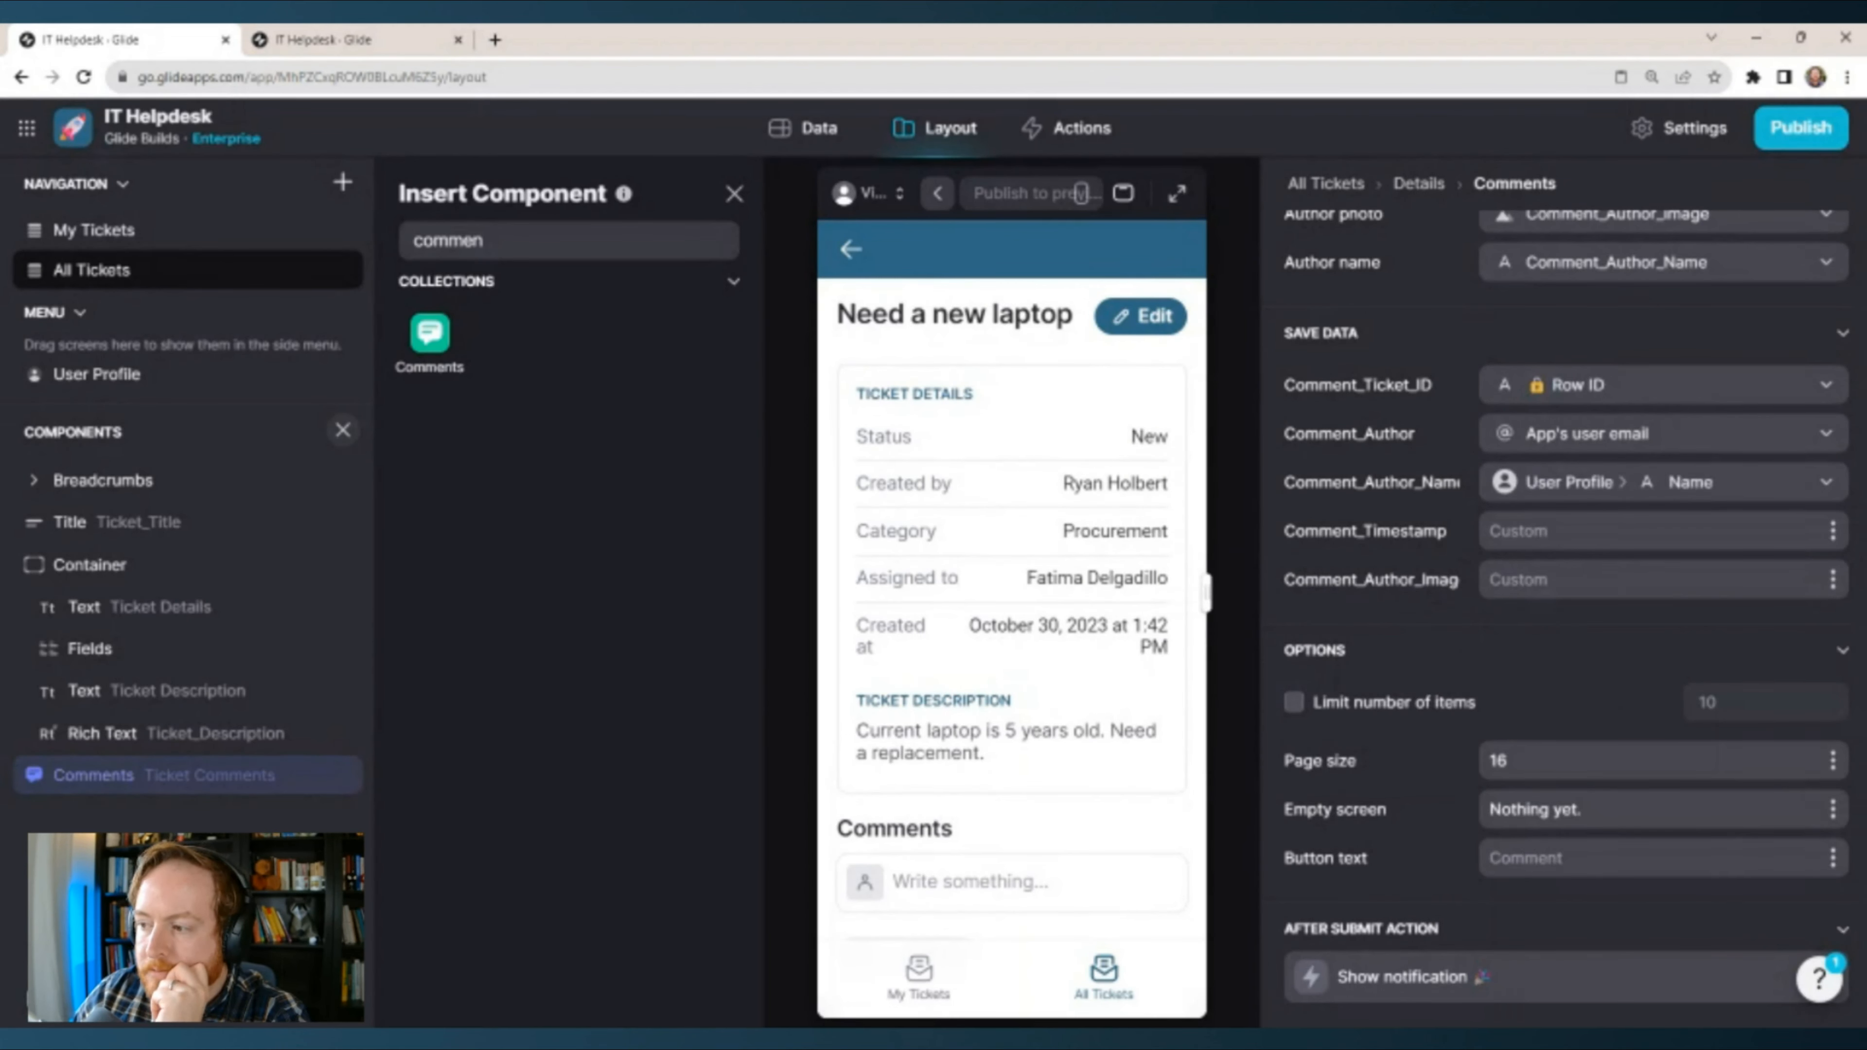
Save the current date/time to Comment_Timestamp and the User Profile Photo to Comment_Author_Image.
click(1833, 531)
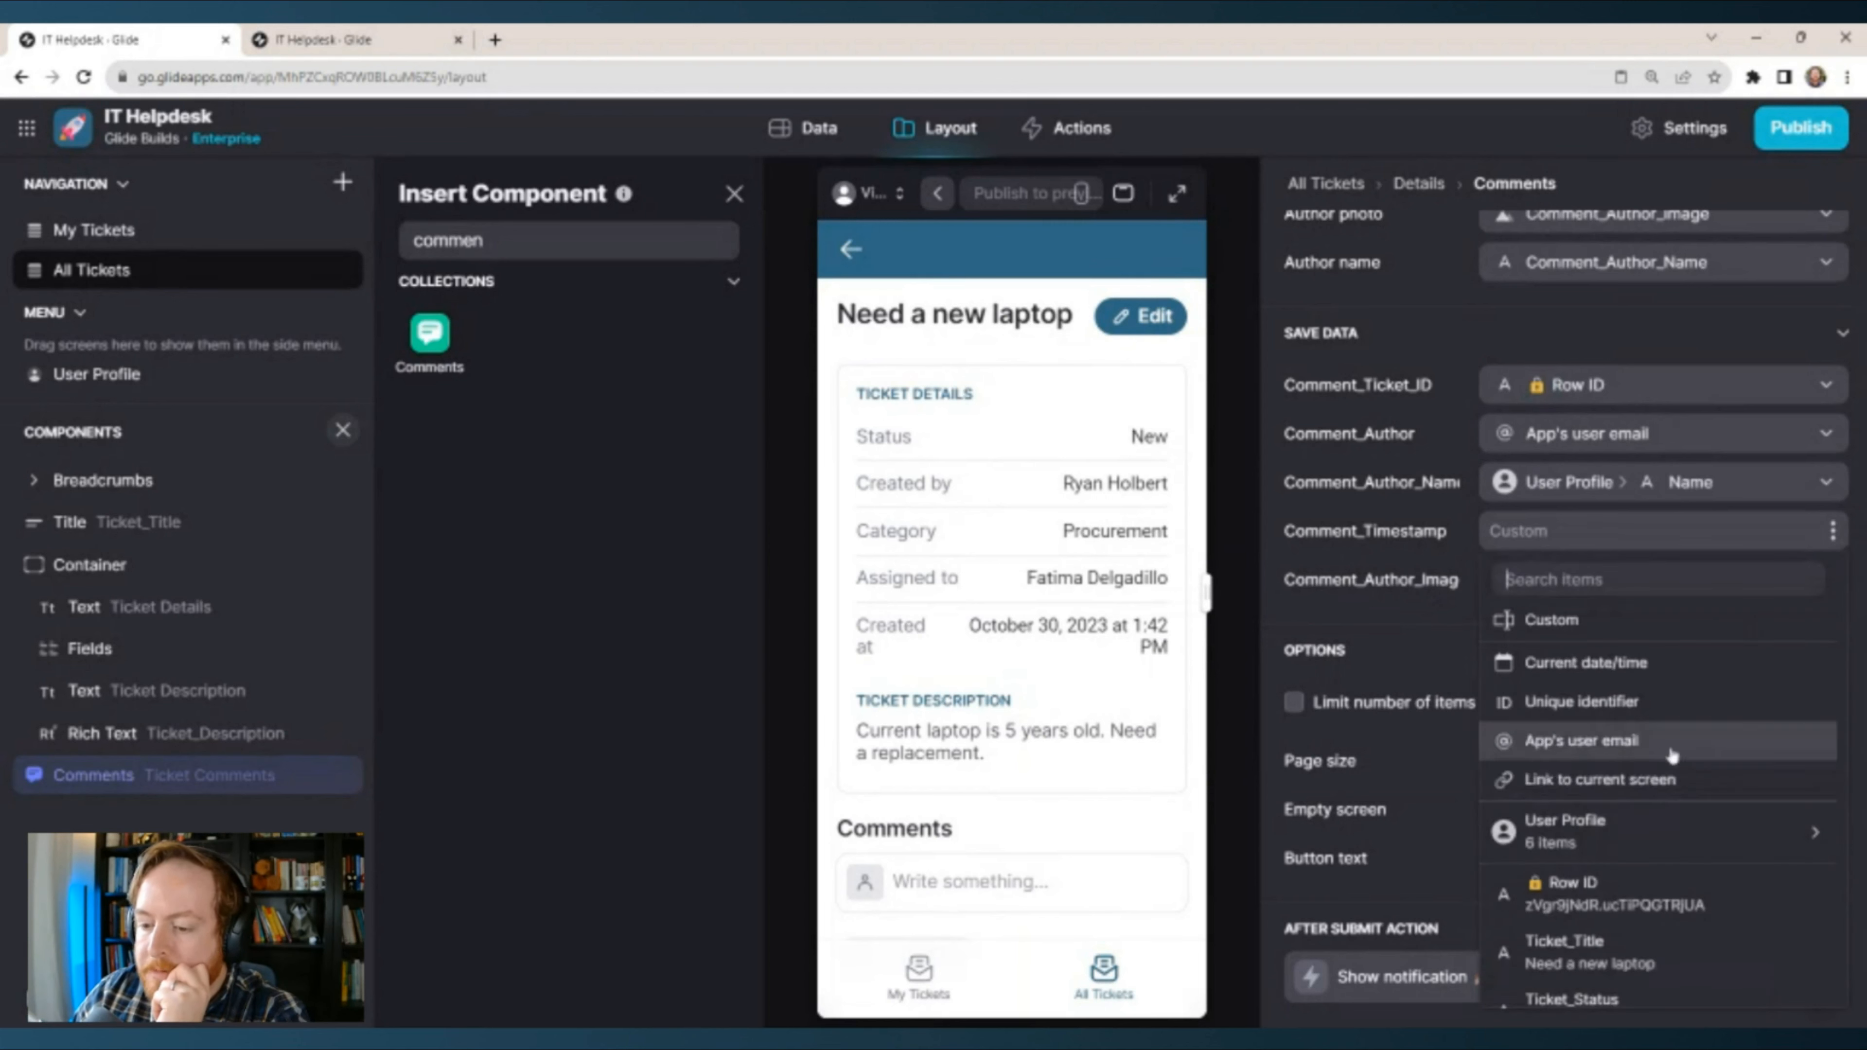
click(1595, 663)
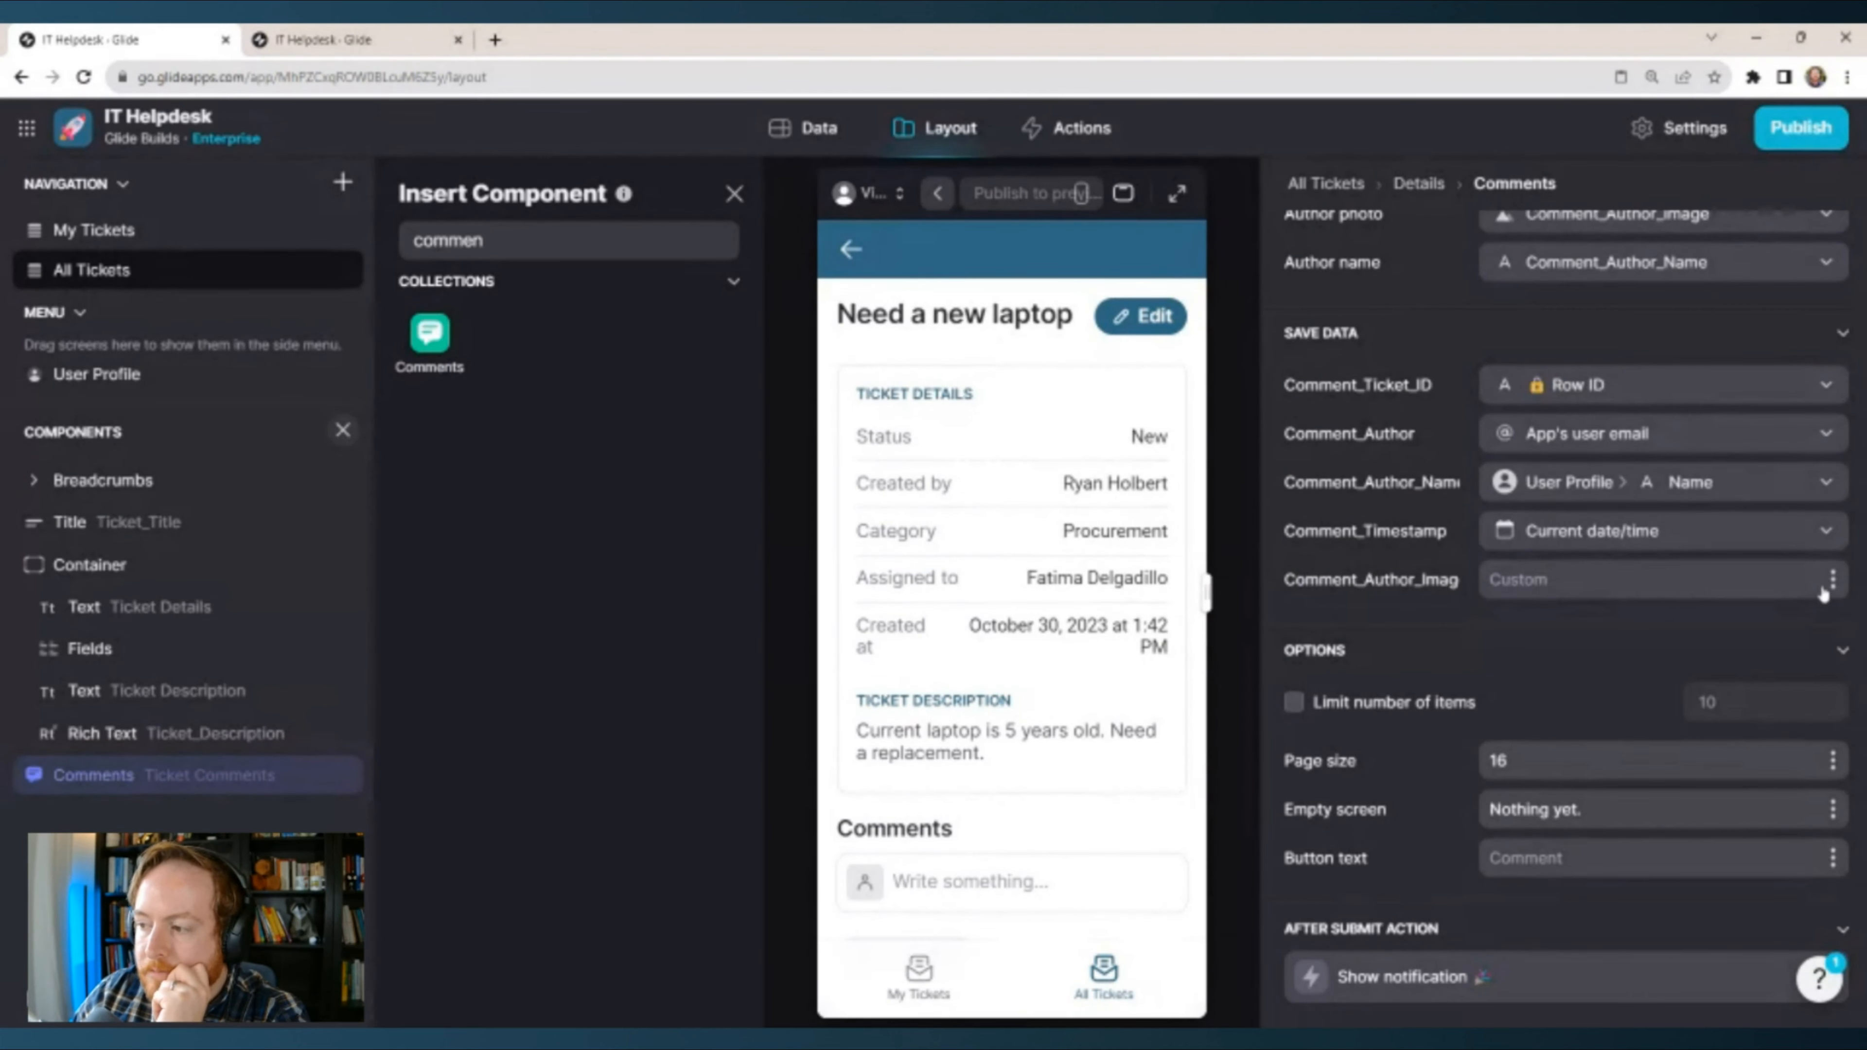
click(1831, 579)
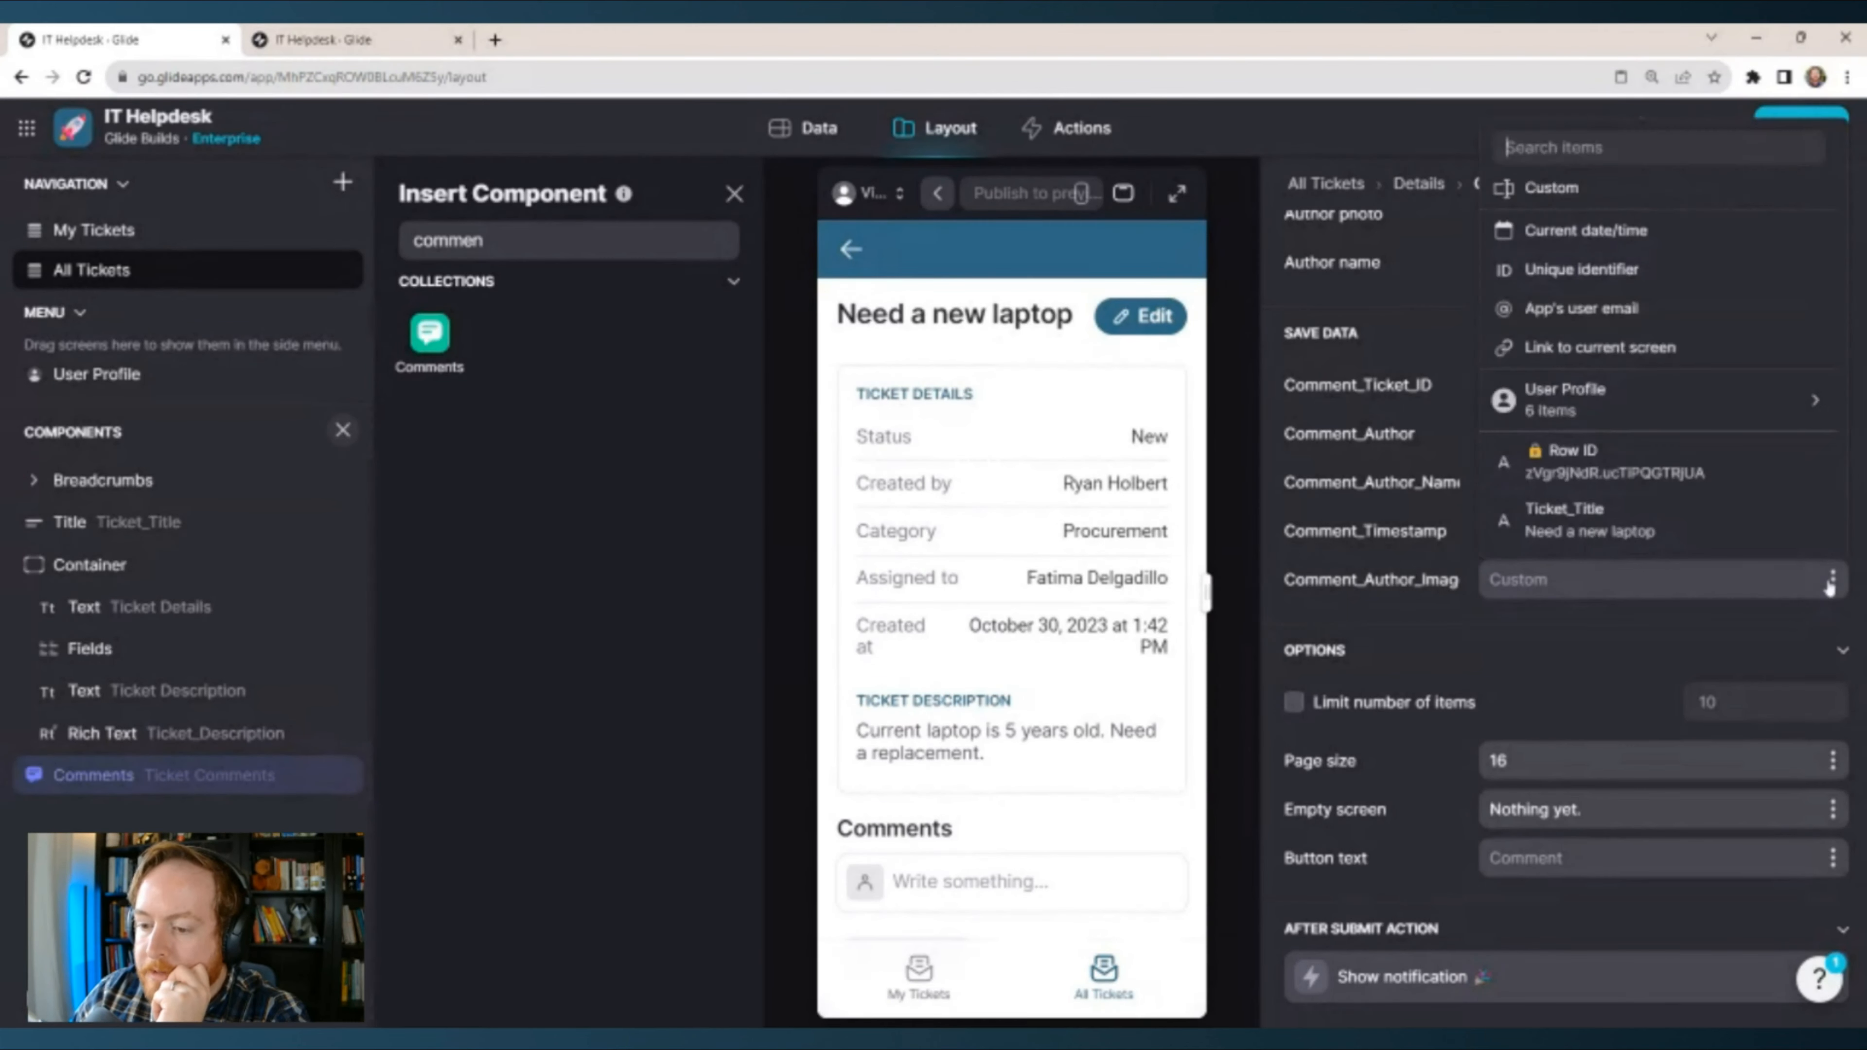
mouse_move(1610, 408)
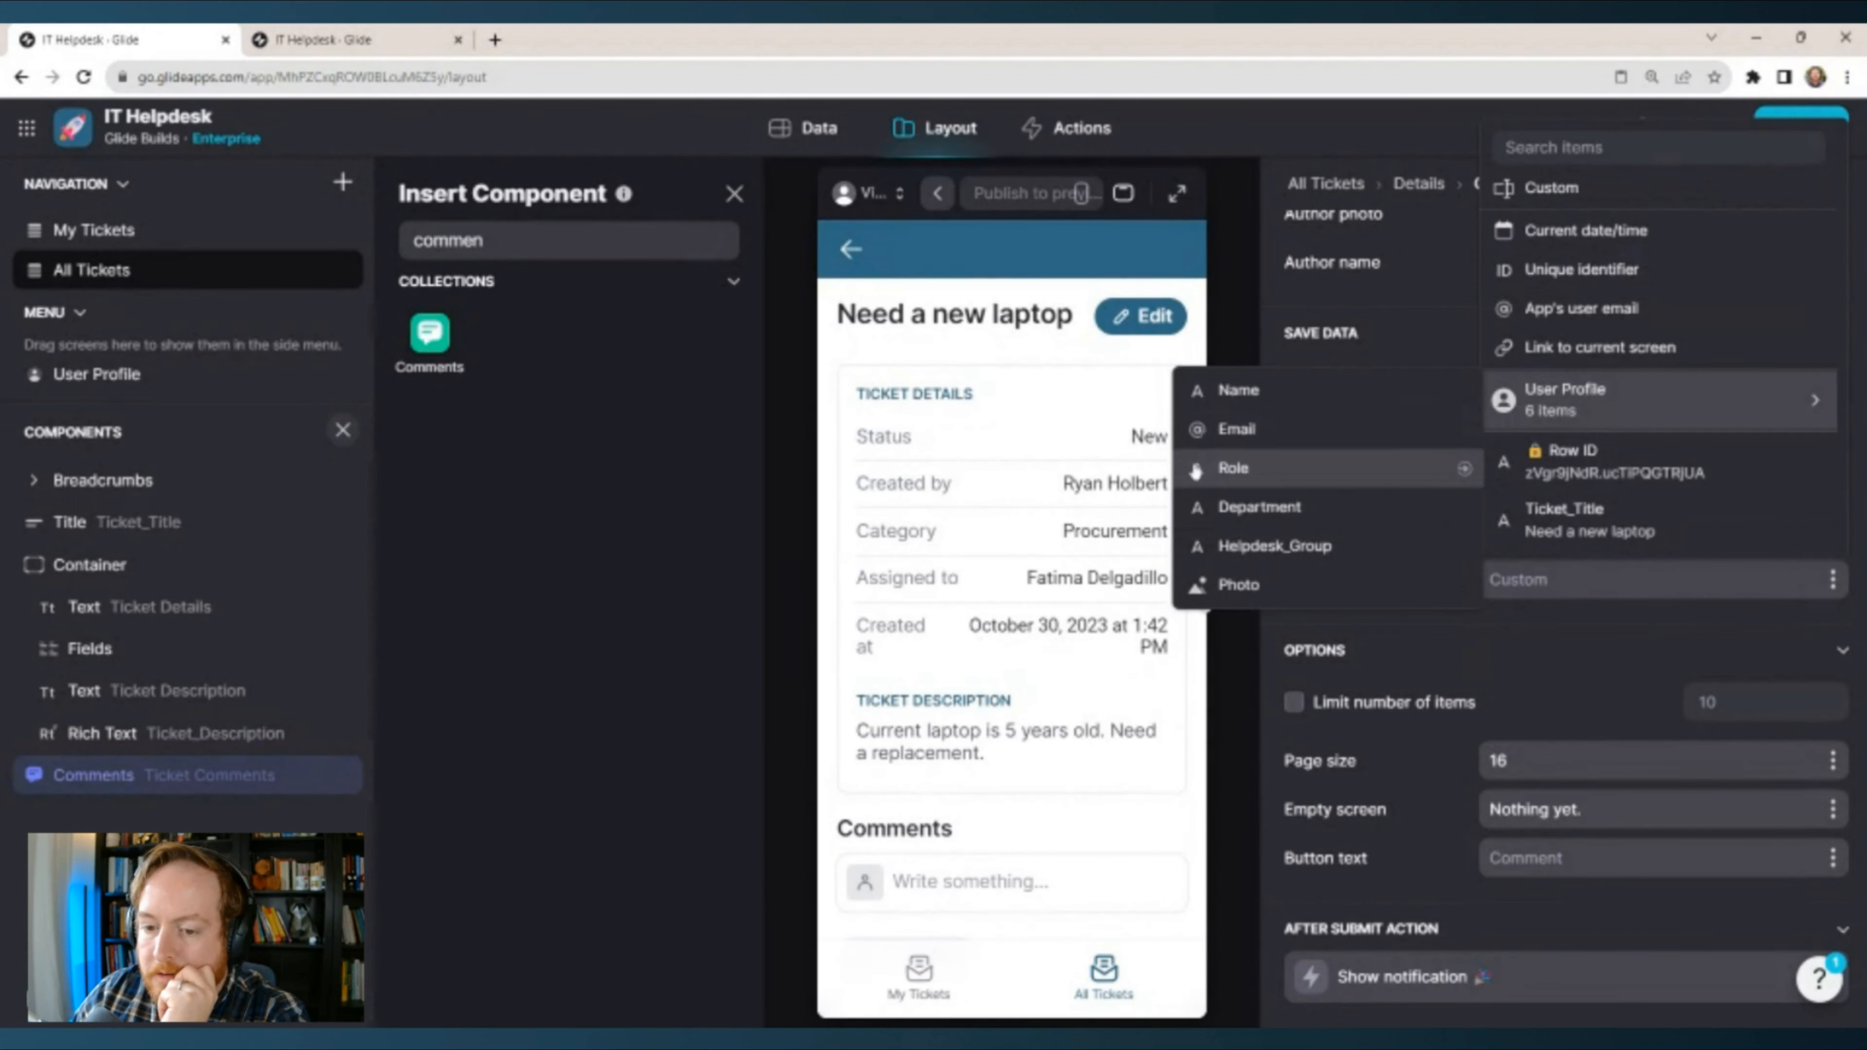
click(1241, 587)
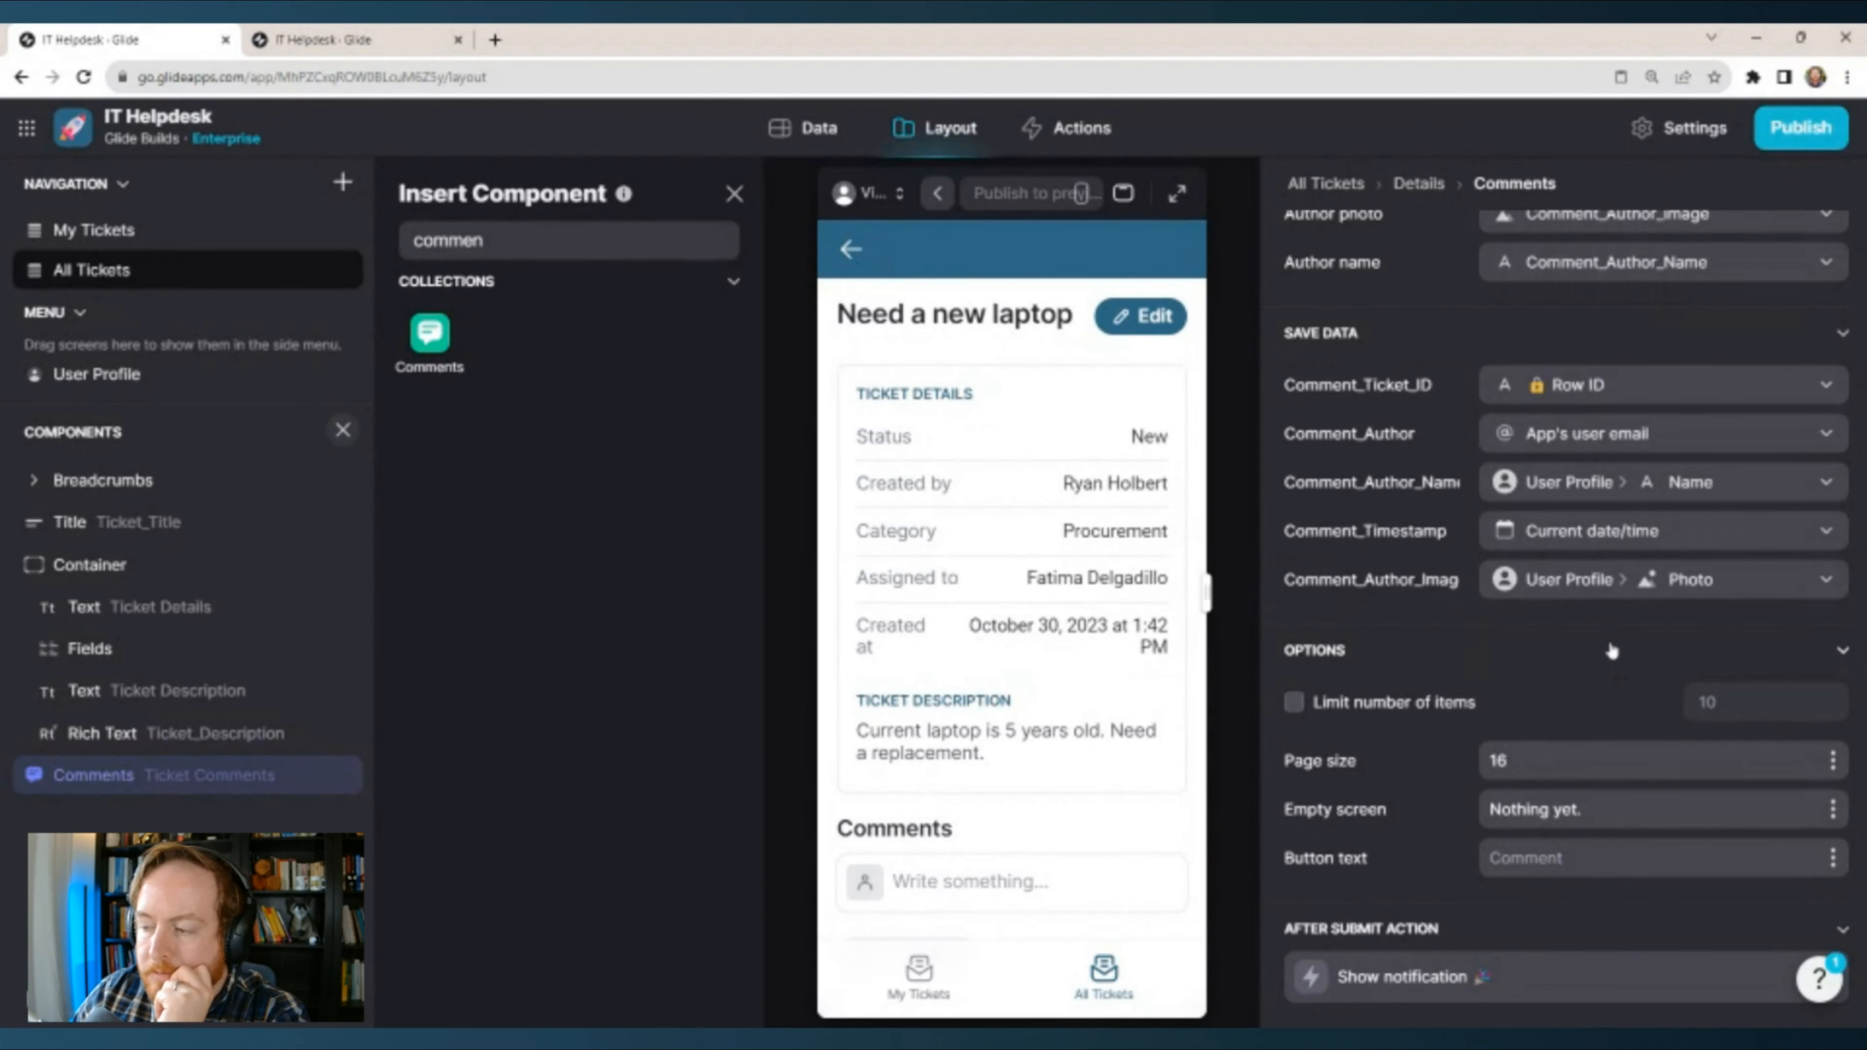
Replace the Comments component's Show notification after-submit action with None.
scroll(1520, 775, down, 3)
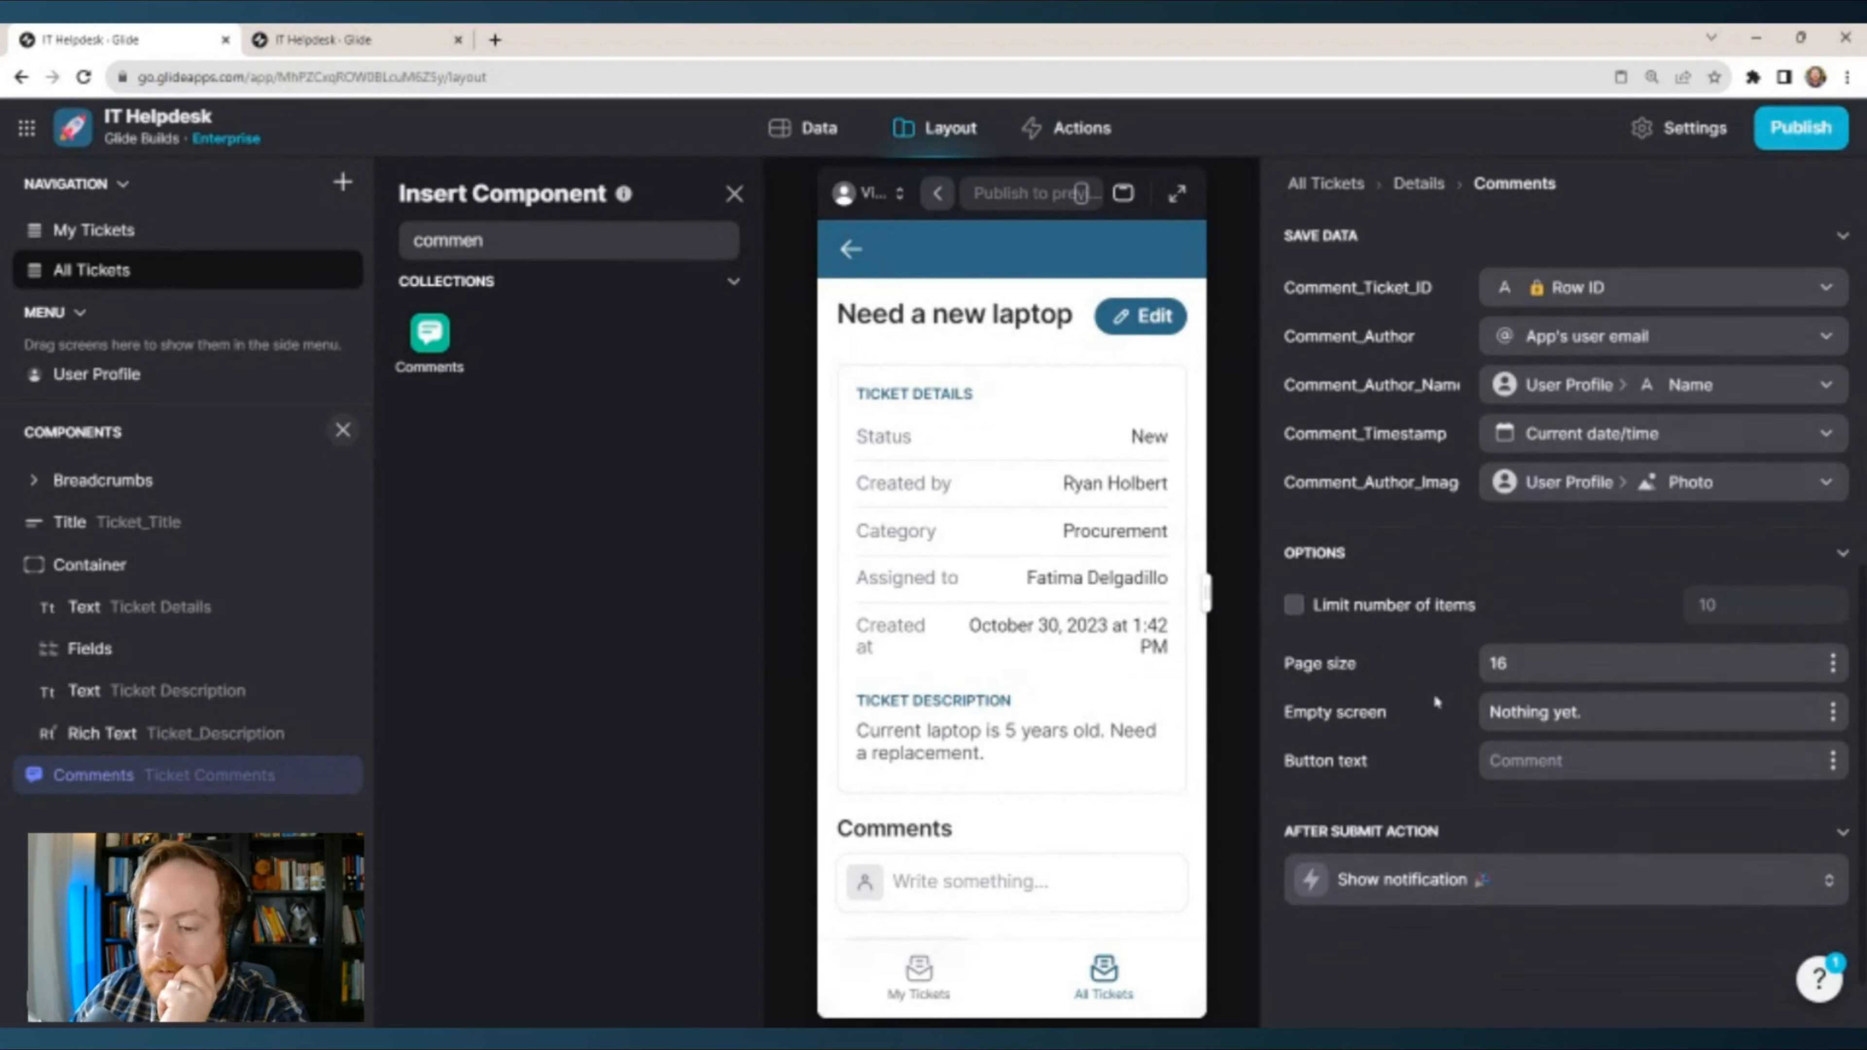
click(1528, 799)
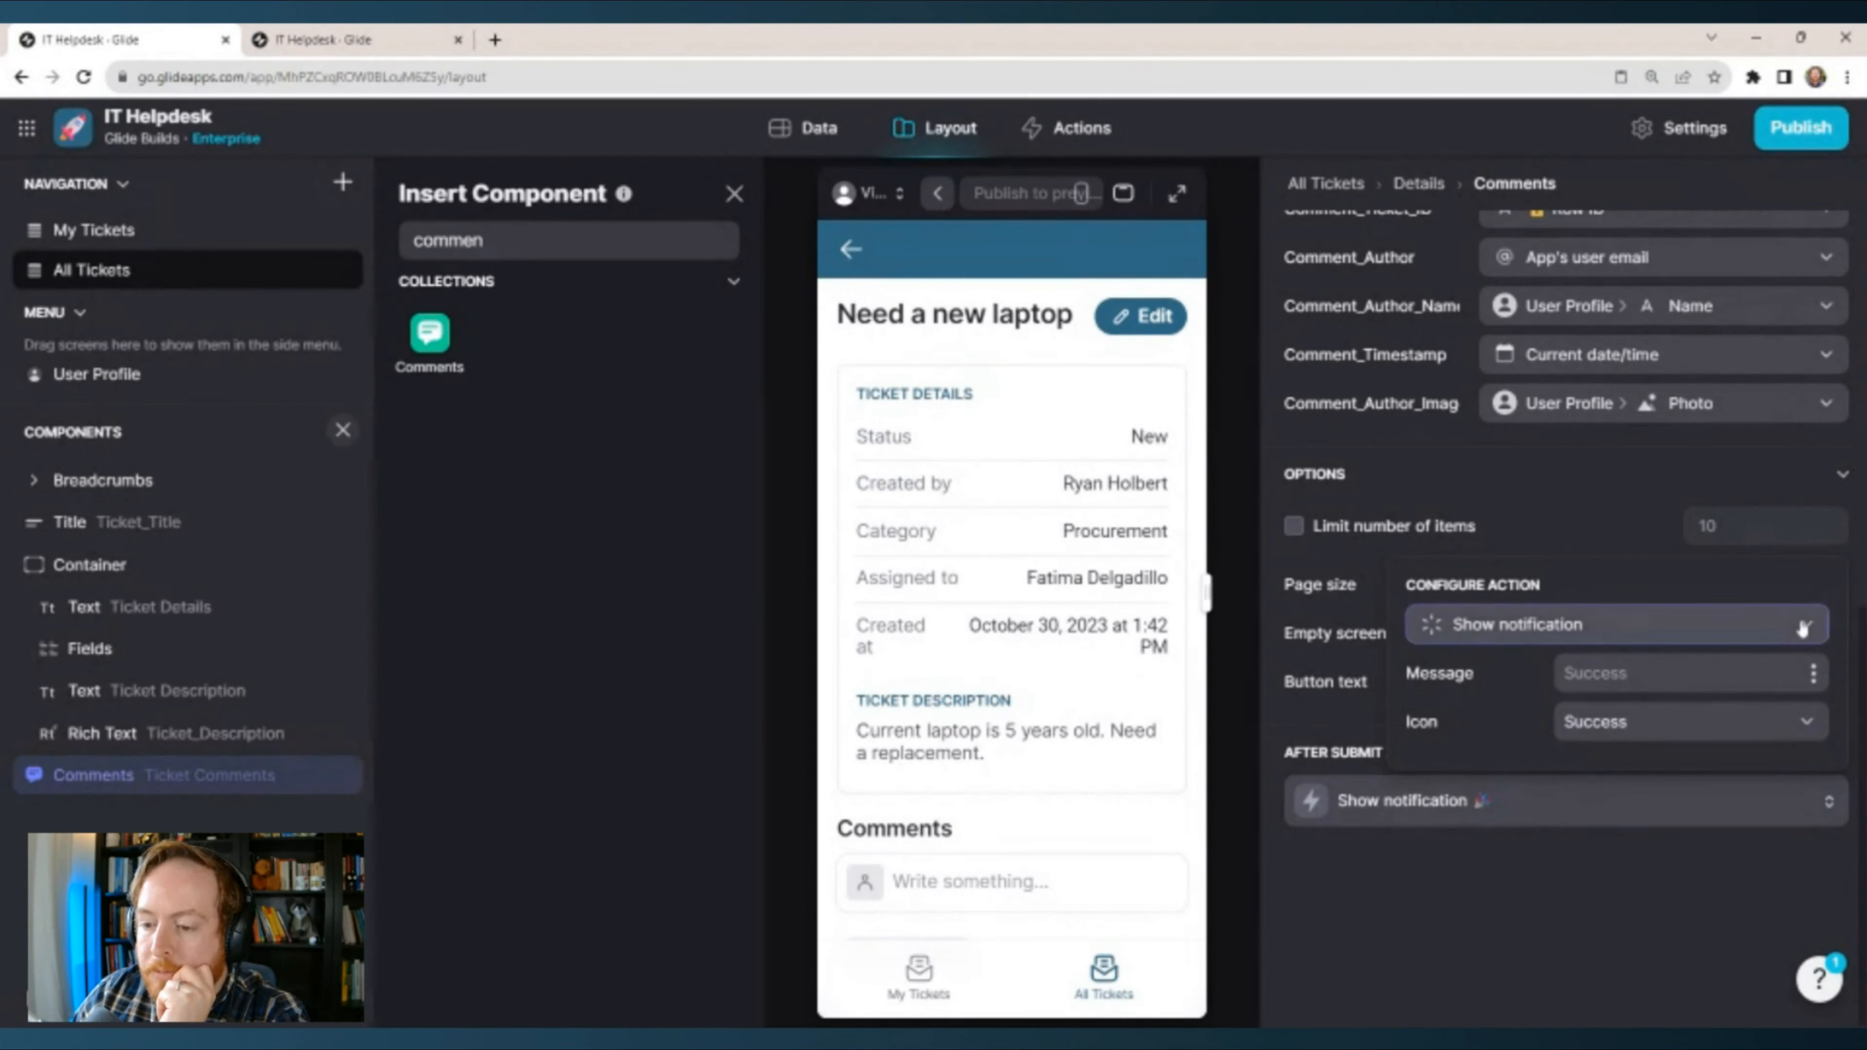
click(1804, 624)
mouse_move(1724, 753)
click(1617, 716)
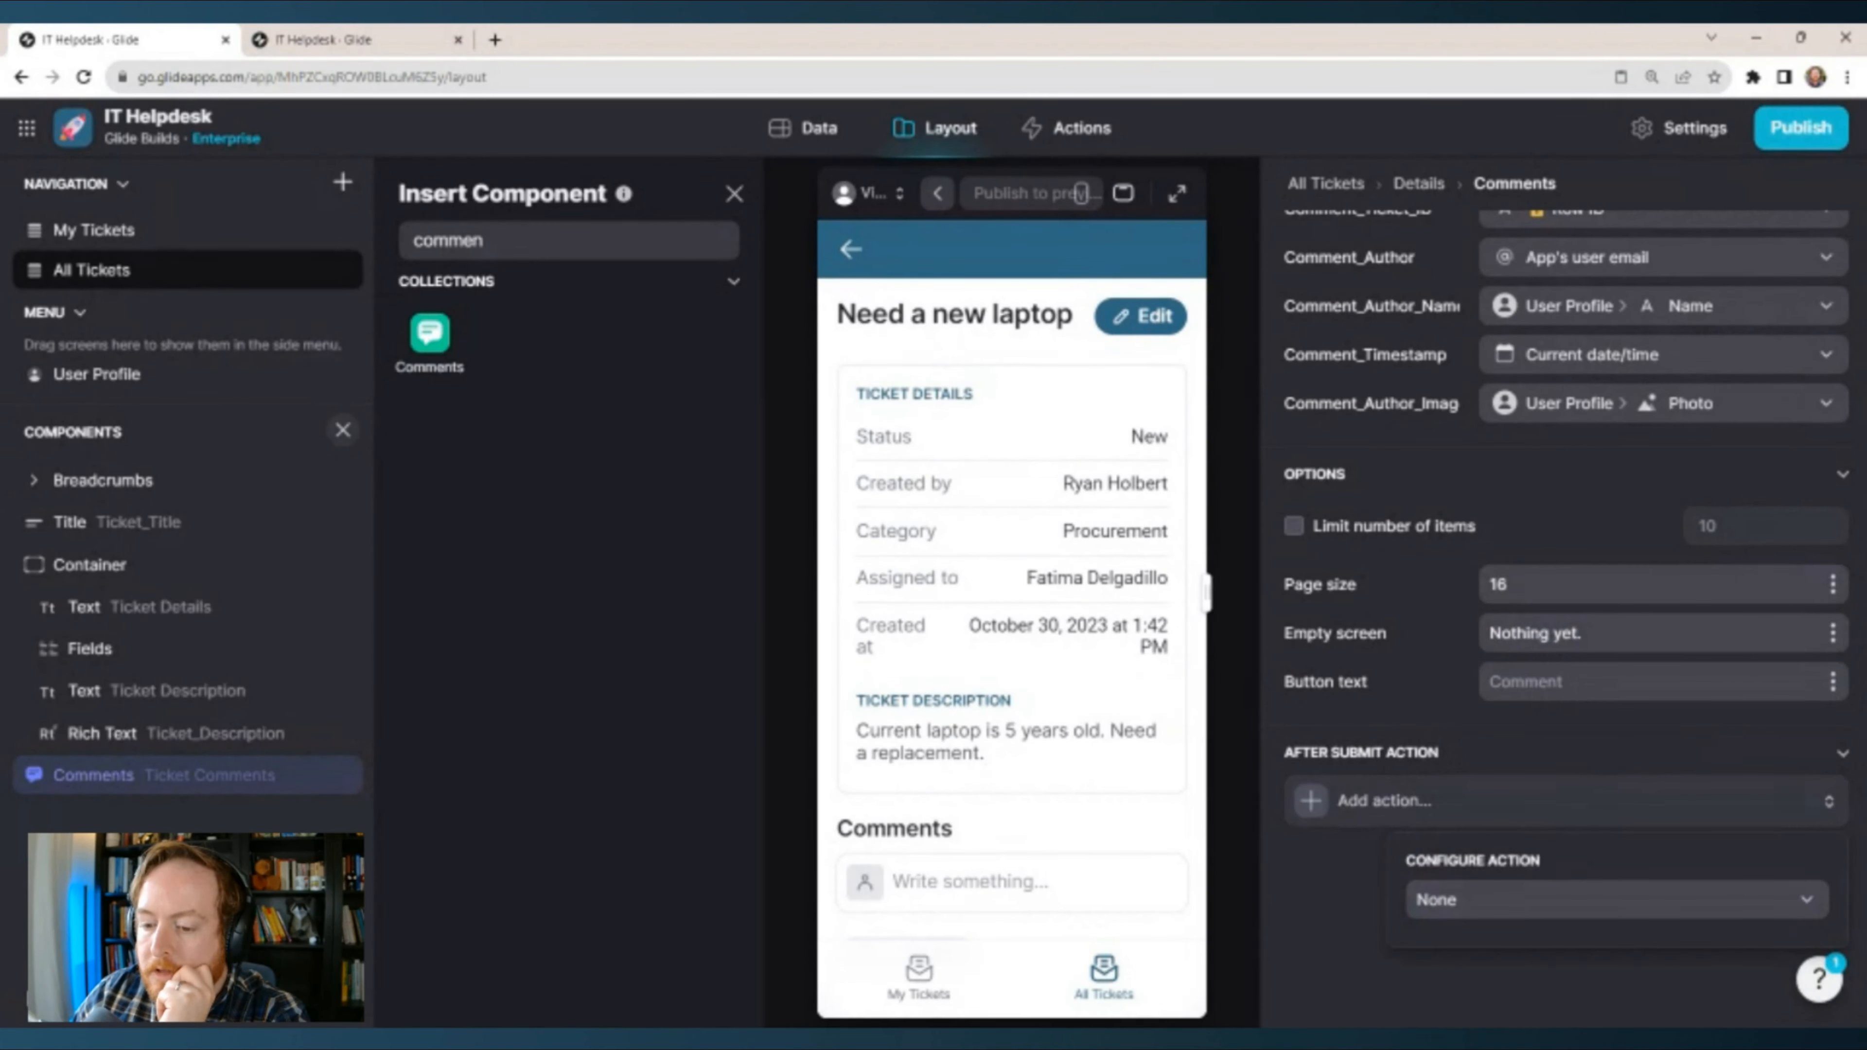
click(1331, 865)
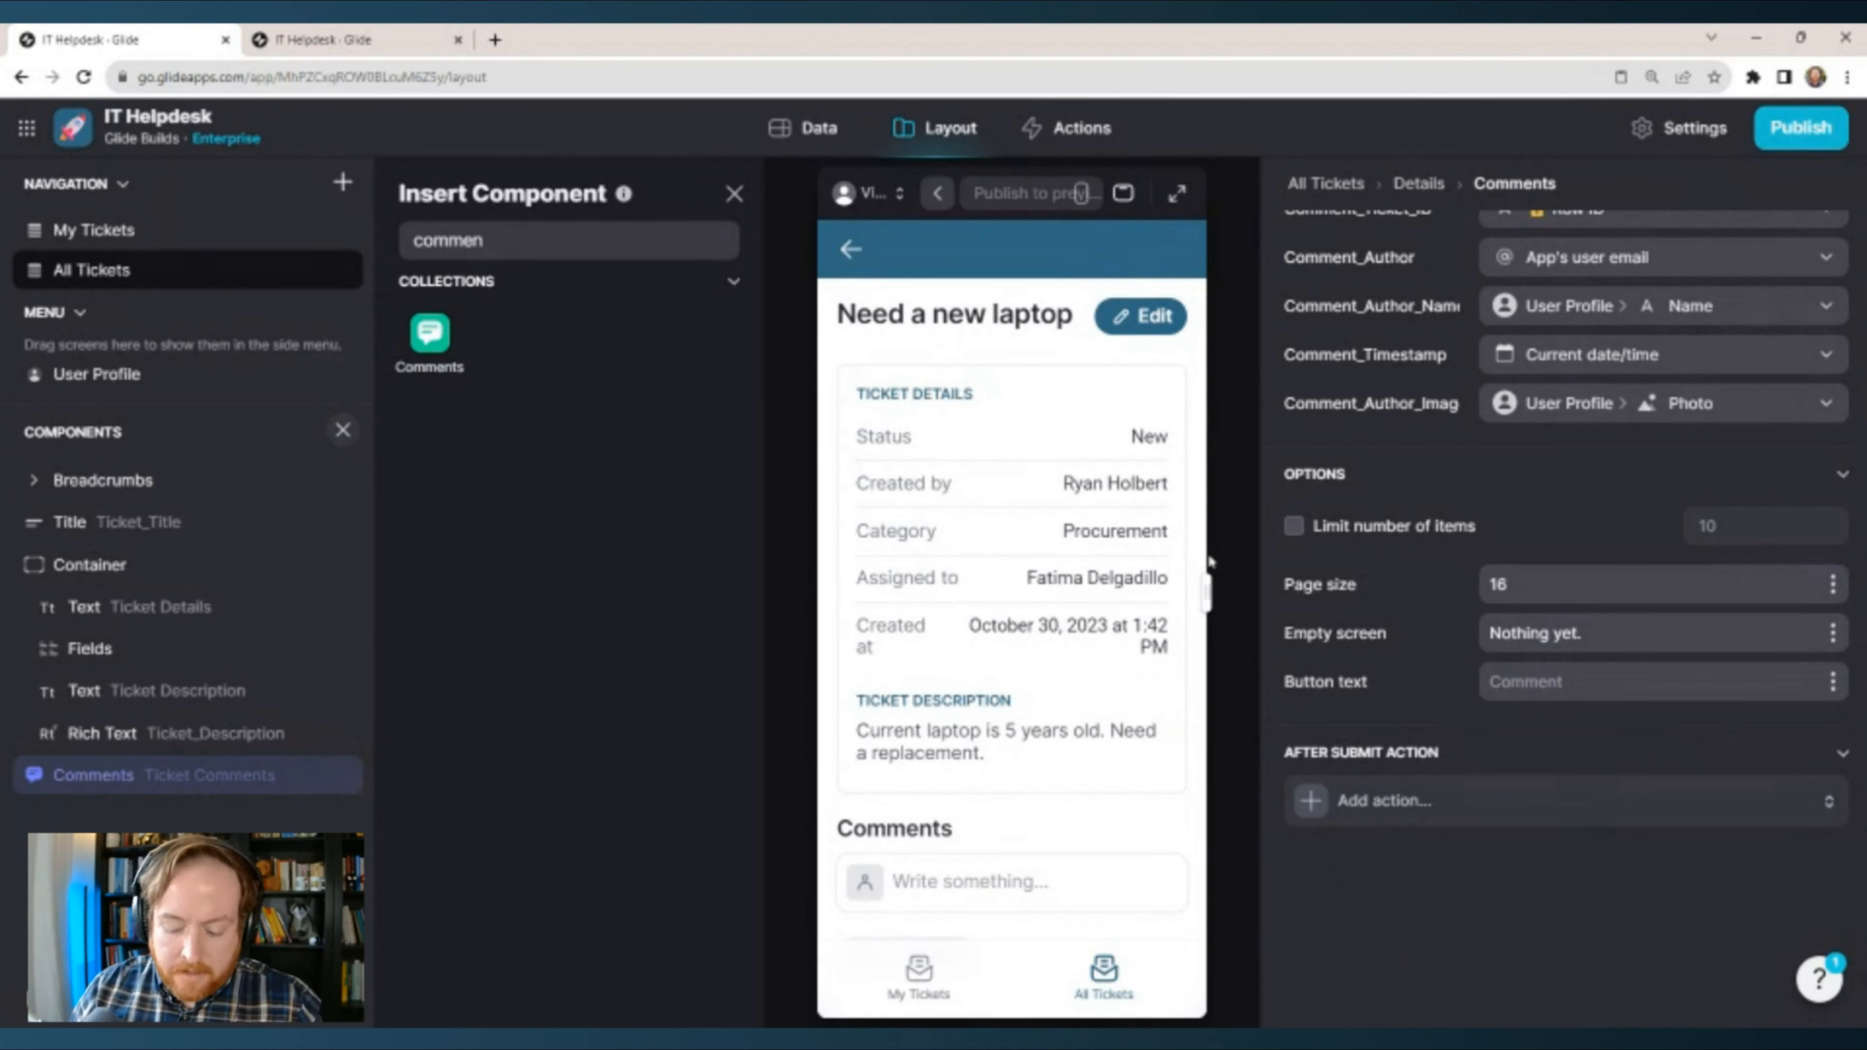
Reset the browser page zoom to its default and widen the app preview from the phone layout to the full-width layout.
key(ctrl+0)
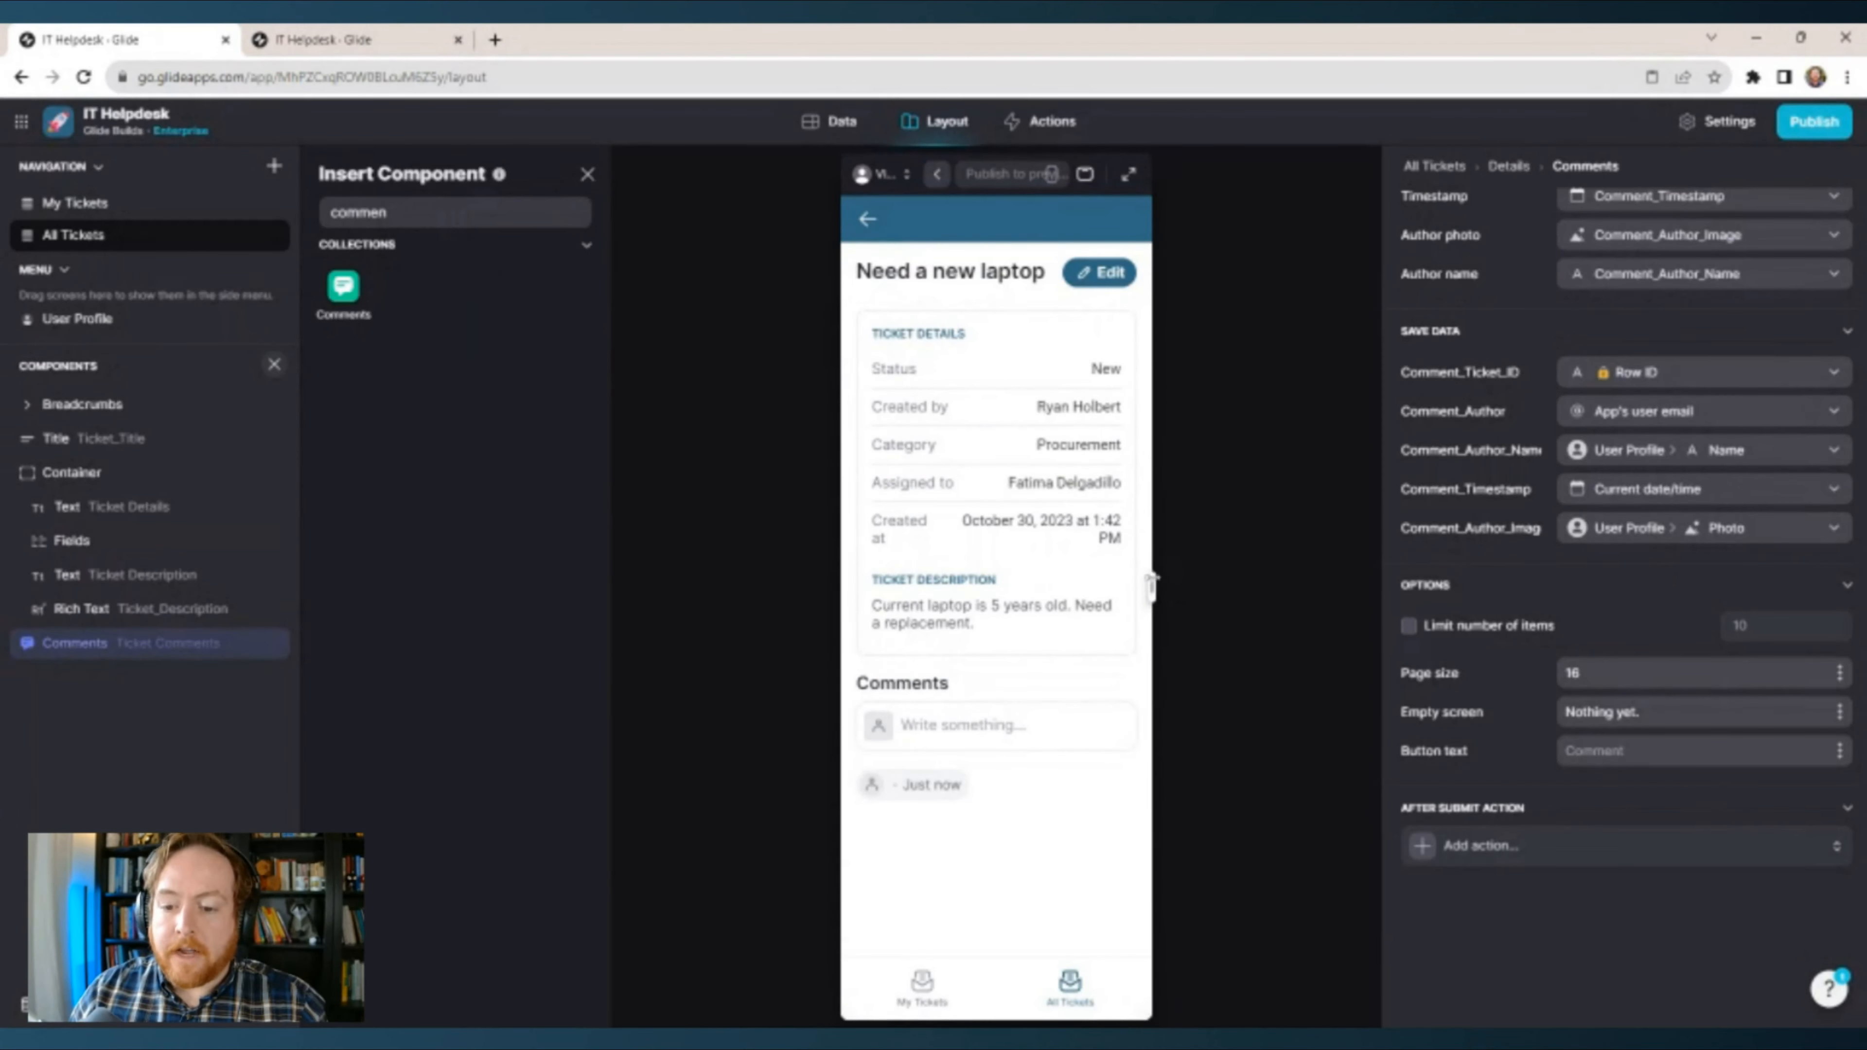
drag(1152, 580, 1312, 586)
click(1244, 174)
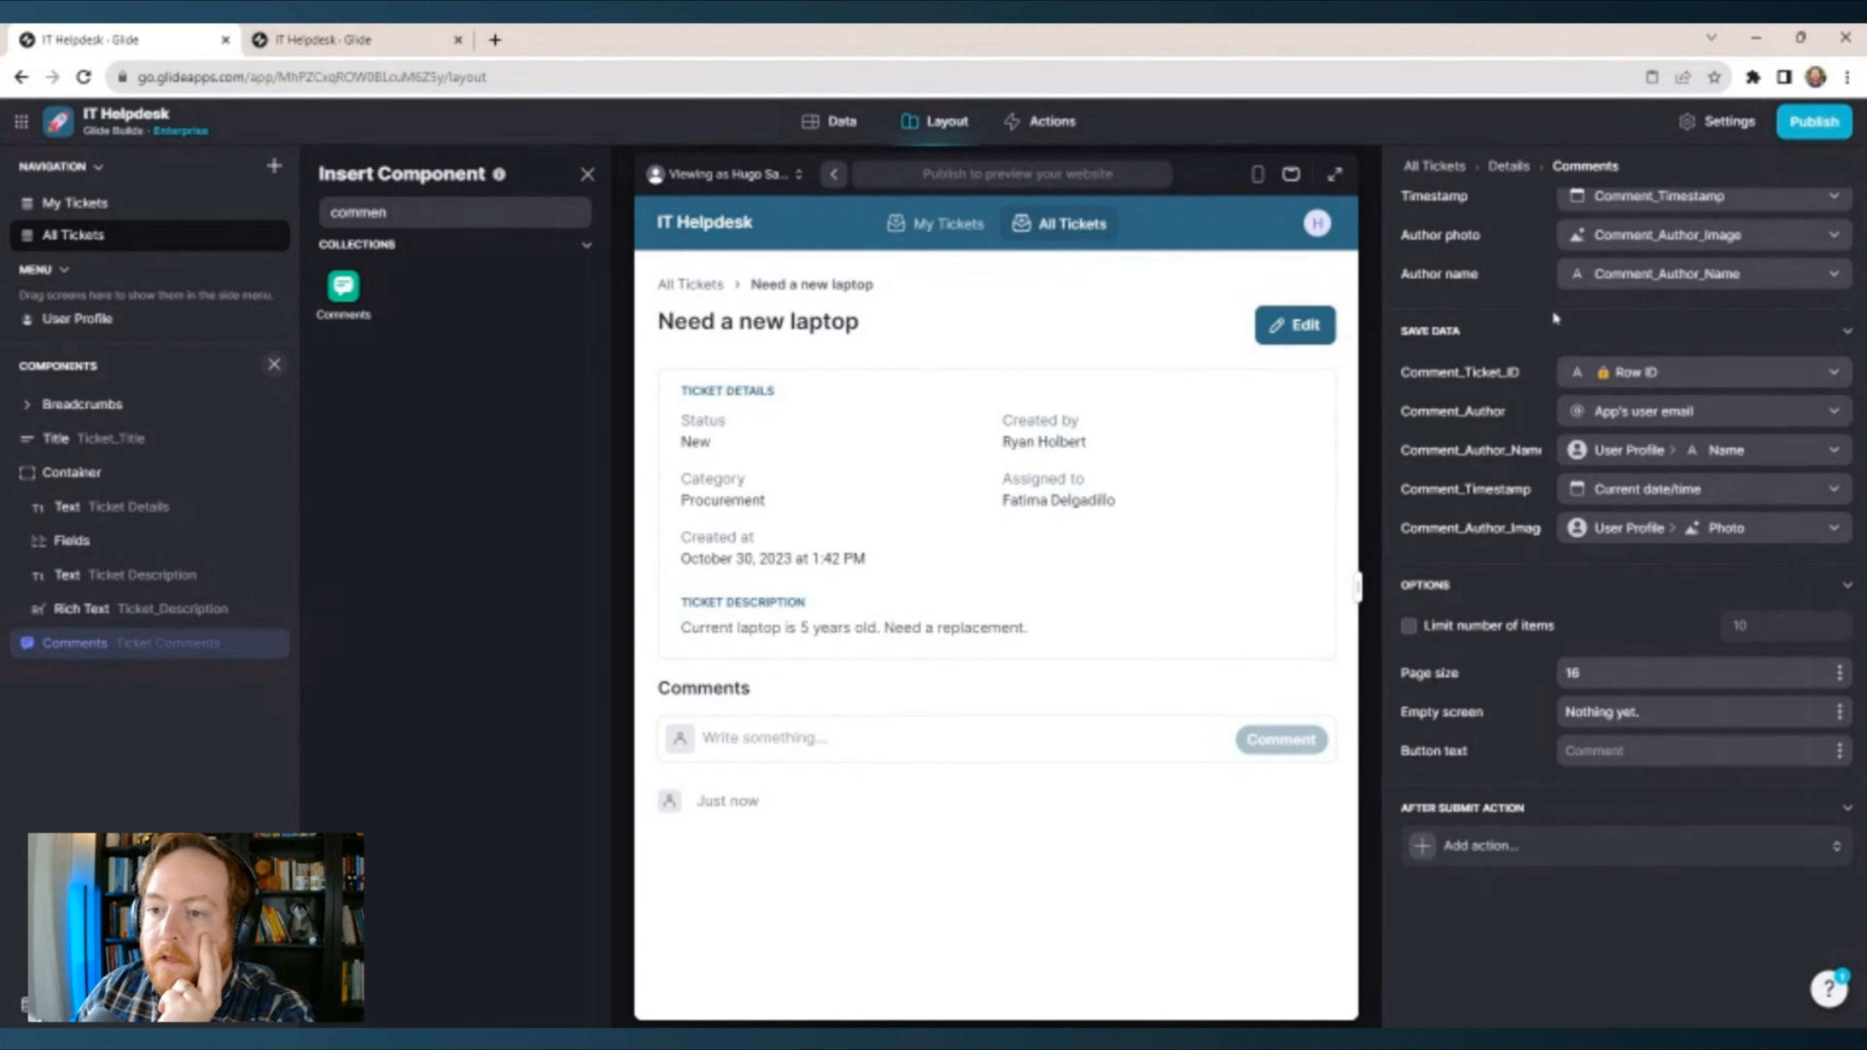
Filter the Comments component's data so that Comment_Ticket_ID is the Row ID of the current screen's ticket.
scroll(1555, 309, up, 5)
click(1626, 203)
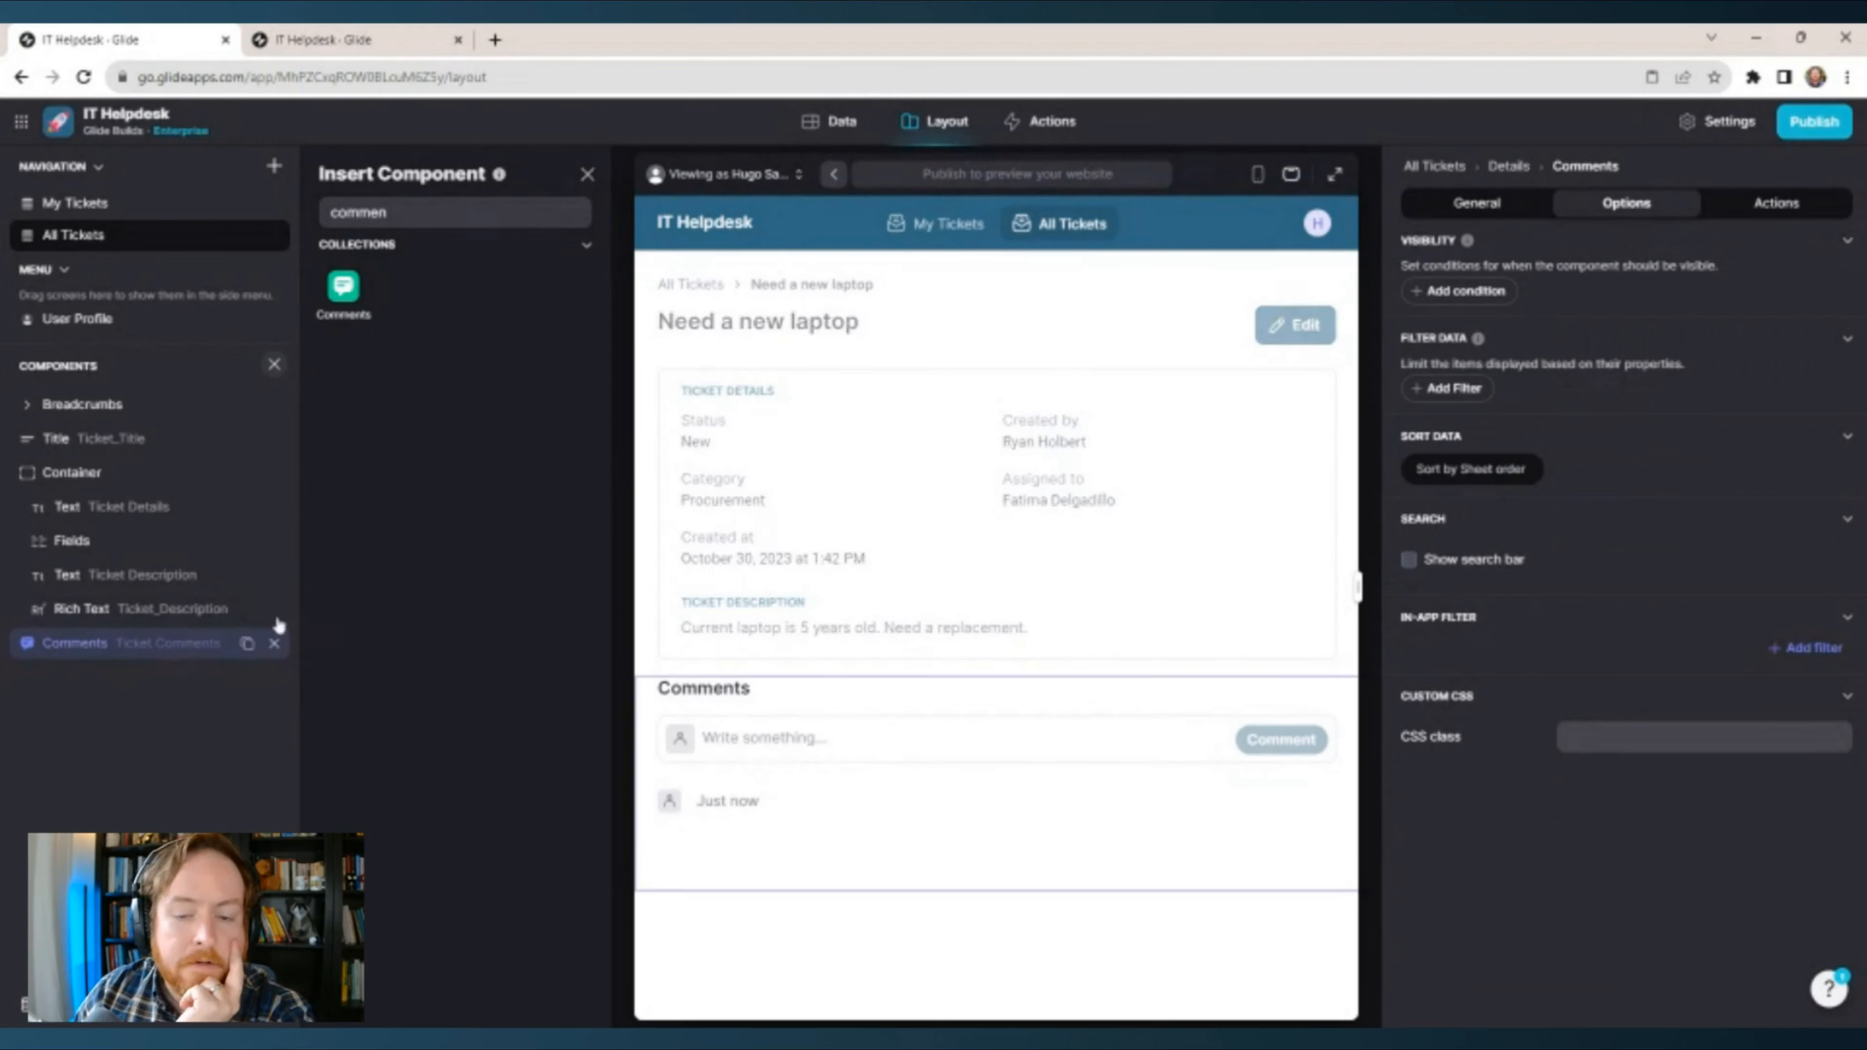
click(1461, 390)
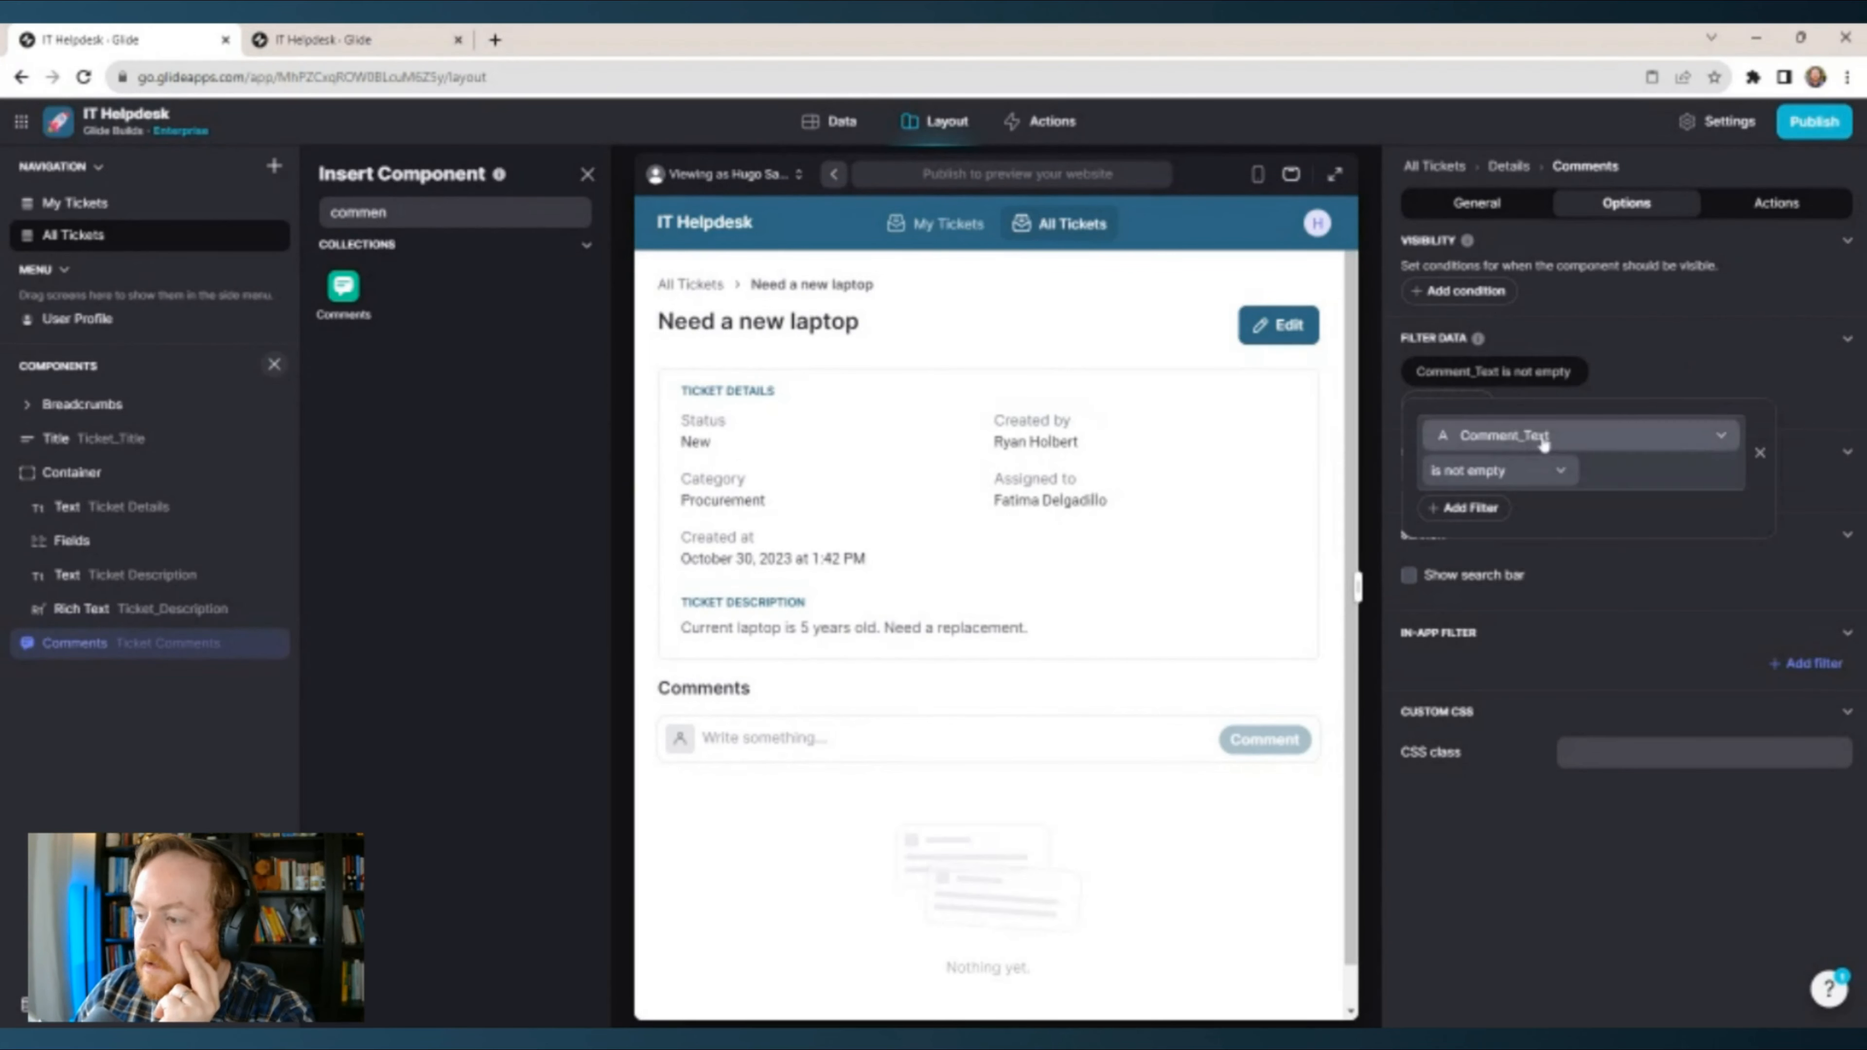
click(1534, 434)
click(1547, 572)
click(1549, 473)
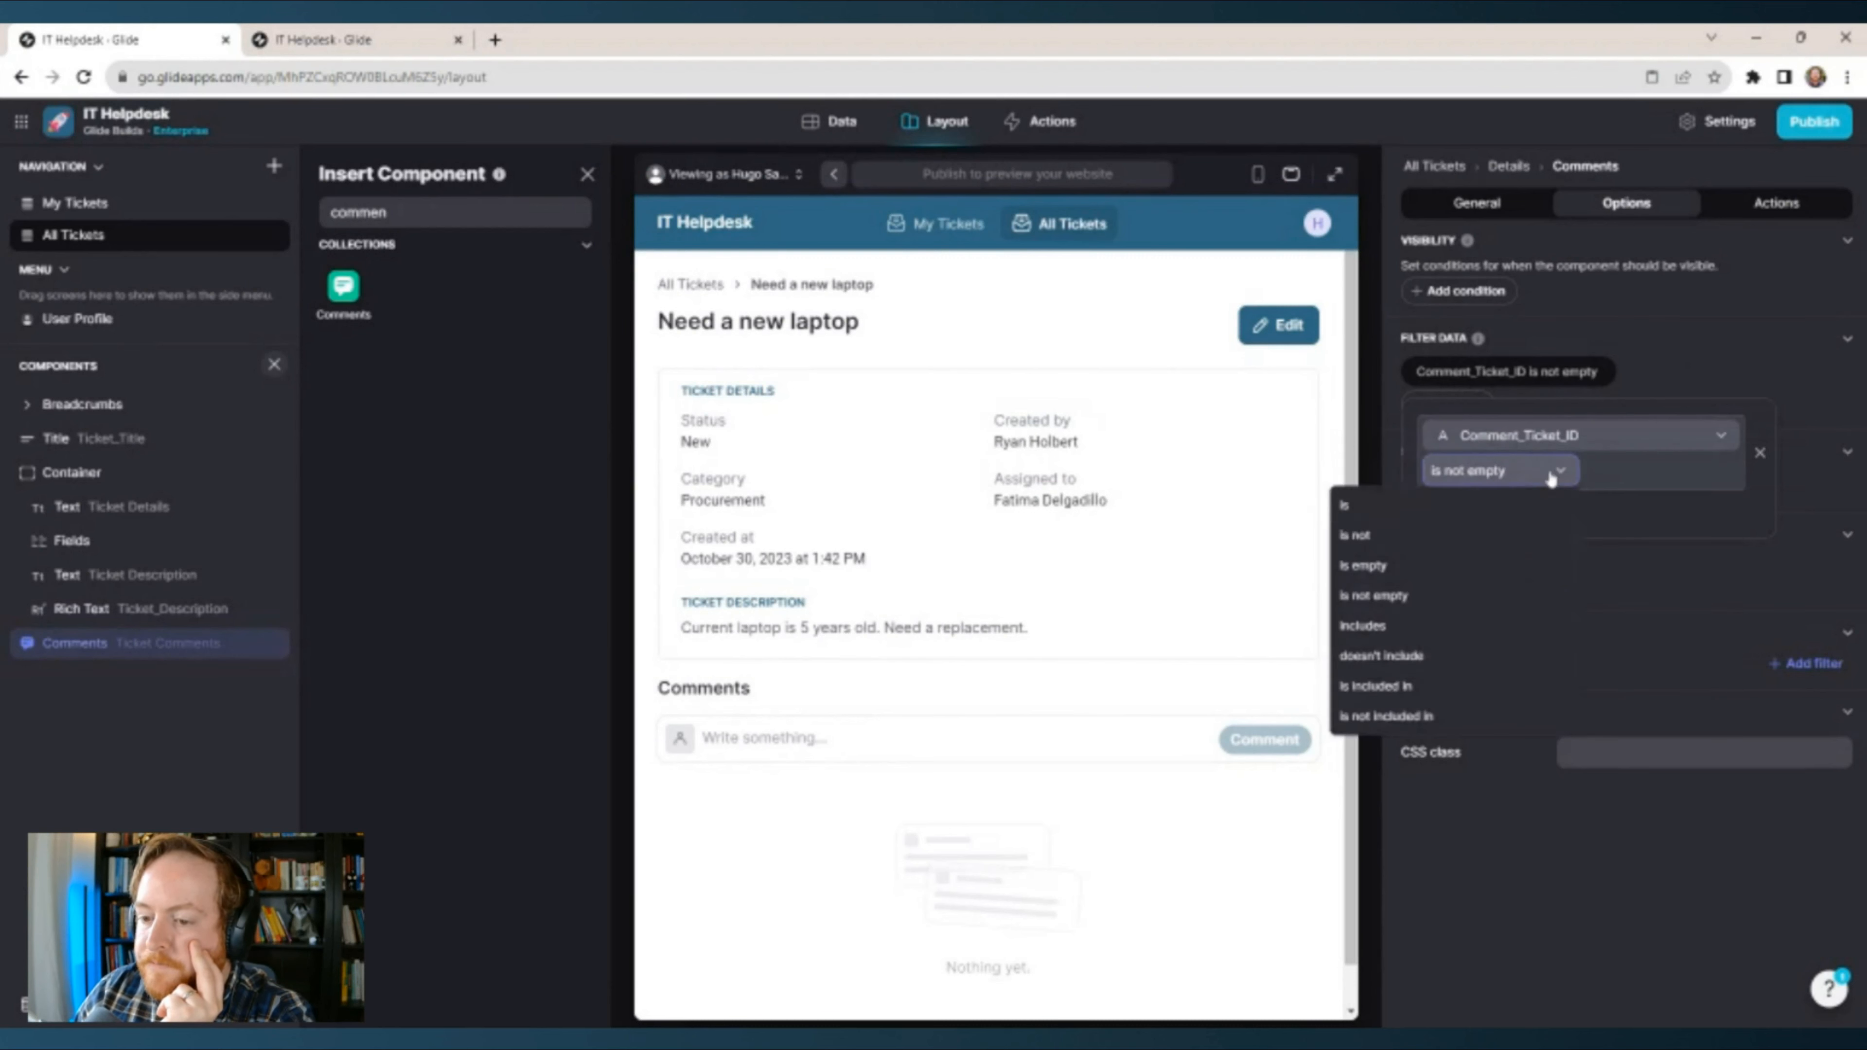
click(1373, 534)
click(1726, 470)
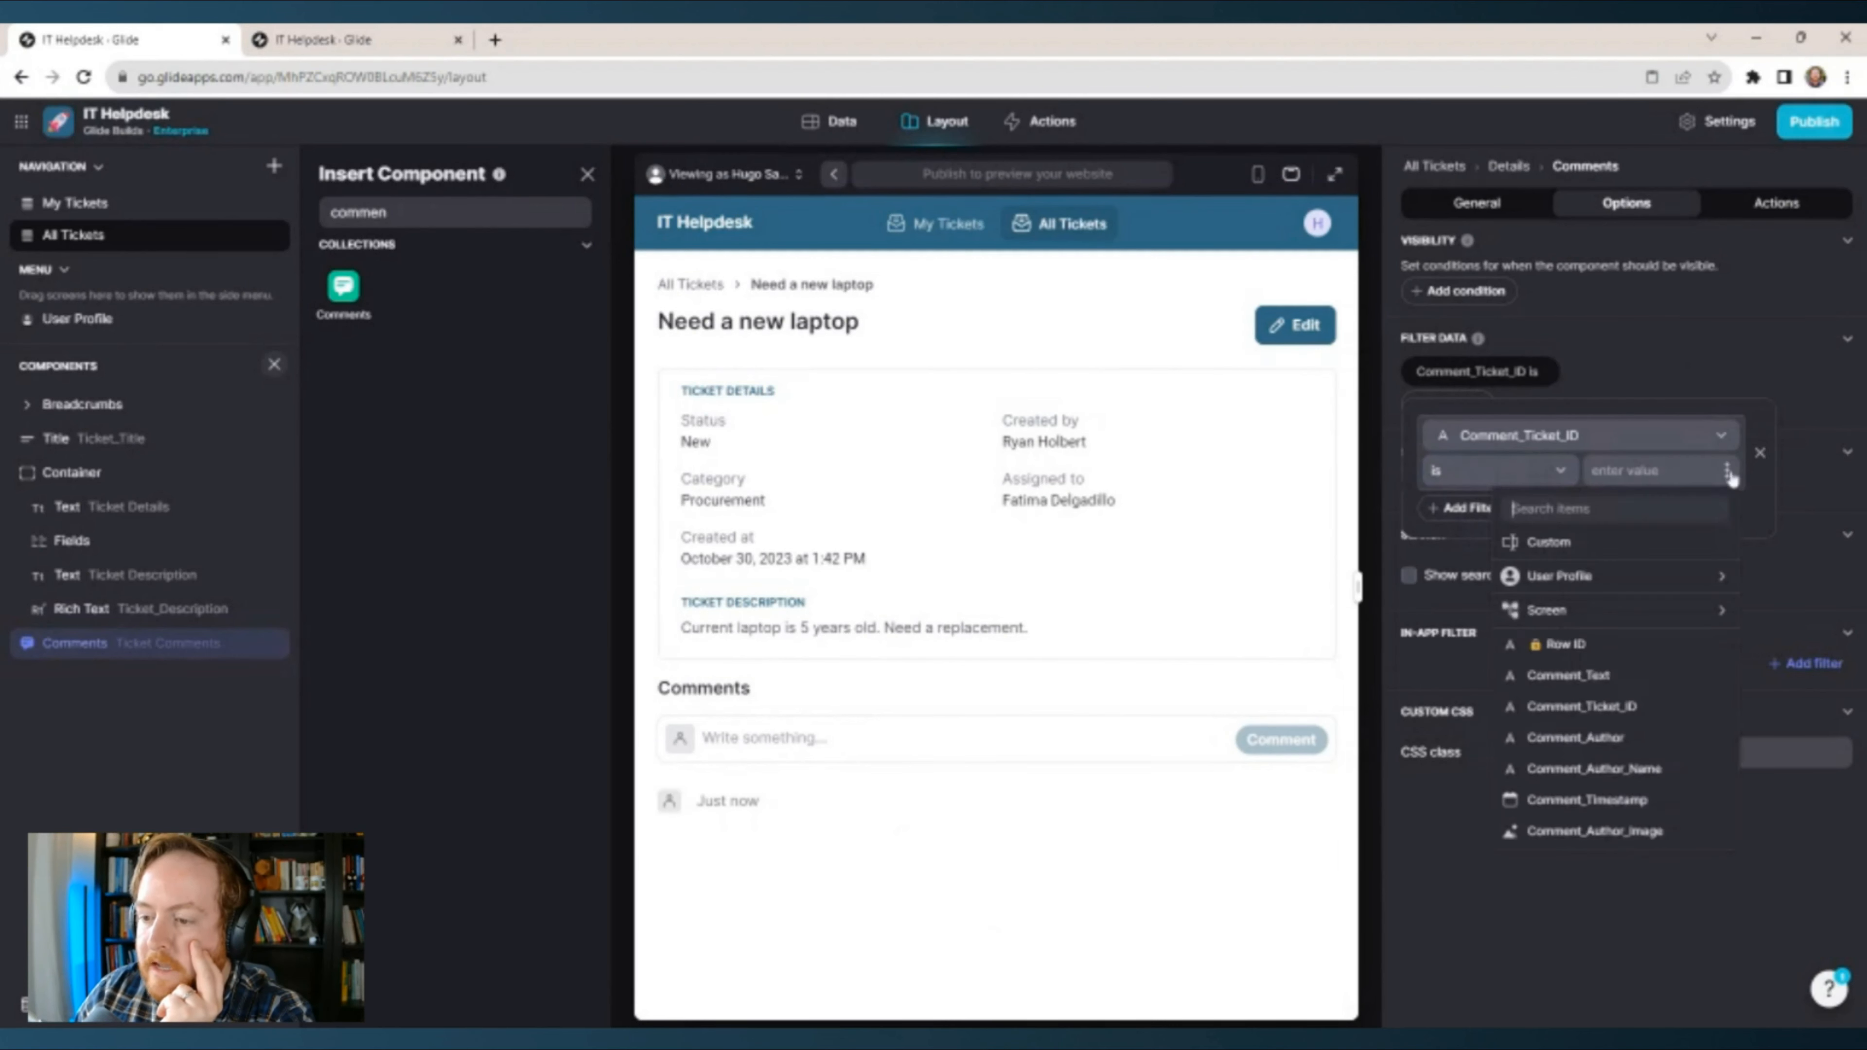
mouse_move(1630, 618)
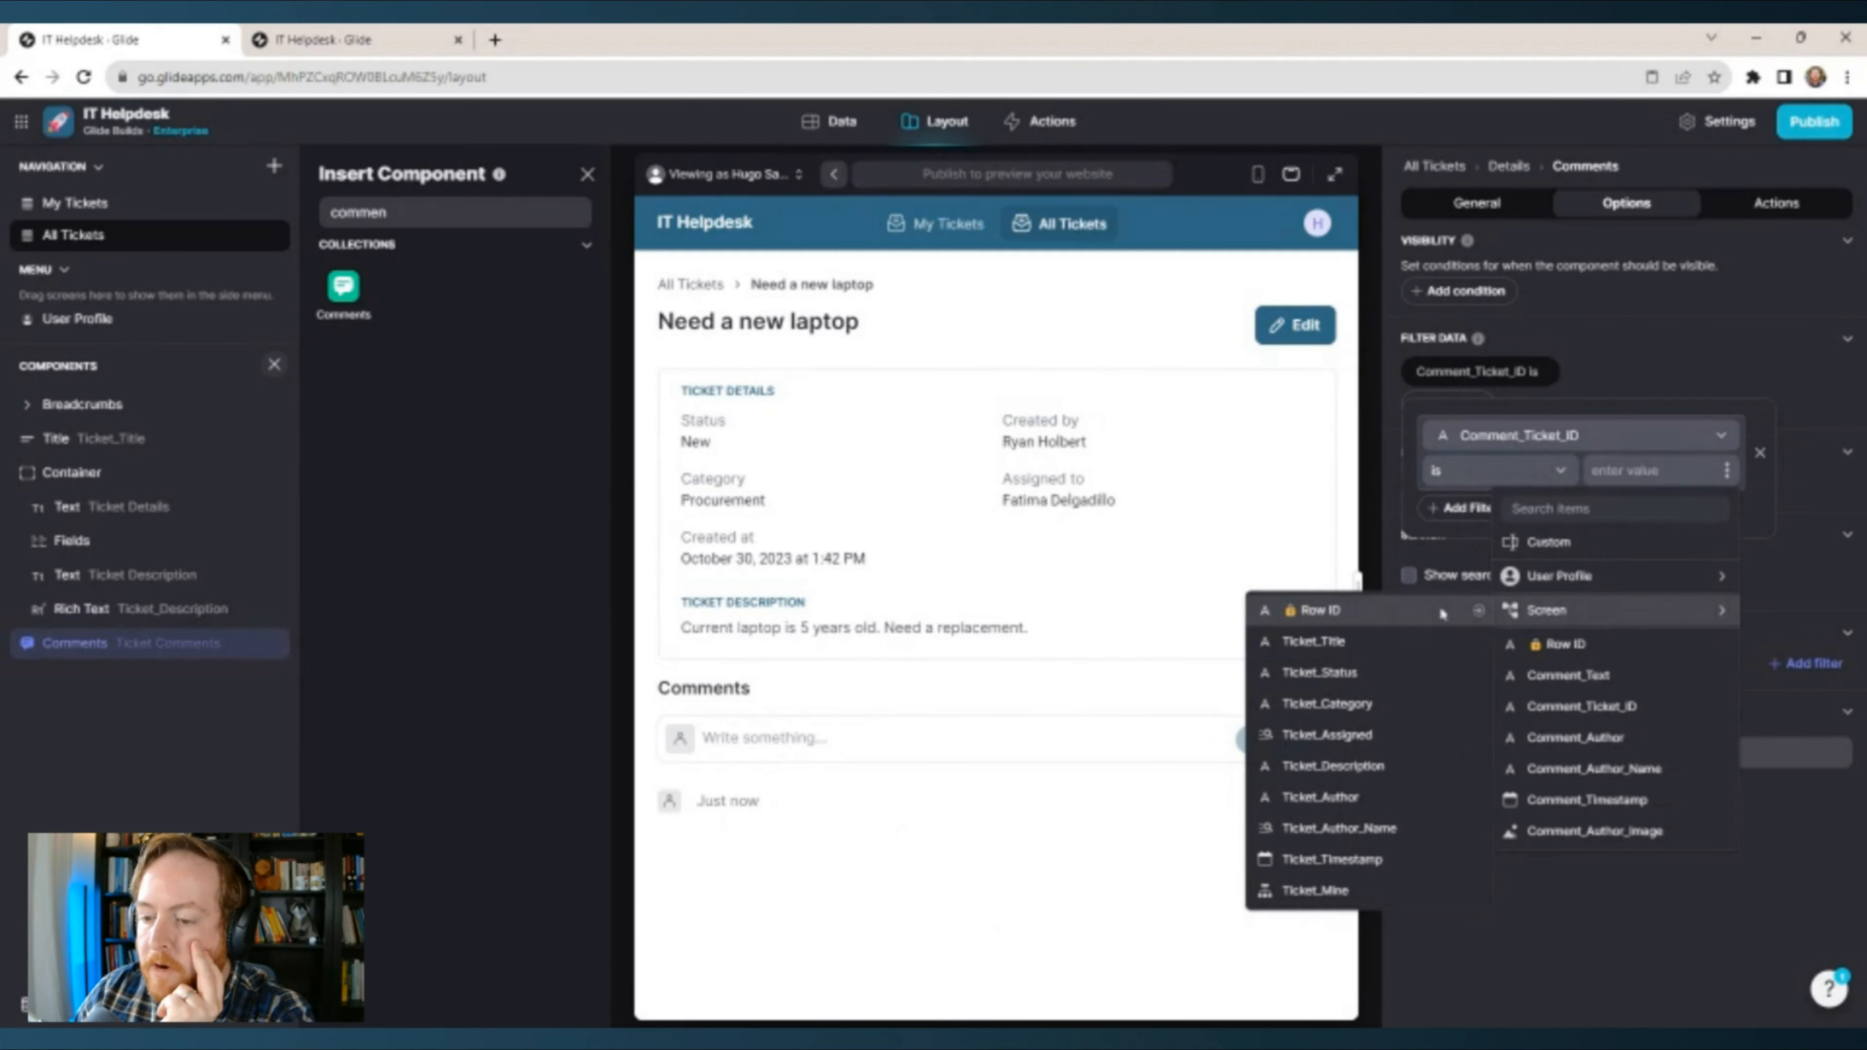
click(1315, 609)
click(1518, 822)
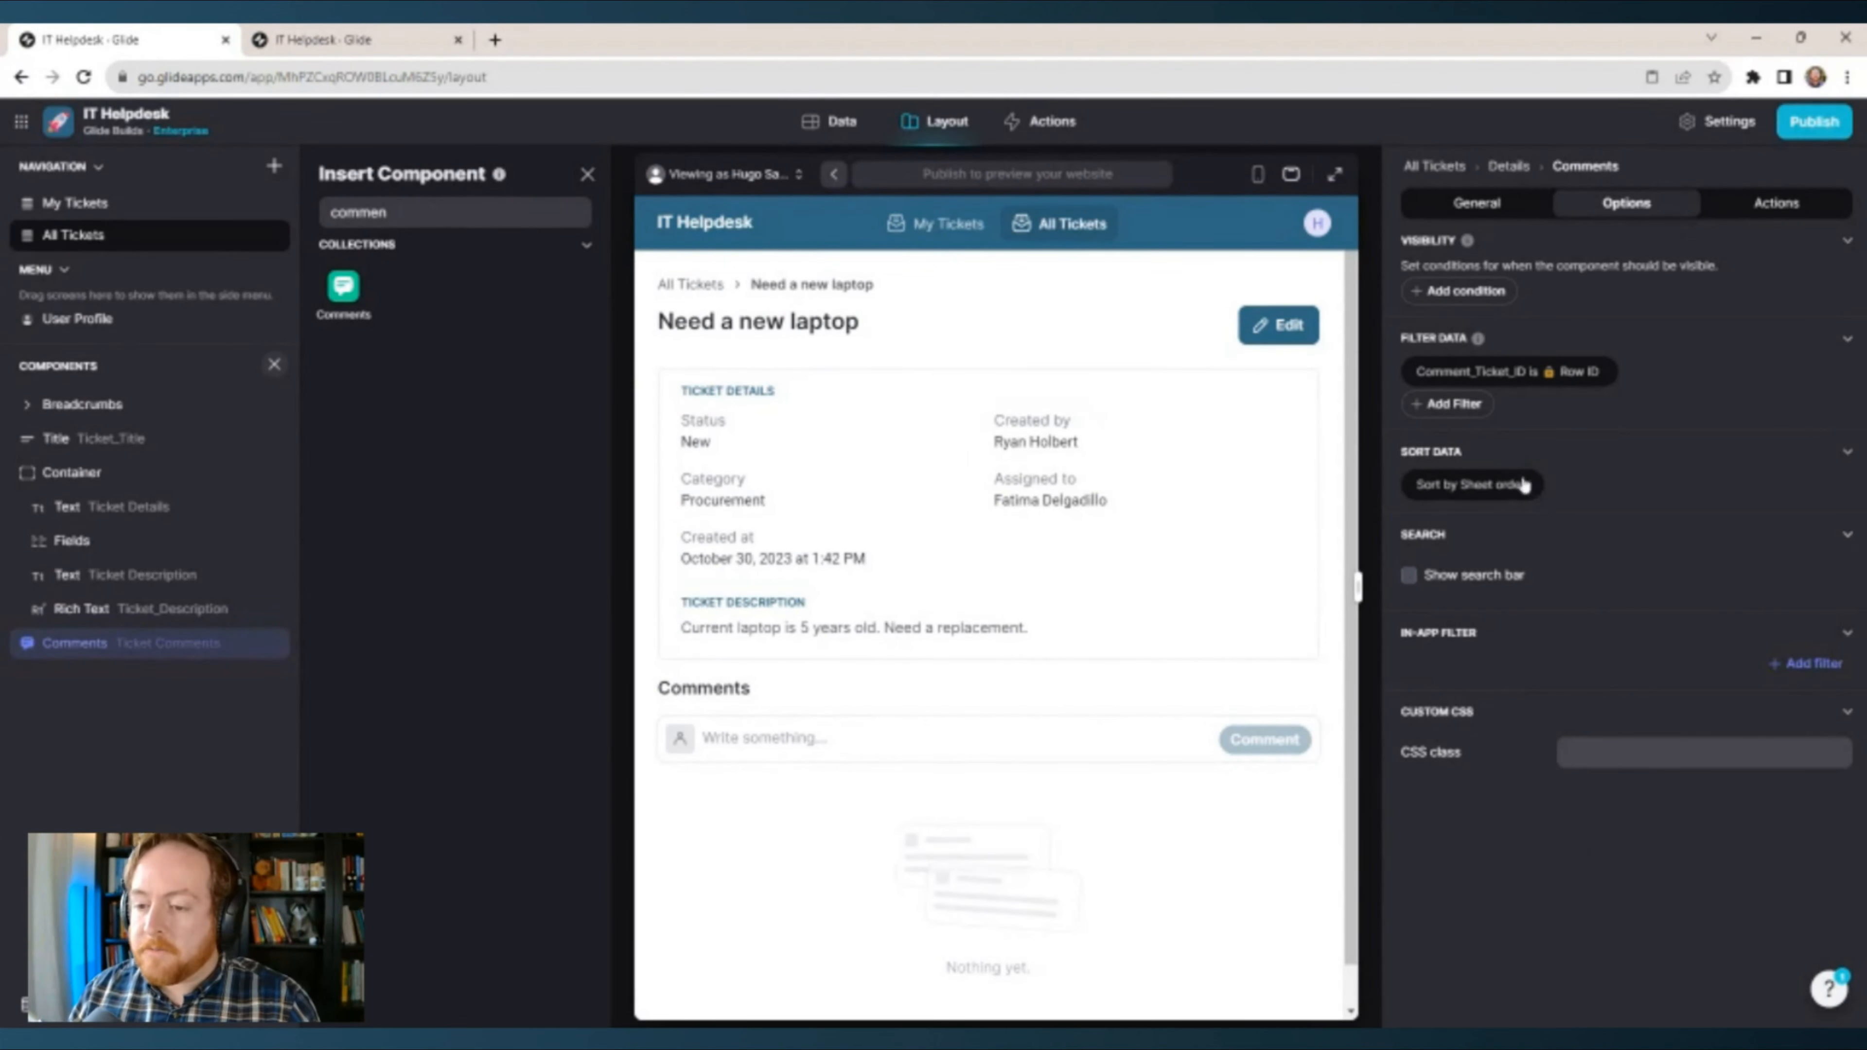
Sort the Comments component's data by sheet order backwards.
click(1505, 488)
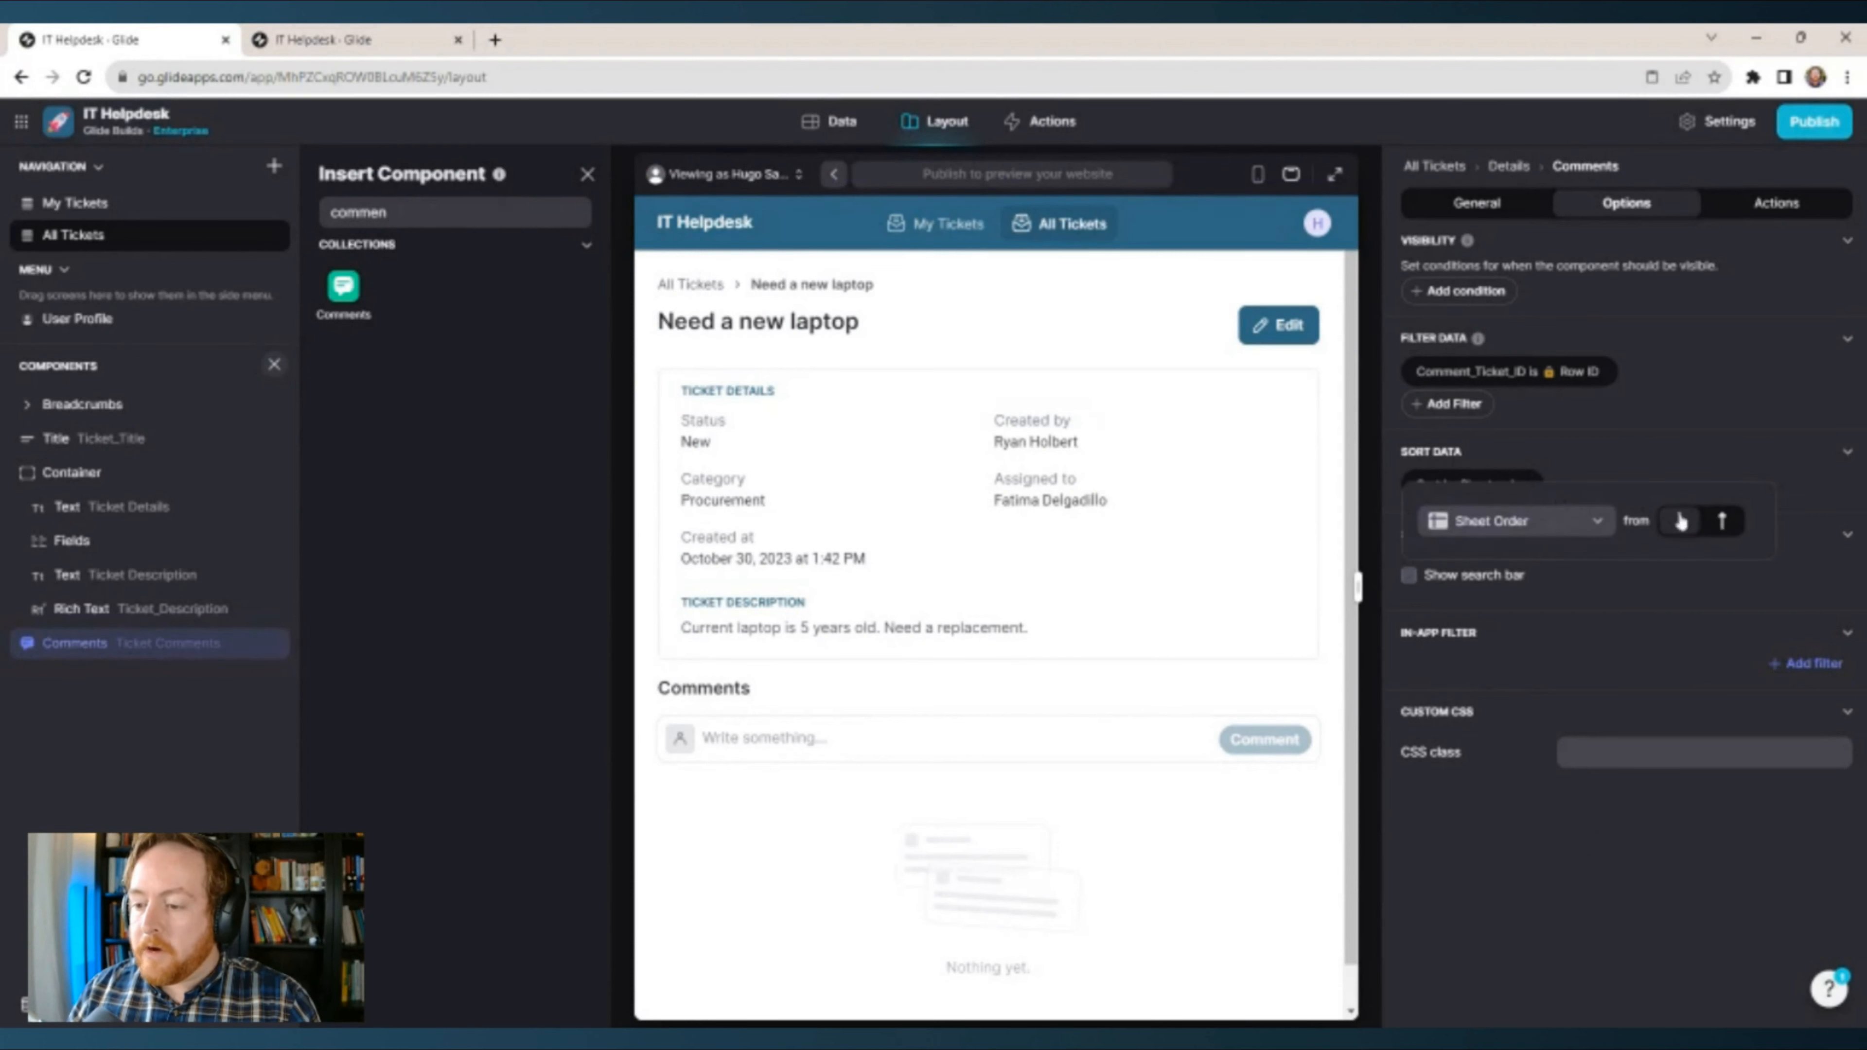
click(1722, 523)
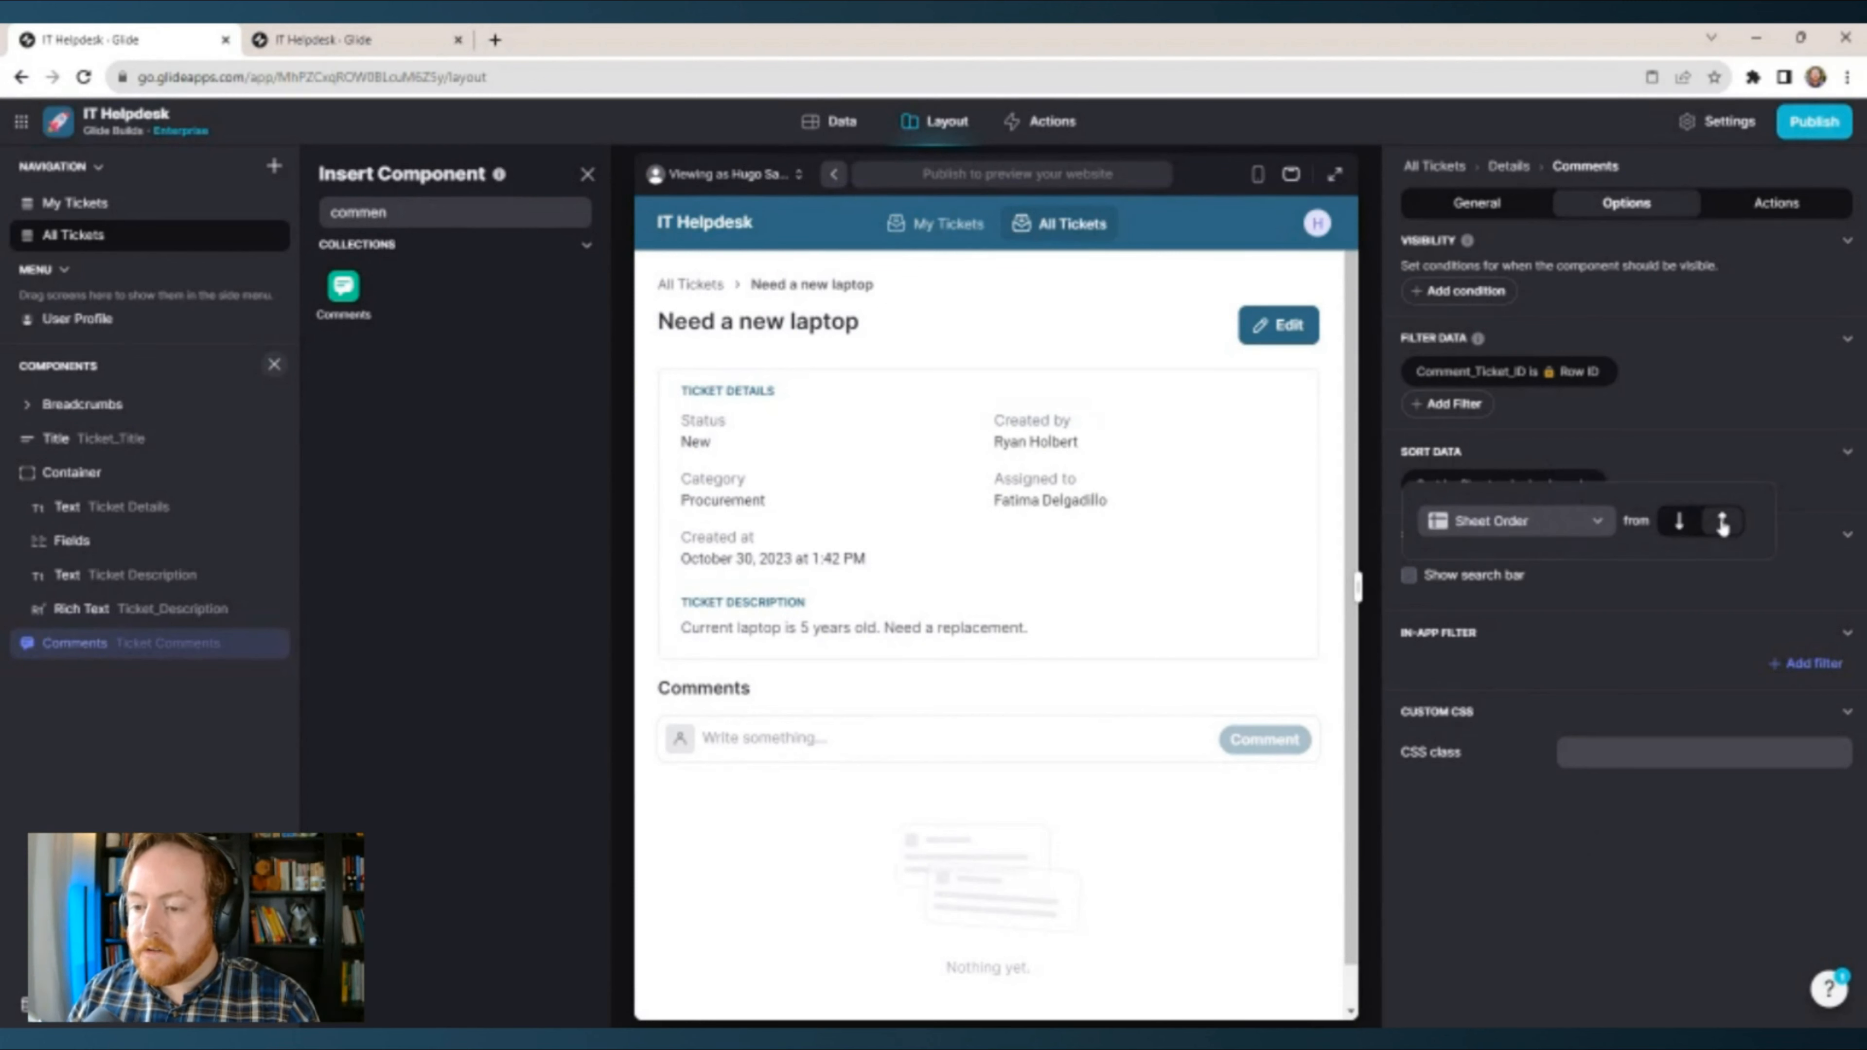
click(1579, 871)
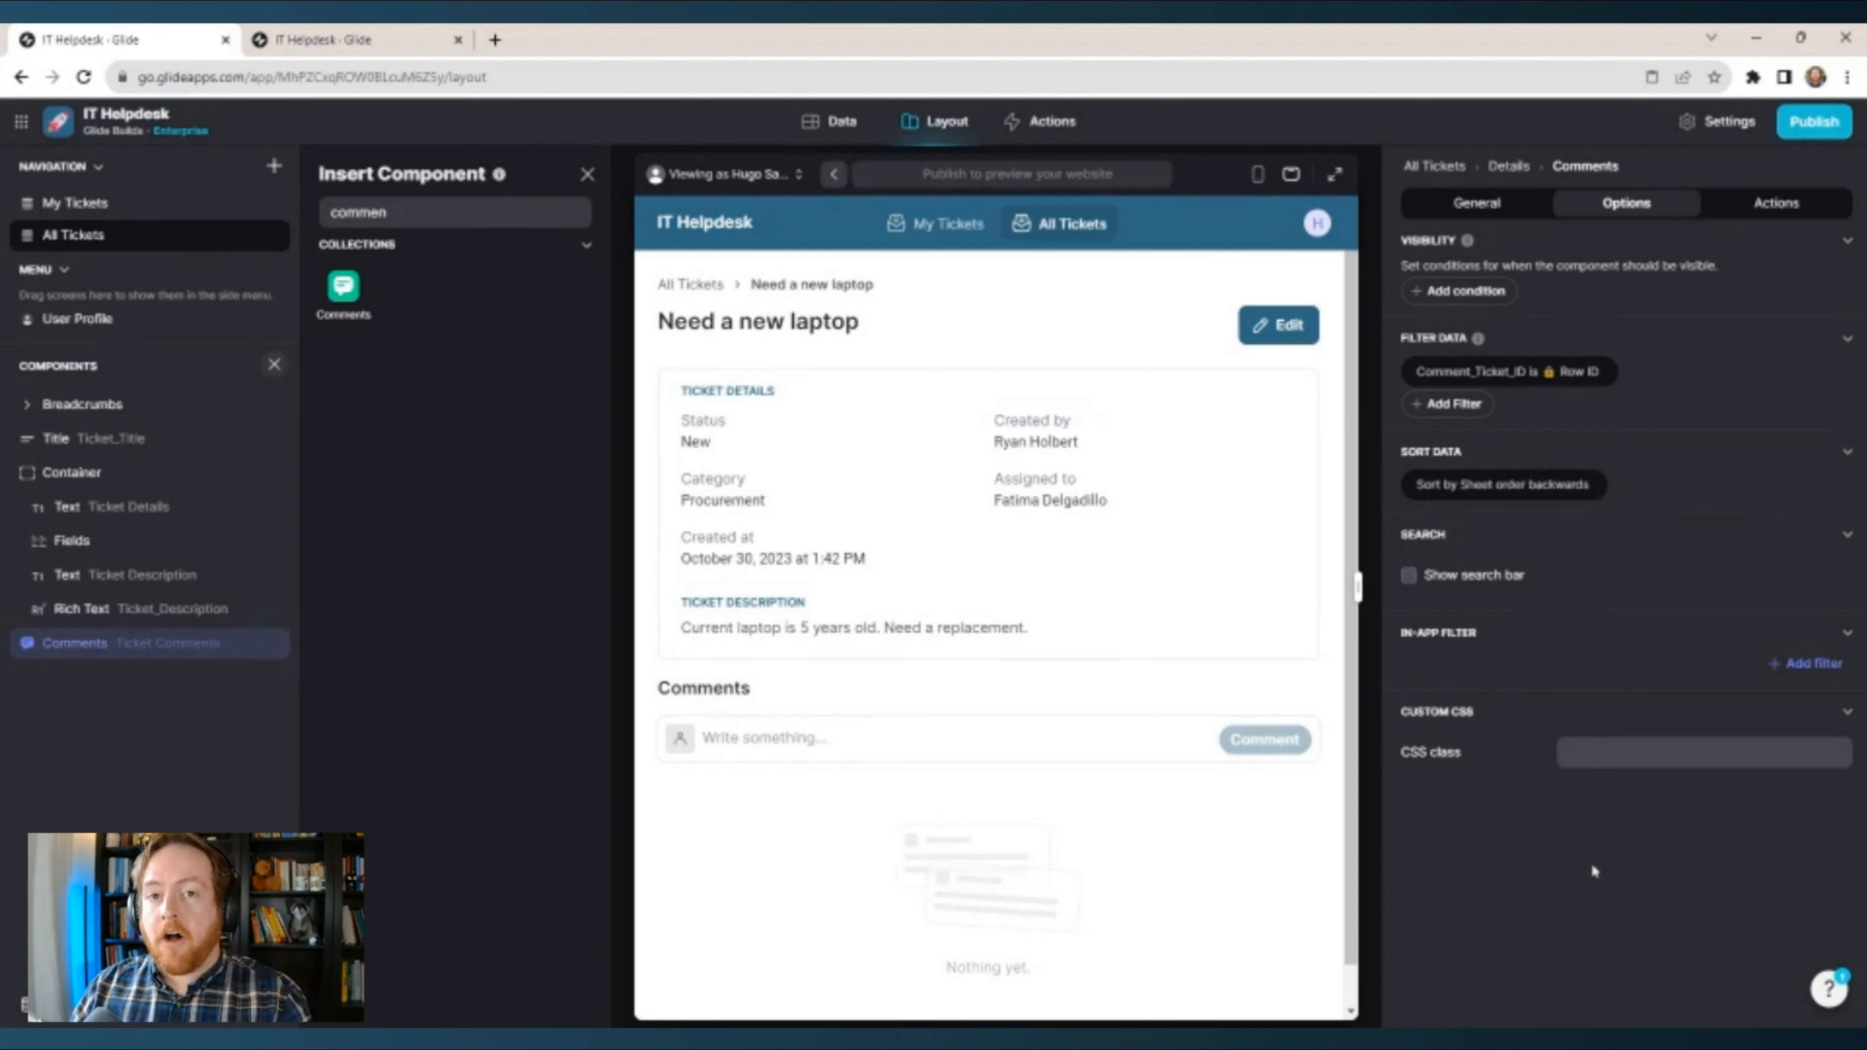
Preview the app as the ticket's assigned agent and draft a comment thanking the requester and asking "Are you using Mac or Windows?".
click(732, 175)
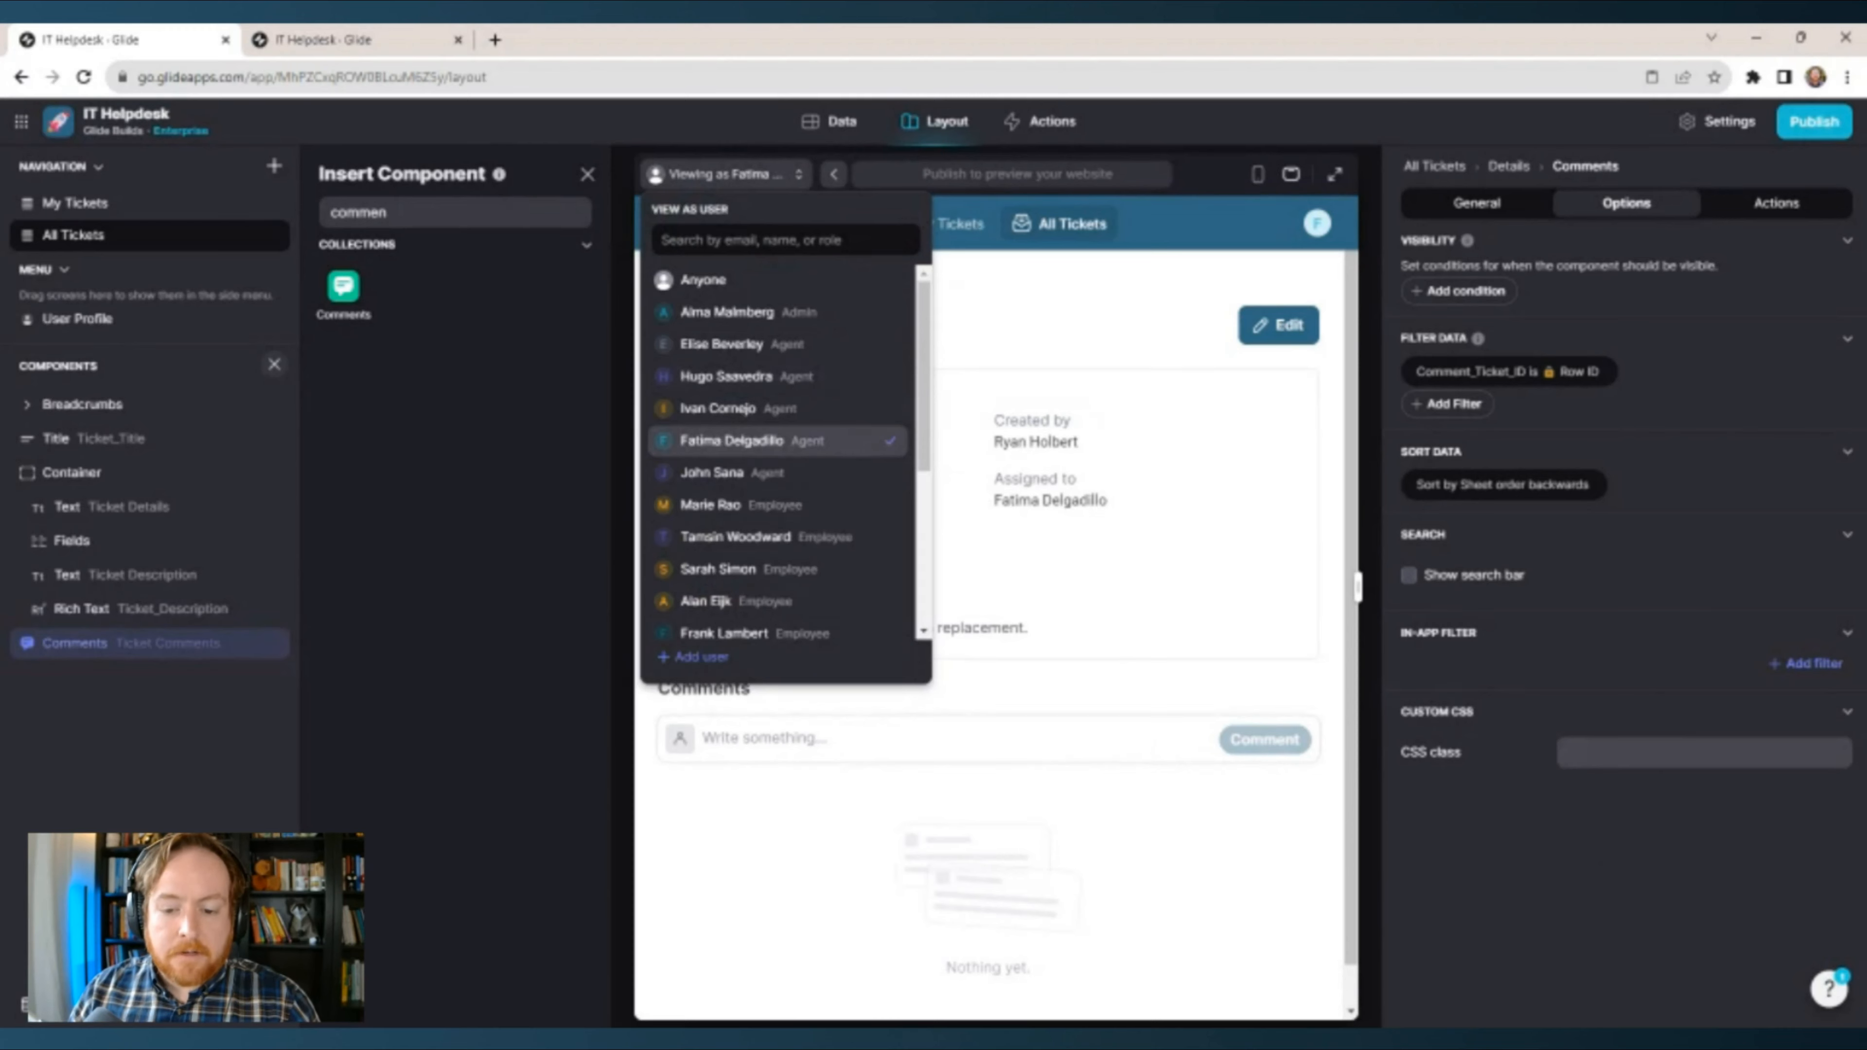
click(746, 443)
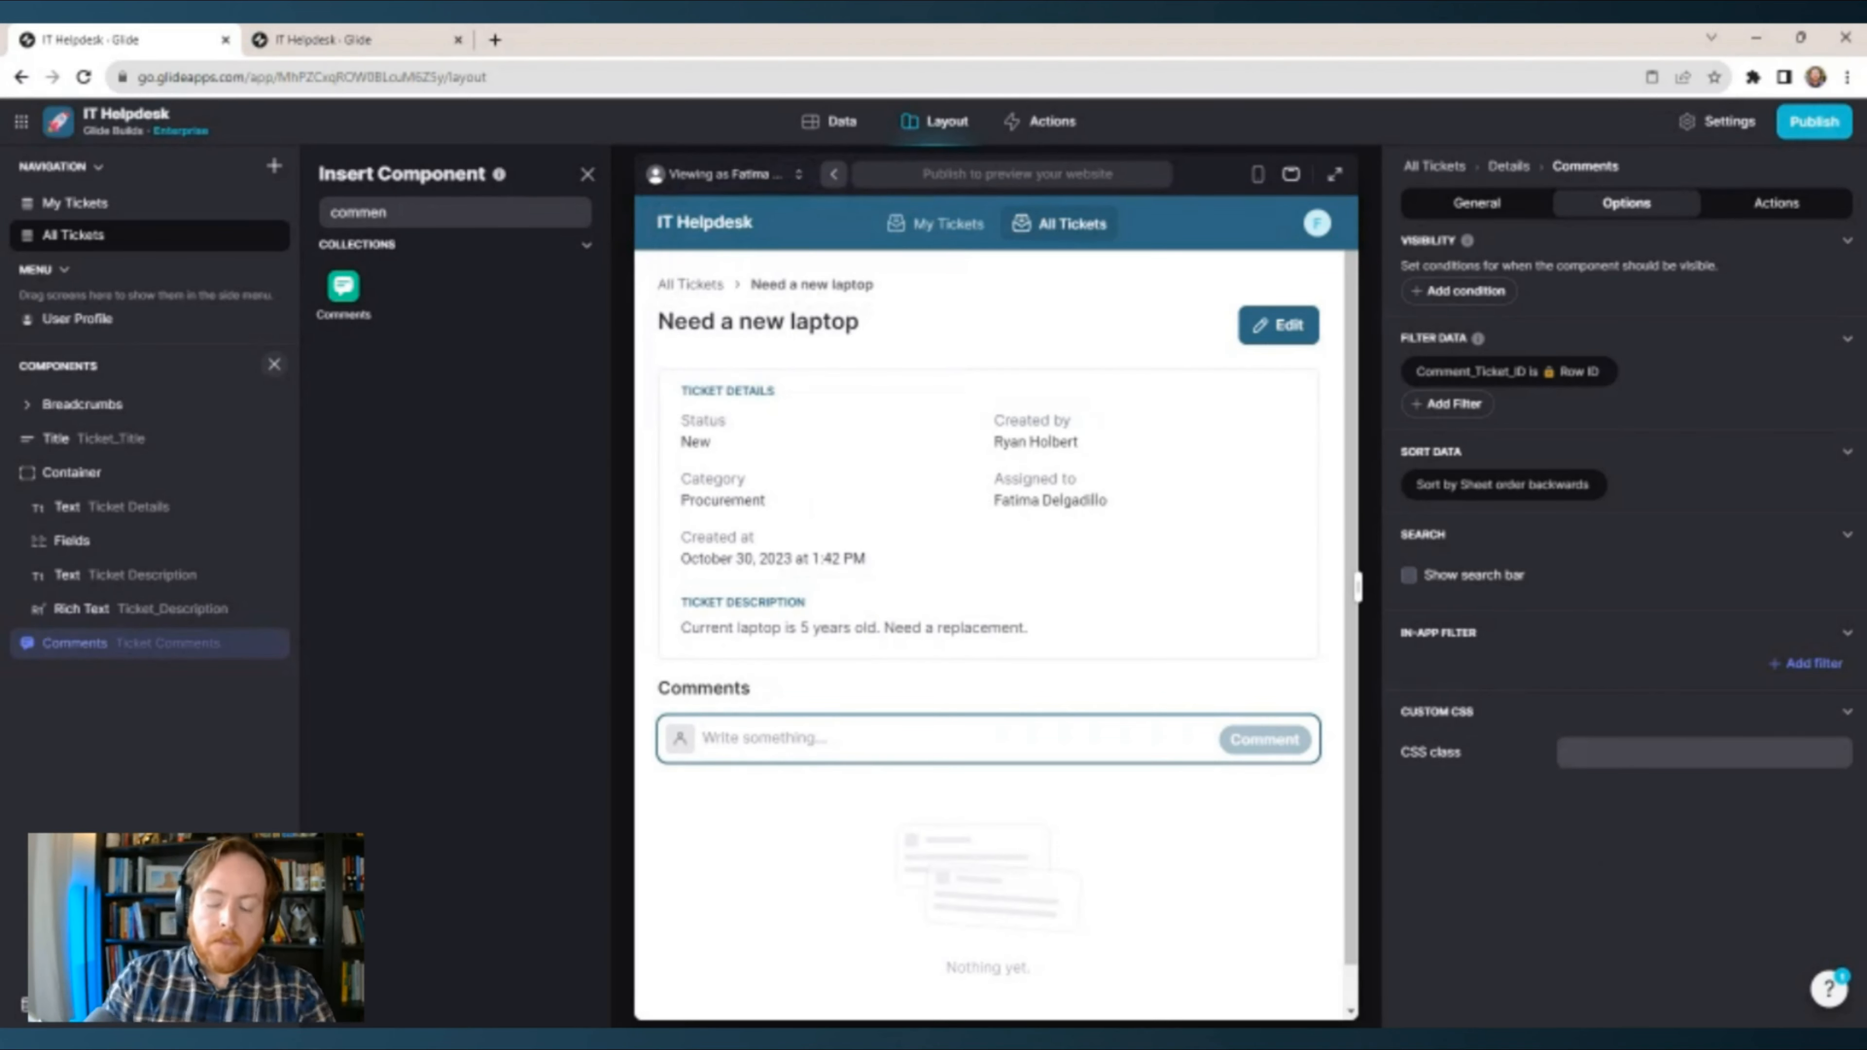
text(Hi)
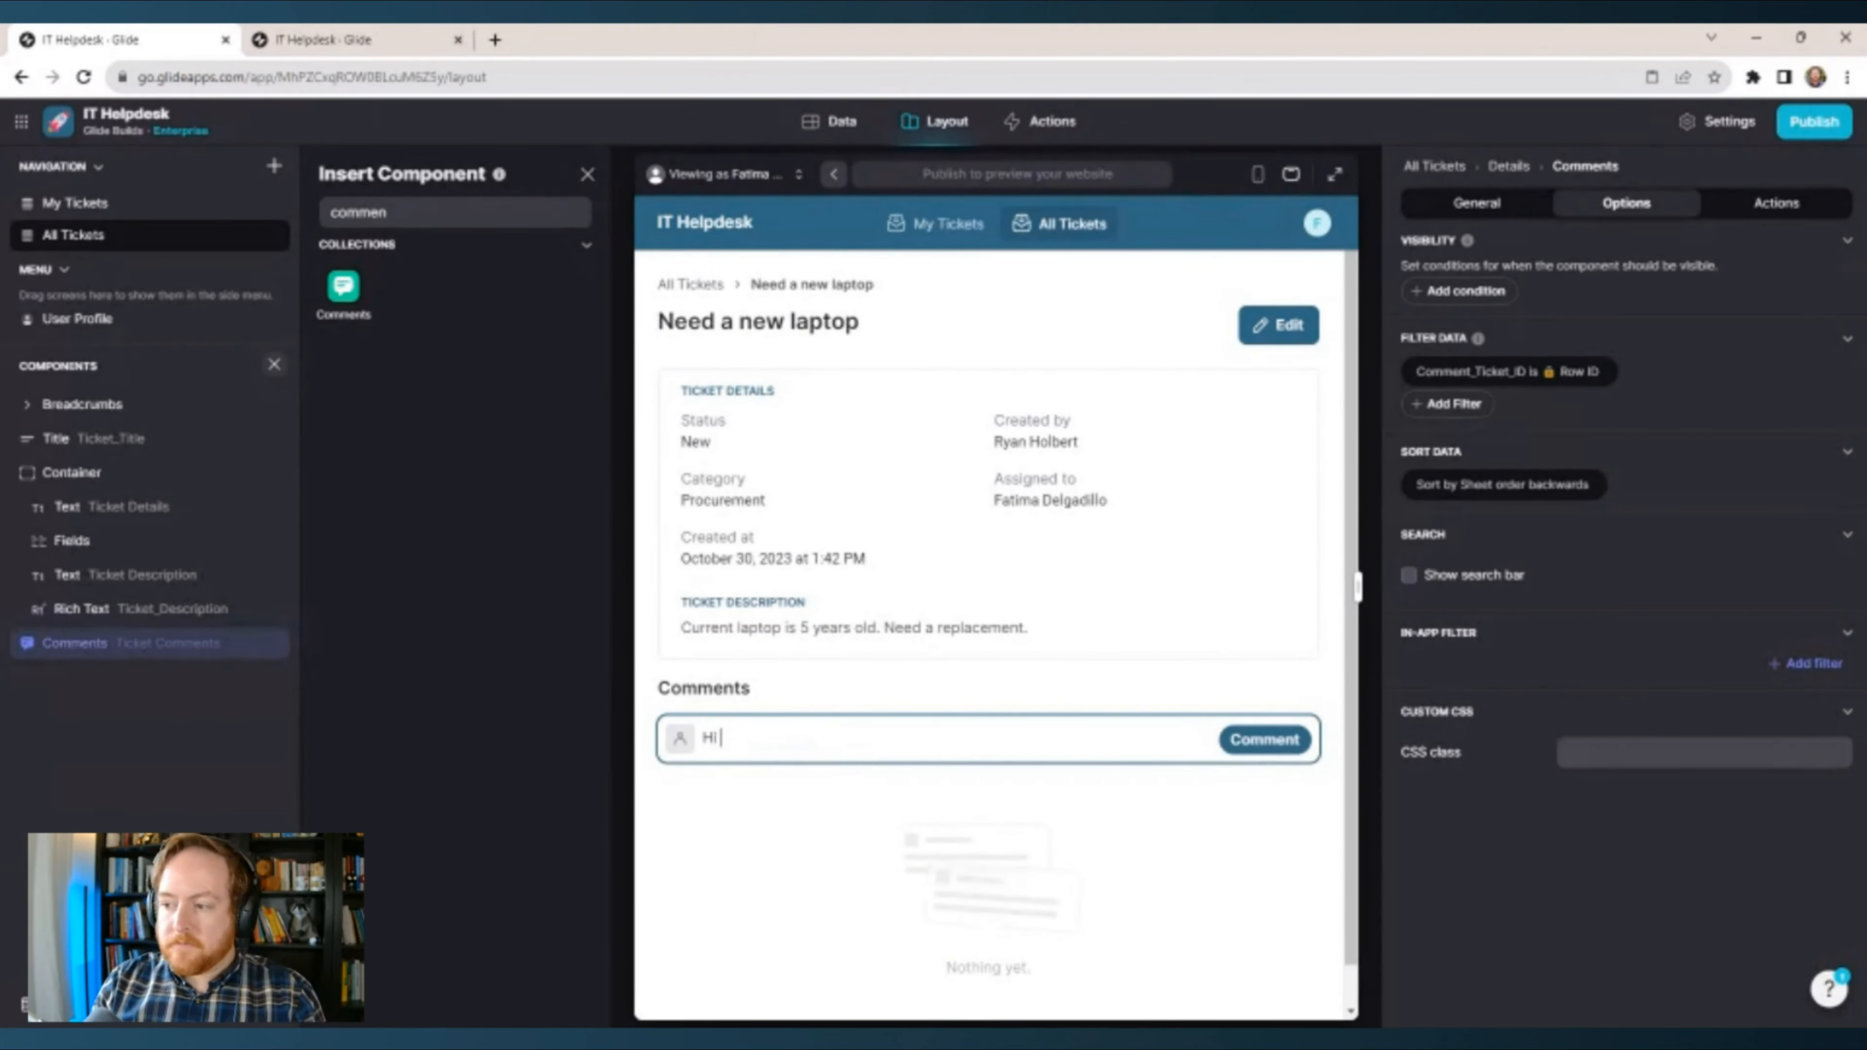
text( Ryan! Thank you for letting us know. W)
key(BackSpace)
text(W)
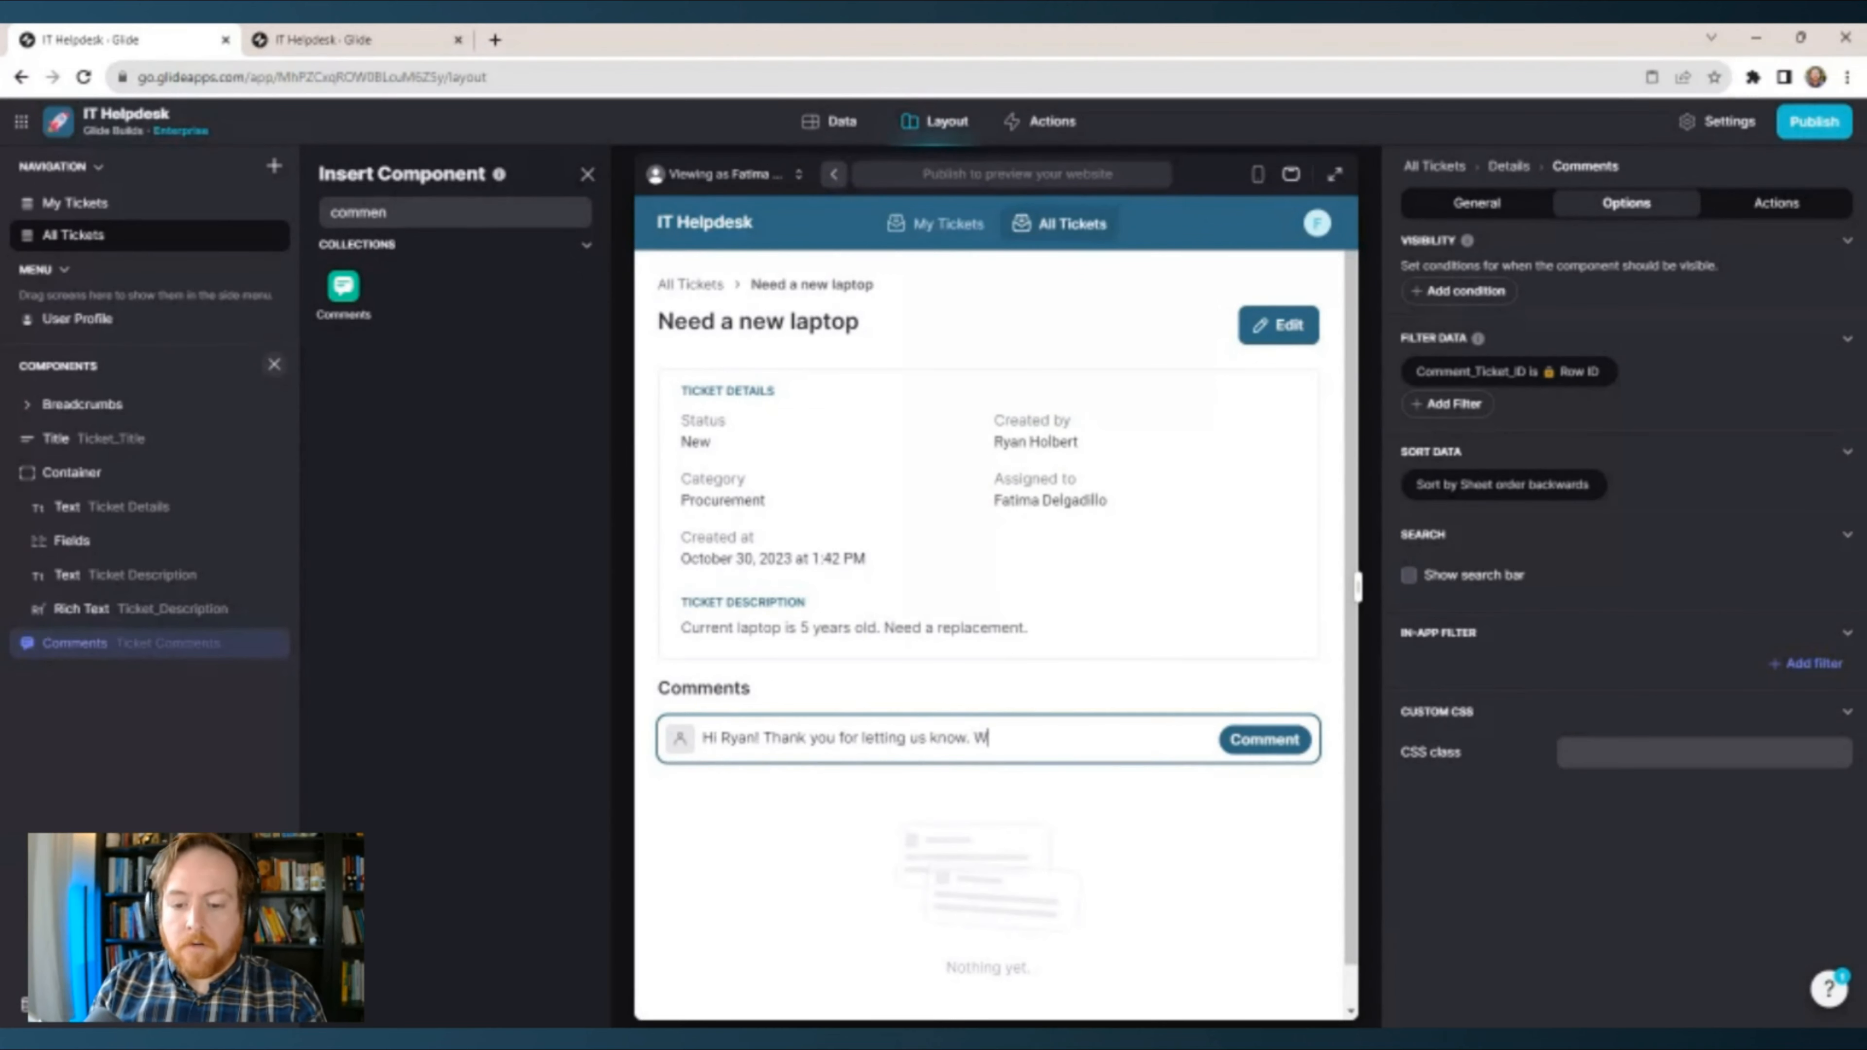
key(BackSpace)
text(Arre y)
key(BackSpace)
key(BackSpace)
key(BackSpace)
key(BackSpace)
text(e you )
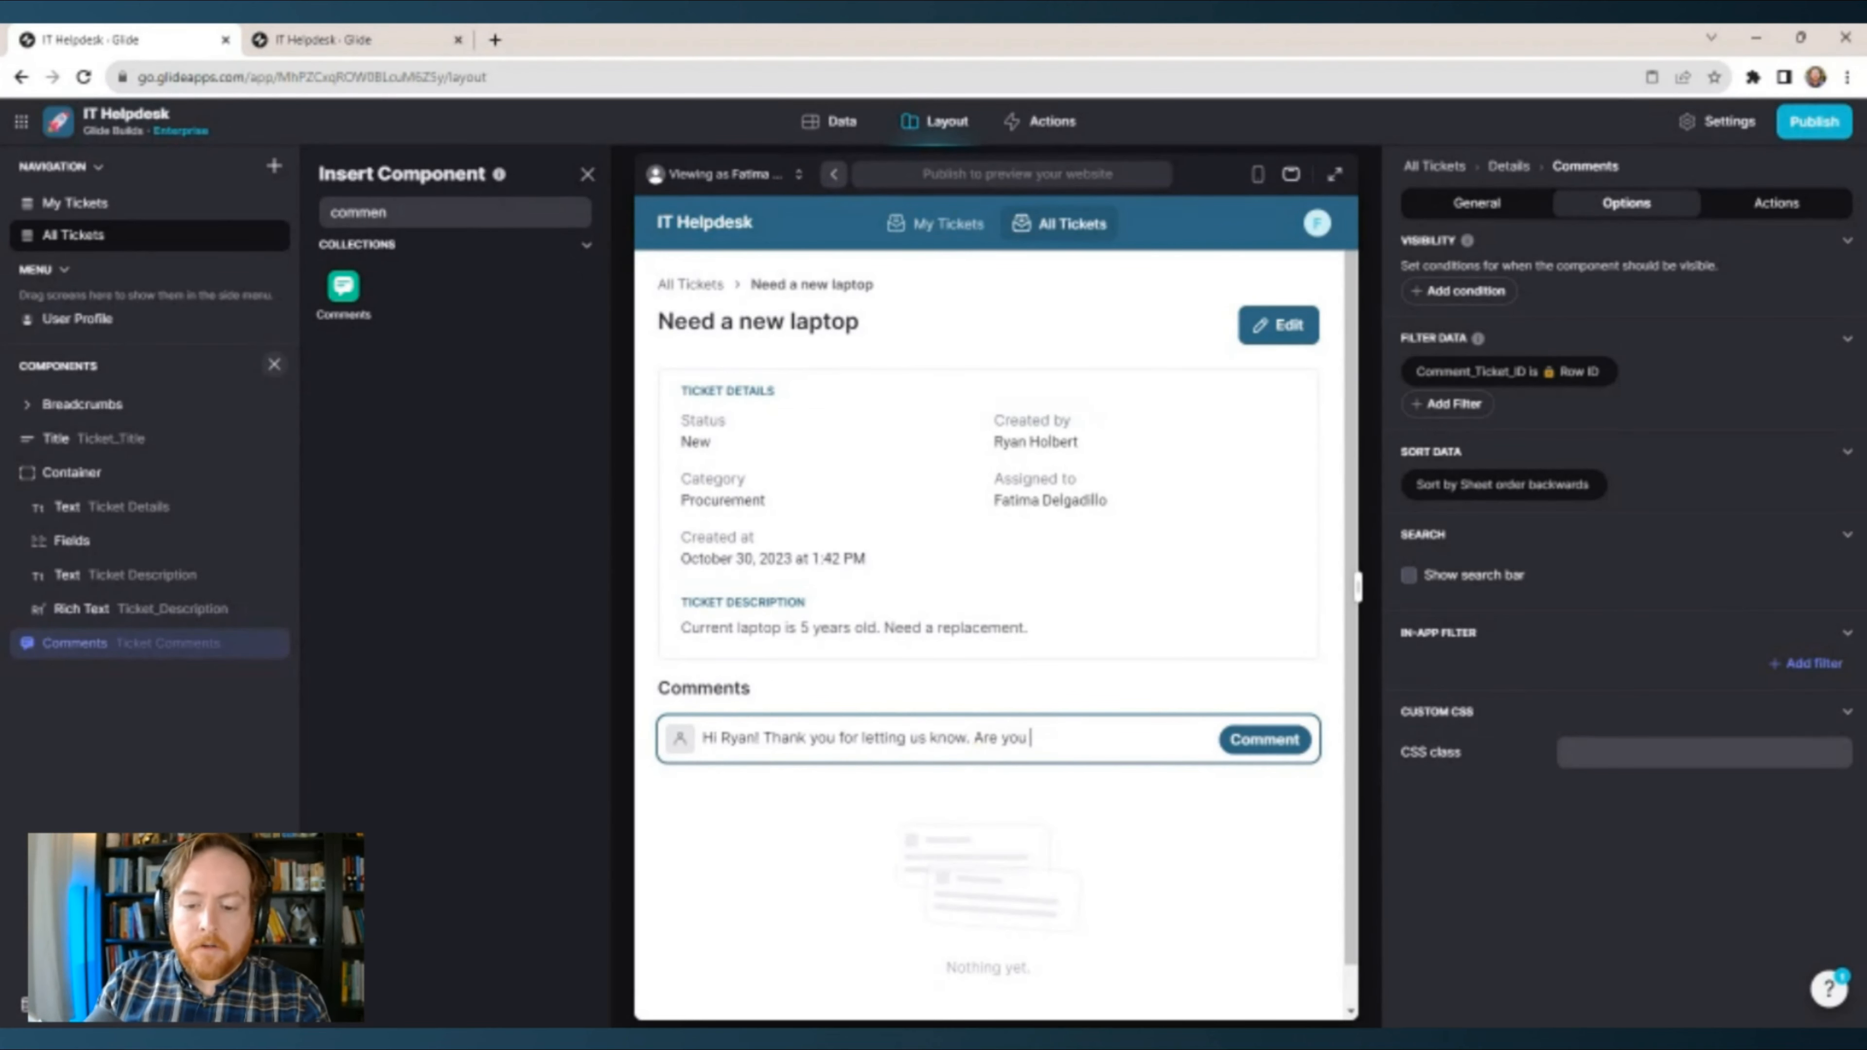
text(using Mac or Windows?)
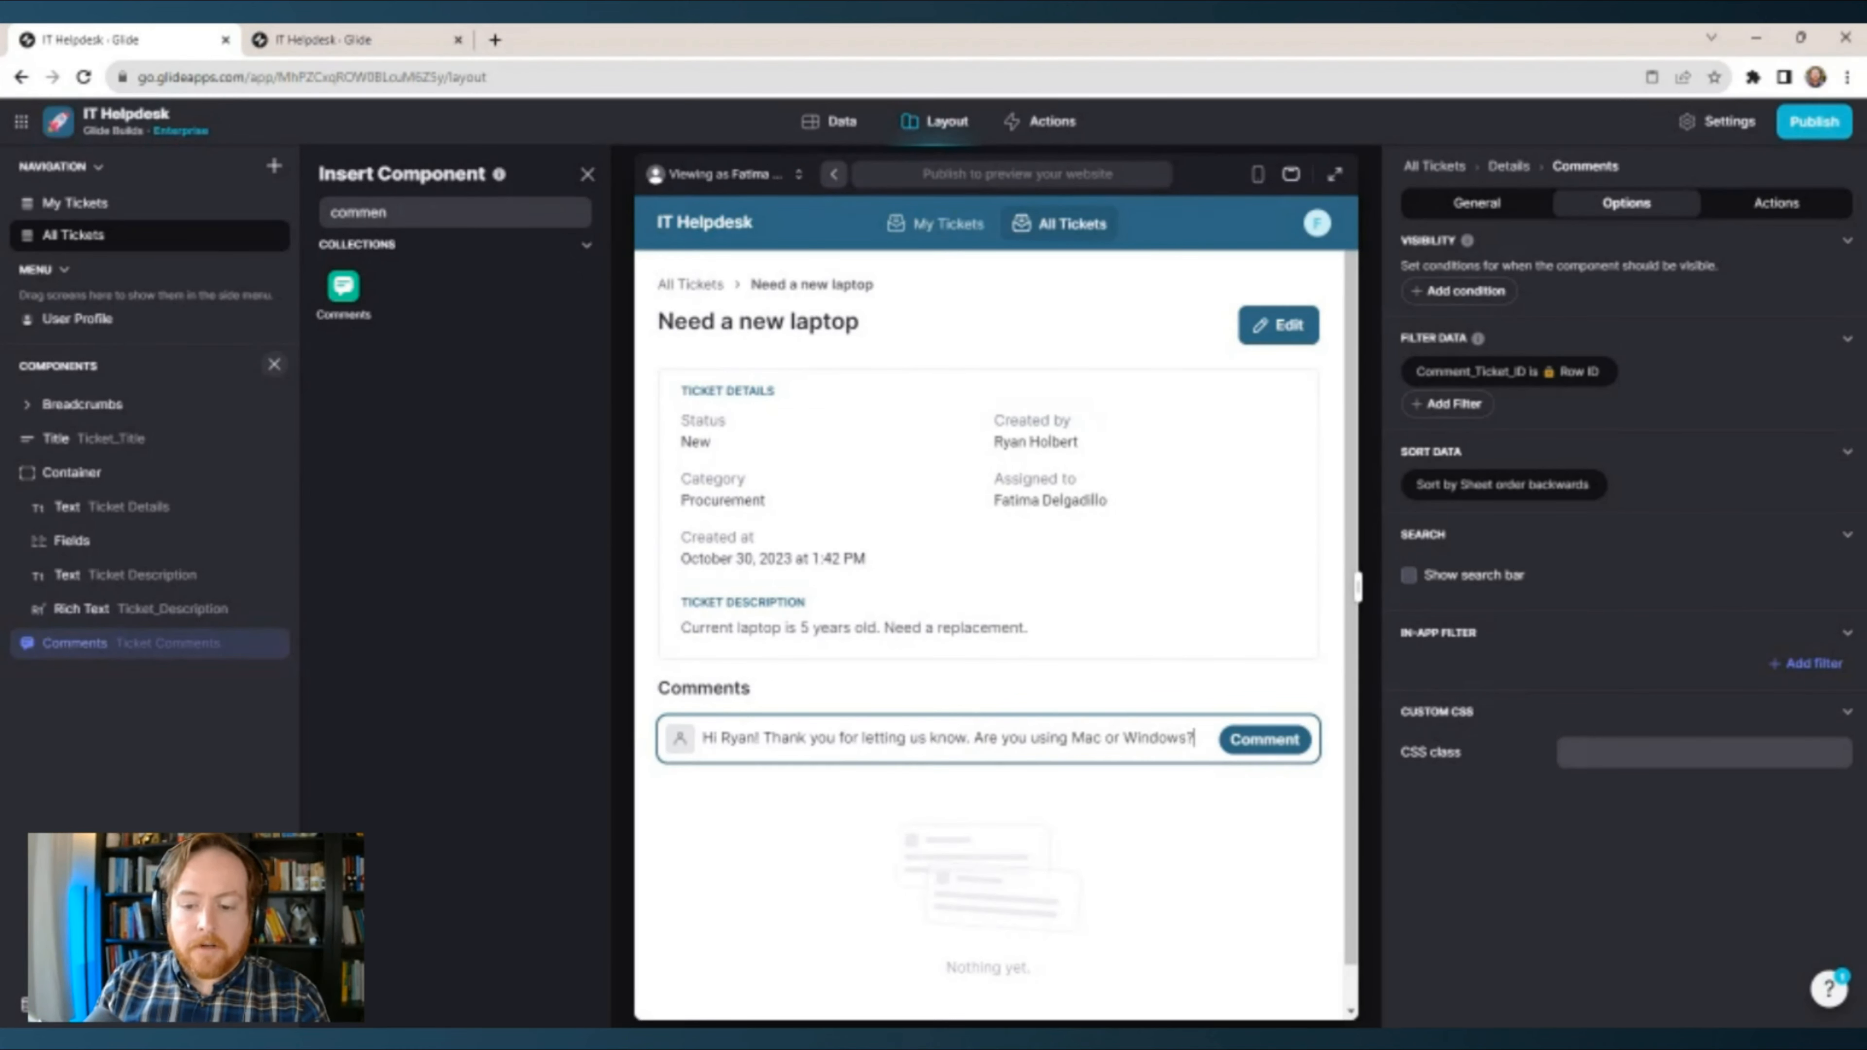
Replace the draft comment's question with "Would you prefer Mac or Windows?" and post the comment.
drag(1196, 737, 972, 738)
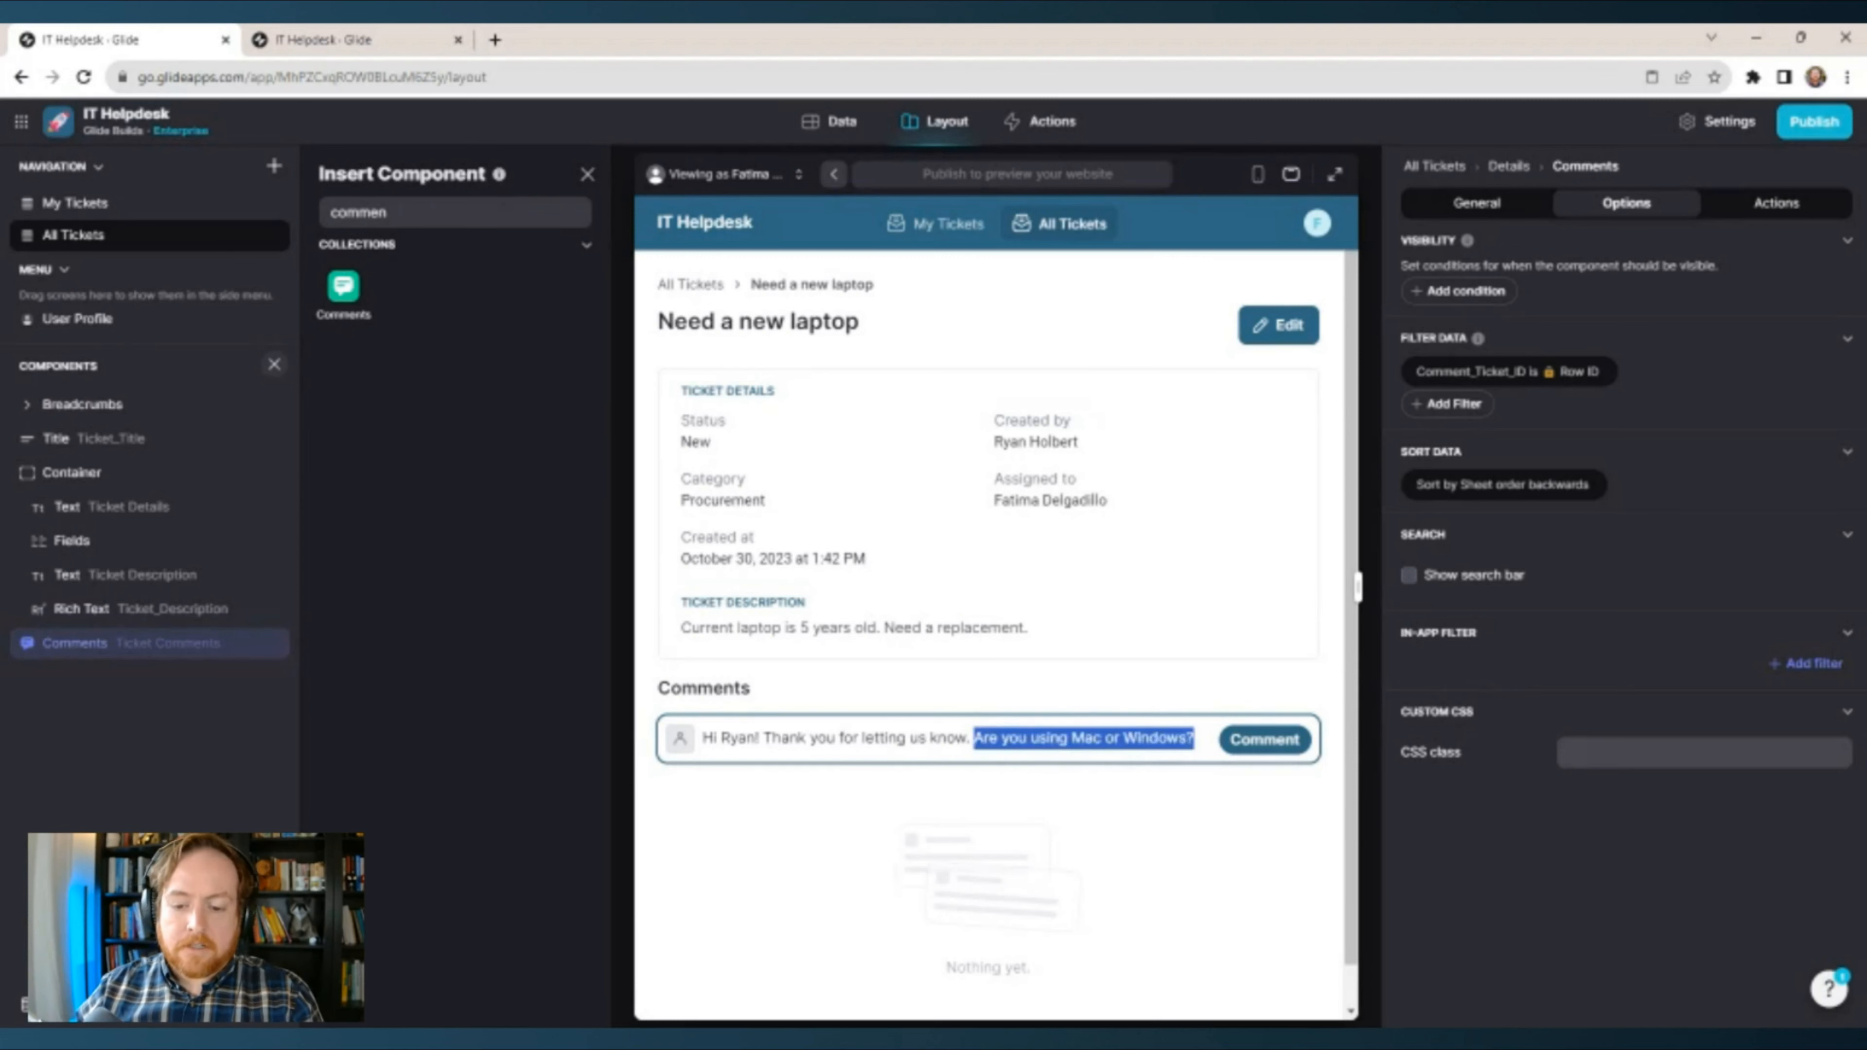
text(Would yo)
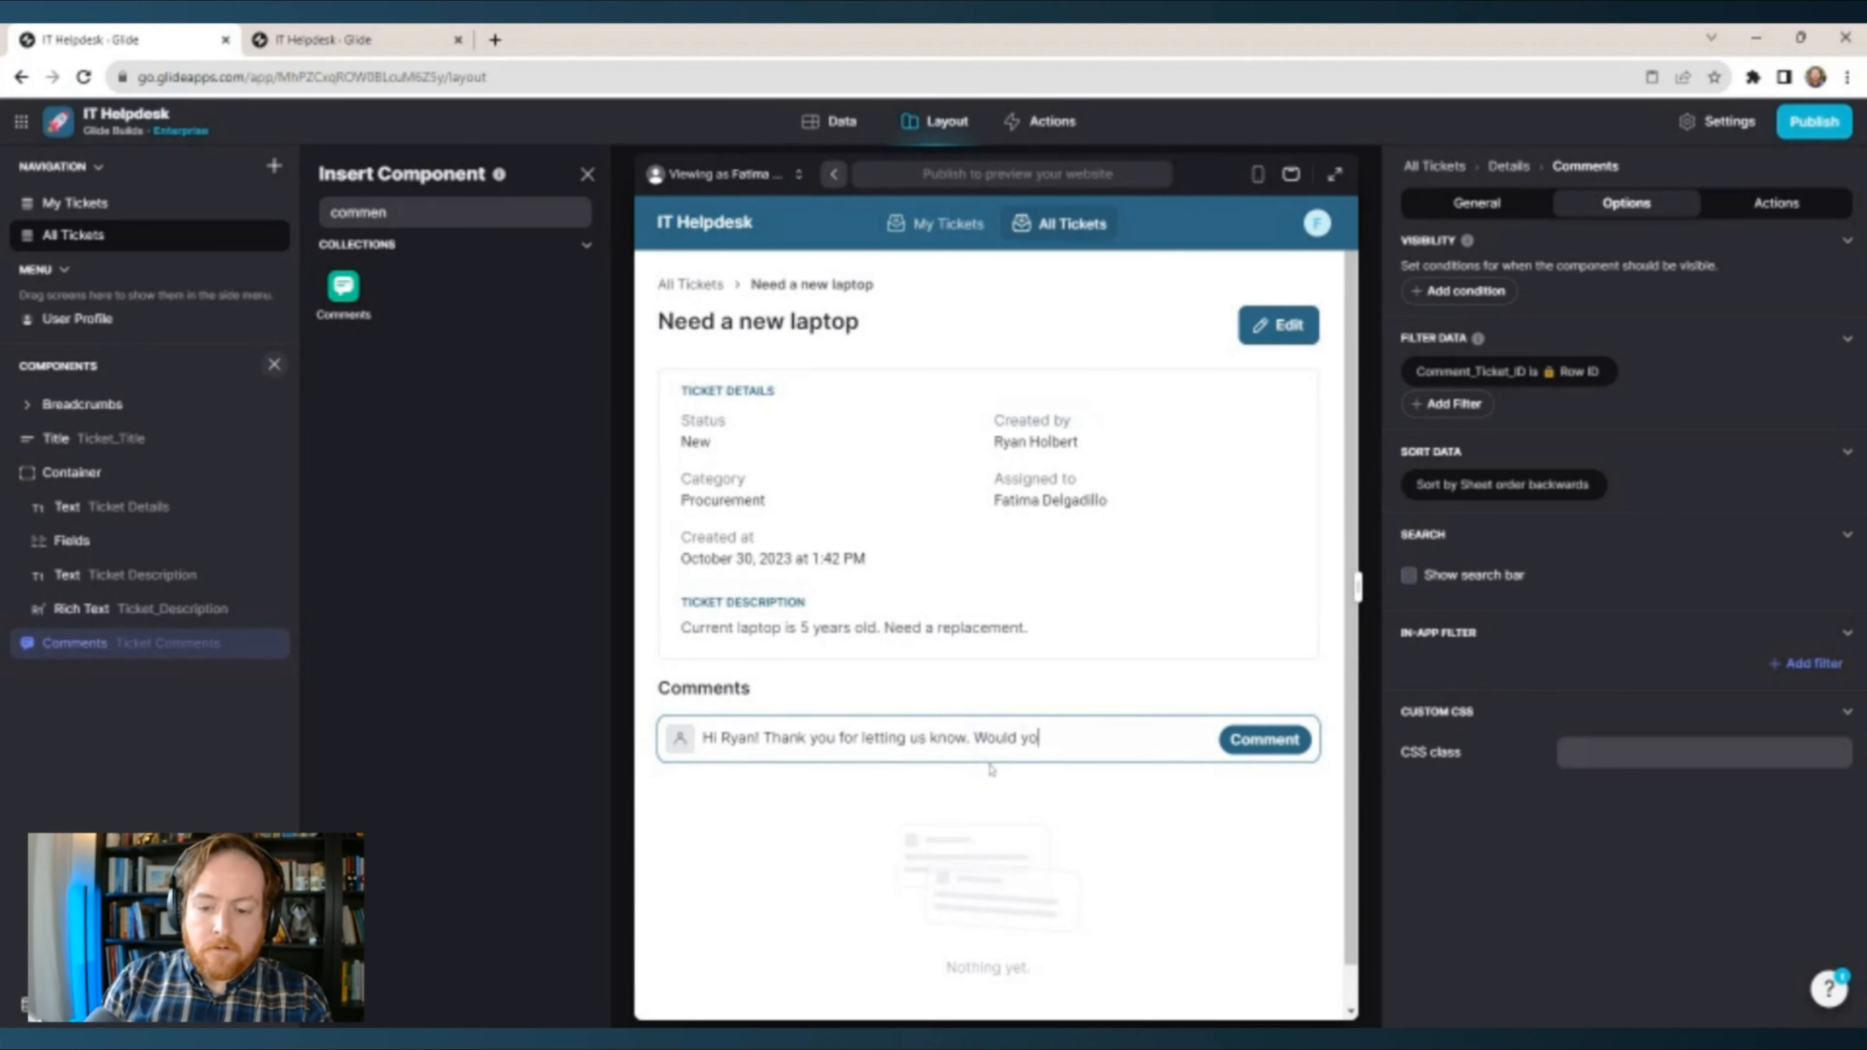
text(u prefer Mac or Windows?)
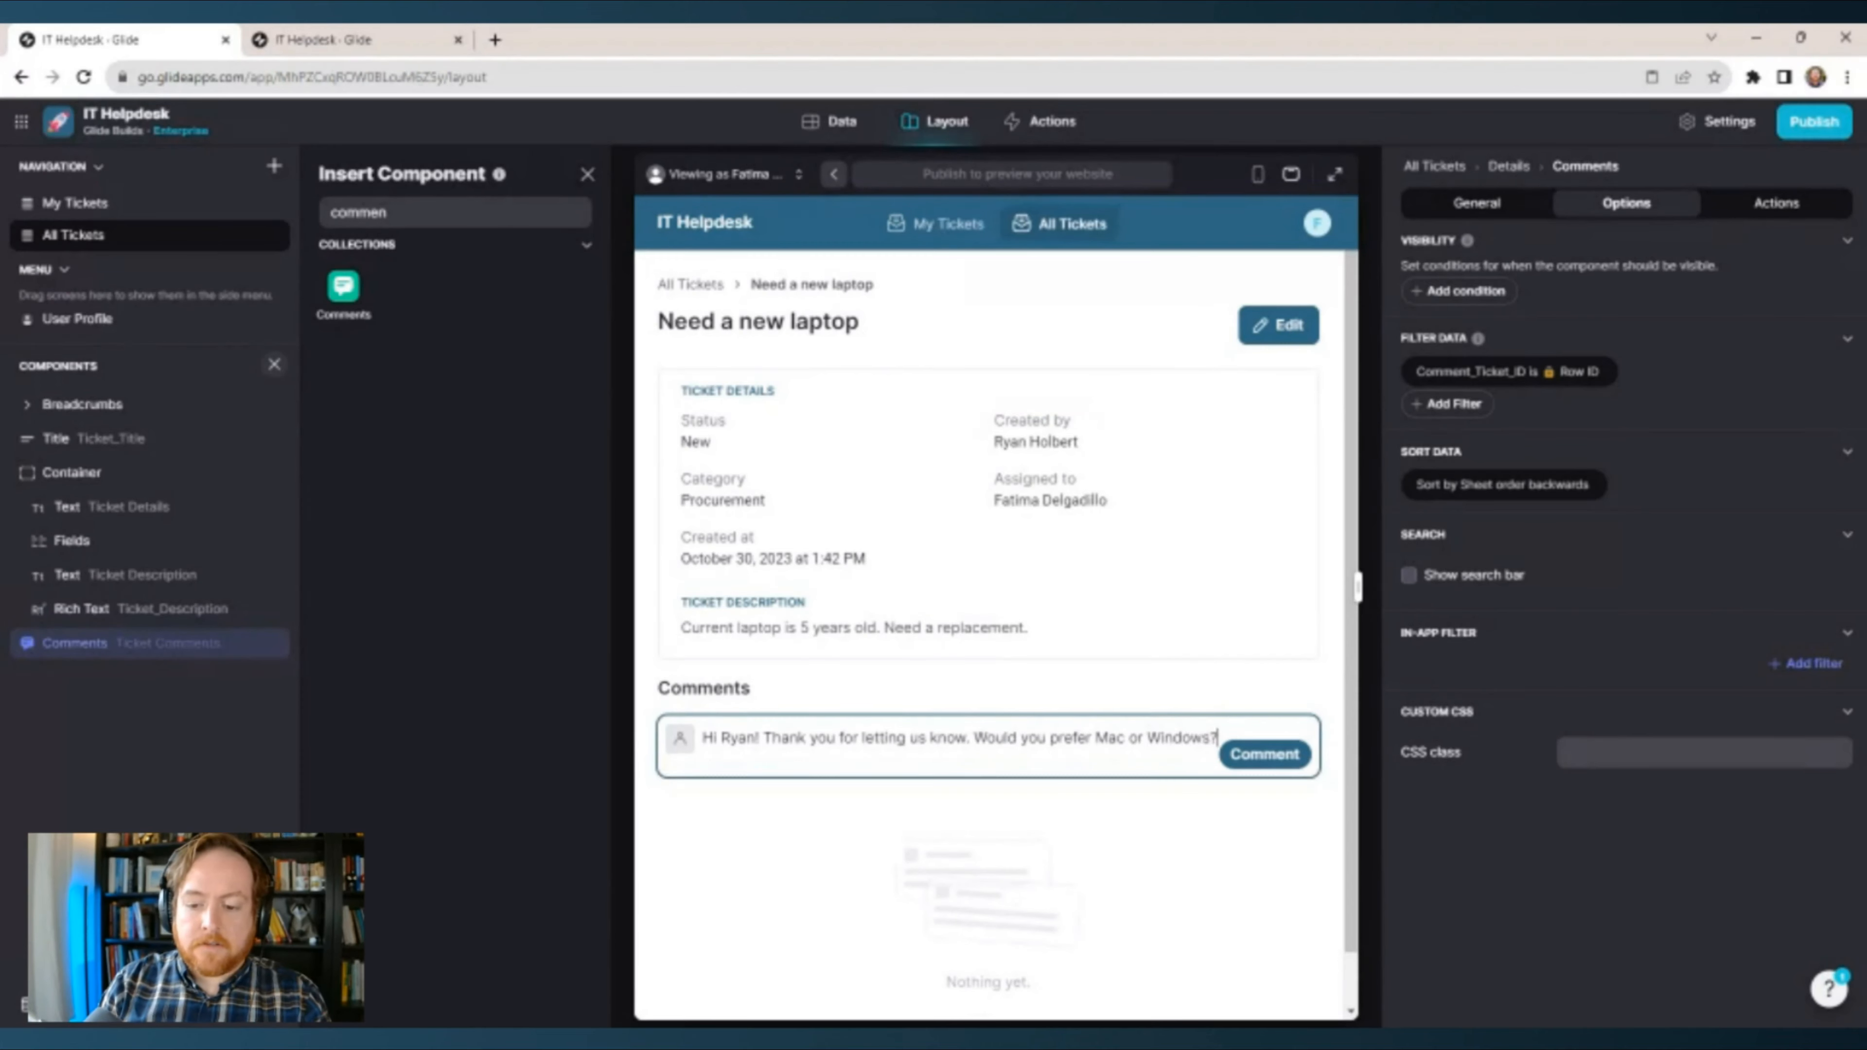
key(Return)
Preview the app as the employee who created the ticket and open Need a new laptop from My Tickets.
click(684, 176)
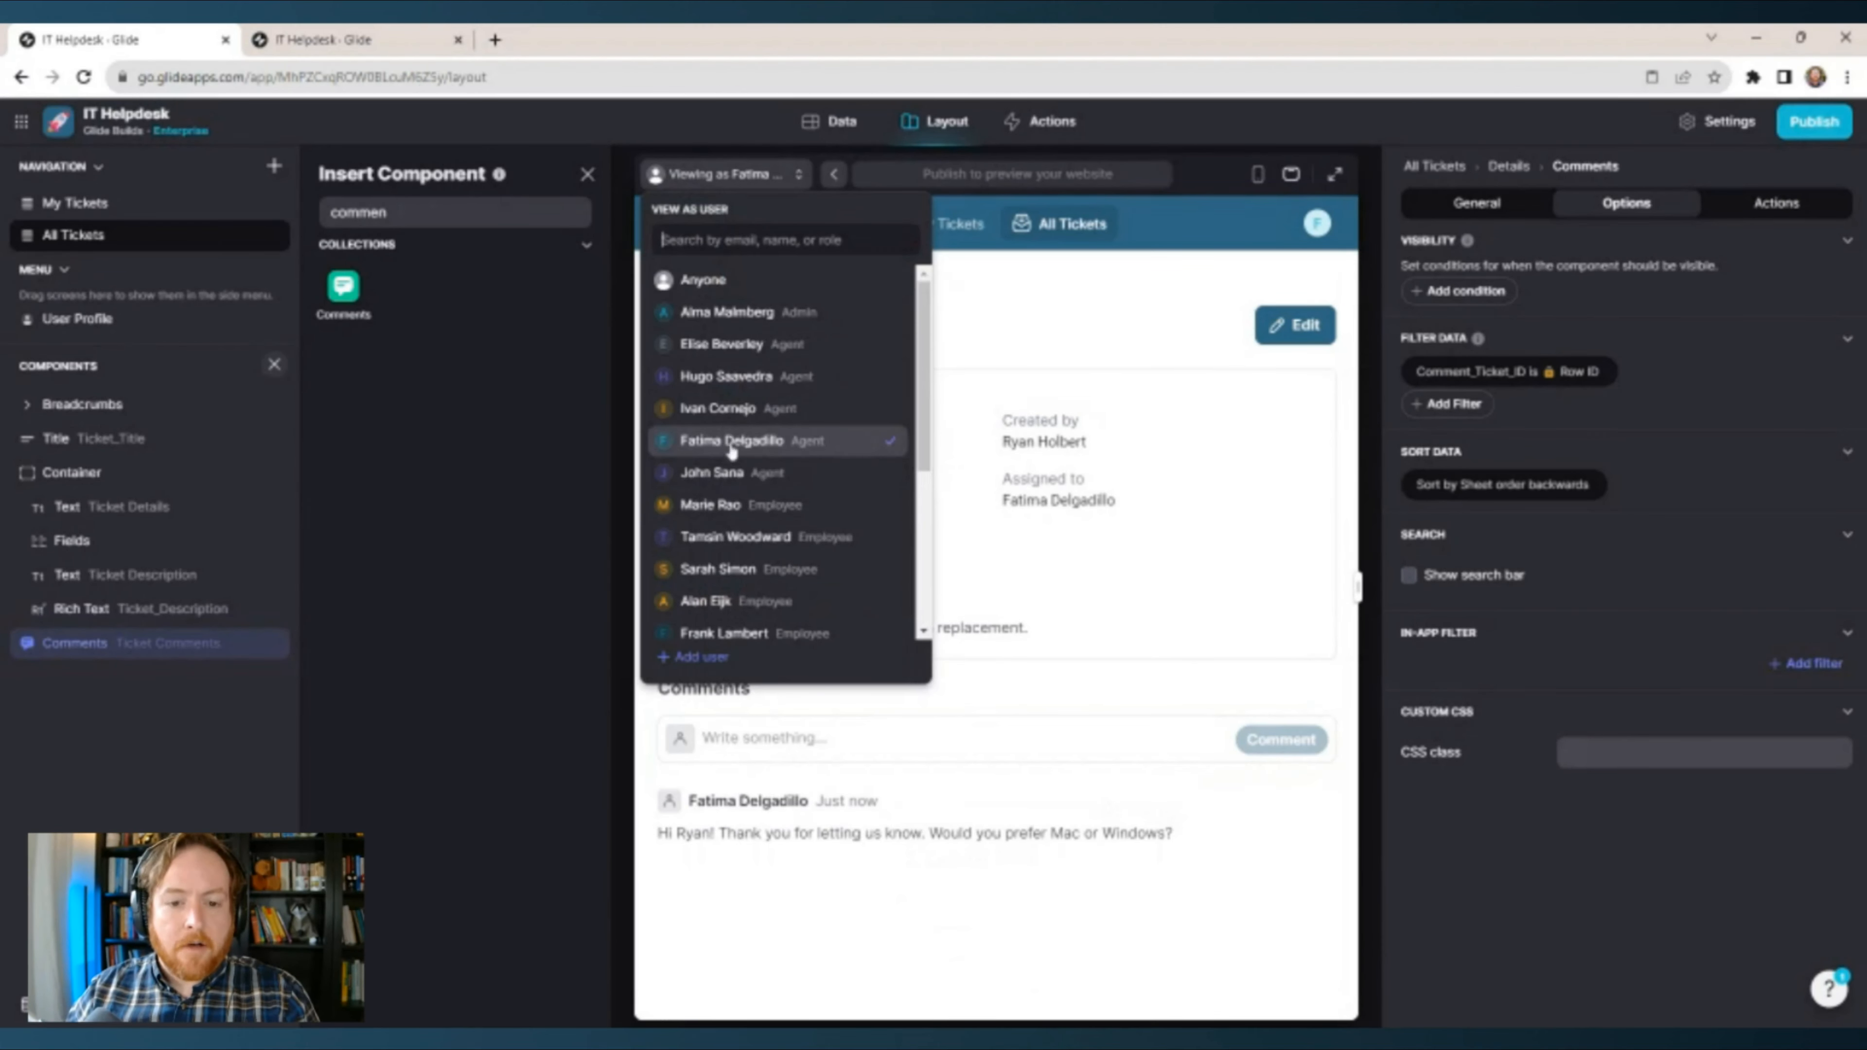
scroll(740, 400, down, 3)
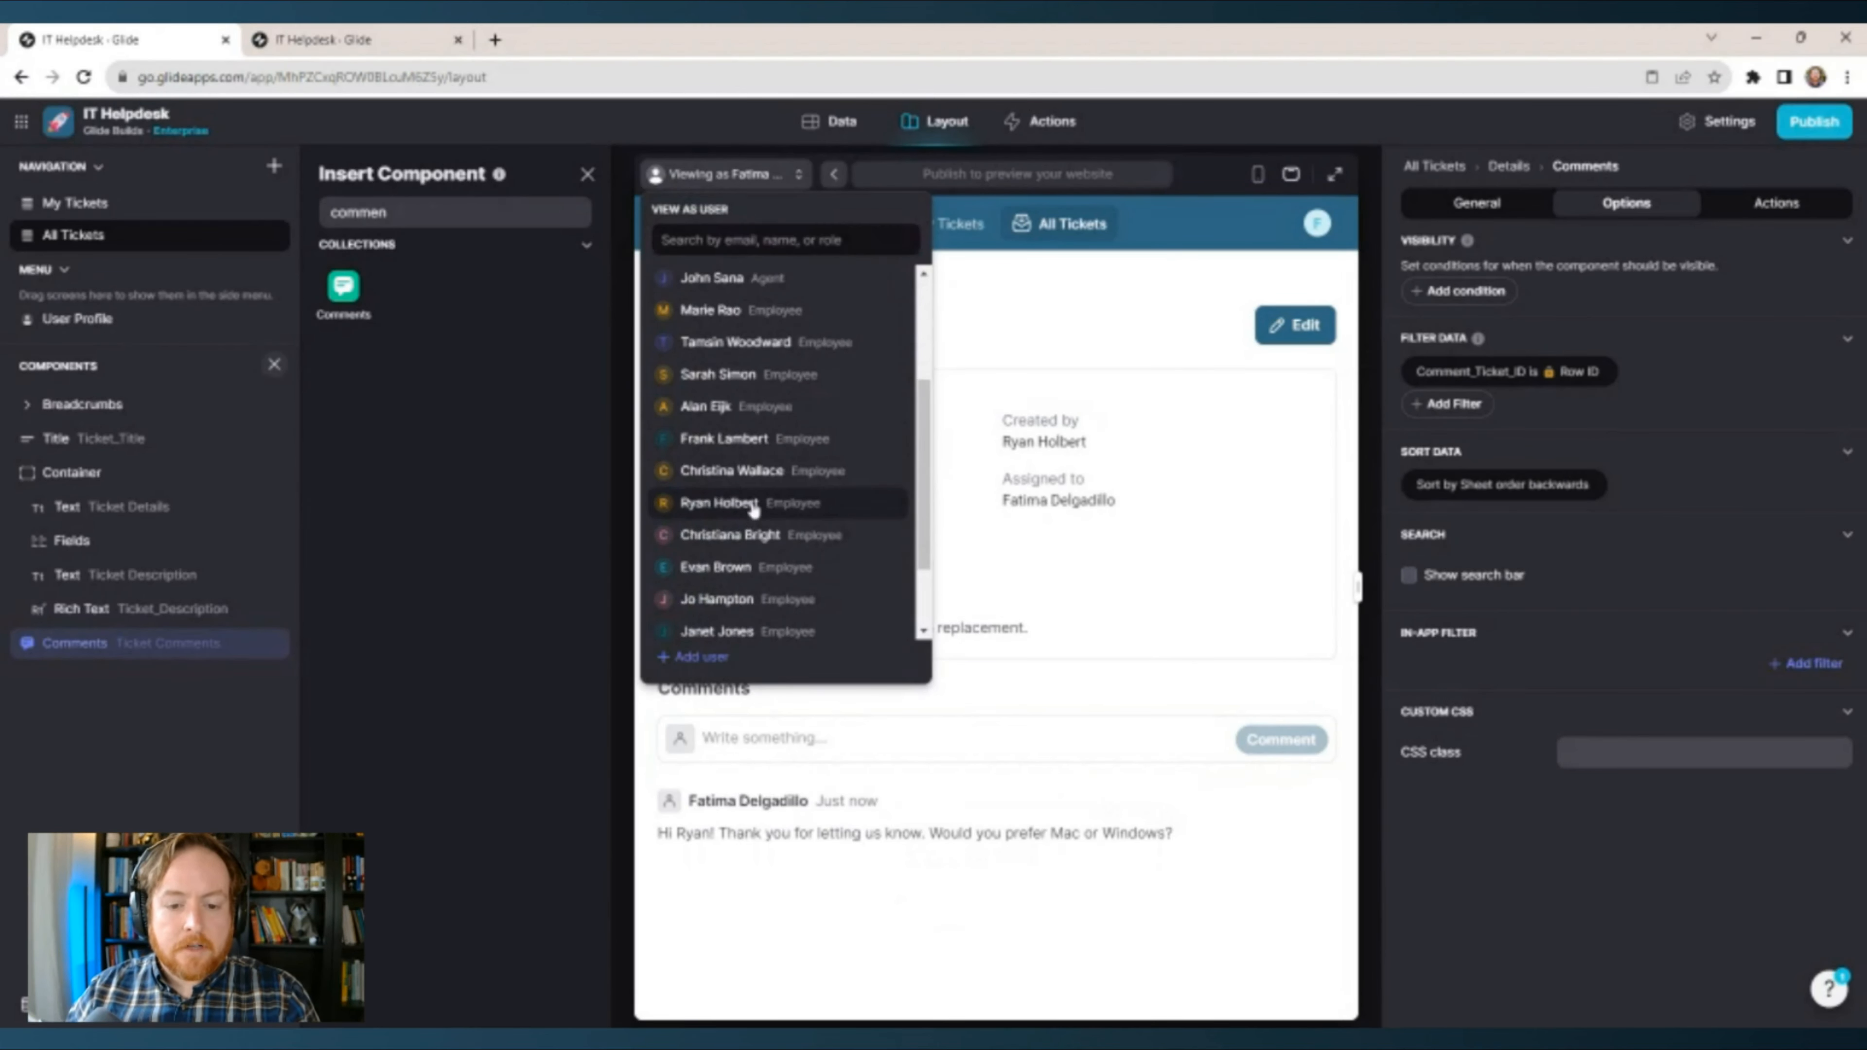
click(727, 503)
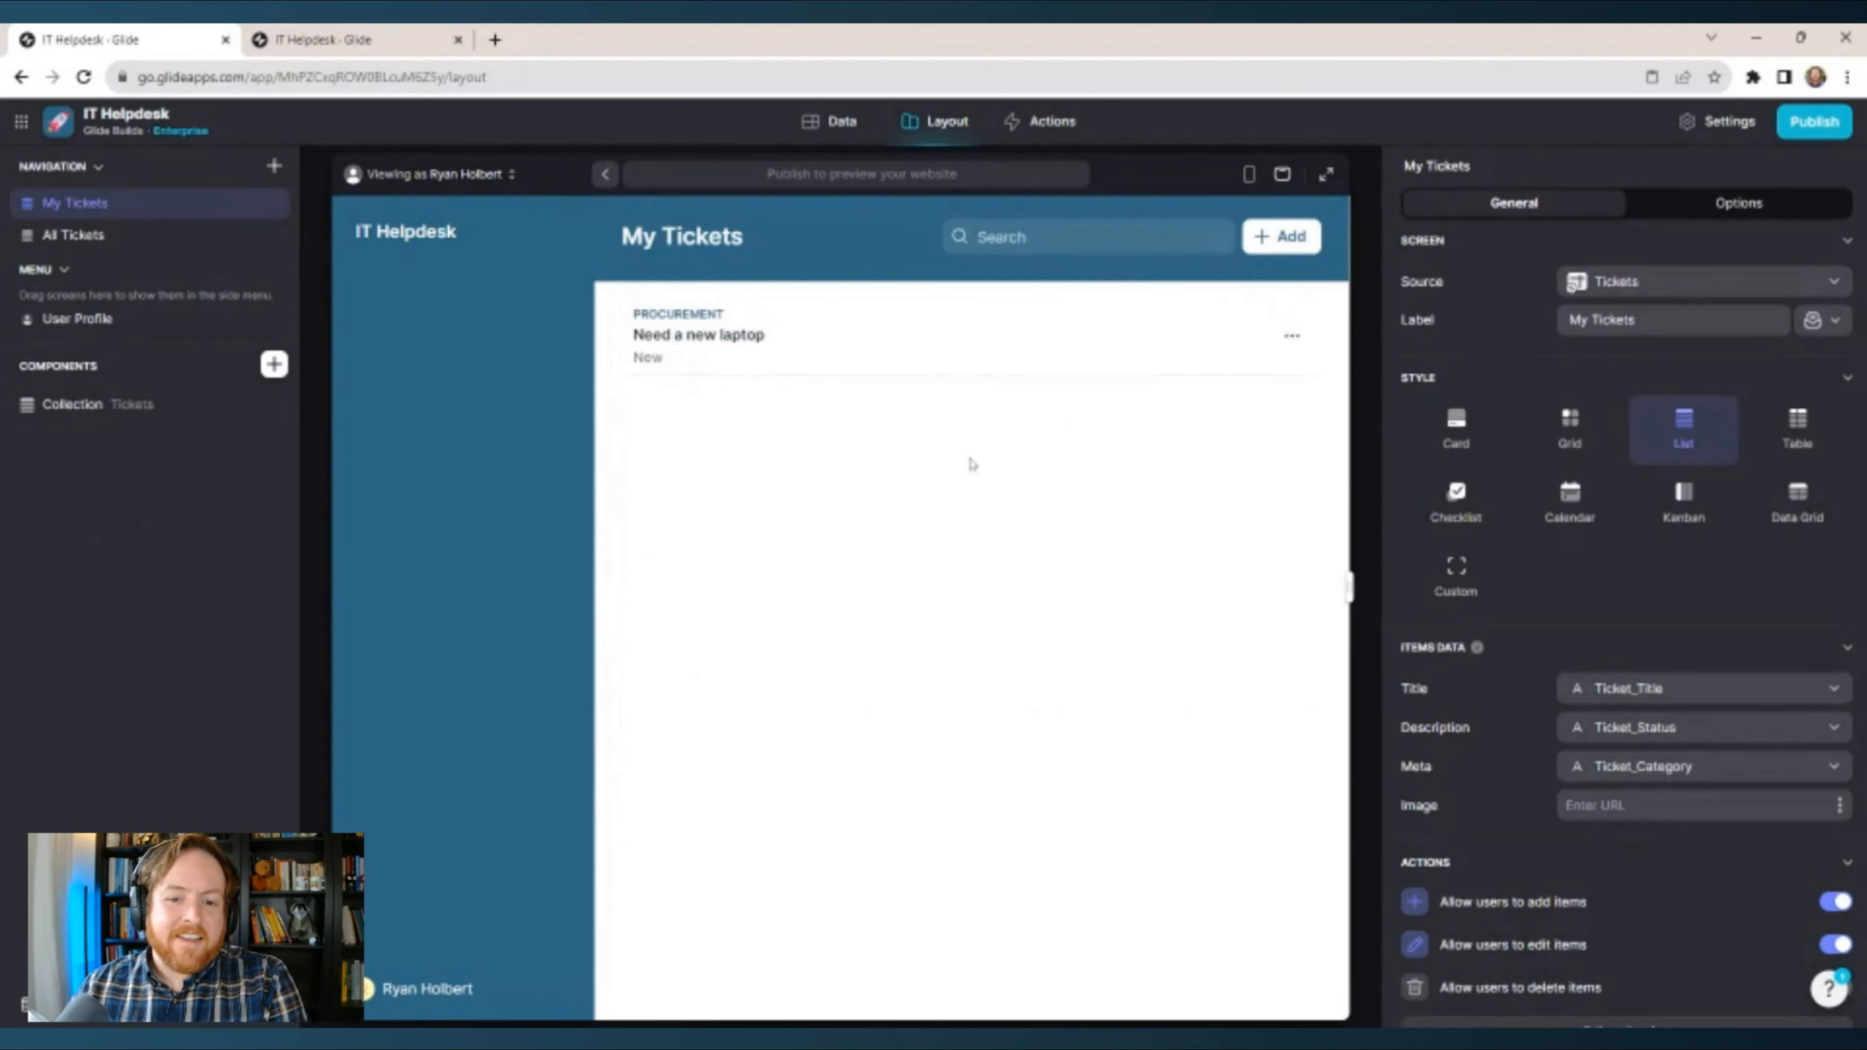
click(825, 350)
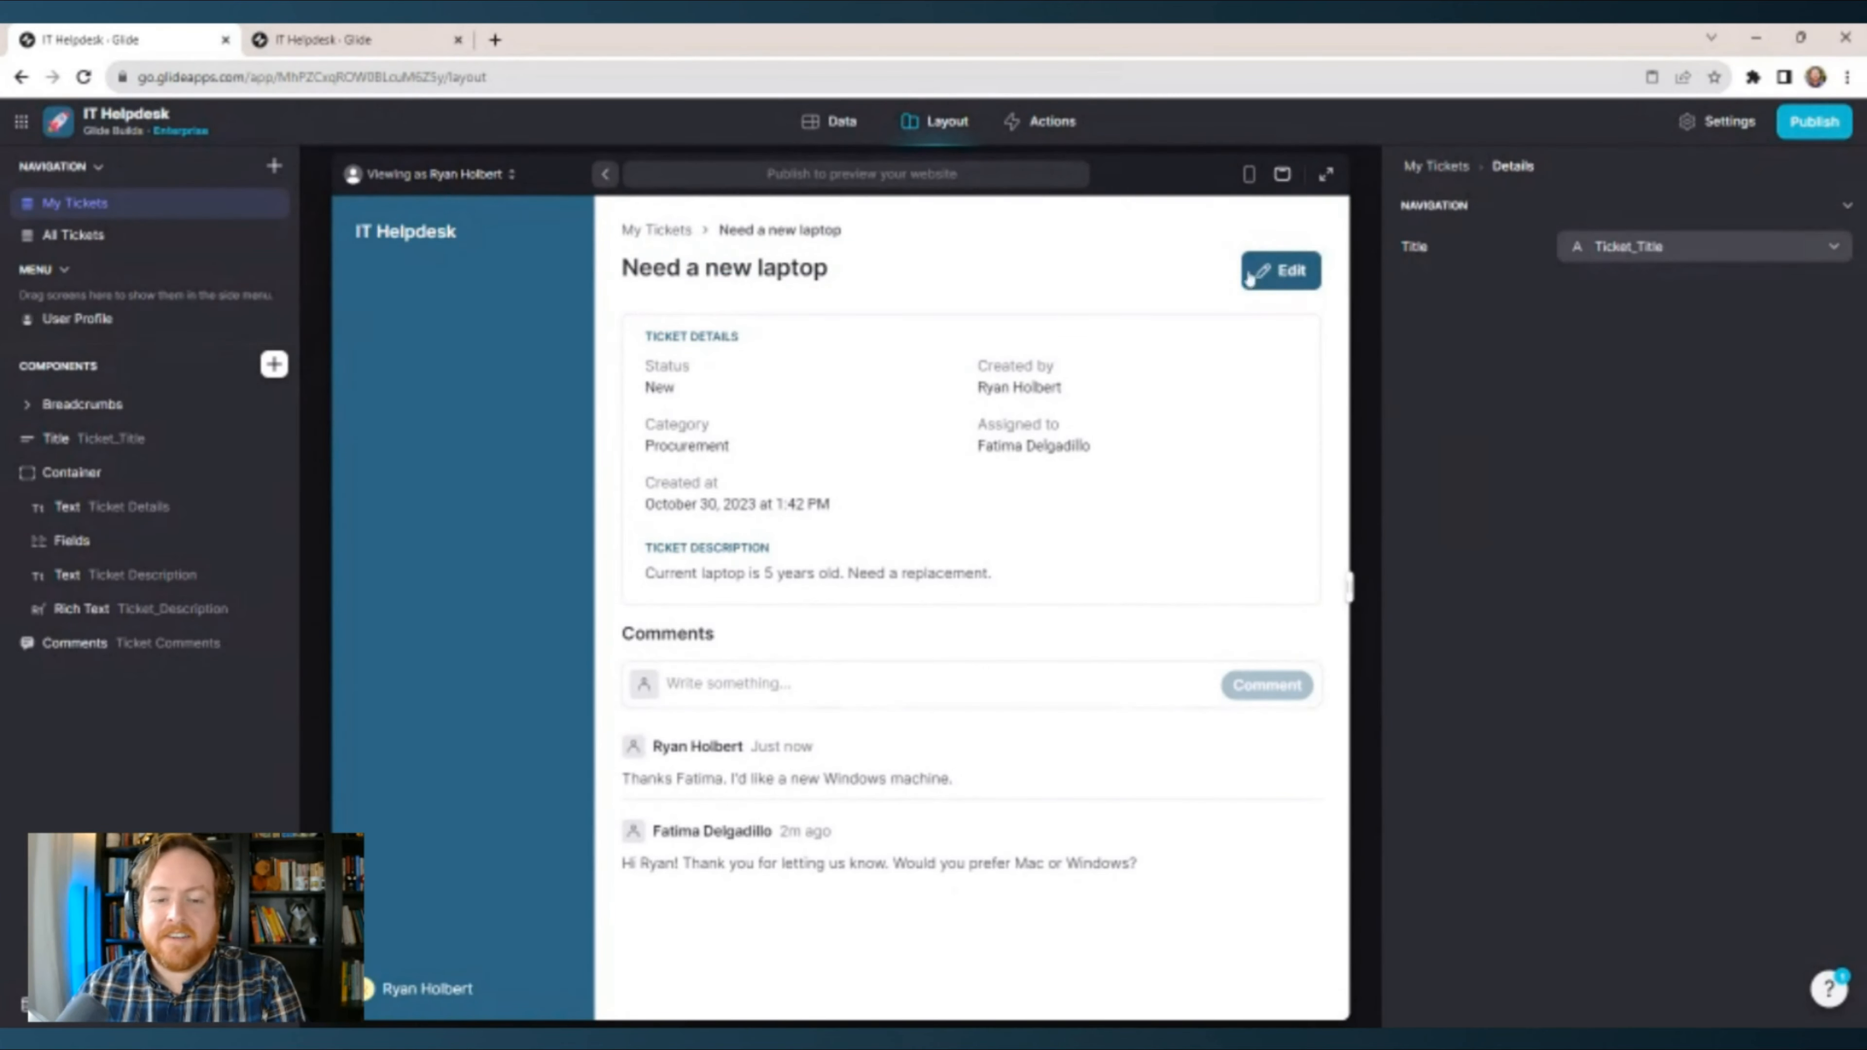
Preview the app as the assigned agent again and review the comments on the Need a new laptop ticket.
click(492, 180)
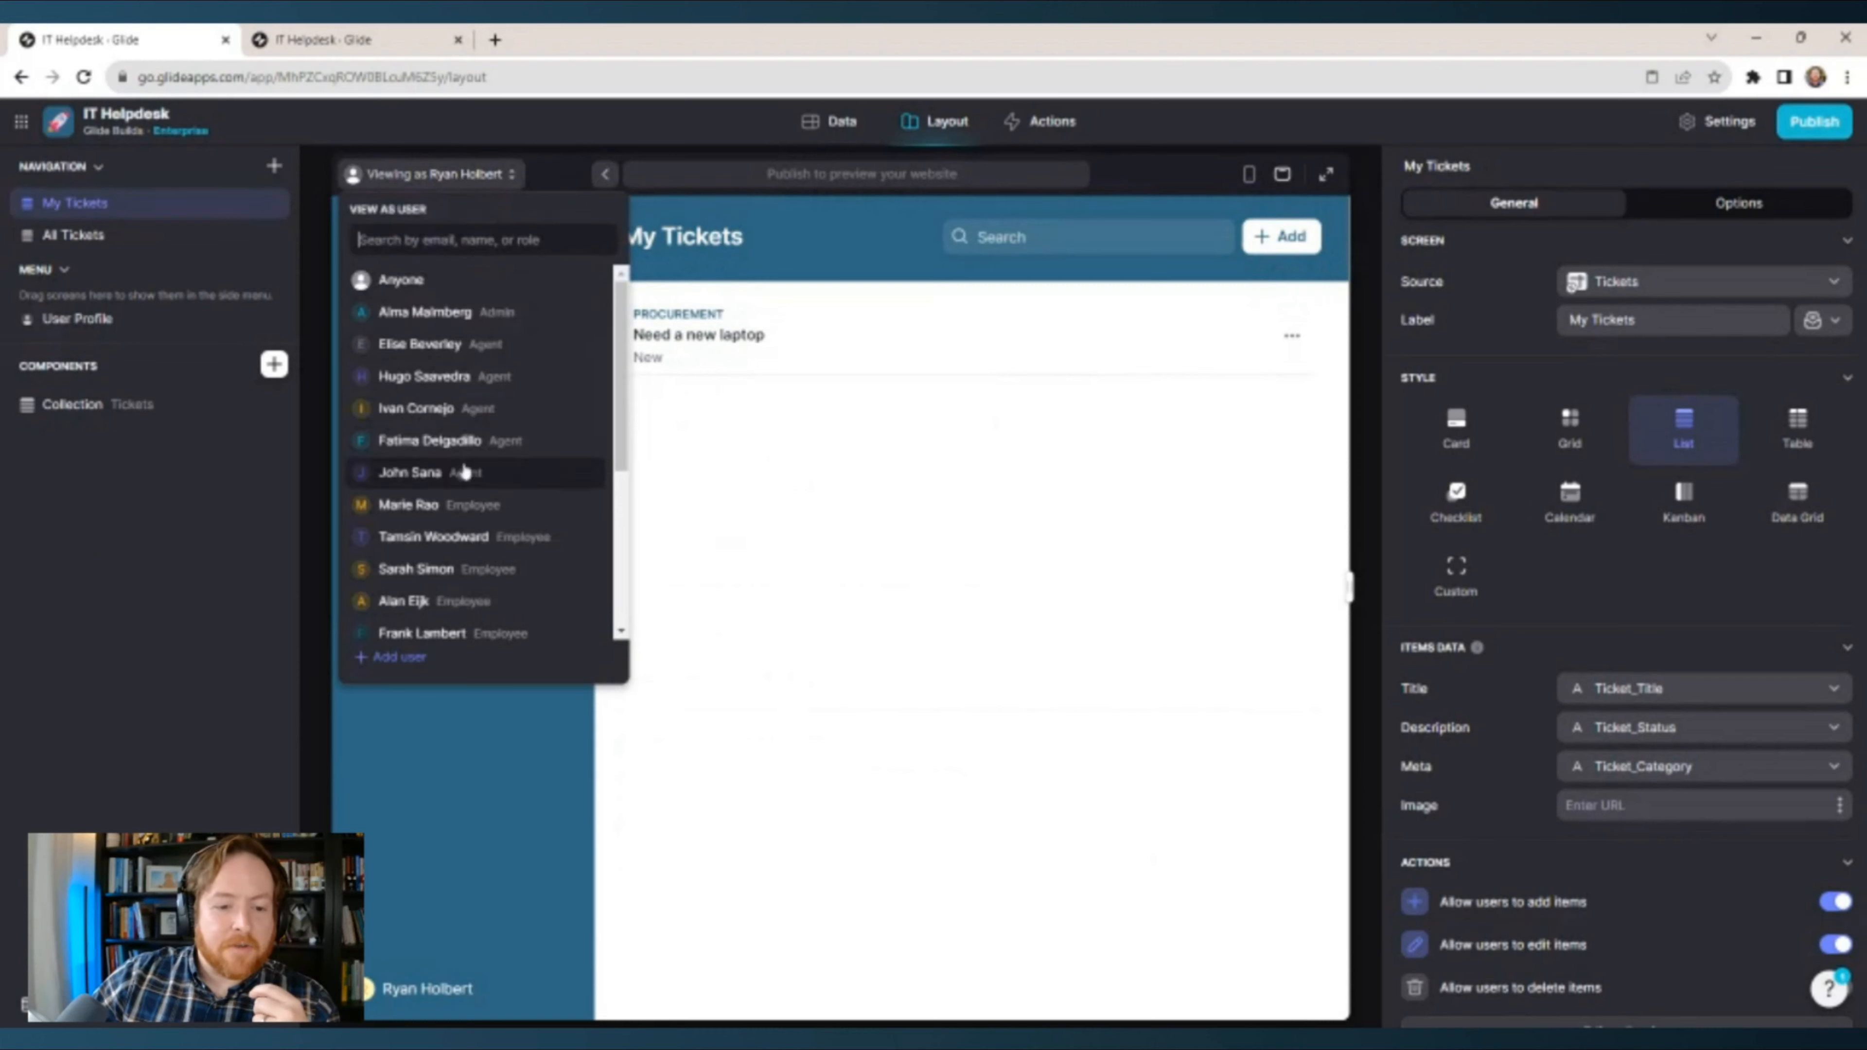
click(482, 440)
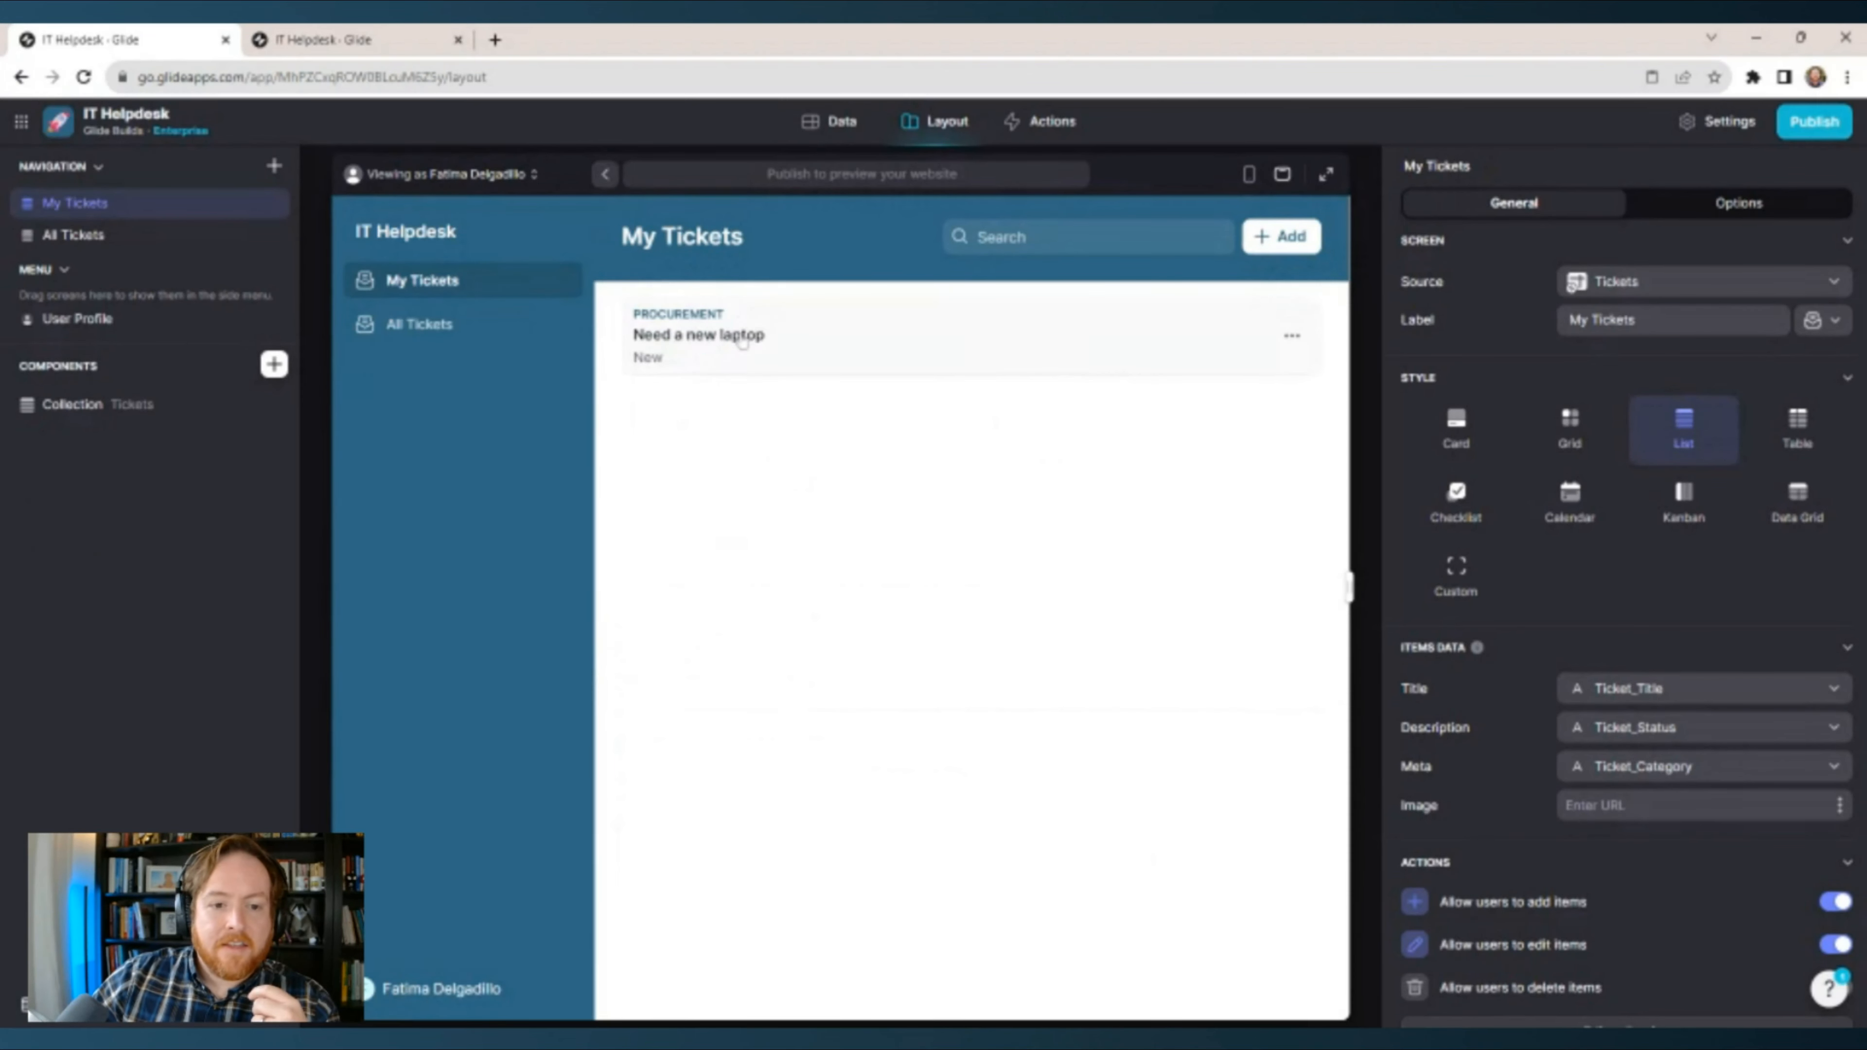
click(757, 349)
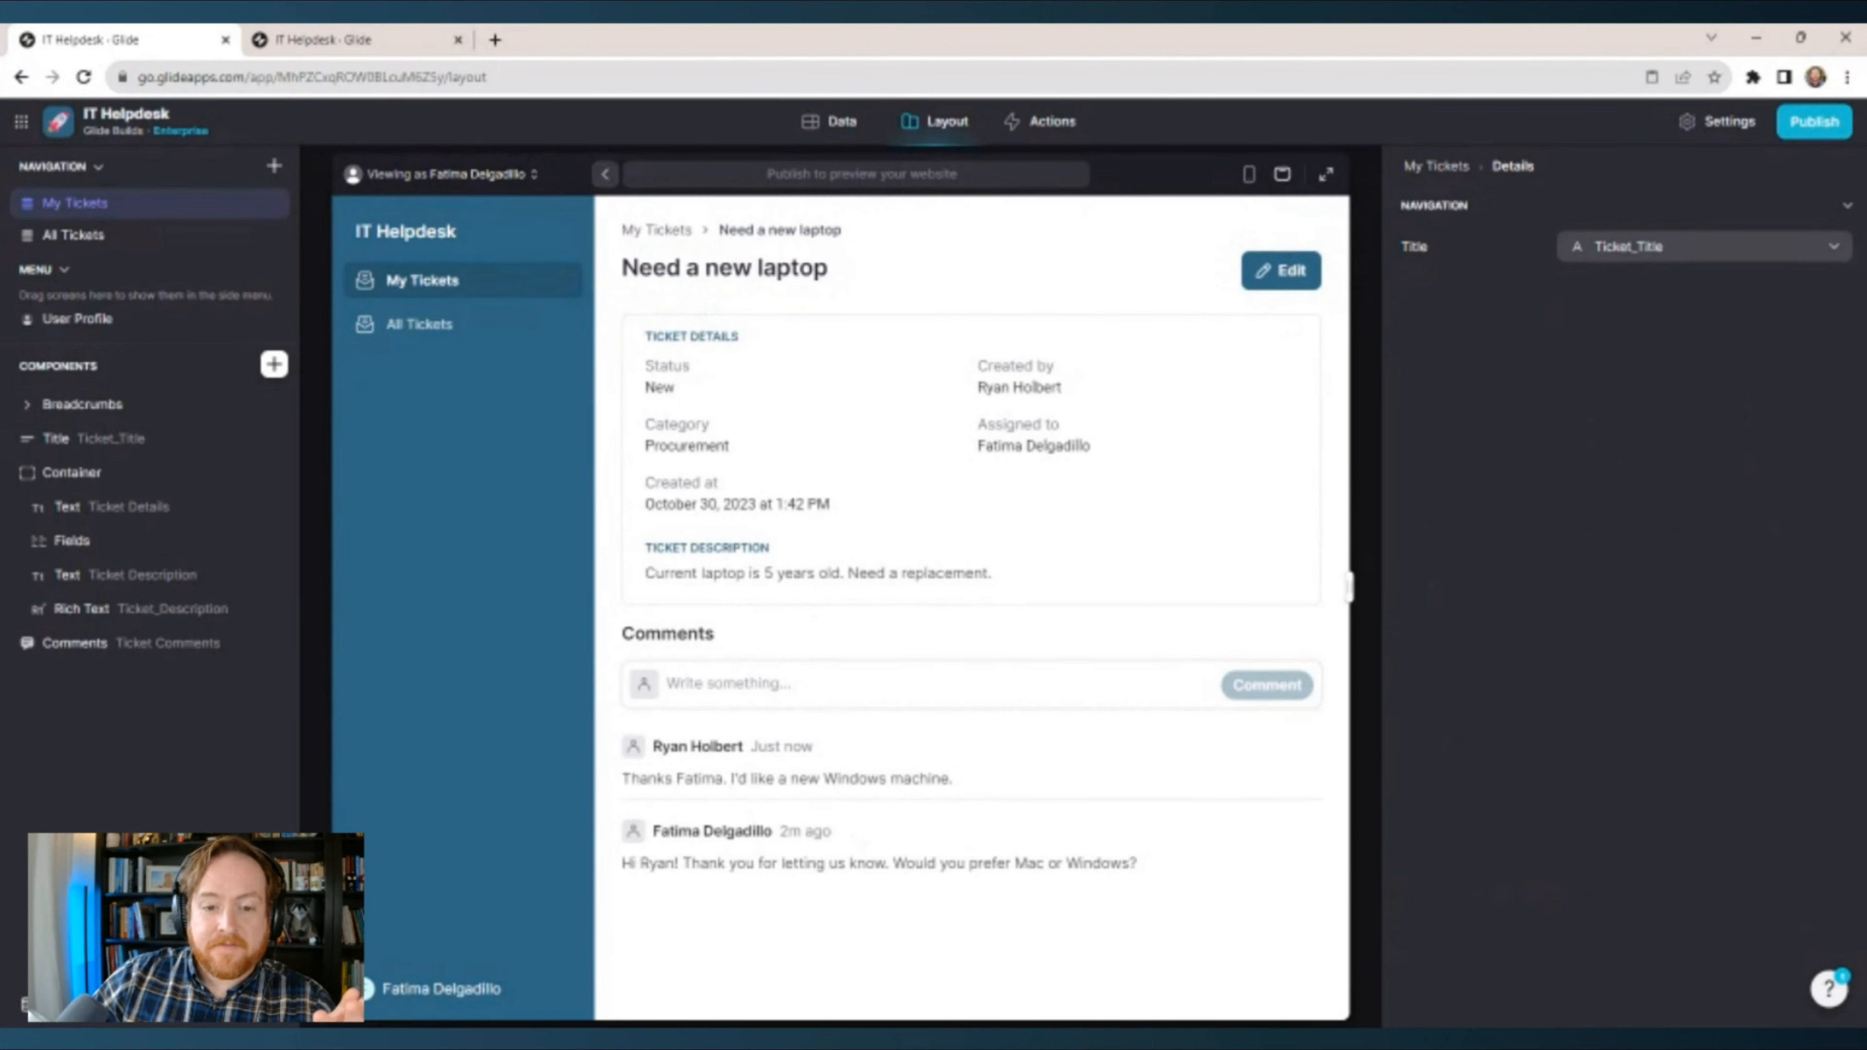
click(660, 232)
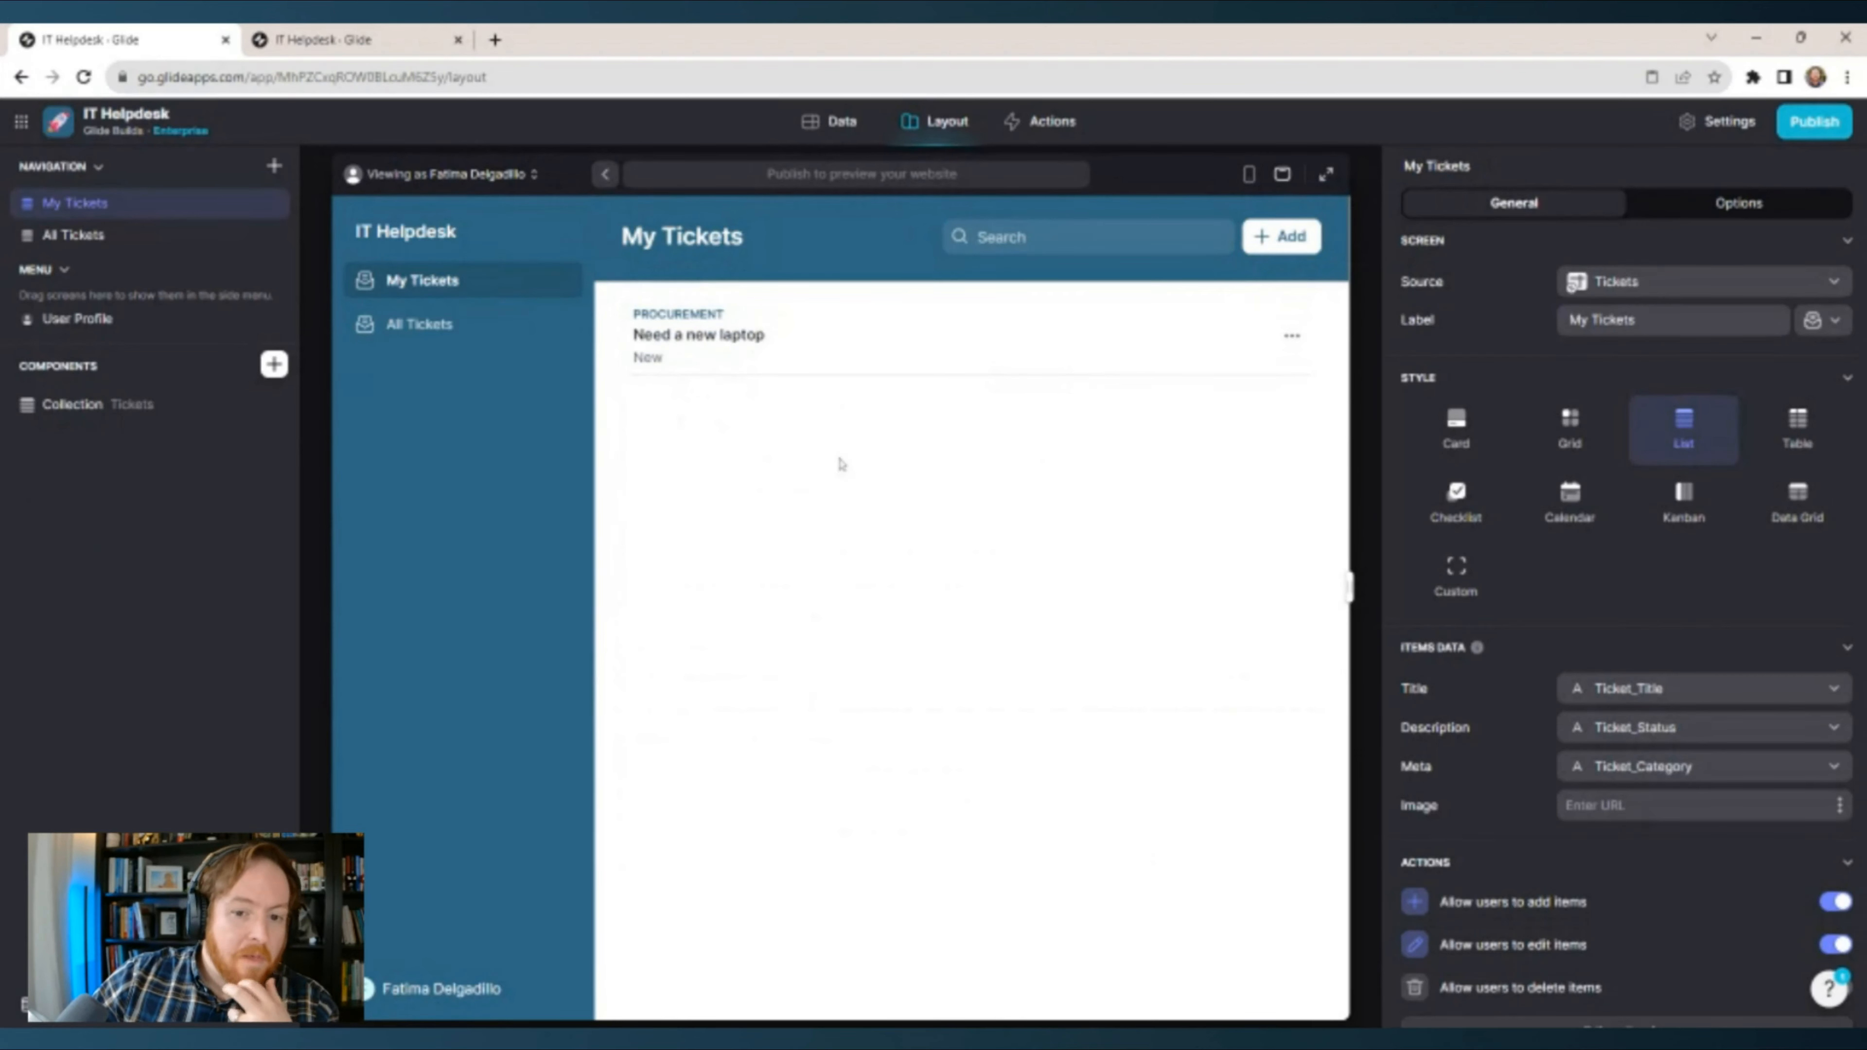
Edit the Need a new laptop ticket, setting its status to Working On, and submit the form.
click(812, 355)
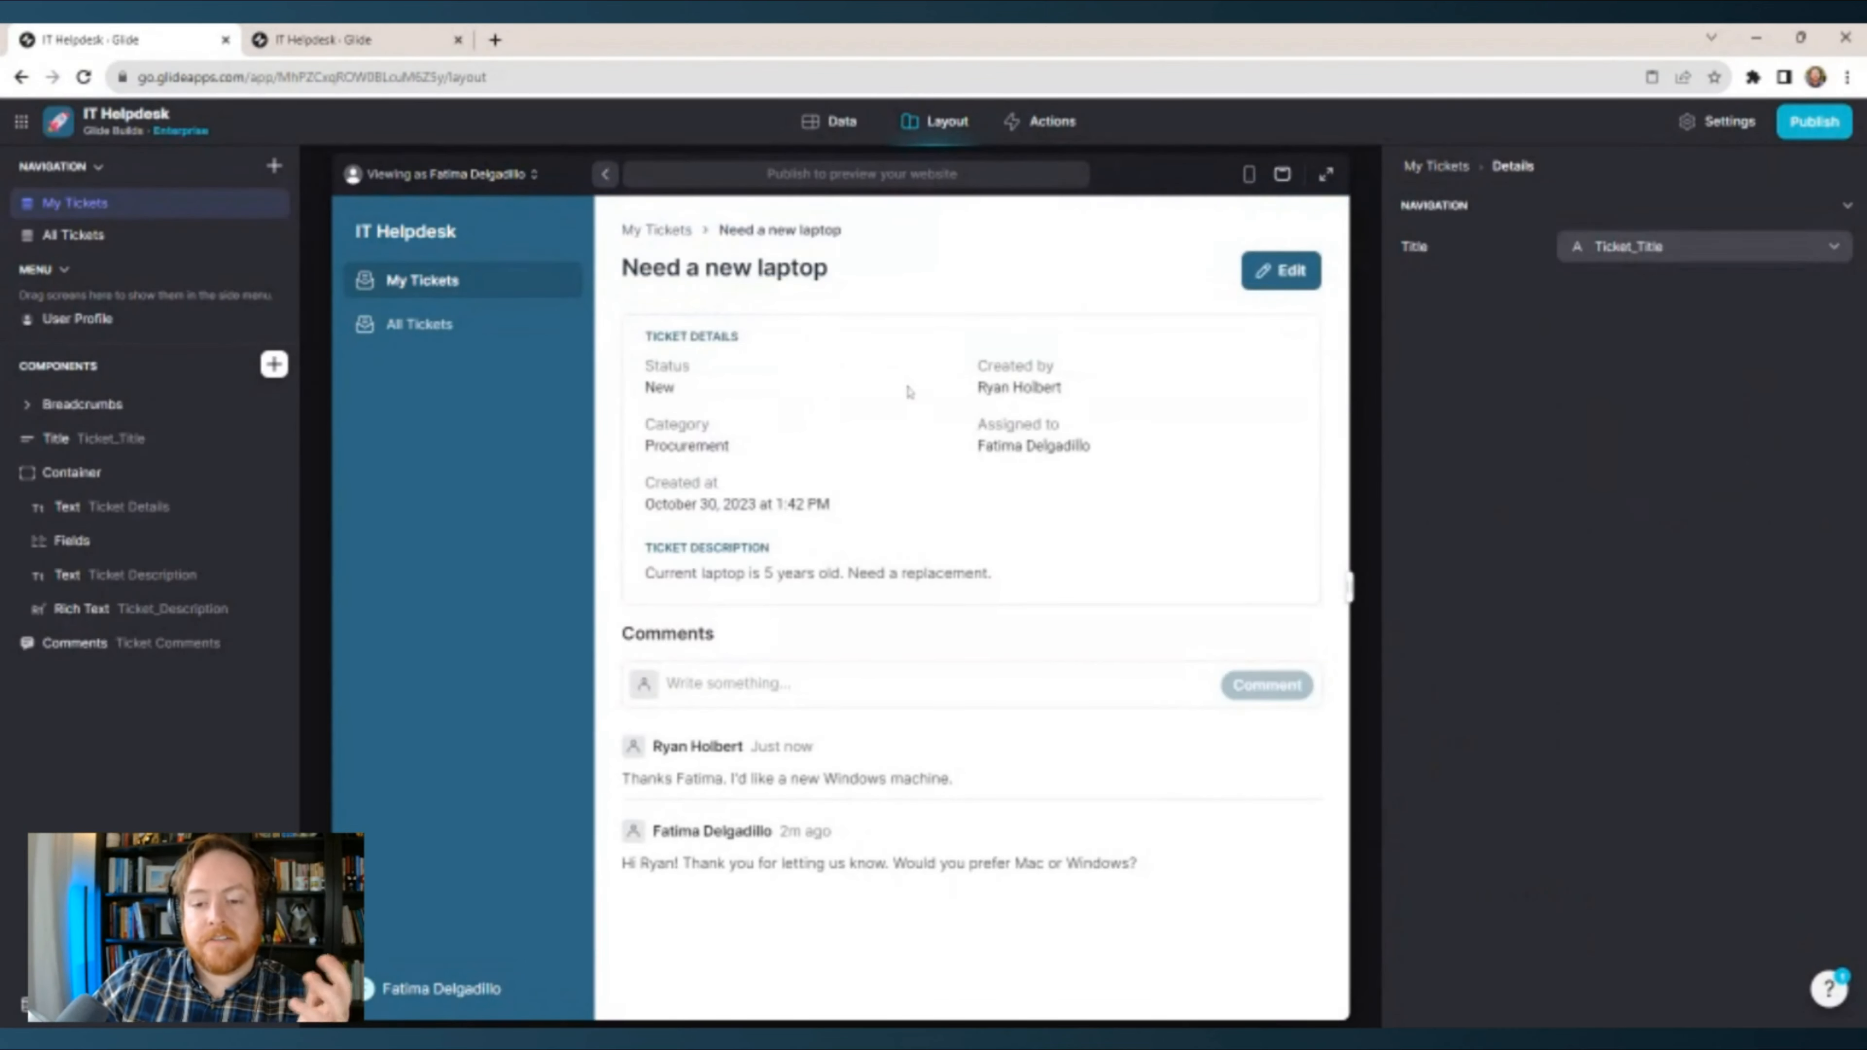
click(1282, 273)
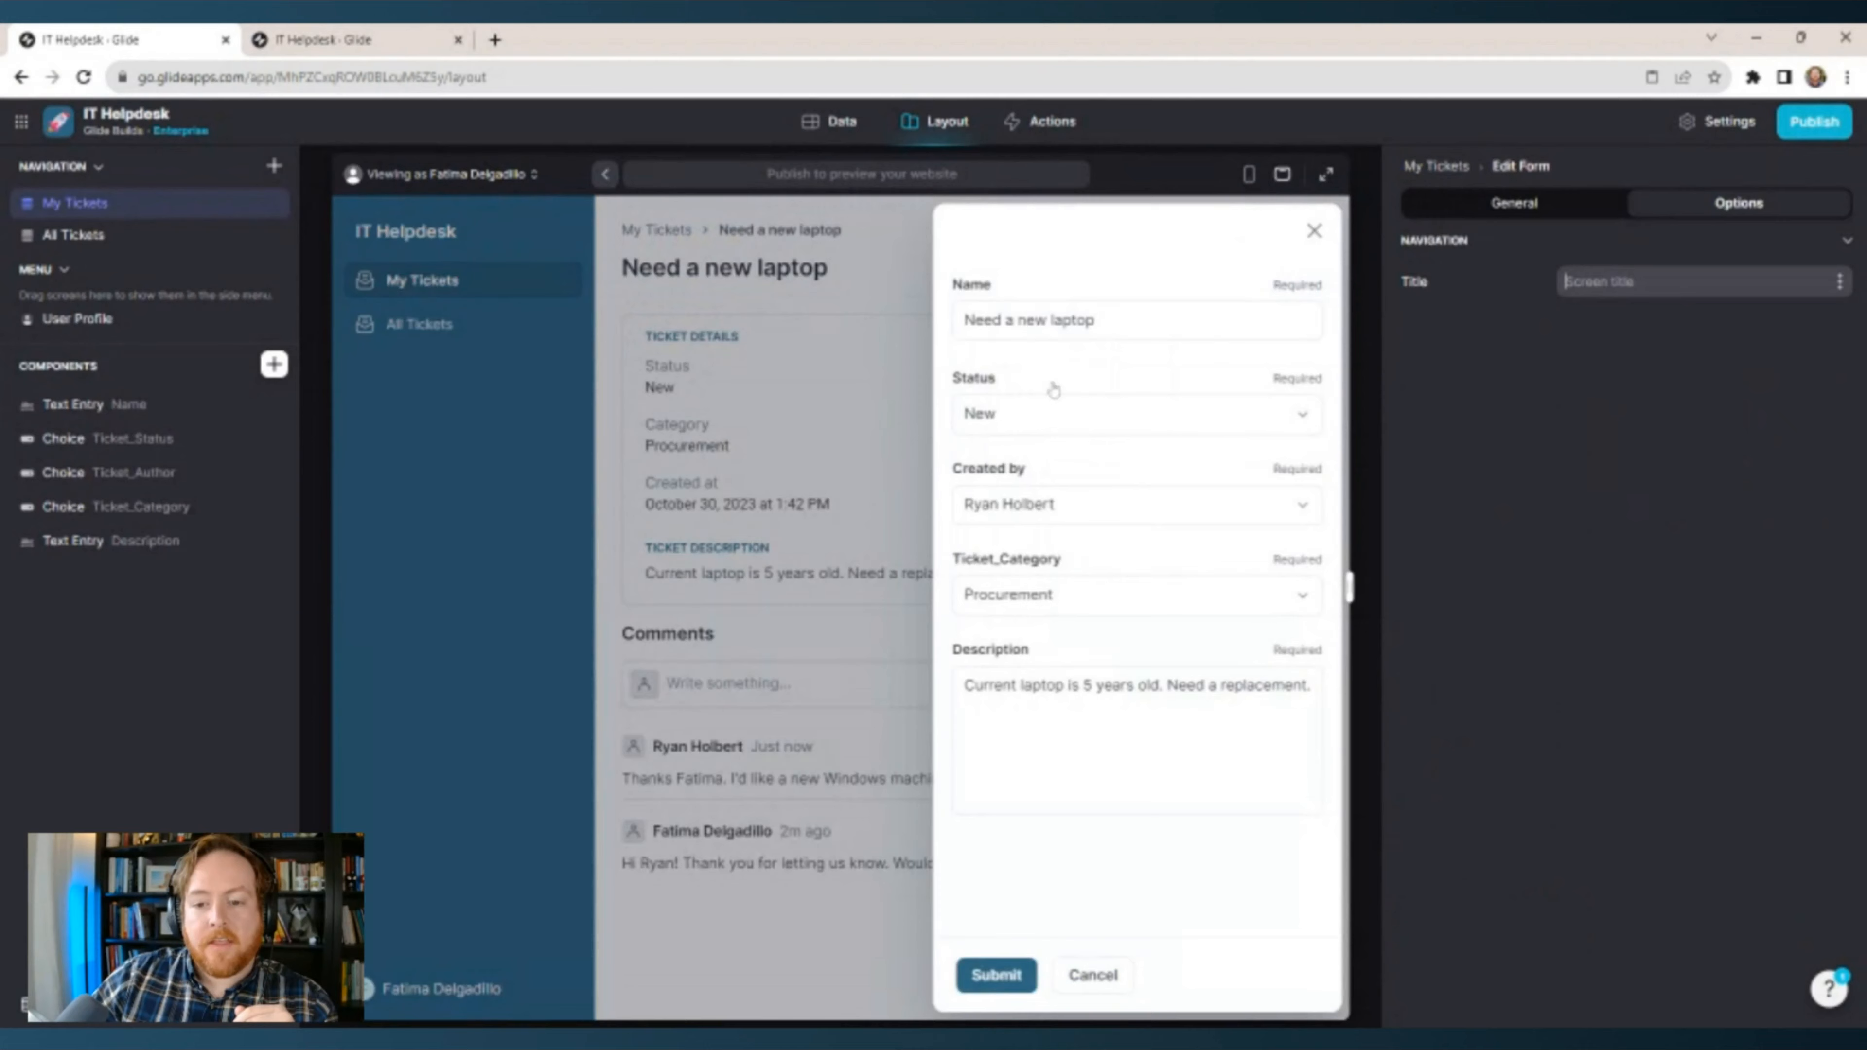
click(1096, 414)
click(1041, 498)
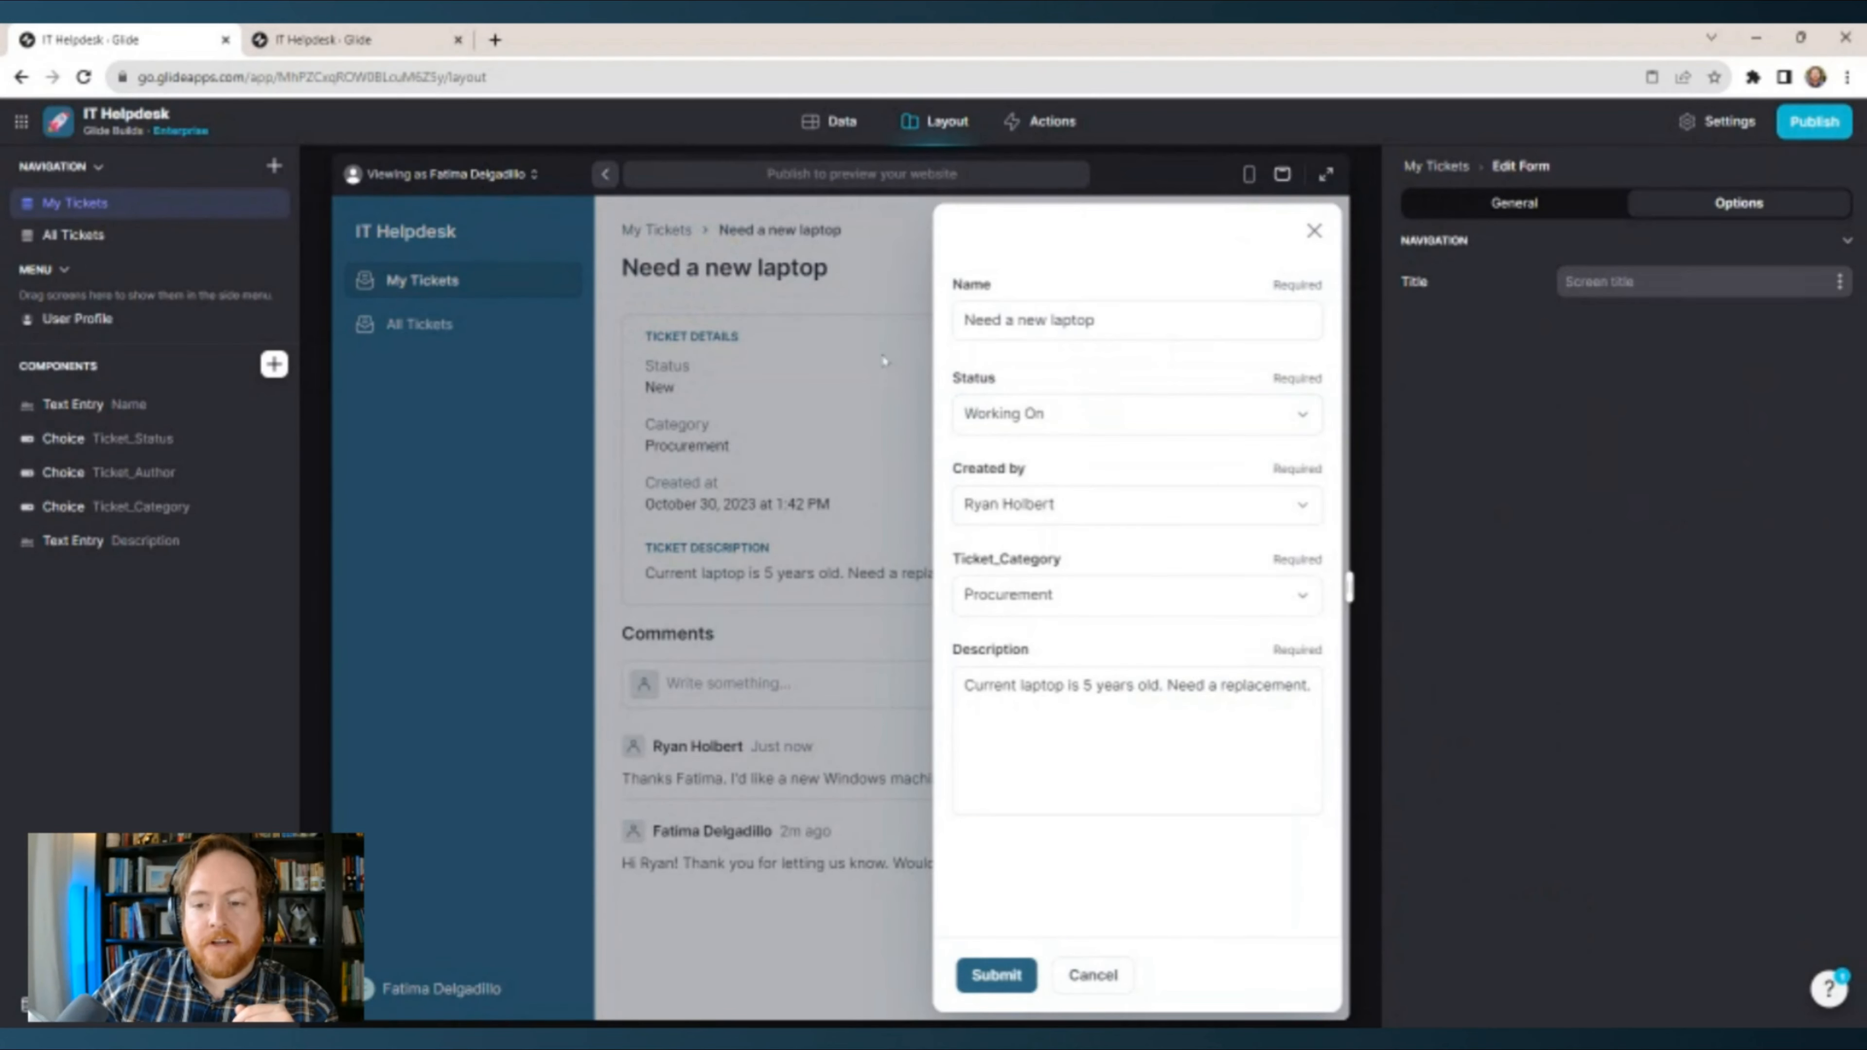
click(1001, 972)
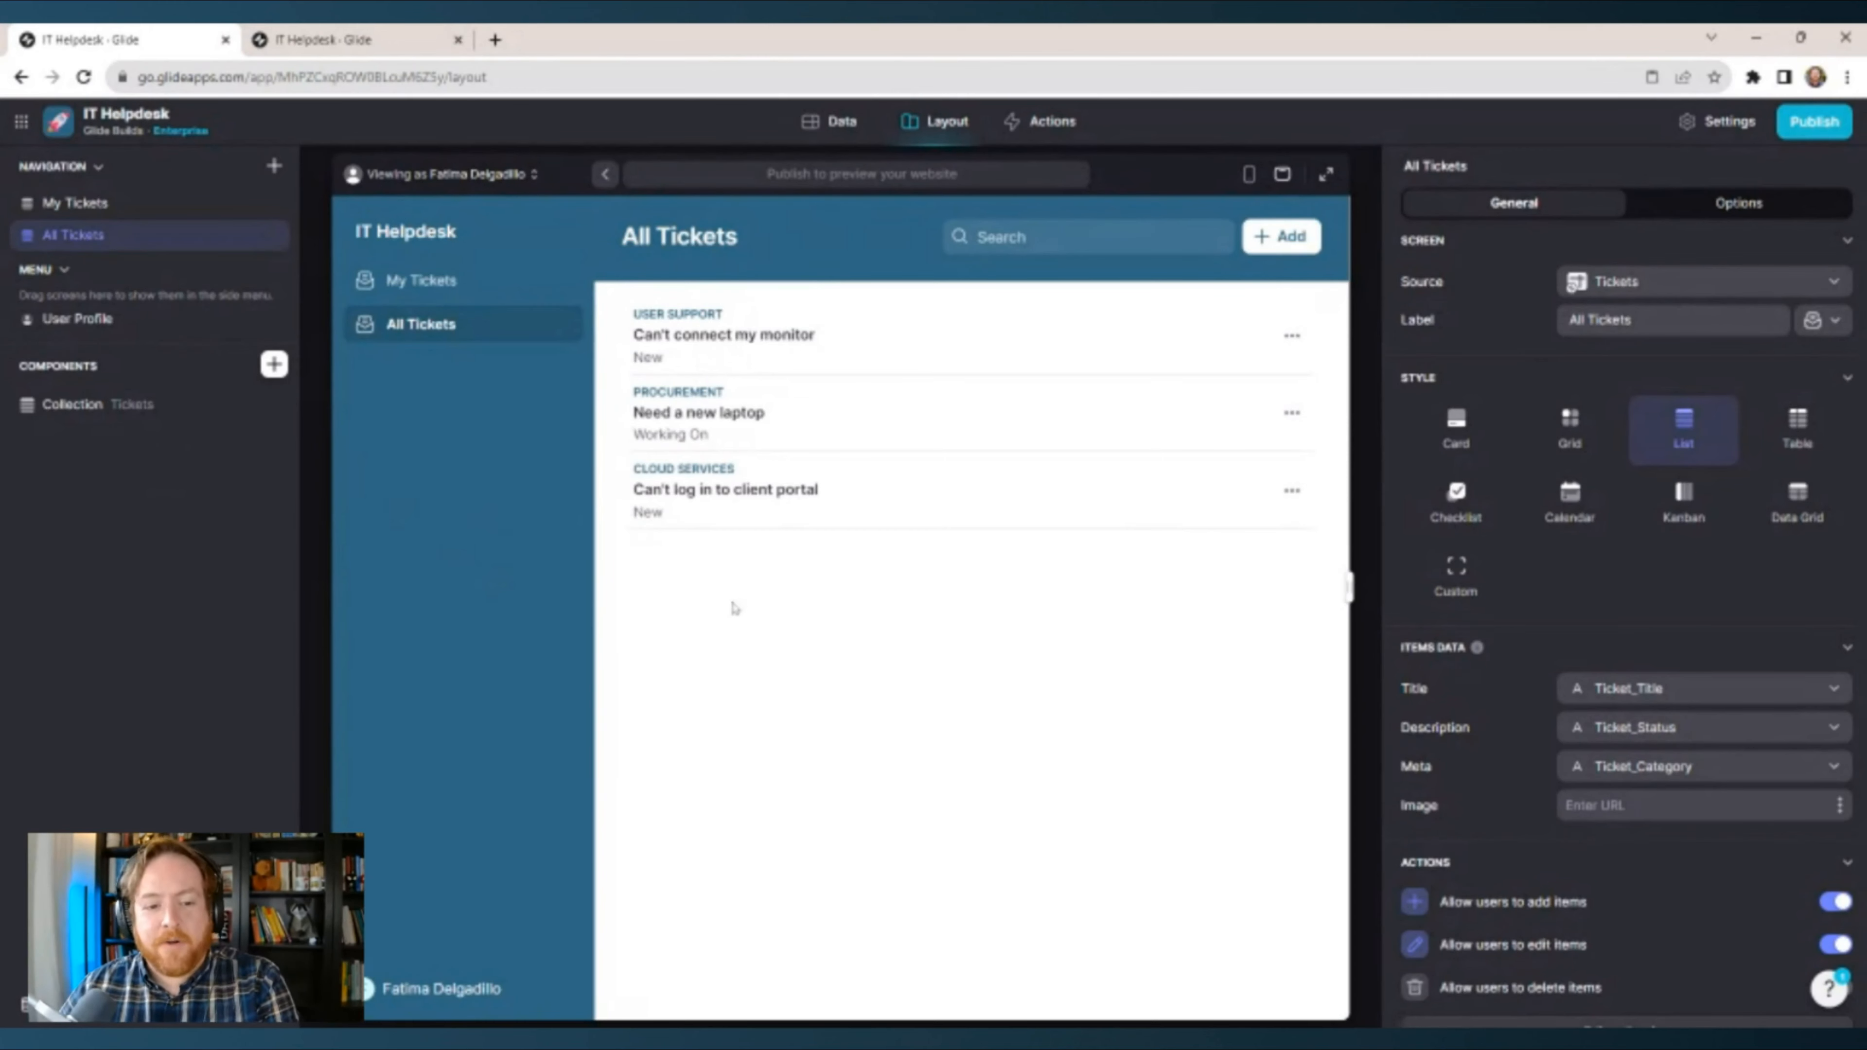
Group the All Tickets collection by Ticket_Status.
click(72, 403)
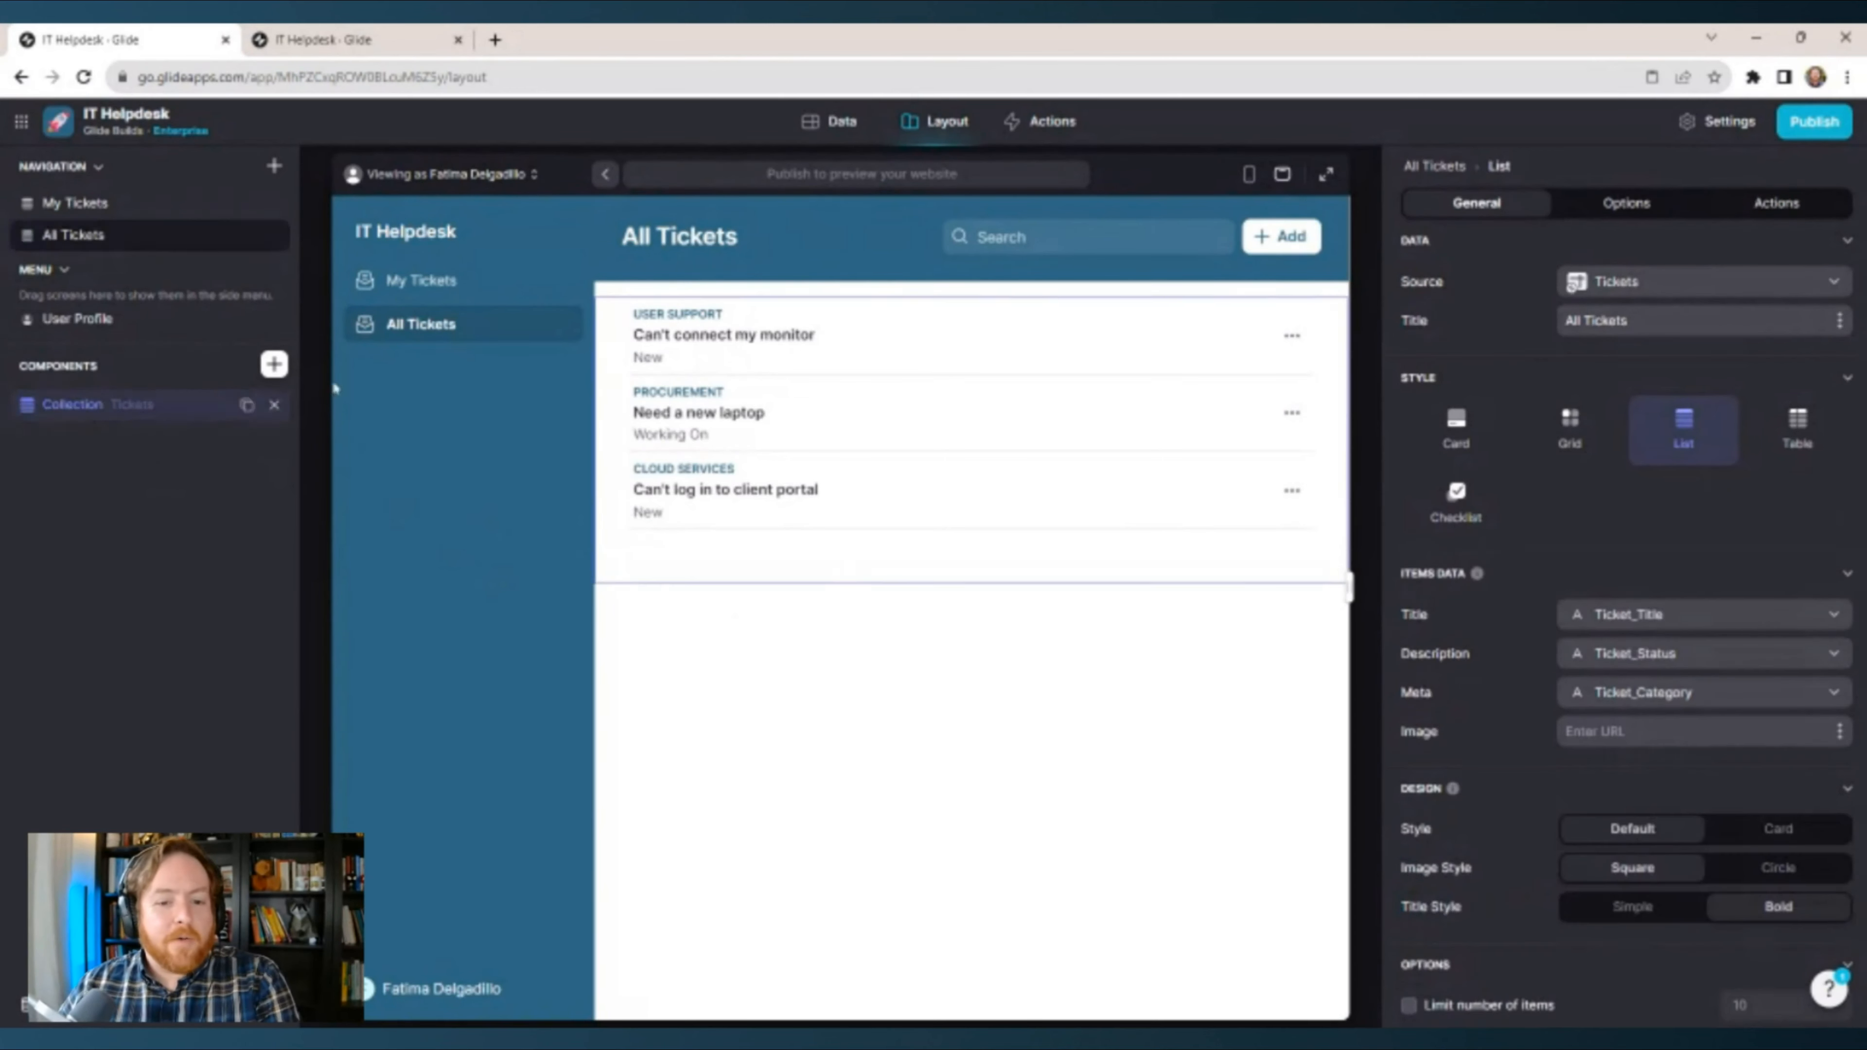
click(1609, 213)
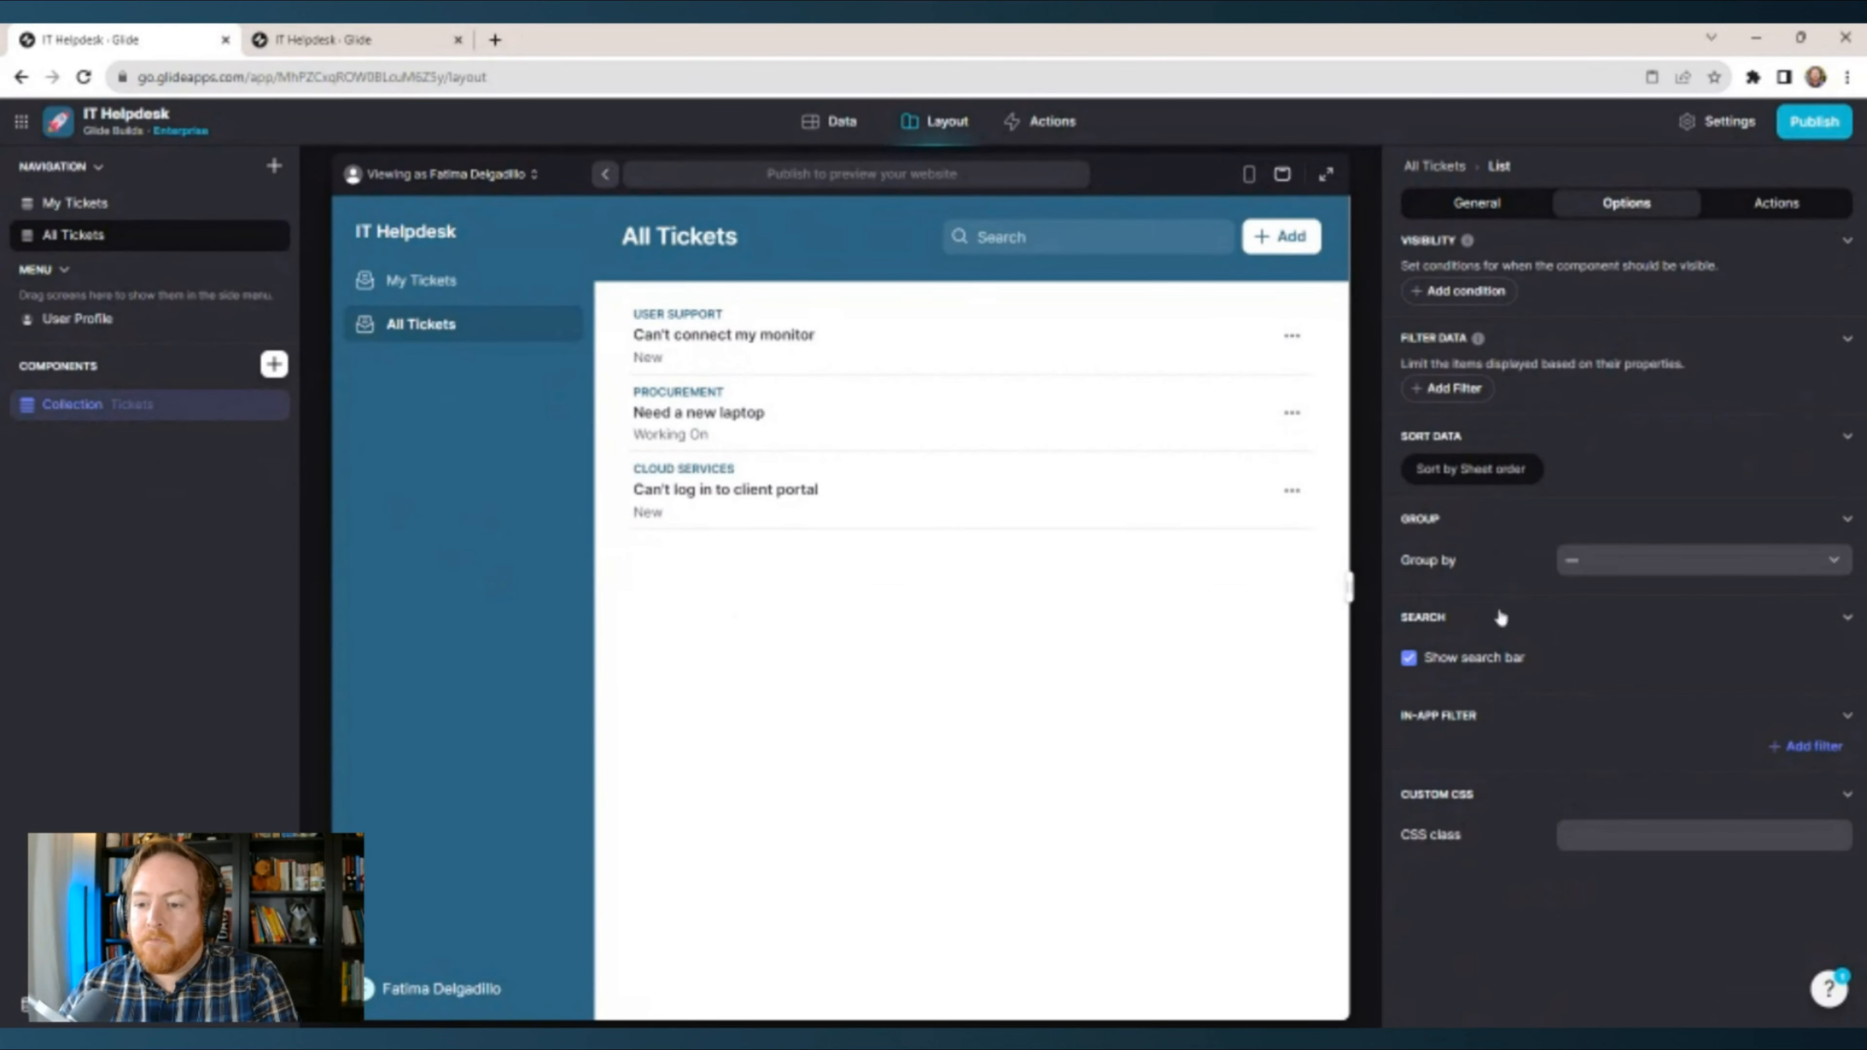
click(1613, 563)
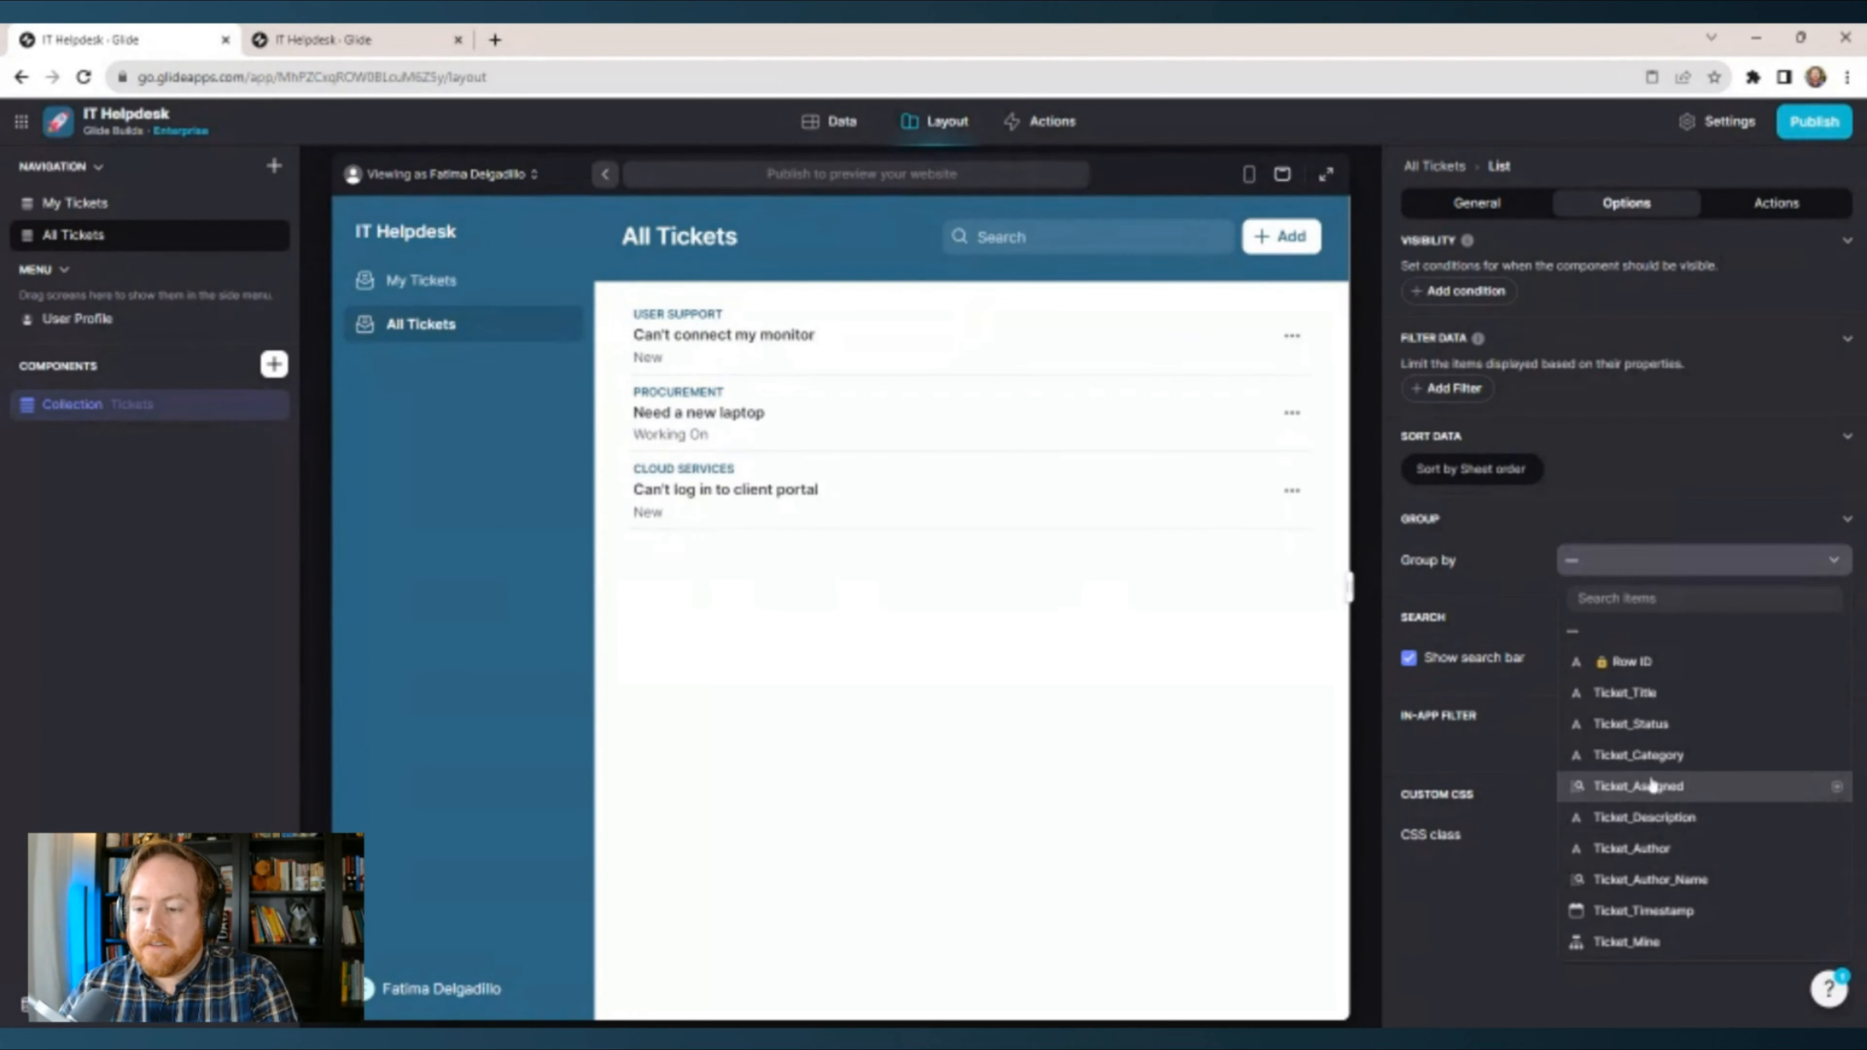
click(1654, 726)
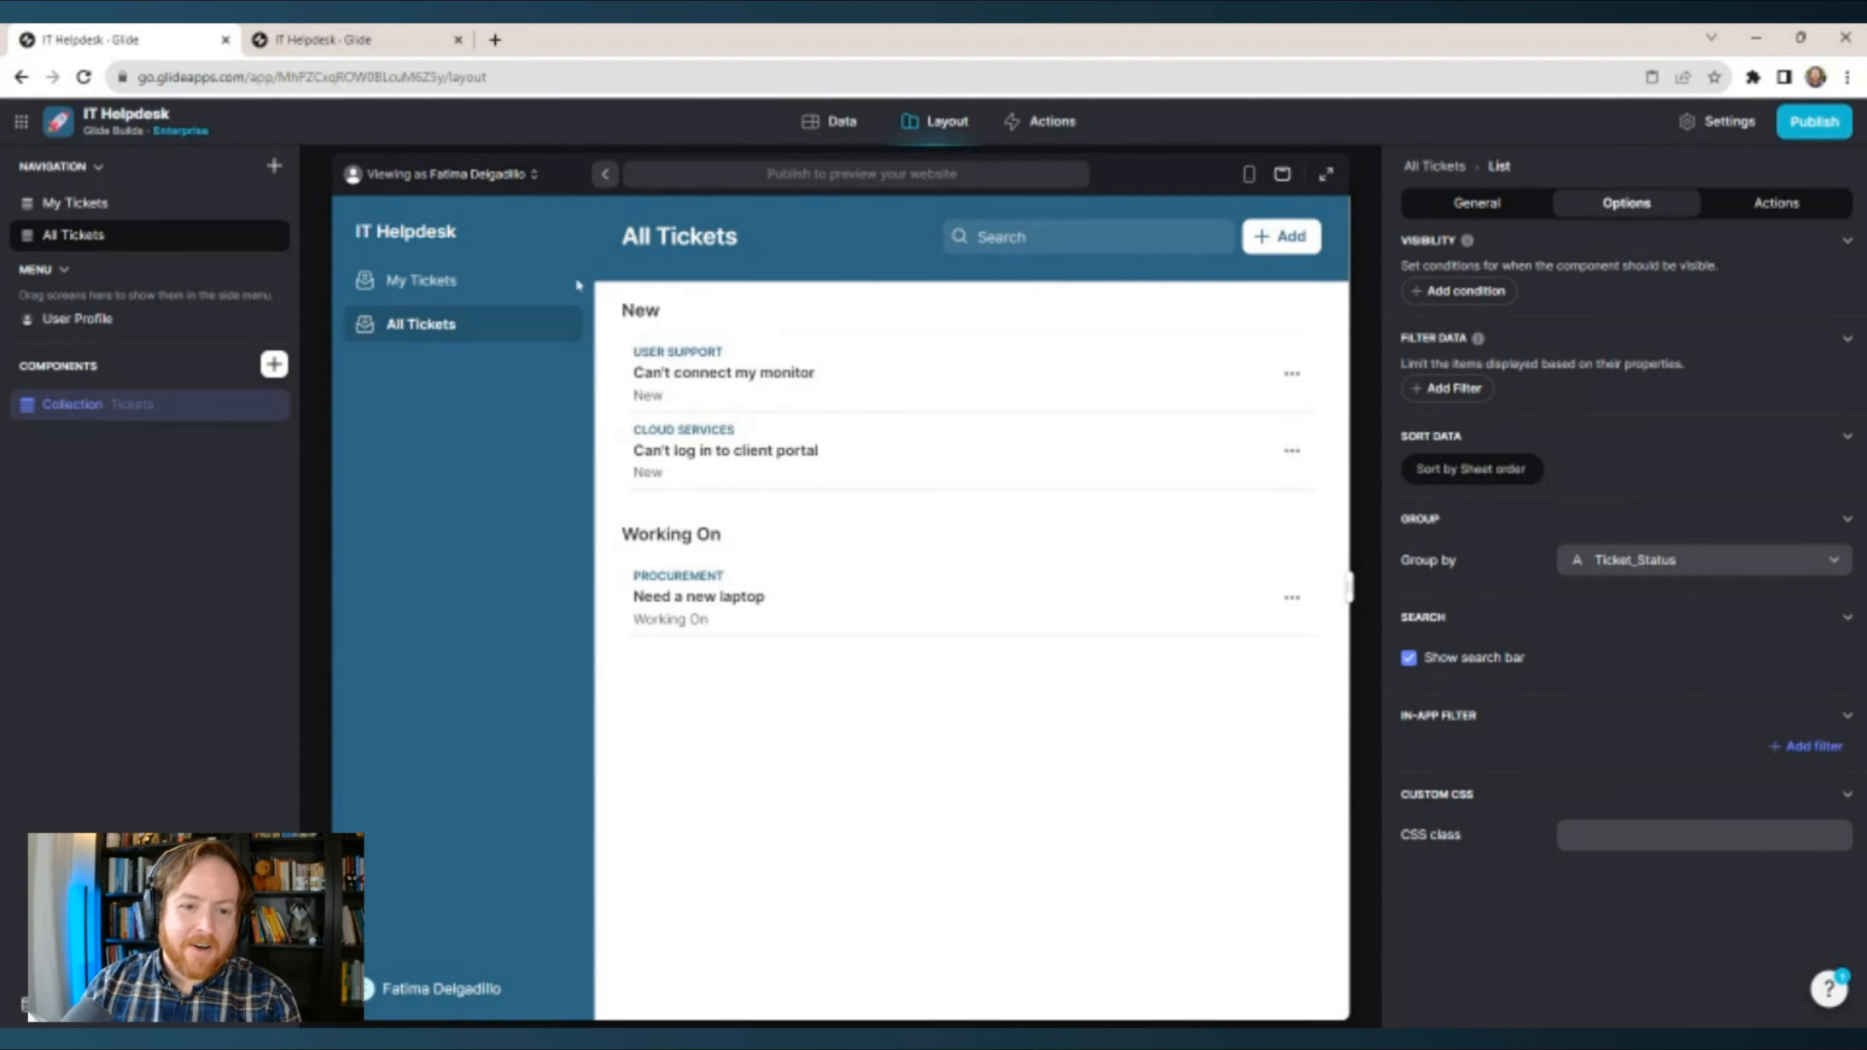
Group the My Tickets collection by Ticket_Status.
click(421, 280)
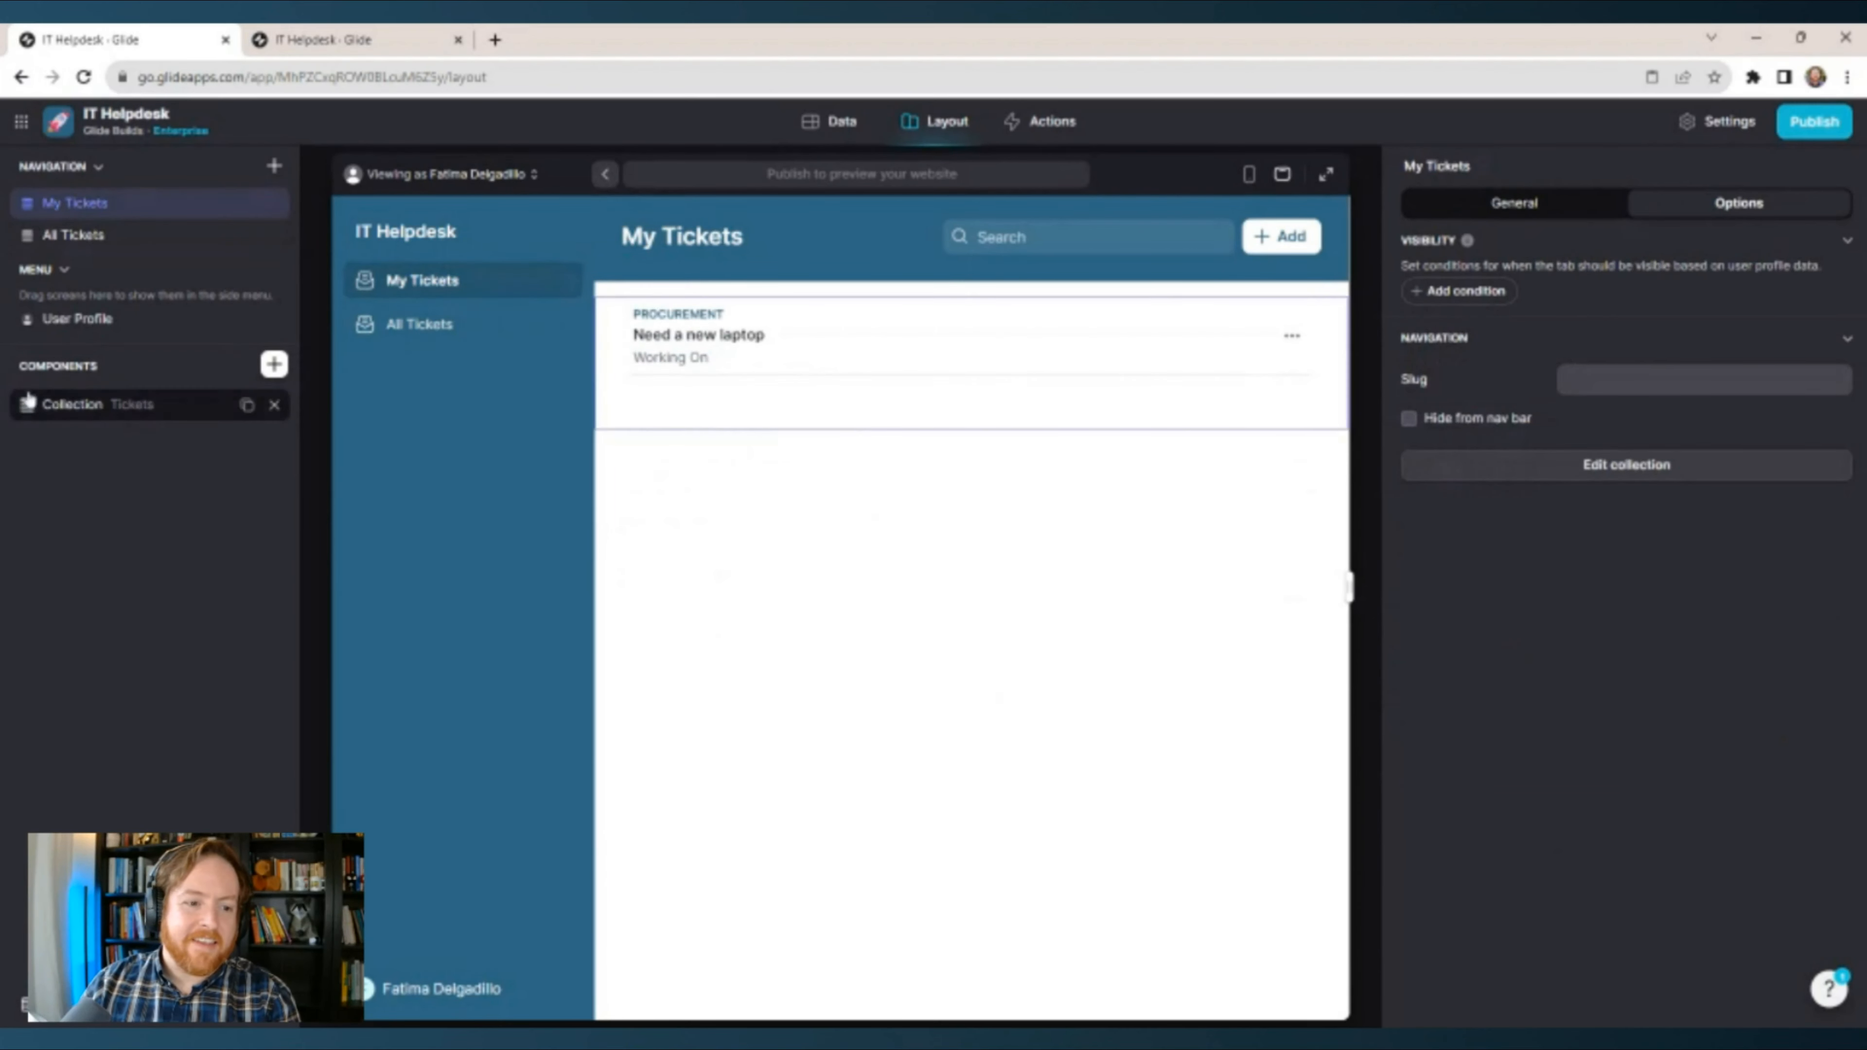
click(74, 405)
click(1690, 575)
click(1653, 726)
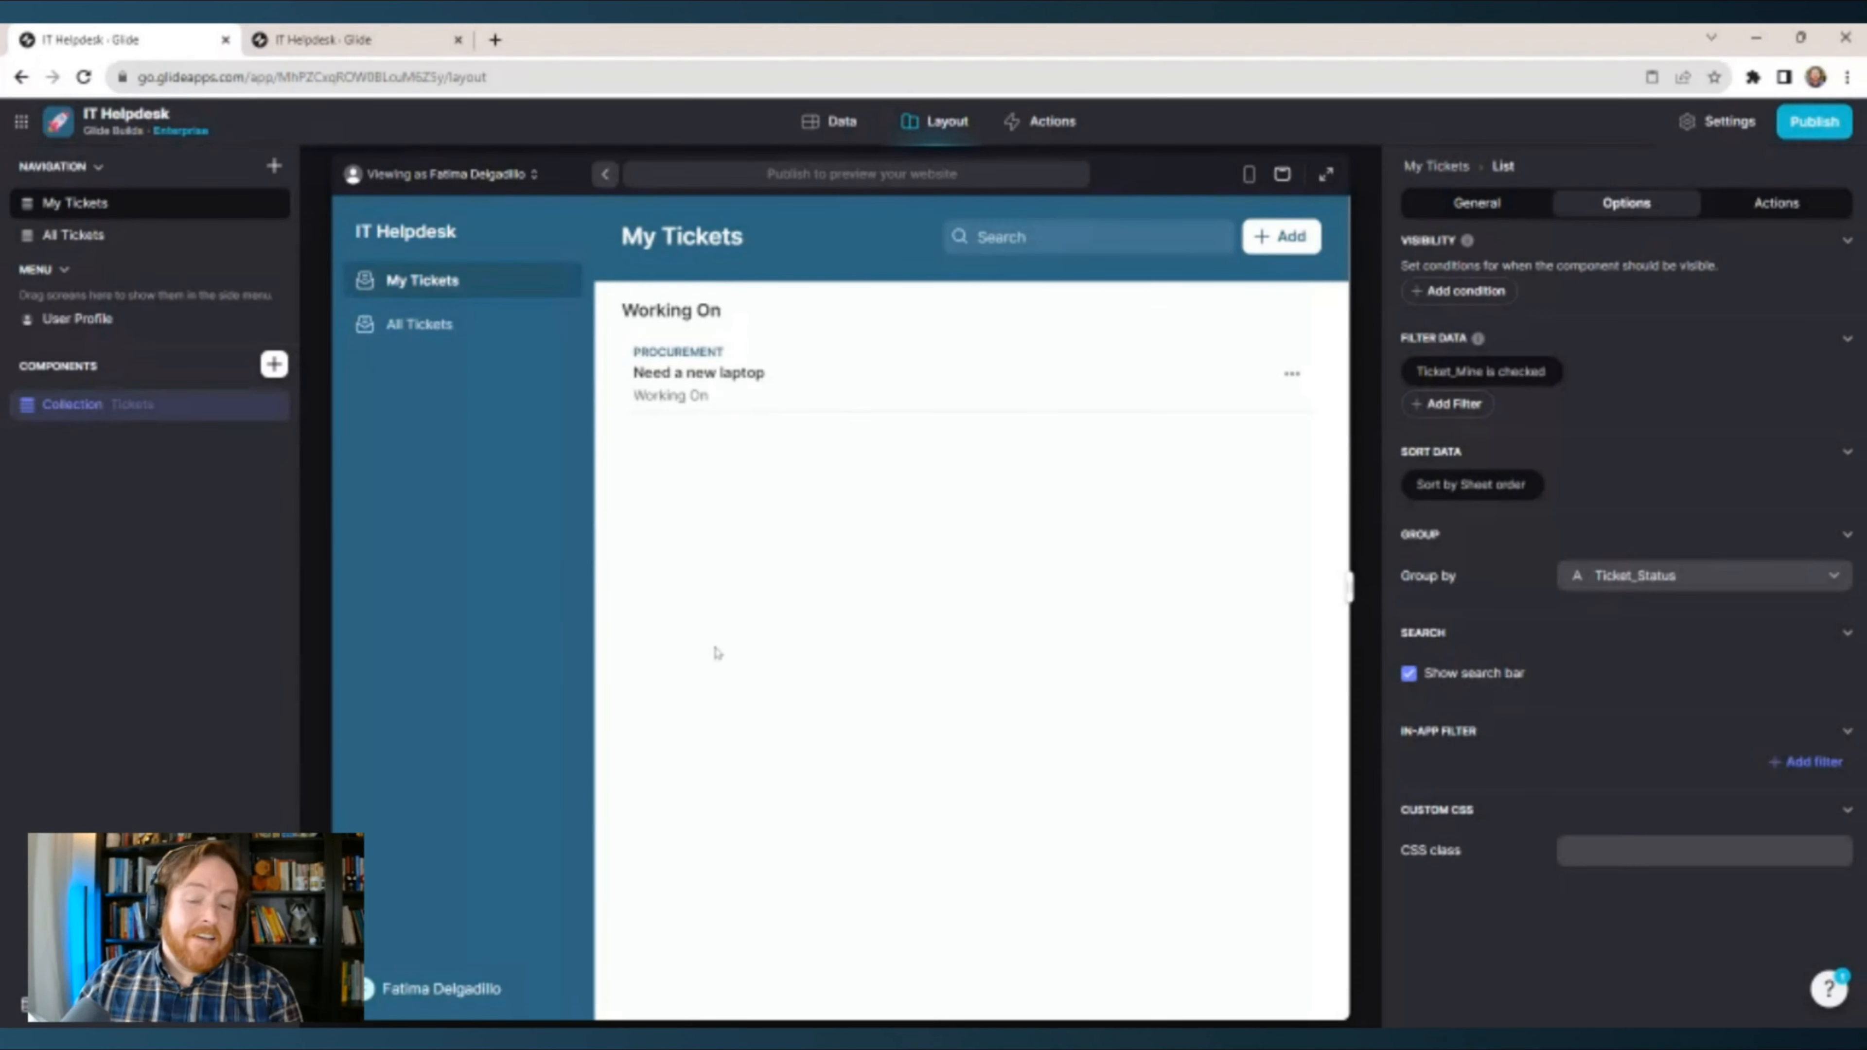
Preview the app as the admin user and set the All Tickets list's description to Ticket_Timestamp.
click(441, 174)
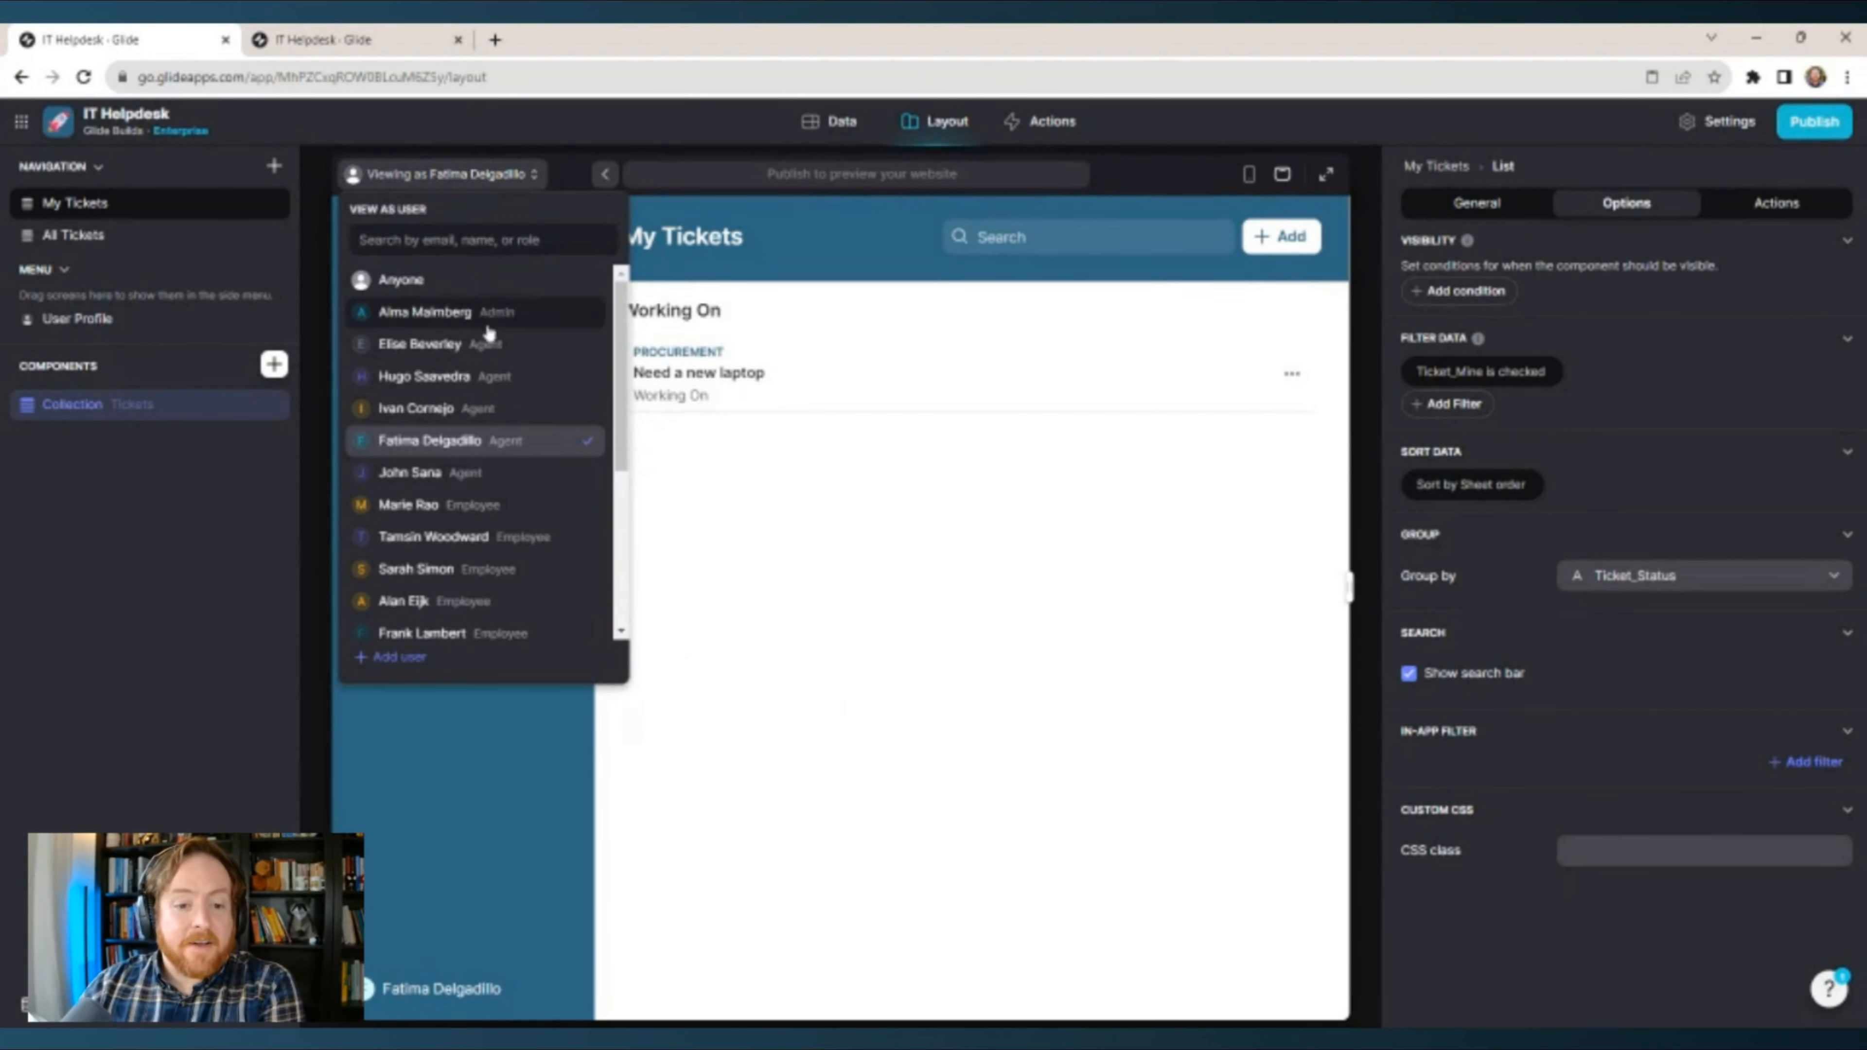
click(470, 310)
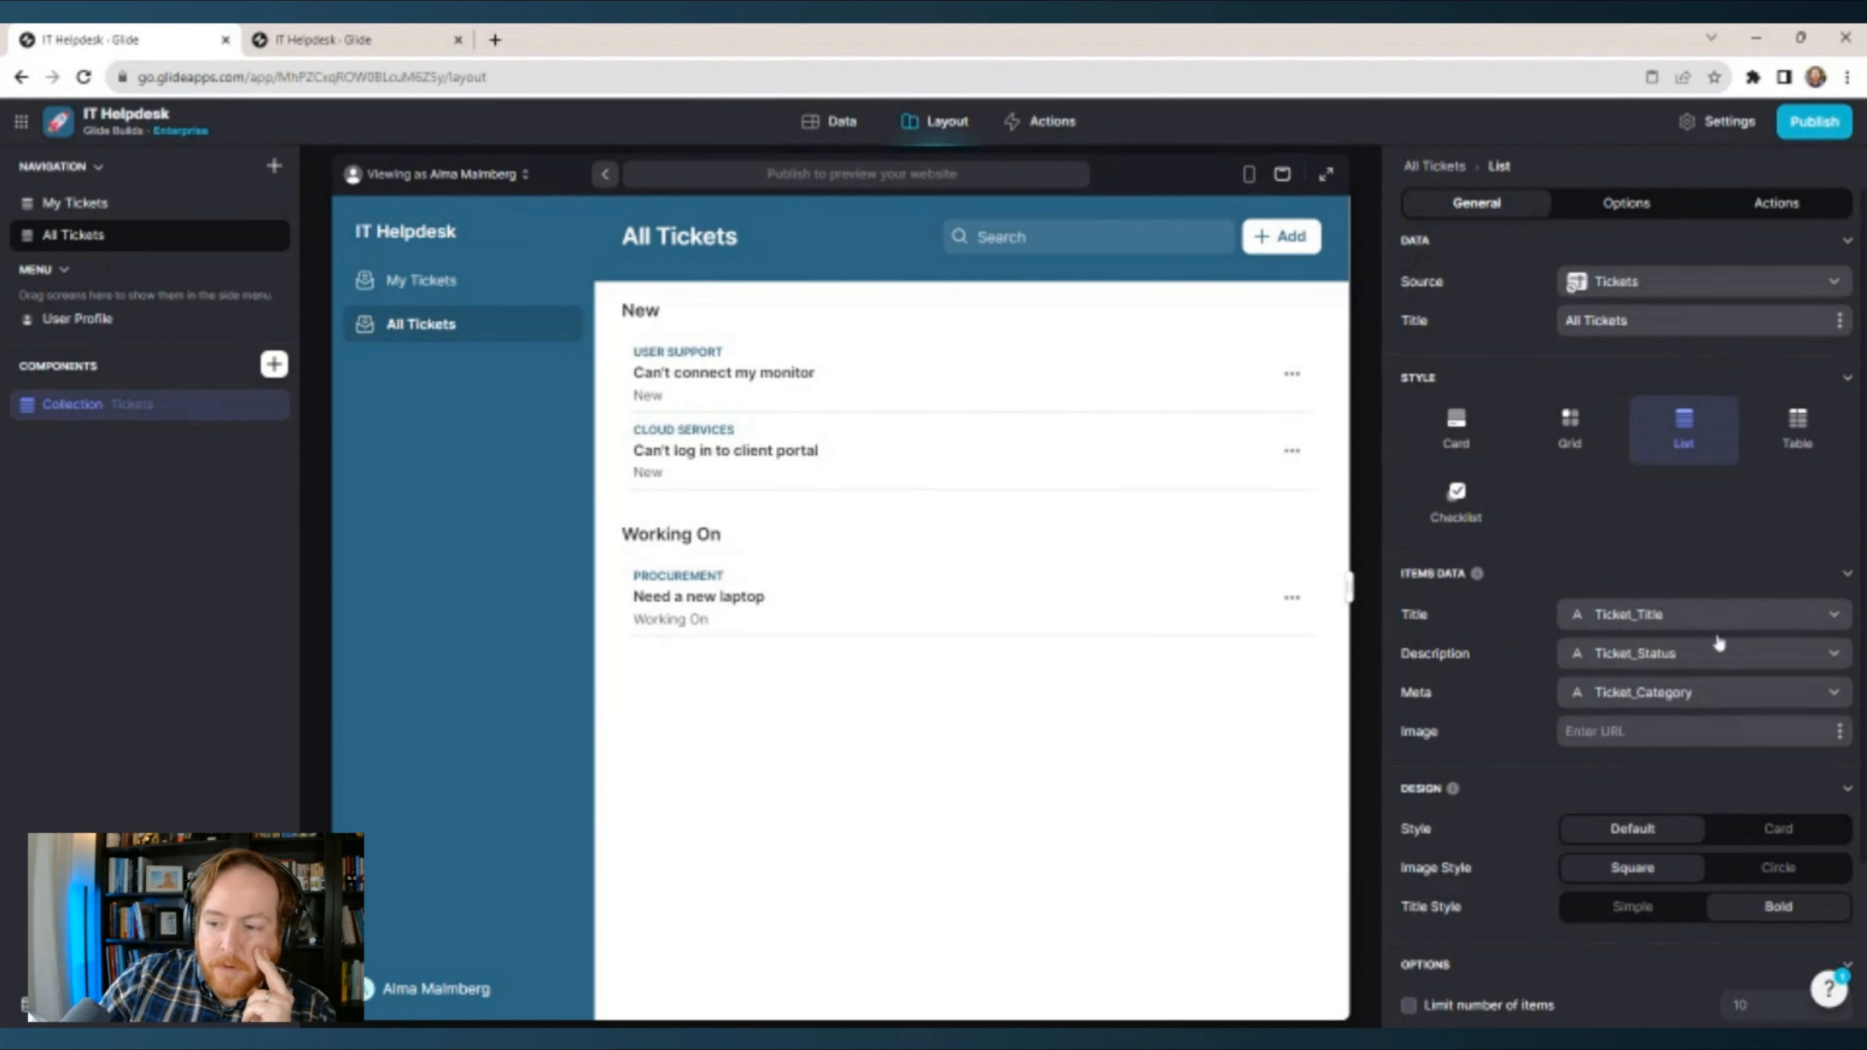
click(1821, 654)
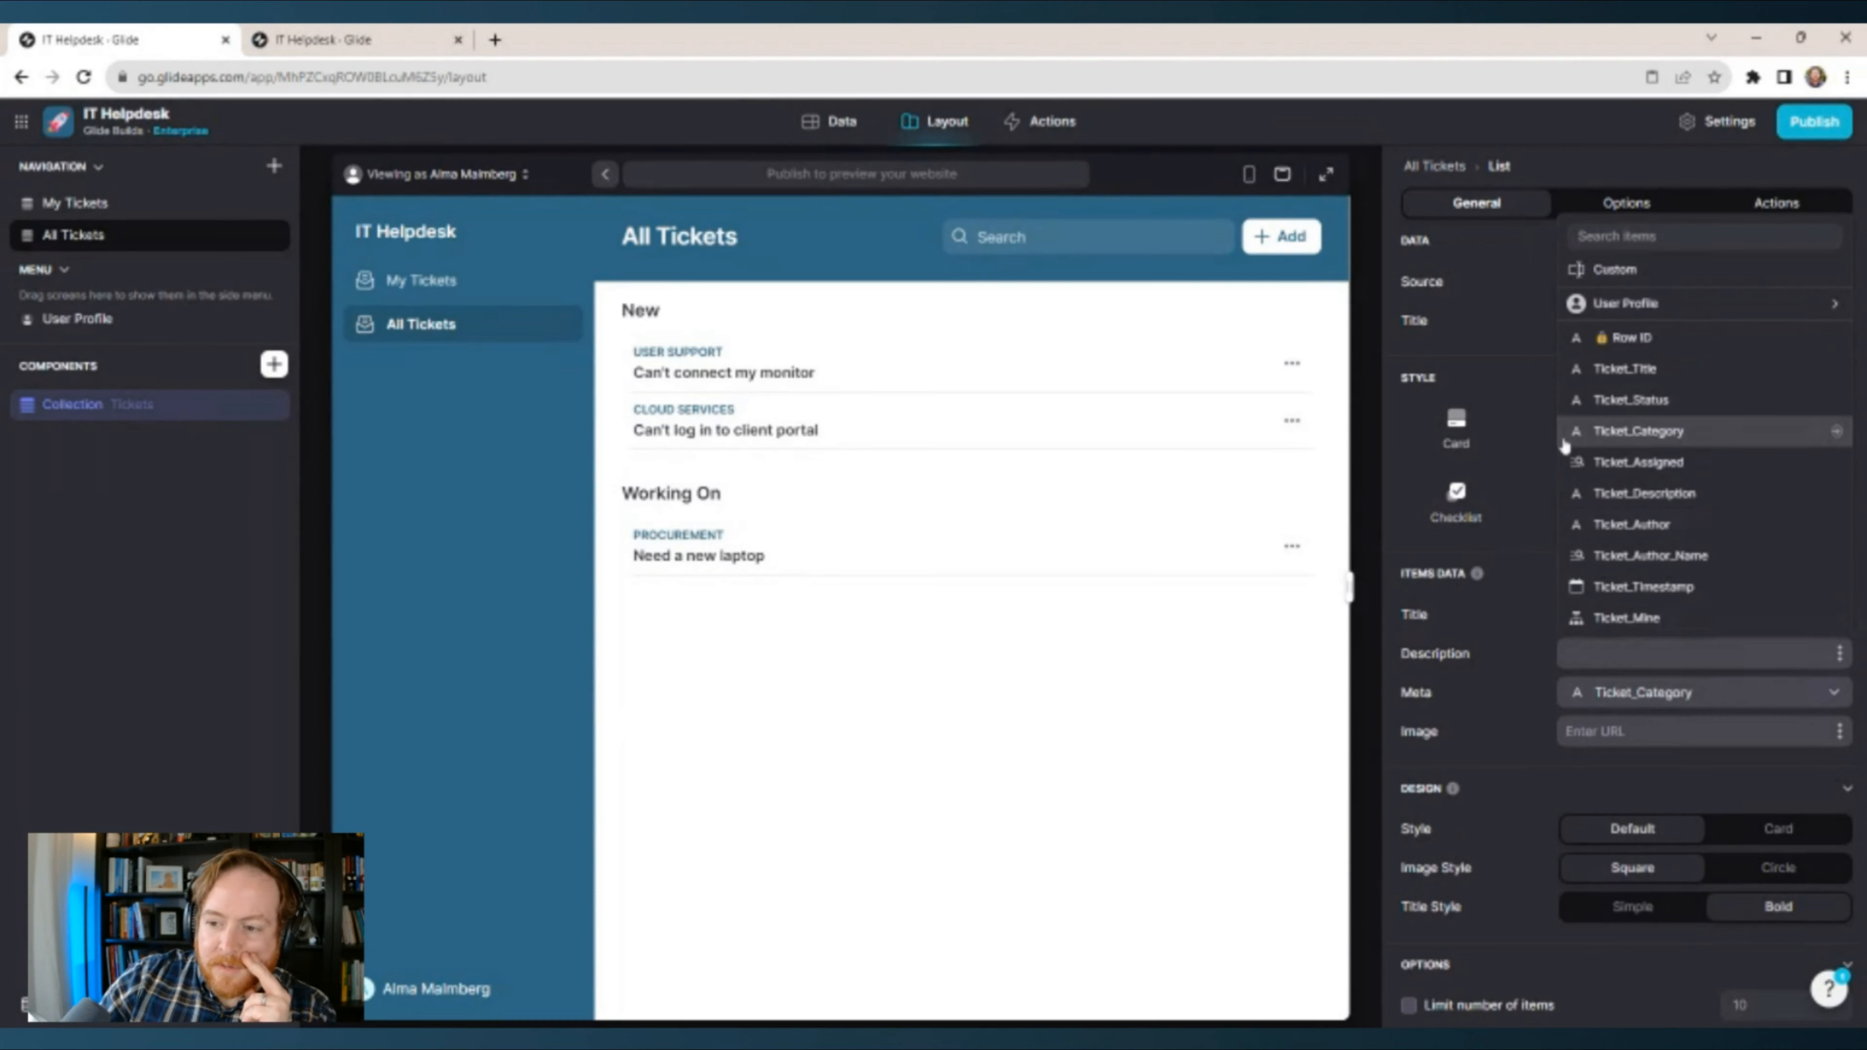
click(1617, 586)
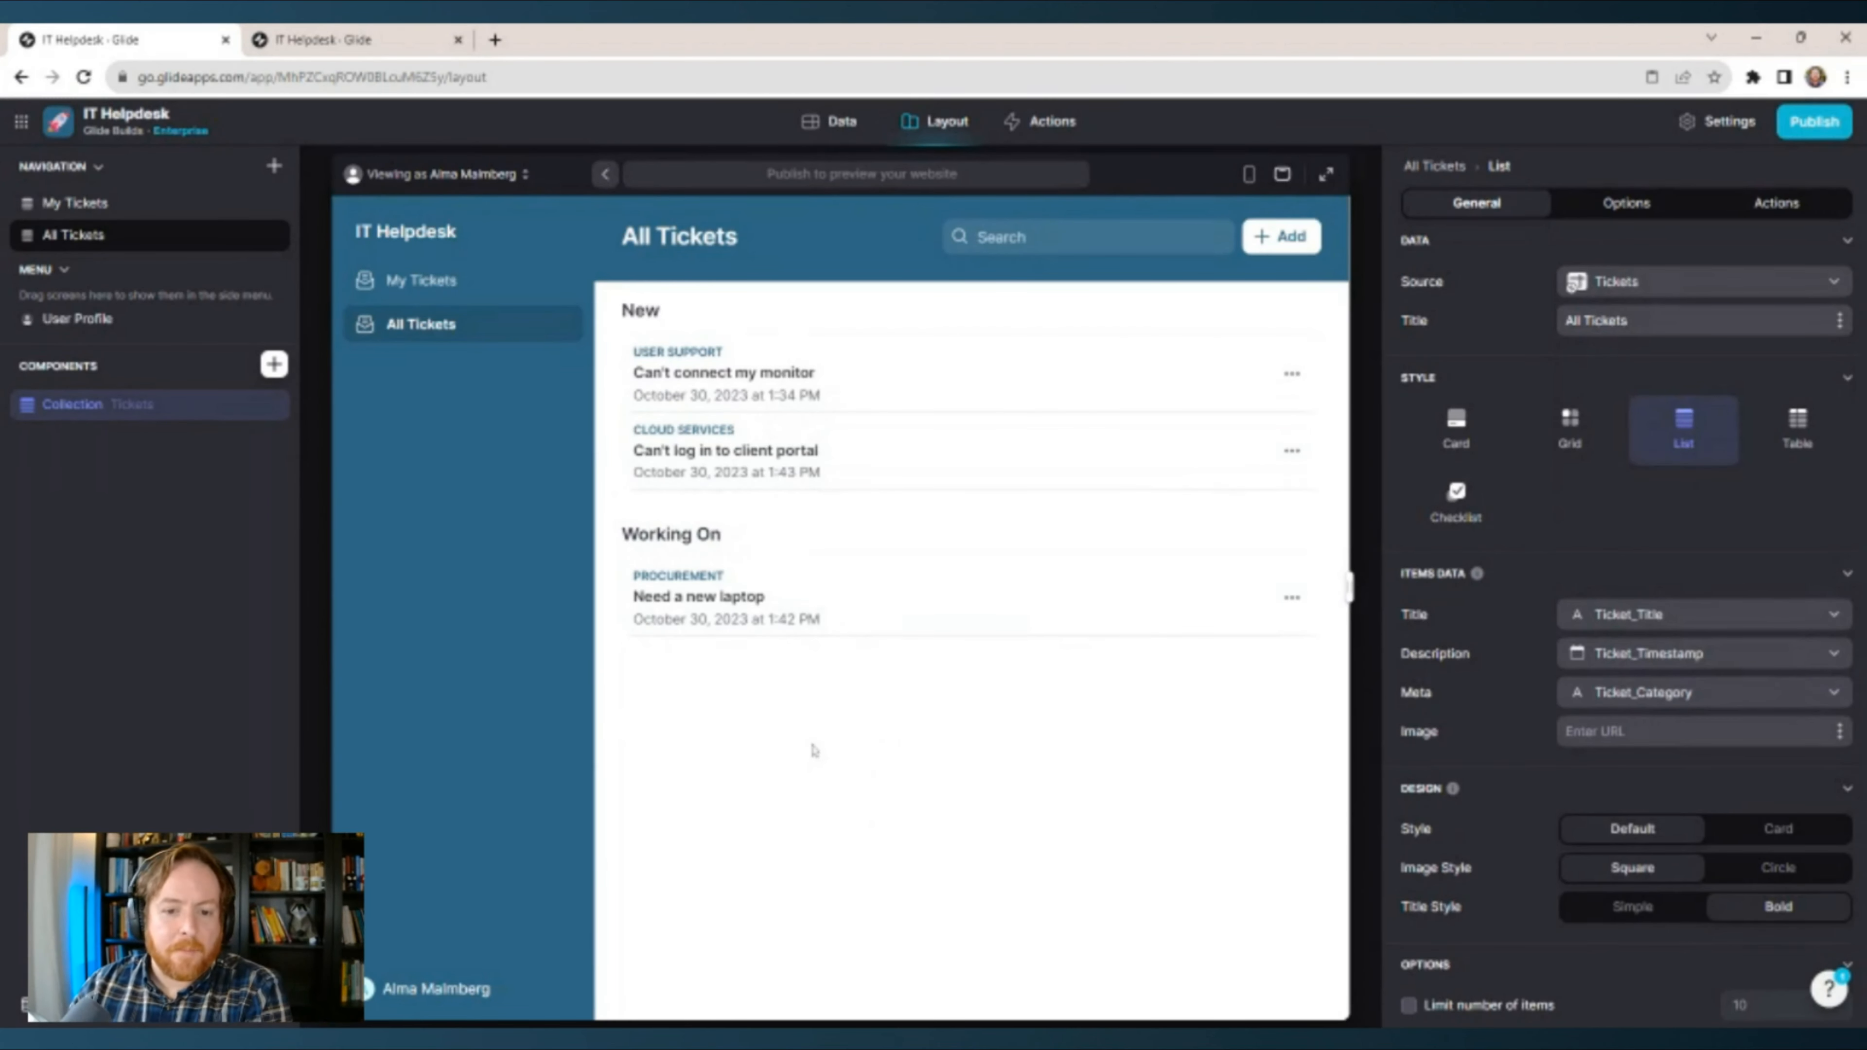
Add a new custom screen to the app's navigation after All Tickets.
click(412, 281)
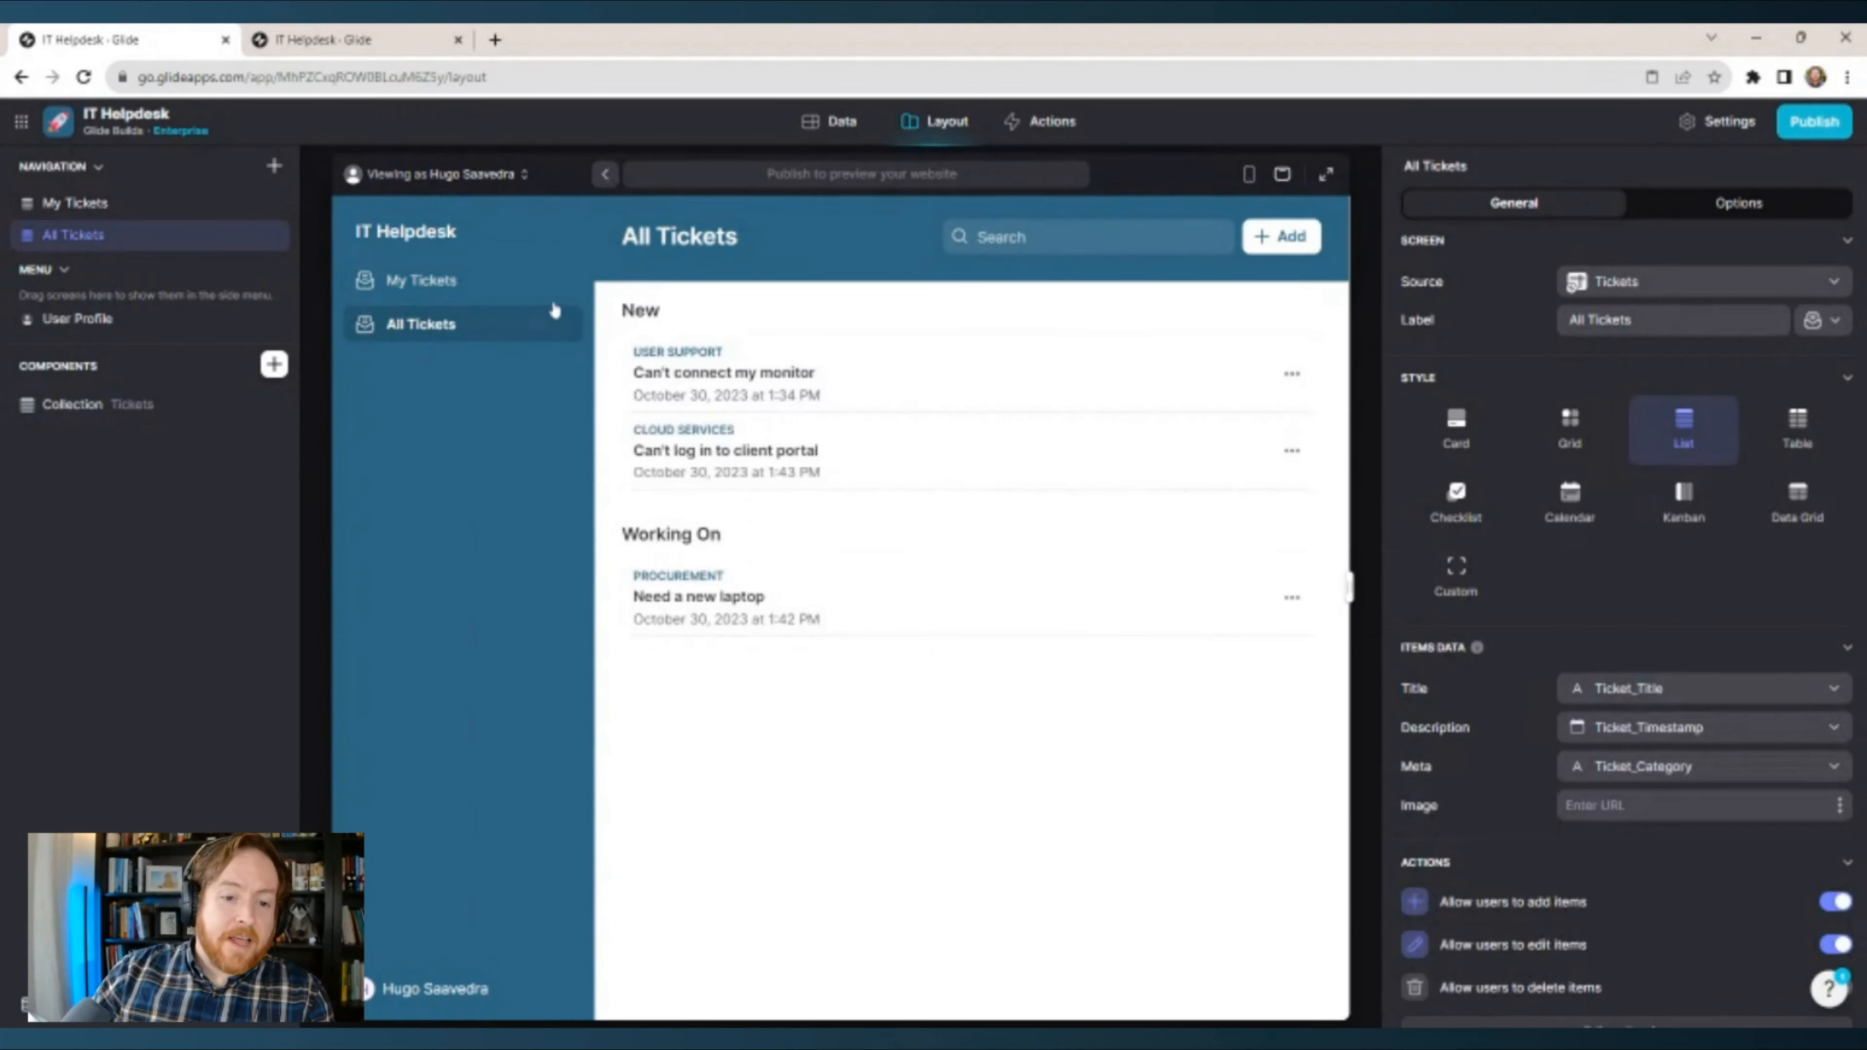
click(467, 330)
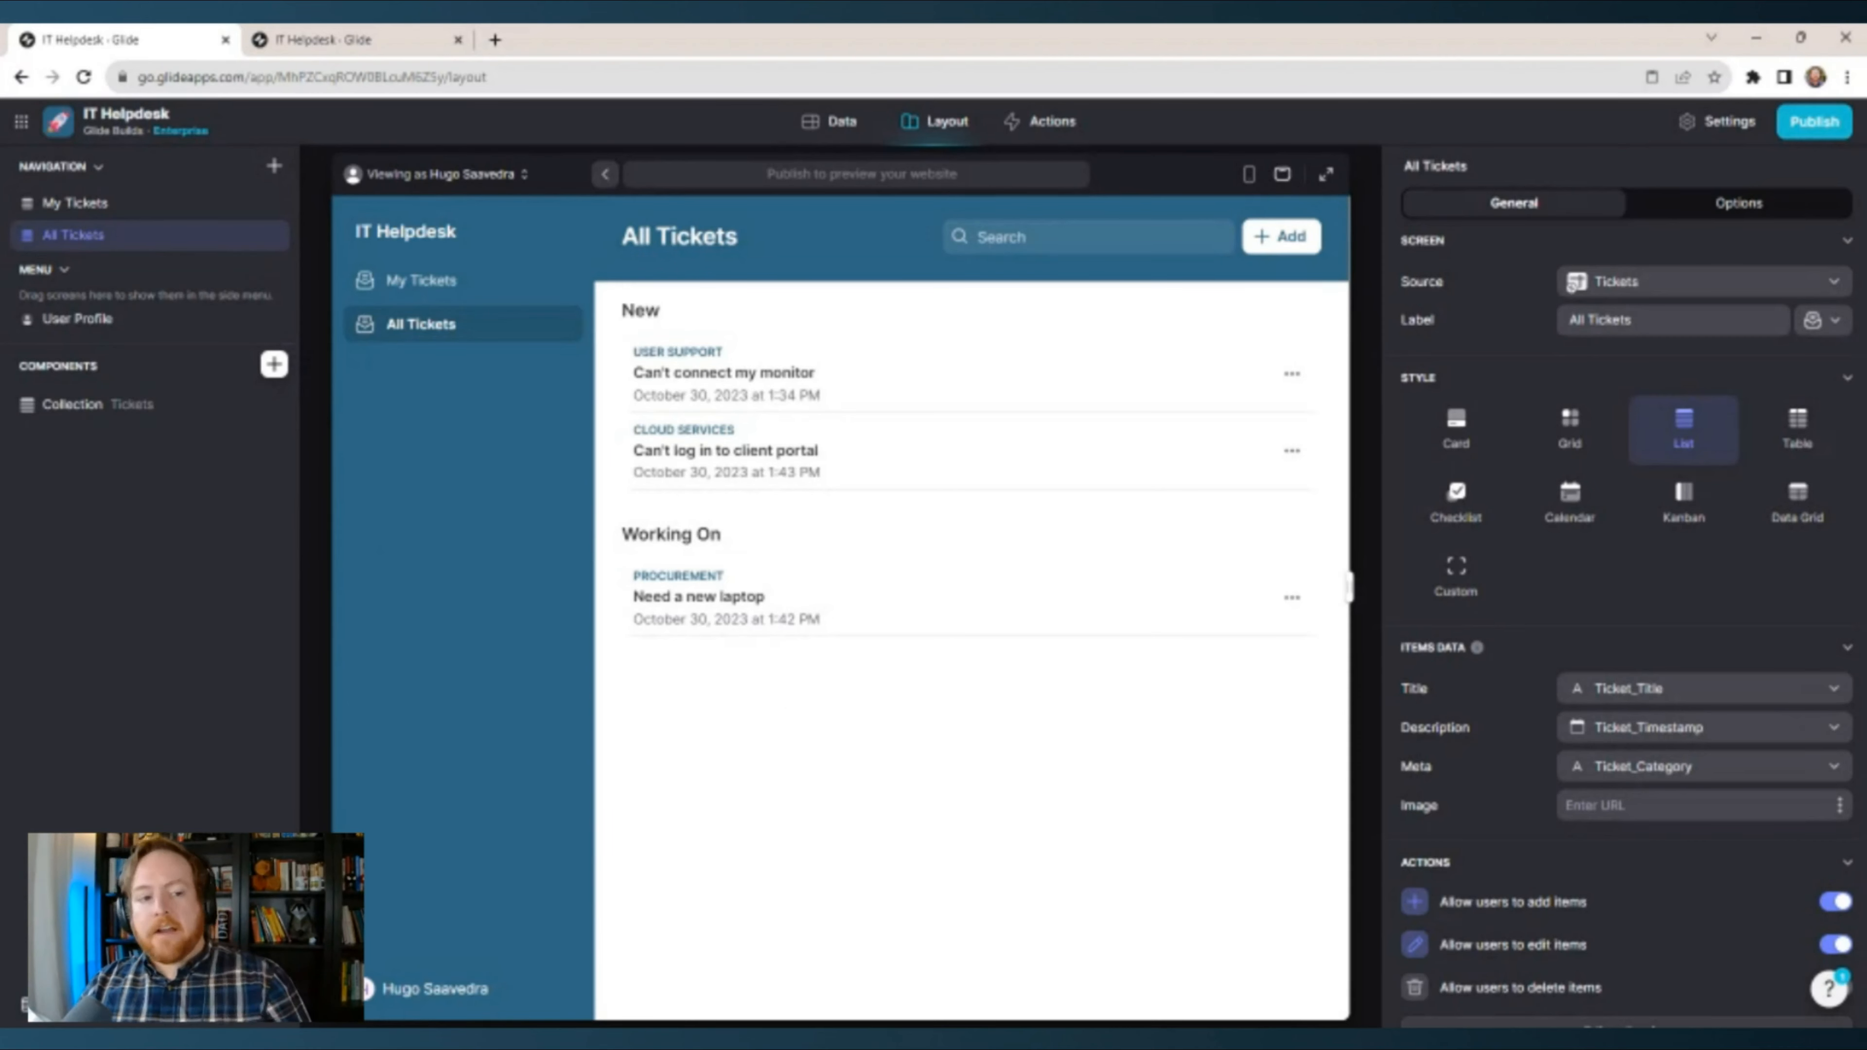
click(274, 165)
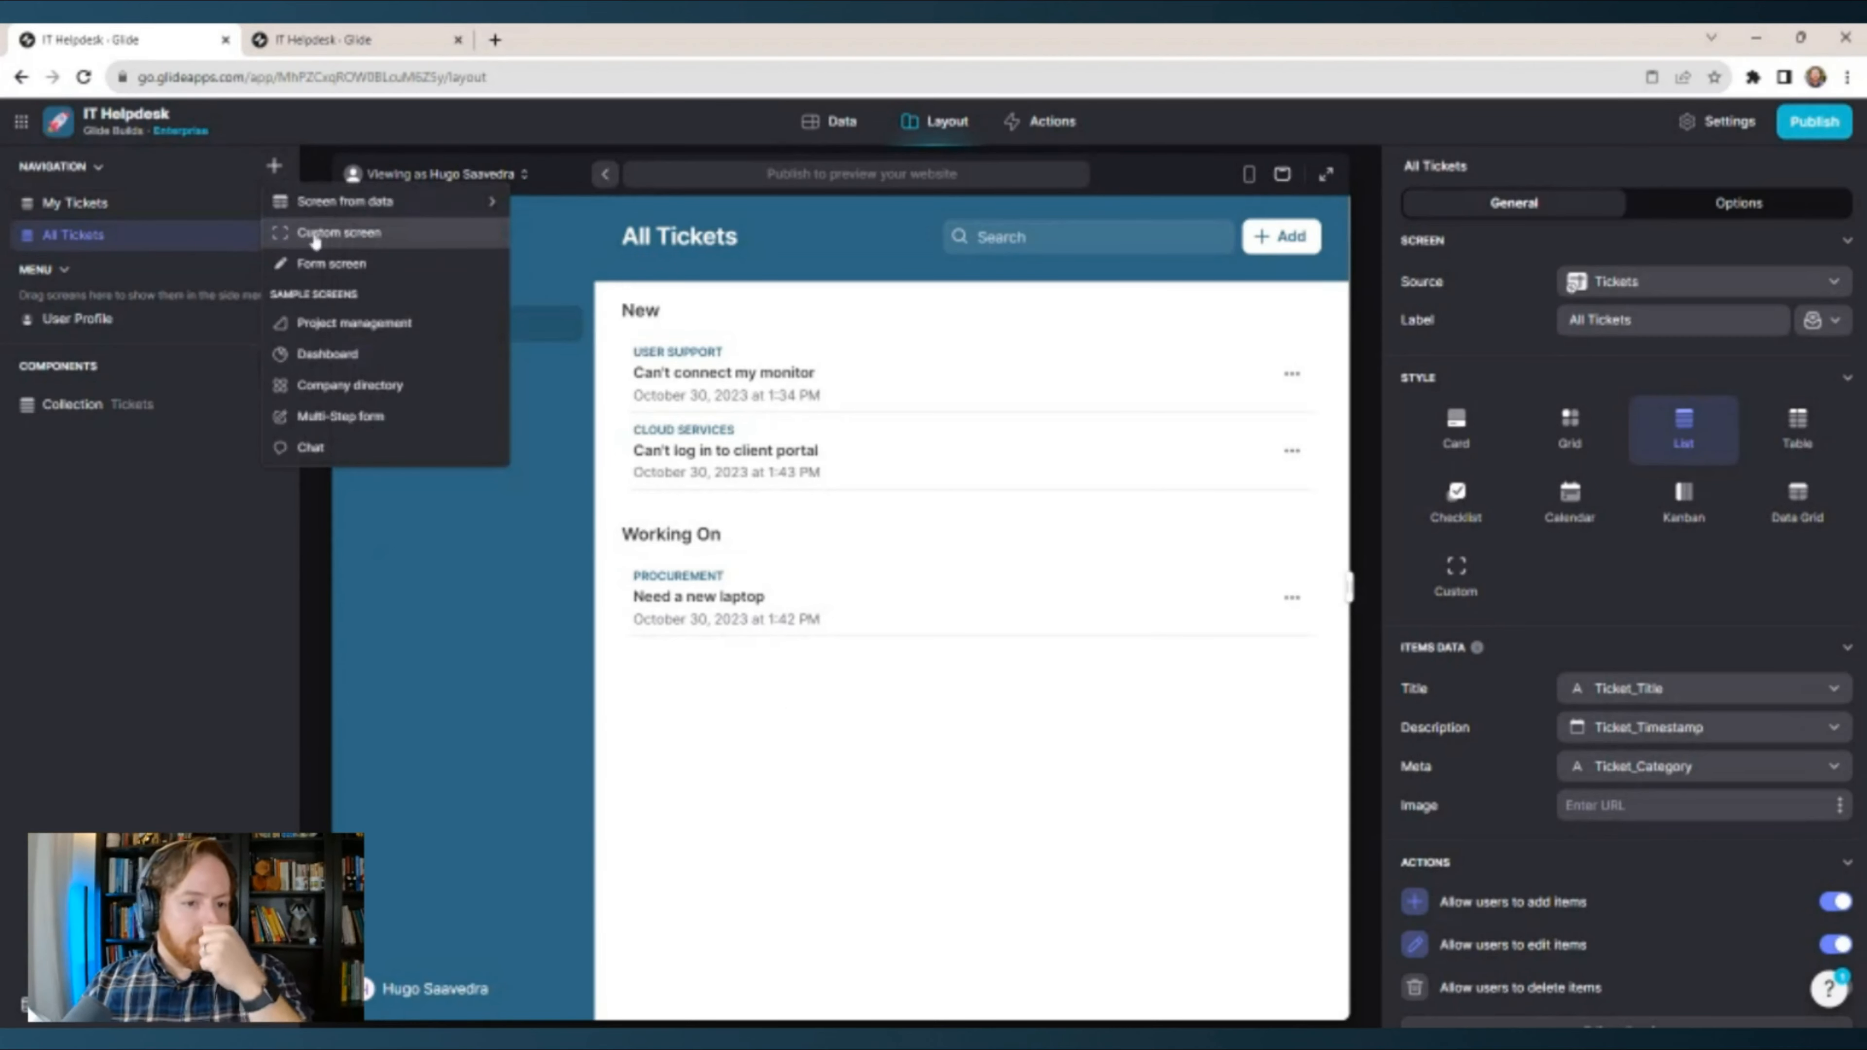
click(383, 235)
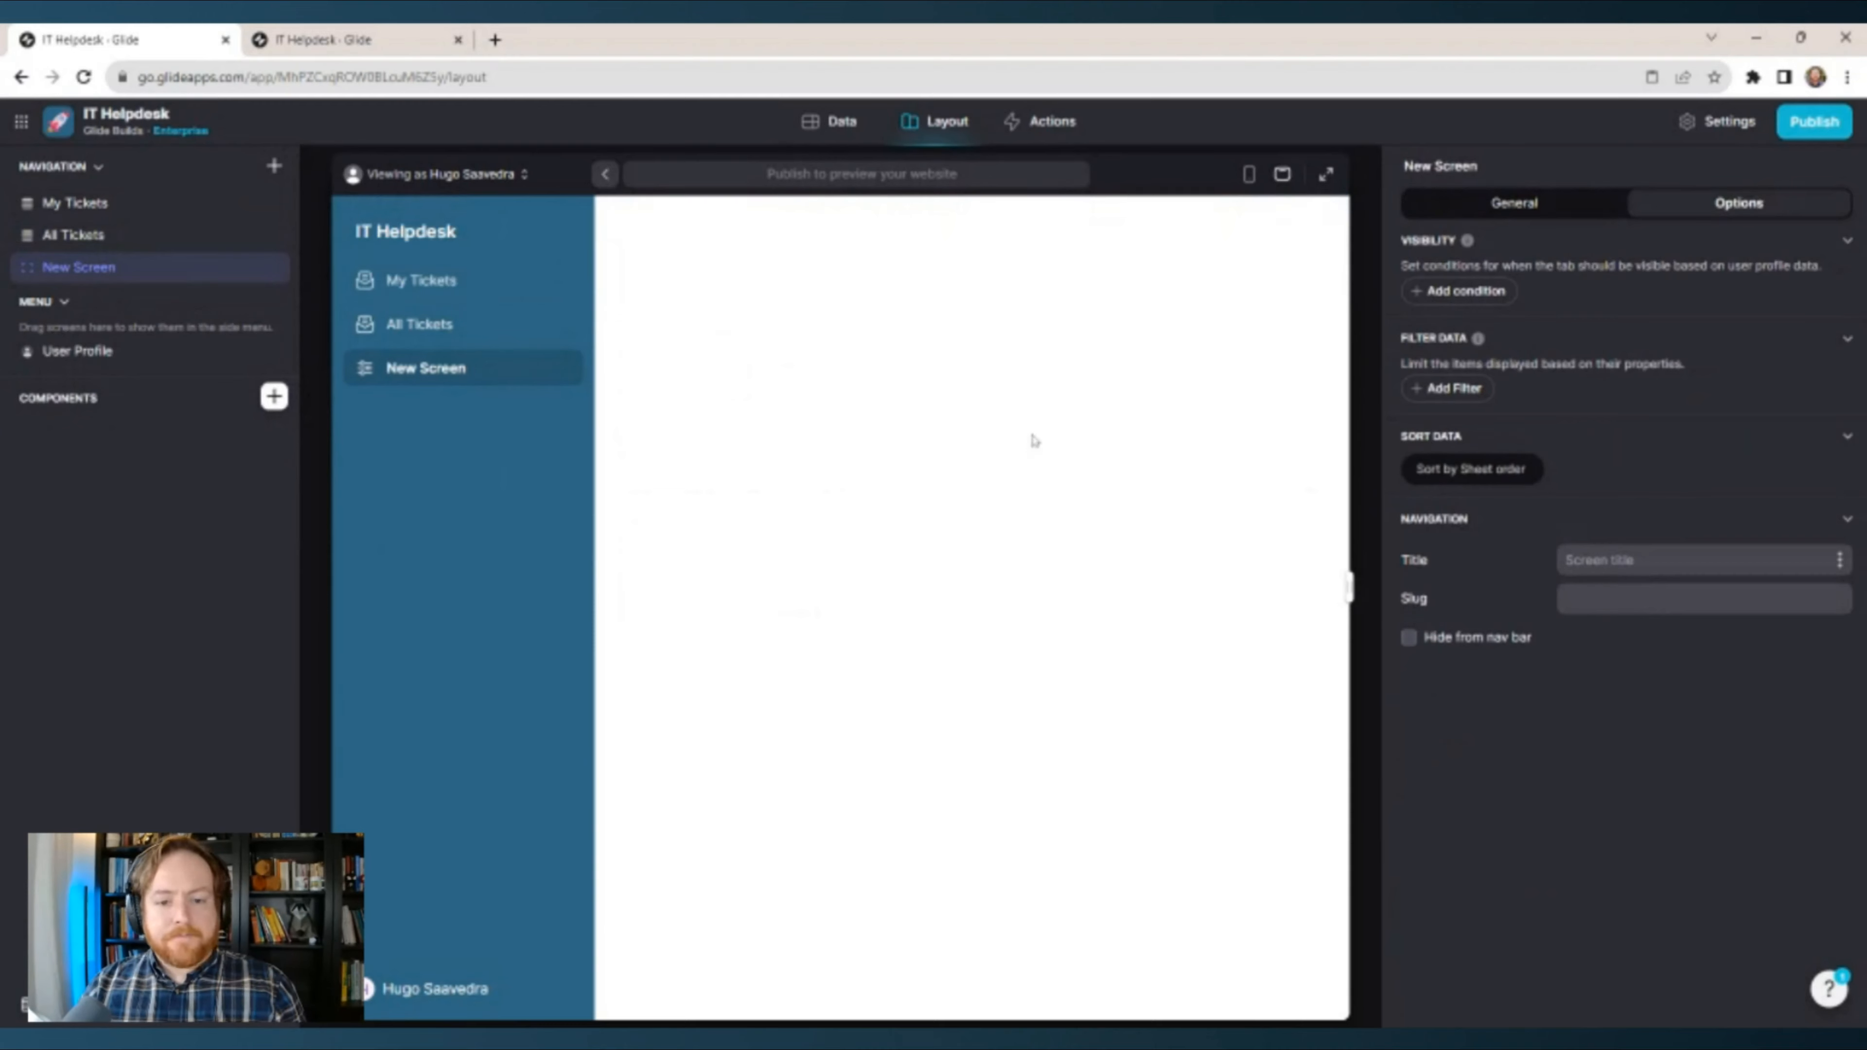
Add a container with a Rich Text component inside it to the new custom screen.
click(275, 396)
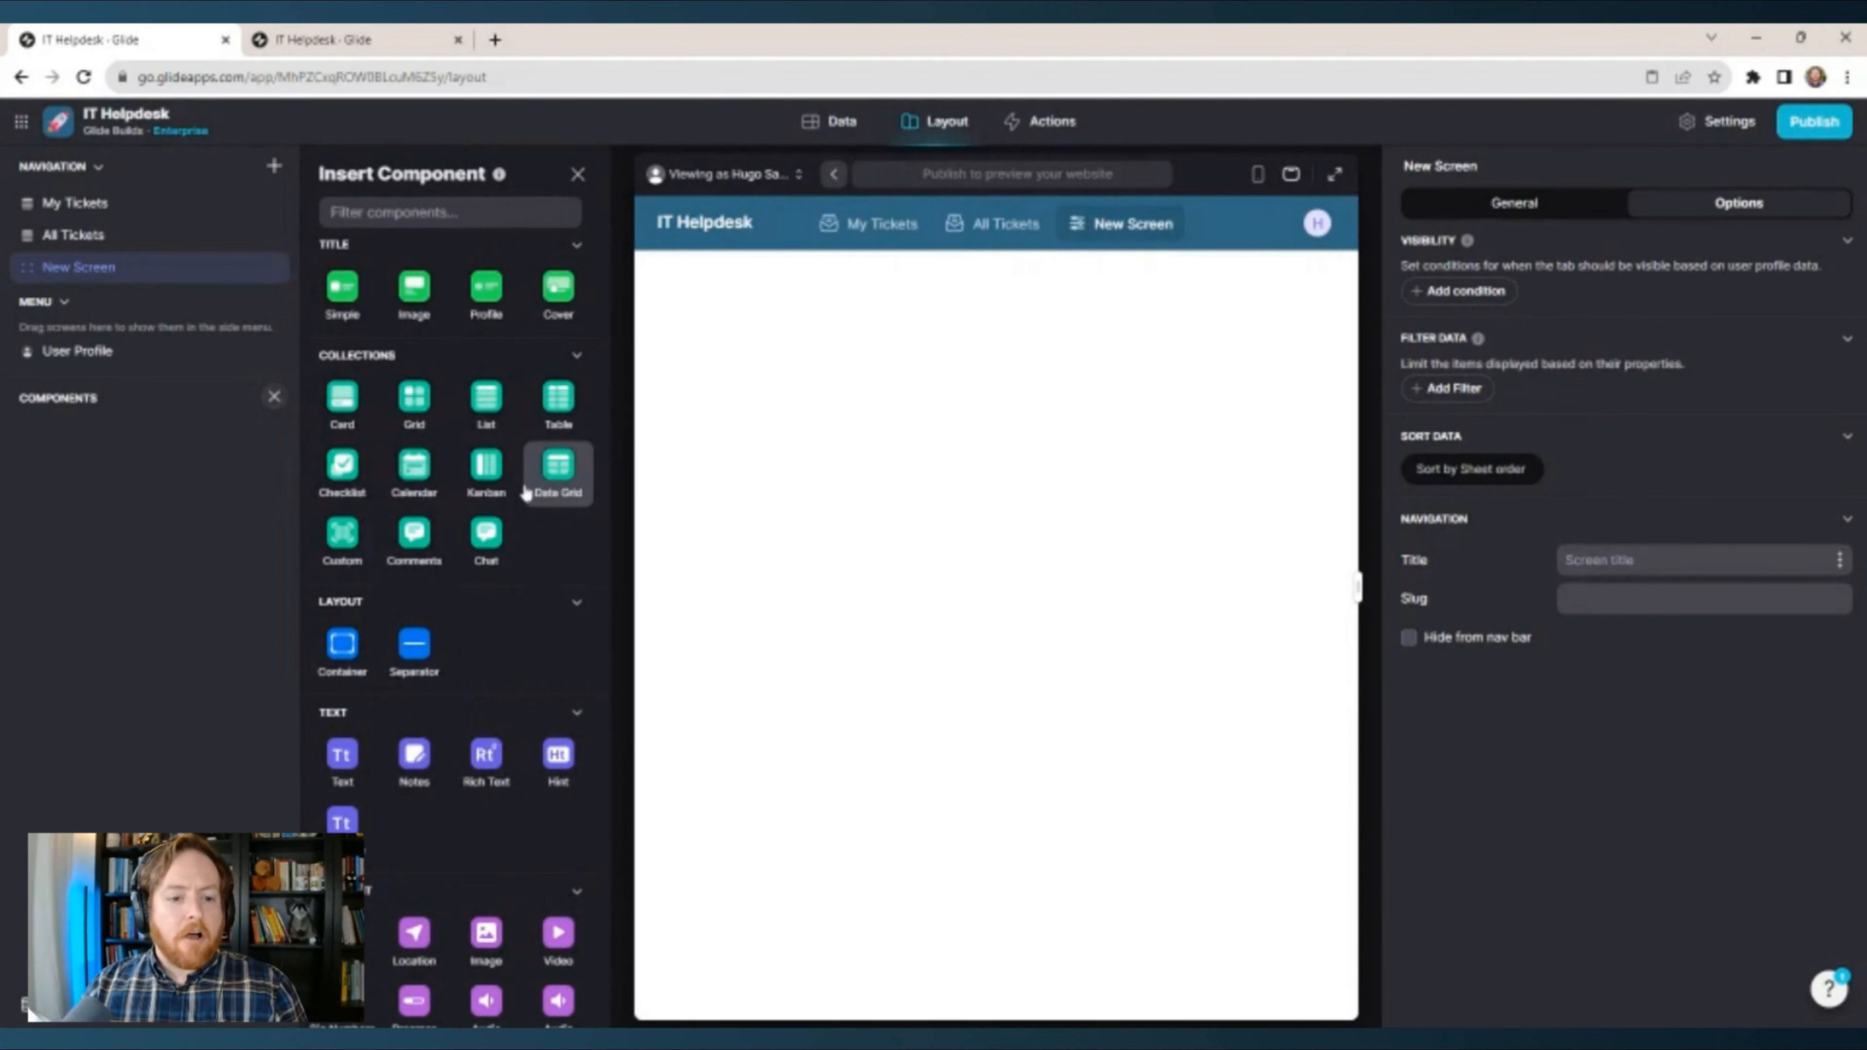
click(331, 654)
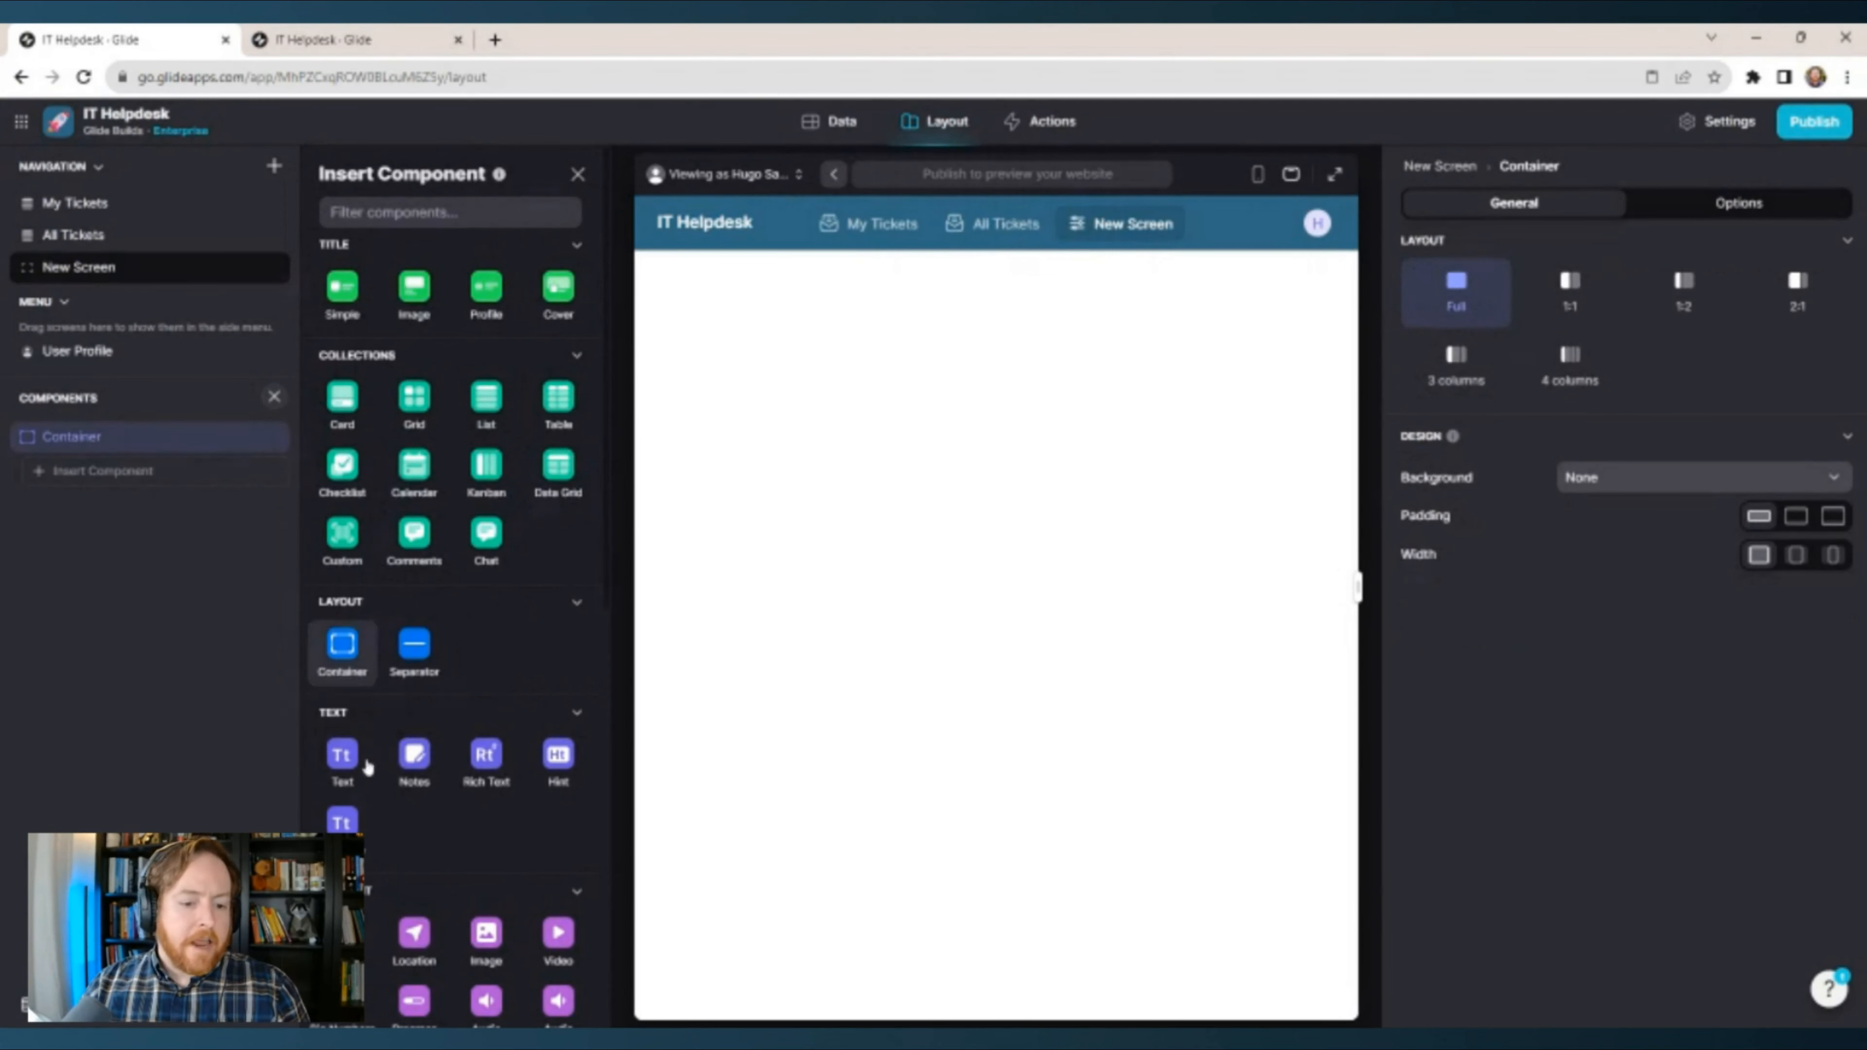
click(485, 758)
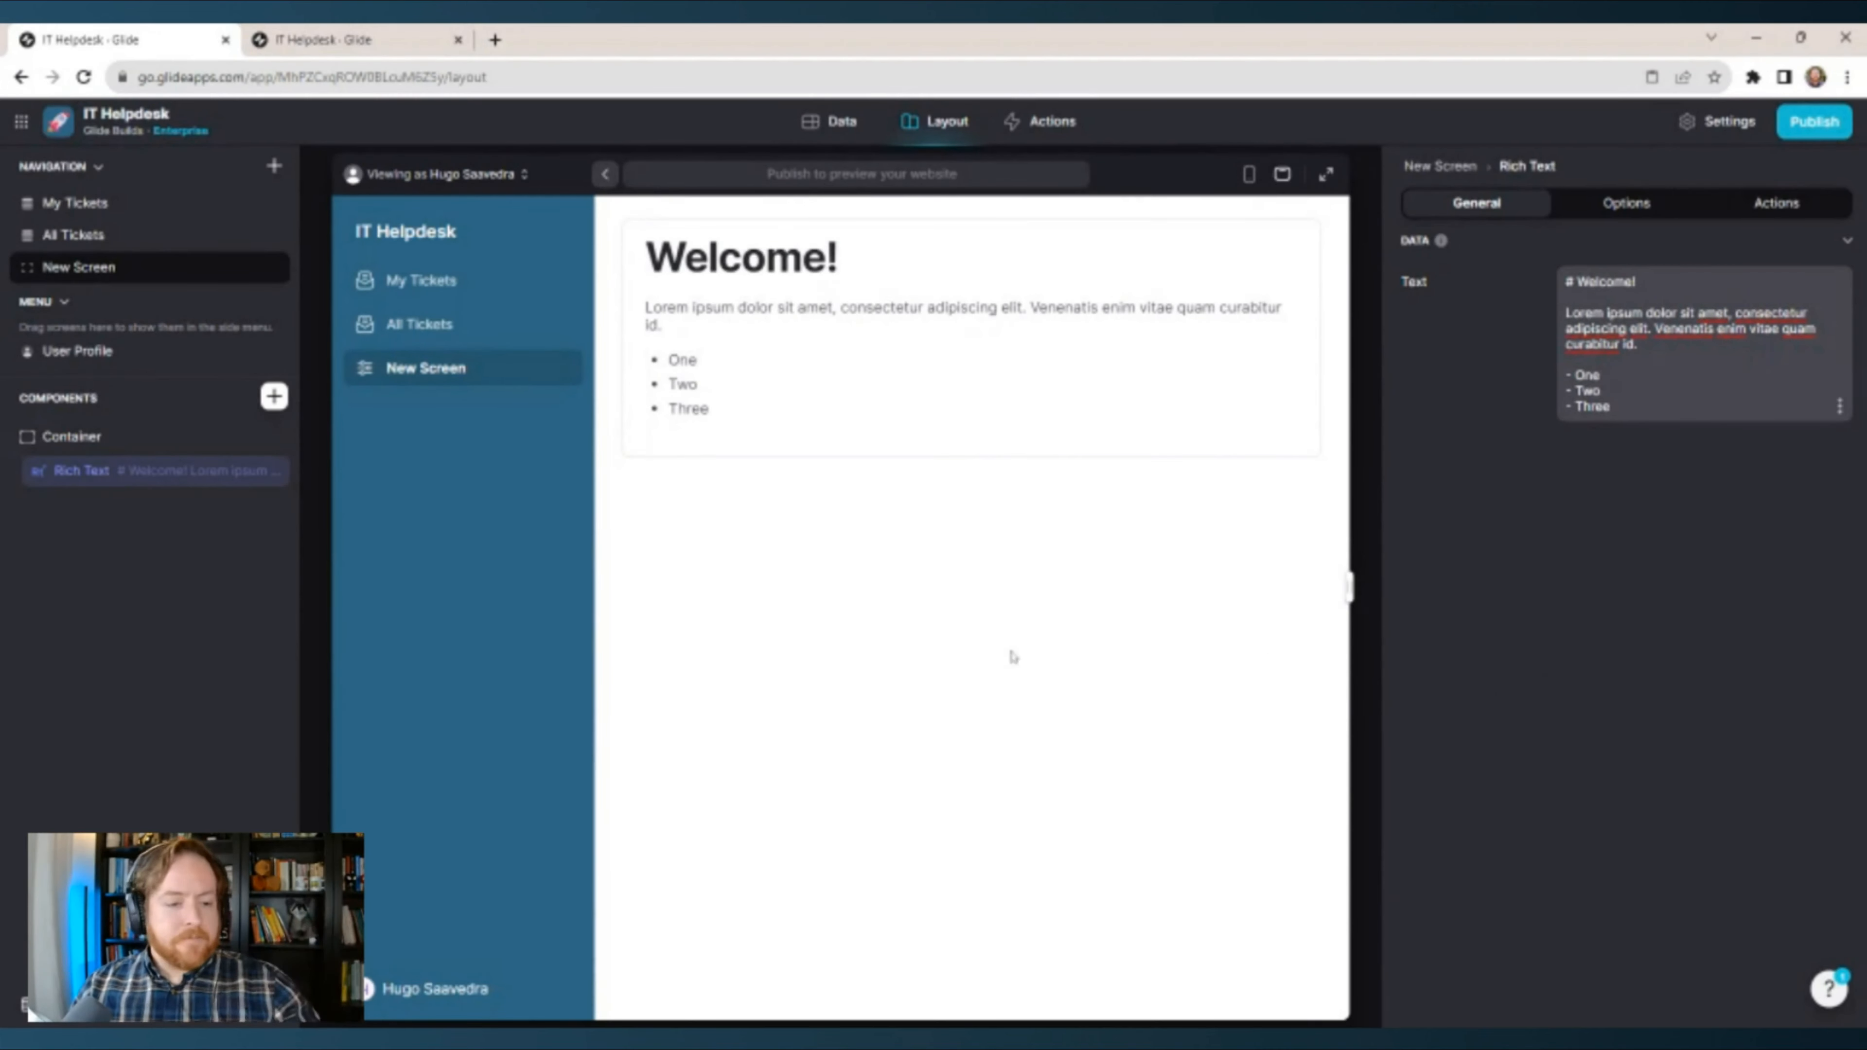
Rename the new screen to Docs and give it the circled question mark icon.
click(92, 267)
key(ctrl+a)
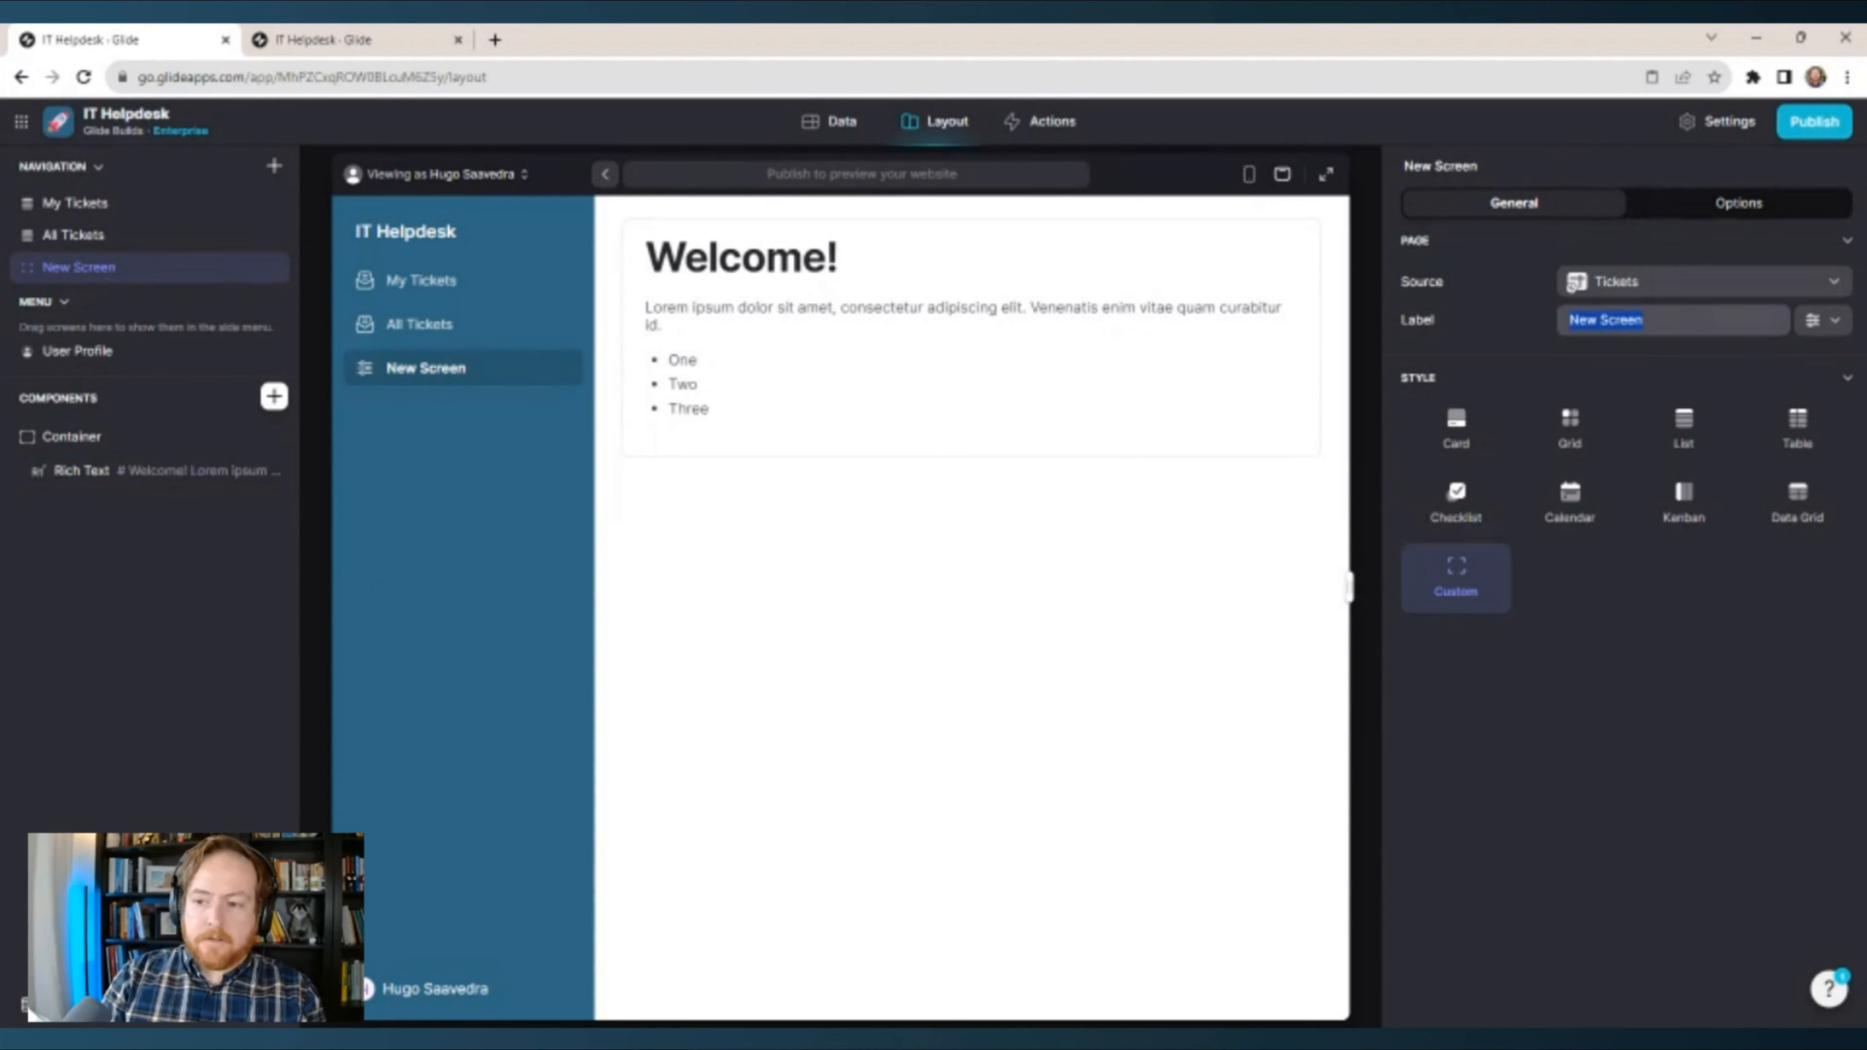
text(Docs)
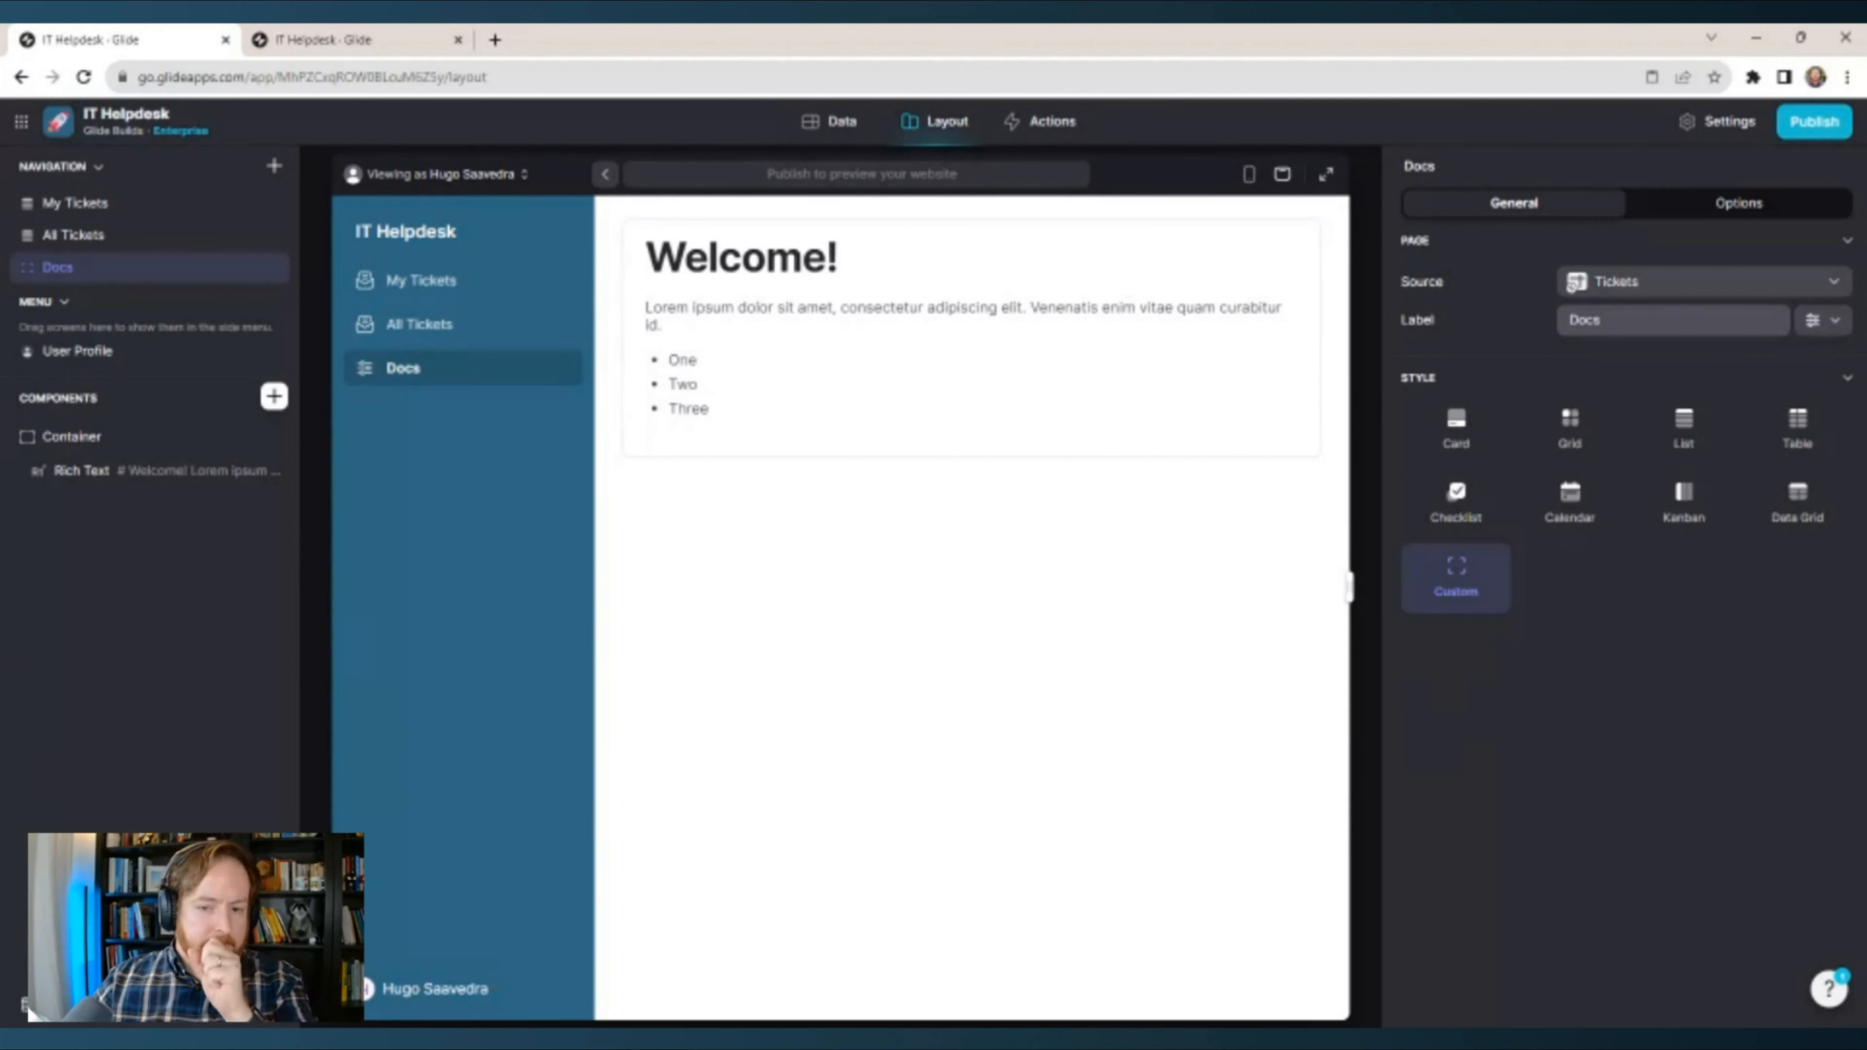
click(1815, 320)
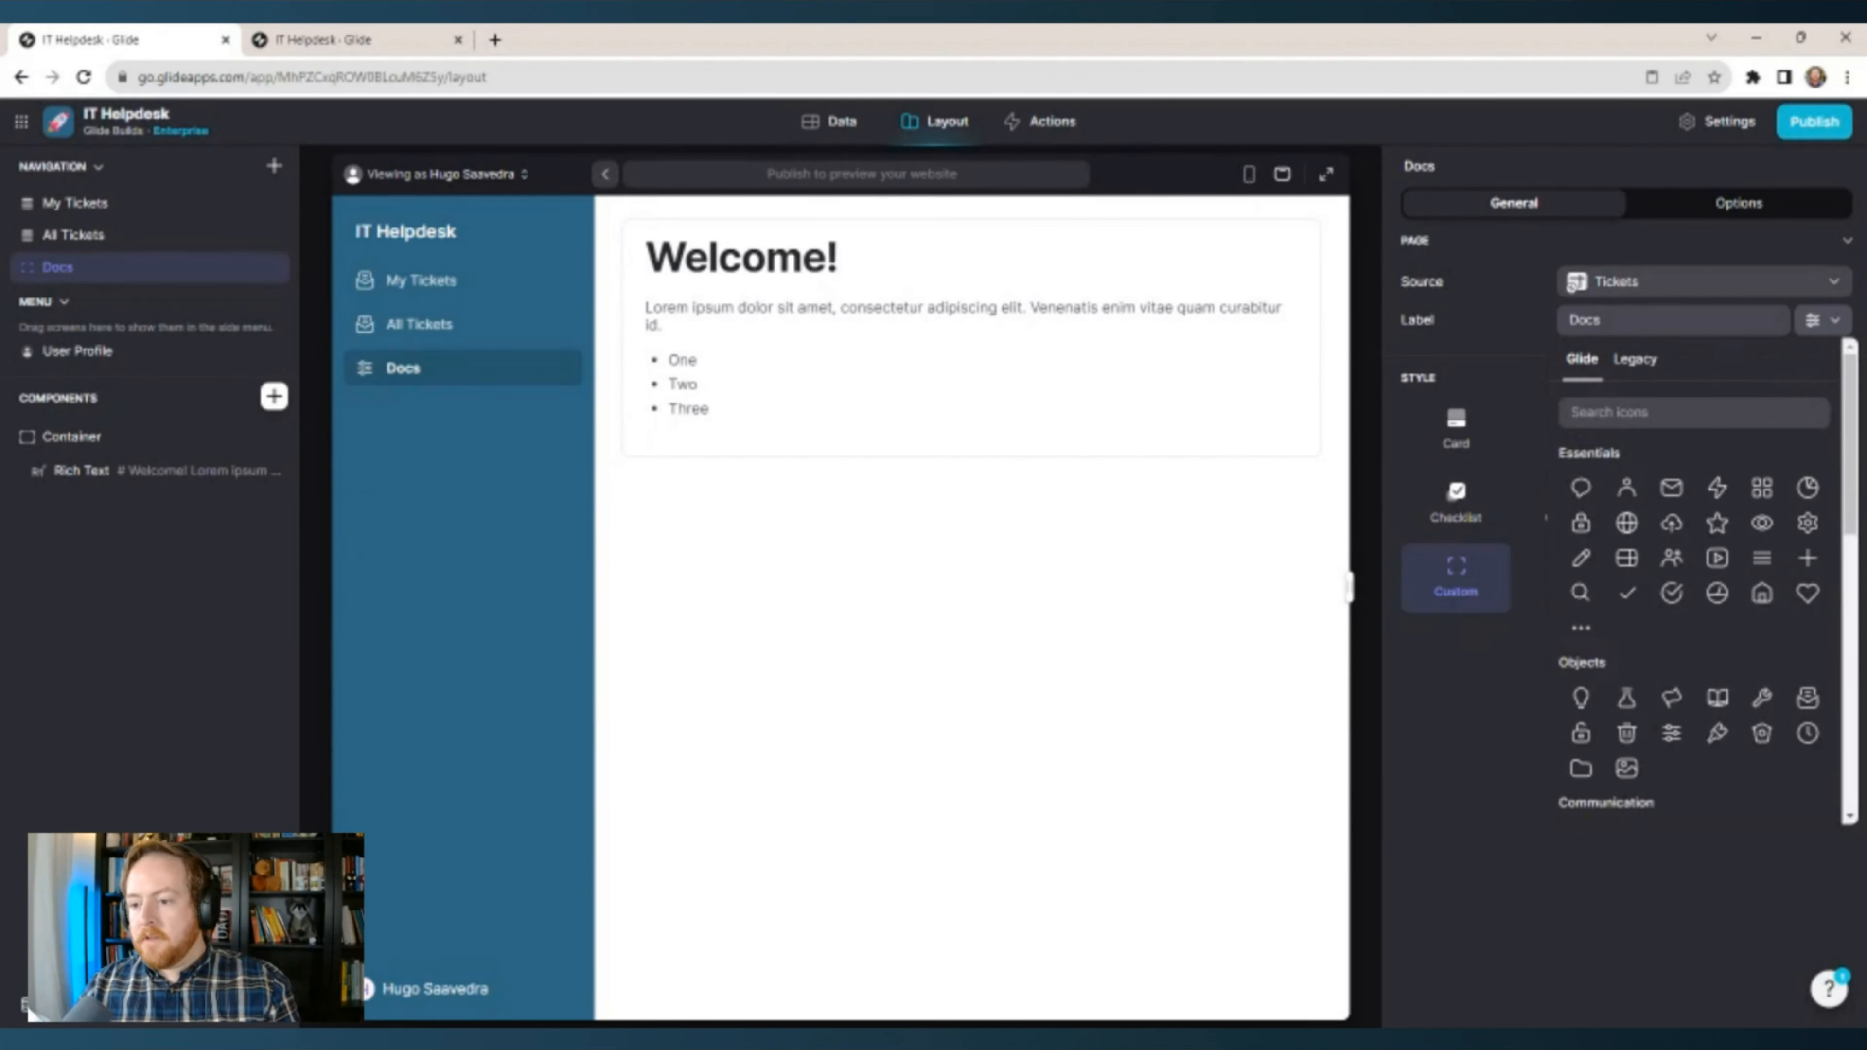
scroll(1672, 561, down, 5)
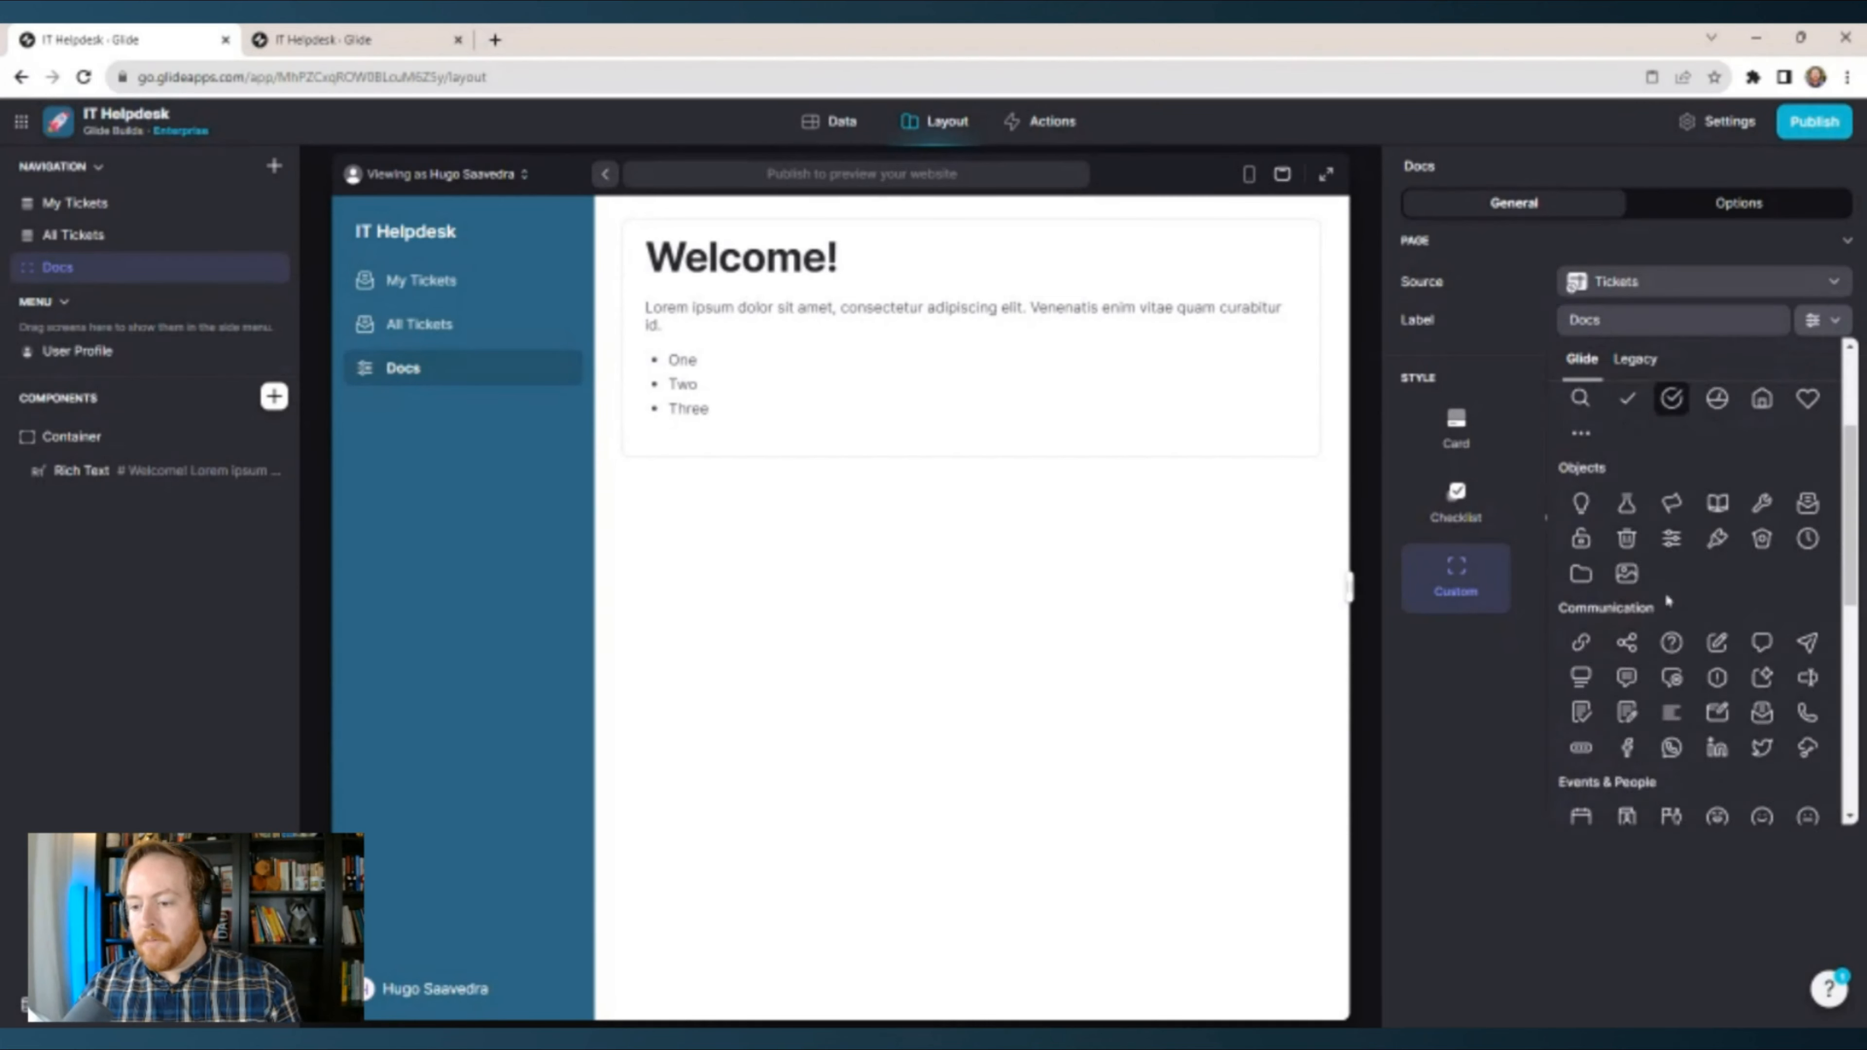
click(1672, 447)
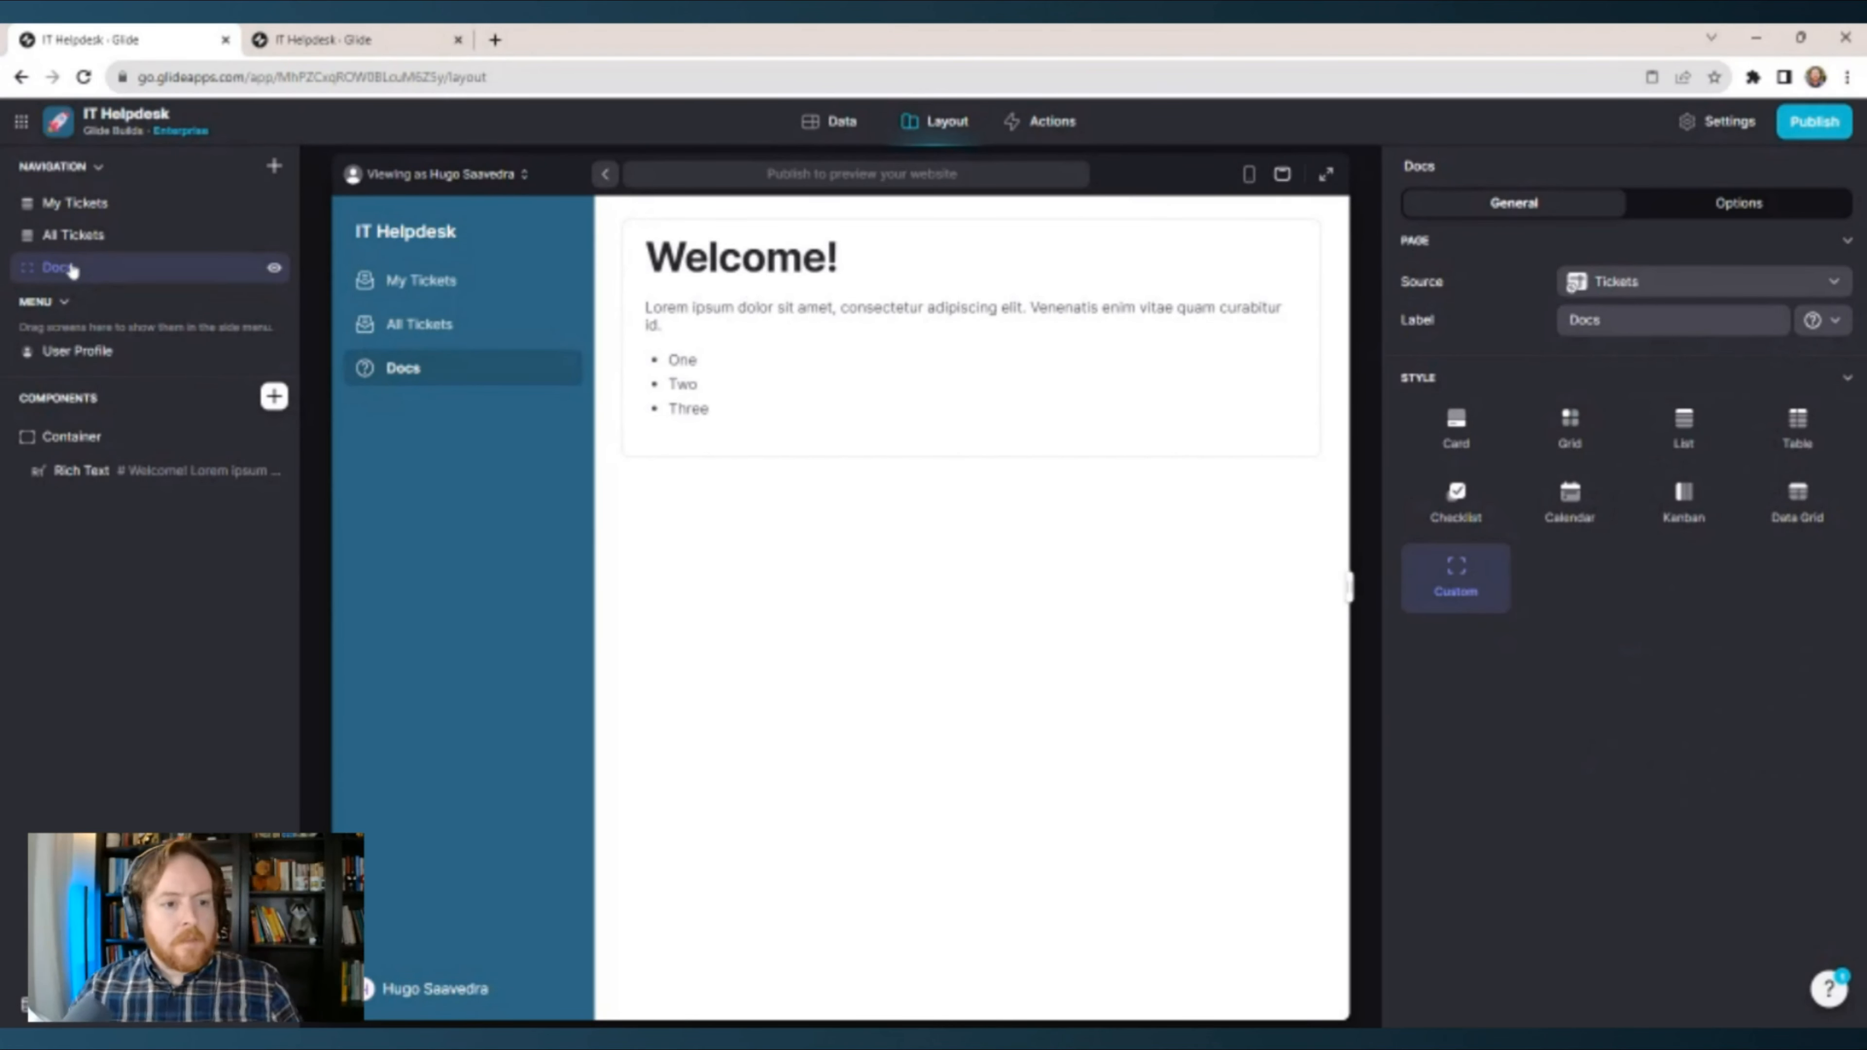
Move the Docs screen from the navigation into the side menu section and check the menu in the phone preview.
drag(72, 271, 77, 343)
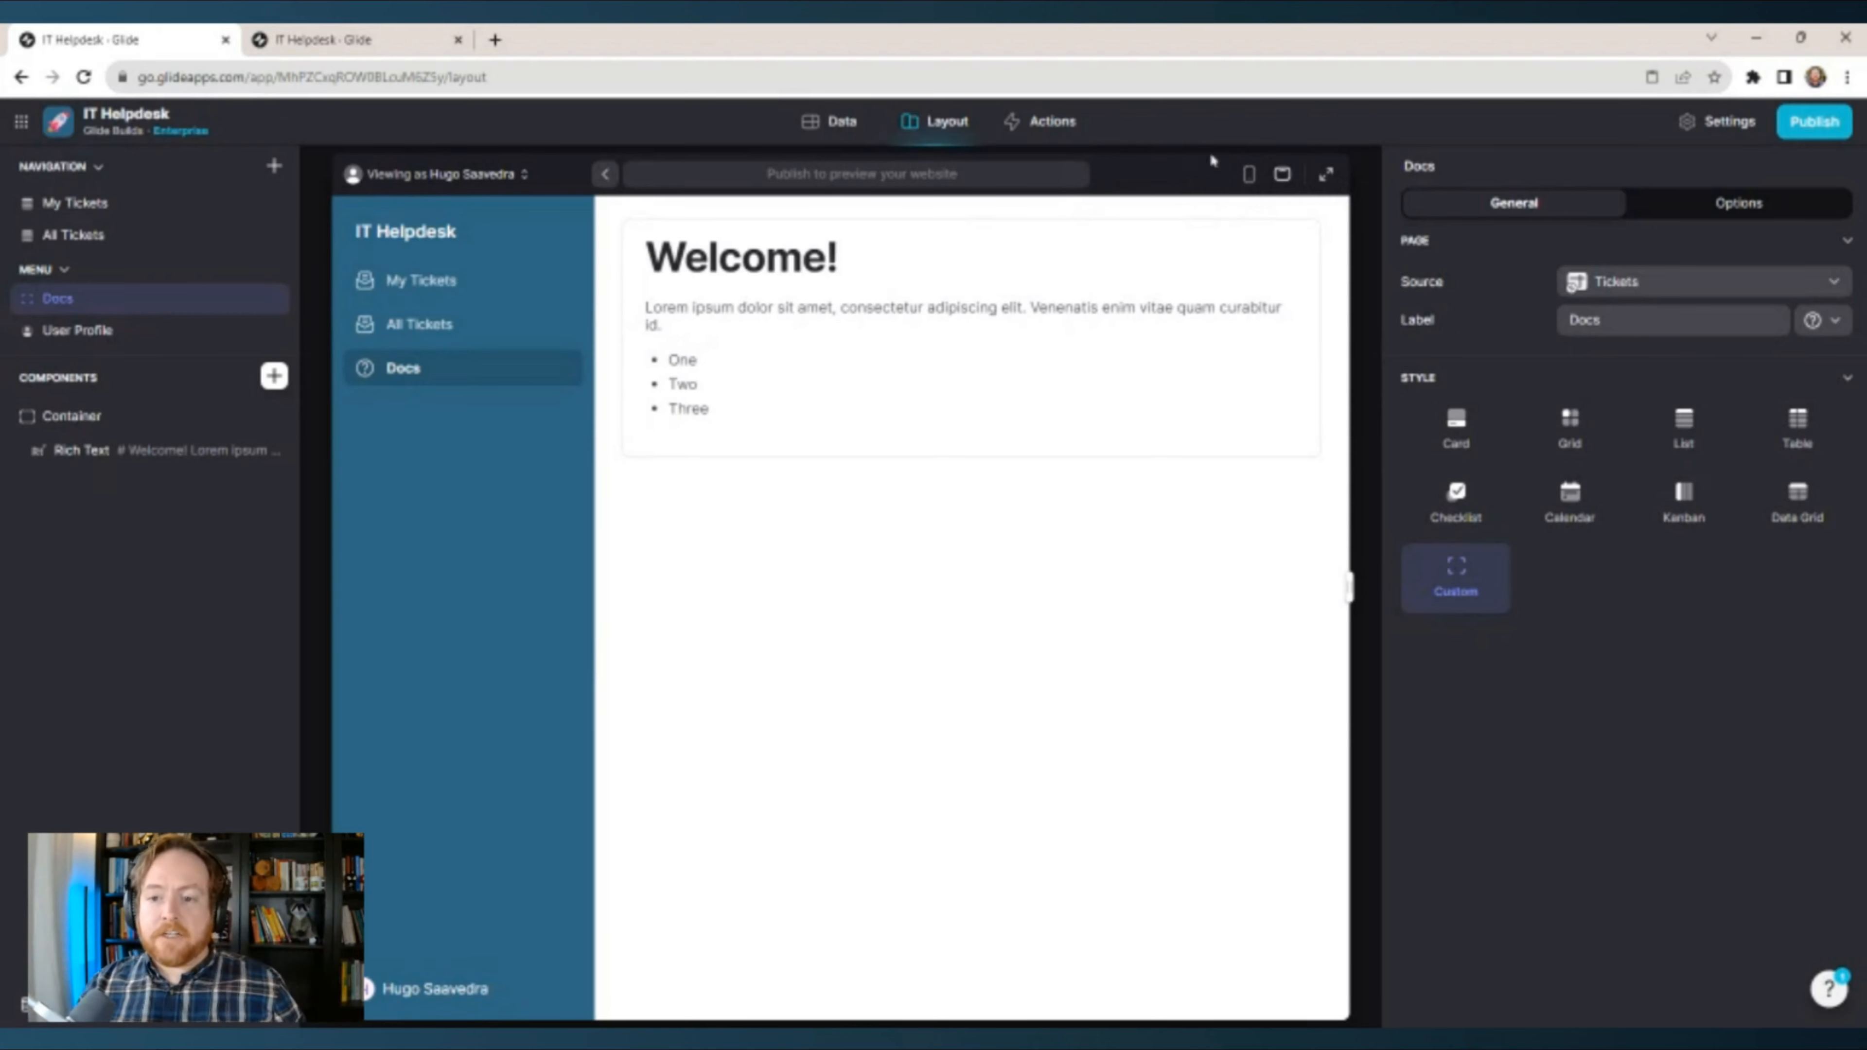
click(1246, 176)
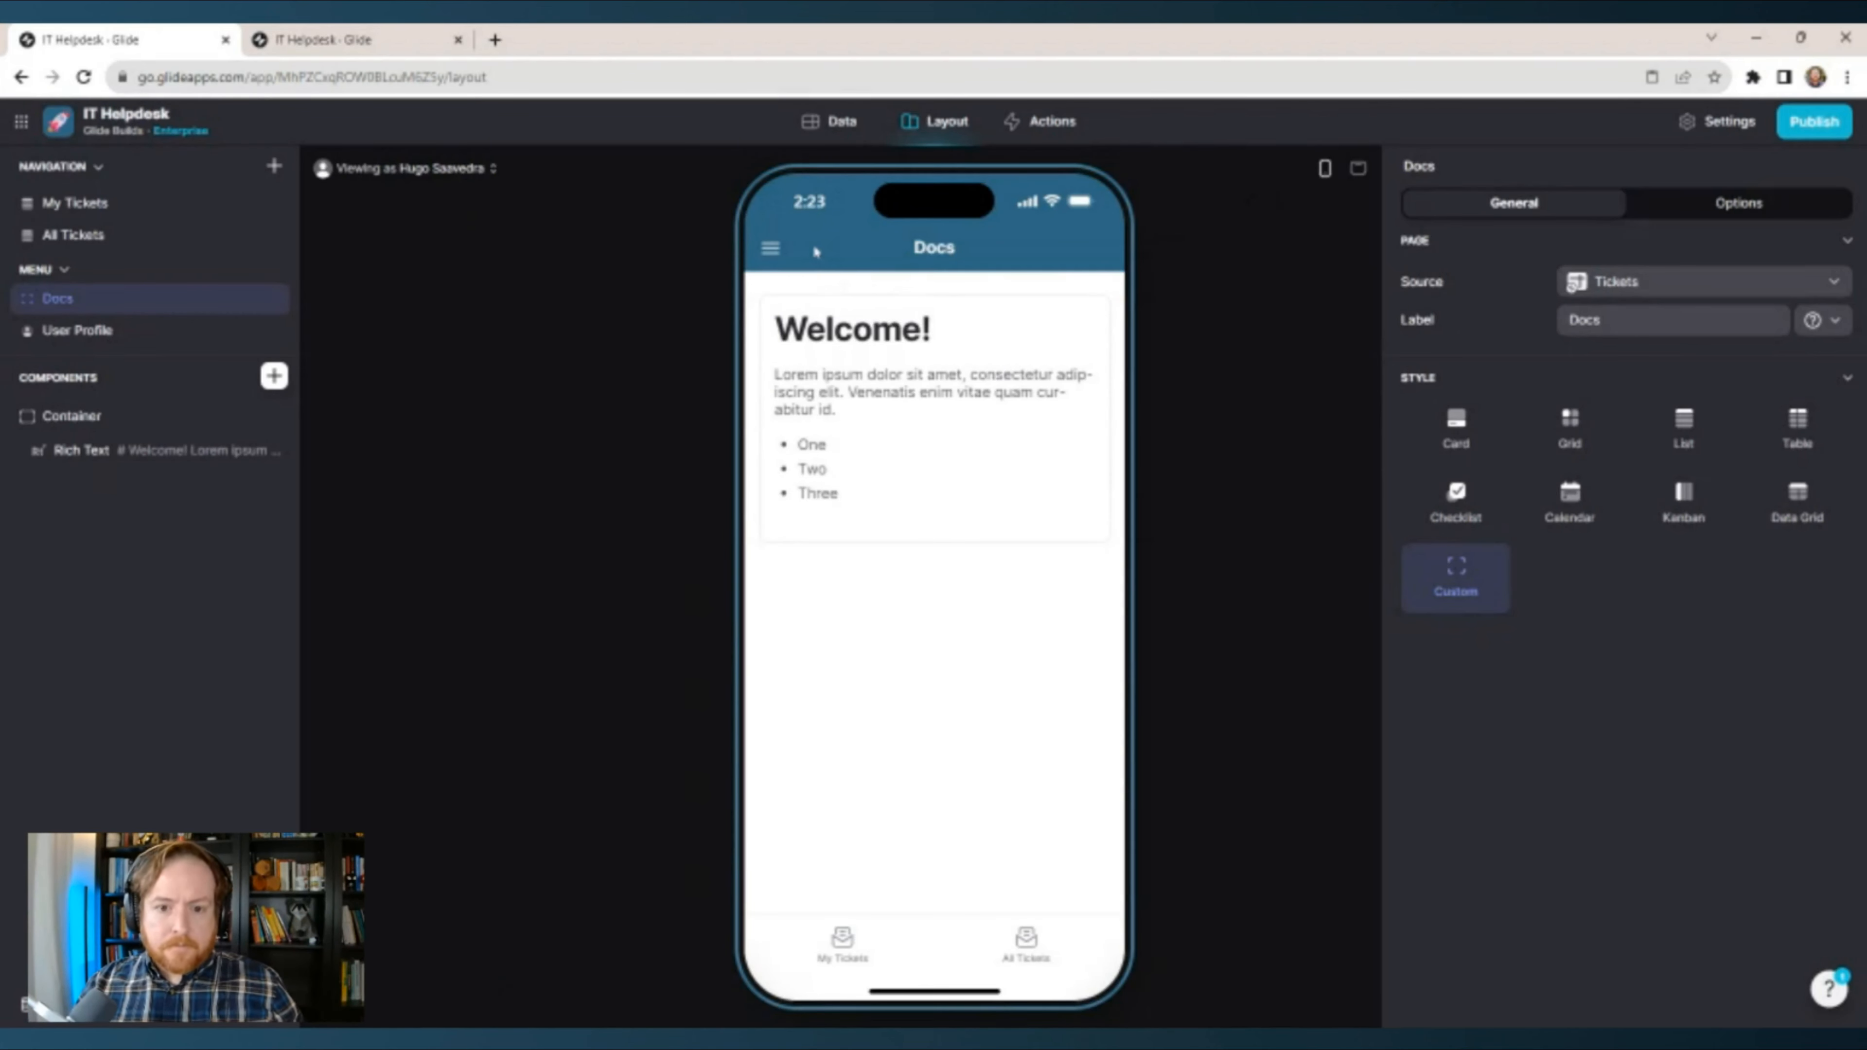
click(769, 250)
click(768, 254)
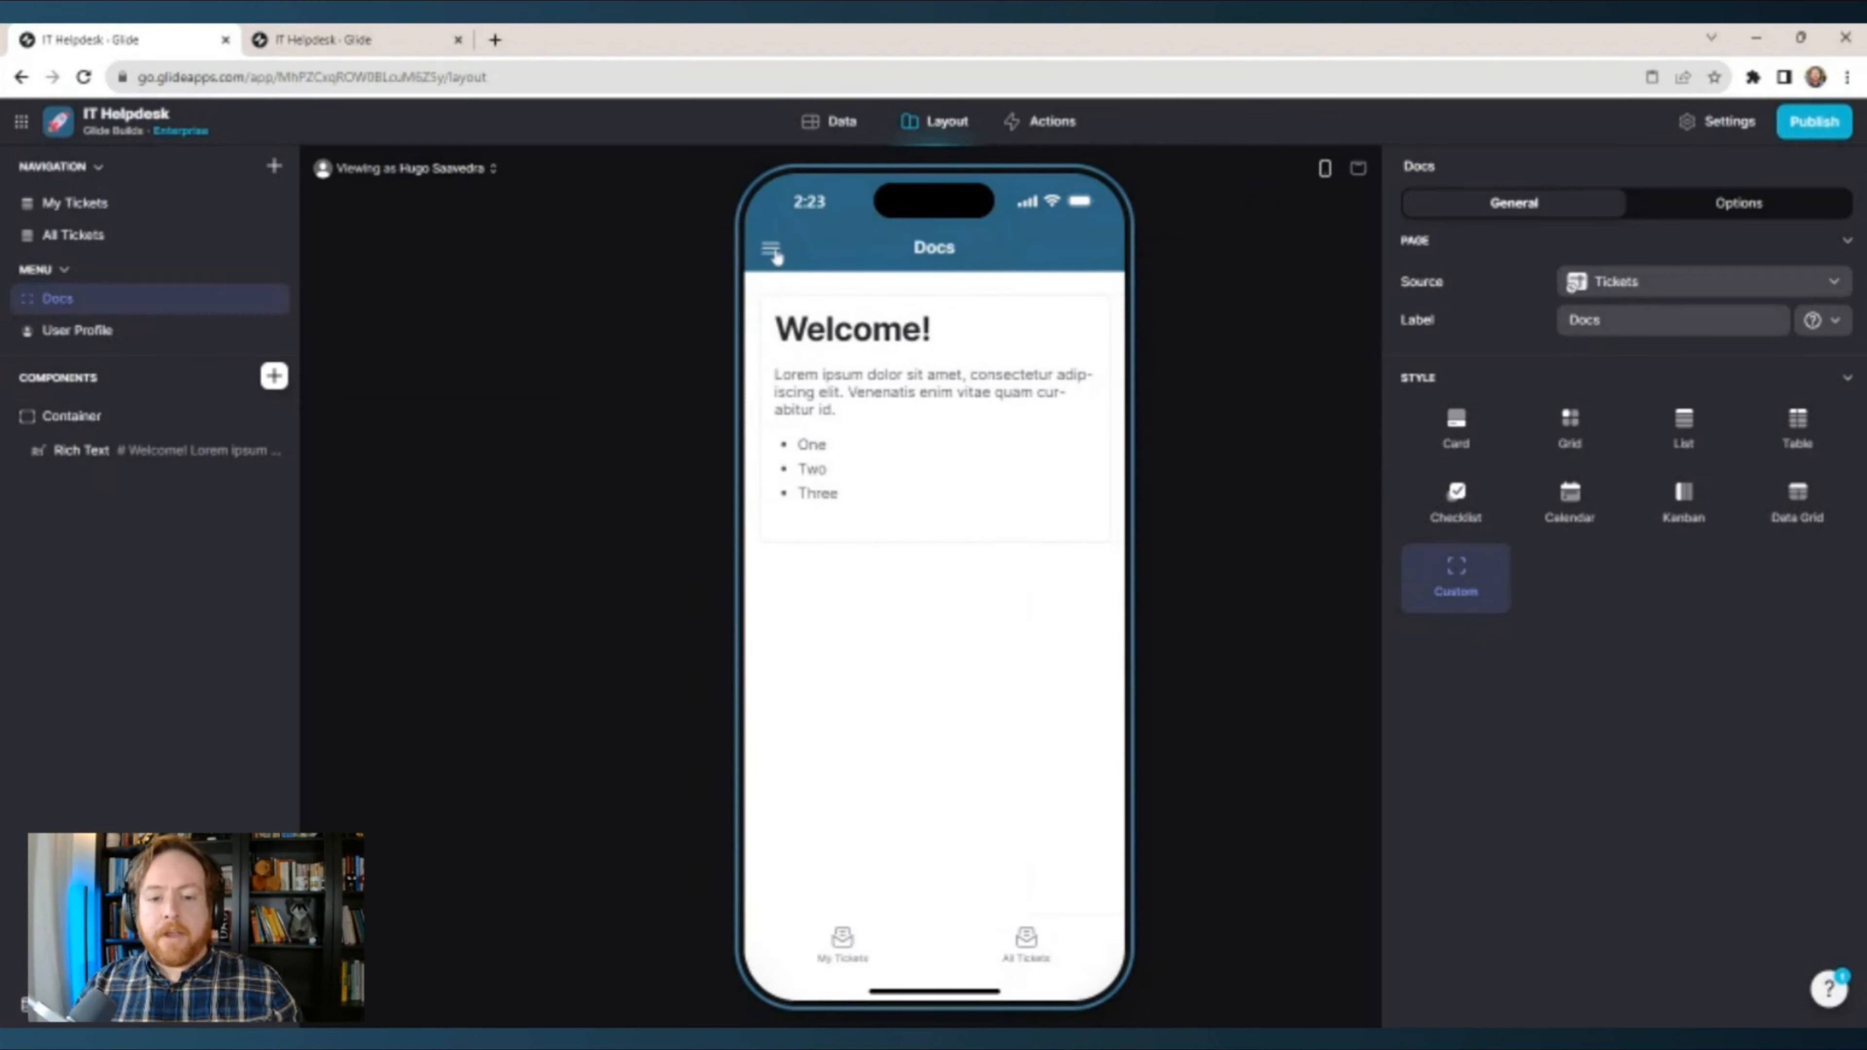
click(770, 252)
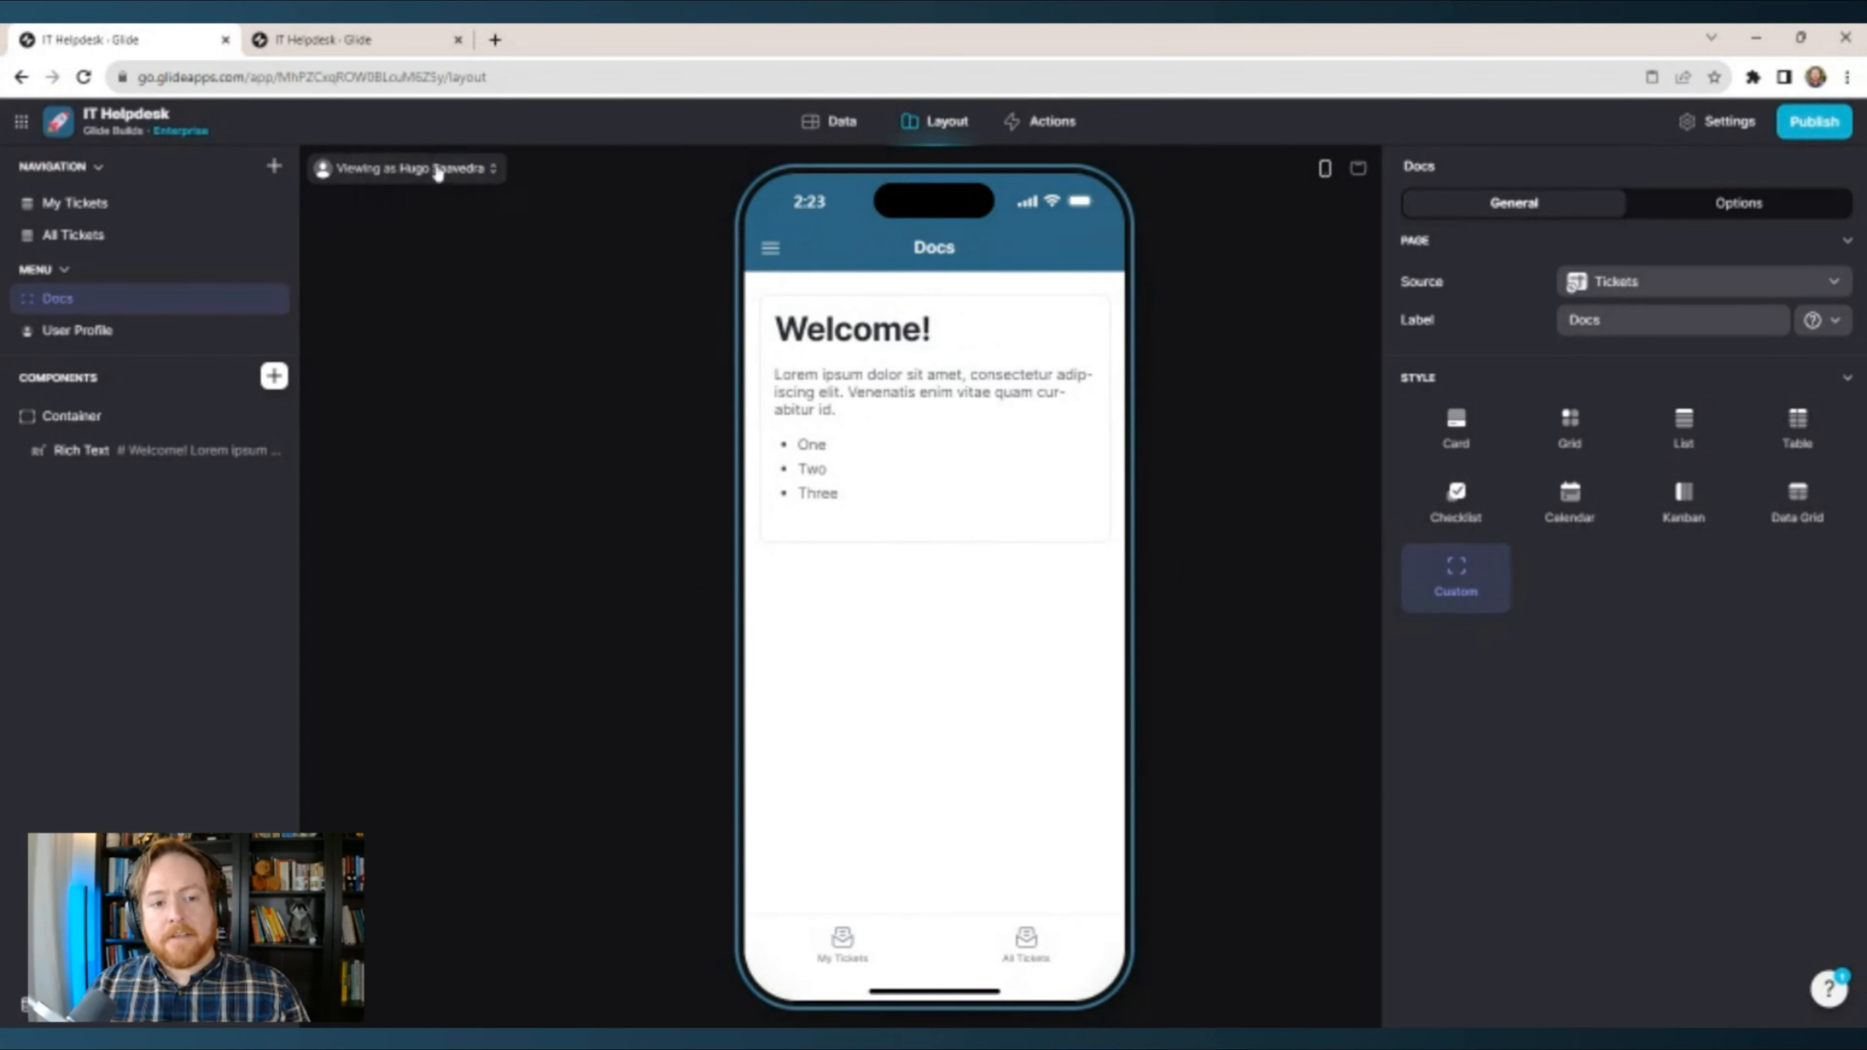
click(452, 175)
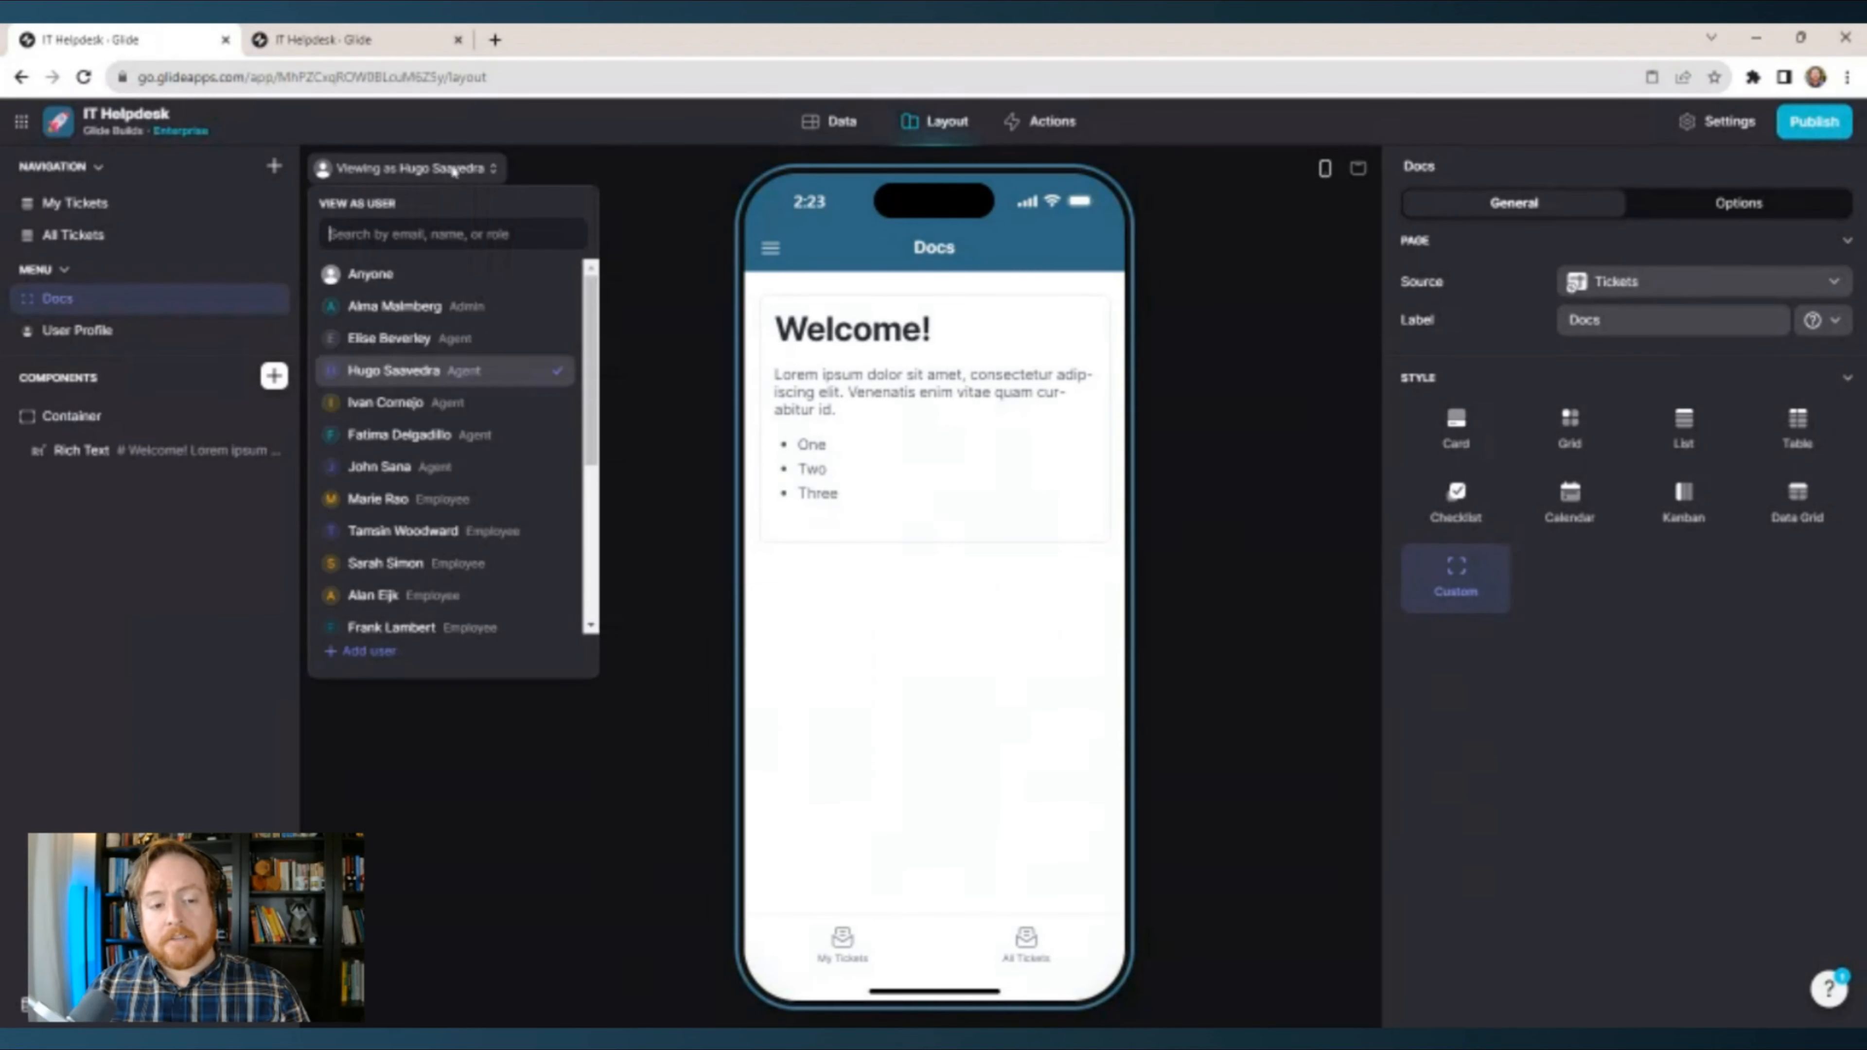
click(453, 173)
Add an in-app filter on Ticket_Status to the All Tickets collection.
click(846, 946)
click(997, 955)
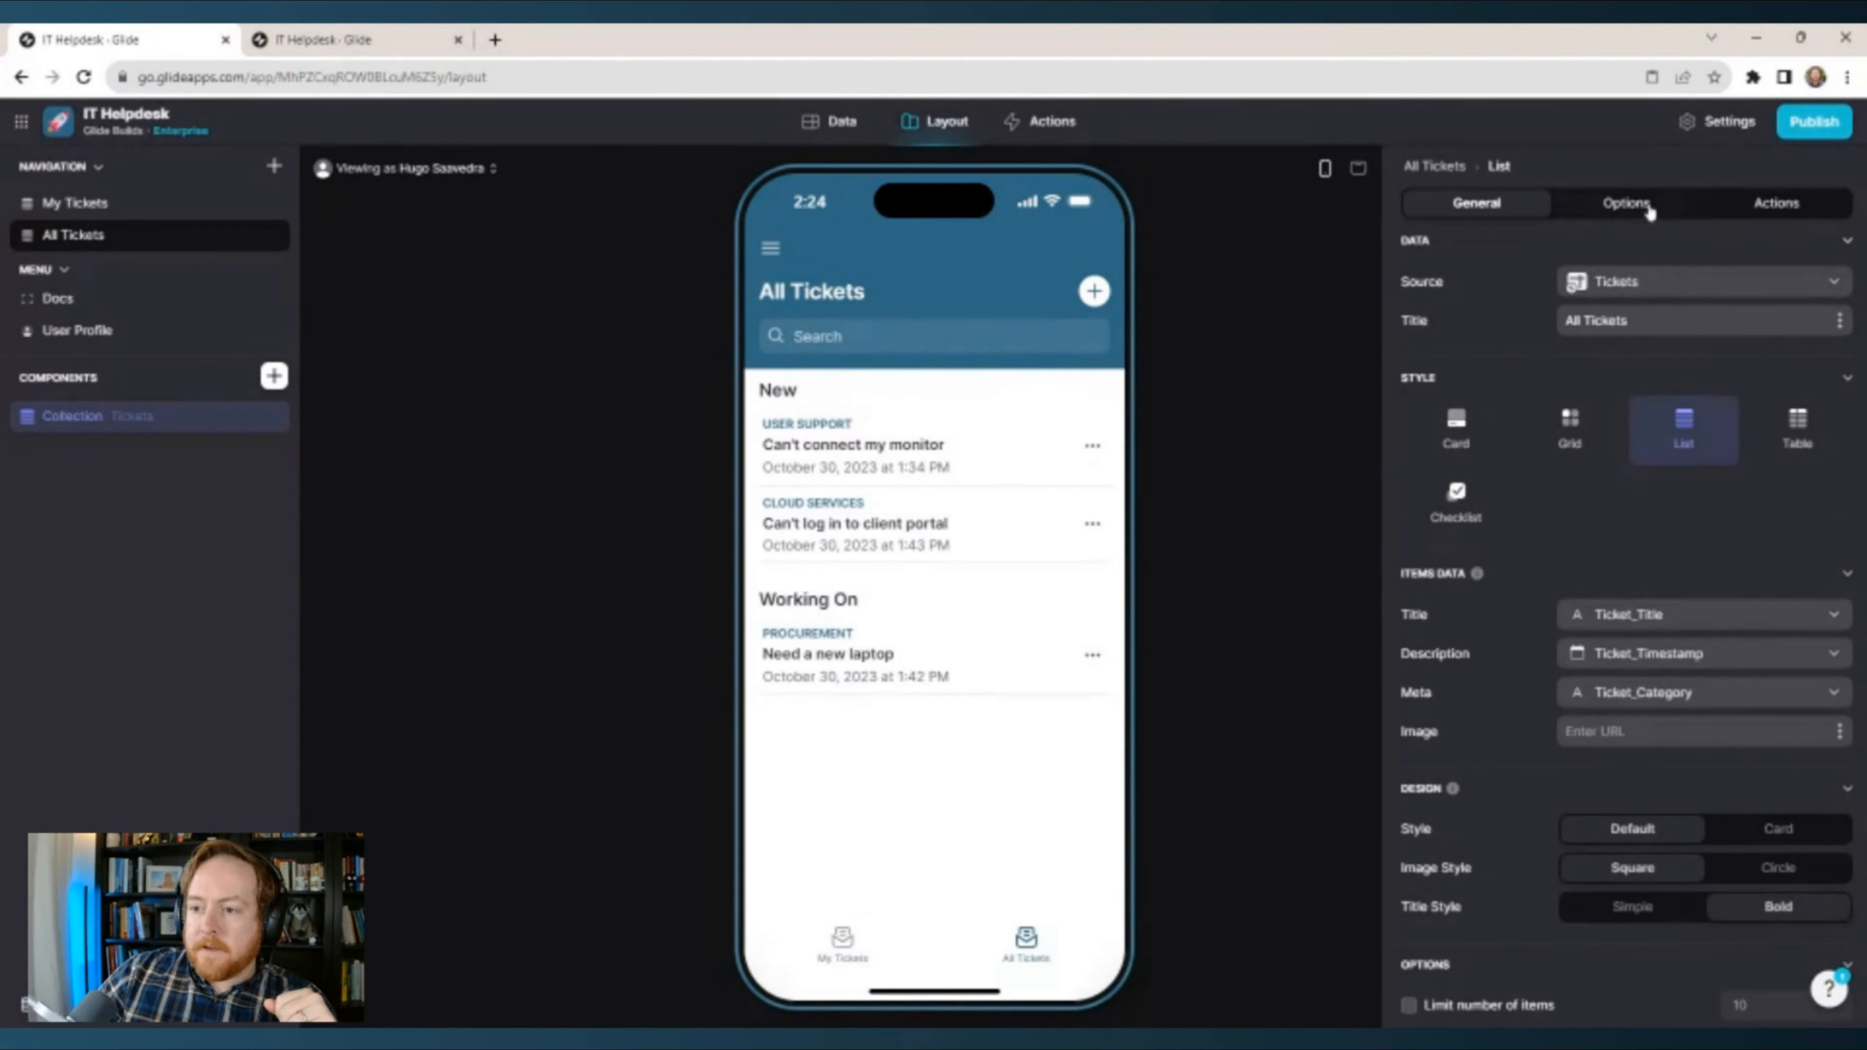
click(1646, 207)
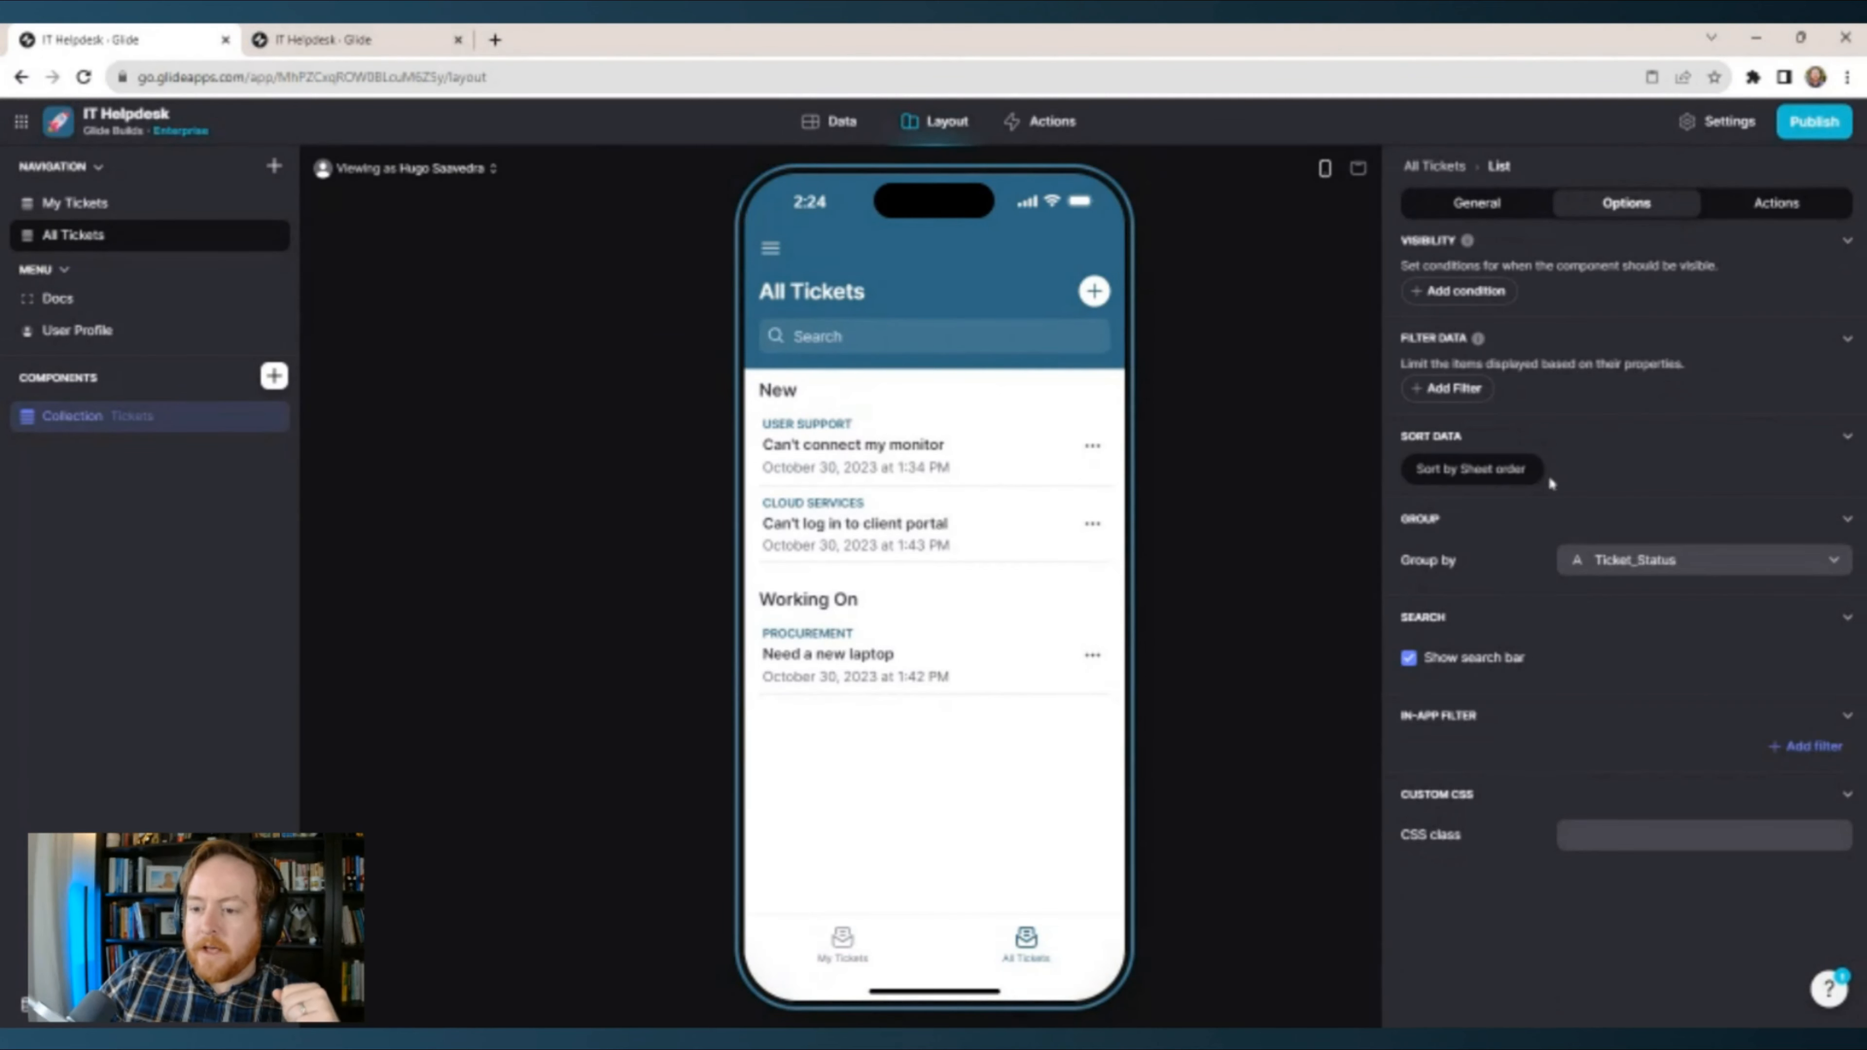
click(1812, 746)
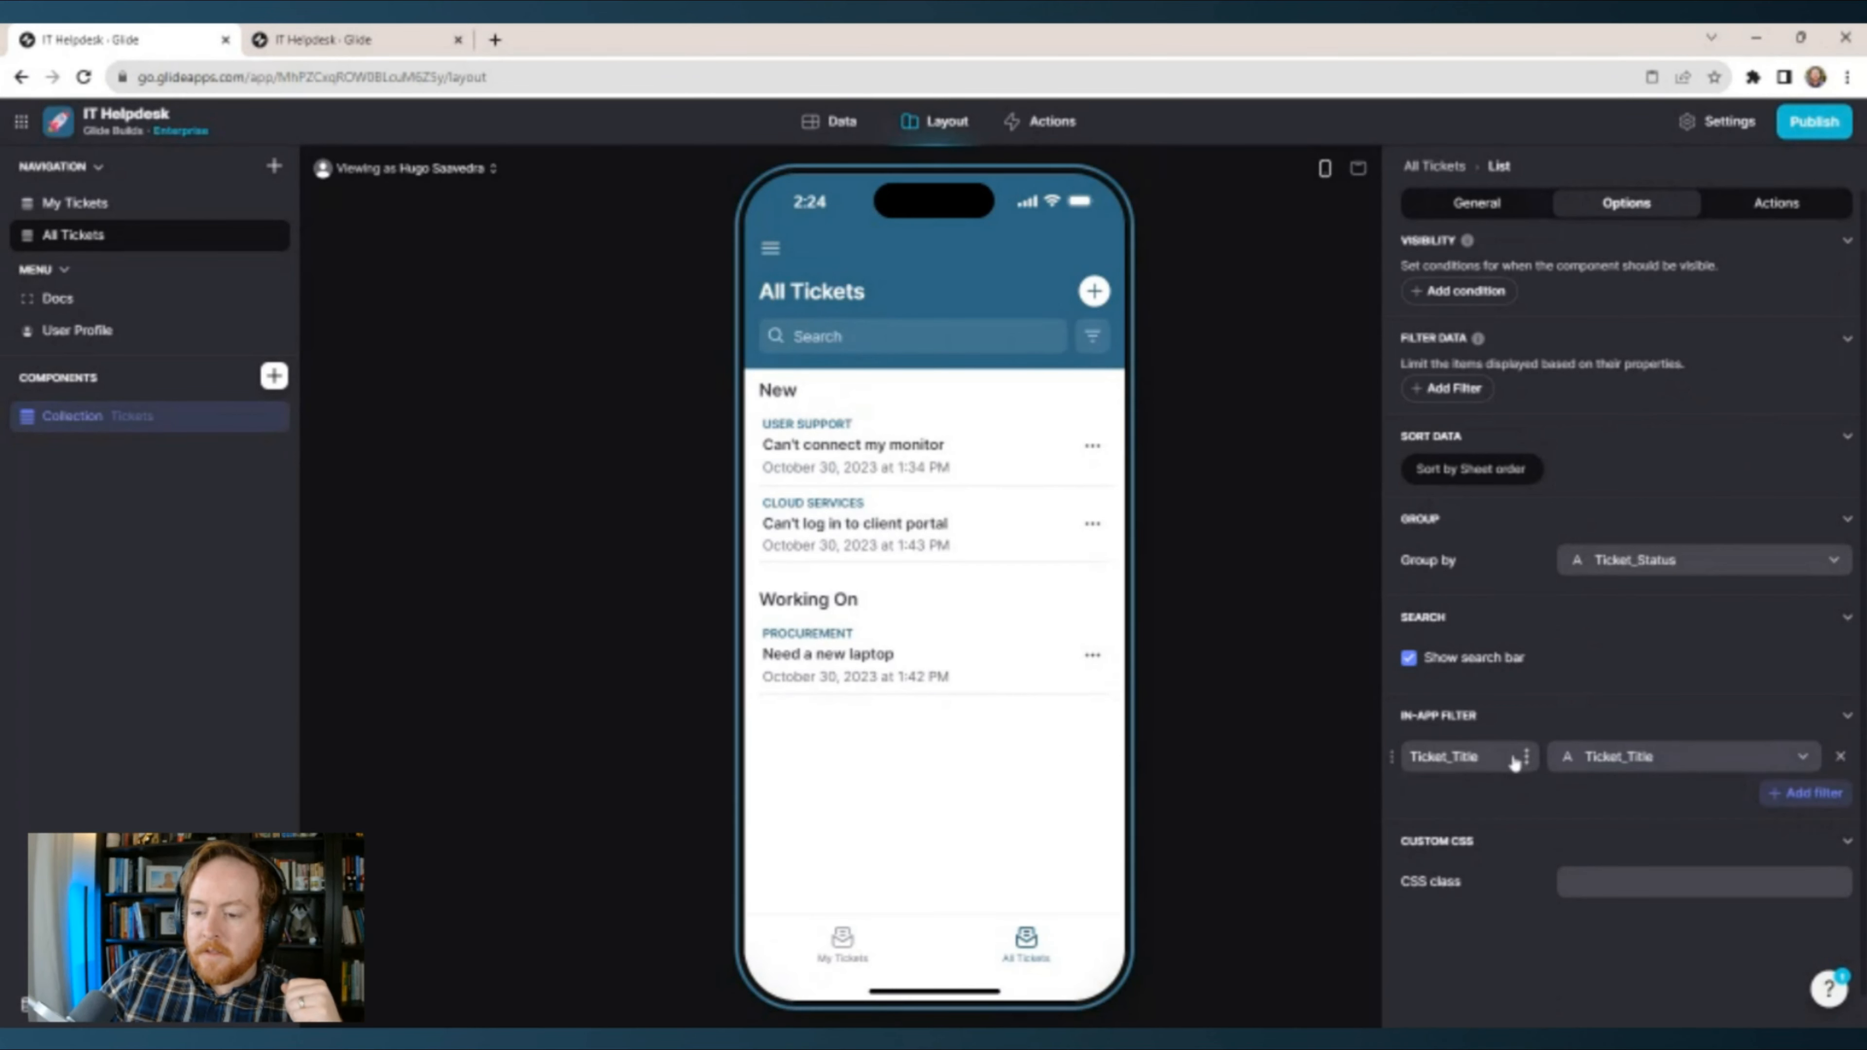
click(1643, 758)
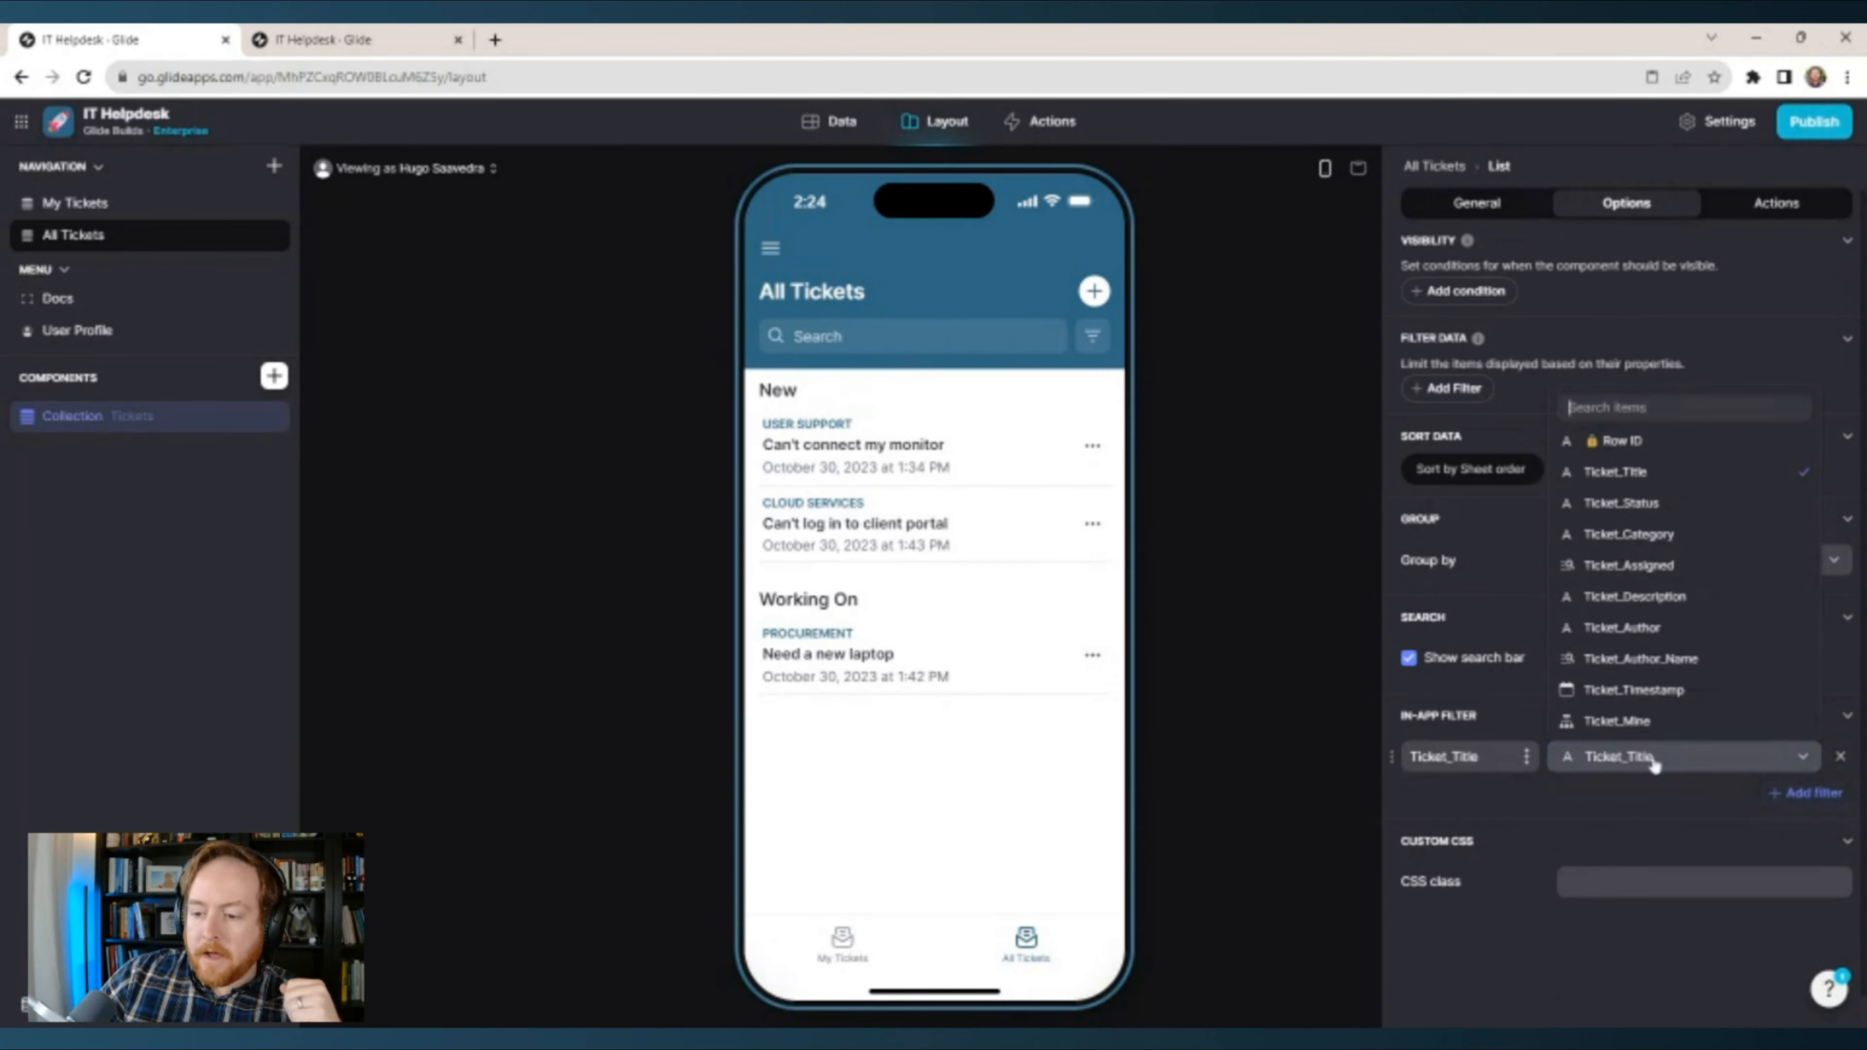
click(1669, 507)
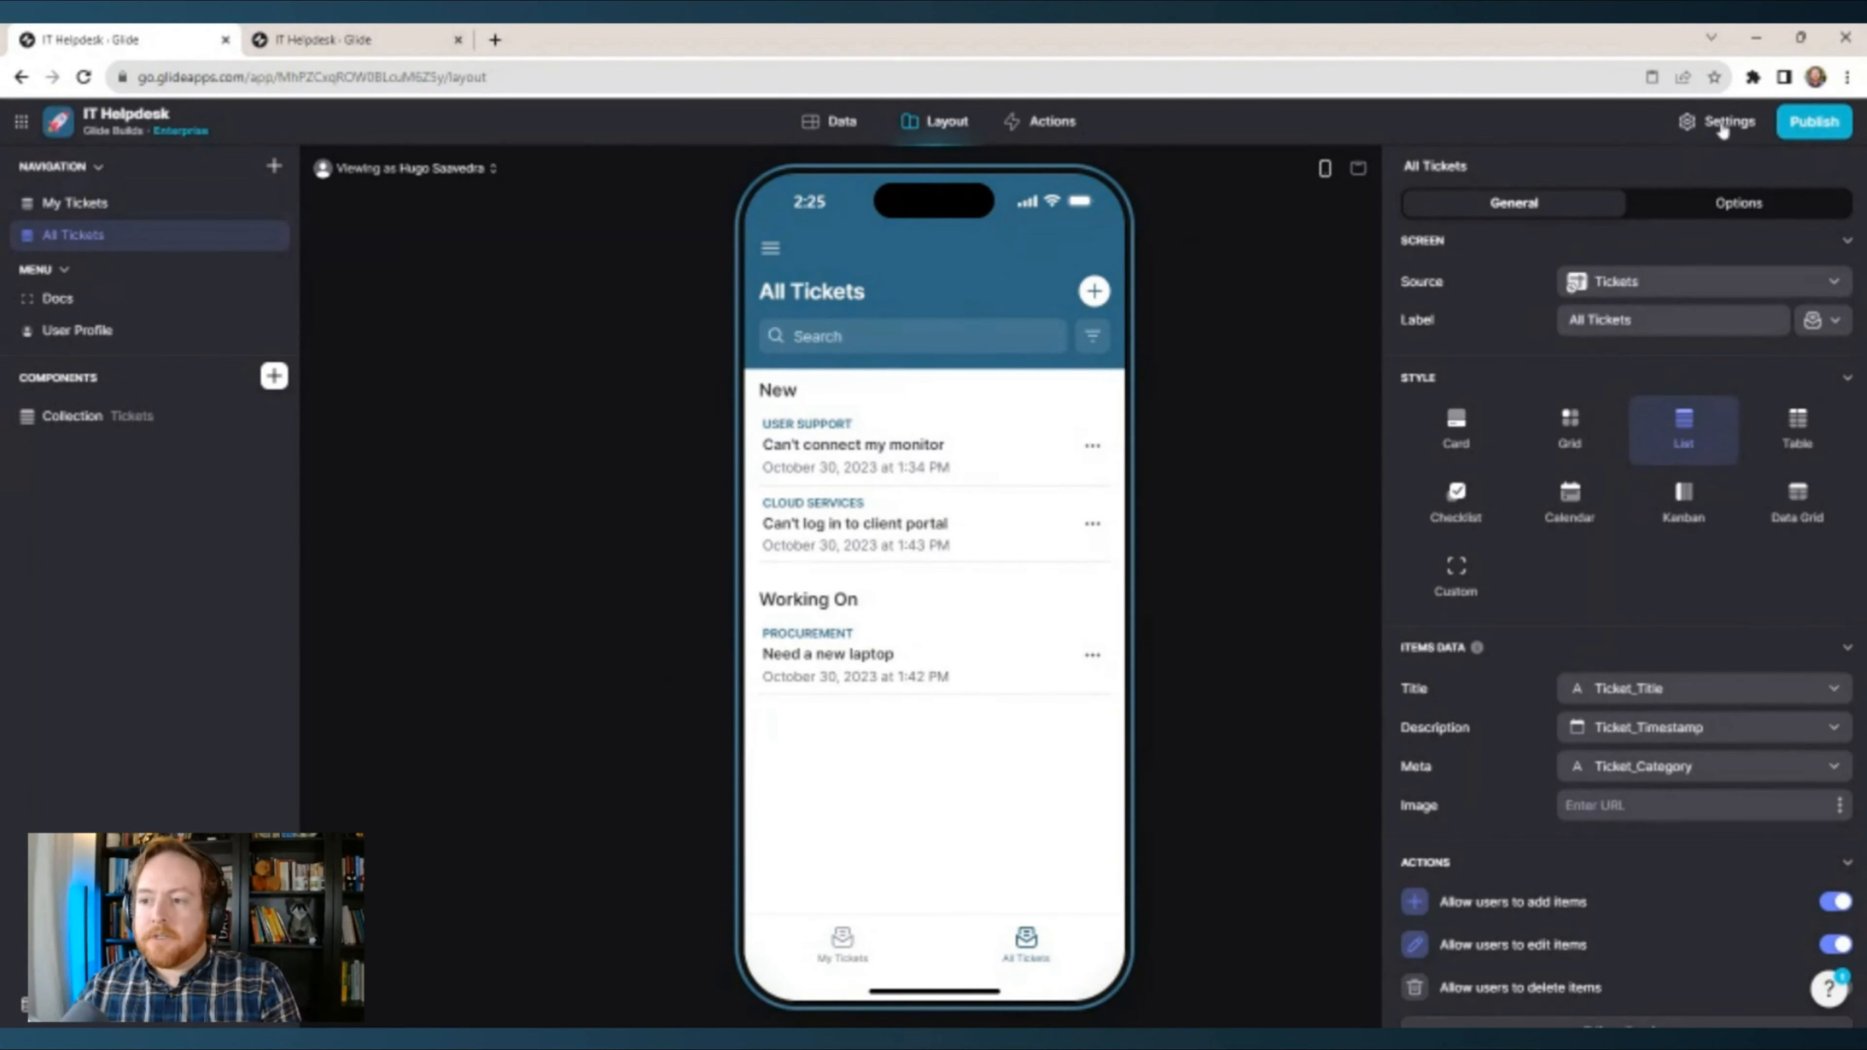
Return the preview to desktop view and change the app's icon to the inbox tray emoji.
click(1694, 126)
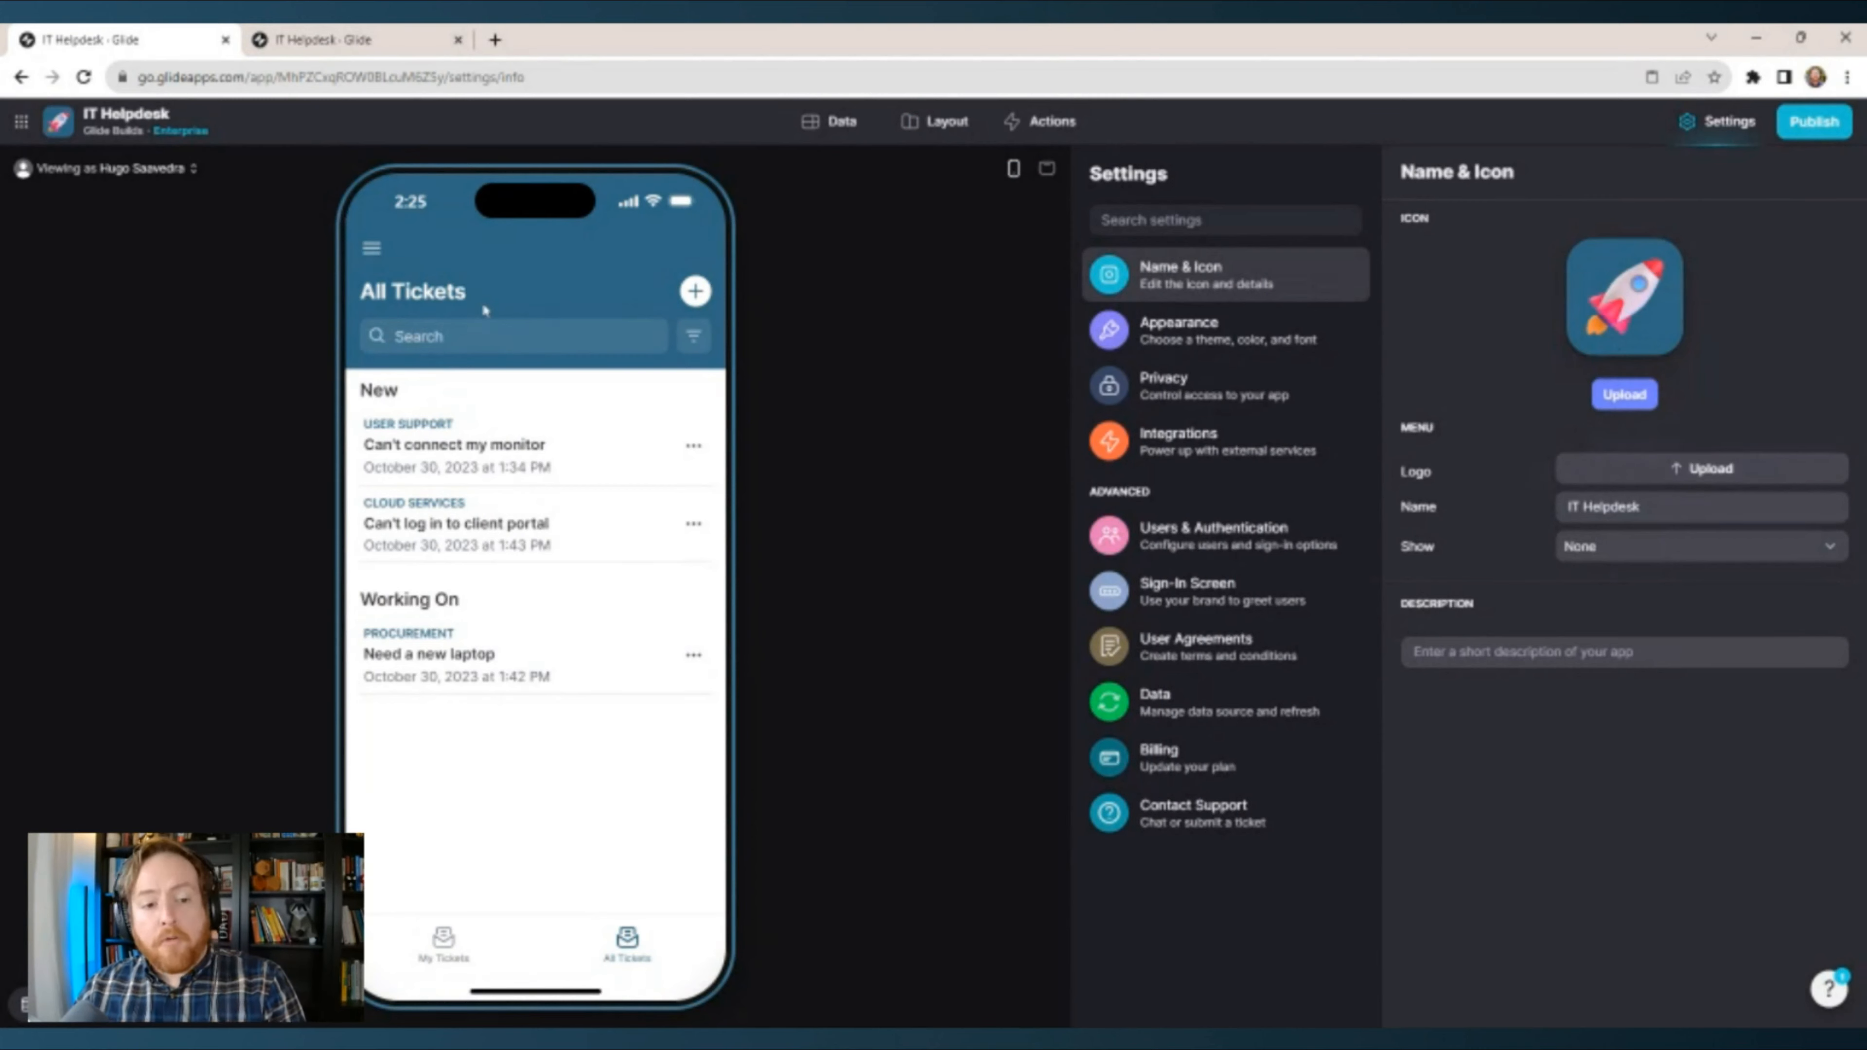
click(369, 250)
click(371, 244)
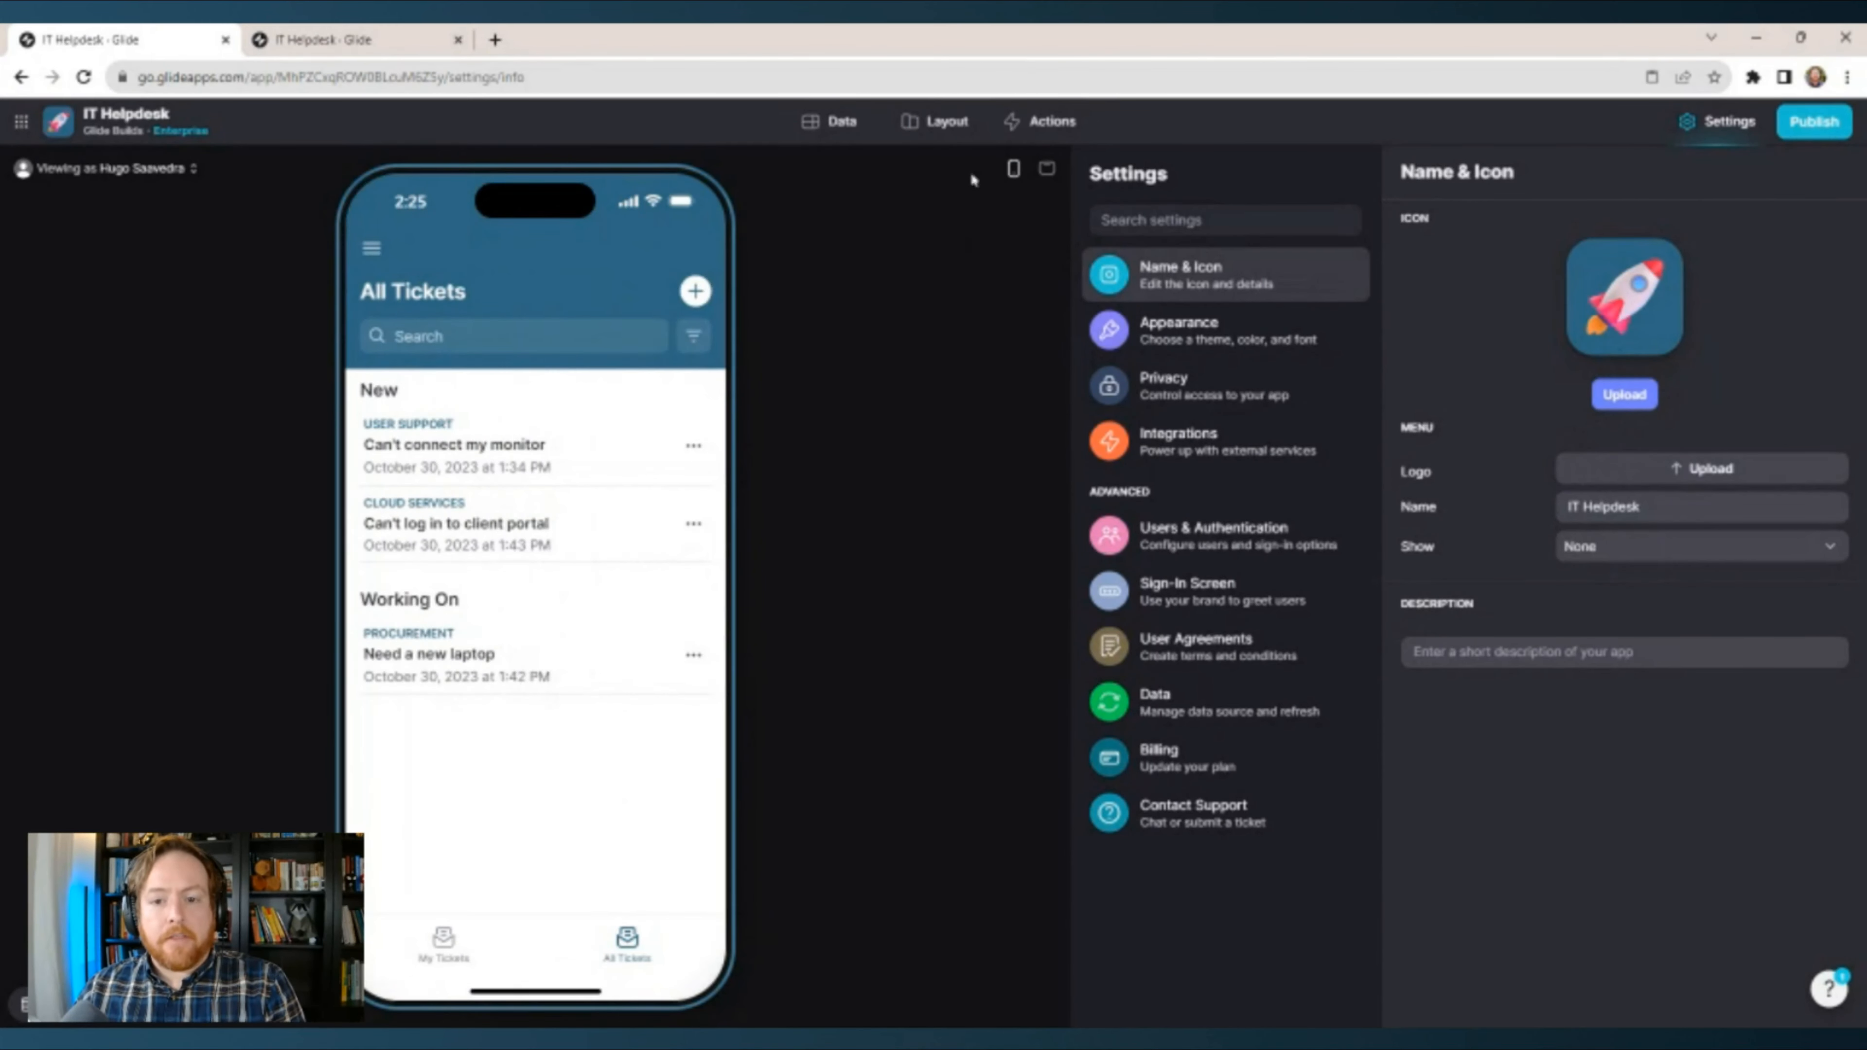
click(1047, 171)
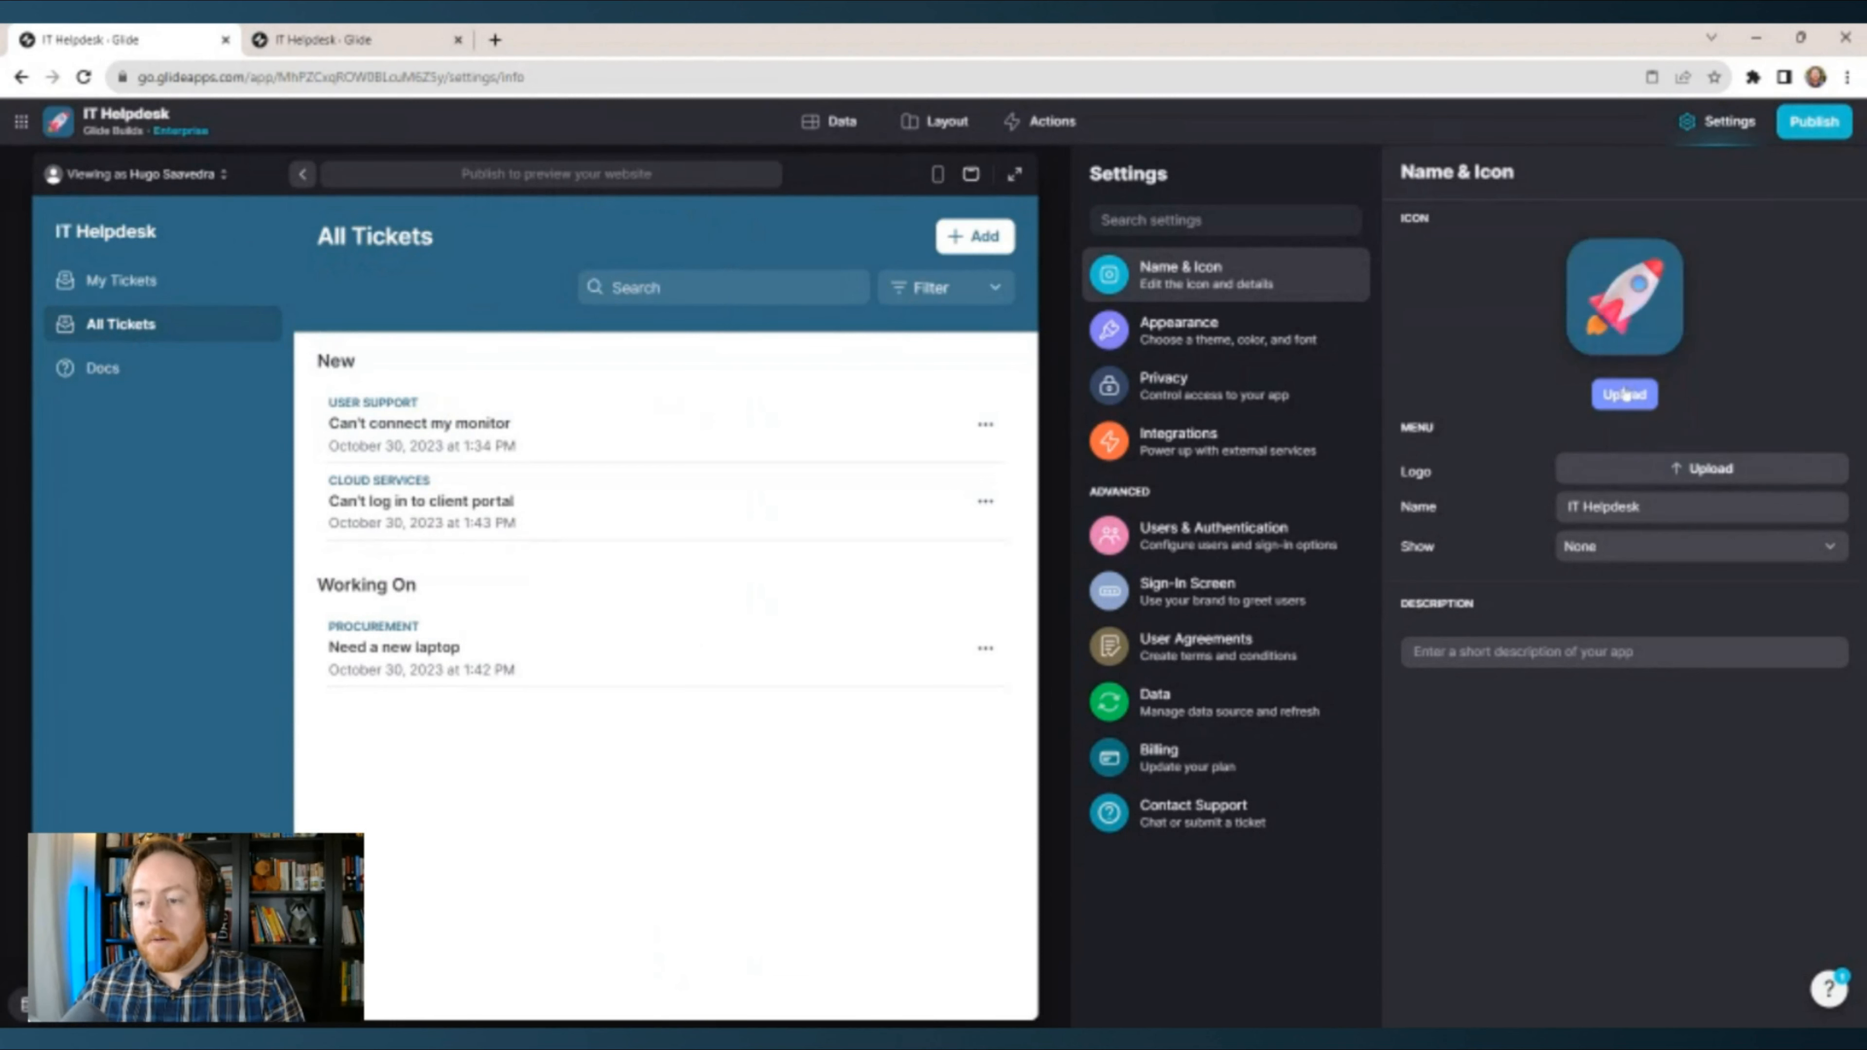
click(1625, 295)
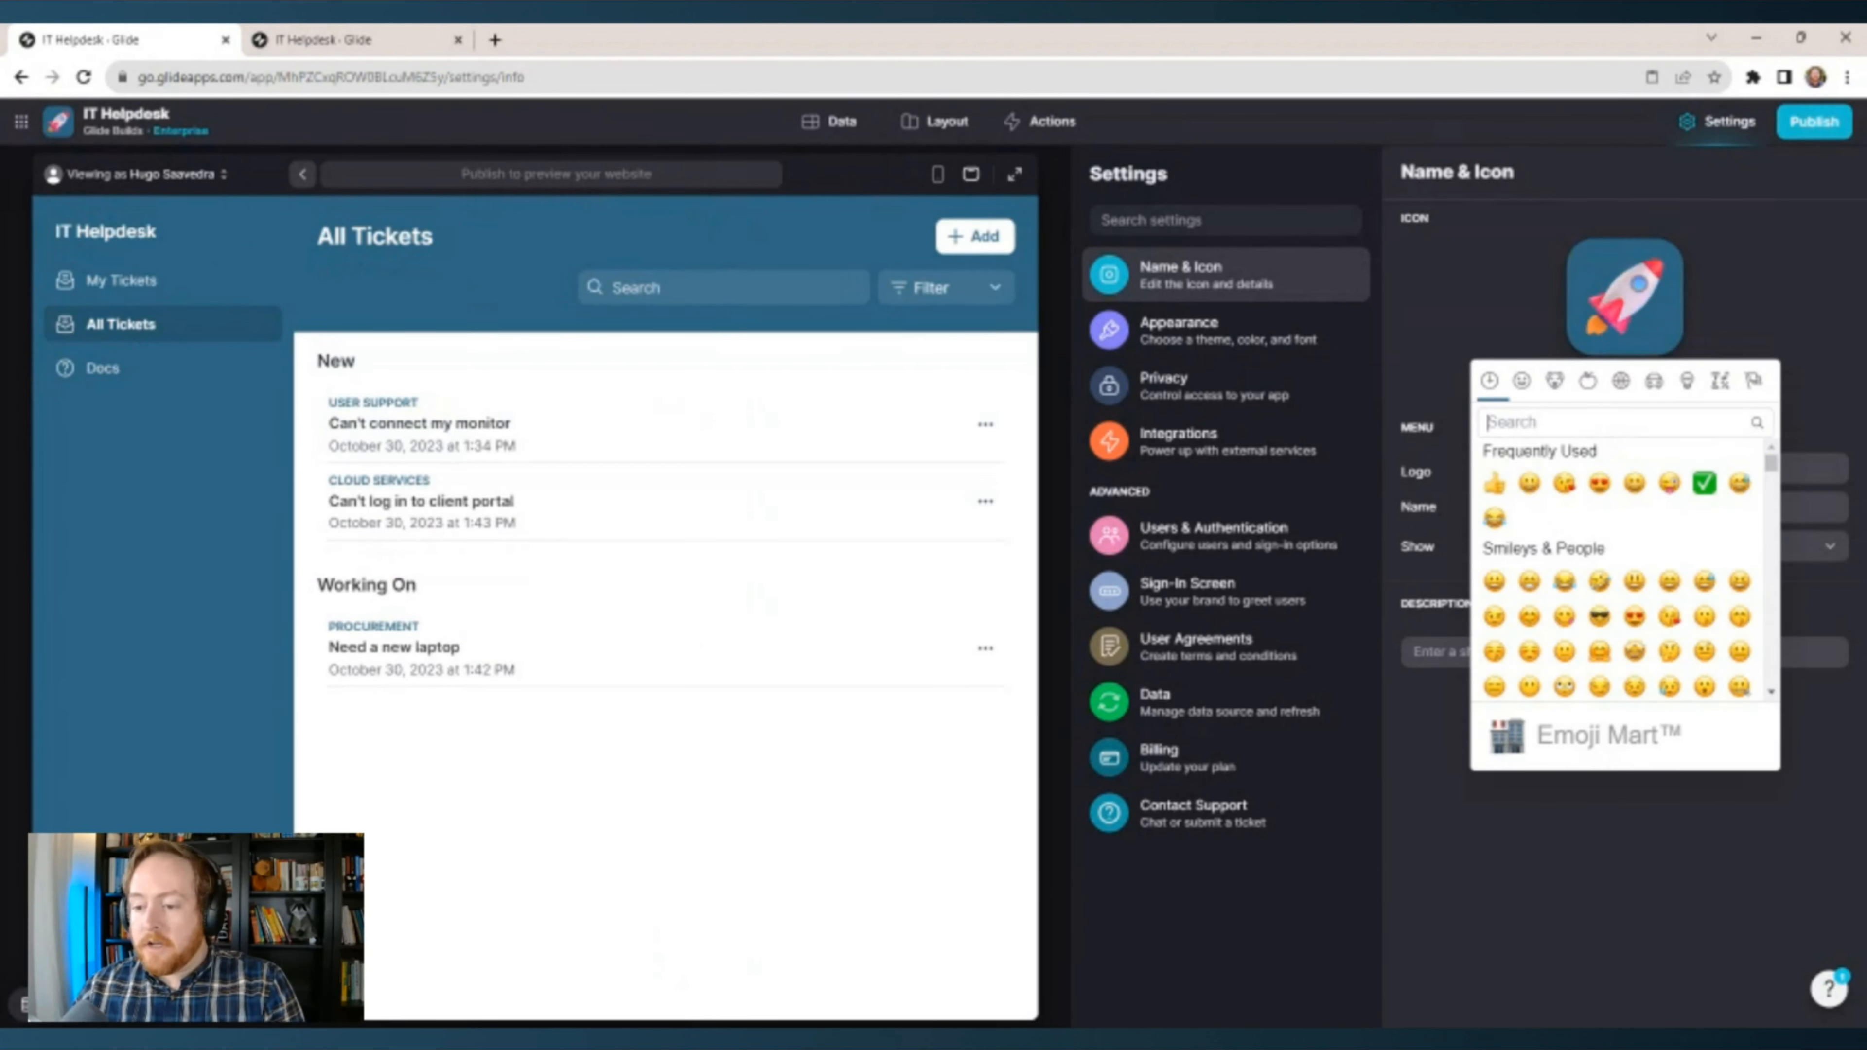
Try other accent colors and the top navigation position in the app's appearance, and restore the teal-blue accent and left navigation.
click(1213, 331)
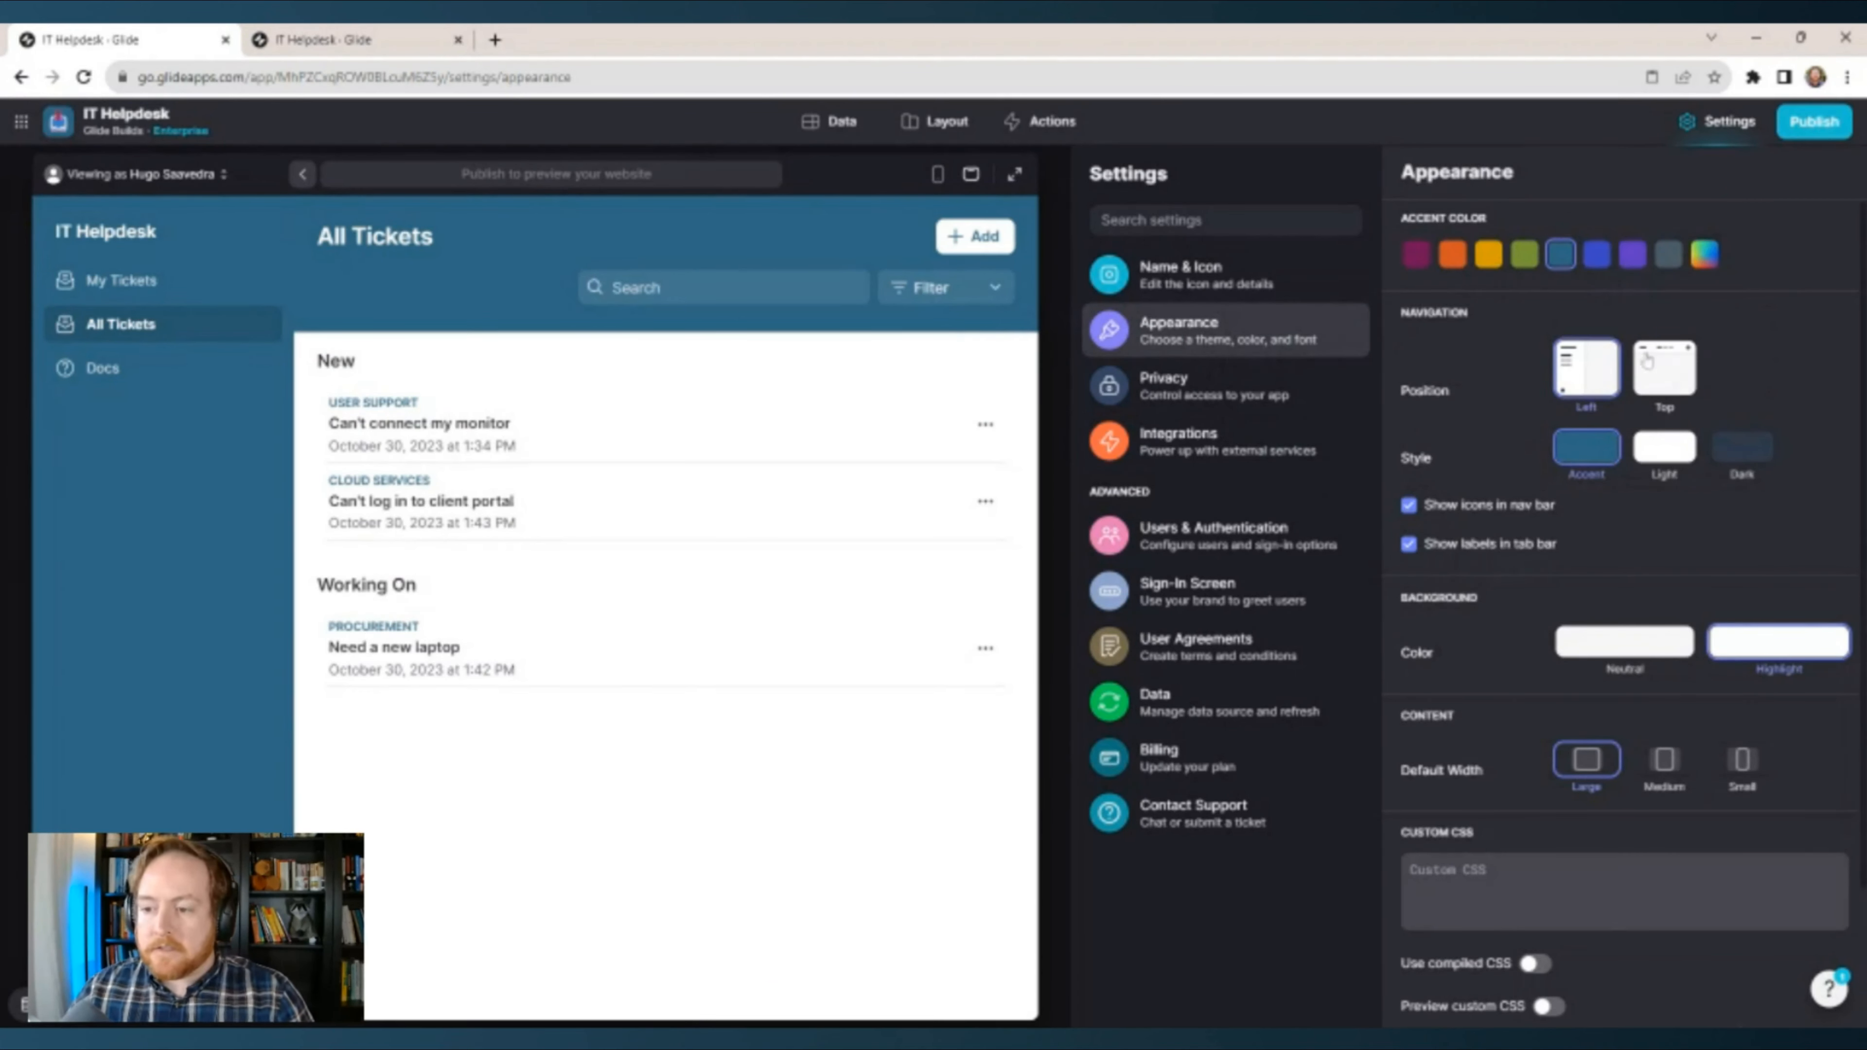
click(1598, 257)
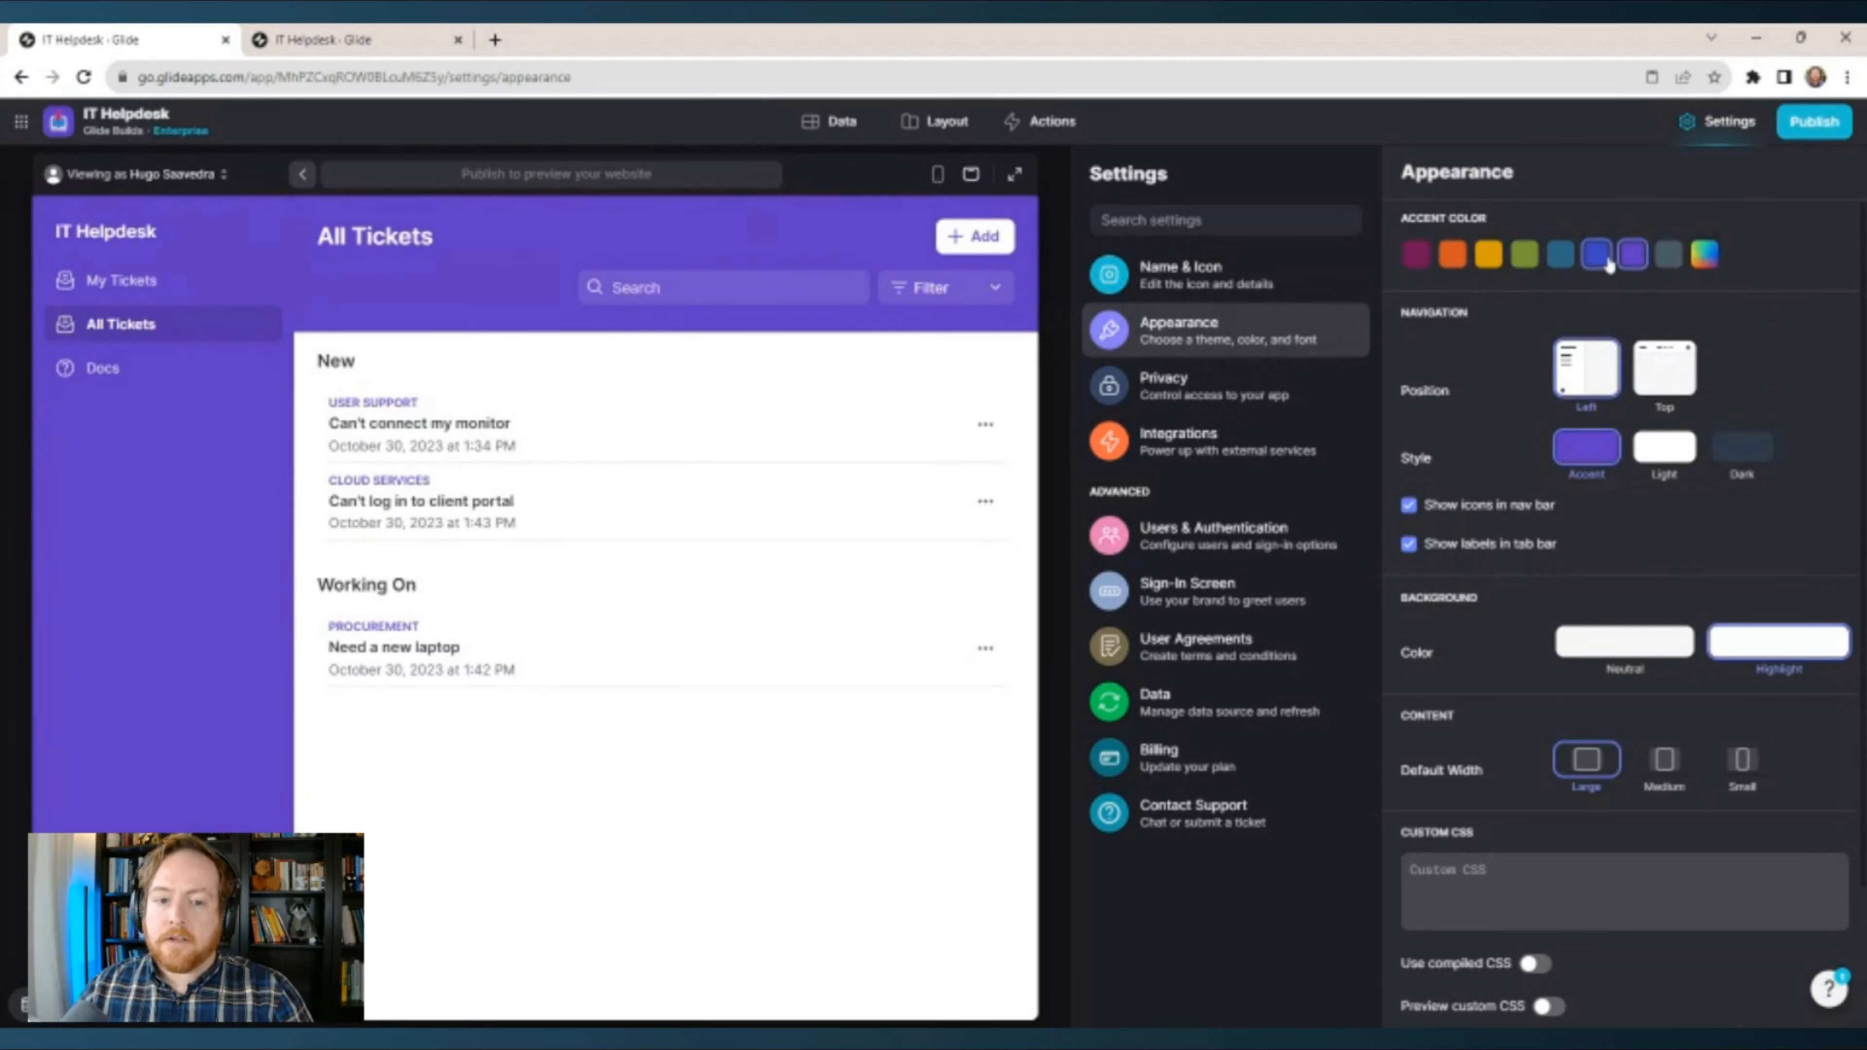
click(1684, 376)
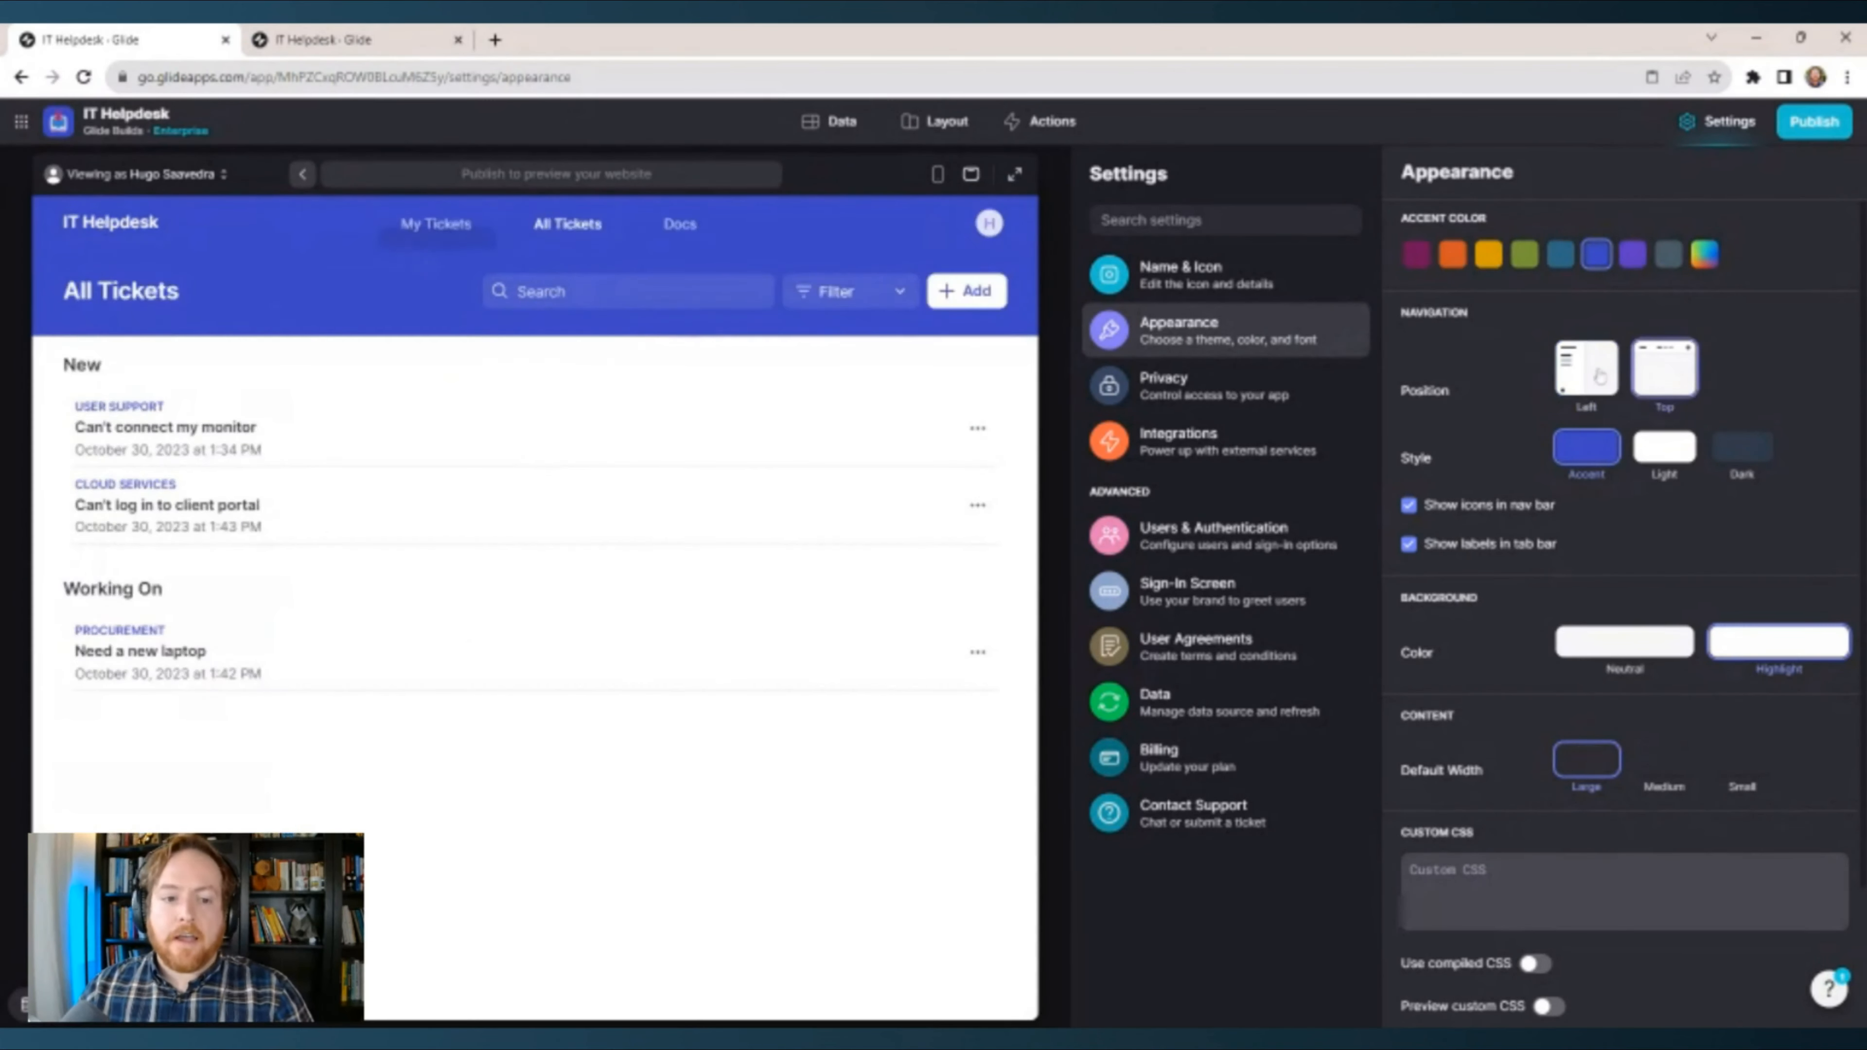
click(1586, 374)
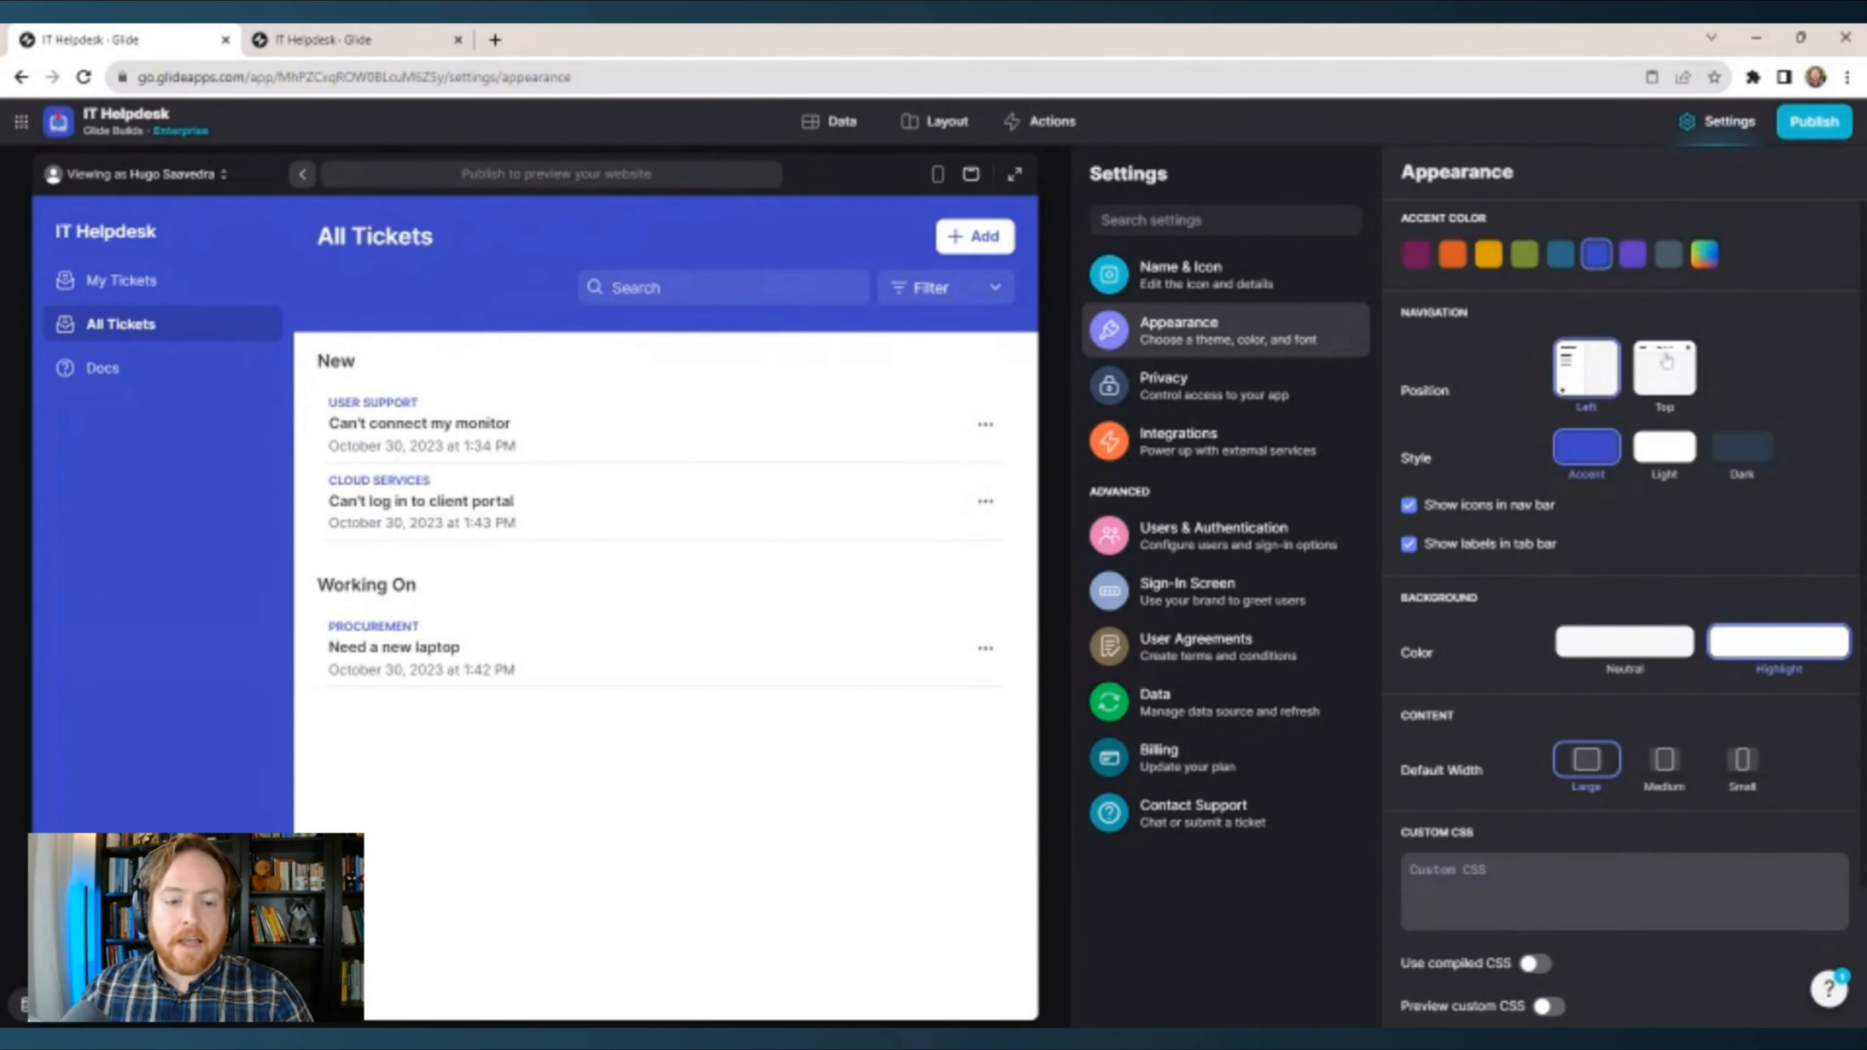
click(1559, 254)
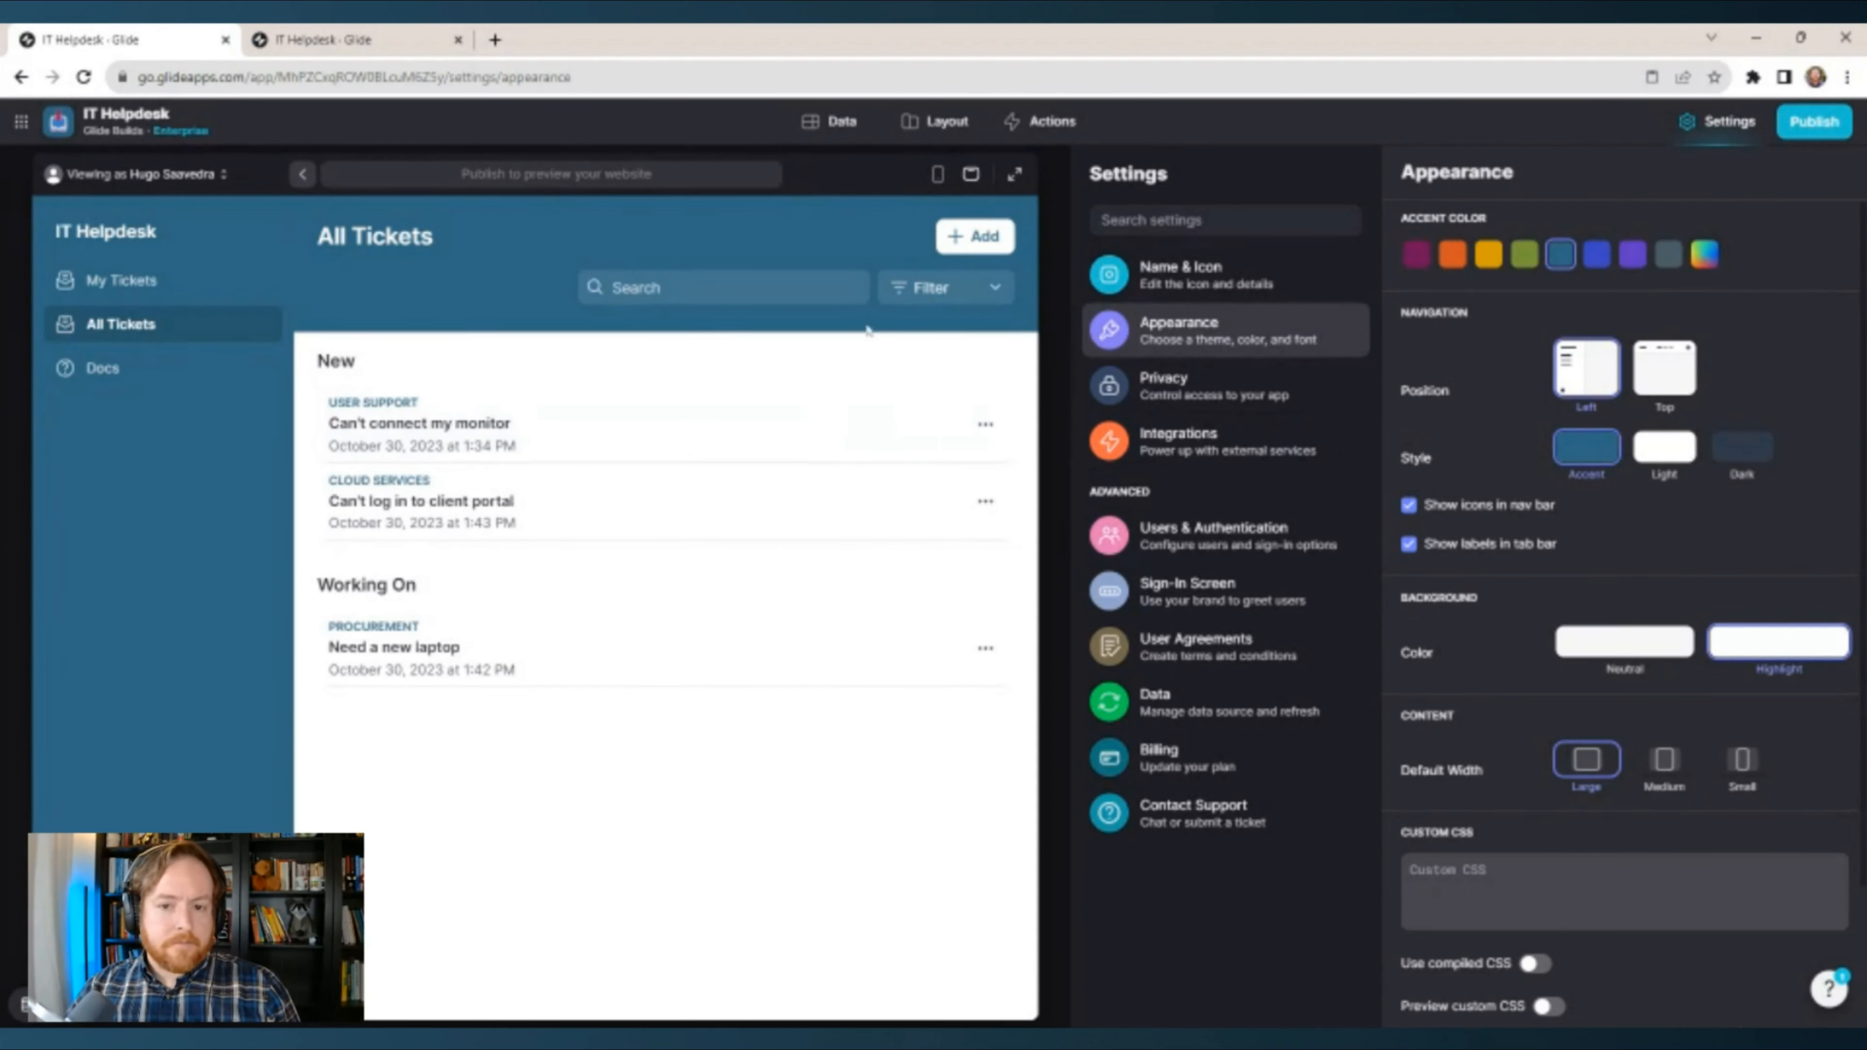
Examine the style, item data and design options of the All Tickets collection.
click(948, 123)
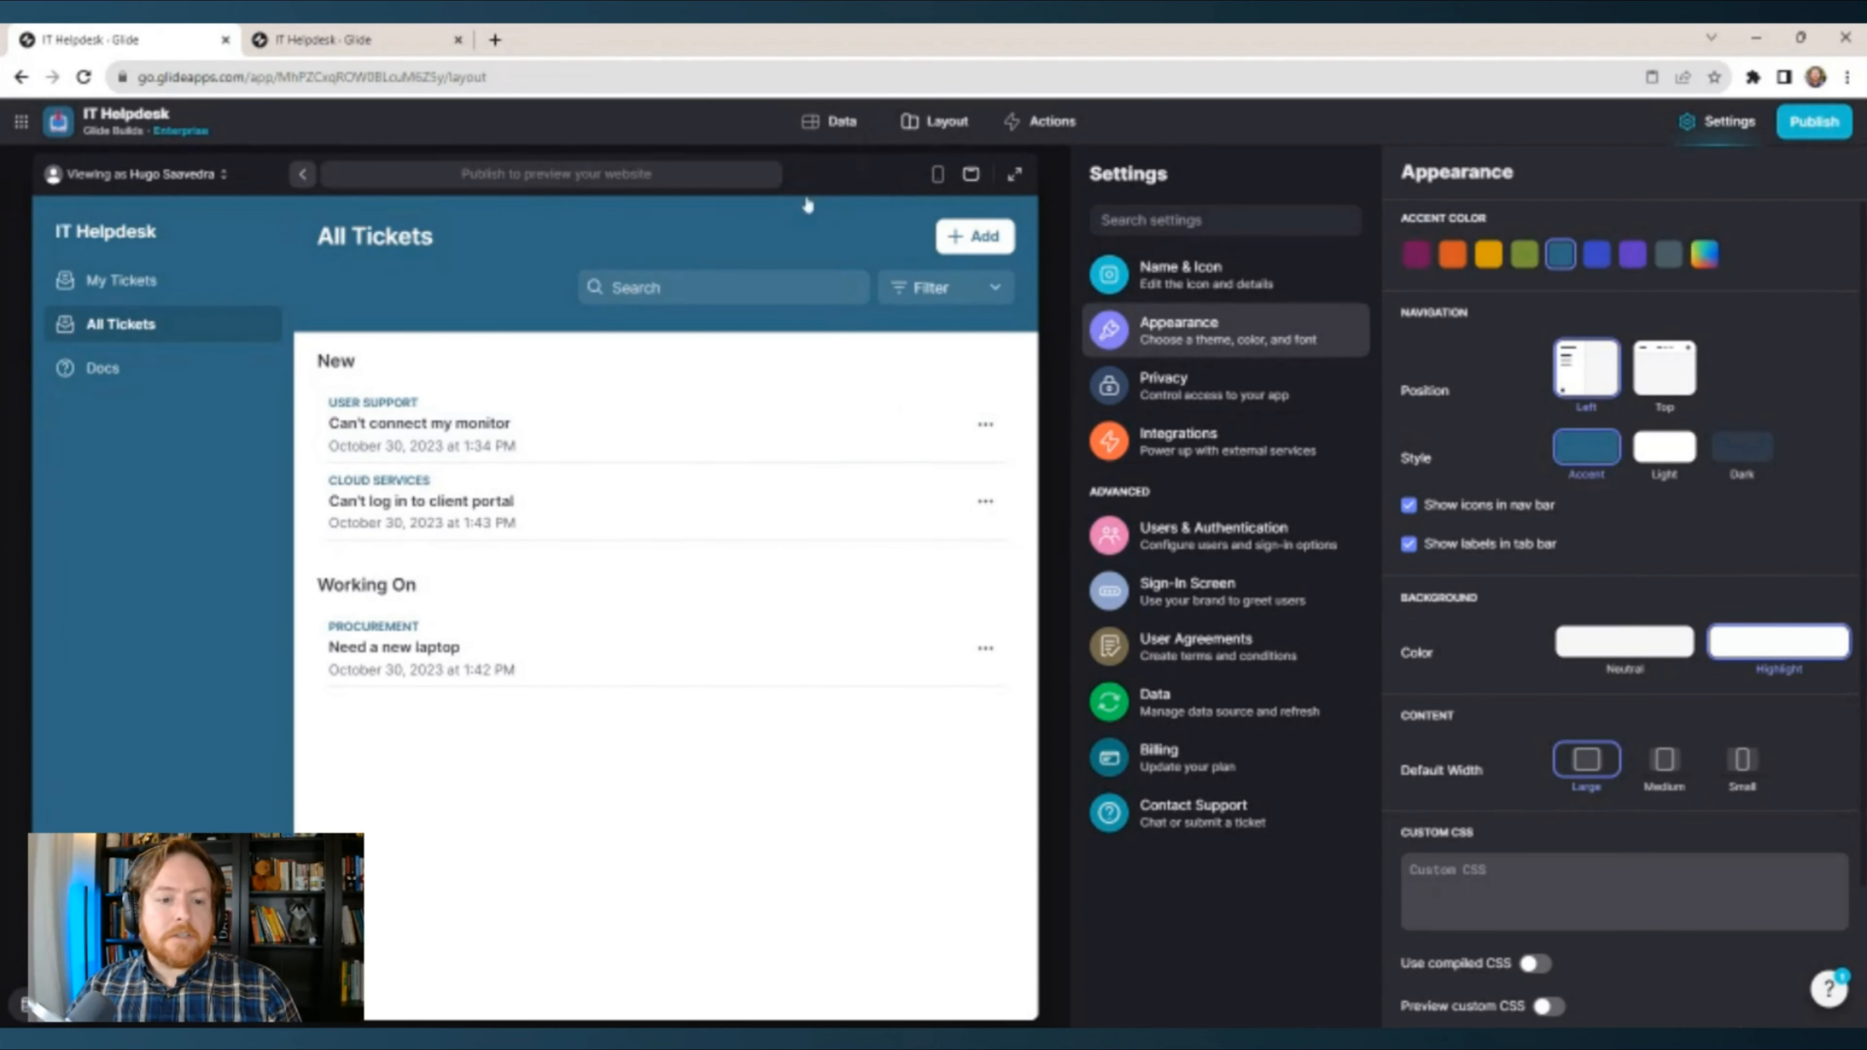
click(225, 414)
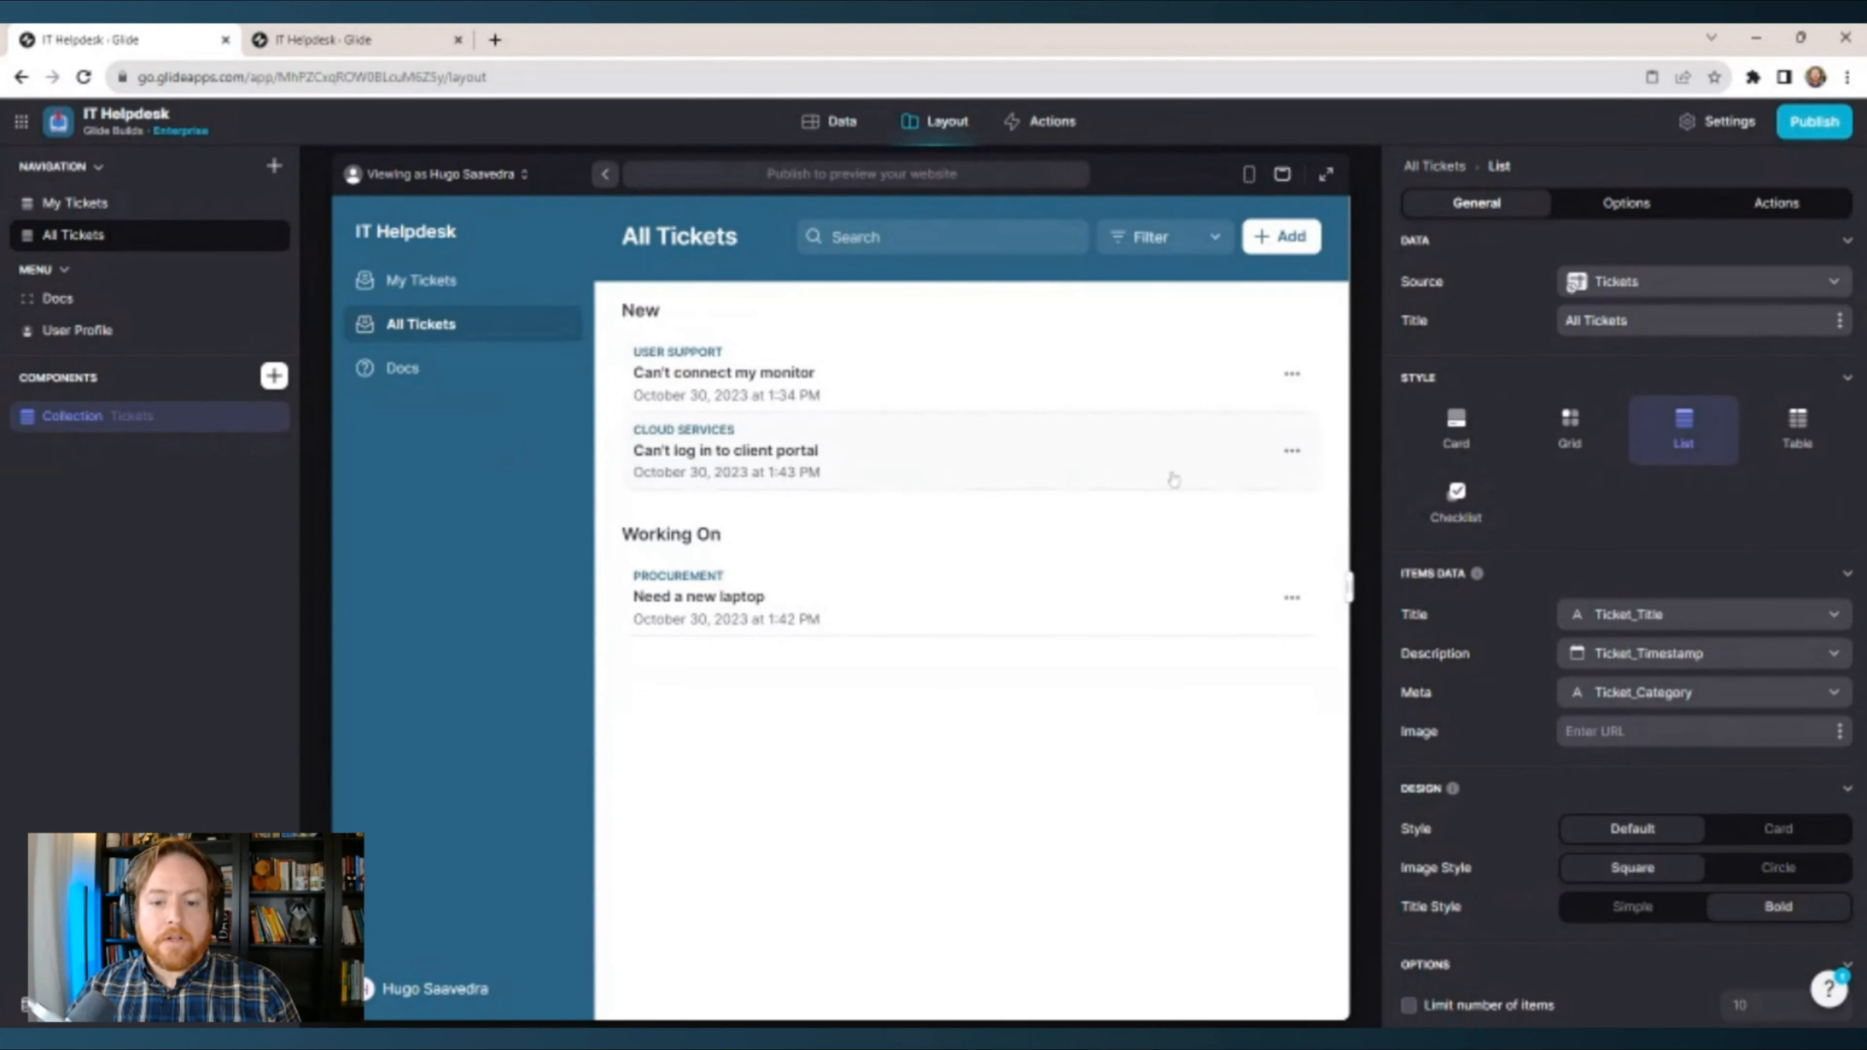
scroll(1608, 487, down, 3)
scroll(1575, 462, up, 3)
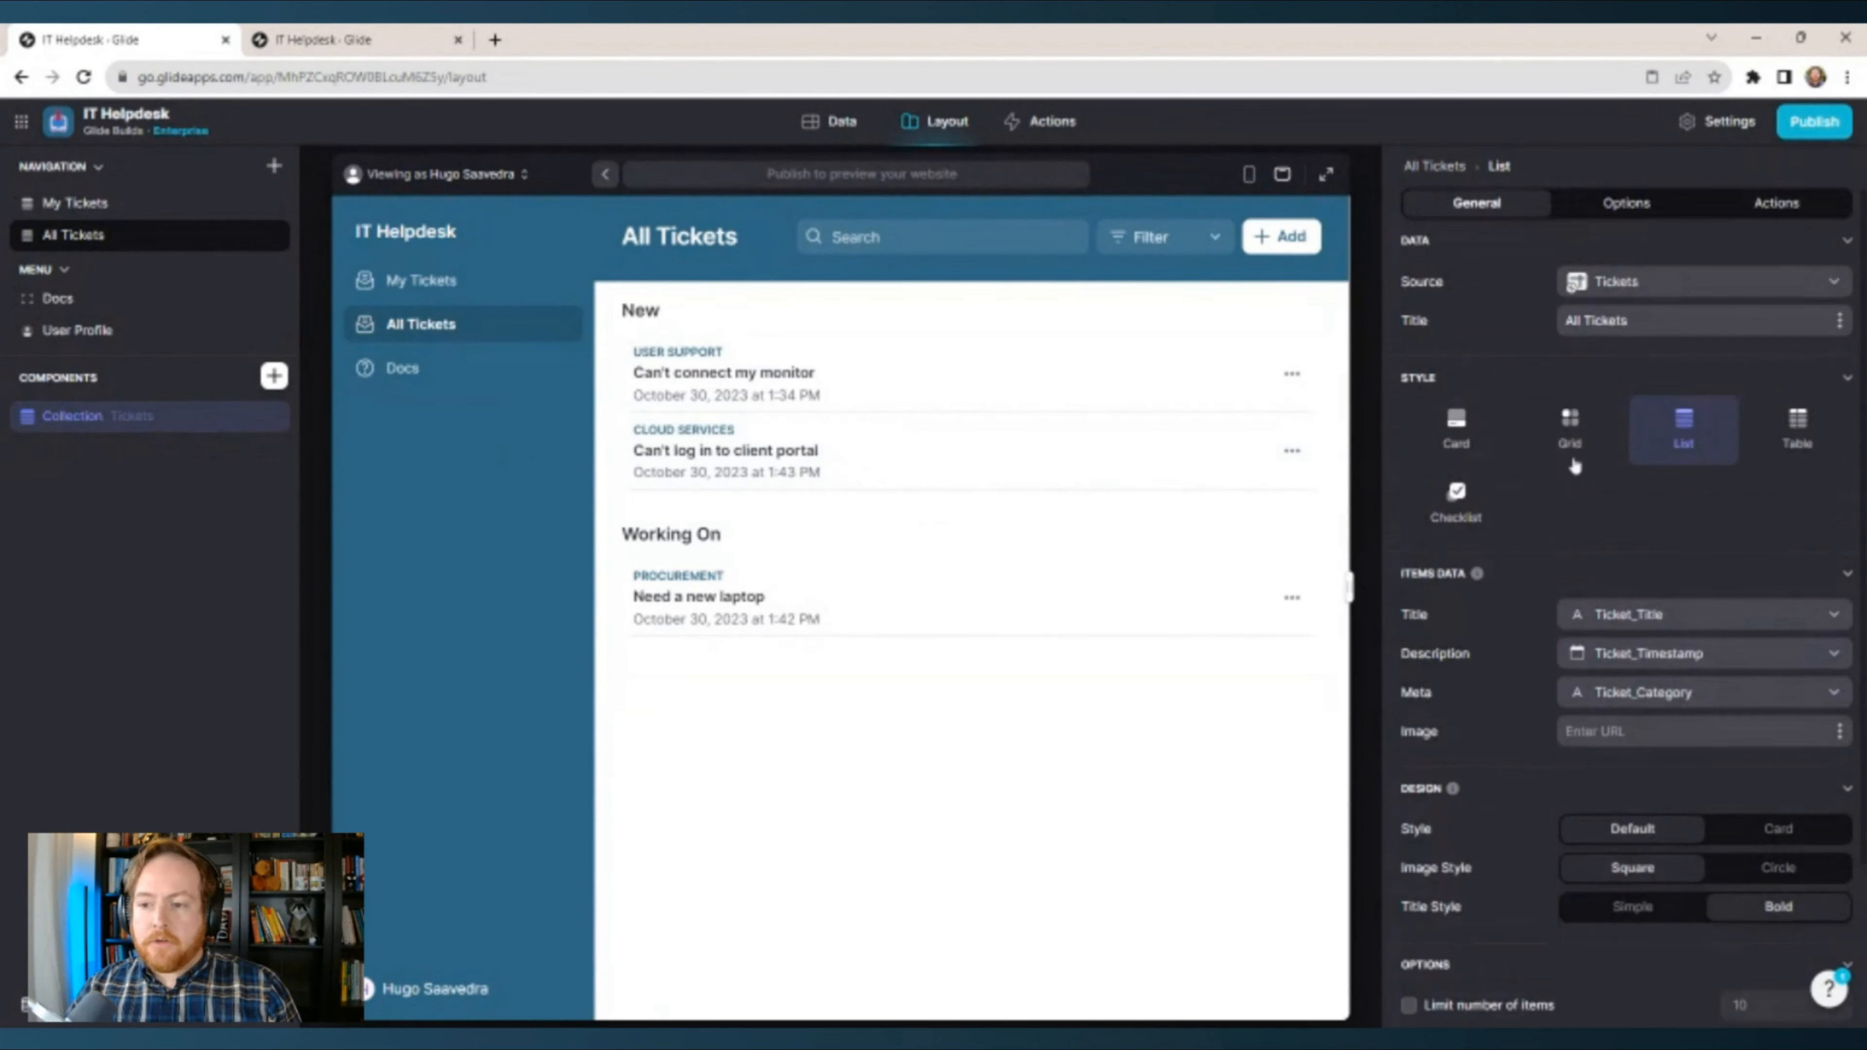
Inspect the design and CSS class options of the client portal ticket's details container and the app's custom CSS setting.
click(687, 443)
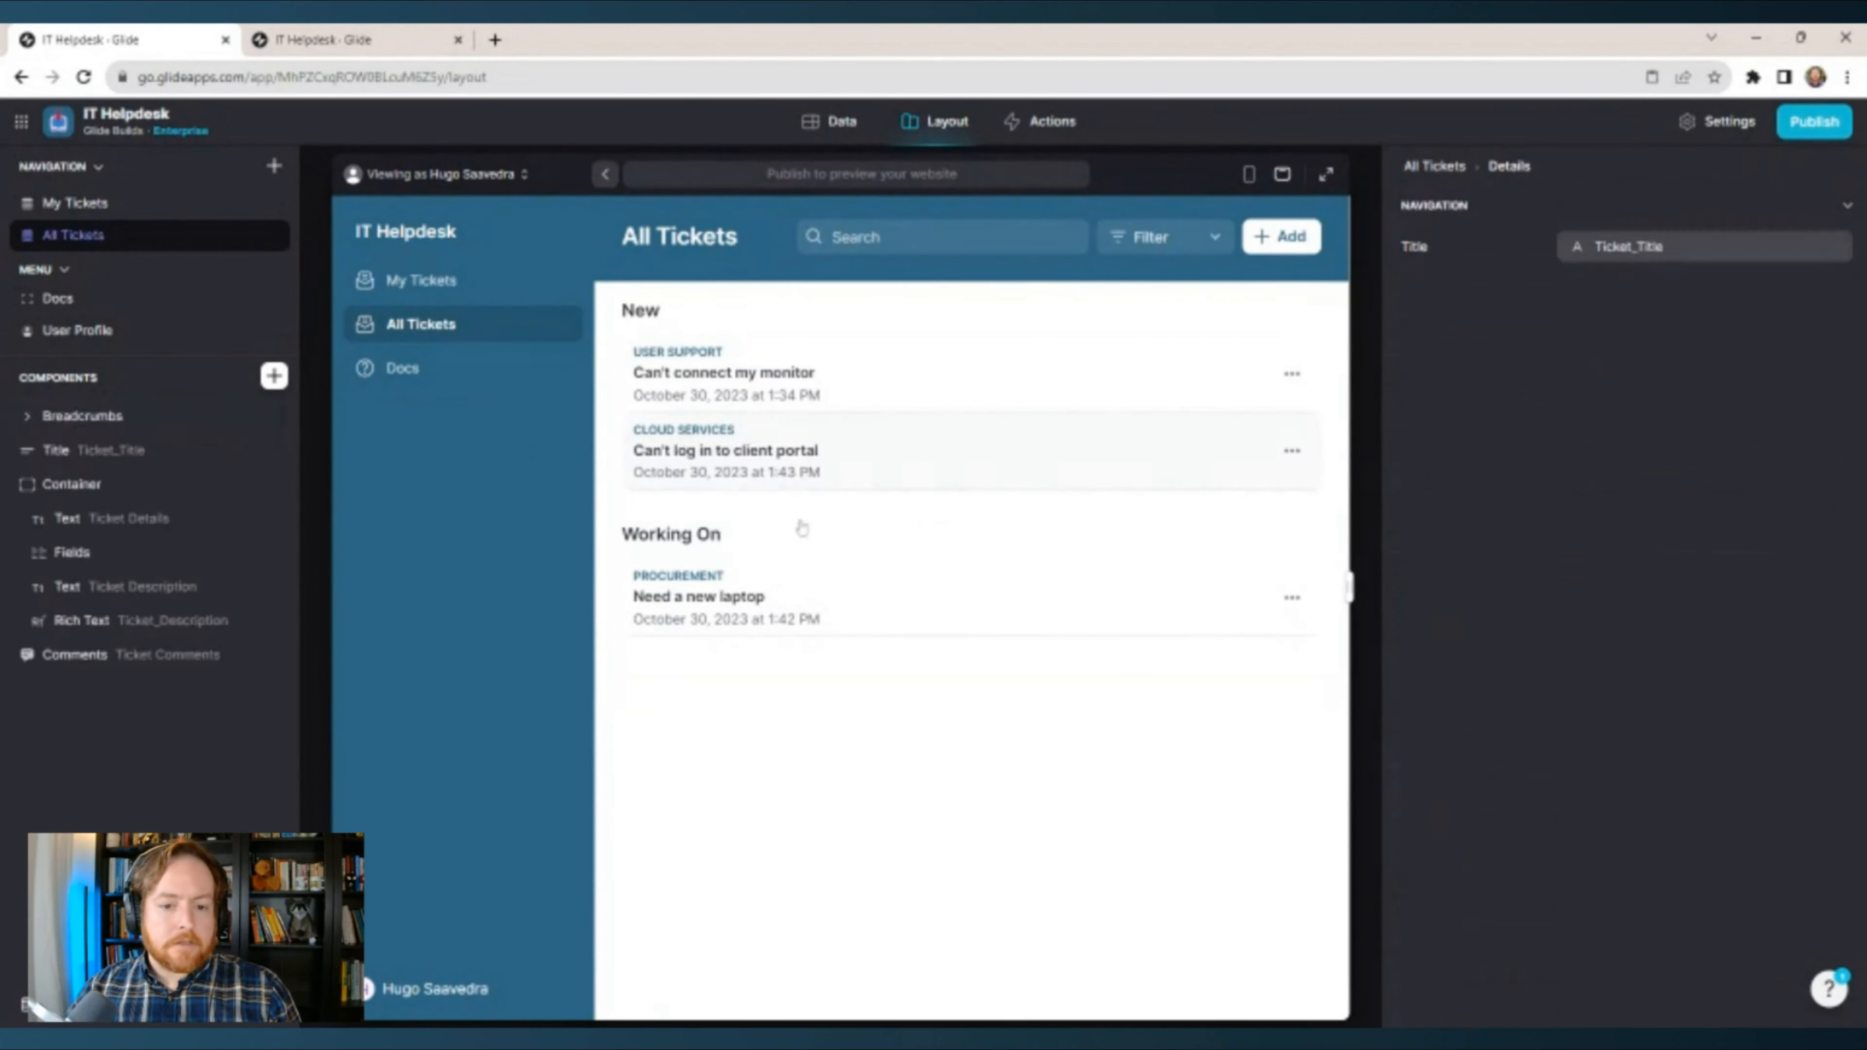
click(51, 486)
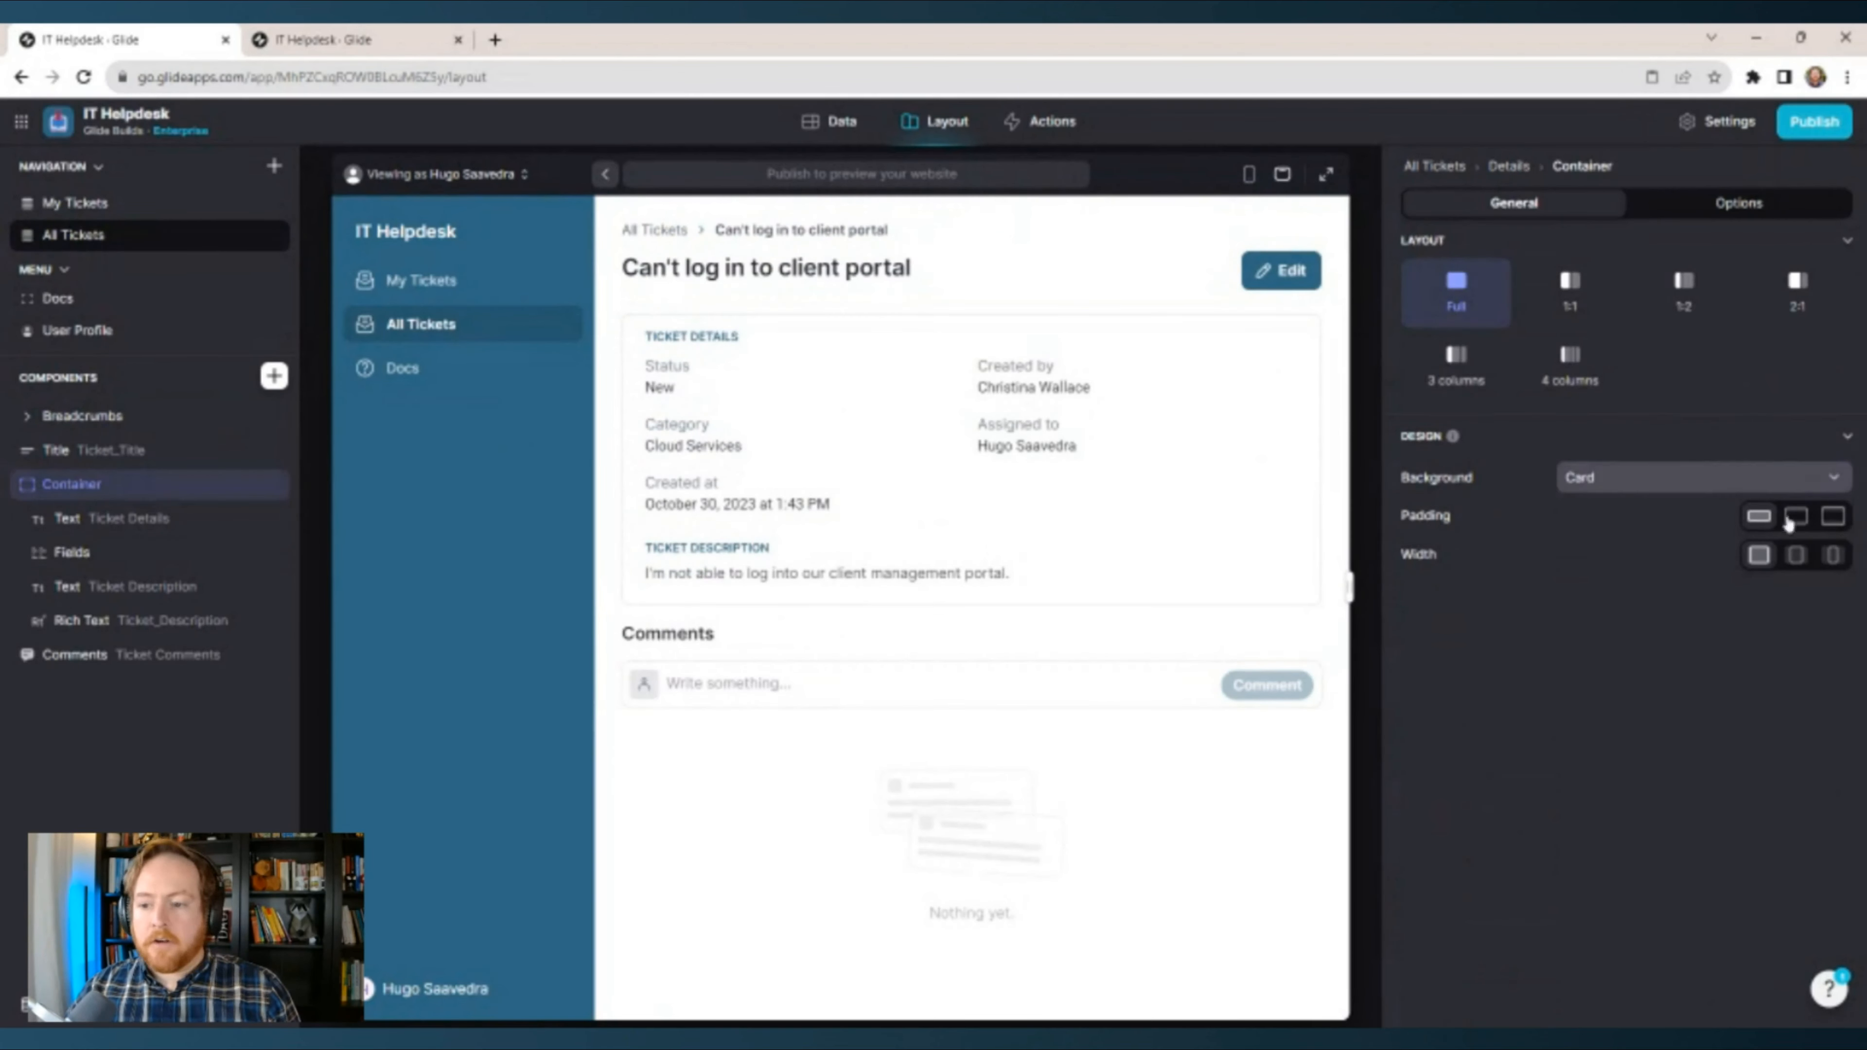
click(1664, 195)
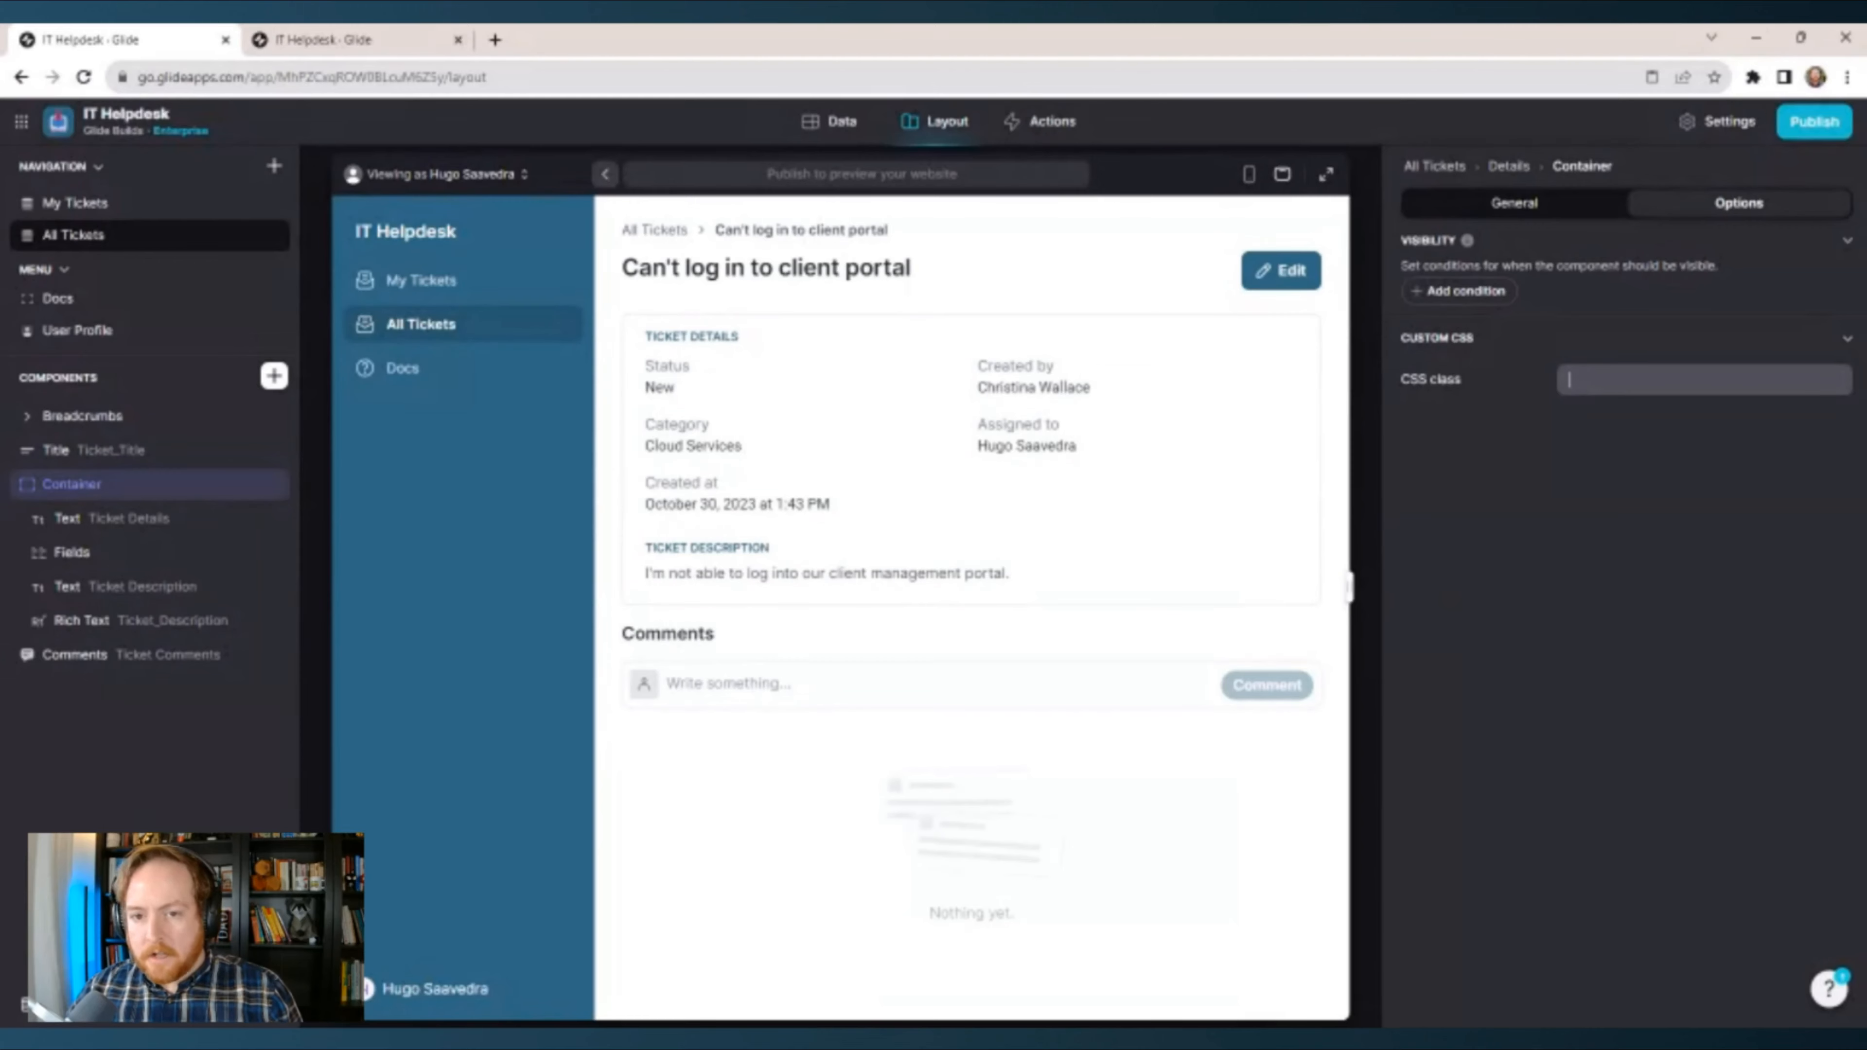
click(1720, 121)
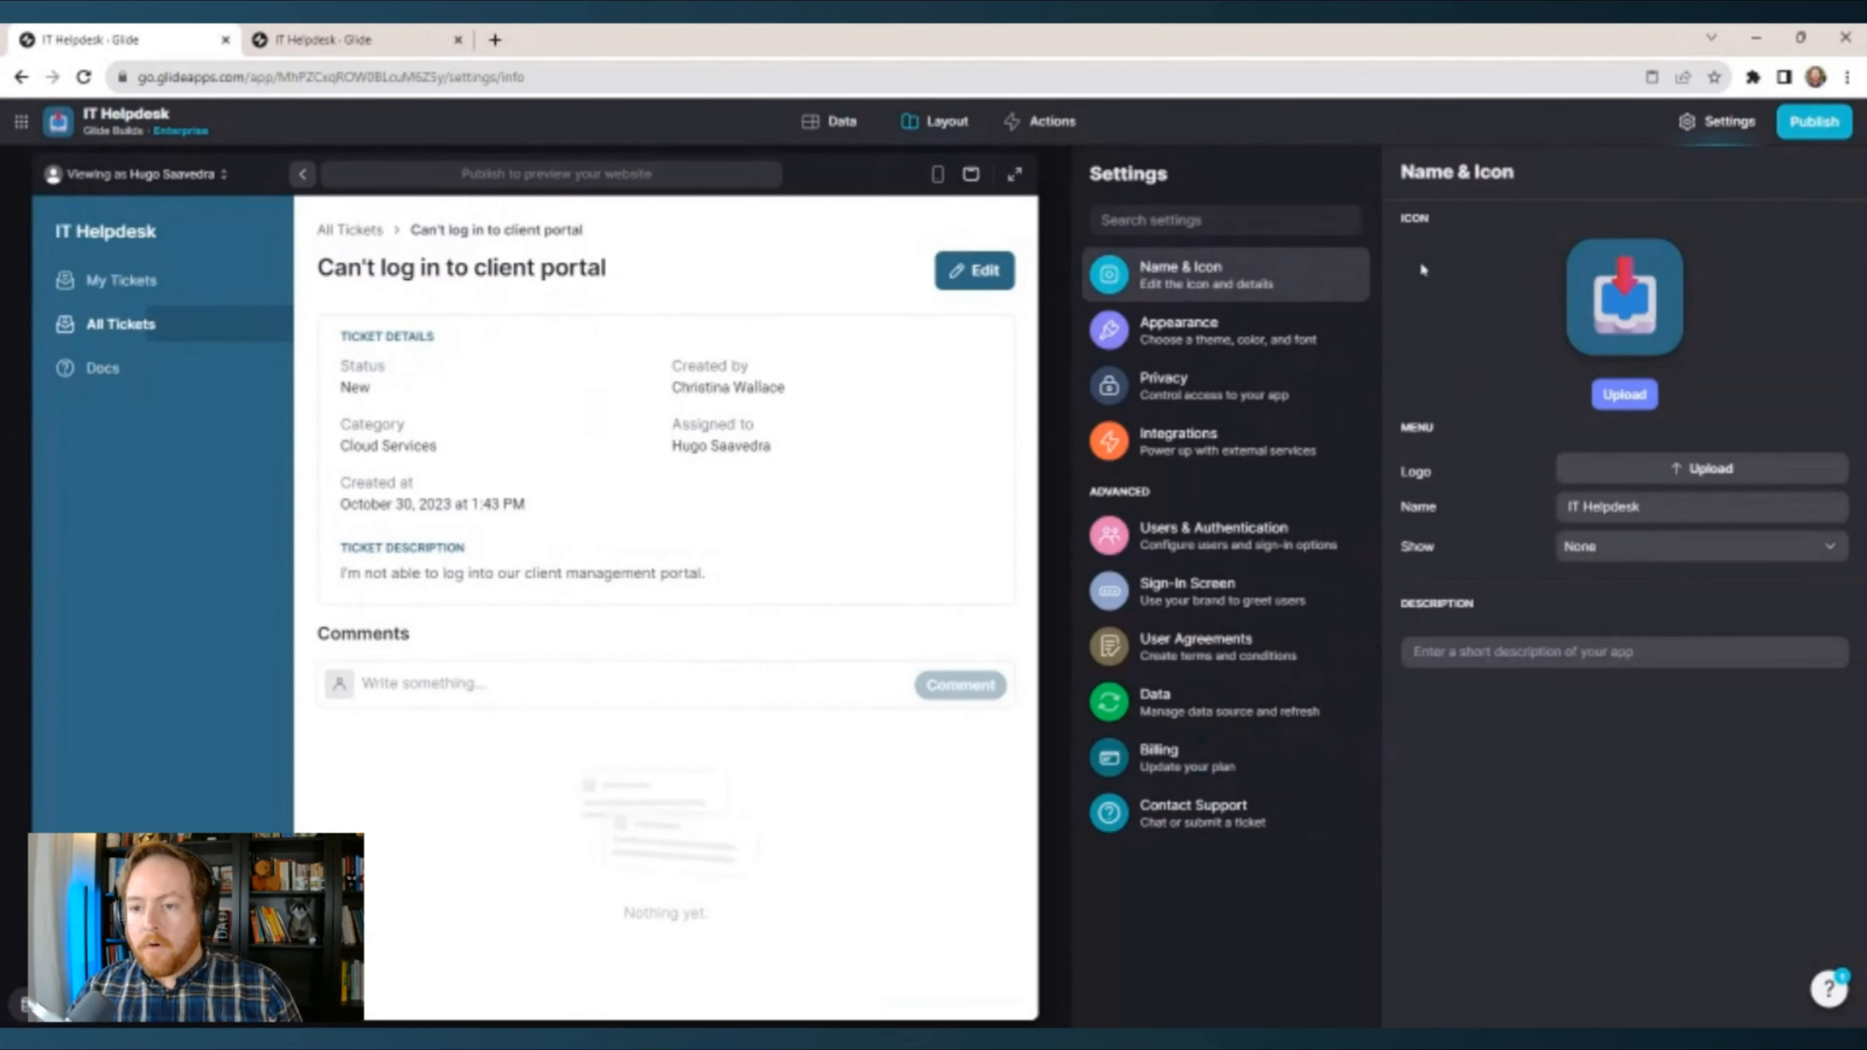
click(1162, 353)
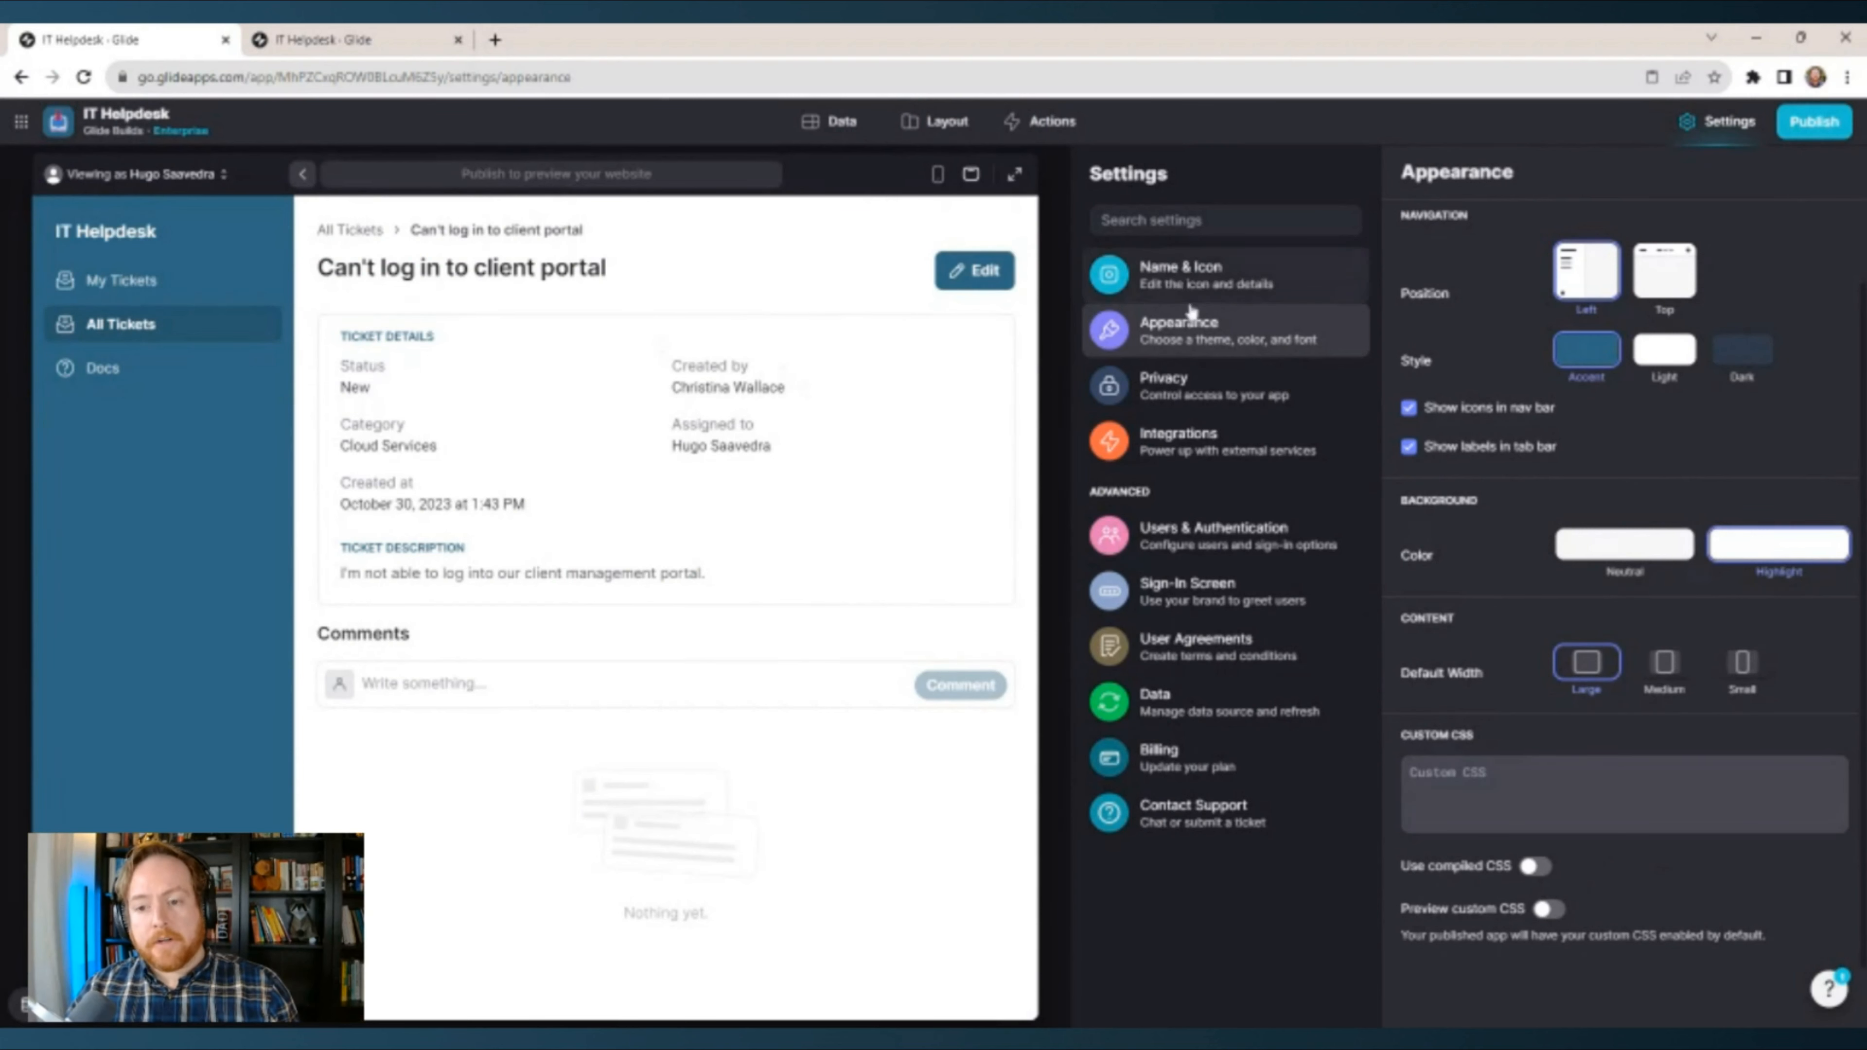
Review who can access and sign in to the app, and examine the external services available as integrations.
click(1257, 377)
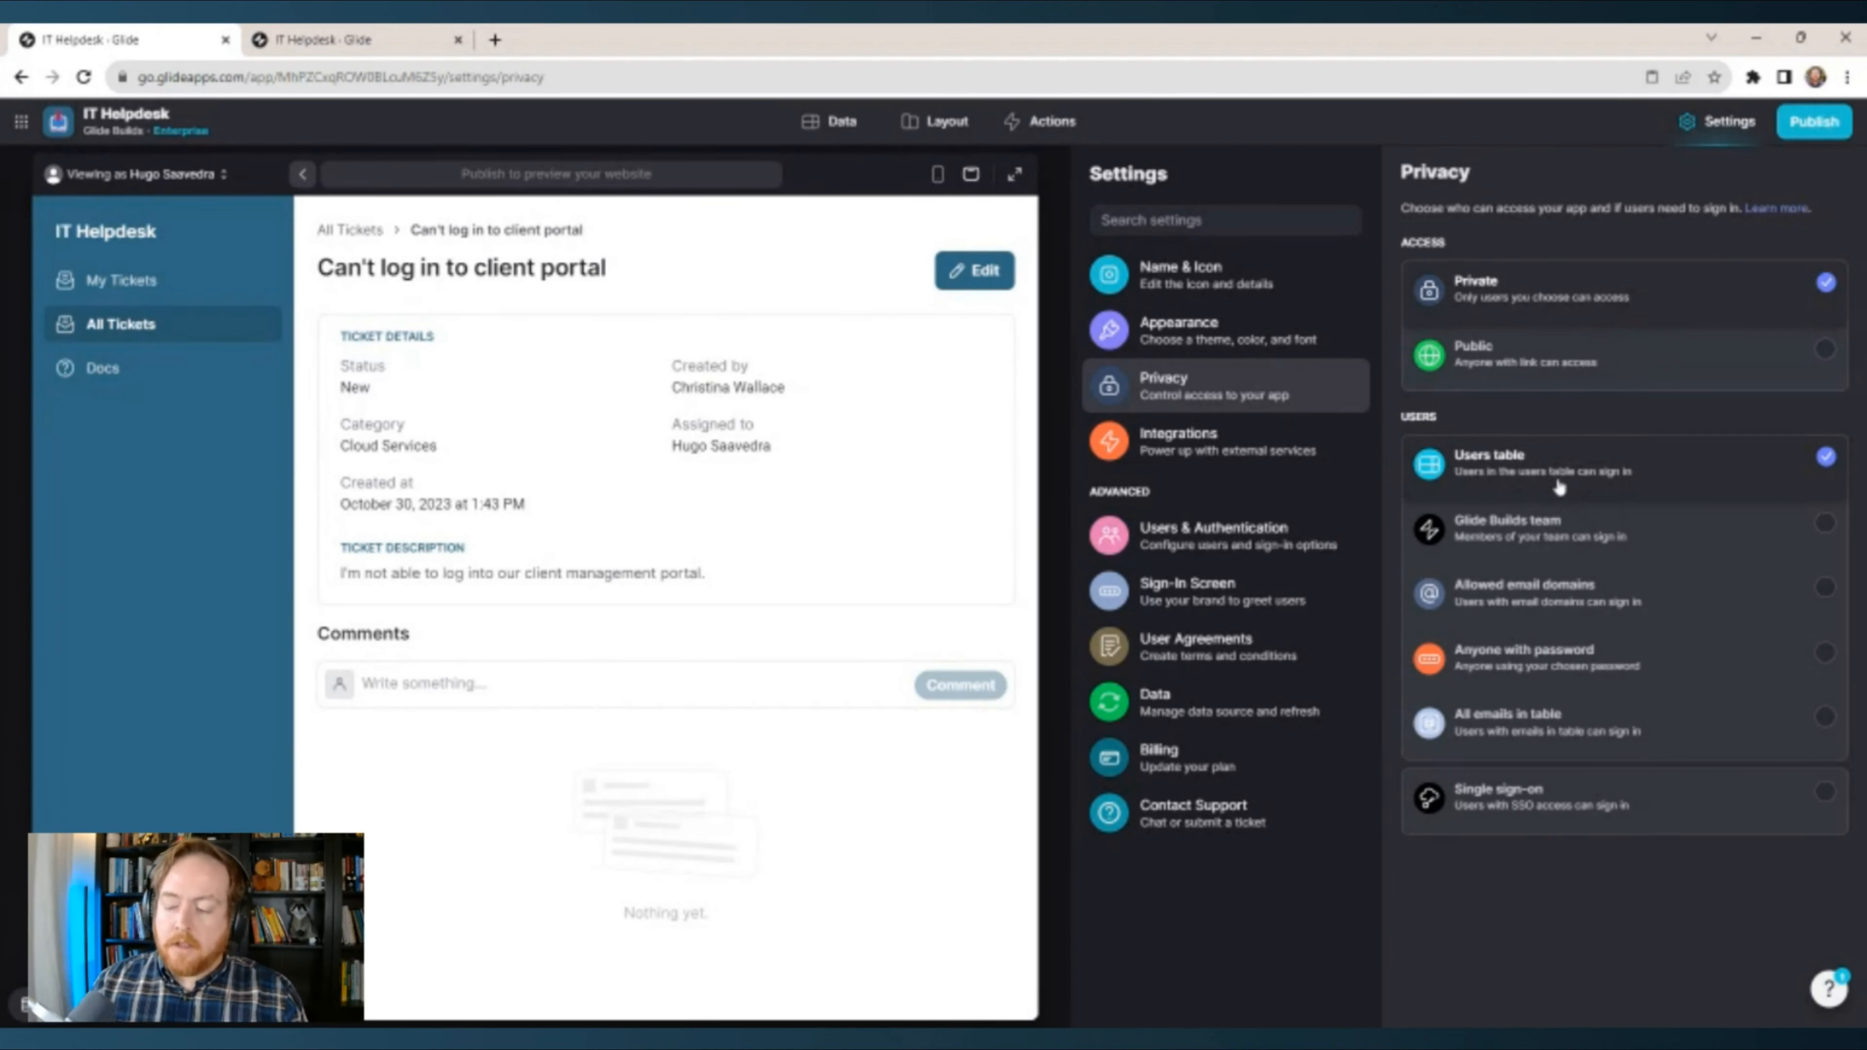
key(ctrl+plus)
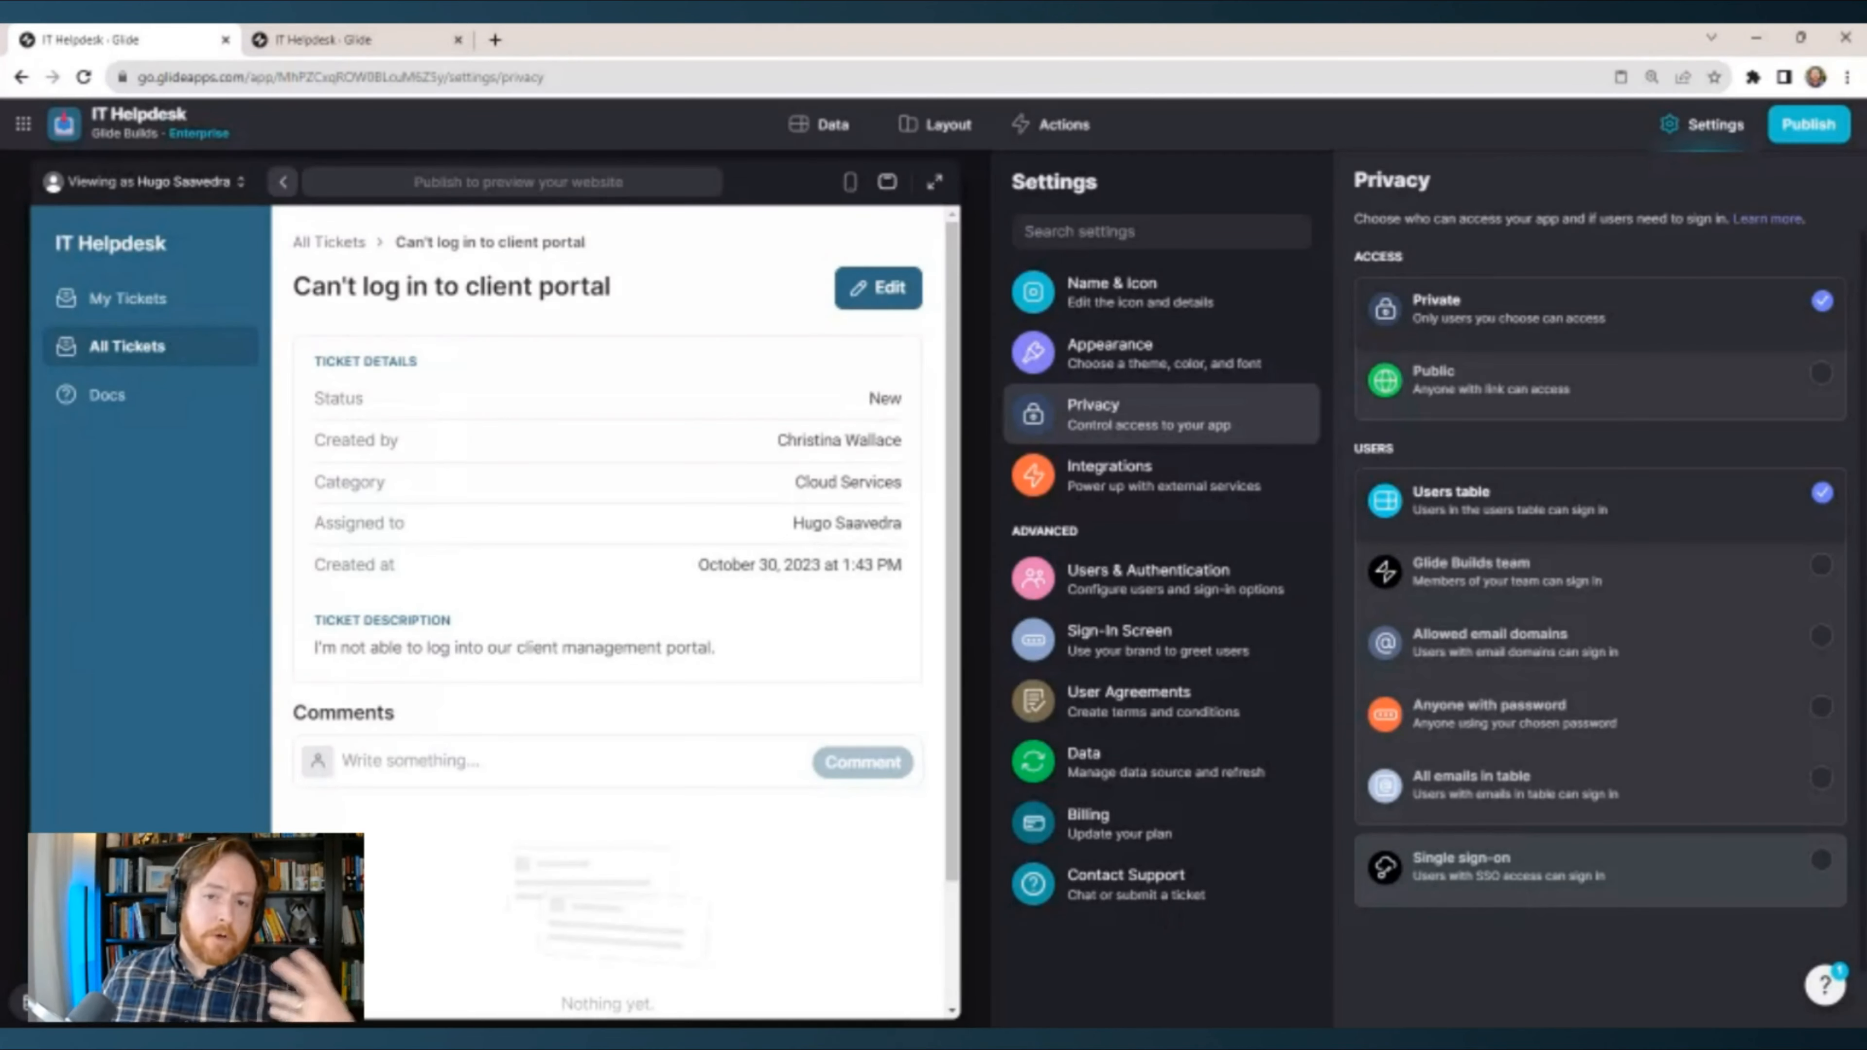
click(1185, 494)
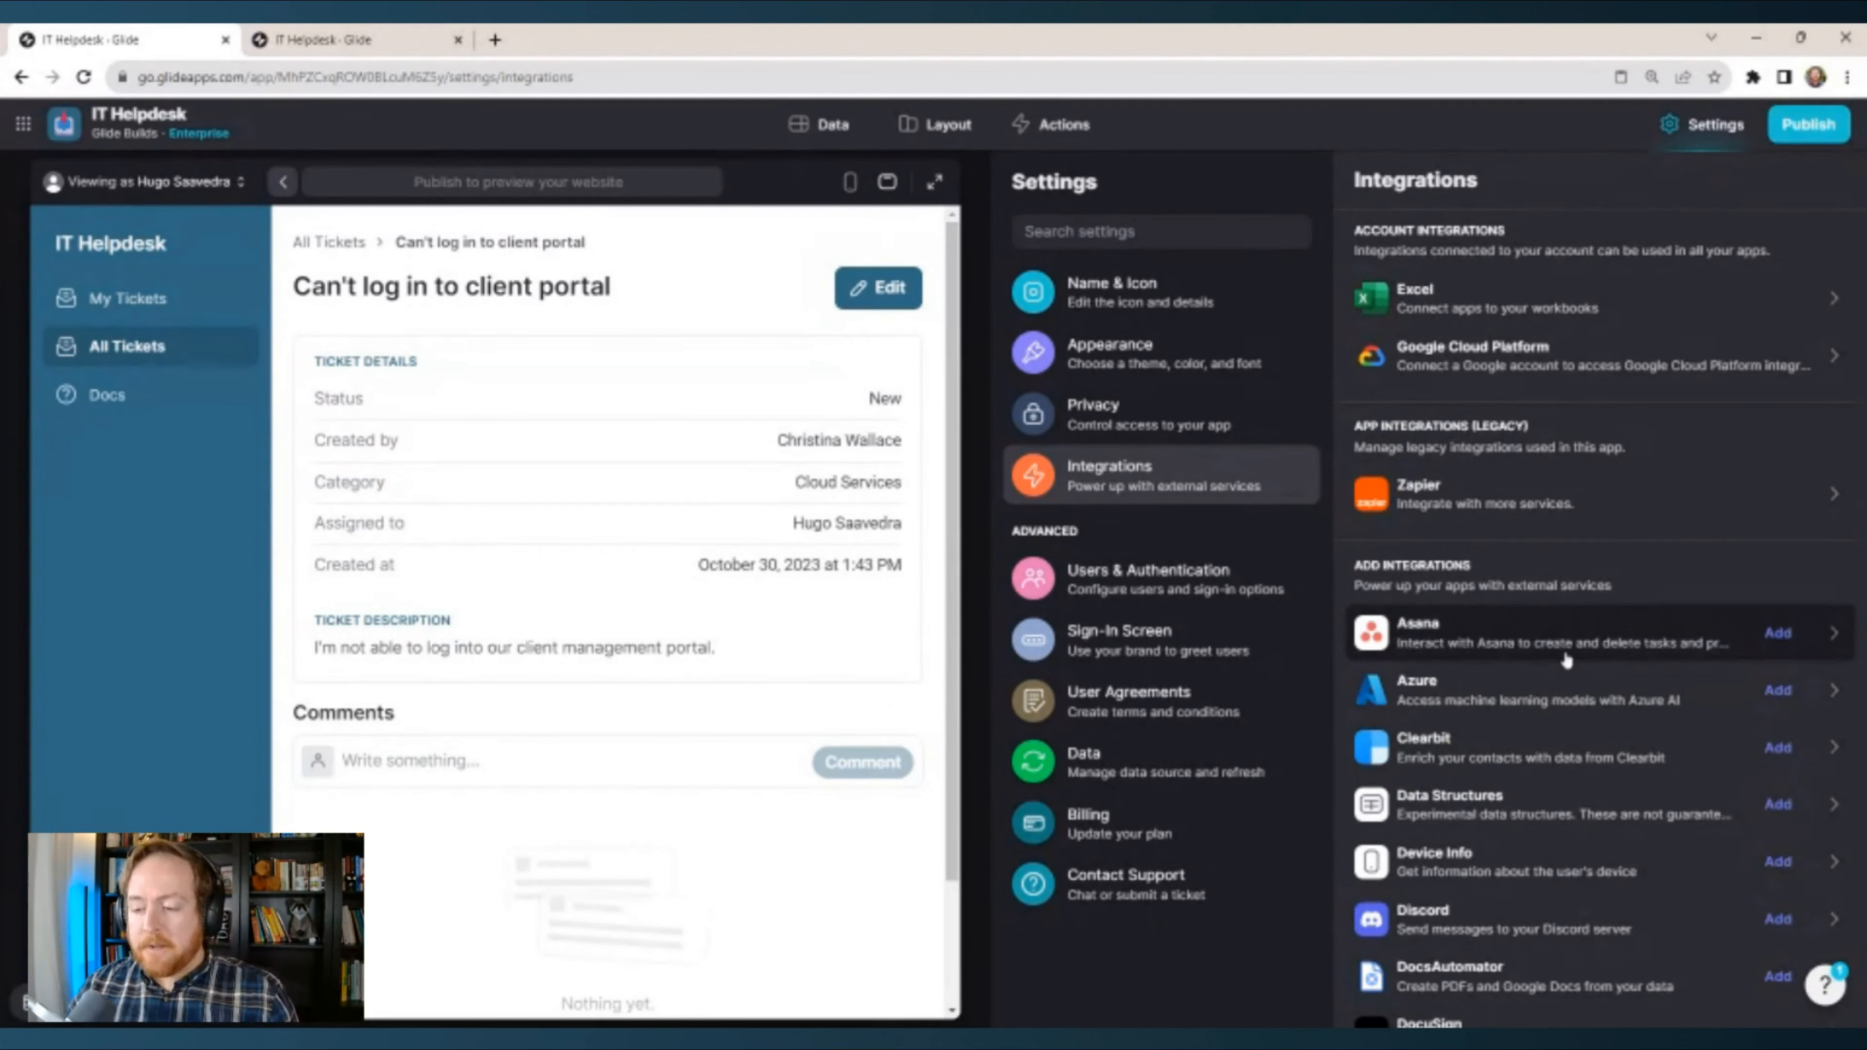
Turn off the option for visitors to request access in the app's user and authentication settings.
click(1170, 587)
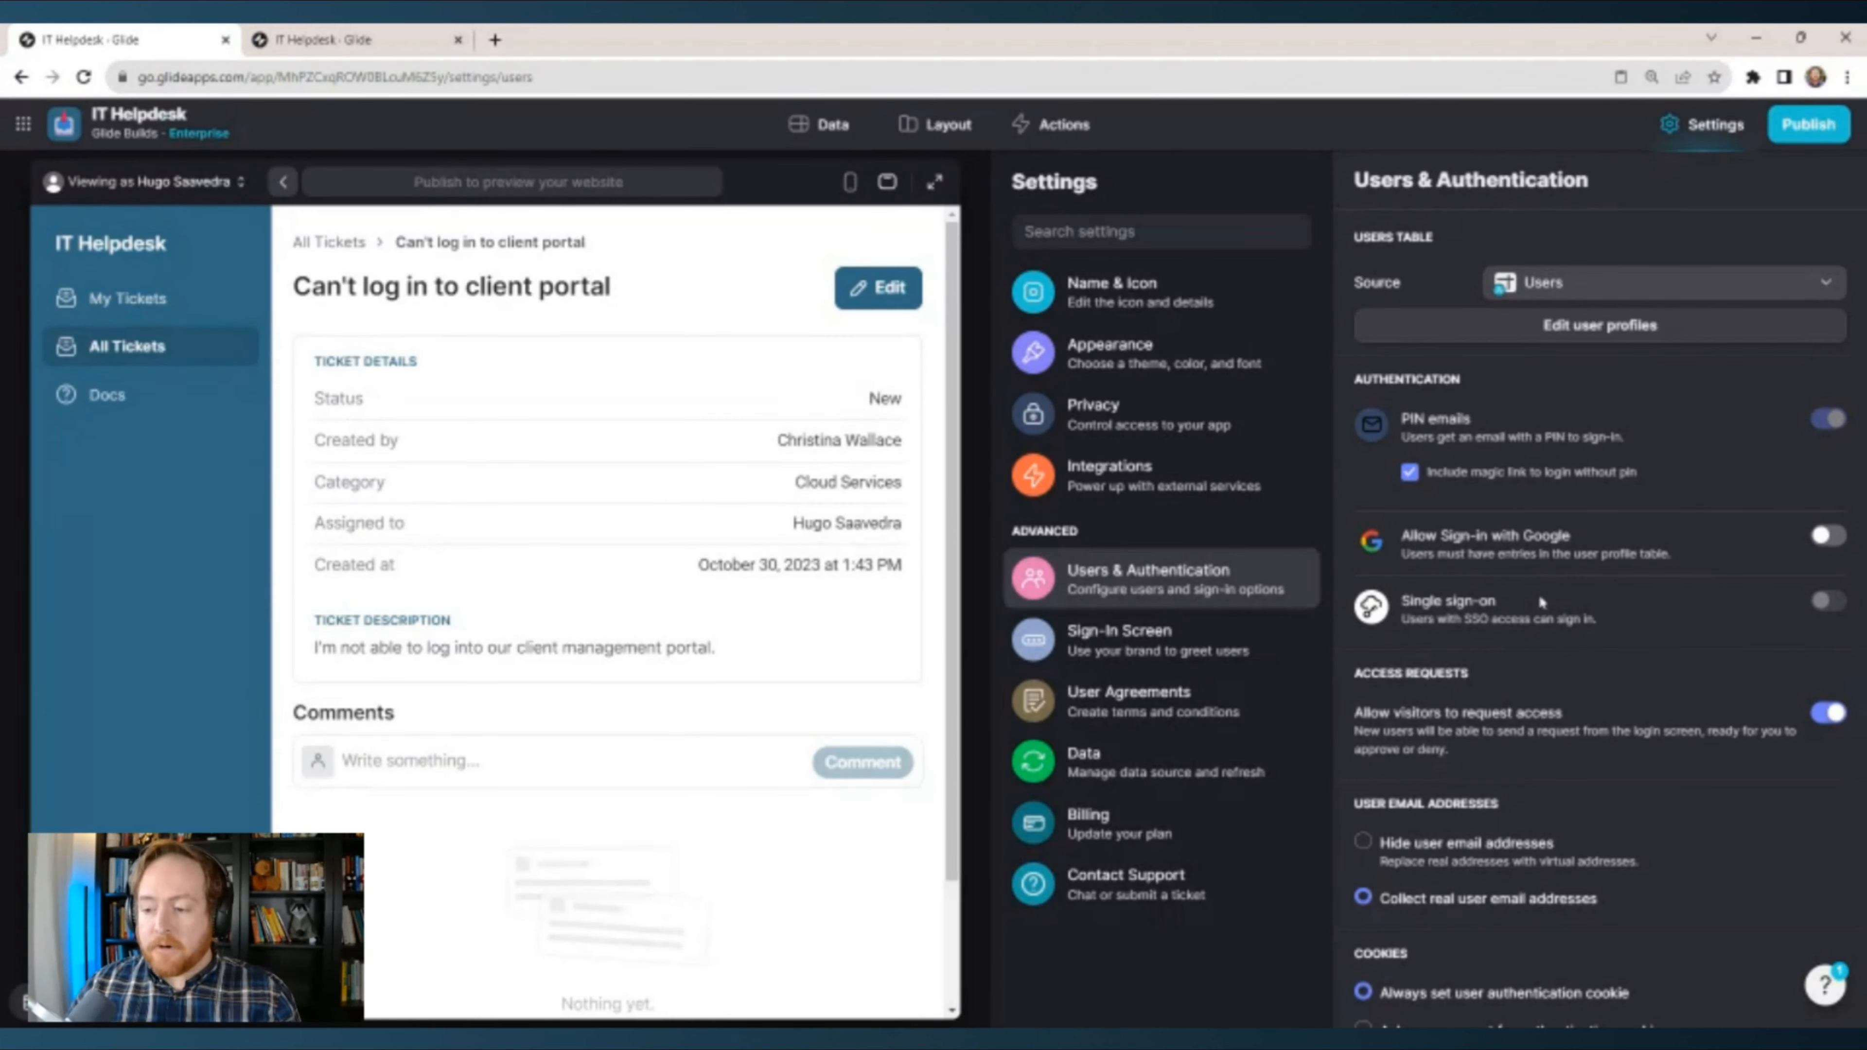
scroll(1760, 615, down, 1)
click(1826, 618)
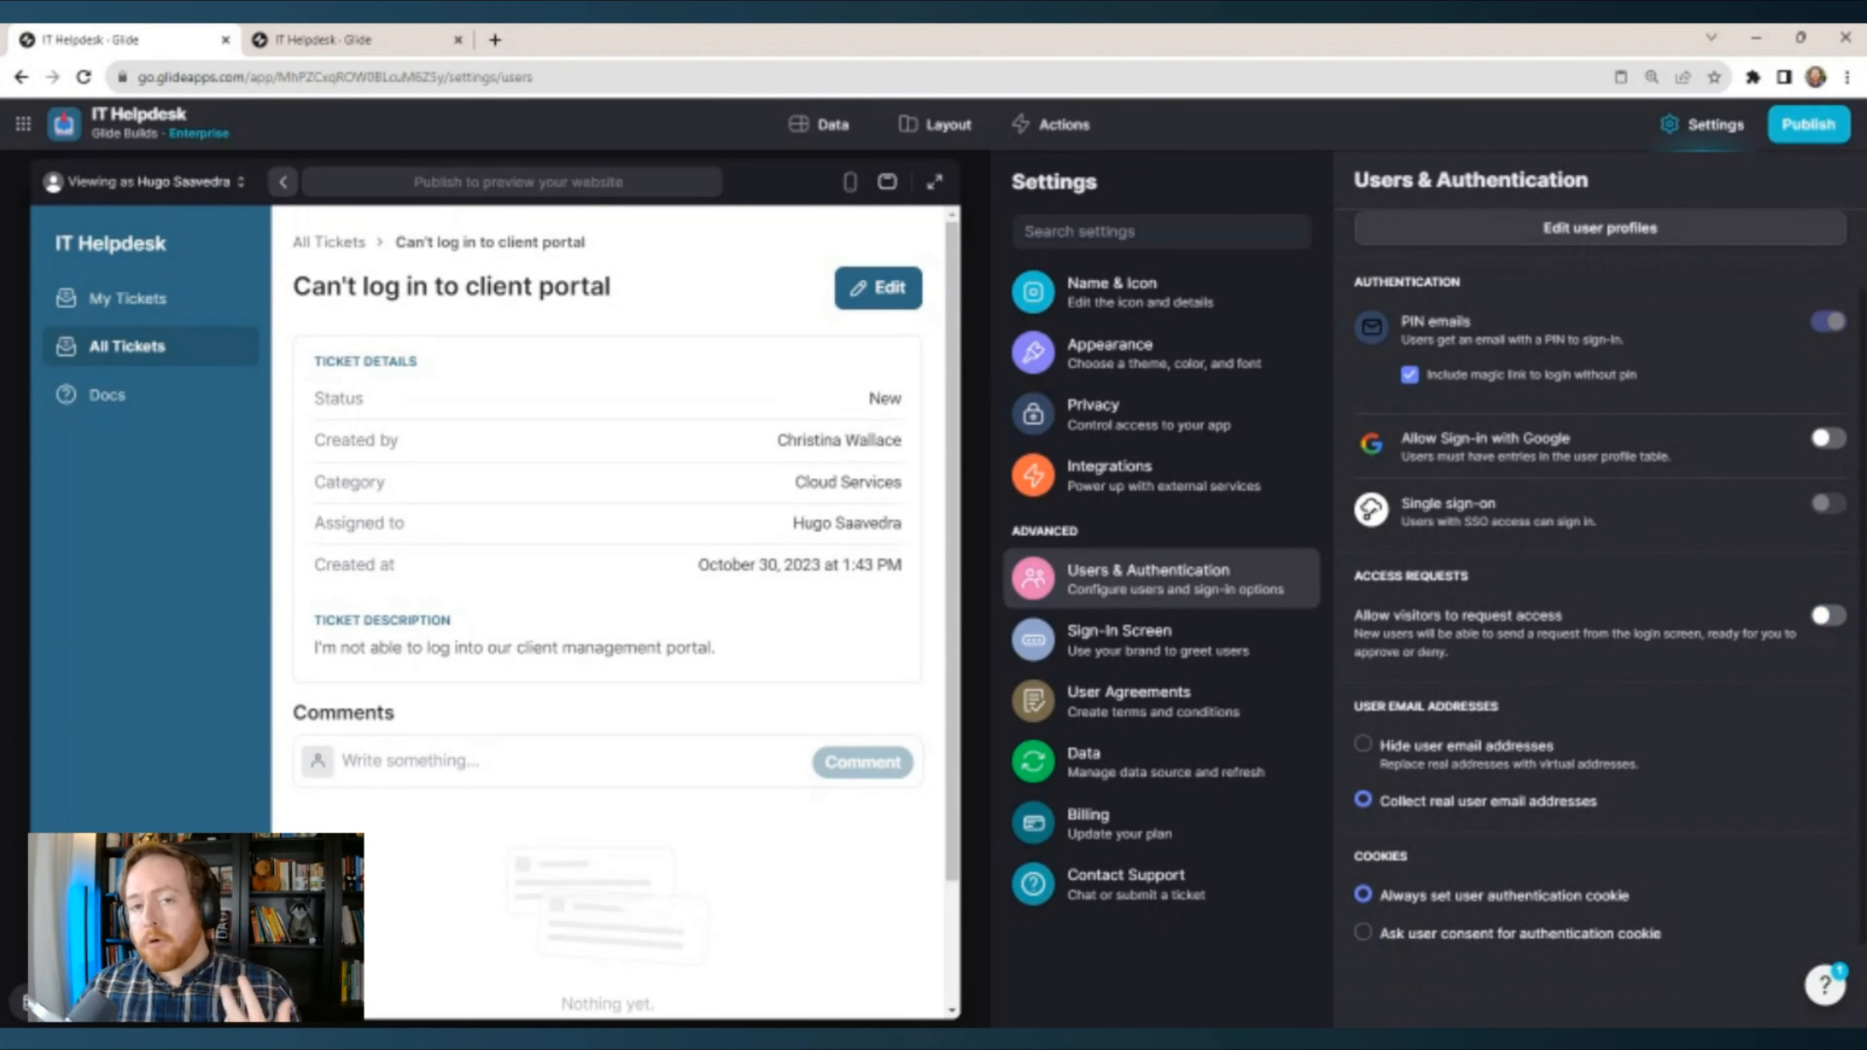
Review the sign-in screen's text and design options and publish the app at it-helpdesk-wm8m.glide.page.
click(1176, 638)
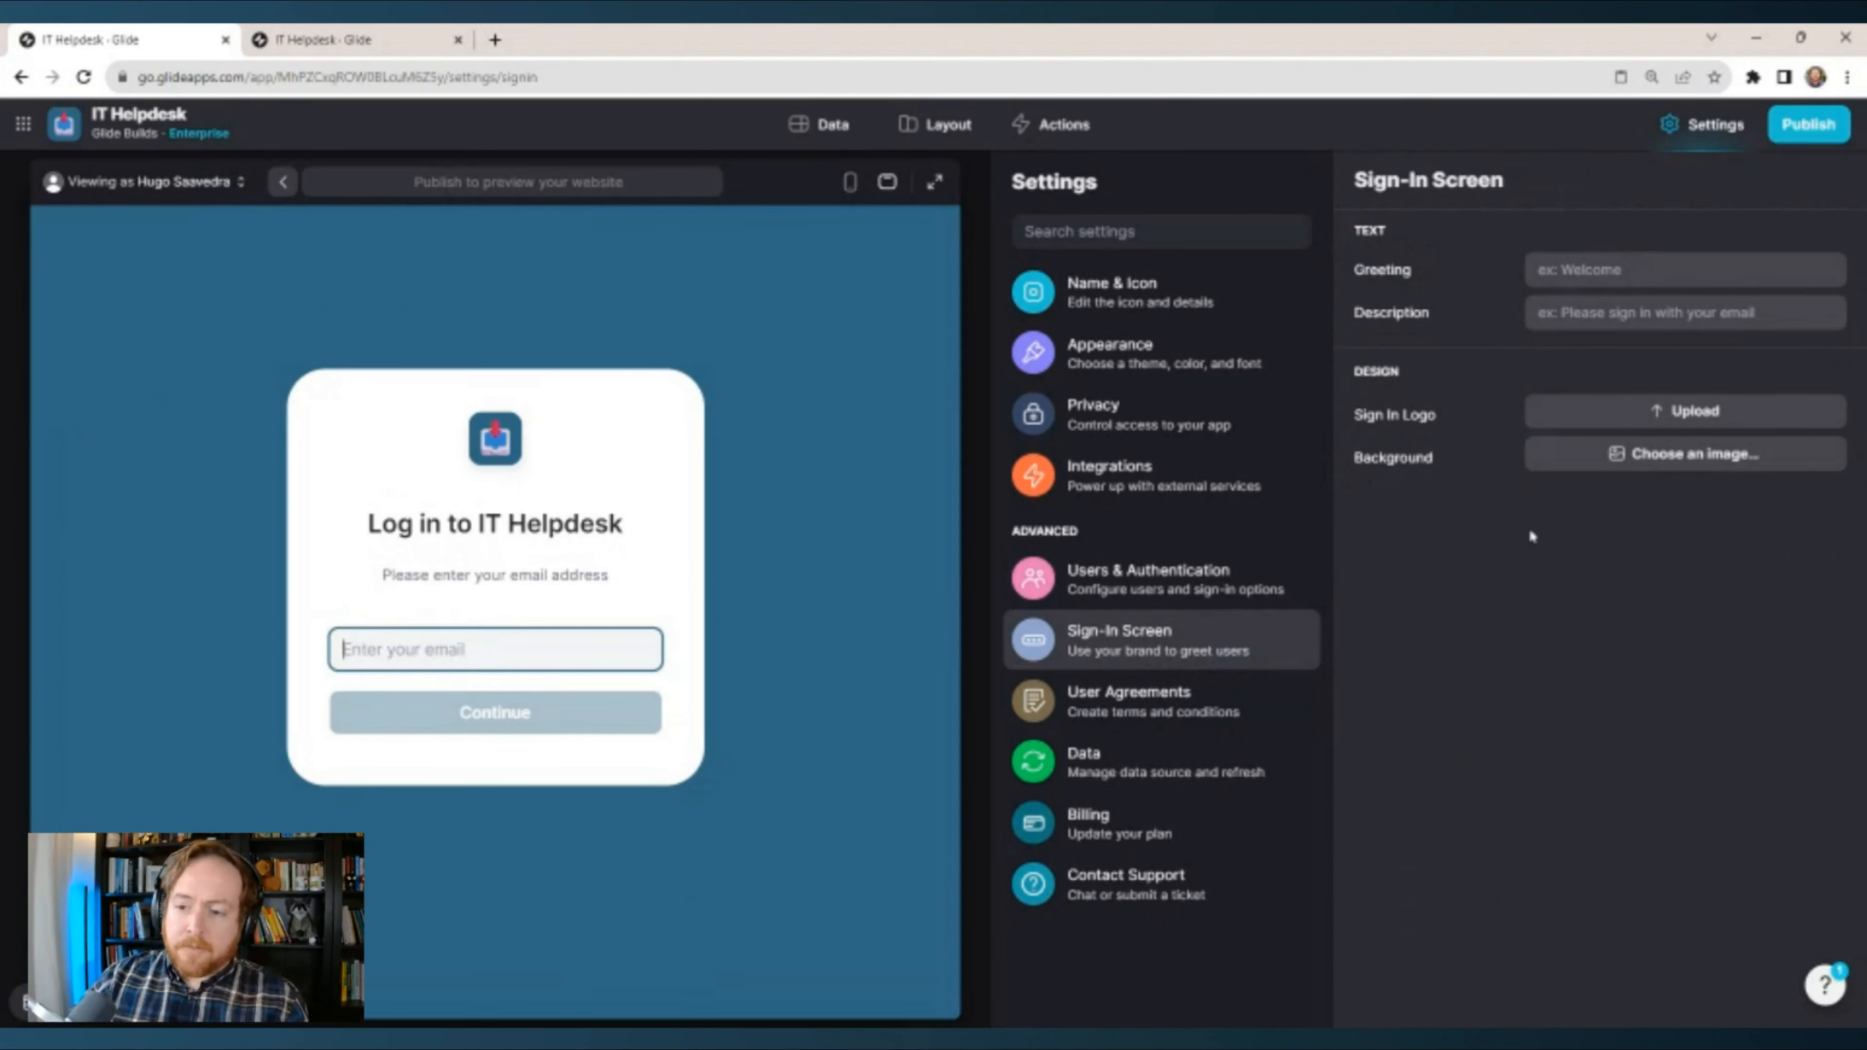
click(1452, 597)
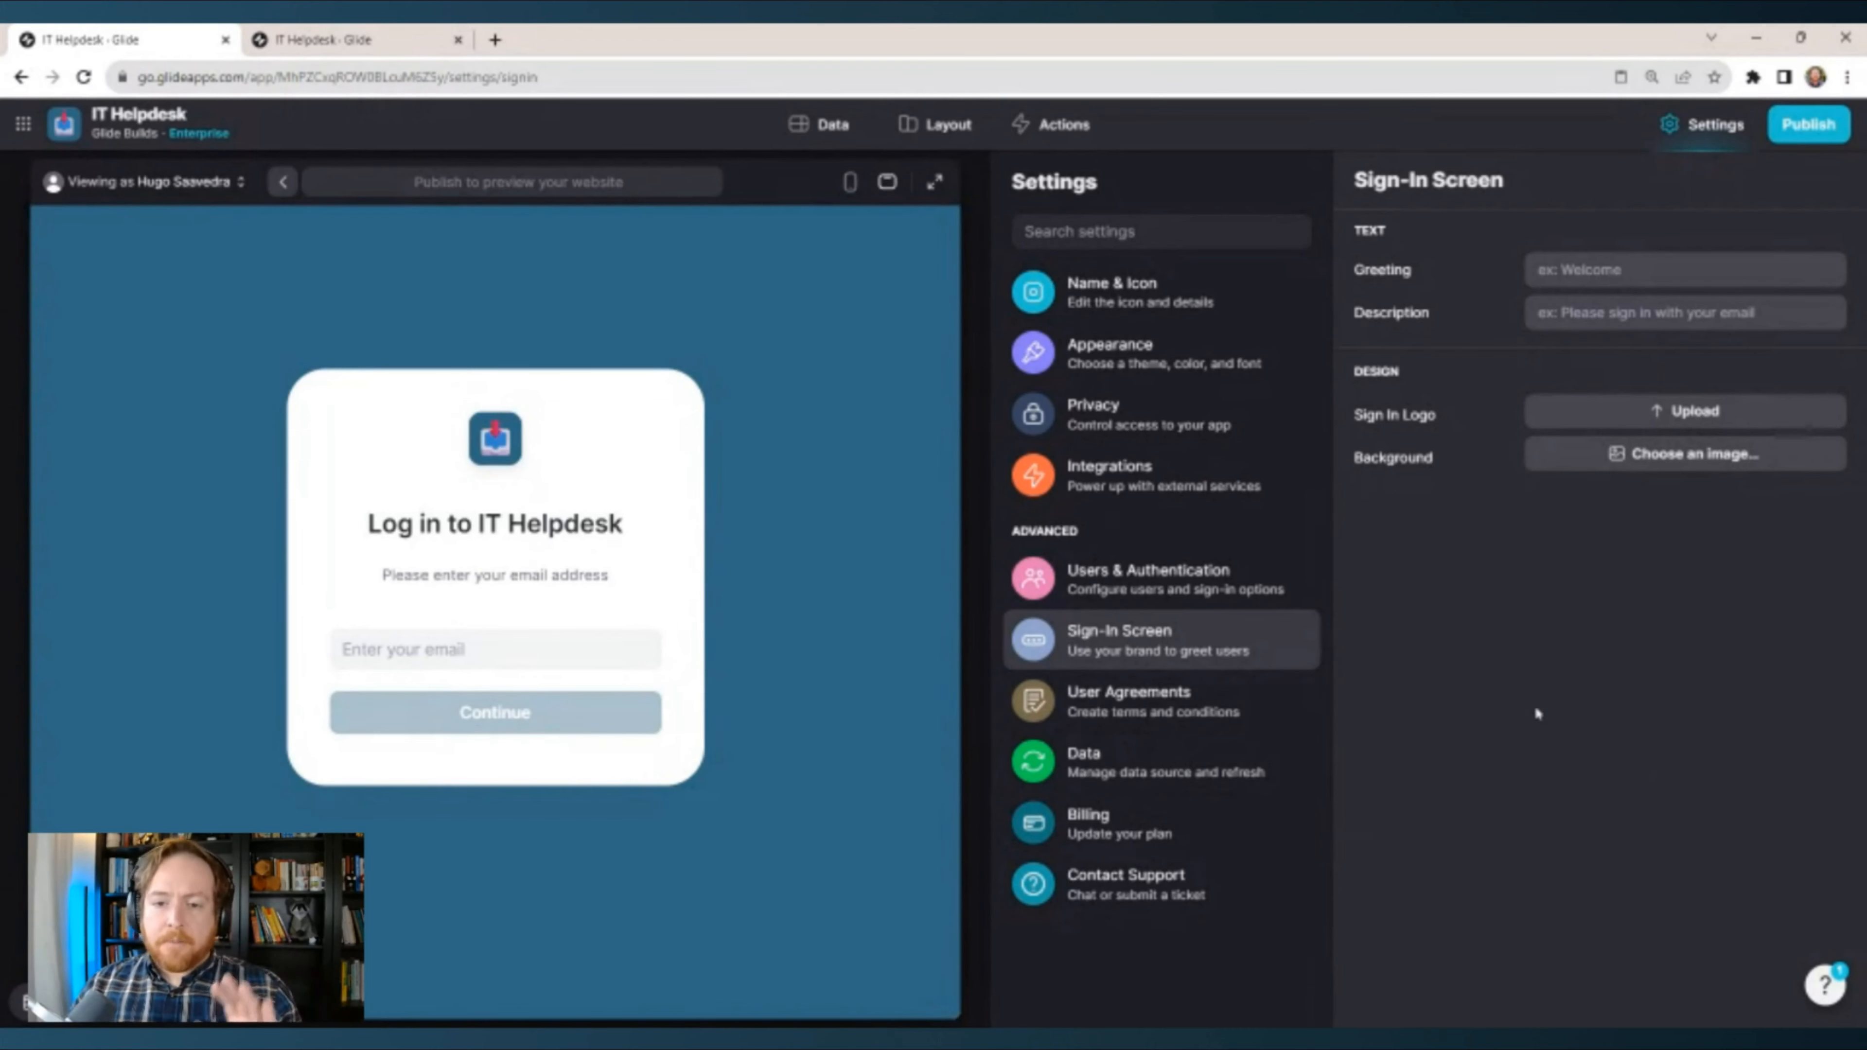
click(1809, 126)
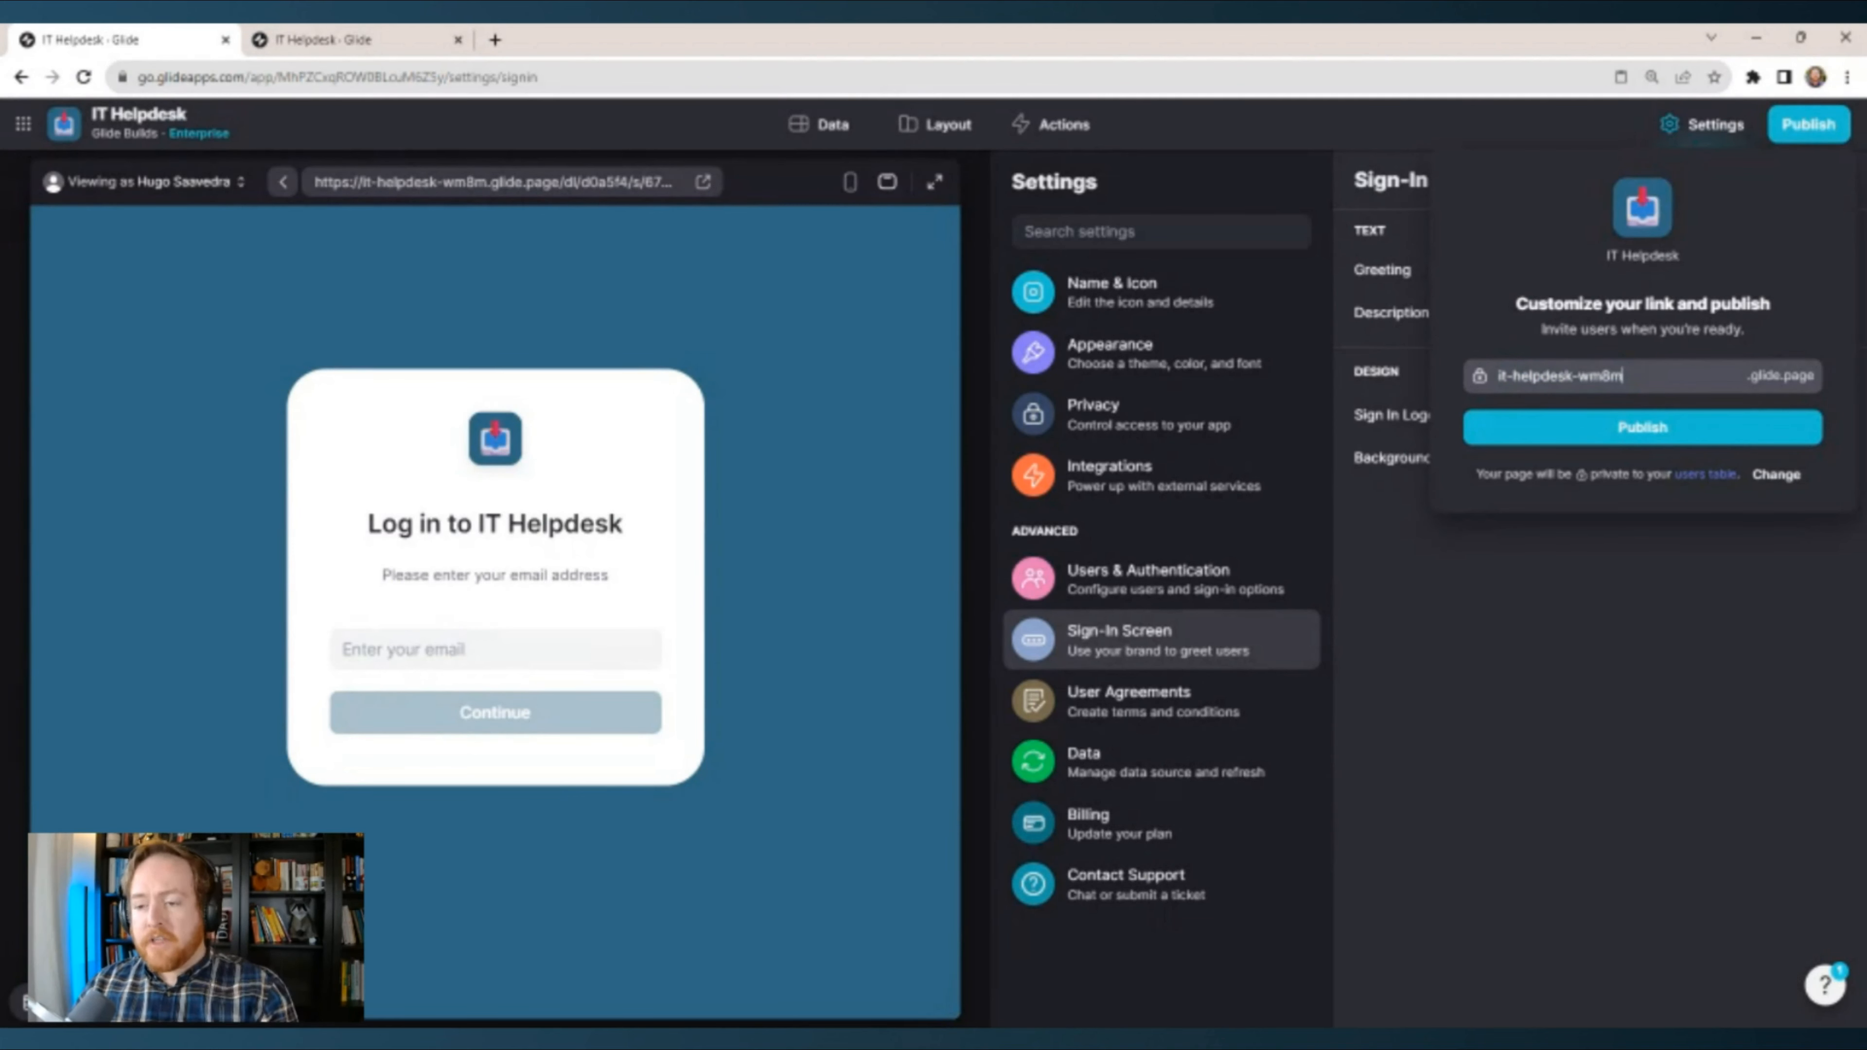
click(1657, 434)
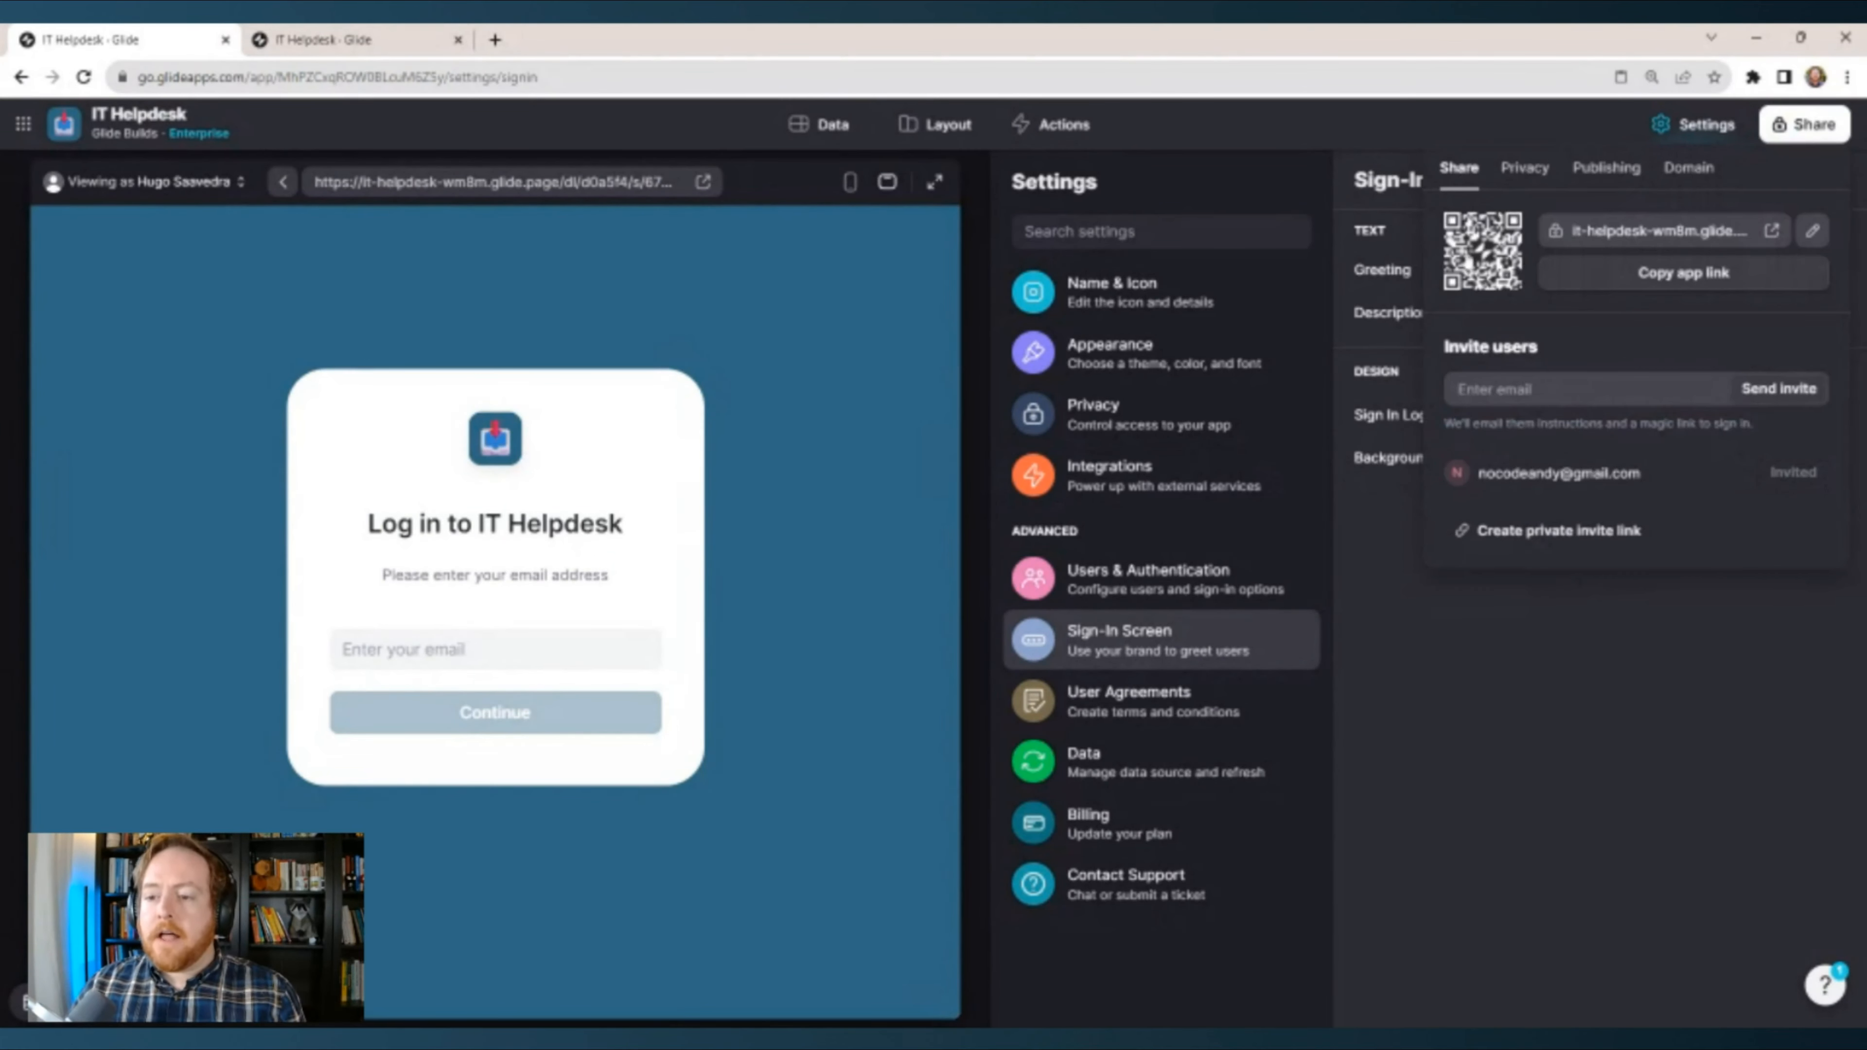
Examine the published app's install QR code, link and domain options, user invitations and privacy choices.
click(1488, 258)
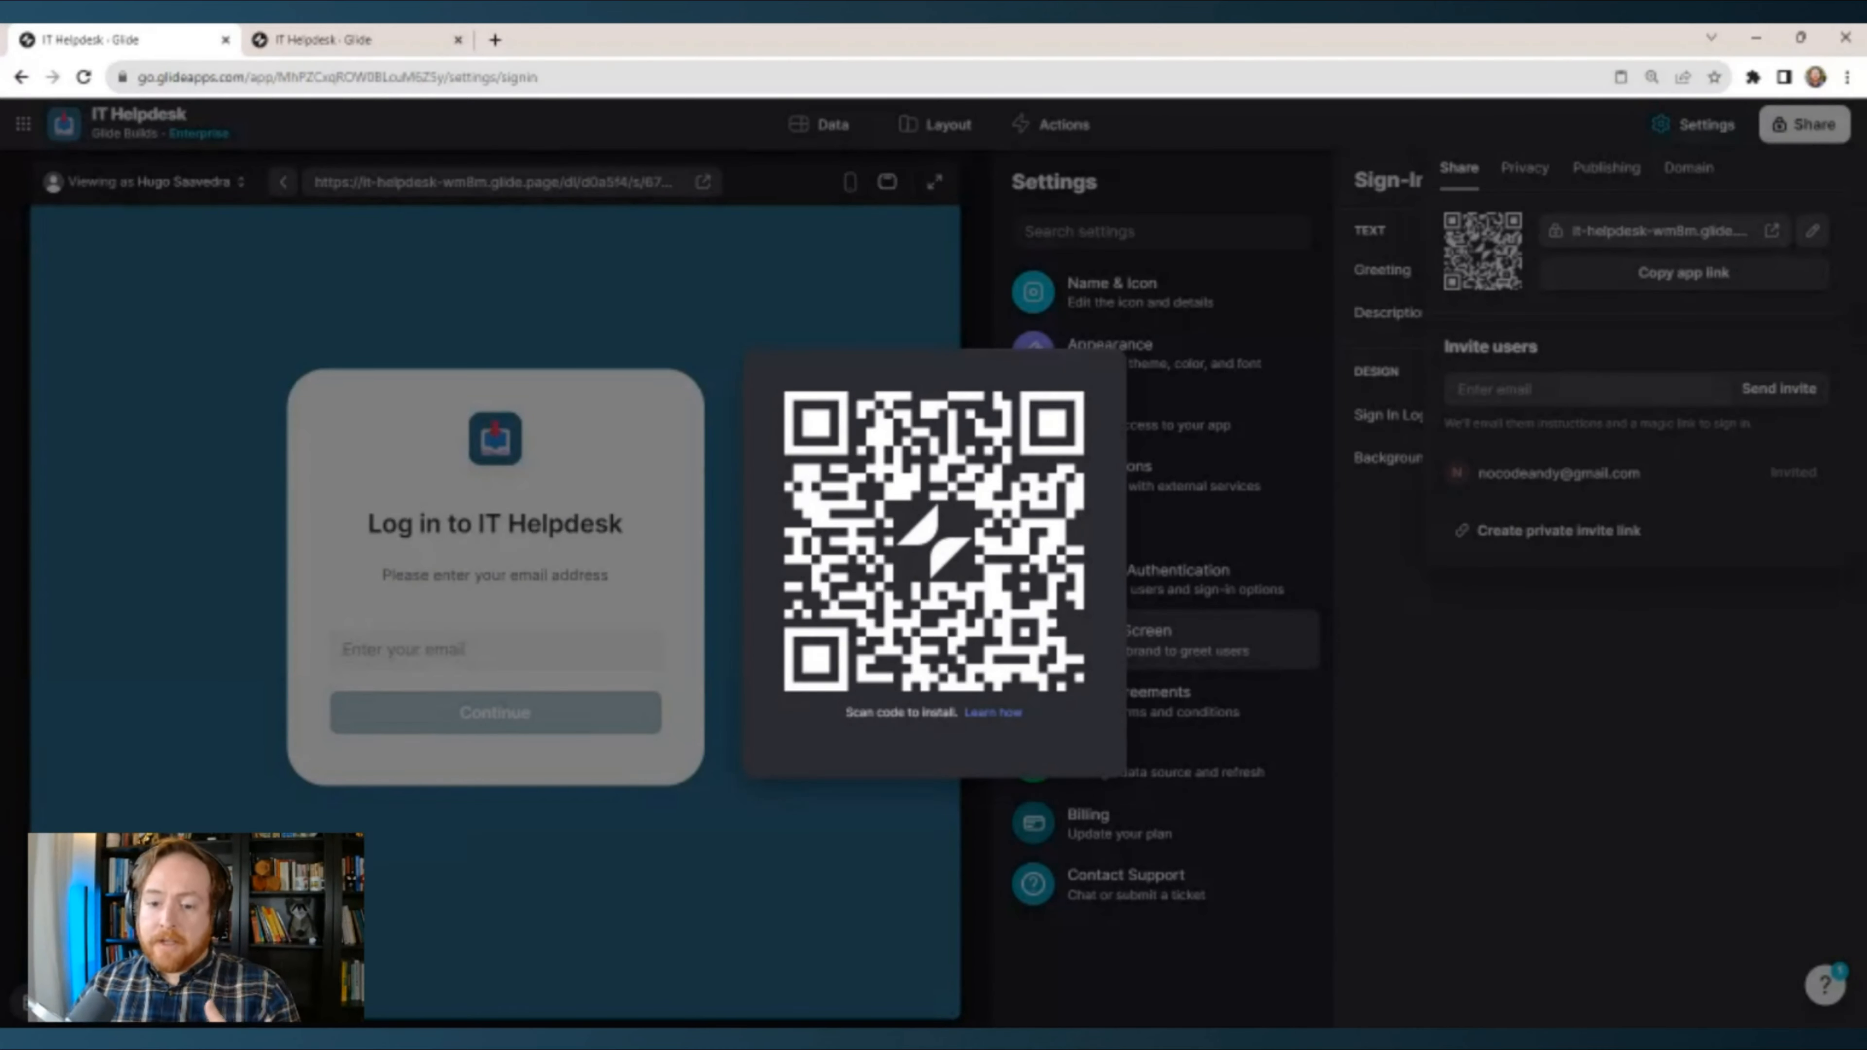
click(1320, 384)
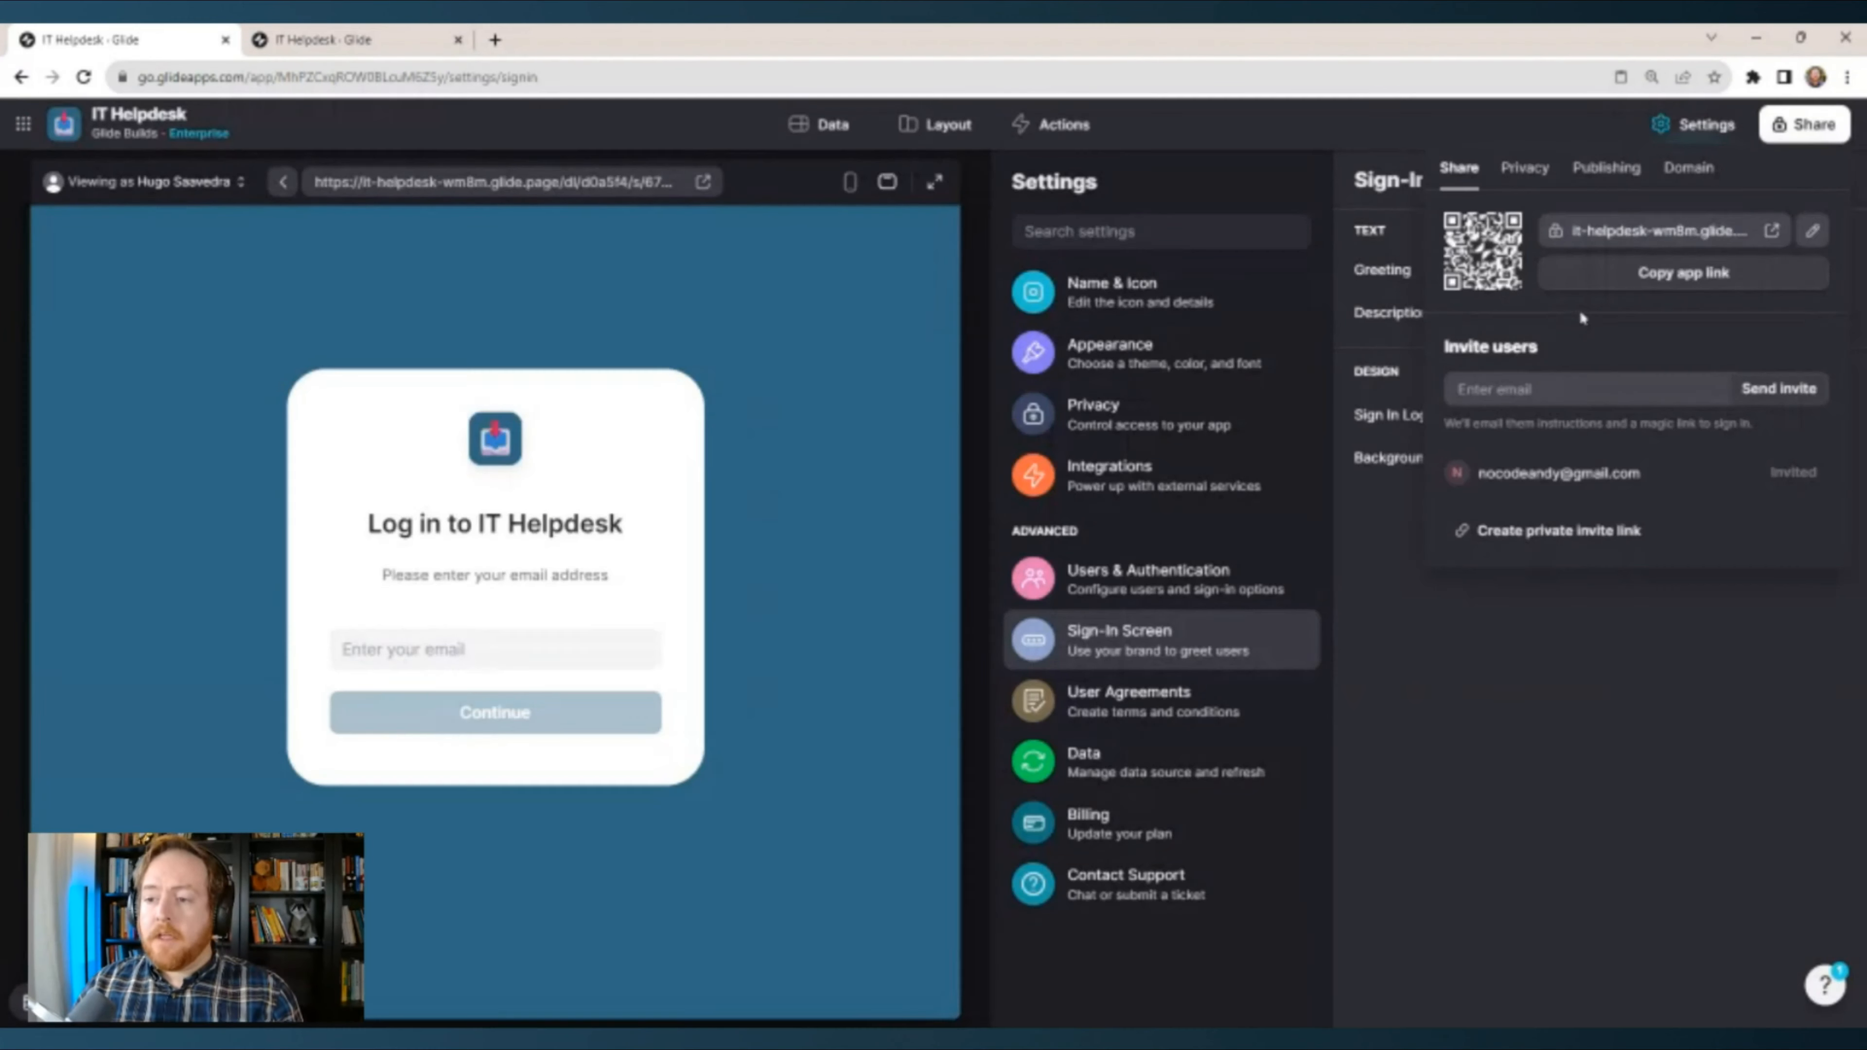
click(1816, 230)
click(1571, 273)
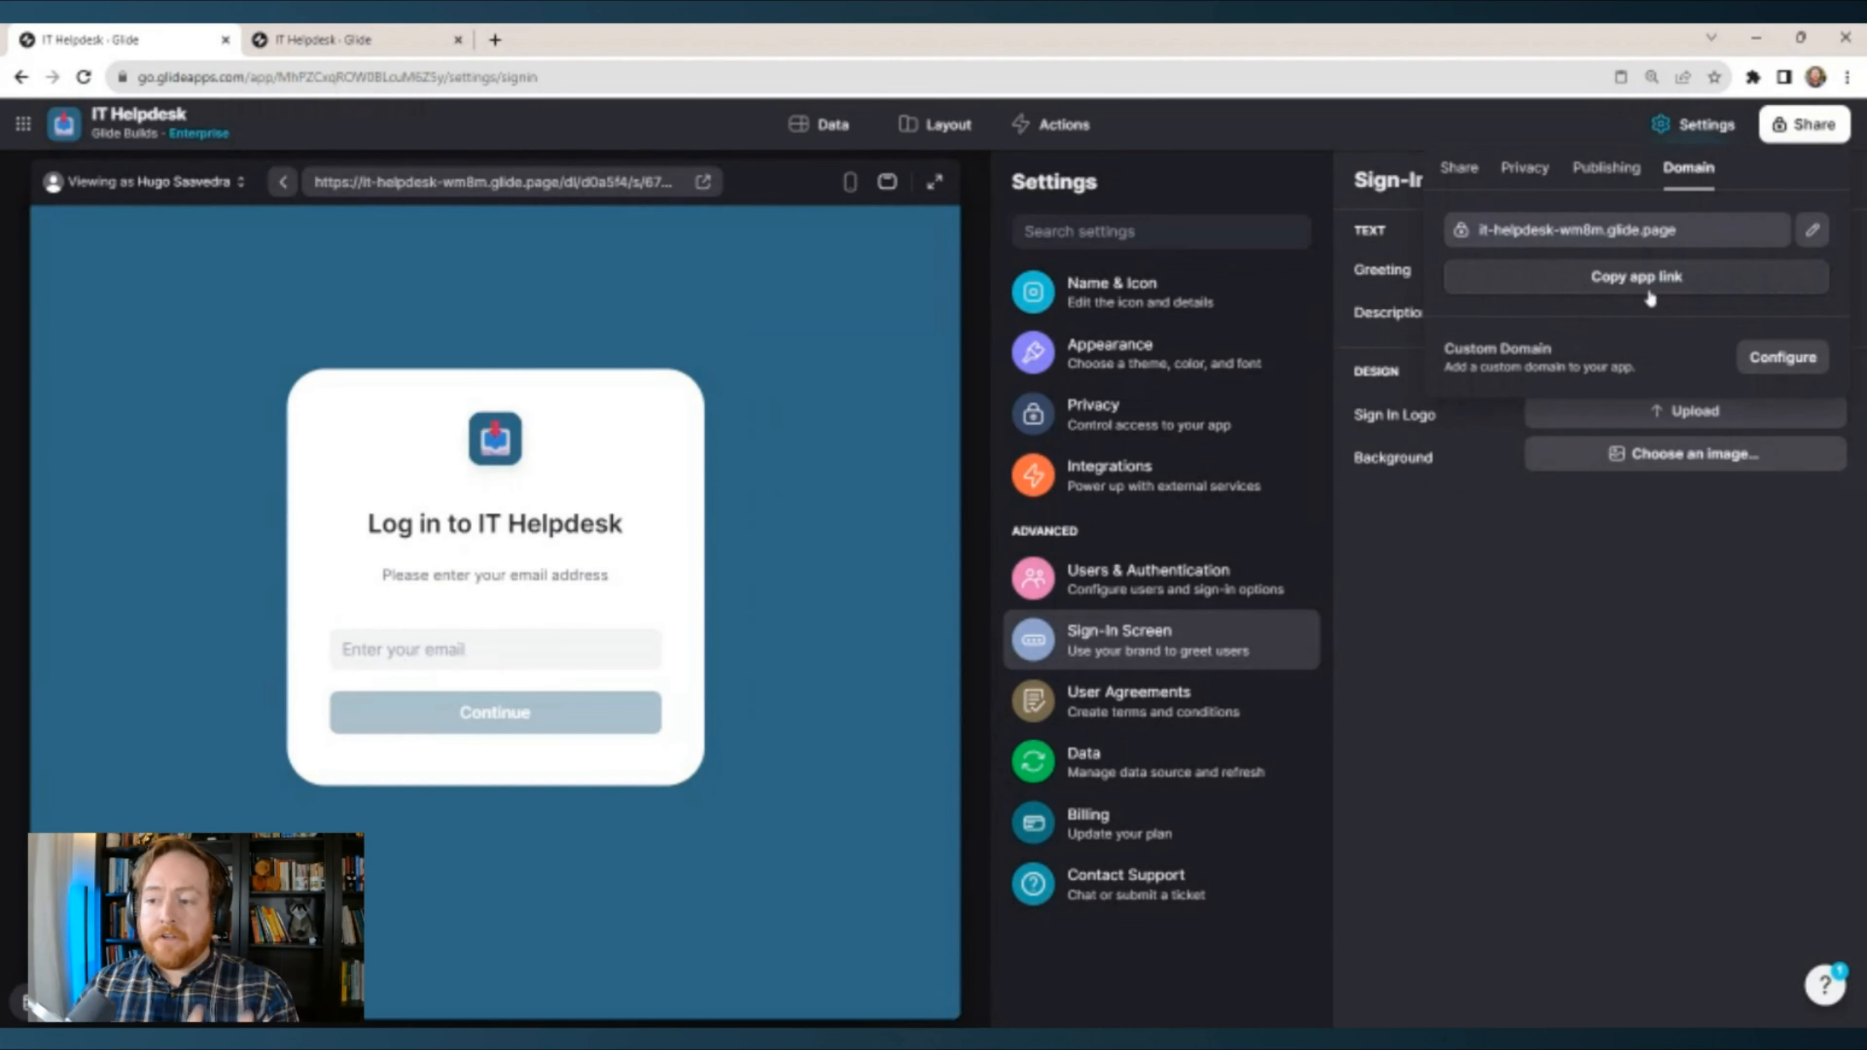
click(1453, 172)
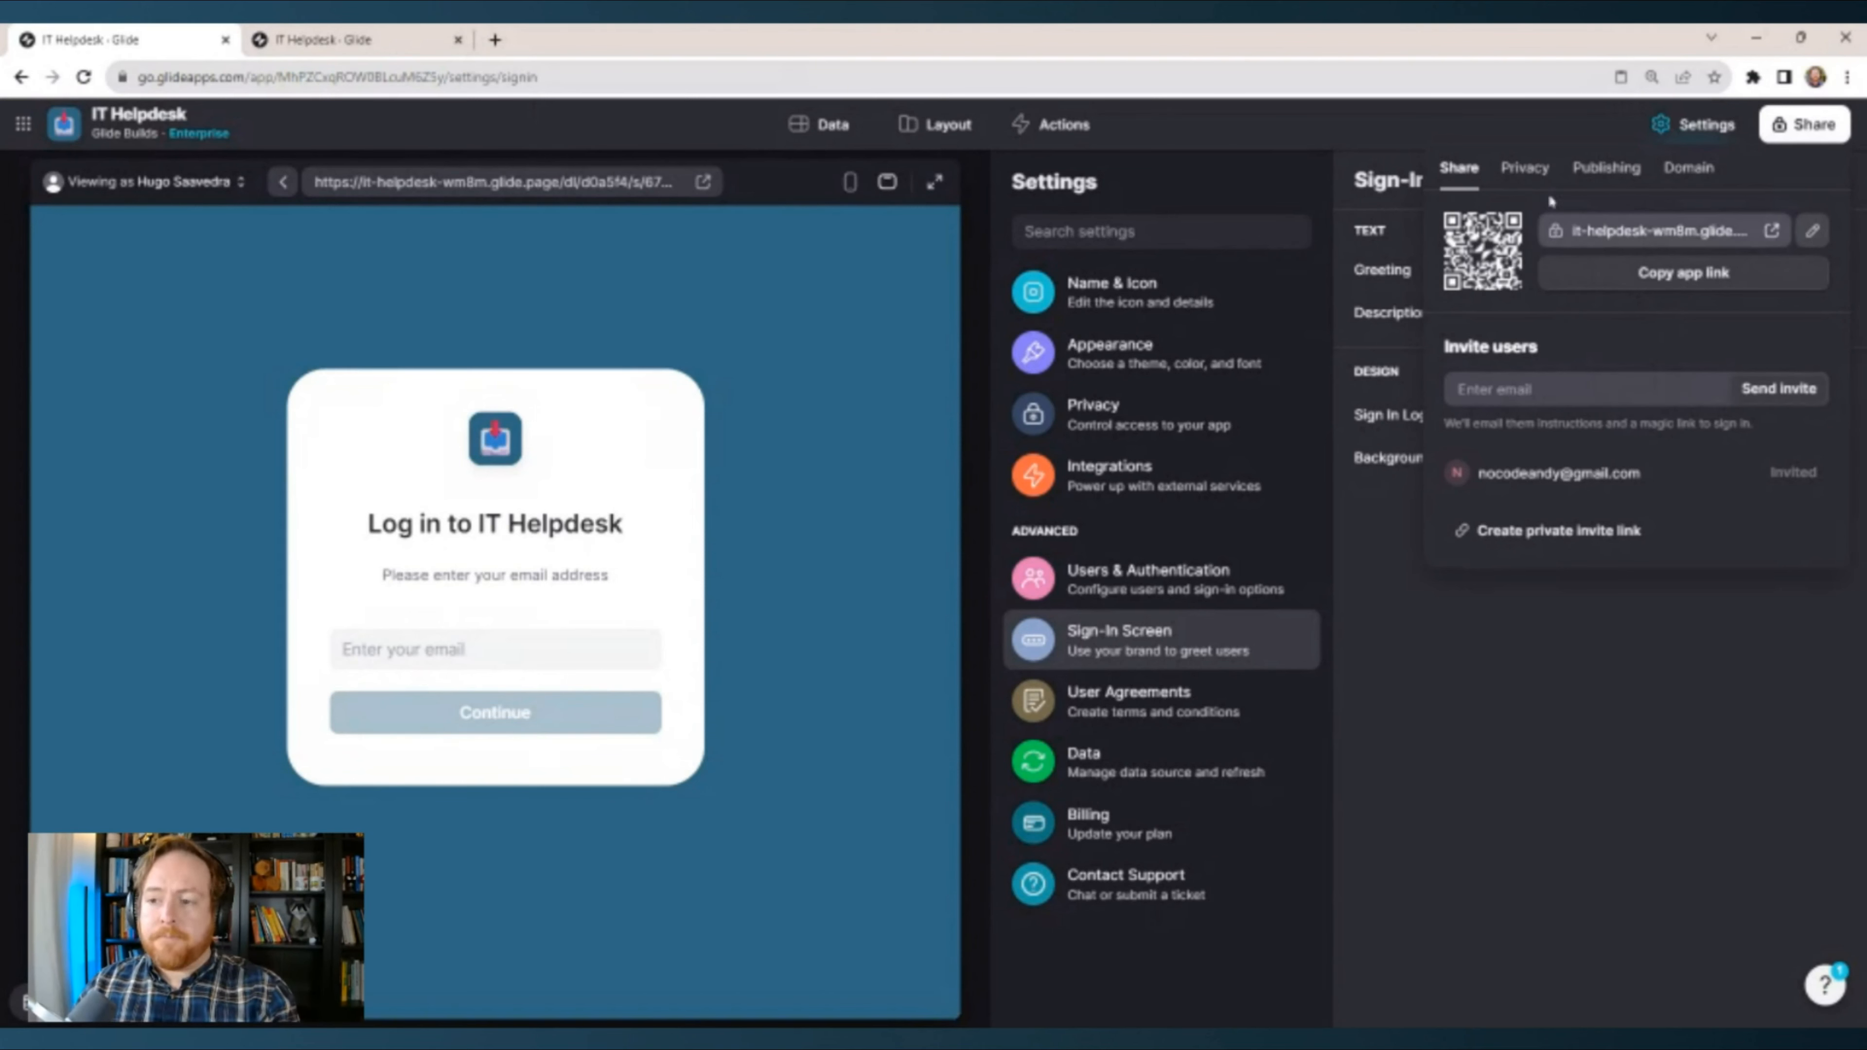
click(1525, 168)
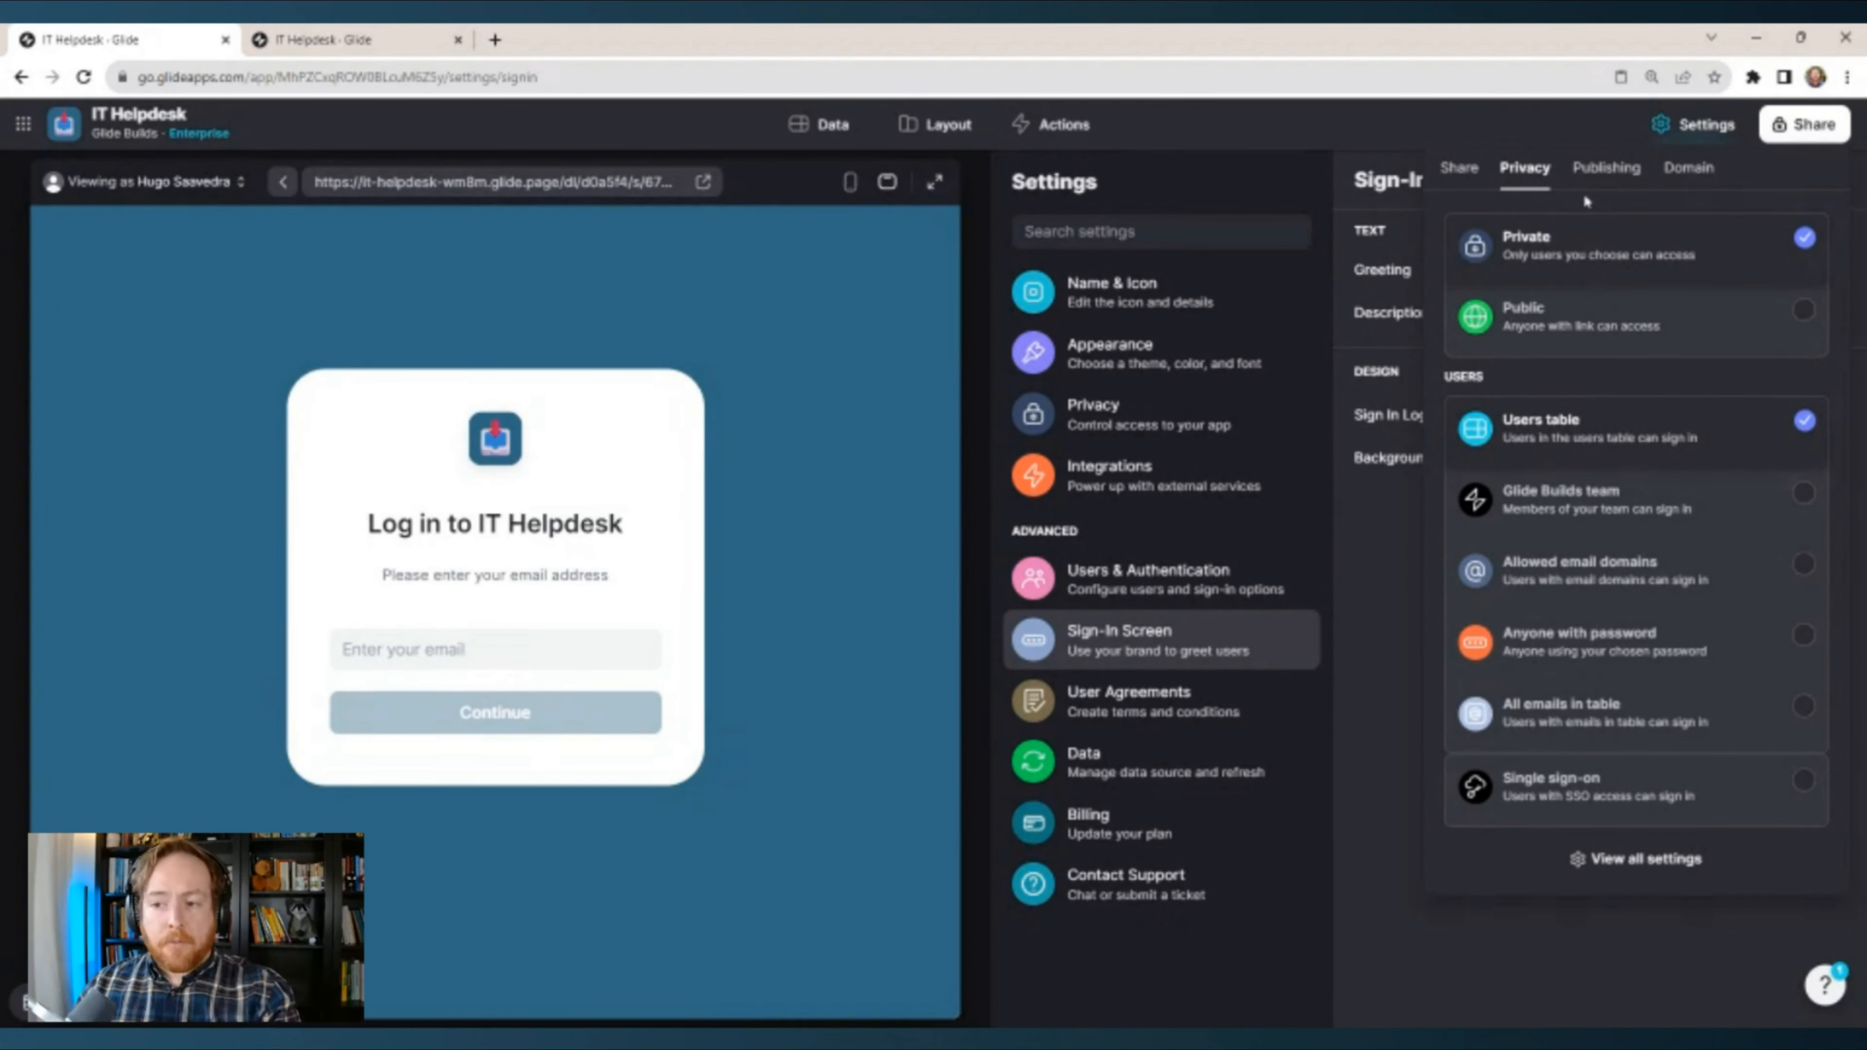
Try manual publishing for the app and restore automatic publishing.
click(1600, 171)
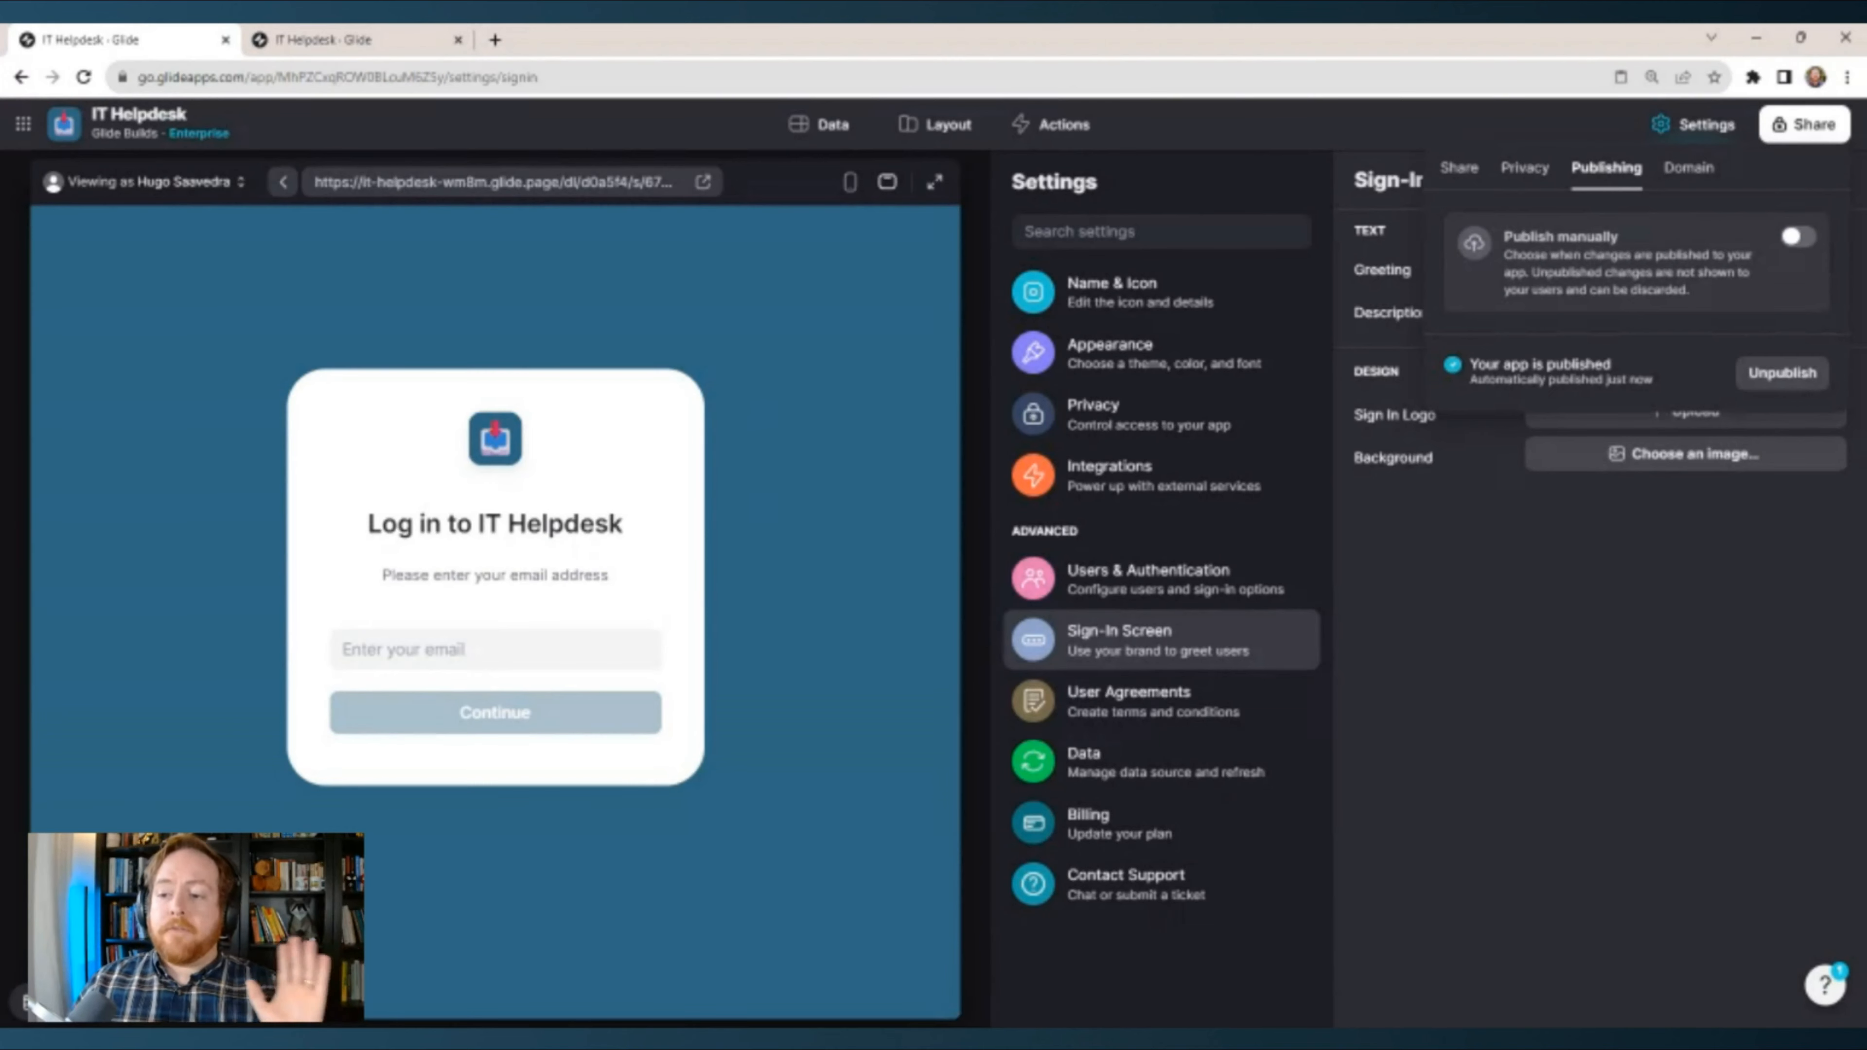
click(1790, 238)
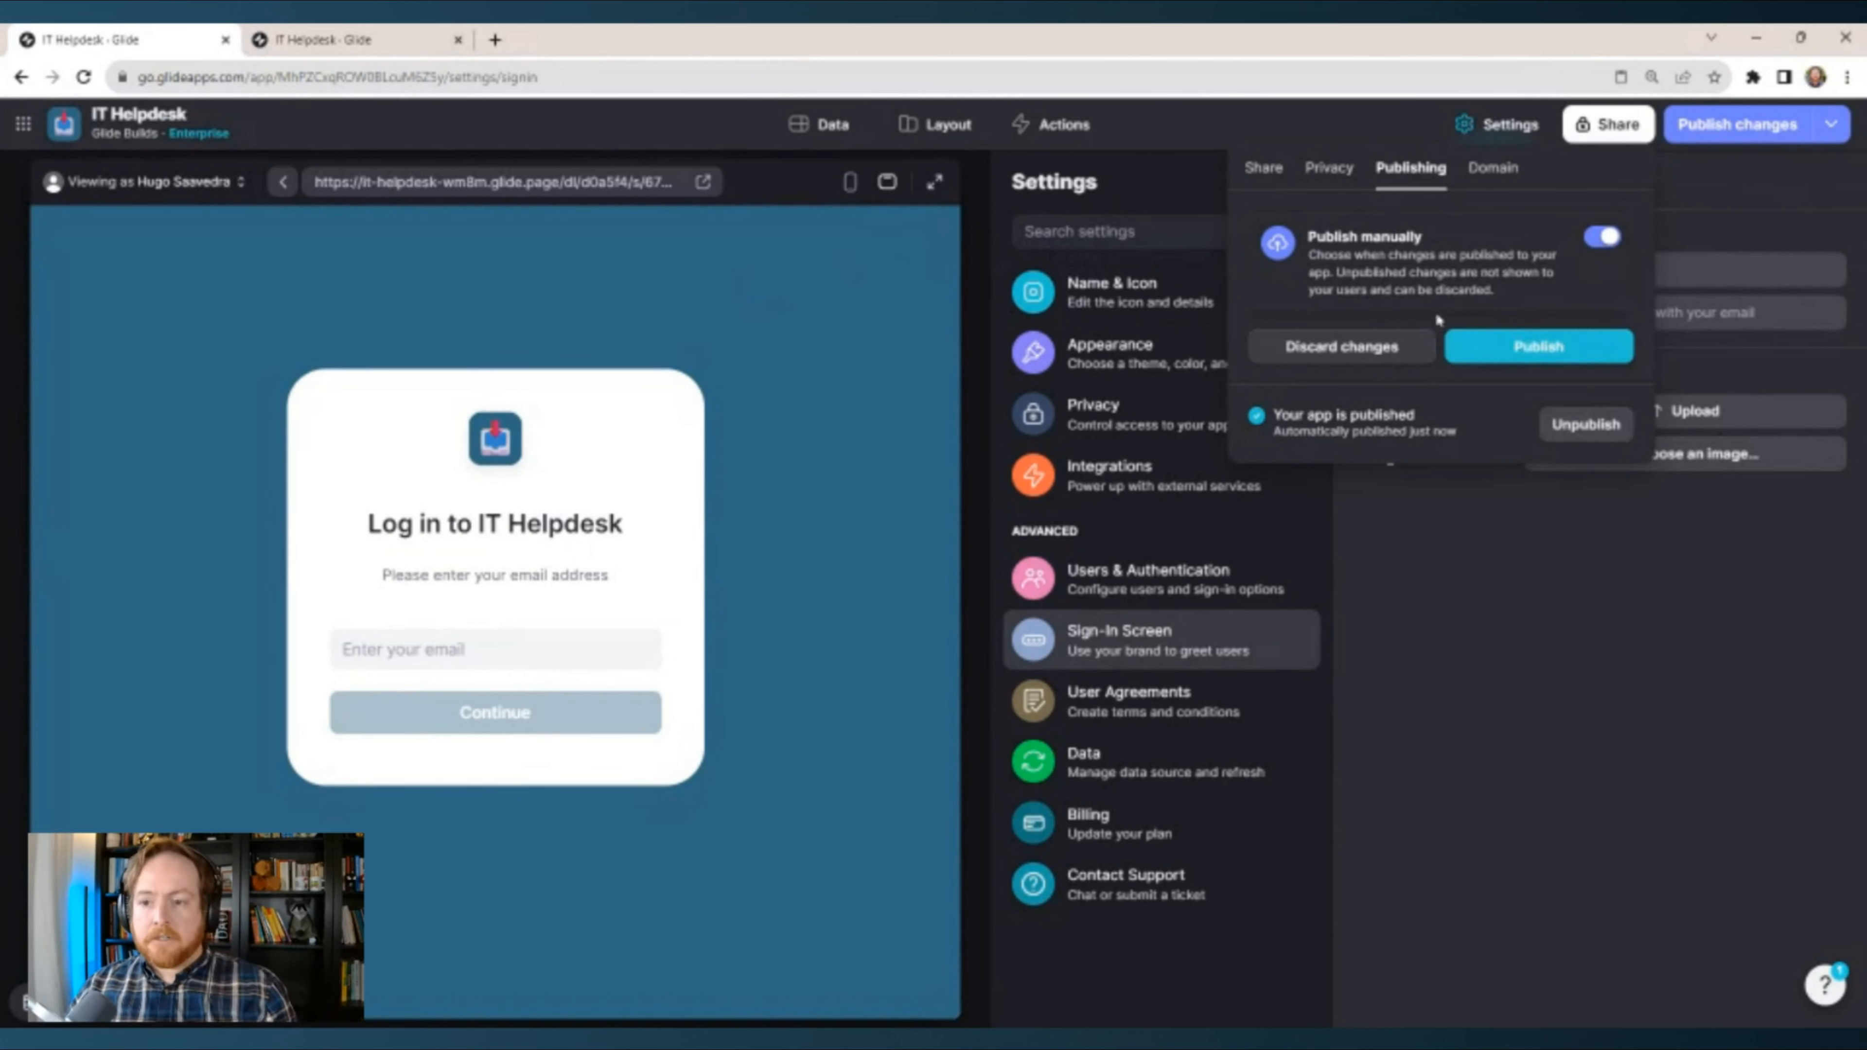
click(1512, 363)
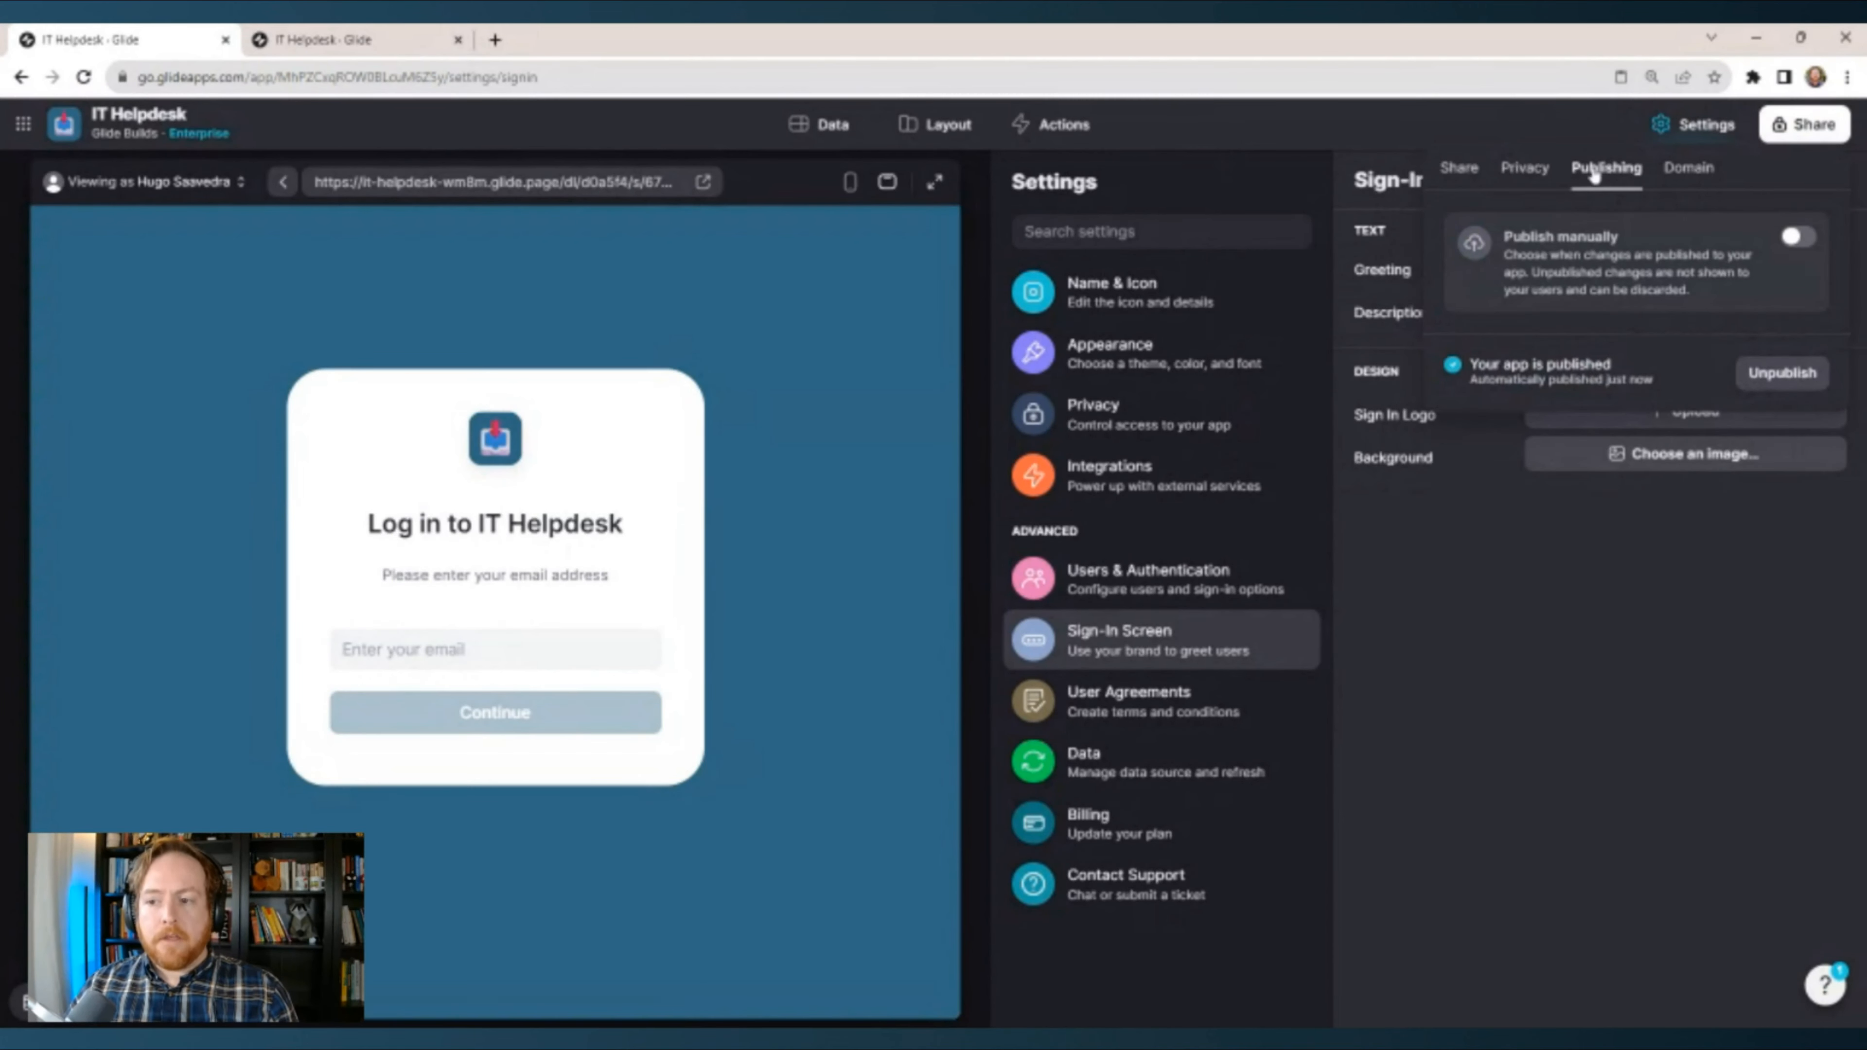
Check the app's custom domain option and return to its link sharing and user invitation options.
click(1690, 171)
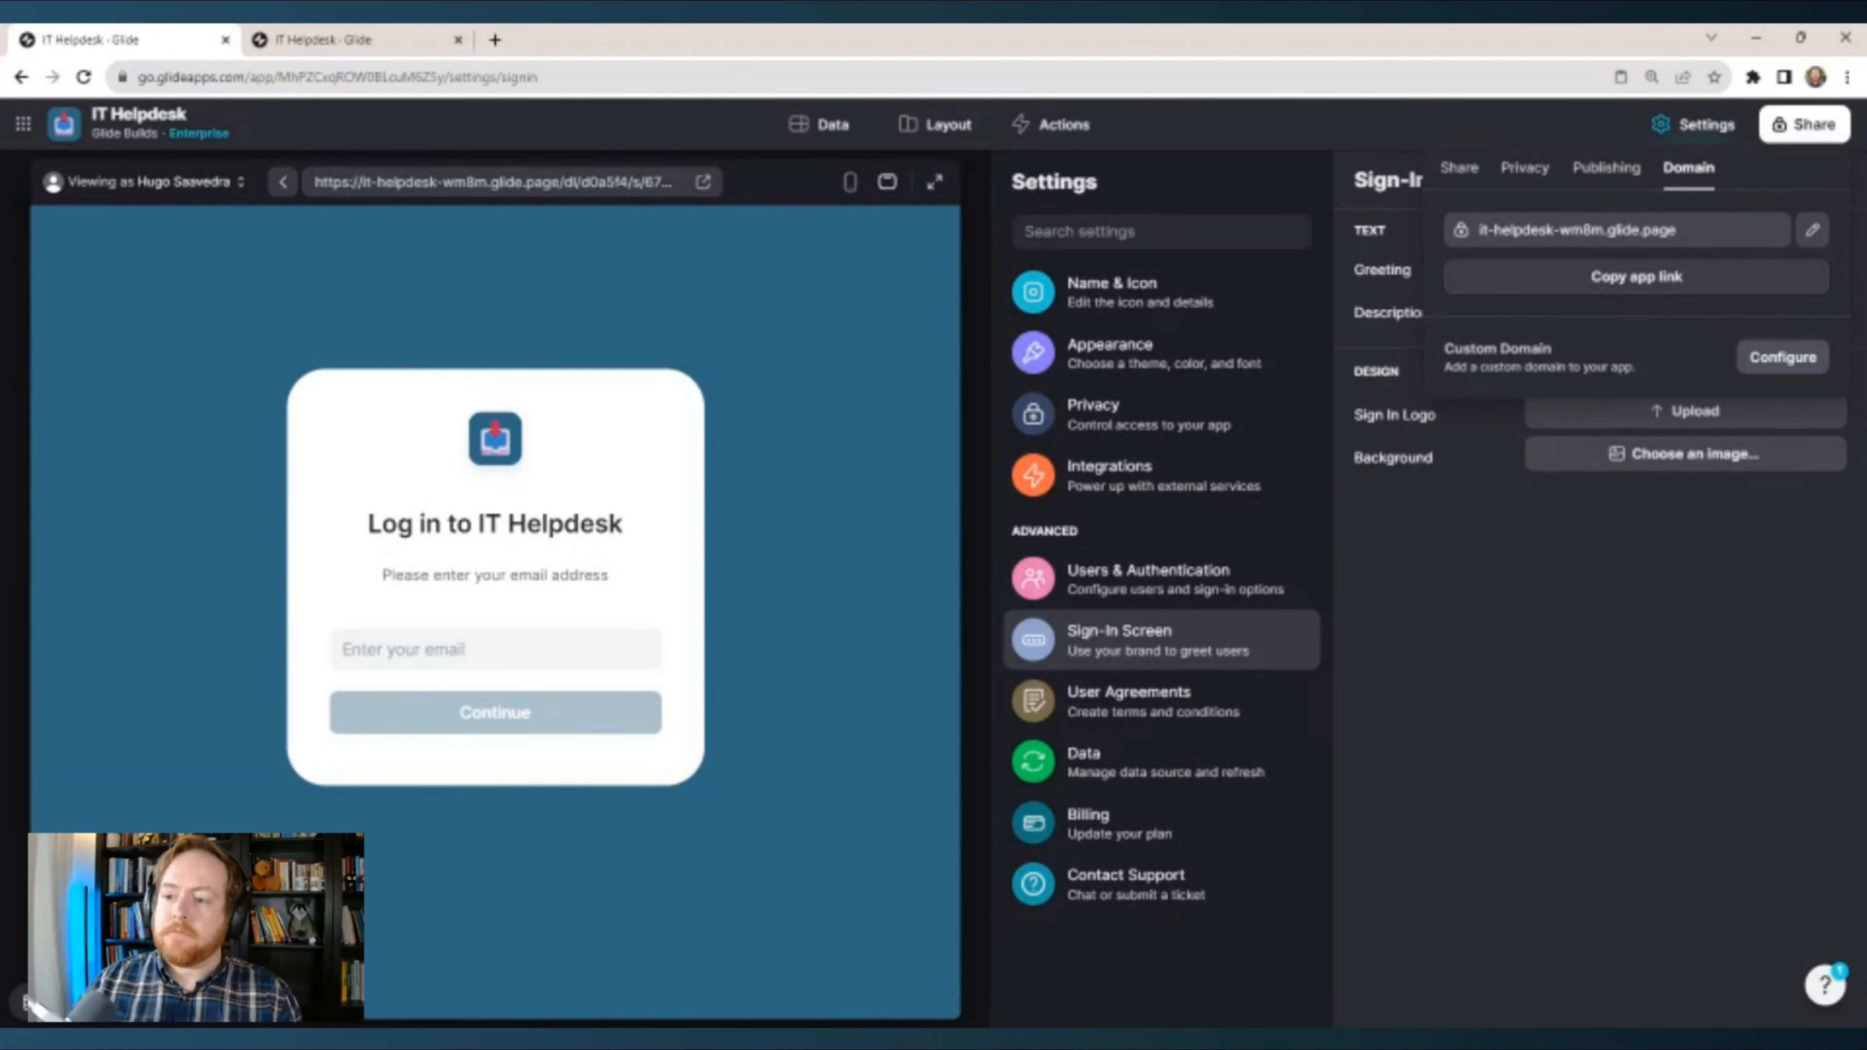
click(1706, 562)
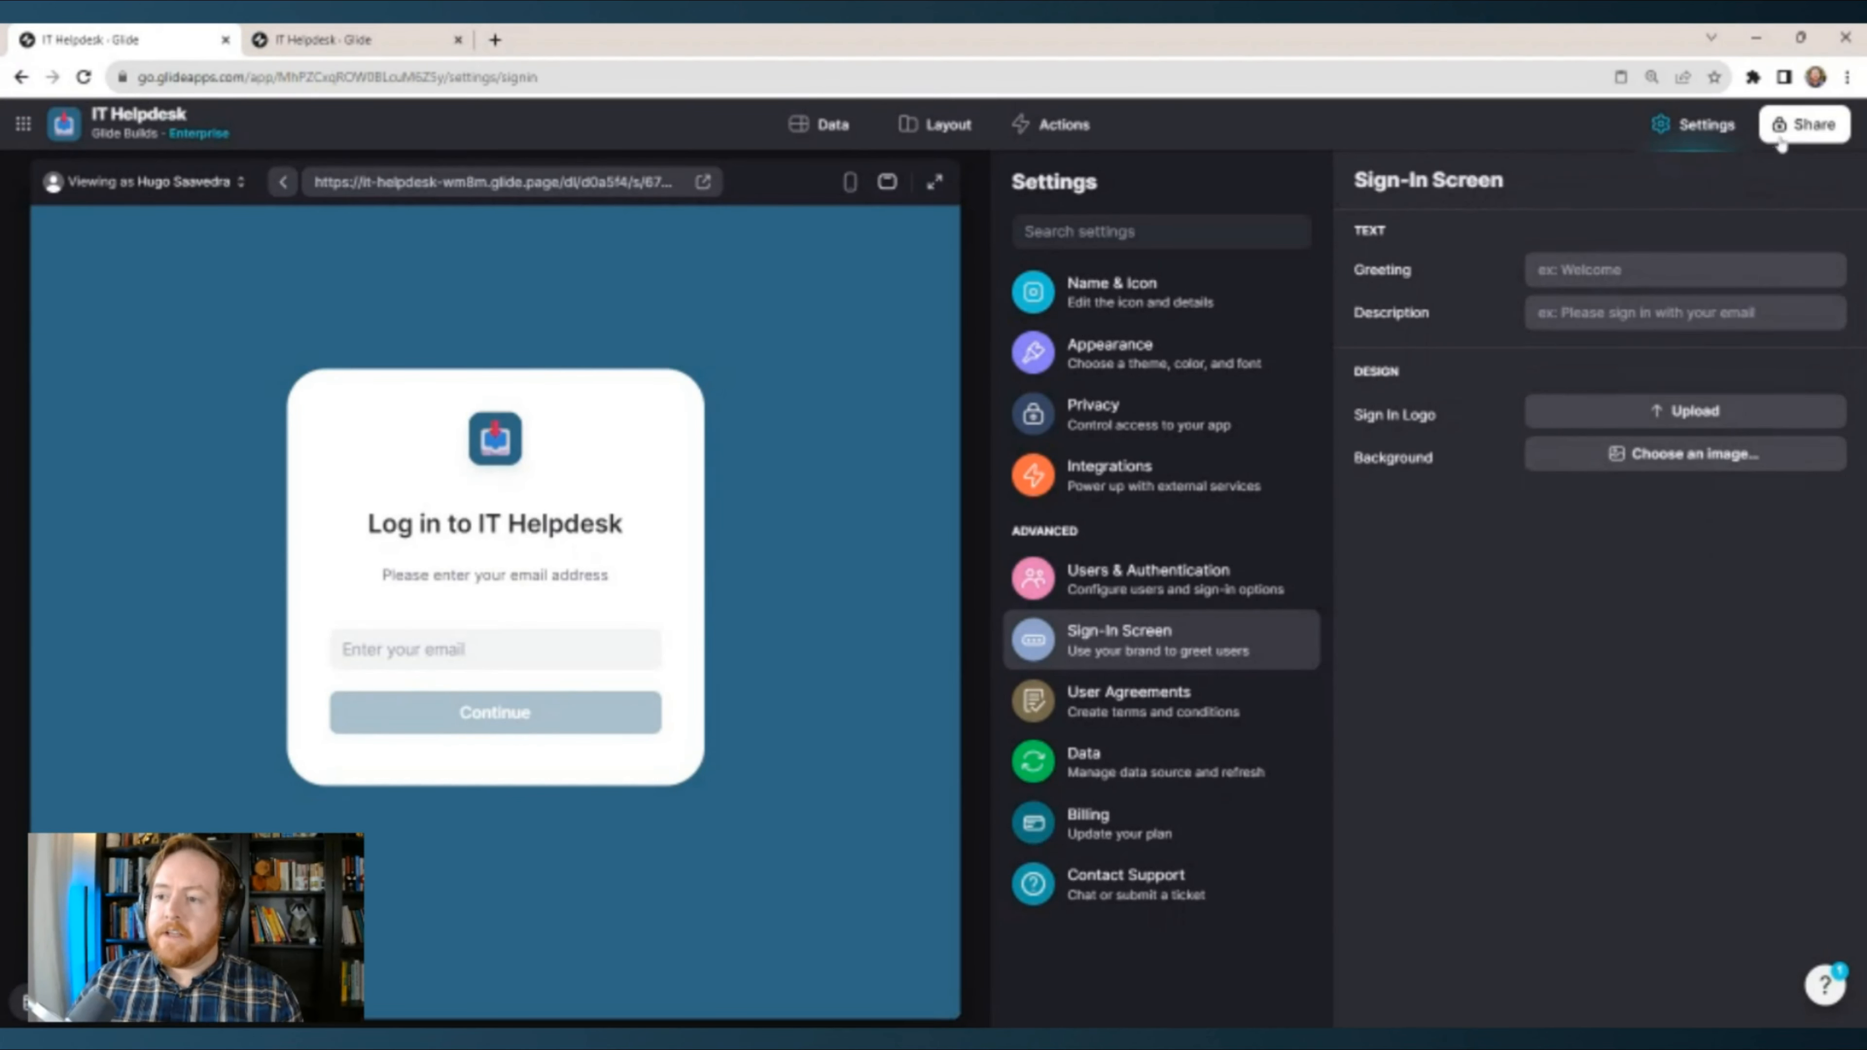
click(1804, 135)
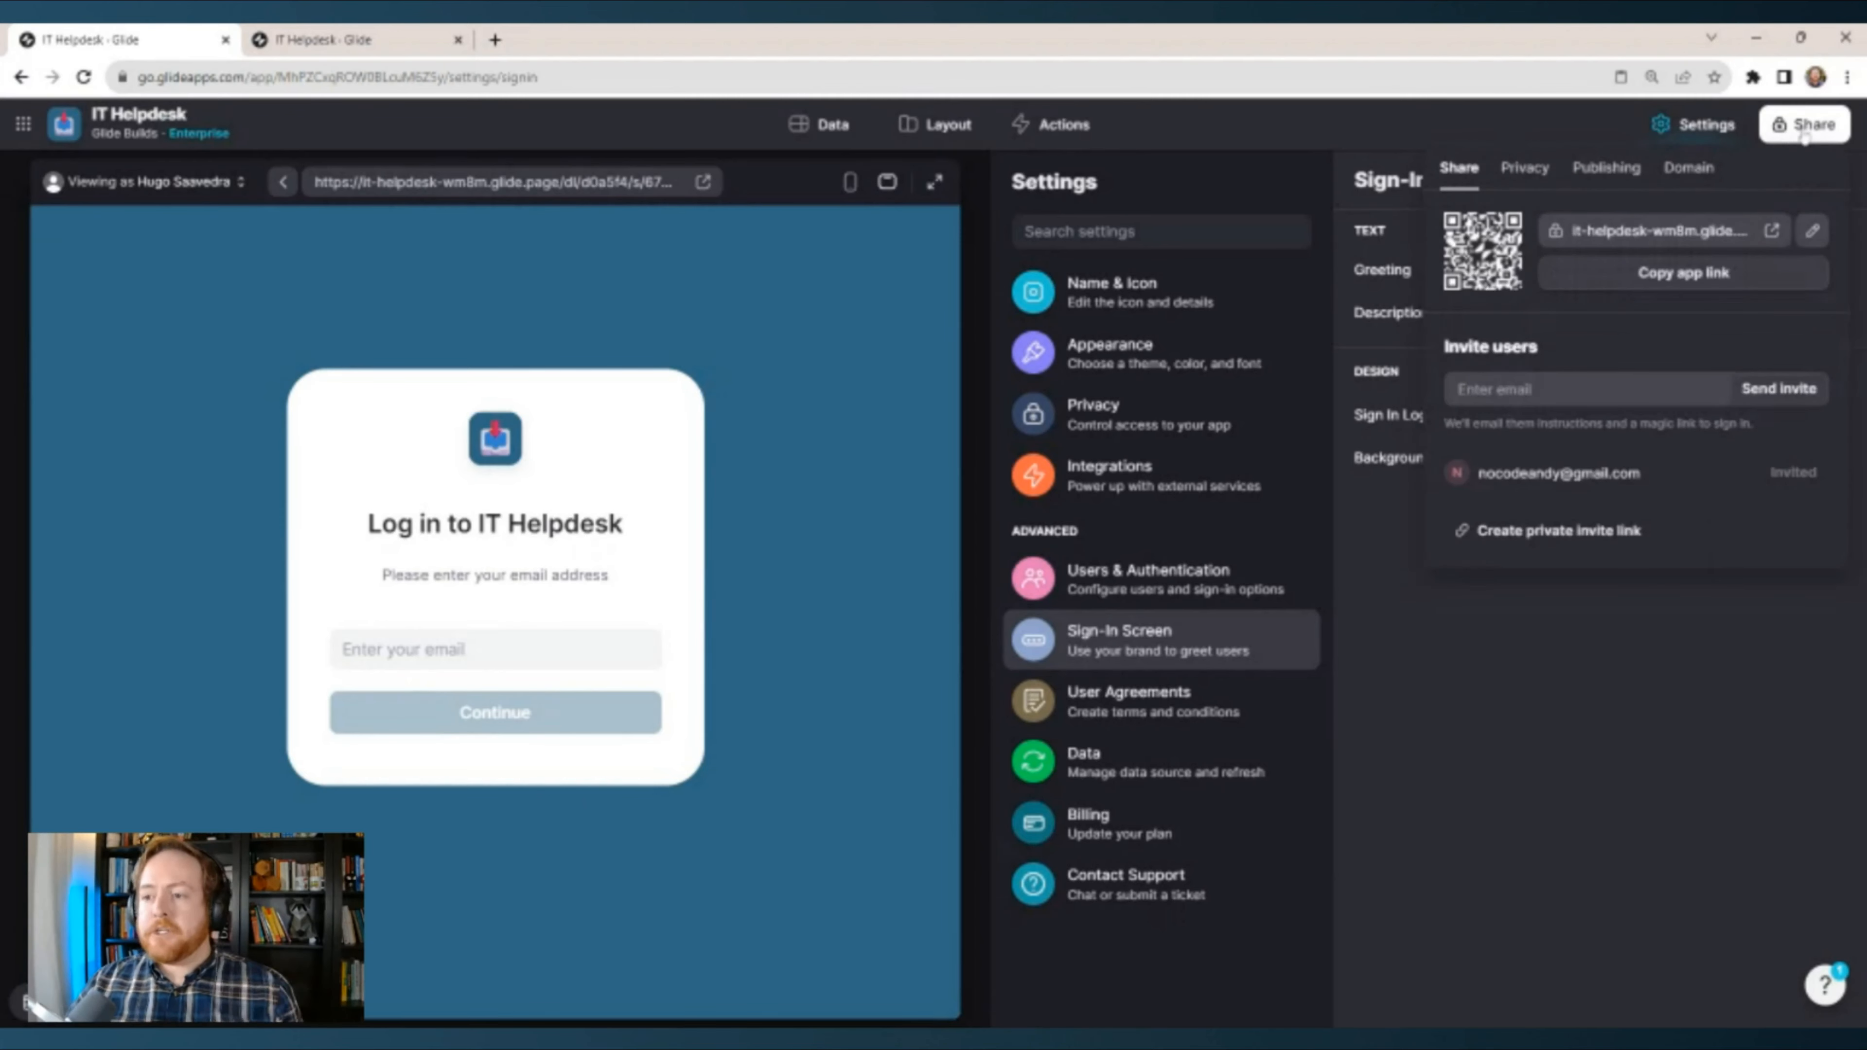